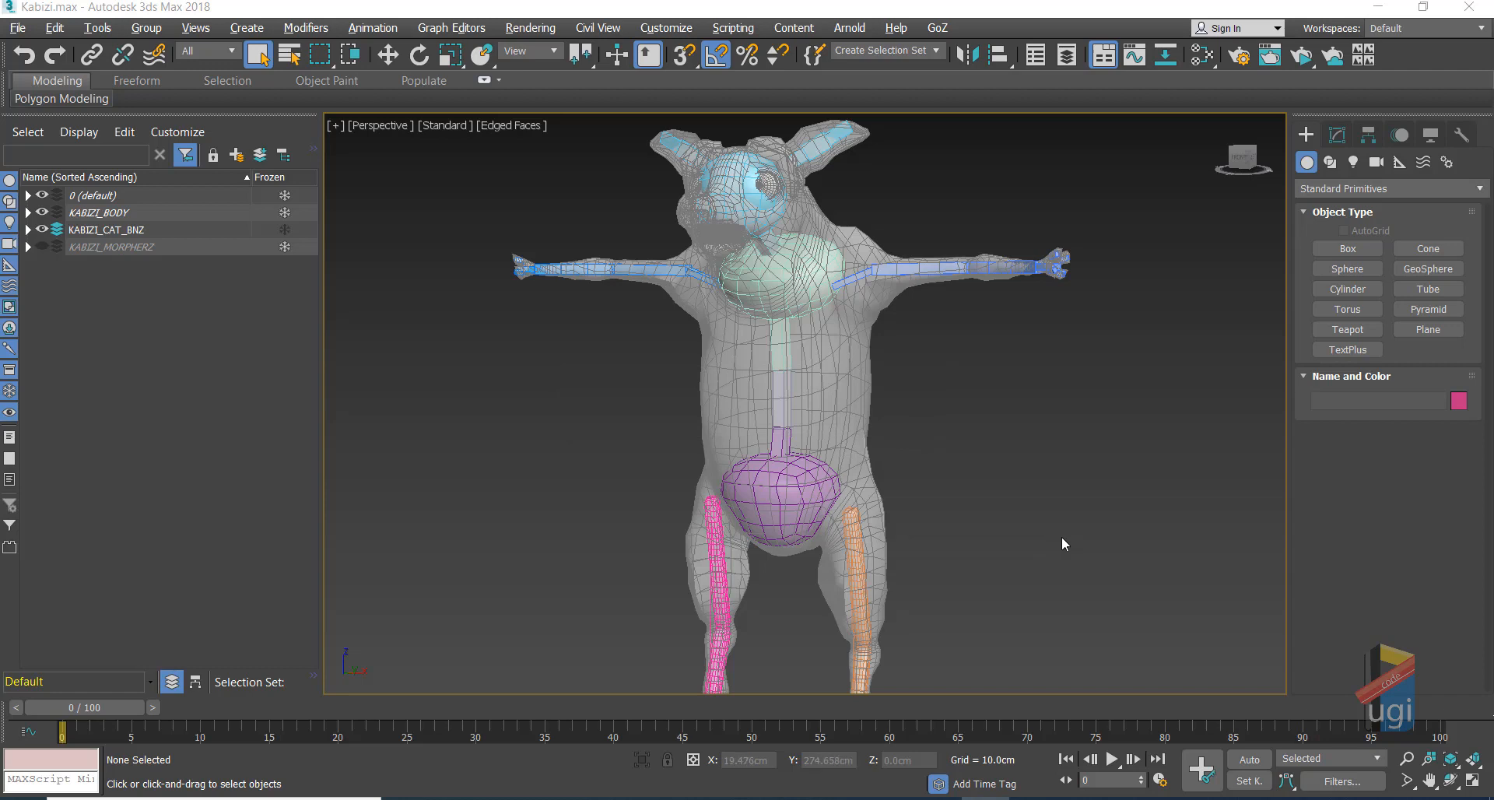
# Step: Unfreeze the KABIZI_BODY and 0 (default) layers in the Scene Explorer
pyautogui.click(1451, 780)
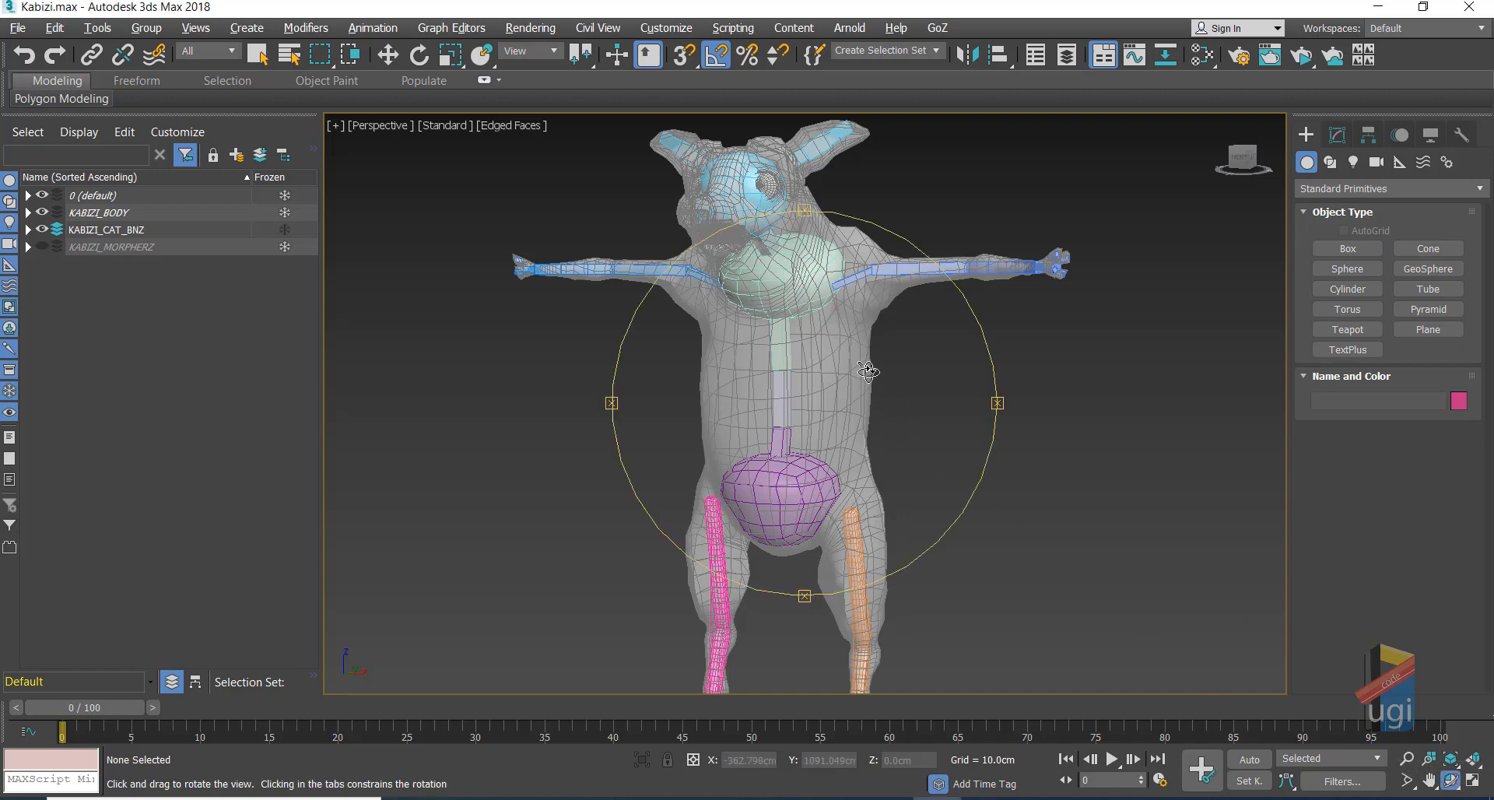
pyautogui.moveTo(868, 372); pyautogui.dragTo(803, 332)
pyautogui.scroll(8, 809, 327)
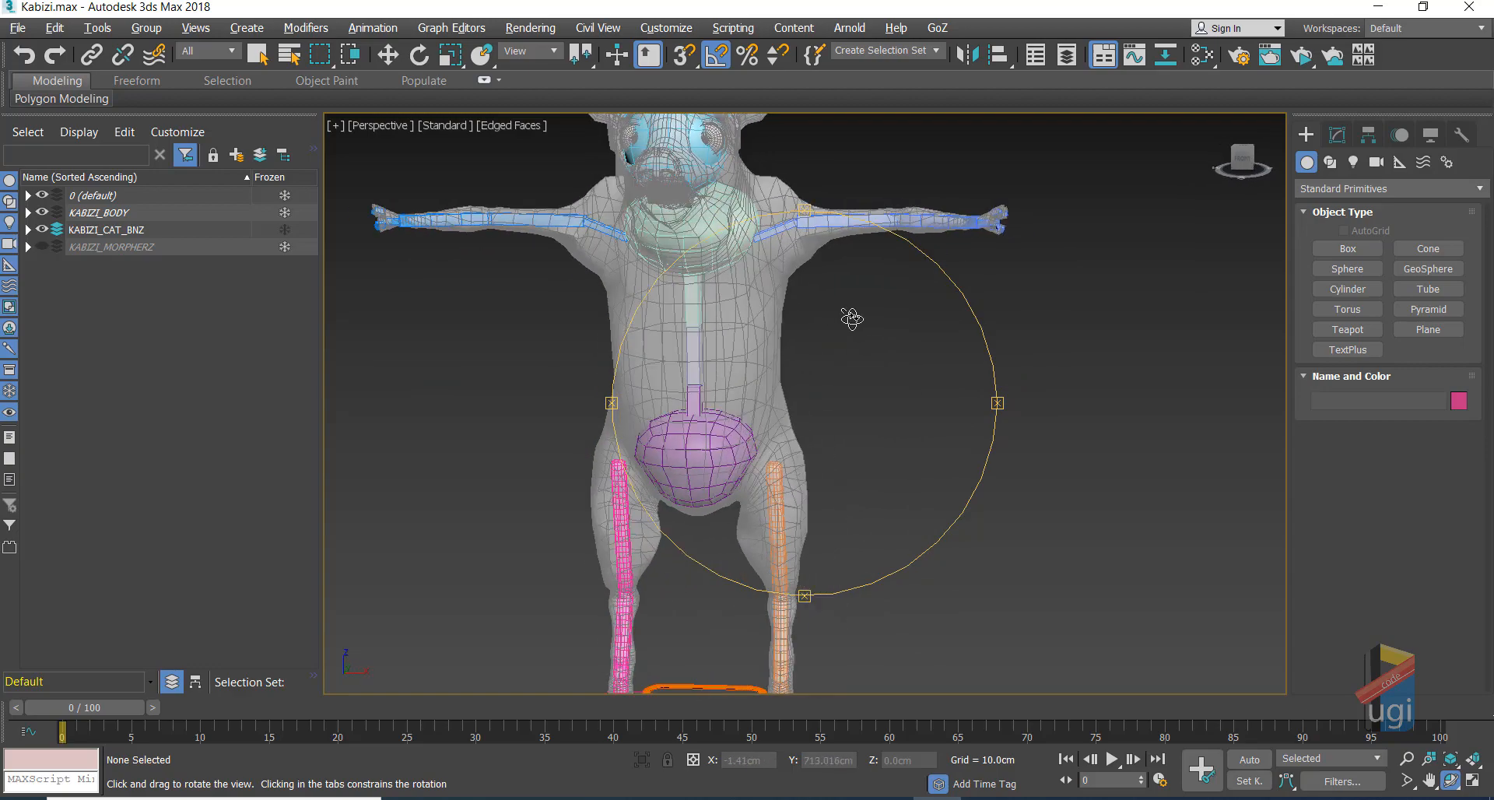
pyautogui.moveTo(850, 343); pyautogui.dragTo(937, 488, button='middle')
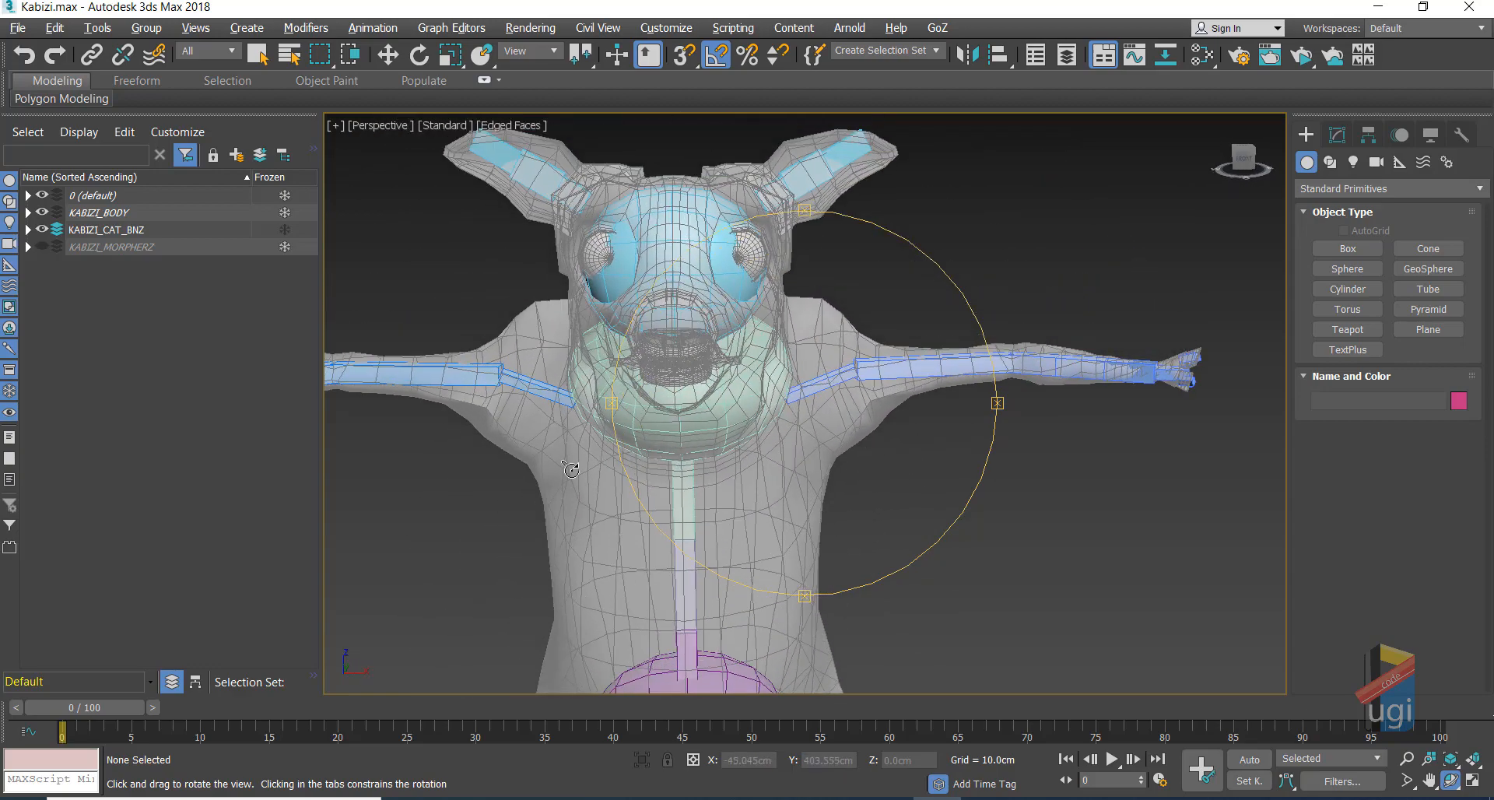
pyautogui.click(286, 213)
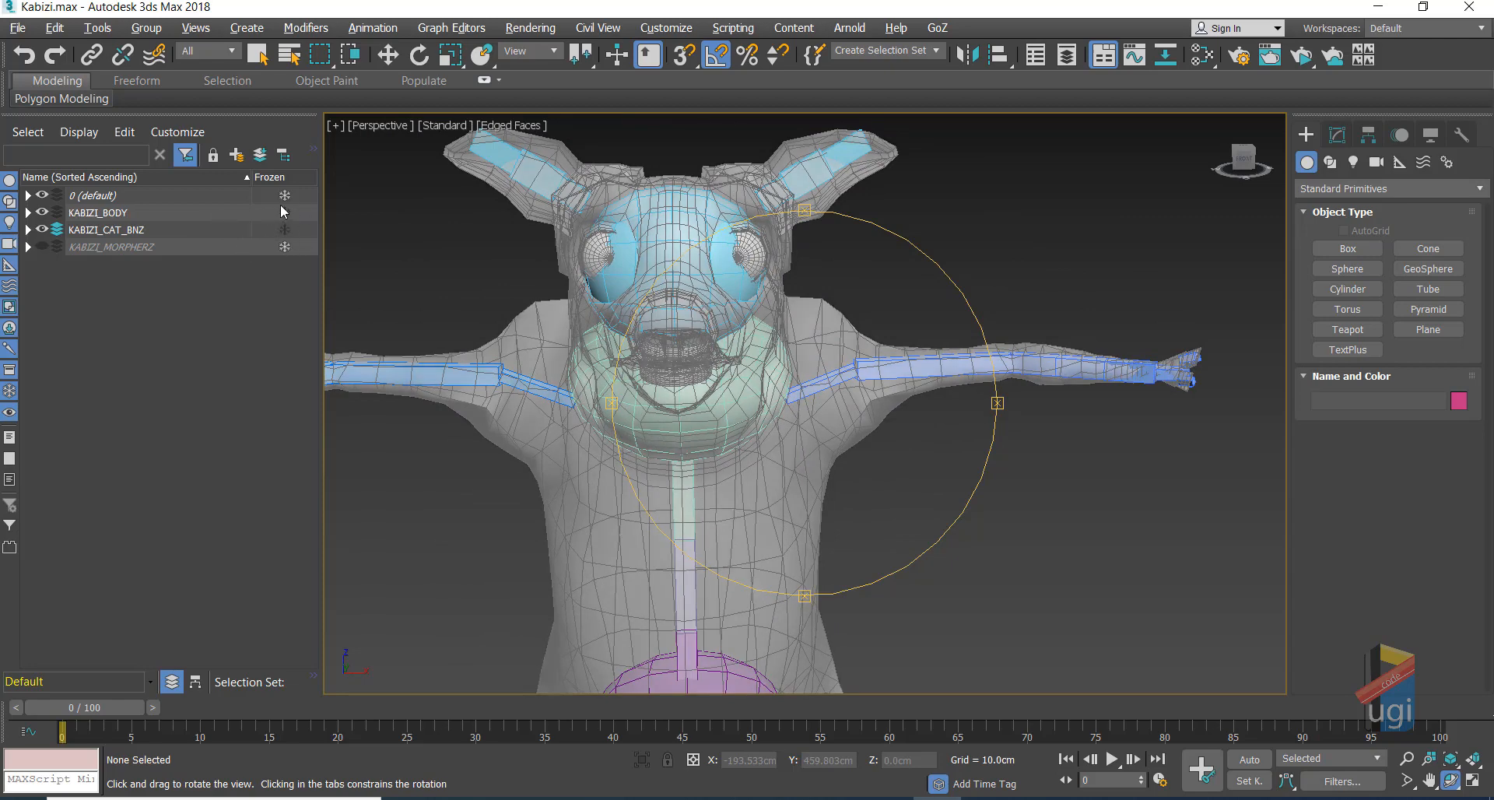
pyautogui.click(285, 195)
# Step: Select the pig's head mesh and then its body mesh
pyautogui.press('q')
pyautogui.click(836, 175)
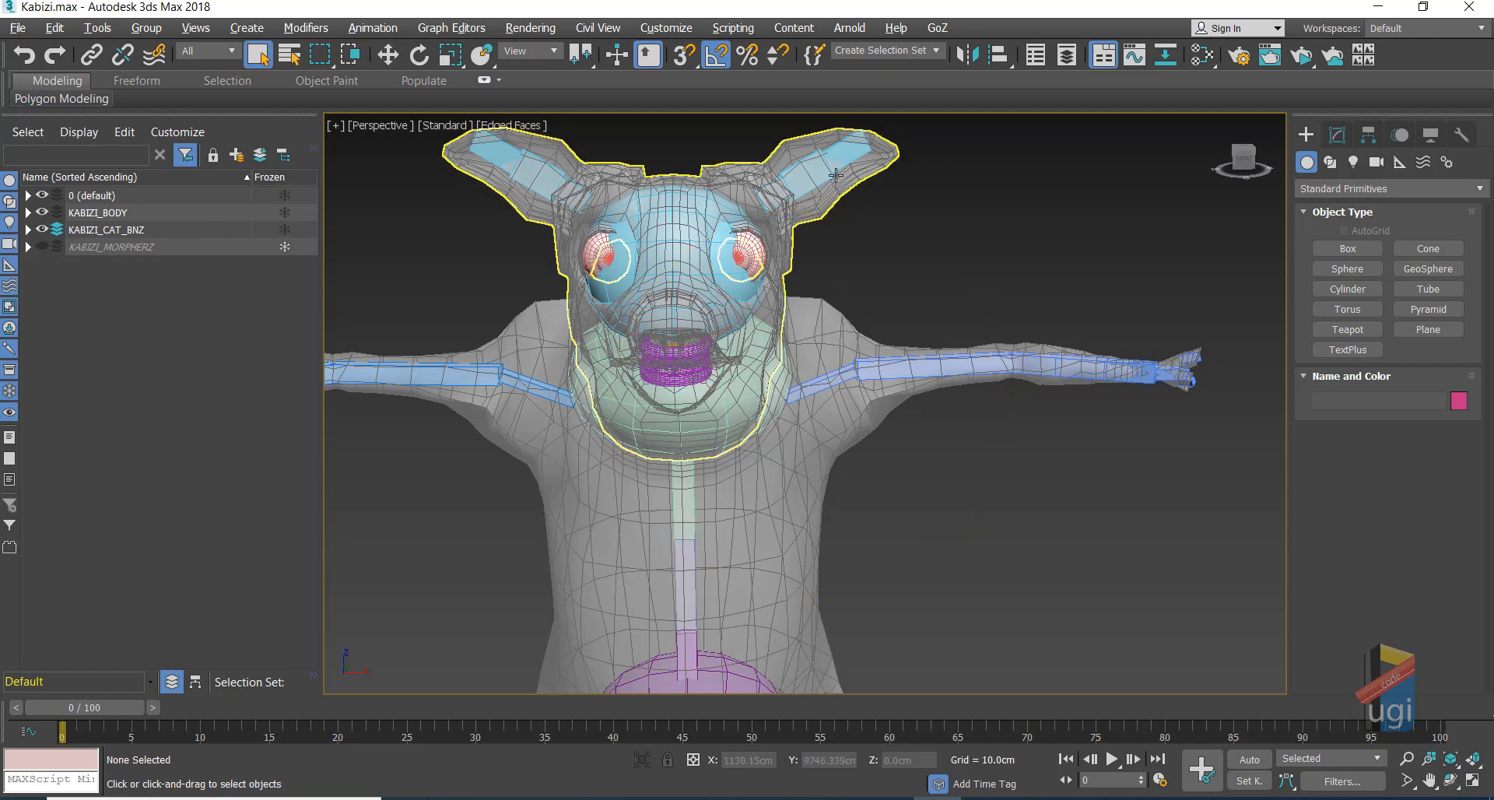
pyautogui.click(835, 175)
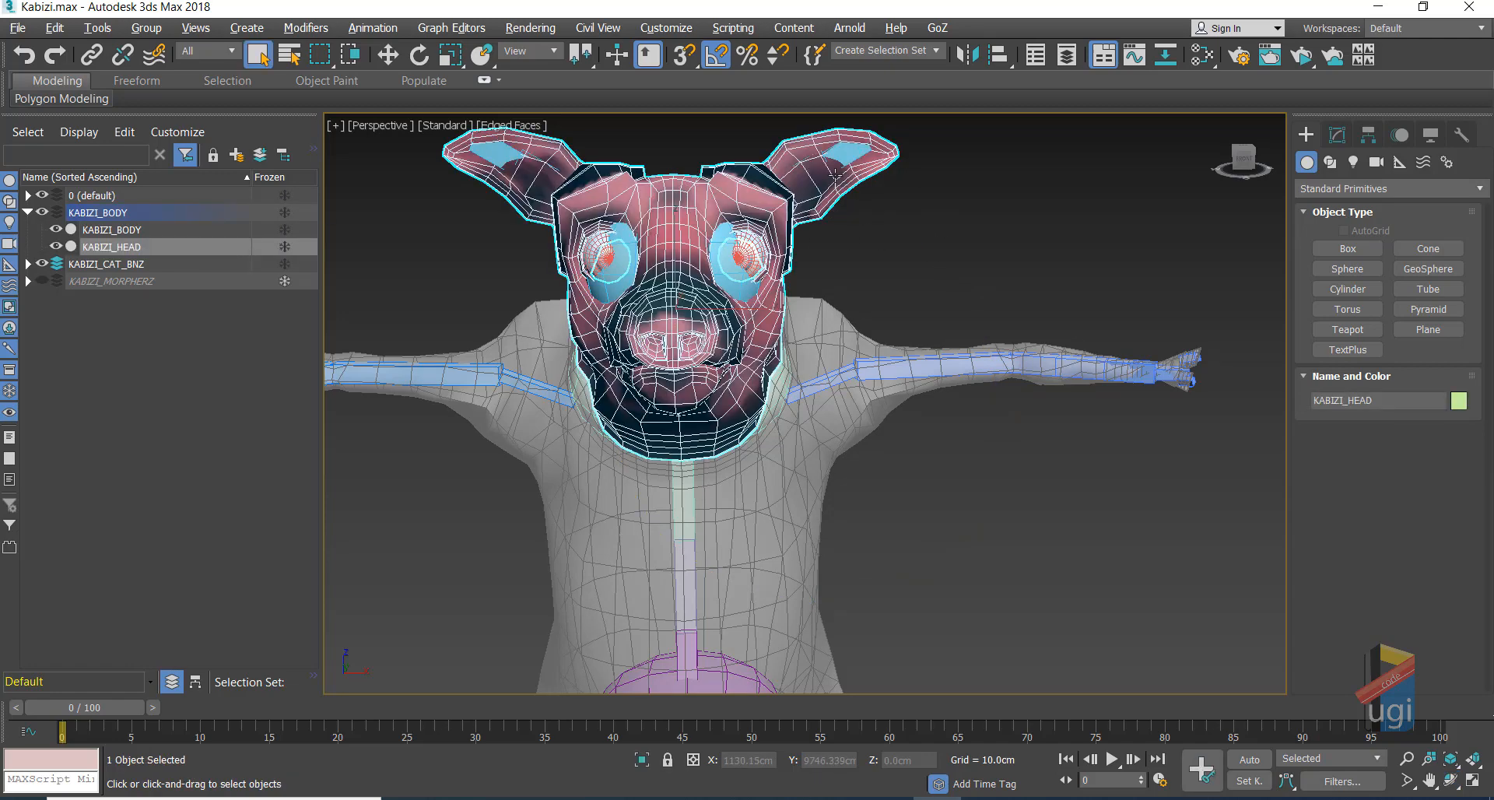
pyautogui.click(845, 346)
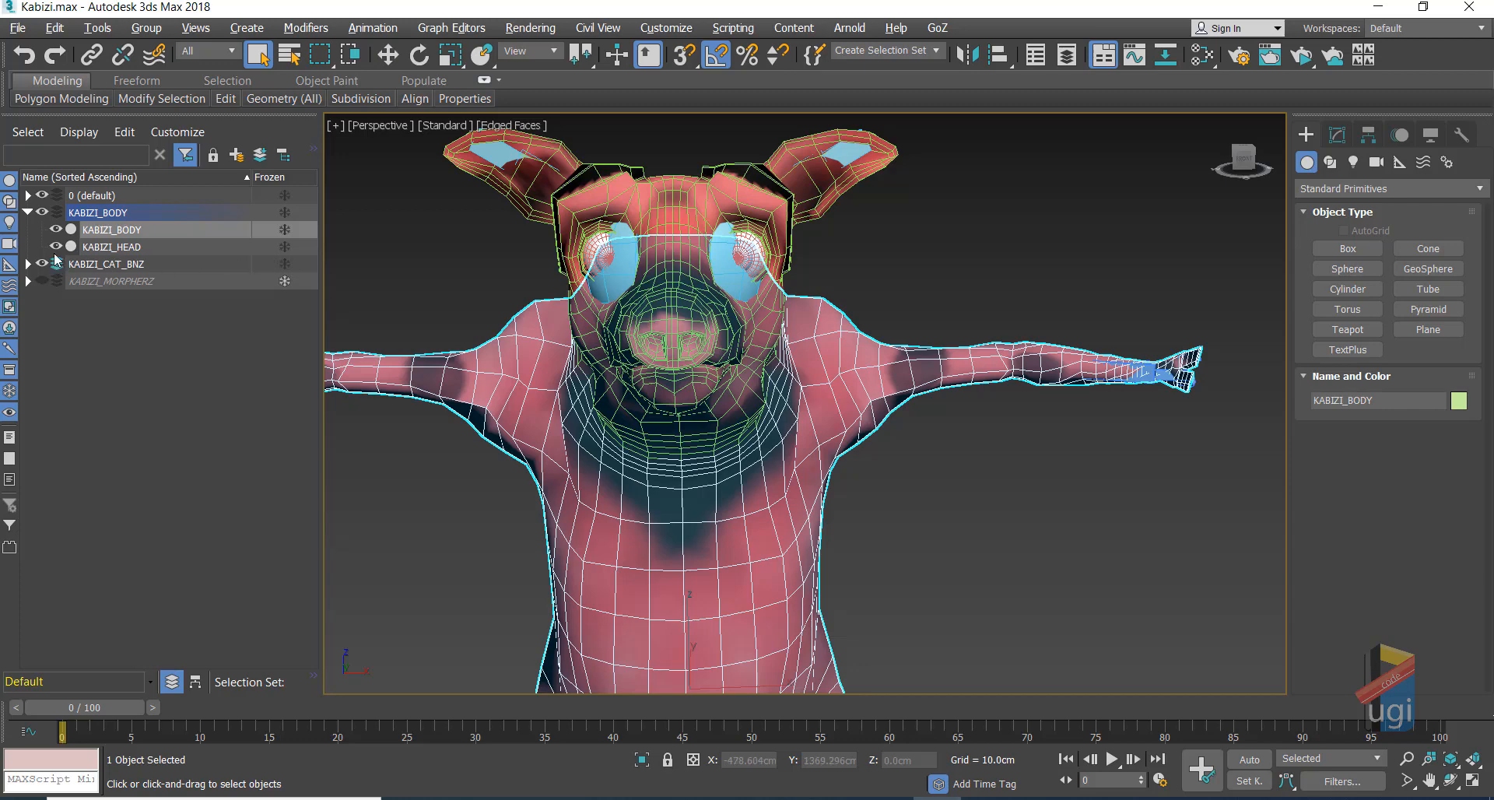
# Step: Collapse KABIZI_BODY, test the layers' visibility, and hide KABIZI_BODY to reveal the rig
pyautogui.click(28, 212)
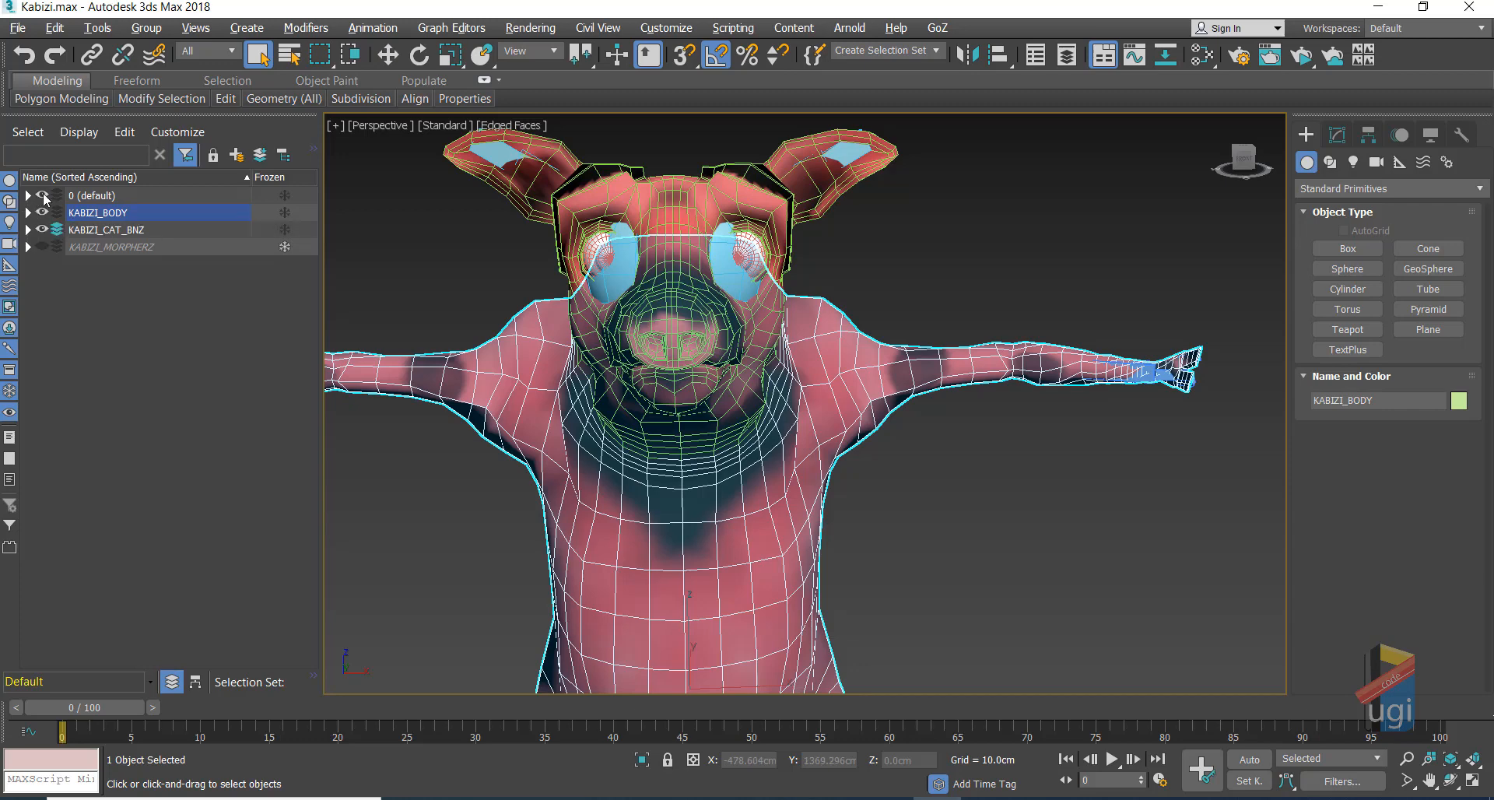
pyautogui.click(44, 199)
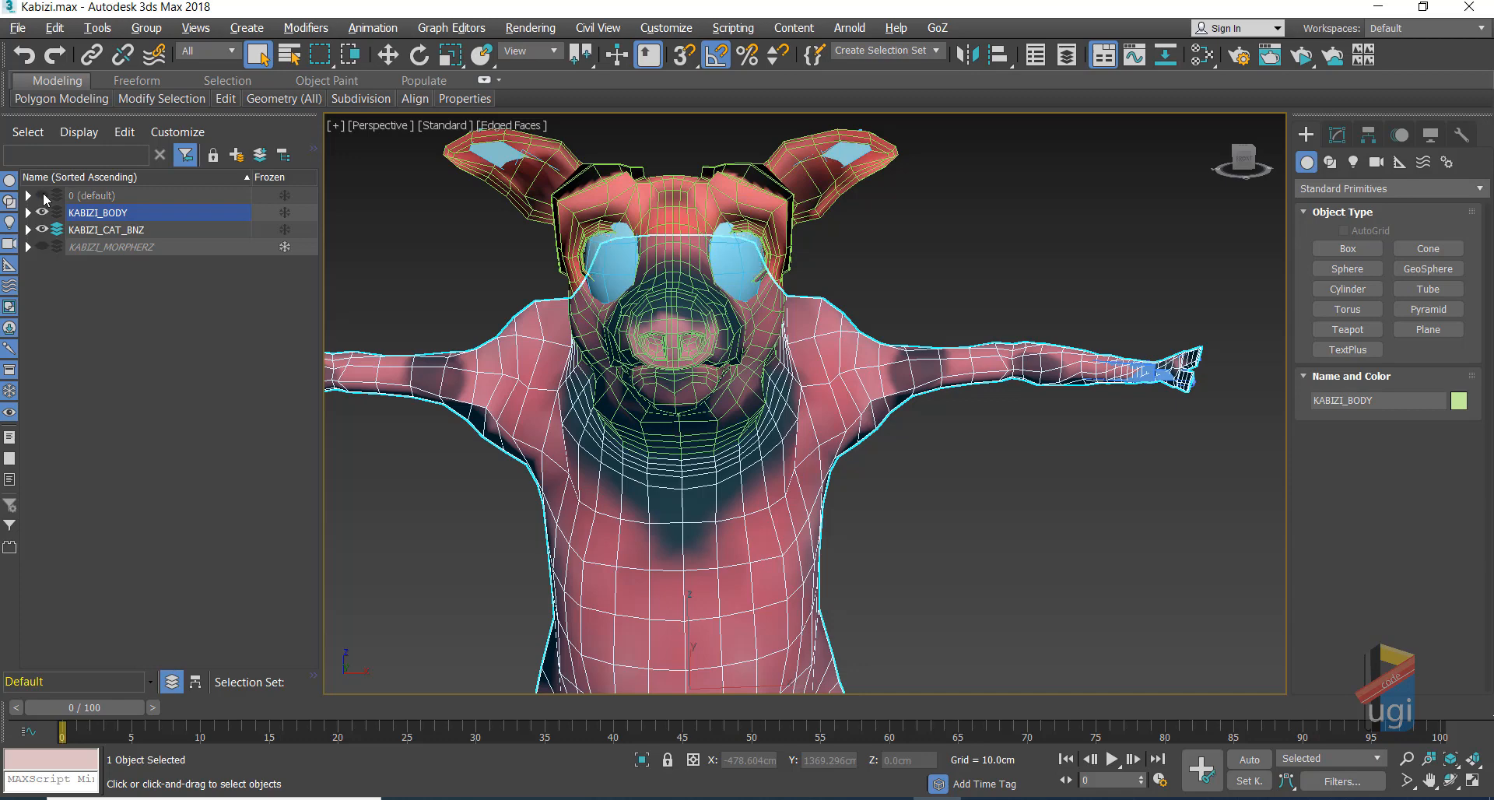
pyautogui.click(43, 195)
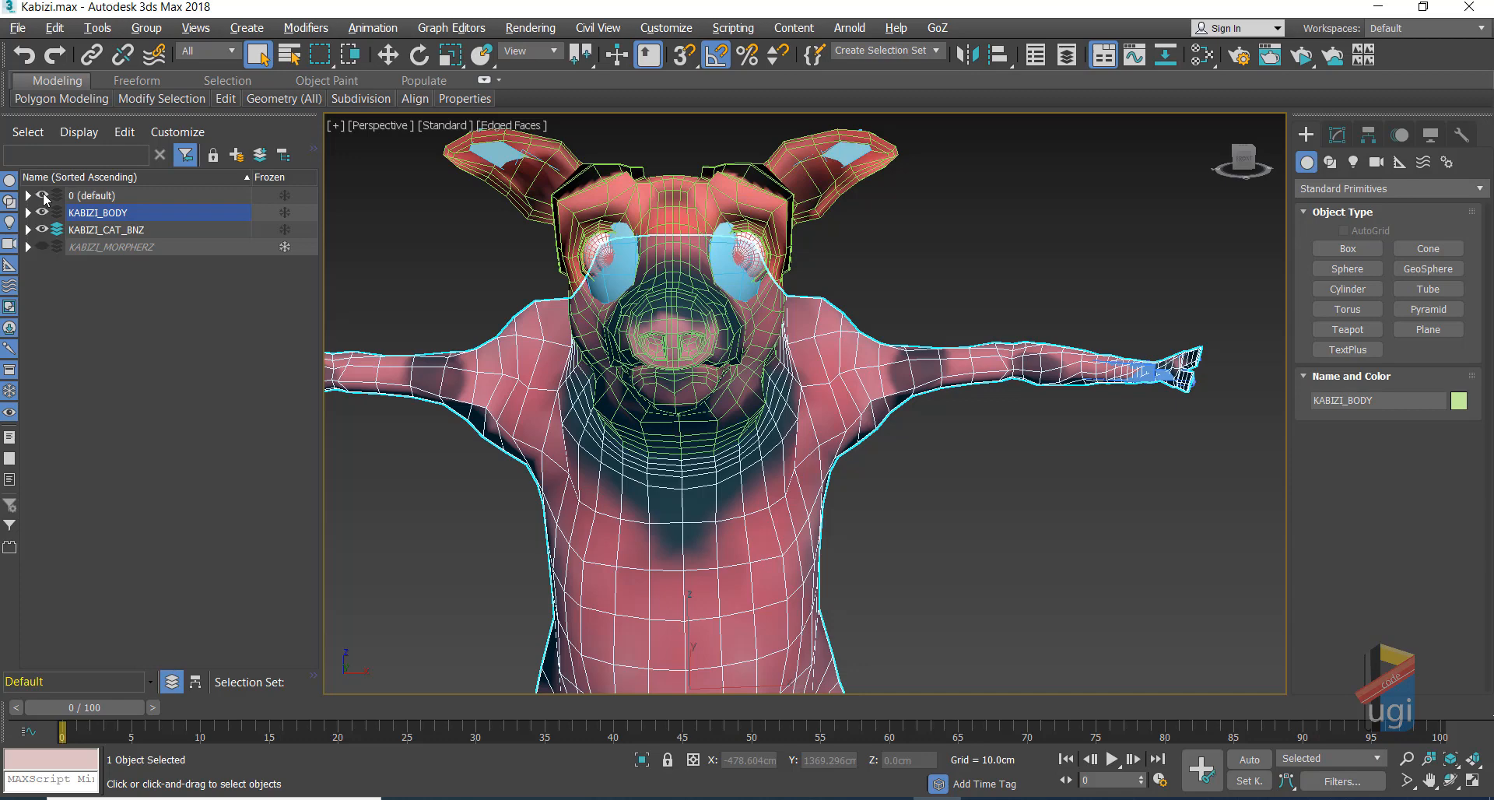
pyautogui.click(43, 245)
pyautogui.click(43, 245)
pyautogui.click(42, 214)
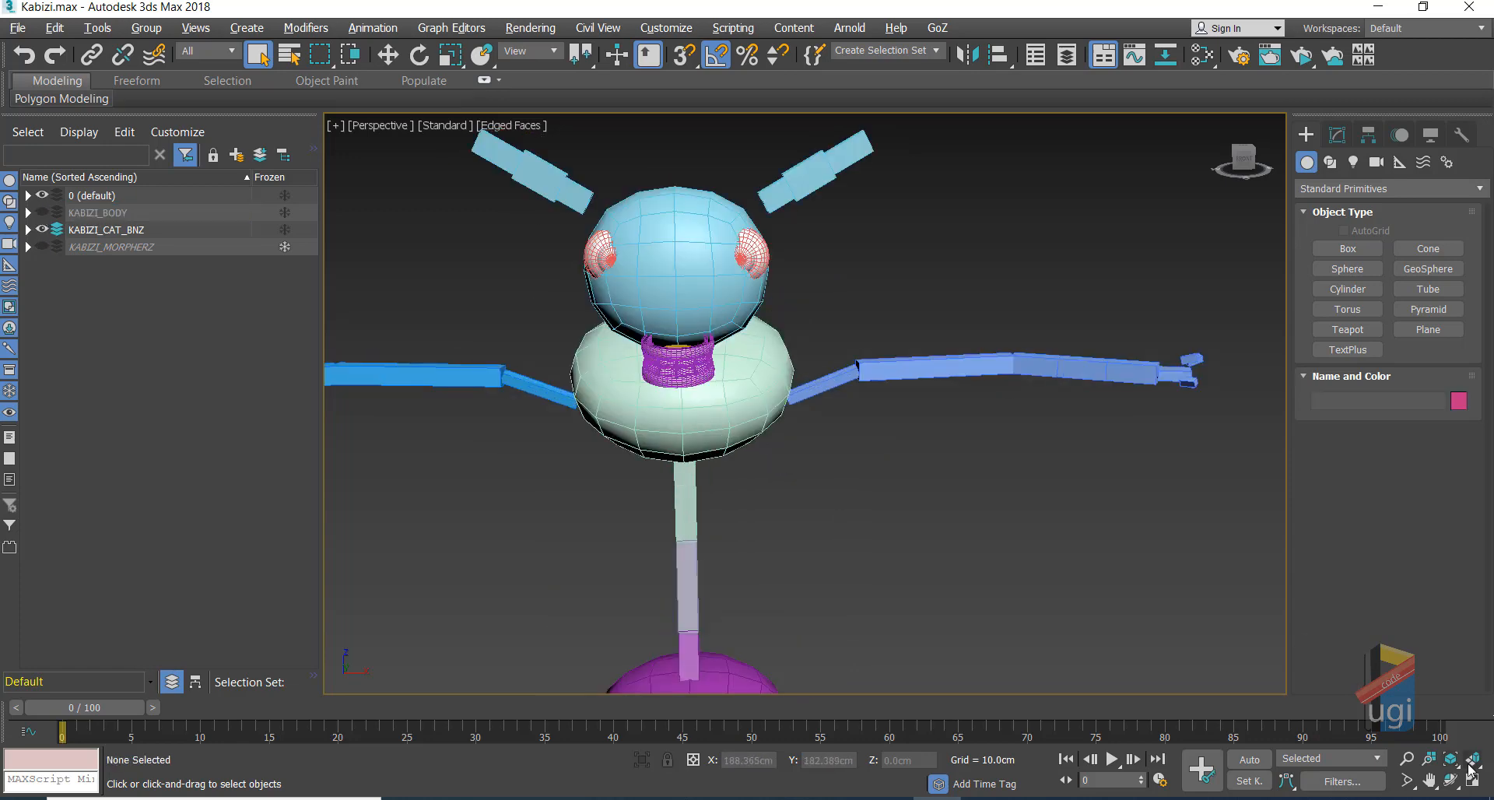
# Step: Show the KABIZI_MORPHERZ and KABIZI_BODY layers and hide the KABIZI_CAT_BNZ bones
pyautogui.click(1450, 780)
pyautogui.moveTo(843, 467); pyautogui.dragTo(804, 323)
pyautogui.scroll(3, 791, 330)
pyautogui.moveTo(790, 330); pyautogui.dragTo(920, 397, button='middle')
pyautogui.moveTo(921, 397)
pyautogui.mouseDown()
pyautogui.moveTo(944, 400)
pyautogui.moveTo(909, 398)
pyautogui.mouseUp()
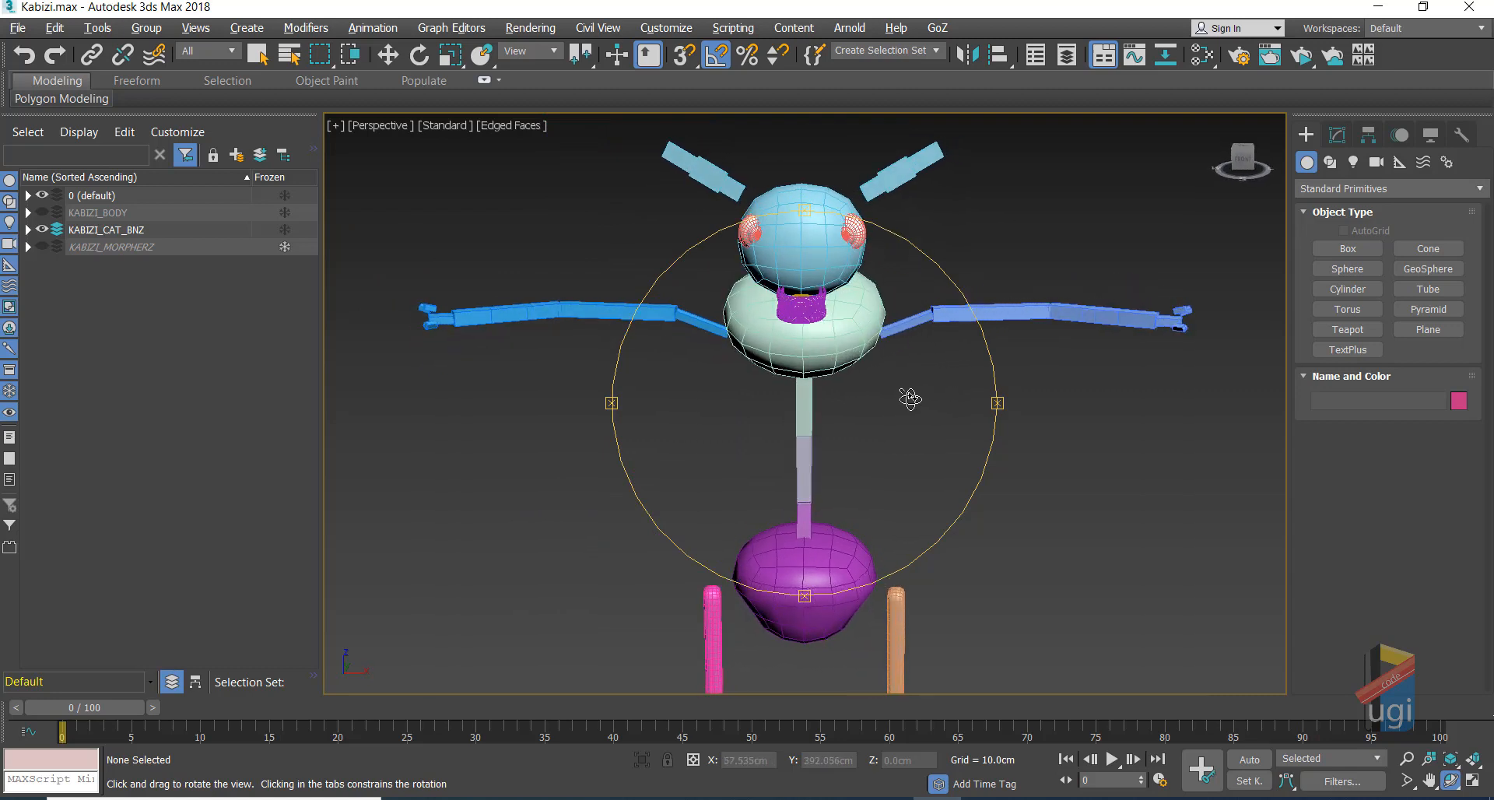
pyautogui.click(43, 247)
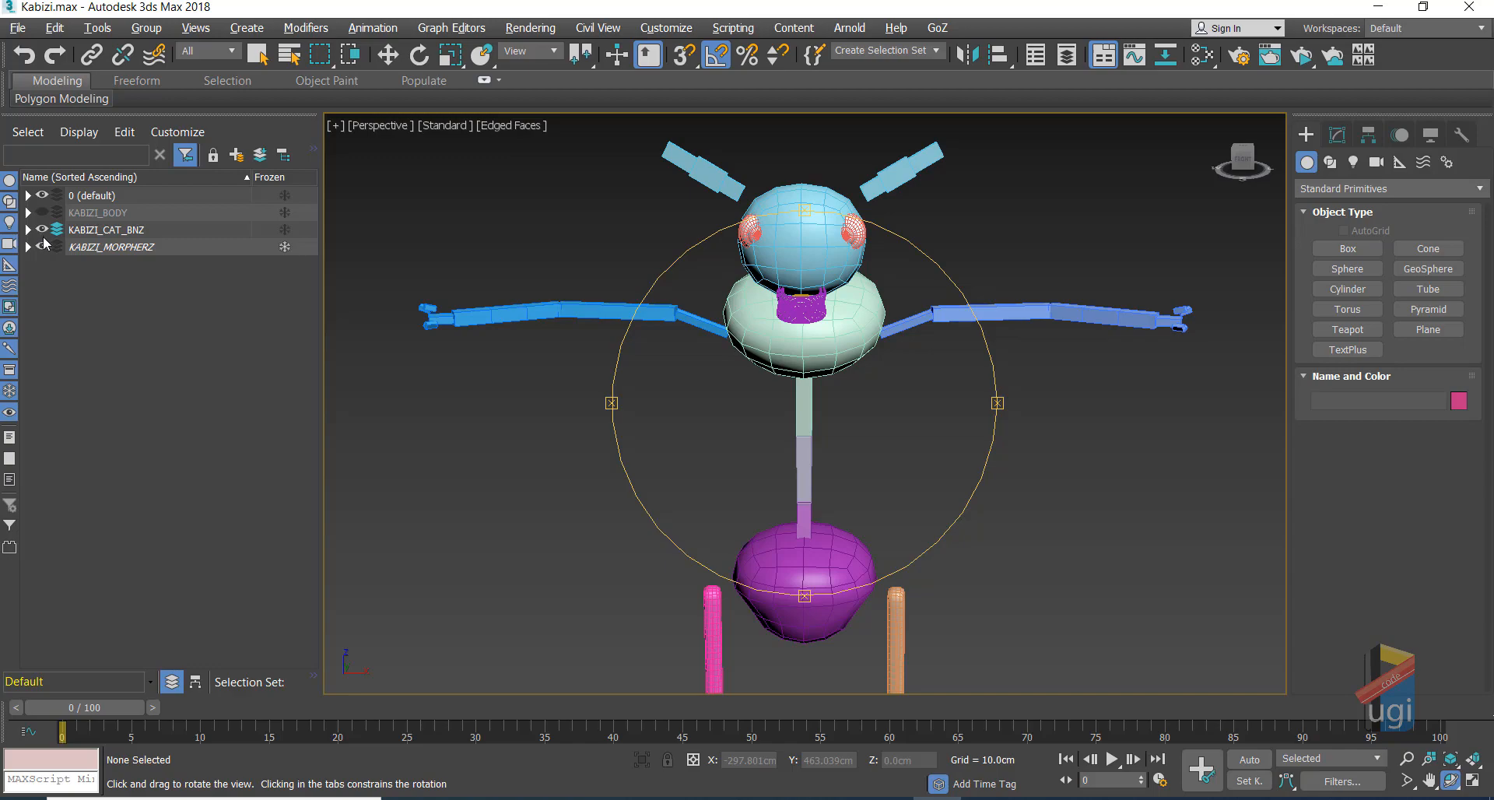
pyautogui.click(43, 212)
pyautogui.click(43, 230)
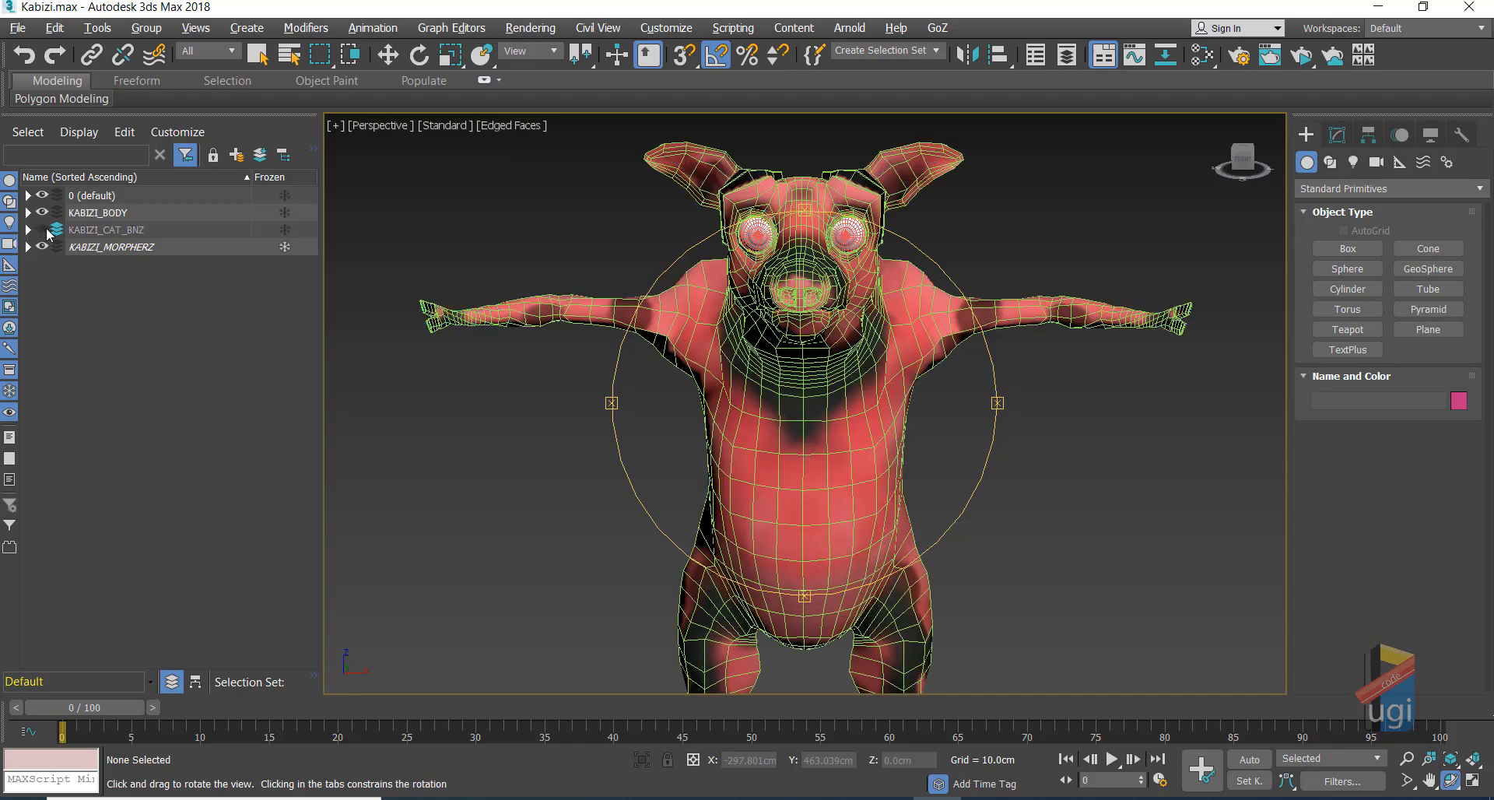
# Step: View the pig from the side with Edged Faces off, leaving KABIZI_BODY and 0 (default) visible
pyautogui.moveTo(700, 399)
pyautogui.mouseDown()
pyautogui.moveTo(857, 403)
pyautogui.moveTo(839, 398)
pyautogui.moveTo(860, 360)
pyautogui.moveTo(721, 347)
pyautogui.moveTo(756, 366)
pyautogui.mouseUp()
pyautogui.press('F4')
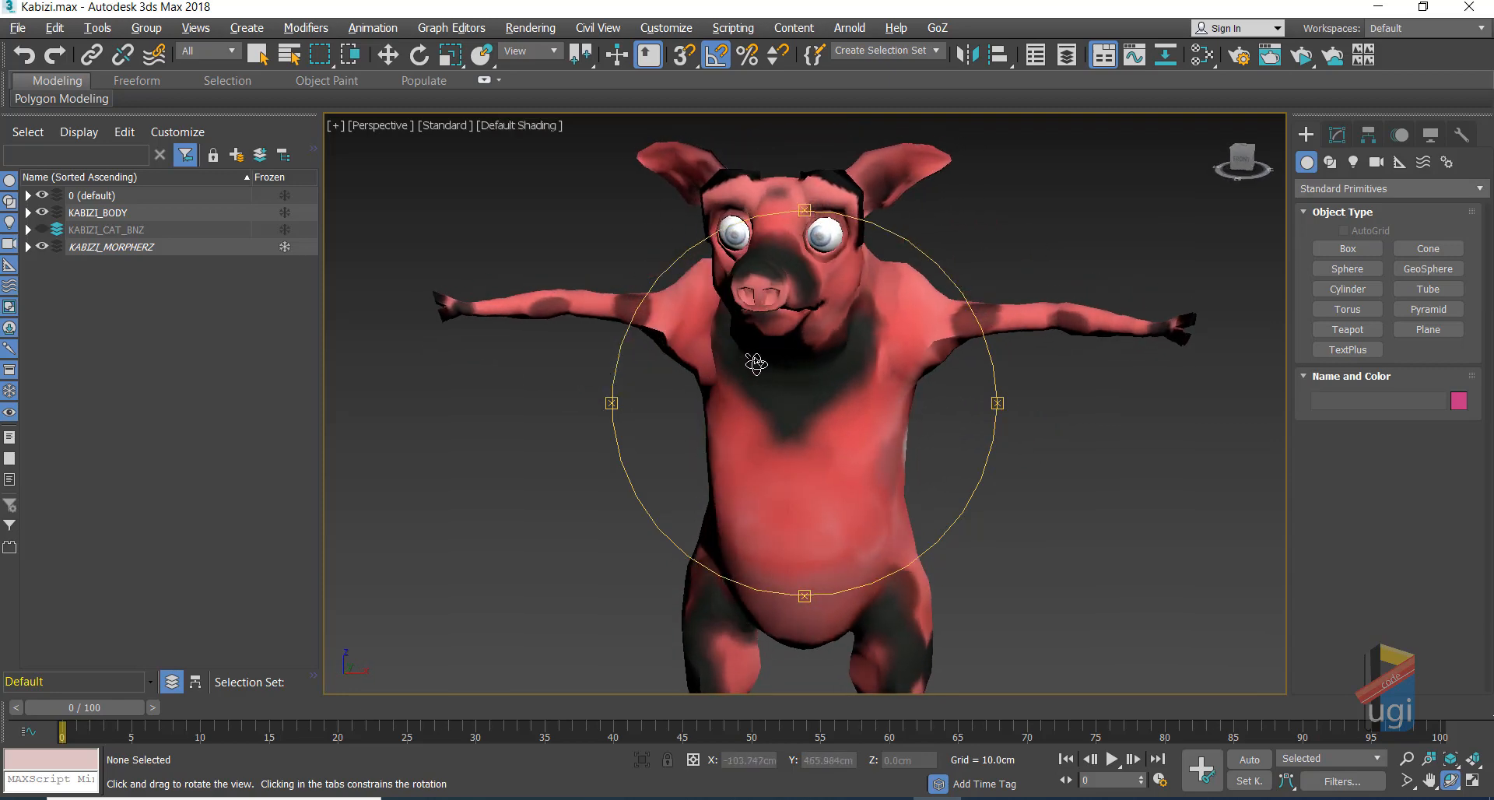
pyautogui.click(43, 196)
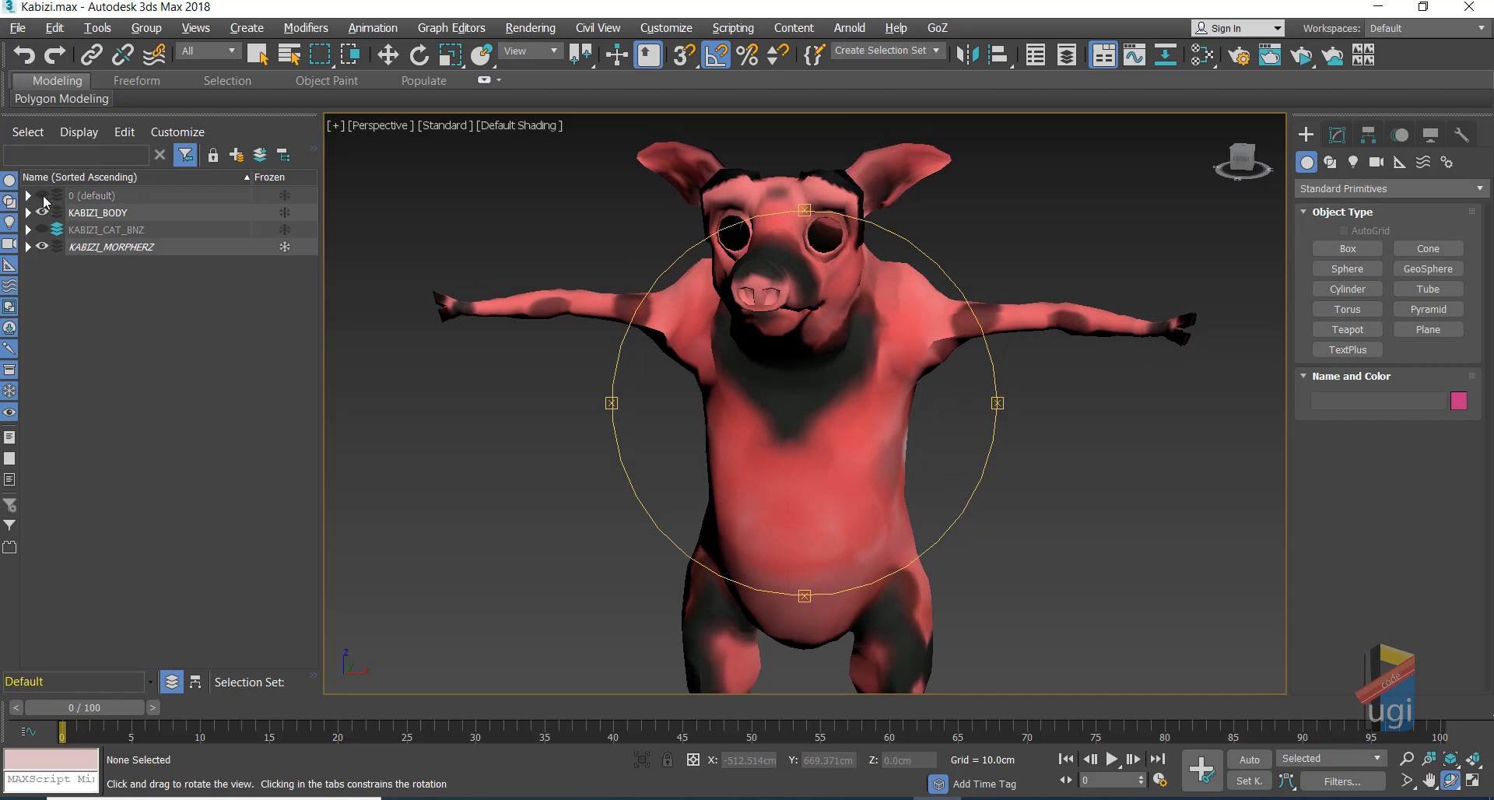
pyautogui.click(43, 196)
pyautogui.click(42, 212)
pyautogui.click(43, 197)
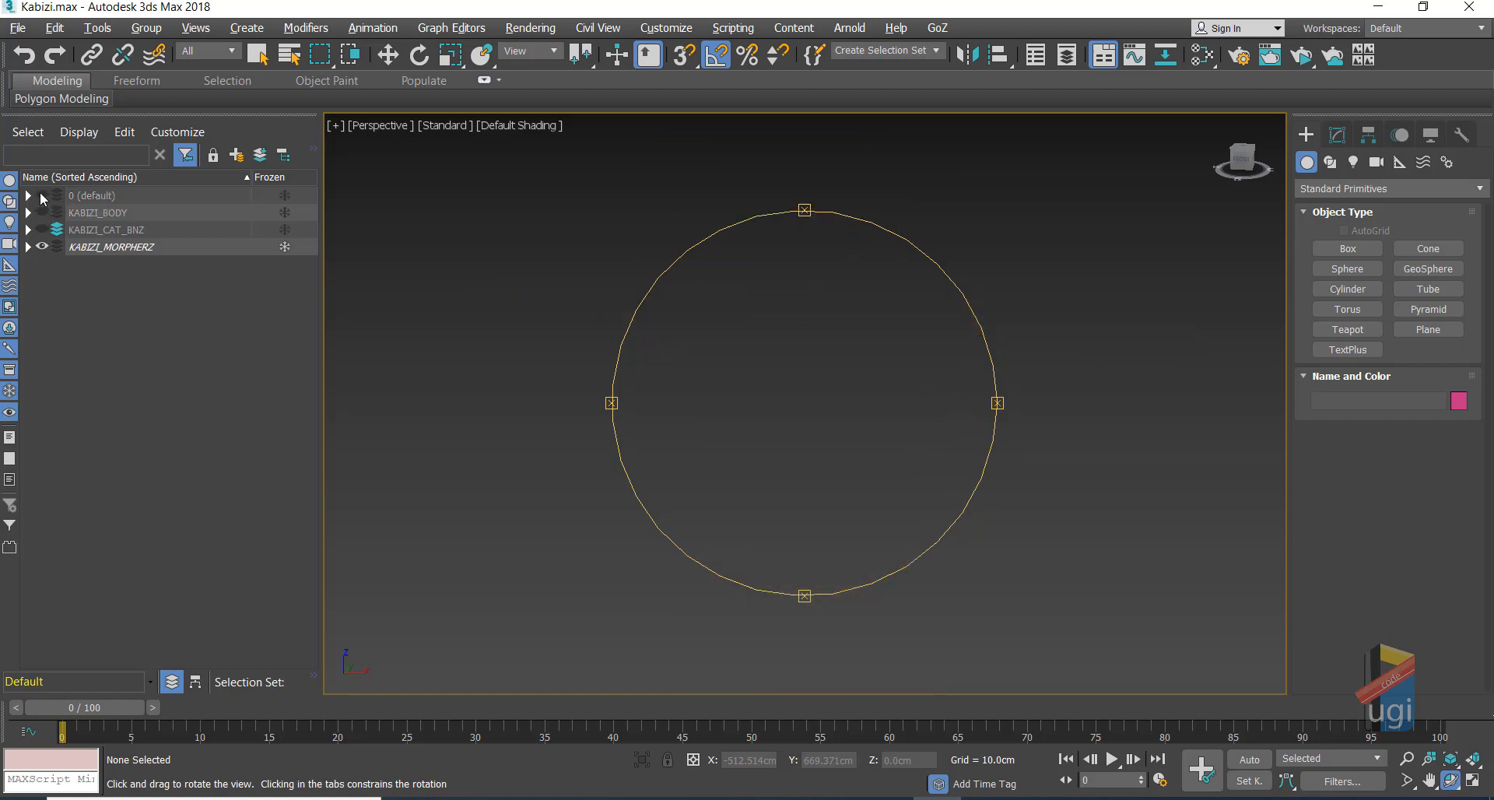
pyautogui.click(43, 196)
pyautogui.click(43, 212)
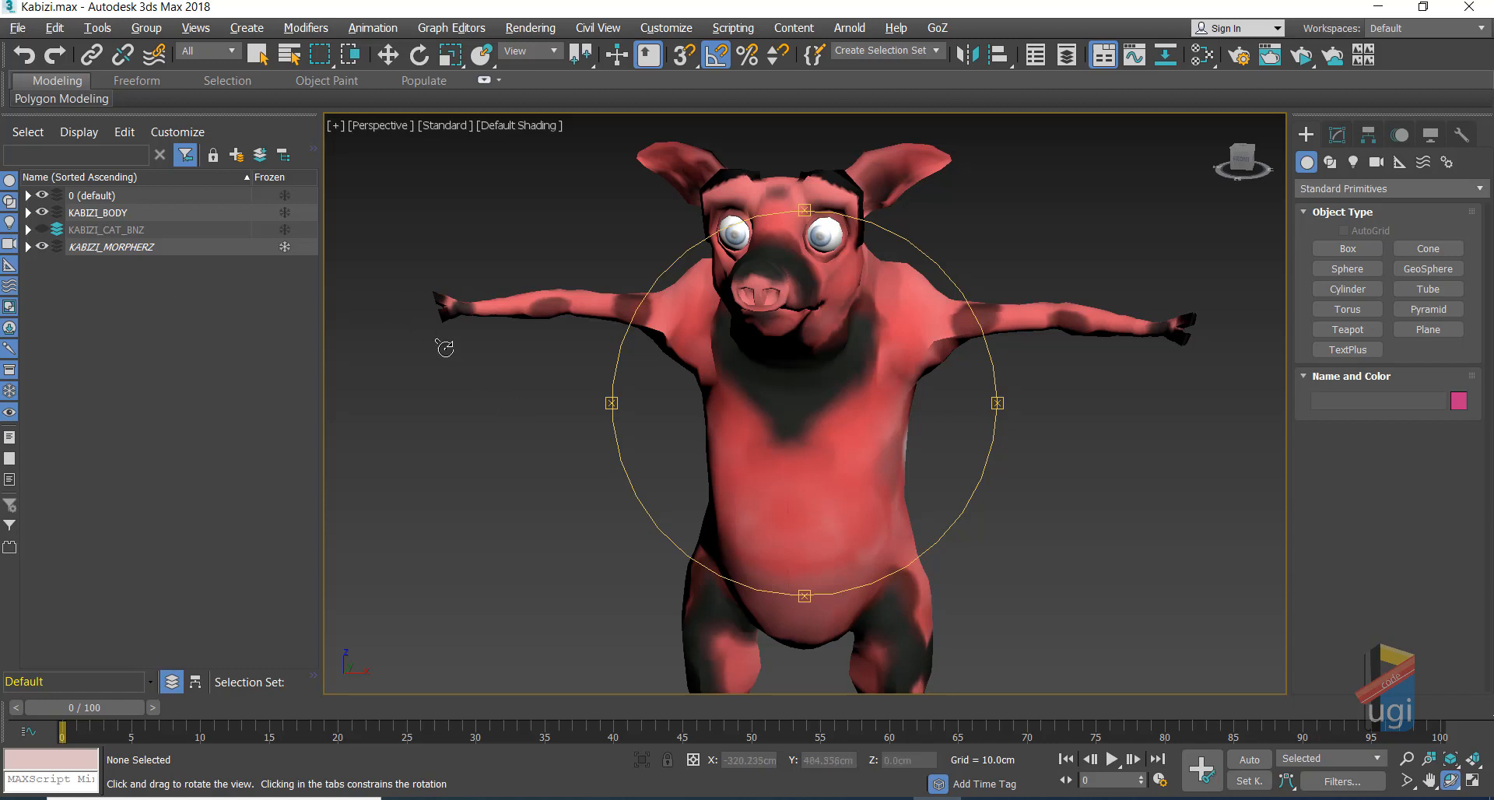
pyautogui.scroll(-5, 461, 394)
pyautogui.moveTo(738, 259); pyautogui.dragTo(744, 464, button='middle')
pyautogui.scroll(-2, 744, 463)
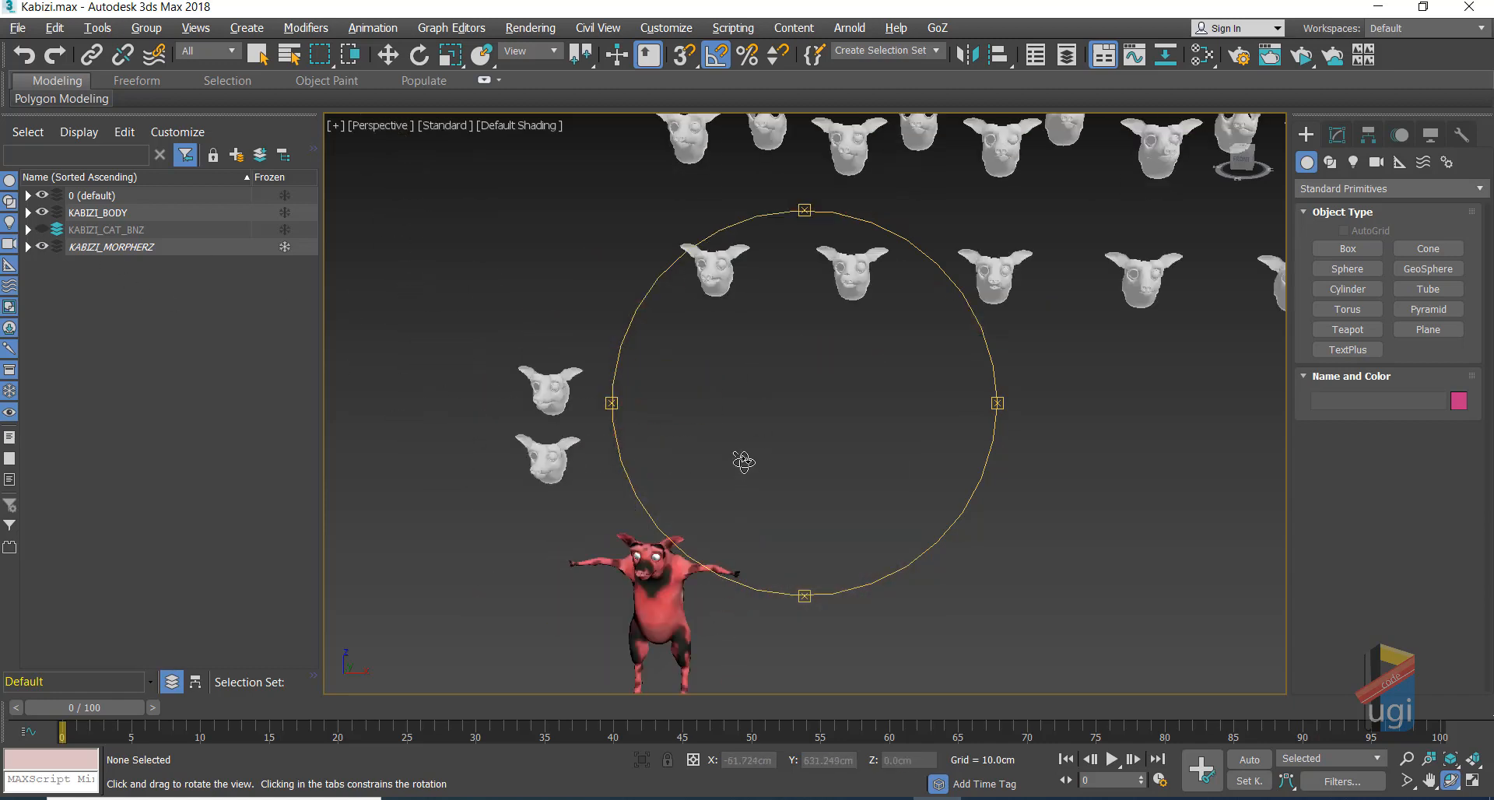
pyautogui.scroll(-2, 817, 407)
pyautogui.scroll(2, 817, 407)
pyautogui.moveTo(840, 407); pyautogui.dragTo(716, 495, button='middle')
pyautogui.scroll(2, 743, 360)
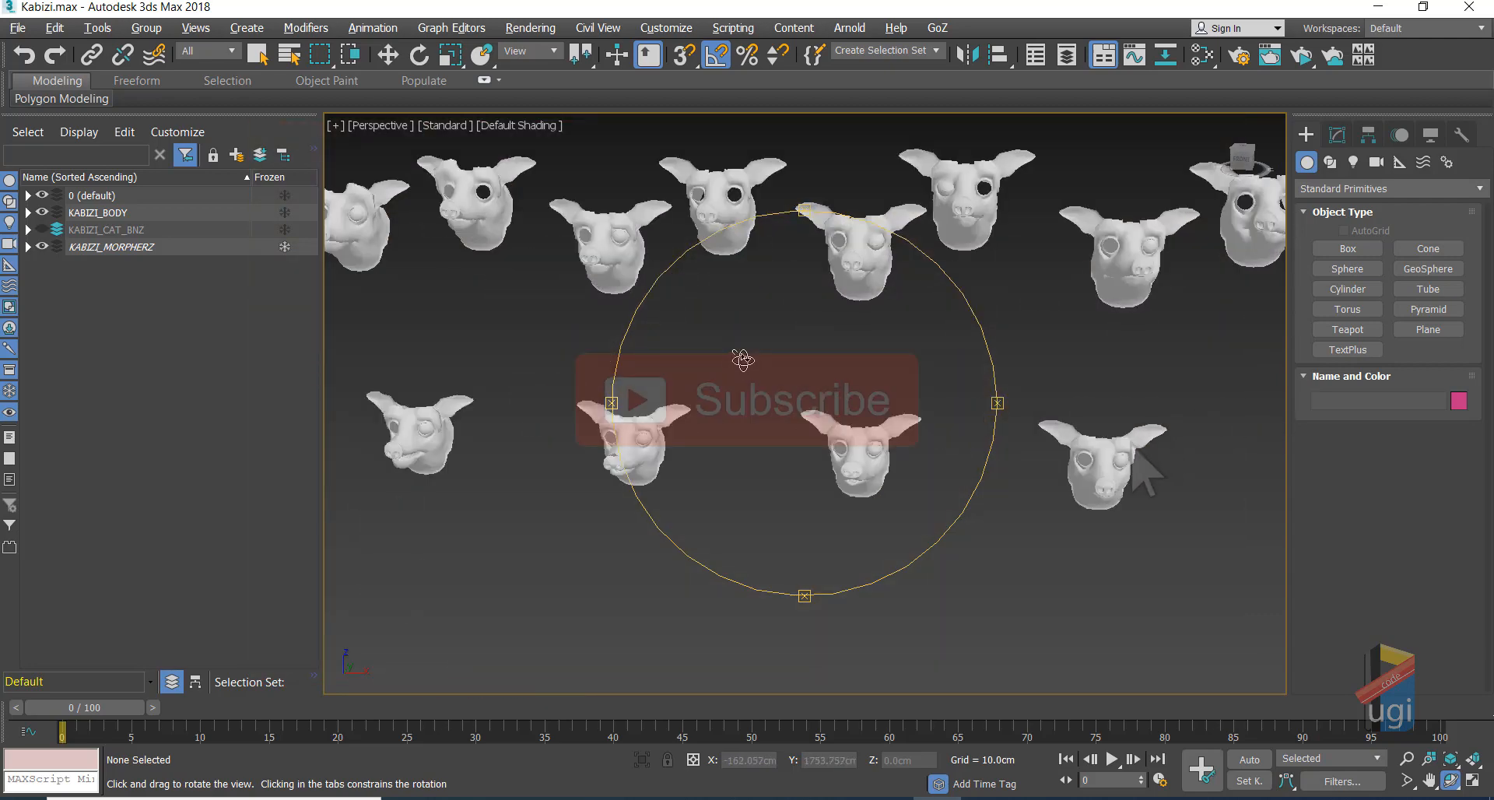
pyautogui.moveTo(710, 360); pyautogui.dragTo(887, 257)
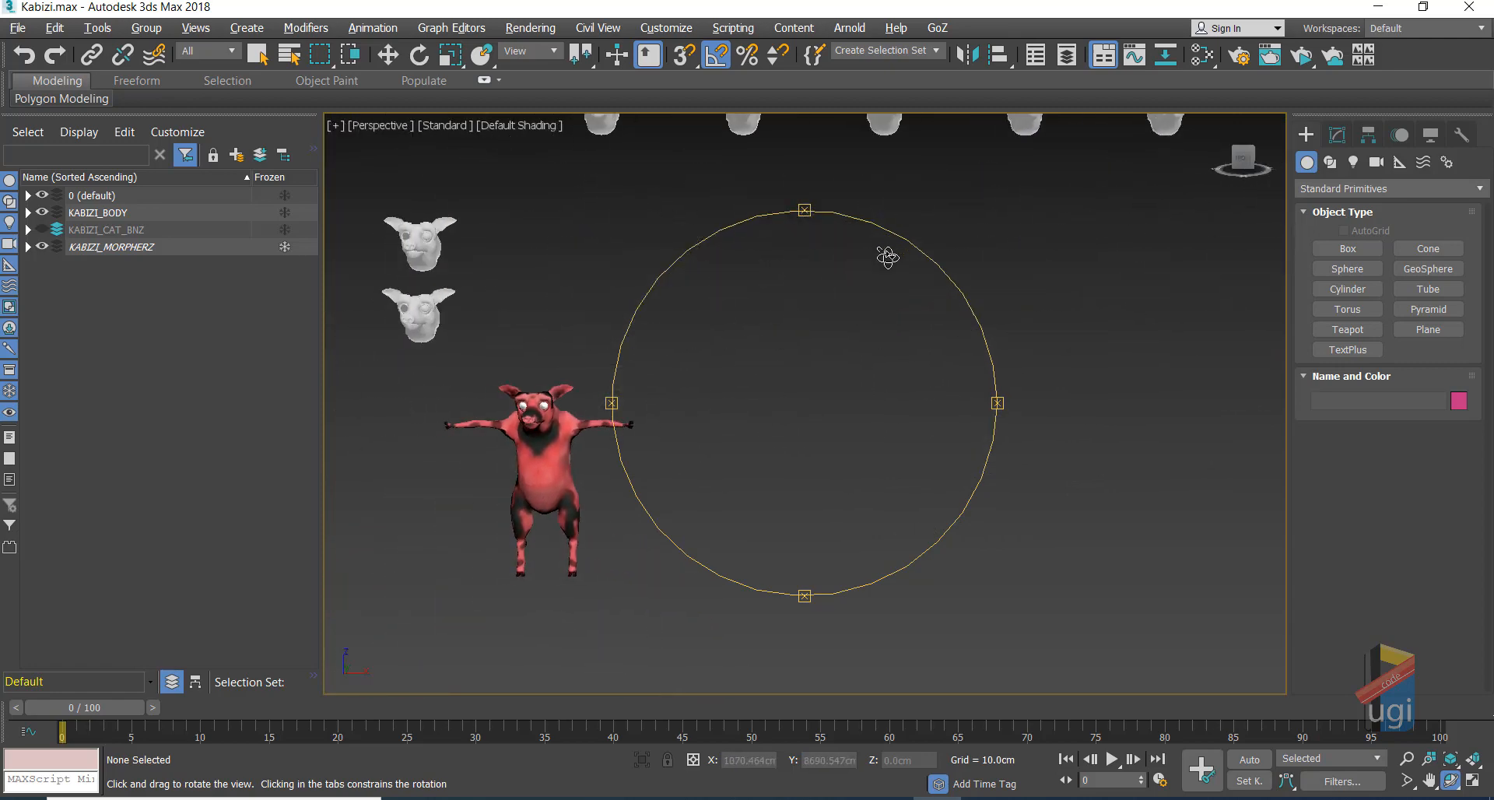
pyautogui.scroll(4, 760, 366)
pyautogui.moveTo(671, 398); pyautogui.dragTo(982, 206, button='middle')
pyautogui.scroll(5, 830, 283)
pyautogui.moveTo(712, 266); pyautogui.dragTo(1072, 343, button='middle')
pyautogui.moveTo(834, 323); pyautogui.dragTo(861, 283)
# Step: Add a TurboSmooth modifier to the pig's head mesh
pyautogui.rightClick(860, 264)
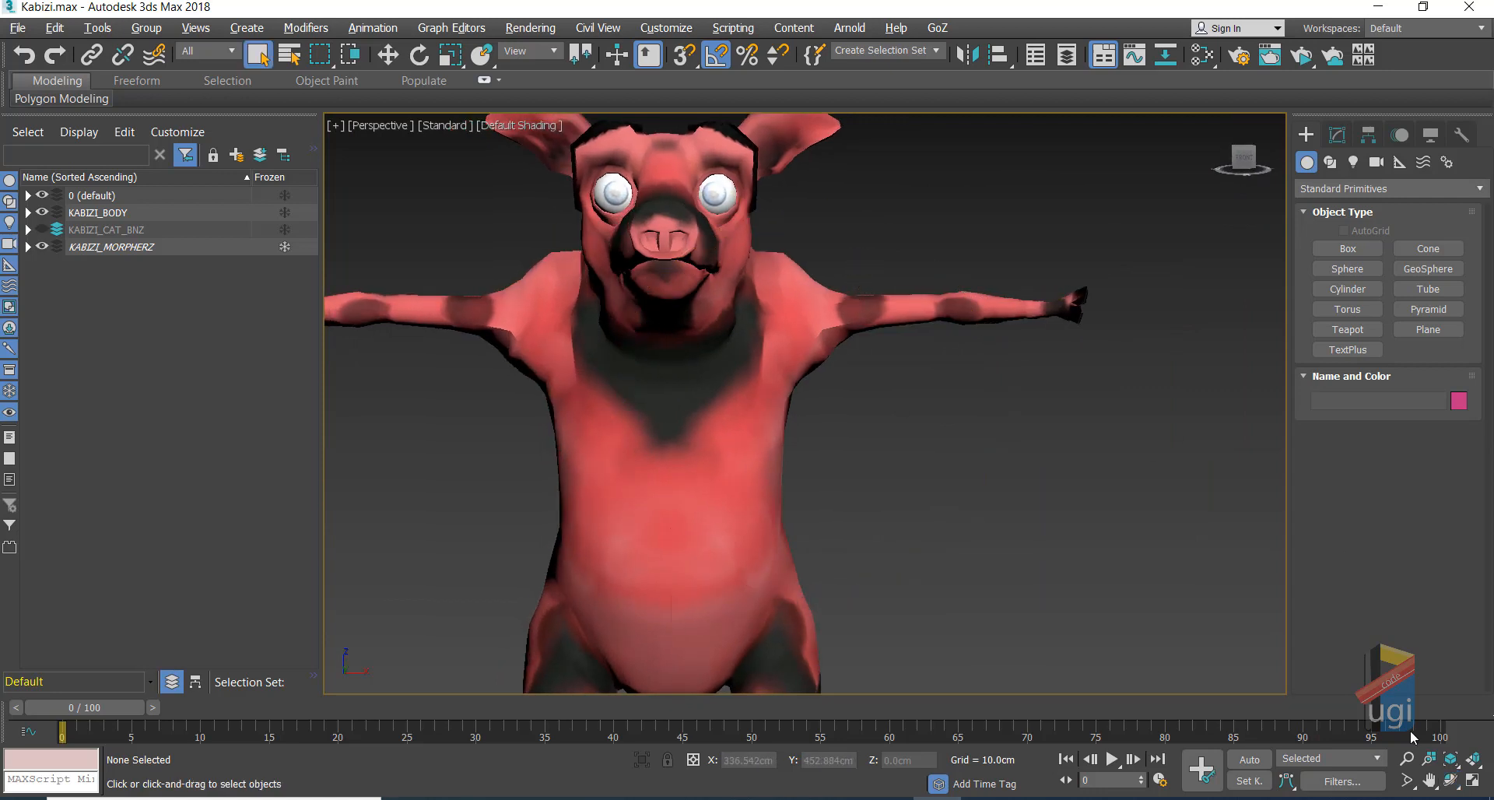
pyautogui.click(1429, 781)
pyautogui.moveTo(970, 300); pyautogui.dragTo(947, 340)
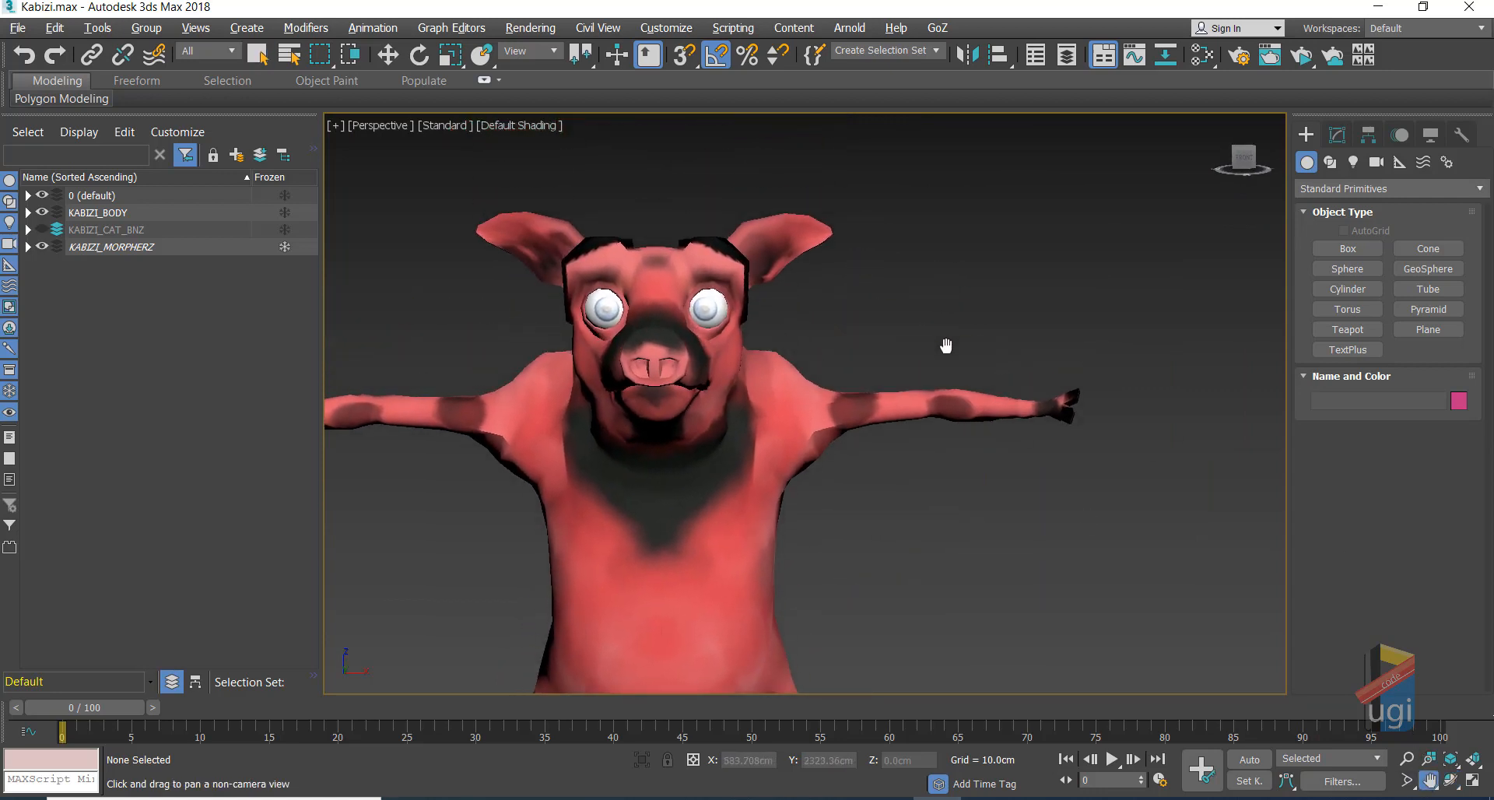
pyautogui.rightClick(883, 335)
pyautogui.click(740, 263)
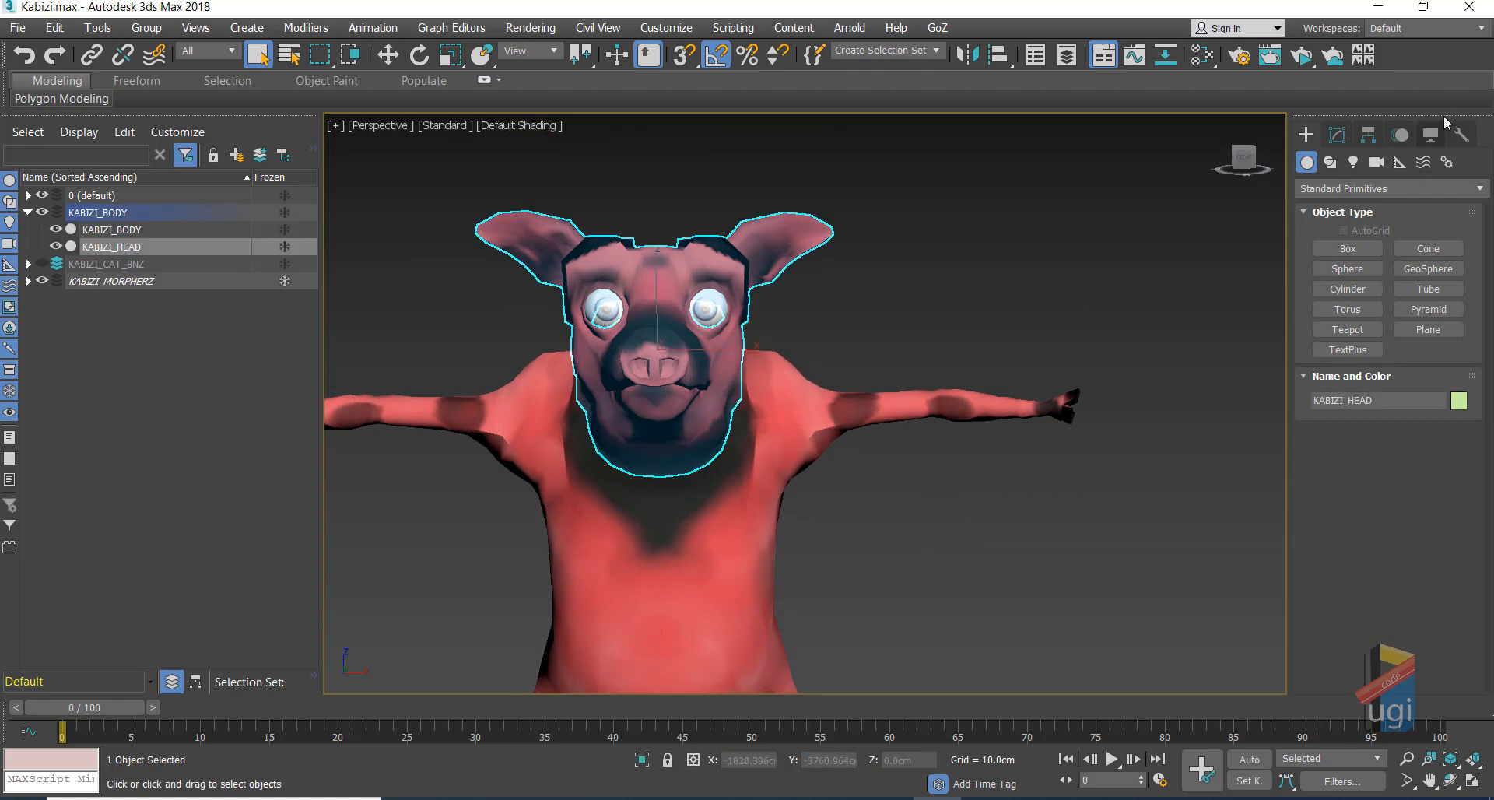
pyautogui.click(1337, 136)
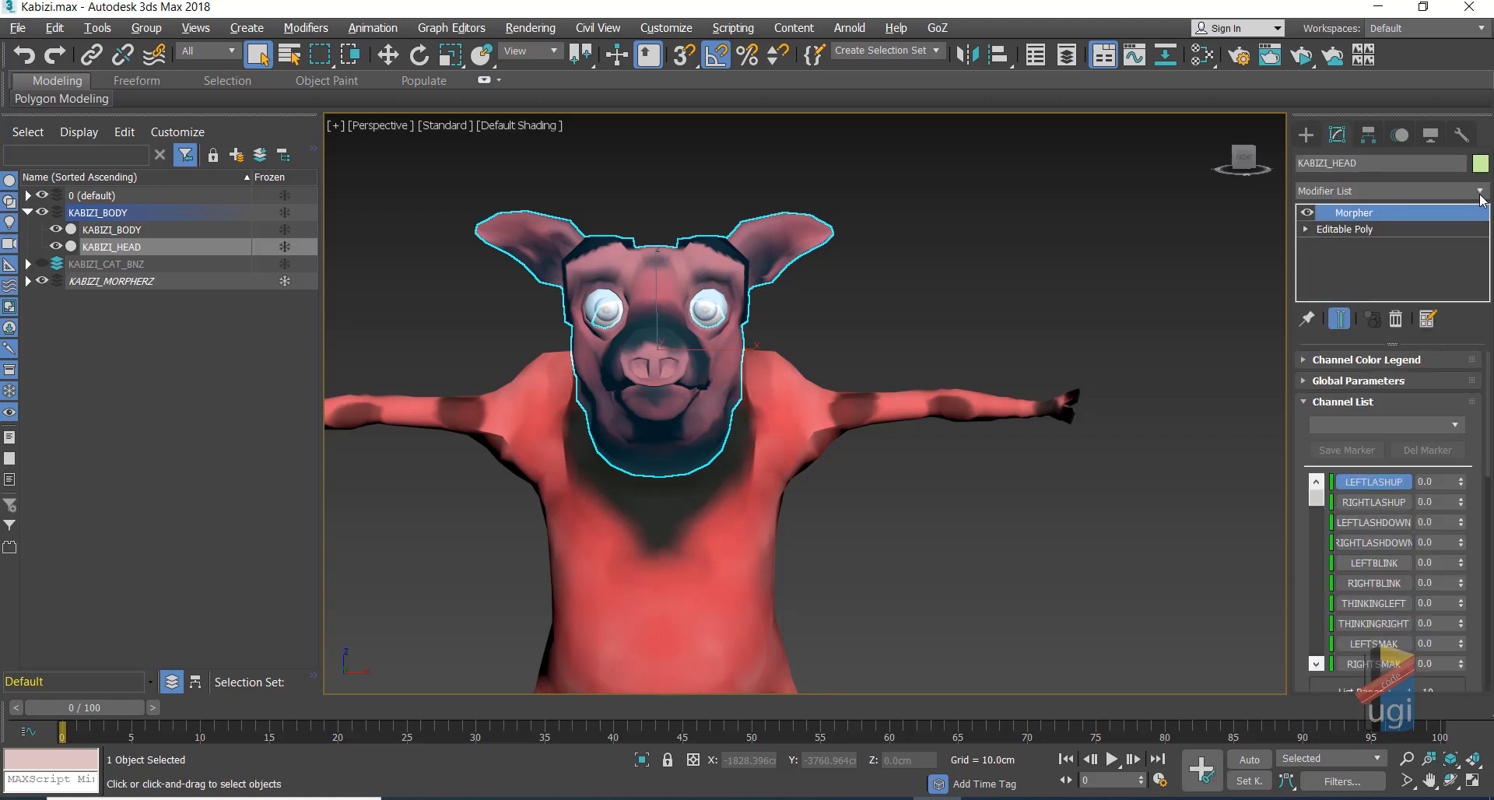
pyautogui.click(1482, 199)
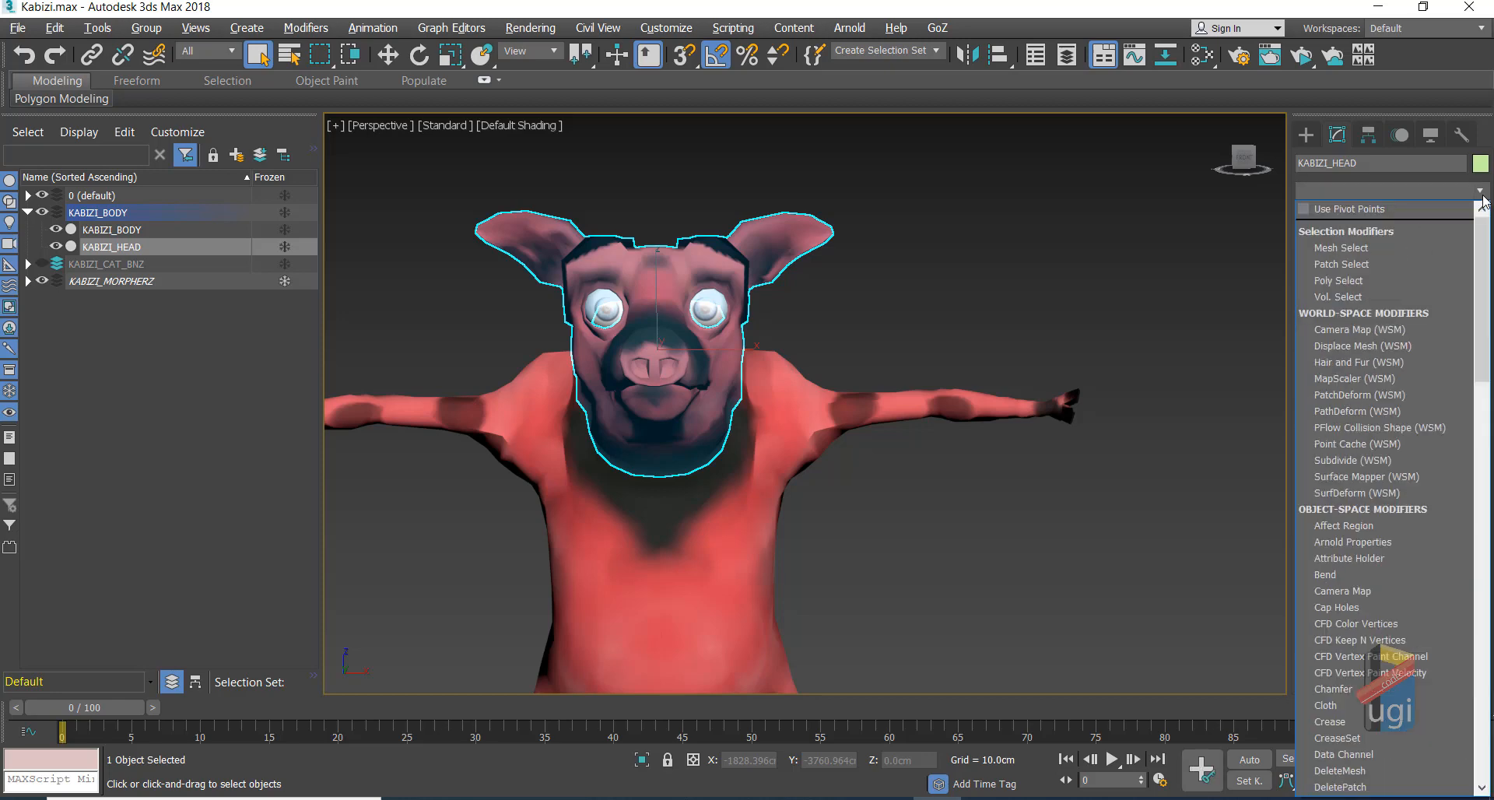
pyautogui.press('t')
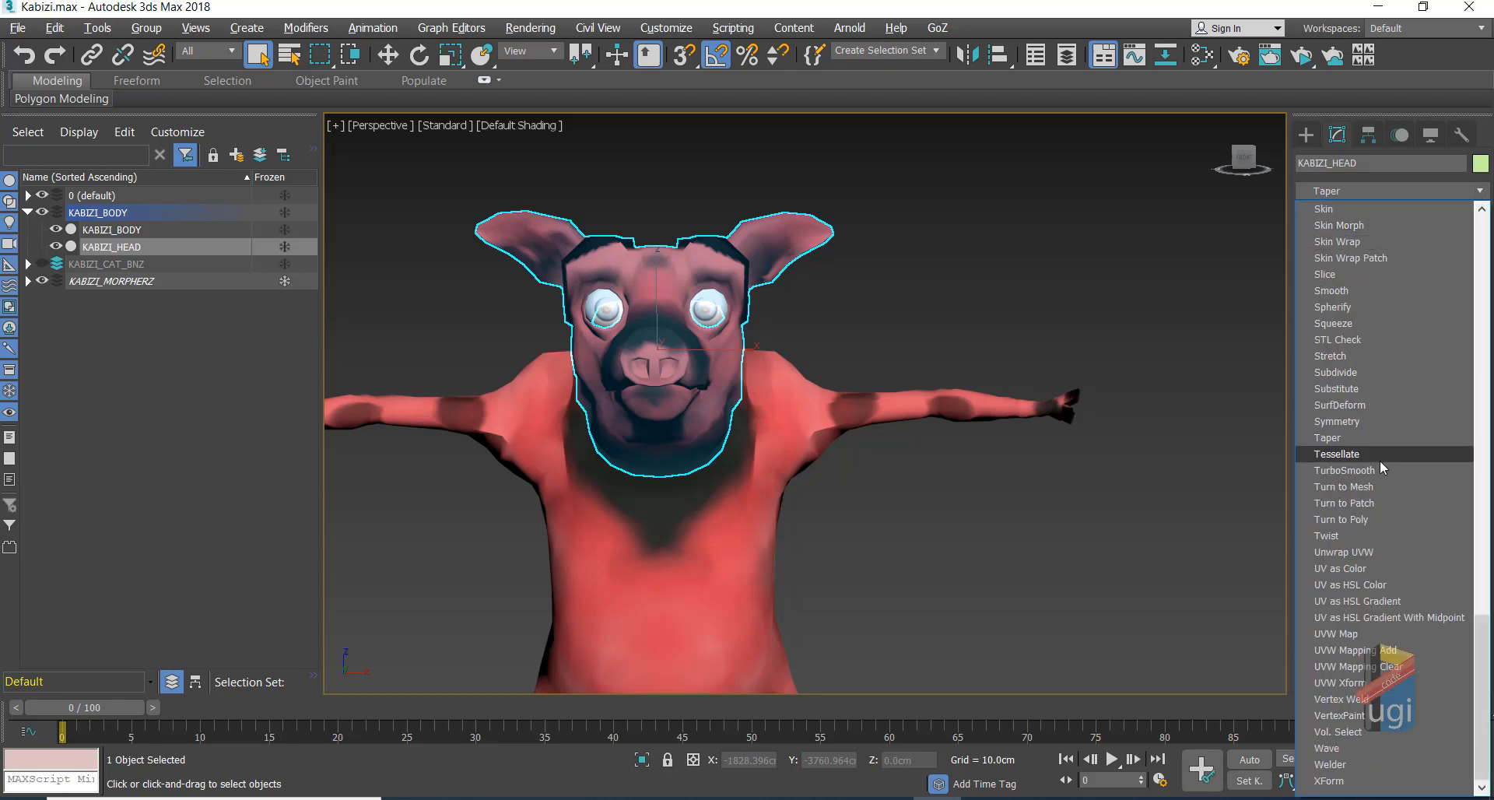
pyautogui.click(1344, 470)
# Step: Add TurboSmooth to the pig's body and start an ActiveShade preview render
pyautogui.click(827, 413)
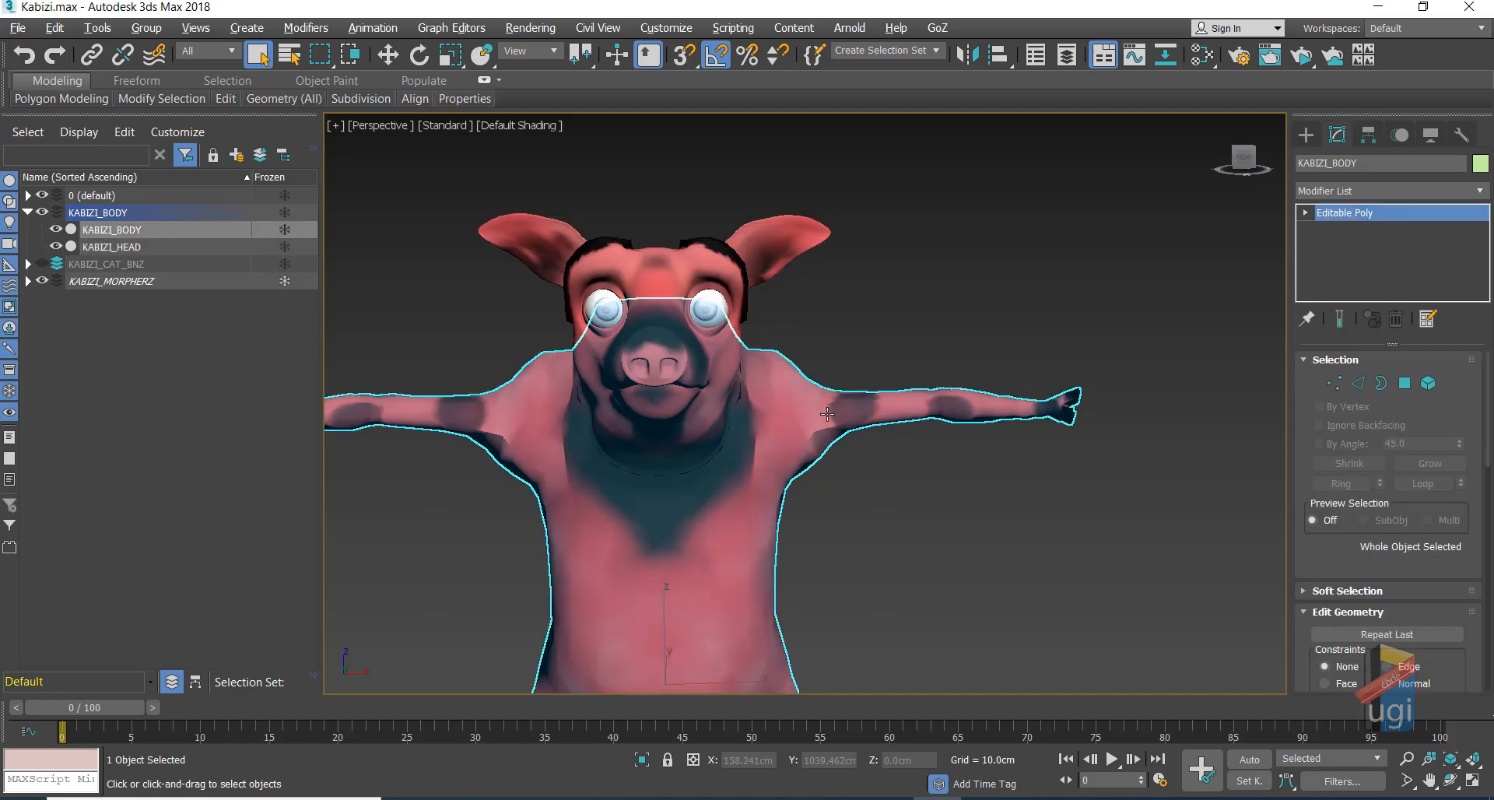
pyautogui.click(1385, 190)
pyautogui.press('t')
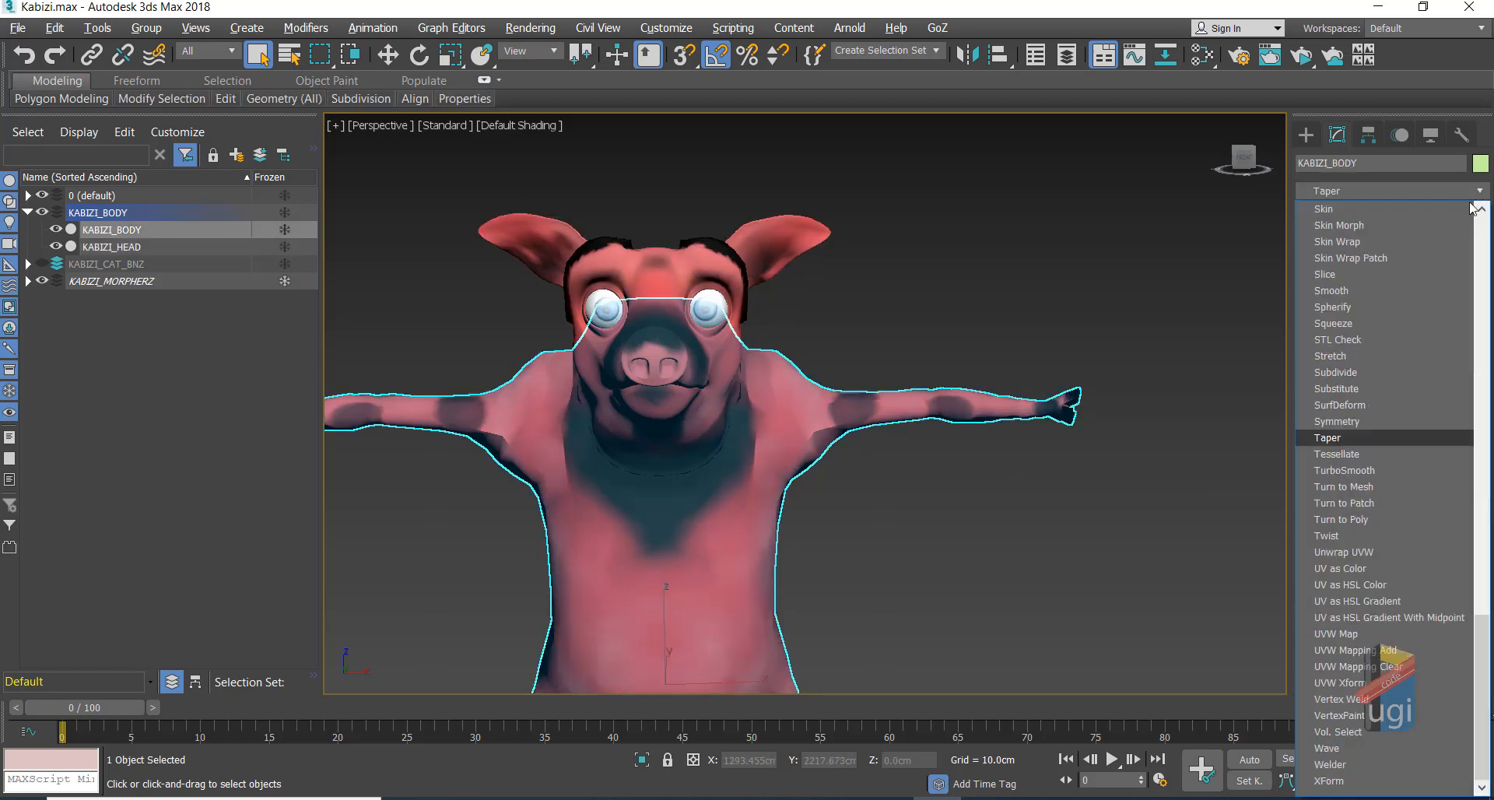
pyautogui.click(1370, 465)
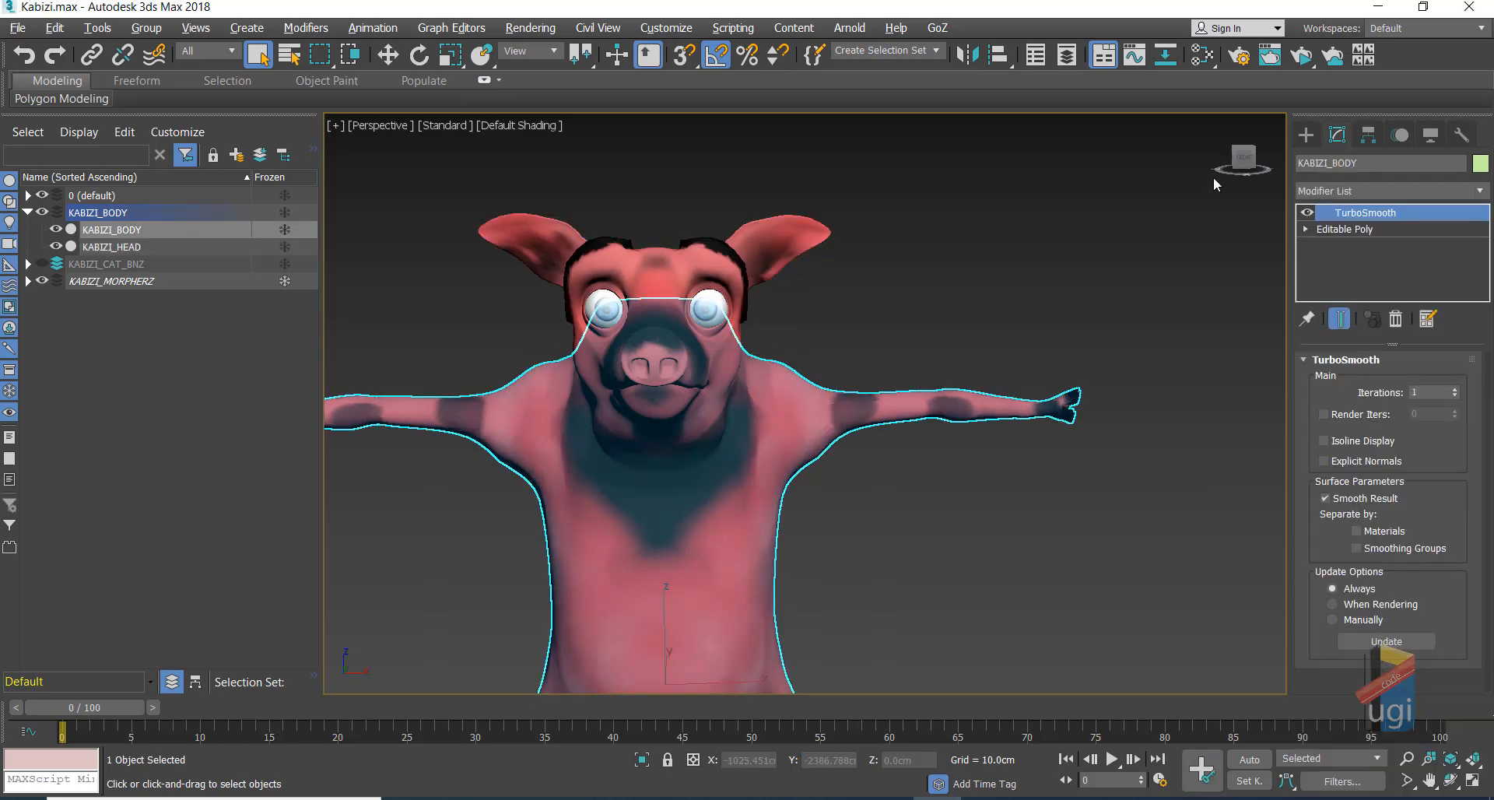
pyautogui.click(1312, 57)
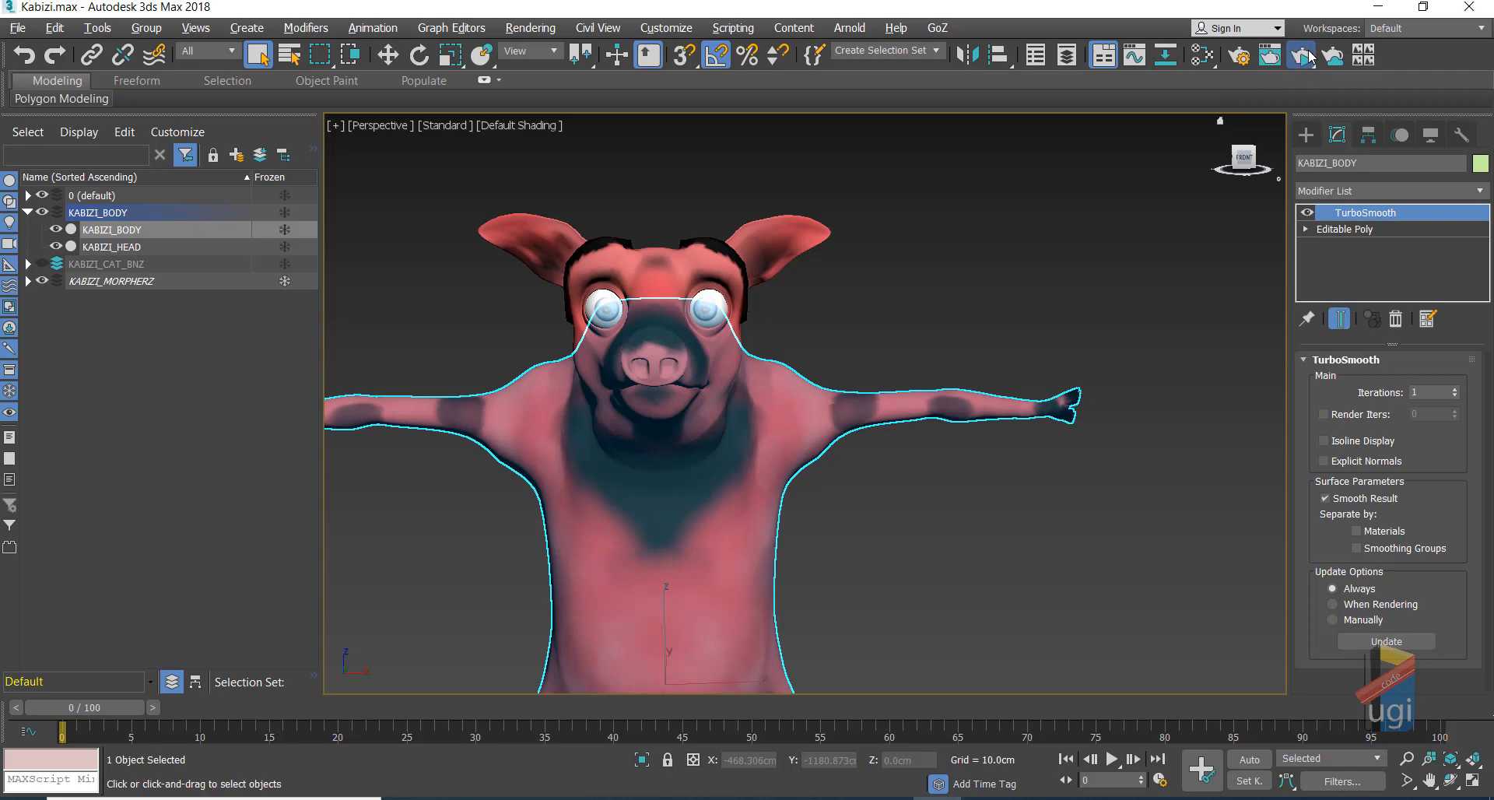
pyautogui.click(1301, 145)
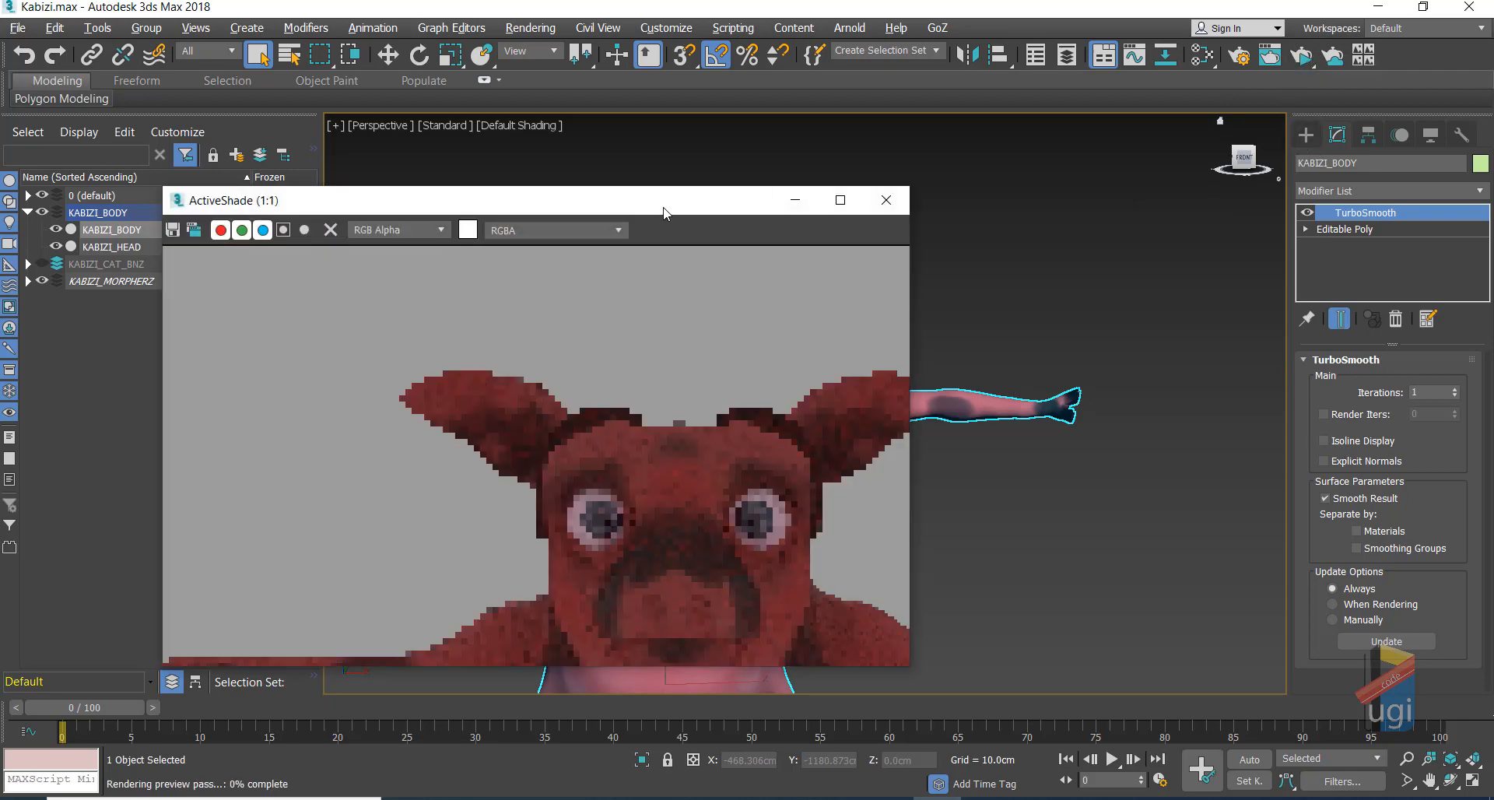
# Step: Move the ActiveShade window aside, frame the pig's face, and show KABIZI_HEAD's Morpher channels
pyautogui.moveTo(664, 204); pyautogui.dragTo(464, 108)
pyautogui.moveTo(950, 257); pyautogui.dragTo(908, 240, button='middle')
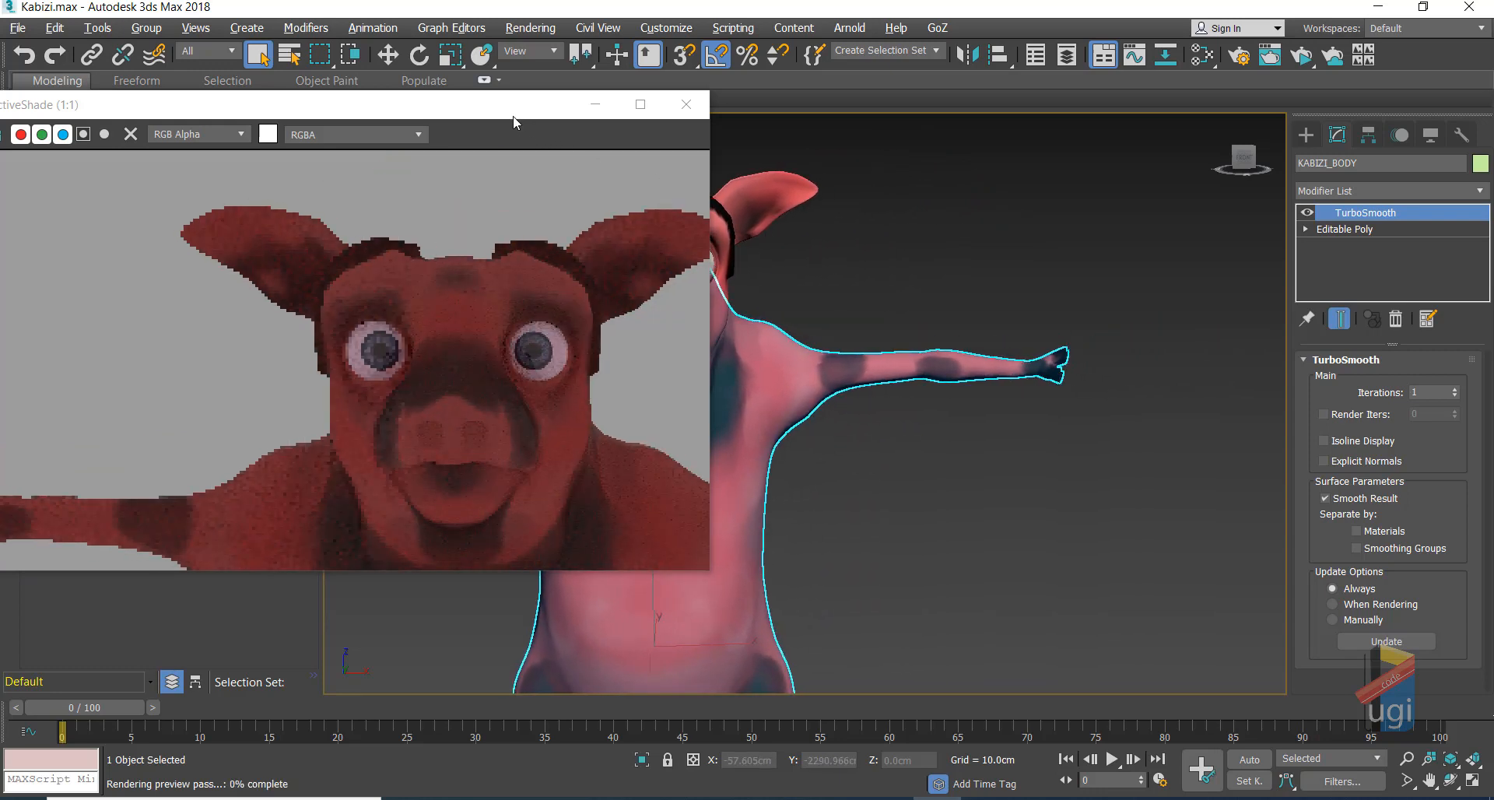
pyautogui.click(764, 187)
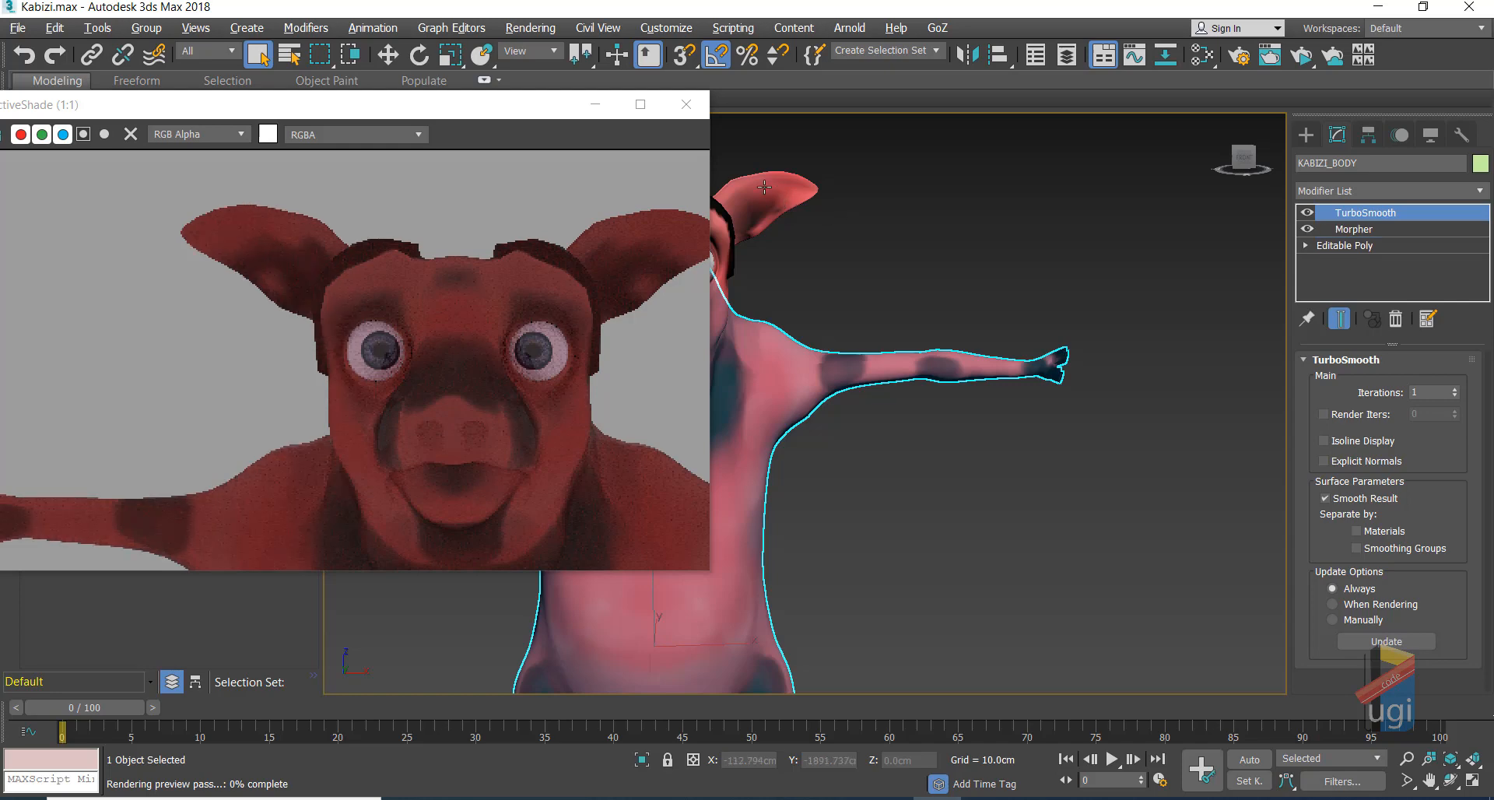
pyautogui.click(1354, 228)
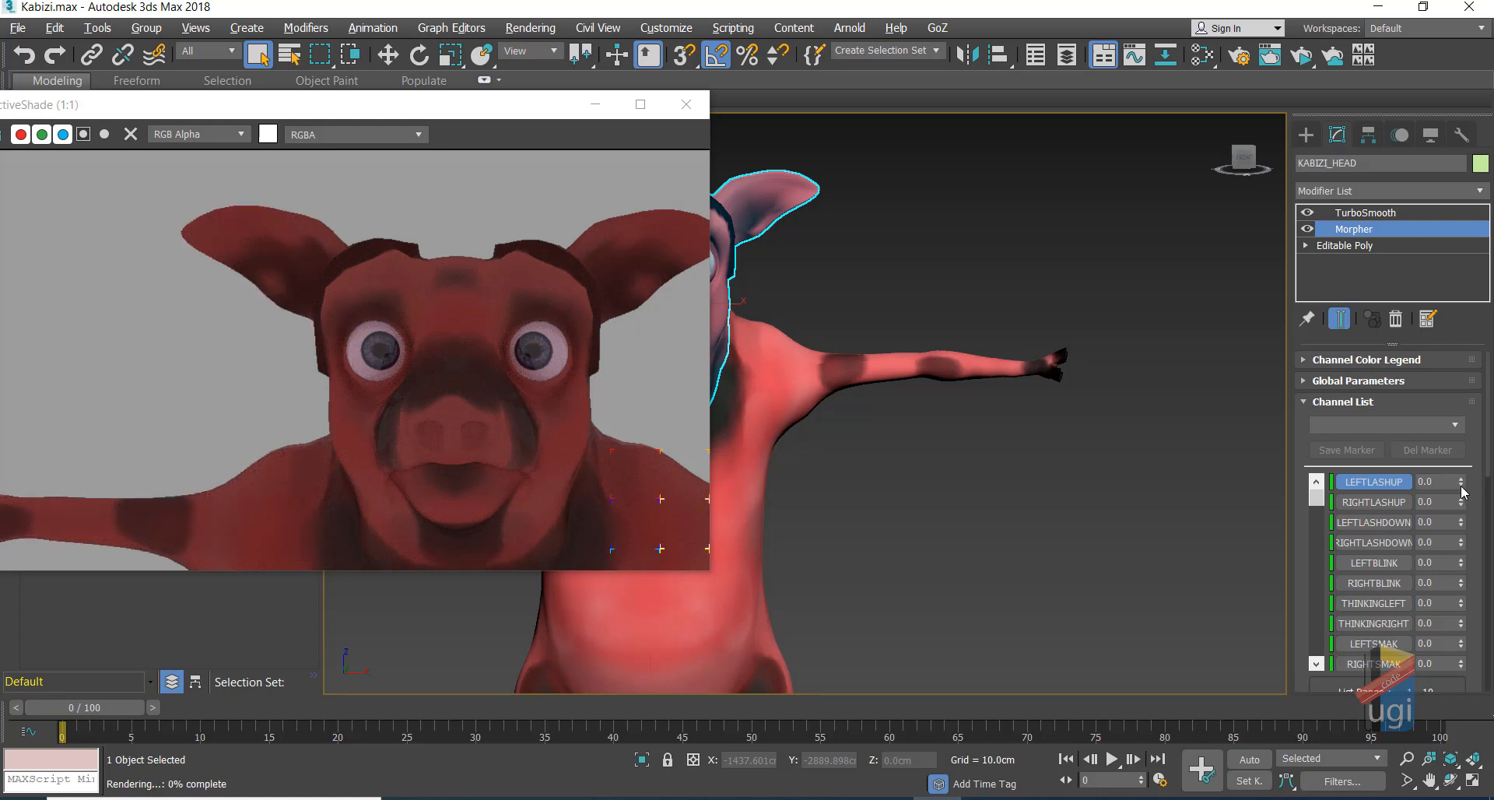
# Step: Test LEFTLASHUP, RIGHTLASHUP, LEFTLASHDOWN and RIGHTLASHDOWN at 100, reset them, then select the body's TurboSmooth
pyautogui.moveTo(1462, 489); pyautogui.dragTo(1422, 272)
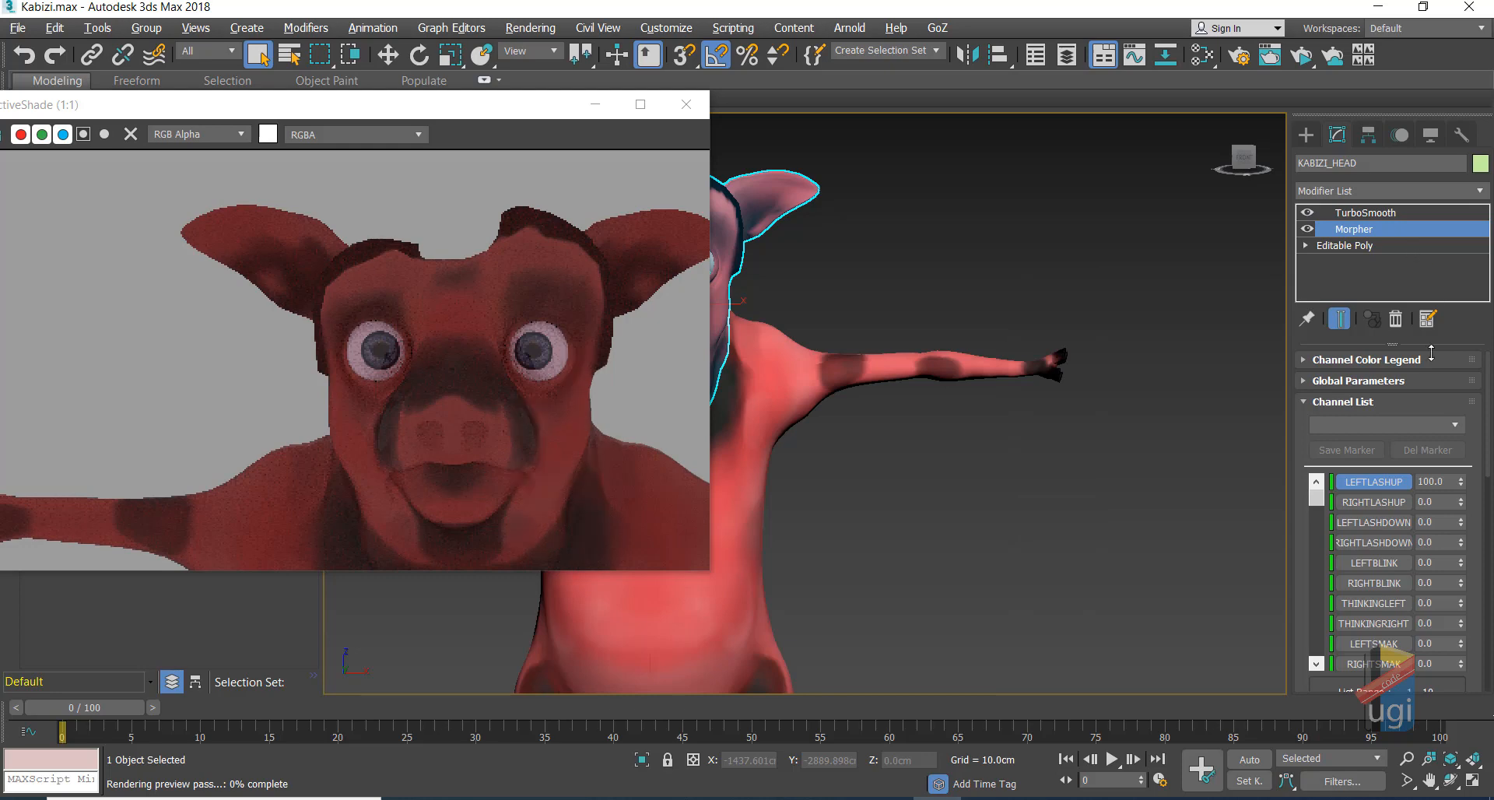
pyautogui.rightClick(1461, 484)
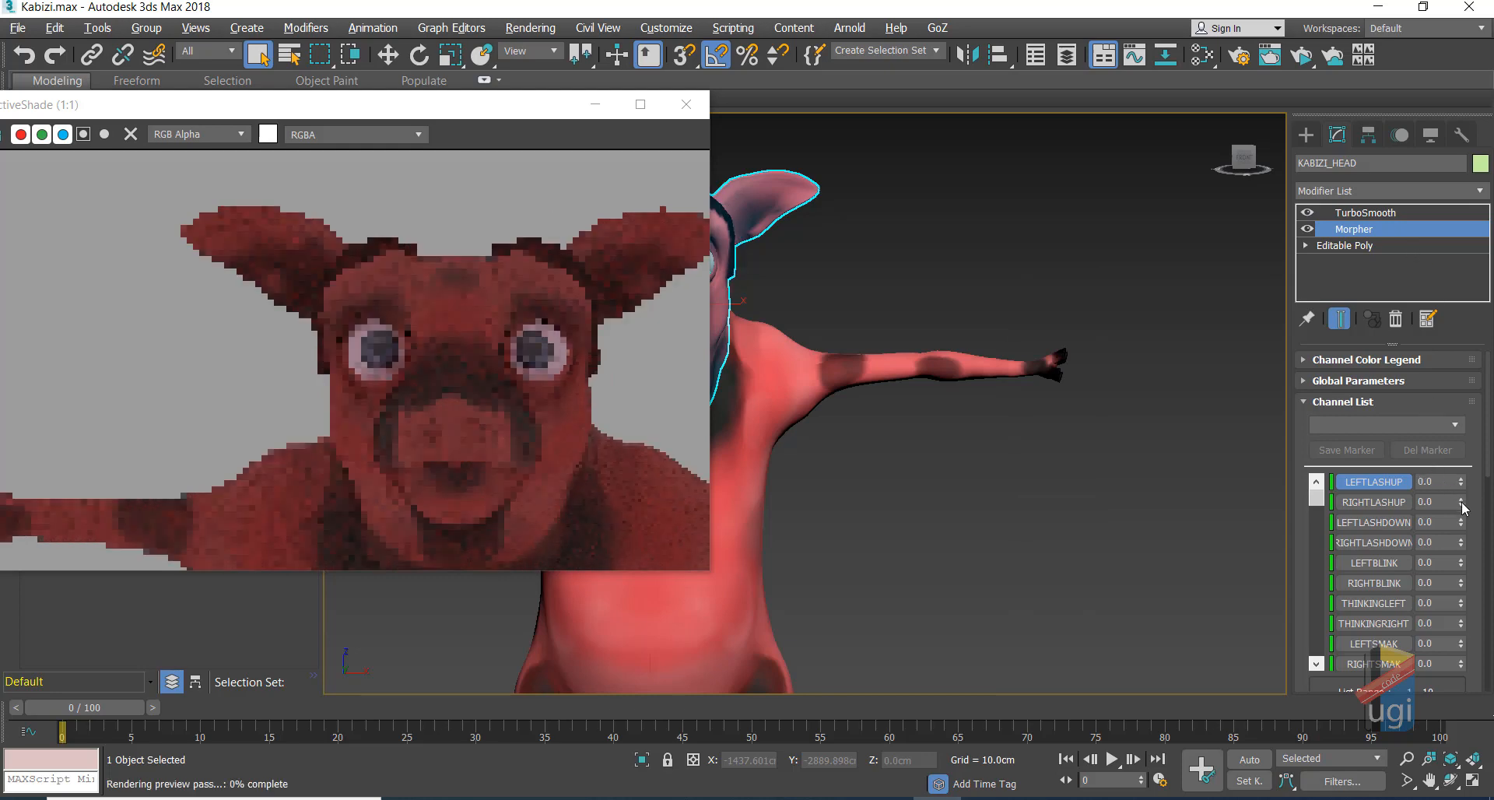
pyautogui.moveTo(1462, 505); pyautogui.dragTo(1438, 327)
pyautogui.moveTo(1462, 530); pyautogui.dragTo(1403, 264)
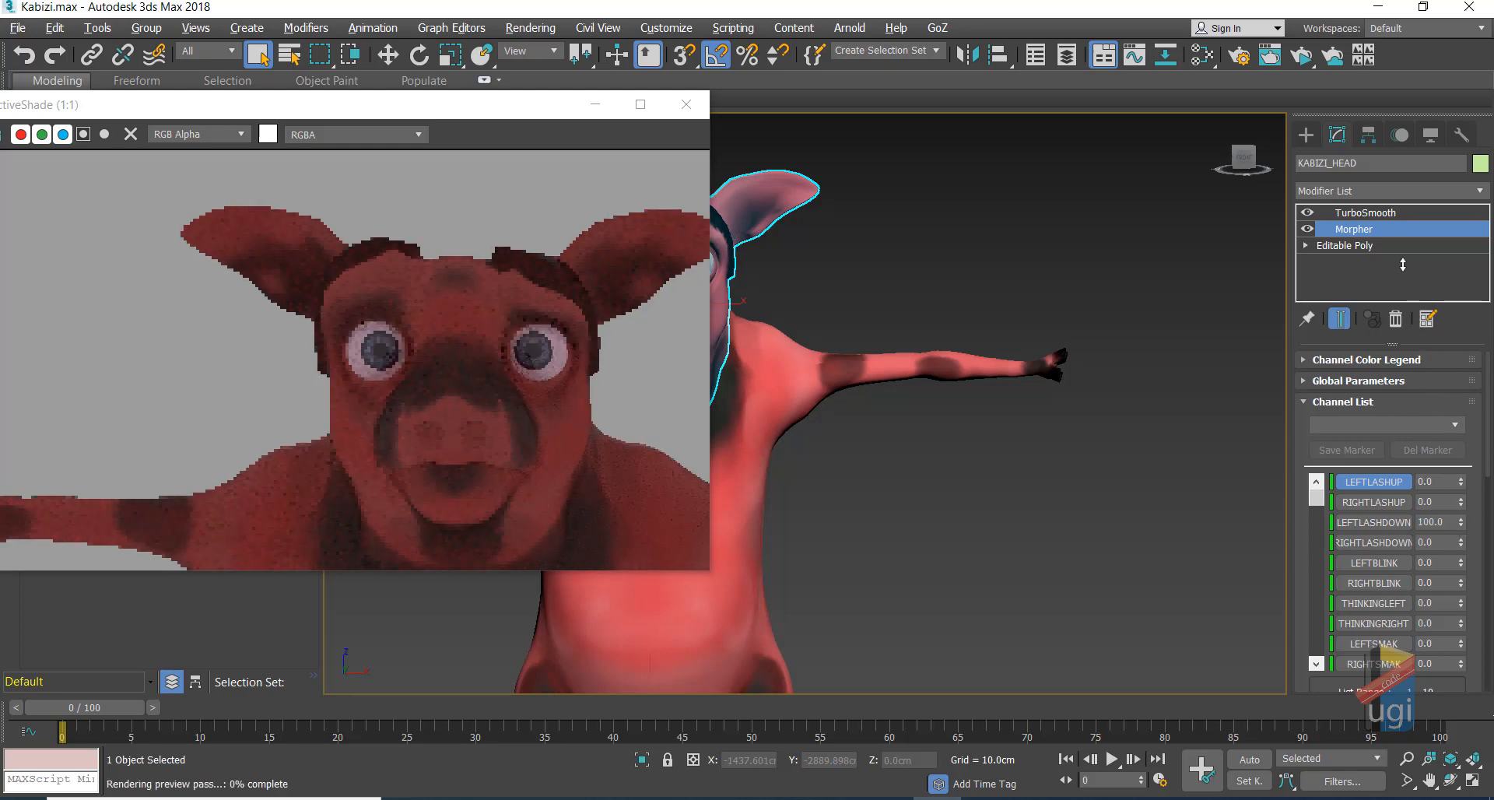
pyautogui.rightClick(1461, 524)
pyautogui.moveTo(1460, 542); pyautogui.dragTo(1444, 313)
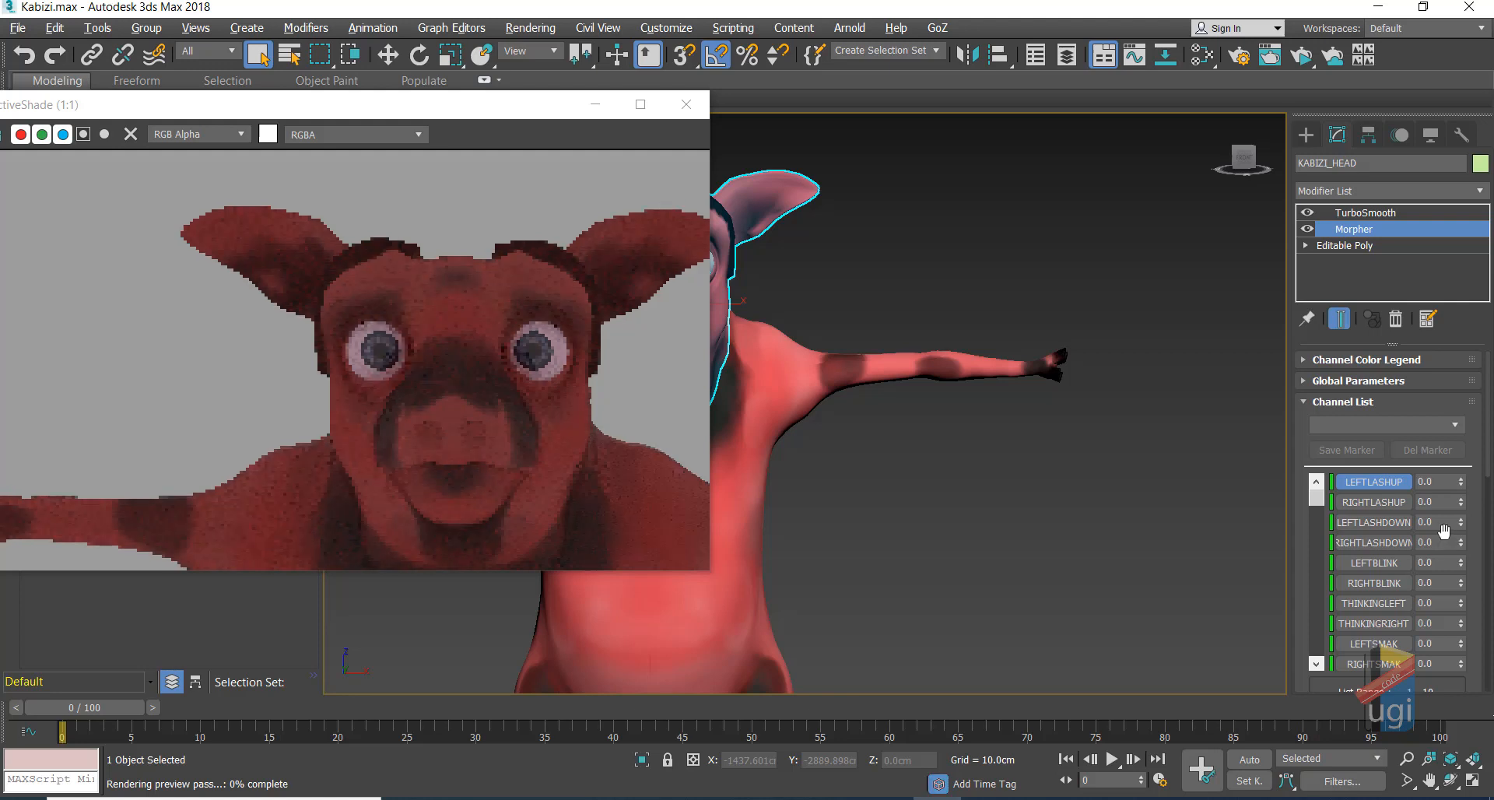
pyautogui.click(840, 371)
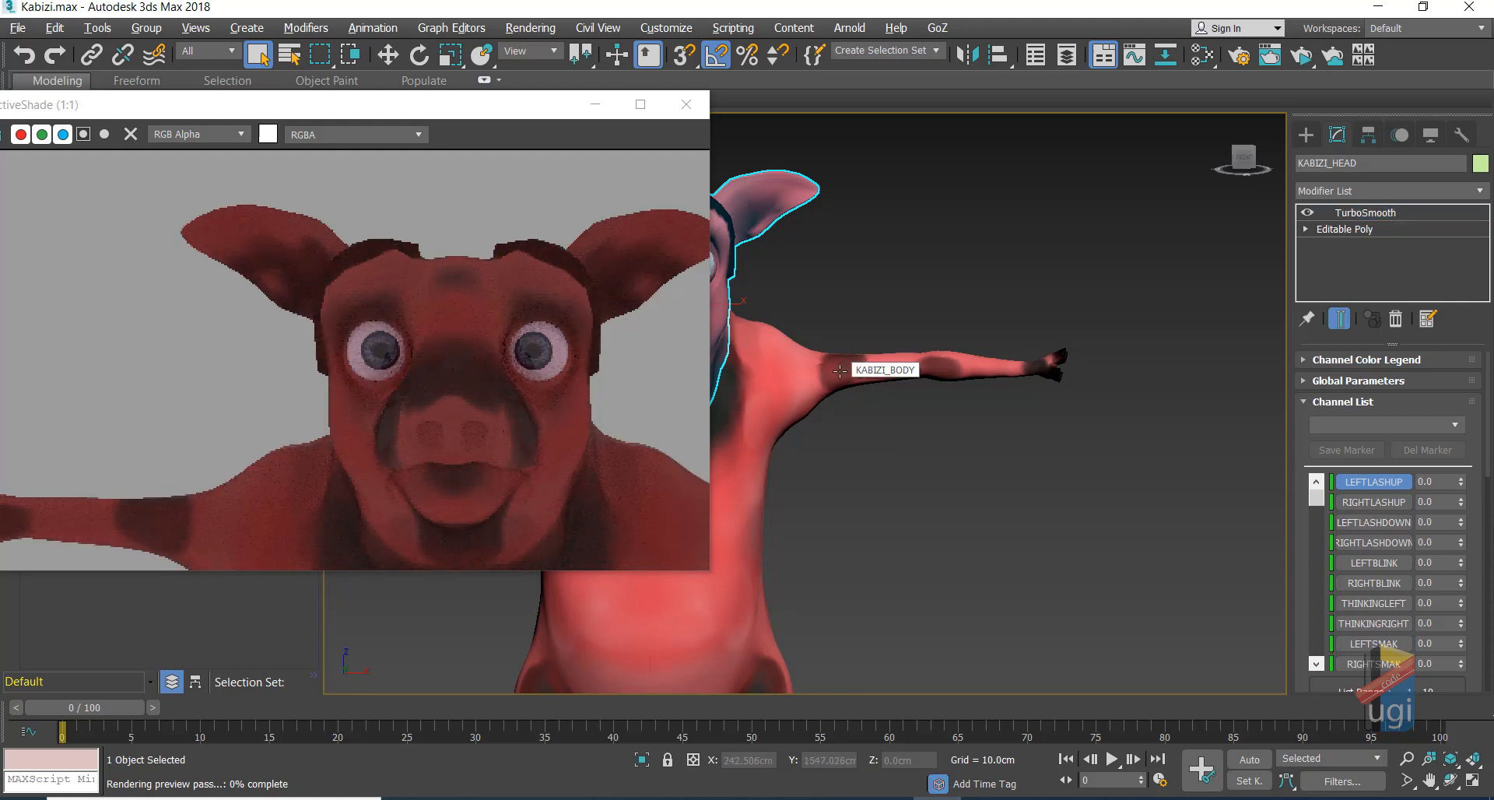
pyautogui.click(1320, 212)
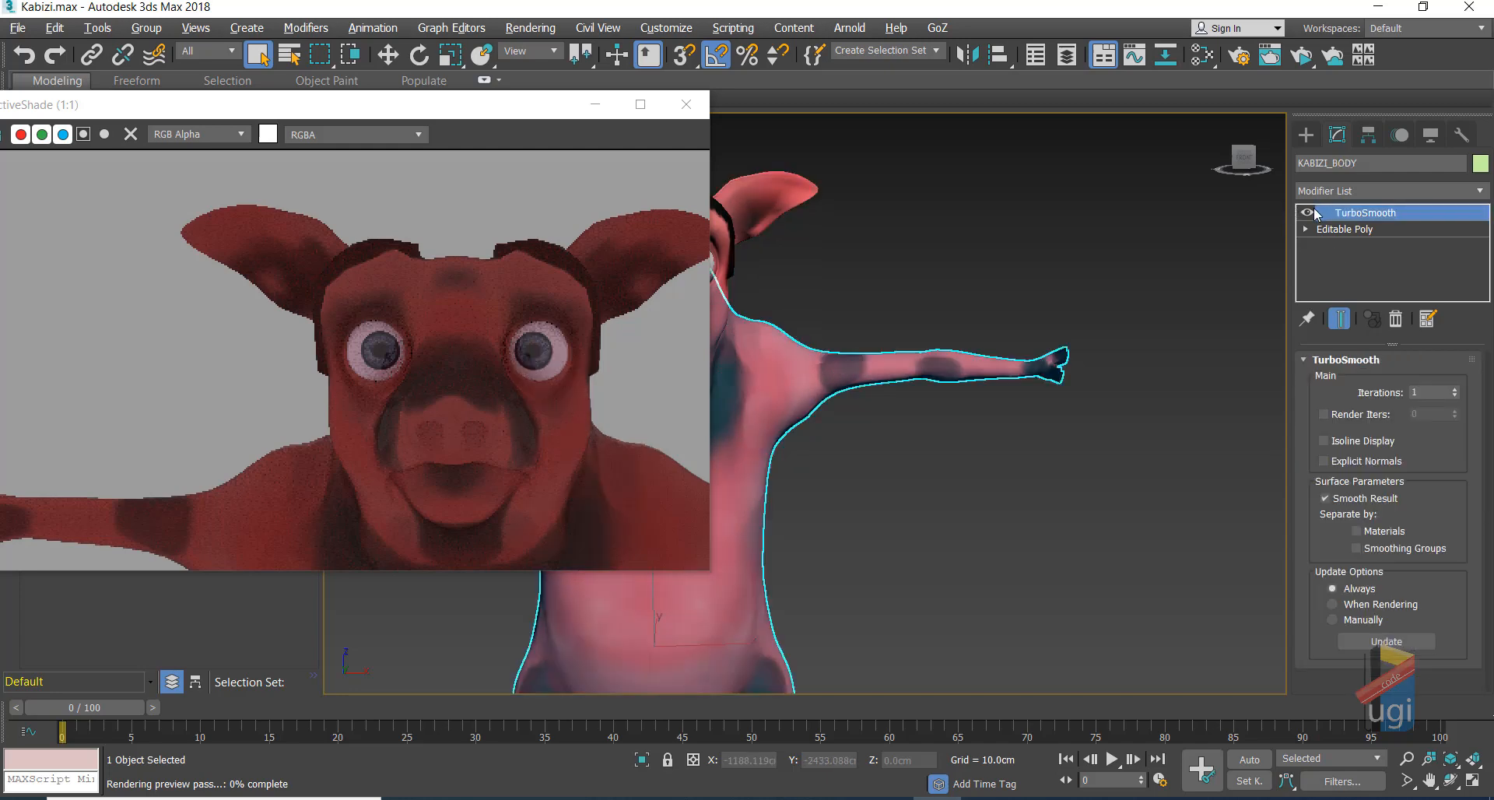
# Step: Compare the body with TurboSmooth off and on, then hide KABIZI_BODY and KABIZI_MORPHERZ
pyautogui.click(1307, 213)
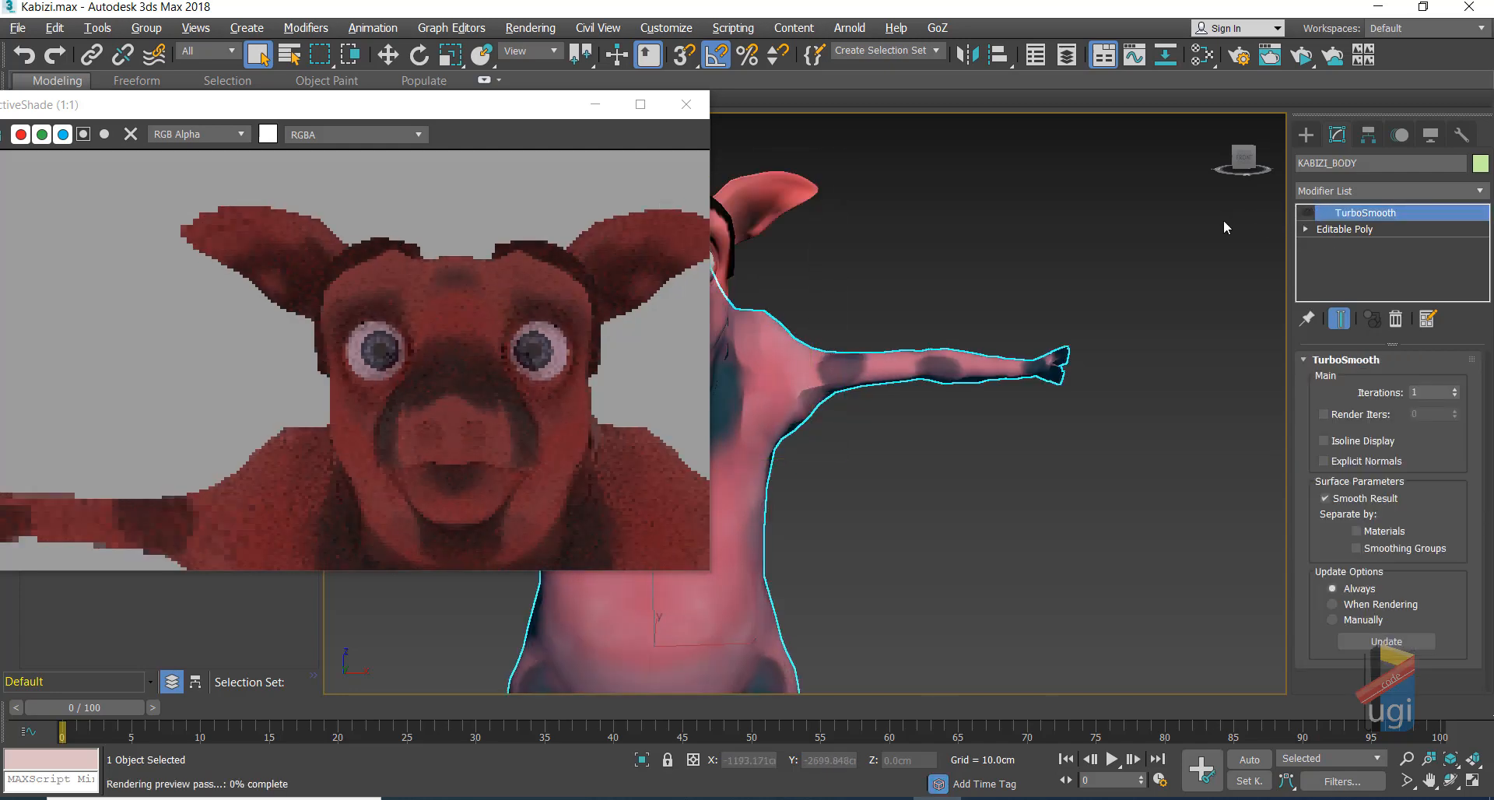
pyautogui.click(1304, 213)
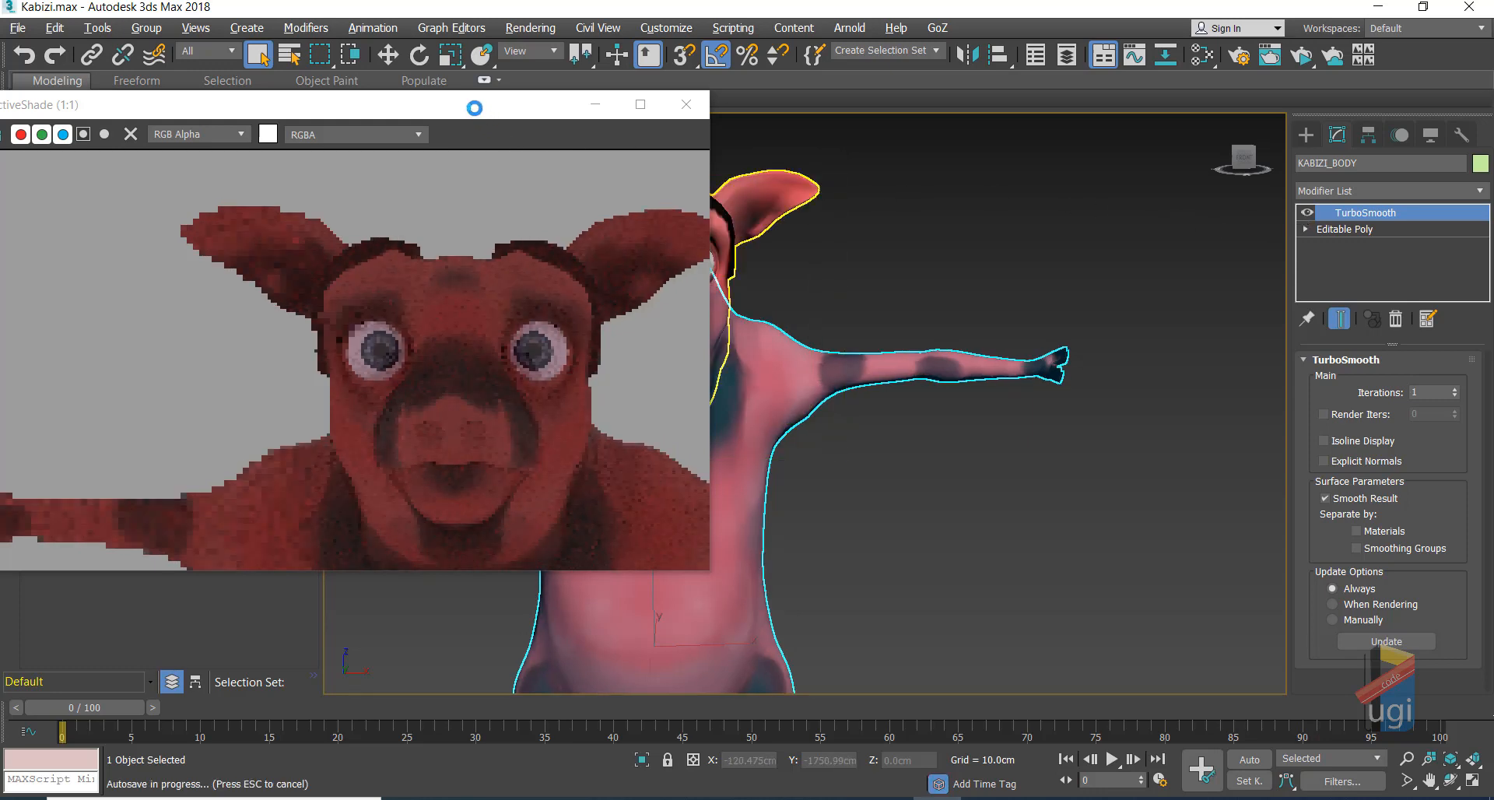
pyautogui.moveTo(475, 109); pyautogui.dragTo(721, 127)
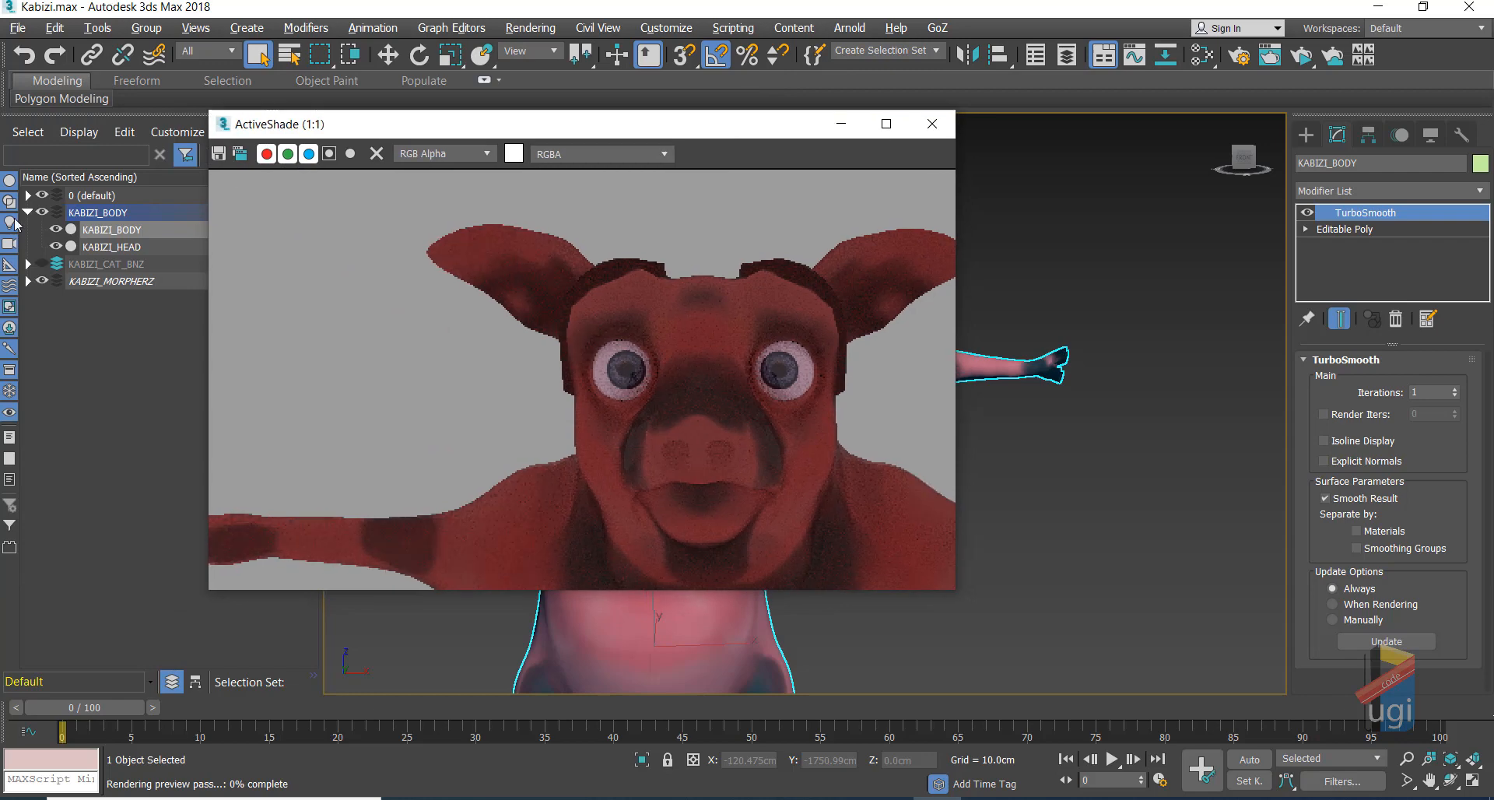
pyautogui.click(52, 232)
pyautogui.click(55, 229)
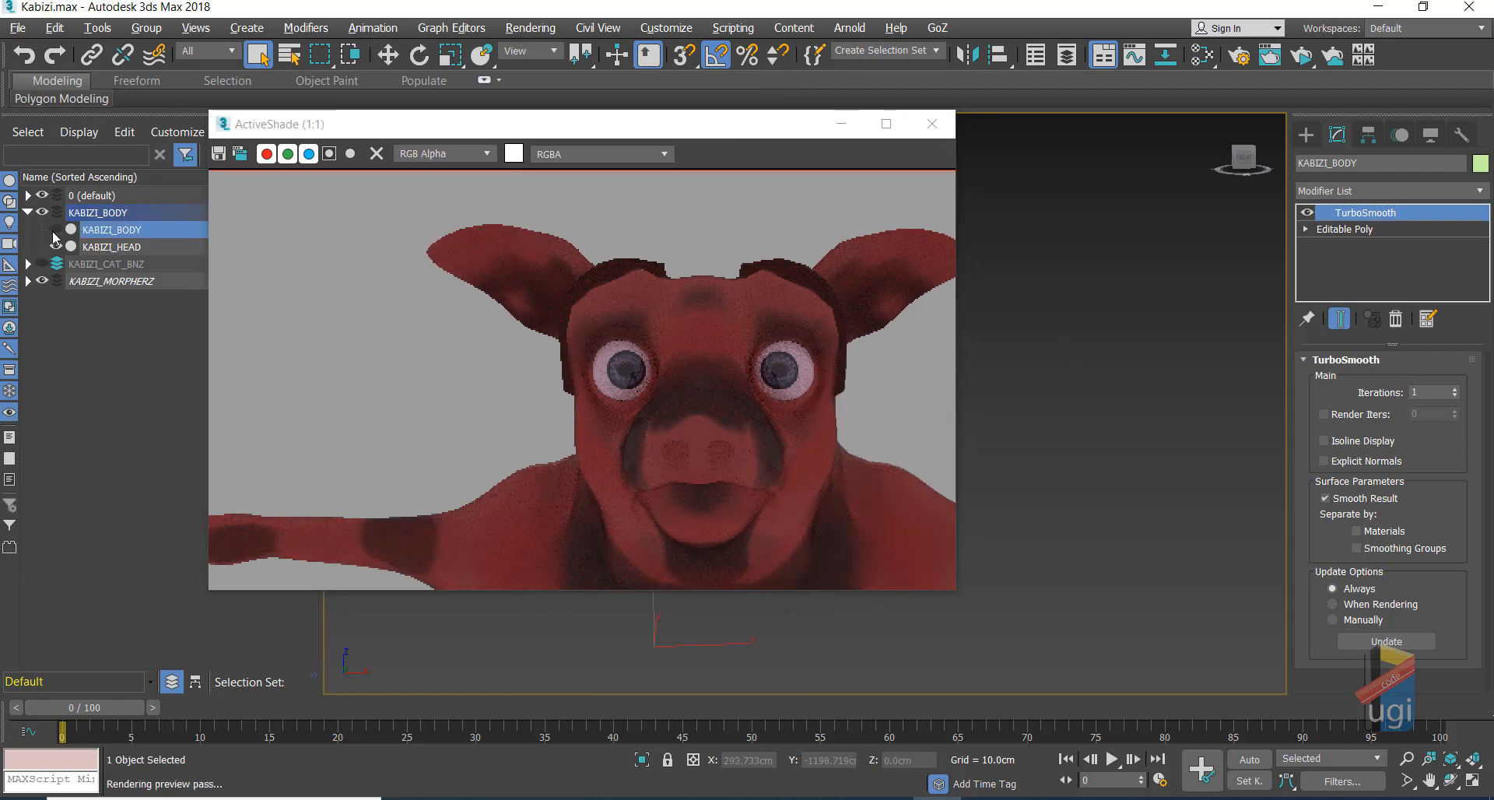
pyautogui.click(42, 281)
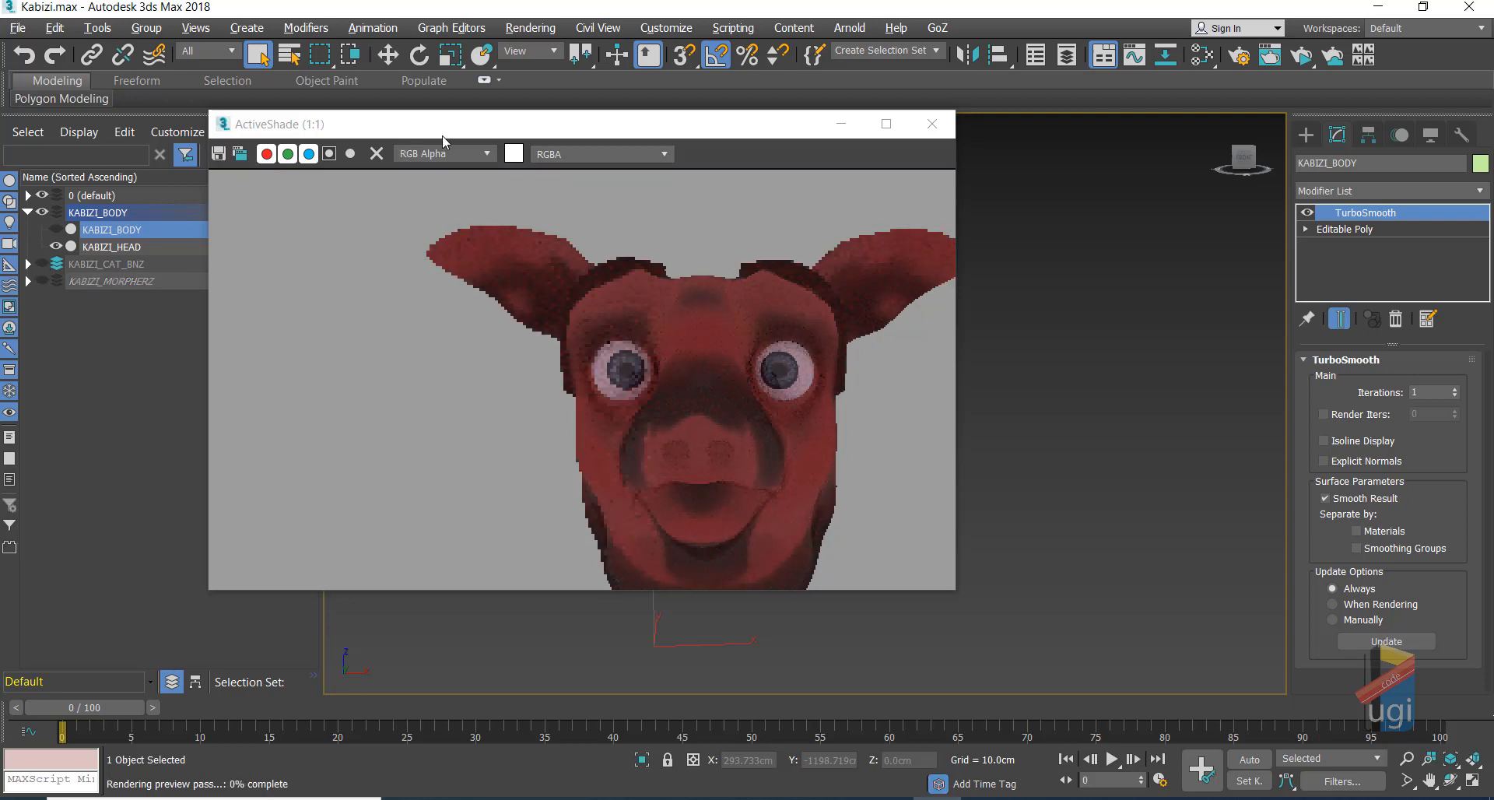
pyautogui.moveTo(435, 126); pyautogui.dragTo(219, 111)
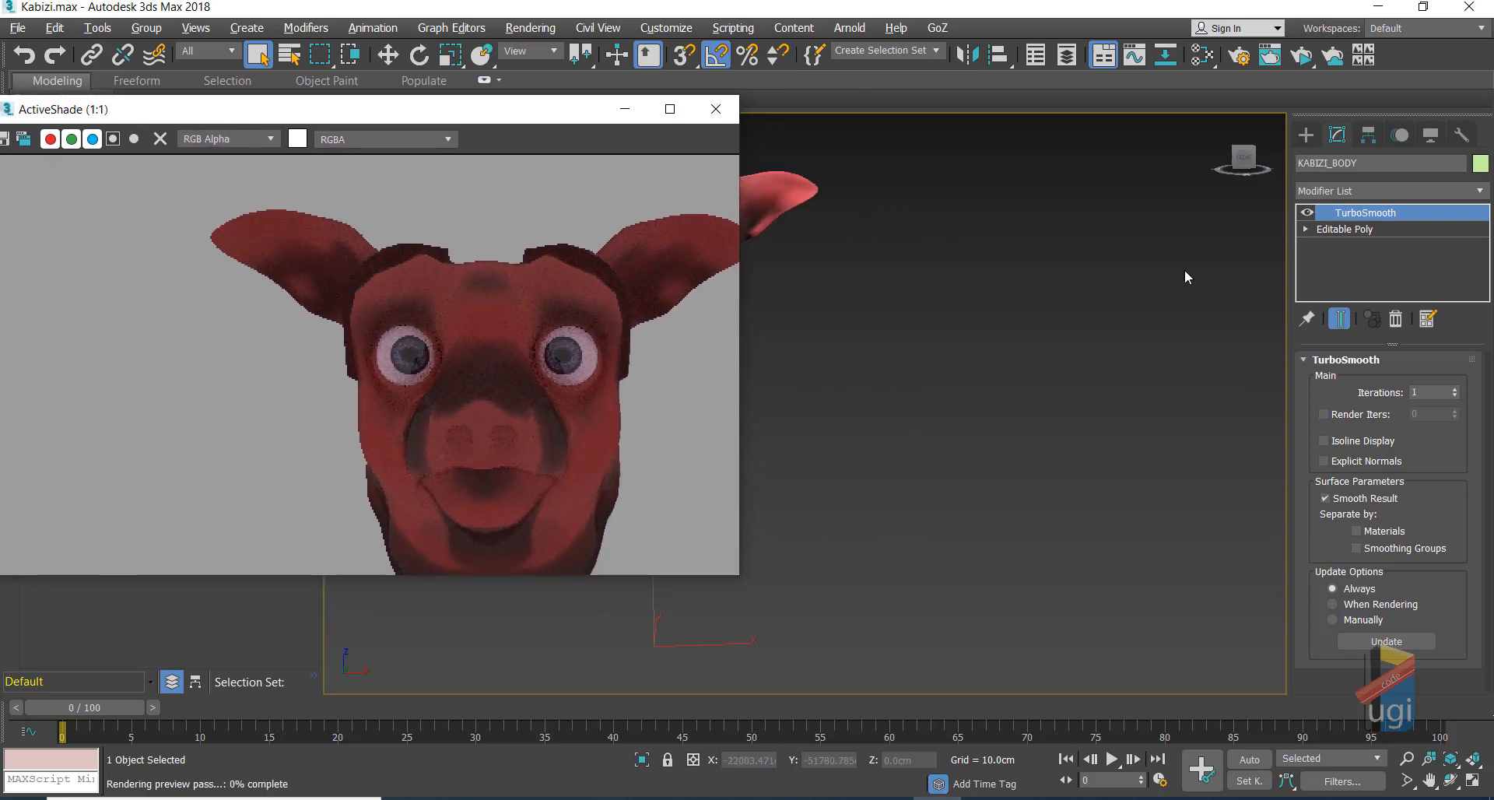
pyautogui.click(772, 200)
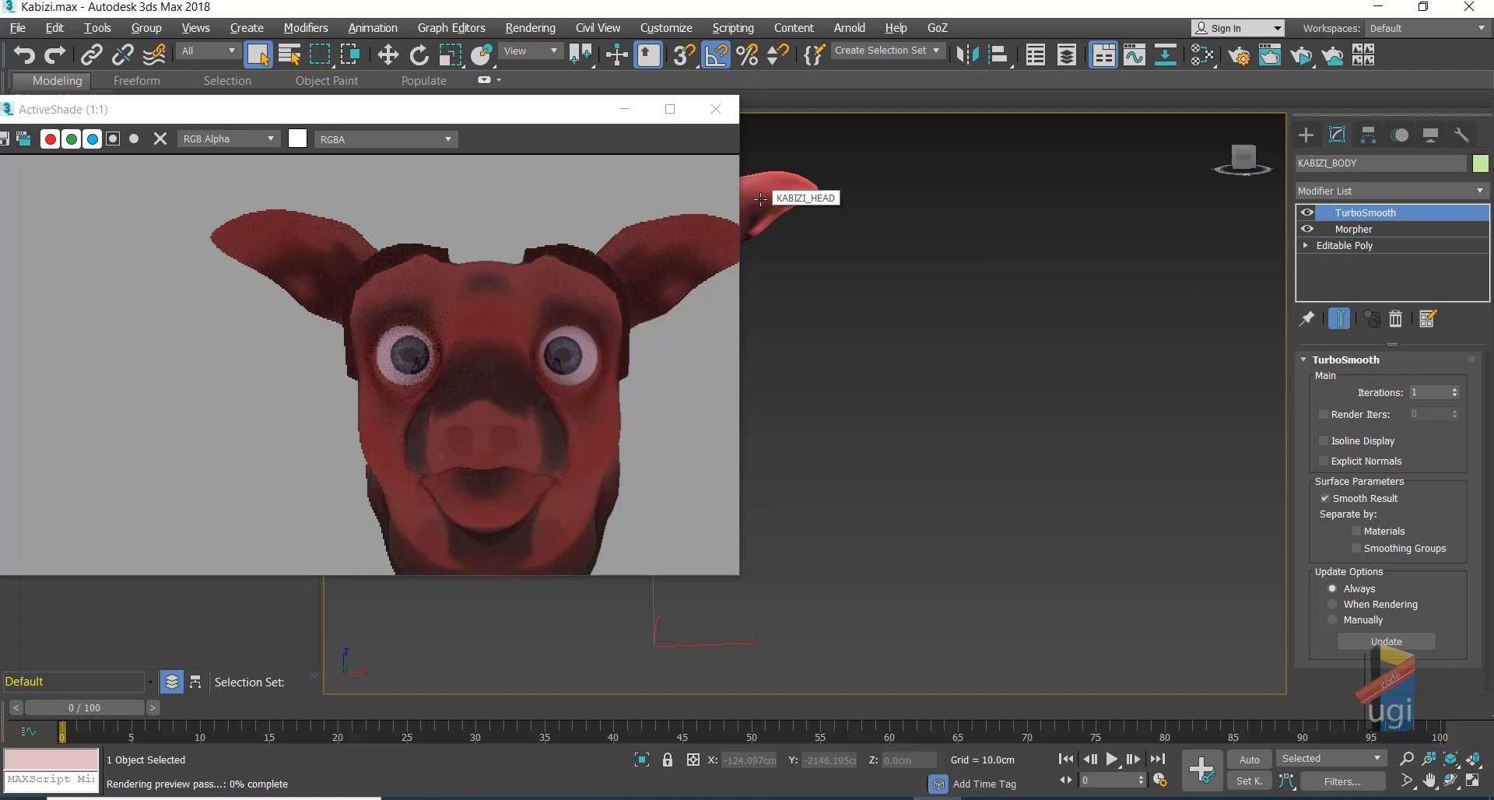
# Step: Test LEFTBLINK and RIGHTBLINK at 100 on the head's Morpher and reset both to 0
pyautogui.click(1354, 229)
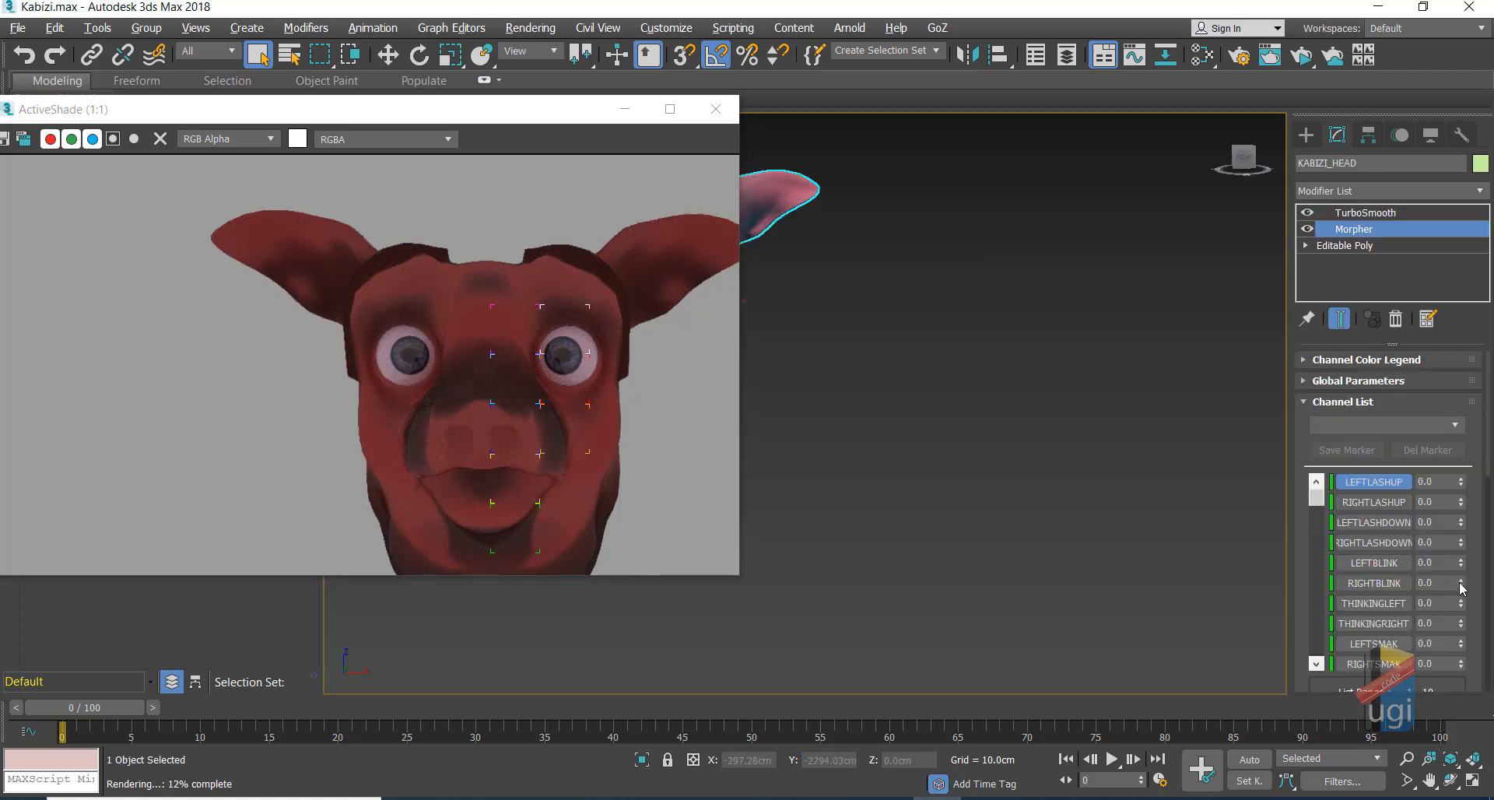
pyautogui.moveTo(1461, 565); pyautogui.dragTo(1432, 397)
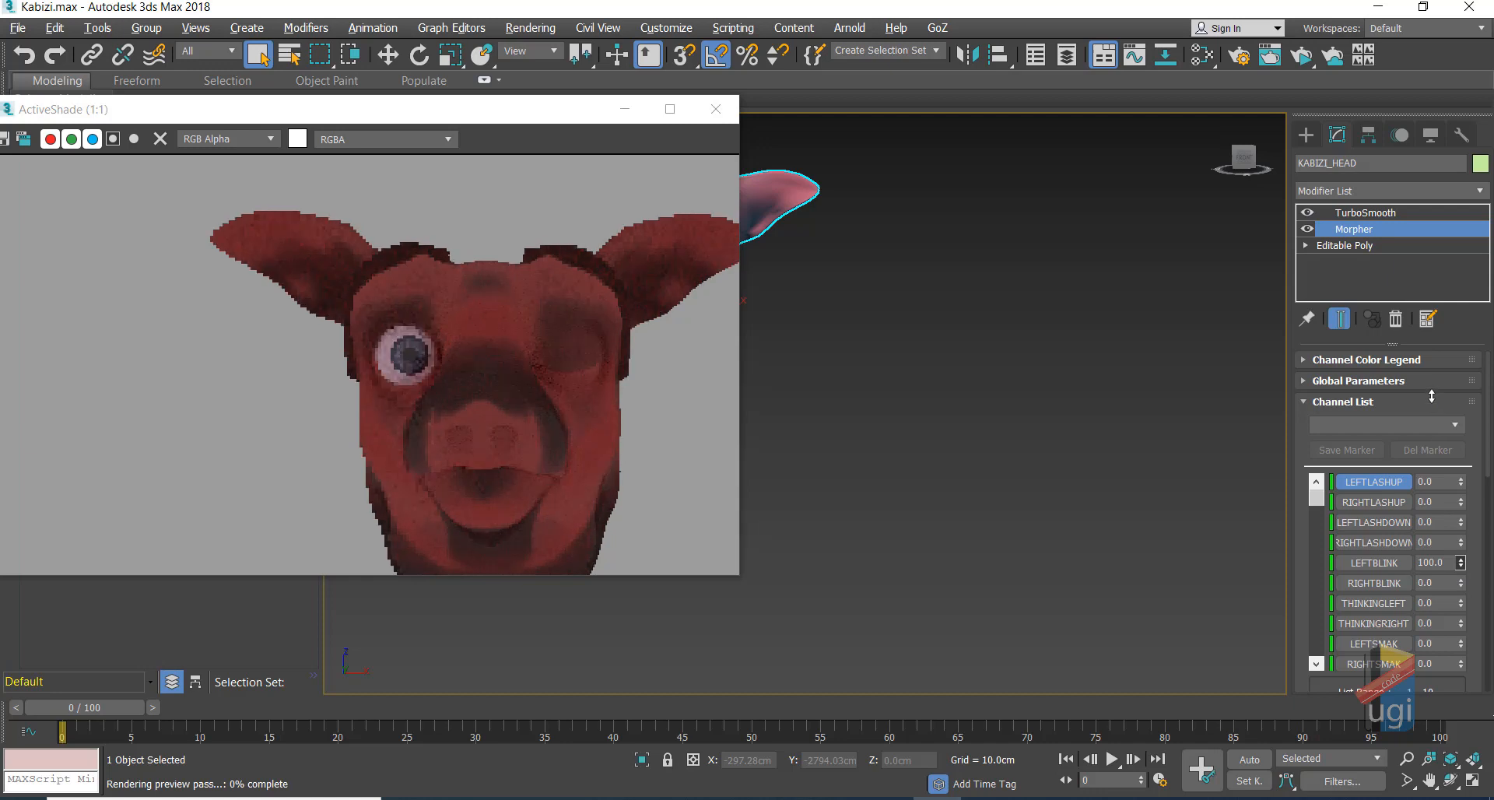
pyautogui.rightClick(1463, 565)
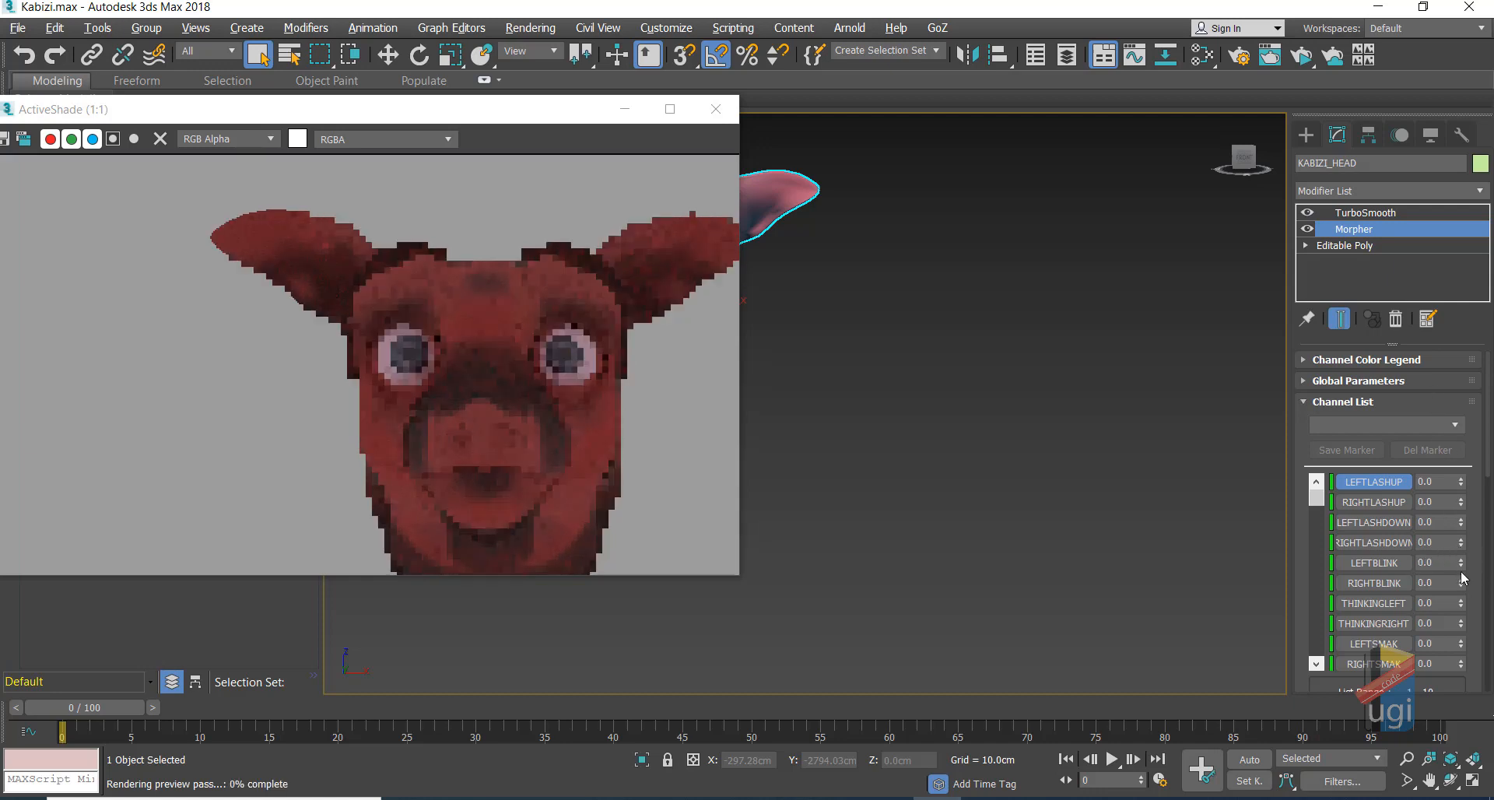
pyautogui.moveTo(1461, 583); pyautogui.dragTo(1452, 398)
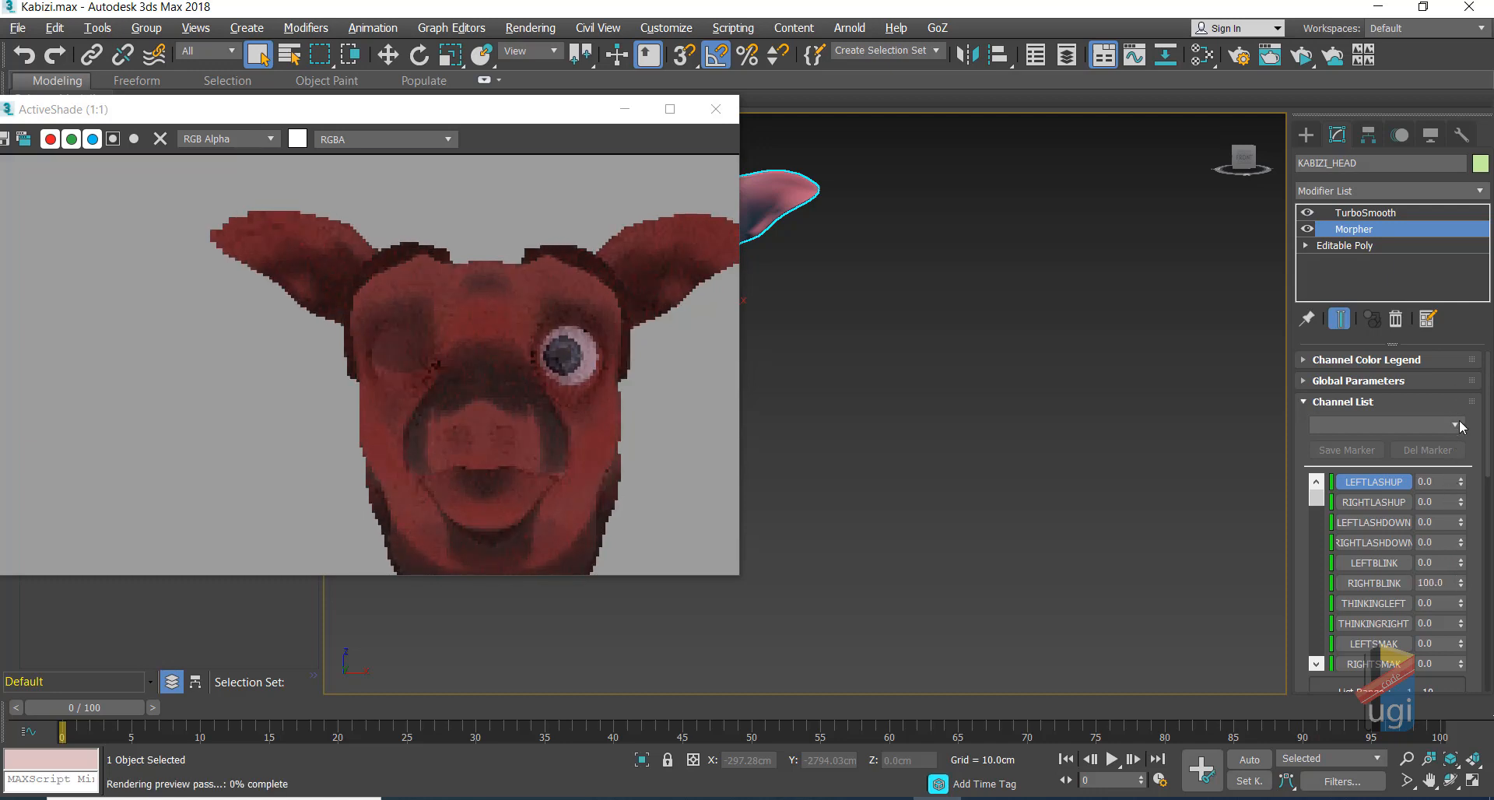
pyautogui.rightClick(1462, 585)
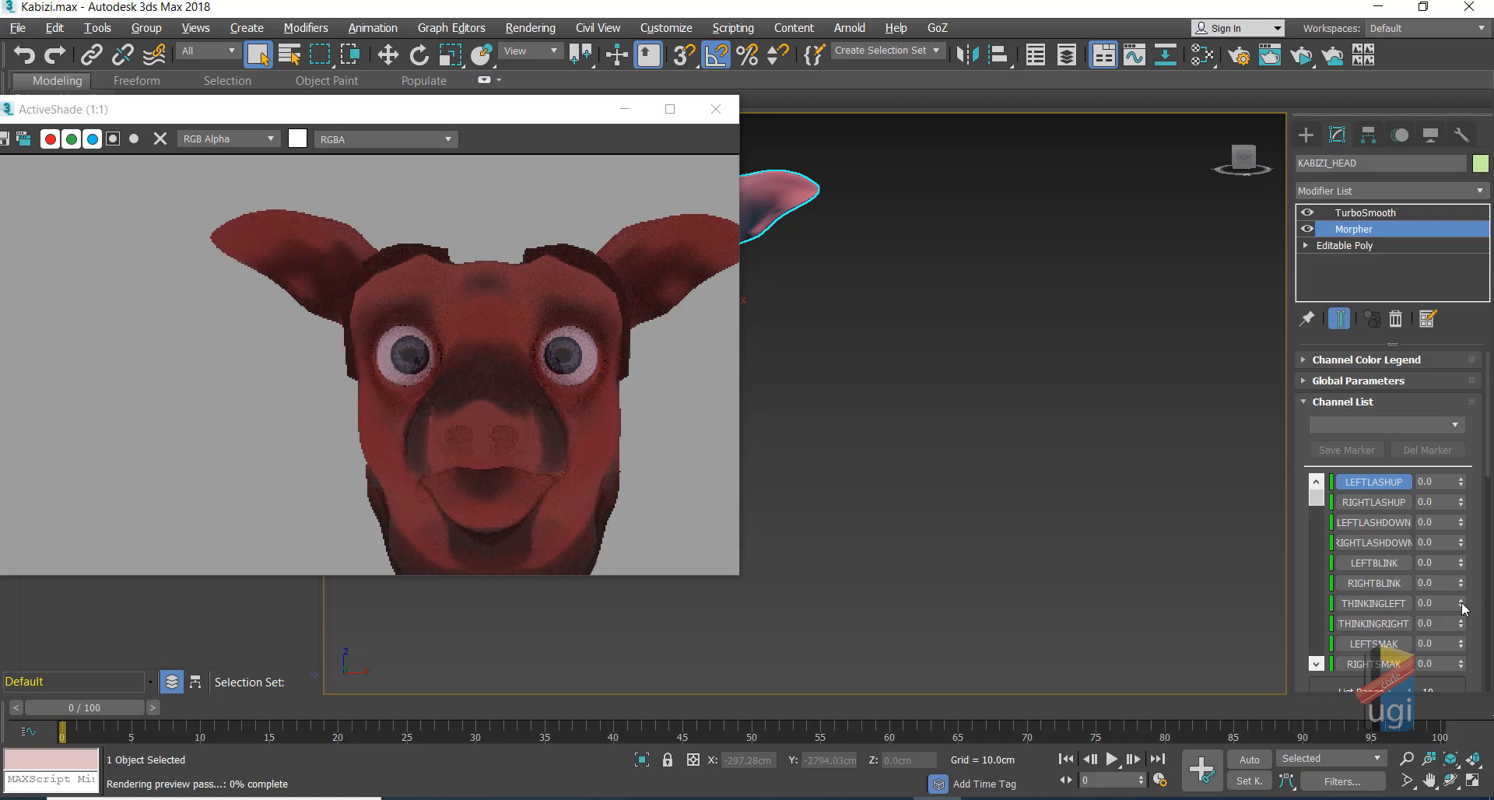
# Step: Try THINKINGLEFT, THINKINGRIGHT and LEFTSMAK at 100 and reset them, leaving RIGHTSMAK at 100
pyautogui.moveTo(1464, 604); pyautogui.dragTo(1462, 389)
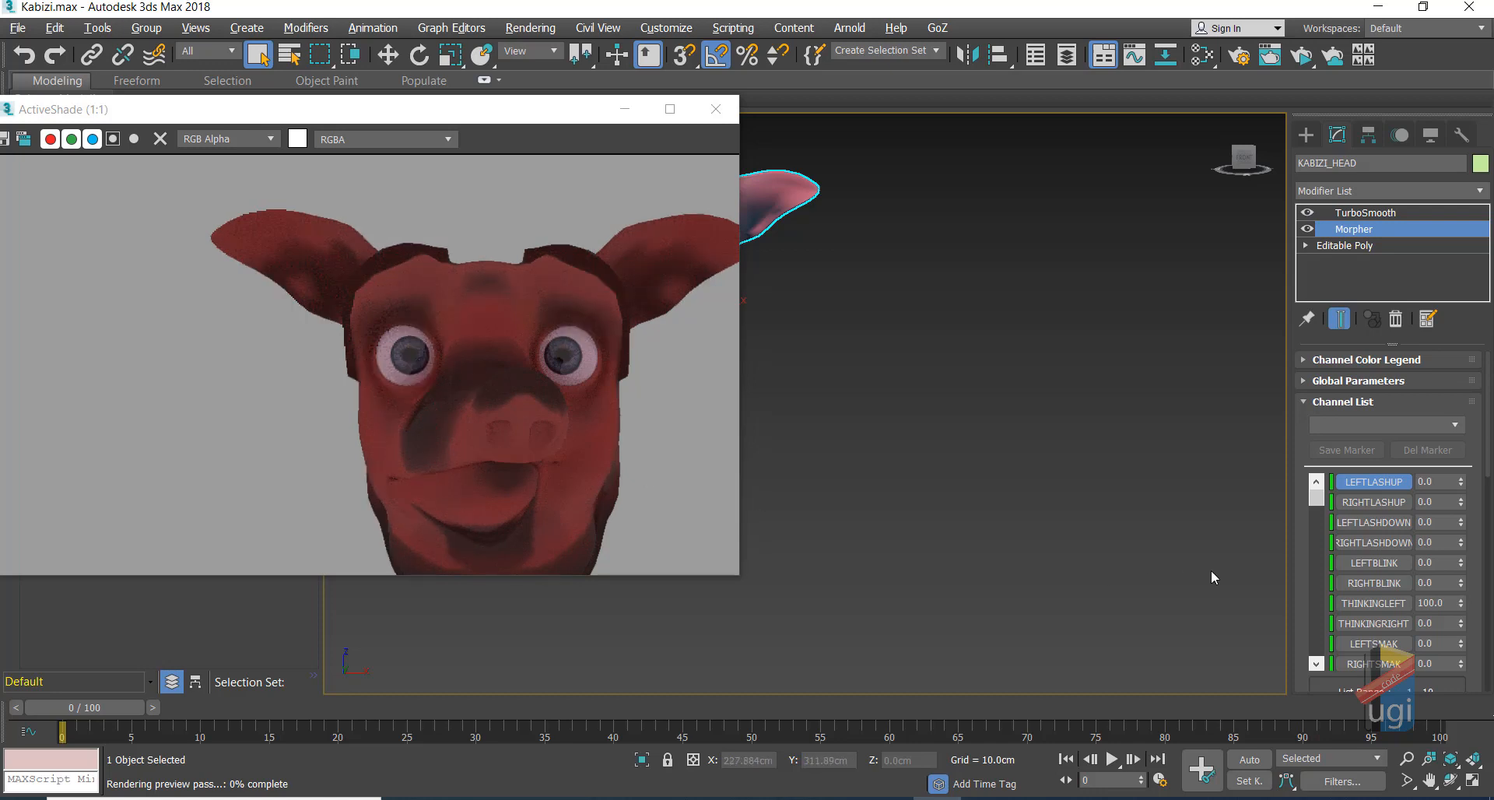
pyautogui.rightClick(1461, 605)
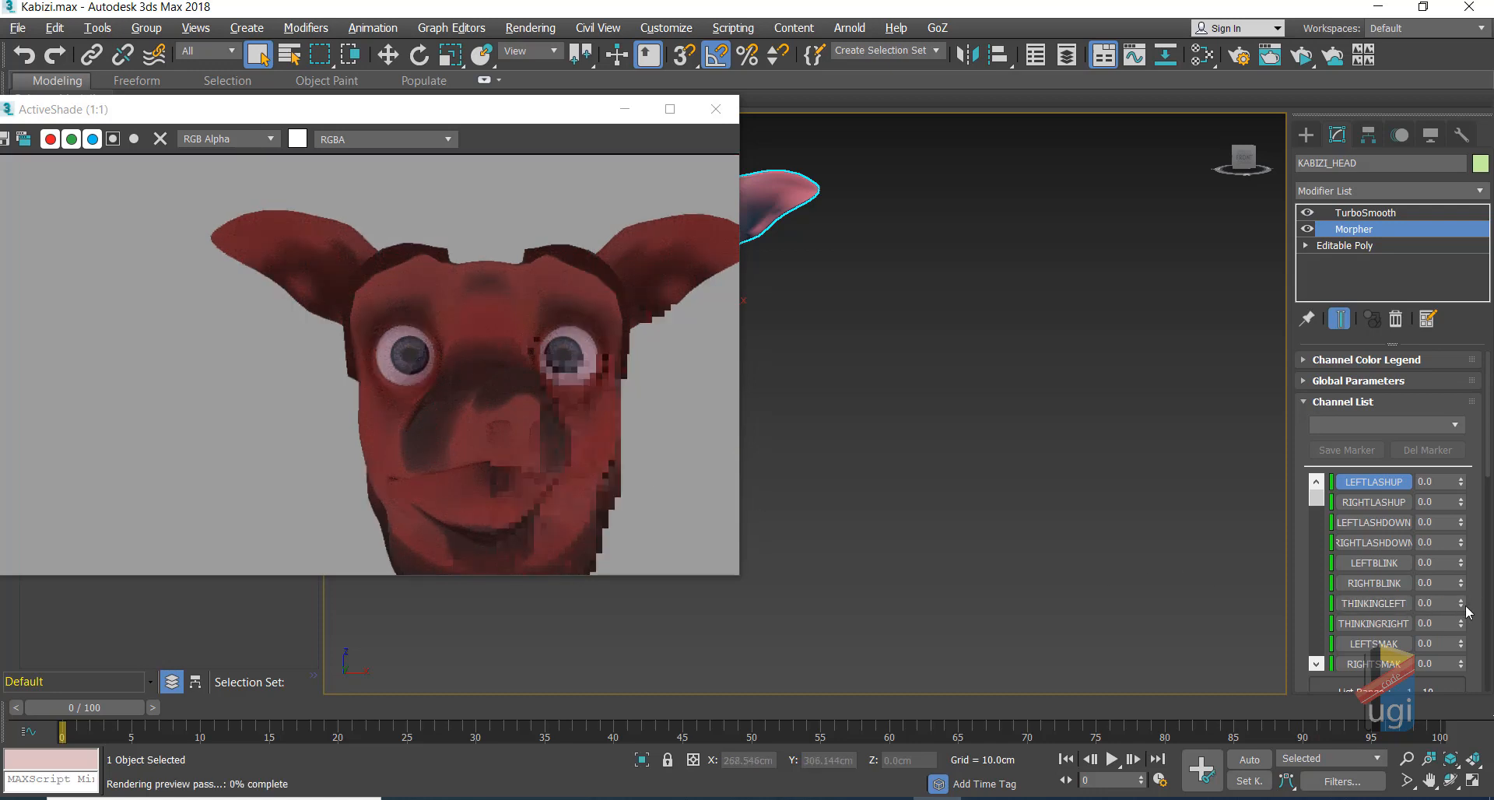
pyautogui.moveTo(1462, 624); pyautogui.dragTo(1413, 488)
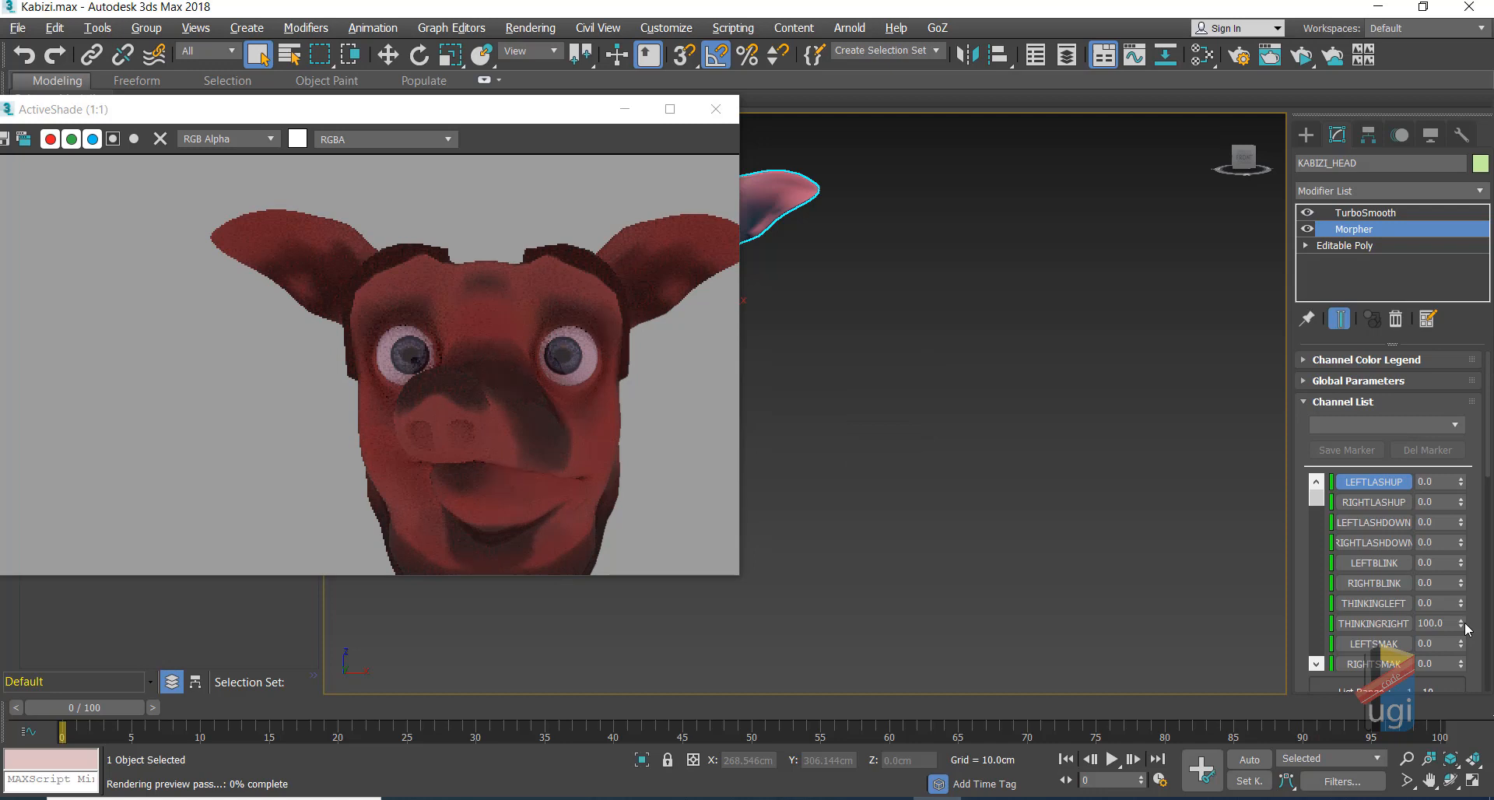
pyautogui.rightClick(1461, 624)
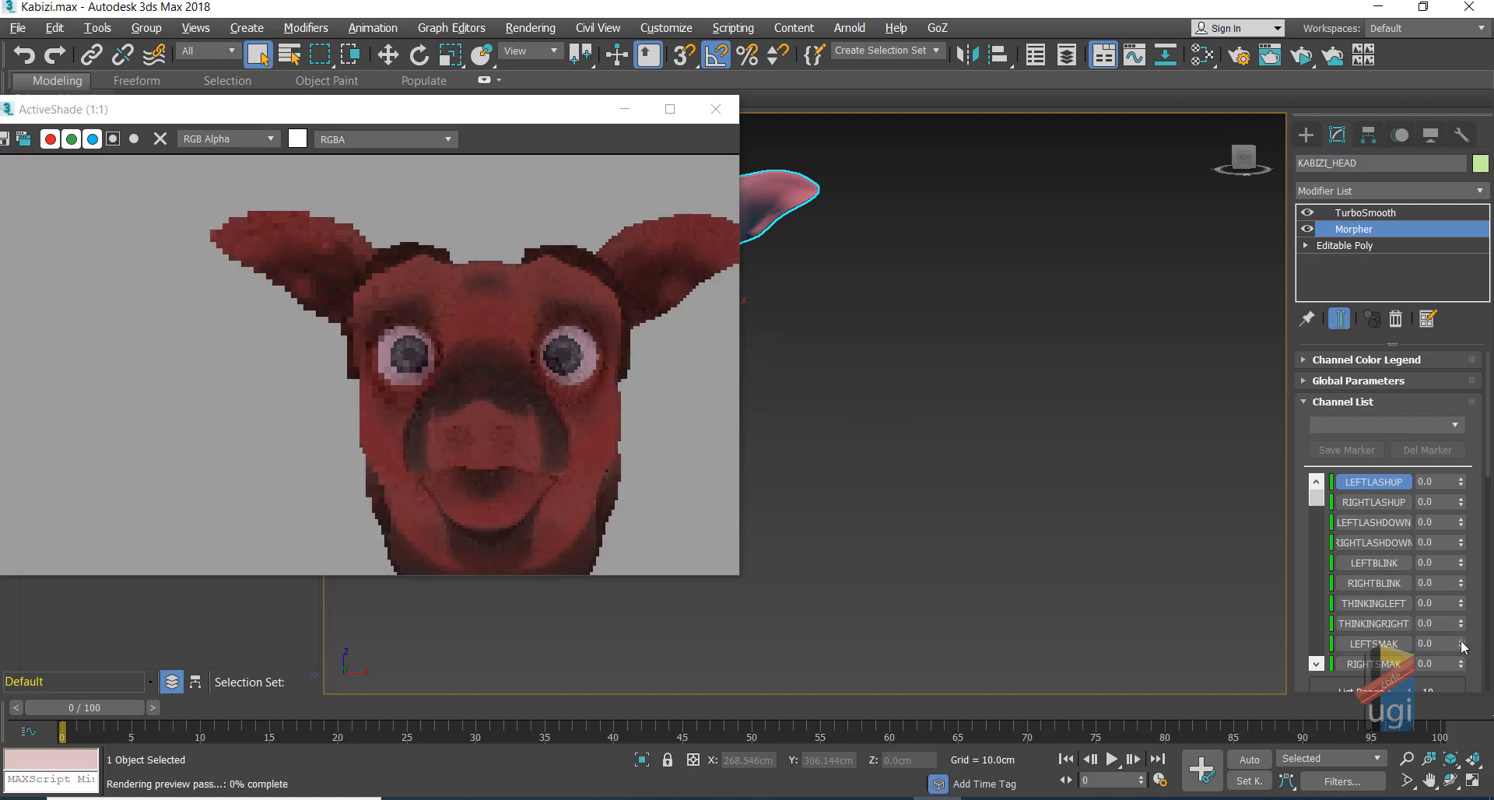
pyautogui.moveTo(1463, 645); pyautogui.dragTo(1407, 384)
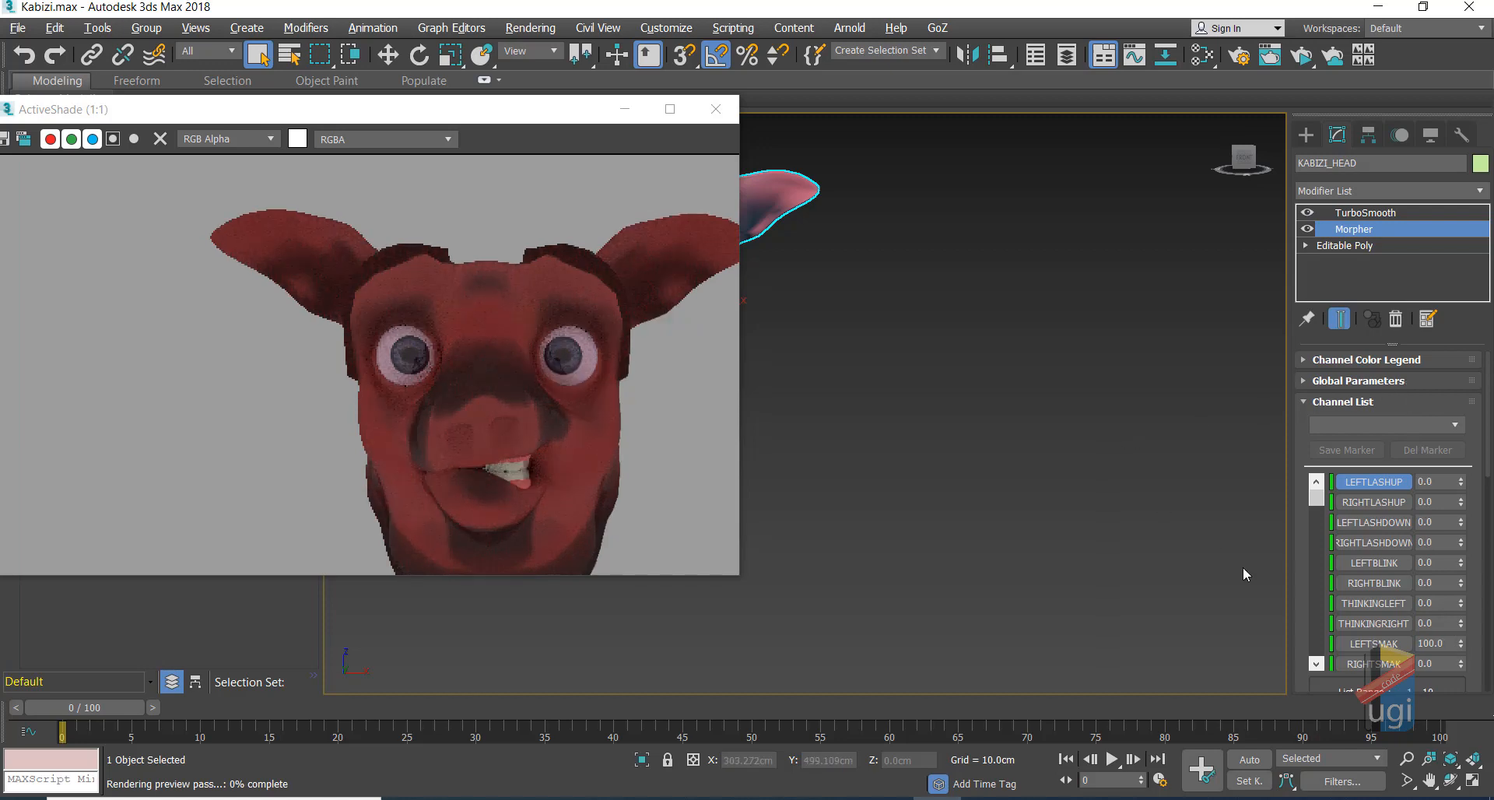
pyautogui.rightClick(1461, 646)
pyautogui.moveTo(1462, 664); pyautogui.dragTo(1426, 501)
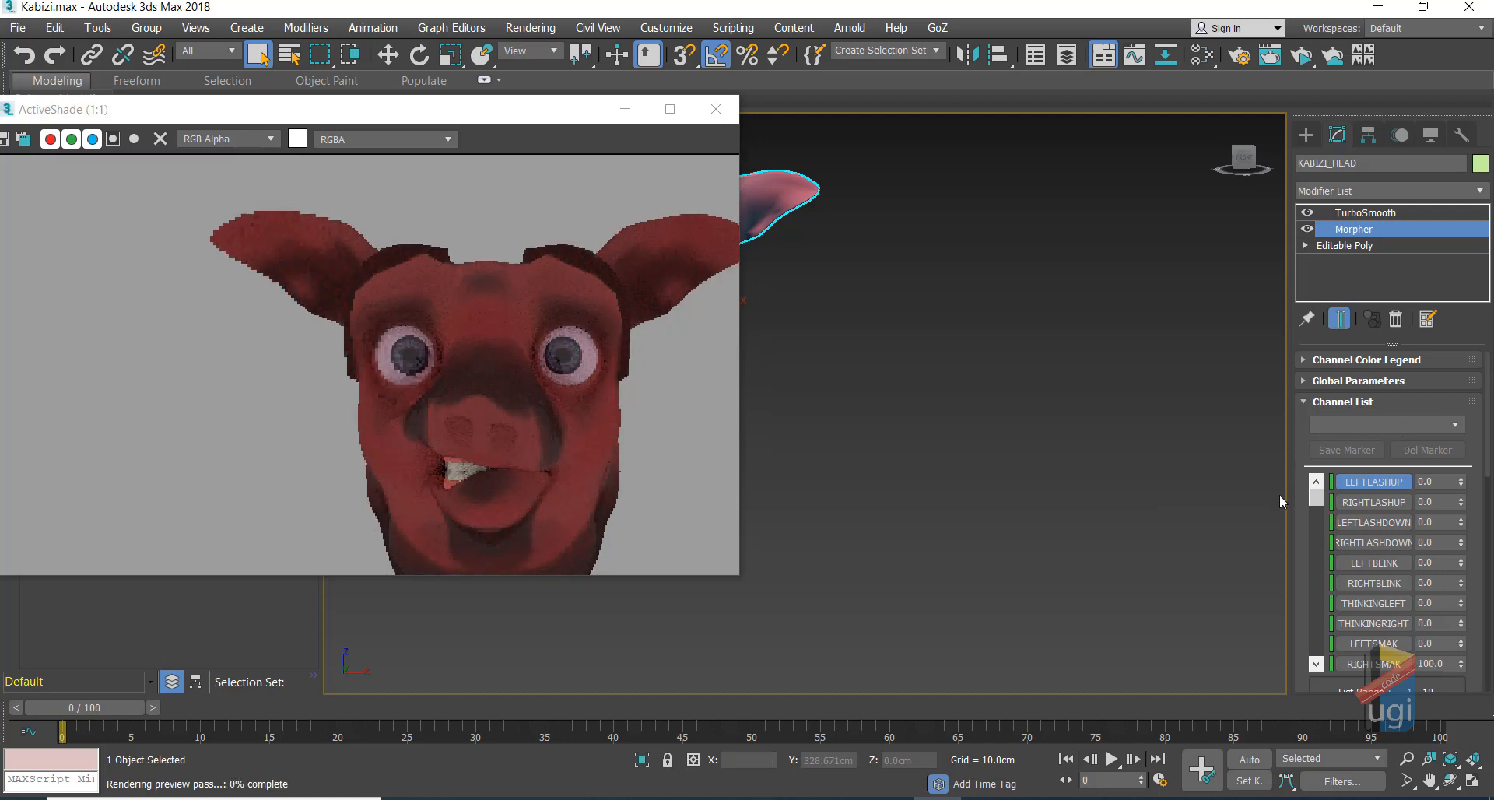
pyautogui.click(1316, 664)
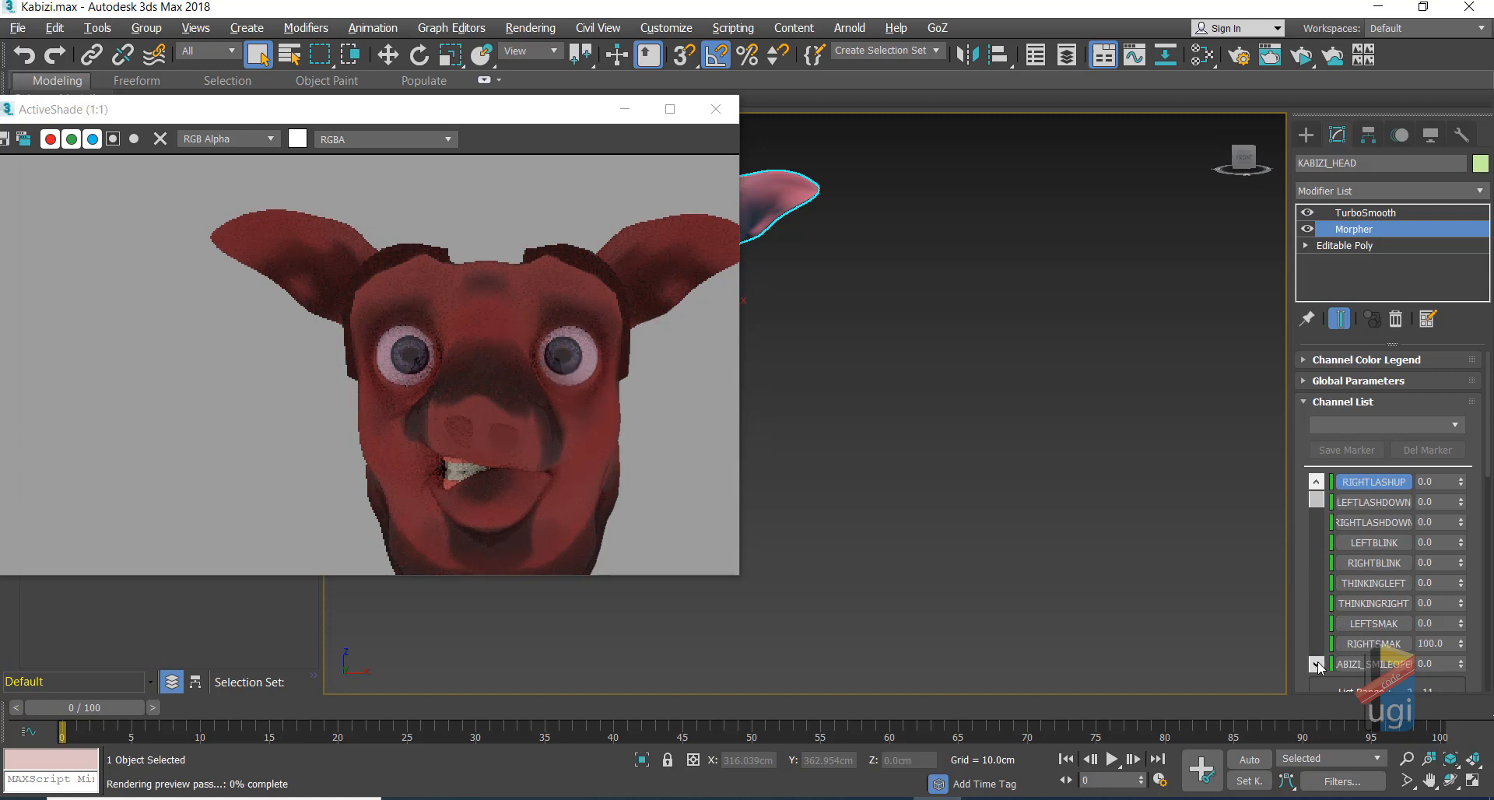
# Step: Reset RIGHTSMAK, test ABIZI_SMILEOPEN at 100 and reset it, and set EYEZWIDE to 100
pyautogui.click(1316, 663)
pyautogui.click(1316, 663)
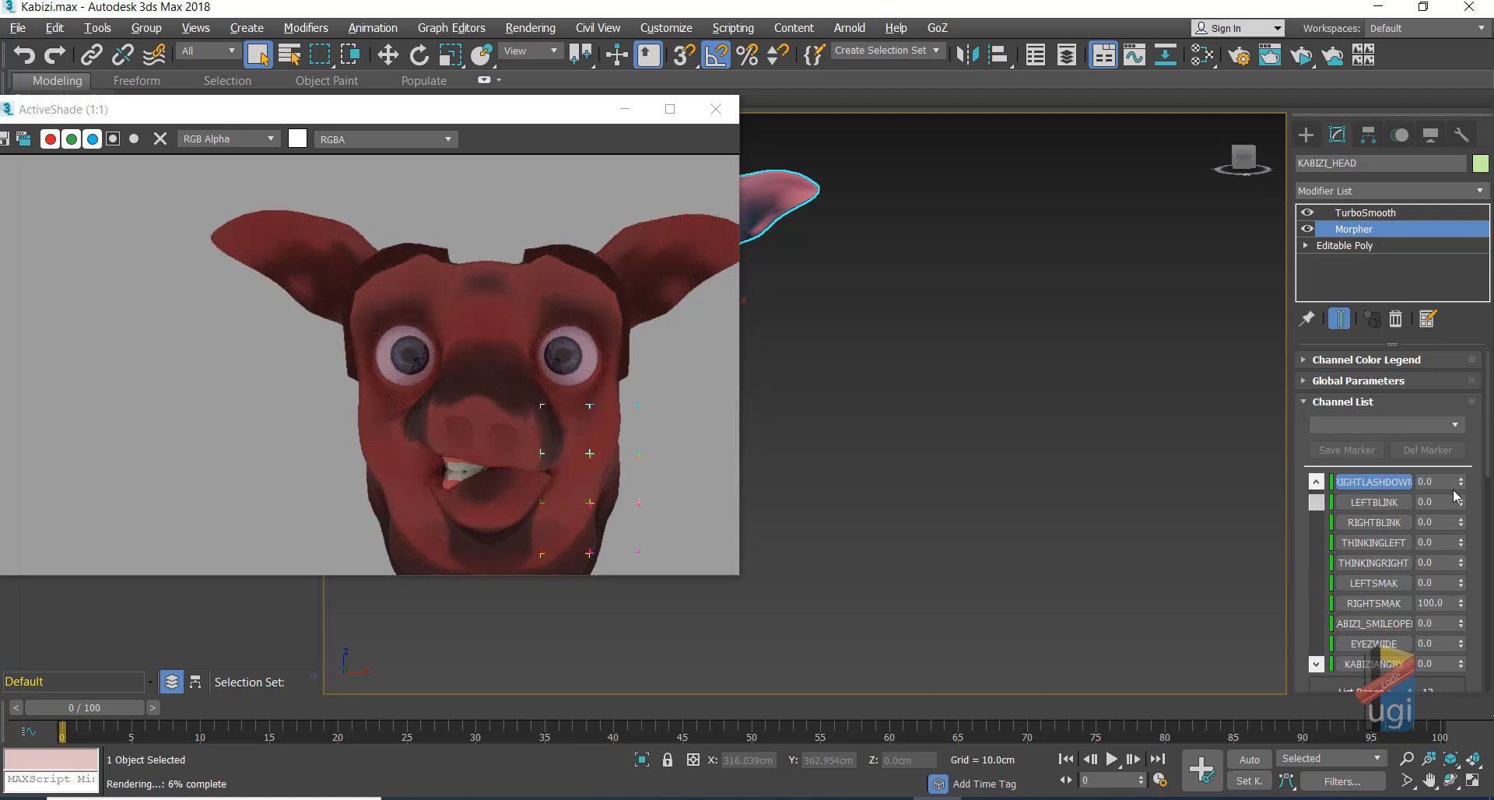
pyautogui.rightClick(1460, 604)
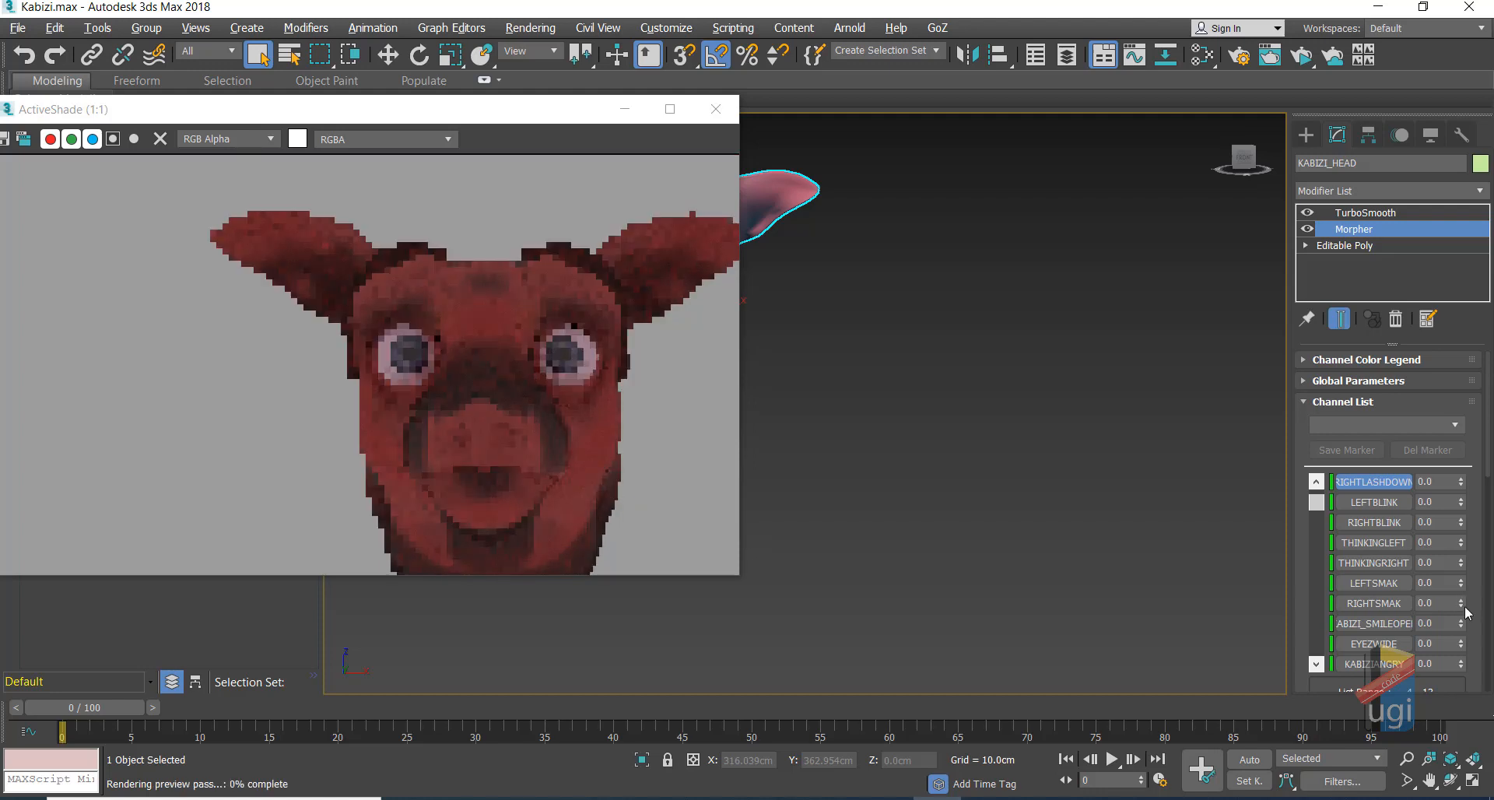
pyautogui.moveTo(1461, 624); pyautogui.dragTo(1441, 467)
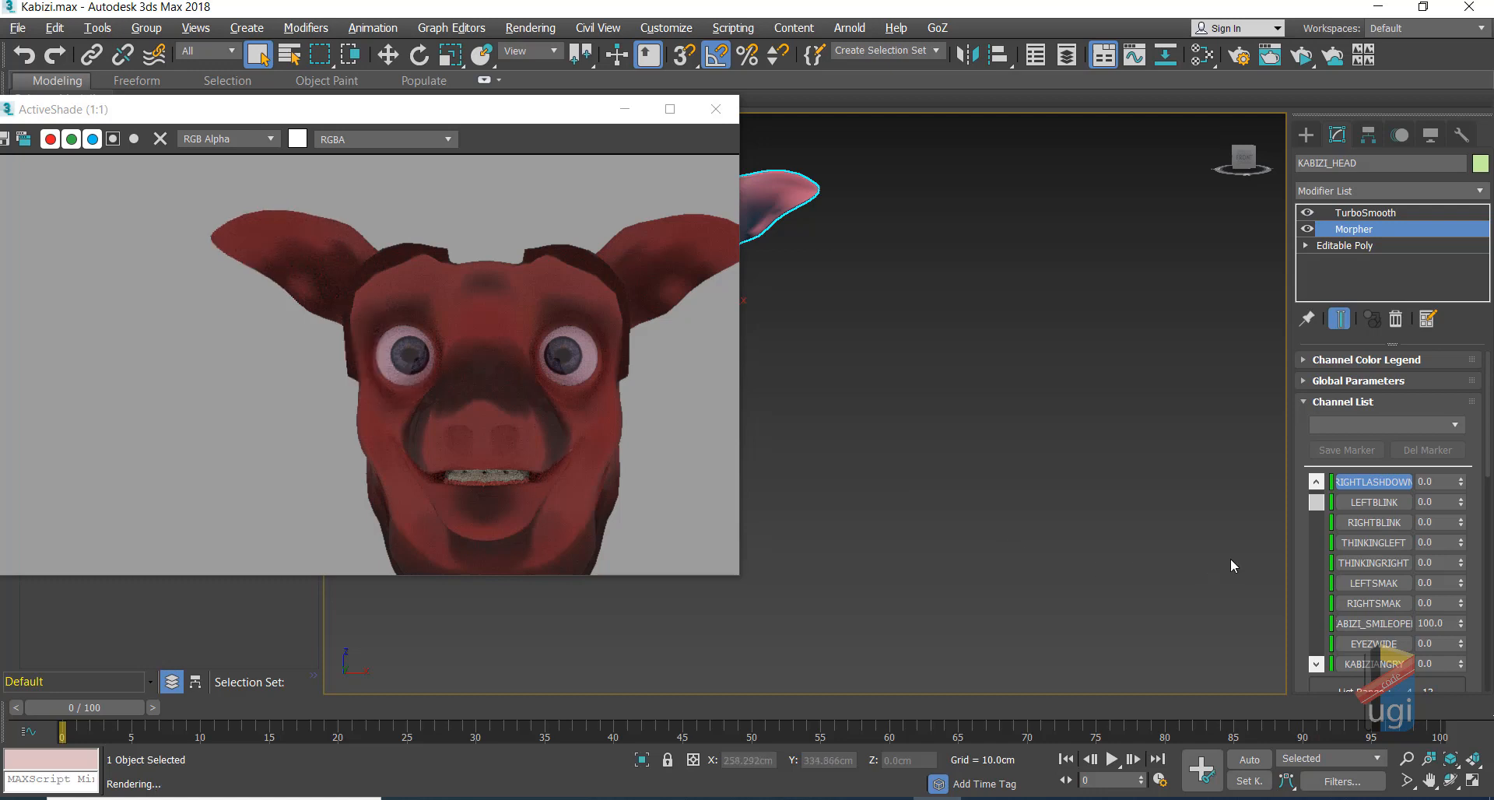
pyautogui.rightClick(1461, 623)
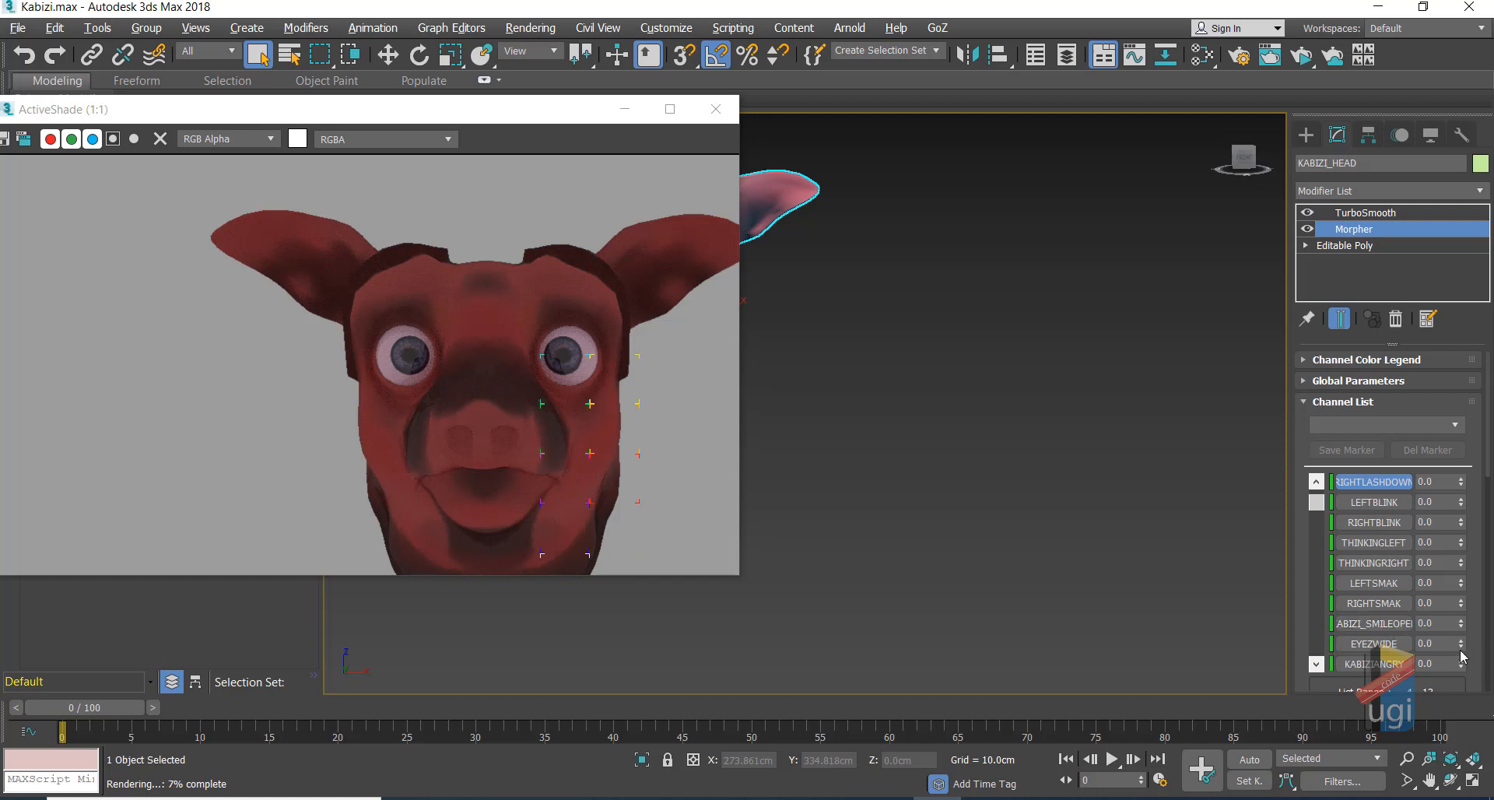
pyautogui.moveTo(1463, 650); pyautogui.dragTo(1427, 441)
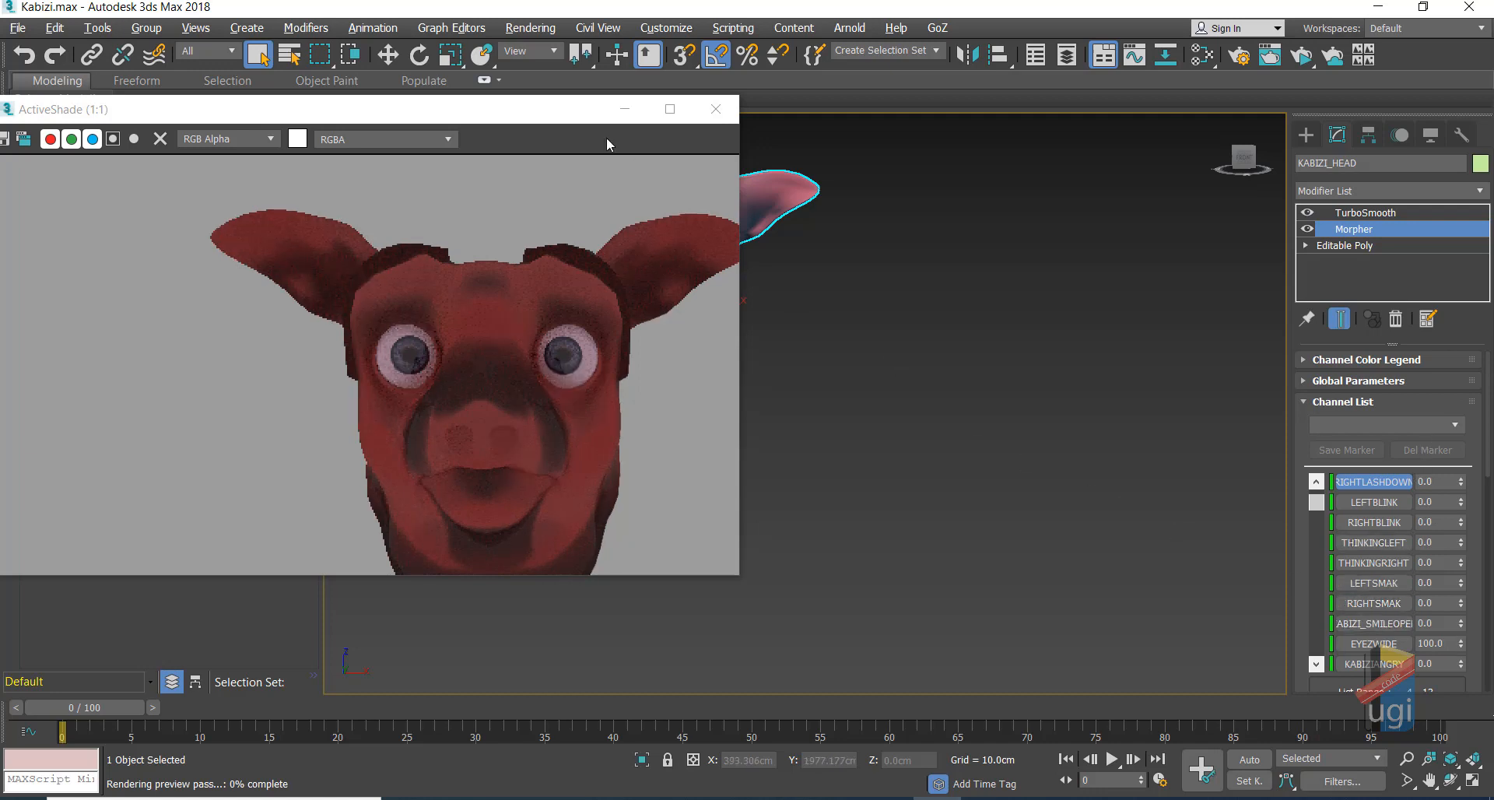
pyautogui.moveTo(555, 117); pyautogui.dragTo(438, 163)
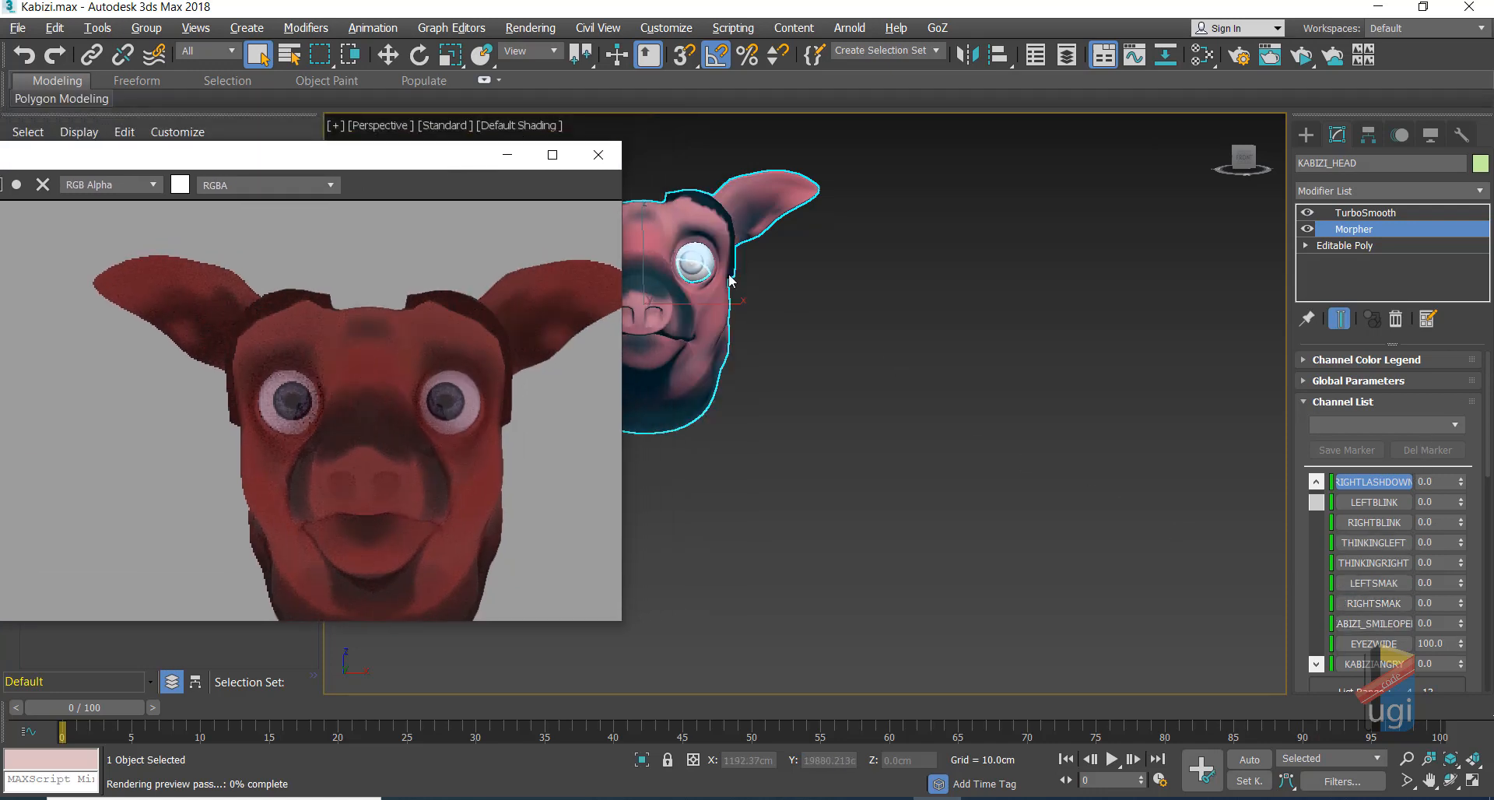
# Step: Select the left eye, push its first Morpher channel to 100, then reset it to 0
pyautogui.click(699, 257)
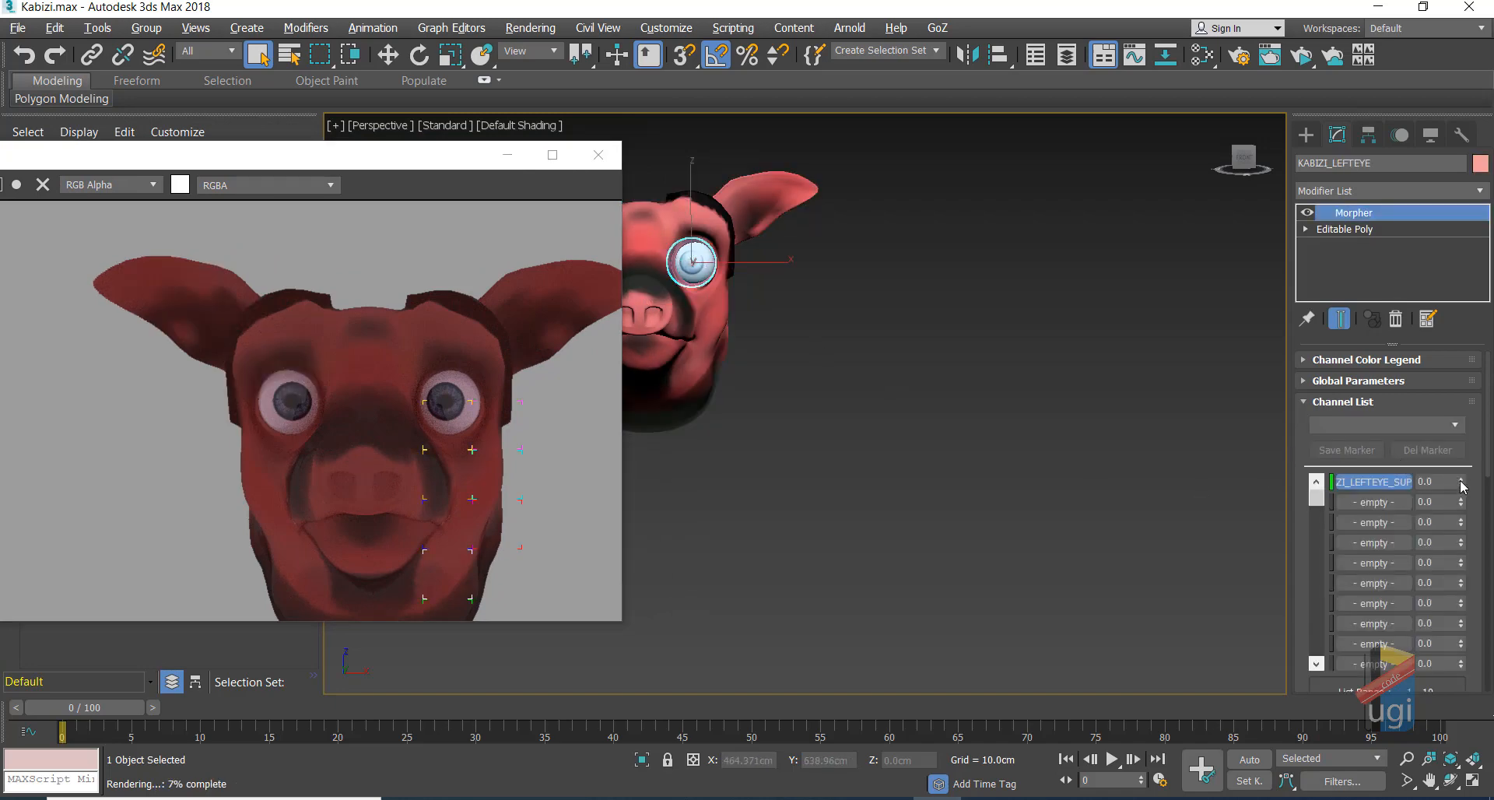
pyautogui.moveTo(1462, 485); pyautogui.dragTo(1399, 245)
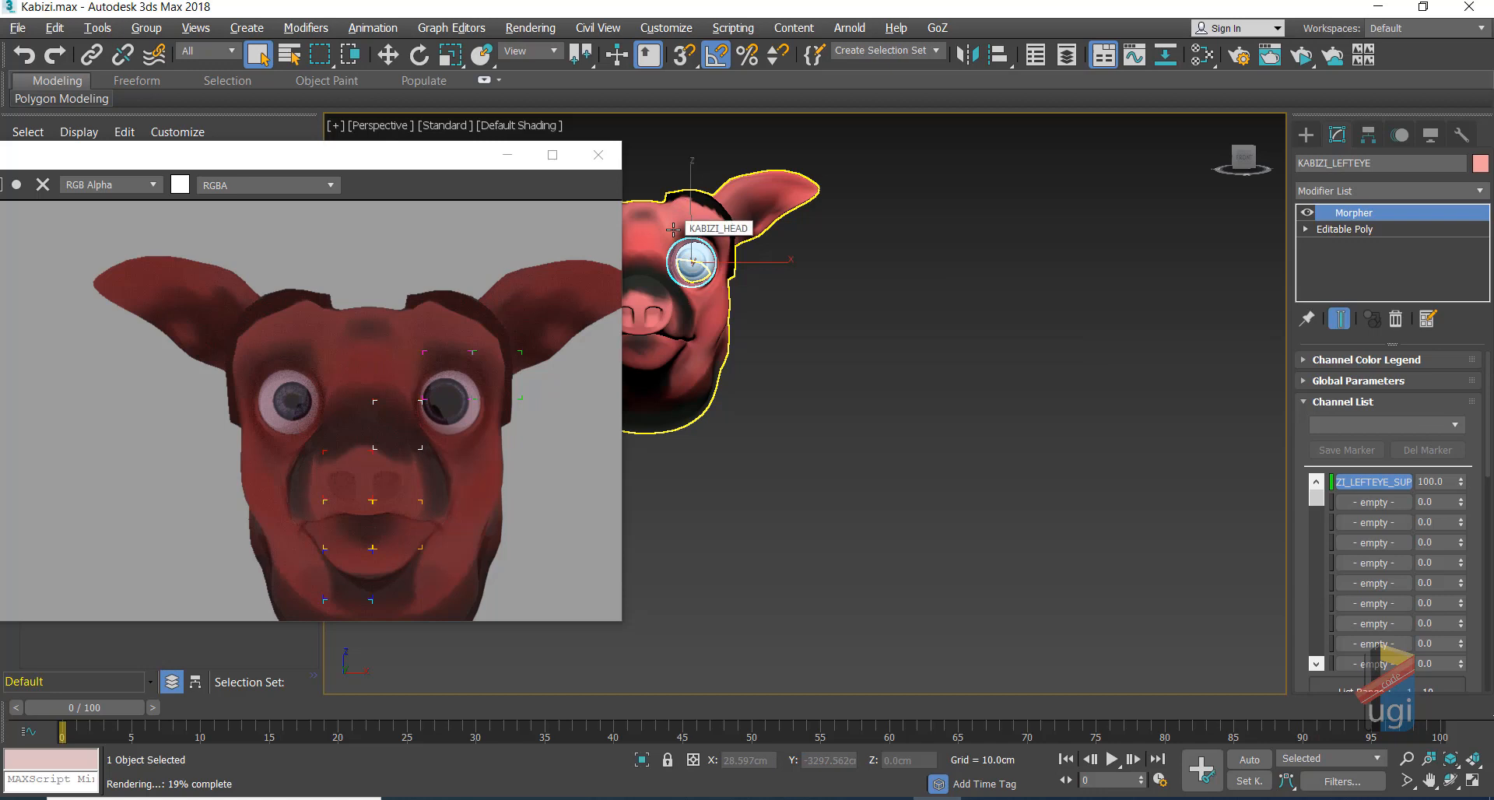
pyautogui.rightClick(1465, 484)
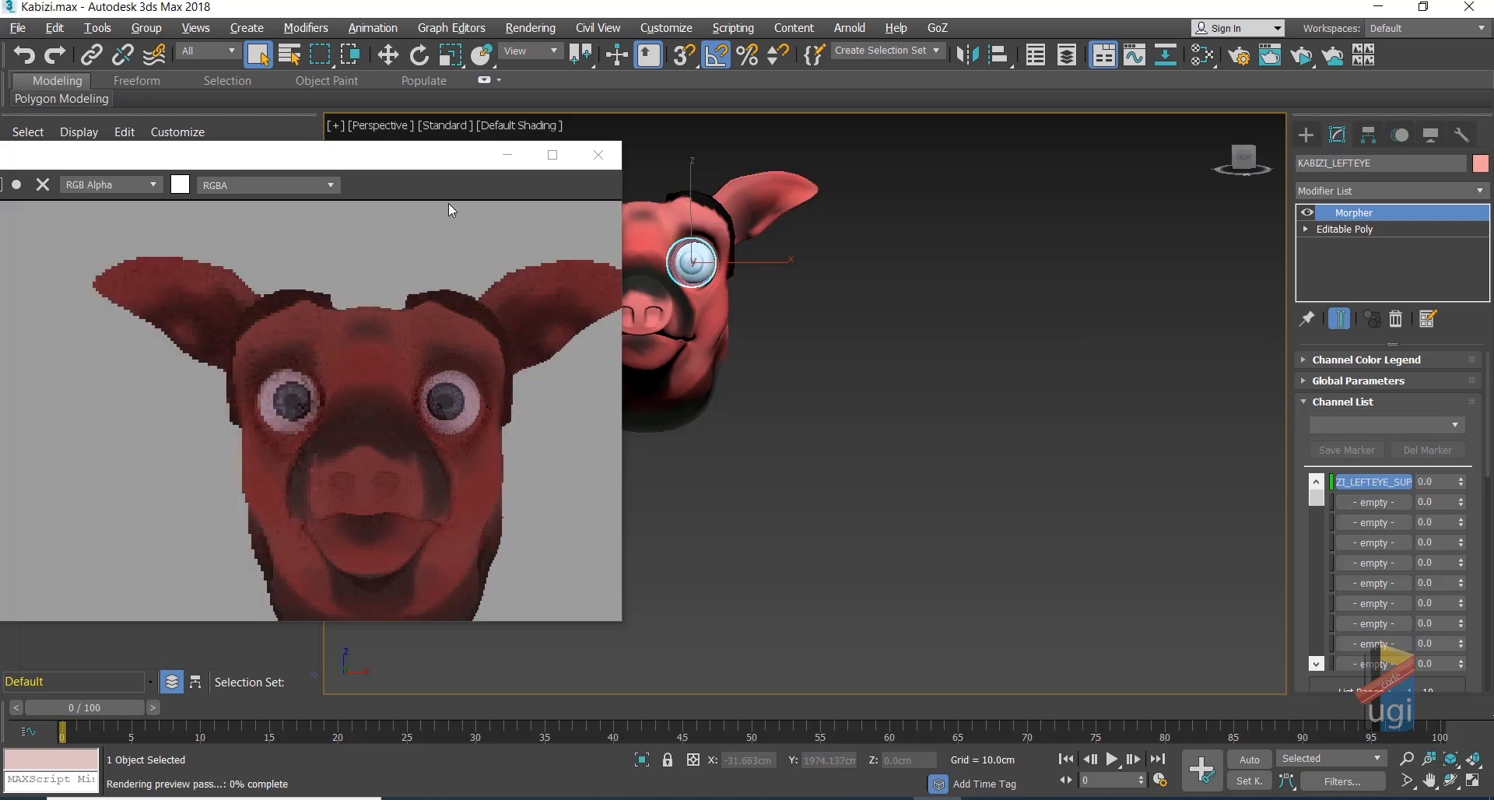
pyautogui.moveTo(417, 162); pyautogui.dragTo(498, 205)
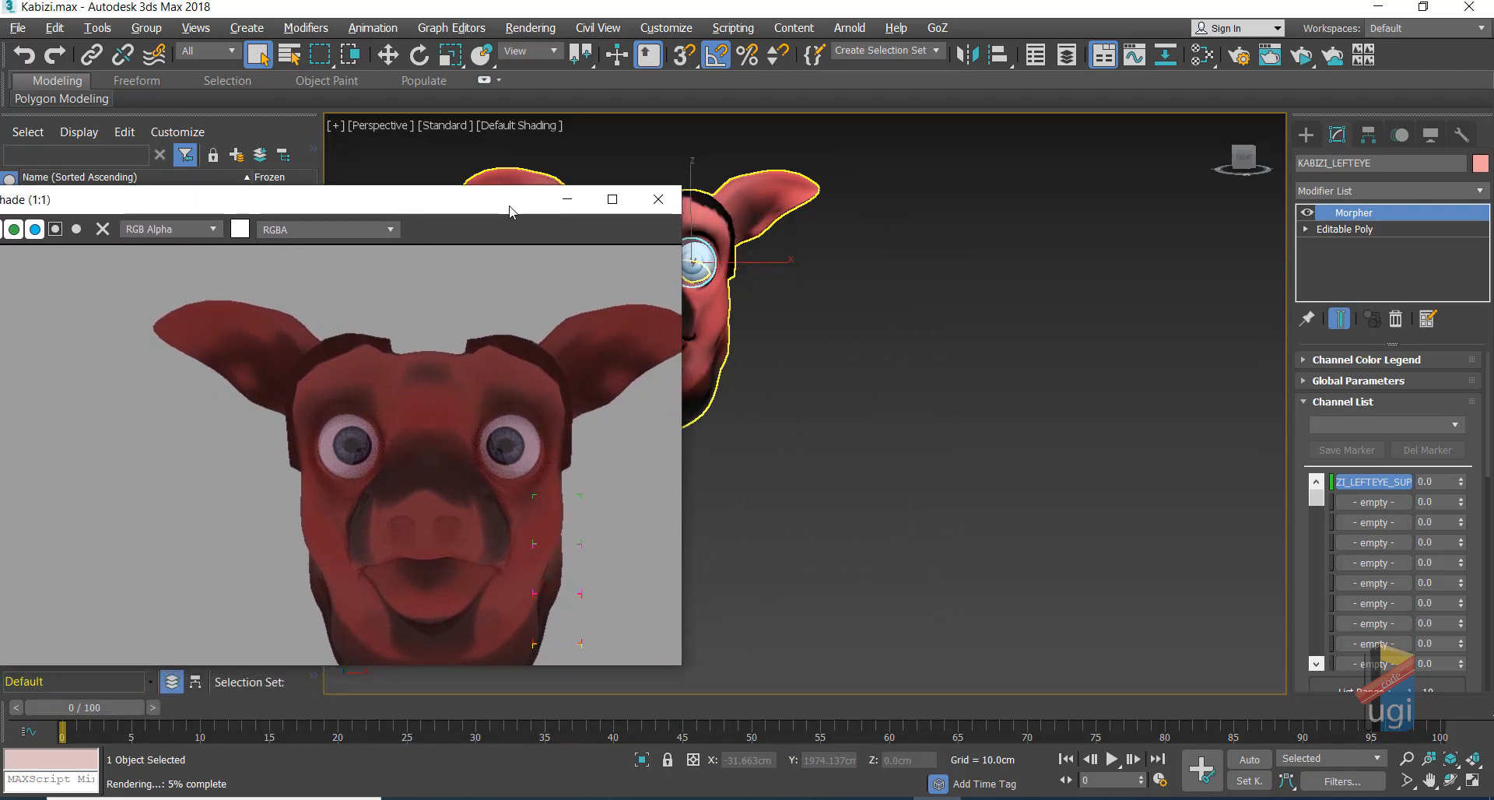
# Step: On the head's Morpher, reset EYEZWIDE to 0, set KABIZIANGRY to 100, try smile-open, and set LEFTSMAK to 100
pyautogui.click(705, 201)
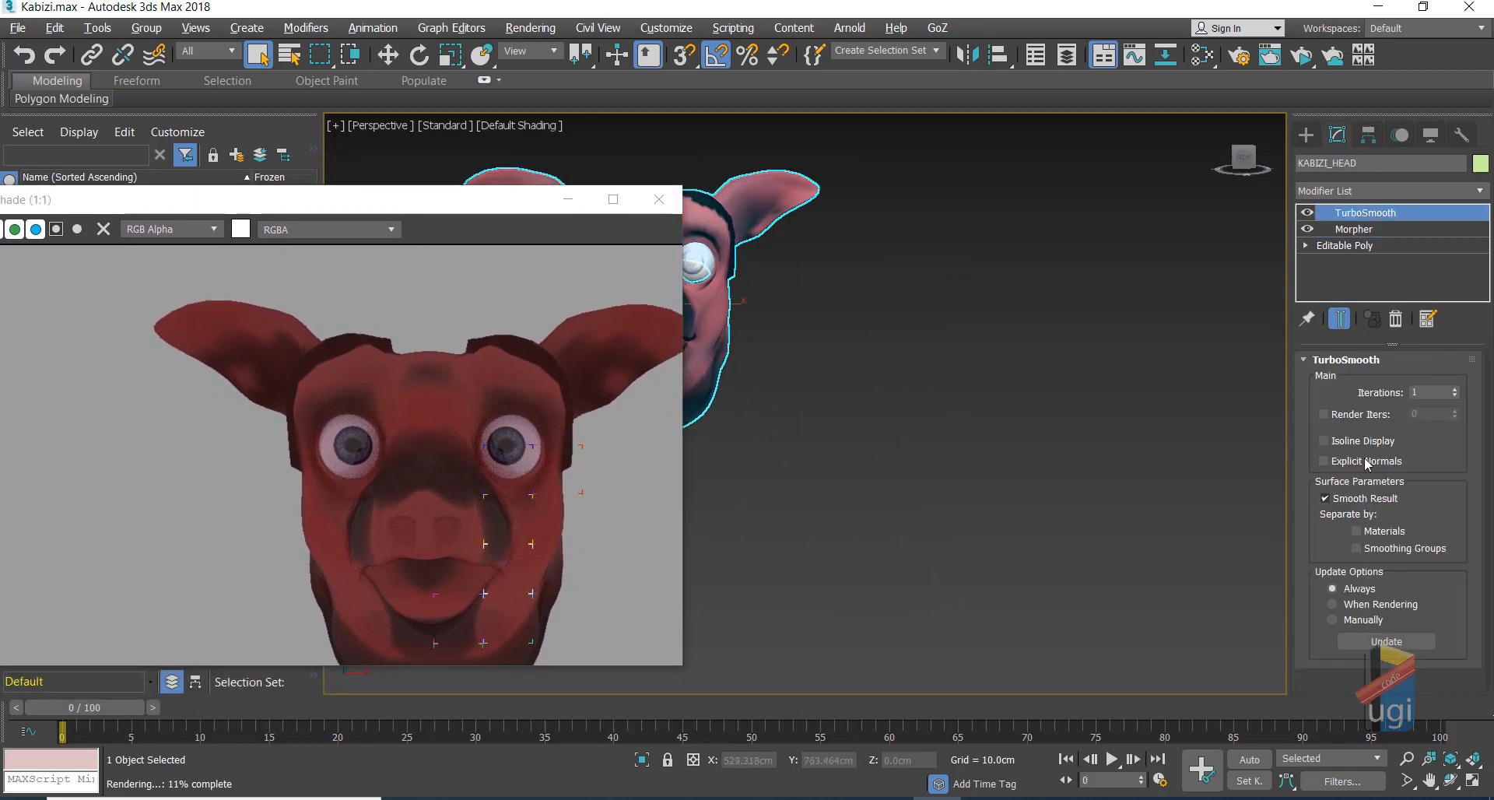
pyautogui.click(1354, 228)
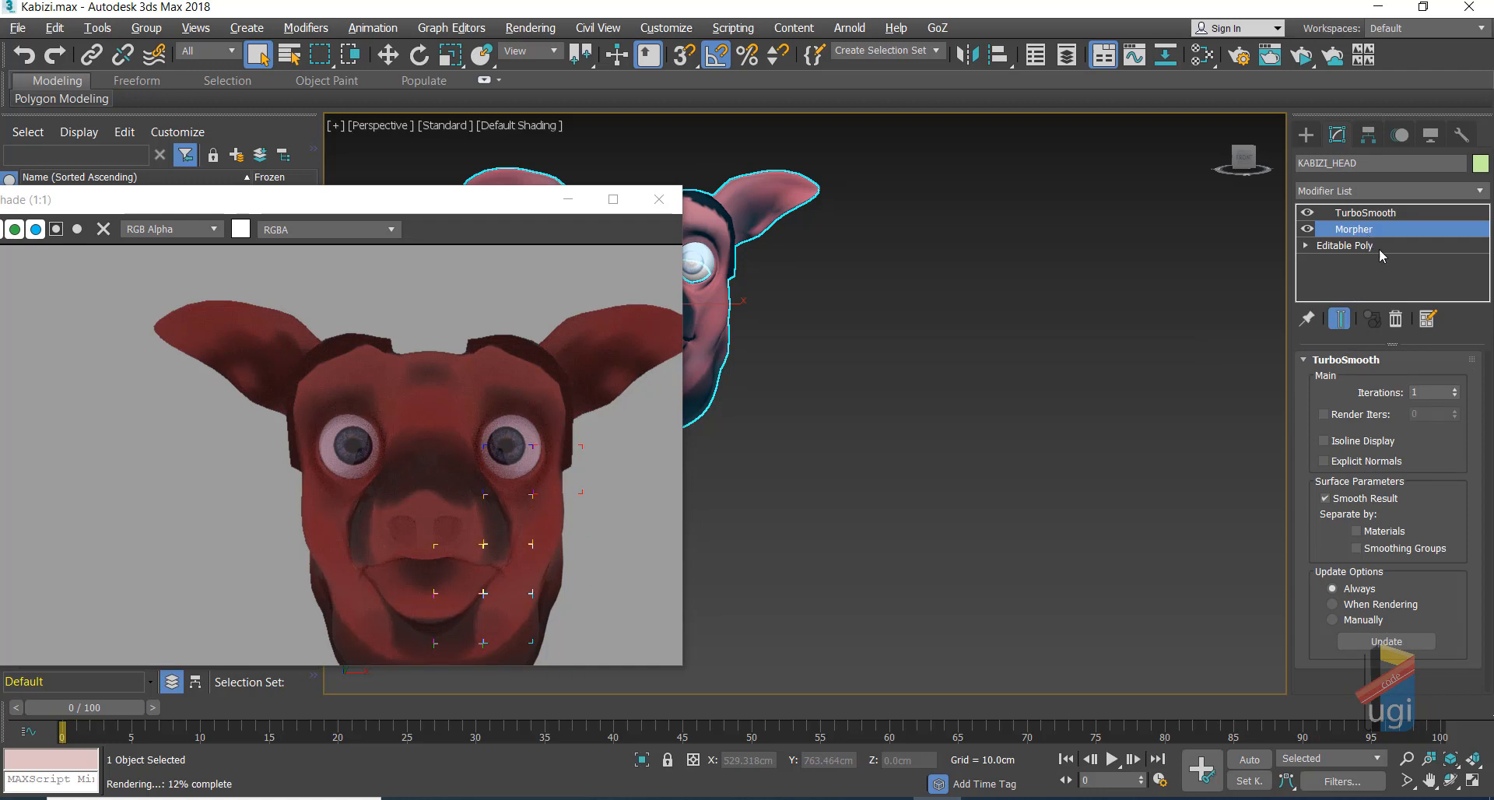
pyautogui.click(1369, 229)
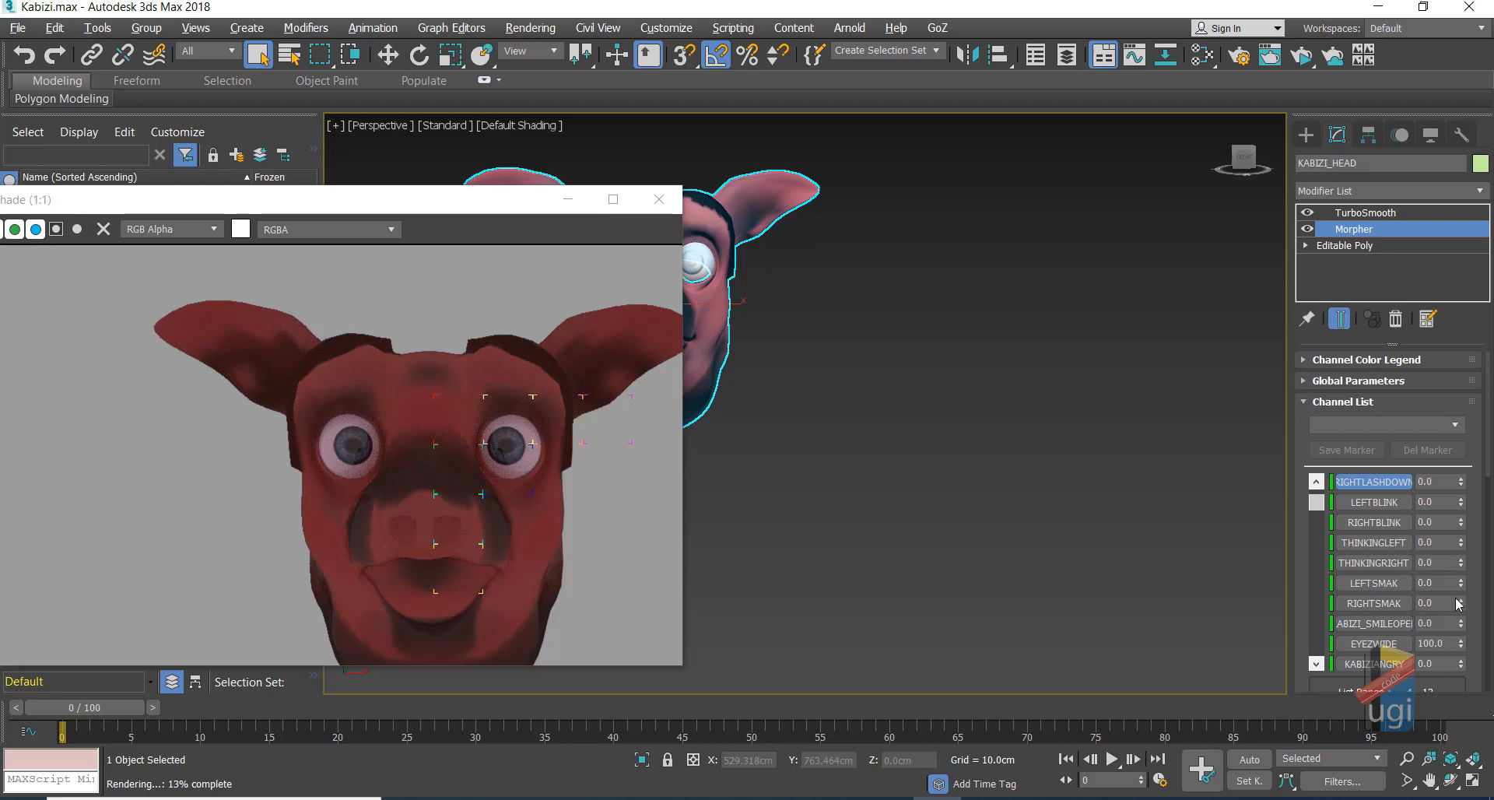
pyautogui.rightClick(1460, 645)
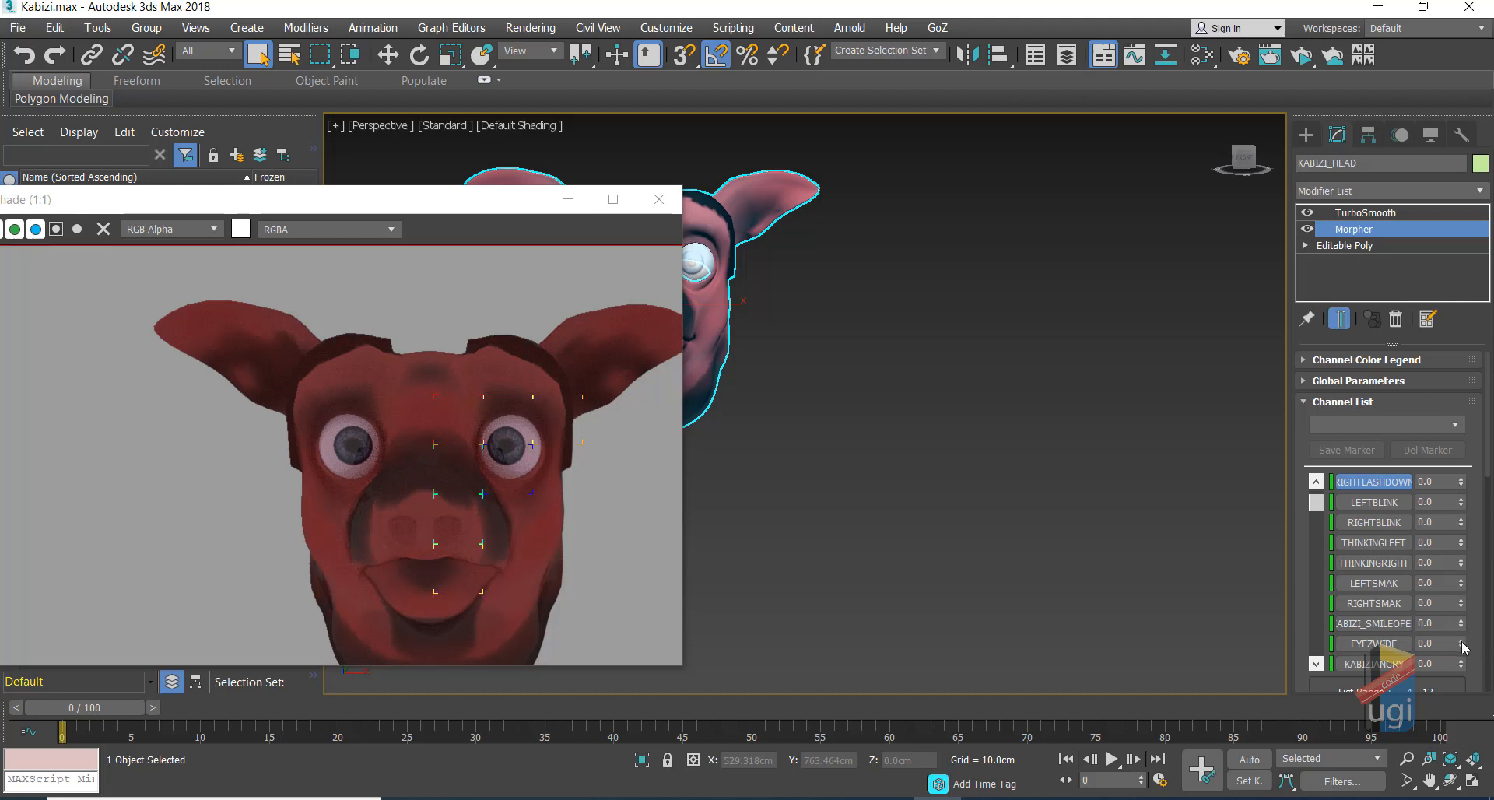
pyautogui.moveTo(1460, 666); pyautogui.dragTo(1454, 382)
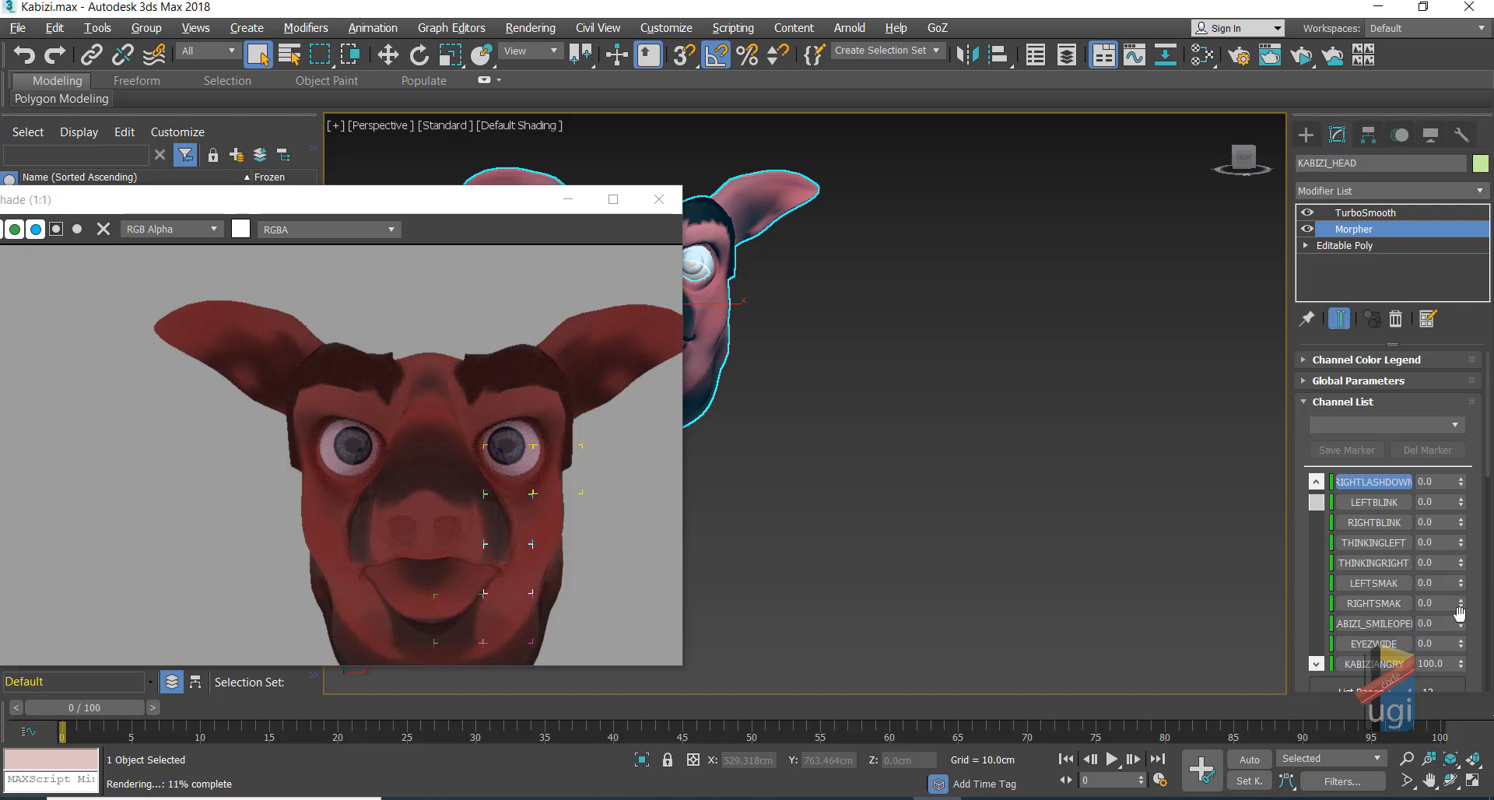
pyautogui.moveTo(1460, 623); pyautogui.dragTo(1450, 537)
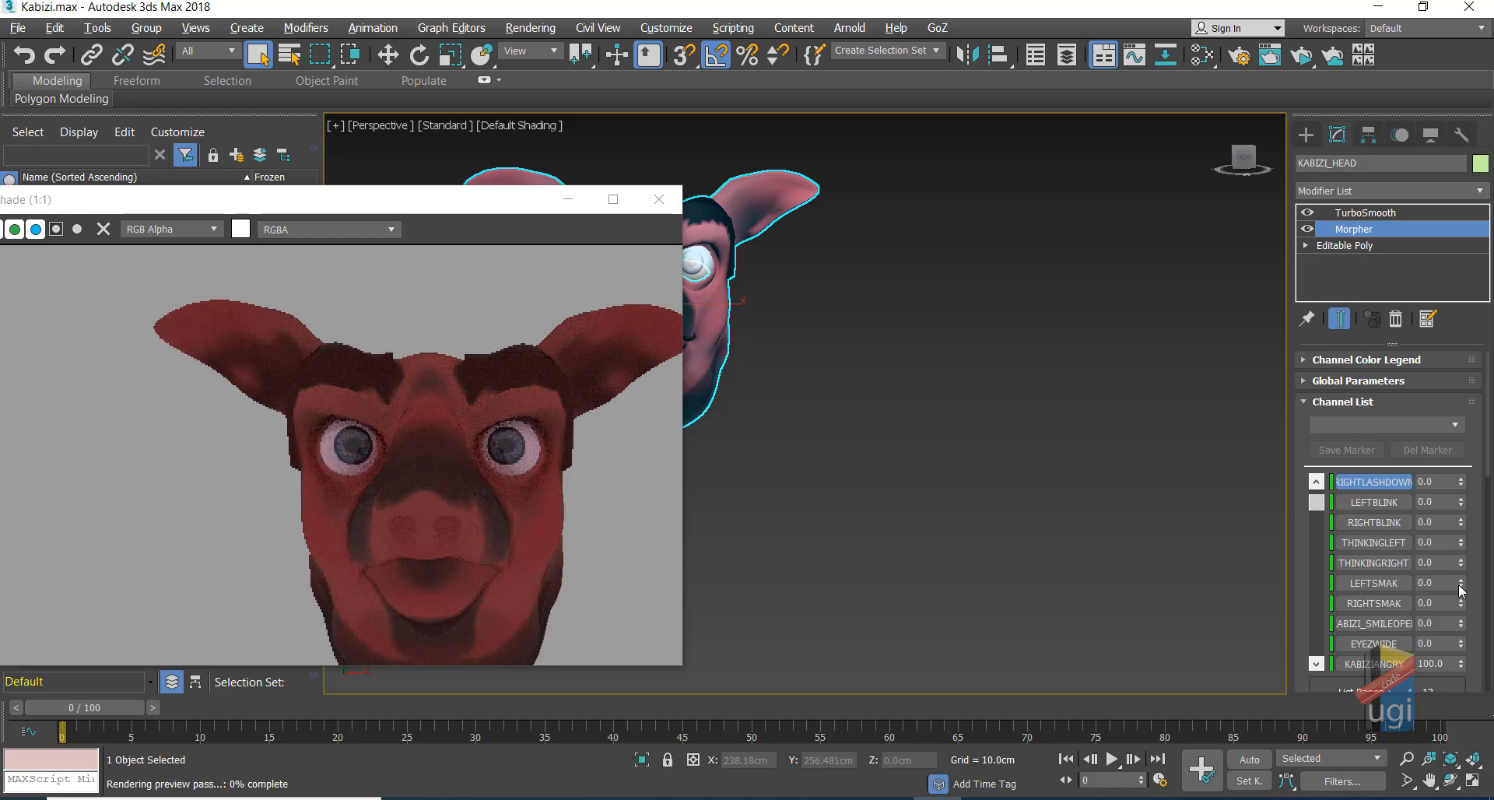
pyautogui.moveTo(1460, 585); pyautogui.dragTo(1445, 484)
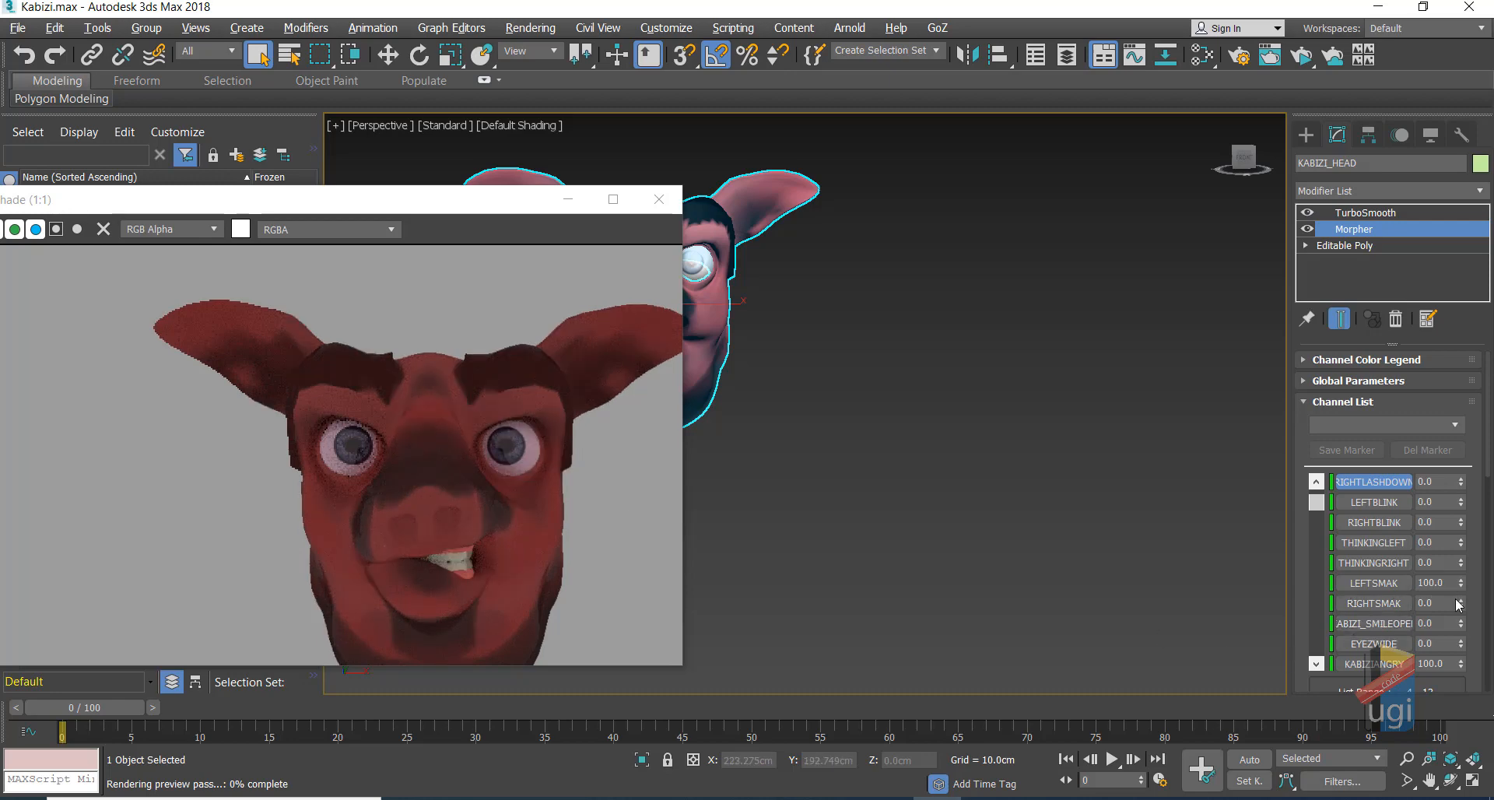
# Step: Add a right smirk, then reset LEFTSMAK, RIGHTSMAK and KABIZIANGRY to 0
pyautogui.moveTo(1460, 588)
pyautogui.mouseDown()
pyautogui.moveTo(1459, 567)
pyautogui.moveTo(1460, 615)
pyautogui.mouseUp()
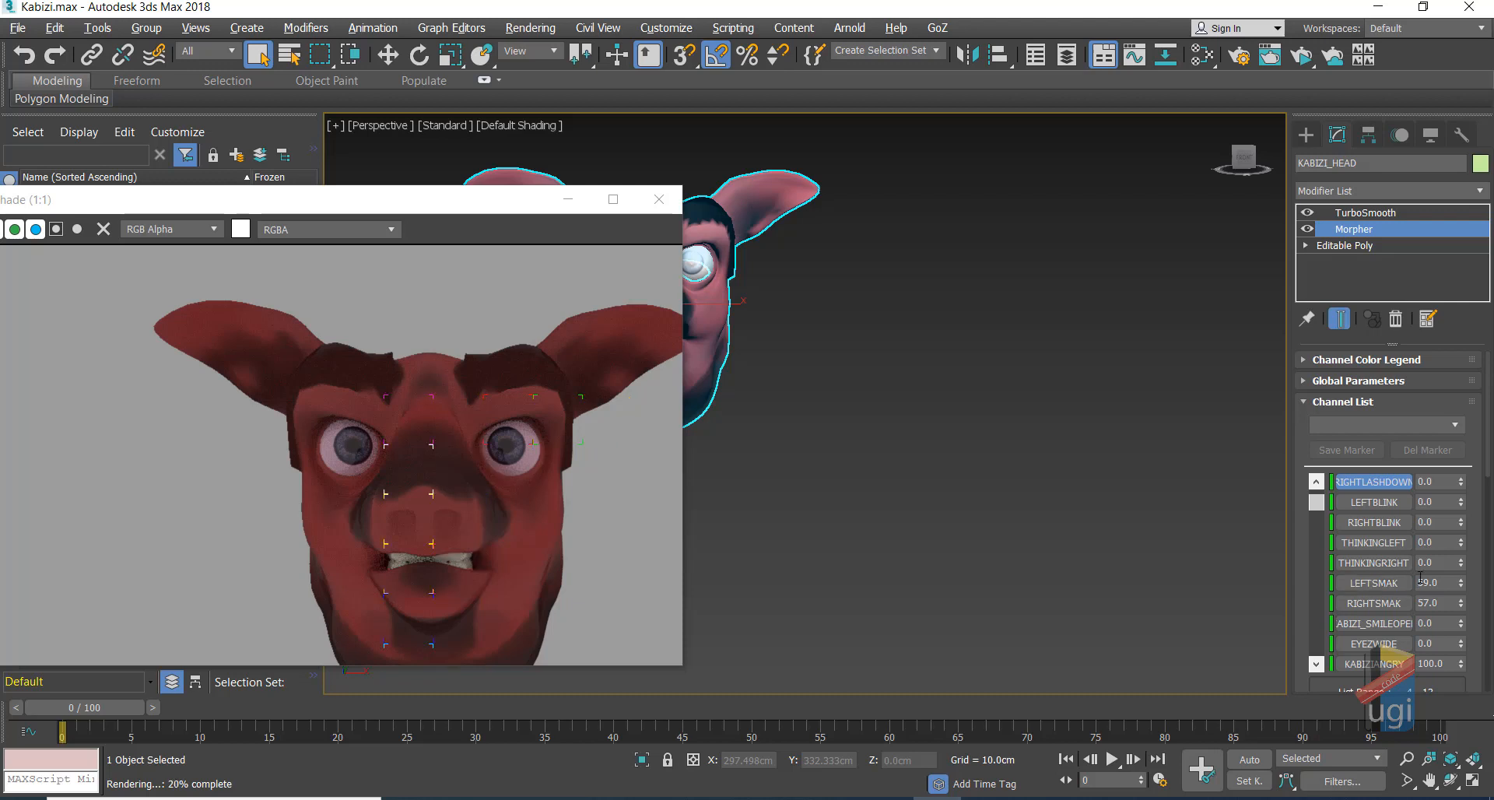
pyautogui.rightClick(1461, 584)
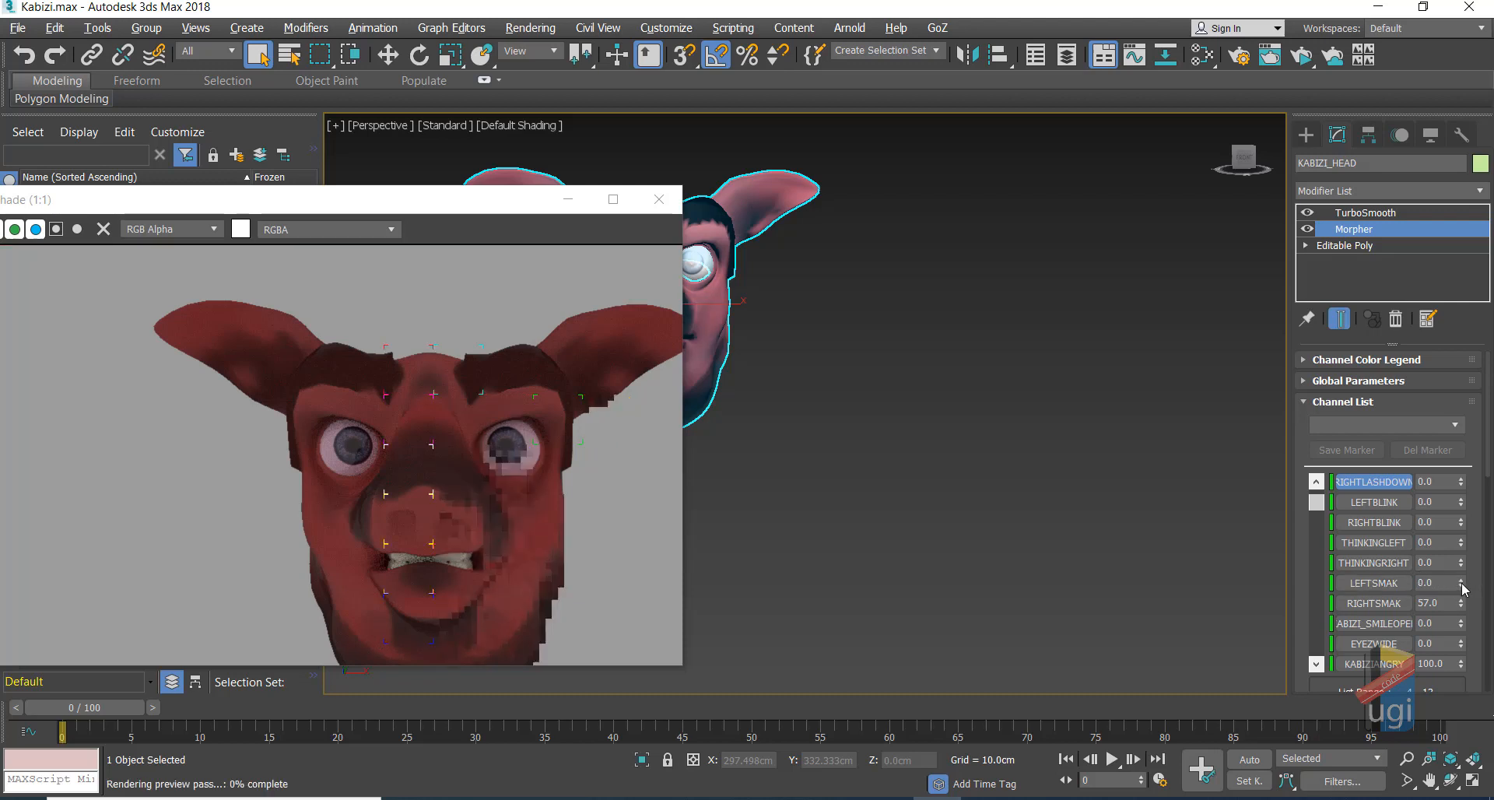
pyautogui.rightClick(1461, 605)
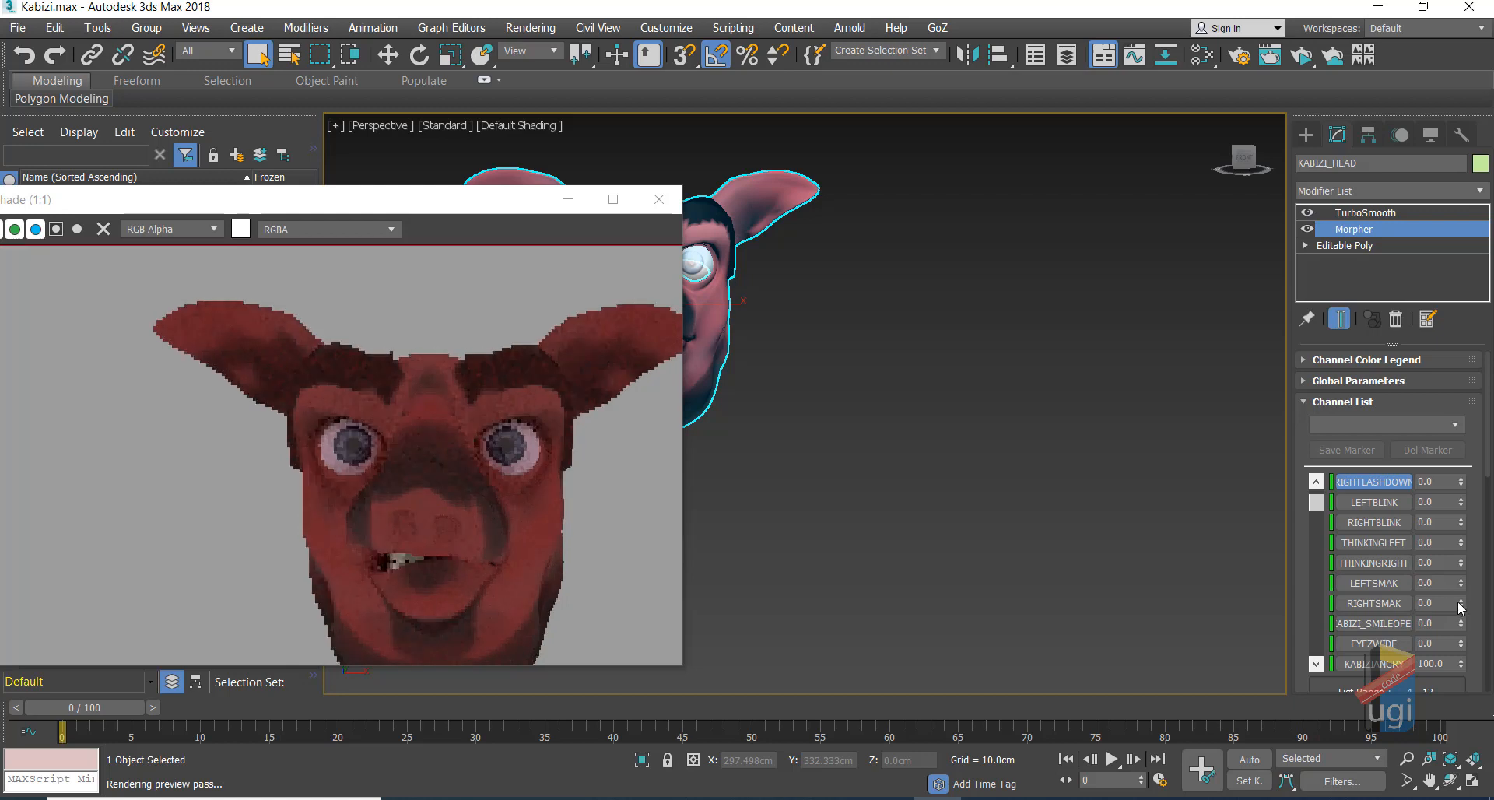
pyautogui.rightClick(1461, 664)
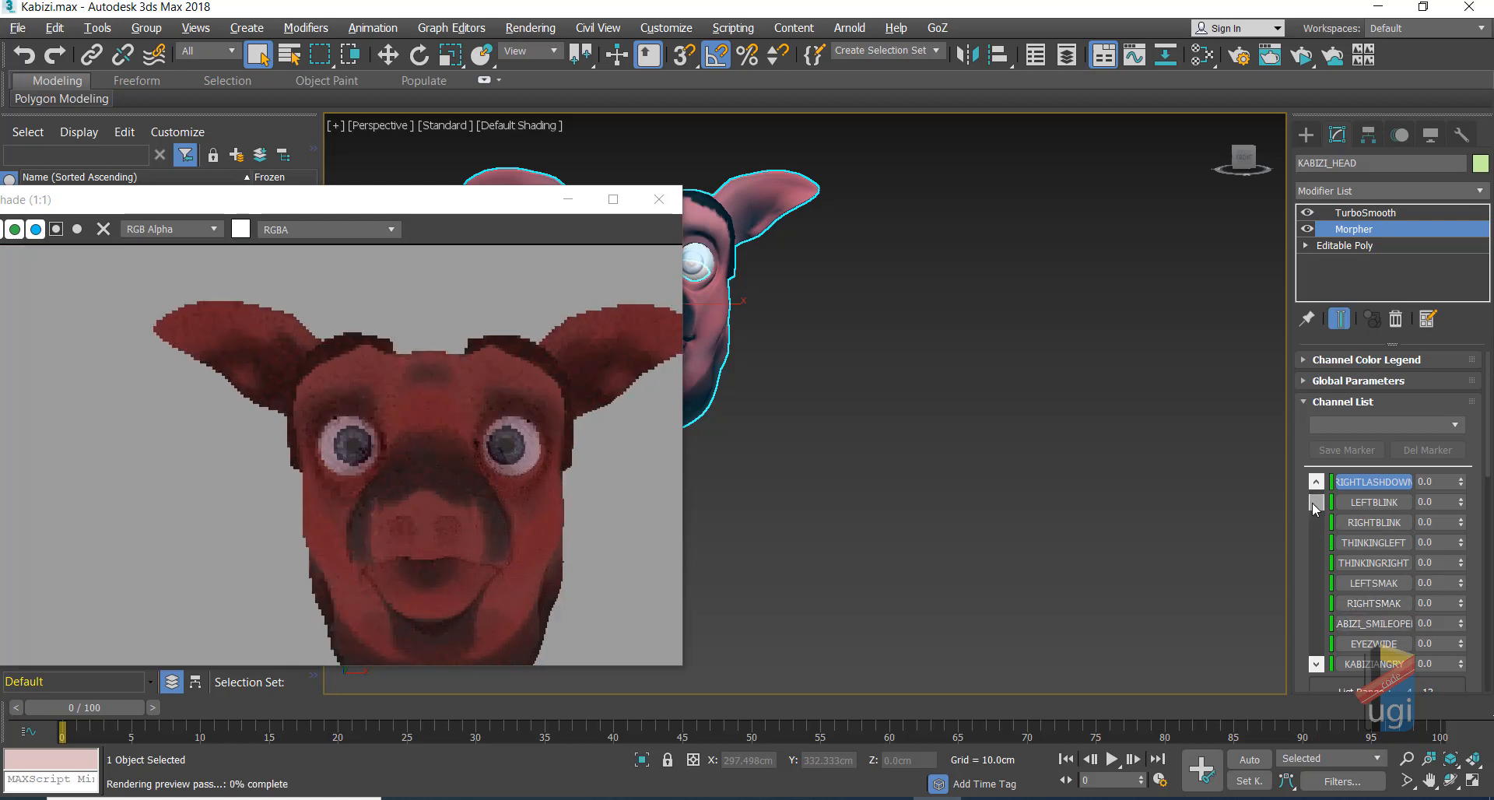
# Step: Preview the blow and kiss morphs on the pig head, resetting each to 0
pyautogui.scroll(-2, 1314, 502)
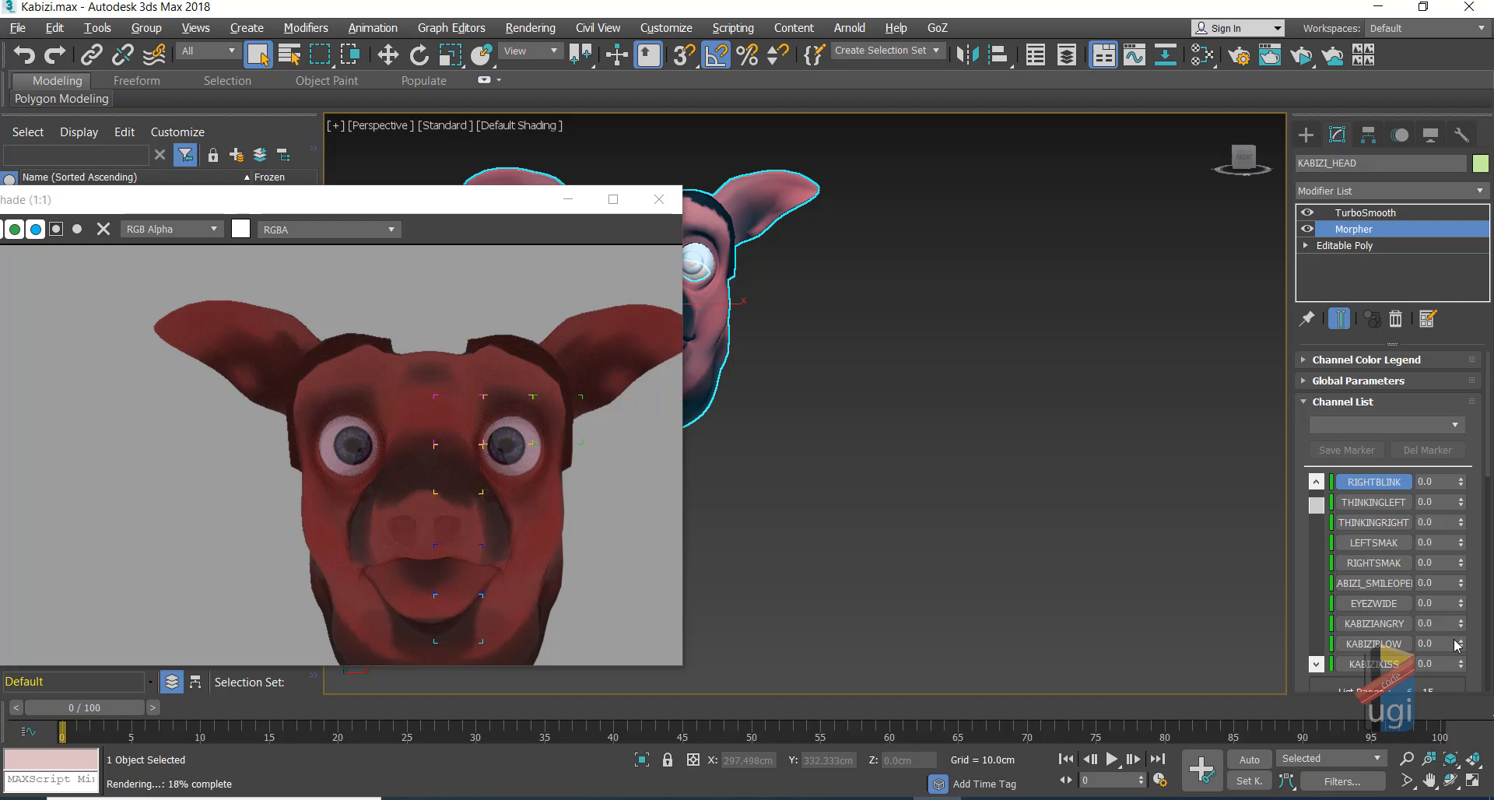
pyautogui.moveTo(1461, 648); pyautogui.dragTo(1469, 478)
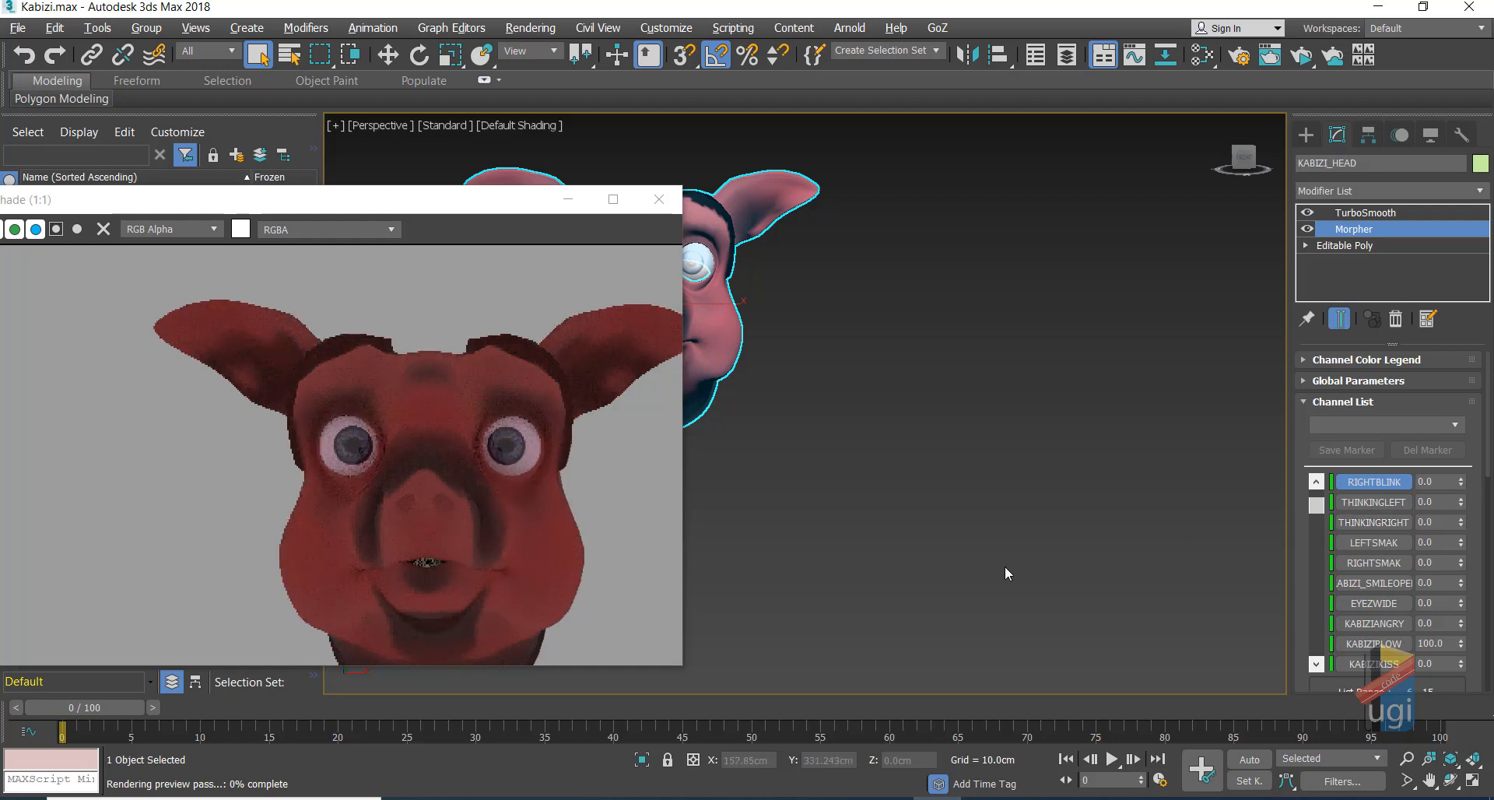
pyautogui.rightClick(1461, 645)
pyautogui.moveTo(1461, 664); pyautogui.dragTo(1436, 521)
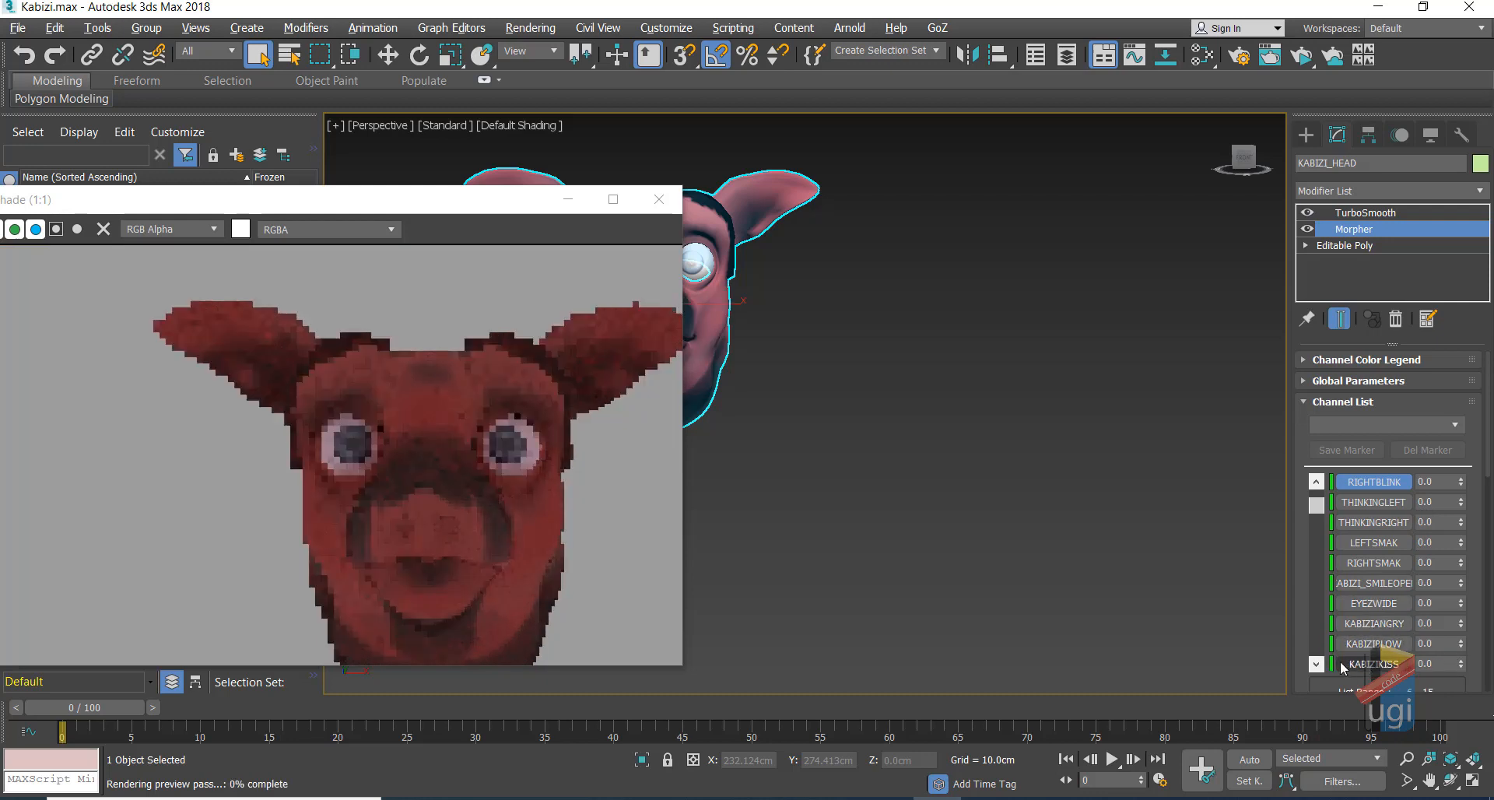
pyautogui.click(1318, 663)
pyautogui.click(1317, 663)
pyautogui.click(1317, 663)
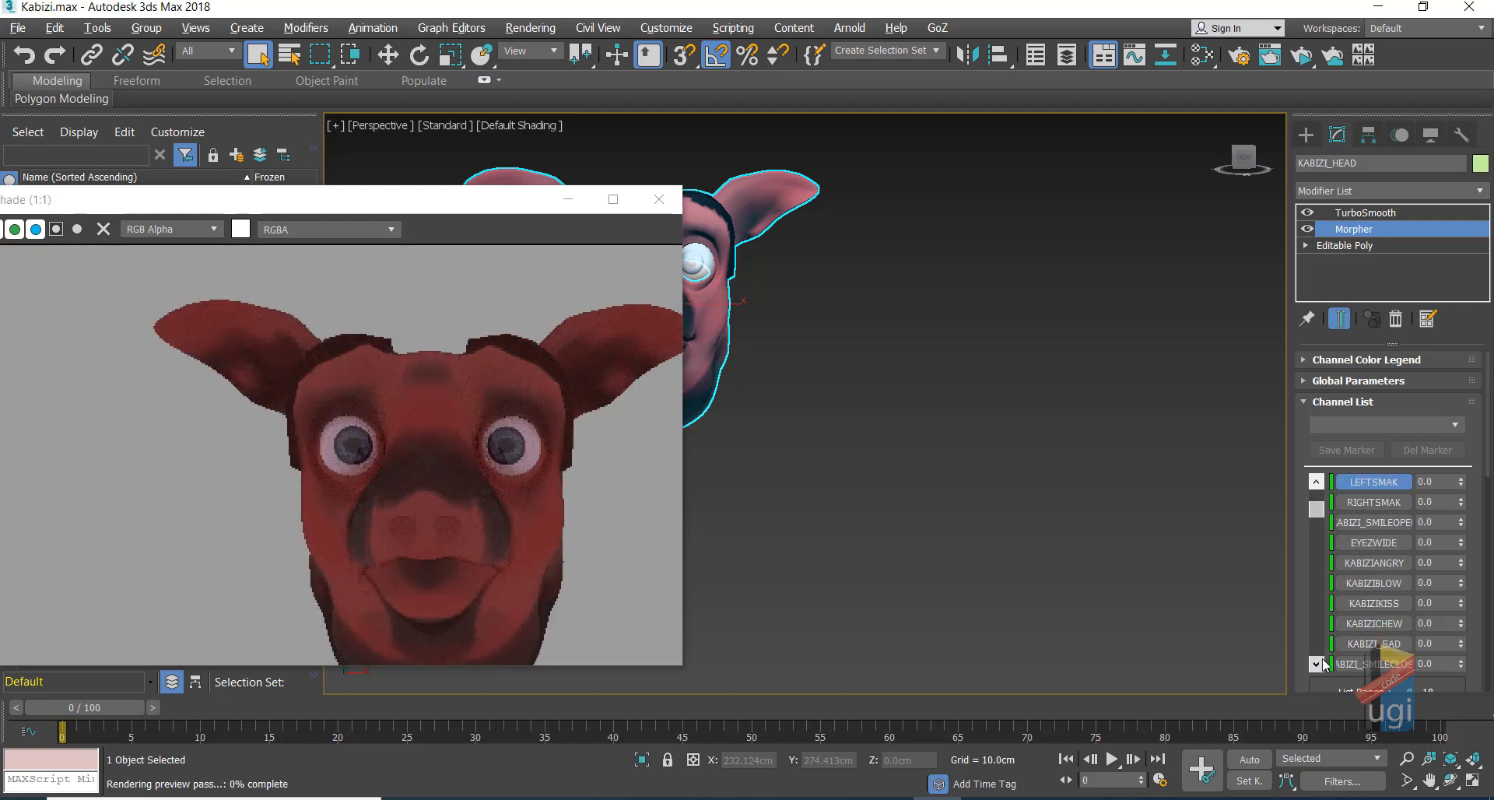
pyautogui.moveTo(1462, 602); pyautogui.dragTo(1464, 482)
pyautogui.rightClick(1460, 606)
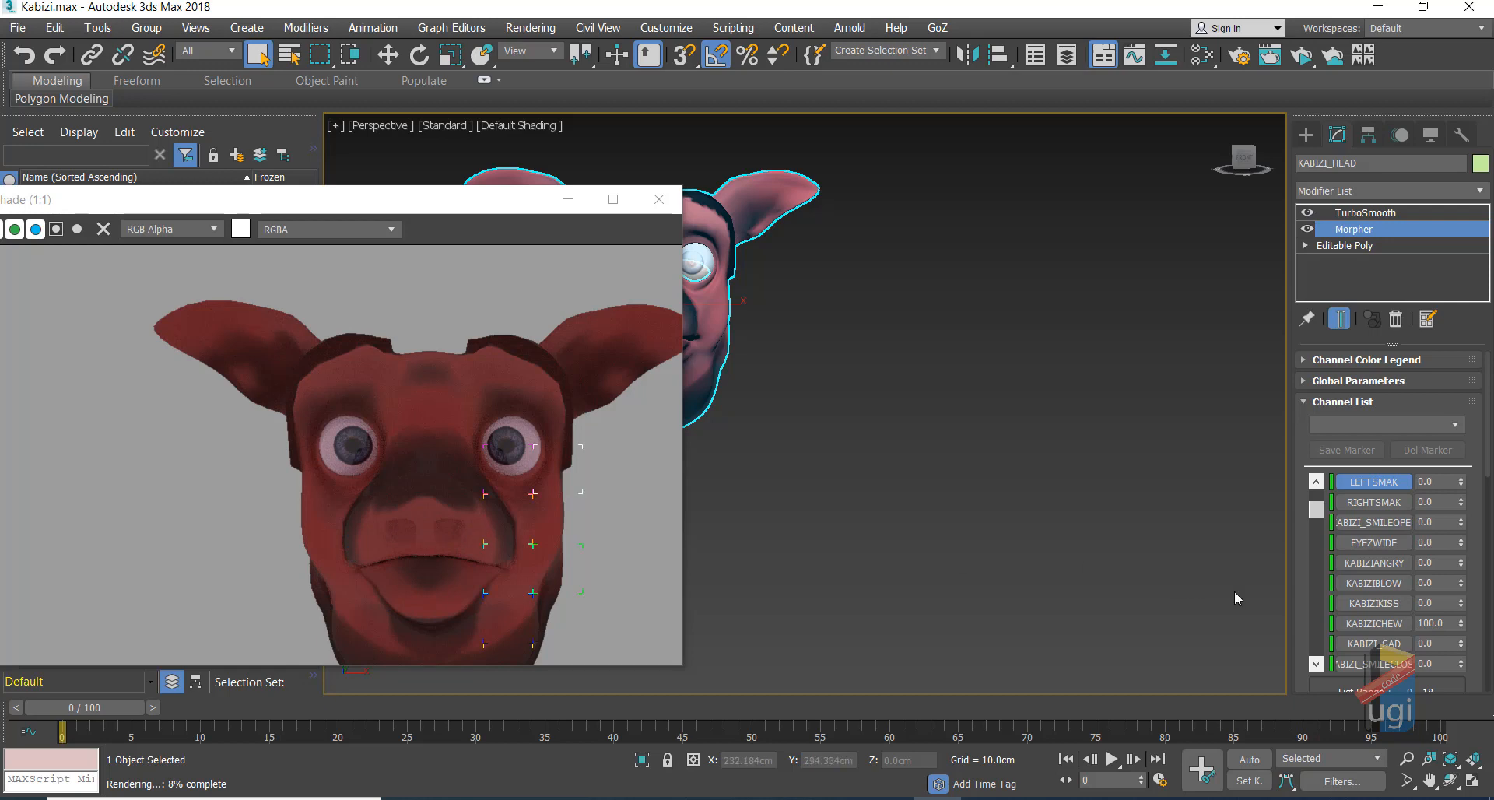
# Step: Reset the chew morph, set KABIZI_SAD to 100, and remove TurboSmooth
pyautogui.rightClick(1462, 625)
pyautogui.moveTo(1461, 645); pyautogui.dragTo(1448, 555)
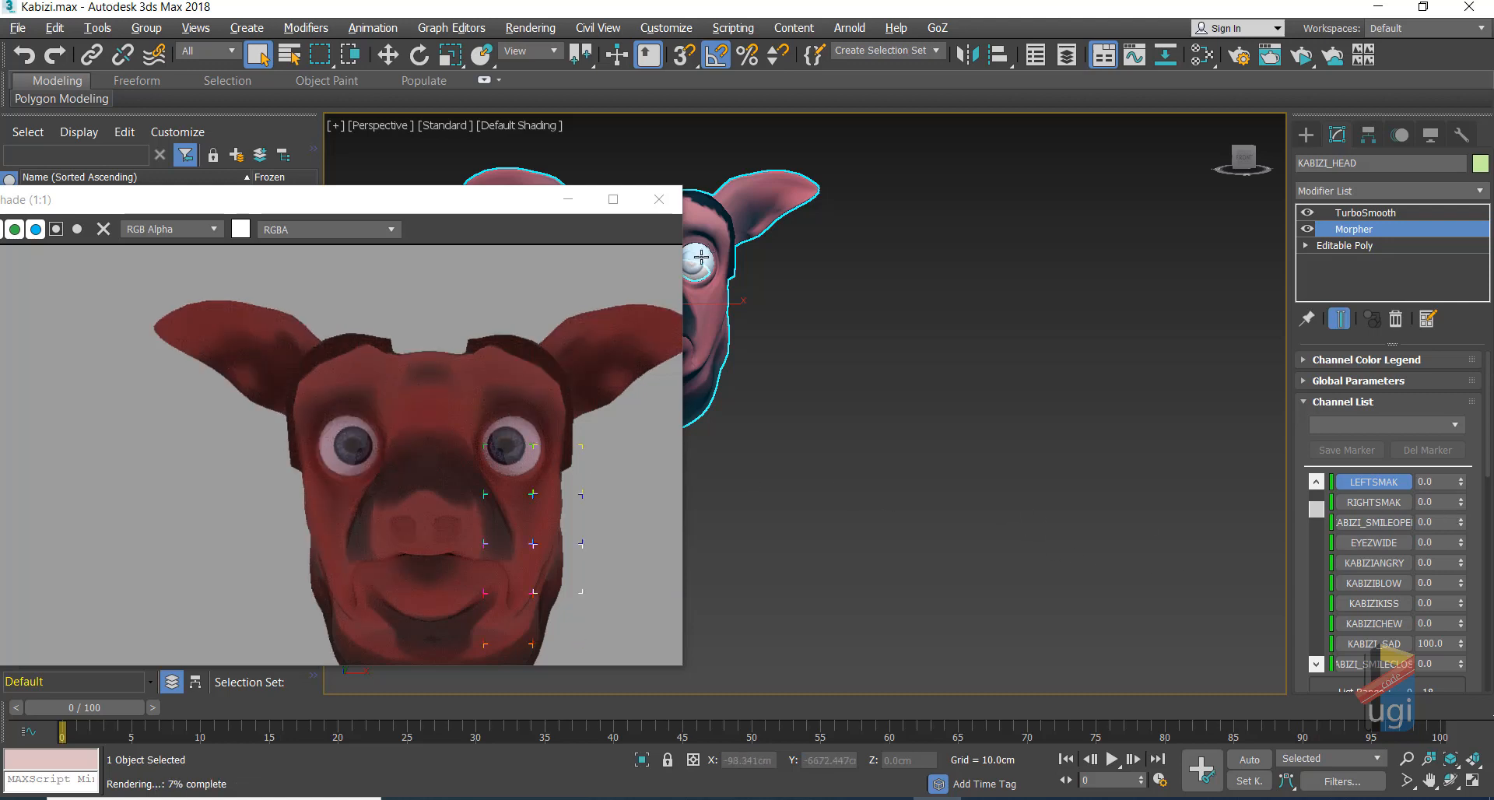
pyautogui.hotkey('ctrl', 'z')
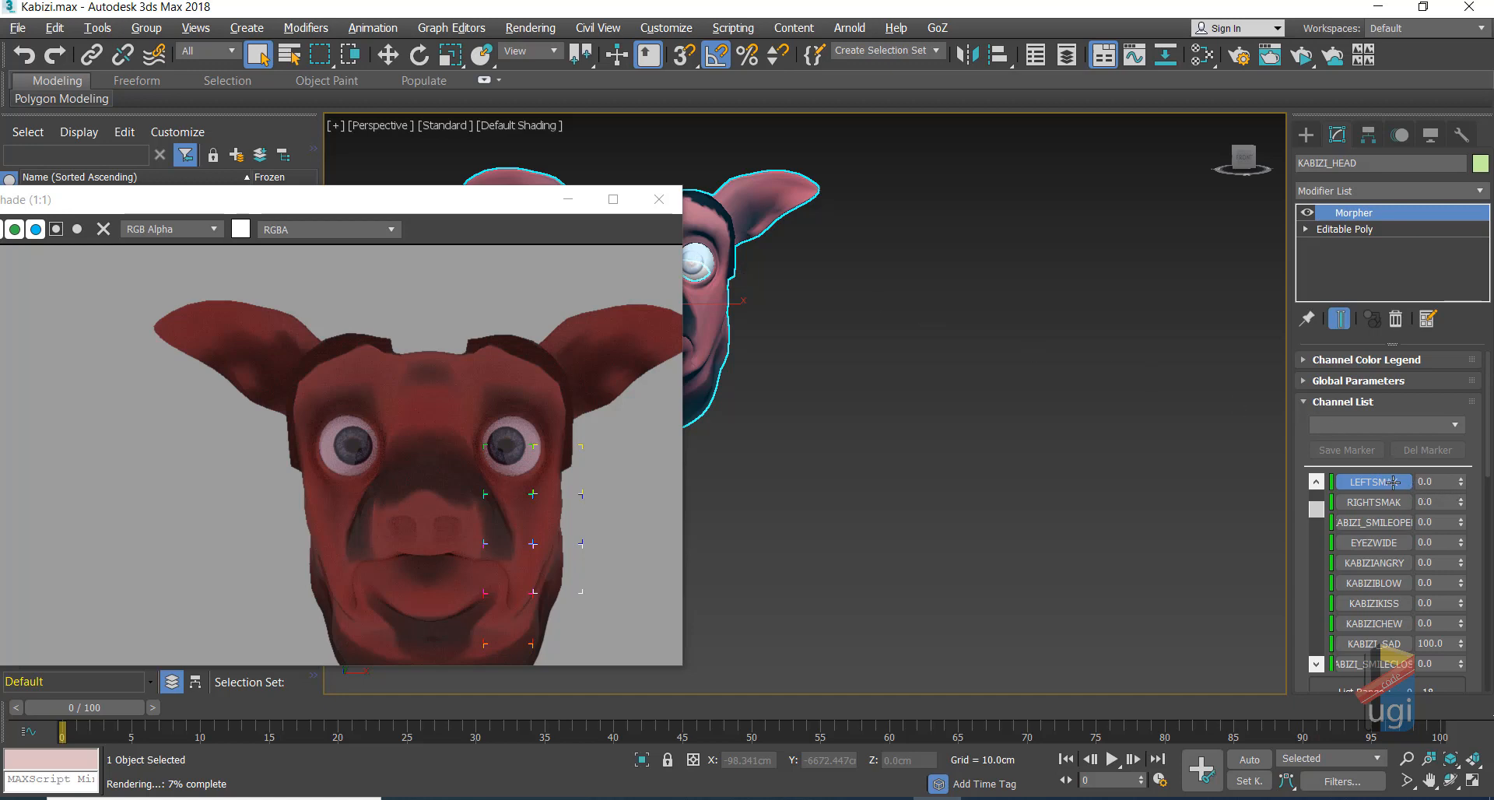
# Step: Select the pig's left eye and apply its eye morph at 93
pyautogui.click(696, 260)
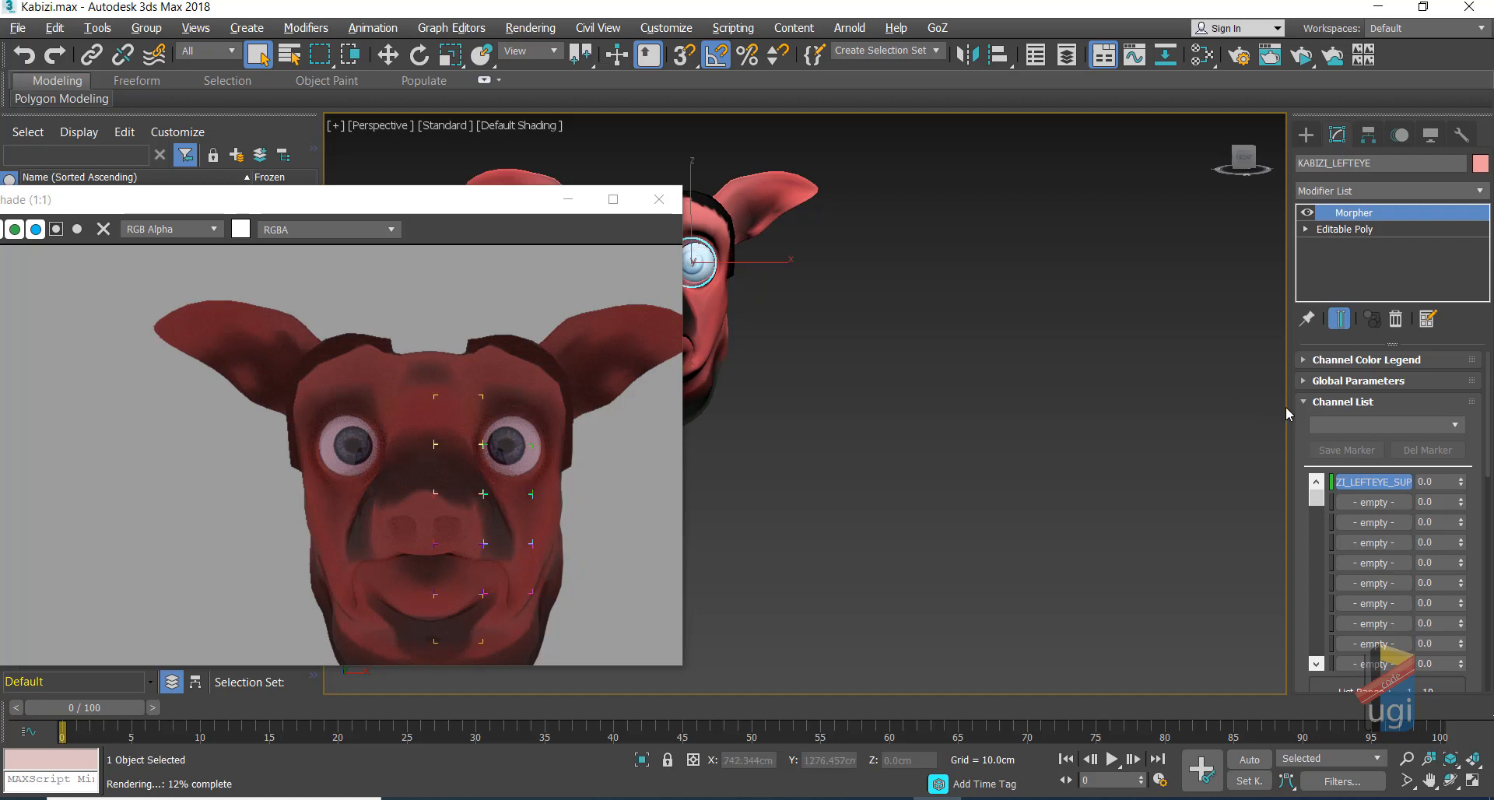
pyautogui.moveTo(1463, 485); pyautogui.dragTo(1457, 393)
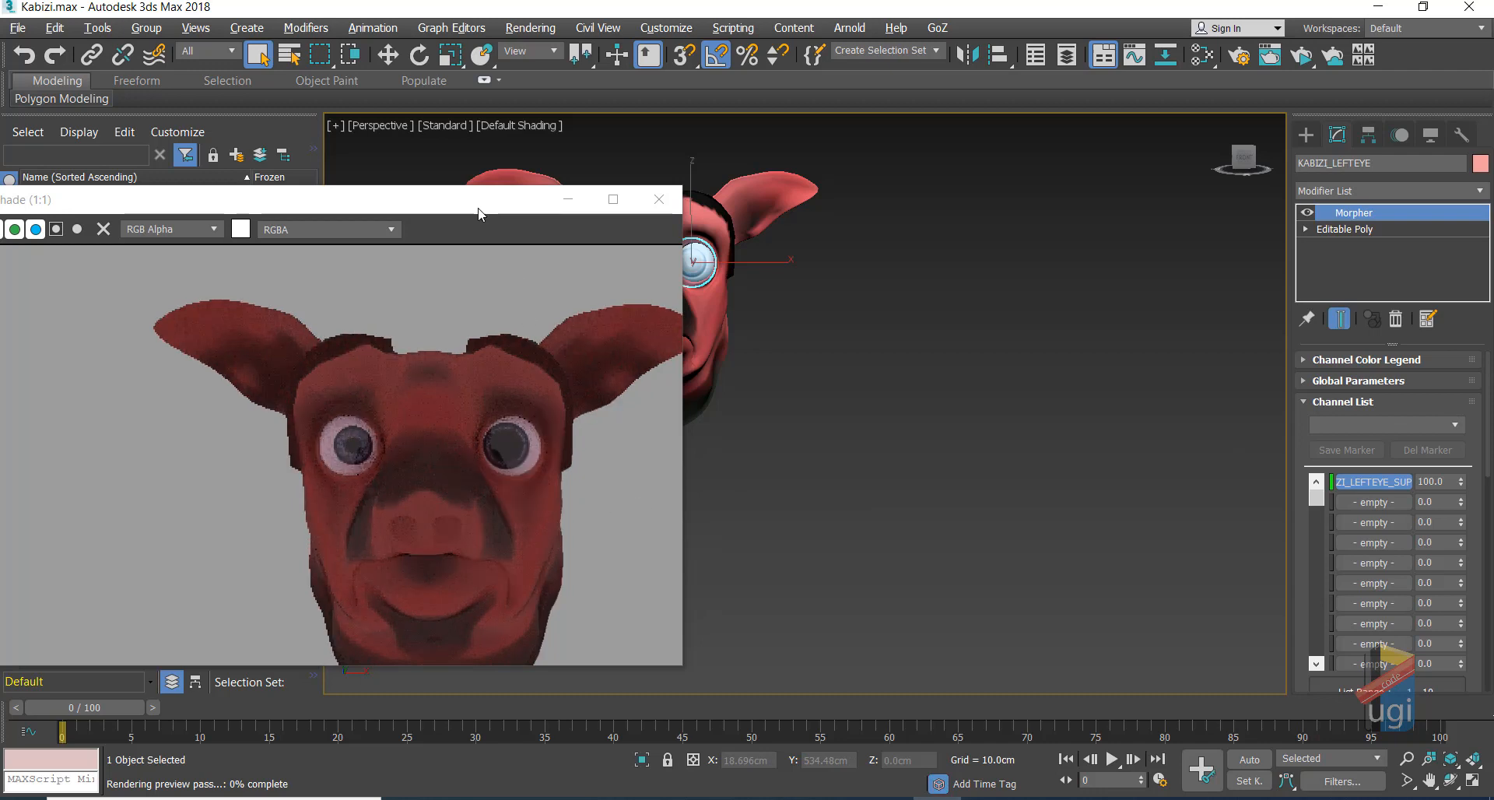
pyautogui.moveTo(481, 217); pyautogui.dragTo(462, 317)
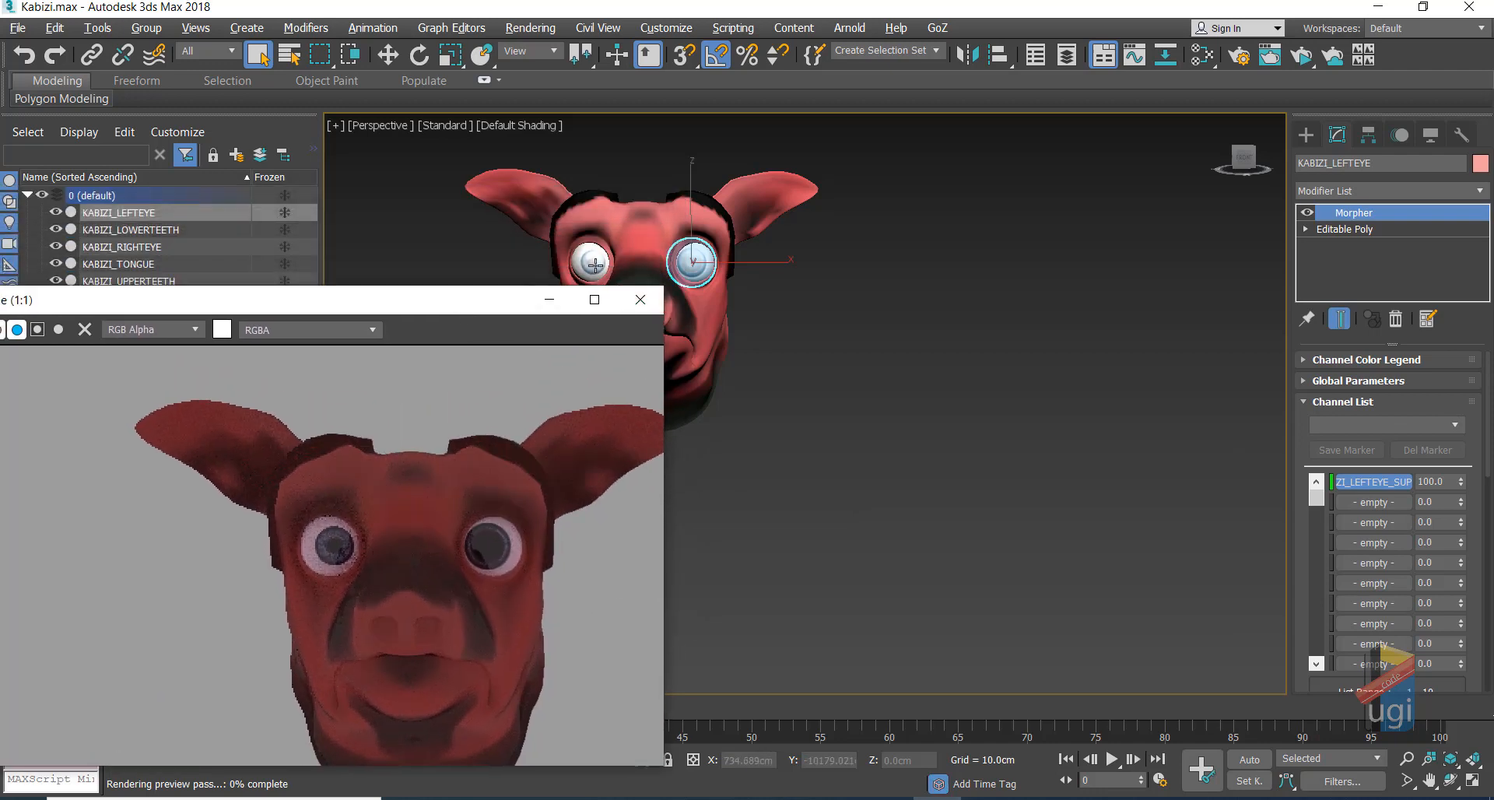
# Step: Try the right eye's morph at 100, reset it to 0, then select KABIZI_HEAD
pyautogui.click(595, 265)
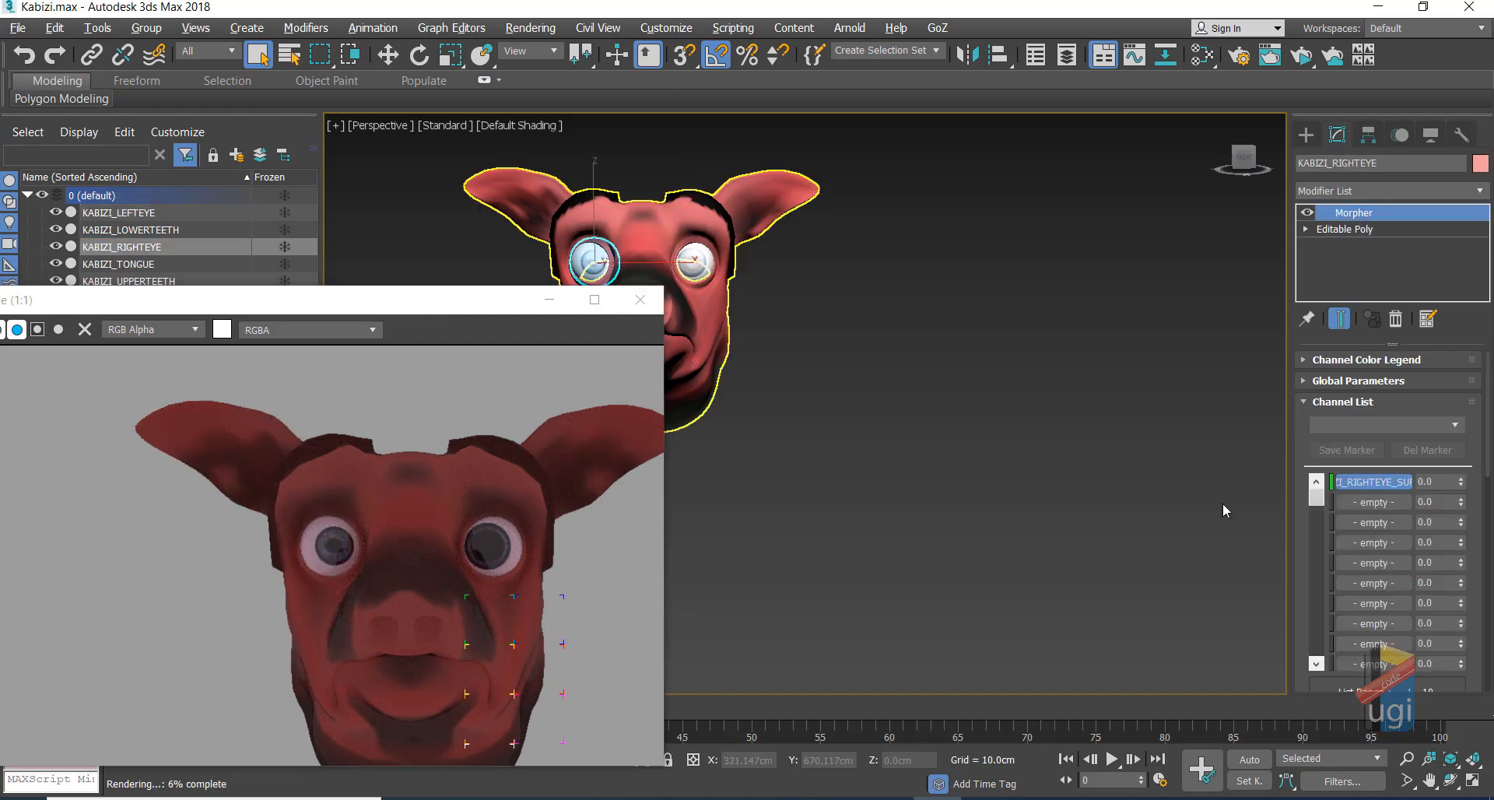
pyautogui.moveTo(1460, 482); pyautogui.dragTo(1434, 328)
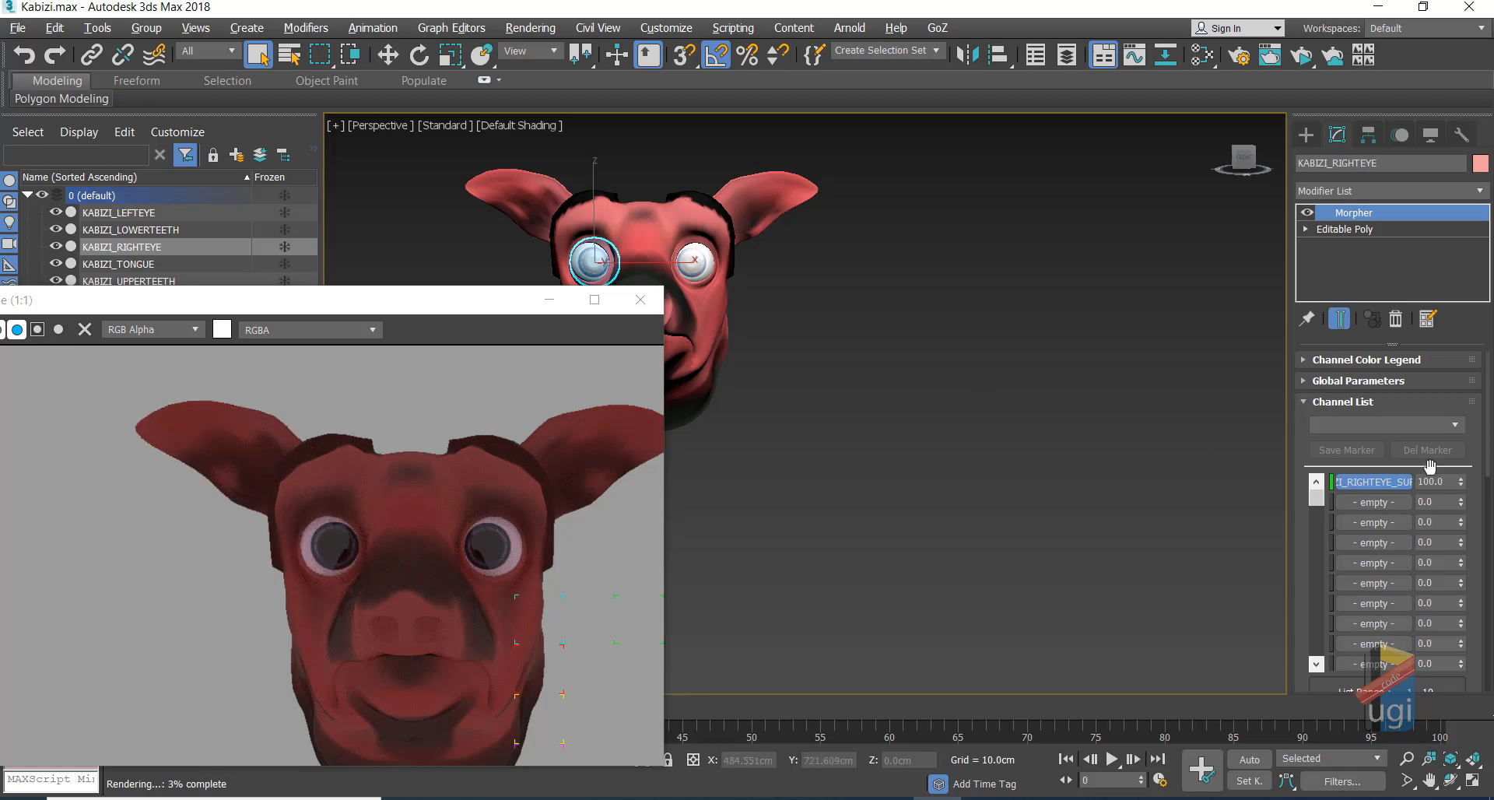
pyautogui.rightClick(1461, 482)
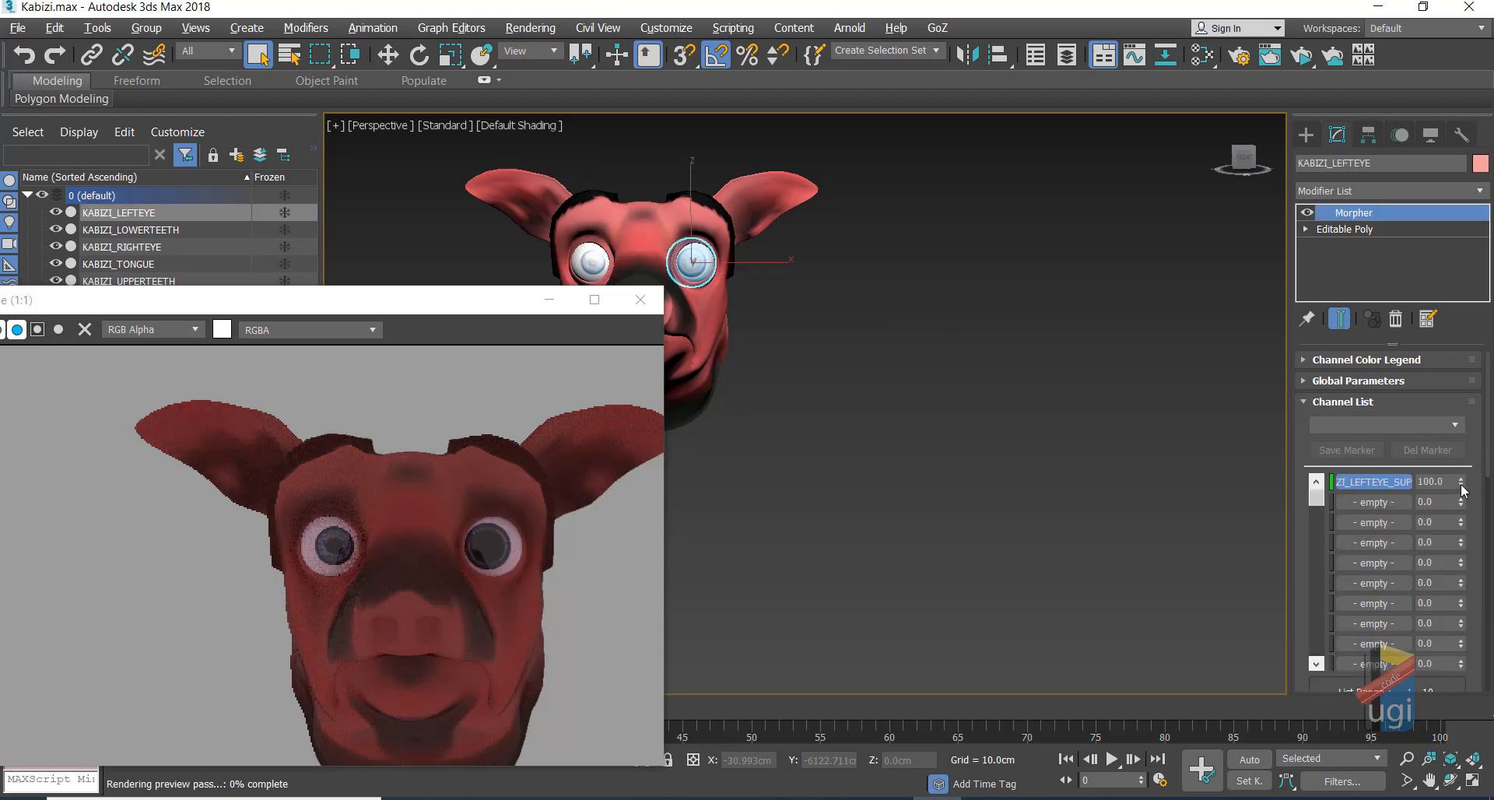
pyautogui.rightClick(1462, 485)
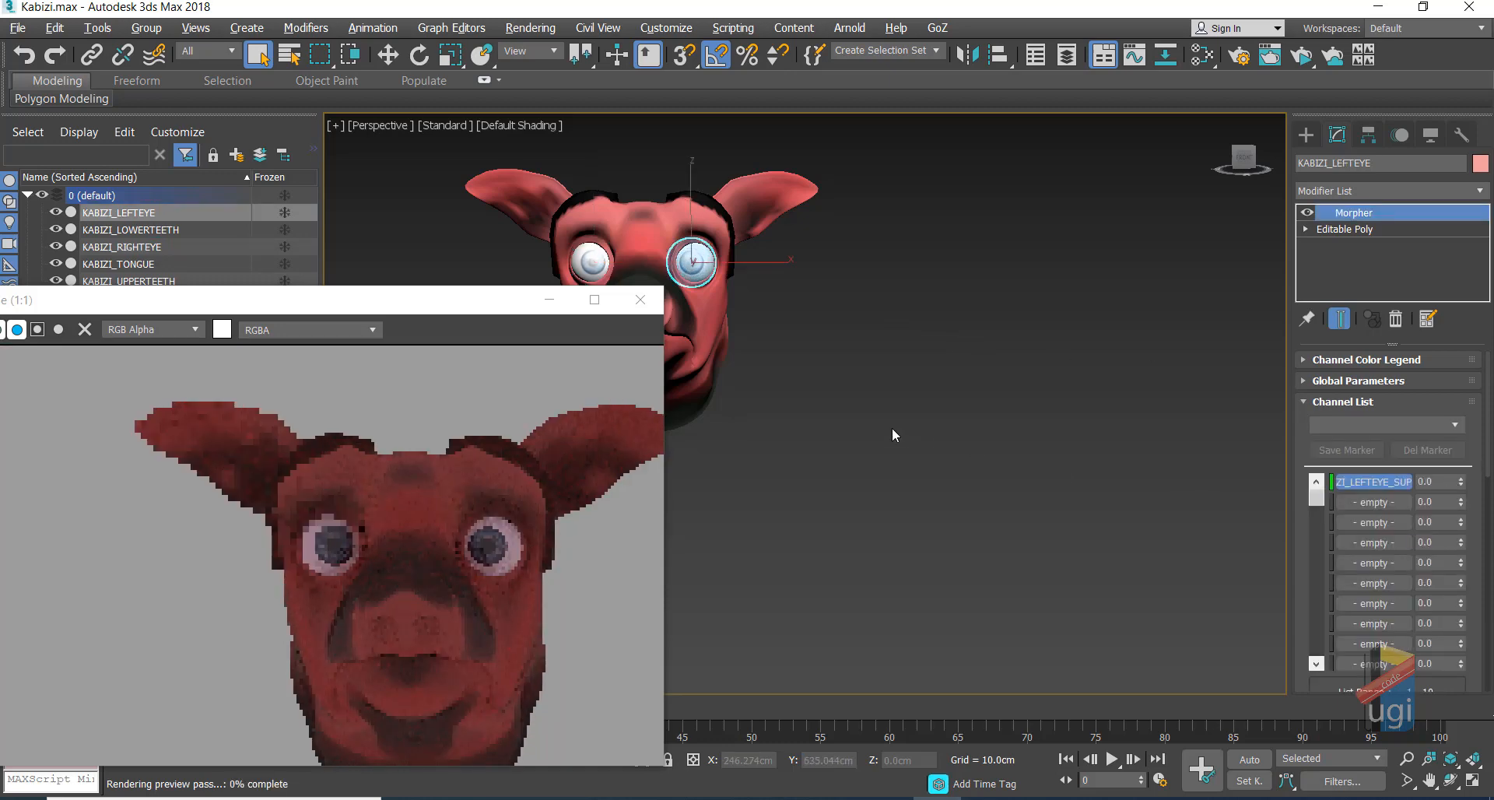
pyautogui.click(704, 333)
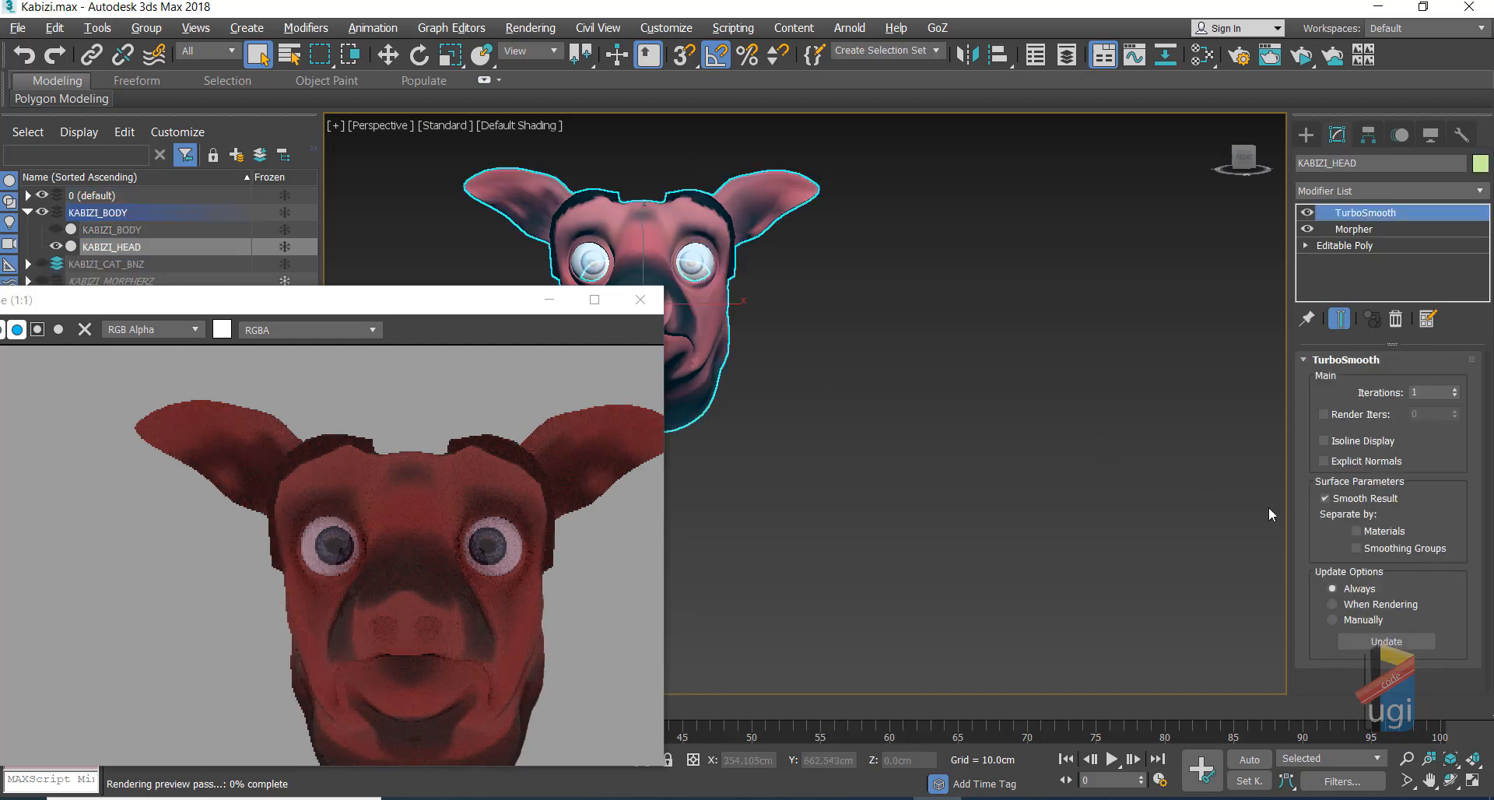
# Step: In the head's Morpher channel list, reset KABIZI_SAD to 0
pyautogui.click(1342, 231)
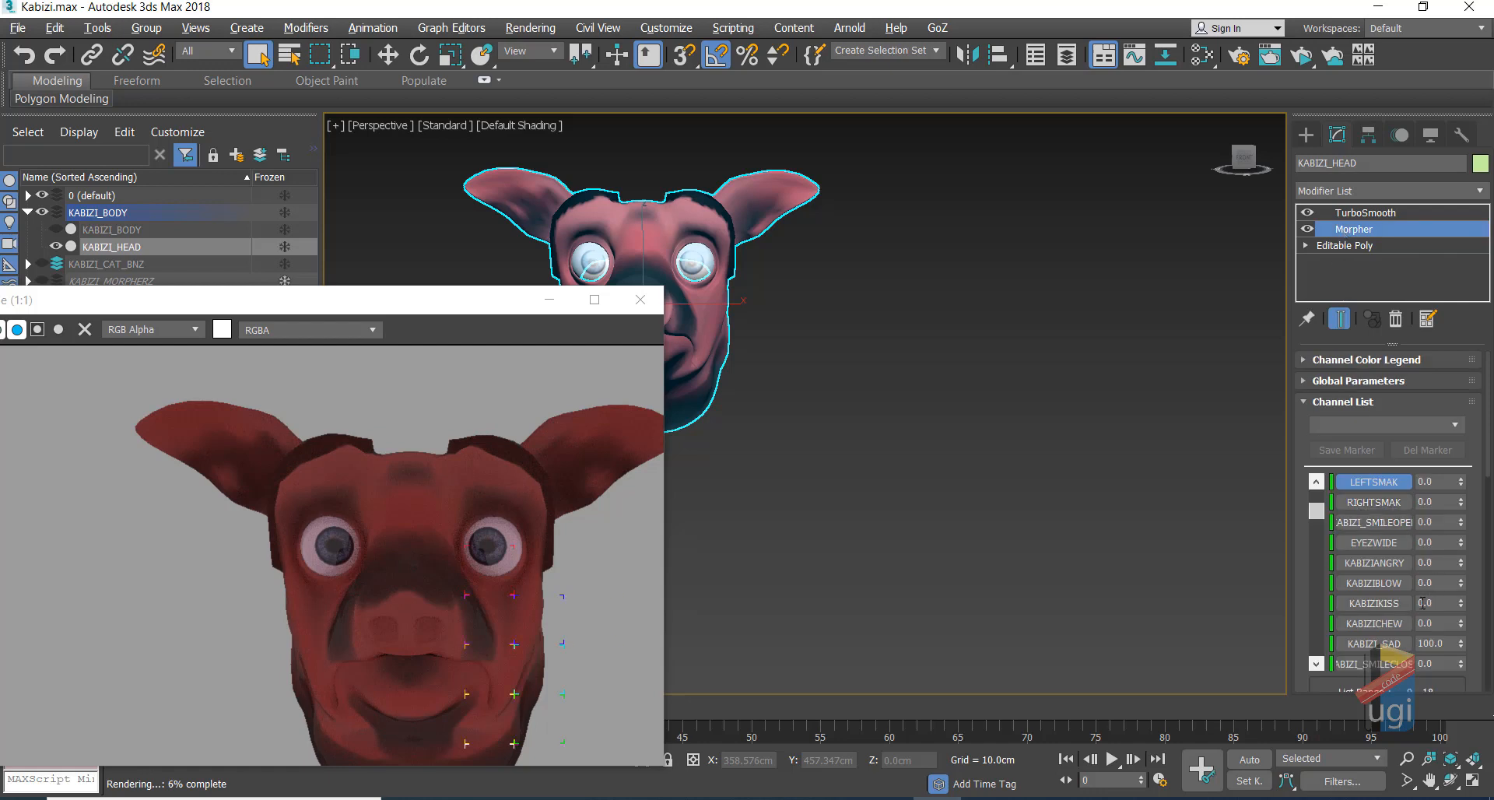
pyautogui.click(1316, 664)
pyautogui.click(1315, 663)
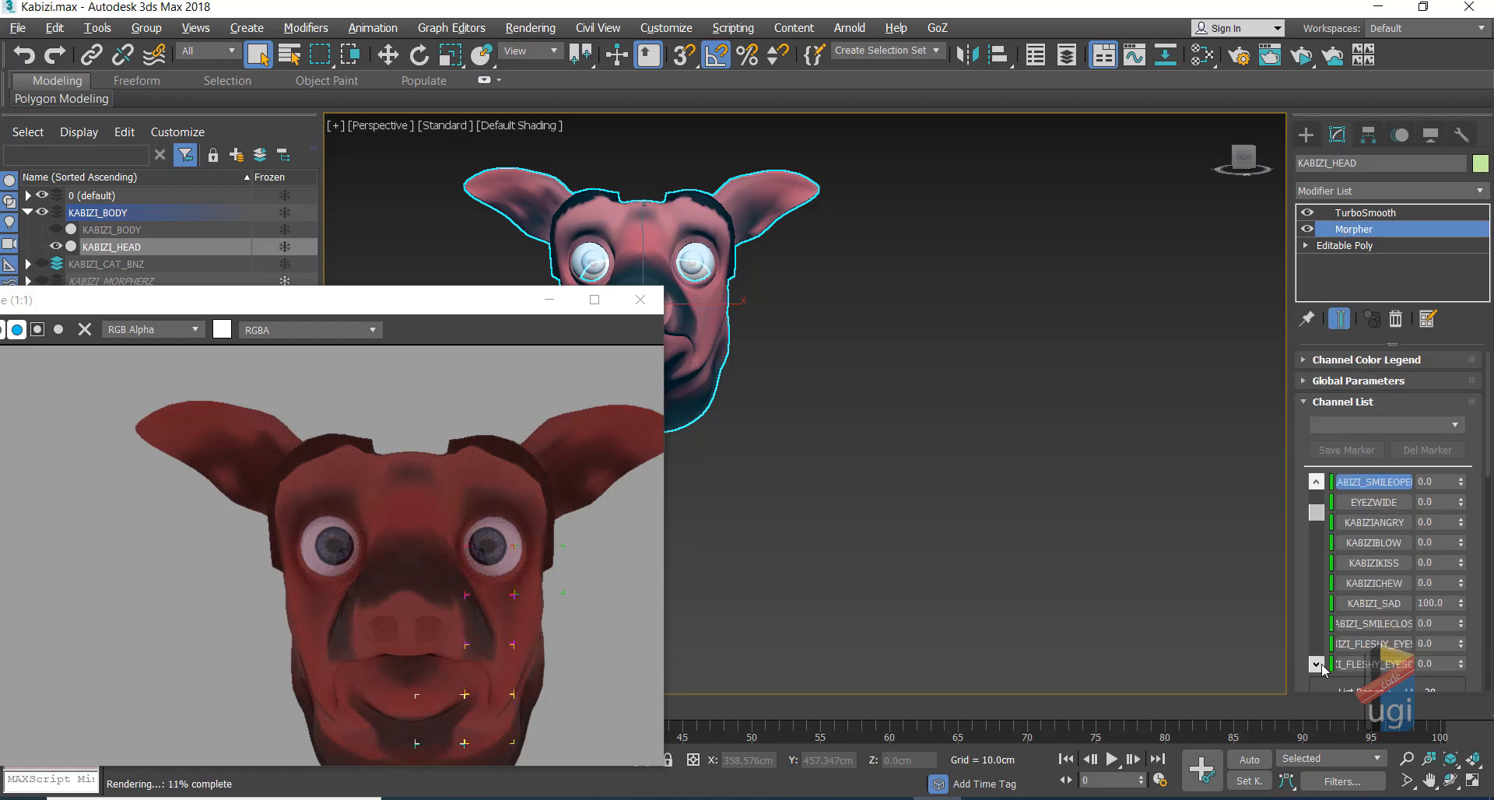
pyautogui.click(1321, 663)
pyautogui.click(1321, 663)
pyautogui.click(1321, 663)
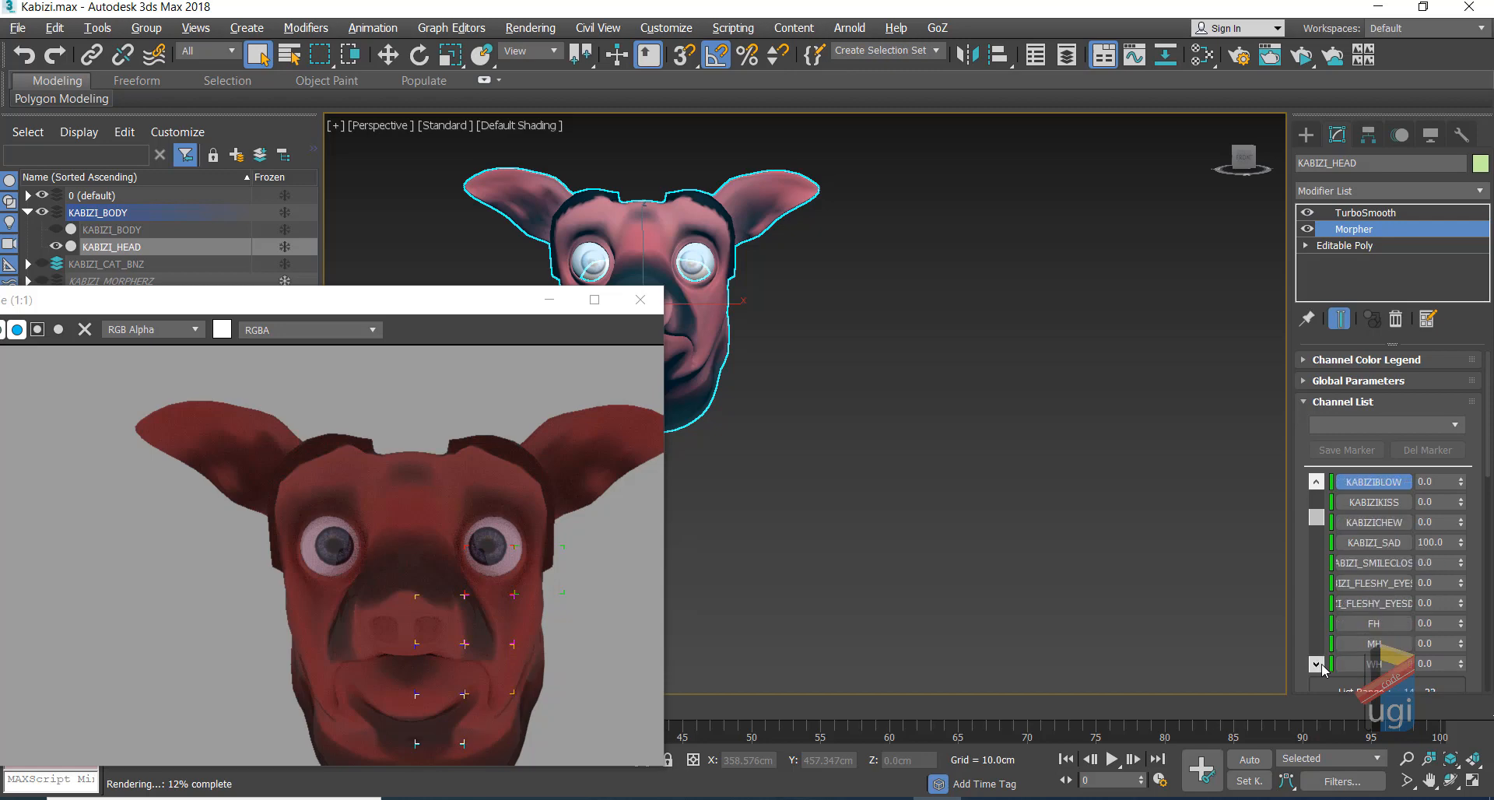
pyautogui.rightClick(1462, 543)
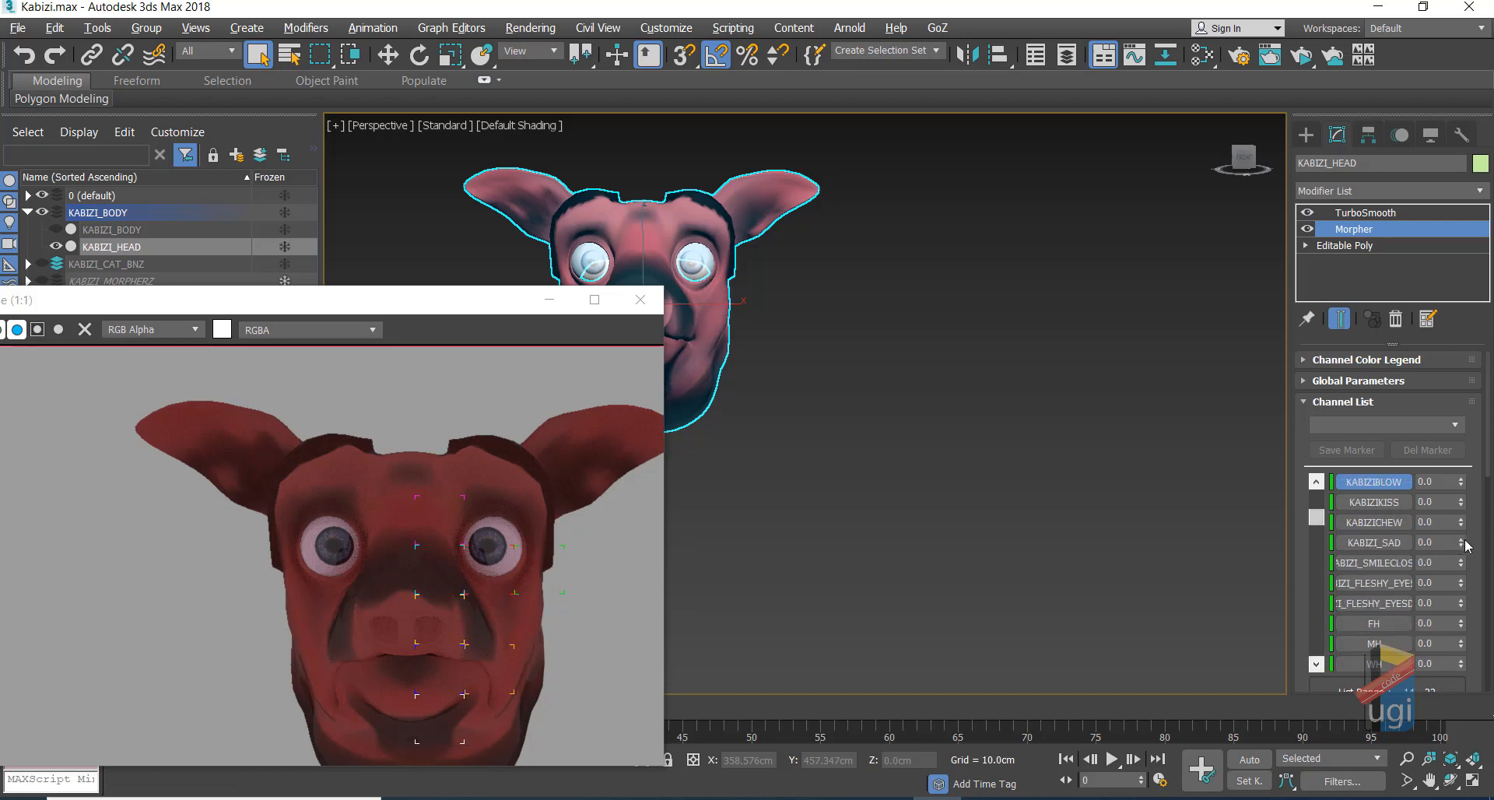
# Step: Preview the smile-closed and fleshy-eyes morphs, resetting both to 0
pyautogui.moveTo(1461, 562); pyautogui.dragTo(1461, 469)
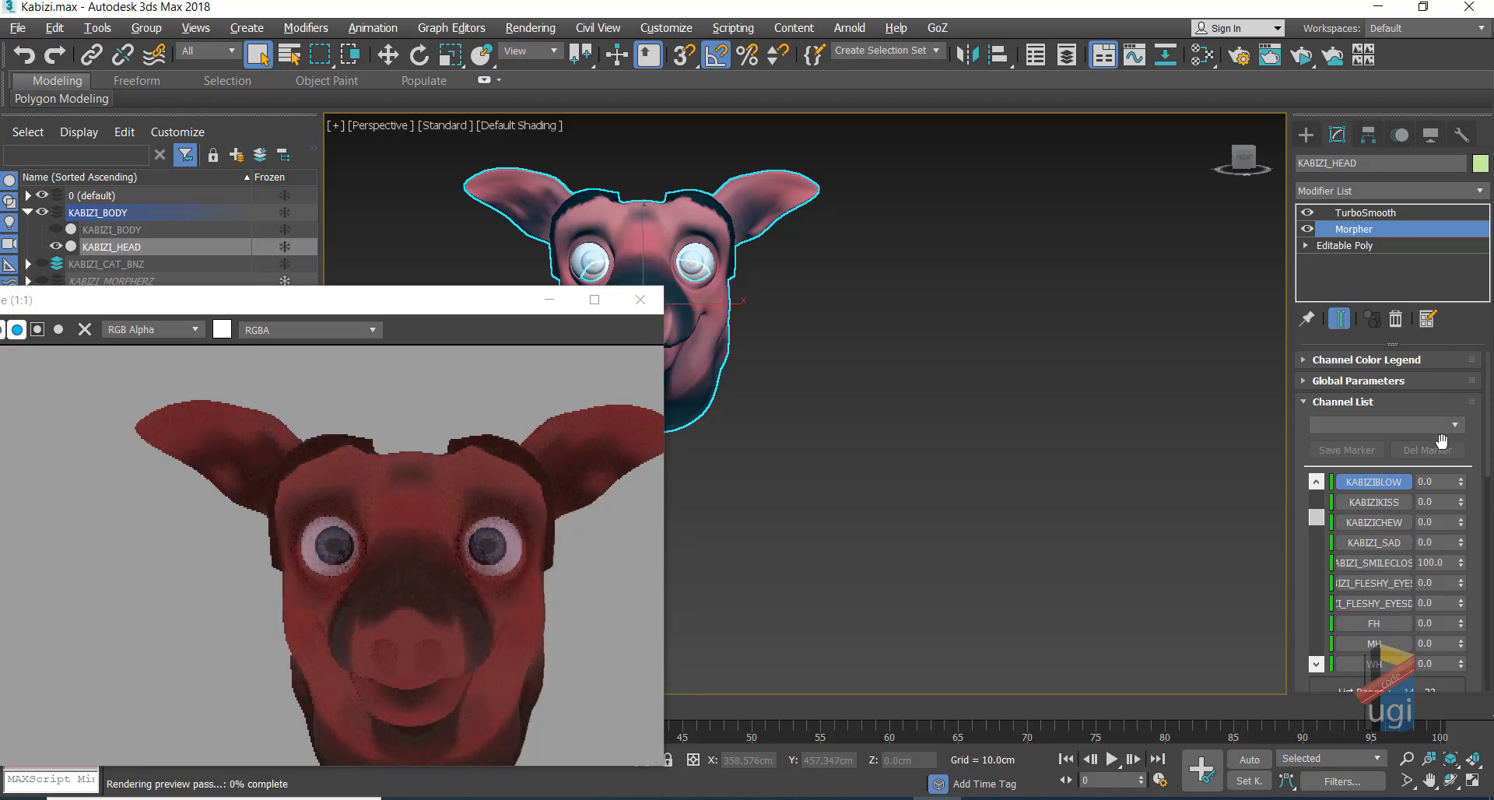
pyautogui.rightClick(1461, 561)
pyautogui.moveTo(1460, 583); pyautogui.dragTo(1455, 516)
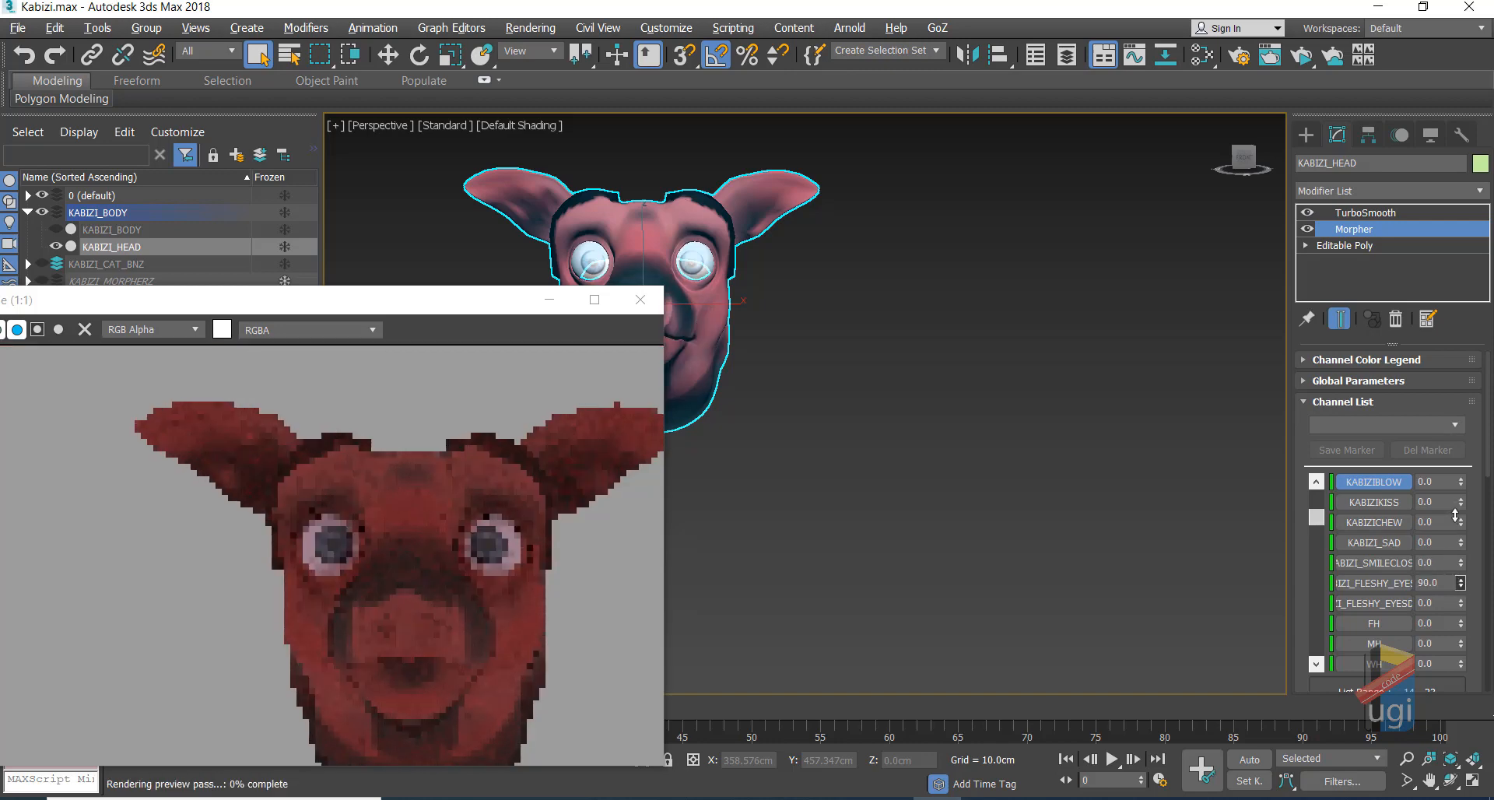
pyautogui.rightClick(1466, 586)
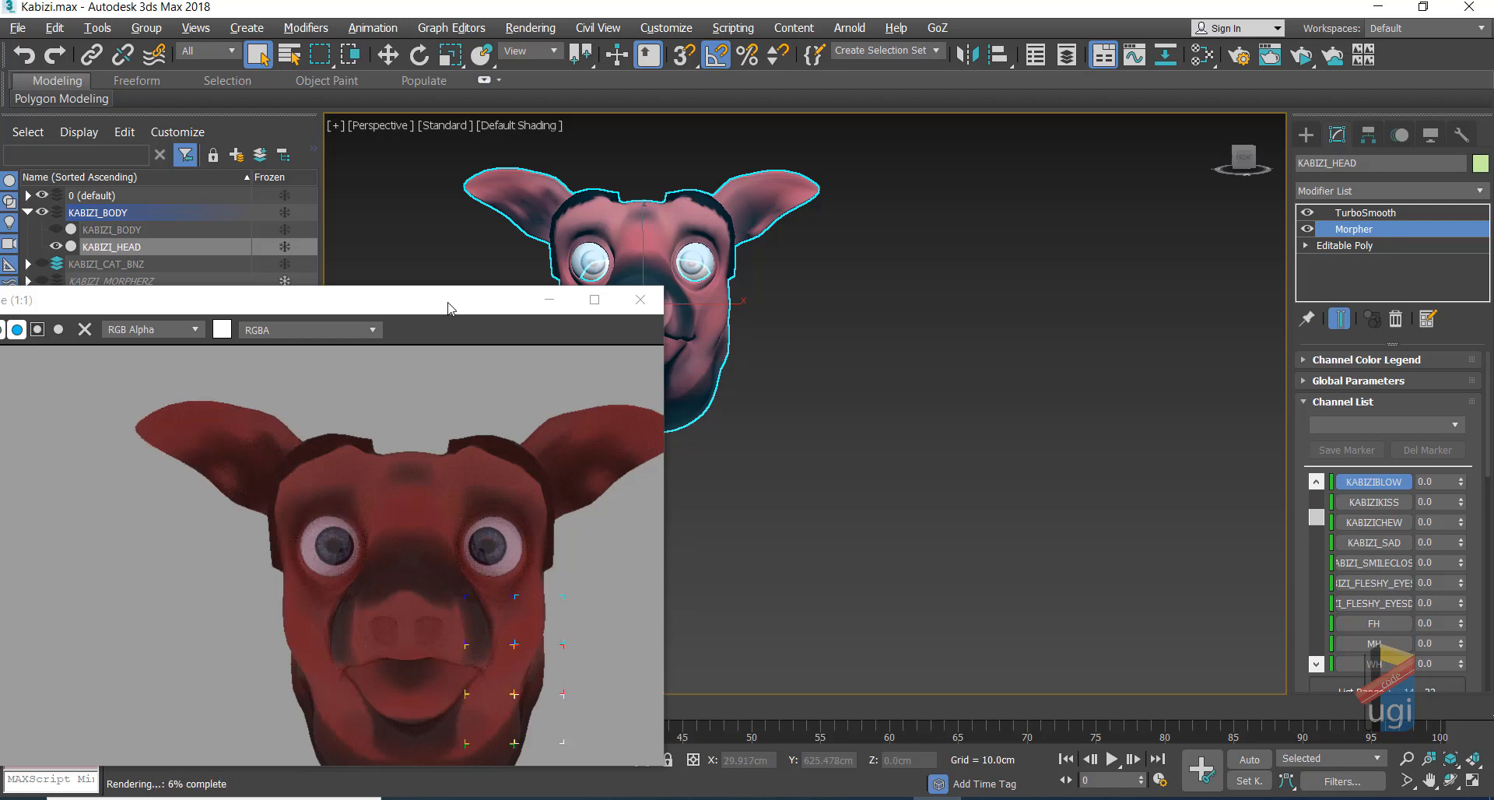
pyautogui.moveTo(449, 307); pyautogui.dragTo(586, 197)
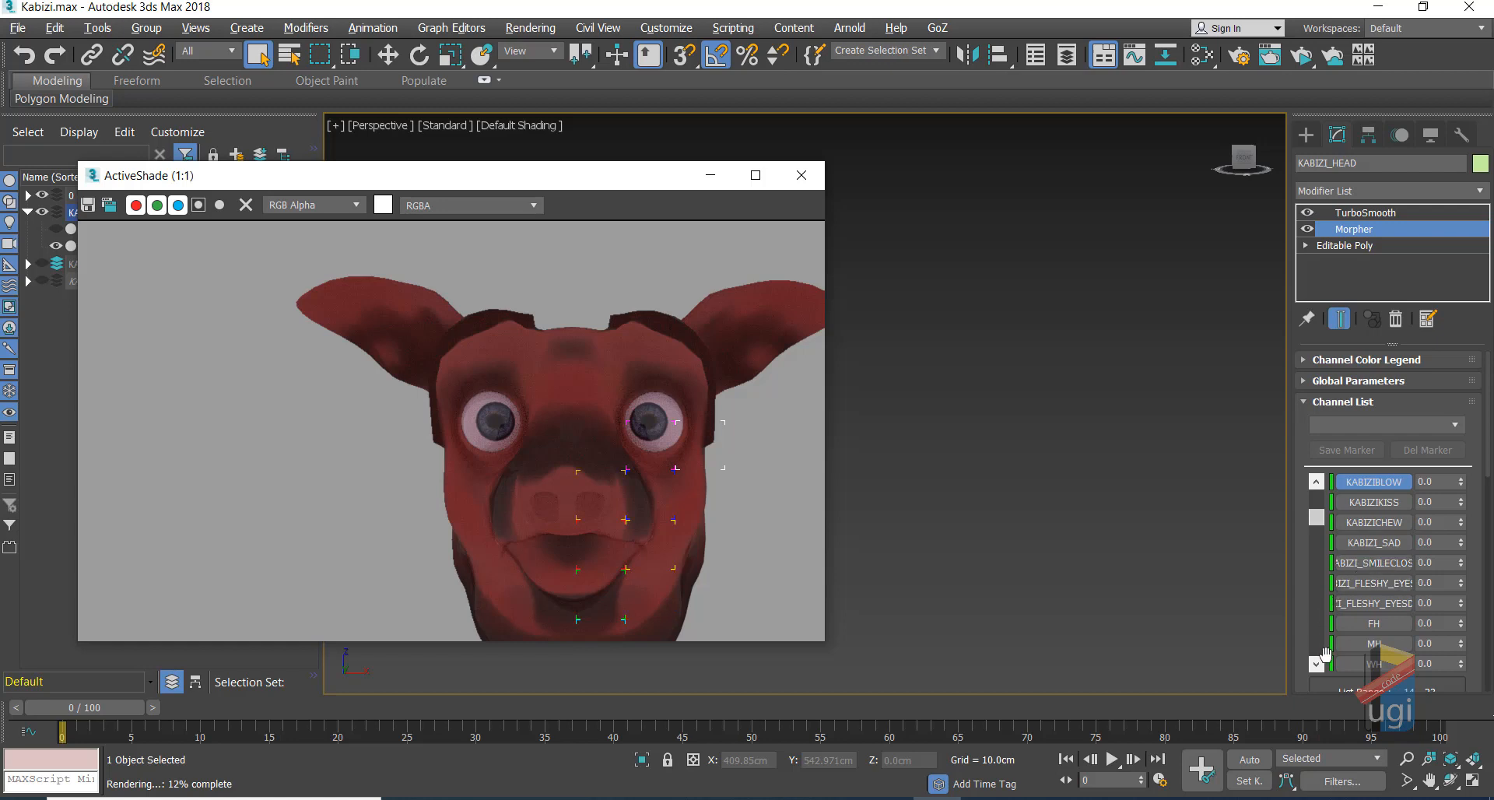
# Step: Scroll down to the phoneme channels and raise FH to 100
pyautogui.click(1316, 663)
pyautogui.click(1316, 664)
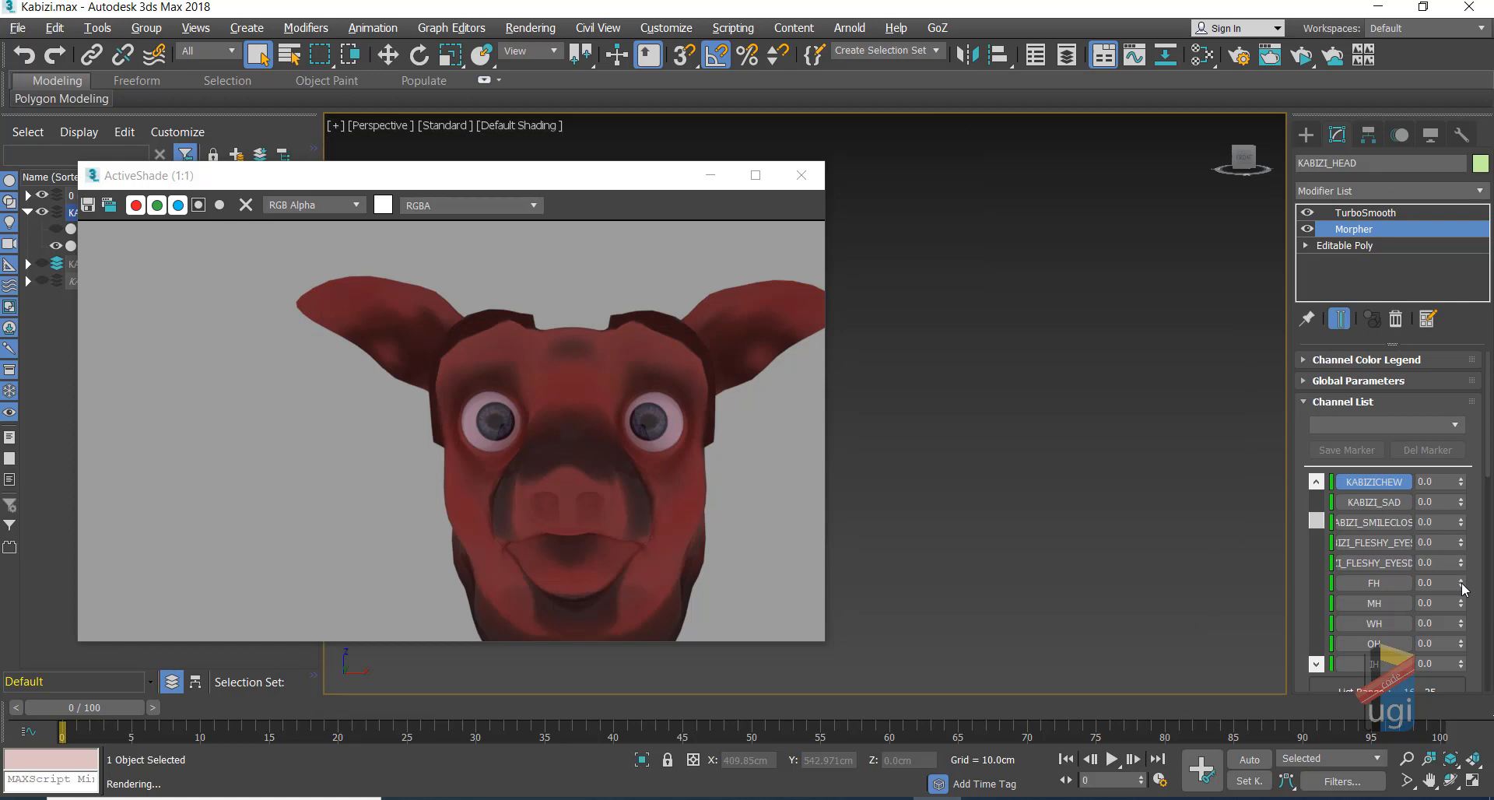
pyautogui.moveTo(1464, 589); pyautogui.dragTo(1463, 393)
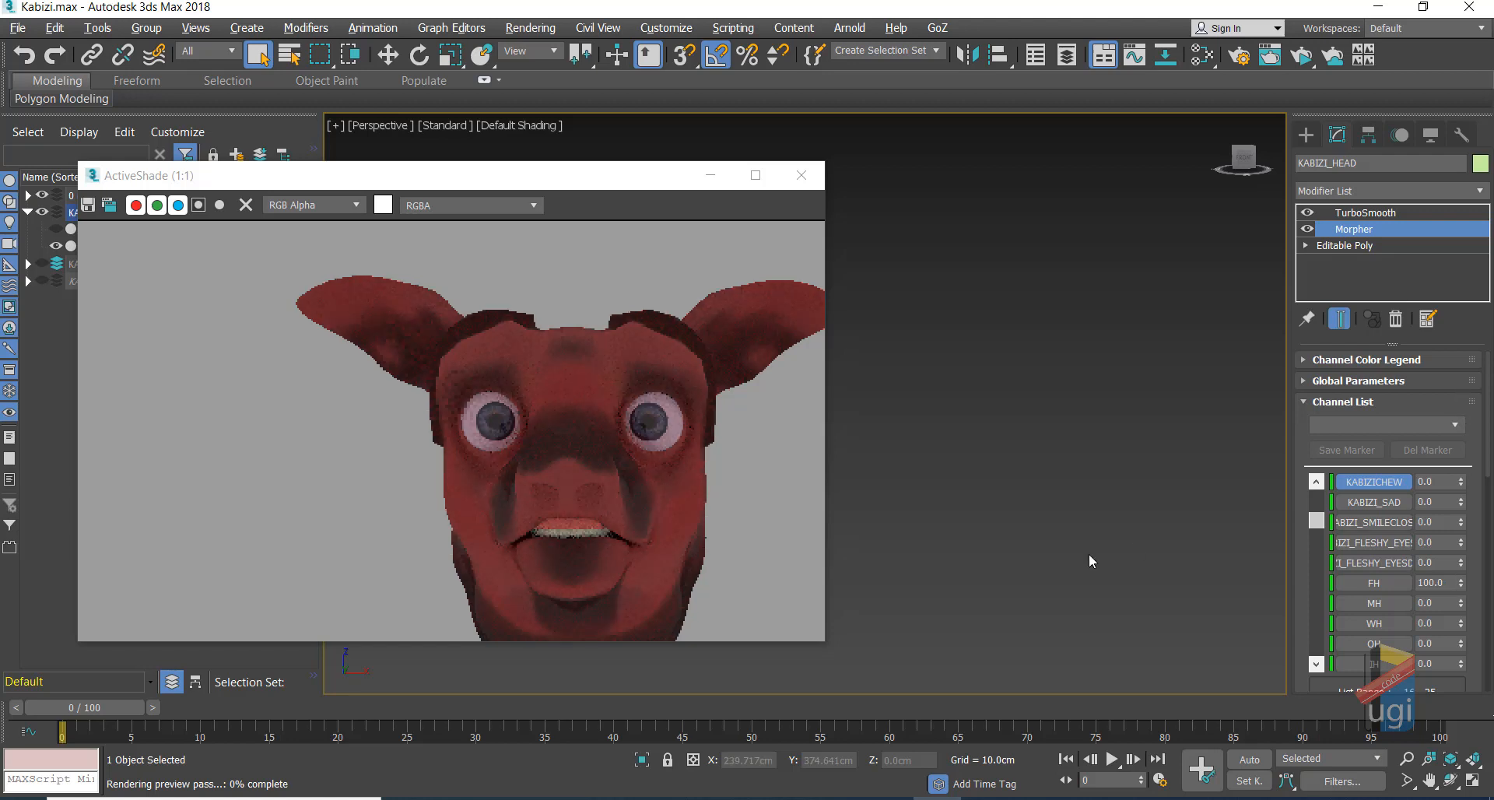
pyautogui.click(1449, 779)
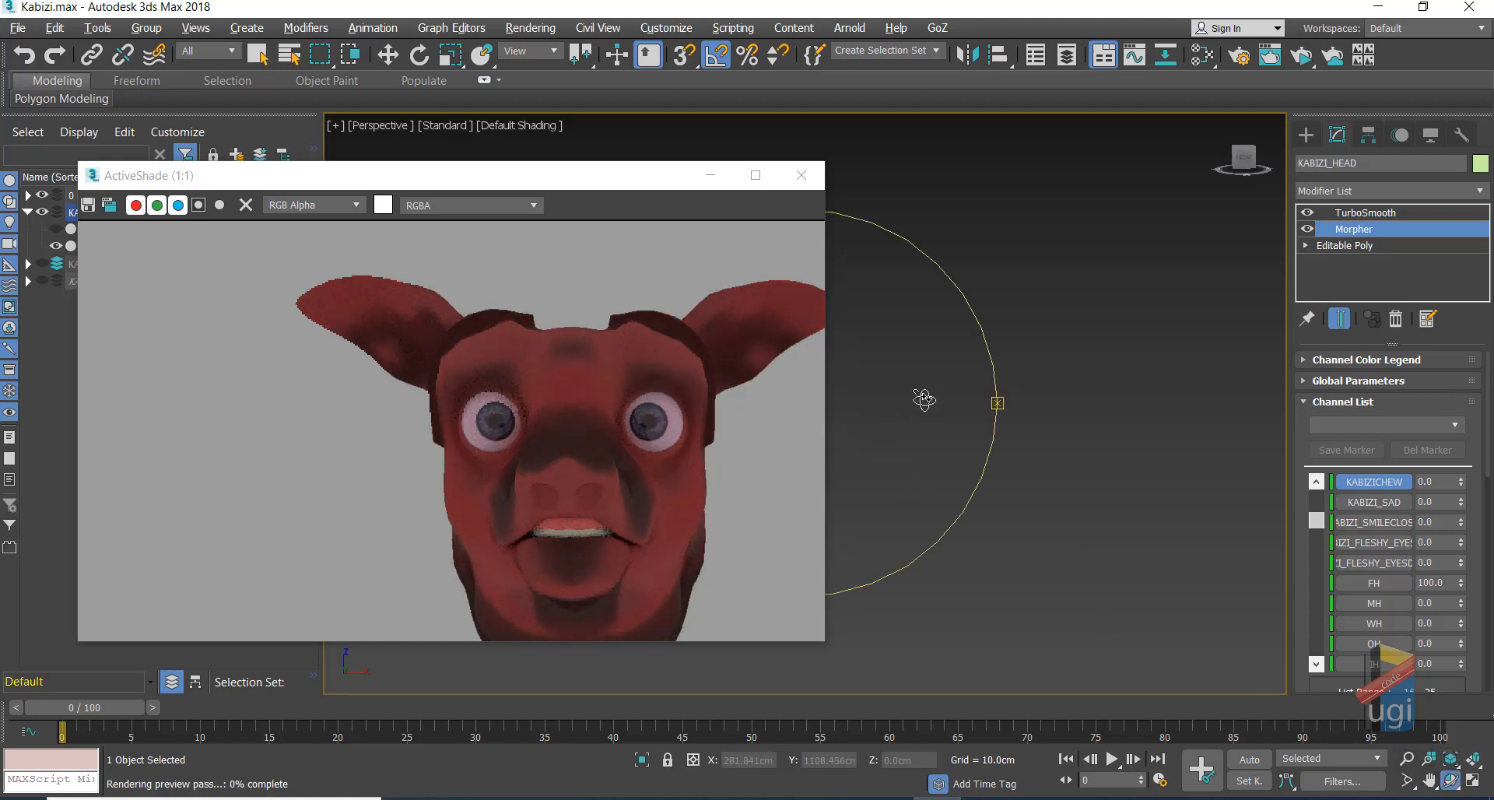
# Step: From a side view, reset FH, then preview and reset the MH and WH morphs
pyautogui.moveTo(924, 399); pyautogui.dragTo(919, 449)
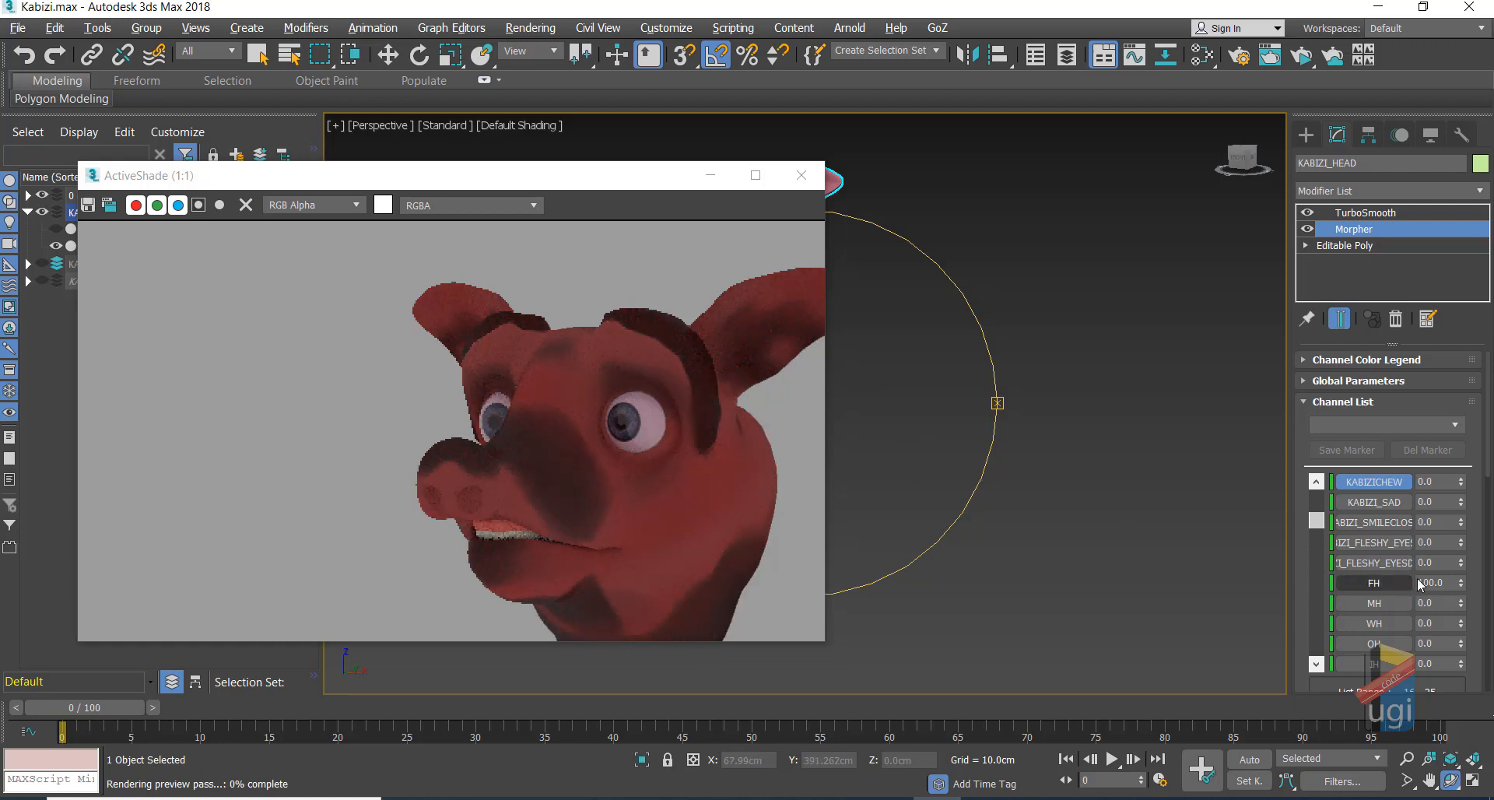
pyautogui.rightClick(1462, 588)
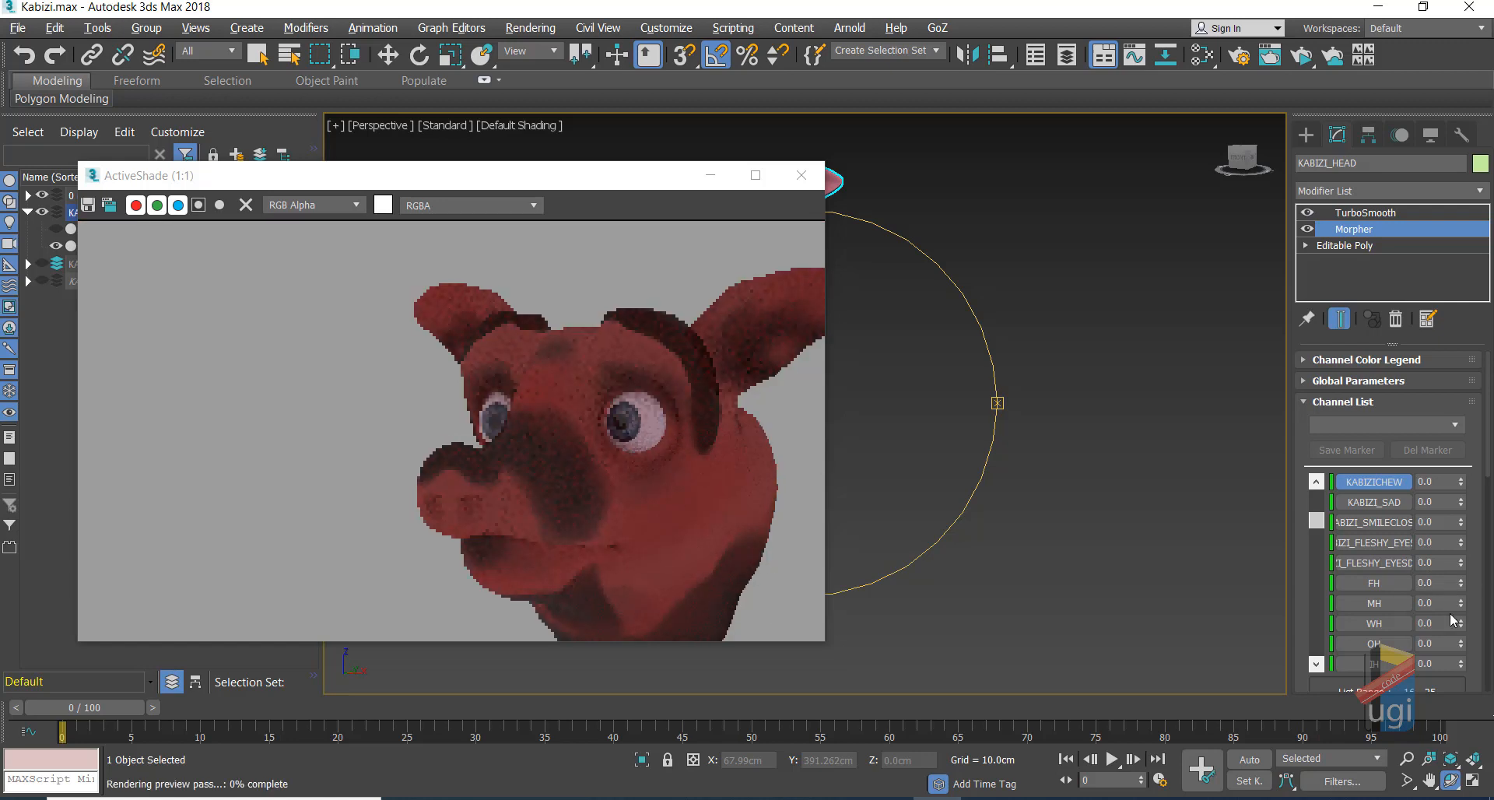
pyautogui.moveTo(1461, 603); pyautogui.dragTo(1441, 494)
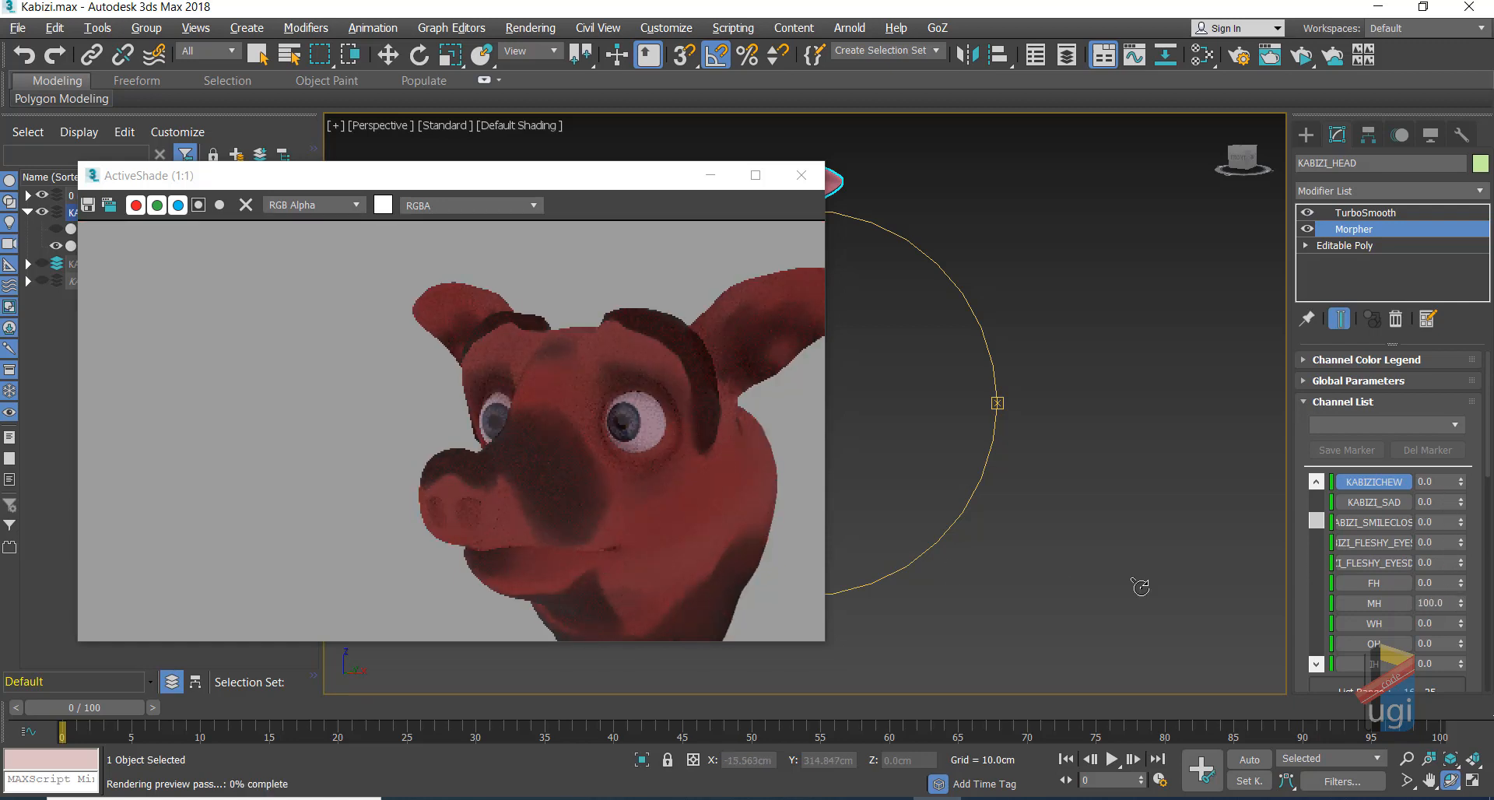
pyautogui.rightClick(1462, 606)
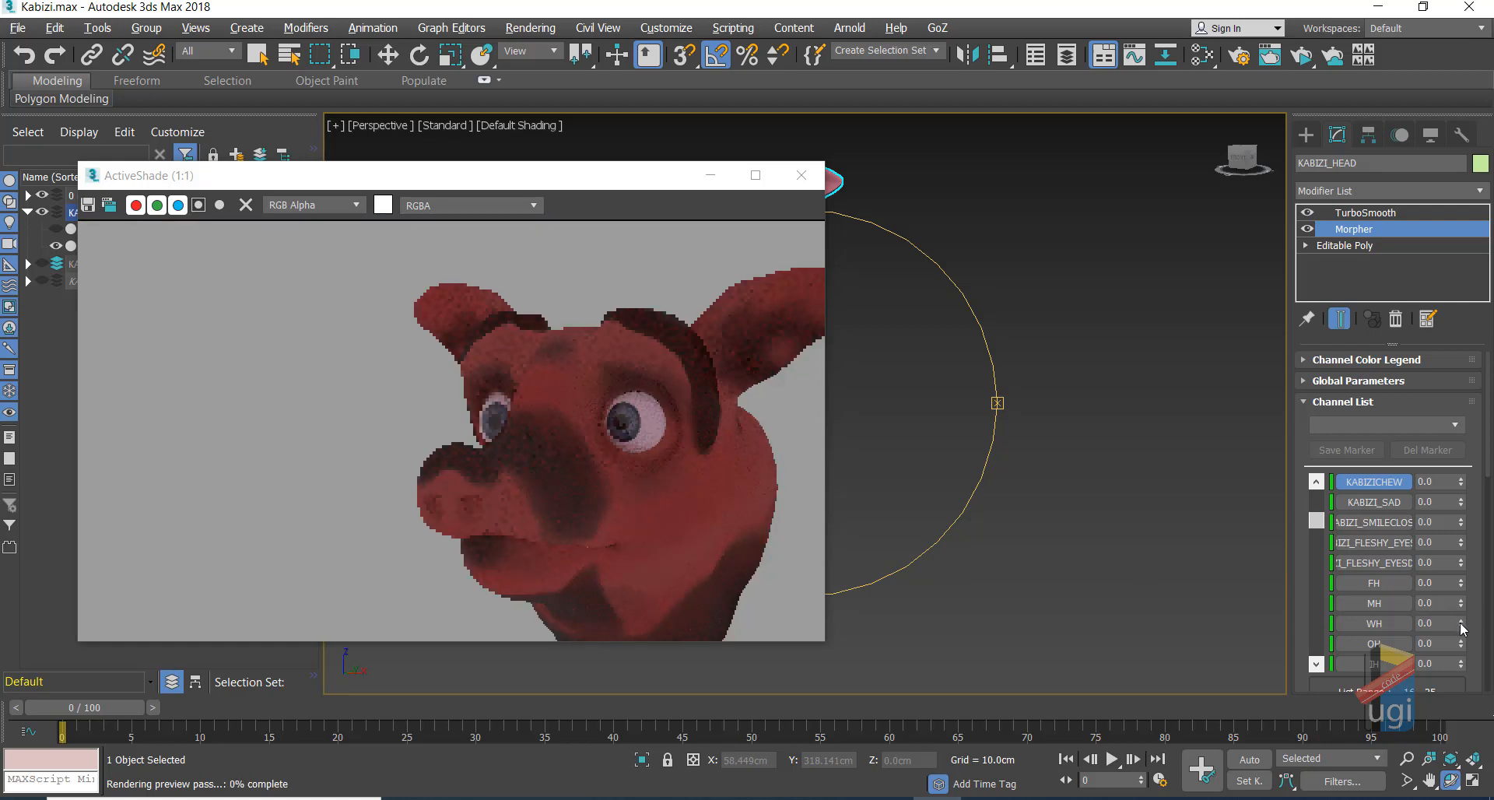
pyautogui.moveTo(1462, 627); pyautogui.dragTo(1410, 478)
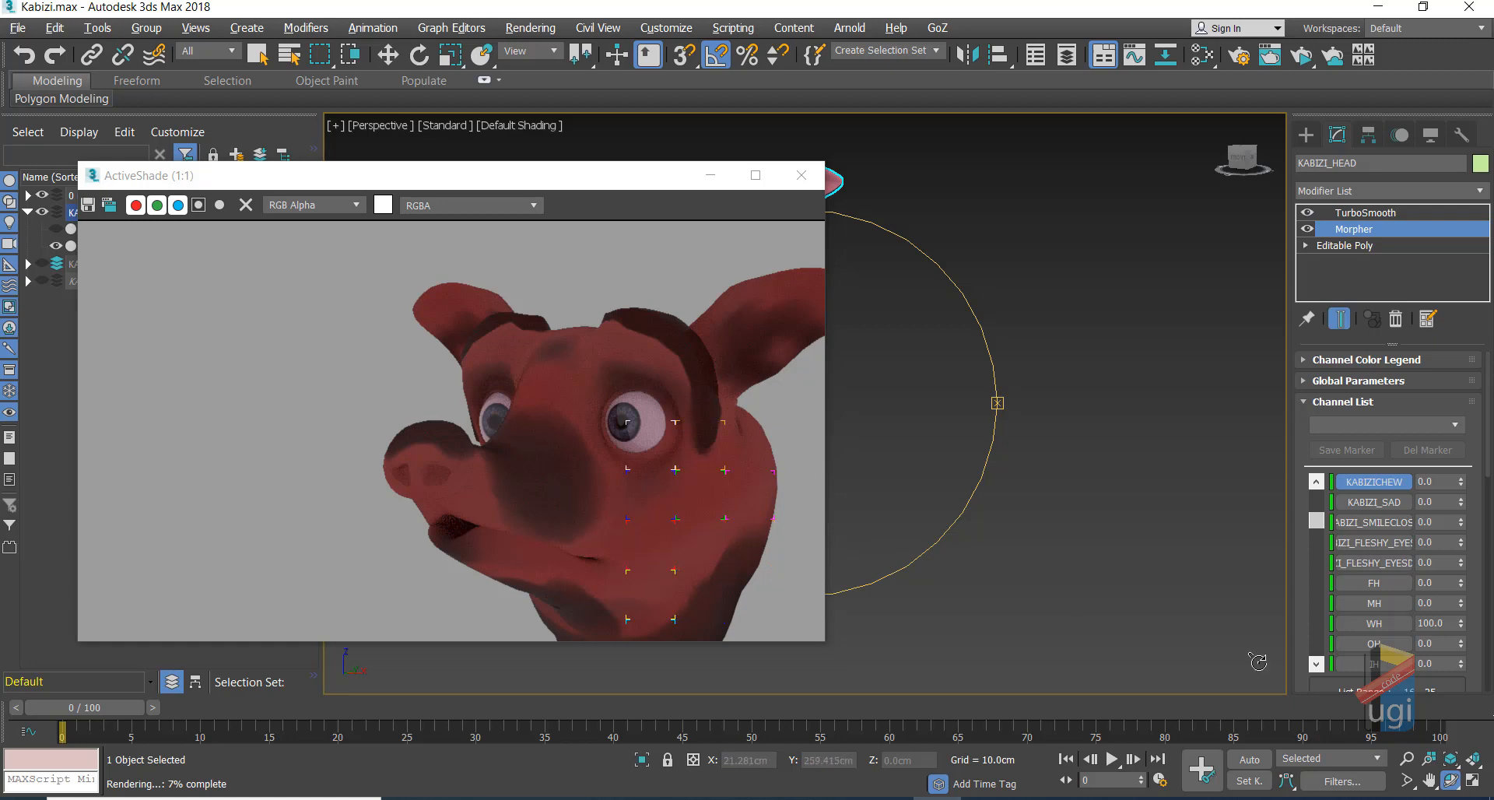
pyautogui.rightClick(1460, 627)
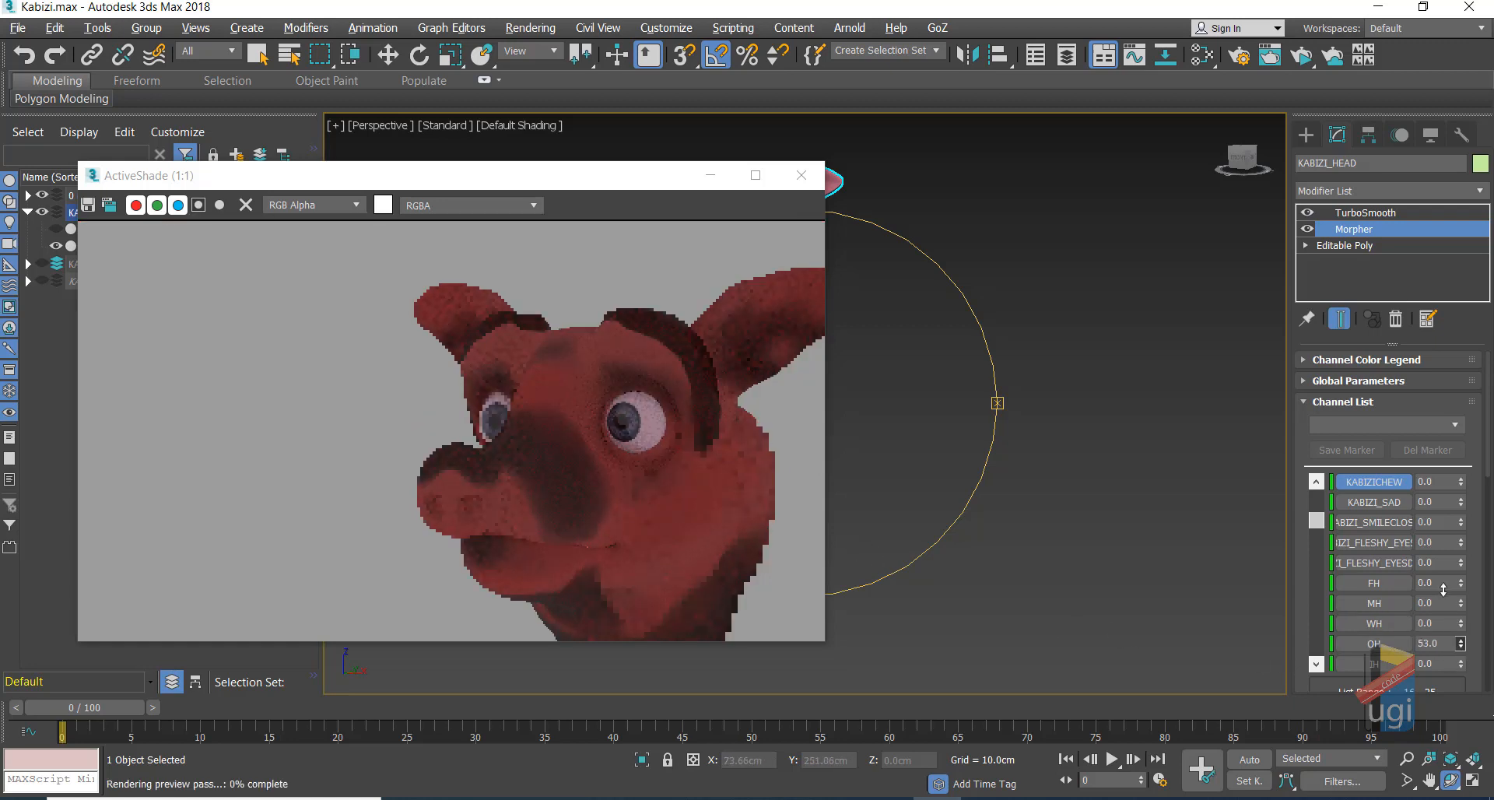
# Step: Preview the OH and IH phoneme morphs at full strength, resetting each to 0
pyautogui.moveTo(1461, 641); pyautogui.dragTo(1418, 545)
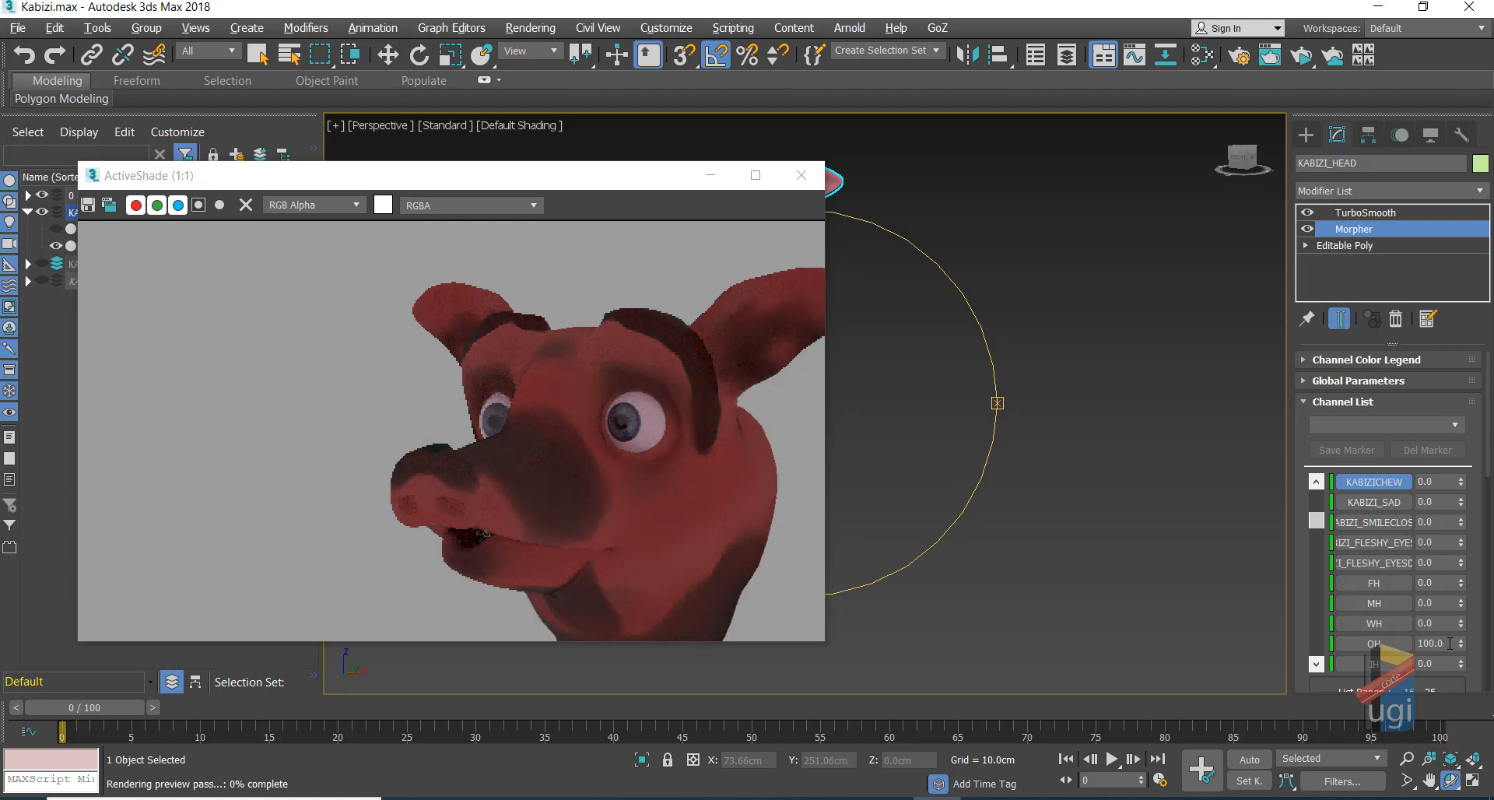
pyautogui.rightClick(1461, 645)
pyautogui.click(1317, 664)
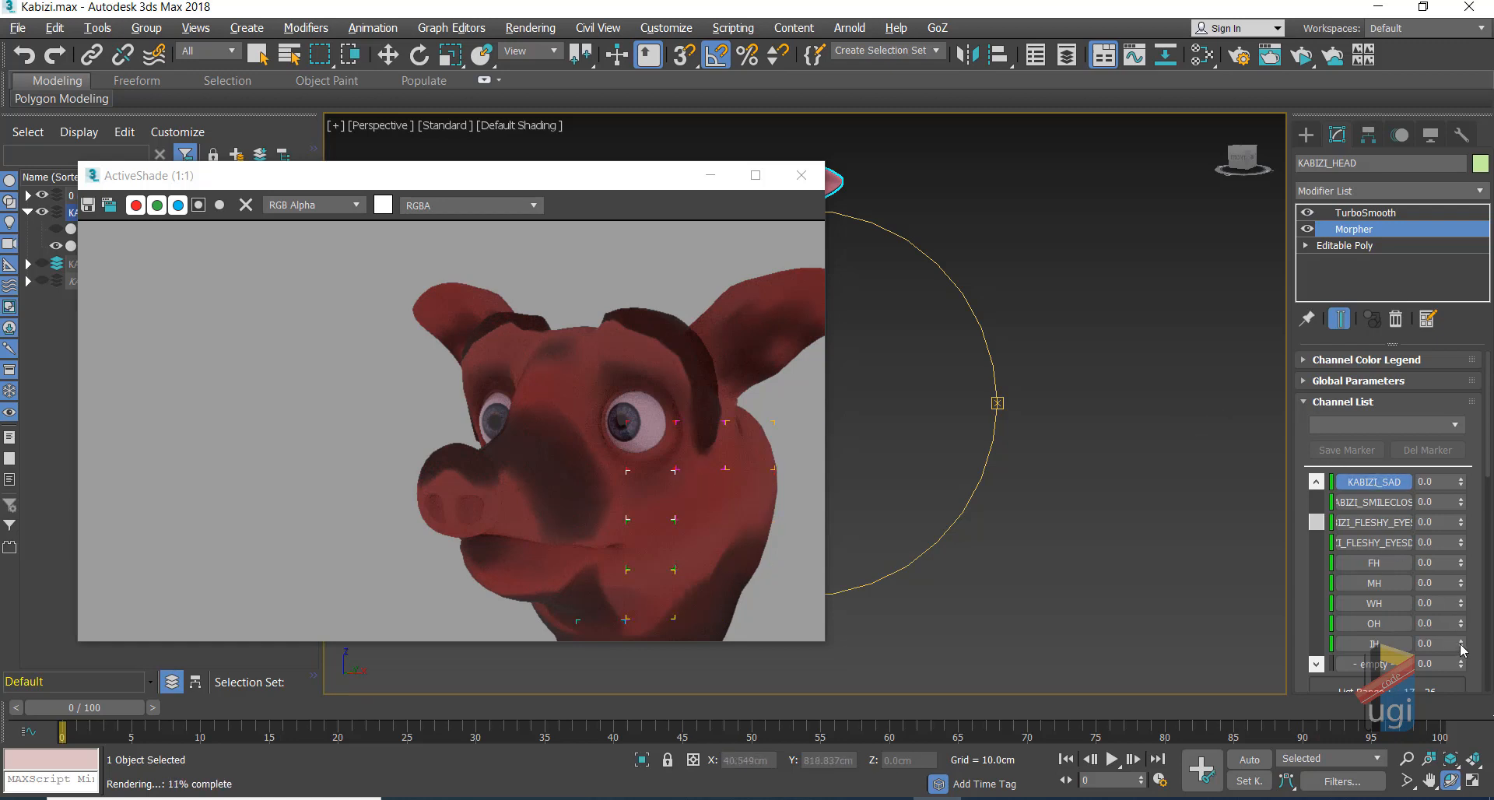
pyautogui.moveTo(1461, 650); pyautogui.dragTo(1444, 499)
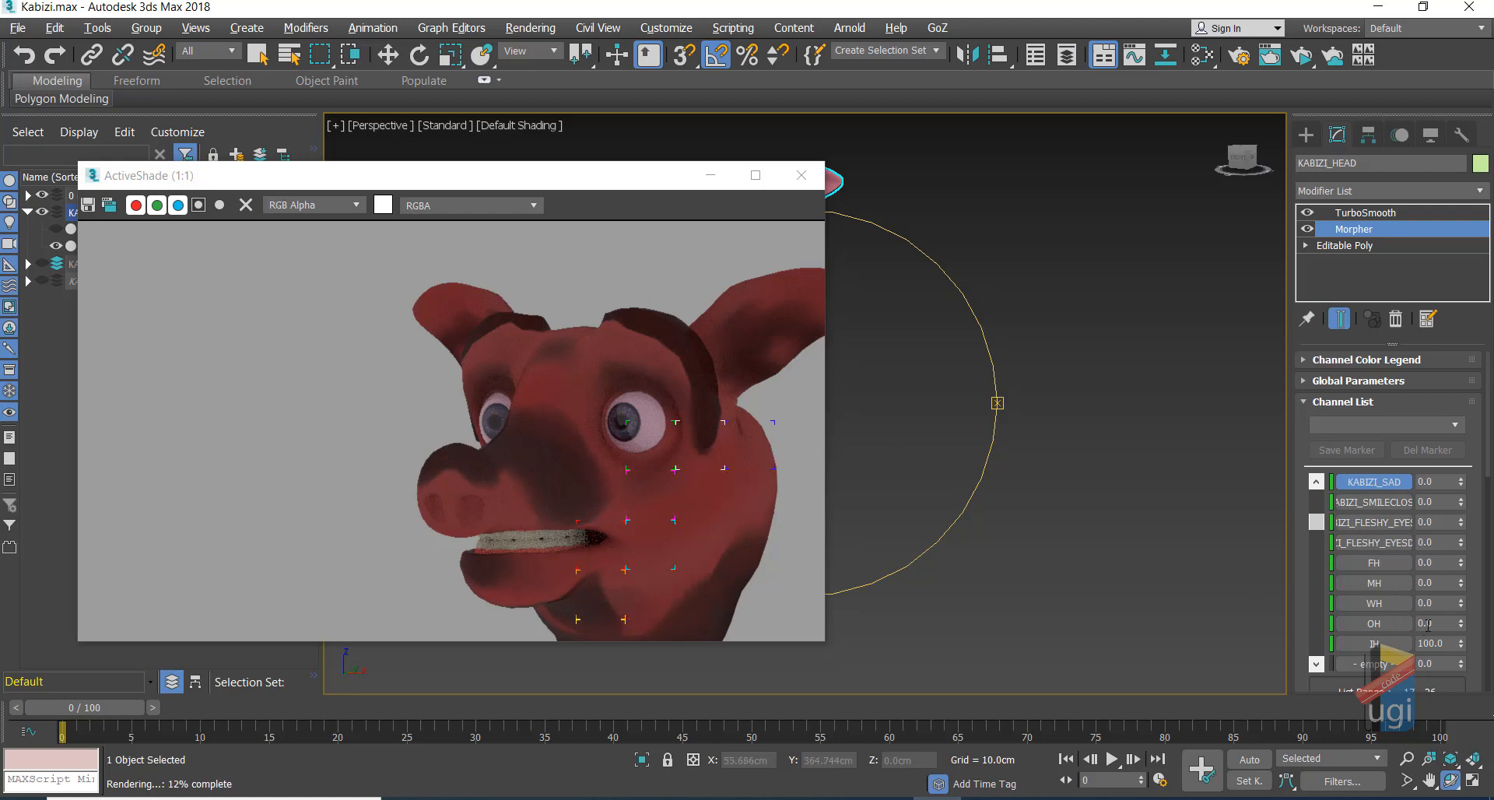
pyautogui.rightClick(1466, 644)
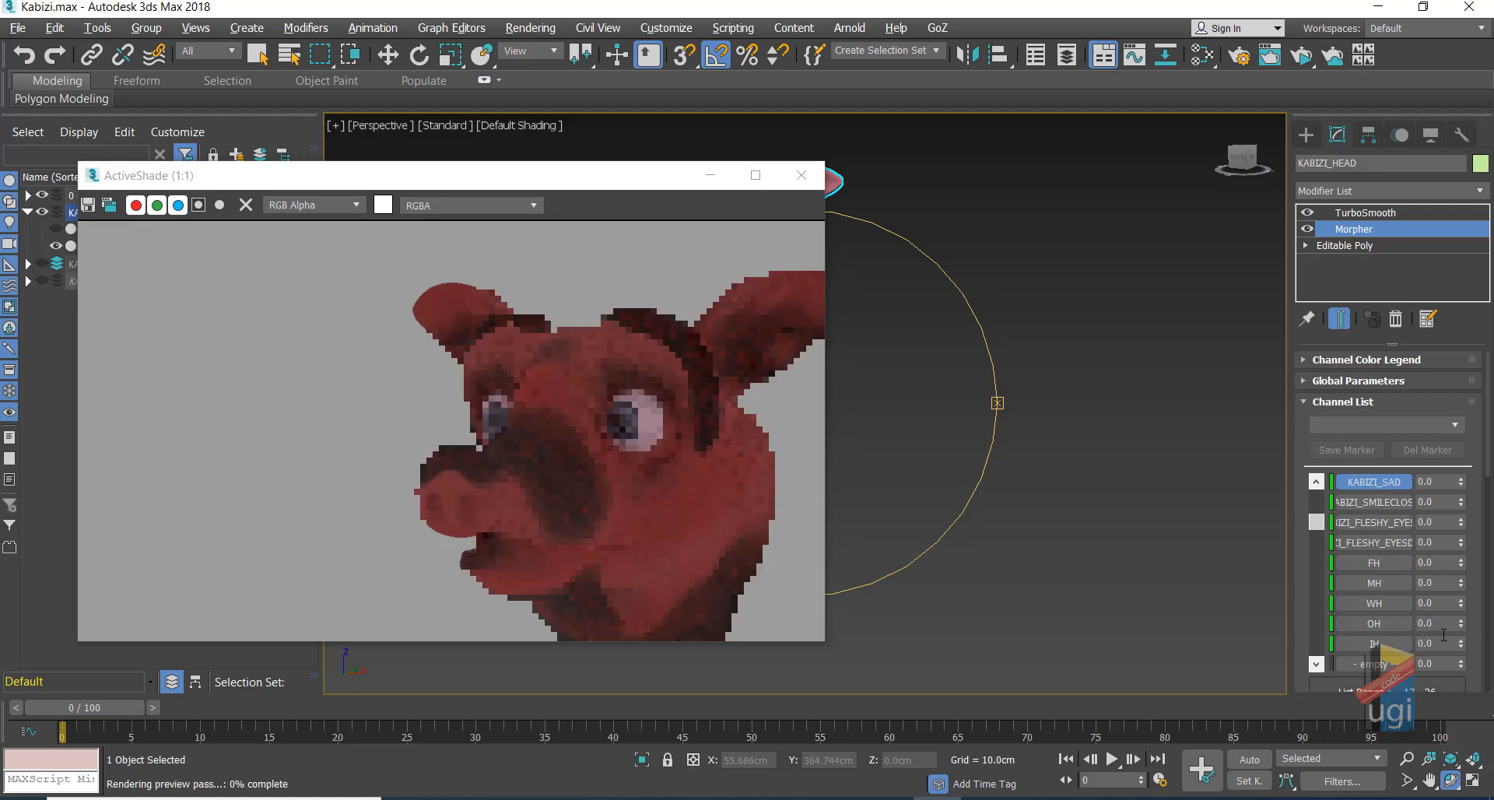
pyautogui.rightClick(872, 354)
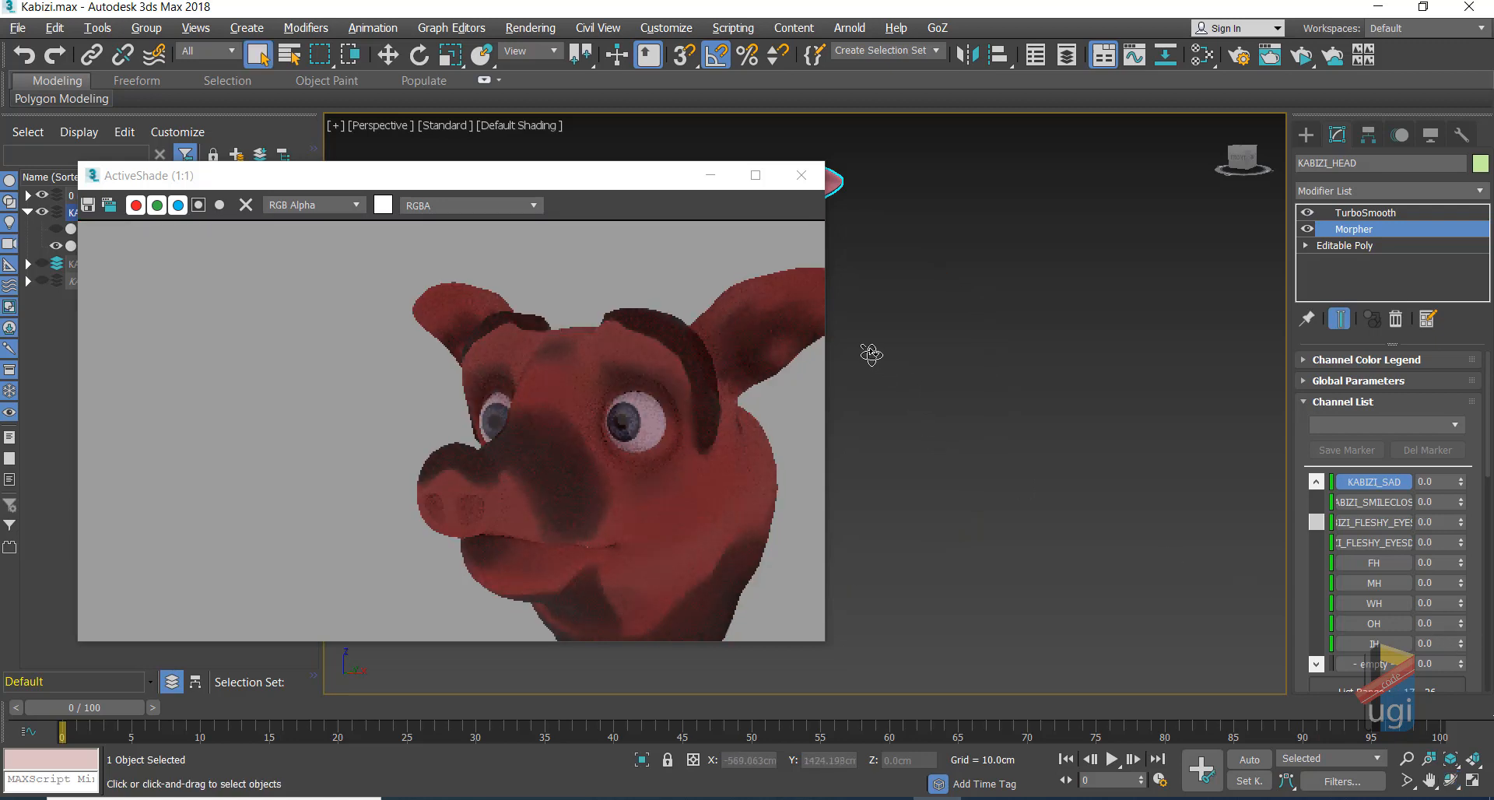
# Step: Close the ActiveShade preview and delete TurboSmooth from the head's modifier stack
pyautogui.click(801, 177)
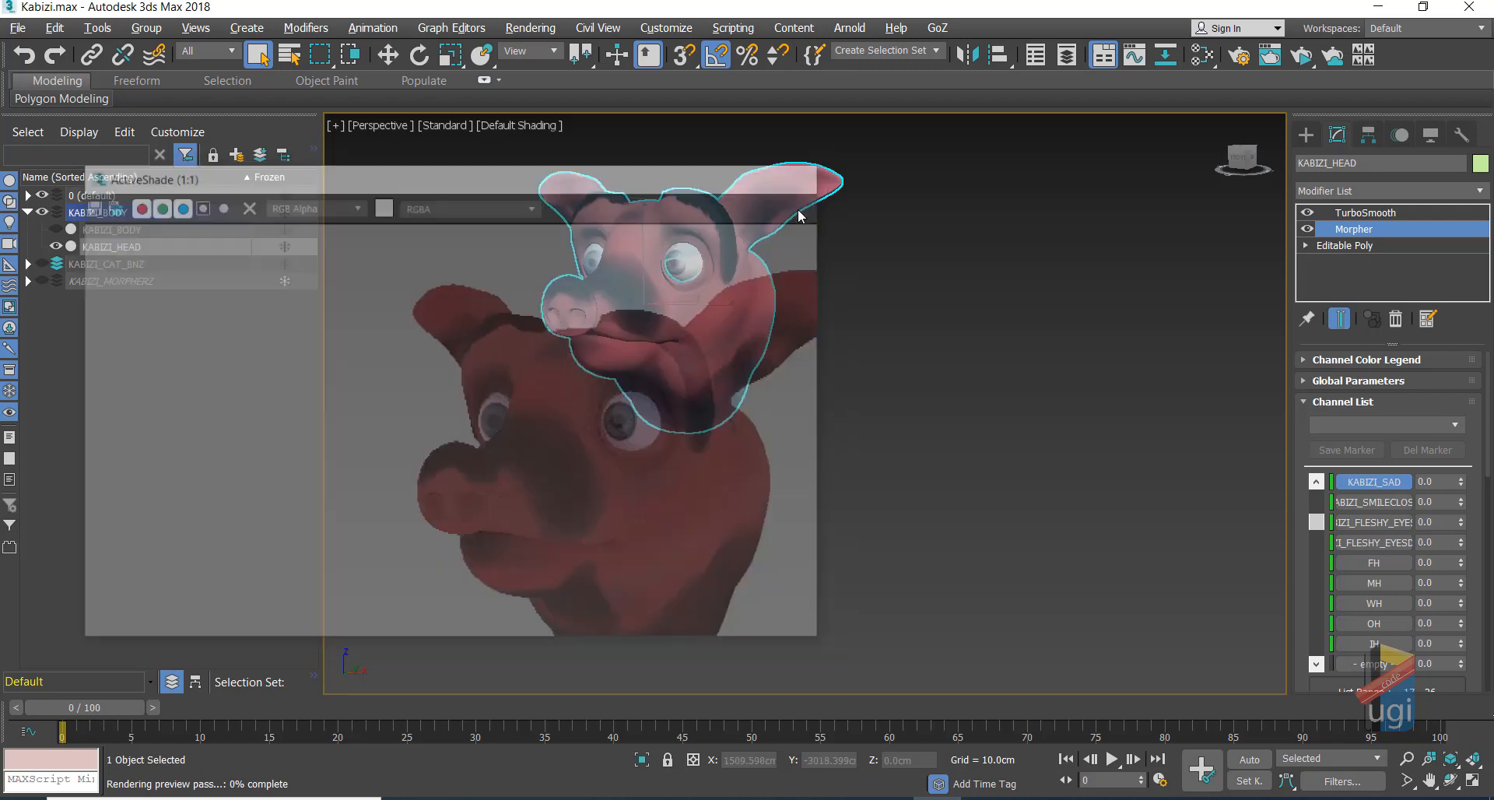
pyautogui.click(1366, 212)
pyautogui.rightClick(1366, 214)
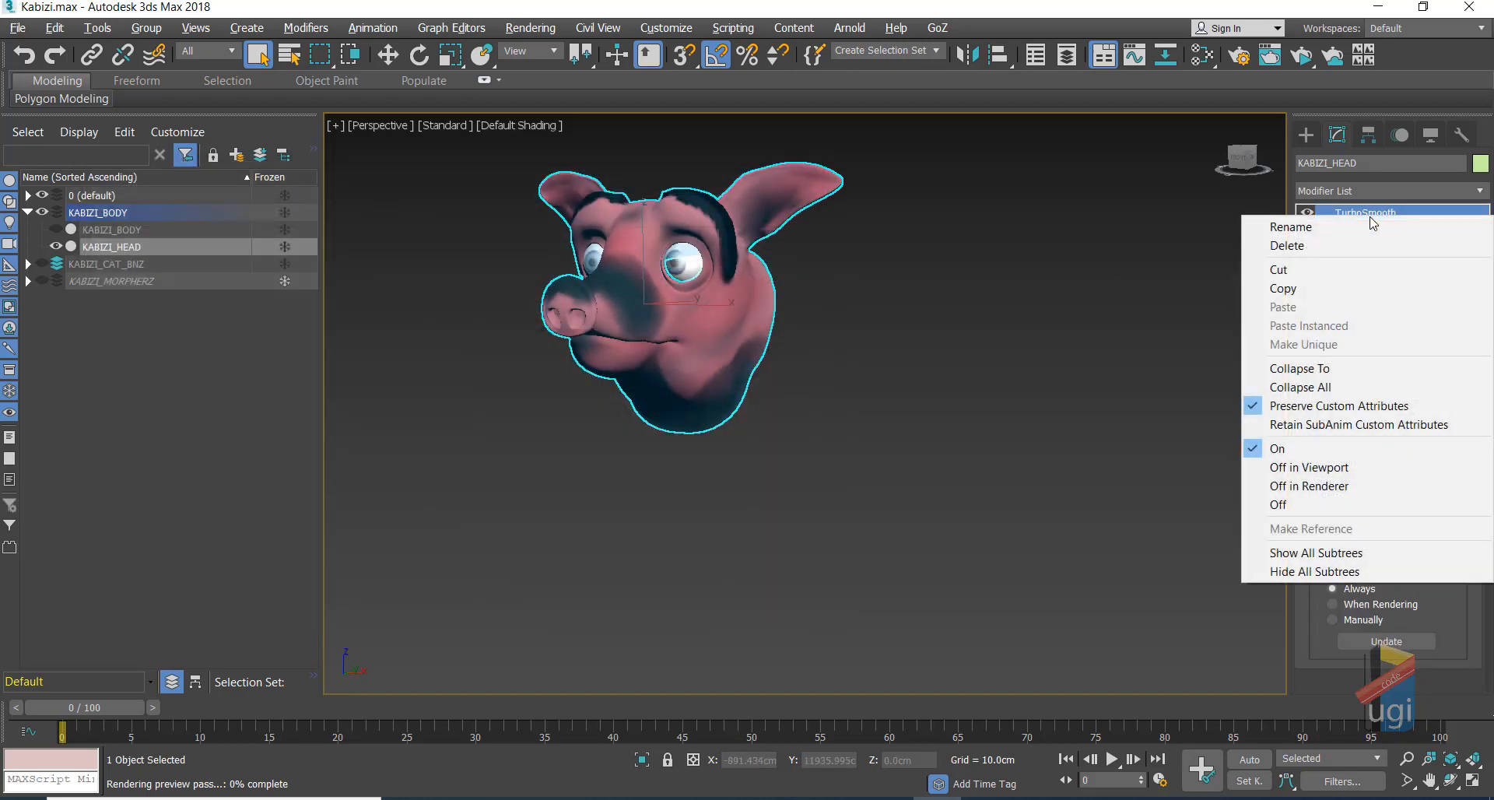
pyautogui.click(1344, 243)
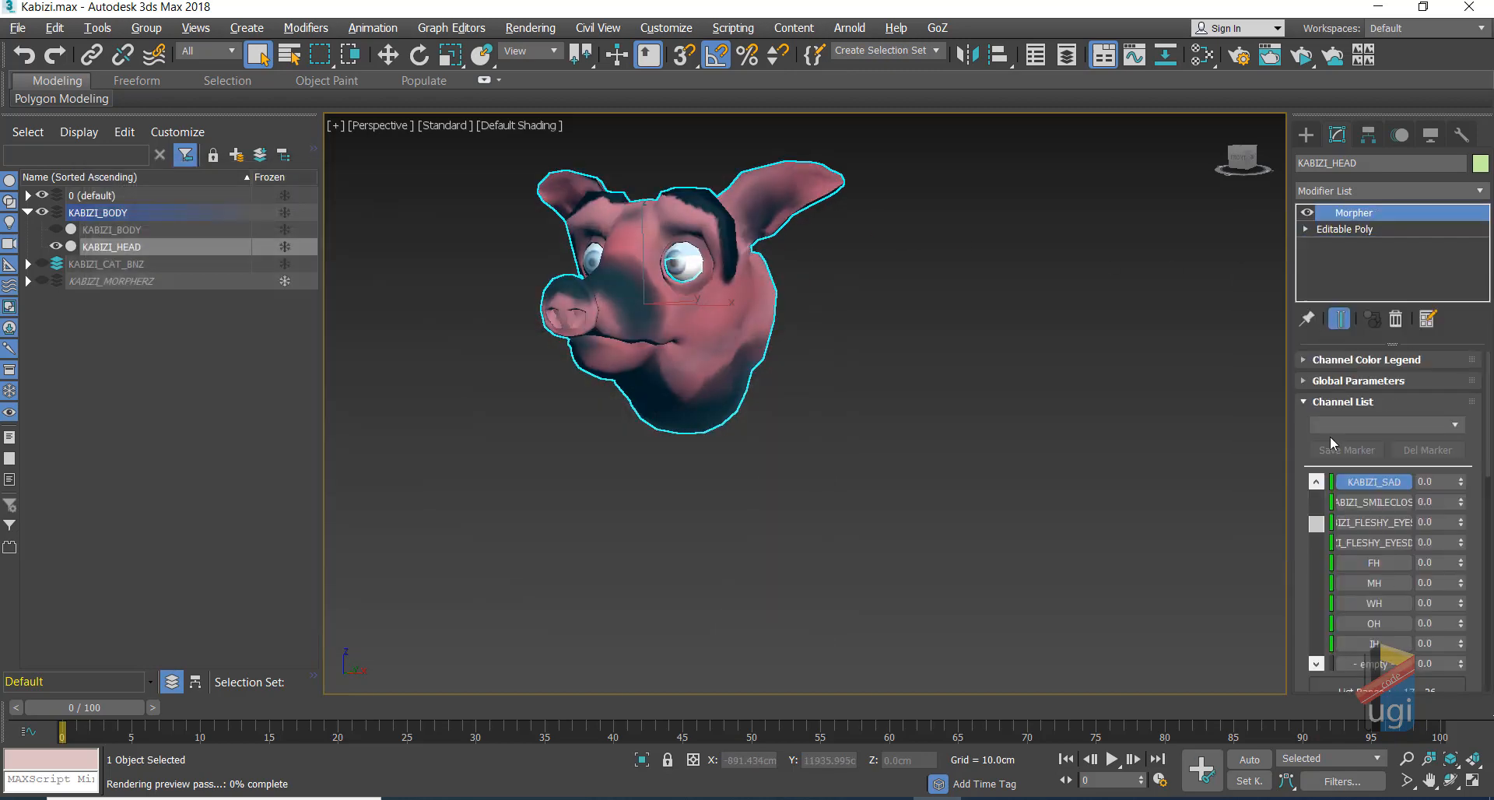
# Step: Orbit the view so the pig head faces front
pyautogui.click(1451, 780)
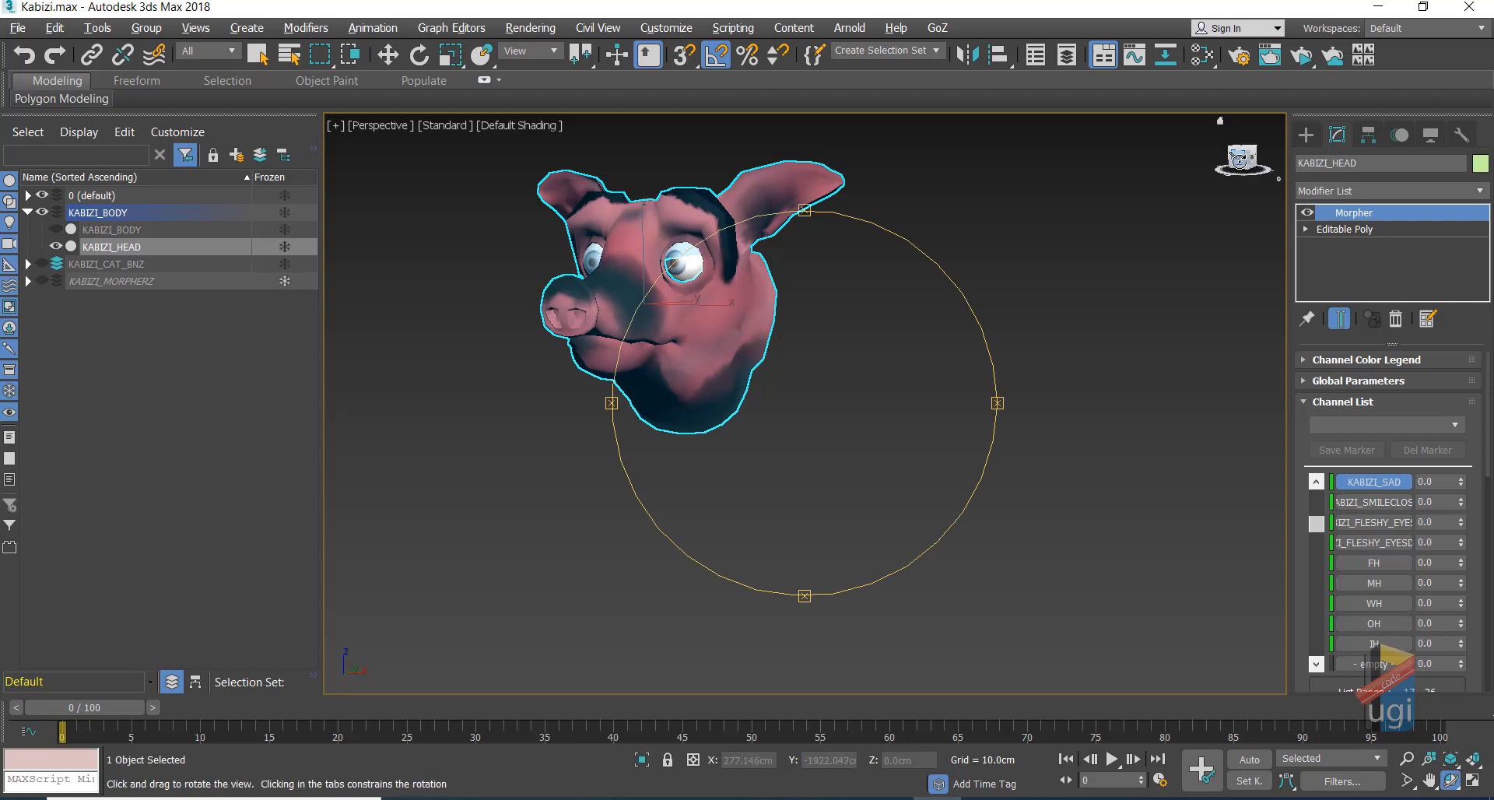
pyautogui.moveTo(918, 300); pyautogui.dragTo(878, 302)
pyautogui.rightClick(926, 304)
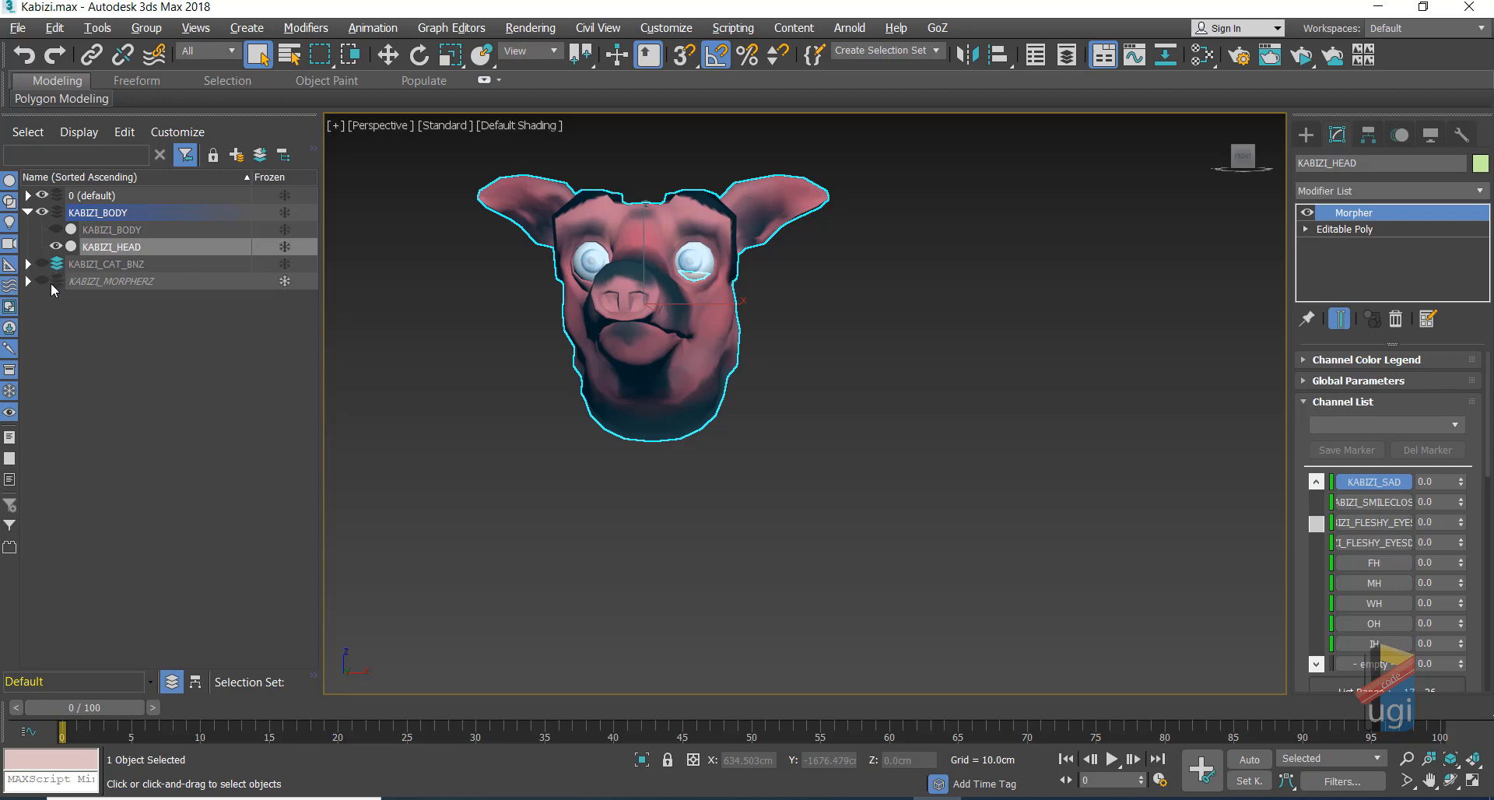
# Step: Maximize the Front wireframe viewport with Alt+W and pan and zoom to frame the whole head
pyautogui.hotkey('alt', 'w')
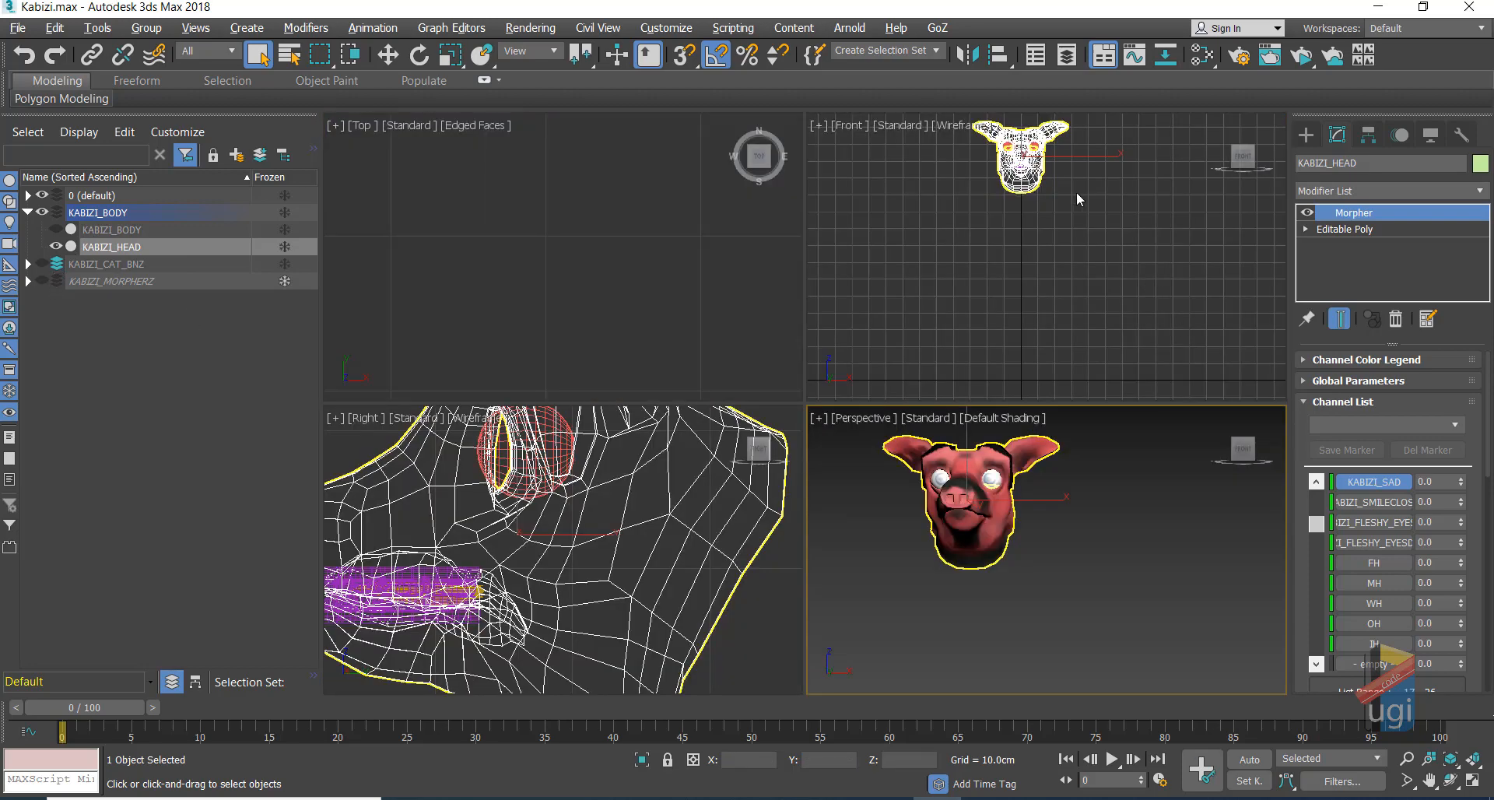
pyautogui.hotkey('alt', 'w')
pyautogui.click(1430, 779)
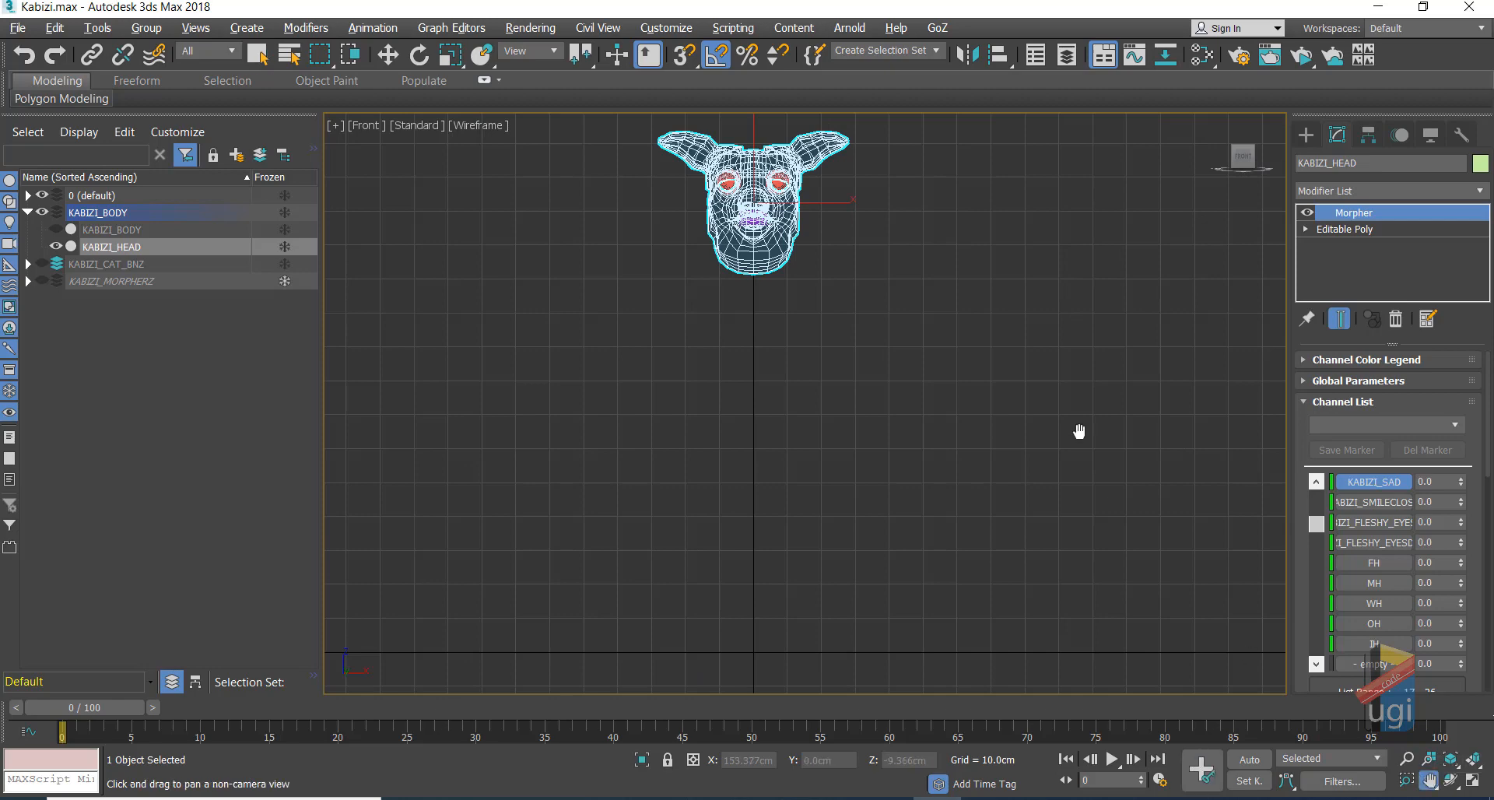
pyautogui.moveTo(941, 181); pyautogui.dragTo(977, 314)
pyautogui.scroll(4, 1018, 288)
pyautogui.scroll(5, 1014, 283)
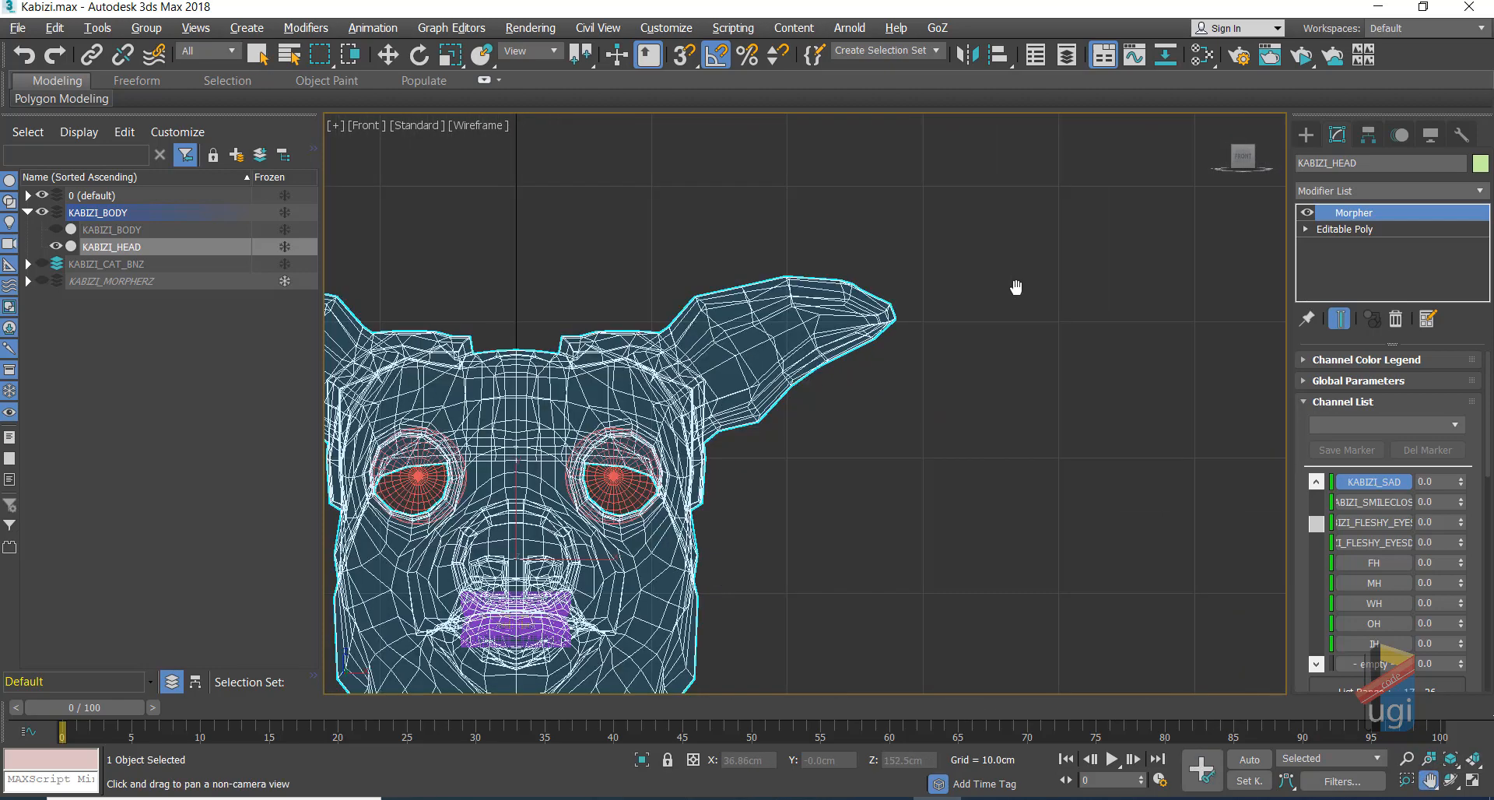
pyautogui.scroll(-2, 1050, 306)
pyautogui.moveTo(1101, 281); pyautogui.dragTo(1136, 255)
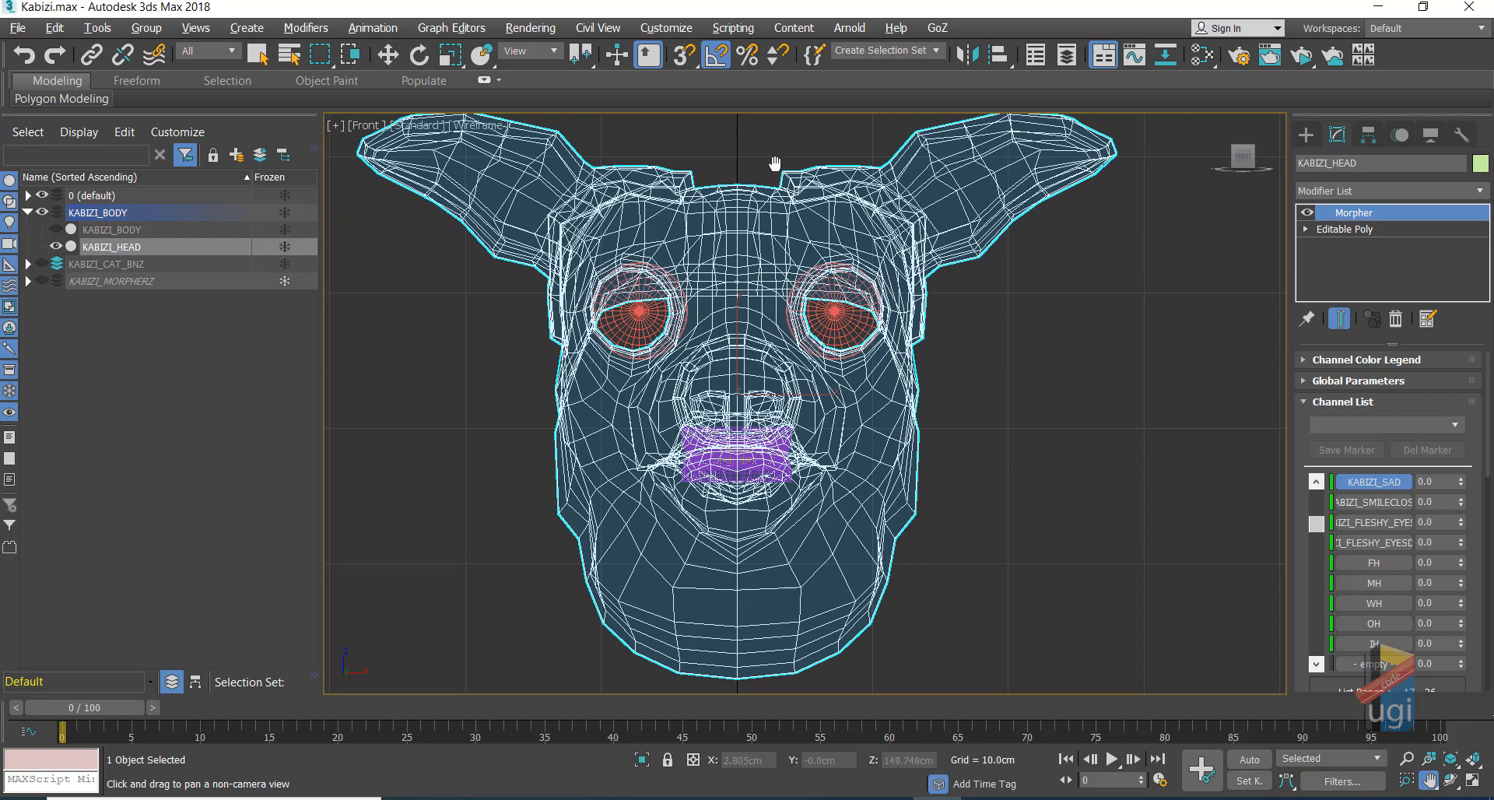
pyautogui.moveTo(774, 161); pyautogui.dragTo(847, 221)
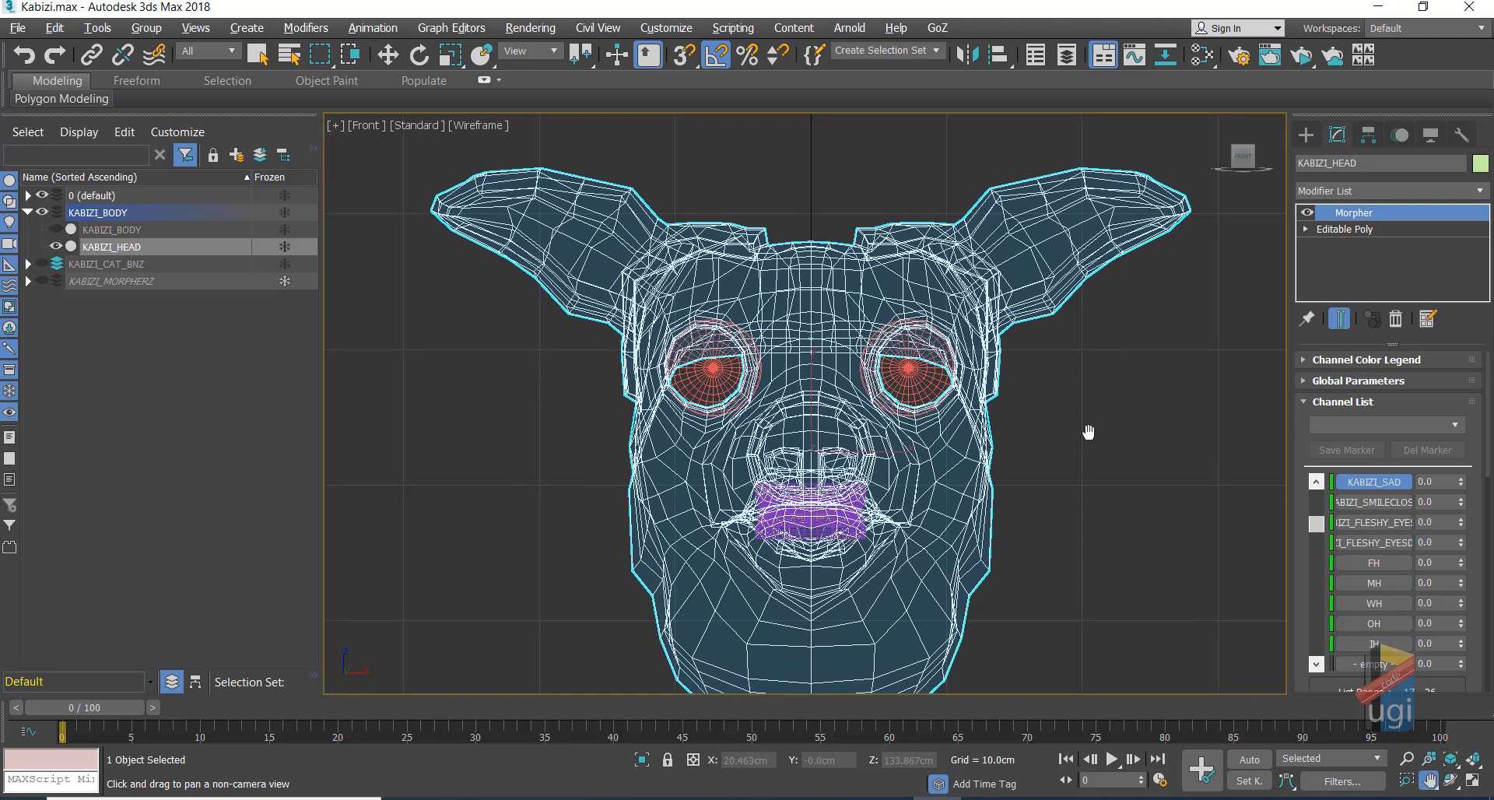
pyautogui.moveTo(1087, 430); pyautogui.dragTo(1031, 410)
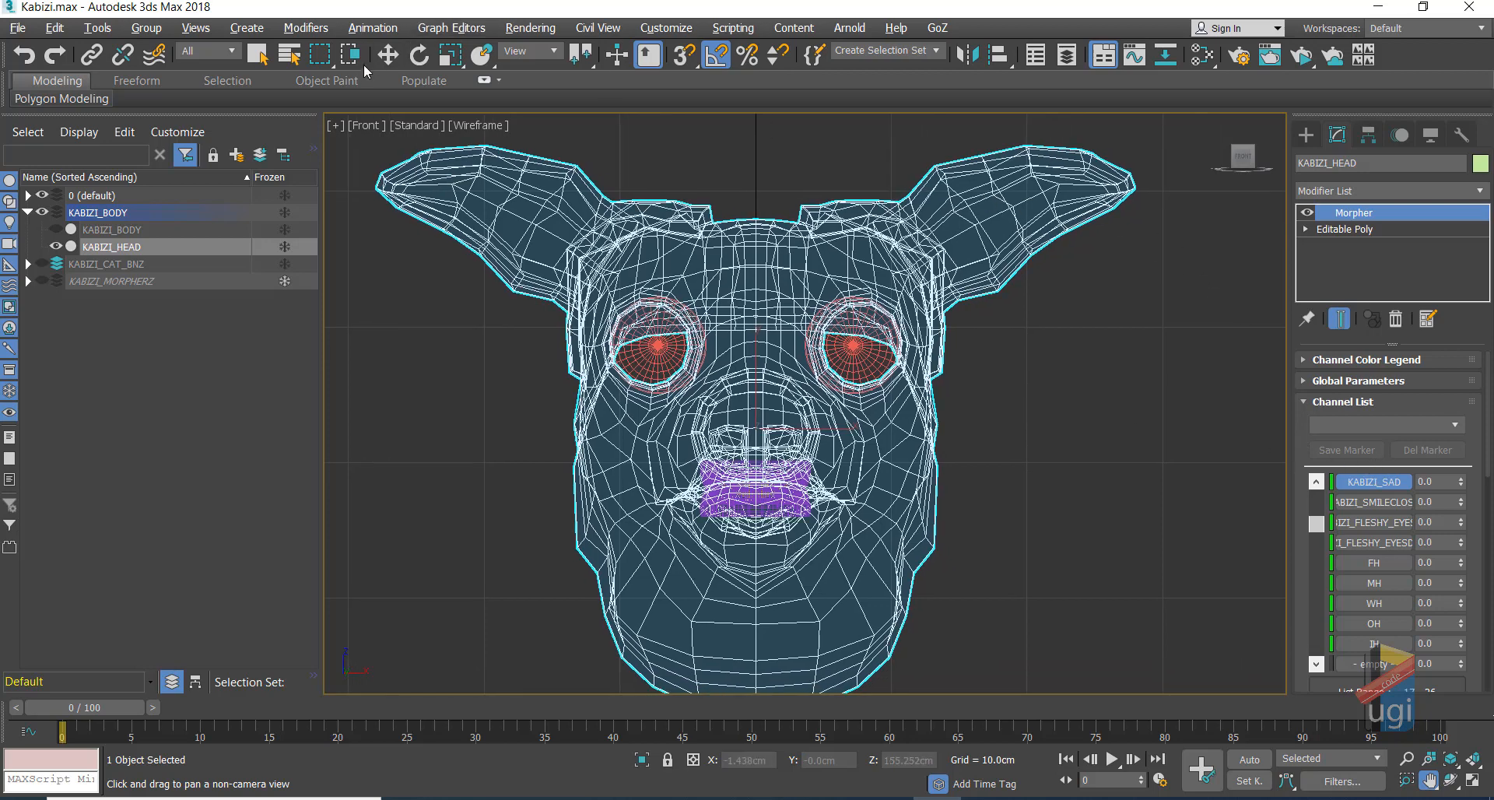
pyautogui.click(387, 54)
# Step: Pick the Text spline under Shapes, dismiss the hidden-layer warning, and deselect the head
pyautogui.click(1304, 137)
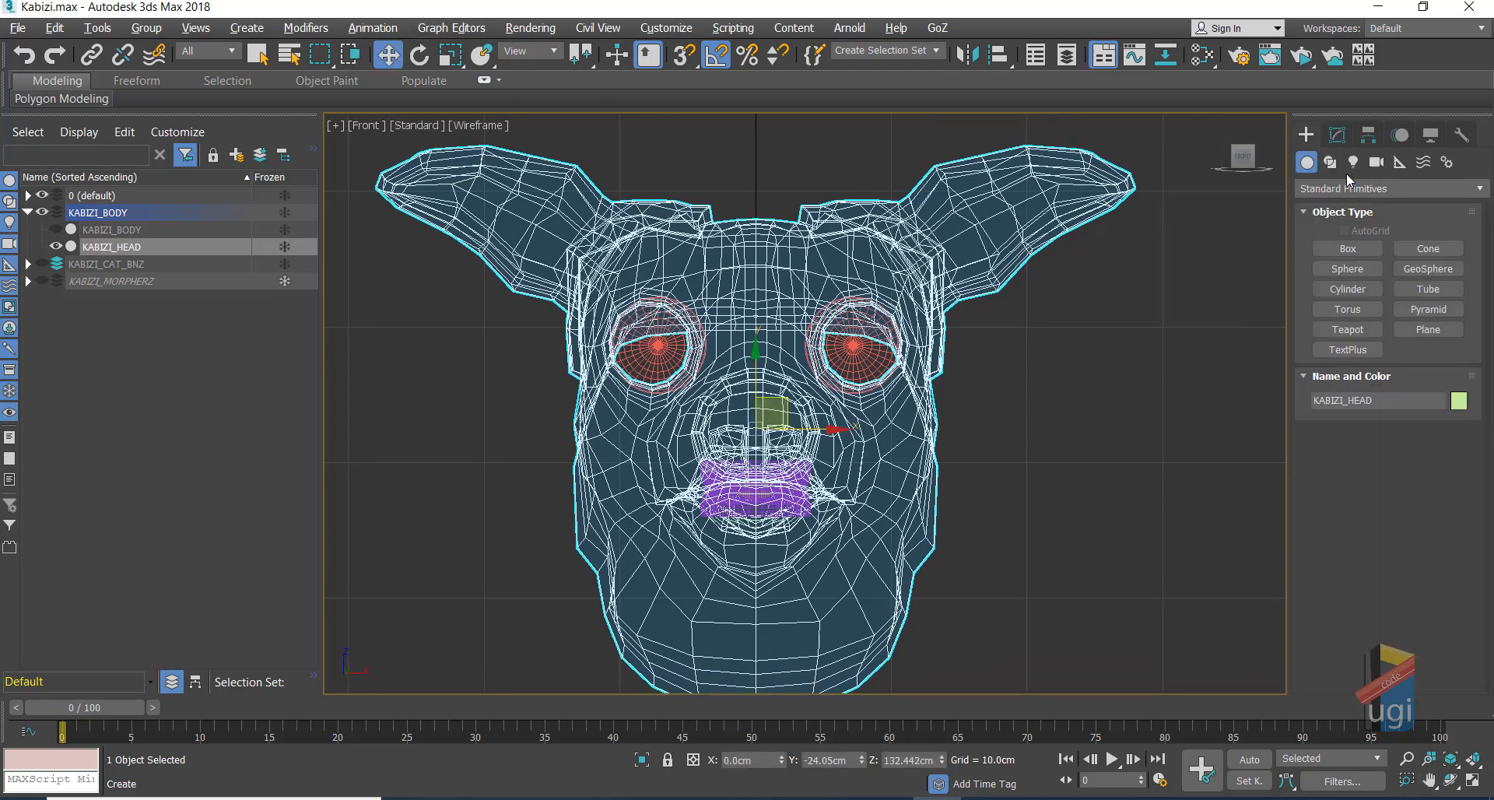
pyautogui.click(1354, 350)
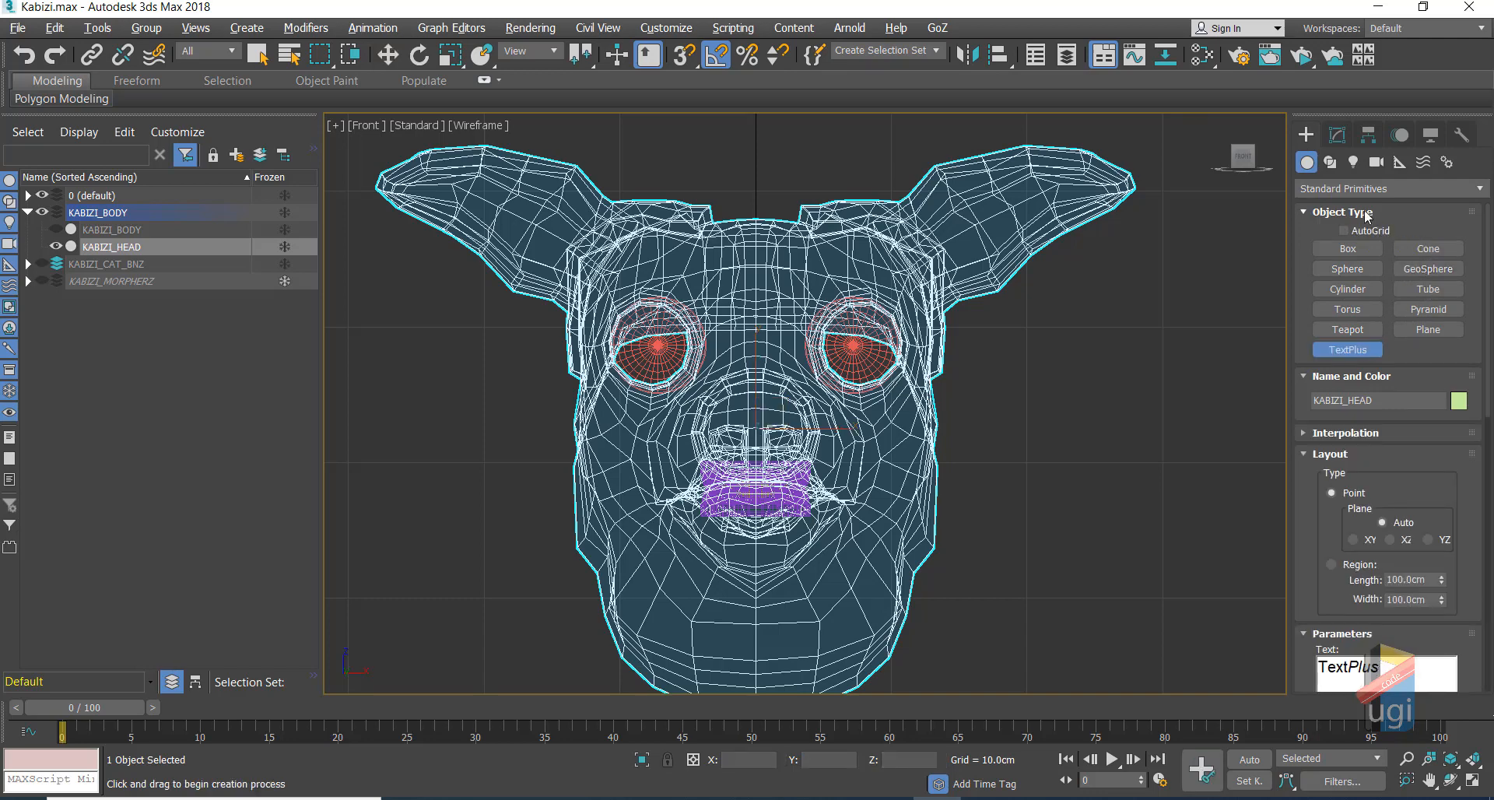
pyautogui.click(1332, 163)
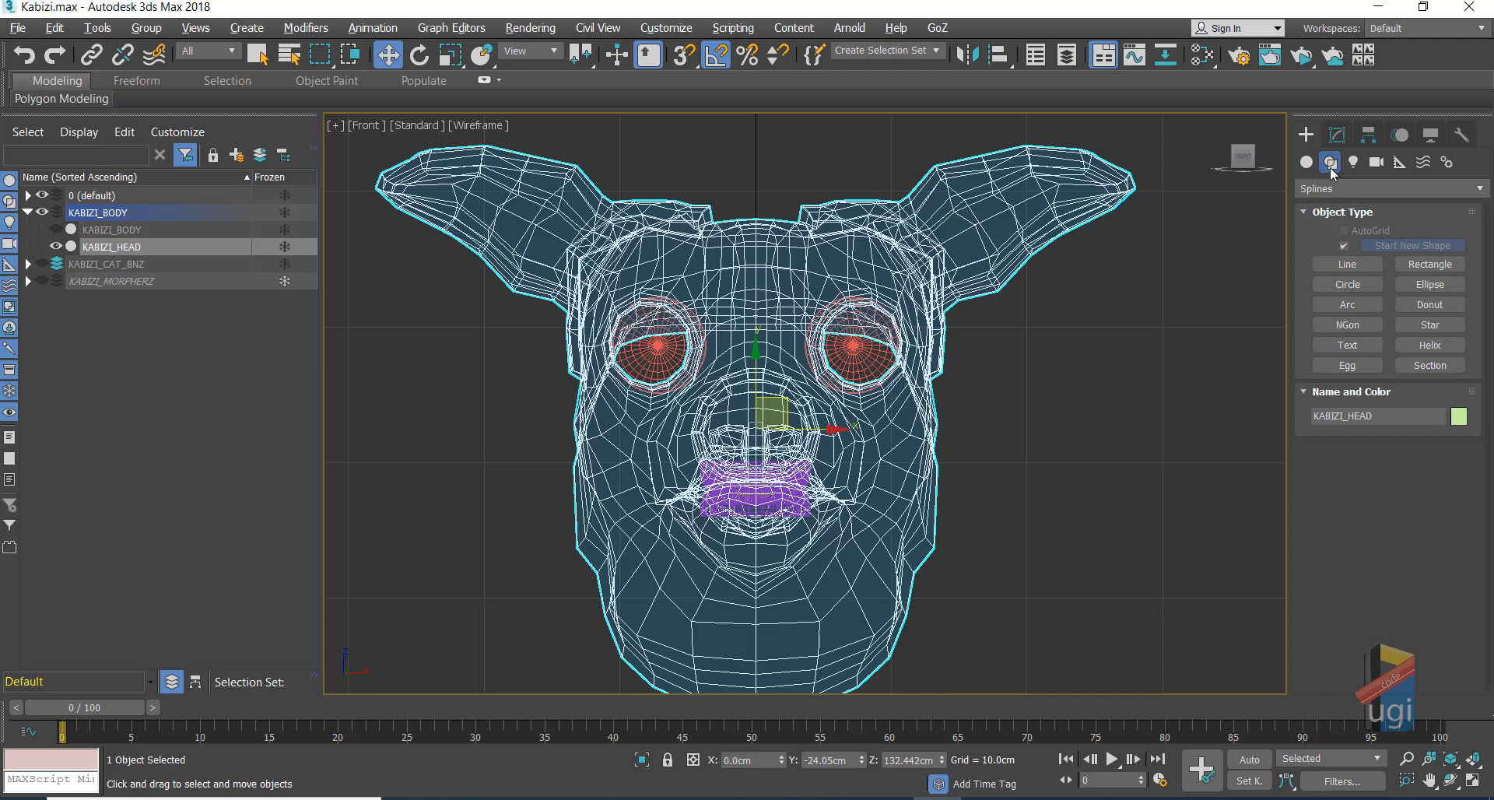
pyautogui.click(1358, 348)
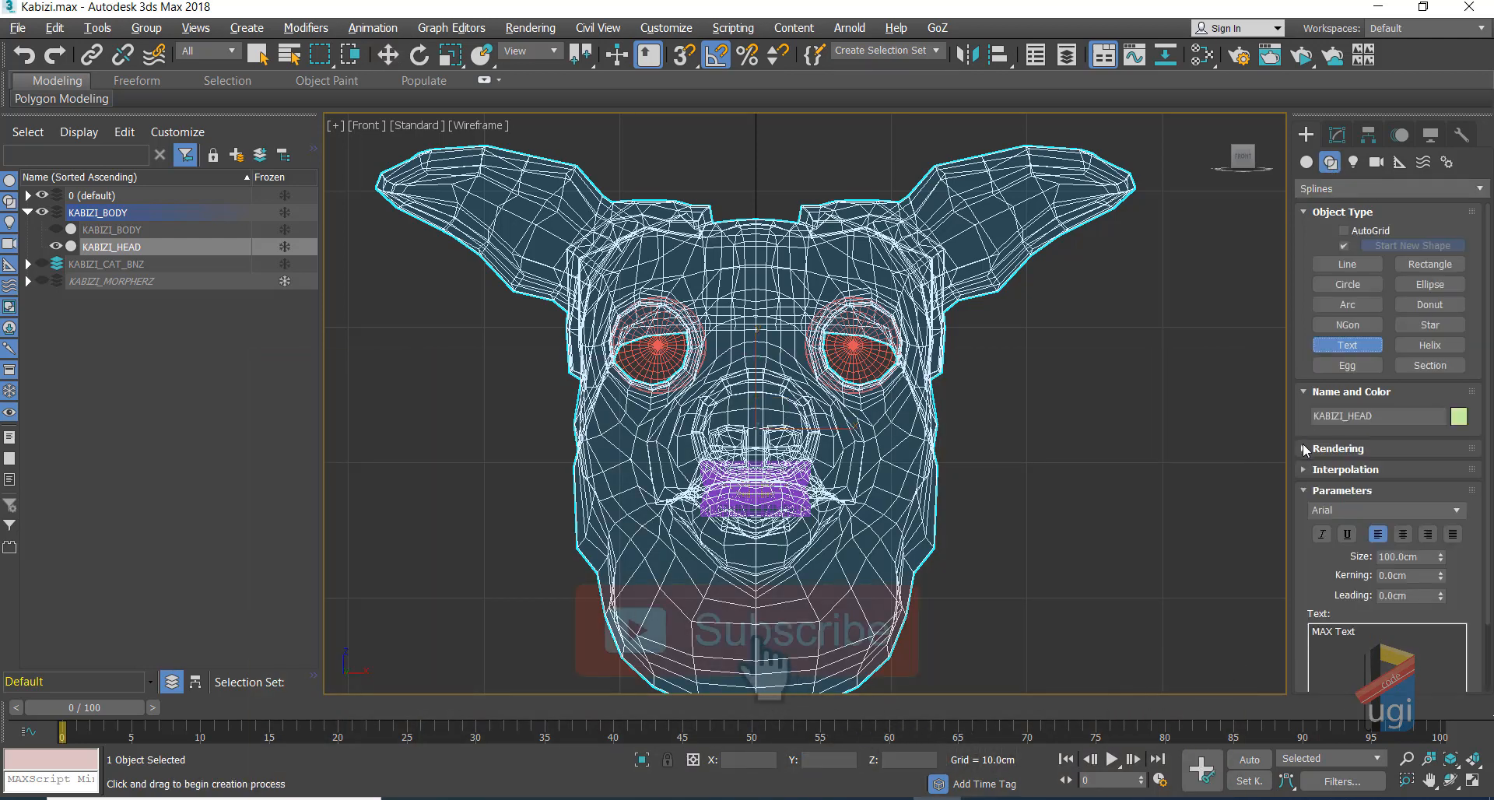
pyautogui.click(1048, 415)
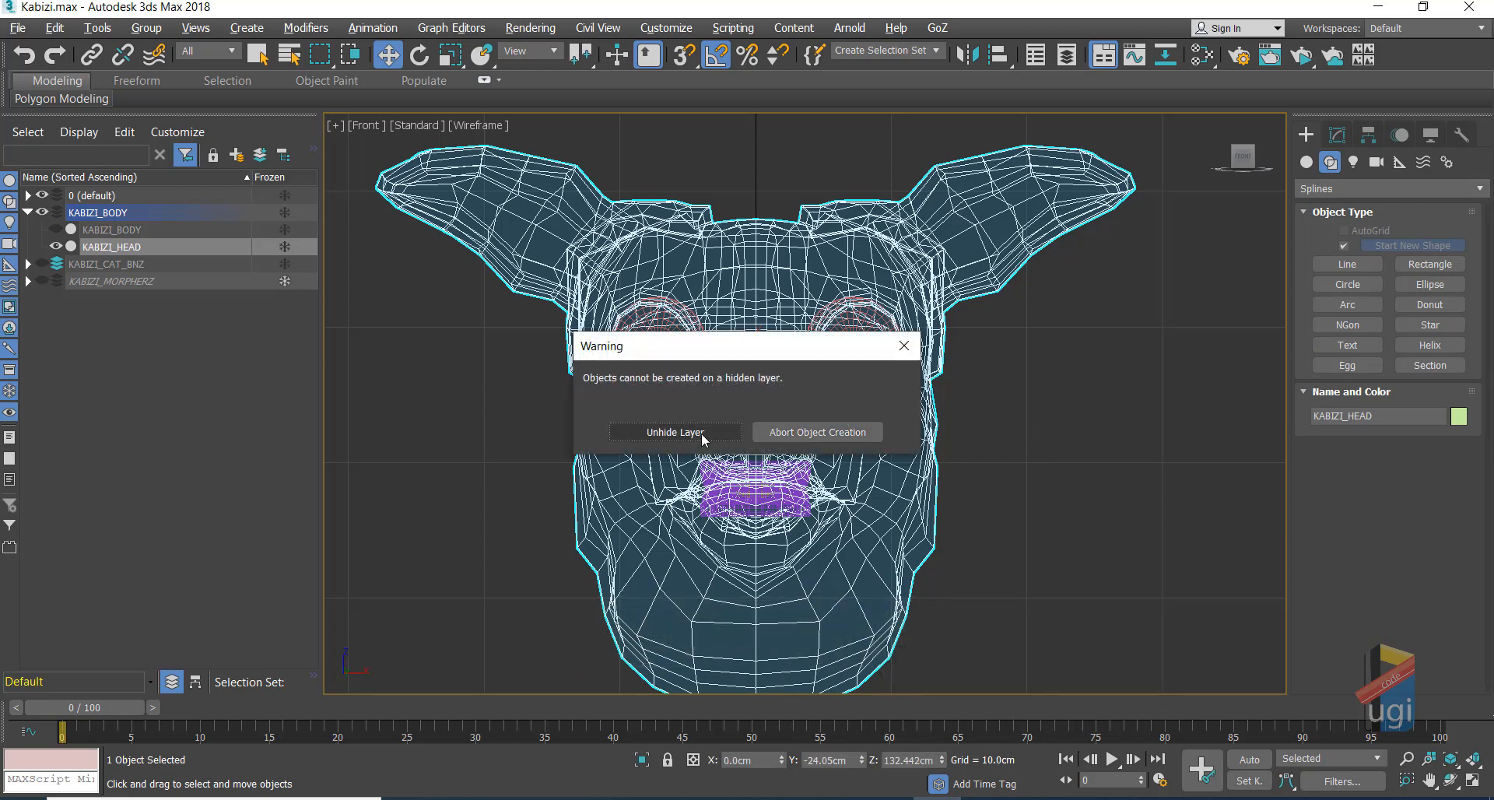
pyautogui.click(903, 346)
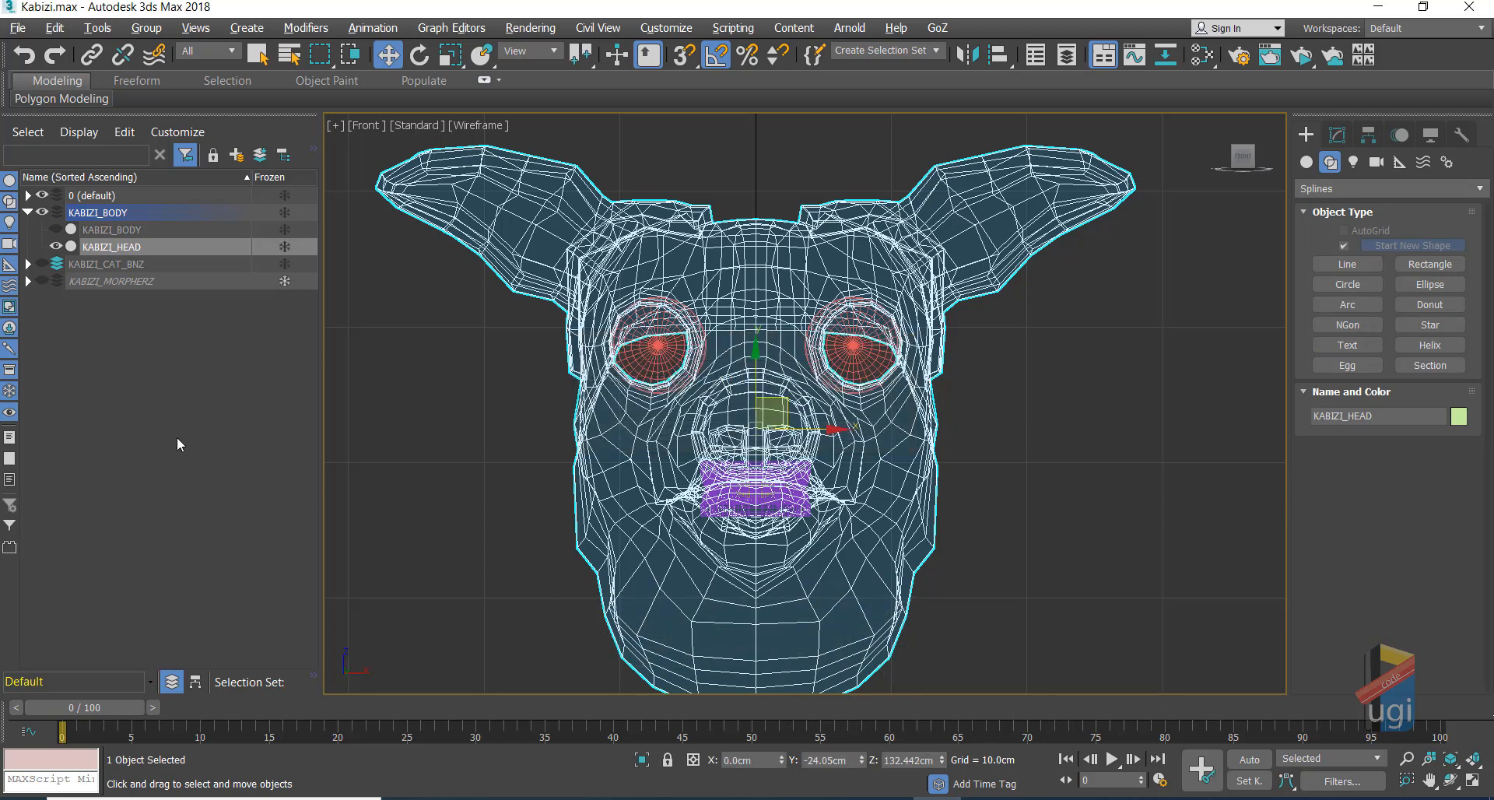
pyautogui.click(103, 319)
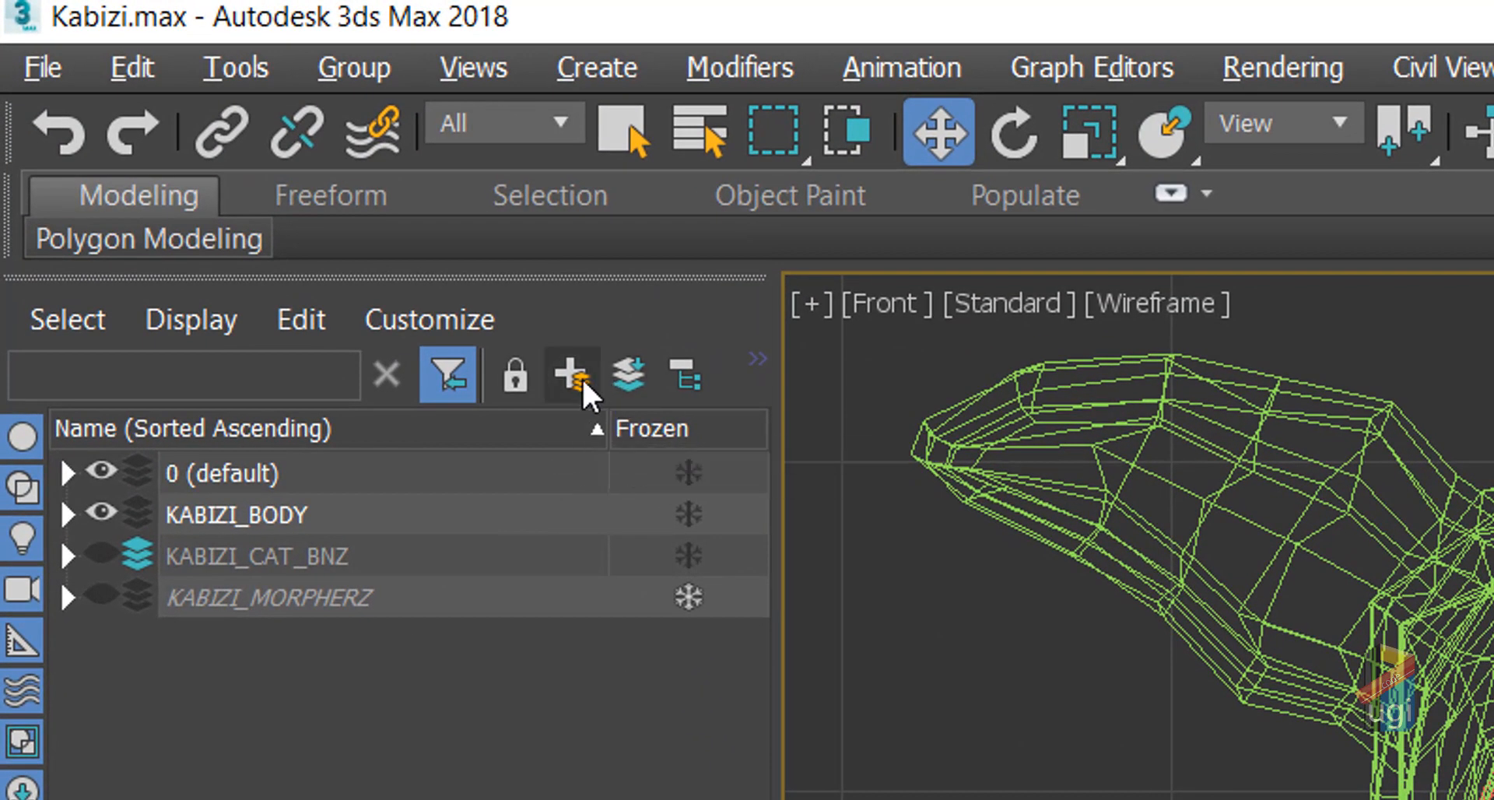
# Step: Create a new layer in the Scene Explorer and name it KABIZI_Facial
pyautogui.click(583, 381)
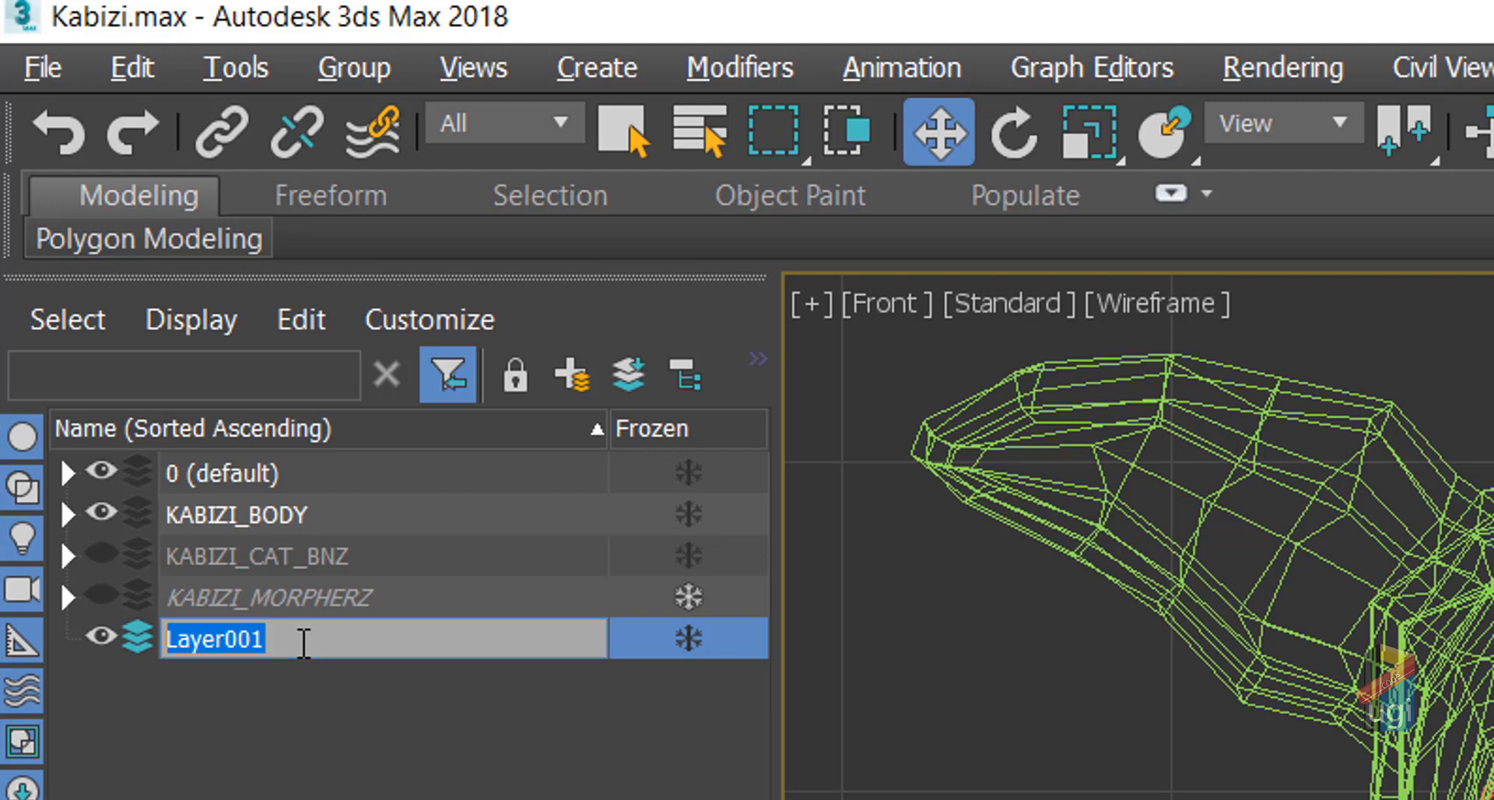
pyautogui.write('F')
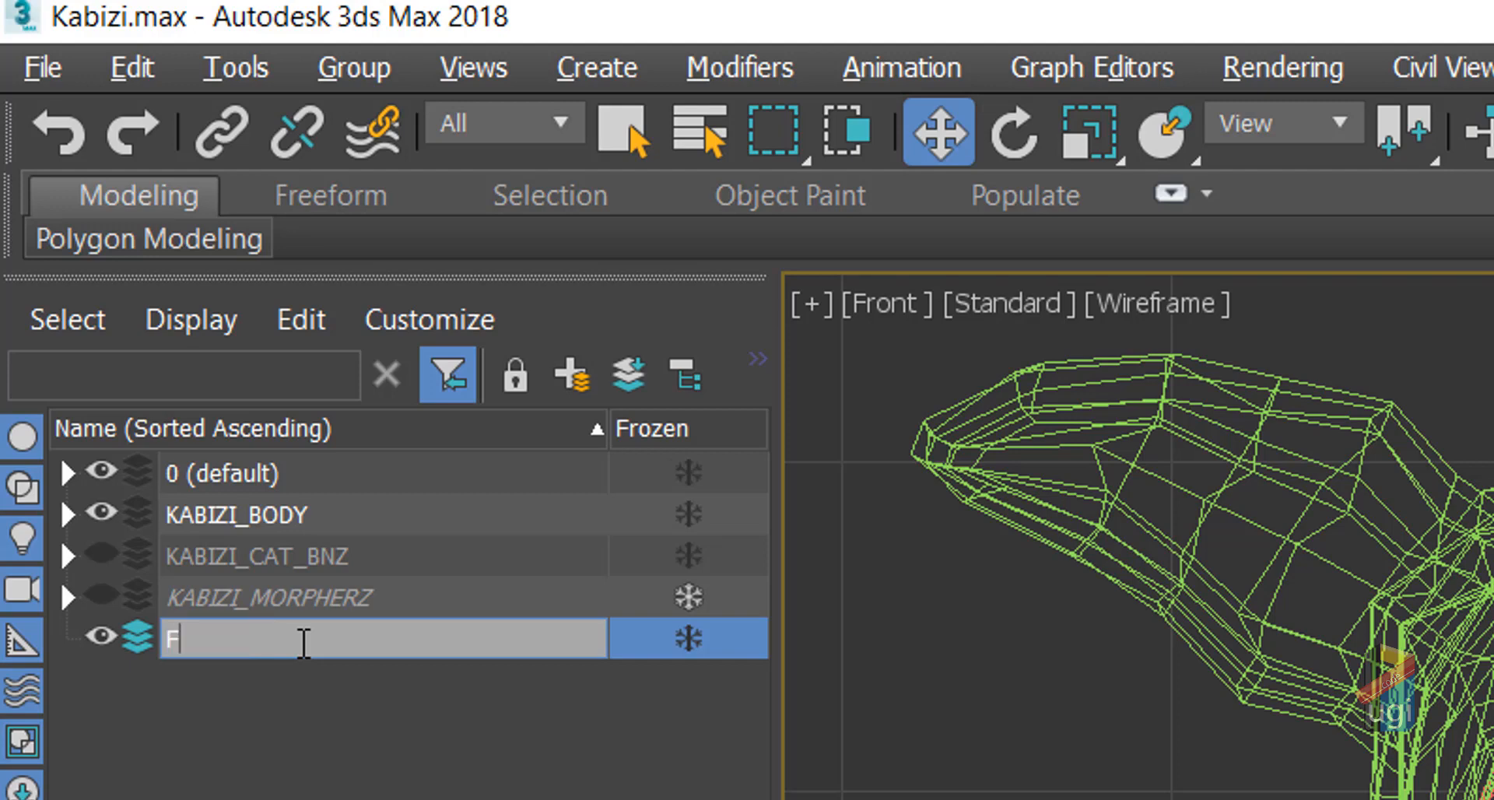
pyautogui.press('BackSpace')
pyautogui.write('KAV')
pyautogui.press('BackSpace')
pyautogui.write('BIZI_F')
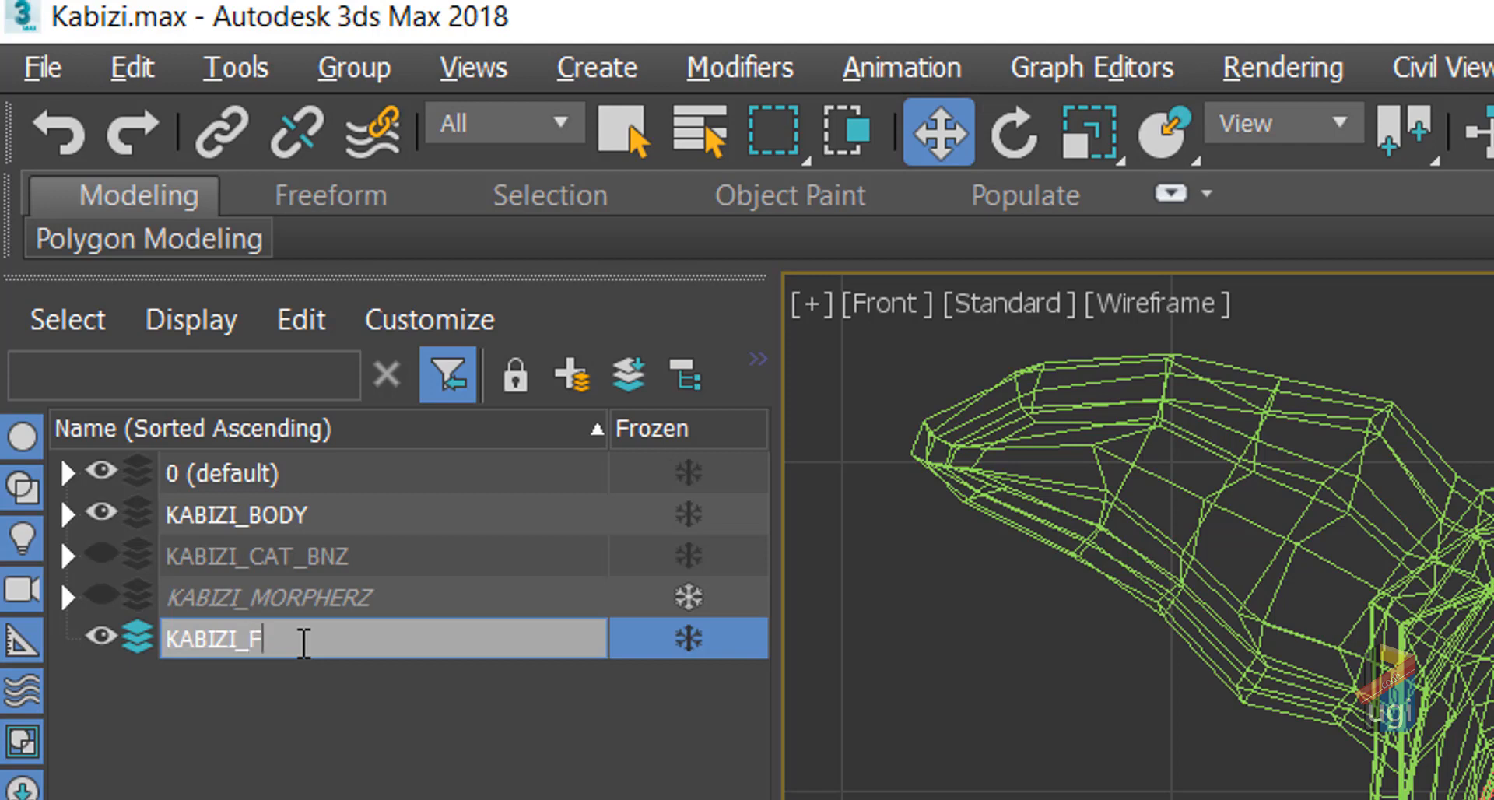
pyautogui.write('acial')
pyautogui.click(336, 682)
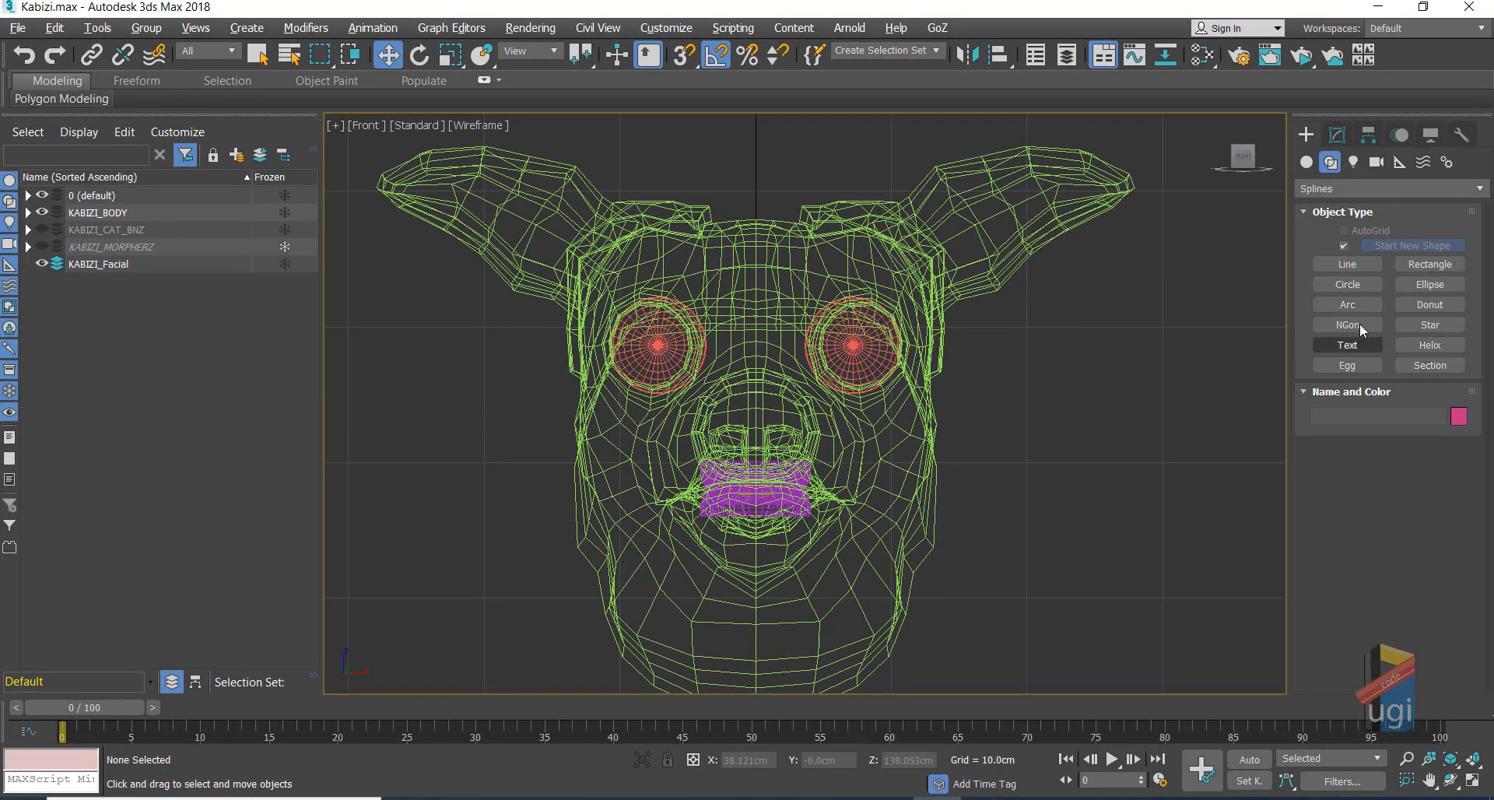
# Step: Create a text spline in the Front view and change its text to P
pyautogui.click(1367, 343)
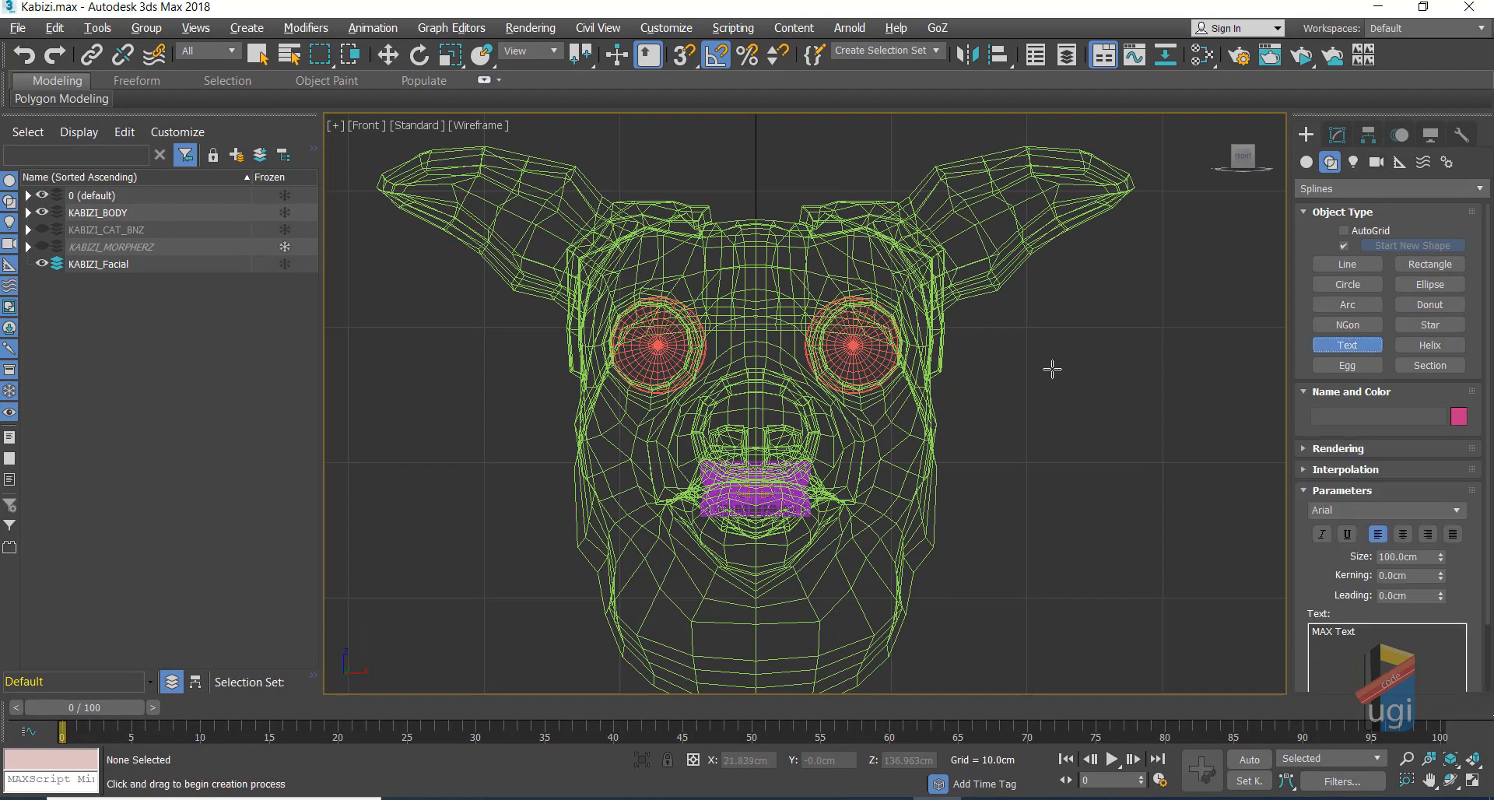
pyautogui.click(1043, 386)
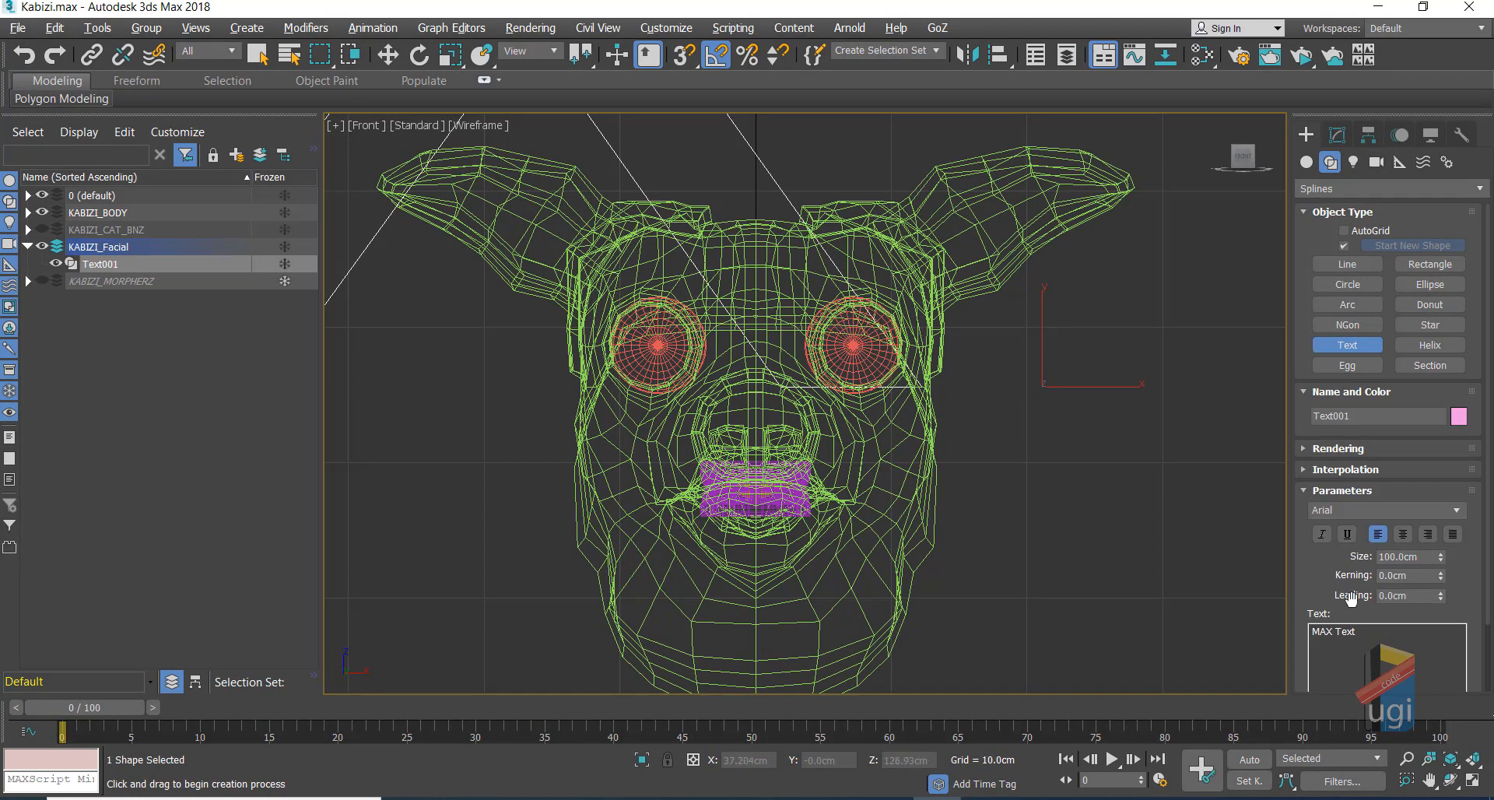
pyautogui.click(1365, 627)
pyautogui.hotkey('ctrl', 'a')
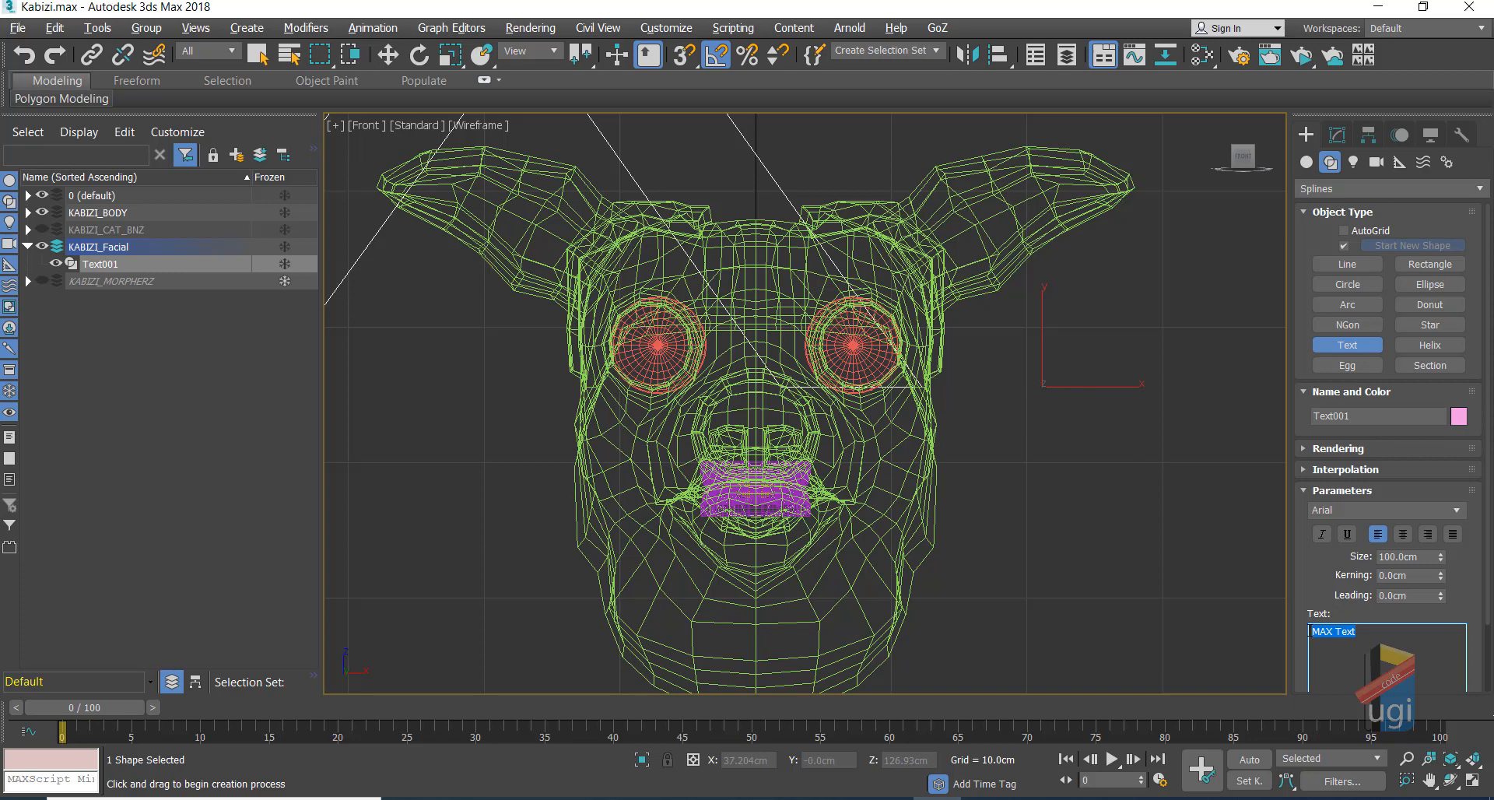
pyautogui.write('P')
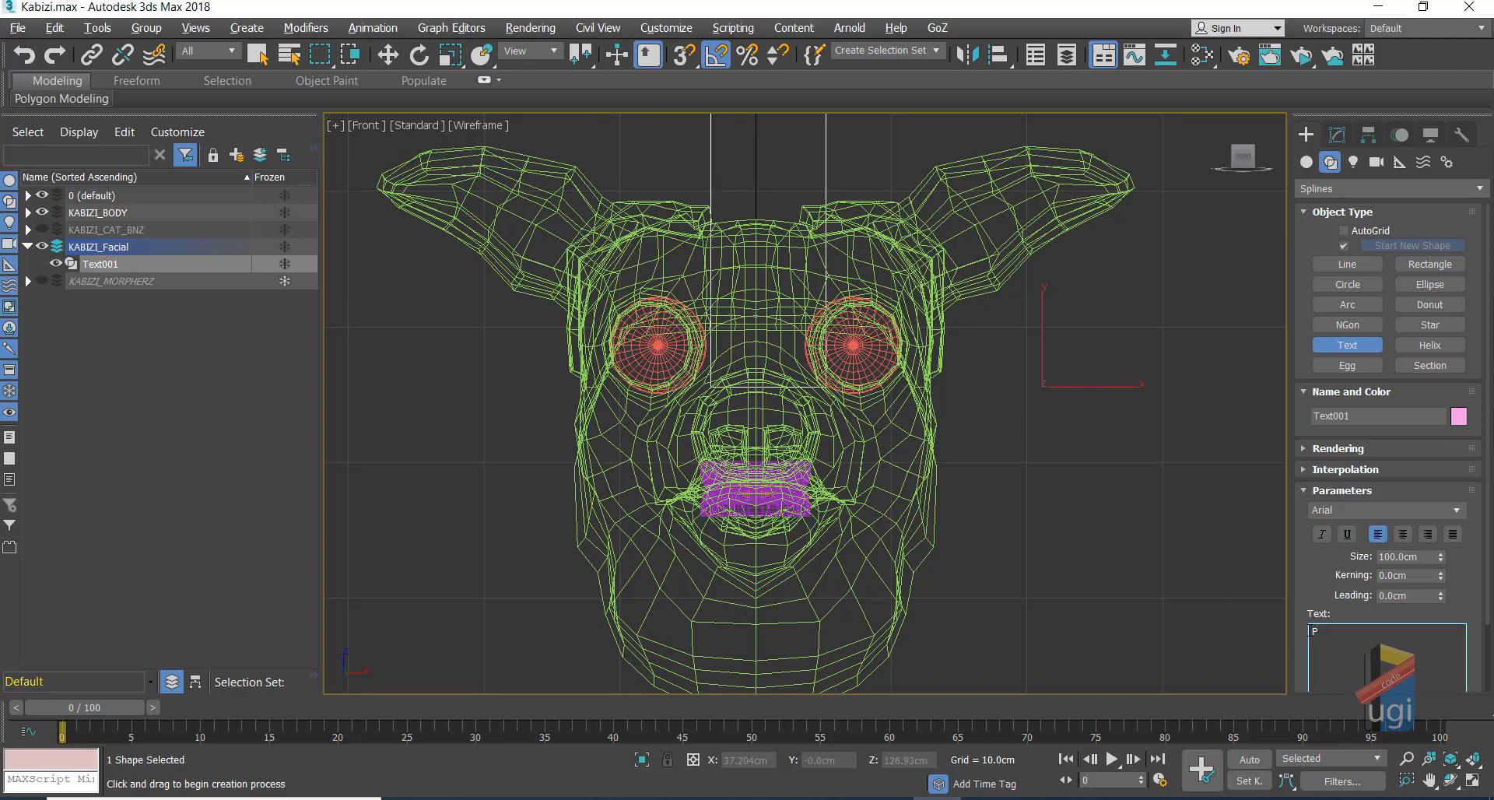
# Step: Move the P beside the pig head and set its text size to 45 cm
pyautogui.click(388, 54)
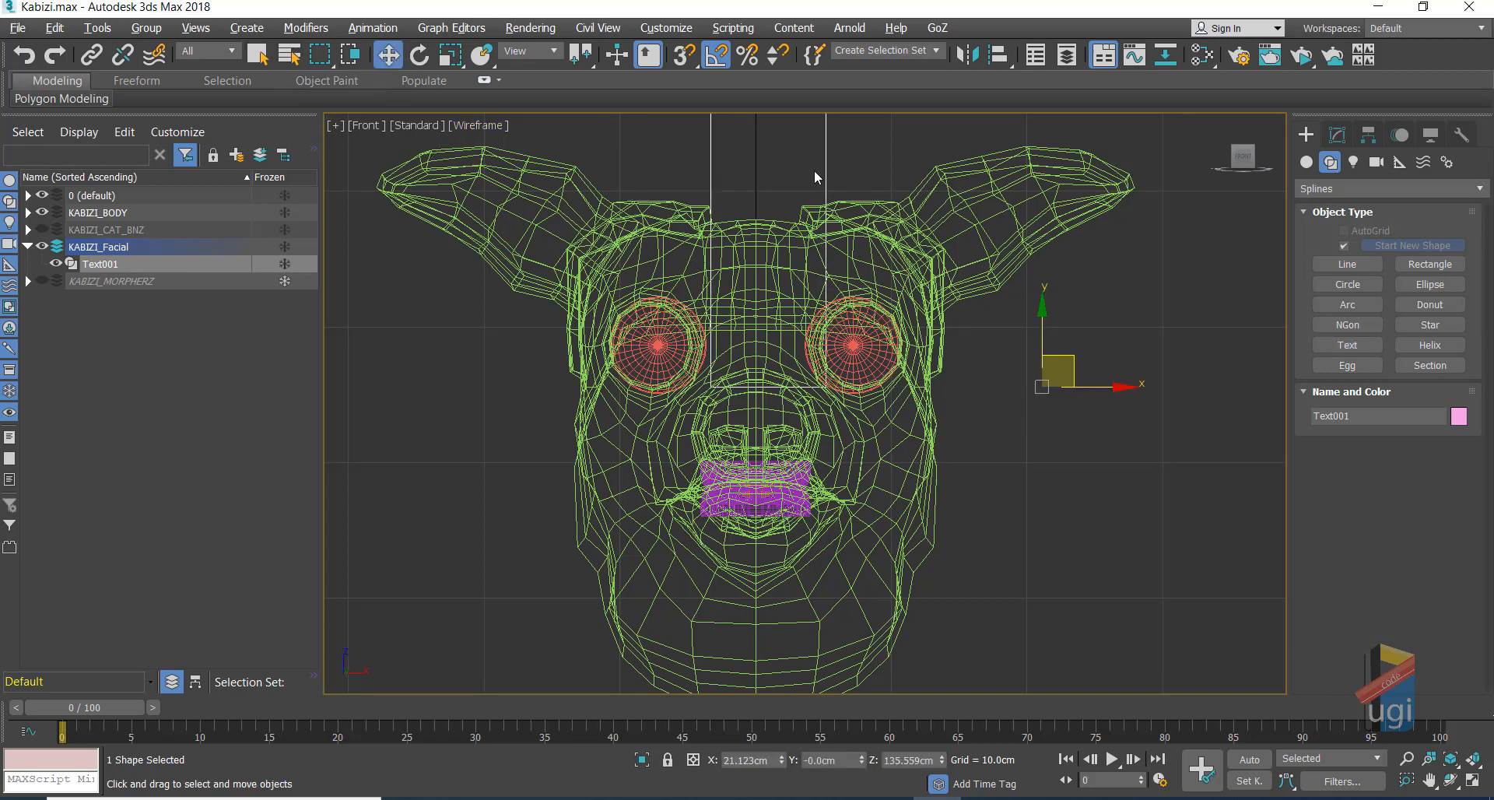
pyautogui.moveTo(1085, 369); pyautogui.dragTo(1242, 656)
pyautogui.click(1429, 781)
pyautogui.moveTo(1063, 388); pyautogui.dragTo(903, 409)
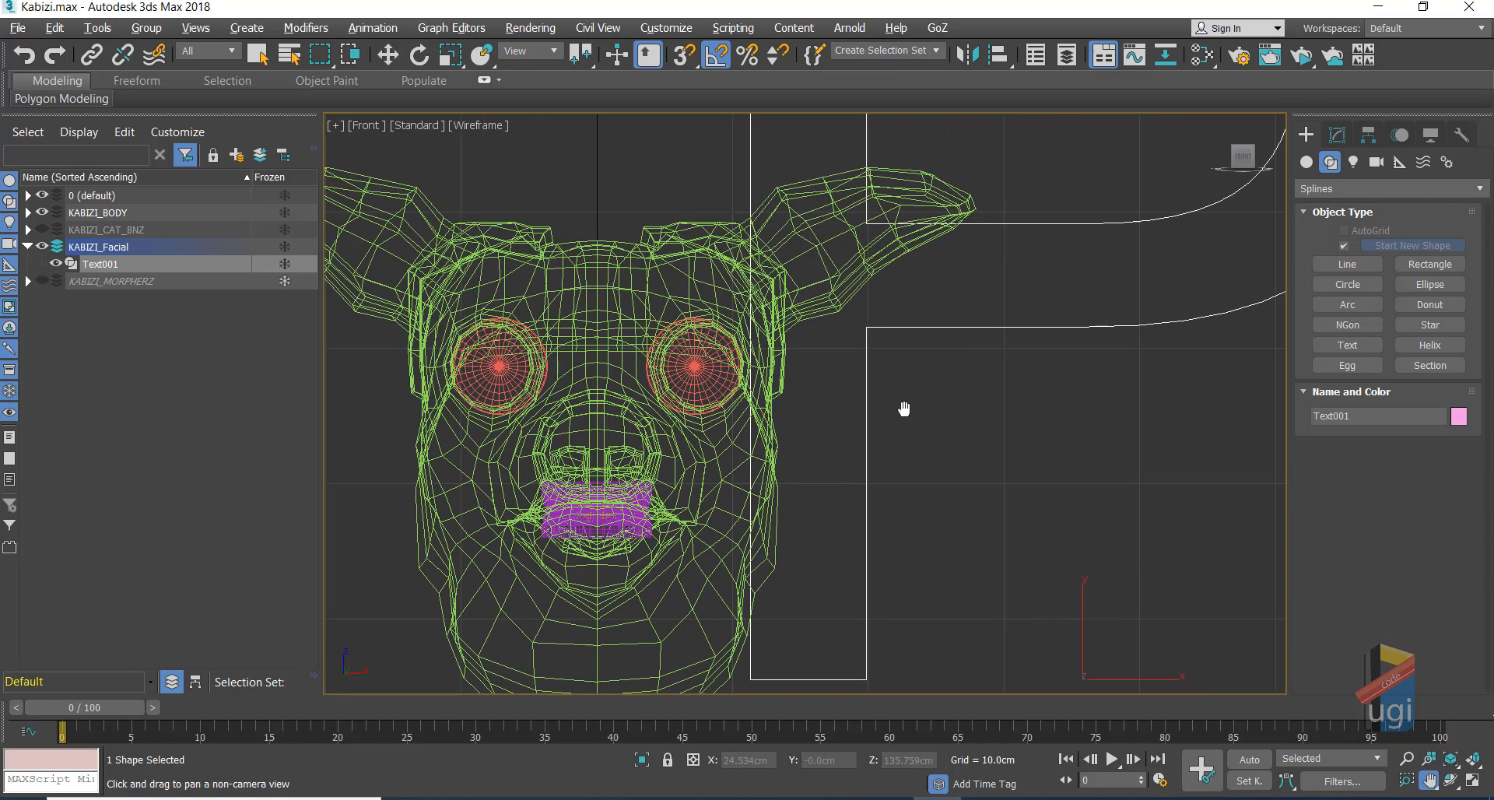
pyautogui.scroll(-5, 903, 408)
pyautogui.scroll(2, 908, 423)
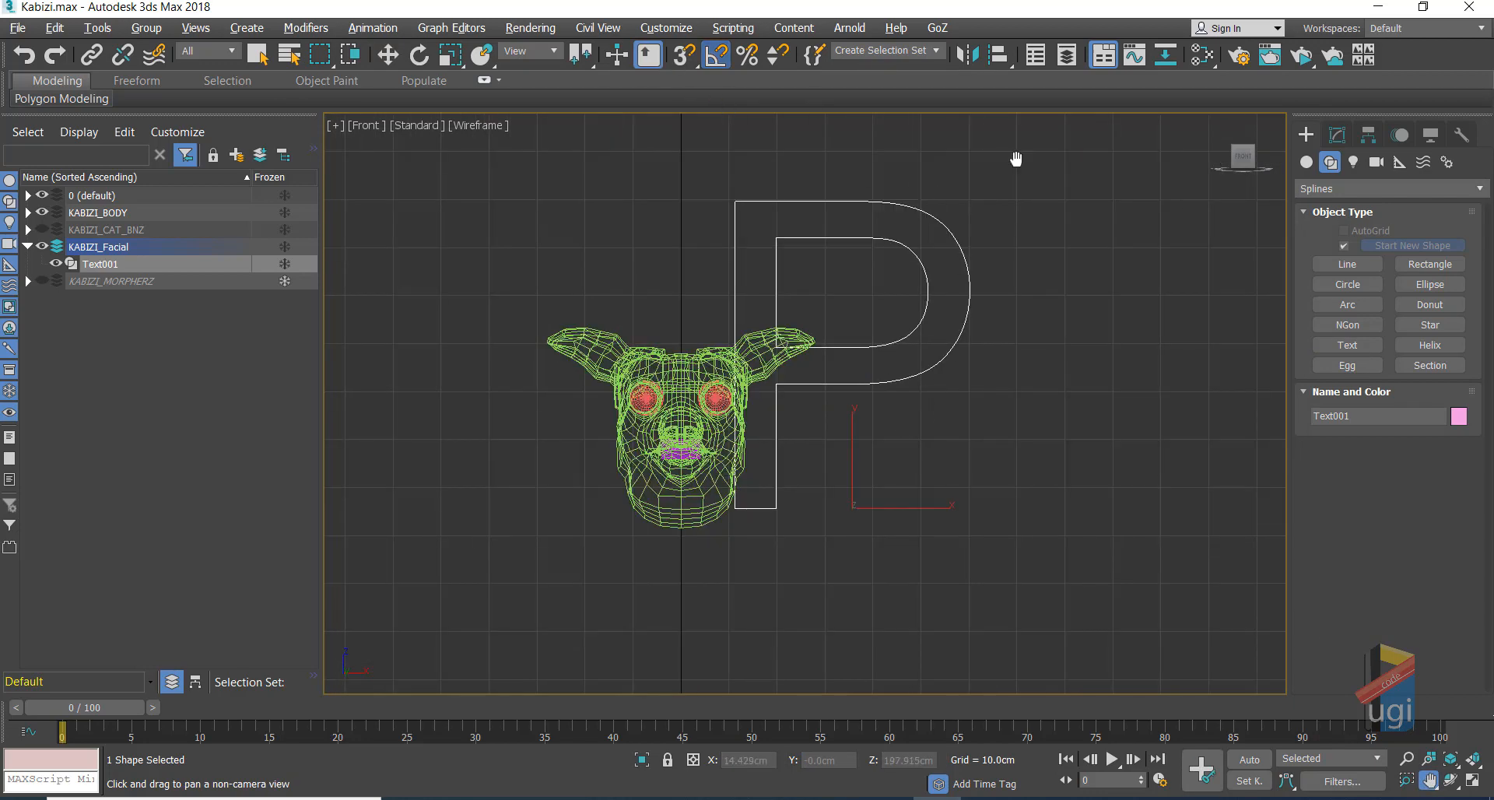
pyautogui.click(1336, 135)
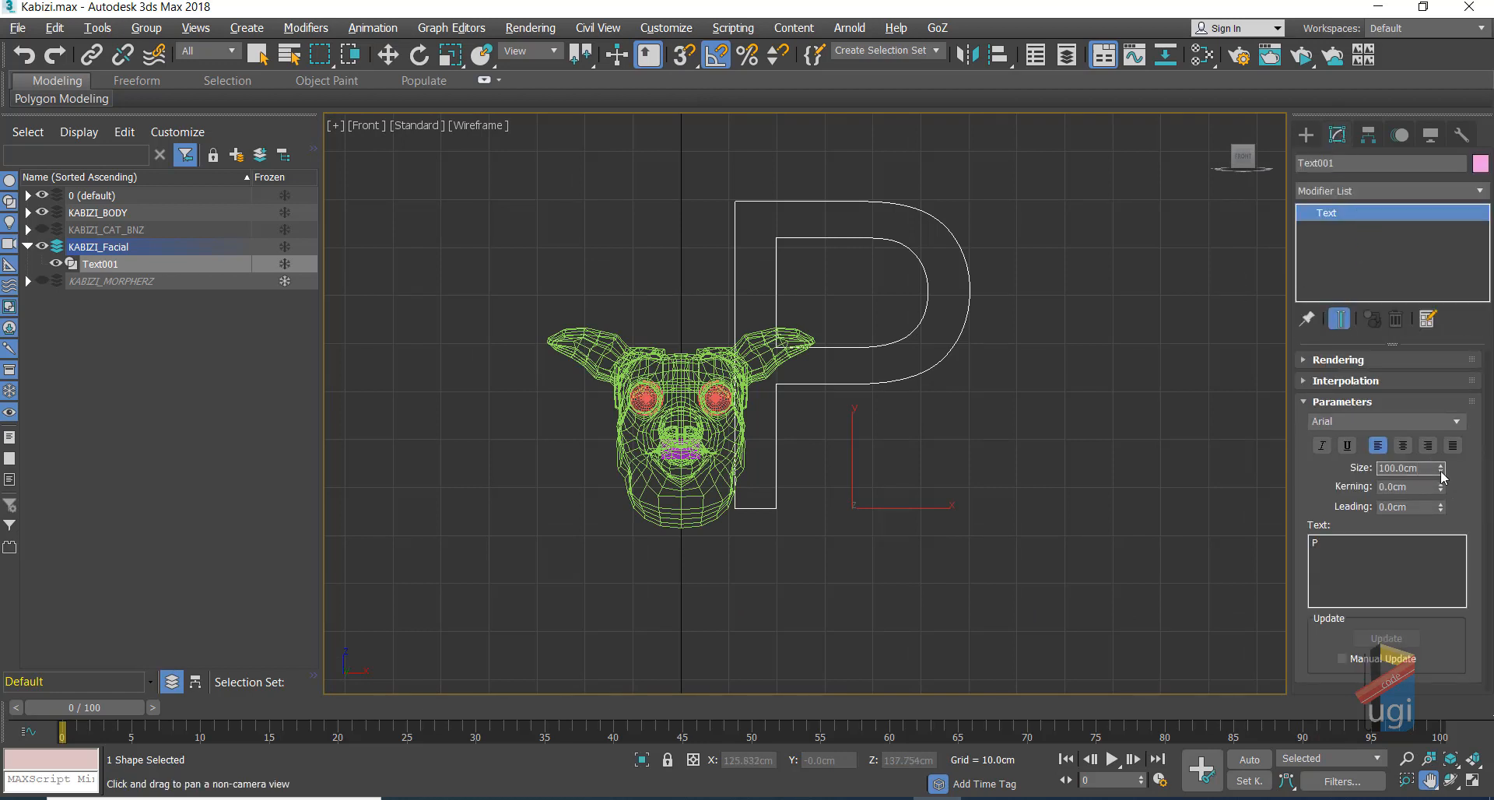
pyautogui.moveTo(1442, 476); pyautogui.dragTo(1441, 512)
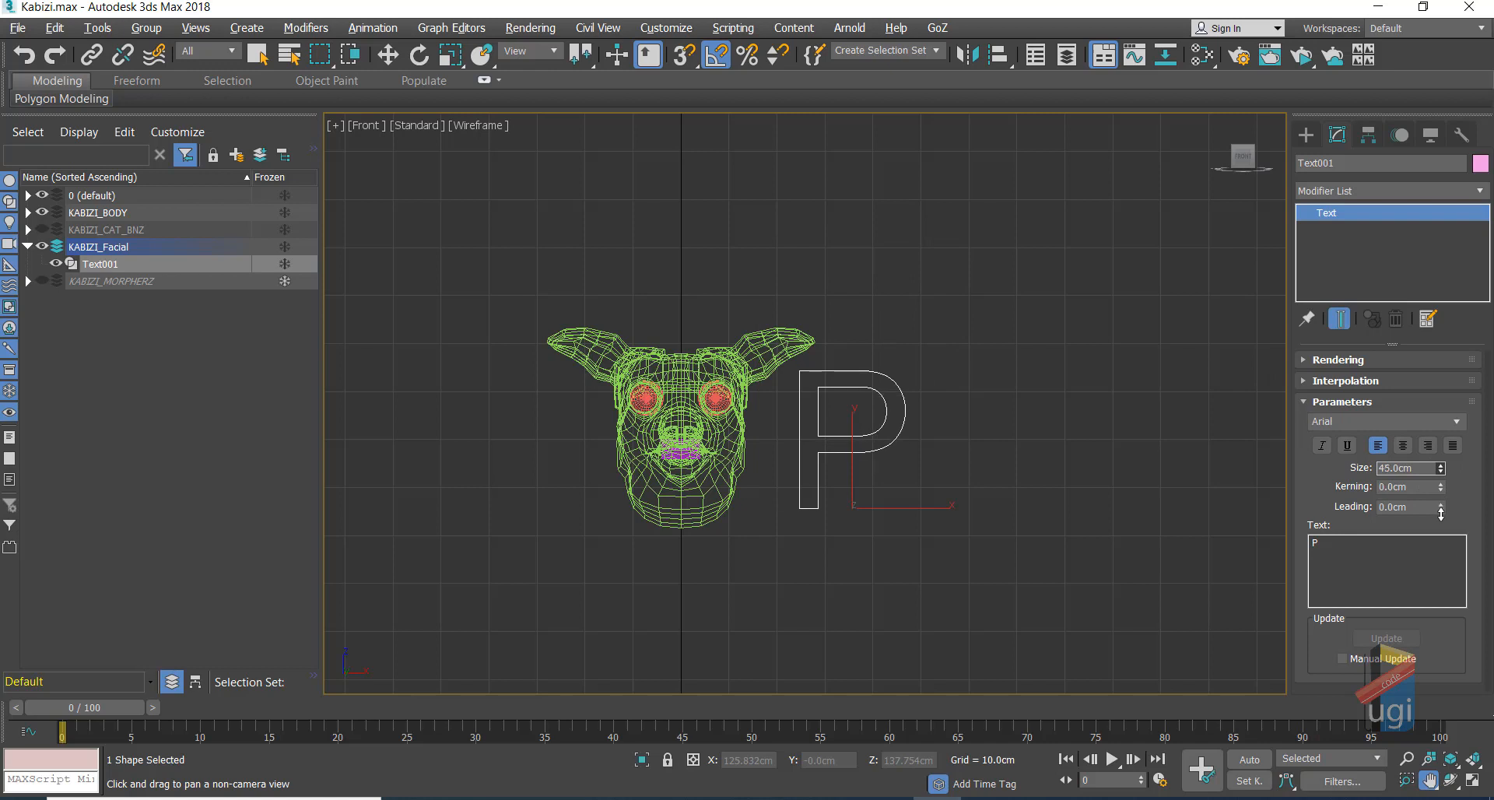
pyautogui.click(389, 56)
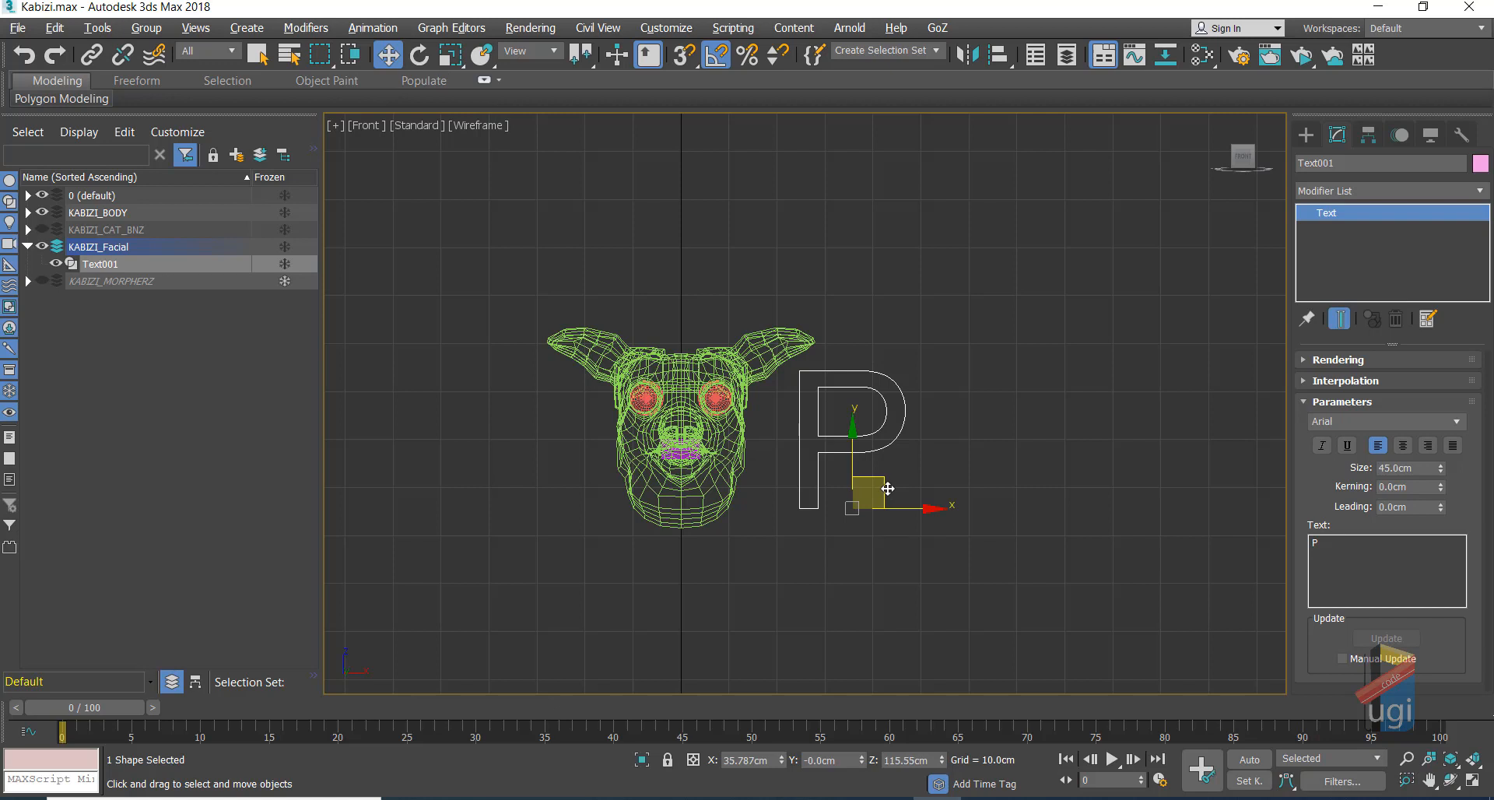
# Step: Copy the P to the head's left as Text002, change it to E, and name it Kabiz_Expressions
pyautogui.keyDown('shift'); pyautogui.moveTo(887, 488); pyautogui.dragTo(498, 464); pyautogui.keyUp('shift')
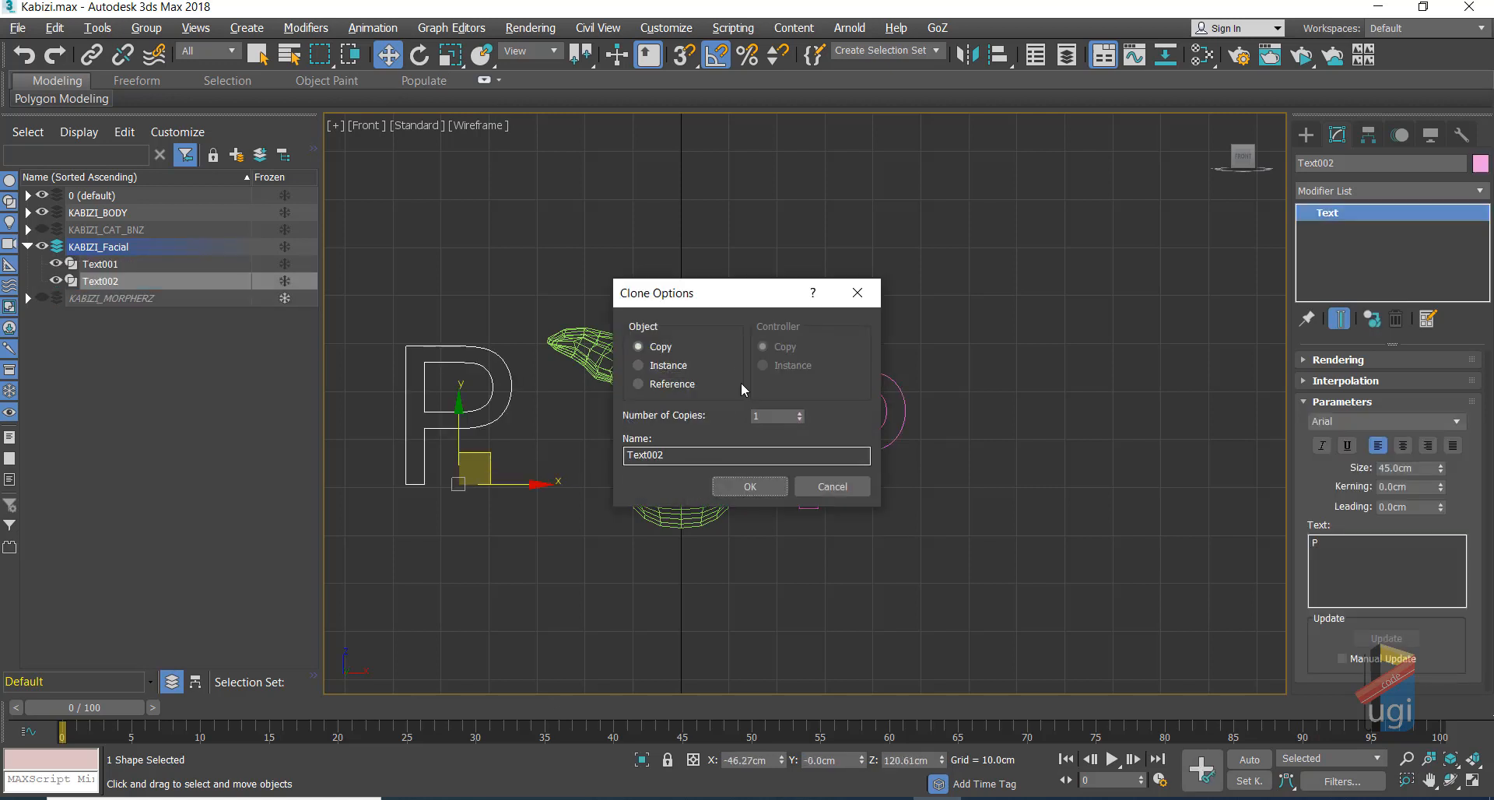
pyautogui.click(752, 488)
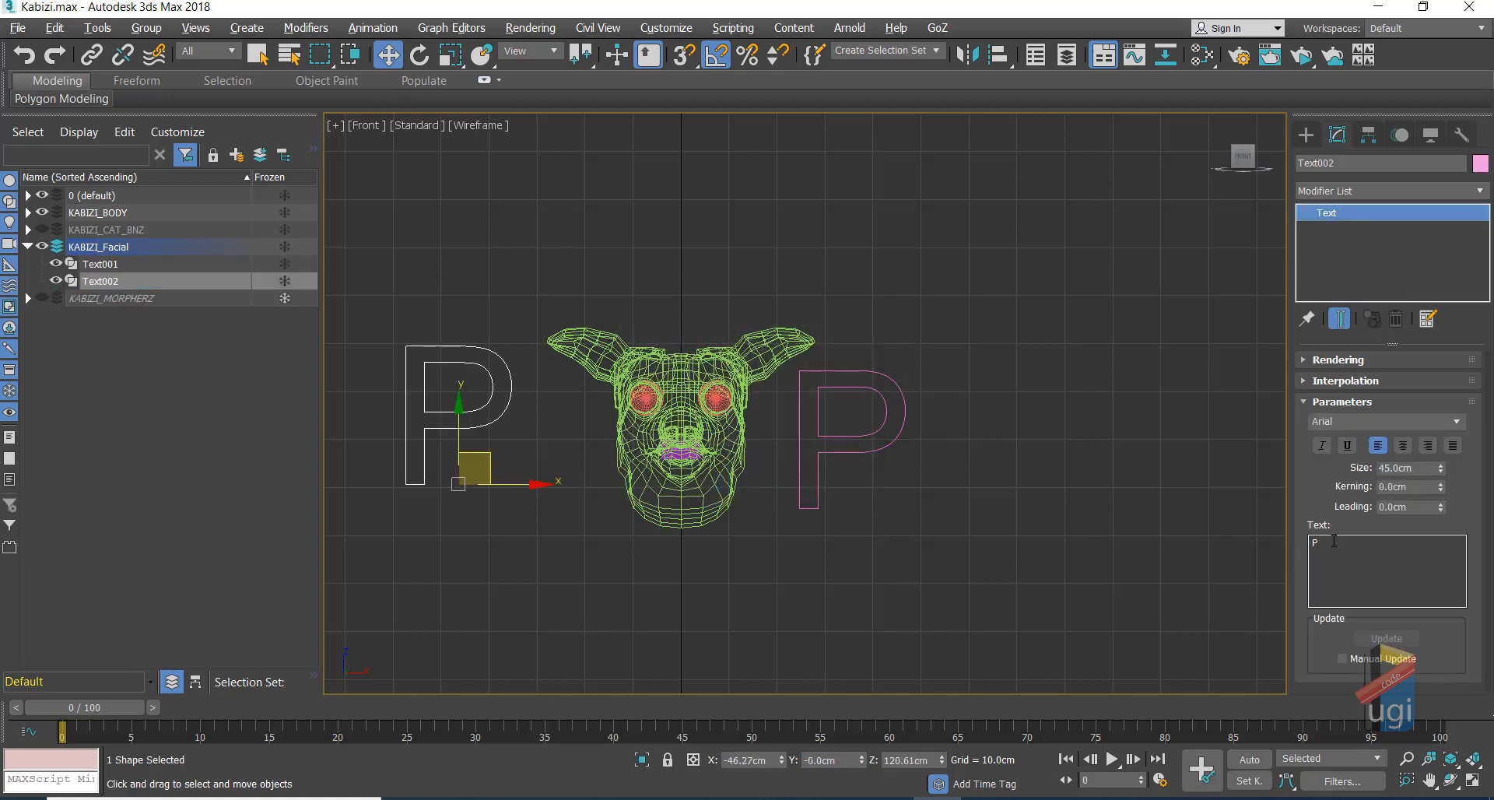
pyautogui.moveTo(1333, 540); pyautogui.dragTo(1290, 540)
pyautogui.write('E')
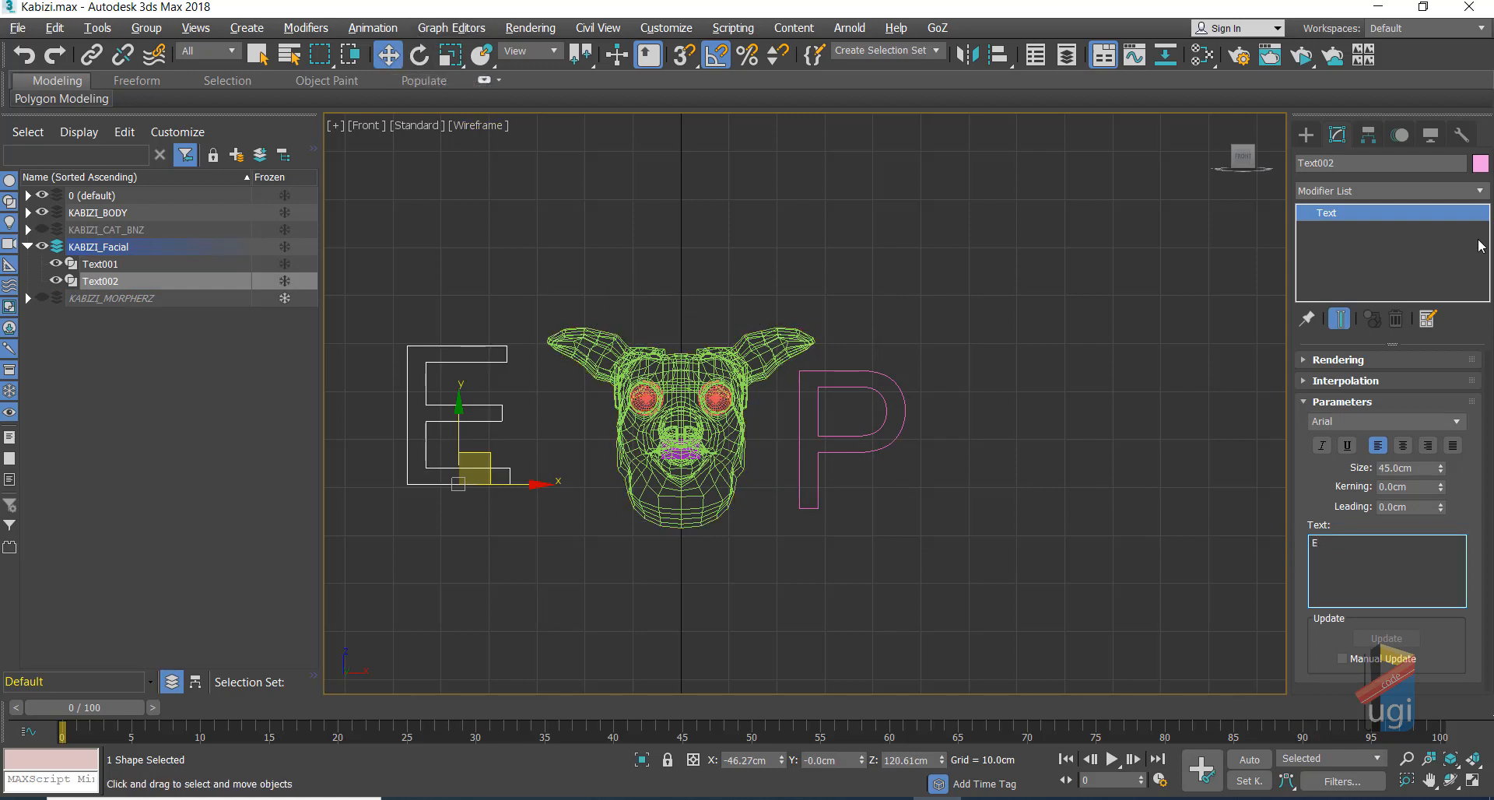
pyautogui.doubleClick(1301, 162)
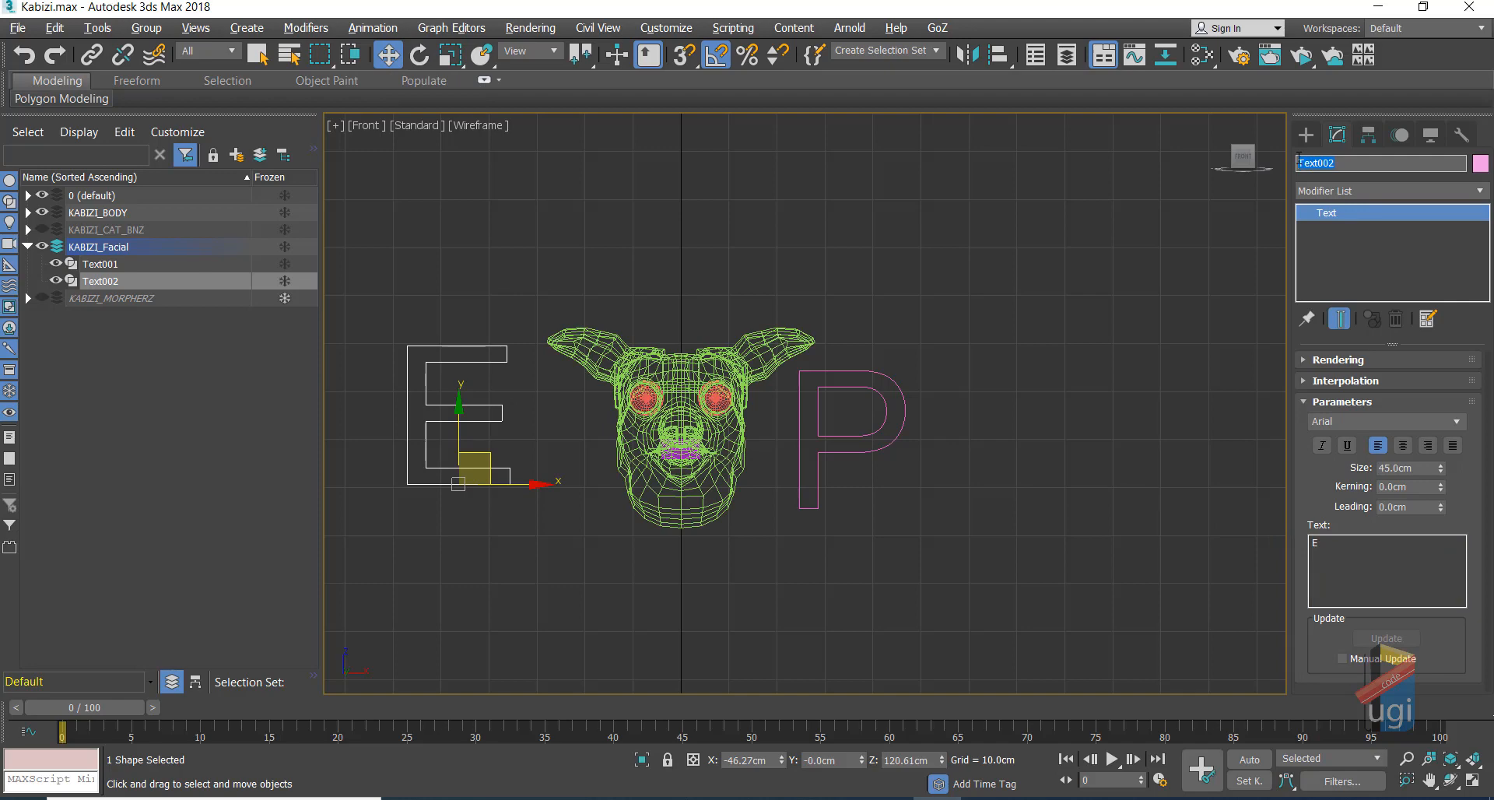
pyautogui.write('E')
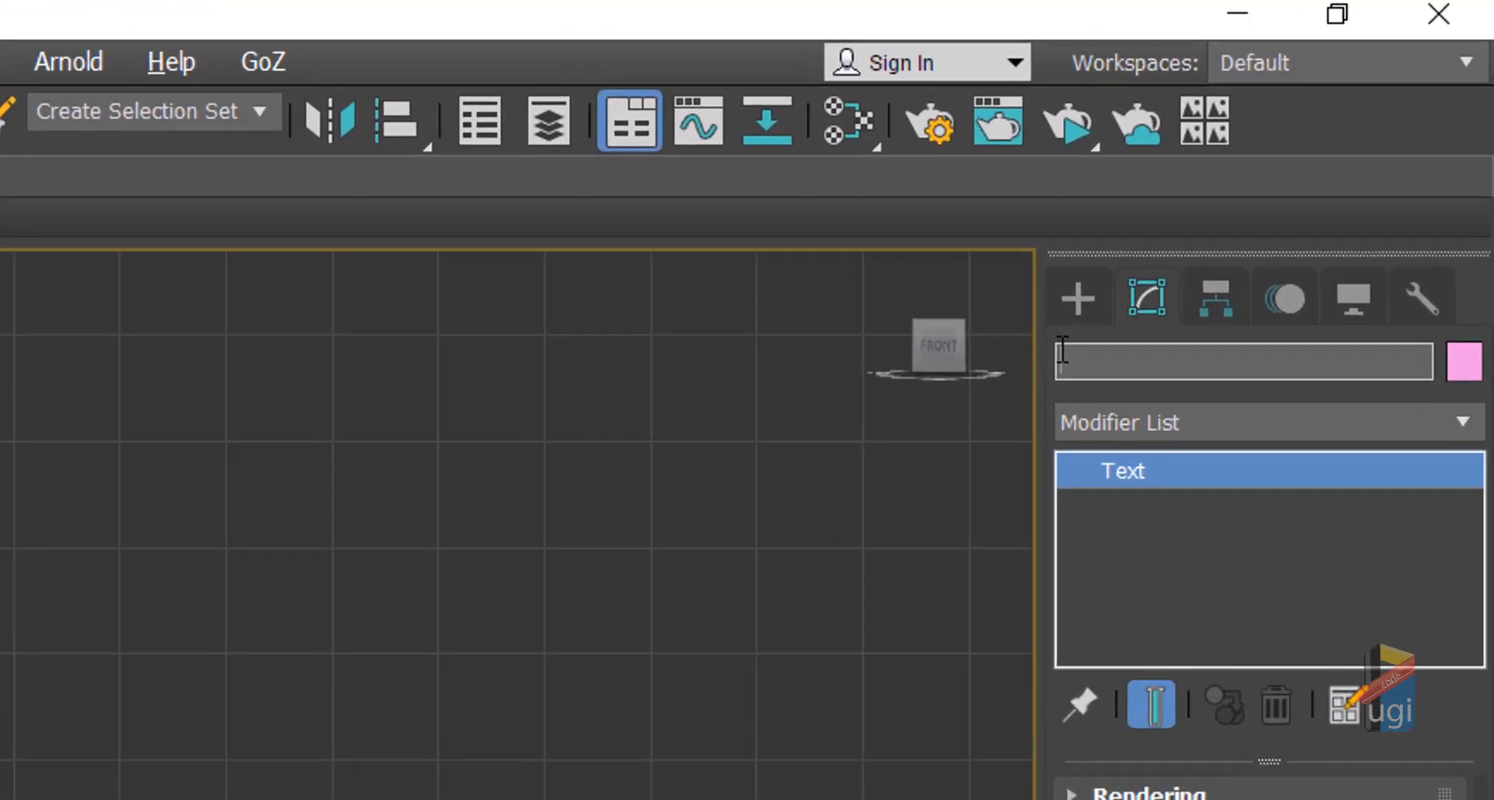
pyautogui.write('abi')
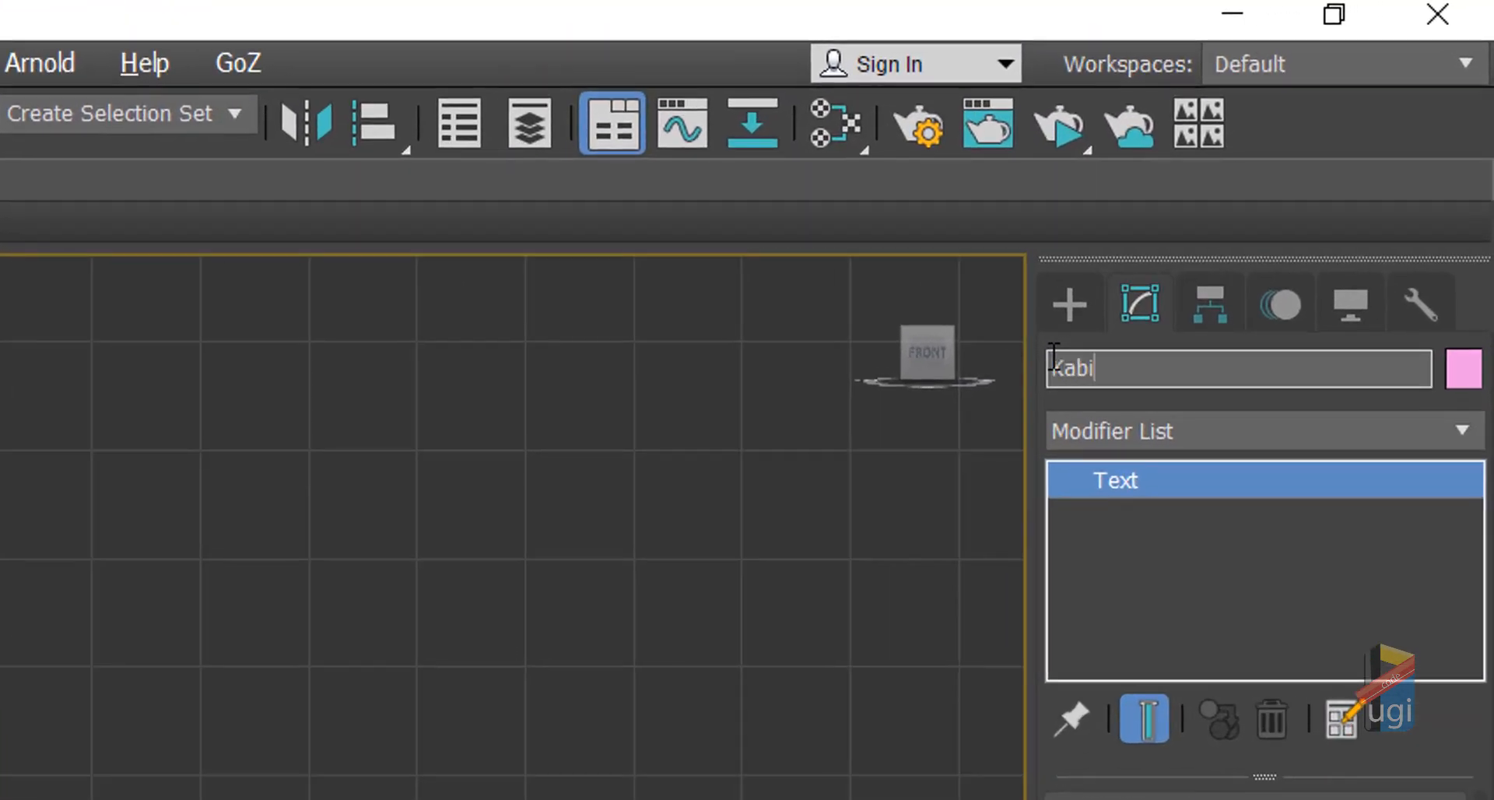
pyautogui.write('z_Expressions')
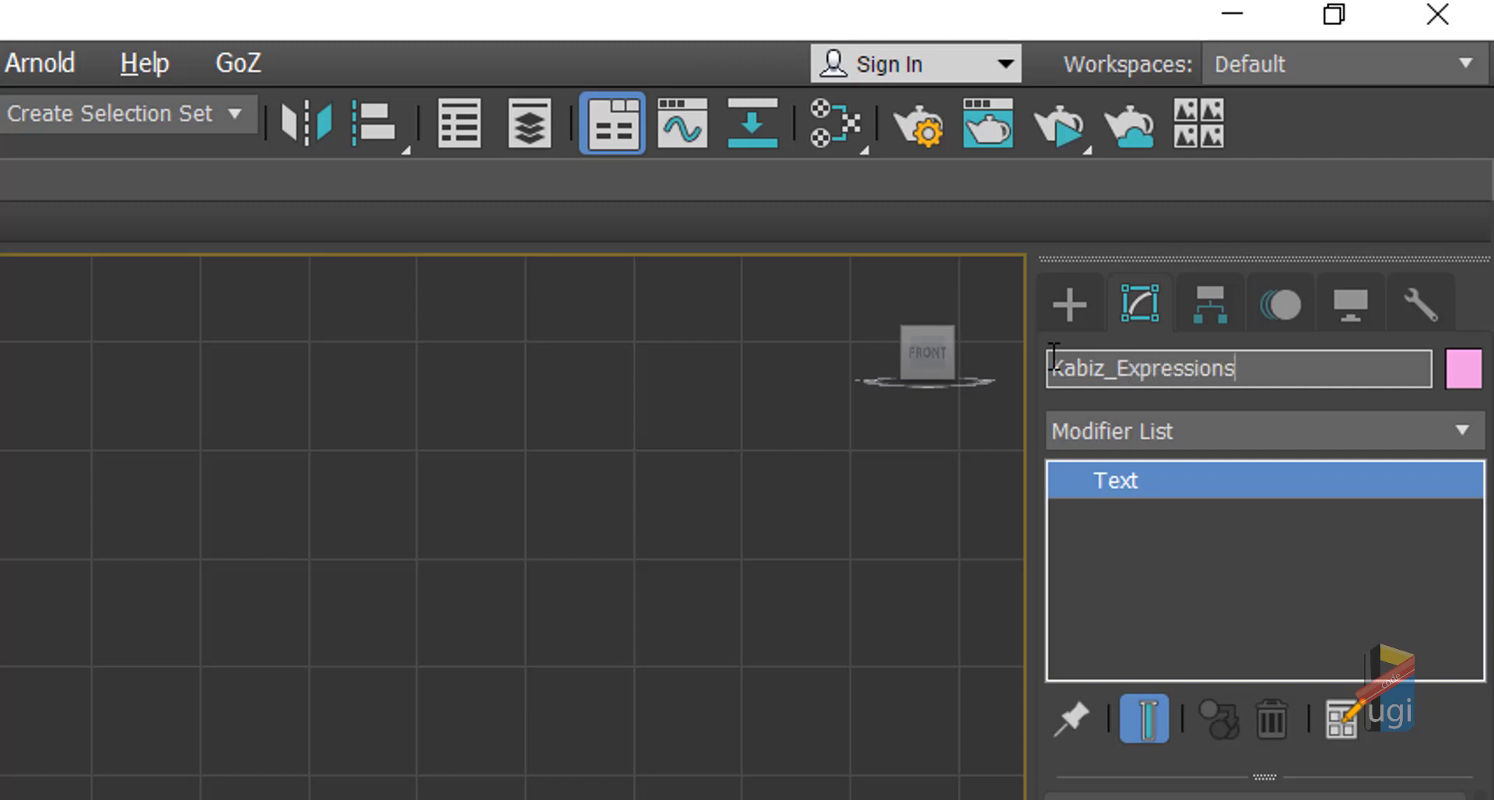
# Step: Confirm Kabiz_Expressions, then rename the P text spline from Text001 to Kabizi_Phonemz
pyautogui.press('Escape')
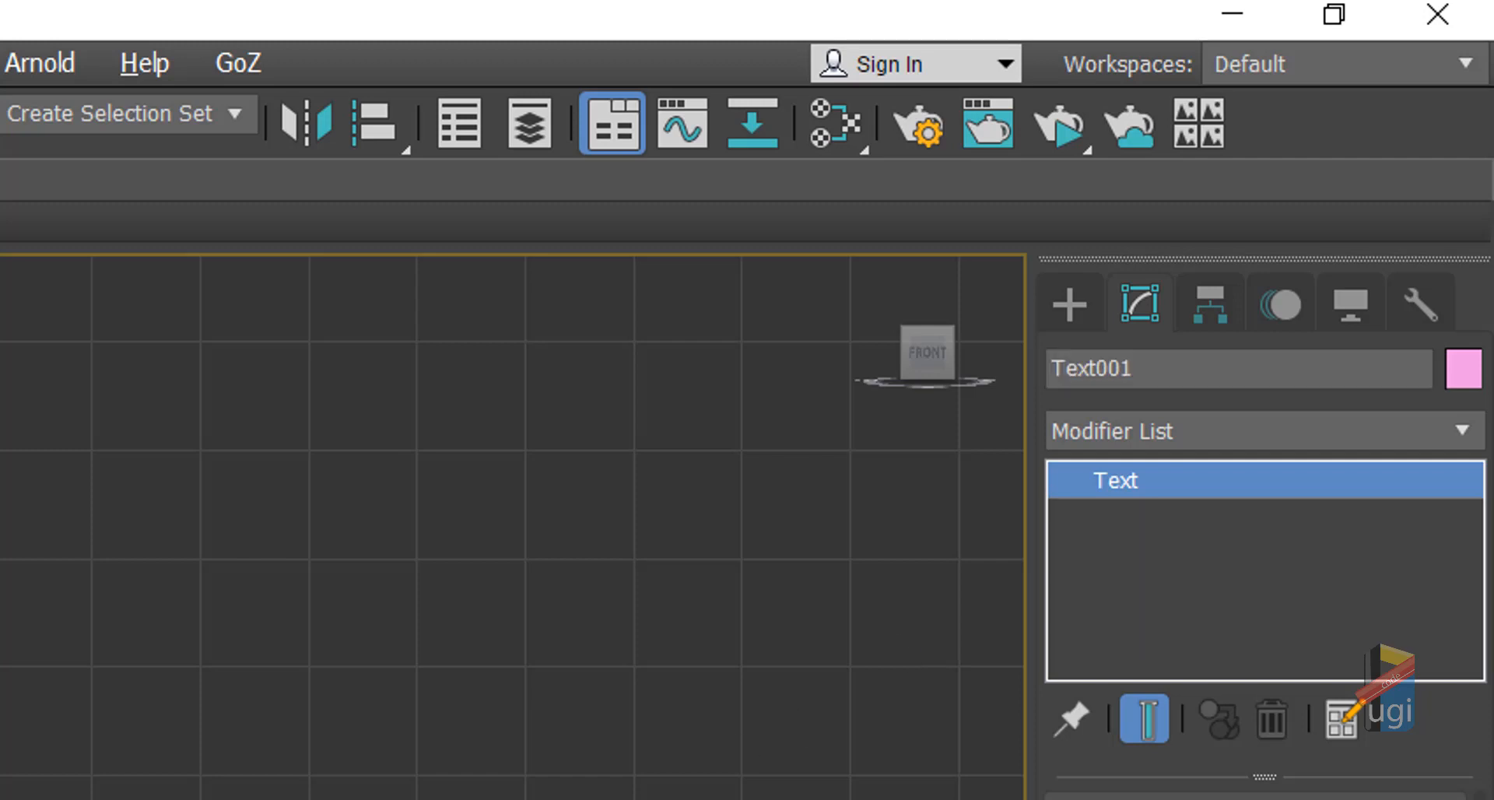
pyautogui.moveTo(1158, 380); pyautogui.dragTo(1034, 362)
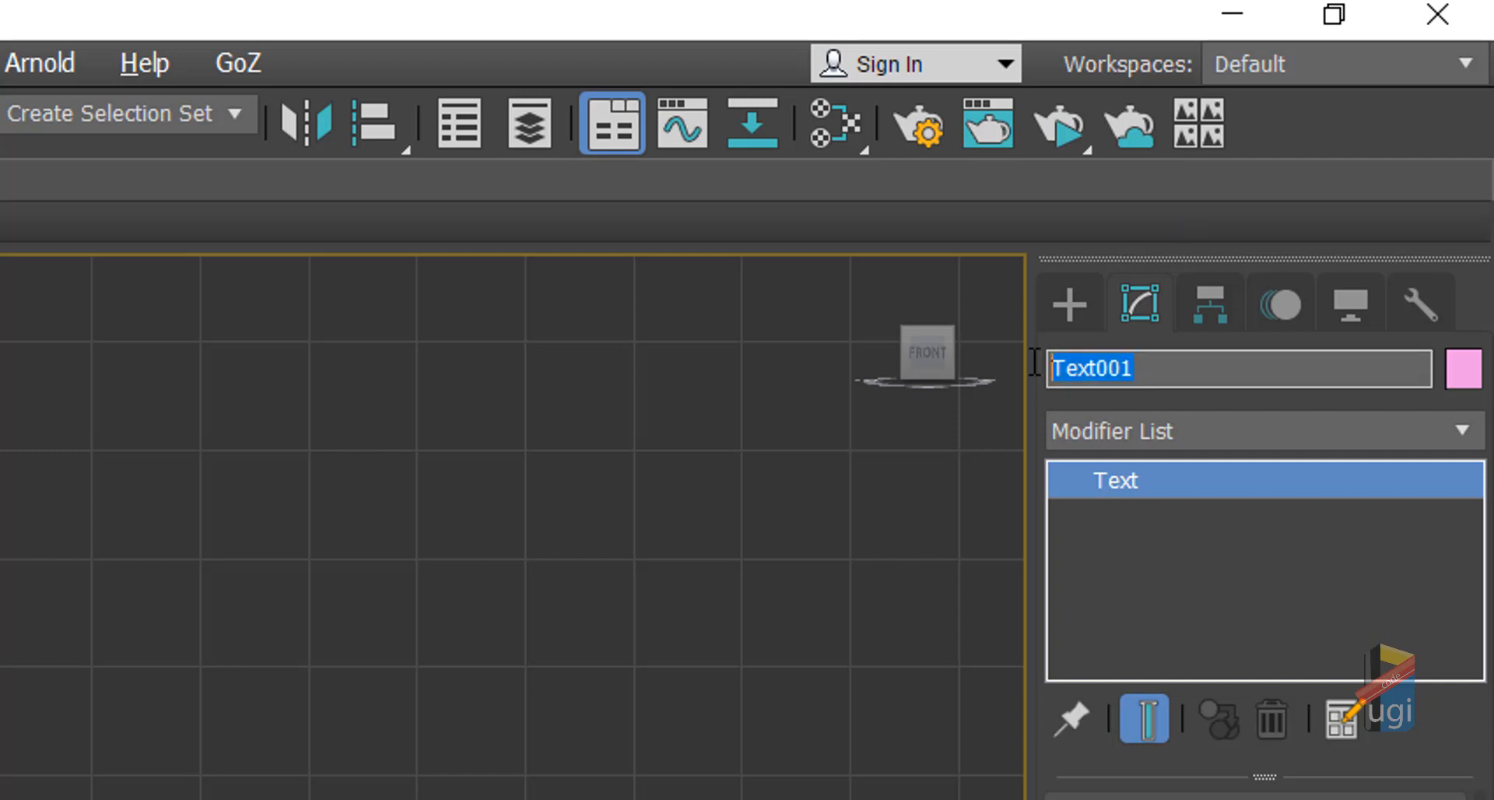
pyautogui.write('Kabizi_')
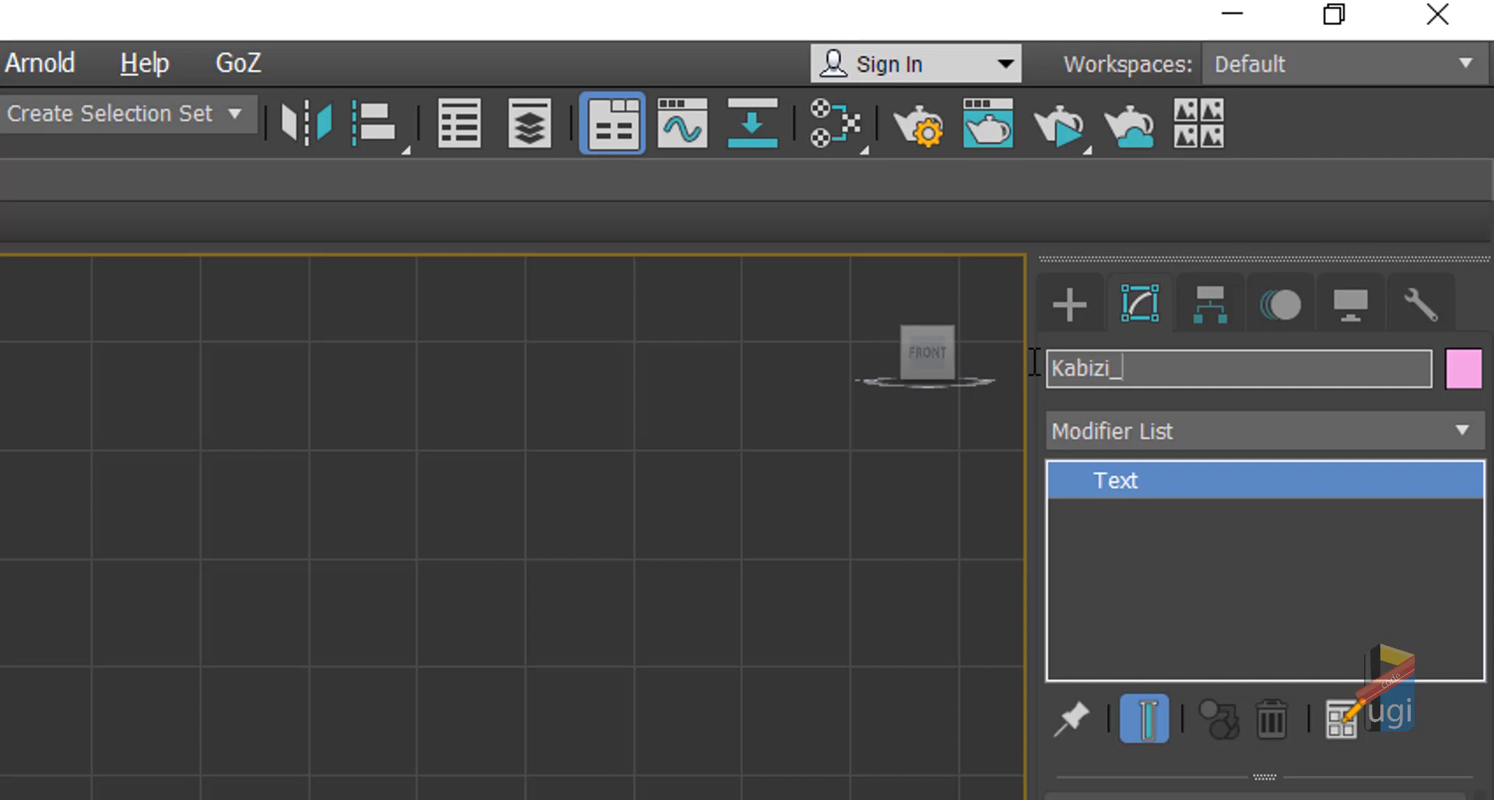
pyautogui.write('Phonemz')
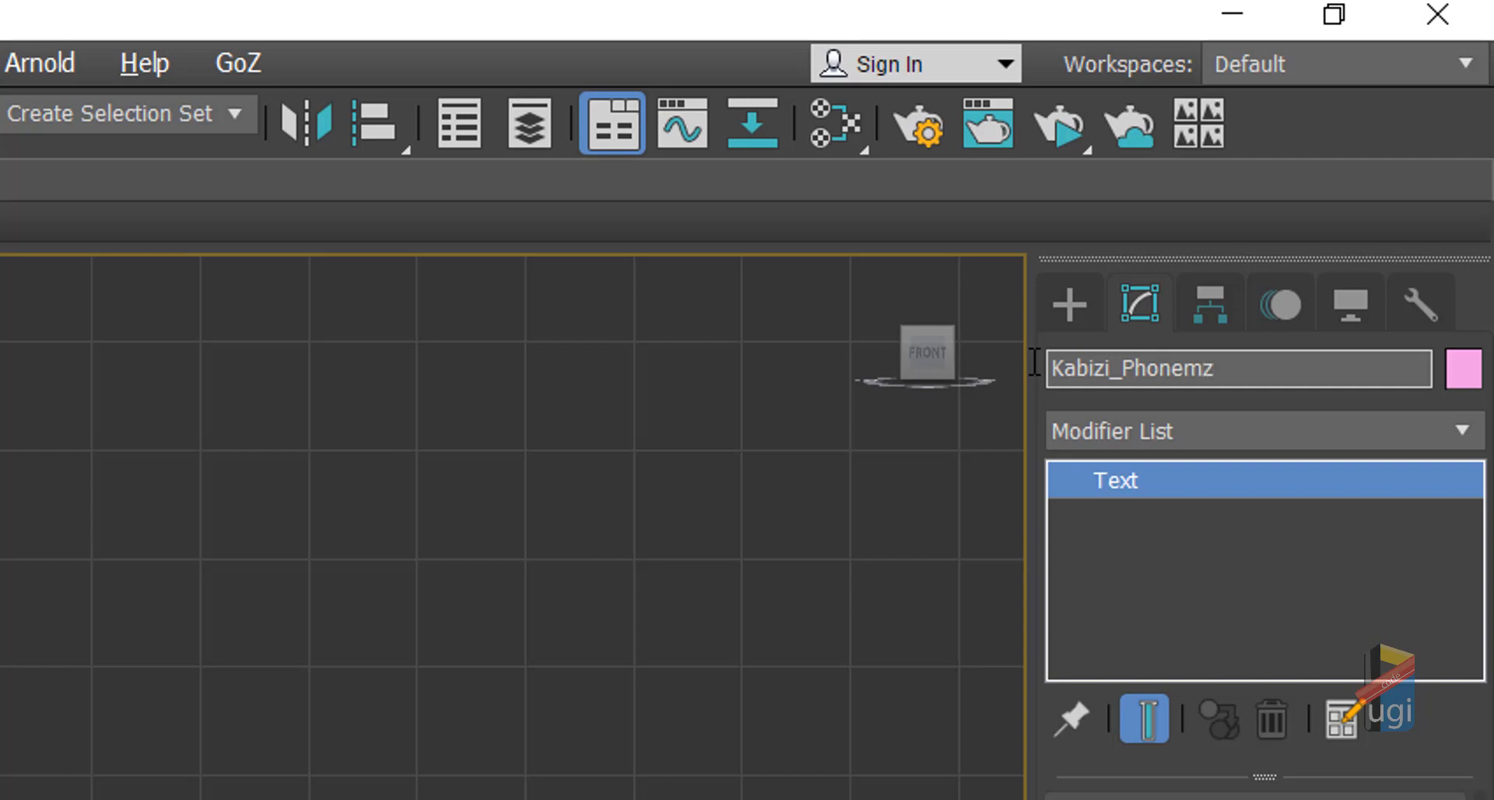
pyautogui.press('Return')
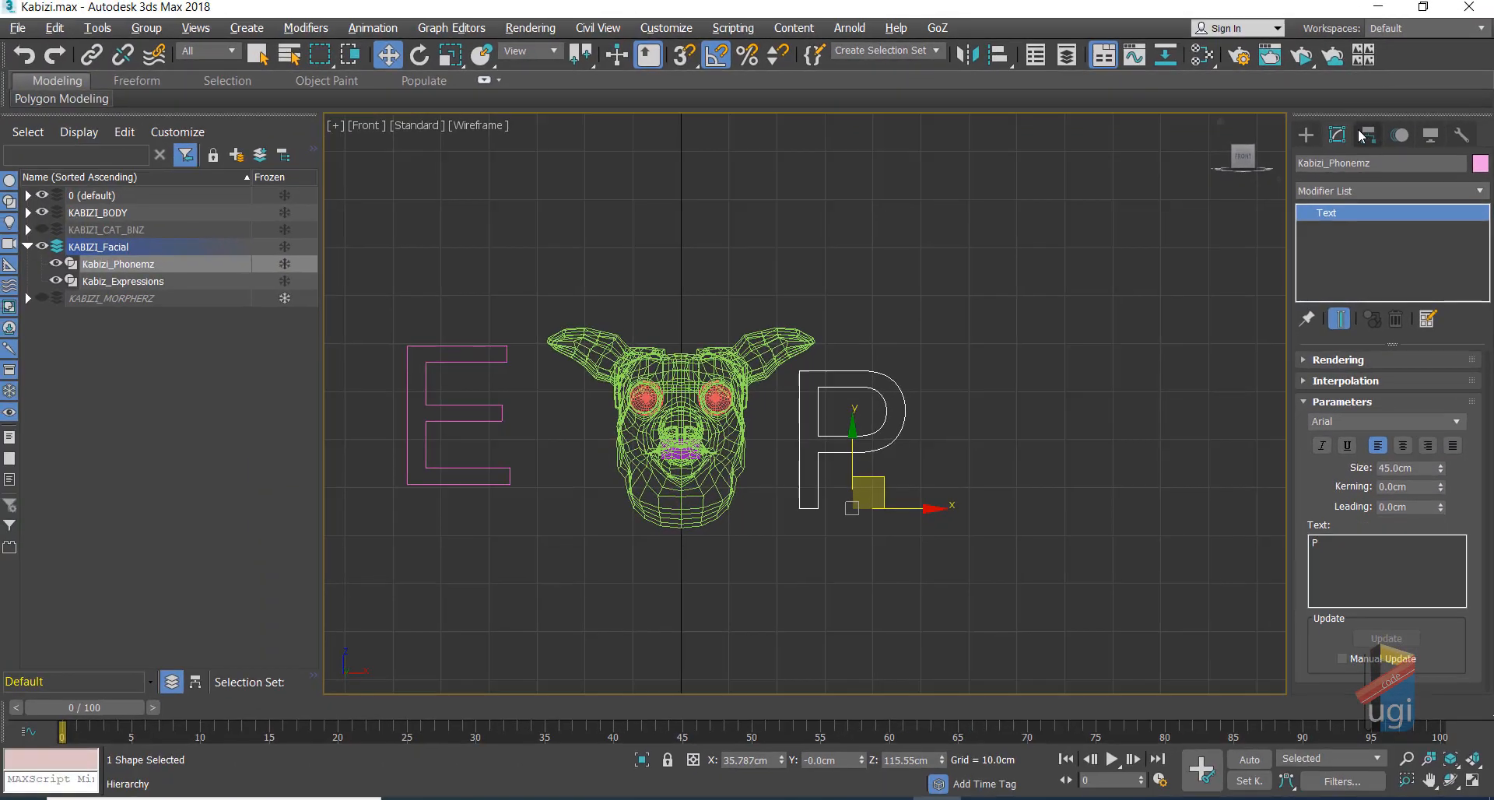
# Step: Centre the pivots of the P and E shapes on their letters
pyautogui.click(1227, 310)
pyautogui.click(1389, 261)
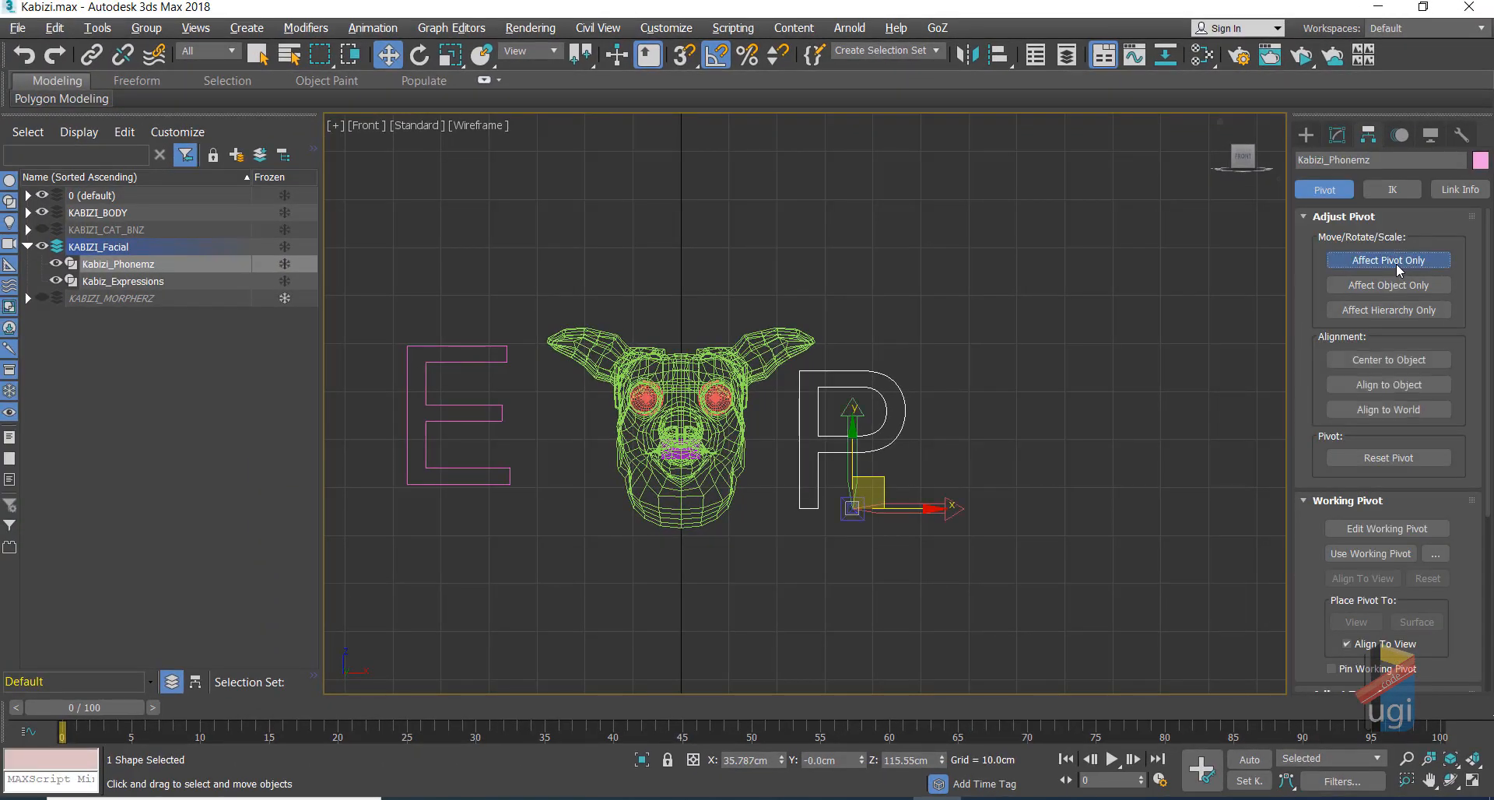
pyautogui.click(1393, 363)
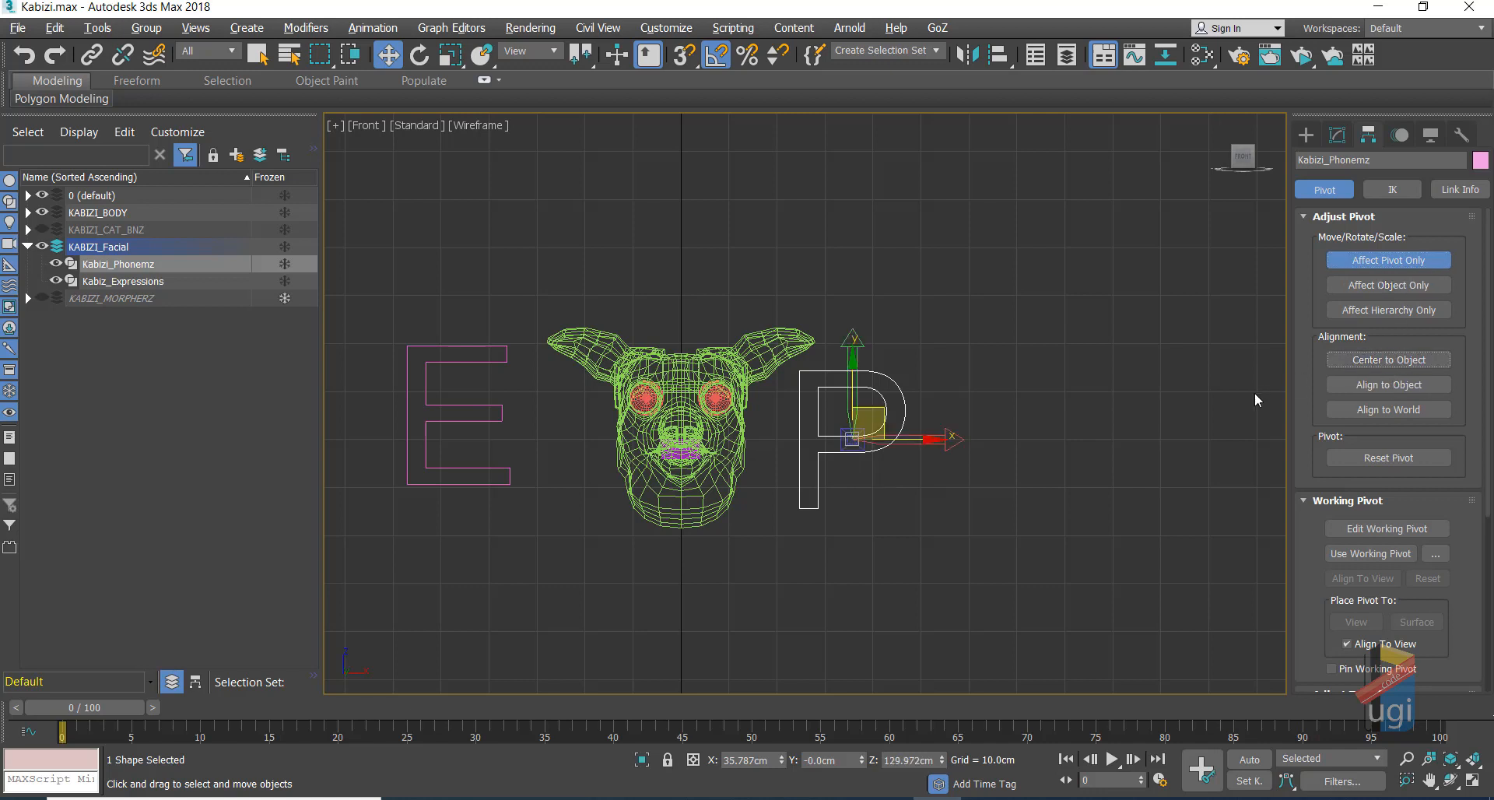
pyautogui.click(1371, 262)
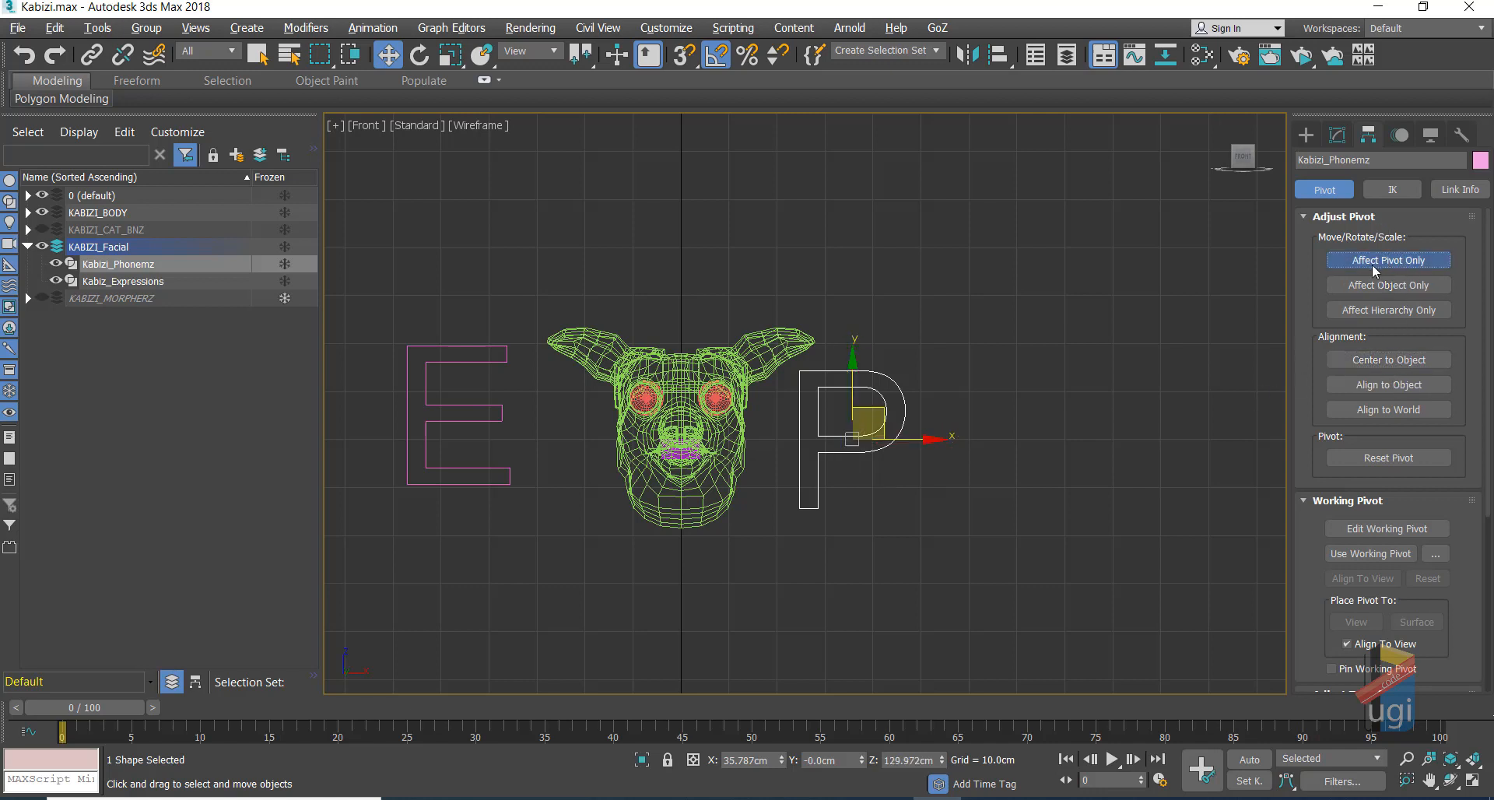
pyautogui.click(502, 406)
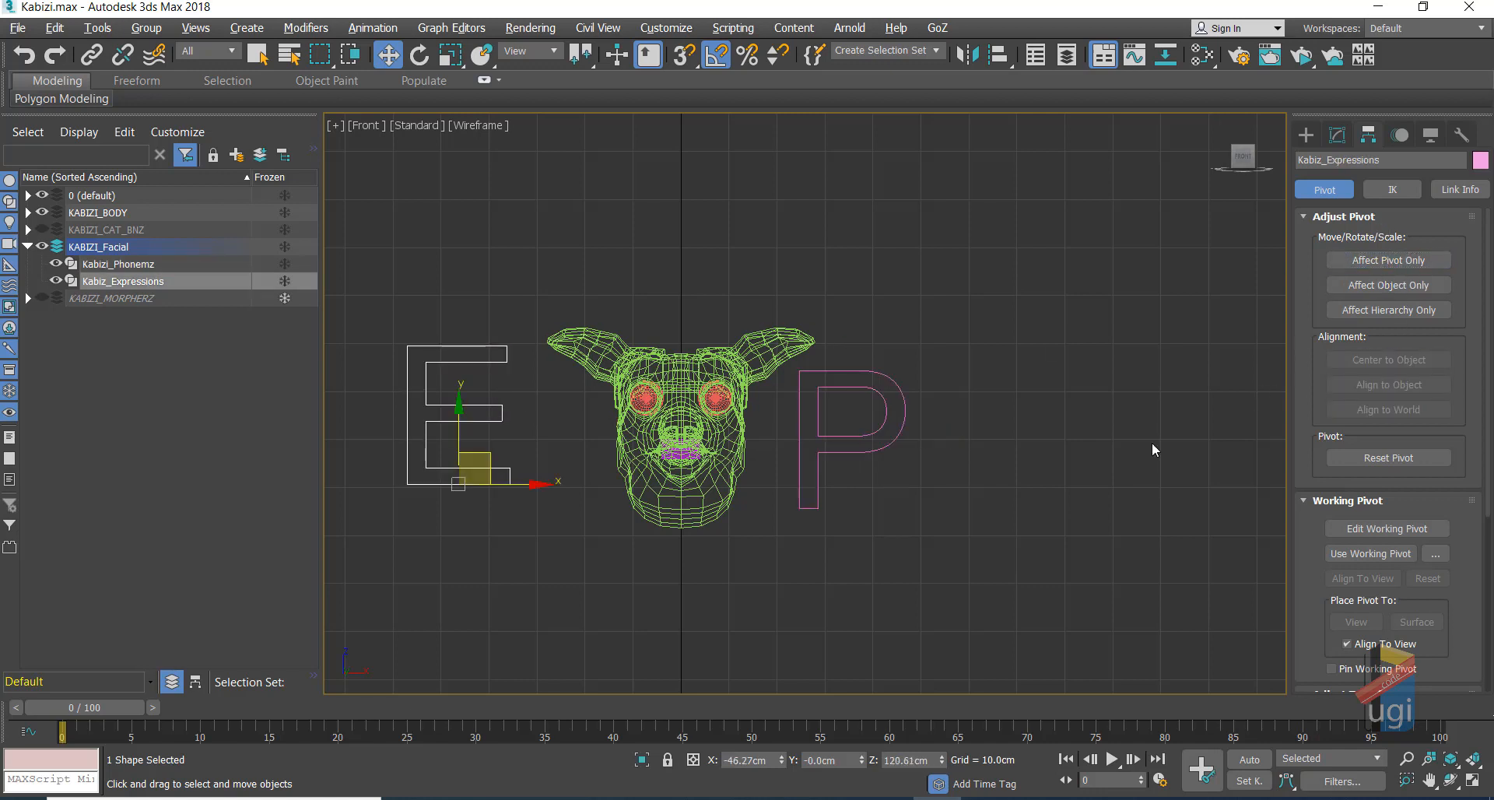
pyautogui.click(1386, 263)
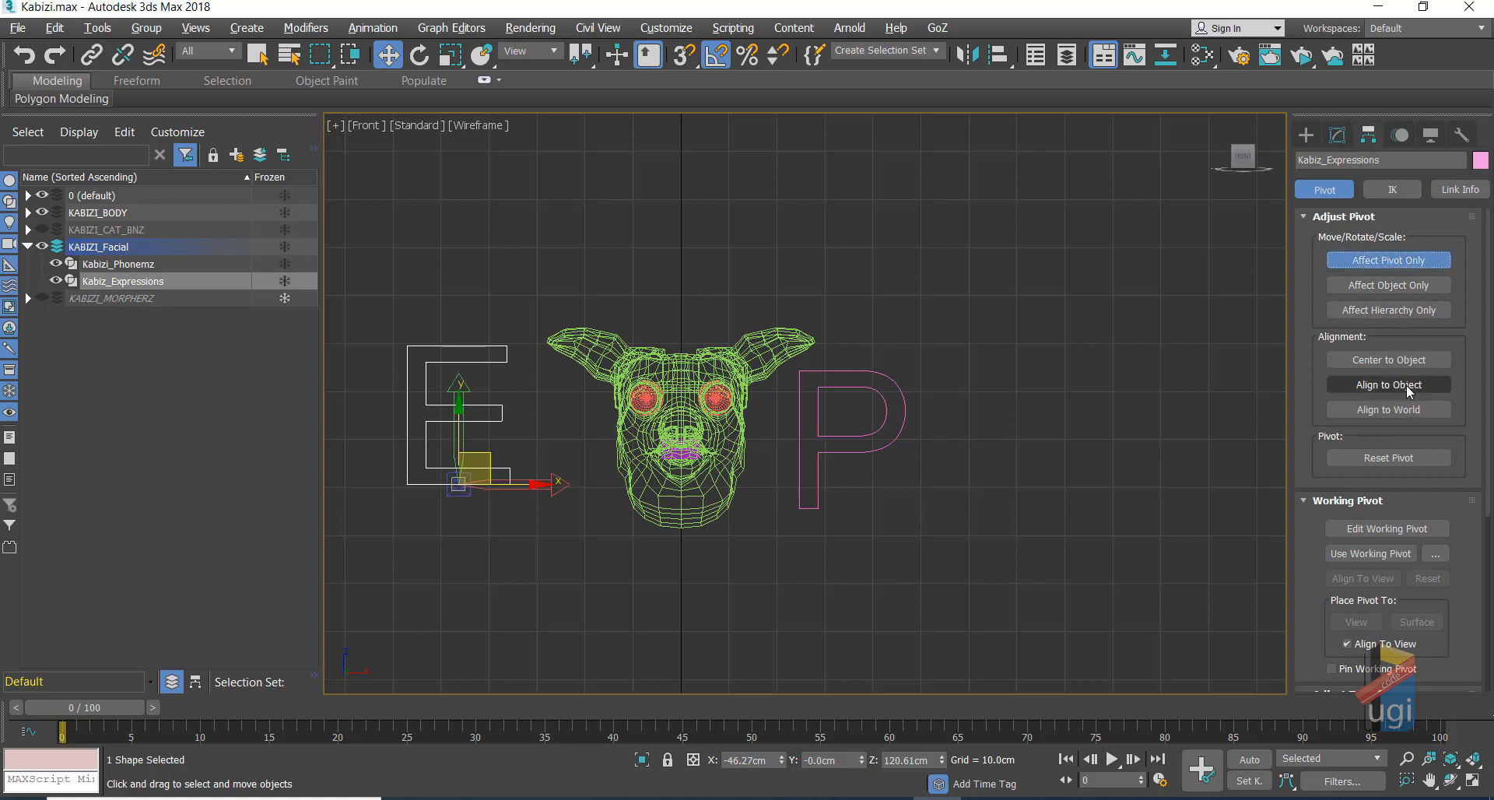
pyautogui.click(1403, 363)
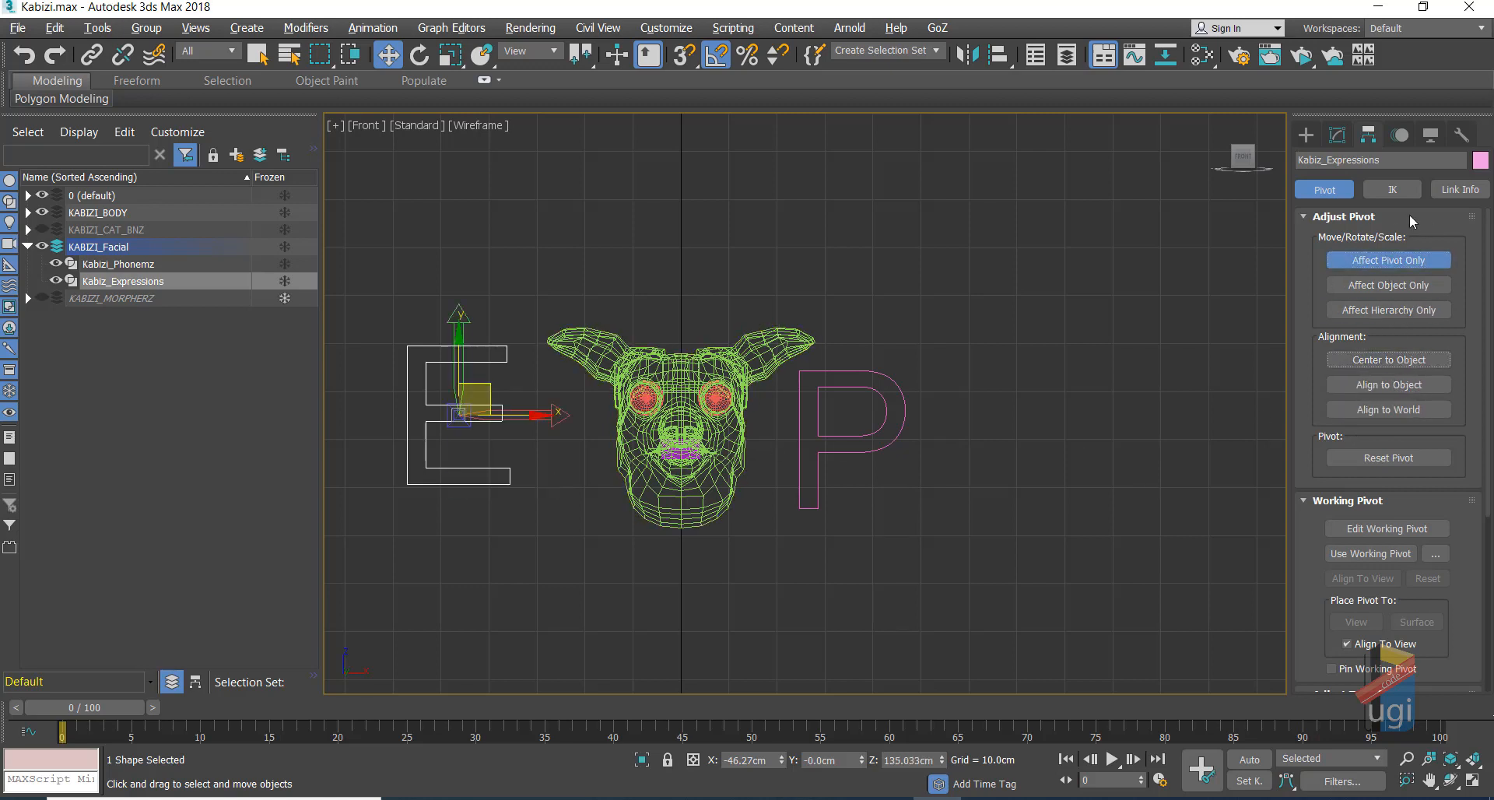
pyautogui.click(1400, 260)
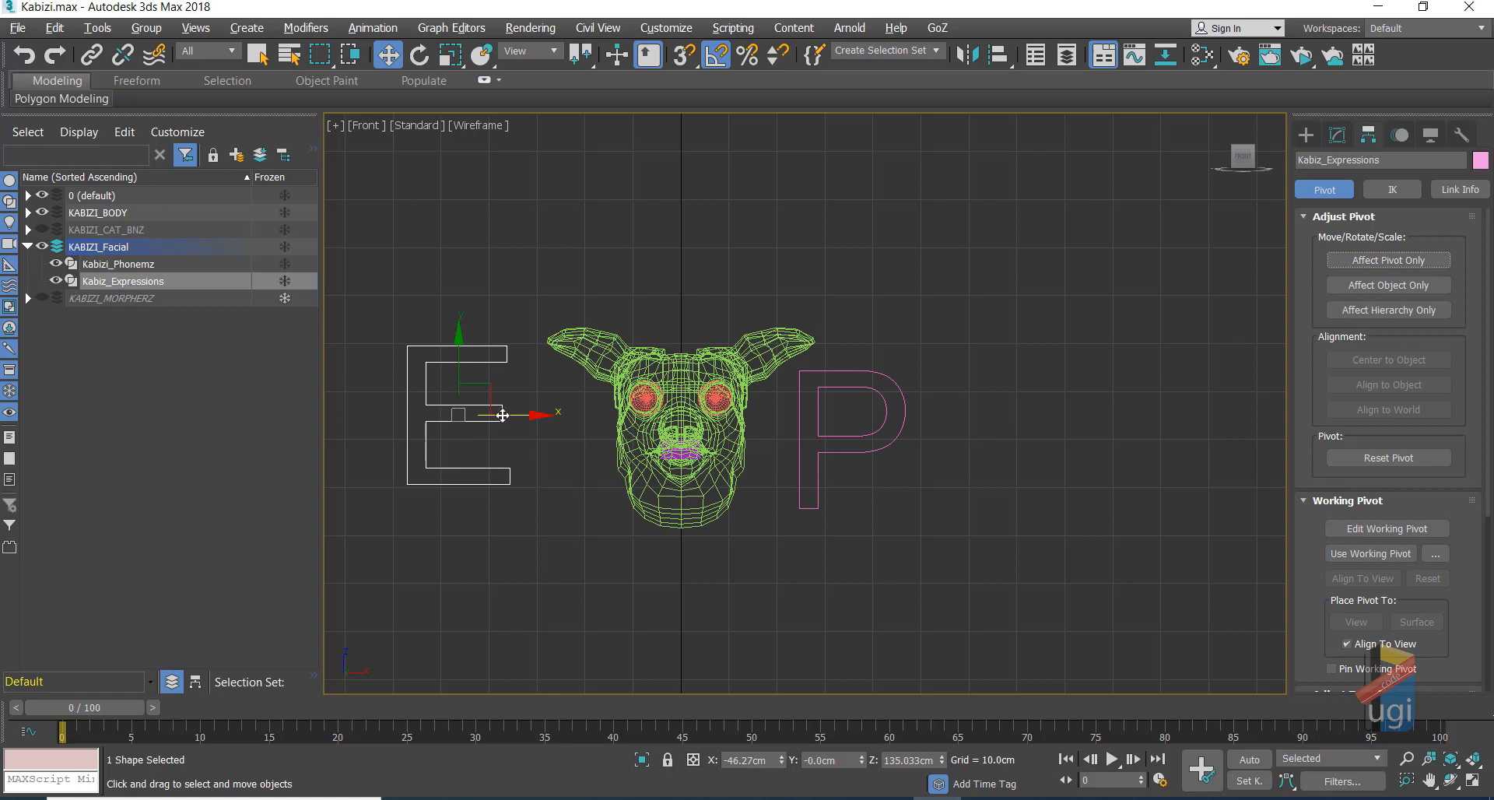
# Step: Move the E and P closer to either side of the pig's head
pyautogui.moveTo(496, 407); pyautogui.dragTo(555, 427)
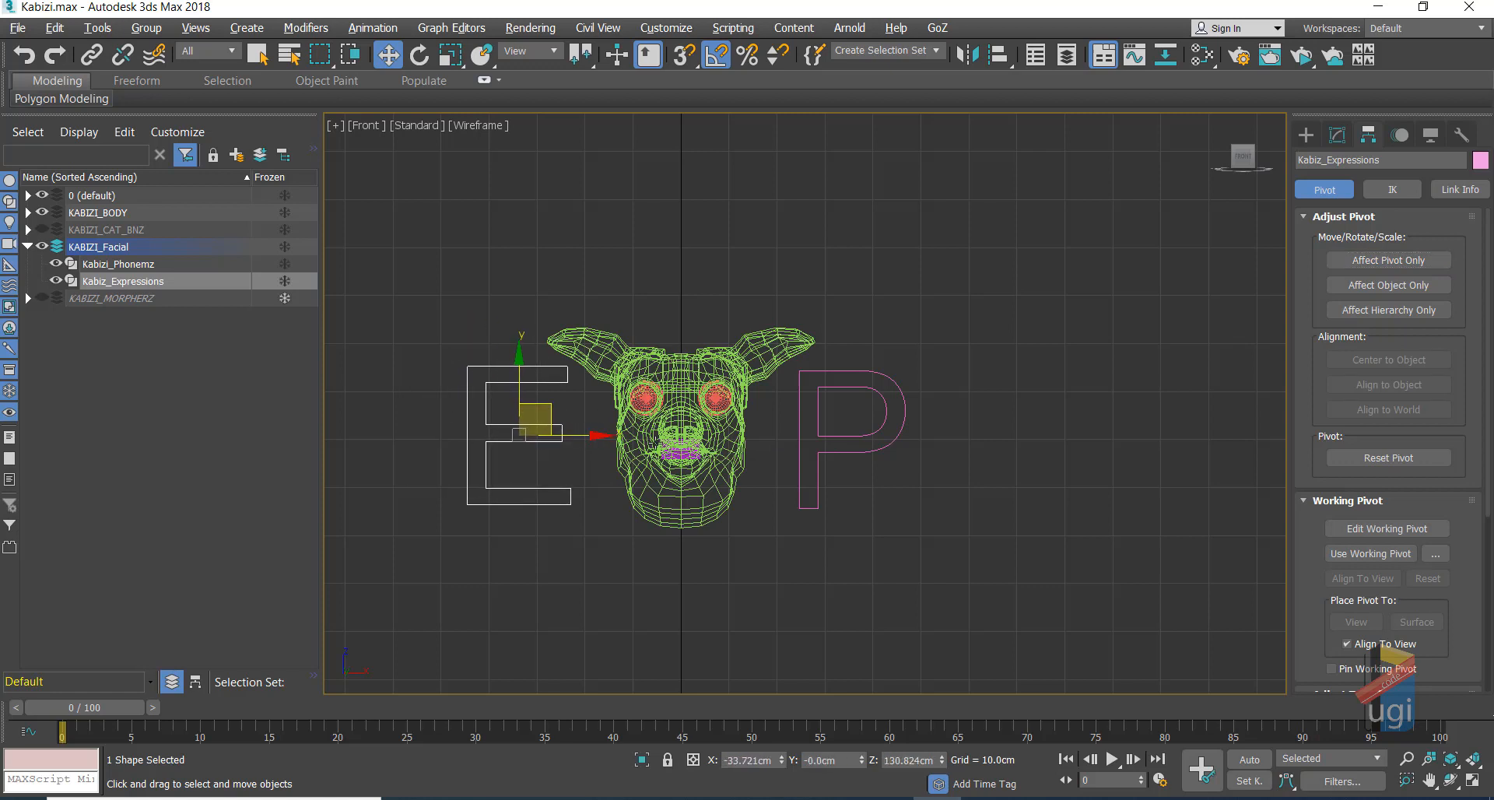
pyautogui.click(837, 452)
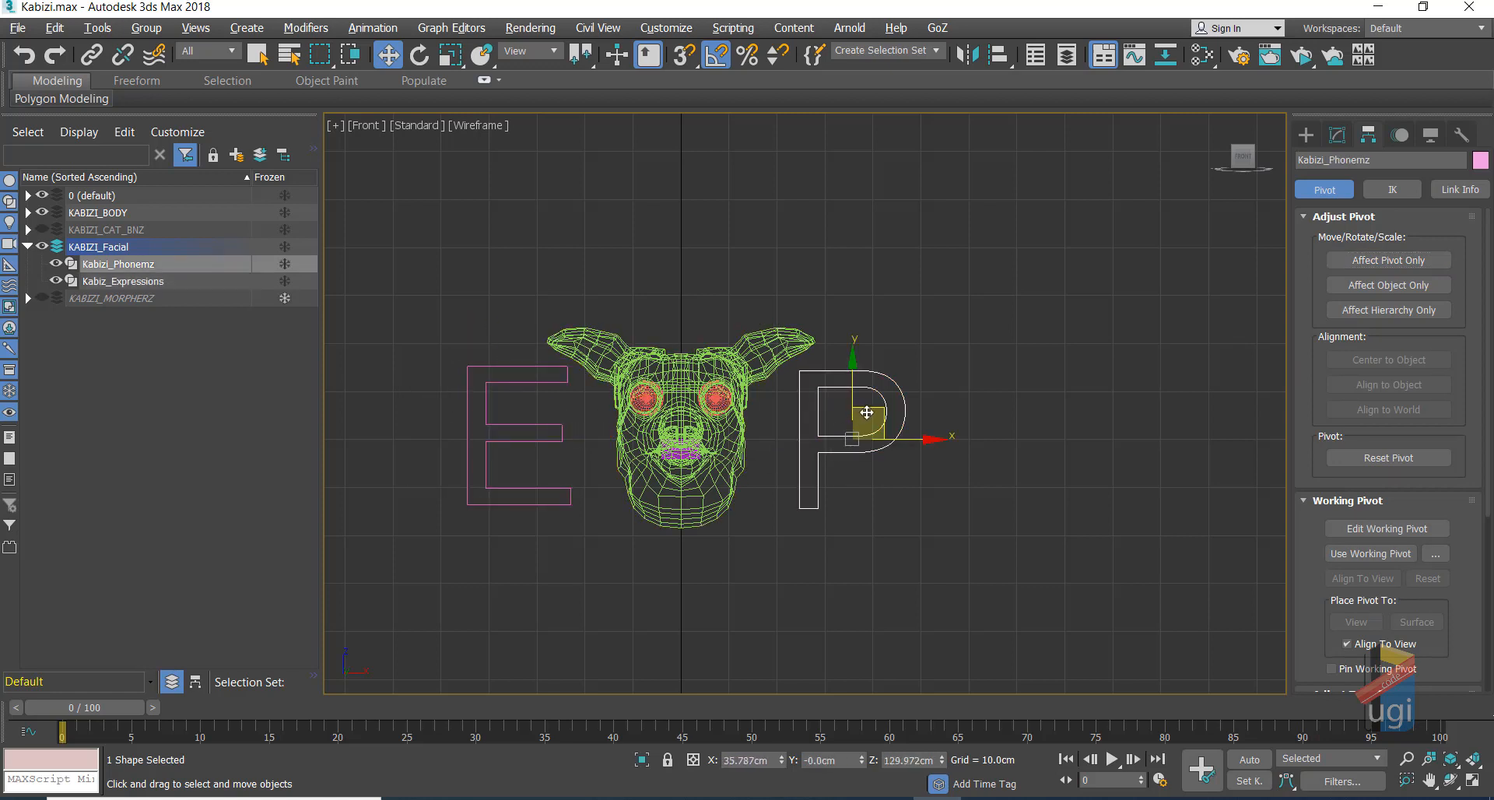
pyautogui.moveTo(831, 420)
pyautogui.mouseDown()
pyautogui.moveTo(816, 440)
pyautogui.moveTo(858, 418)
pyautogui.mouseUp()
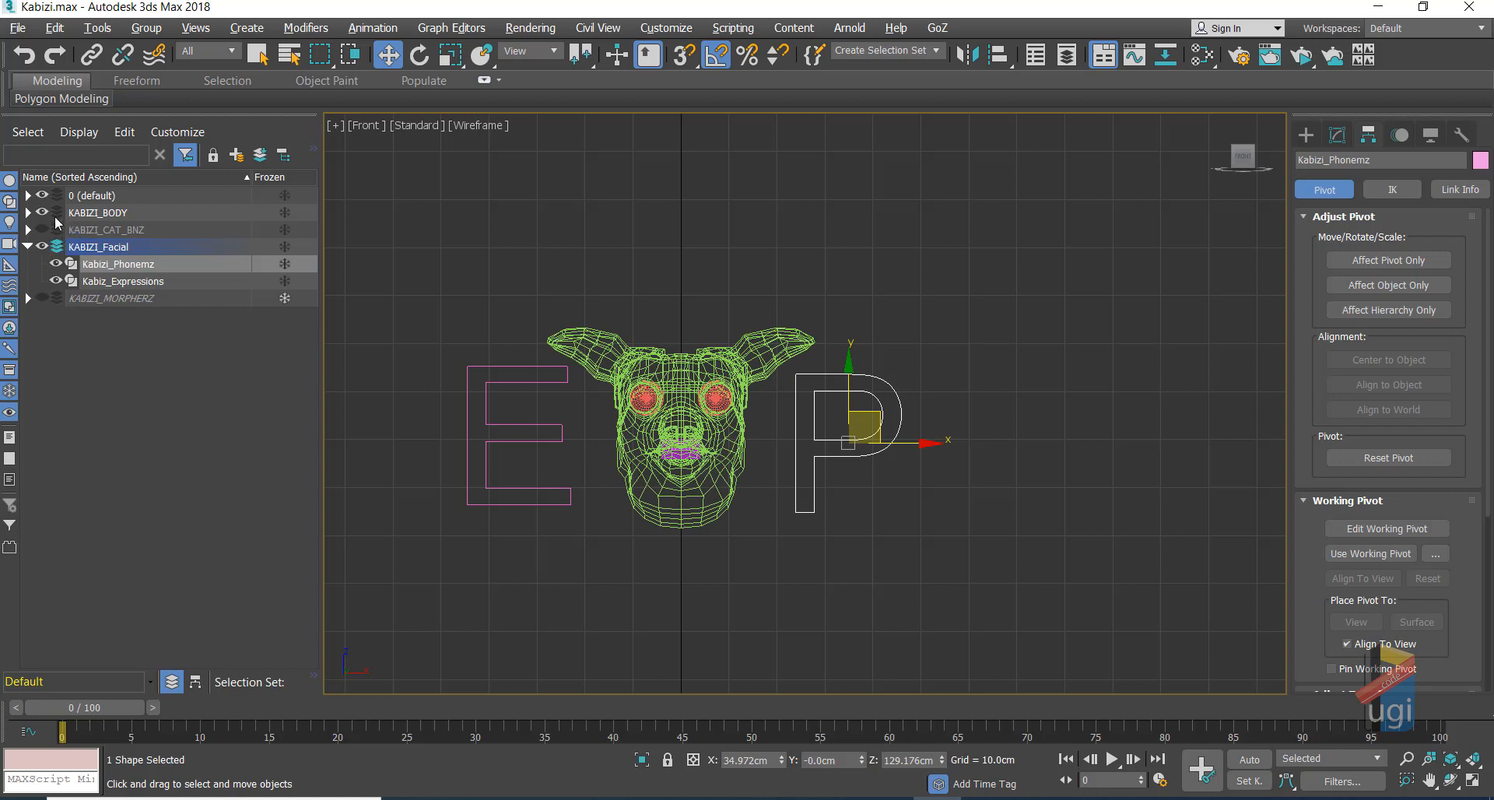
# Step: Hide KABIZI_HEAD, show the KABIZI_CAT_BNZ bones, and select both E and P shapes
pyautogui.click(28, 212)
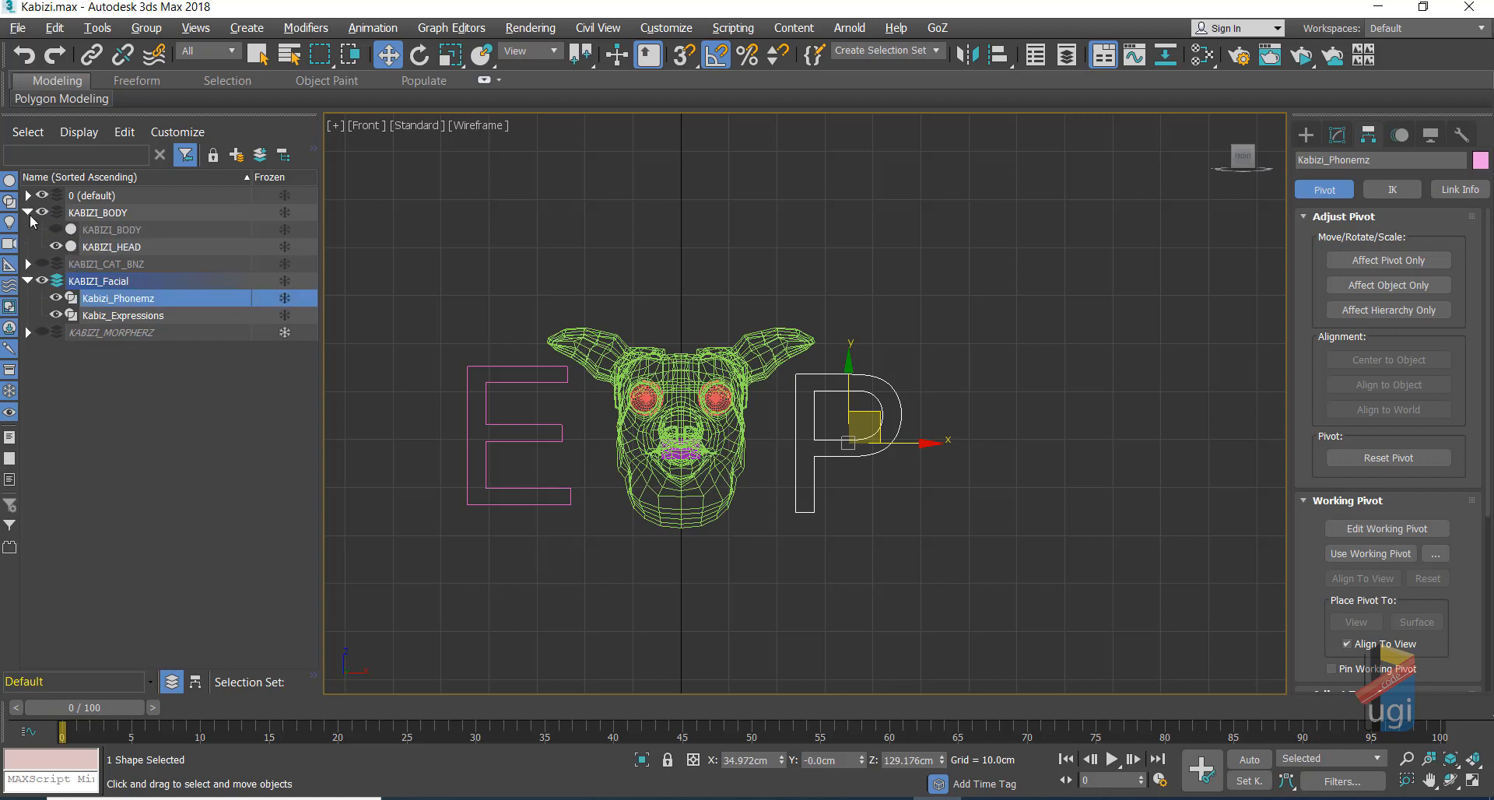
pyautogui.click(55, 247)
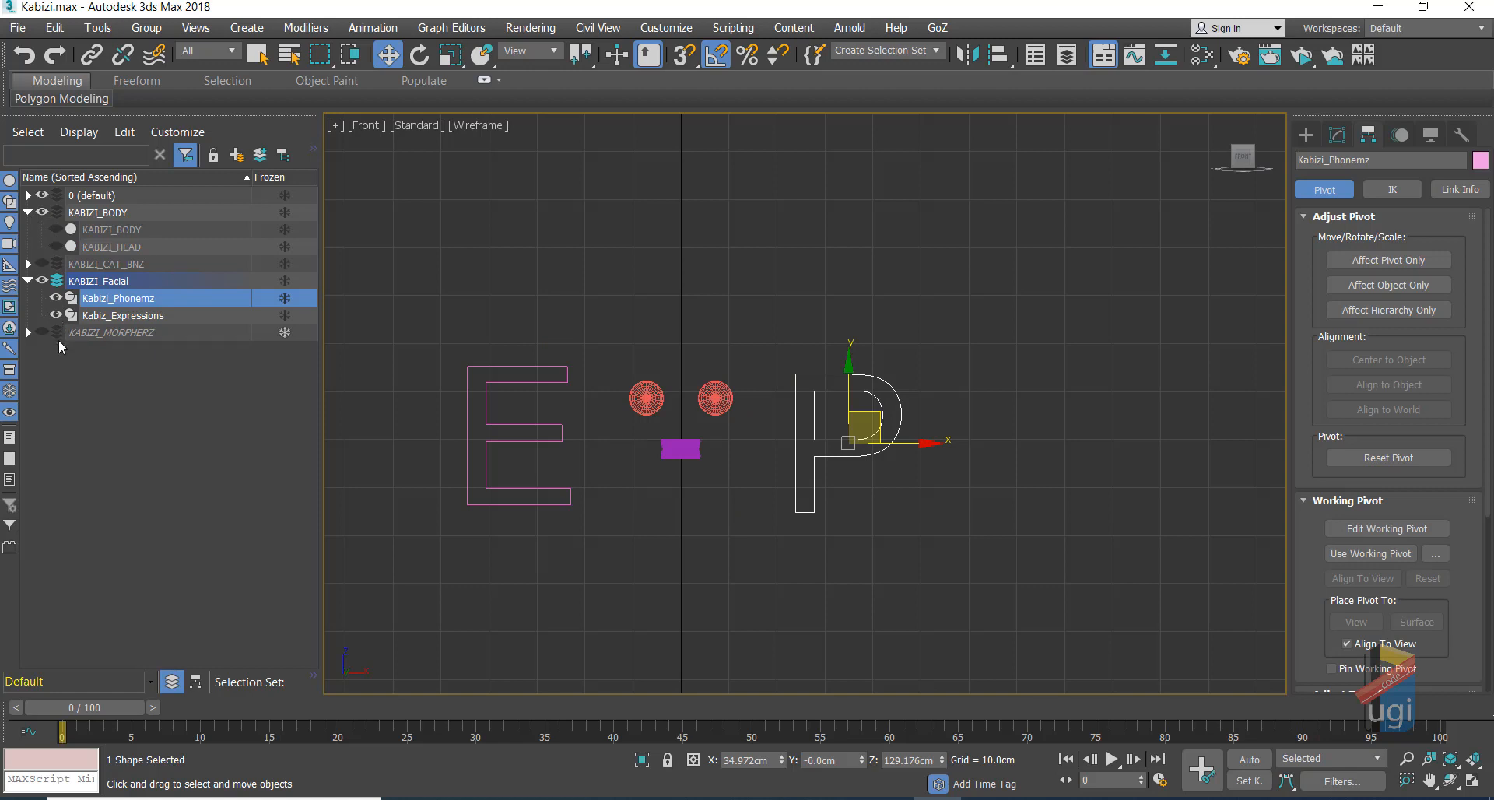
pyautogui.click(43, 264)
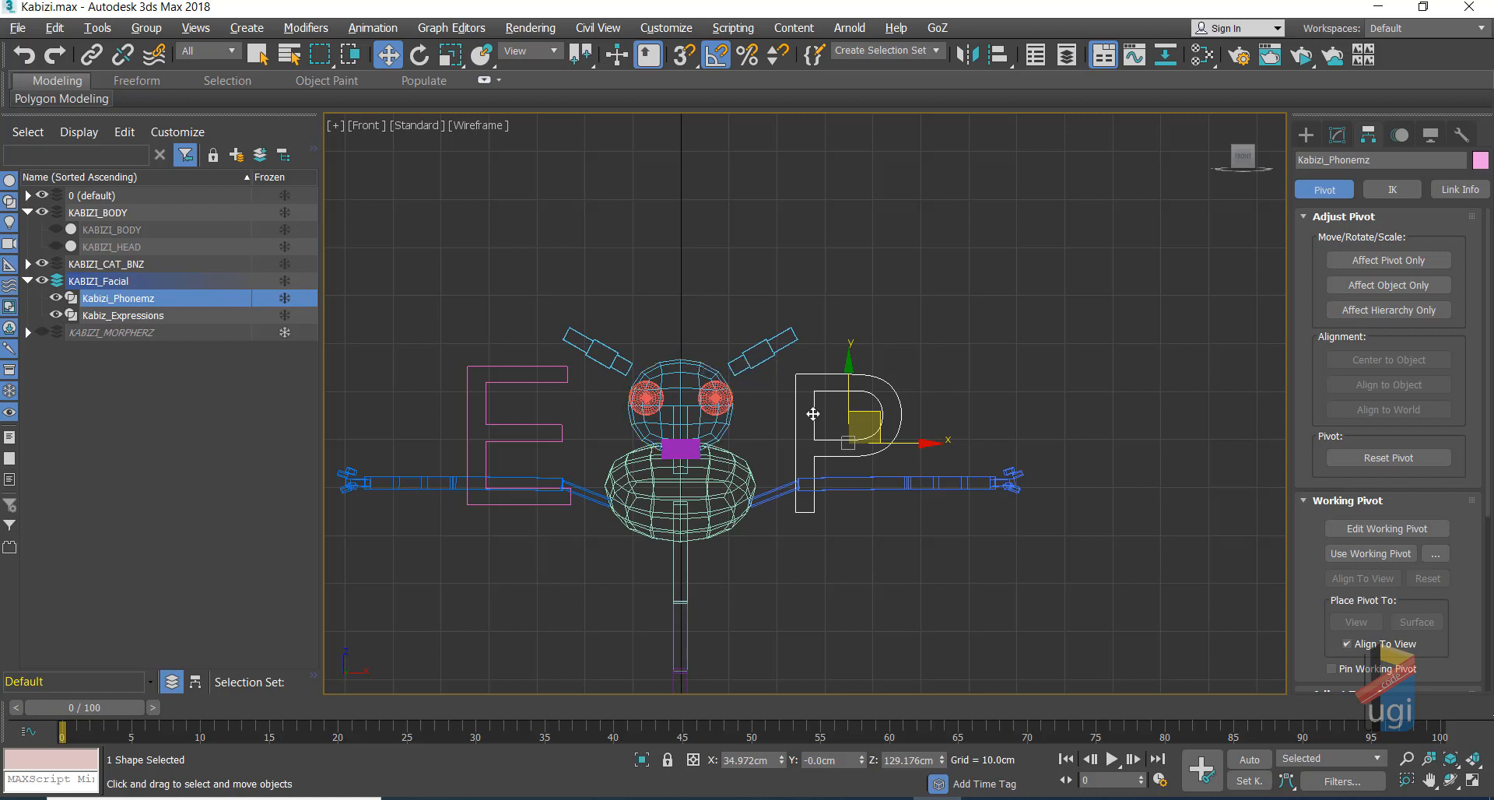
pyautogui.keyDown('ctrl'); pyautogui.click(566, 430); pyautogui.keyUp('ctrl')
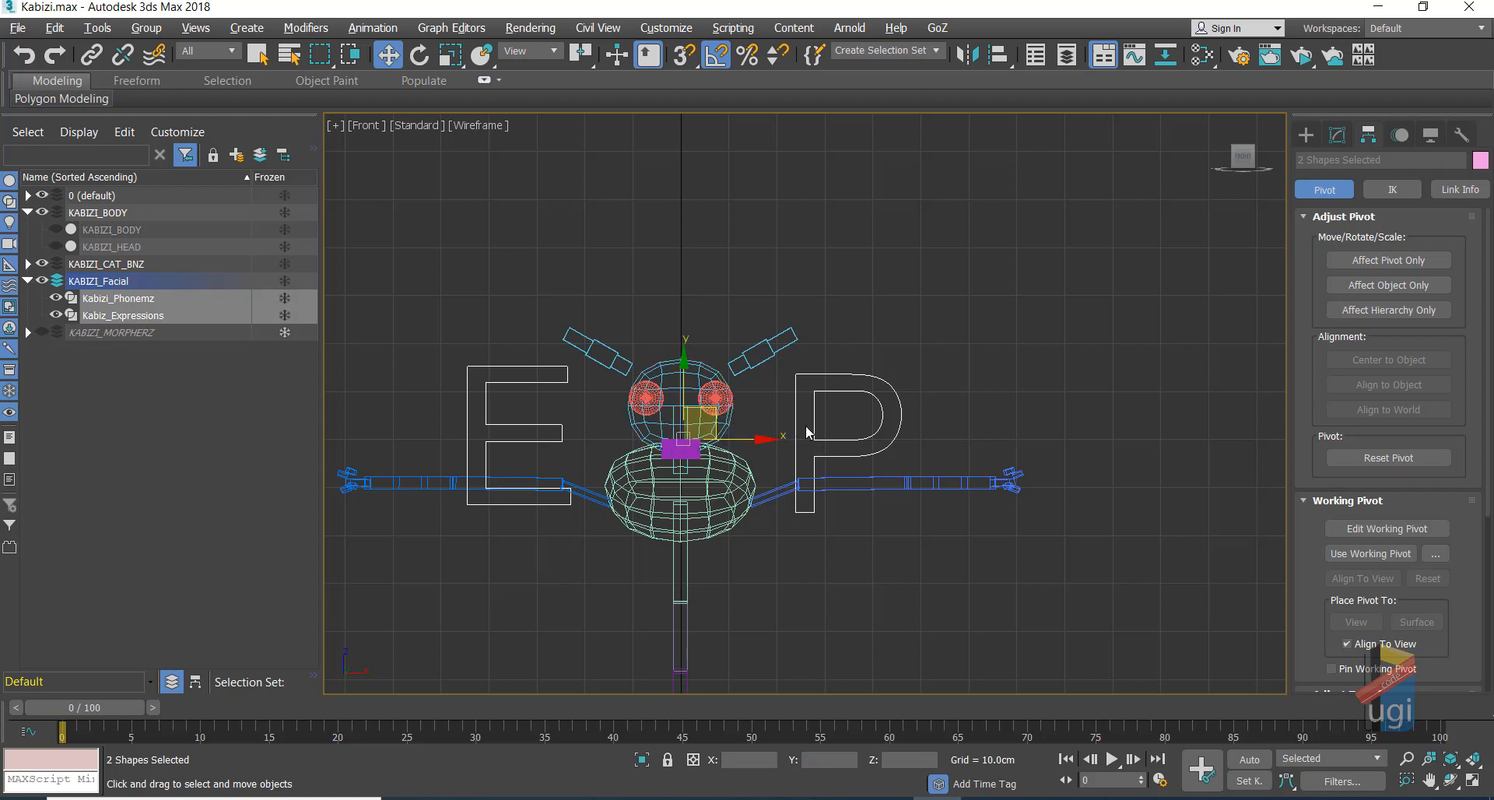
# Step: Link the E and P shapes to the rig's head bone, then select the KABIZIChest bone
pyautogui.click(94, 59)
pyautogui.moveTo(562, 434); pyautogui.dragTo(638, 429)
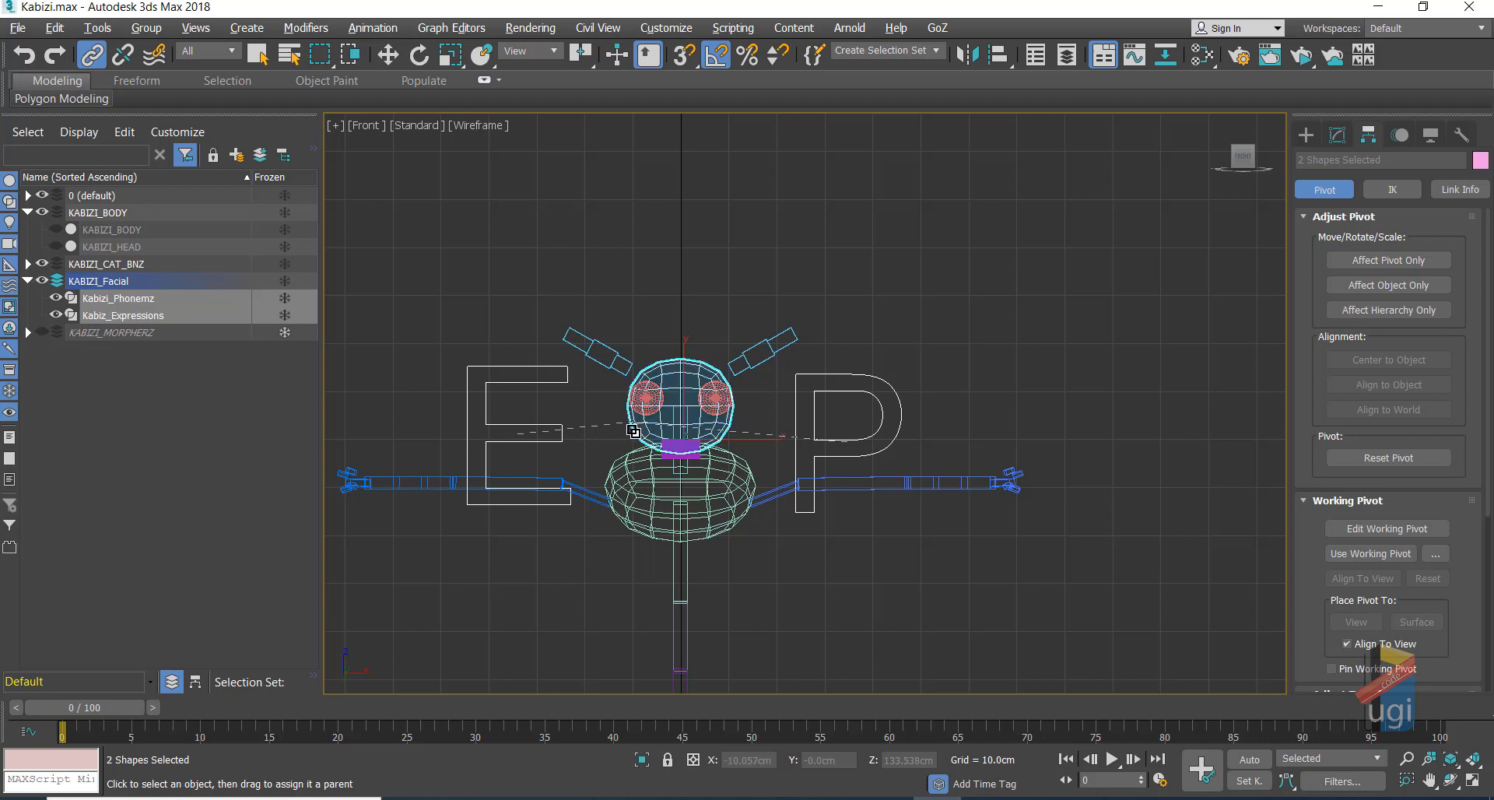
pyautogui.click(387, 55)
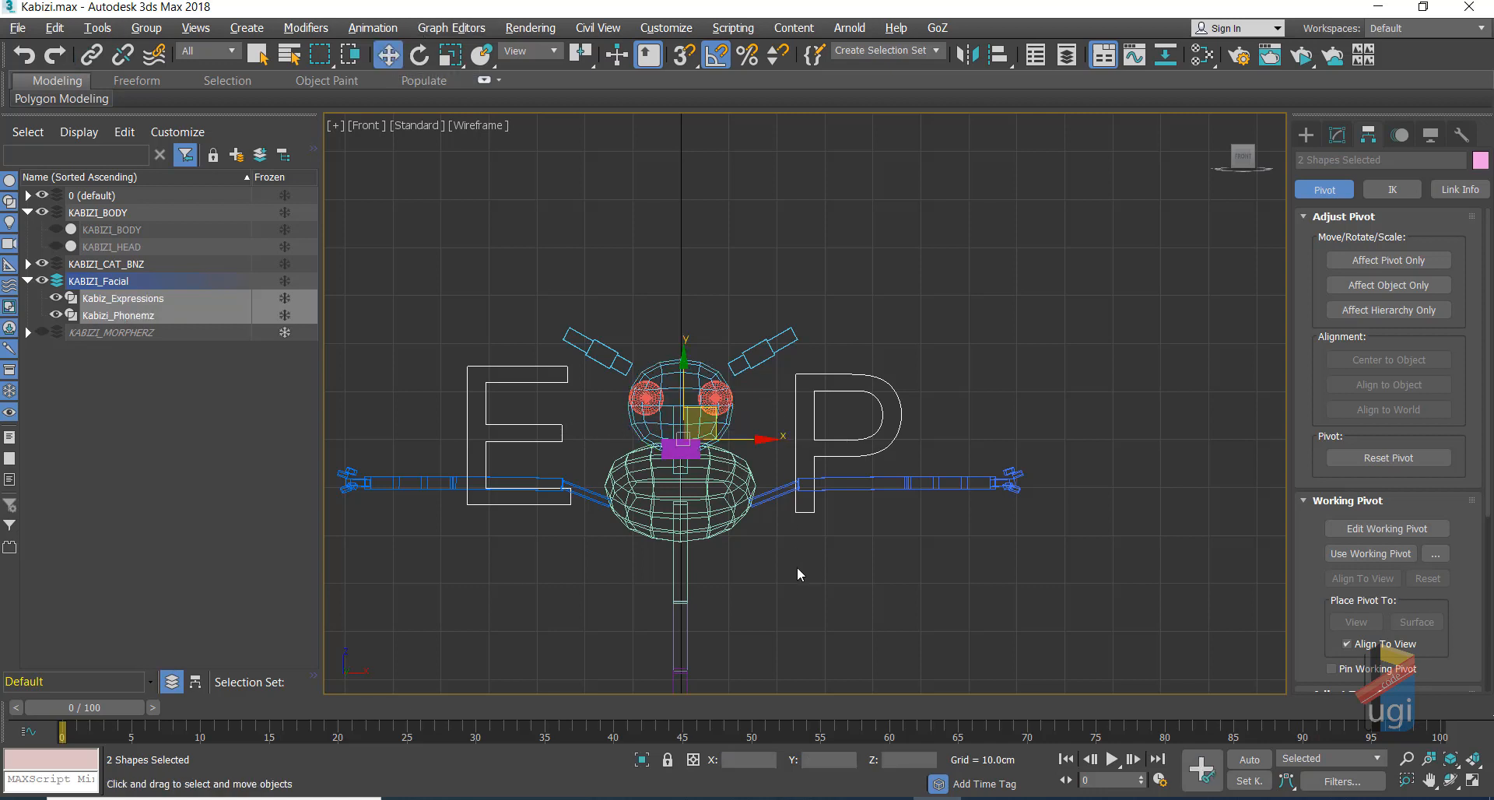
pyautogui.click(743, 506)
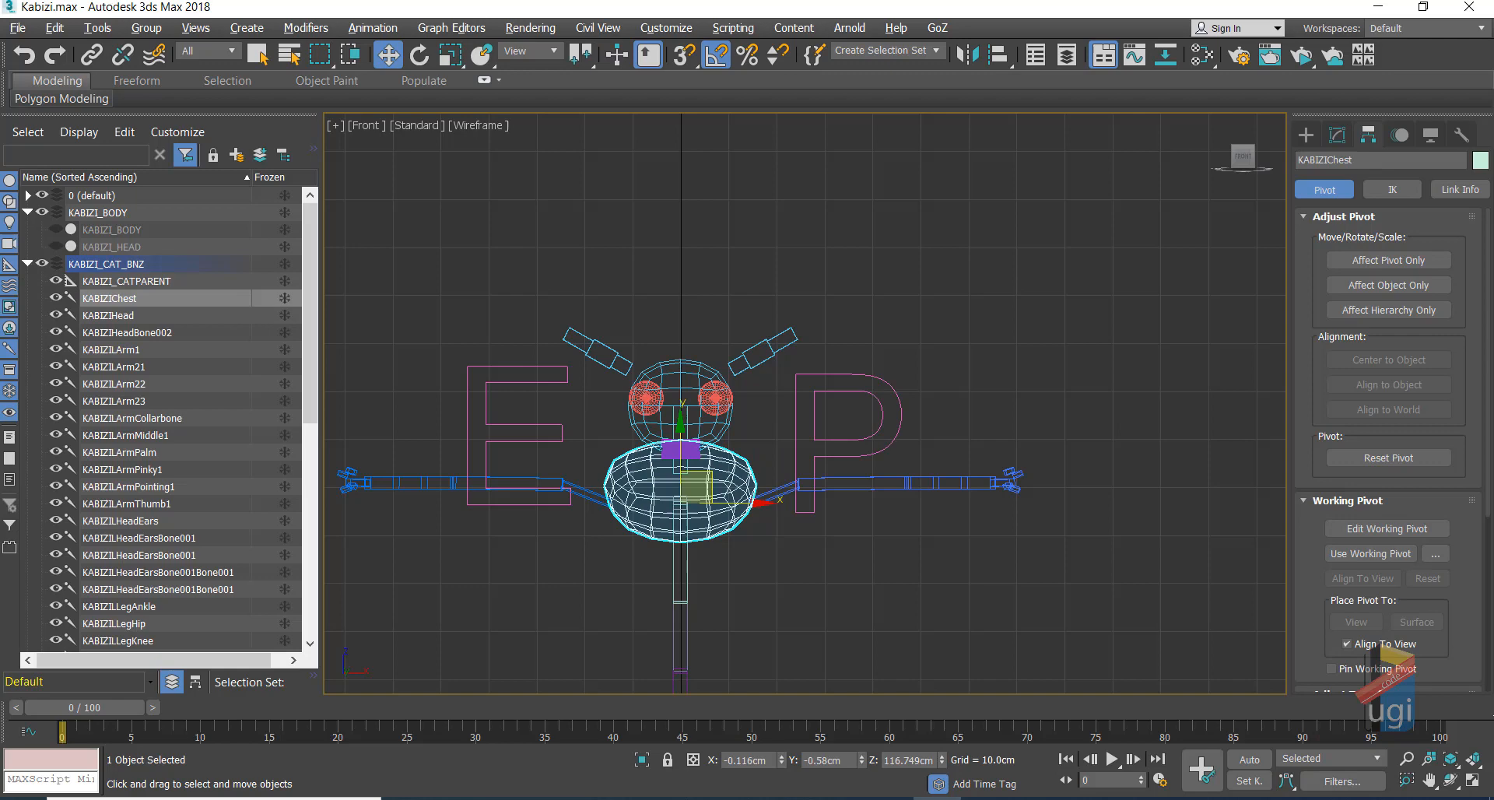
pyautogui.click(1397, 135)
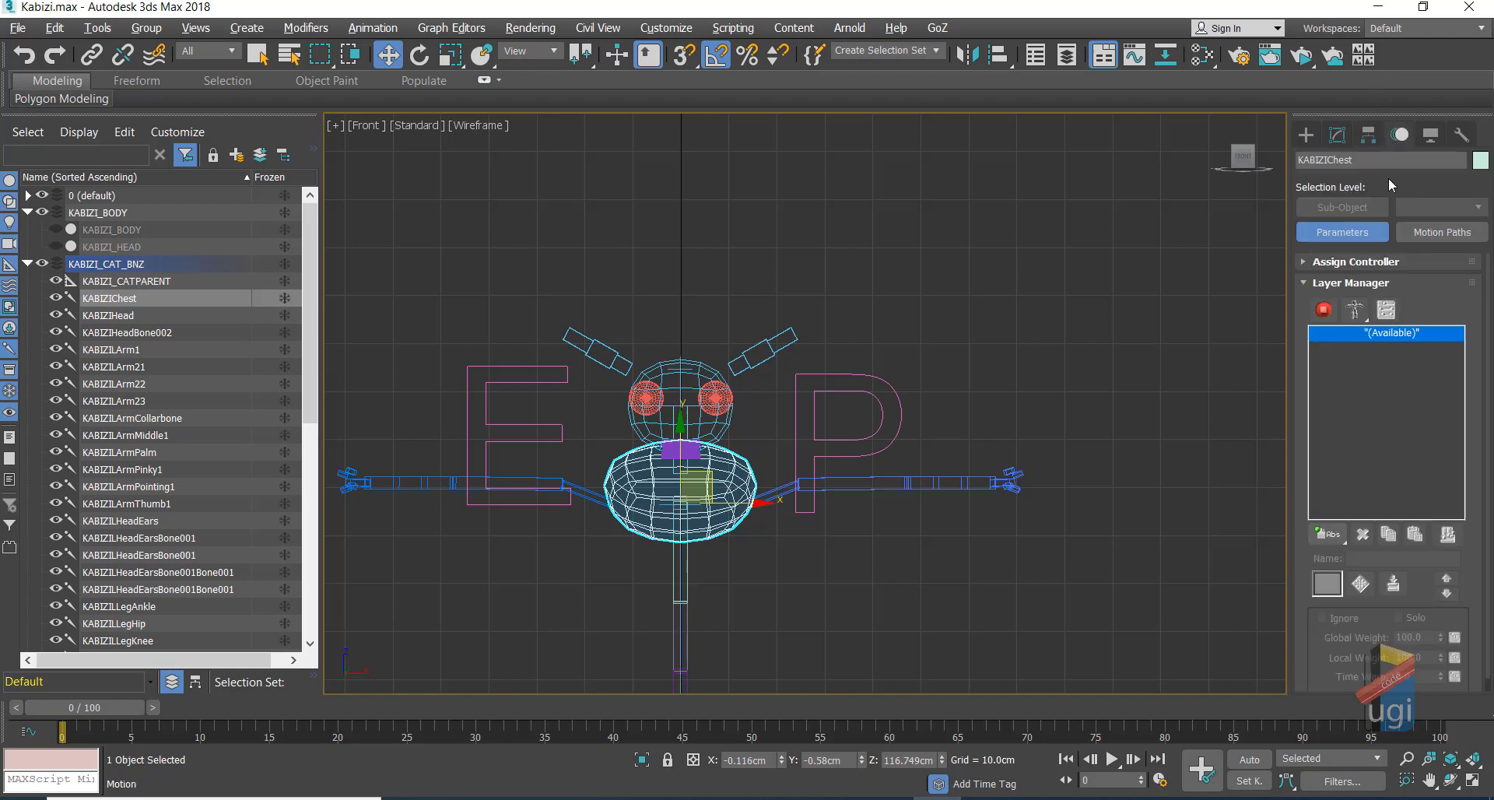
pyautogui.moveTo(1339, 533); pyautogui.dragTo(1327, 631)
pyautogui.click(1326, 315)
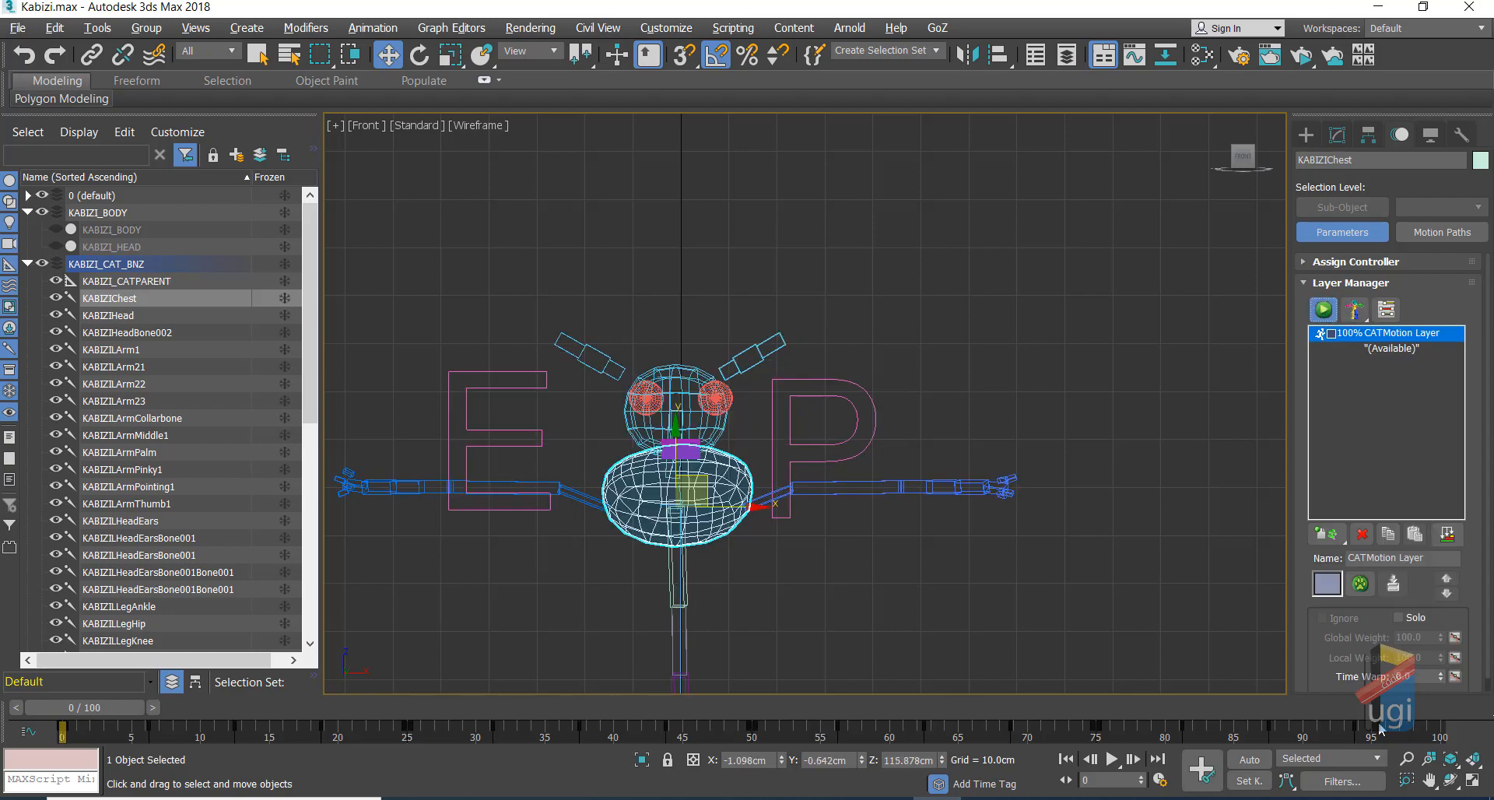
pyautogui.click(1111, 758)
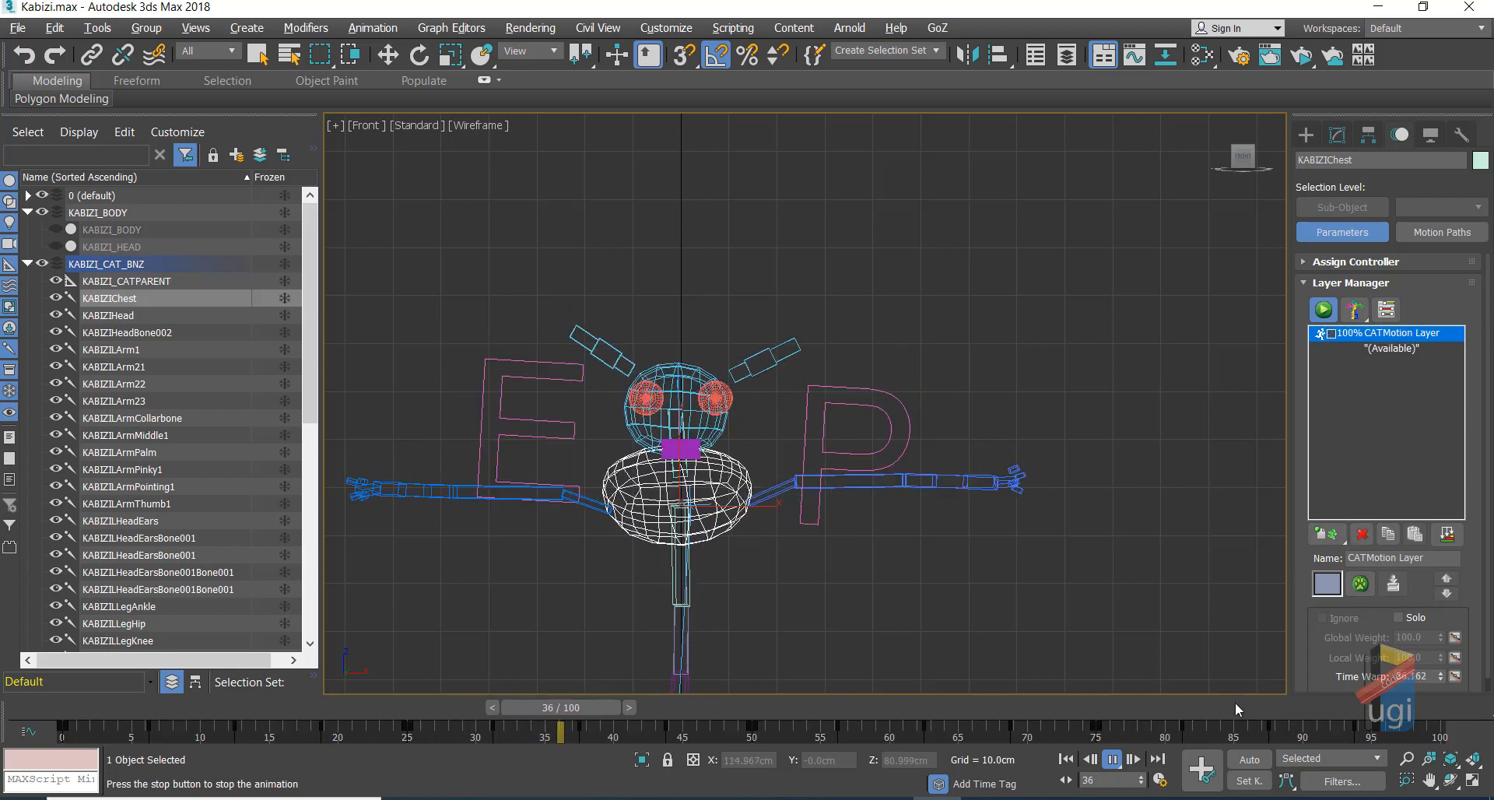
pyautogui.click(1114, 752)
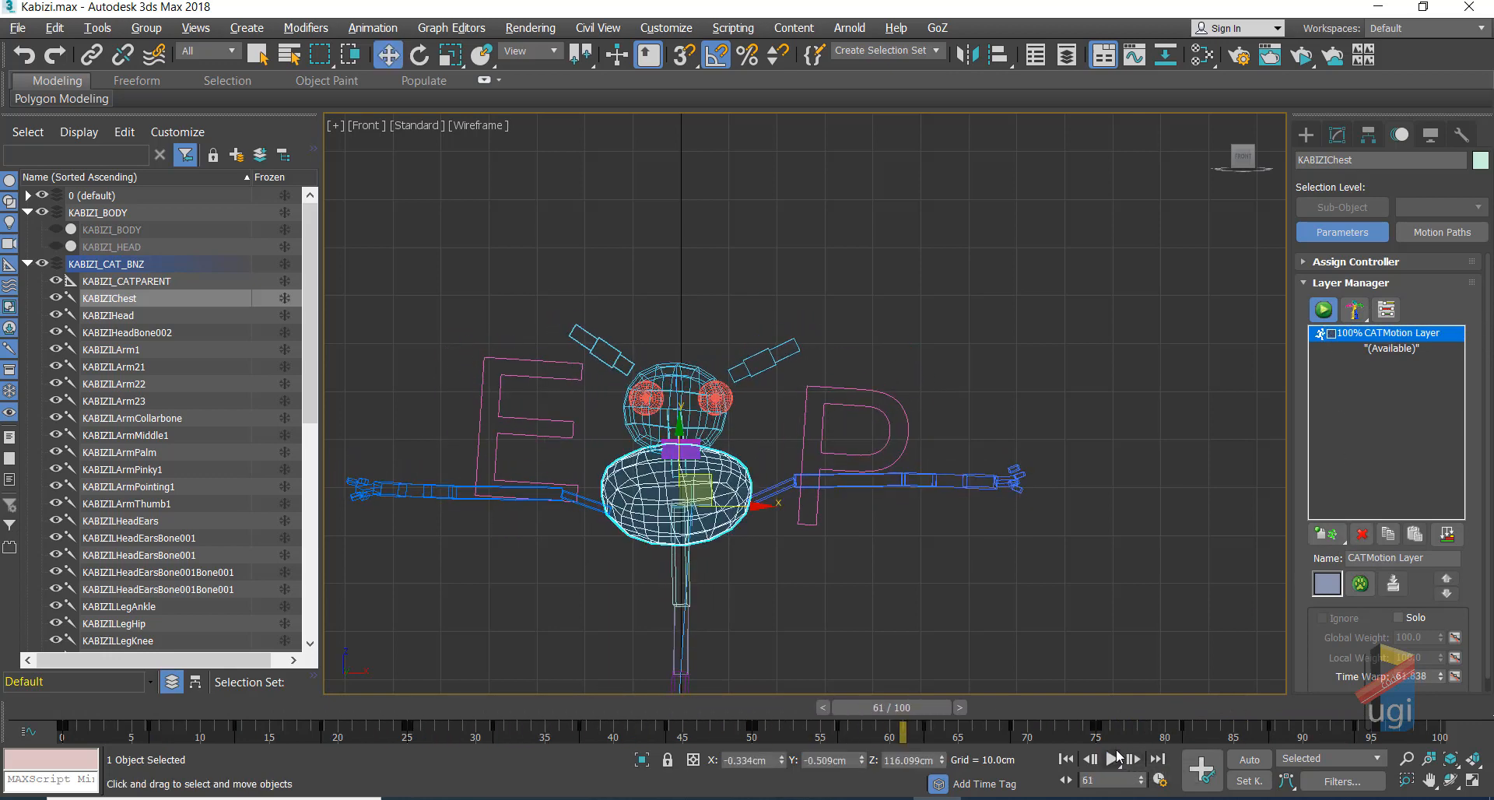
pyautogui.click(1323, 309)
pyautogui.click(1362, 534)
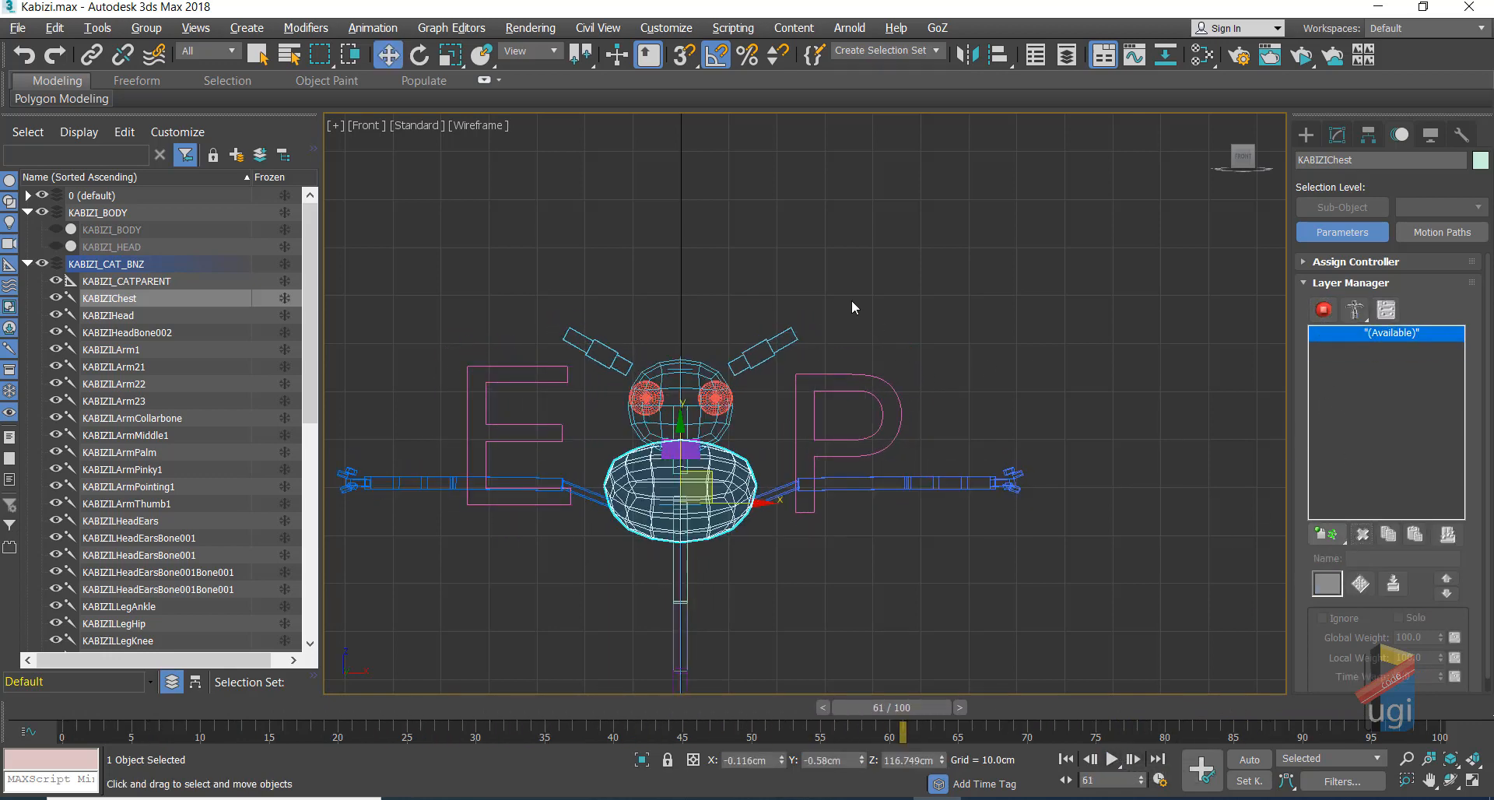
pyautogui.click(984, 346)
pyautogui.click(898, 401)
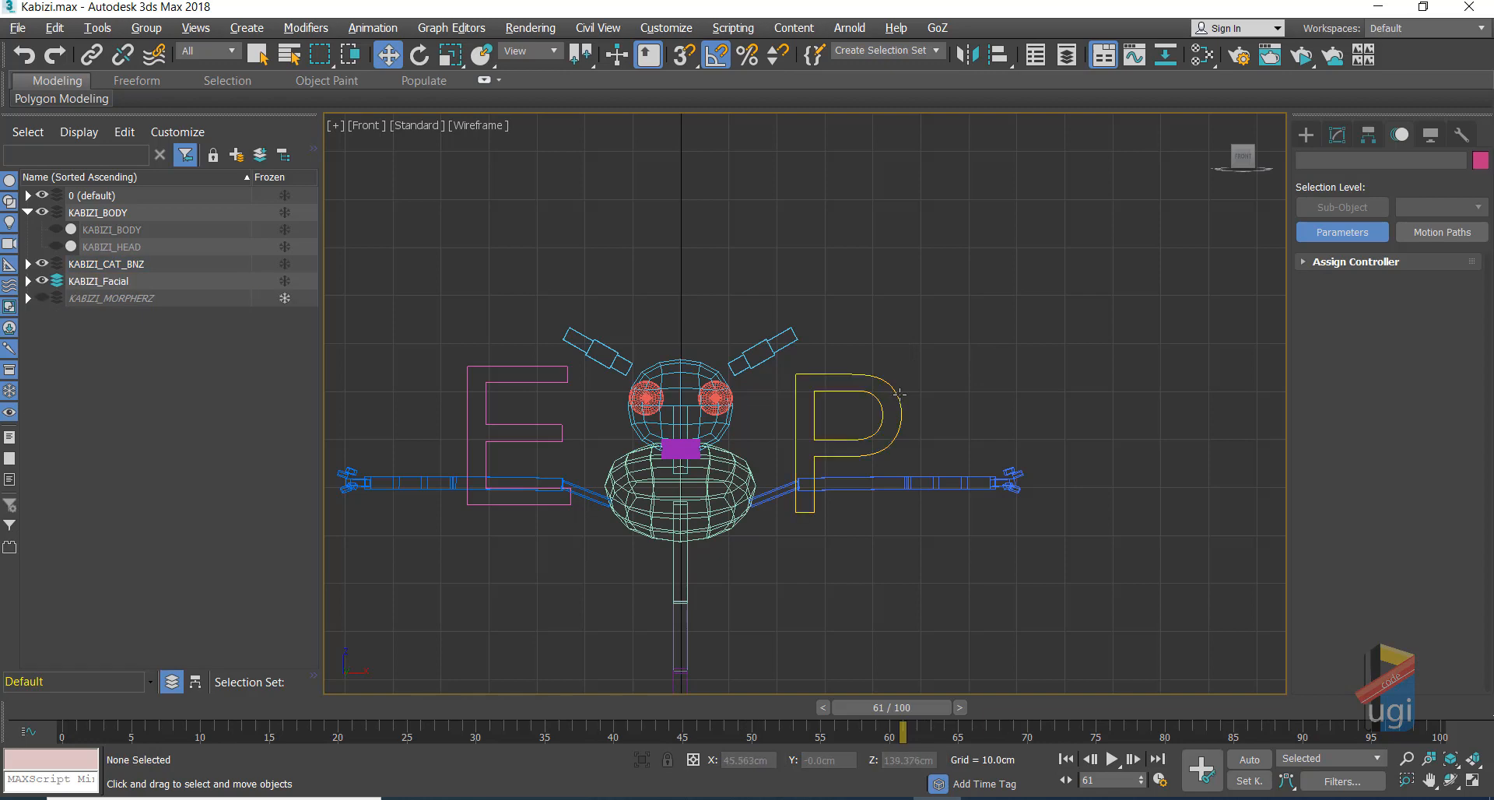
# Step: Add an Attribute Holder modifier above Text in Kabizi_Phonemz's modifier stack
pyautogui.click(1337, 137)
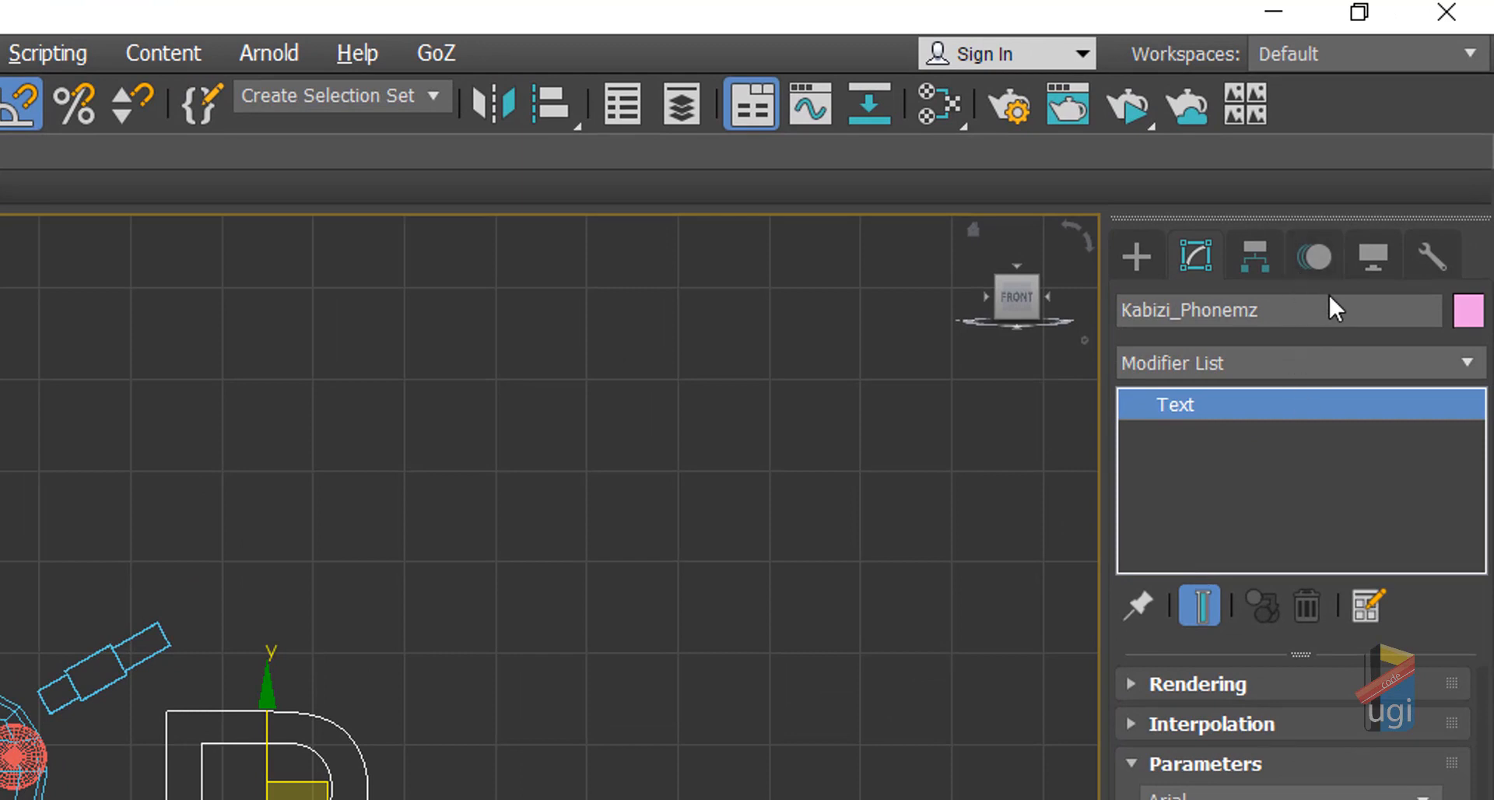
pyautogui.click(1461, 364)
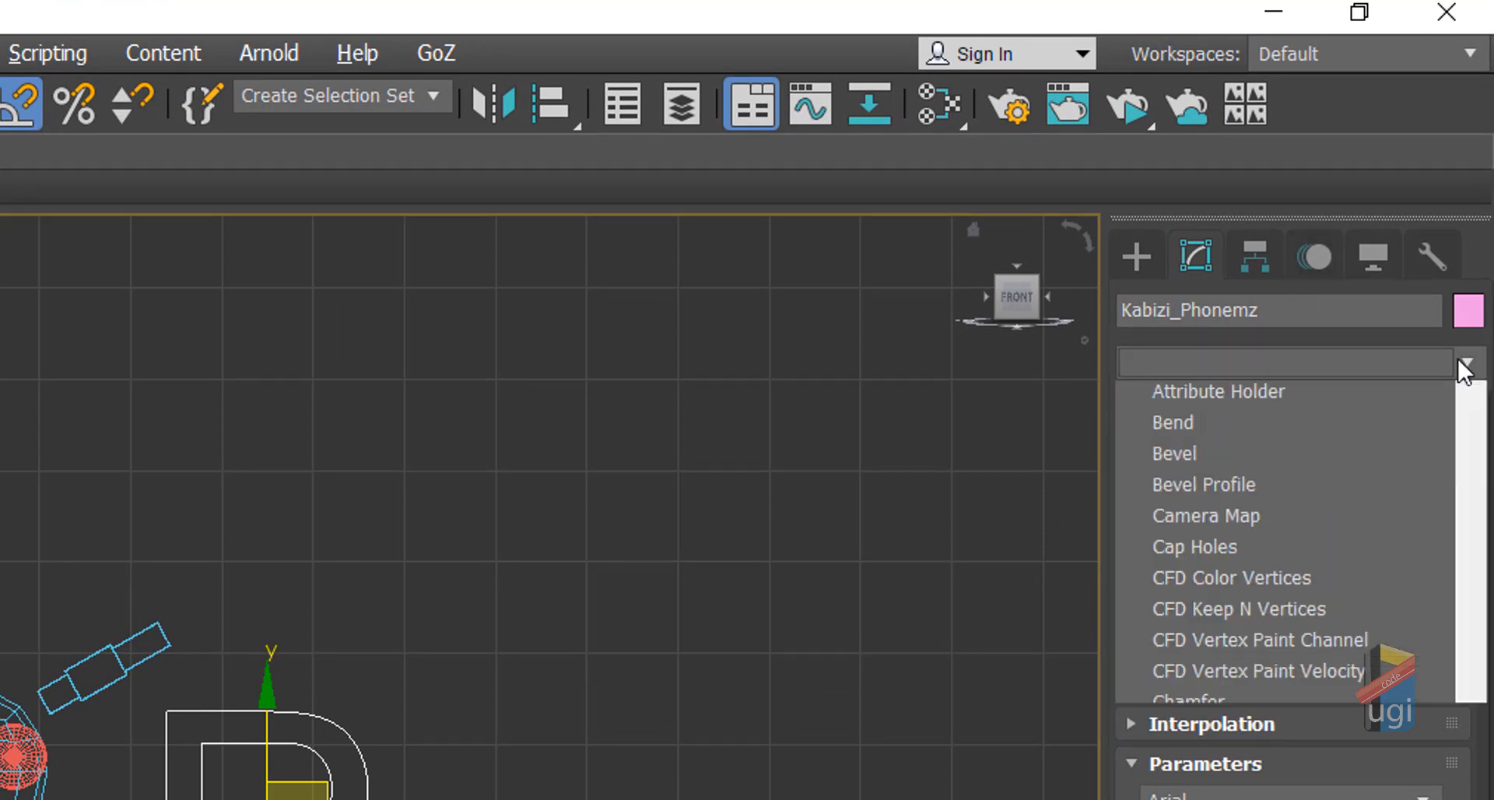
pyautogui.press('a')
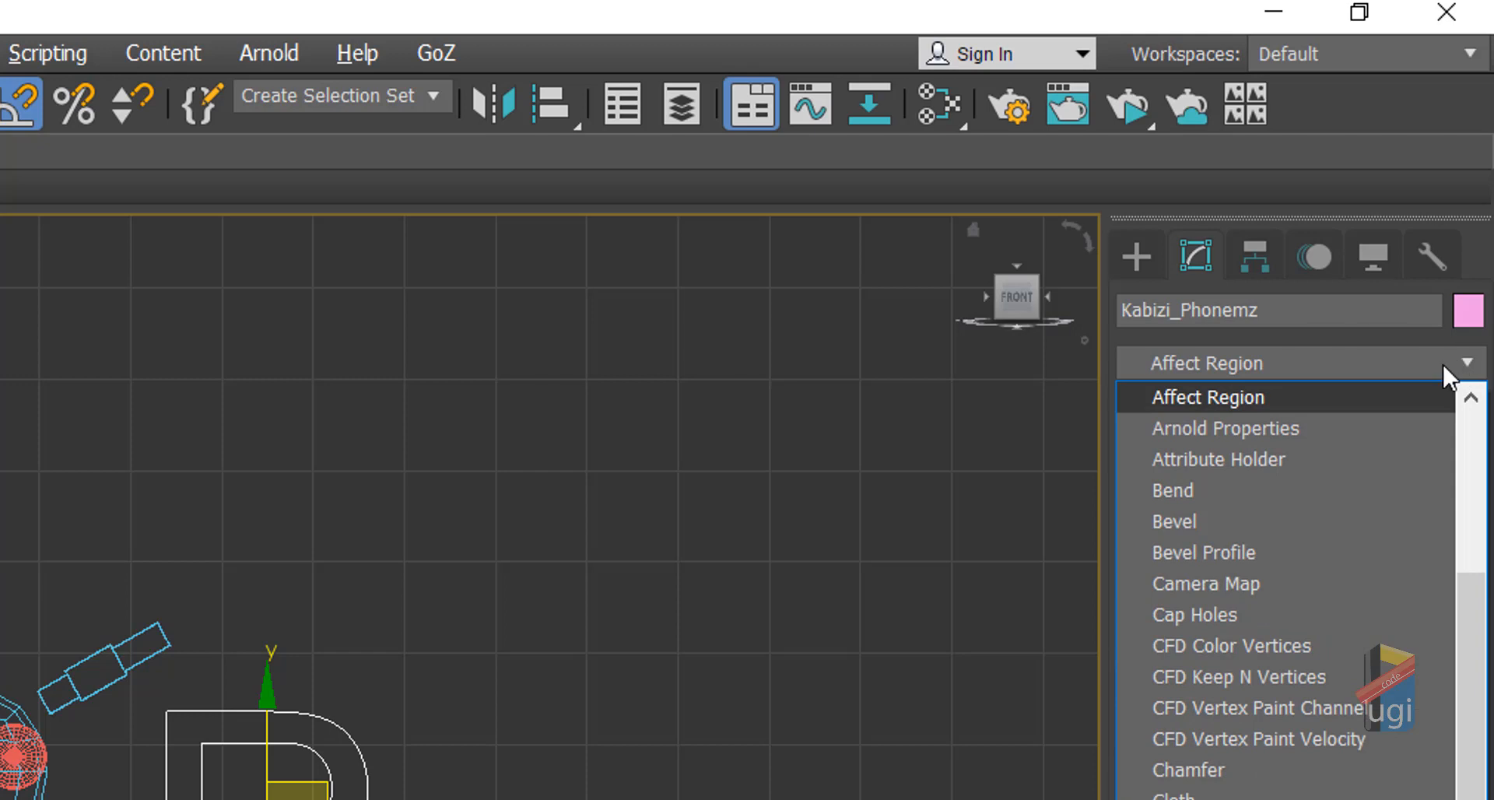
pyautogui.click(1284, 459)
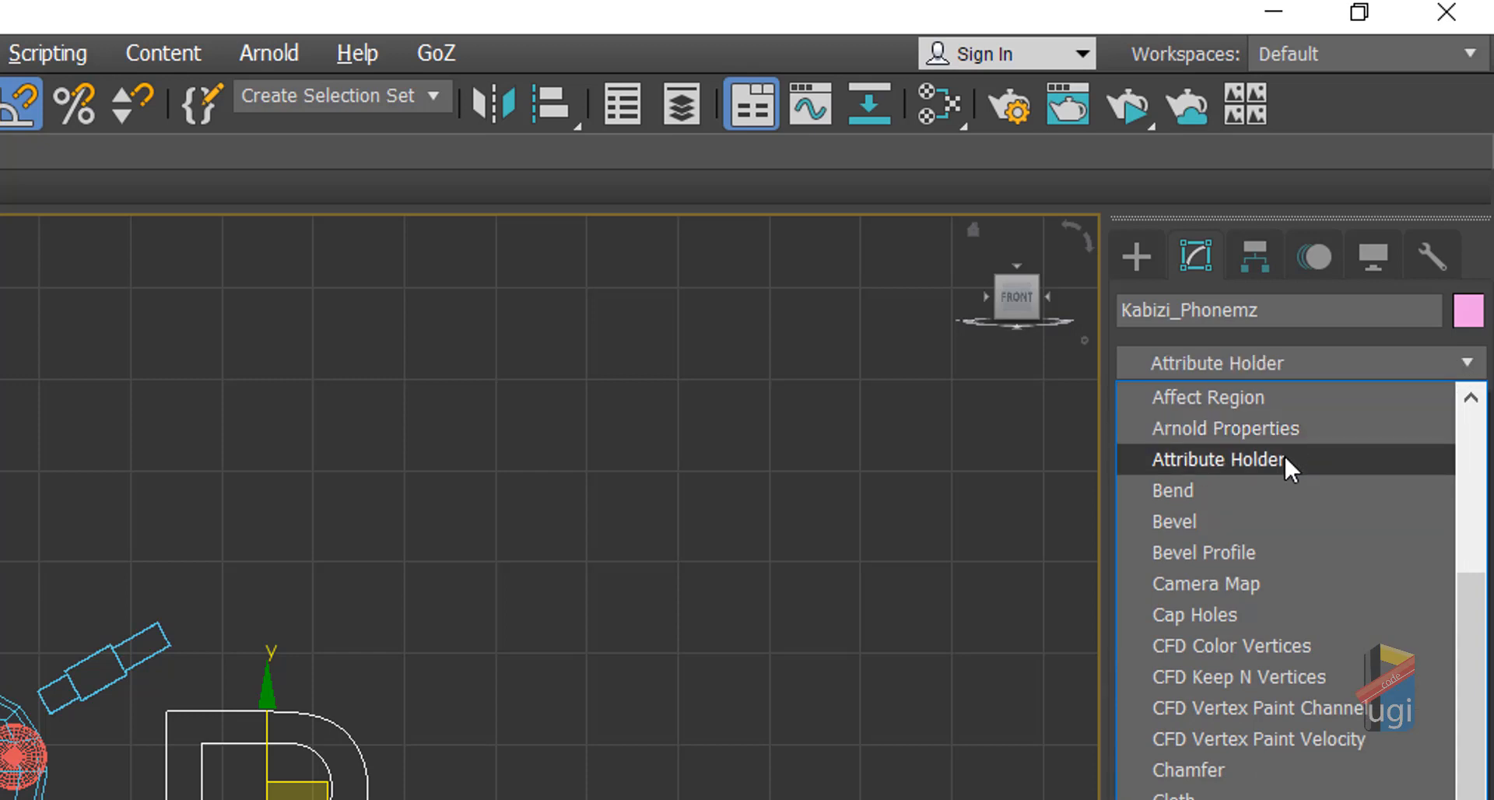
pyautogui.click(1285, 460)
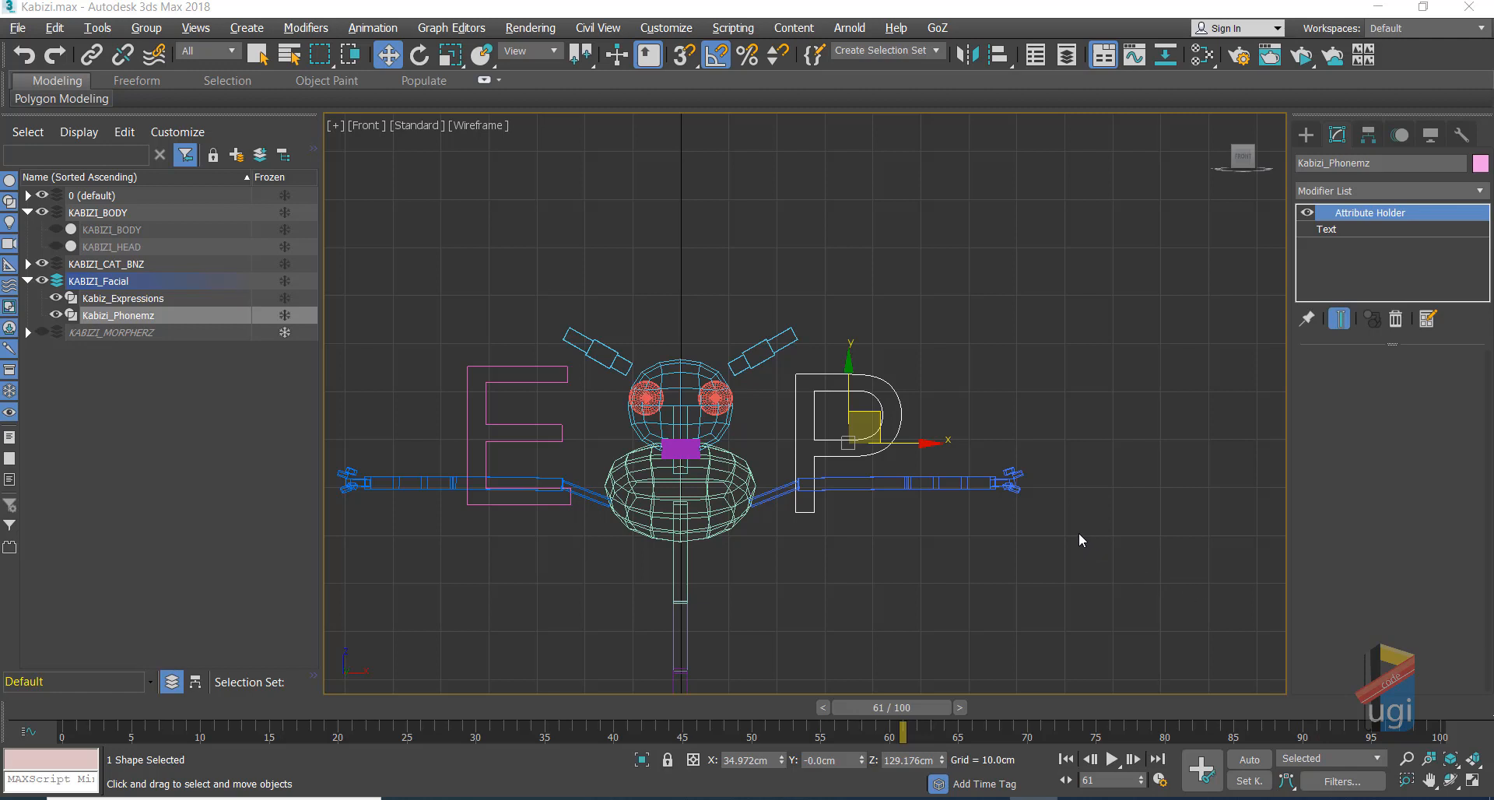
# Step: Mute the system audio and pan the Front view to centre the P
pyautogui.click(1429, 780)
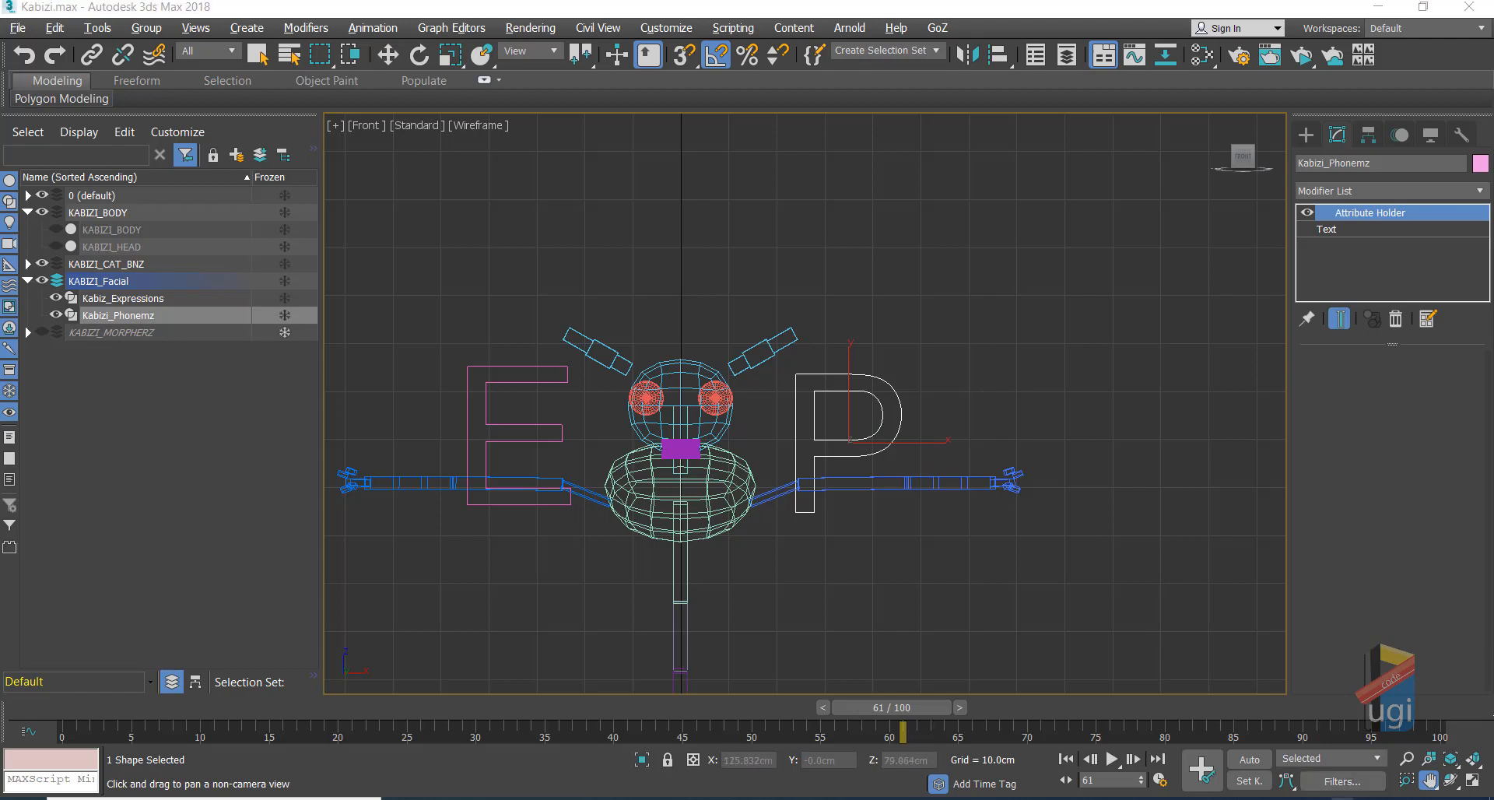
pyautogui.click(1343, 799)
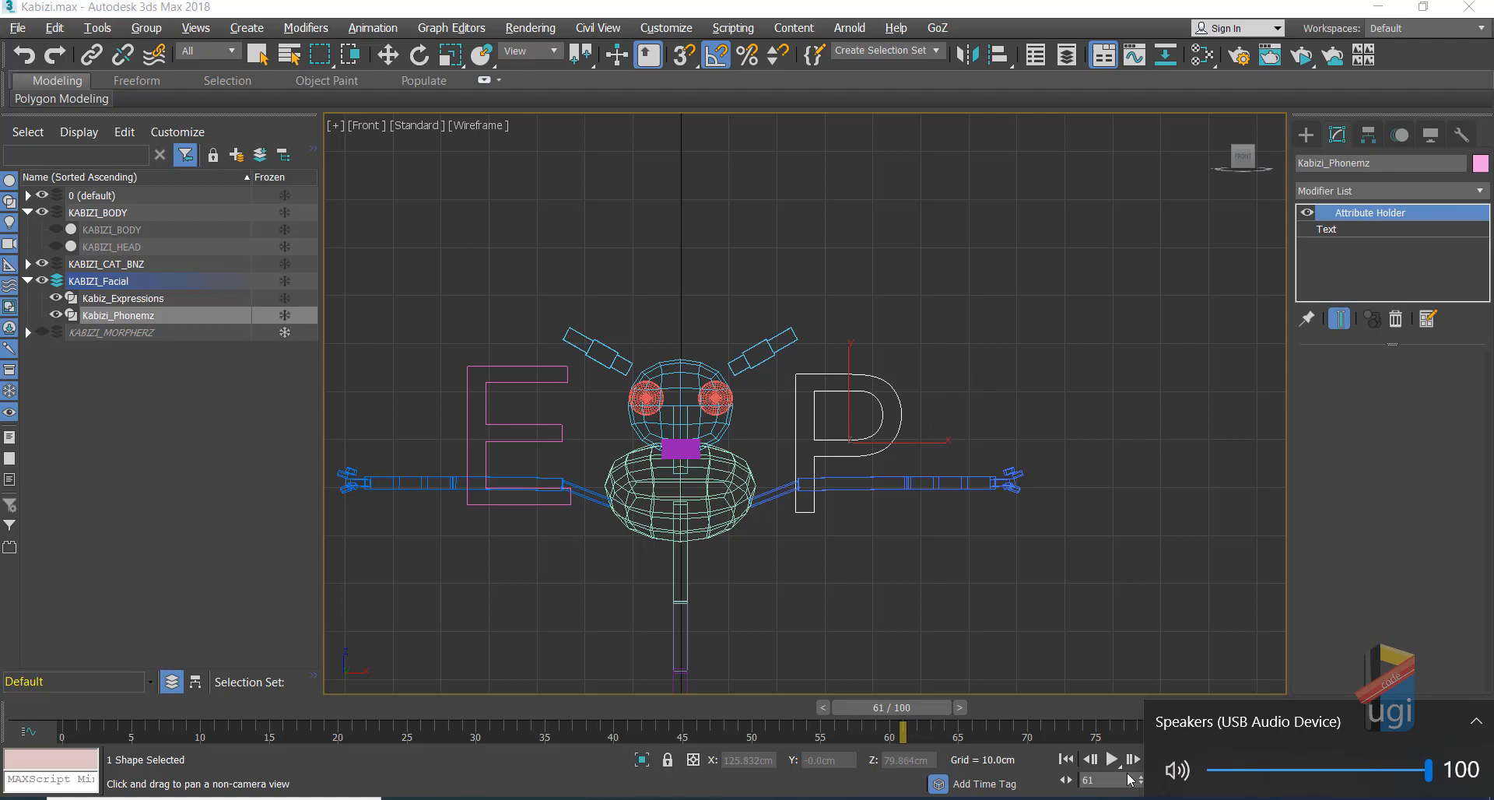
pyautogui.click(1177, 784)
pyautogui.click(1174, 799)
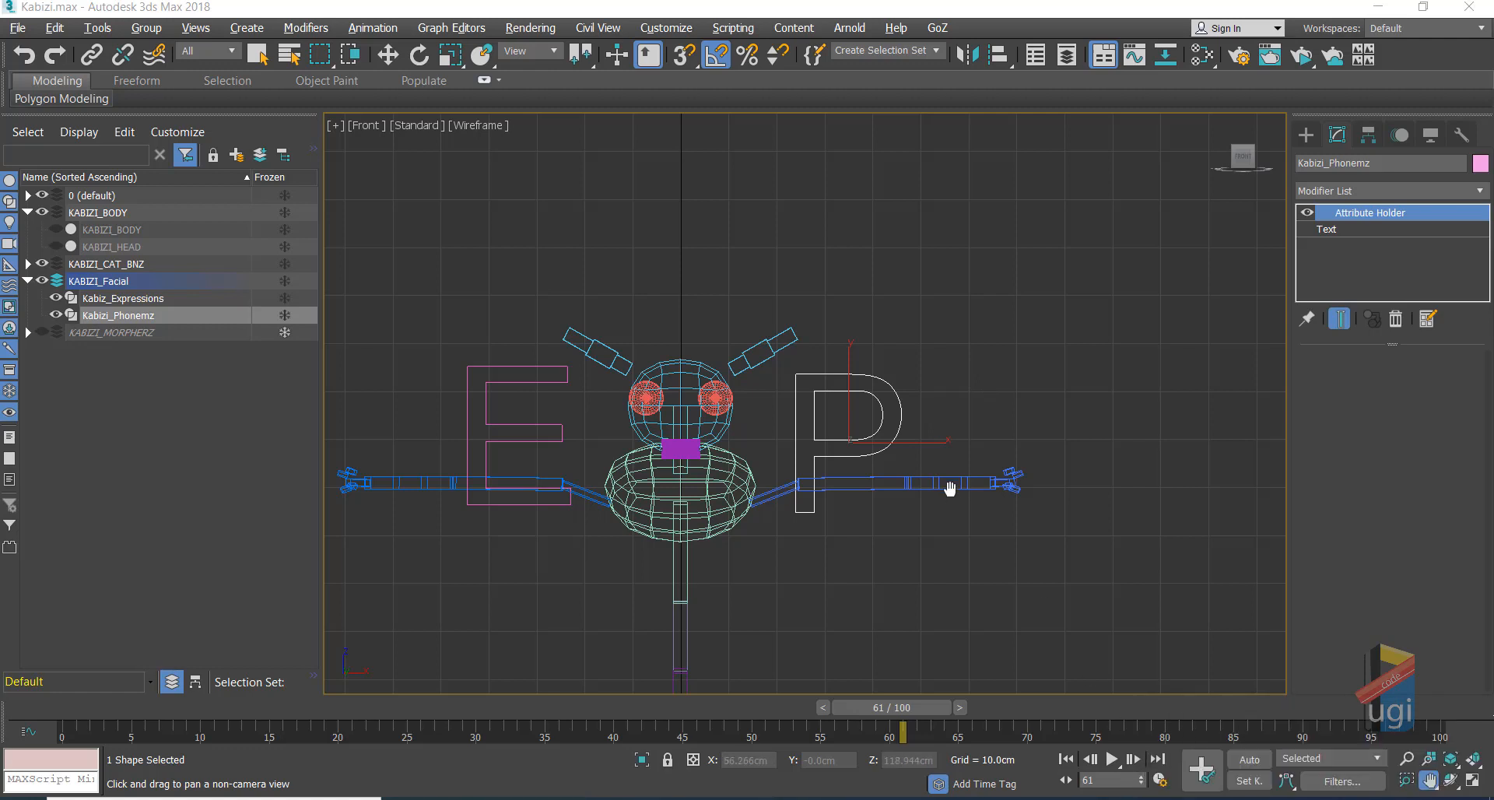
pyautogui.scroll(5, 973, 334)
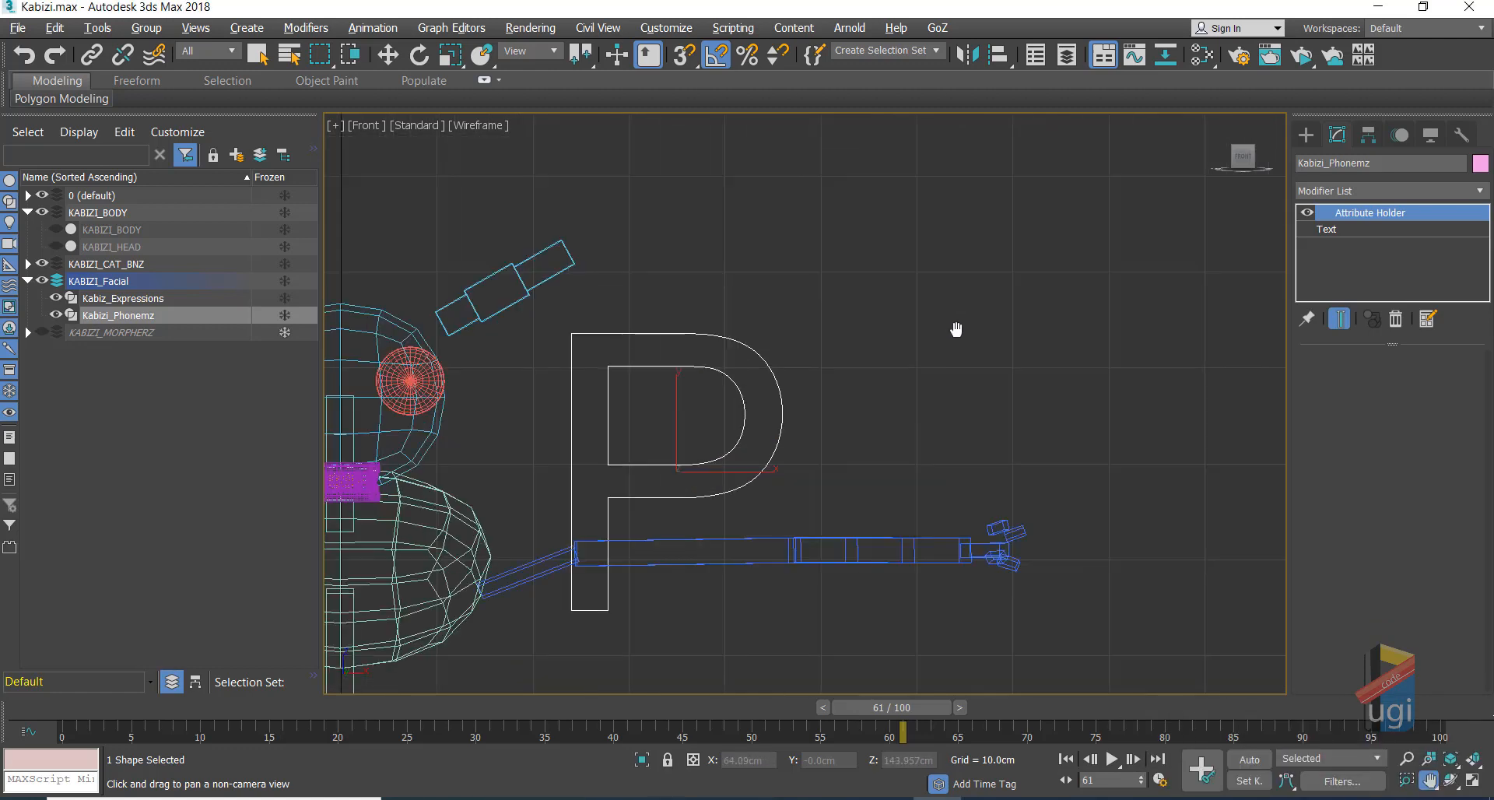
pyautogui.moveTo(957, 329); pyautogui.dragTo(1053, 336, button='middle')
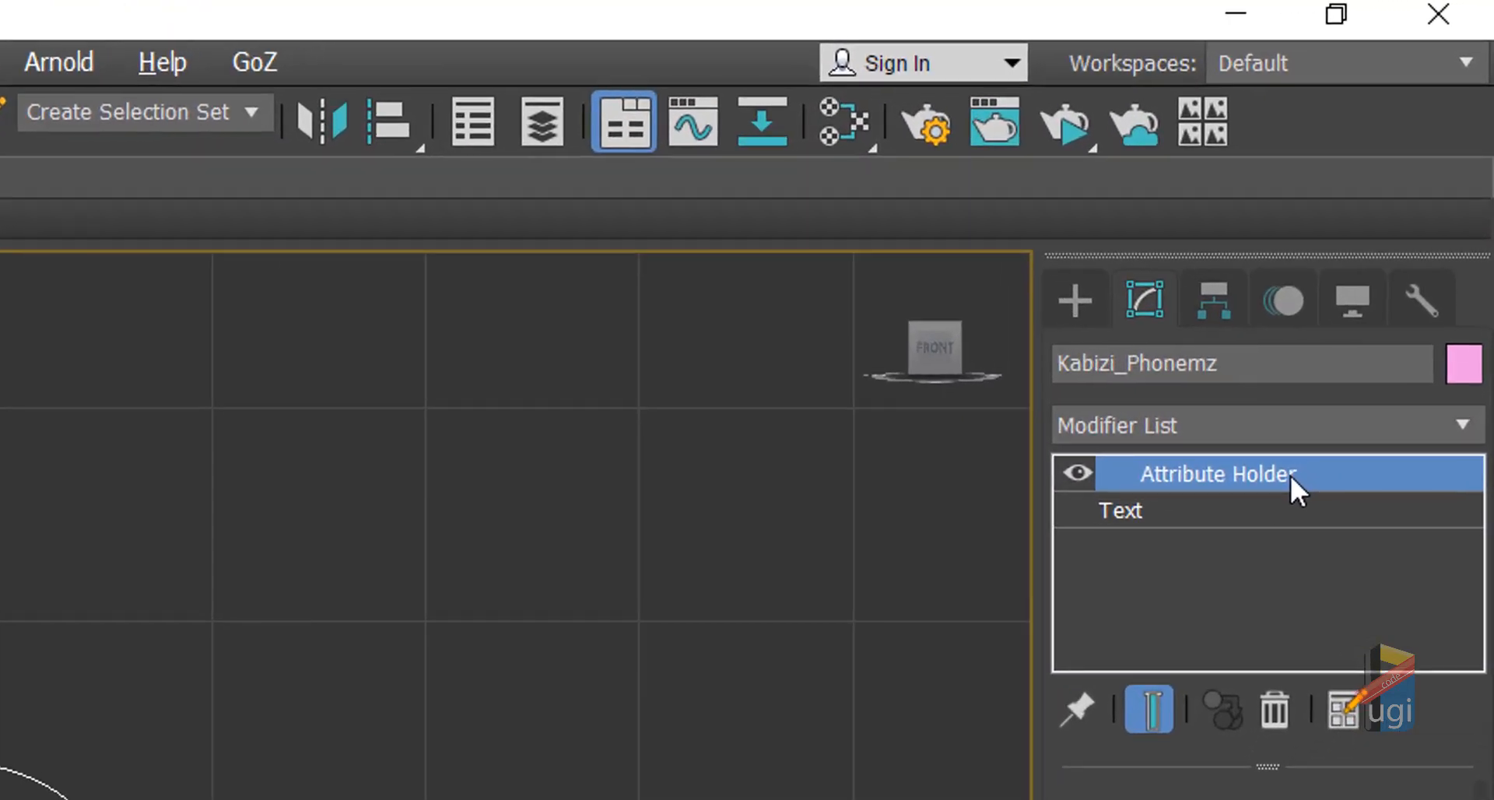
# Step: Rename the P shape's Attribute Holder modifier to Phoenems
pyautogui.rightClick(1290, 475)
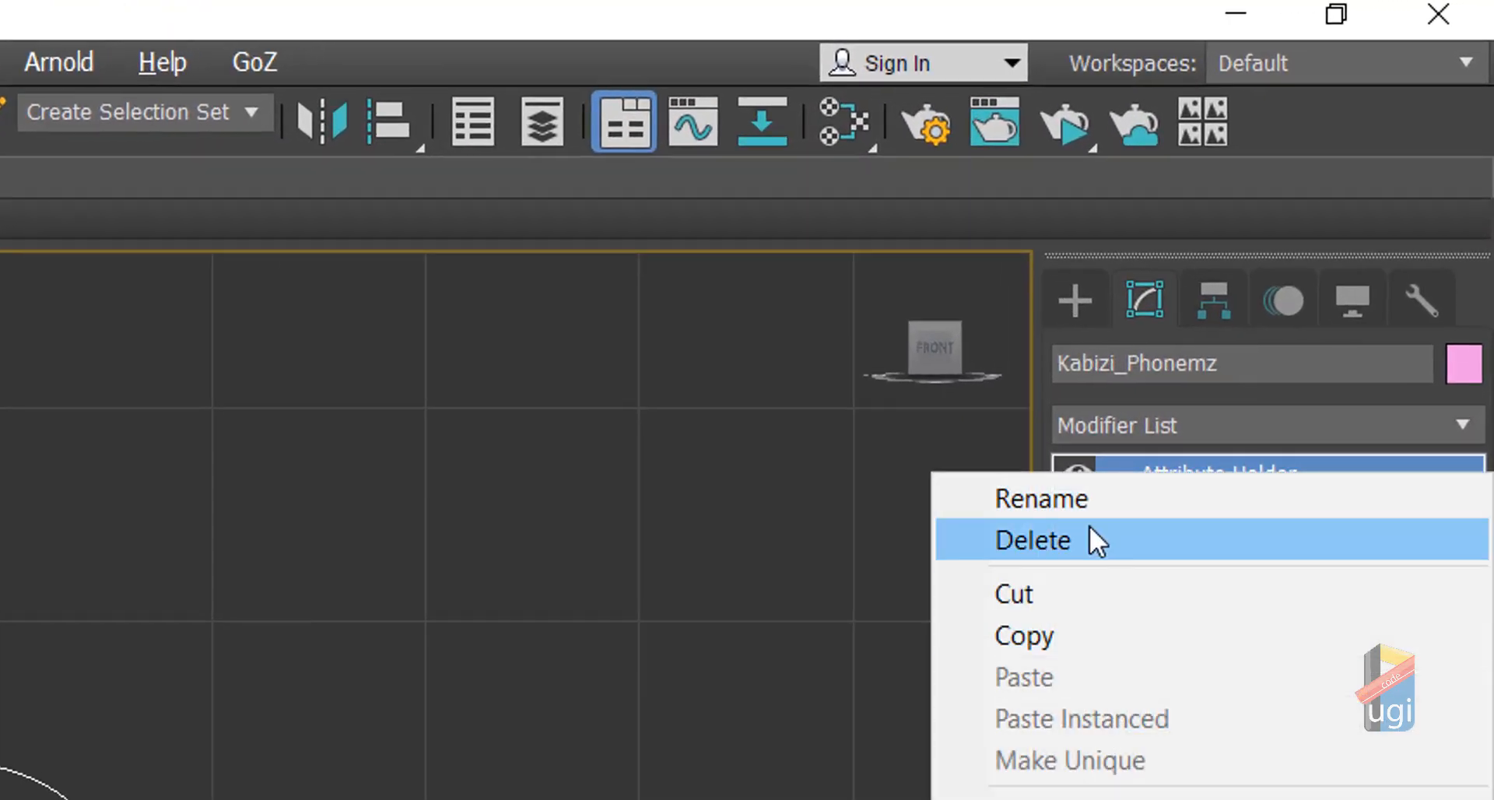
pyautogui.click(1093, 499)
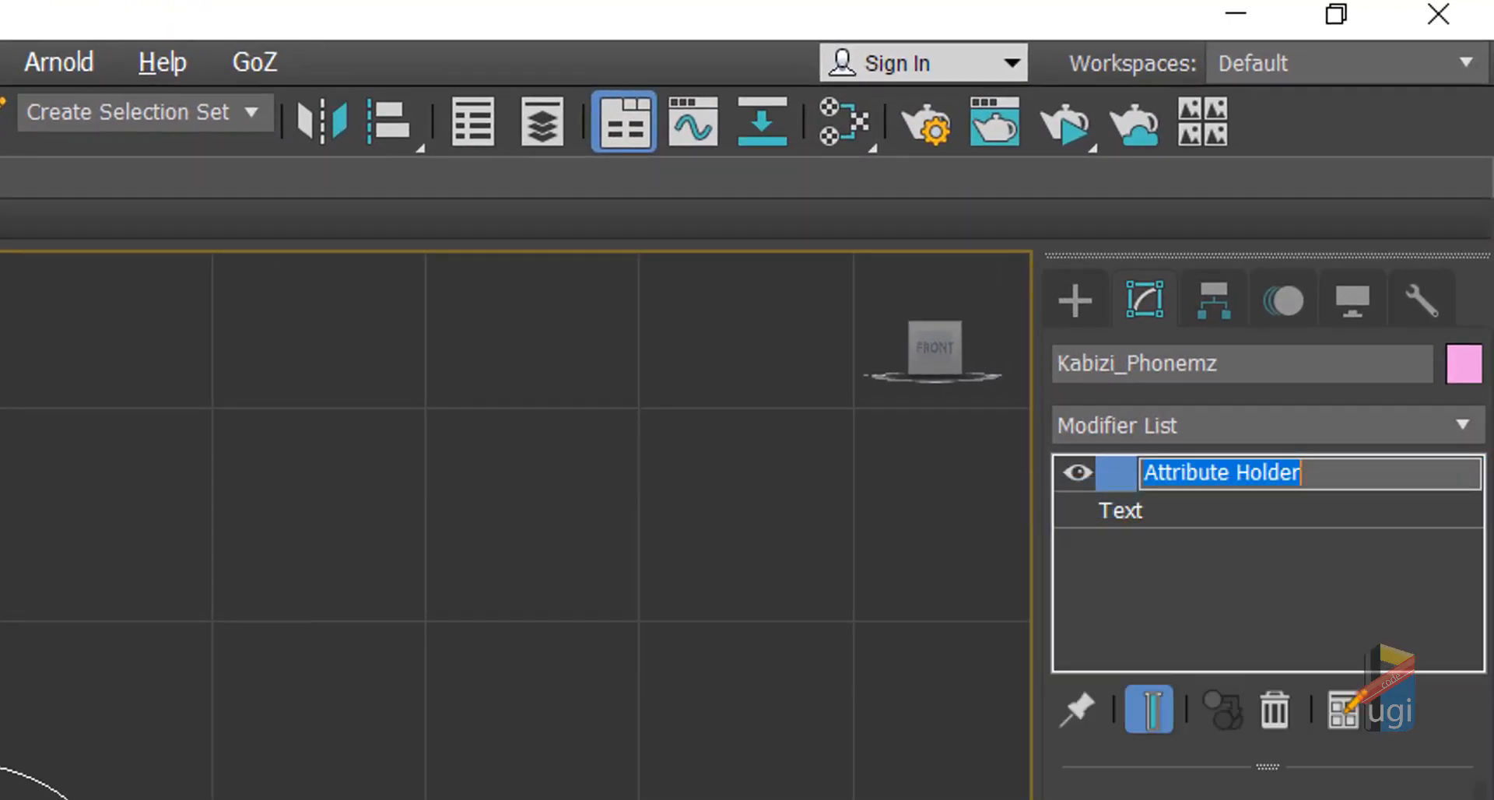
pyautogui.write('Ph')
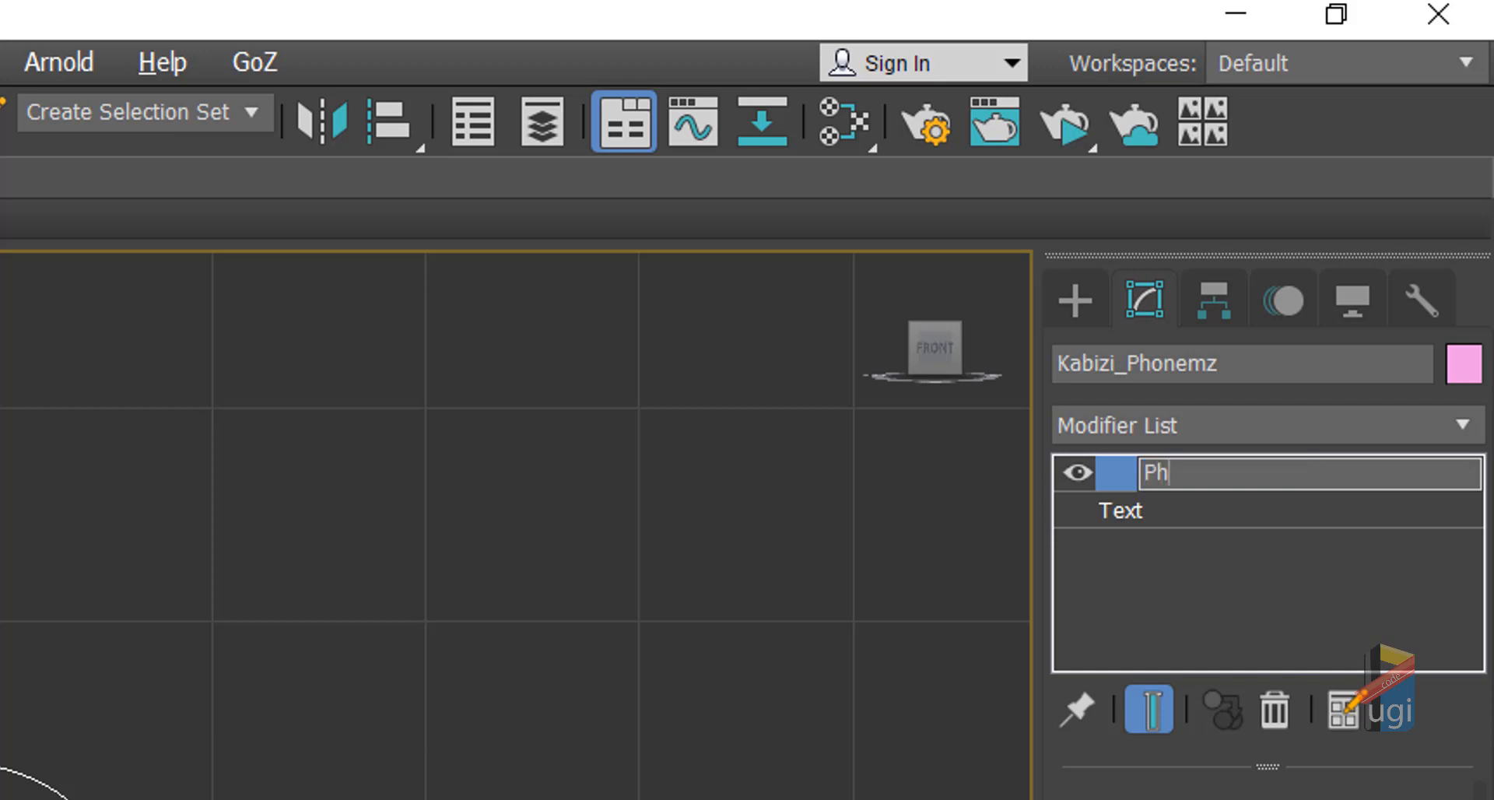
pyautogui.write('oenems')
pyautogui.press('Return')
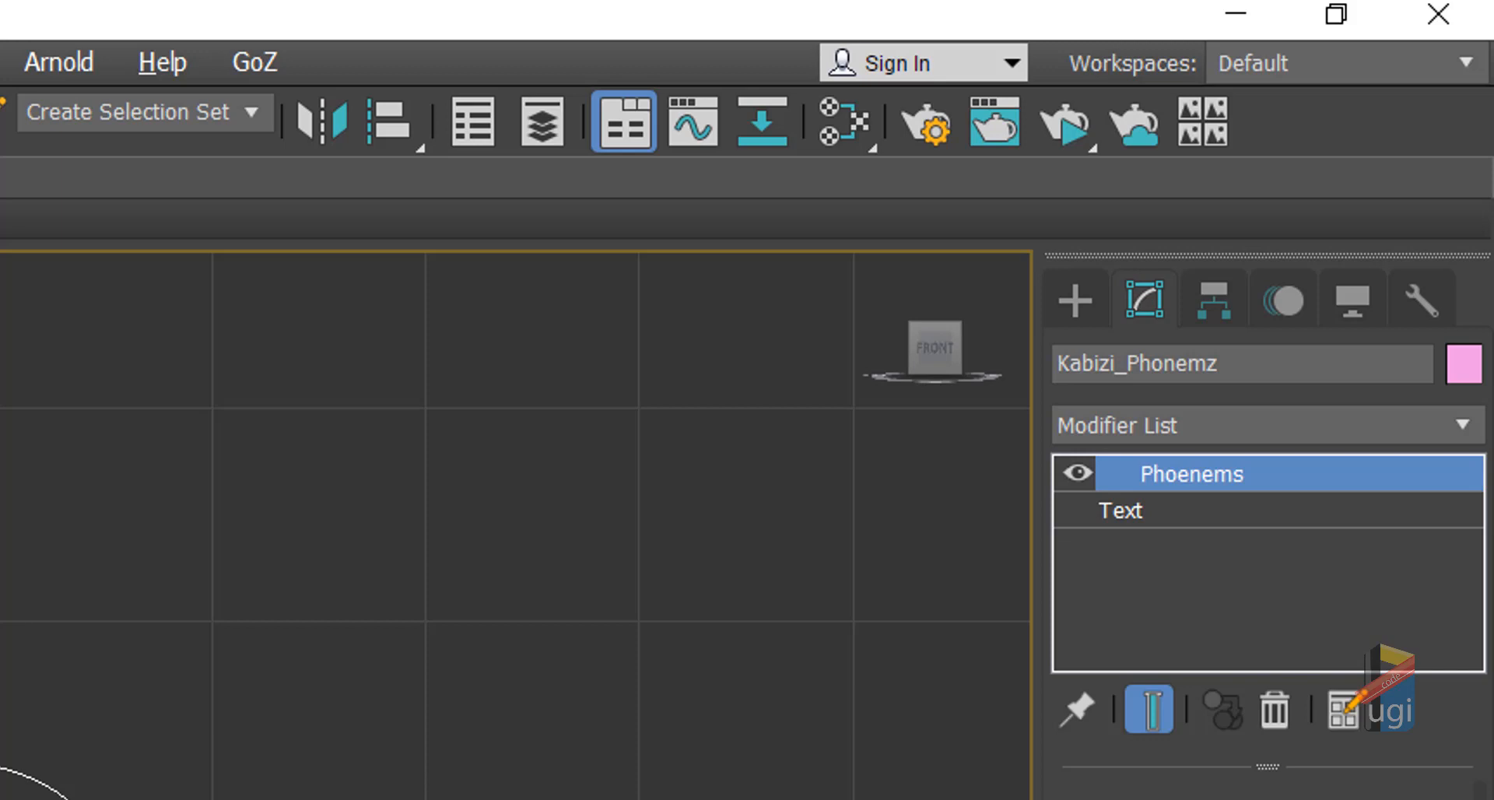
pyautogui.moveTo(117, 794); pyautogui.dragTo(1127, 695, button='middle')
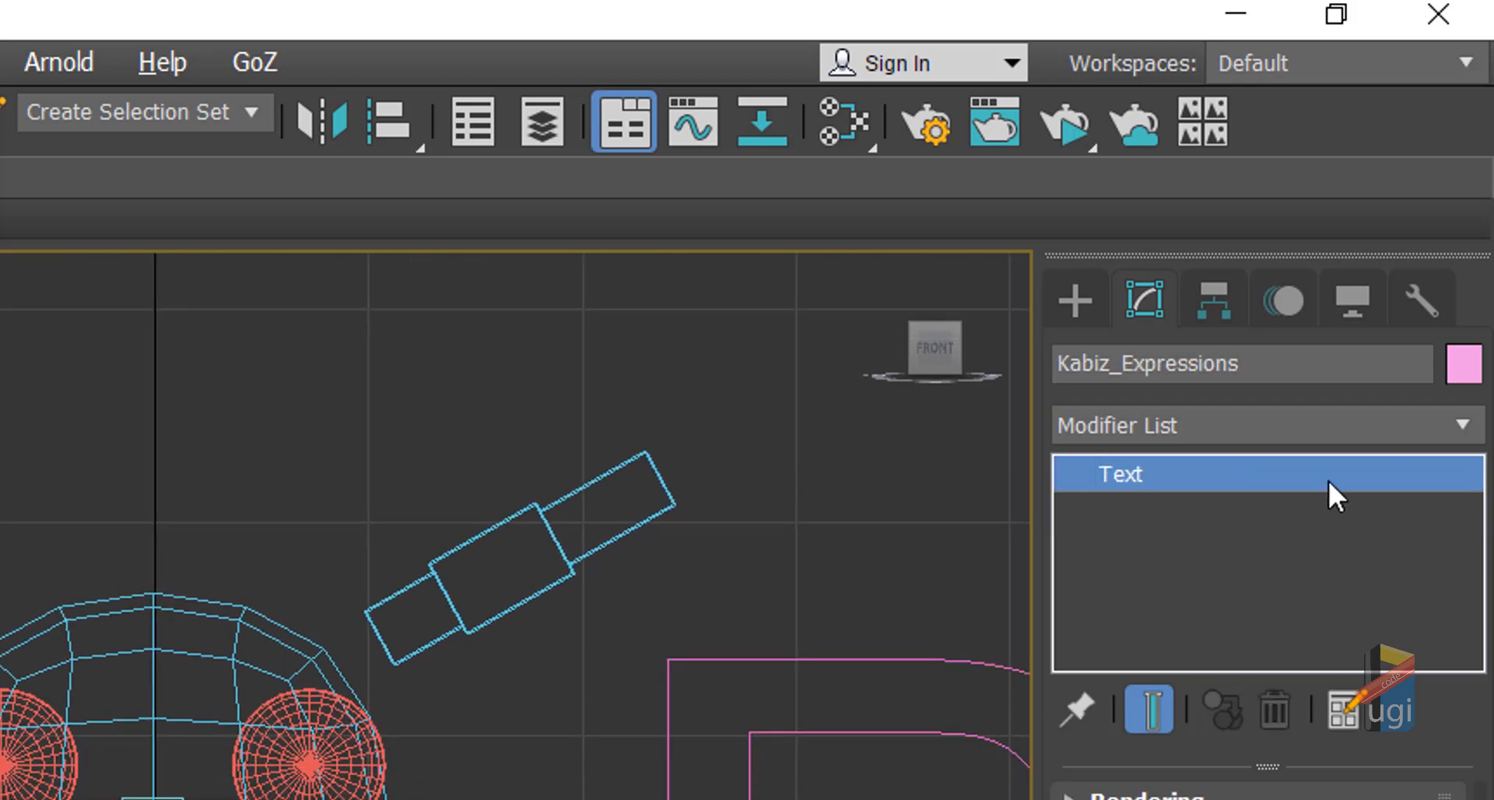
# Step: Add an Attribute Holder to Kabiz_Expressions and rename it to an Expression name
pyautogui.click(1467, 421)
pyautogui.press('a')
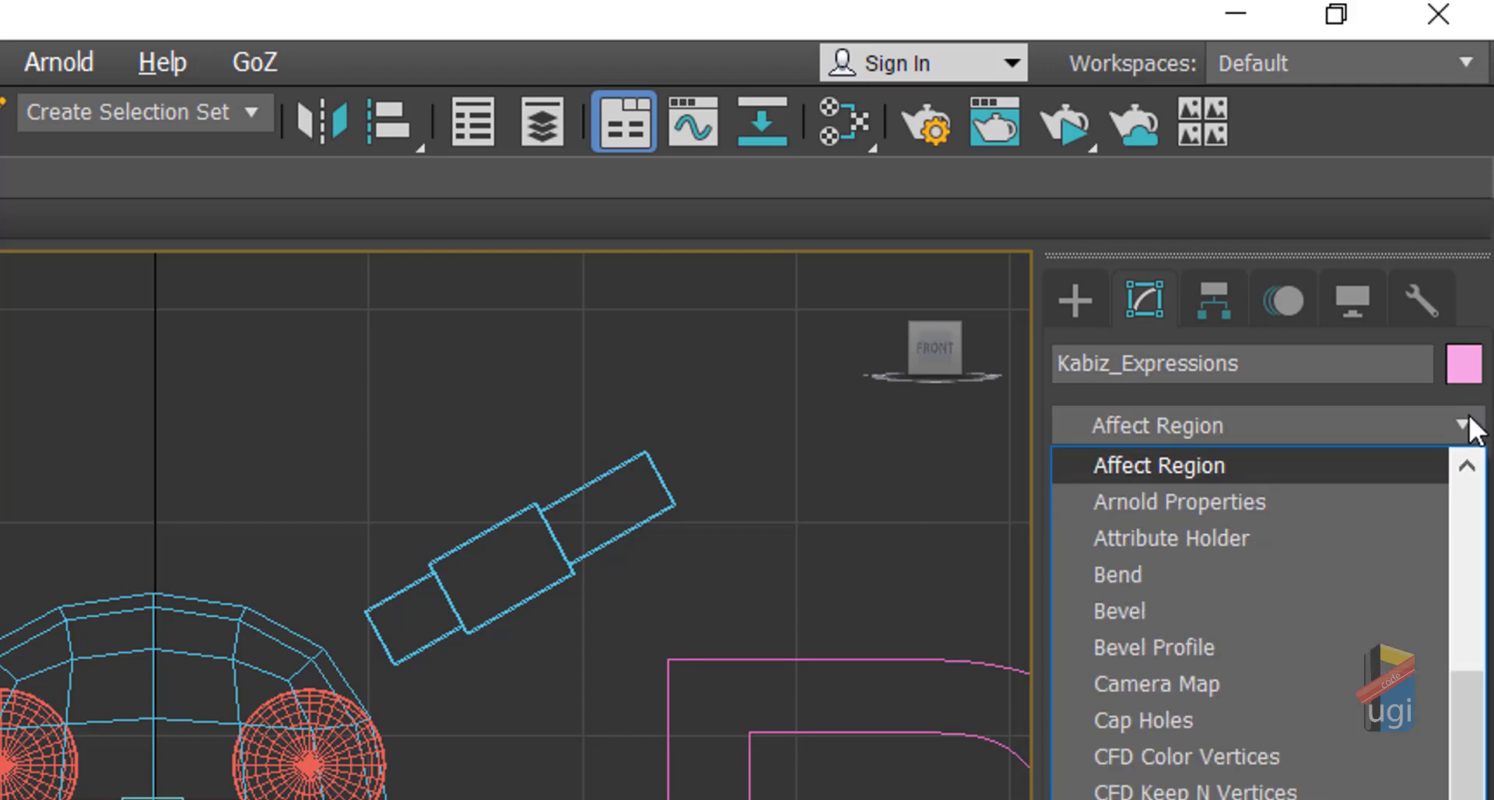
pyautogui.click(1294, 537)
pyautogui.rightClick(1256, 467)
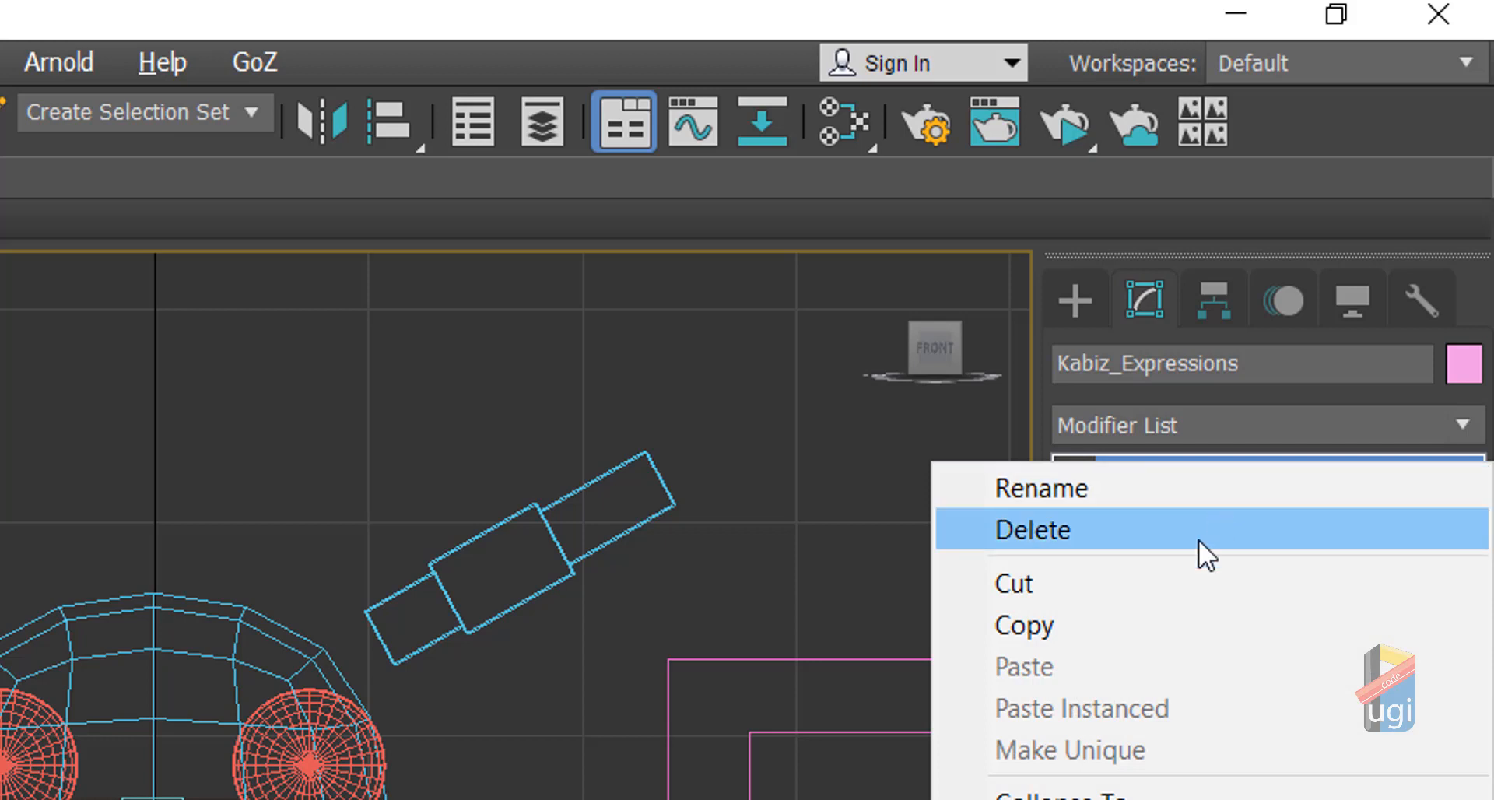
pyautogui.click(1127, 487)
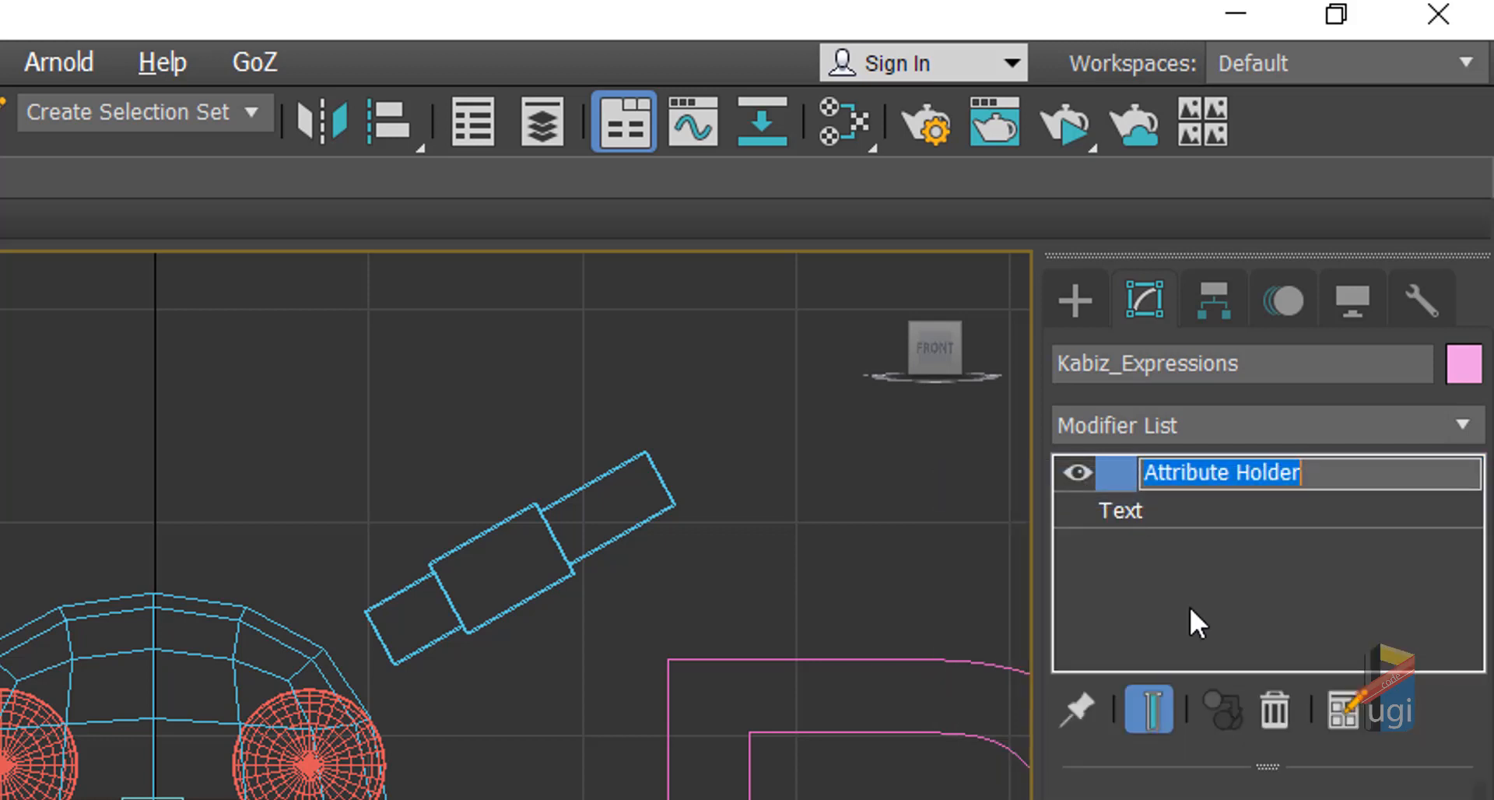
pyautogui.write('Expressio')
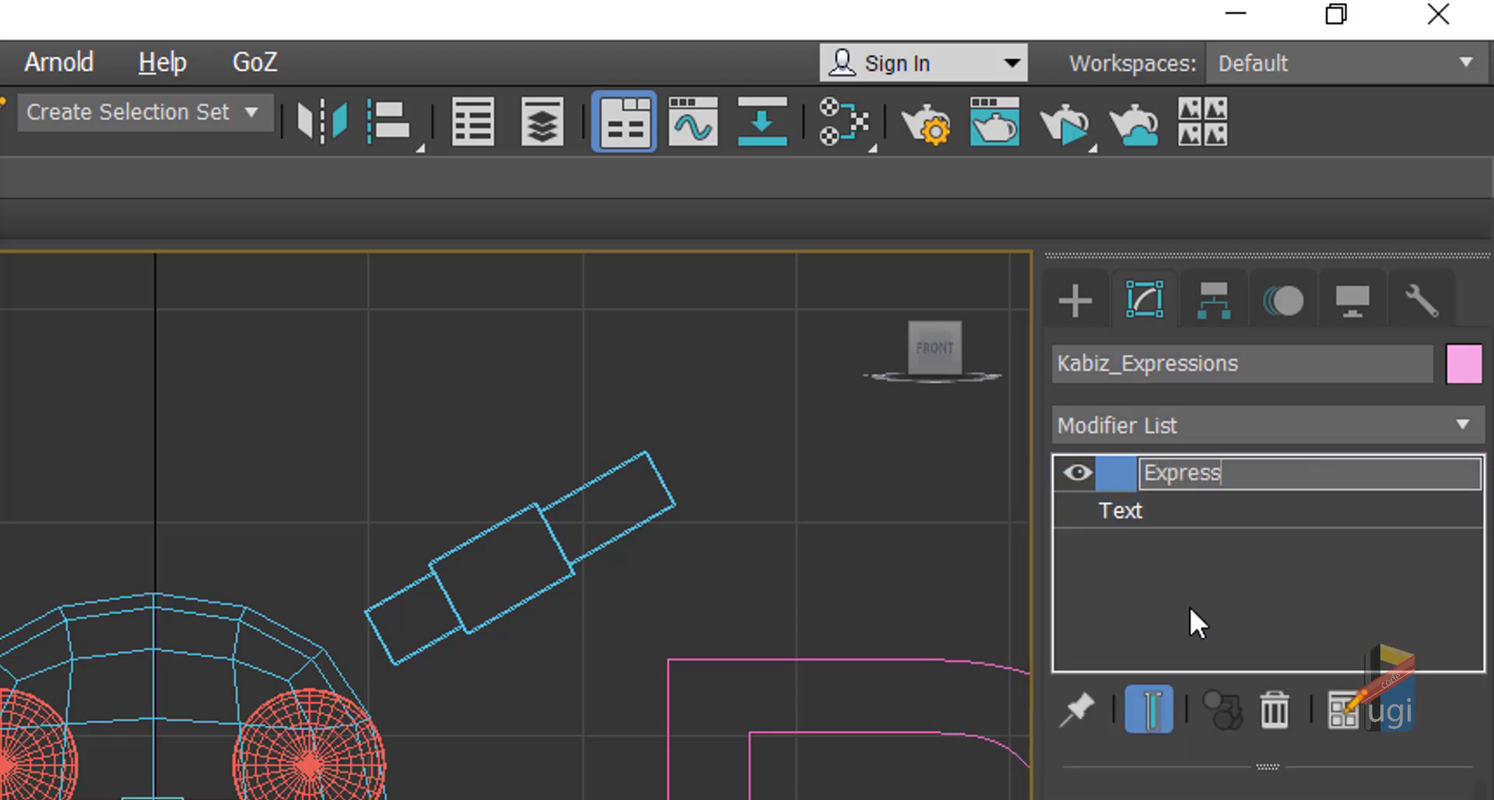
pyautogui.write('n')
pyautogui.press('Left')
pyautogui.press('Left')
pyautogui.press('Left')
pyautogui.press('Left')
pyautogui.write('K')
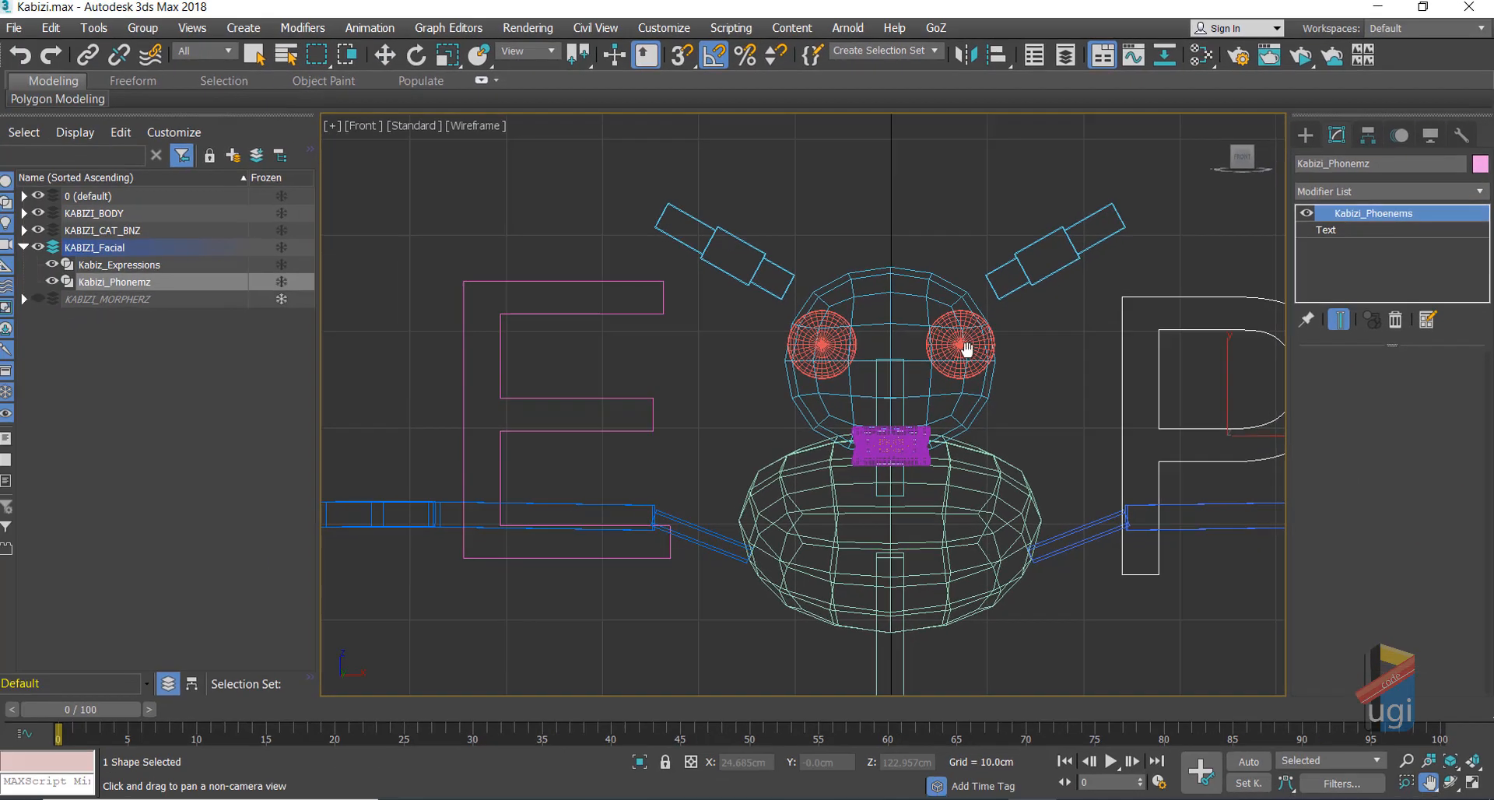
# Step: Rename the P shape's Kabizi_Phoenems modifier to Kabizi_Phoenems_attribute
pyautogui.moveTo(1104, 287); pyautogui.dragTo(758, 265, button='middle')
pyautogui.press('w')
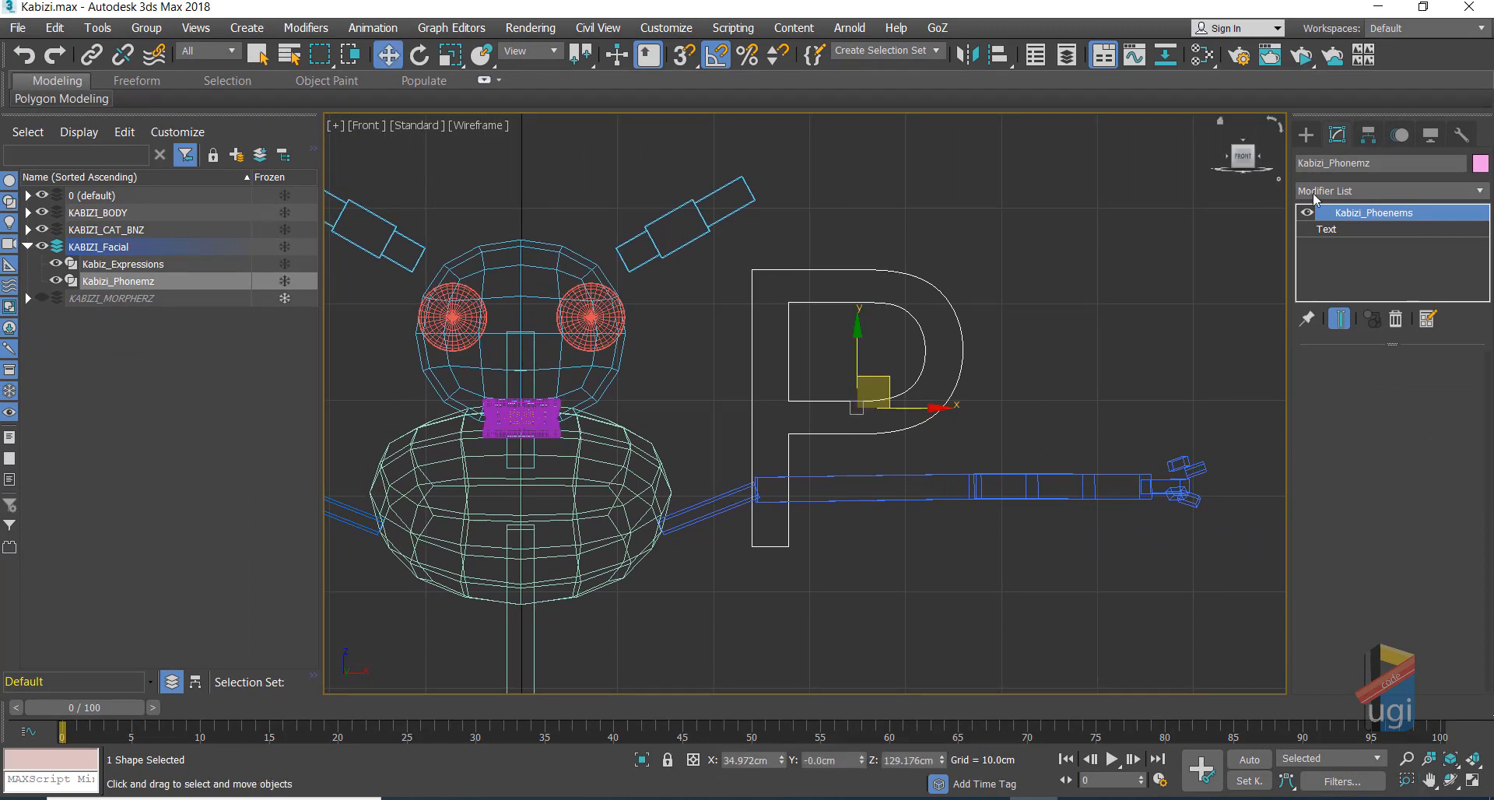
pyautogui.rightClick(1390, 215)
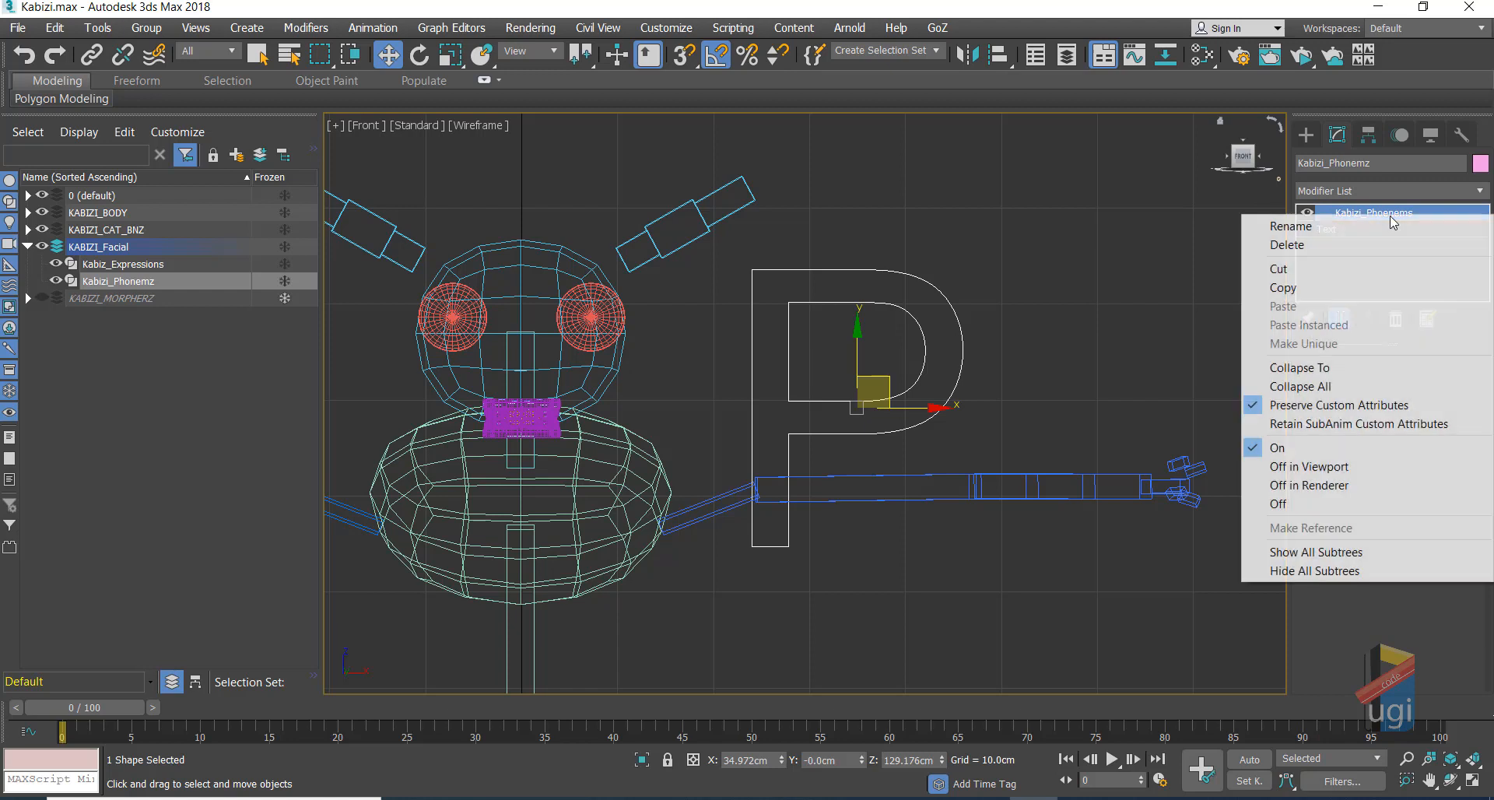
pyautogui.click(1346, 223)
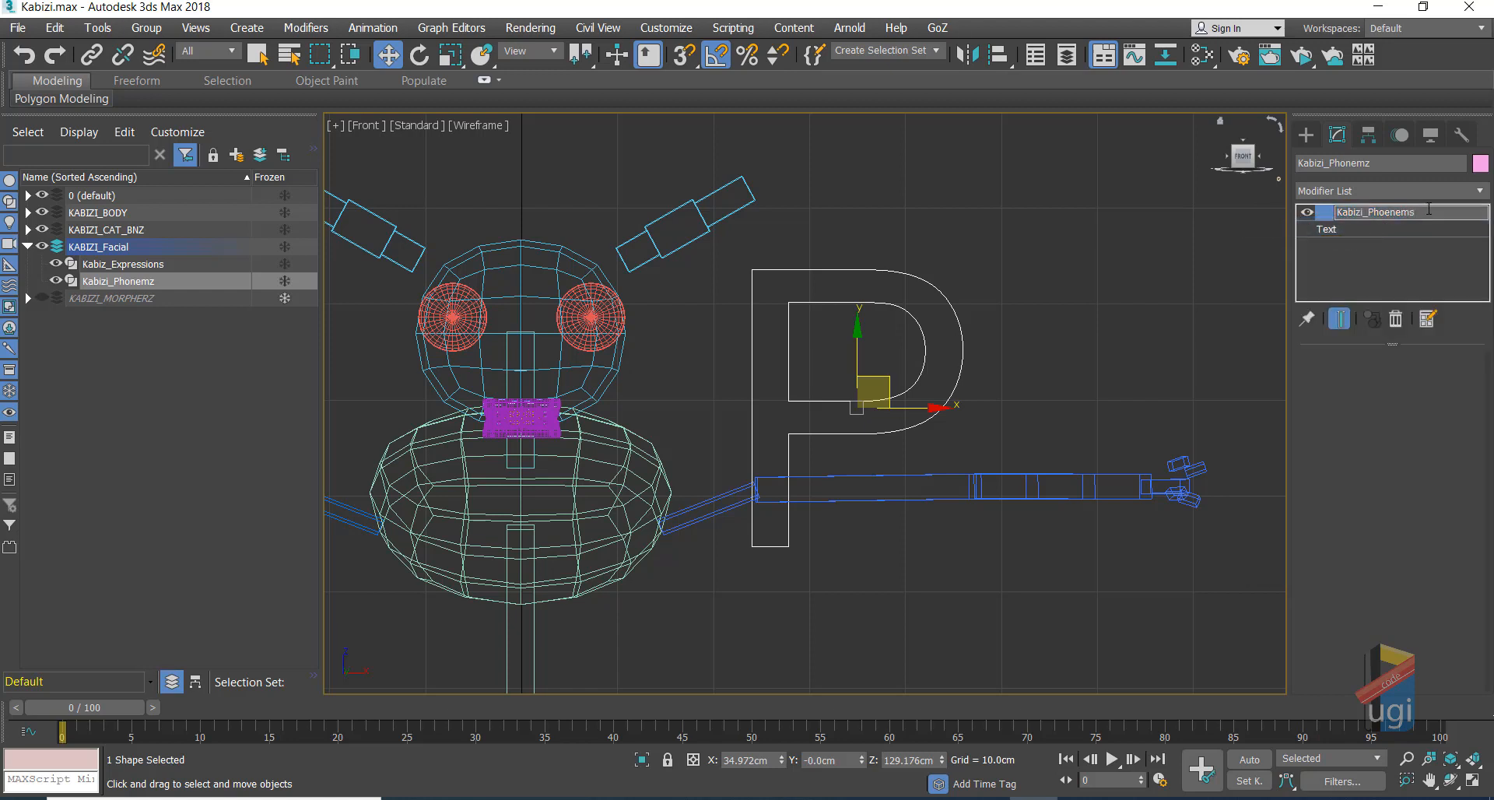
pyautogui.write('_attribute')
# Step: Add an underscore to the Expressions modifier's name, then reselect the P shape
pyautogui.click(384, 348)
pyautogui.moveTo(385, 348); pyautogui.dragTo(519, 362, button='middle')
pyautogui.click(416, 415)
pyautogui.rightClick(1379, 214)
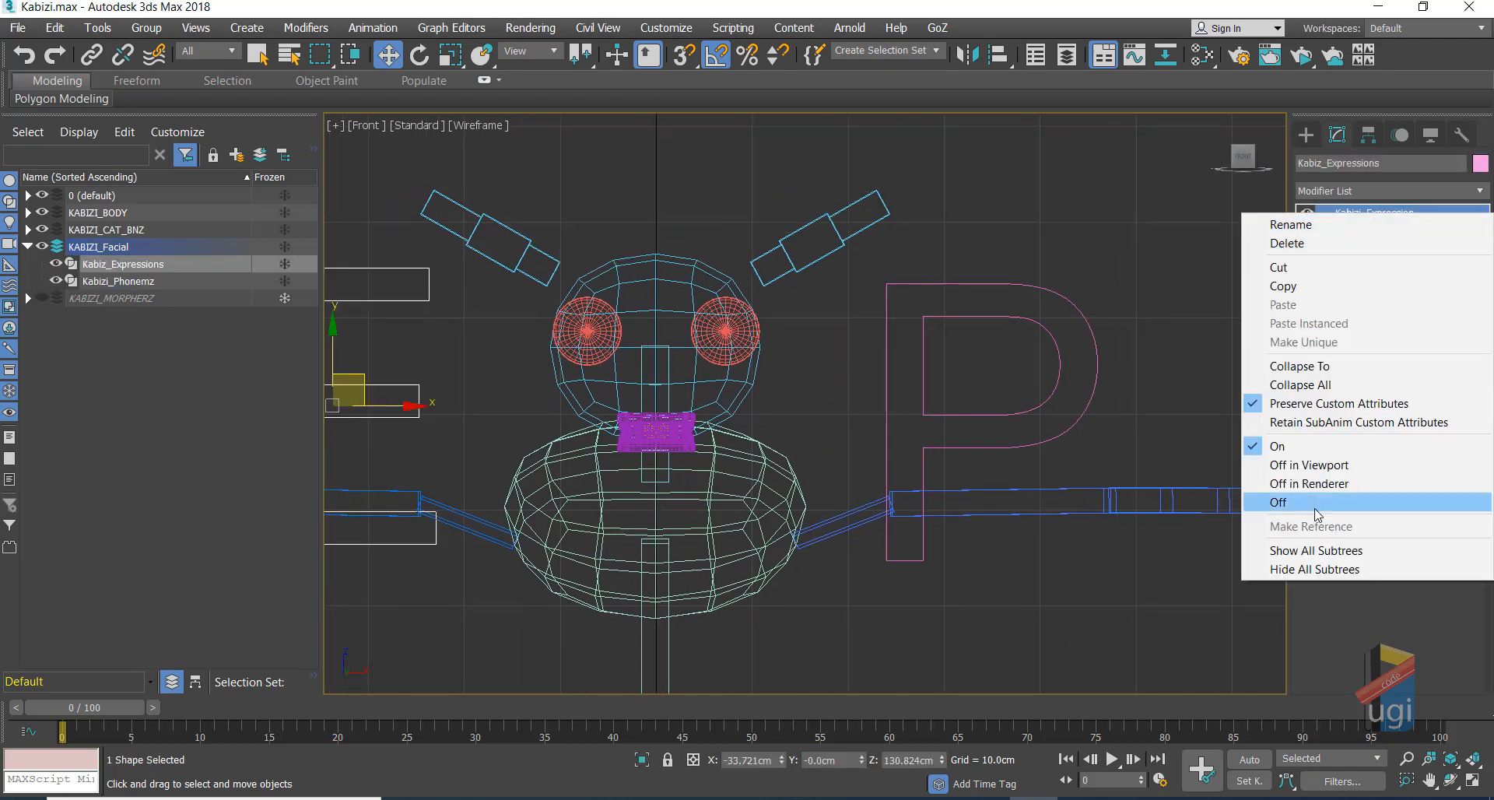
pyautogui.click(1323, 227)
pyautogui.click(1426, 215)
pyautogui.write('_attri')
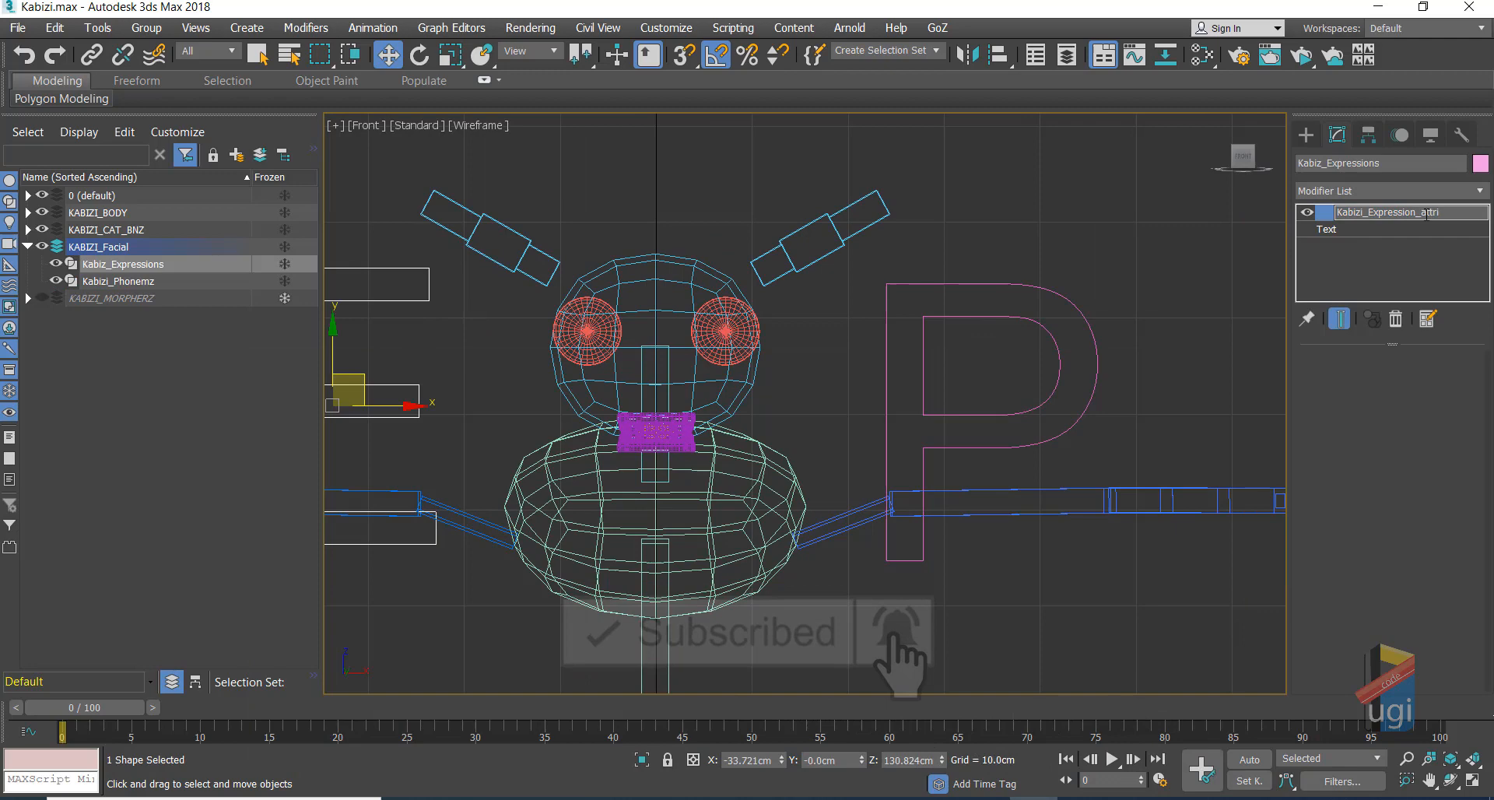
pyautogui.press('Return')
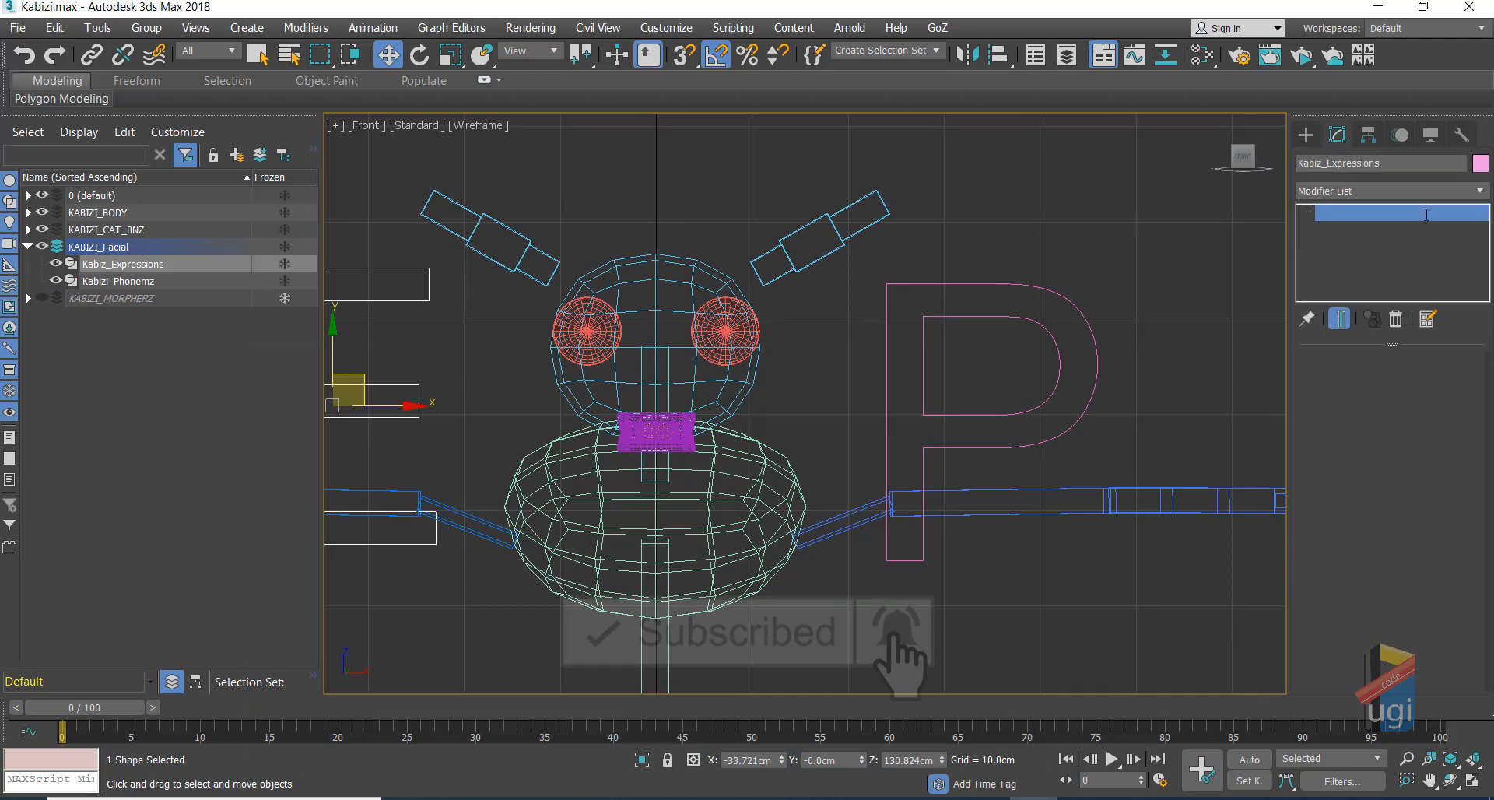
pyautogui.click(1014, 284)
pyautogui.moveTo(1017, 253); pyautogui.dragTo(747, 167, button='middle')
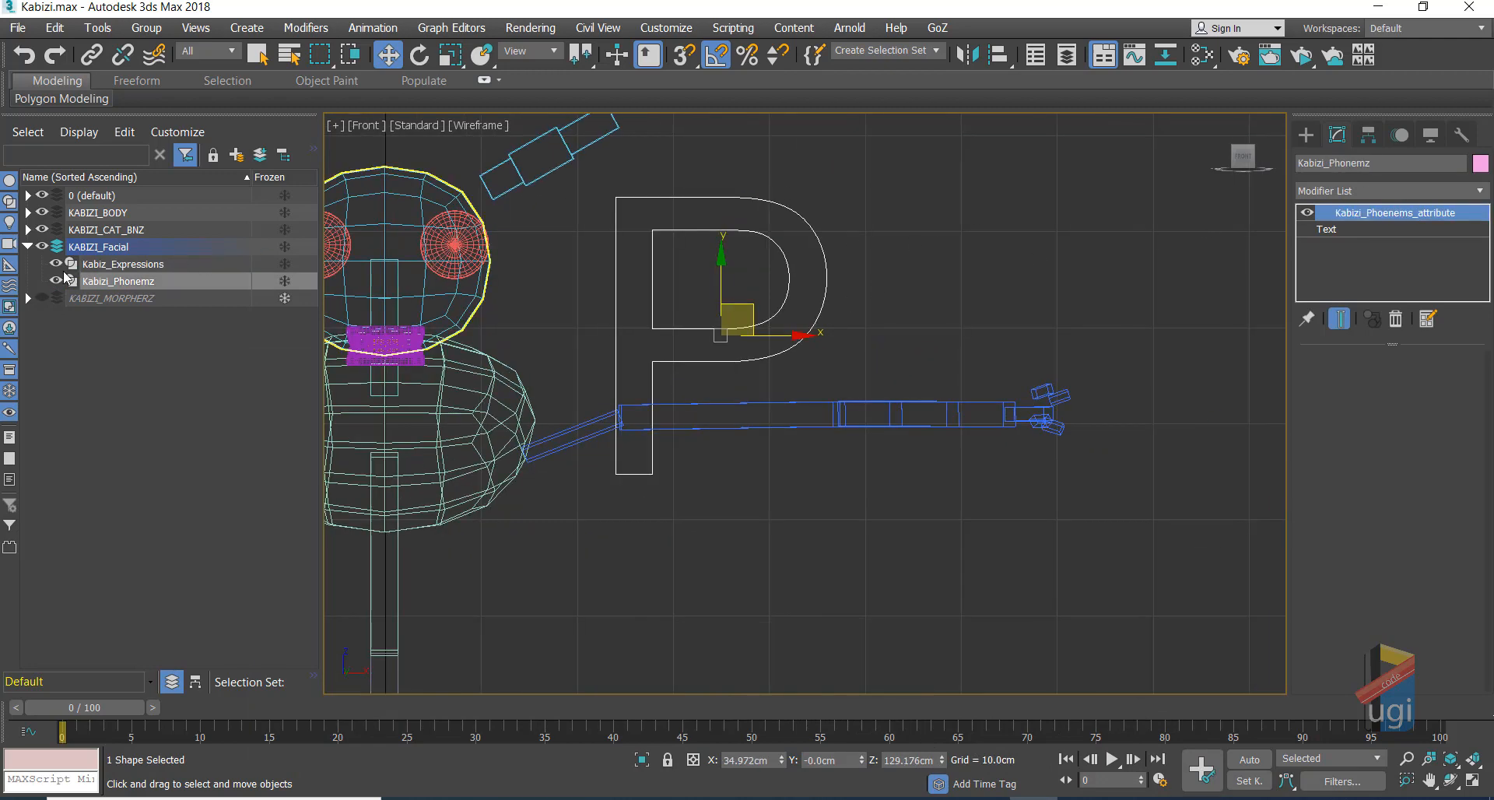
# Step: Pin the P's modifier stack, hide KABIZI_CAT_BNZ, show KABIZI_HEAD, and reselect the P
pyautogui.click(1309, 316)
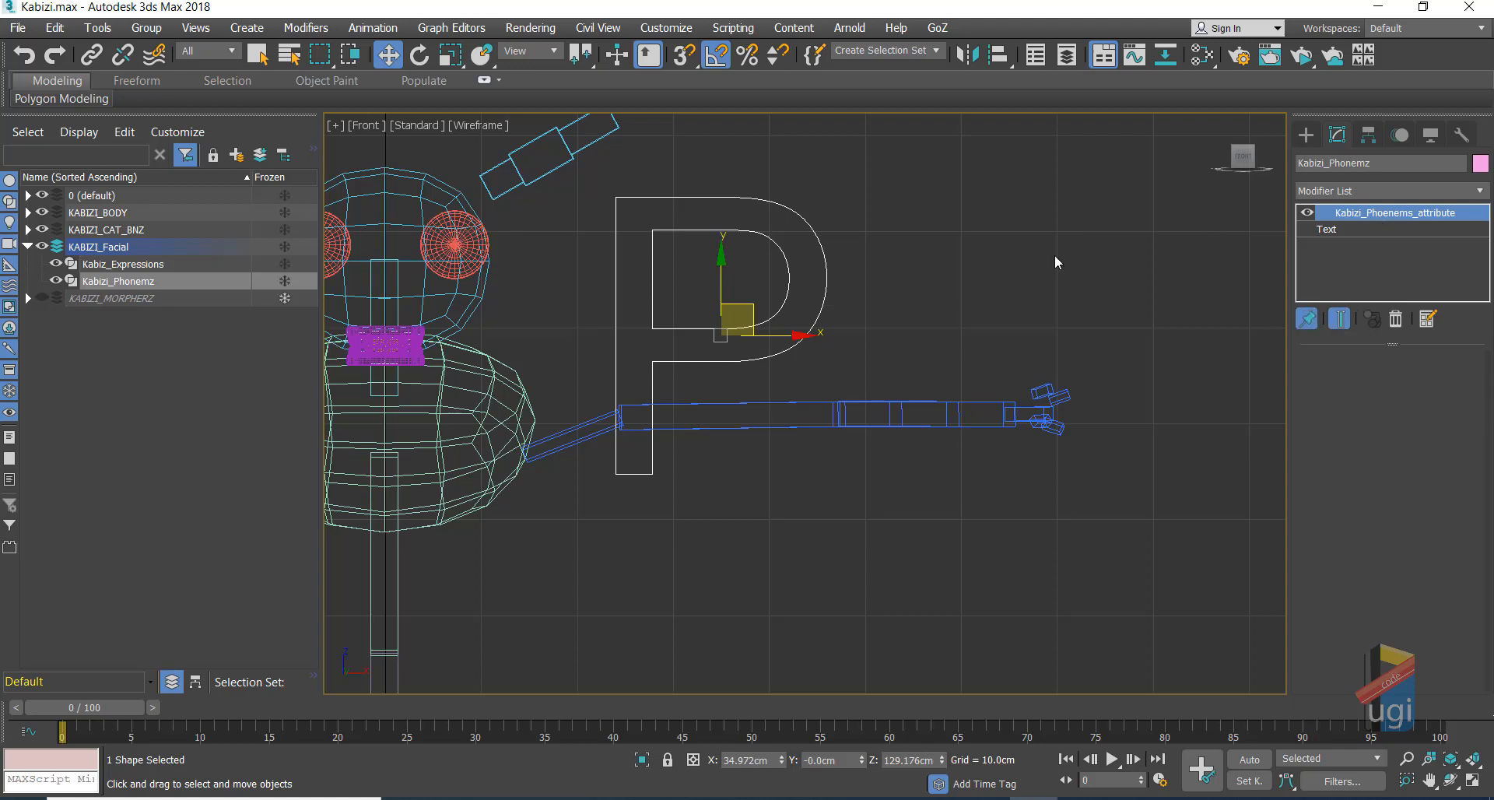
pyautogui.click(29, 212)
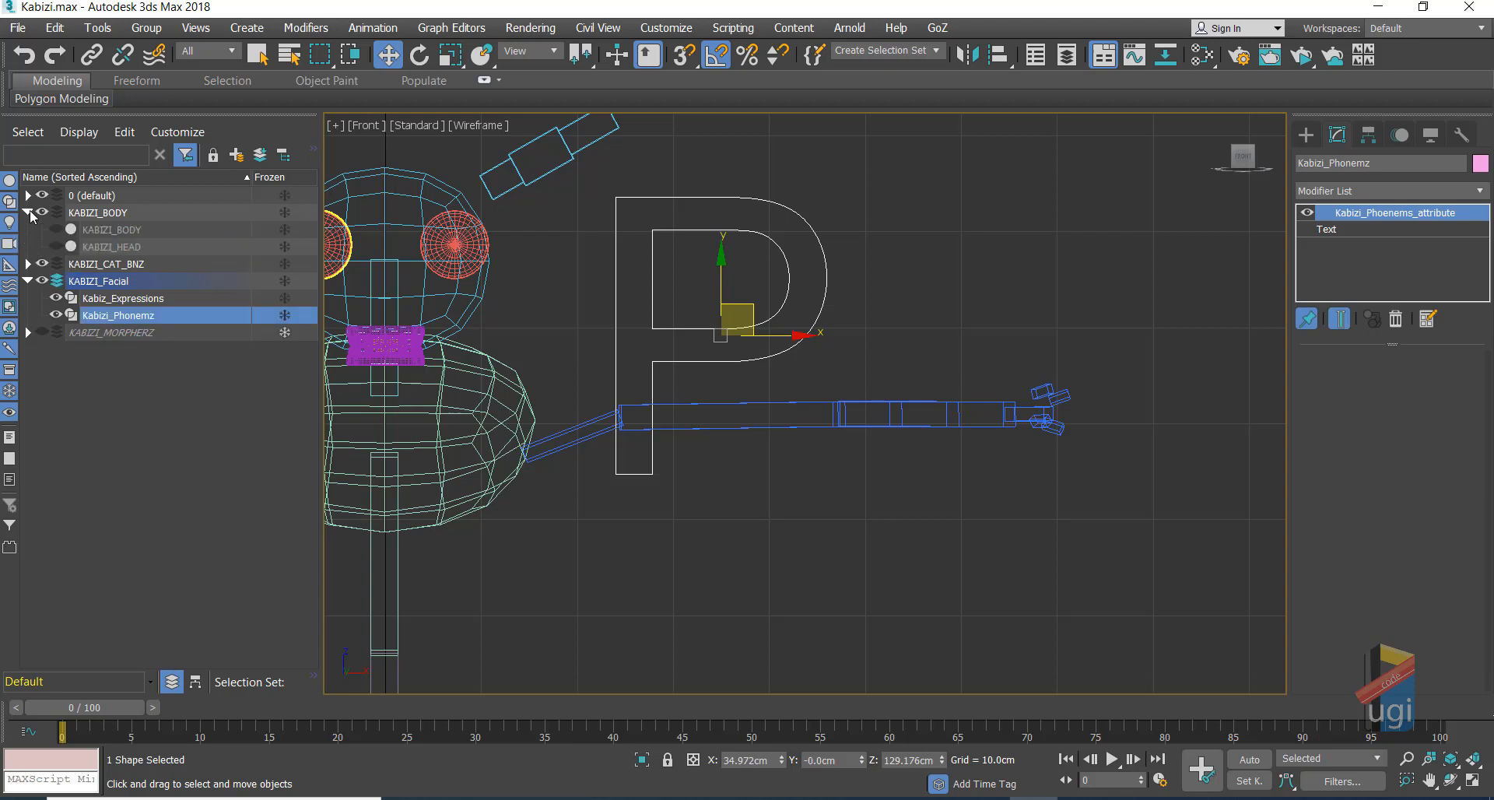
pyautogui.click(43, 264)
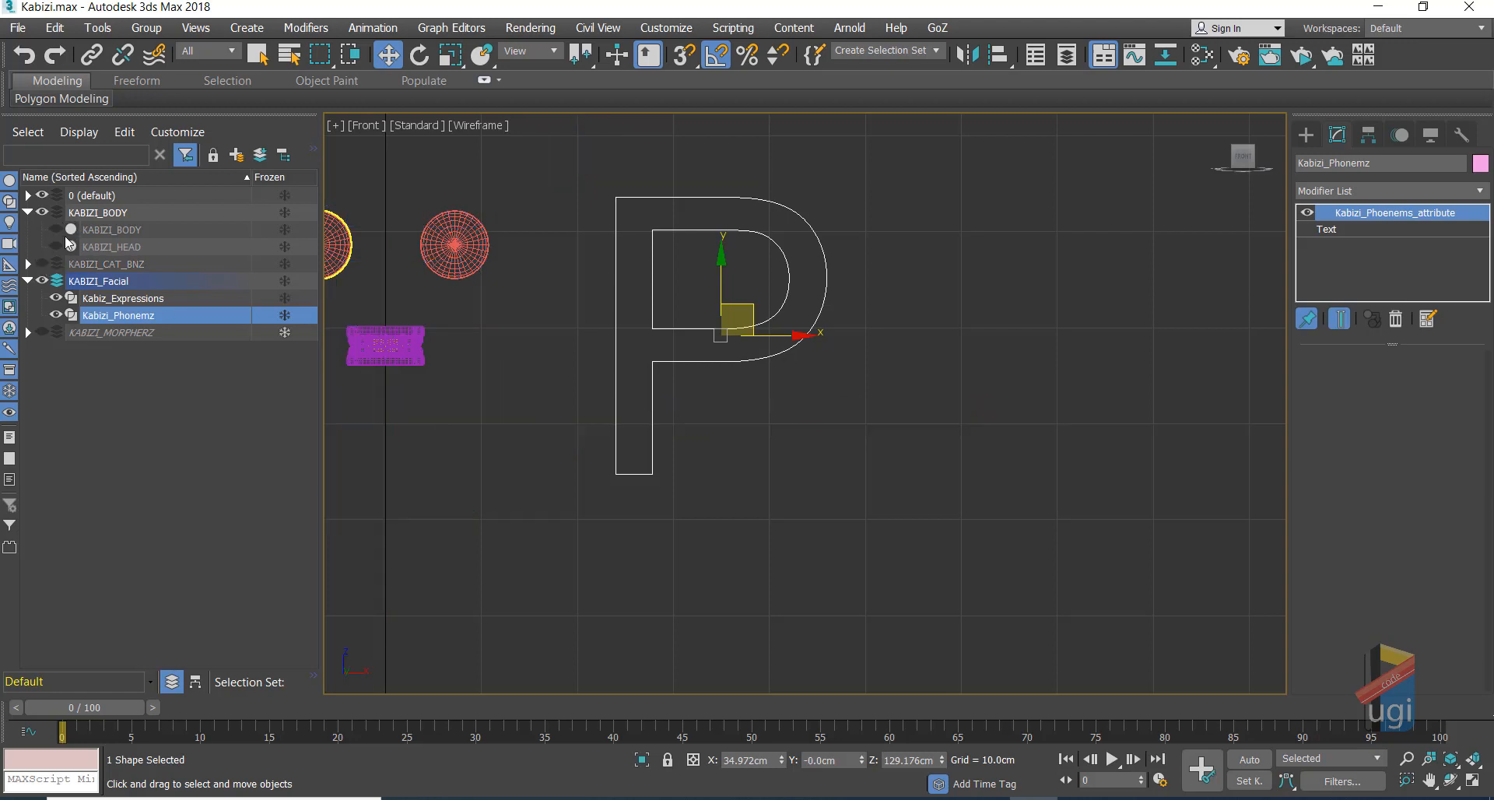
pyautogui.click(56, 247)
pyautogui.moveTo(558, 309); pyautogui.dragTo(729, 349, button='middle')
pyautogui.click(702, 247)
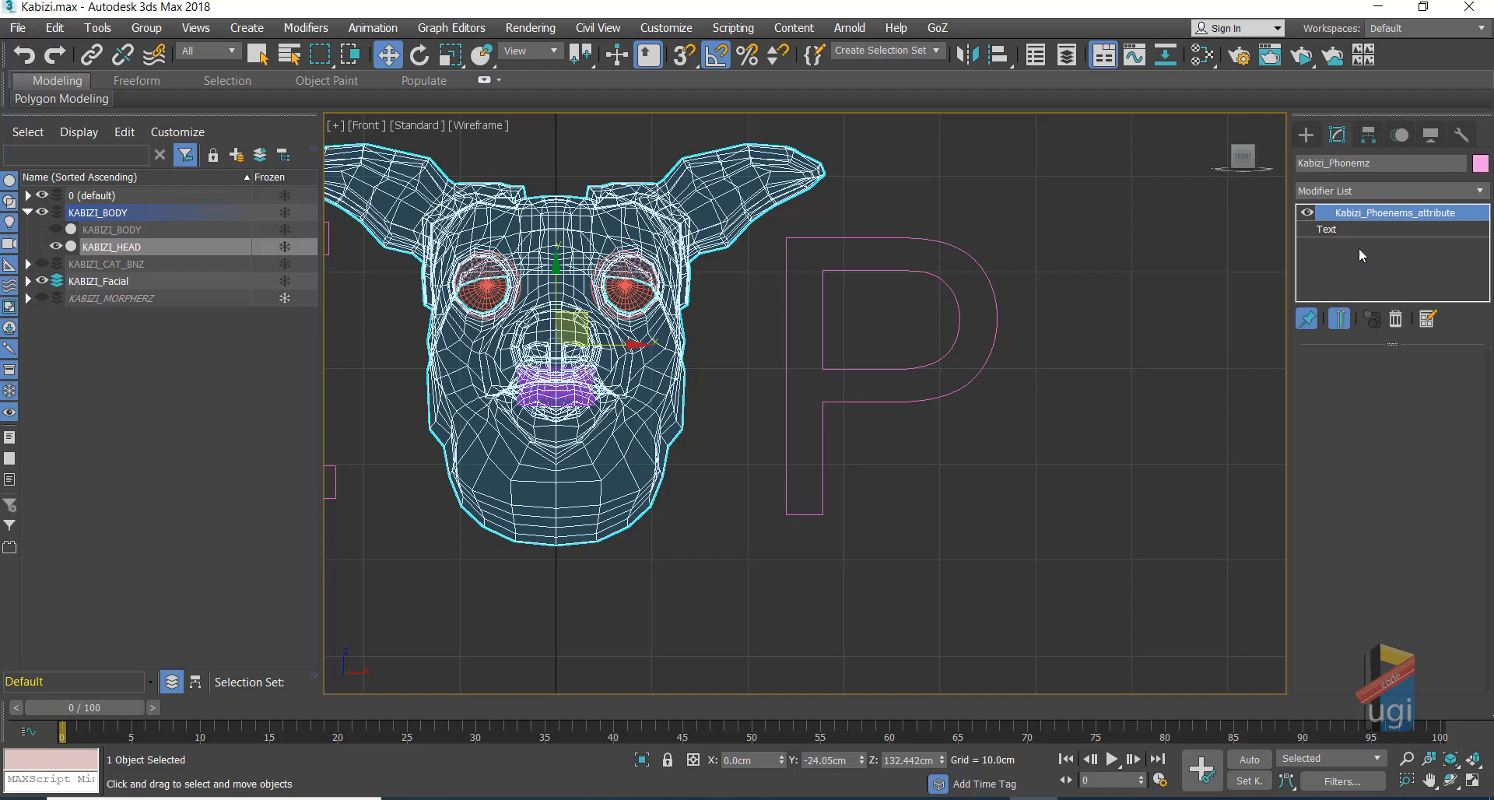
pyautogui.click(987, 274)
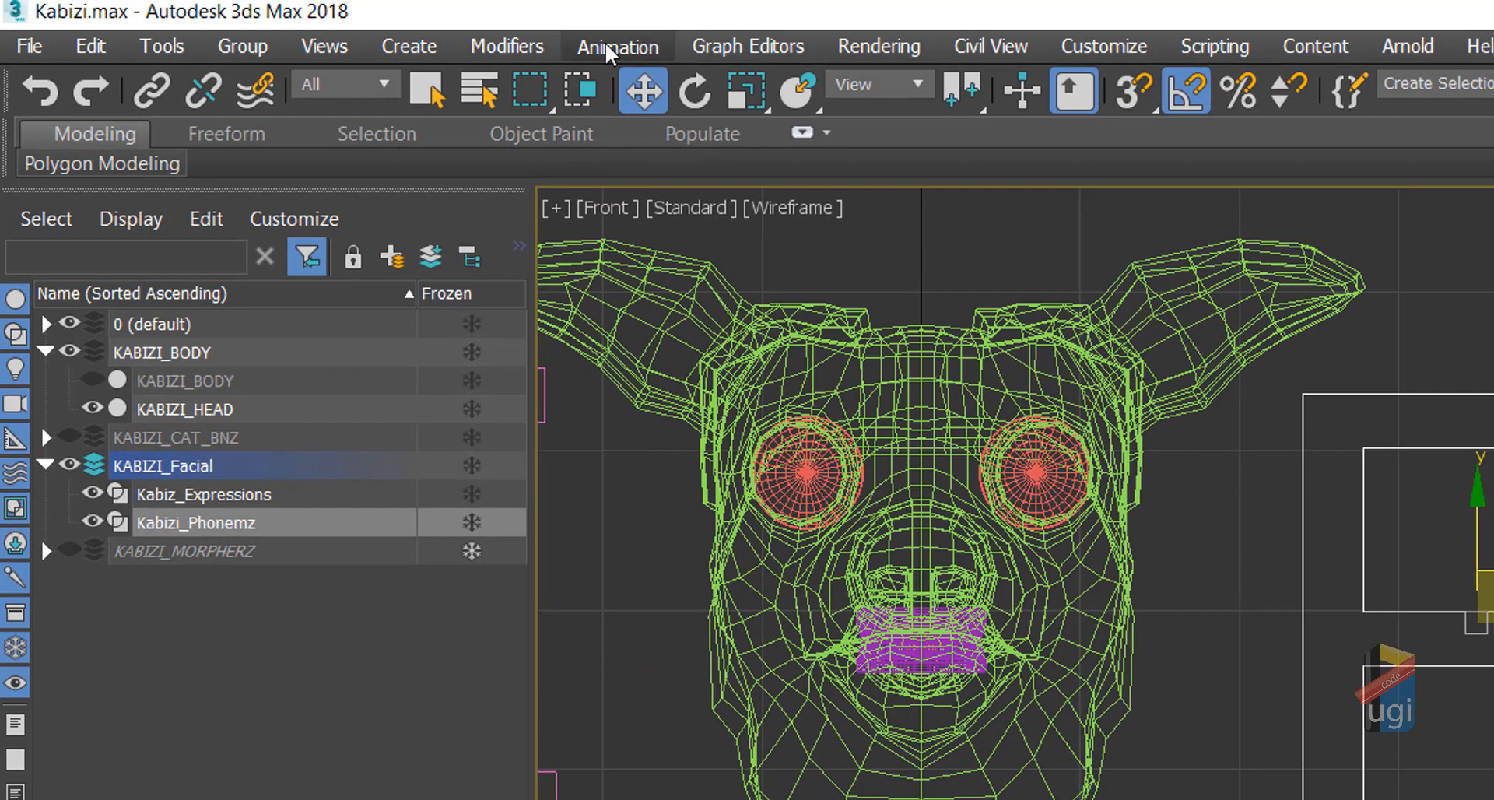
# Step: Open the Parameter Editor from the Animation menu and place it beside the pig head
pyautogui.click(606, 47)
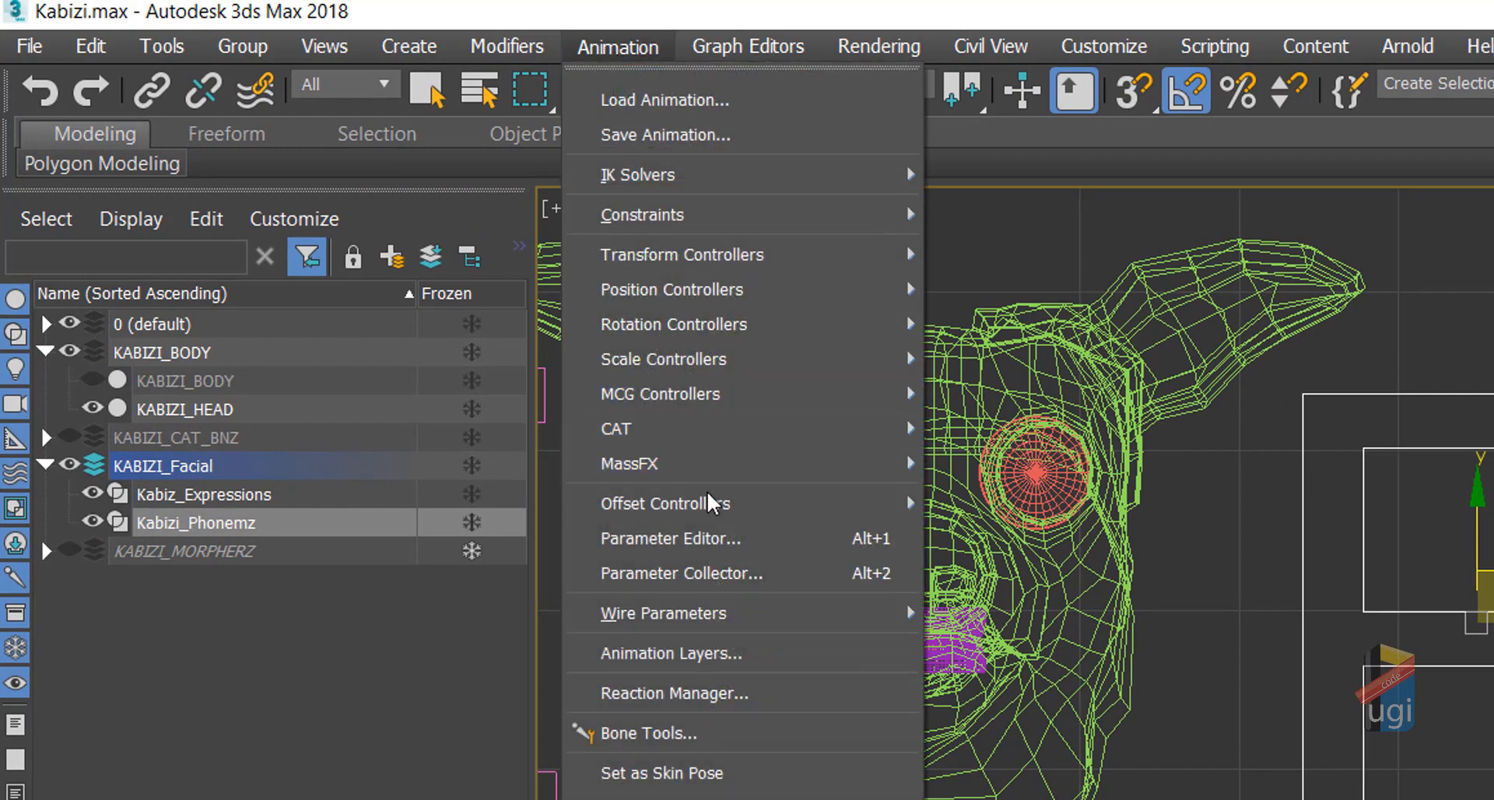
pyautogui.click(724, 540)
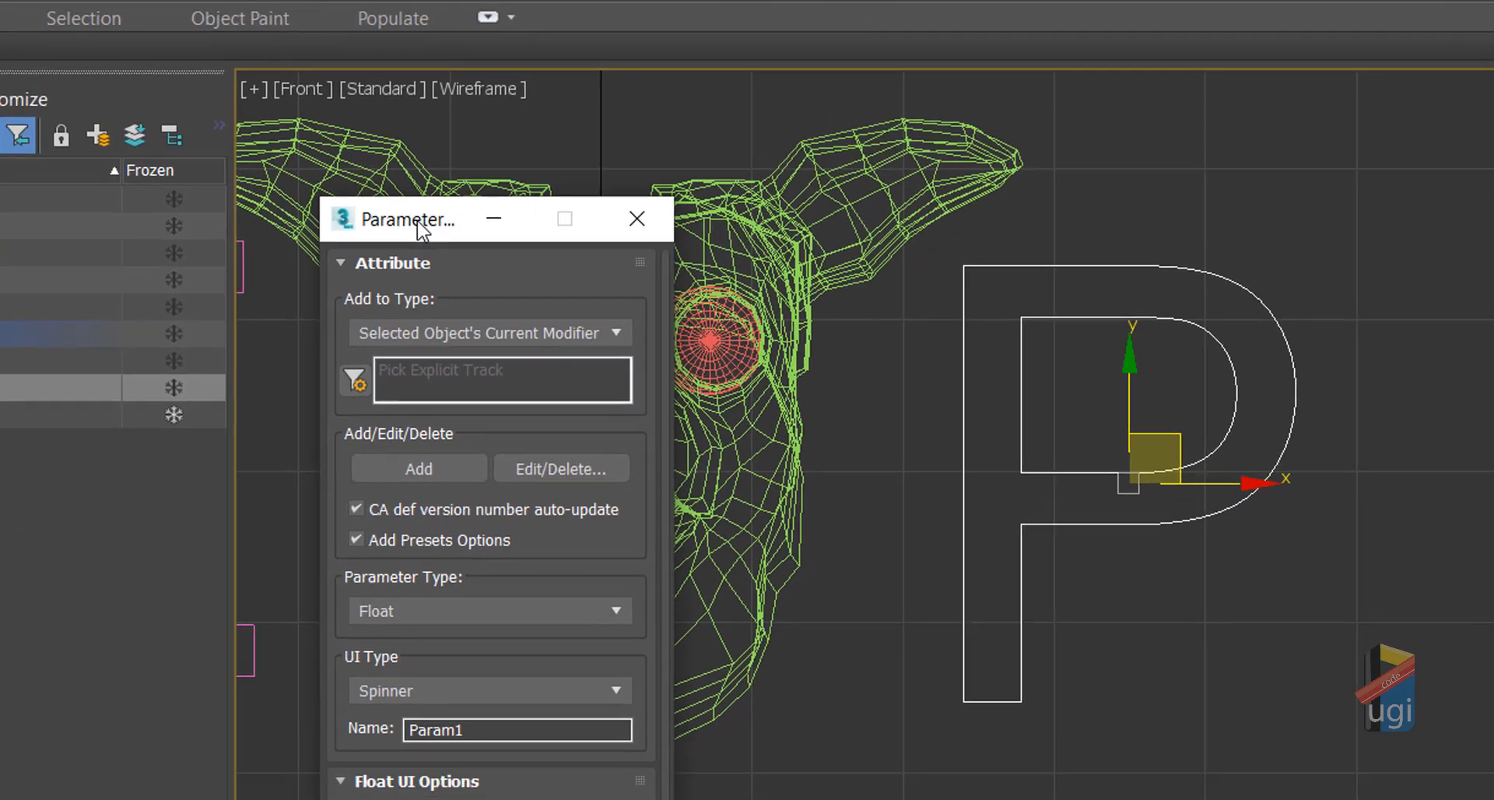
pyautogui.moveTo(747, 338); pyautogui.dragTo(1397, 188)
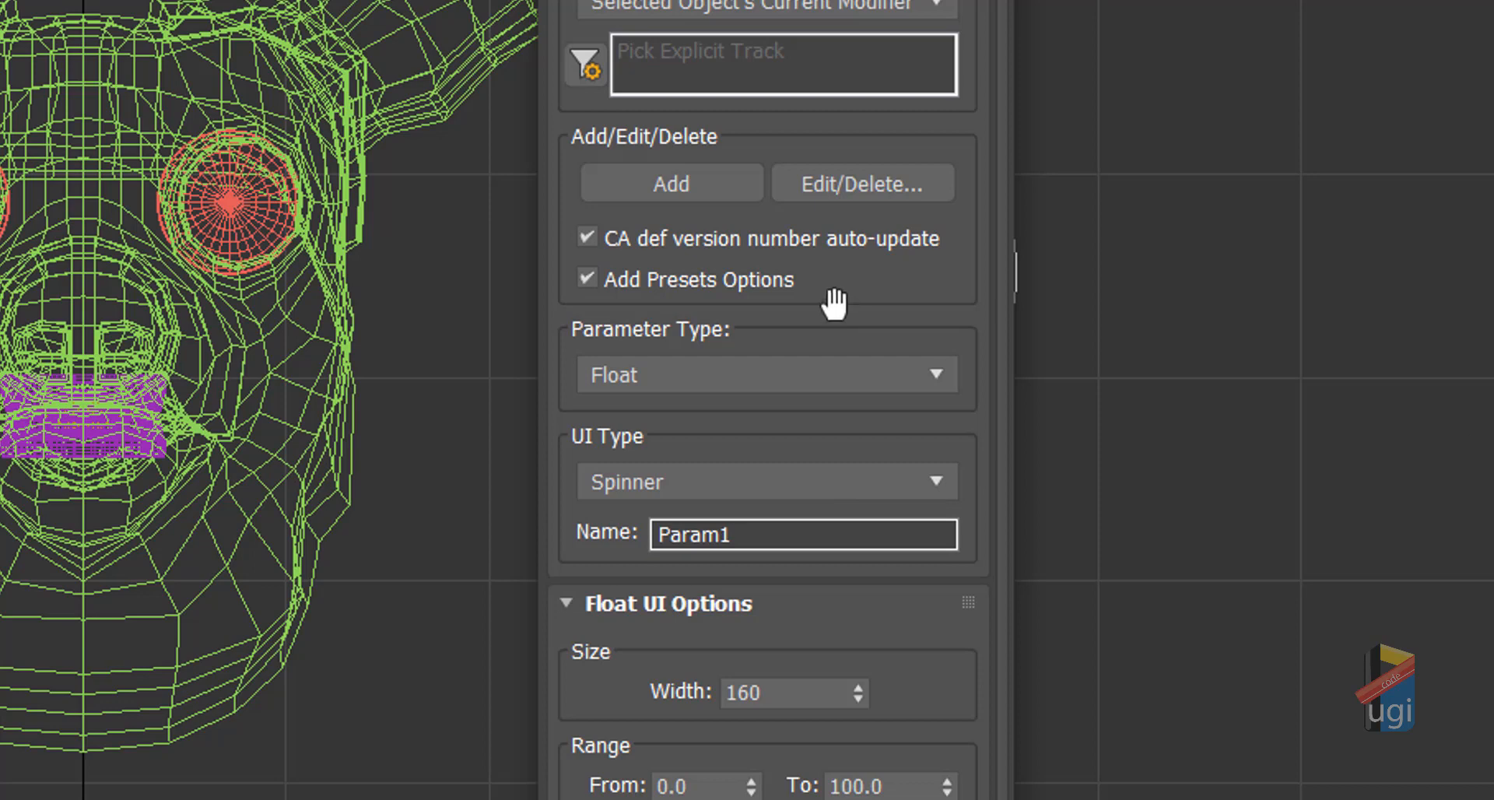
pyautogui.click(874, 374)
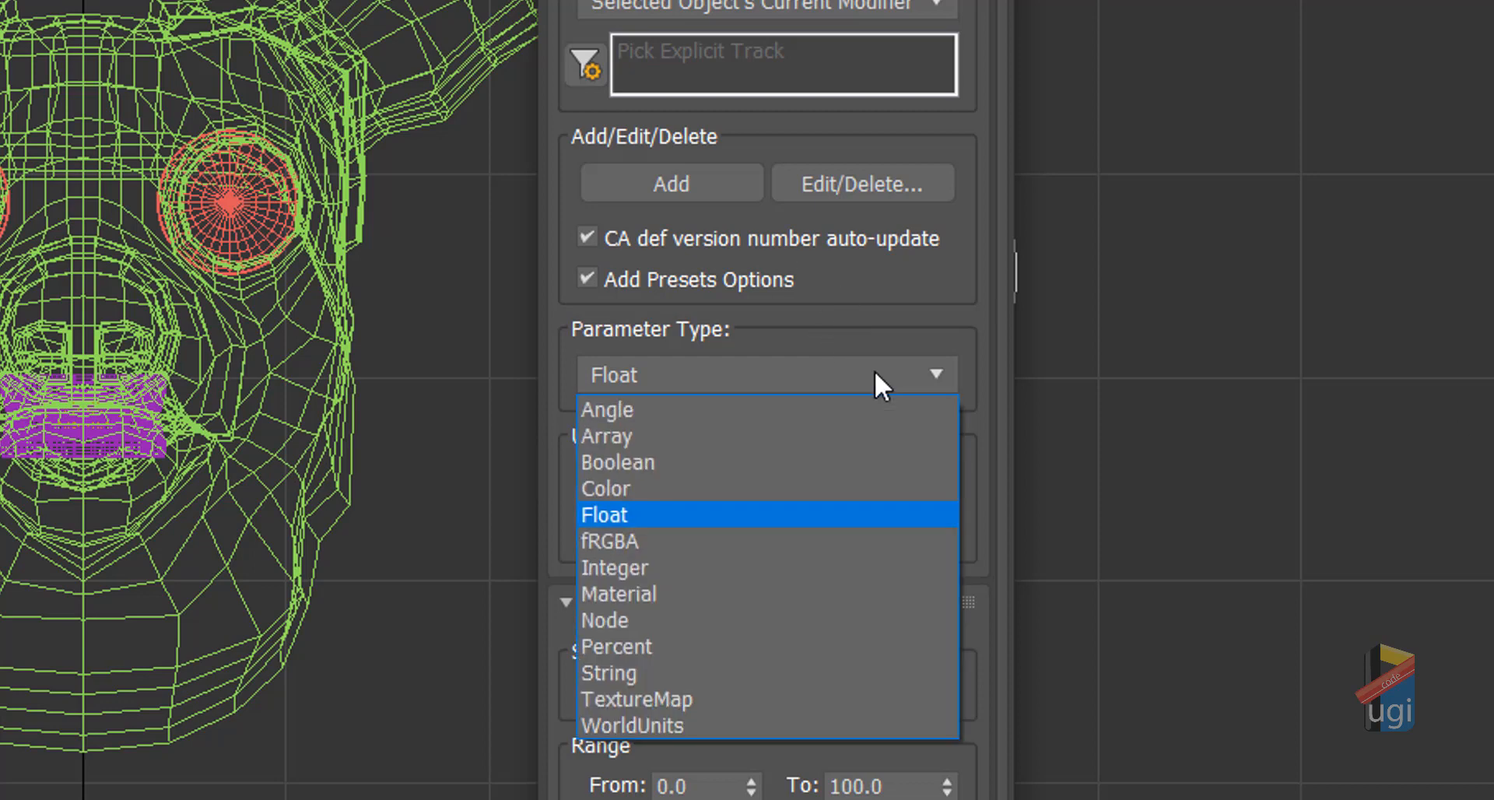
# Step: Make the new parameter an Integer type and rename it from Param1 to IH
pyautogui.click(779, 567)
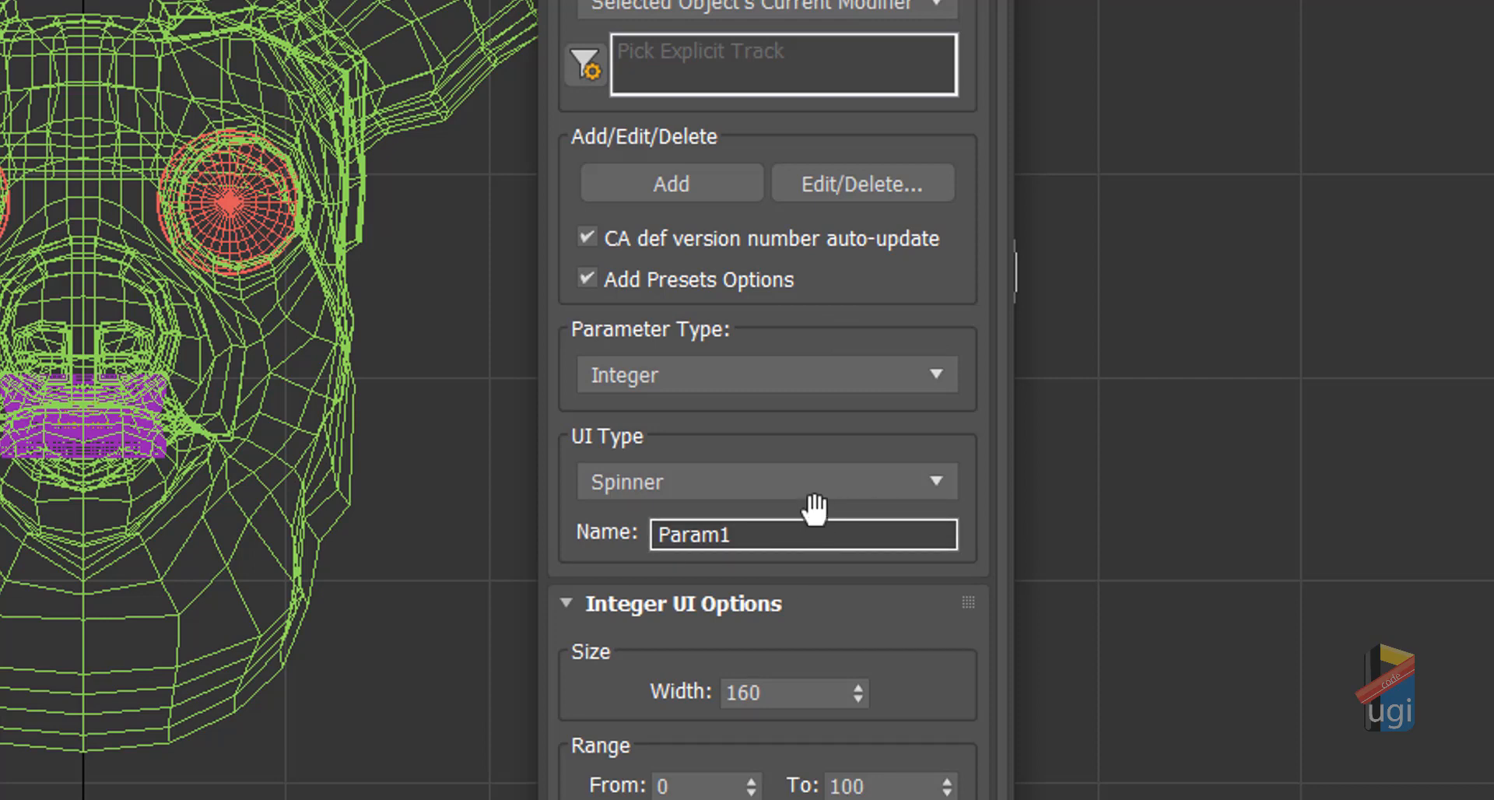
pyautogui.click(938, 472)
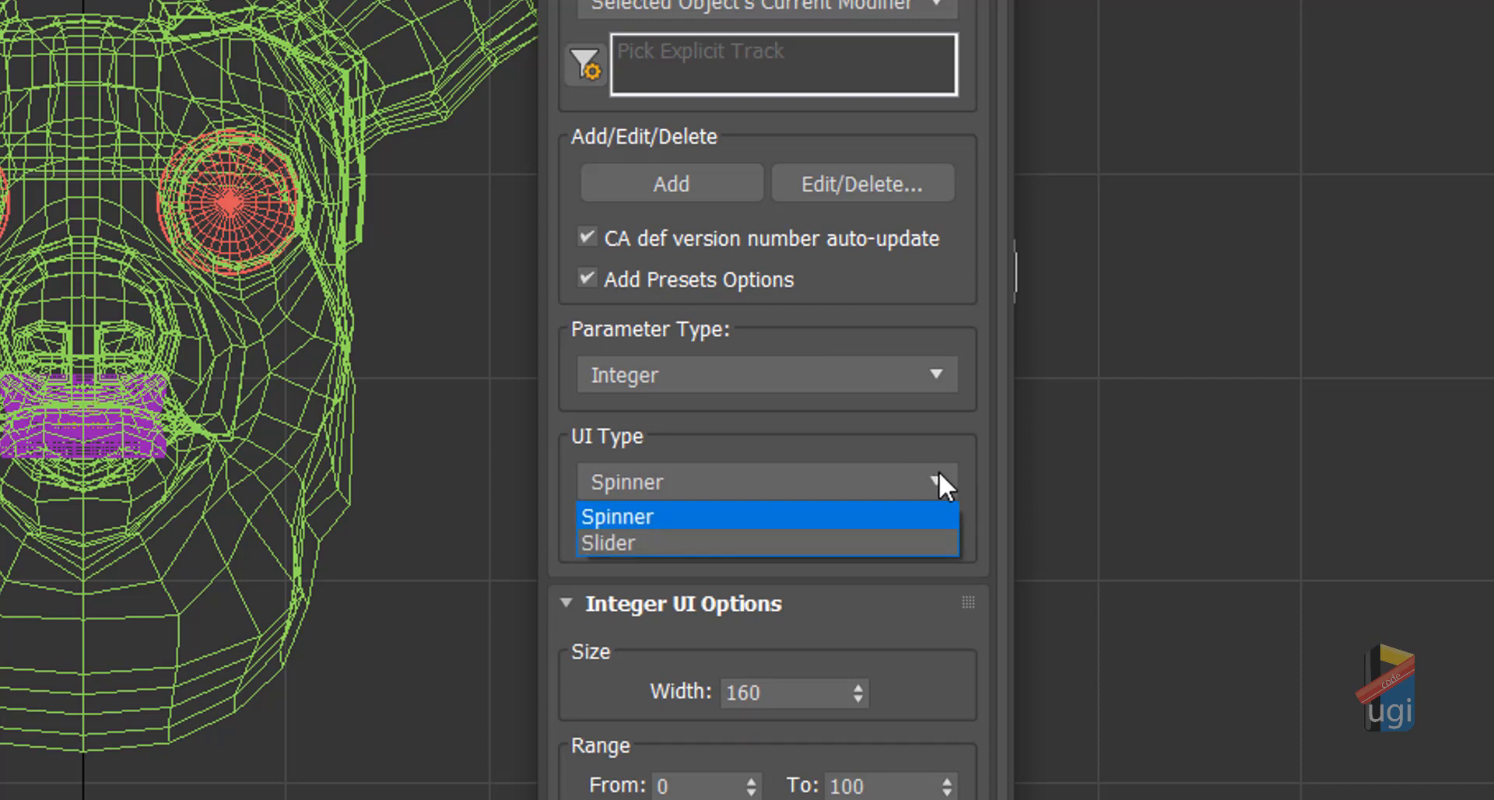
pyautogui.click(940, 475)
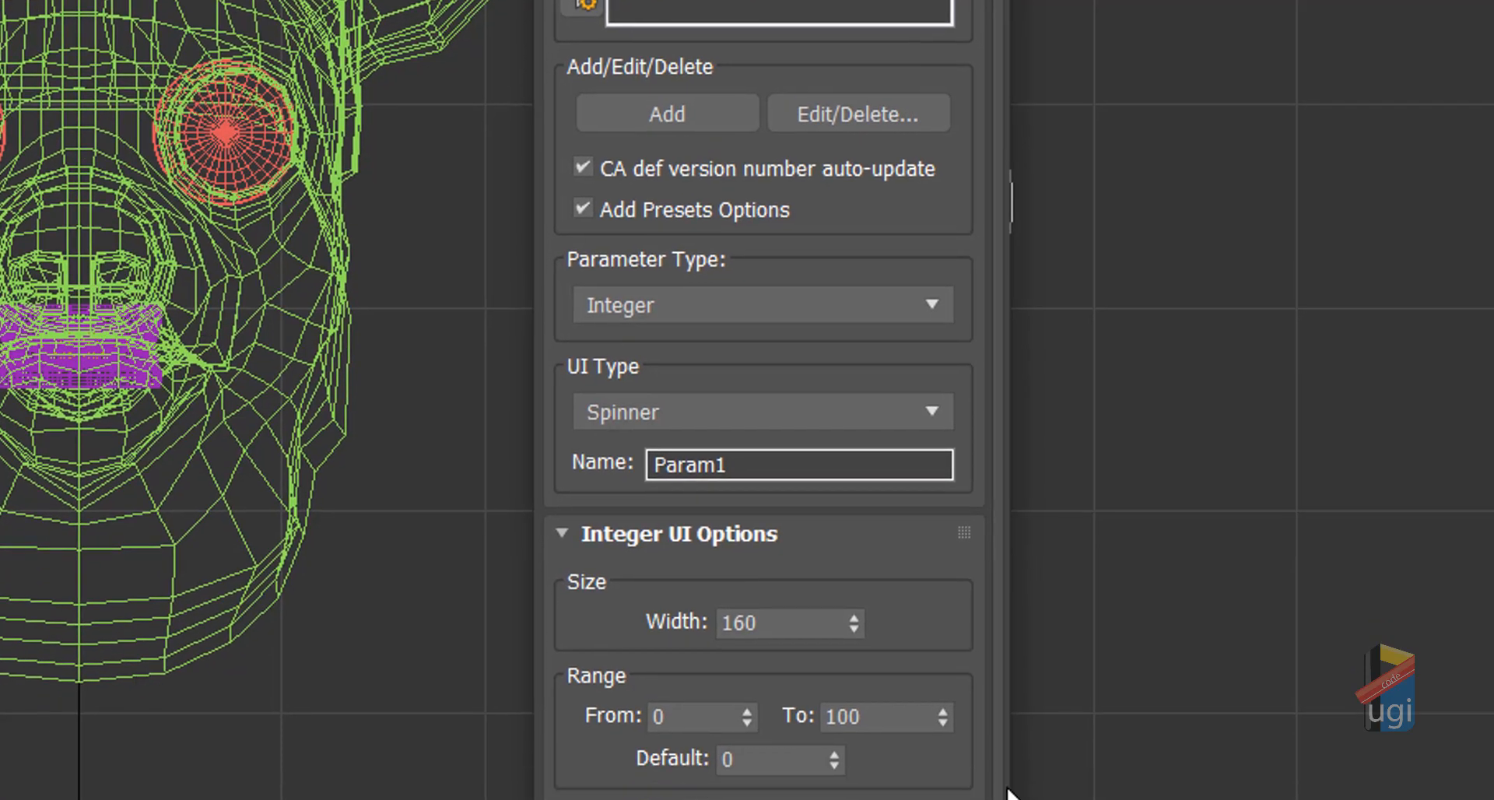
pyautogui.moveTo(1000, 782); pyautogui.dragTo(1000, 799)
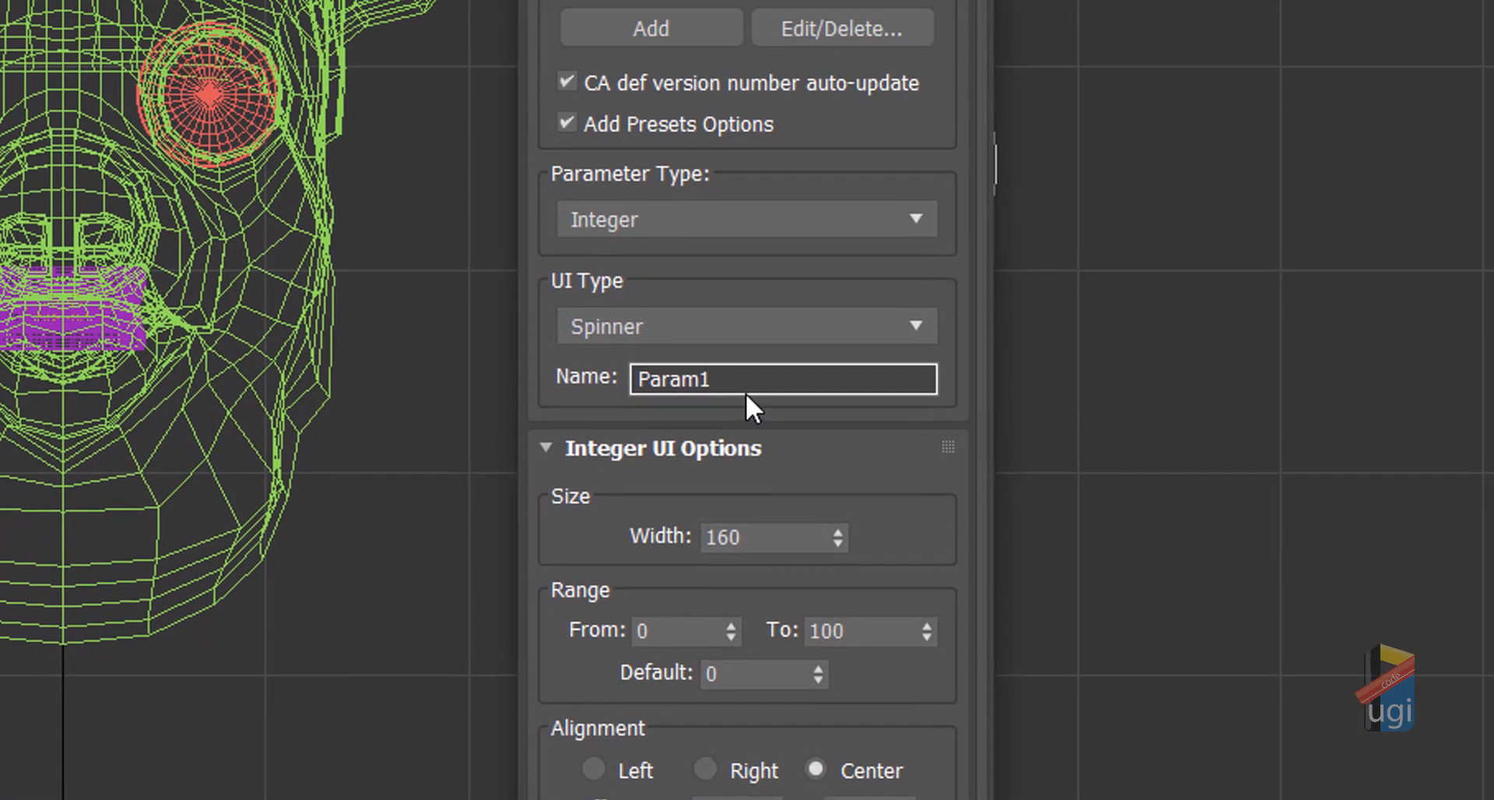
pyautogui.moveTo(738, 387); pyautogui.dragTo(603, 368)
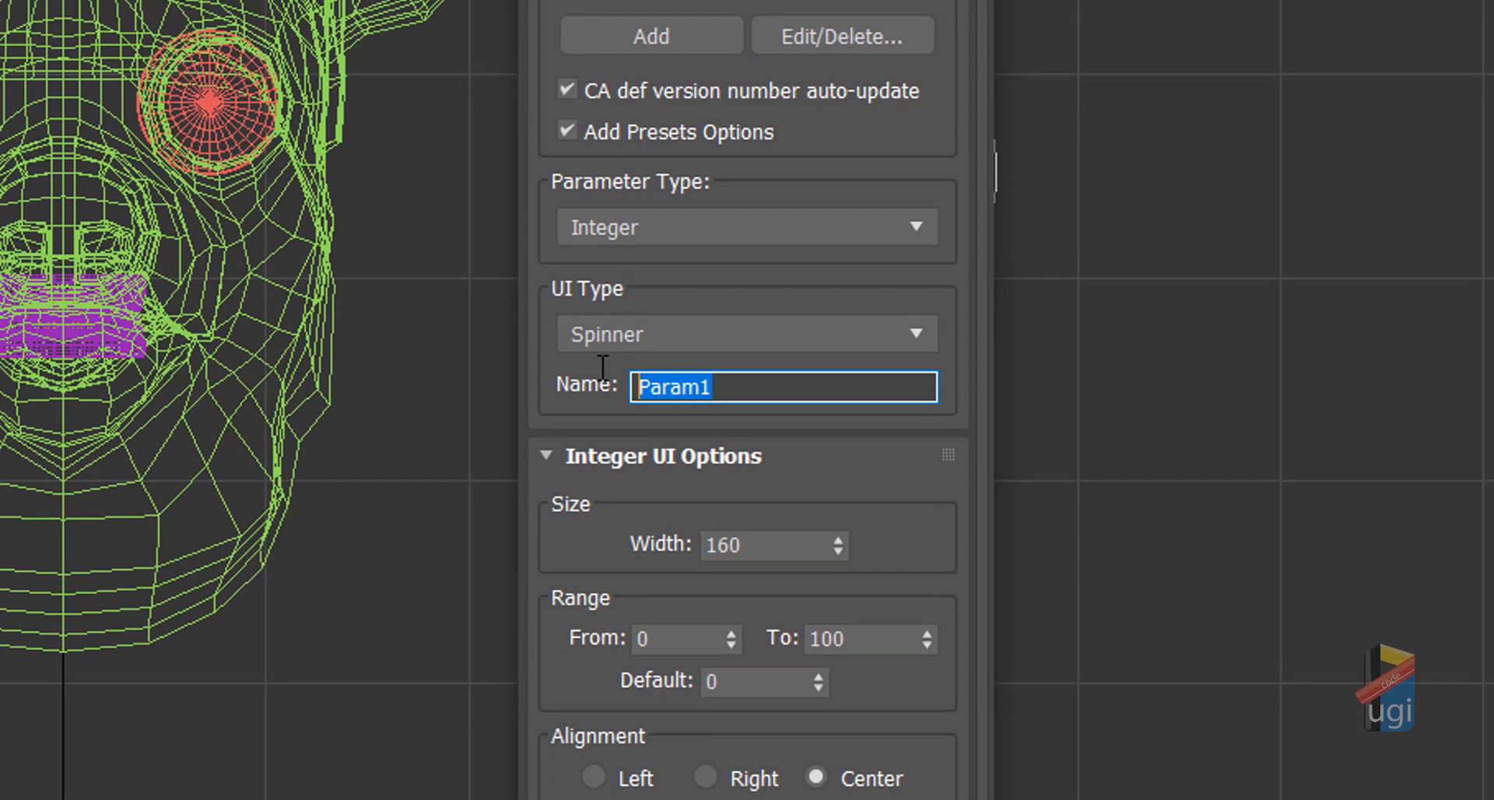
pyautogui.press('BackSpace')
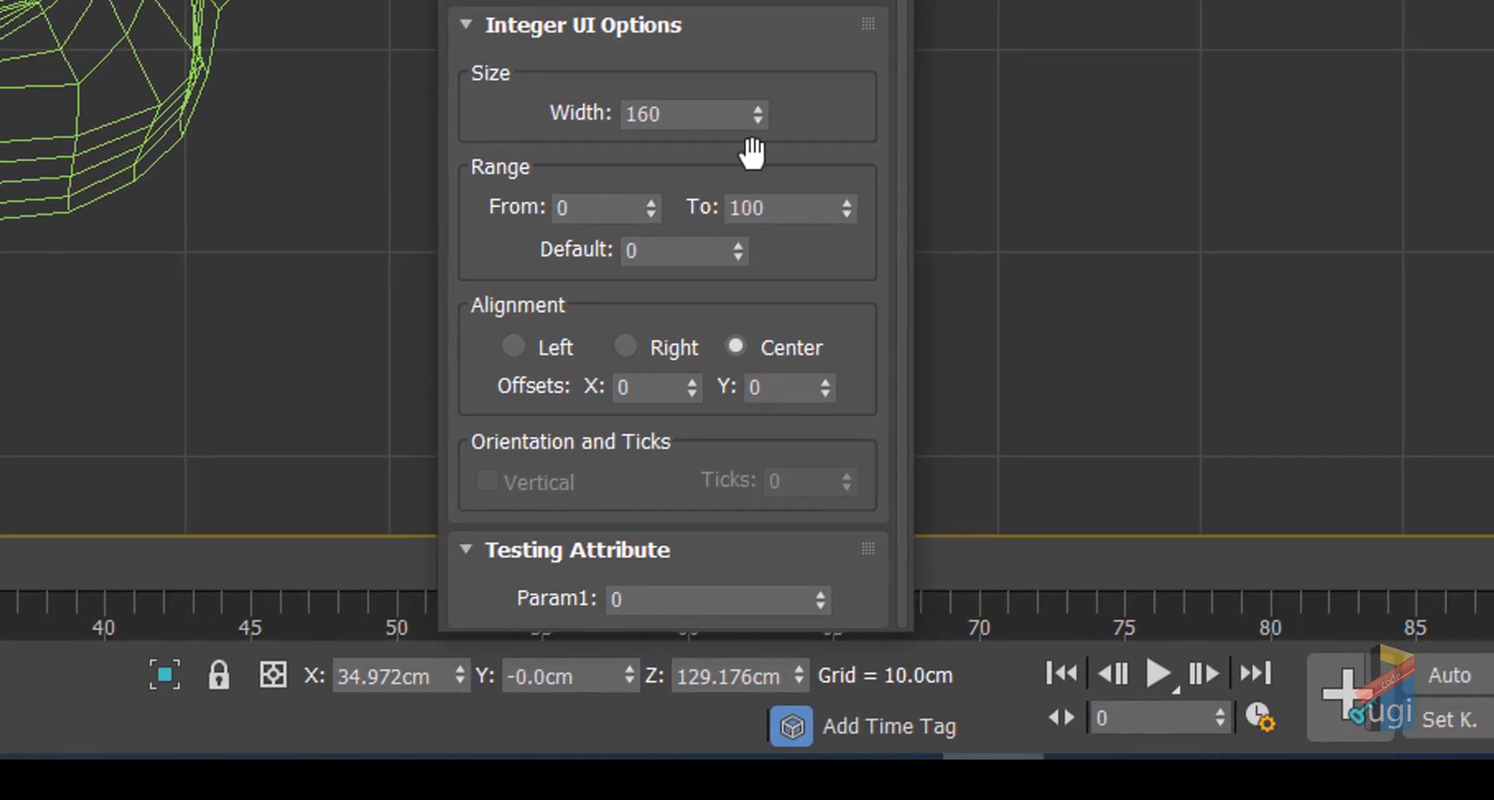
pyautogui.write('IH')
pyautogui.press('Return')
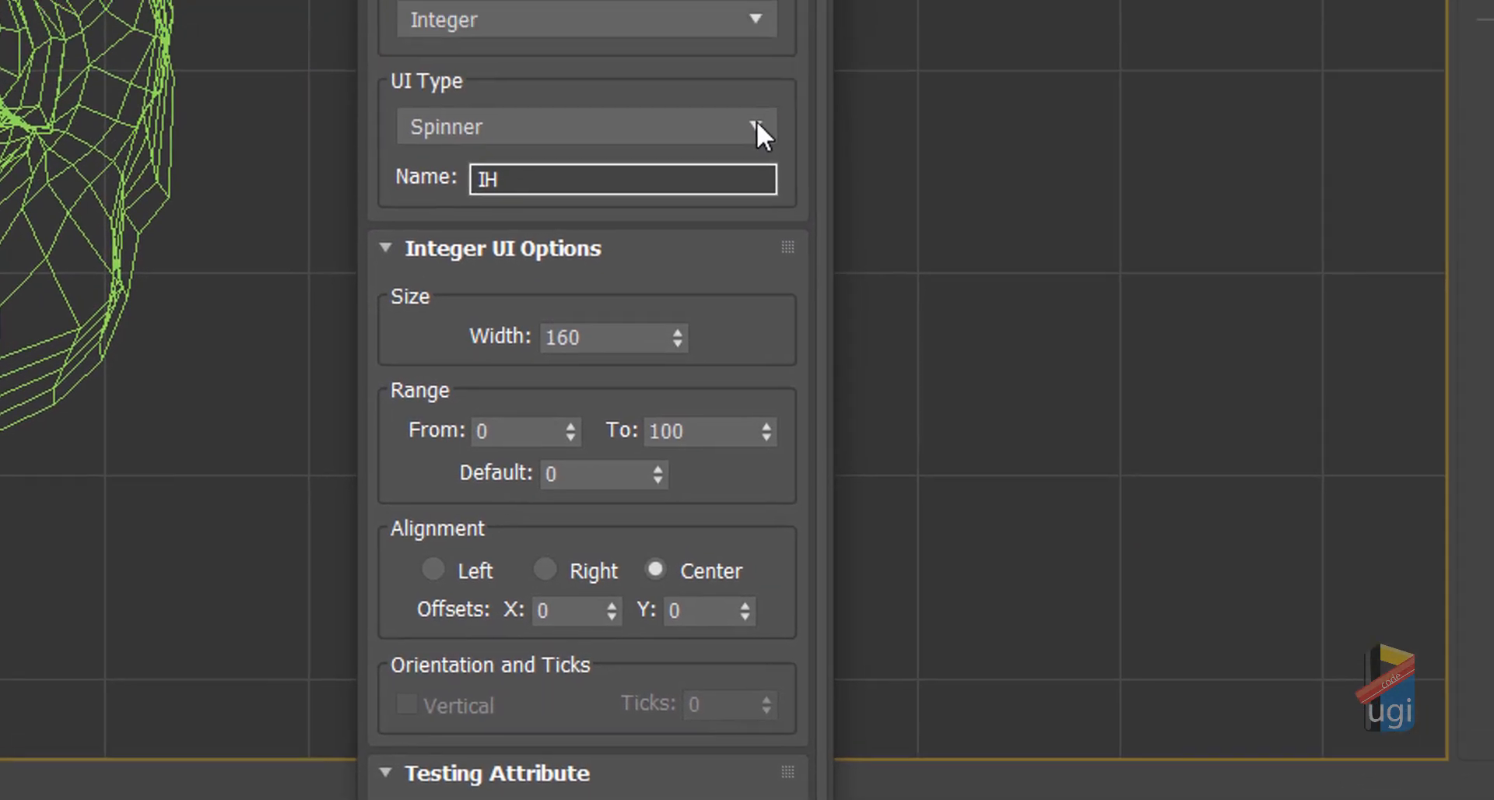
pyautogui.click(756, 124)
# Step: Display the IH parameter as a slider with 10 tick marks
pyautogui.click(630, 194)
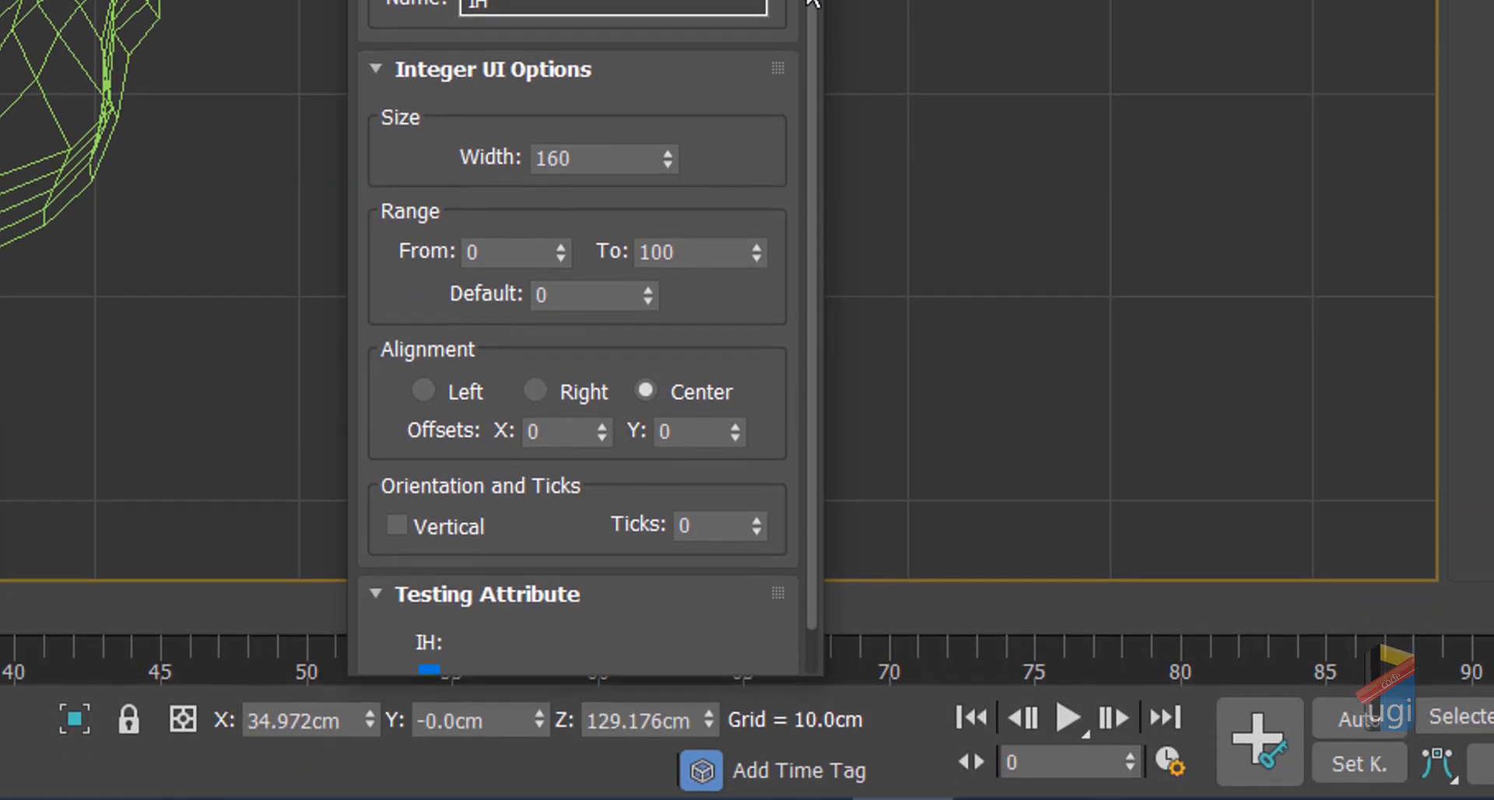
pyautogui.click(681, 472)
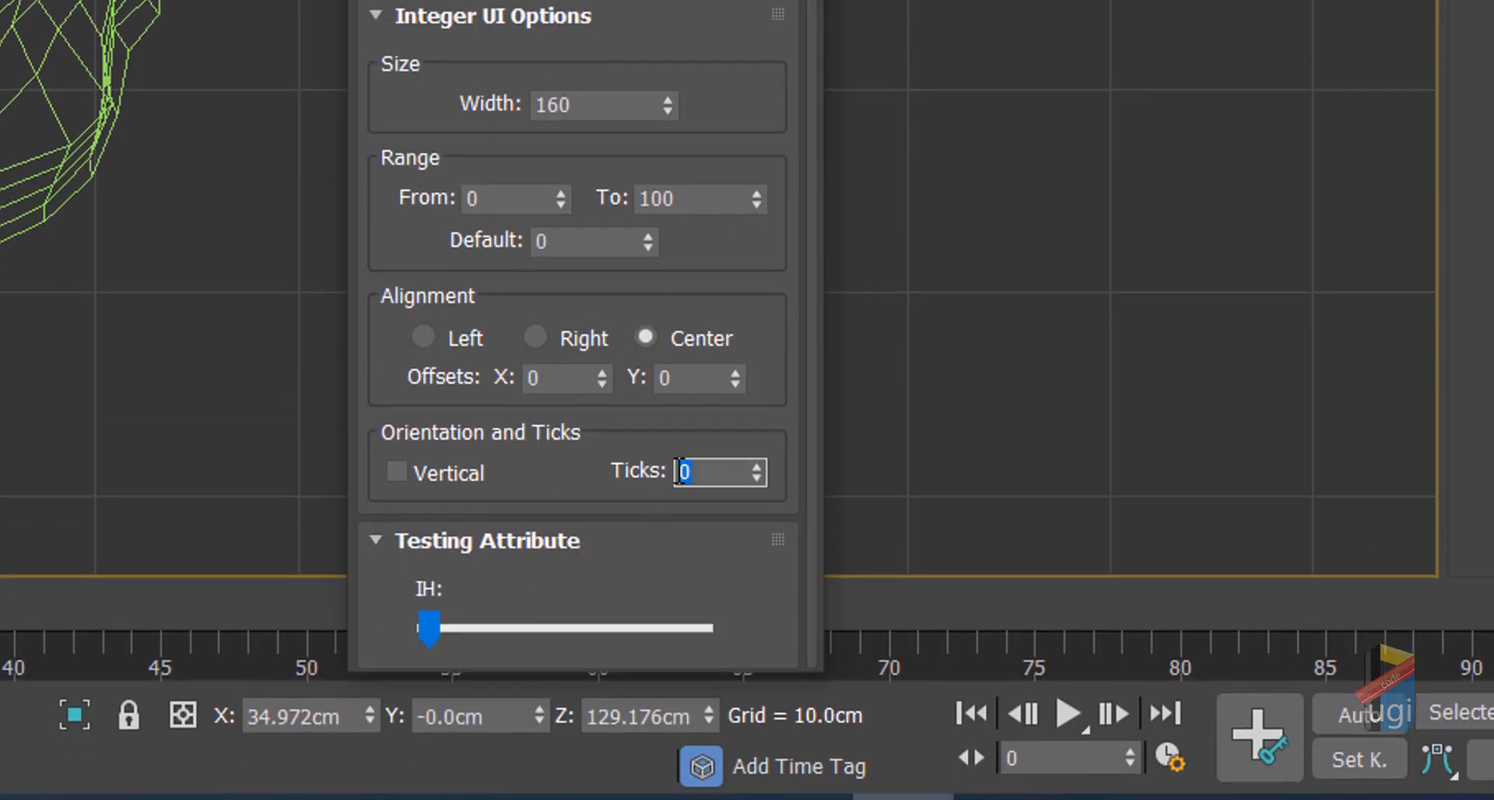
pyautogui.write('10')
pyautogui.click(629, 501)
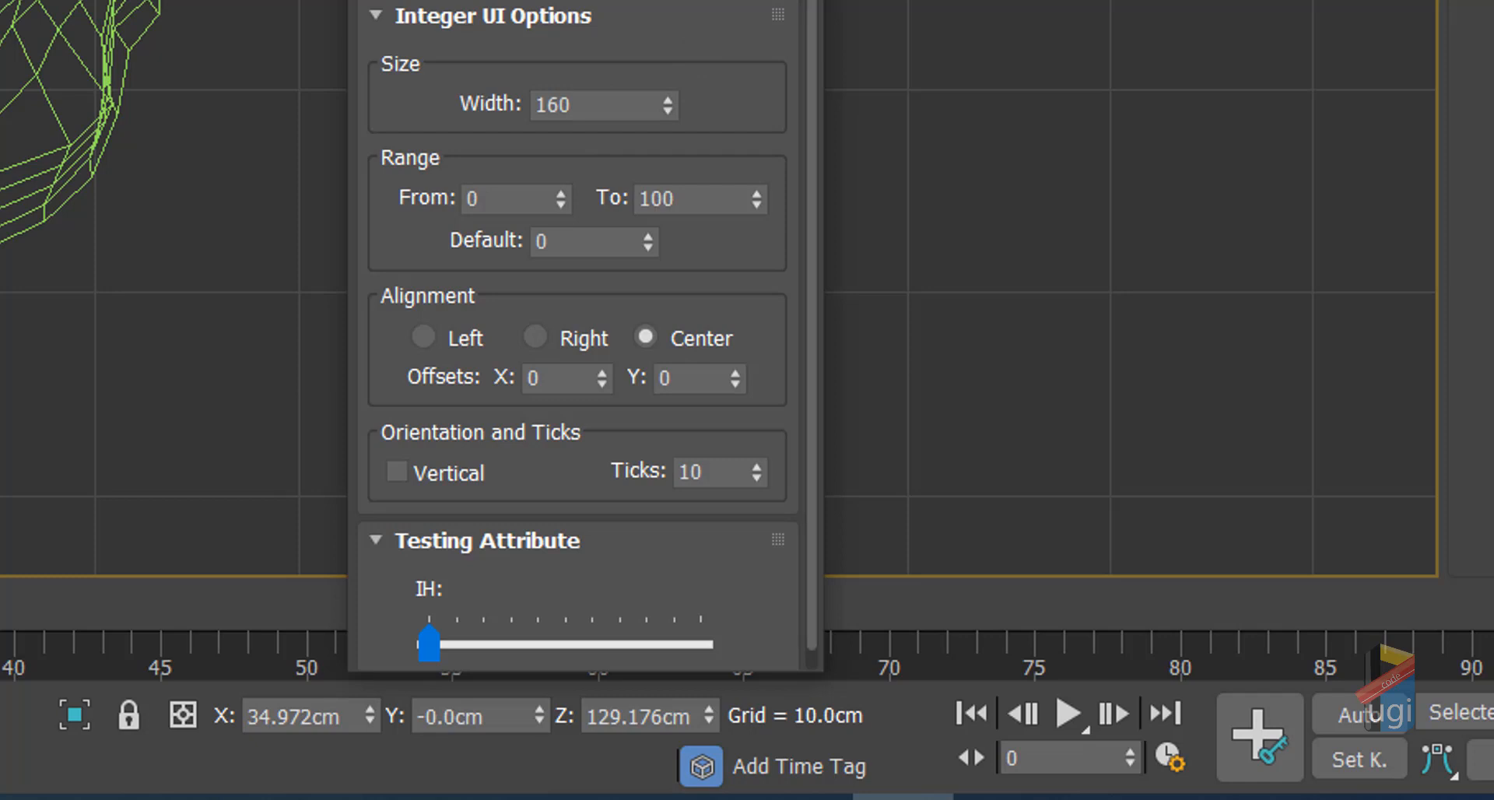
pyautogui.moveTo(812, 3); pyautogui.dragTo(812, 21)
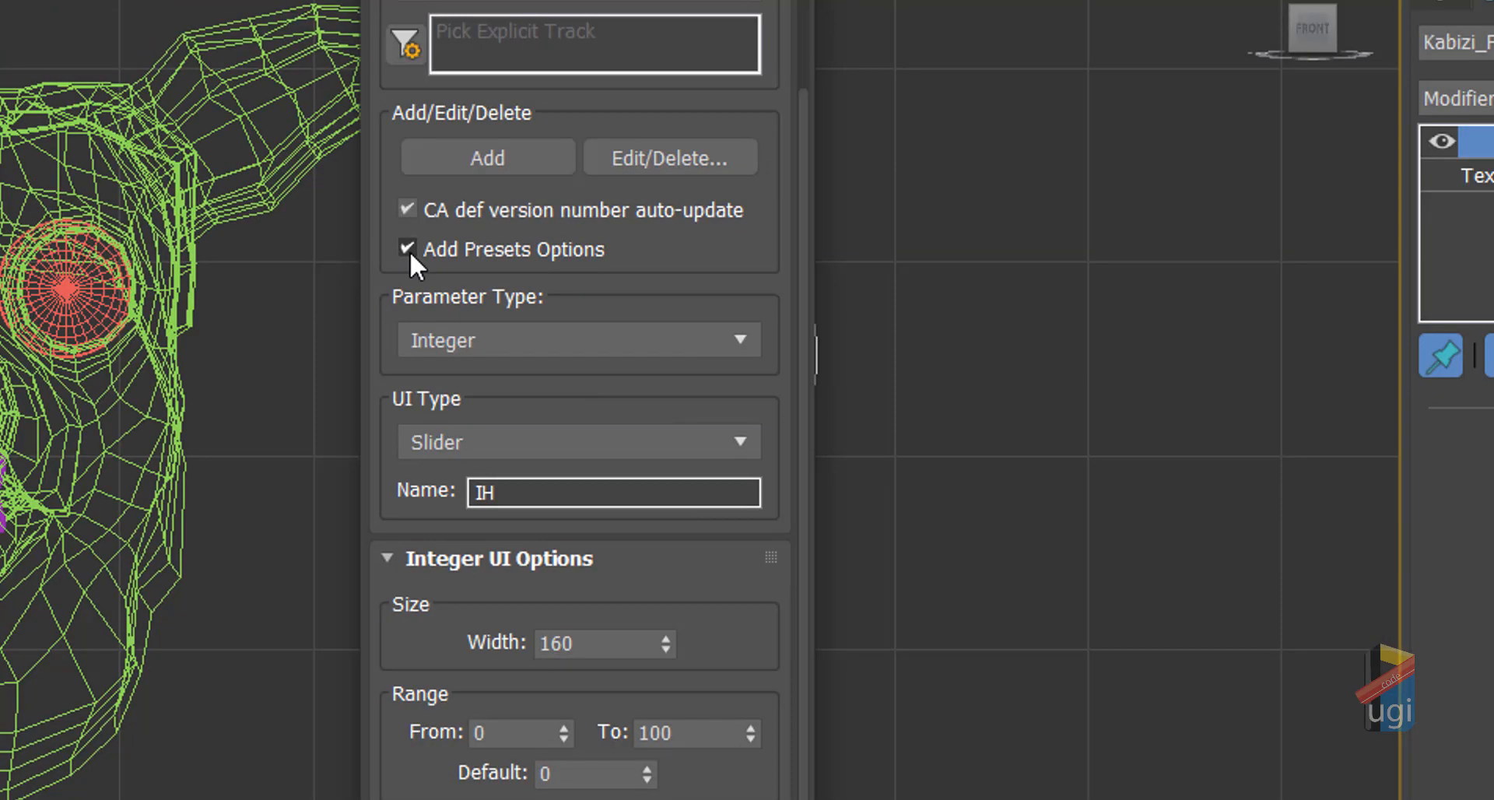
# Step: Turn off version auto-update, add the IH slider, then add a slider renamed to OH
pyautogui.click(408, 208)
pyautogui.click(502, 157)
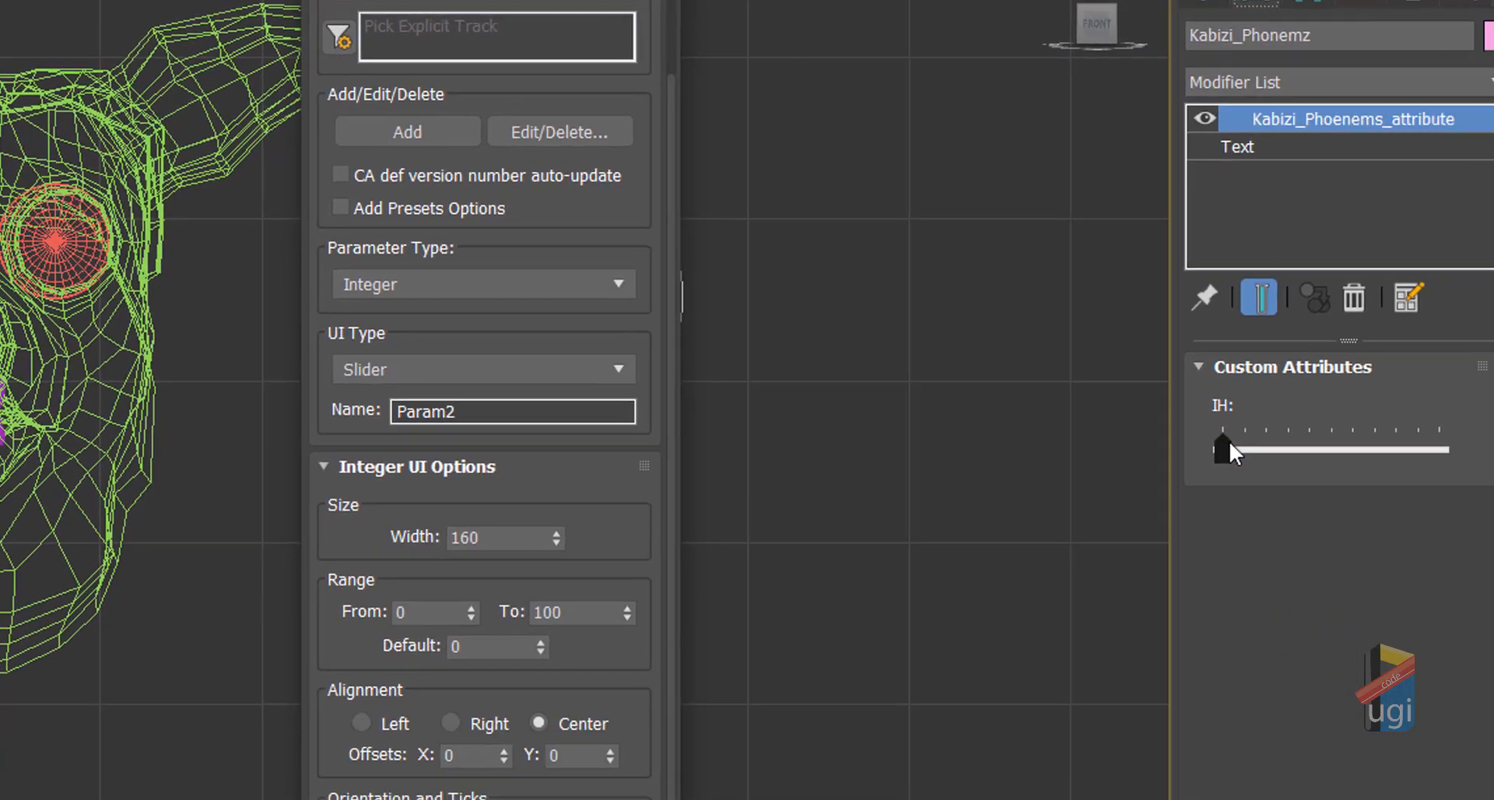
pyautogui.moveTo(1229, 441); pyautogui.dragTo(1049, 474)
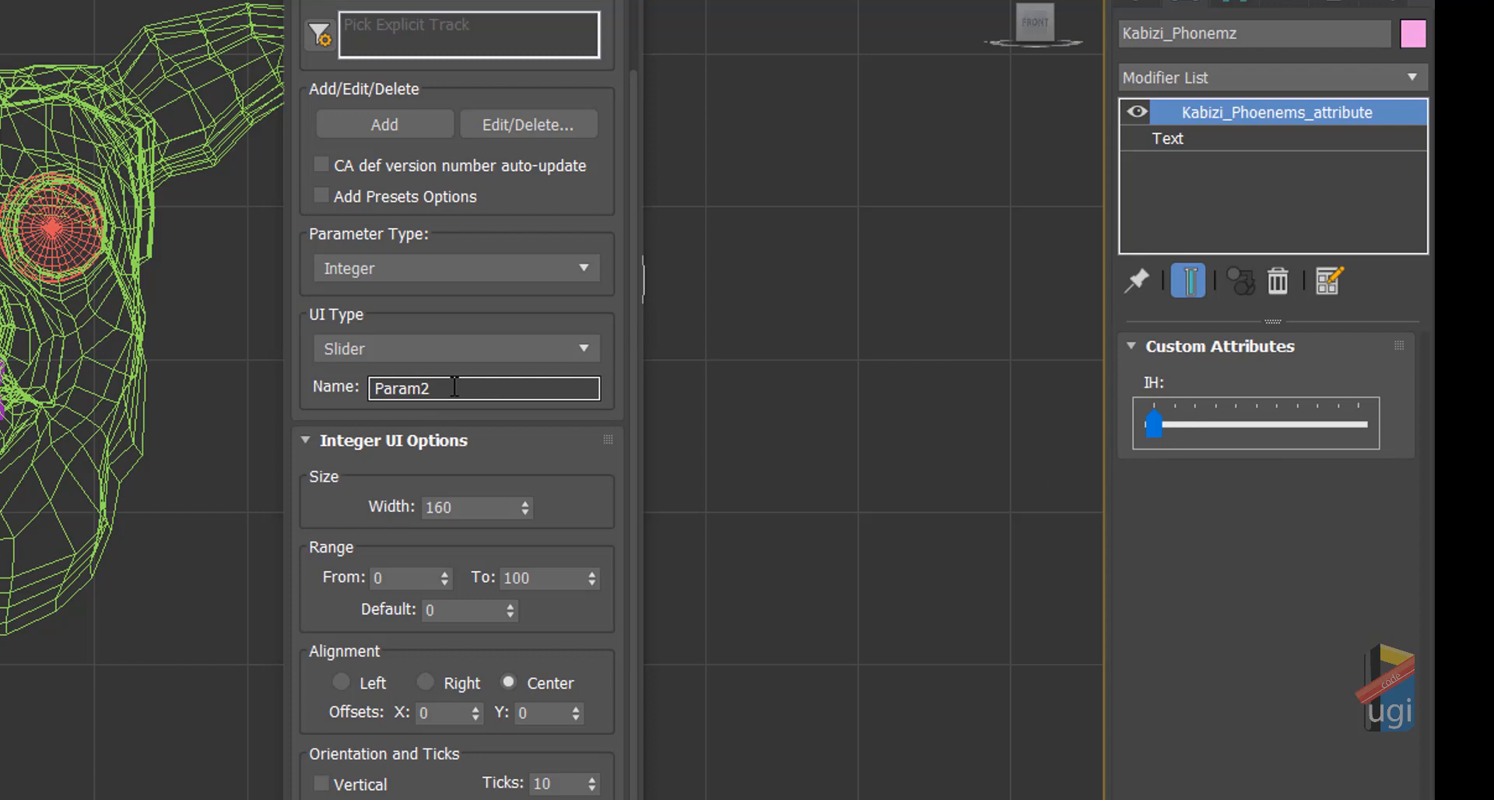
pyautogui.moveTo(454, 385); pyautogui.dragTo(347, 383)
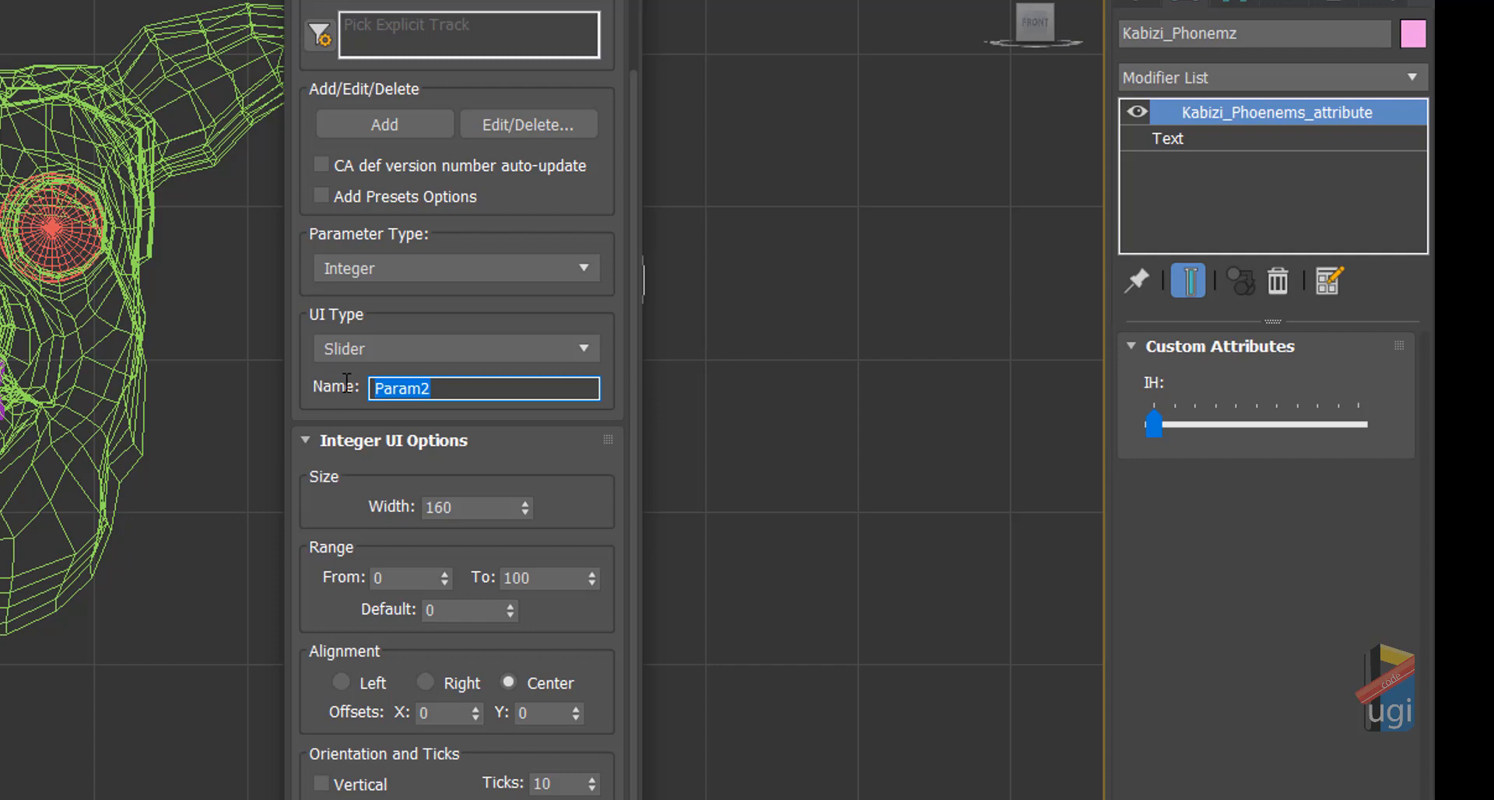
pyautogui.write('OH')
pyautogui.click(382, 127)
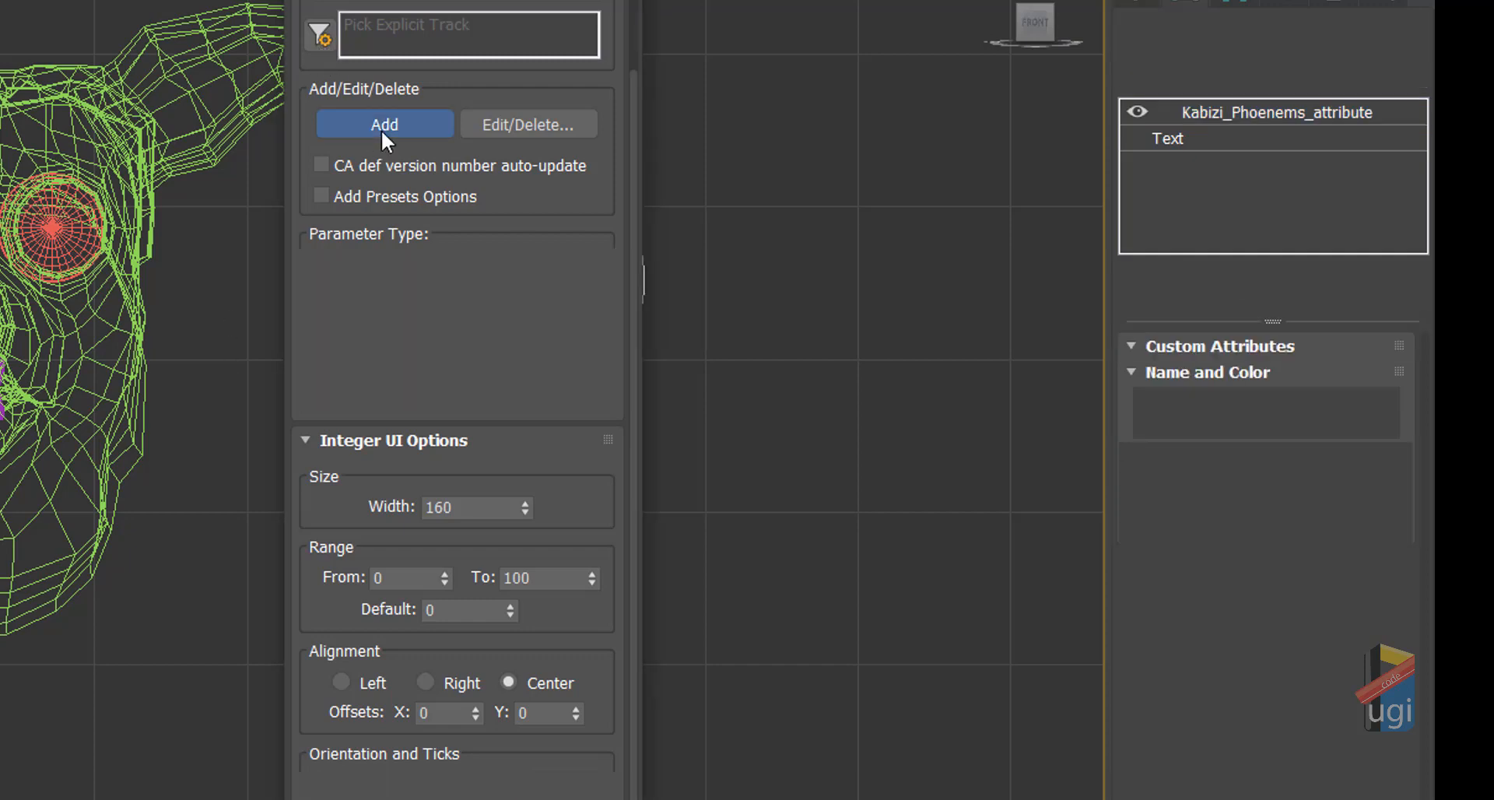
# Step: Add four more sliders named WH, FH, MH and R, replacing Param3 through Param6
pyautogui.moveTo(442, 390); pyautogui.dragTo(316, 369)
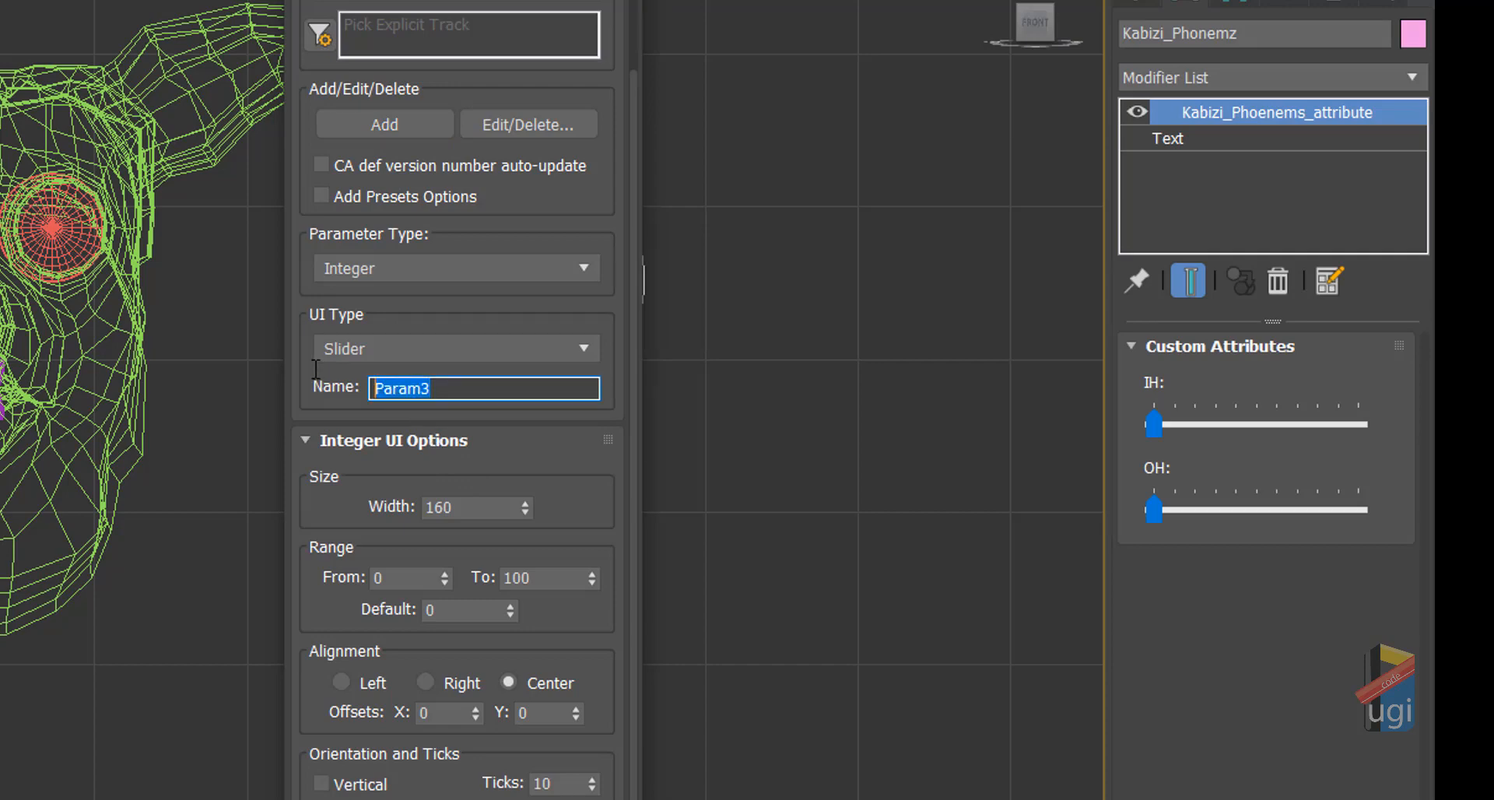
pyautogui.write('WH')
pyautogui.click(395, 124)
pyautogui.moveTo(444, 389); pyautogui.dragTo(331, 378)
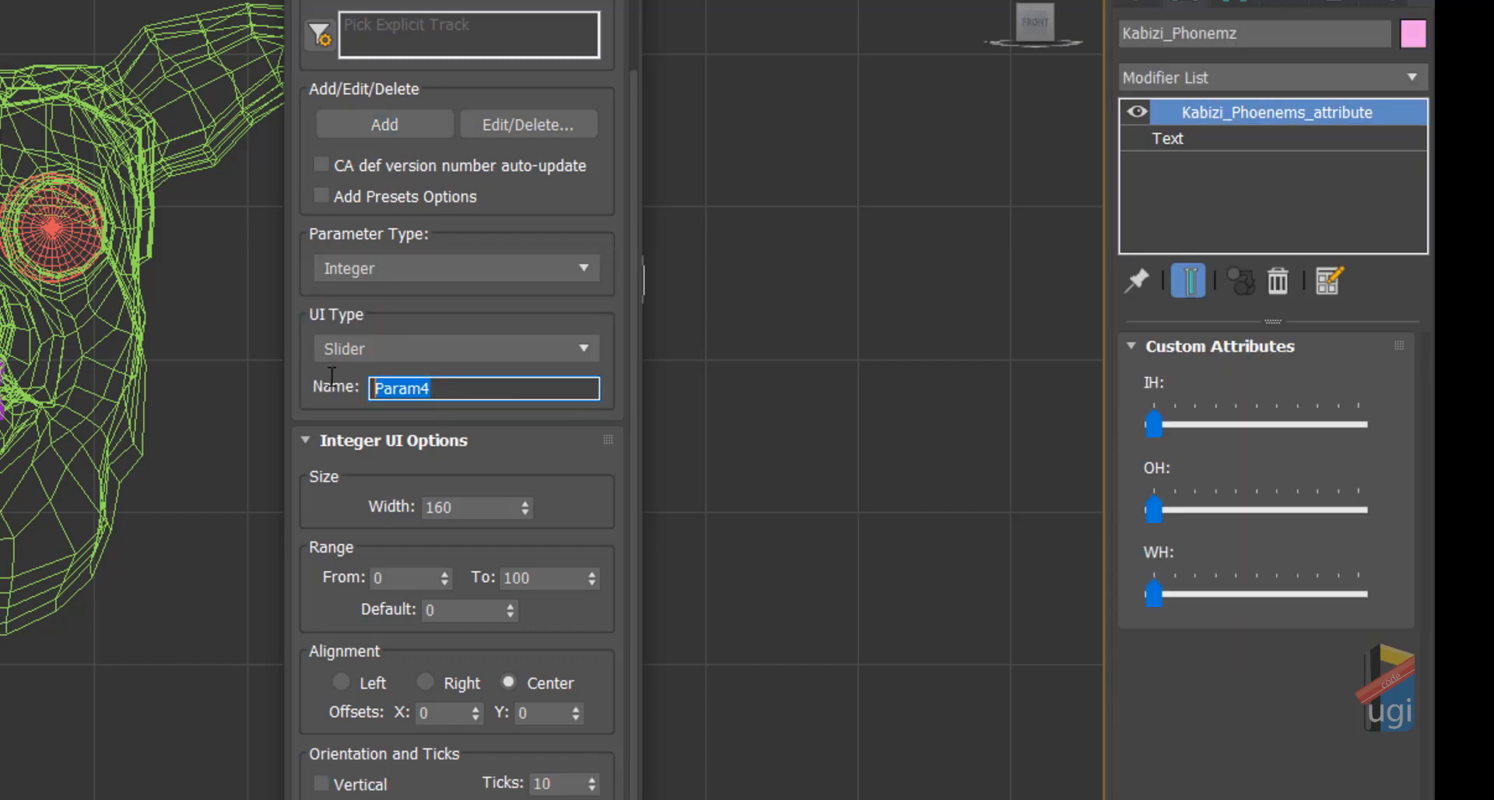
pyautogui.write('FH')
pyautogui.click(371, 123)
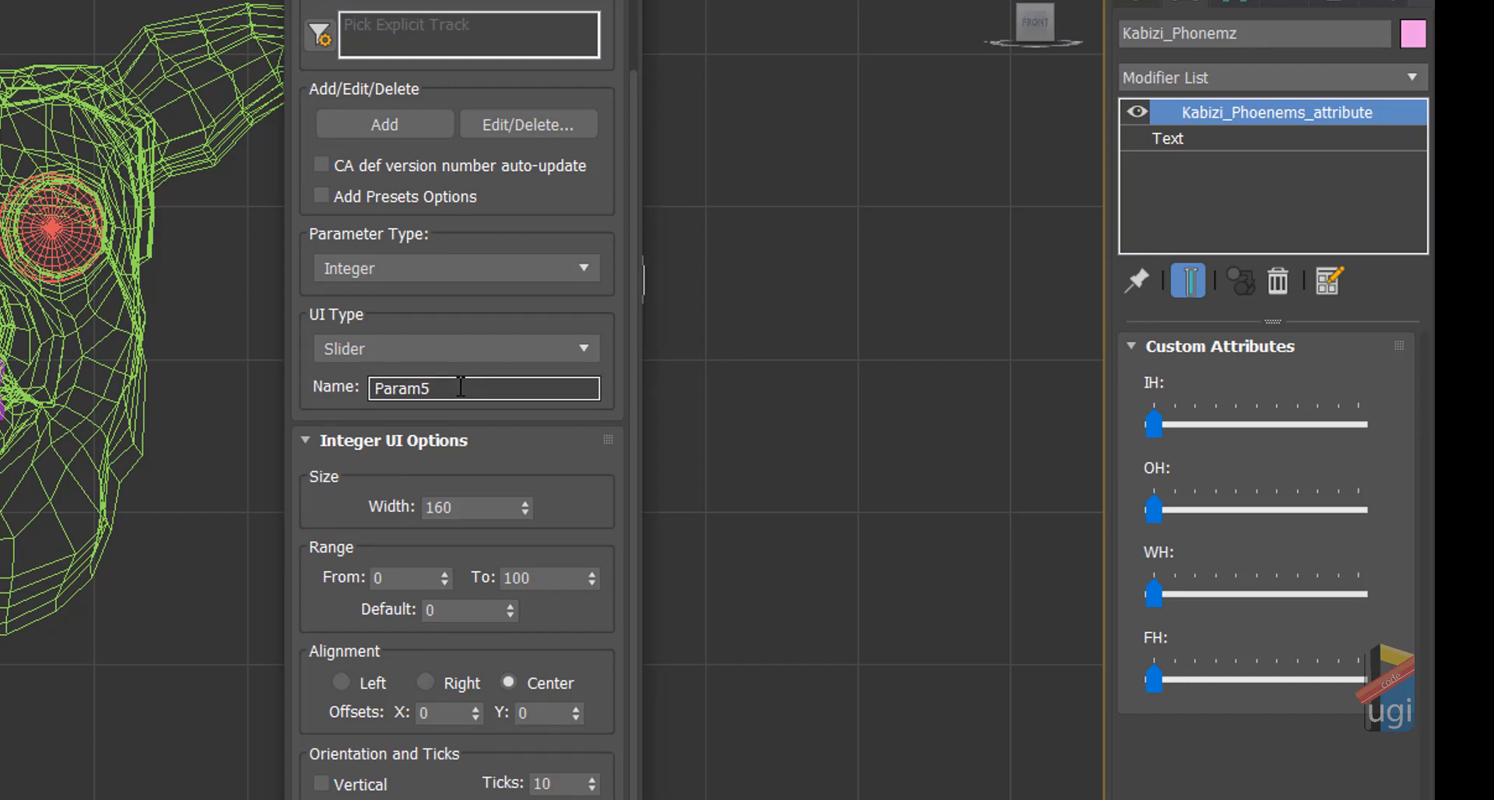
pyautogui.moveTo(467, 389); pyautogui.dragTo(345, 393)
pyautogui.write('MH')
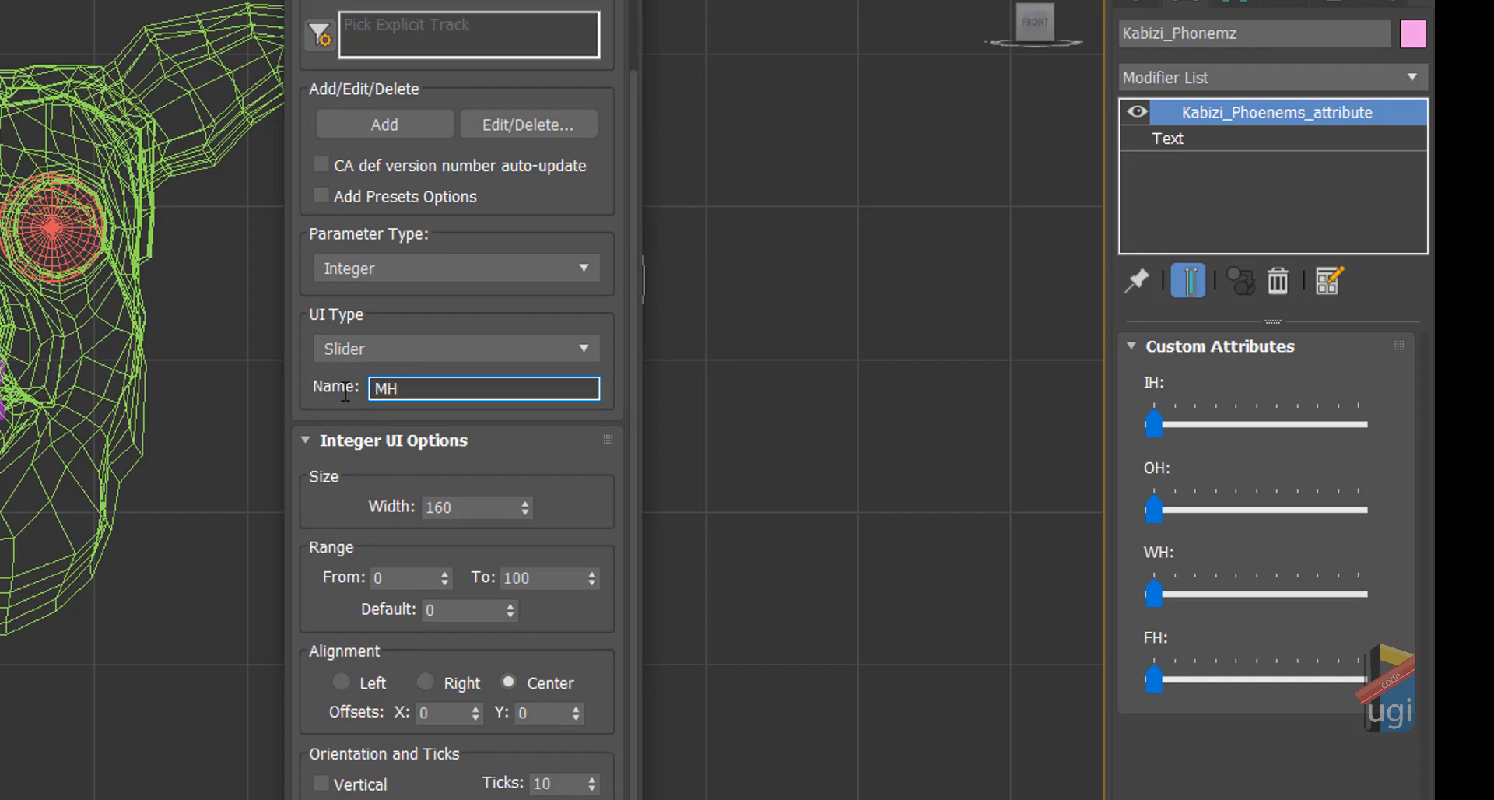
pyautogui.click(407, 125)
pyautogui.moveTo(447, 390); pyautogui.dragTo(337, 385)
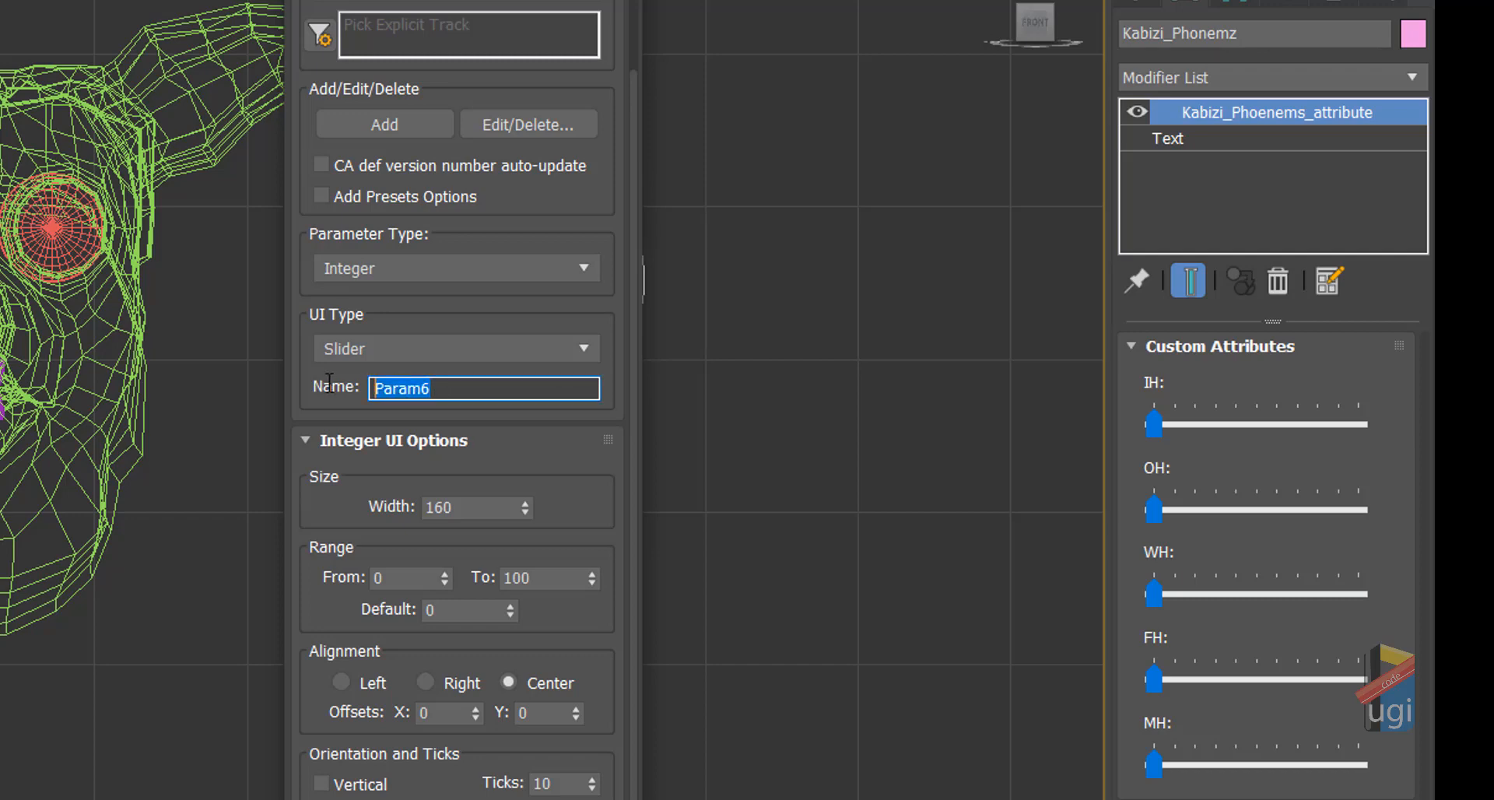
pyautogui.write('R')
pyautogui.click(409, 128)
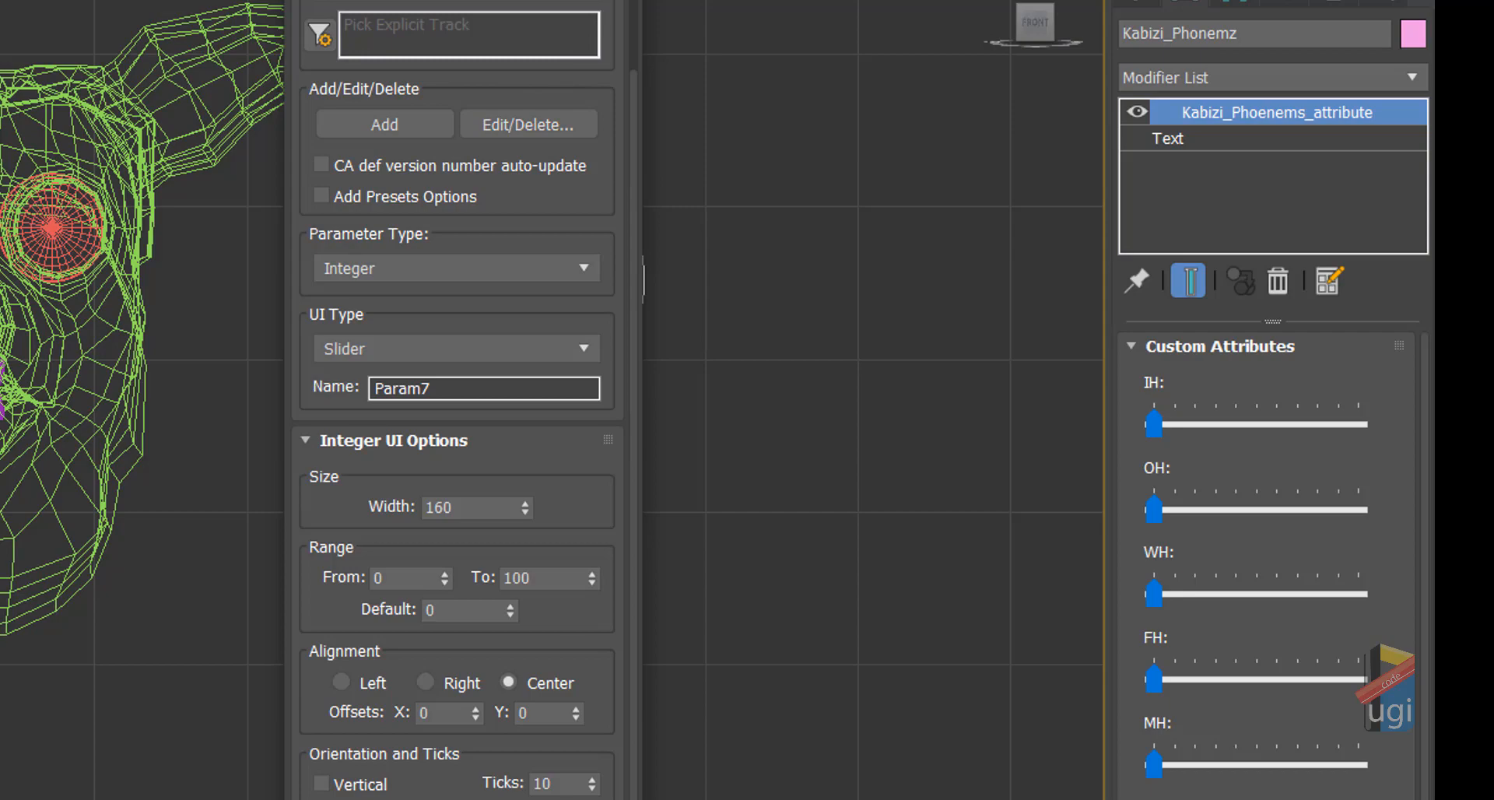
# Step: Close the Parameter Editor and zoom the Front viewport out to show the whole head
pyautogui.click(624, 0)
pyautogui.moveTo(252, 369); pyautogui.dragTo(480, 463, button='middle')
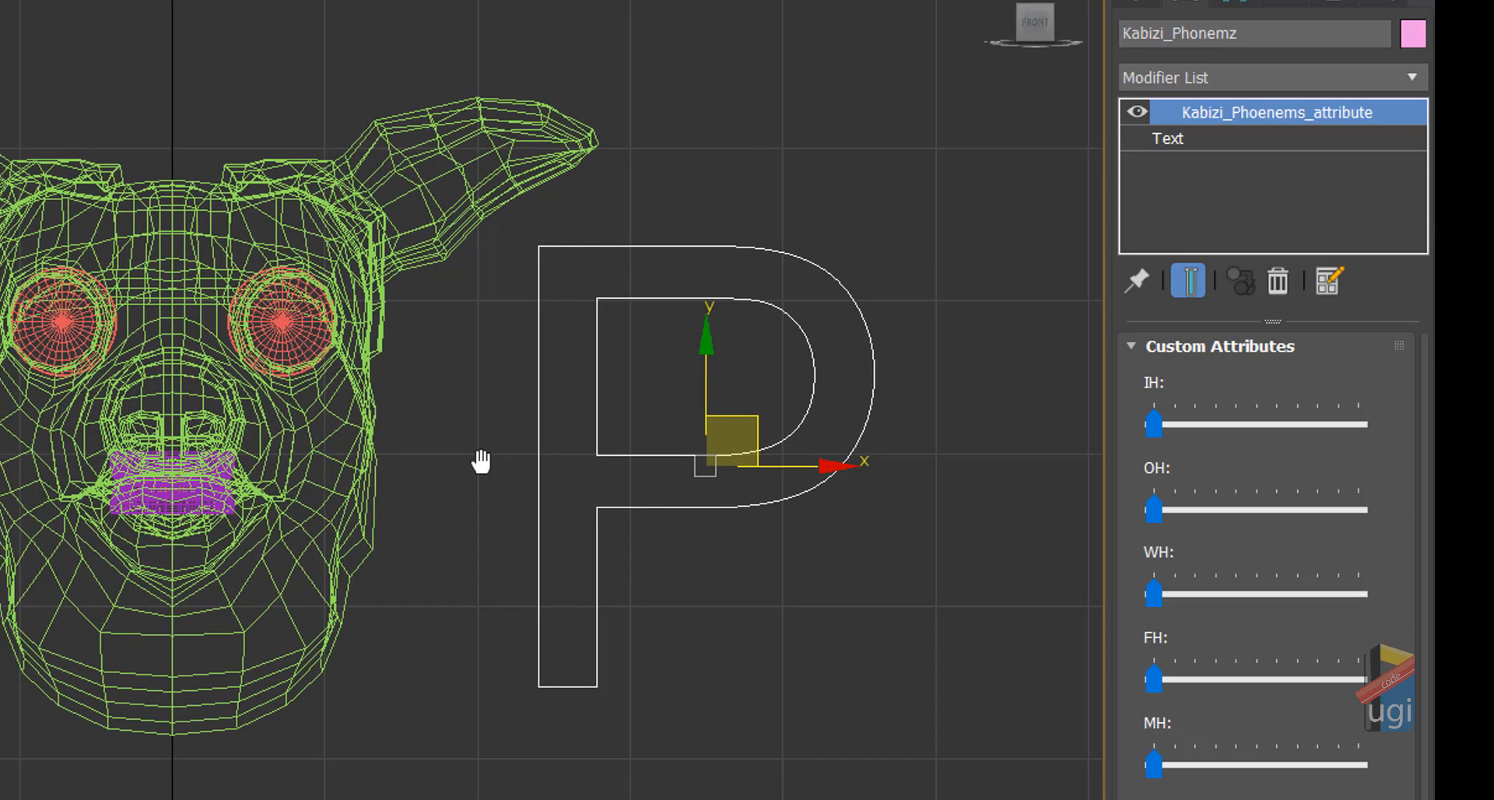
pyautogui.scroll(-2, 445, 431)
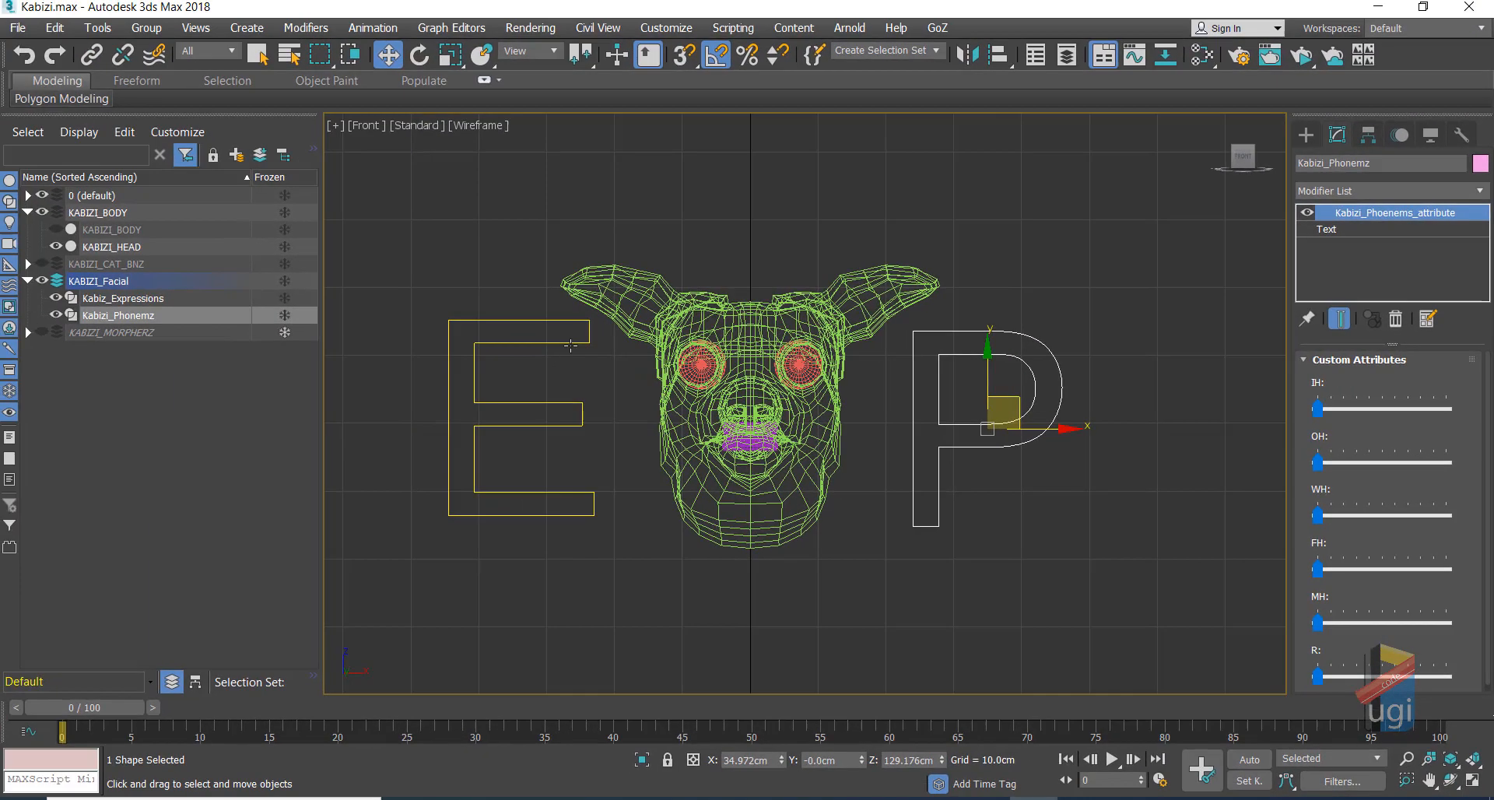
# Step: Select the P phoneme shape, then reselect the E expressions shape (Kabiz_Expressions)
pyautogui.click(344, 335)
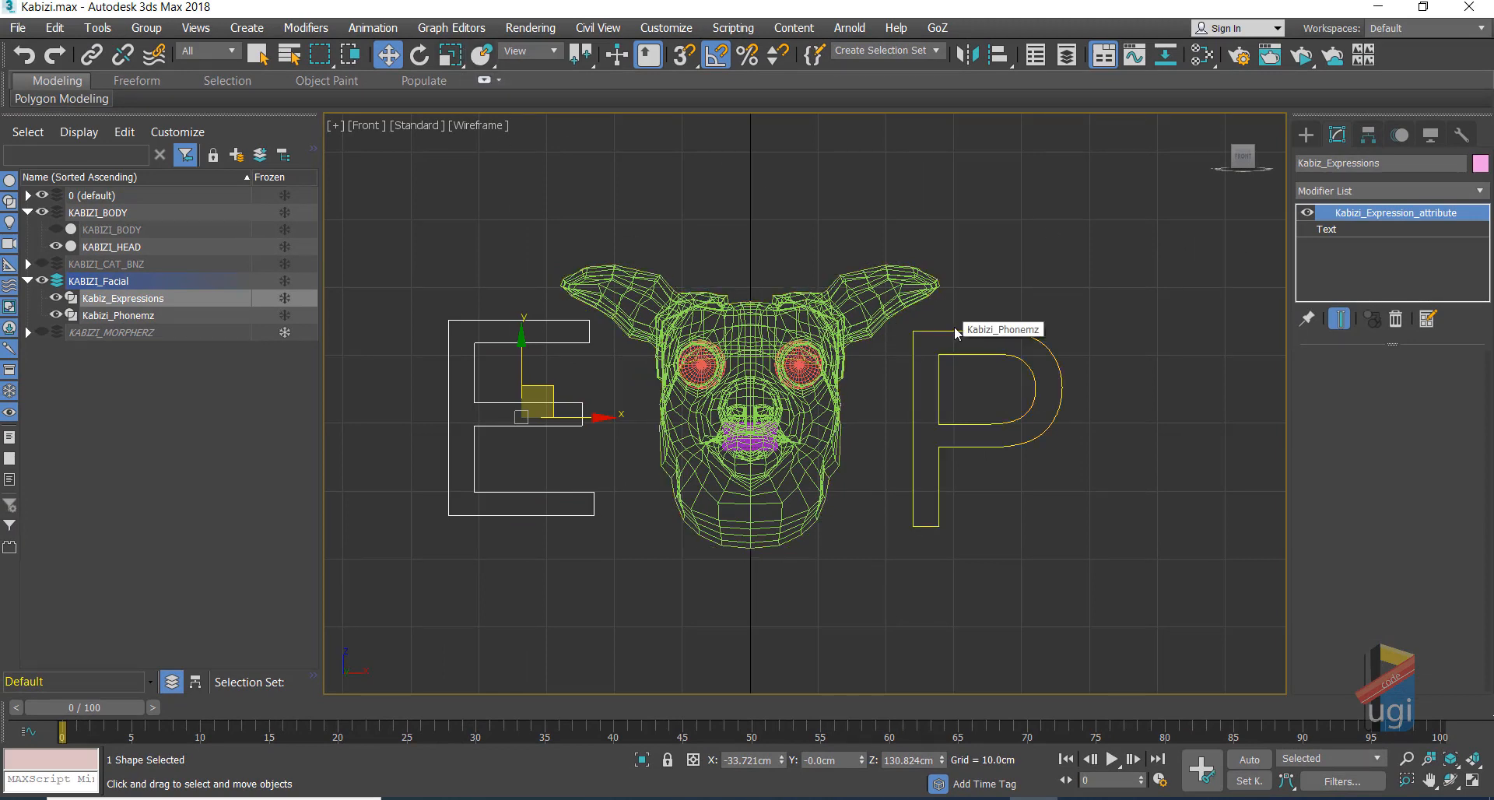
pyautogui.click(978, 332)
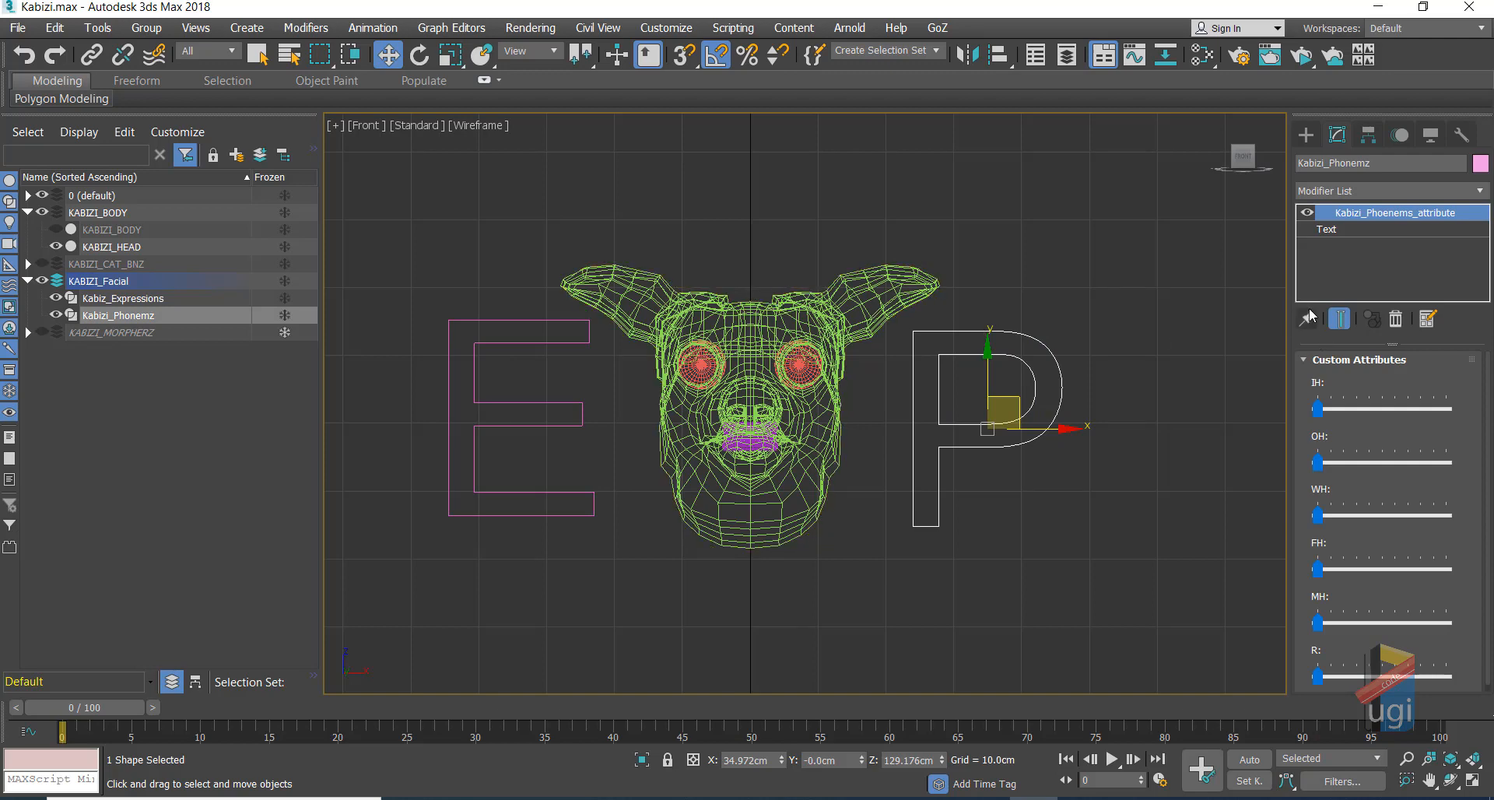
pyautogui.click(519, 321)
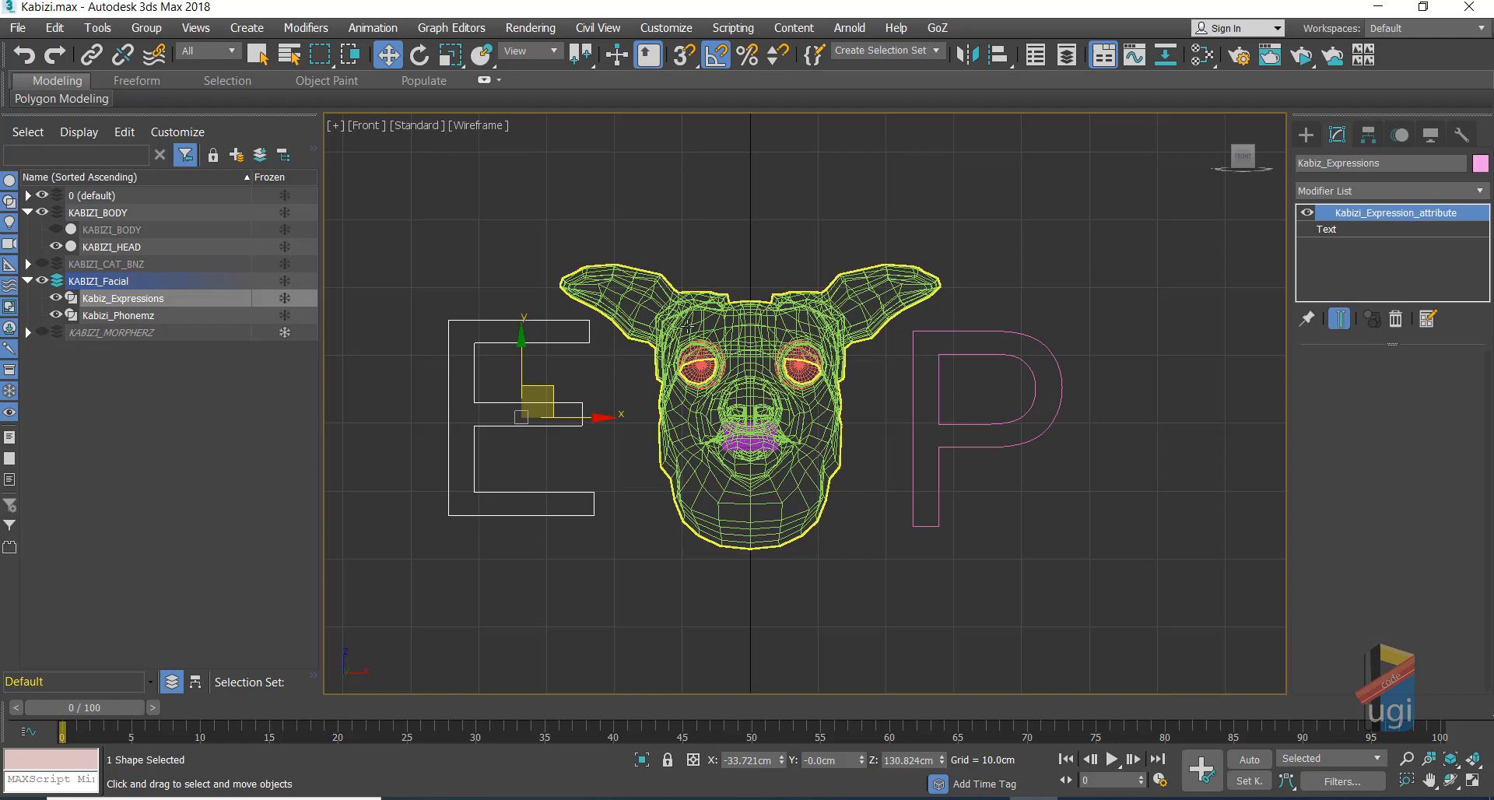
# Step: Start a new Integer parameter with version auto-update and presets turned off
pyautogui.click(387, 28)
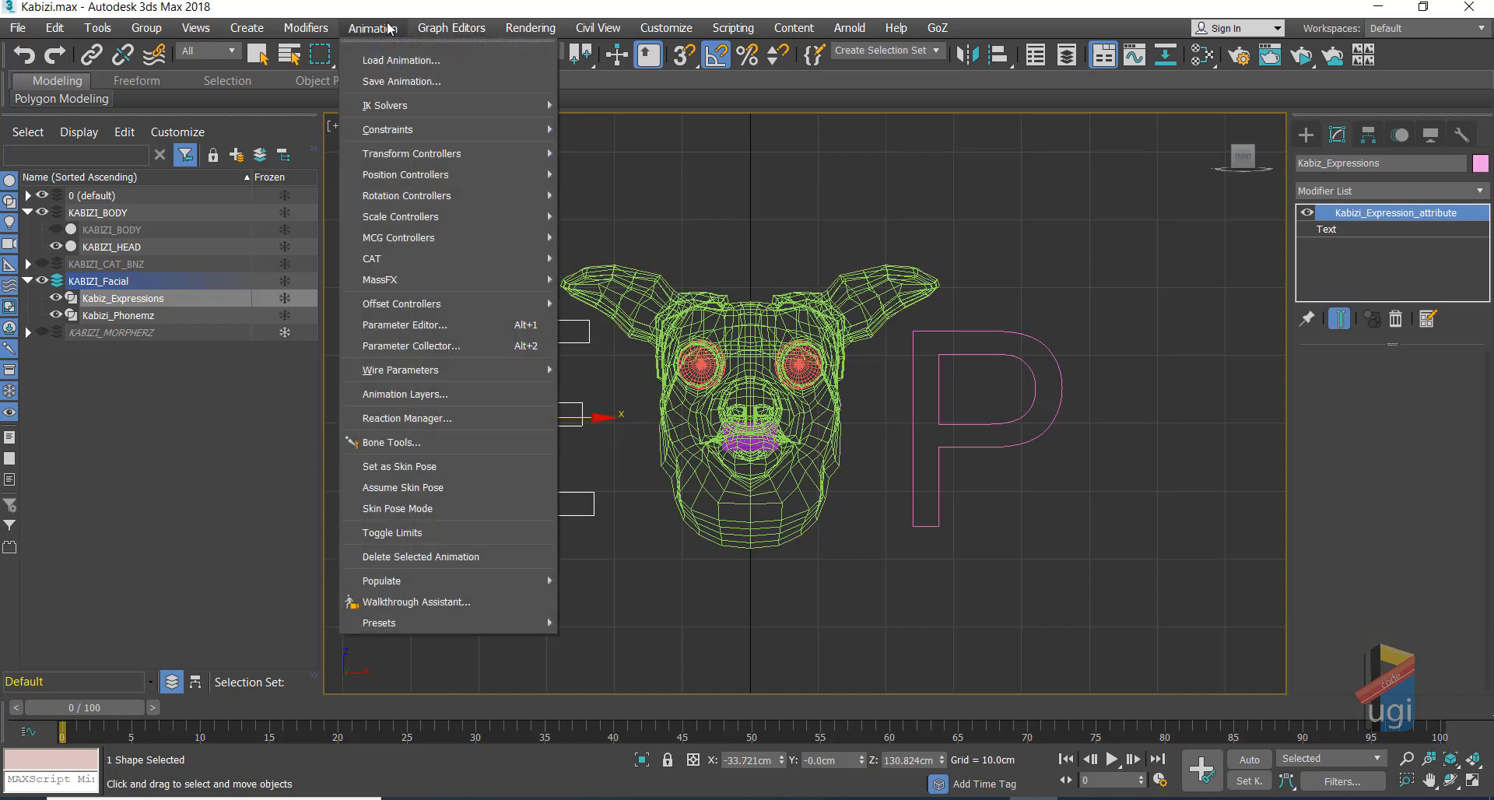
pyautogui.click(416, 326)
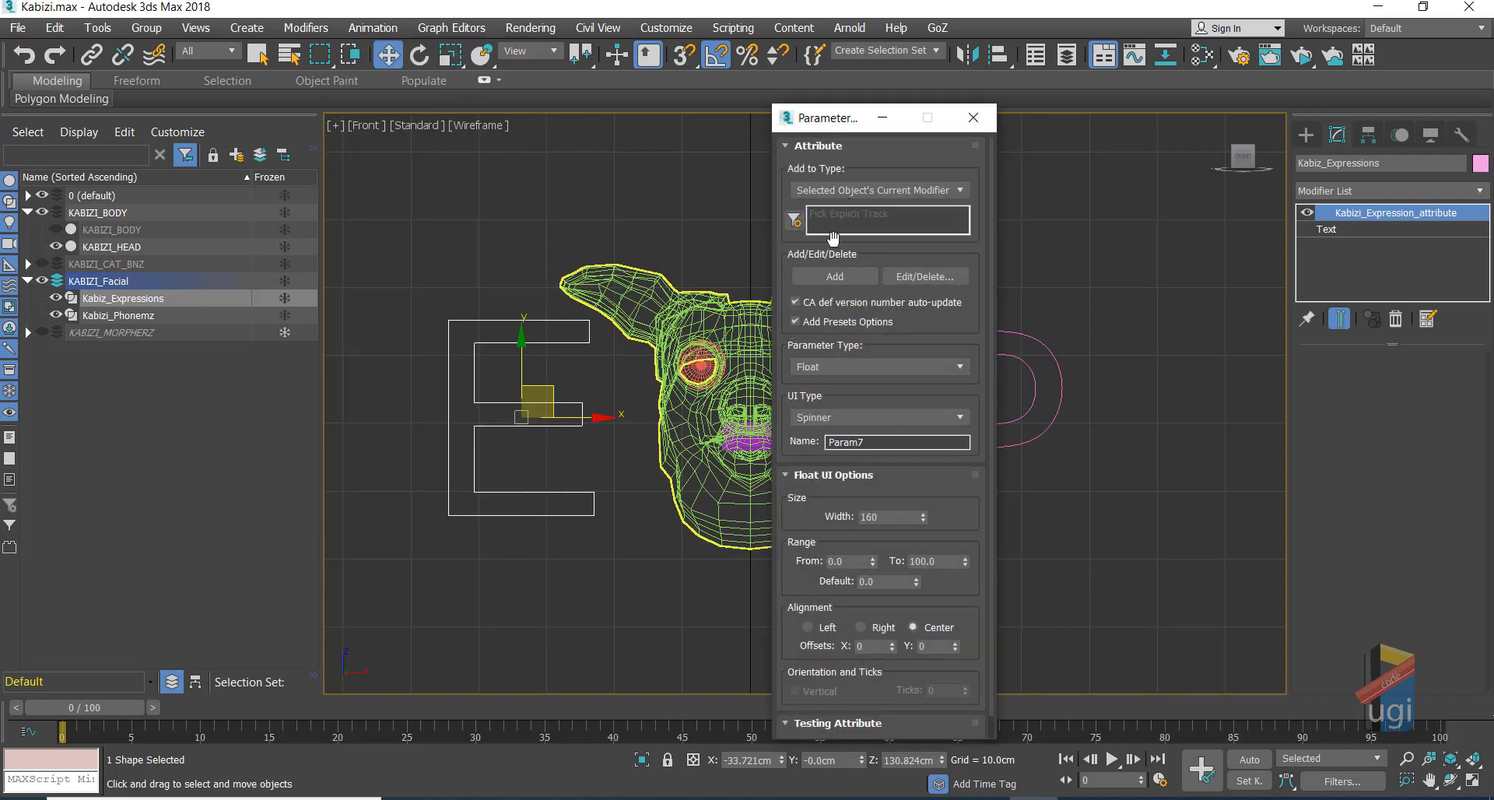
pyautogui.click(795, 303)
pyautogui.click(795, 323)
pyautogui.click(848, 368)
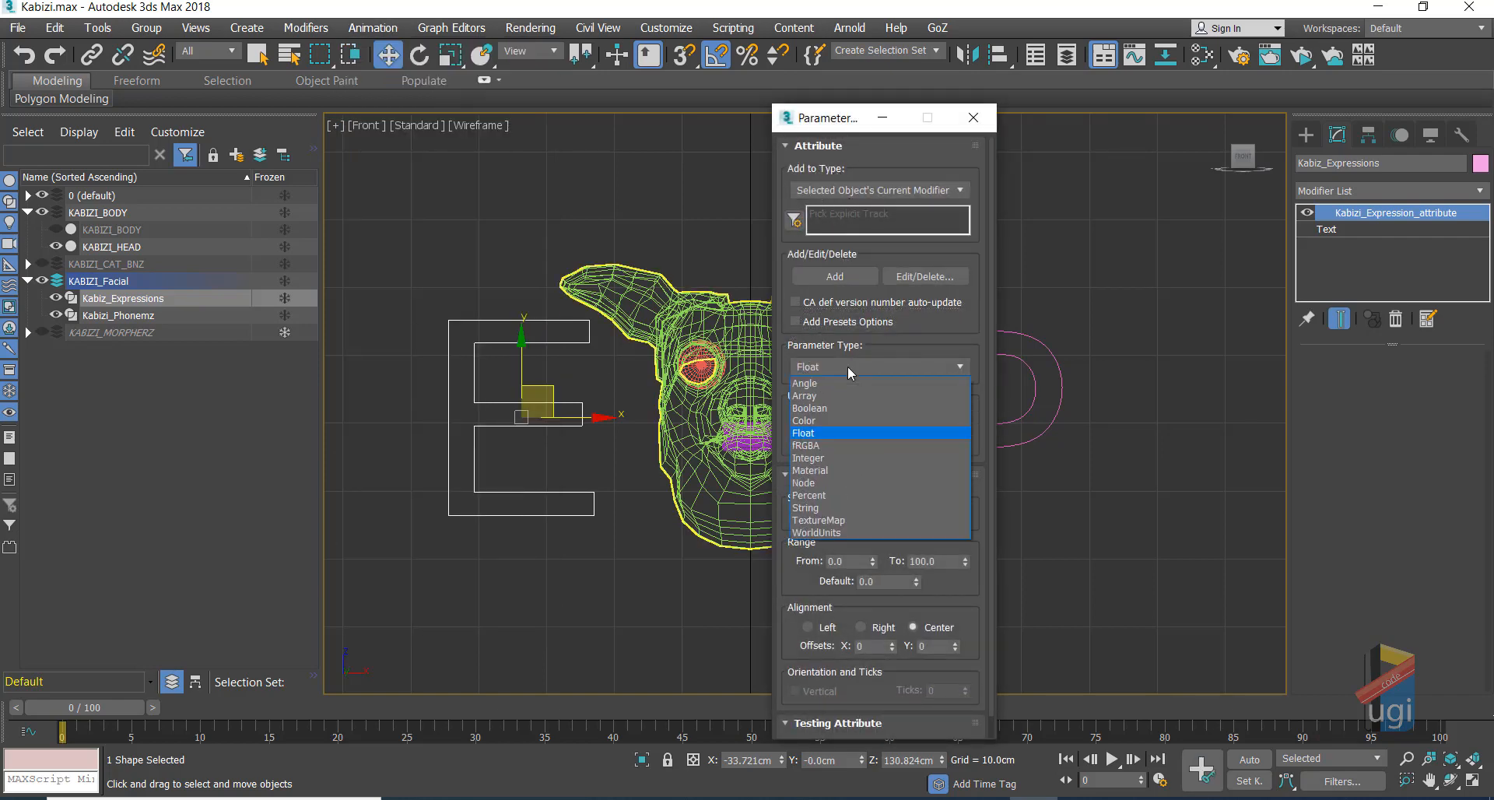
pyautogui.click(833, 459)
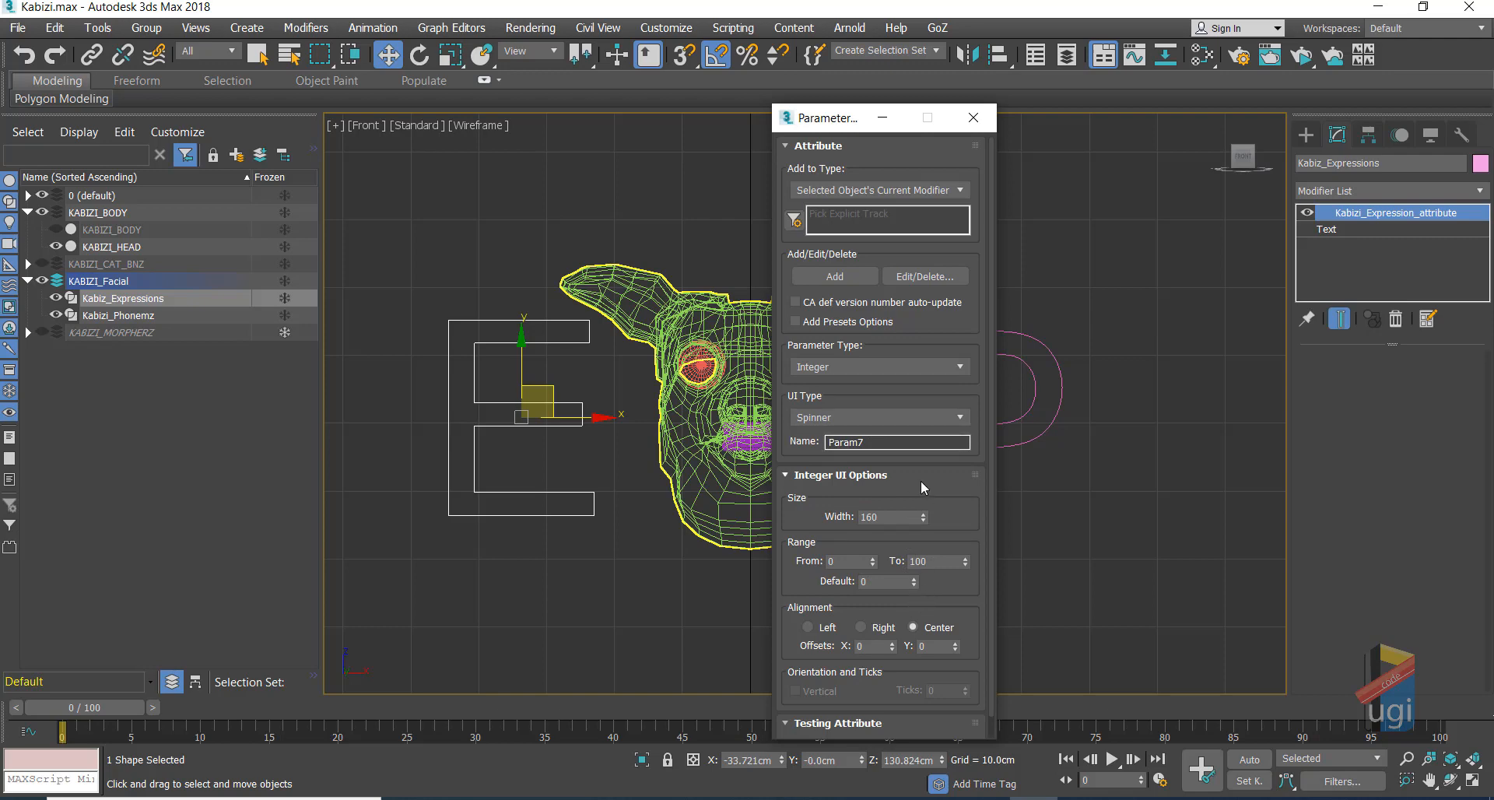
# Step: Set the Integer parameter's range upper limit to 10 and check the Param7 test preview
pyautogui.click(939, 422)
pyautogui.click(903, 440)
pyautogui.moveTo(953, 505); pyautogui.dragTo(937, 437)
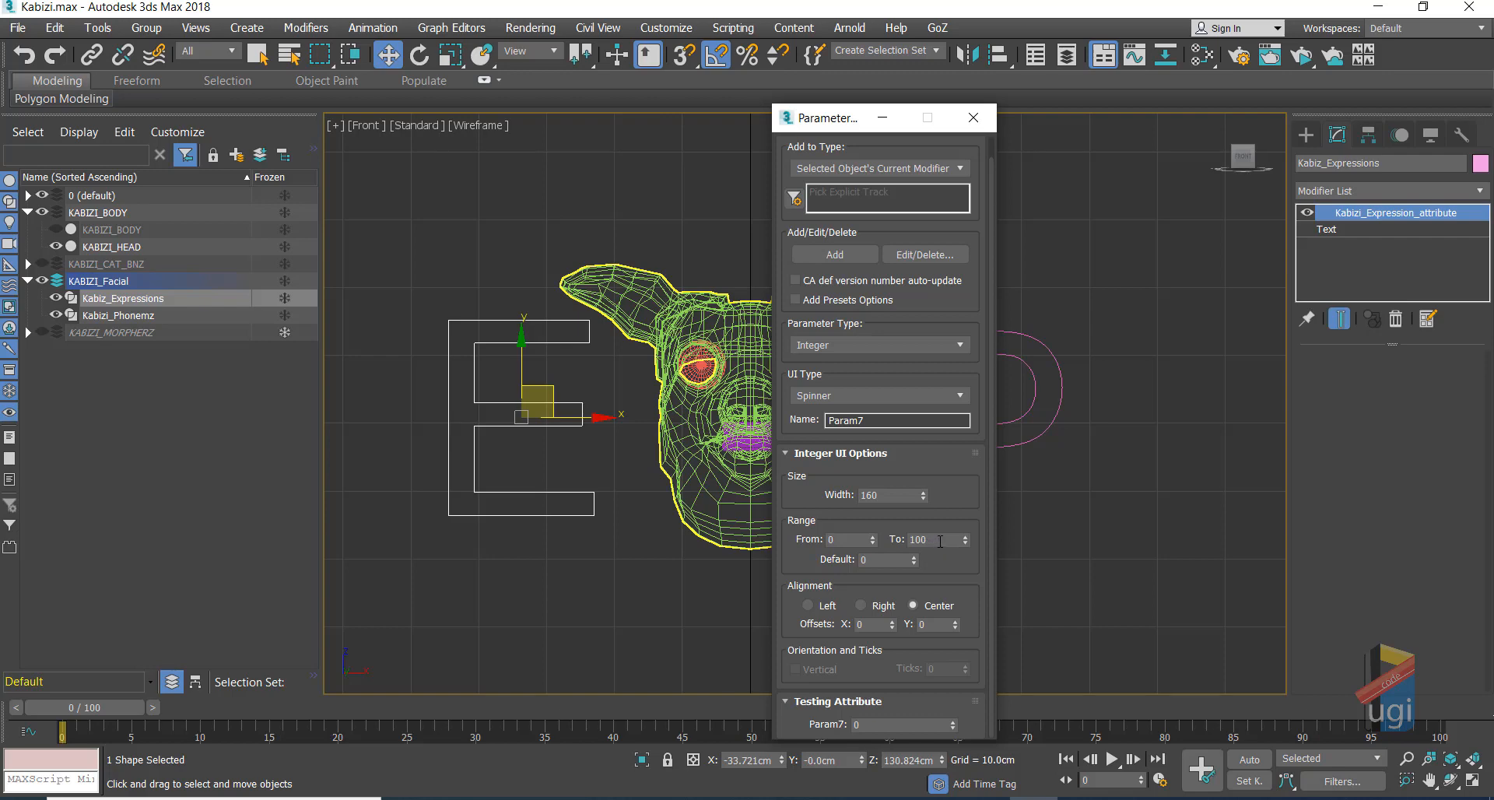
pyautogui.moveTo(932, 524); pyautogui.dragTo(931, 517)
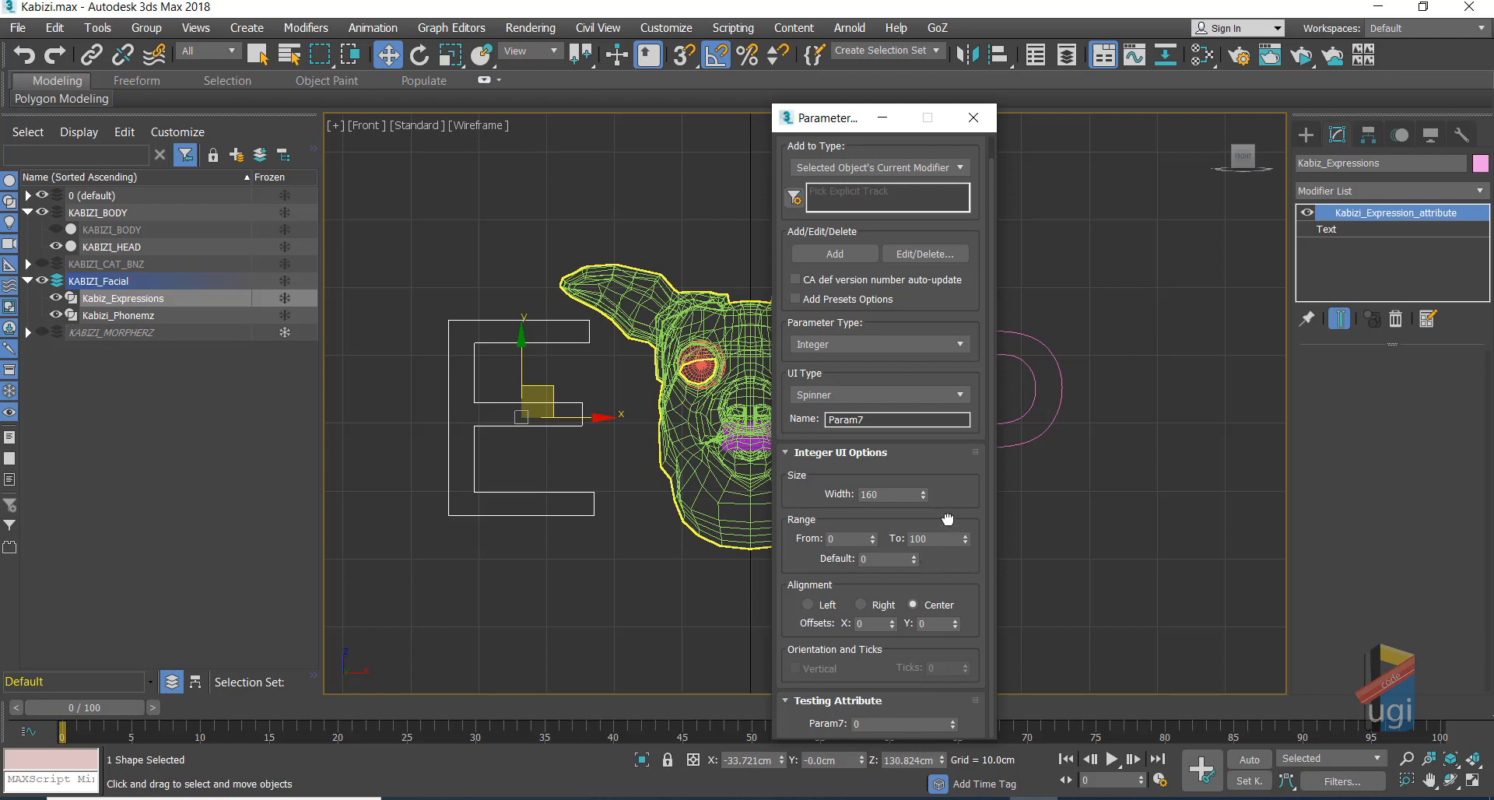
pyautogui.moveTo(823, 116); pyautogui.dragTo(682, 81)
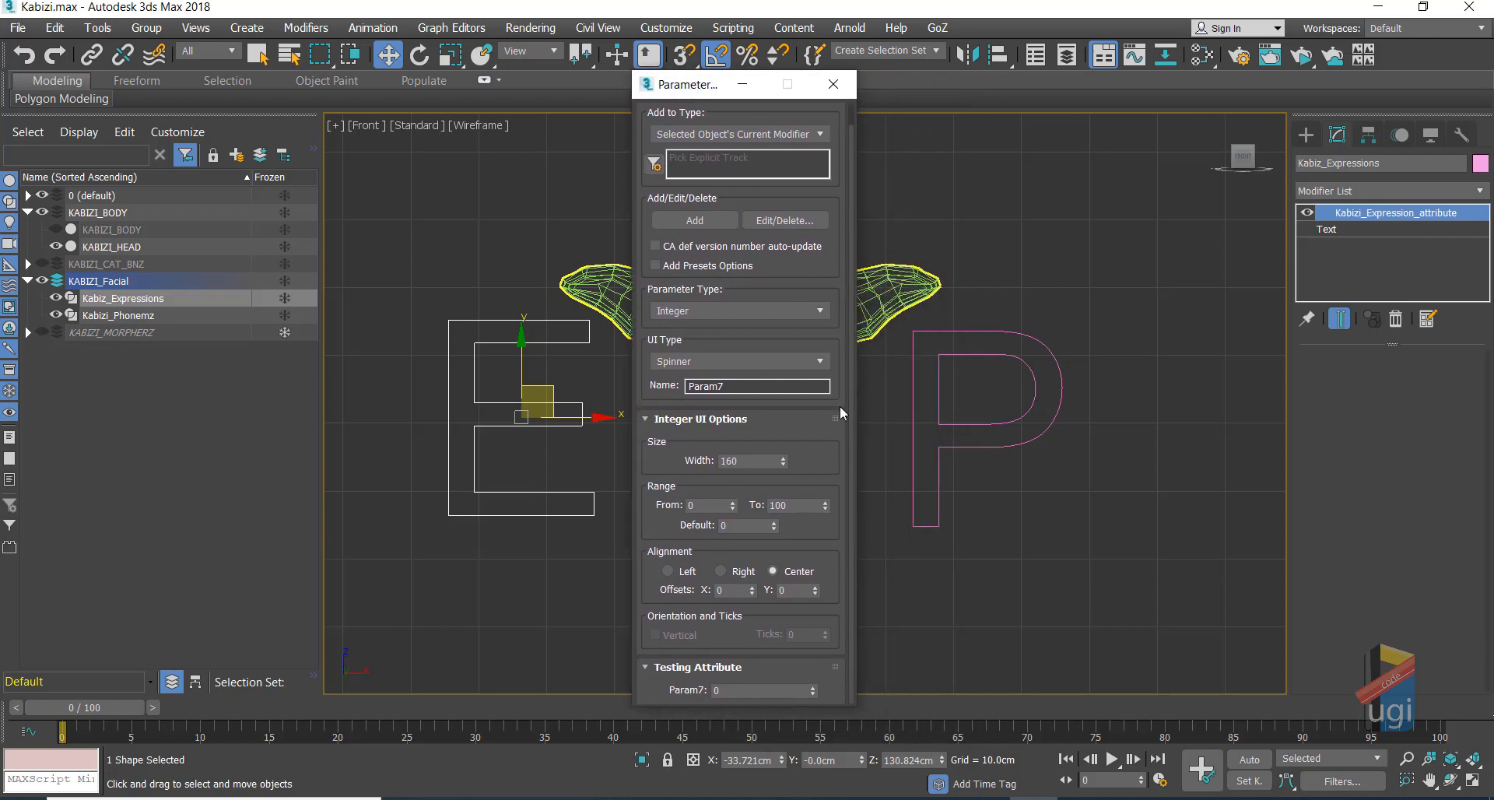
pyautogui.click(786, 505)
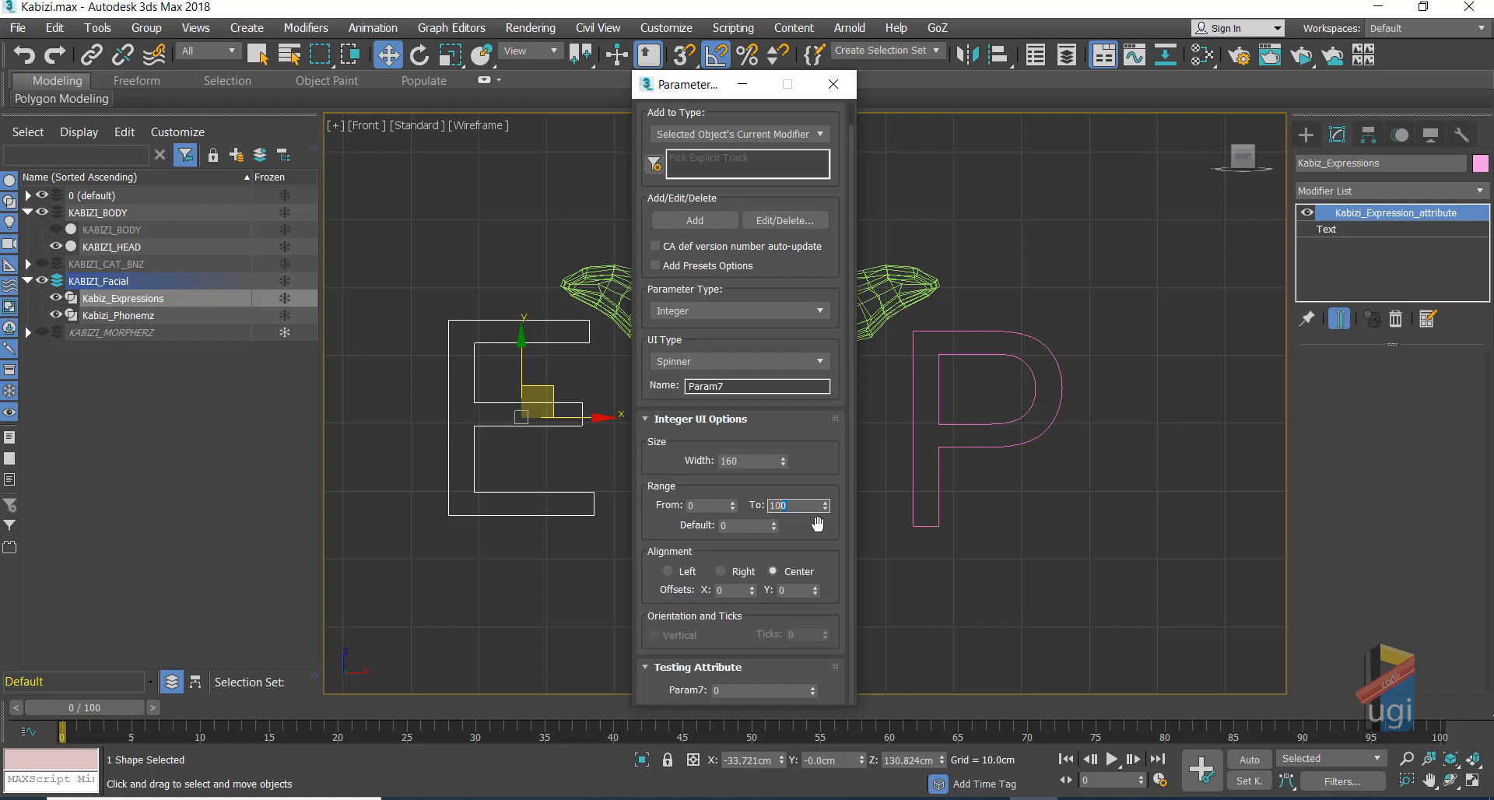
pyautogui.click(742, 670)
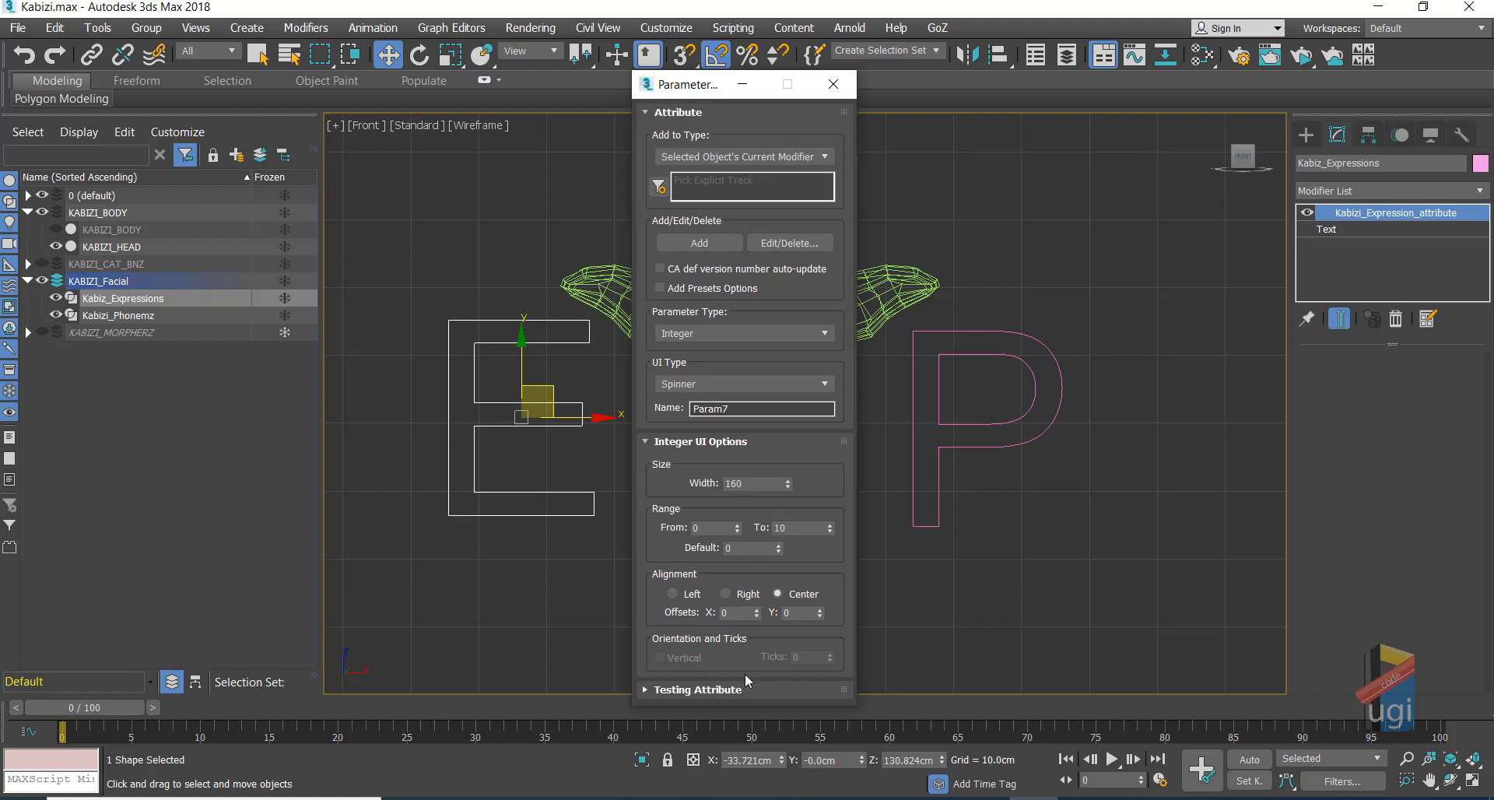
pyautogui.click(749, 689)
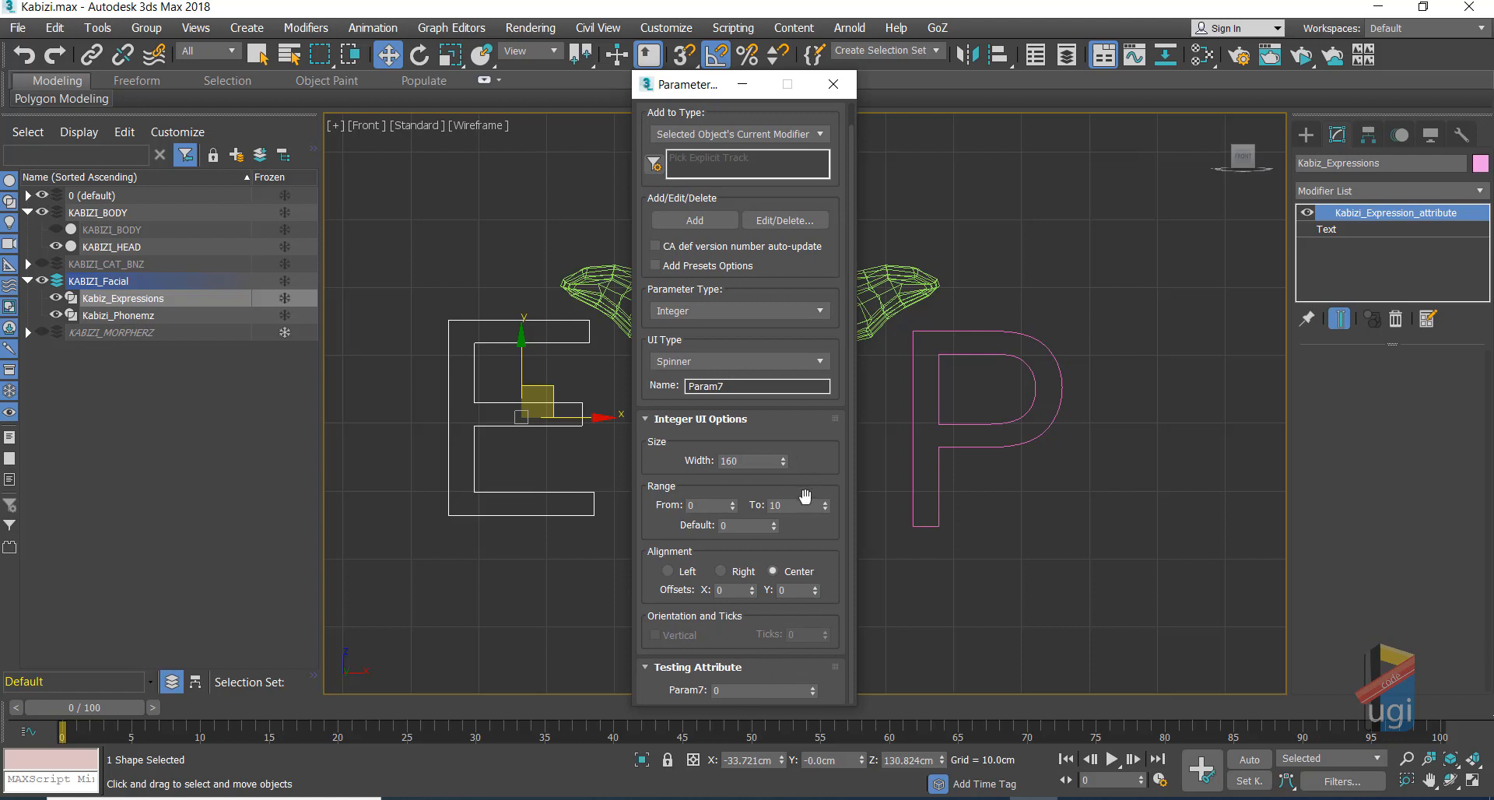
pyautogui.click(766, 691)
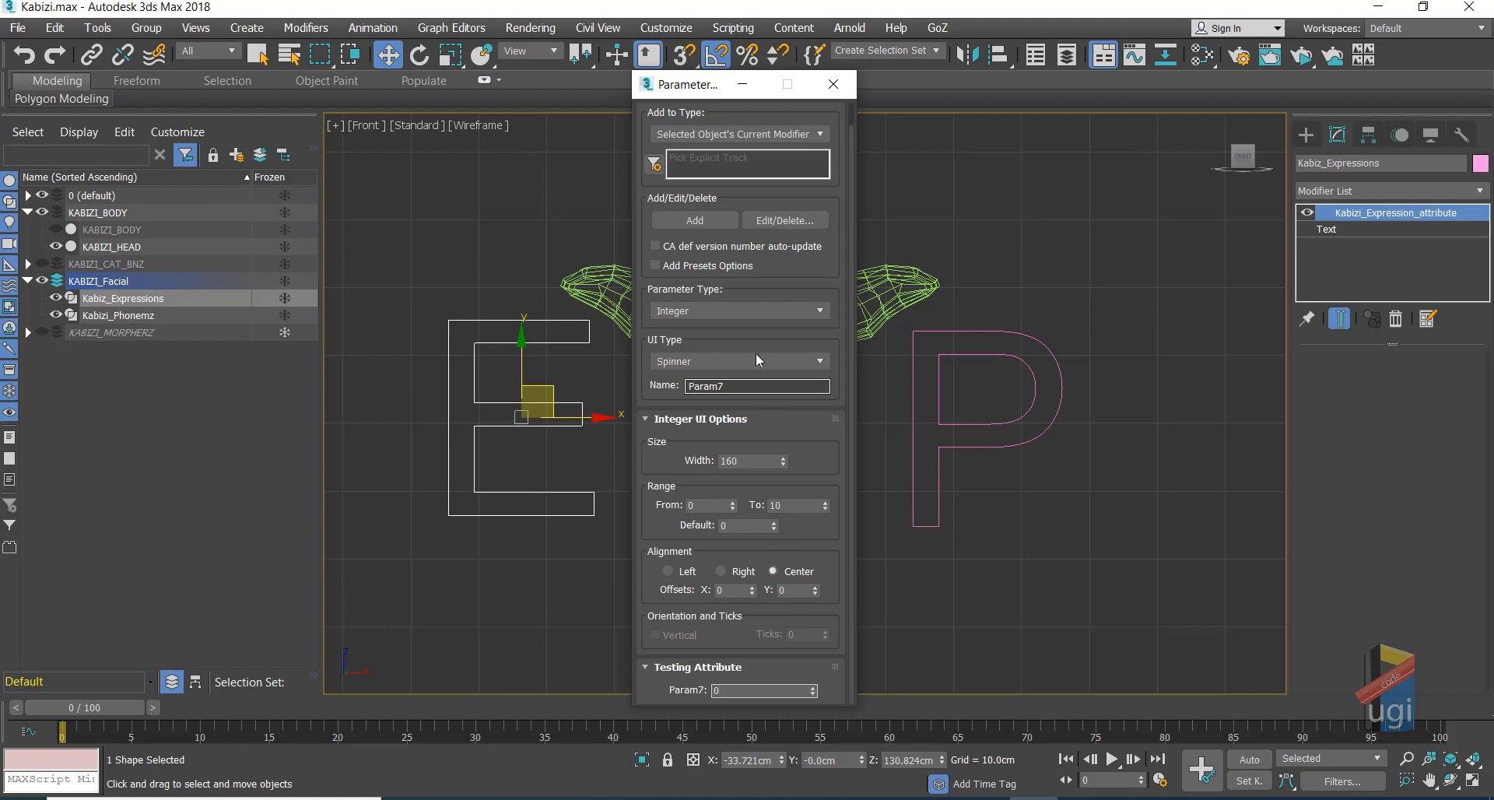
# Step: Change the parameter's UI type to Slider with 10 ticks
pyautogui.click(735, 360)
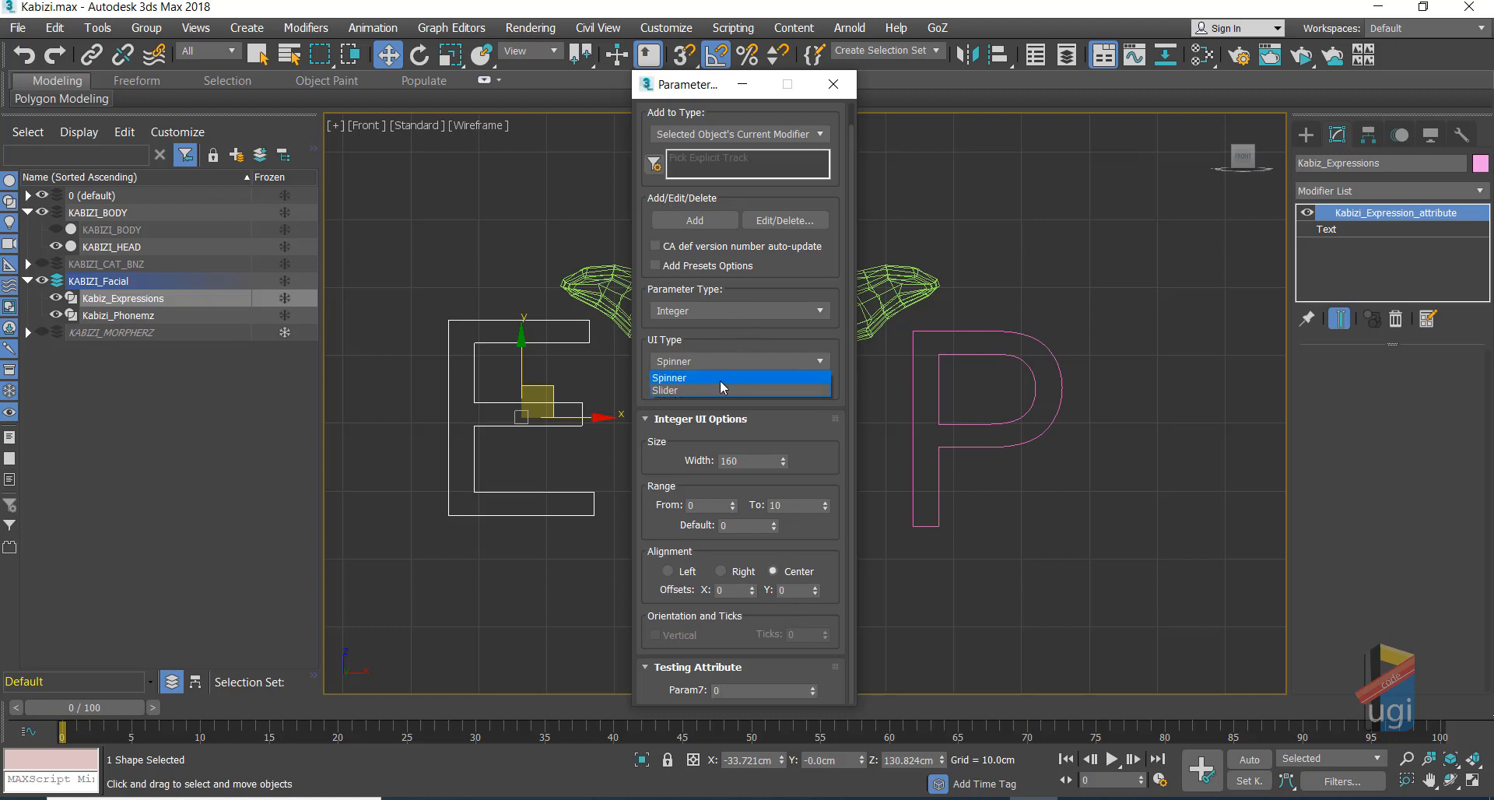
pyautogui.click(712, 389)
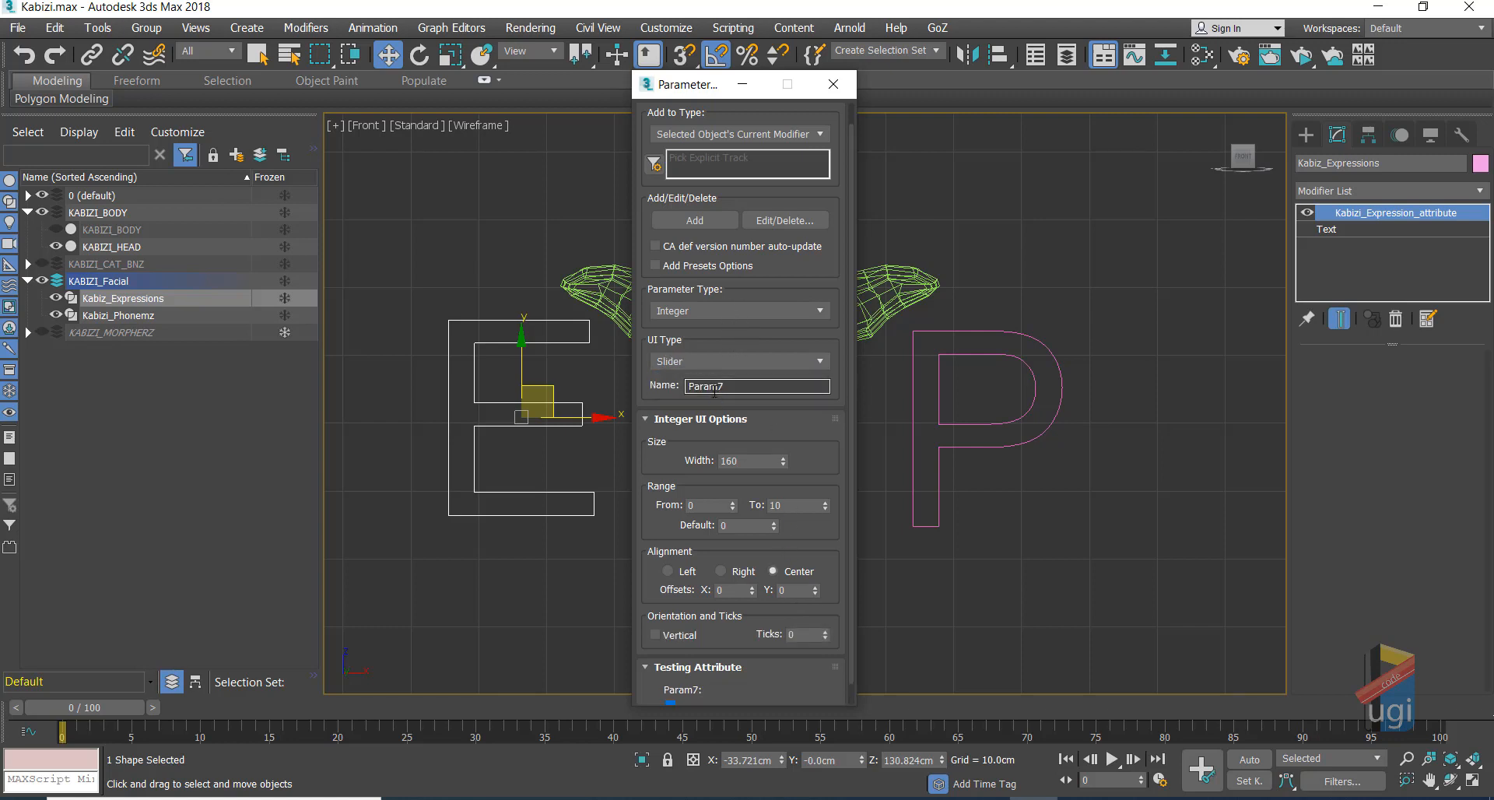
pyautogui.doubleClick(808, 634)
pyautogui.write('10')
pyautogui.press('Return')
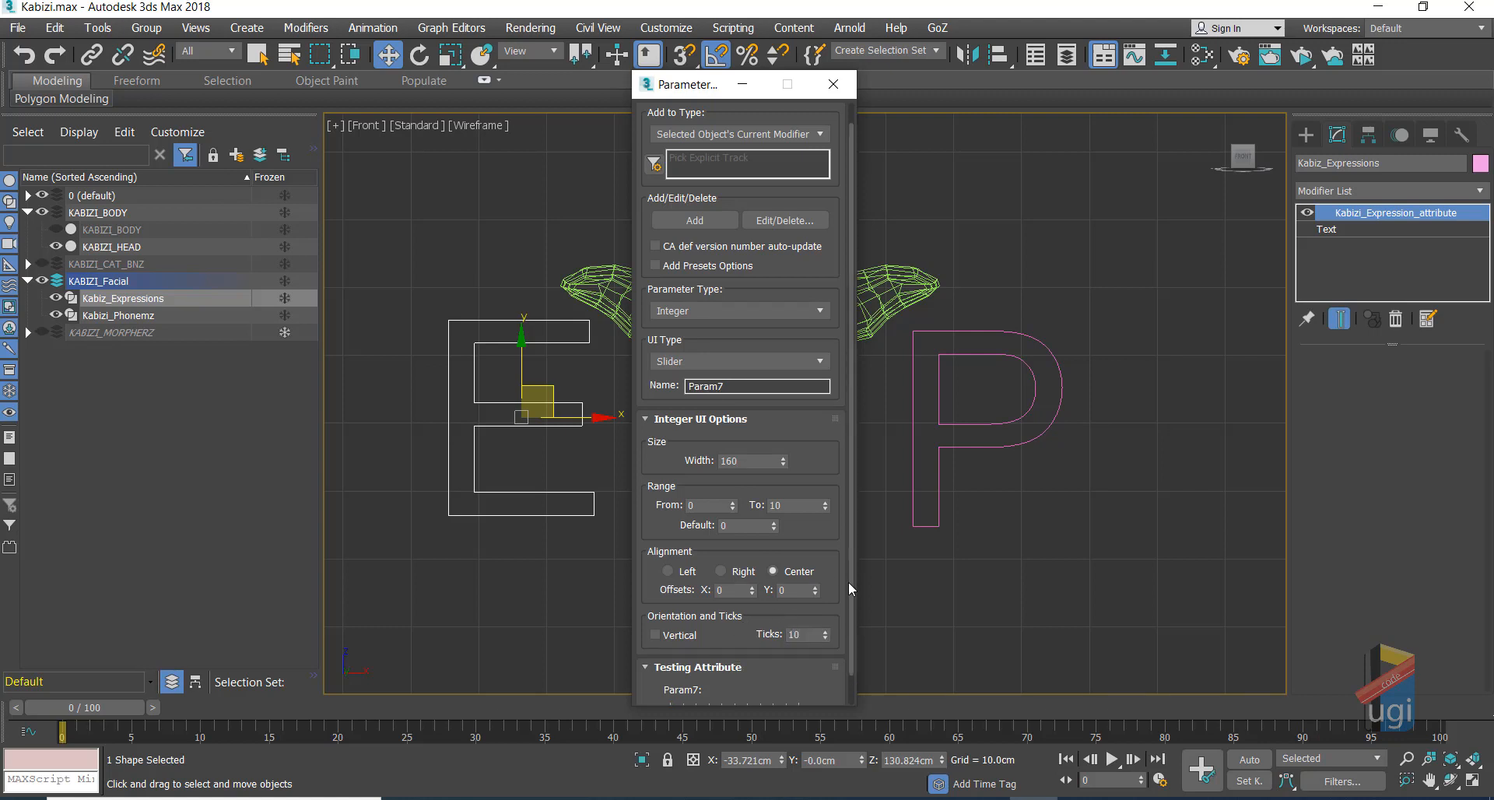
pyautogui.scroll(-2, 852, 551)
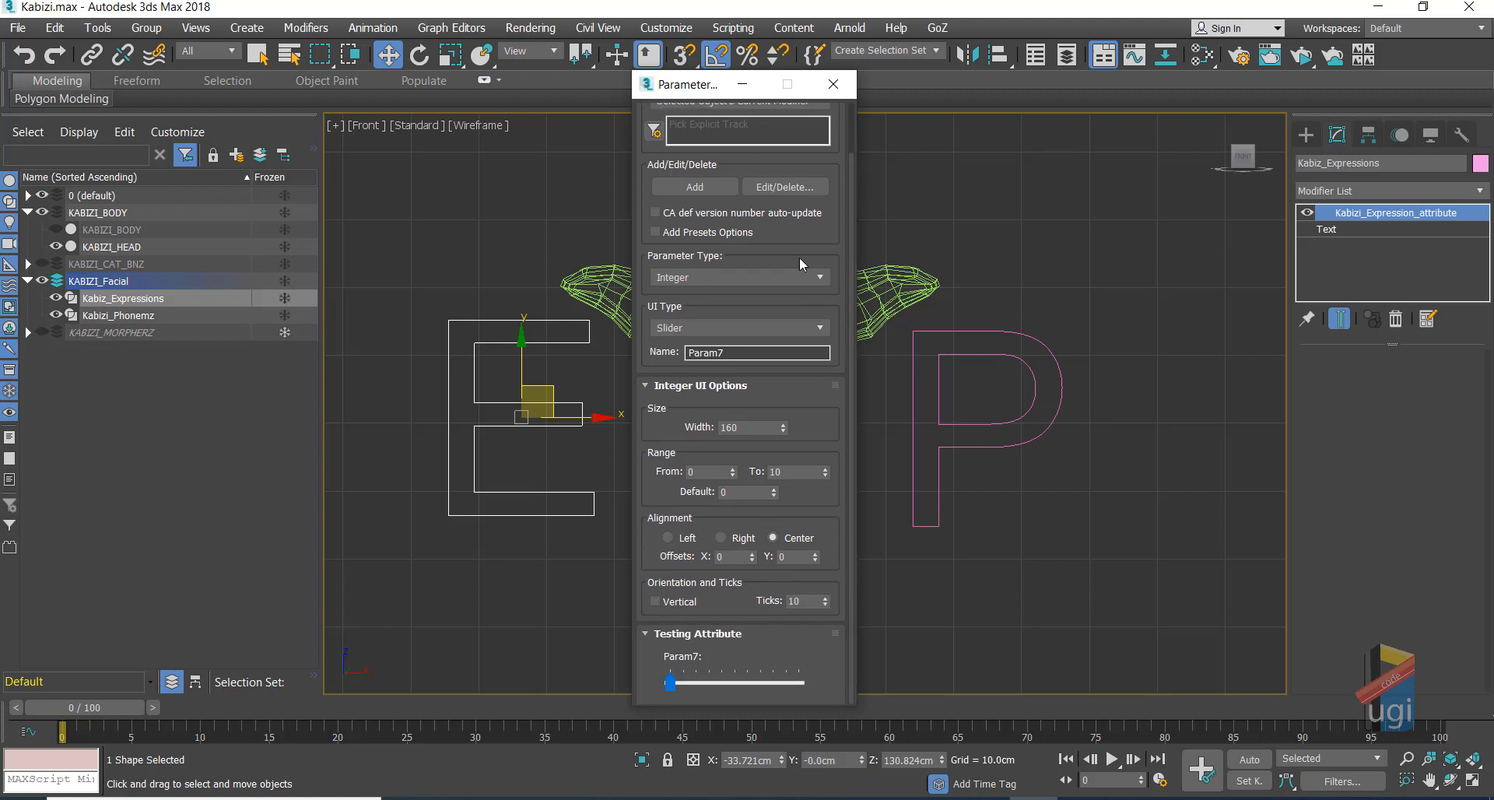
pyautogui.moveTo(700, 92); pyautogui.dragTo(544, 114)
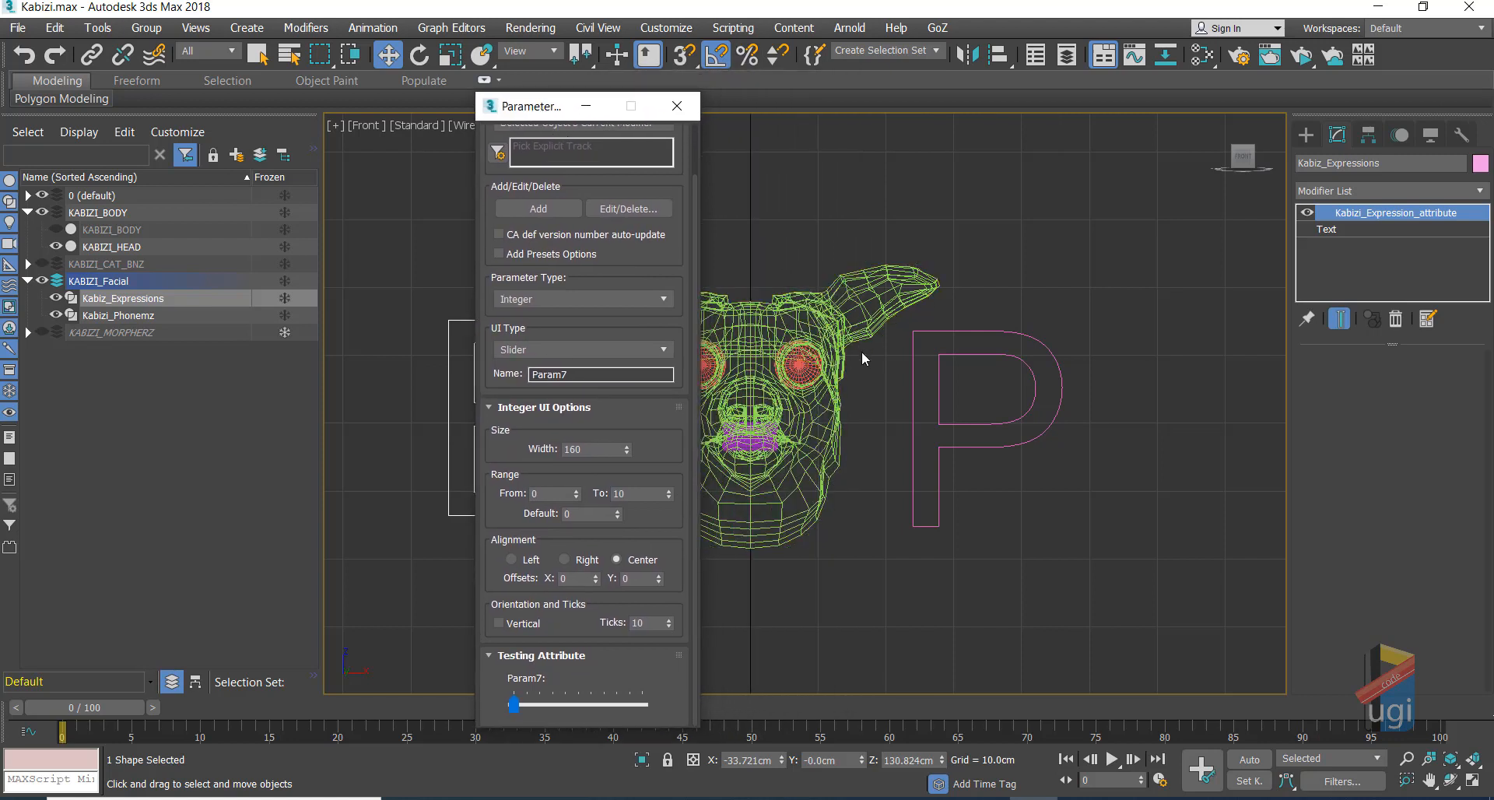
# Step: Read KABIZI_HEAD's Morpher channels, add a BLINKRIGHT slider, and start naming the next one SUPRI
pyautogui.click(831, 325)
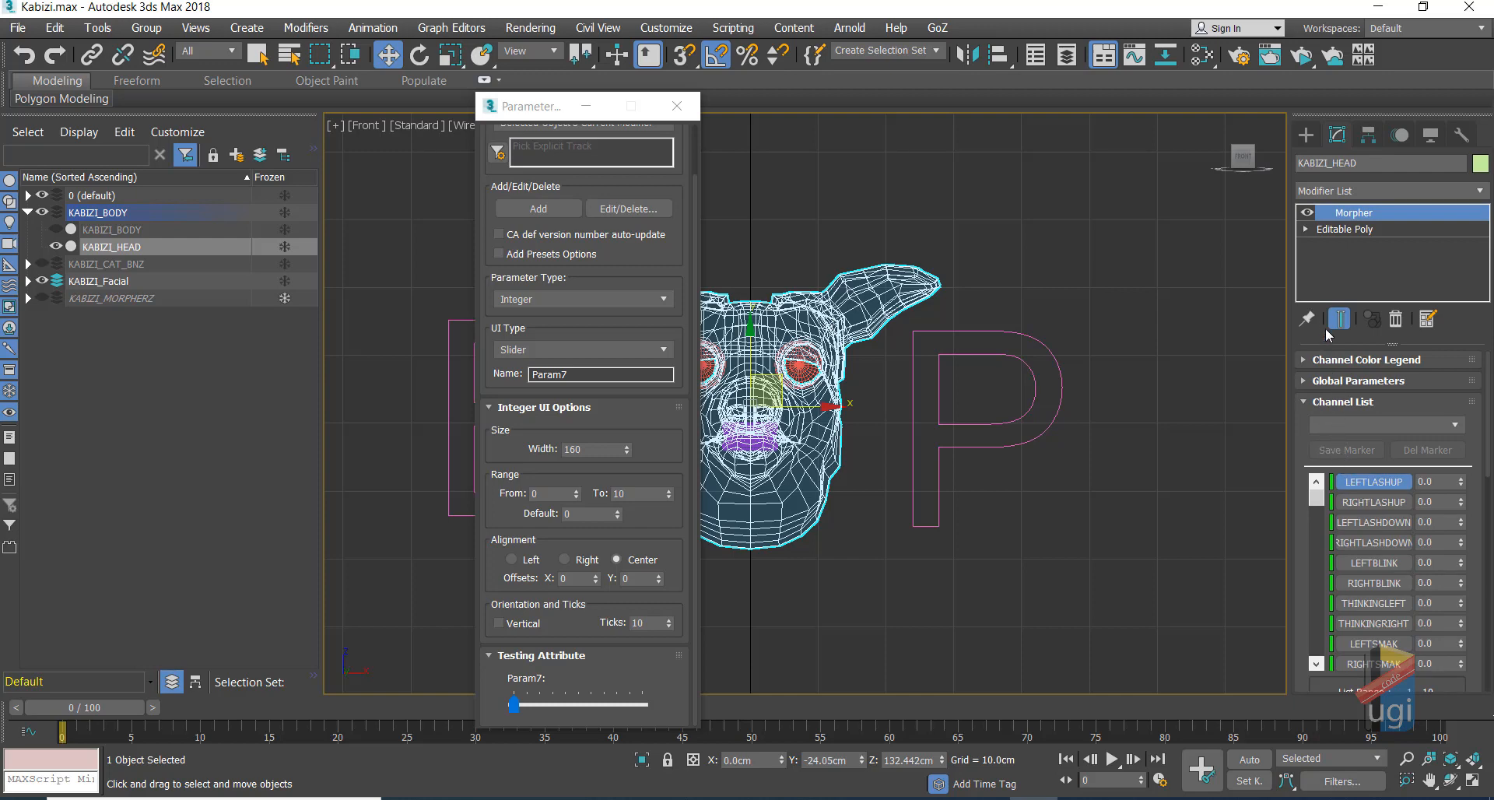
pyautogui.scroll(-3, 1343, 467)
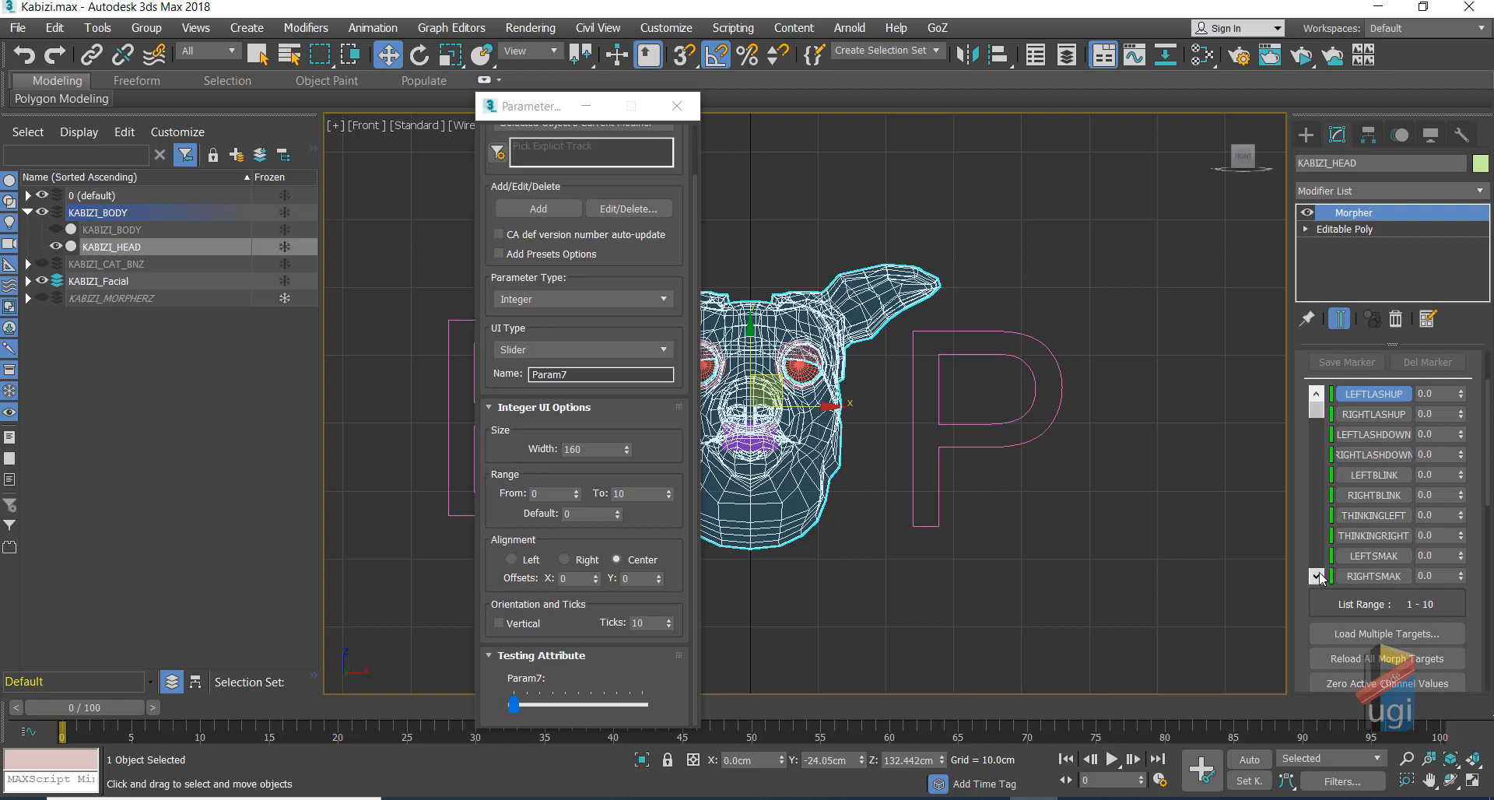
pyautogui.doubleClick(588, 375)
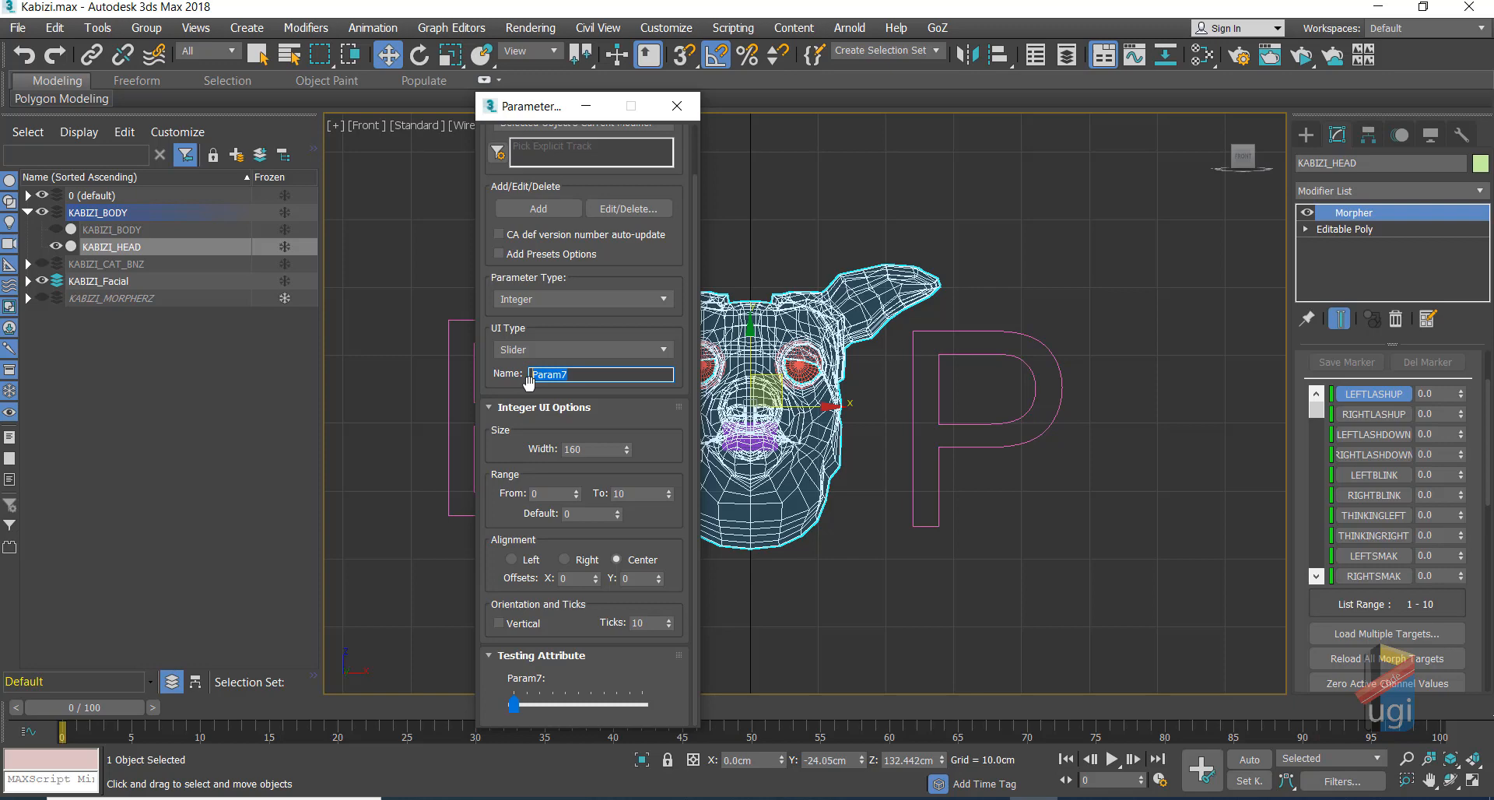
pyautogui.write('LEFTLASHUP')
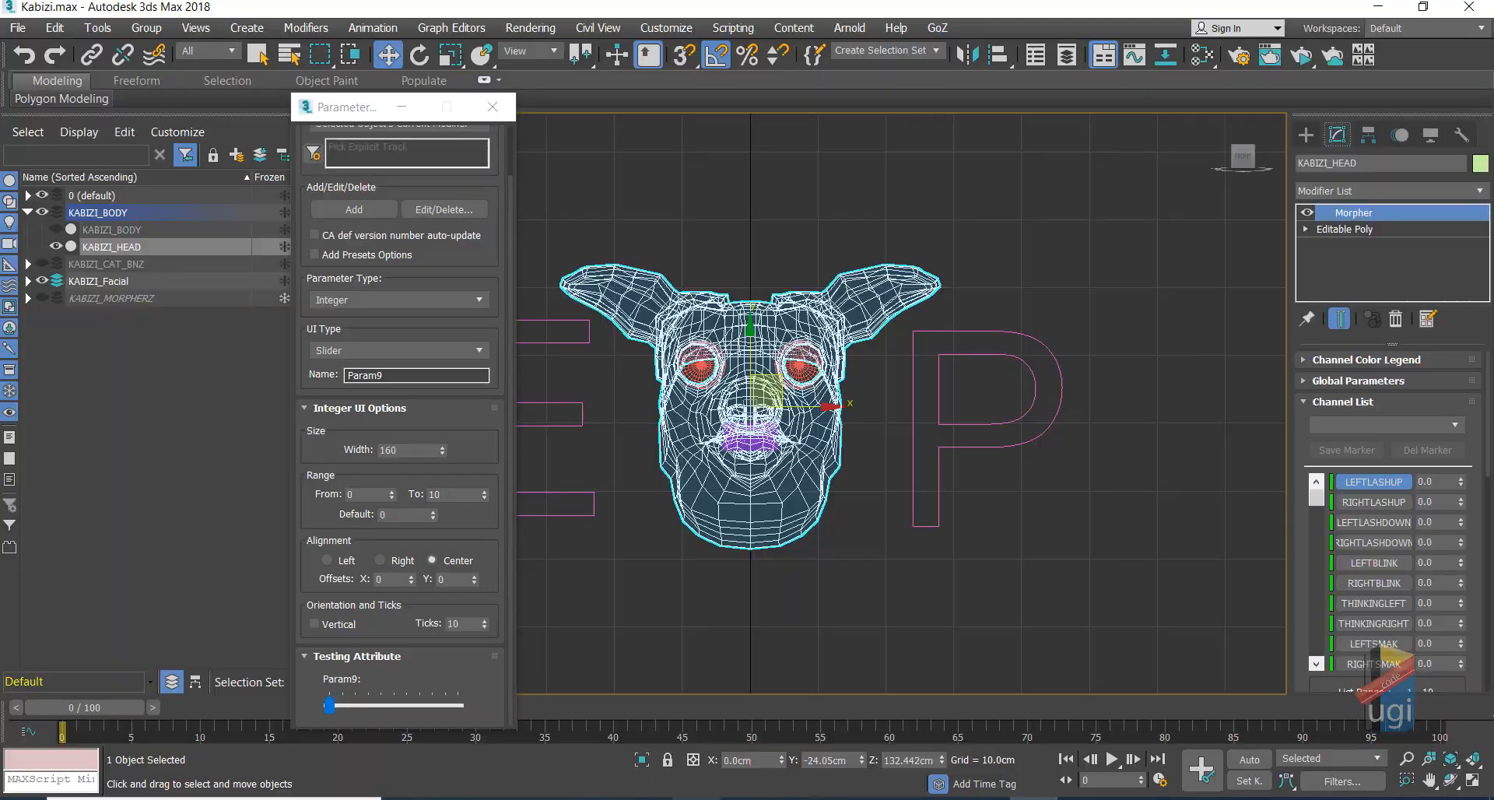
pyautogui.write('BLINKRIGHT')
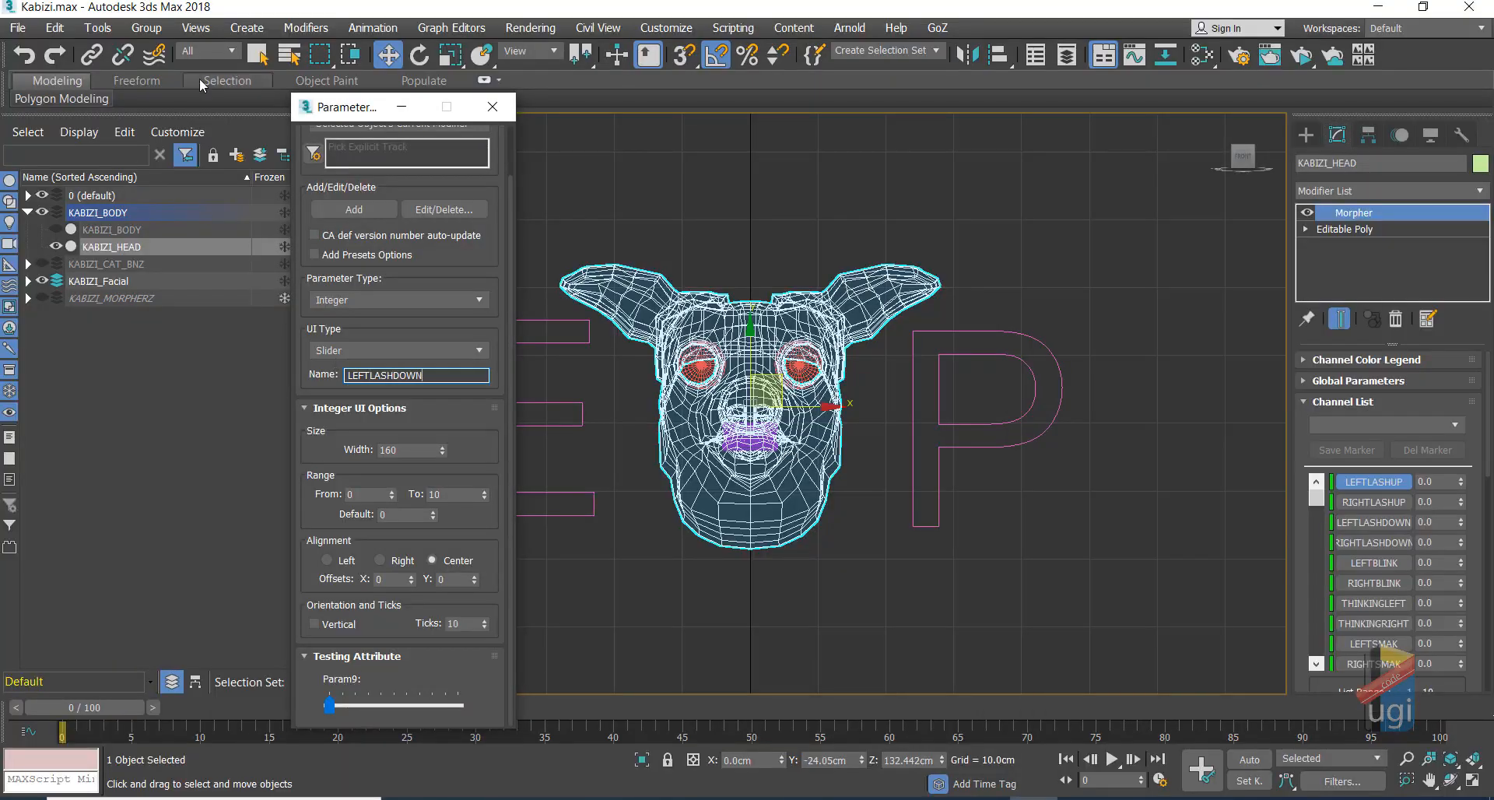
pyautogui.click(378, 218)
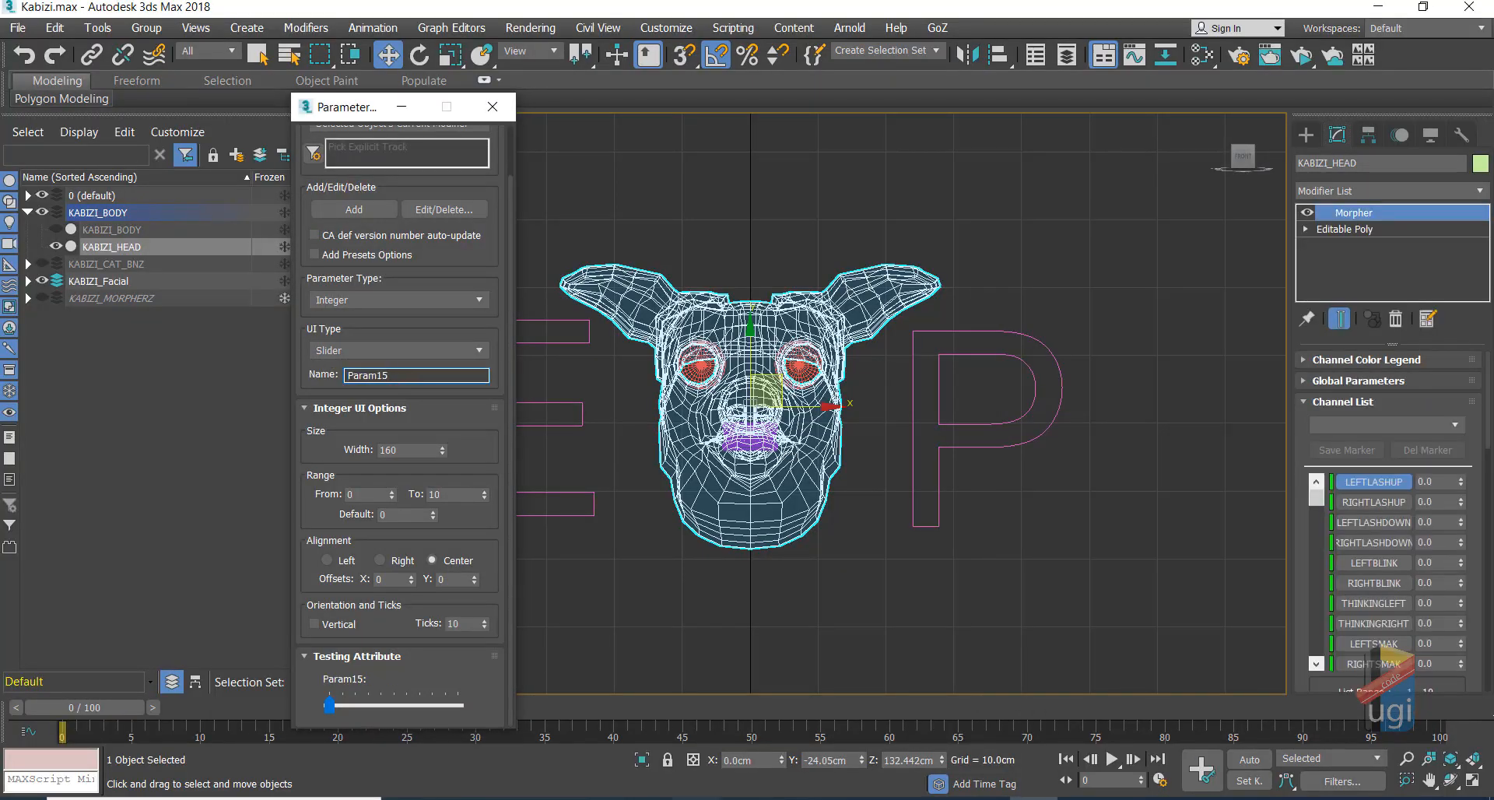
pyautogui.click(1316, 669)
pyautogui.click(1316, 670)
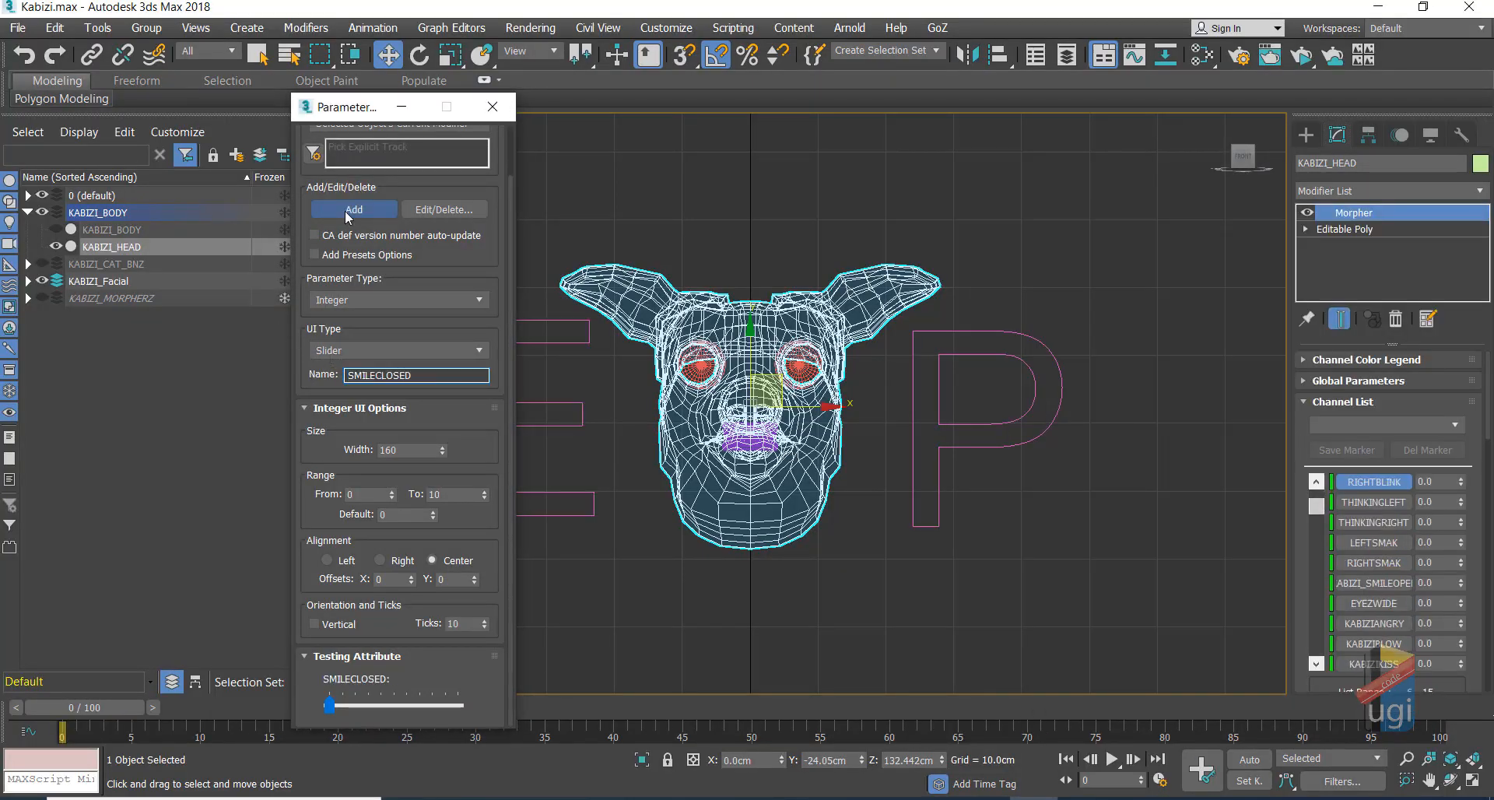
pyautogui.write('SUPRI')
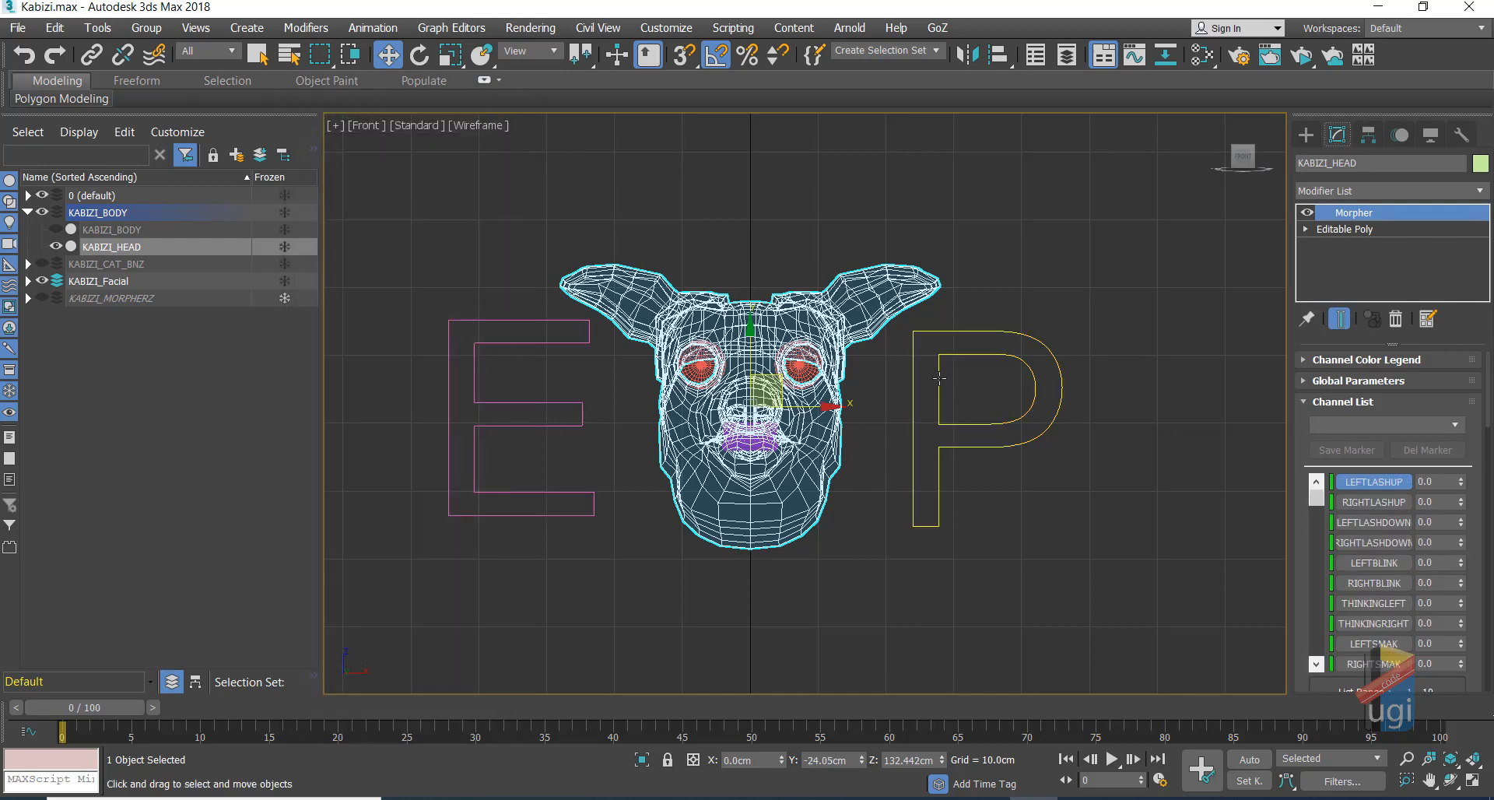
# Step: Select the P shape, zoom in, and show the head in plain Default Shading
pyautogui.click(940, 379)
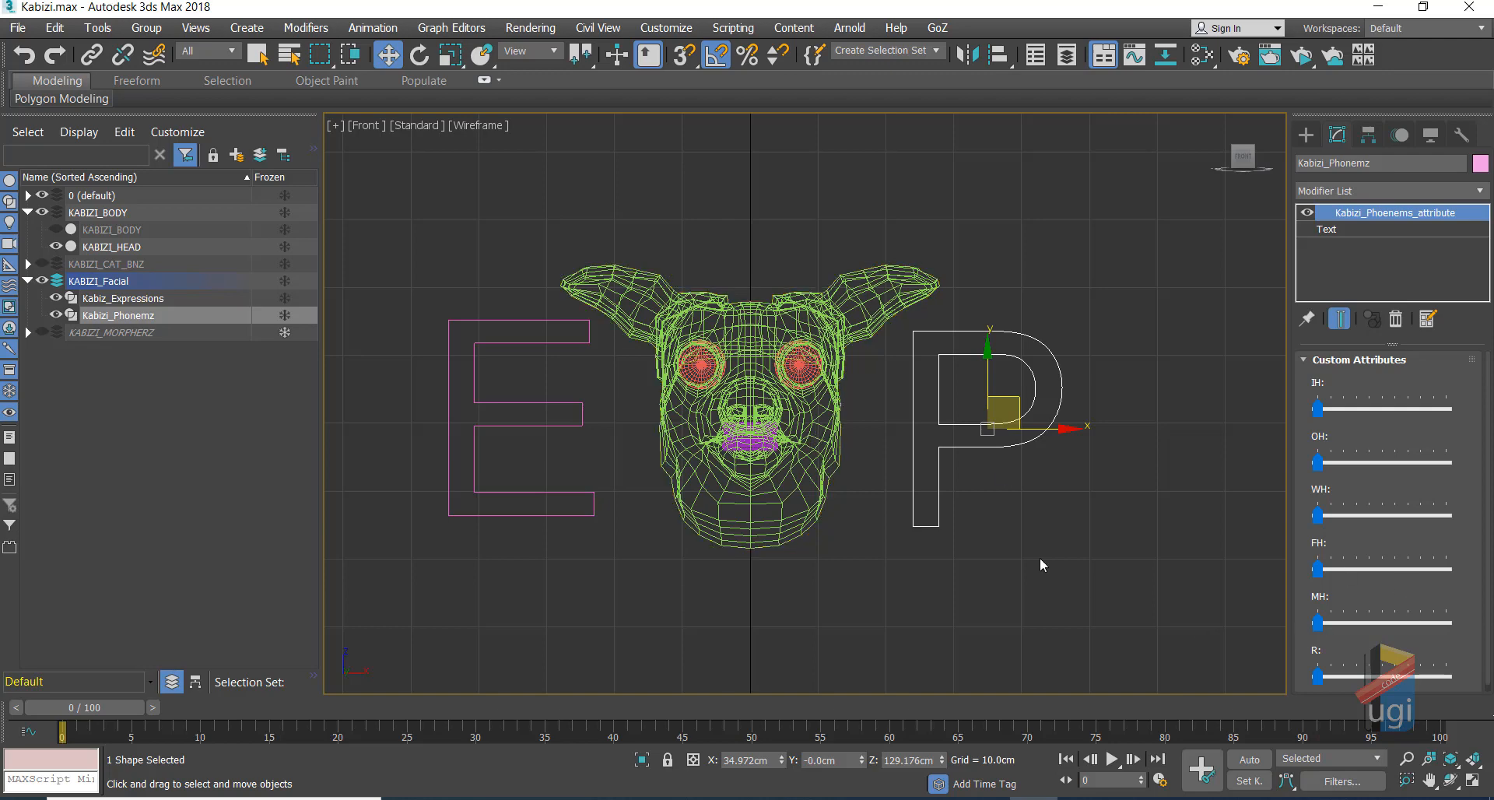
pyautogui.scroll(2, 850, 396)
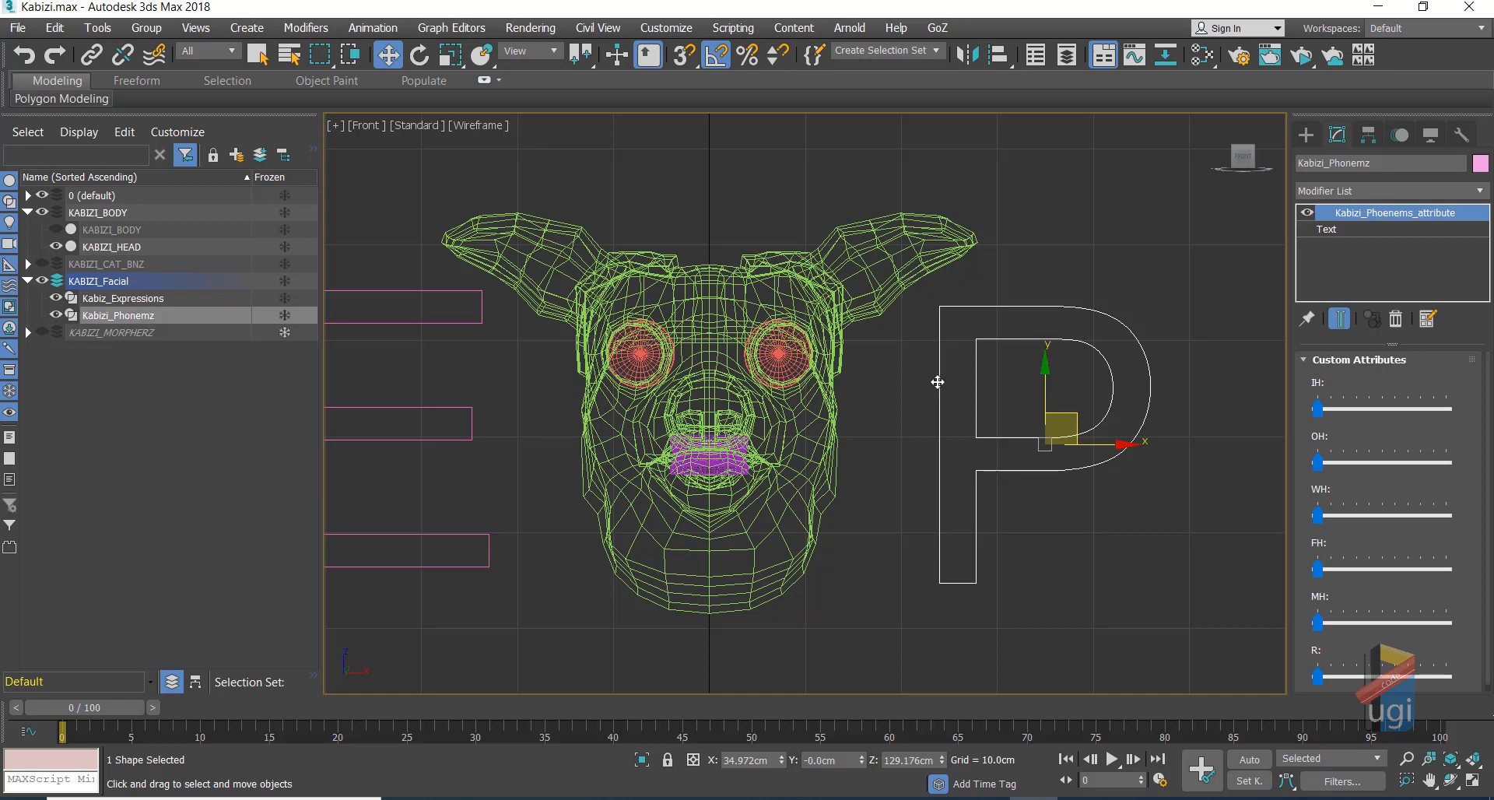
pyautogui.press('F3')
pyautogui.press('F4')
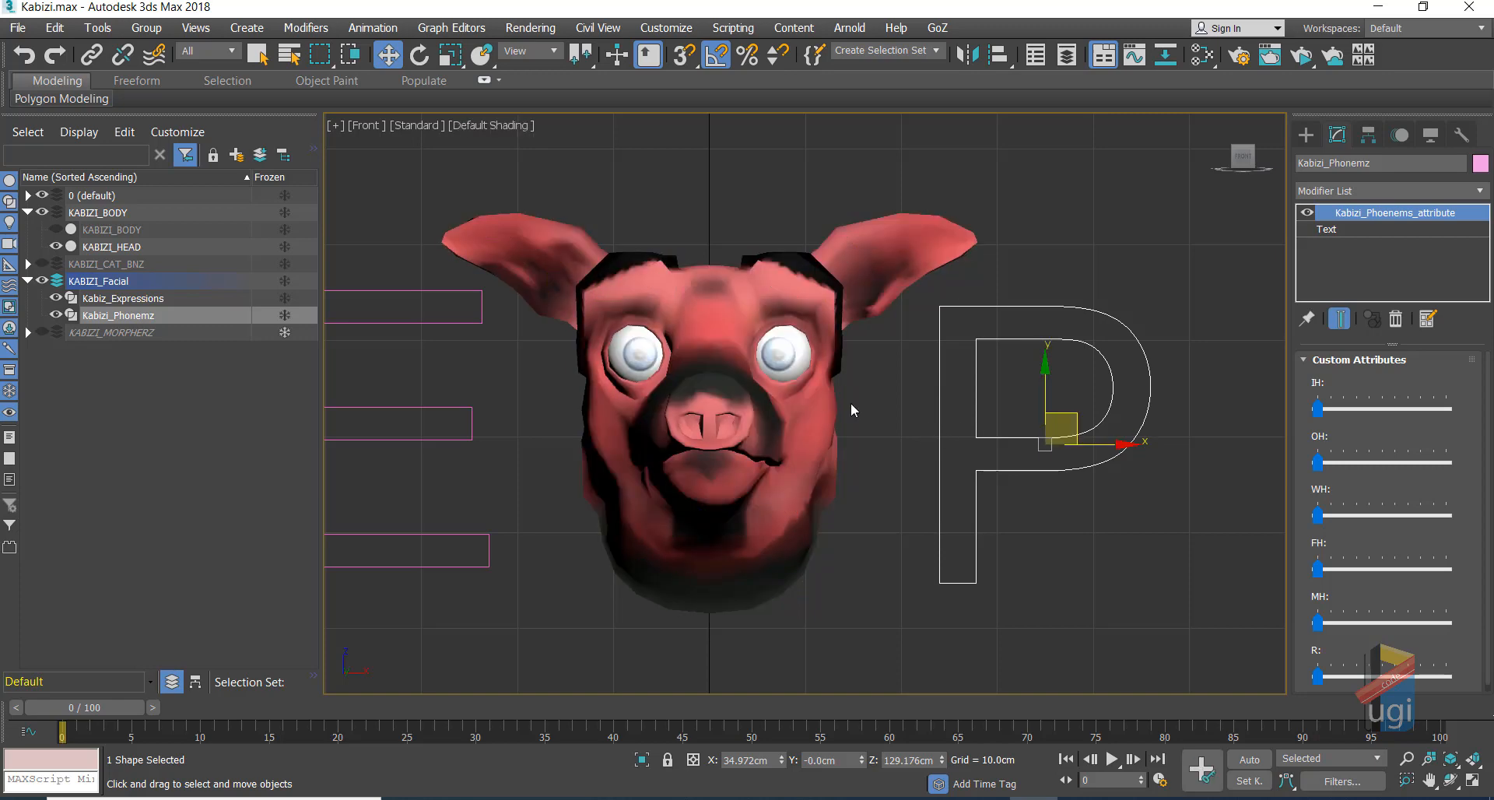
# Step: Drag the P shape's IH slider to test it on the pig's mouth
pyautogui.rightClick(988, 434)
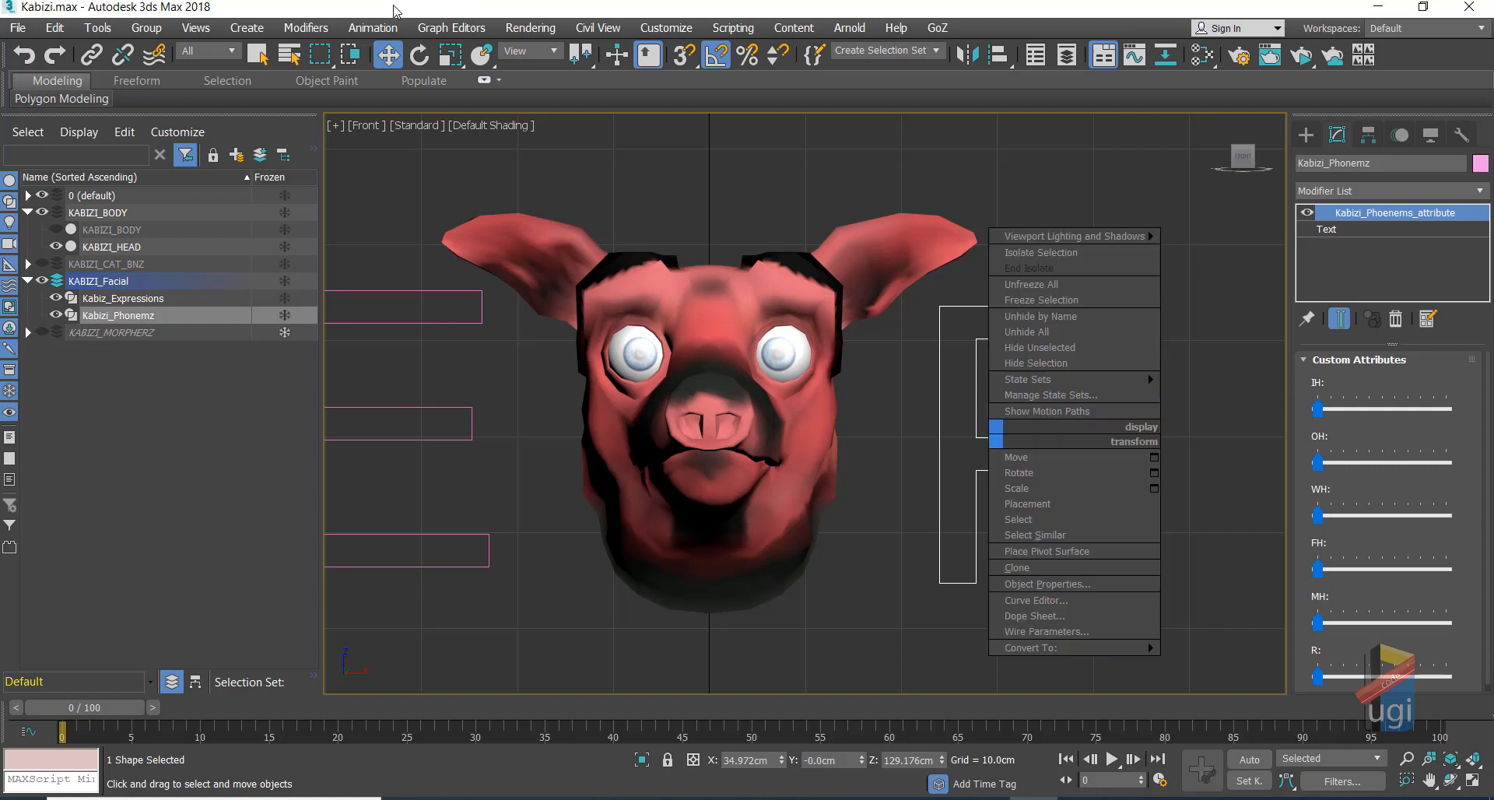
pyautogui.click(1326, 408)
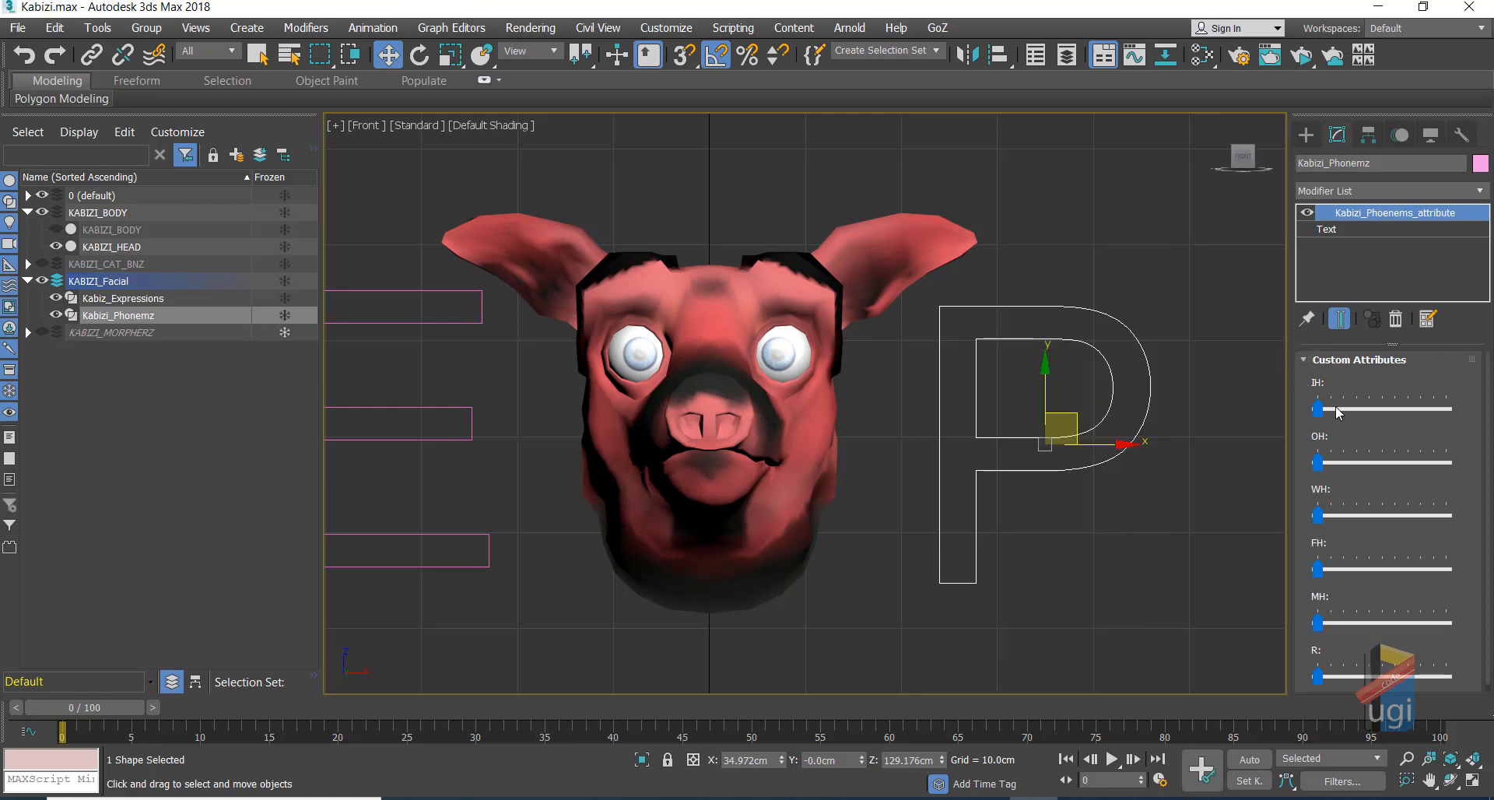
pyautogui.moveTo(1323, 409); pyautogui.dragTo(1459, 408)
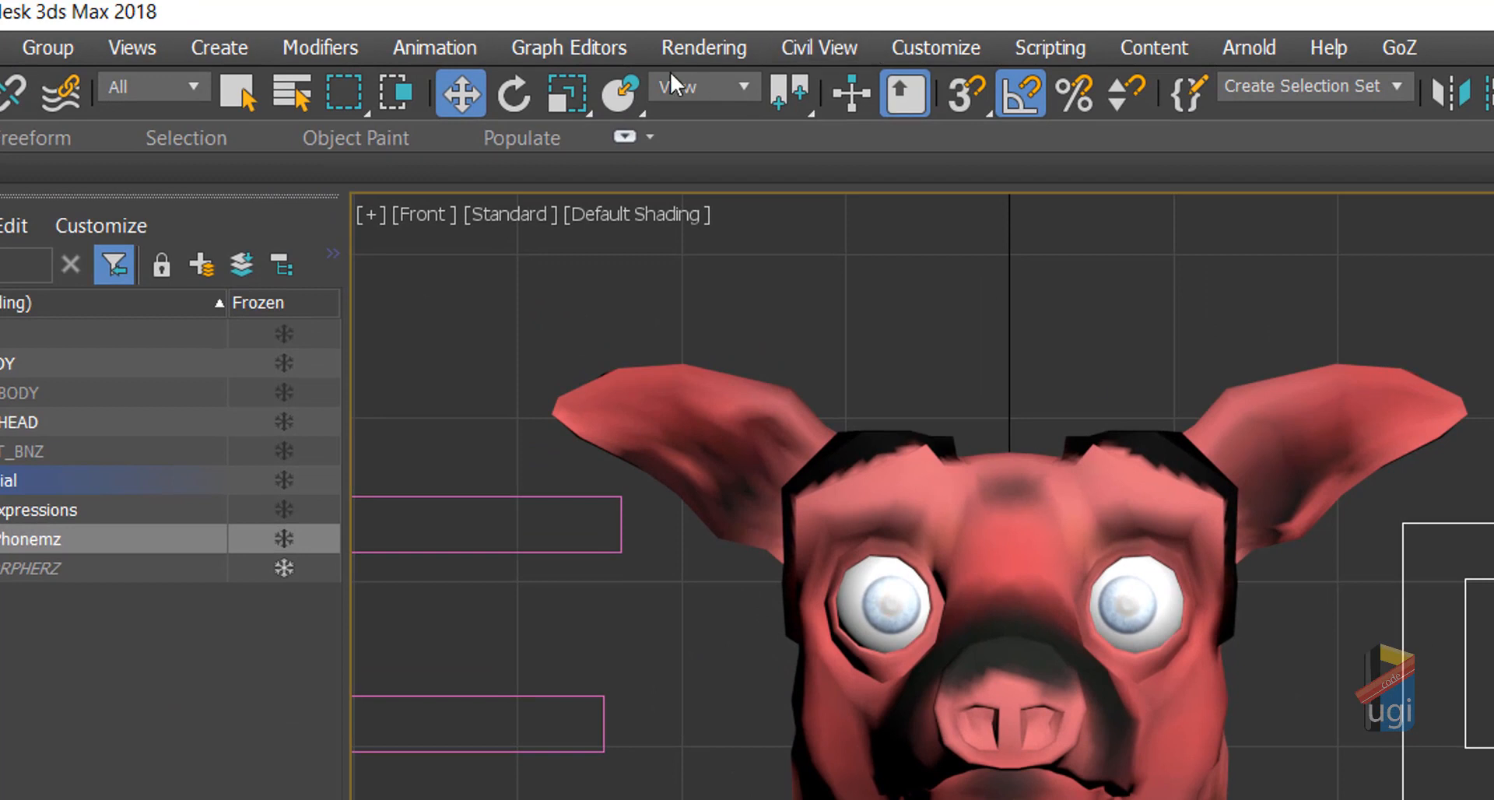
# Step: Open the Parameter Editor's Edit/Delete list of the P shape's custom attributes
pyautogui.click(448, 53)
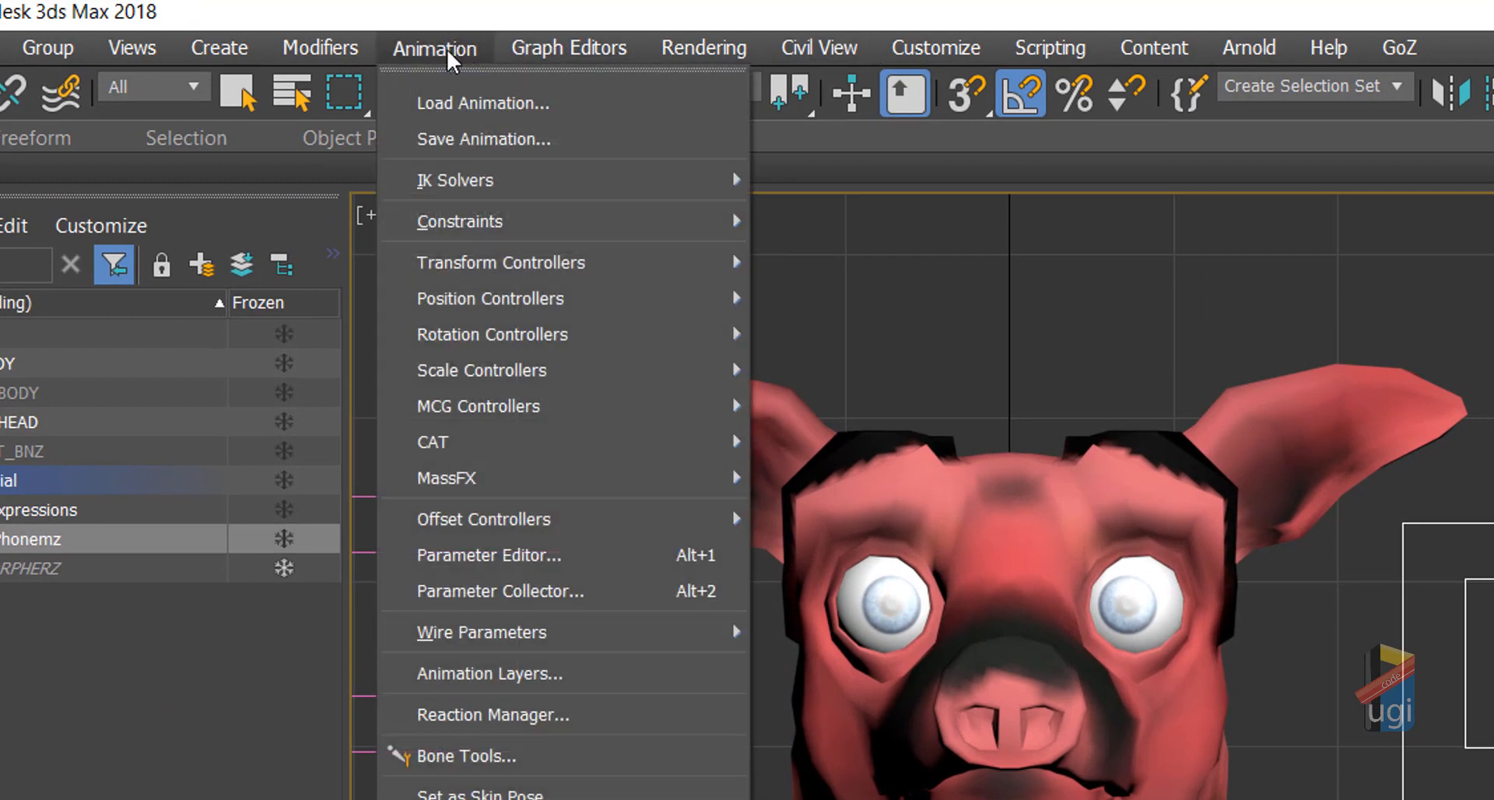
pyautogui.click(549, 566)
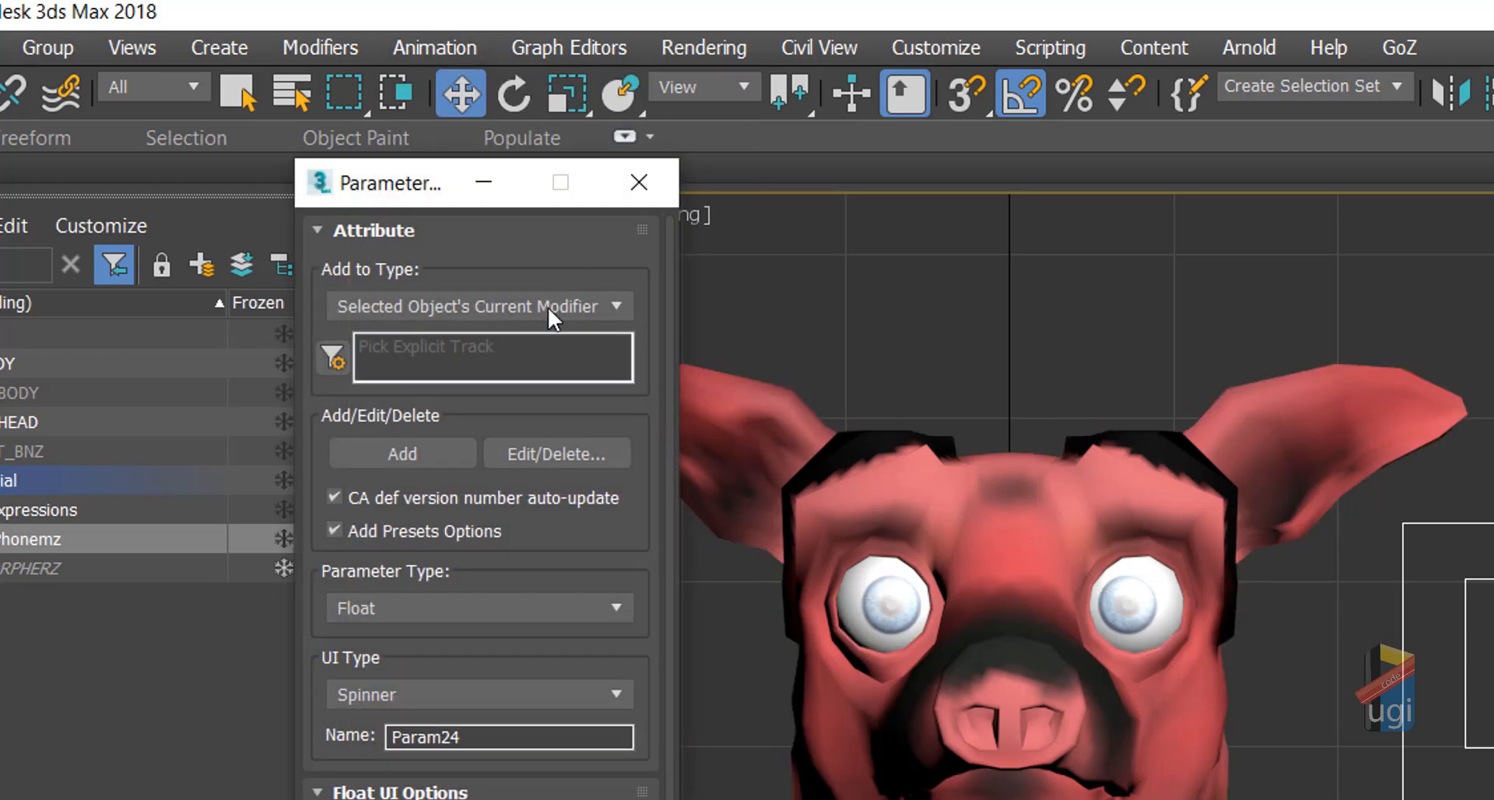
pyautogui.click(571, 306)
pyautogui.click(571, 305)
pyautogui.click(590, 455)
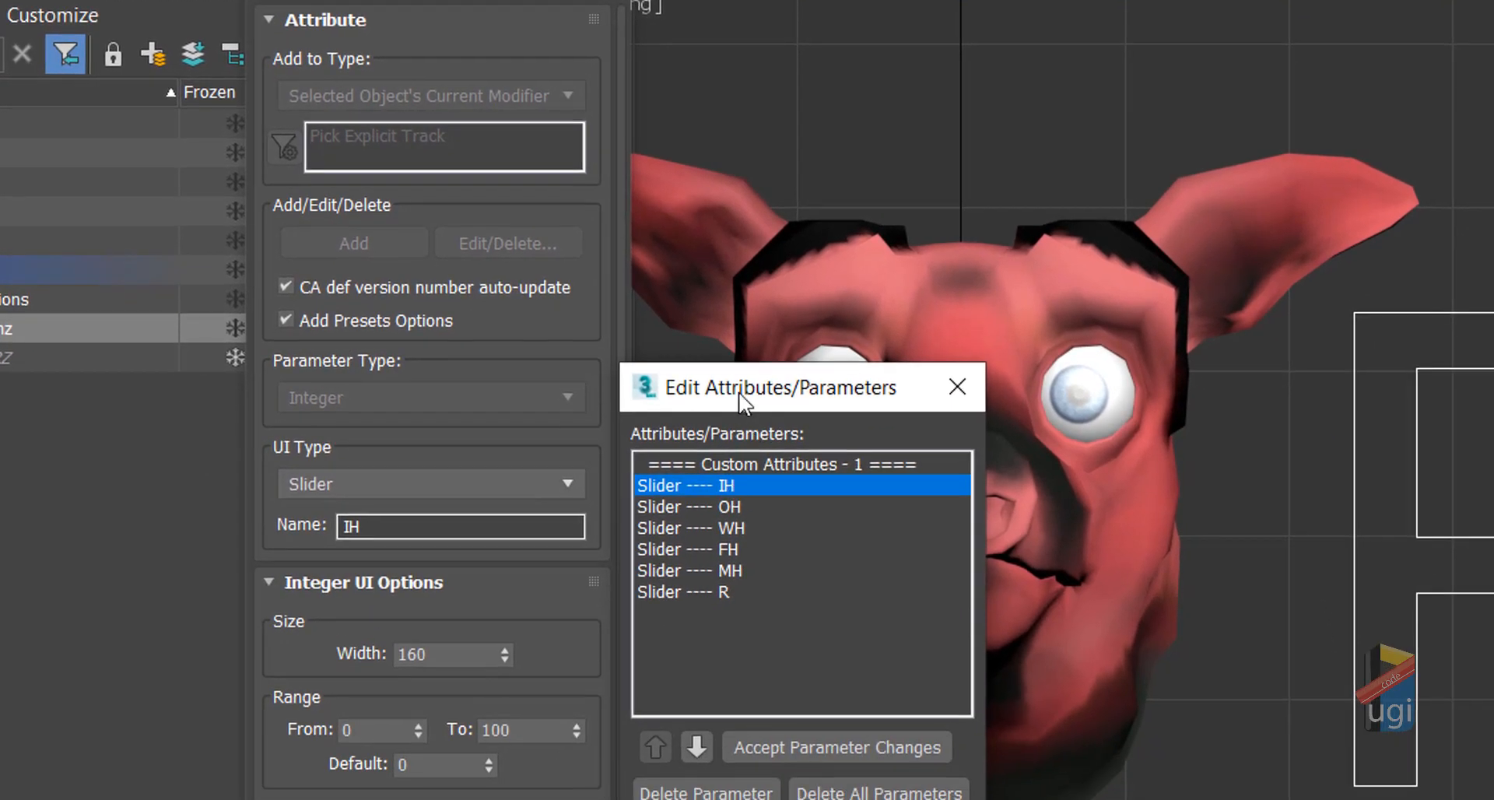
pyautogui.moveTo(740, 398); pyautogui.dragTo(938, 79)
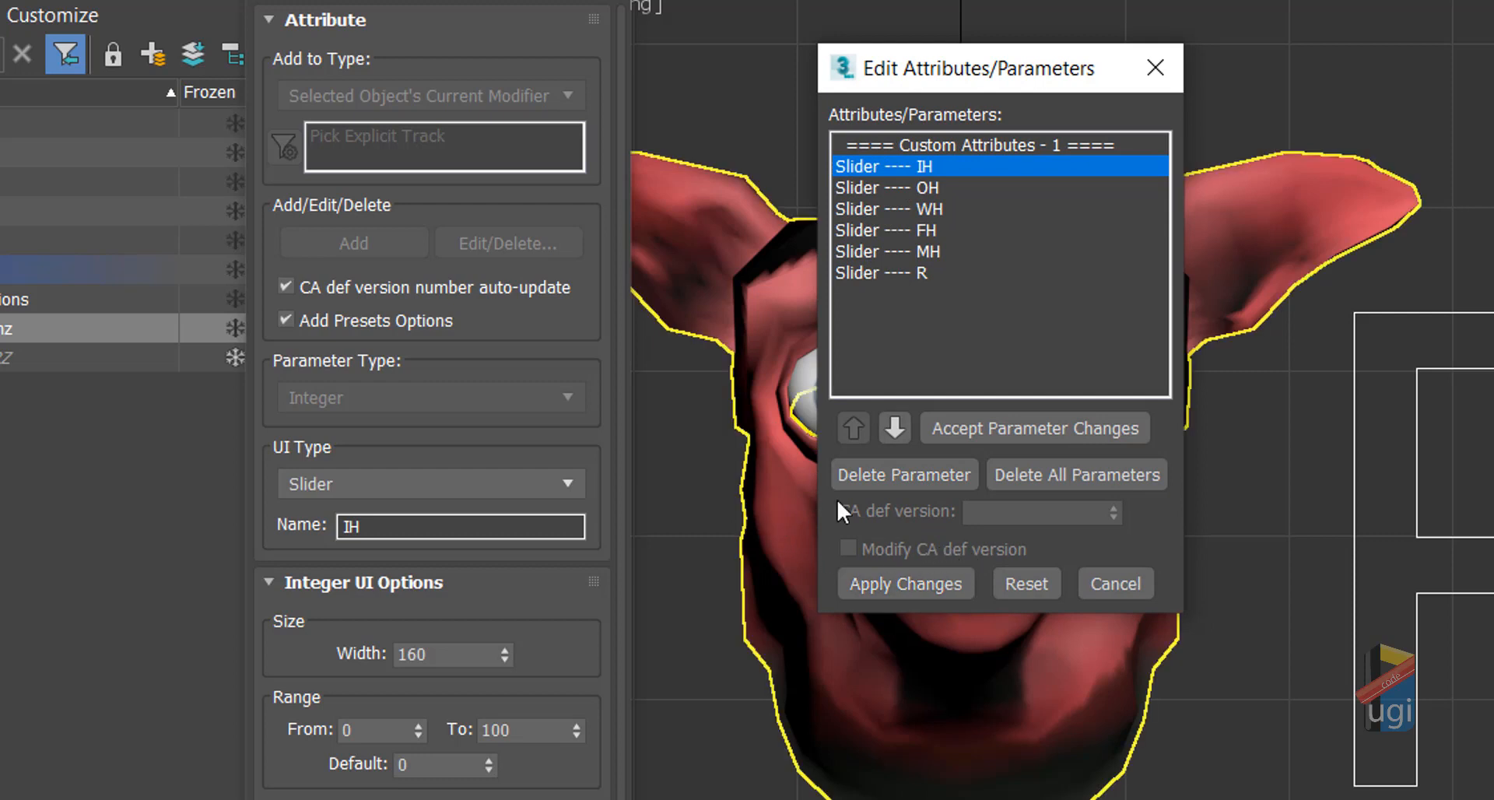
pyautogui.click(965, 432)
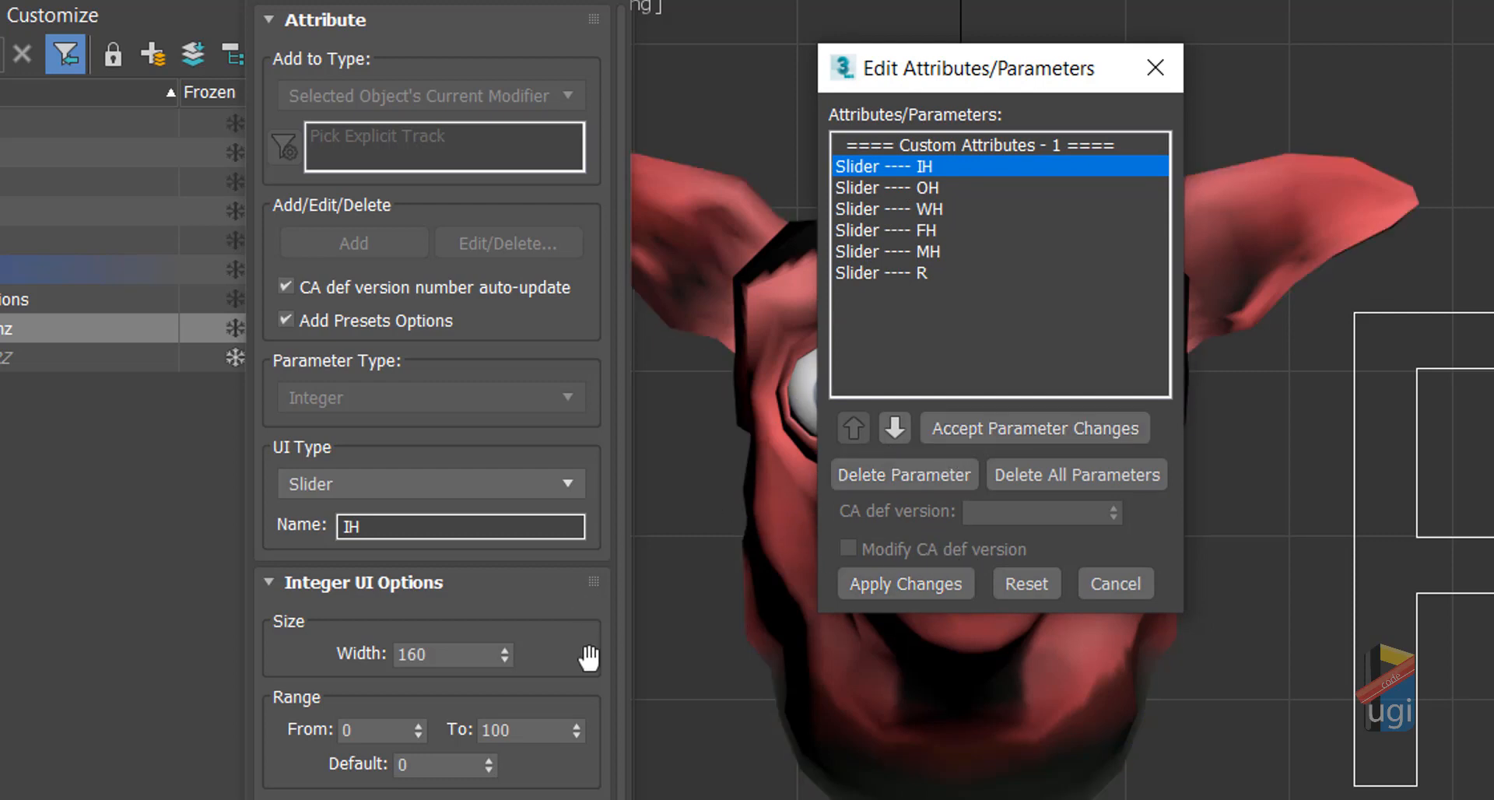
# Step: Change the IH and OH sliders' Range To maximum to 10 and accept
pyautogui.doubleClick(538, 723)
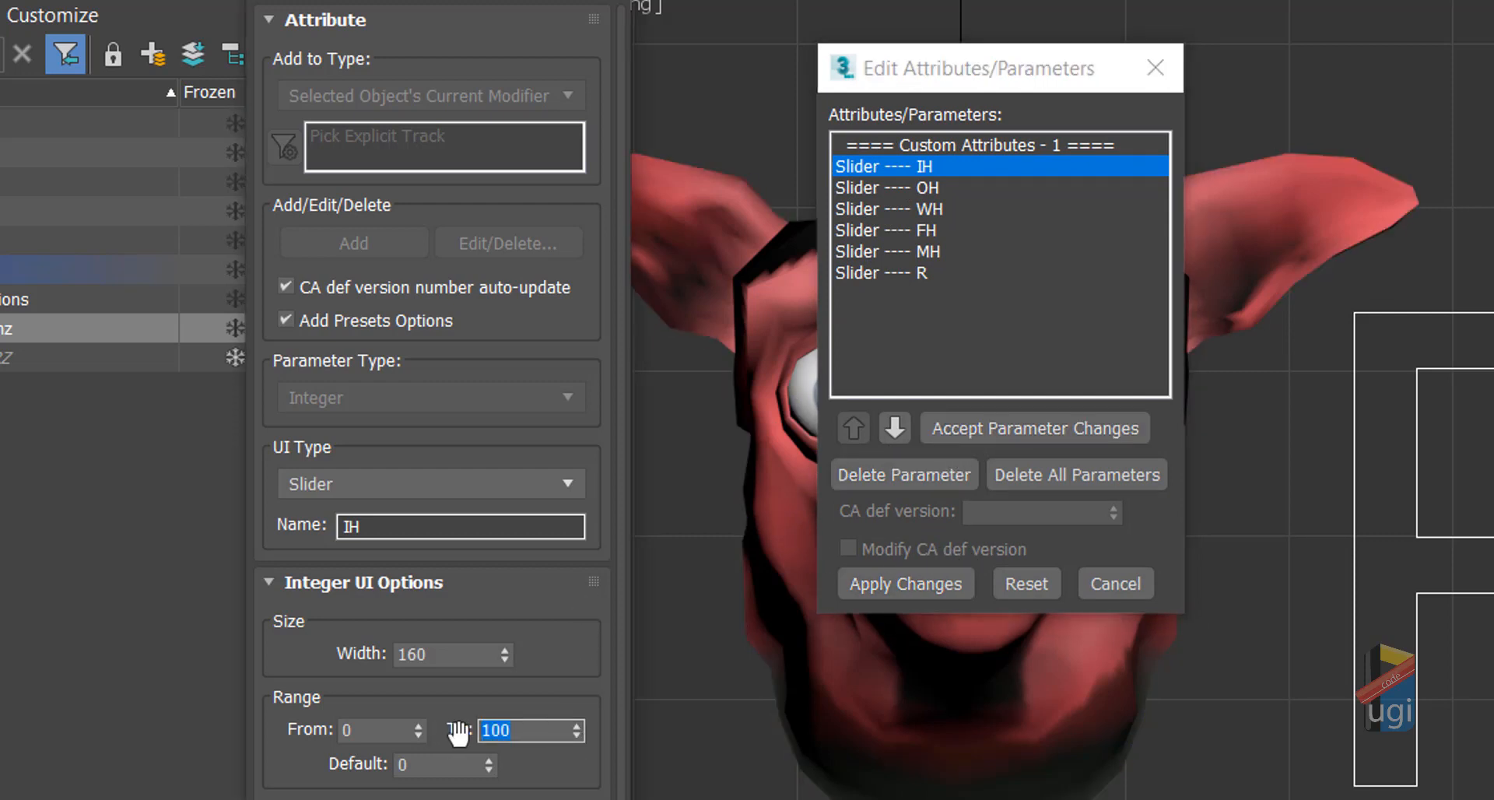
pyautogui.write('10')
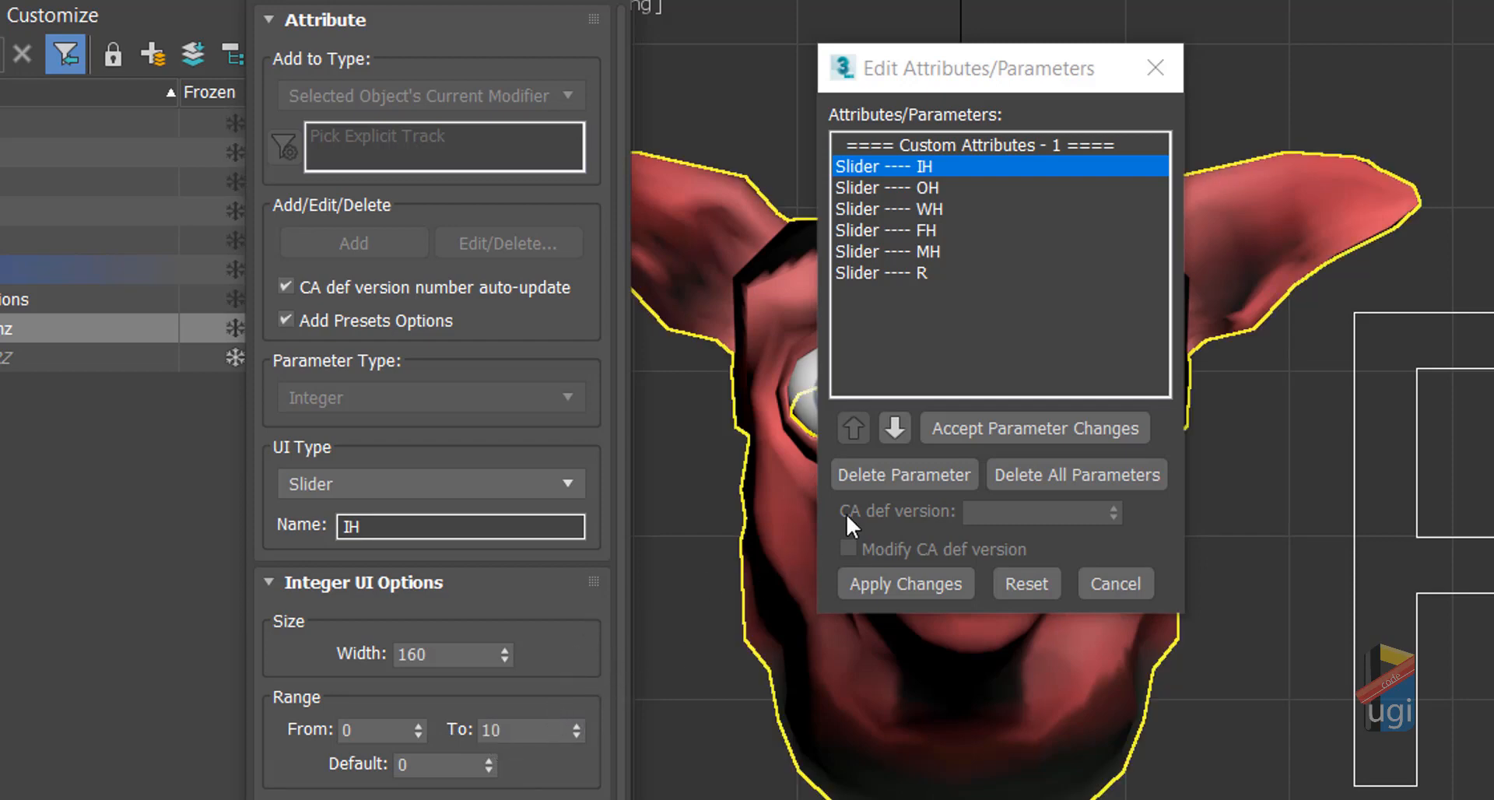
pyautogui.click(965, 429)
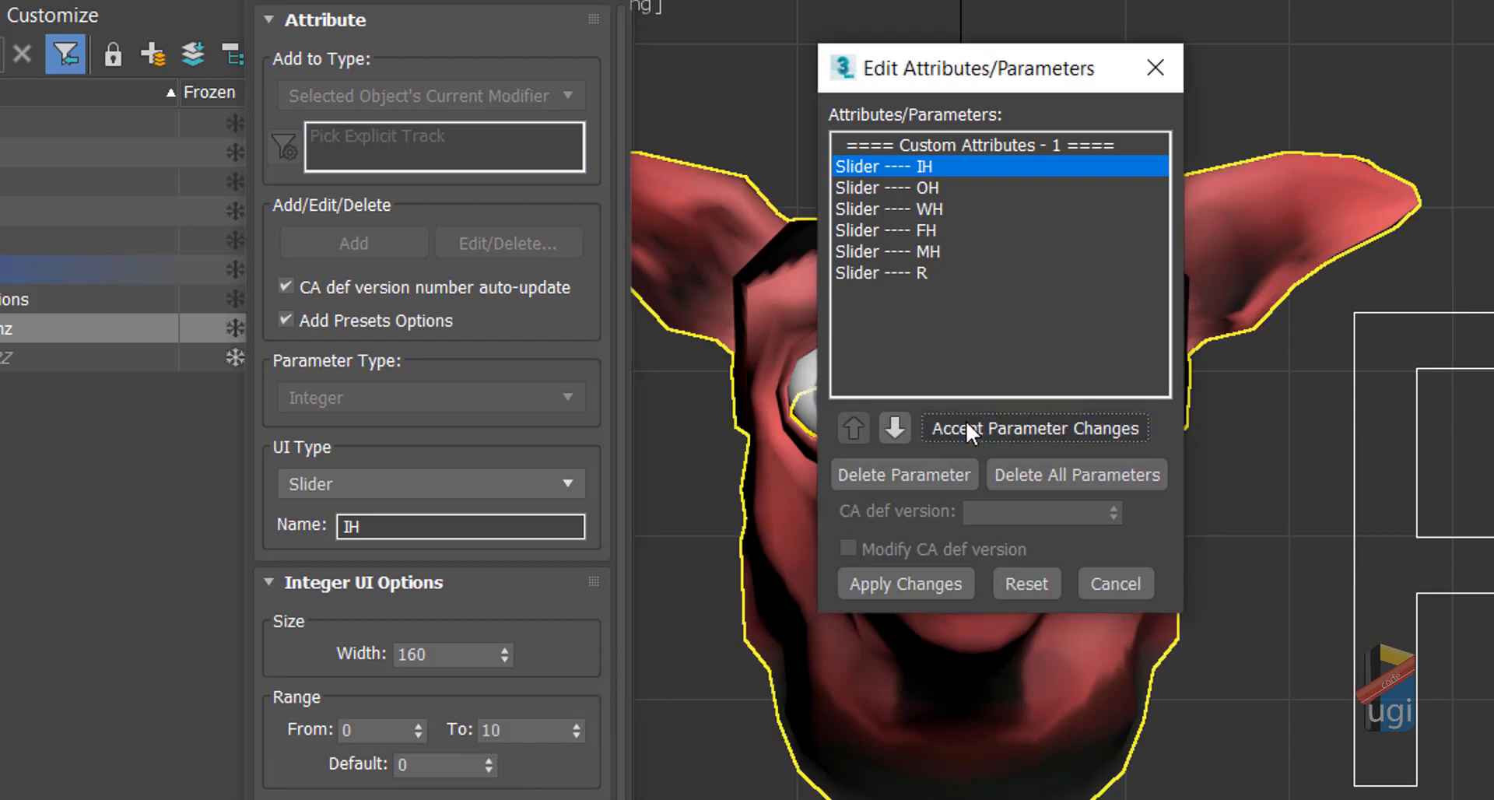
pyautogui.click(880, 189)
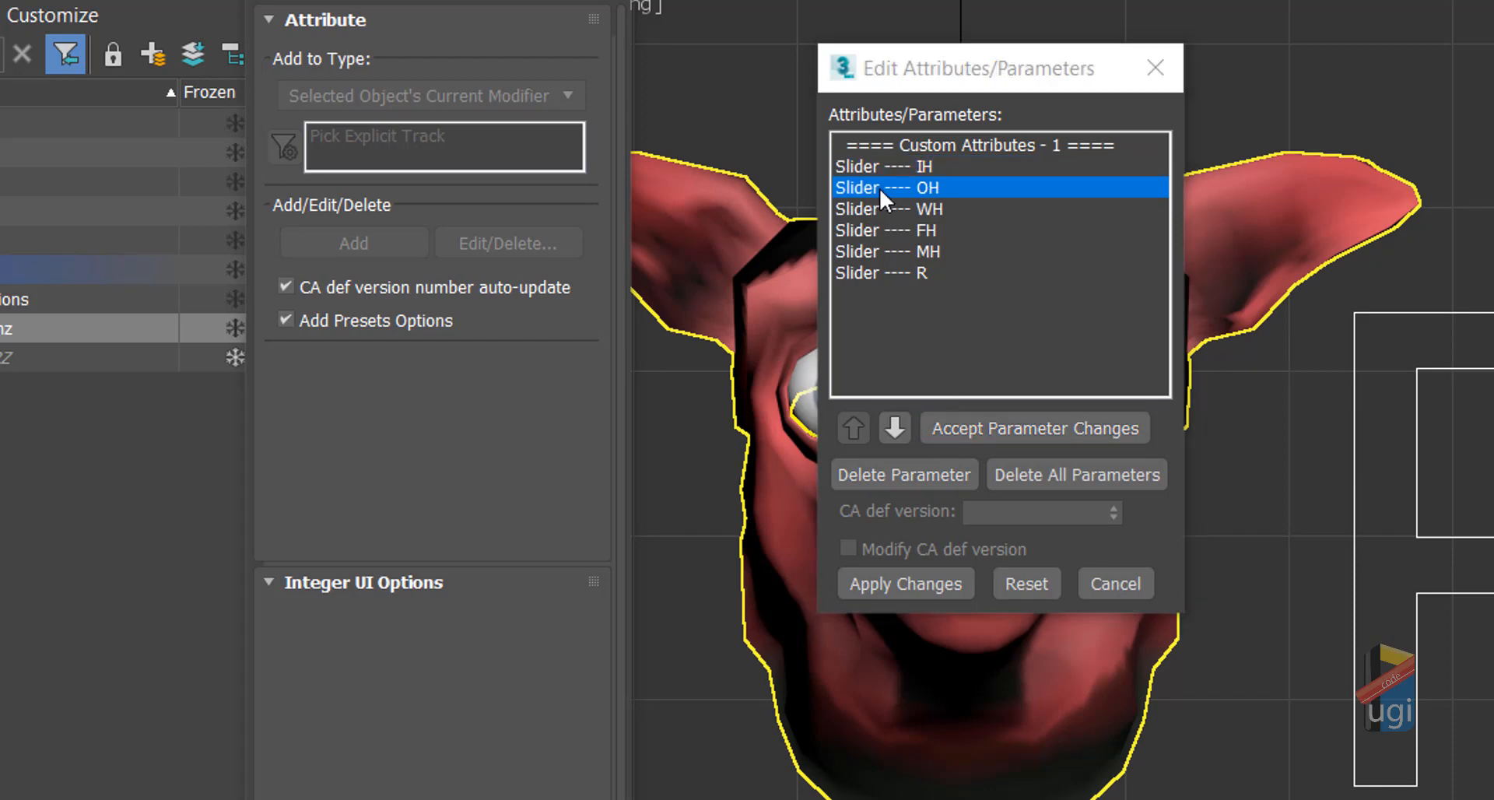
pyautogui.moveTo(549, 727); pyautogui.dragTo(480, 734)
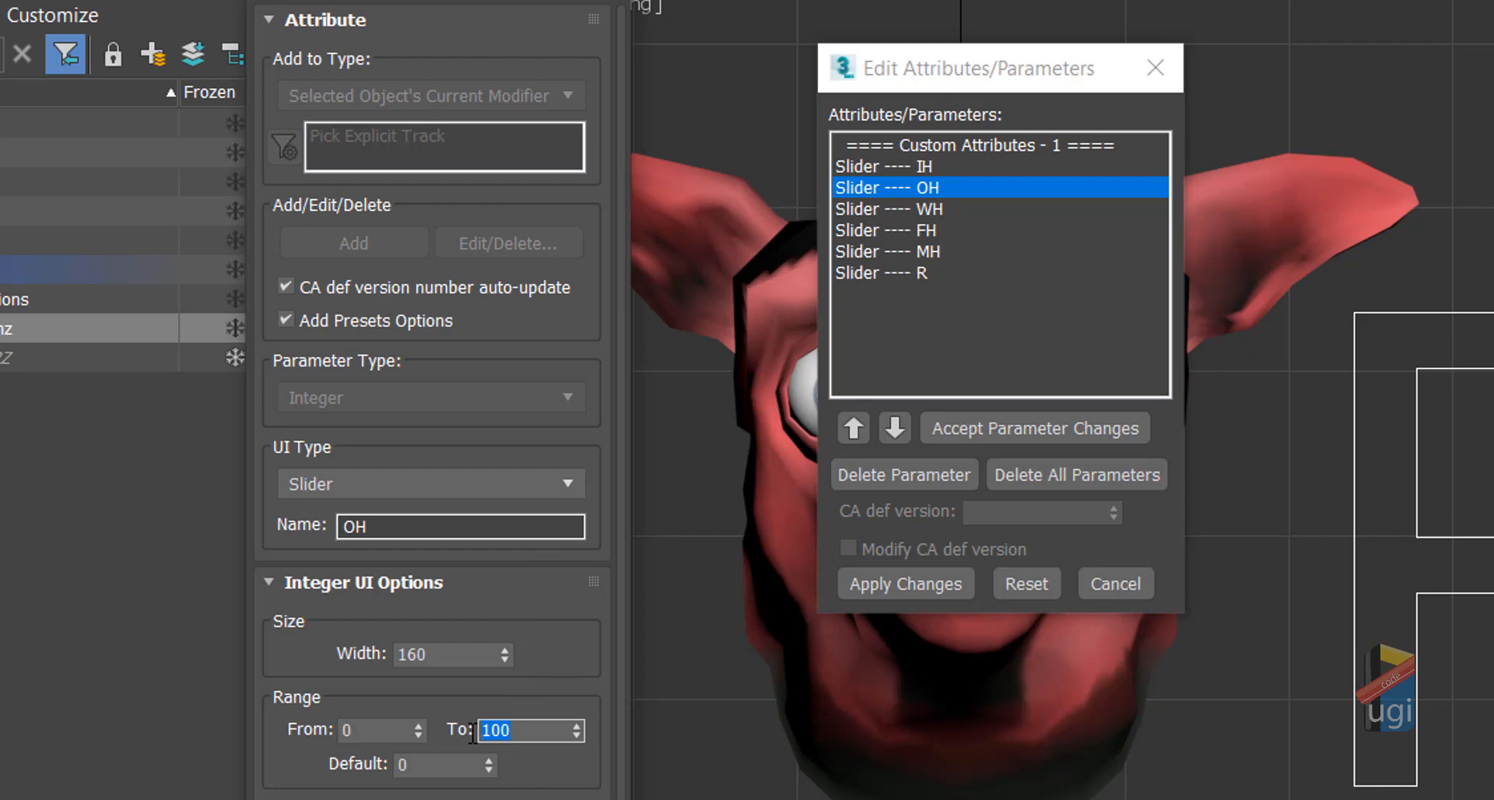
pyautogui.write('10')
pyautogui.click(554, 688)
pyautogui.click(973, 422)
# Step: Set the WH, FH, MH and R slider maximums to 10, then close the editor
pyautogui.click(879, 163)
pyautogui.click(893, 208)
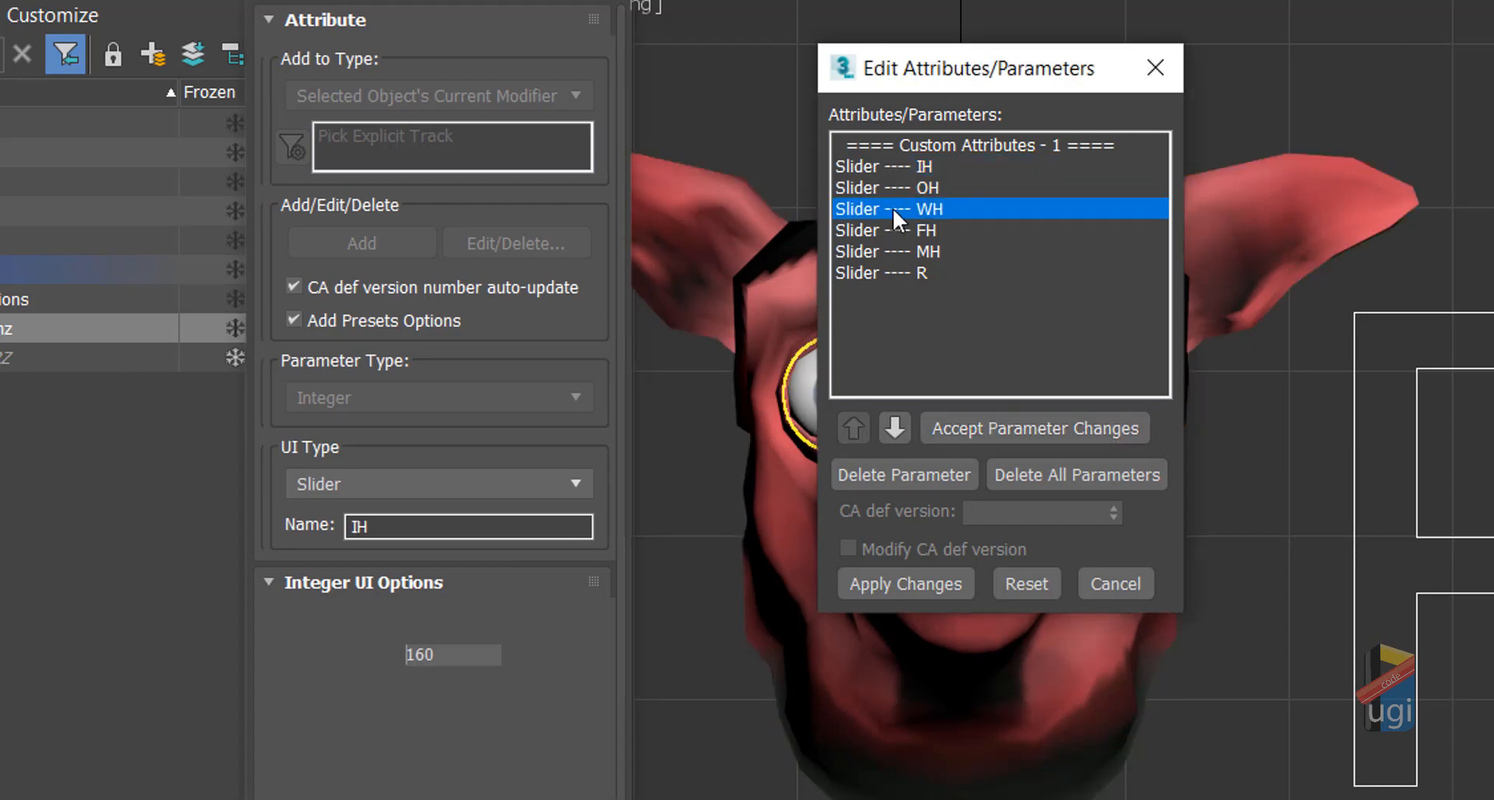
pyautogui.write('10')
pyautogui.moveTo(534, 731); pyautogui.dragTo(477, 733)
pyautogui.click(988, 428)
pyautogui.click(895, 231)
pyautogui.write('10')
pyautogui.click(996, 436)
pyautogui.click(895, 252)
pyautogui.write('10')
pyautogui.click(993, 432)
pyautogui.click(875, 274)
pyautogui.write('10')
pyautogui.click(1004, 432)
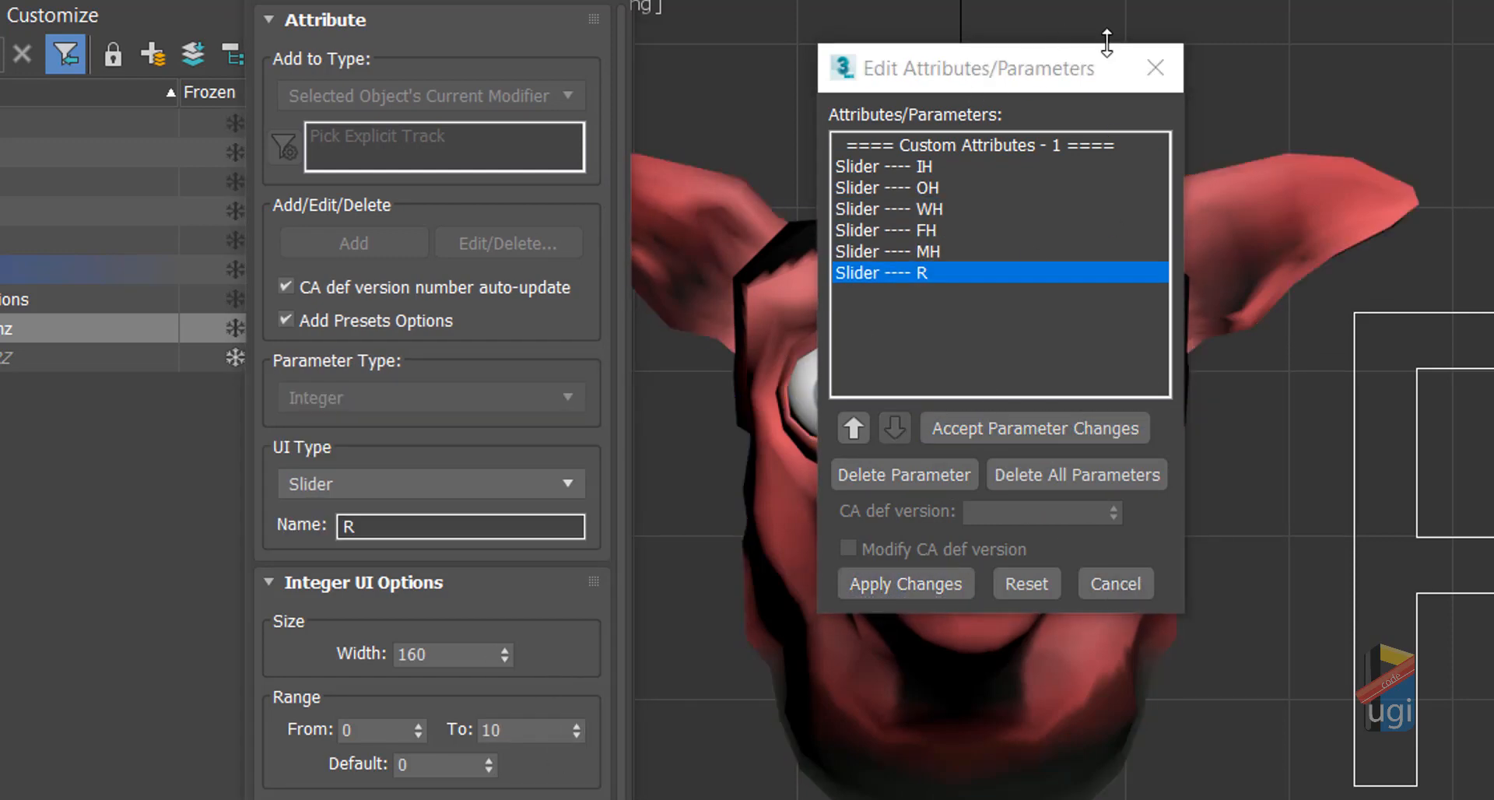
pyautogui.click(1156, 67)
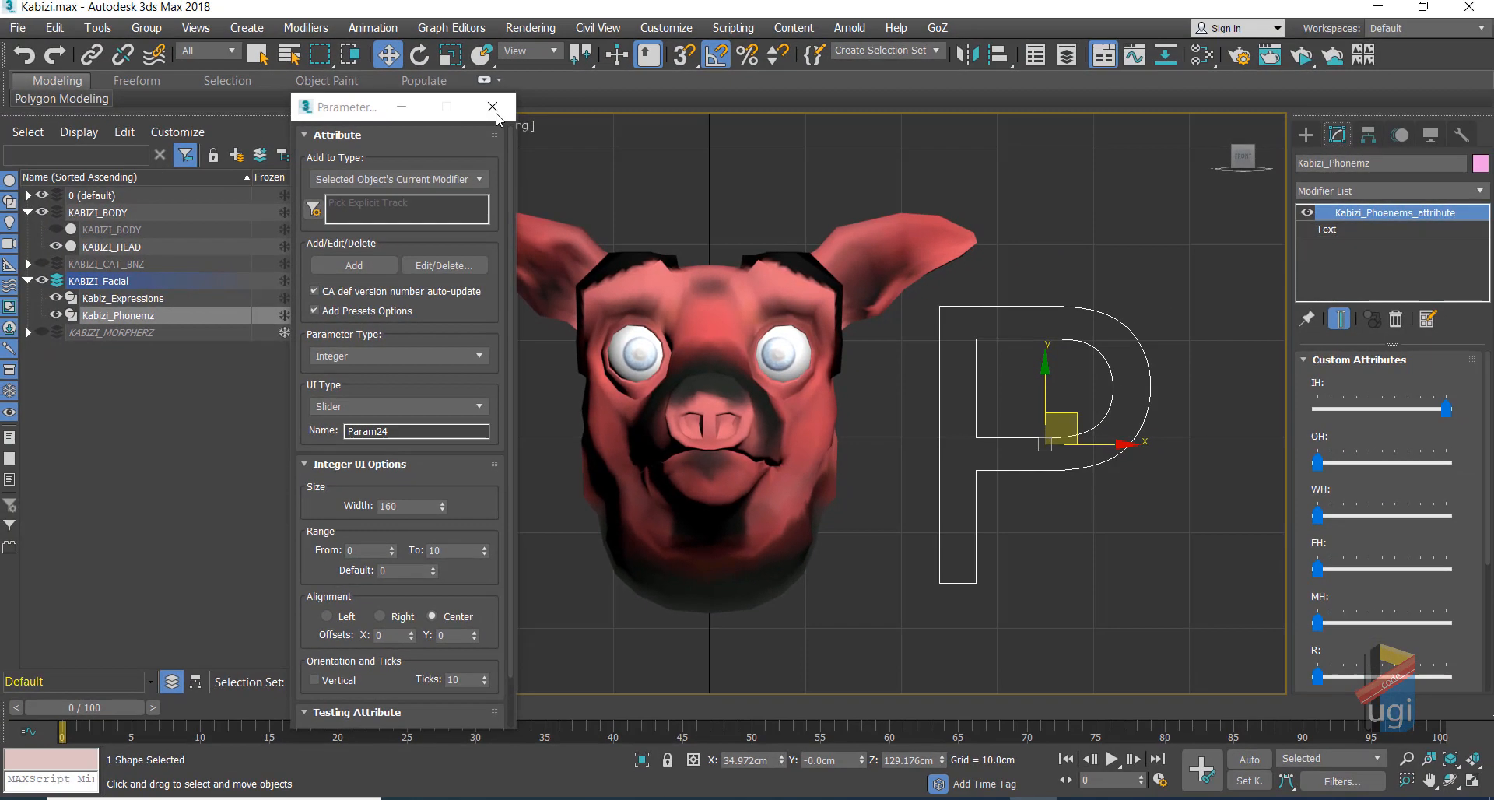
# Step: Close the editor and start wiring from the P shape's Custom_Attributes IH parameter
pyautogui.click(493, 109)
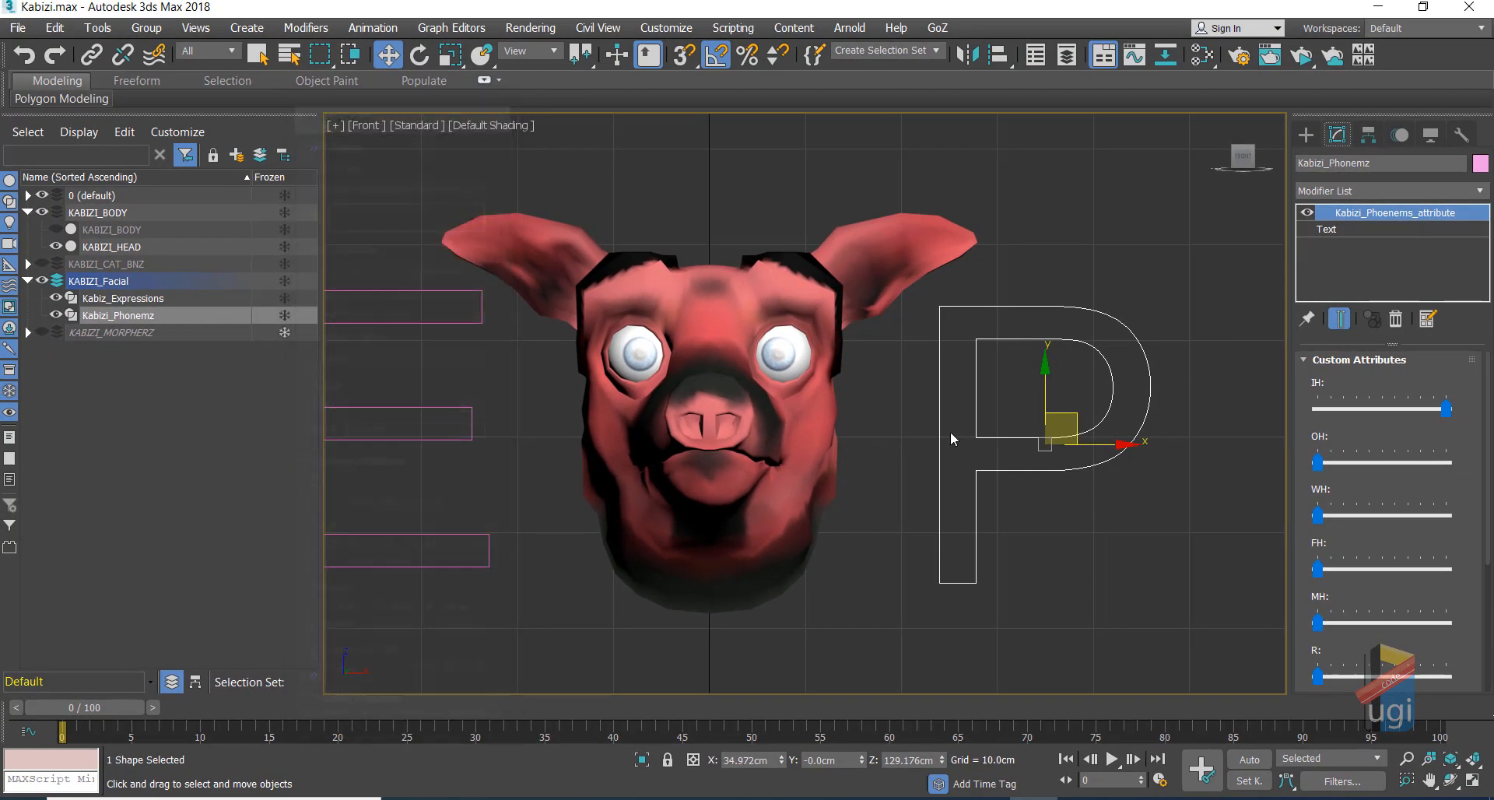
pyautogui.rightClick(964, 465)
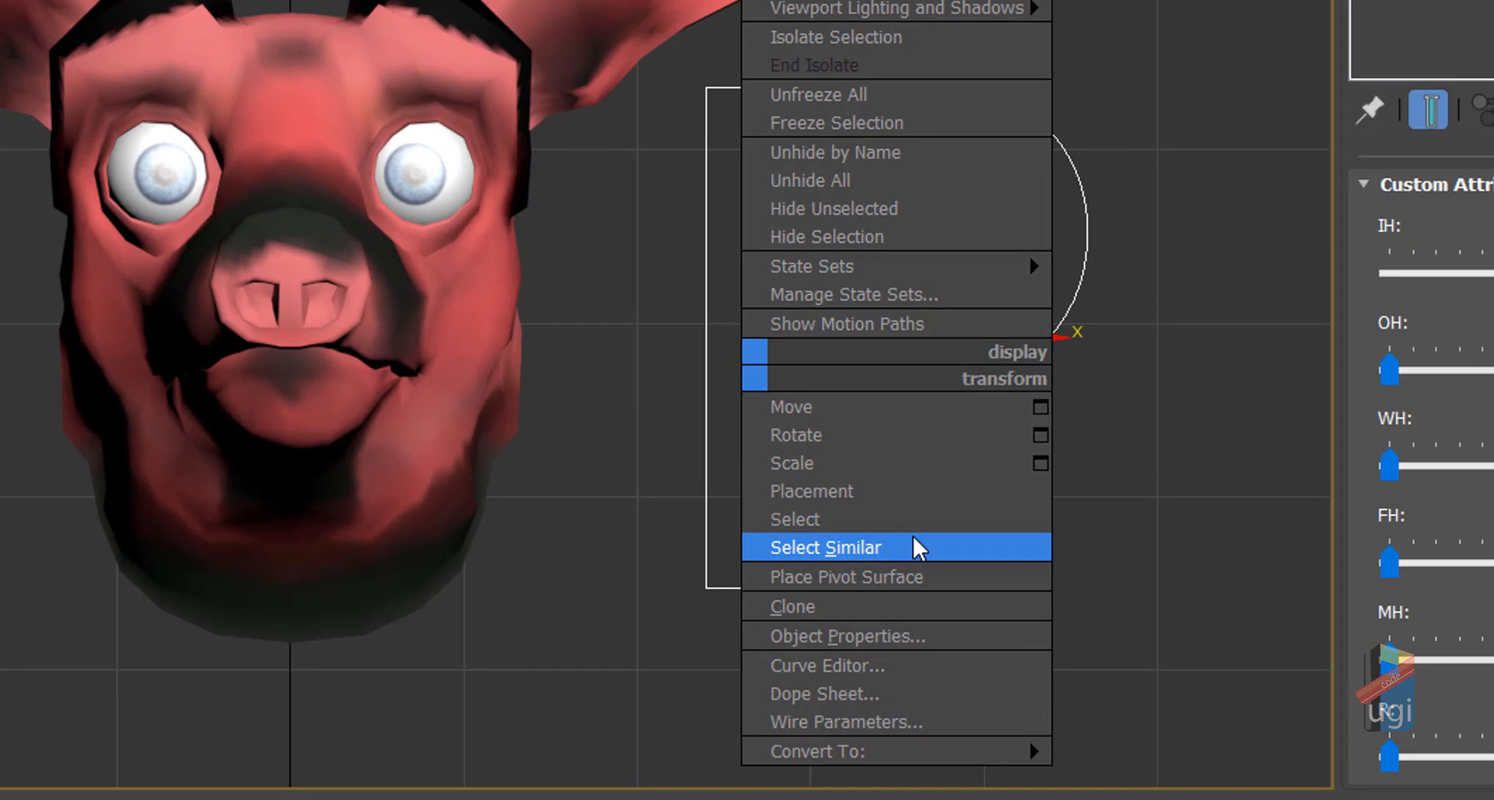
pyautogui.click(897, 722)
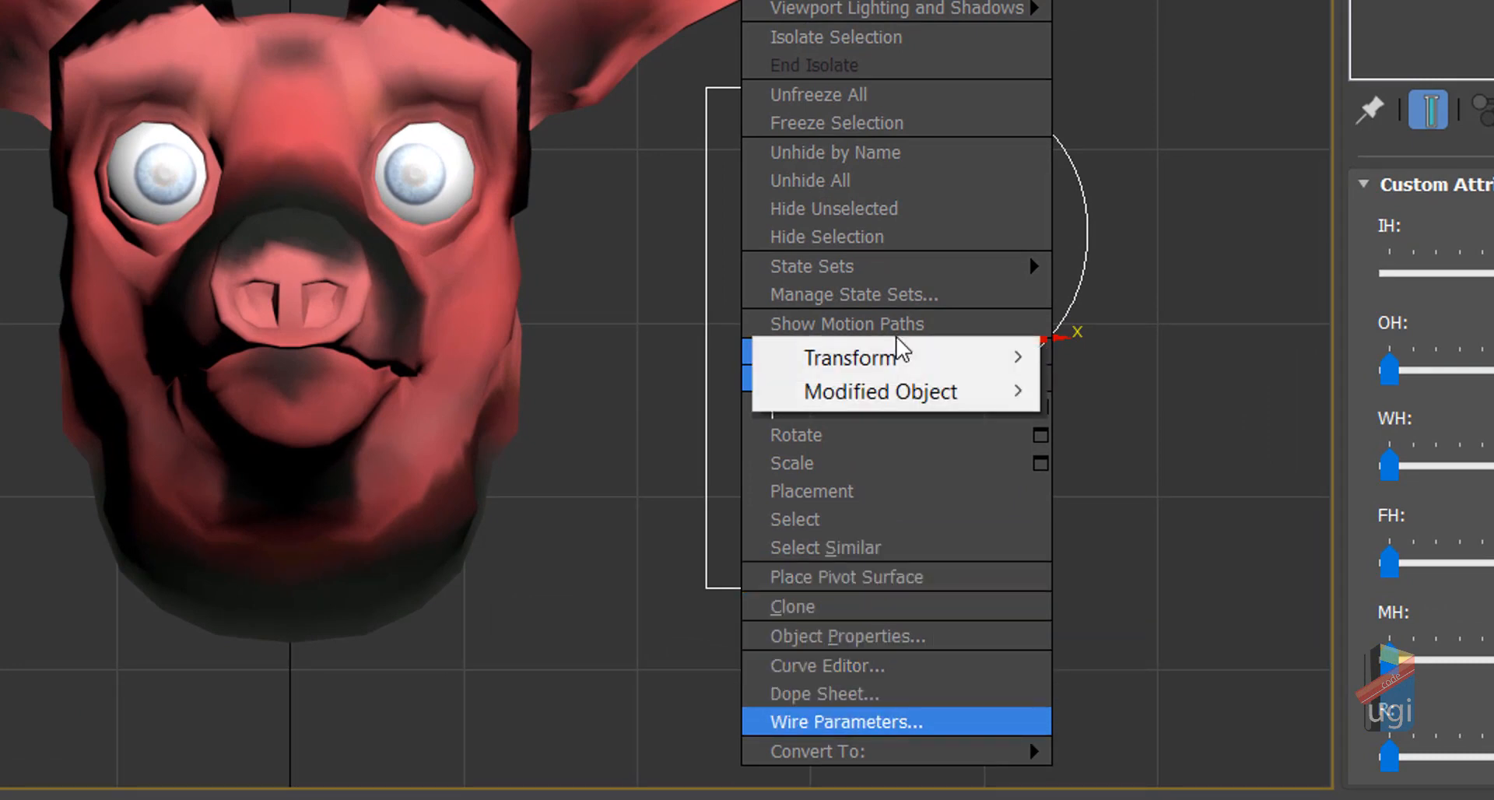
pyautogui.moveTo(907, 394)
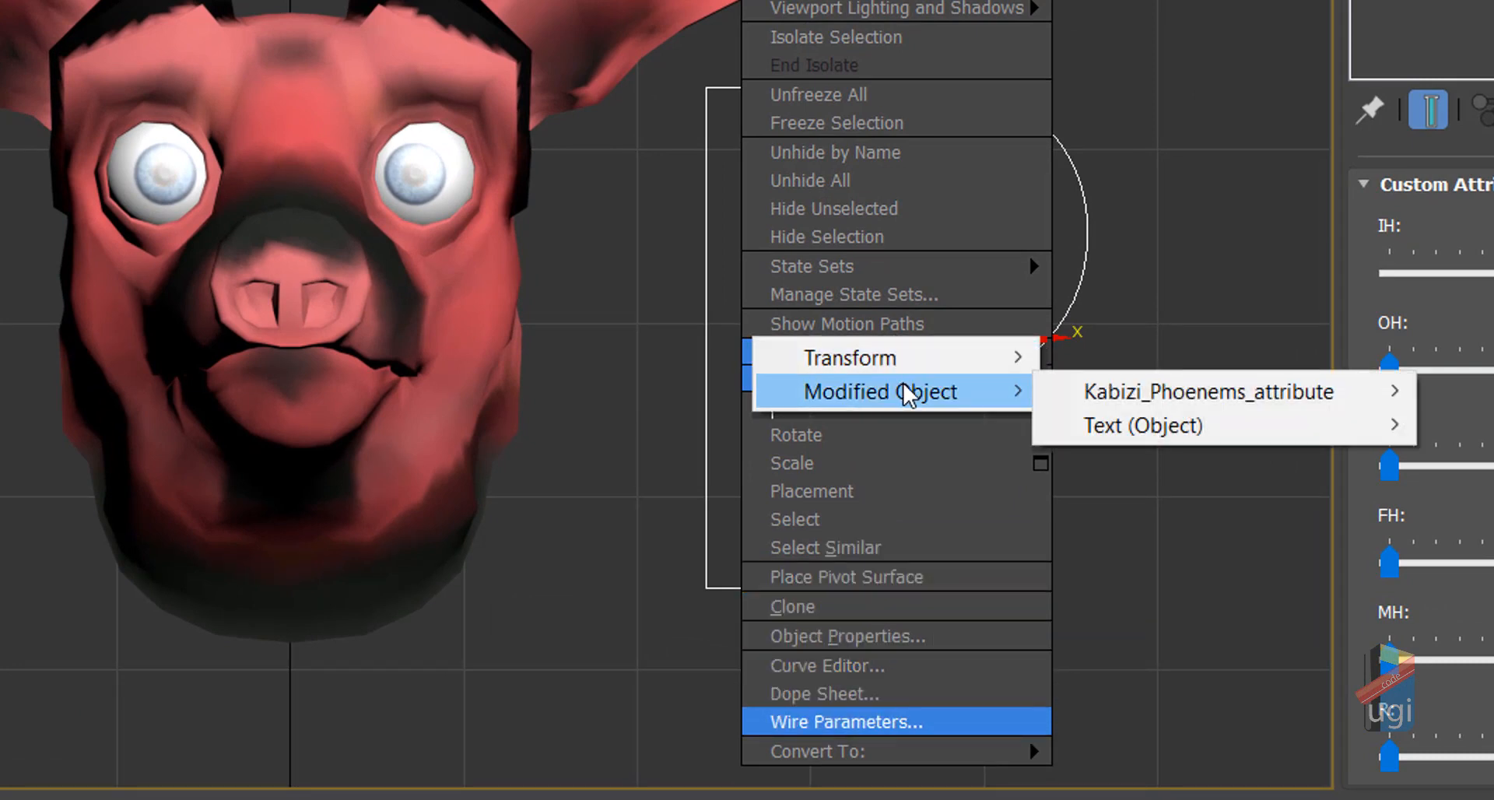
pyautogui.moveTo(1108, 403)
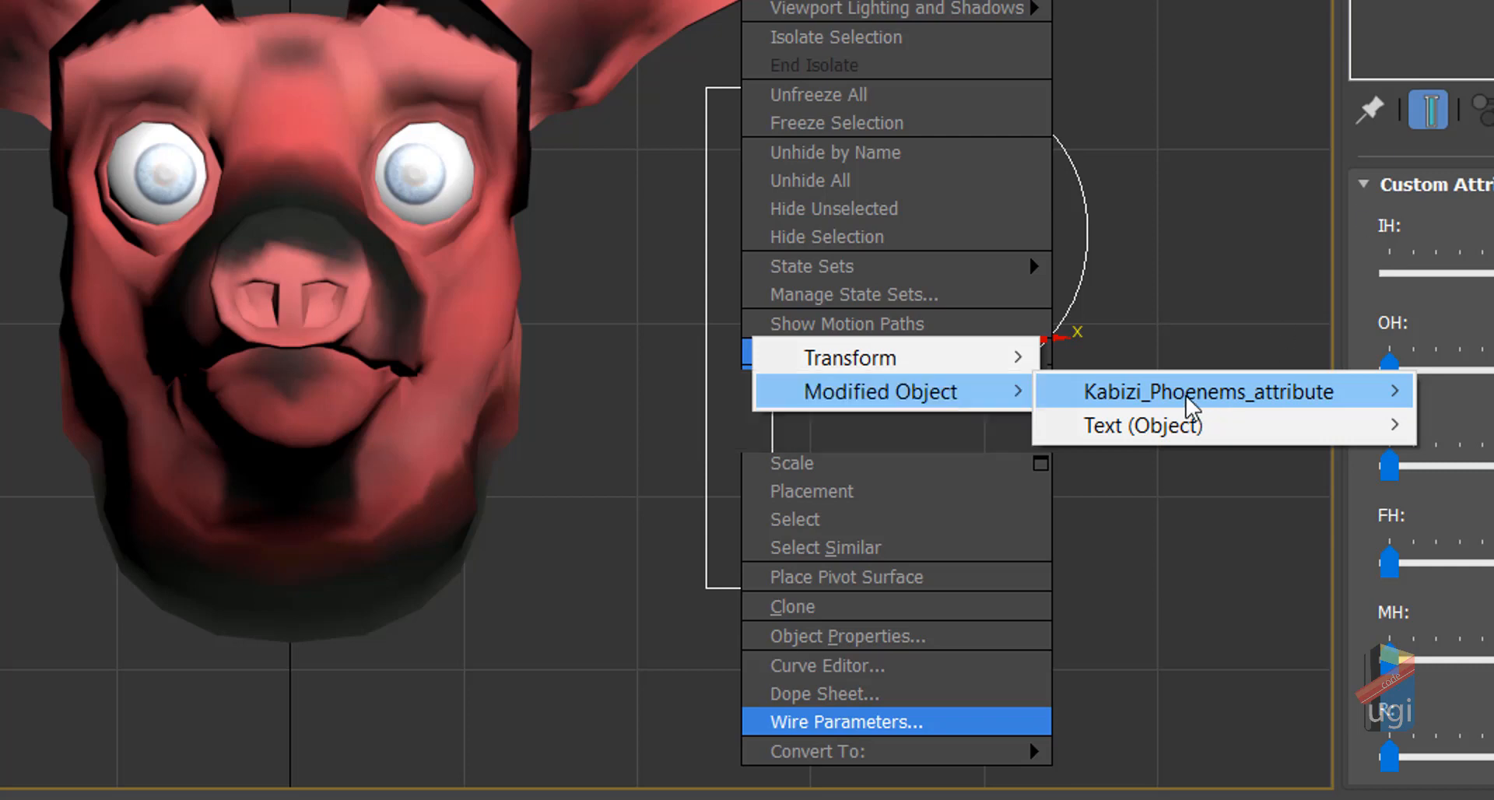
pyautogui.moveTo(971, 383)
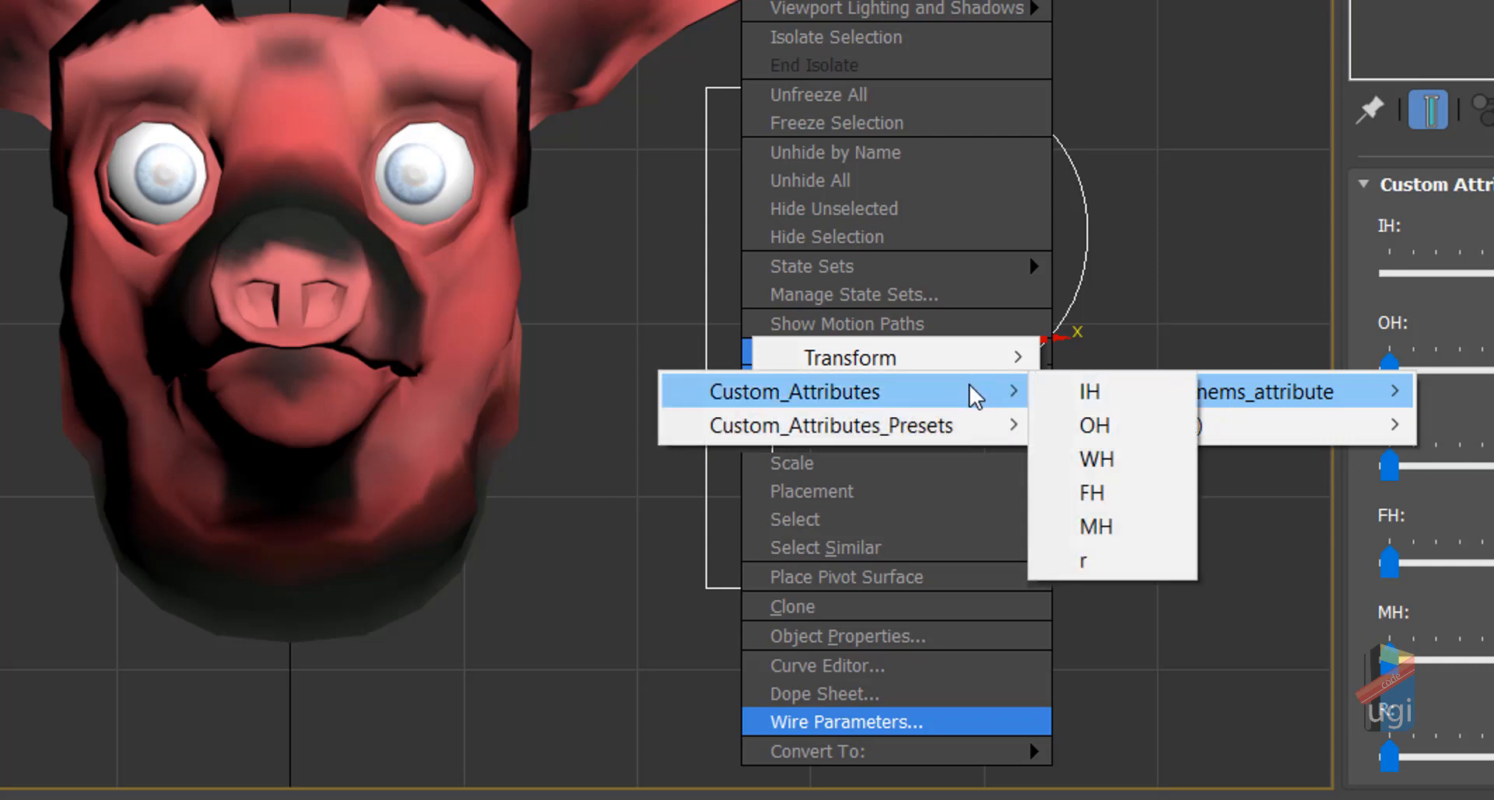
pyautogui.click(1080, 402)
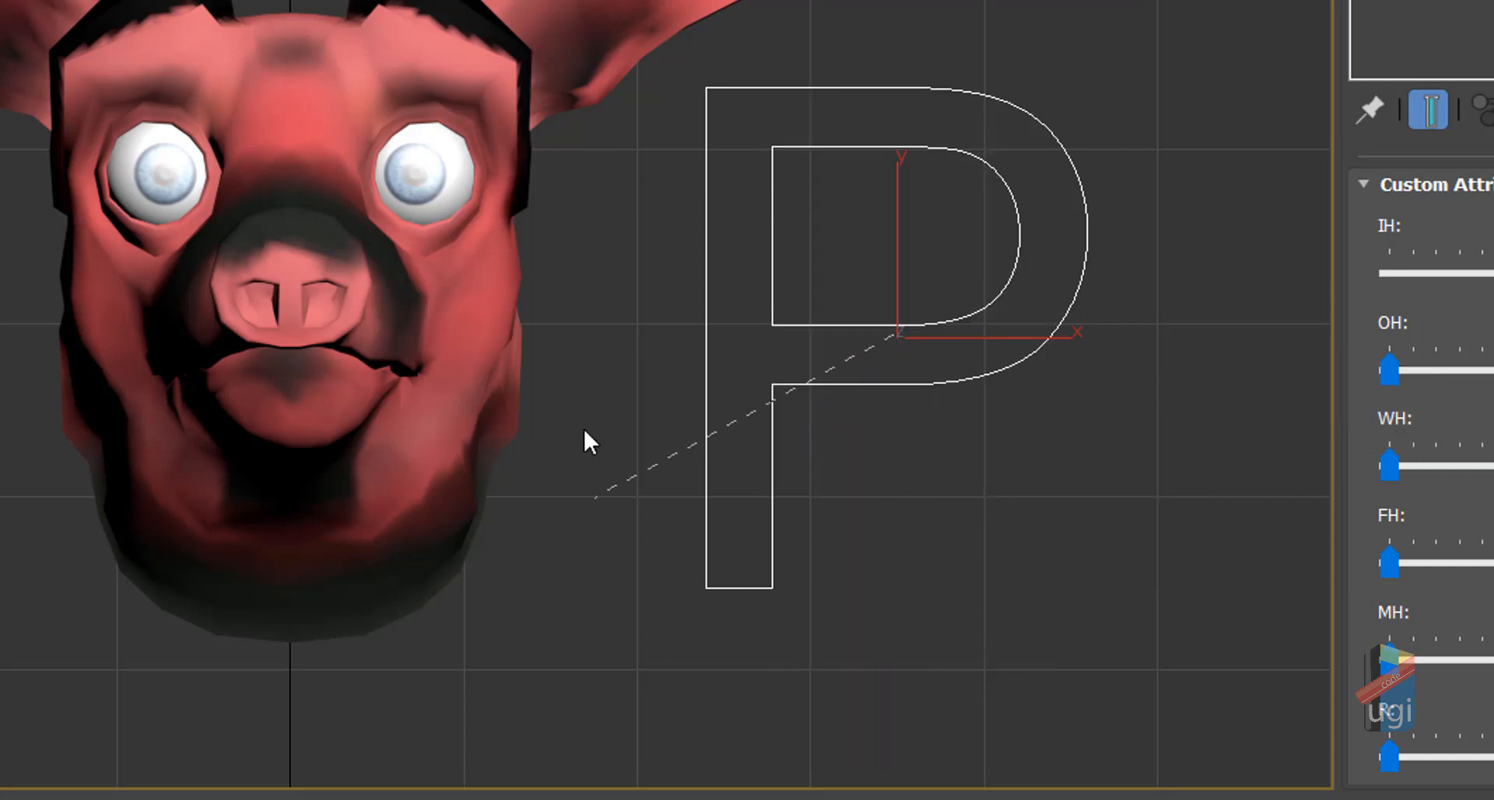
# Step: Pick KABIZI_HEAD as the wire target and bring up its Morpher channel list
pyautogui.click(572, 74)
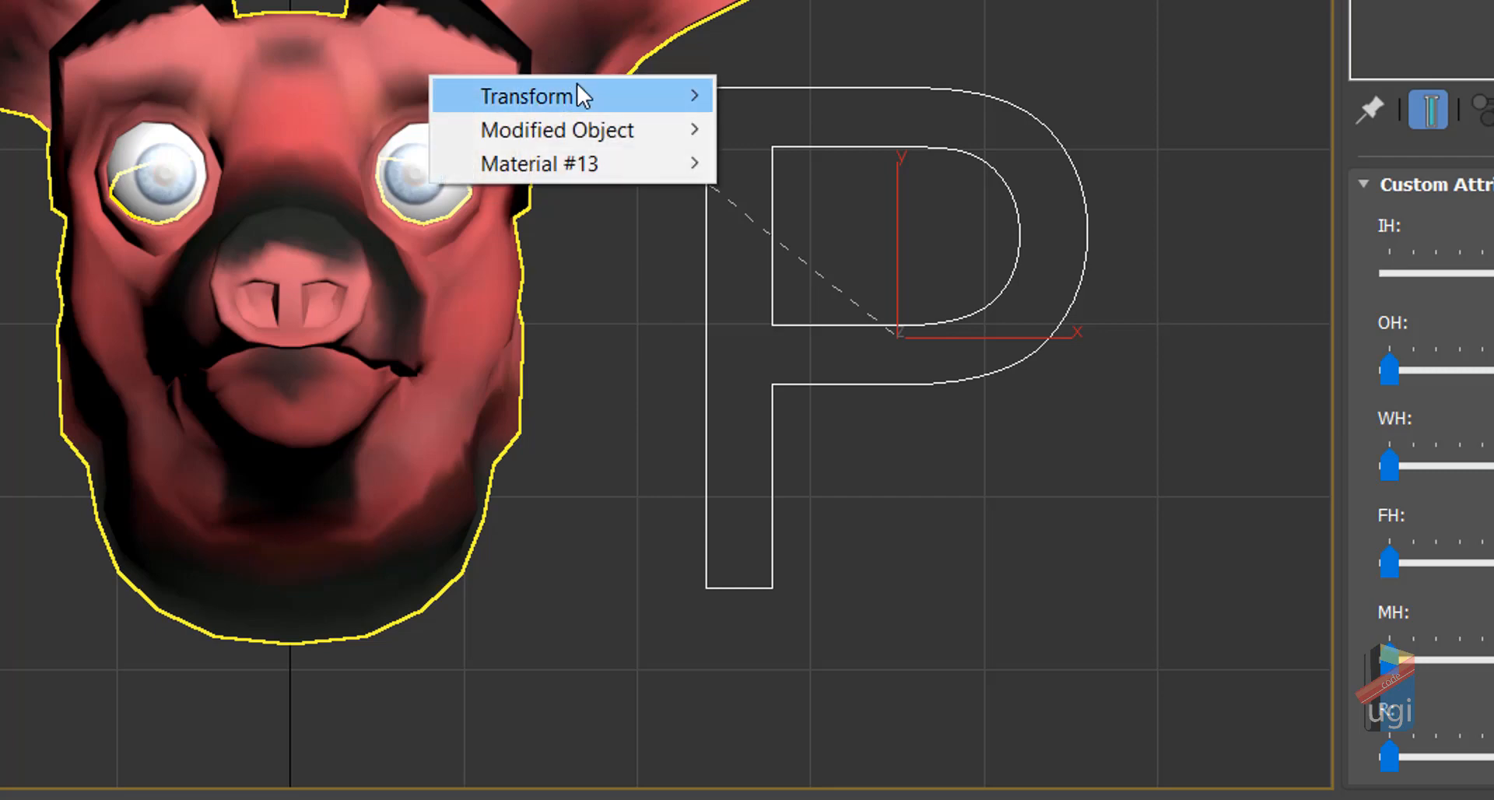
pyautogui.moveTo(576, 84)
pyautogui.moveTo(597, 123)
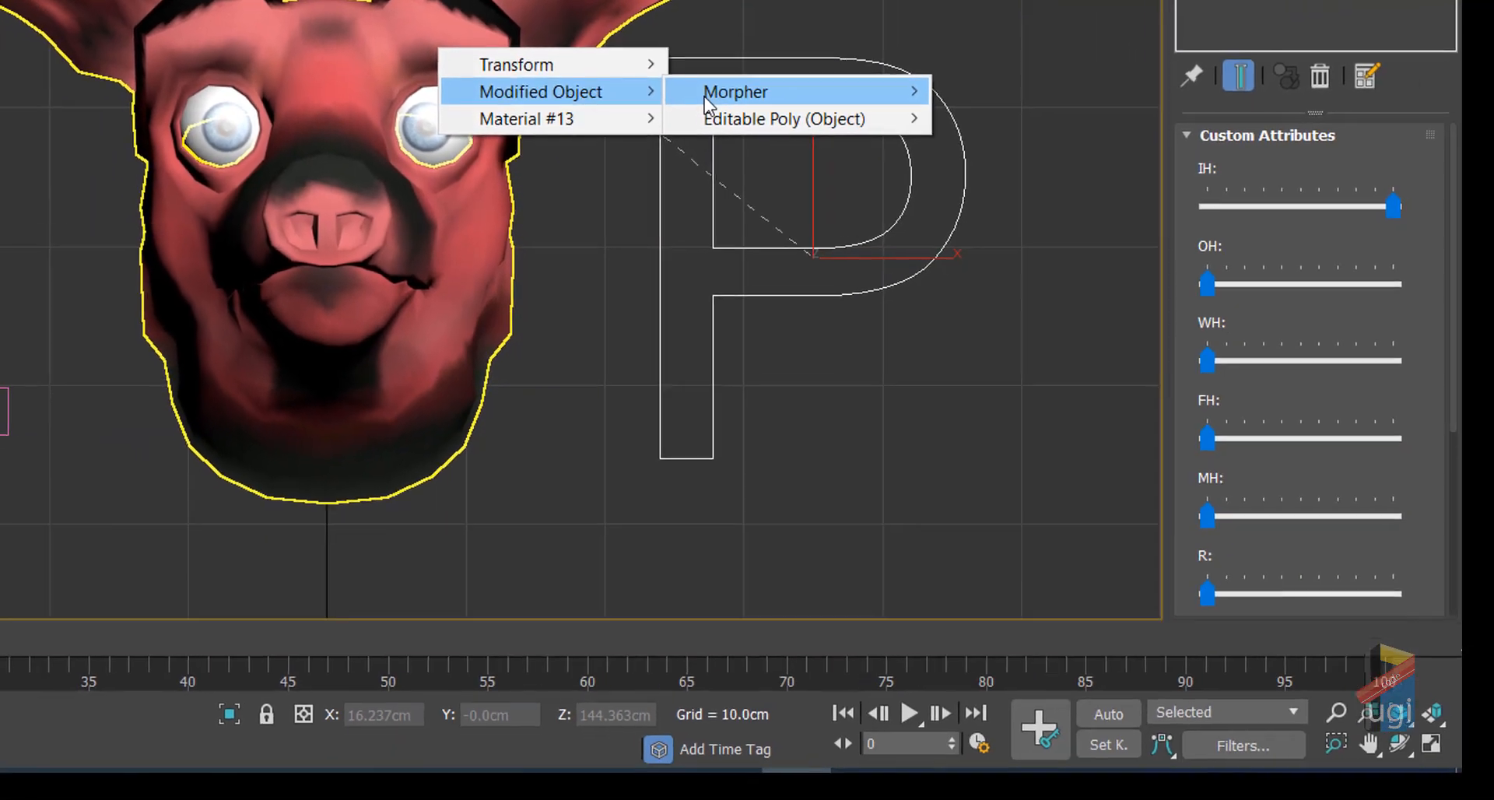
pyautogui.moveTo(766, 134)
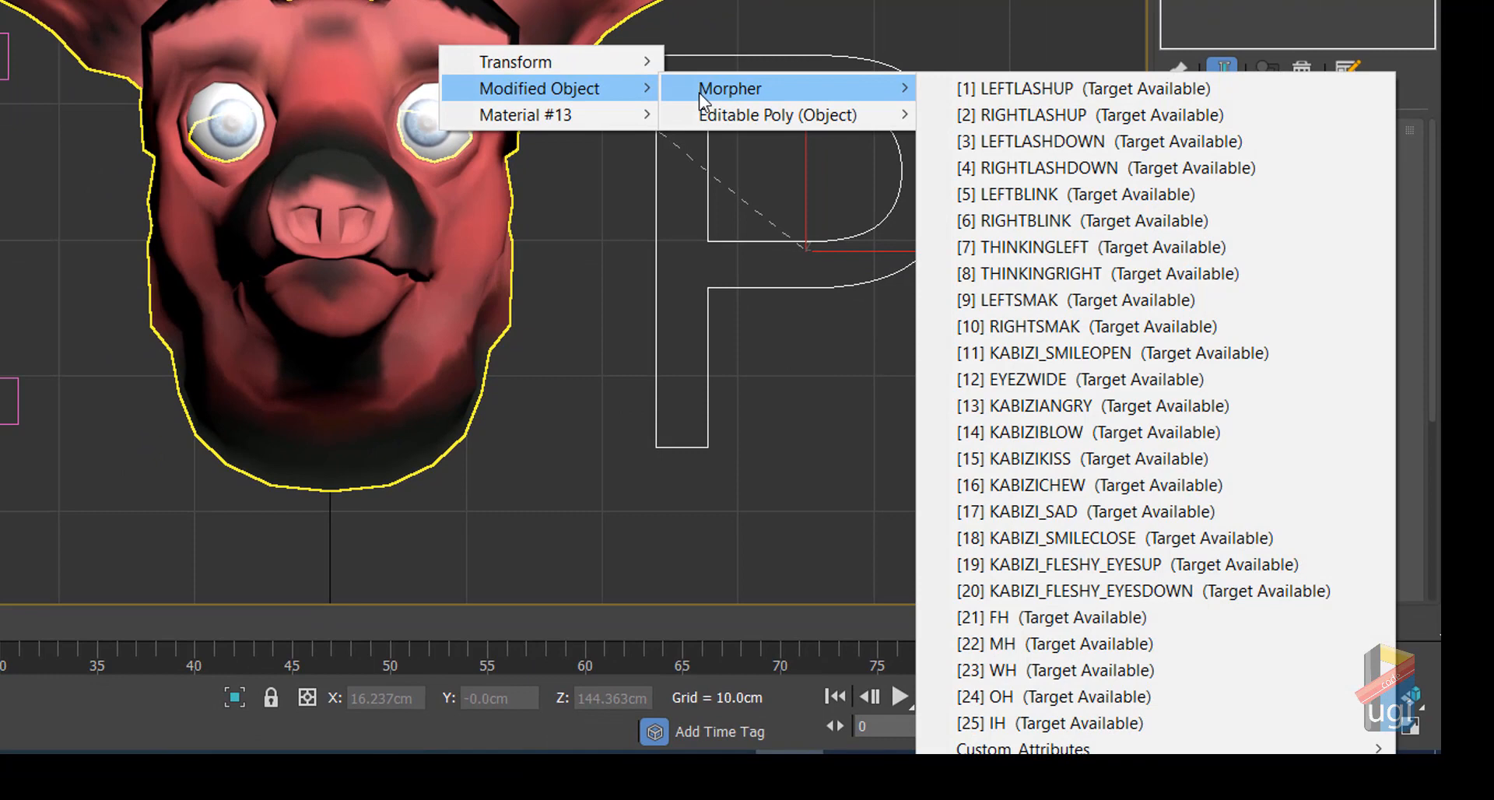
# Step: Choose the head's [25] IH morph channel, set two-way control, and connect it to IH
pyautogui.click(1083, 724)
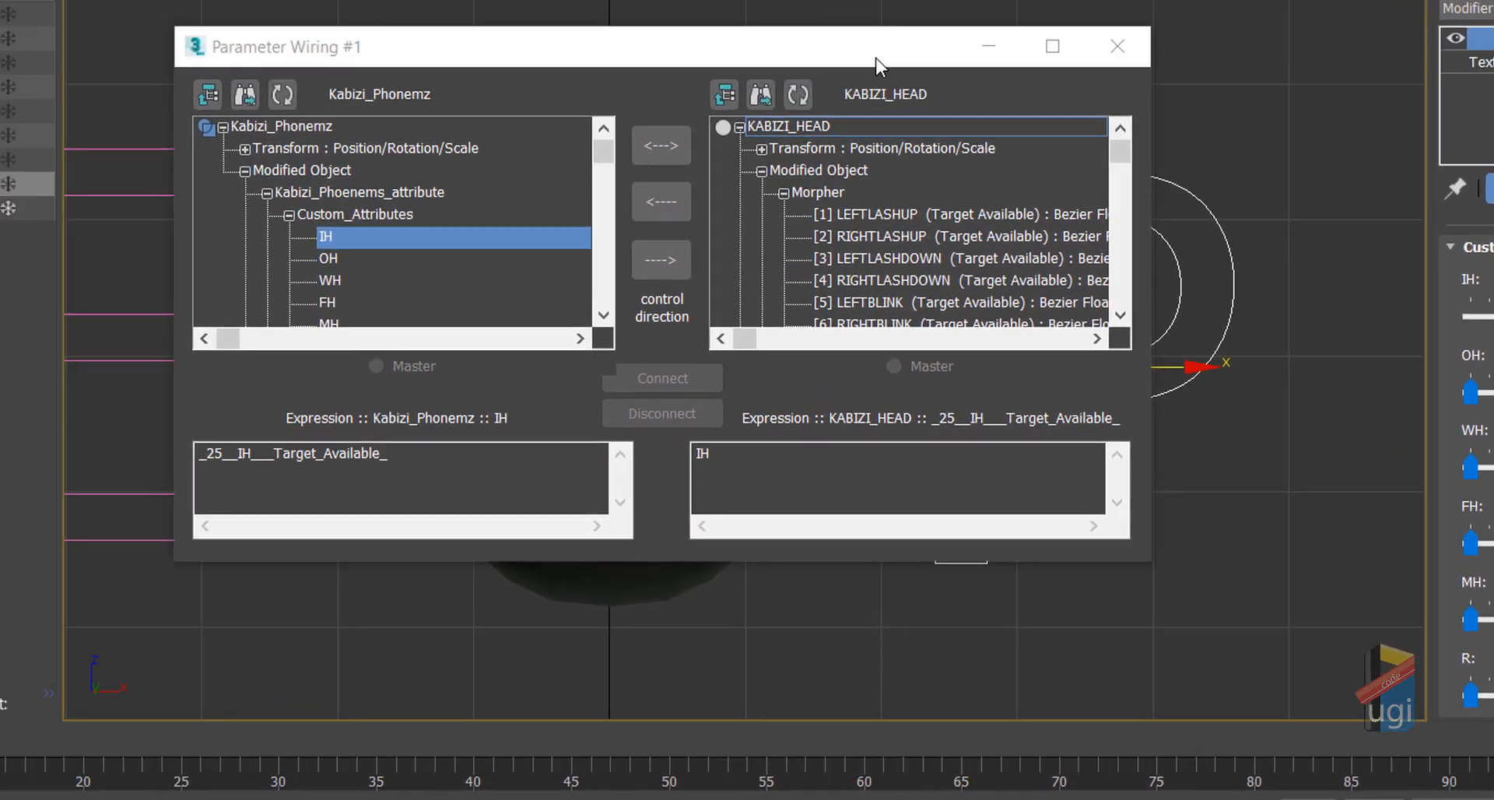
pyautogui.moveTo(875, 57); pyautogui.dragTo(547, 76)
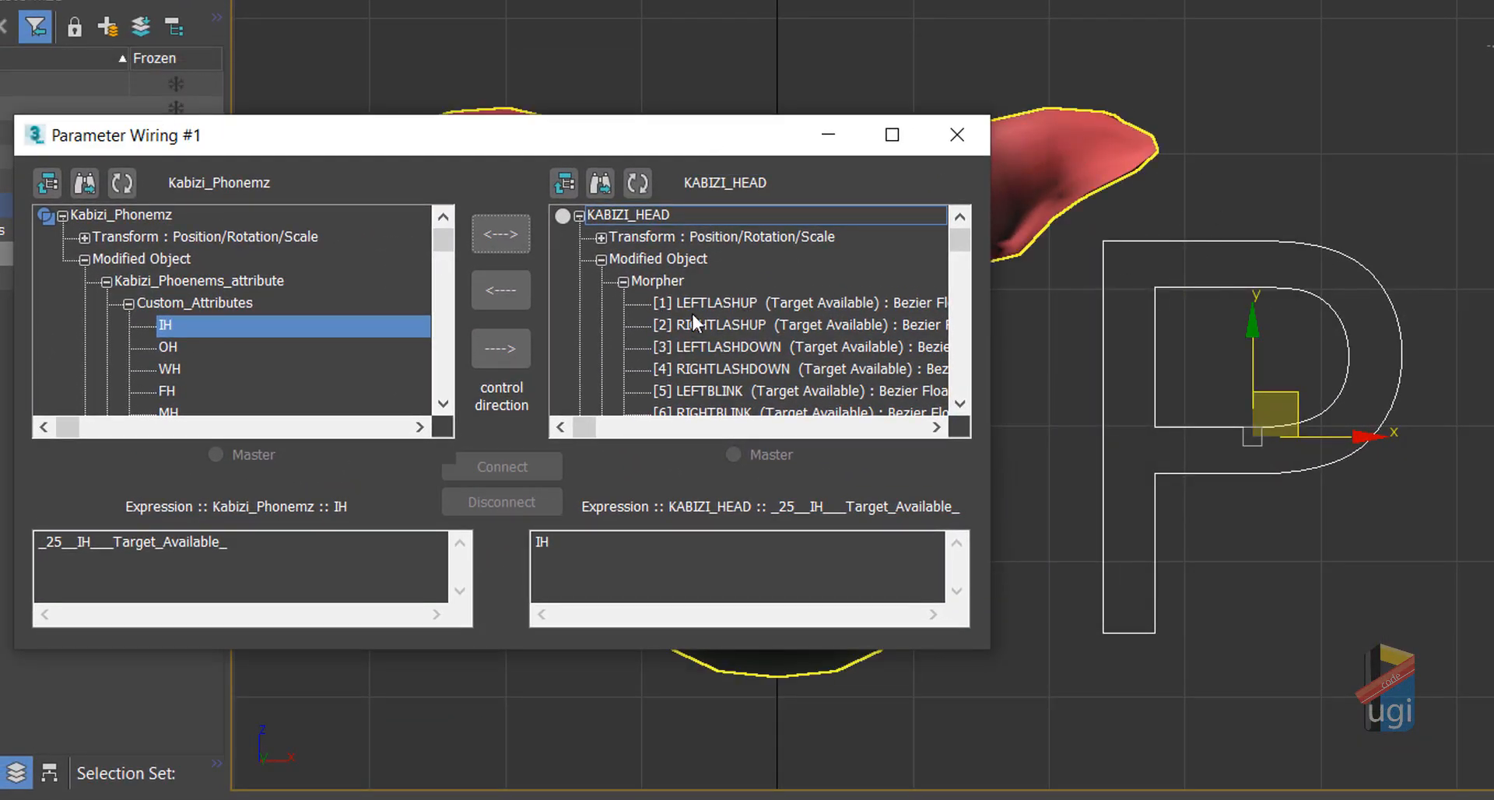
pyautogui.moveTo(577, 142); pyautogui.dragTo(662, 62)
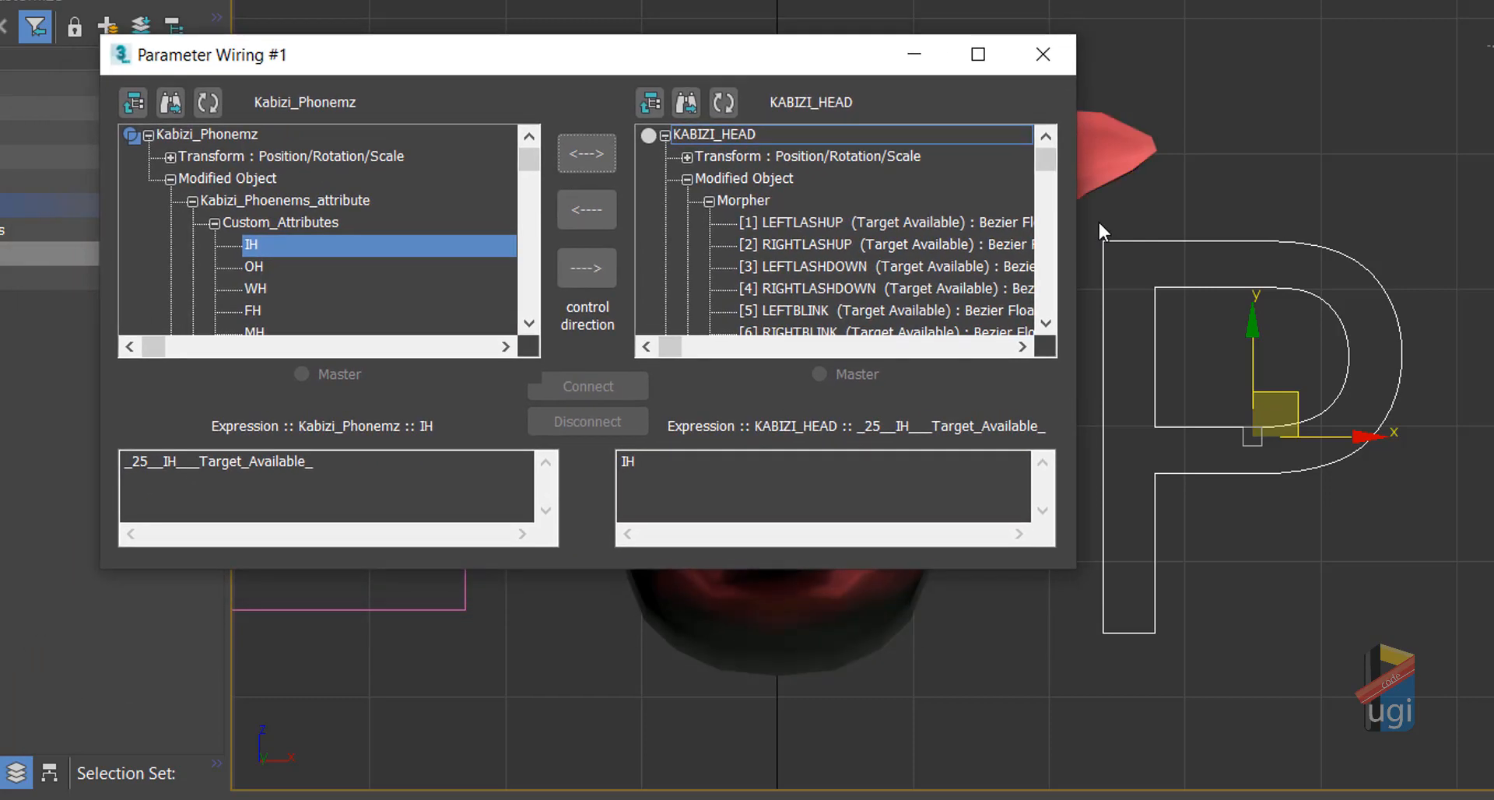
pyautogui.moveTo(1052, 166); pyautogui.dragTo(1058, 262)
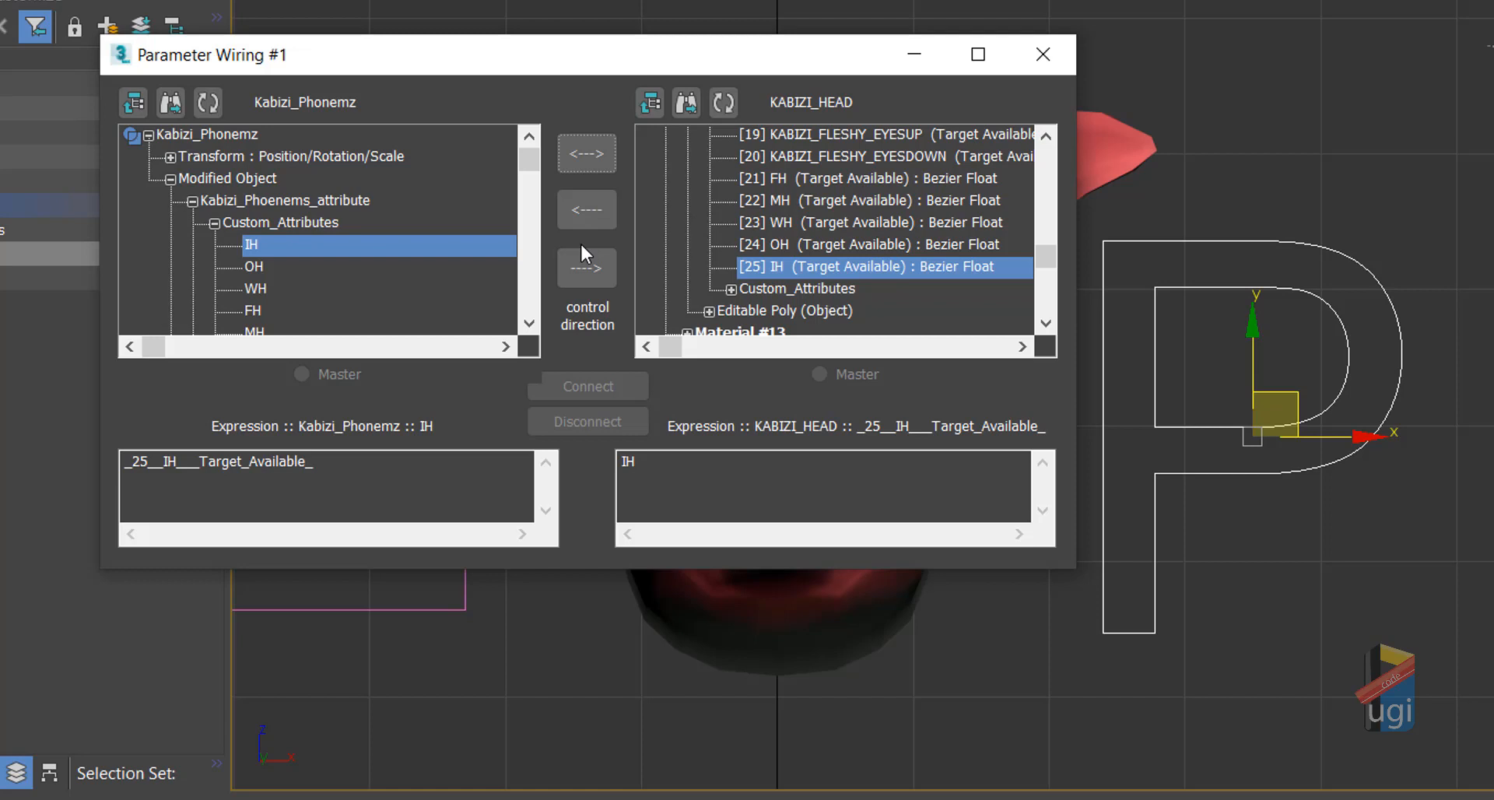
pyautogui.click(585, 164)
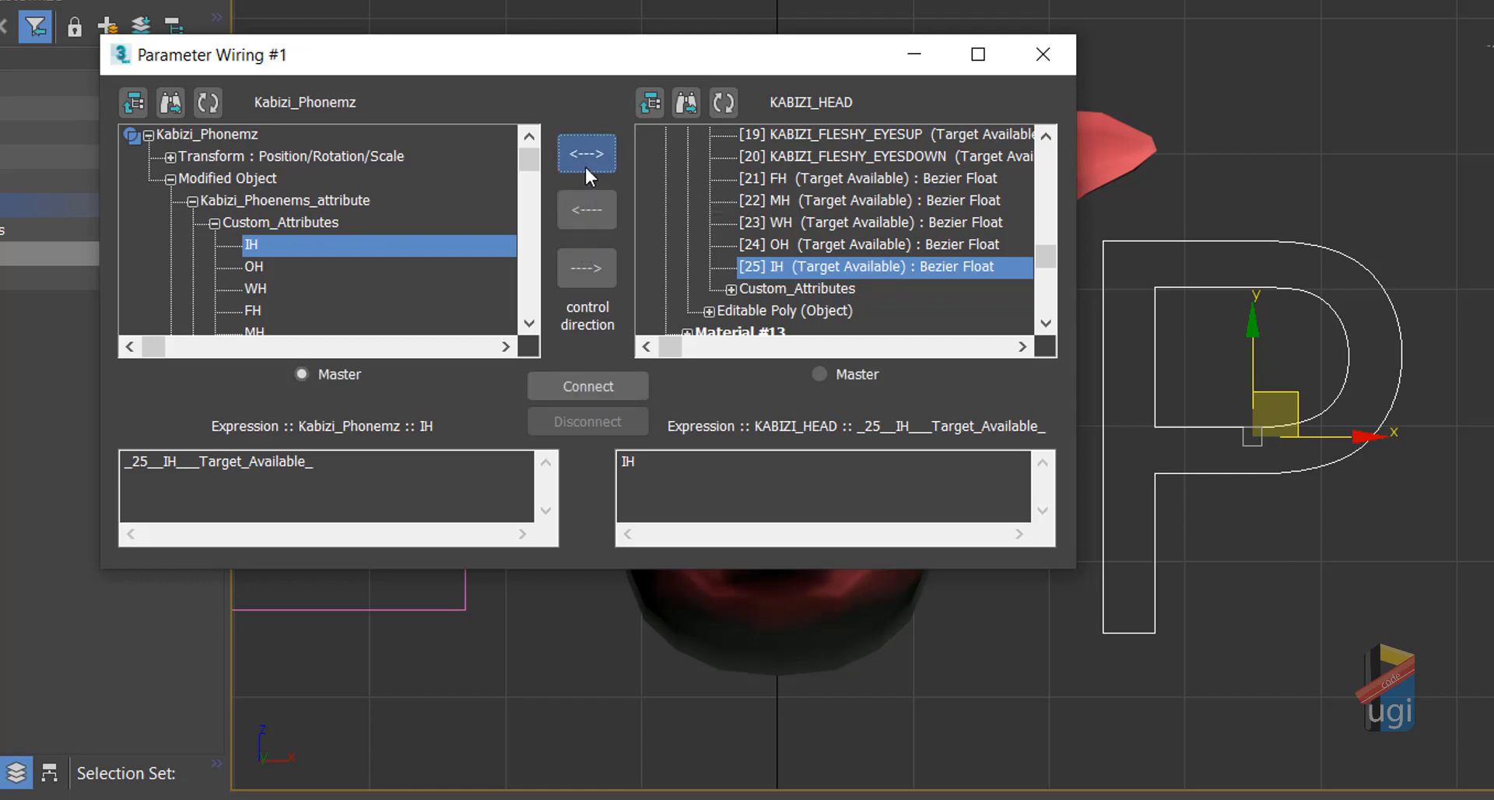
pyautogui.click(609, 385)
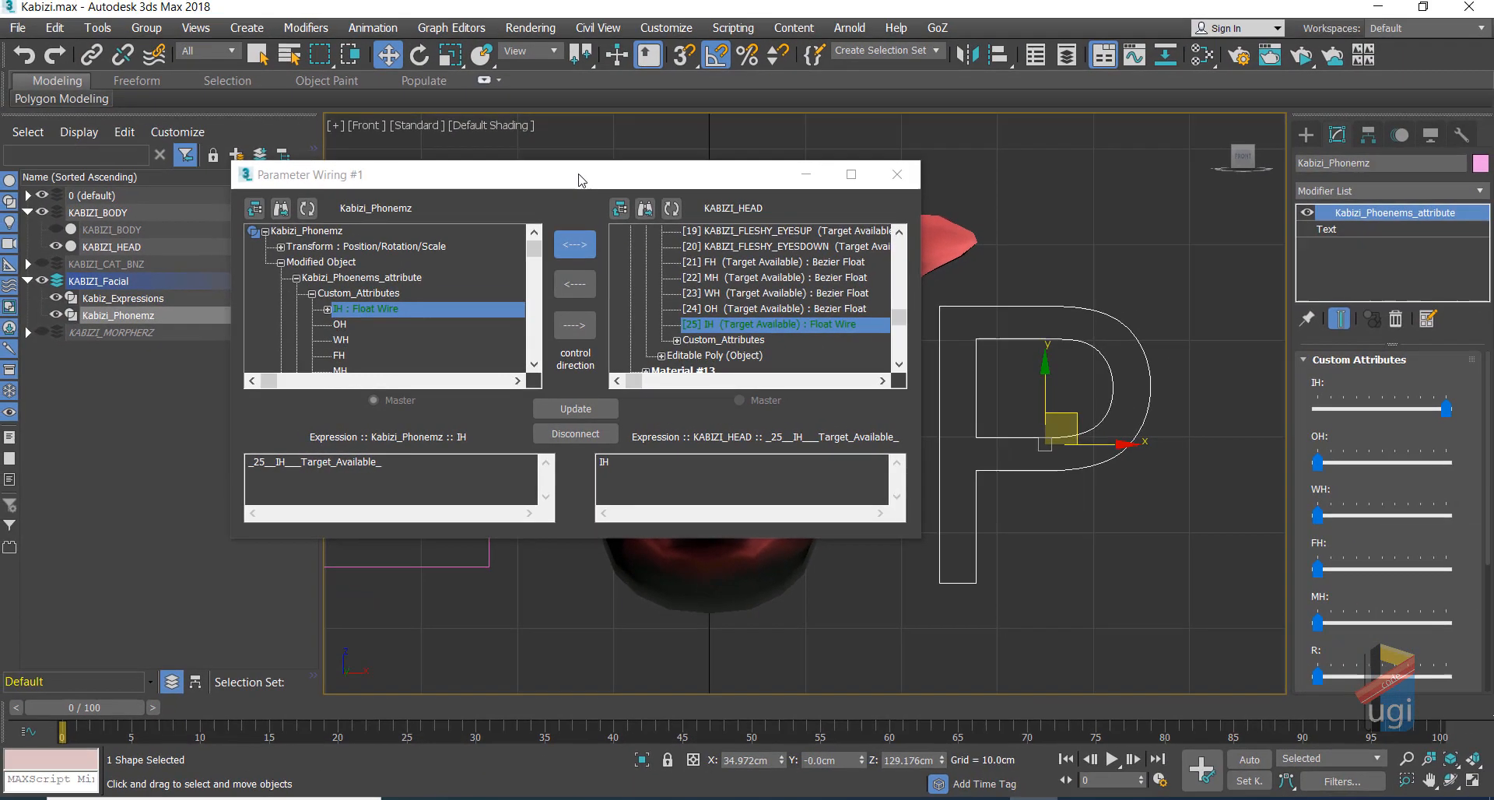
pyautogui.moveTo(578, 179); pyautogui.dragTo(281, 149)
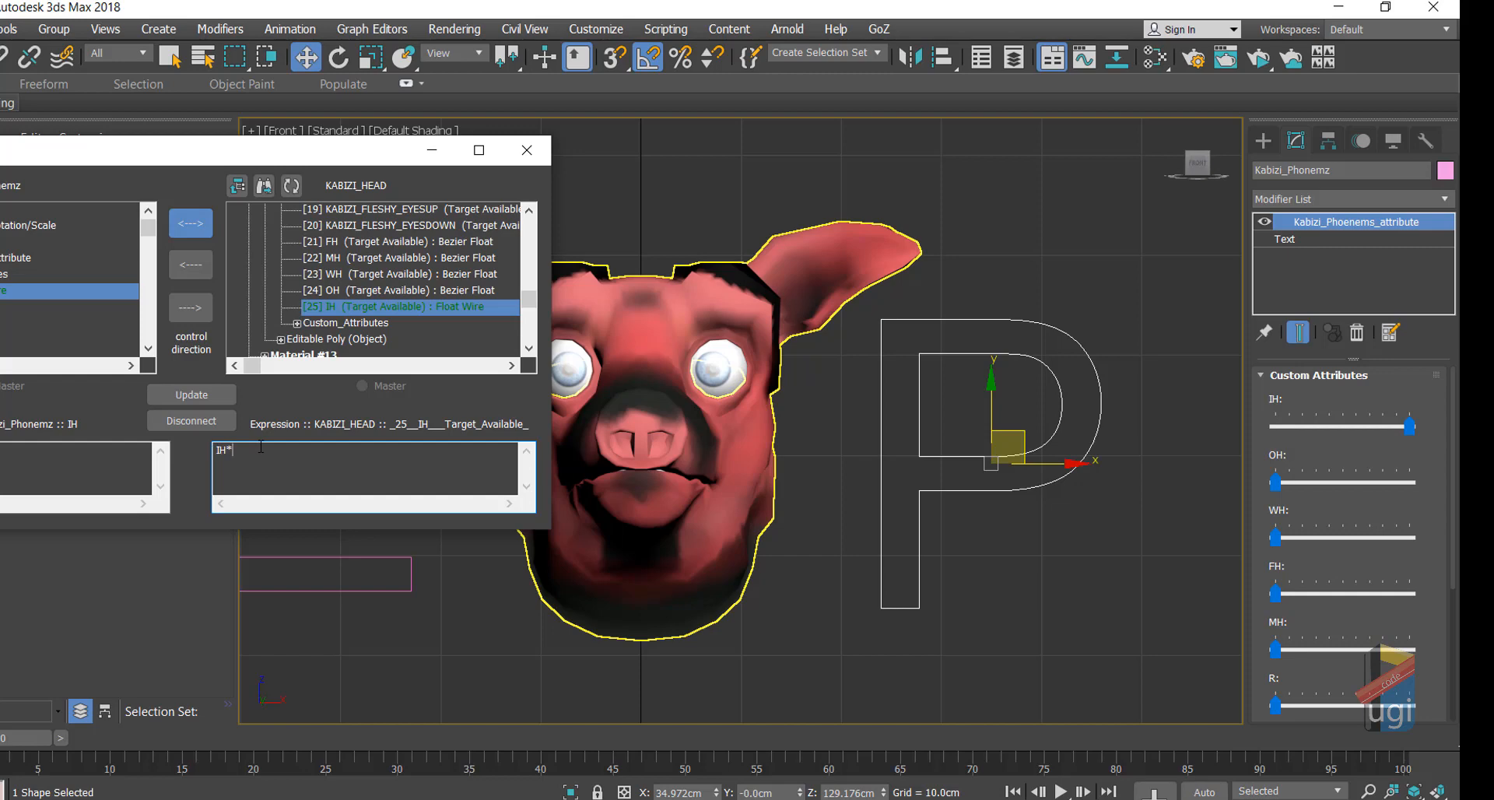
# Step: Apply the IH*10 expression, then test the head's IH morph spinner opening the mouth
pyautogui.click(212, 397)
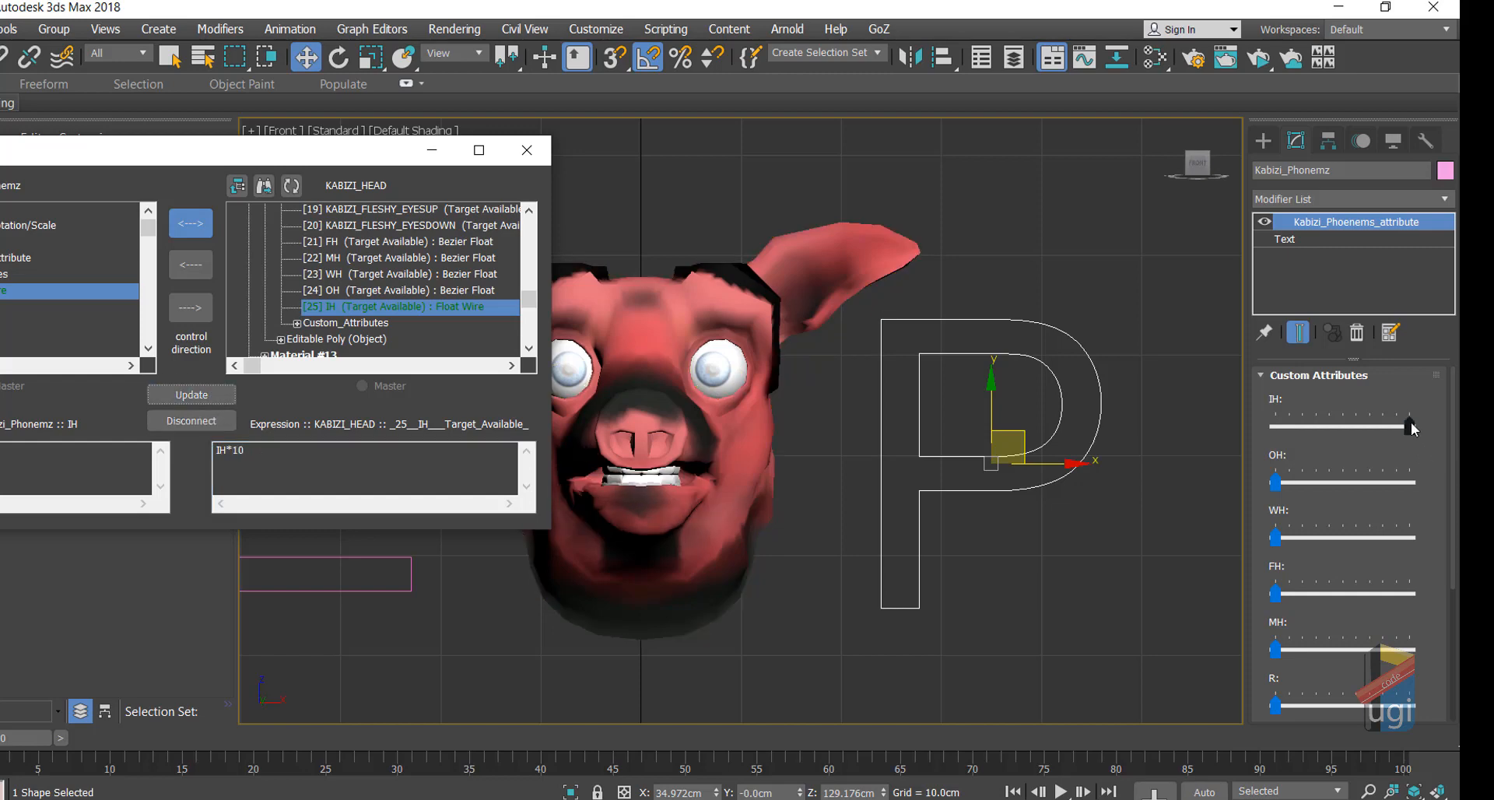
pyautogui.moveTo(1410, 427); pyautogui.dragTo(1171, 453)
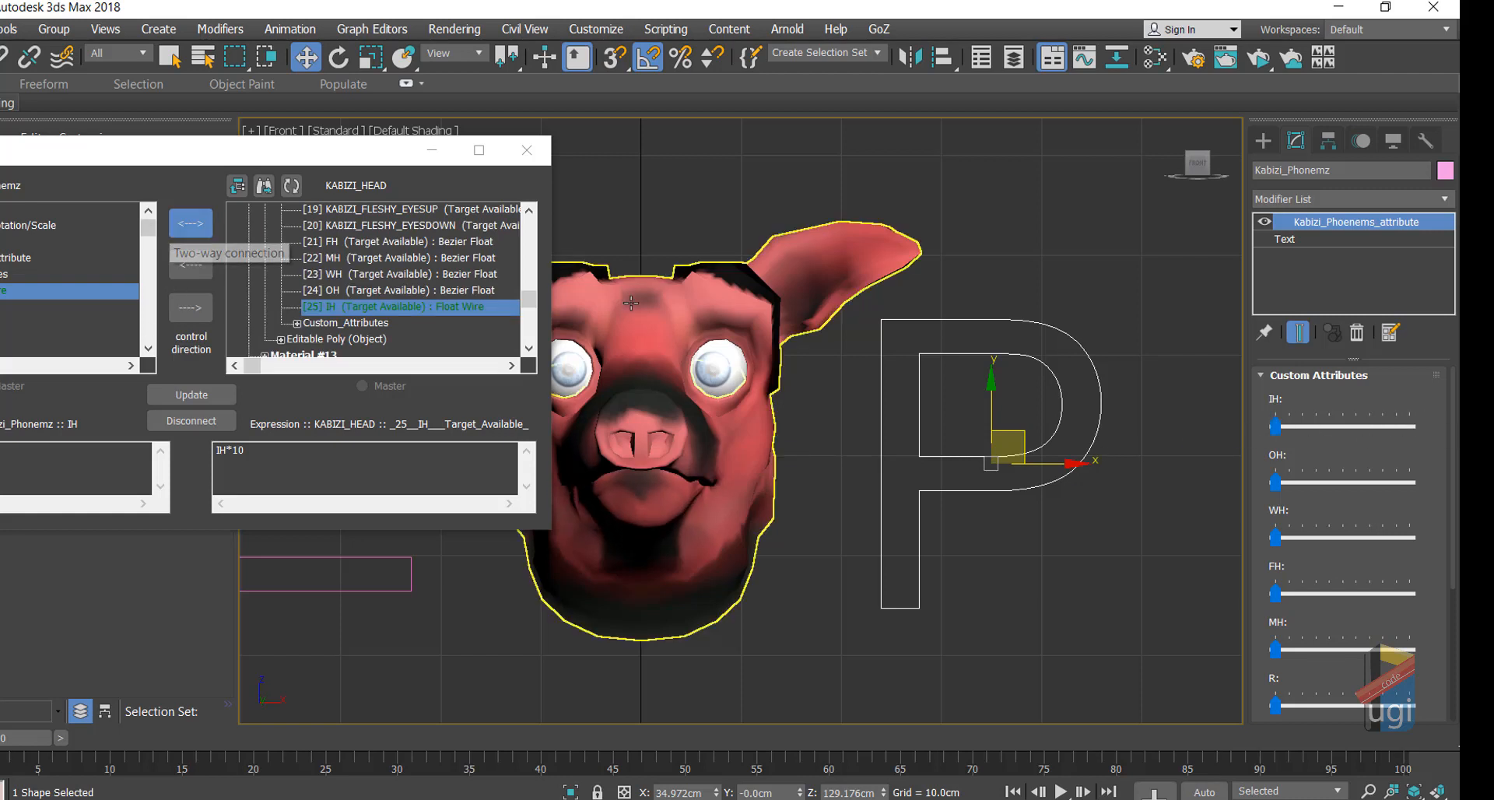
pyautogui.click(694, 318)
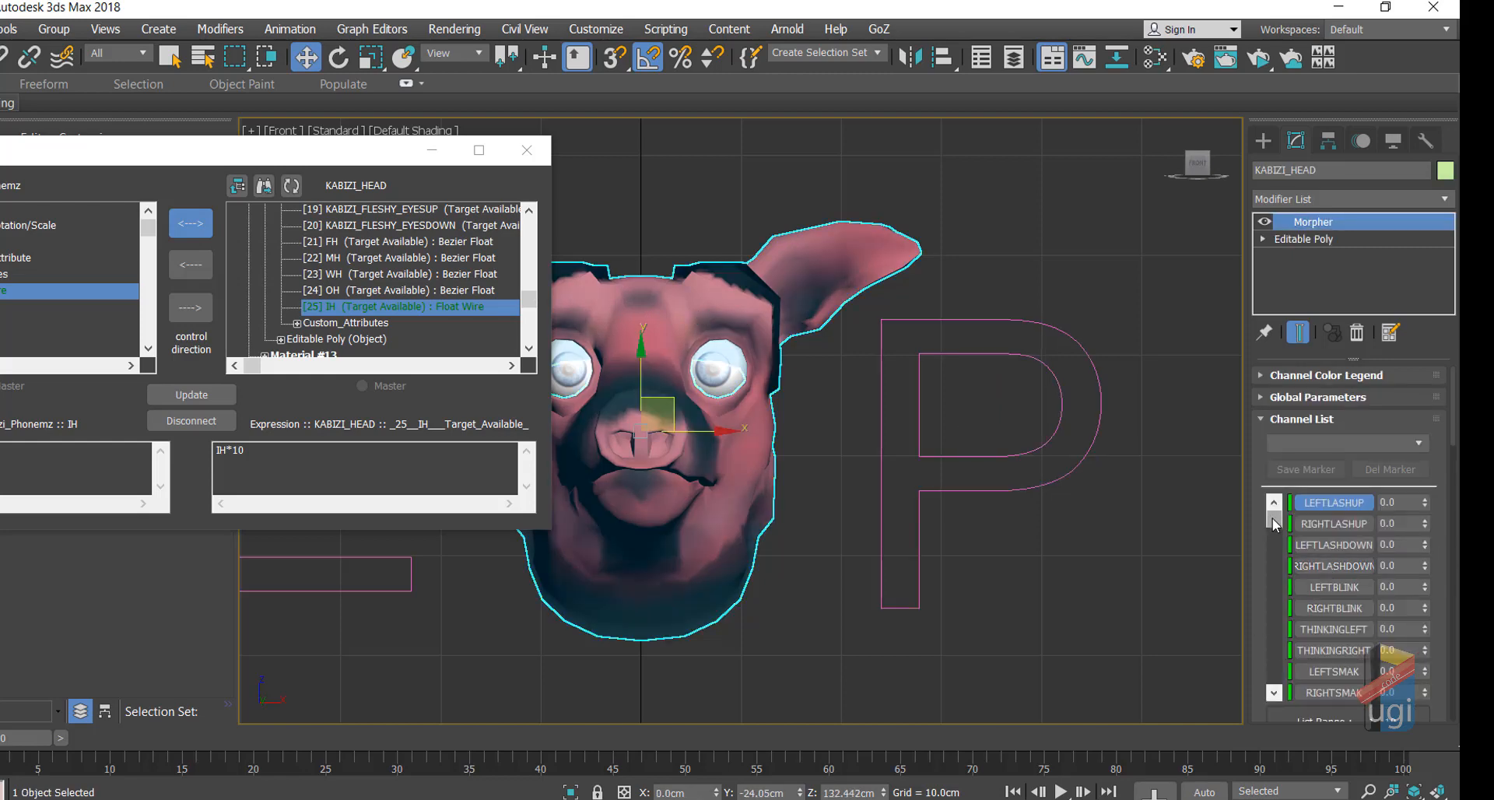
pyautogui.moveTo(1272, 517); pyautogui.dragTo(1262, 545)
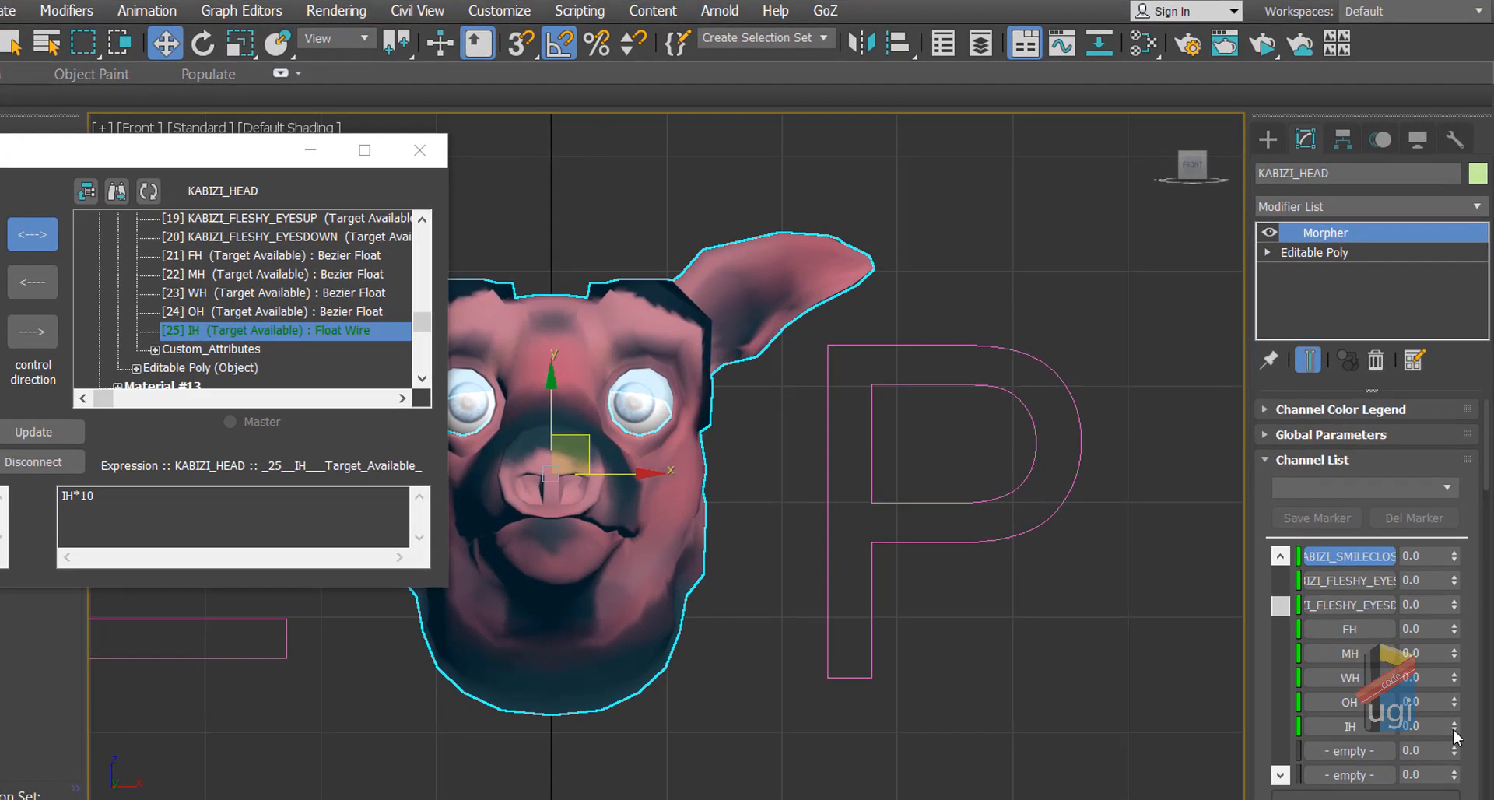
pyautogui.moveTo(1425, 653); pyautogui.dragTo(1406, 614)
pyautogui.moveTo(1431, 683); pyautogui.dragTo(1452, 727)
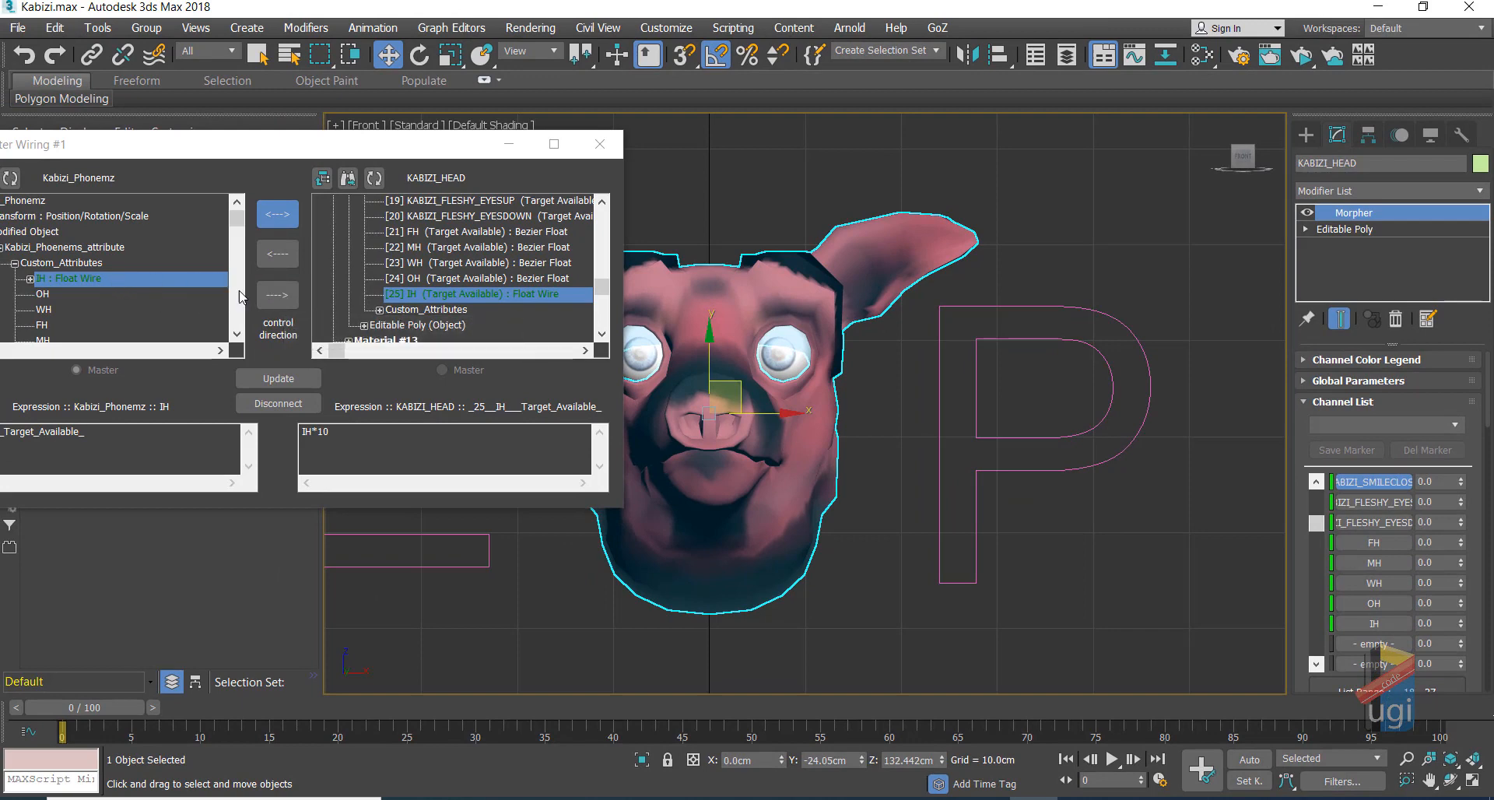
# Step: Switch the IH wire to one-way controller-to-head and reconnect, confirming the replacement
pyautogui.click(278, 294)
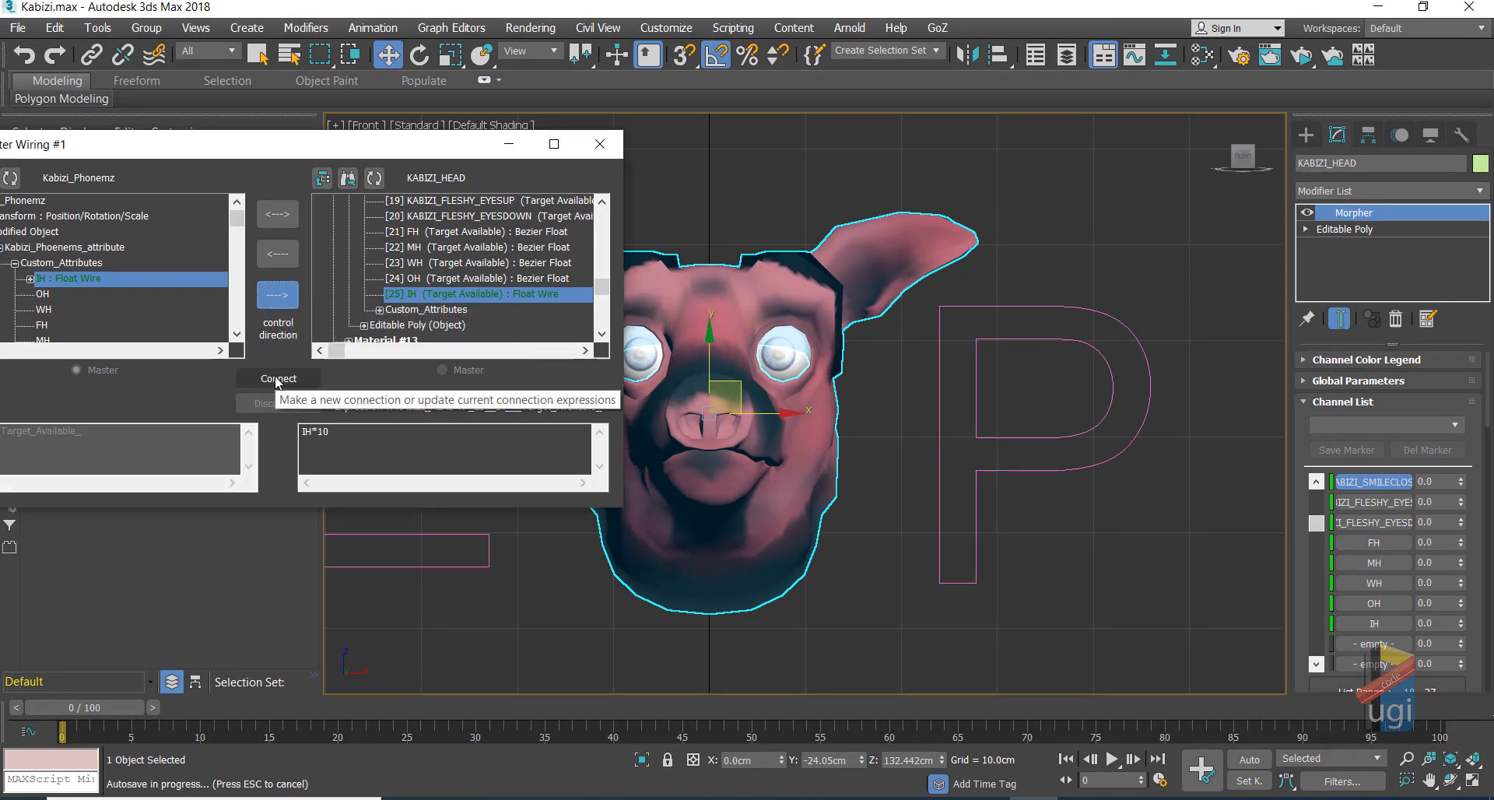
pyautogui.click(278, 379)
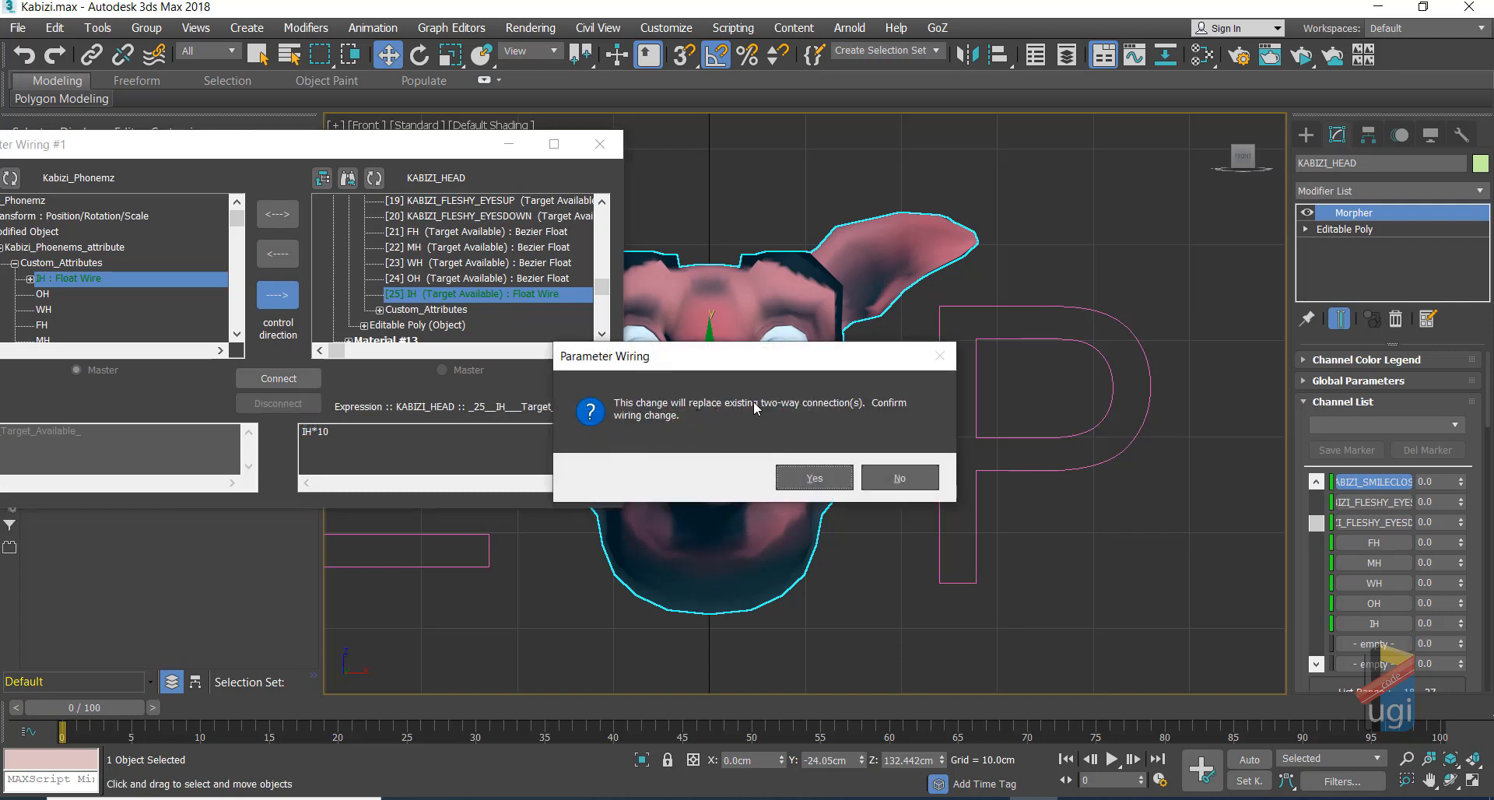
pyautogui.click(815, 478)
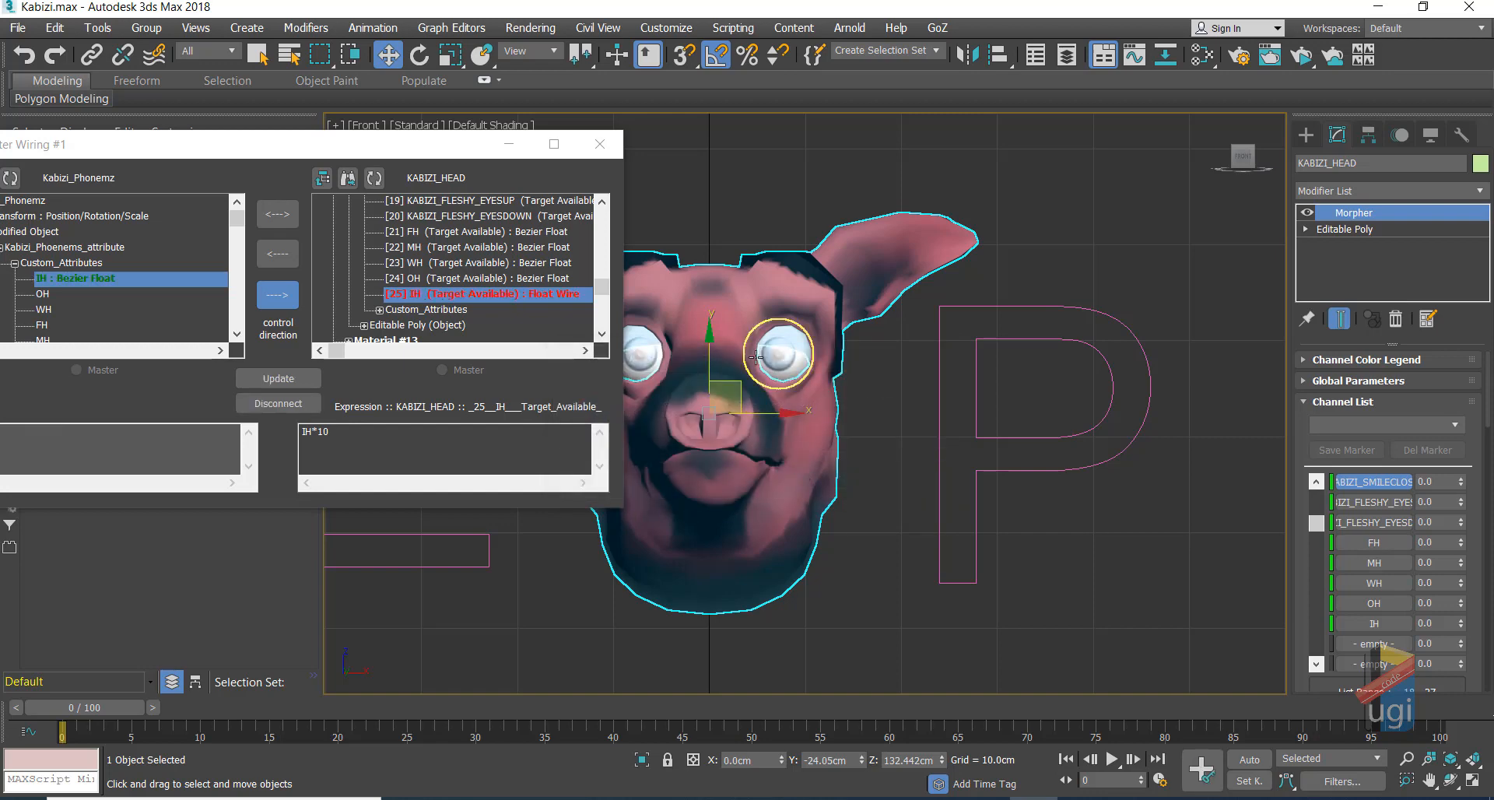
pyautogui.click(305, 387)
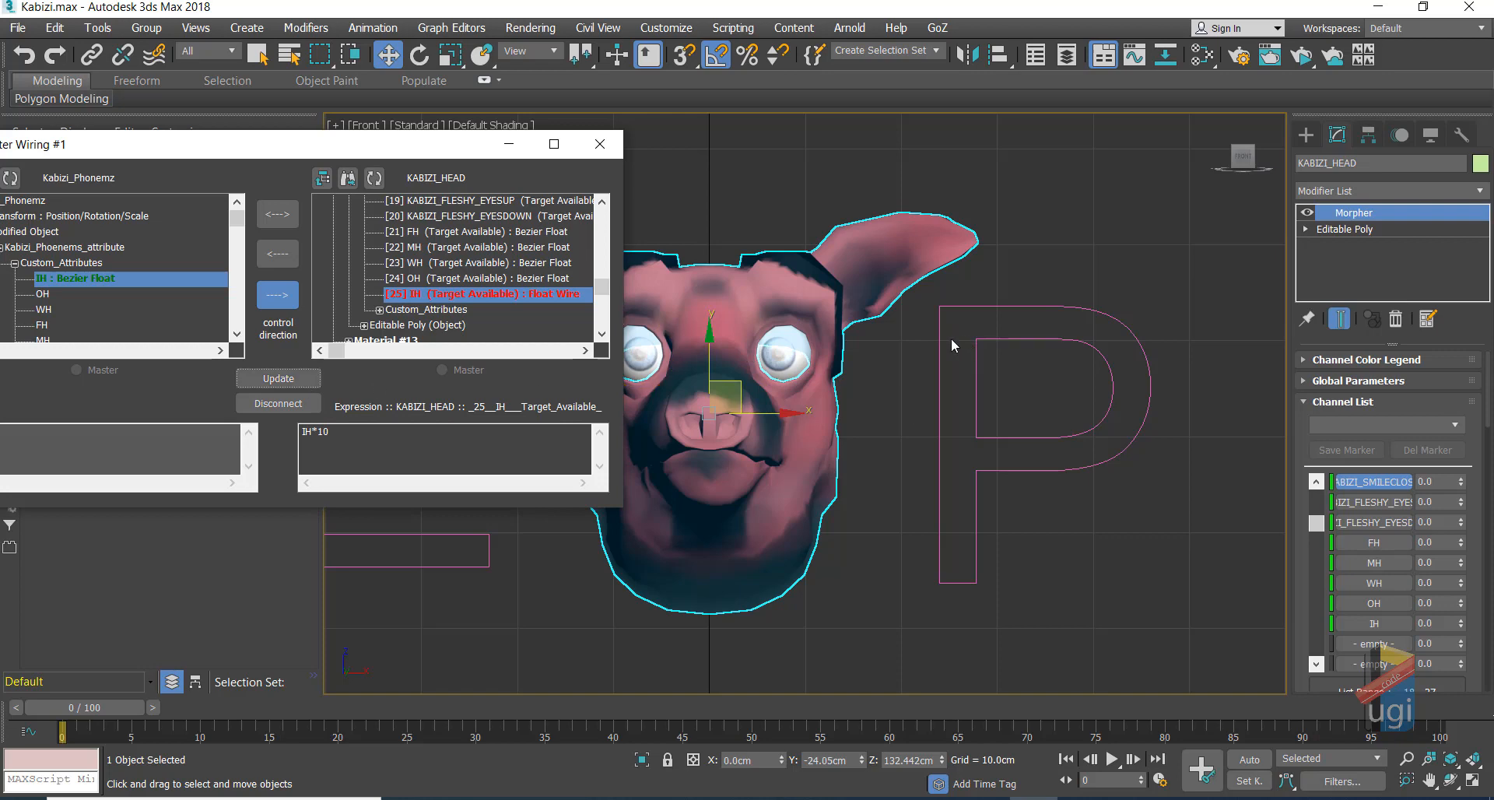
# Step: Test the P shape's IH slider and the head's IH channel to verify the mouth opens
pyautogui.click(973, 348)
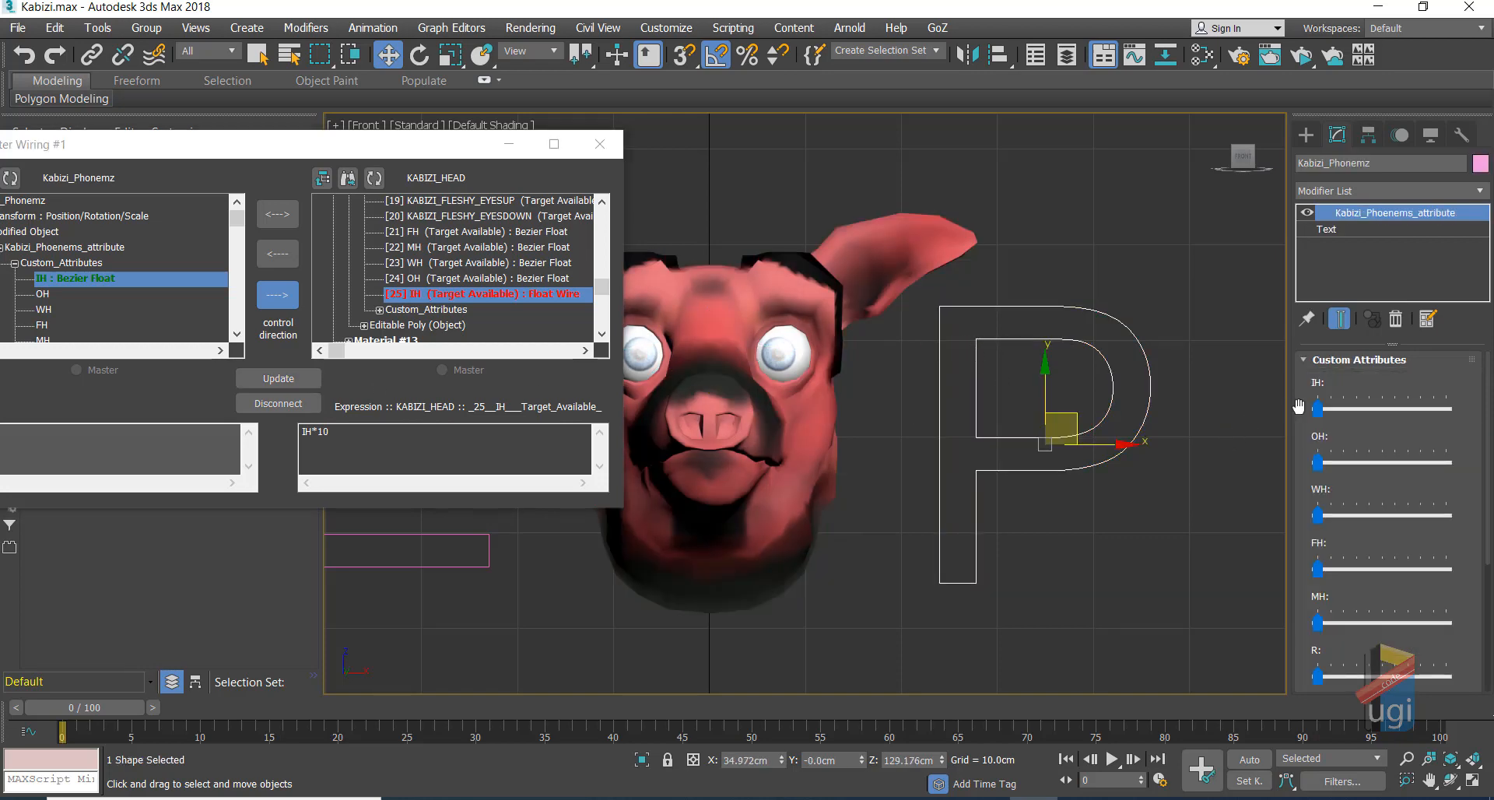
pyautogui.moveTo(1317, 407); pyautogui.dragTo(1214, 440)
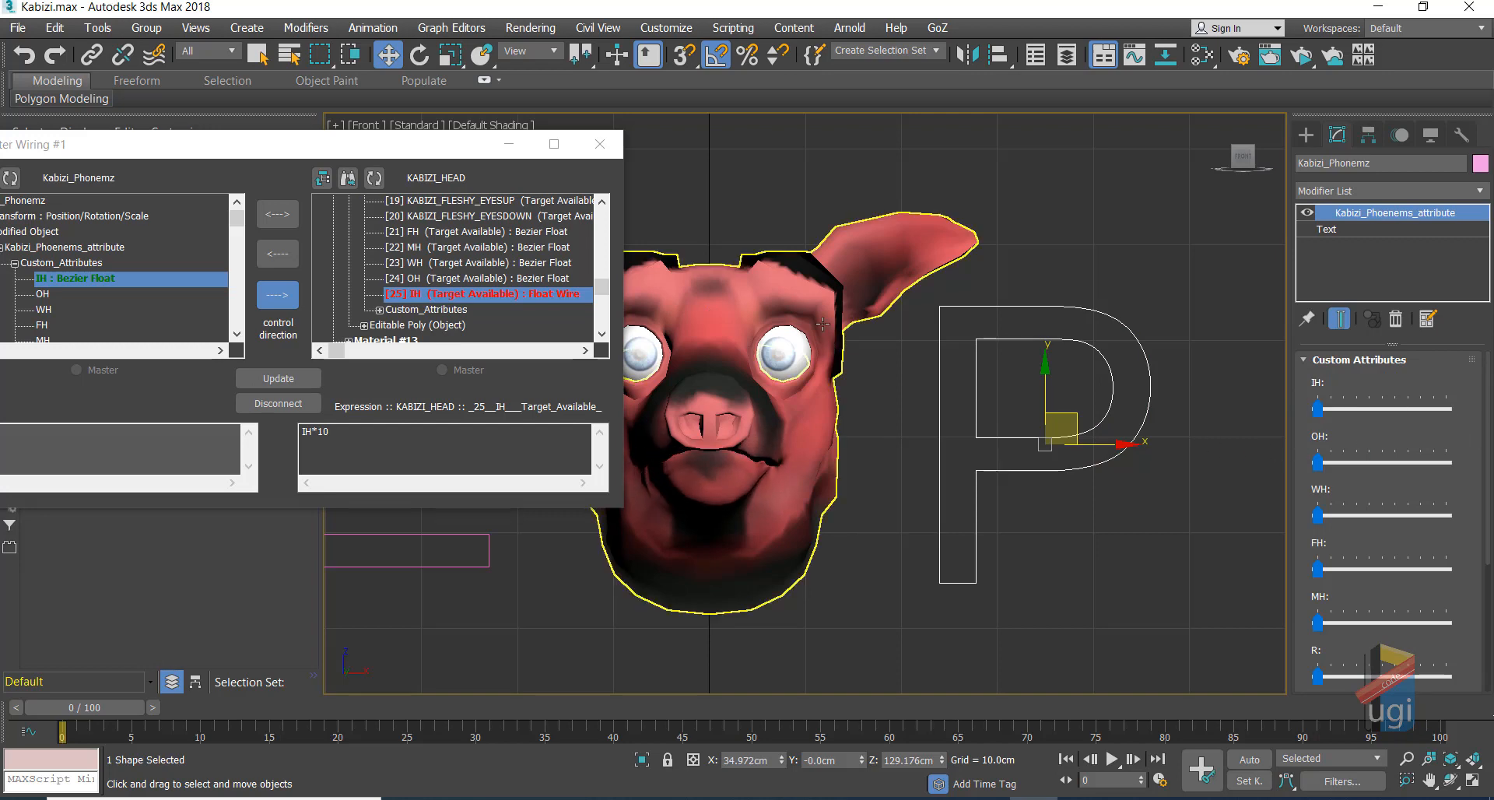
pyautogui.click(823, 324)
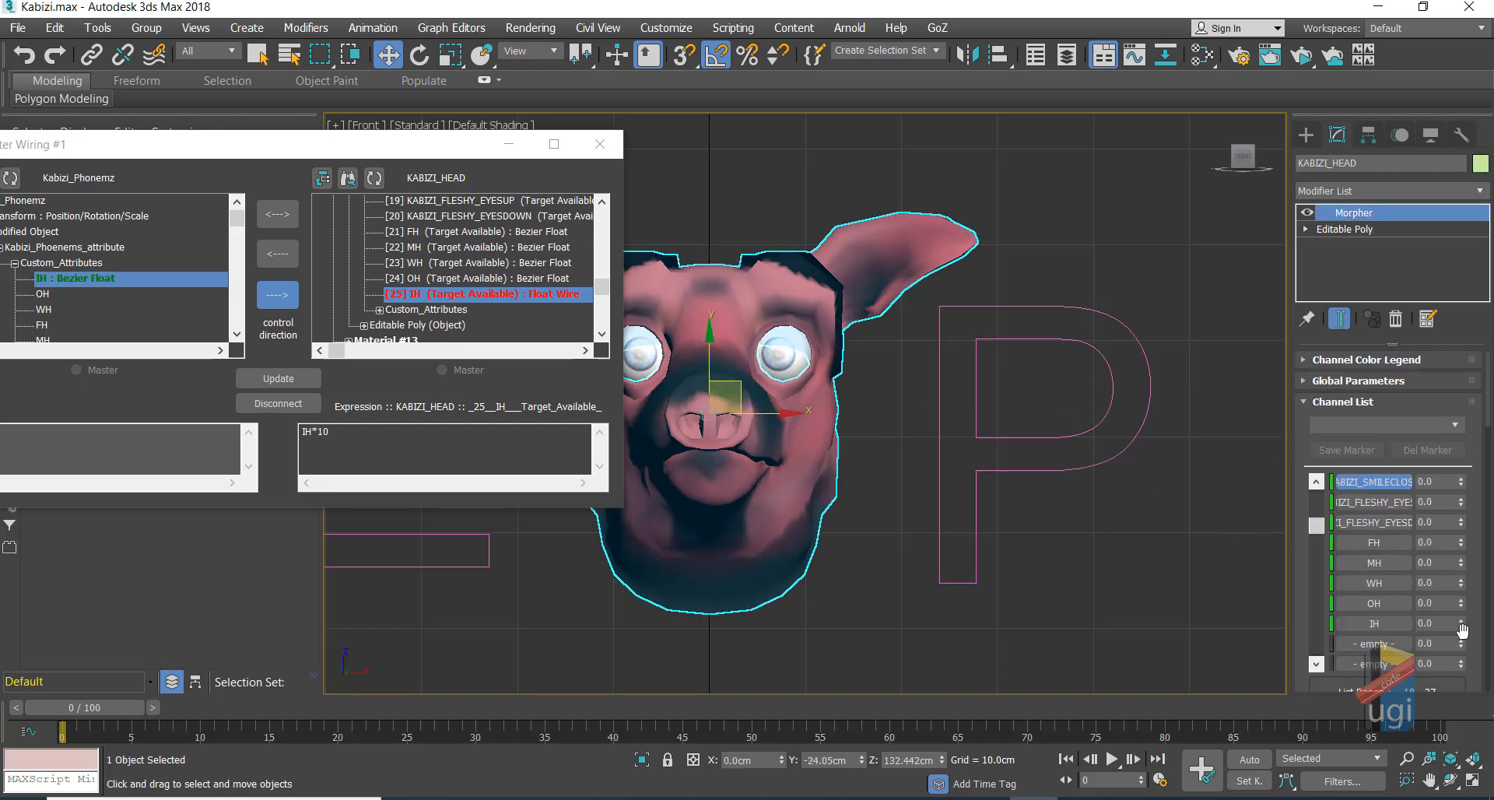
pyautogui.moveTo(1460, 625); pyautogui.dragTo(1460, 602)
pyautogui.click(973, 432)
pyautogui.moveTo(1318, 409); pyautogui.dragTo(1201, 446)
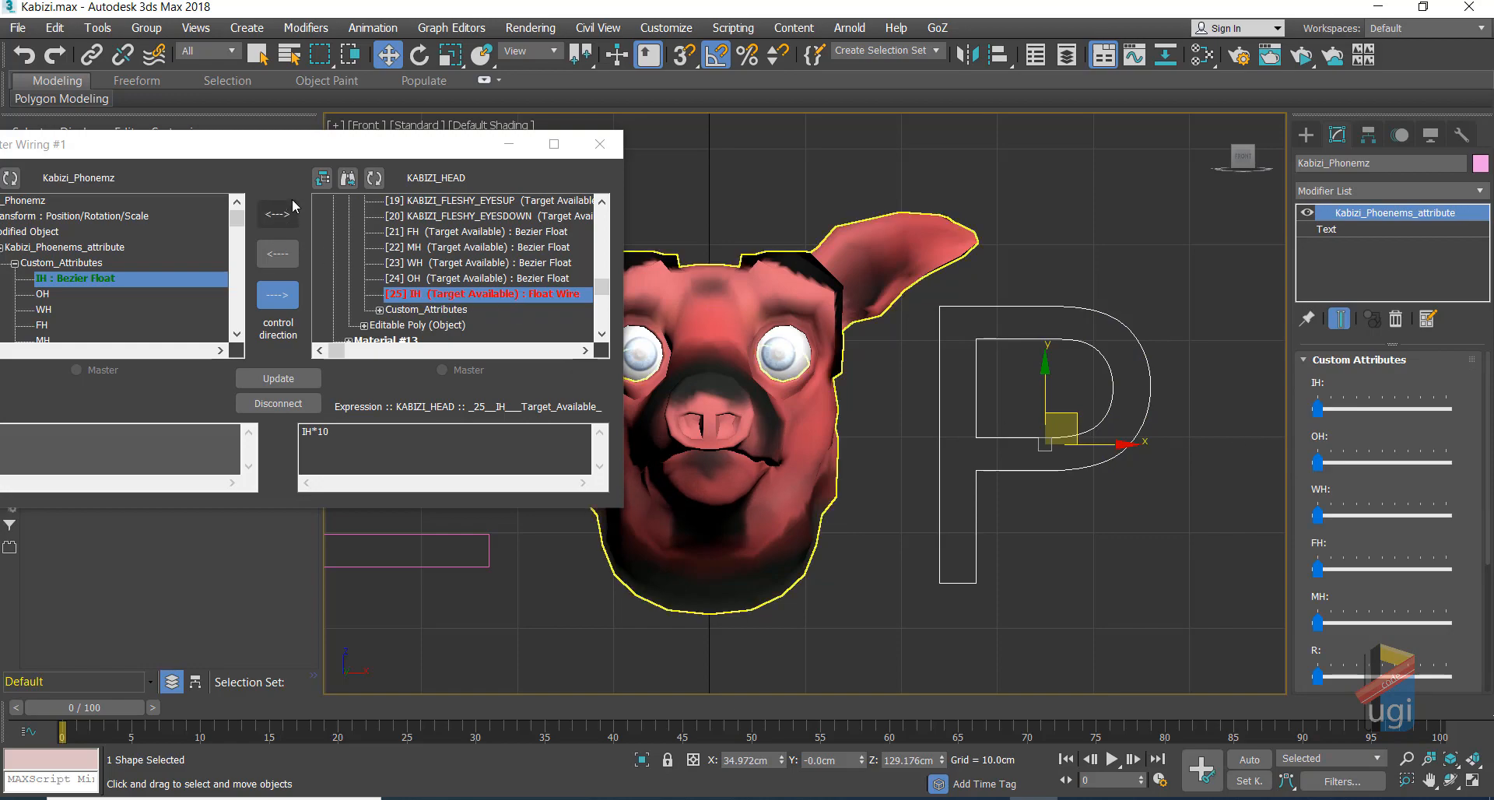
pyautogui.moveTo(265, 154); pyautogui.dragTo(326, 171)
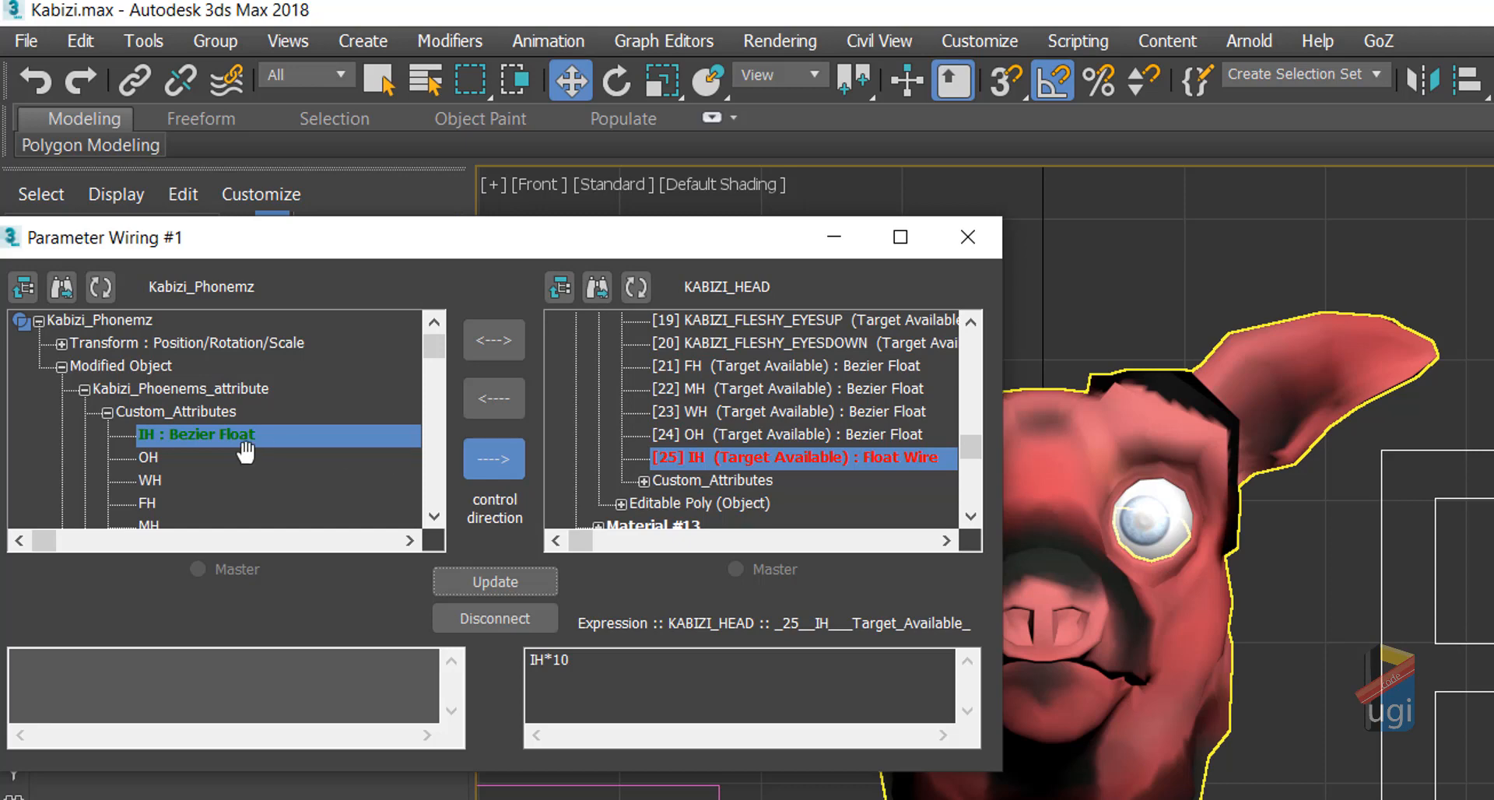
# Step: Wire OH one-way to the head's OH morph target with a *10 expression and test it
pyautogui.click(144, 457)
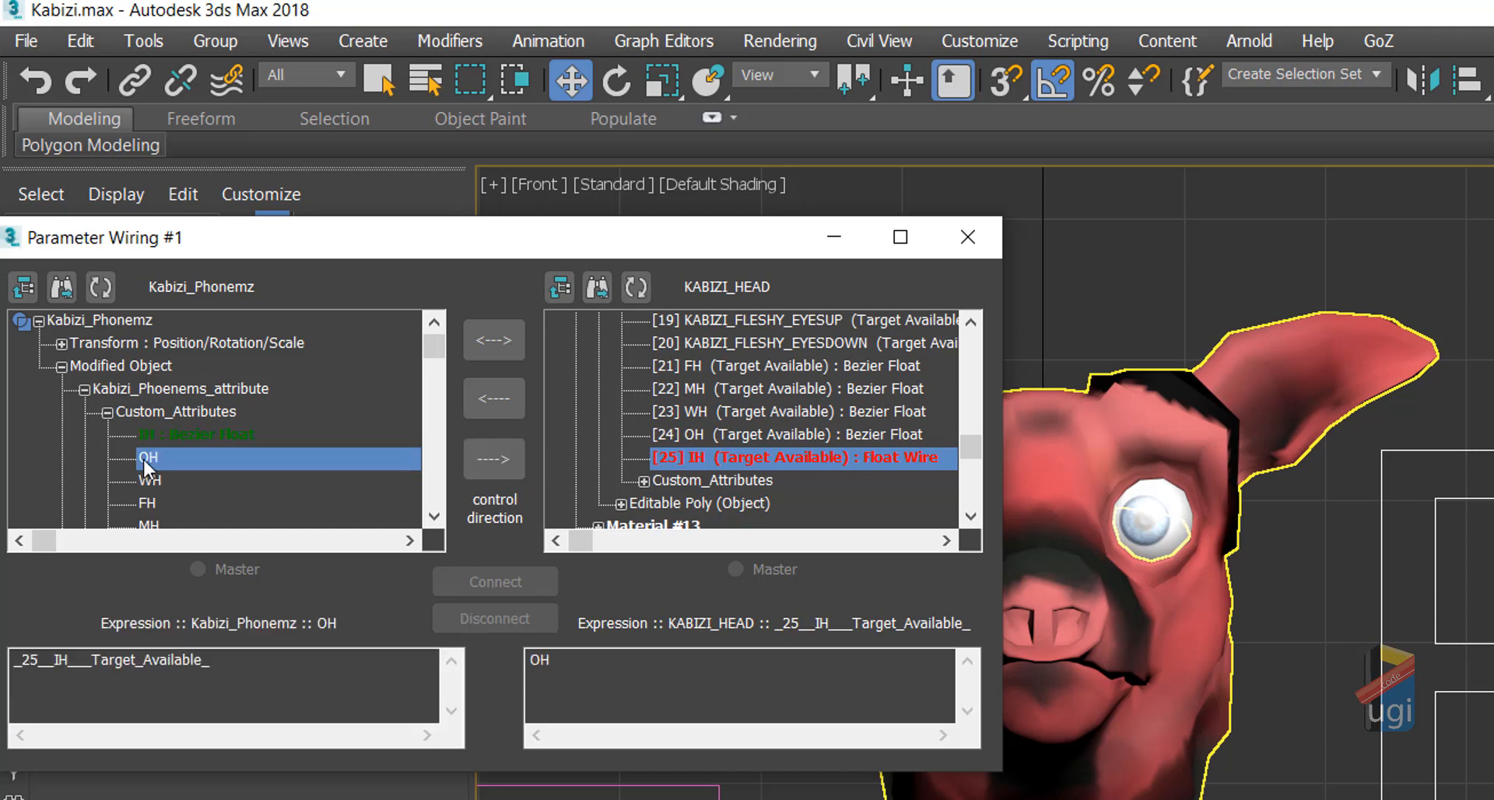
pyautogui.click(731, 433)
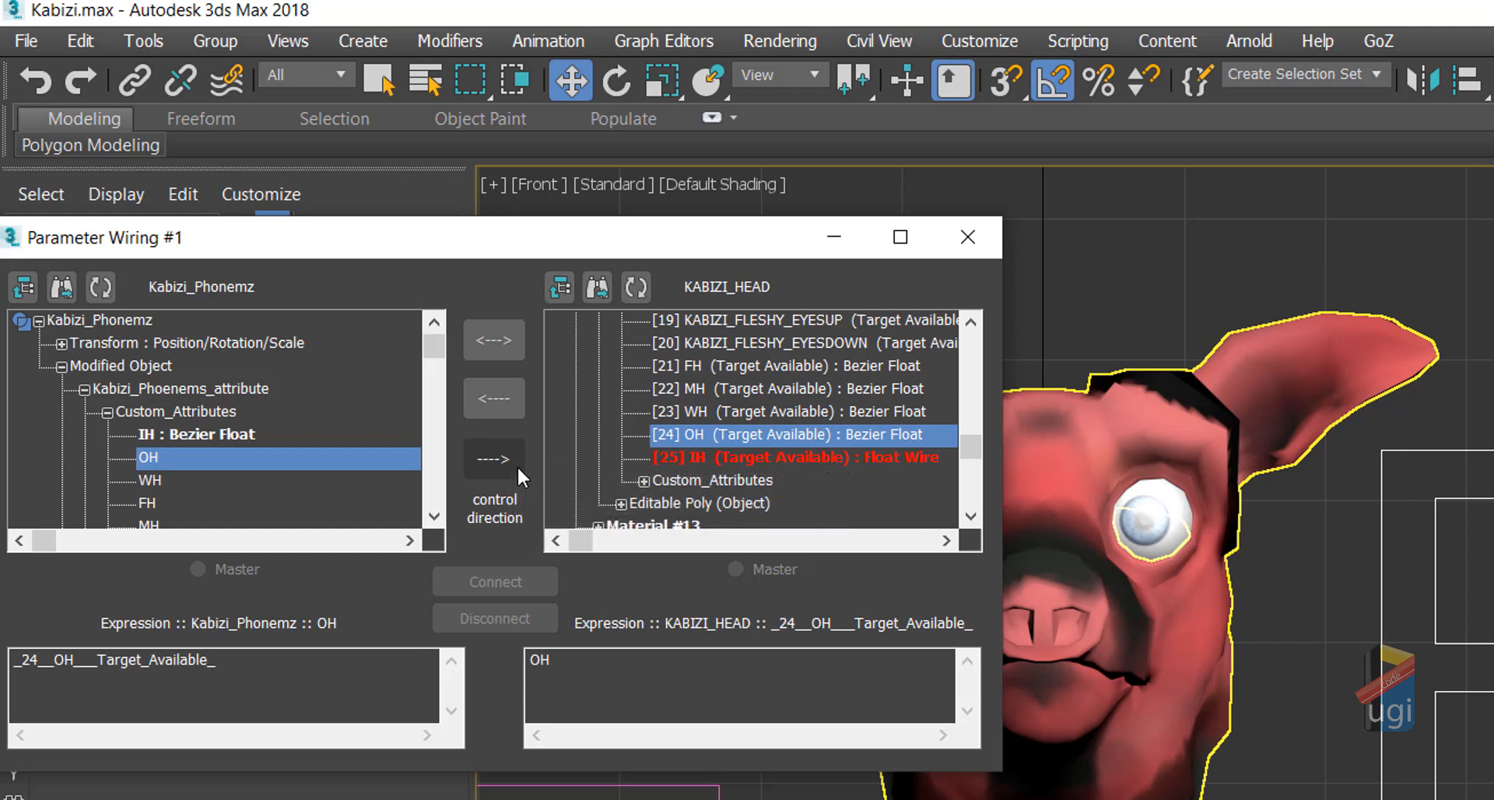
pyautogui.click(610, 667)
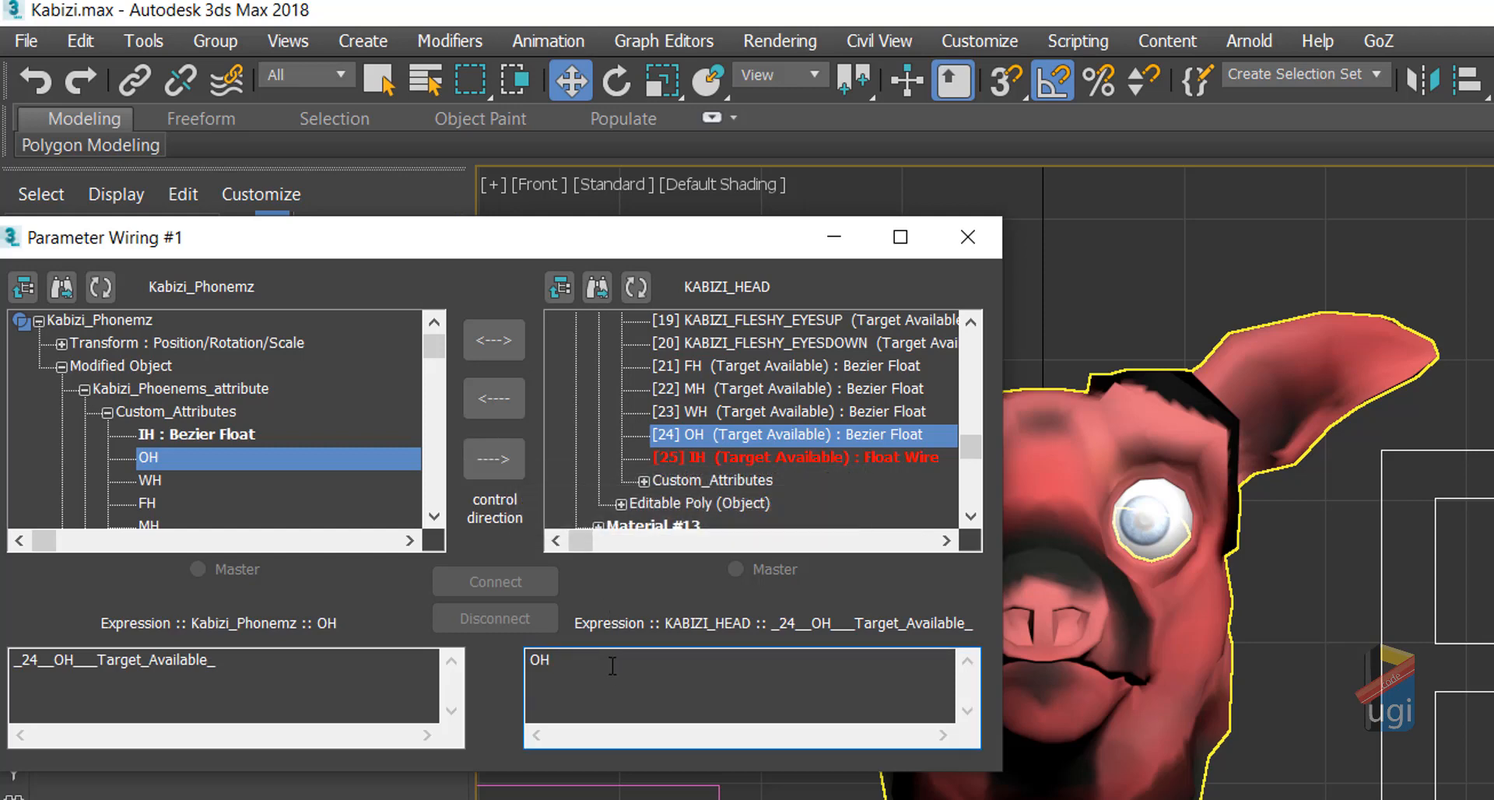
pyautogui.write('*!)')
pyautogui.click(495, 459)
pyautogui.click(590, 662)
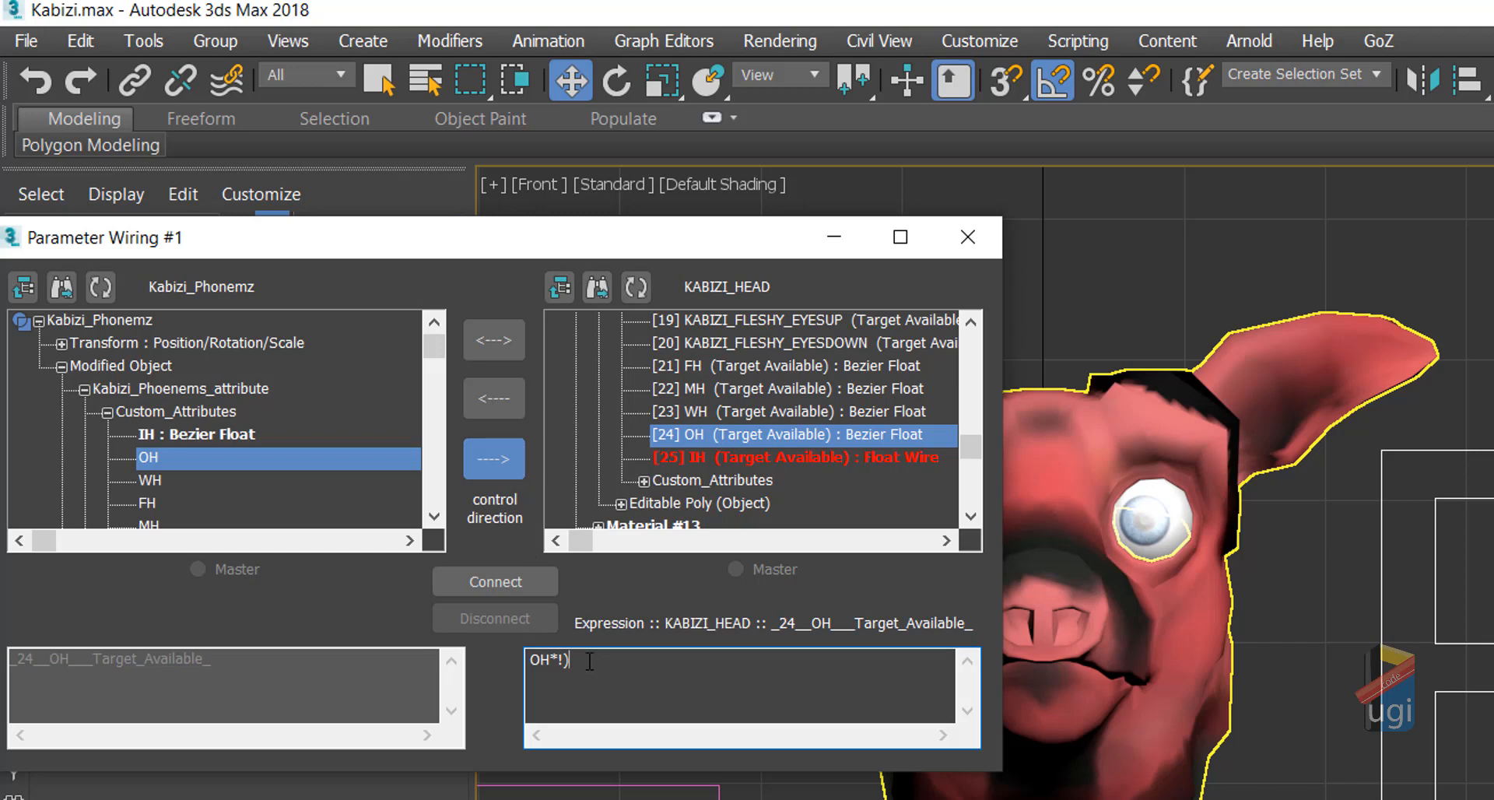
pyautogui.write('10')
pyautogui.click(535, 590)
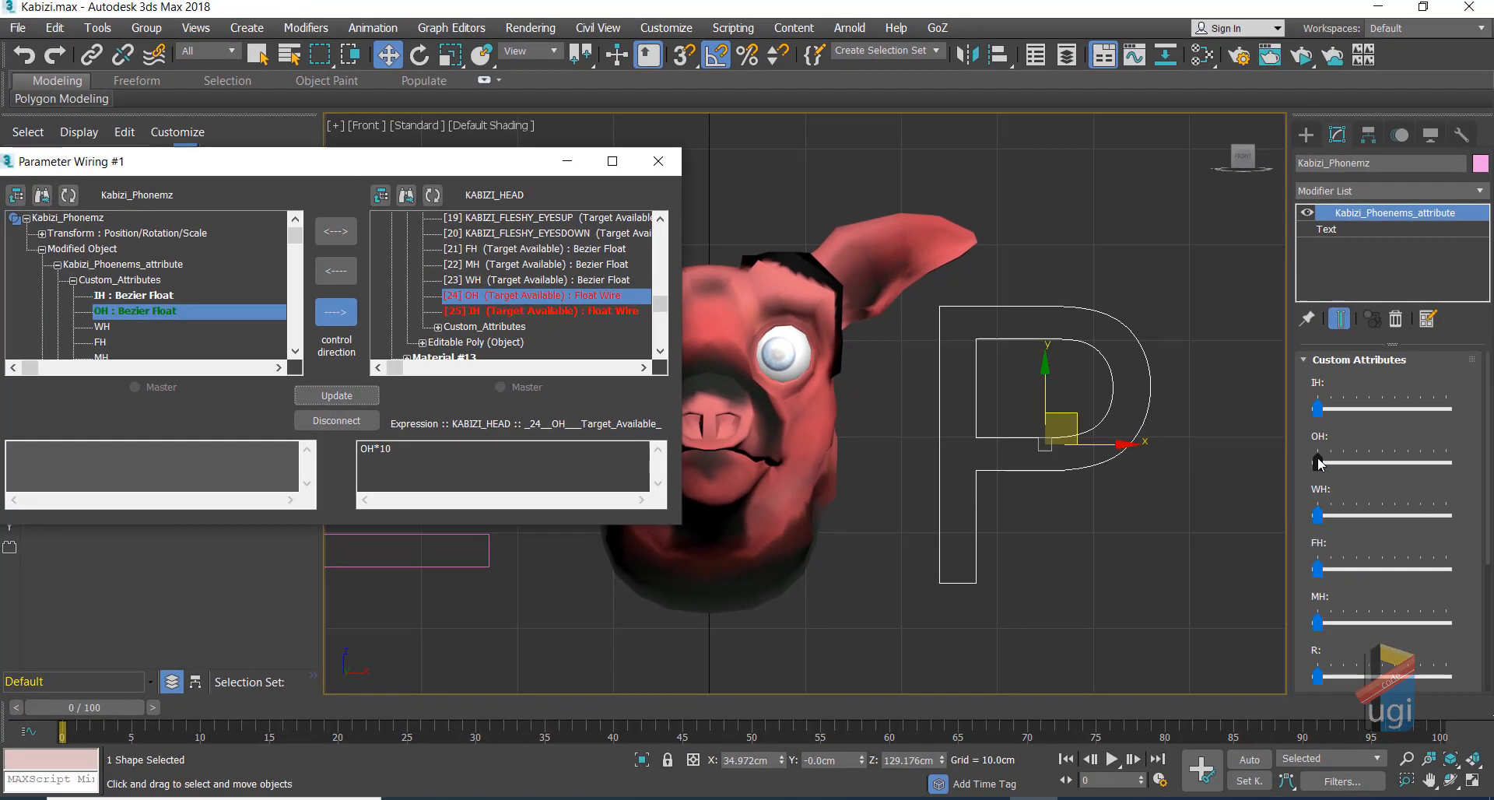
pyautogui.moveTo(1318, 462); pyautogui.dragTo(1231, 496)
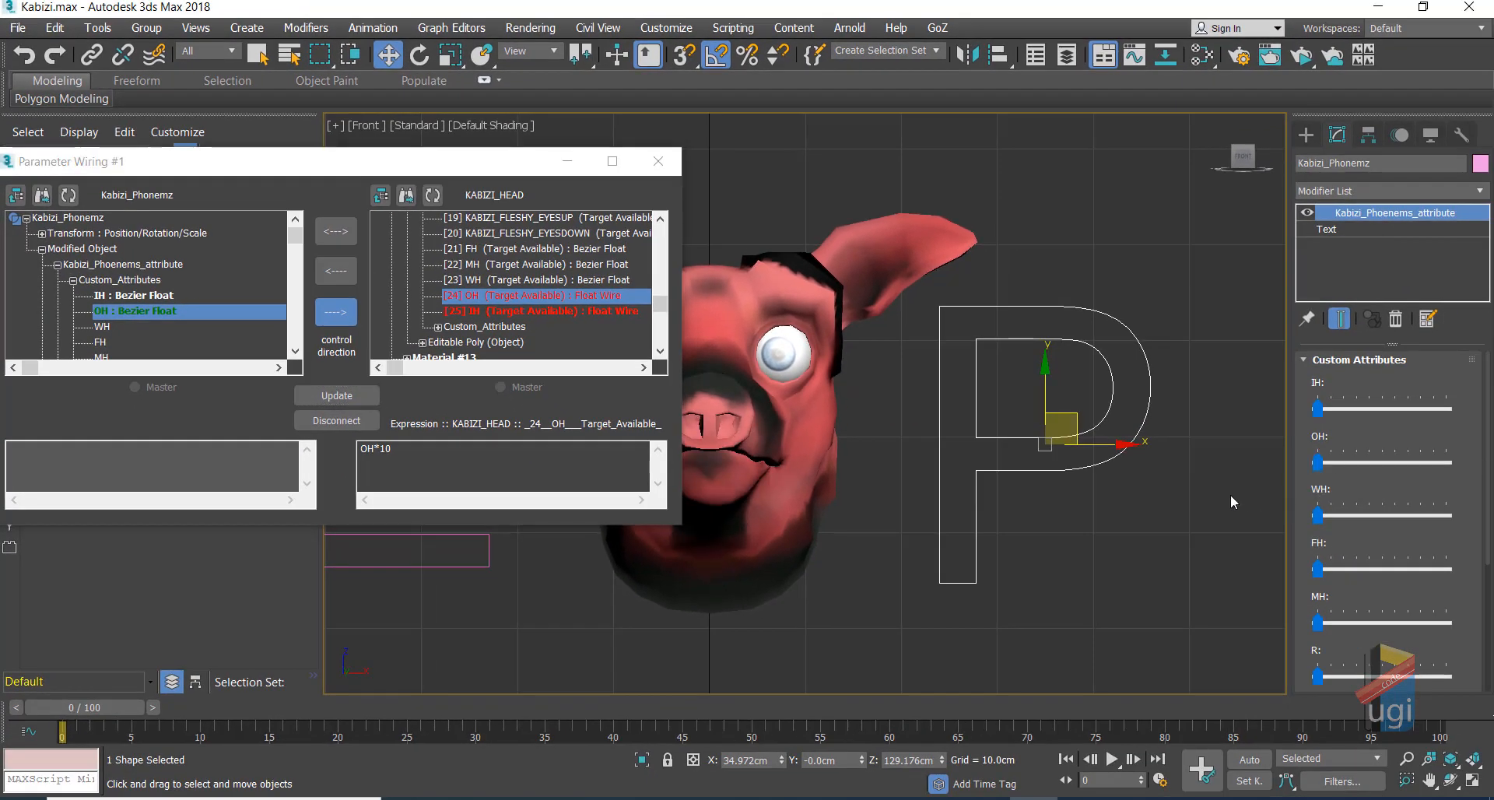
# Step: Wire WH one-way to the head's WH morph target with WH*10 and test it
pyautogui.click(102, 327)
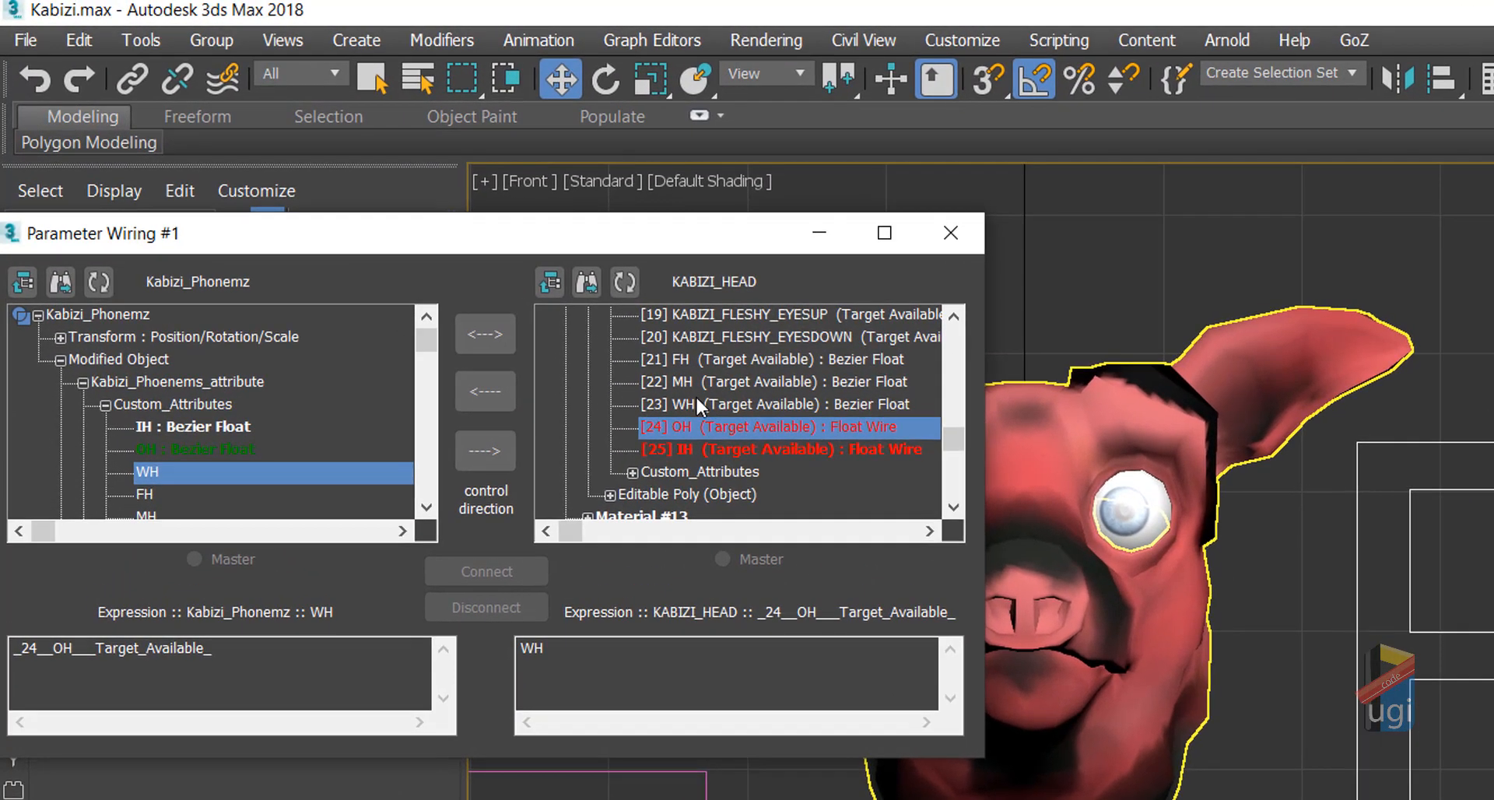
pyautogui.click(696, 404)
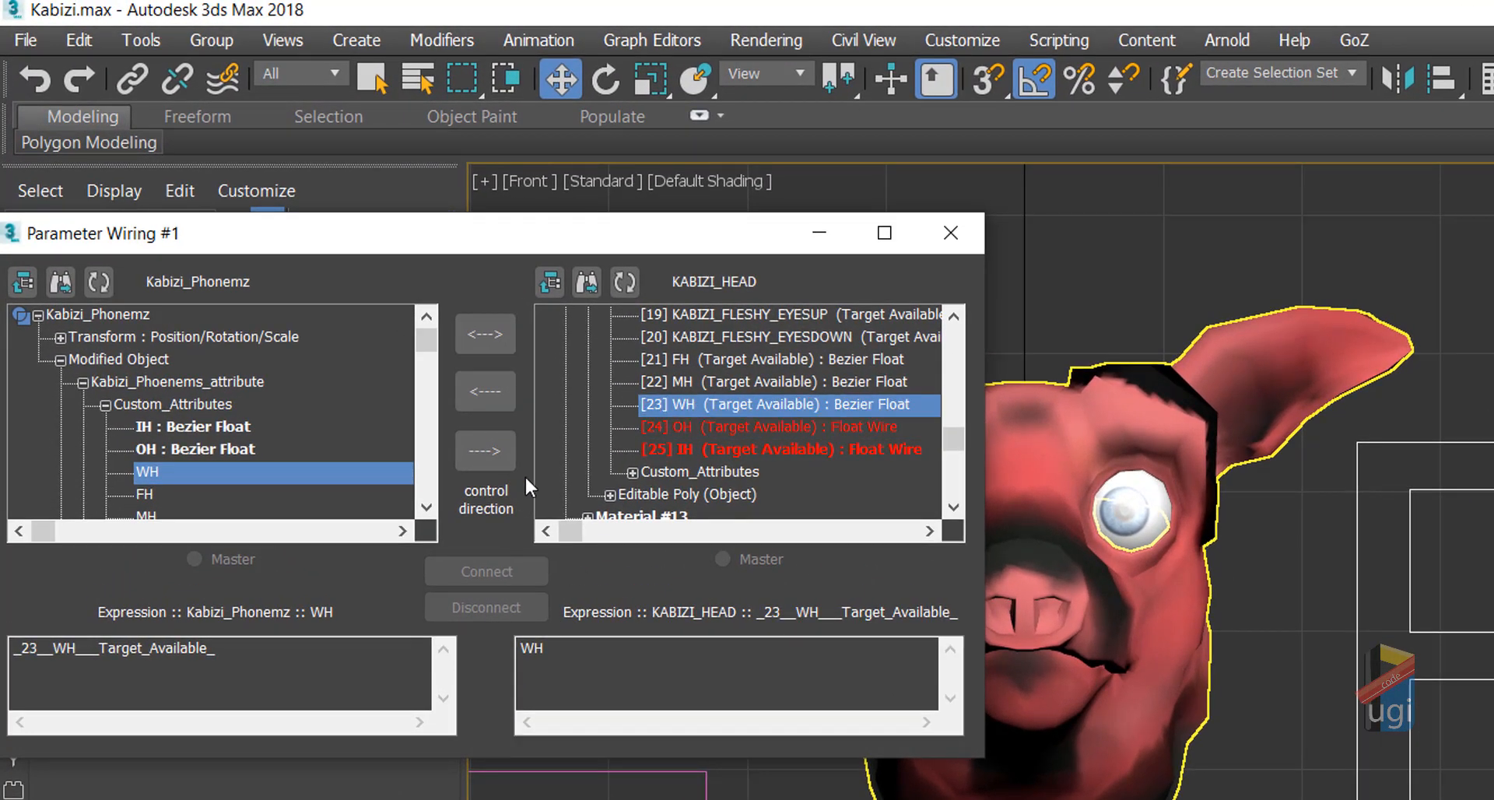
pyautogui.click(507, 451)
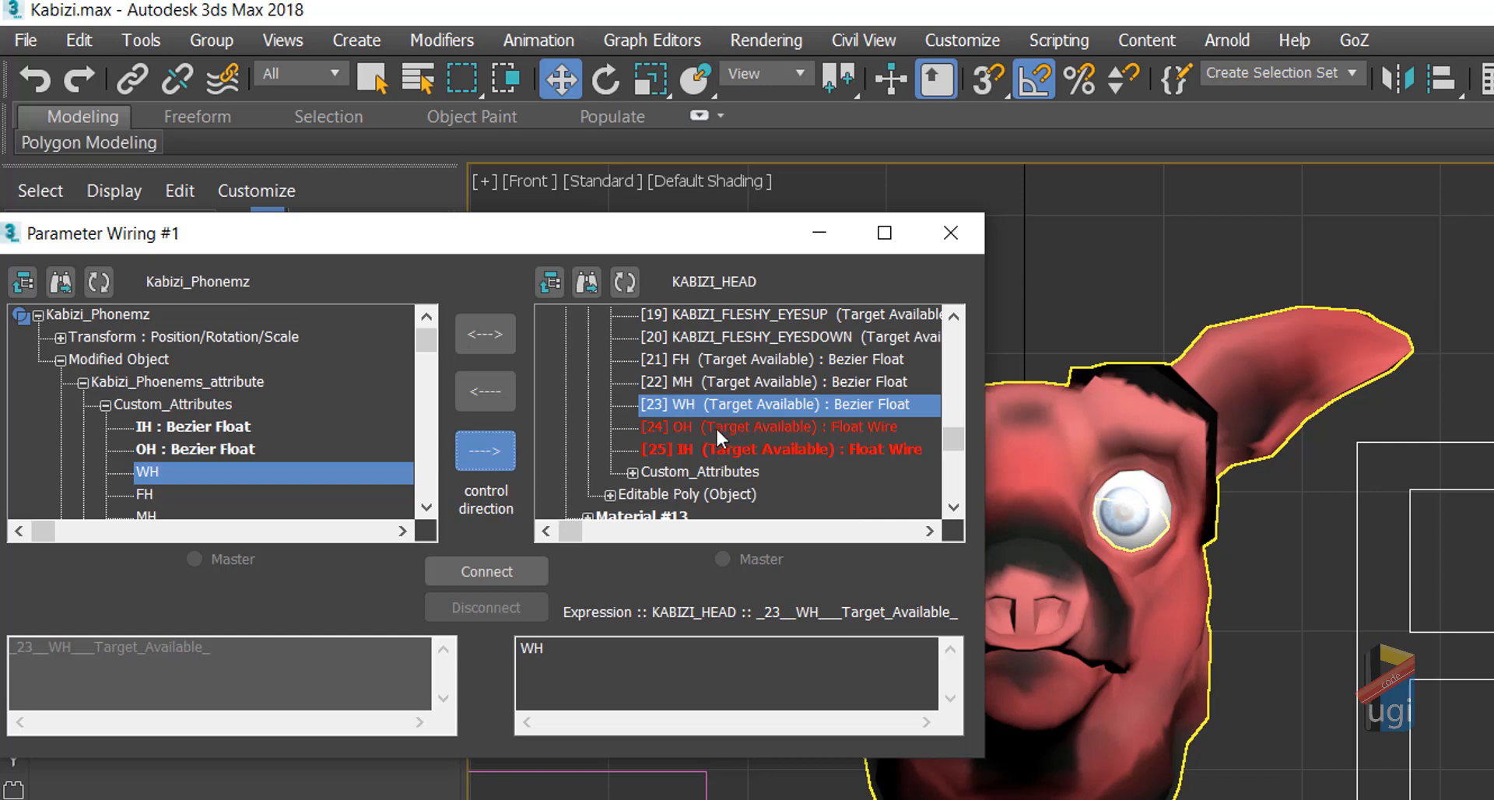
pyautogui.click(568, 644)
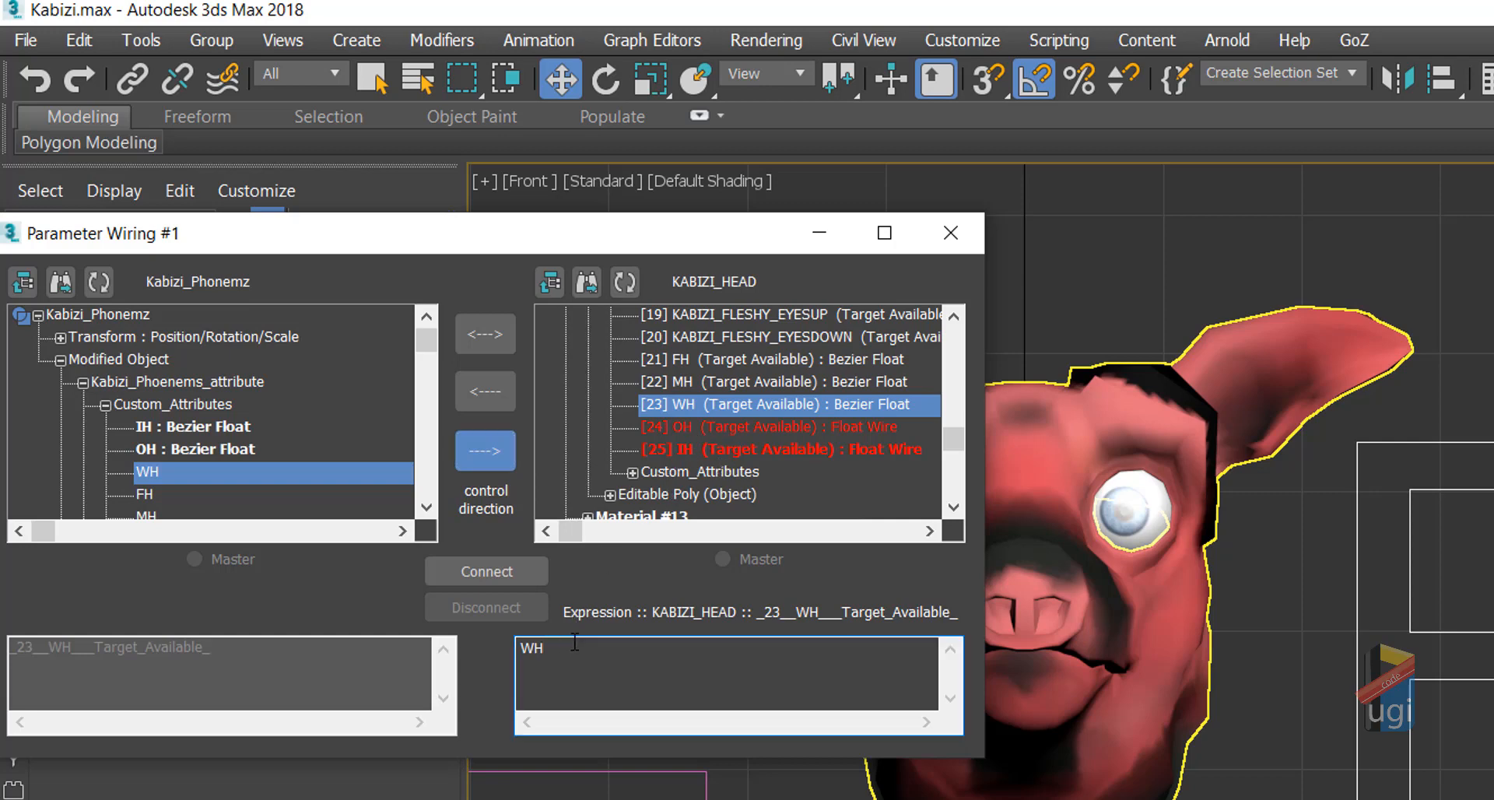
pyautogui.write('*10')
pyautogui.click(474, 571)
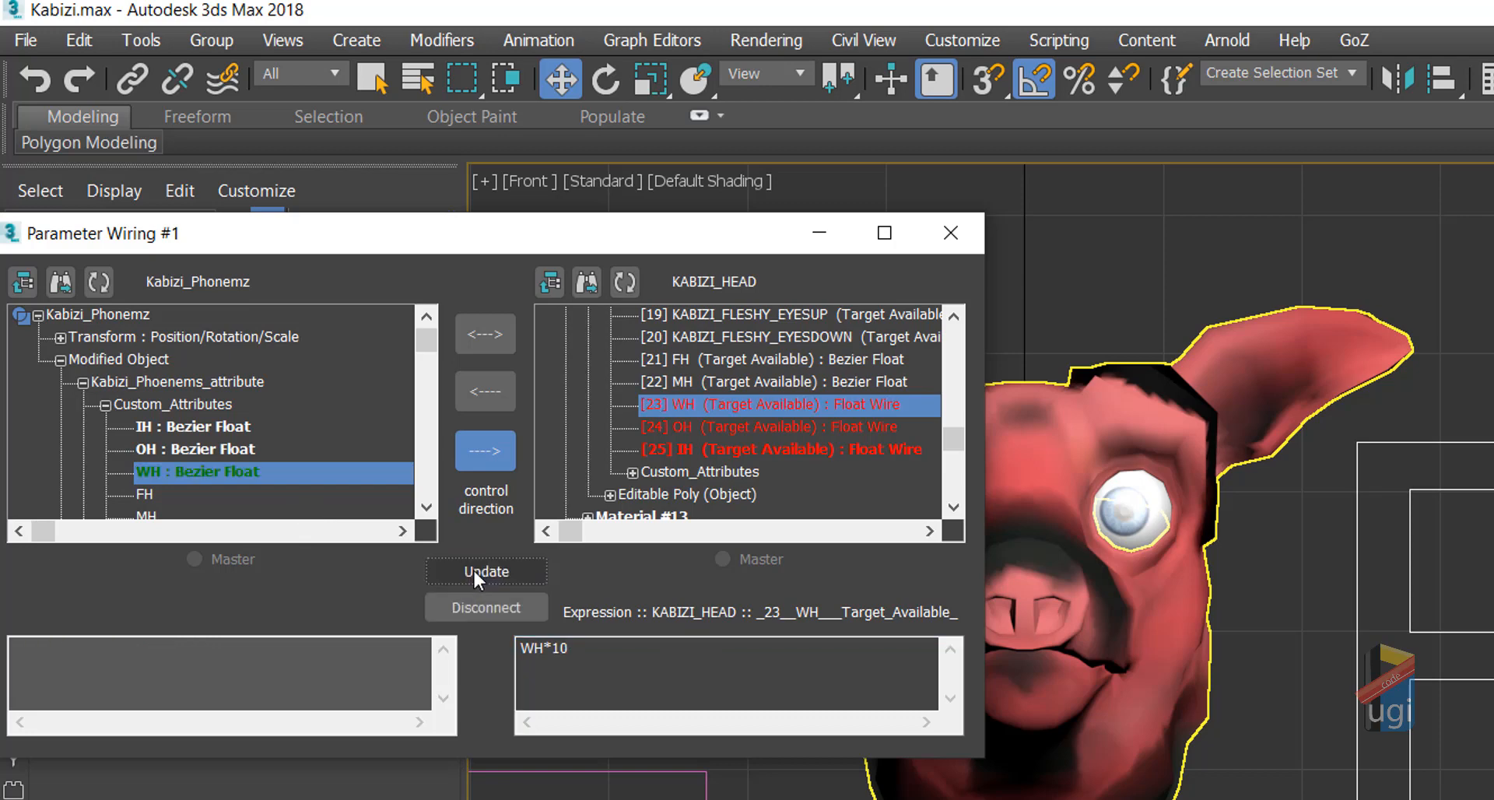
pyautogui.moveTo(1485, 743); pyautogui.dragTo(1482, 743)
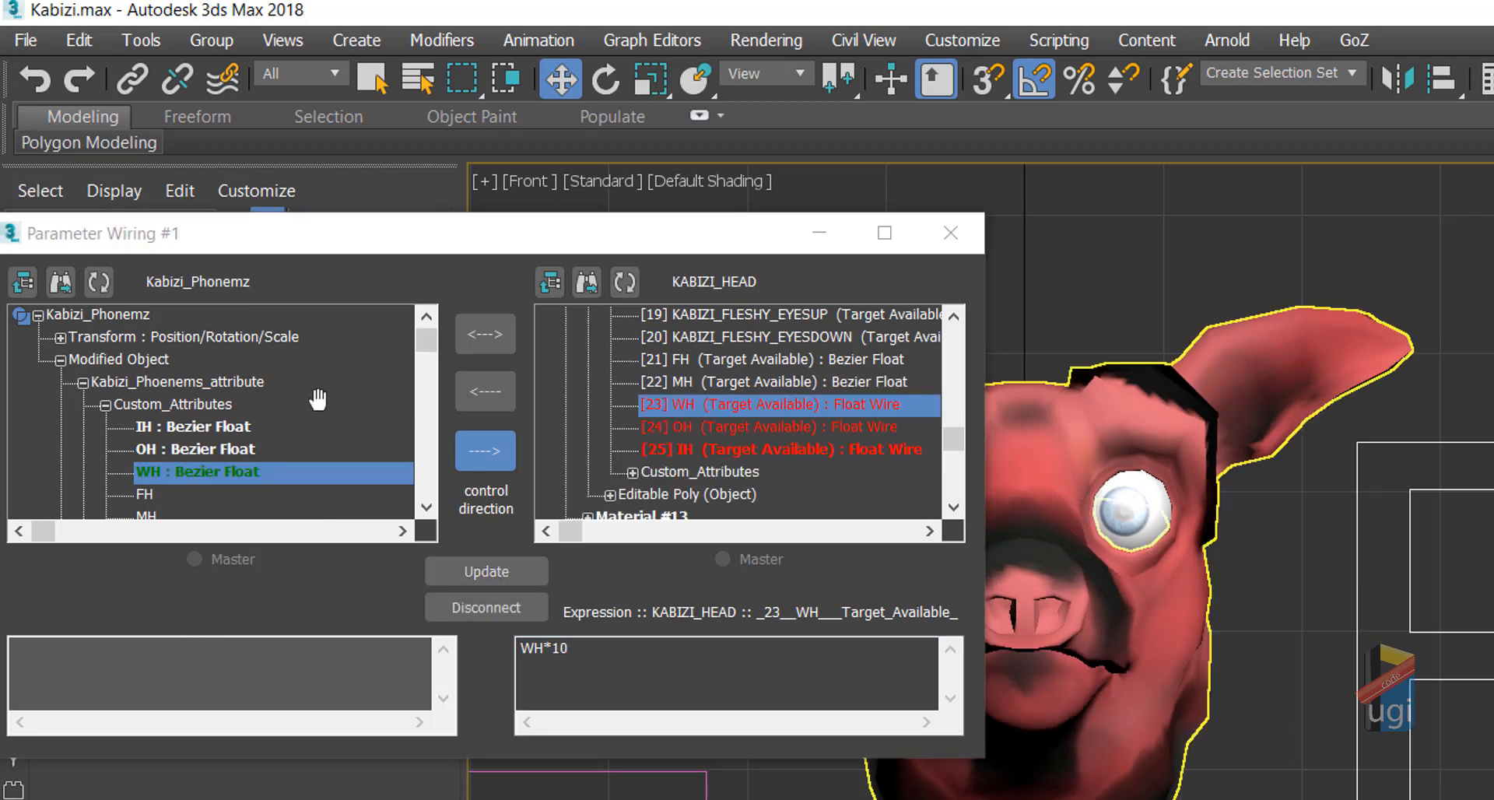
# Step: Wire FH one-way to the head's FH morph target with a *10 expression
pyautogui.click(146, 492)
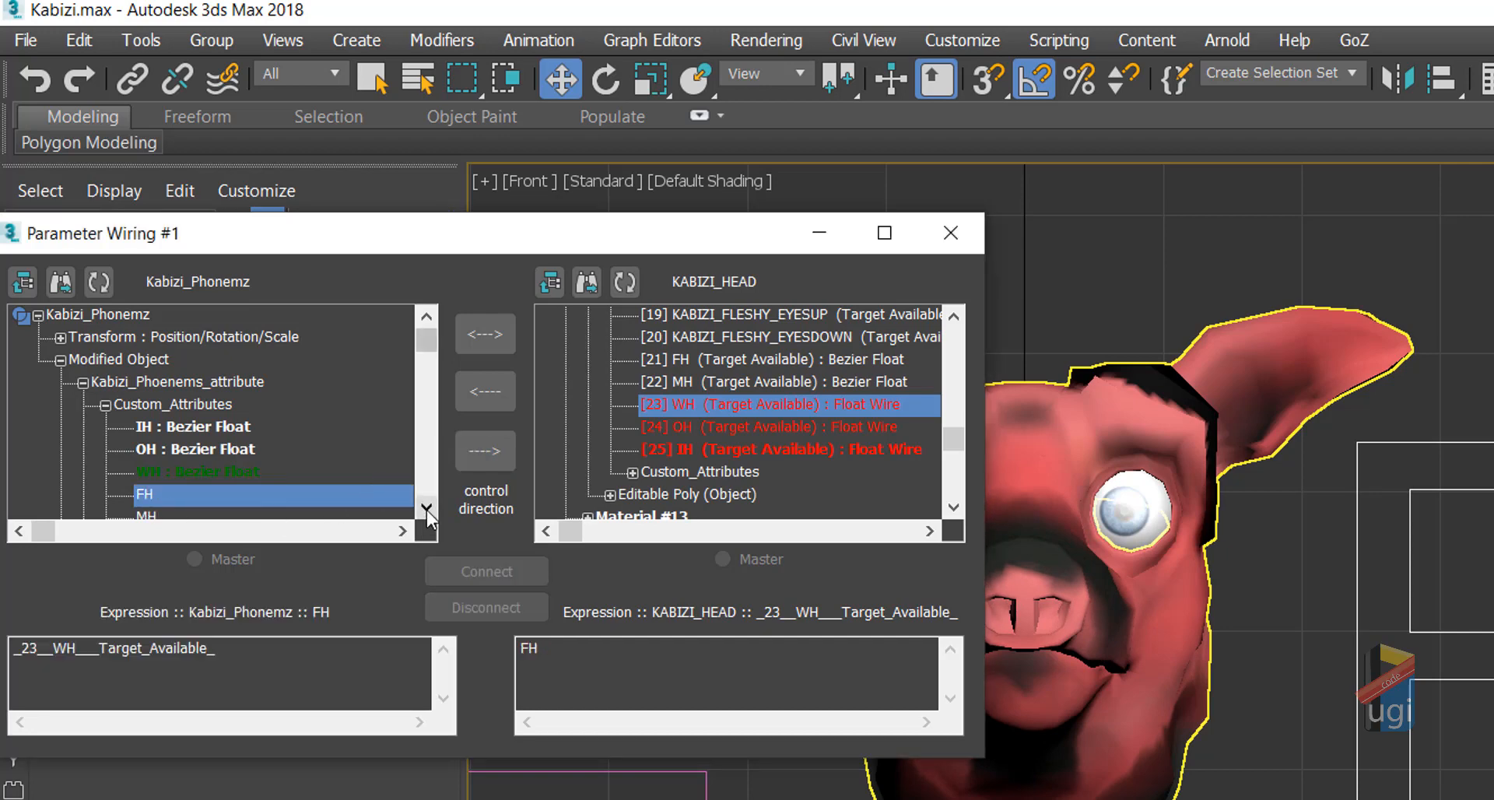
pyautogui.click(425, 508)
pyautogui.click(426, 509)
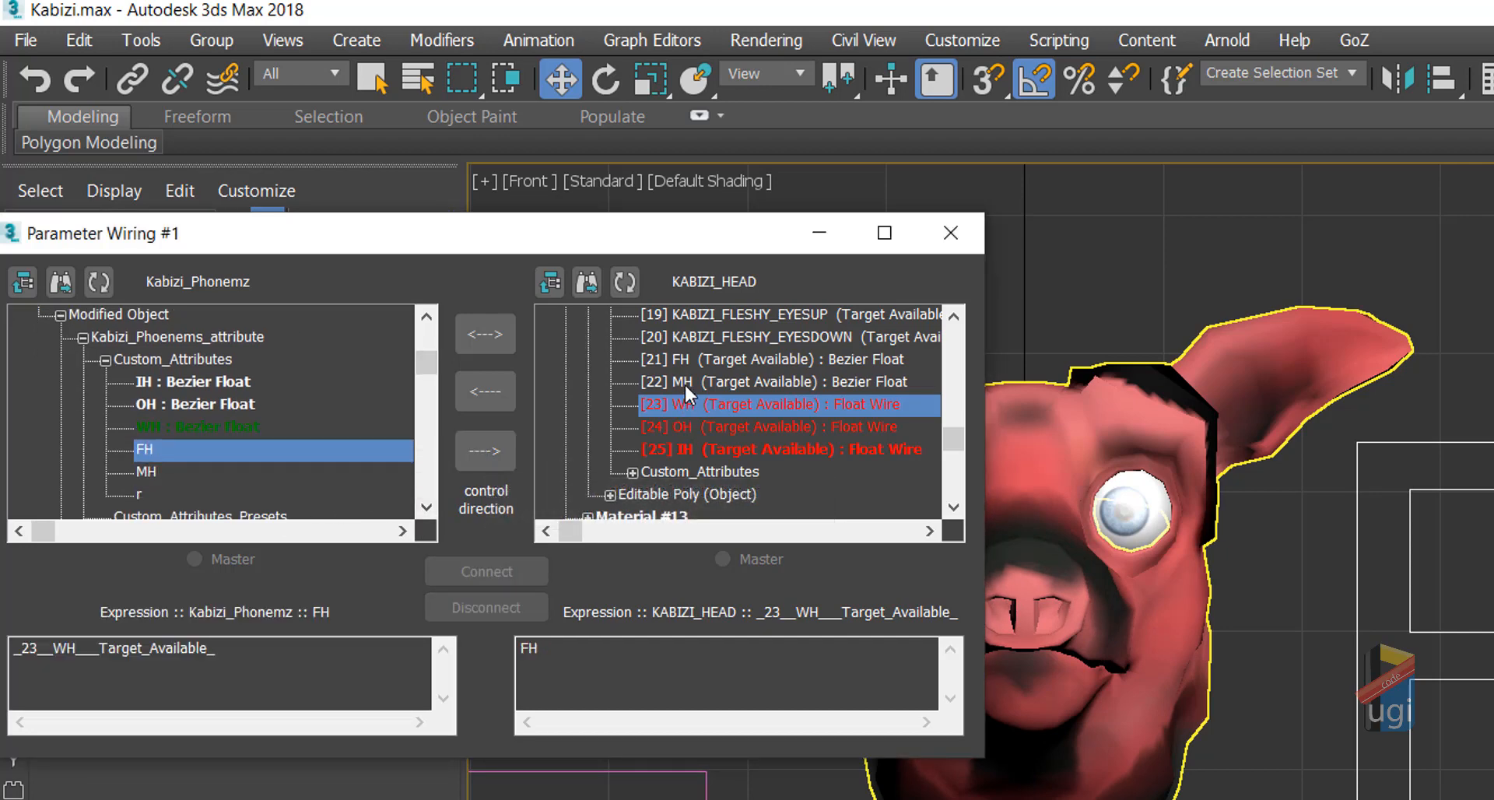
pyautogui.click(689, 359)
pyautogui.click(491, 450)
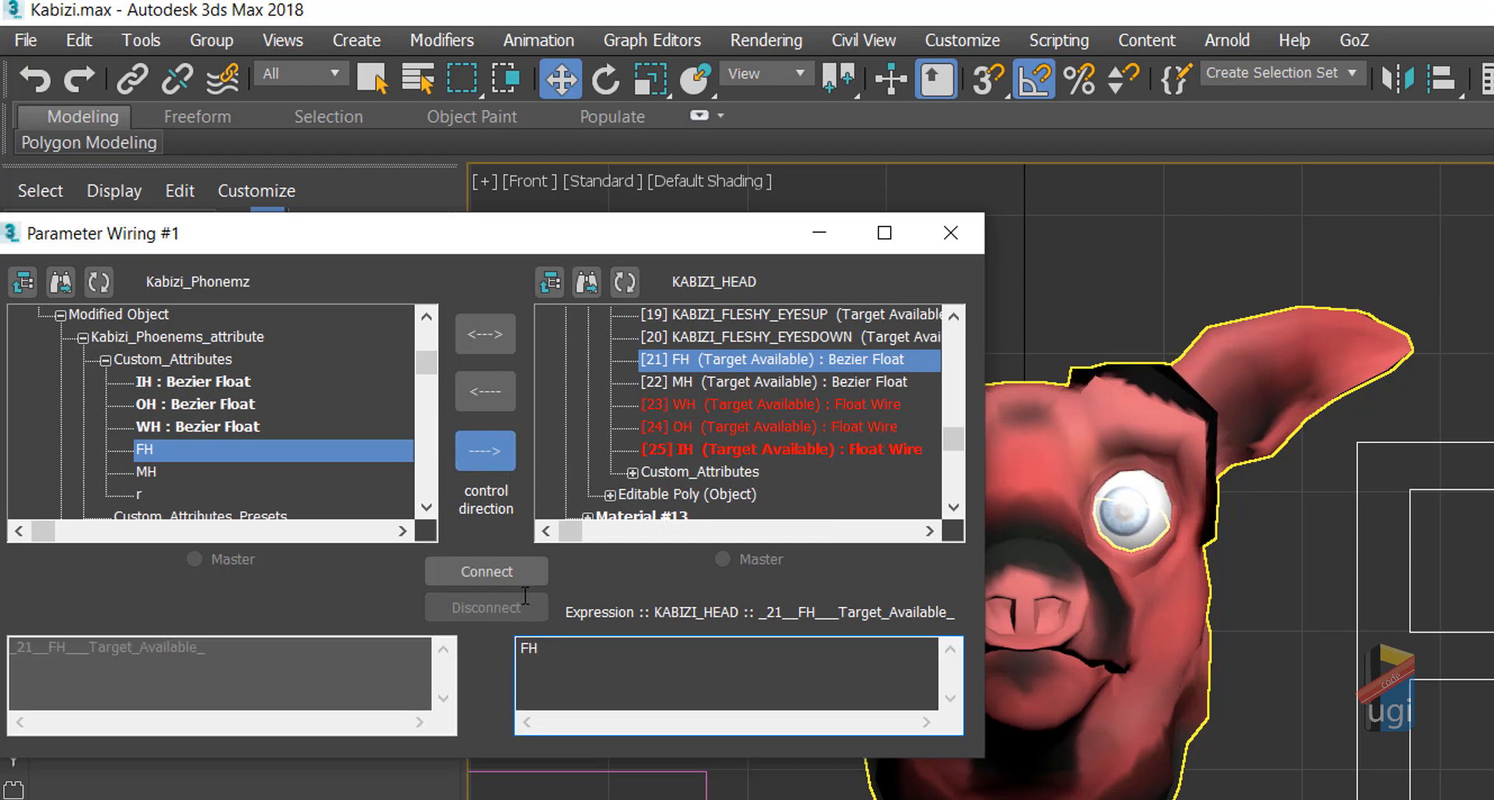
pyautogui.write(')')
pyautogui.press('BackSpace')
pyautogui.press('BackSpace')
pyautogui.write('10')
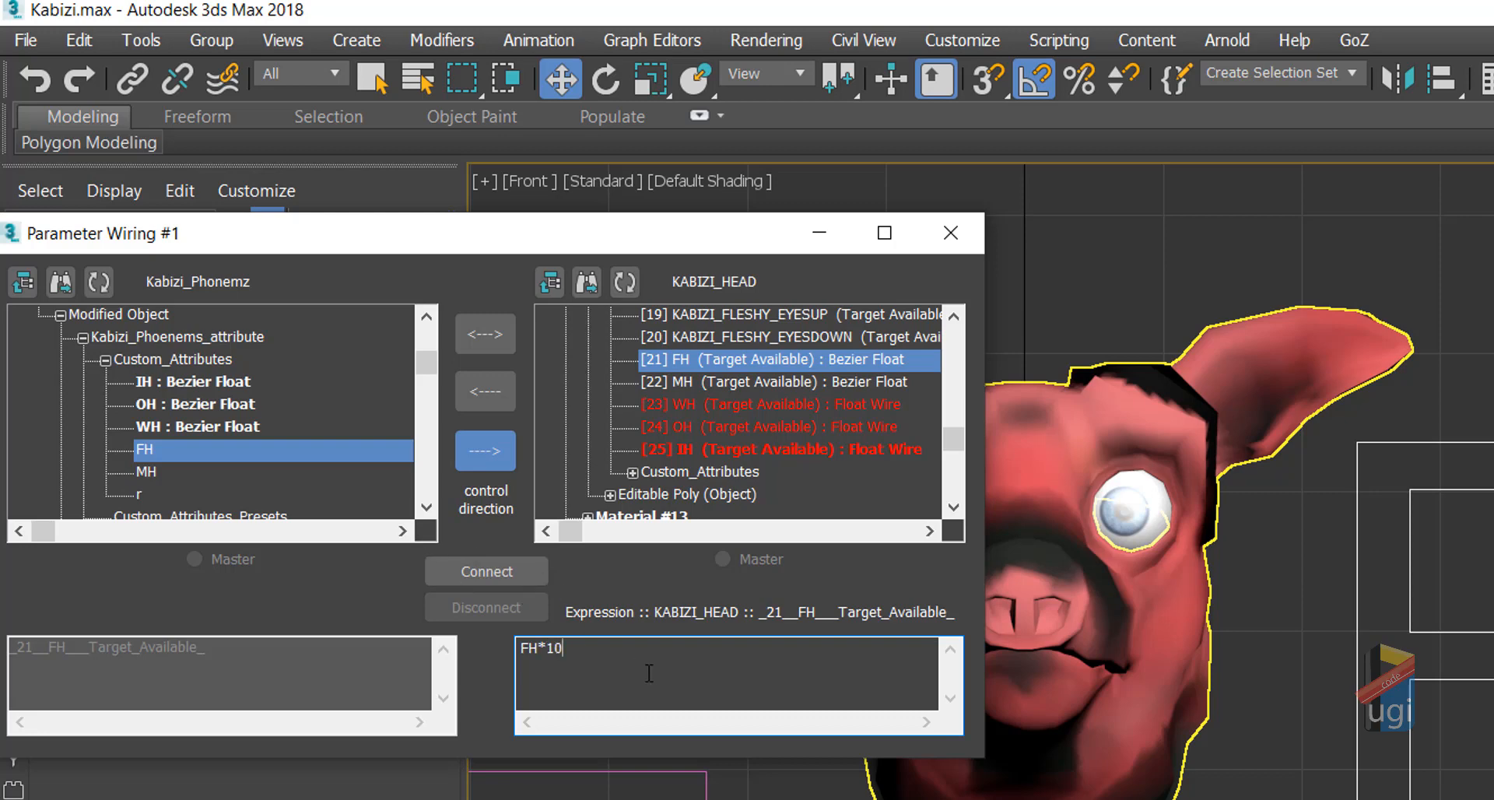
pyautogui.click(514, 572)
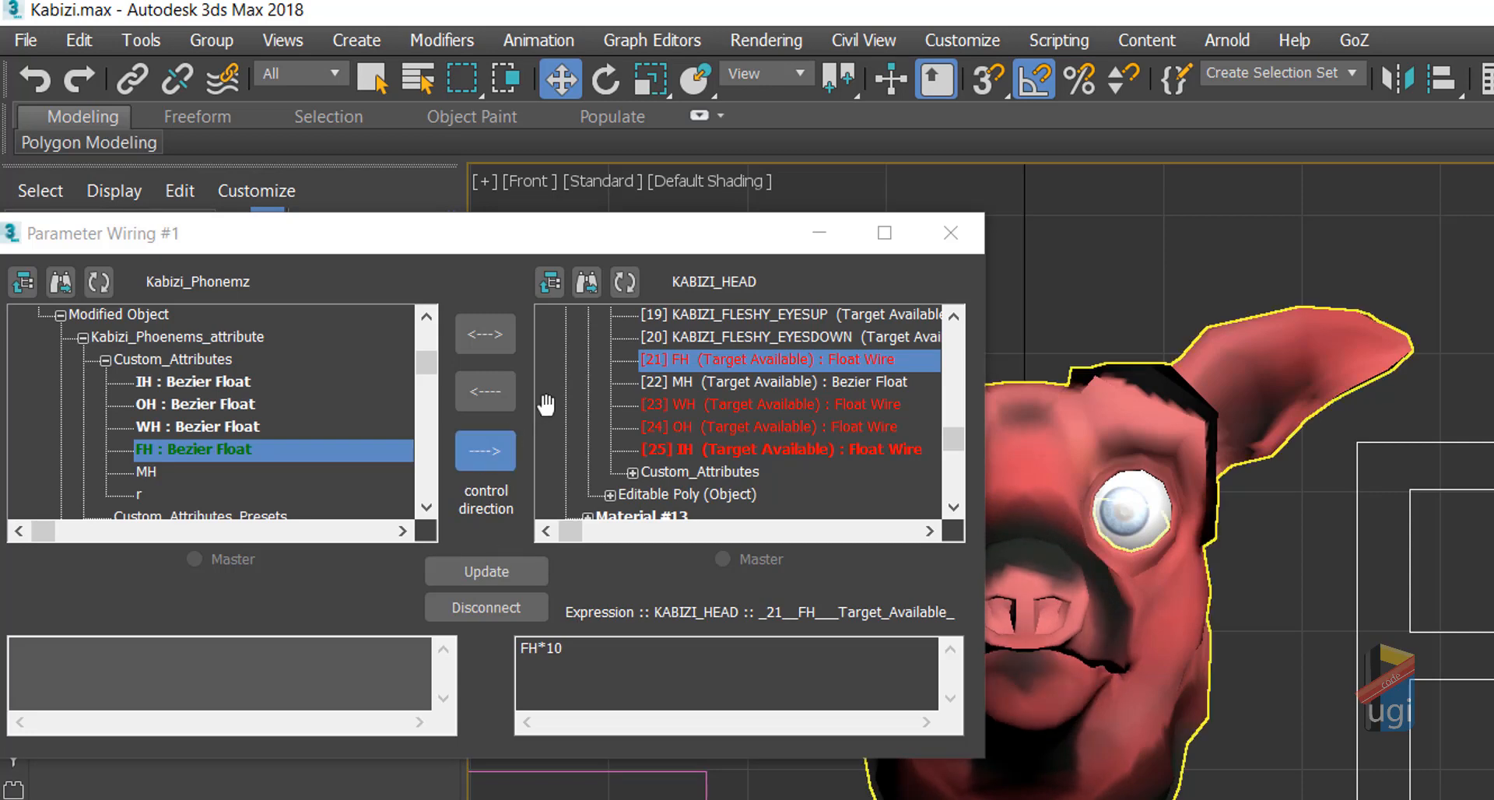
# Step: Wire MH one-way to the head's MH morph target with MH*10
pyautogui.click(150, 473)
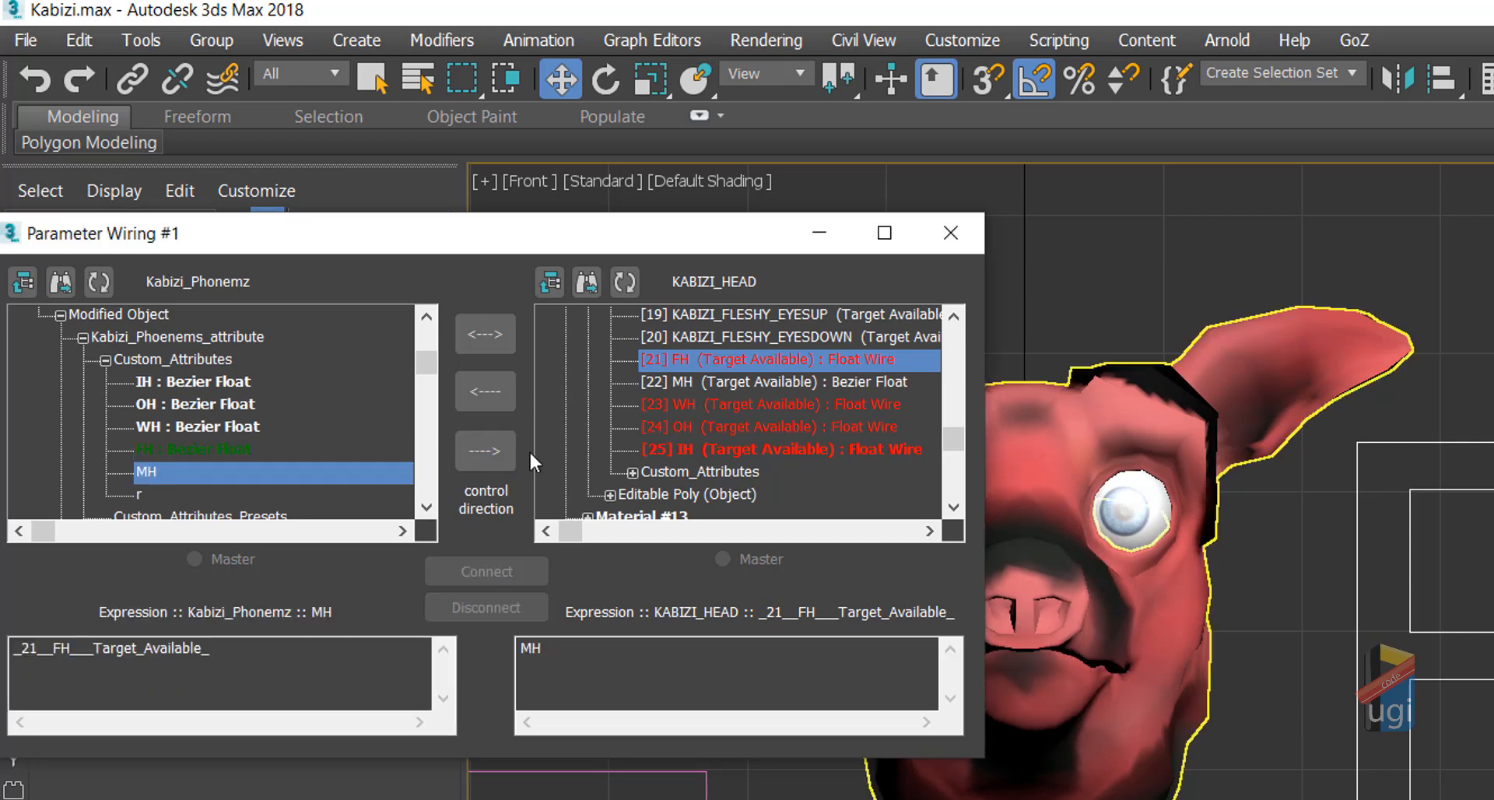
pyautogui.click(747, 380)
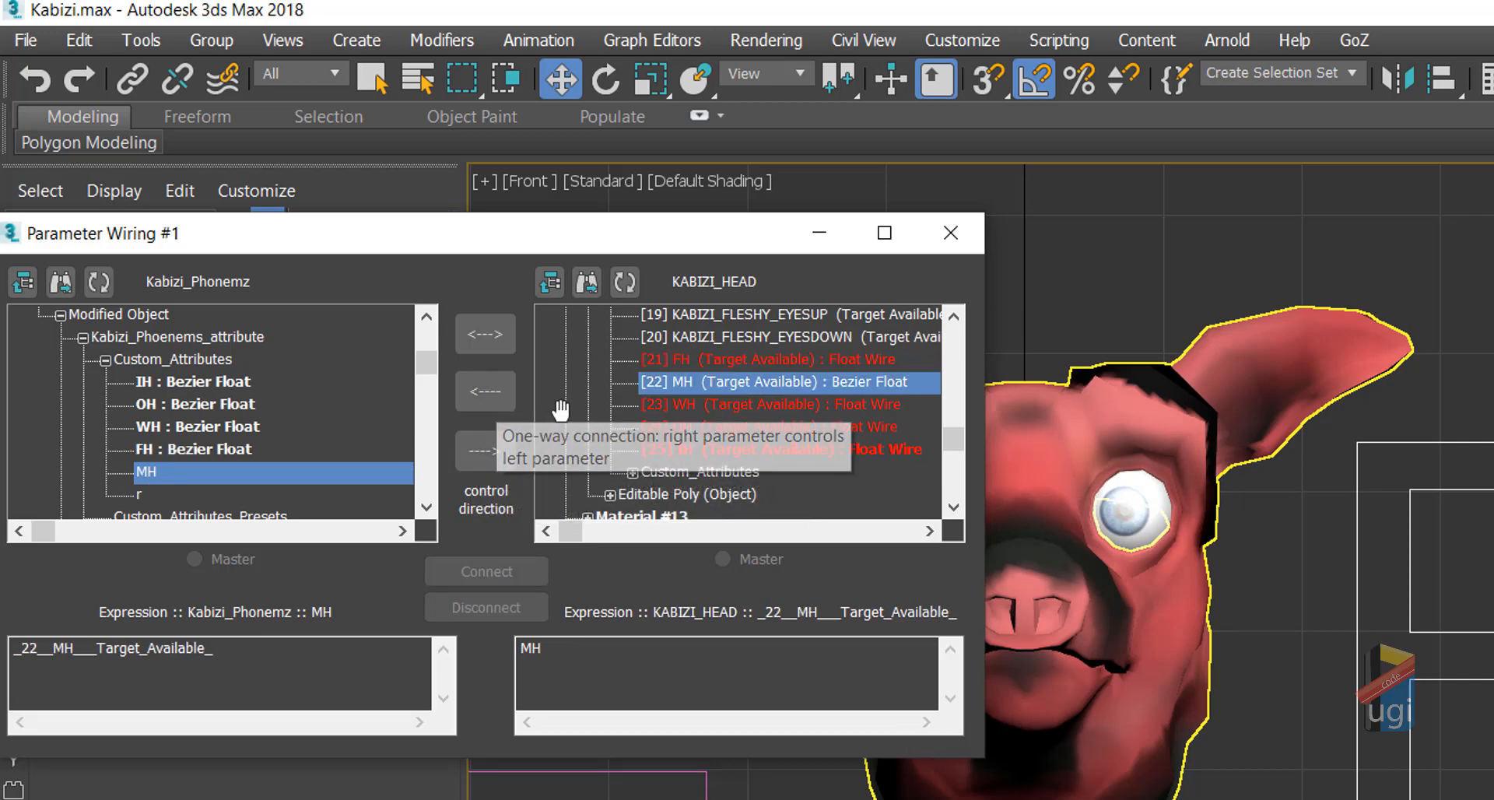
pyautogui.click(492, 460)
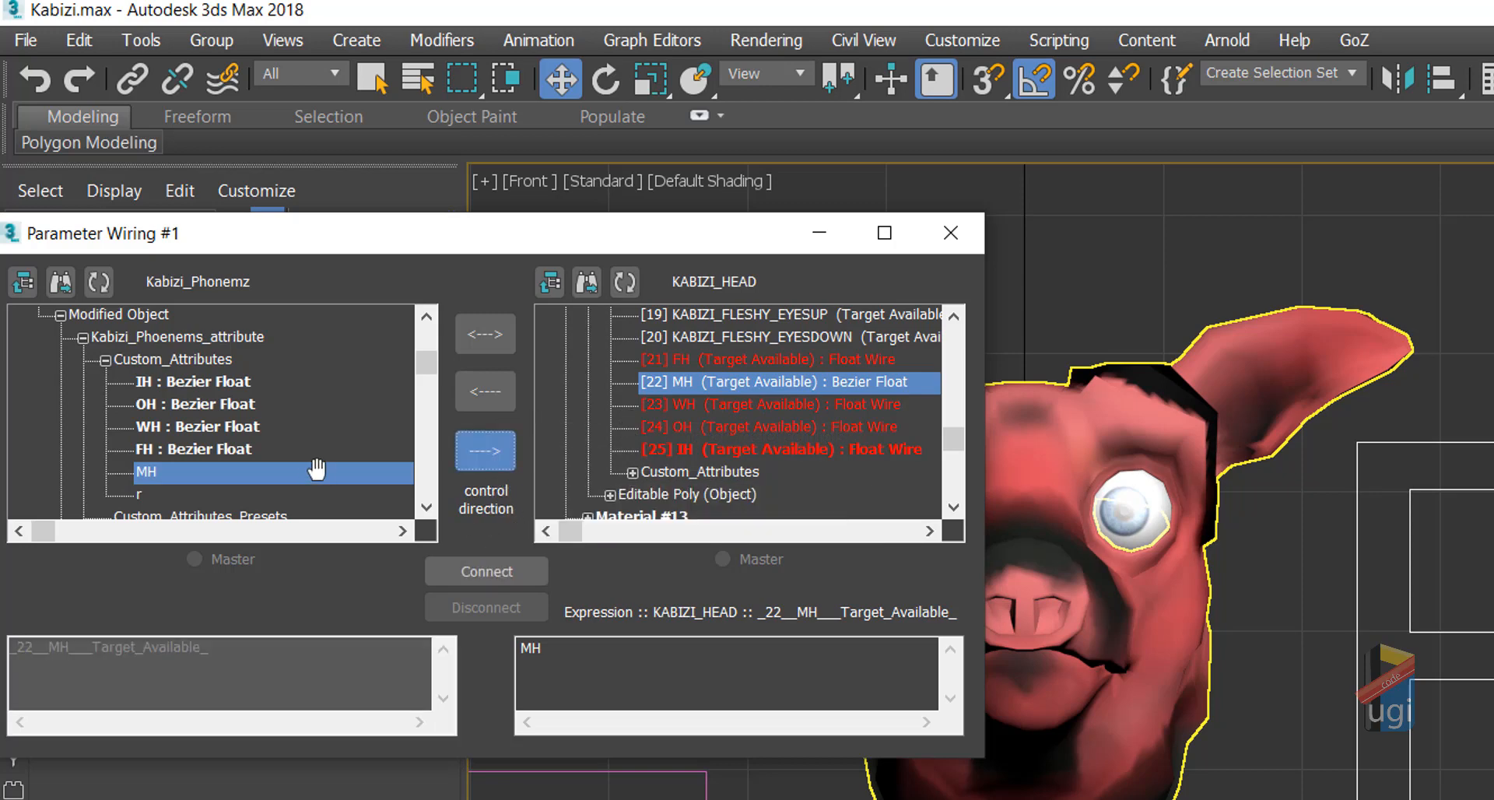
pyautogui.click(578, 648)
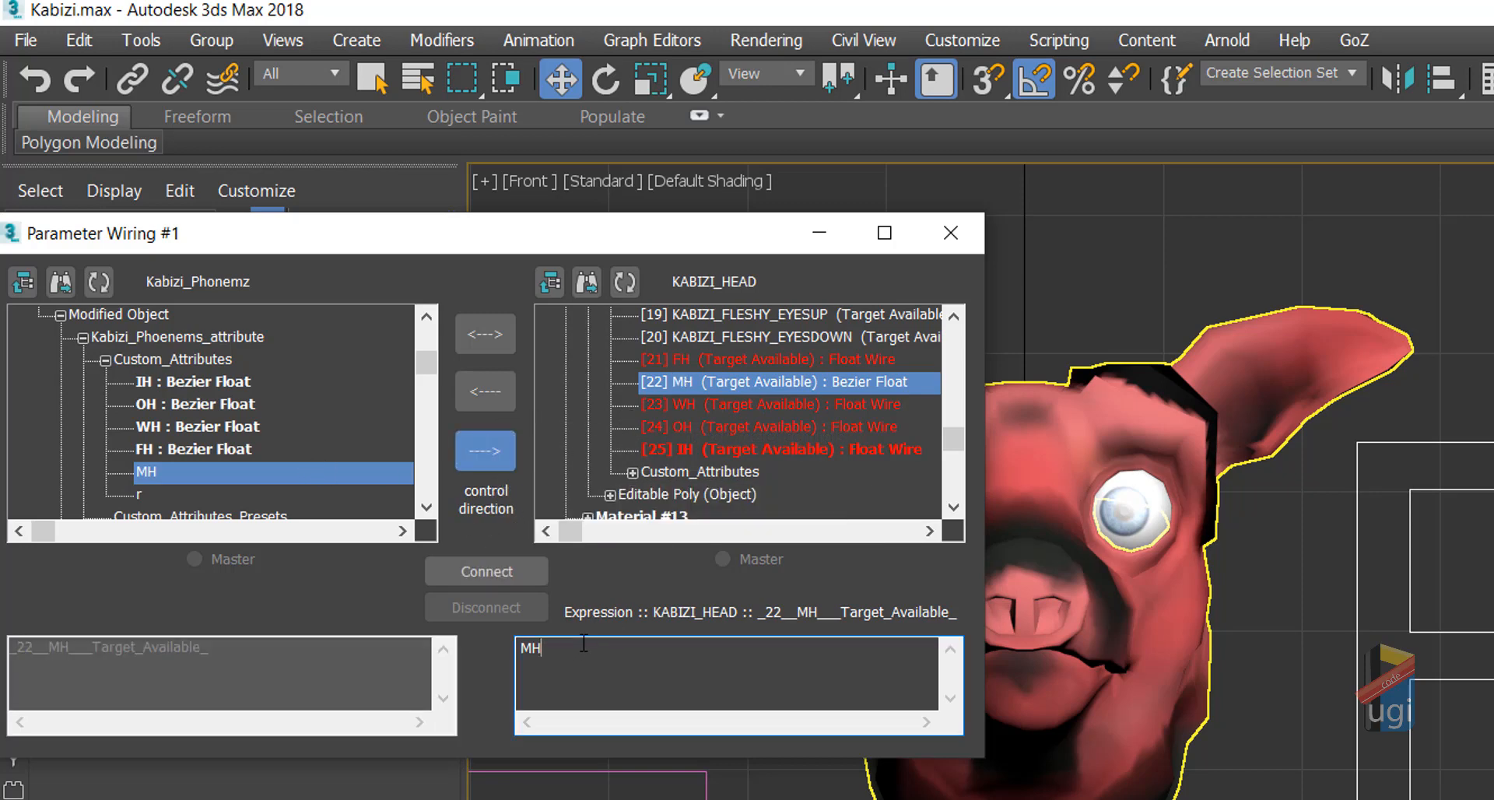
pyautogui.write('*10')
pyautogui.click(520, 568)
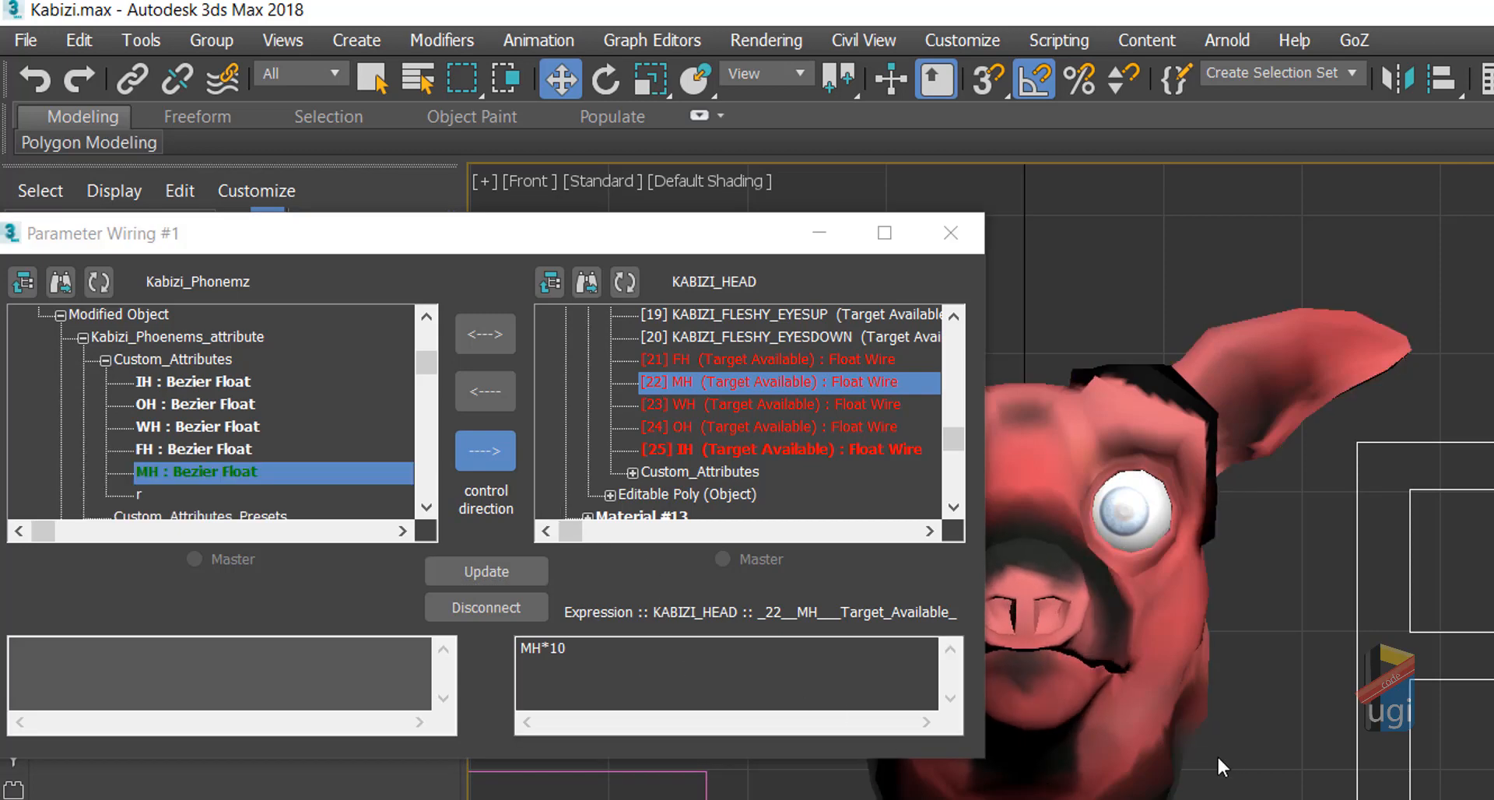
# Step: Hide KABIZI_HEAD, maximize the Perspective view and orbit to face the teeth and tongue
pyautogui.moveTo(1229, 747); pyautogui.dragTo(1432, 741, button='middle')
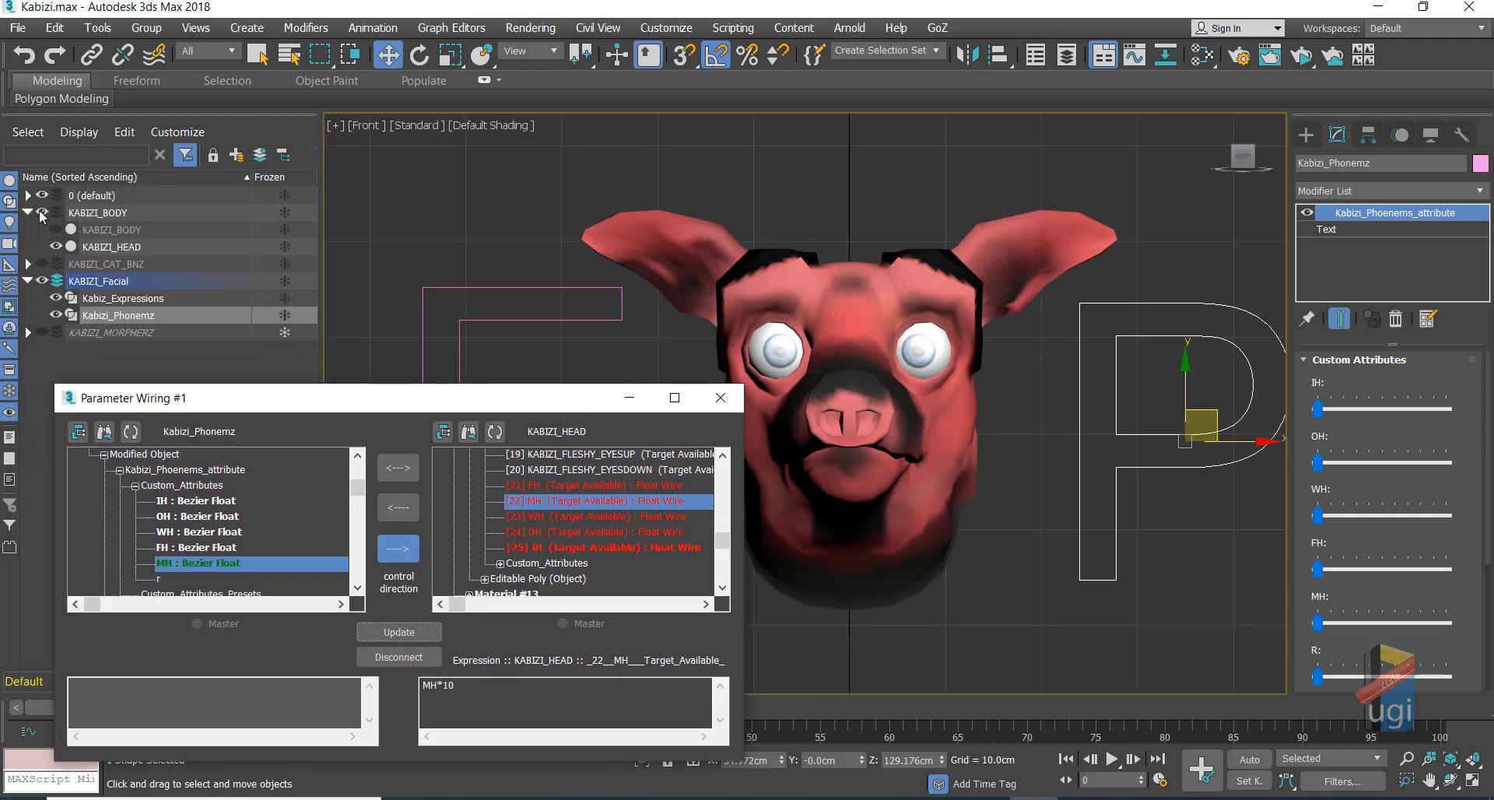
pyautogui.click(56, 246)
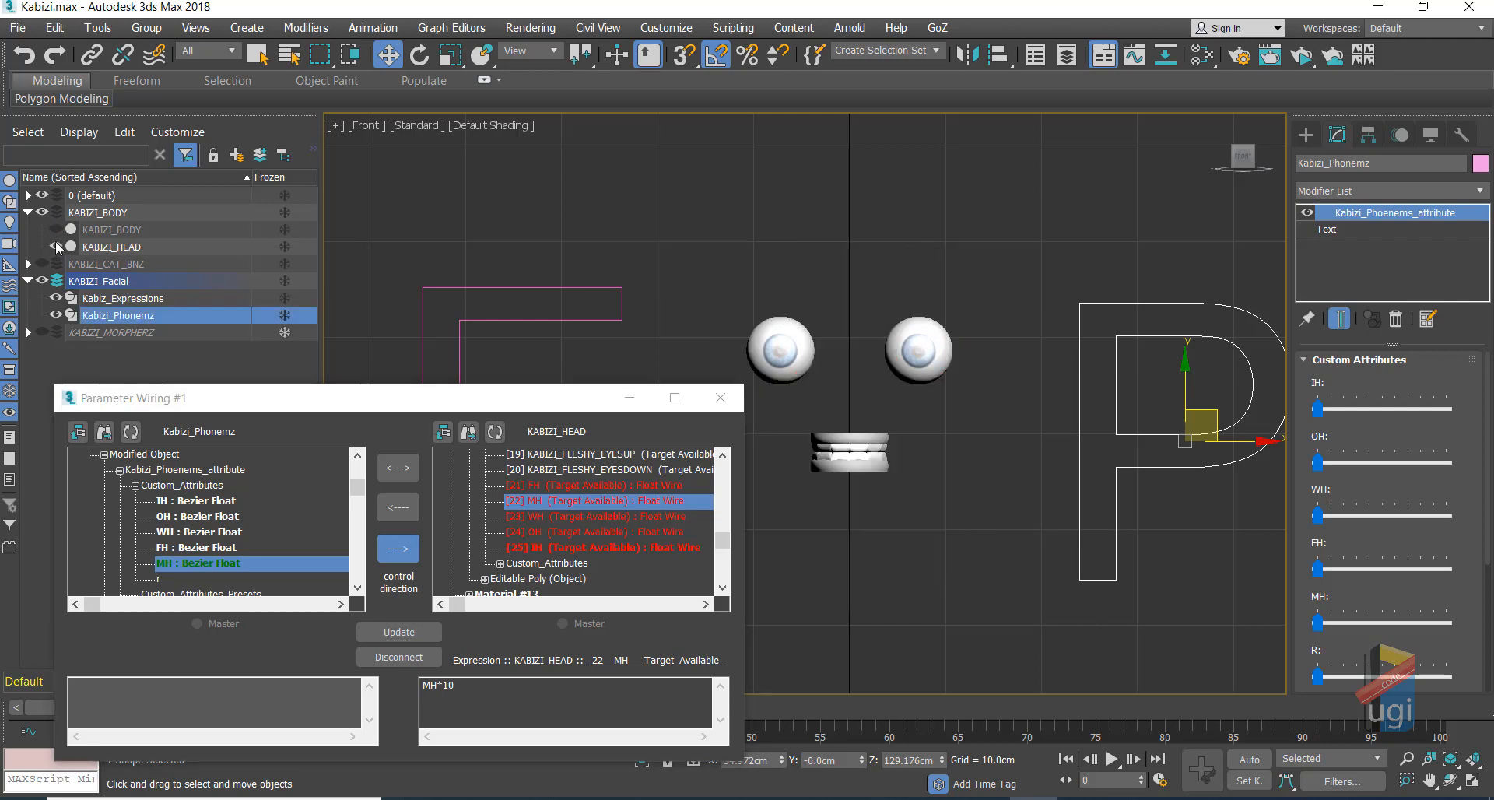
pyautogui.click(1430, 780)
pyautogui.hotkey('alt', 'w')
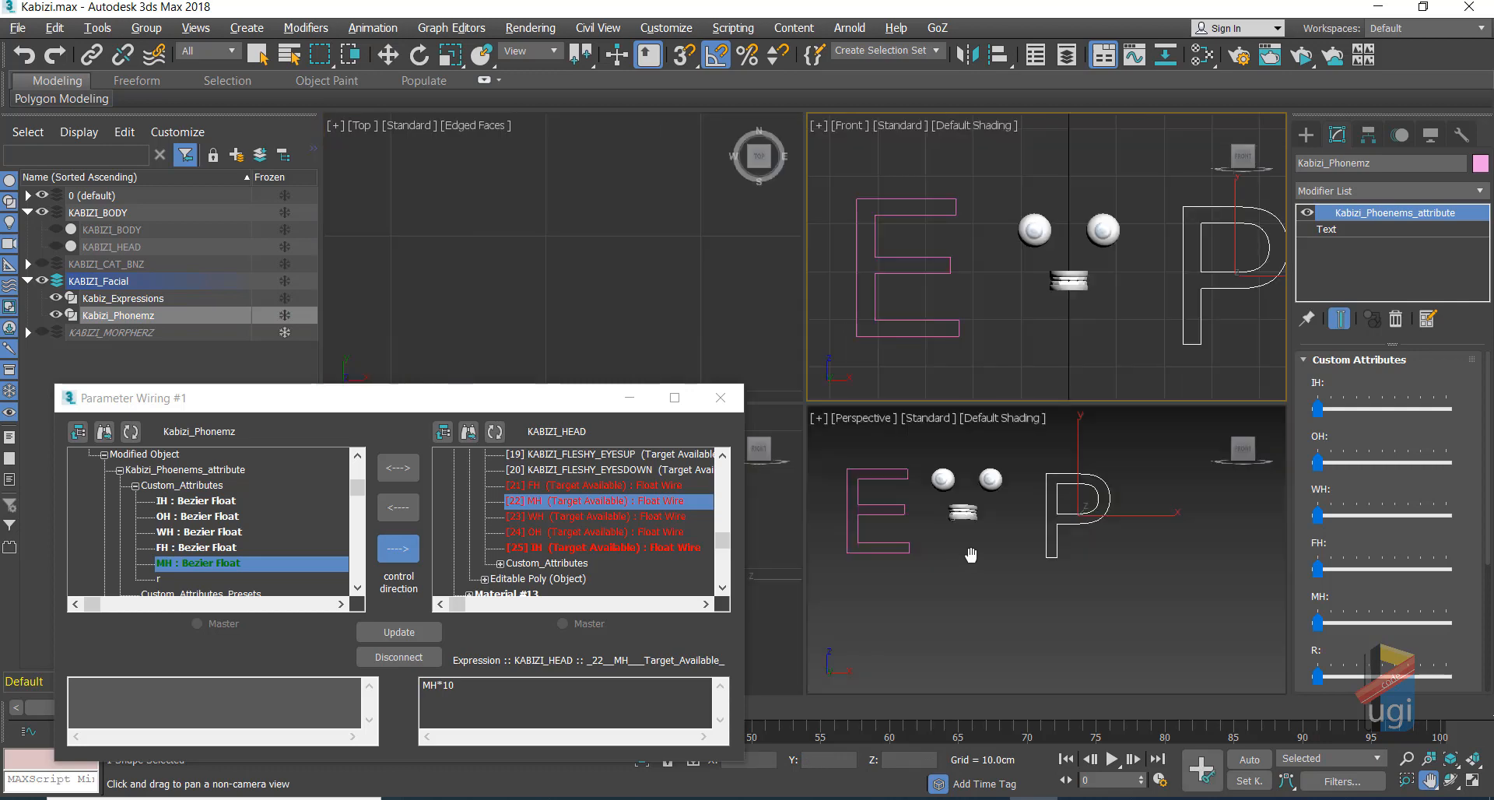
pyautogui.click(999, 556)
pyautogui.click(1473, 782)
pyautogui.click(1452, 781)
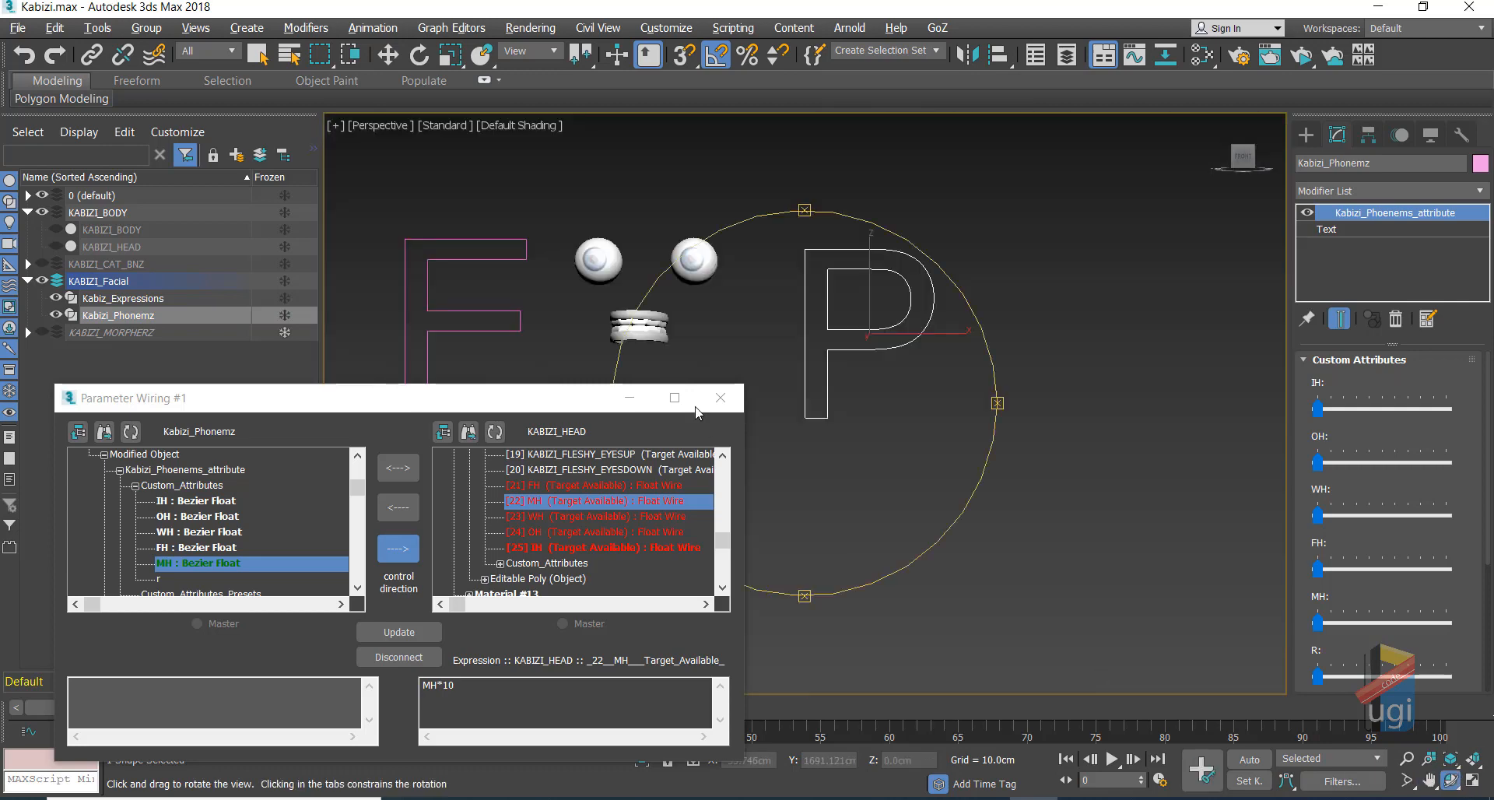
pyautogui.moveTo(685, 366); pyautogui.dragTo(897, 288)
# Step: Select the tongue, preview its morph channel and reset it to 0, then select the phoneme spline
pyautogui.press('w')
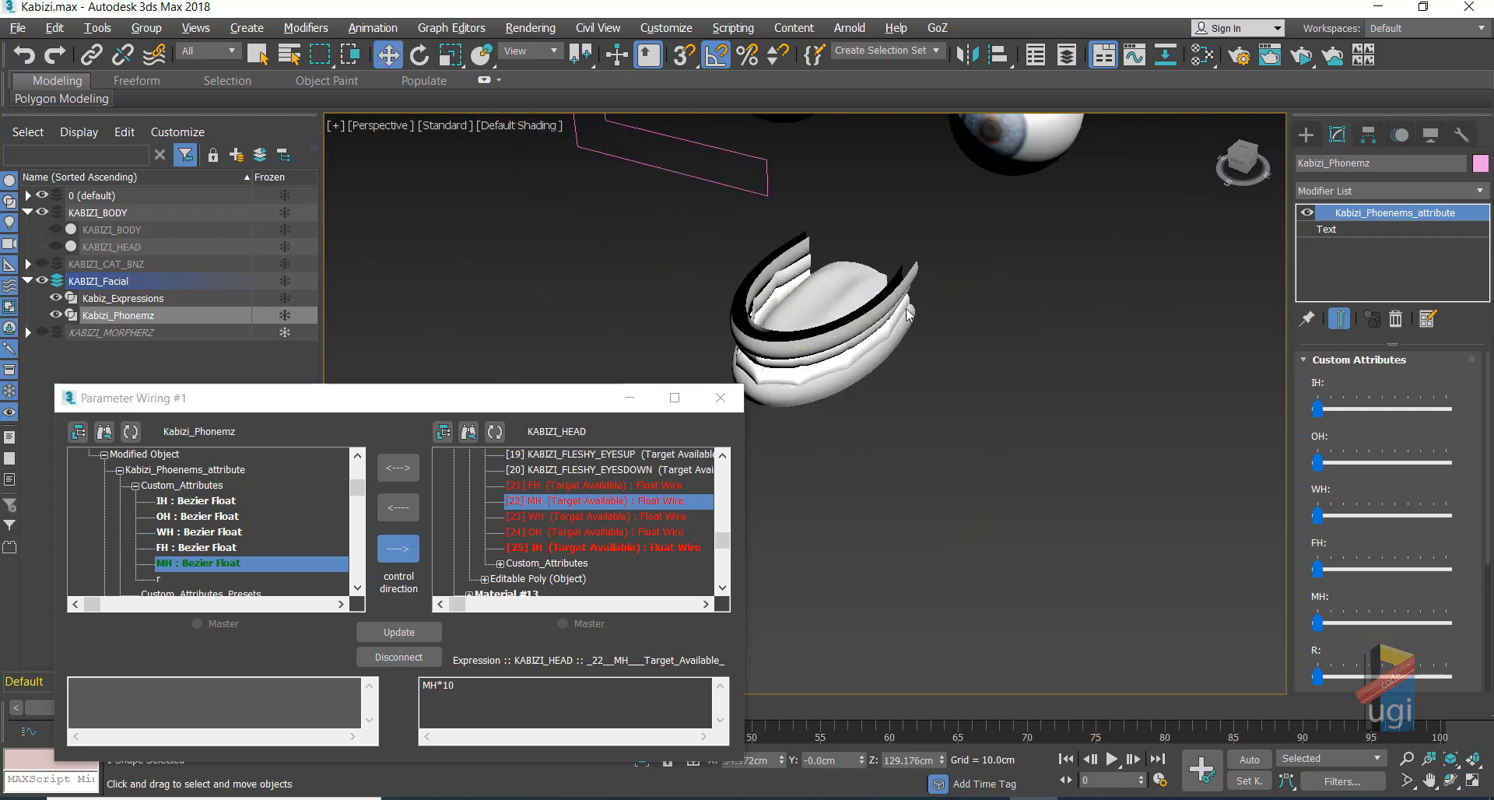
pyautogui.click(822, 308)
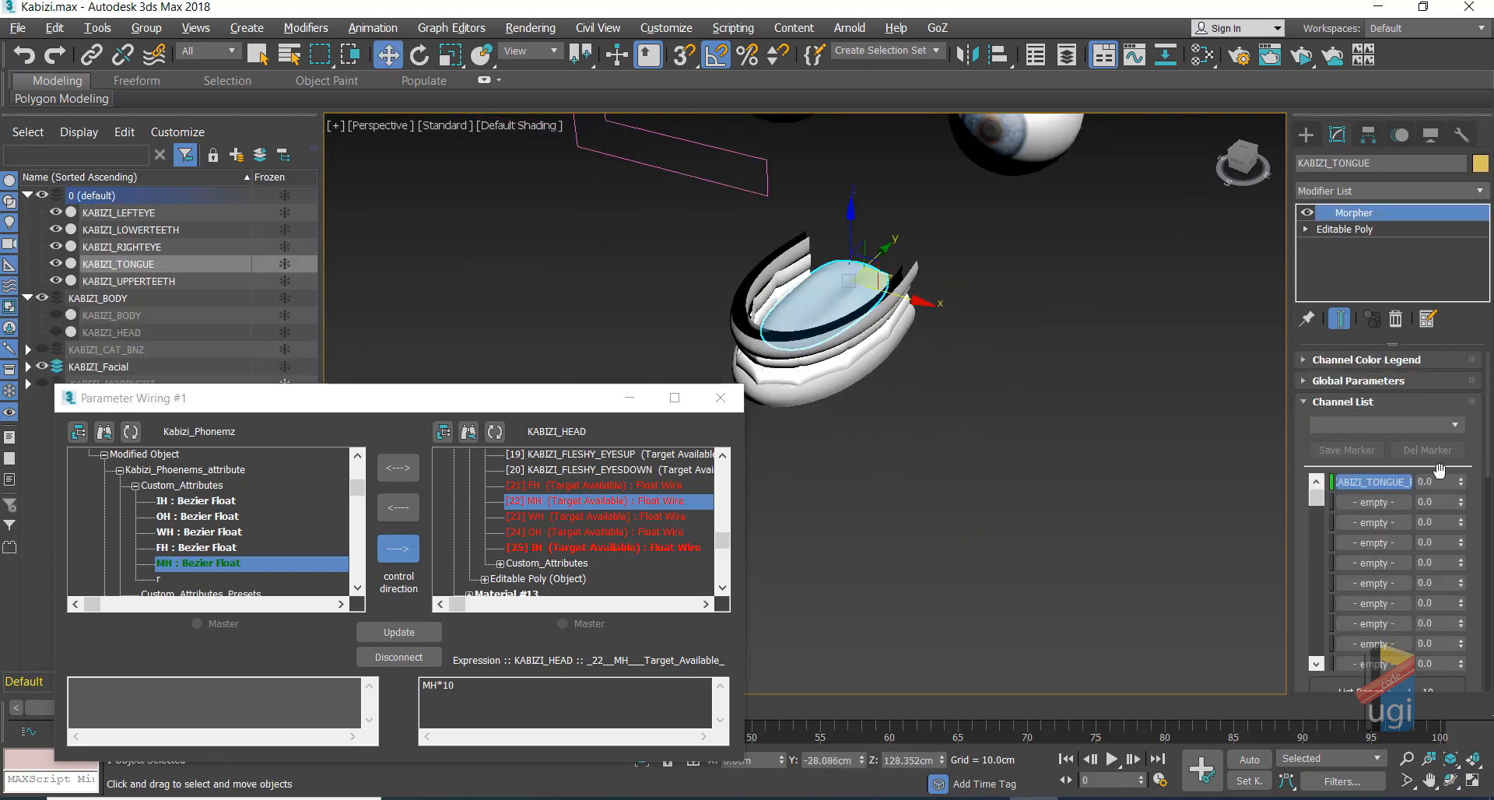
pyautogui.moveTo(1462, 483); pyautogui.dragTo(1420, 518)
pyautogui.scroll(-3, 939, 414)
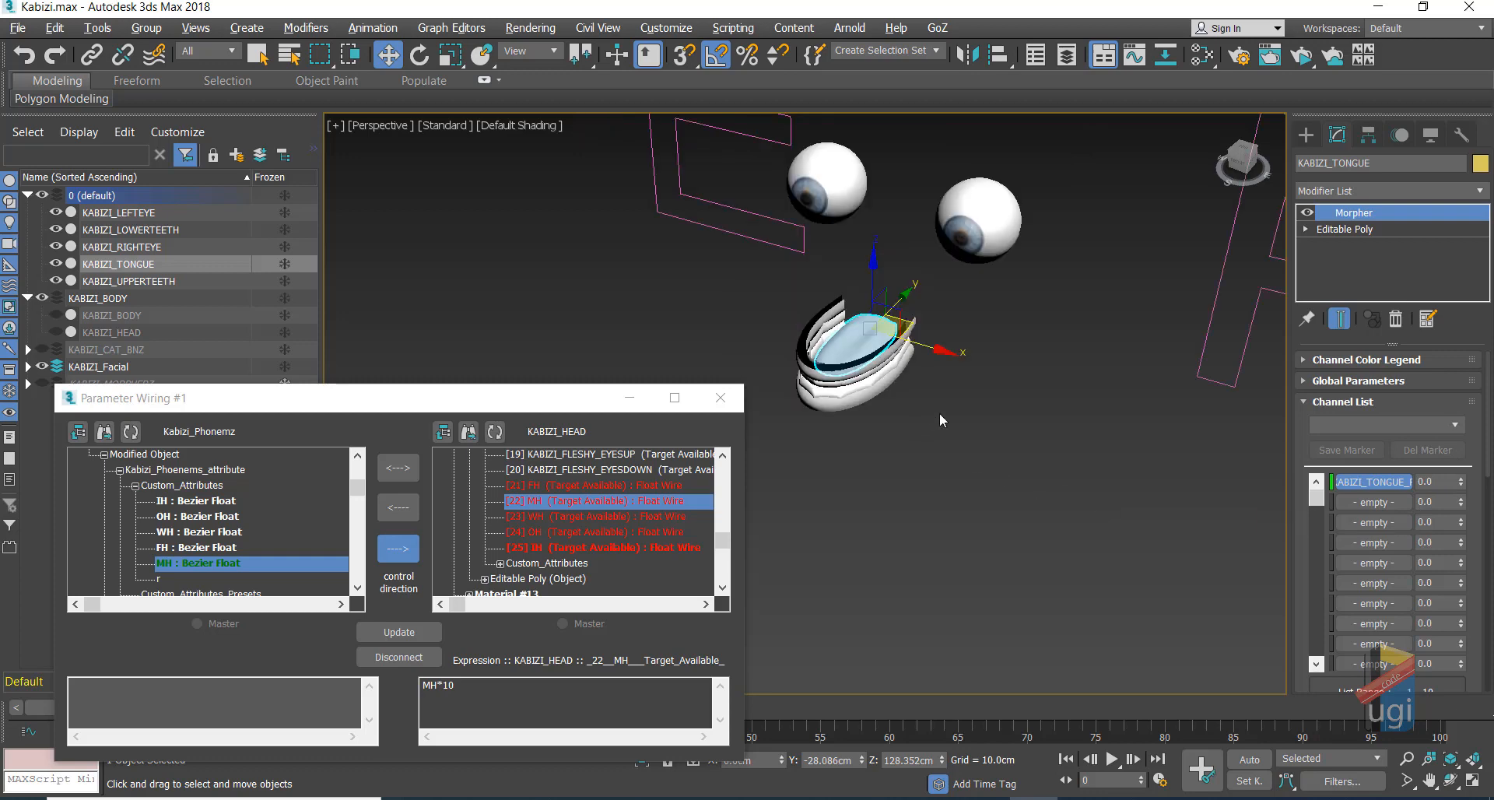
pyautogui.click(1207, 310)
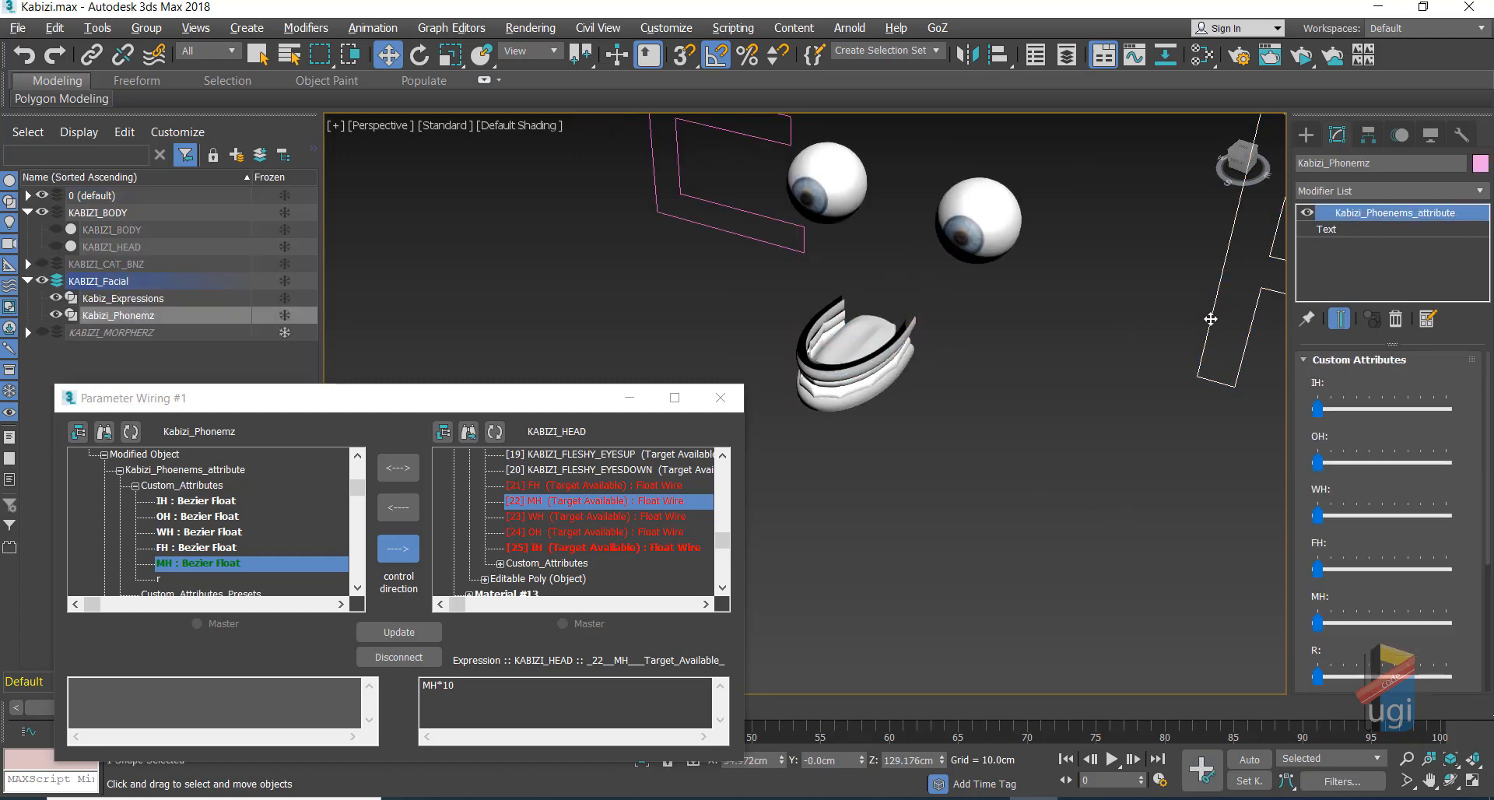
# Step: Start Wire Parameters on Kabizi_Phonemz and pick its Custom_Attributes r attribute as source
pyautogui.rightClick(1211, 312)
pyautogui.moveTo(1305, 534)
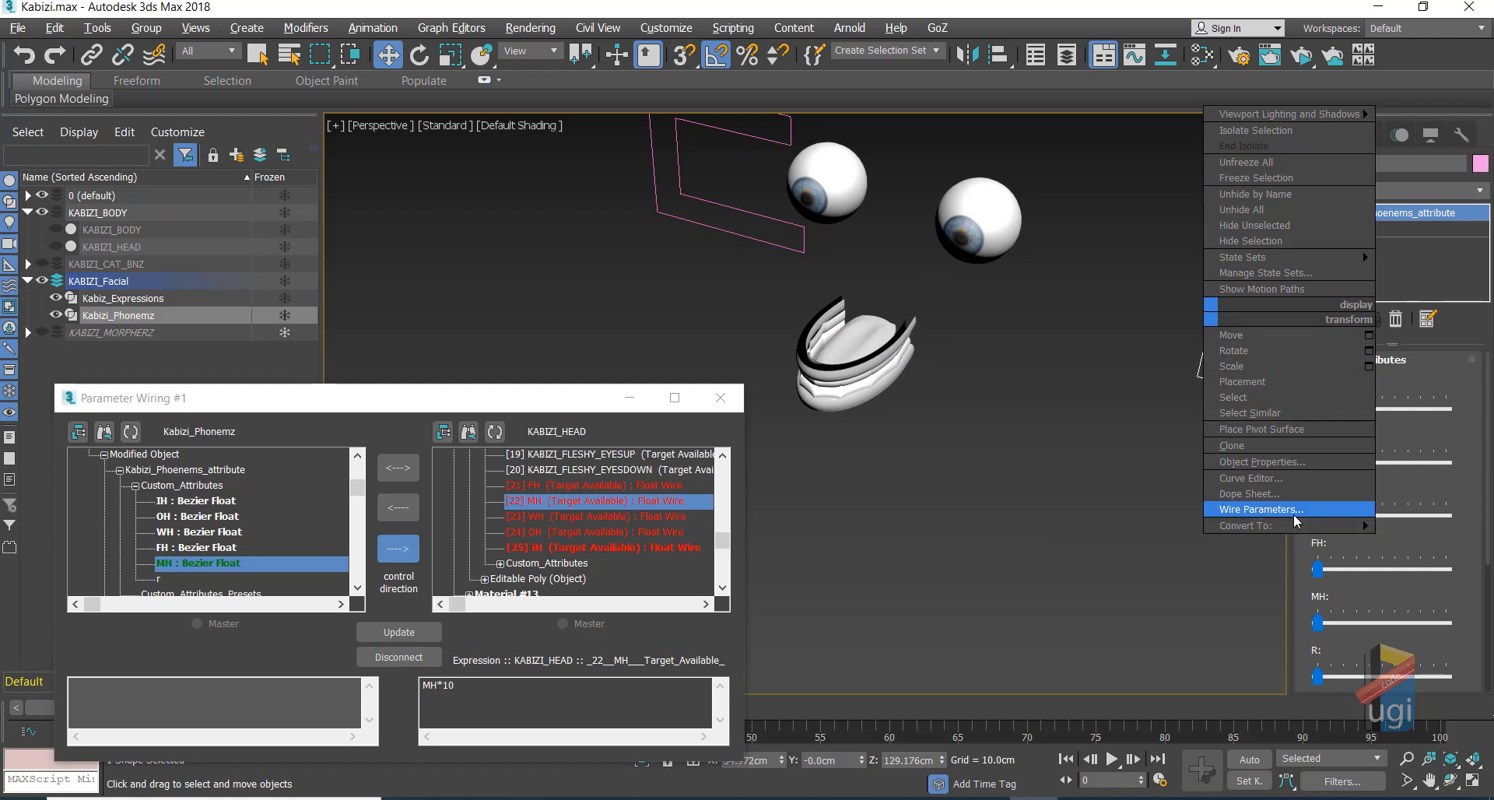
pyautogui.click(1295, 513)
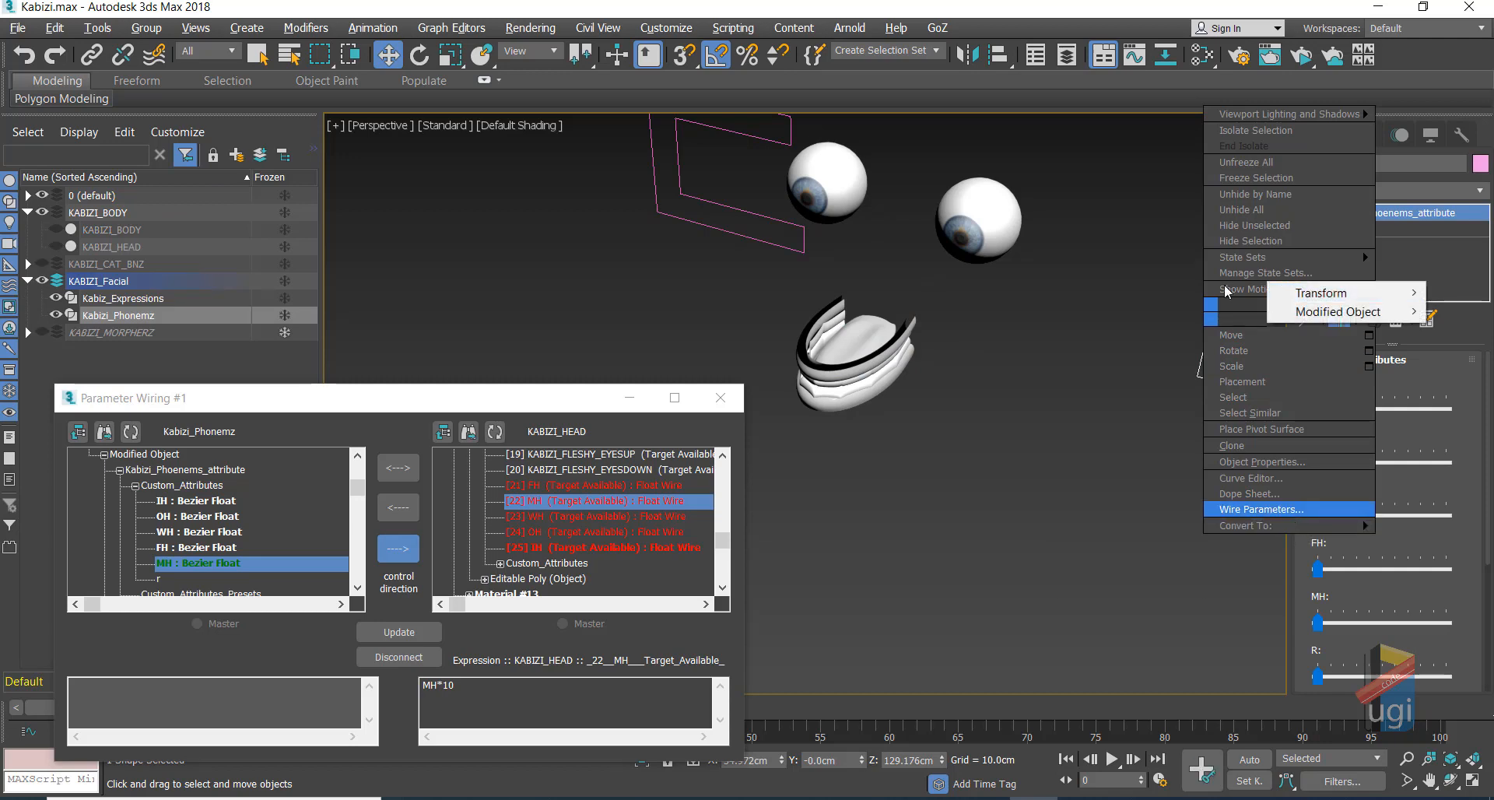
pyautogui.moveTo(1318, 314)
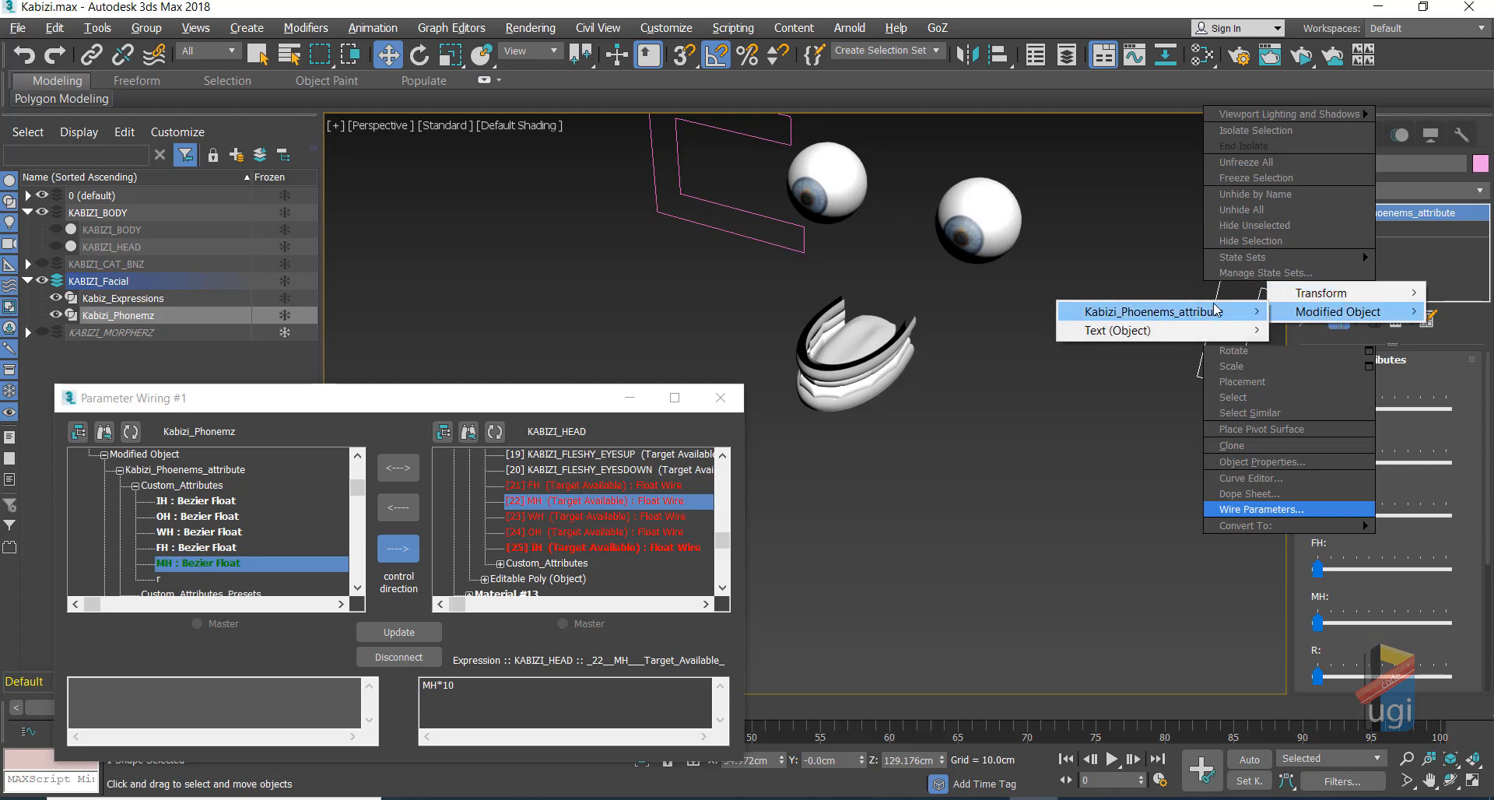
pyautogui.moveTo(1220, 311)
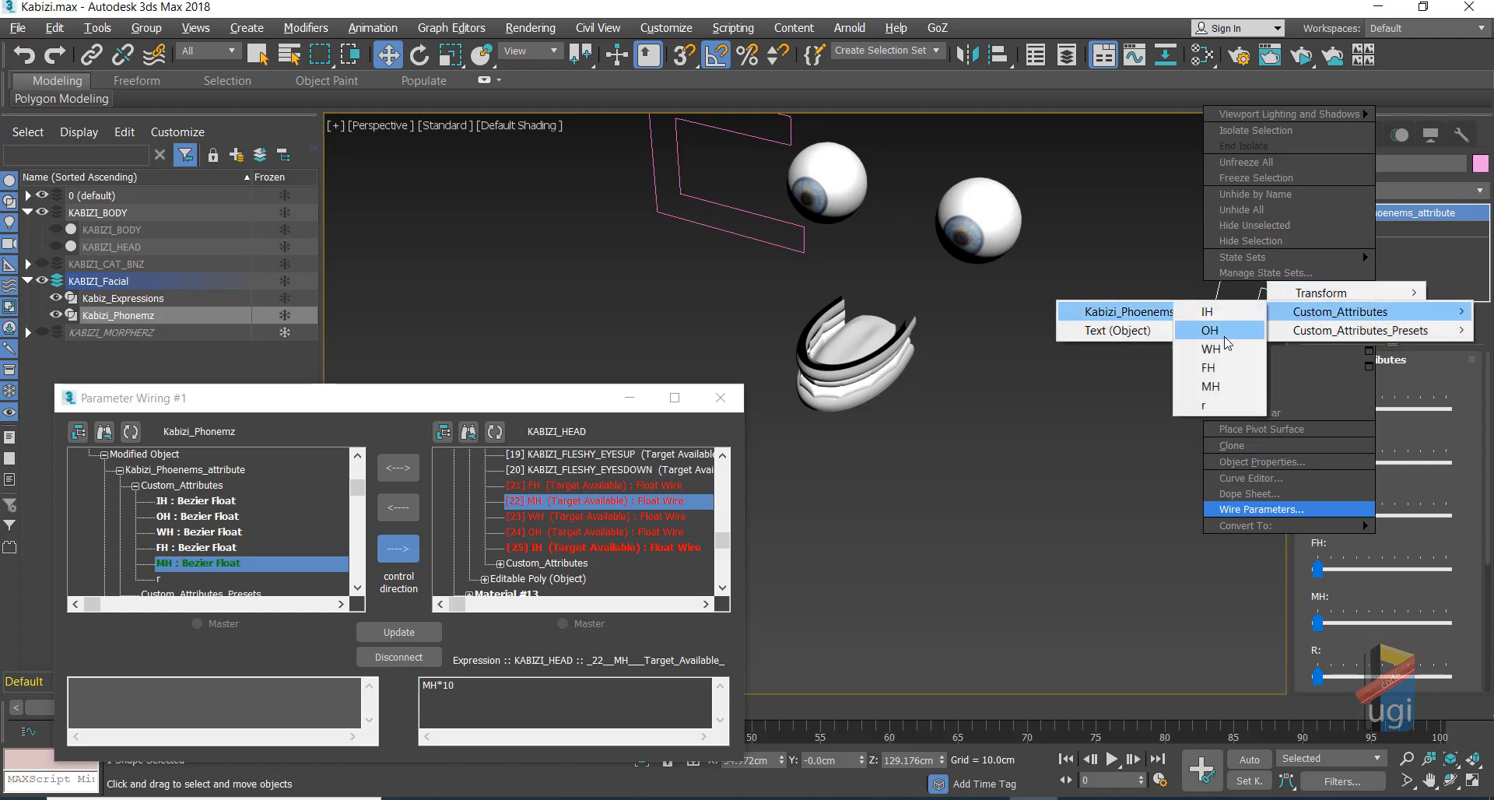
pyautogui.click(1223, 405)
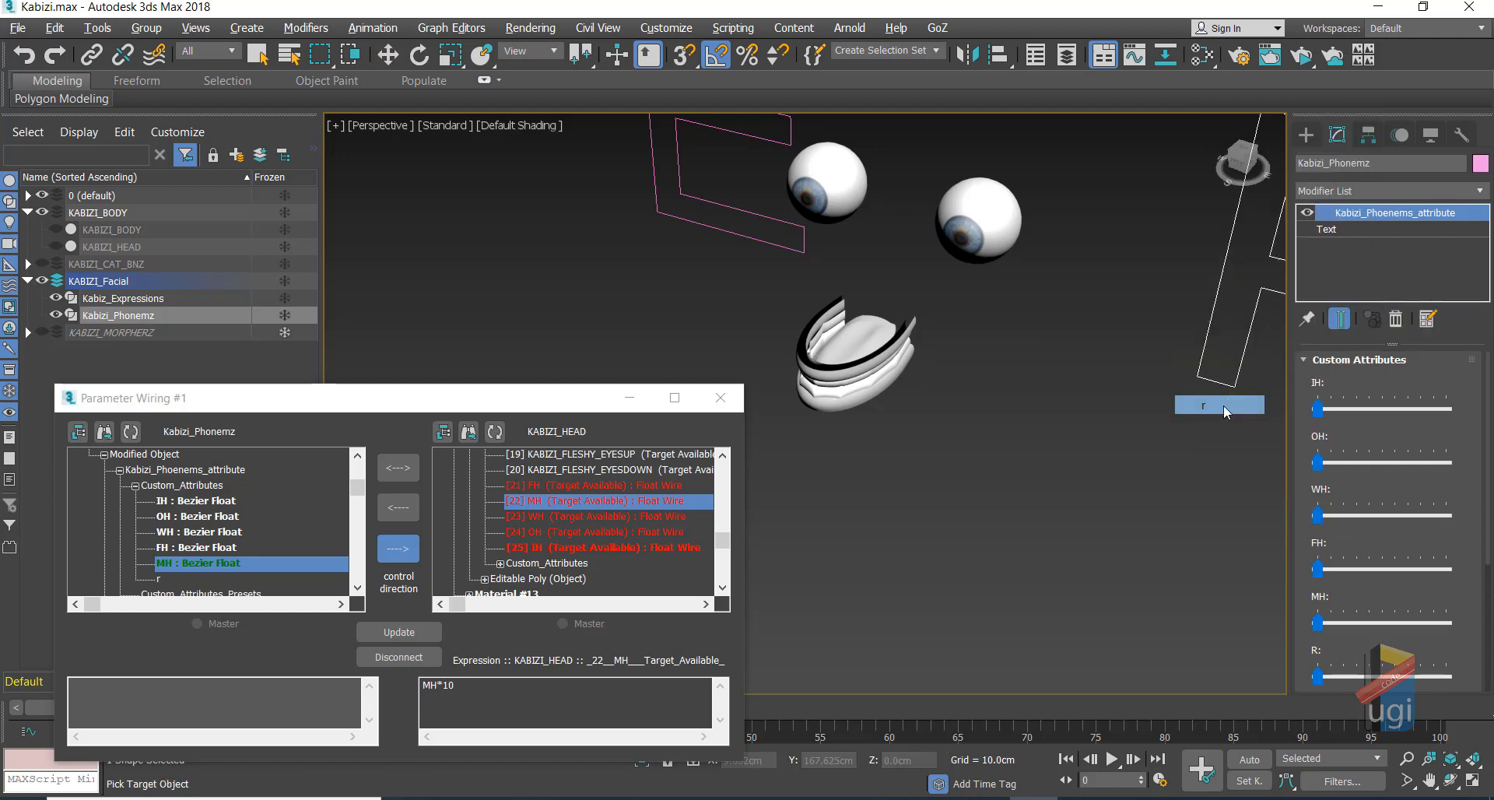
# Step: Wire r one-way to the tongue's KABIZI_TONGUE_R morph channel with expression r*10
pyautogui.click(849, 339)
pyautogui.moveTo(894, 372)
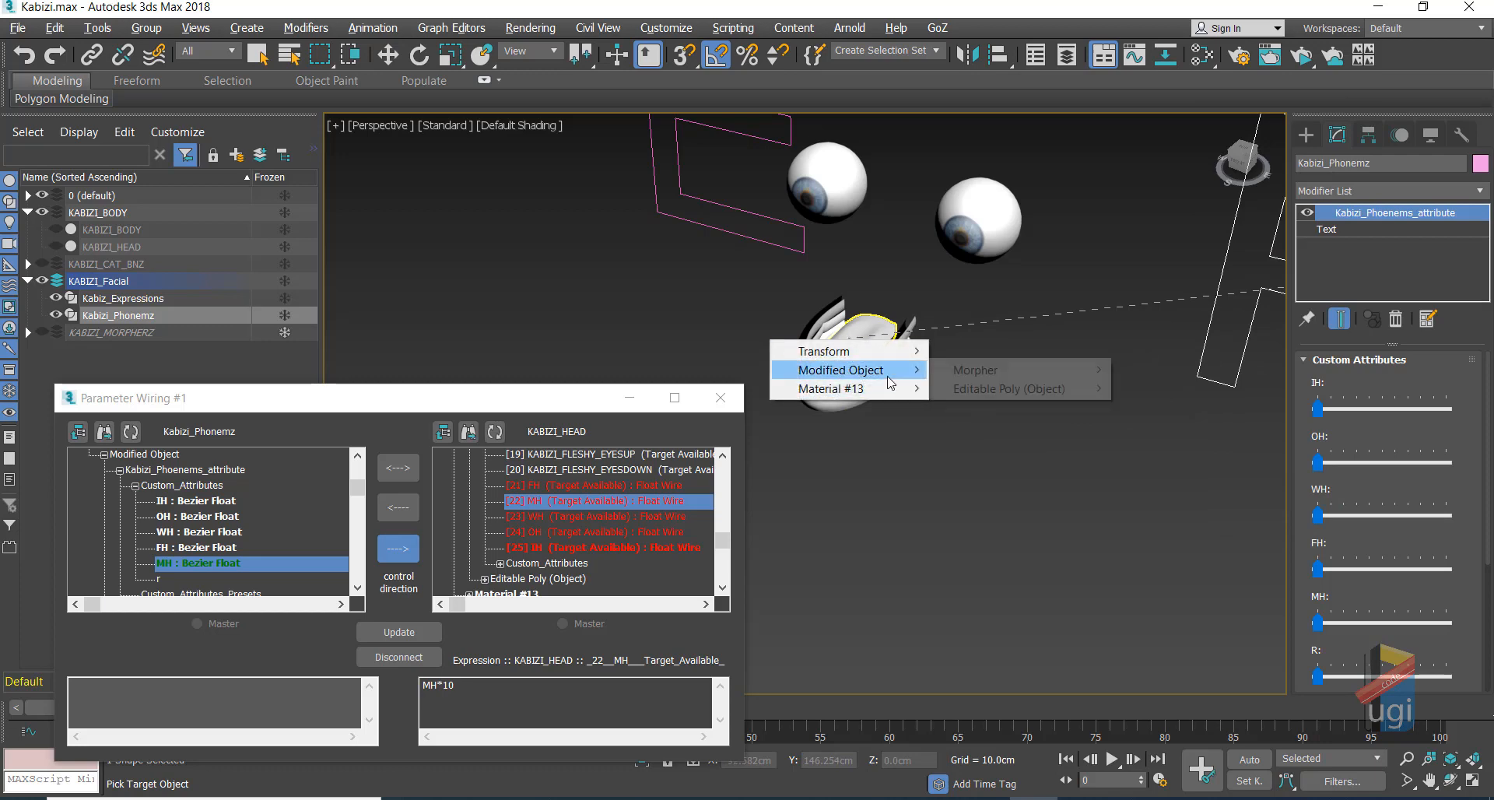
pyautogui.moveTo(996, 374)
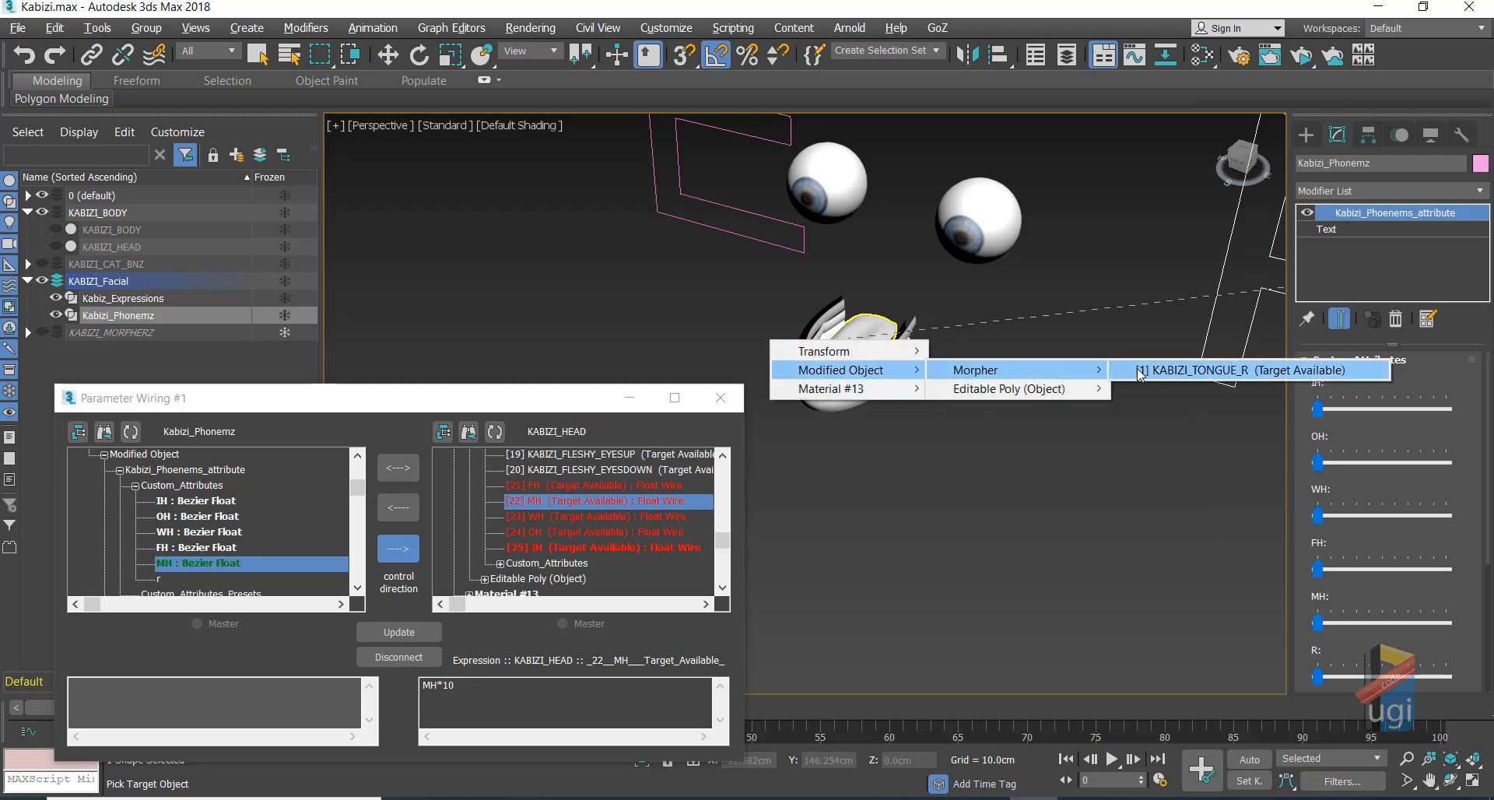
pyautogui.click(1140, 372)
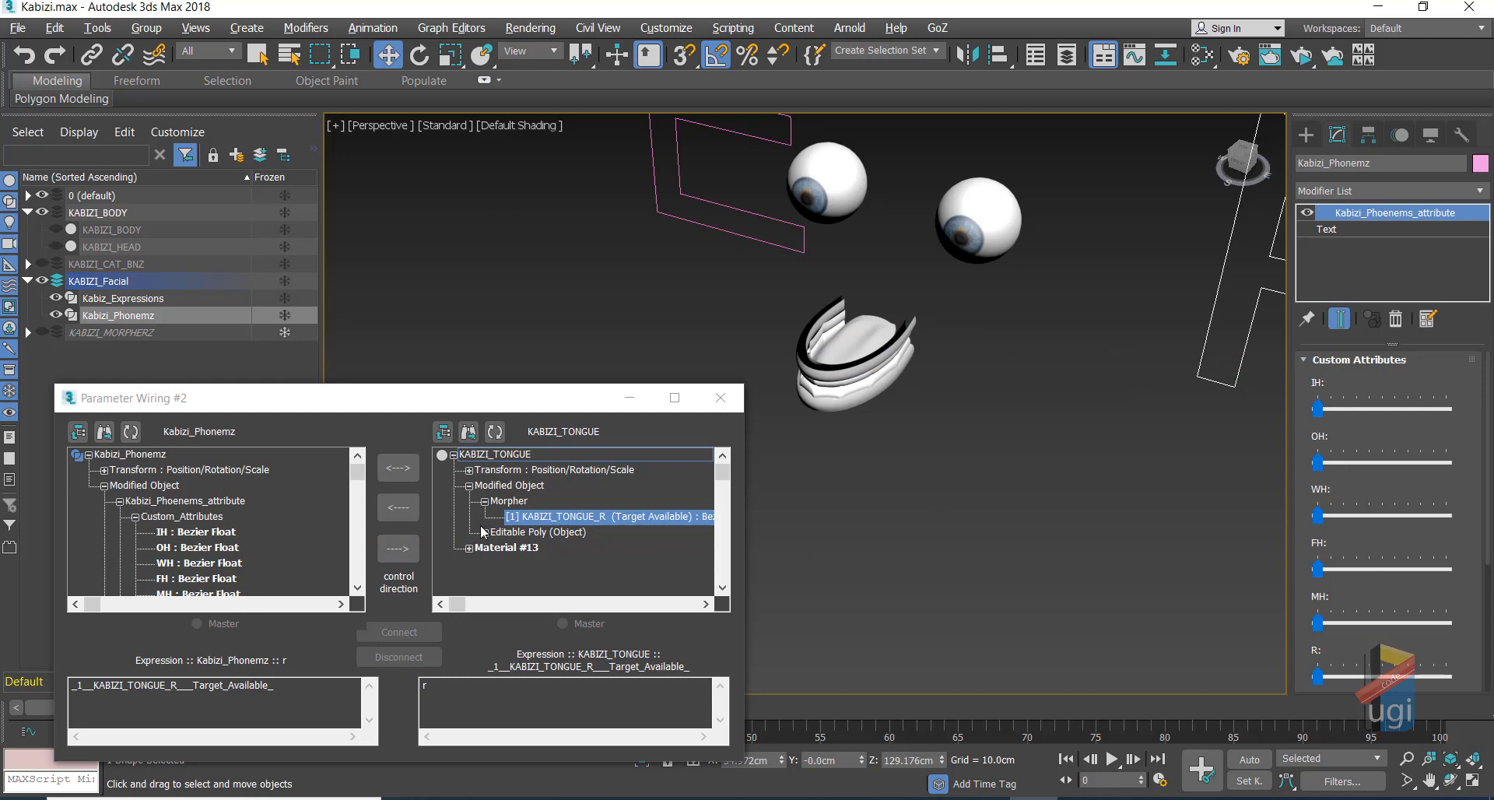
pyautogui.click(397, 549)
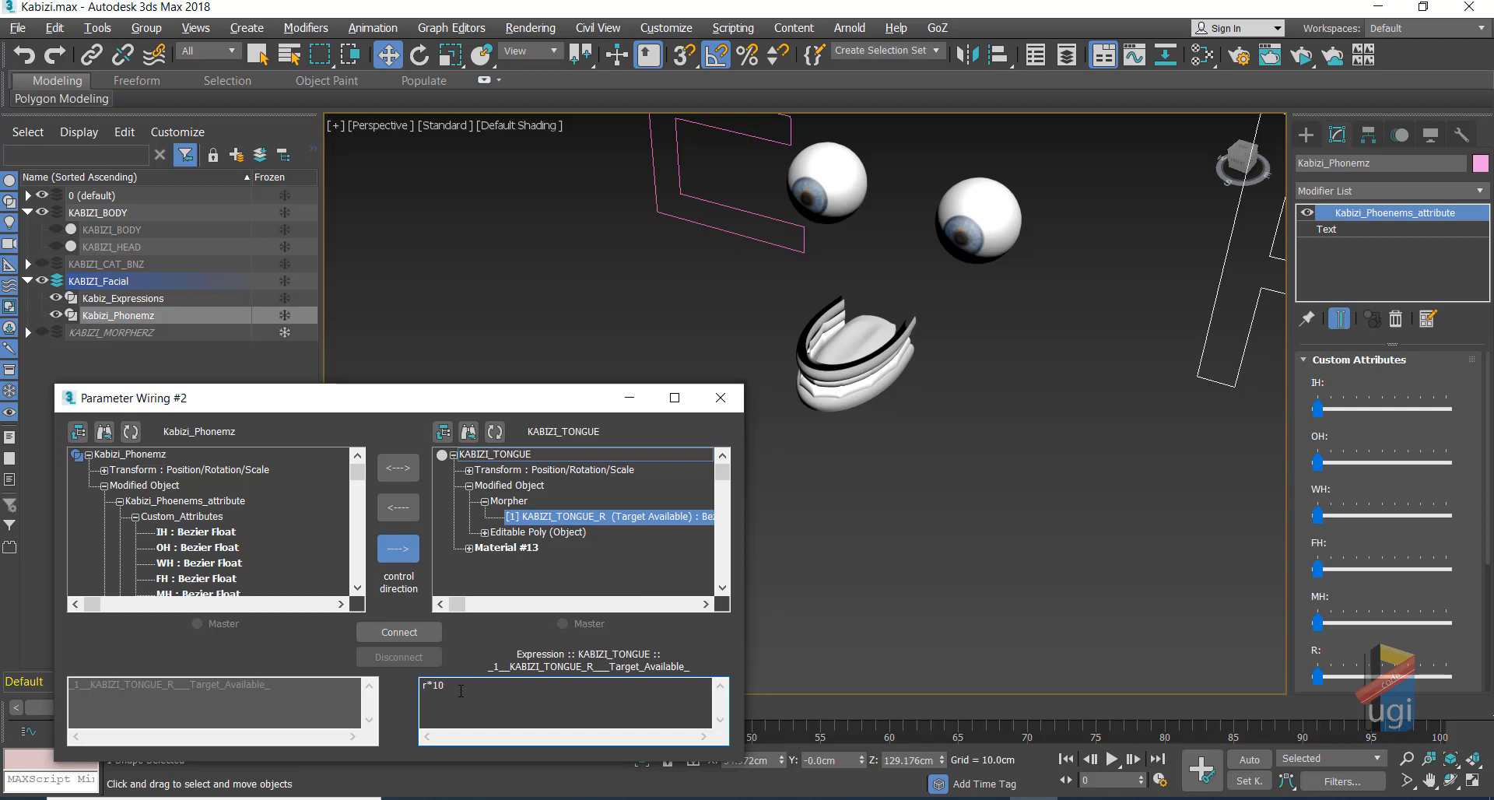
pyautogui.click(400, 632)
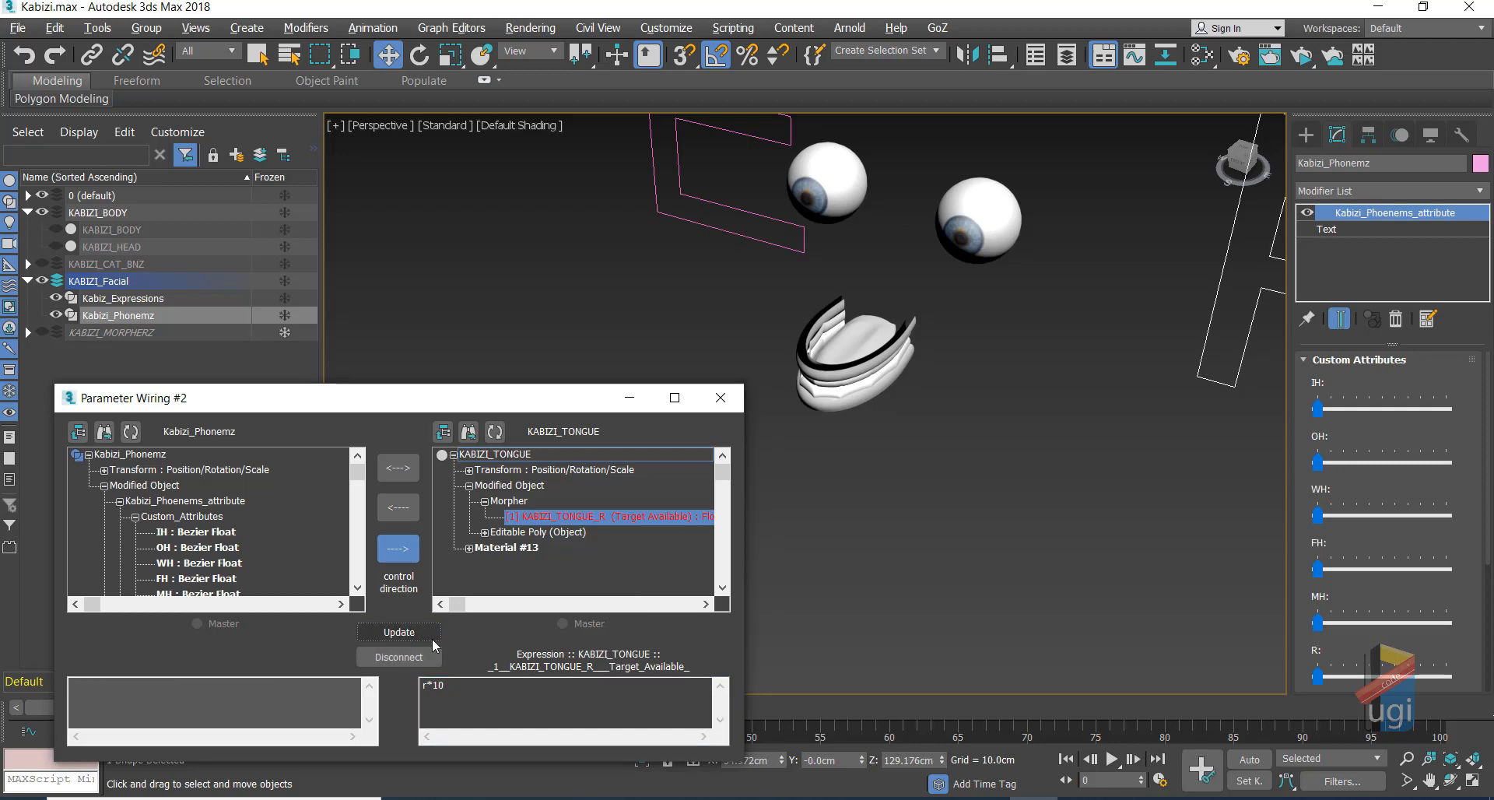
# Step: Test the R slider on the tongue, reset it, and move the wiring window aside
pyautogui.moveTo(1322, 679); pyautogui.dragTo(1177, 670)
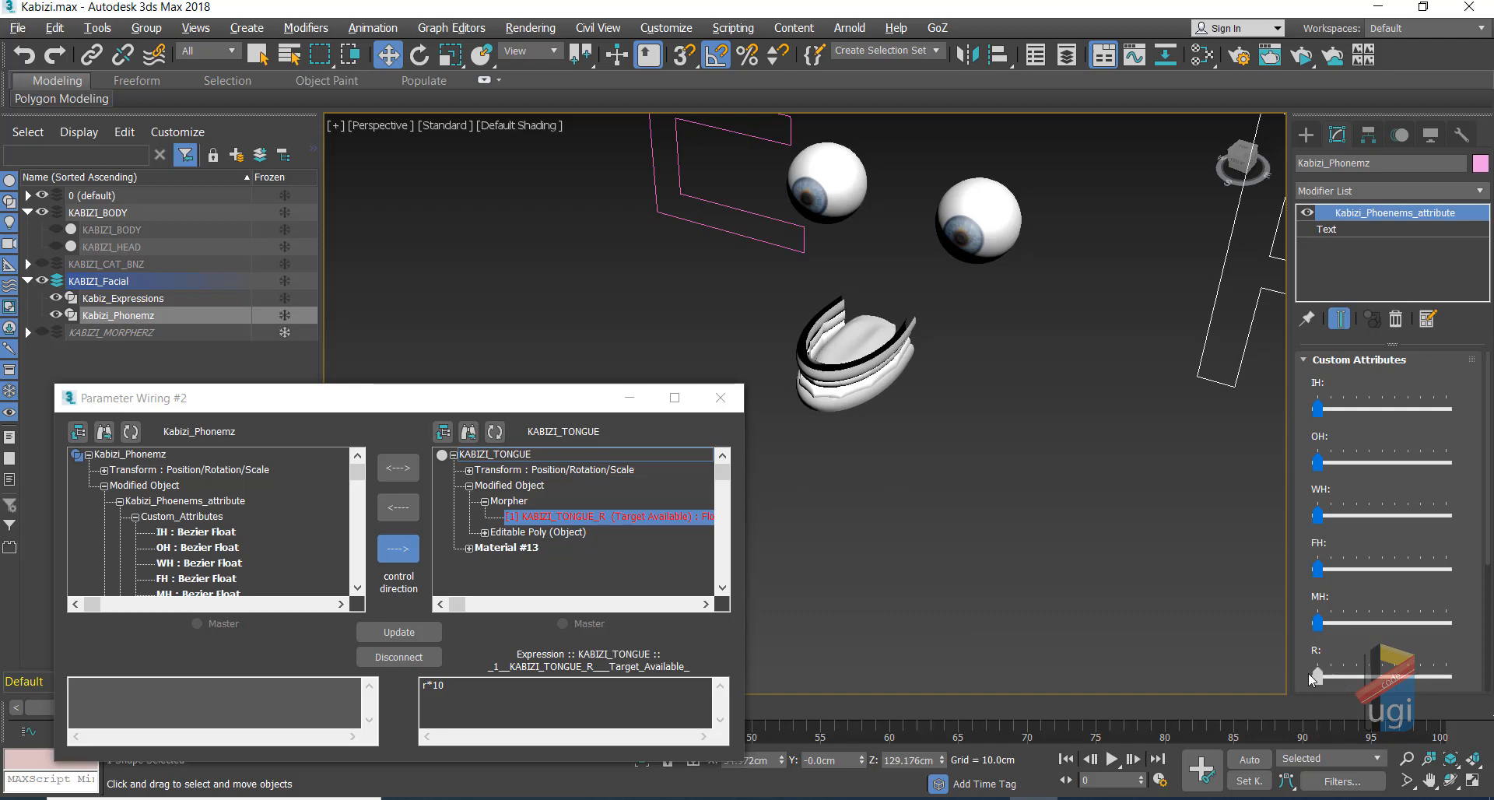
pyautogui.moveTo(1323, 683); pyautogui.dragTo(1150, 644)
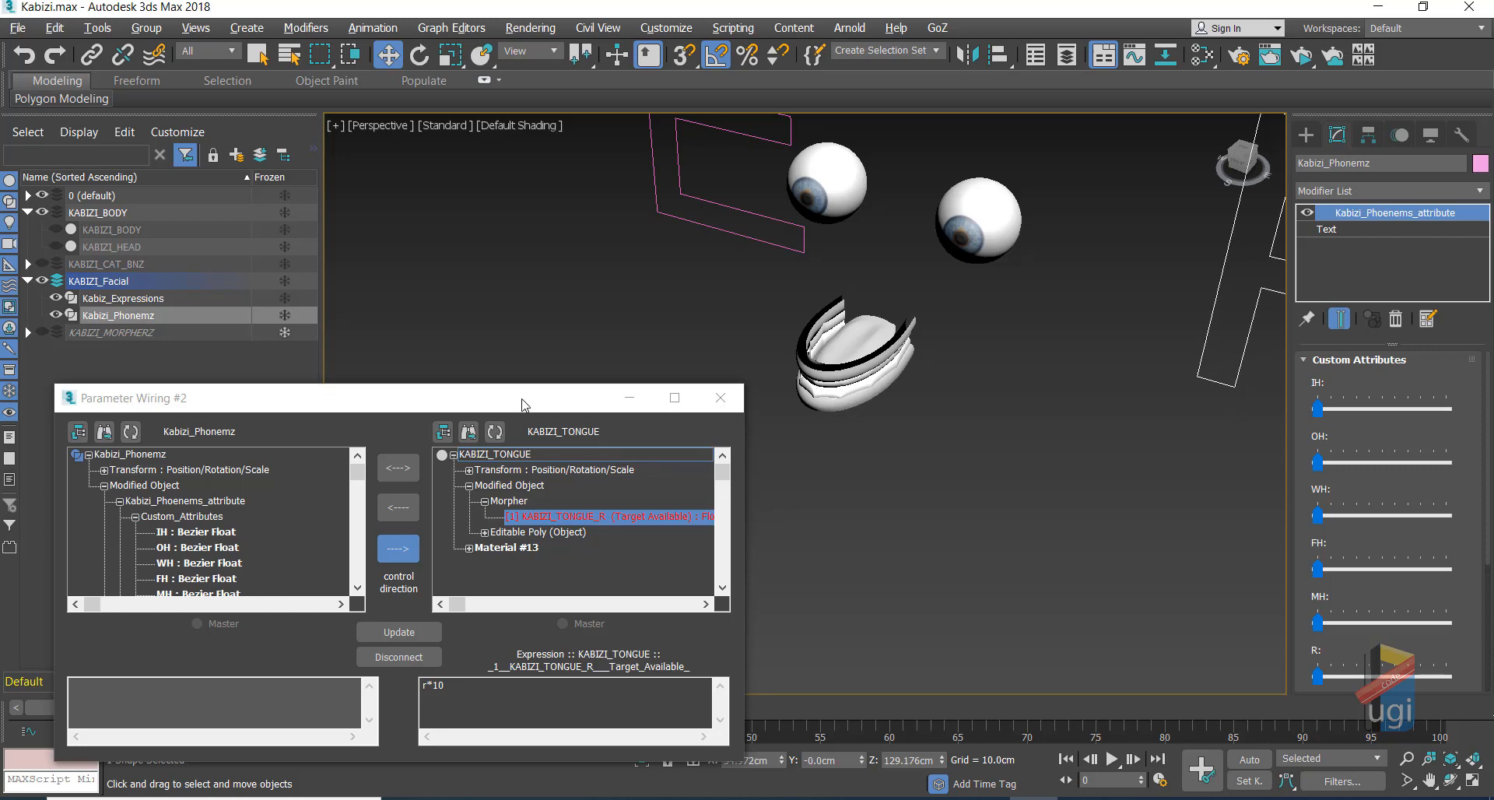
pyautogui.moveTo(523, 404); pyautogui.dragTo(687, 260)
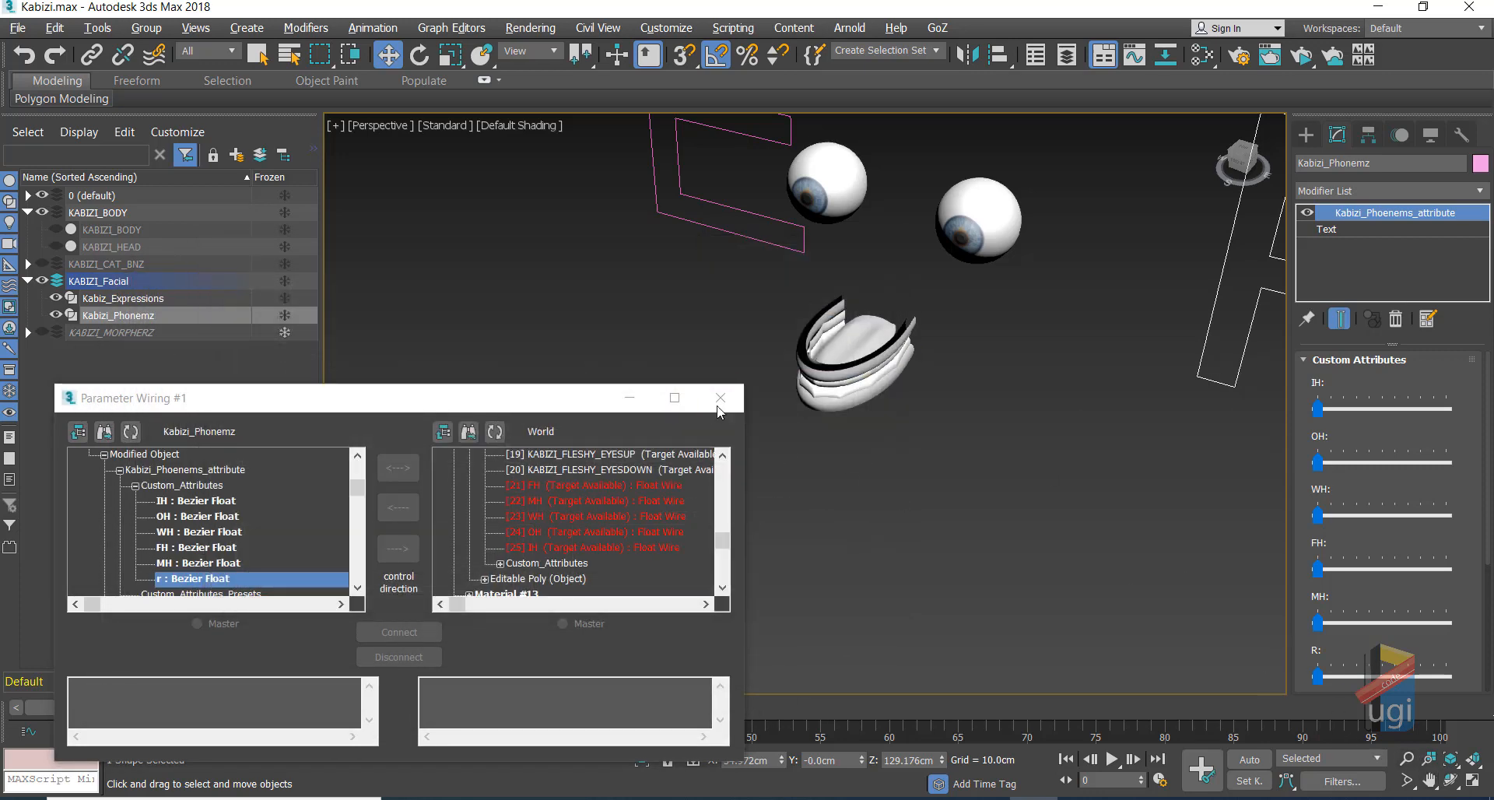
# Step: Close the wiring windows, unhide KABIZI_HEAD and select Kabiz_Expressions
pyautogui.click(719, 398)
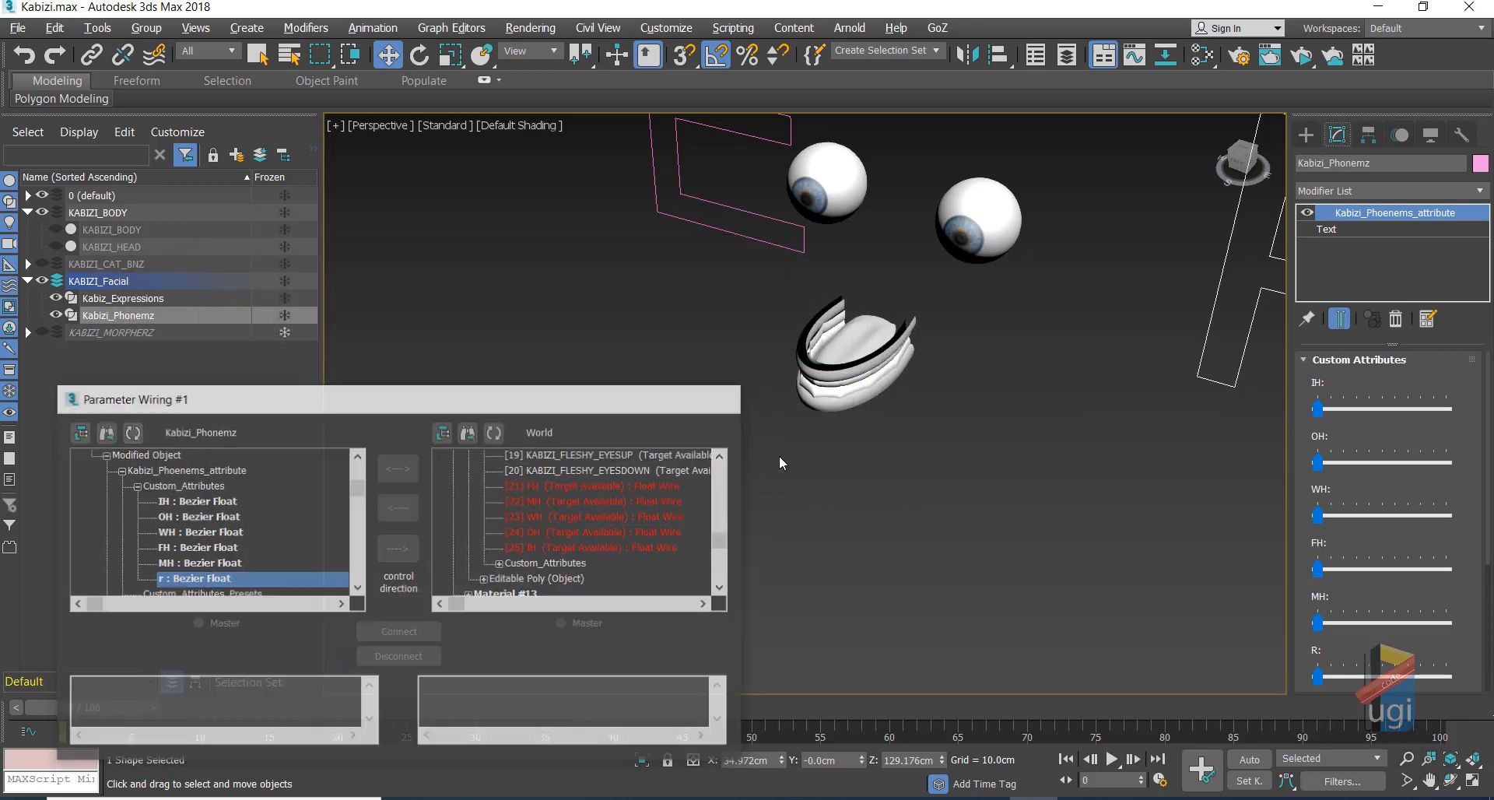
pyautogui.click(1451, 780)
pyautogui.moveTo(700, 280); pyautogui.dragTo(533, 330)
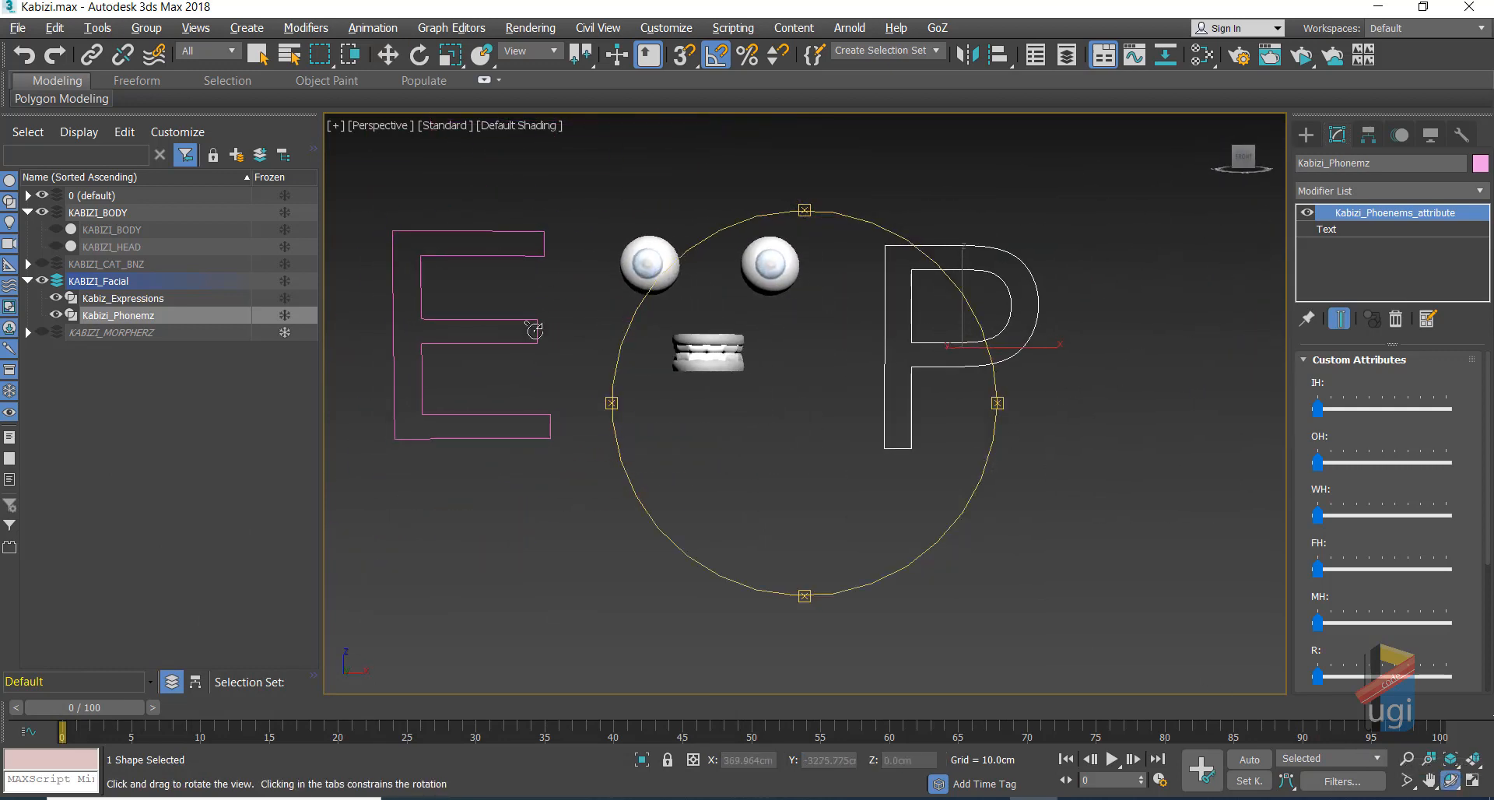
pyautogui.click(56, 247)
pyautogui.click(123, 298)
pyautogui.press('w')
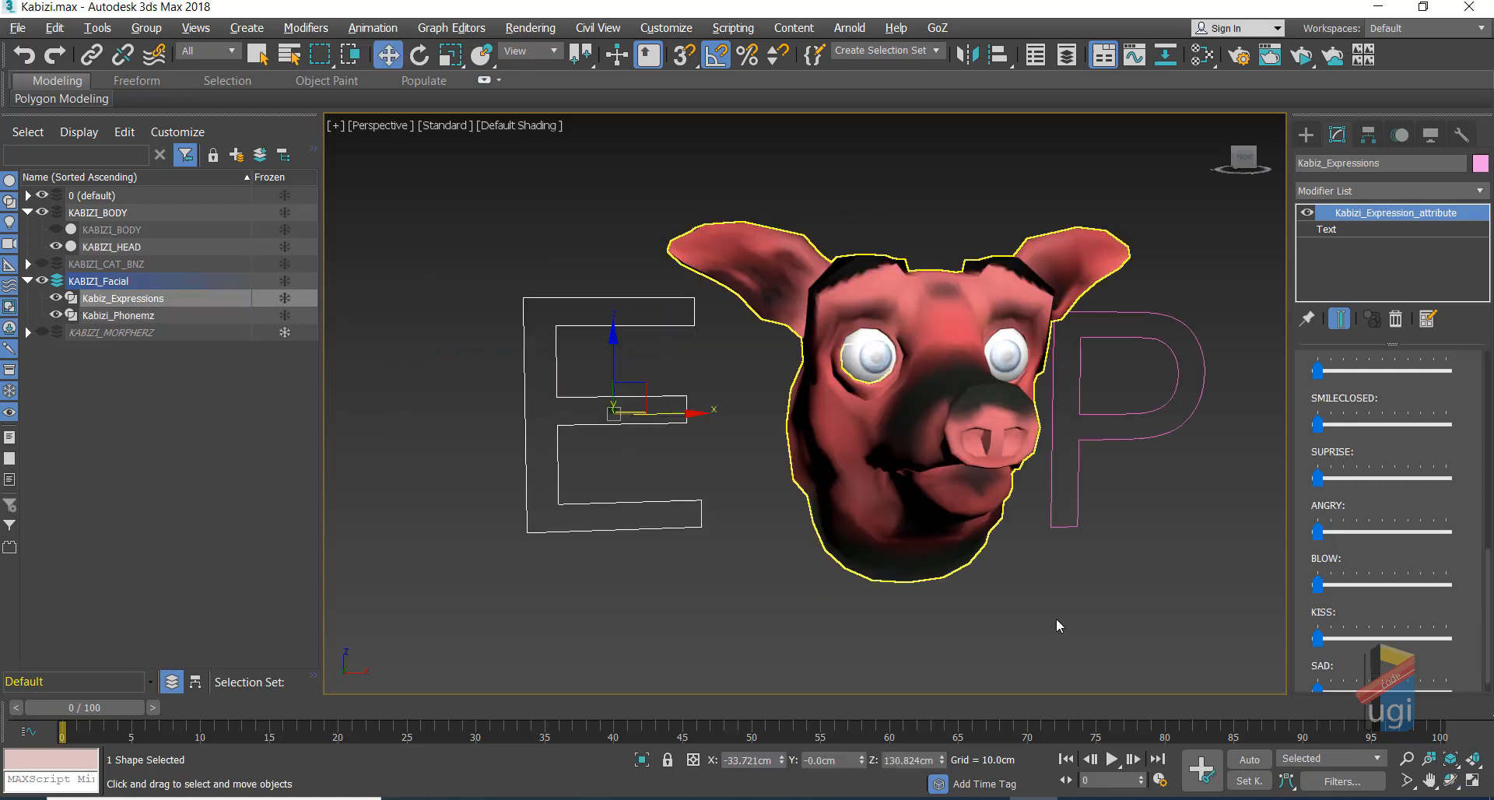
# Step: Center the head, raise SUPRISE fully to preview the surprised face, then reset it to 0
pyautogui.click(1430, 780)
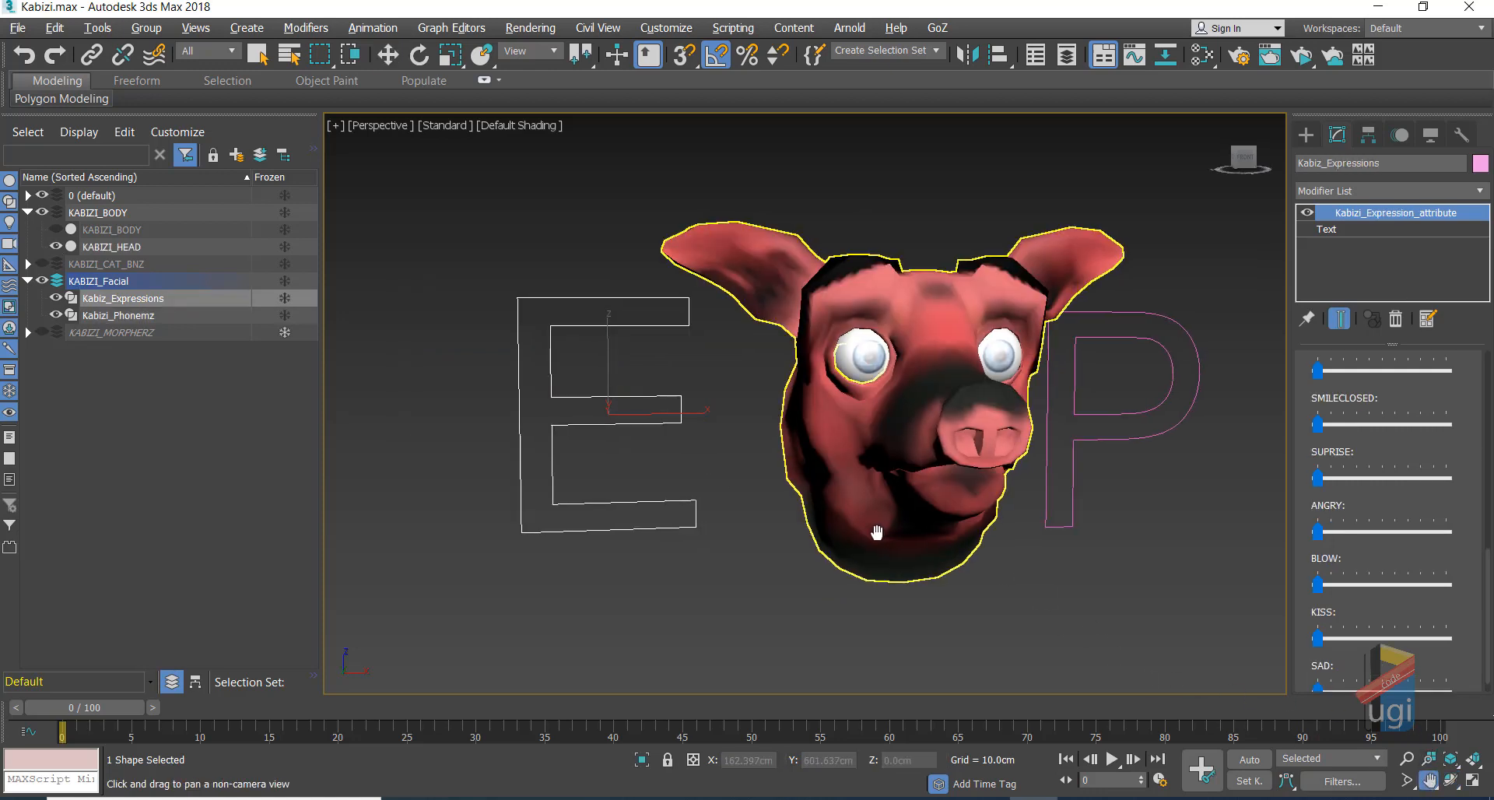
pyautogui.moveTo(906, 547); pyautogui.dragTo(841, 534)
pyautogui.click(1450, 781)
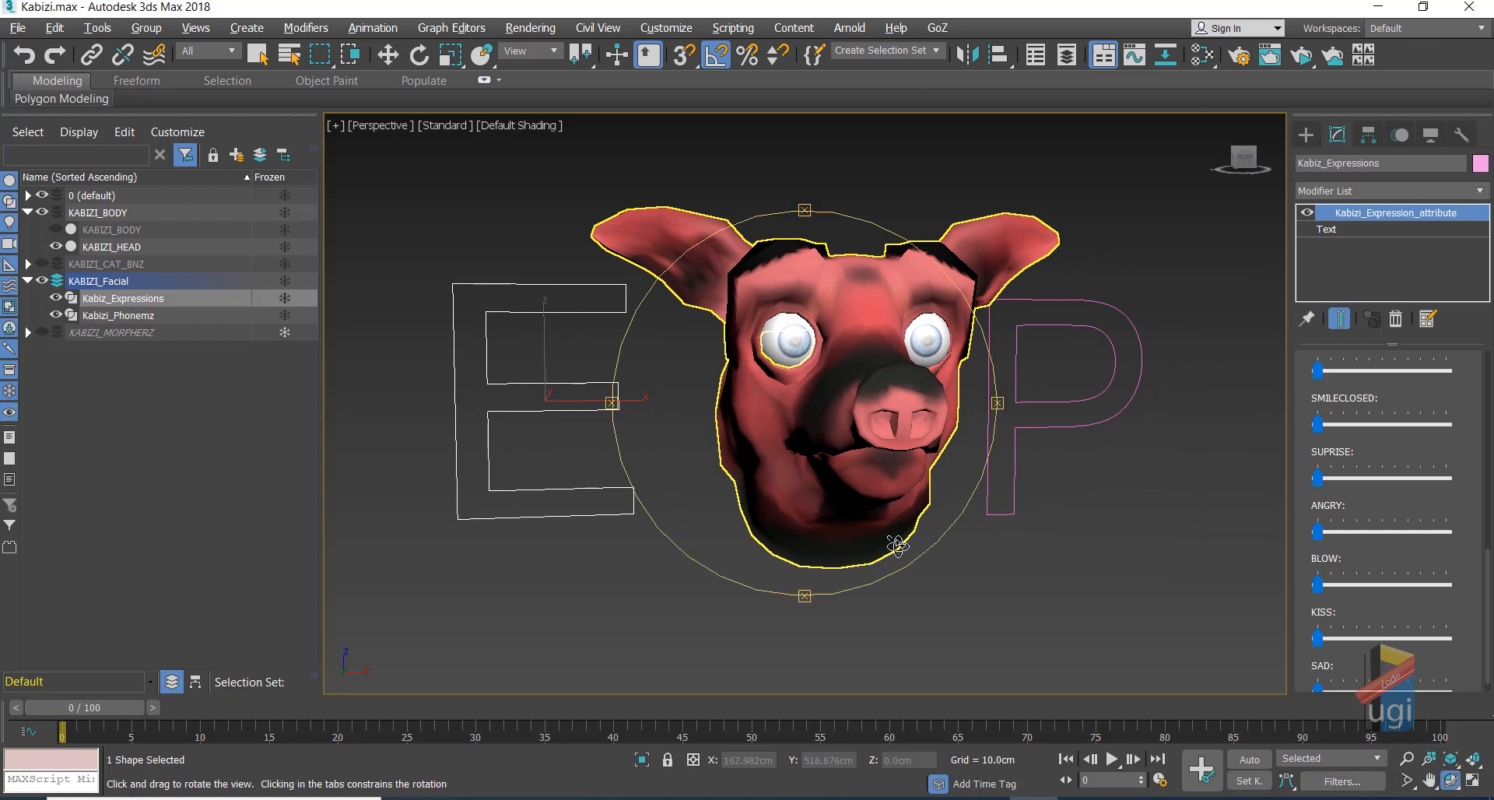
pyautogui.moveTo(821, 410); pyautogui.dragTo(816, 413)
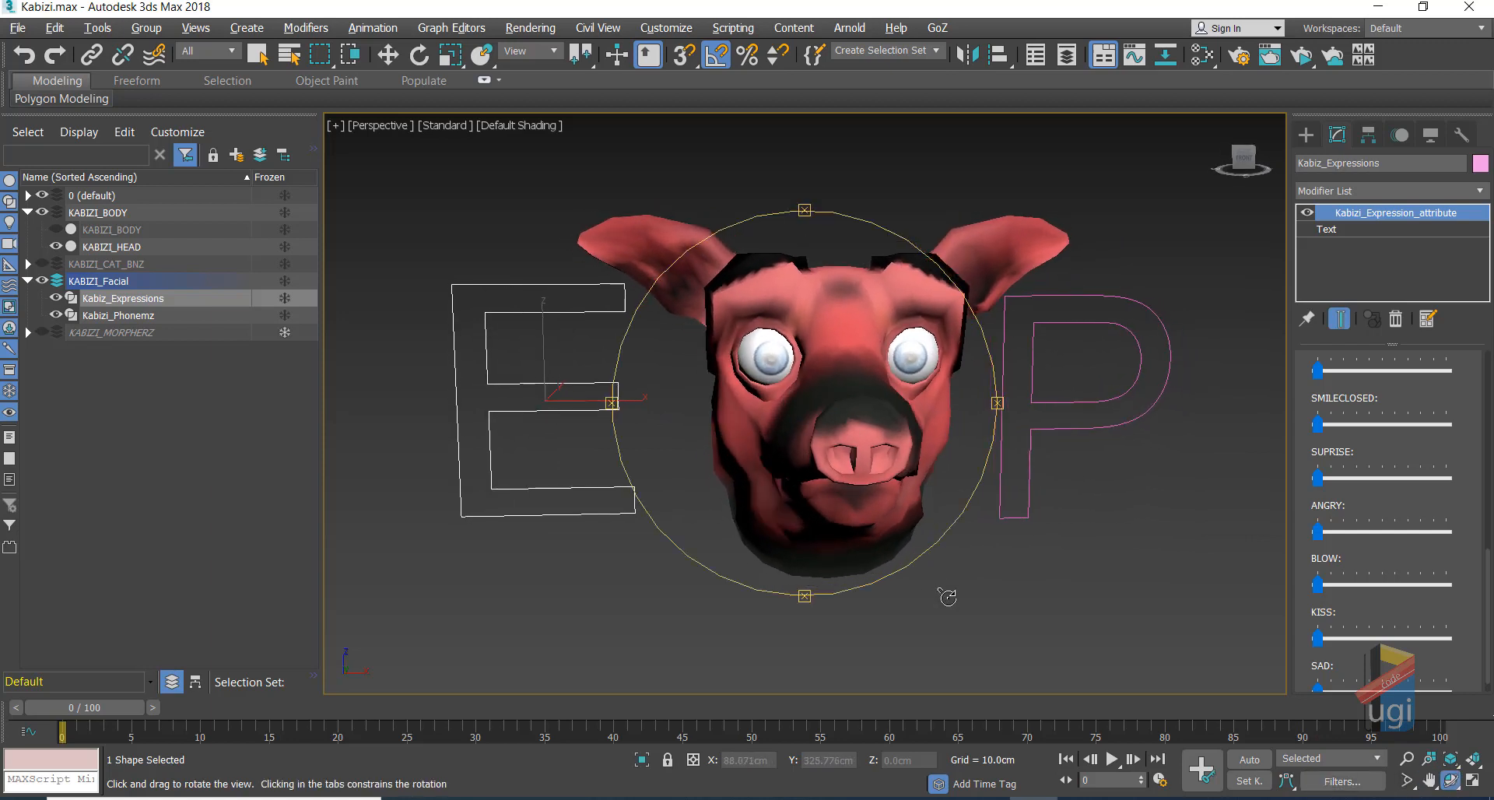
pyautogui.press('w')
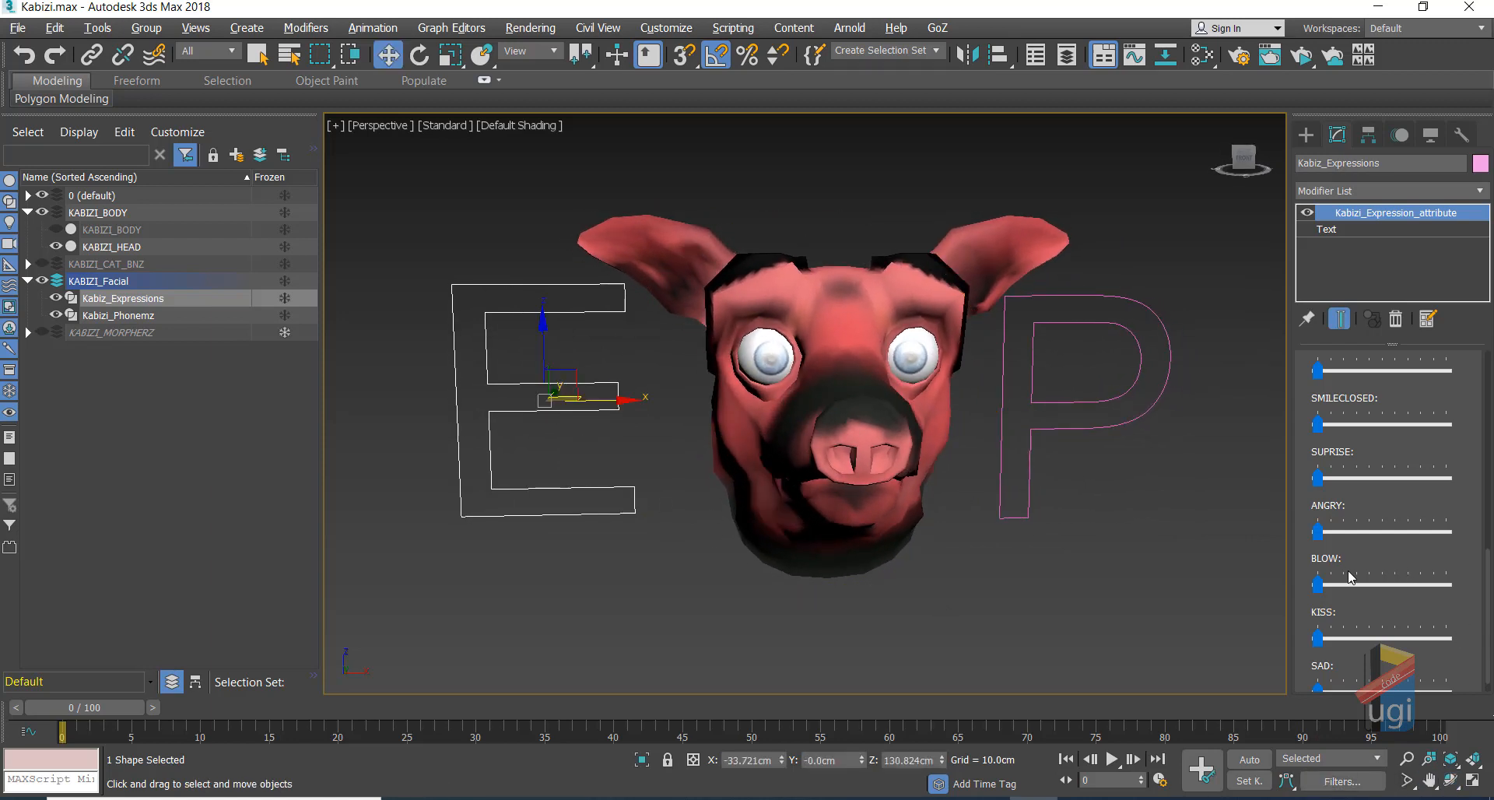
pyautogui.moveTo(1321, 481); pyautogui.dragTo(1313, 513)
pyautogui.moveTo(1445, 484); pyautogui.dragTo(1207, 480)
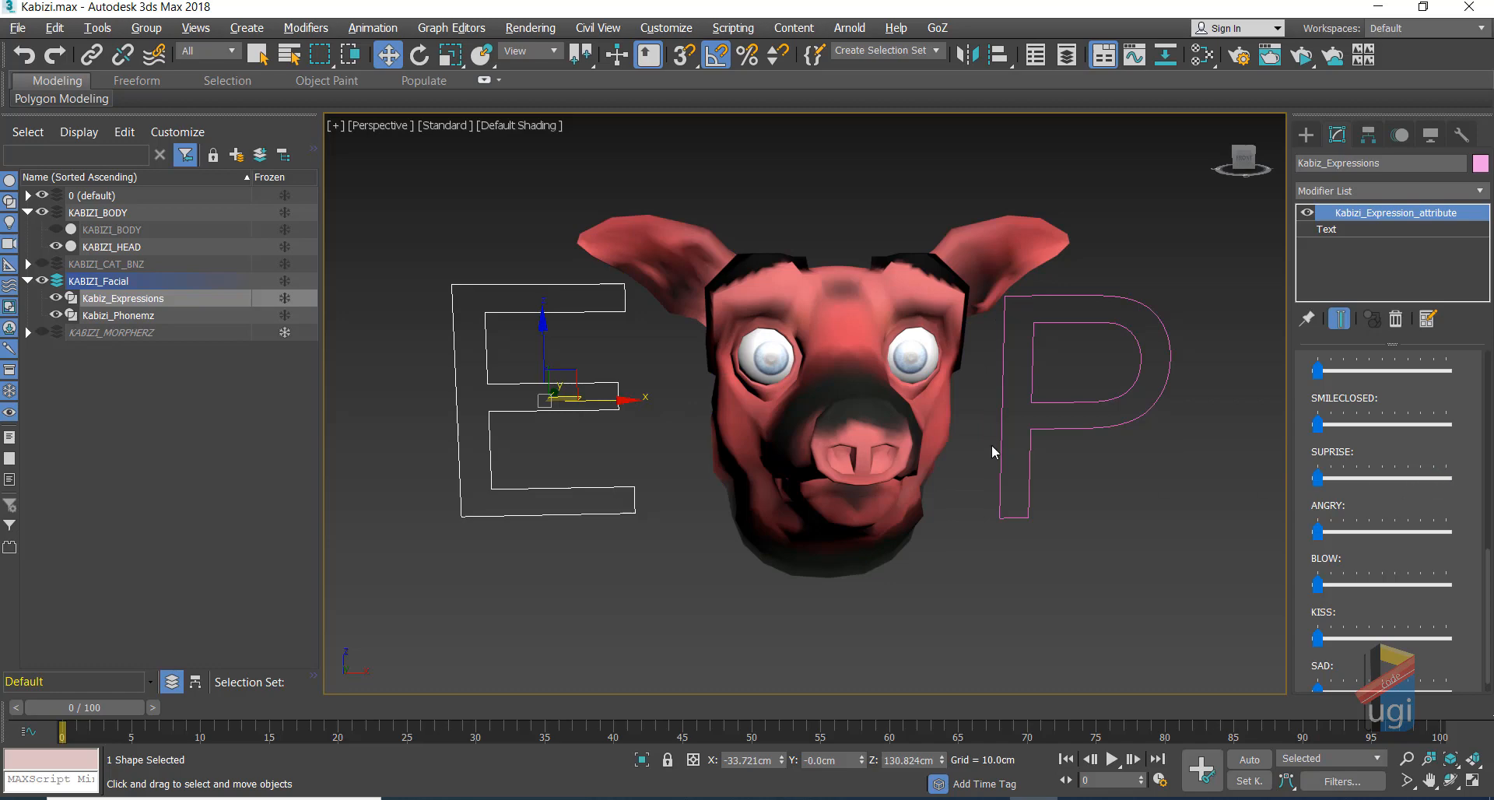
# Step: Open the Reaction Manager from the Animation menu and move it aside
pyautogui.click(373, 28)
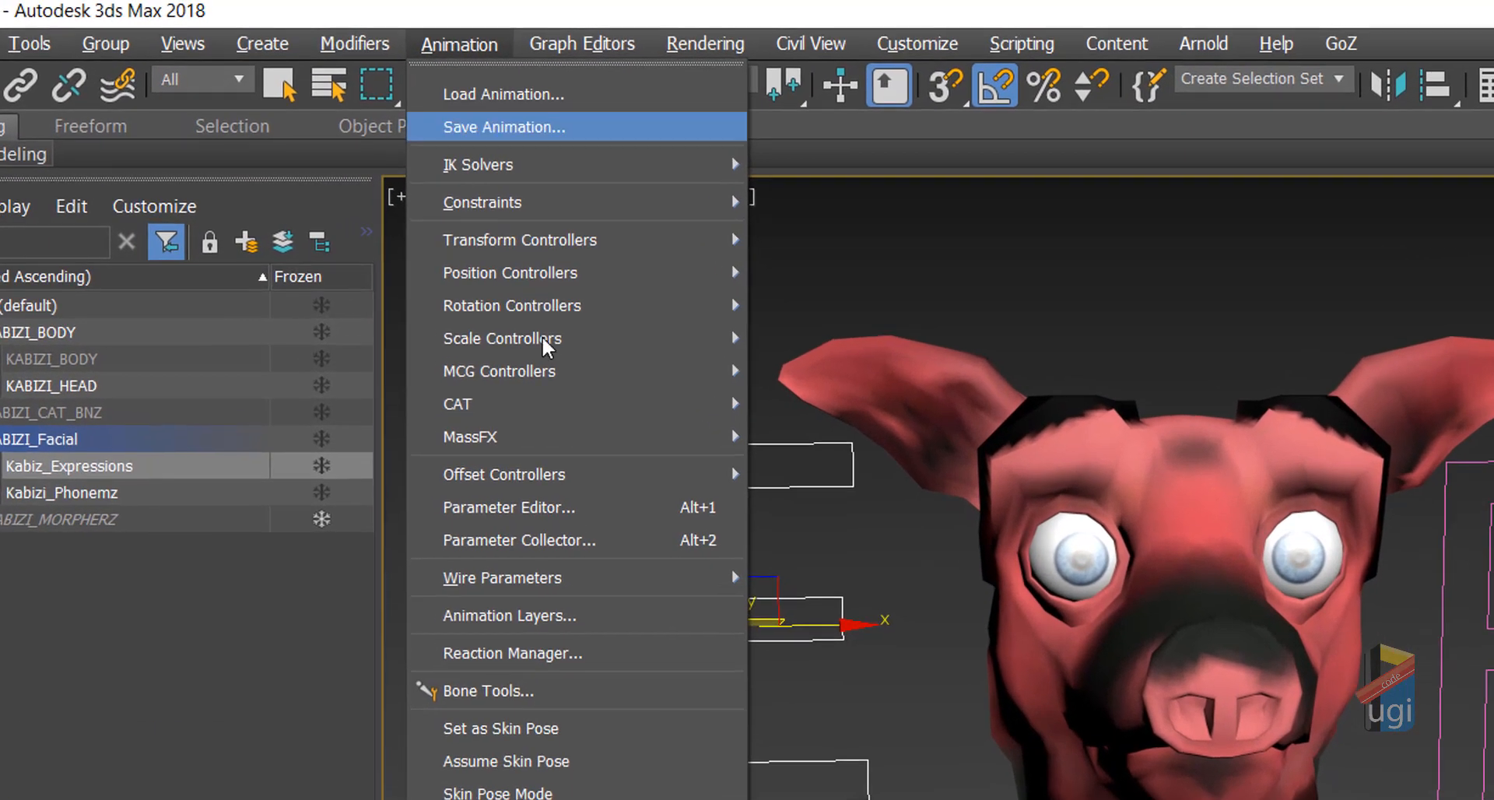
pyautogui.click(554, 653)
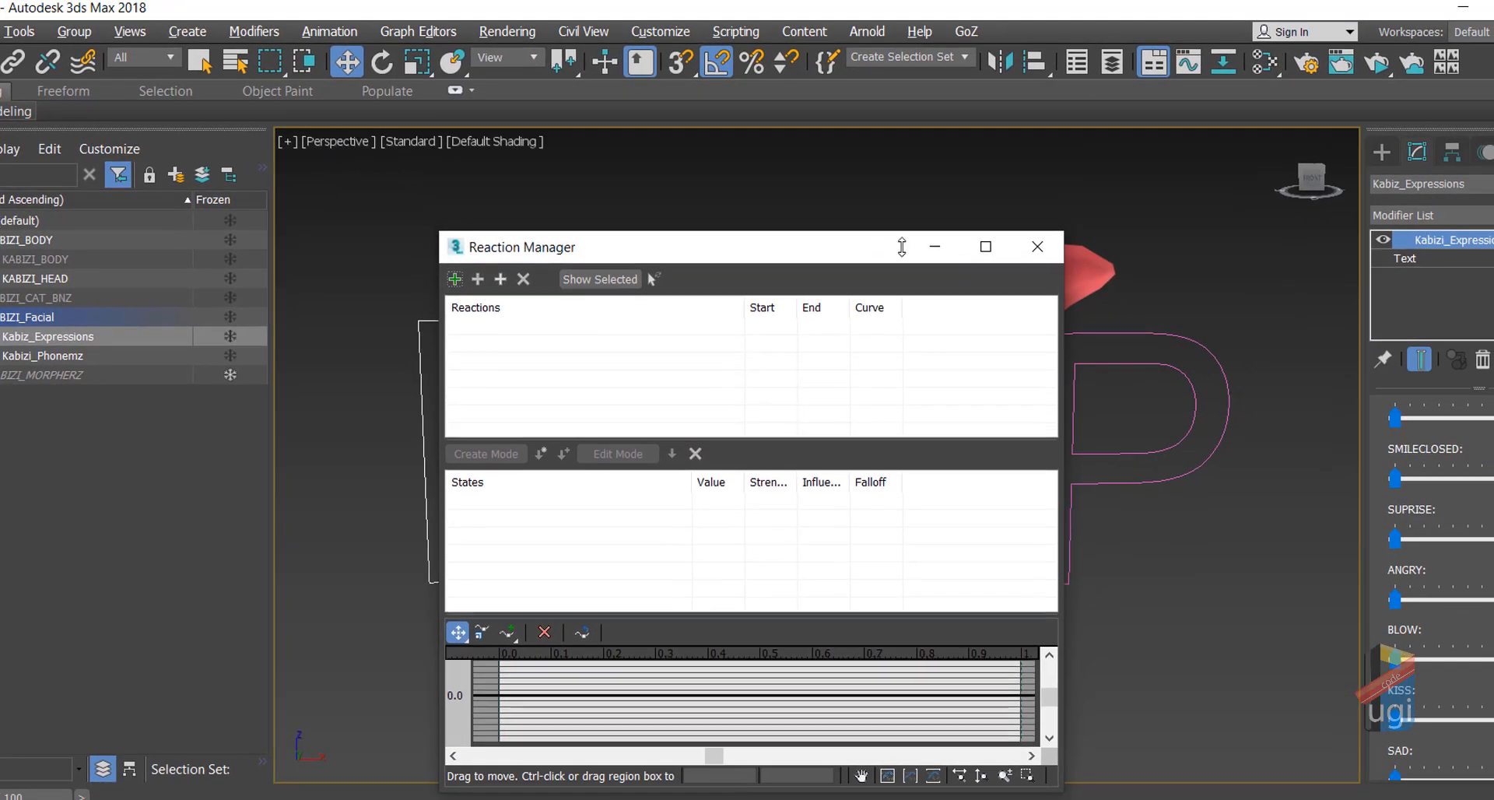
pyautogui.moveTo(846, 212); pyautogui.dragTo(1188, 216)
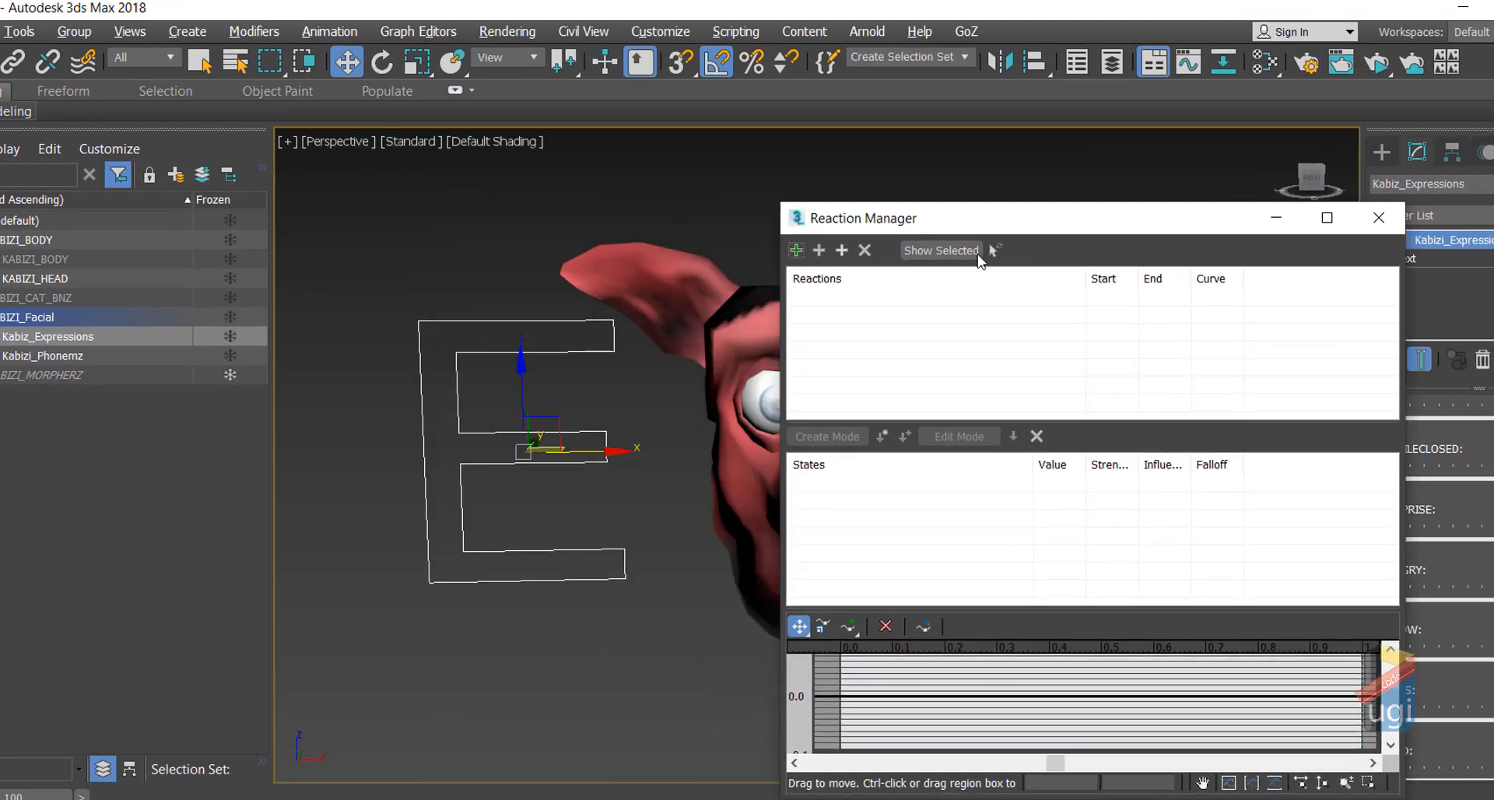
# Step: Add the E shape's Custom_Attributes SUPRISE attribute as the reaction's master
pyautogui.click(795, 251)
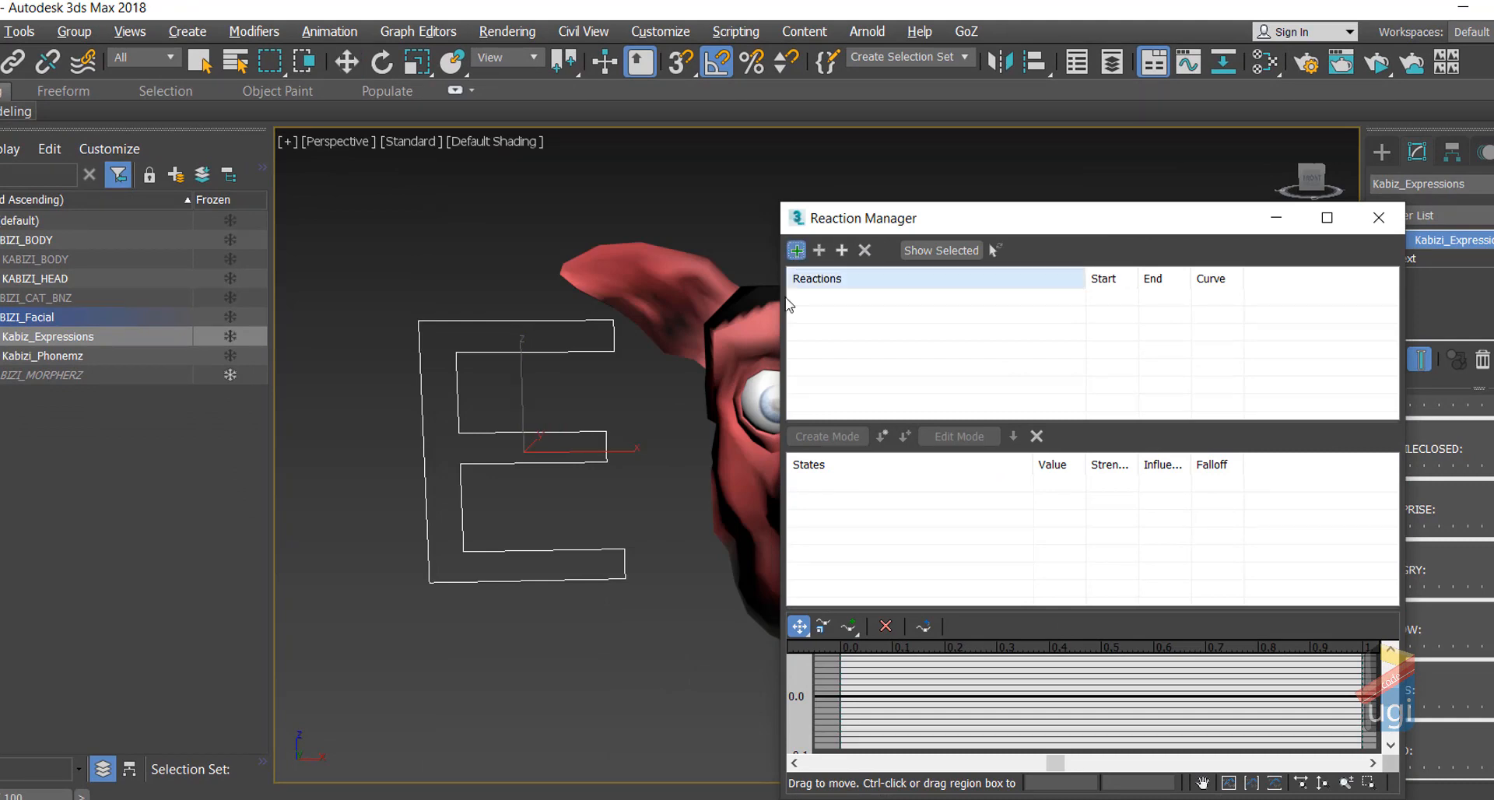
pyautogui.click(558, 354)
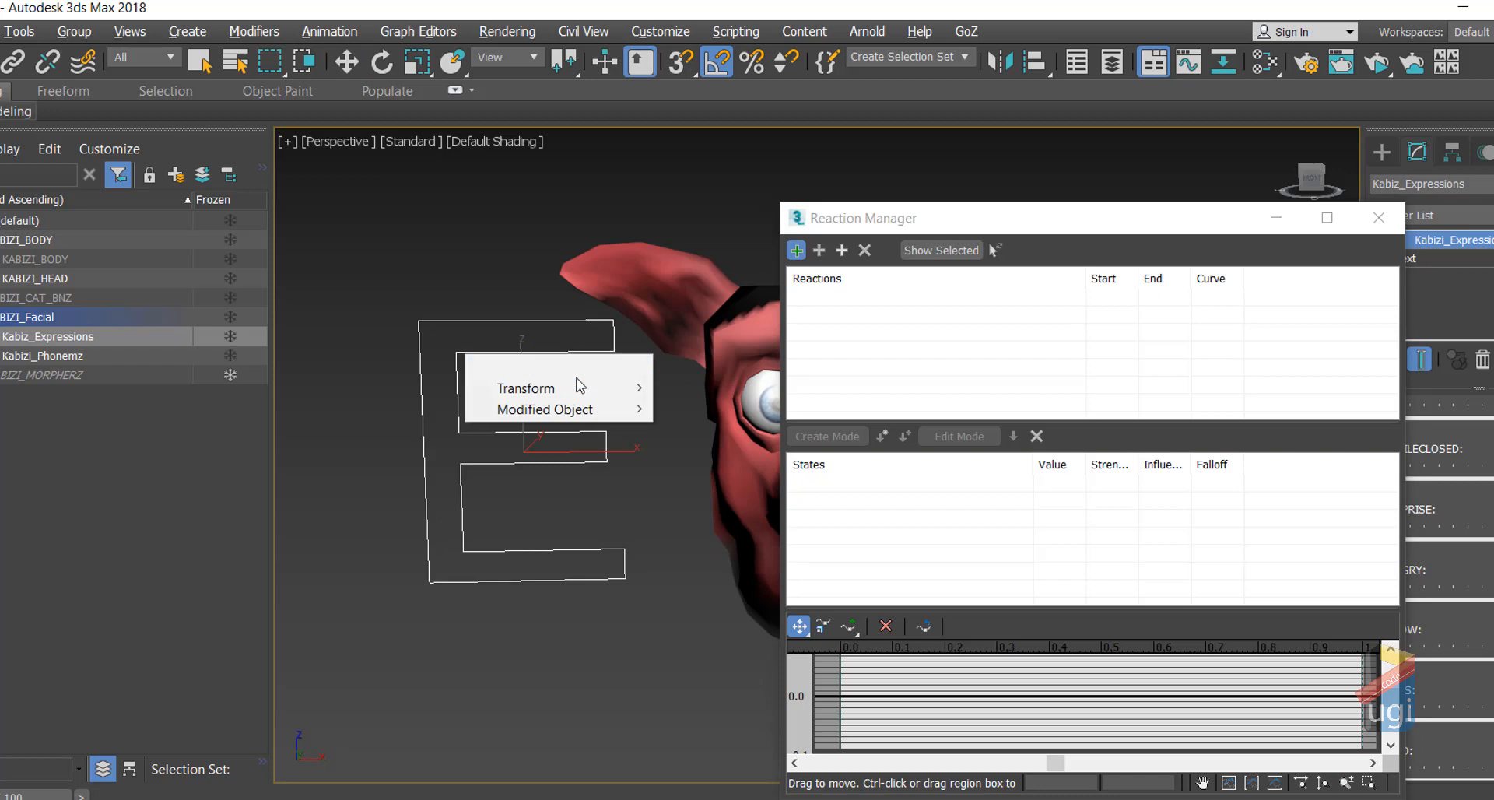
pyautogui.moveTo(583, 387)
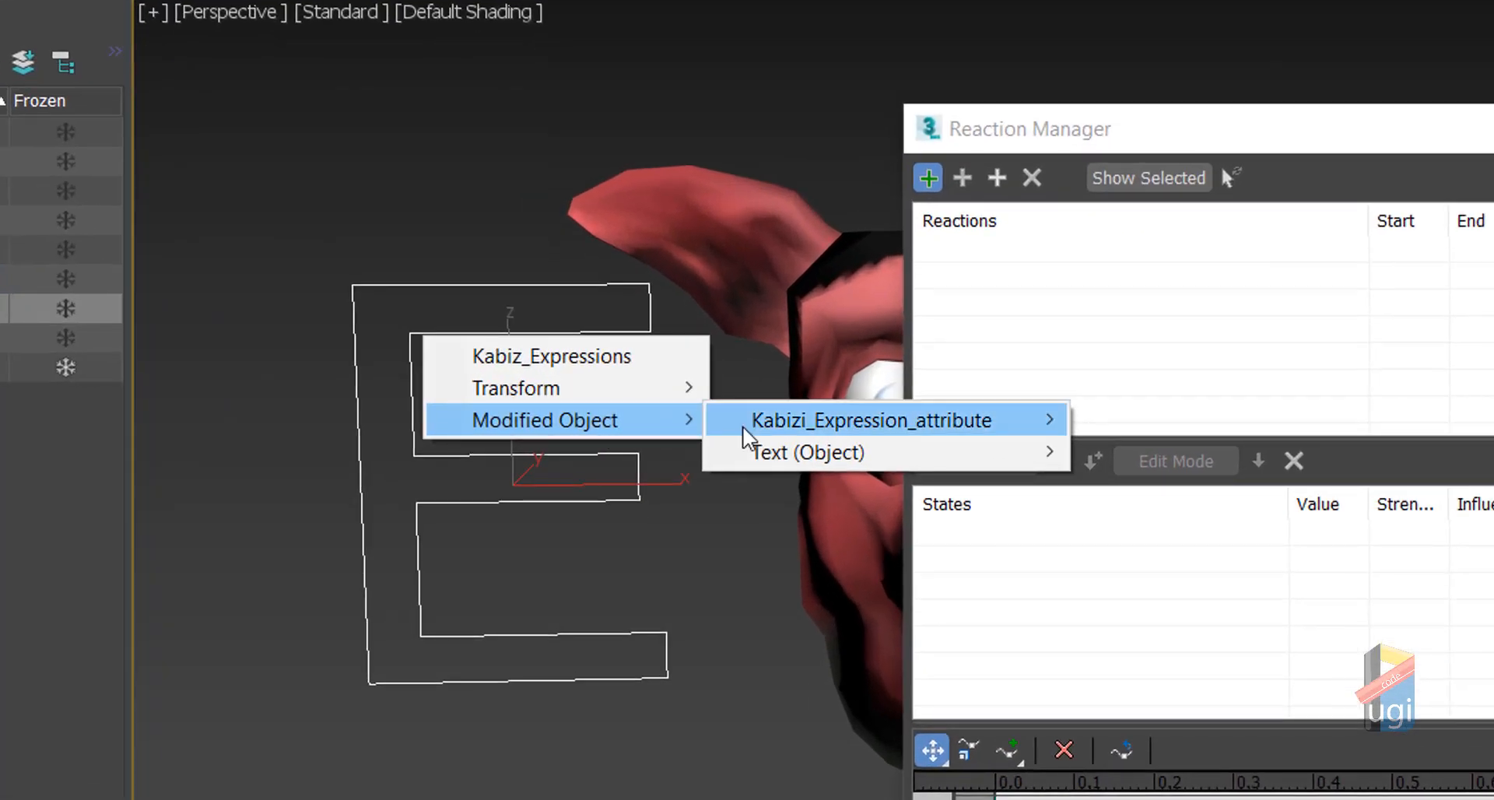
pyautogui.moveTo(693, 410)
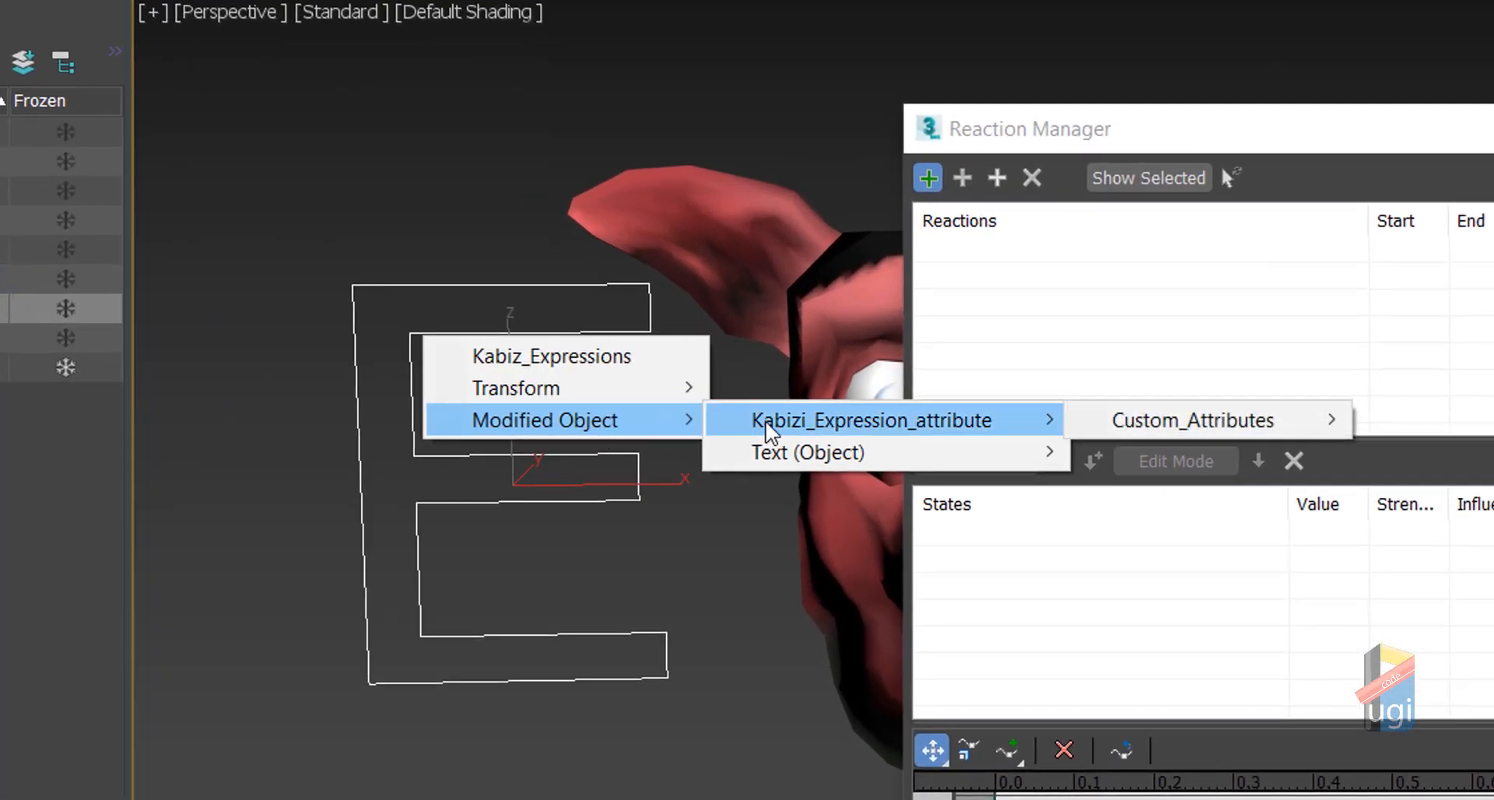
pyautogui.moveTo(1113, 424)
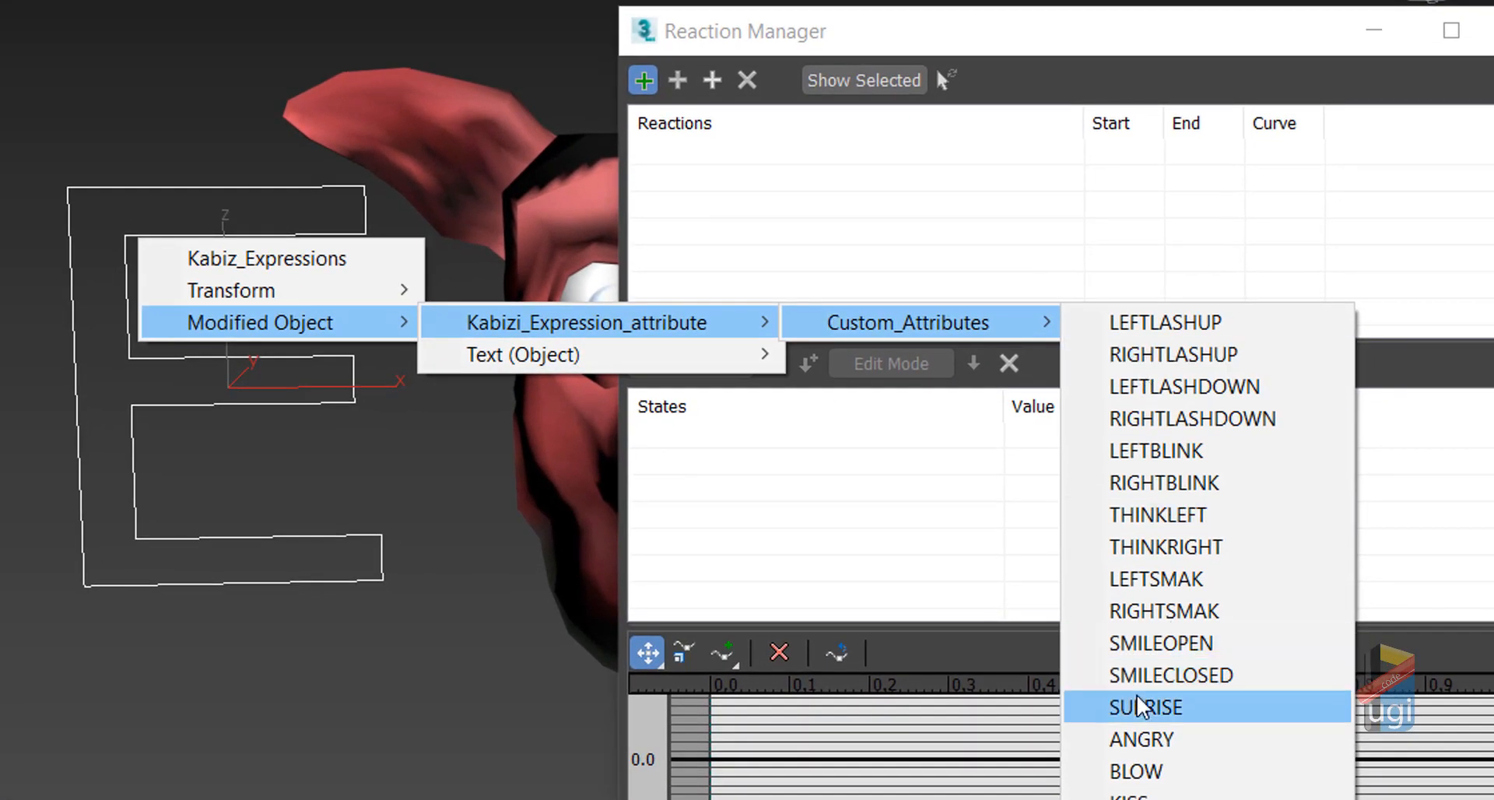
pyautogui.click(1141, 708)
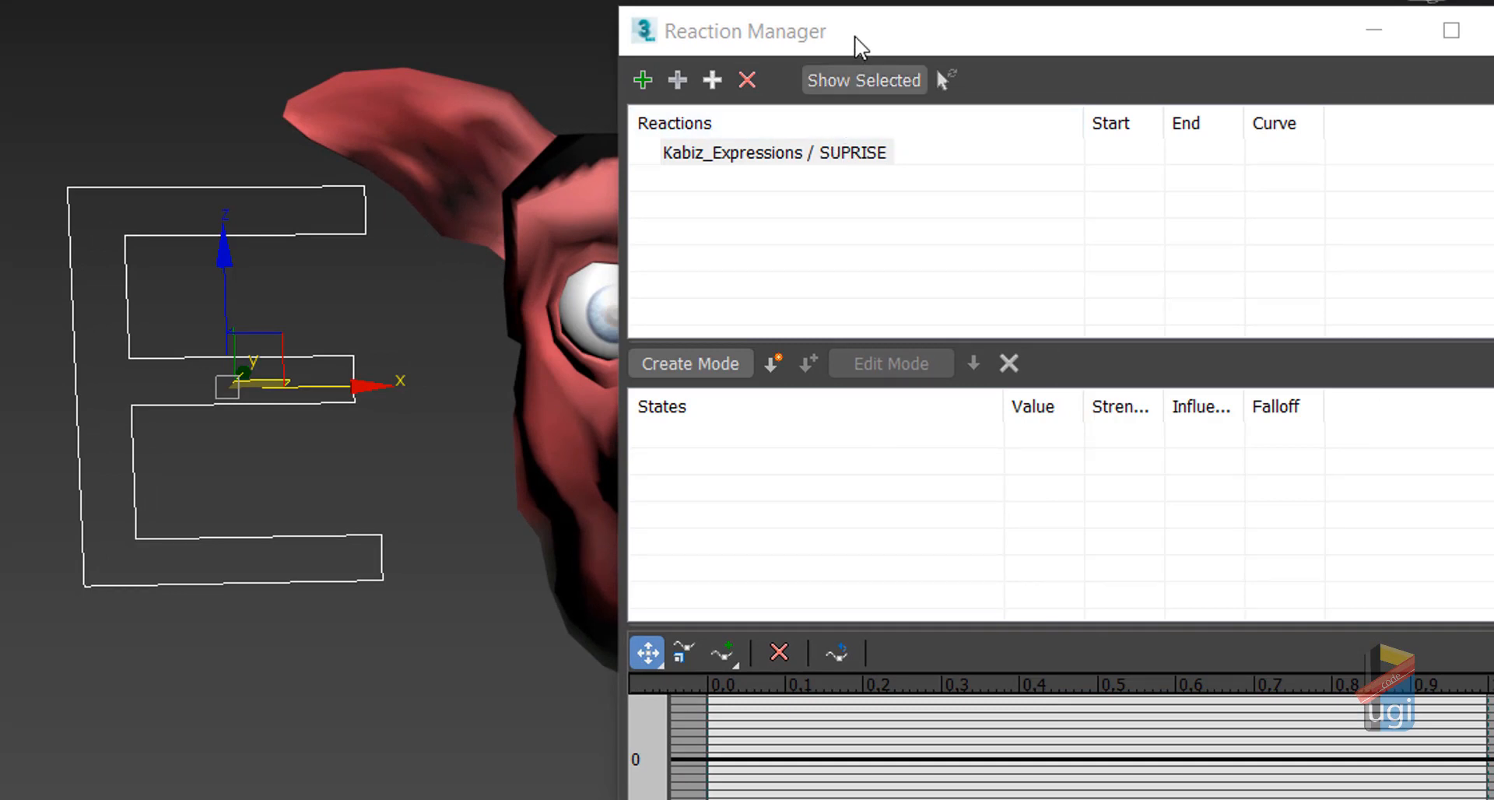
pyautogui.moveTo(860, 40); pyautogui.dragTo(1253, 62)
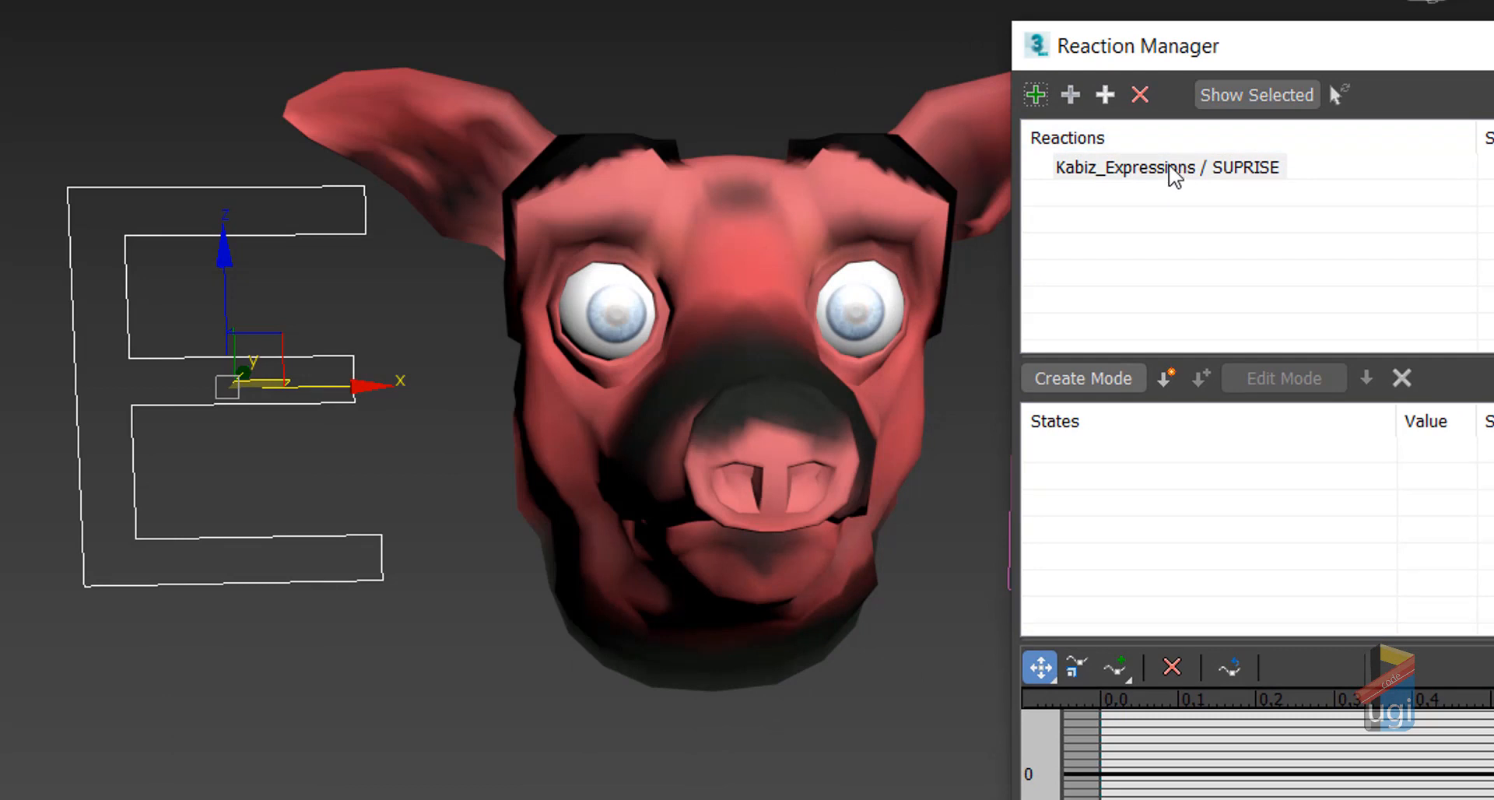
# Step: Add KABIZI_HEAD's Morpher [12] EYEZWIDE channel as a slave of the SUPRISE reaction
pyautogui.click(1175, 169)
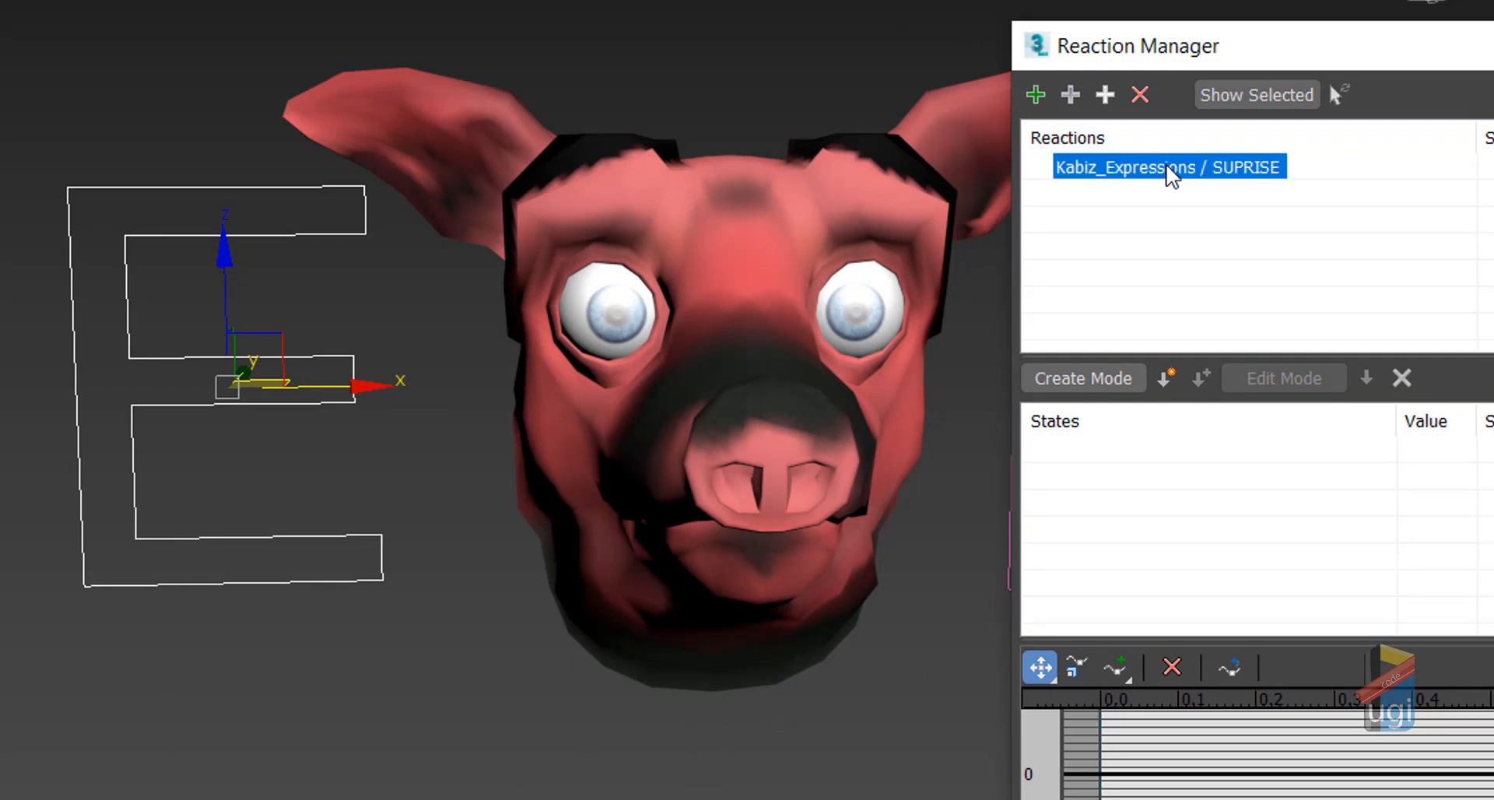
pyautogui.click(1078, 94)
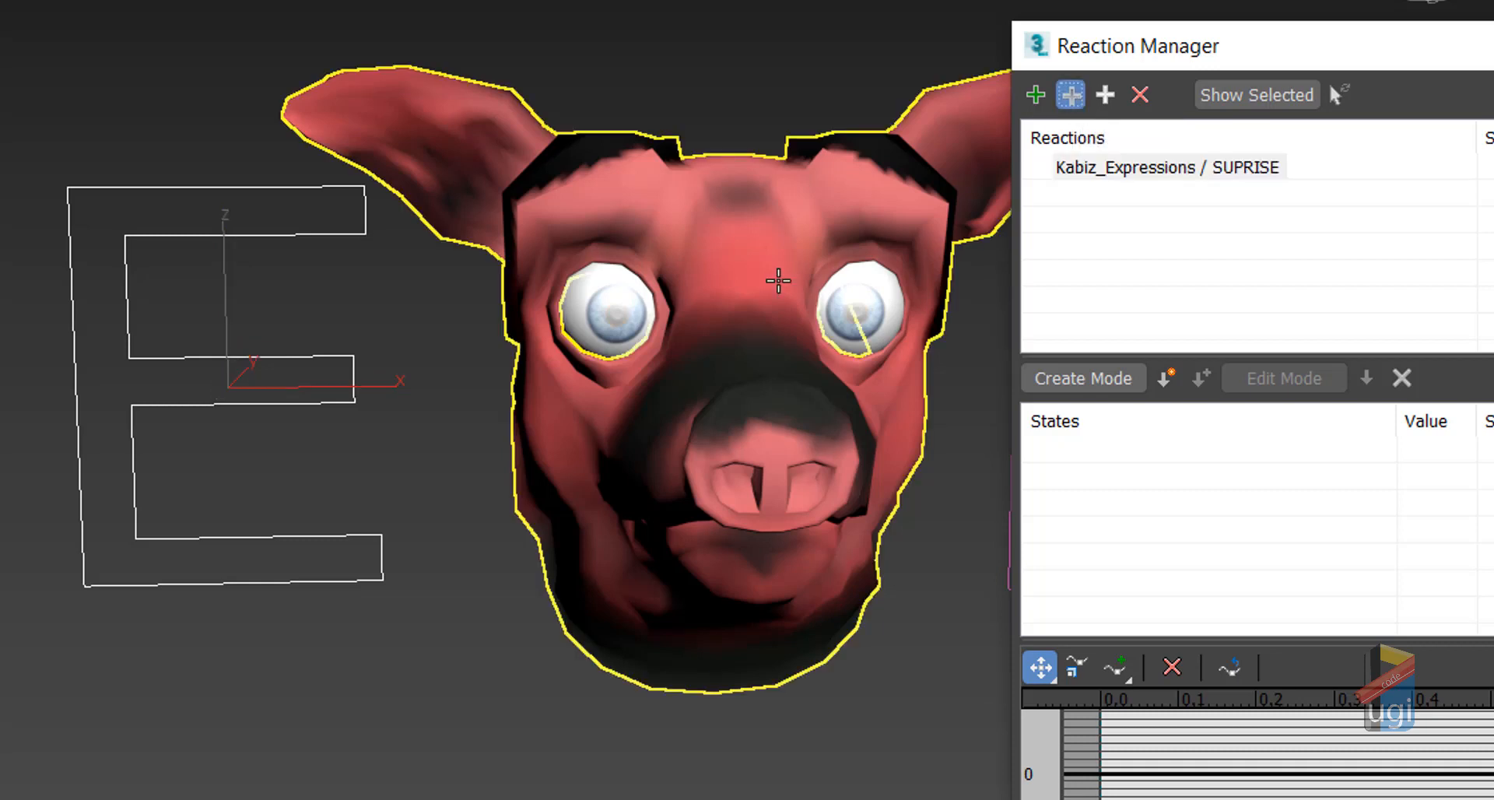
pyautogui.click(764, 215)
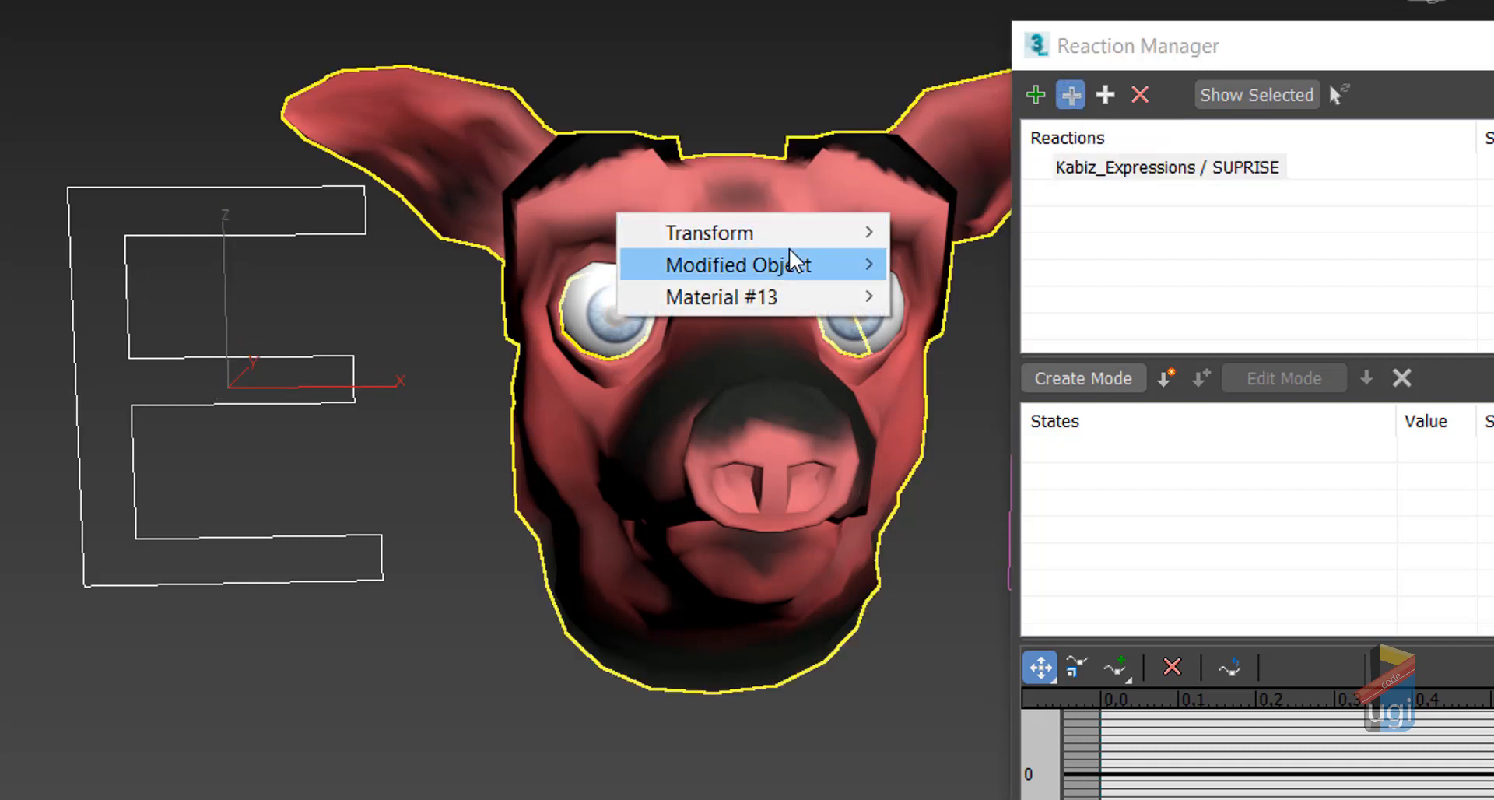
pyautogui.moveTo(809, 278)
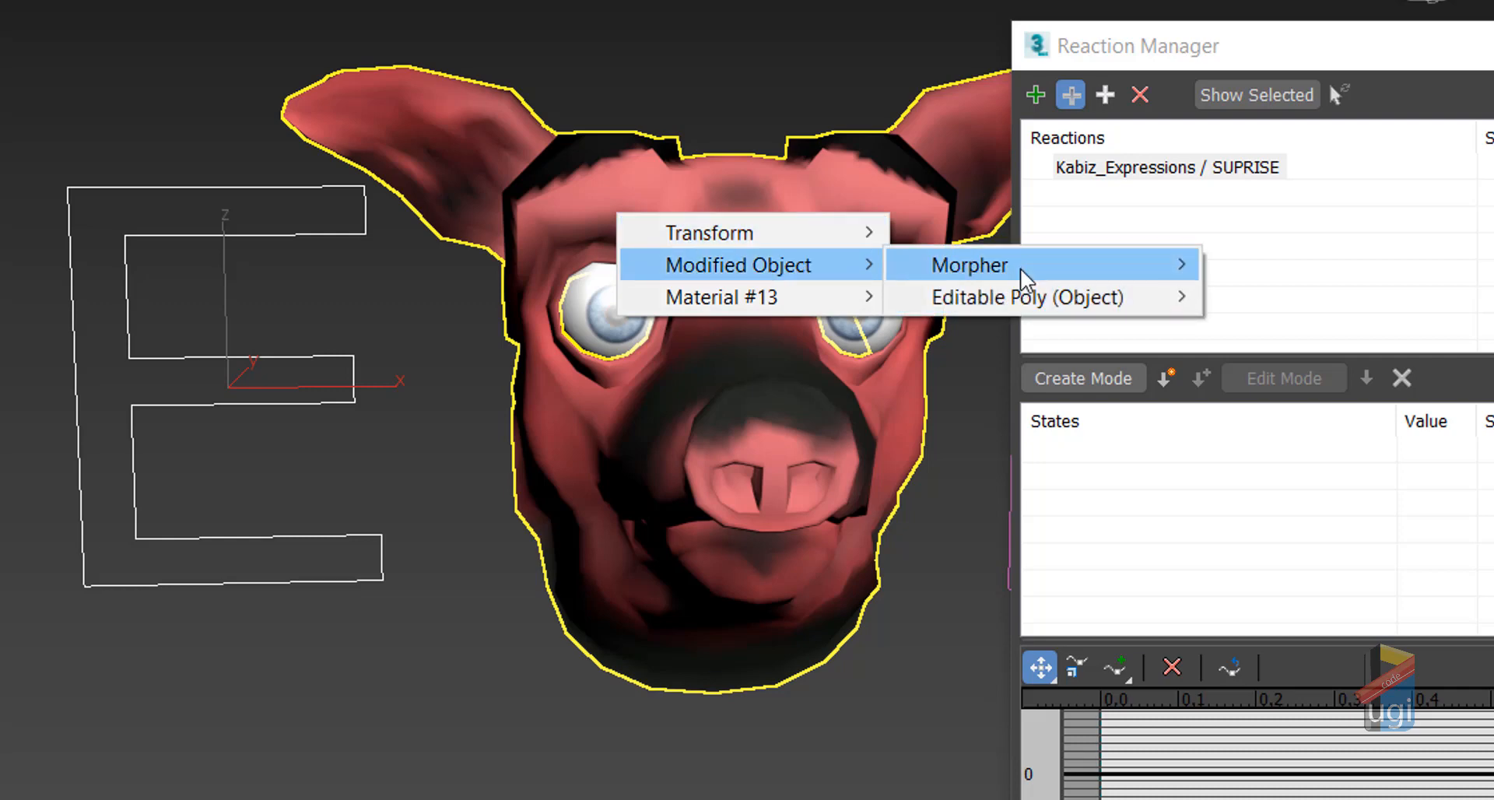
pyautogui.moveTo(1020, 266)
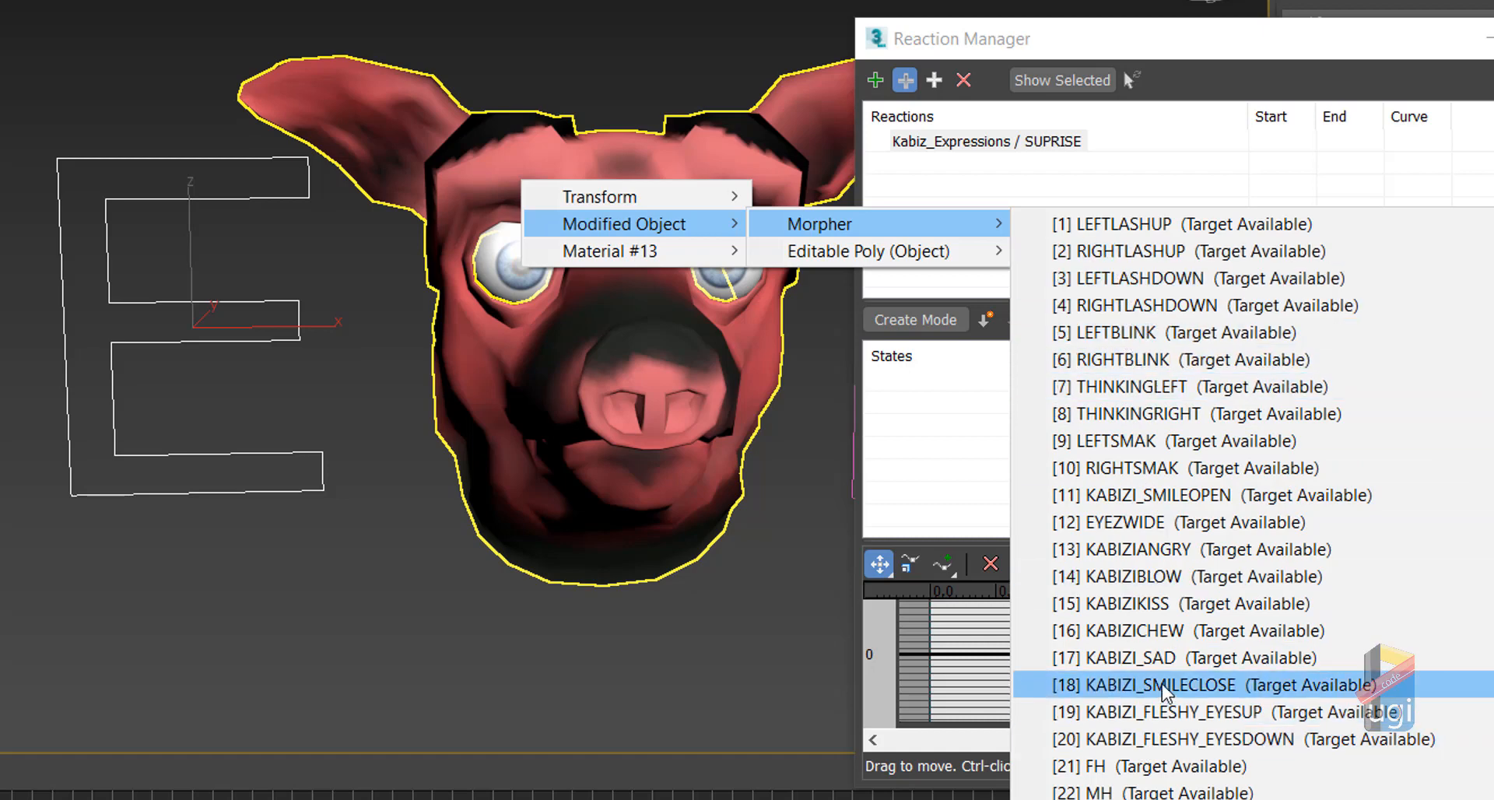
pyautogui.click(1144, 522)
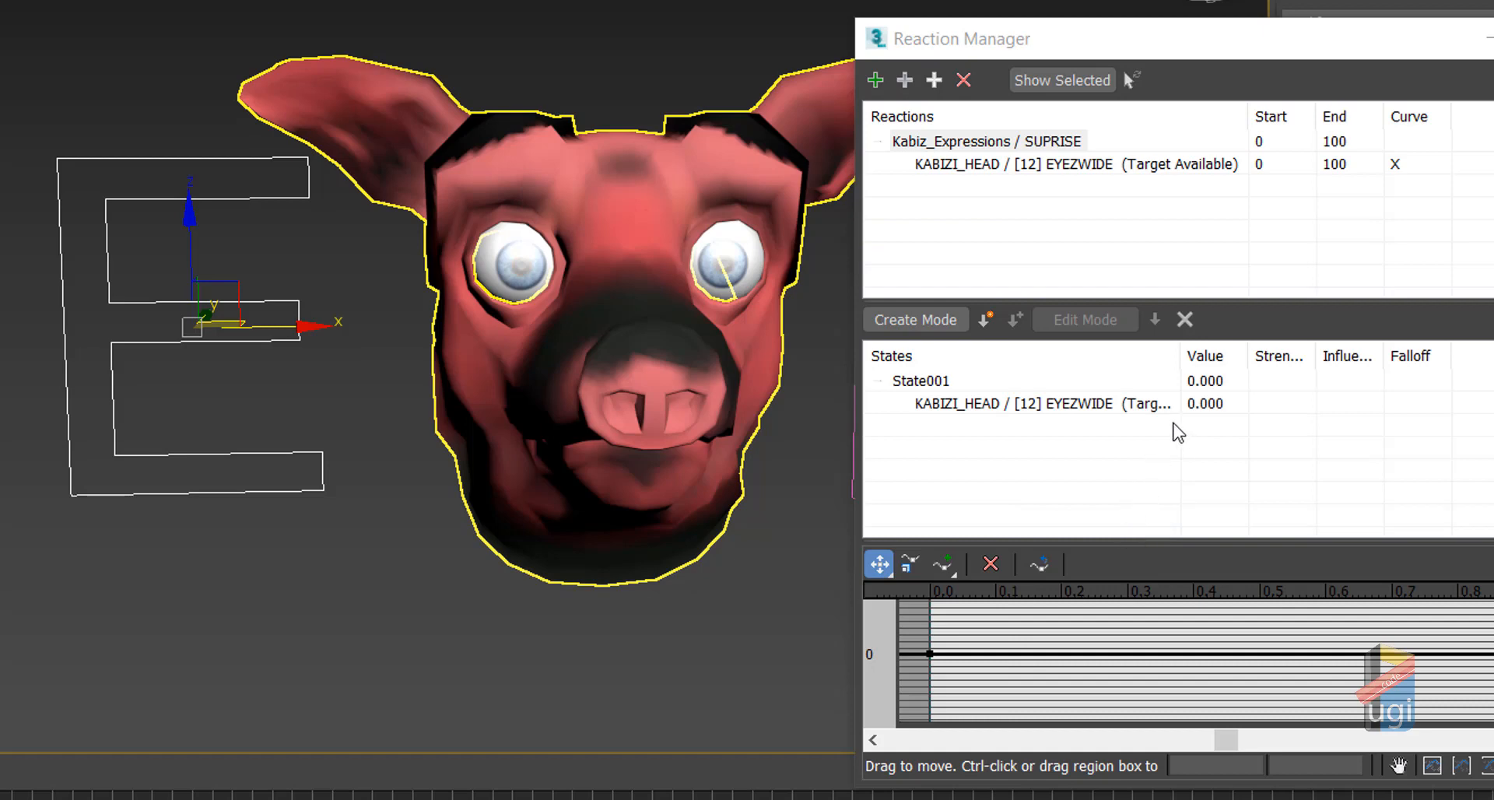
# Step: Add the right eye's [1] KABIZI_RIGHTEYE_SUPRIZE morph channel as a slave
pyautogui.click(905, 80)
pyautogui.click(512, 269)
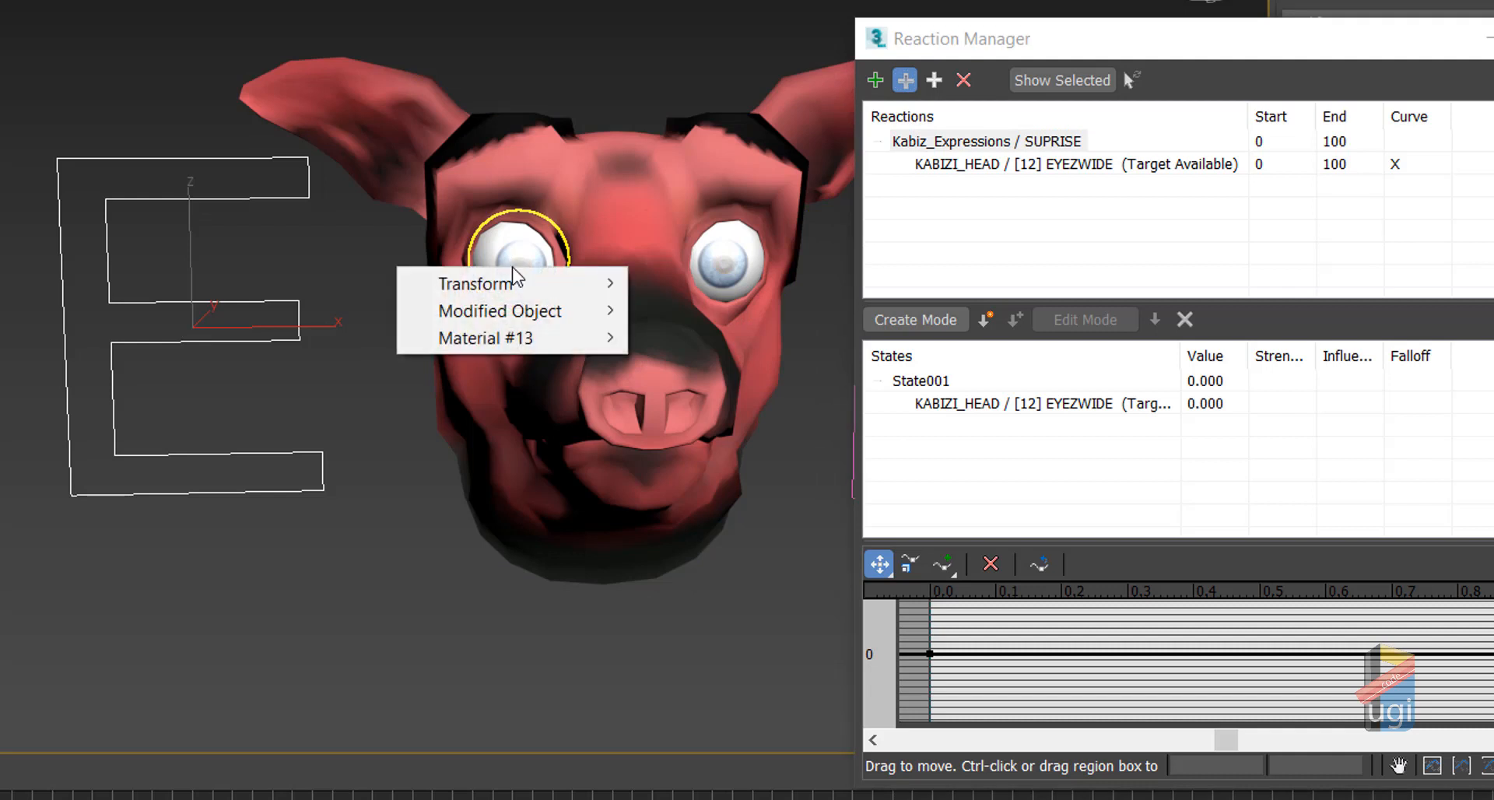
pyautogui.moveTo(554, 316)
pyautogui.moveTo(728, 313)
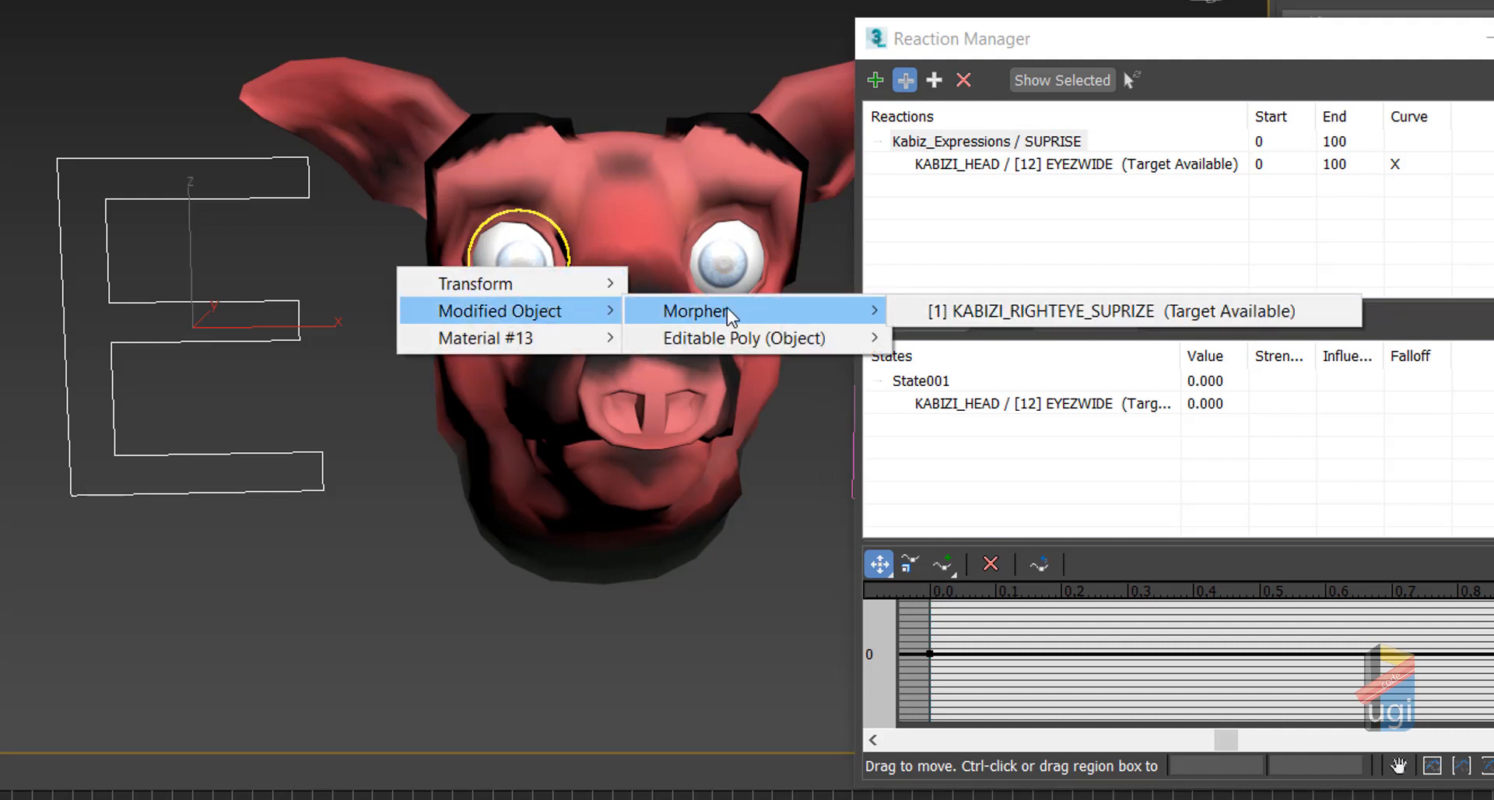
pyautogui.click(932, 313)
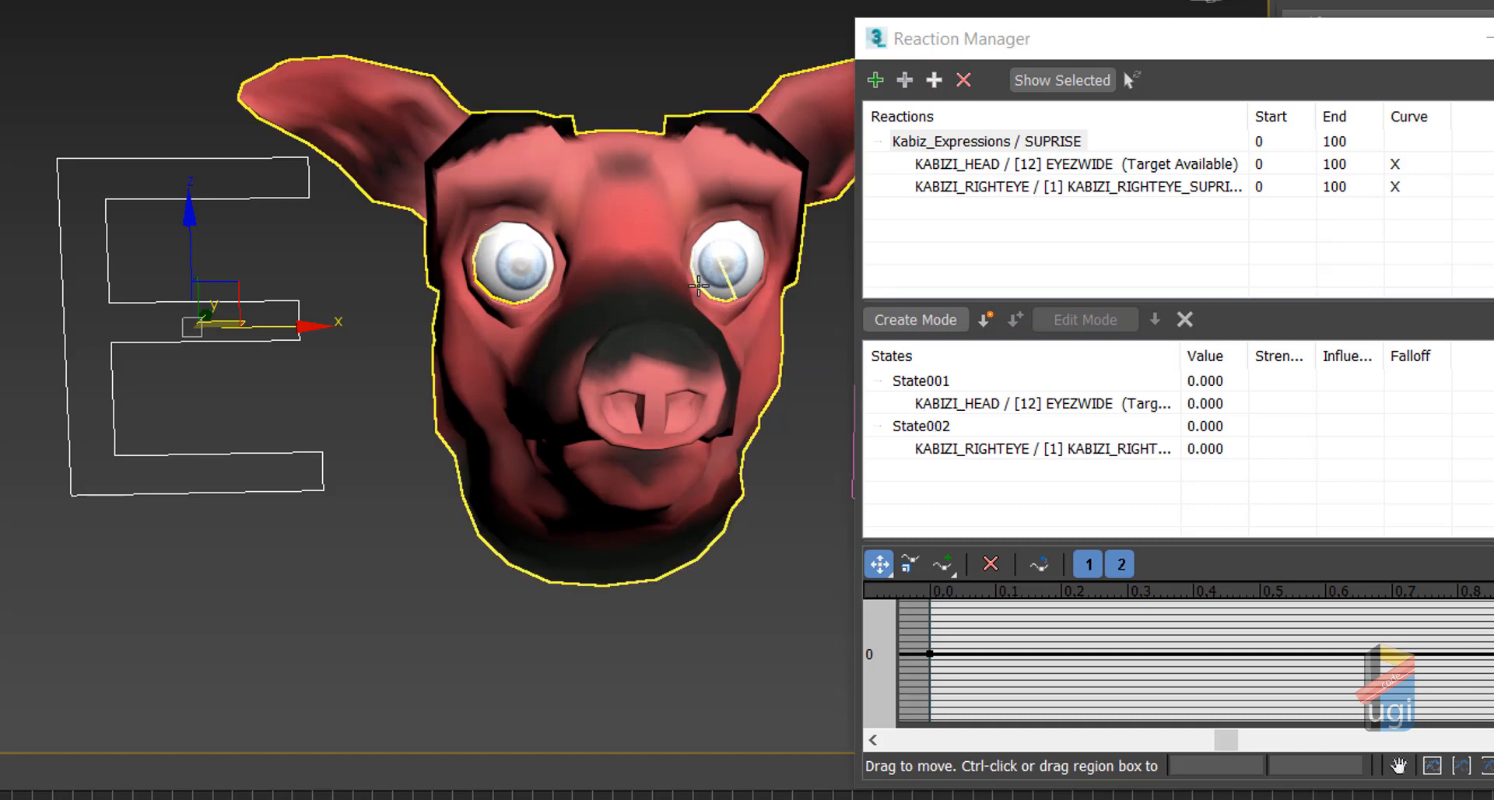
# Step: Add the left eye's [1] KABIZI_LEFTEYE_SUPRIZE morph channel as a slave
pyautogui.click(910, 81)
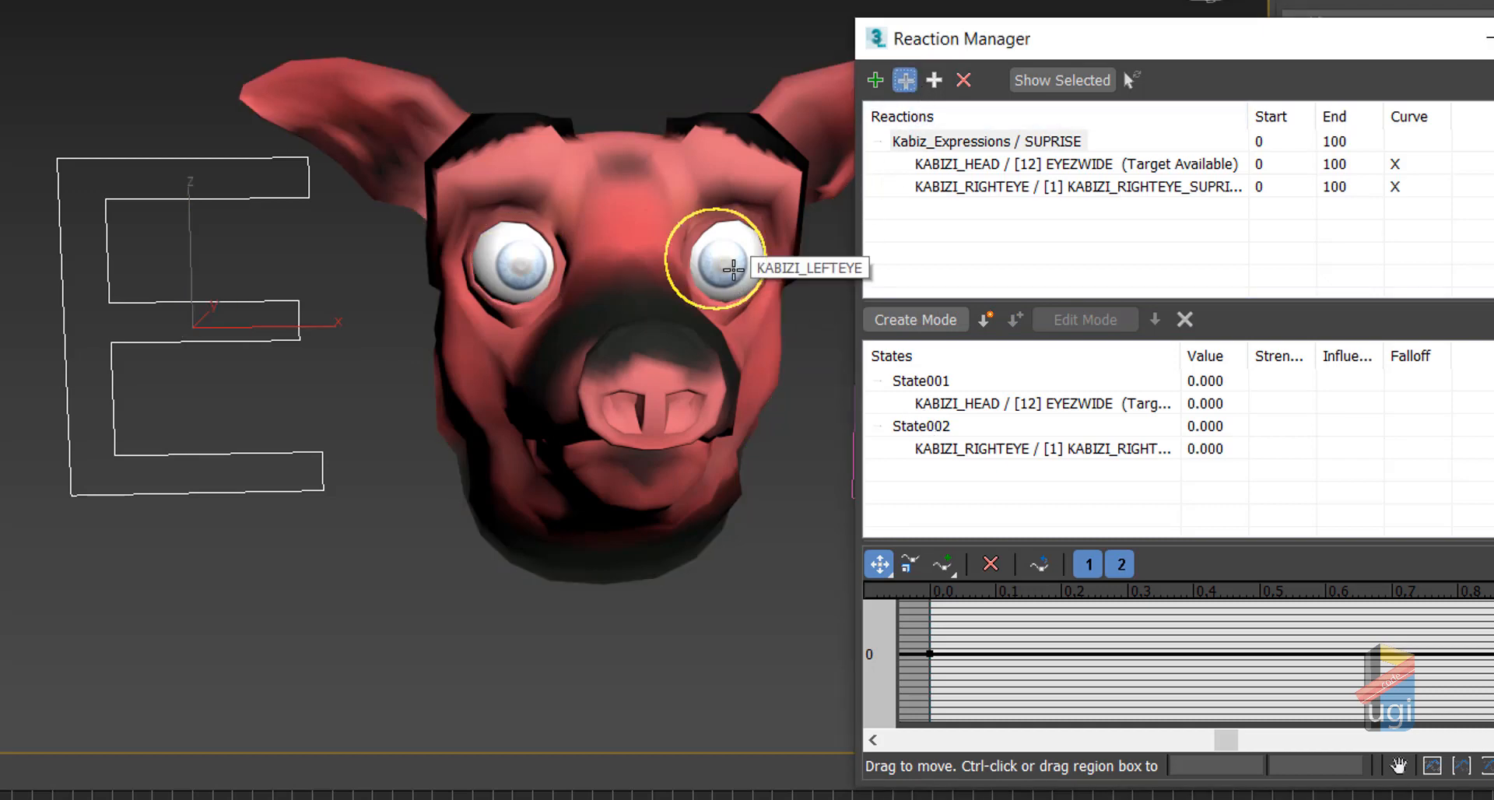
pyautogui.click(933, 379)
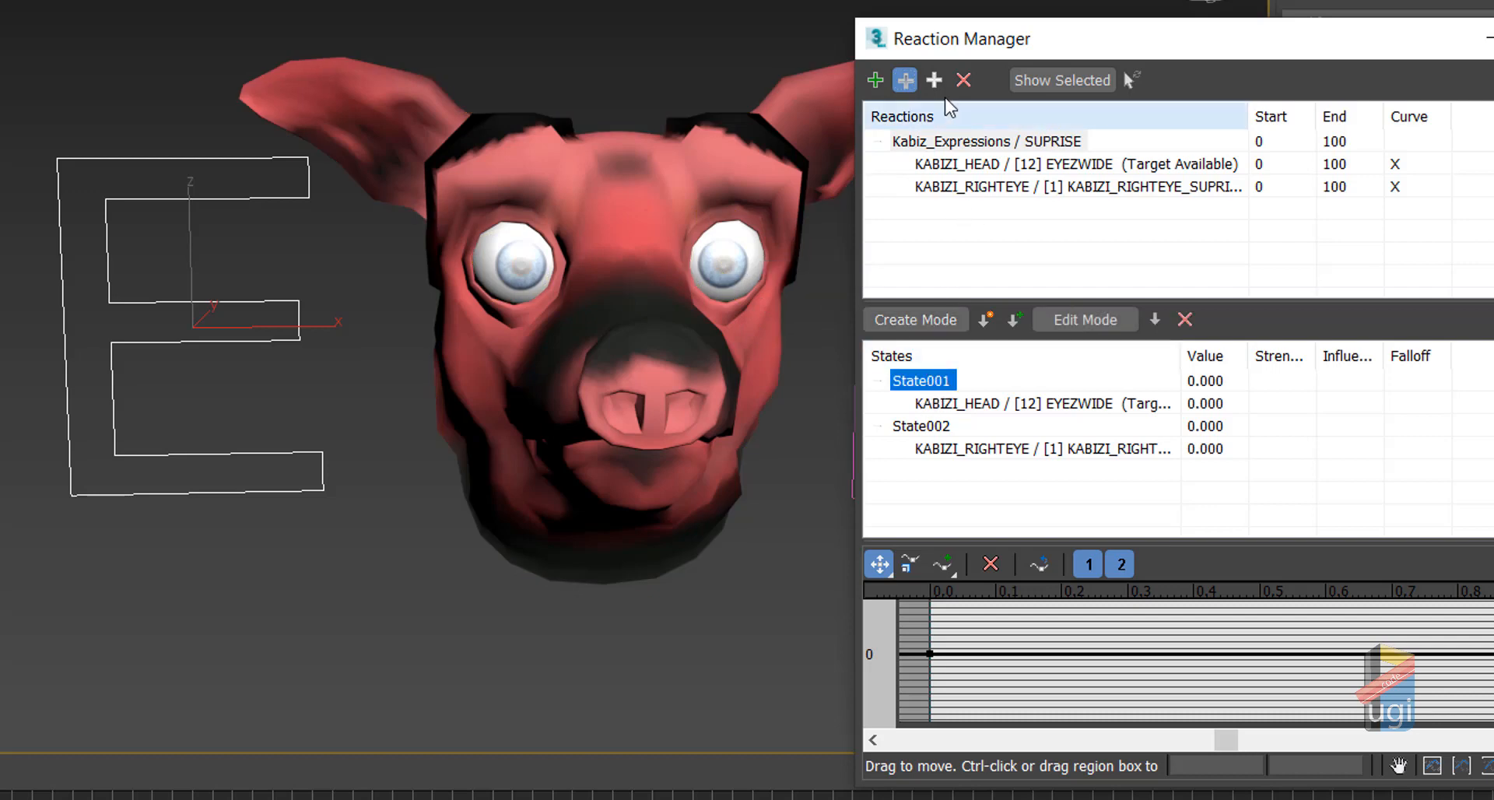
pyautogui.click(740, 250)
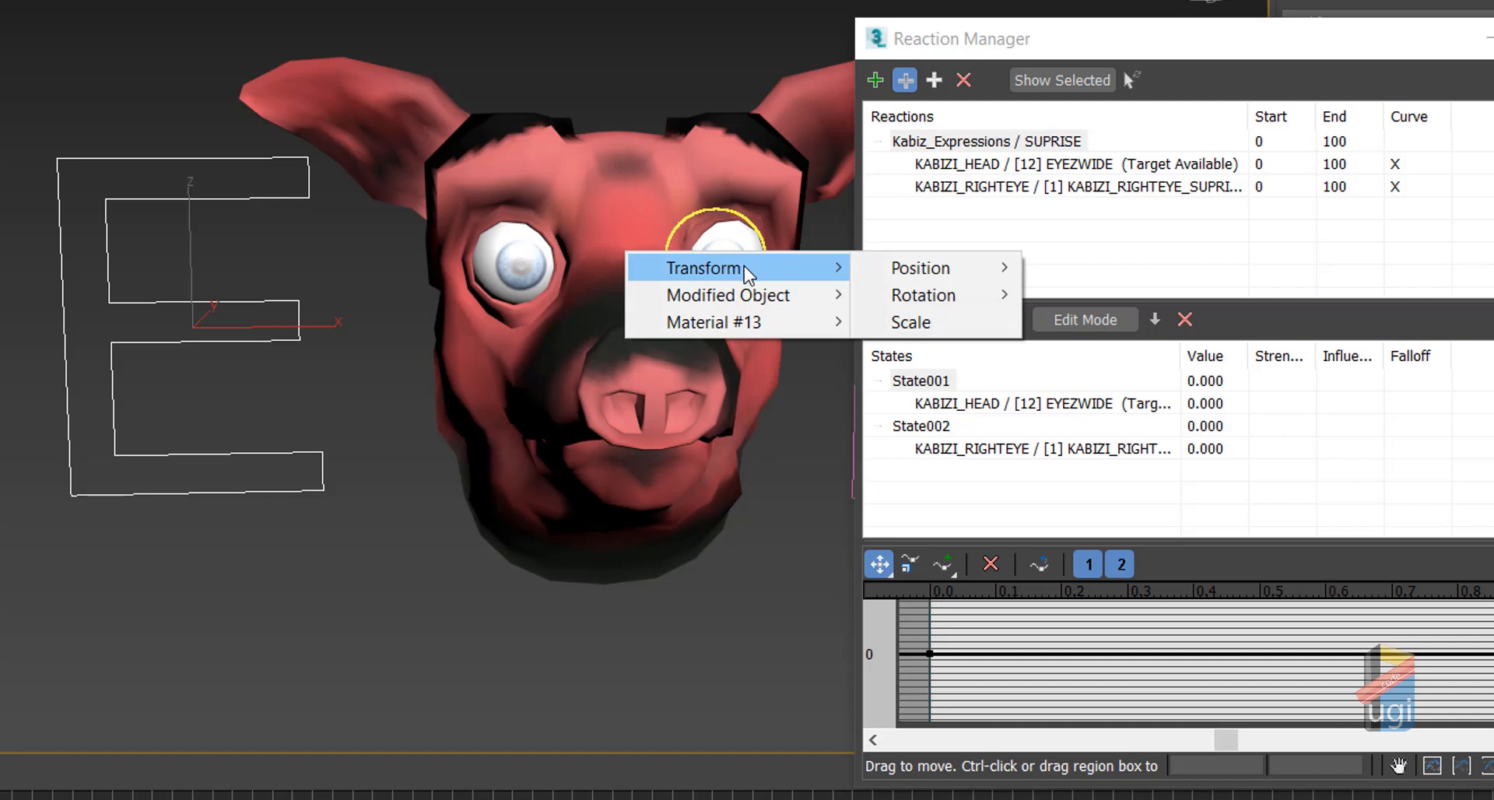
pyautogui.moveTo(806, 298)
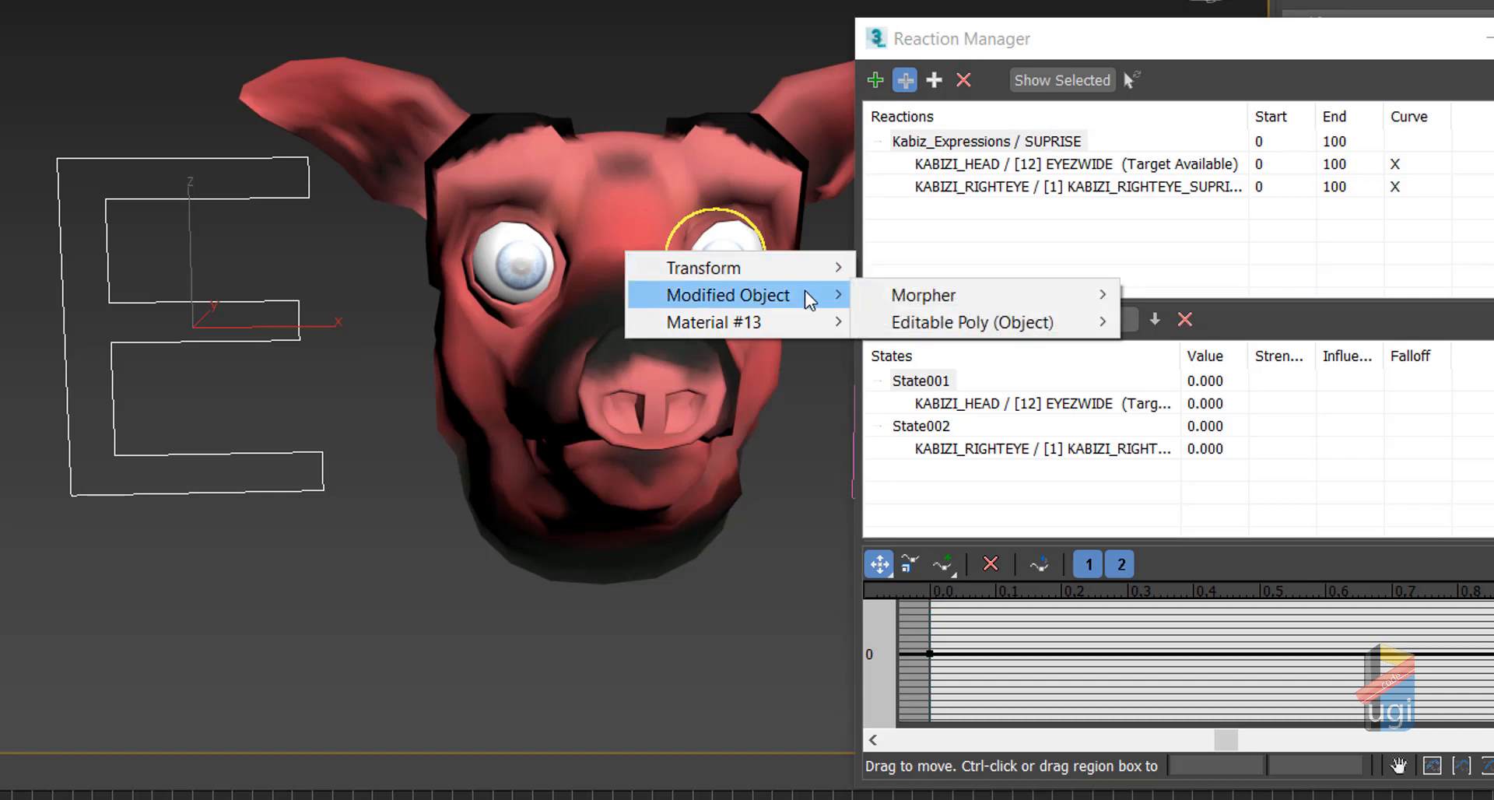
pyautogui.moveTo(895, 298)
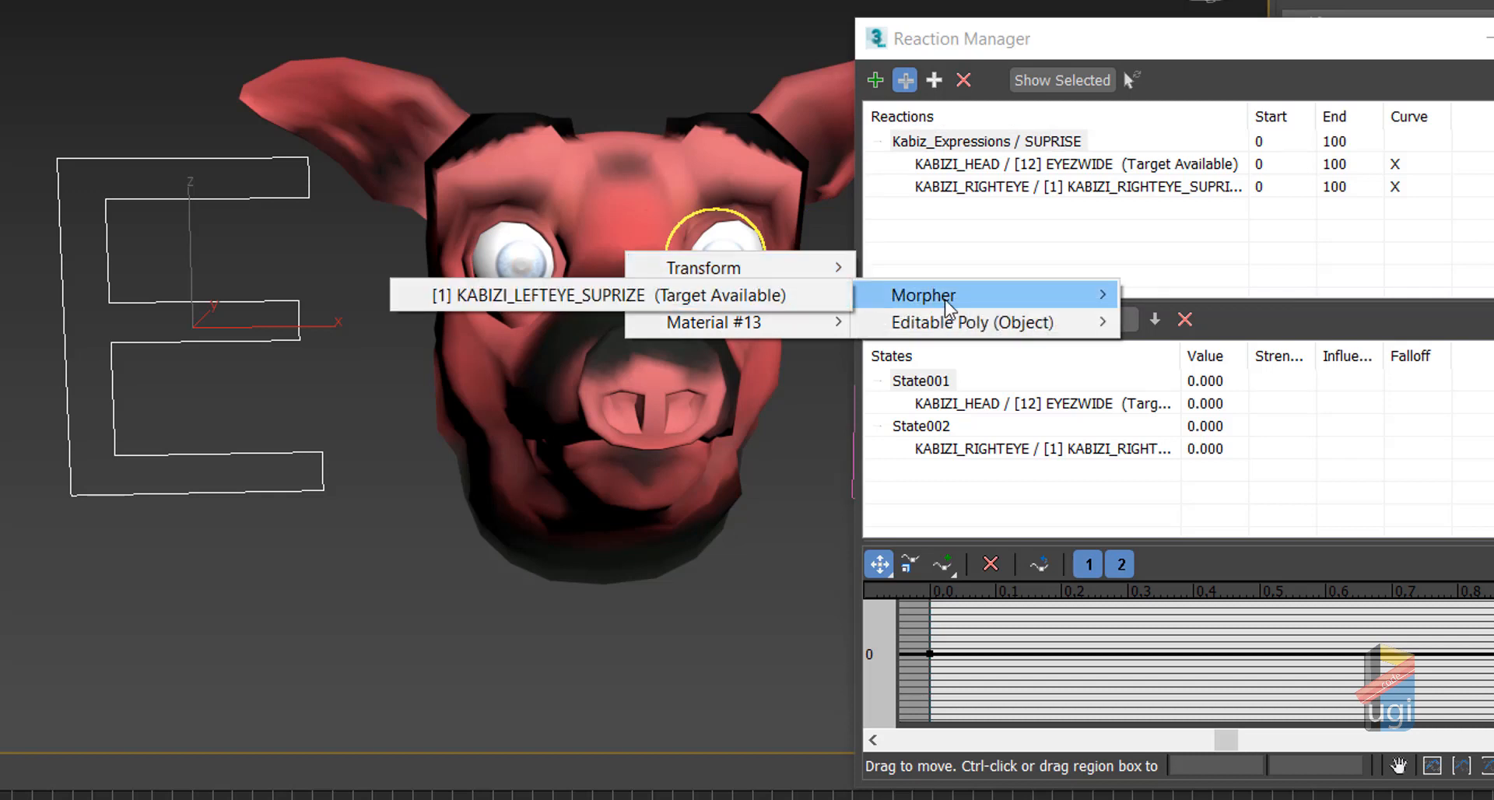
pyautogui.click(736, 298)
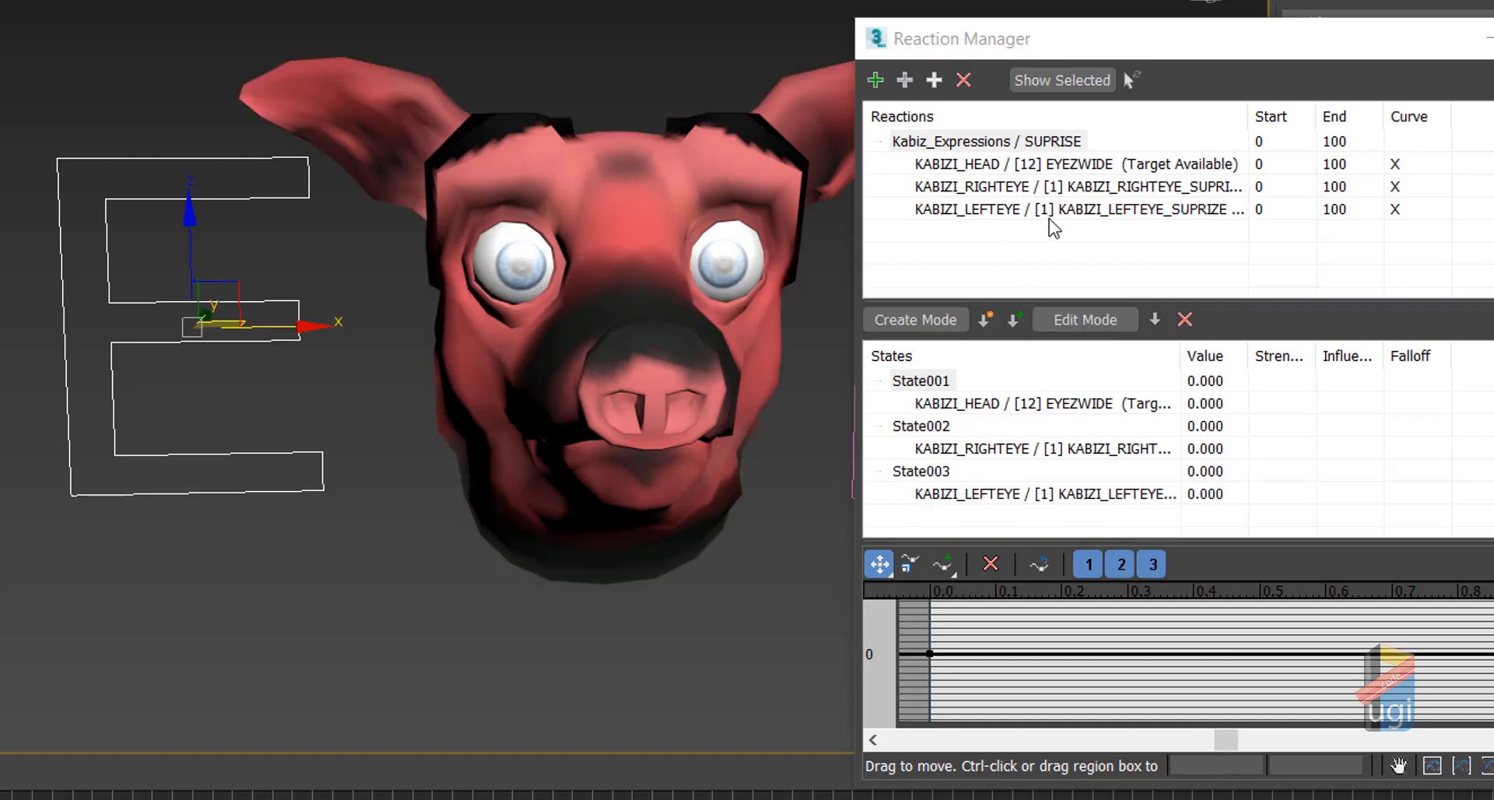
# Step: Add the right-eye and left-eye morph targets to State001
pyautogui.moveTo(1072, 60); pyautogui.dragTo(0, 71)
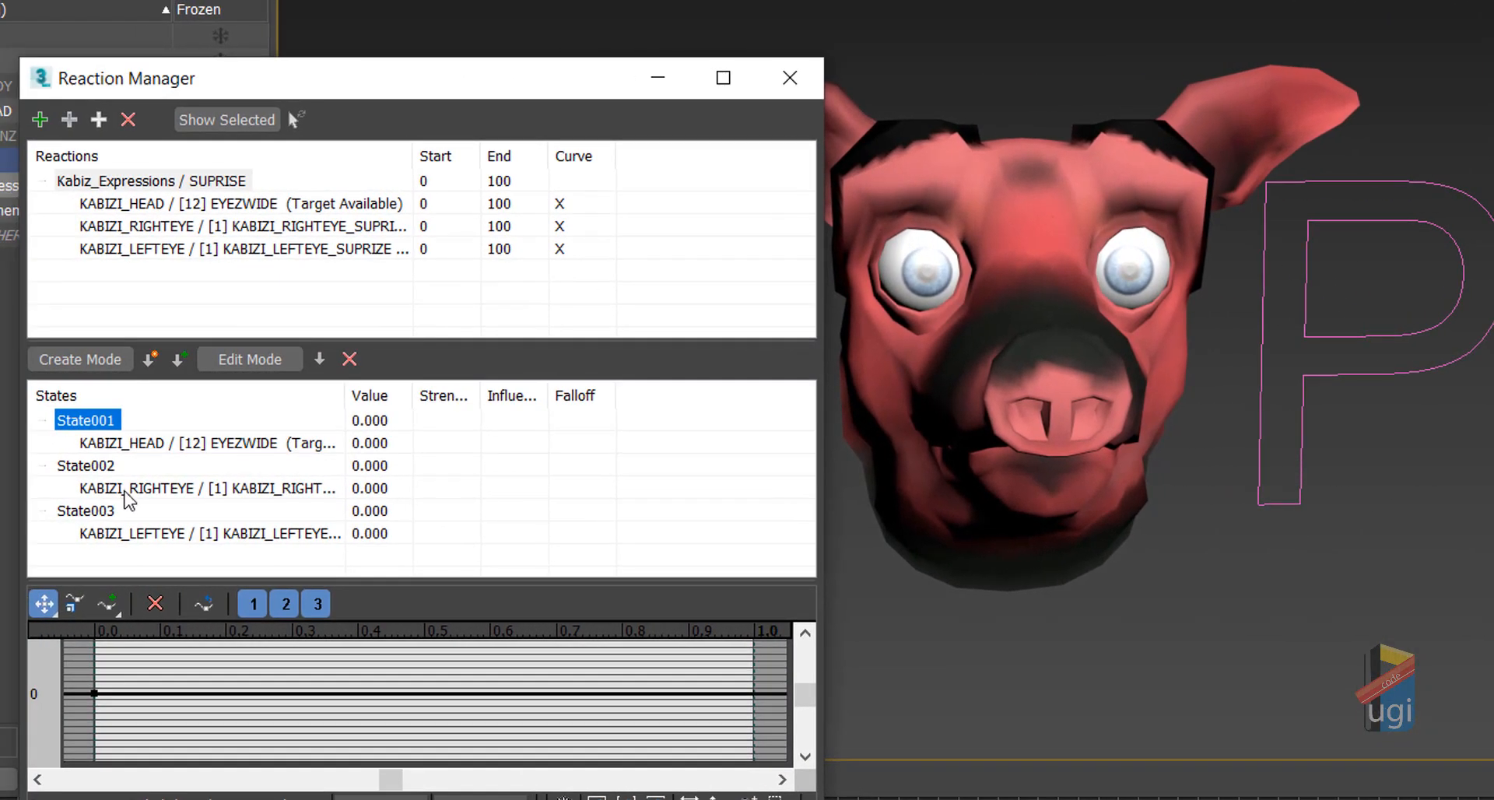
pyautogui.click(23, 486)
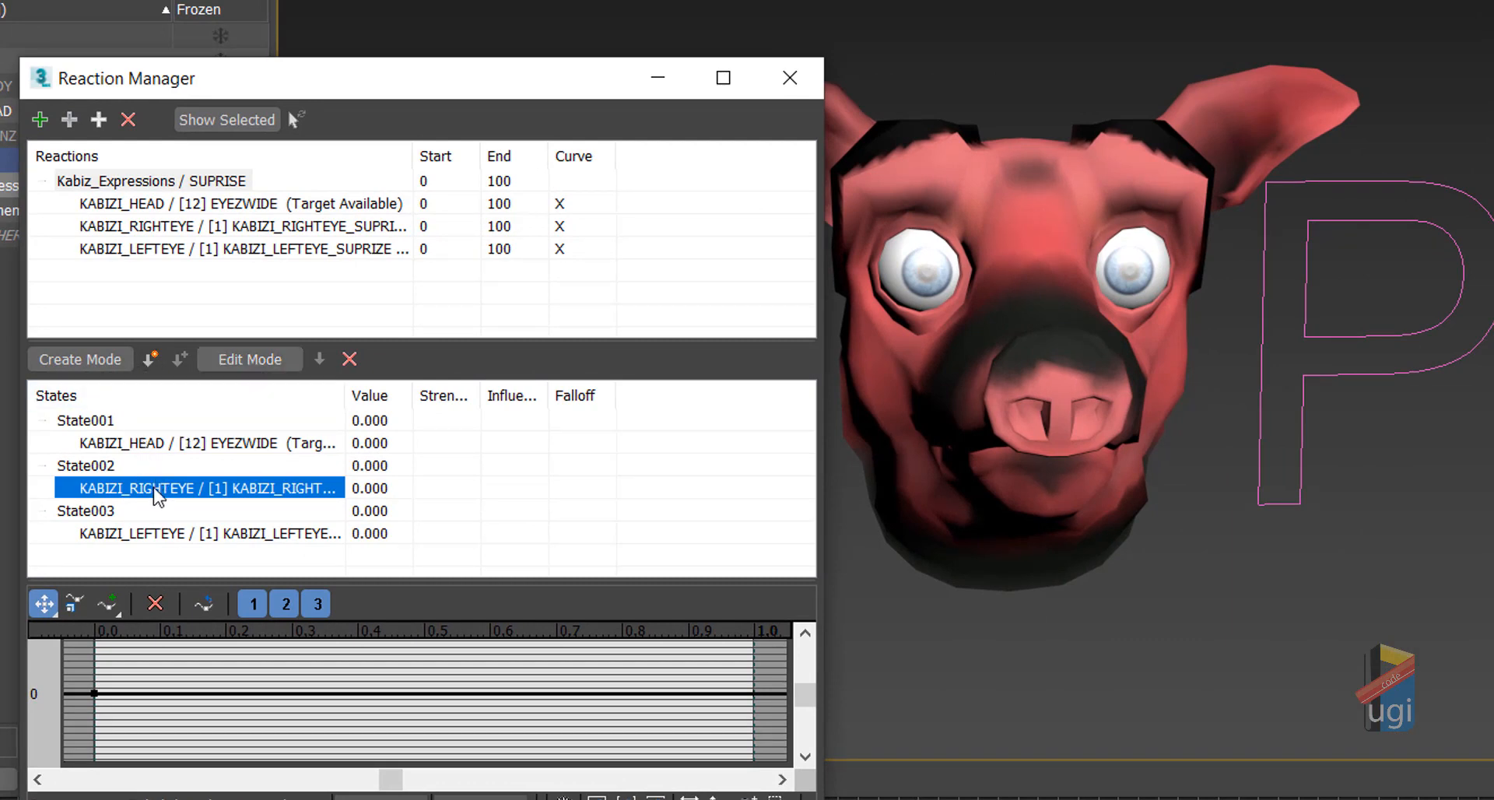
pyautogui.click(106, 425)
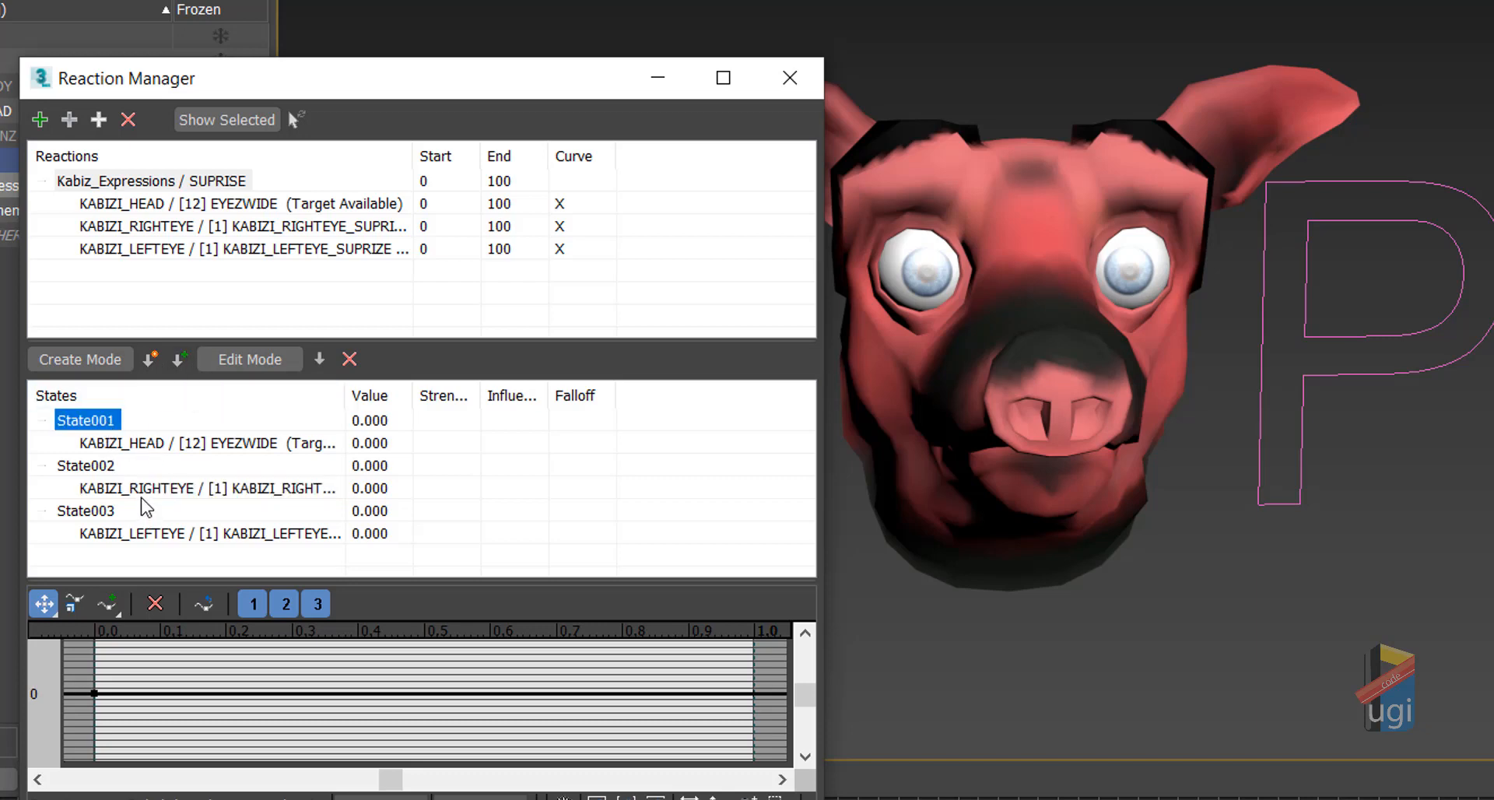
pyautogui.click(178, 228)
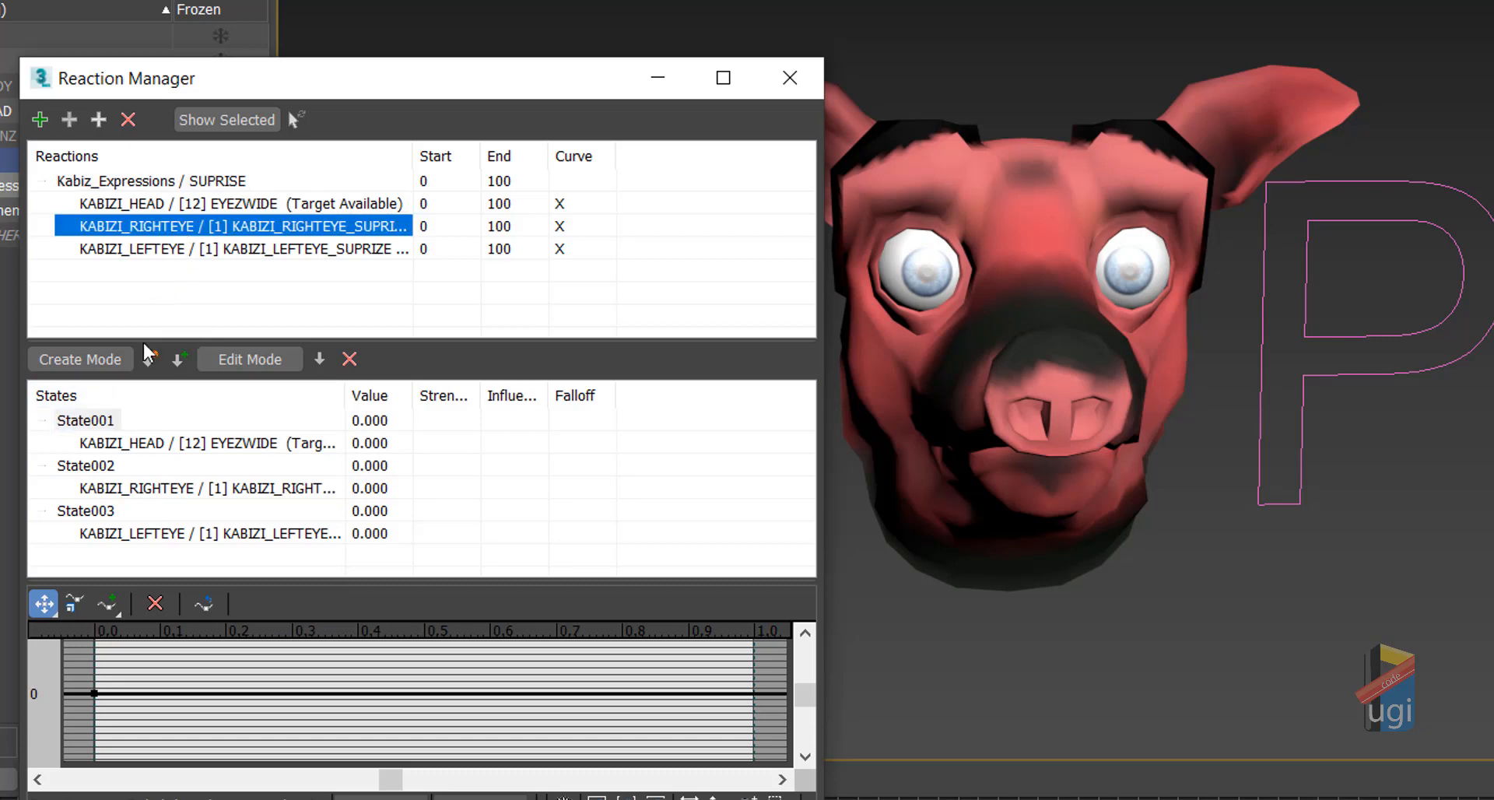
pyautogui.click(111, 424)
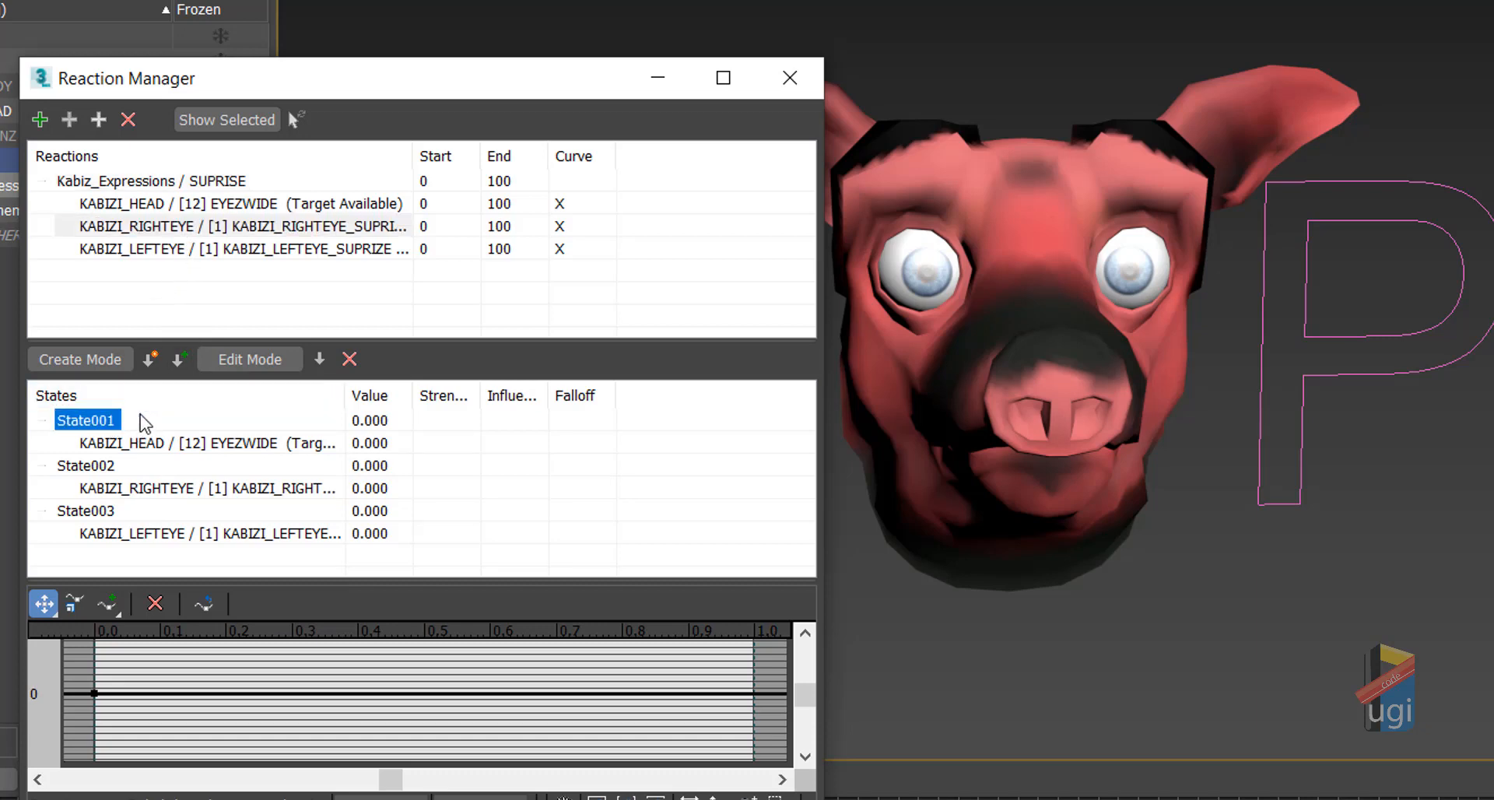
pyautogui.click(140, 415)
pyautogui.click(125, 422)
pyautogui.click(185, 230)
pyautogui.click(119, 421)
pyautogui.click(179, 358)
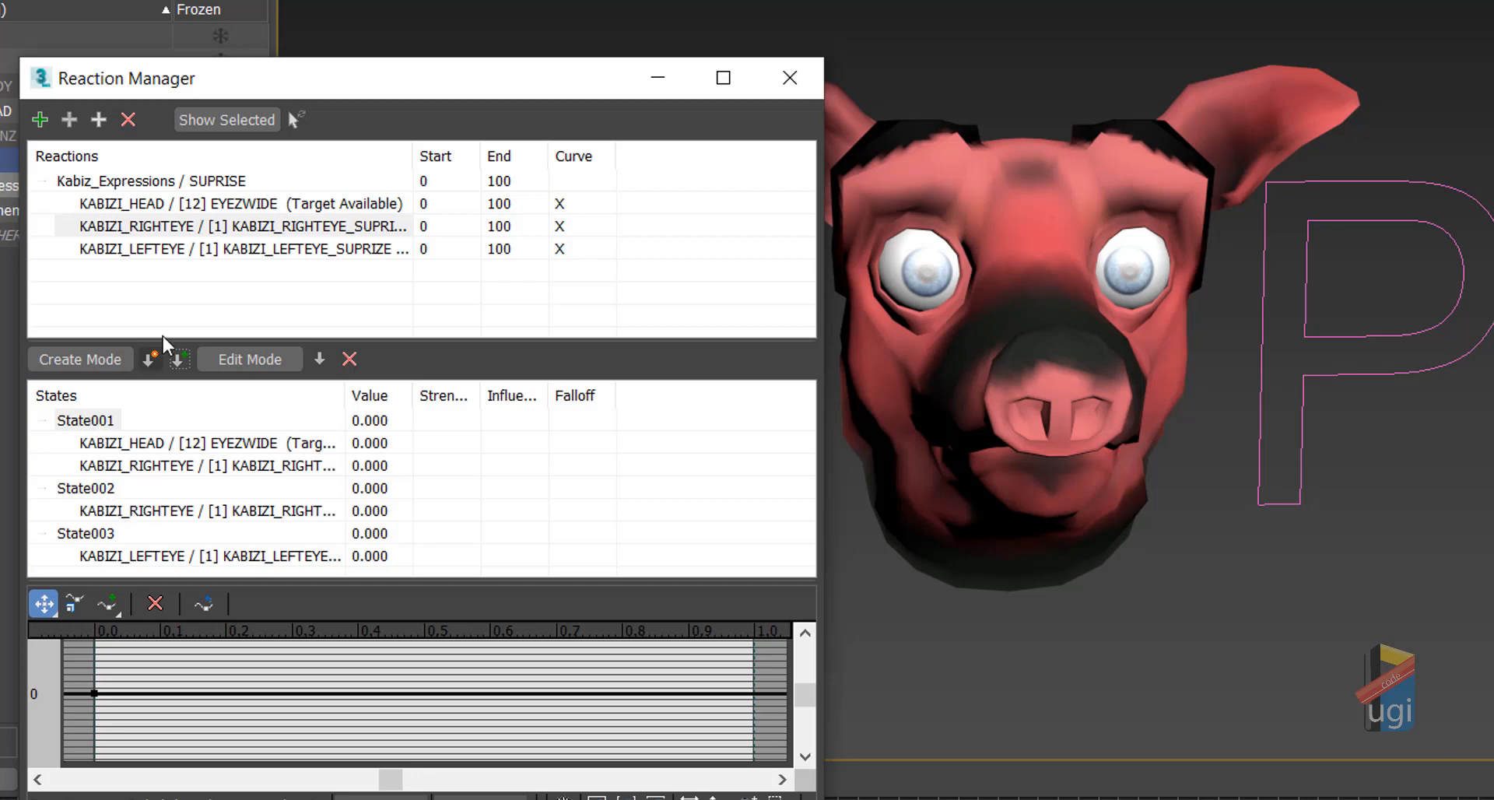
pyautogui.click(157, 250)
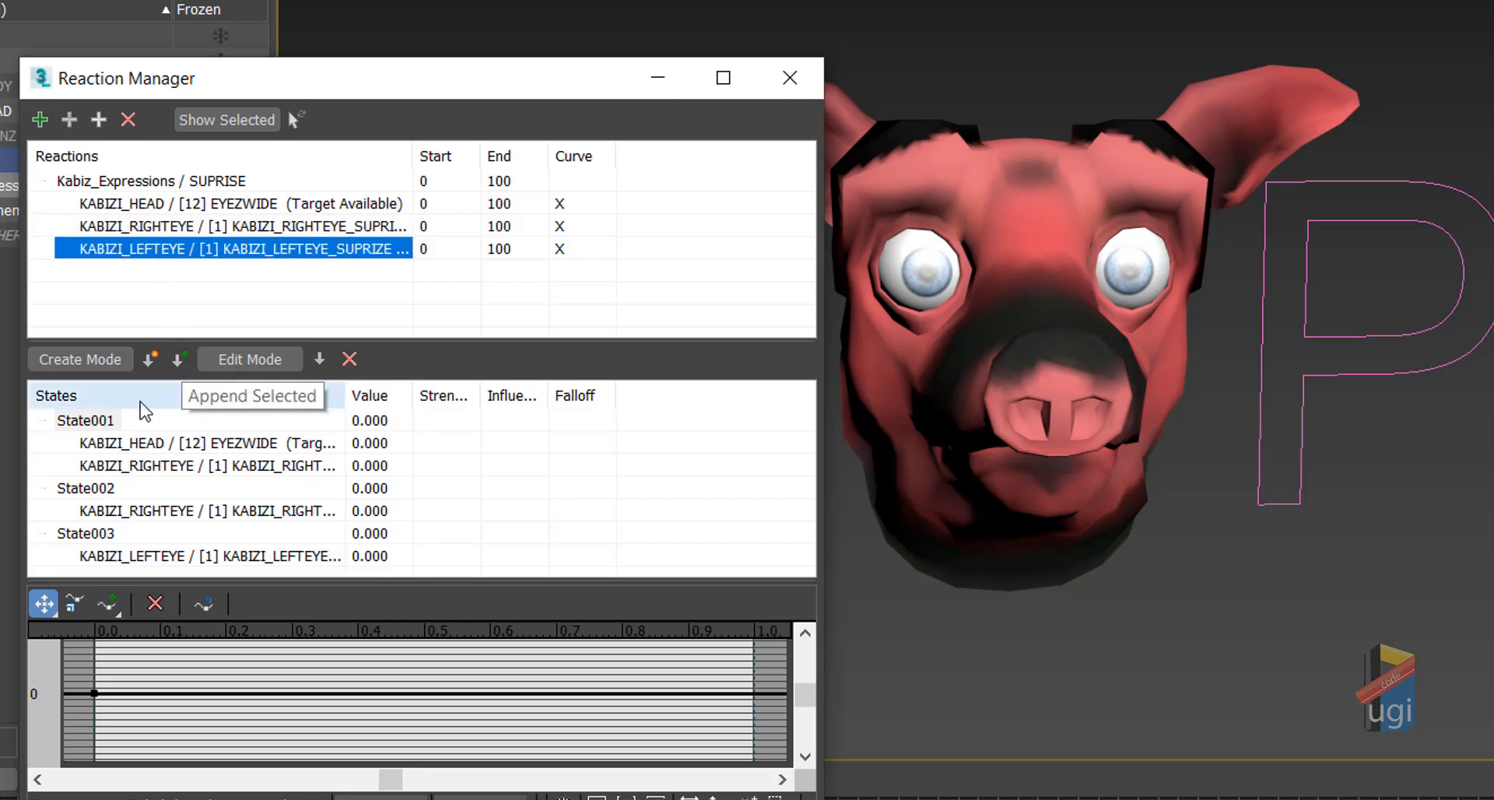
pyautogui.click(106, 421)
pyautogui.click(178, 359)
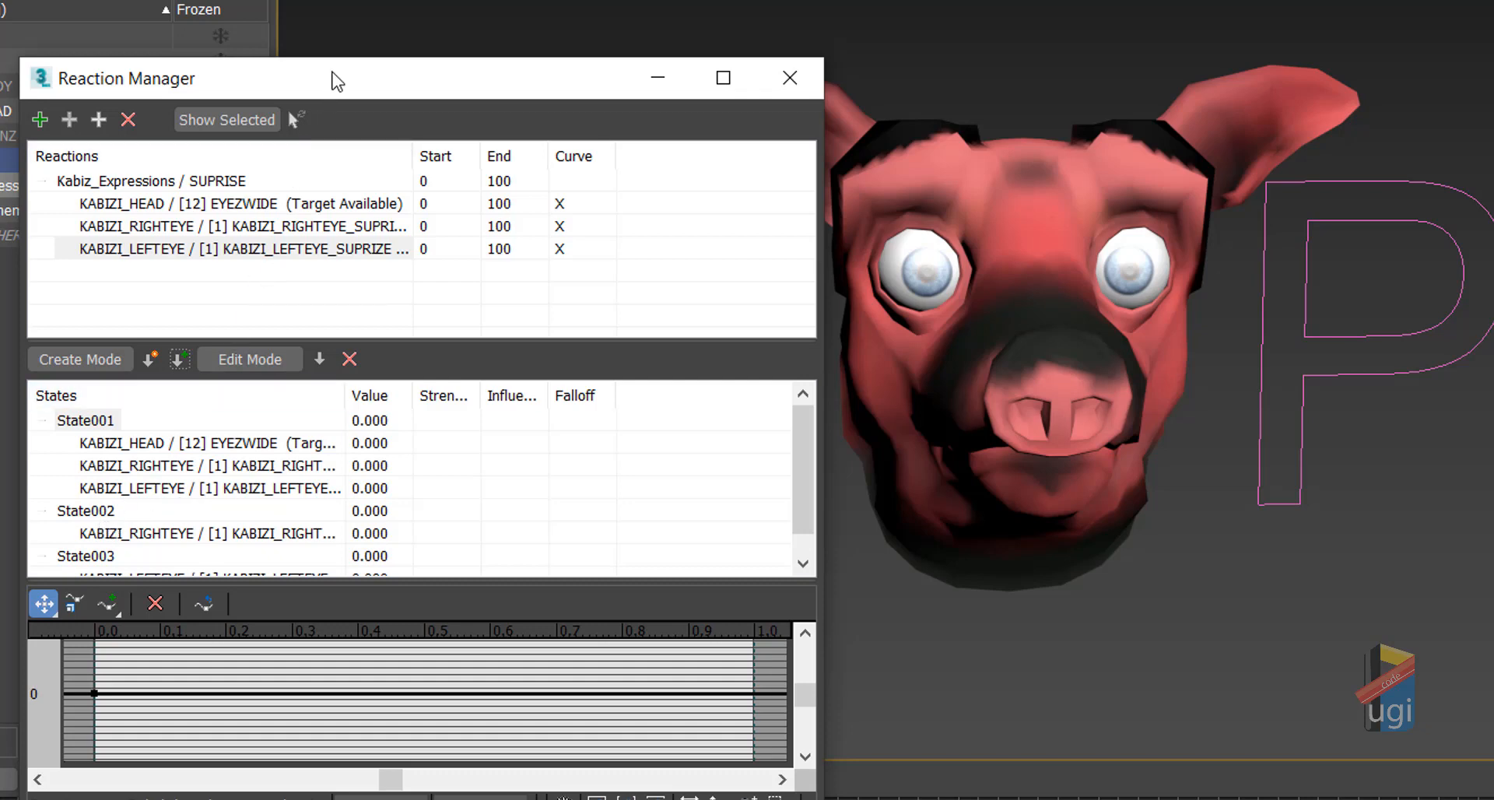
# Step: Delete the leftover eye entries and the empty State002 and State003
pyautogui.moveTo(335, 91); pyautogui.dragTo(351, 0)
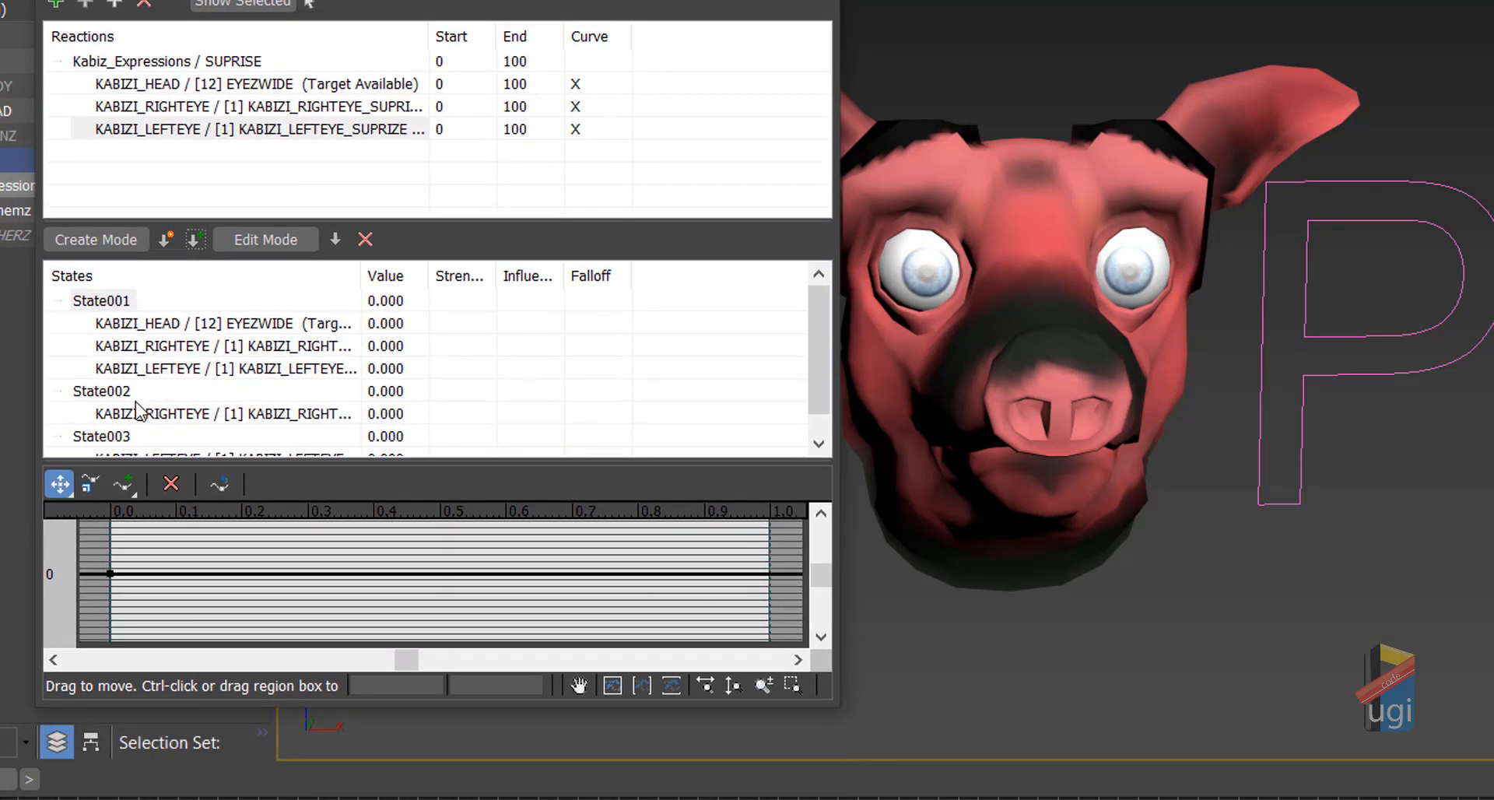
pyautogui.scroll(-1, 139, 411)
pyautogui.click(141, 436)
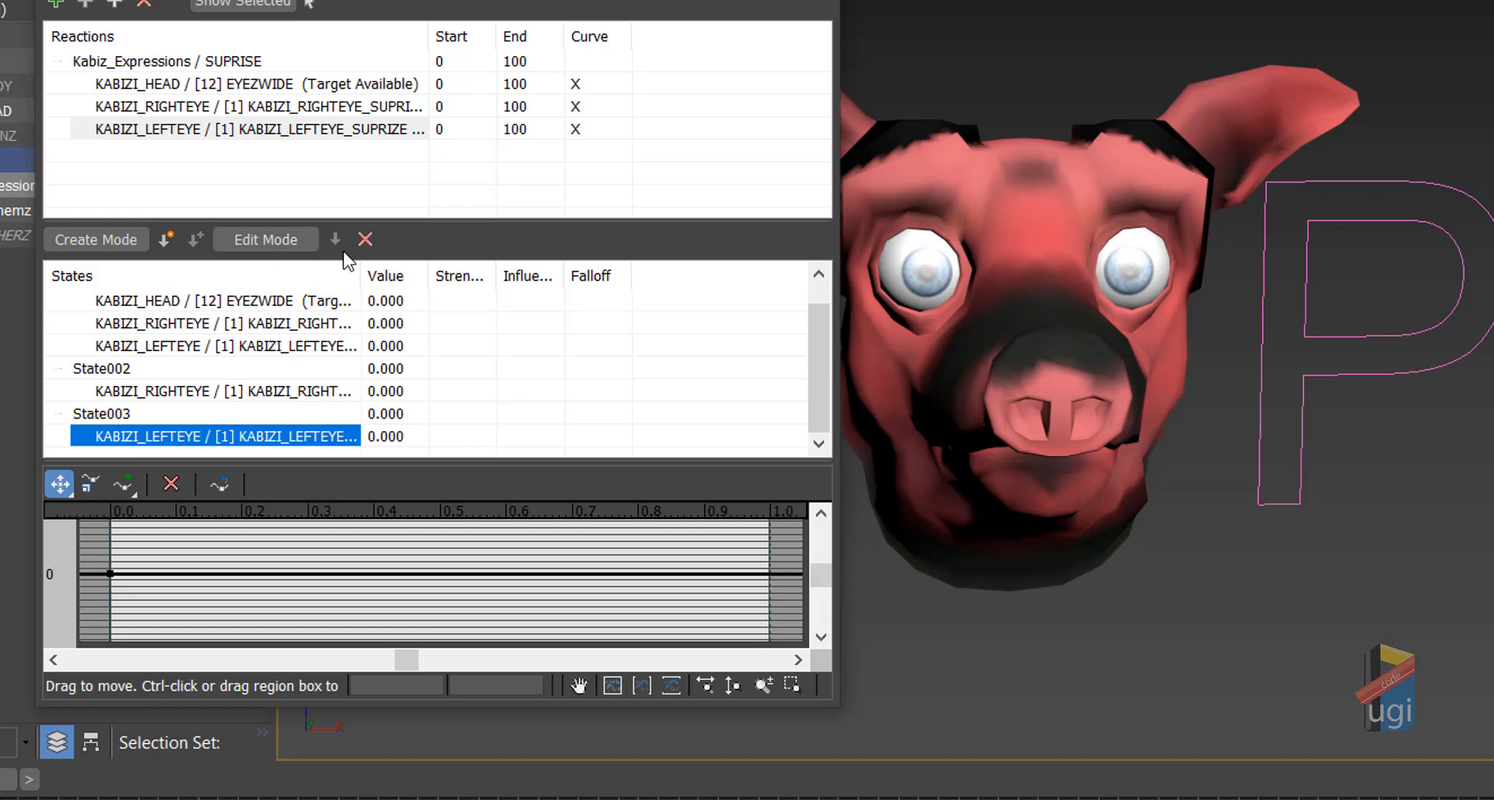
pyautogui.click(364, 240)
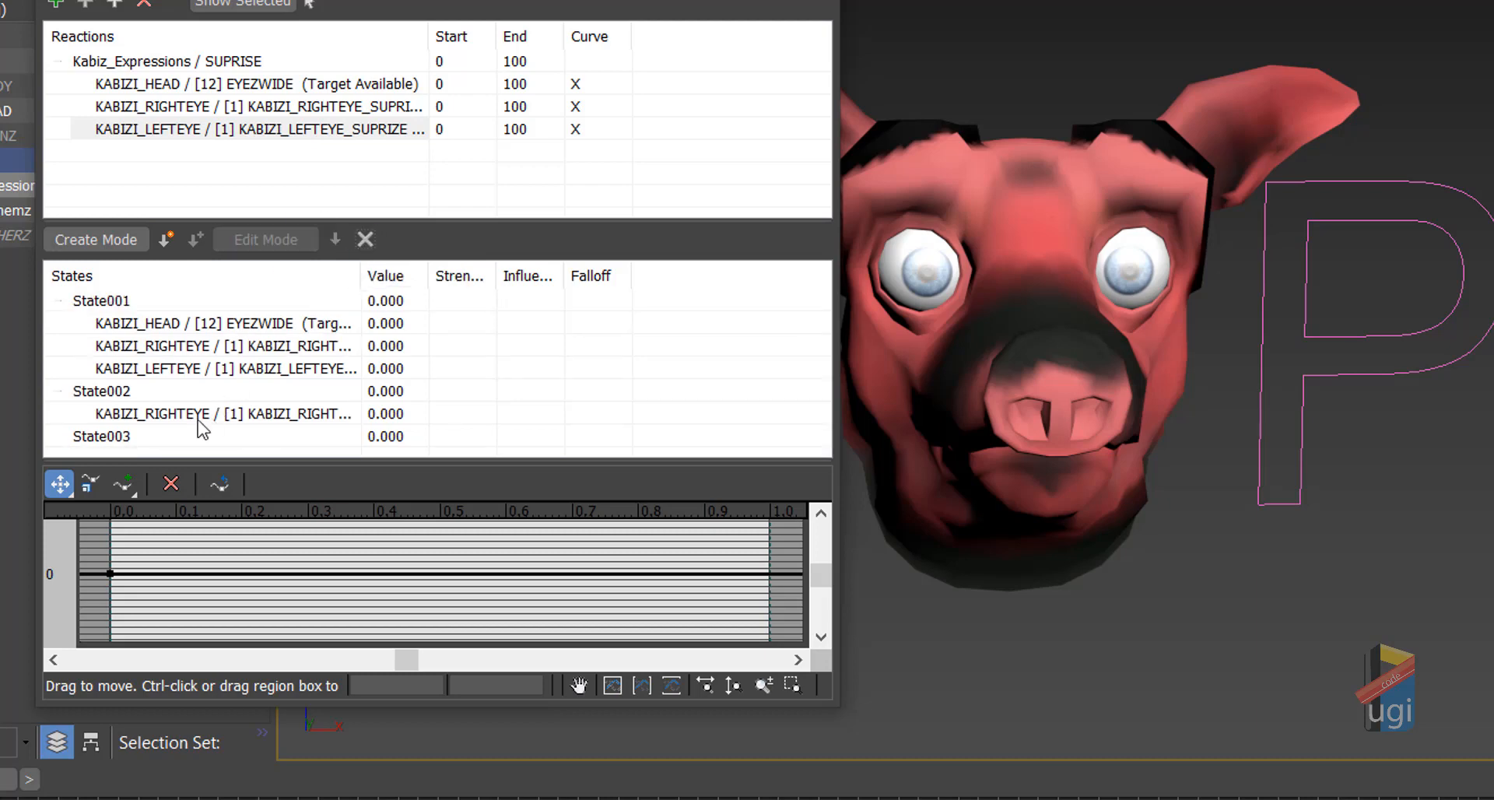
pyautogui.click(117, 436)
pyautogui.click(367, 240)
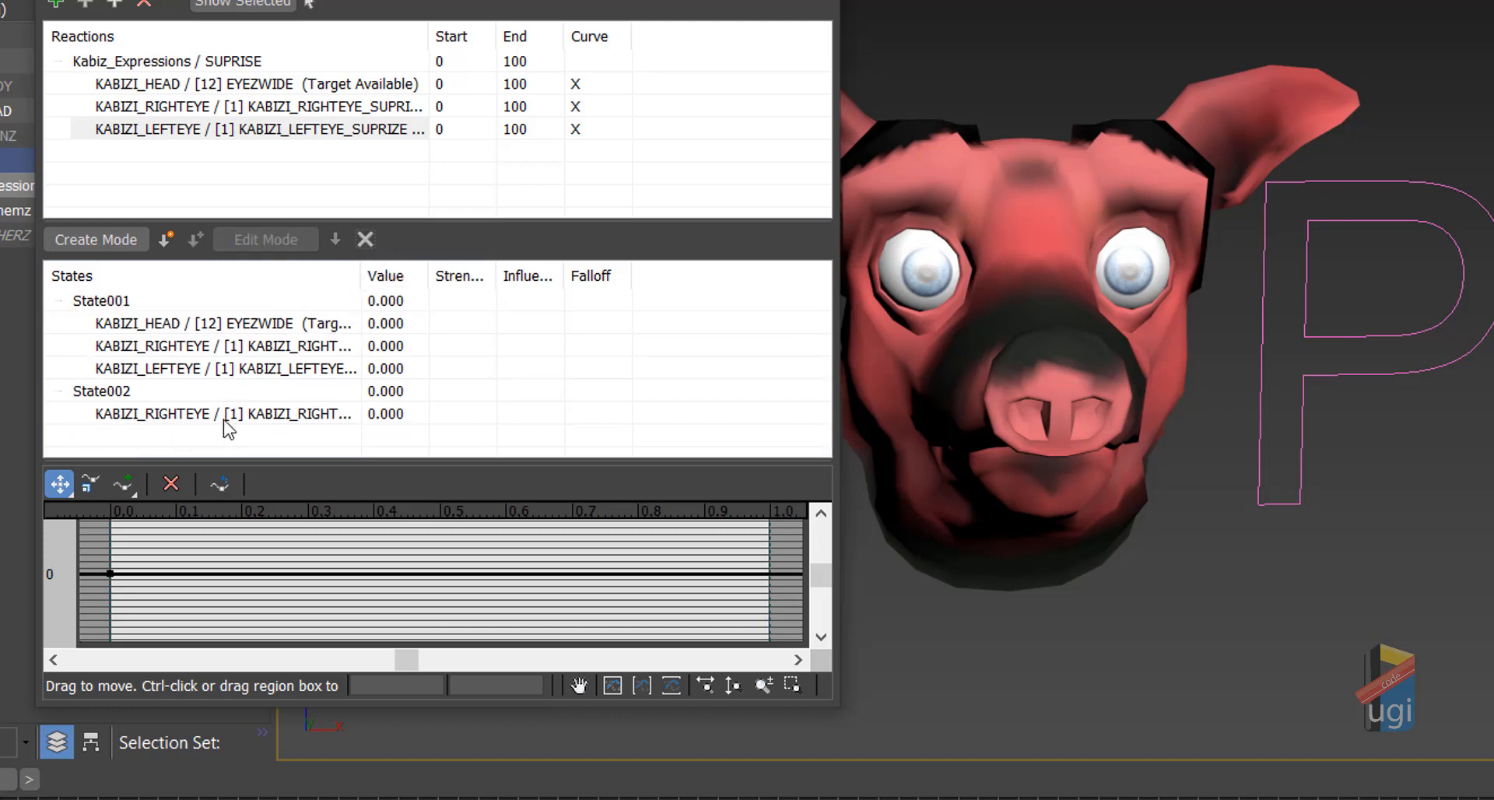
pyautogui.click(225, 414)
pyautogui.click(365, 239)
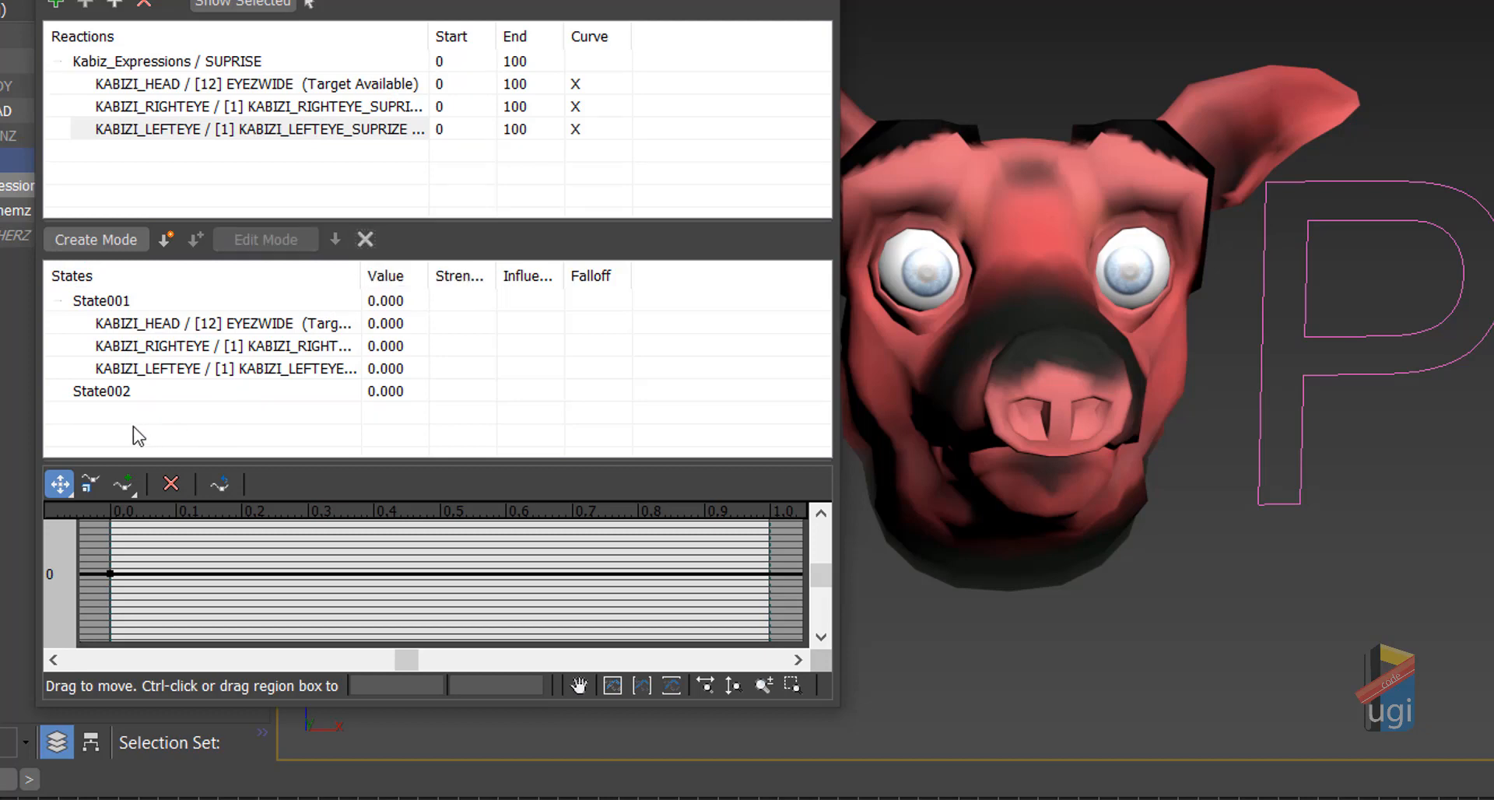
pyautogui.click(109, 392)
pyautogui.click(365, 239)
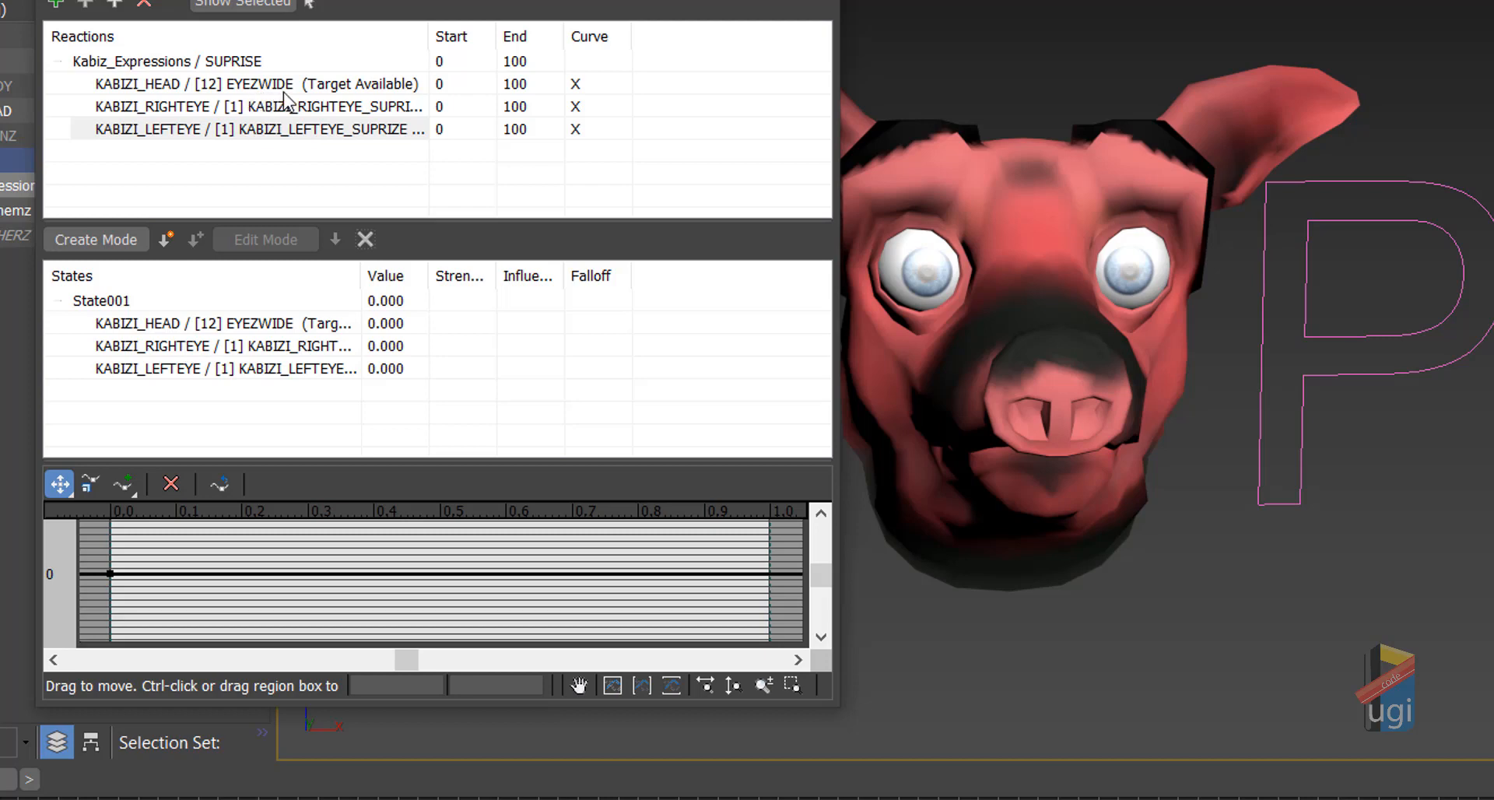
pyautogui.click(109, 304)
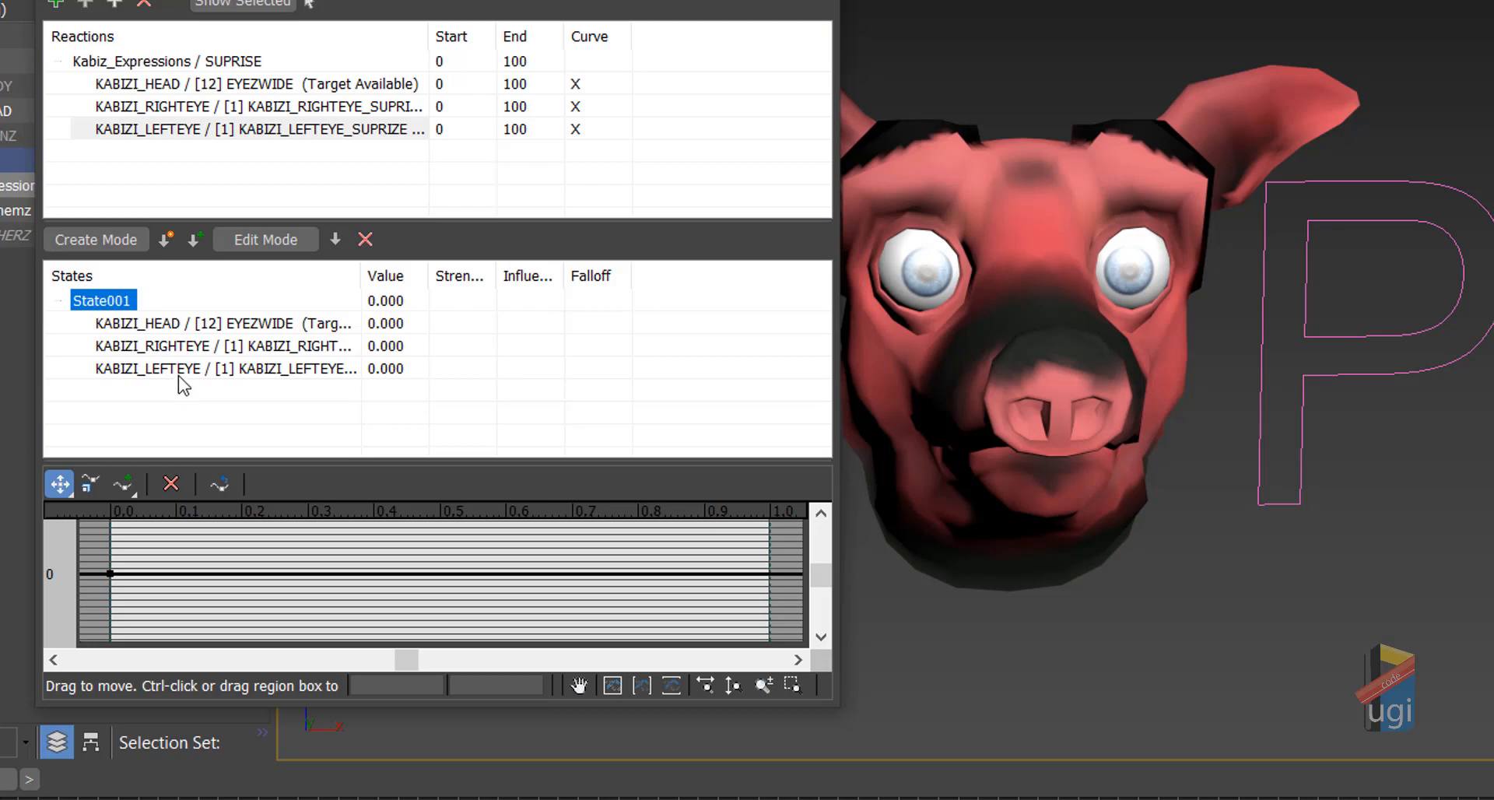
pyautogui.click(167, 242)
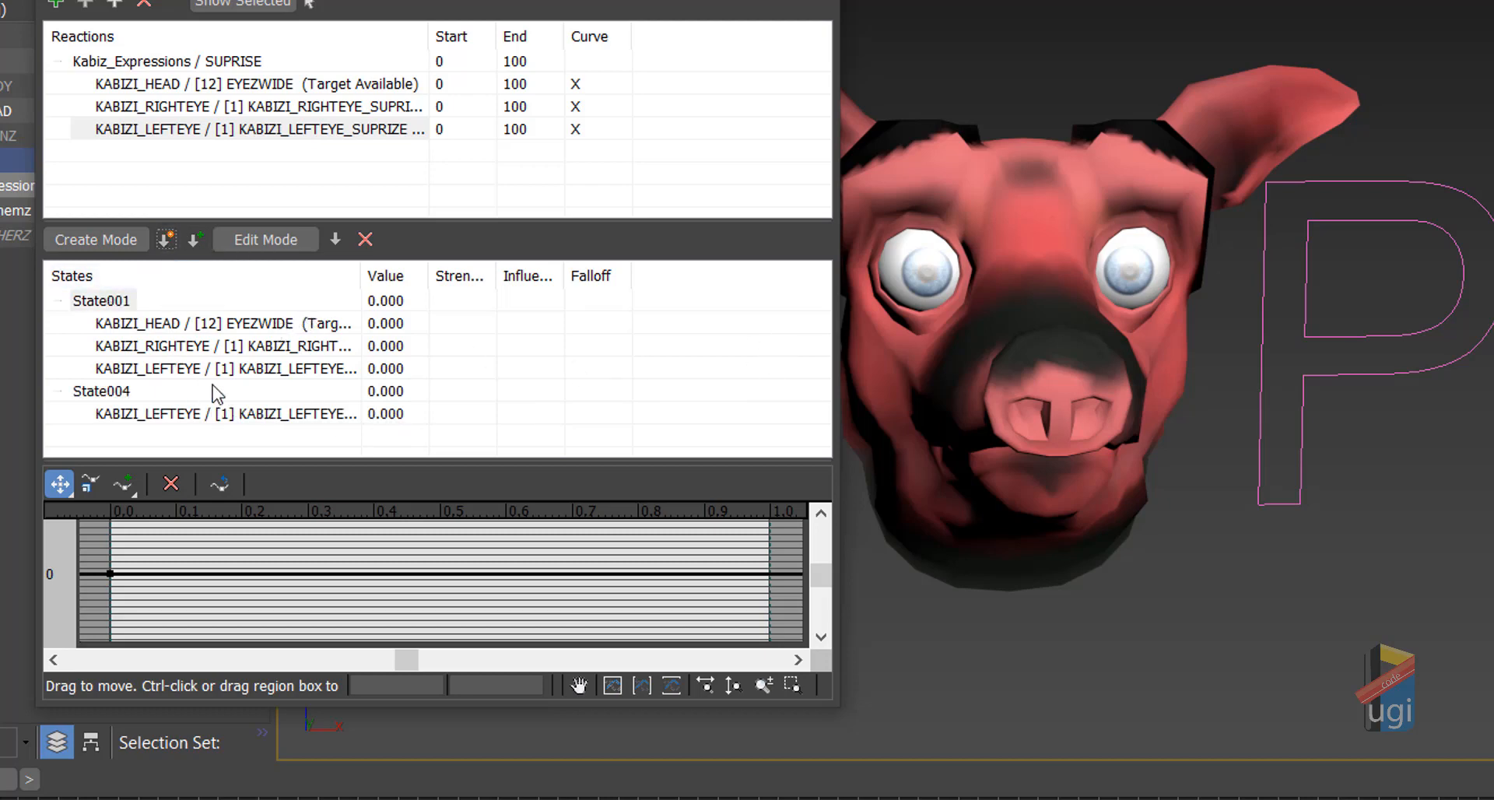
pyautogui.click(212, 419)
pyautogui.click(365, 239)
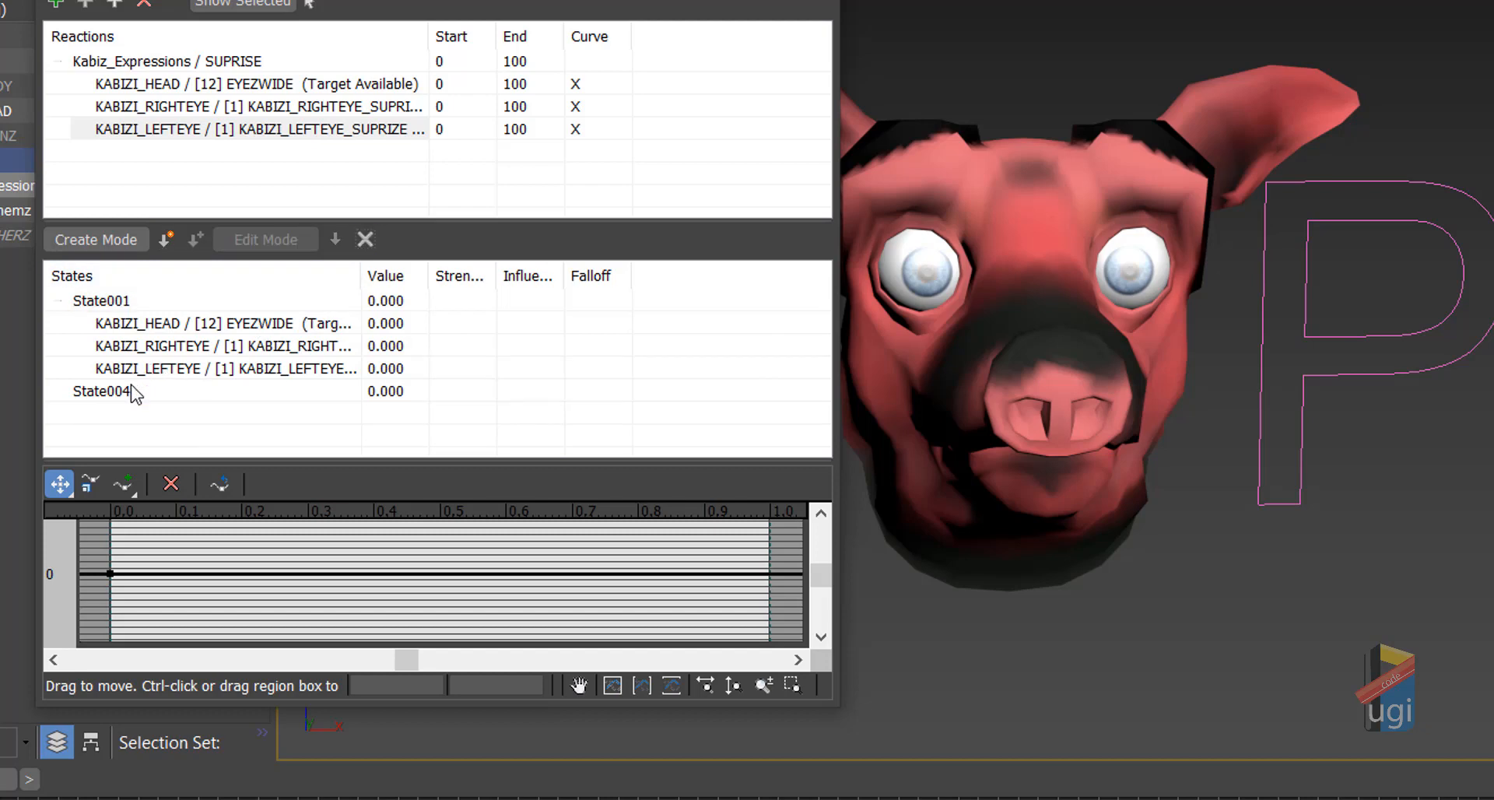
pyautogui.click(365, 239)
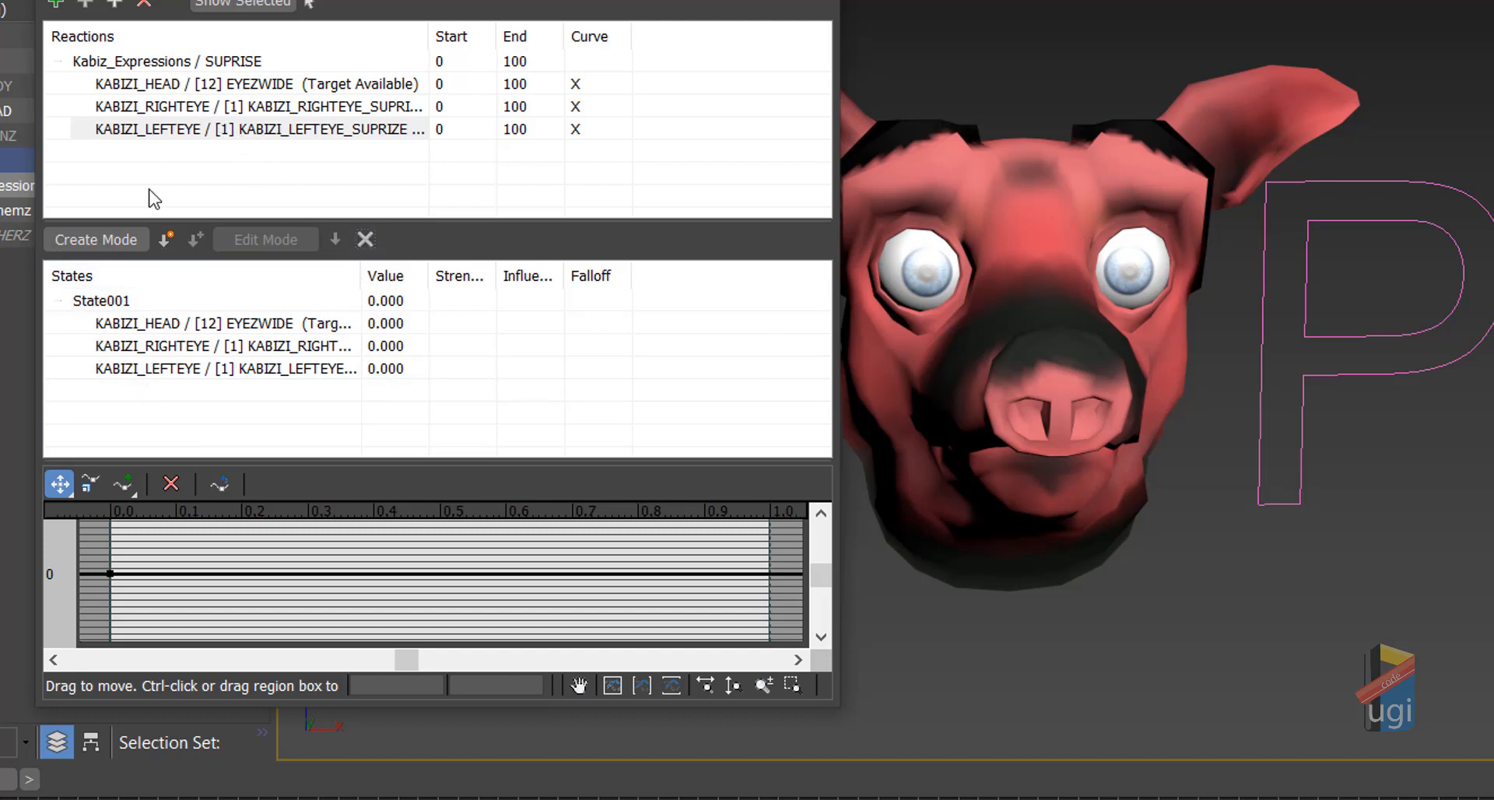
pyautogui.click(118, 301)
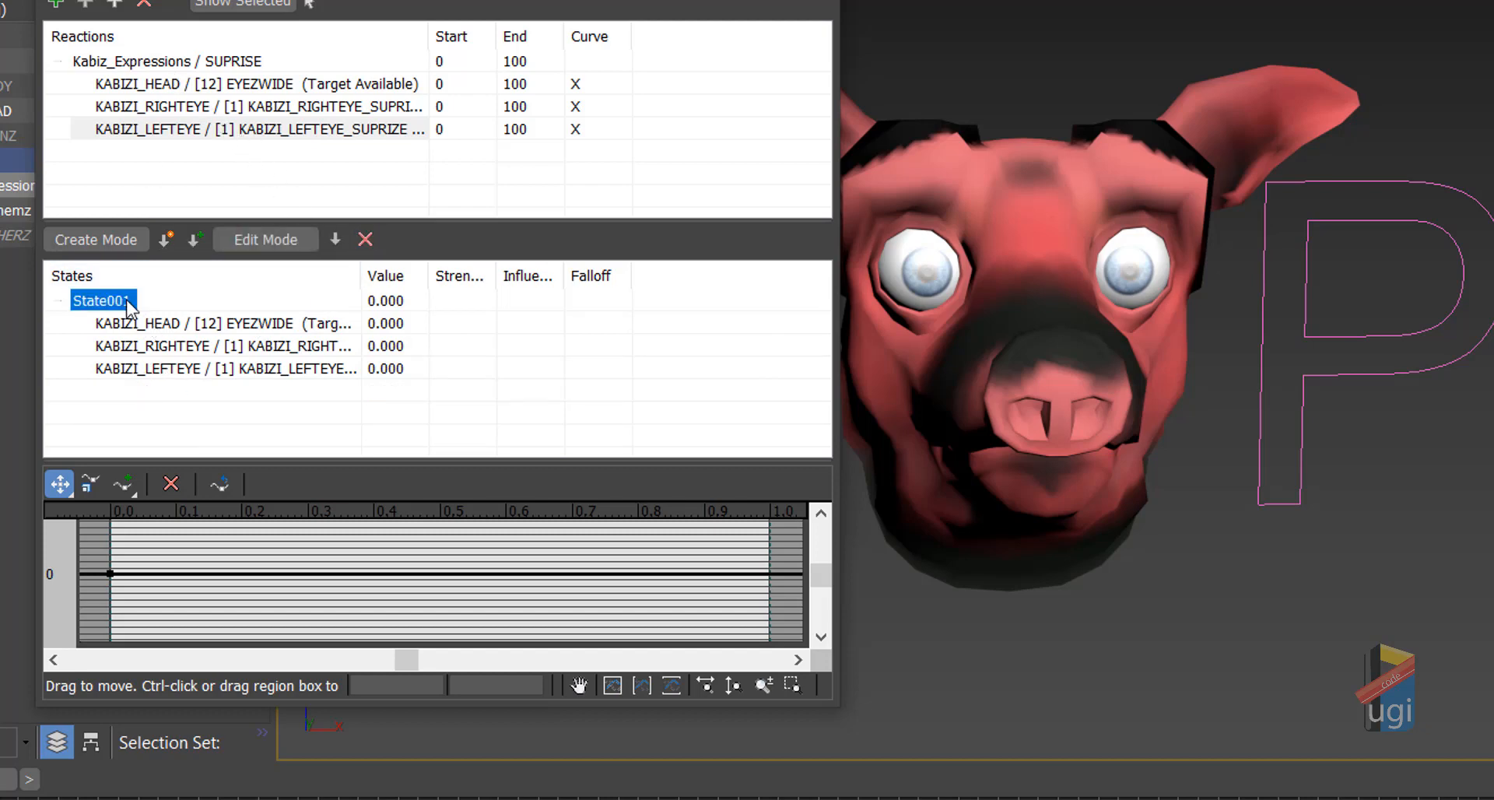
pyautogui.click(190, 246)
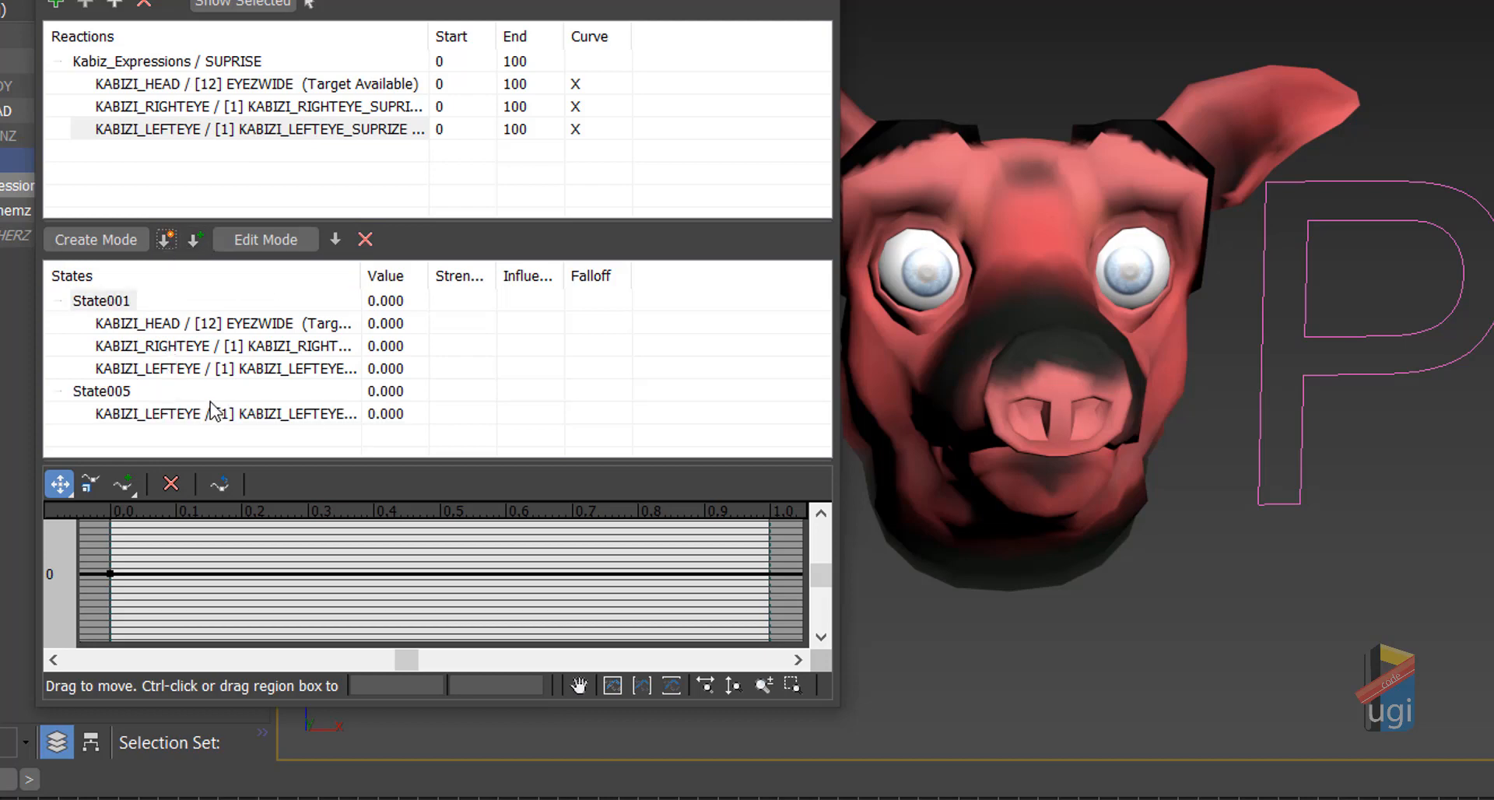
pyautogui.click(152, 413)
pyautogui.click(365, 239)
pyautogui.click(127, 391)
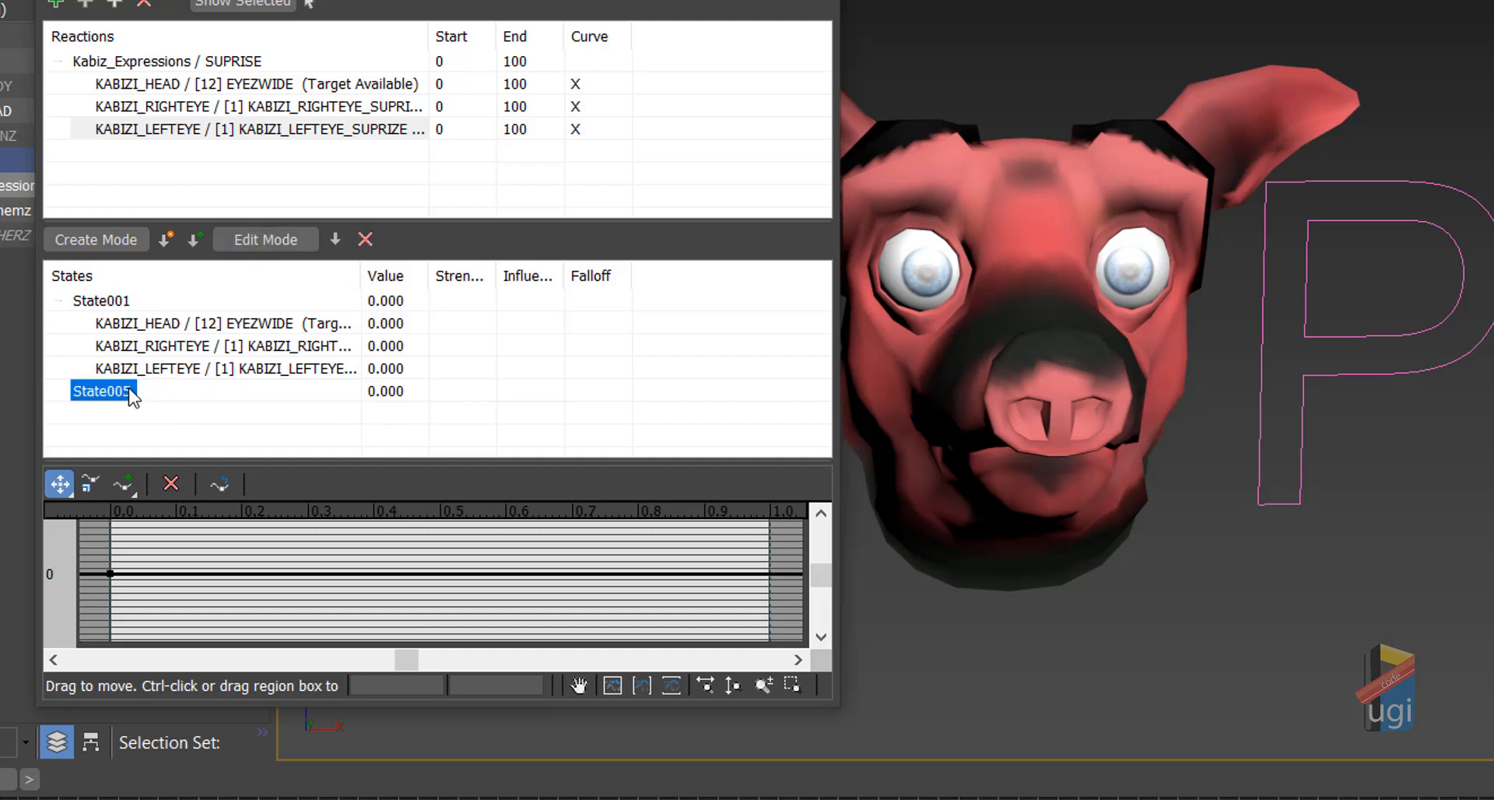
pyautogui.click(365, 239)
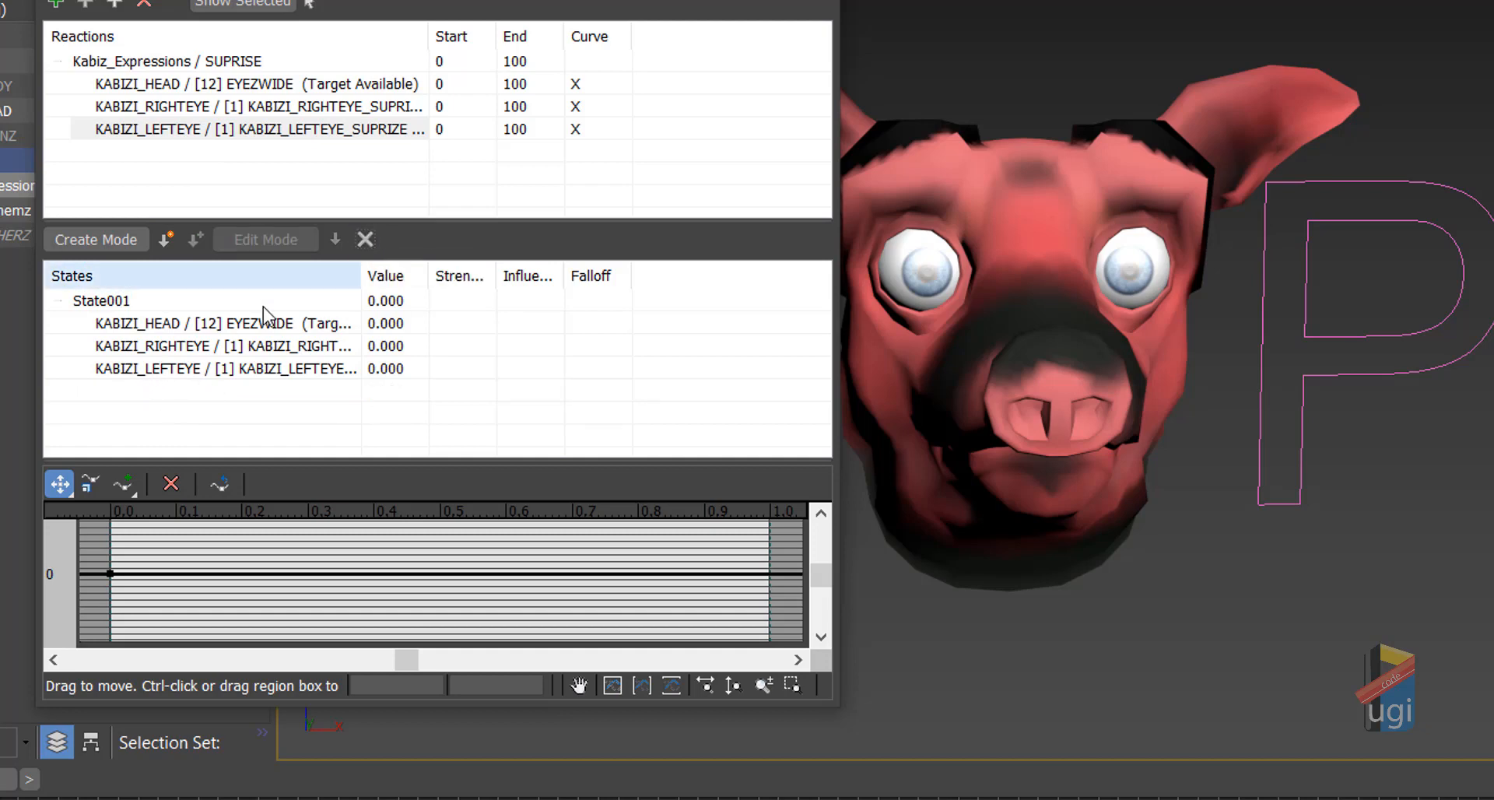
pyautogui.click(117, 302)
pyautogui.click(148, 66)
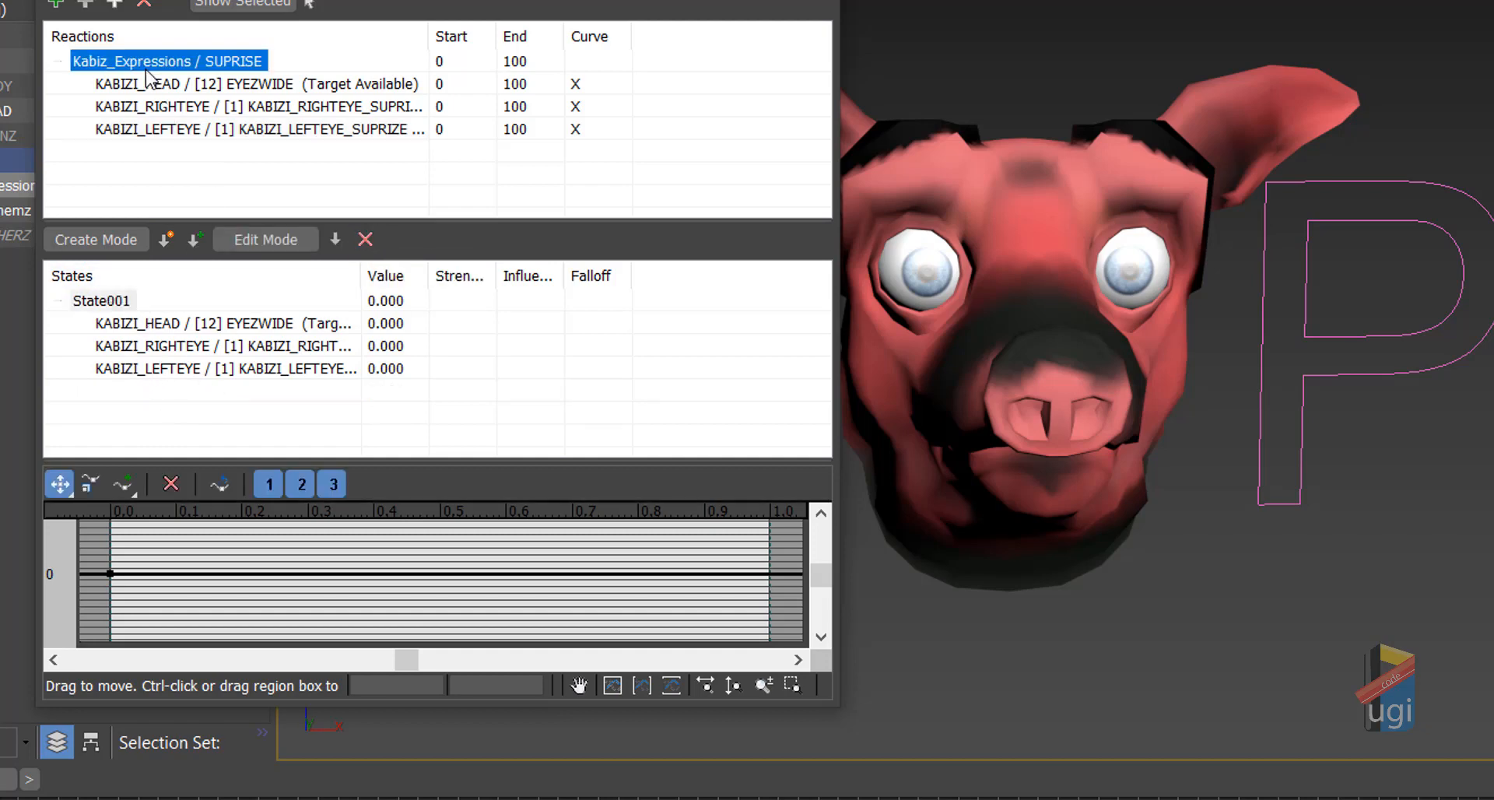
# Step: Create State006 with a SUPRISE driver value of 10
pyautogui.click(162, 242)
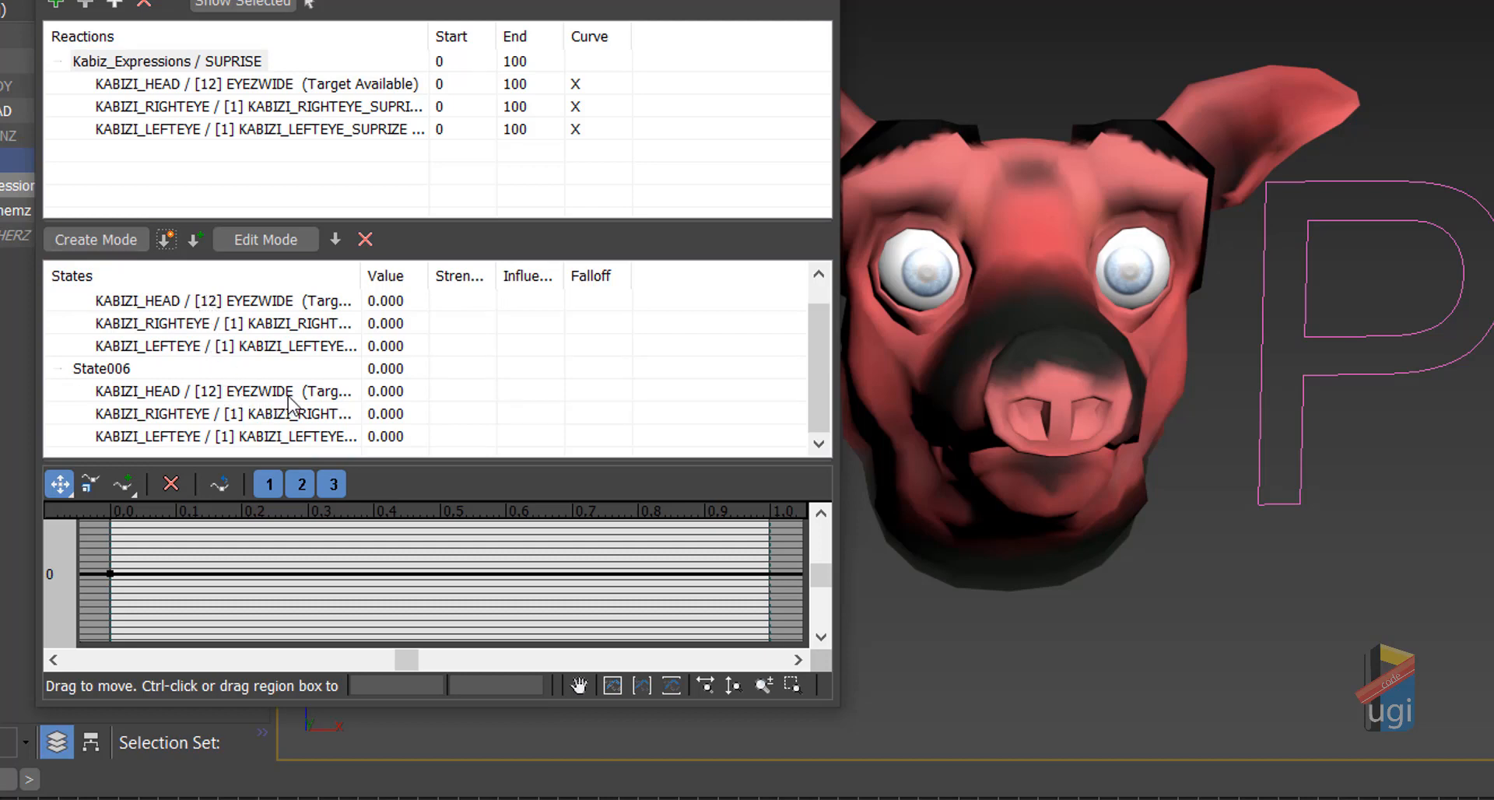
pyautogui.doubleClick(375, 377)
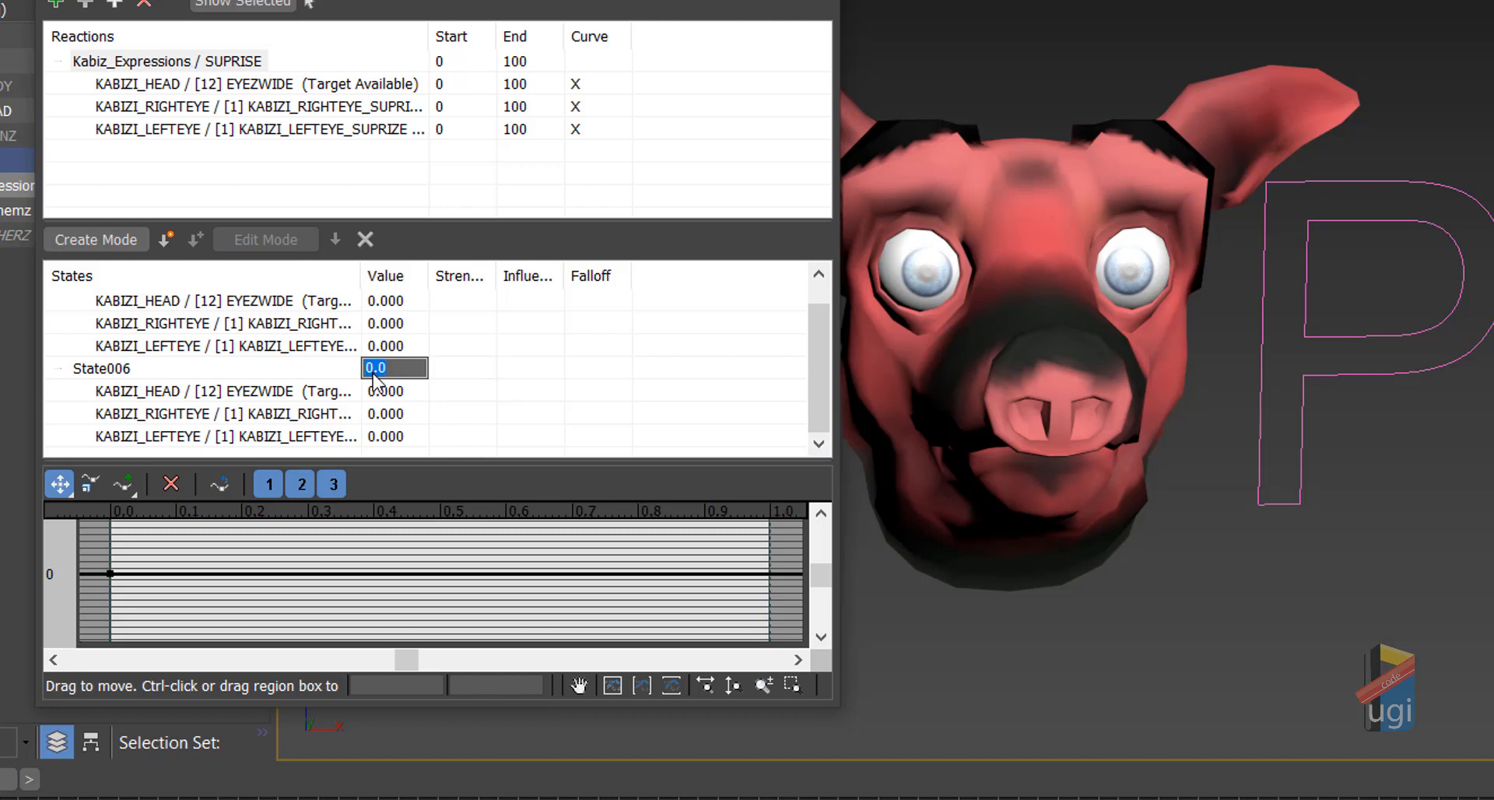
pyautogui.write('10')
pyautogui.press('Return')
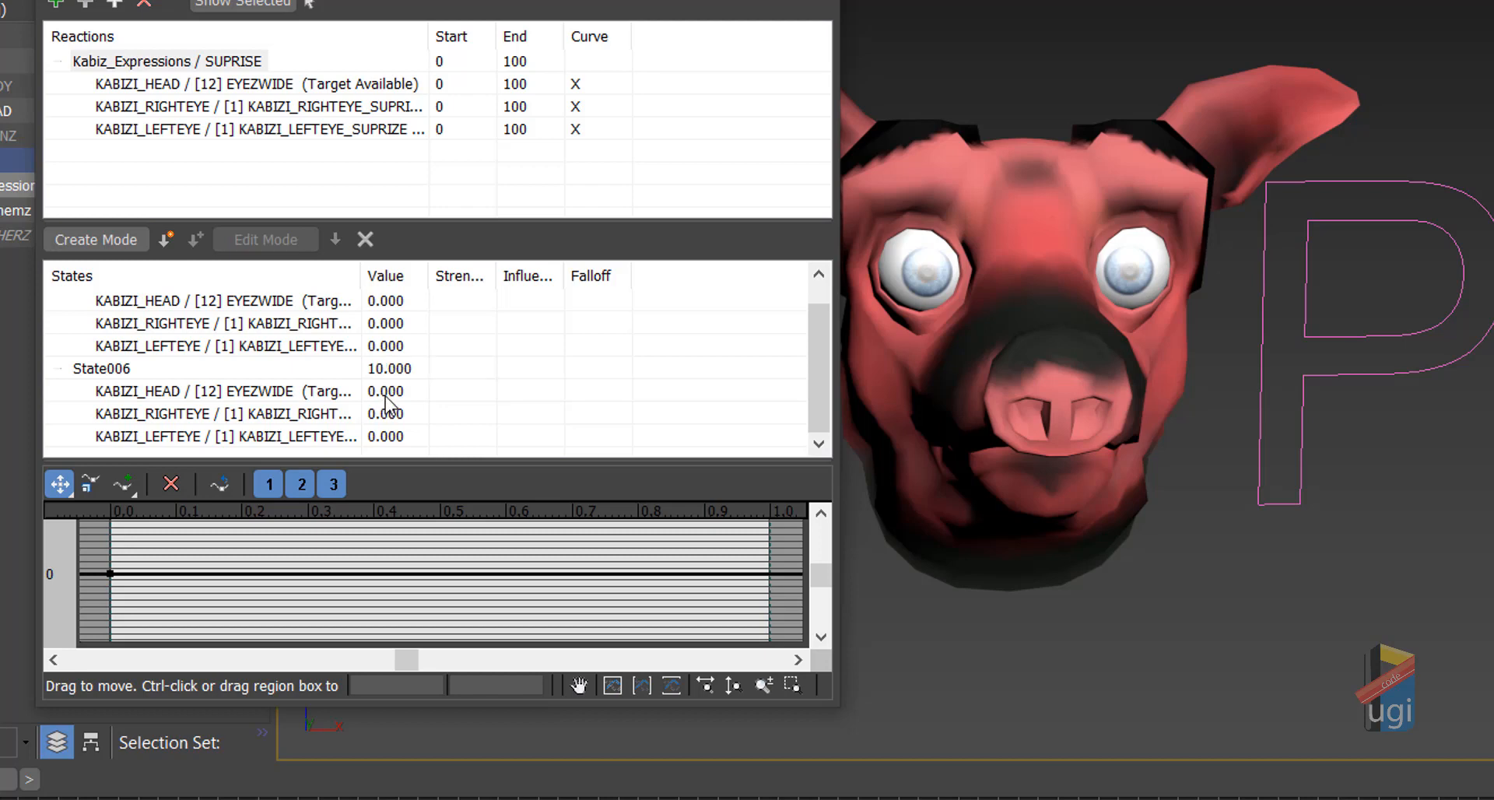
# Step: Set State006's EYEZWIDE, right-eye and left-eye target values to 100 each
pyautogui.doubleClick(385, 391)
pyautogui.write('100')
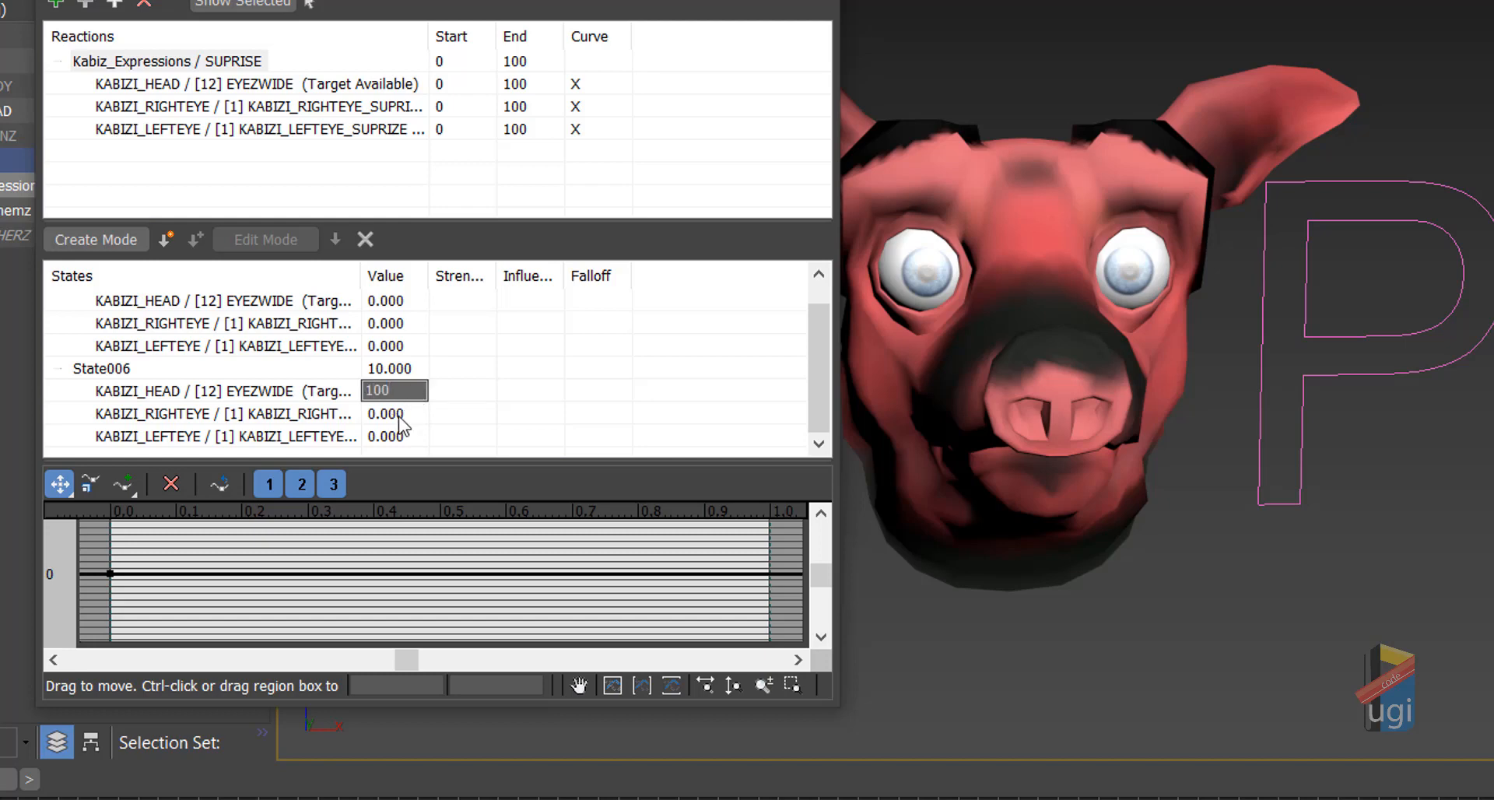
pyautogui.press('Return')
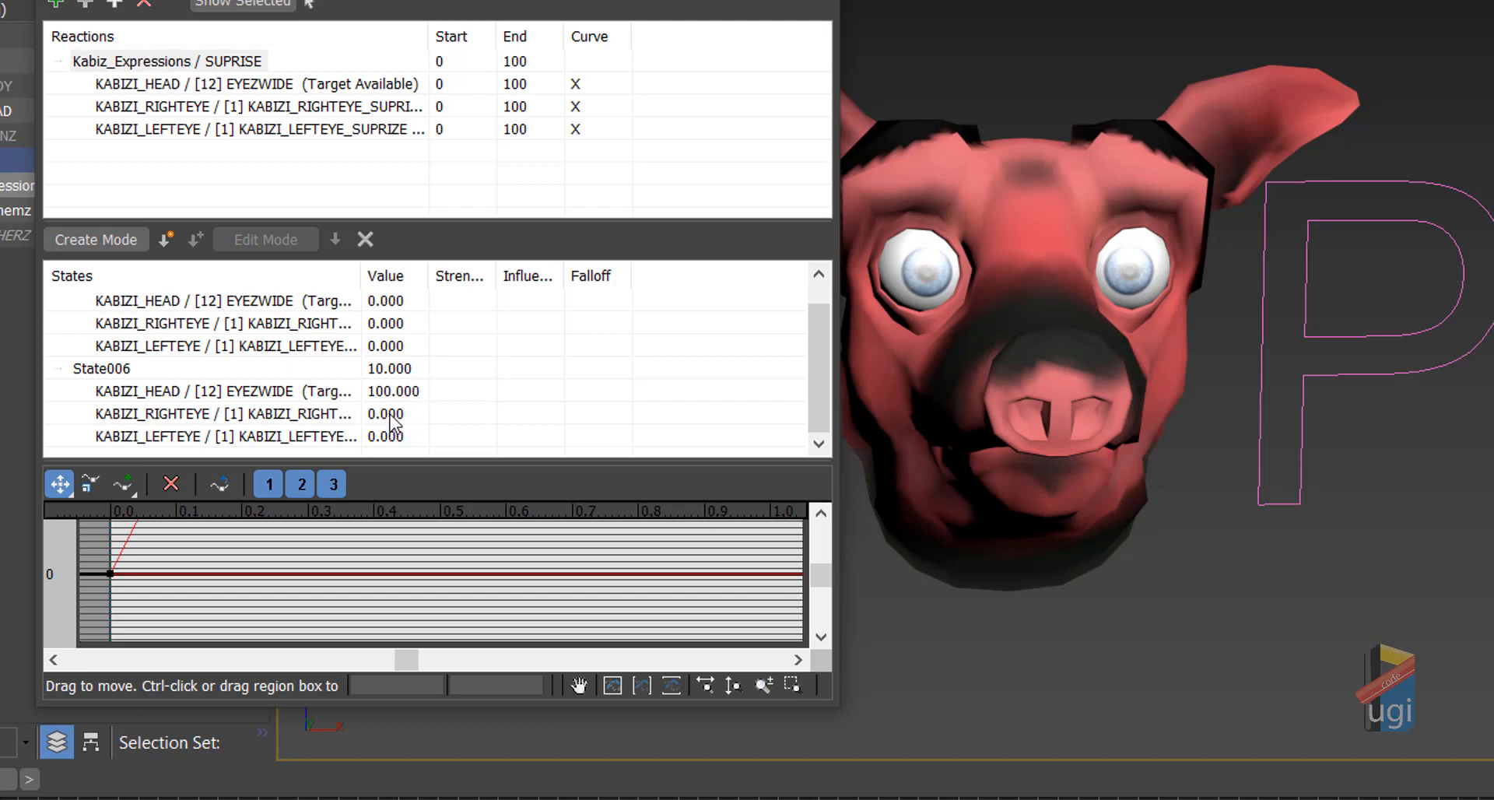
pyautogui.doubleClick(394, 420)
pyautogui.write('100')
pyautogui.press('Return')
pyautogui.doubleClick(386, 437)
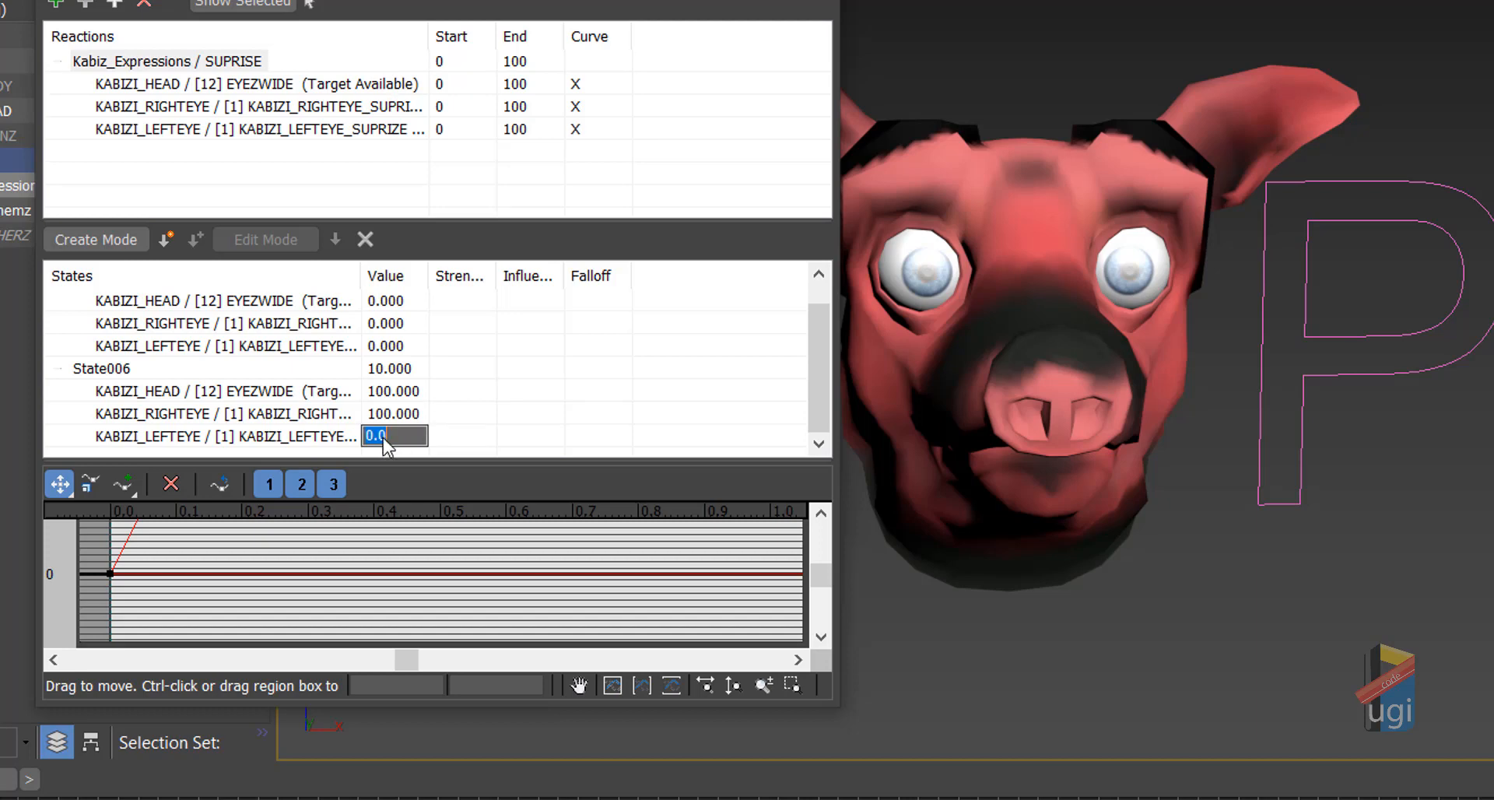
pyautogui.write('100')
pyautogui.press('Return')
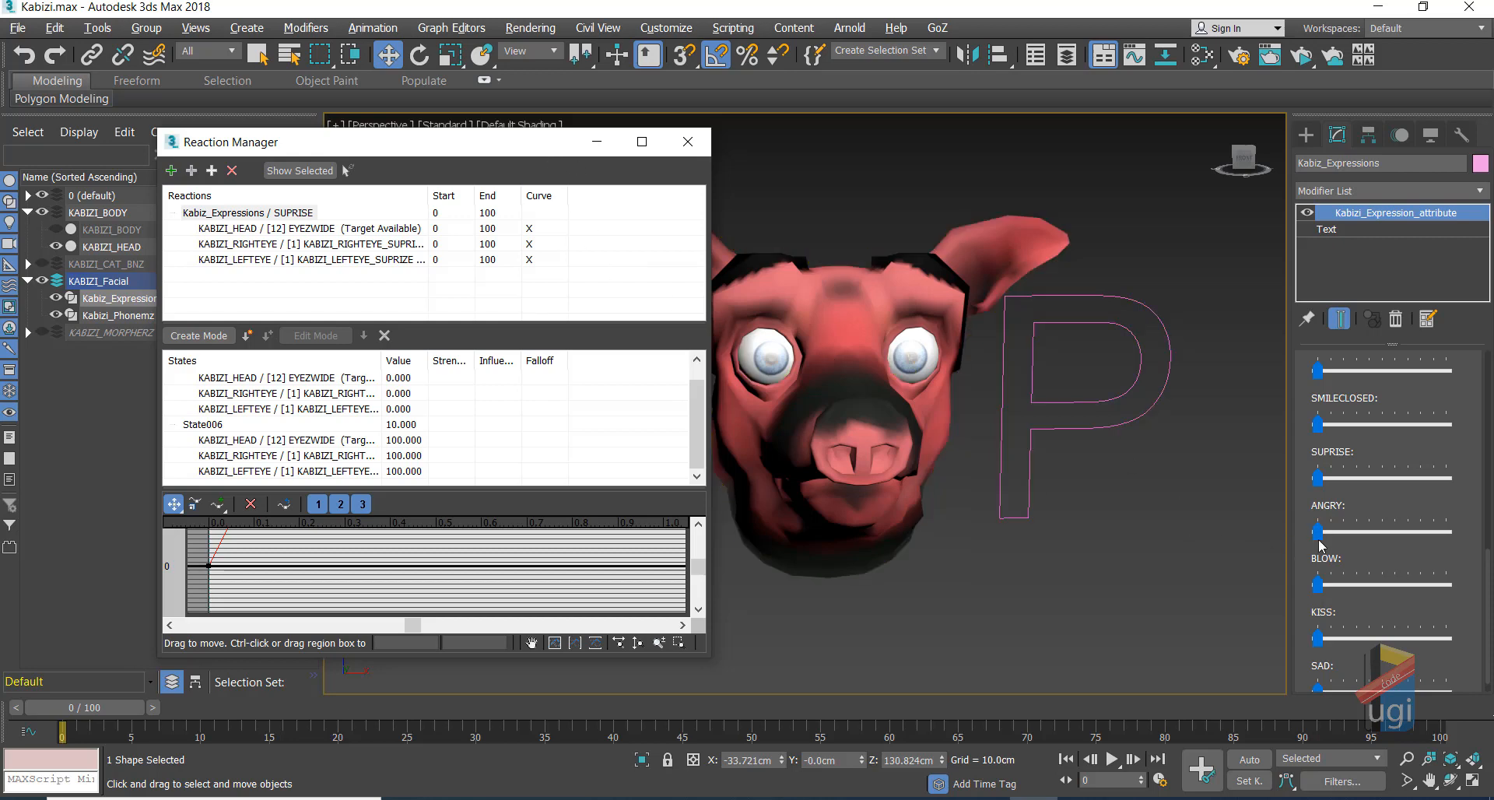
# Step: Push SUPRISE to maximum to check the widened eyes, then move the Reaction Manager aside
pyautogui.moveTo(1317, 477); pyautogui.dragTo(1006, 548)
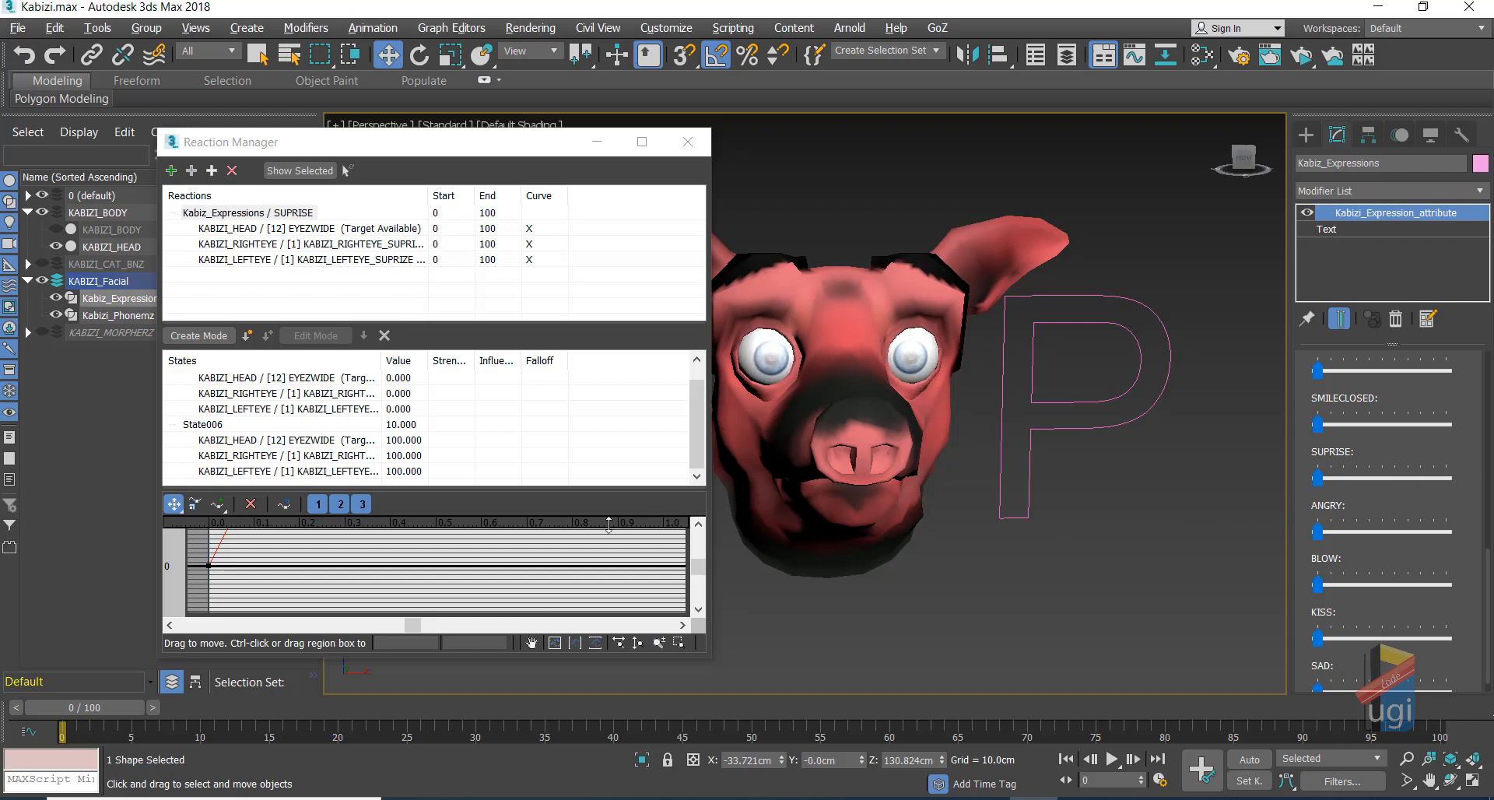
pyautogui.moveTo(482, 151); pyautogui.dragTo(412, 200)
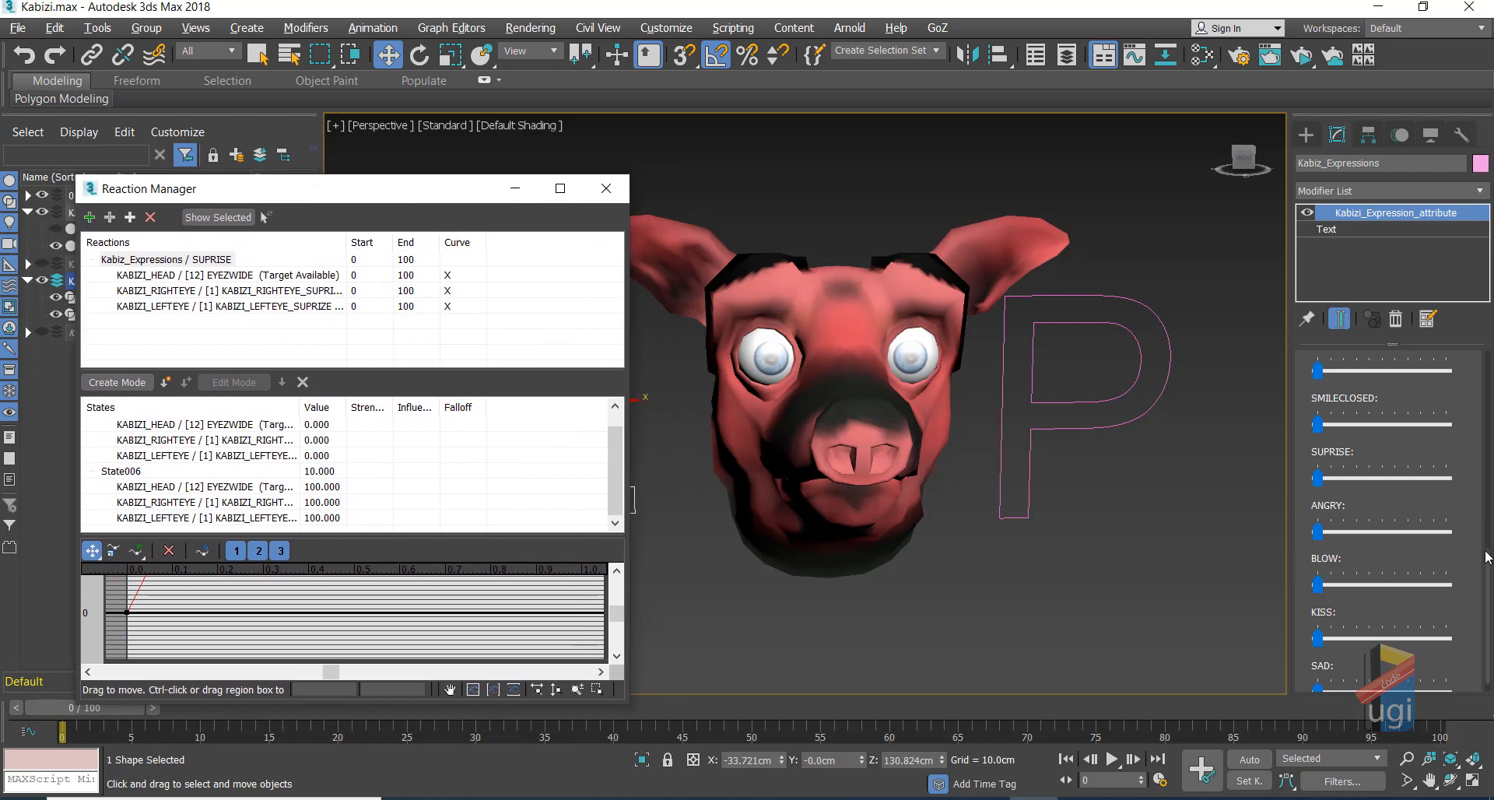
pyautogui.moveTo(1487, 567); pyautogui.dragTo(1490, 354)
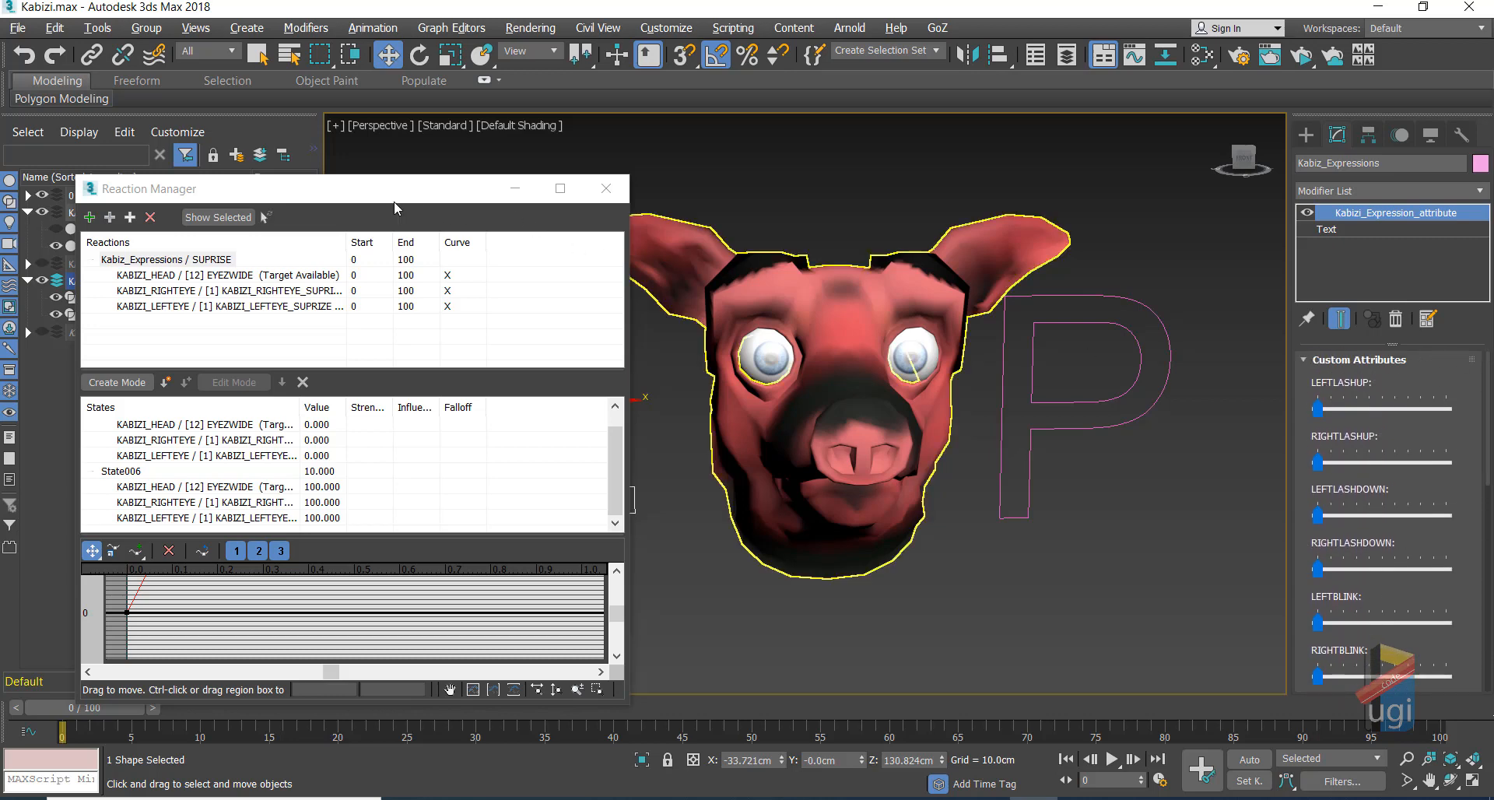
pyautogui.moveTo(394, 197); pyautogui.dragTo(519, 335)
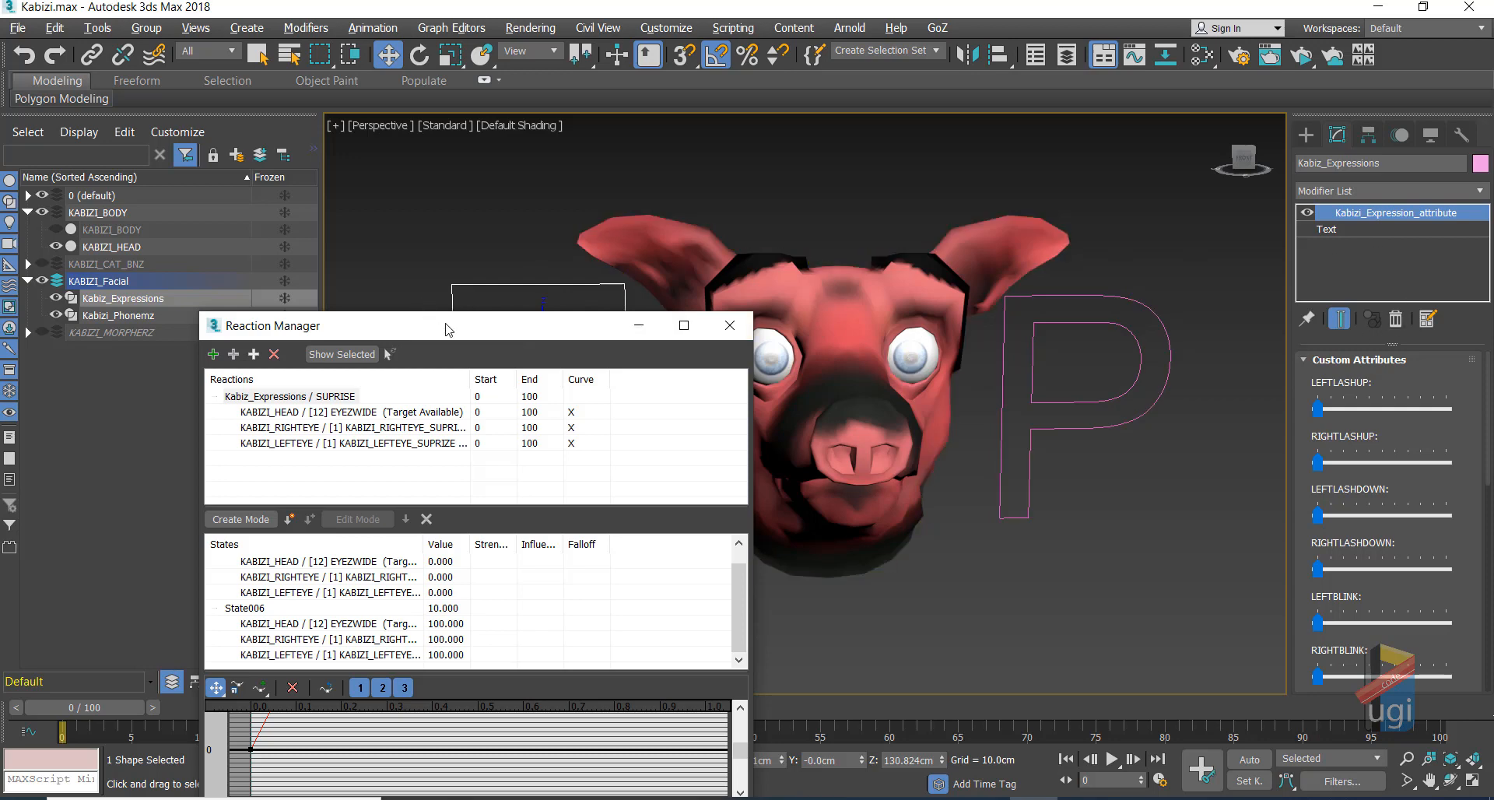
pyautogui.moveTo(449, 325); pyautogui.dragTo(504, 403)
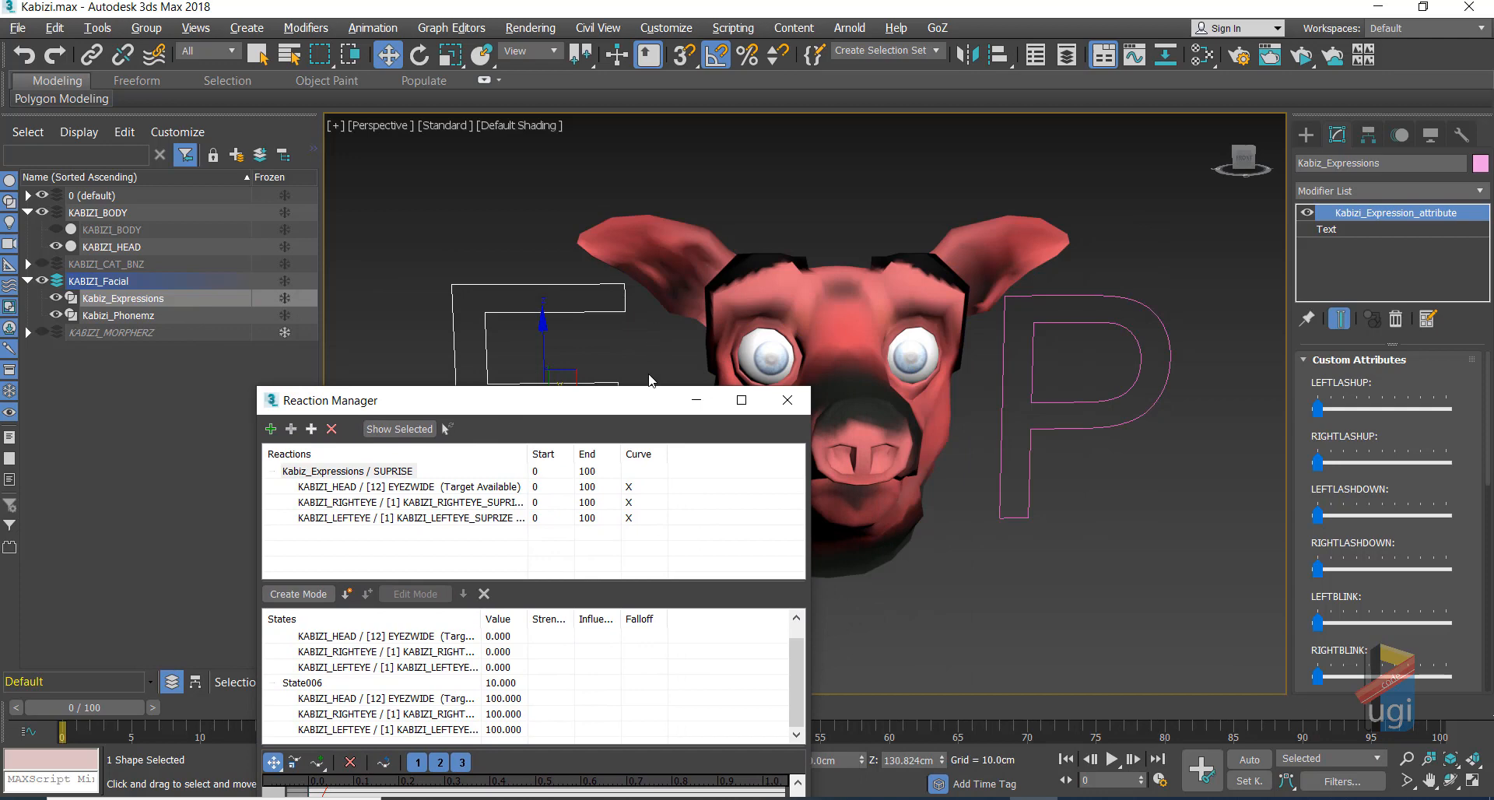
pyautogui.moveTo(651, 411); pyautogui.dragTo(386, 312)
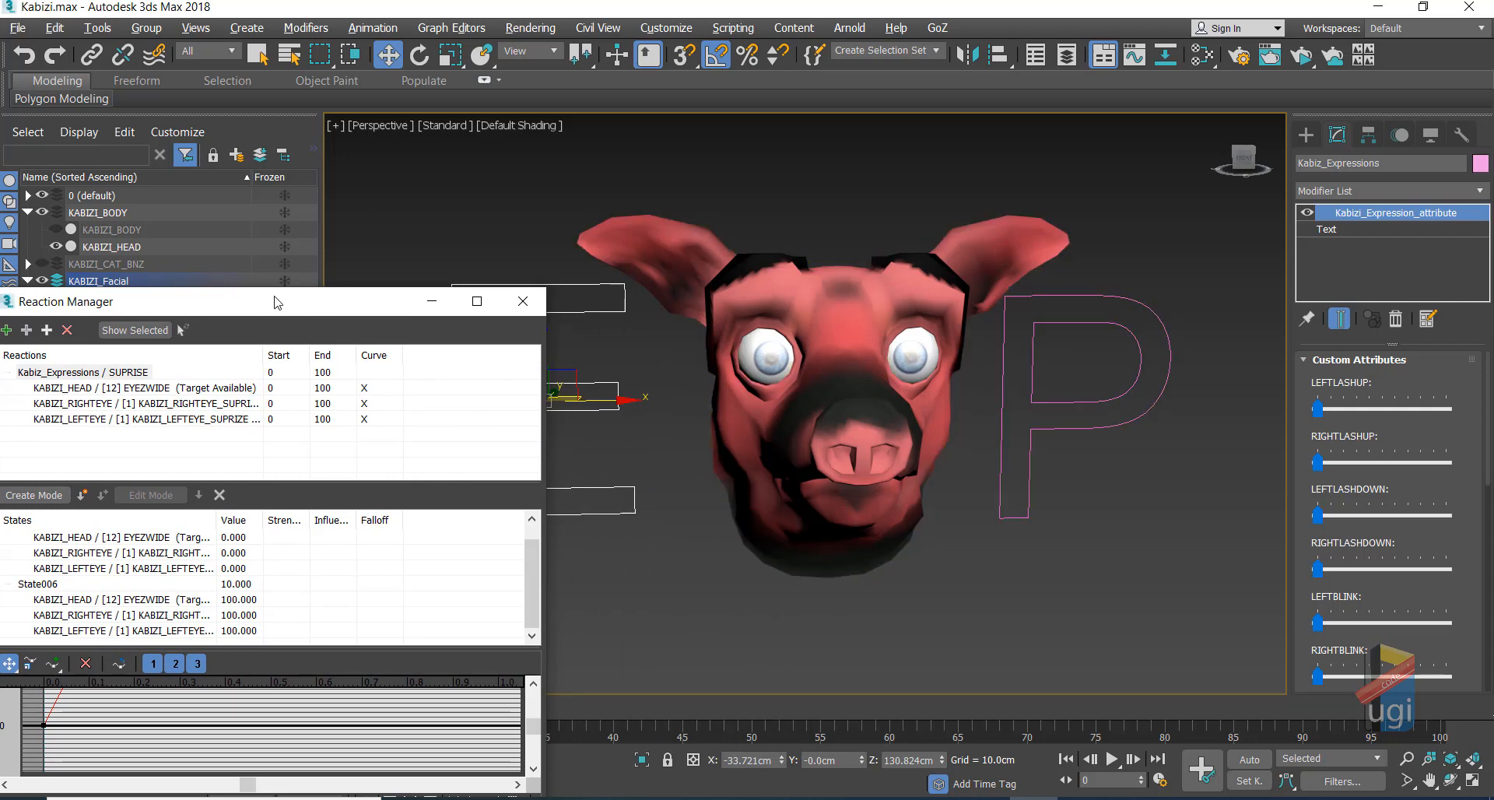
pyautogui.moveTo(283, 313); pyautogui.dragTo(476, 181)
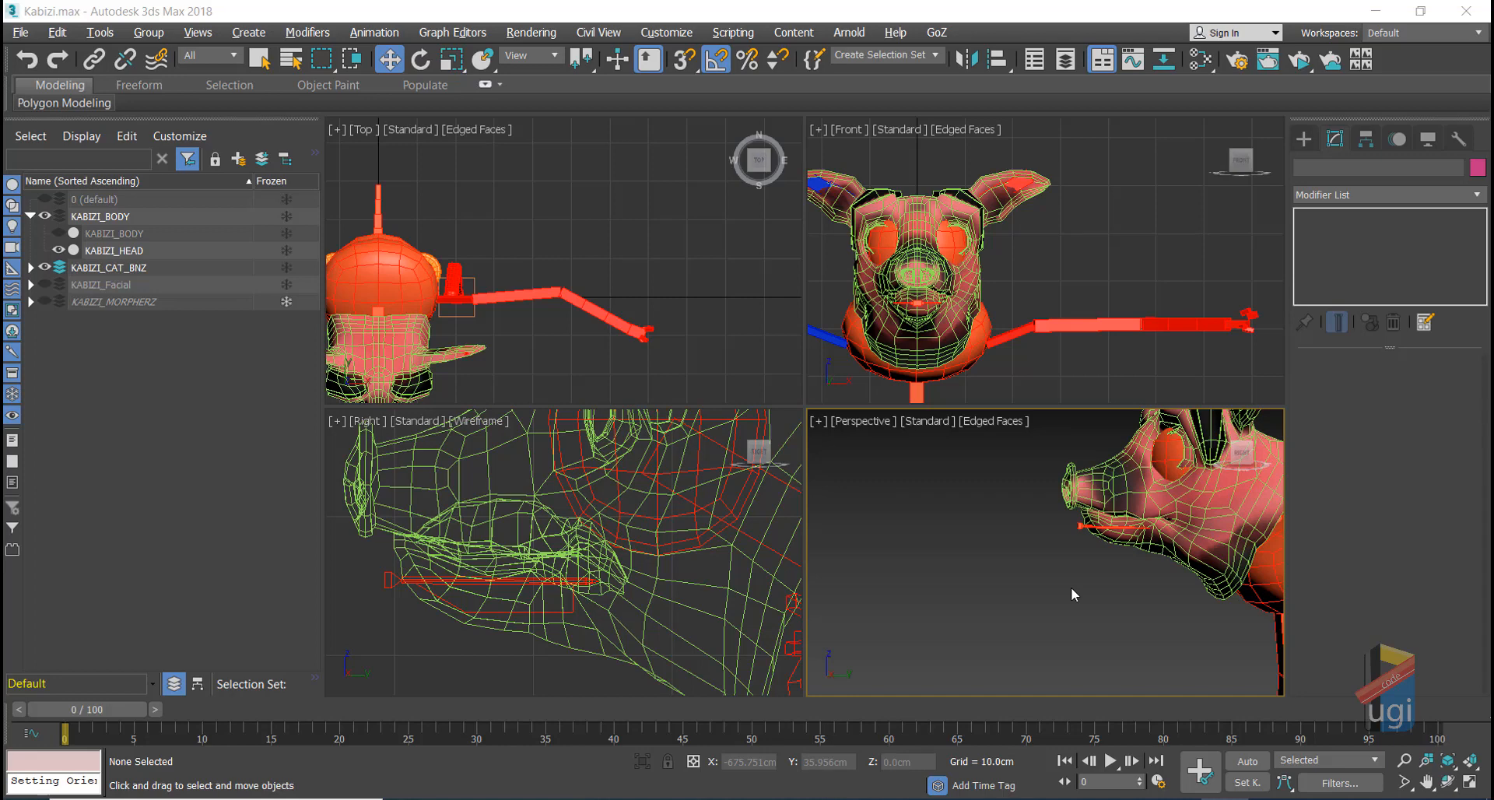
# Step: Maximize the Front view and enable 3D snapping to Grid Points
pyautogui.click(1067, 357)
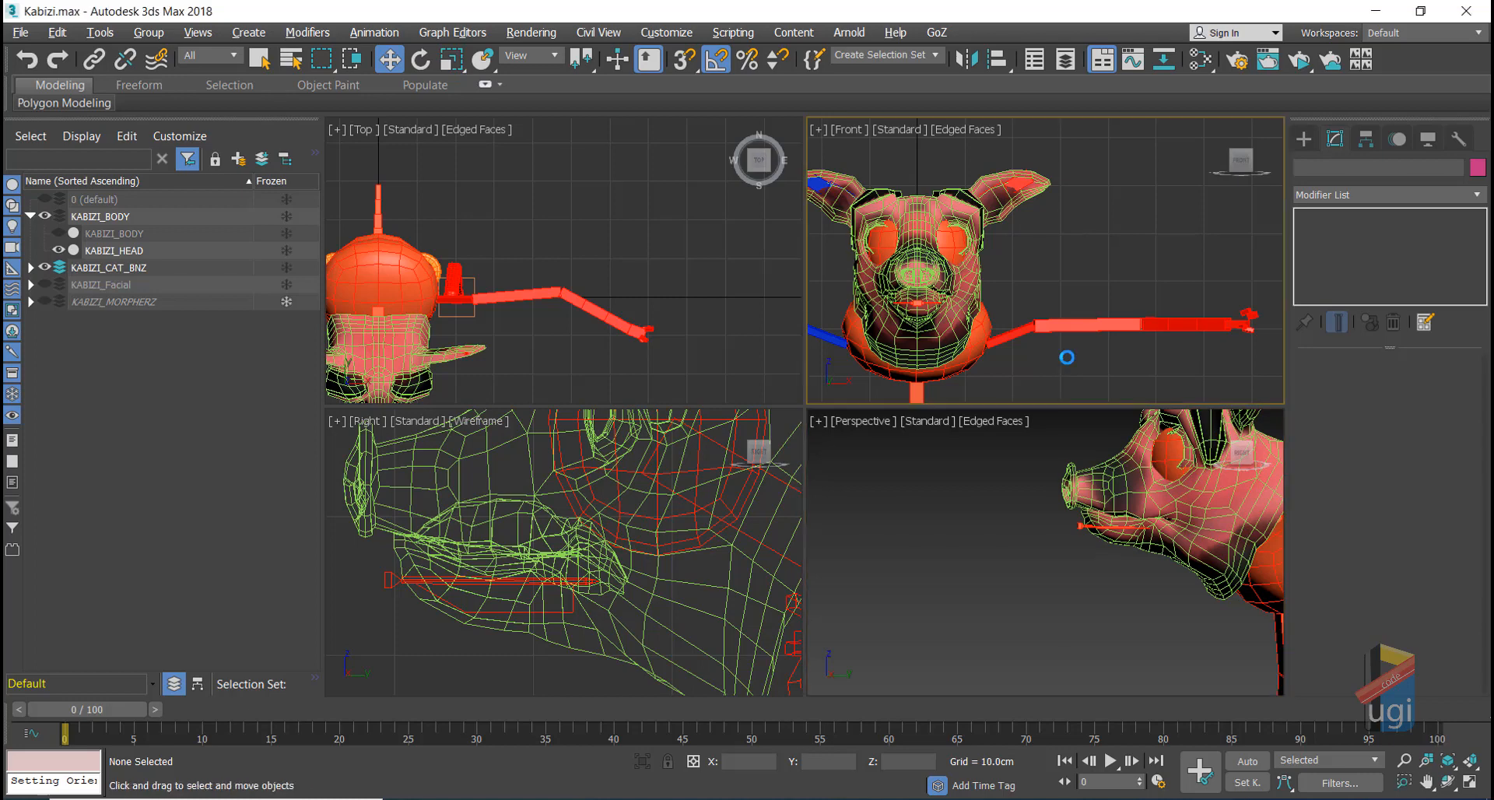
pyautogui.hotkey('alt', 'w')
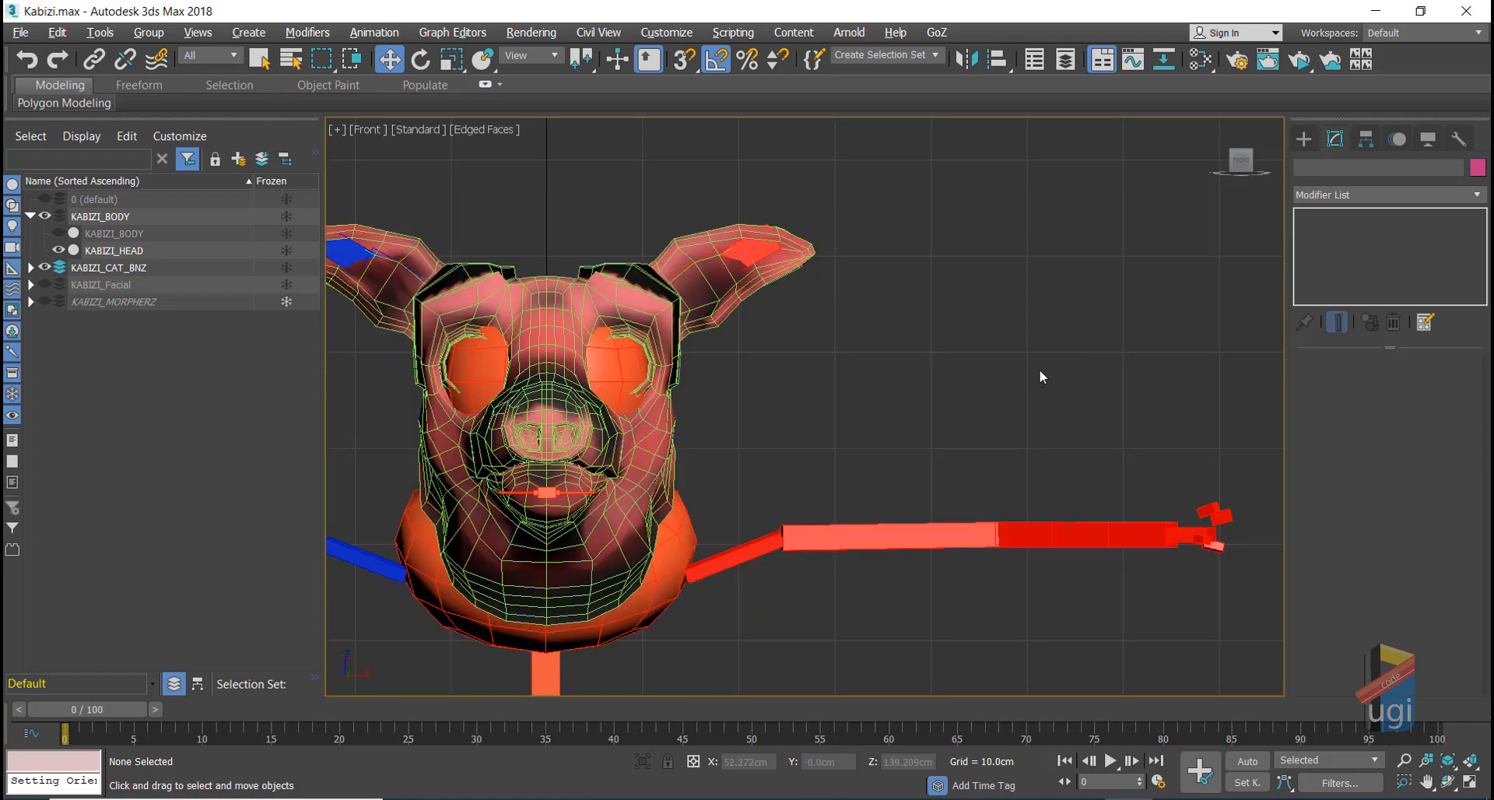
pyautogui.scroll(-3, 1003, 350)
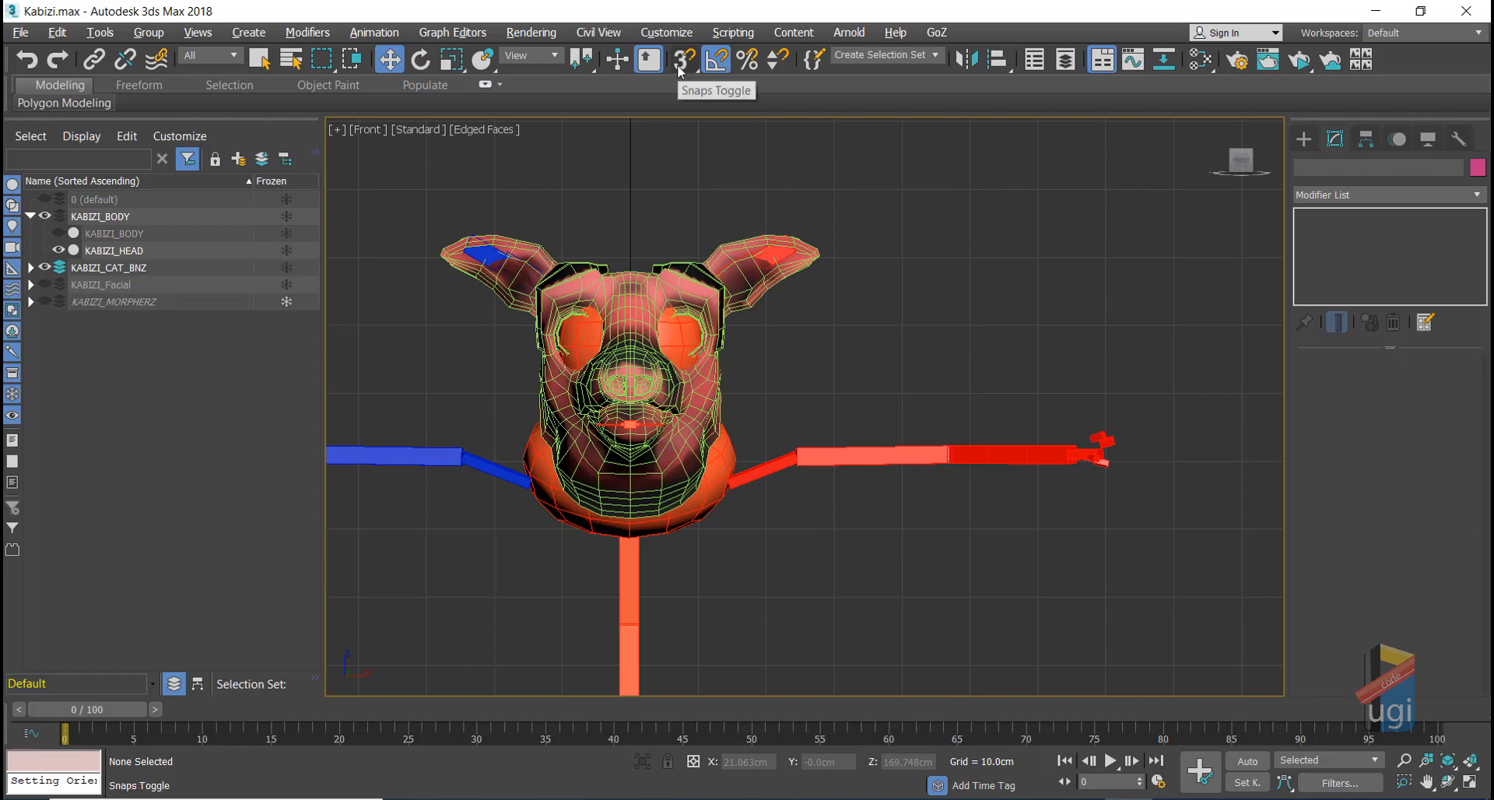
pyautogui.click(680, 62)
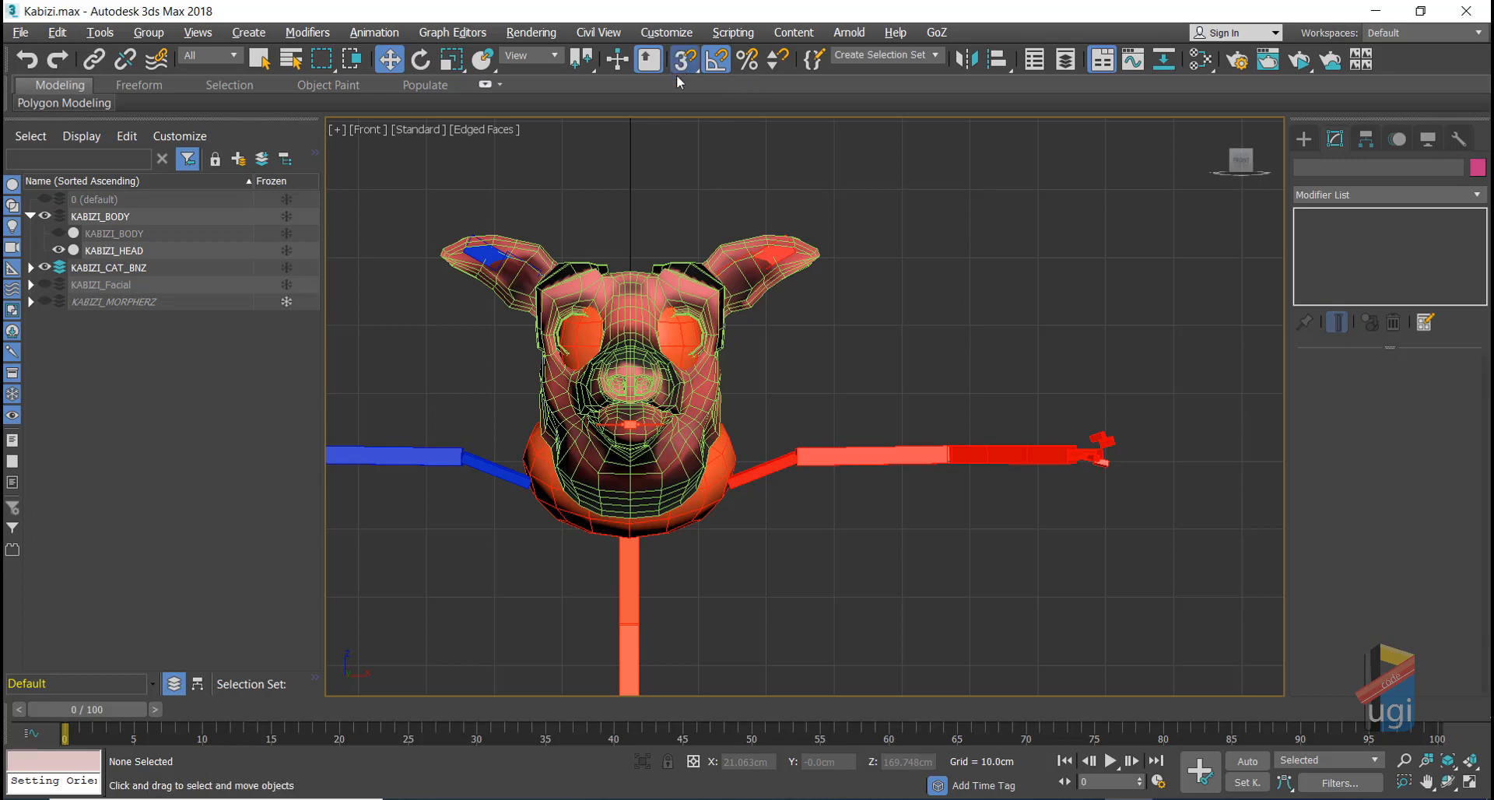
pyautogui.moveTo(681, 65); pyautogui.dragTo(682, 65)
pyautogui.rightClick(684, 64)
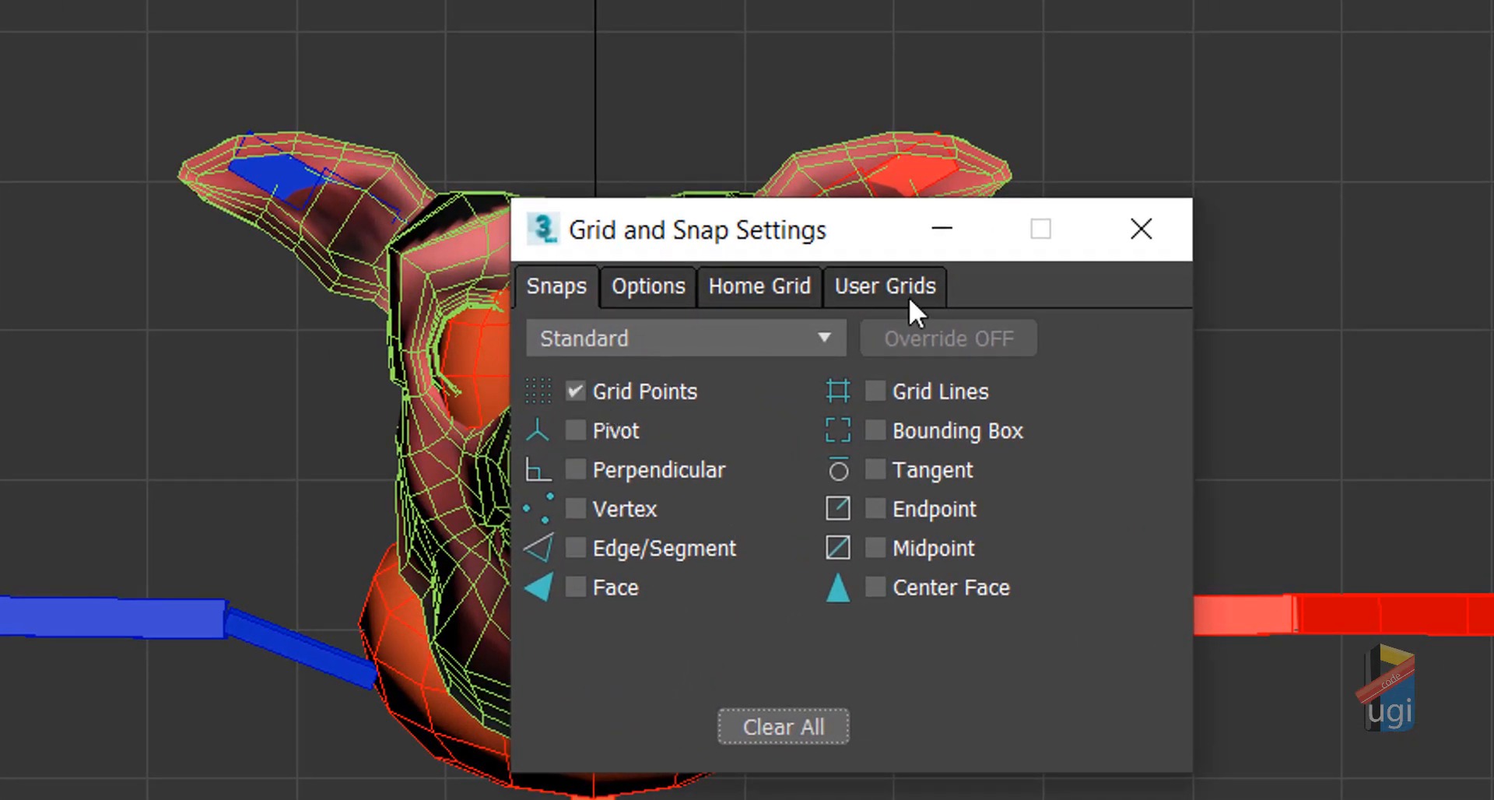
pyautogui.click(1141, 229)
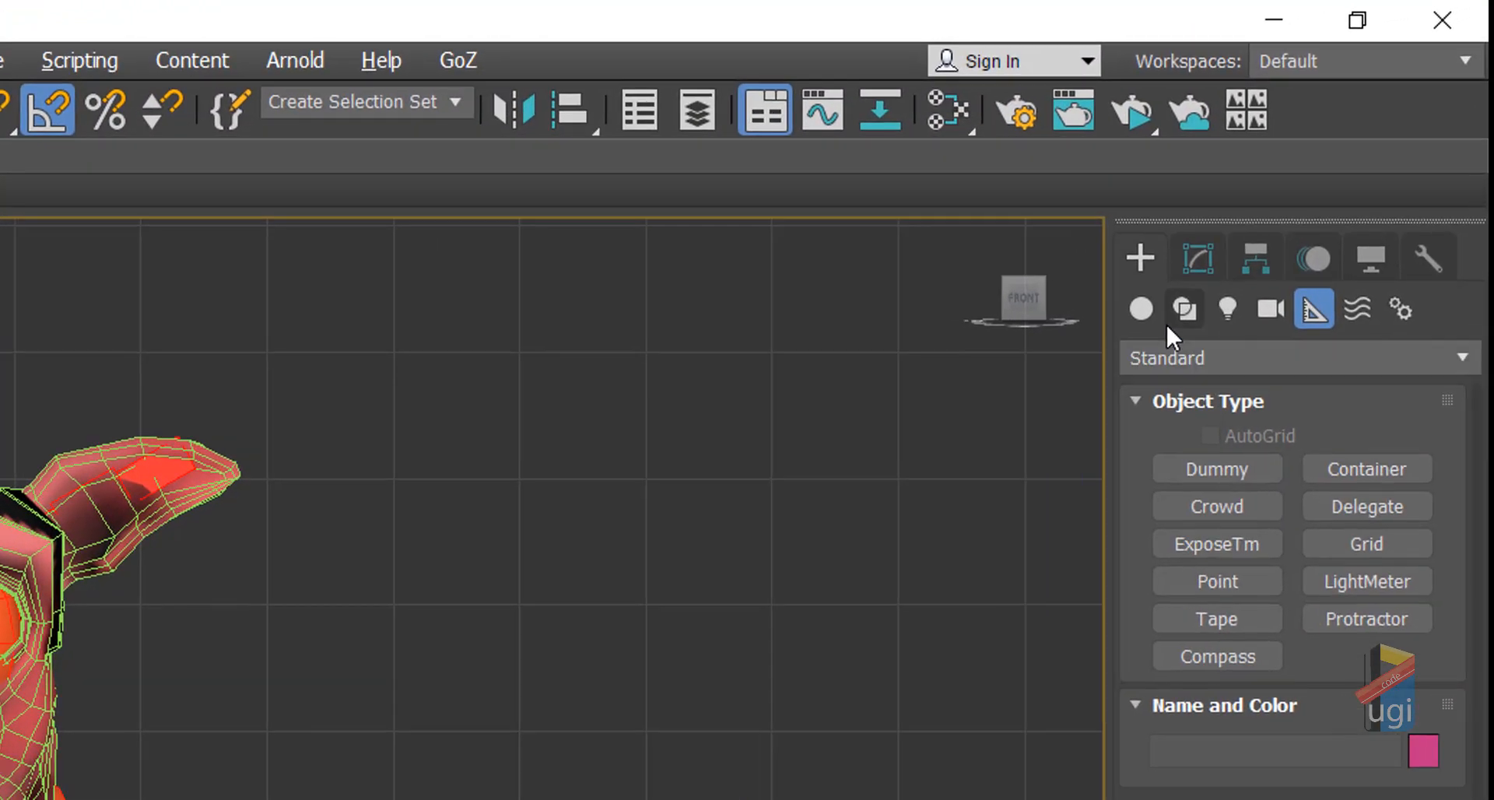
# Step: Start the Line shape tool and frame the empty area beside the pig's head
pyautogui.click(1181, 311)
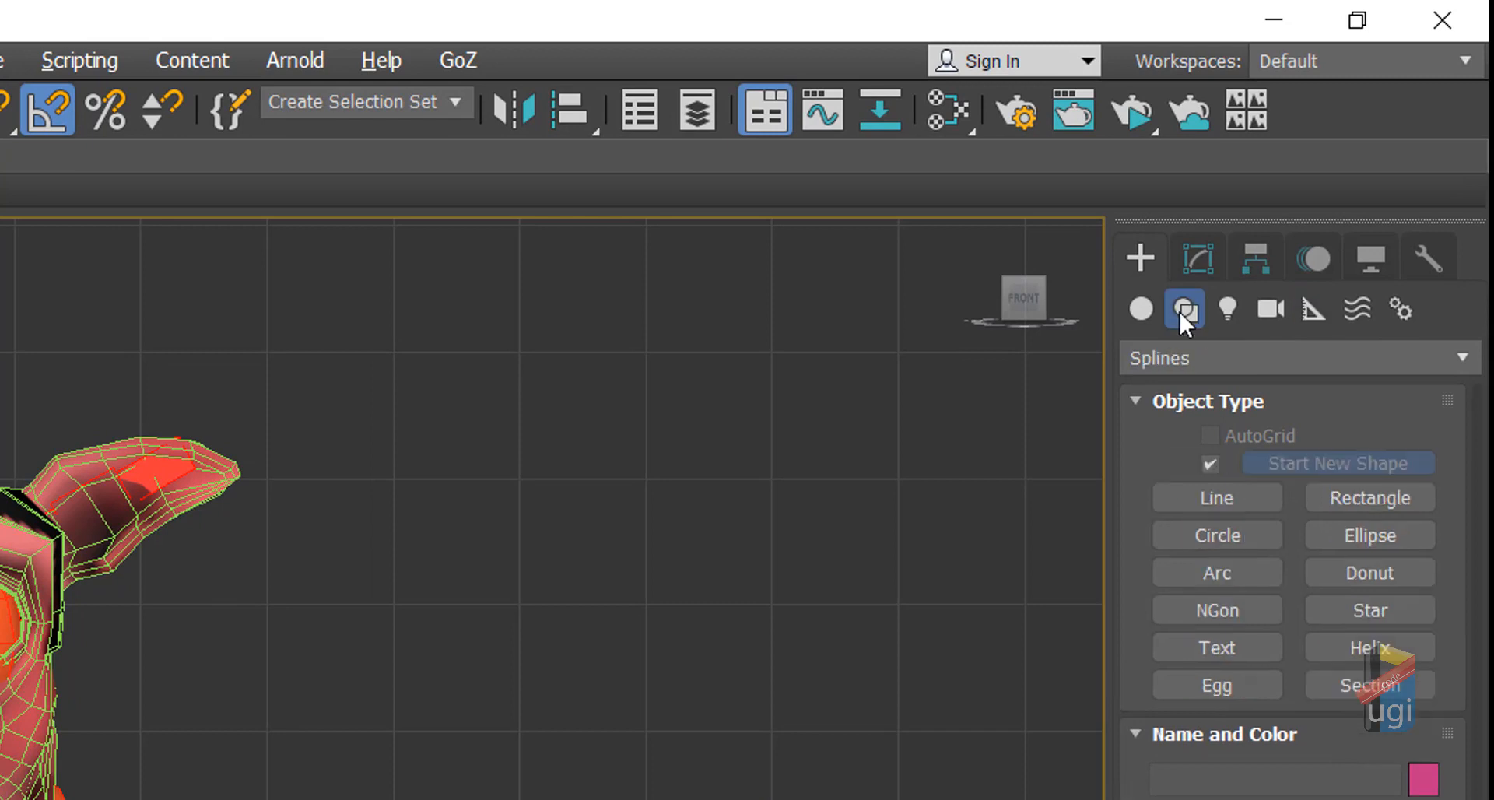
pyautogui.click(1230, 501)
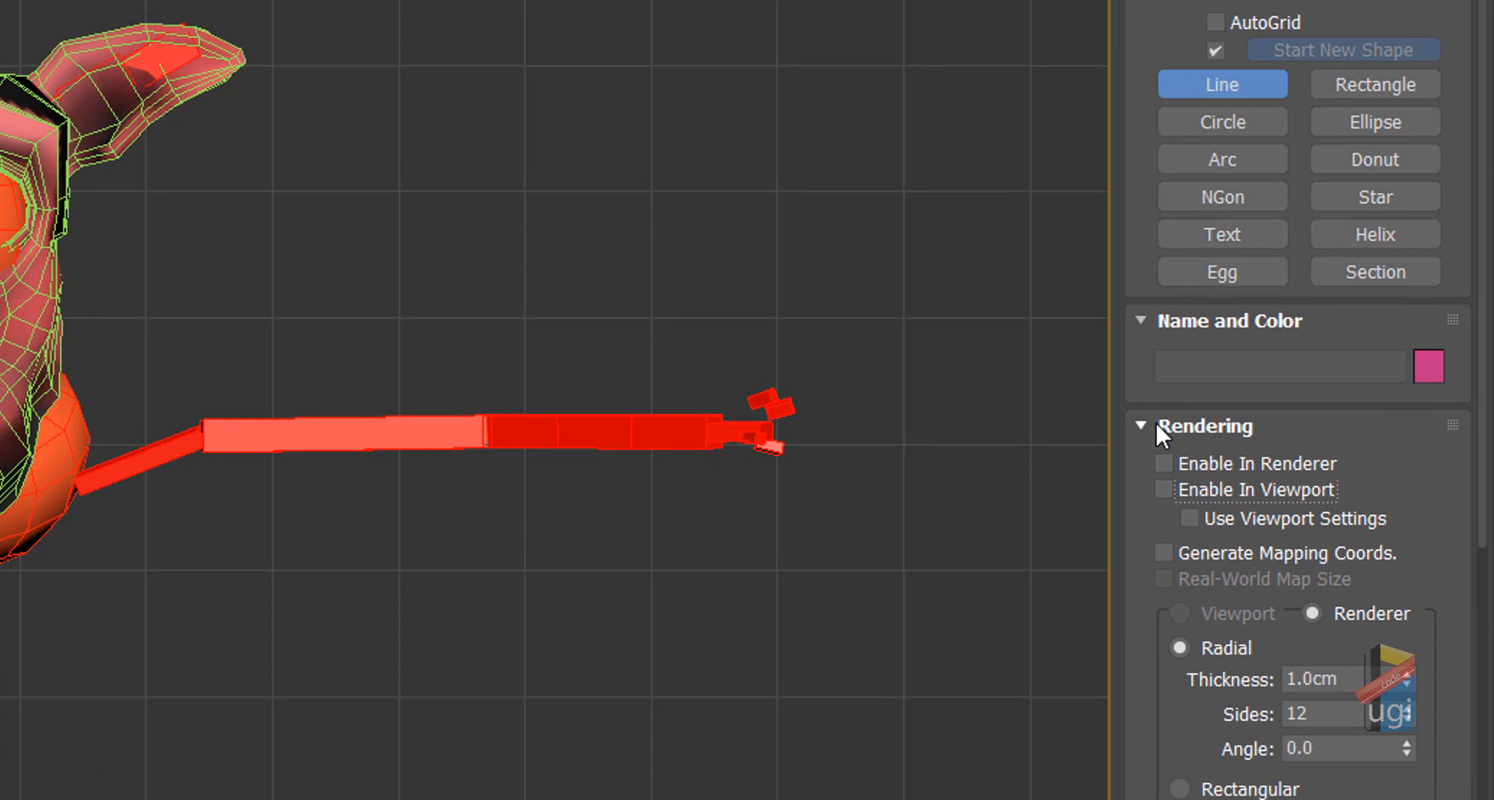
pyautogui.click(1155, 425)
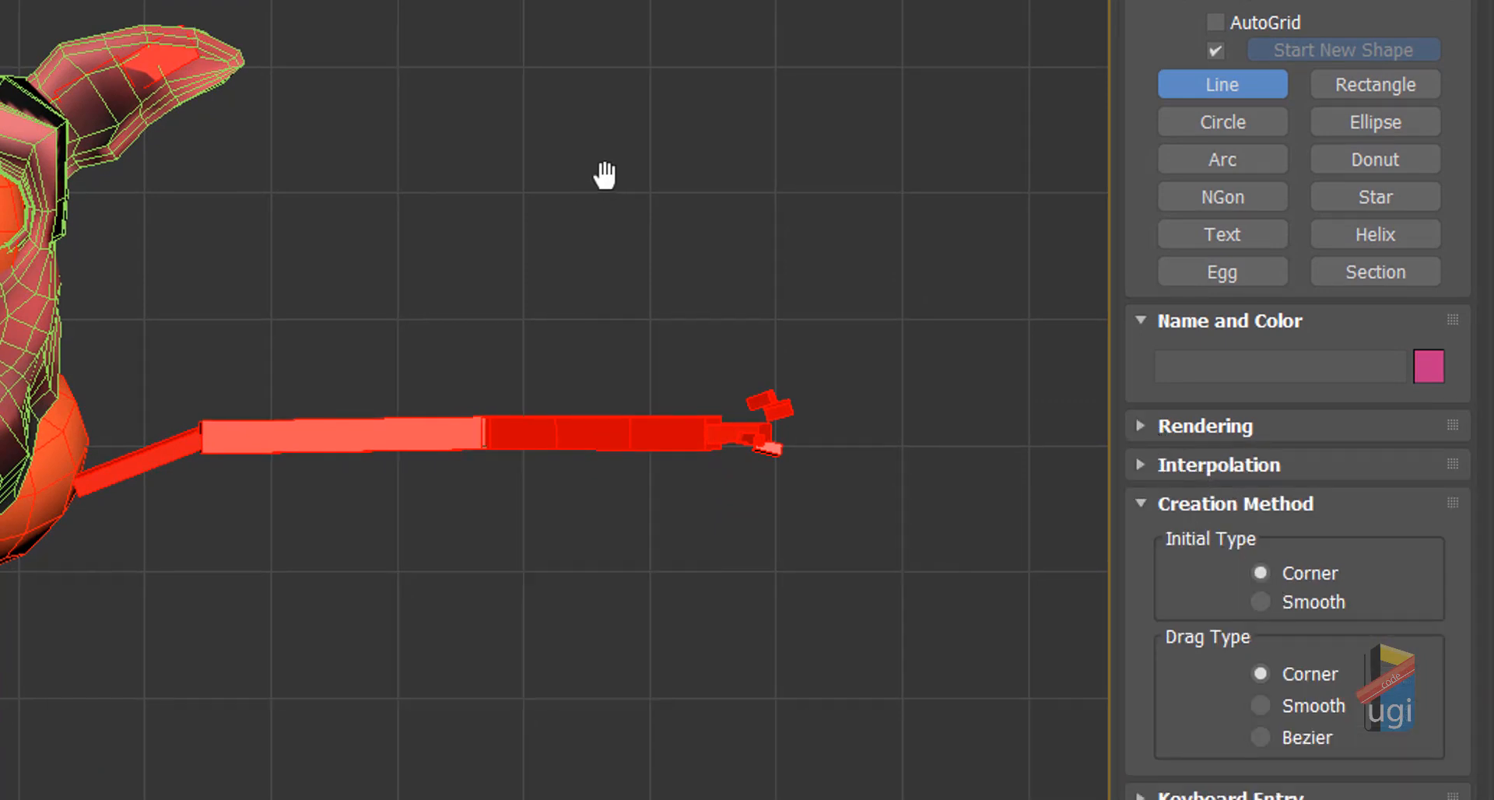
pyautogui.scroll(3, 604, 176)
pyautogui.moveTo(604, 176); pyautogui.dragTo(349, 195, button='middle')
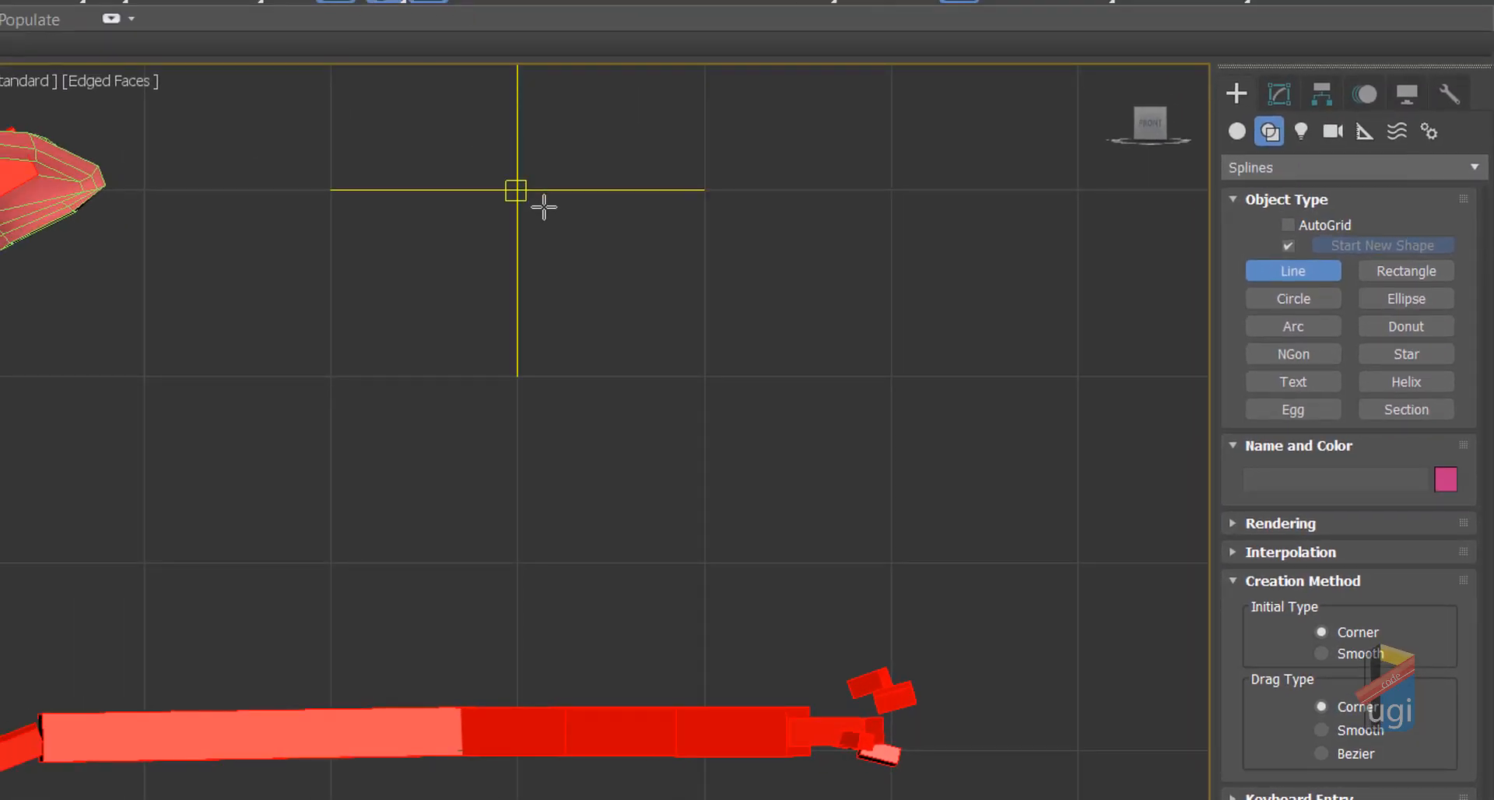
# Step: Draw a closed, downward-pointing three-point triangle spline in the Front view
pyautogui.click(518, 189)
pyautogui.click(704, 563)
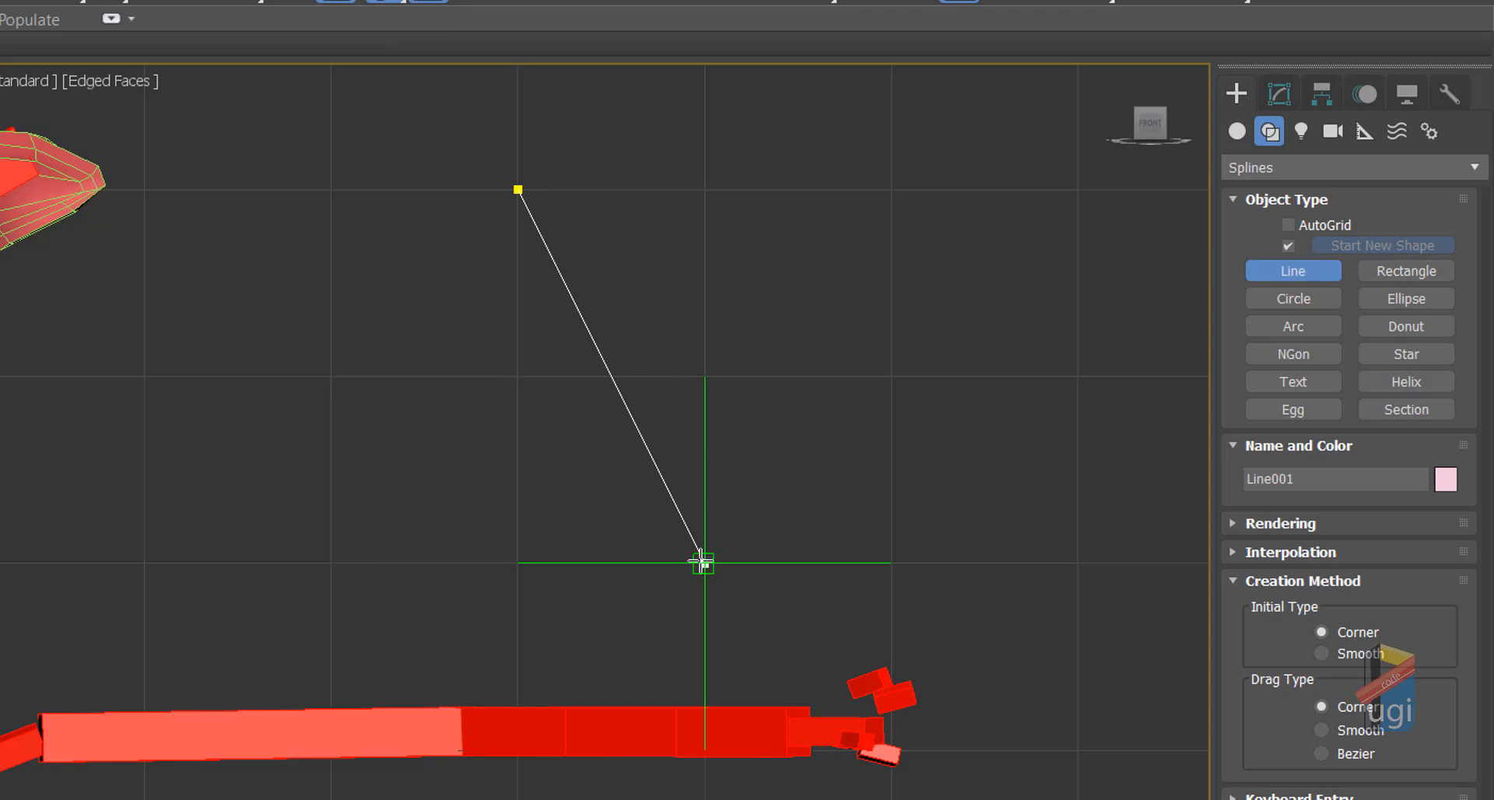
pyautogui.click(892, 190)
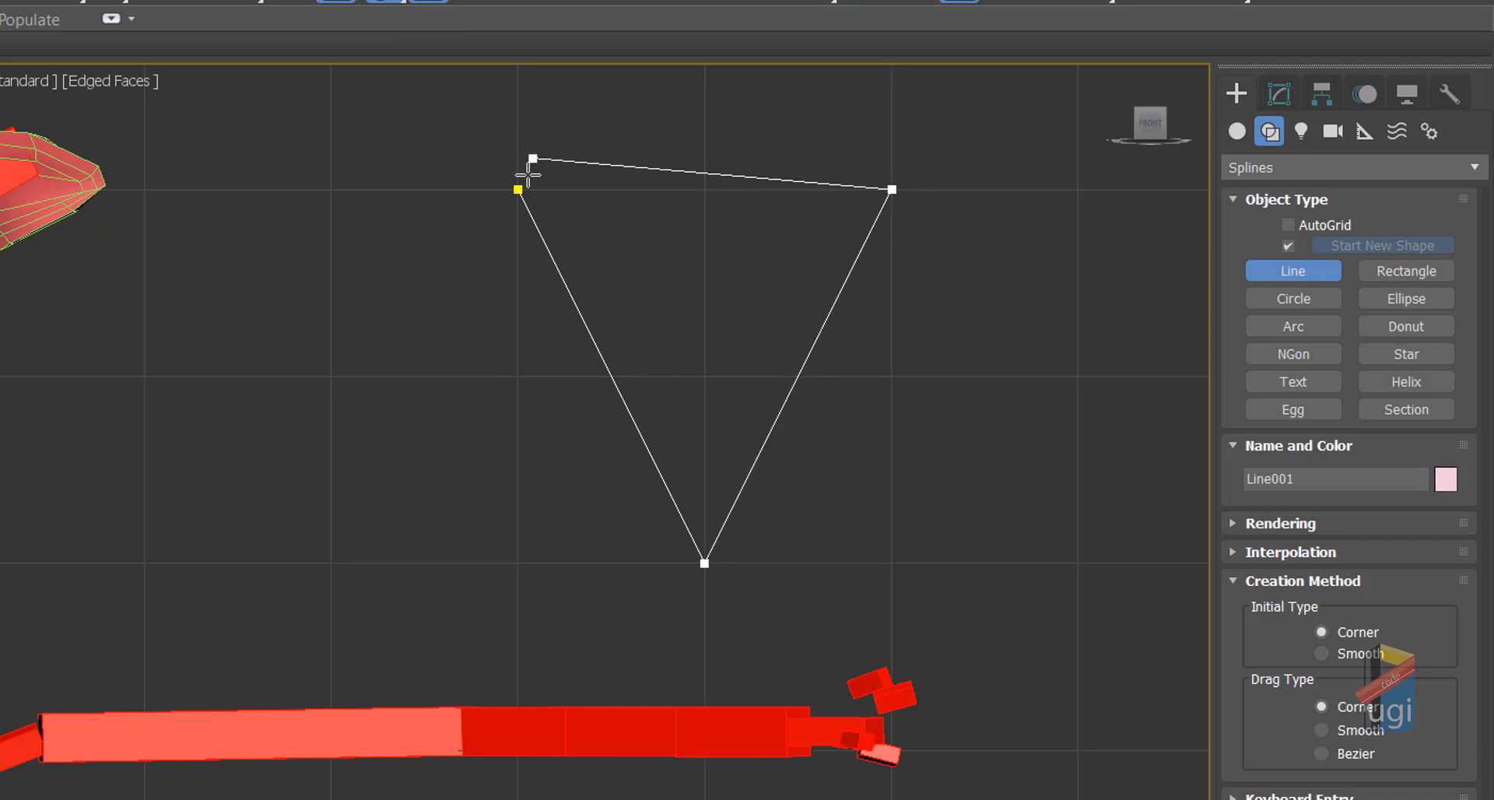
pyautogui.click(517, 190)
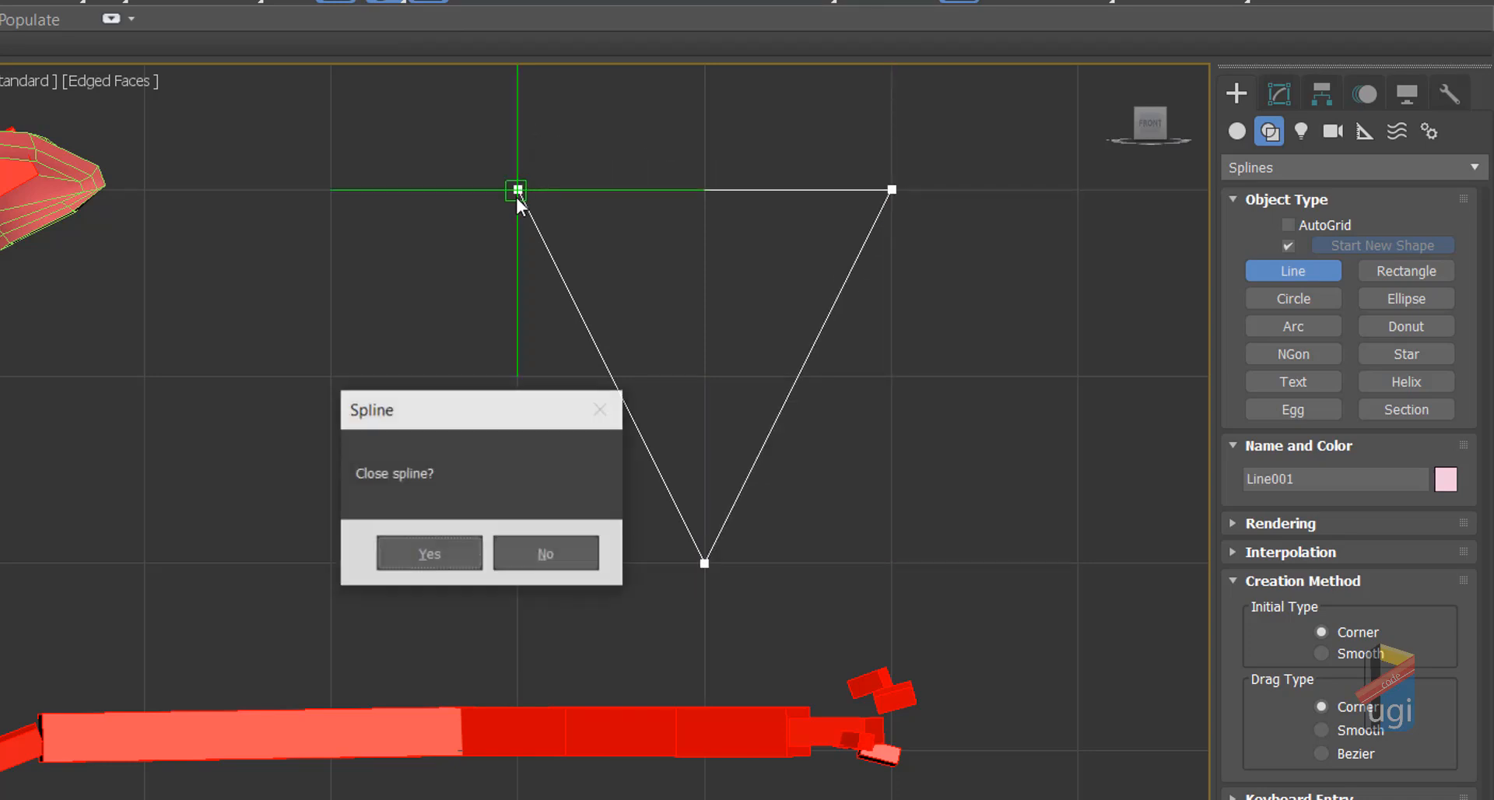
pyautogui.click(443, 559)
pyautogui.click(47, 3)
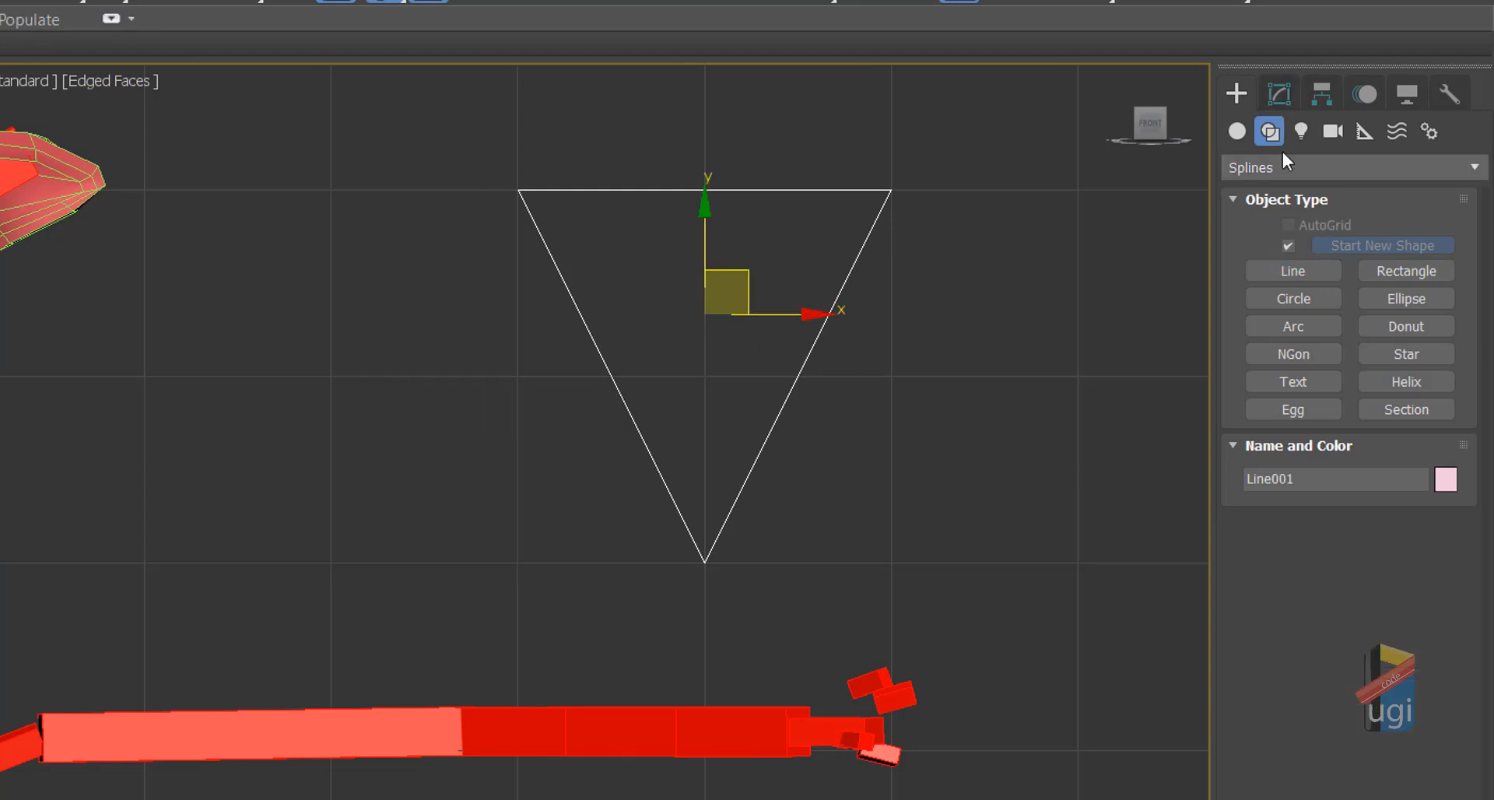
pyautogui.click(1269, 96)
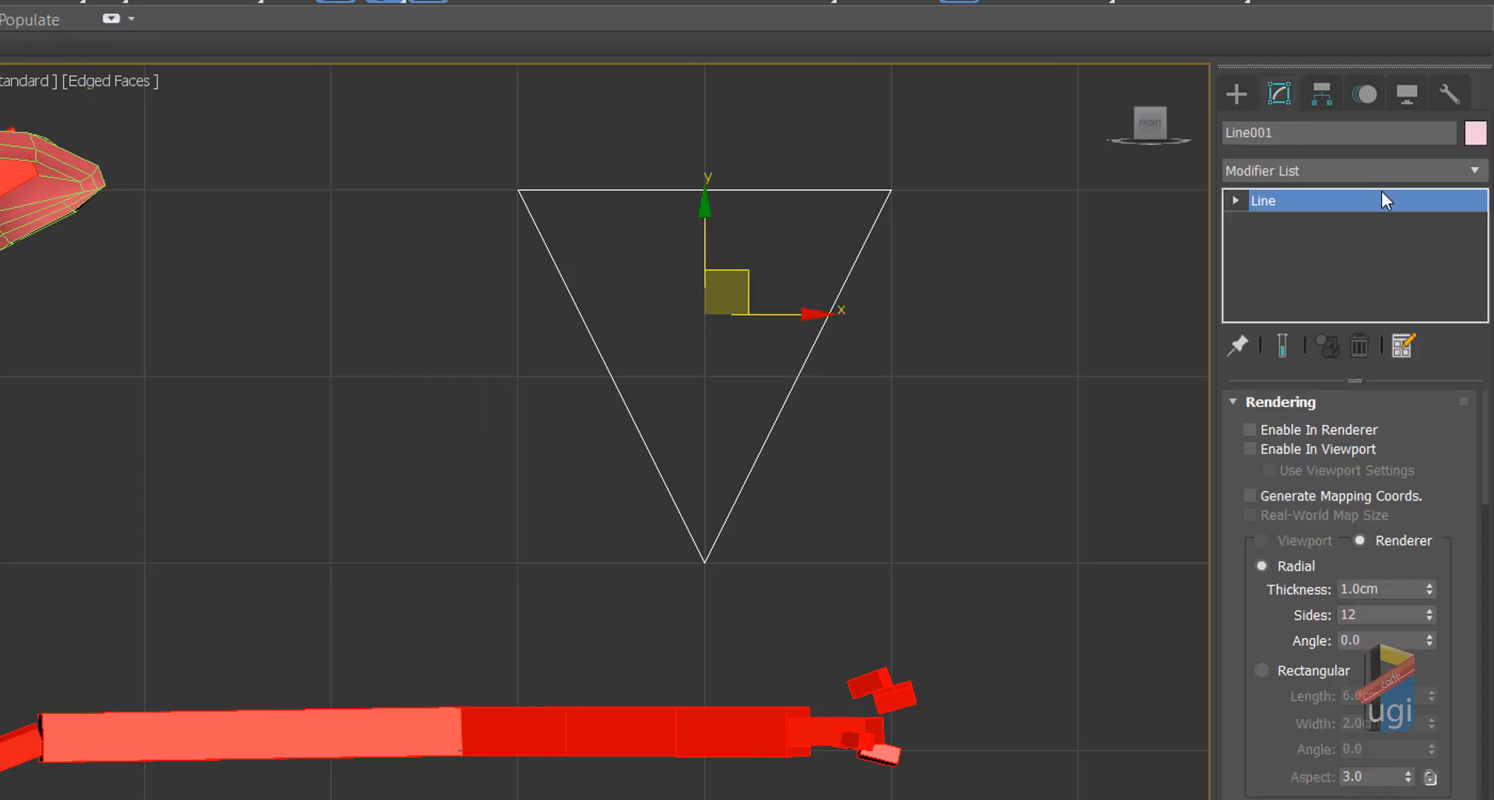
# Step: Rename Line001 to Kabizi_JAWCTRL
pyautogui.click(1343, 130)
pyautogui.doubleClick(1343, 130)
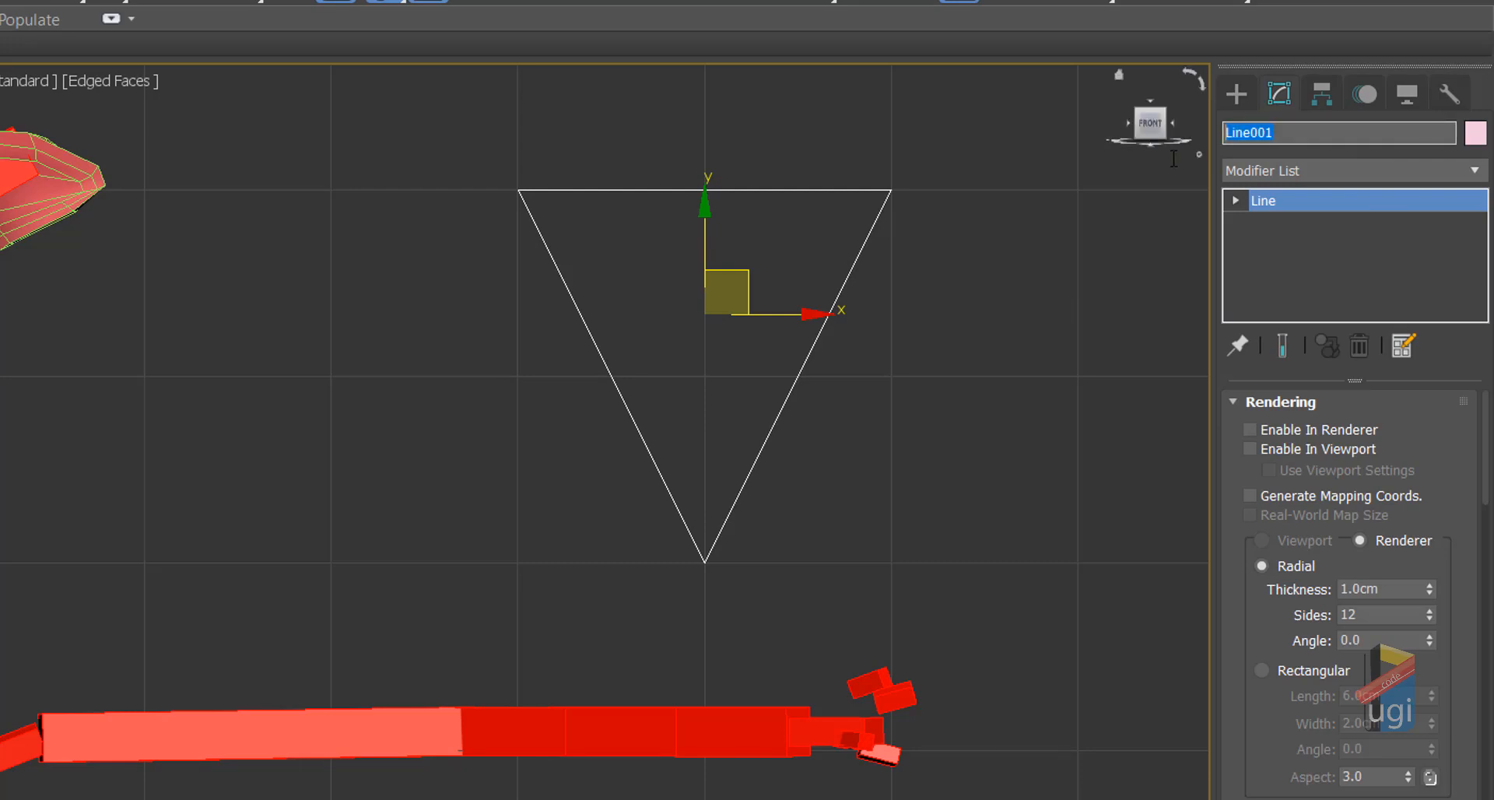
pyautogui.write('Kabizi_JAWCTRL')
# Step: Give the triangle the orange-red custom object colour
pyautogui.click(1476, 133)
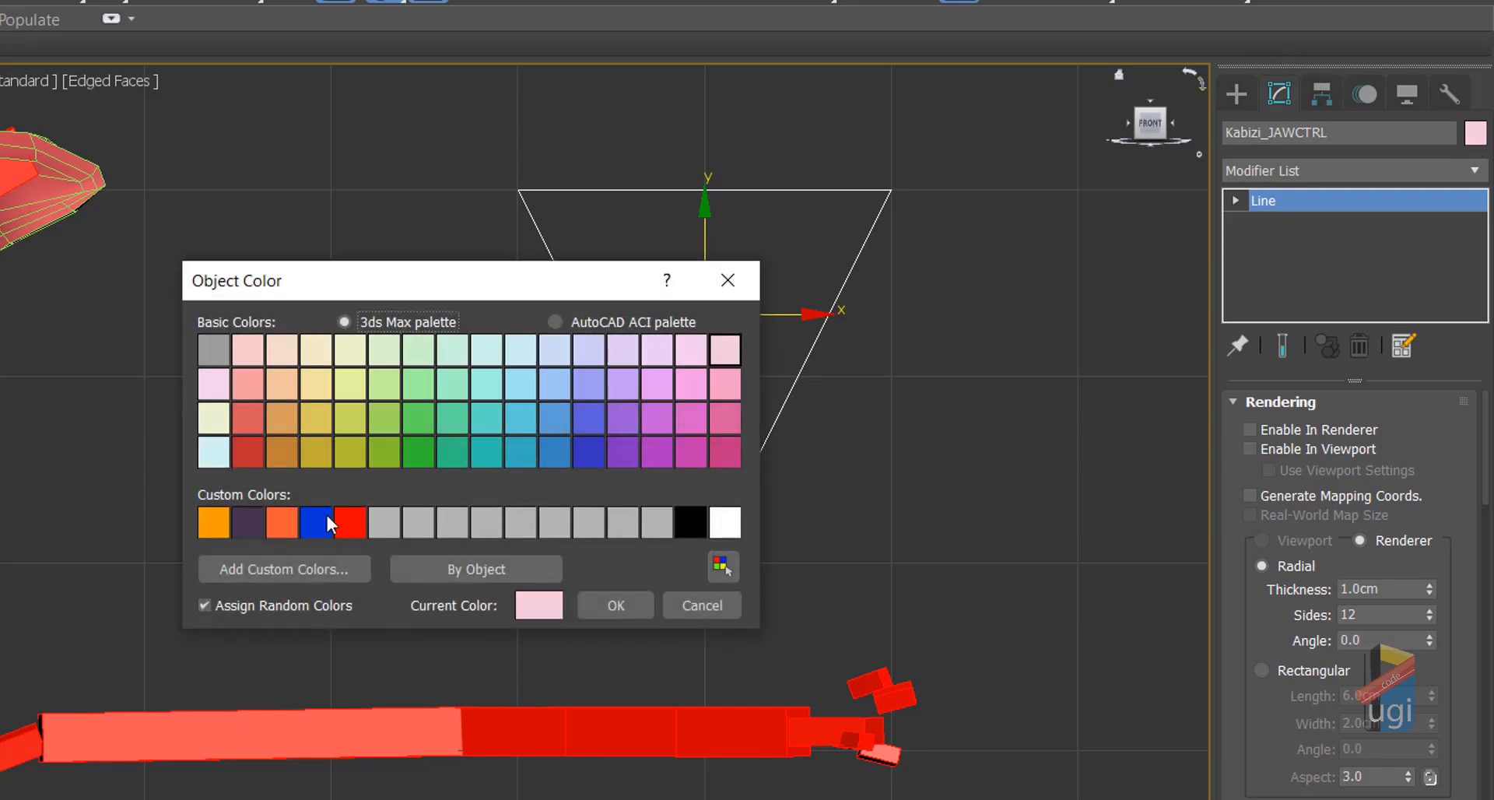
pyautogui.click(284, 521)
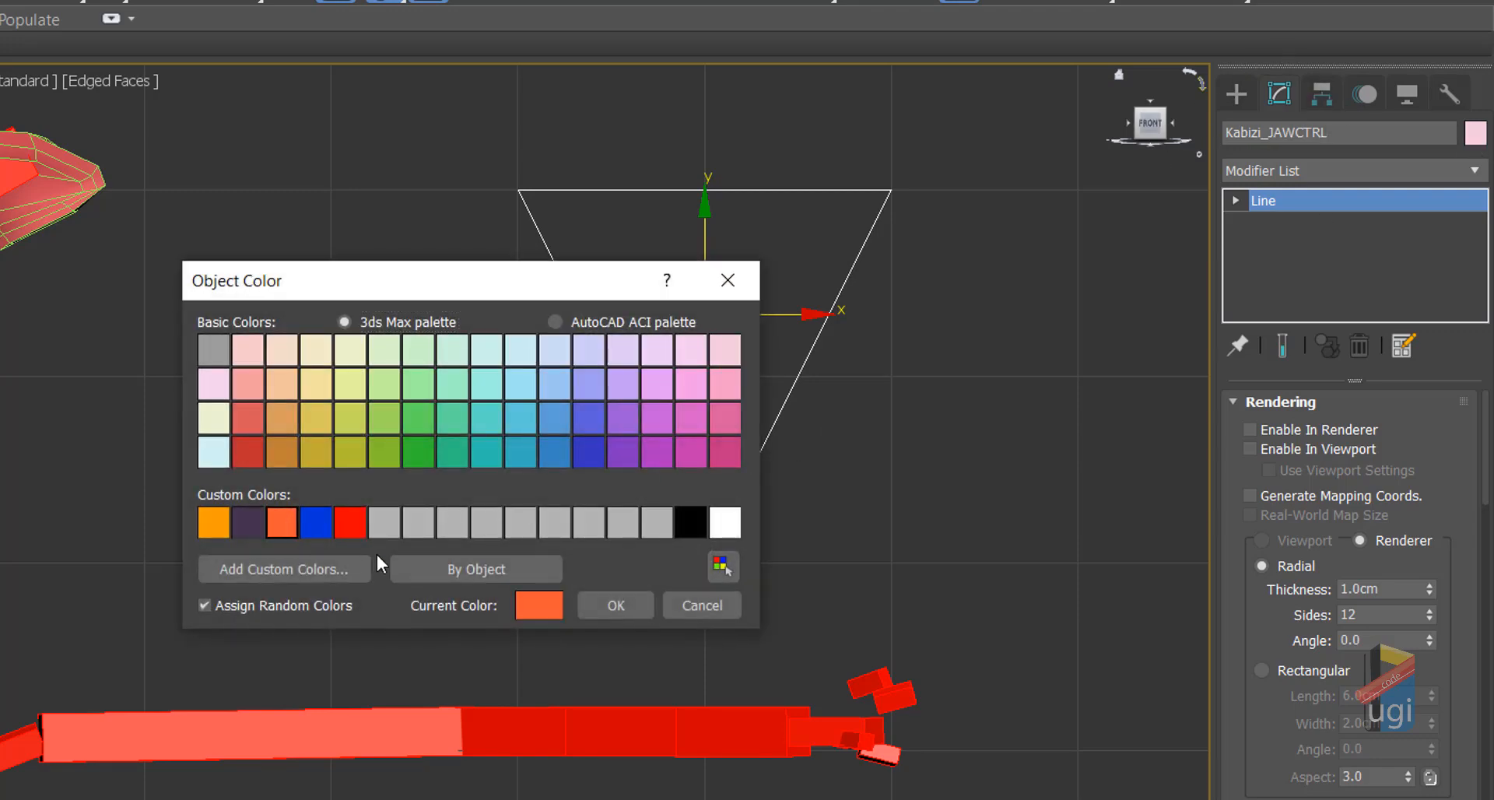
pyautogui.click(583, 605)
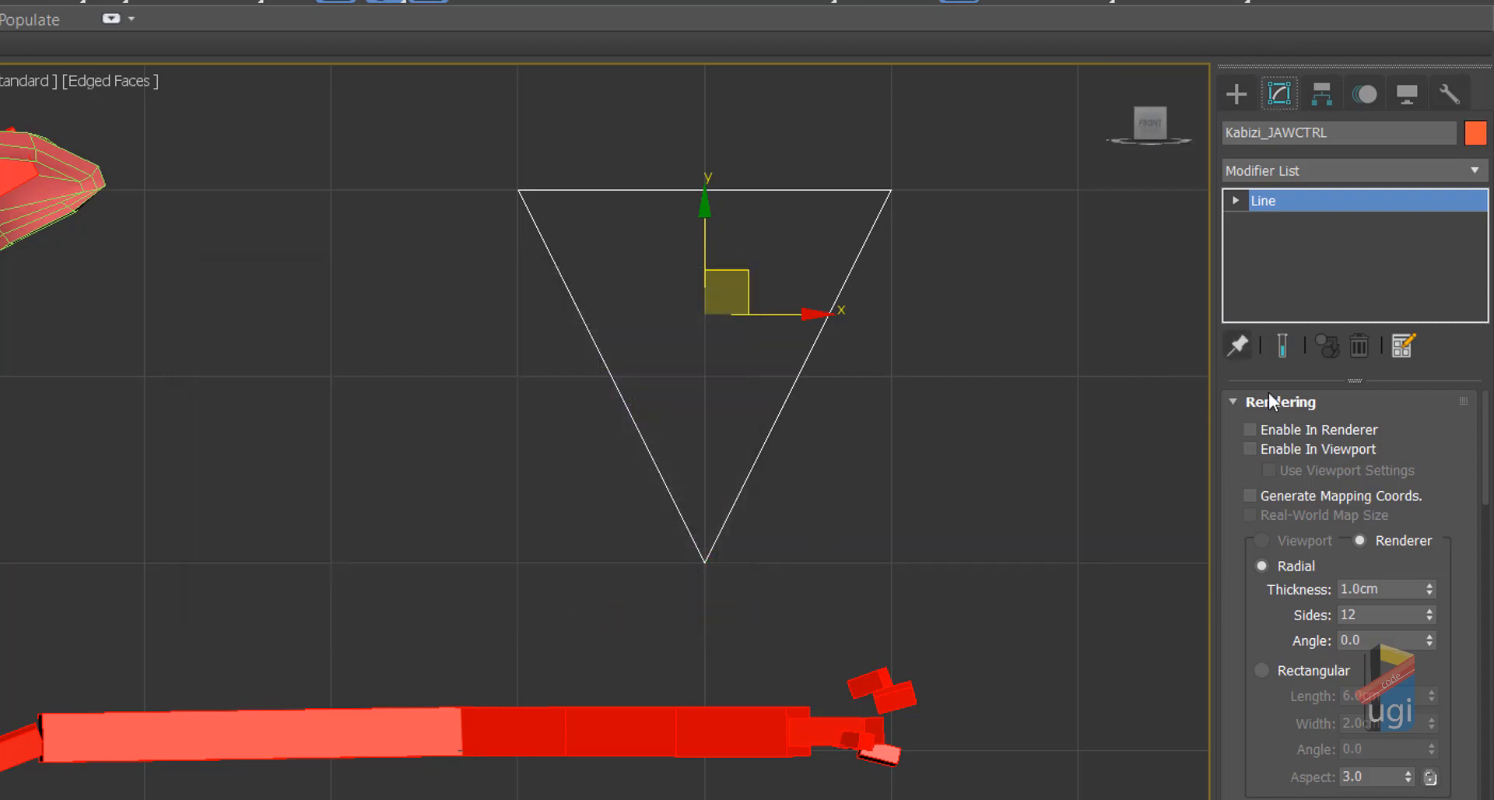
# Step: Enable the spline in the viewport with a Rectangular section and reduce its thickness
pyautogui.click(1250, 451)
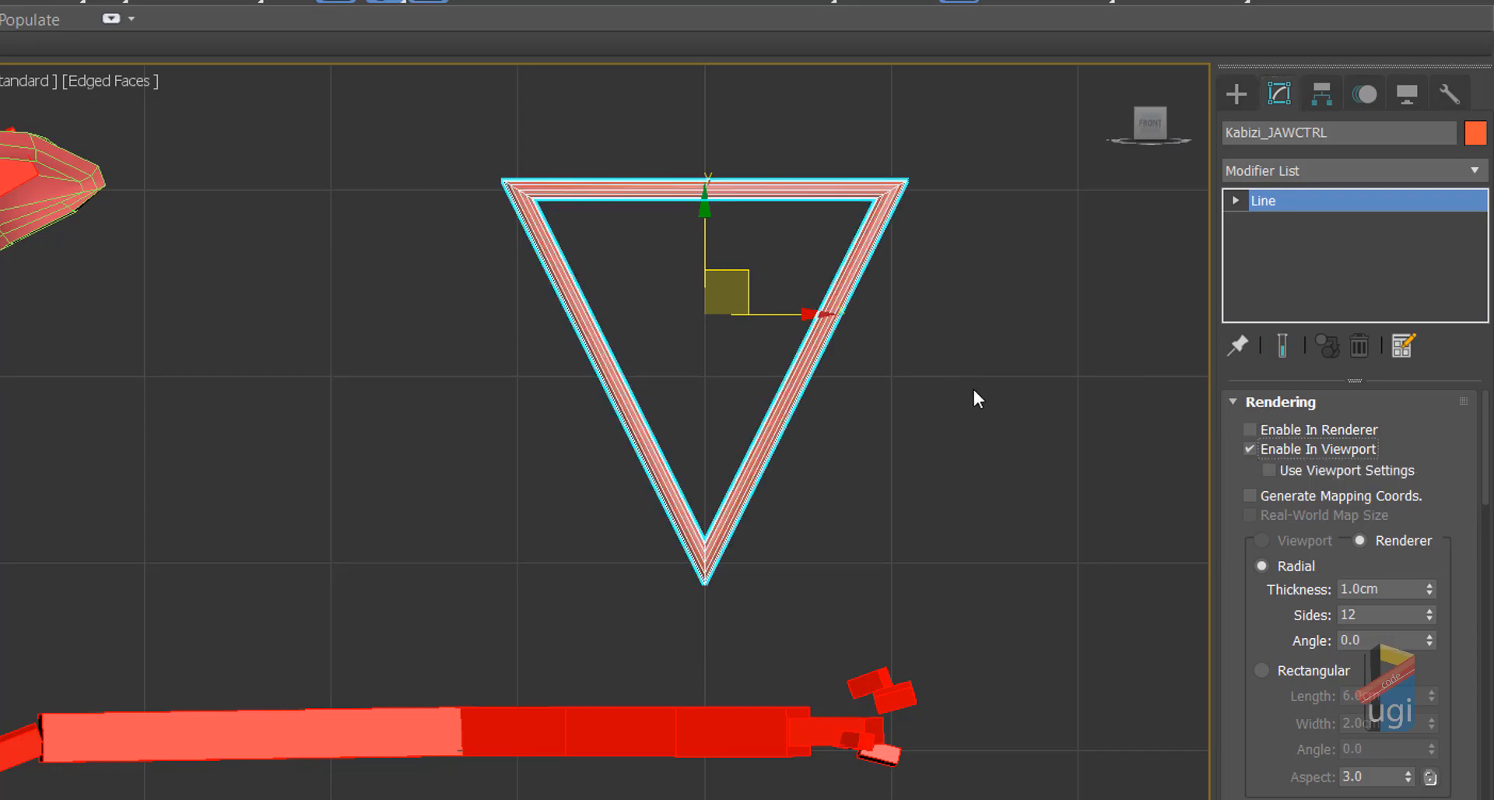
pyautogui.scroll(2, 856, 444)
pyautogui.scroll(-4, 878, 423)
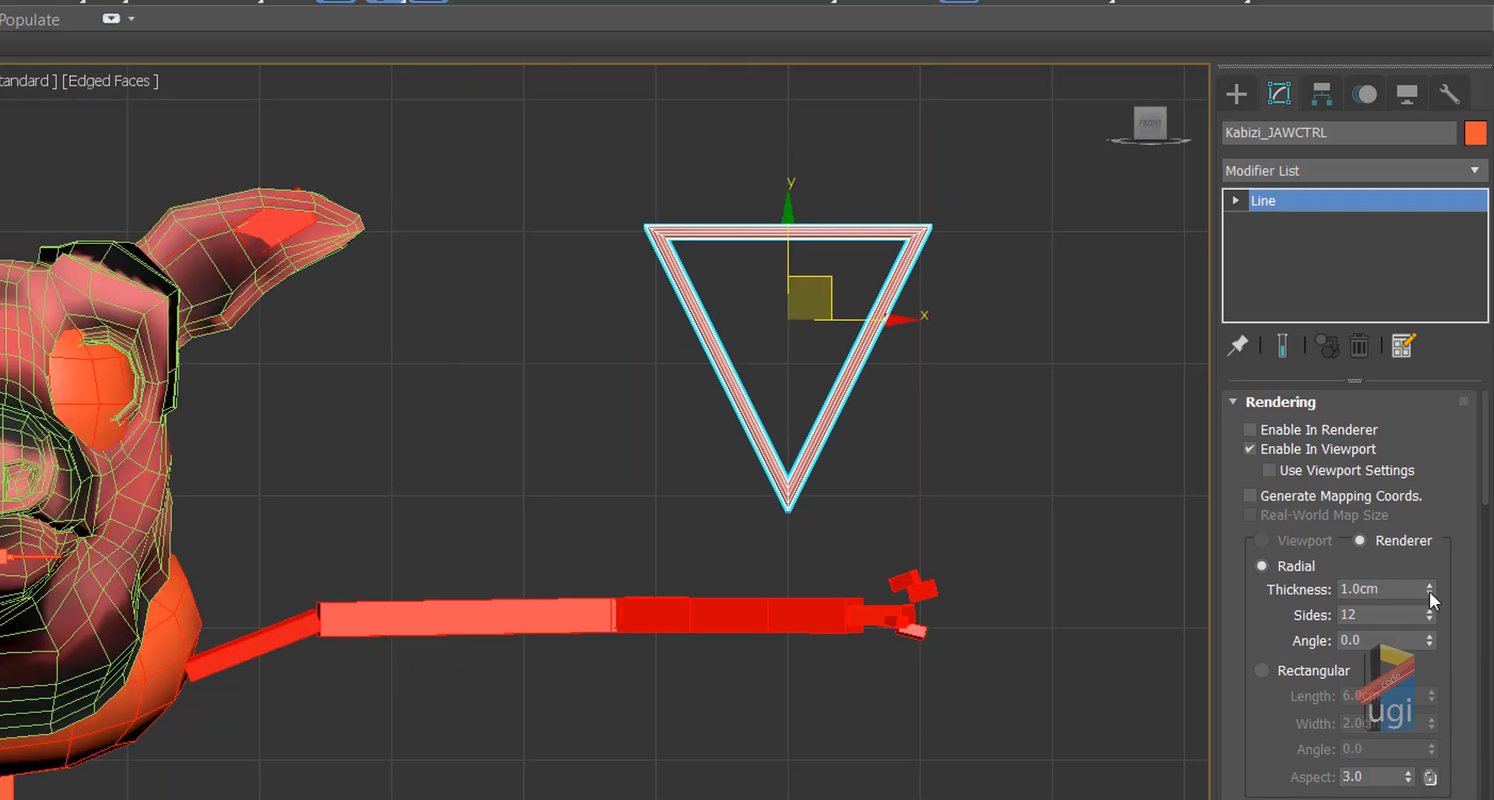
pyautogui.moveTo(1429, 590); pyautogui.dragTo(1406, 587)
pyautogui.click(1259, 671)
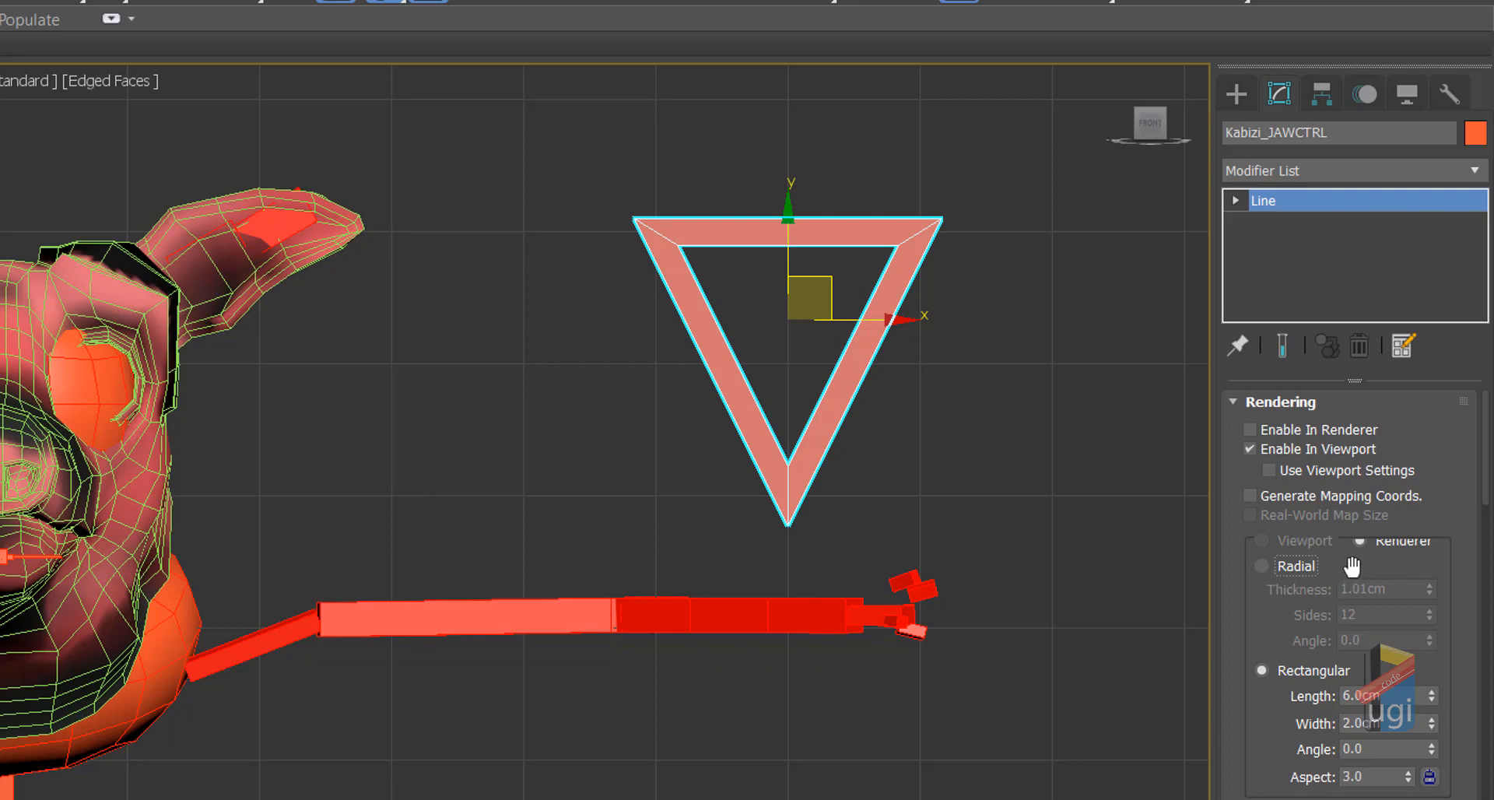
pyautogui.scroll(-5, 832, 535)
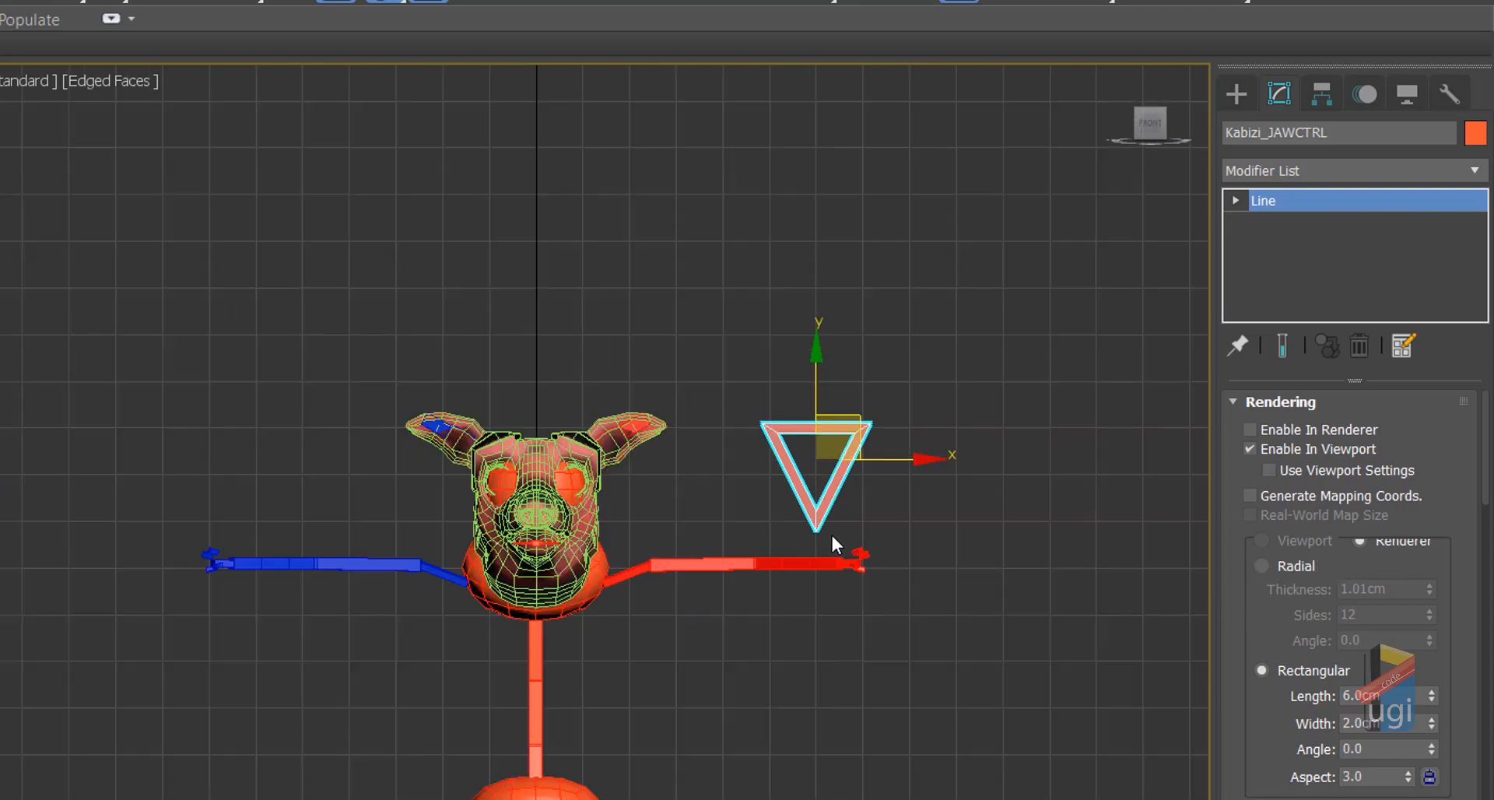
pyautogui.scroll(5, 832, 535)
# Step: Orbit the Perspective view and narrow the strip to about 0.73cm by 1.5cm
pyautogui.hotkey('alt', 'w')
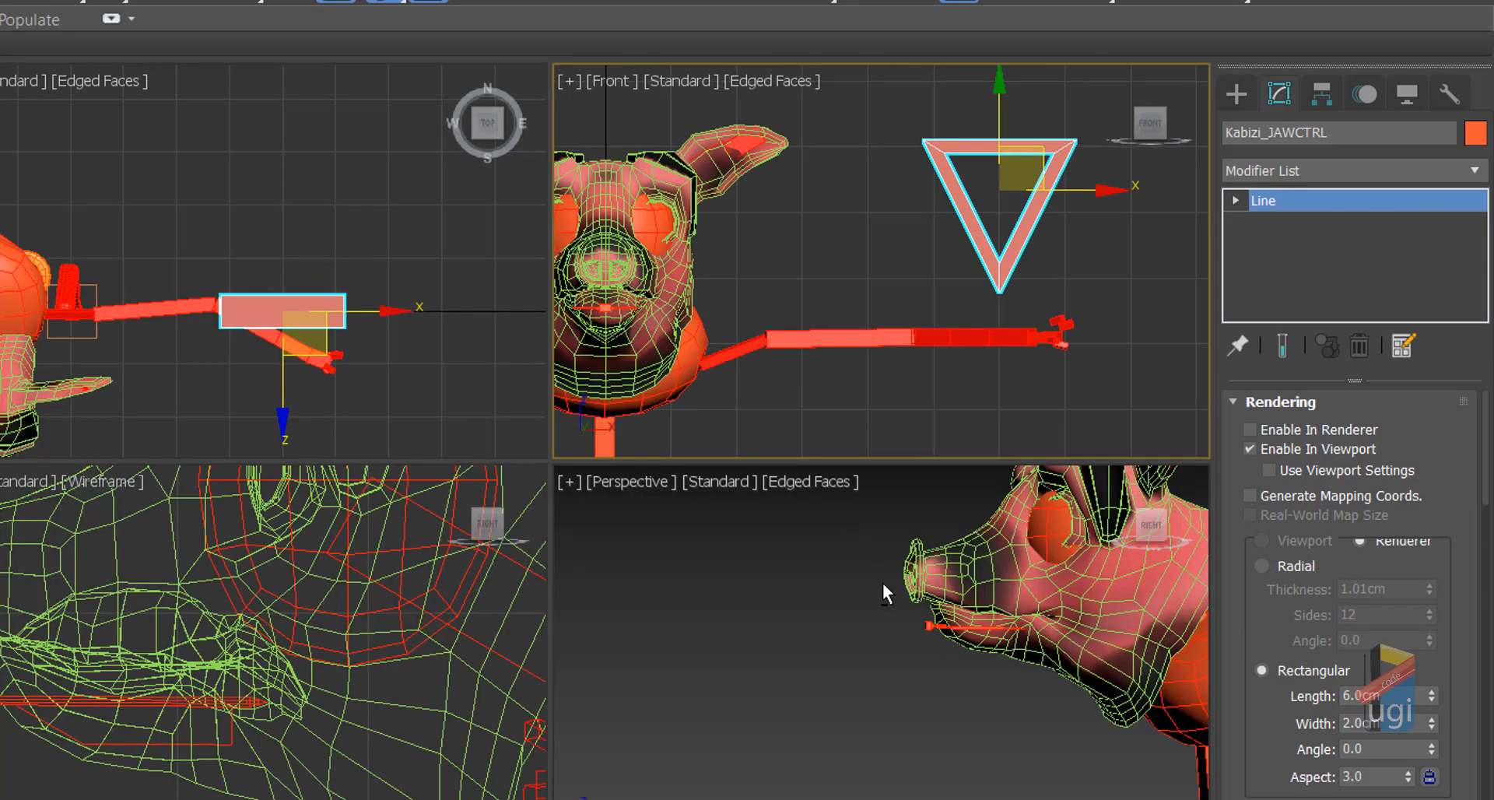
pyautogui.hotkey('alt', 'w')
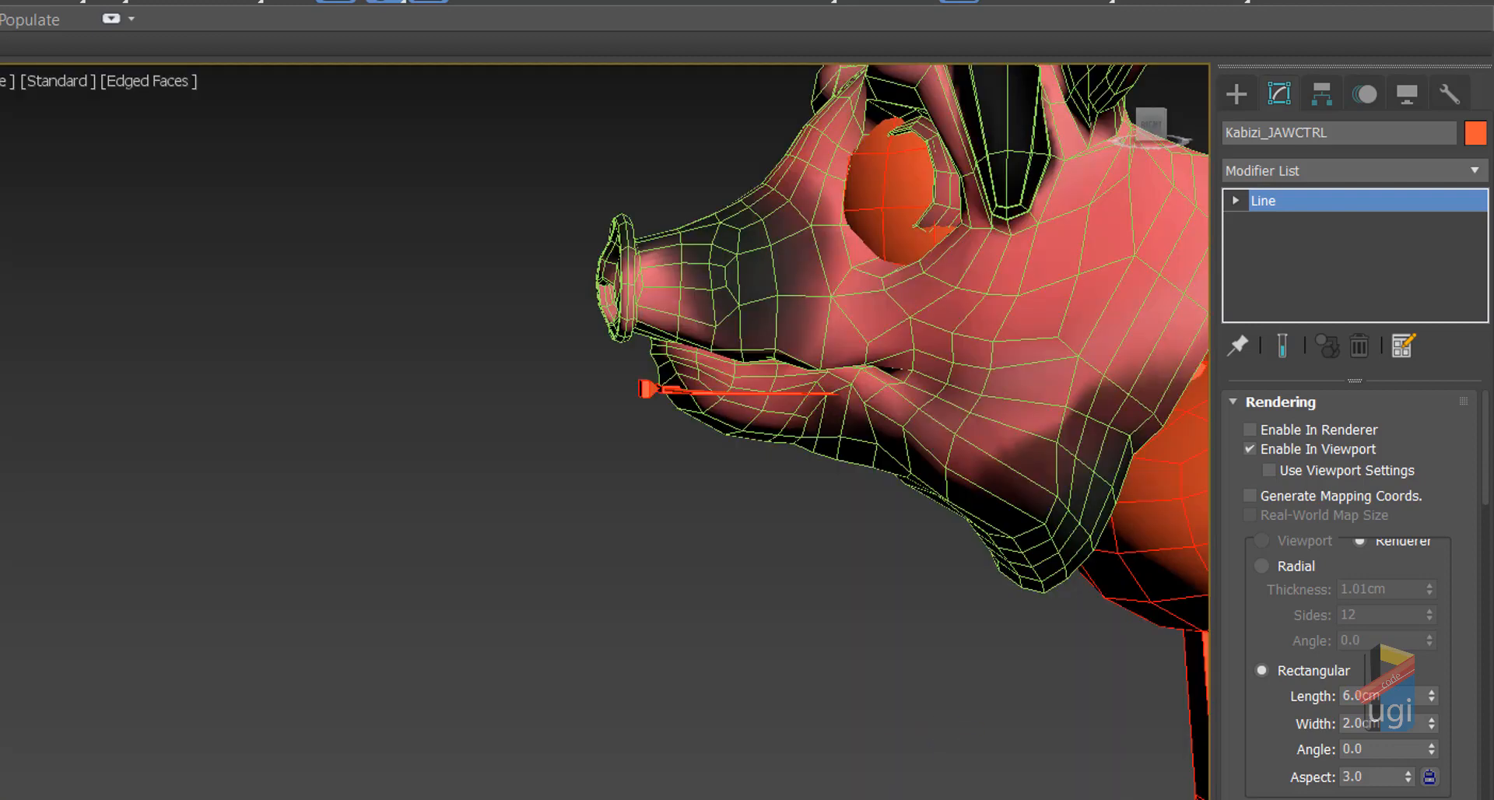
pyautogui.hotkey('ctrl', 'r')
pyautogui.moveTo(565, 497); pyautogui.dragTo(623, 488)
pyautogui.scroll(-6, 623, 486)
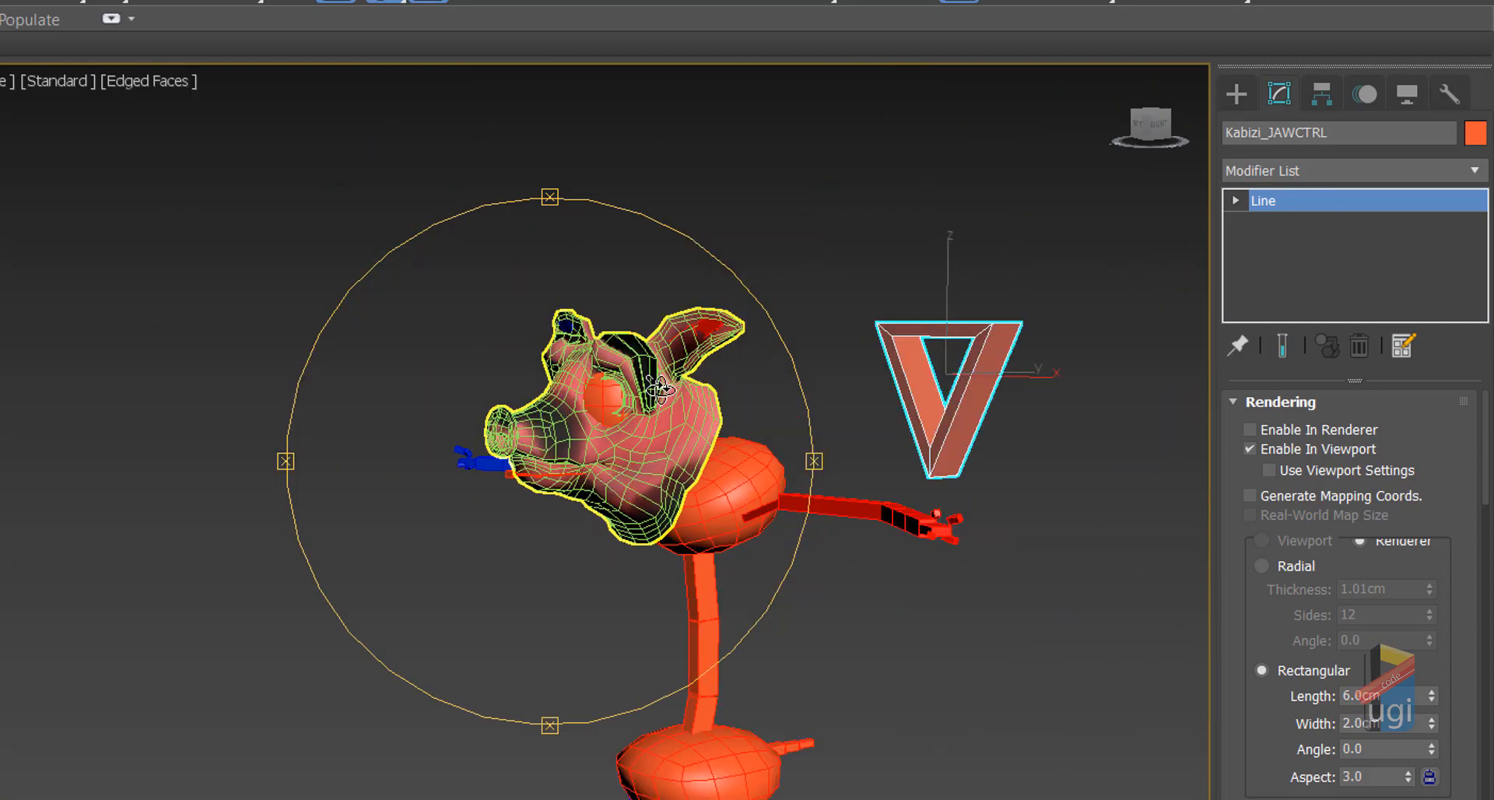
pyautogui.moveTo(659, 389); pyautogui.dragTo(607, 395)
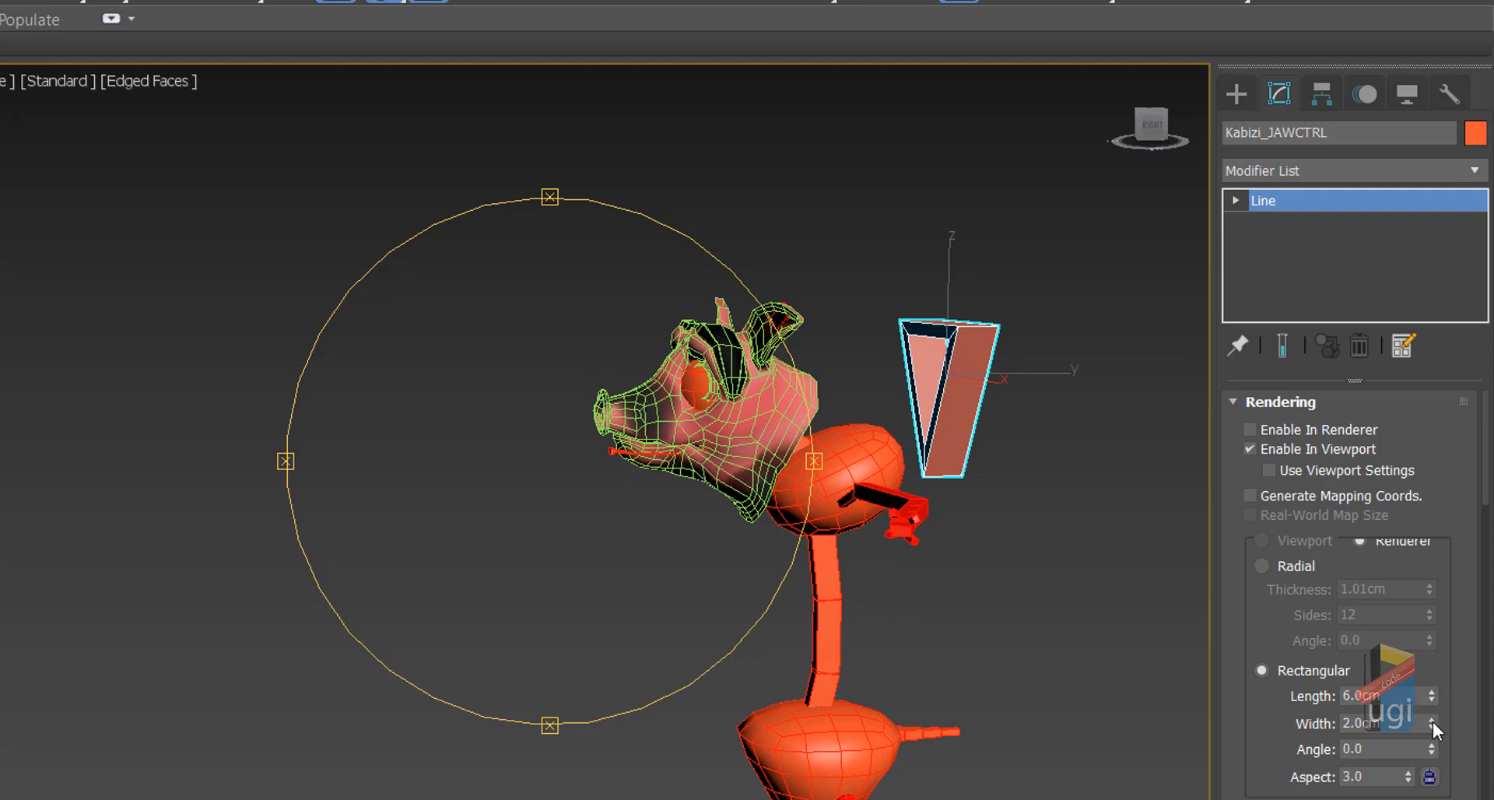
pyautogui.moveTo(1432, 721); pyautogui.dragTo(1452, 789)
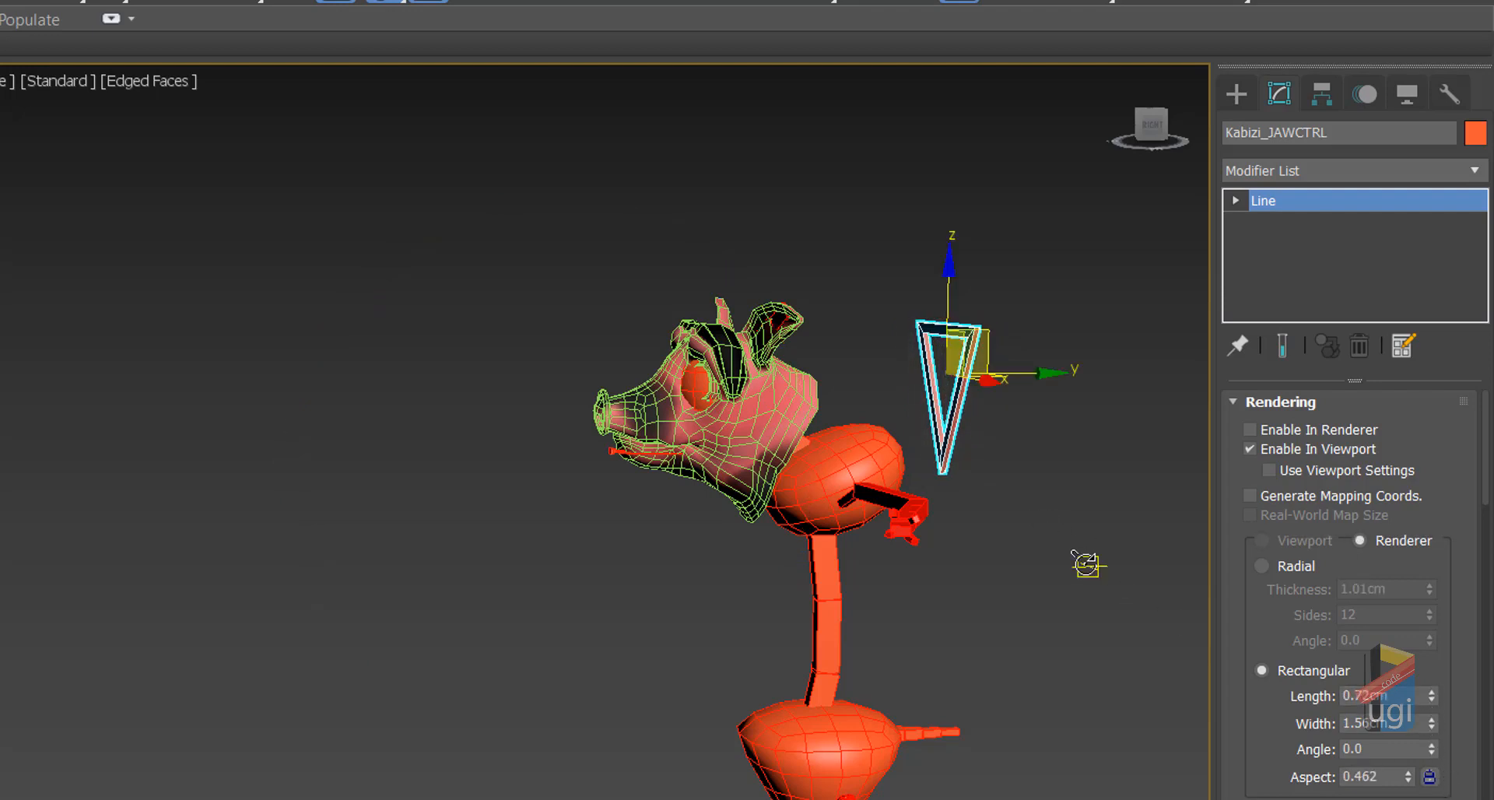
pyautogui.hotkey('alt', 'w')
# Step: Turn off snapping, frame the jaw in the Left view, and select KABIZI_JAWBN_NUB
pyautogui.rightClick(359, 377)
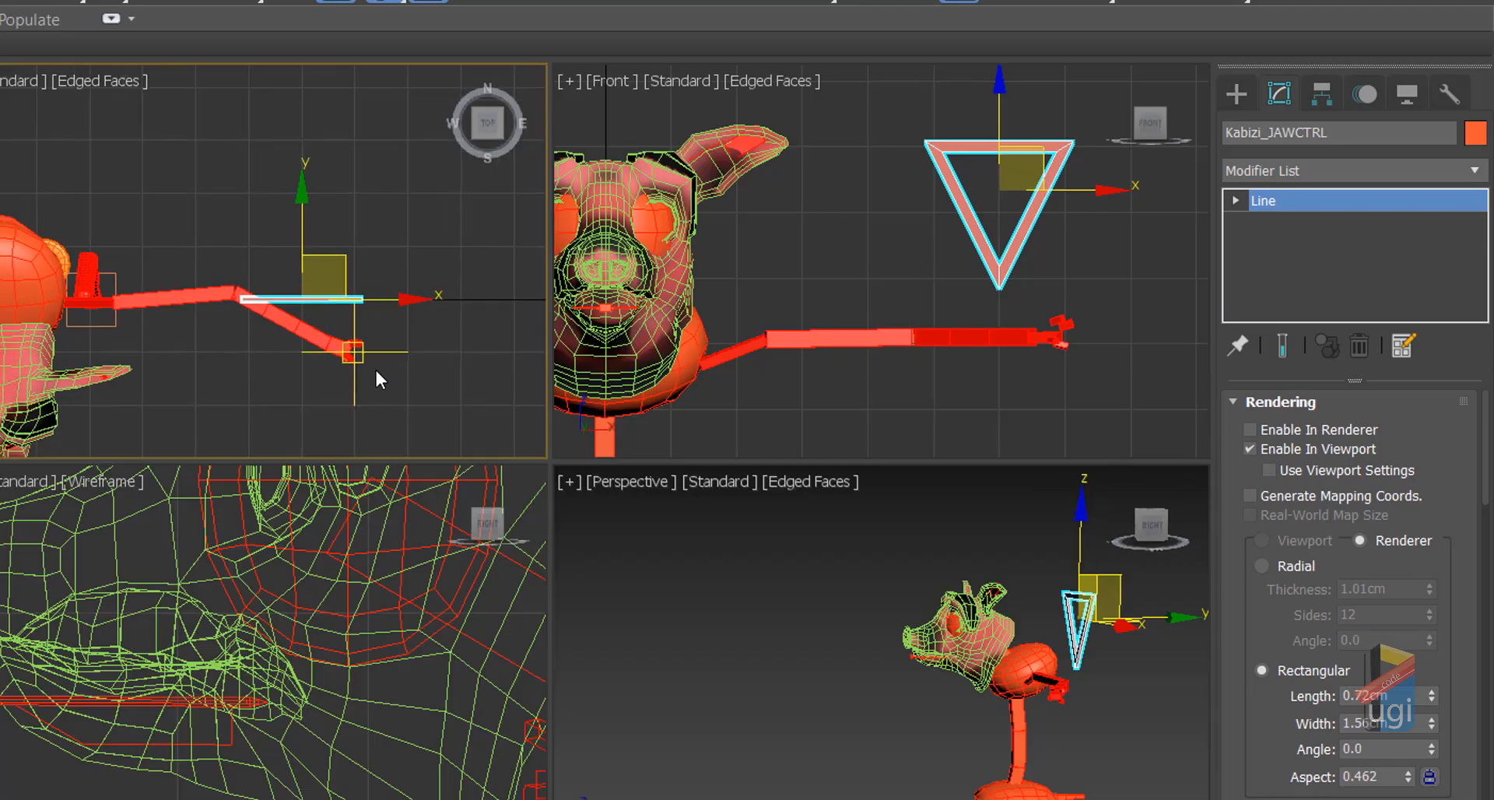
pyautogui.click(385, 4)
pyautogui.moveTo(824, 284); pyautogui.dragTo(910, 243, button='middle')
pyautogui.scroll(-10, 121, 685)
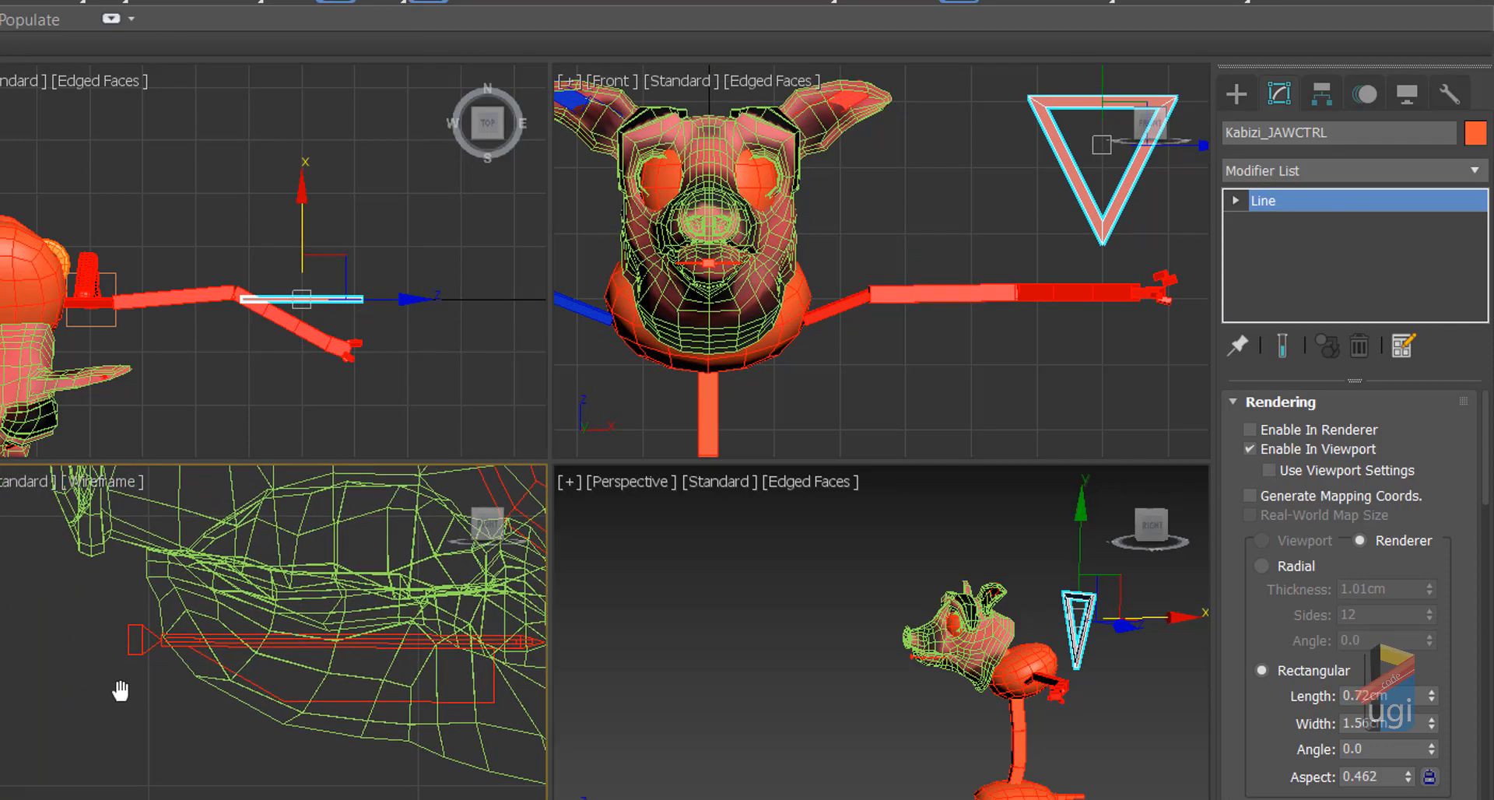
pyautogui.moveTo(195, 620); pyautogui.dragTo(167, 699, button='middle')
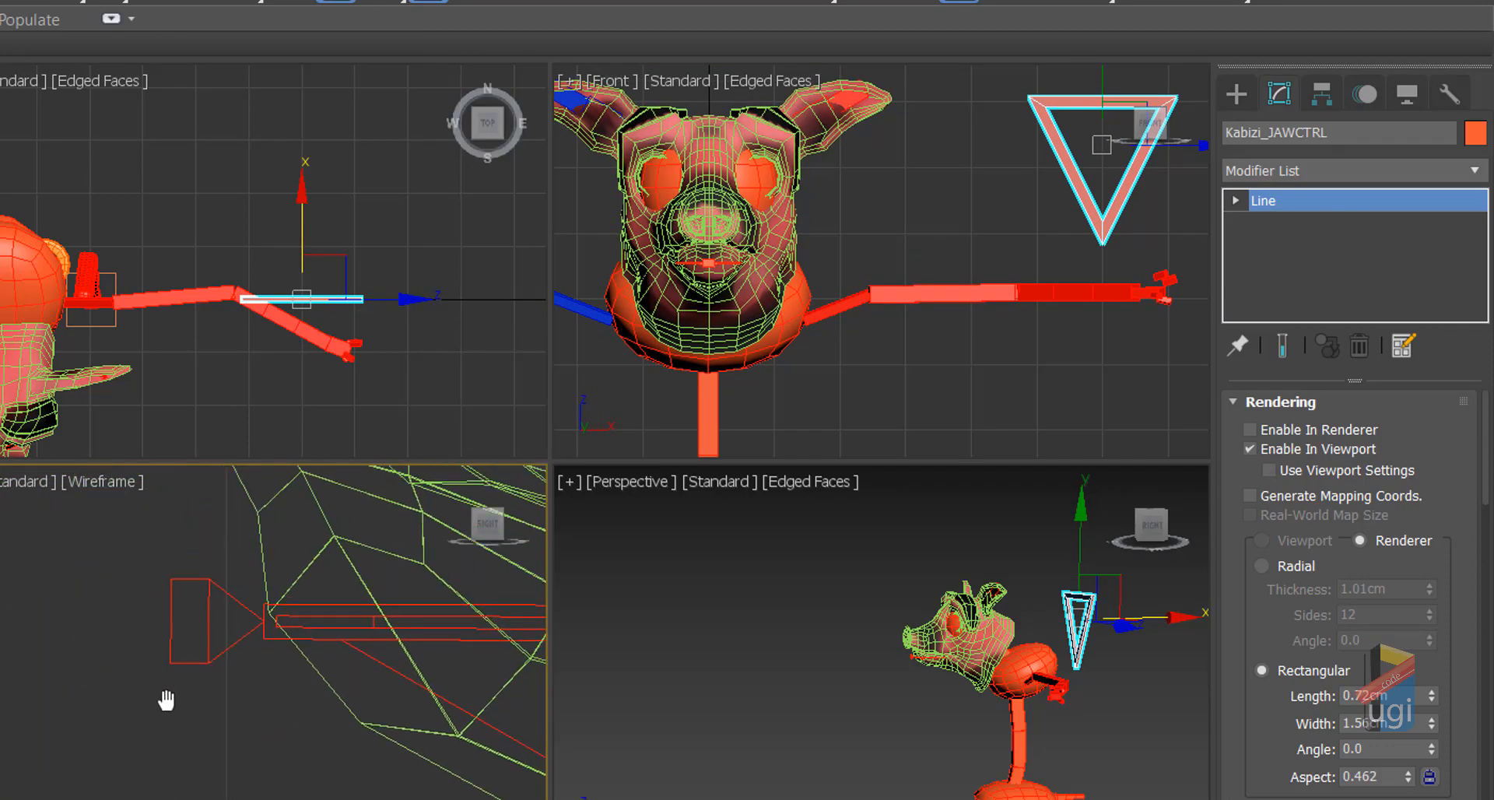
pyautogui.scroll(3, 175, 666)
pyautogui.click(219, 612)
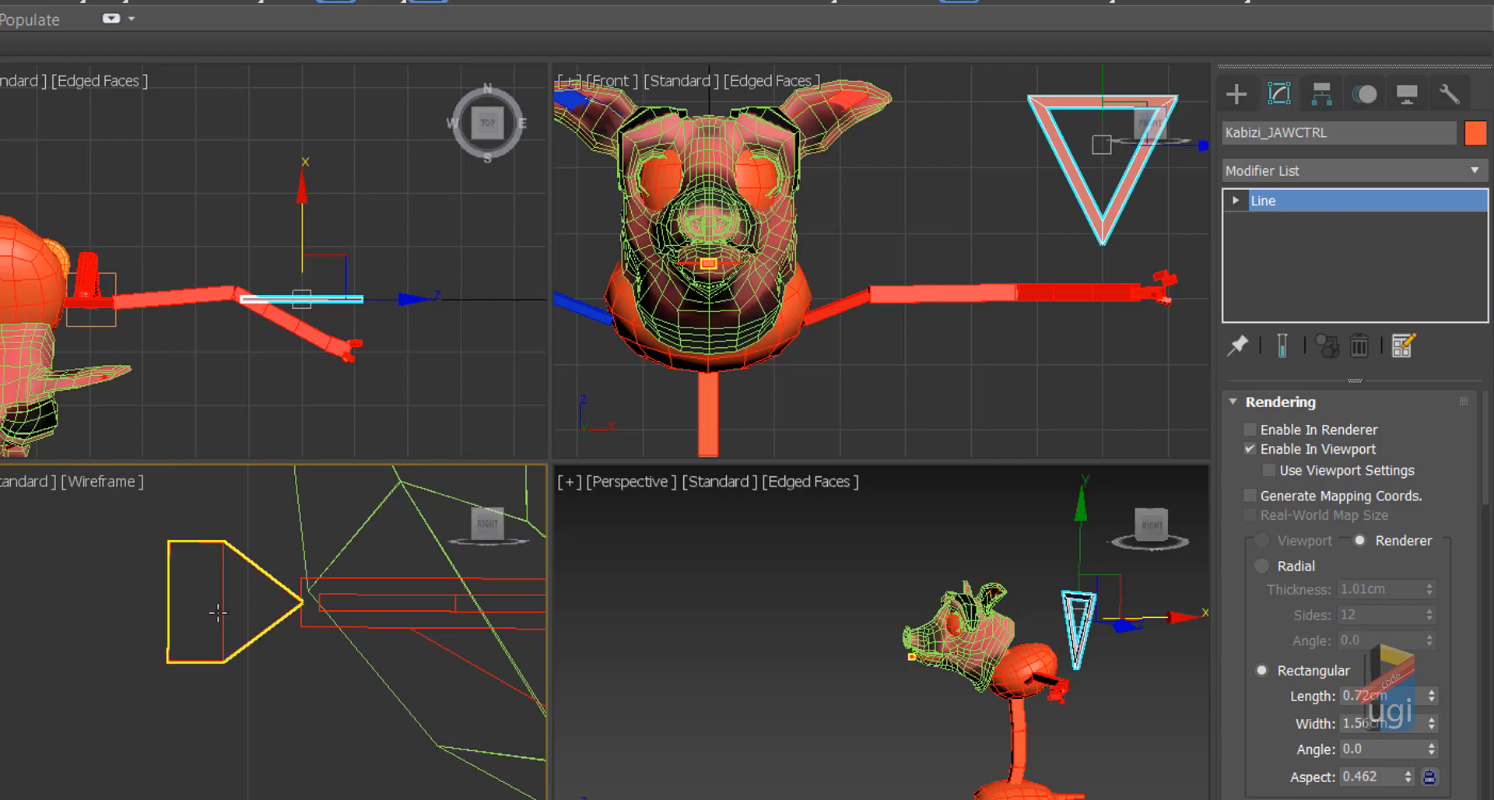
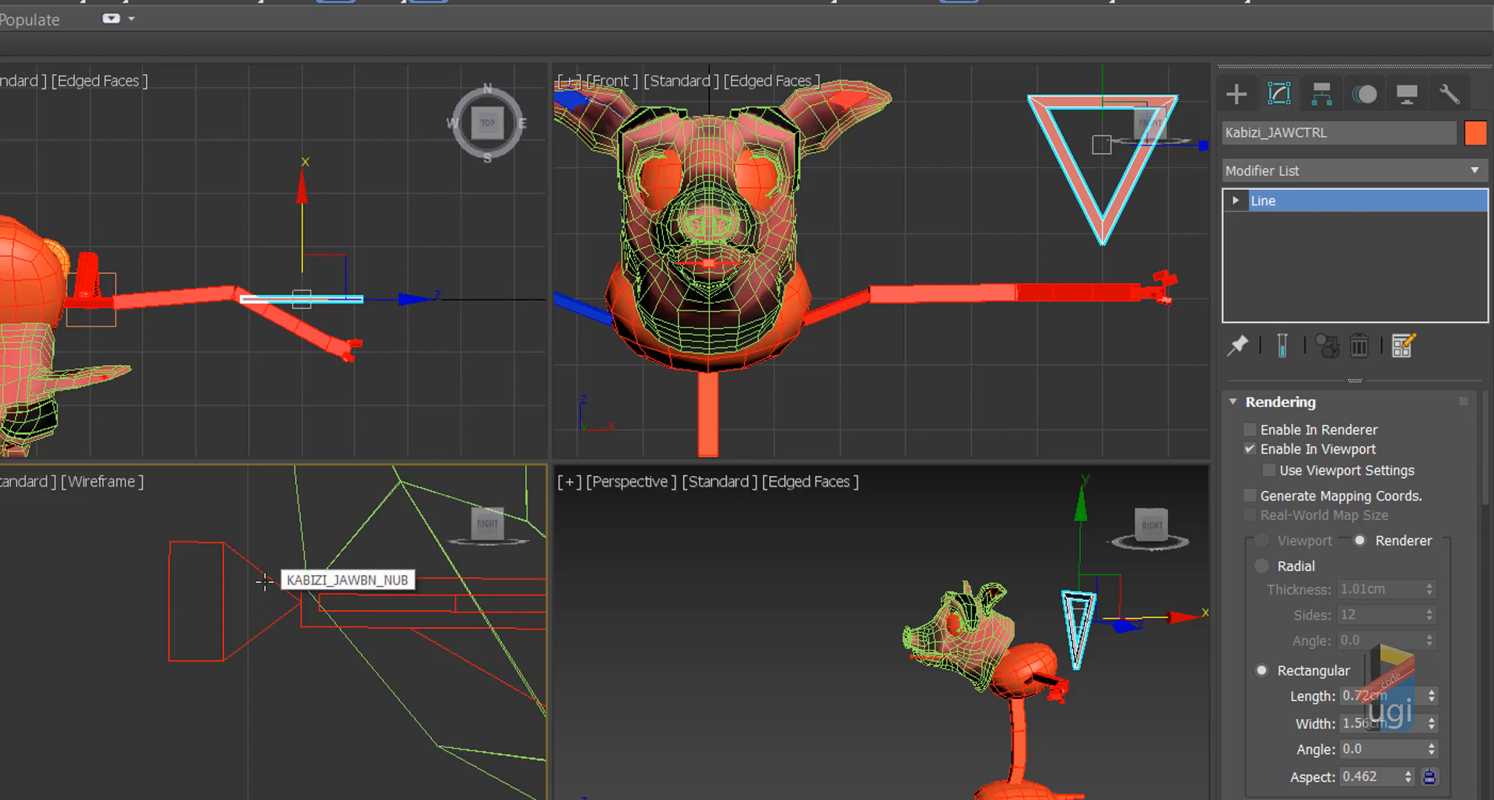
# Step: Align Kabizi_JAWCTRL to the KABIZI_JAWBN_NUB pivot by position only, keeping its own orientation
pyautogui.press('q')
pyautogui.click(267, 582)
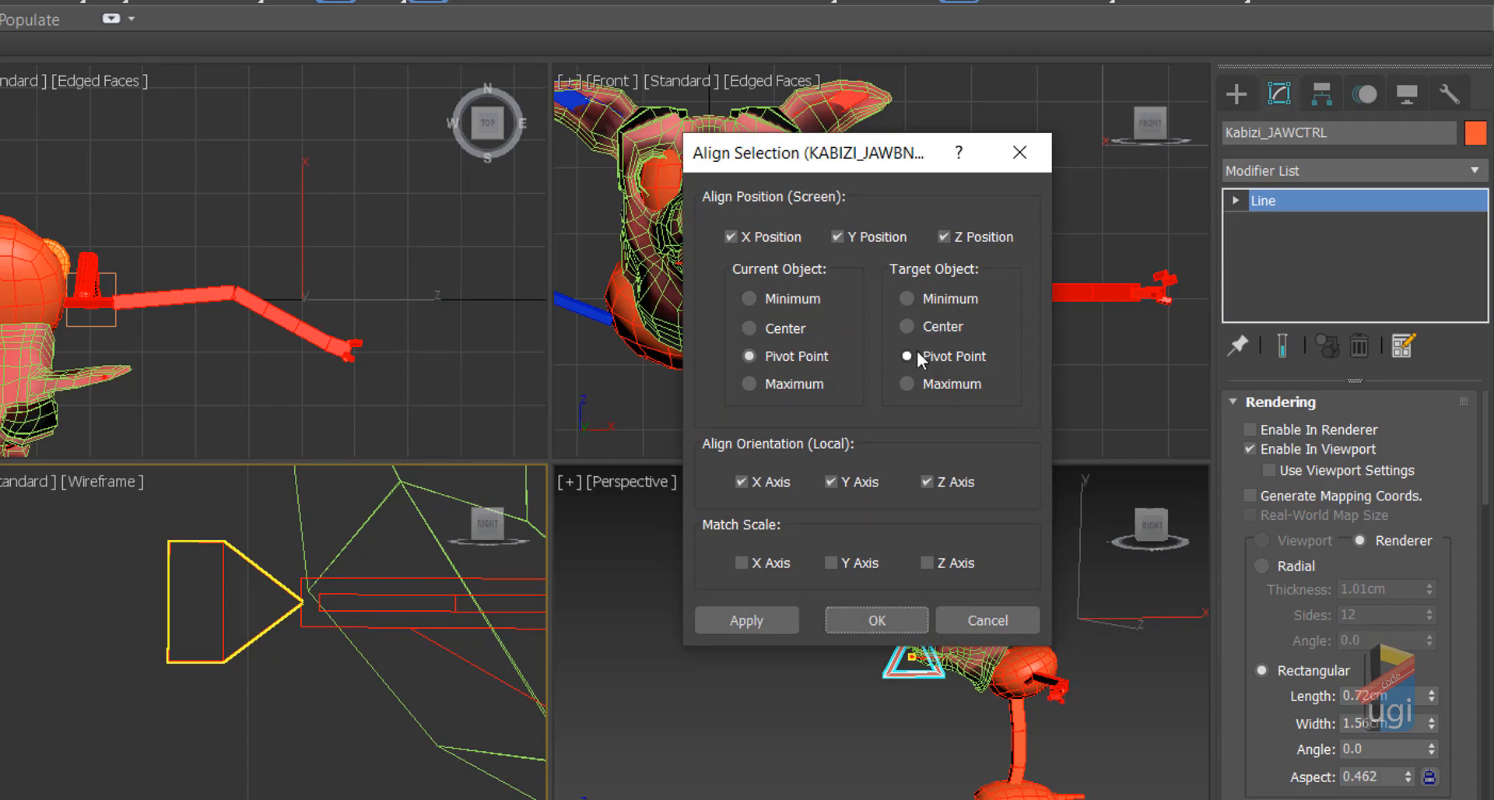
pyautogui.click(741, 482)
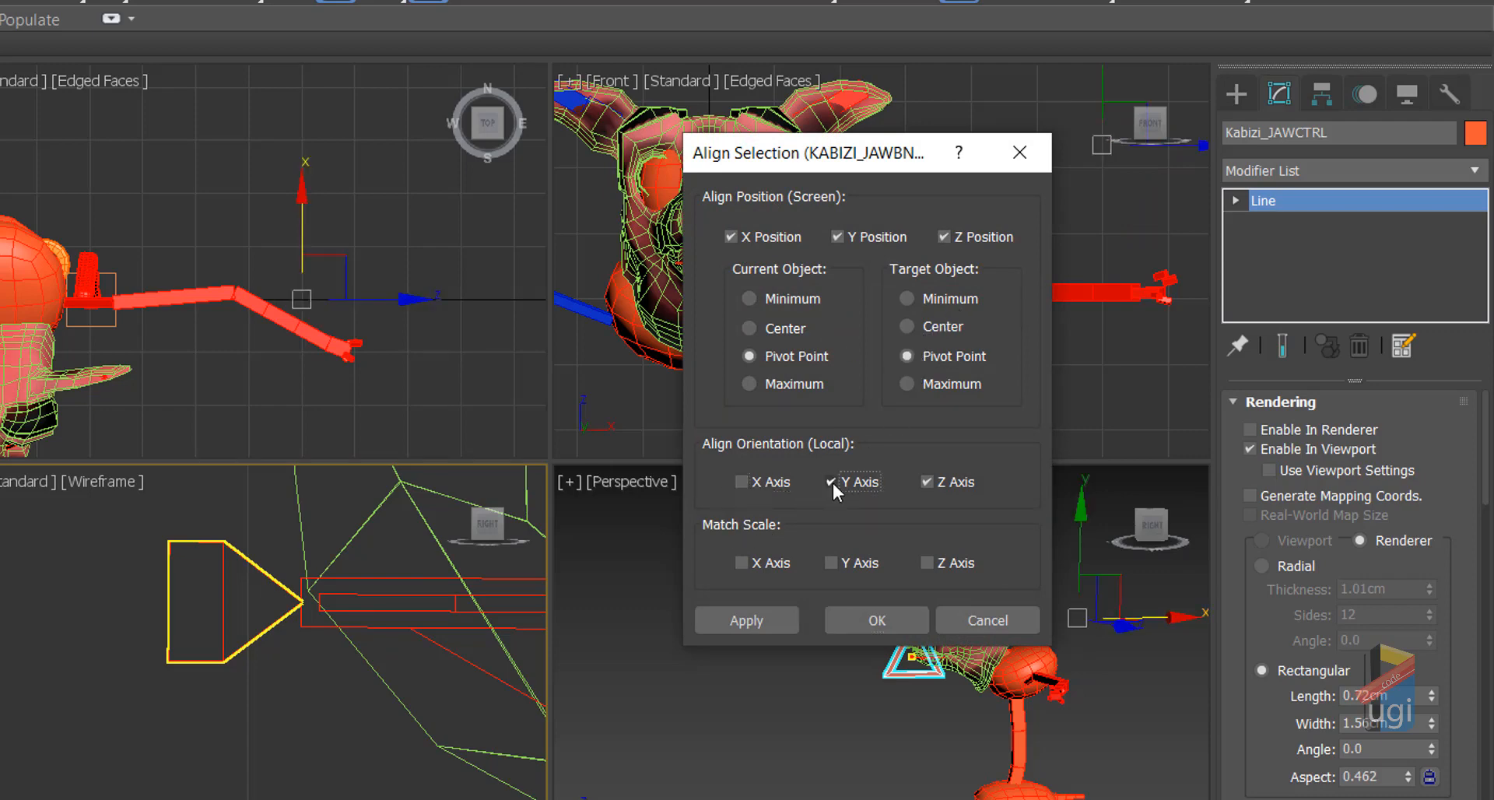
pyautogui.click(832, 481)
pyautogui.click(927, 481)
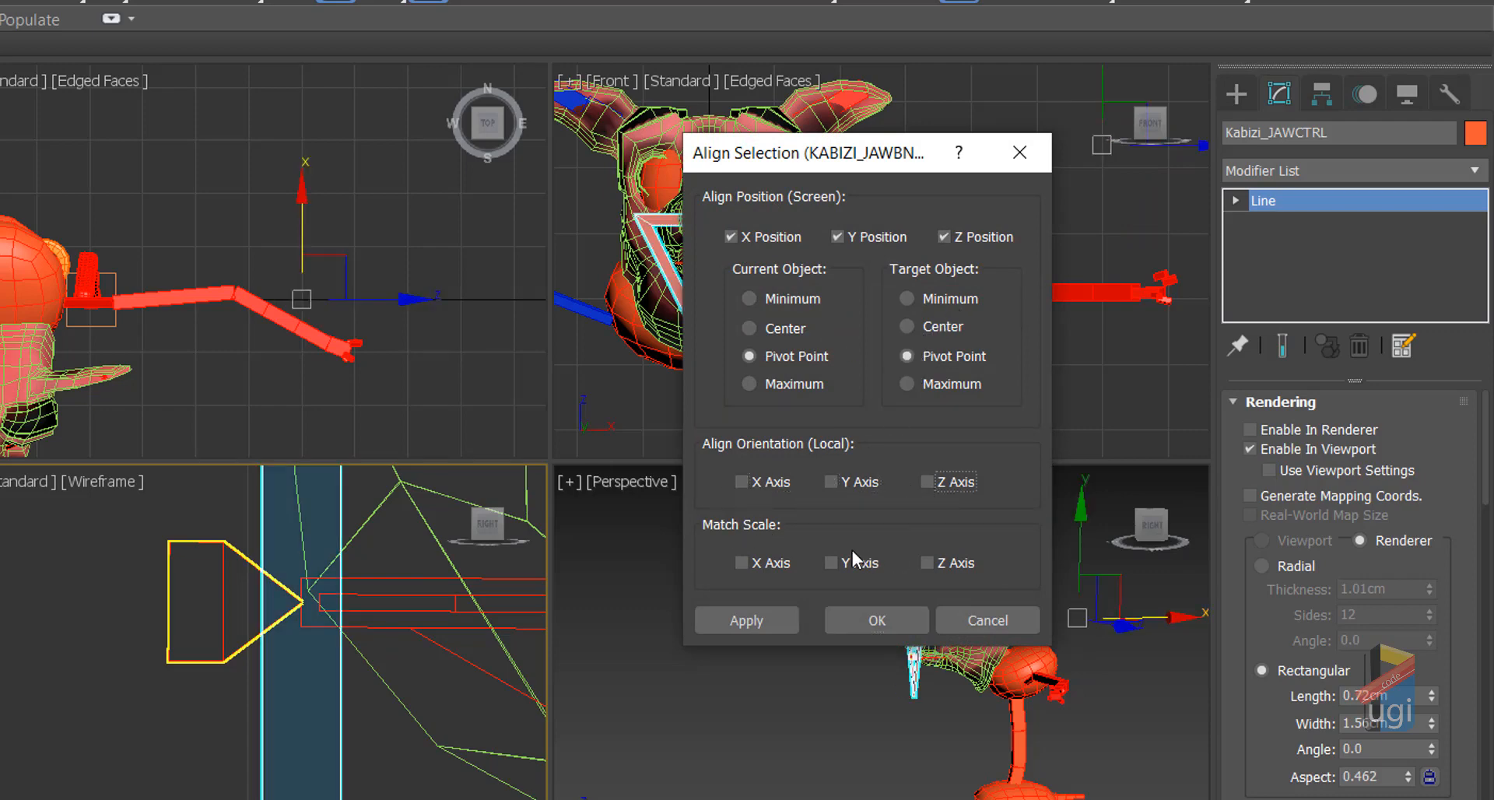
pyautogui.click(780, 615)
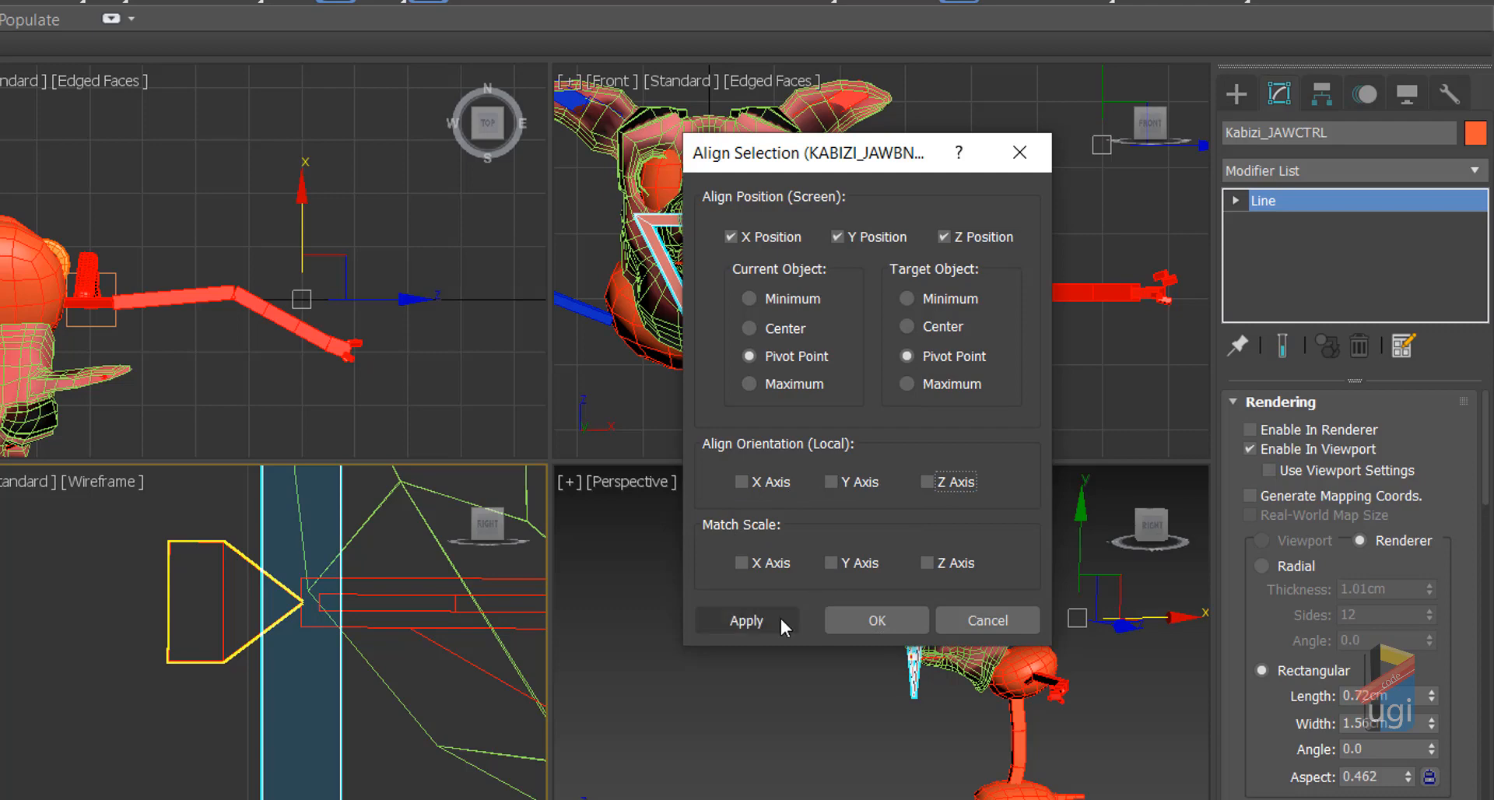
pyautogui.click(850, 623)
pyautogui.hotkey('alt', 'w')
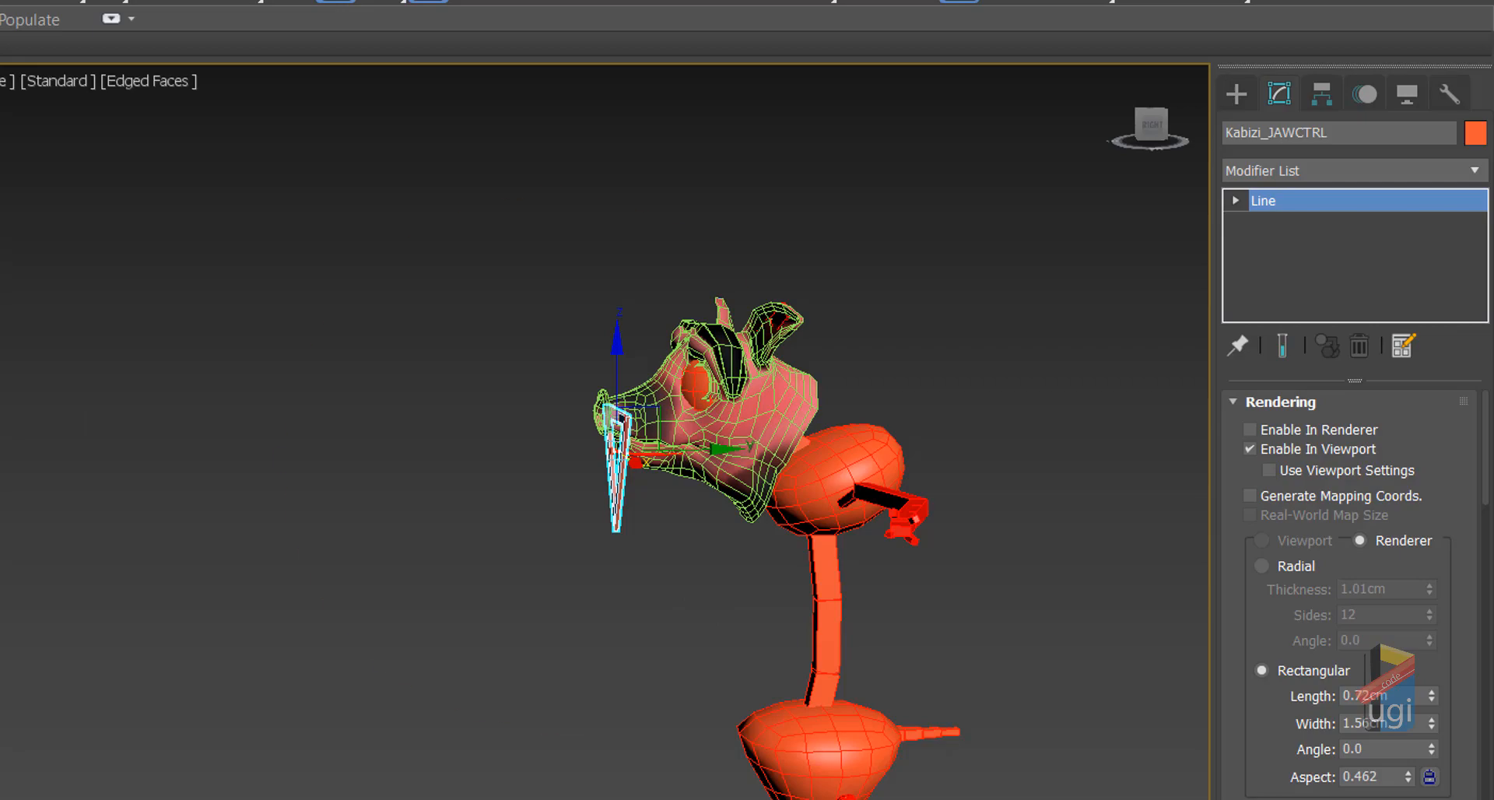
# Step: Zoom in on the jaw control at the snout and show its Motion parameters
pyautogui.keyDown('alt'); pyautogui.moveTo(680, 544); pyautogui.dragTo(899, 500, button='middle'); pyautogui.keyUp('alt')
pyautogui.scroll(4, 801, 532)
pyautogui.keyDown('alt'); pyautogui.moveTo(393, 424); pyautogui.dragTo(911, 535, button='middle'); pyautogui.keyUp('alt')
pyautogui.scroll(2, 883, 519)
pyautogui.scroll(3, 805, 500)
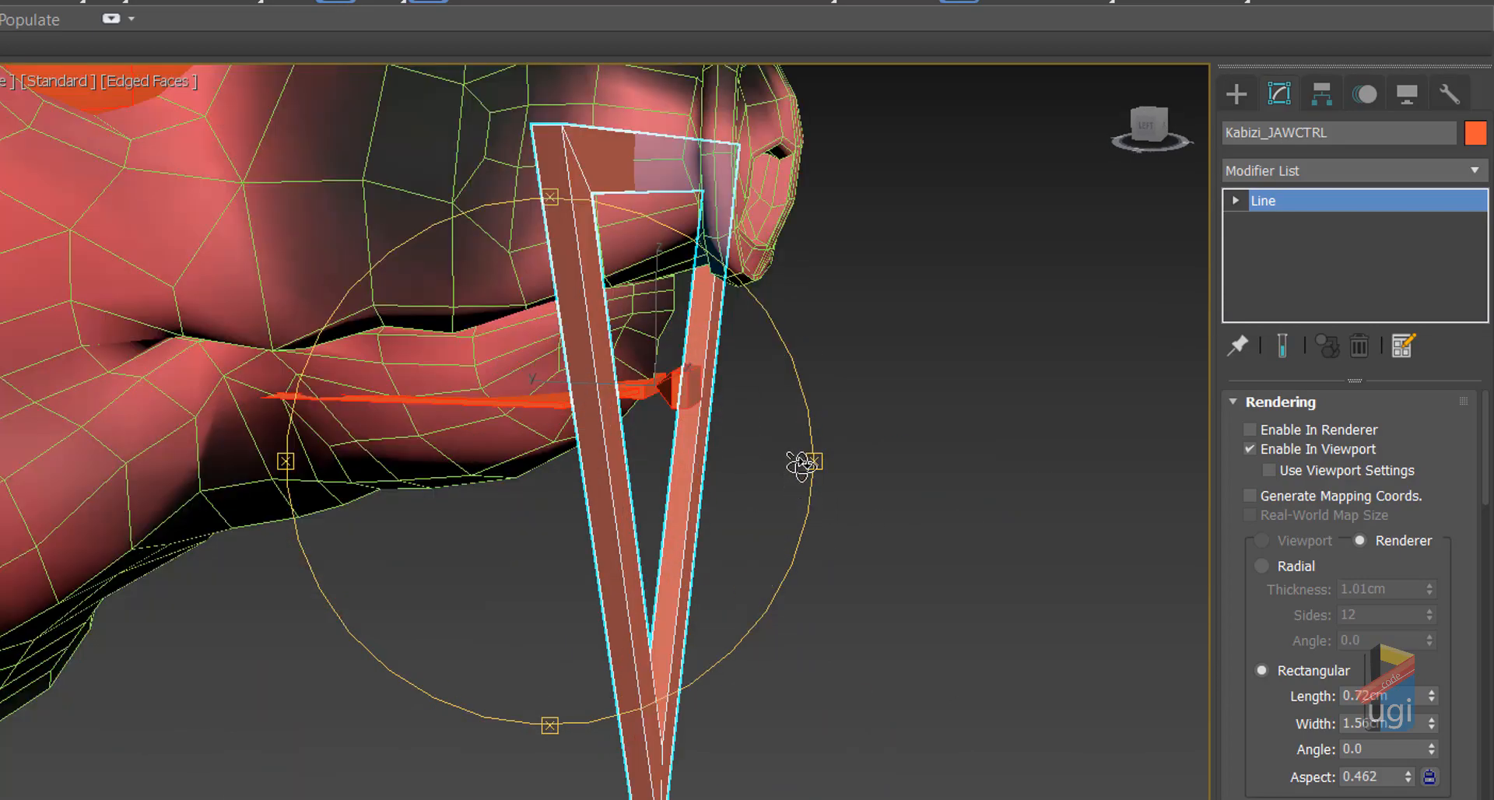
pyautogui.keyDown('alt'); pyautogui.moveTo(802, 466); pyautogui.dragTo(792, 460, button='middle'); pyautogui.keyUp('alt')
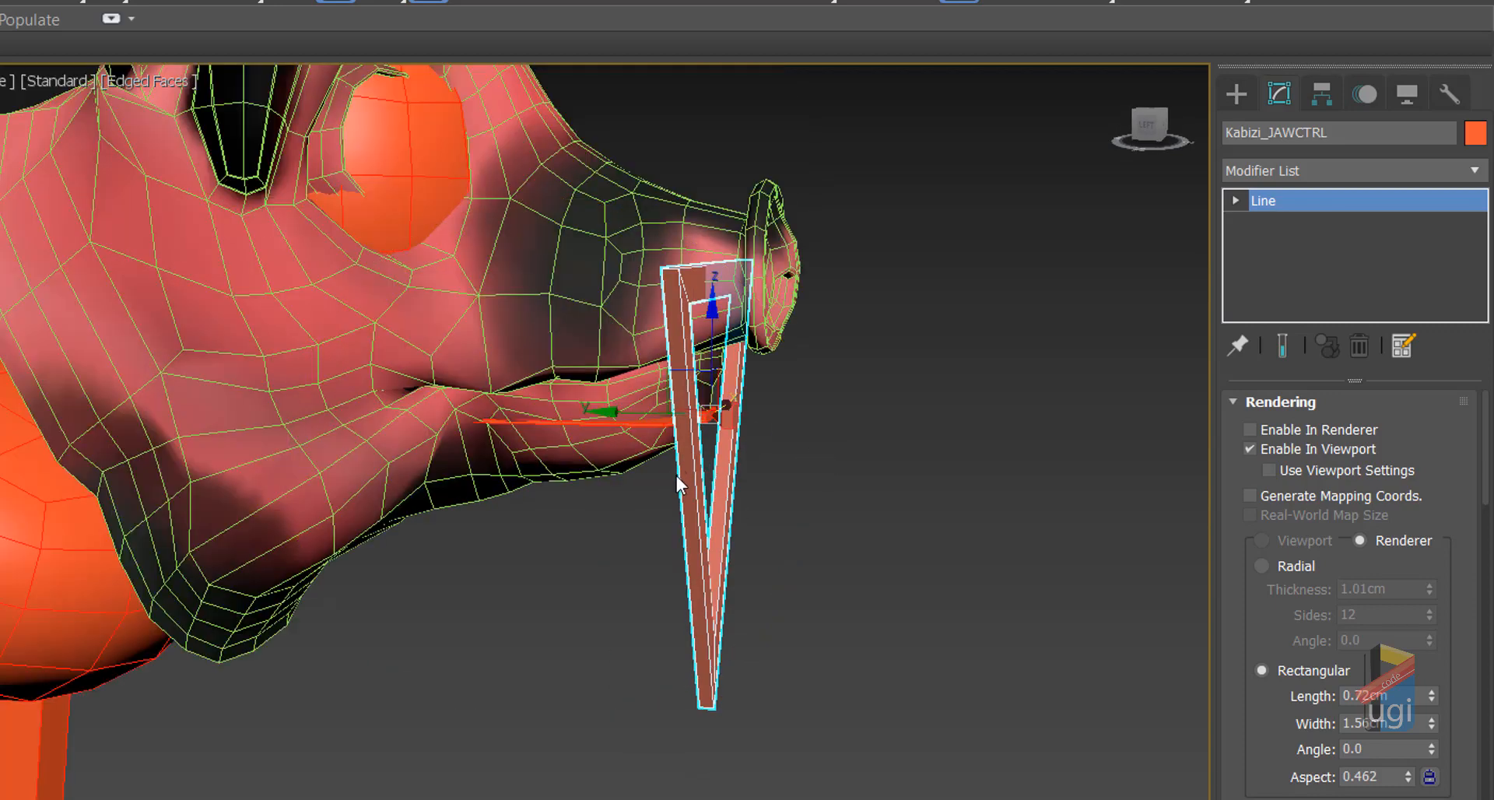
pyautogui.click(1316, 100)
pyautogui.click(1365, 97)
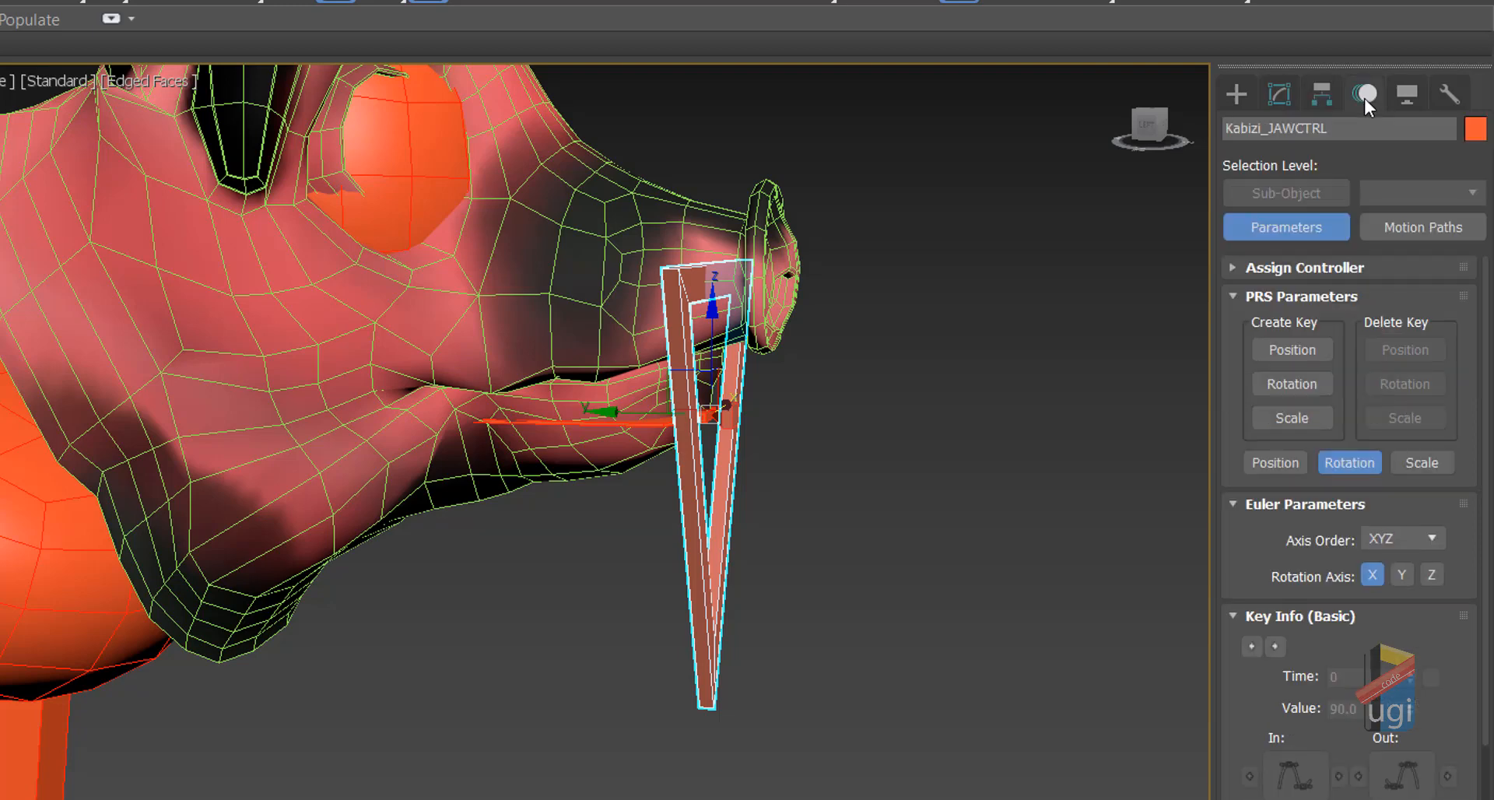
# Step: Turn on Affect Pivot Only for the jaw control and frame the jaw in the maximized Right view
pyautogui.click(1311, 93)
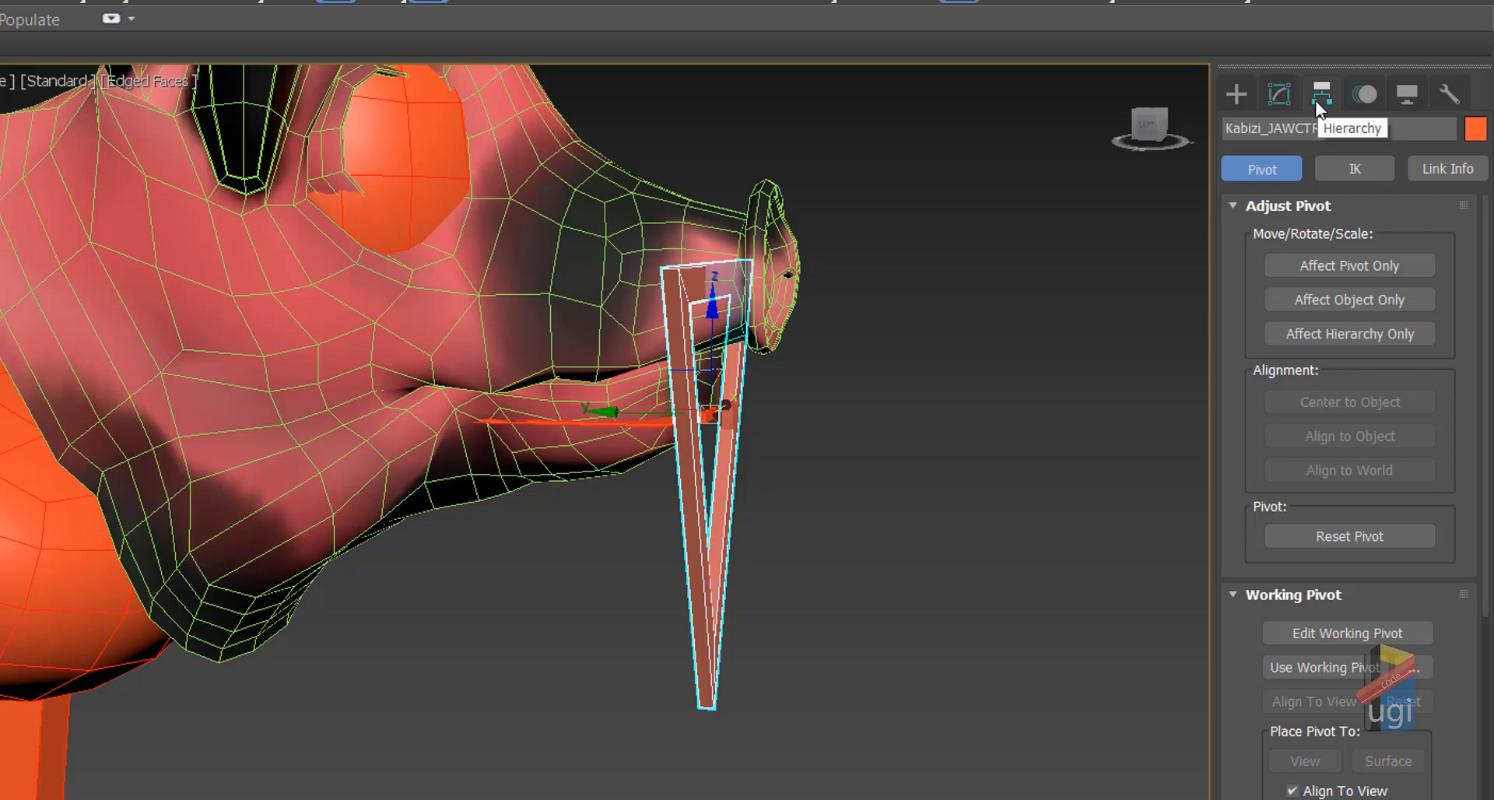
pyautogui.click(1355, 263)
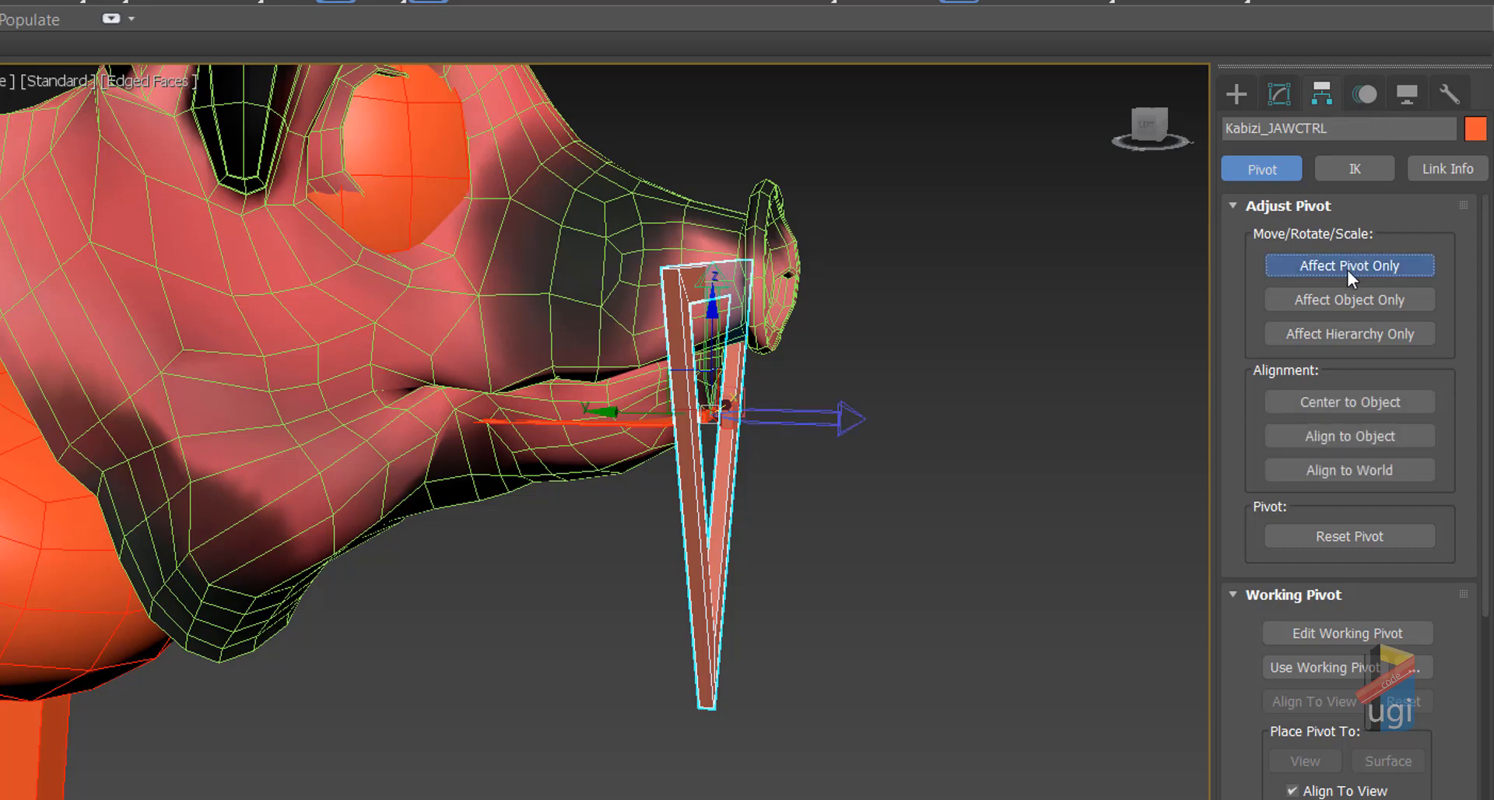
pyautogui.hotkey('alt', 'w')
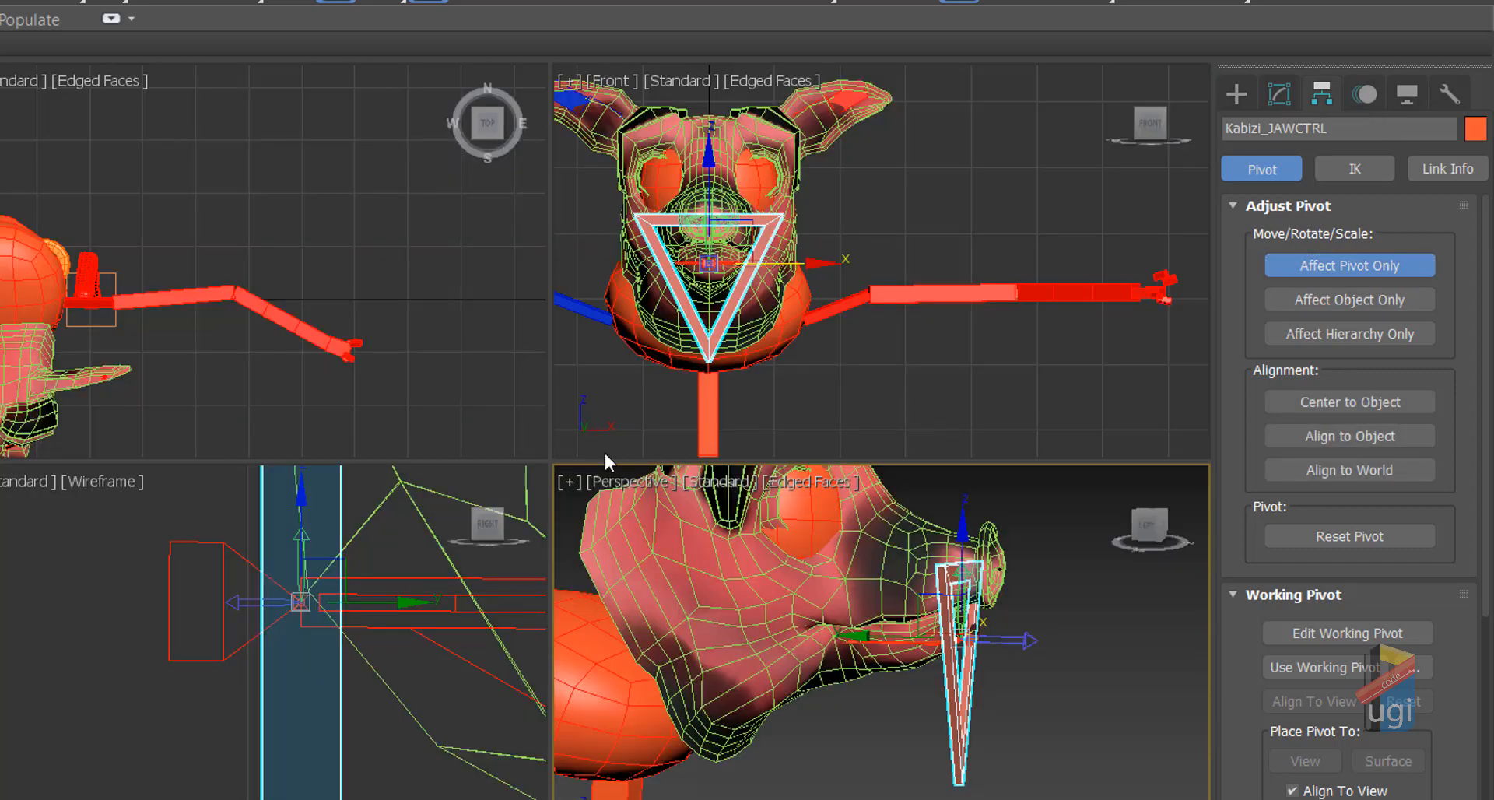
pyautogui.middleClick(385, 578)
pyautogui.hotkey('alt', 'w')
pyautogui.moveTo(651, 560); pyautogui.dragTo(133, 523, button='middle')
pyautogui.scroll(-2, 133, 523)
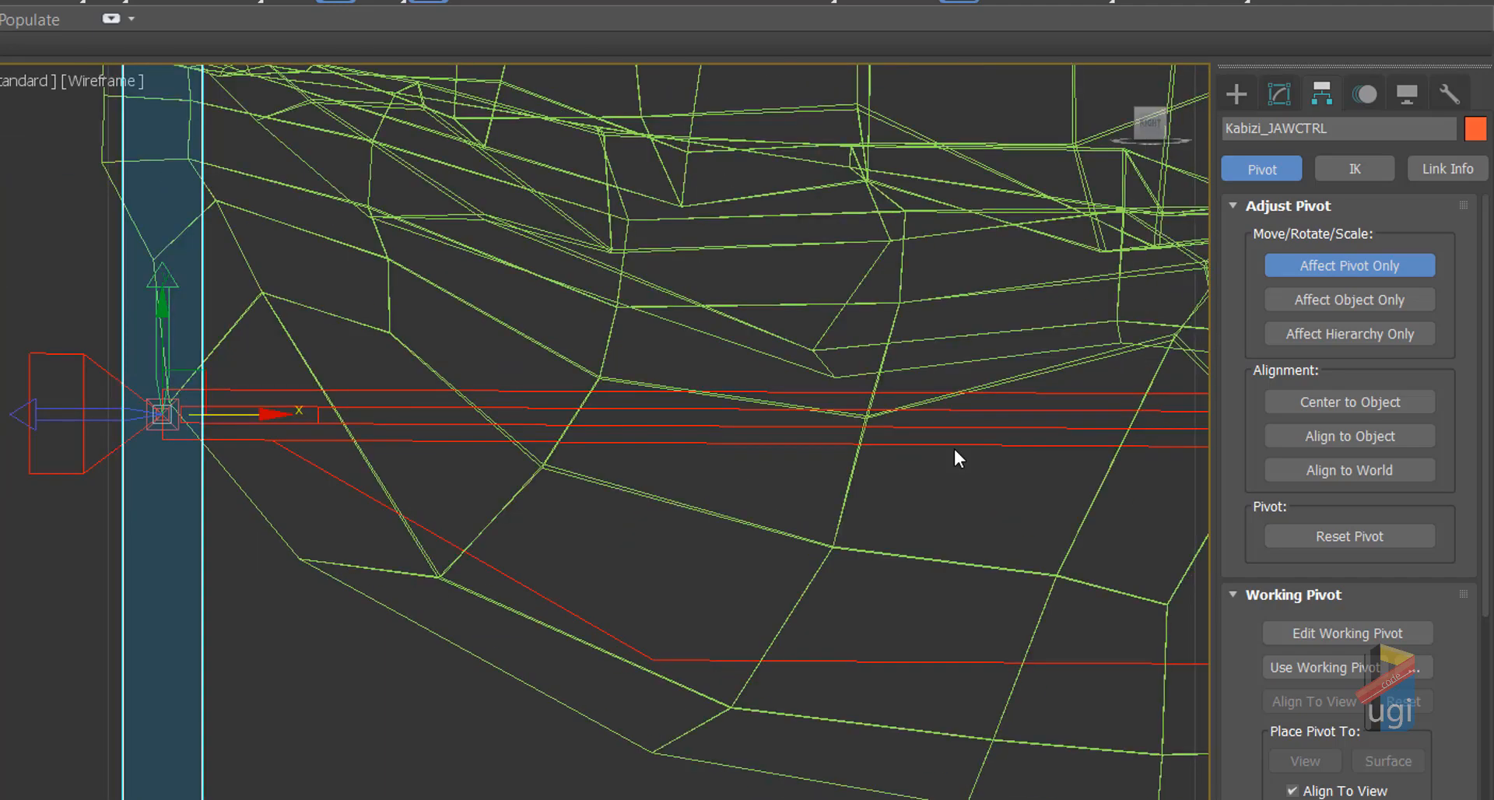
pyautogui.scroll(-3, 1165, 438)
pyautogui.moveTo(1165, 438); pyautogui.dragTo(553, 414, button='middle')
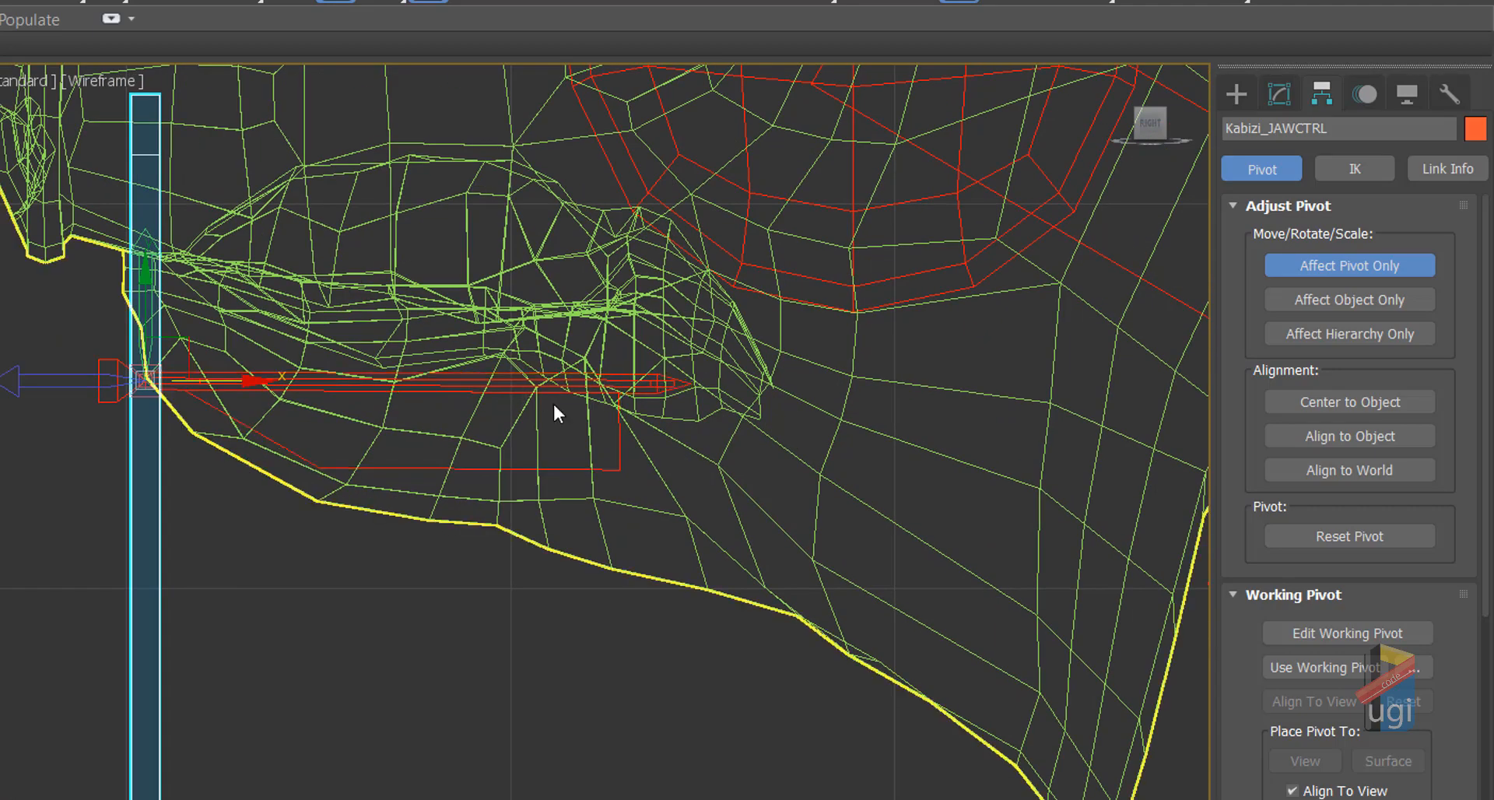
# Step: Inspect KABIZI_JAWBN's pivot, turn Affect Pivot Only off, and reselect Kabizi_JAWCTRL
pyautogui.click(658, 387)
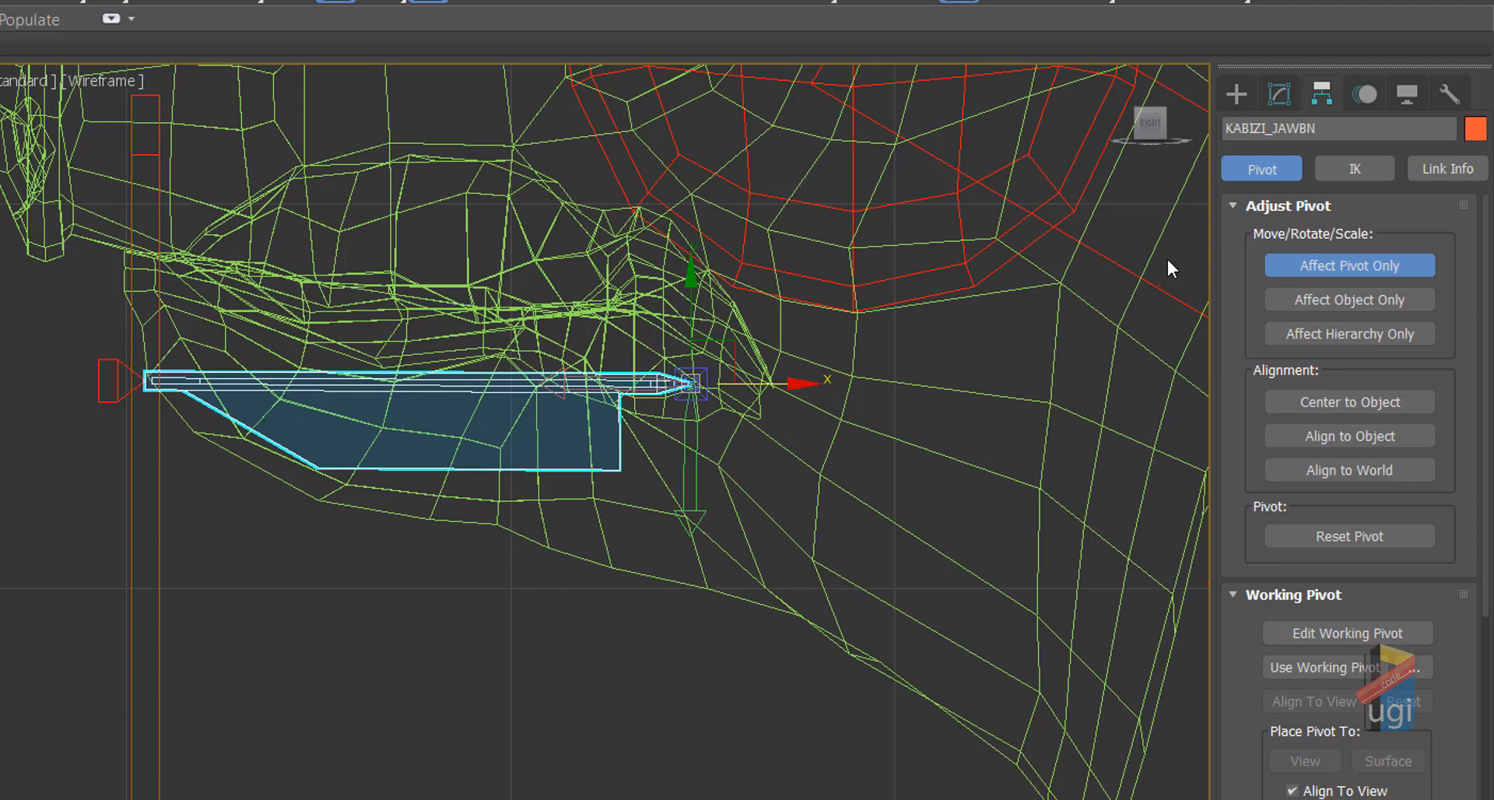
pyautogui.click(1292, 264)
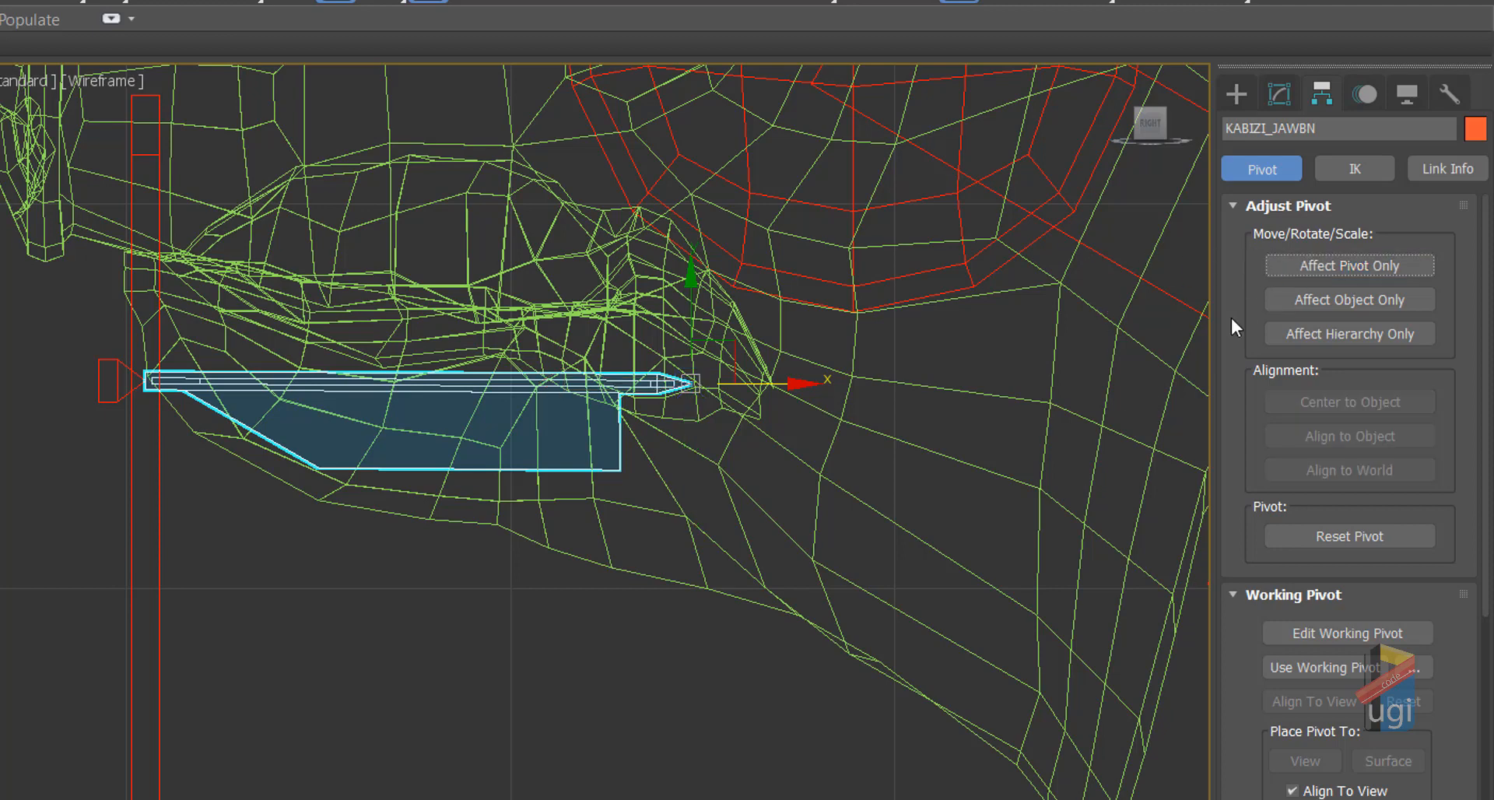
pyautogui.click(154, 424)
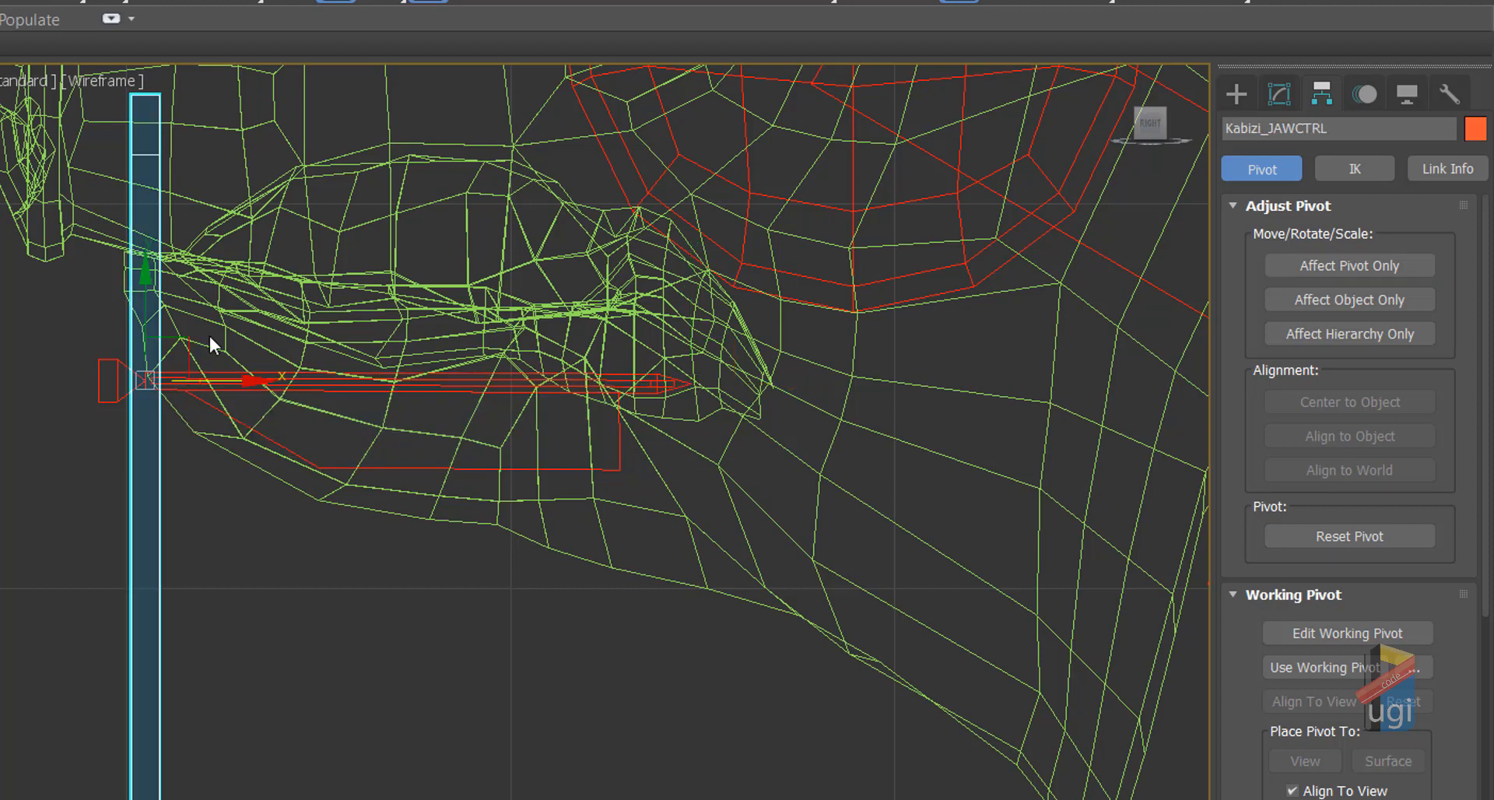
pyautogui.hotkey('alt', 'w')
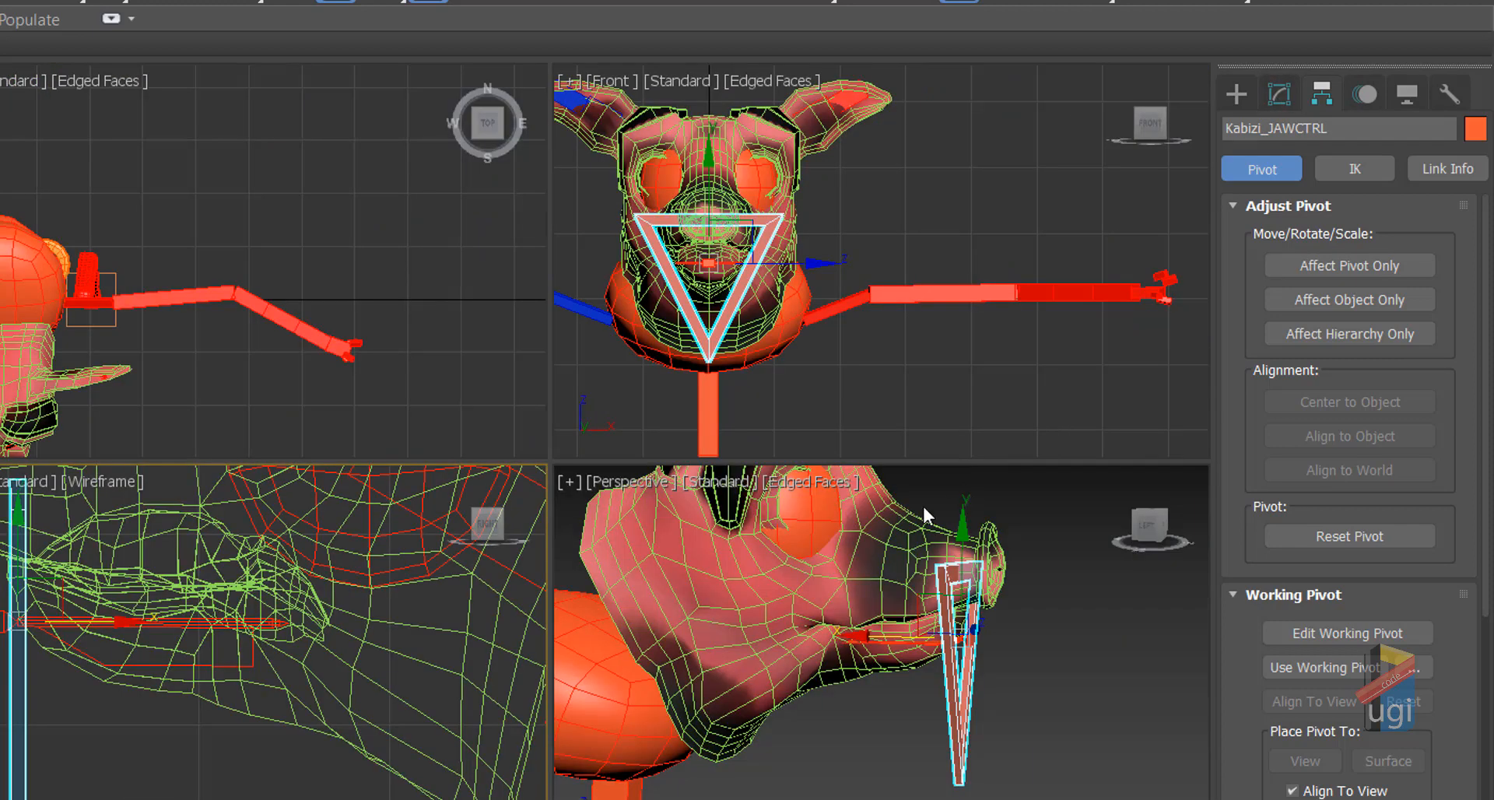
# Step: Convert Kabizi_JAWCTRL to an Editable Spline and expand its Vertex, Segment and Spline levels
pyautogui.rightClick(999, 636)
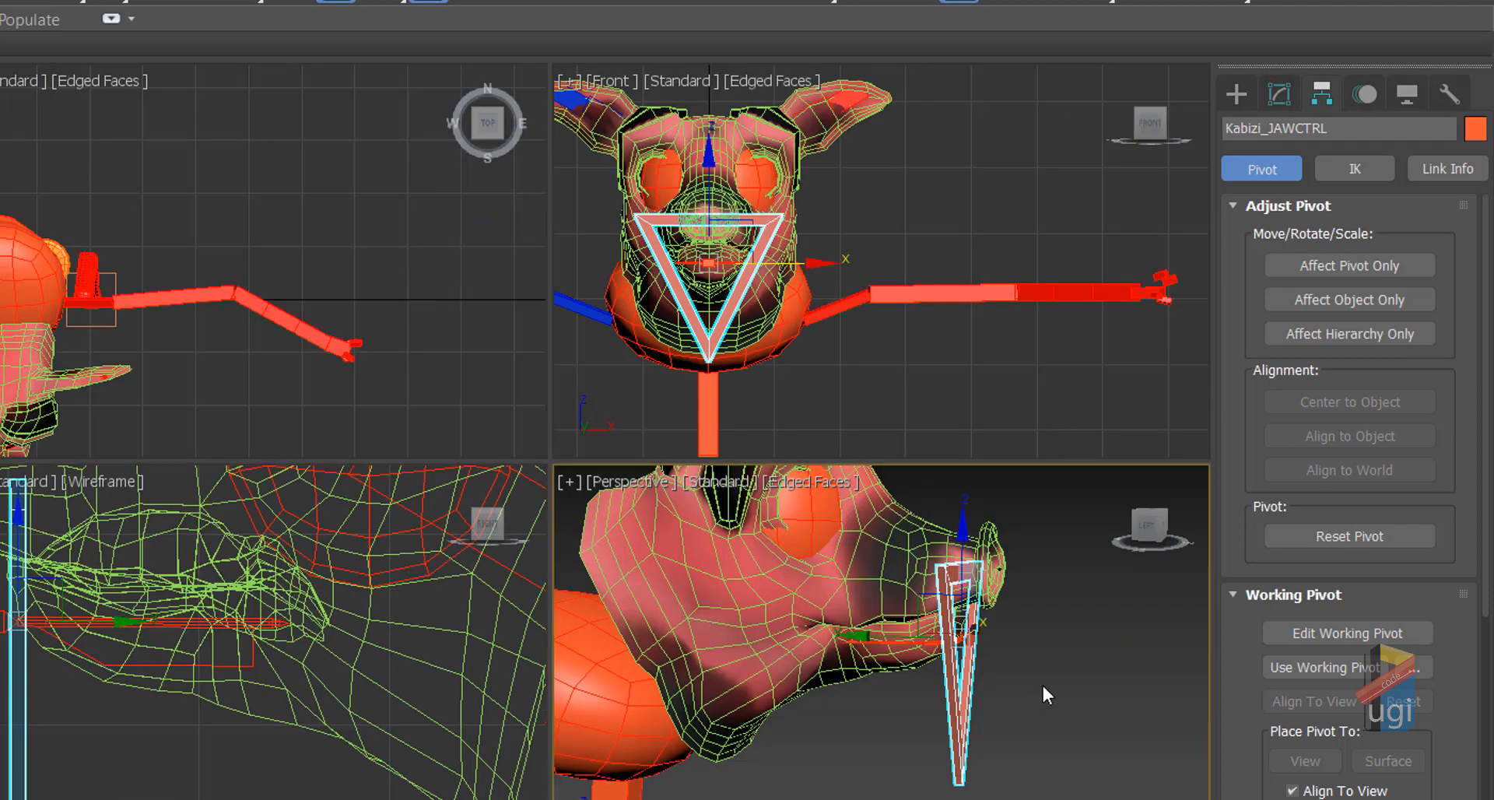
pyautogui.rightClick(1047, 678)
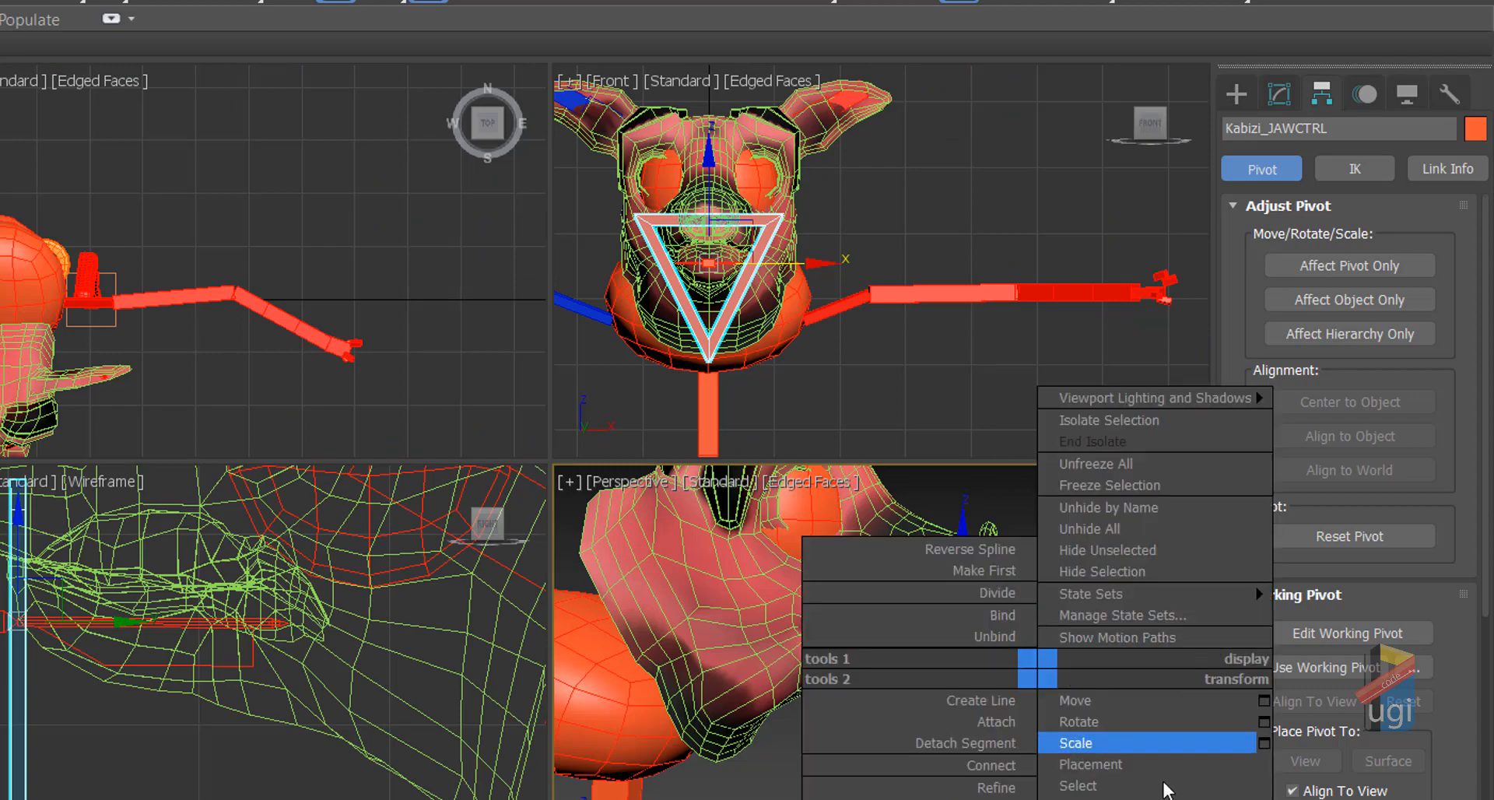
pyautogui.moveTo(1276, 776)
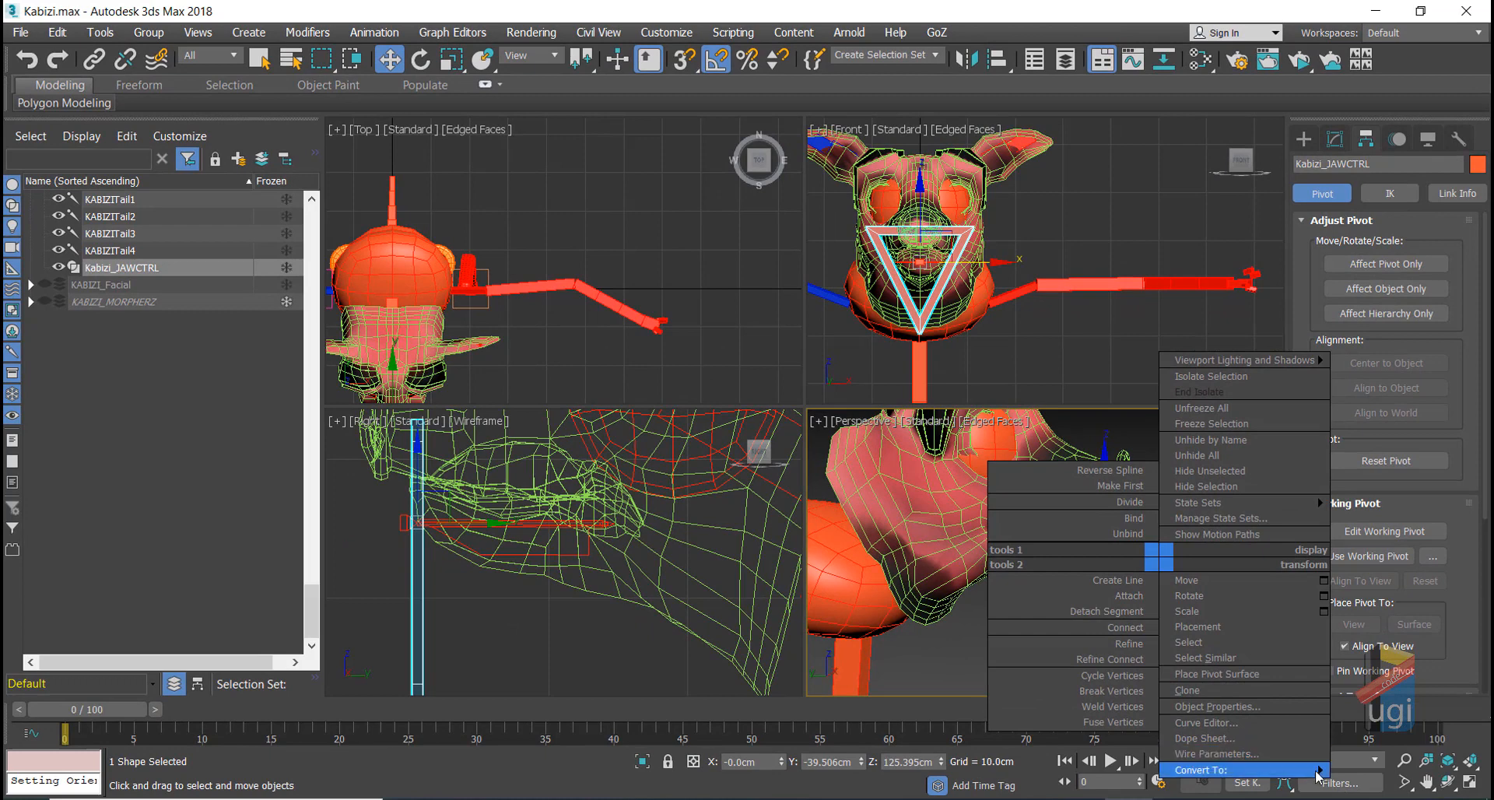
pyautogui.moveTo(1323, 770)
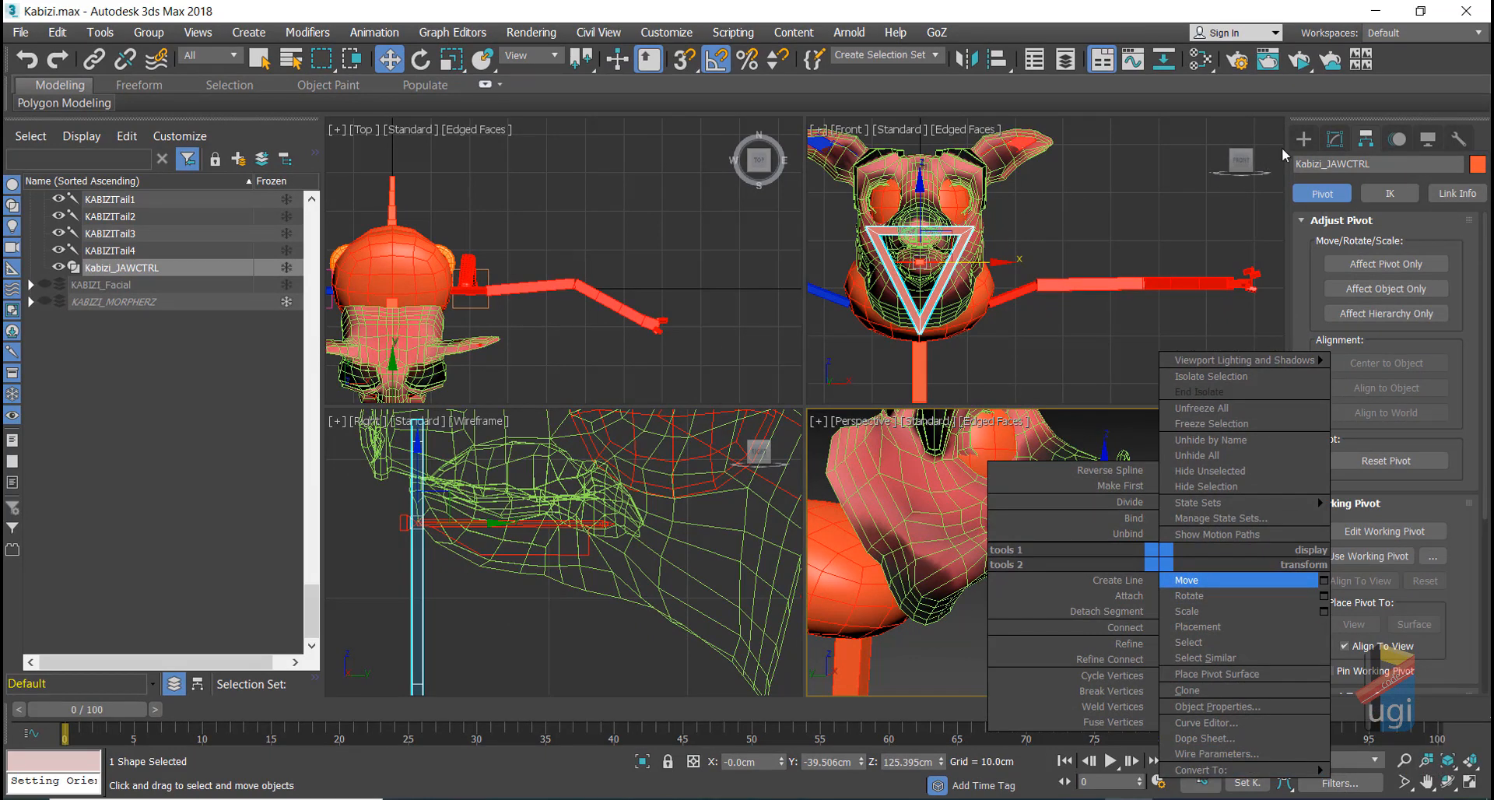
pyautogui.click(1335, 138)
pyautogui.moveTo(1160, 322); pyautogui.dragTo(1153, 250, button='middle')
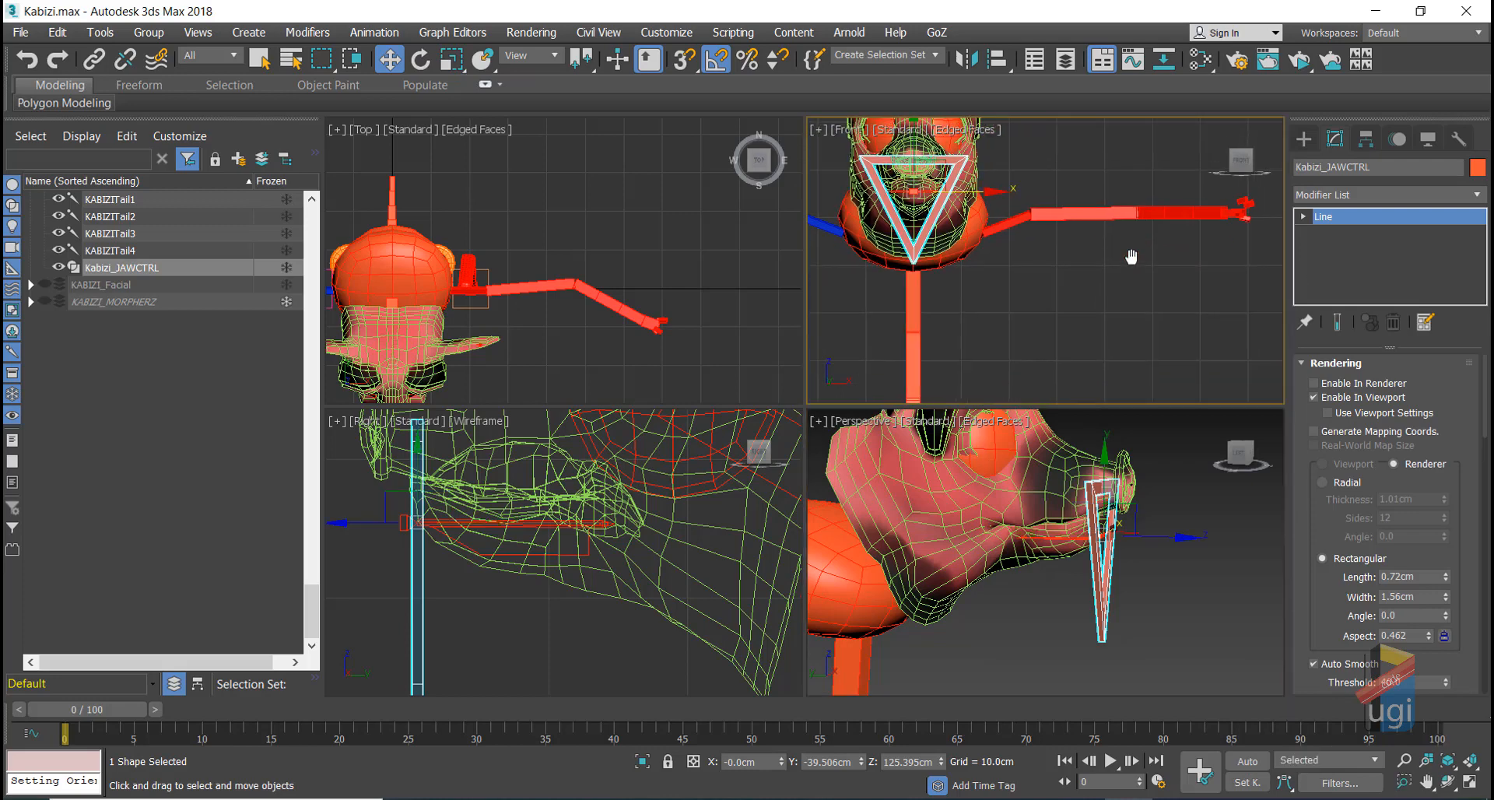
pyautogui.rightClick(1109, 267)
pyautogui.moveTo(1239, 490)
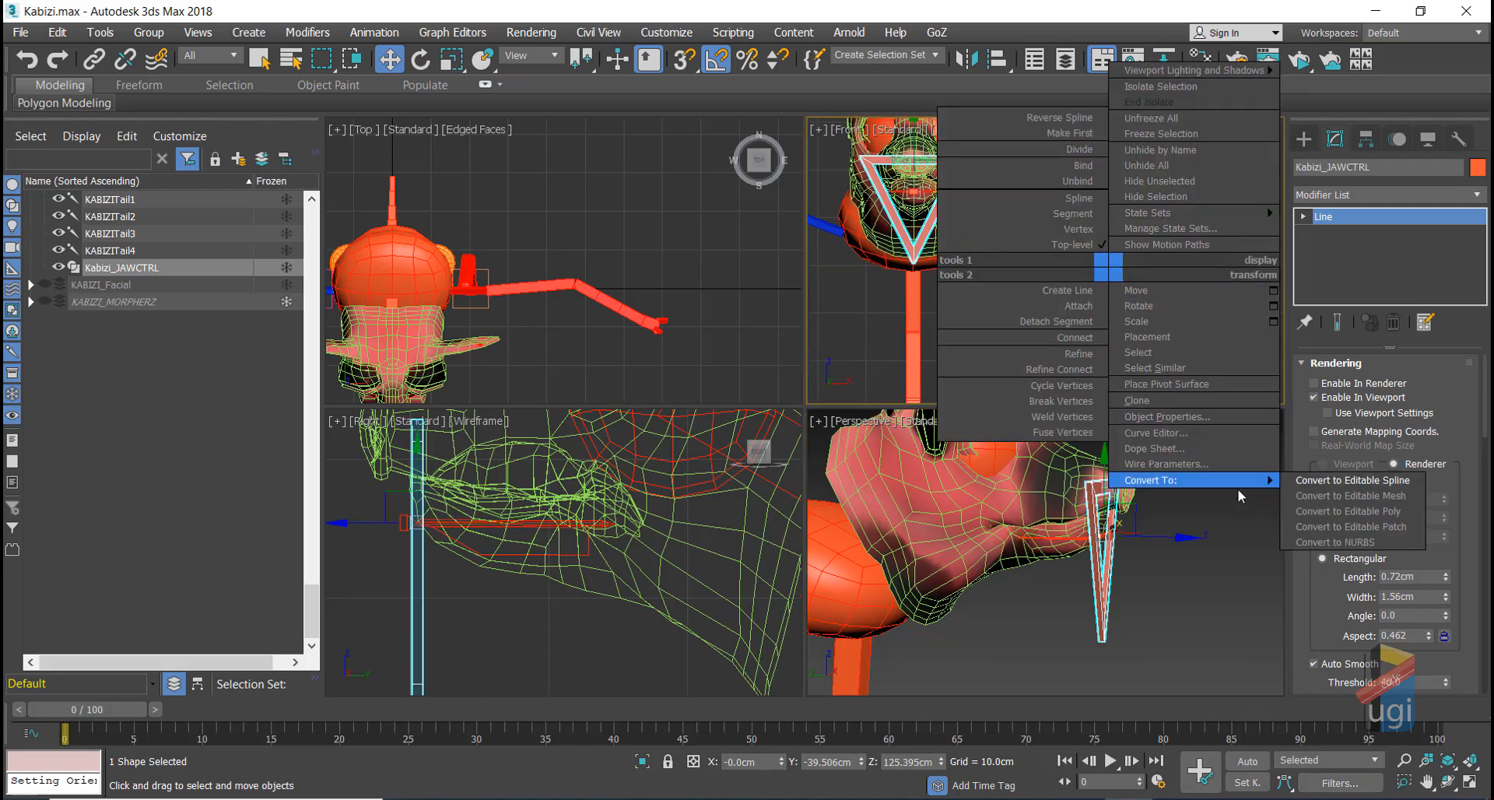
pyautogui.click(1293, 482)
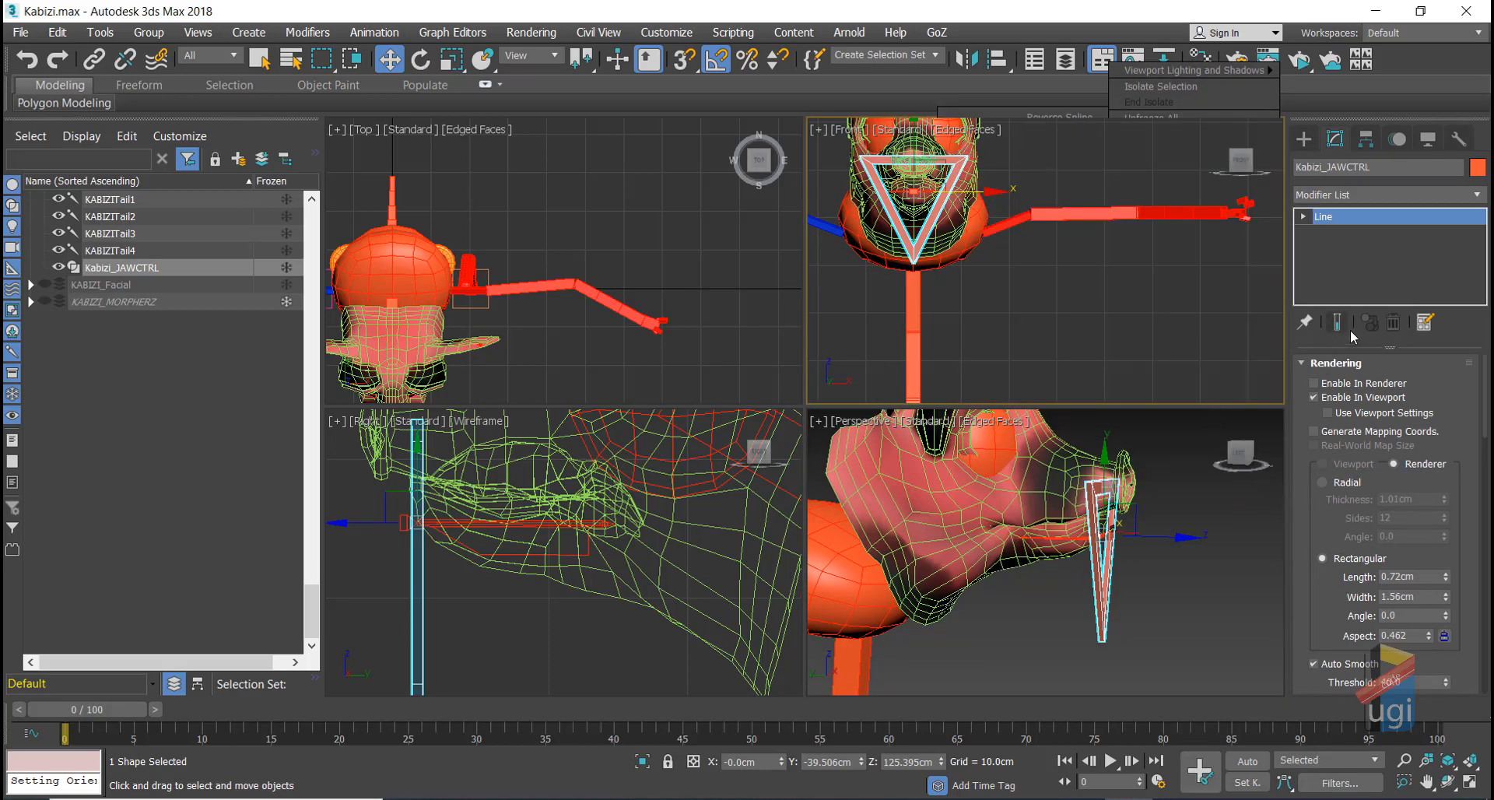
pyautogui.click(1305, 218)
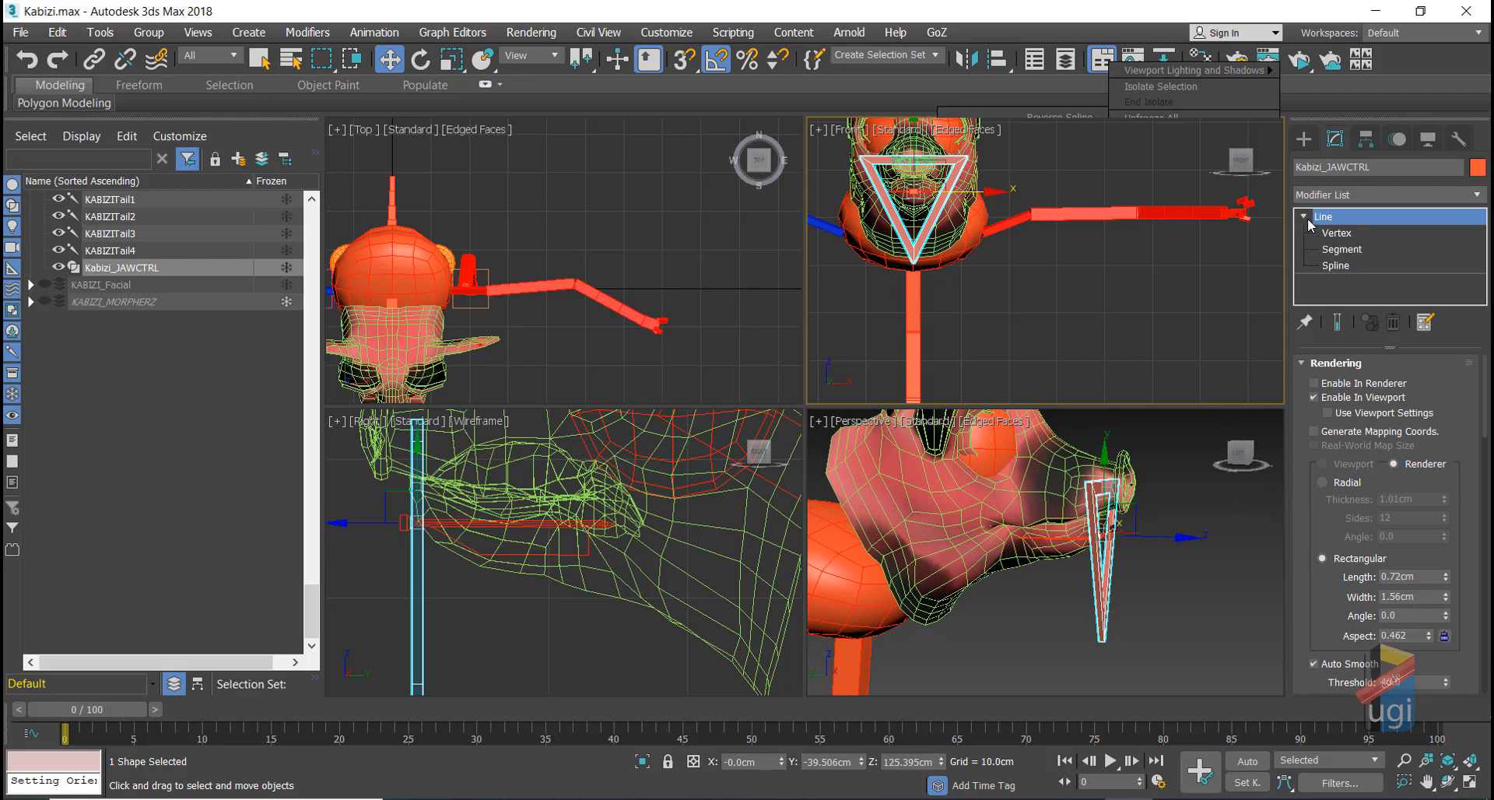
# Step: At Spline level, move the control's vertical bar to the left in the Right view
pyautogui.click(1335, 266)
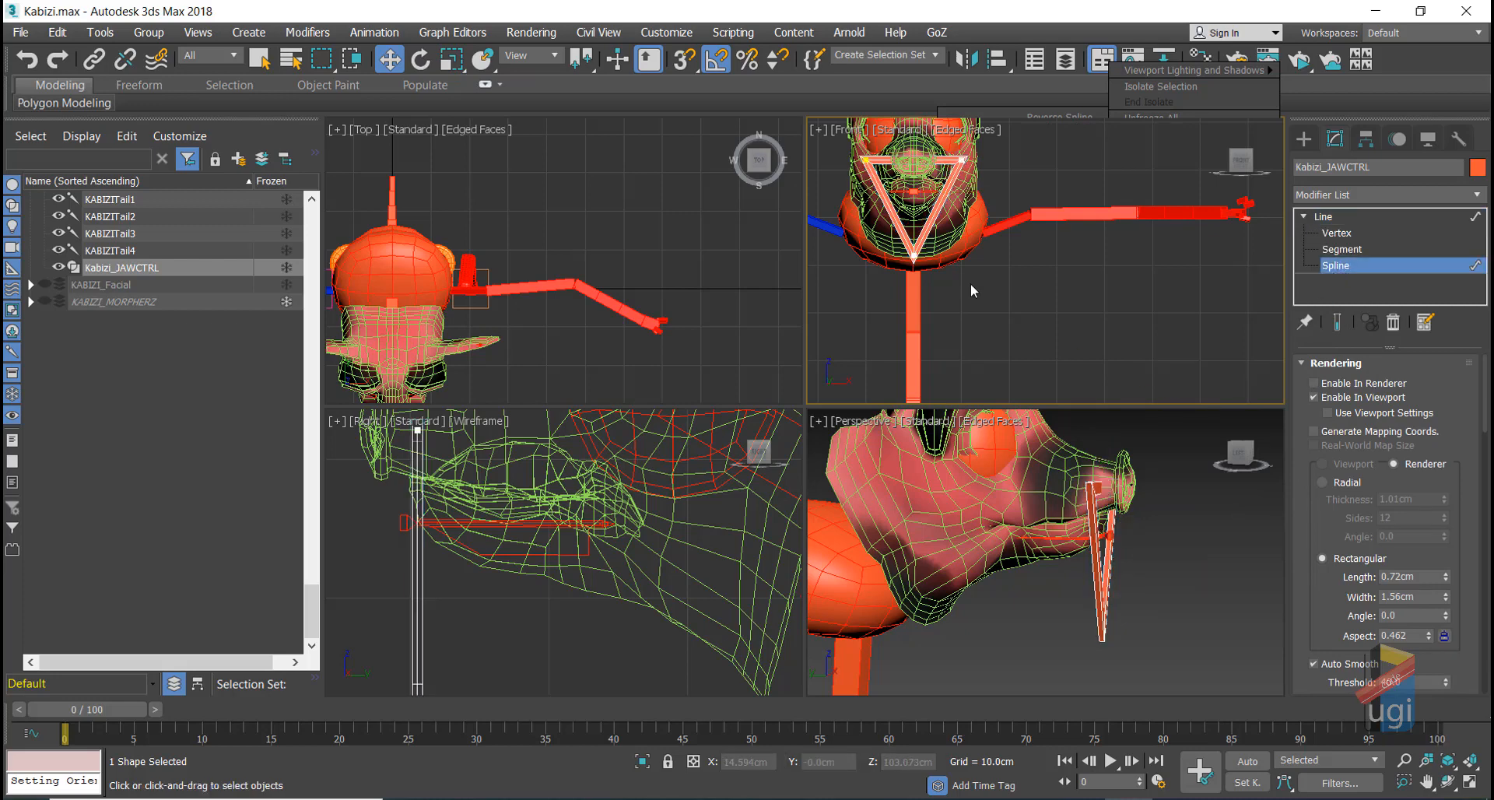
pyautogui.scroll(-4, 527, 590)
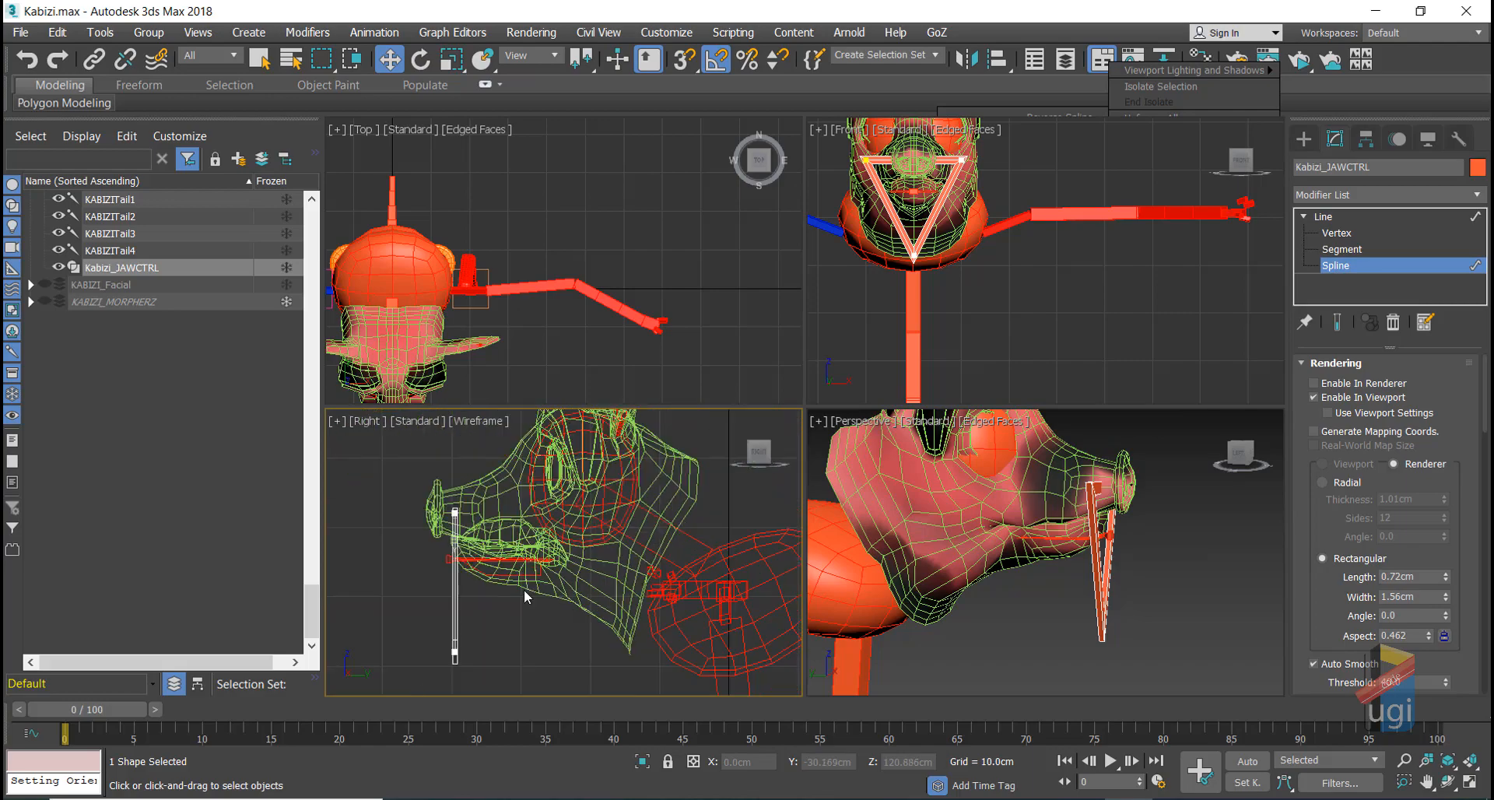
pyautogui.click(1448, 782)
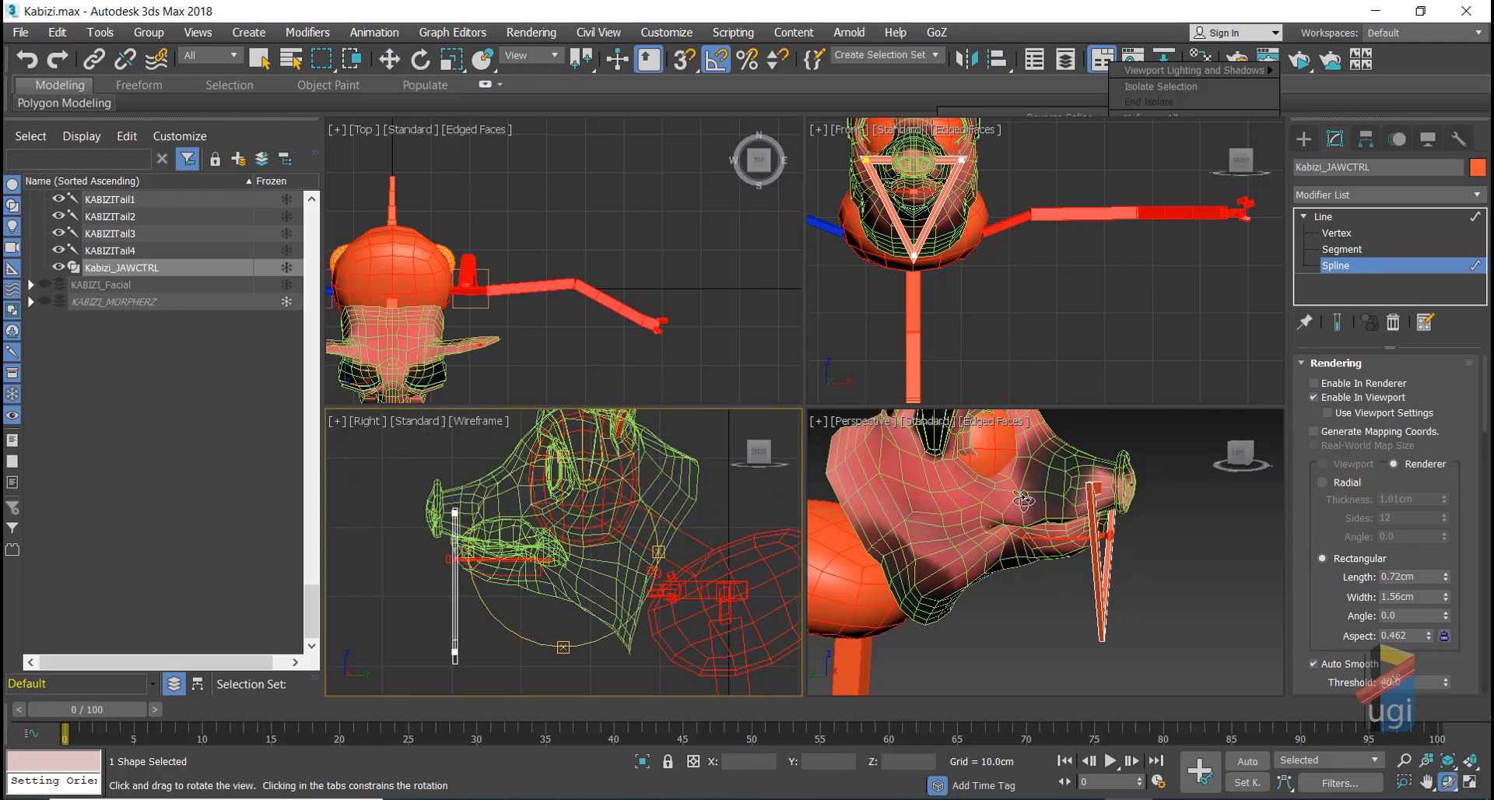
pyautogui.moveTo(1025, 502); pyautogui.dragTo(843, 504)
pyautogui.moveTo(1023, 525)
pyautogui.mouseDown()
pyautogui.moveTo(947, 517)
pyautogui.moveTo(1017, 530)
pyautogui.mouseUp()
pyautogui.moveTo(921, 605); pyautogui.dragTo(1082, 603)
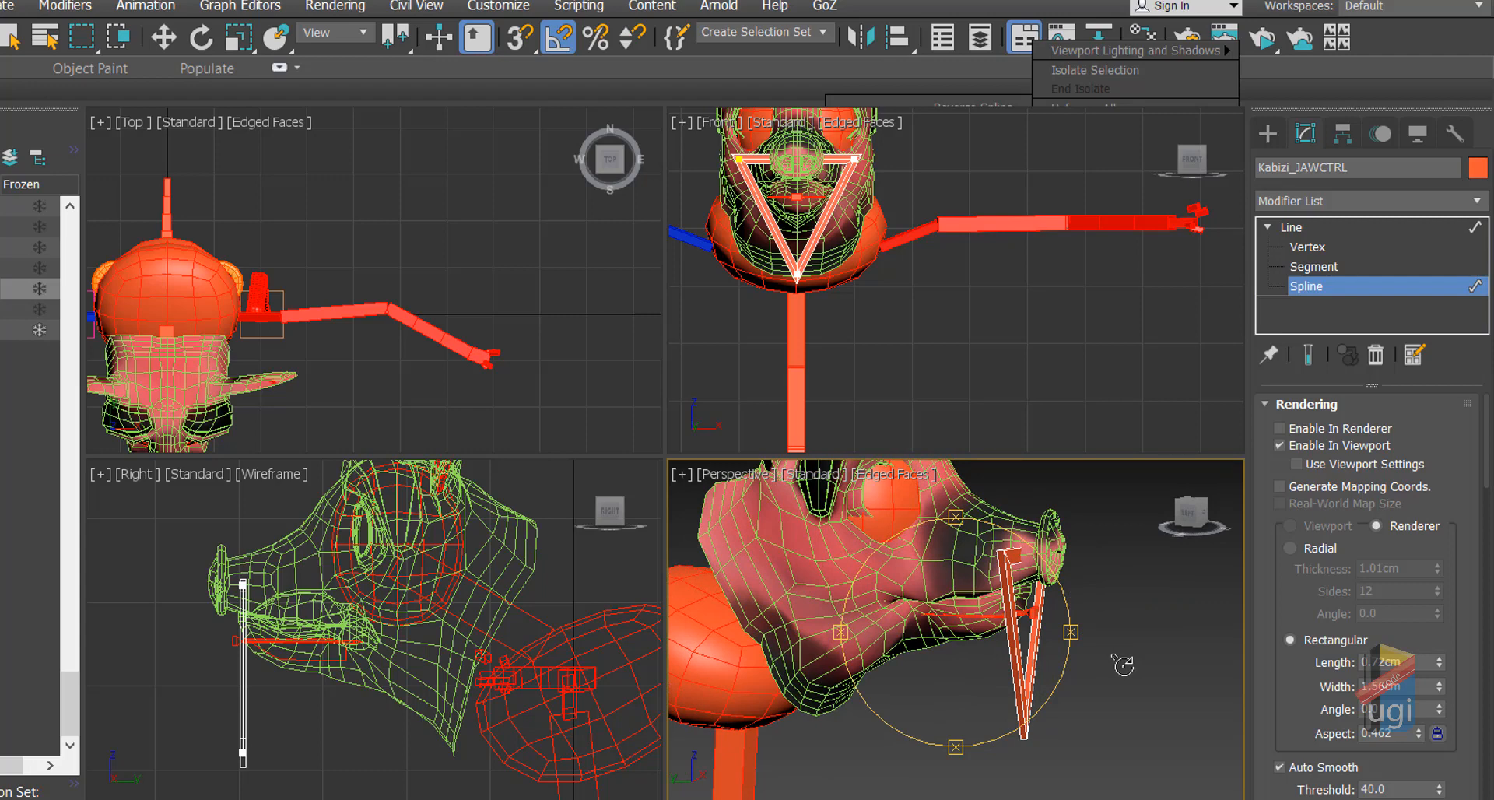
pyautogui.press('w')
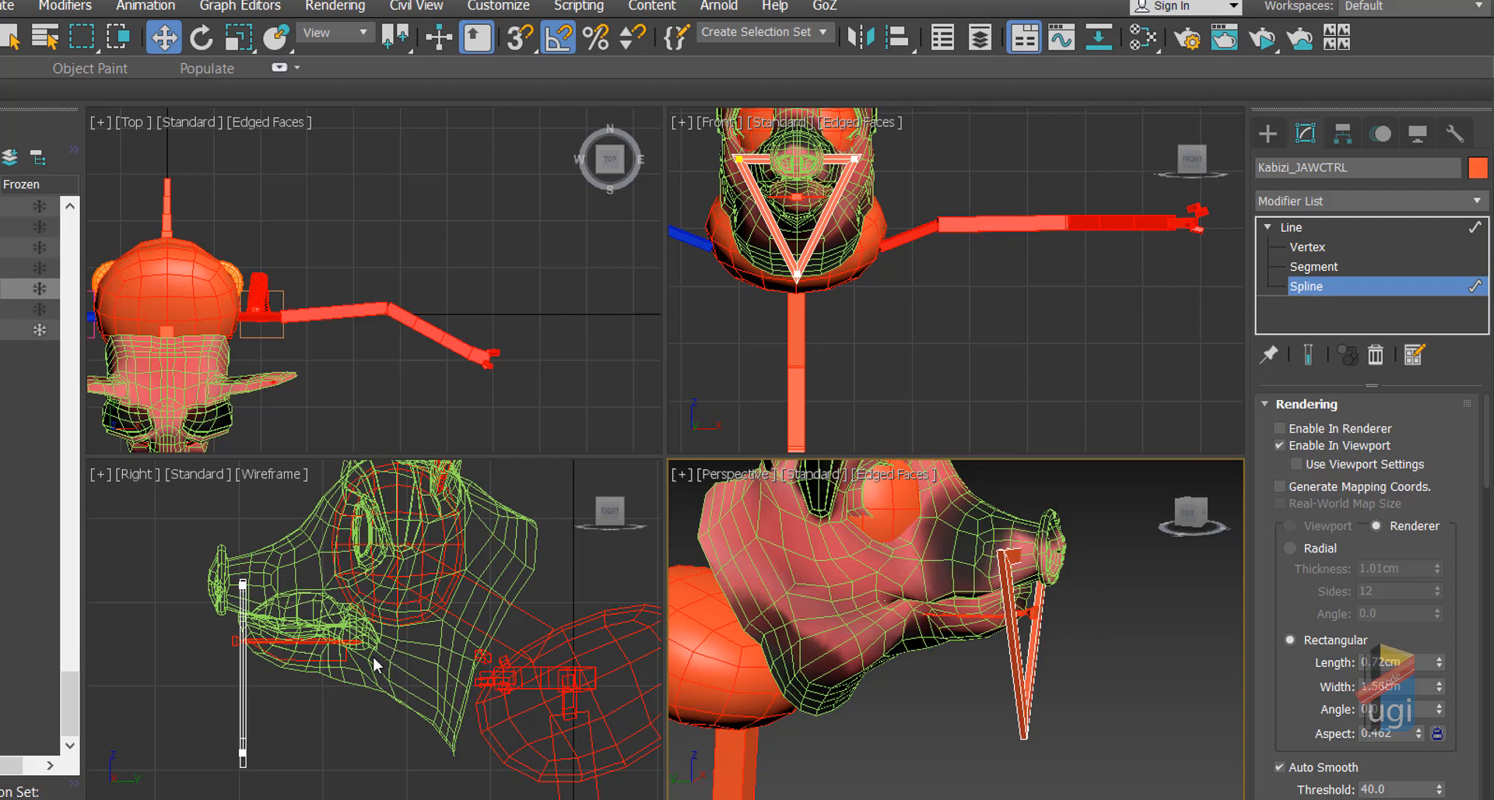
pyautogui.click(240, 675)
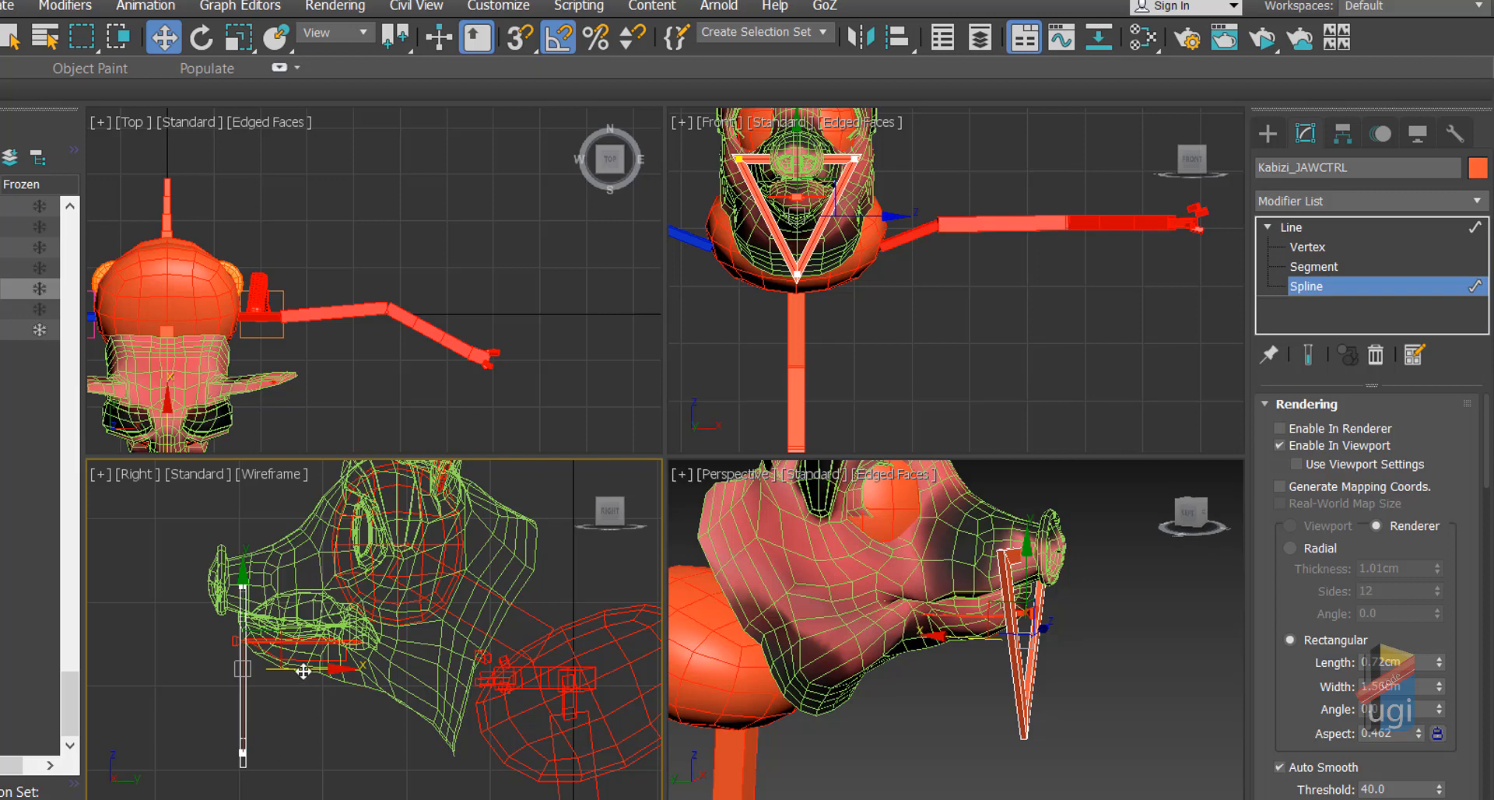
pyautogui.moveTo(304, 670); pyautogui.dragTo(253, 669)
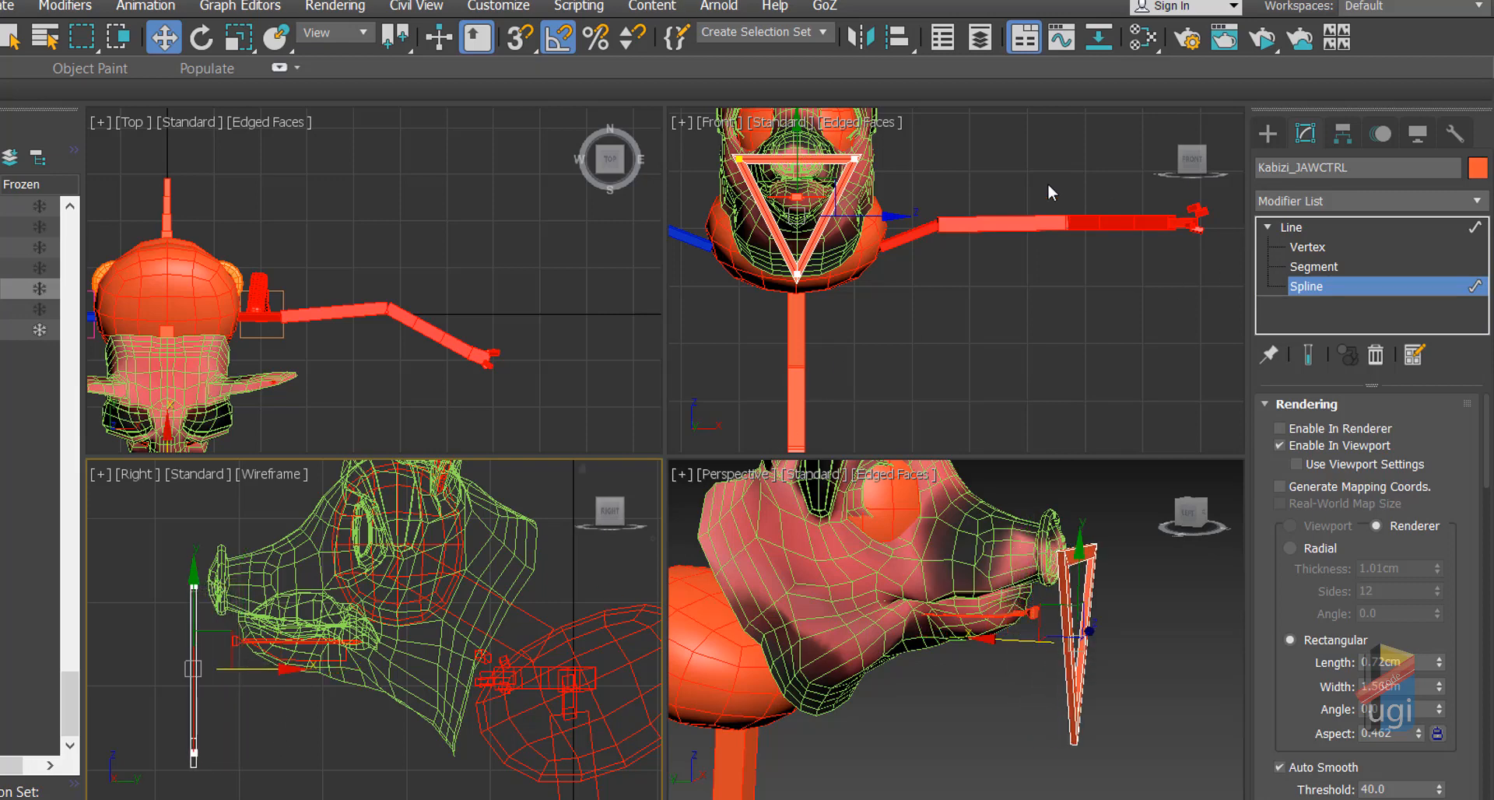
# Step: Scale the triangular control smaller in the Front view, then return to the Line object level
pyautogui.click(238, 39)
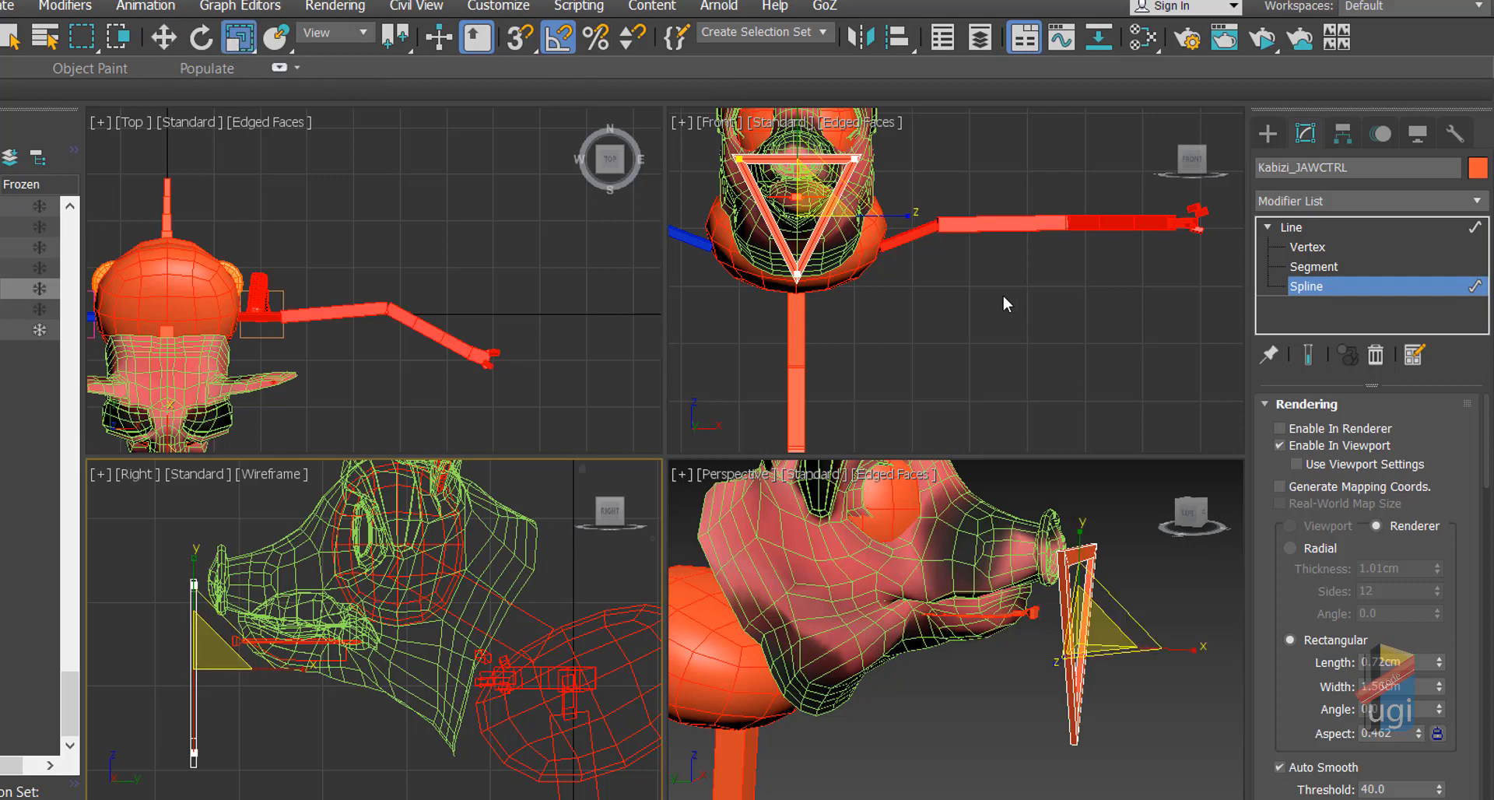
pyautogui.middleClick(918, 290)
pyautogui.moveTo(799, 216); pyautogui.dragTo(821, 327)
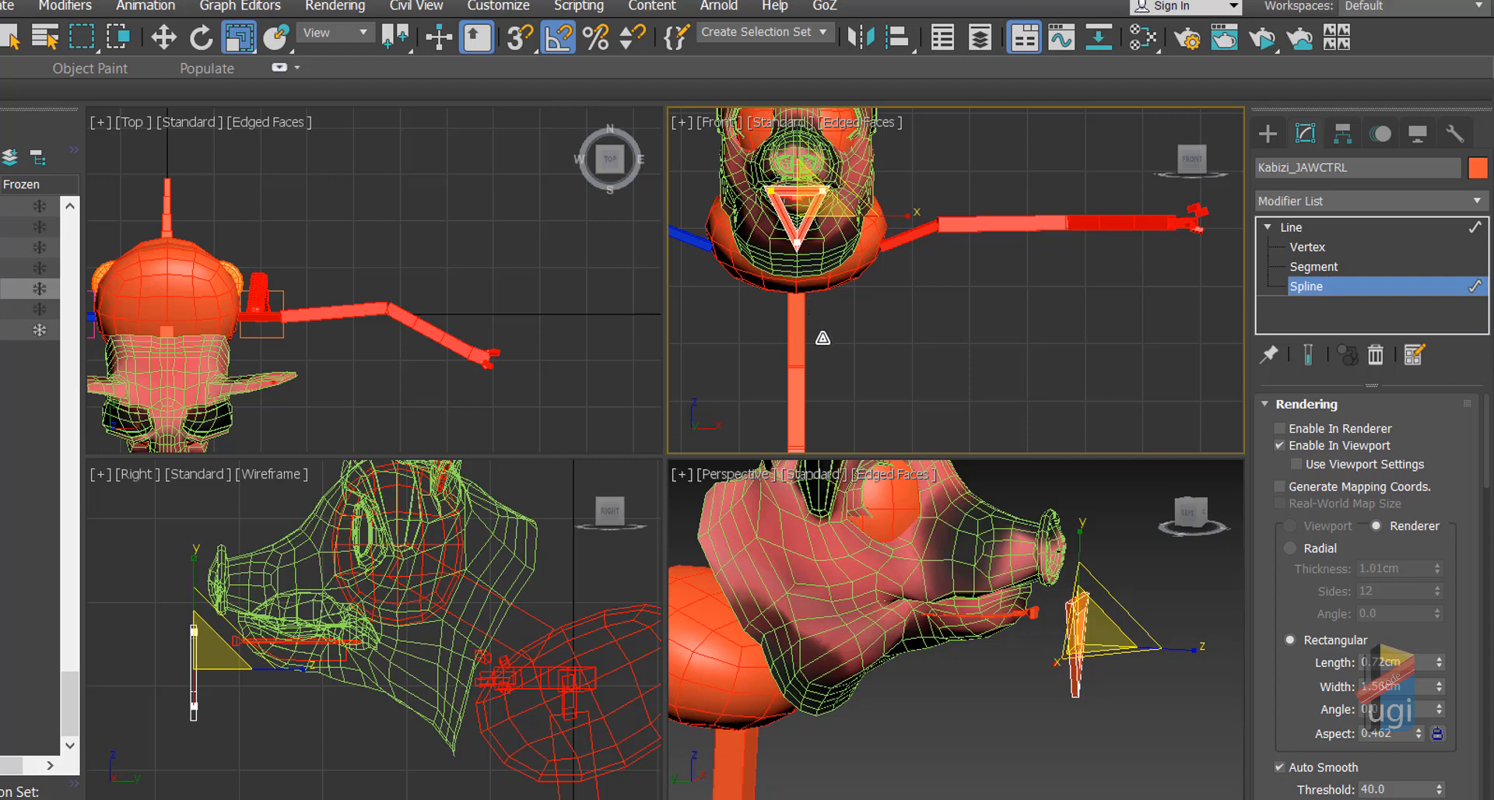
pyautogui.click(163, 37)
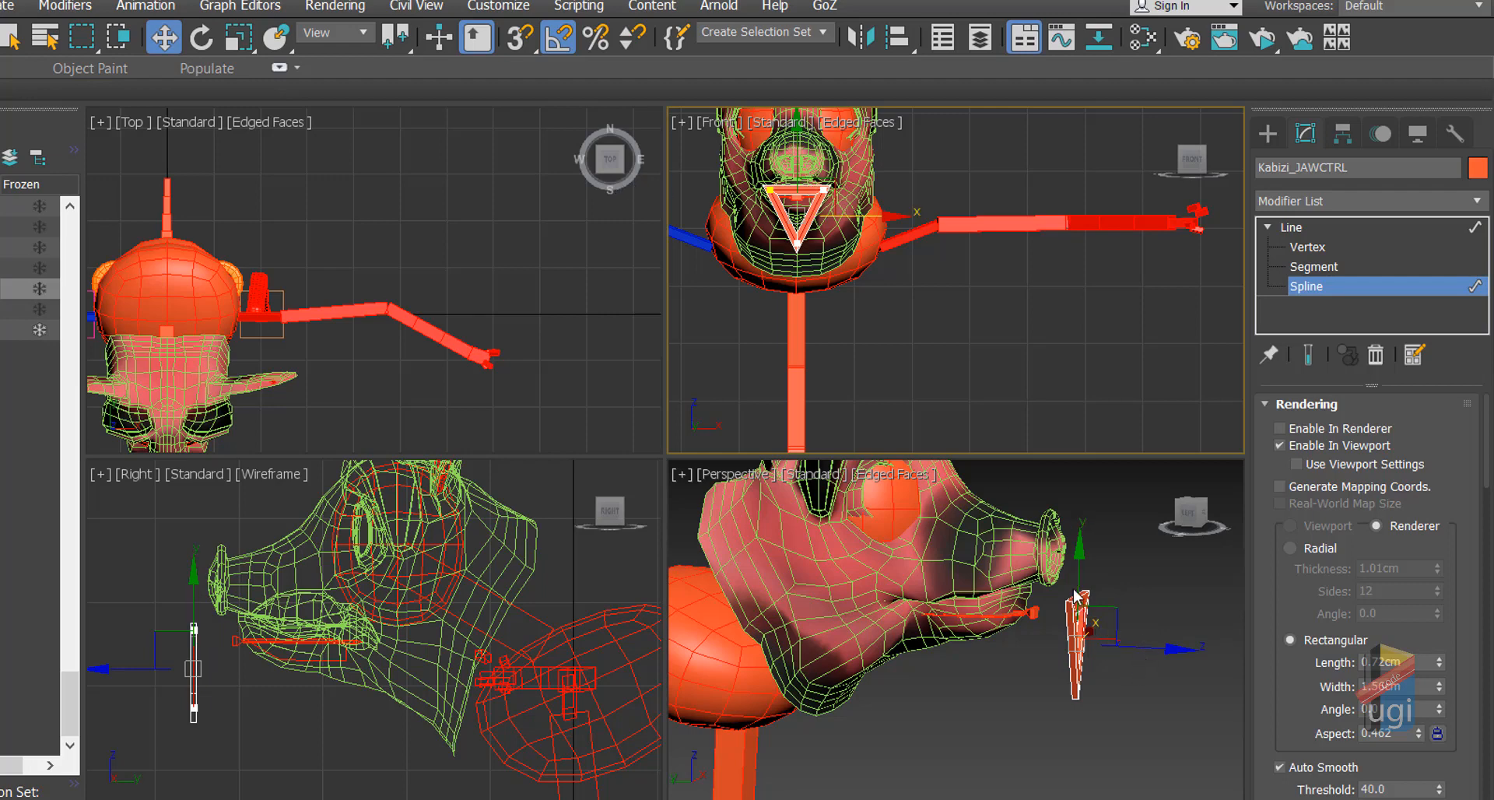
pyautogui.rightClick(243, 701)
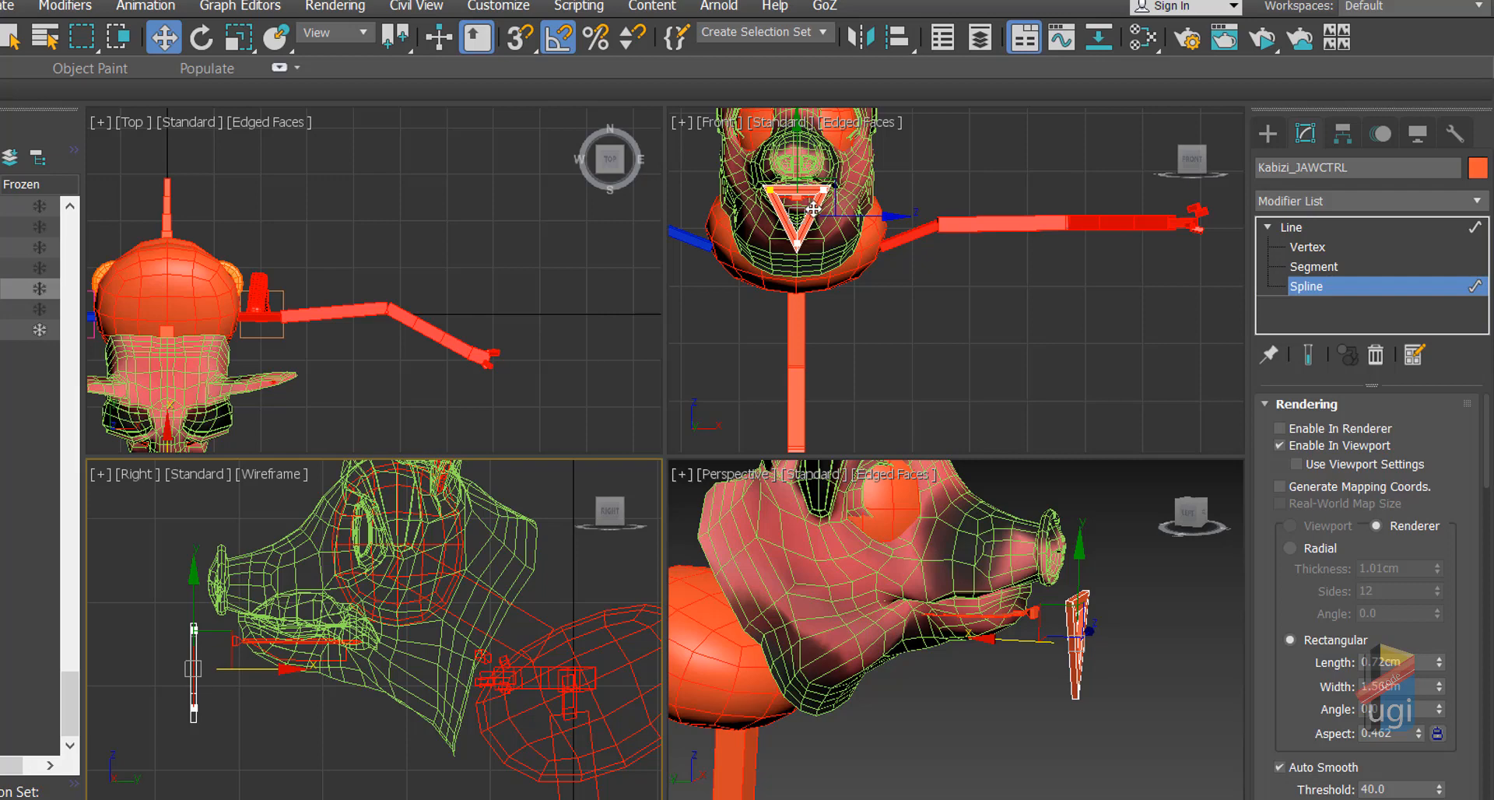
pyautogui.click(1315, 288)
pyautogui.click(1266, 227)
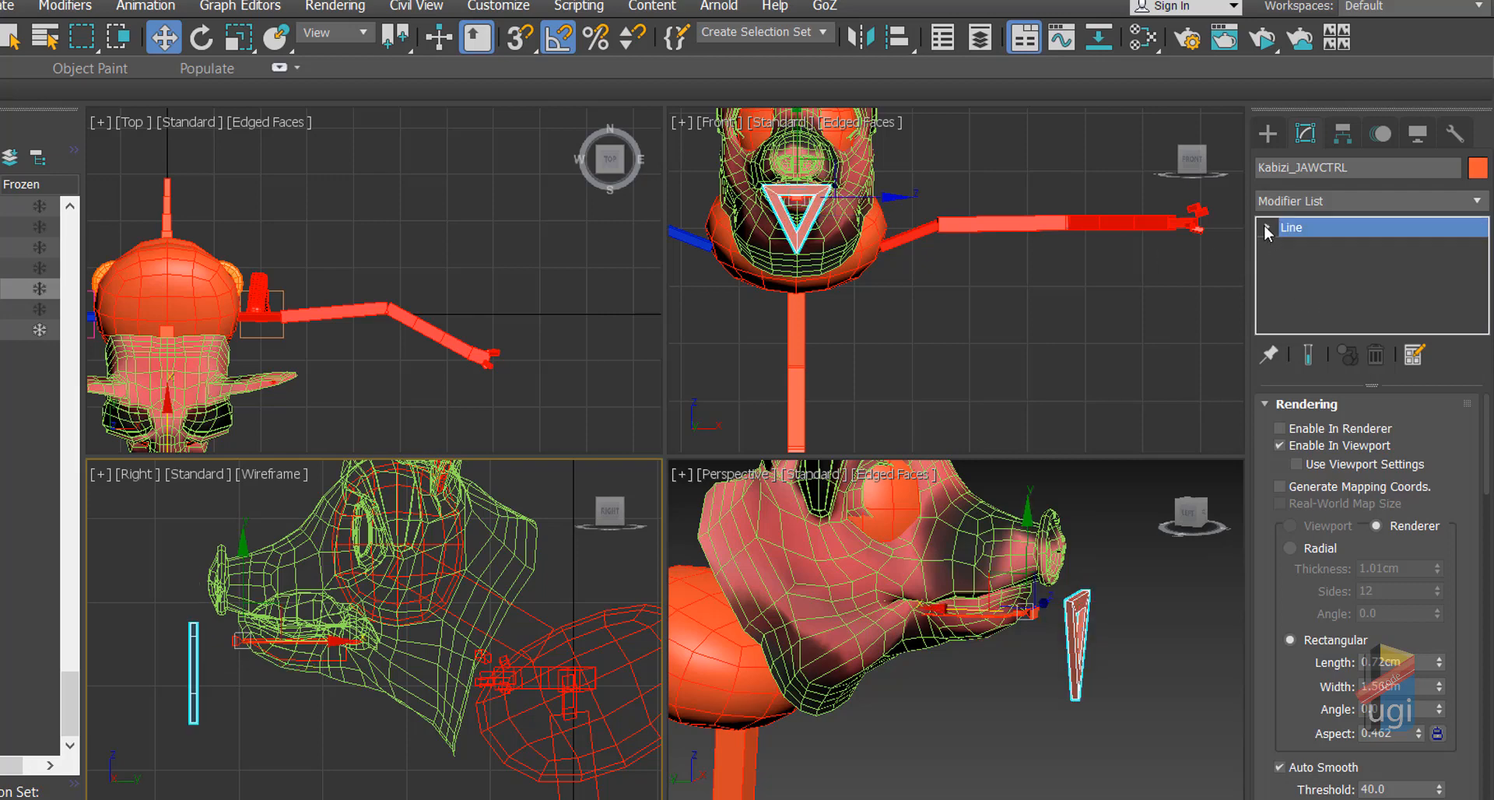
# Step: Apply Reset XForm to the selected Kabizi_JAWCTRL from the Utilities panel
pyautogui.click(1455, 136)
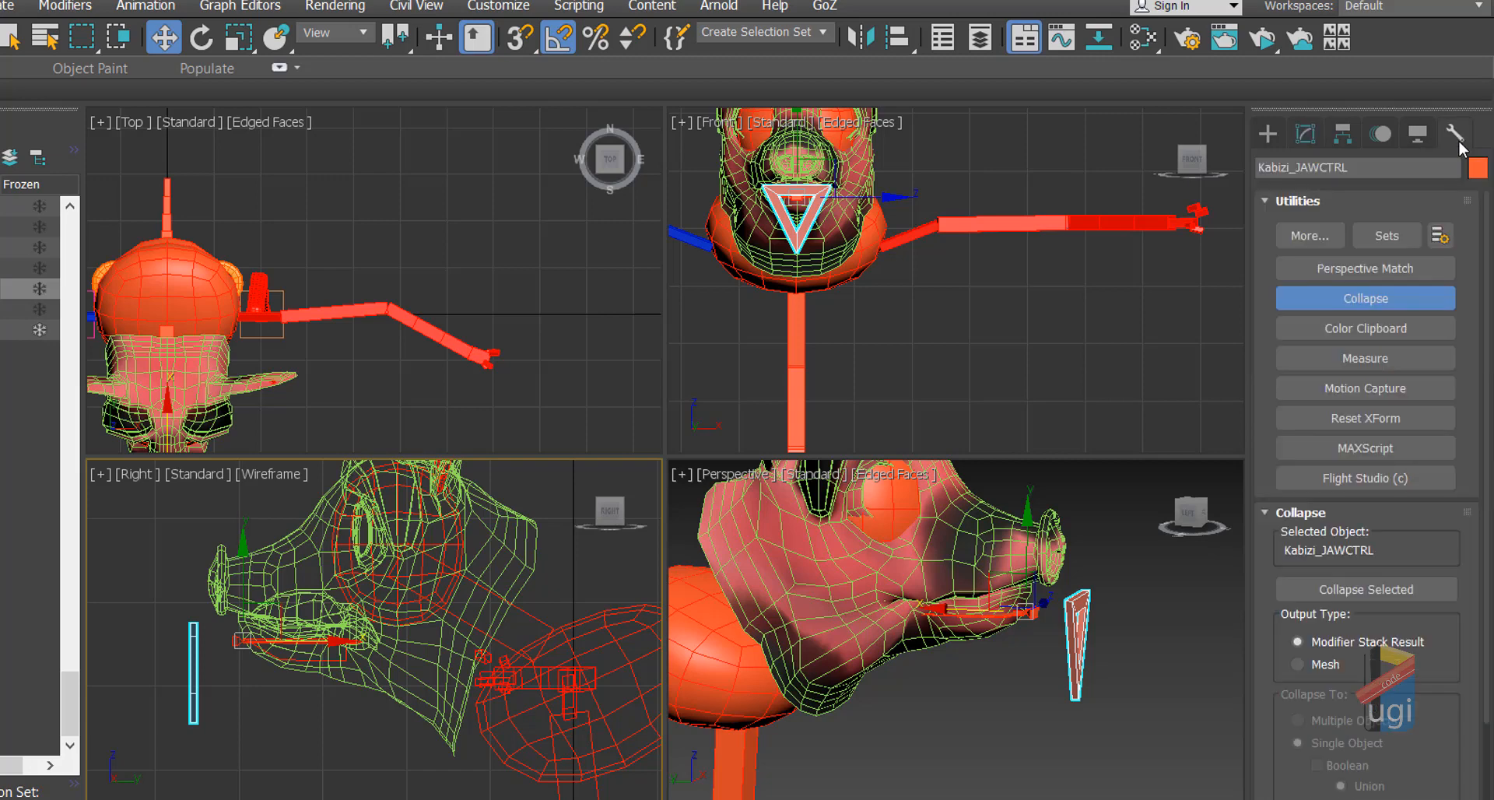
pyautogui.click(1380, 299)
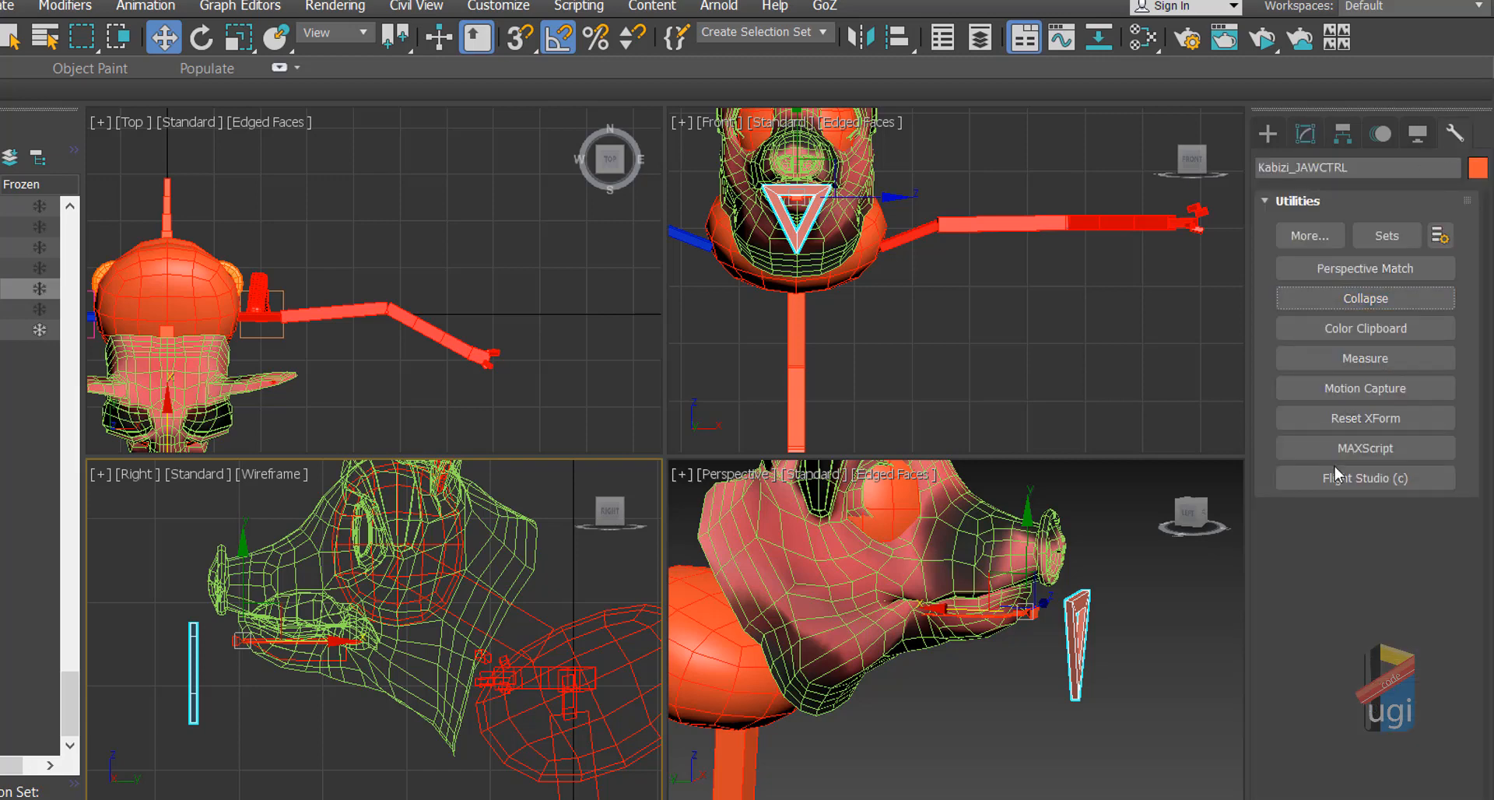
pyautogui.click(1356, 421)
pyautogui.click(1363, 553)
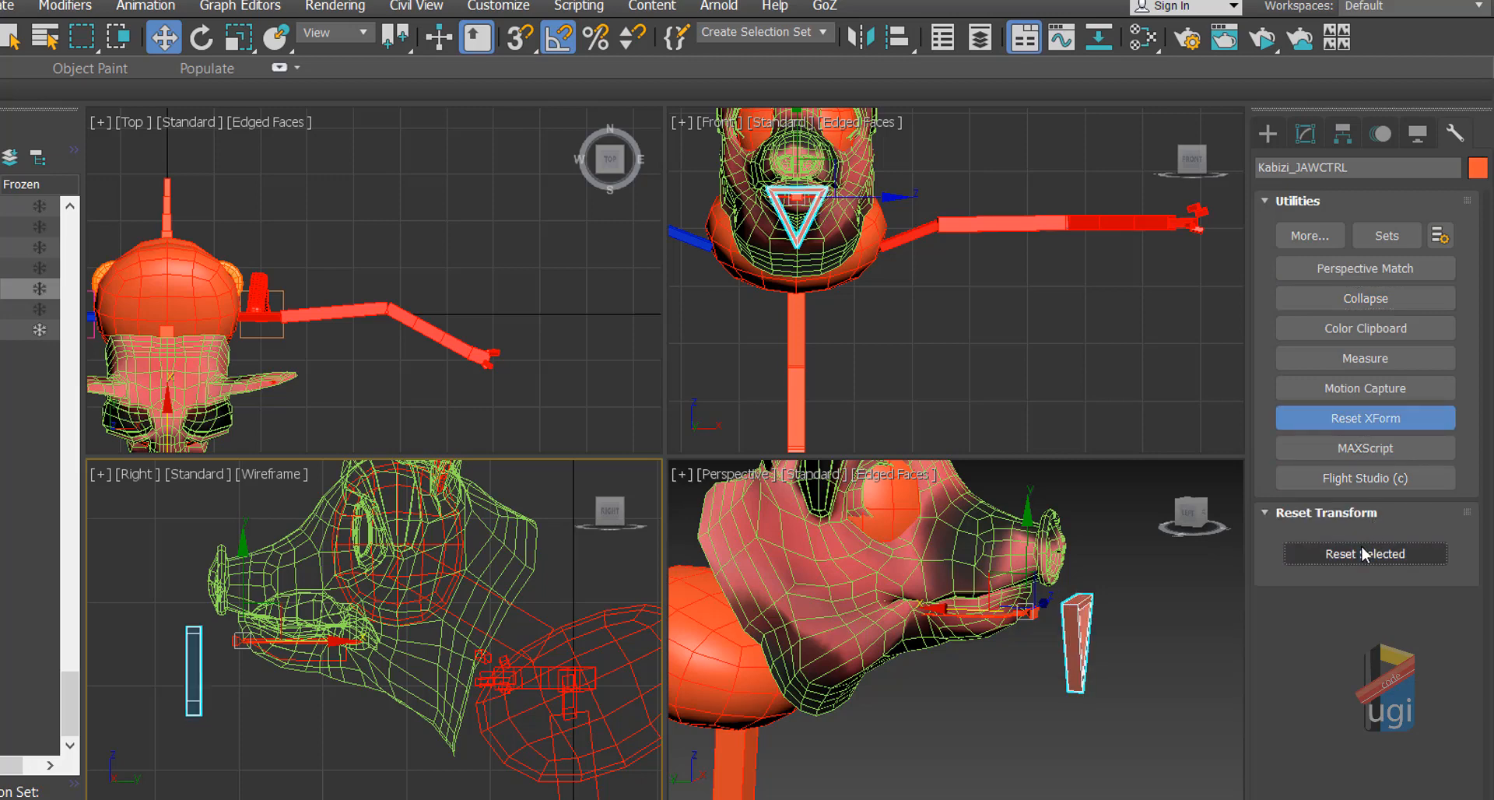
pyautogui.click(1366, 301)
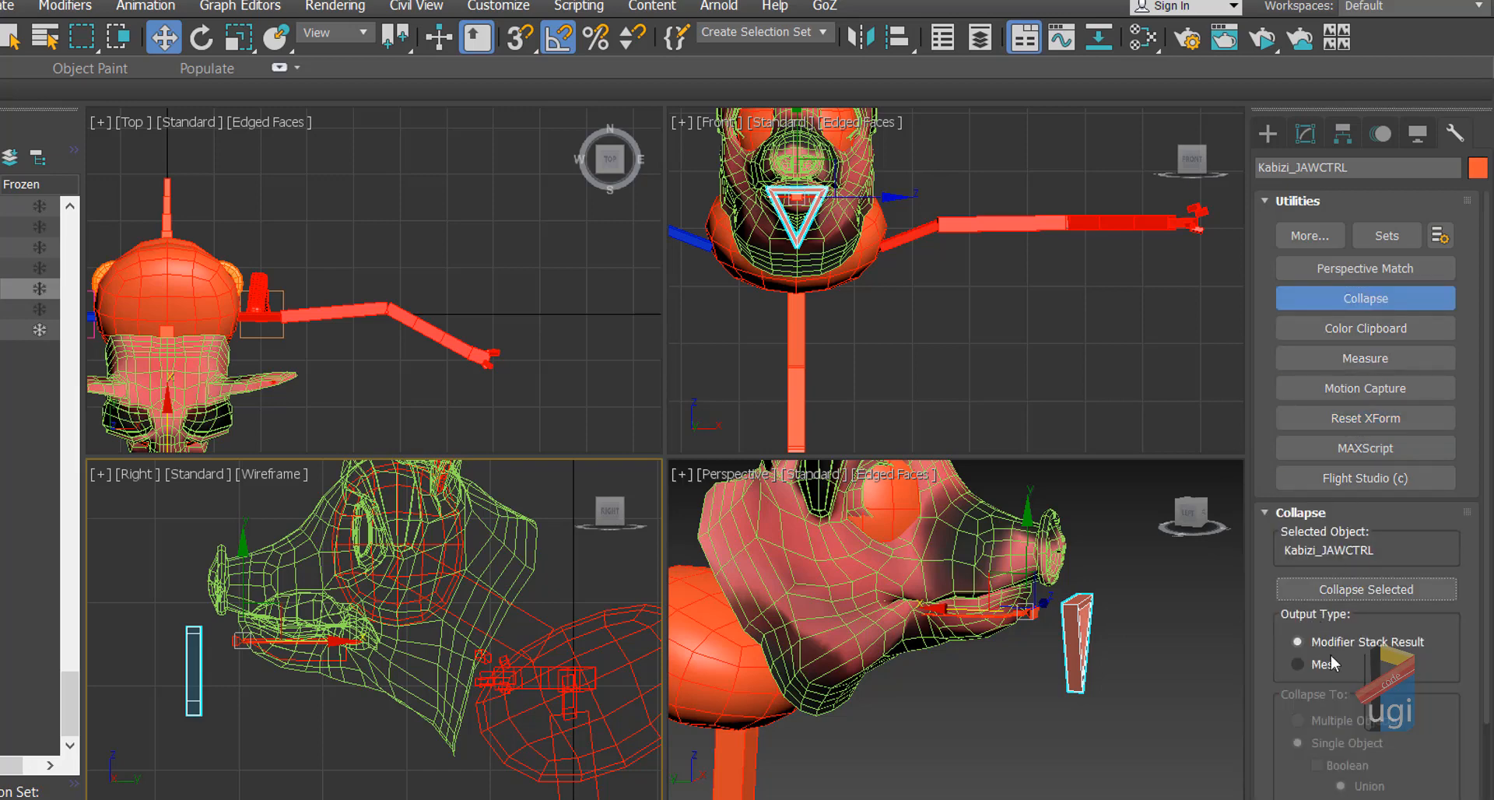
# Step: Collapse Kabizi_JAWCTRL's stack, reselect it, and frame empty space beside the head in Front view
pyautogui.click(1323, 591)
pyautogui.click(1129, 646)
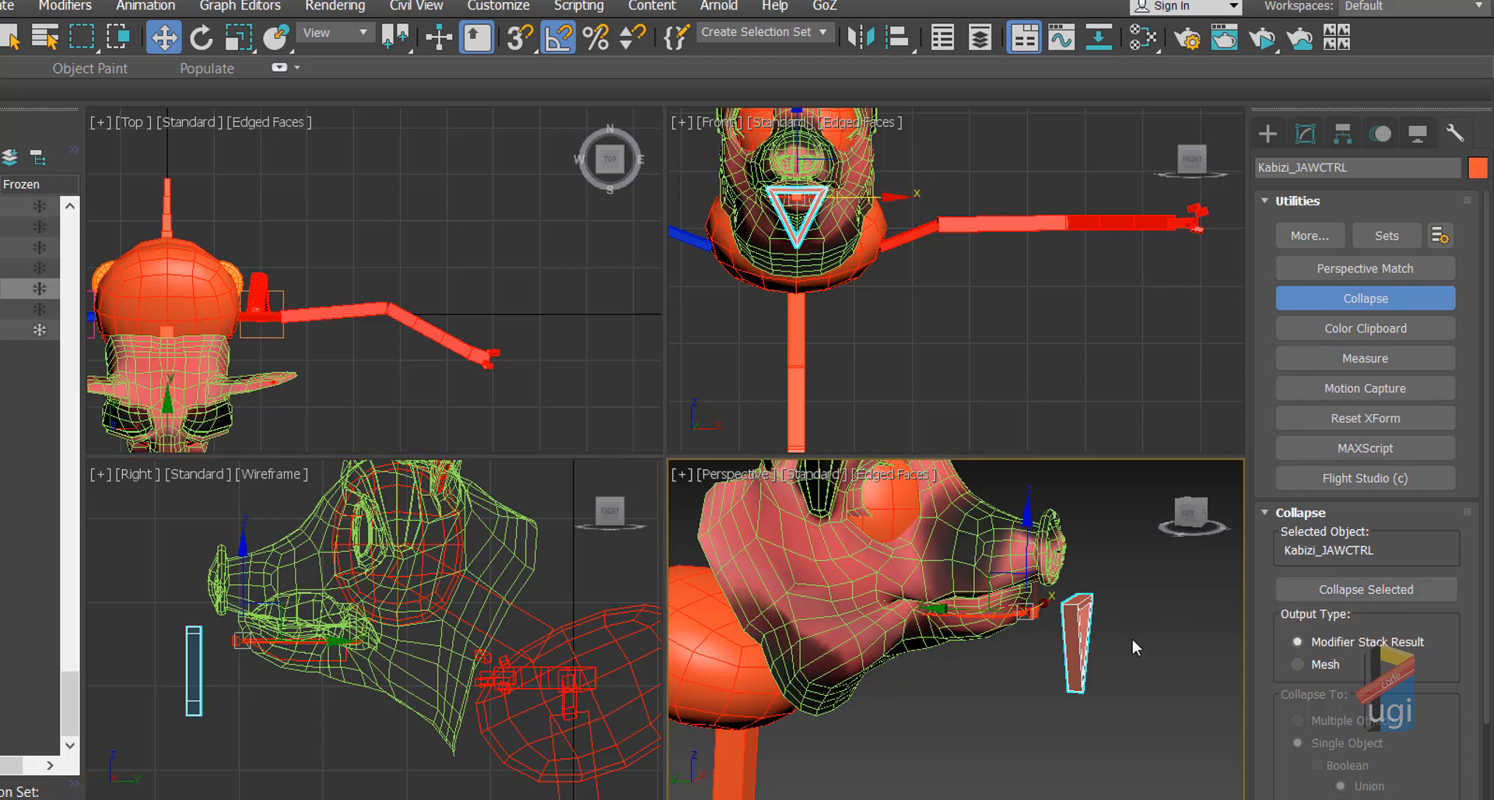
pyautogui.click(1074, 604)
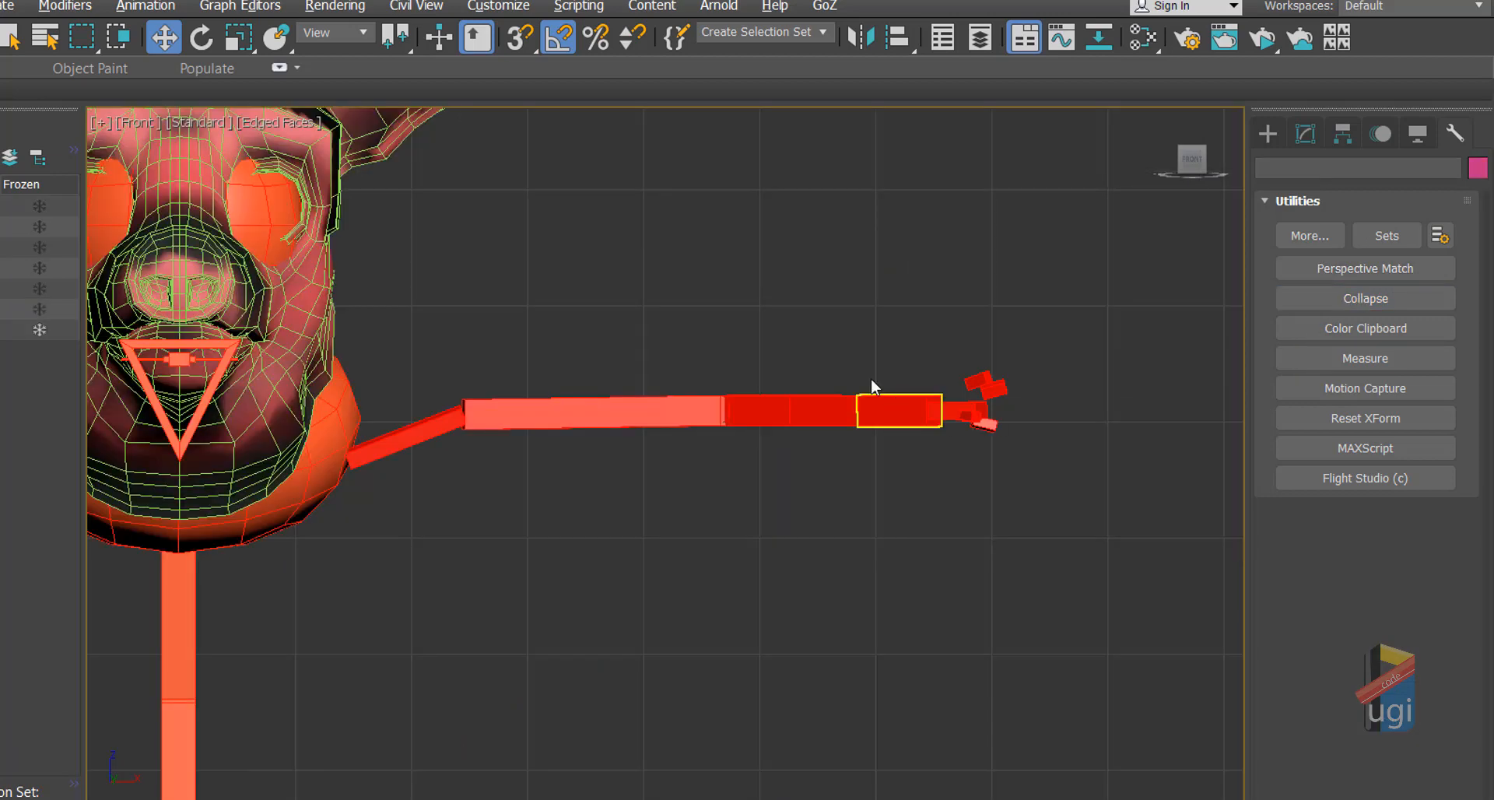
pyautogui.moveTo(867, 390); pyautogui.dragTo(1076, 497, button='middle')
pyautogui.scroll(2, 1043, 447)
pyautogui.scroll(2, 1076, 497)
pyautogui.moveTo(950, 415); pyautogui.dragTo(994, 471, button='middle')
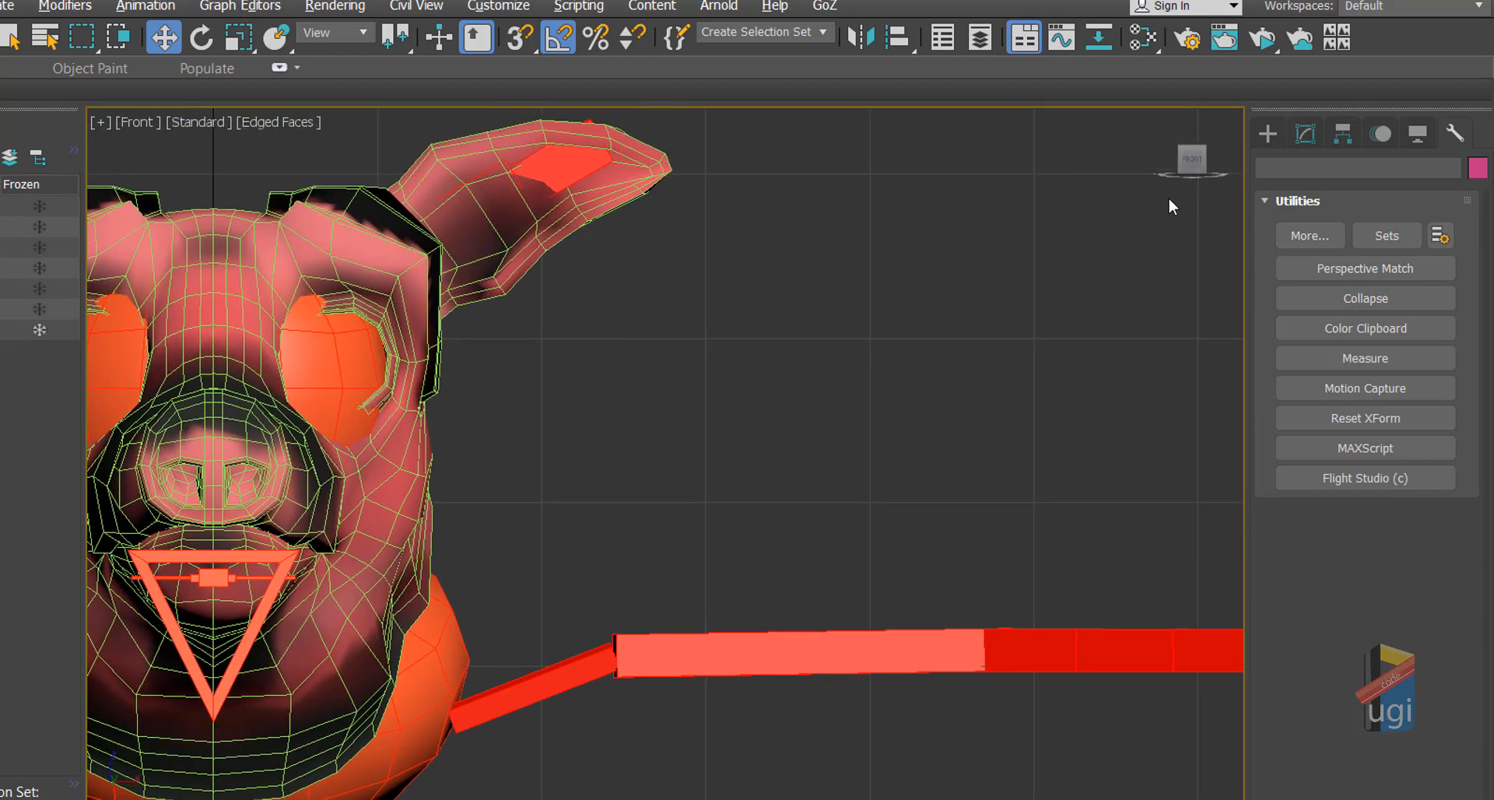
# Step: Create Point helper Point001 beside the pig's head, displayed only as a 10.0cm box
pyautogui.click(1264, 134)
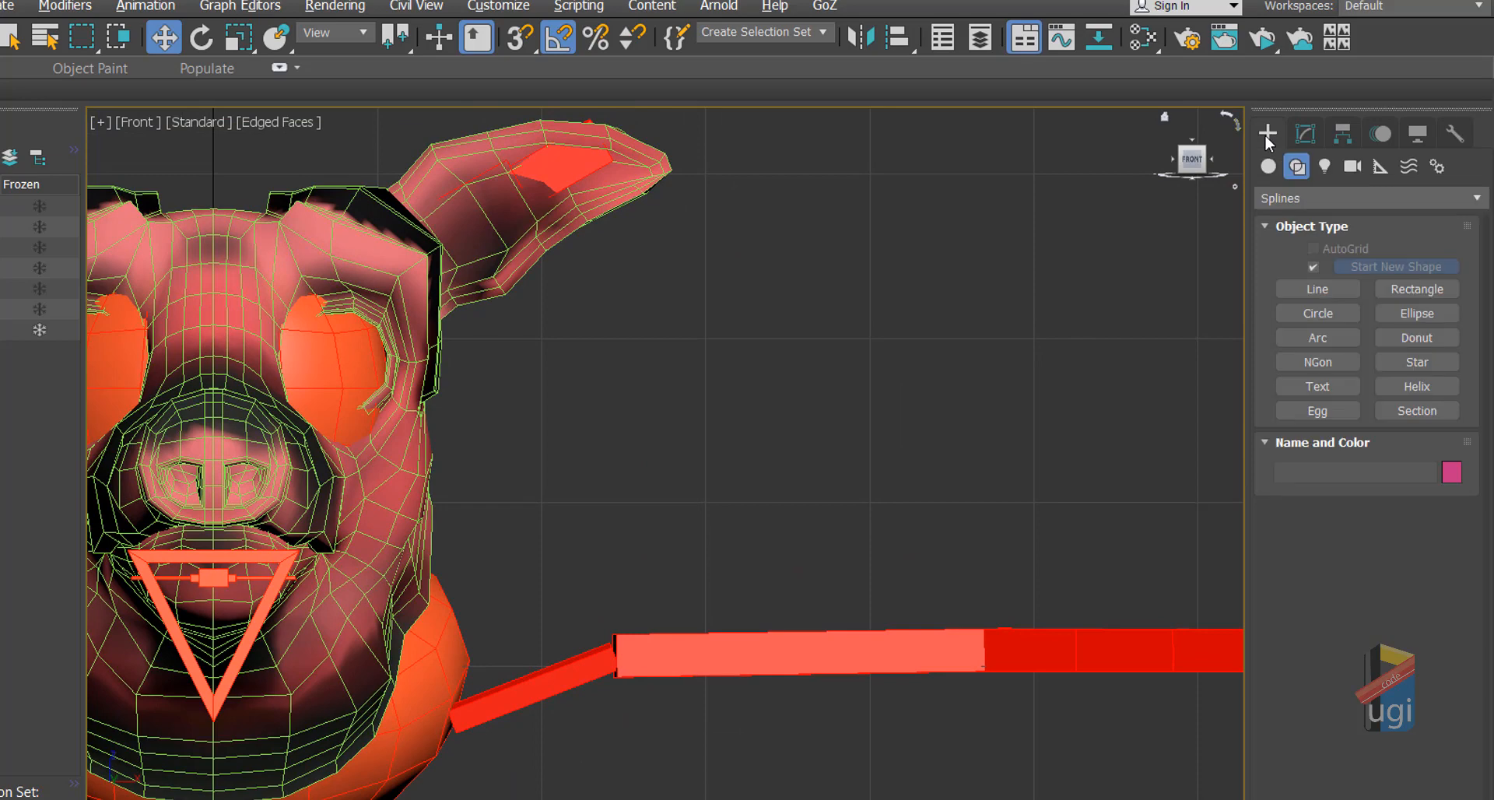
pyautogui.click(1381, 171)
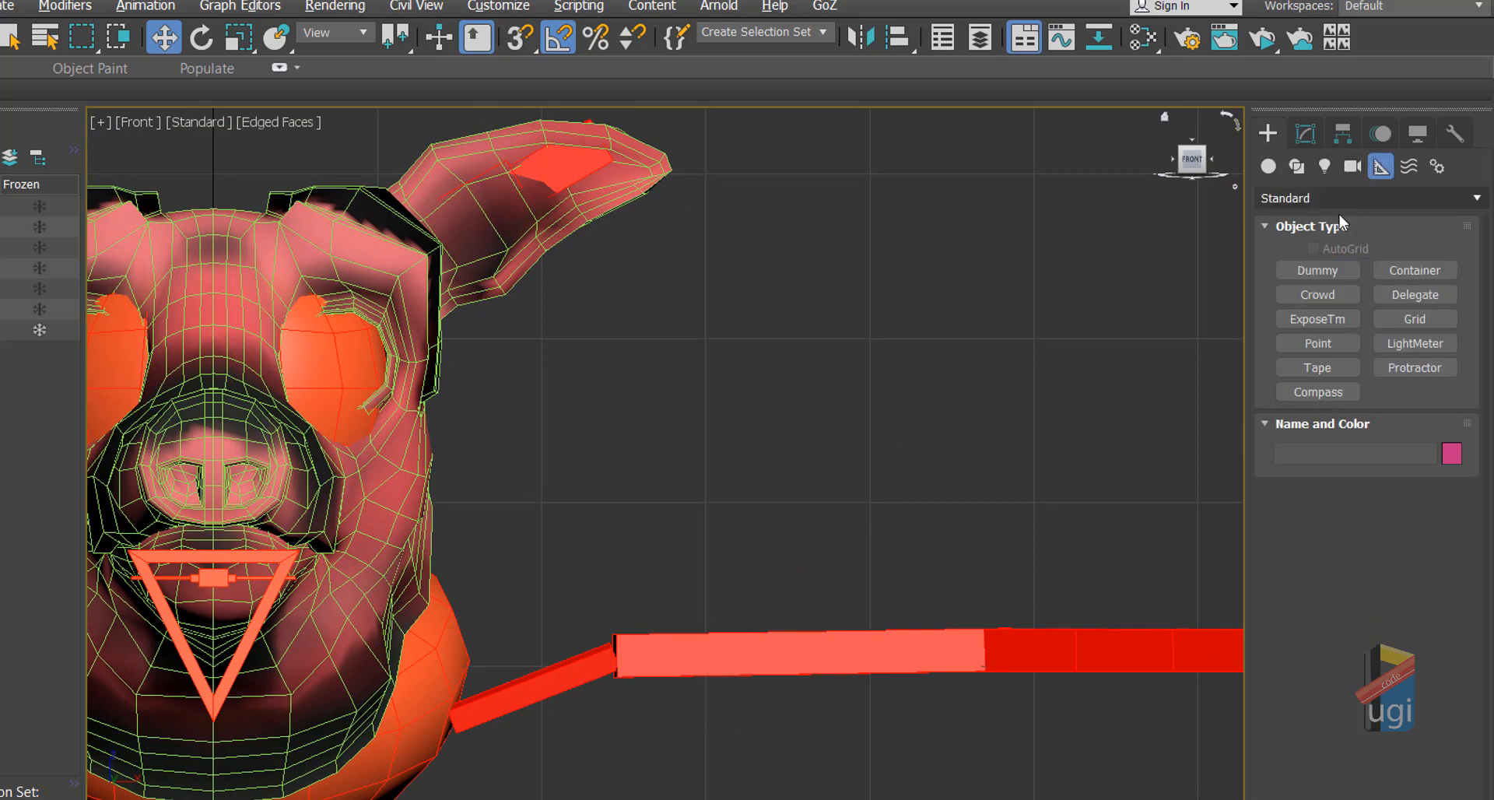
pyautogui.click(1318, 343)
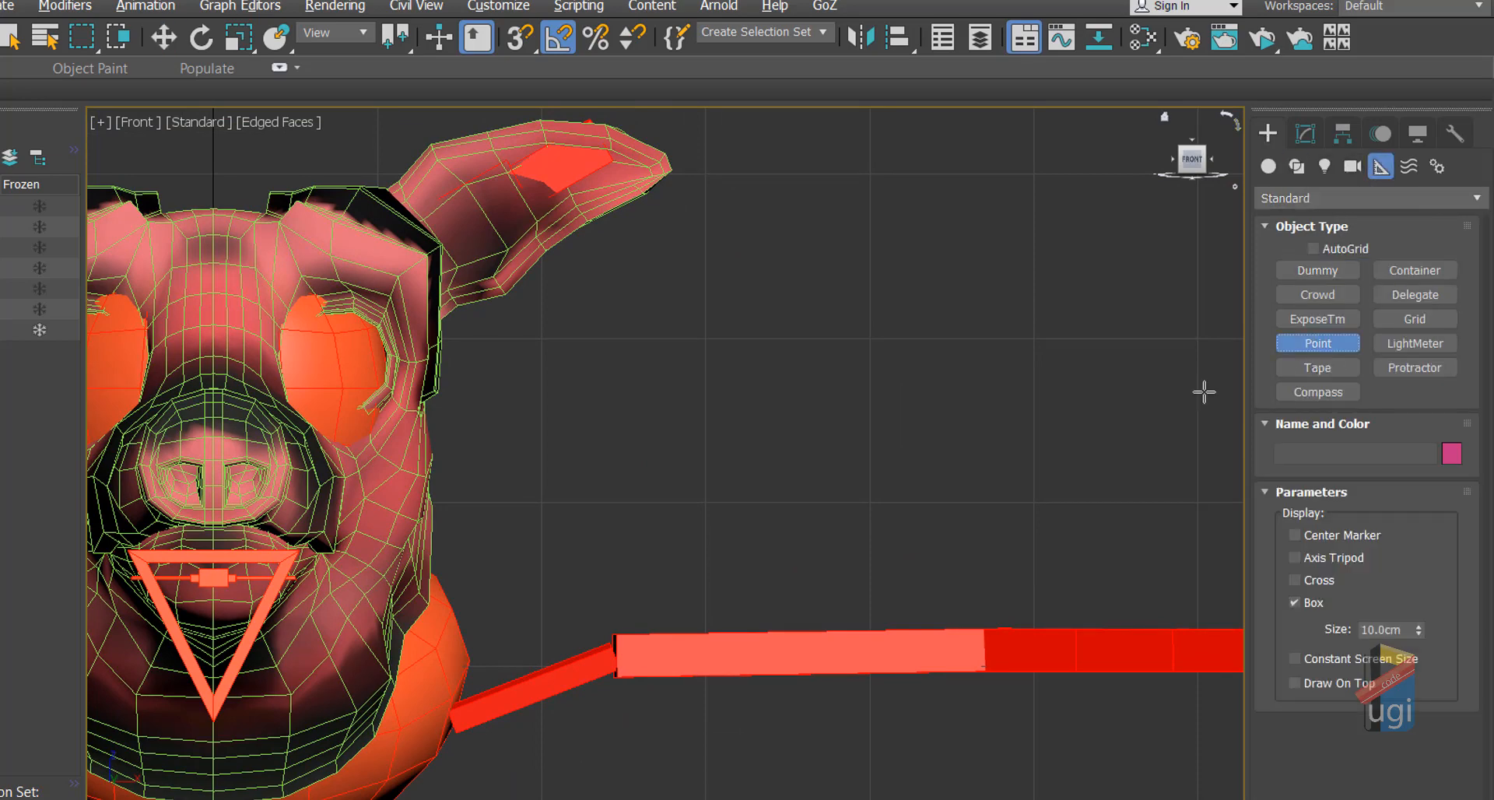
pyautogui.click(1033, 340)
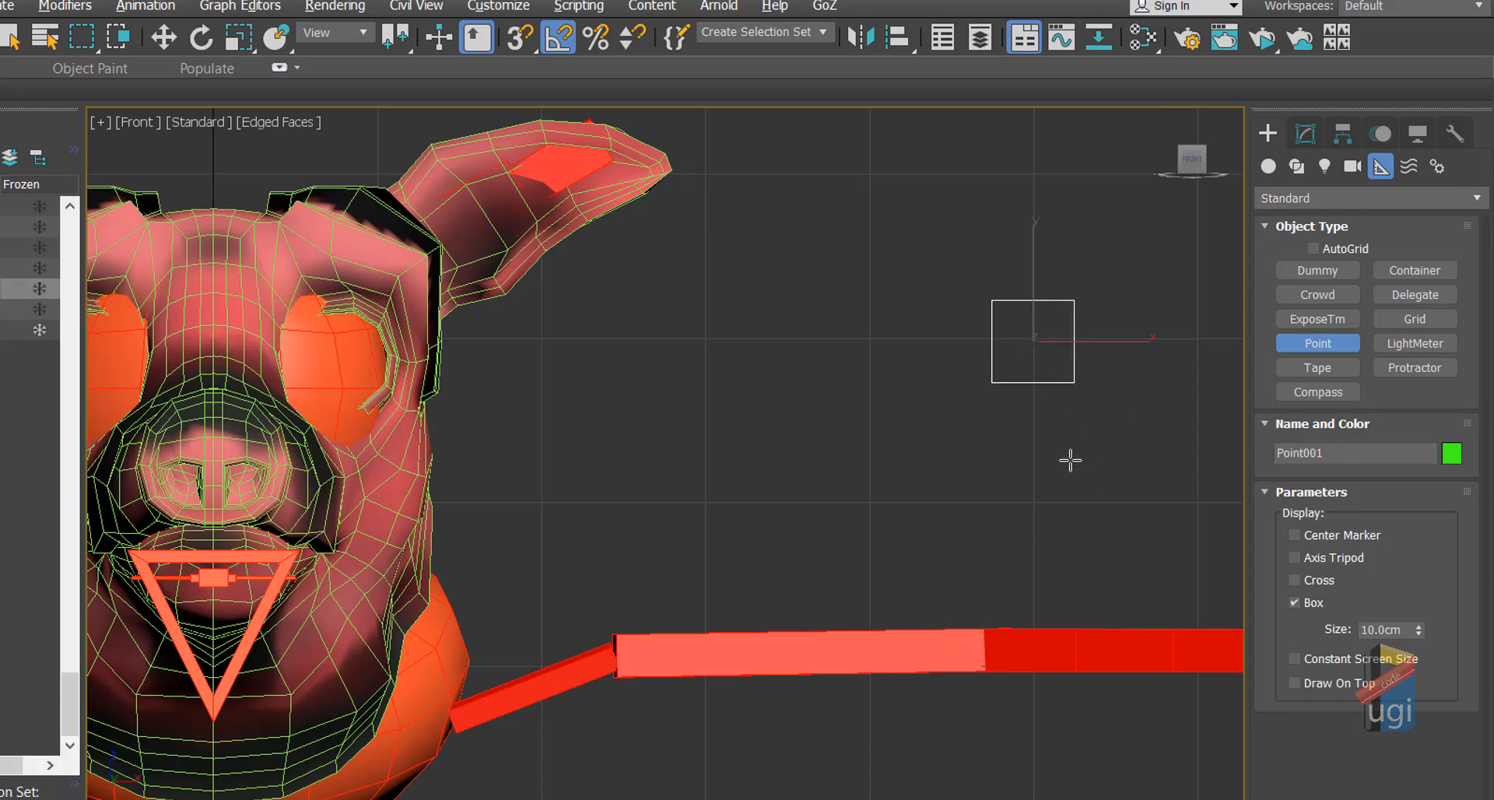
pyautogui.press('w')
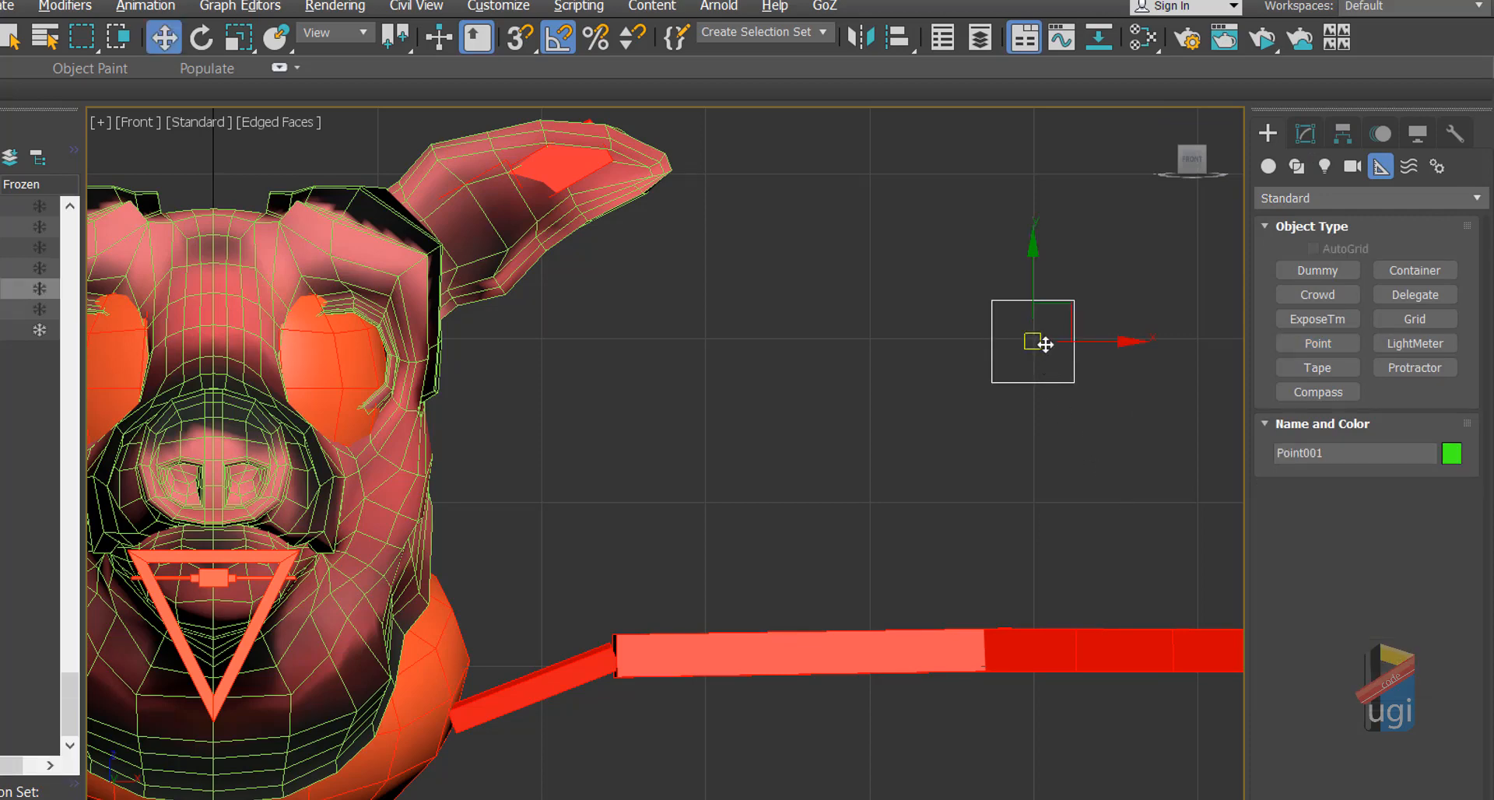
pyautogui.click(1302, 137)
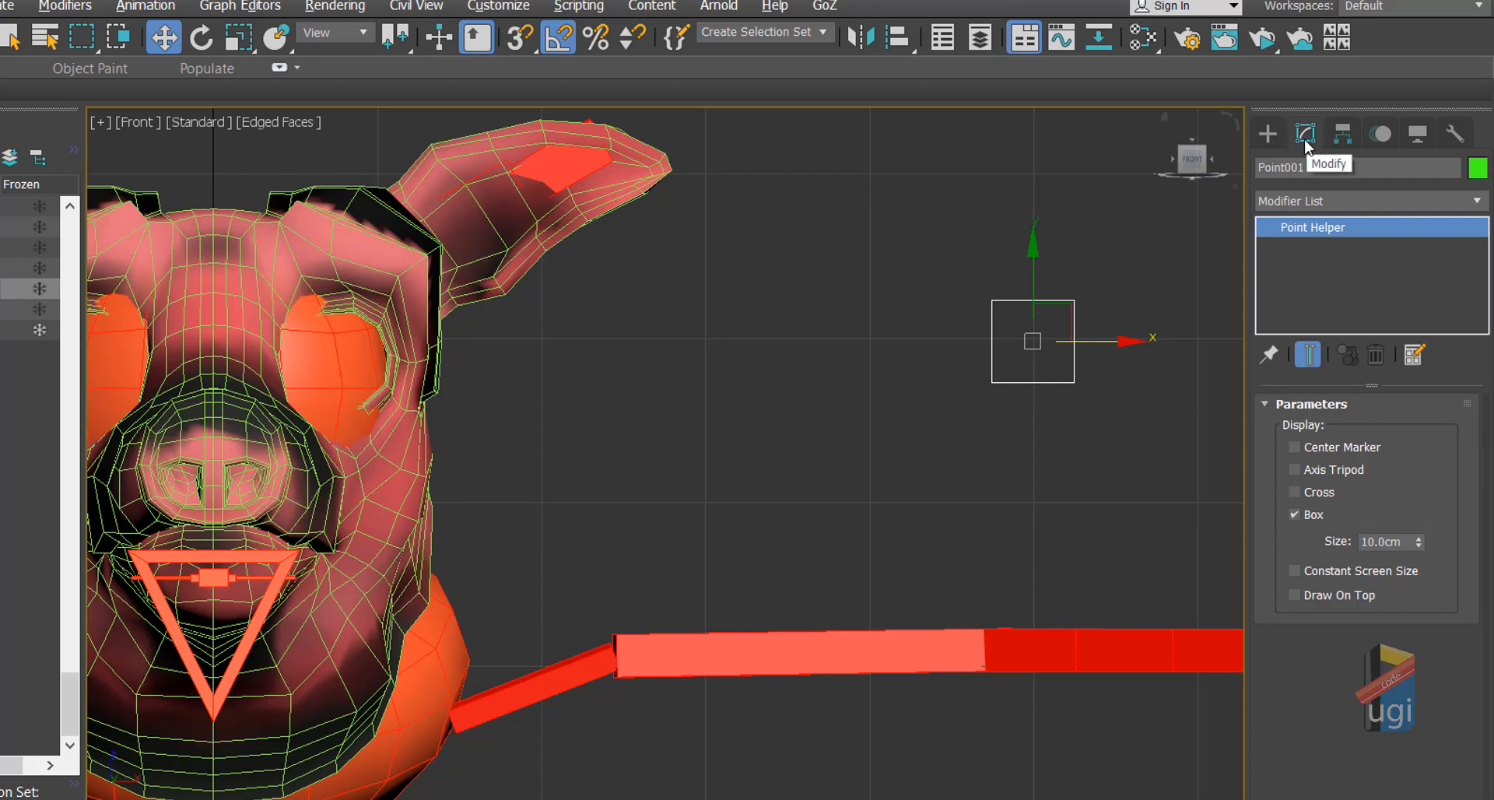
pyautogui.click(1294, 492)
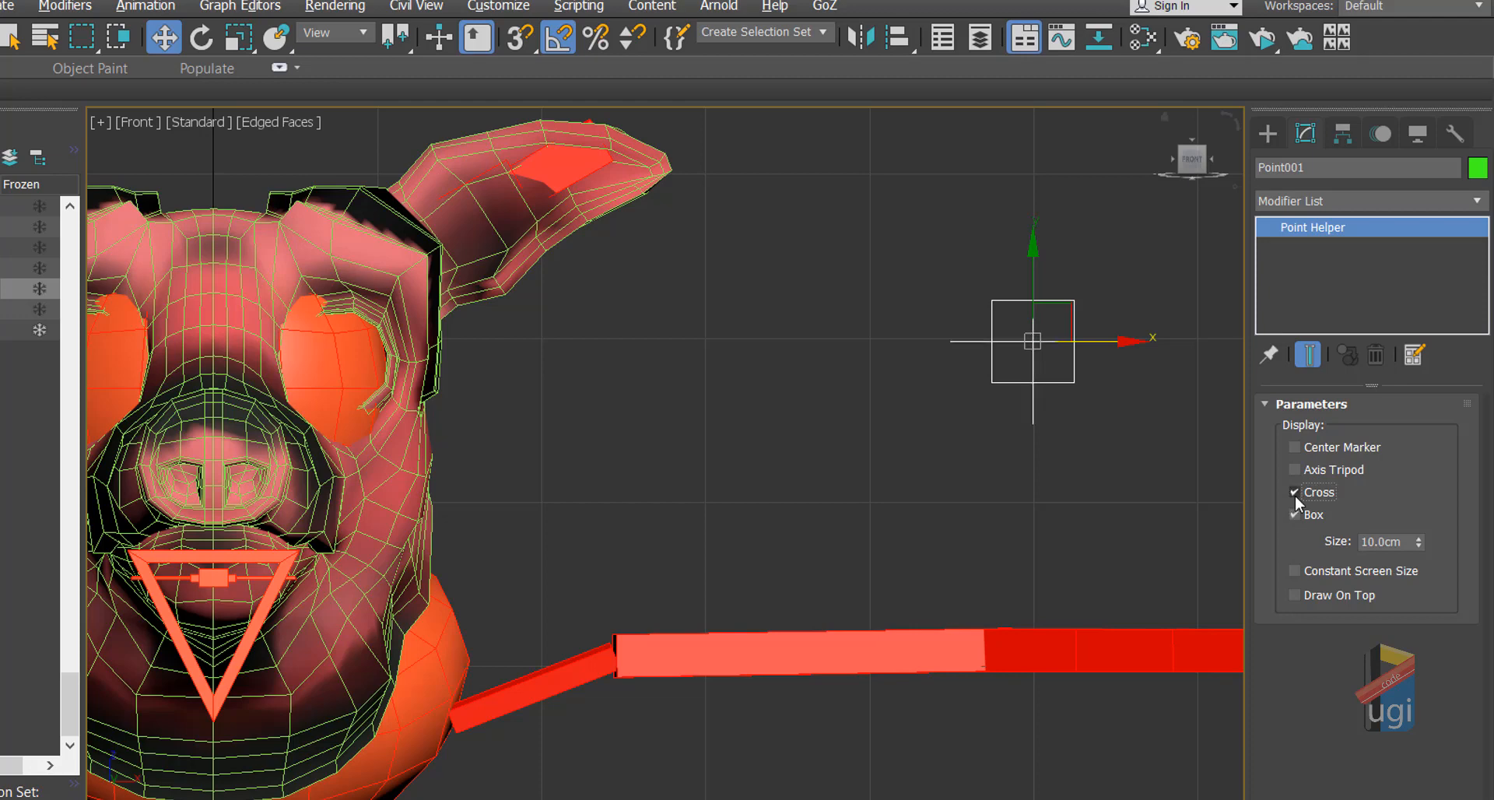
pyautogui.click(1295, 495)
pyautogui.click(1295, 469)
pyautogui.click(1295, 469)
pyautogui.moveTo(727, 449); pyautogui.dragTo(807, 416, button='middle')
pyautogui.hotkey('alt', 'w')
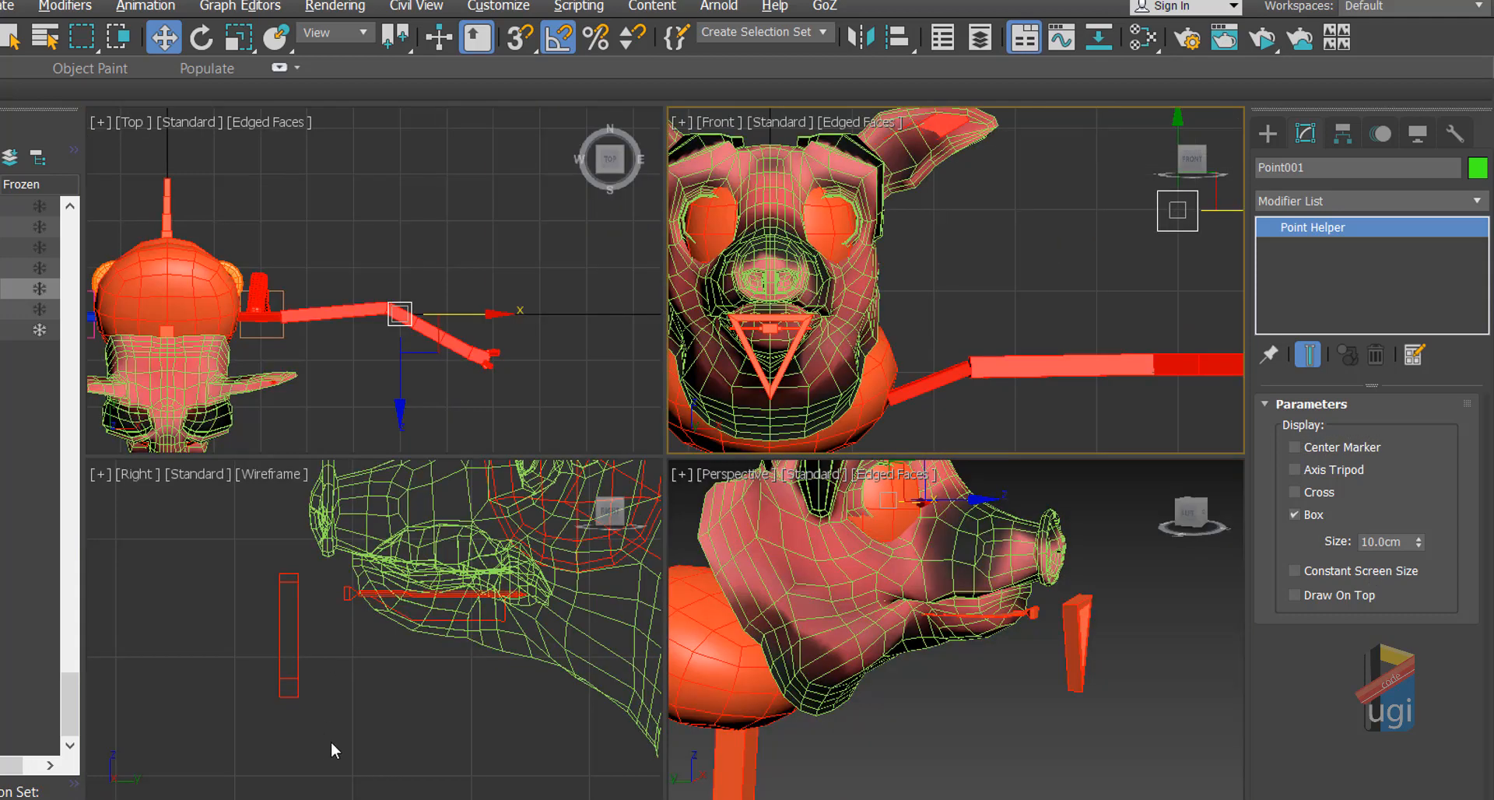
# Step: Align Point001 to KABIZI_JAWBN's pivot in position and X, Y, Z orientation
pyautogui.hotkey('alt', 'w')
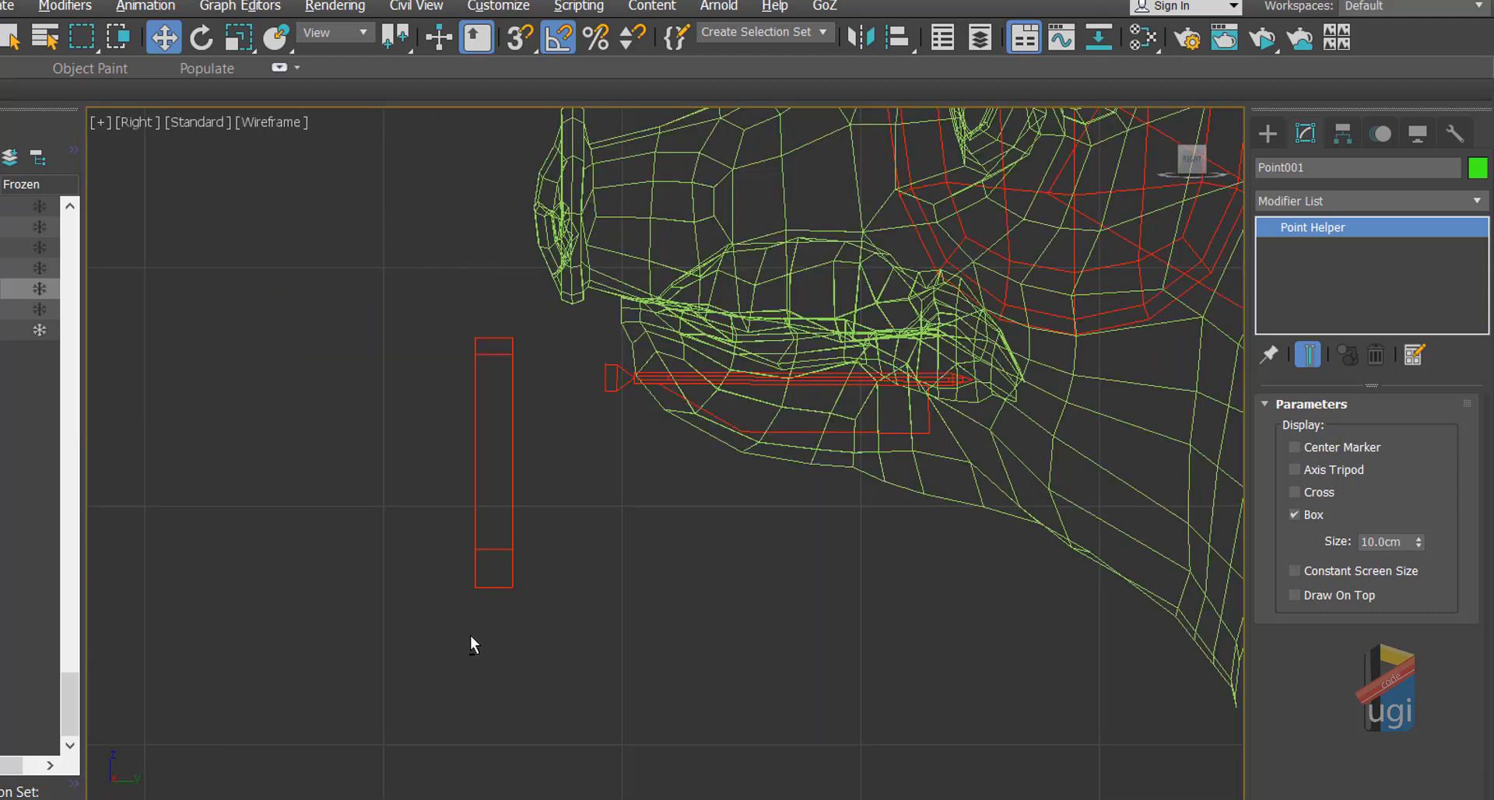
pyautogui.click(761, 380)
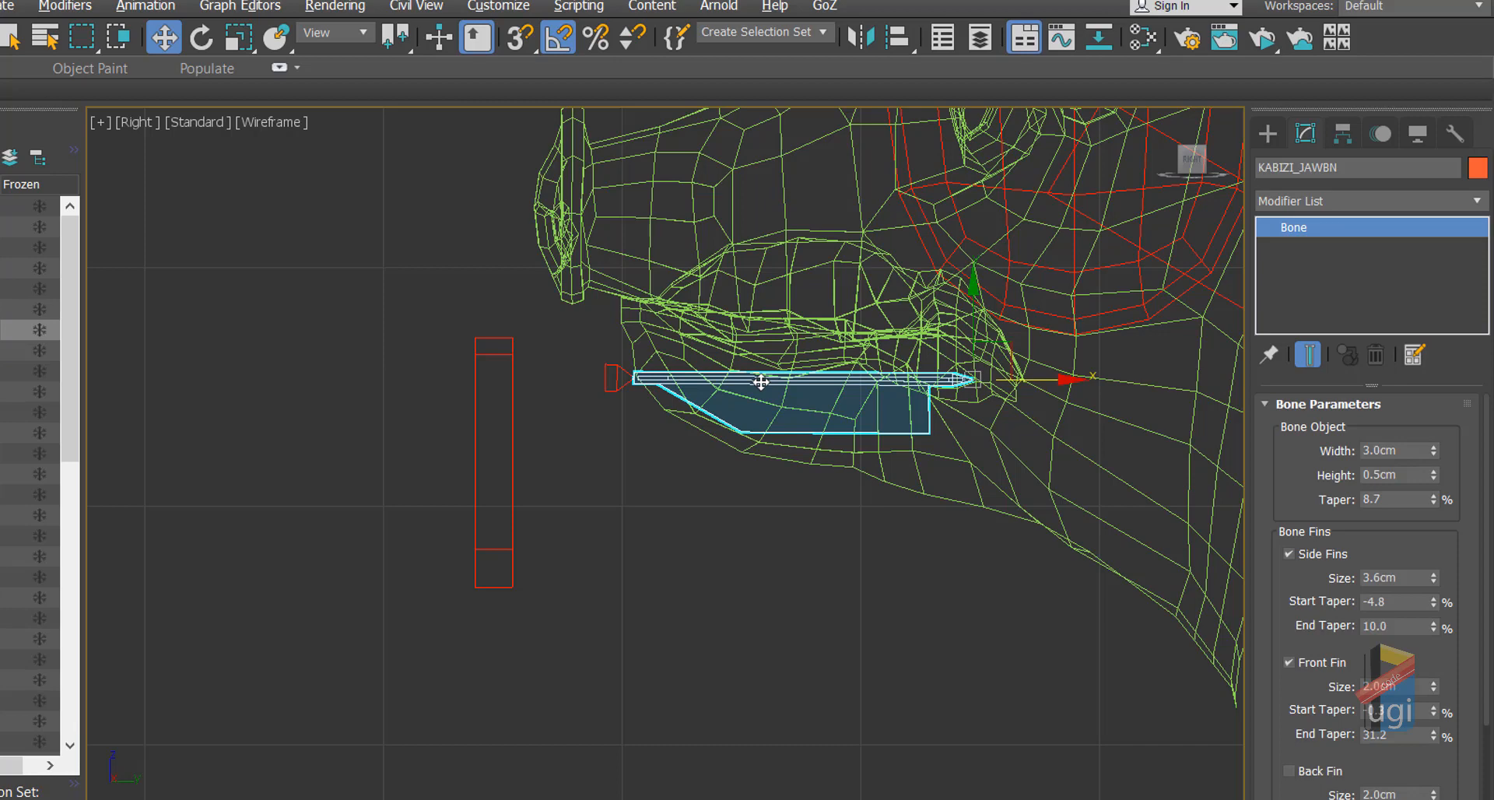
pyautogui.click(778, 604)
pyautogui.hotkey('alt', 'w')
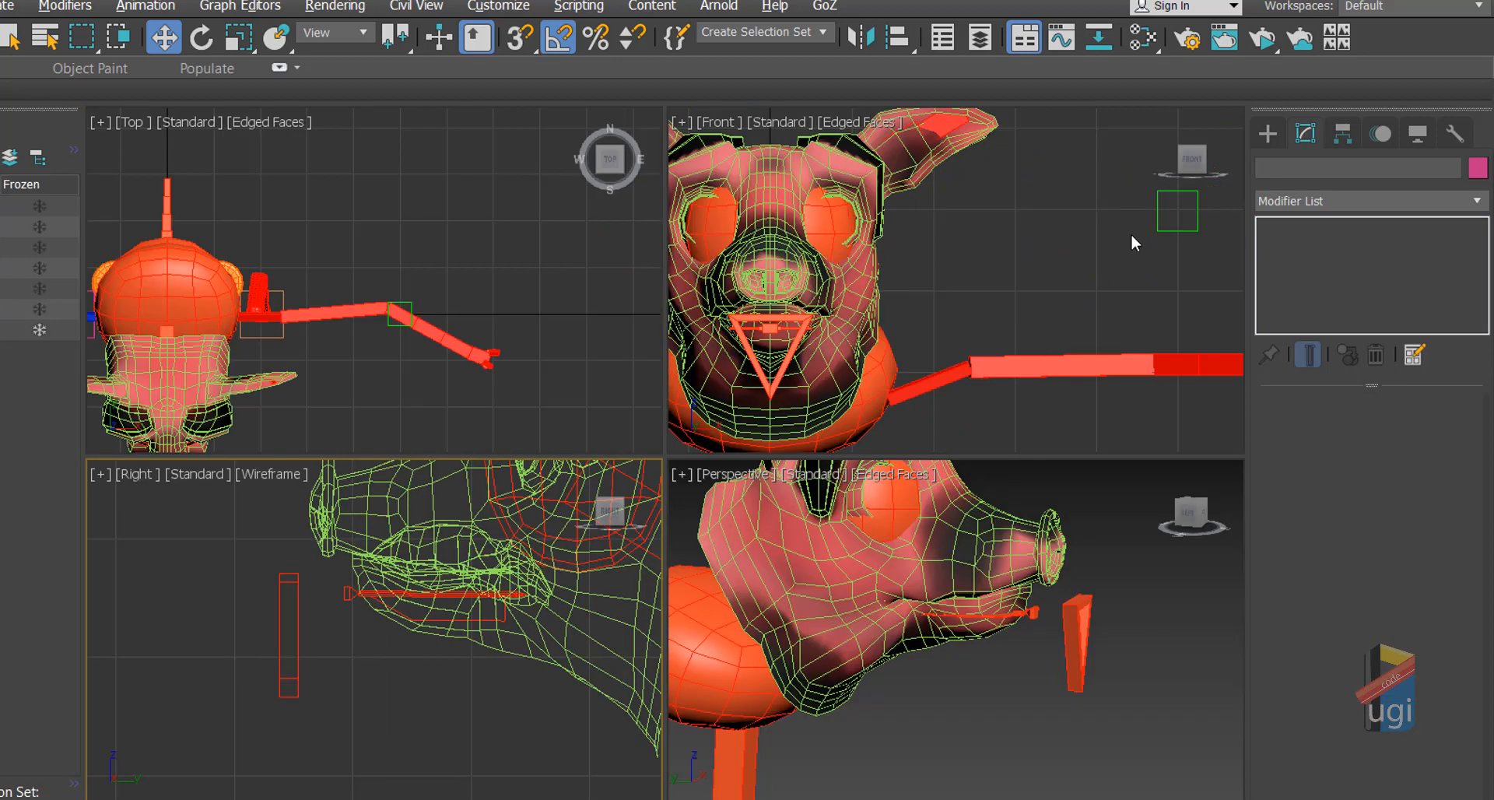
pyautogui.click(1160, 230)
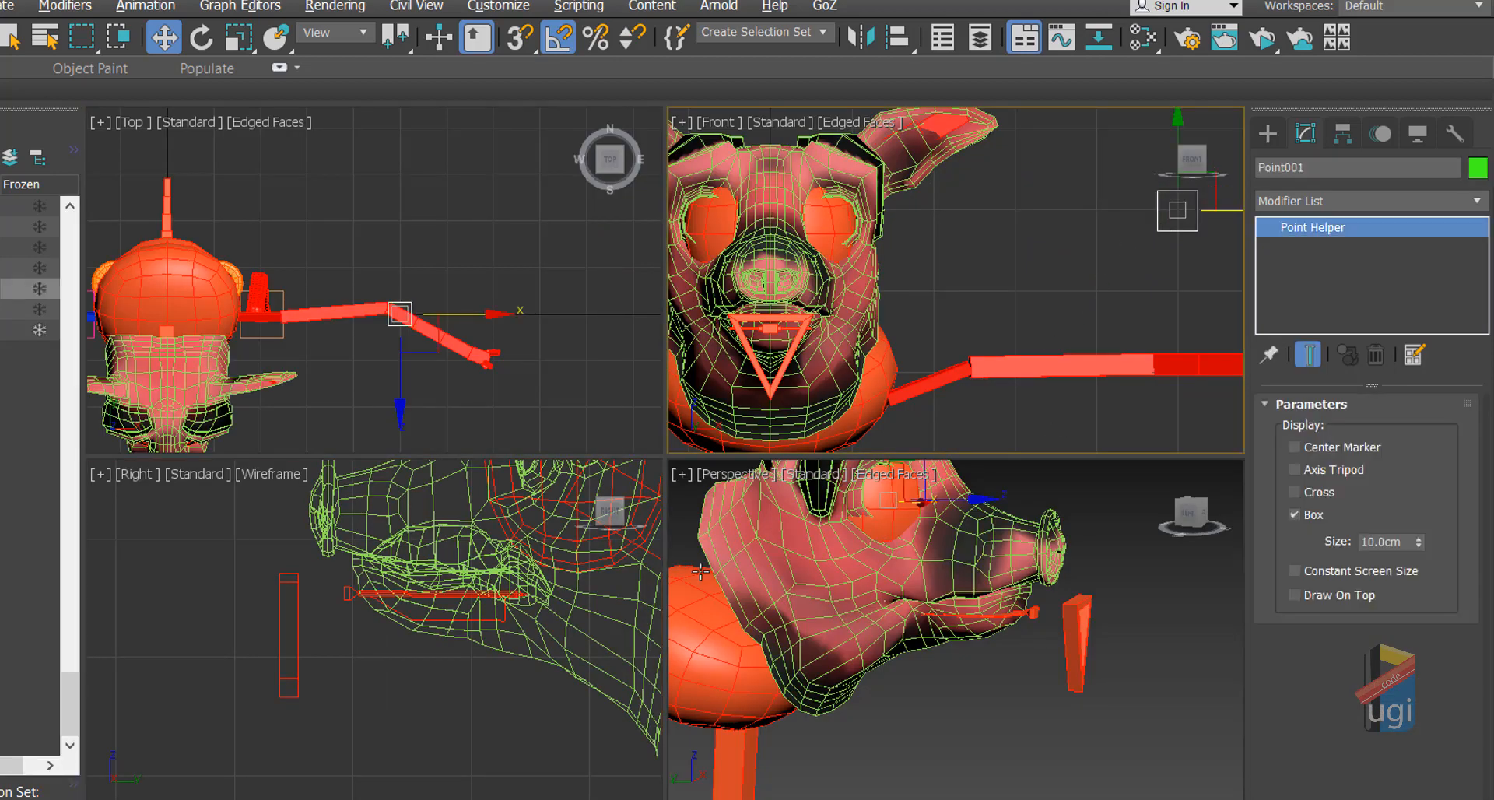
pyautogui.rightClick(428, 708)
pyautogui.hotkey('alt', 'a')
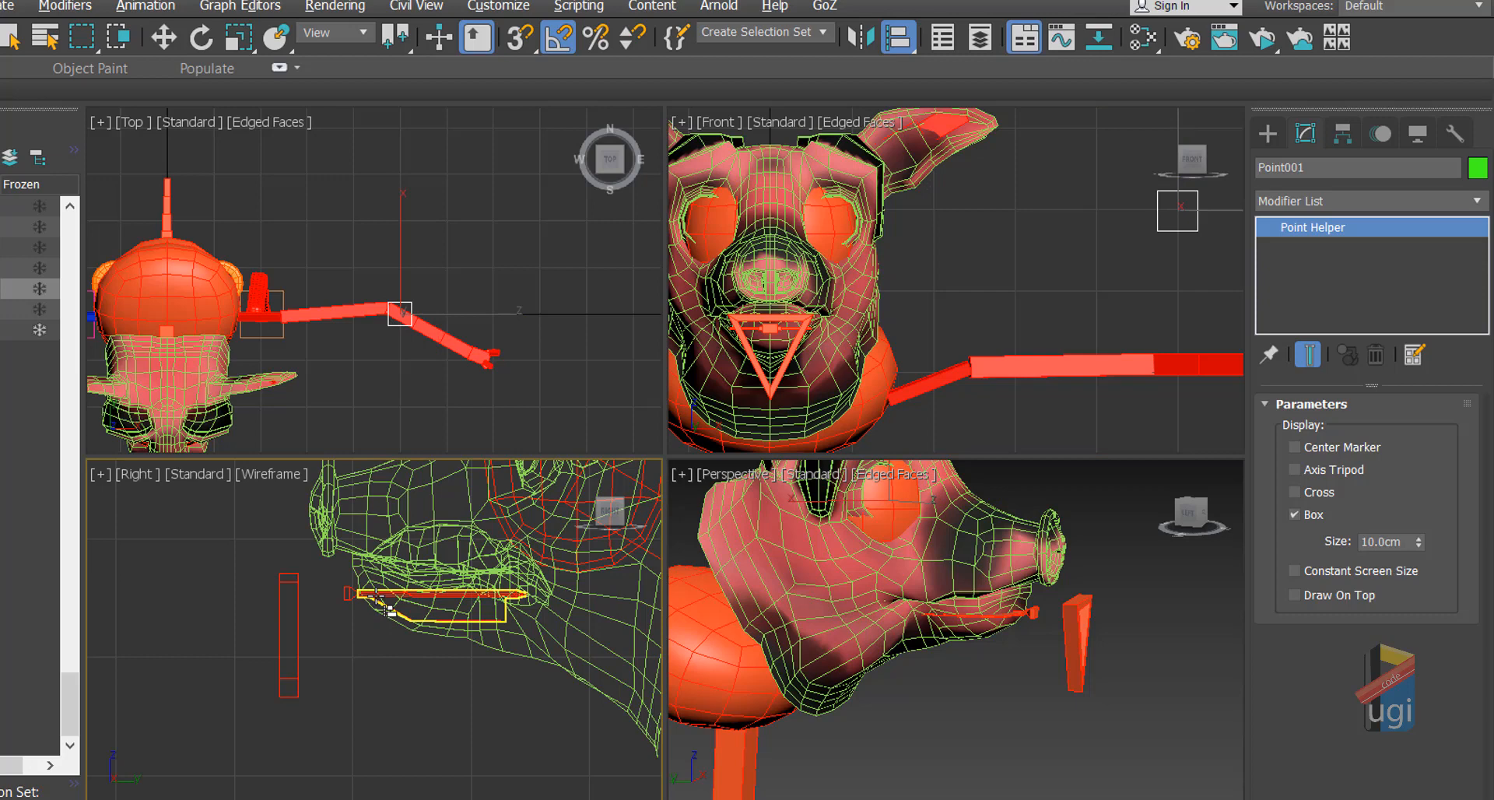
pyautogui.click(381, 603)
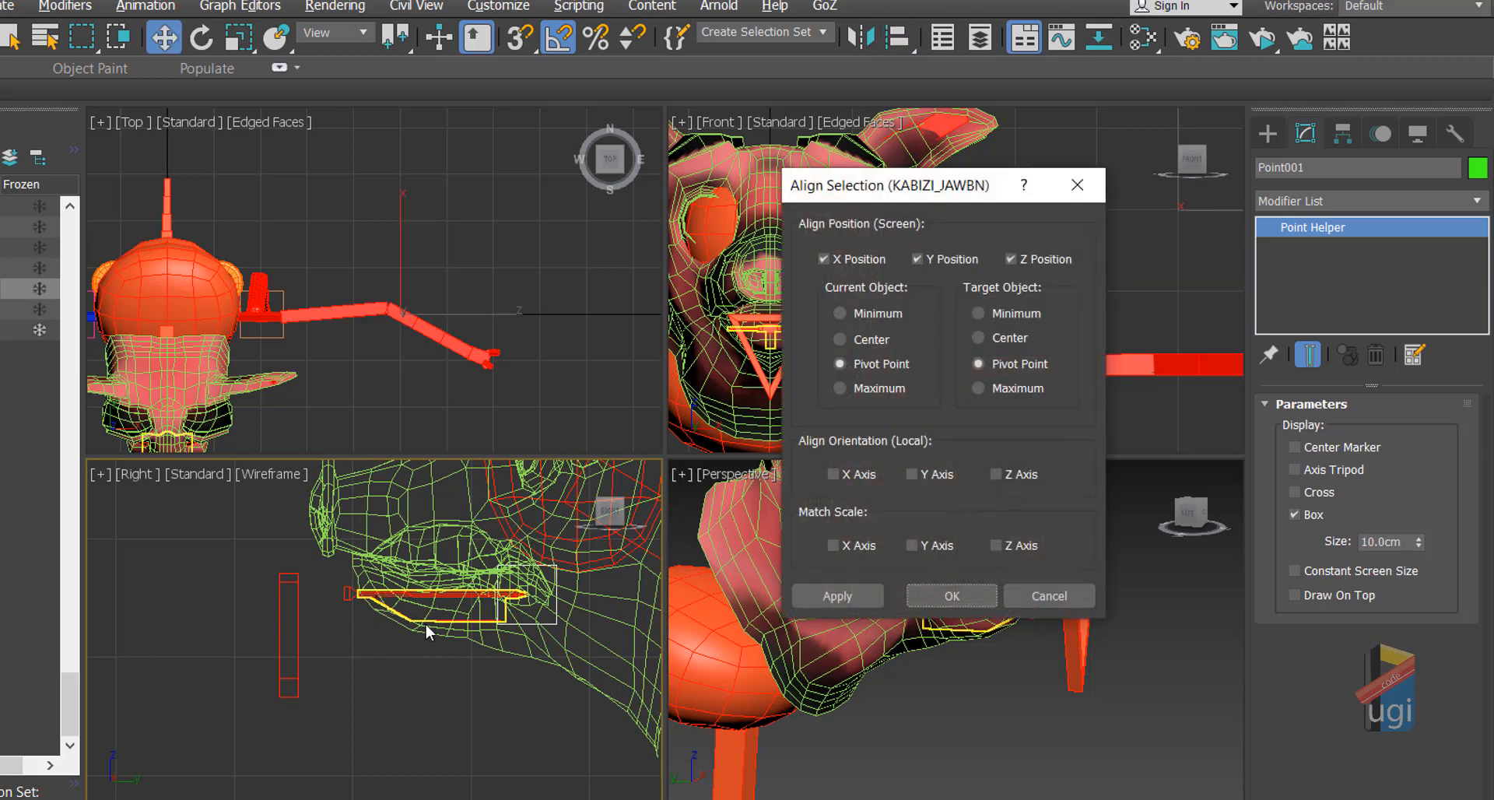
pyautogui.click(836, 474)
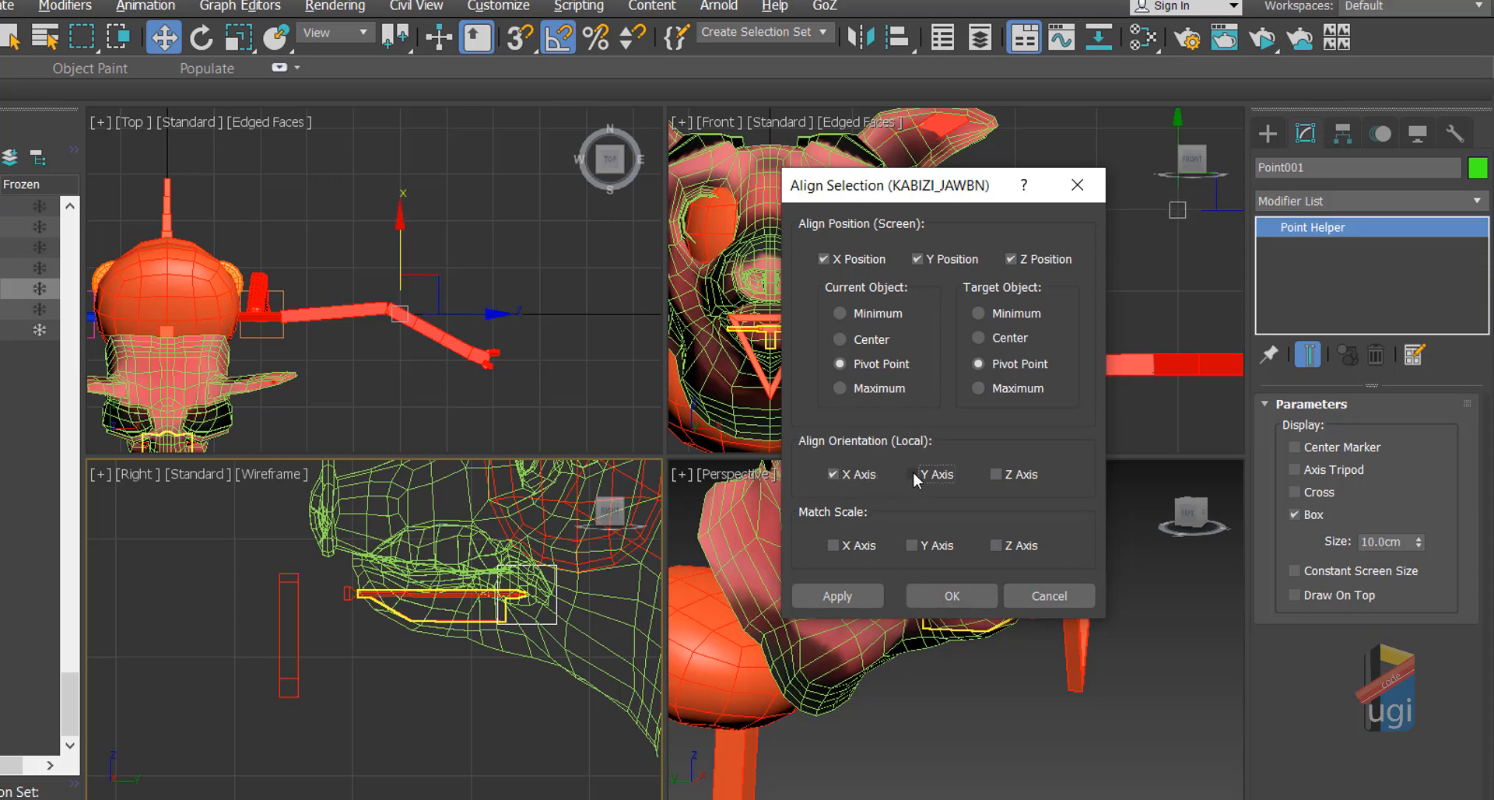
pyautogui.click(911, 473)
pyautogui.click(995, 474)
pyautogui.click(953, 595)
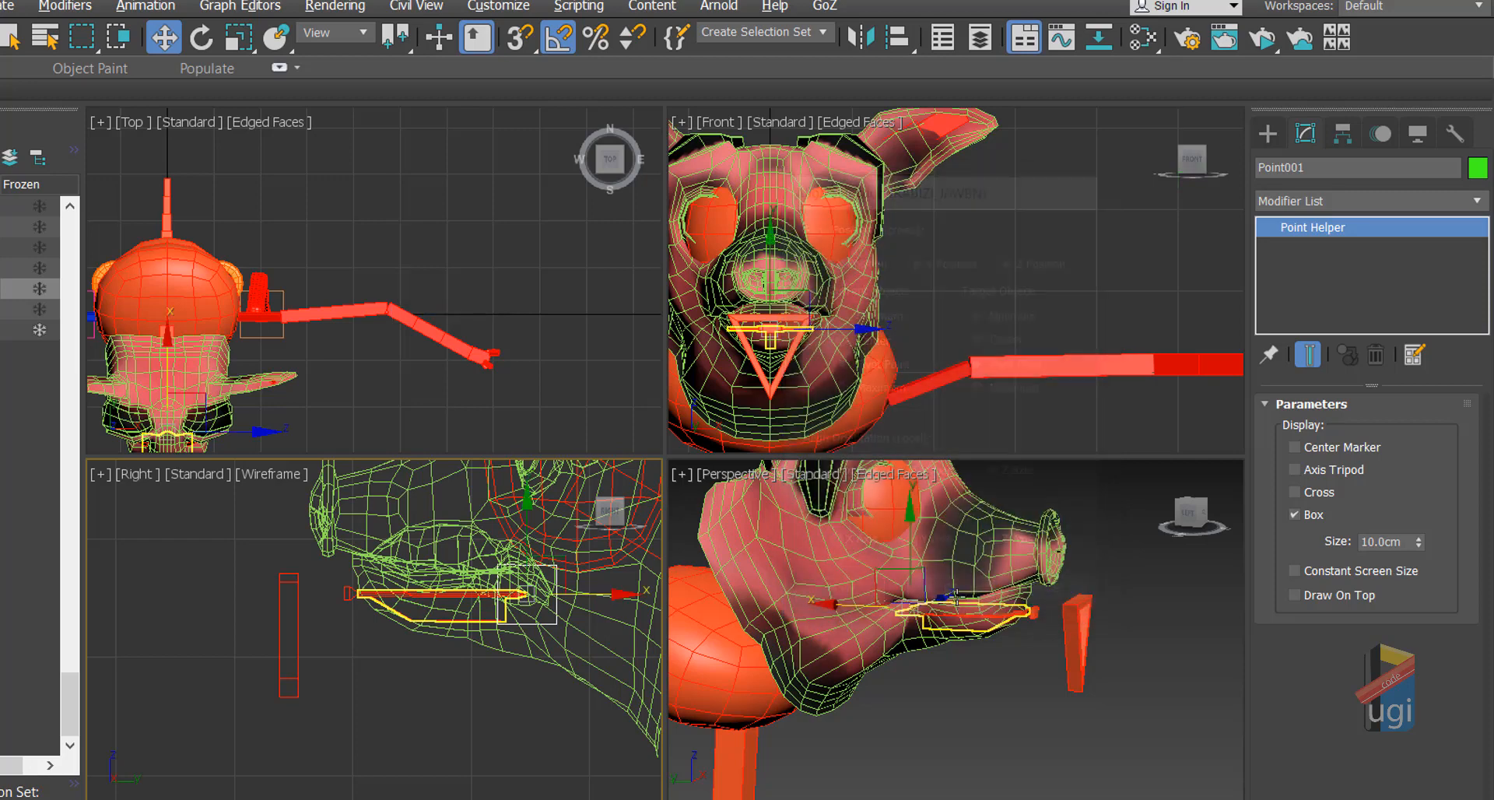
# Step: Set Point001's display colour to orange
pyautogui.click(1478, 168)
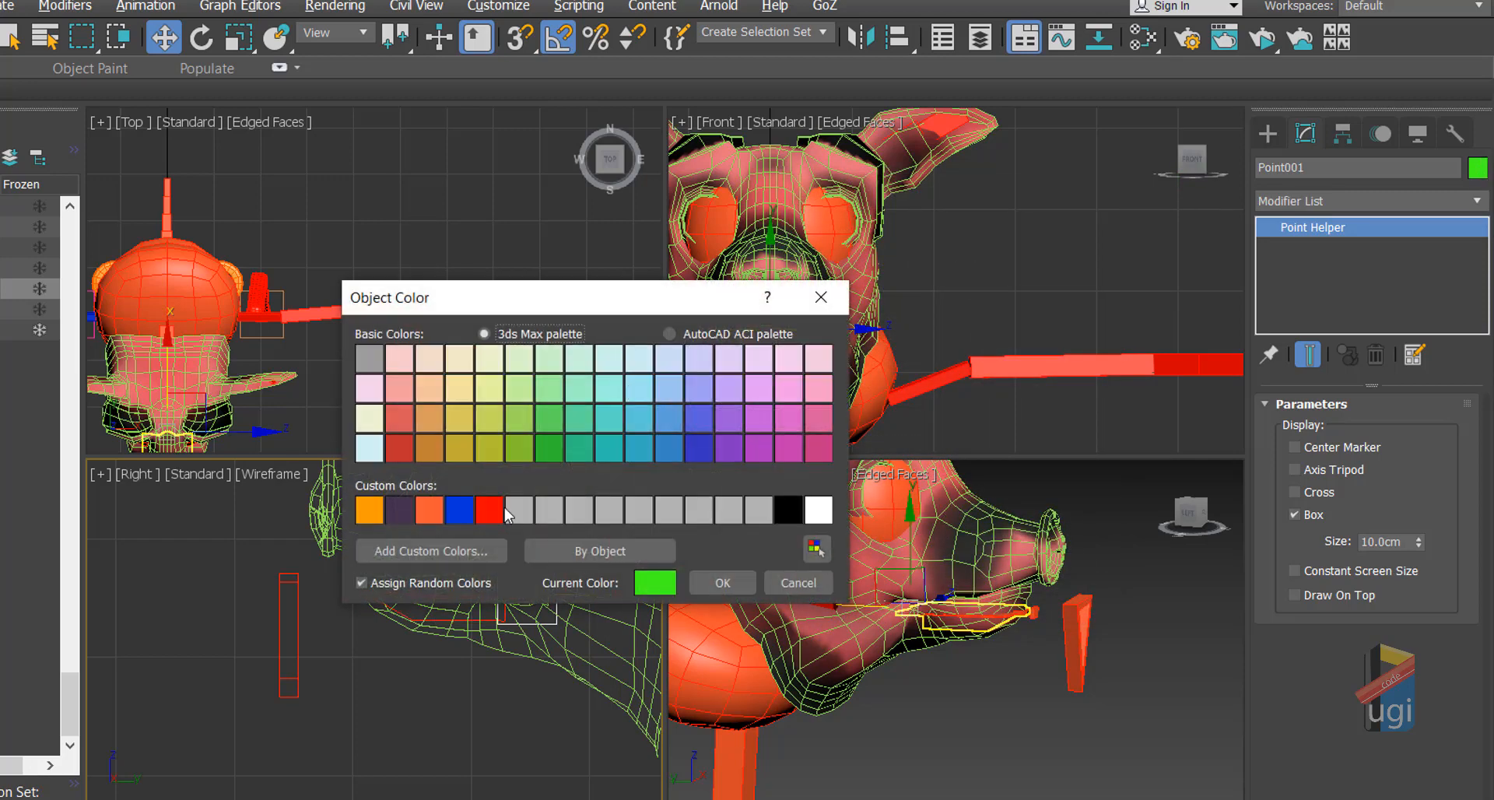
pyautogui.click(429, 509)
pyautogui.click(706, 586)
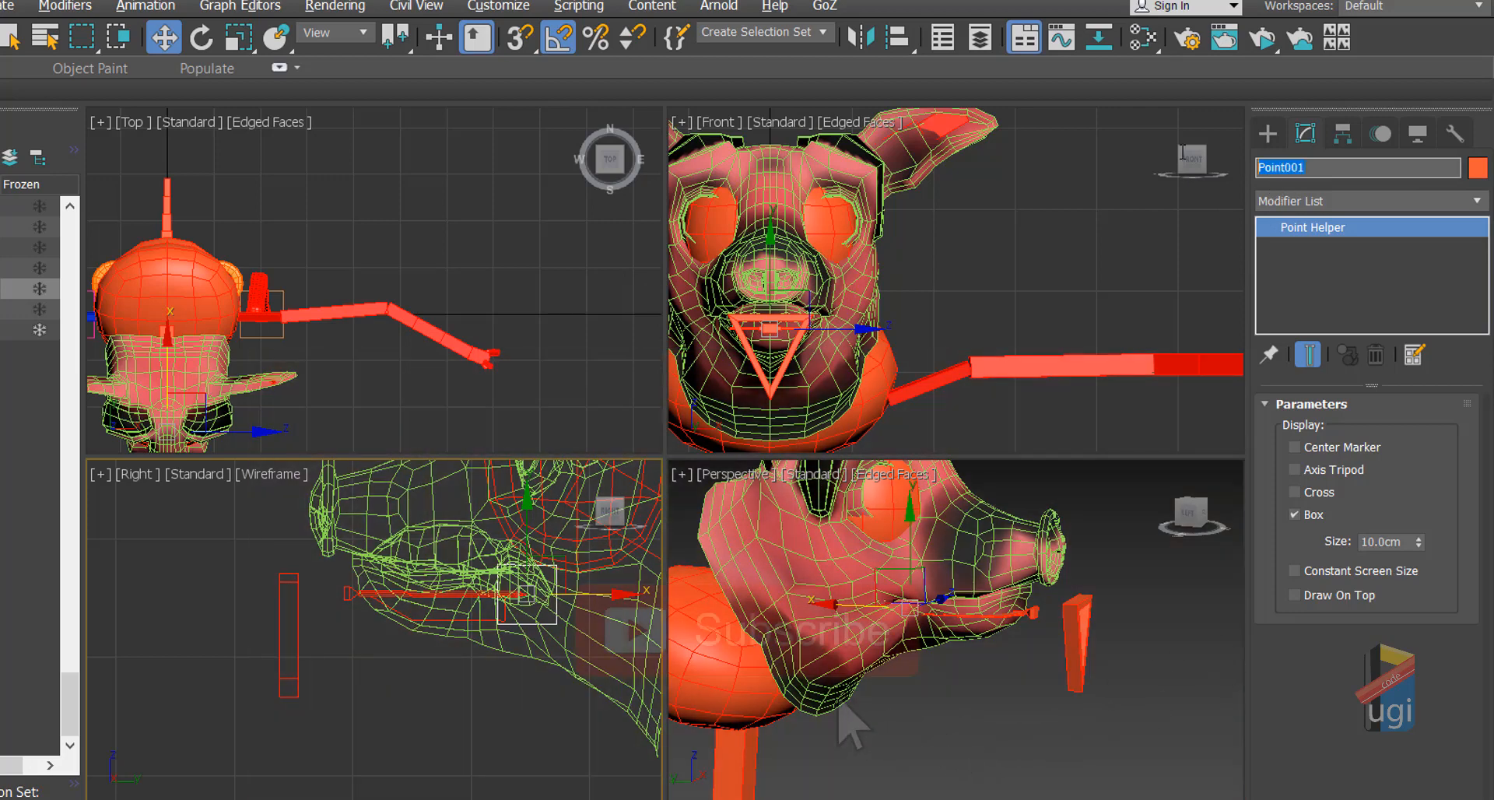
# Step: Rename Point001 to Kabizi_JawOri
pyautogui.write('Ka')
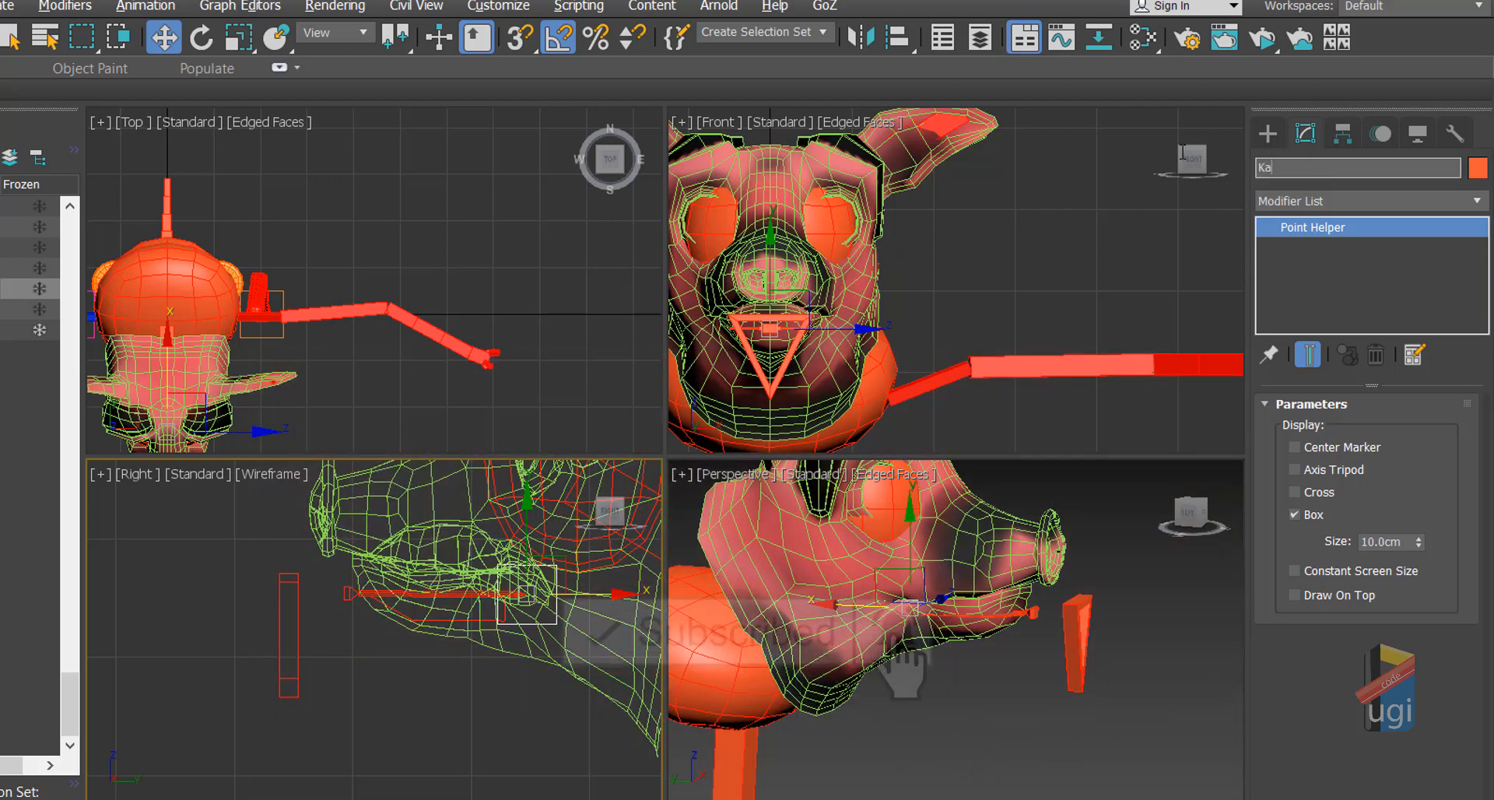
pyautogui.write('bizi_JawOri')
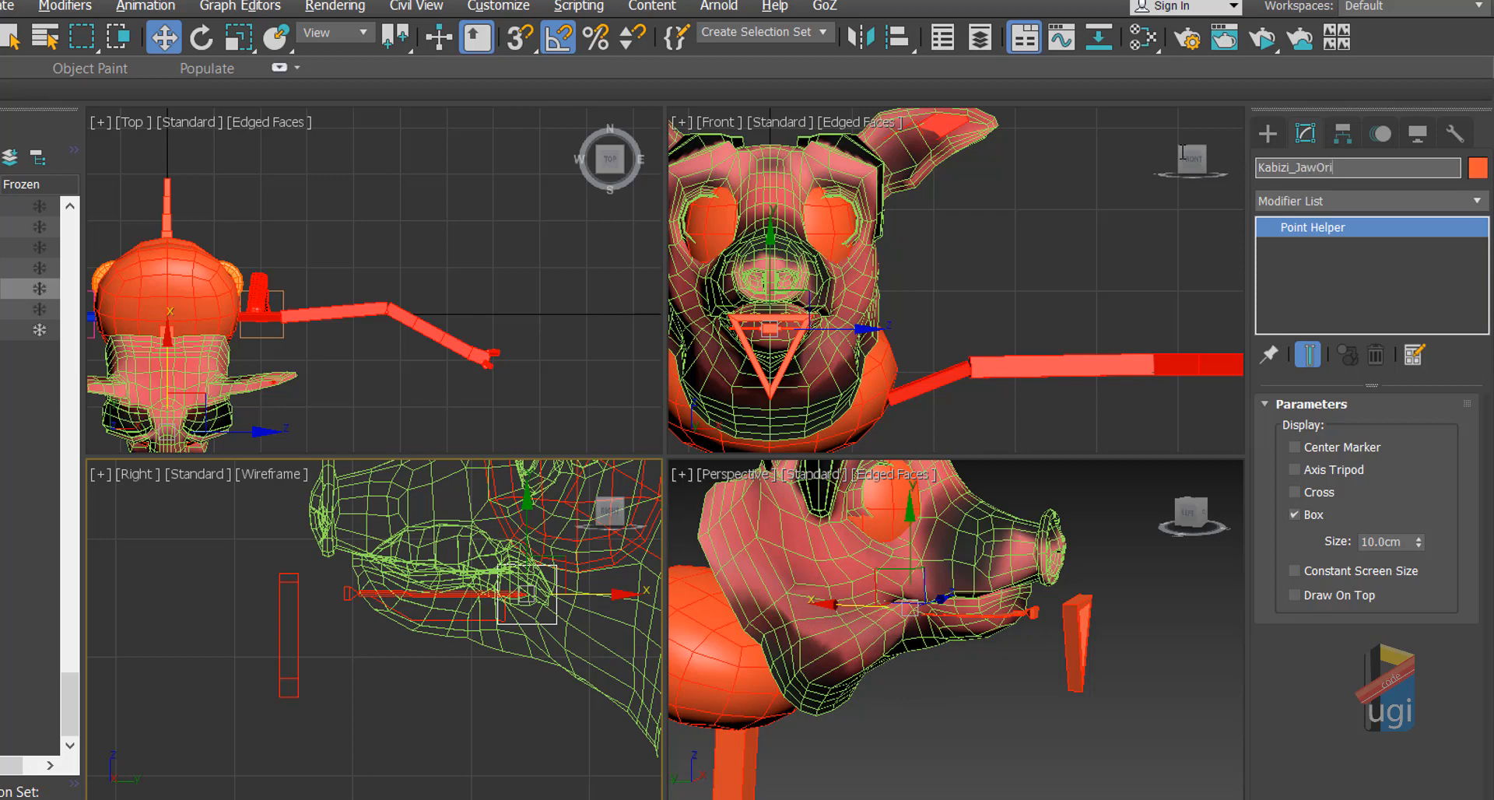
pyautogui.press('Return')
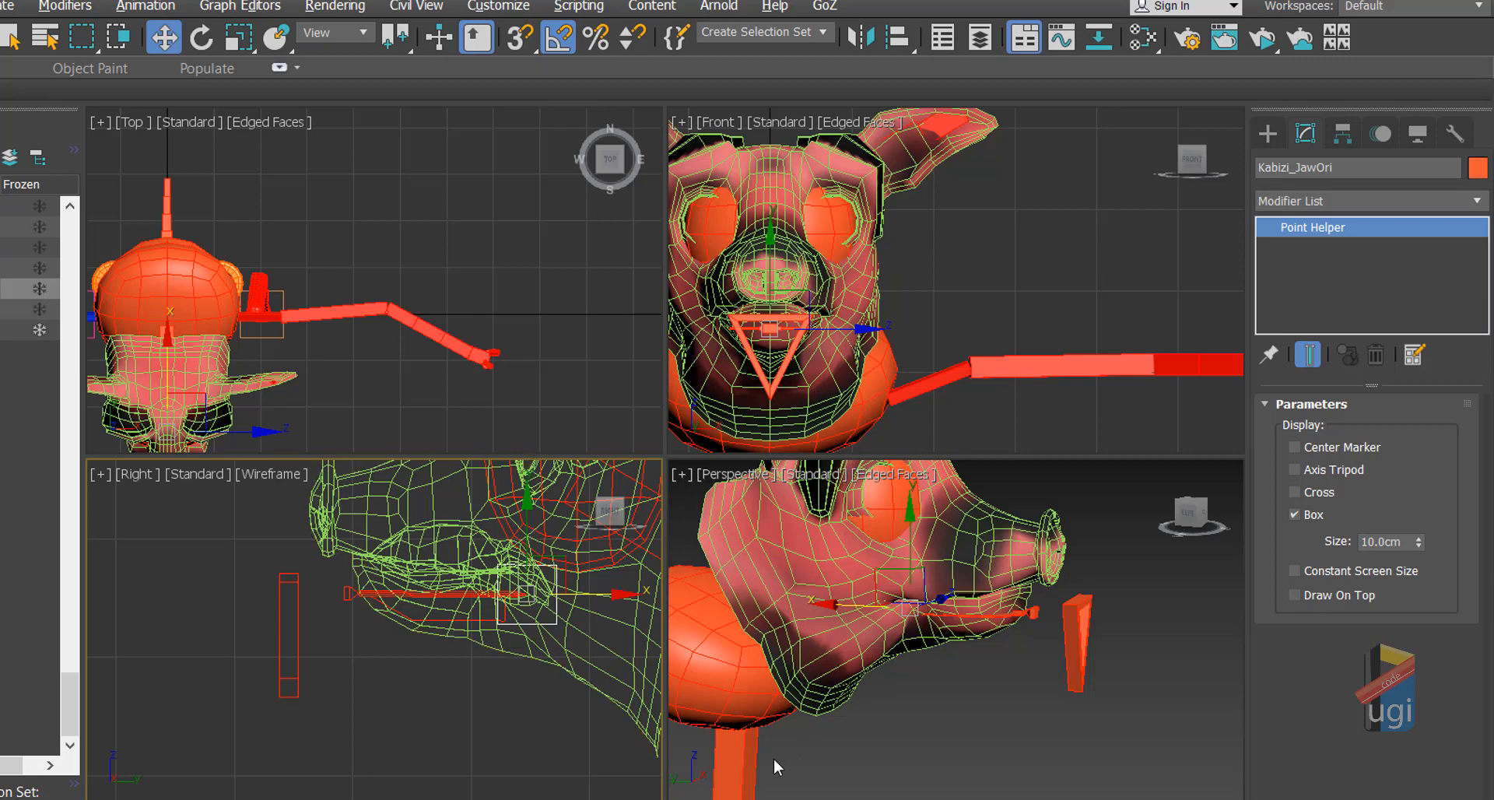
pyautogui.hotkey('alt', 'w')
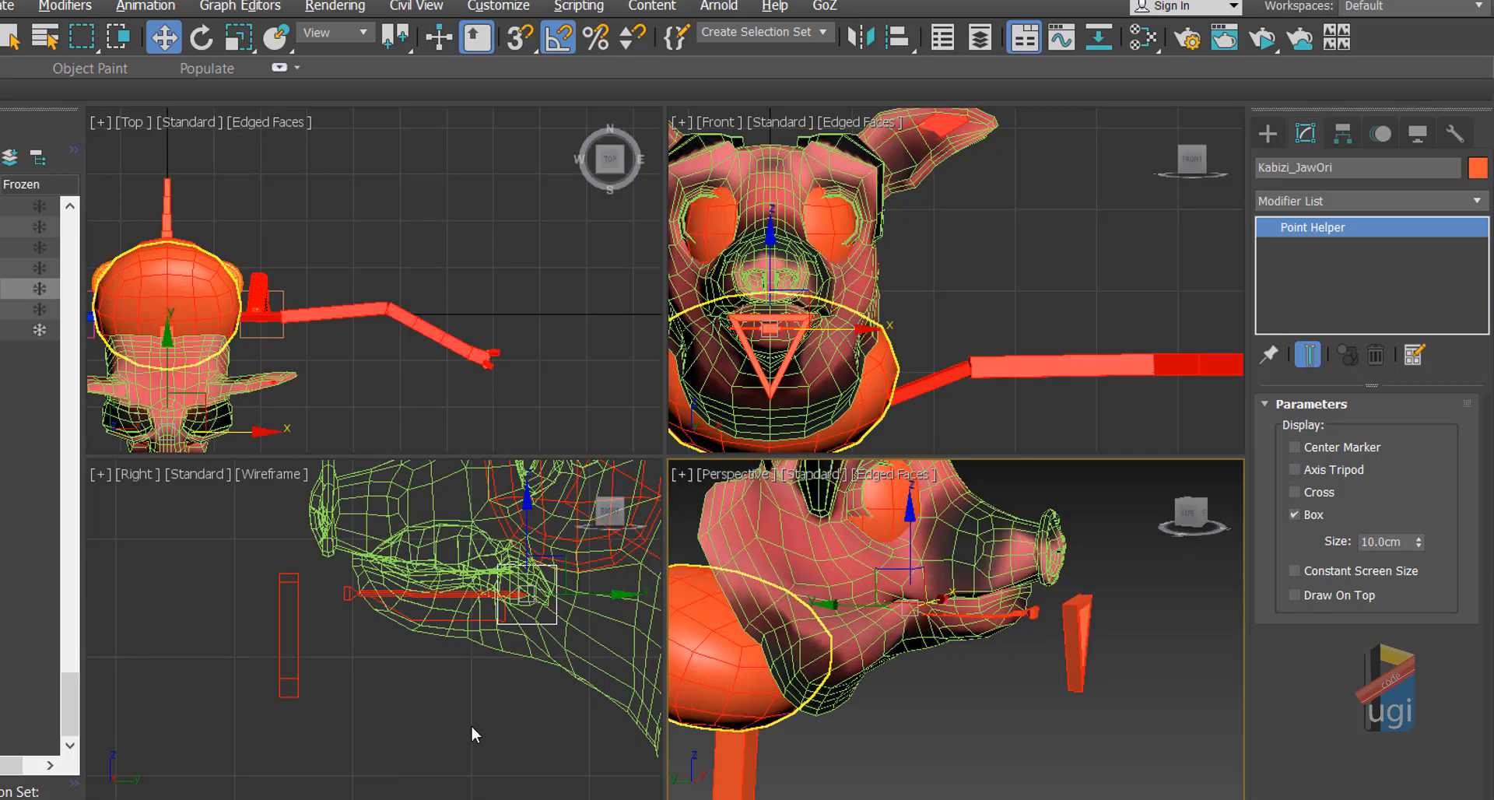
# Step: Maximize the Right viewport on the jaw and select the Kabizi_JAWCTRL control bar
pyautogui.rightClick(446, 702)
pyautogui.hotkey('alt', 'w')
pyautogui.moveTo(879, 466); pyautogui.dragTo(784, 509, button='middle')
pyautogui.scroll(2, 781, 510)
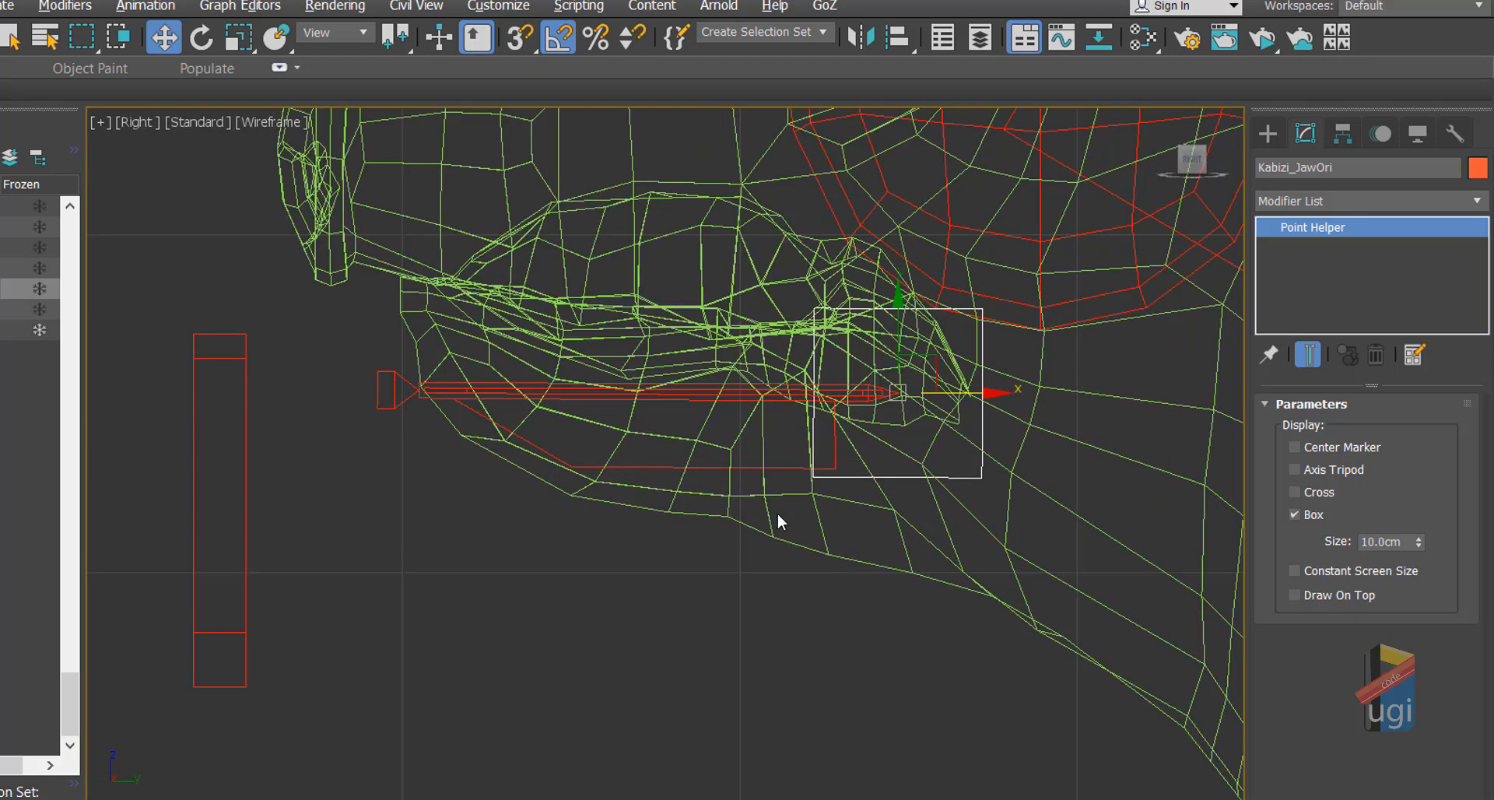
pyautogui.click(784, 406)
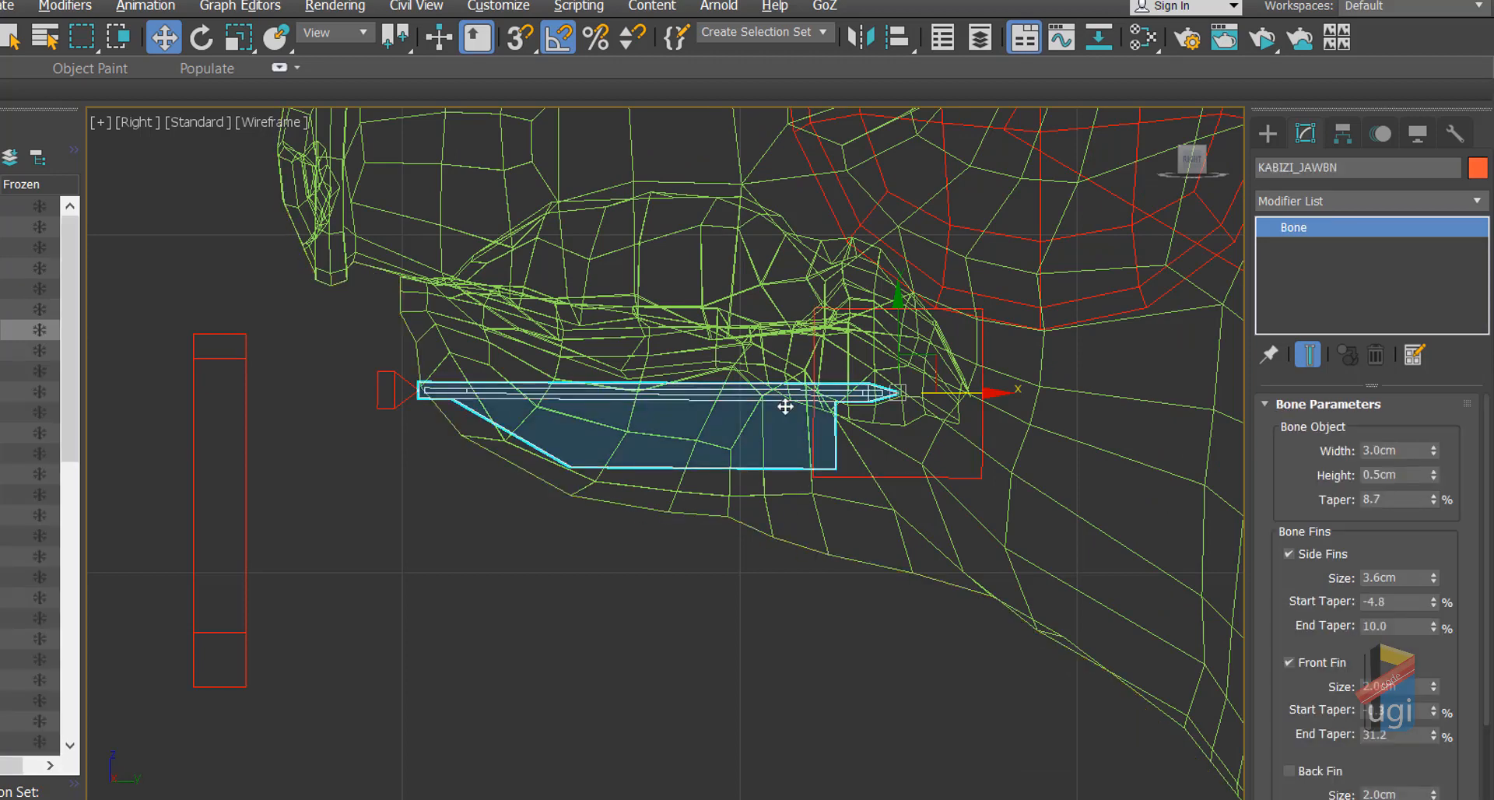
pyautogui.scroll(-2, 785, 405)
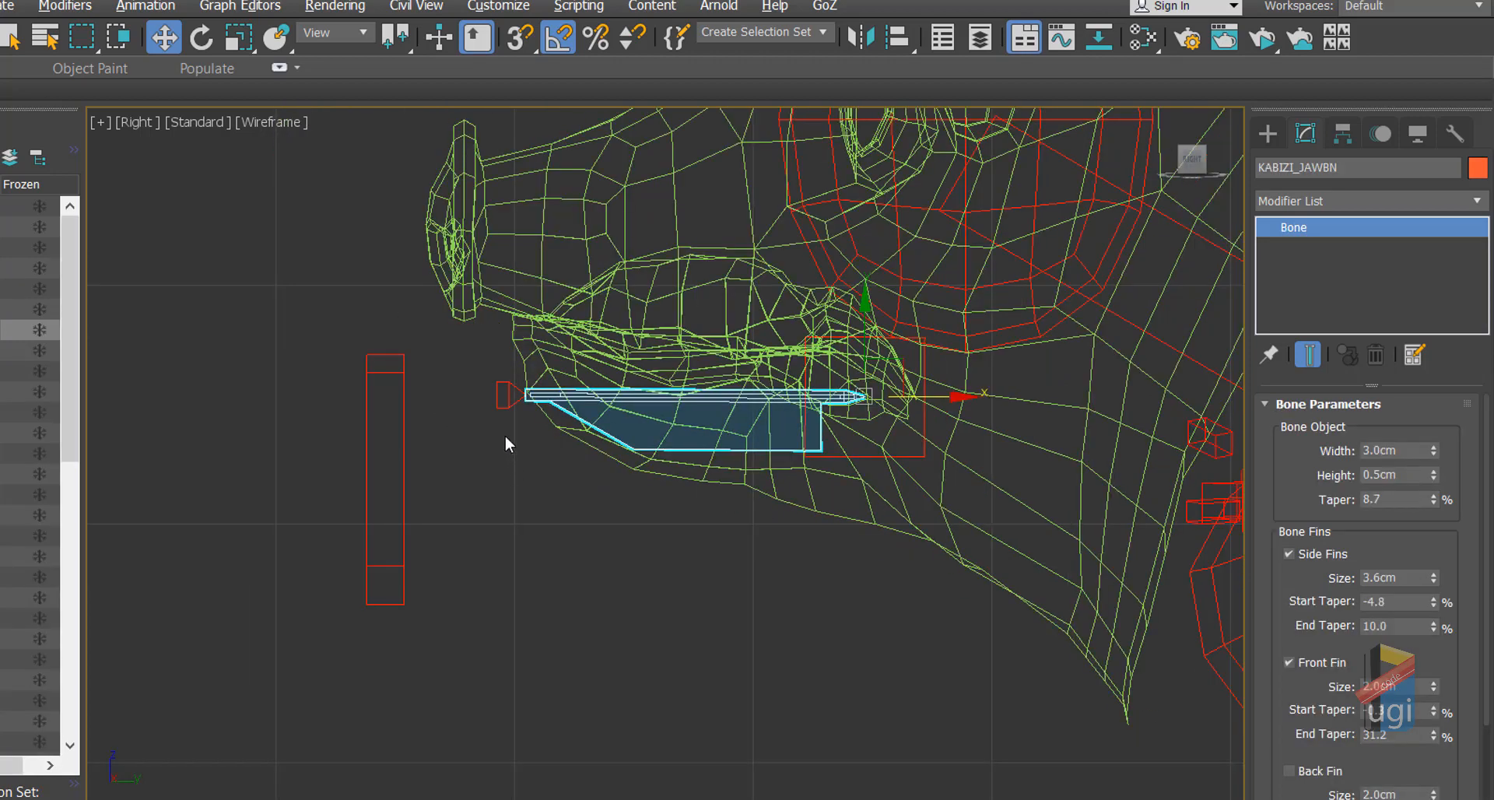
pyautogui.click(403, 476)
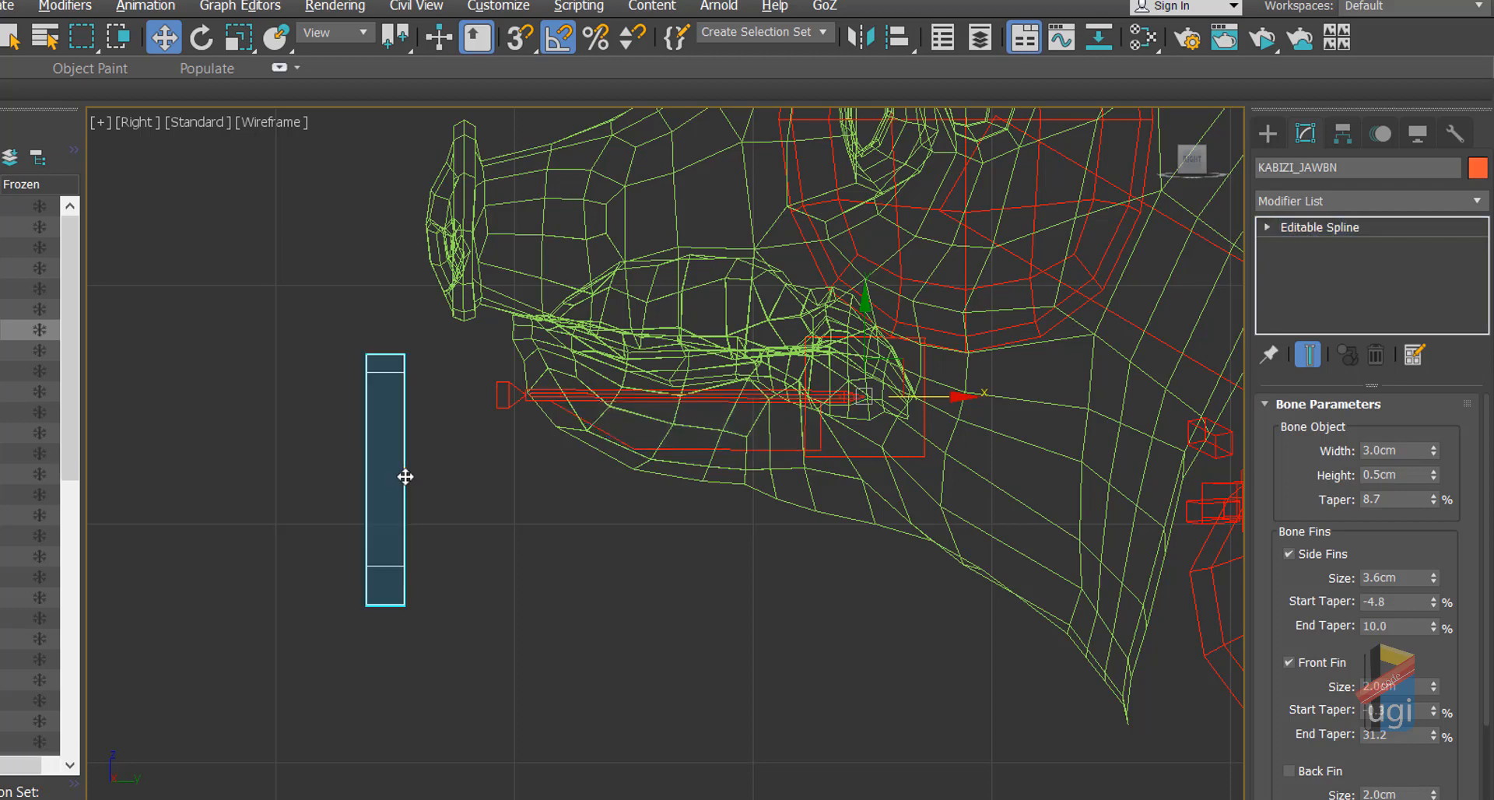
pyautogui.keyDown('ctrl'); pyautogui.click(701, 456); pyautogui.keyUp('ctrl')
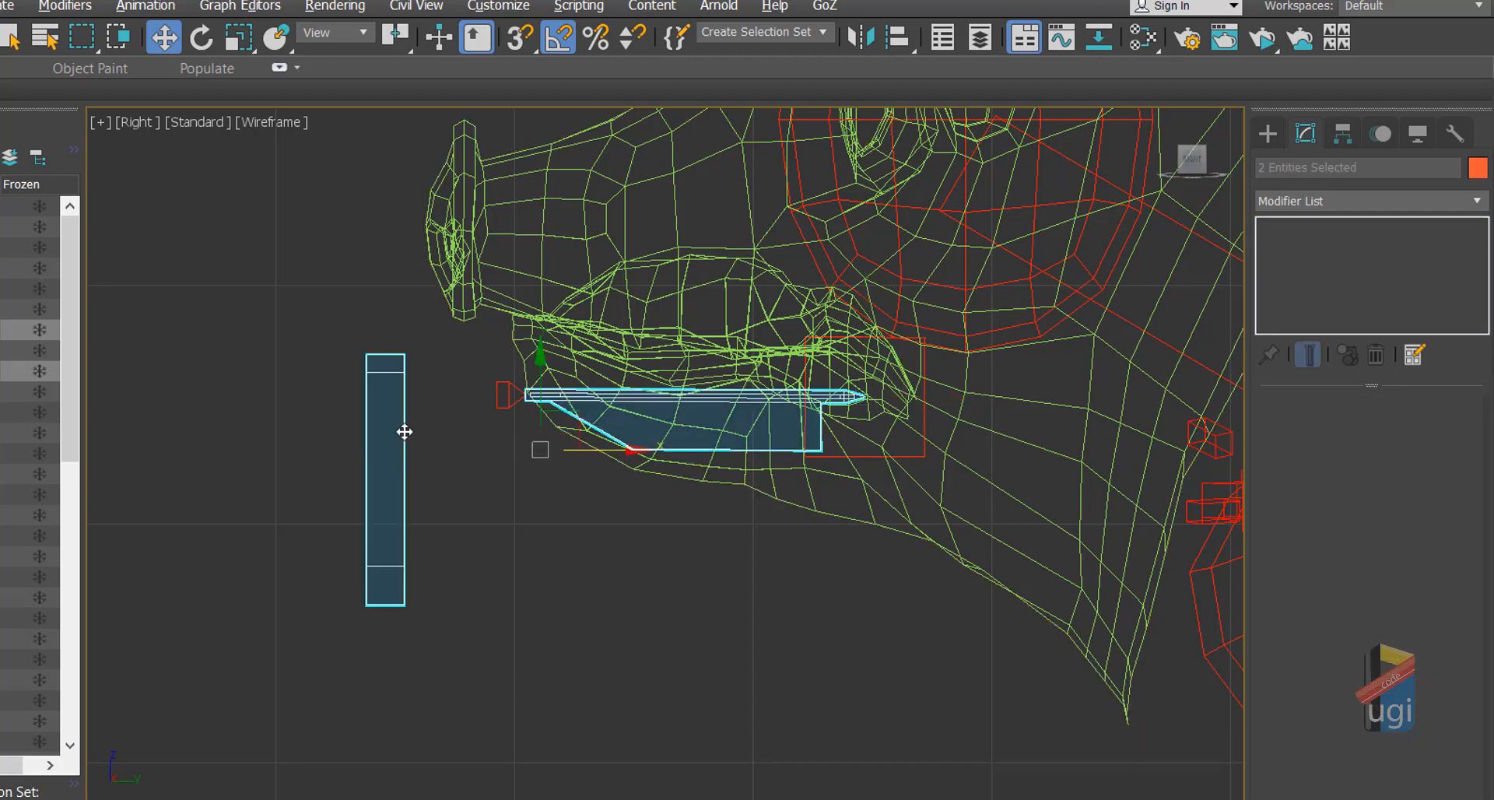
pyautogui.press('q')
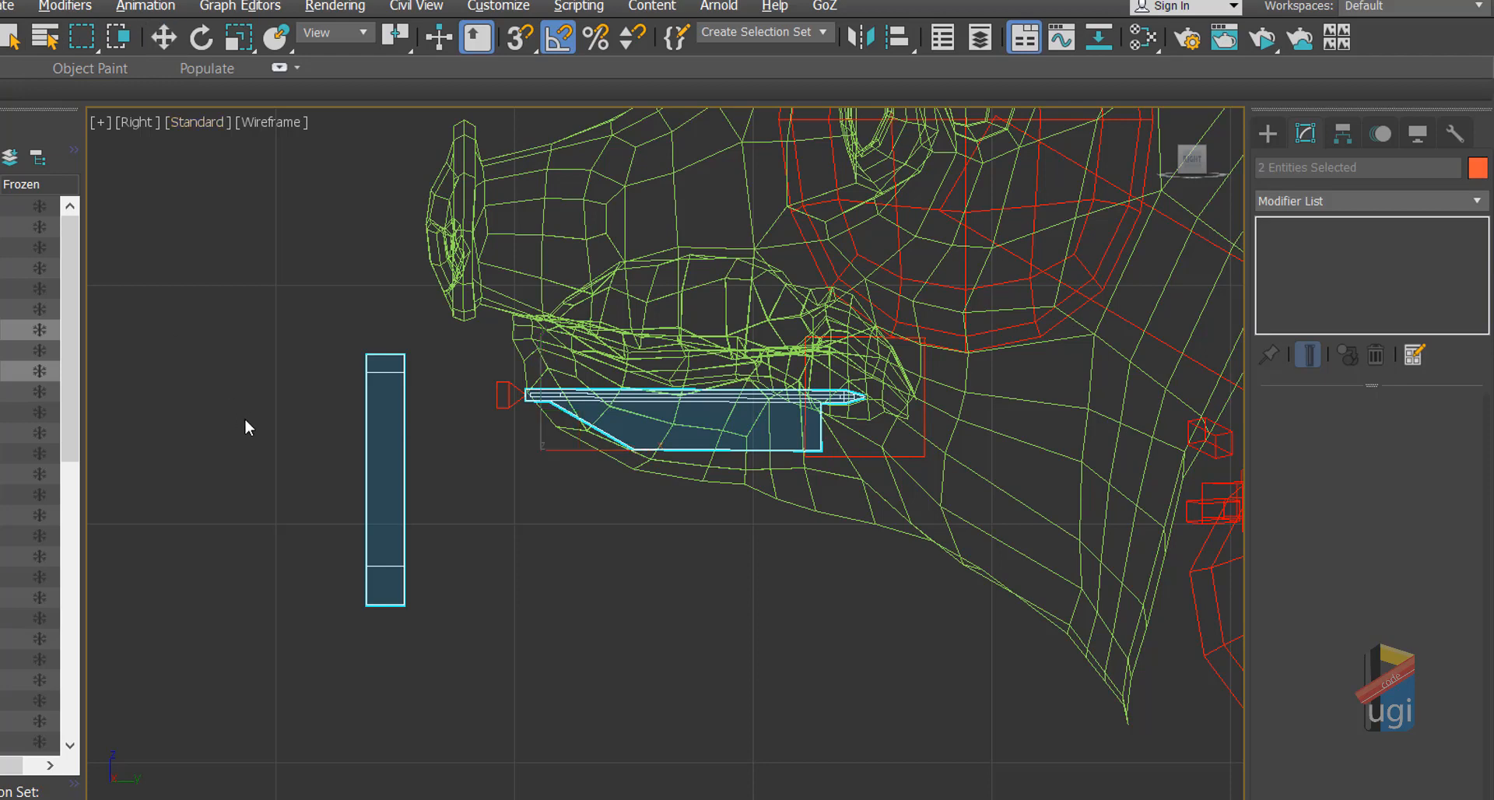
pyautogui.moveTo(379, 468); pyautogui.dragTo(1034, 632)
pyautogui.moveTo(1042, 325); pyautogui.dragTo(443, 517)
pyautogui.moveTo(396, 558); pyautogui.dragTo(395, 554)
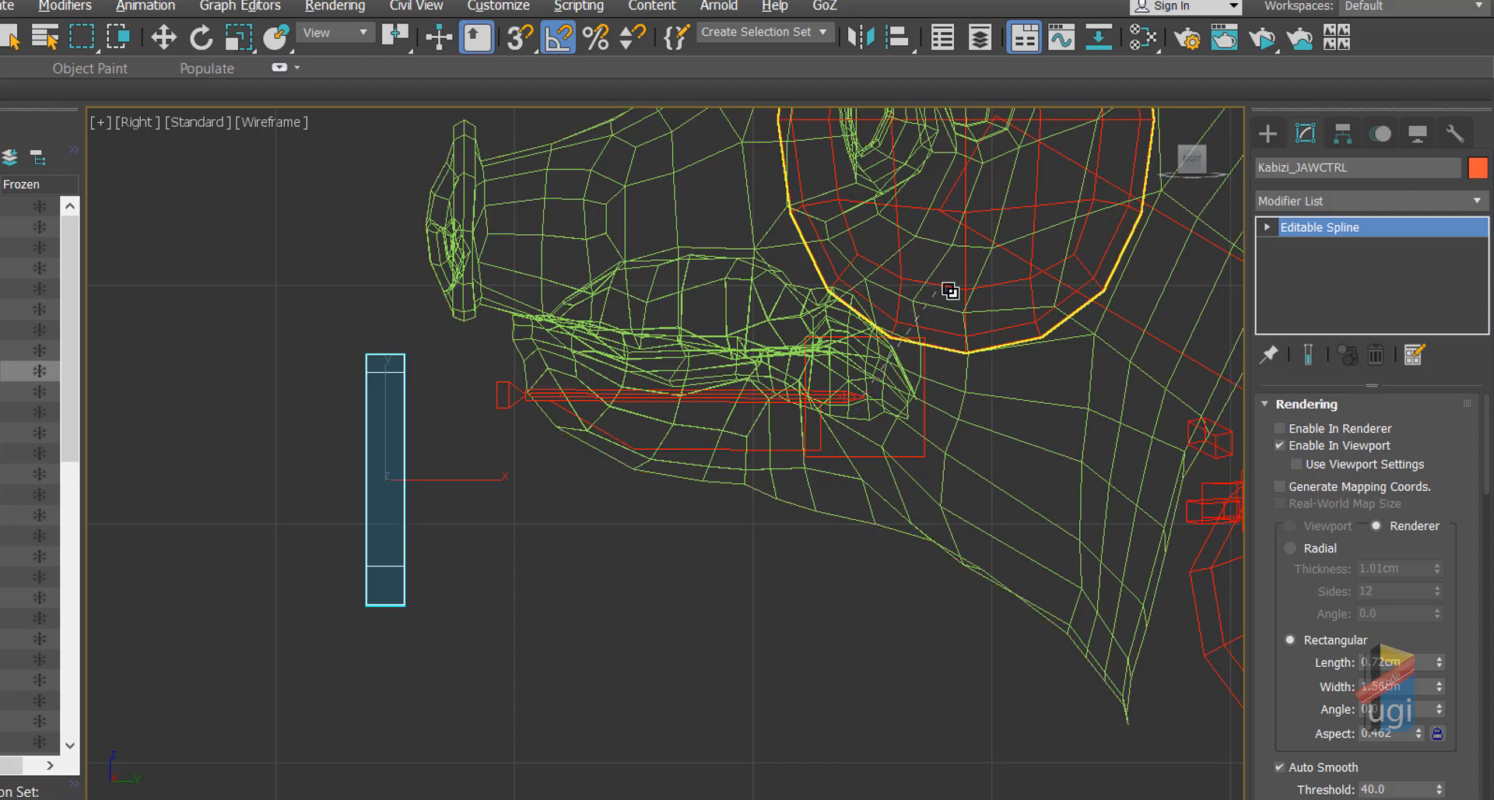
# Step: Link the jaw bone KABIZI_JAWBN to the head with Select and Link
pyautogui.click(618, 436)
pyautogui.moveTo(618, 436); pyautogui.dragTo(638, 489)
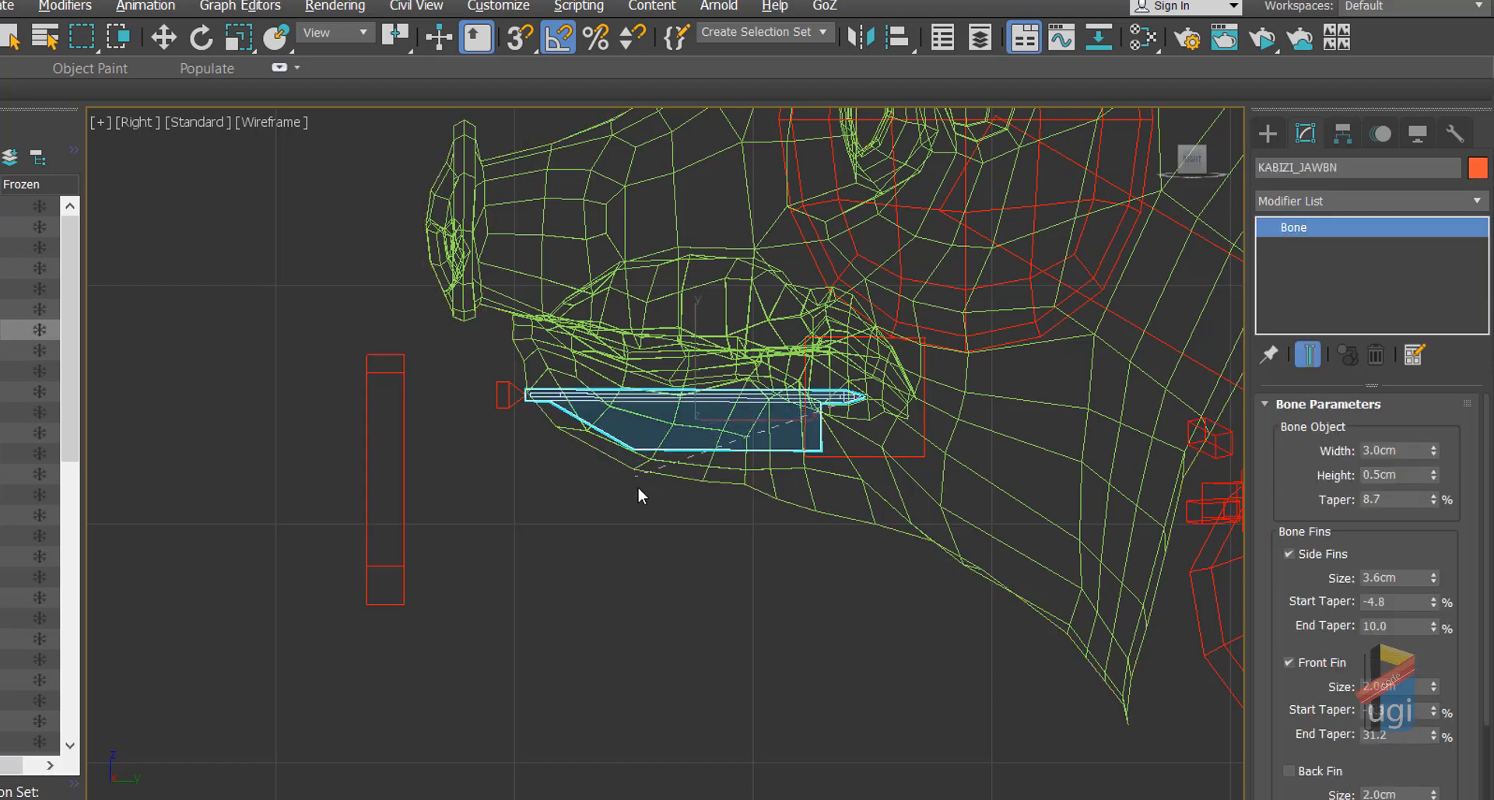
pyautogui.moveTo(840, 537); pyautogui.dragTo(947, 337)
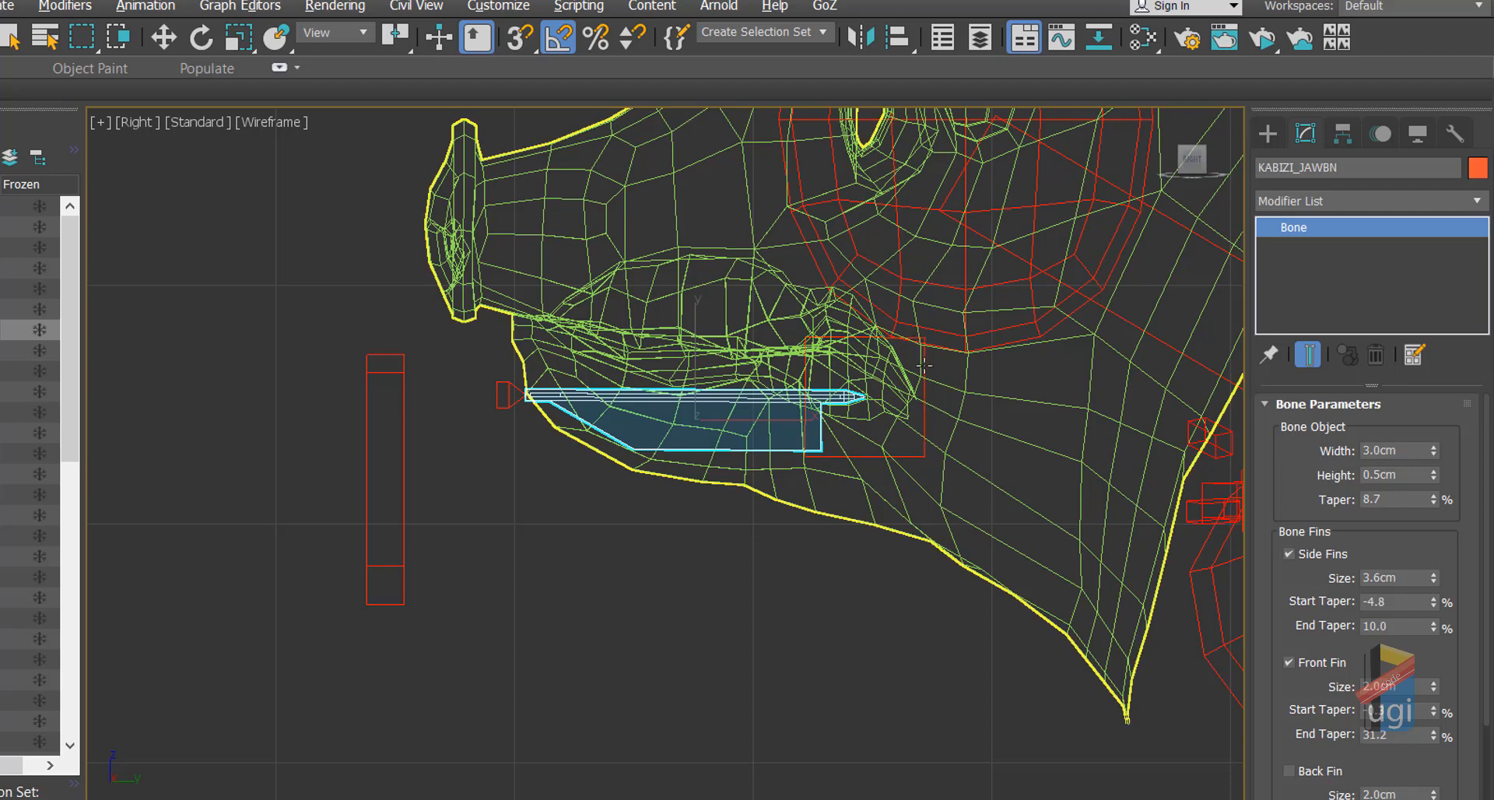
pyautogui.click(924, 366)
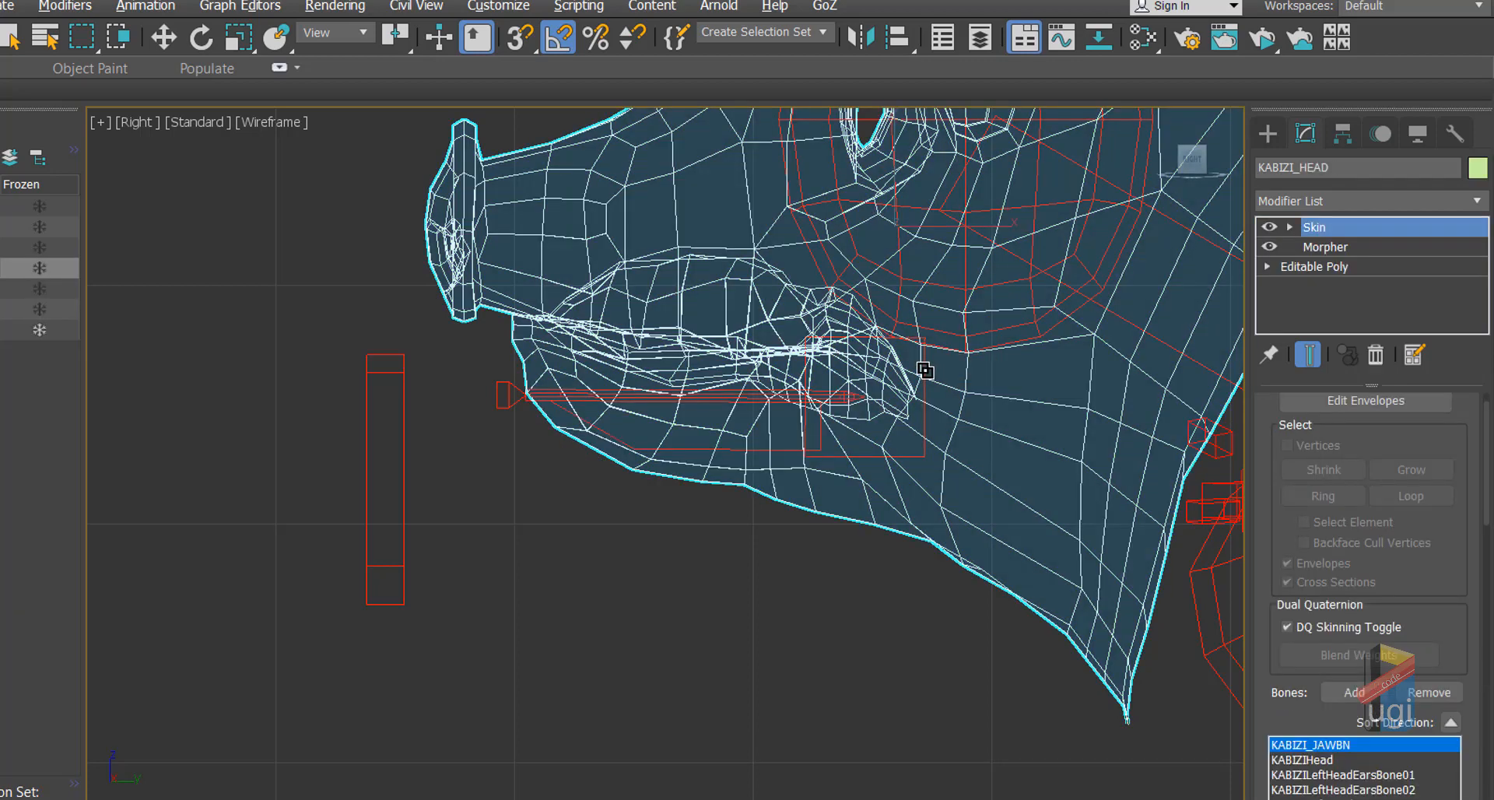
# Step: Link the Kabizi_JawOri helper to the Kabizi_JAWCTRL control
pyautogui.scroll(4, 924, 372)
pyautogui.click(923, 413)
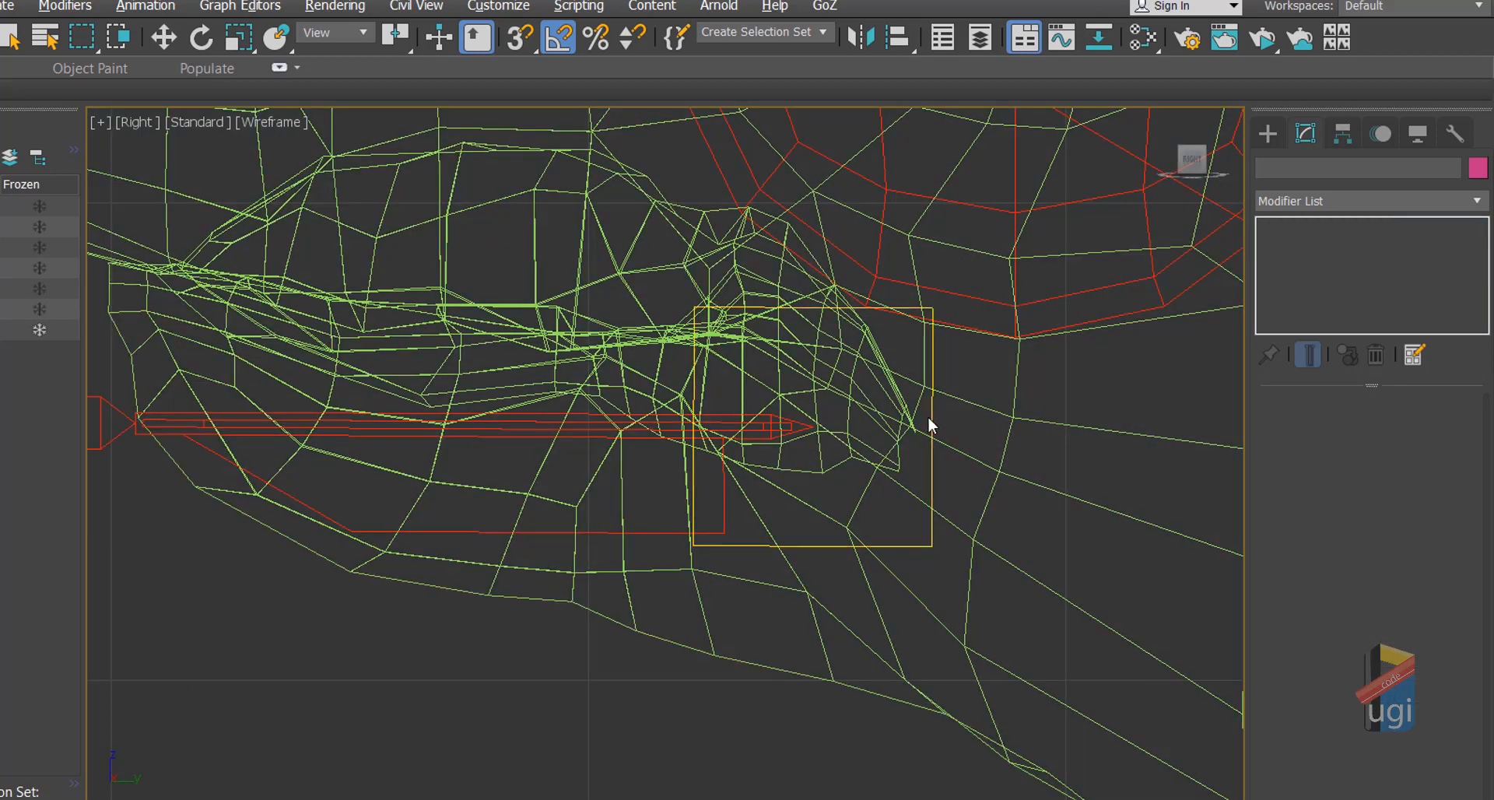
pyautogui.click(928, 417)
pyautogui.moveTo(695, 546); pyautogui.dragTo(437, 577)
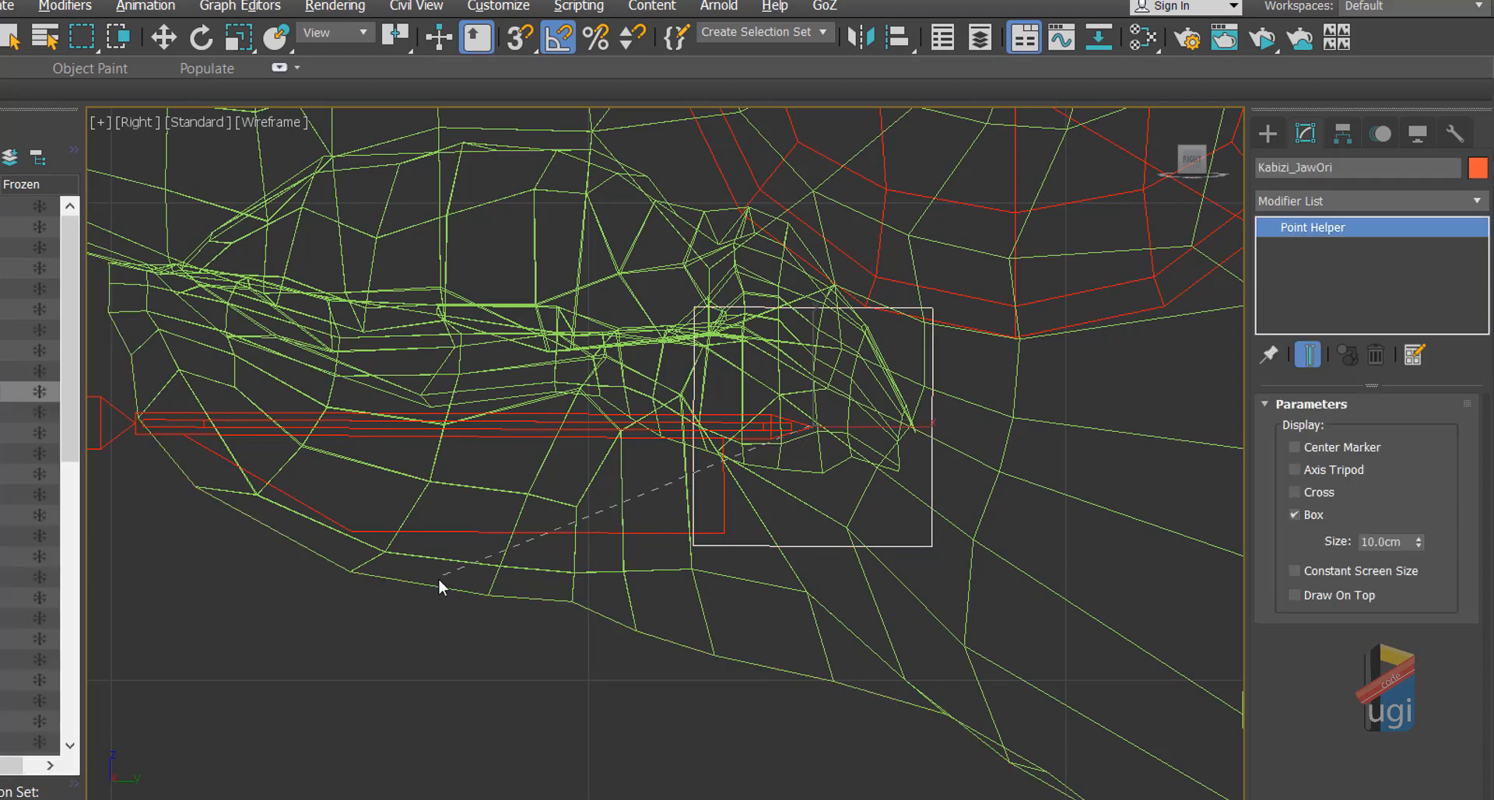
pyautogui.moveTo(338, 639); pyautogui.dragTo(399, 615, button='middle')
pyautogui.scroll(-2, 399, 615)
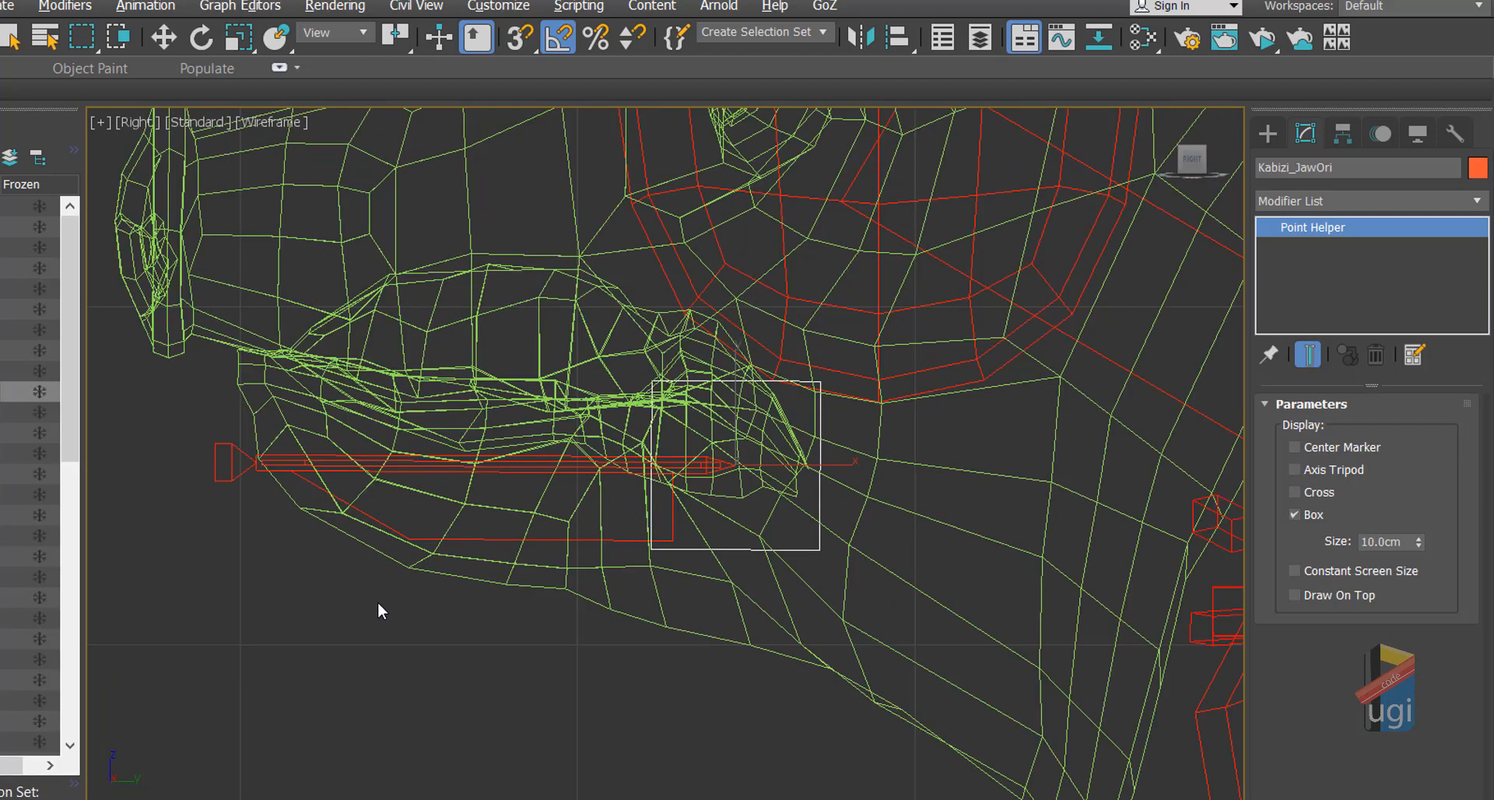
pyautogui.scroll(-2, 377, 600)
pyautogui.scroll(1, 607, 554)
pyautogui.scroll(-1, 585, 560)
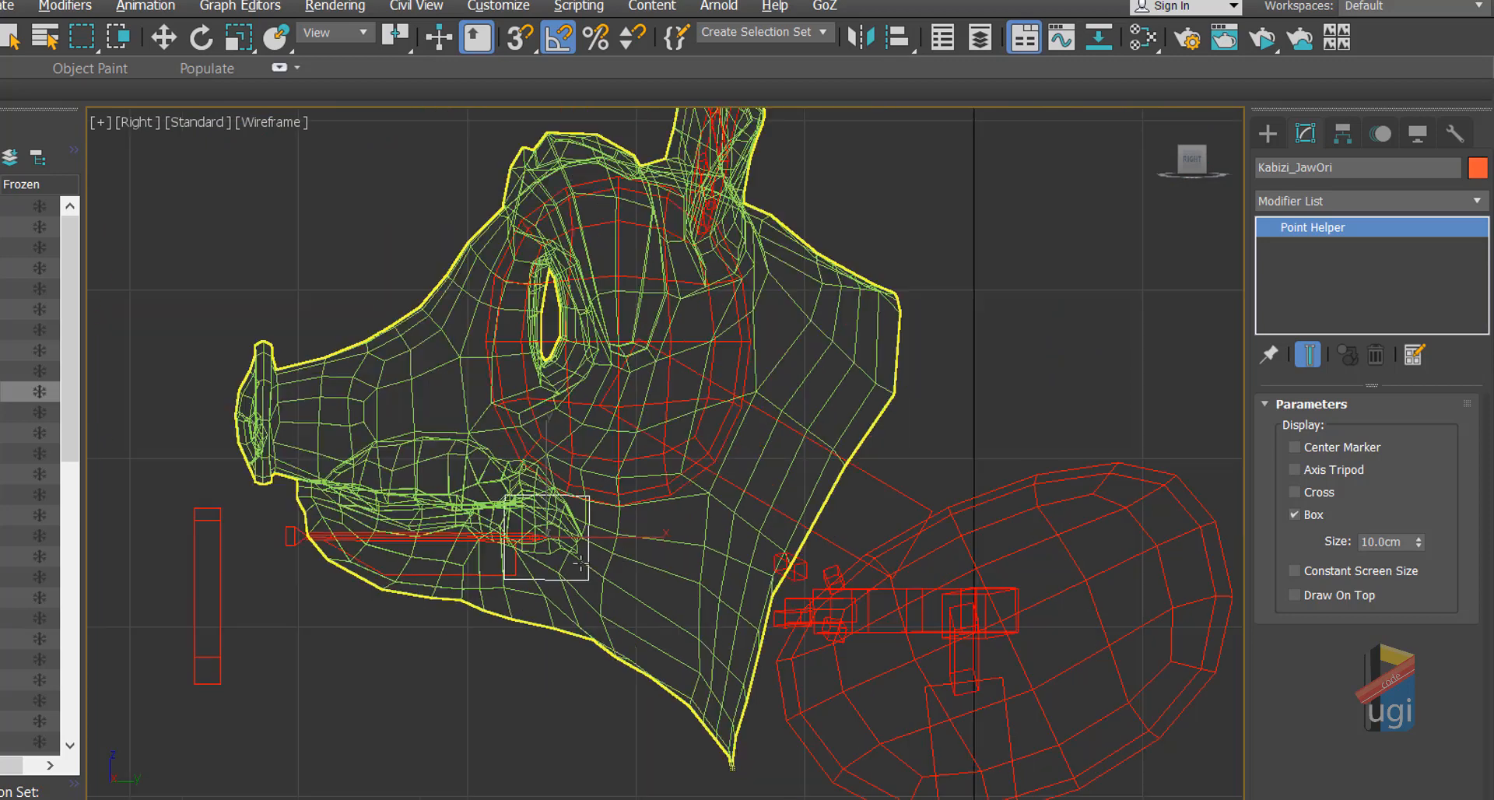
pyautogui.moveTo(550, 581); pyautogui.dragTo(474, 684)
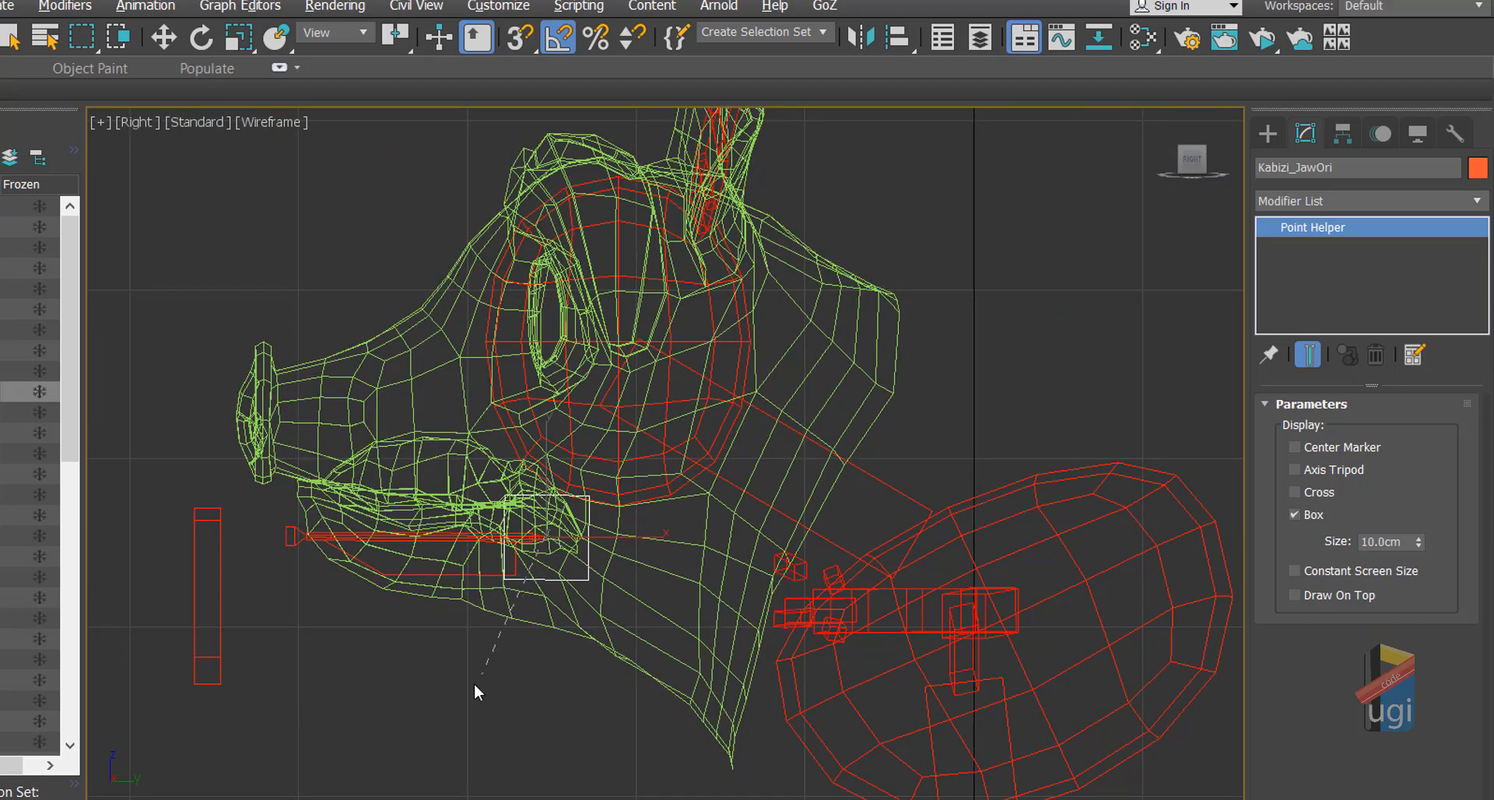
pyautogui.moveTo(271, 668); pyautogui.dragTo(217, 610)
# Step: Test-rotate Kabizi_JAWCTRL by 5 and then about 35 degrees, with the head mesh hidden
pyautogui.click(164, 37)
pyautogui.click(221, 544)
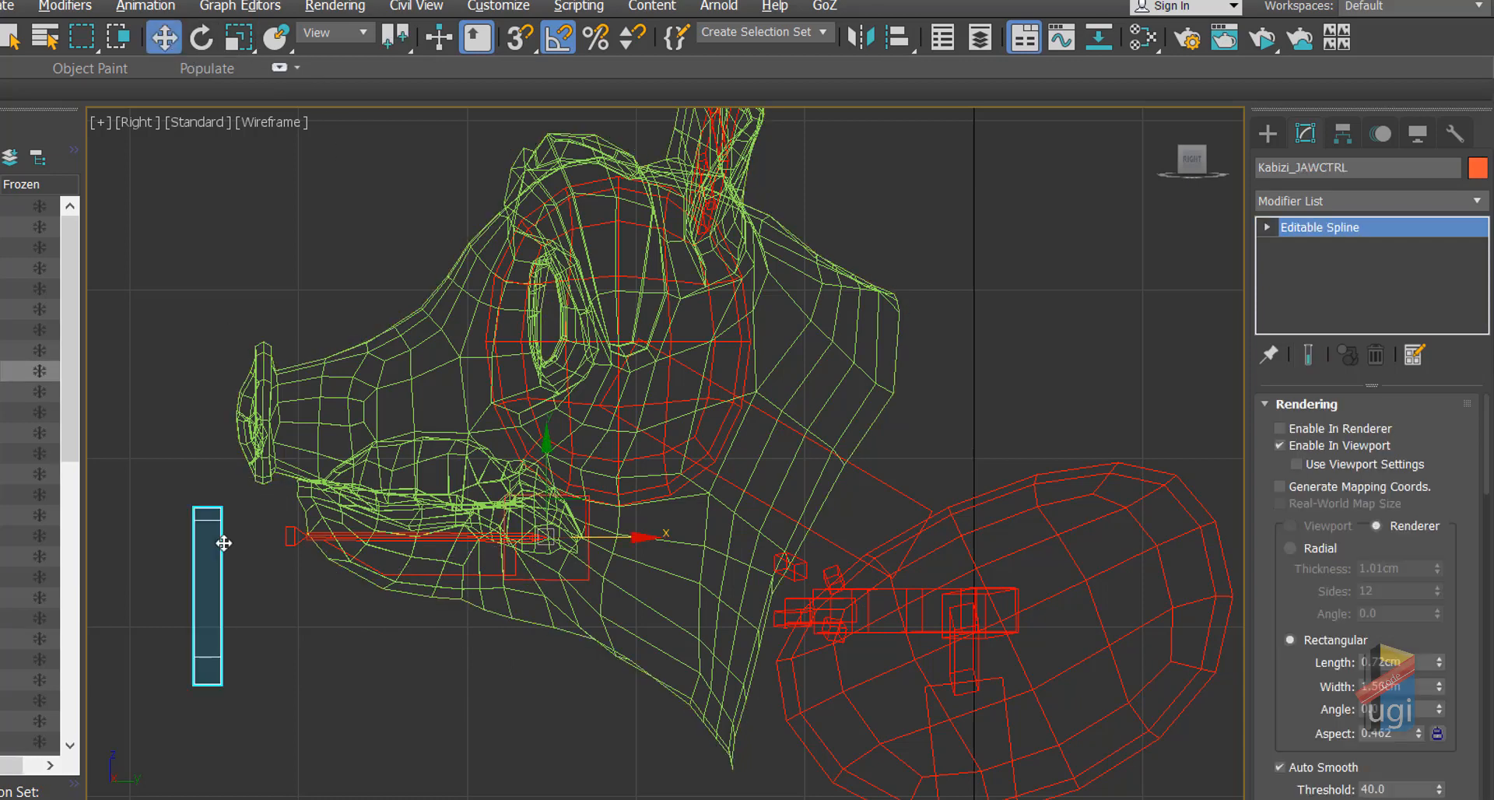
pyautogui.click(201, 37)
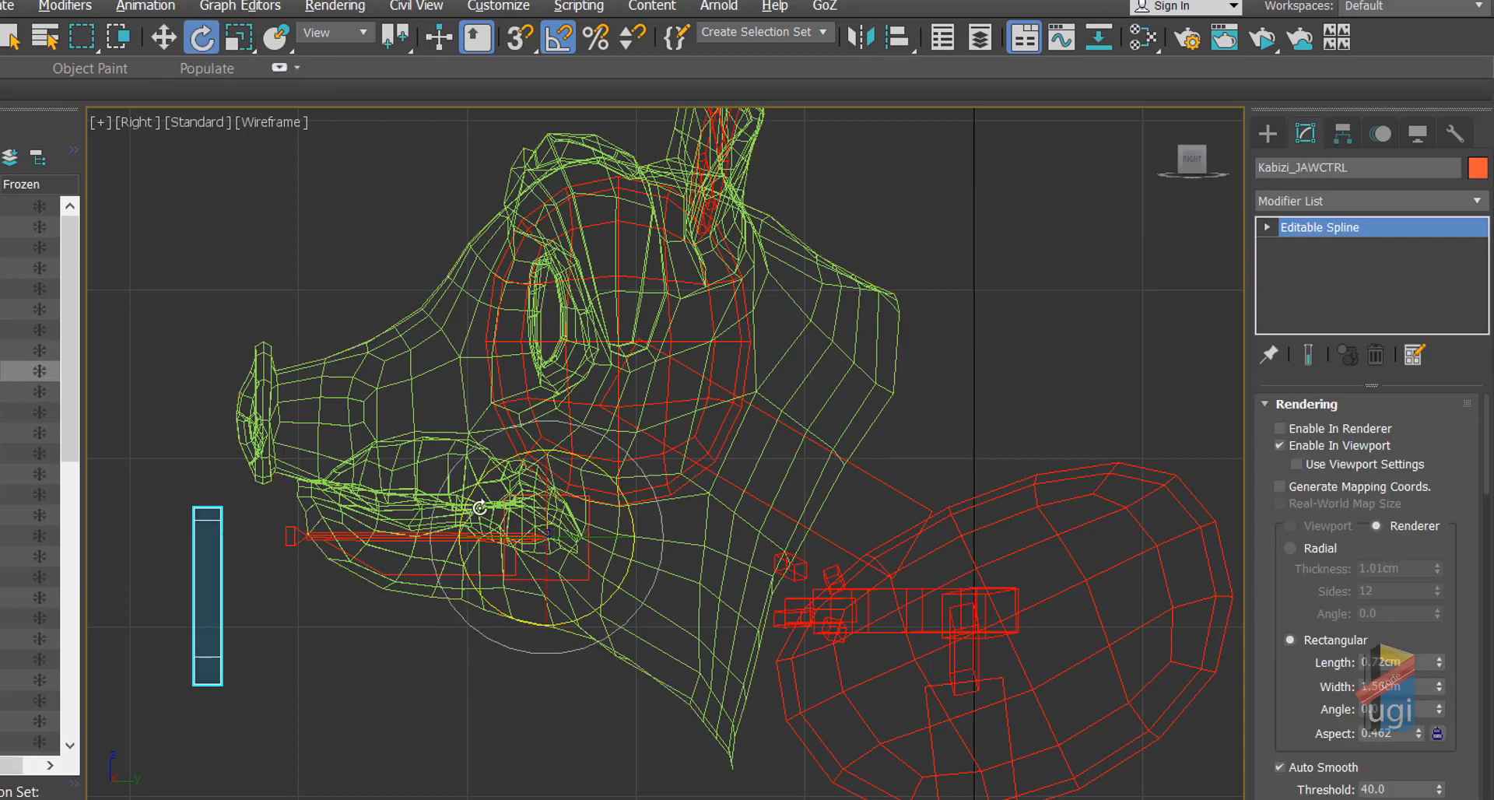
pyautogui.moveTo(512, 460); pyautogui.dragTo(512, 480)
pyautogui.hotkey('alt', 'w')
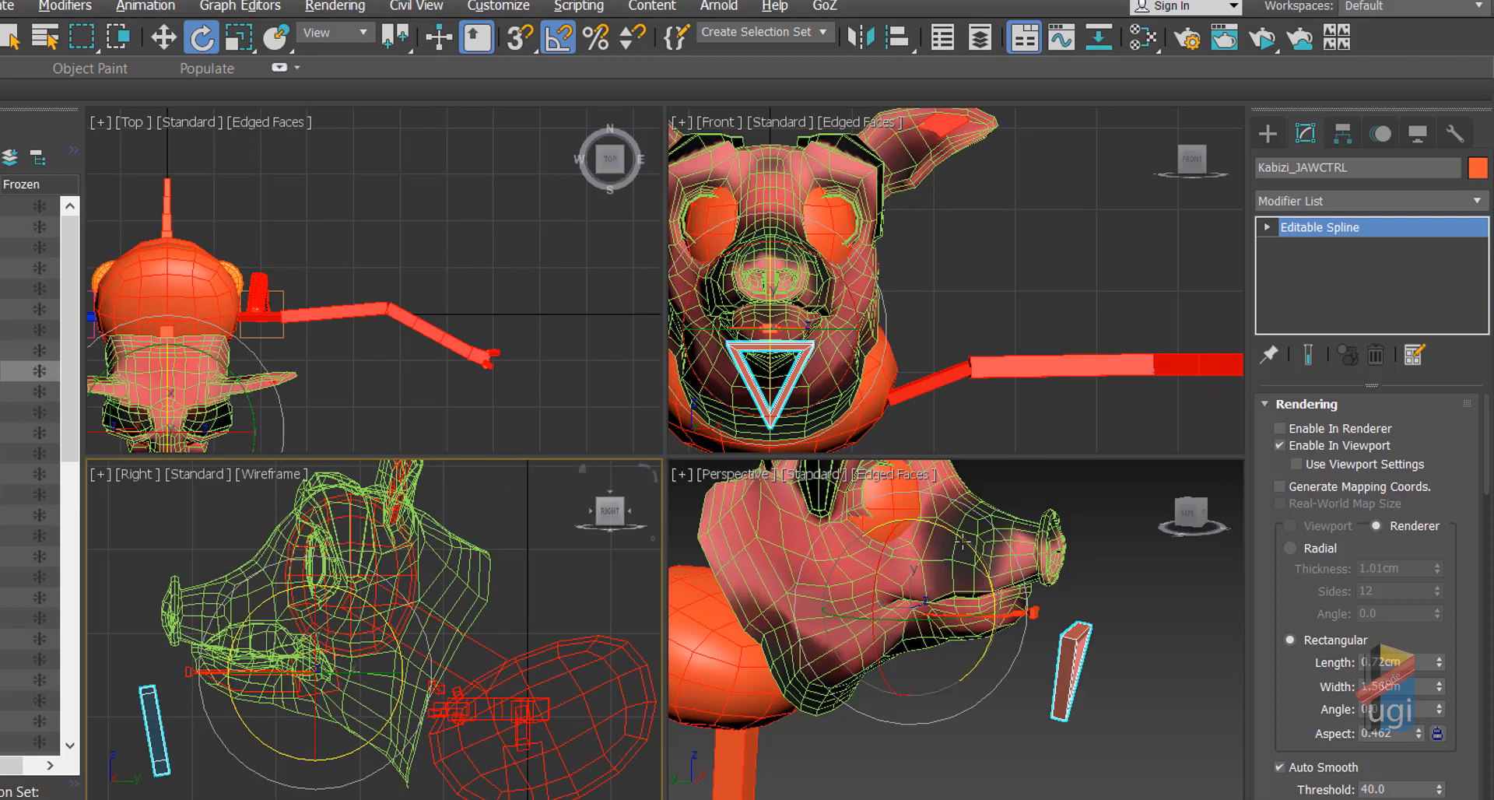
pyautogui.scroll(2, 474, 634)
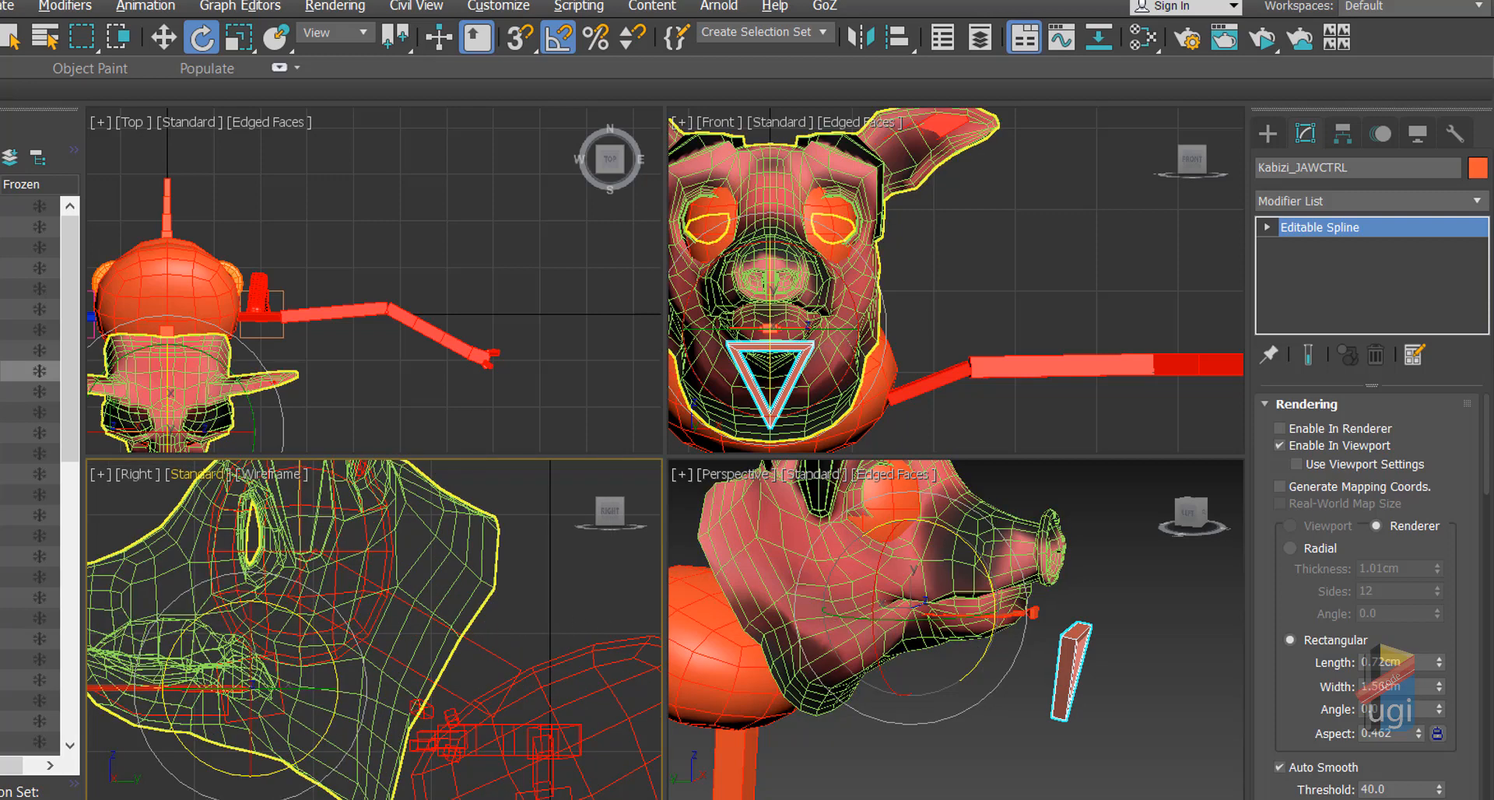
pyautogui.click(3, 433)
pyautogui.hotkey('alt', 'w')
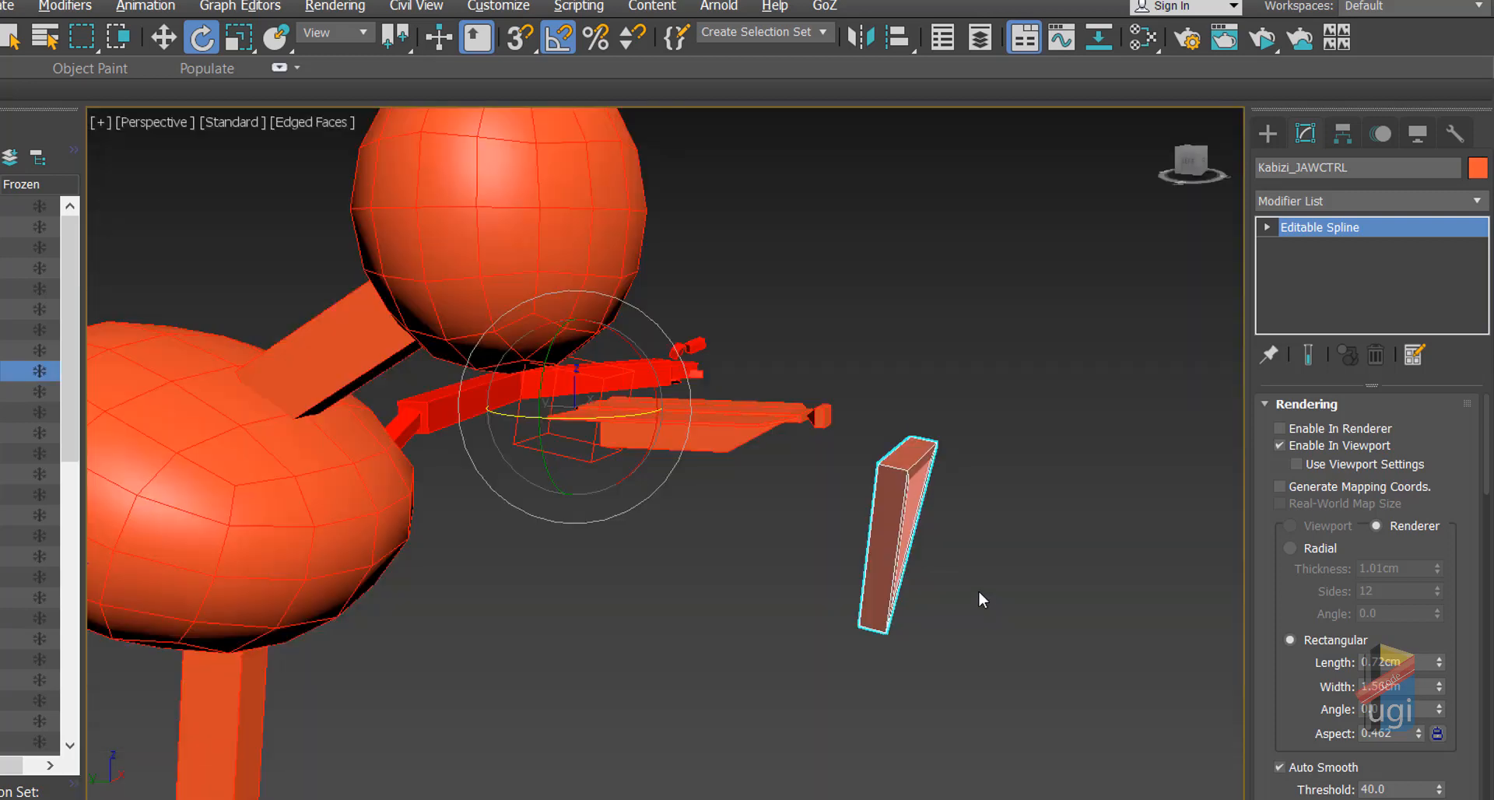
pyautogui.moveTo(654, 380)
pyautogui.mouseDown()
pyautogui.moveTo(662, 421)
pyautogui.moveTo(652, 397)
pyautogui.mouseUp()
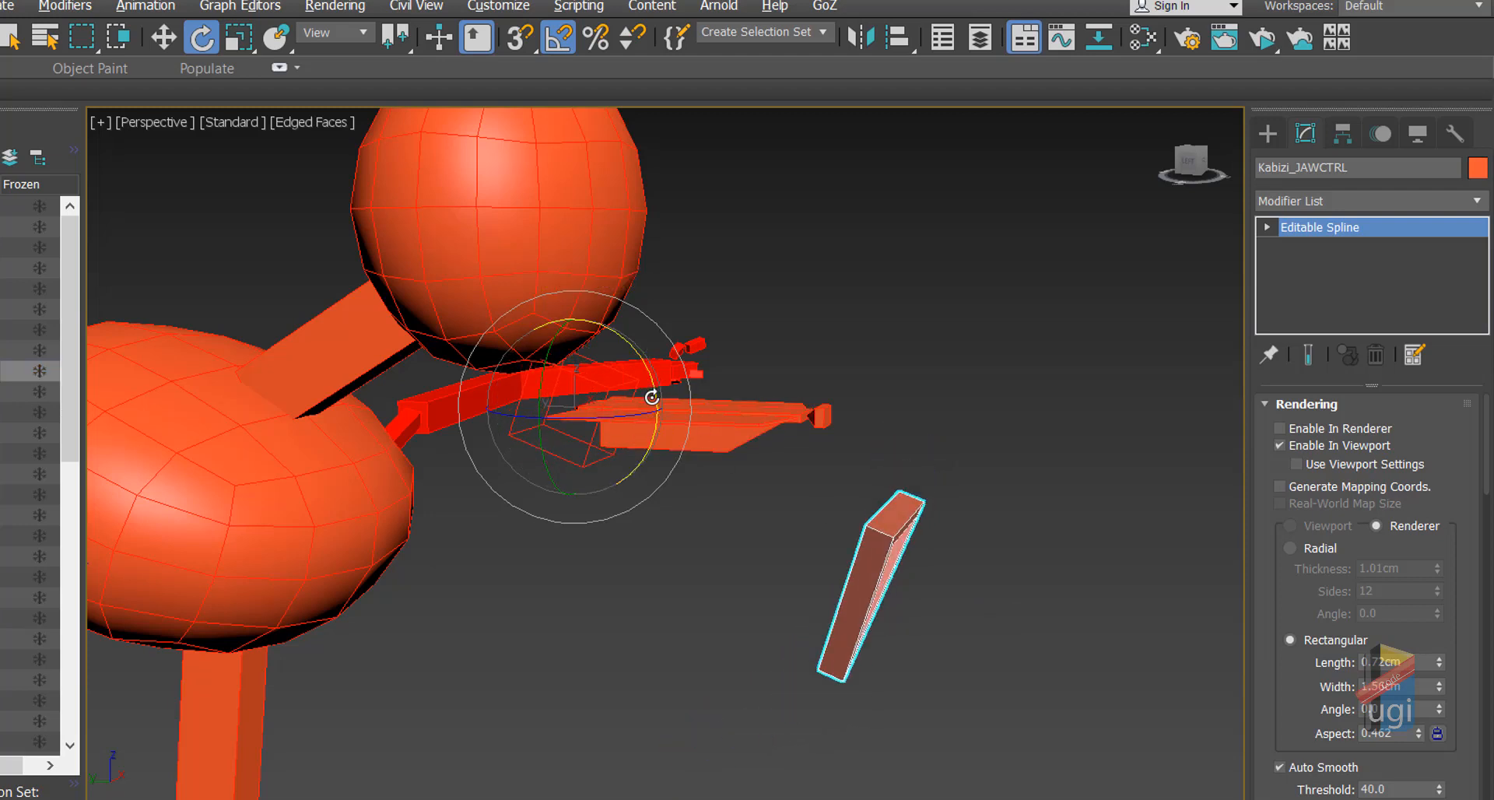
# Step: Undo both test rotations, unhide the head mesh, and return to Select and Move
pyautogui.hotkey('ctrl', 'z')
pyautogui.hotkey('shift', 'g')
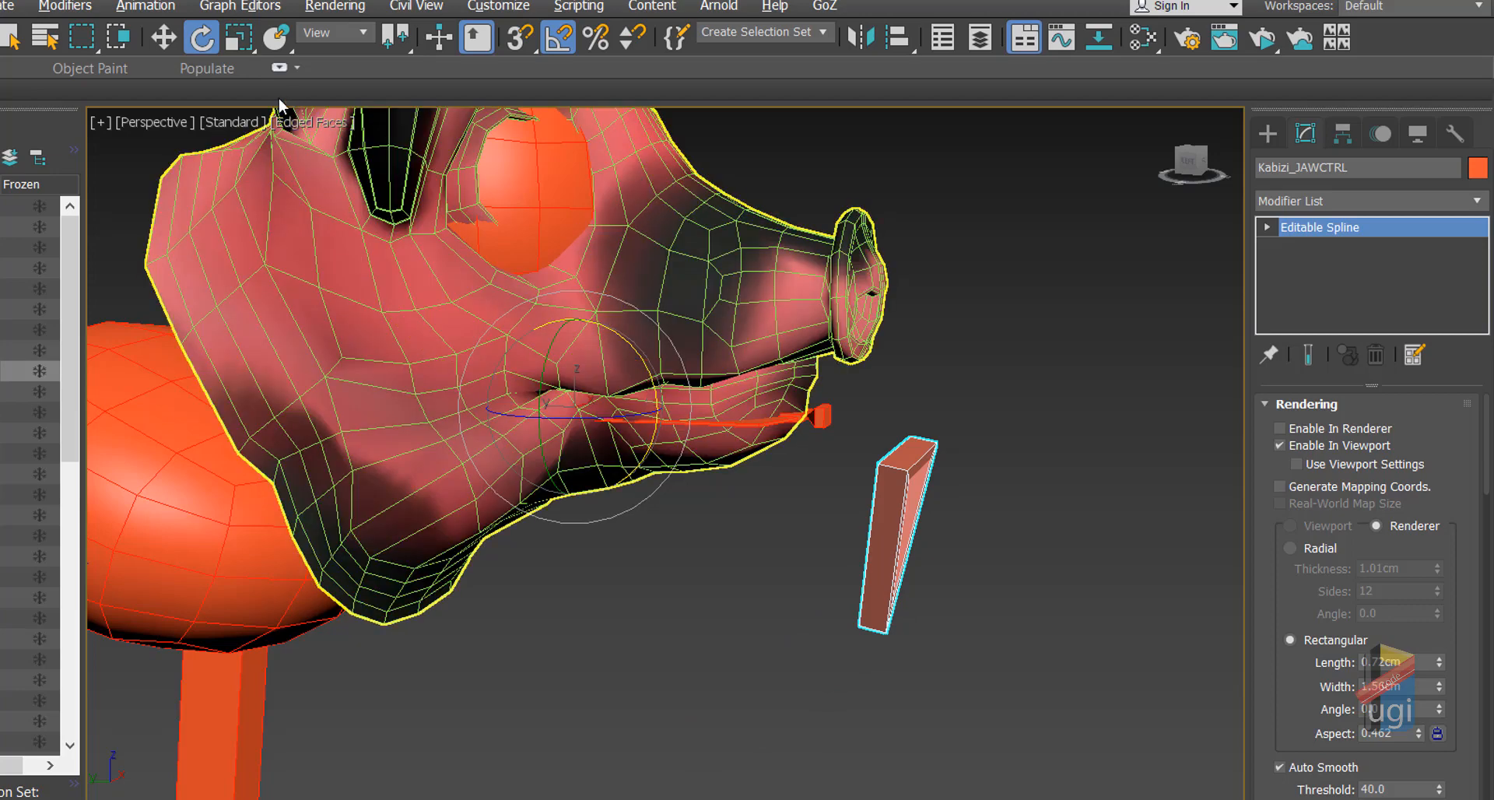
pyautogui.hotkey('ctrl', 'z')
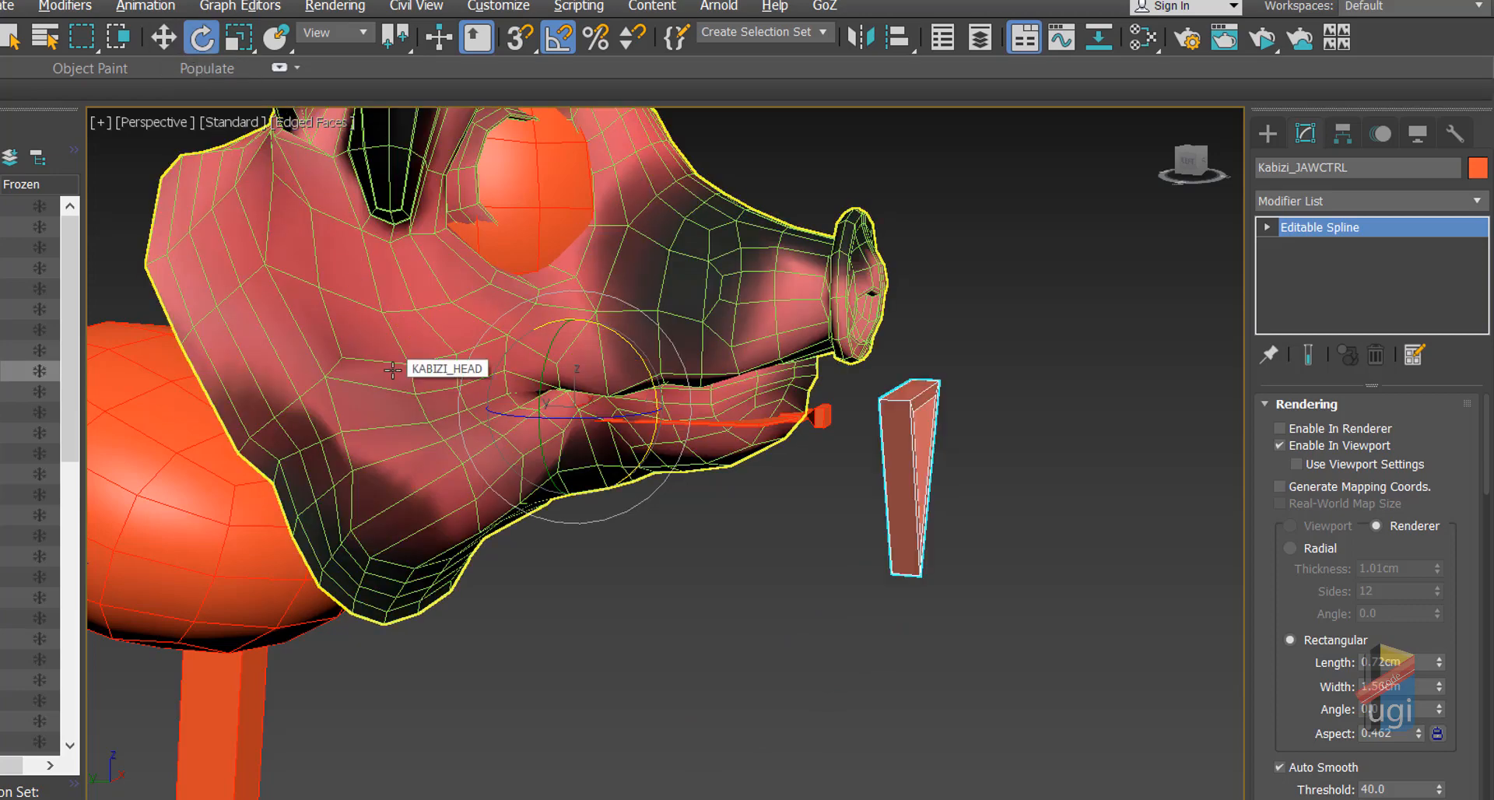
pyautogui.click(163, 37)
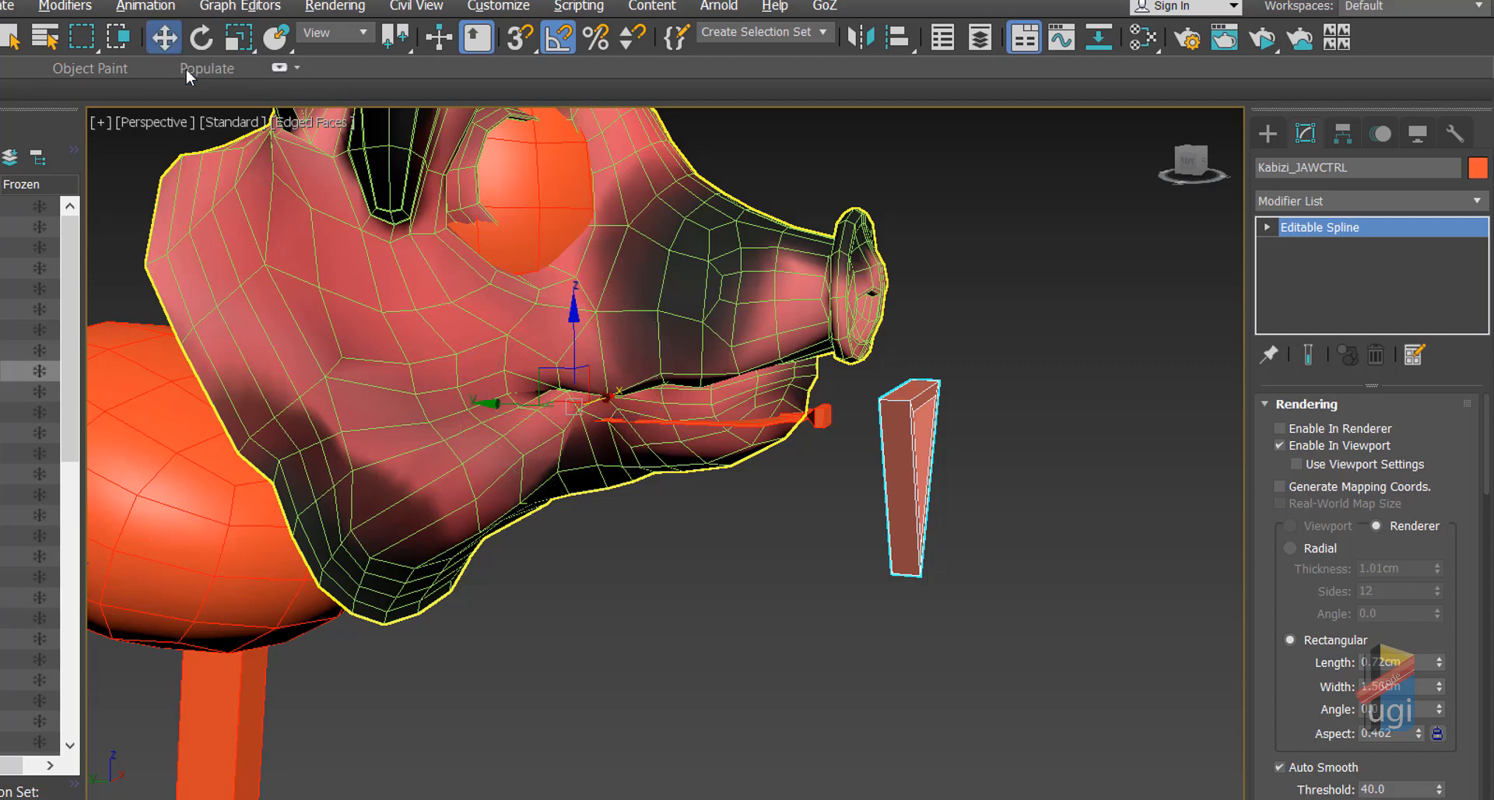
pyautogui.hotkey('alt', 'w')
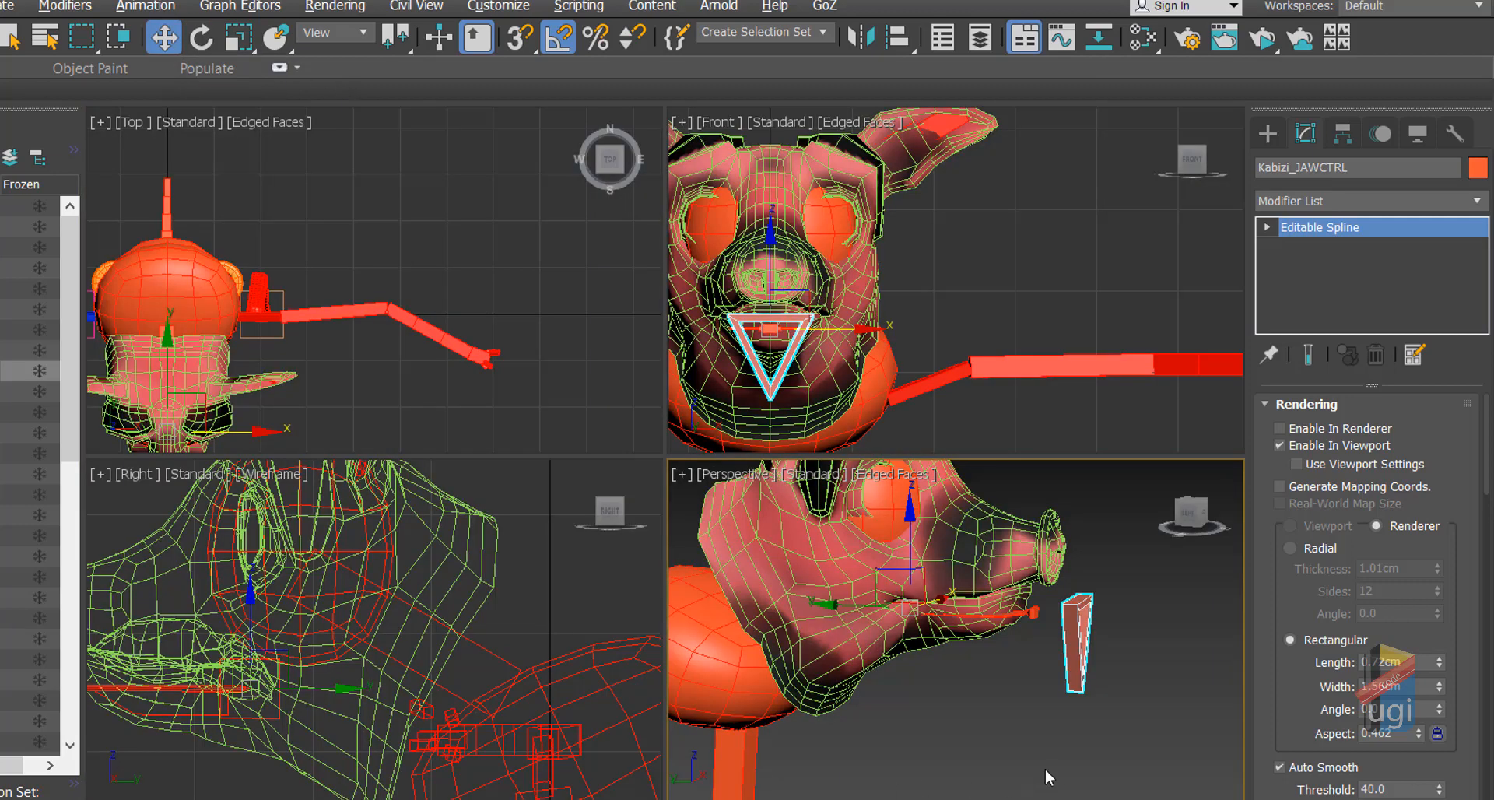
pyautogui.hotkey('alt', 'w')
pyautogui.scroll(3, 1027, 579)
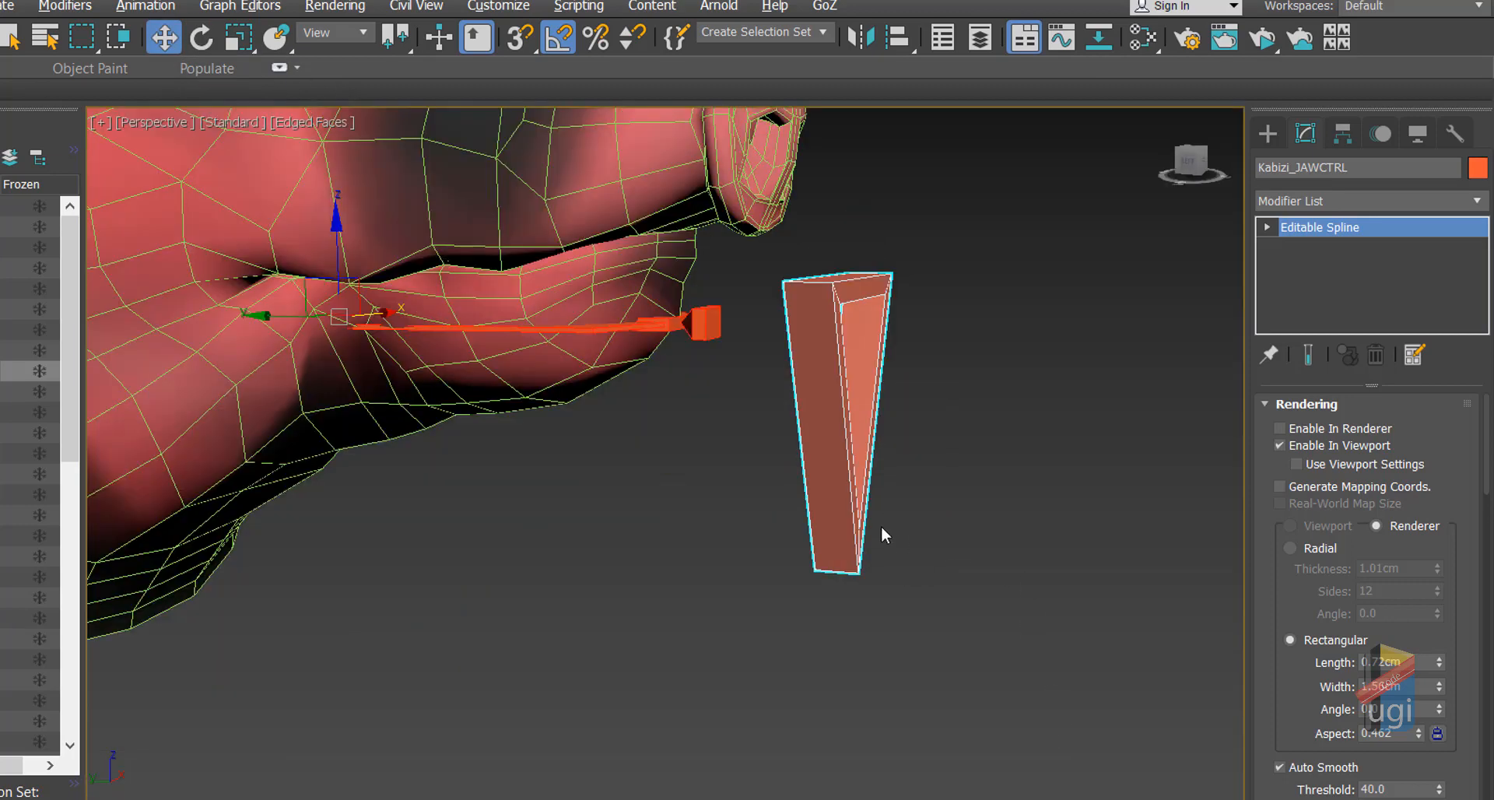
# Step: Freeze Kabizi_JAWCTRL's current transform and confirm with Yes
pyautogui.rightClick(830, 407)
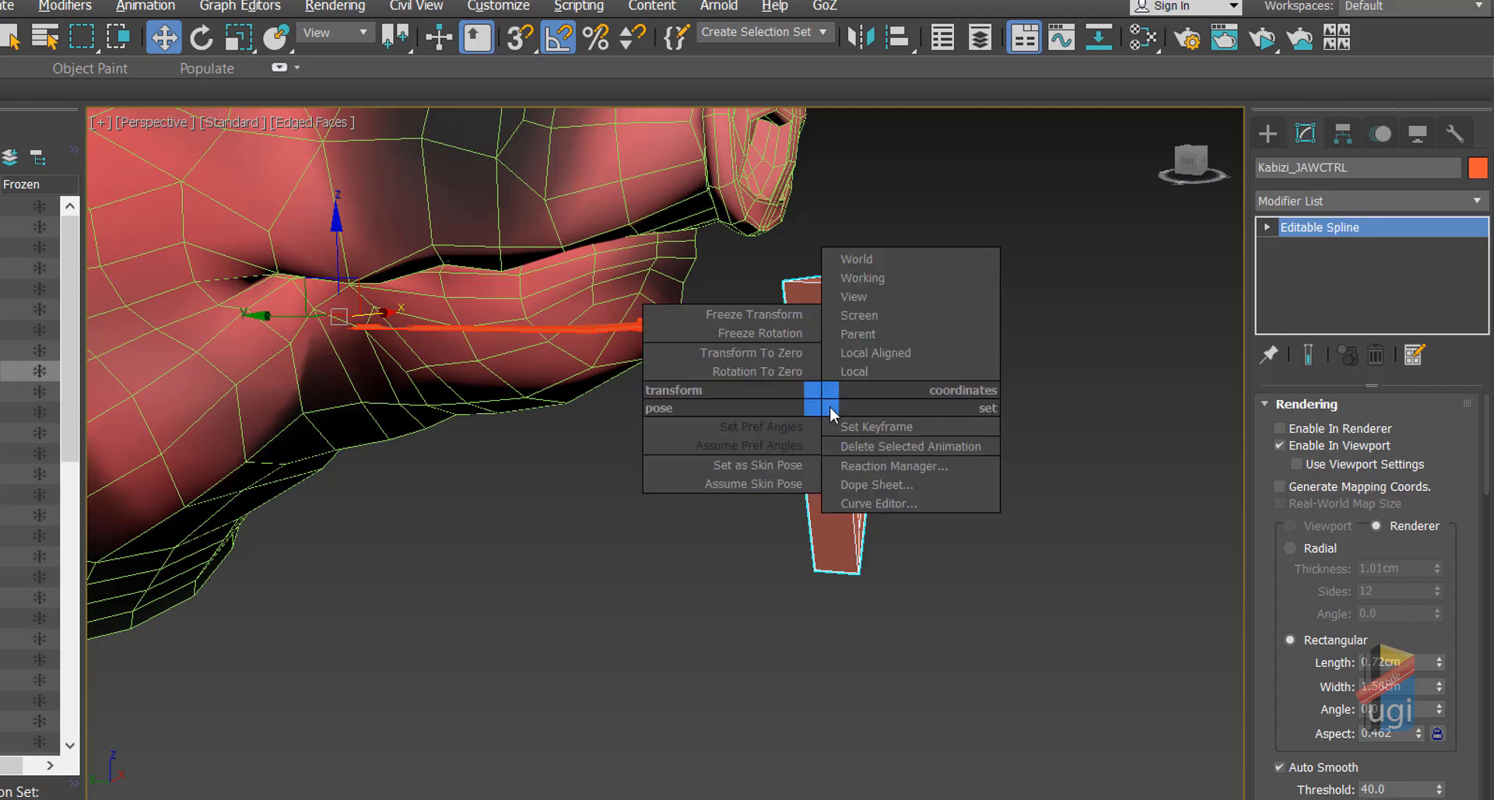
pyautogui.click(793, 315)
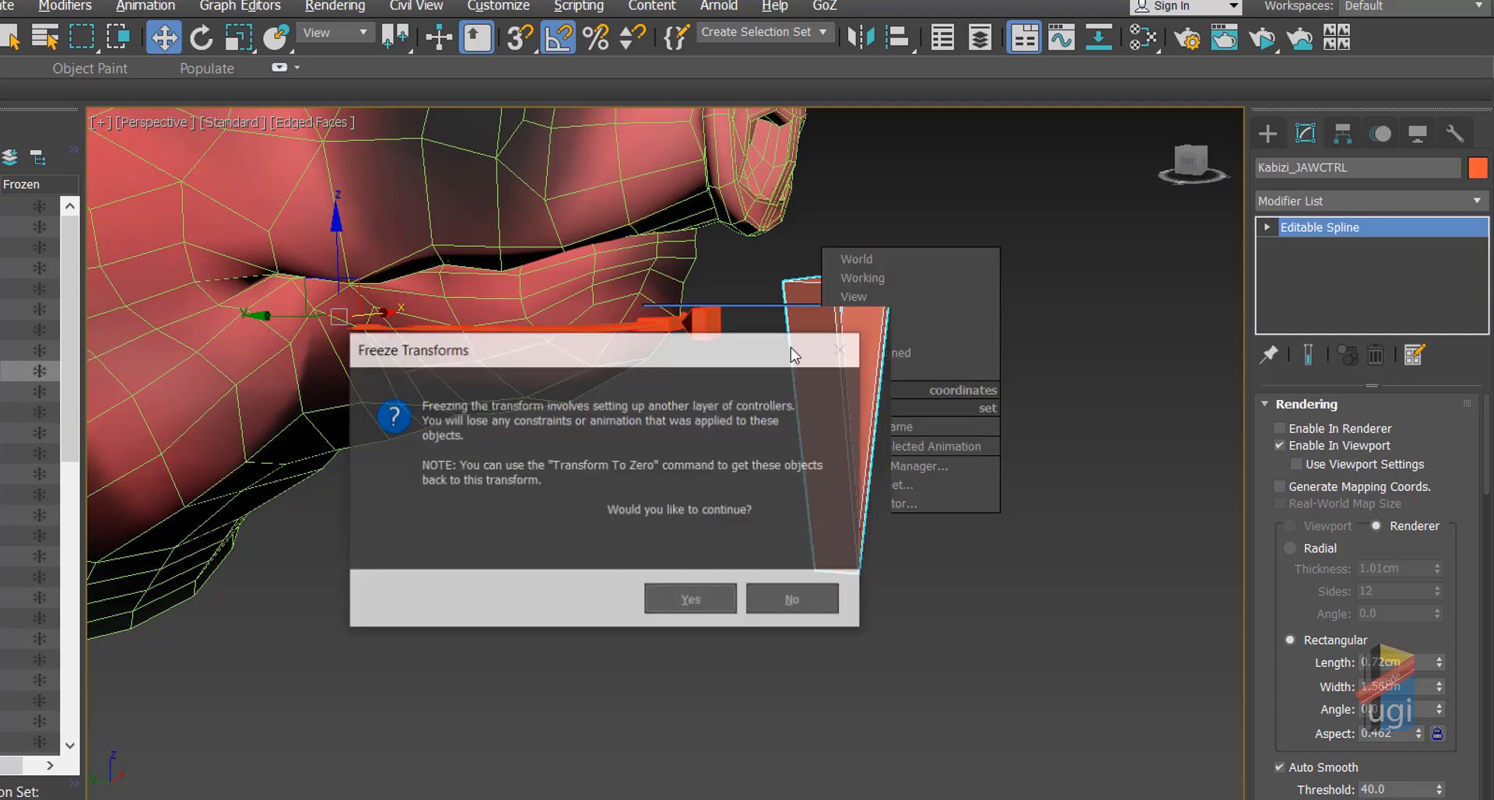
pyautogui.click(682, 609)
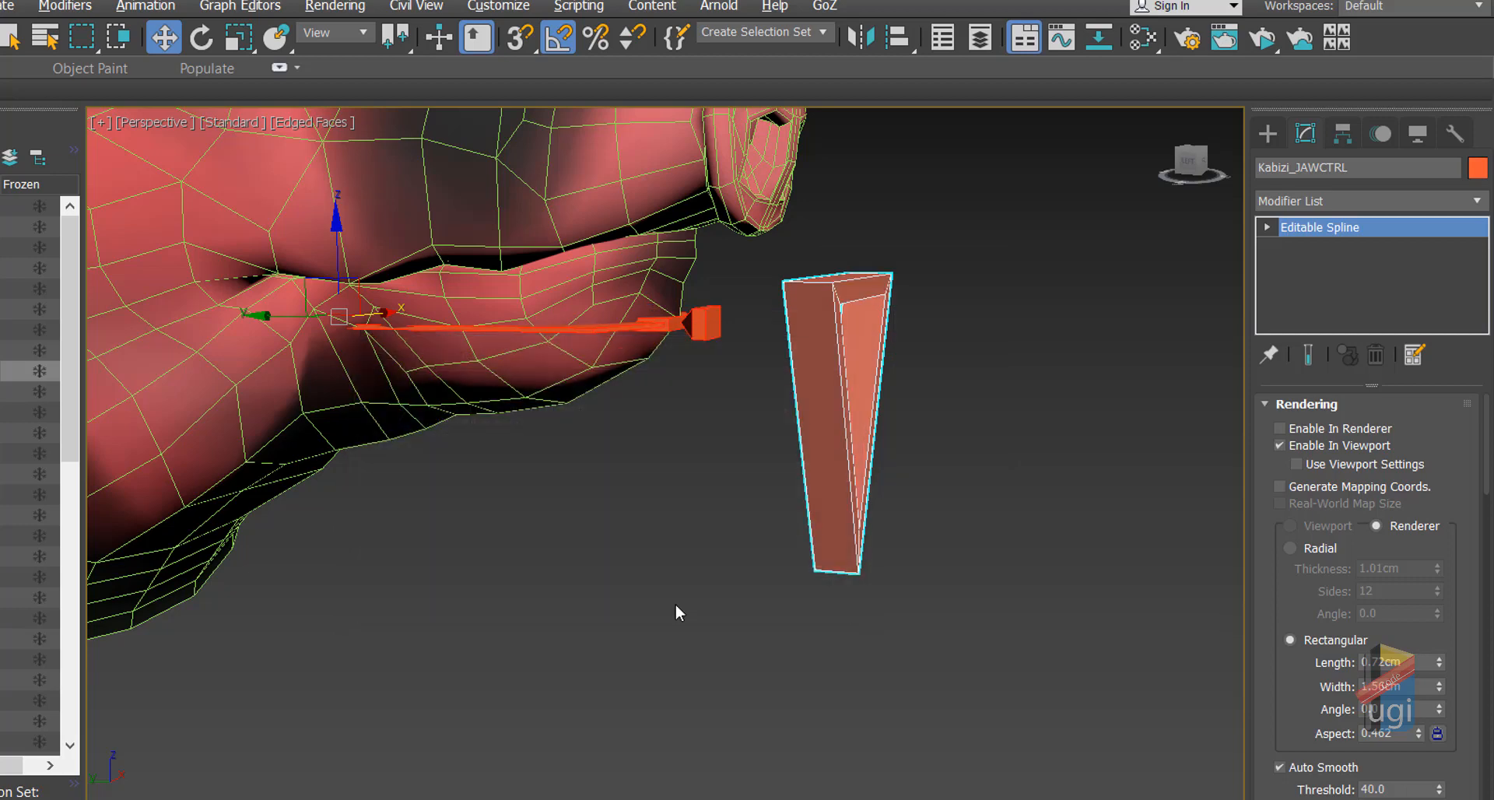
# Step: Tilt the jaw control about 40 degrees diagonally and hide the pig's face mesh
pyautogui.click(201, 37)
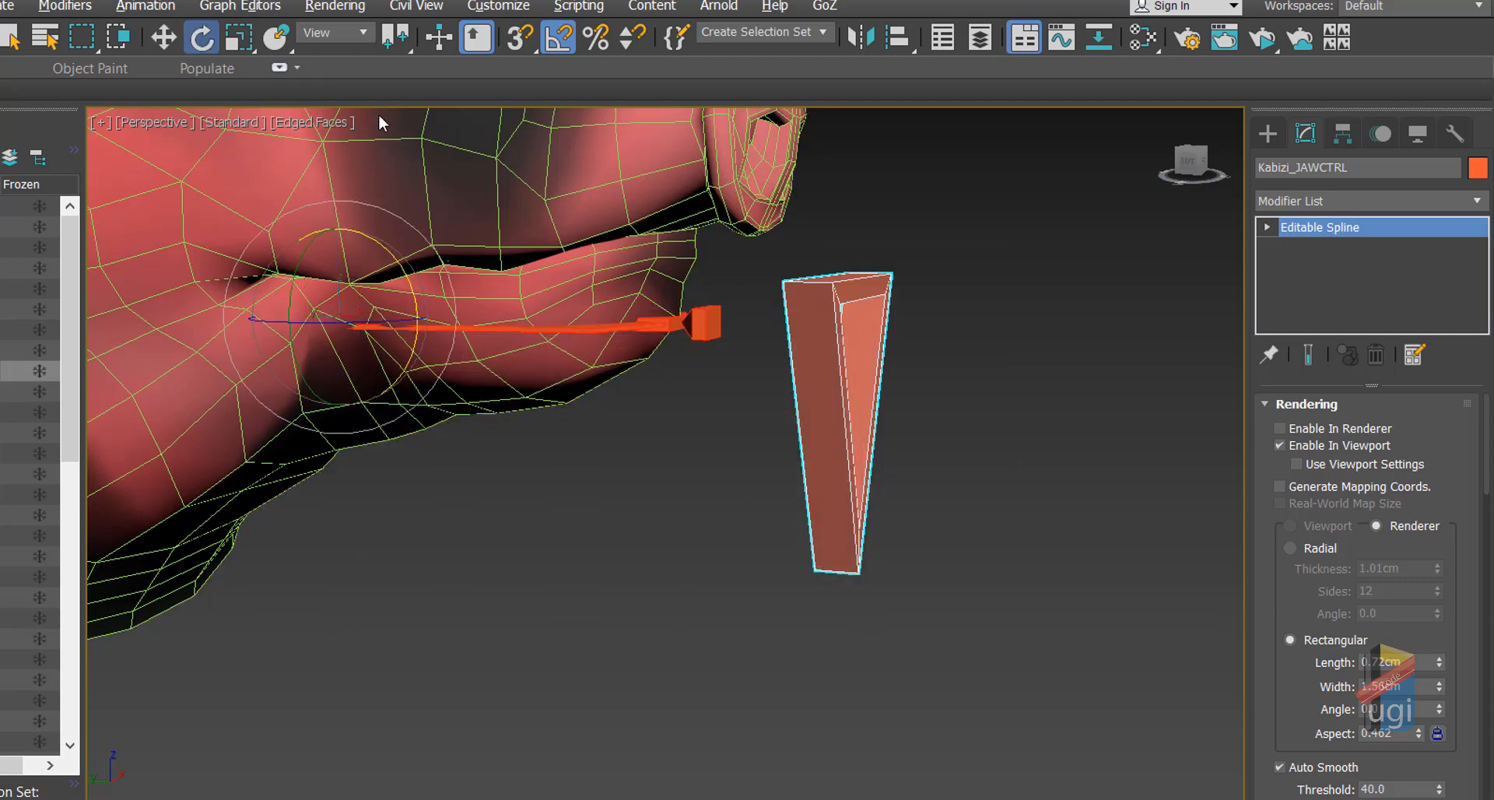
pyautogui.moveTo(408, 275); pyautogui.dragTo(426, 303)
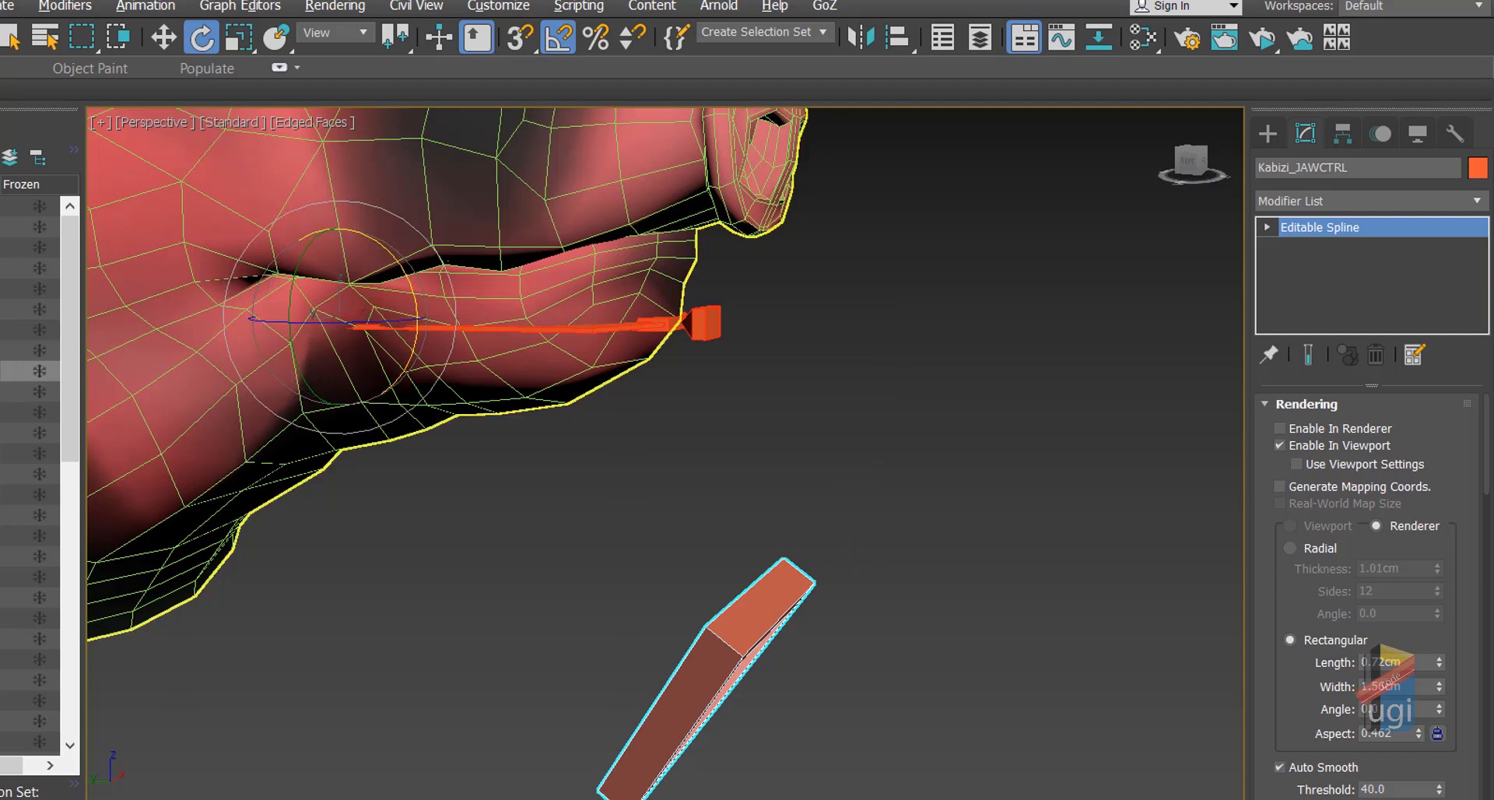
pyautogui.hotkey('shift', 'g')
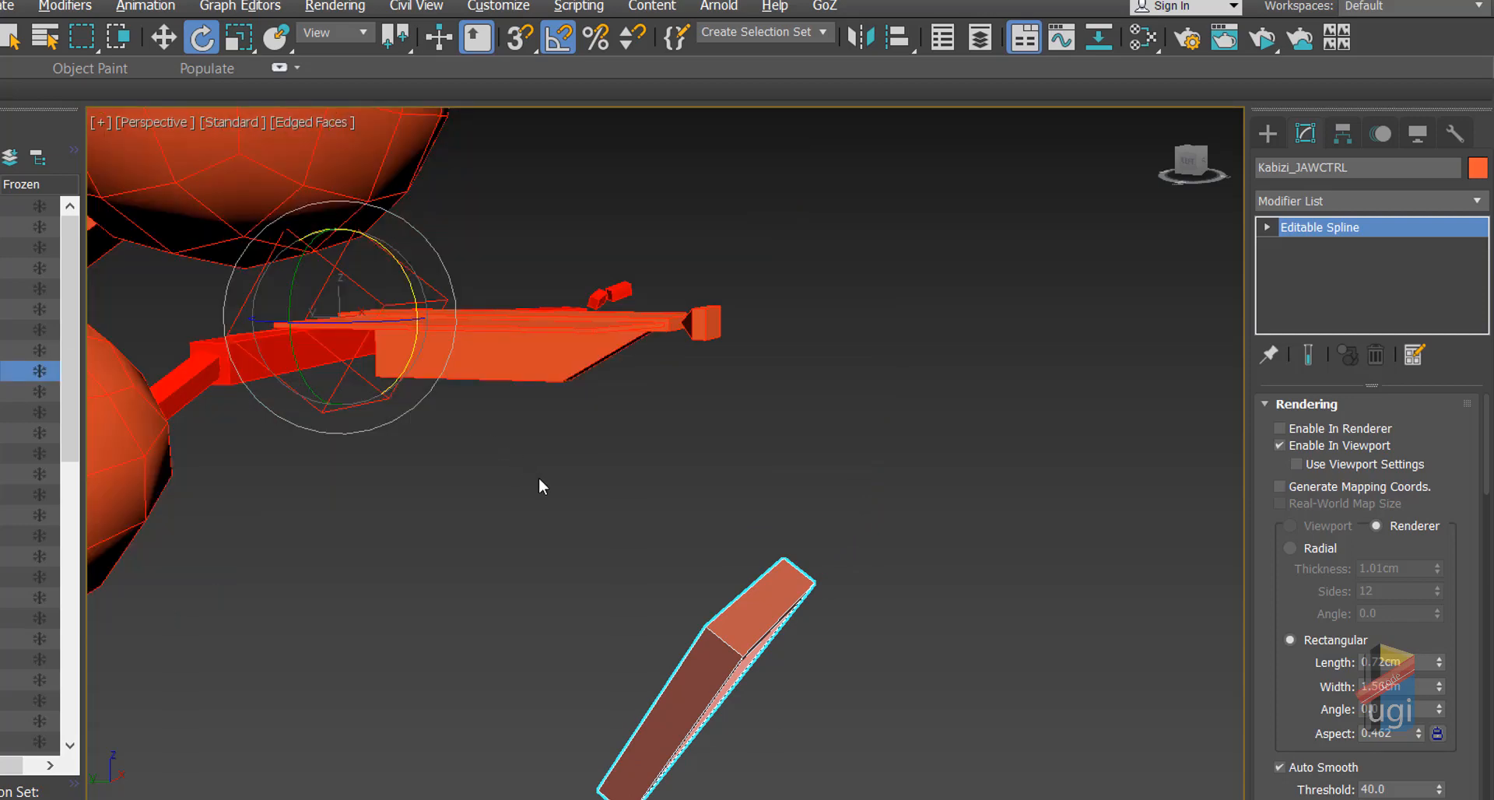
# Step: Reset the jaw control wedge to upright with Transform To Zero
pyautogui.keyDown('alt'); pyautogui.rightClick(810, 445); pyautogui.keyUp('alt')
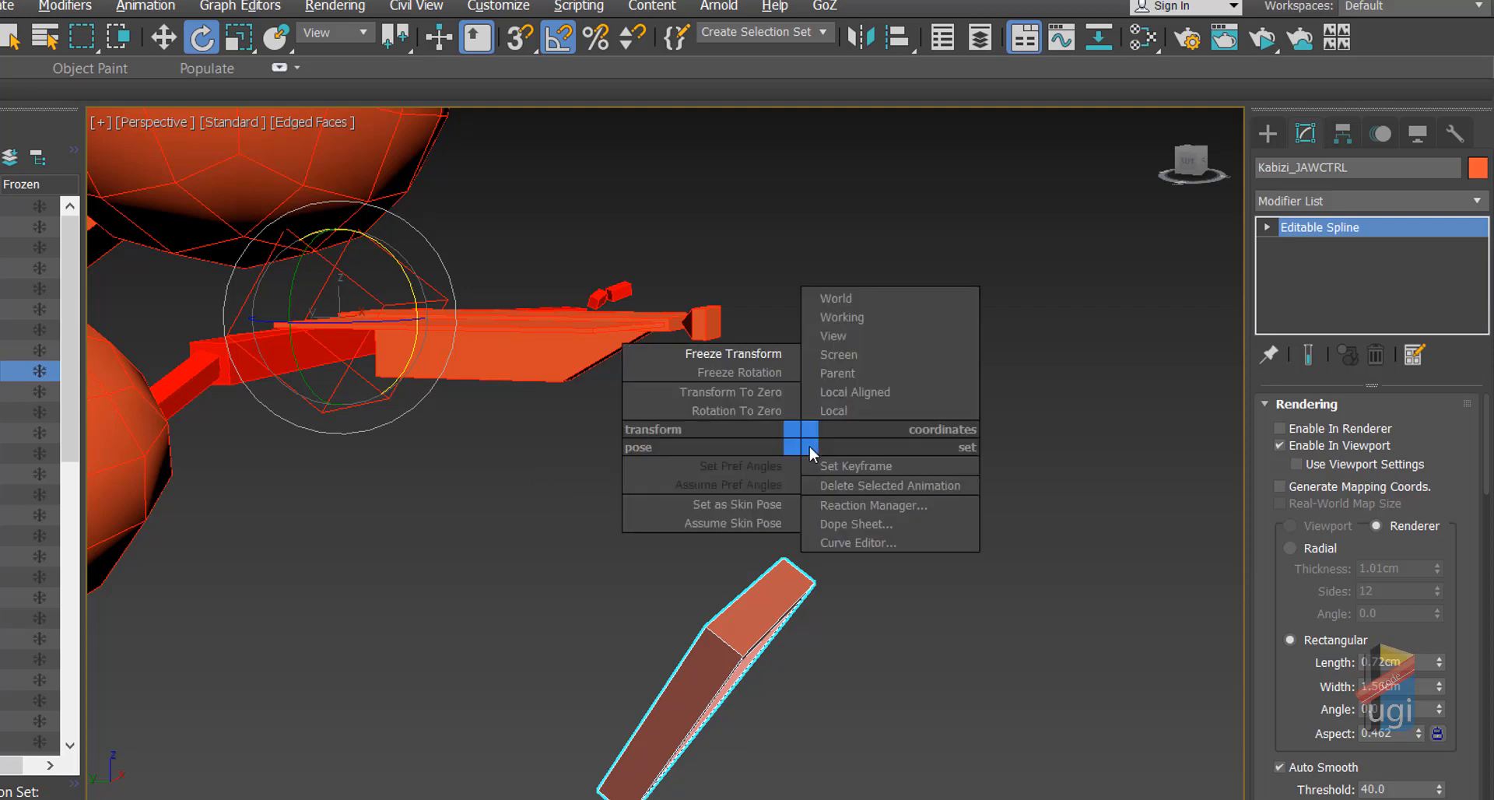
pyautogui.click(775, 391)
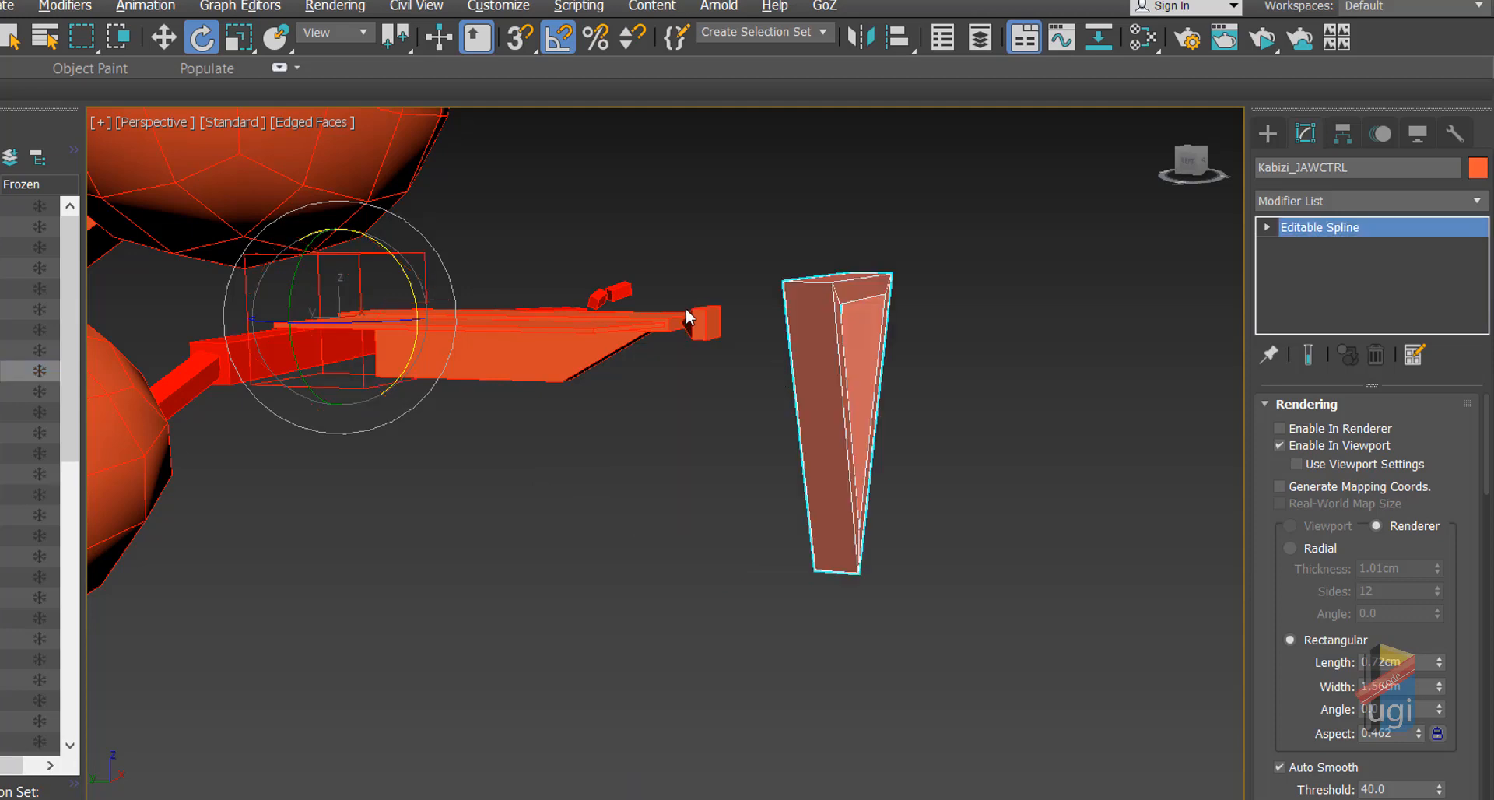
pyautogui.click(164, 37)
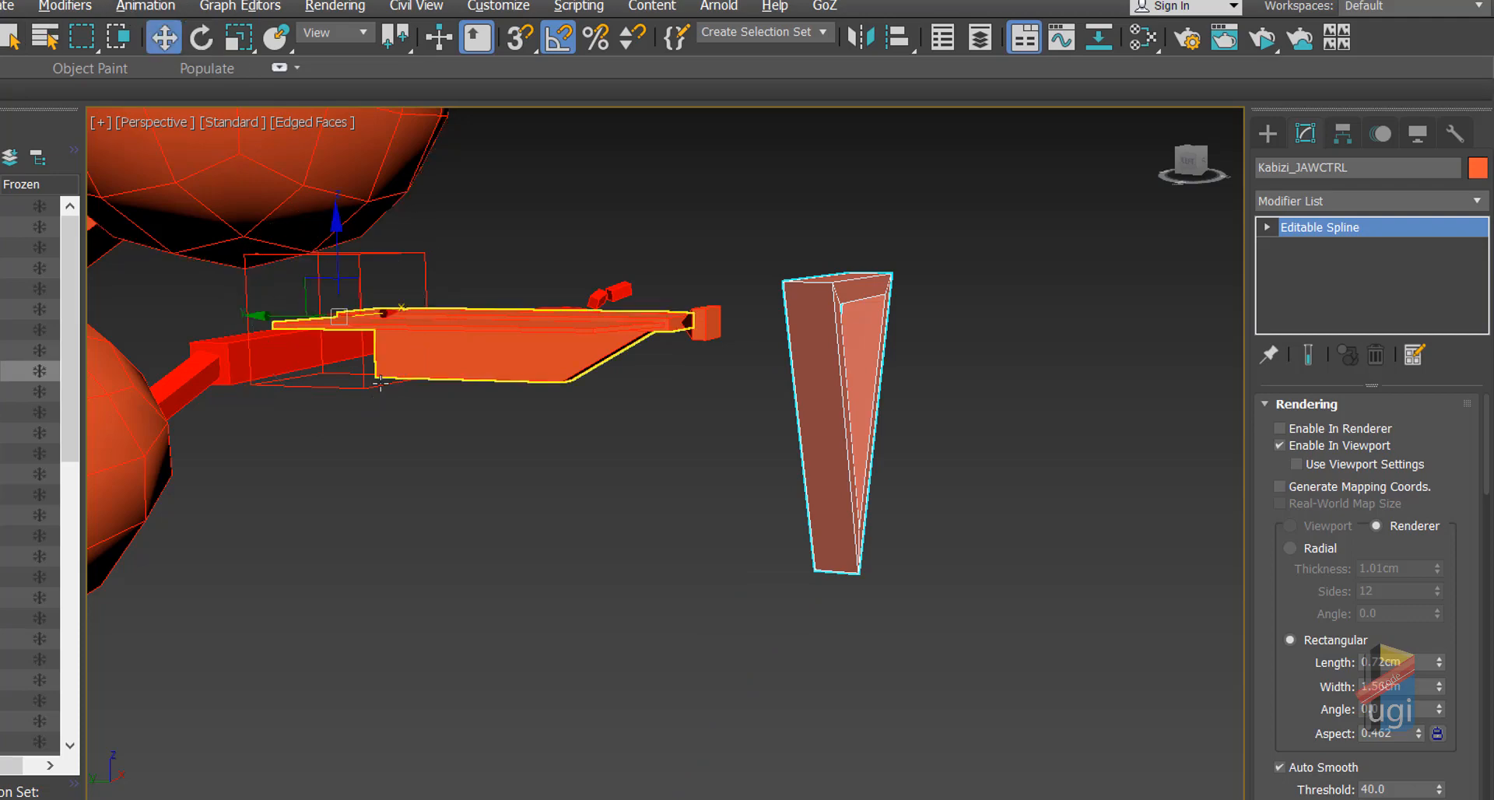
# Step: Select the KABIZI_JAWBN jaw bone and apply Animation > Constraints > LookAt Constraint
pyautogui.moveTo(408, 433); pyautogui.dragTo(543, 574, button='middle')
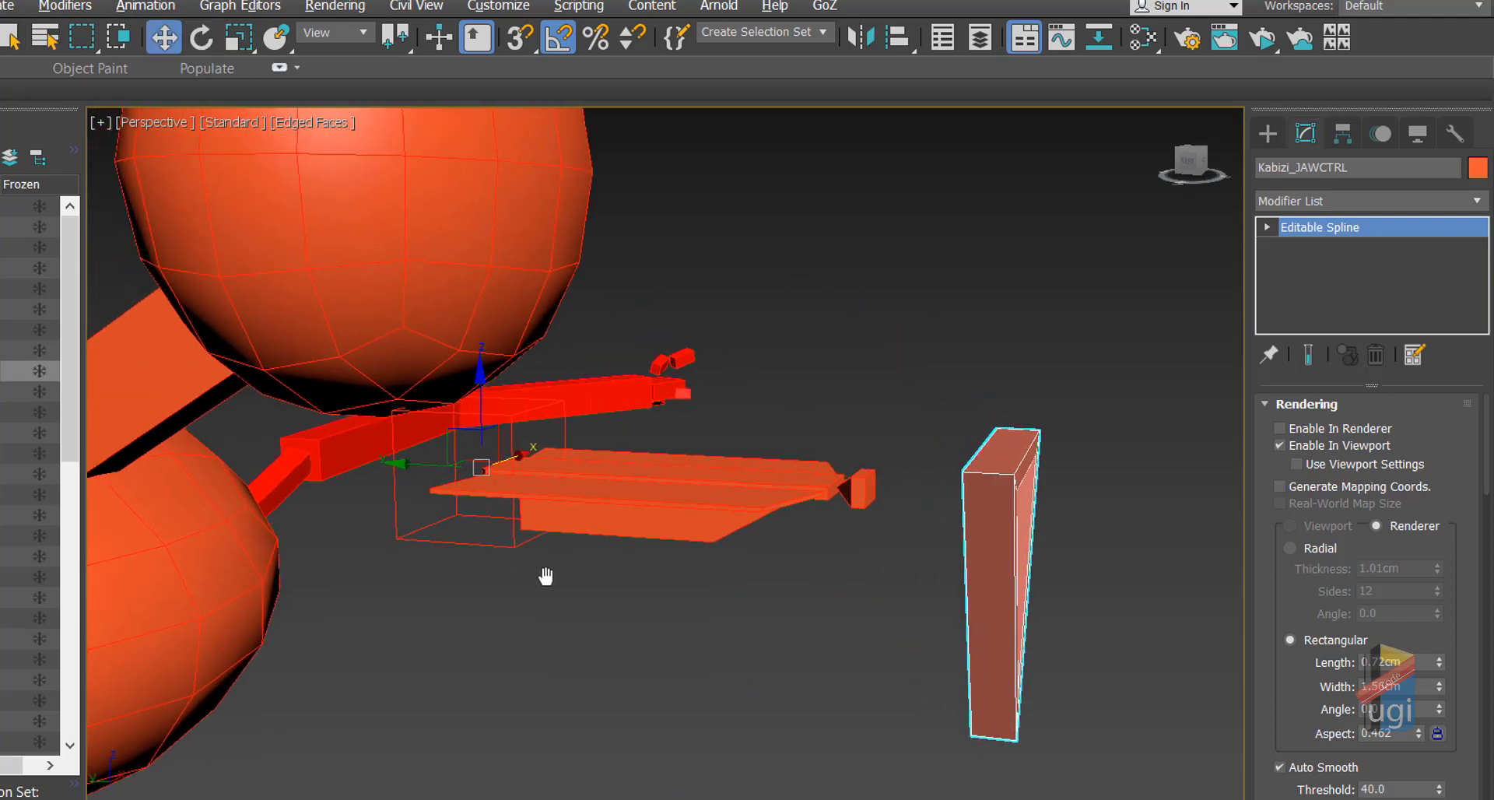
pyautogui.click(651, 511)
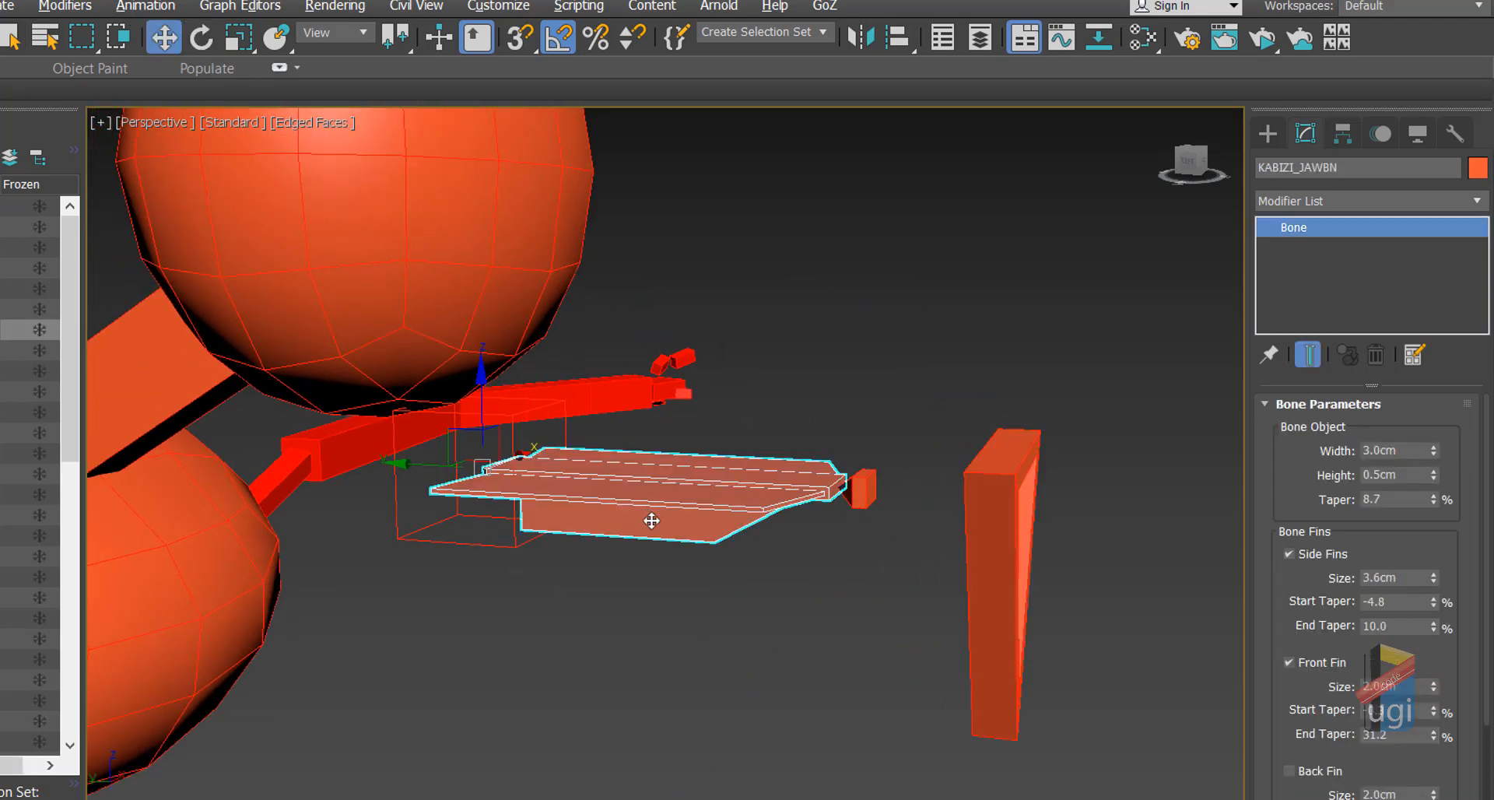
pyautogui.click(138, 5)
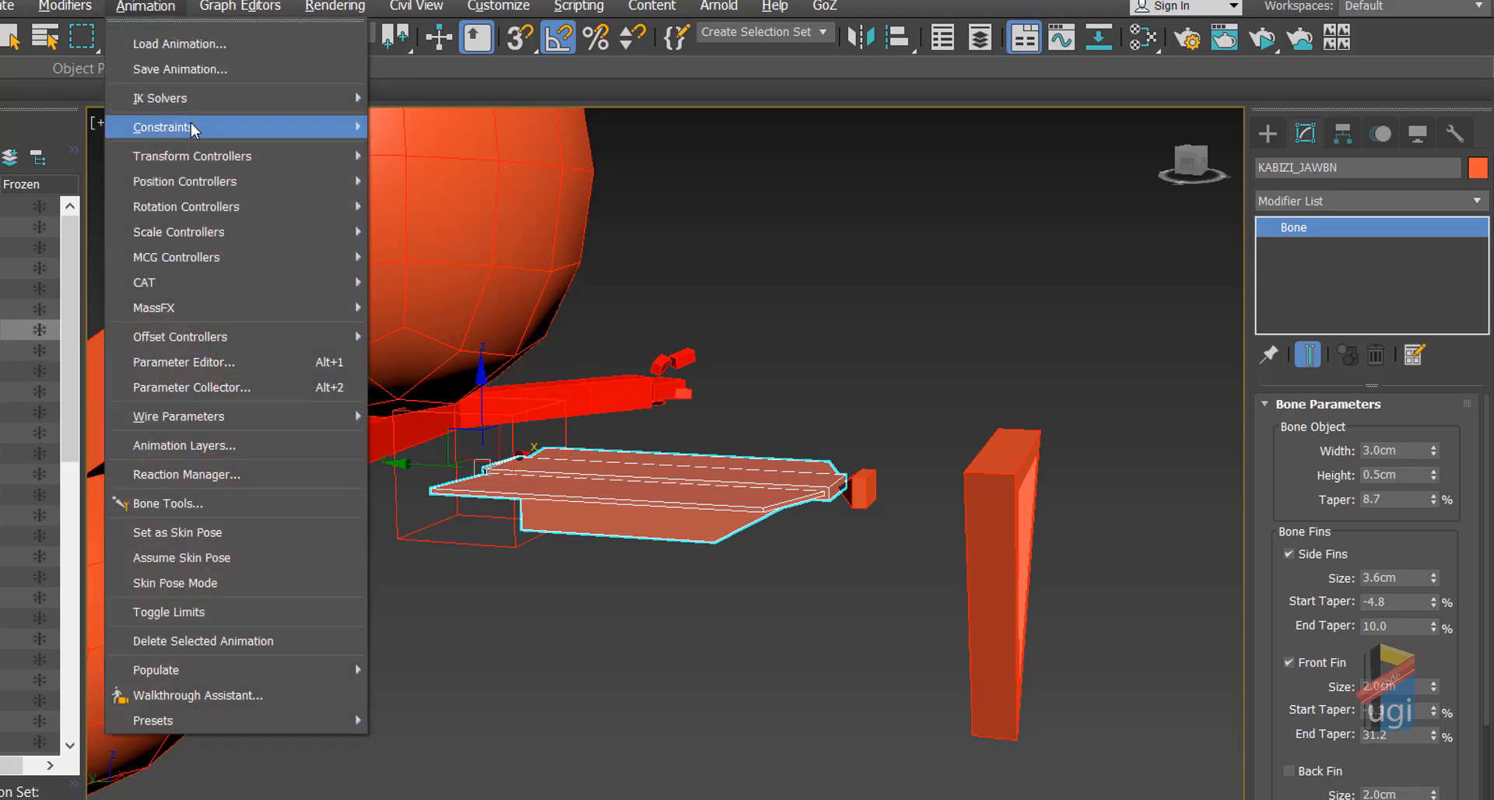
pyautogui.moveTo(194, 129)
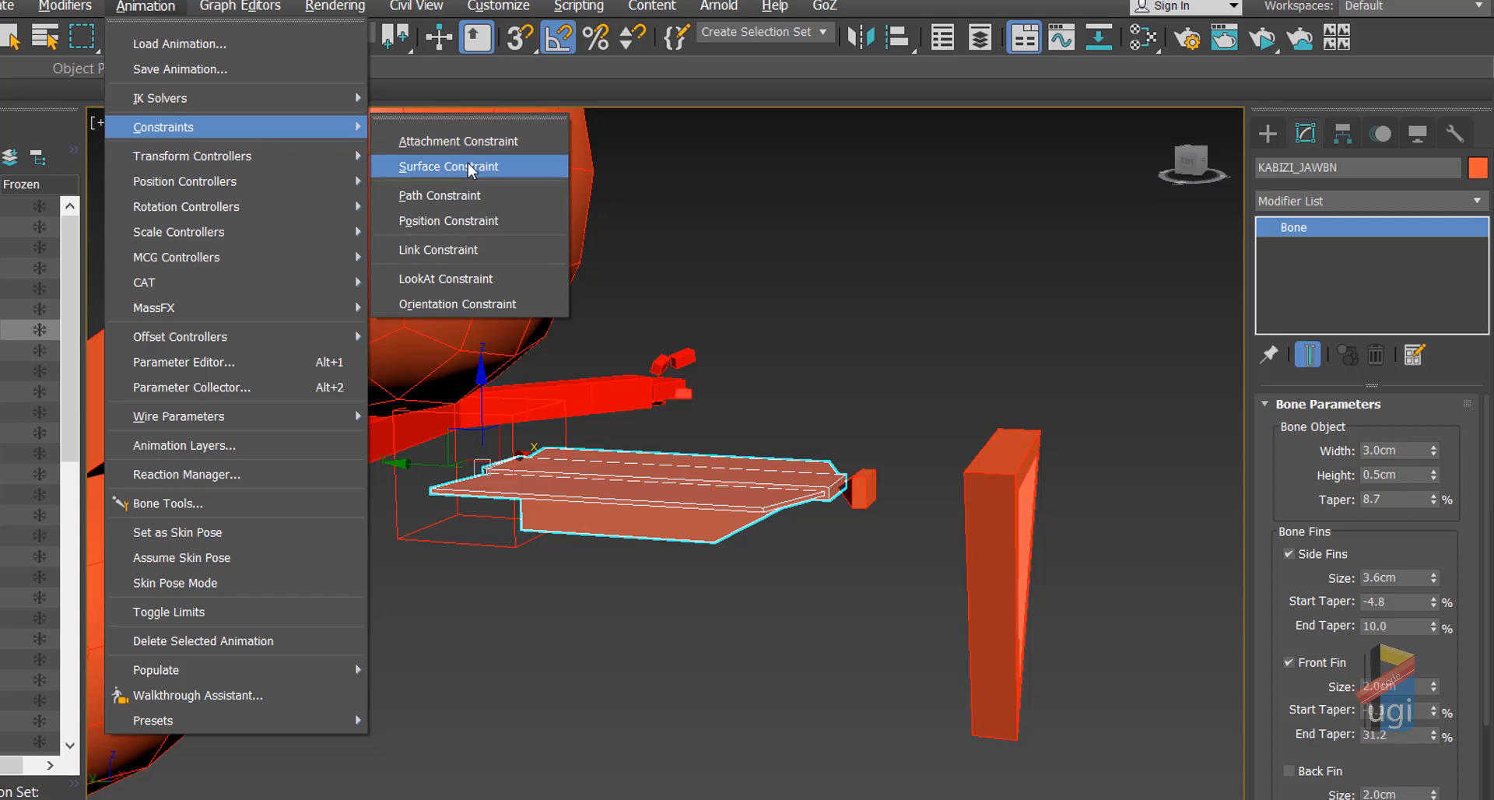
pyautogui.click(466, 292)
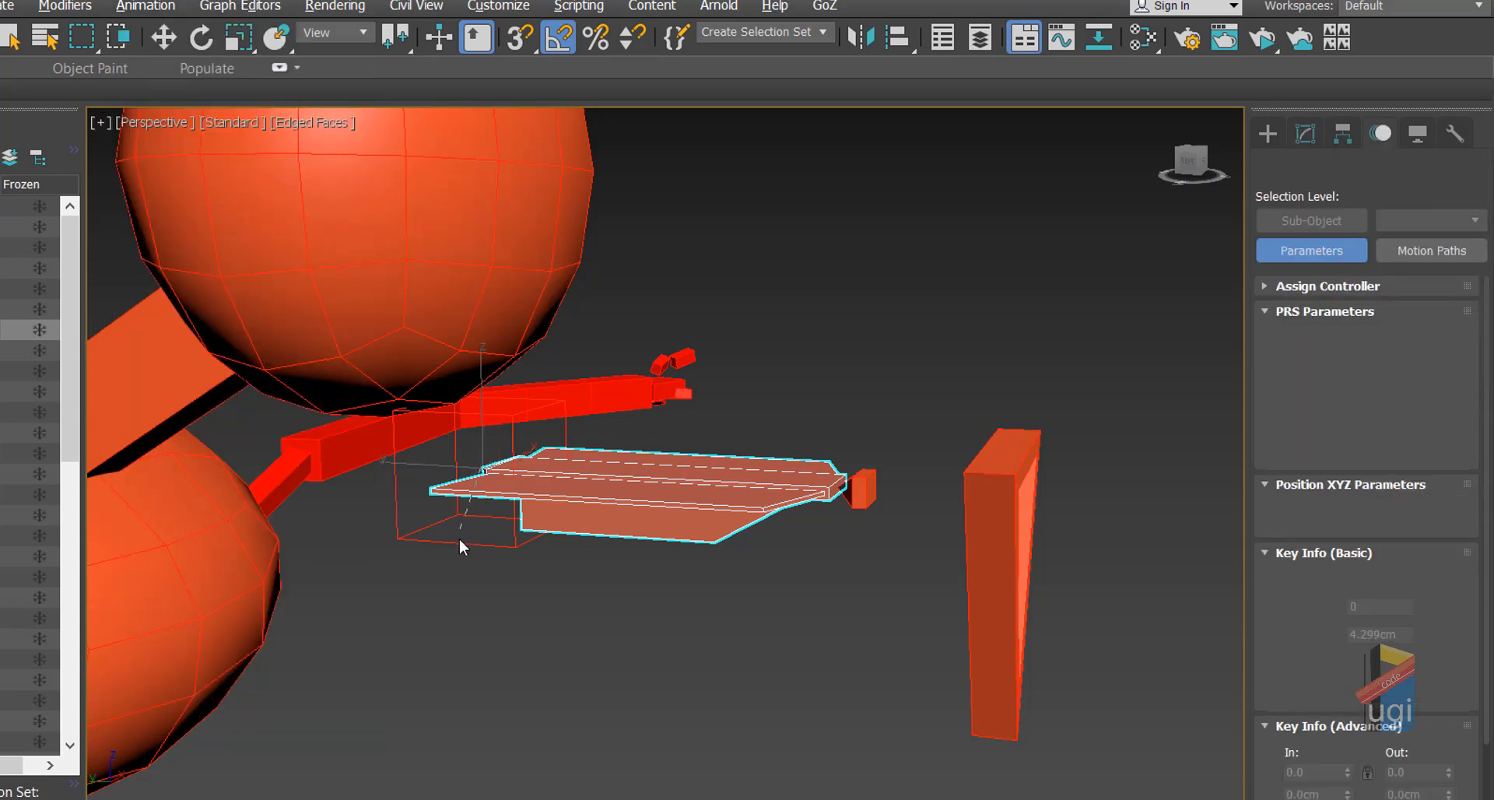
# Step: Pick the LookAt target, then rotate Kabizi_JAWCTRL 30 degrees to test the jaw
pyautogui.click(415, 538)
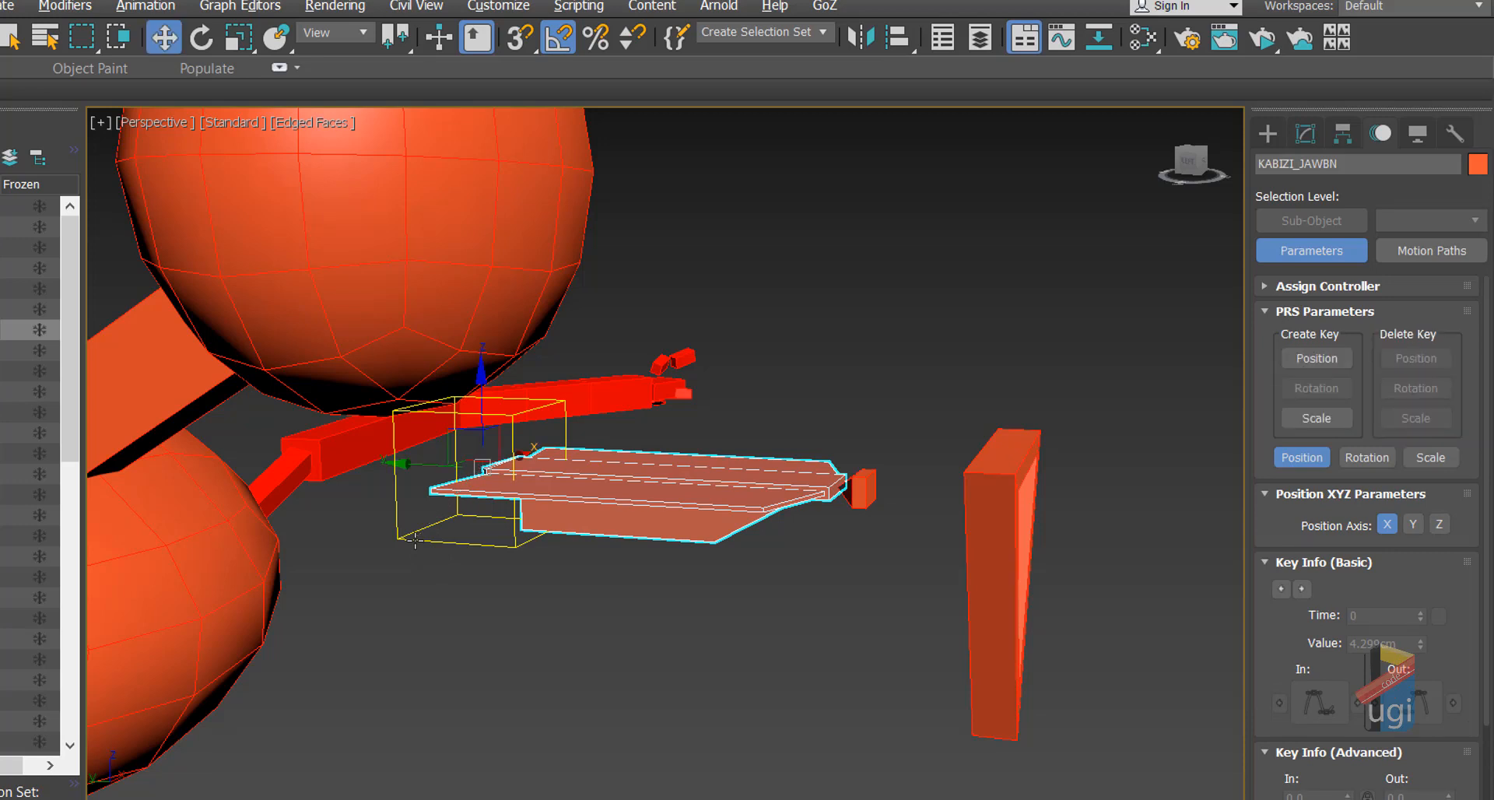
pyautogui.click(974, 483)
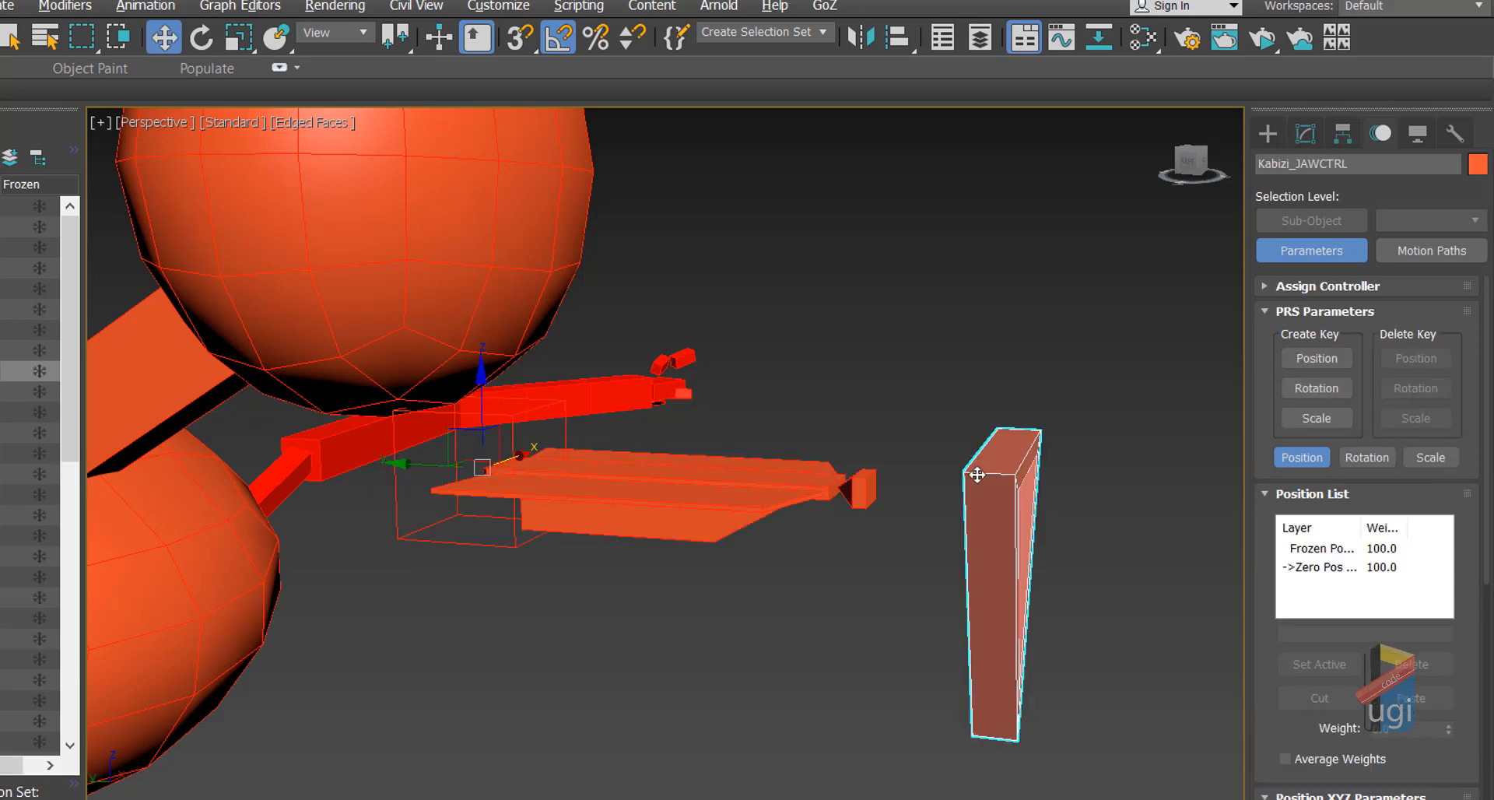
pyautogui.click(200, 39)
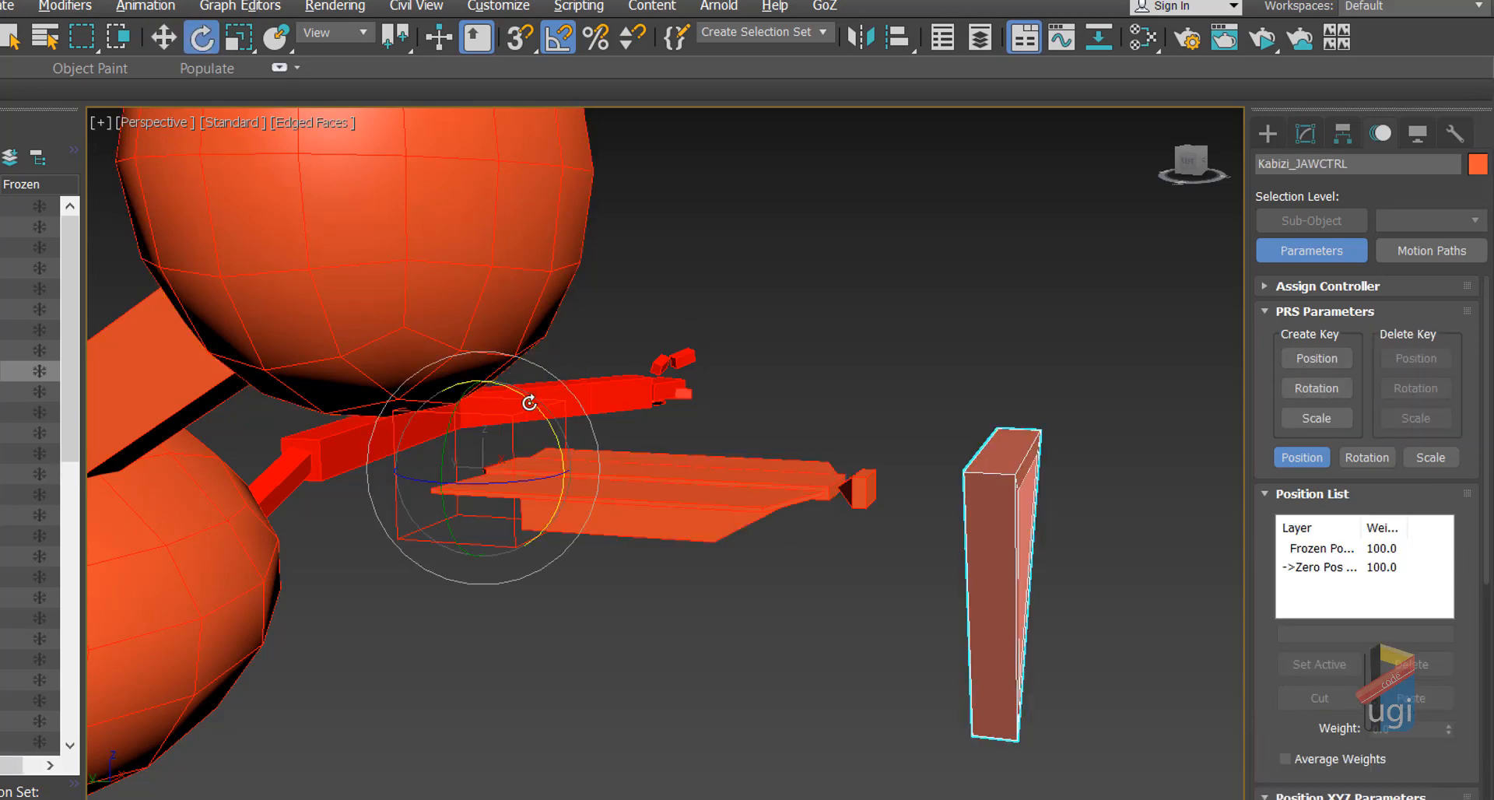
pyautogui.moveTo(529, 402)
pyautogui.mouseDown()
pyautogui.moveTo(544, 437)
pyautogui.moveTo(516, 376)
pyautogui.moveTo(534, 460)
pyautogui.moveTo(514, 401)
pyautogui.moveTo(530, 428)
pyautogui.mouseUp()
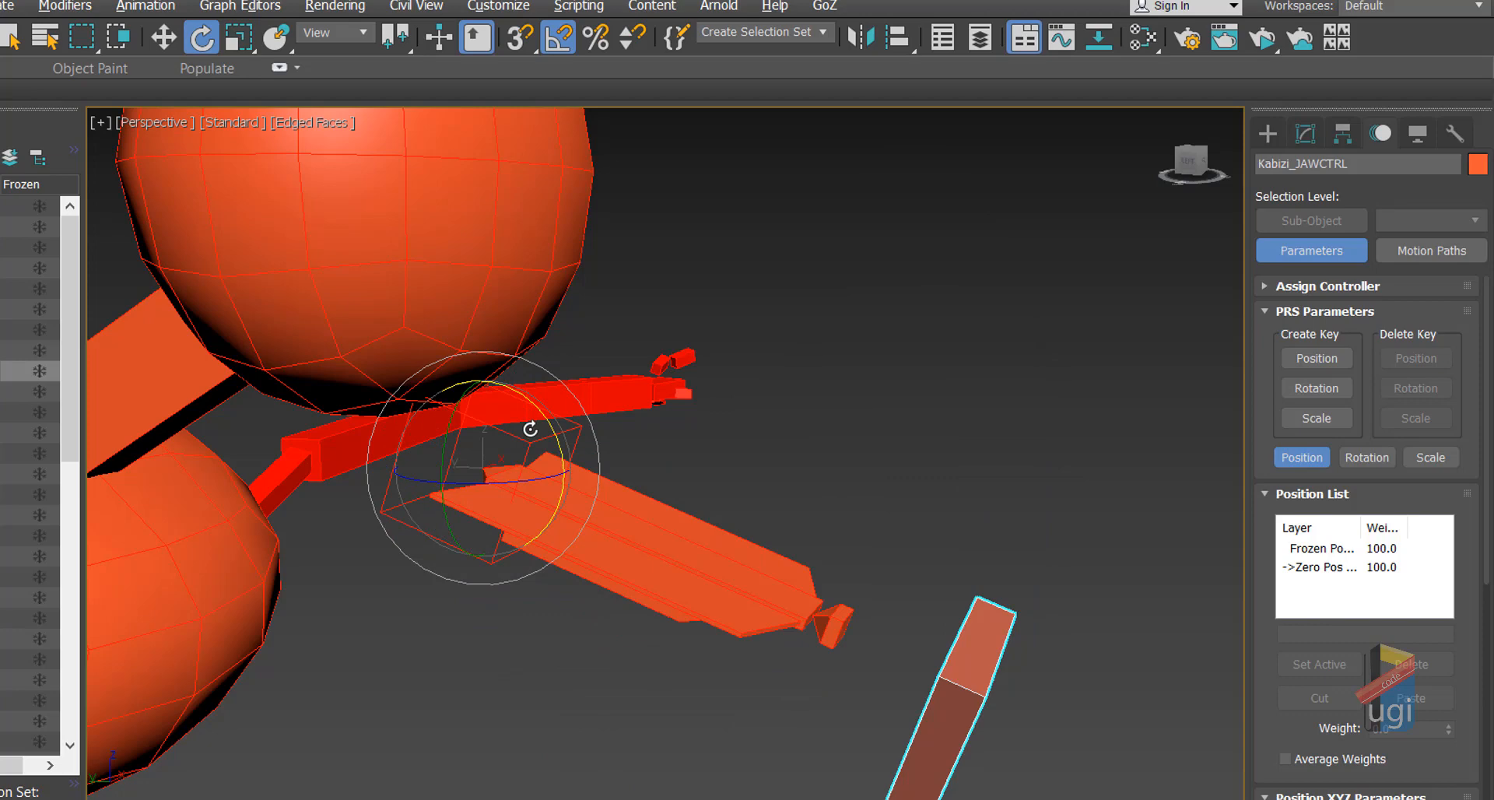
# Step: Undo the test rotation, return to Select and Move, and unhide the face mesh
pyautogui.hotkey('ctrl', 'z')
pyautogui.click(155, 36)
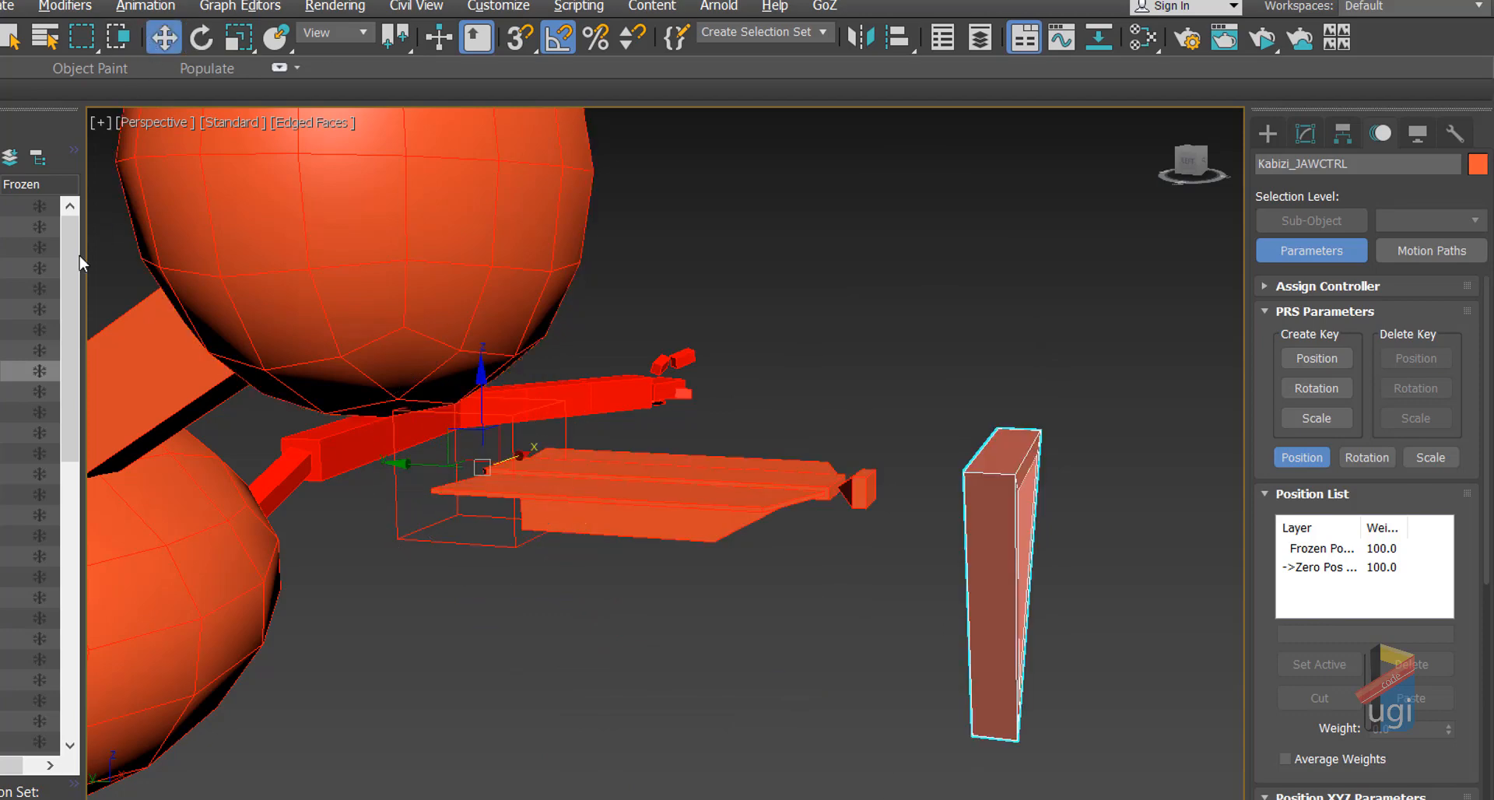
pyautogui.click(3, 371)
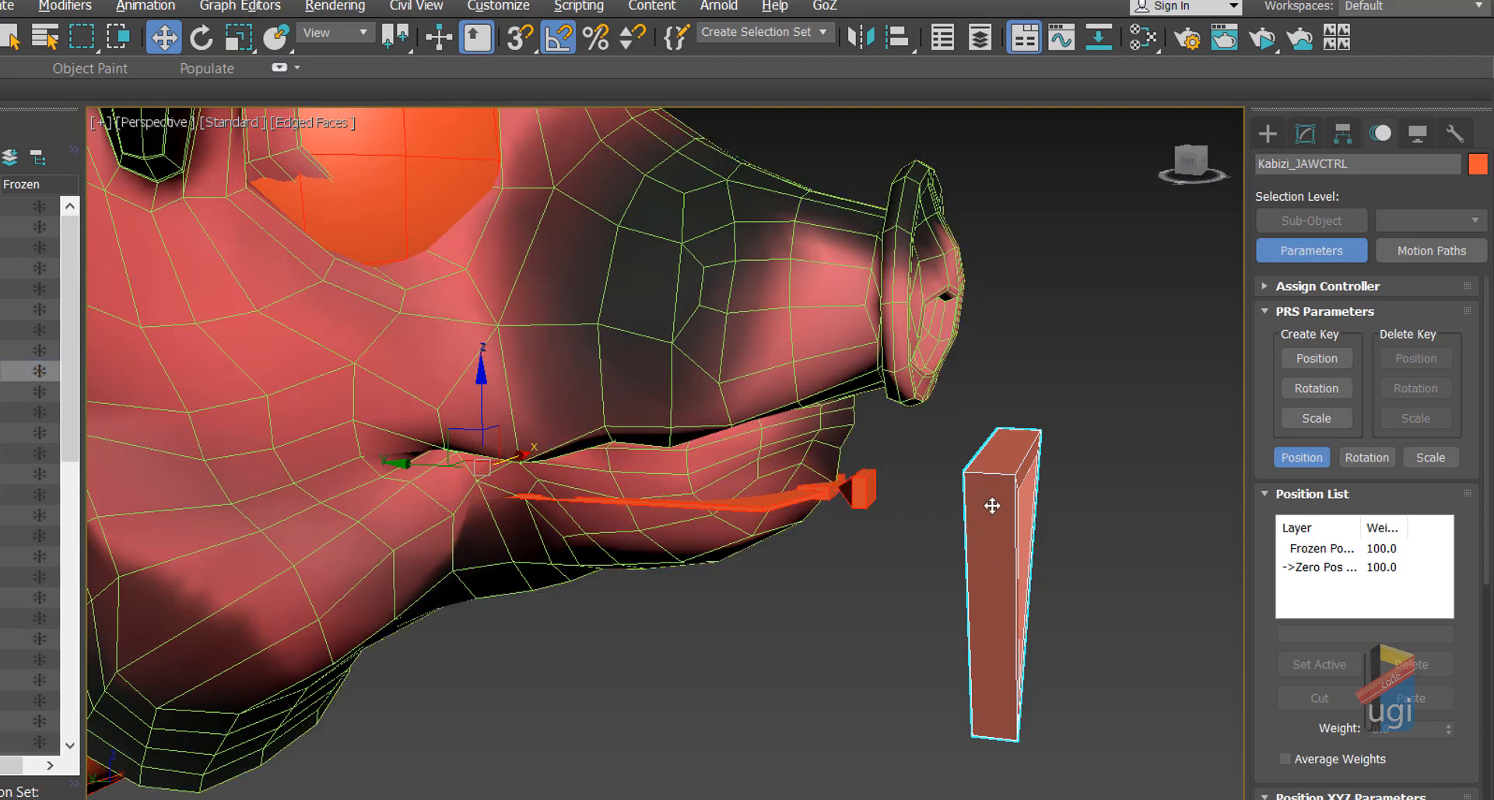
# Step: Rotate the jaw control to open the mouth, then close it with Transform To Zero
pyautogui.click(202, 39)
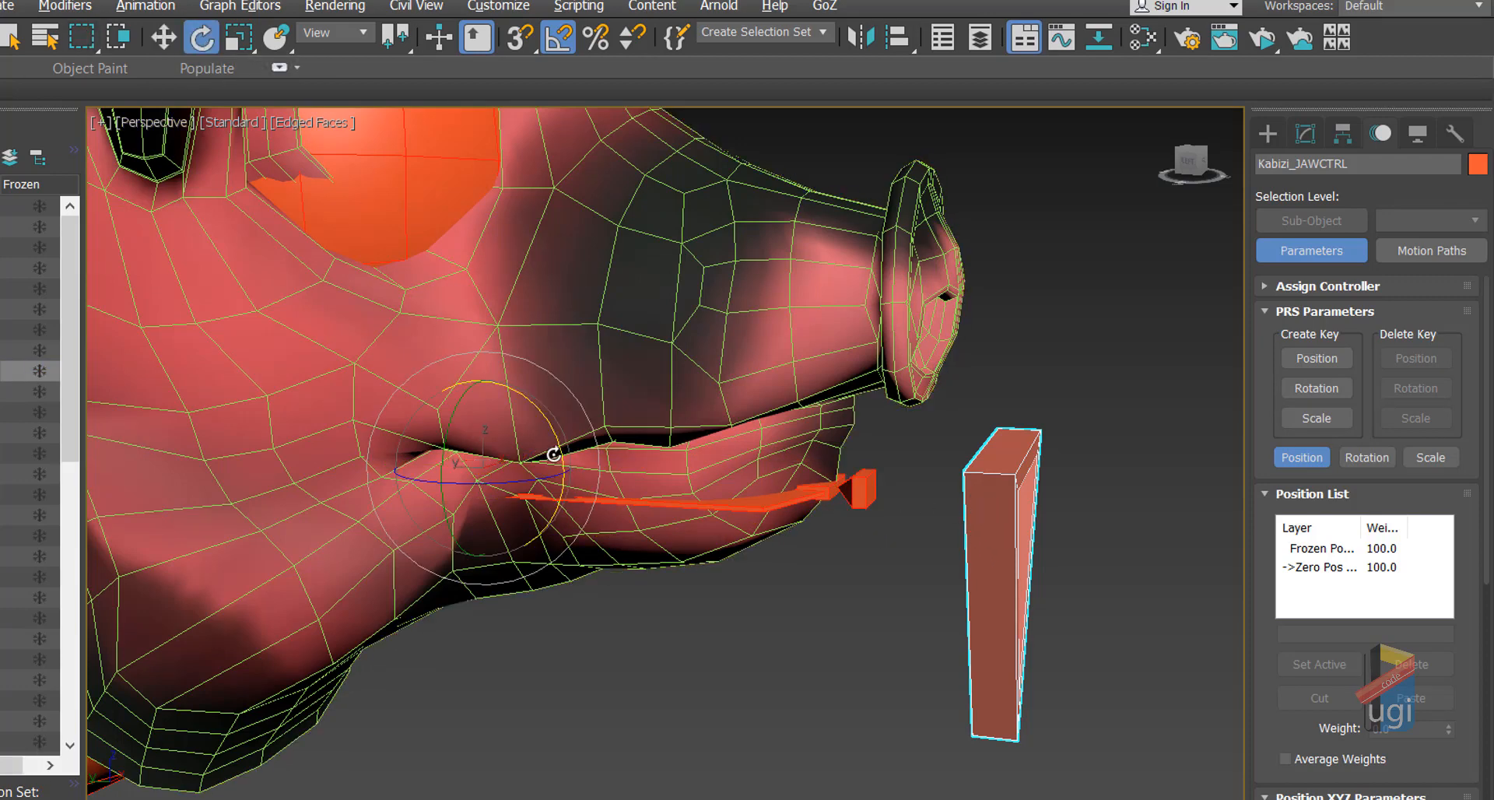
pyautogui.moveTo(542, 415)
pyautogui.mouseDown()
pyautogui.moveTo(544, 433)
pyautogui.moveTo(527, 387)
pyautogui.moveTo(540, 427)
pyautogui.moveTo(527, 394)
pyautogui.moveTo(537, 406)
pyautogui.mouseUp()
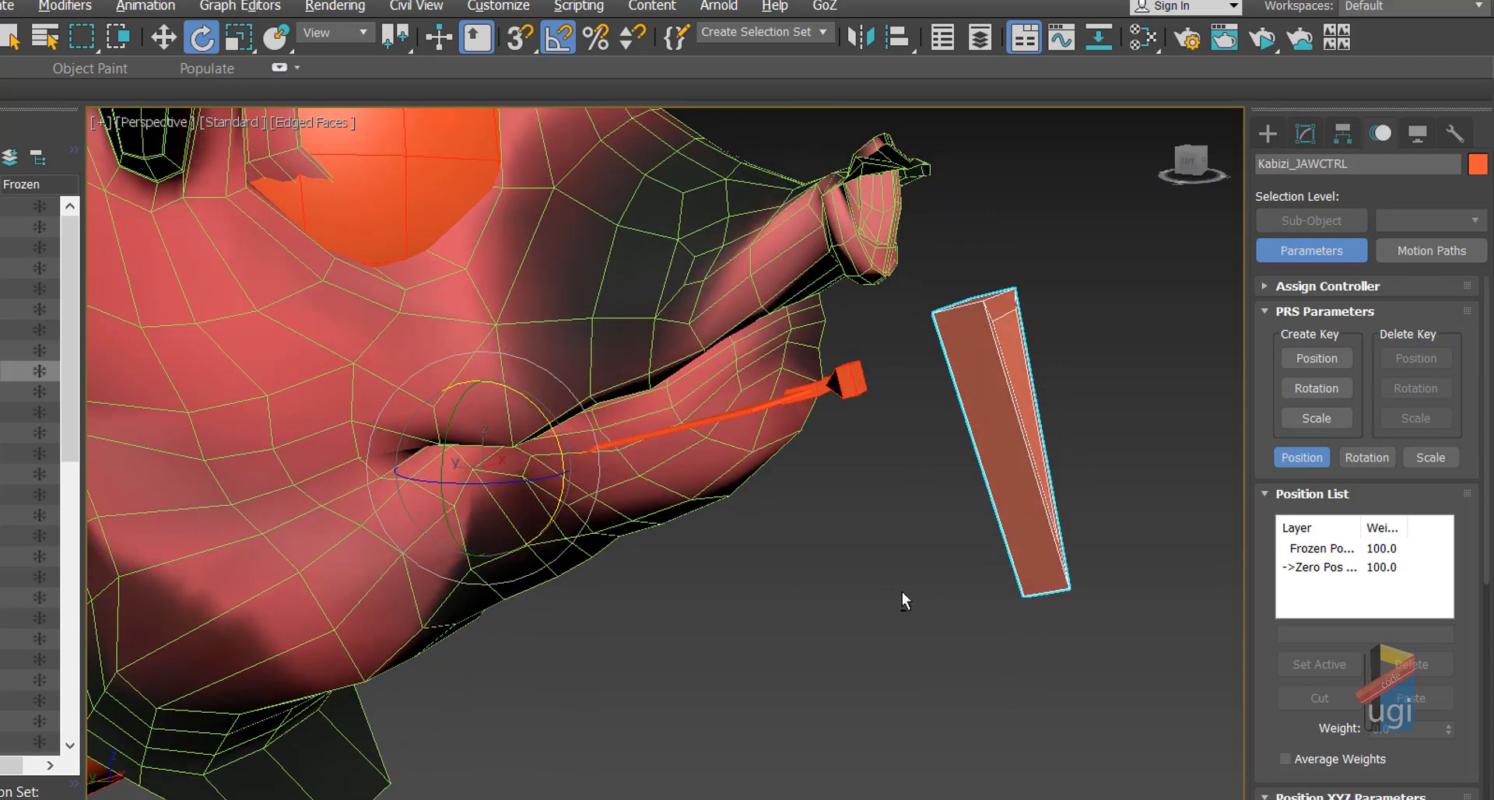
pyautogui.press('=')
pyautogui.press('=')
pyautogui.press('=')
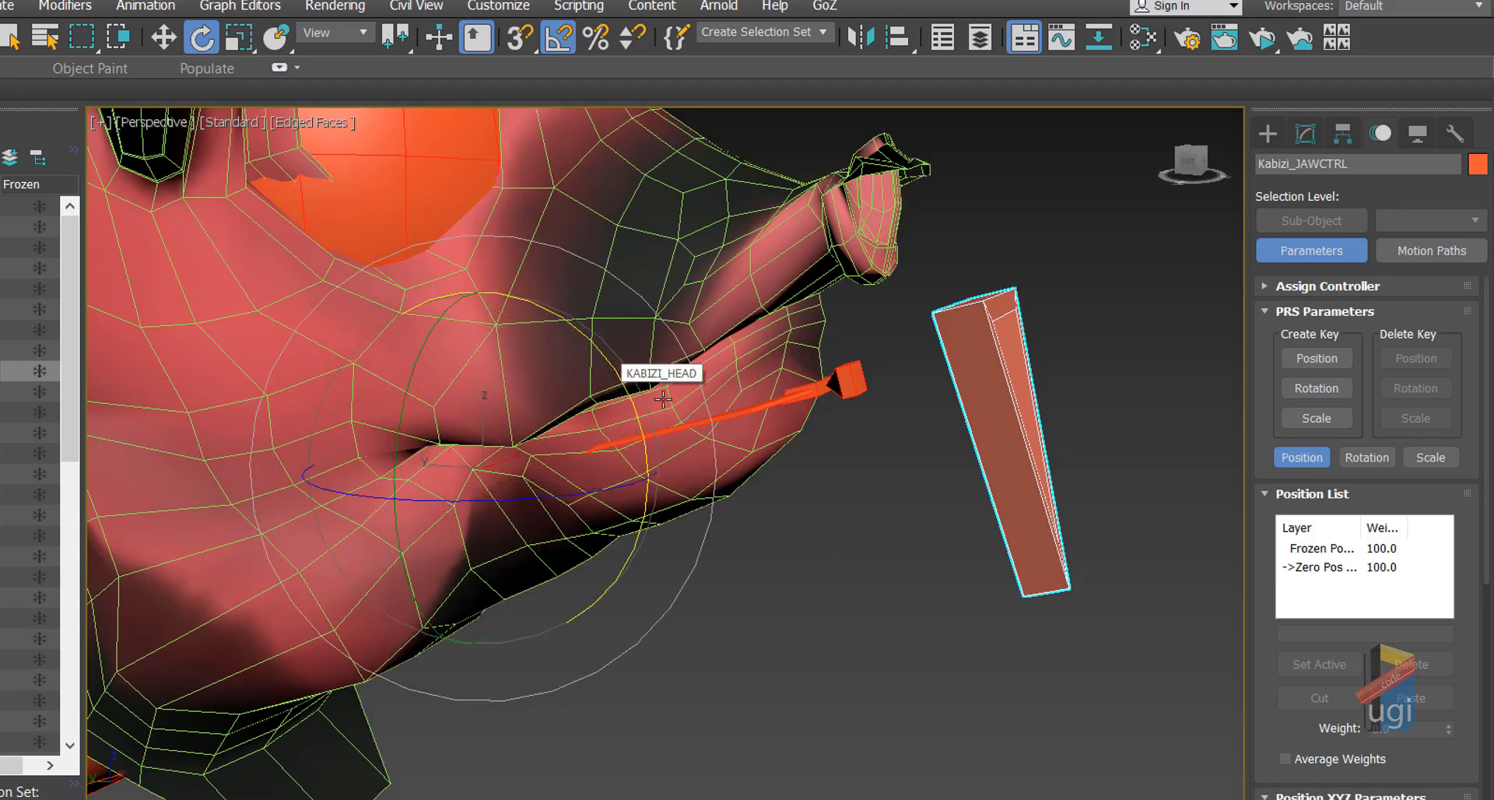
pyautogui.rightClick(862, 527)
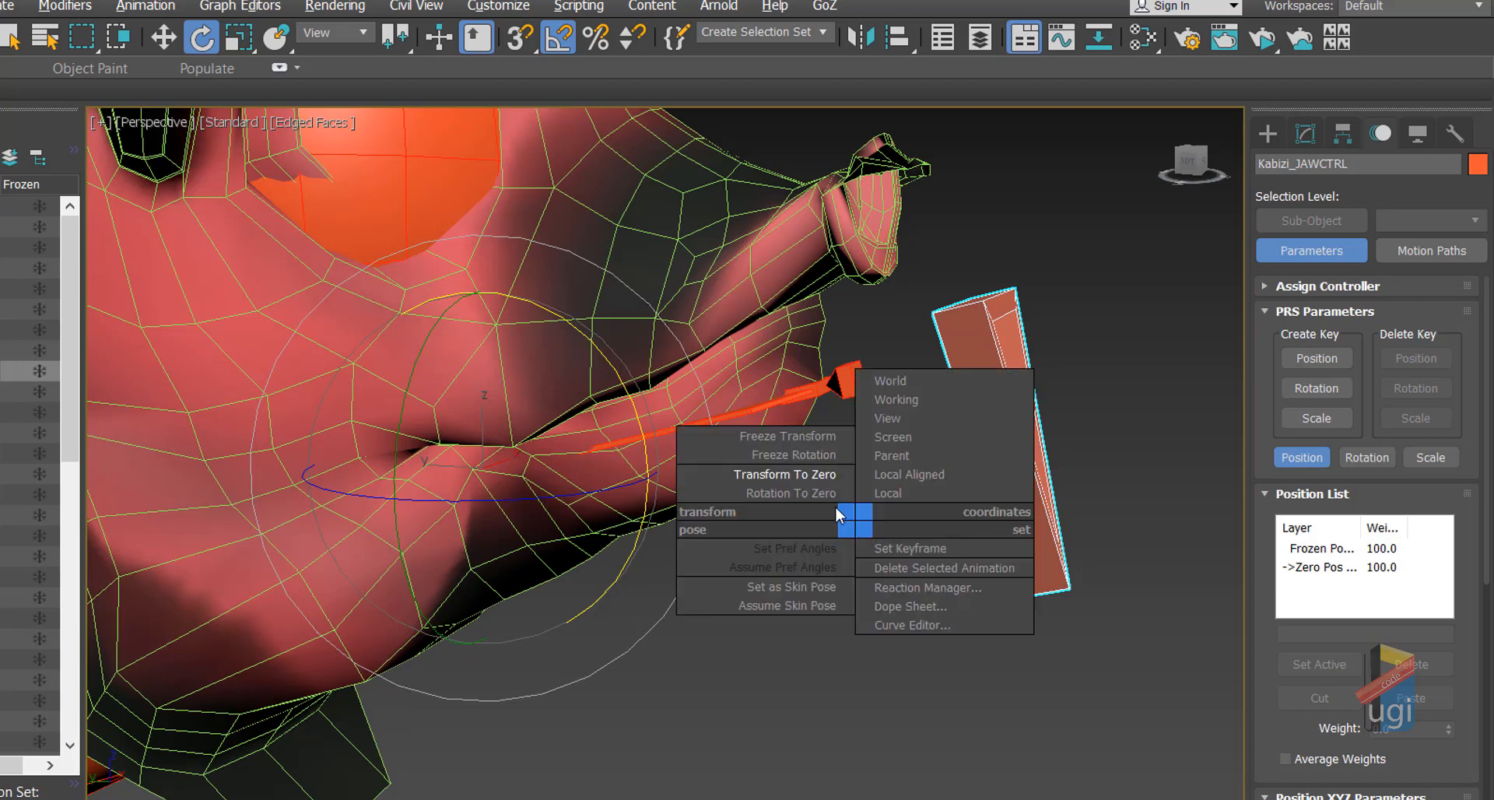
pyautogui.click(805, 478)
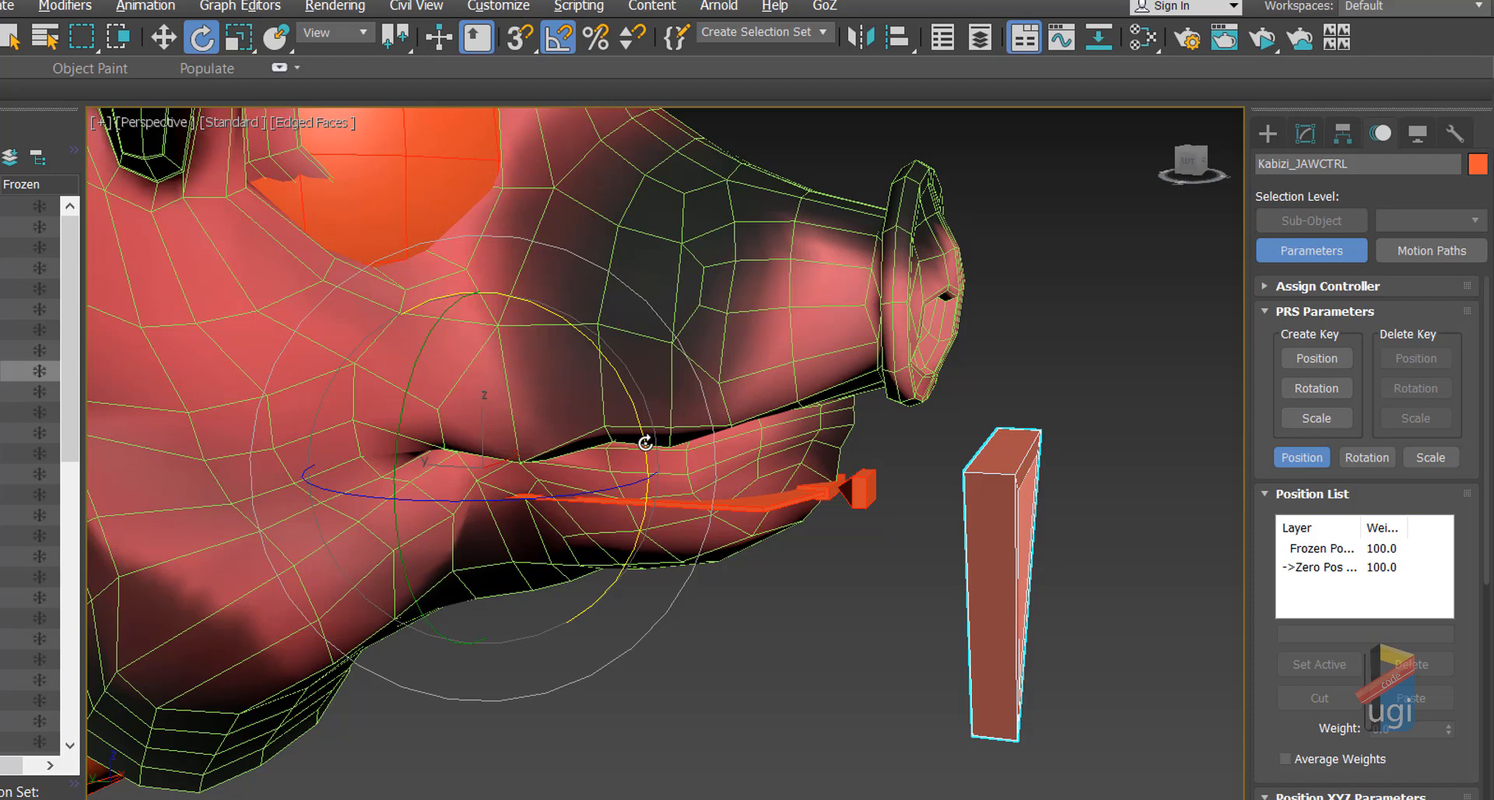
# Step: Orbit around the jaw, select KABIZI_HEAD, and show its Skin modifier in the Modify panel
pyautogui.hotkey('alt', 'w')
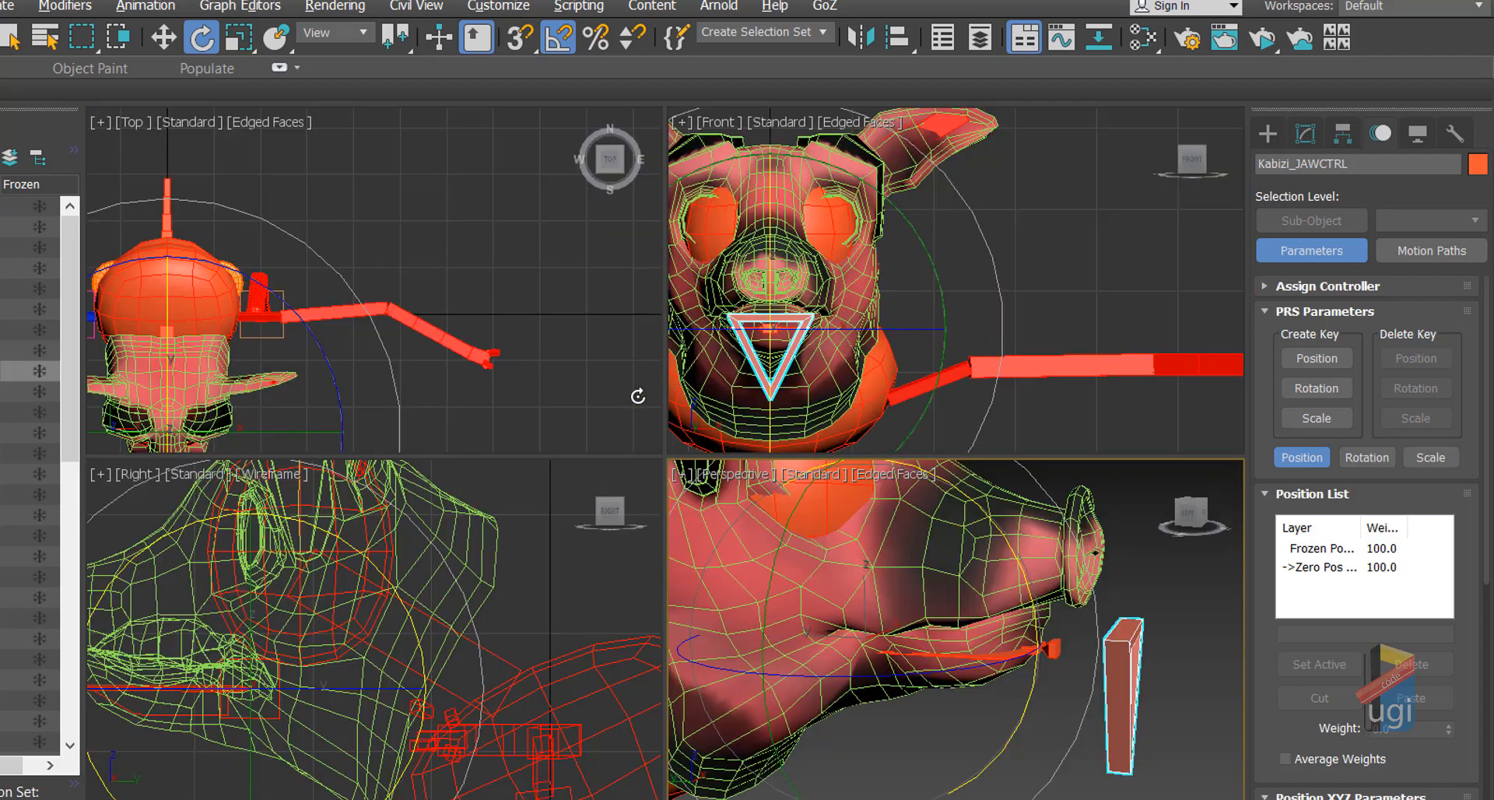
pyautogui.hotkey('alt', 'w')
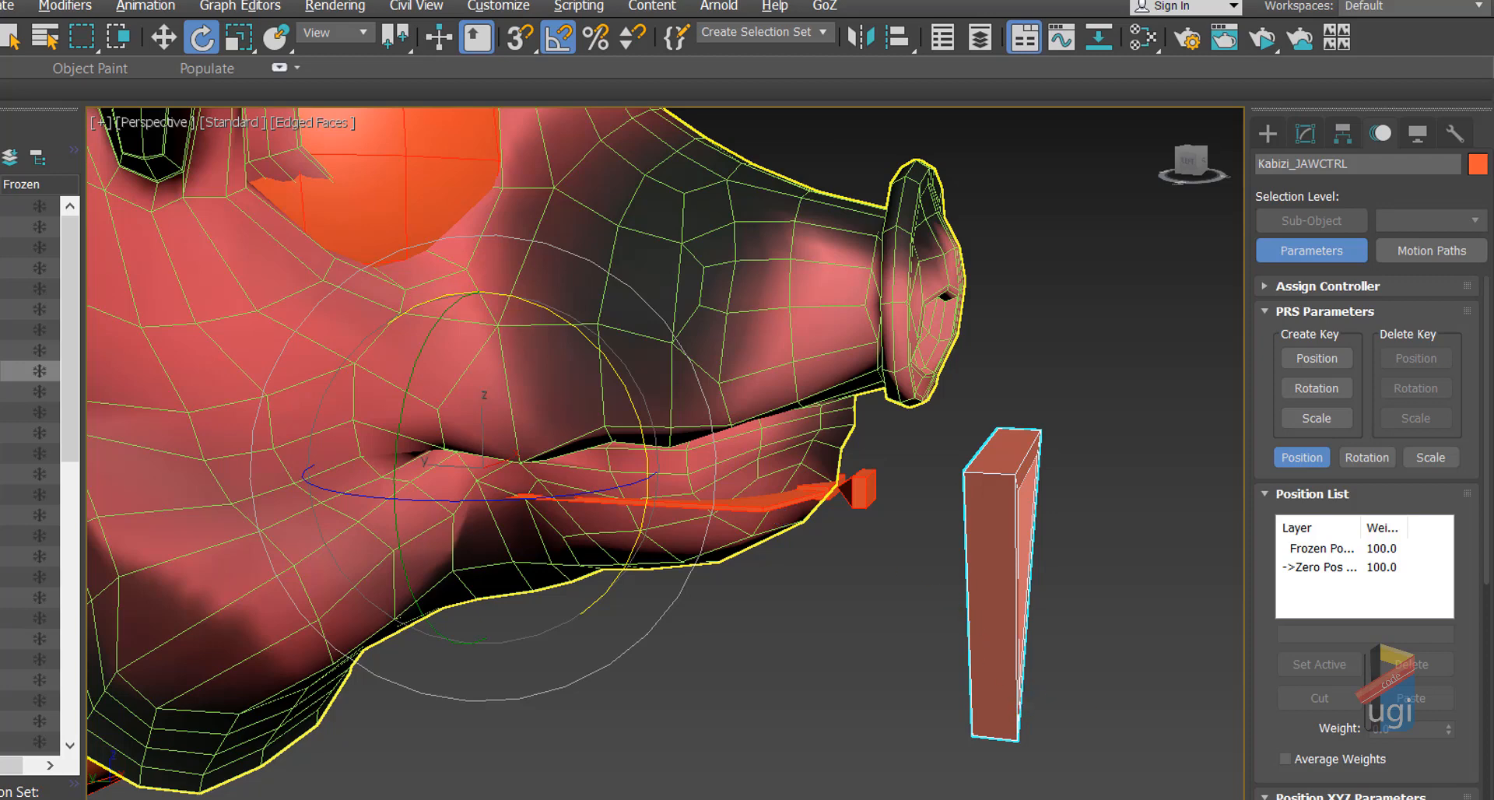
pyautogui.keyDown('alt'); pyautogui.moveTo(793, 401); pyautogui.dragTo(780, 521, button='middle'); pyautogui.keyUp('alt')
pyautogui.press('e')
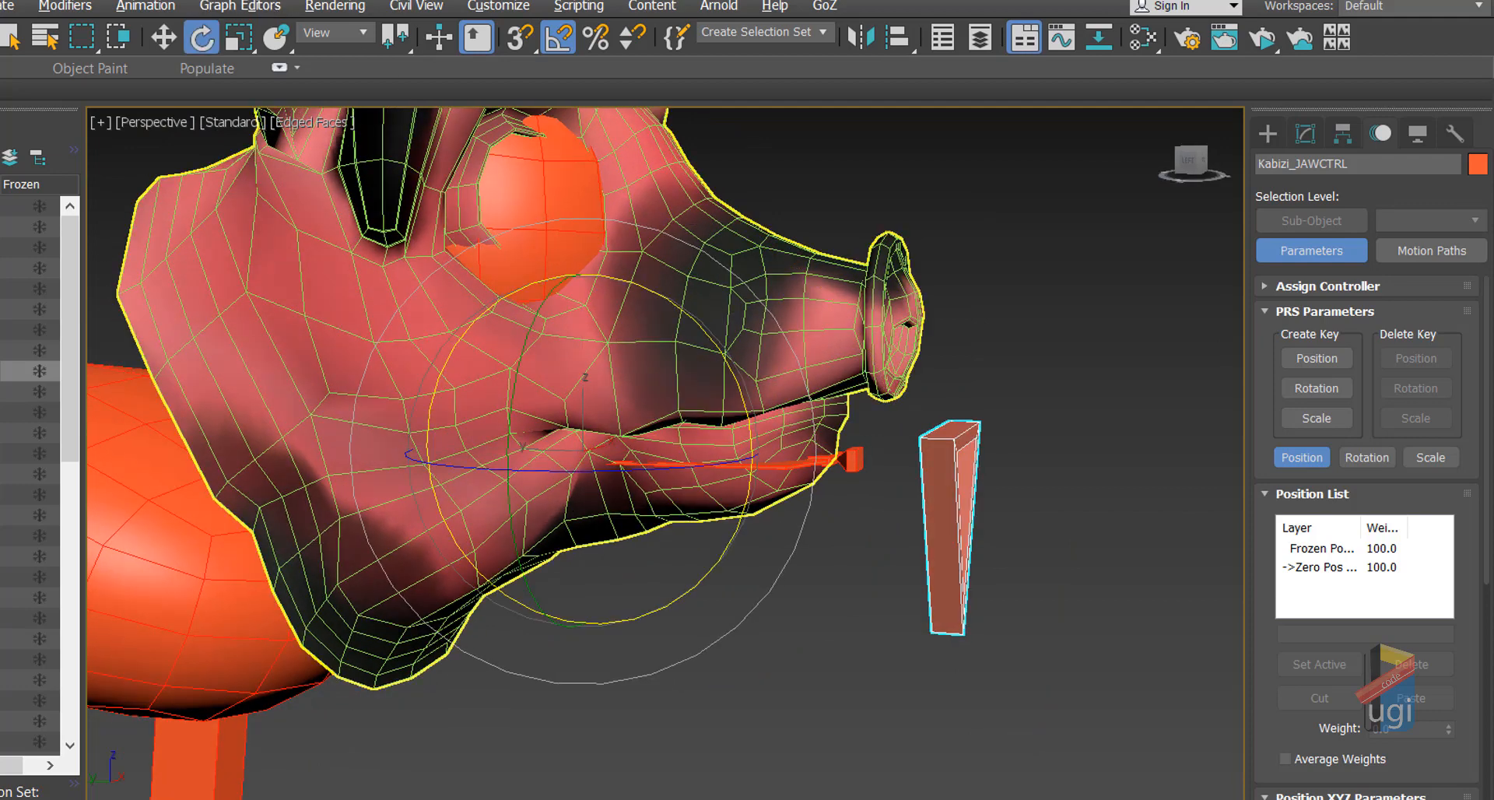
pyautogui.click(164, 36)
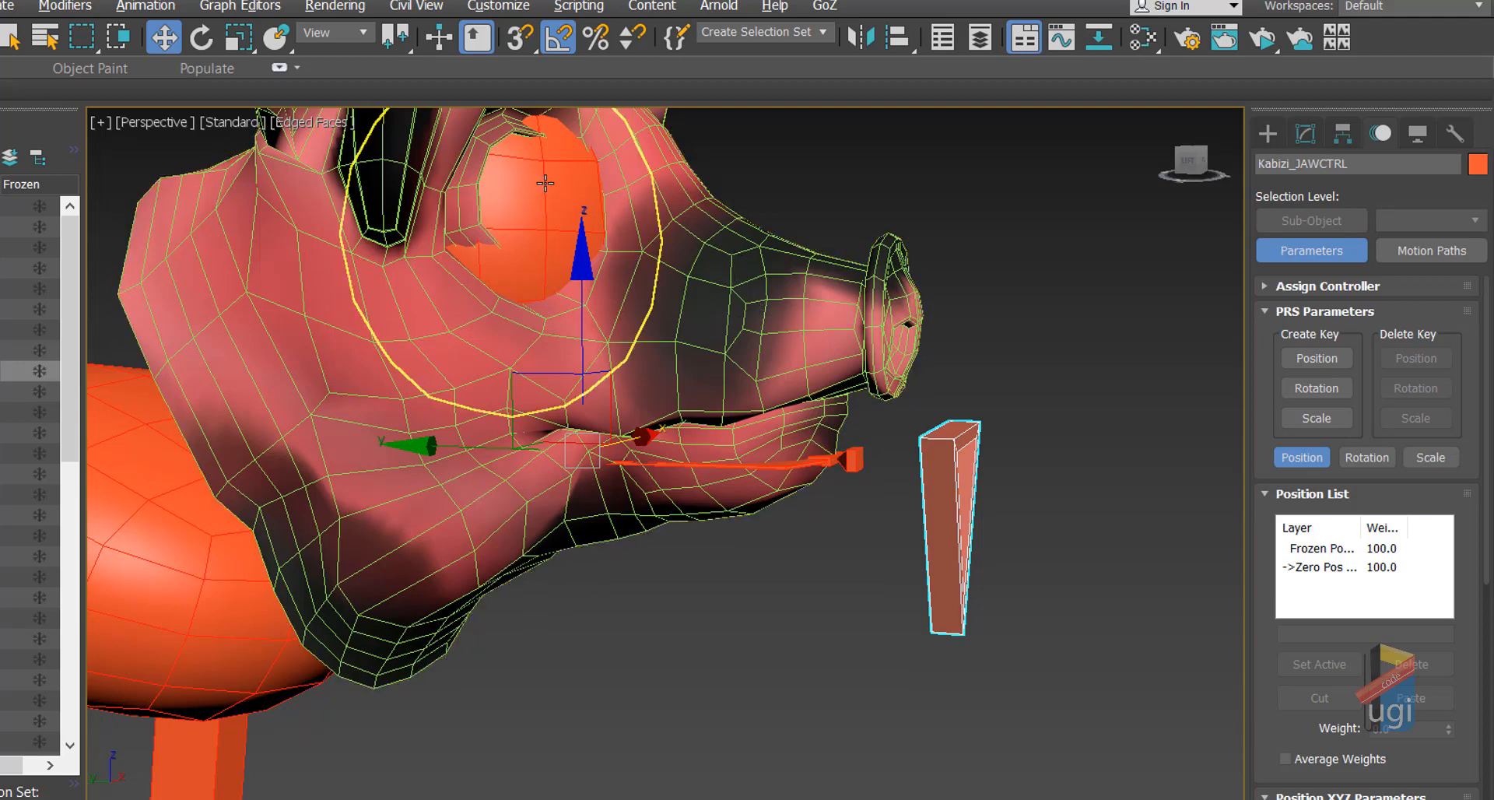
pyautogui.click(726, 263)
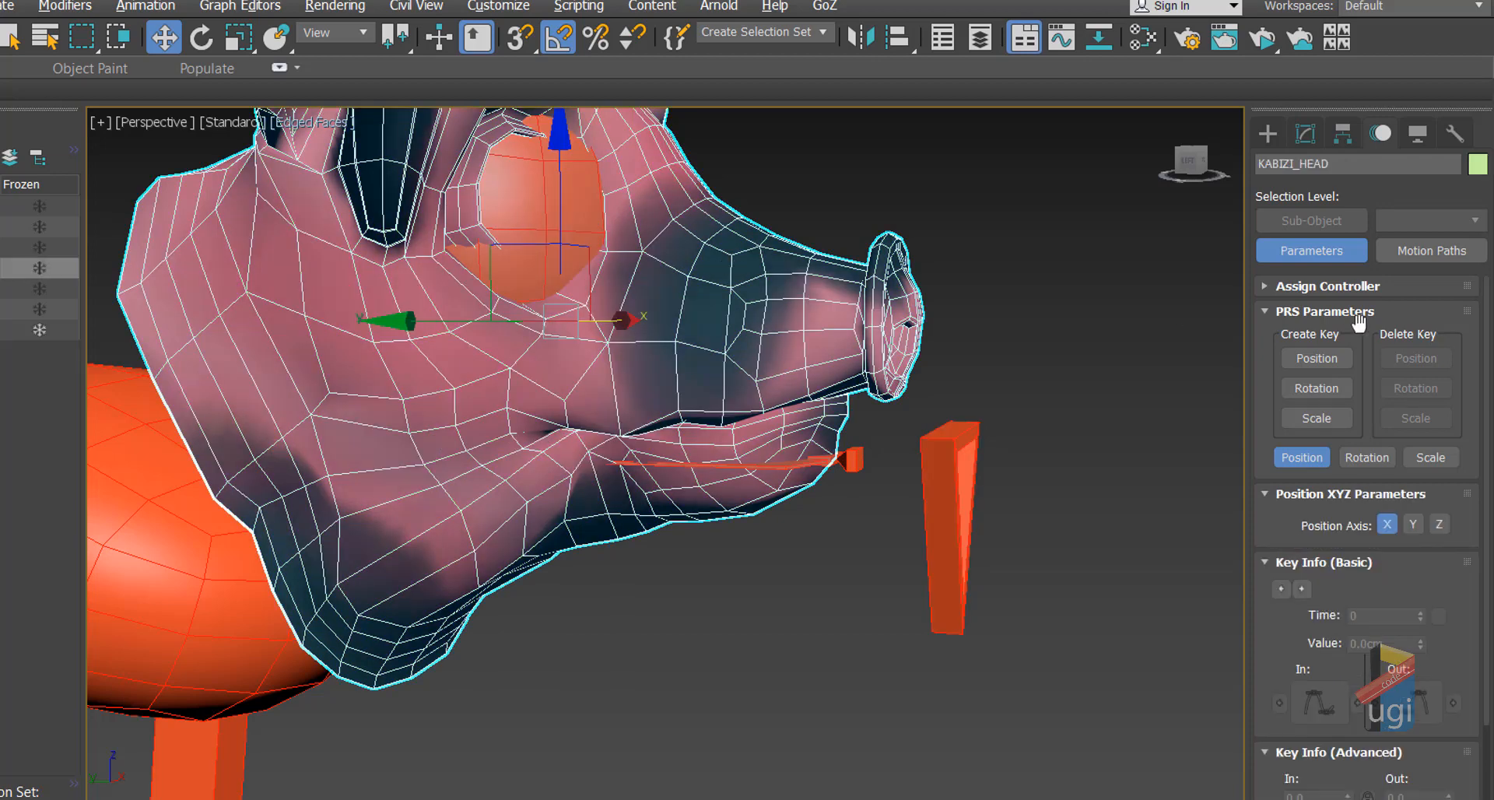
pyautogui.click(1305, 136)
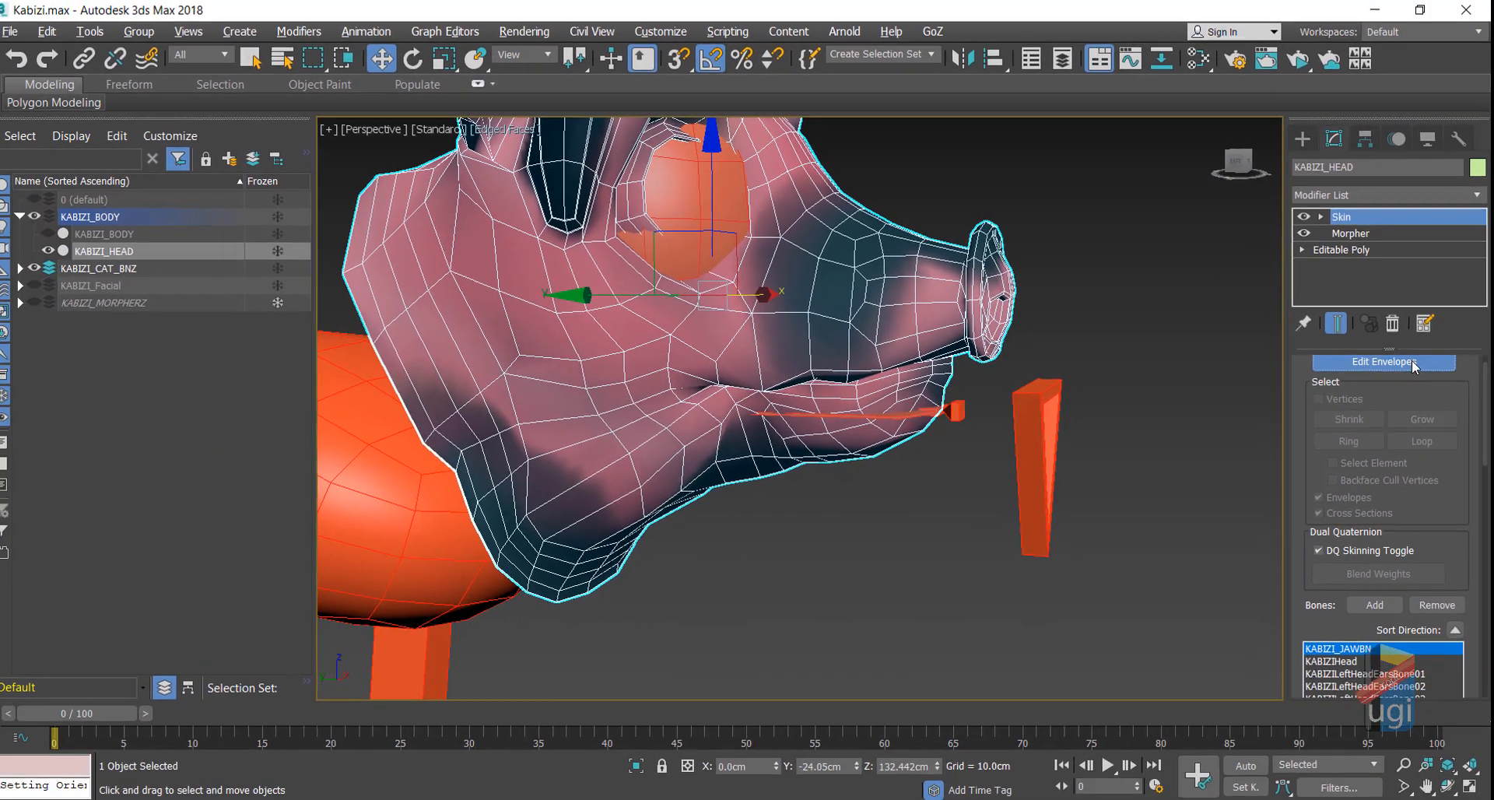
# Step: Edit KABIZI_HEAD's Skin envelopes and view KABIZIHead, then KABIZI_JAWBN, in a maximized Right view
pyautogui.click(1402, 404)
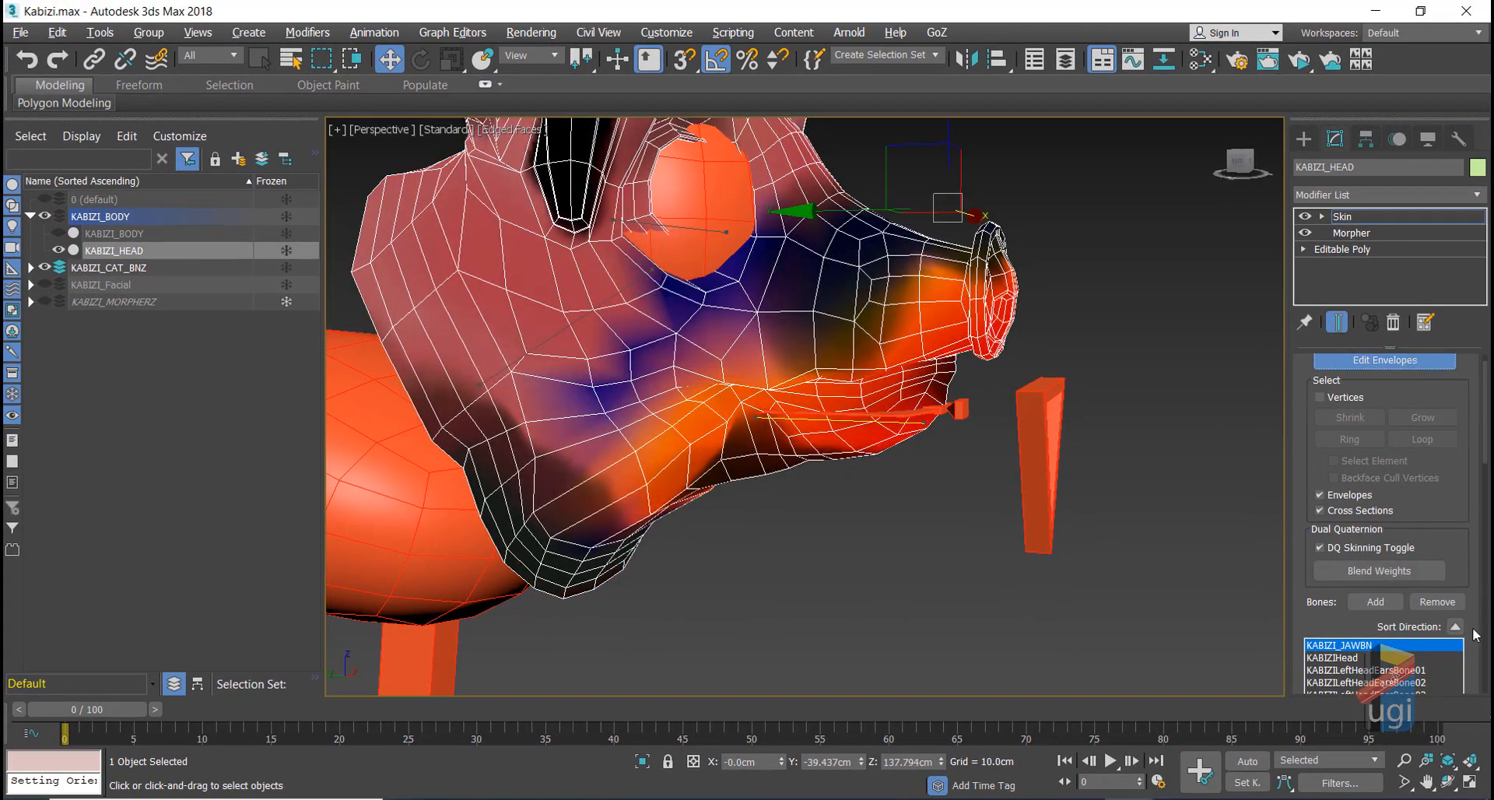
pyautogui.click(1330, 659)
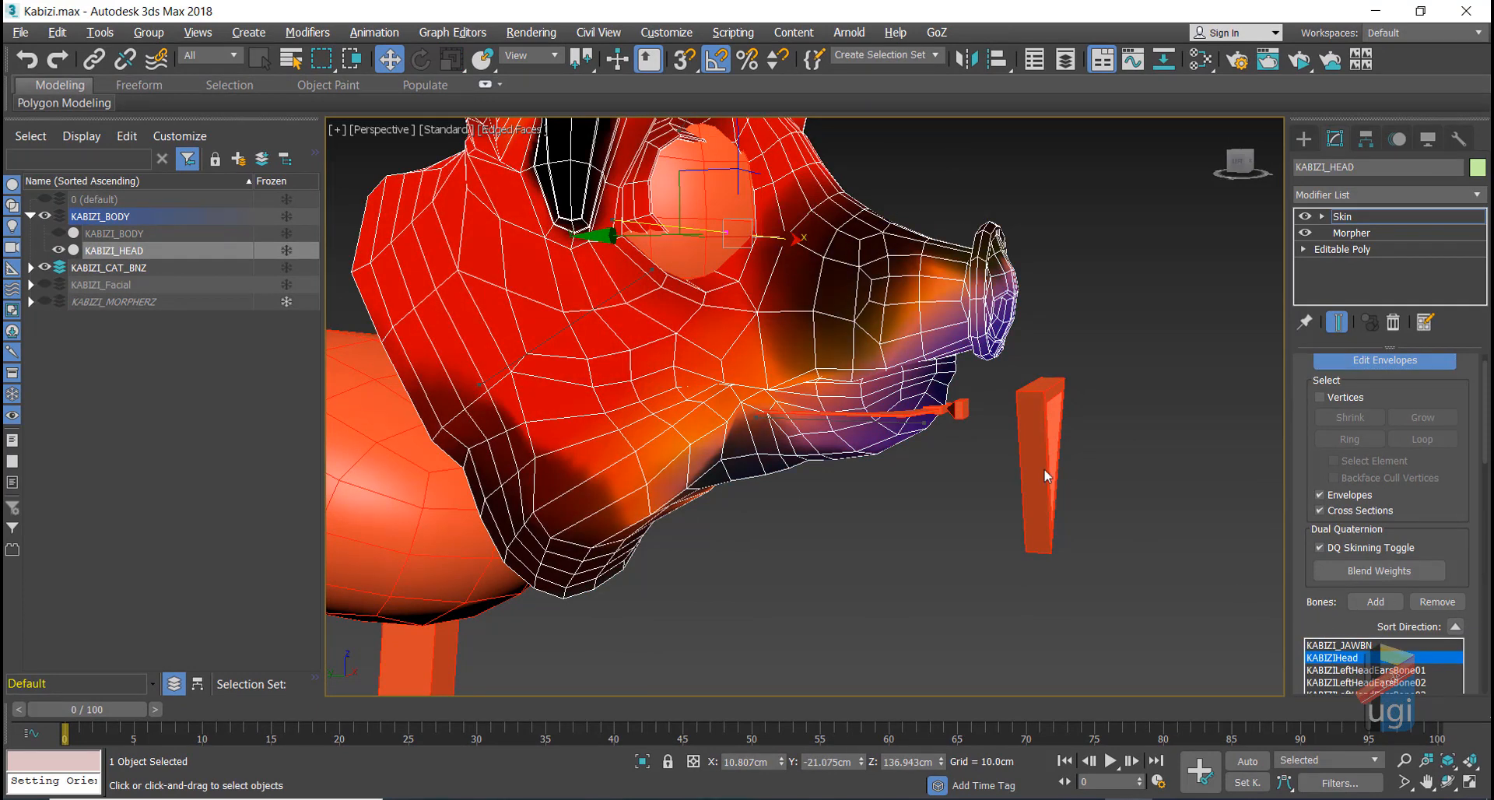
pyautogui.hotkey('alt', 'w')
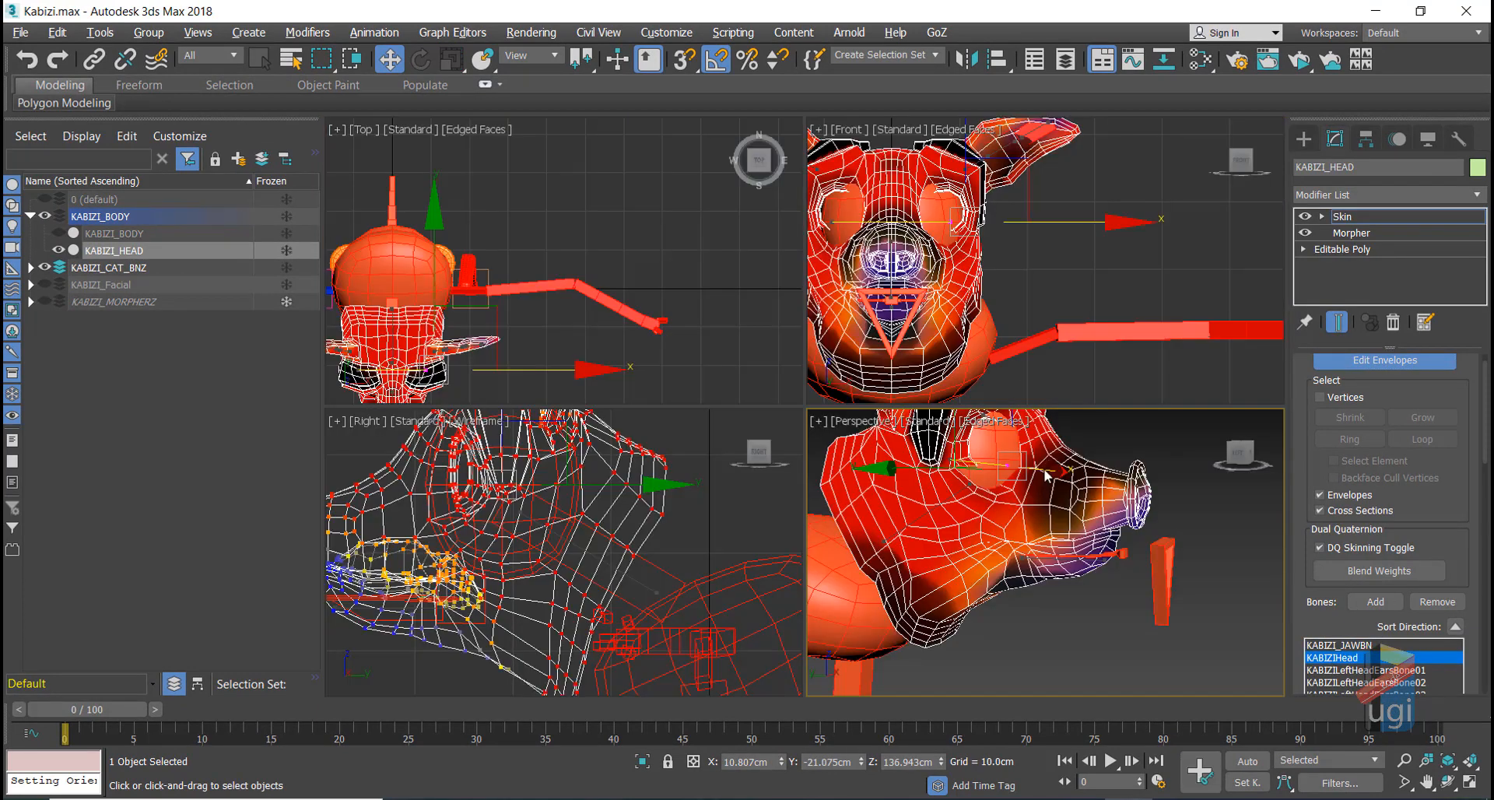
pyautogui.scroll(-3, 658, 516)
pyautogui.scroll(2, 659, 518)
pyautogui.middleClick(659, 520)
pyautogui.hotkey('alt', 'w')
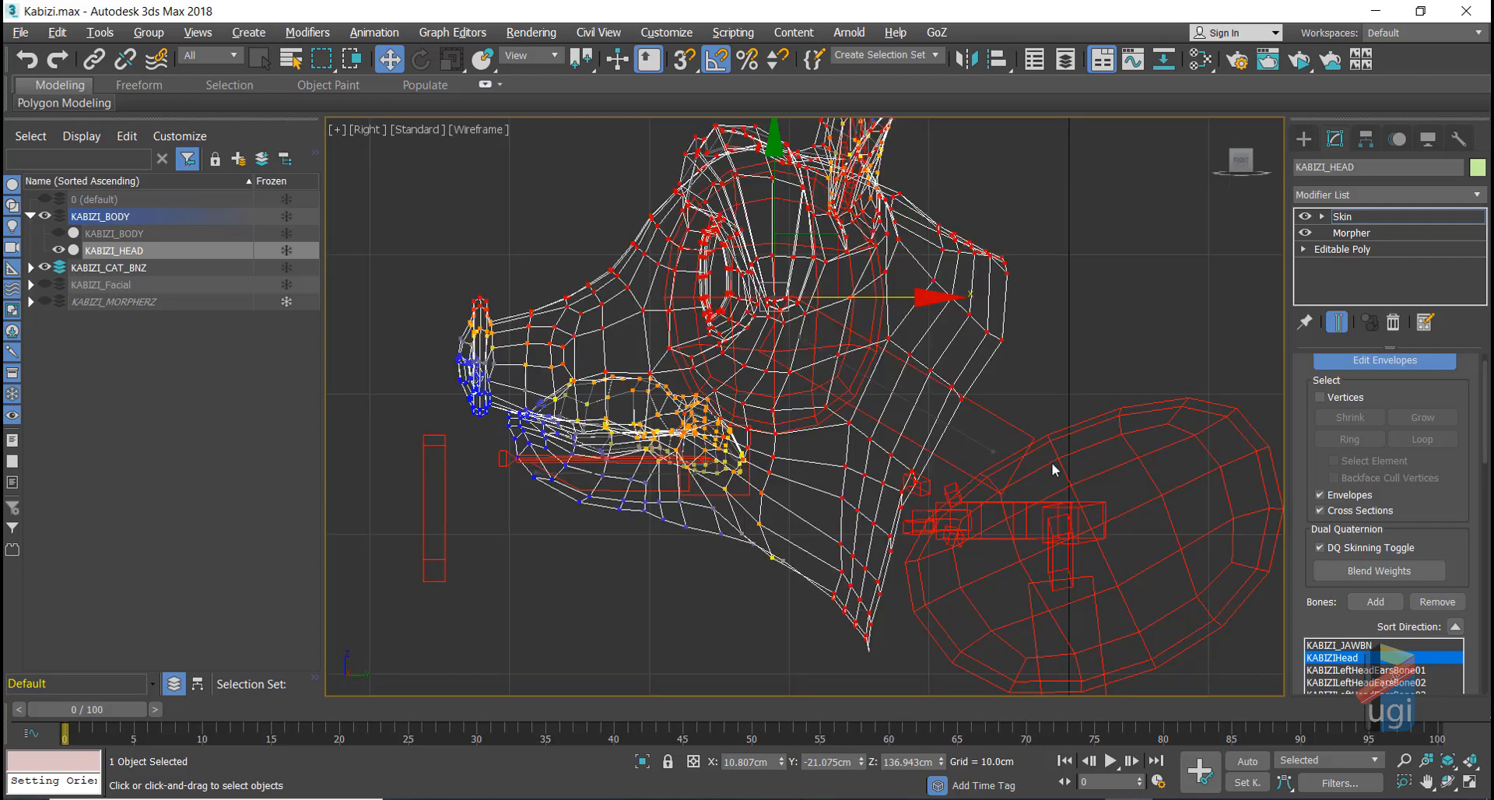
pyautogui.scroll(-3, 1035, 482)
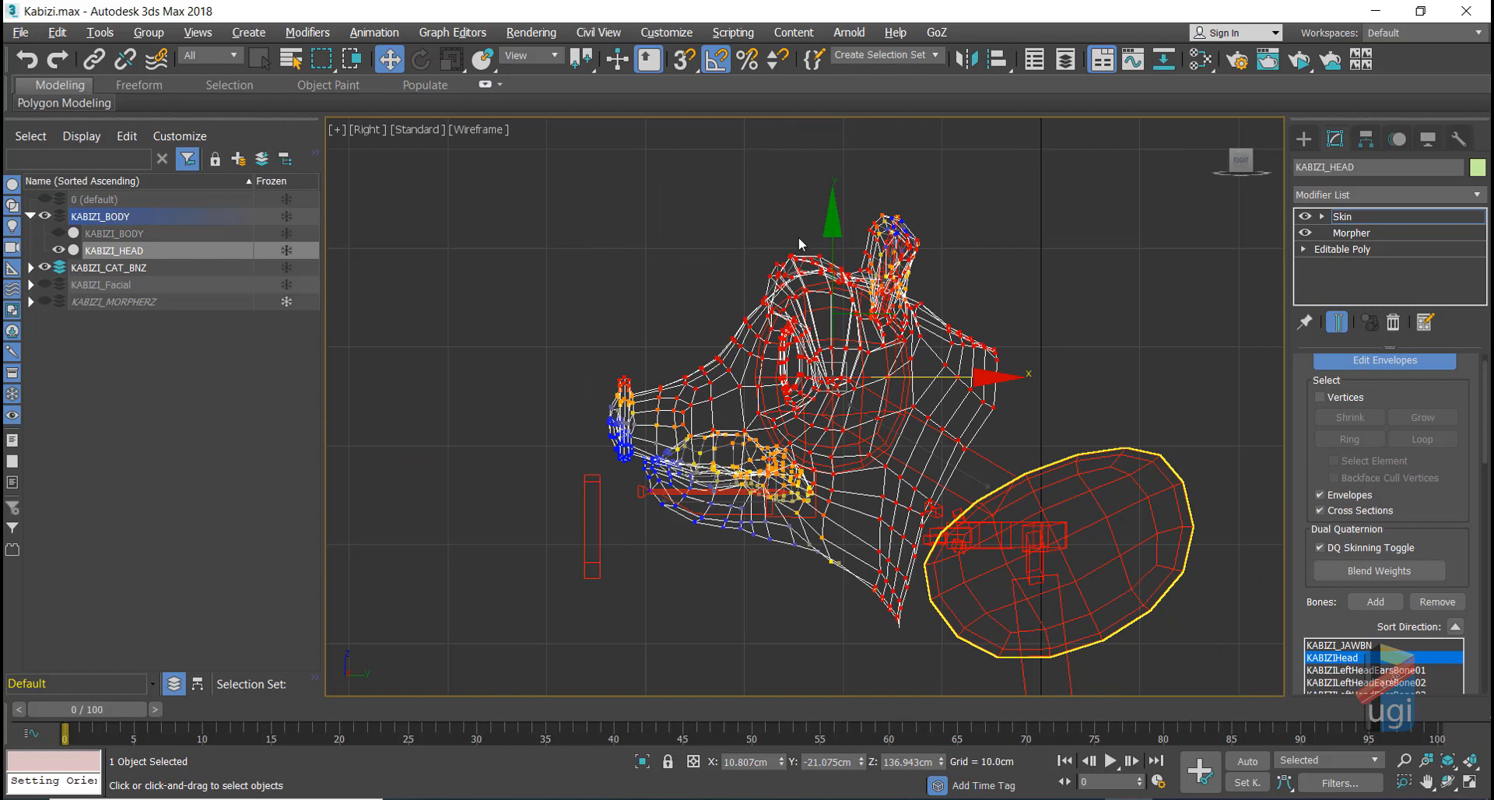
pyautogui.click(524, 627)
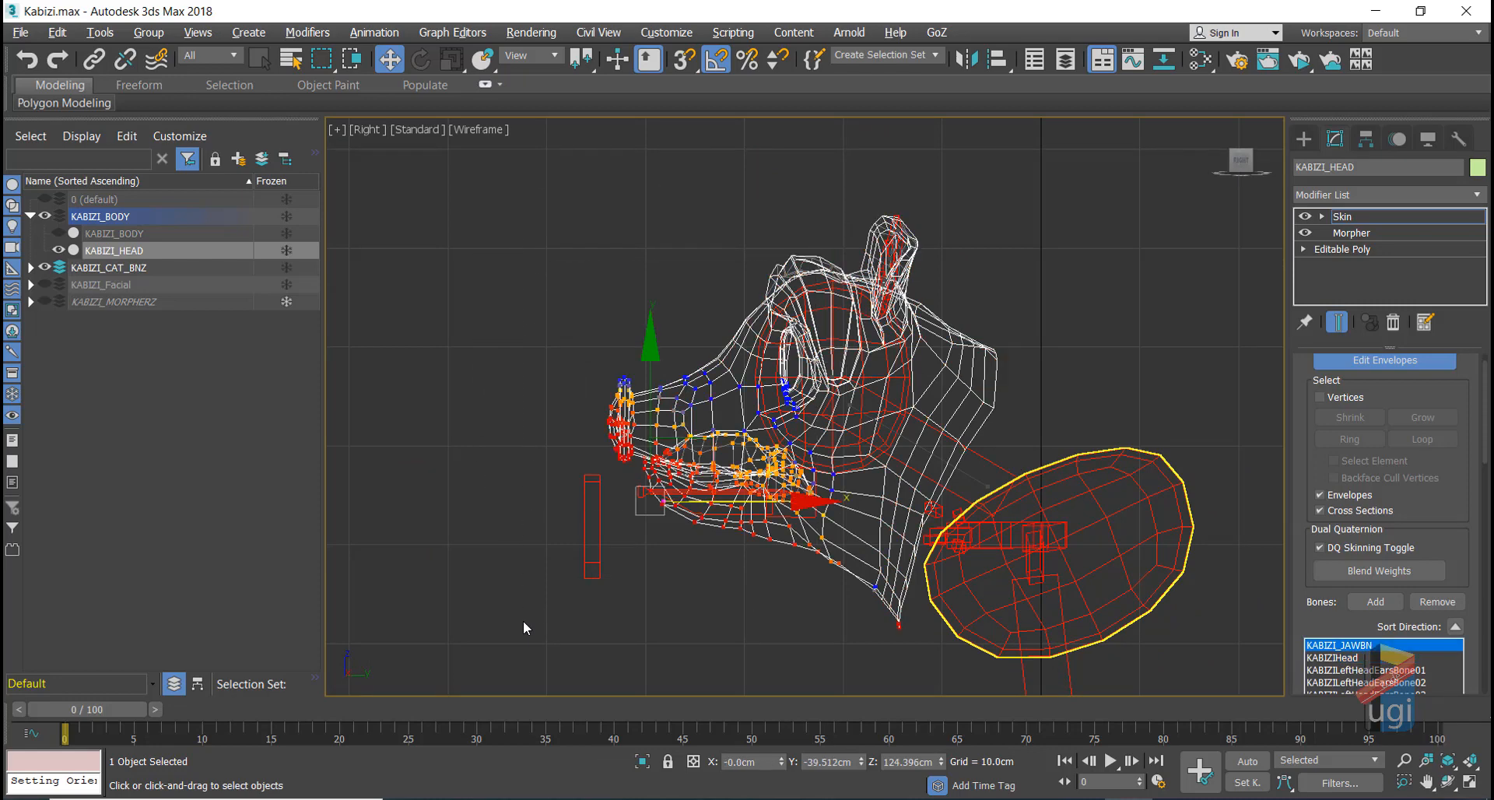
# Step: Switch the selection region to Lasso and outline the head from jaw to ear
pyautogui.click(324, 59)
pyautogui.moveTo(327, 61); pyautogui.dragTo(324, 178)
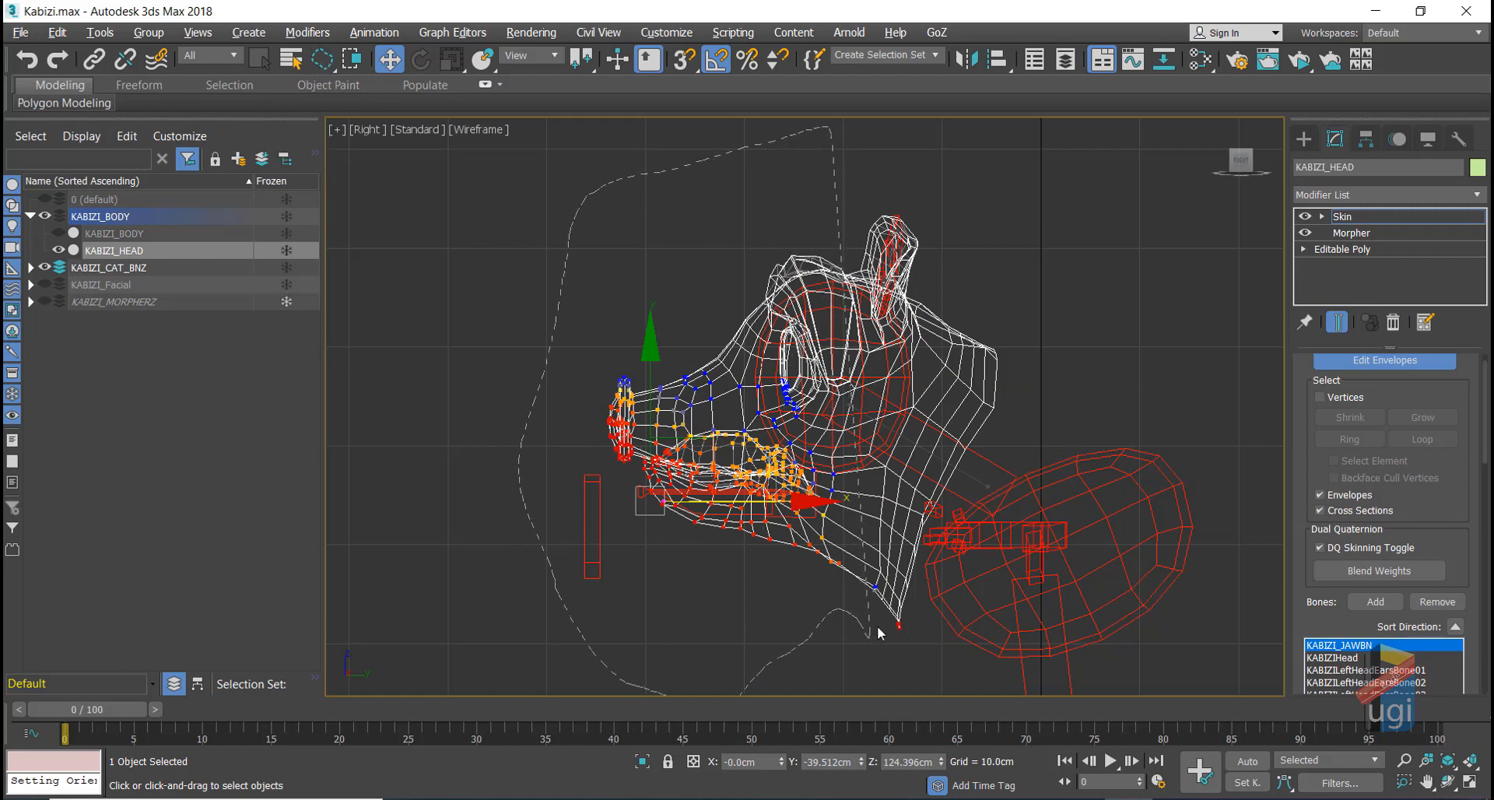
pyautogui.moveTo(879, 633)
pyautogui.mouseDown()
pyautogui.moveTo(889, 580)
pyautogui.moveTo(883, 622)
pyautogui.moveTo(899, 641)
pyautogui.moveTo(903, 544)
pyautogui.moveTo(965, 393)
pyautogui.moveTo(968, 265)
pyautogui.mouseUp()
pyautogui.moveTo(847, 123); pyautogui.dragTo(847, 123)
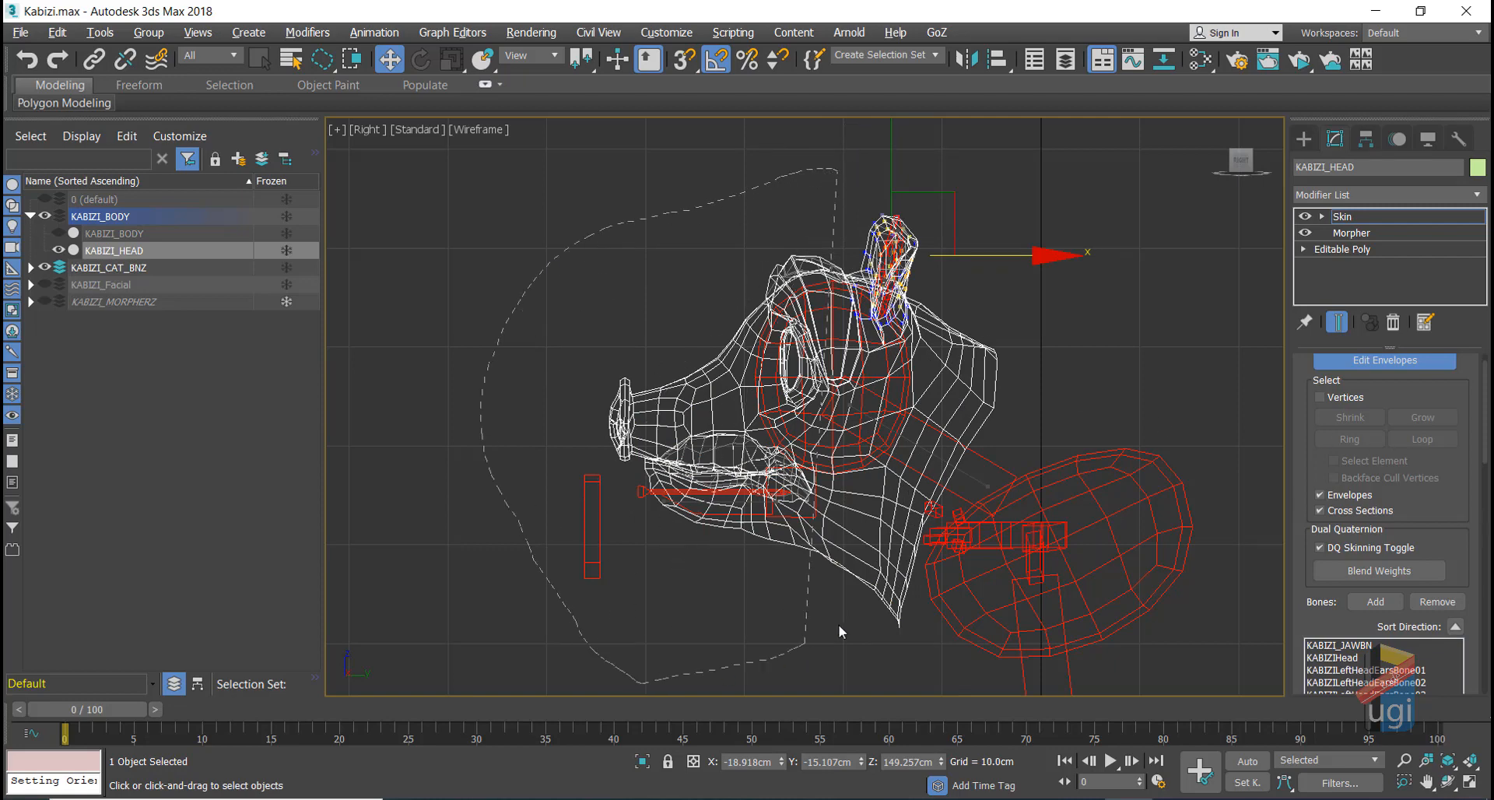
pyautogui.moveTo(838, 624); pyautogui.dragTo(948, 377)
pyautogui.moveTo(938, 212); pyautogui.dragTo(930, 206)
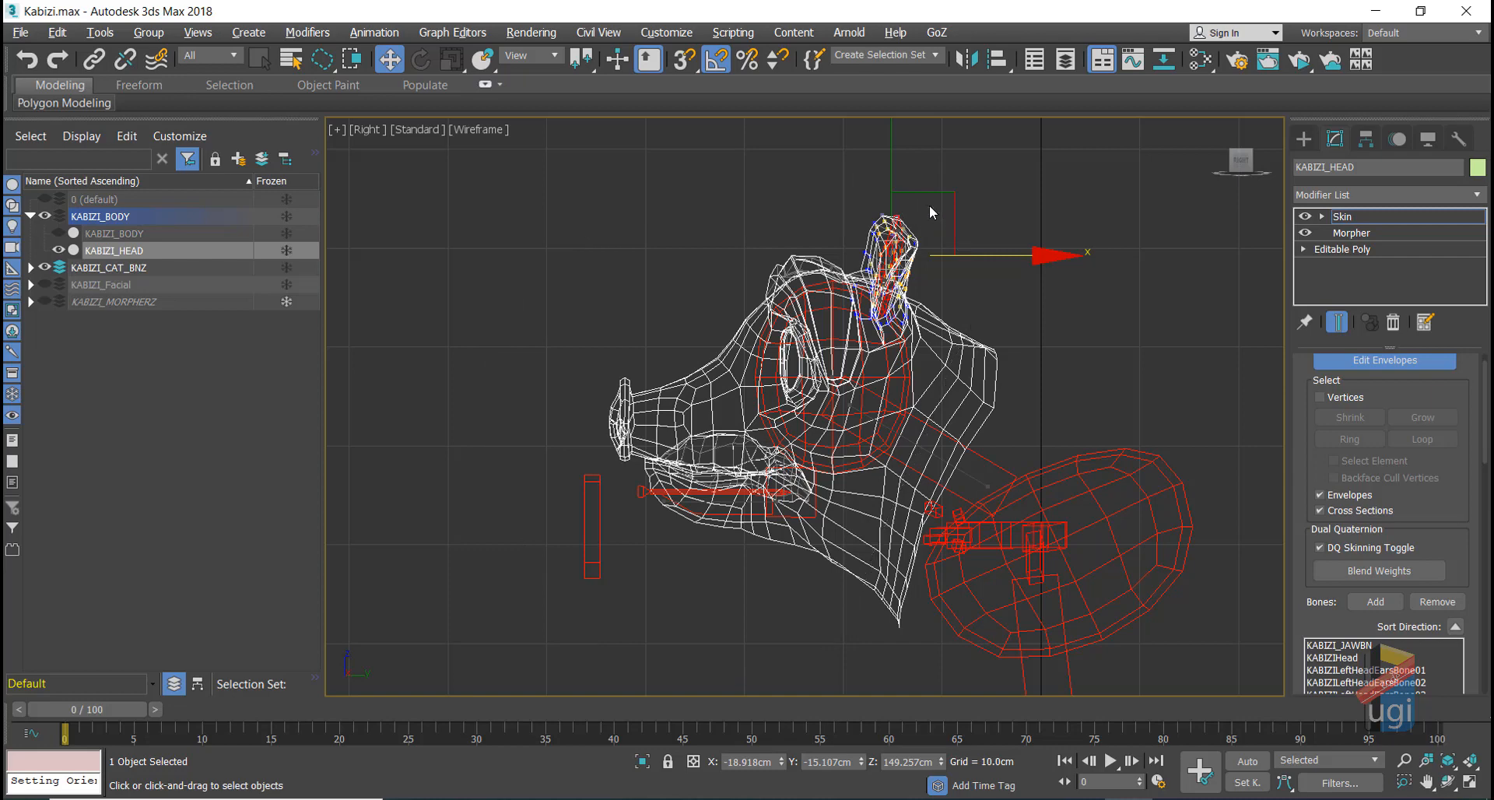
# Step: Enable Skin vertex selection, lasso the head vertices from jaw bottom to ear, then scroll to Weight Properties
pyautogui.click(1324, 396)
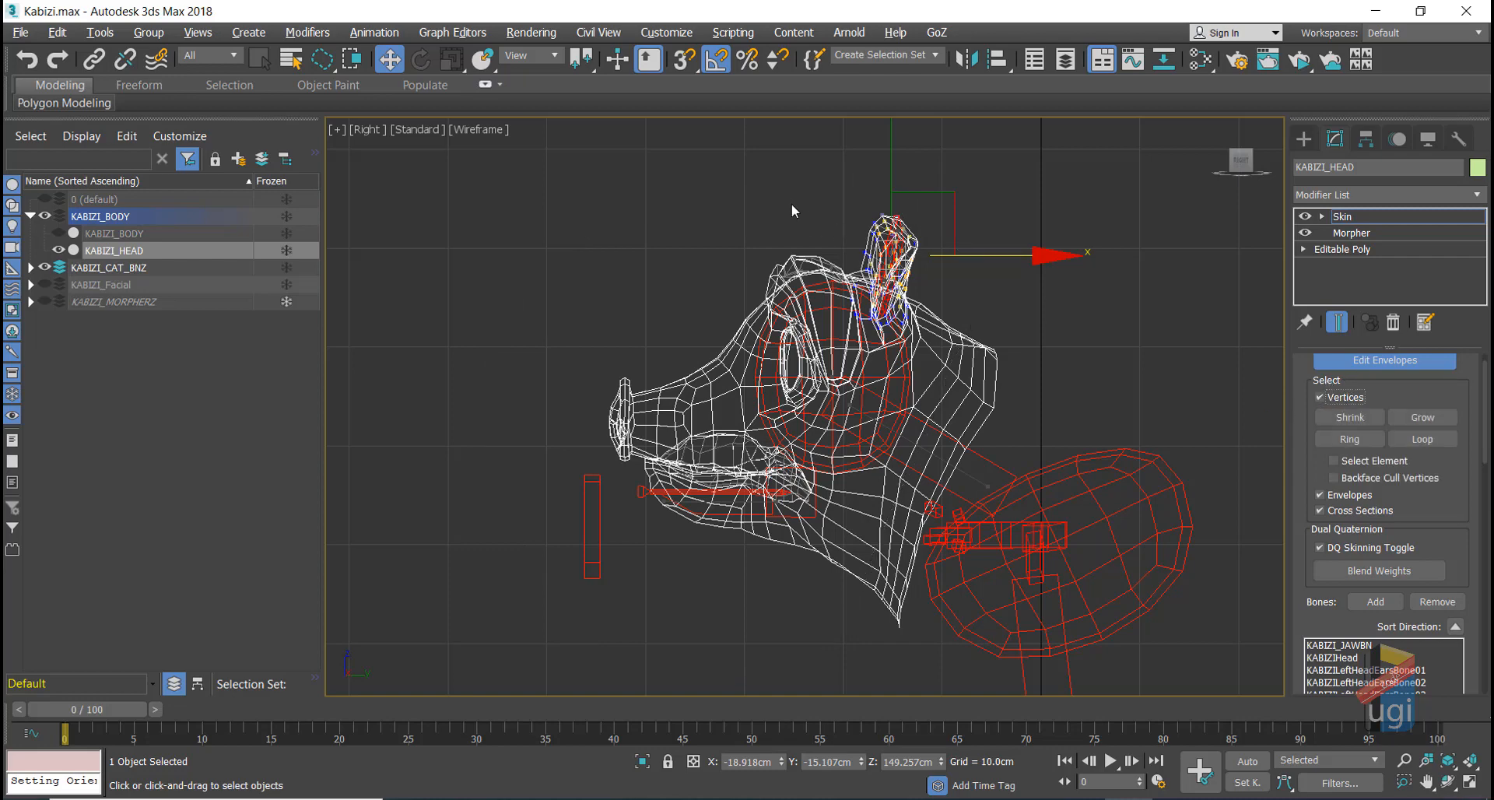
pyautogui.moveTo(786, 674)
pyautogui.mouseDown()
pyautogui.moveTo(891, 580)
pyautogui.moveTo(979, 282)
pyautogui.mouseUp()
pyautogui.moveTo(926, 208); pyautogui.dragTo(924, 208)
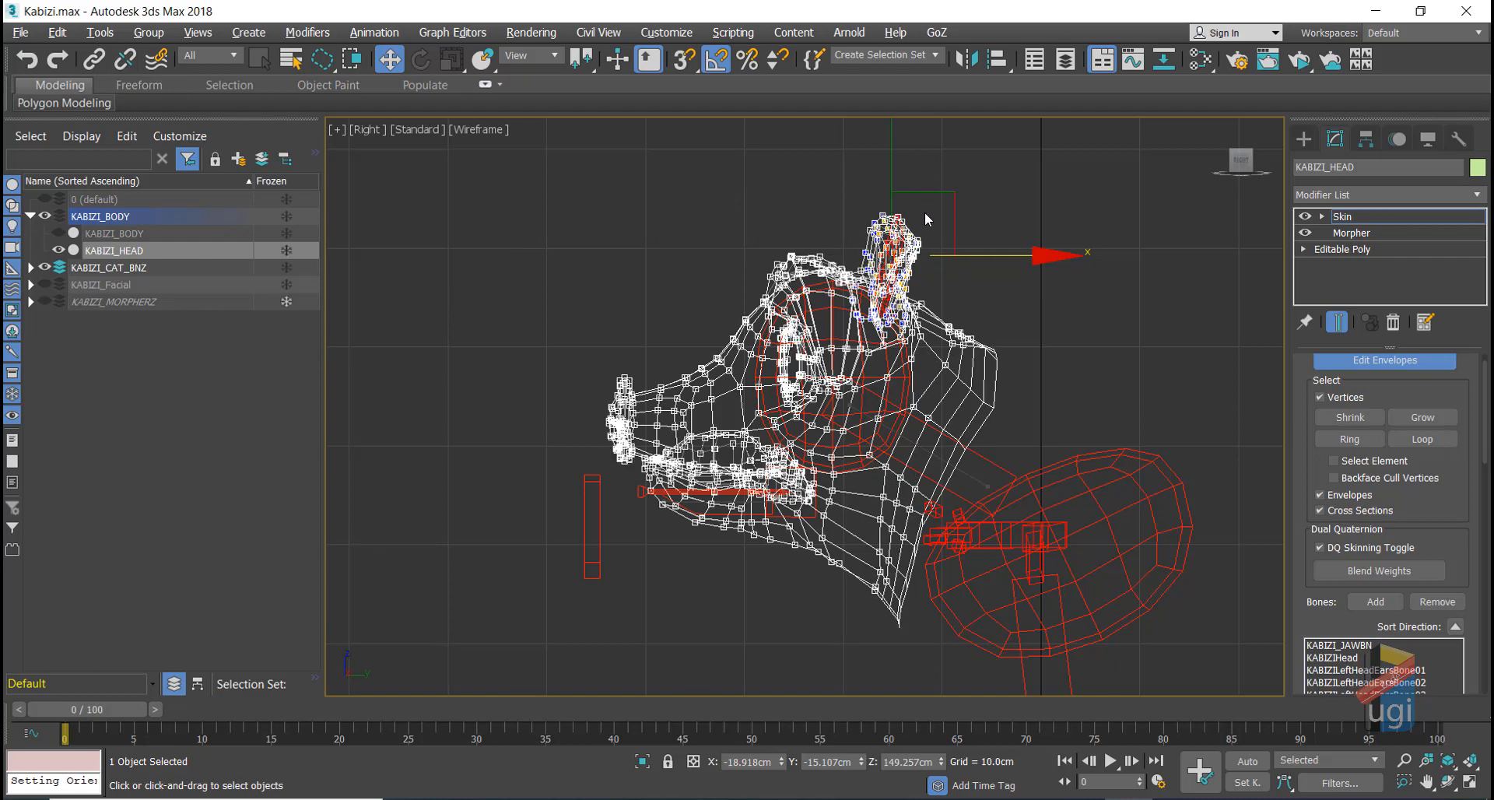
pyautogui.scroll(-5, 1300, 591)
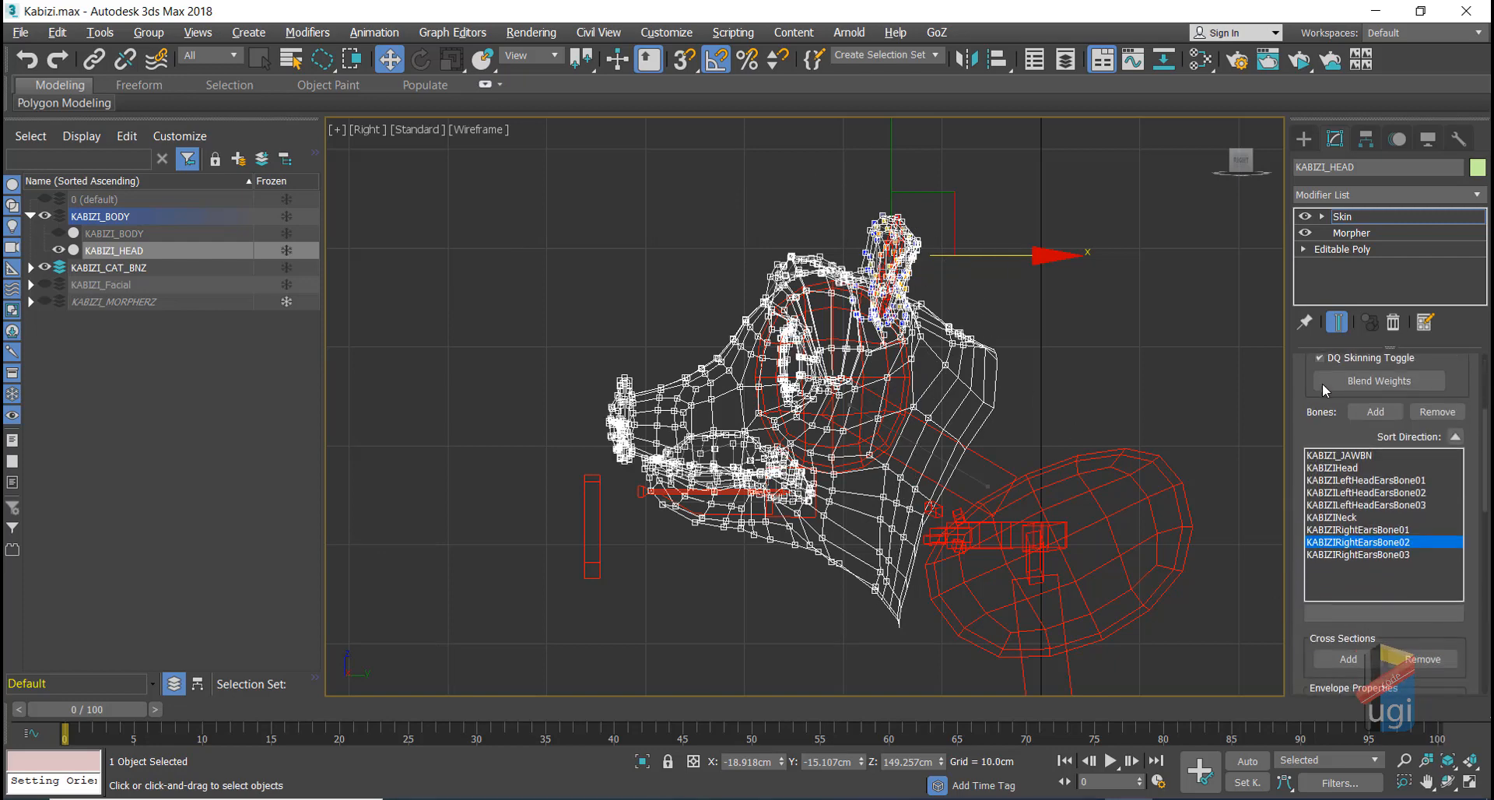
pyautogui.moveTo(1298, 620); pyautogui.dragTo(1290, 470)
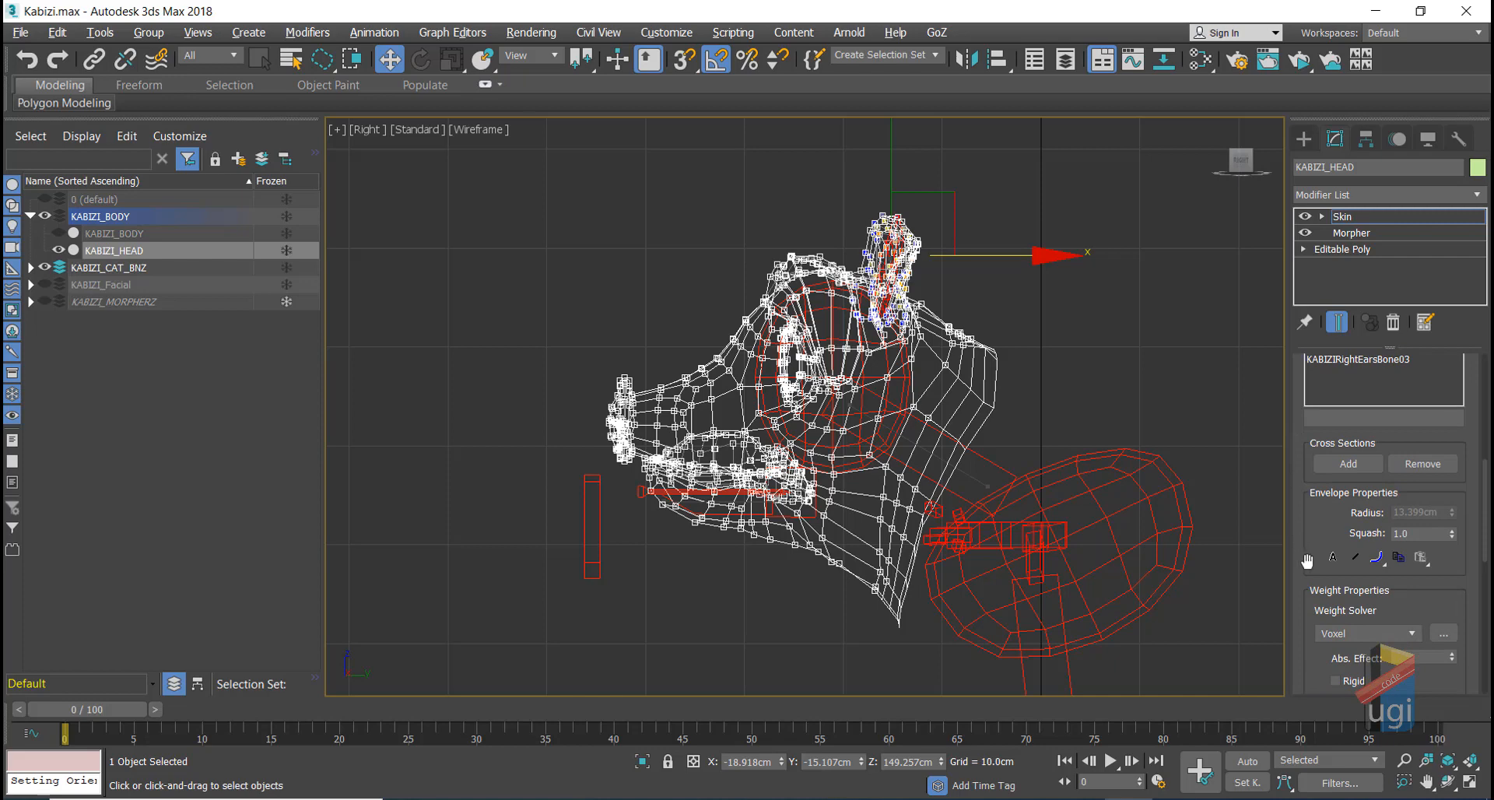
pyautogui.scroll(-4, 1307, 559)
# Step: Give the selected vertices weight 1 in the Weight Tool, then select a vertex pair near the jaw
pyautogui.click(1334, 595)
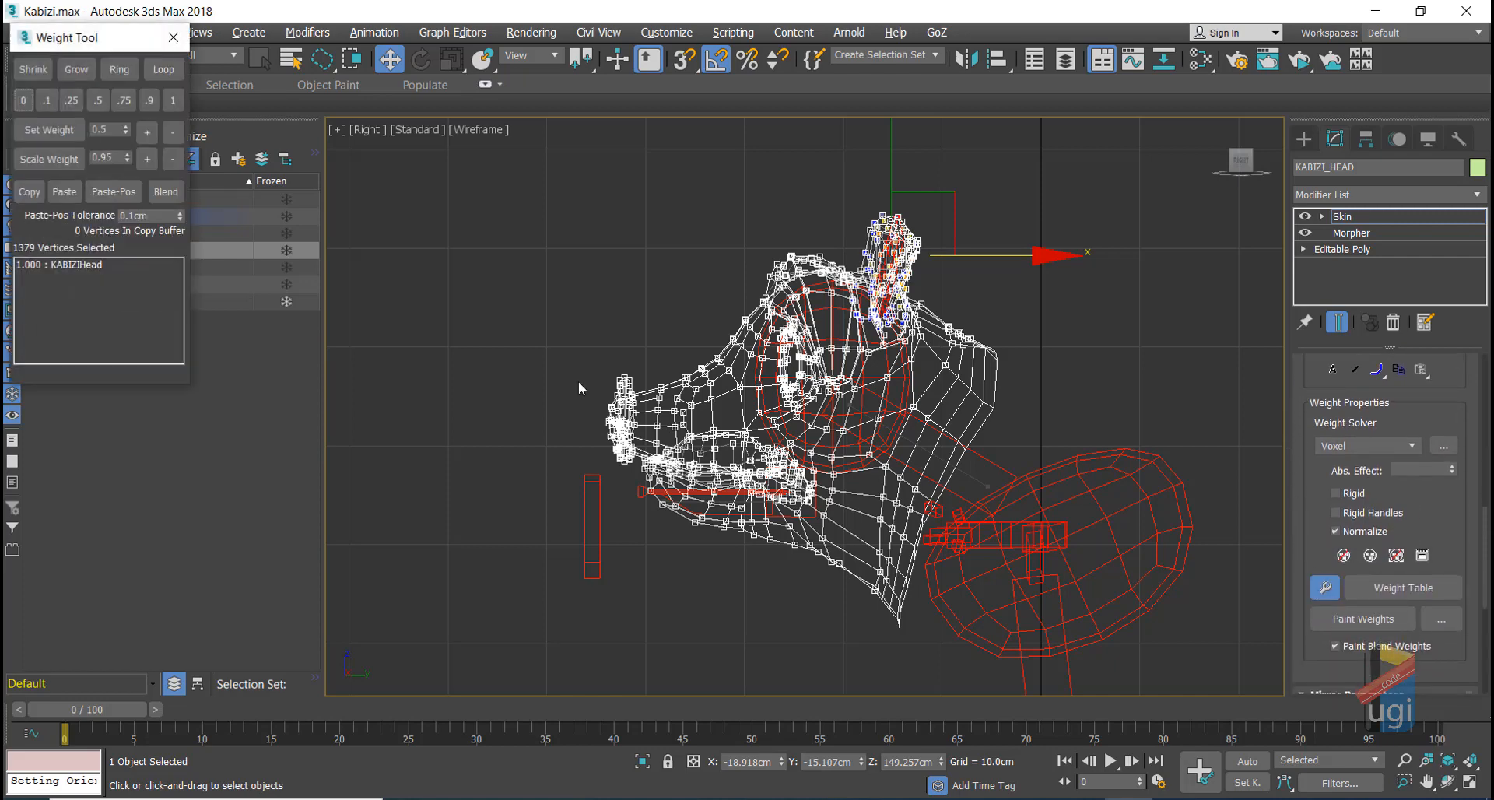
pyautogui.click(172, 101)
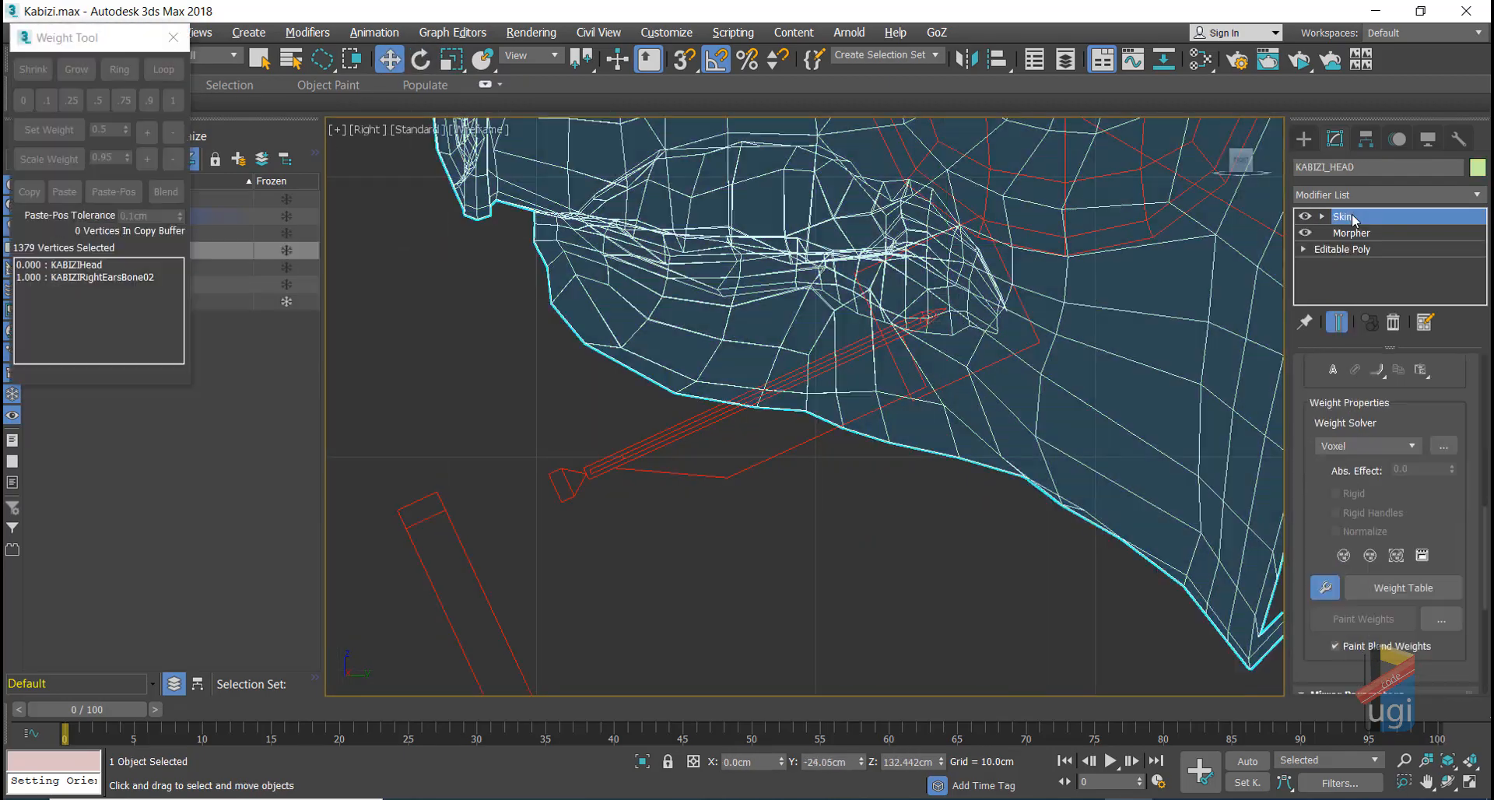
pyautogui.click(596, 494)
pyautogui.press('F3')
pyautogui.moveTo(545, 327)
pyautogui.keyDown('alt'); pyautogui.mouseDown(button='middle')
pyautogui.moveTo(634, 296)
pyautogui.moveTo(524, 357)
pyautogui.mouseUp(button='middle'); pyautogui.keyUp('alt')
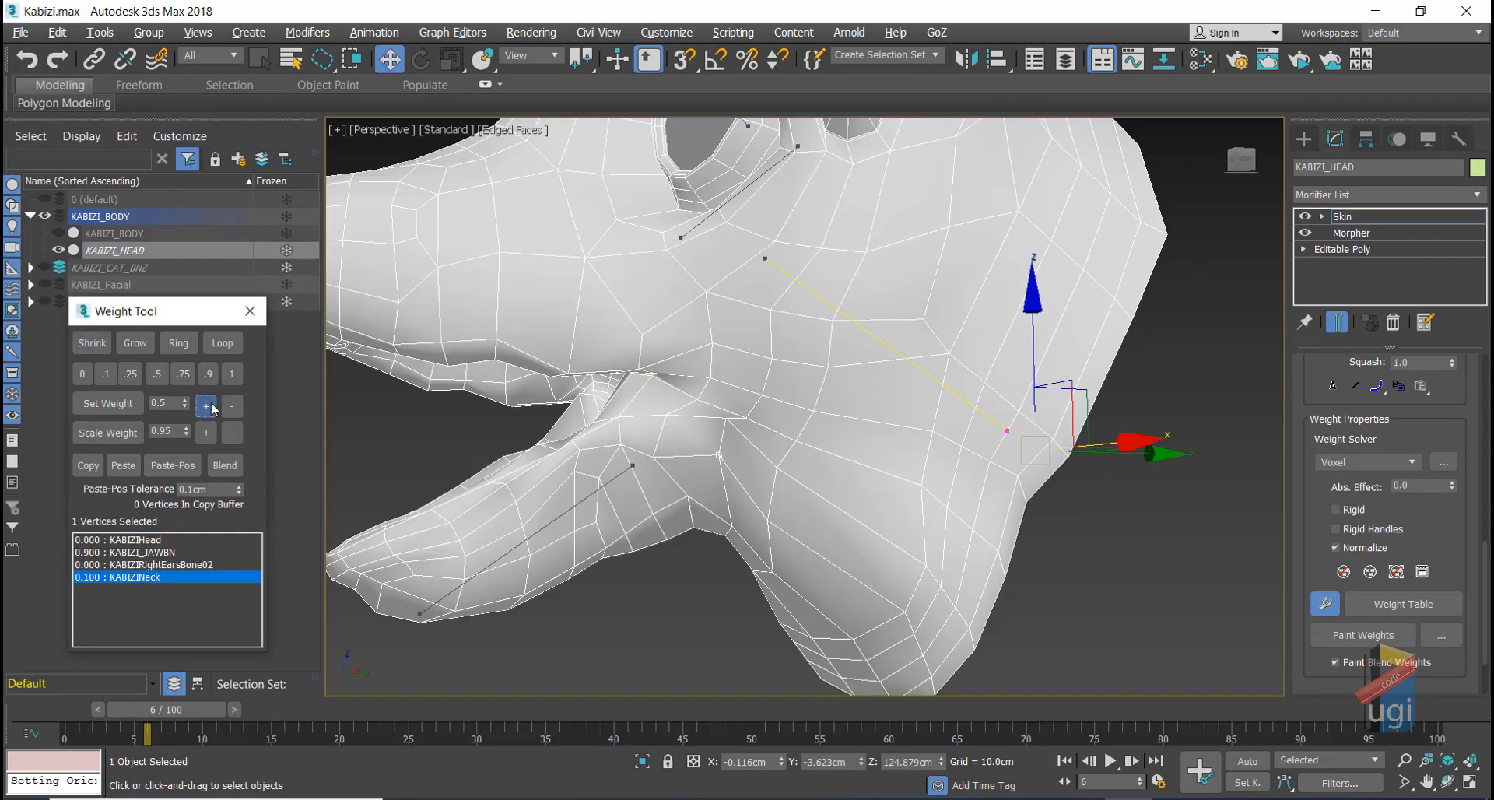
# Step: Raise the vertex weights with Set Weight +, including for the KABIZIHead bone
pyautogui.click(214, 408)
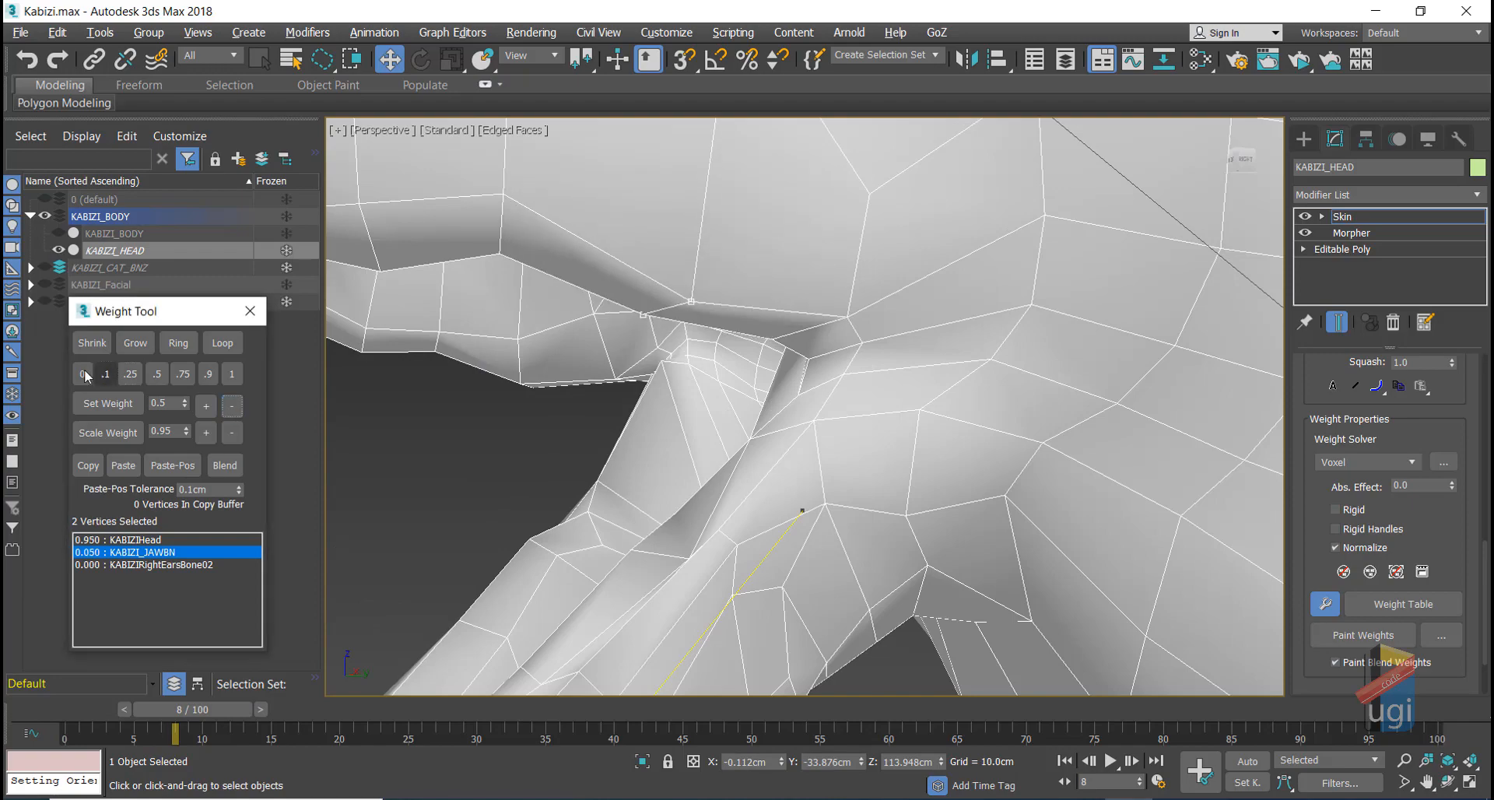
pyautogui.click(146, 542)
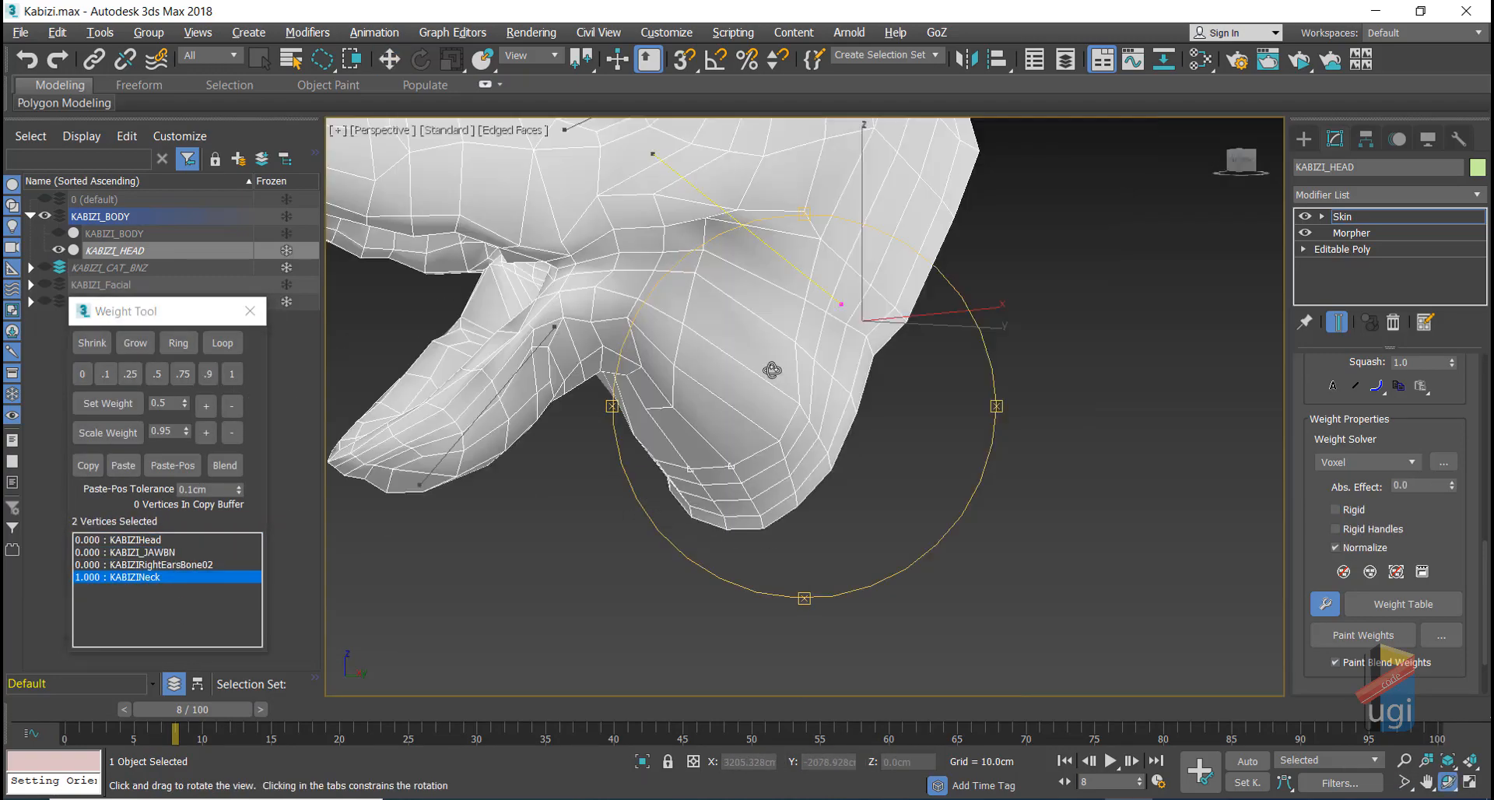
pyautogui.click(206, 406)
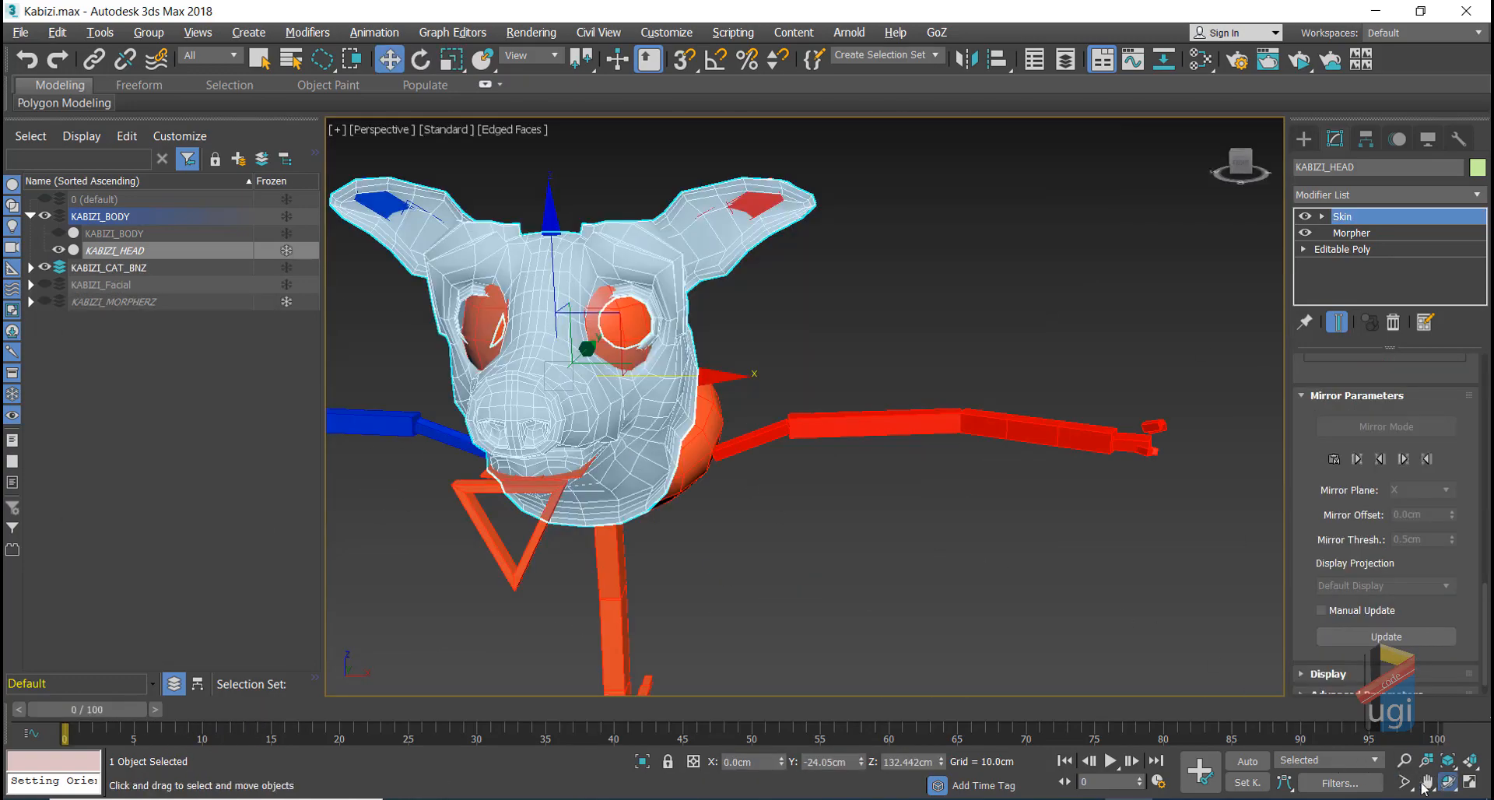
# Step: Rotate the Kabizi_JAWCTRL triangle about 58 degrees on X to open the jaw
pyautogui.click(1447, 782)
pyautogui.moveTo(803, 375); pyautogui.dragTo(857, 333)
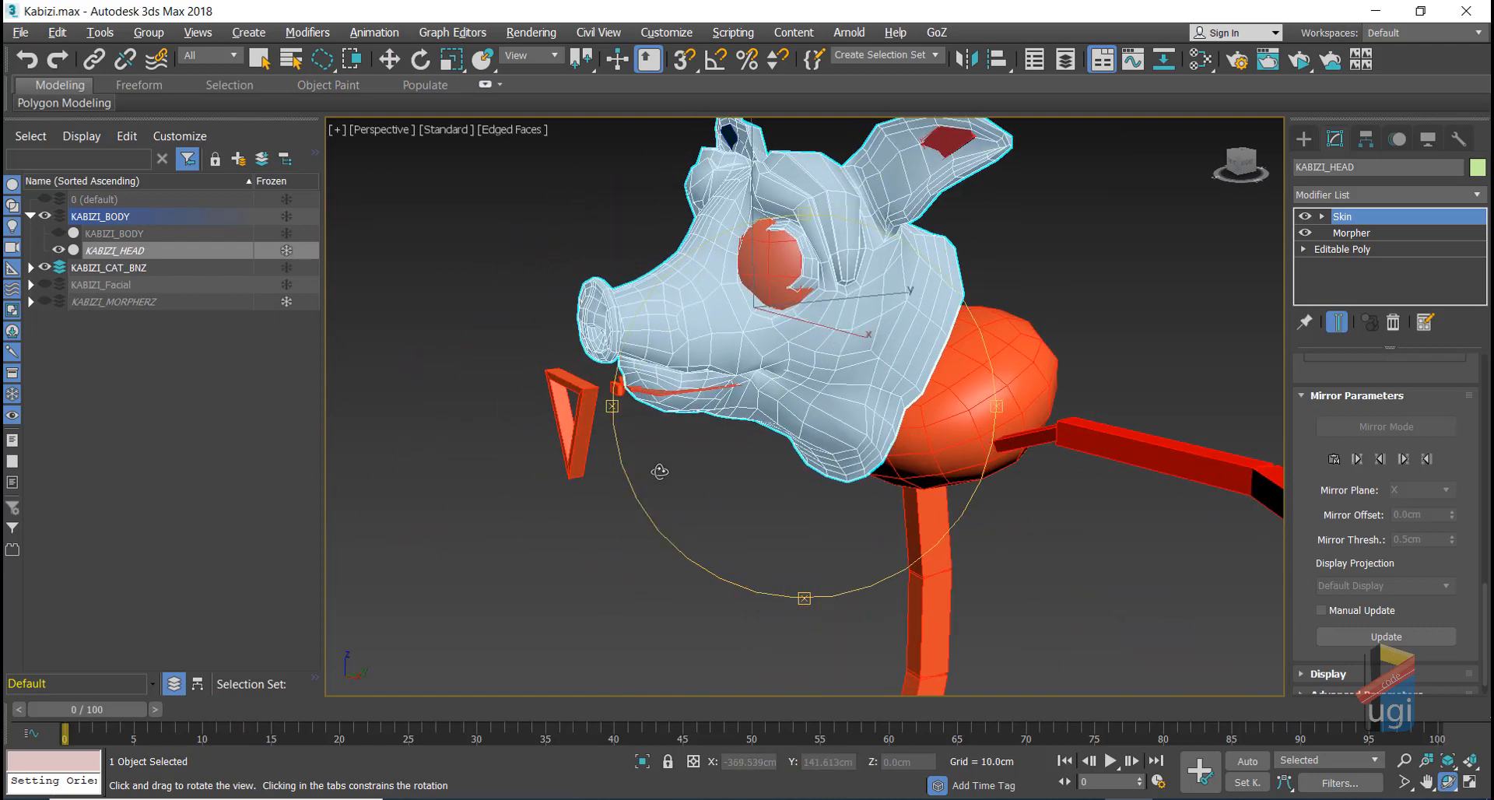
pyautogui.press('w')
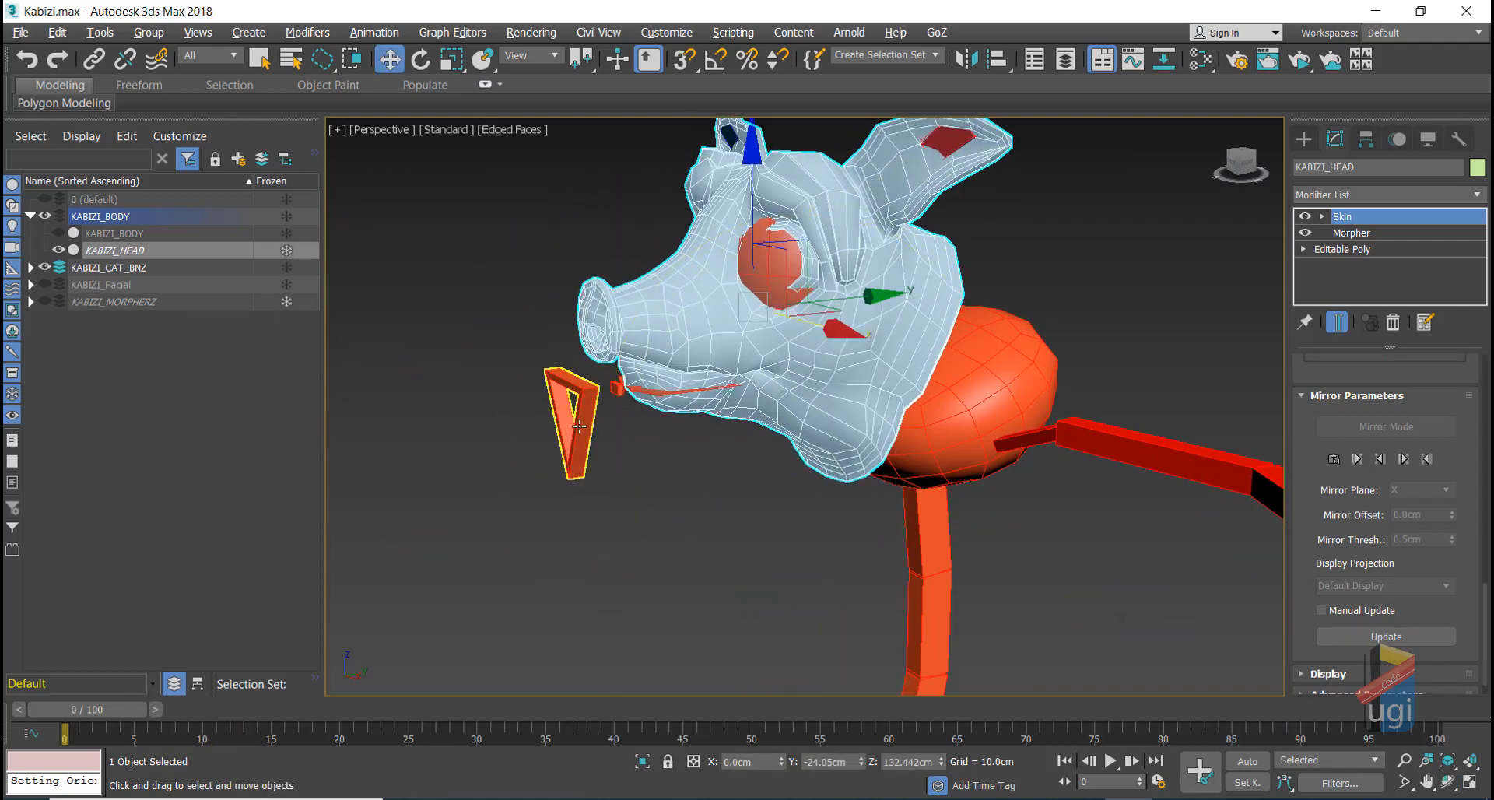
pyautogui.click(573, 421)
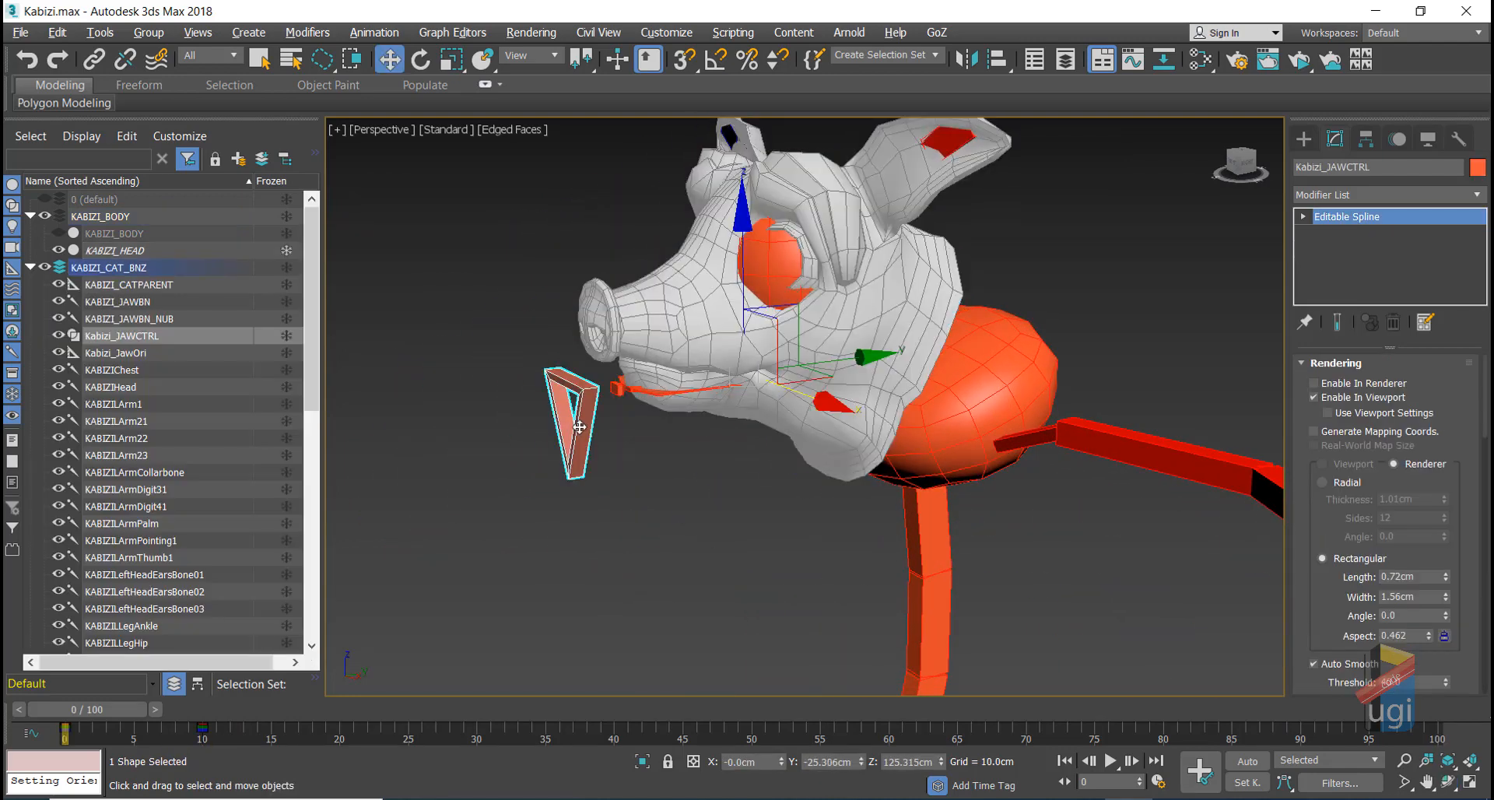
pyautogui.click(421, 59)
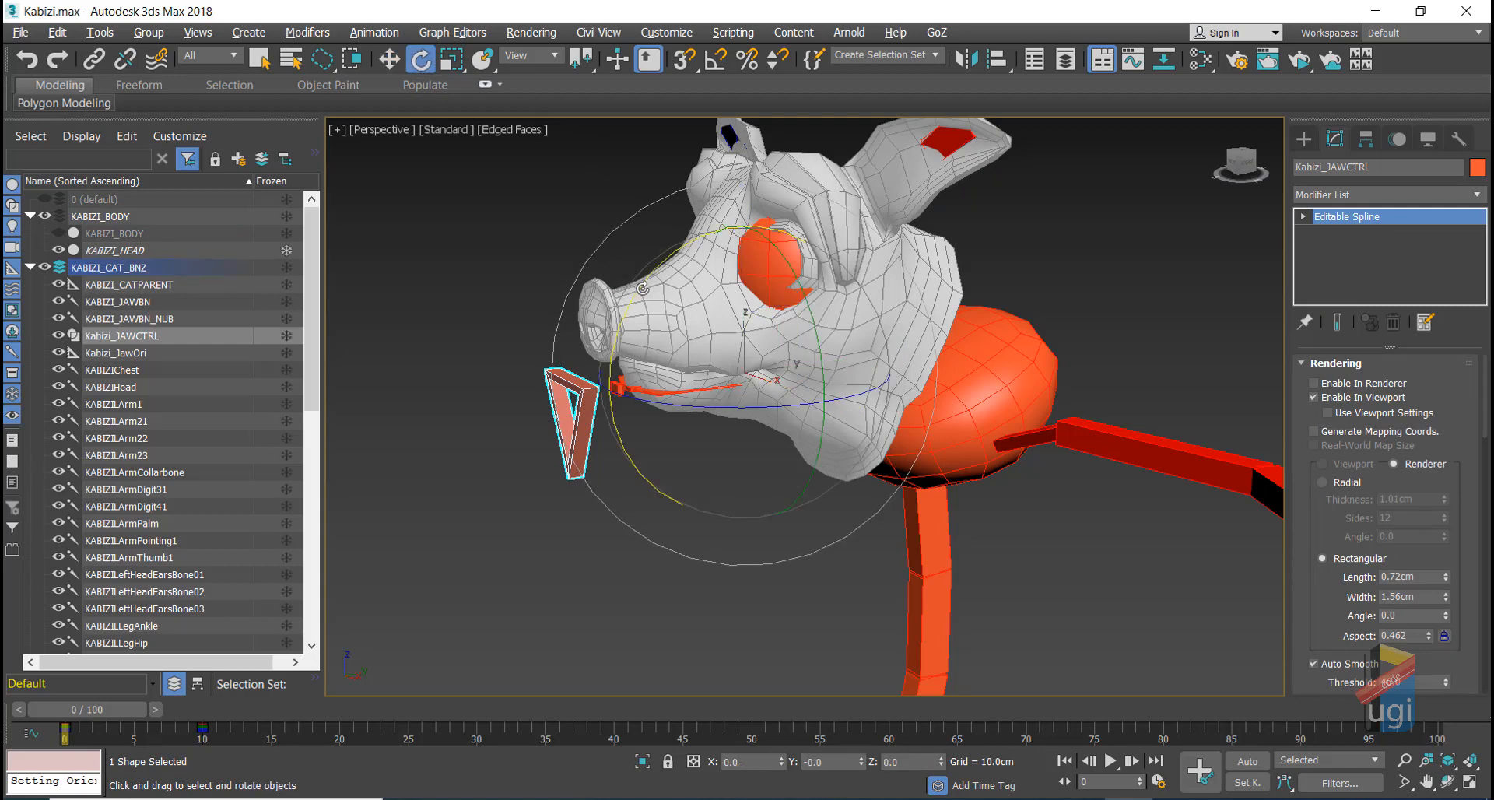
pyautogui.moveTo(643, 289); pyautogui.dragTo(664, 395)
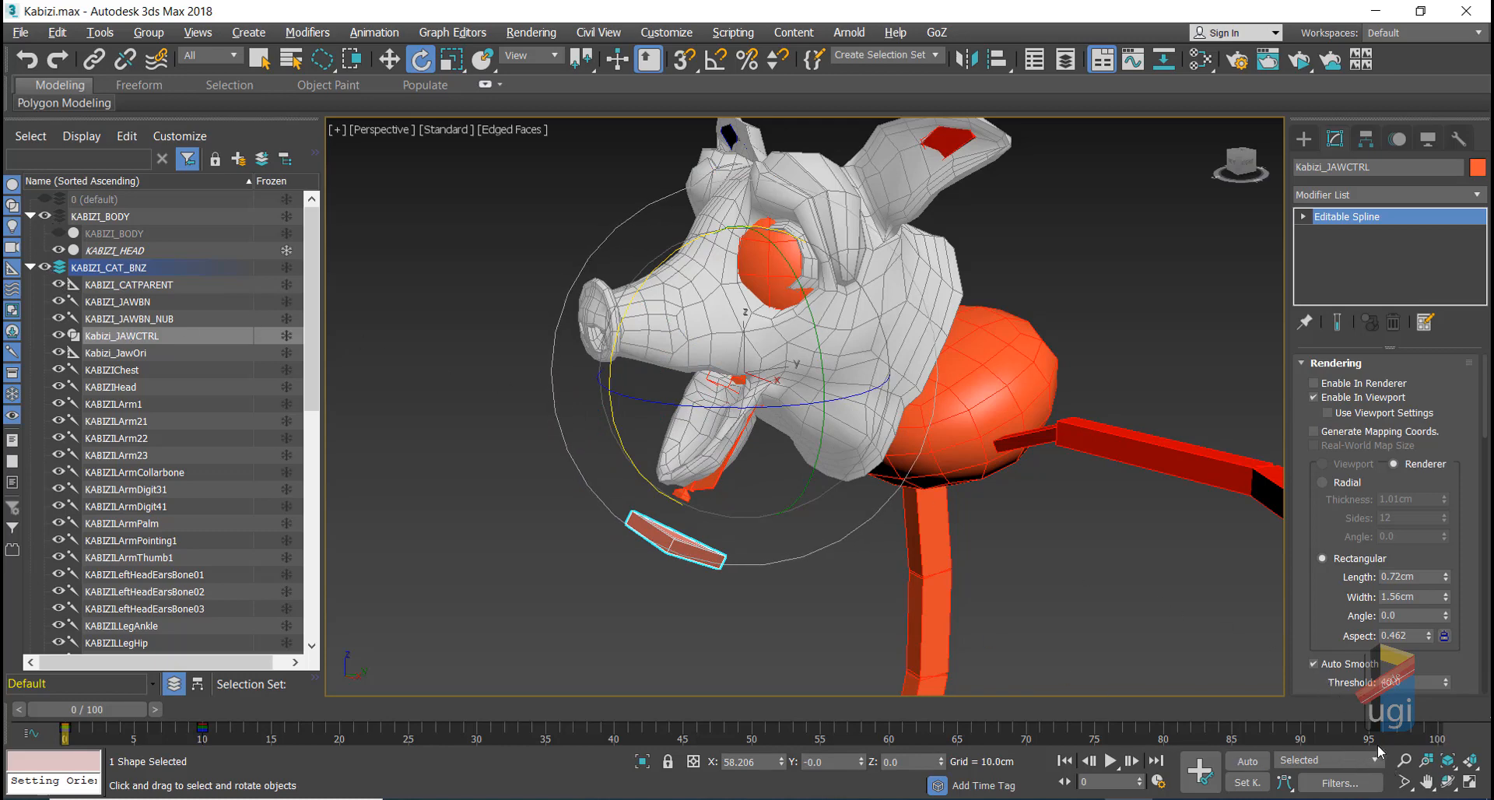
# Step: Orbit to check the open jaw from the front and collapse KABIZI_CAT_BNZ in the Scene Explorer
pyautogui.click(1447, 781)
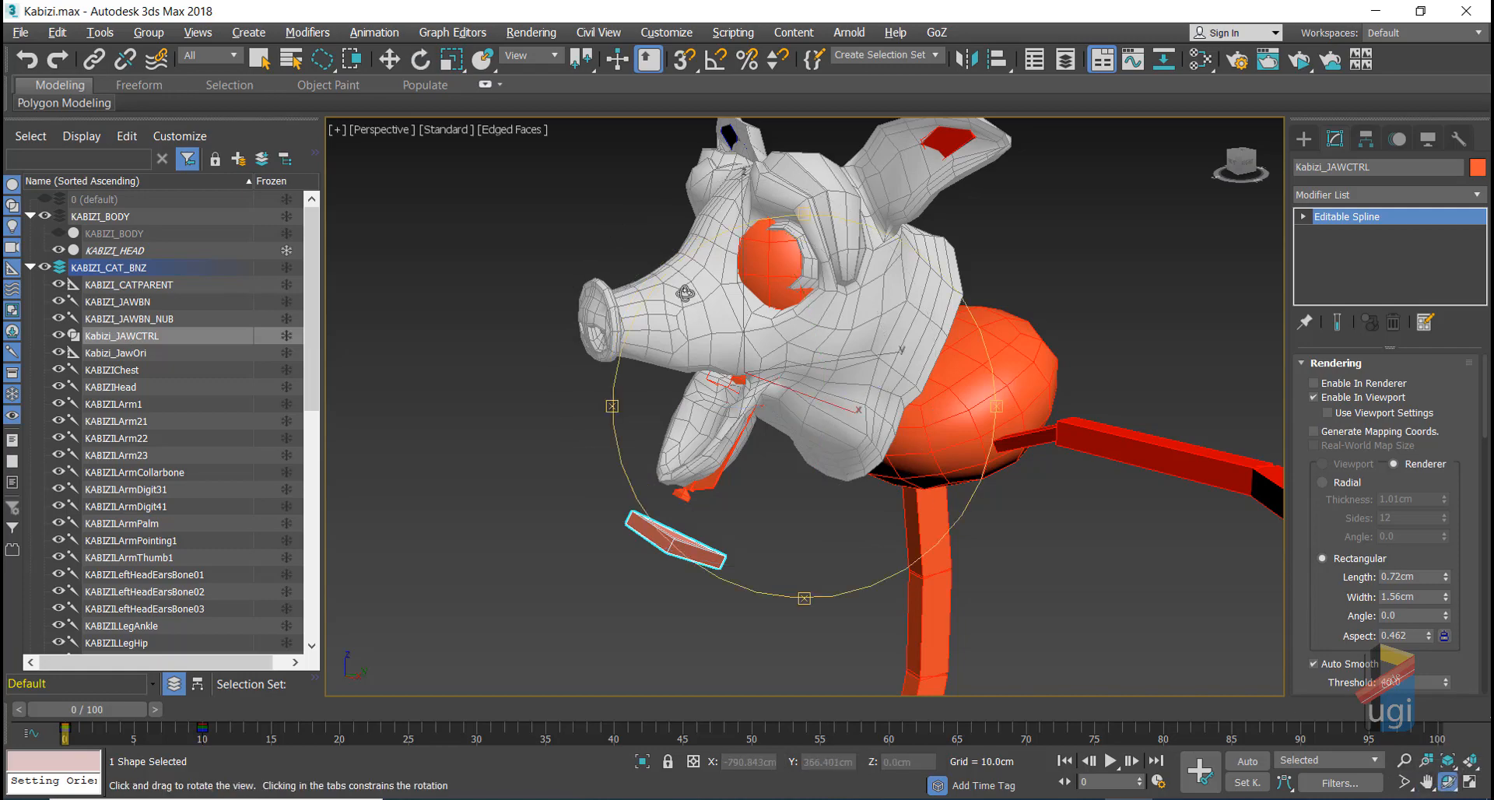
pyautogui.moveTo(685, 293); pyautogui.dragTo(490, 465)
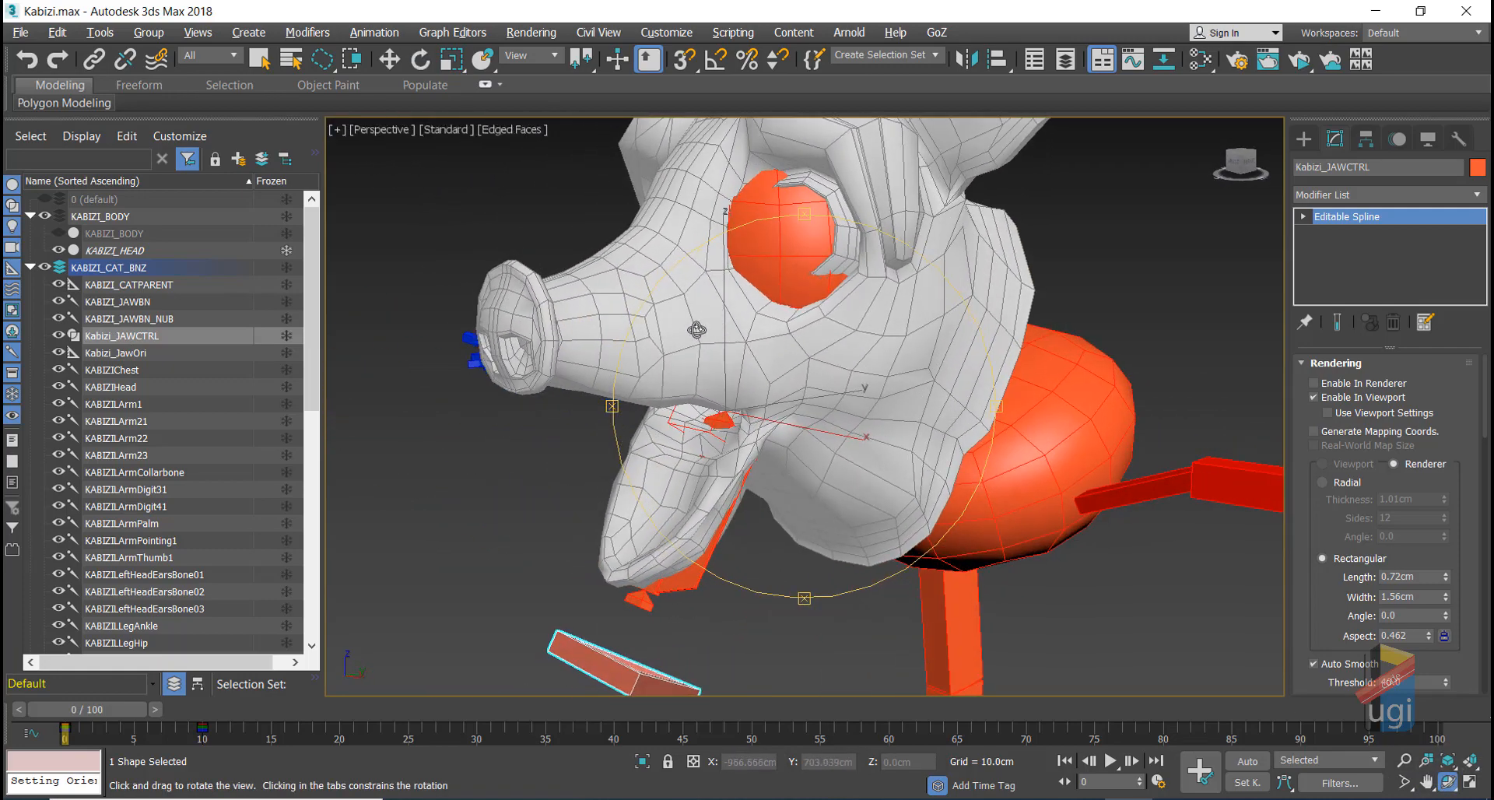
pyautogui.rightClick(498, 481)
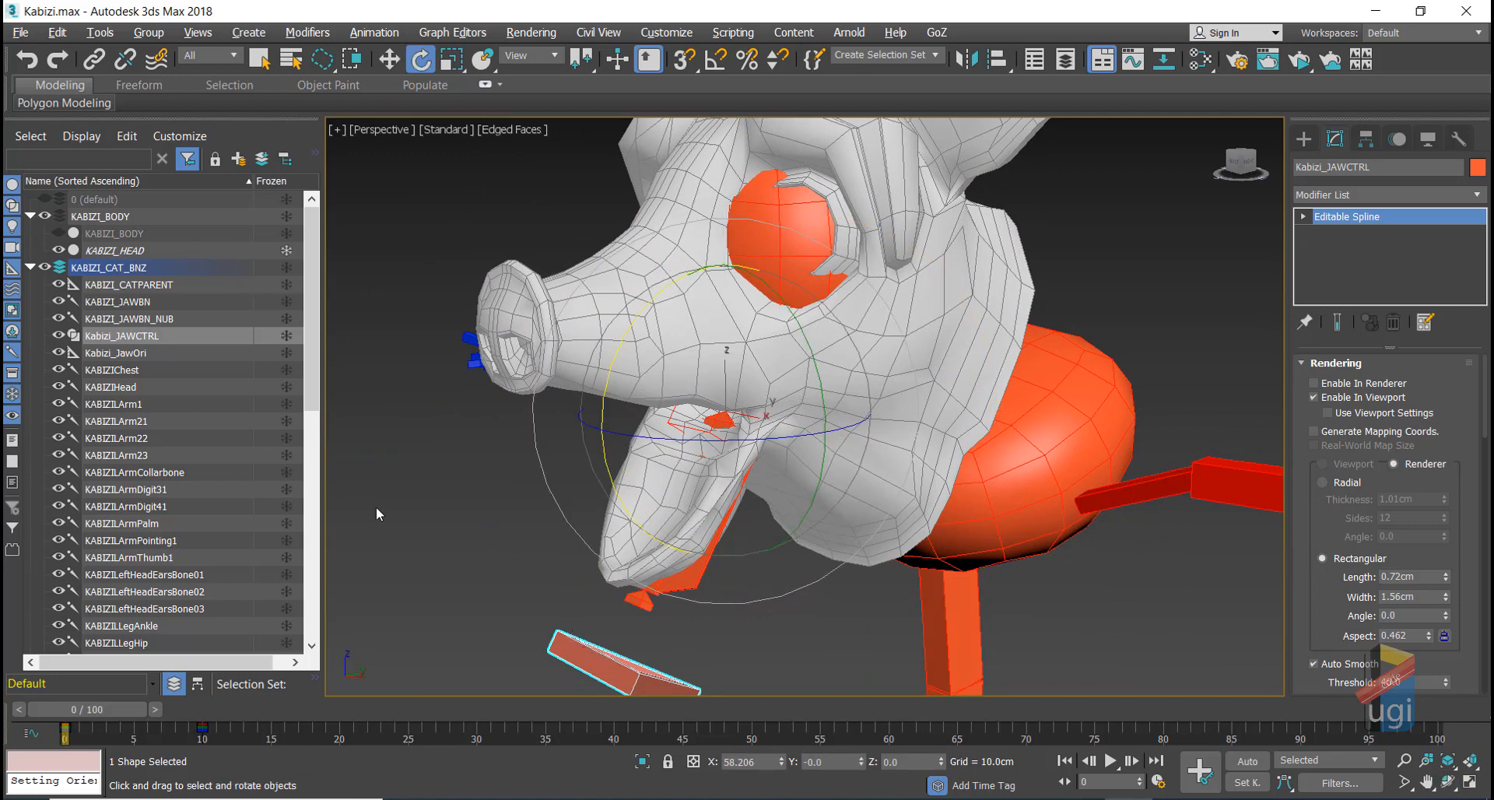
pyautogui.click(30, 267)
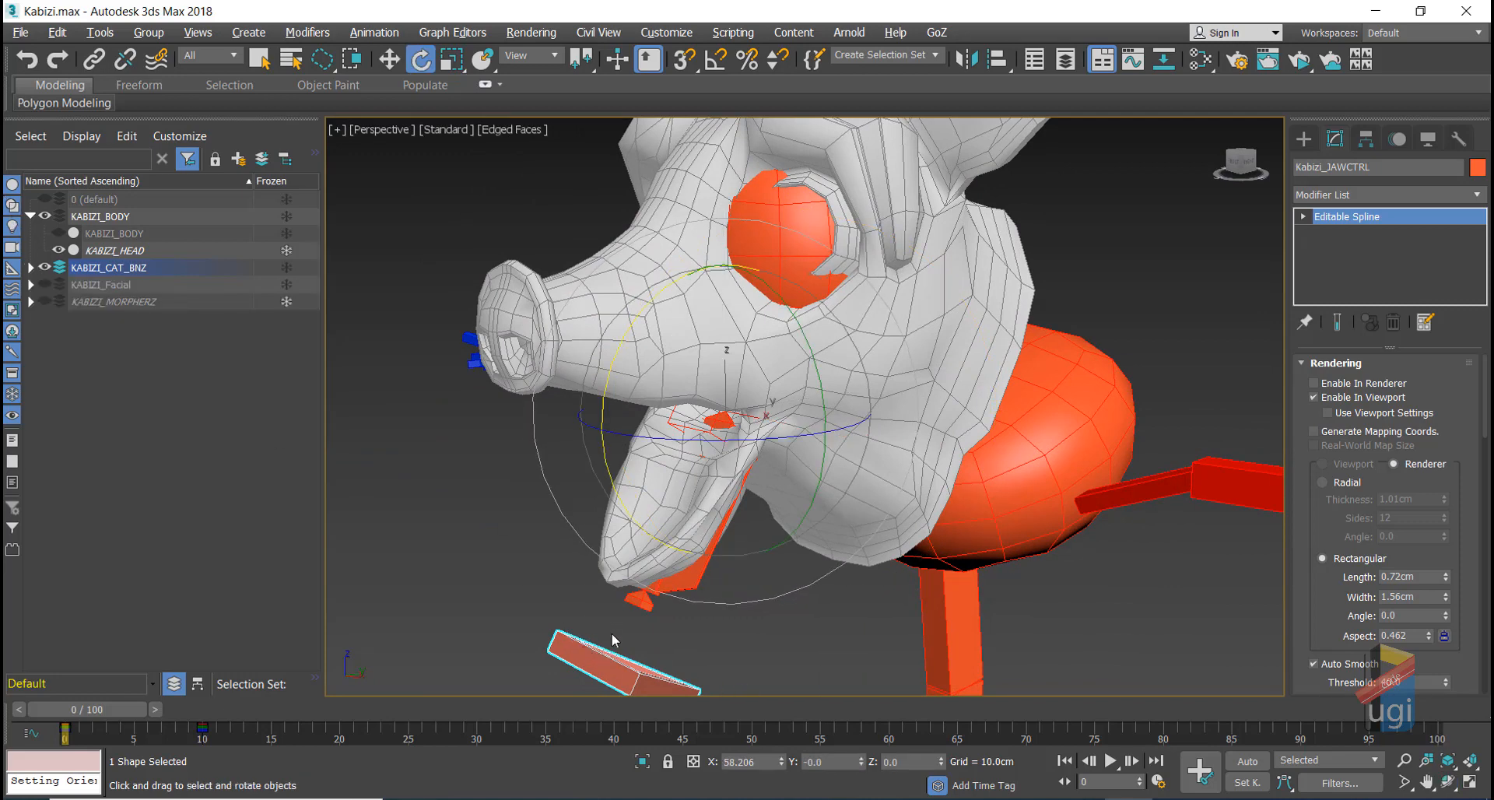
# Step: Move the jaw control spline into the KABIZI_Facial layer and hide the KABIZI_CAT_BNZ rig layer
pyautogui.moveTo(492, 612); pyautogui.dragTo(483, 534, button='middle')
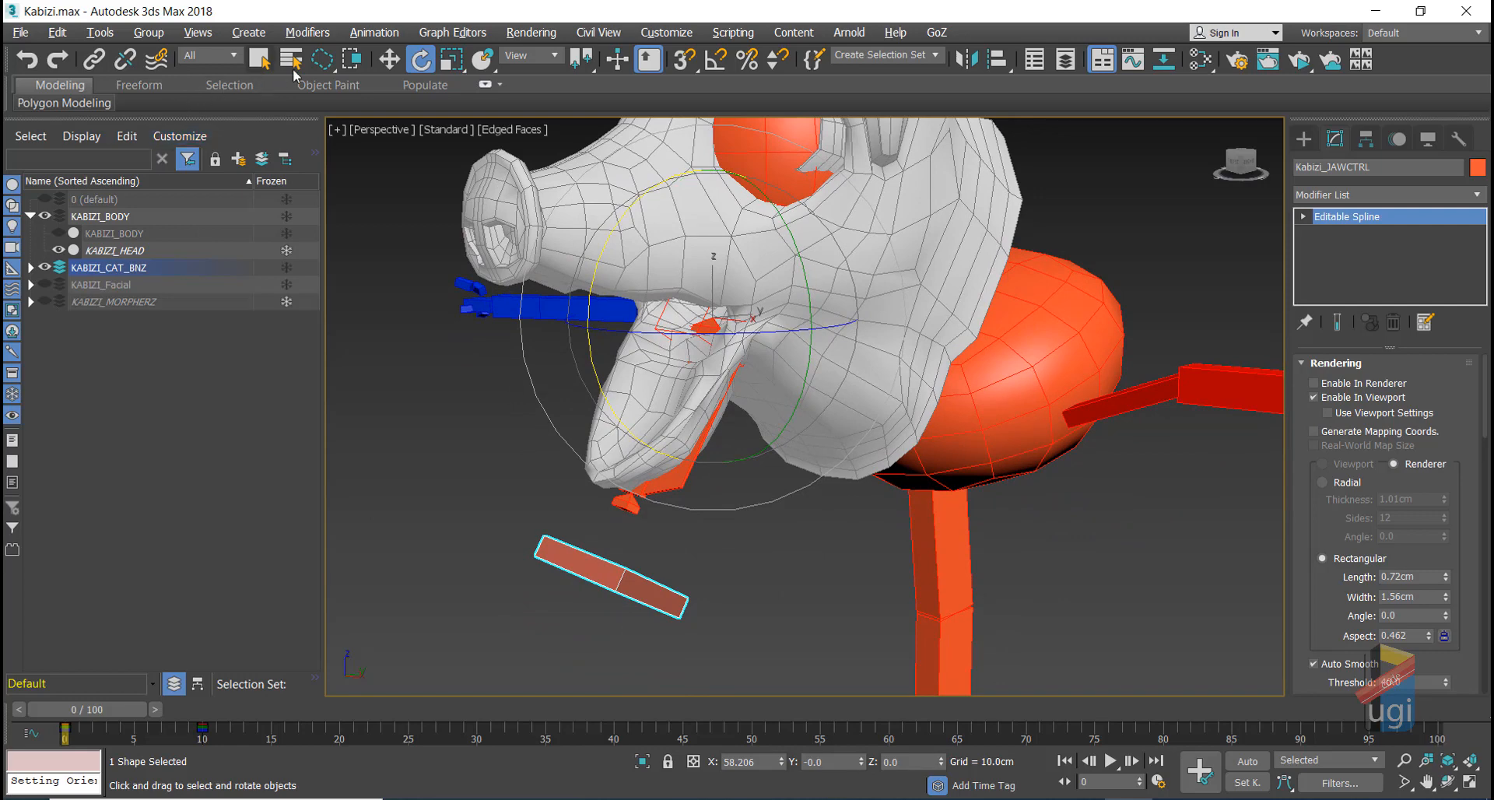
pyautogui.click(389, 59)
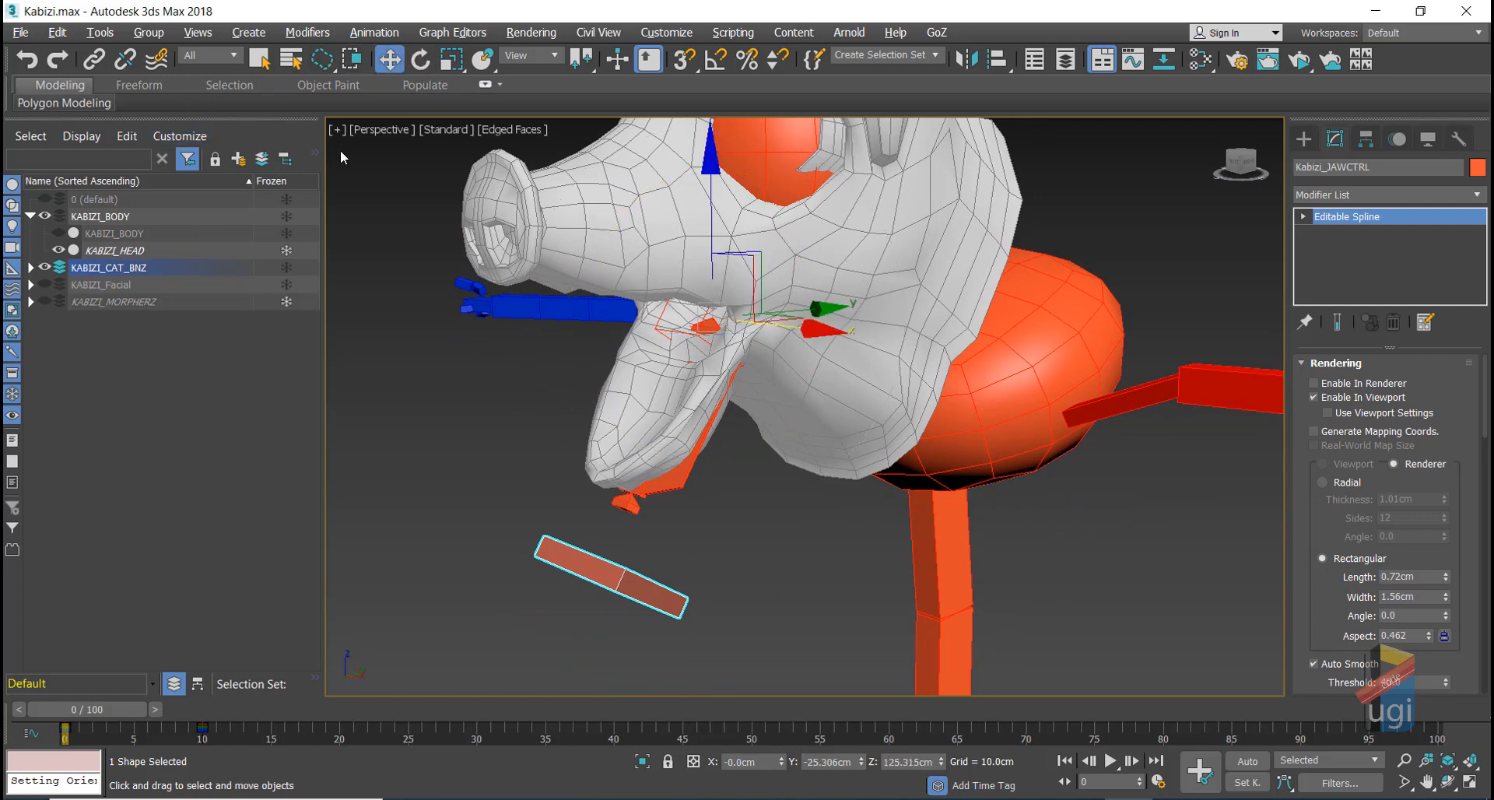
pyautogui.click(59, 284)
pyautogui.click(115, 284)
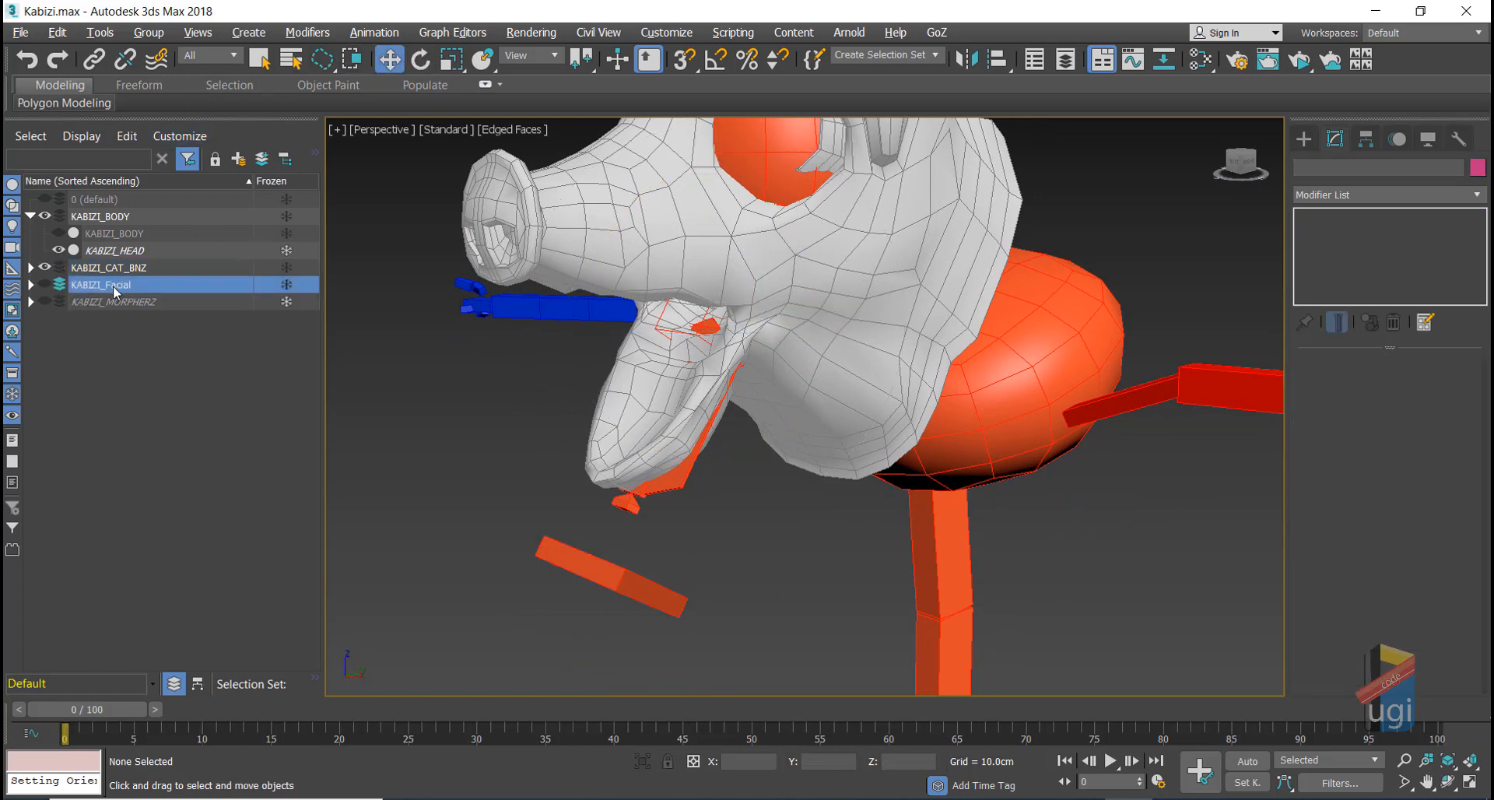
pyautogui.click(576, 577)
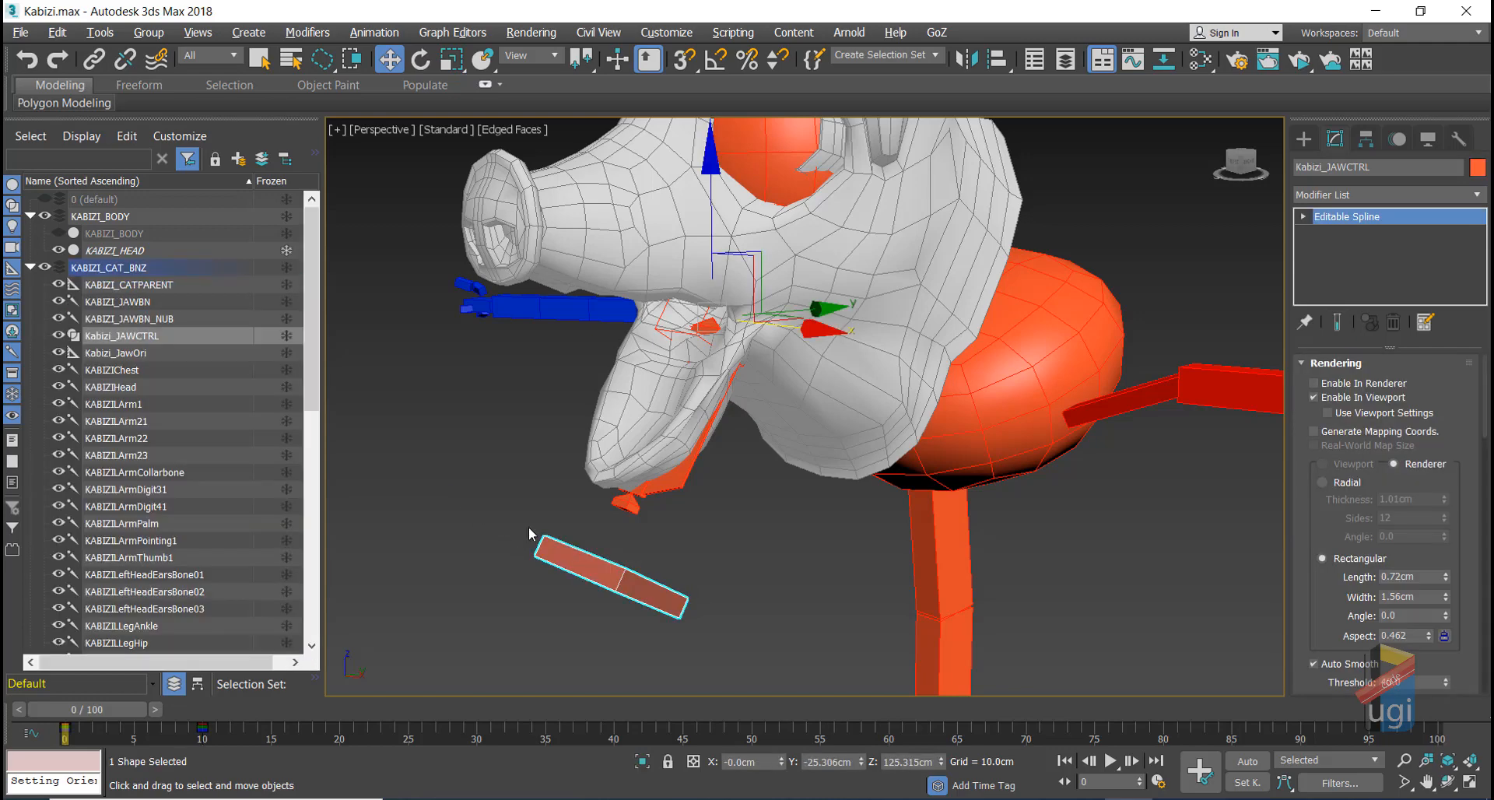
pyautogui.click(262, 159)
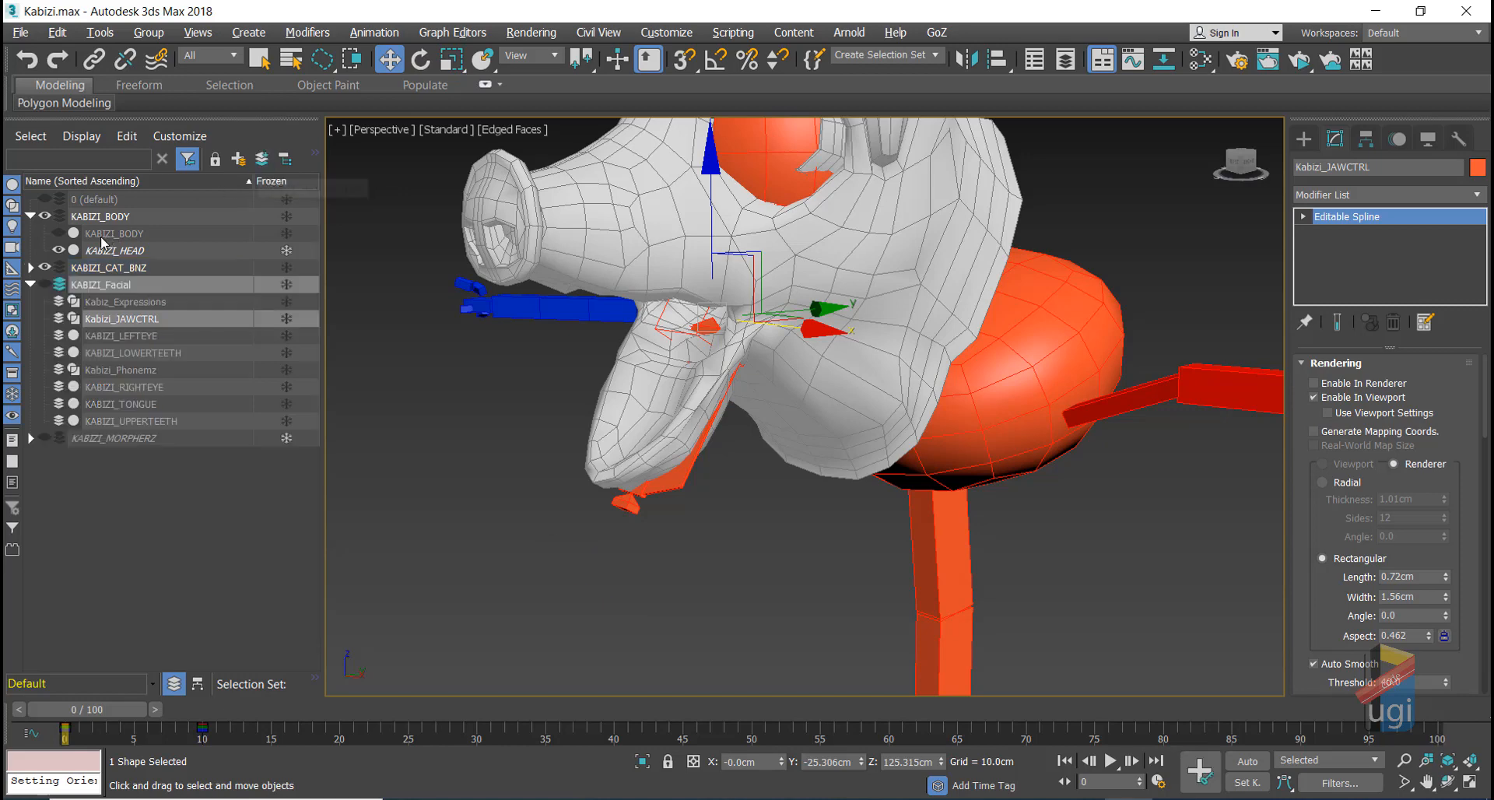
pyautogui.click(45, 284)
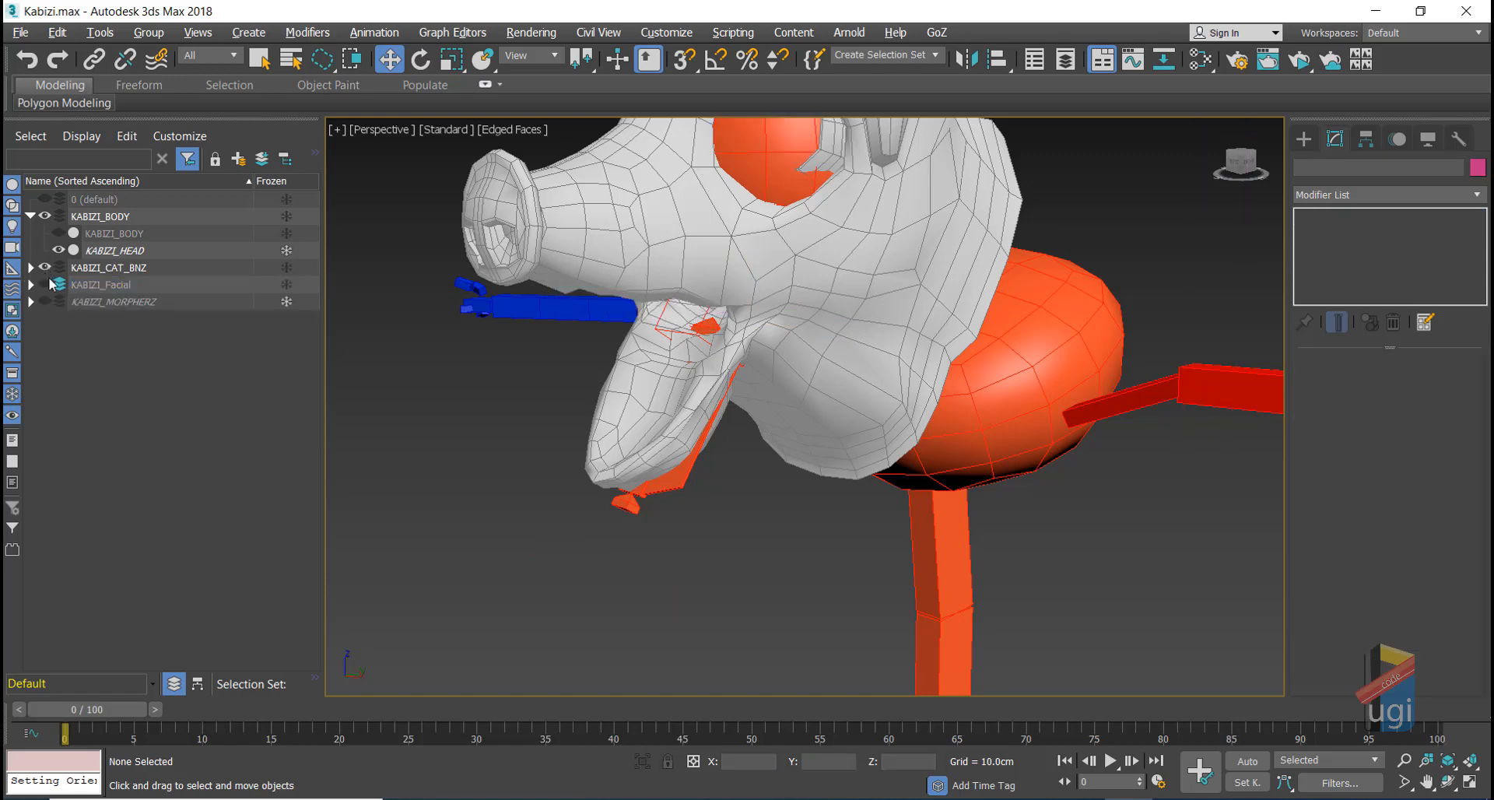
pyautogui.click(46, 285)
pyautogui.click(45, 267)
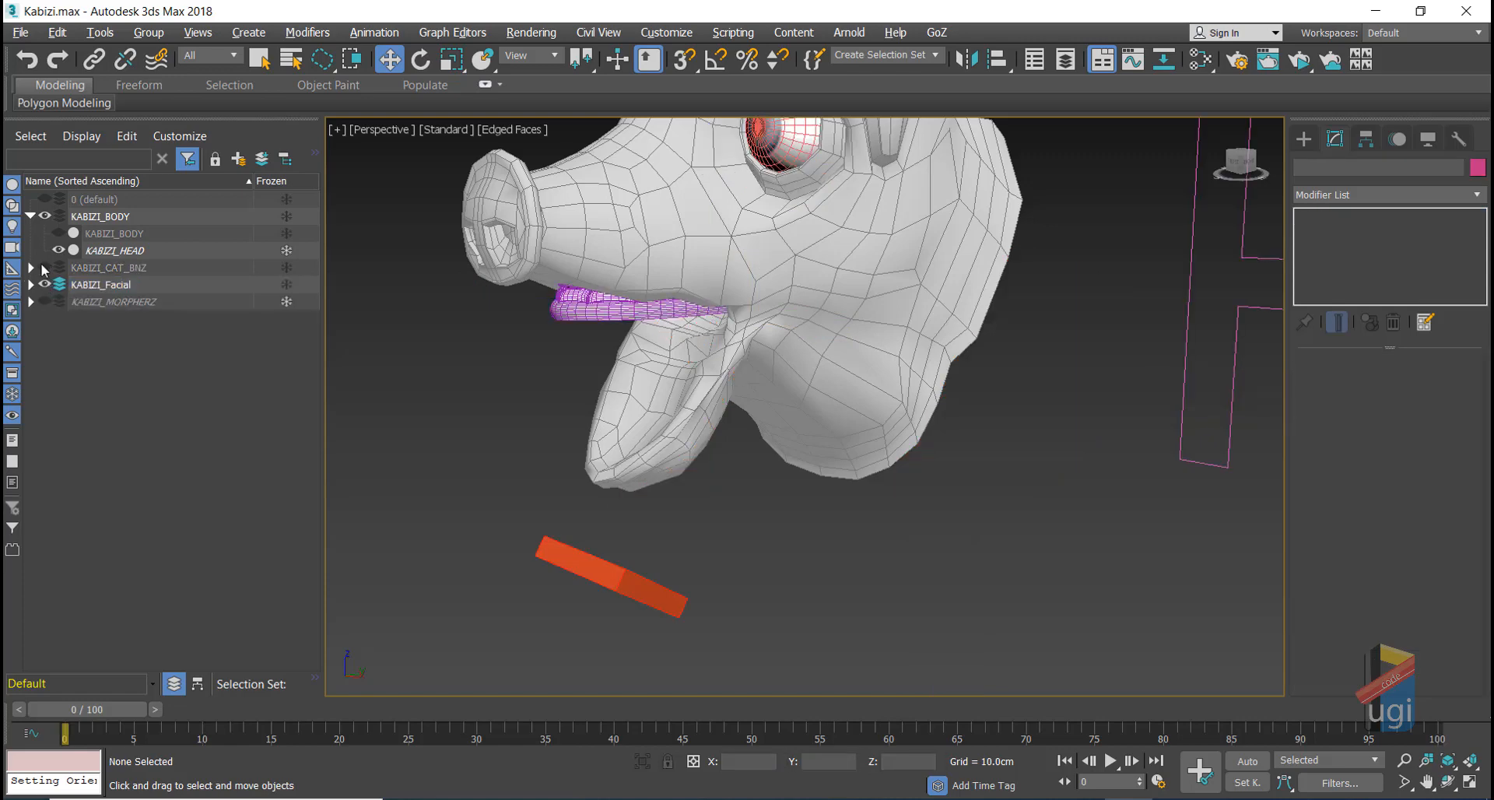
# Step: Reset Kabizi_JAWCTRL's rotation with Transform To Zero from the quad menu
pyautogui.click(635, 599)
pyautogui.keyDown('alt'); pyautogui.rightClick(795, 572); pyautogui.keyUp('alt')
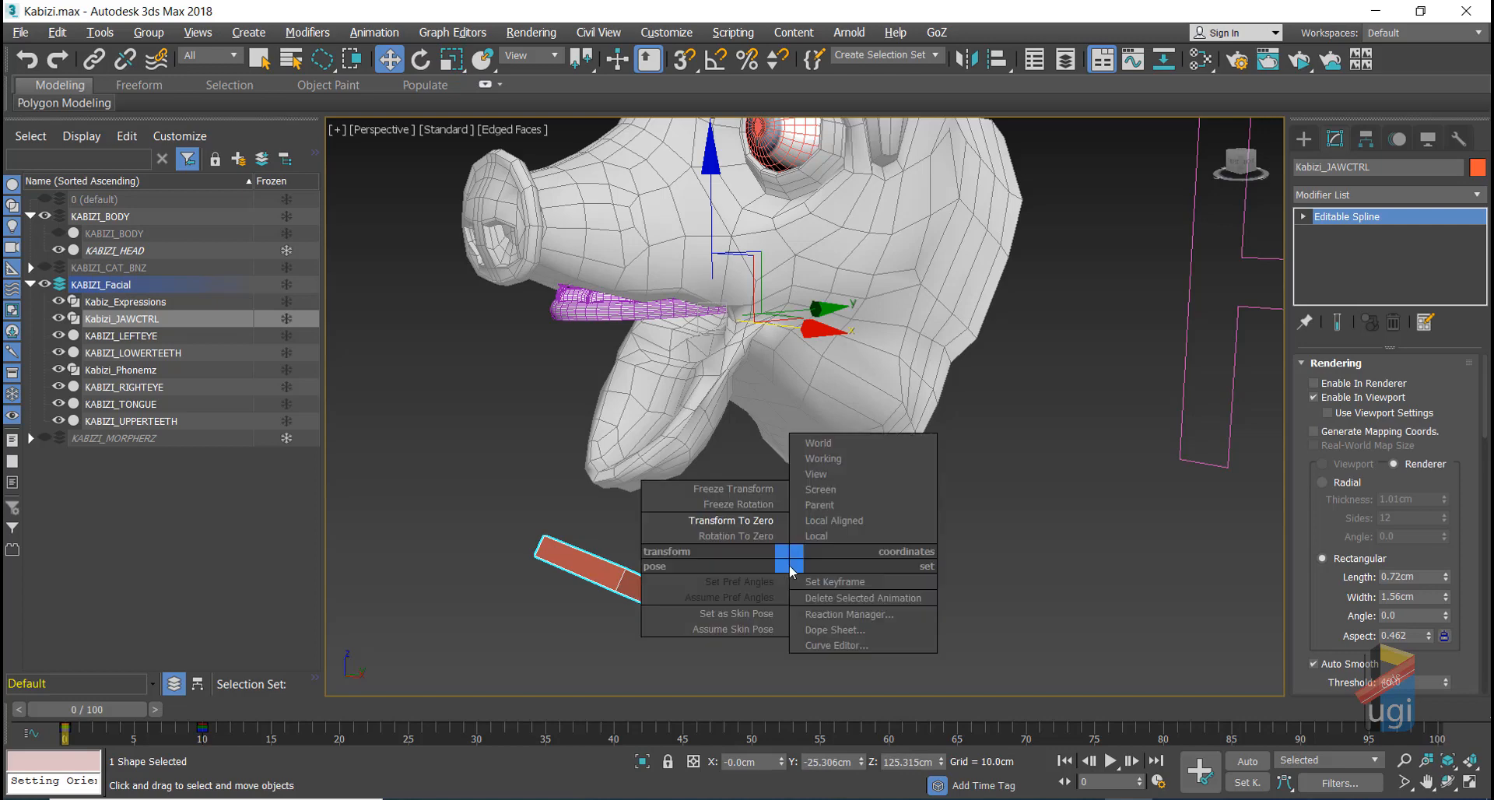
pyautogui.click(718, 533)
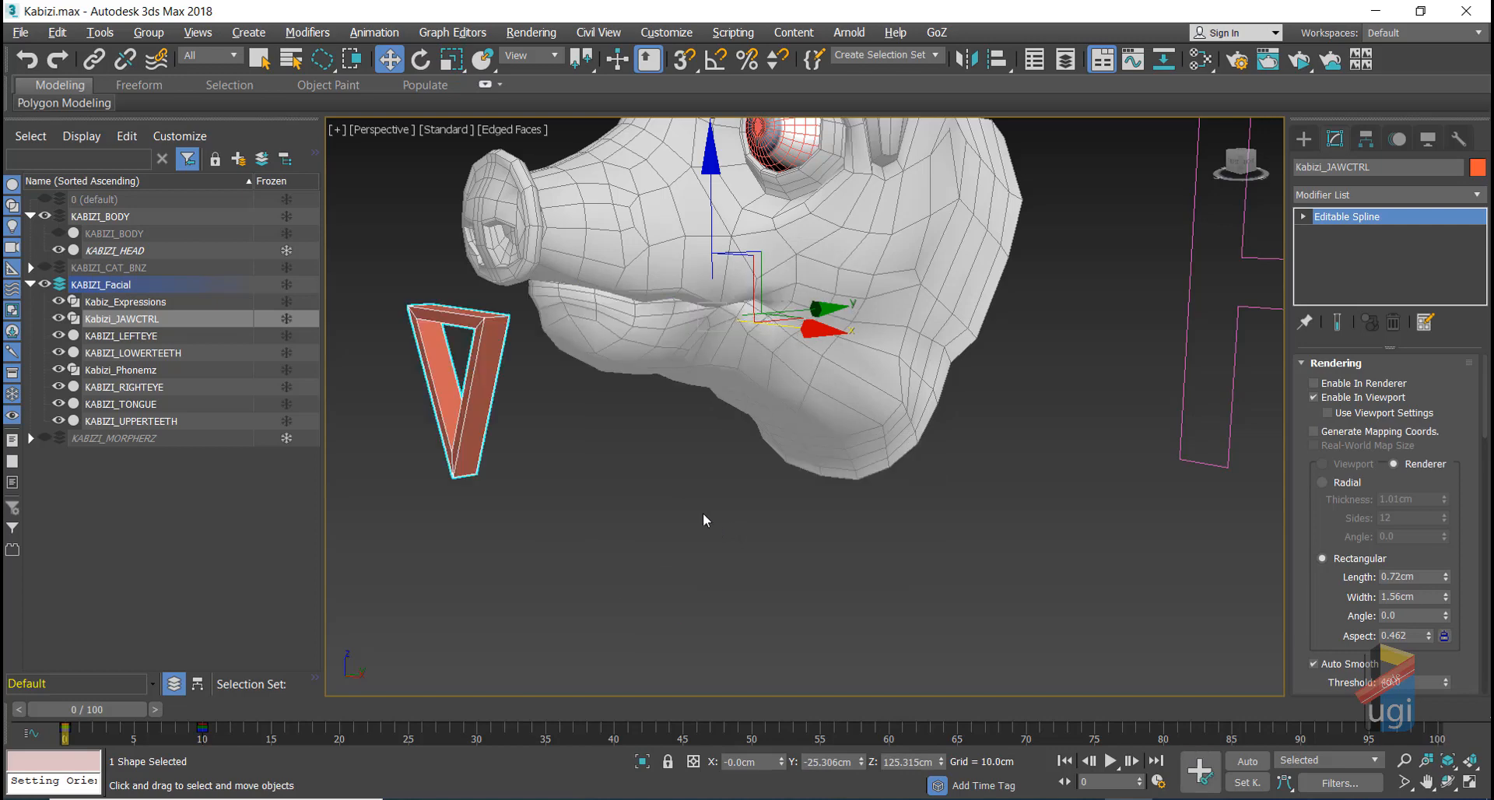
# Step: In a maximized Right view, select KABIZI_UPPERTEETH and KABIZI_TONGUE, hiding the head and showing the rig
pyautogui.hotkey('alt', 'w')
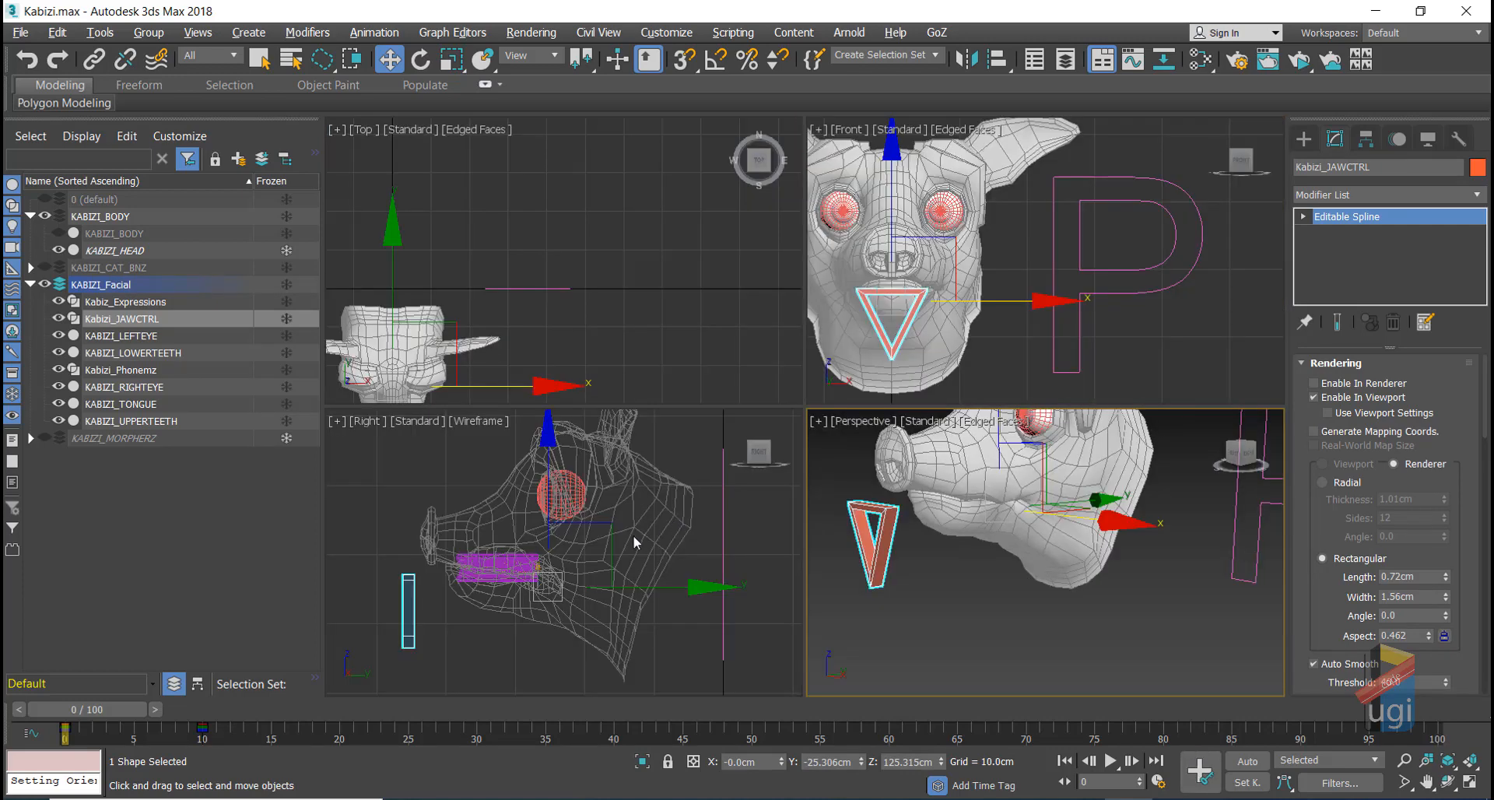
pyautogui.rightClick(470, 622)
pyautogui.hotkey('alt', 'w')
pyautogui.scroll(4, 568, 544)
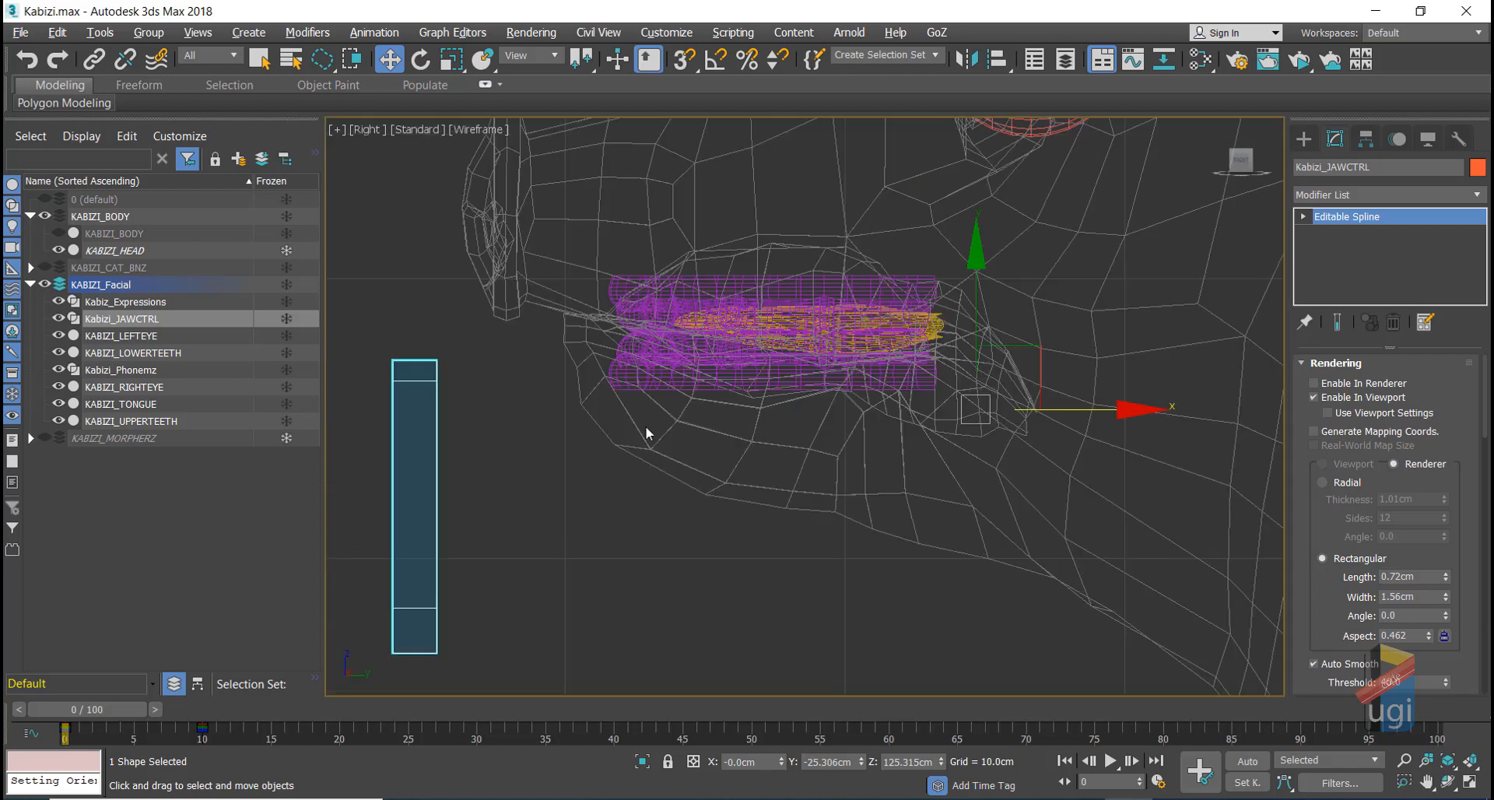
pyautogui.click(646, 383)
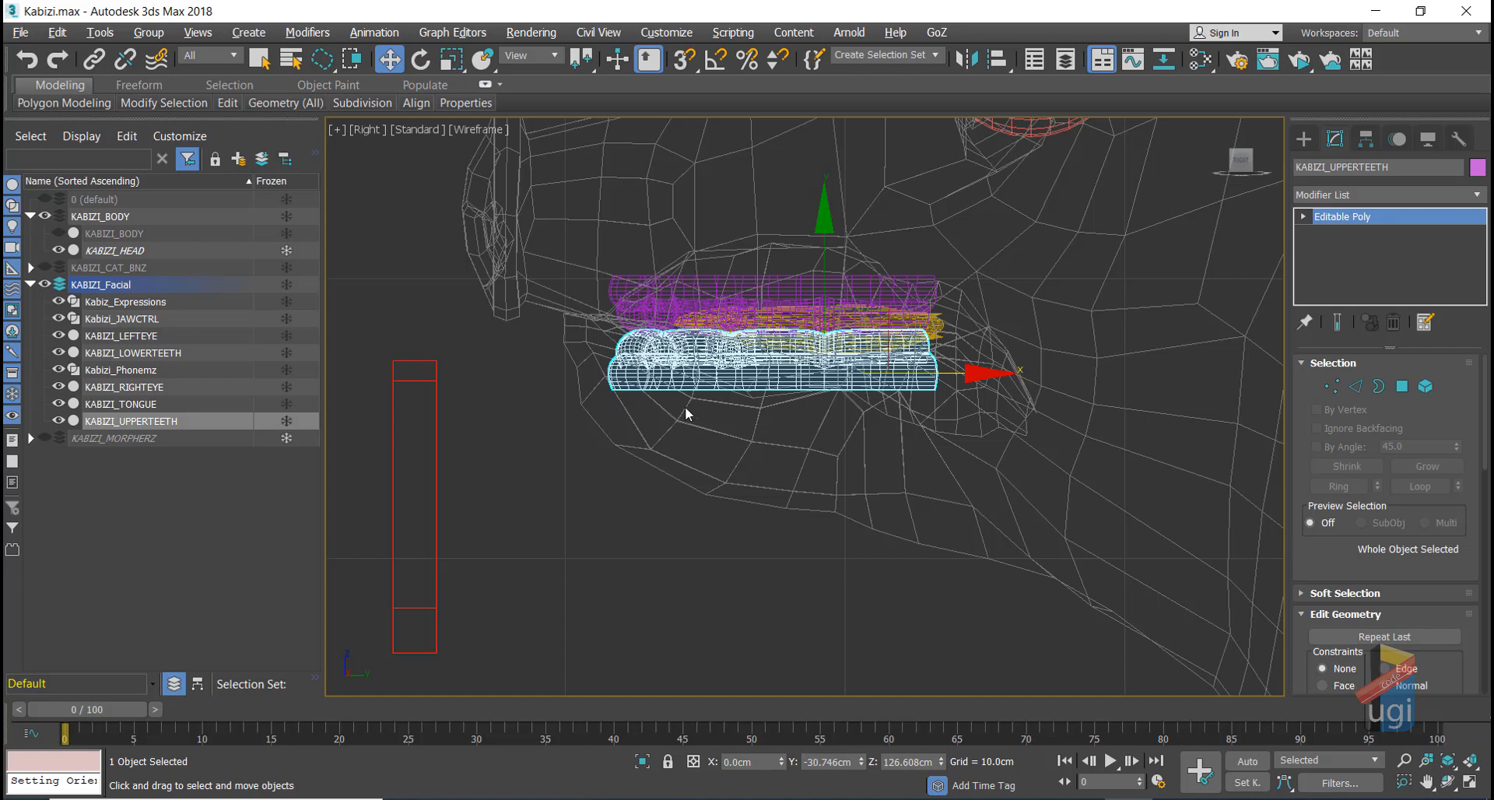
pyautogui.keyDown('ctrl'); pyautogui.click(932, 333); pyautogui.keyUp('ctrl')
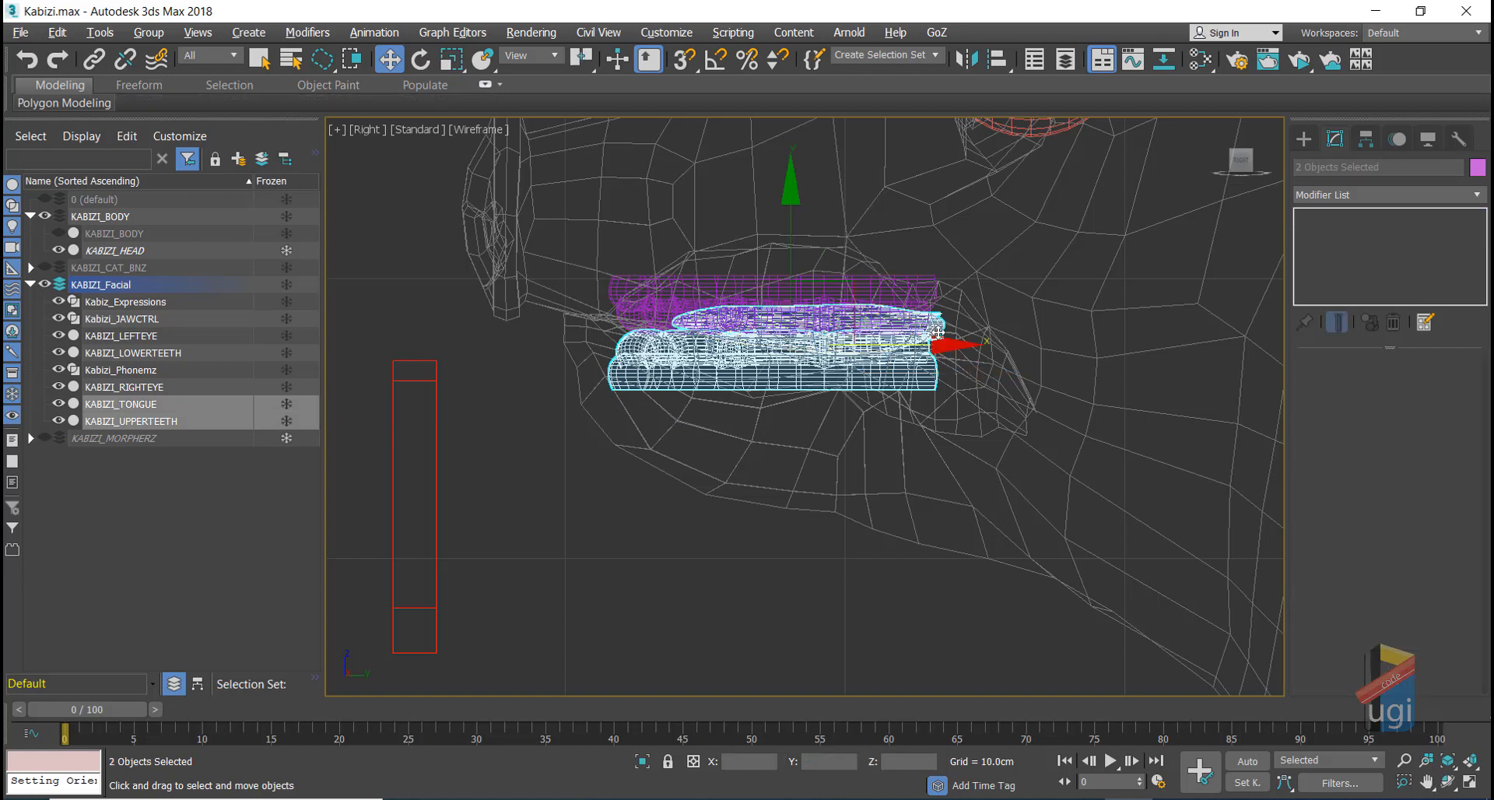
pyautogui.click(58, 249)
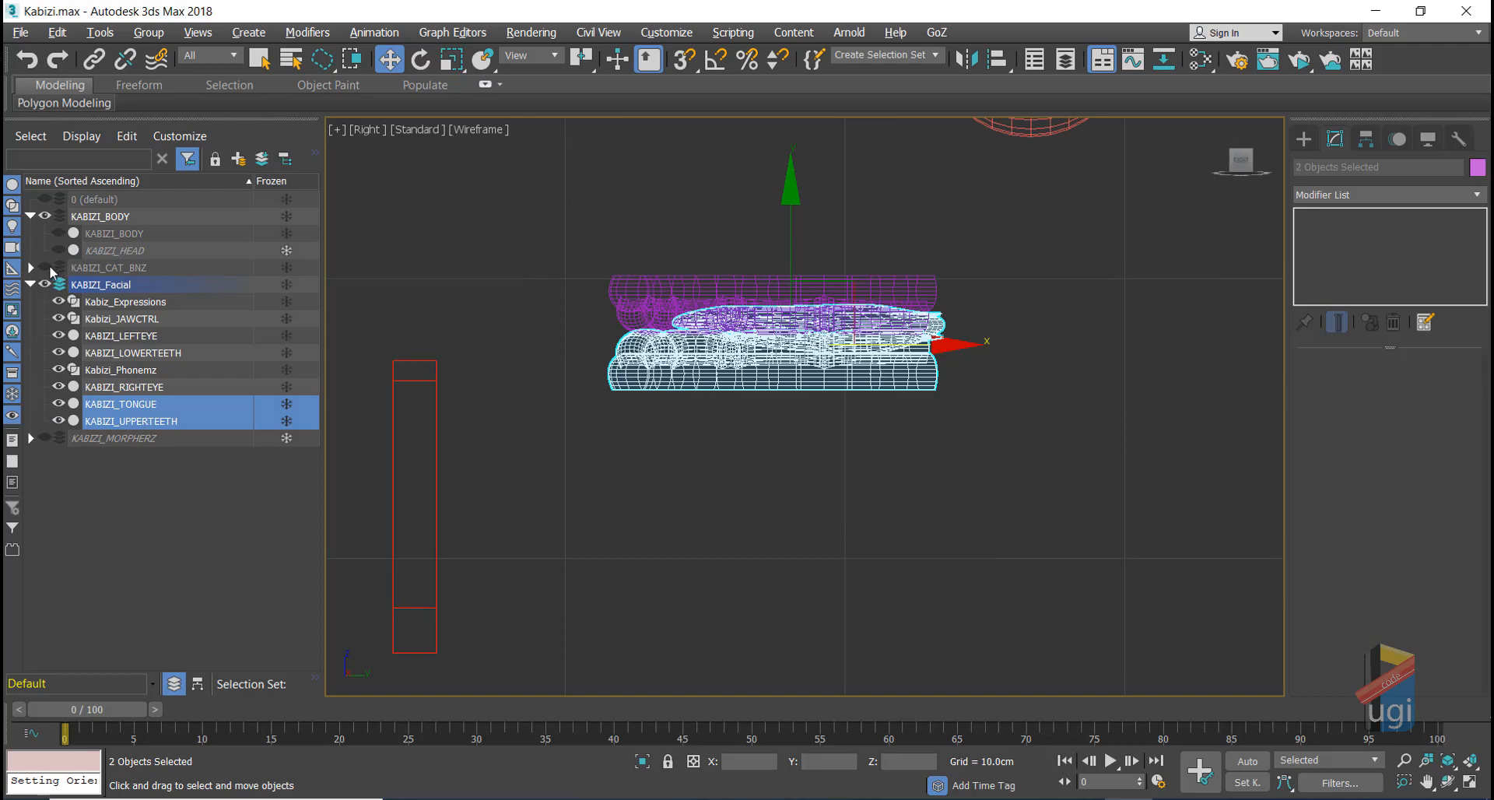
pyautogui.click(44, 267)
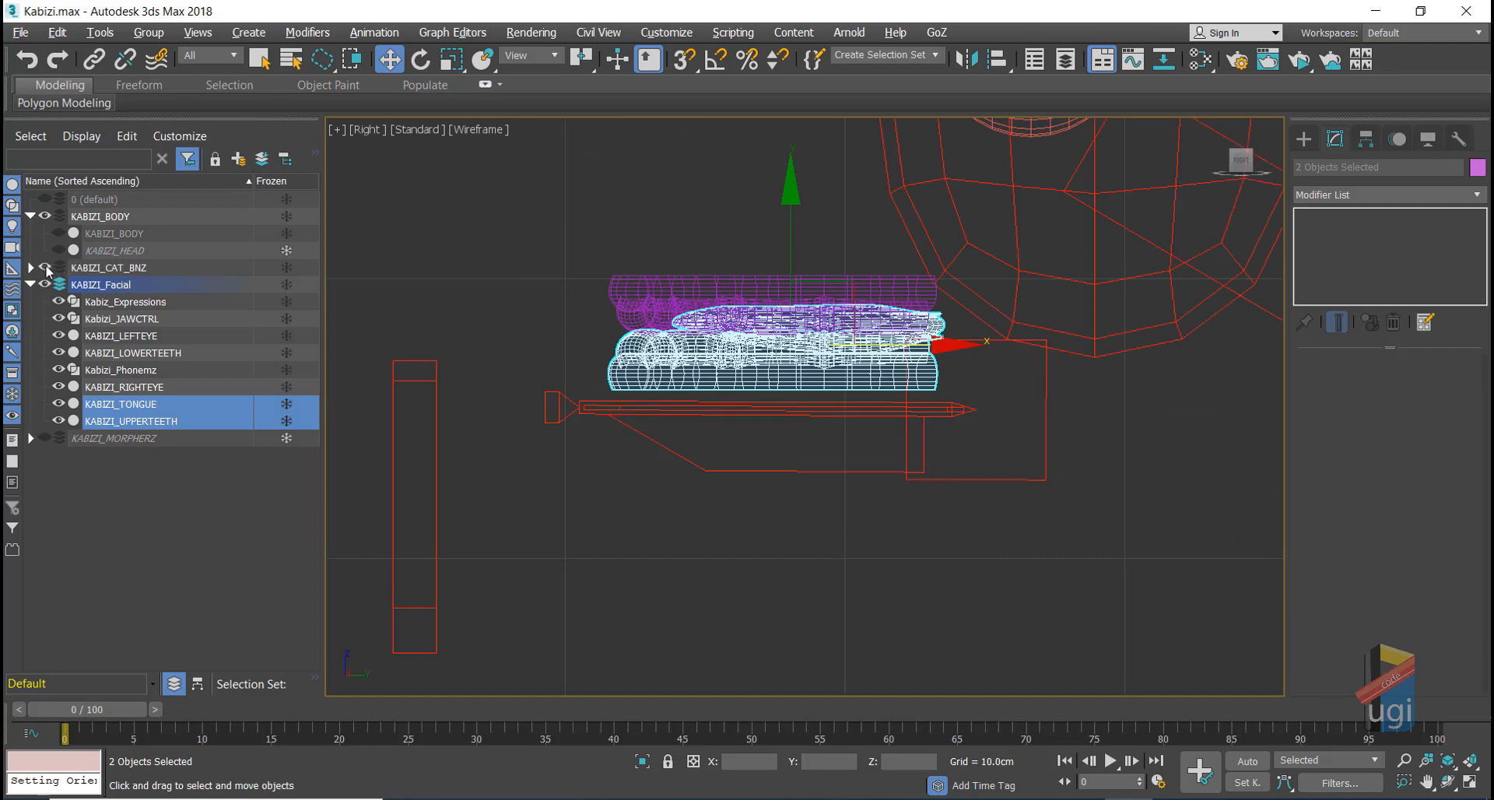
pyautogui.scroll(2, 703, 343)
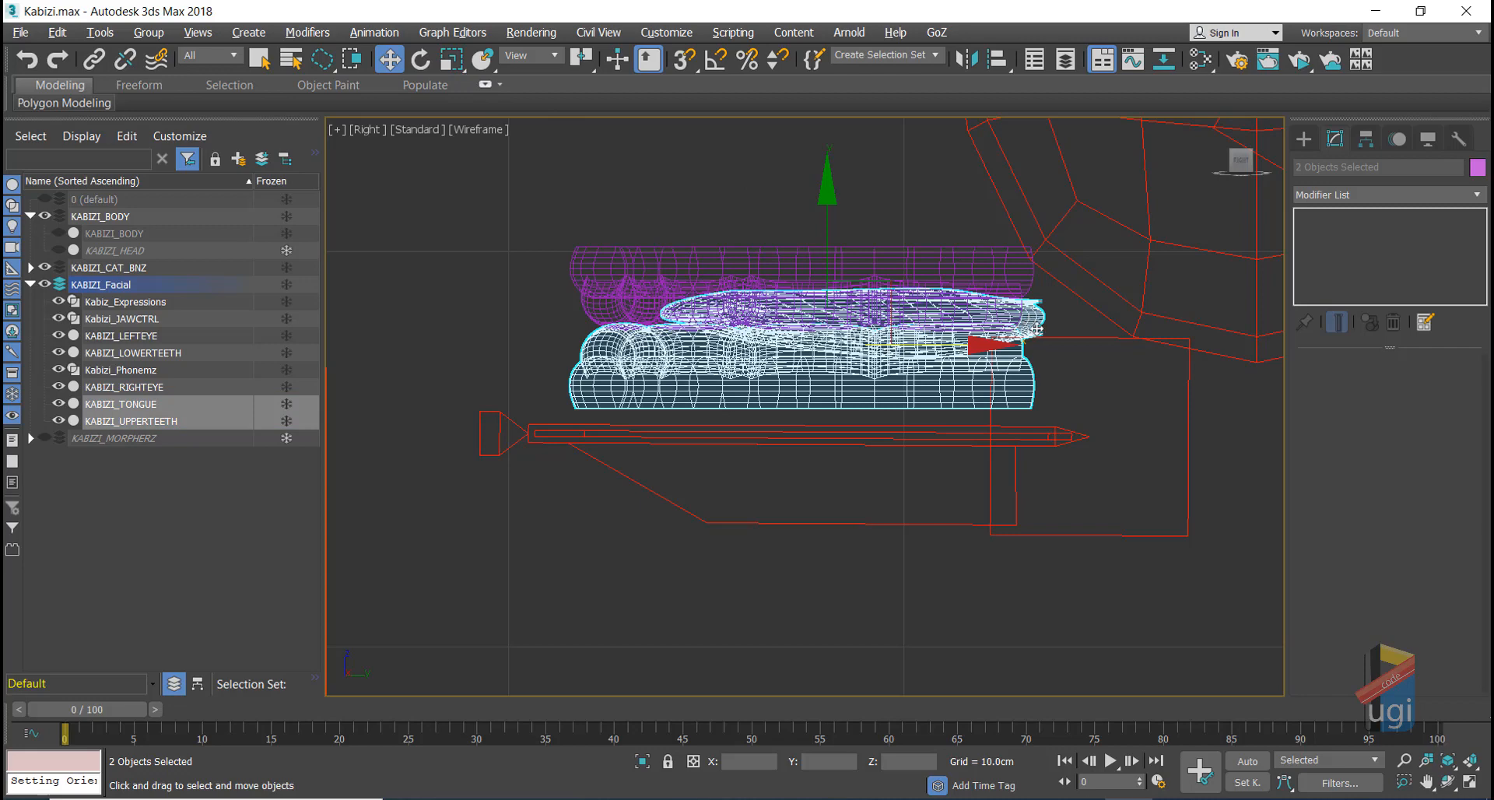
# Step: Nudge the tongue slightly down, then link the tongue and upper teeth to the jaw bone
pyautogui.click(1037, 328)
pyautogui.click(1037, 328)
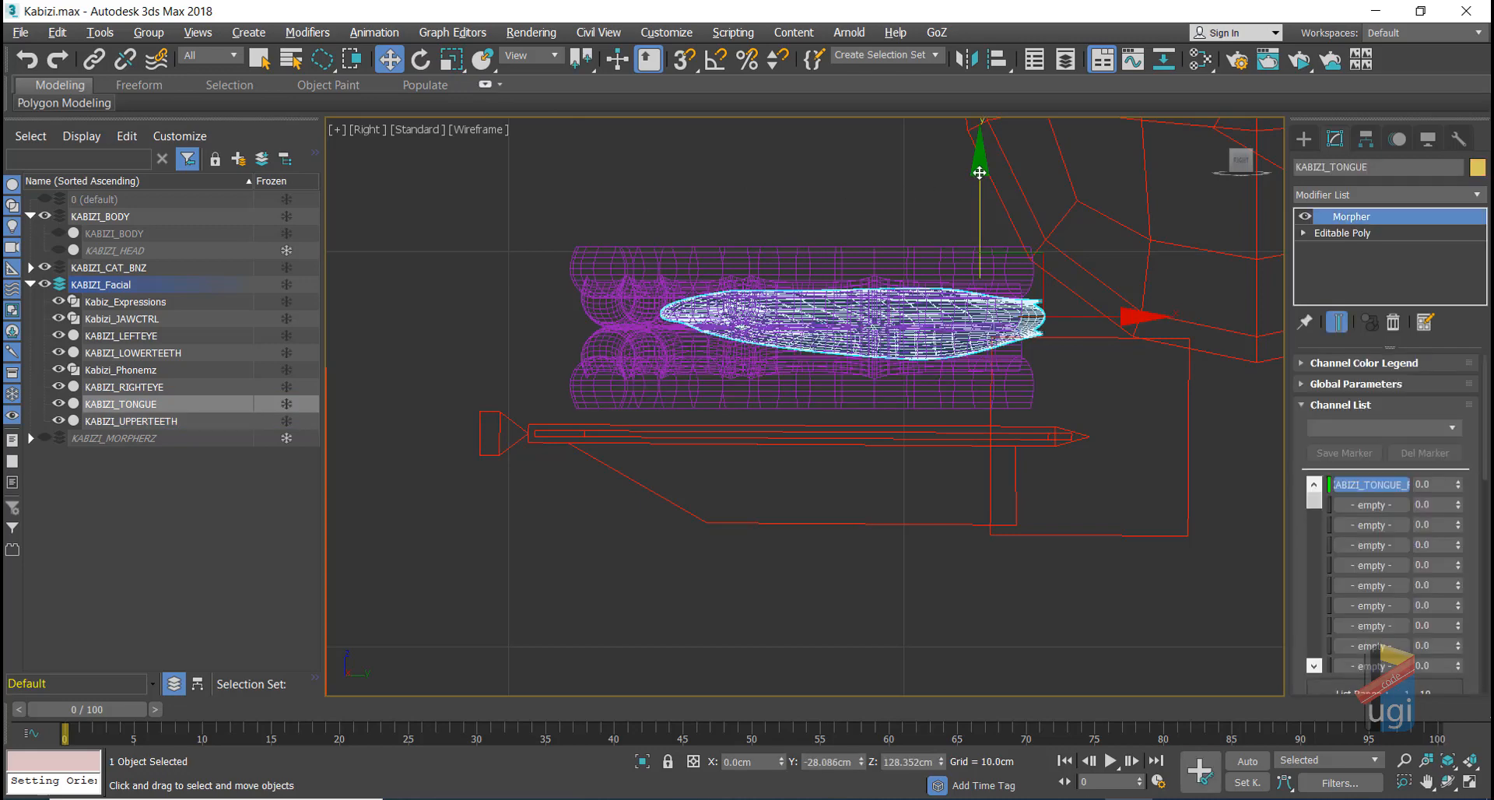
pyautogui.moveTo(978, 176); pyautogui.dragTo(973, 200)
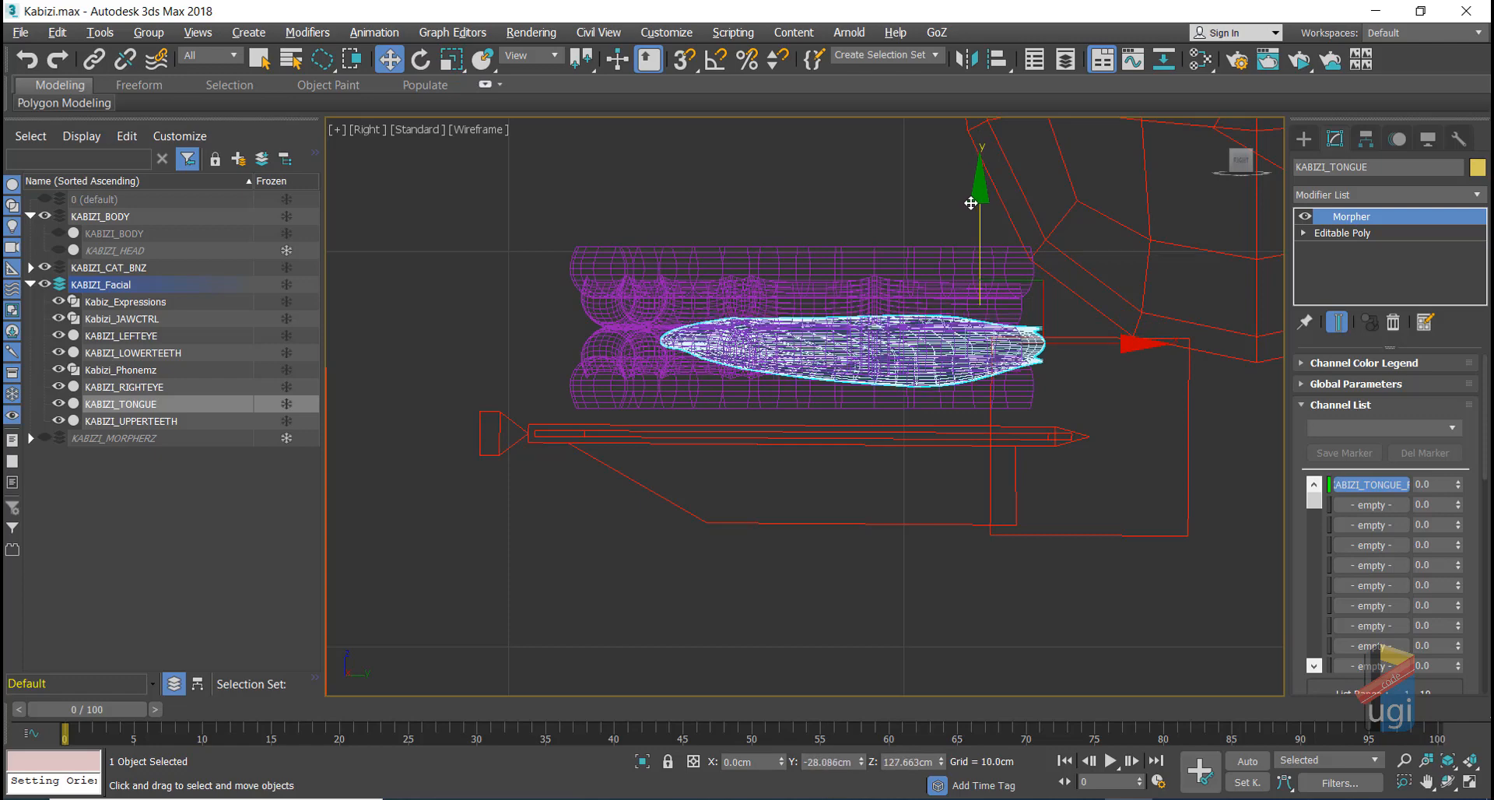
pyautogui.keyDown('ctrl'); pyautogui.click(689, 358); pyautogui.keyUp('ctrl')
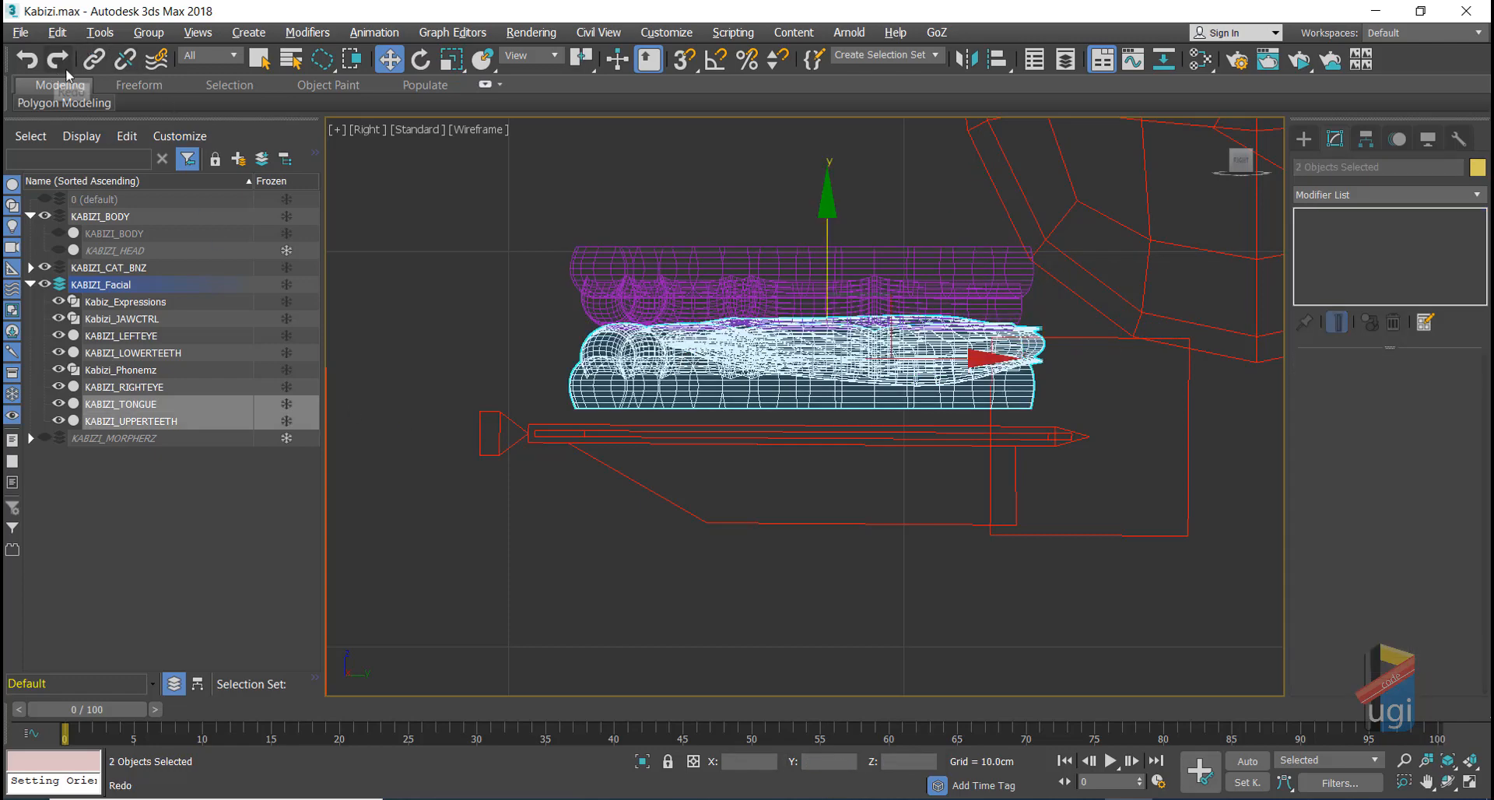
pyautogui.click(94, 59)
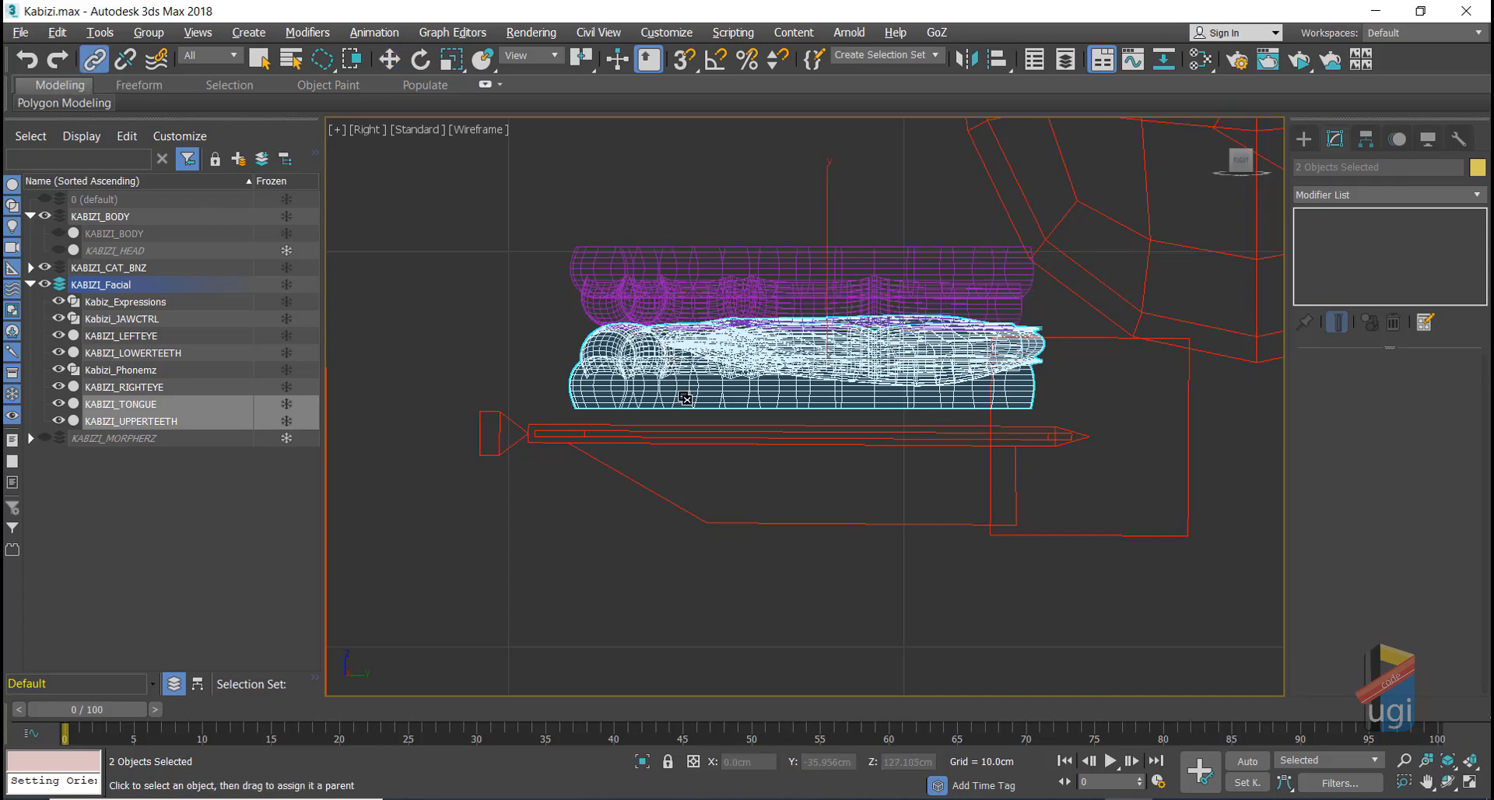
pyautogui.moveTo(685, 398); pyautogui.dragTo(743, 442)
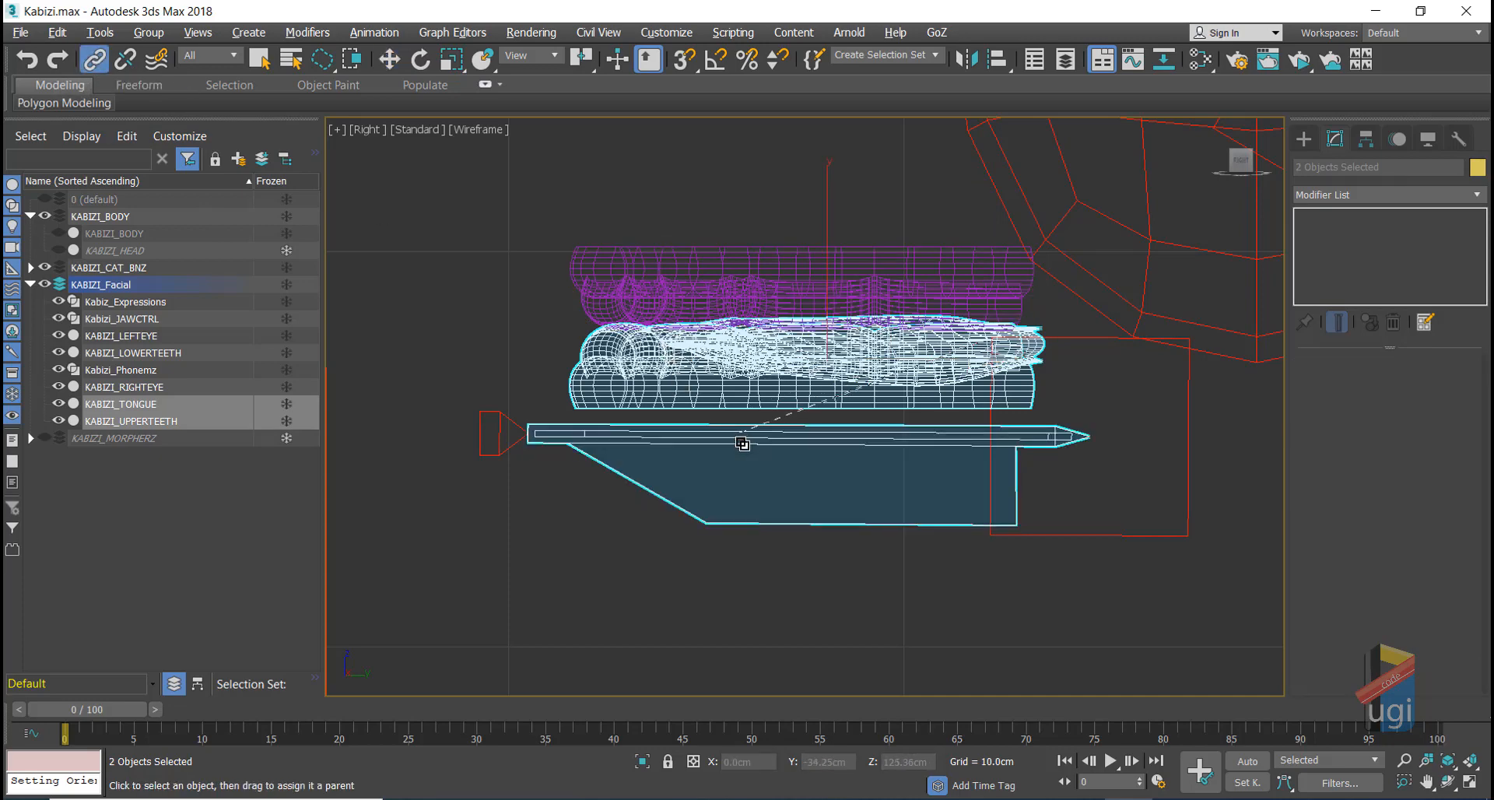
# Step: Link KABIZI_LOWERTEETH to the head and restore the four-view layout
pyautogui.click(398, 61)
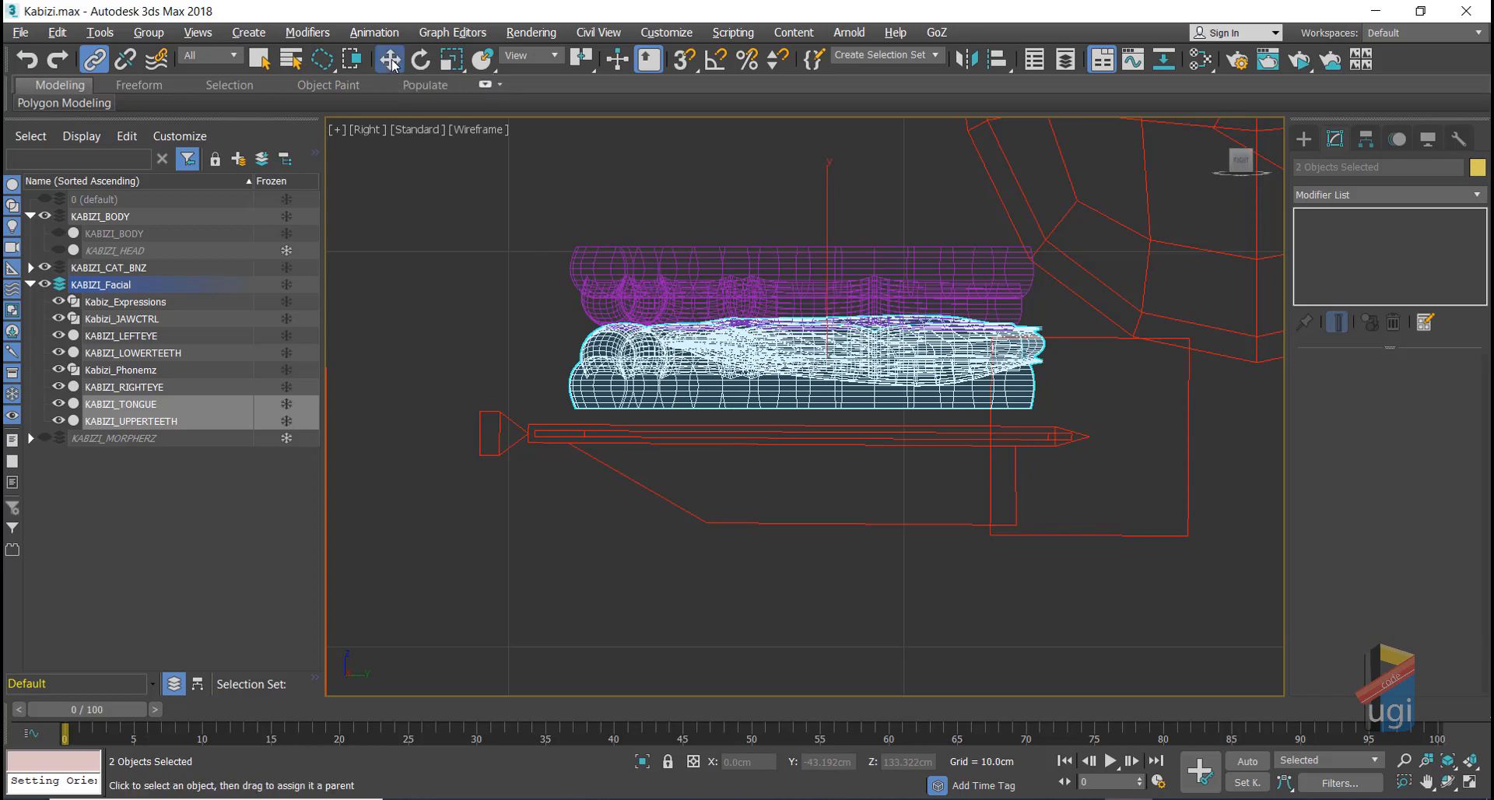
pyautogui.click(781, 280)
pyautogui.scroll(-5, 780, 280)
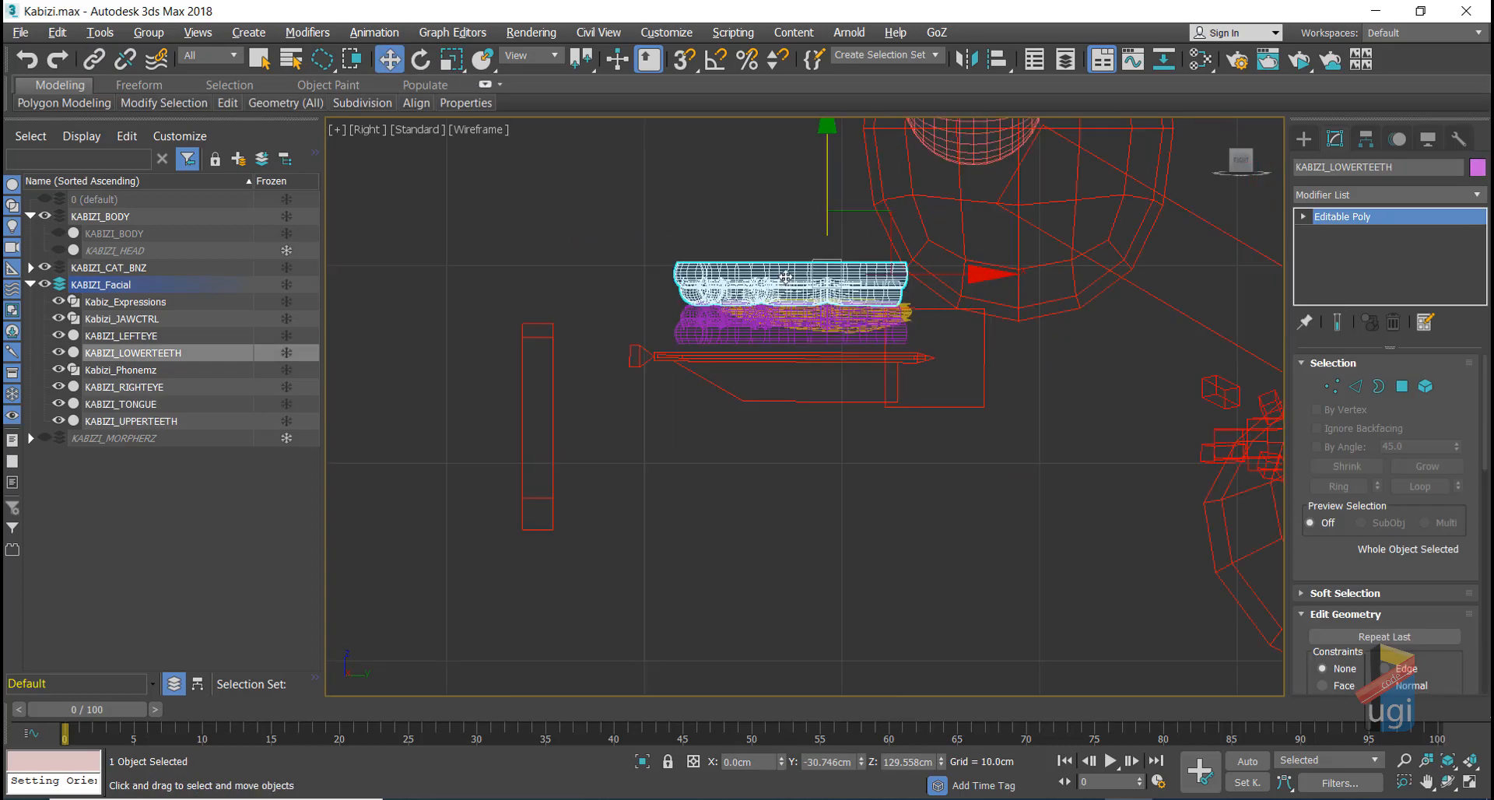
pyautogui.scroll(5, 780, 280)
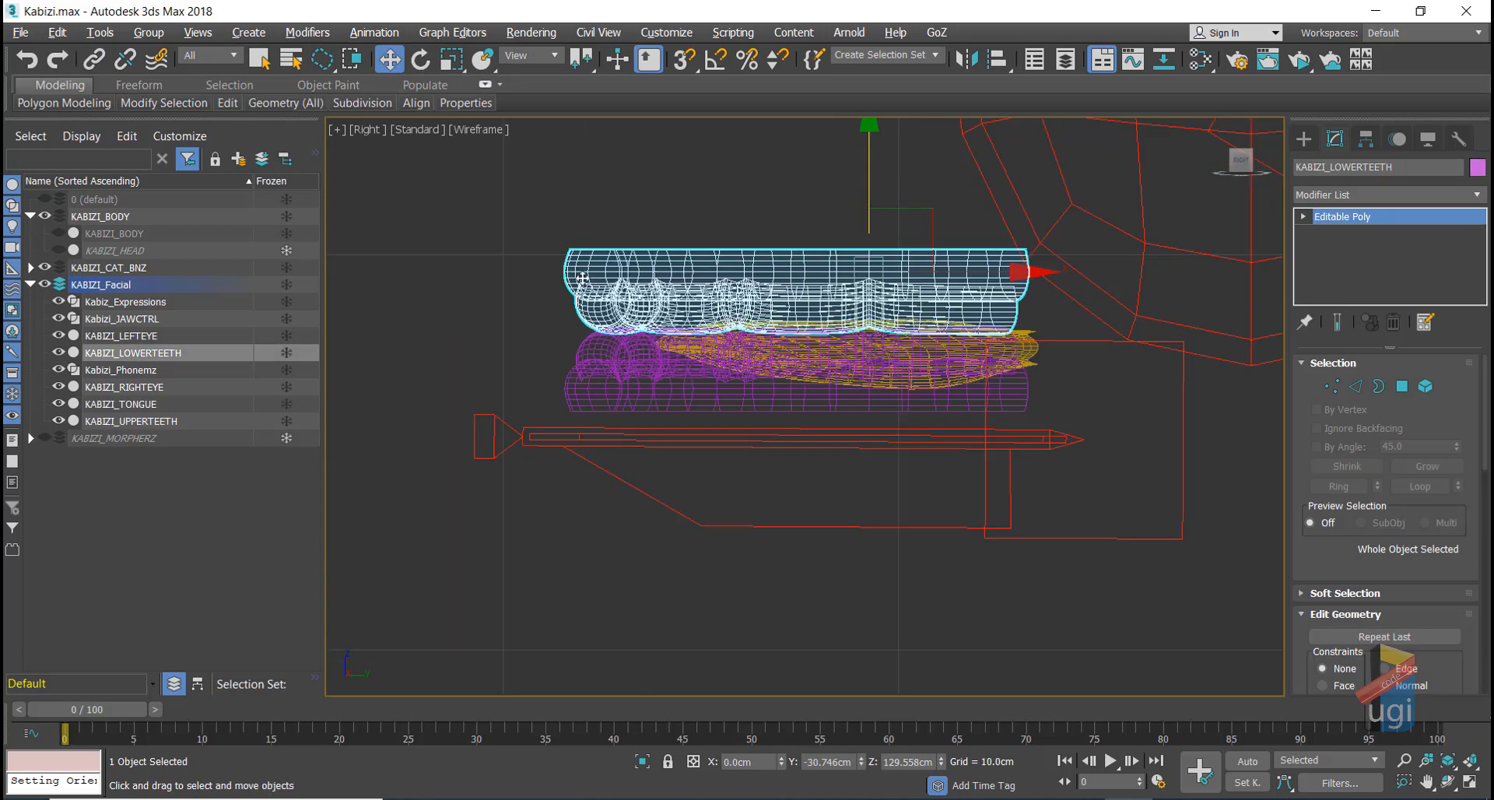
pyautogui.click(94, 60)
pyautogui.moveTo(746, 264); pyautogui.dragTo(1035, 234)
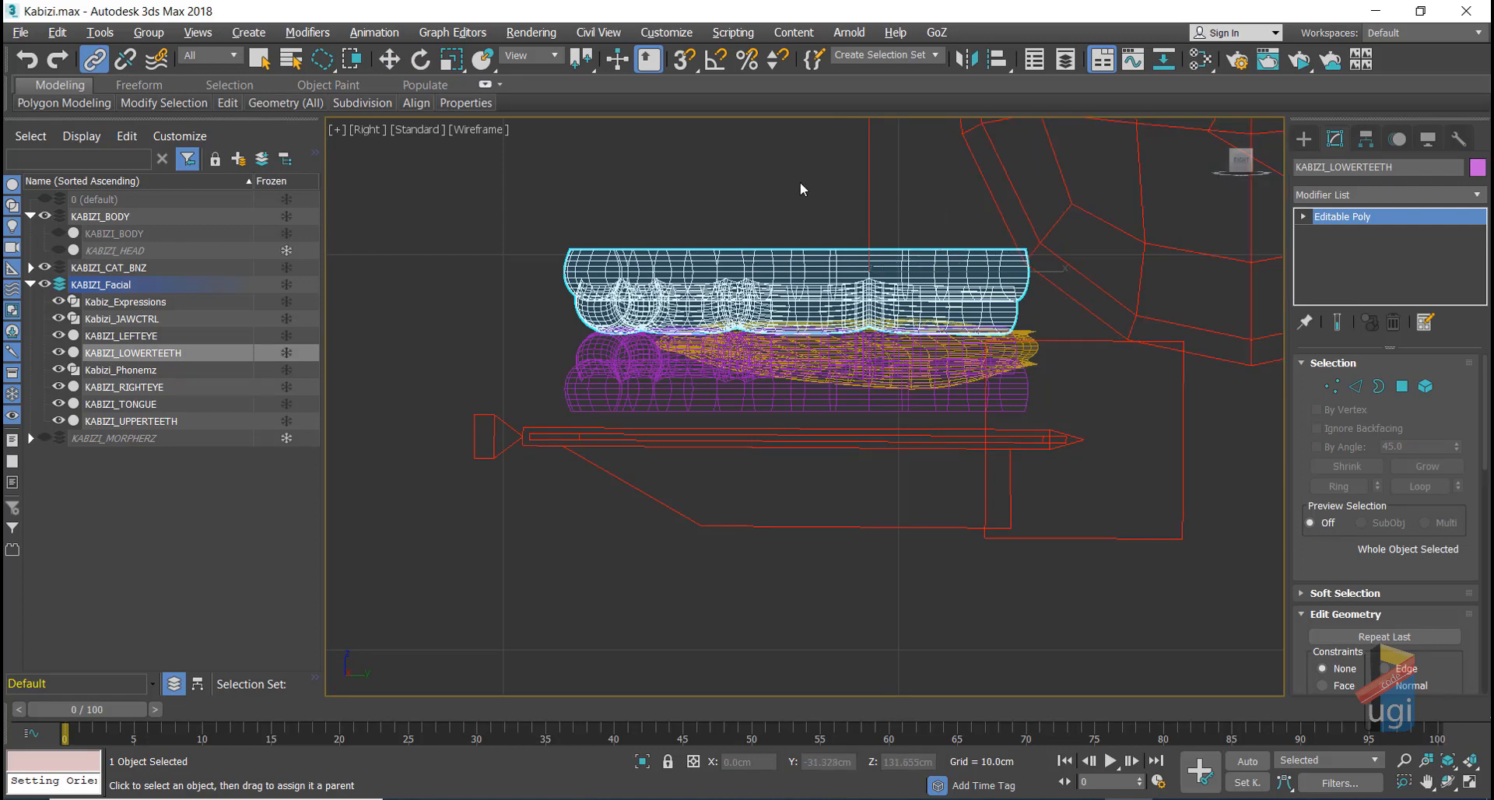
pyautogui.click(389, 60)
pyautogui.hotkey('alt', 'w')
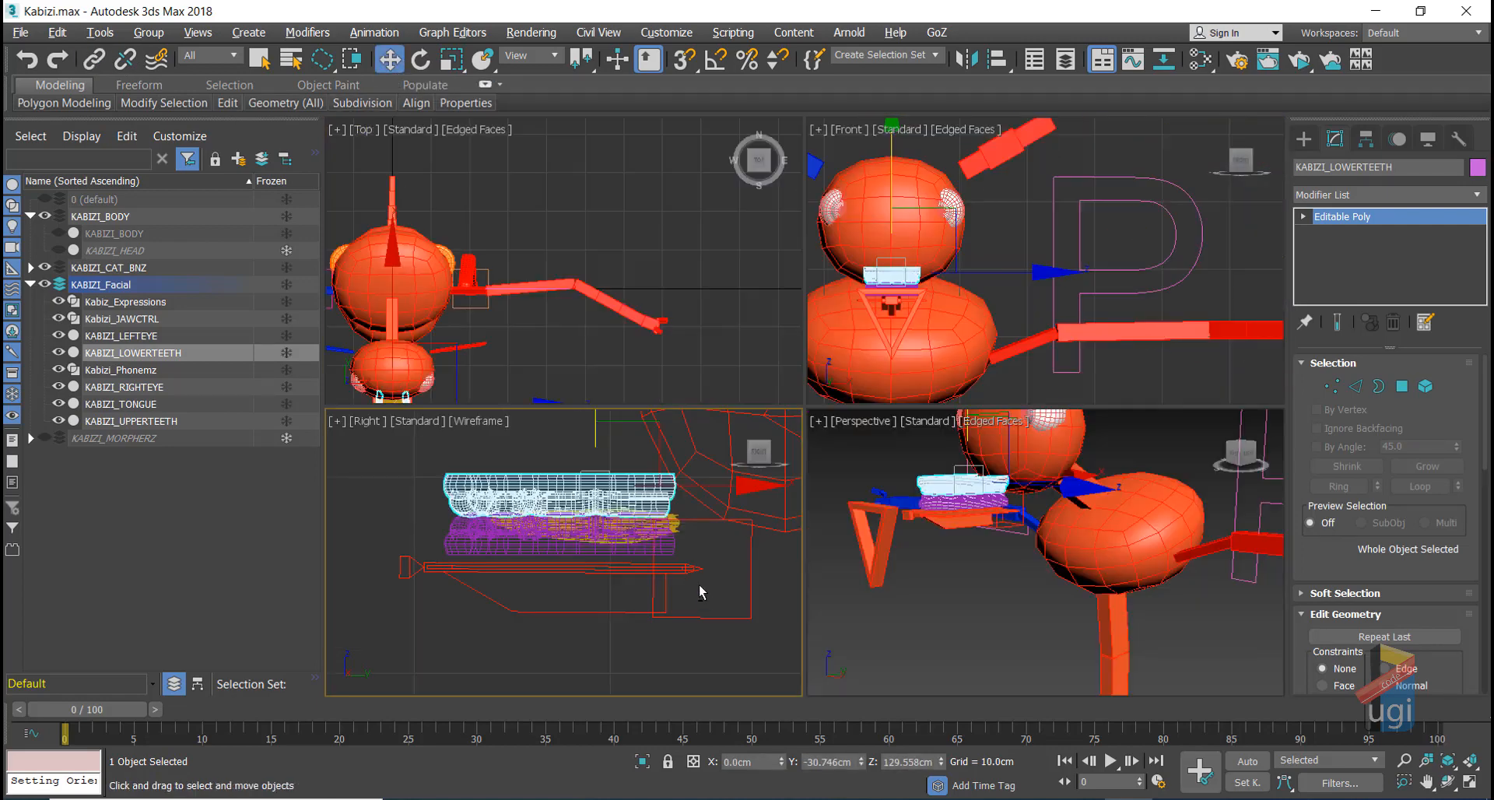
# Step: In a maximized Perspective view, show KABIZI_HEAD, hide the CAT rig, and rotate the jaw control open
pyautogui.rightClick(885, 642)
pyautogui.hotkey('alt', 'w')
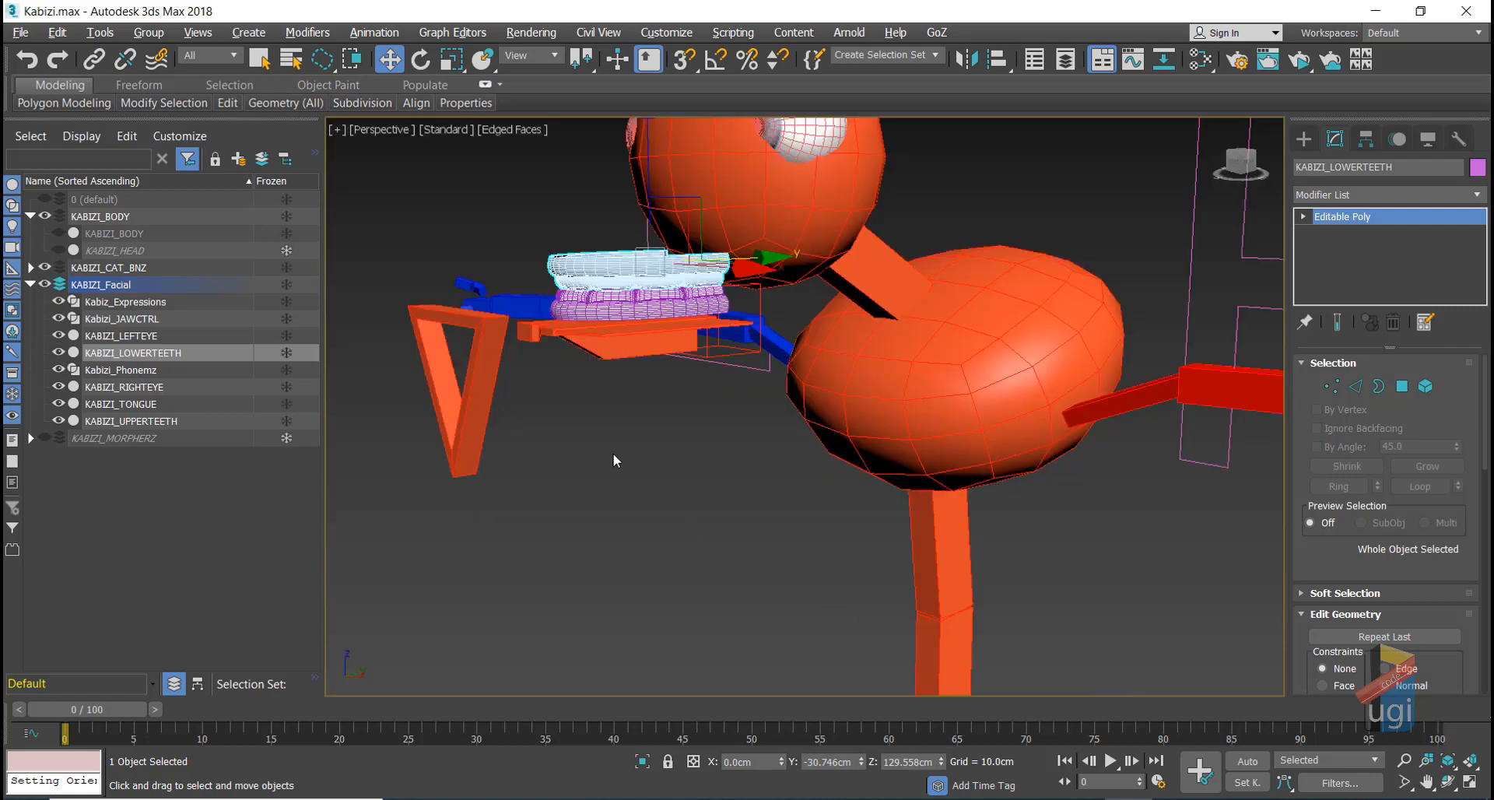
pyautogui.click(478, 358)
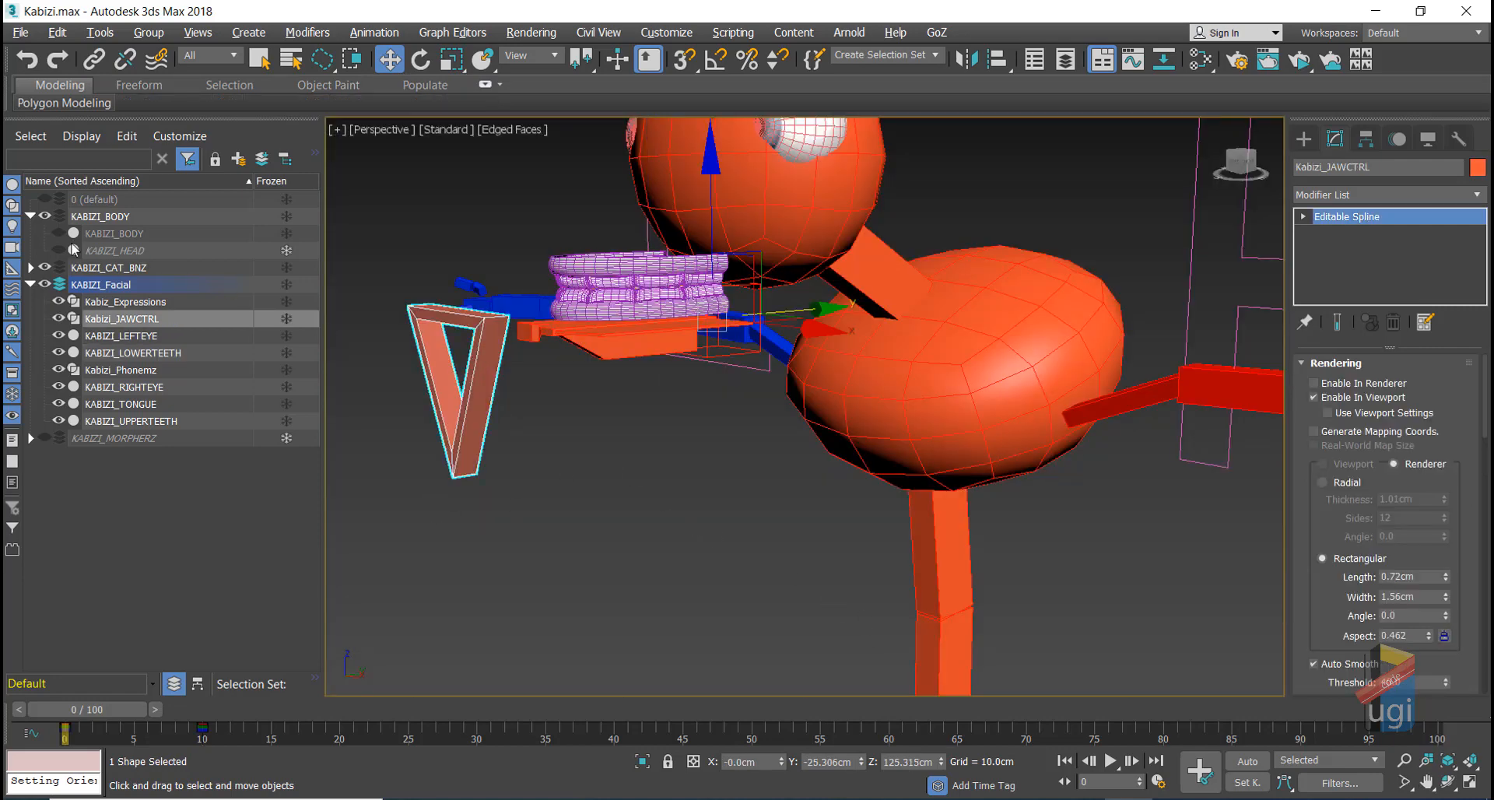
pyautogui.click(59, 250)
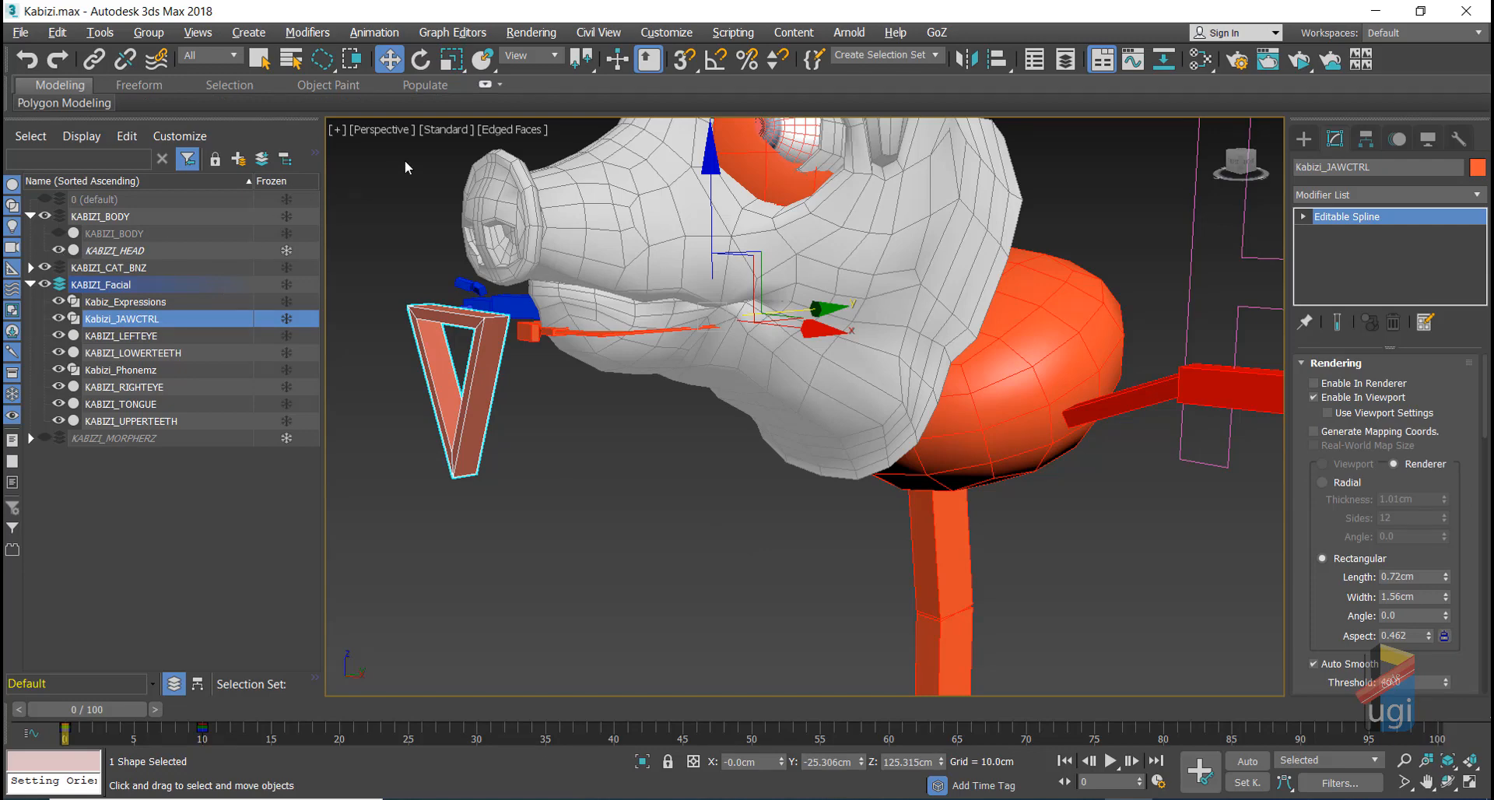
pyautogui.click(45, 266)
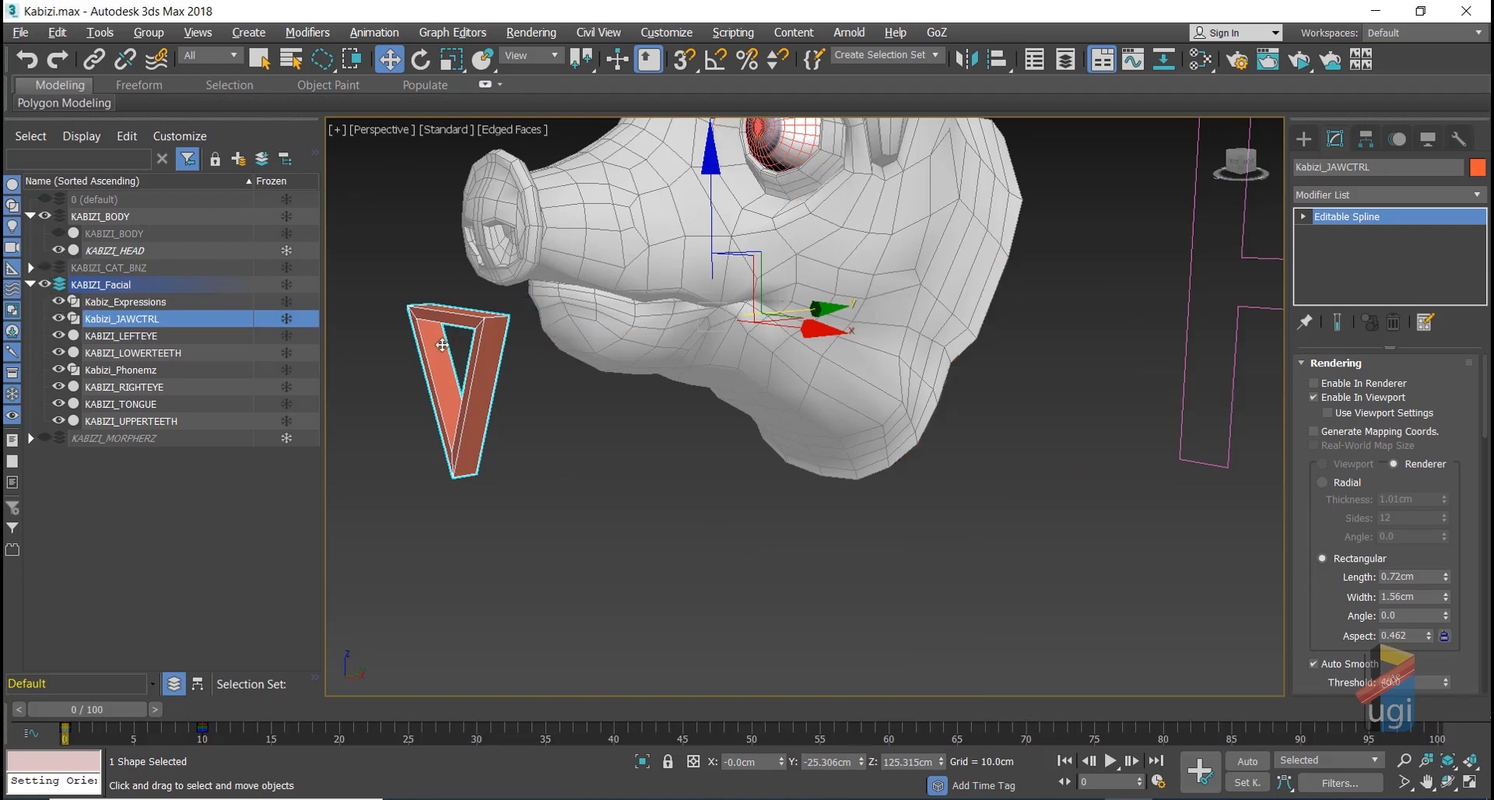
pyautogui.click(420, 59)
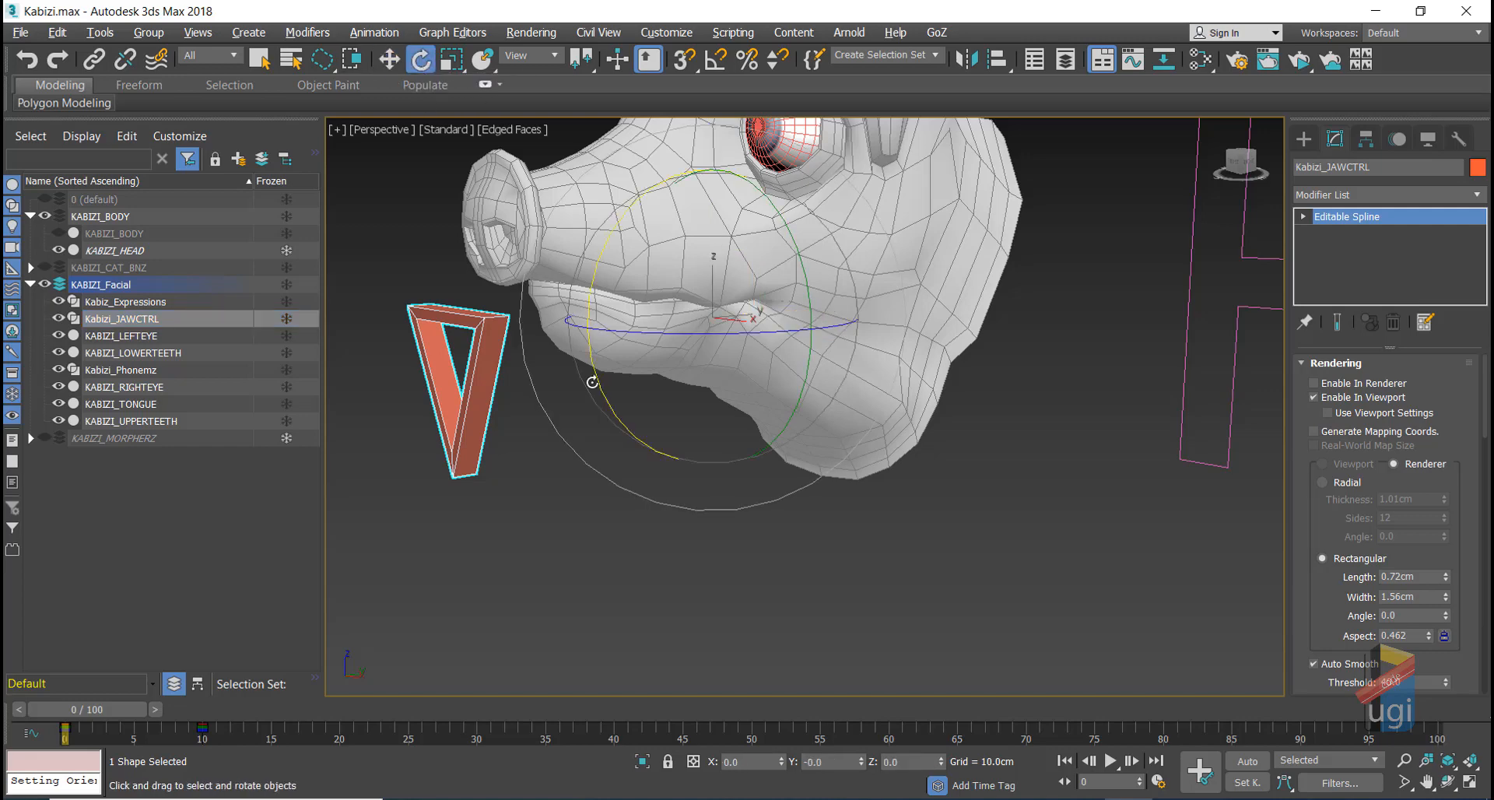
pyautogui.moveTo(587, 293); pyautogui.dragTo(585, 312)
pyautogui.moveTo(579, 352); pyautogui.dragTo(581, 370)
# Step: Orbit to a front view of the face, unfreeze KABIZI_HEAD and select it
pyautogui.click(1447, 780)
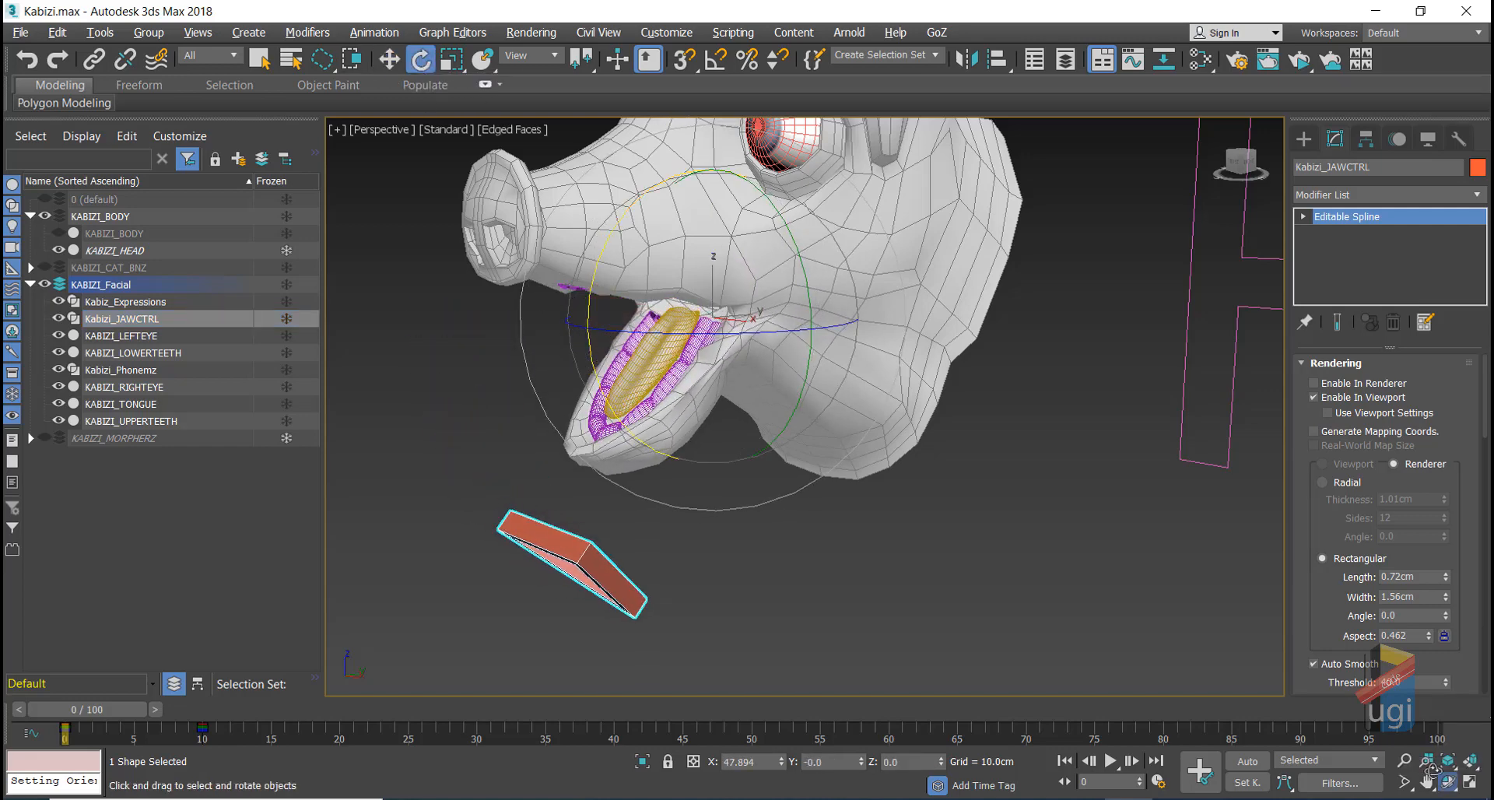
pyautogui.moveTo(740, 350); pyautogui.dragTo(860, 357)
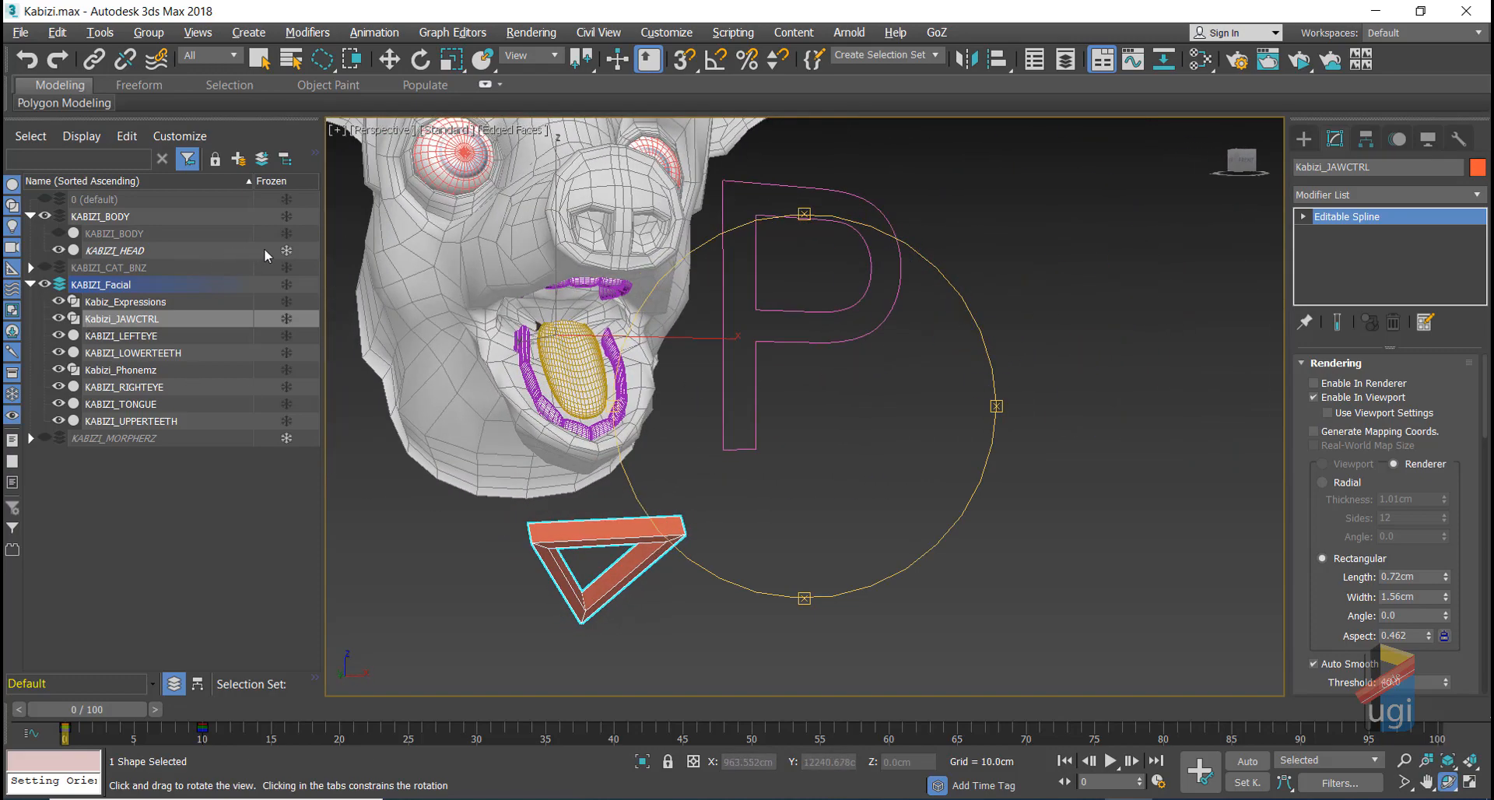
pyautogui.click(285, 250)
pyautogui.moveTo(869, 388)
pyautogui.mouseDown()
pyautogui.moveTo(837, 389)
pyautogui.moveTo(877, 460)
pyautogui.mouseUp()
pyautogui.press('e')
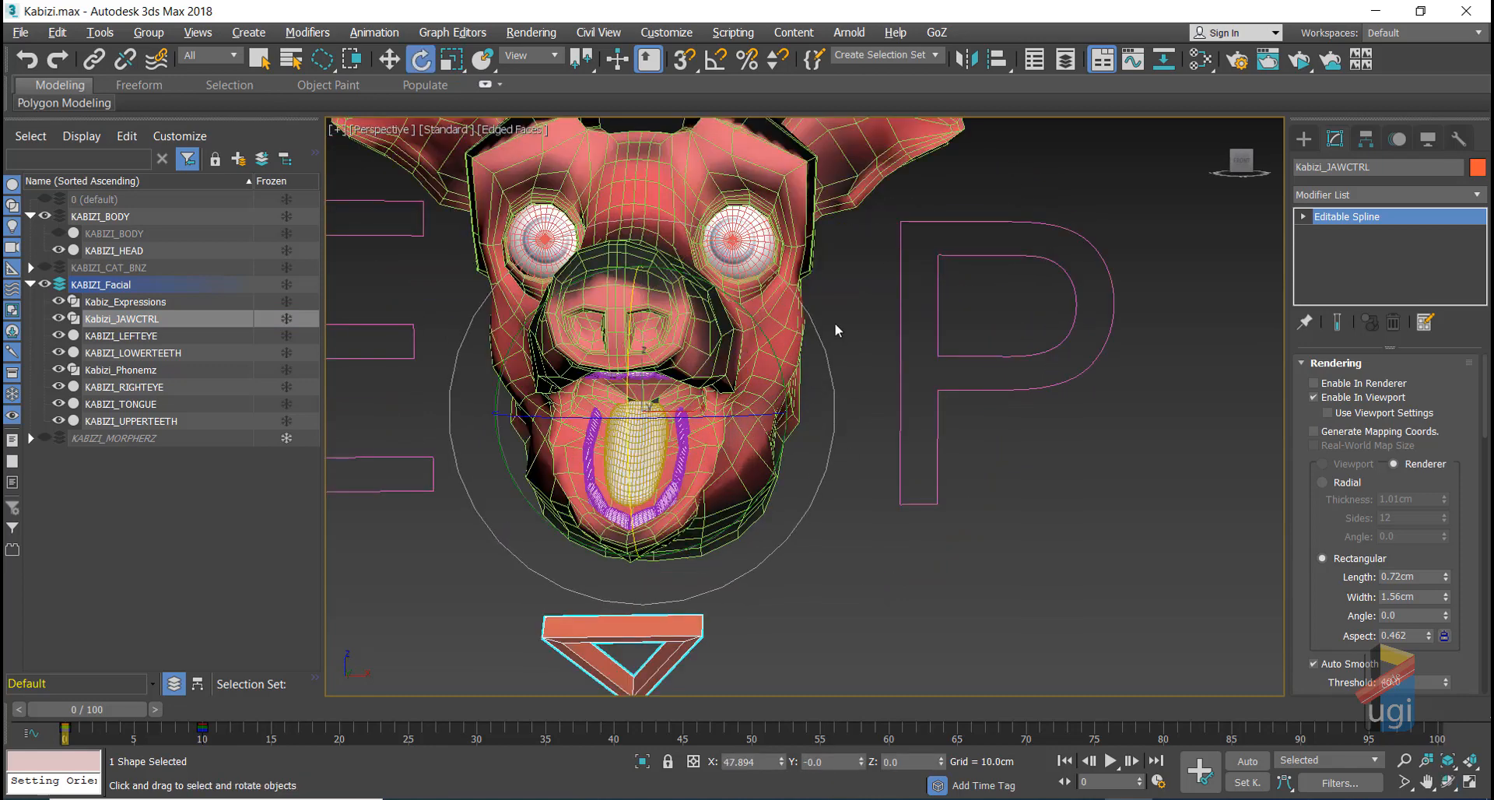
pyautogui.click(388, 61)
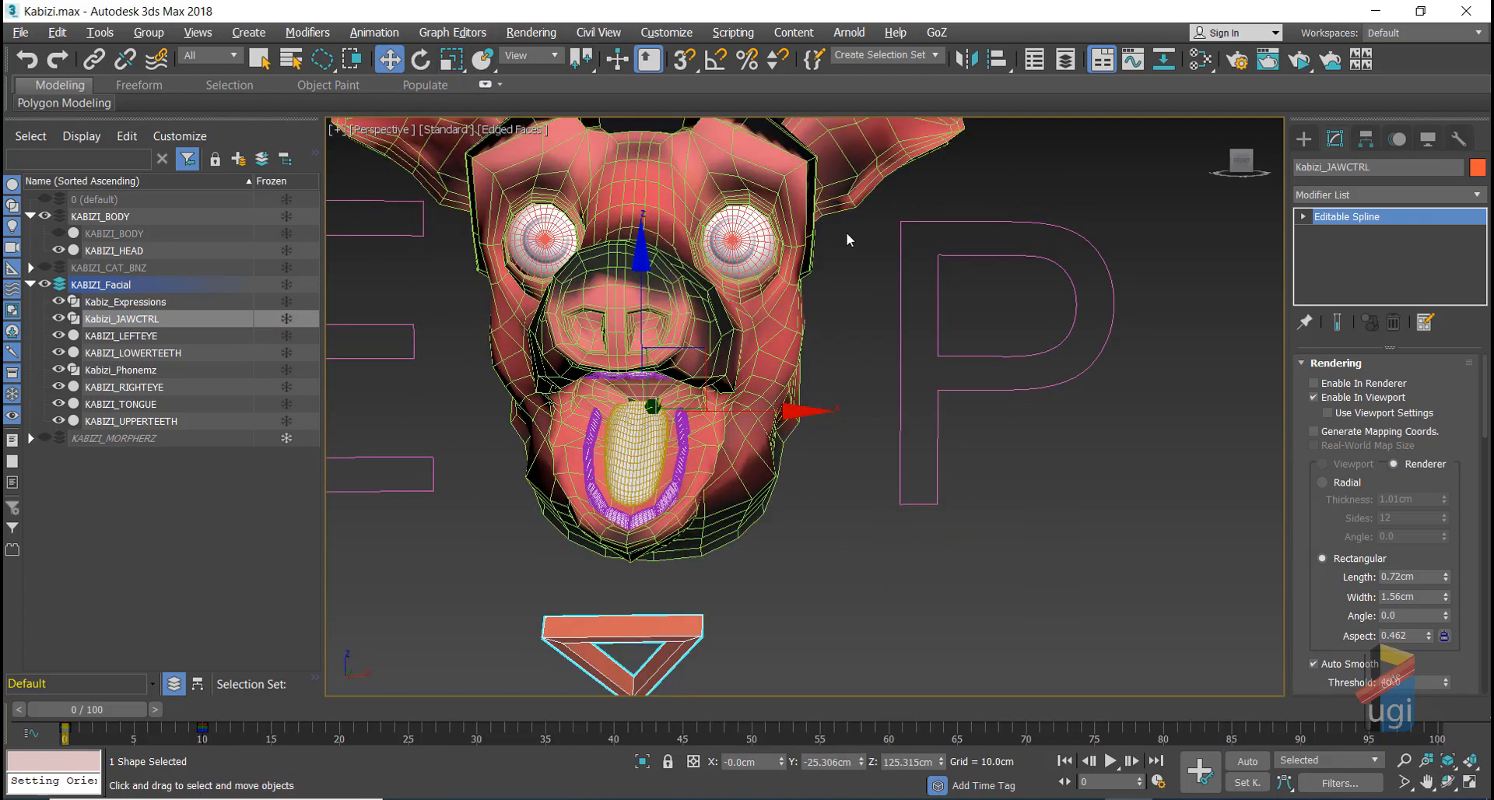
pyautogui.click(795, 184)
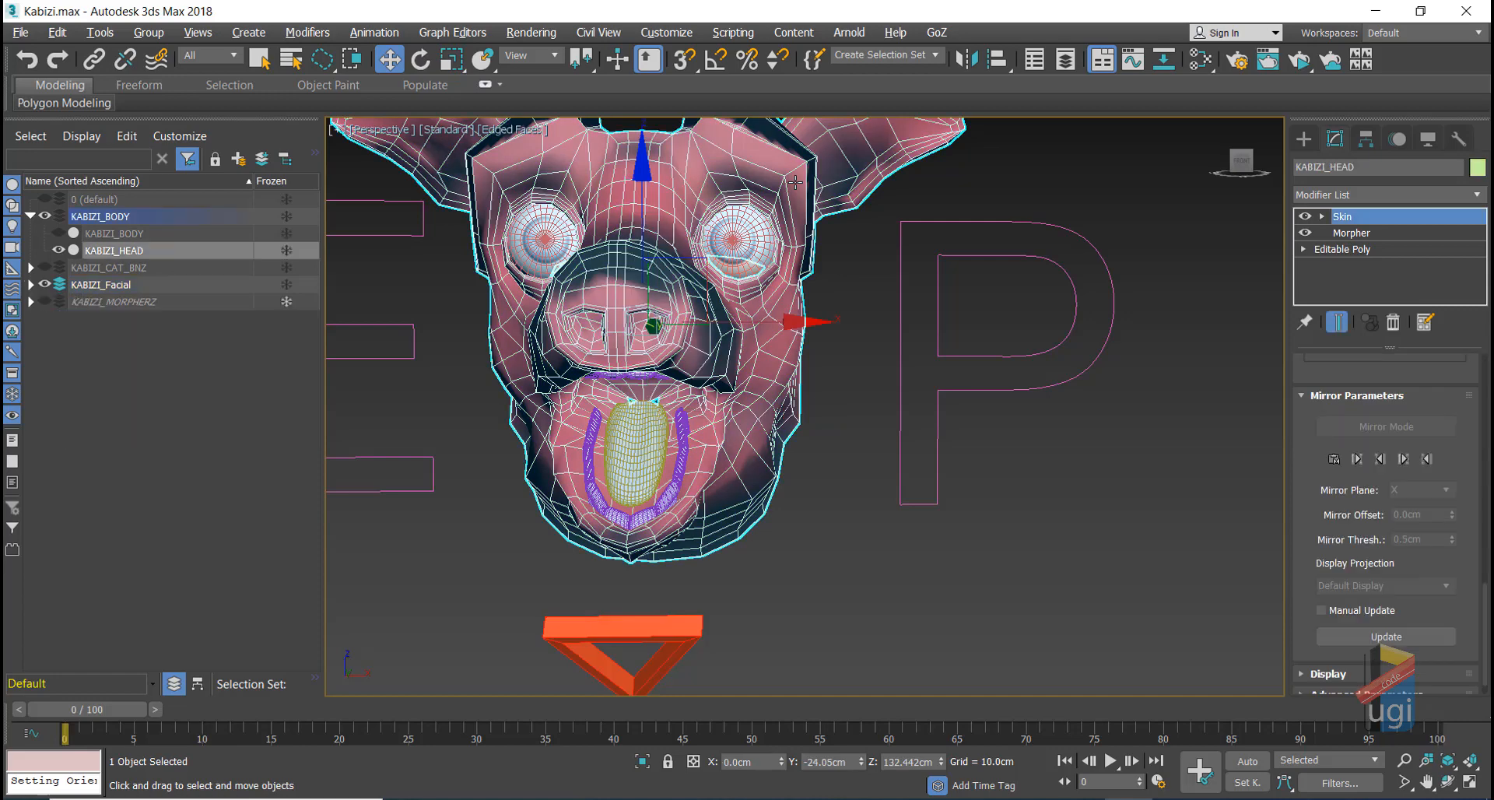
# Step: Add TurboSmooth to KABIZI_HEAD, turn off edged faces with F4, then select Kabizi_JAWCTRL
pyautogui.click(1476, 198)
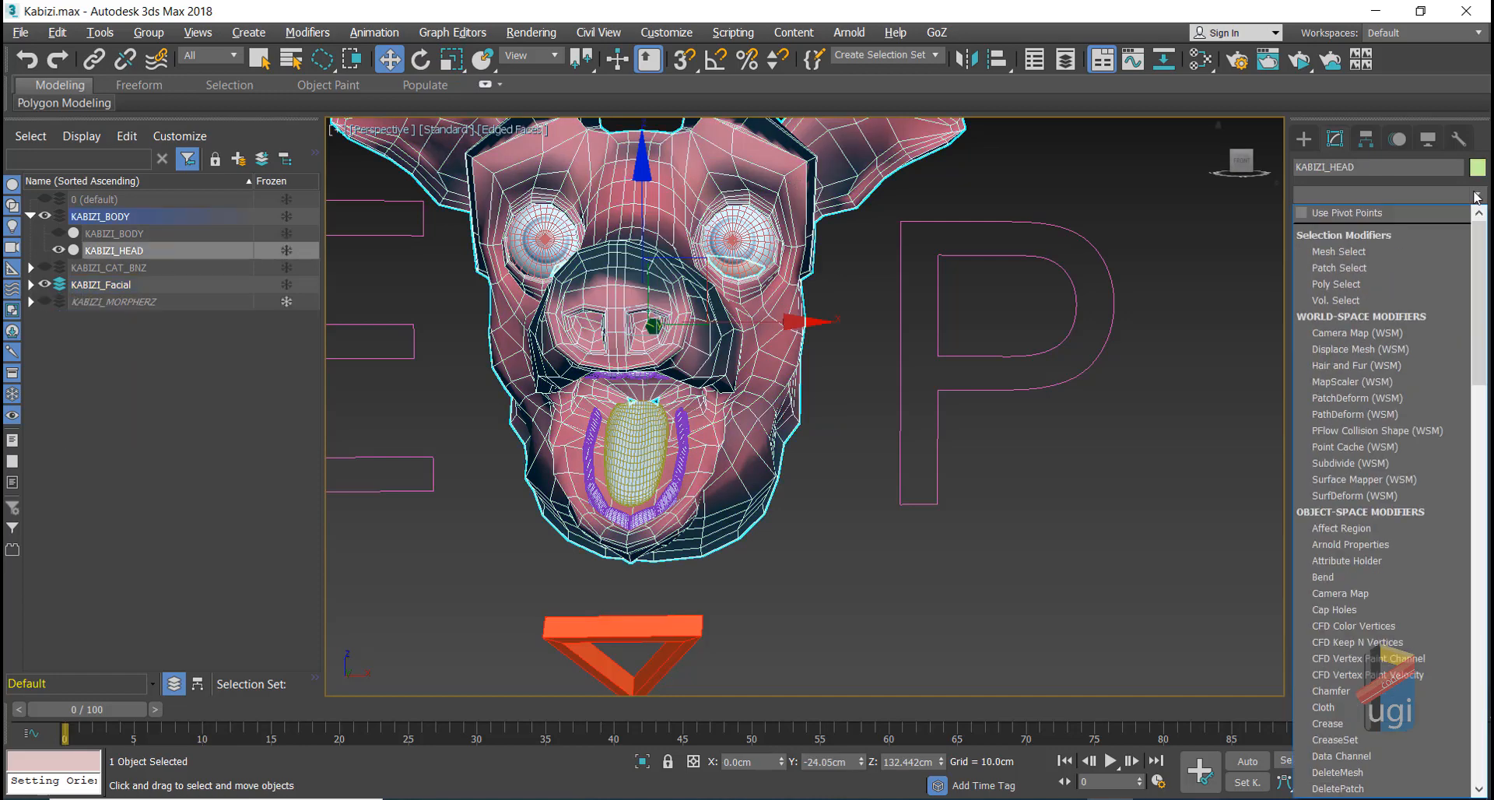
pyautogui.press('t')
pyautogui.click(1374, 474)
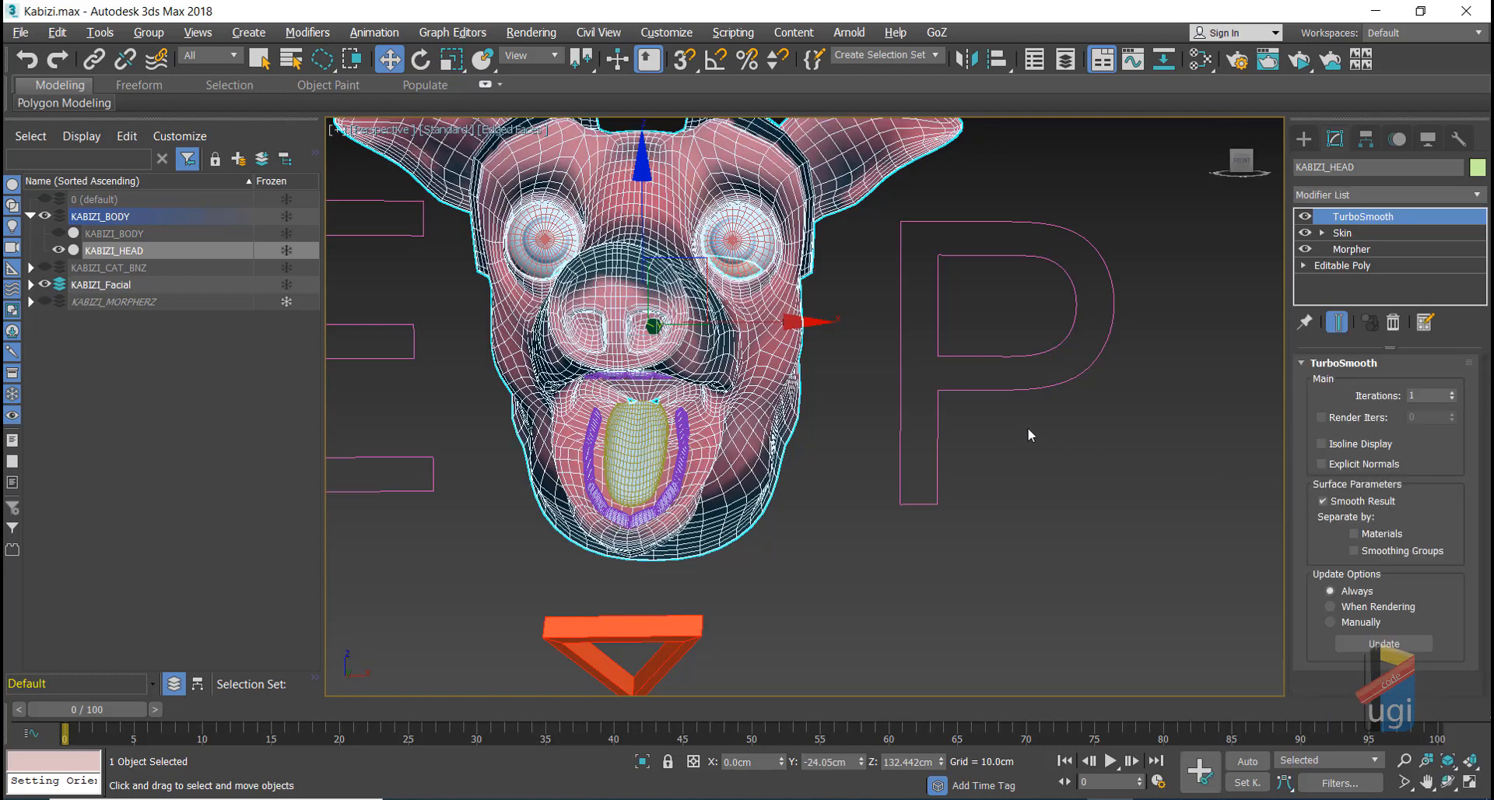
pyautogui.press('F4')
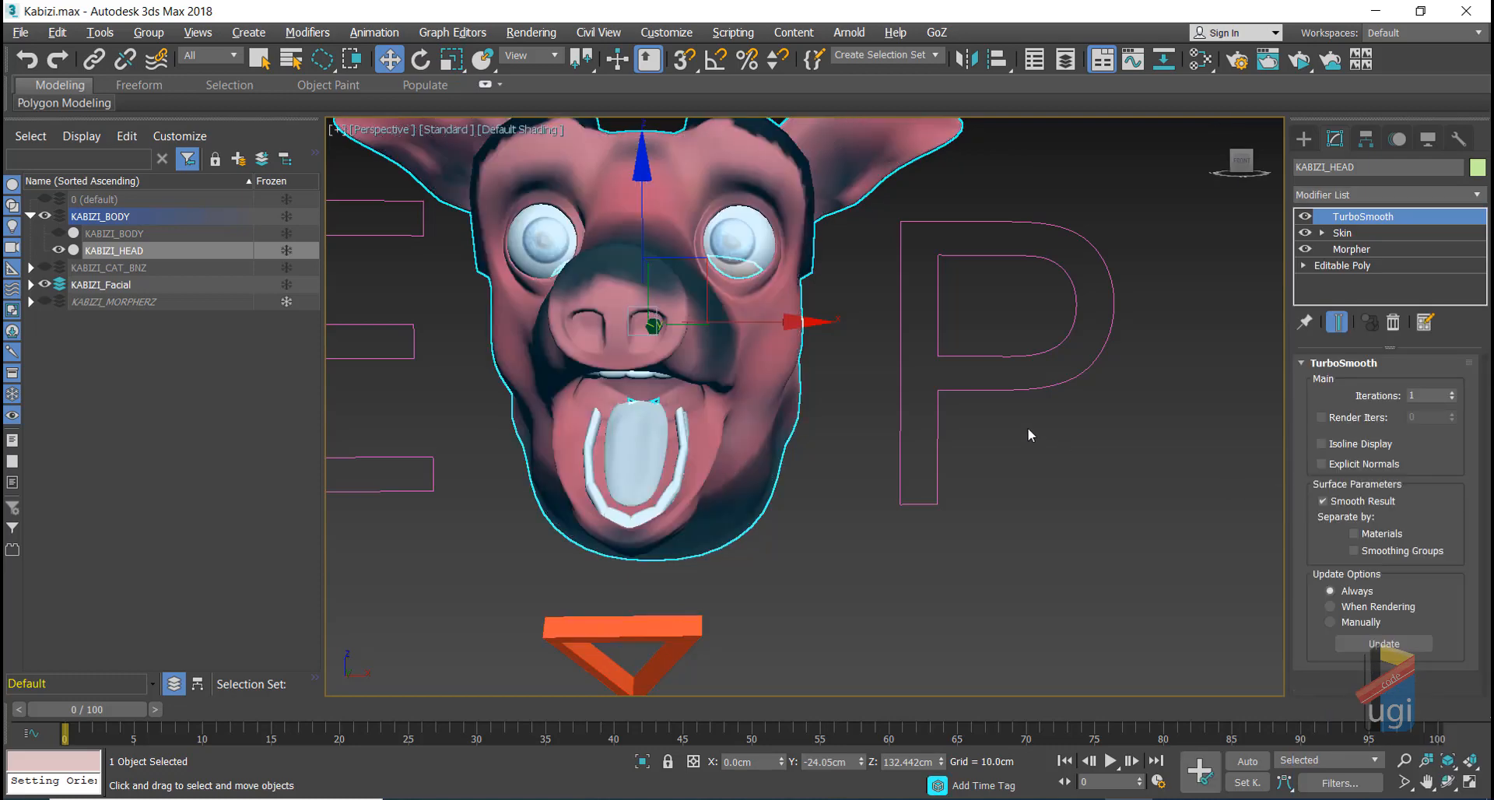
pyautogui.click(838, 408)
pyautogui.click(670, 632)
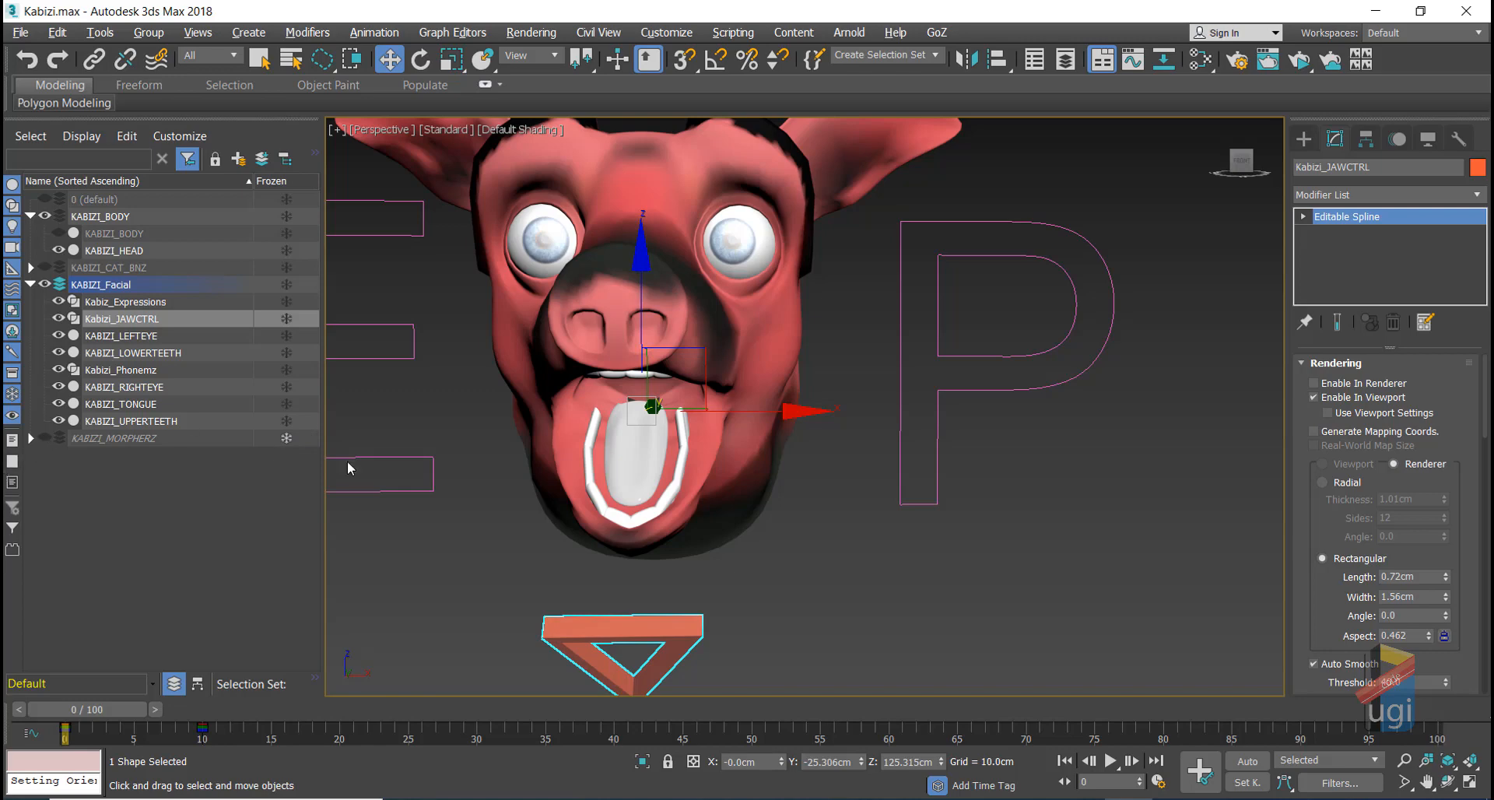
pyautogui.click(1295, 69)
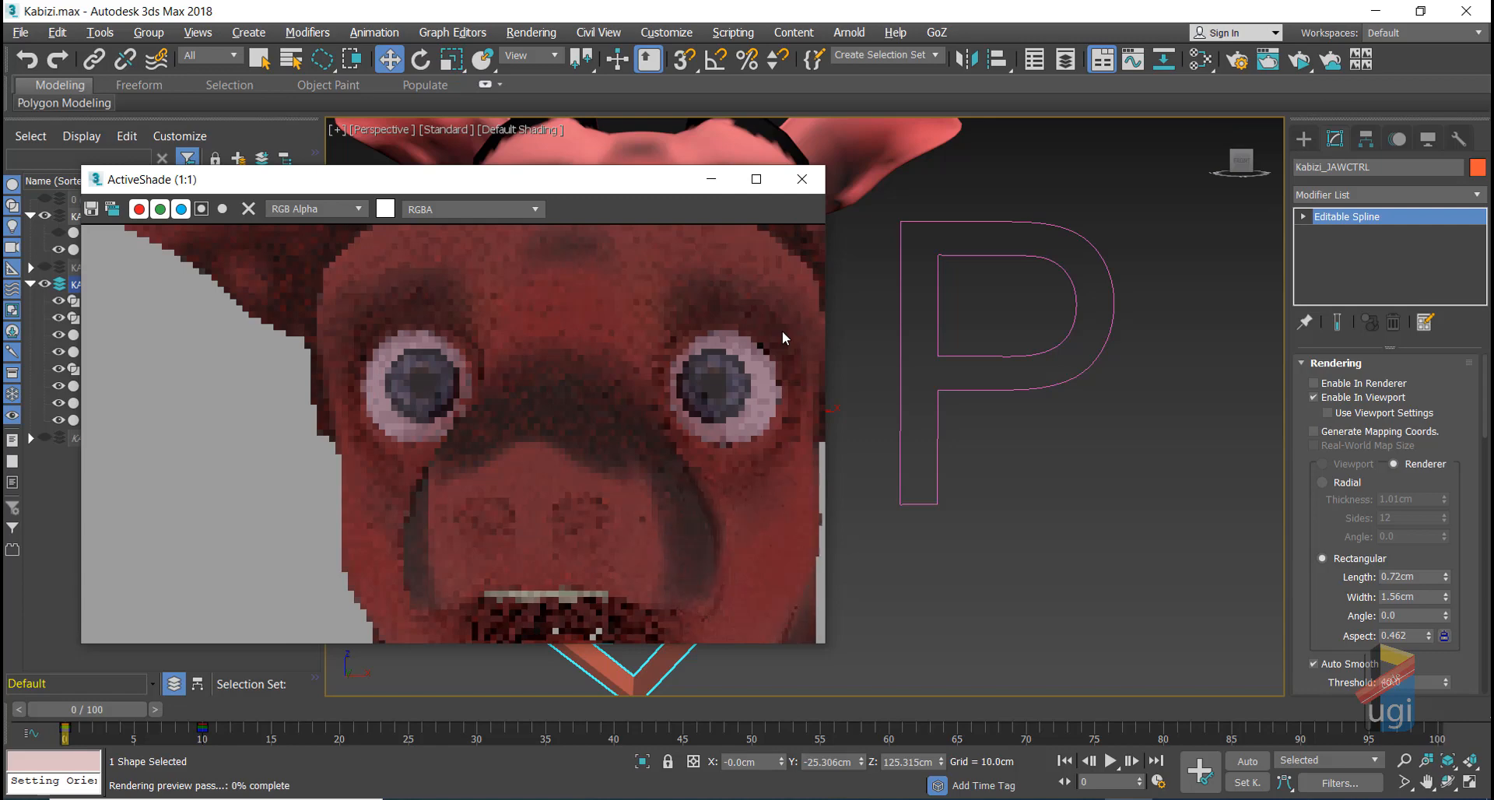
pyautogui.scroll(-2, 889, 349)
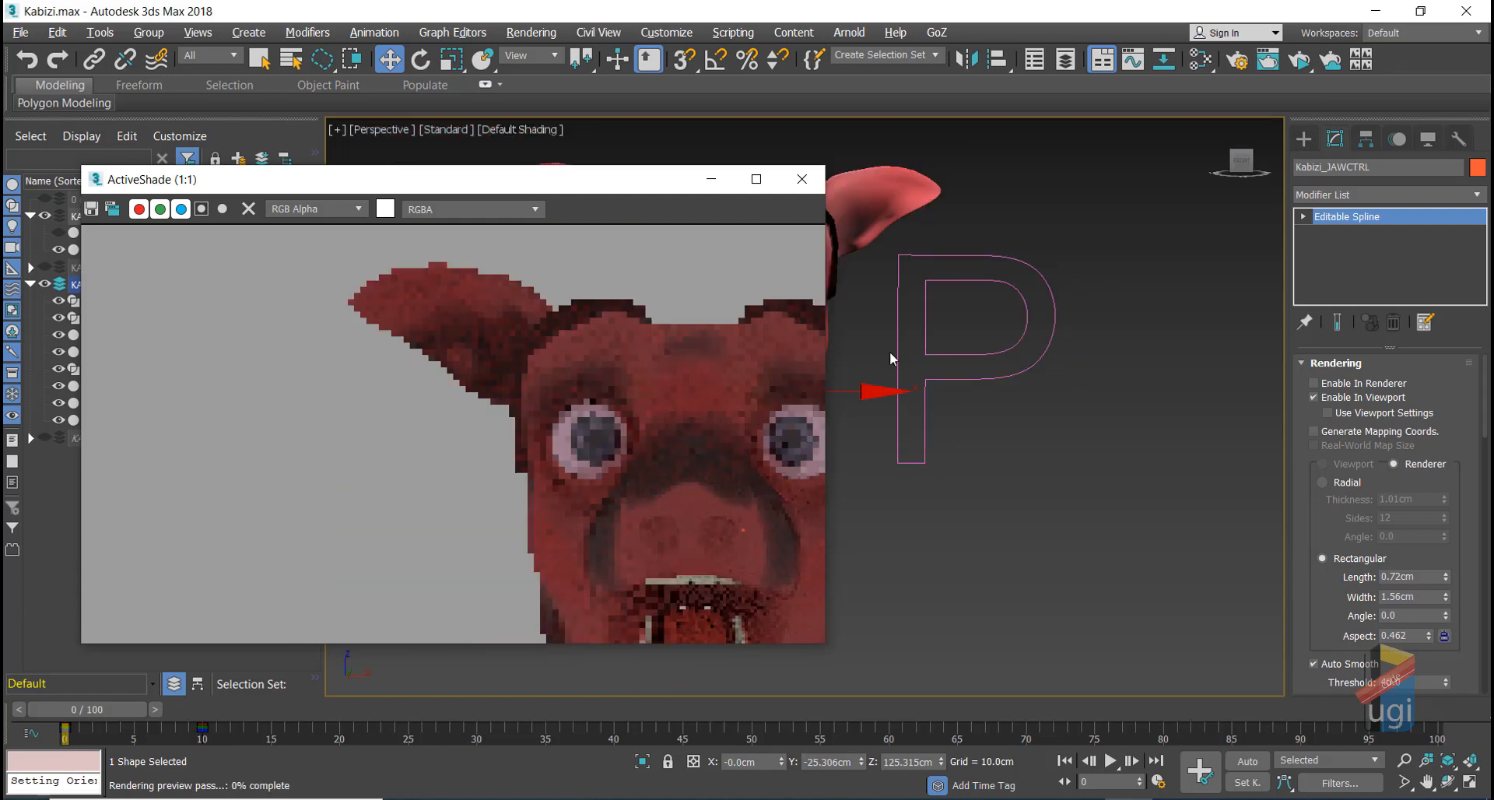
pyautogui.click(1447, 782)
pyautogui.moveTo(871, 361); pyautogui.dragTo(870, 360)
pyautogui.press('w')
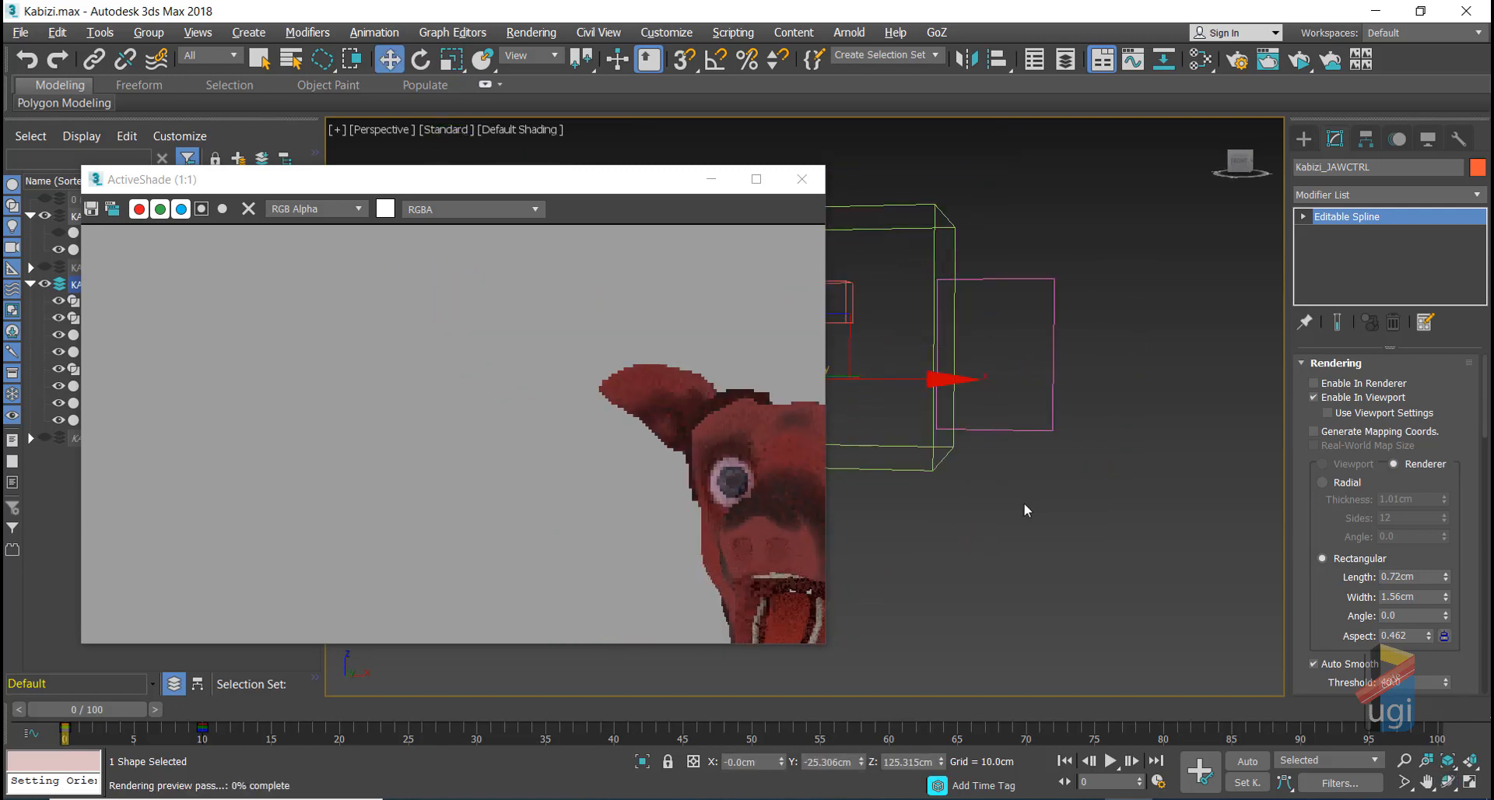
pyautogui.moveTo(997, 505); pyautogui.dragTo(812, 451, button='middle')
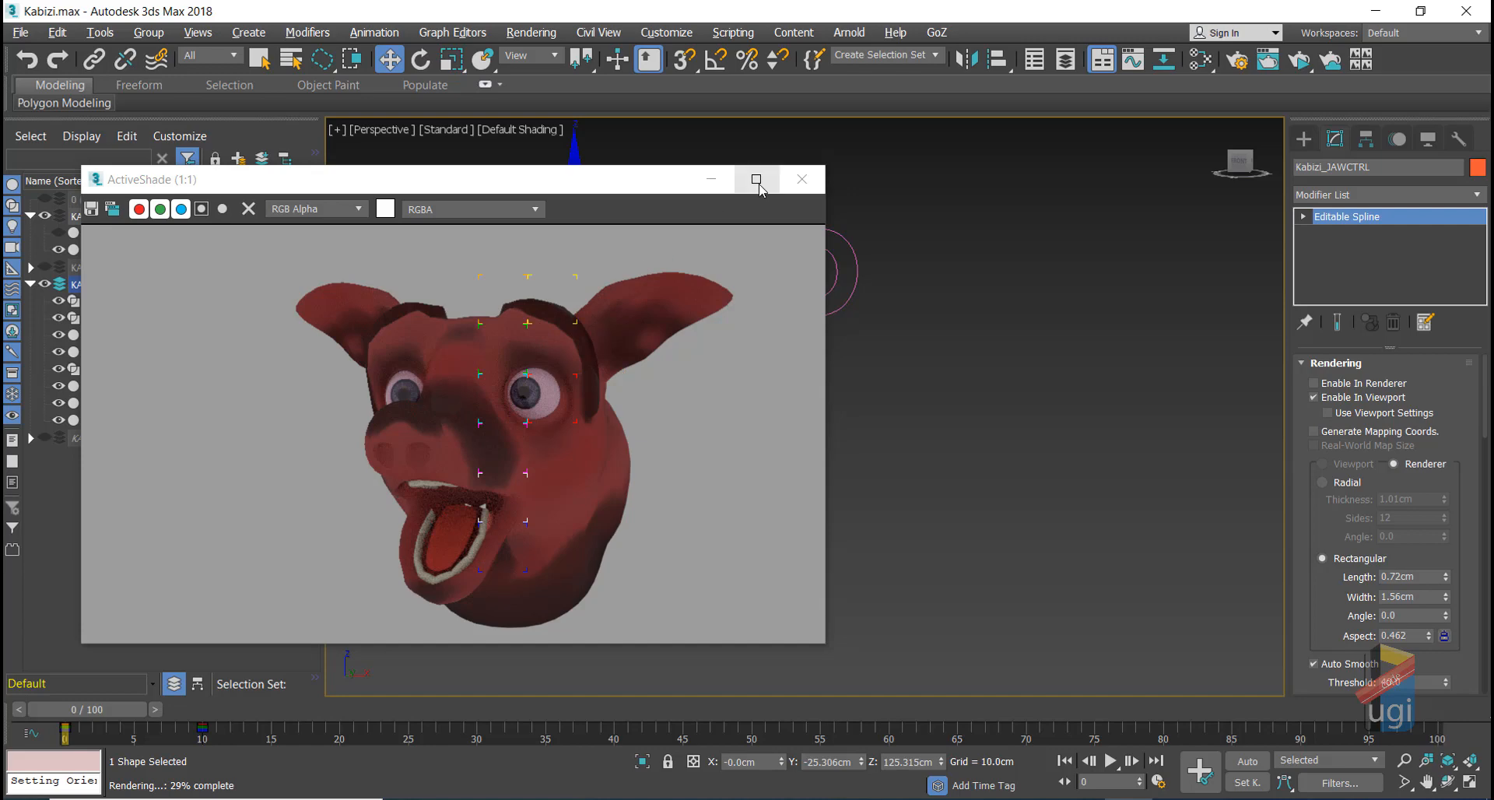
pyautogui.click(799, 179)
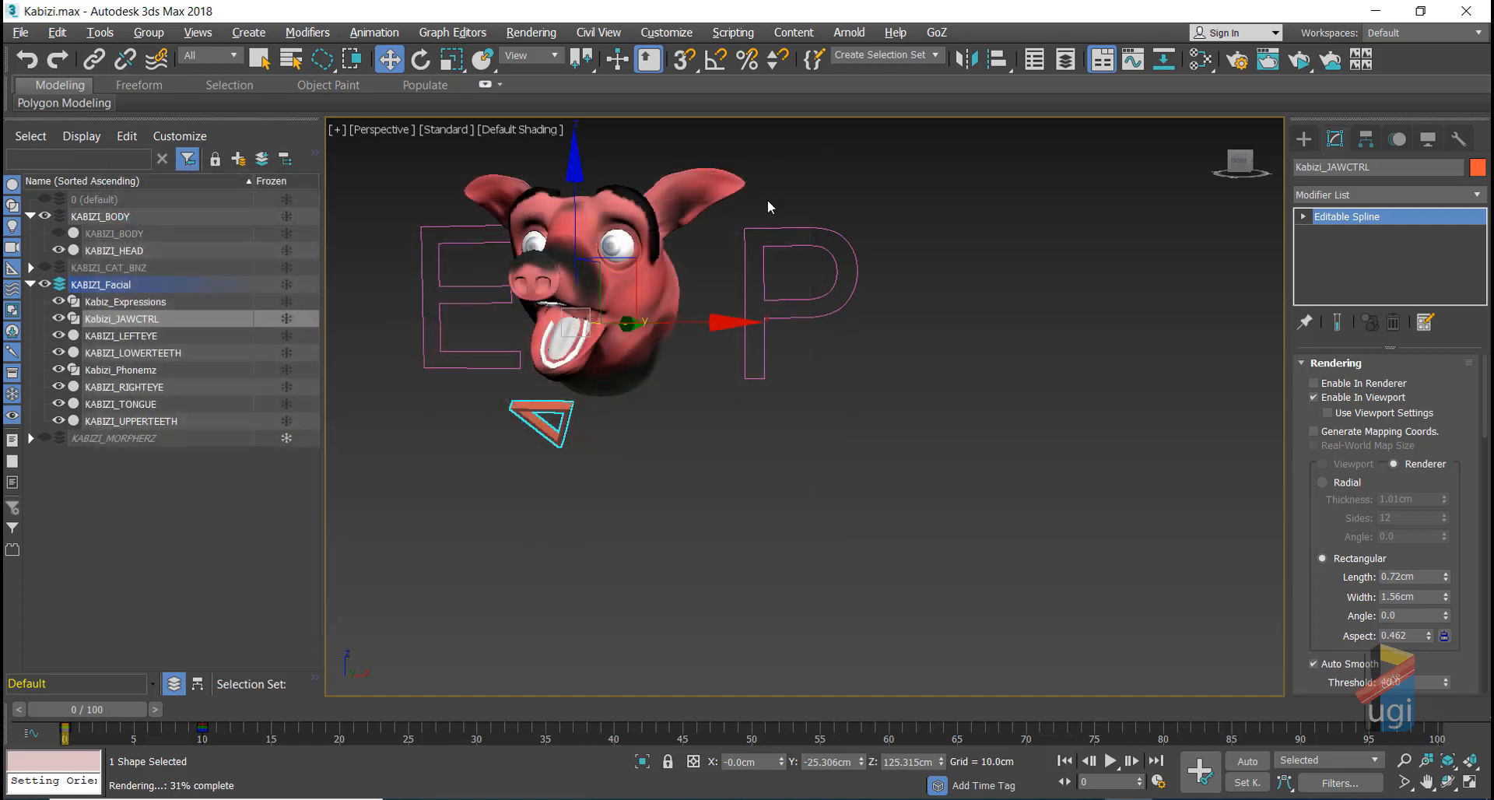
# Step: Reset the jaw control's transforms with Transform To Zero
pyautogui.click(592, 439)
pyautogui.click(566, 420)
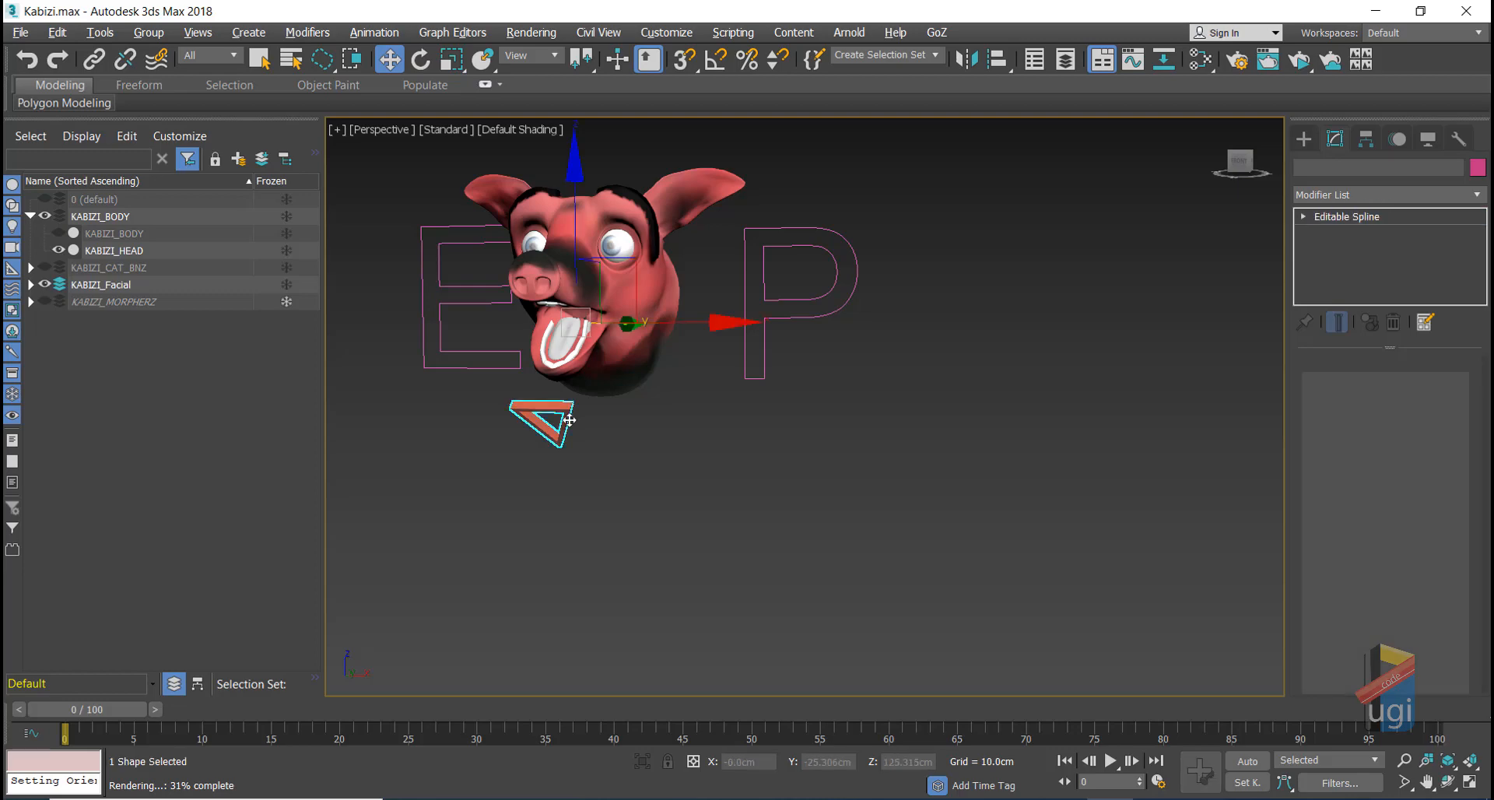
pyautogui.rightClick(620, 461)
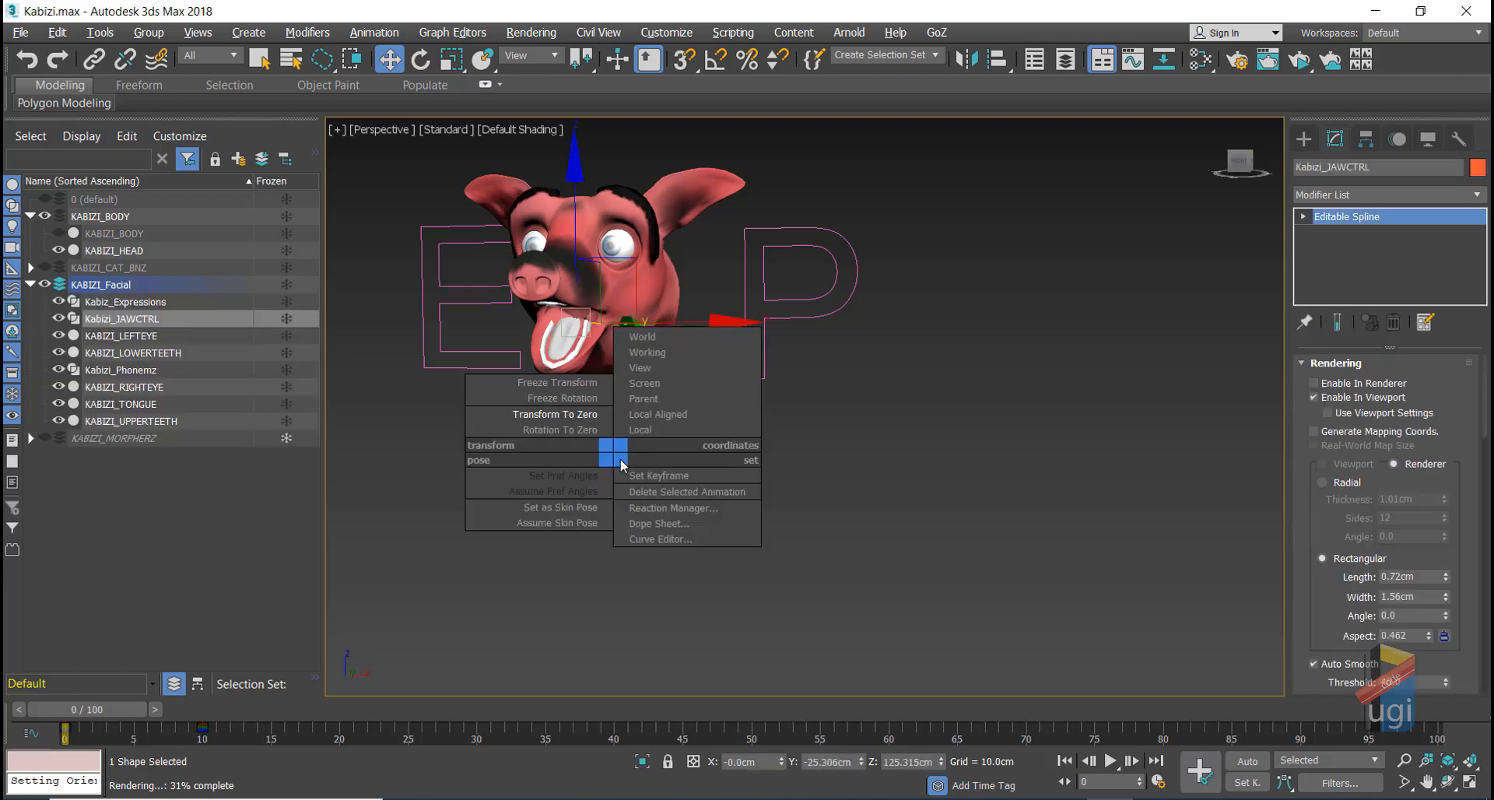
pyautogui.click(585, 414)
# Step: In a maximized Front view with grid snaps on, draw a square Rectangle spline
pyautogui.hotkey('alt', 'w')
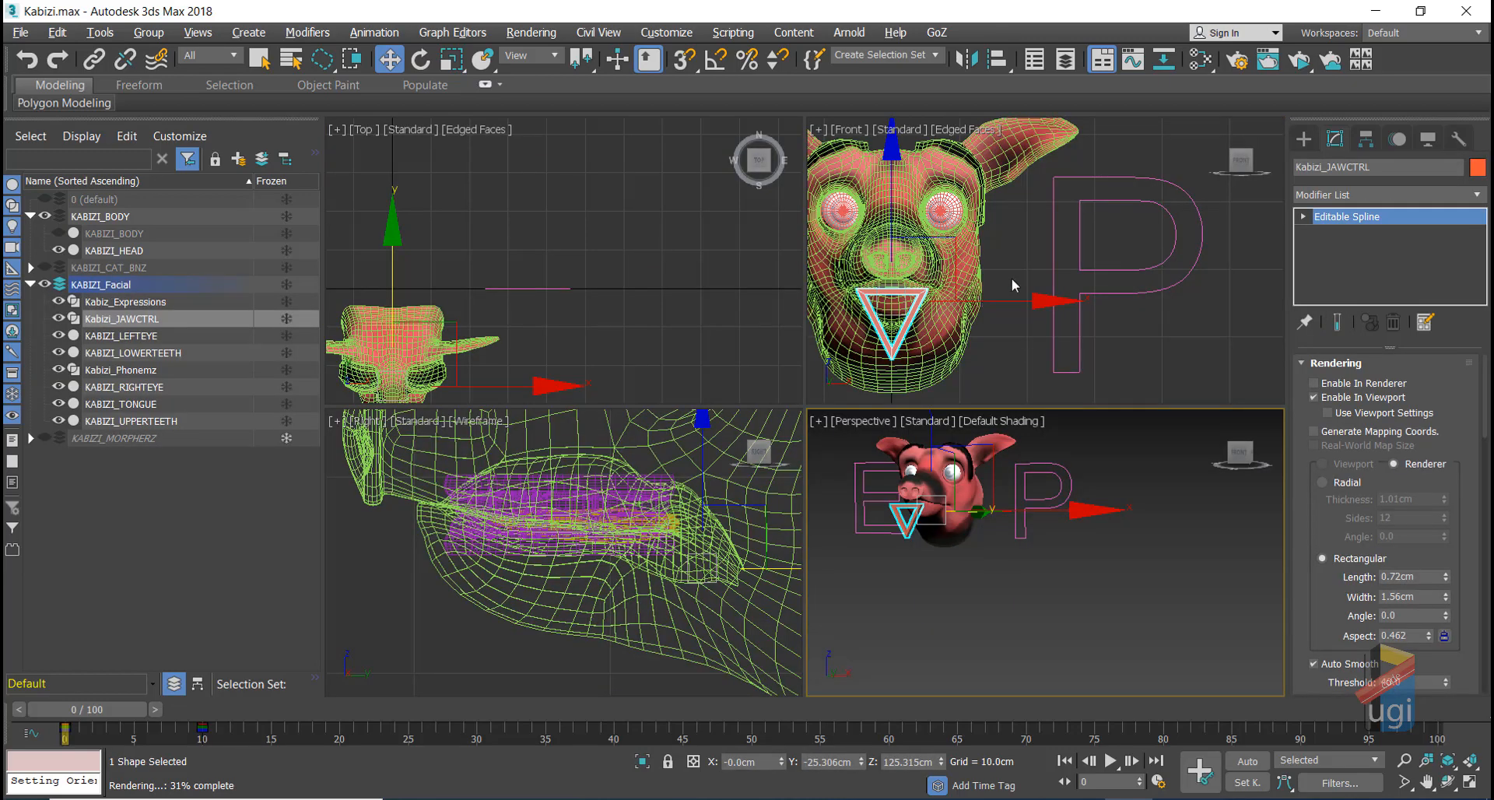
pyautogui.hotkey('alt', 'w')
pyautogui.scroll(2, 1097, 326)
pyautogui.scroll(5, 603, 427)
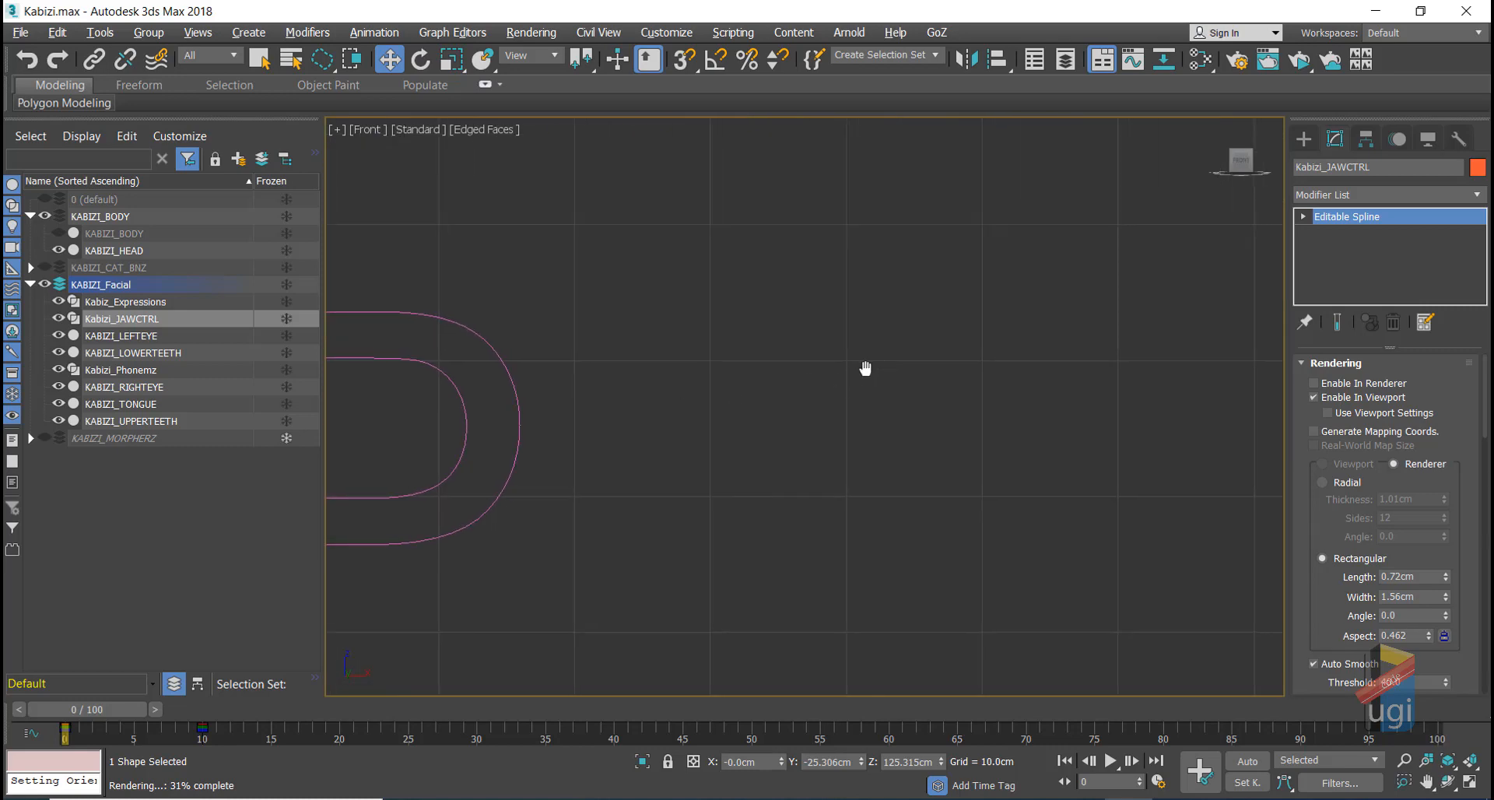
pyautogui.moveTo(865, 368); pyautogui.dragTo(835, 372, button='middle')
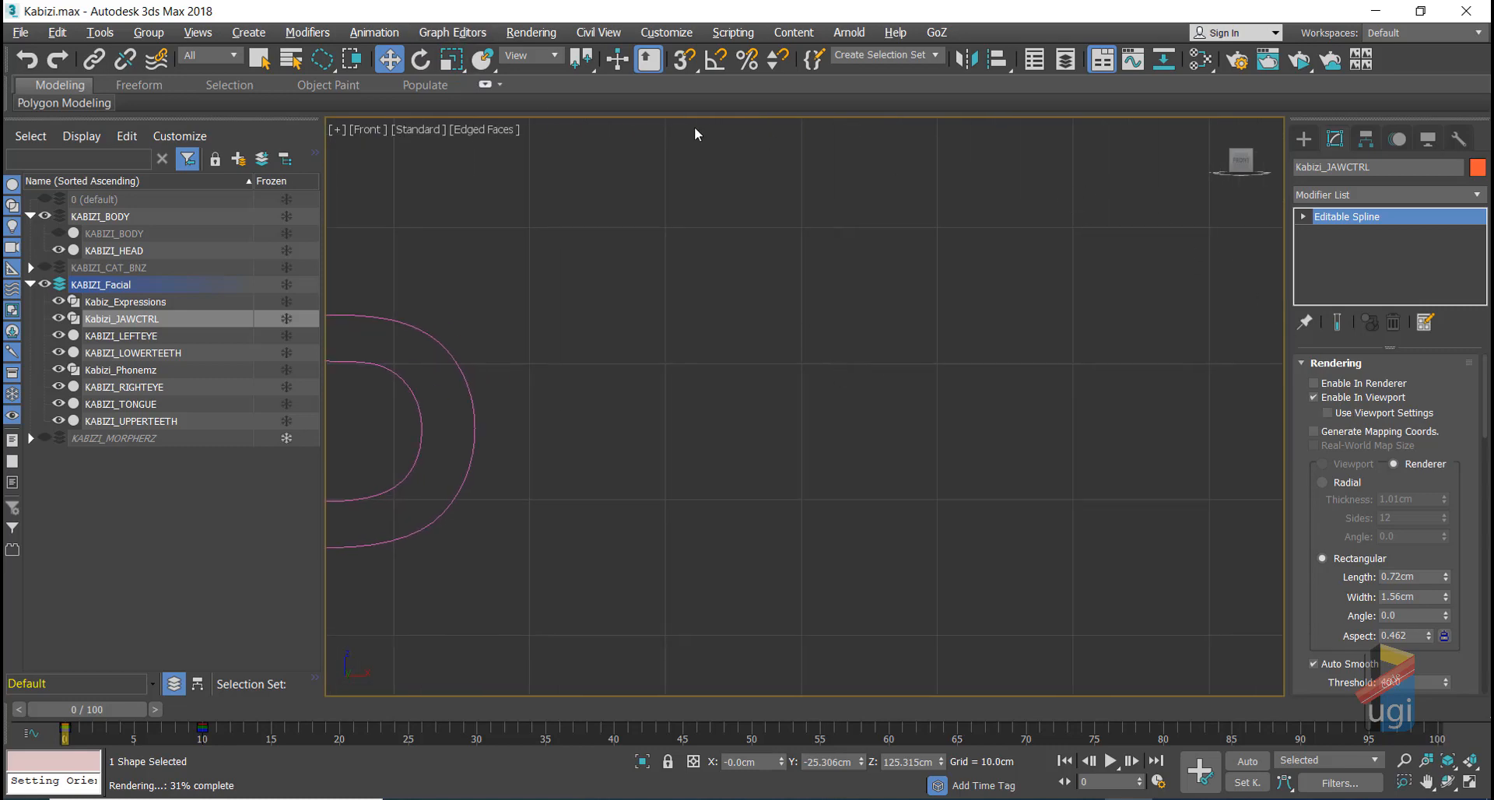
pyautogui.click(688, 64)
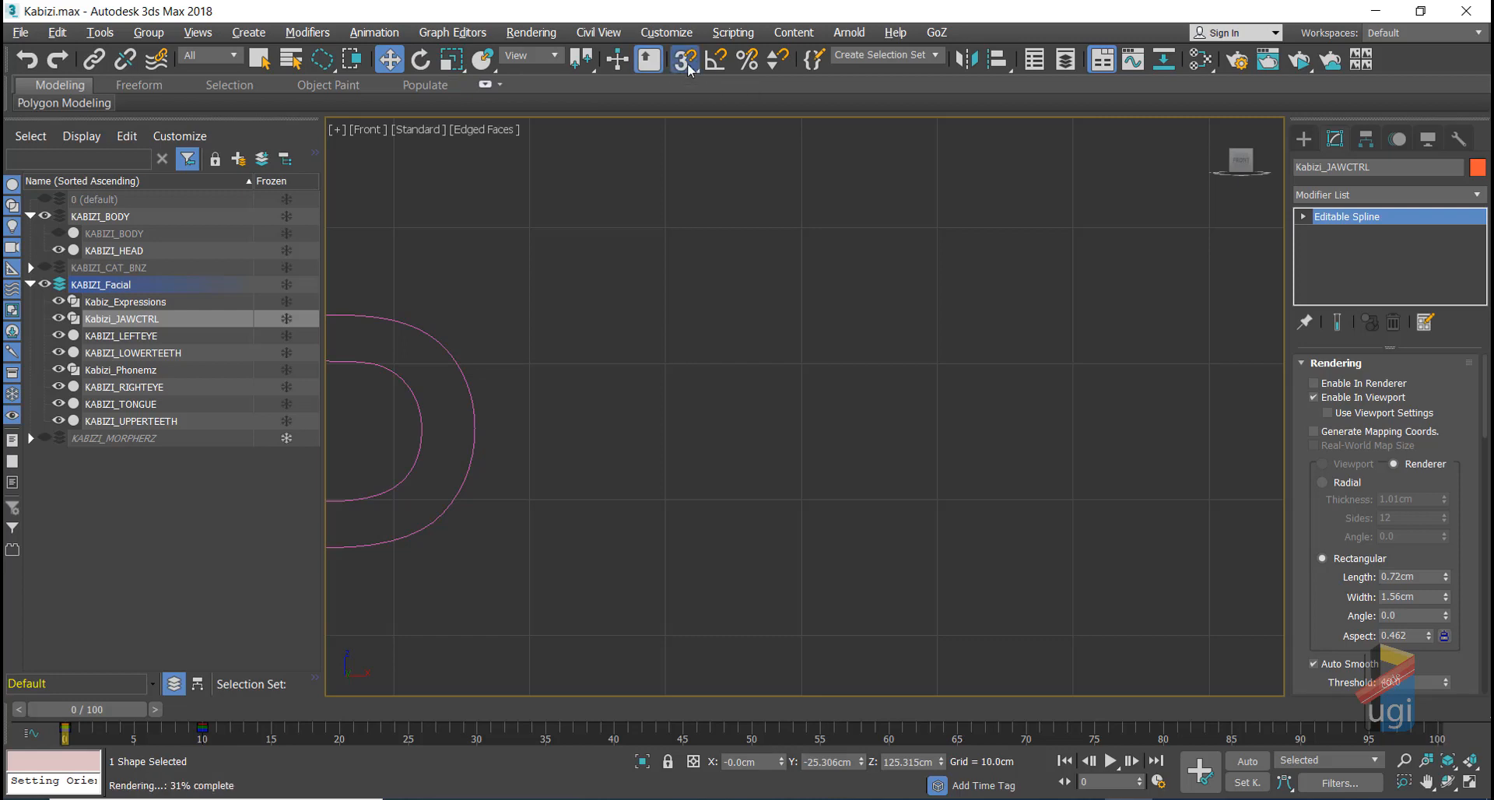
pyautogui.click(1309, 141)
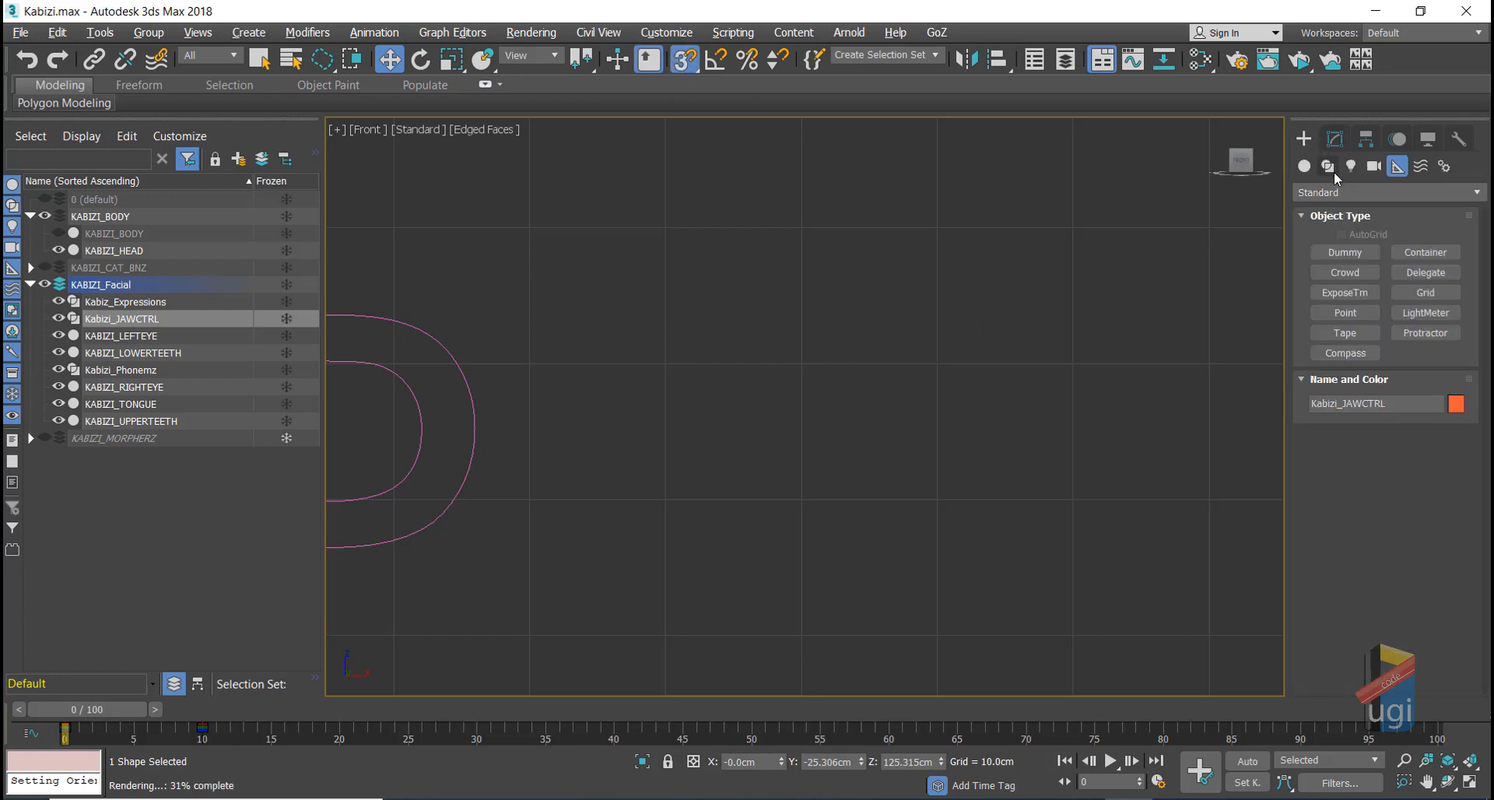
pyautogui.click(1329, 166)
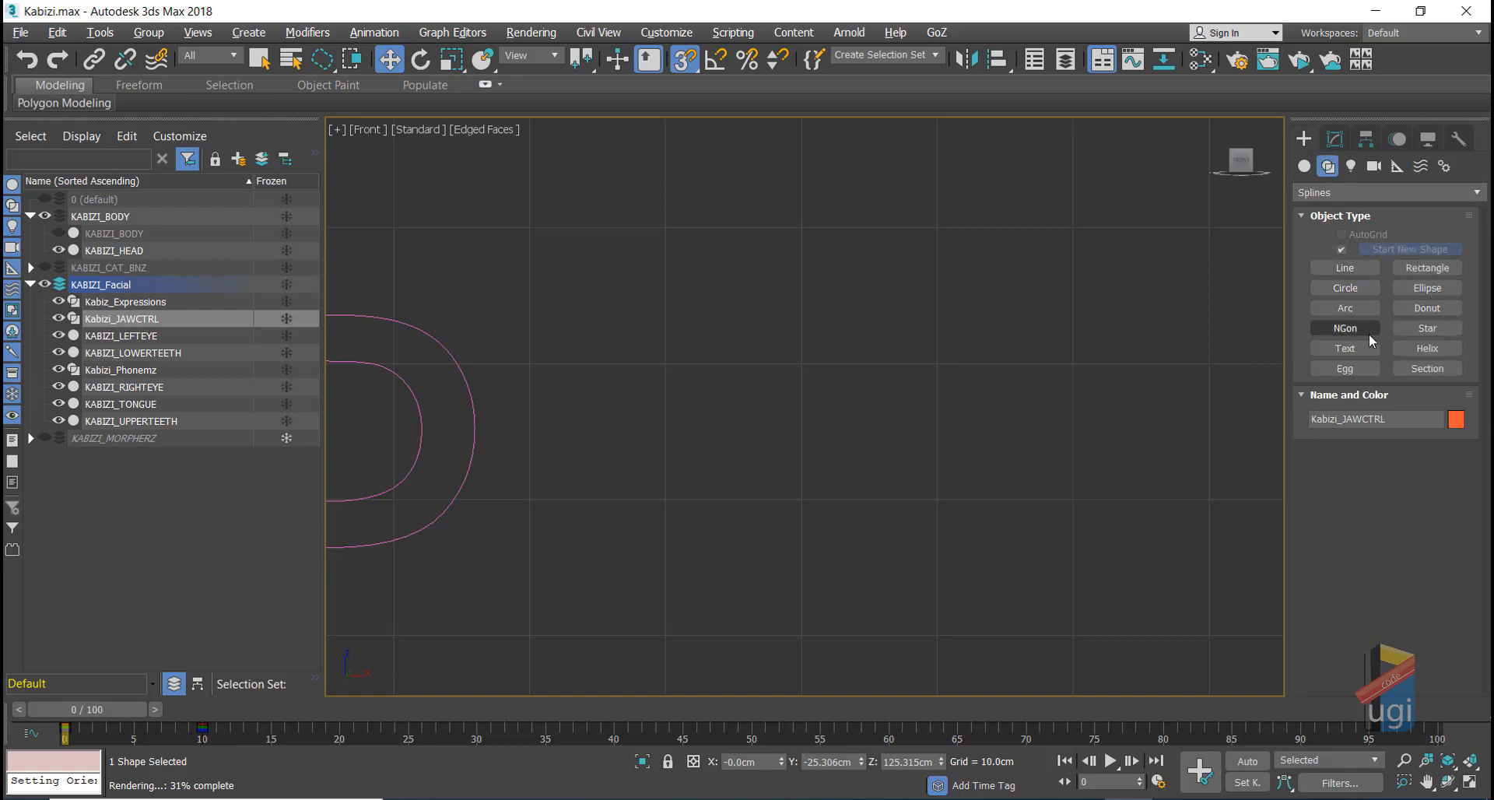
pyautogui.click(1426, 270)
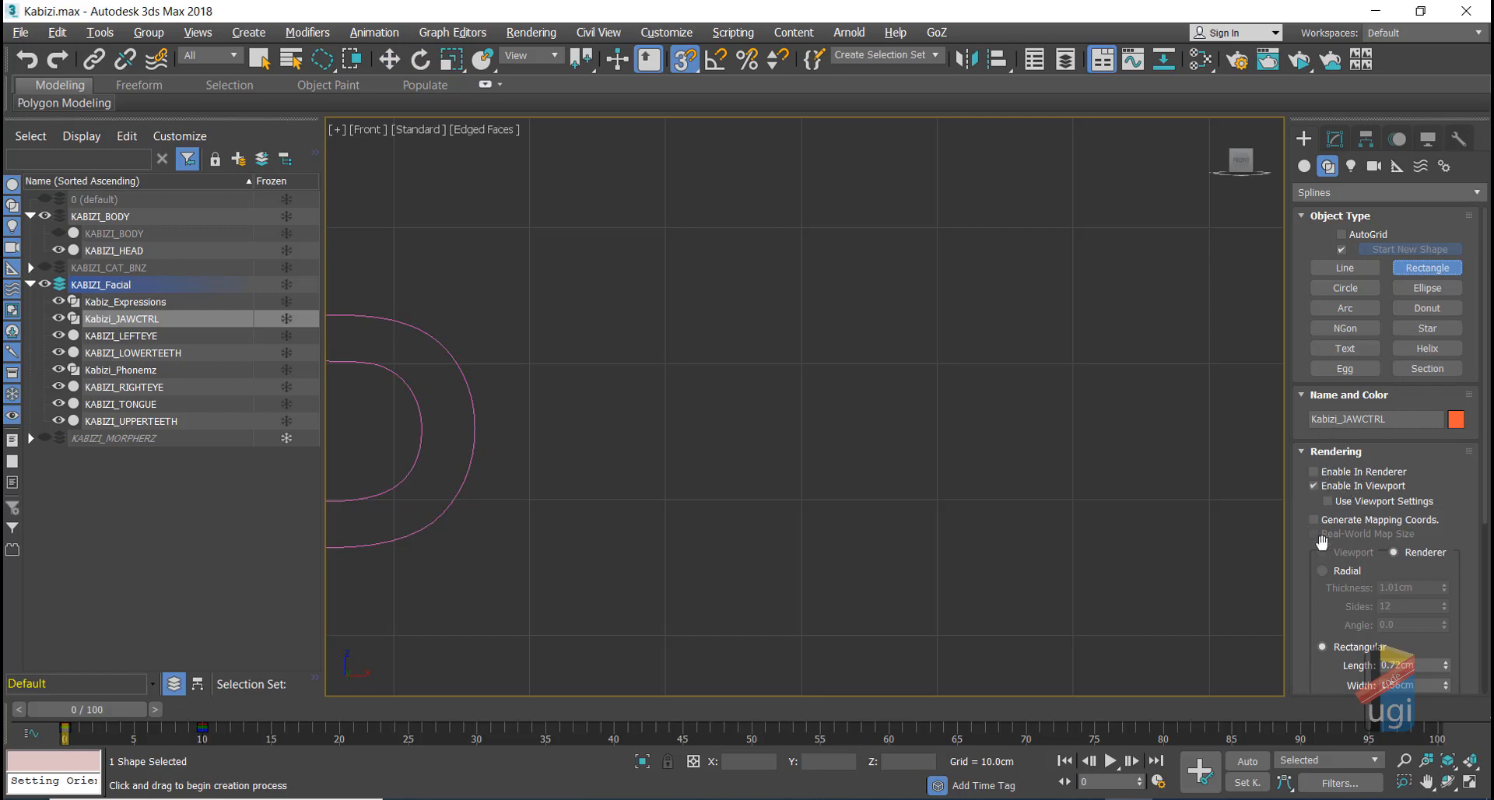
pyautogui.scroll(-3, 1319, 597)
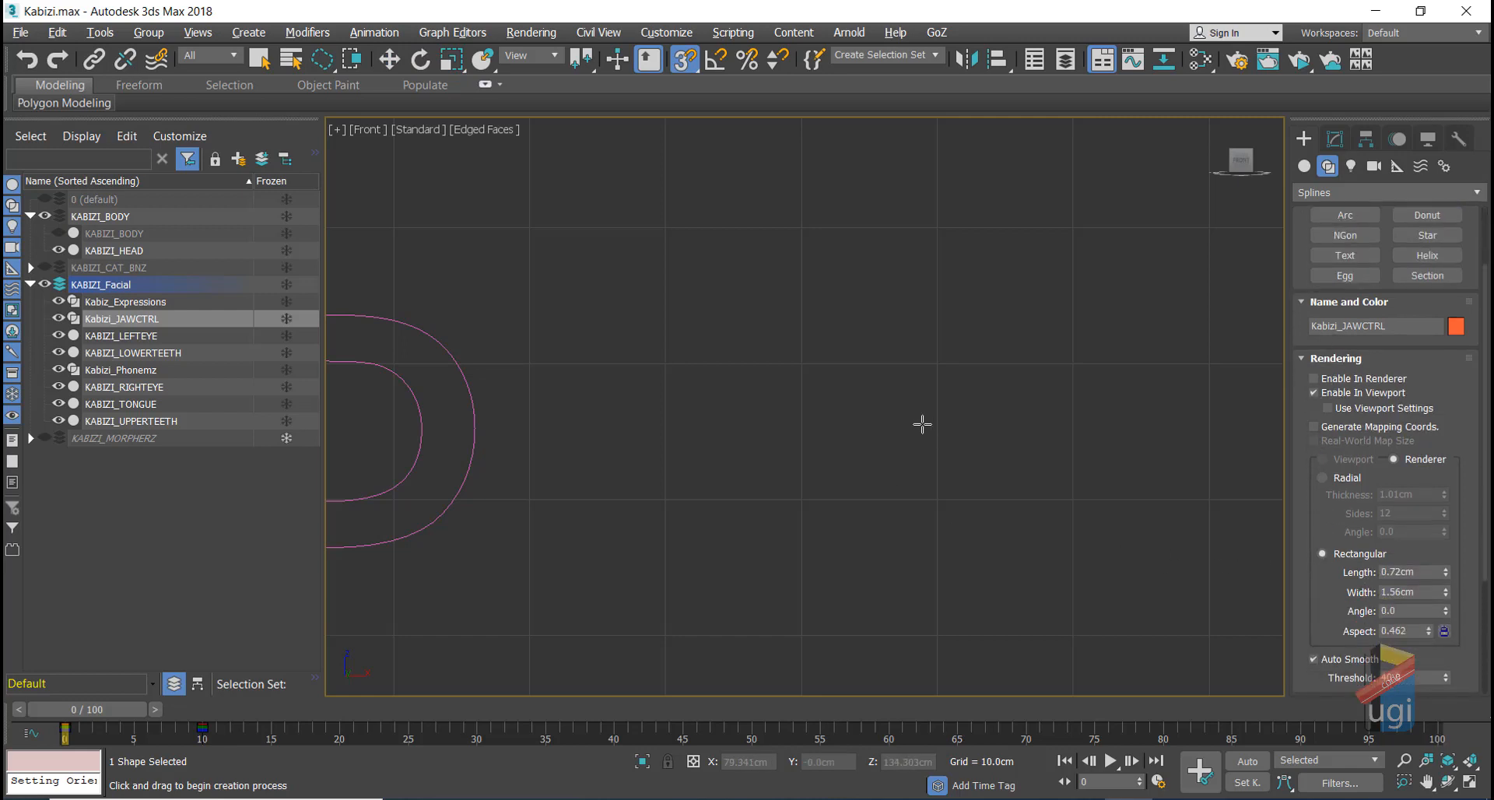
pyautogui.moveTo(800, 363); pyautogui.dragTo(937, 490)
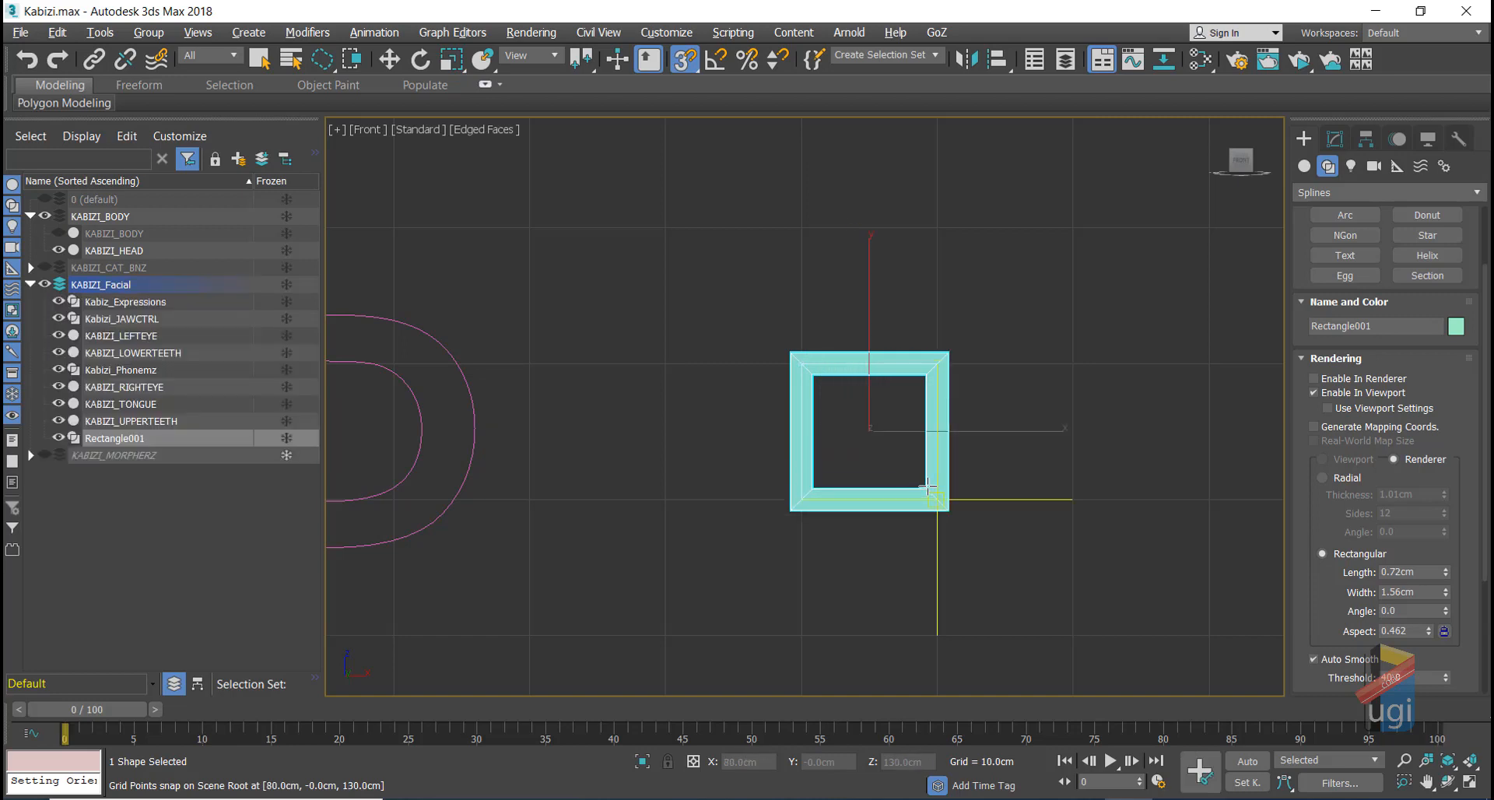
# Step: Undo the rectangle and draw a closed four-corner square Line001 with Enable In Viewport checked
pyautogui.hotkey('ctrl', 'z')
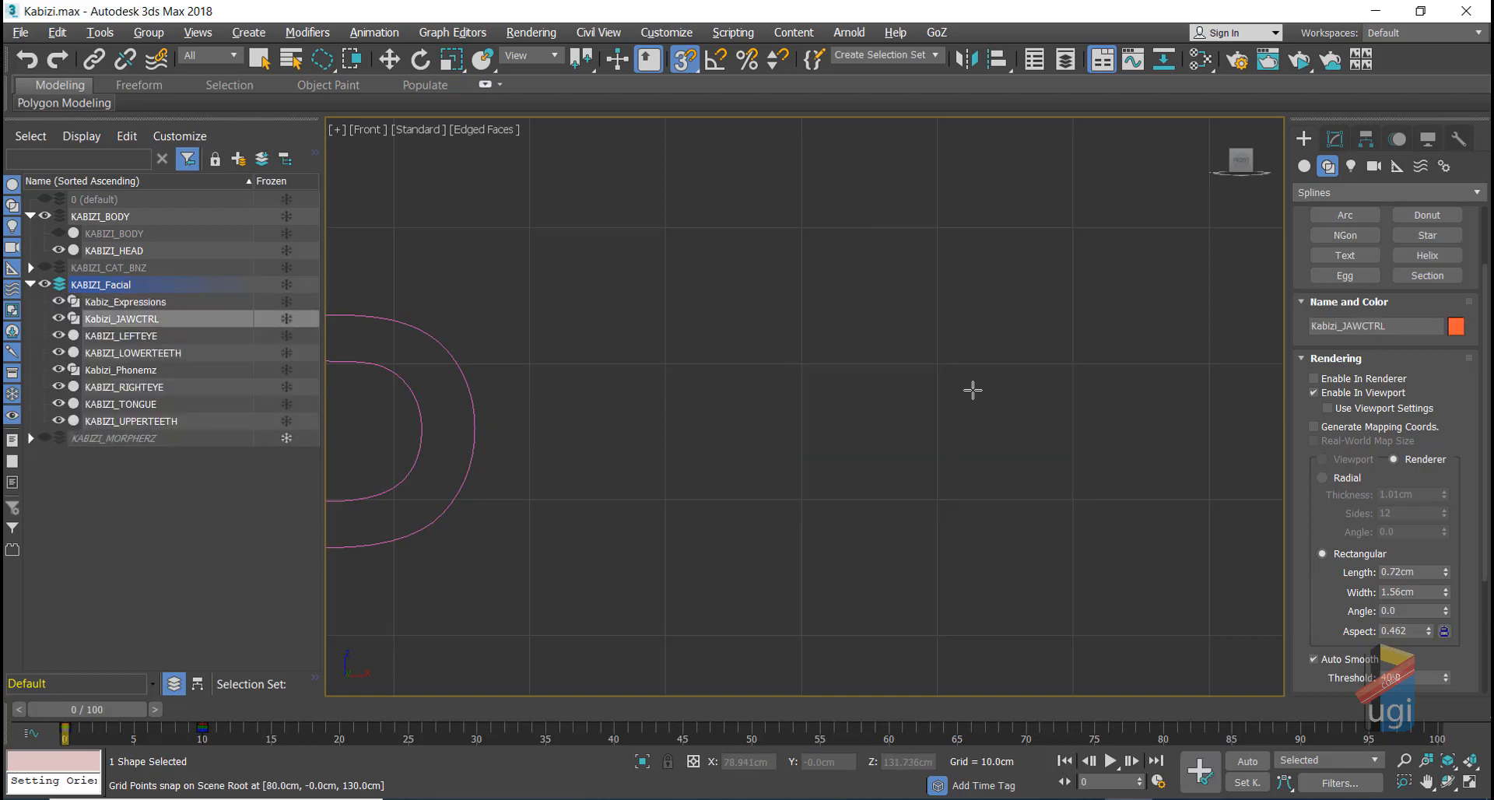
pyautogui.click(1335, 139)
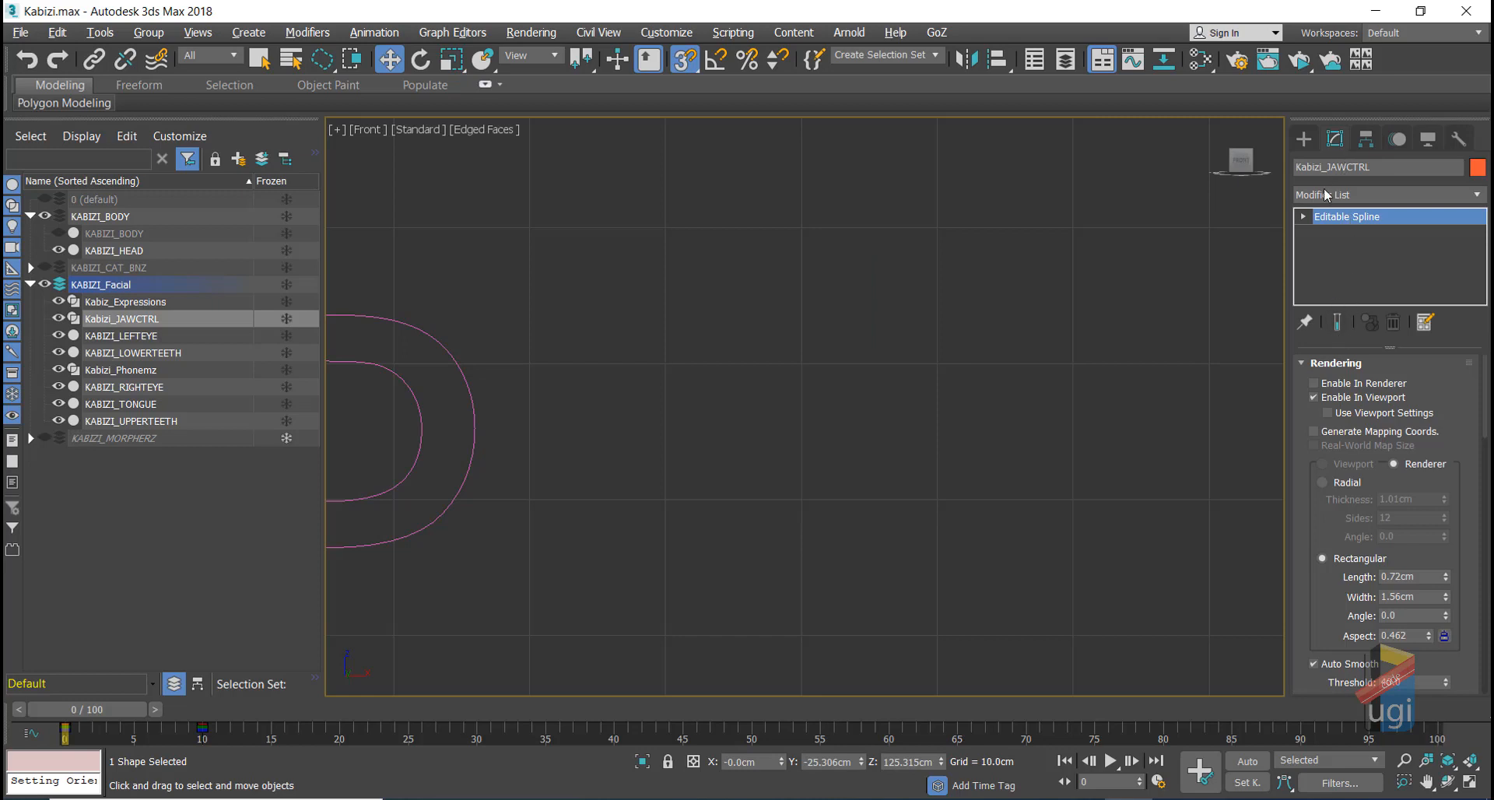
pyautogui.click(1305, 140)
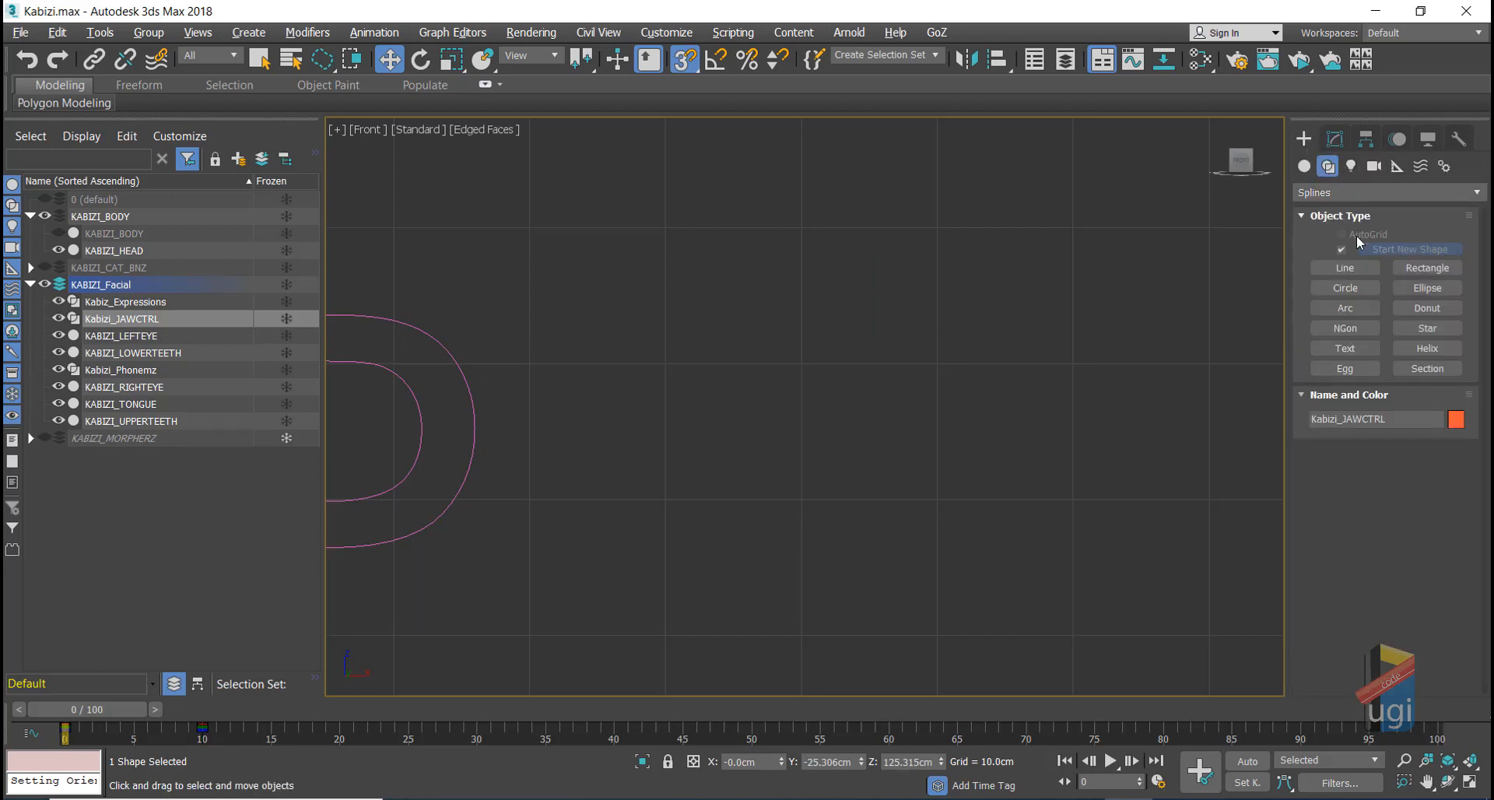
pyautogui.click(1351, 269)
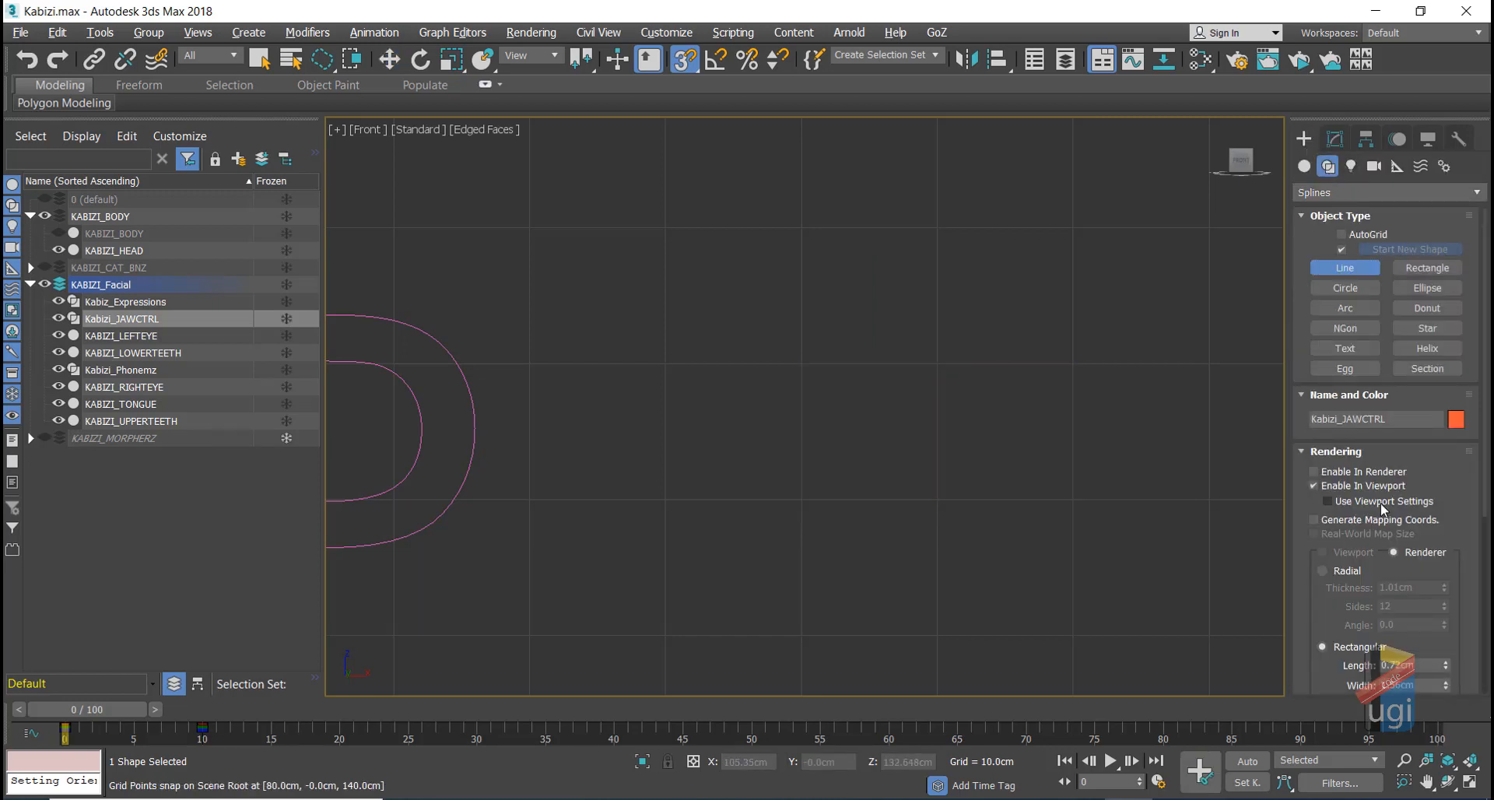
pyautogui.click(1314, 486)
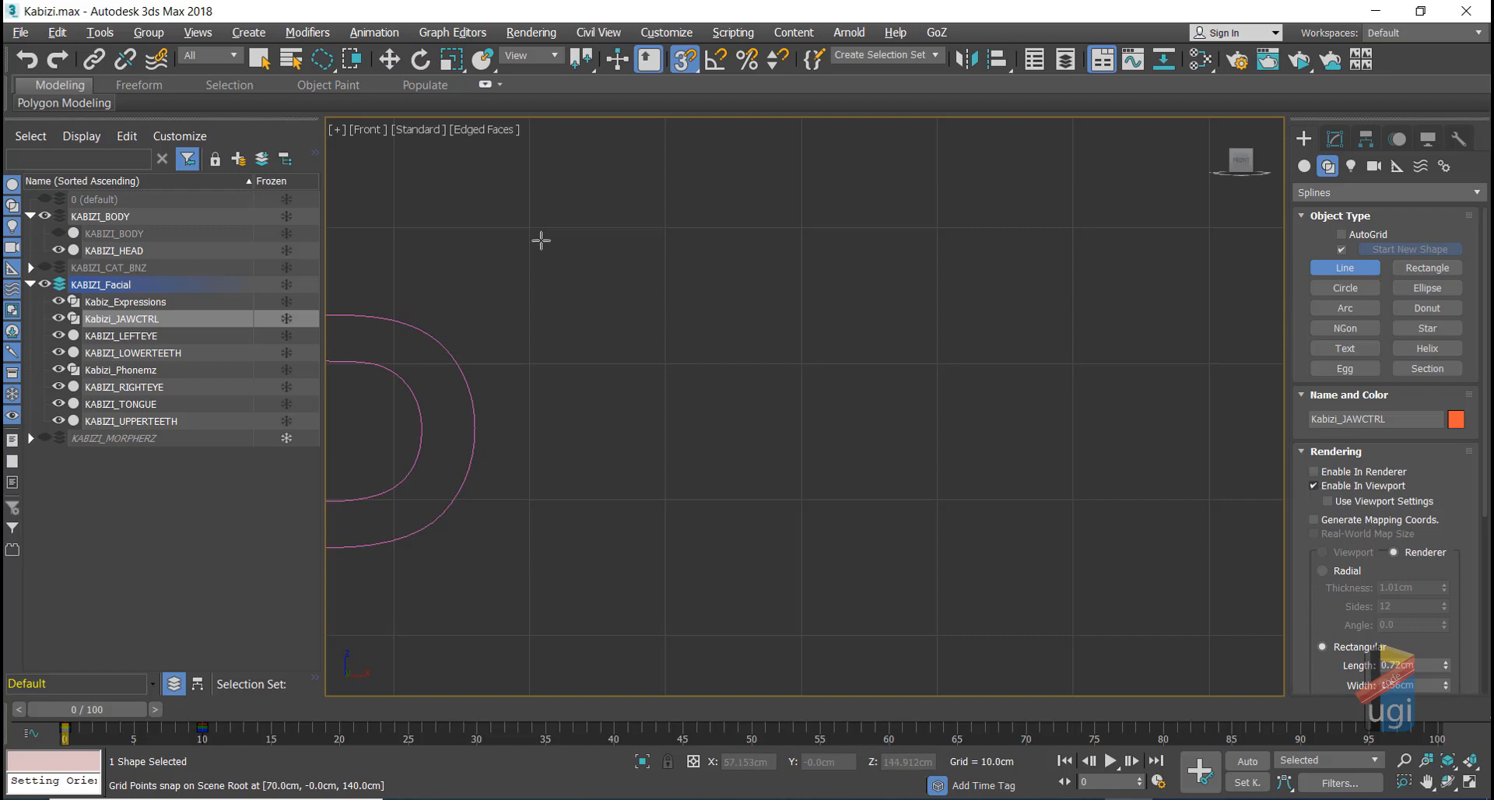
pyautogui.click(664, 227)
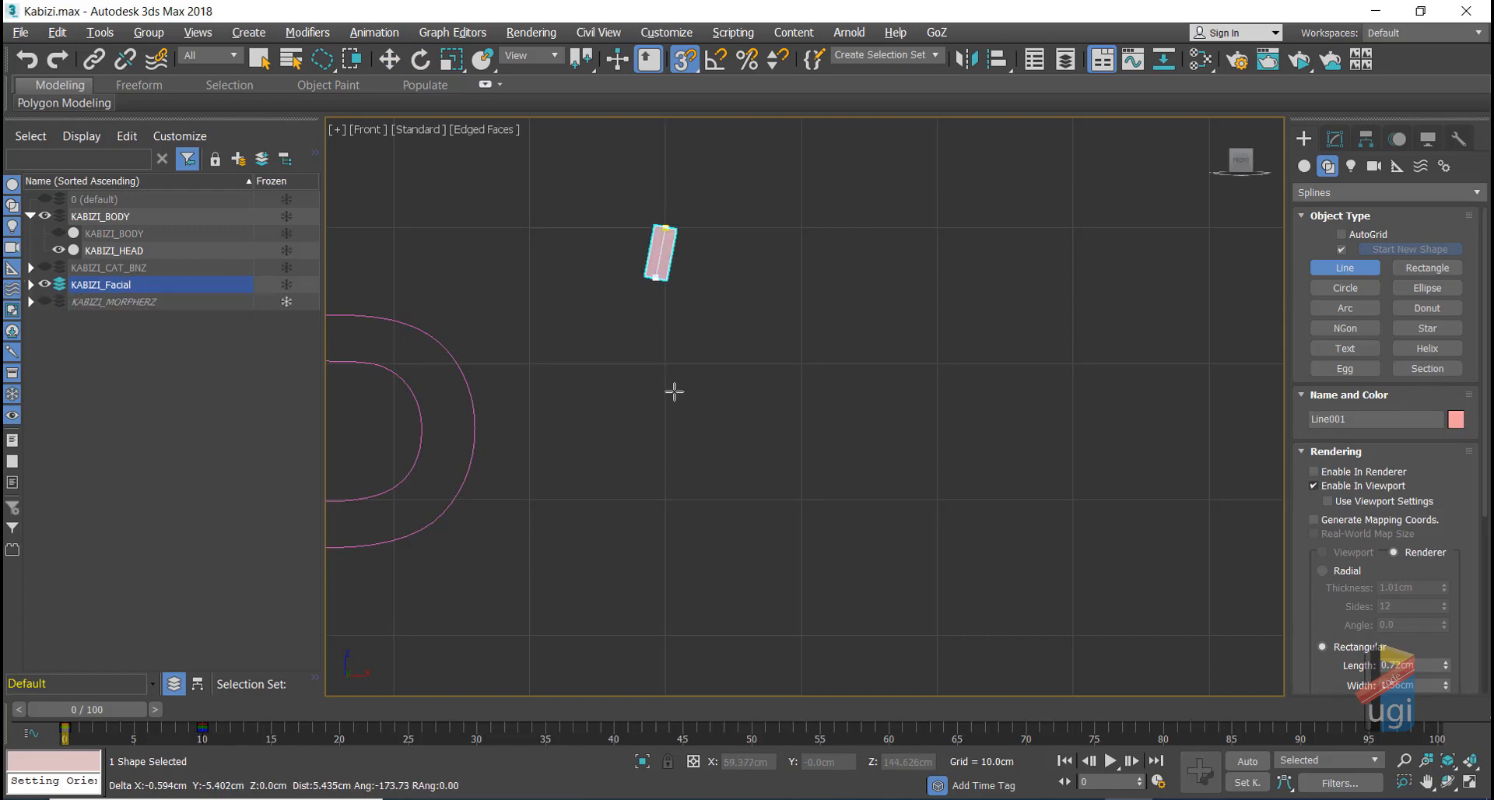
pyautogui.click(665, 498)
pyautogui.click(938, 498)
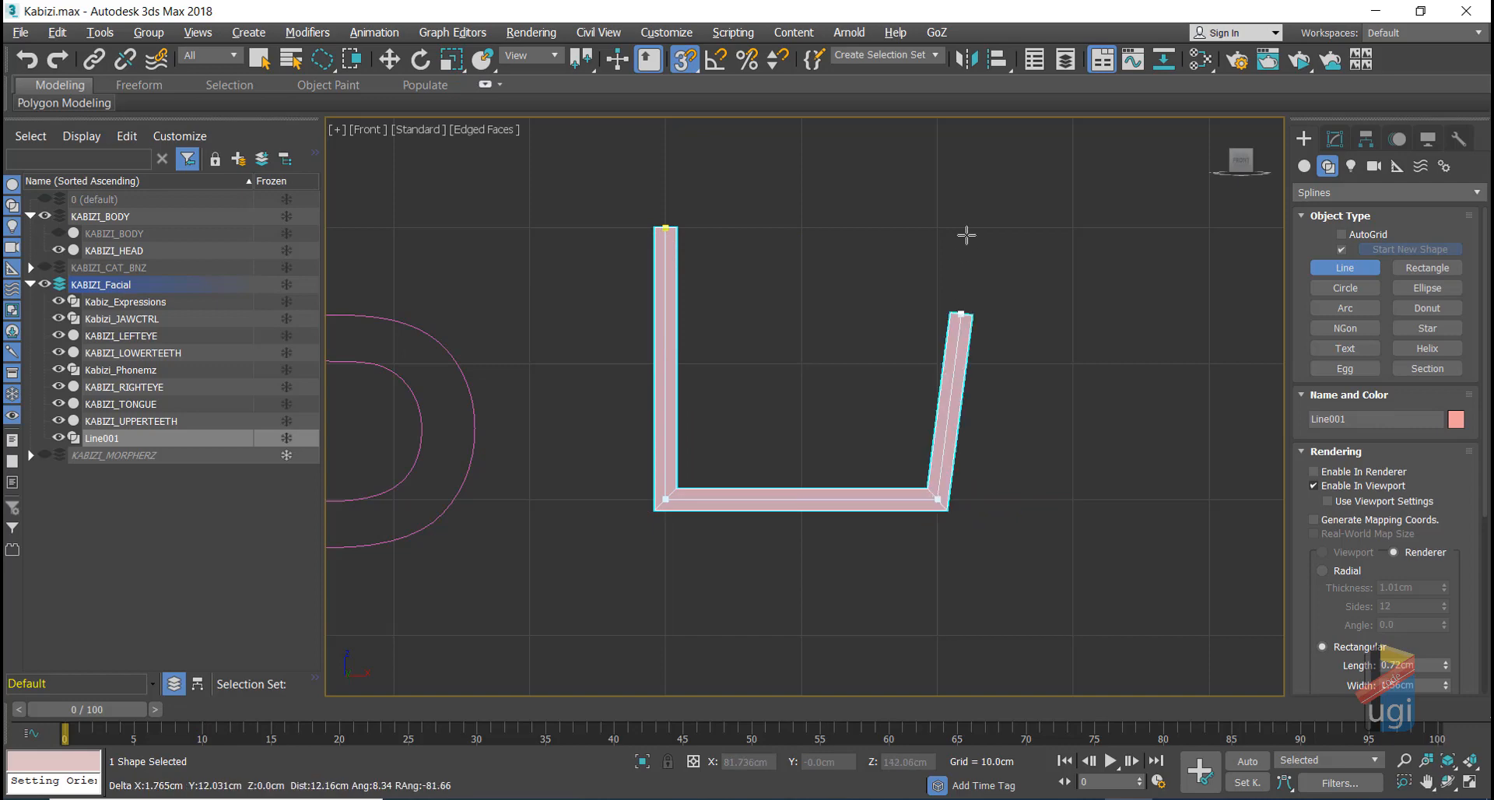
pyautogui.click(916, 227)
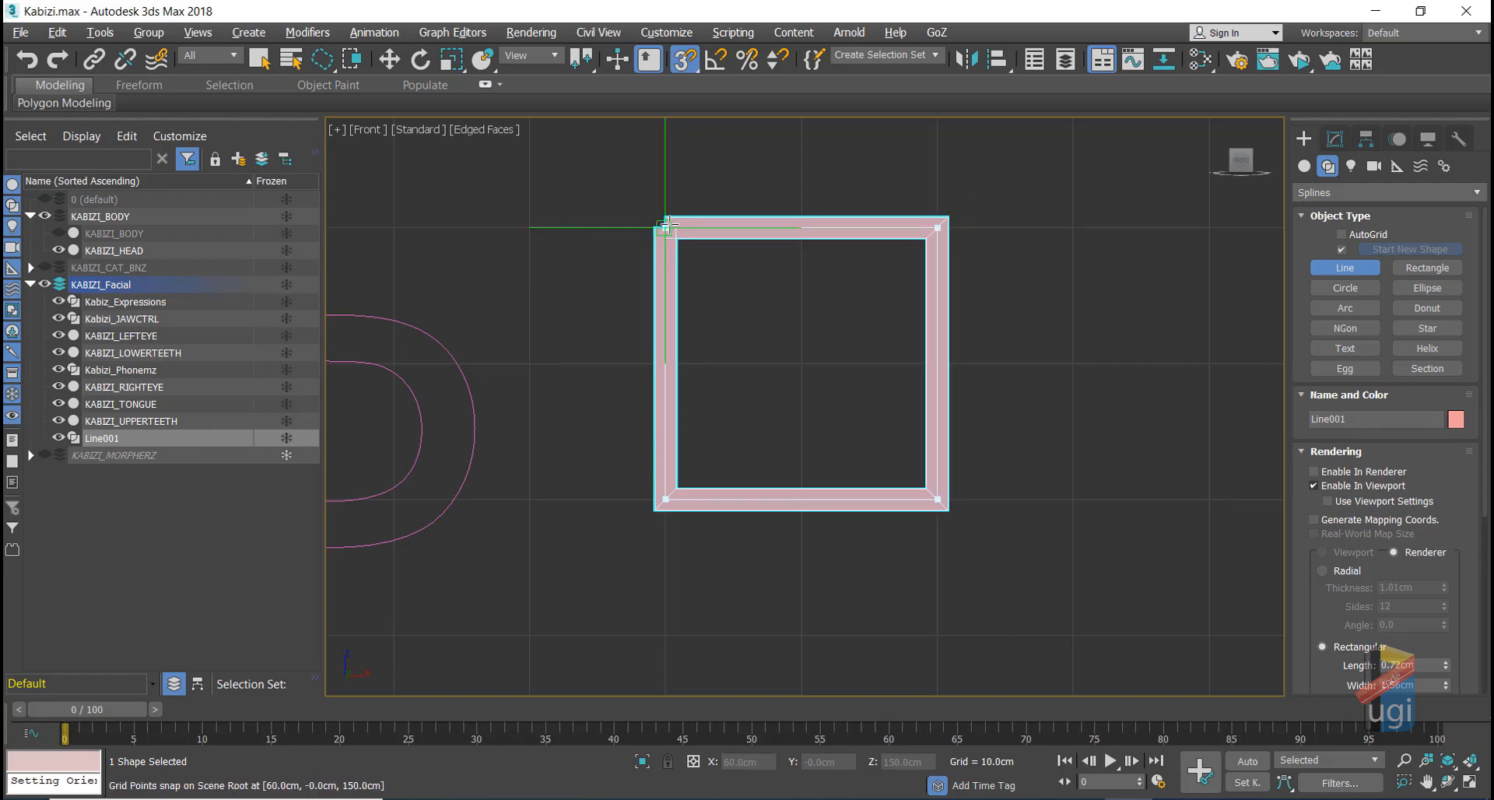
pyautogui.click(666, 228)
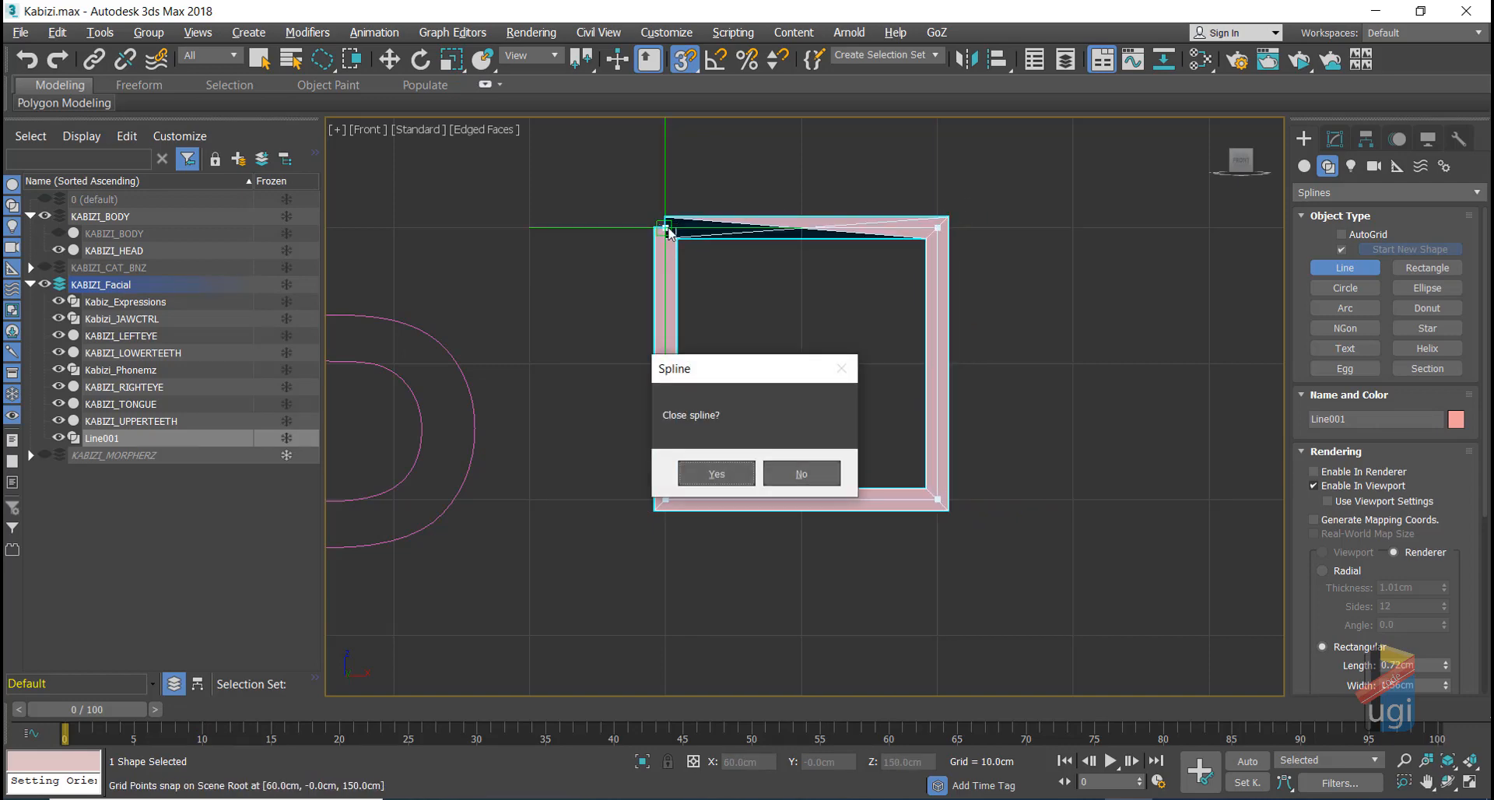
pyautogui.click(714, 474)
pyautogui.click(389, 59)
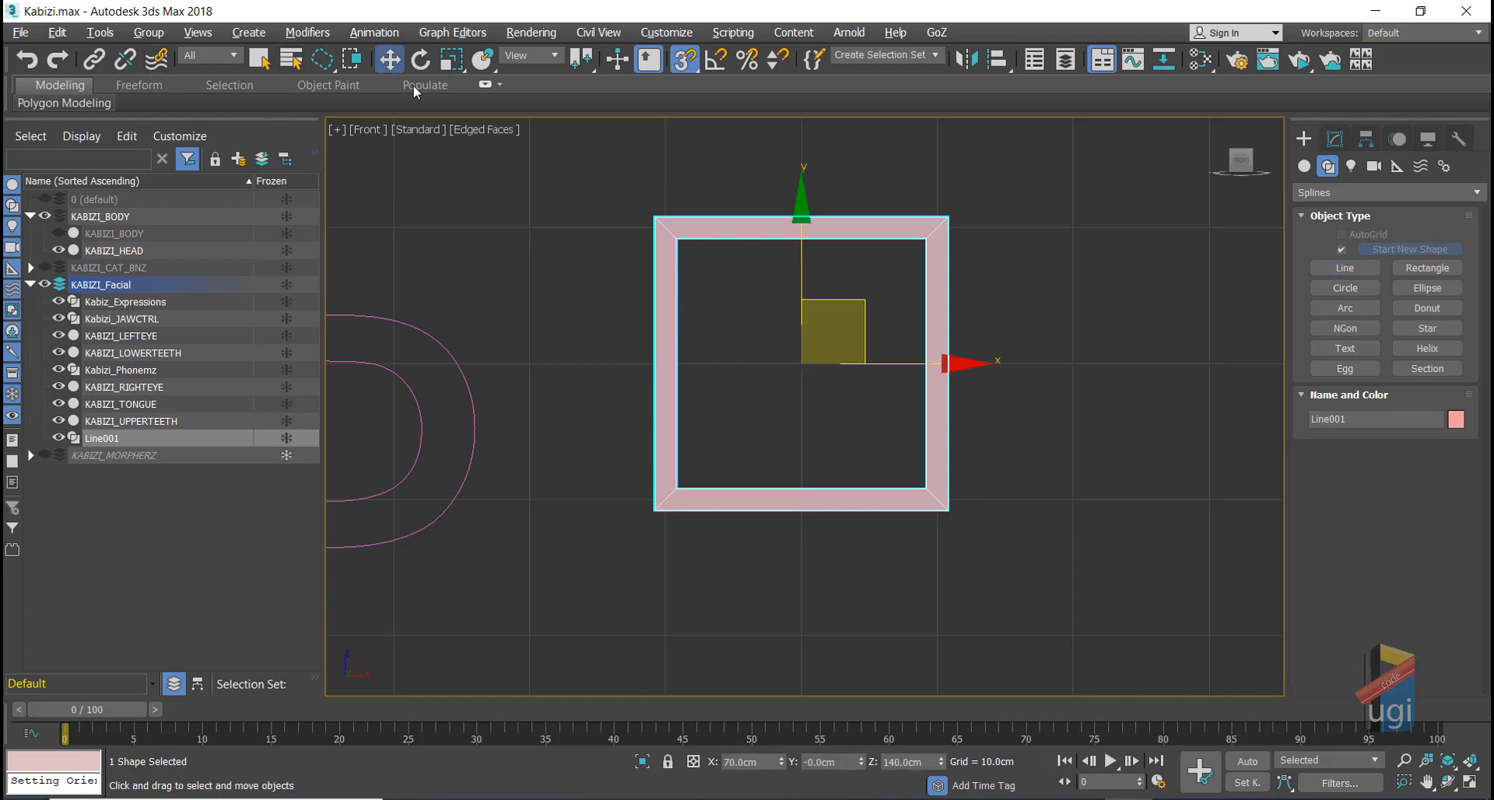
# Step: Turn off Line001's viewport thickness and rename it KABIZI_JAW_CTRL_BOX
pyautogui.click(1333, 141)
pyautogui.click(1314, 397)
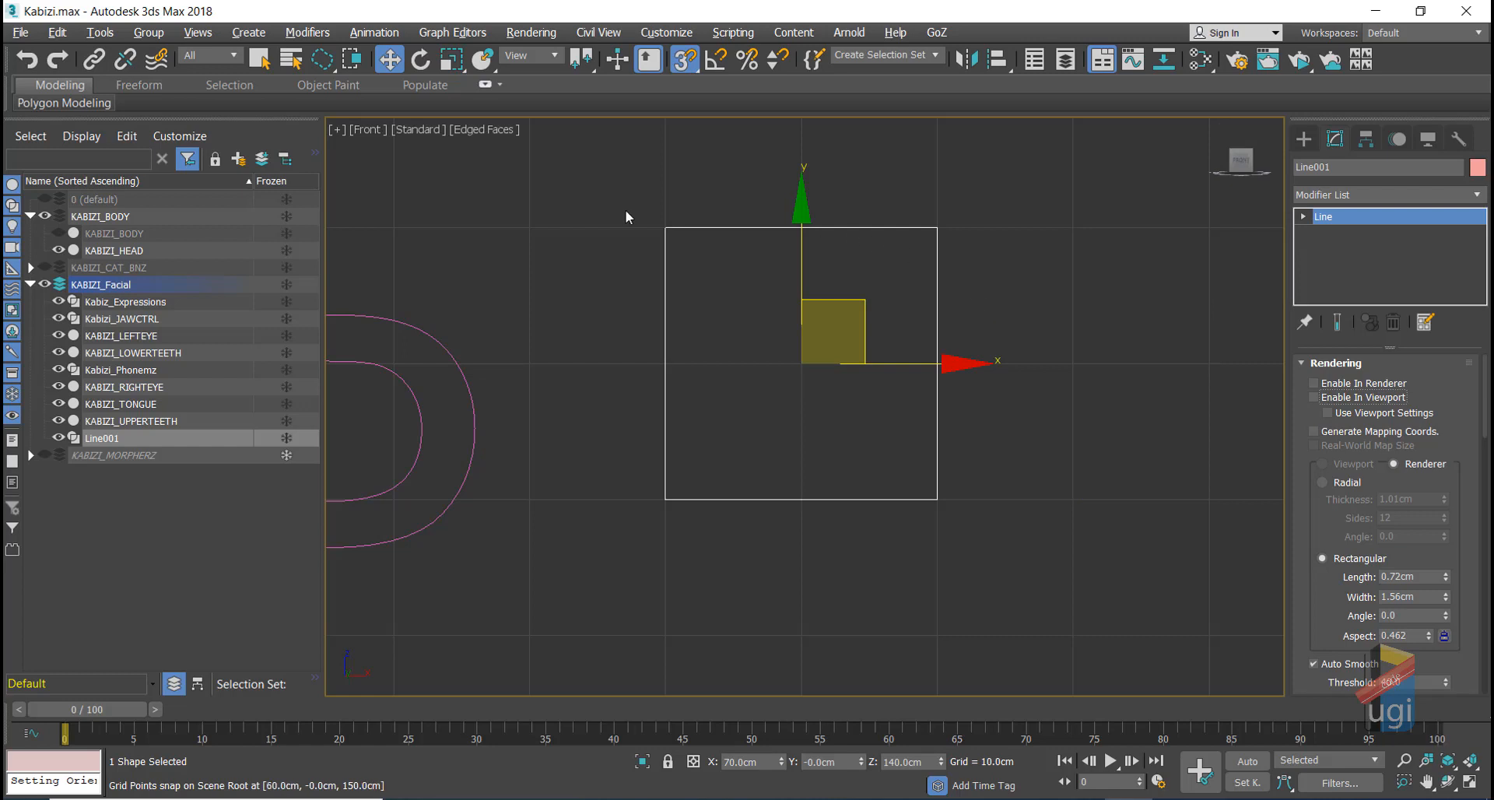
pyautogui.click(1295, 166)
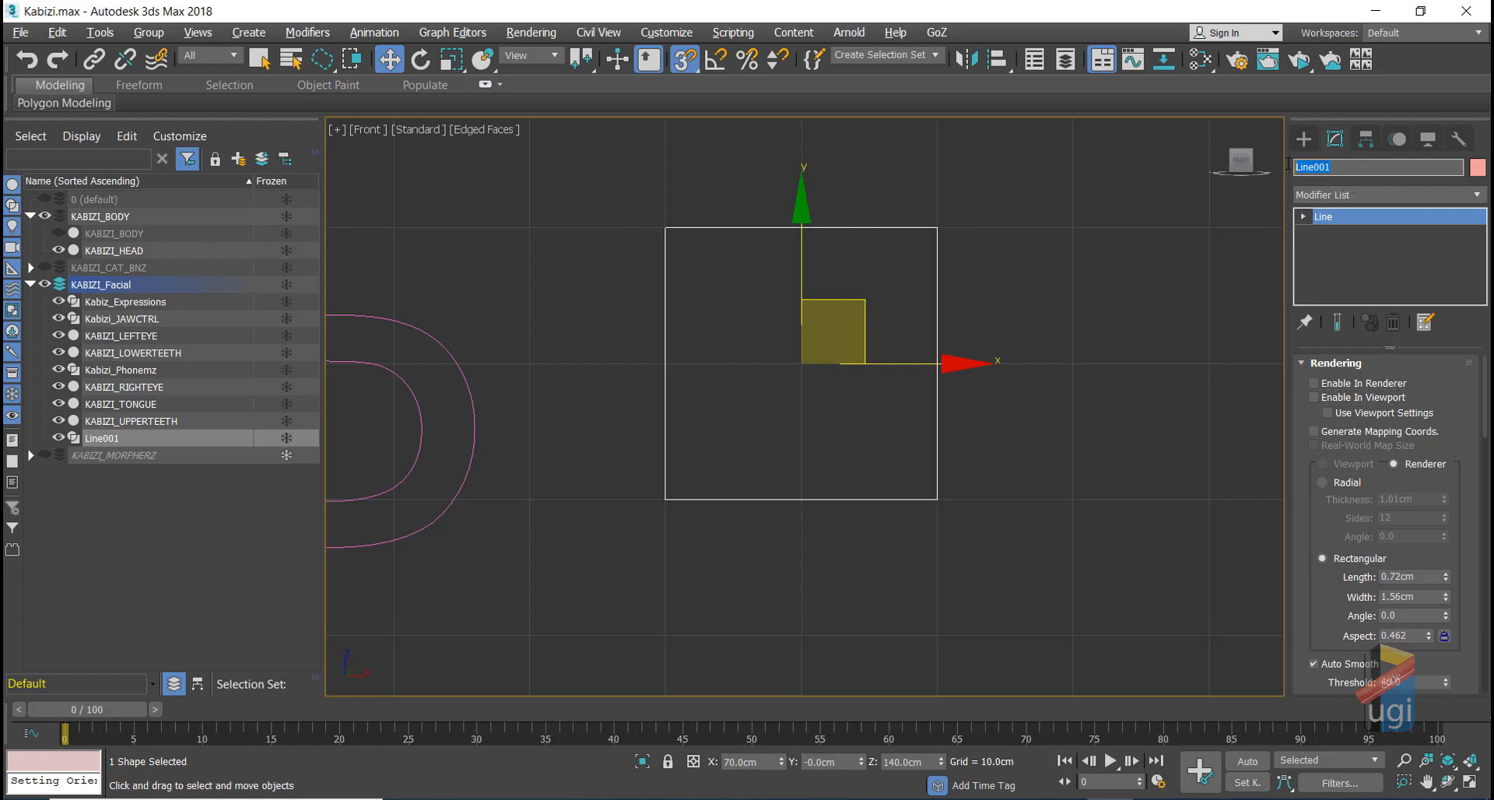
pyautogui.write('EYE_CTRL_BOX')
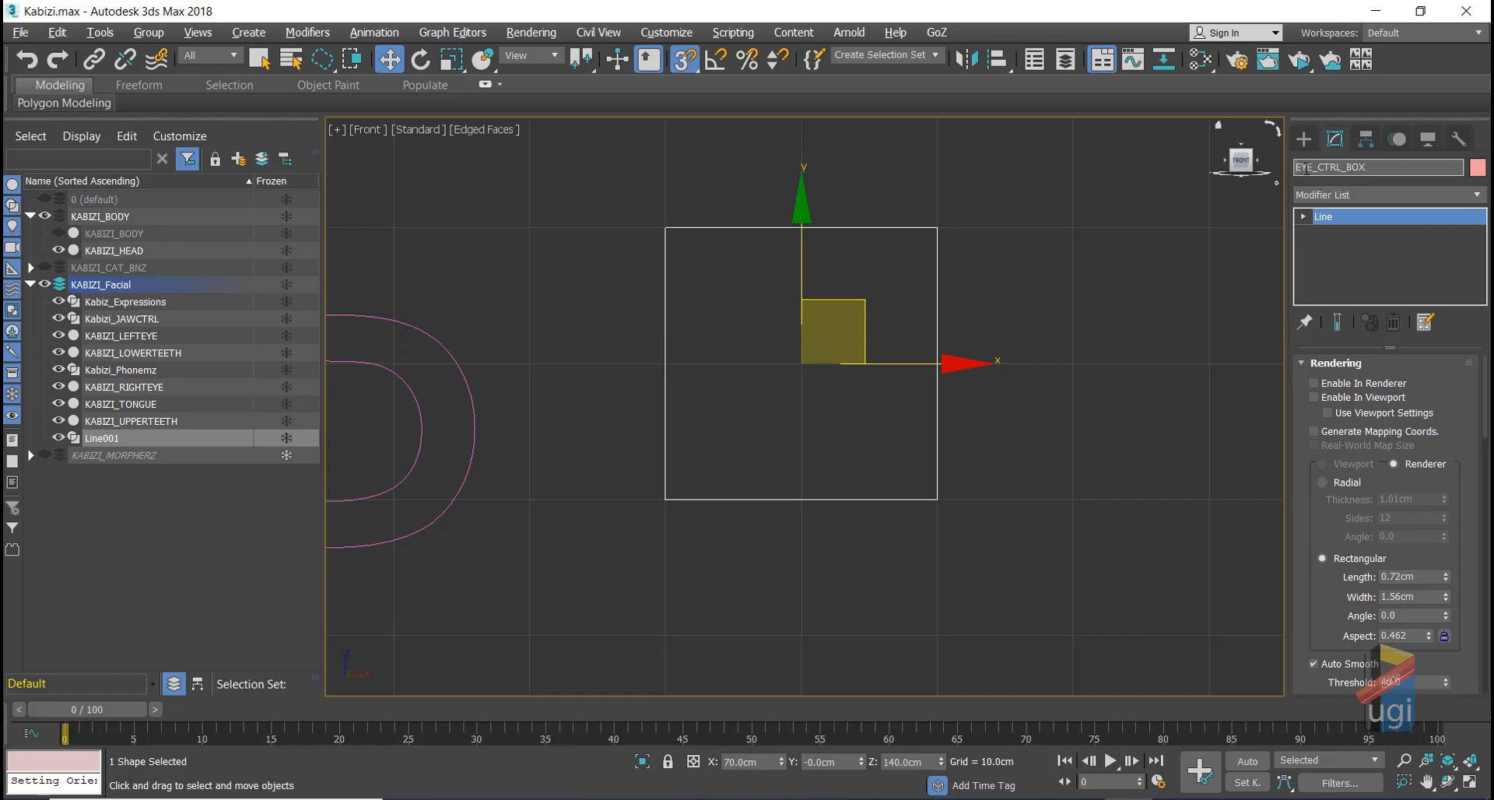
pyautogui.moveTo(1313, 167); pyautogui.dragTo(1294, 167)
pyautogui.write('KABIZI')
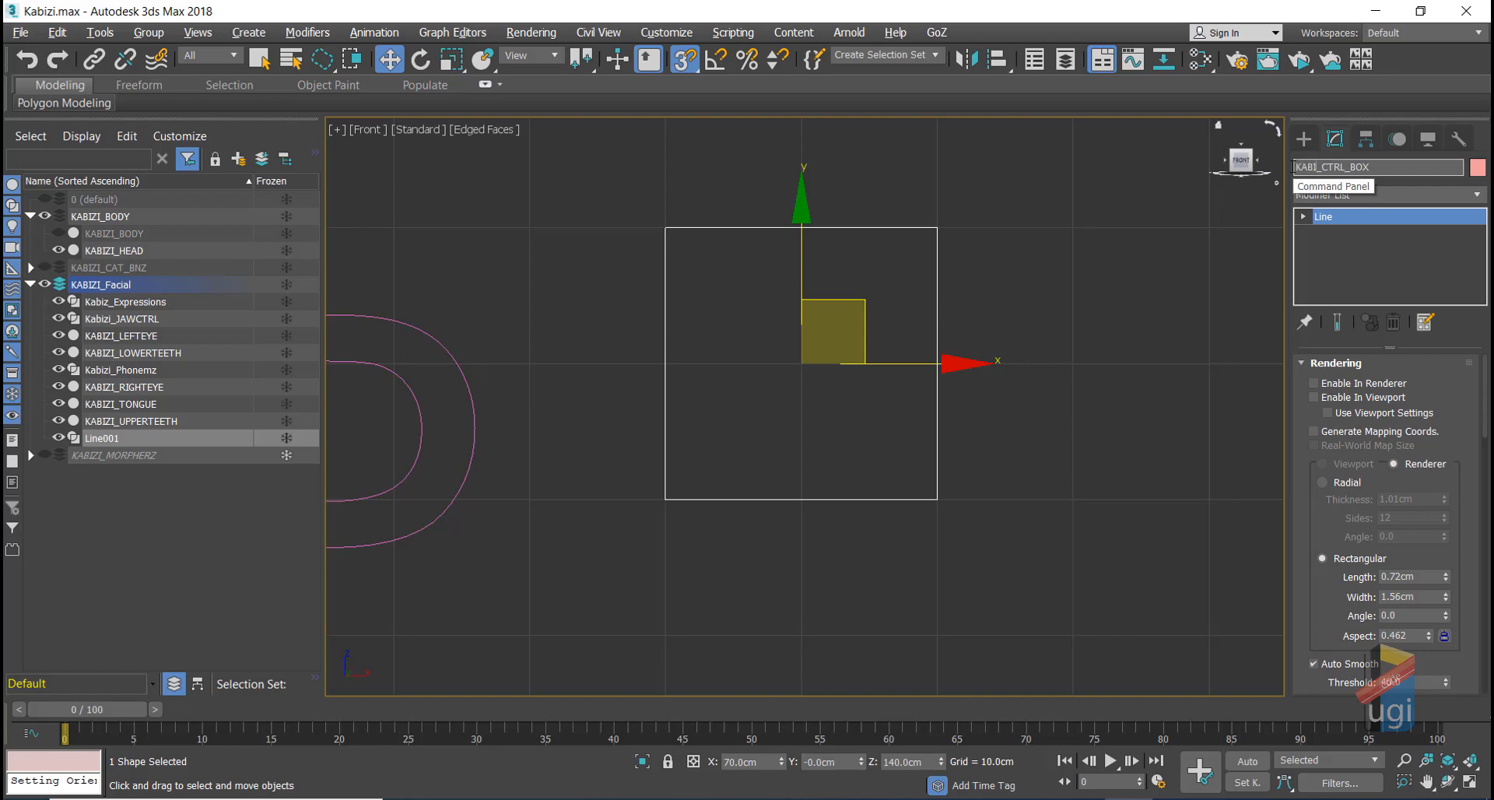
pyautogui.write('_JAW')
pyautogui.click(1098, 269)
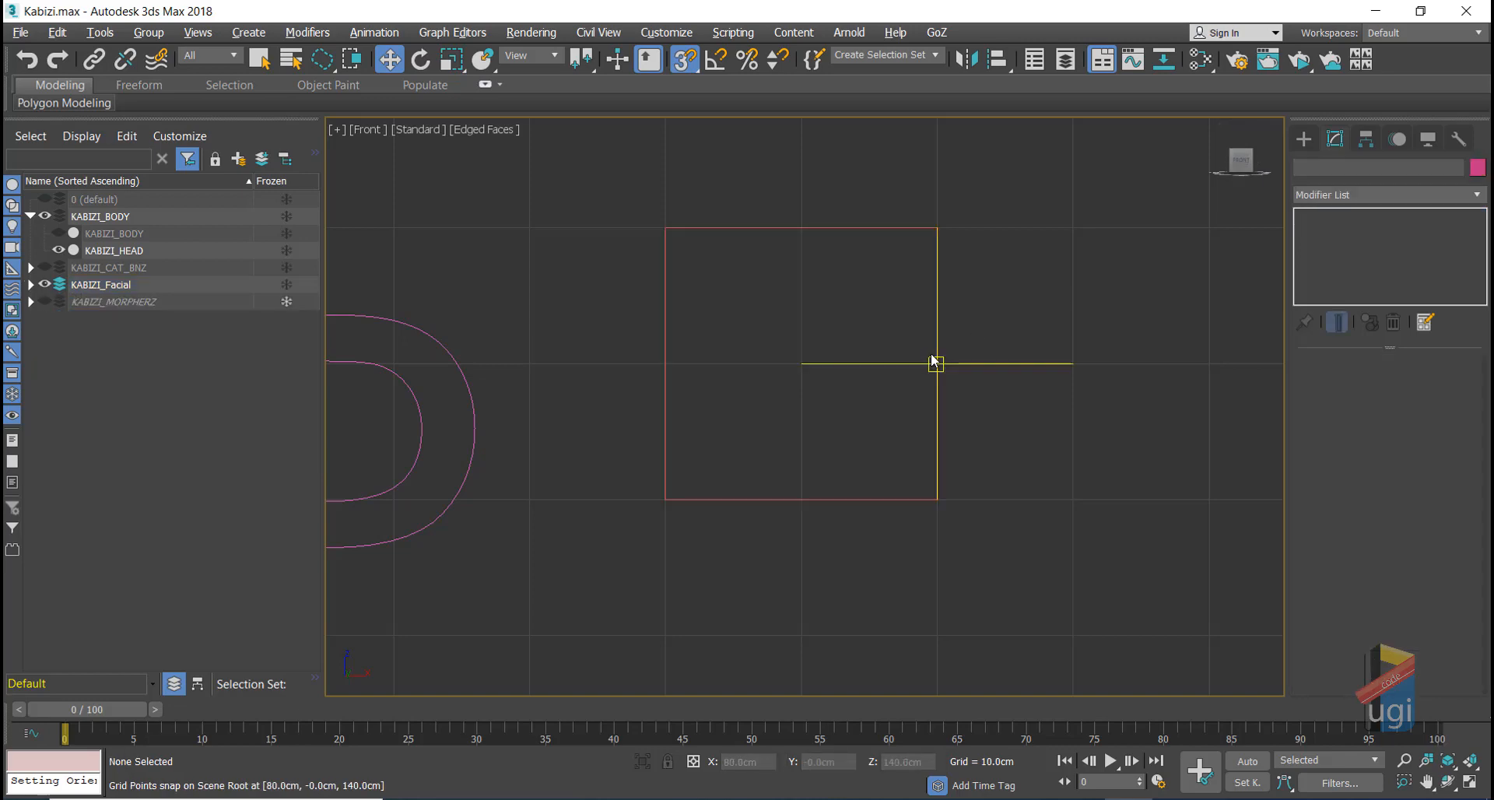
# Step: Draw a circle spline centred inside the square box, then turn grid snapping off
pyautogui.click(1305, 140)
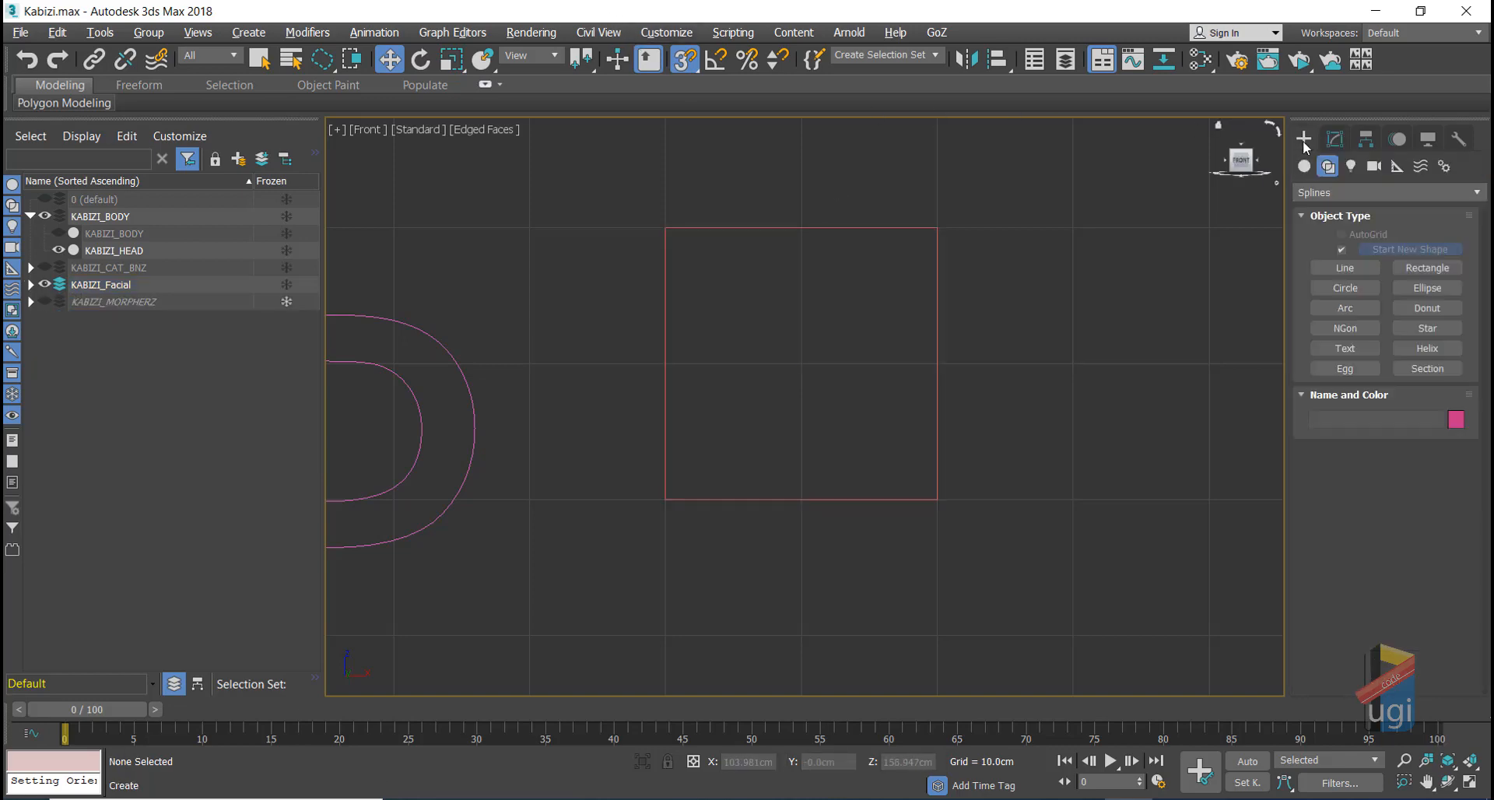
pyautogui.click(1345, 288)
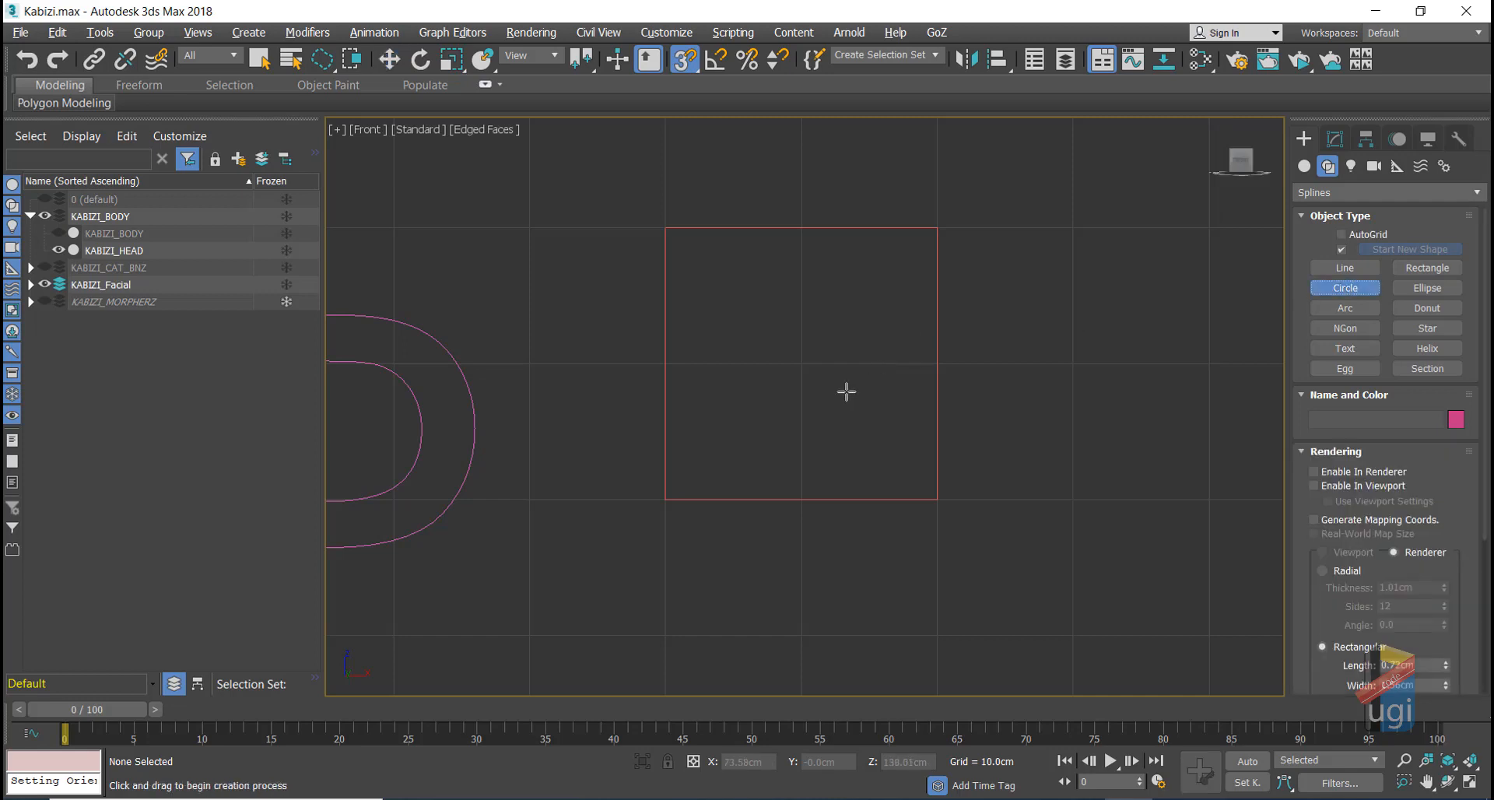
pyautogui.moveTo(801, 364); pyautogui.dragTo(832, 396)
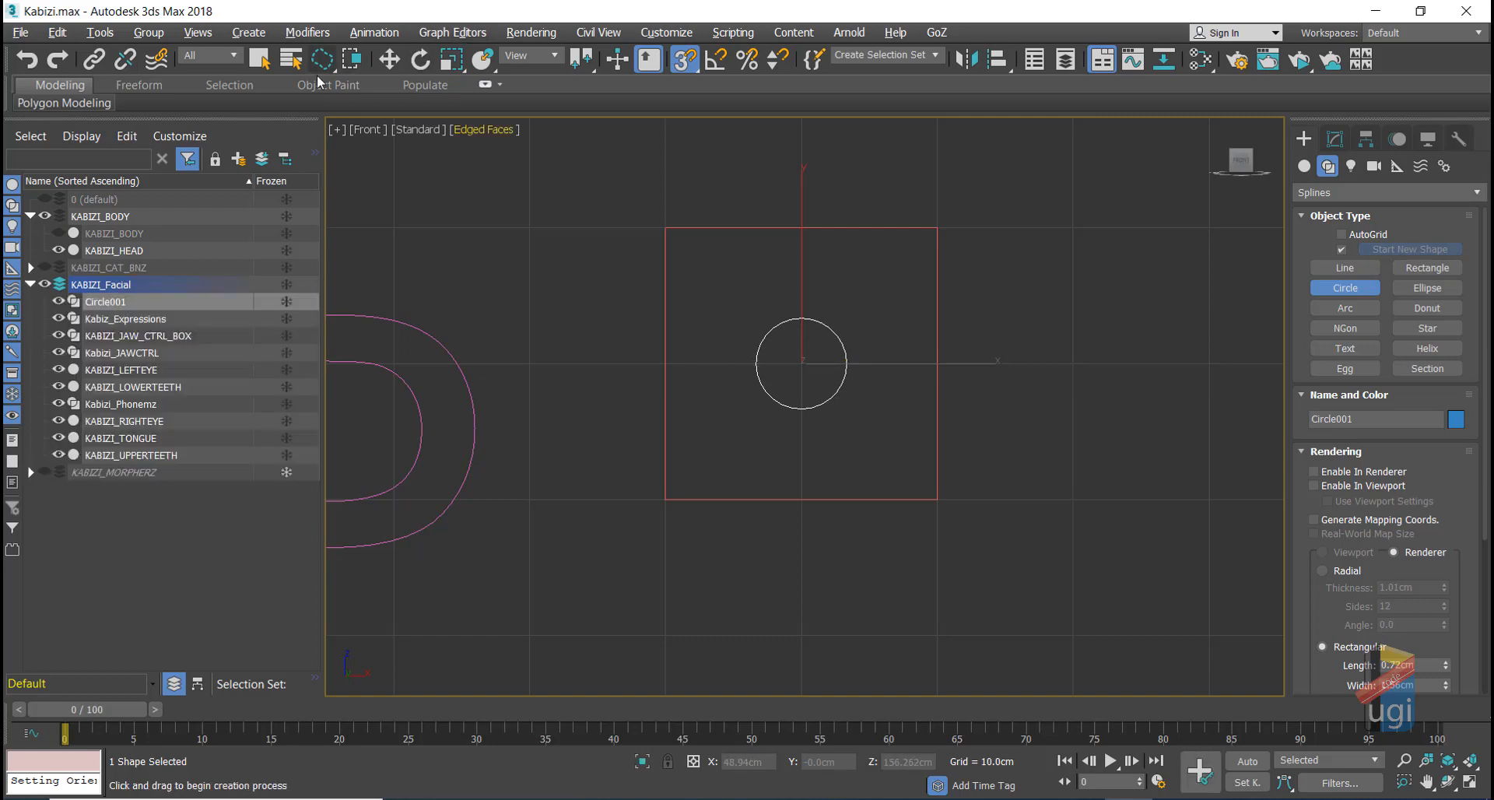
pyautogui.click(390, 59)
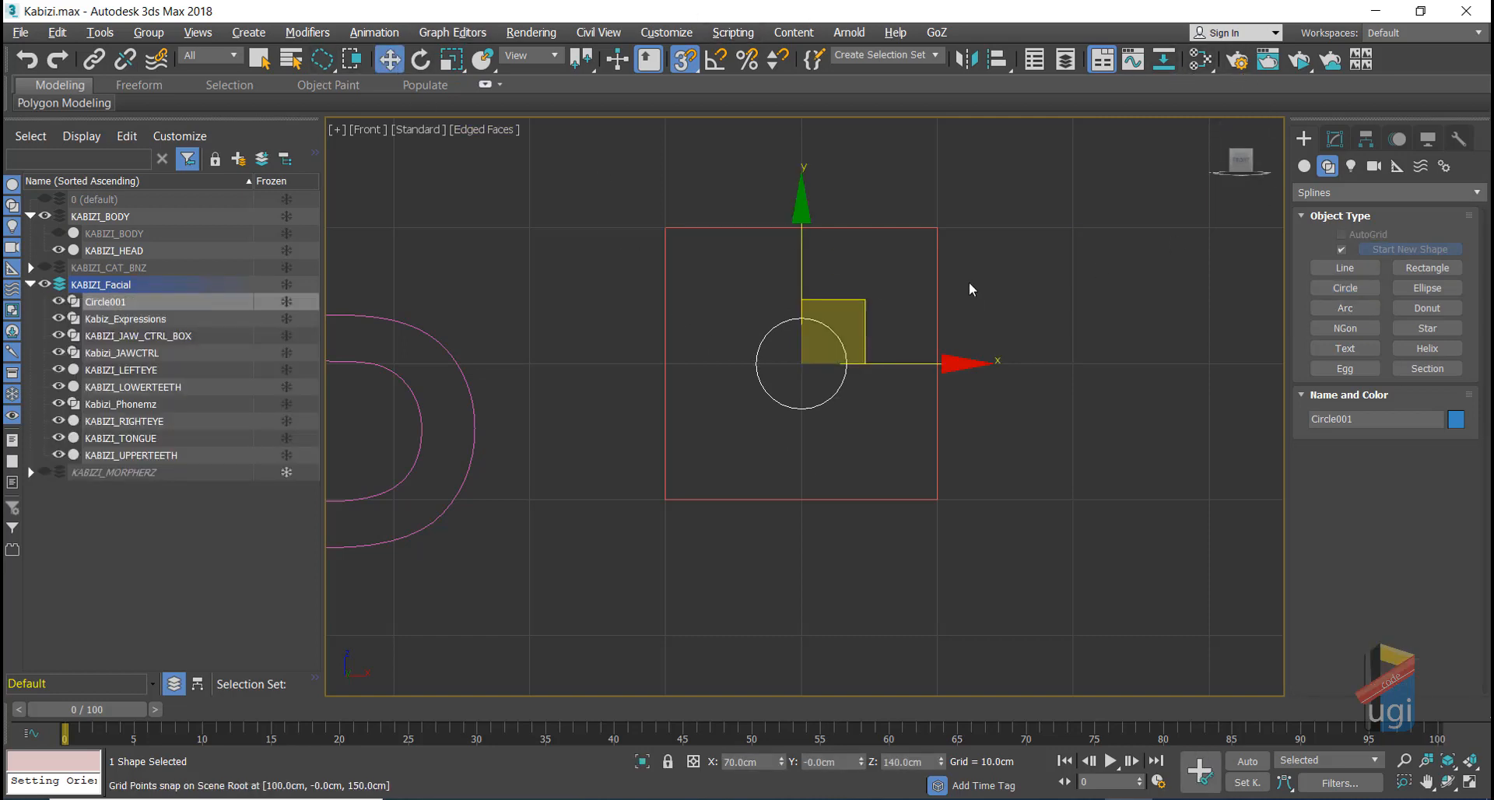
pyautogui.press('s')
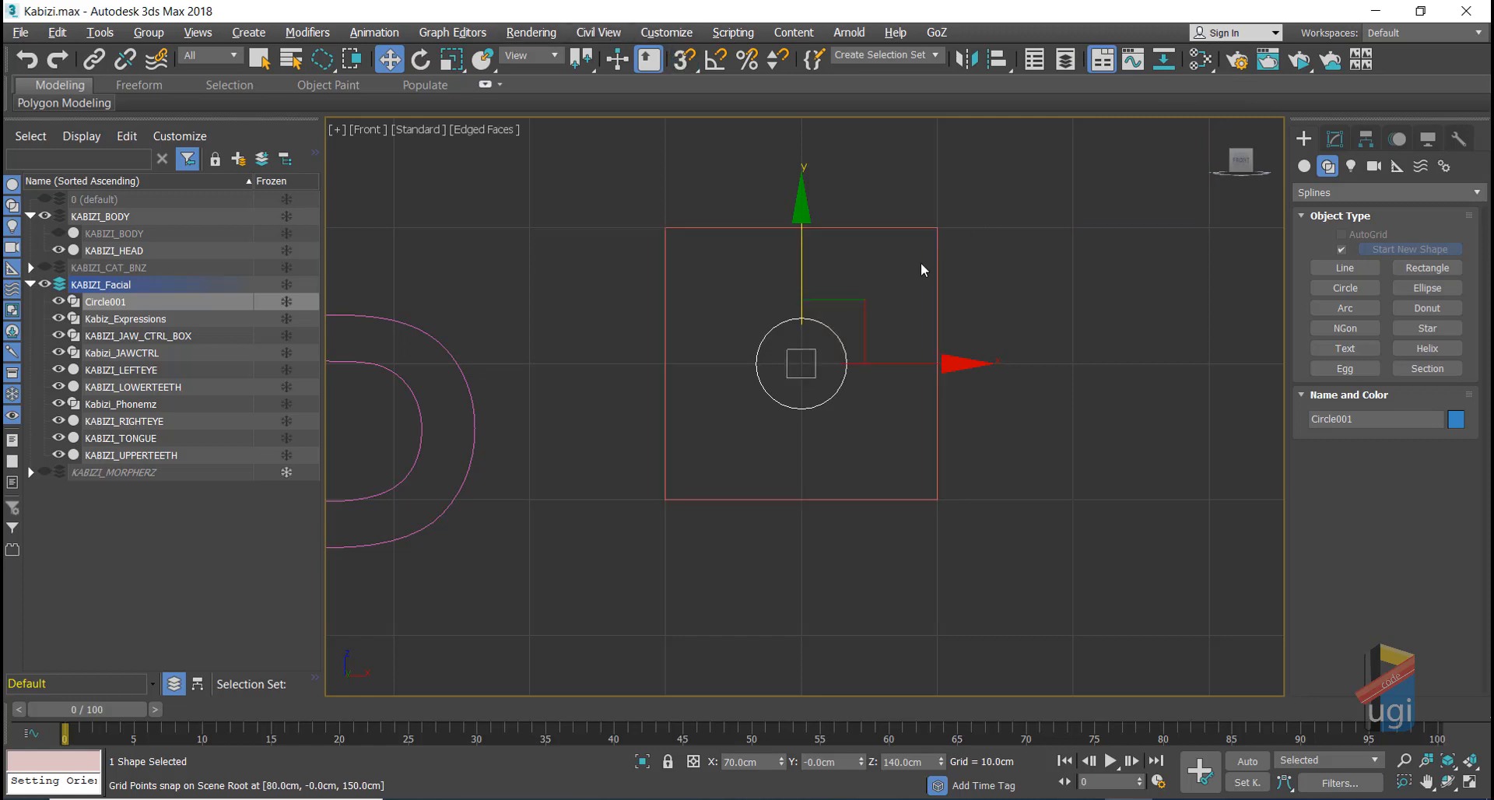
# Step: Rename Circle001 to KABIZI_JAW_CTRL_UI by copying the box's name and replacing BOX with UI
pyautogui.click(1335, 138)
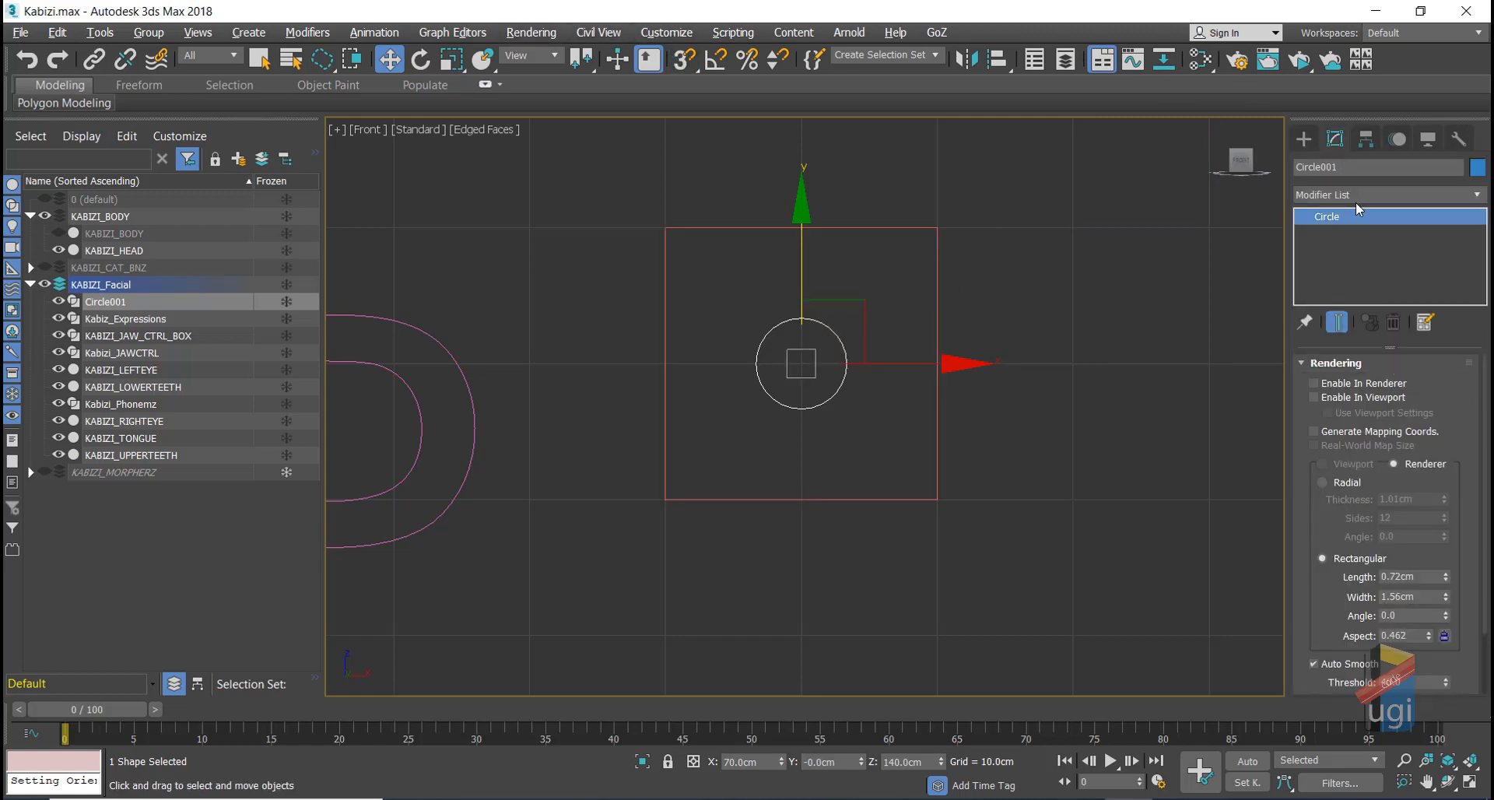
pyautogui.click(1344, 169)
pyautogui.click(935, 244)
pyautogui.moveTo(1412, 167); pyautogui.dragTo(1336, 169)
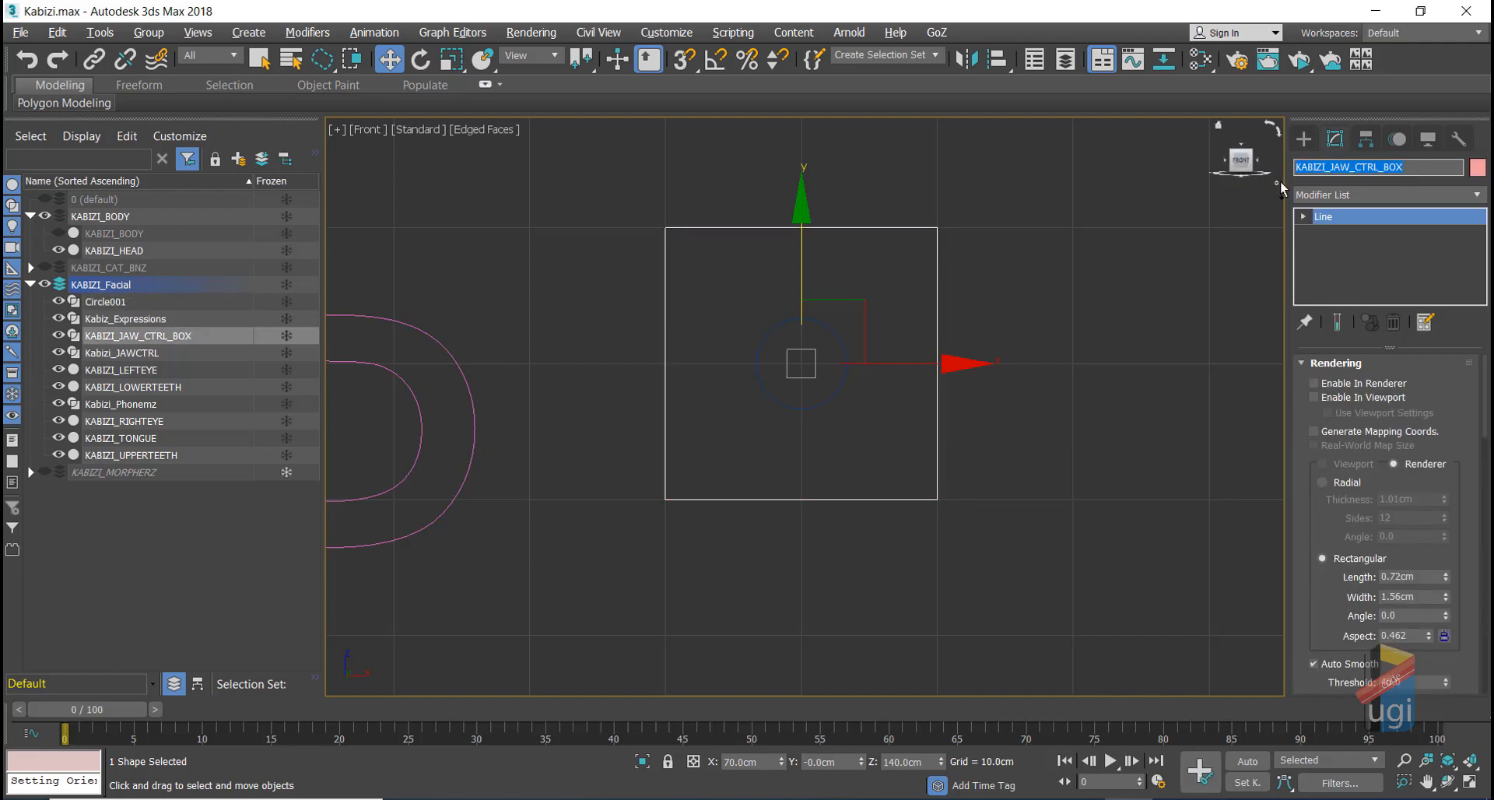
pyautogui.click(900, 314)
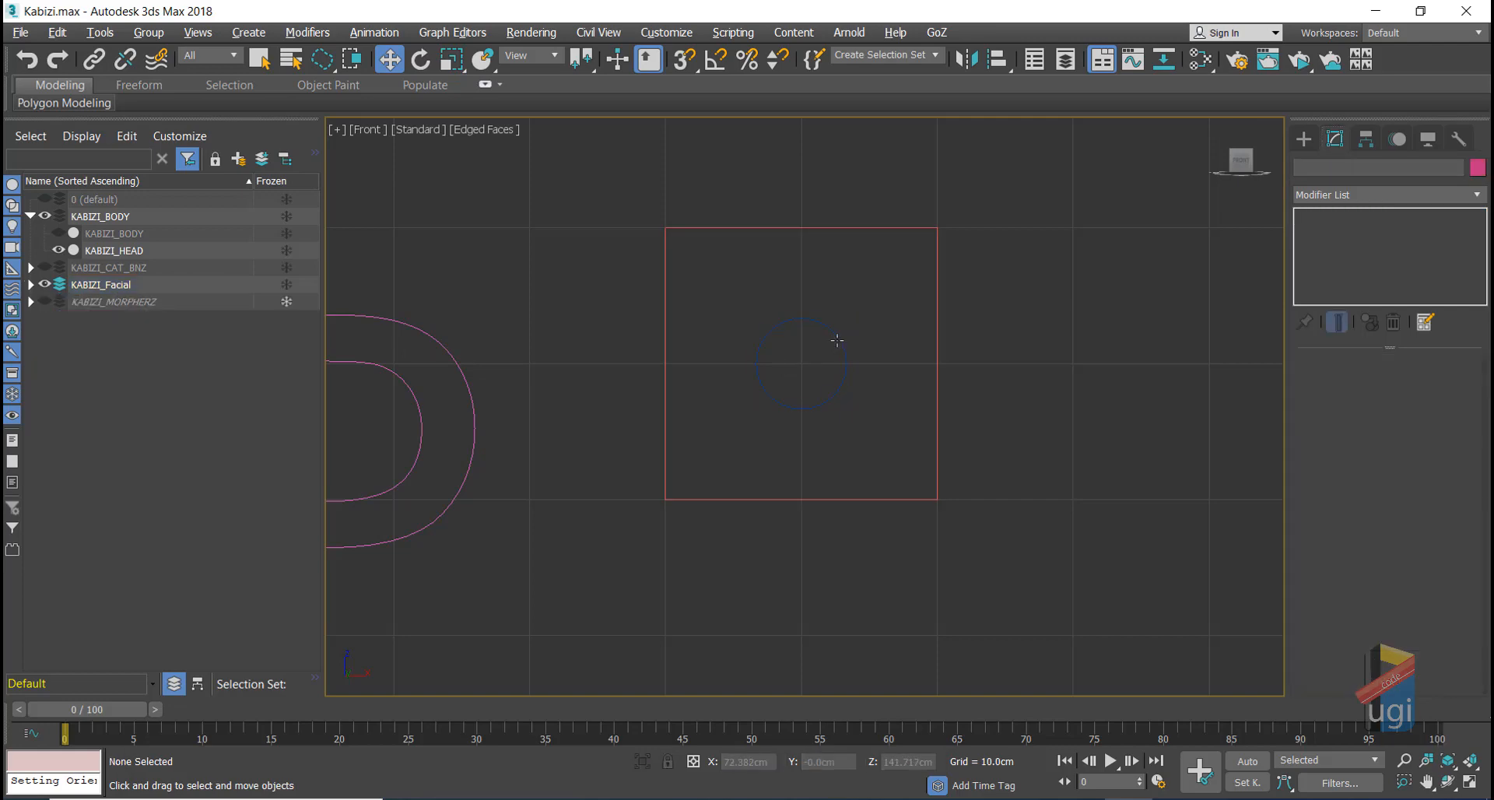
pyautogui.click(840, 340)
pyautogui.moveTo(1343, 167); pyautogui.dragTo(1326, 168)
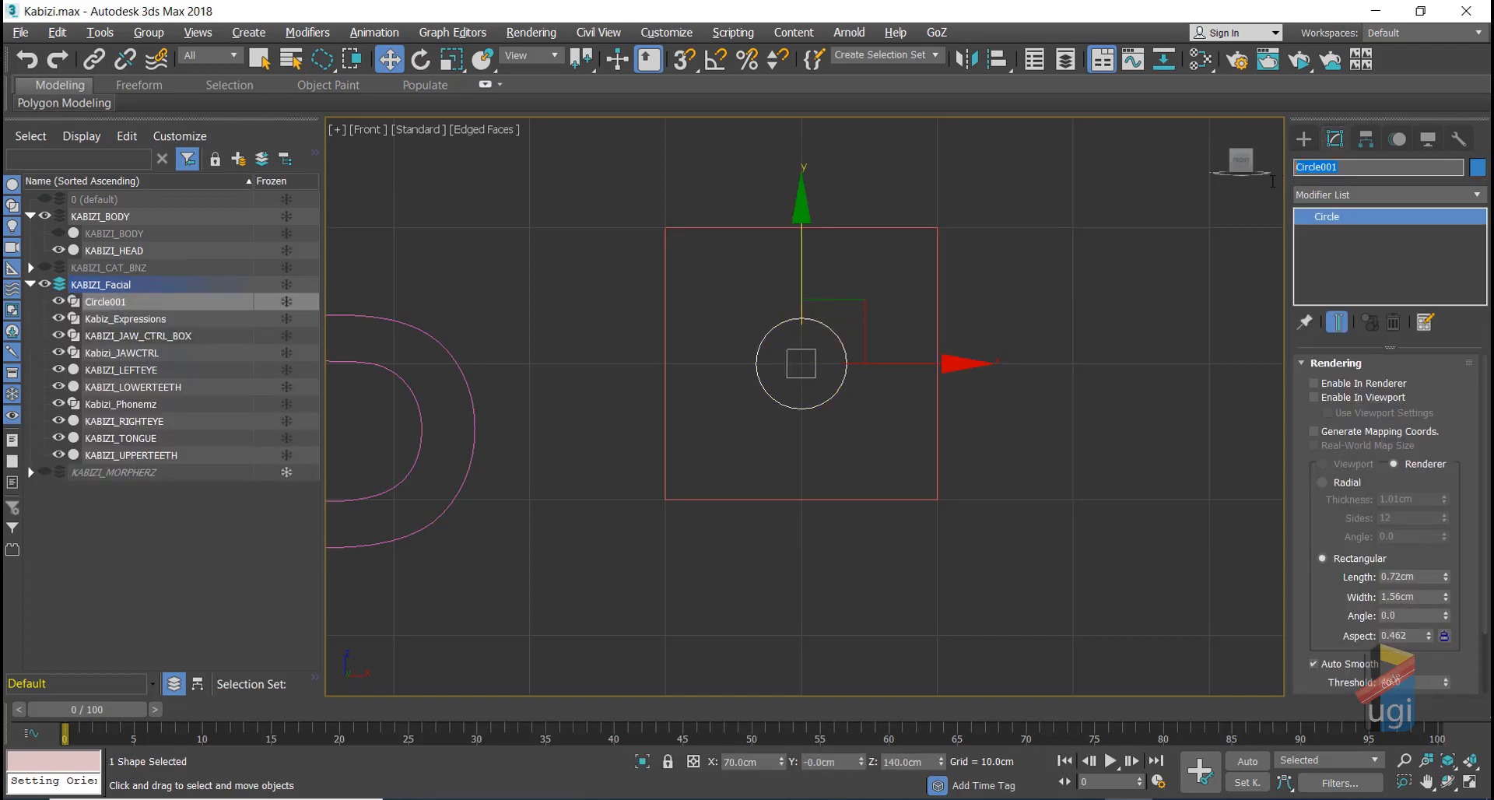
pyautogui.write('KABIZI_JAW_CTRL_BOX')
pyautogui.press('BackSpace')
pyautogui.write('UI')
pyautogui.press('Return')
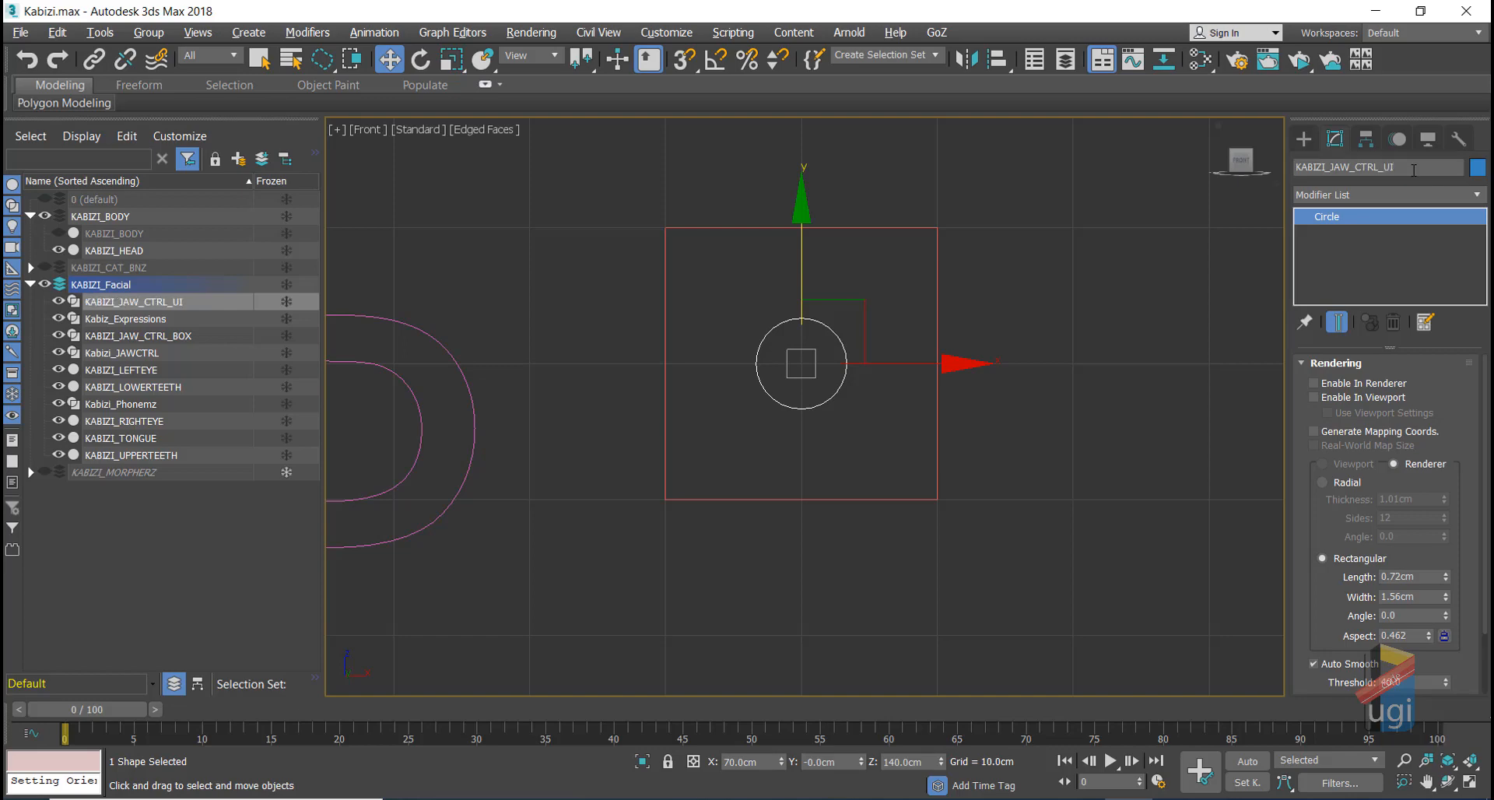
pyautogui.click(1106, 263)
pyautogui.click(814, 320)
pyautogui.scroll(-3, 844, 346)
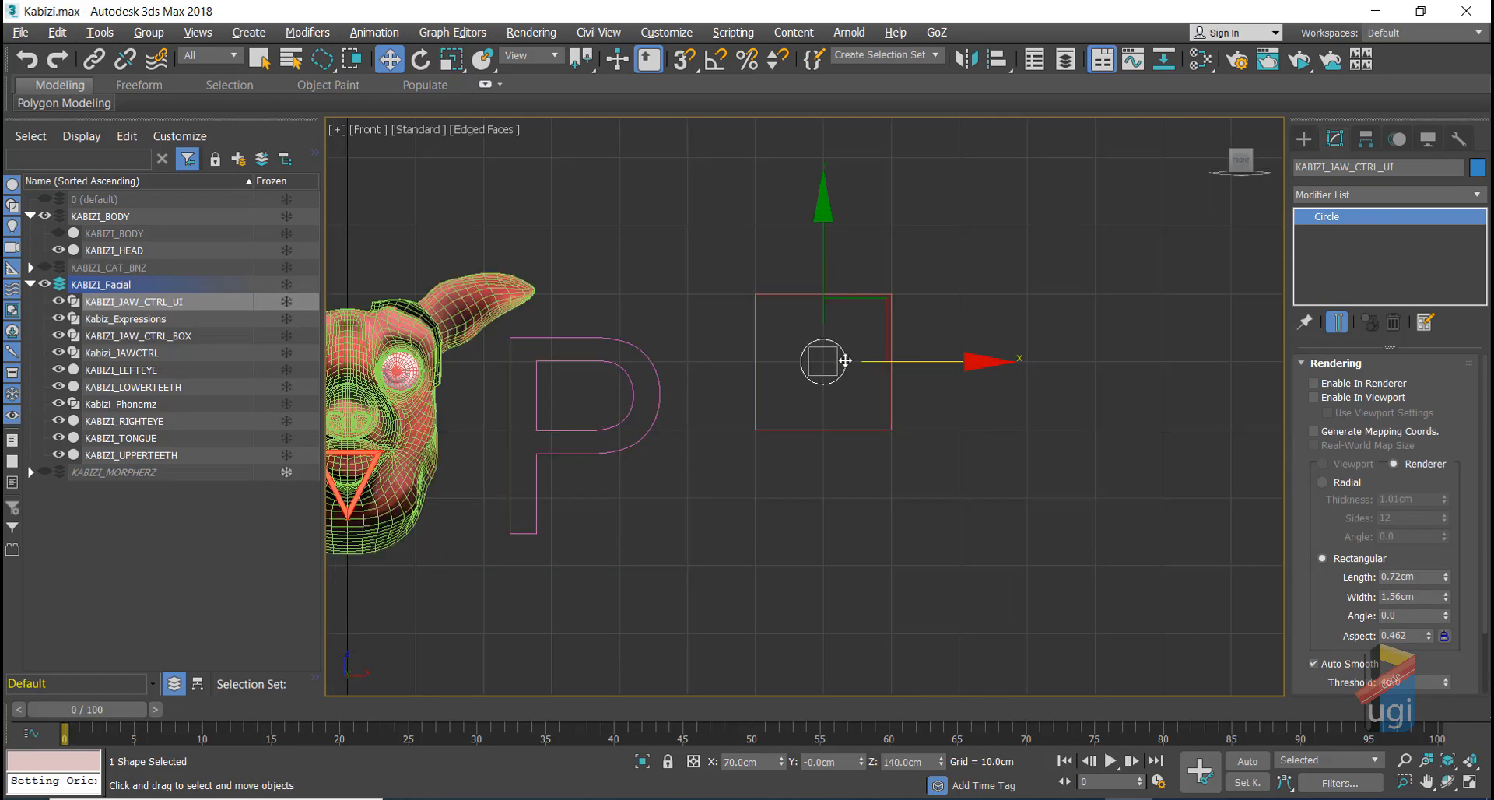
pyautogui.scroll(5, 844, 354)
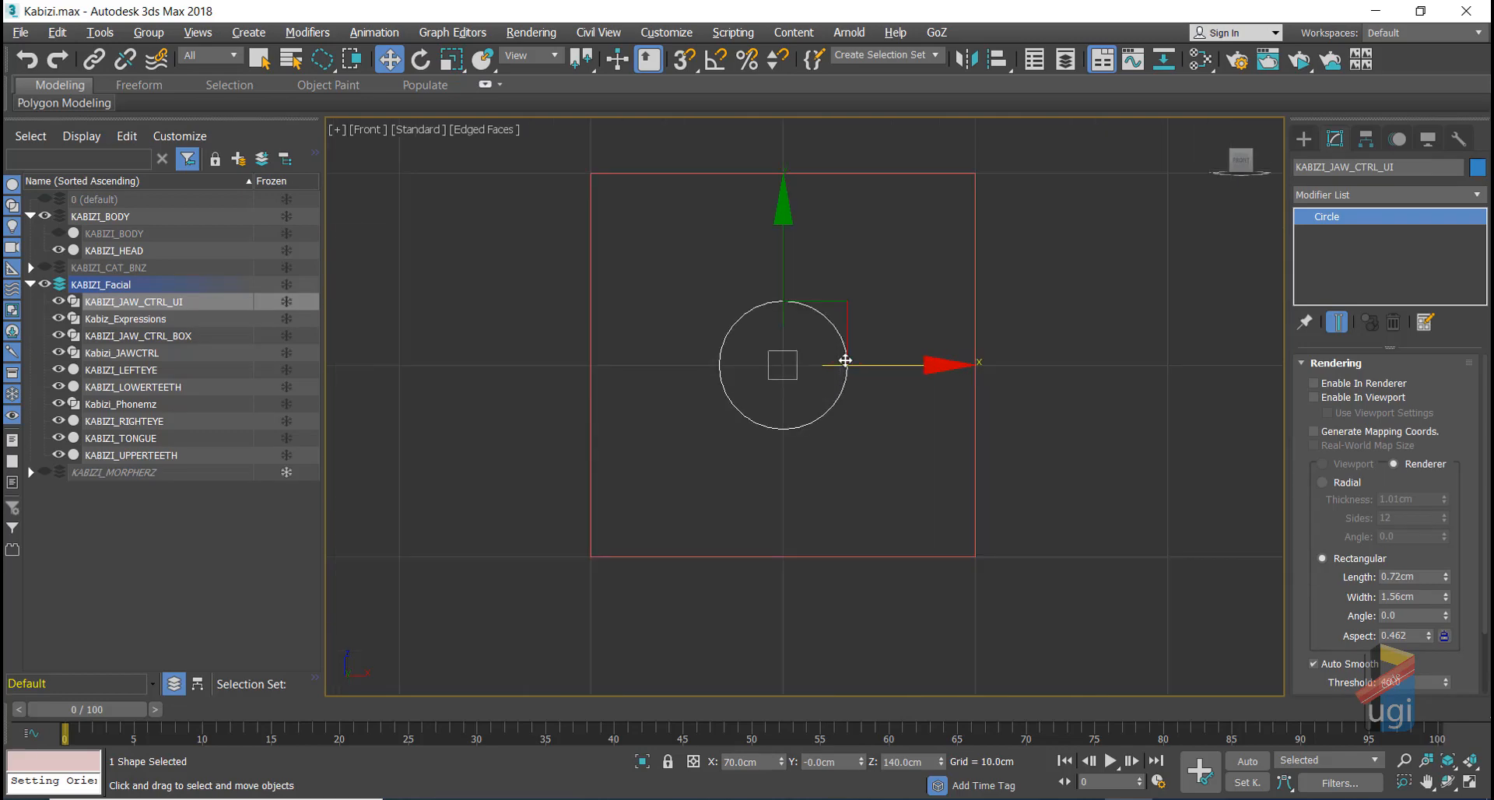
pyautogui.click(1363, 140)
pyautogui.click(1335, 138)
pyautogui.moveTo(868, 363); pyautogui.dragTo(676, 427)
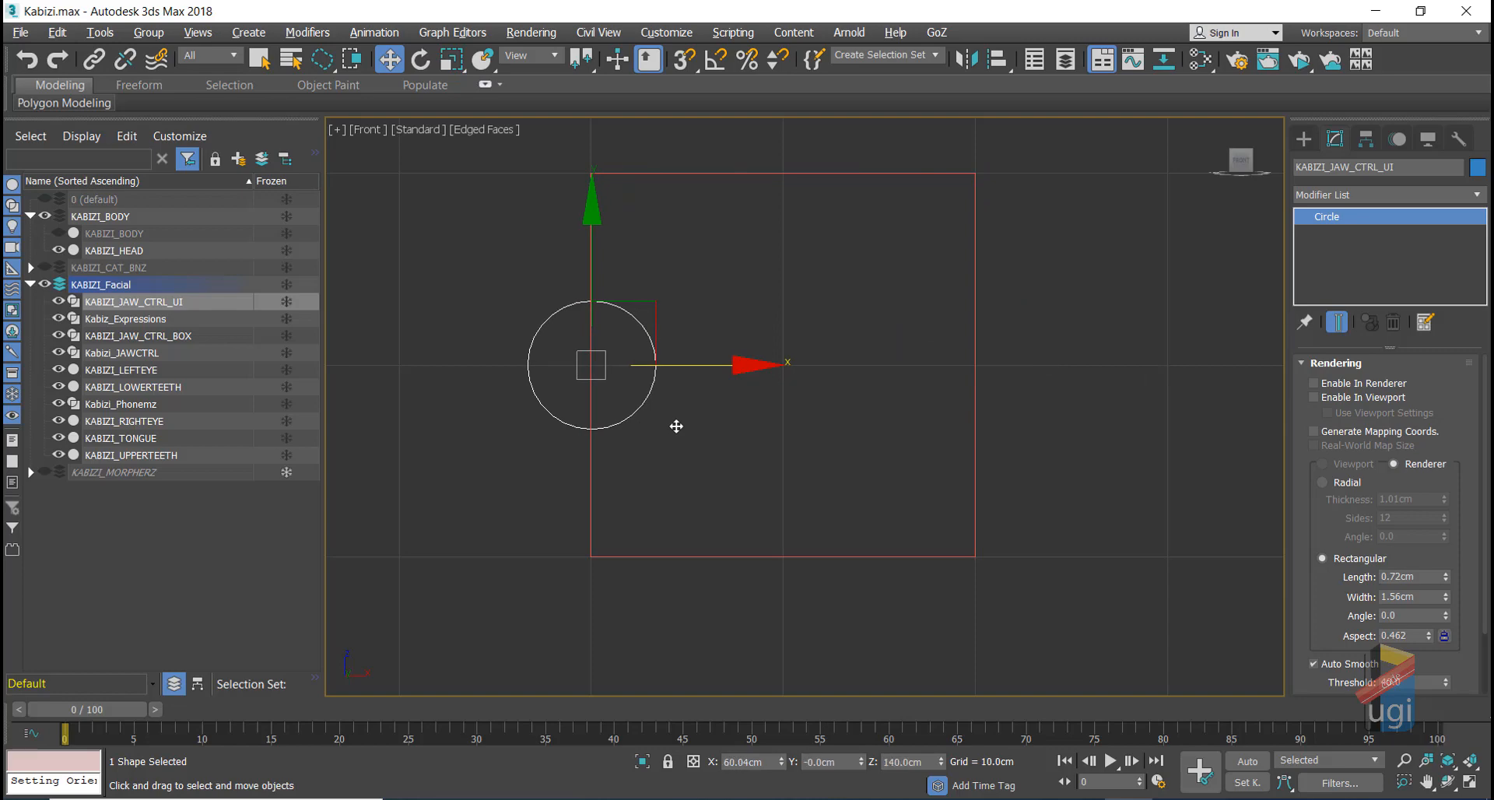
pyautogui.hotkey('ctrl', 'z')
pyautogui.click(847, 308)
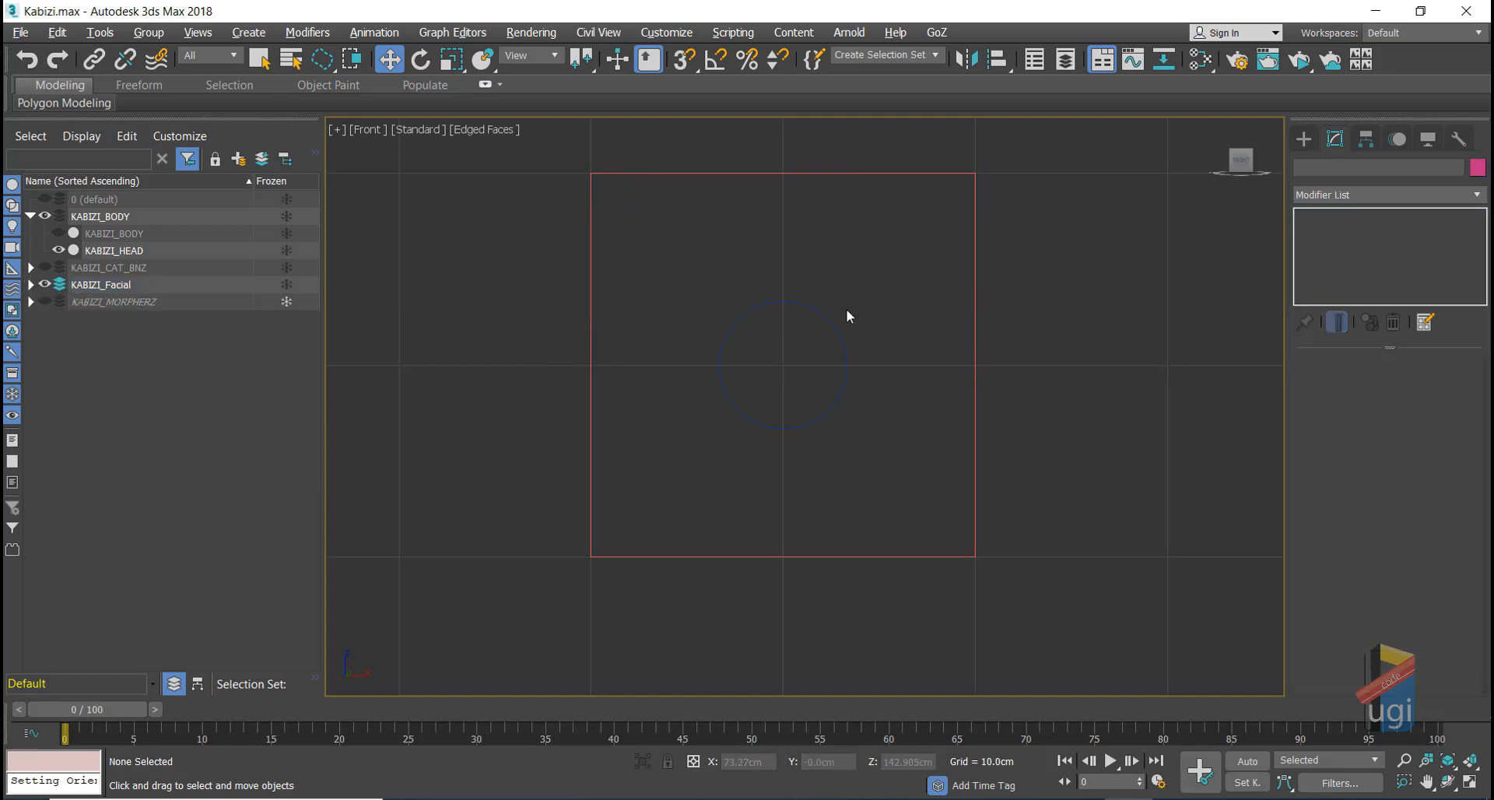
pyautogui.click(845, 360)
pyautogui.click(872, 173)
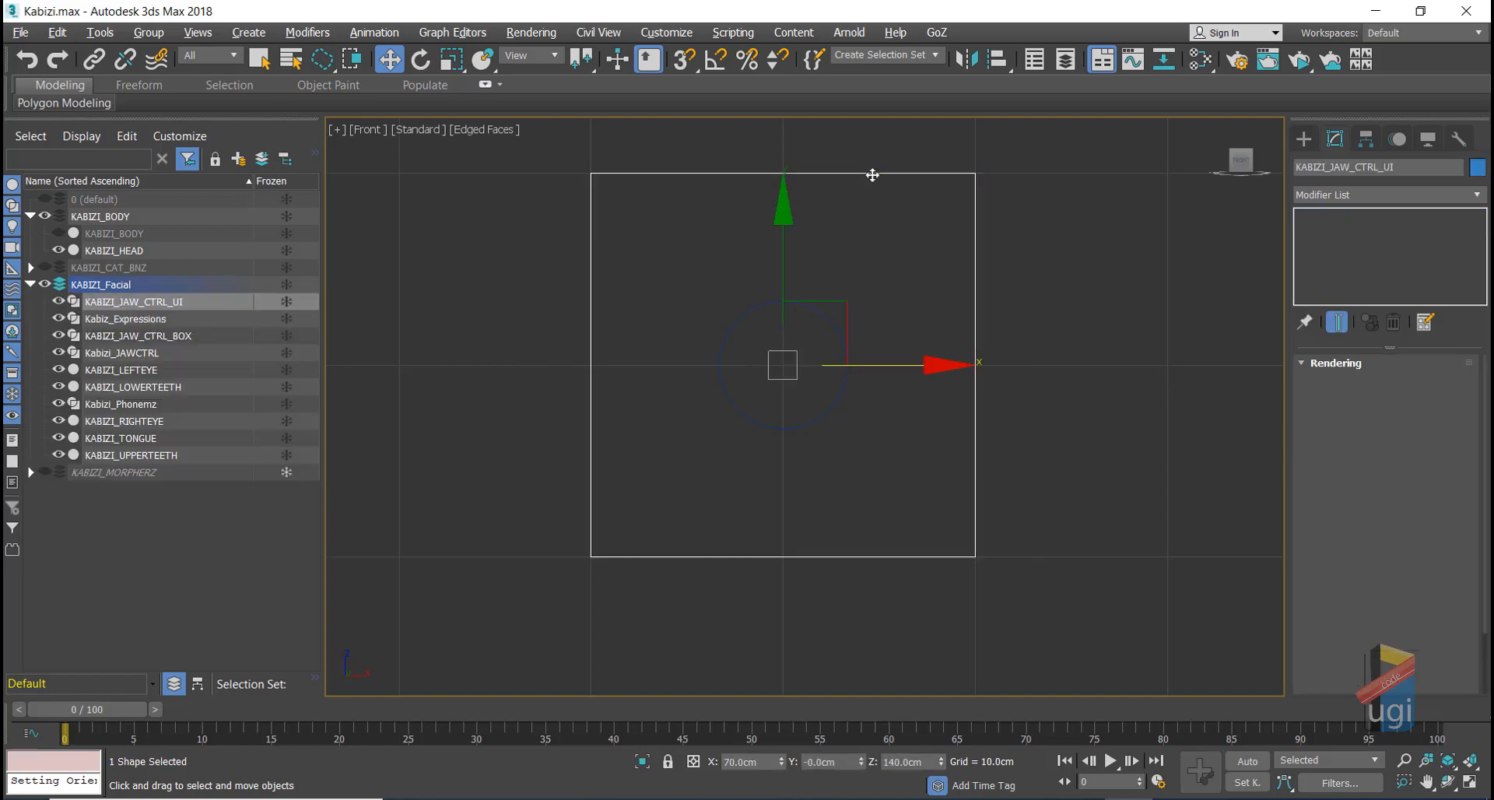
# Step: Select the box and circle together and apply Reset XForm to both
pyautogui.keyDown('ctrl'); pyautogui.click(824, 408); pyautogui.keyUp('ctrl')
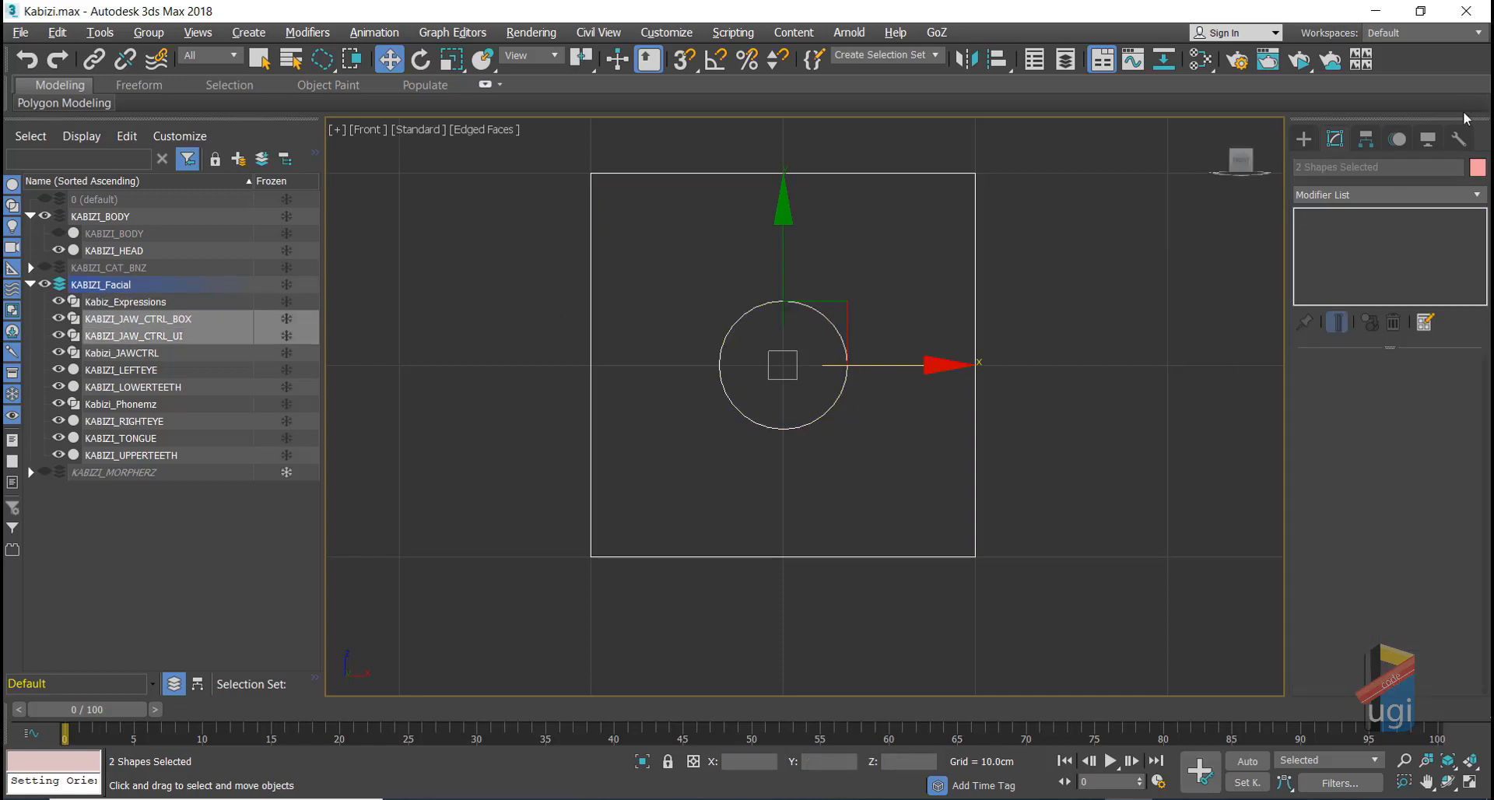
pyautogui.click(1460, 140)
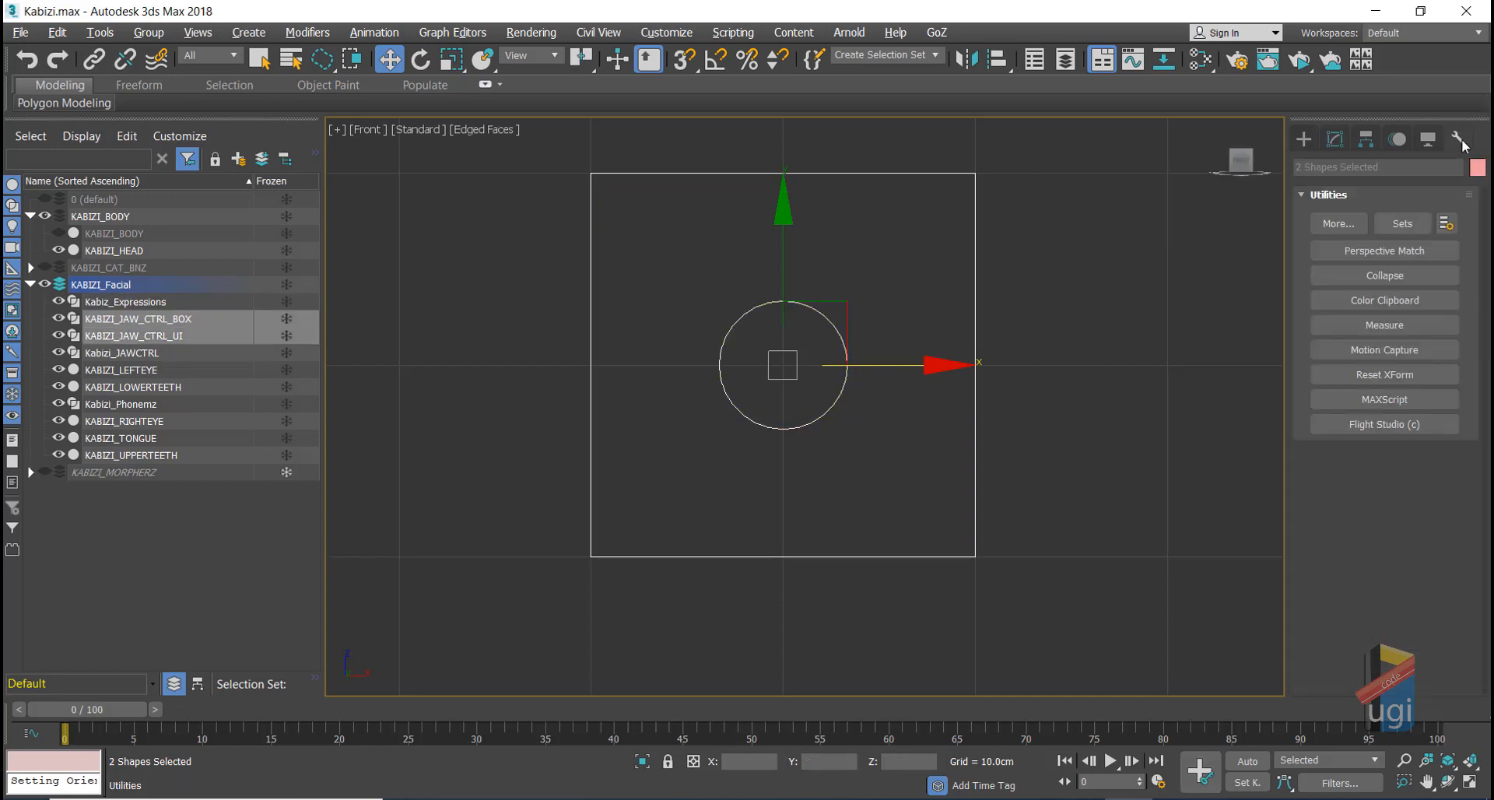
pyautogui.click(1403, 376)
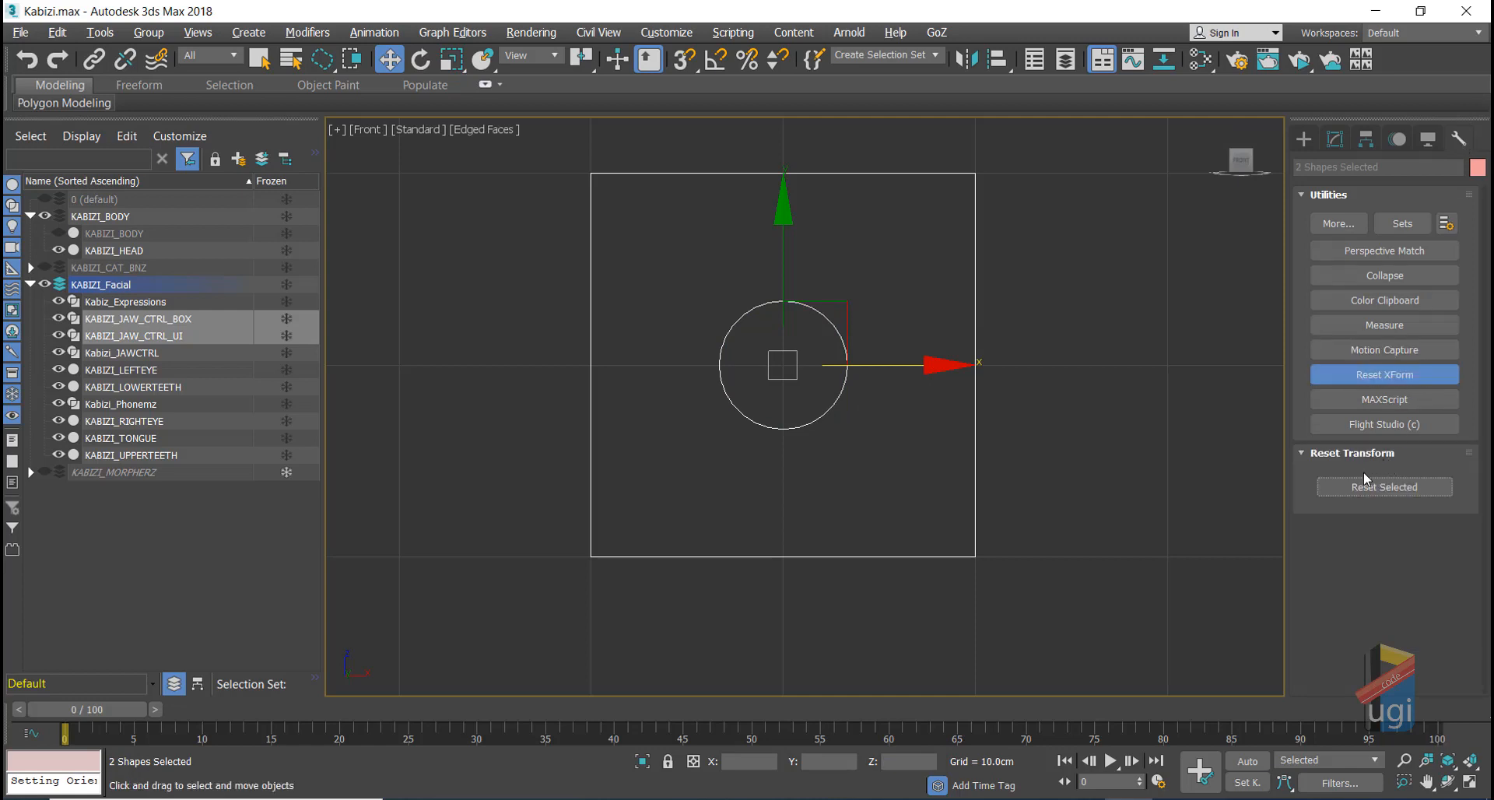
pyautogui.click(1365, 484)
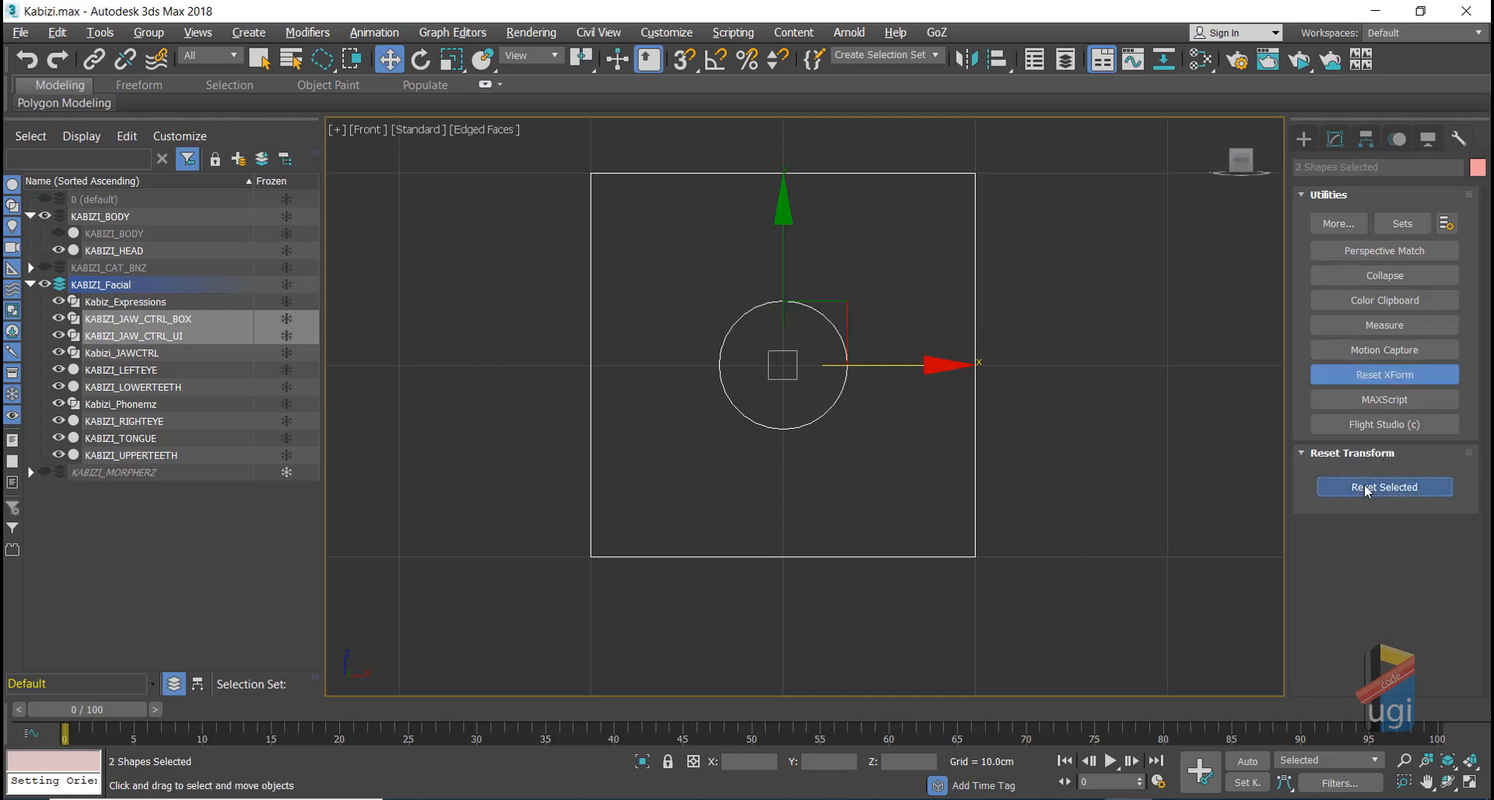
pyautogui.click(1302, 451)
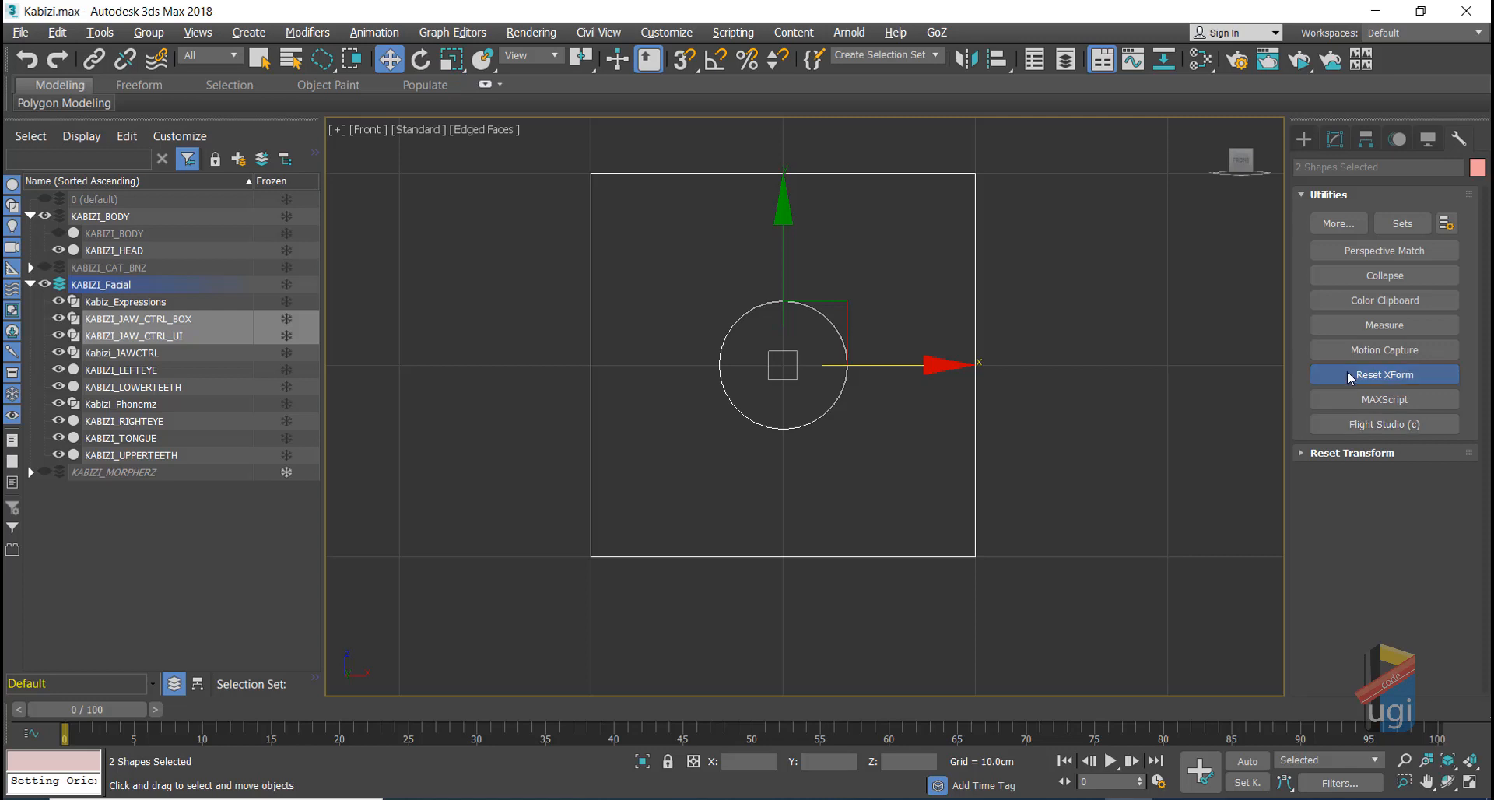
# Step: Collapse both shapes to Editable Splines and confirm the circle's collapsed stack
pyautogui.click(1379, 274)
pyautogui.click(1343, 519)
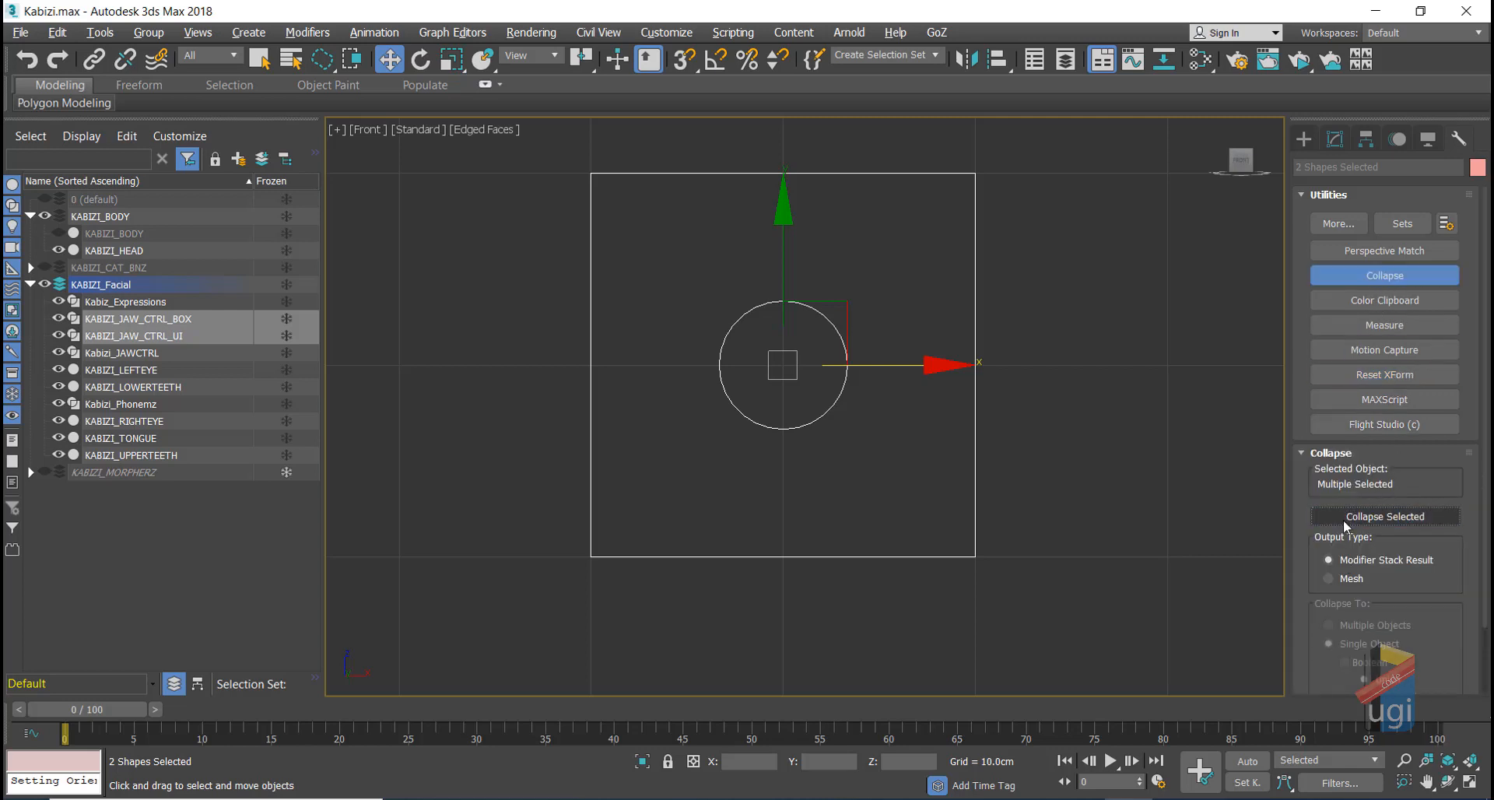
pyautogui.click(1167, 428)
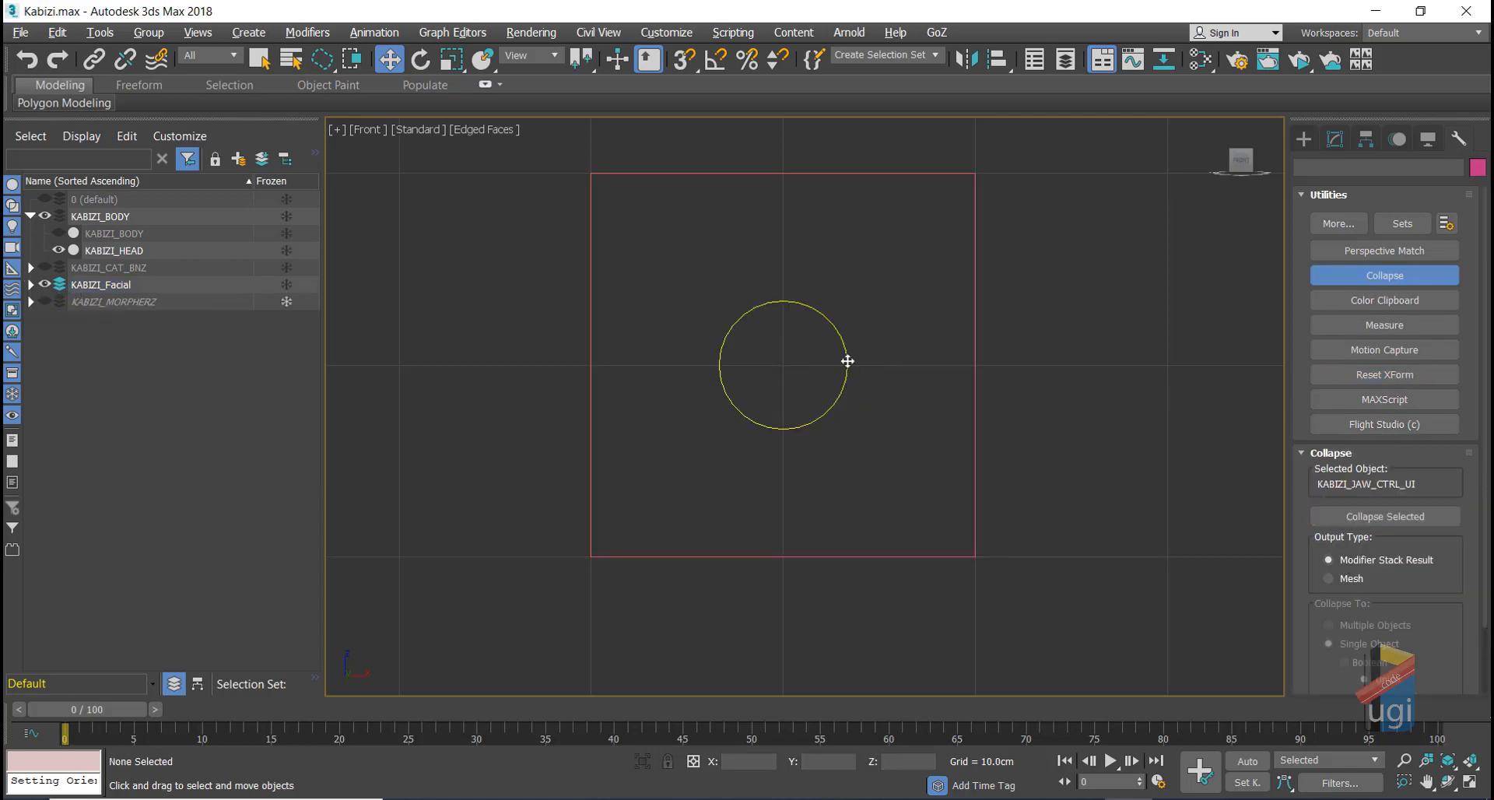
pyautogui.click(846, 363)
pyautogui.click(1334, 137)
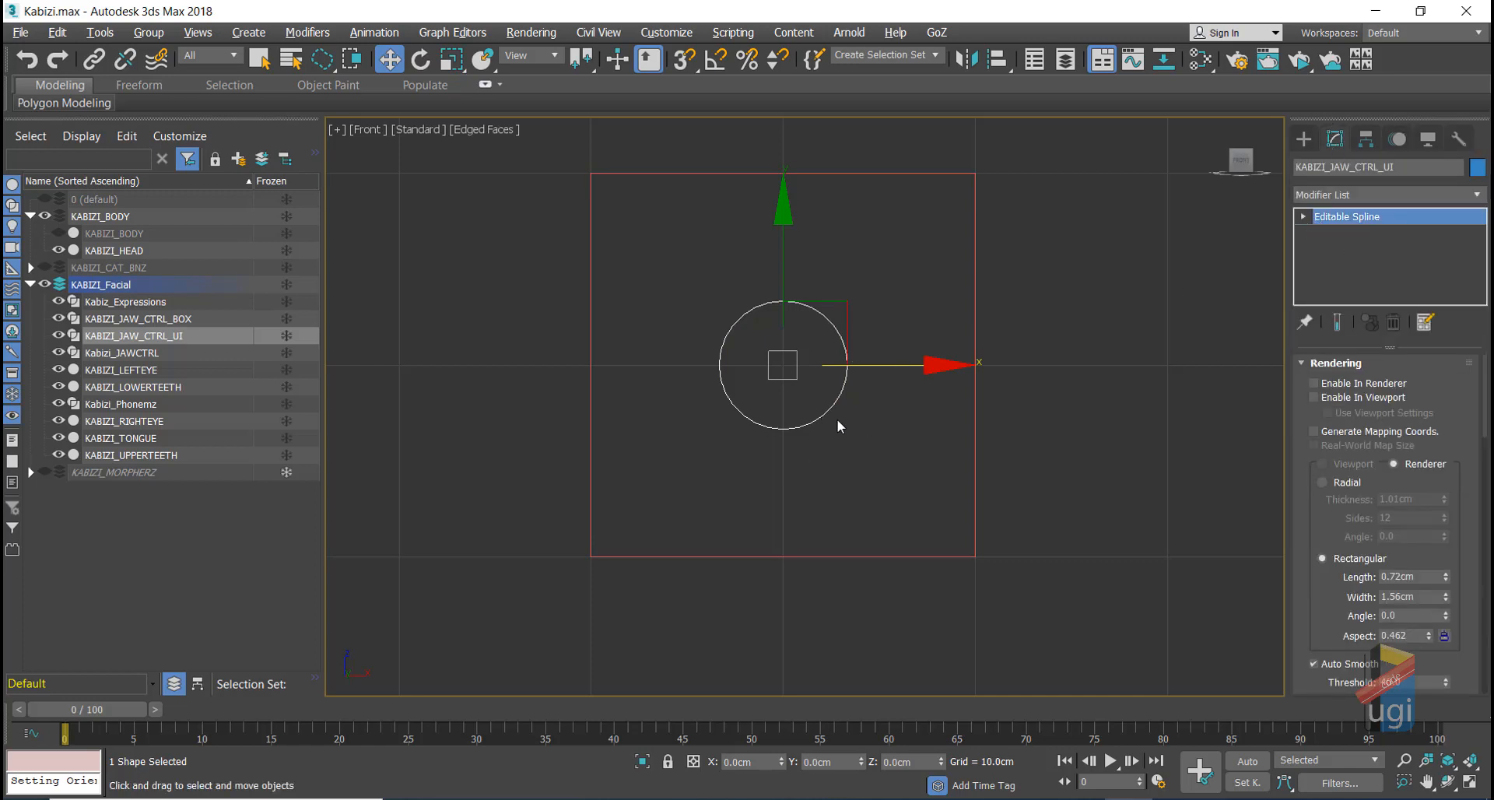
# Step: Show KABIZI_JAW_CTRL_UI's Motion panel, folding PRS Parameters and expanding Assign Controller
pyautogui.click(1398, 140)
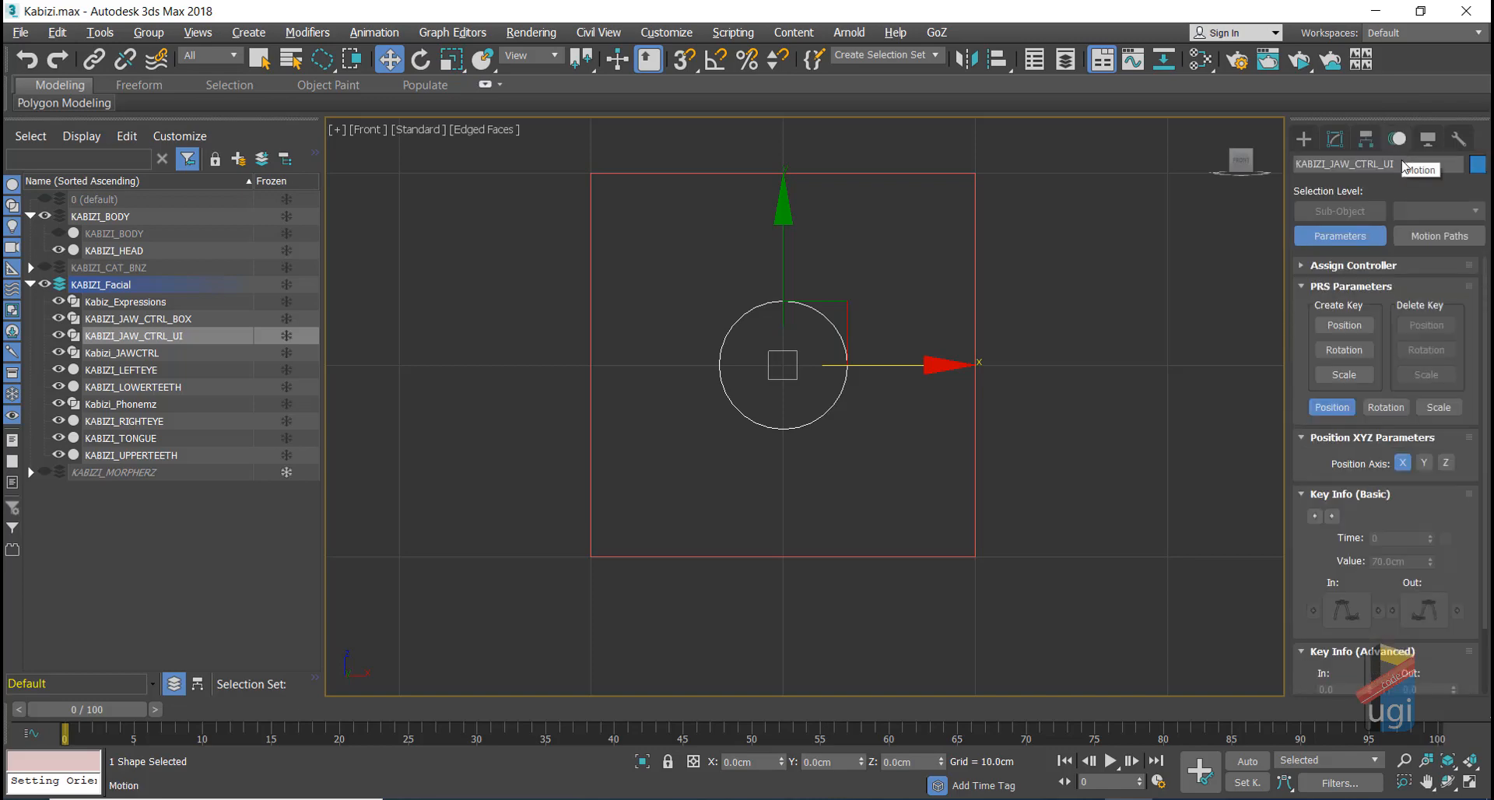
pyautogui.click(1303, 287)
pyautogui.click(1303, 268)
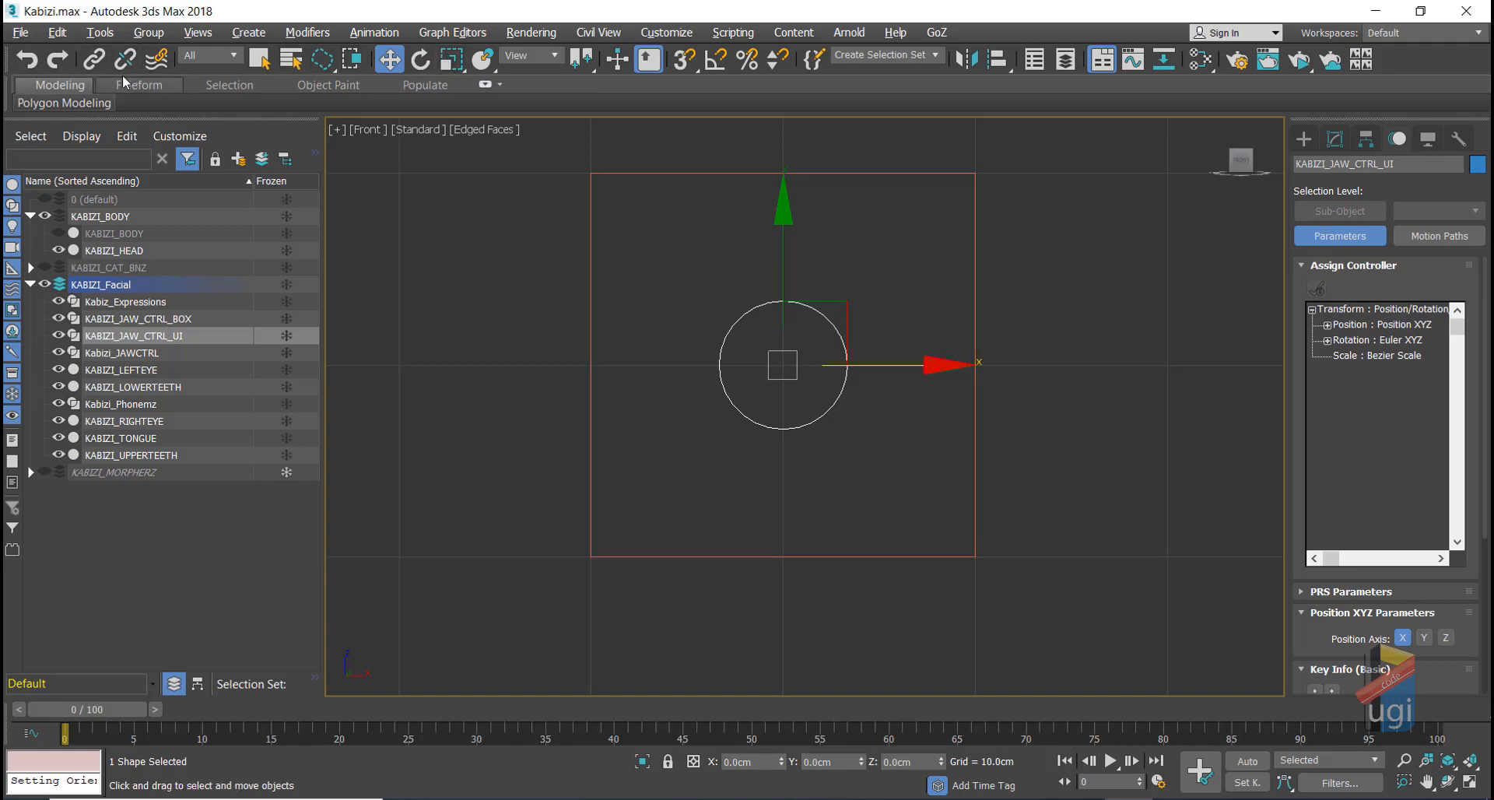
# Step: Link the KABIZI_JAW_CTRL_UI circle to the KABIZI_JAW_CTRL_BOX frame as its parent
pyautogui.click(94, 59)
pyautogui.moveTo(832, 323); pyautogui.dragTo(861, 202)
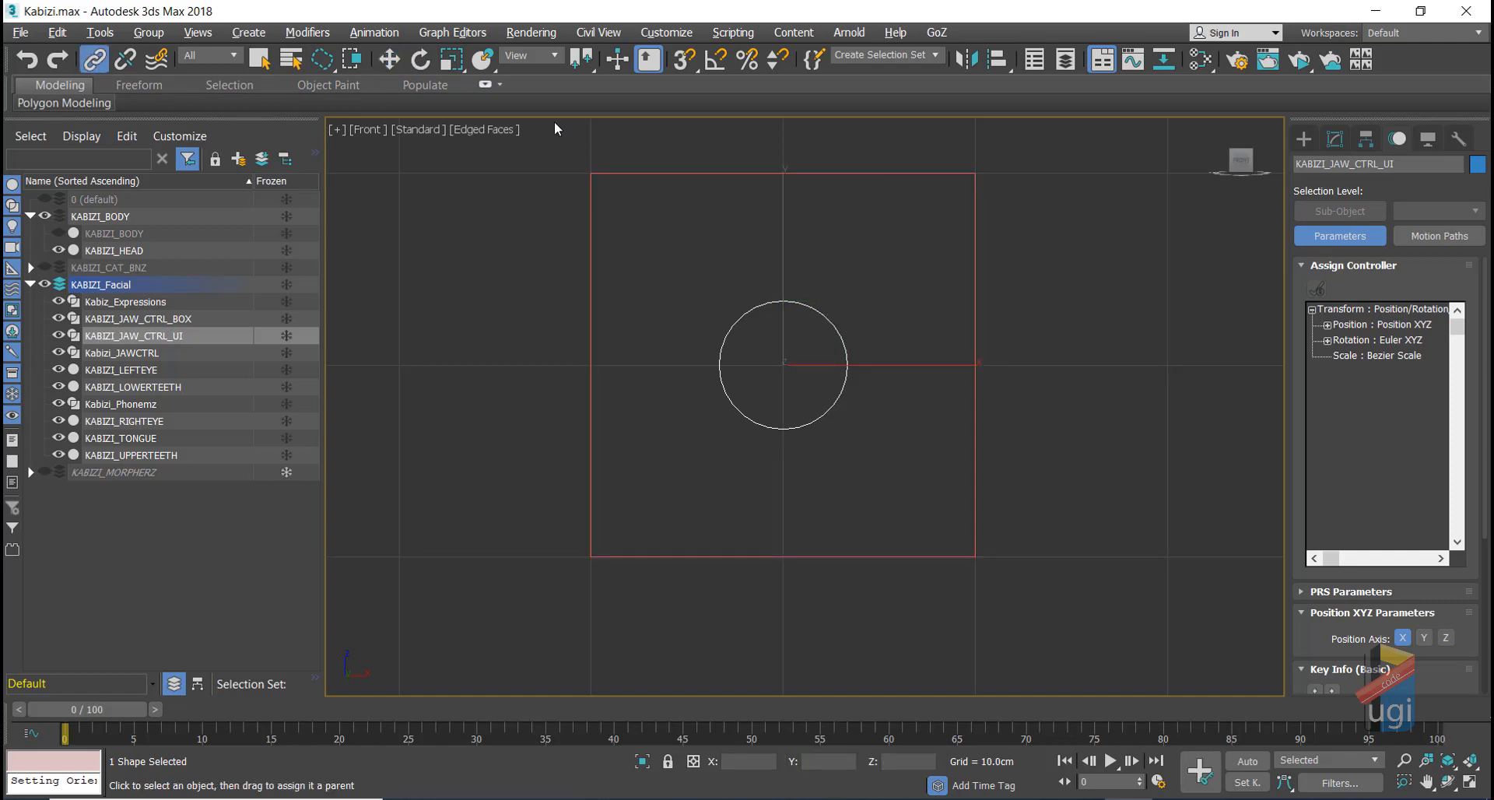
pyautogui.click(389, 59)
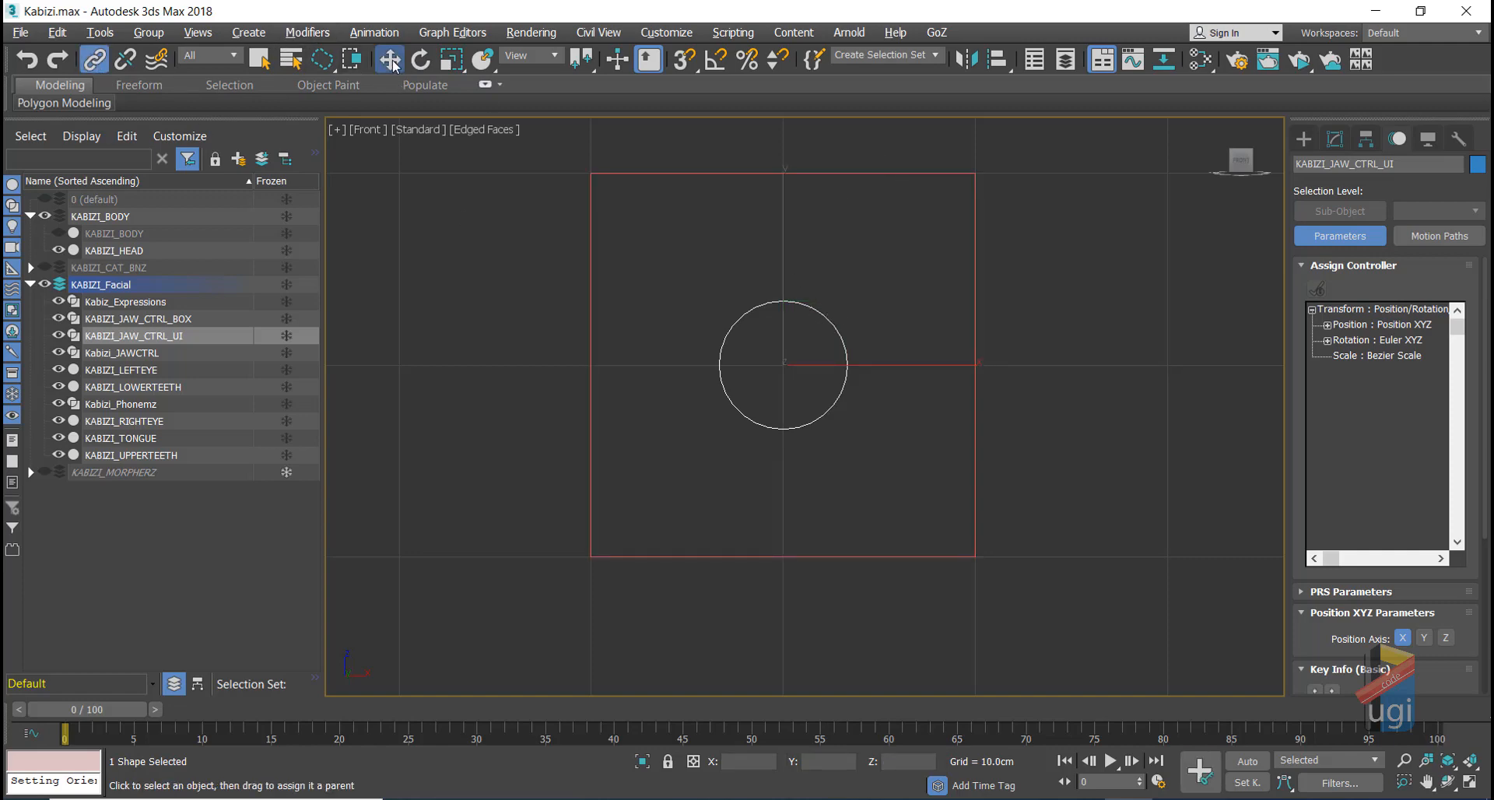
# Step: Test-move the box to confirm the circle follows, undo the move, and reselect the circle
pyautogui.click(975, 339)
pyautogui.moveTo(933, 369); pyautogui.dragTo(1009, 370)
pyautogui.hotkey('ctrl', 'z')
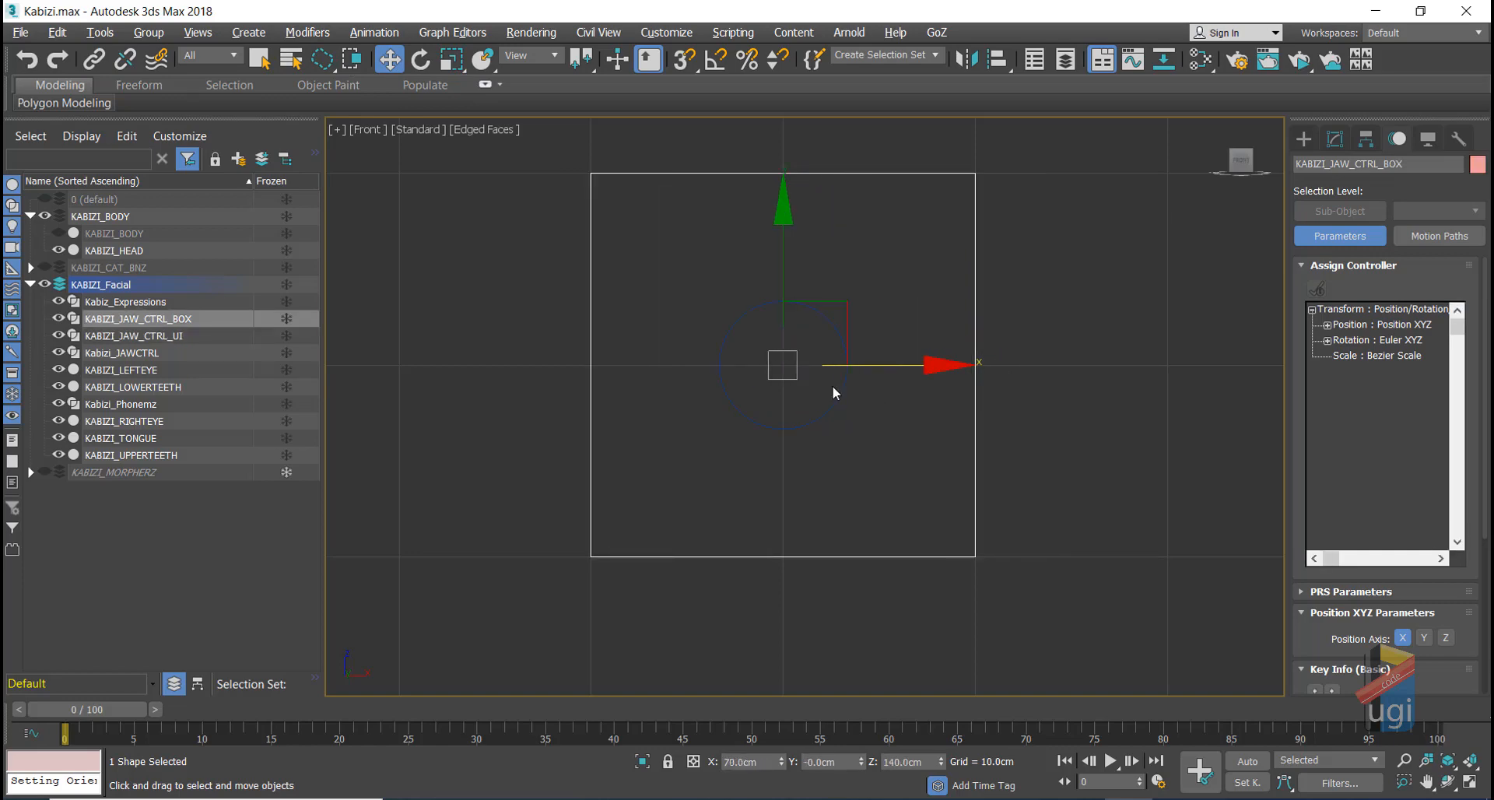
pyautogui.click(841, 395)
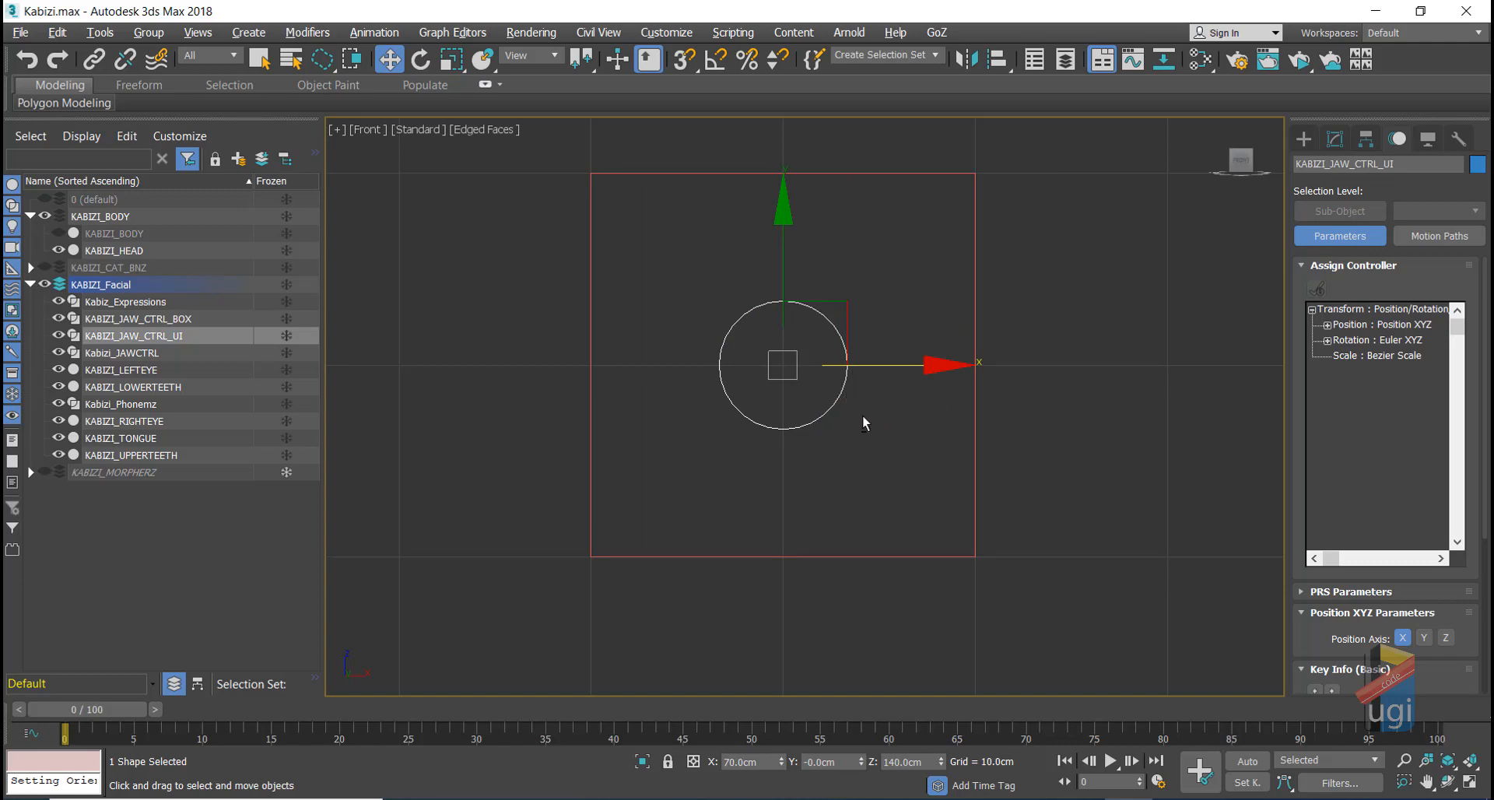
pyautogui.rightClick(862, 416)
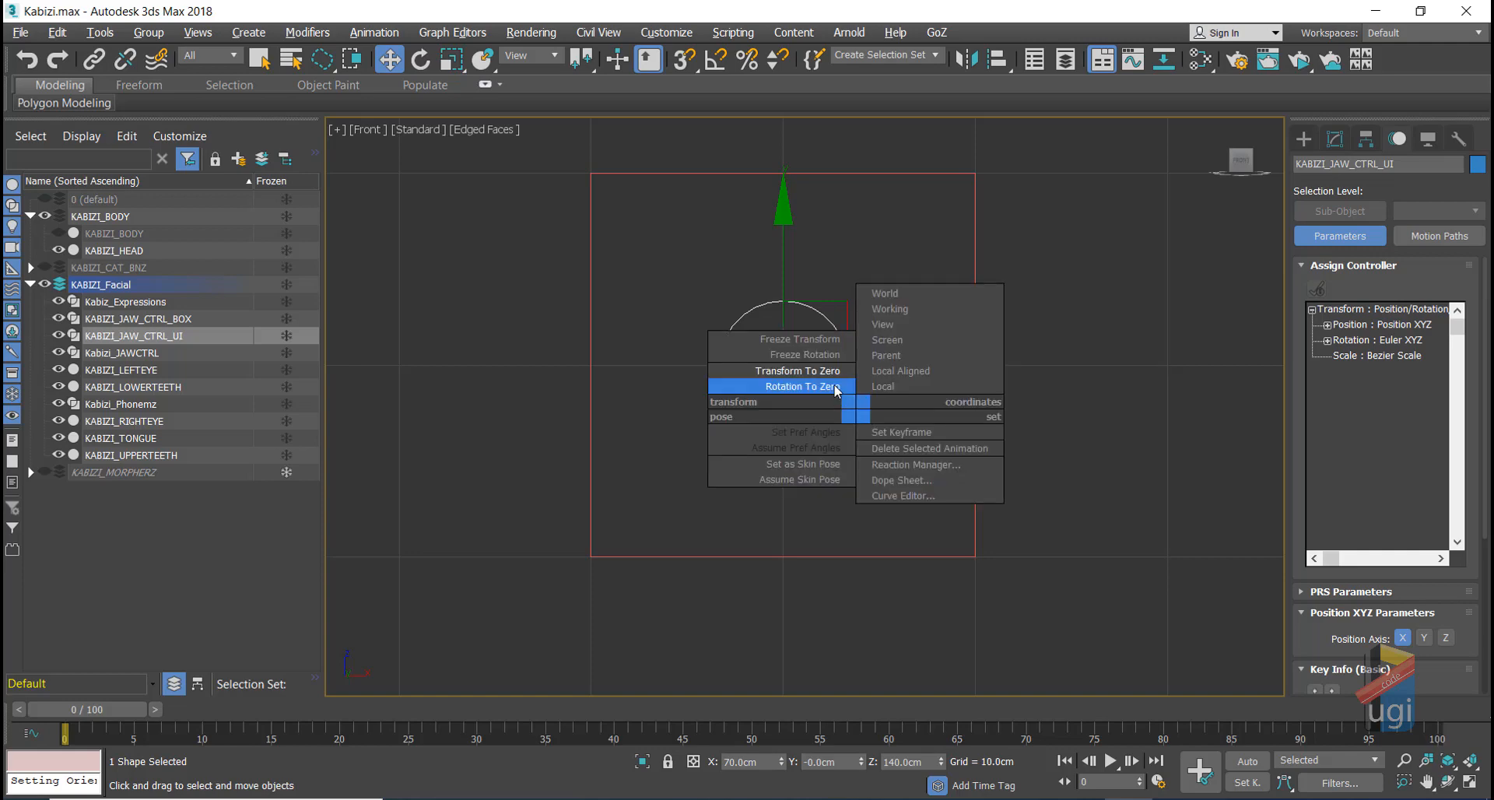
# Step: Freeze the circle's transform, test-move it, then send it back with Transform To Zero
pyautogui.click(806, 340)
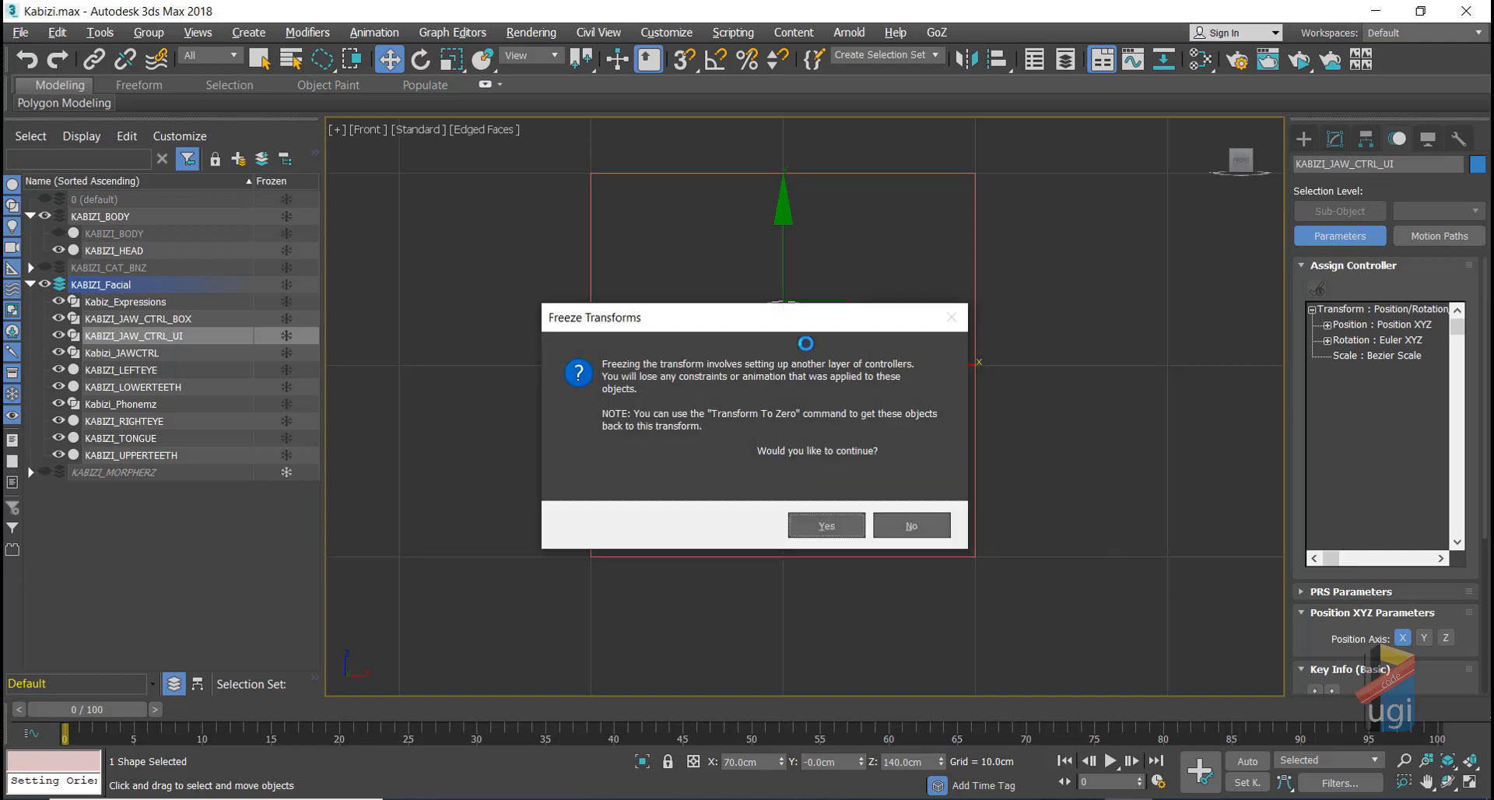
pyautogui.click(836, 524)
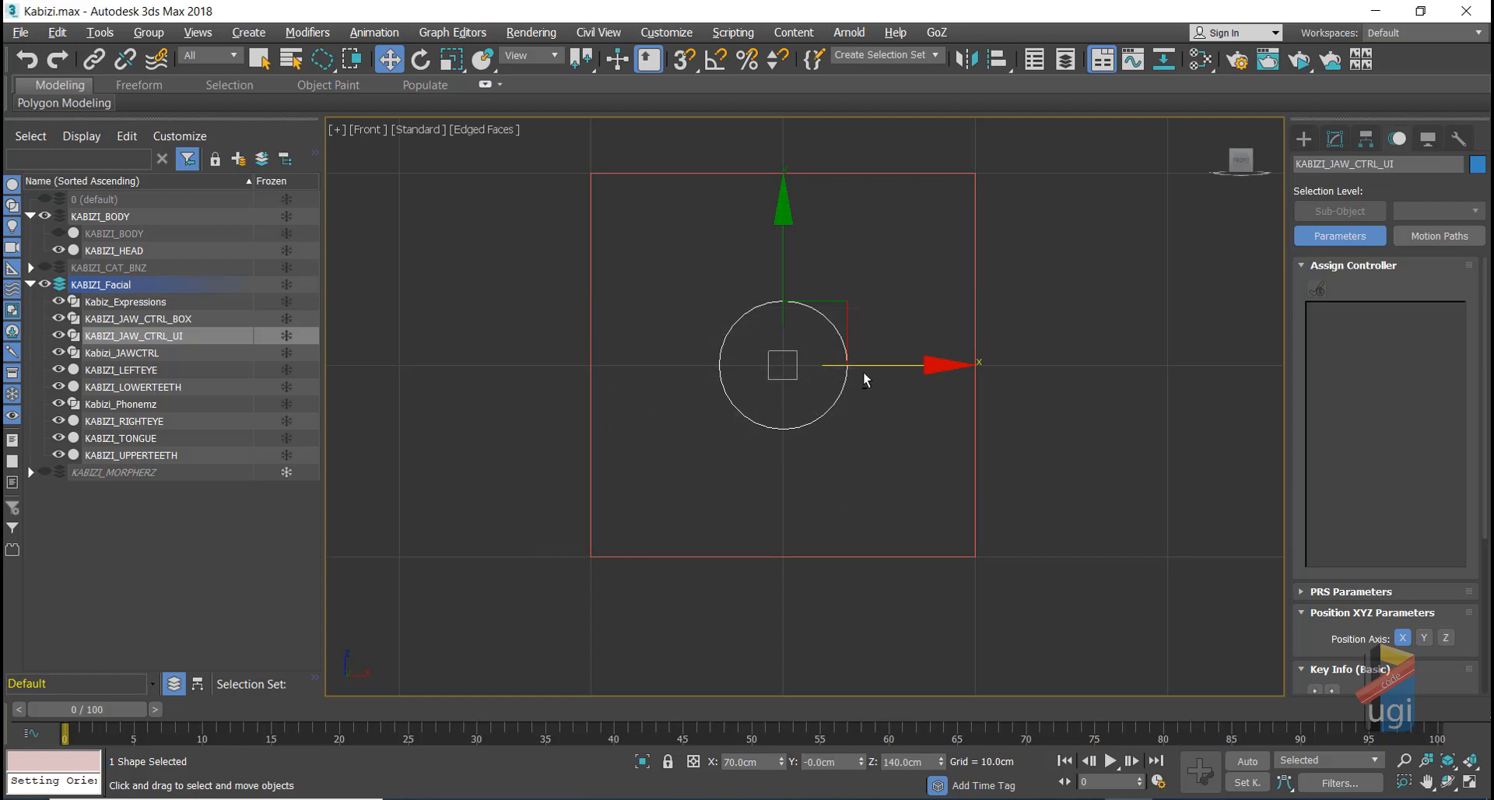
pyautogui.moveTo(870, 365); pyautogui.dragTo(1058, 362)
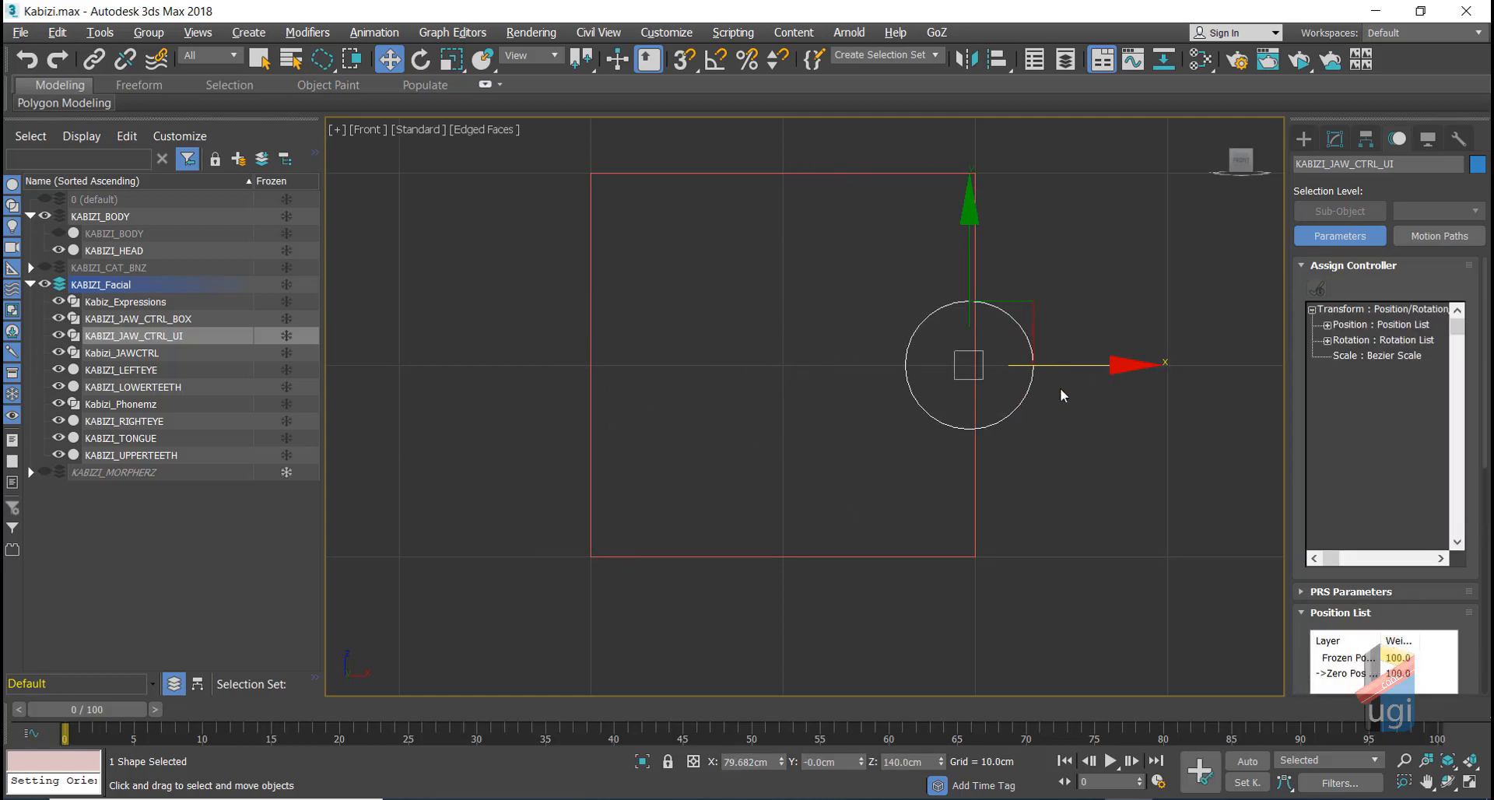
pyautogui.rightClick(1065, 423)
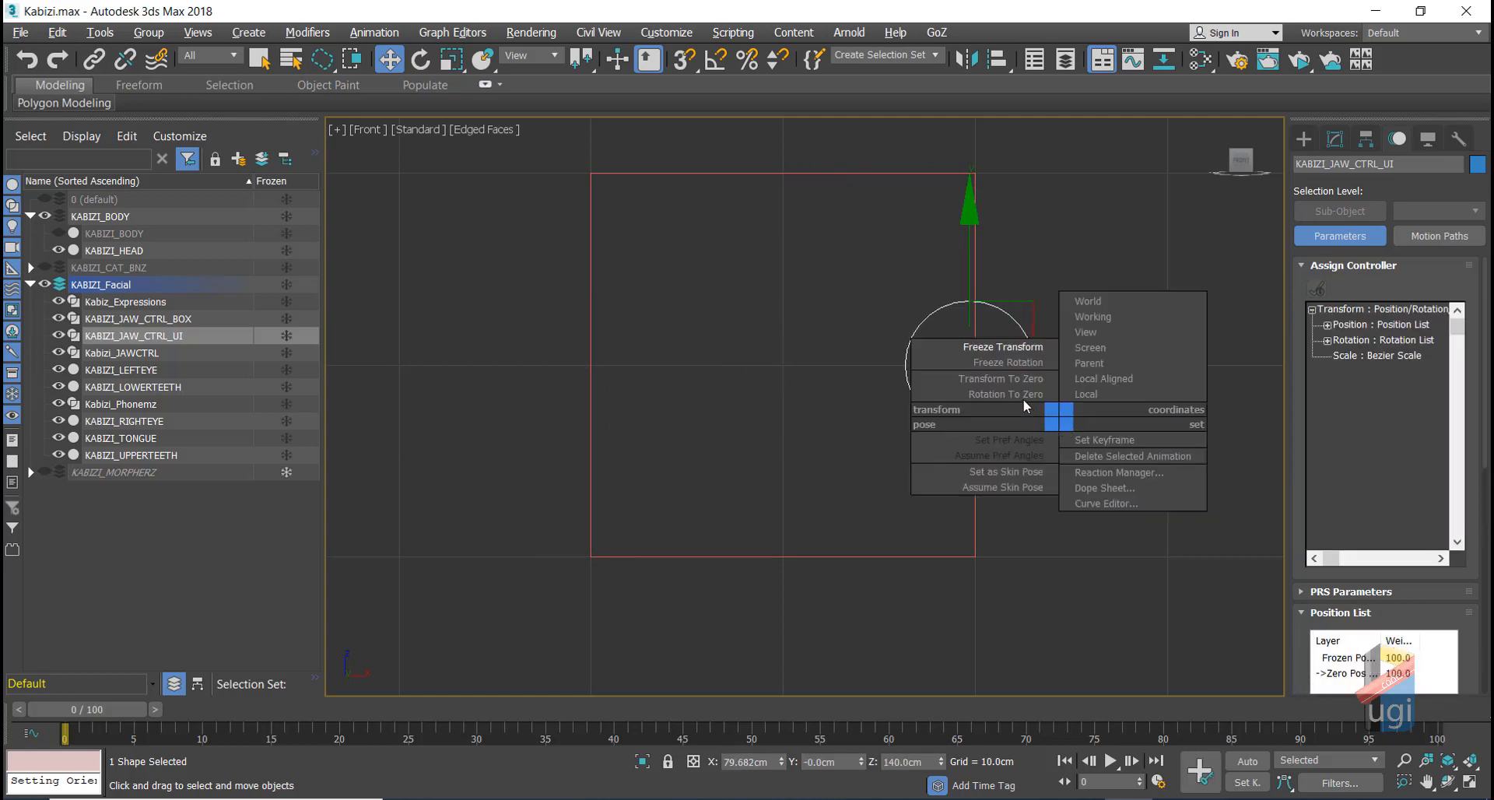
pyautogui.click(1012, 379)
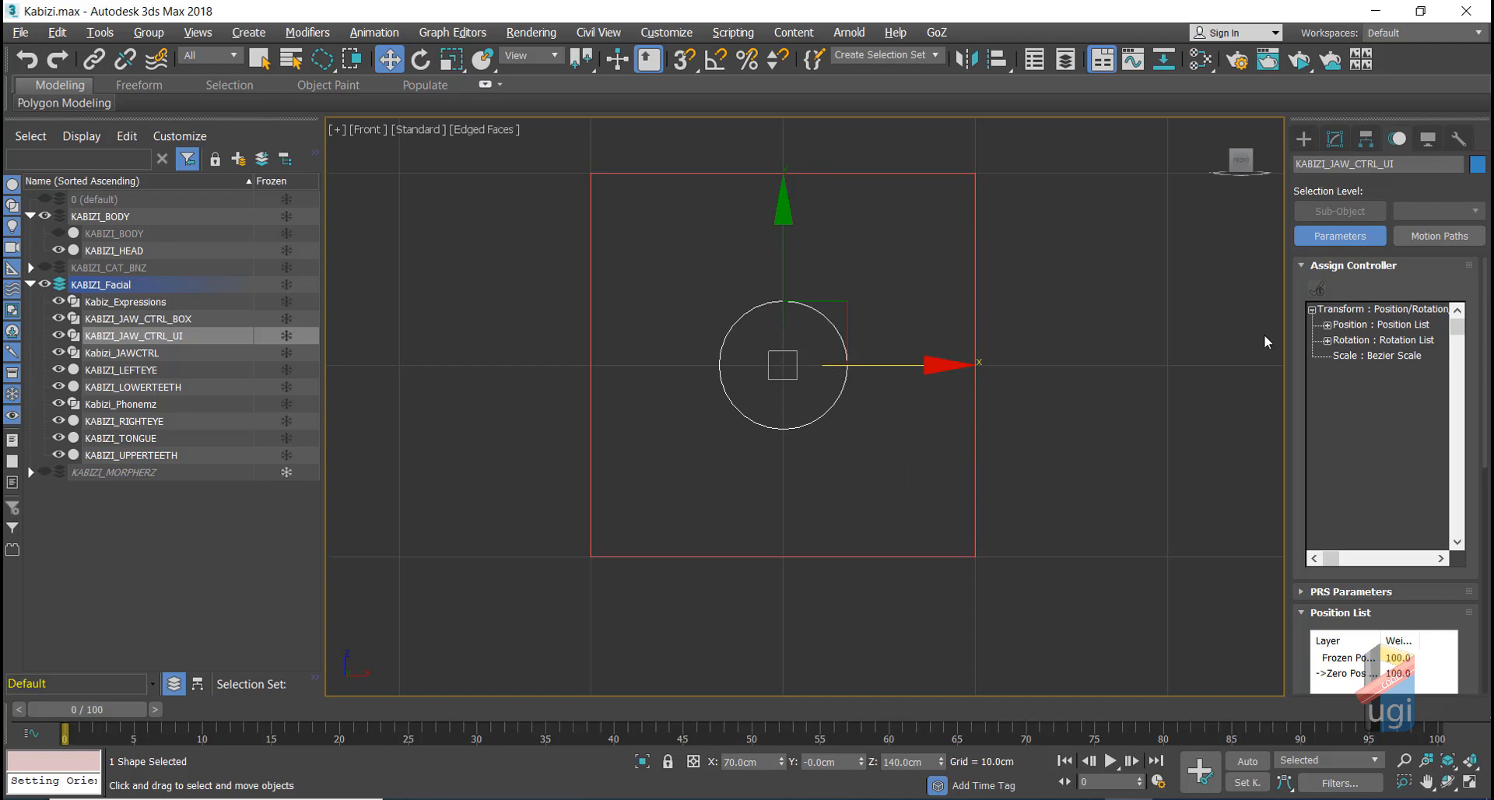
# Step: Expand Position List > Zero Pos XYZ and set the reference coordinate system to Local
pyautogui.click(1327, 325)
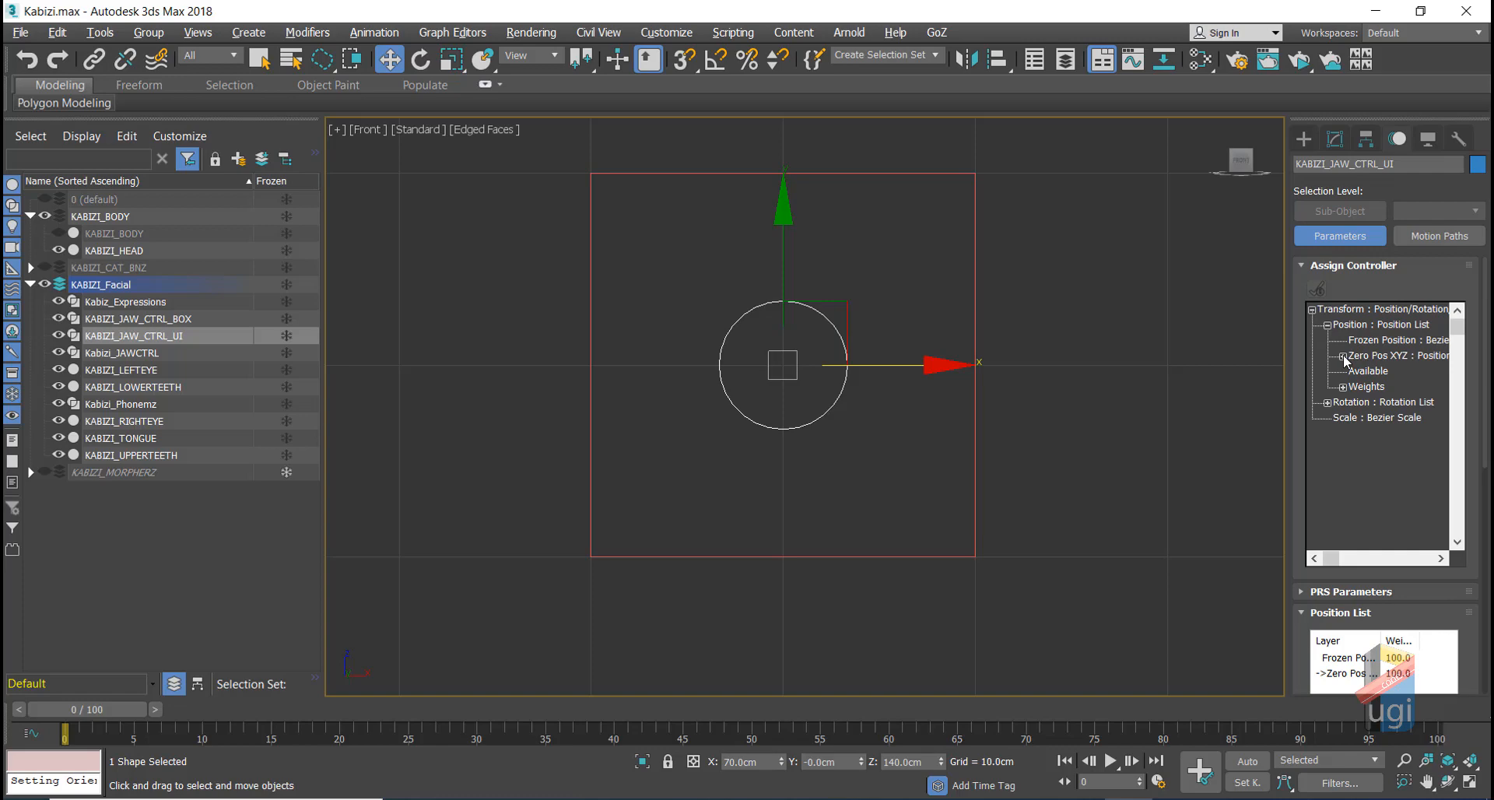
pyautogui.click(1343, 357)
pyautogui.click(1343, 356)
pyautogui.click(1343, 356)
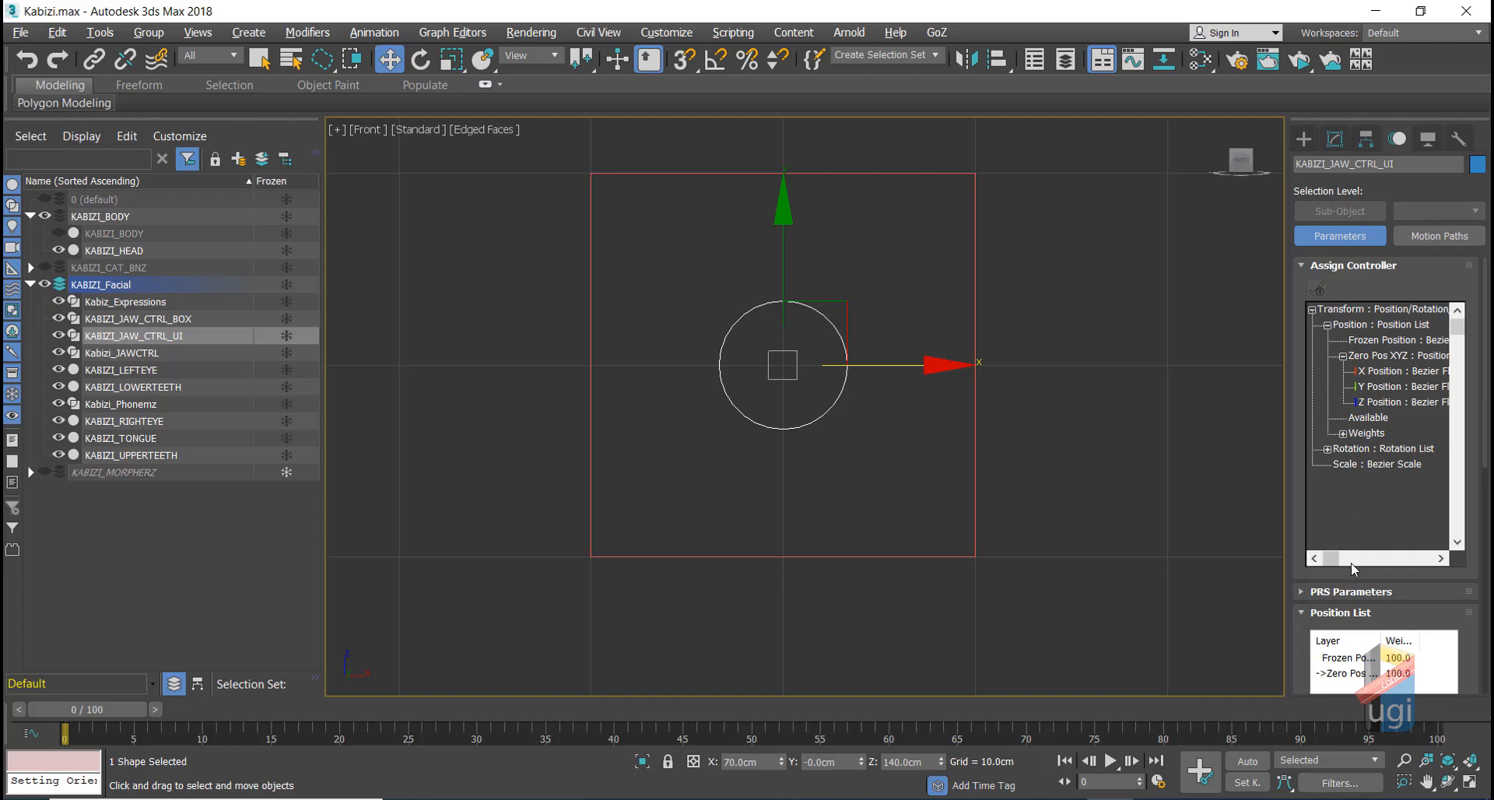
pyautogui.moveTo(1337, 562); pyautogui.dragTo(1338, 562)
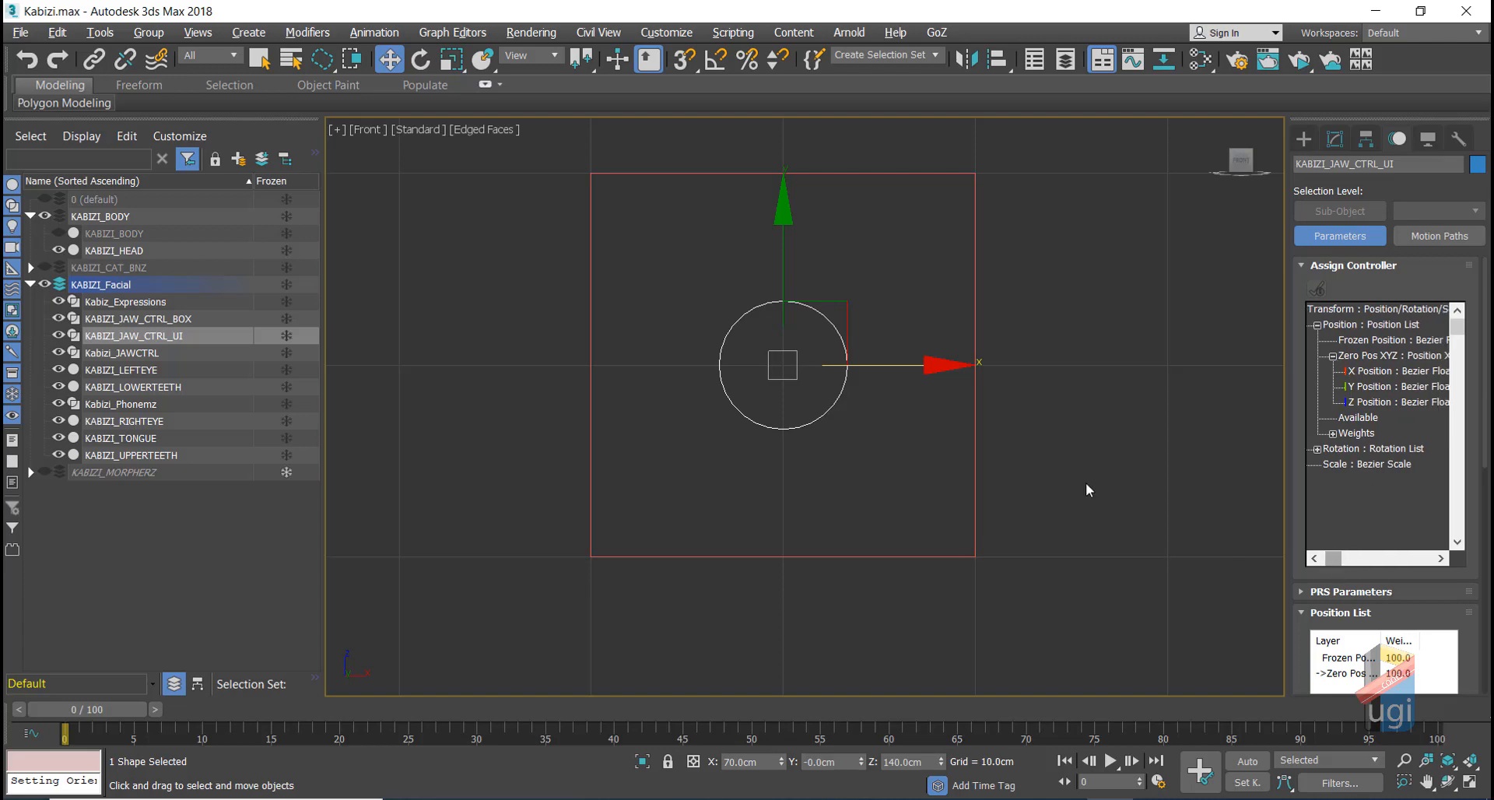
pyautogui.click(530, 54)
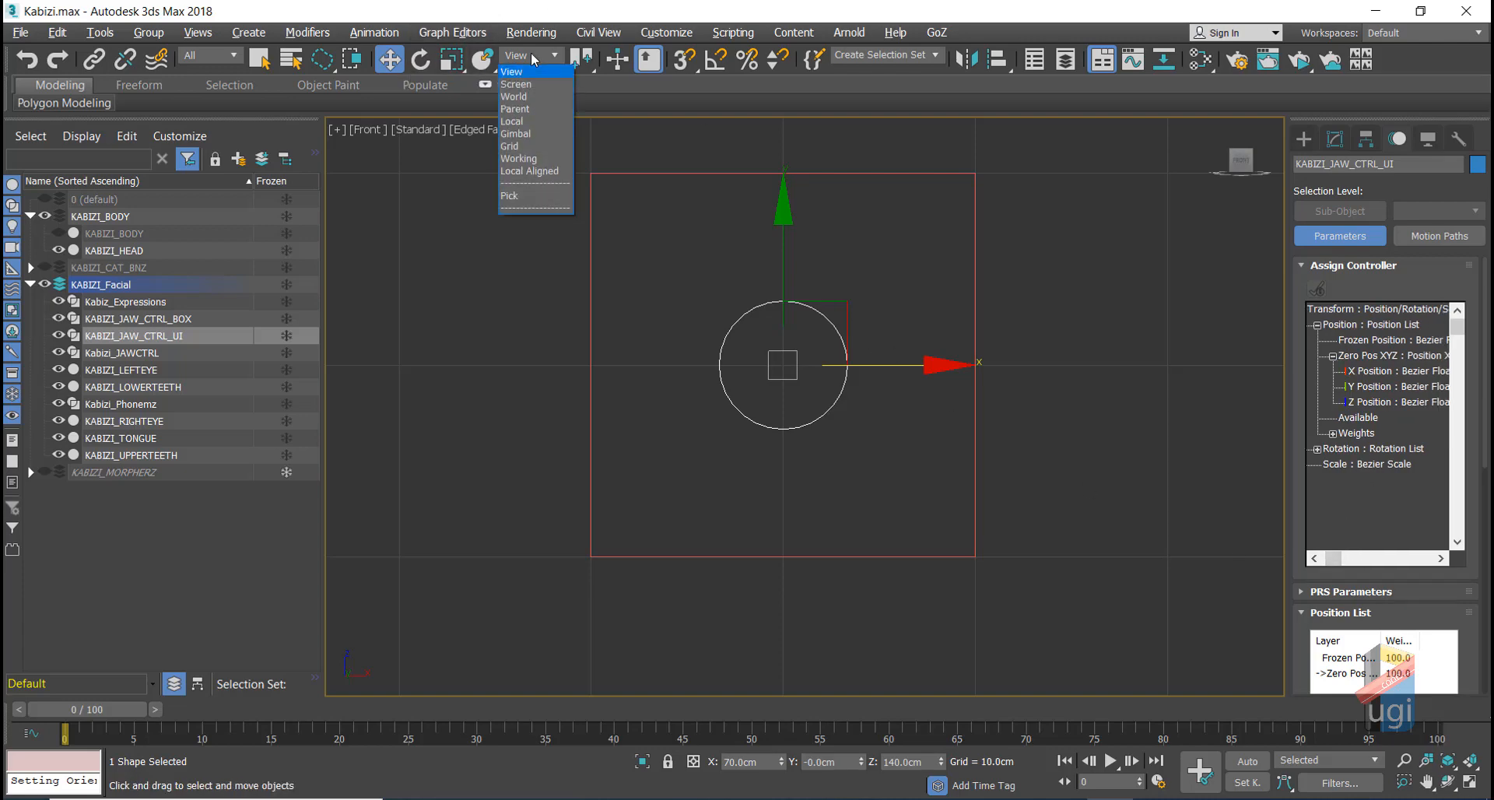
pyautogui.click(513, 121)
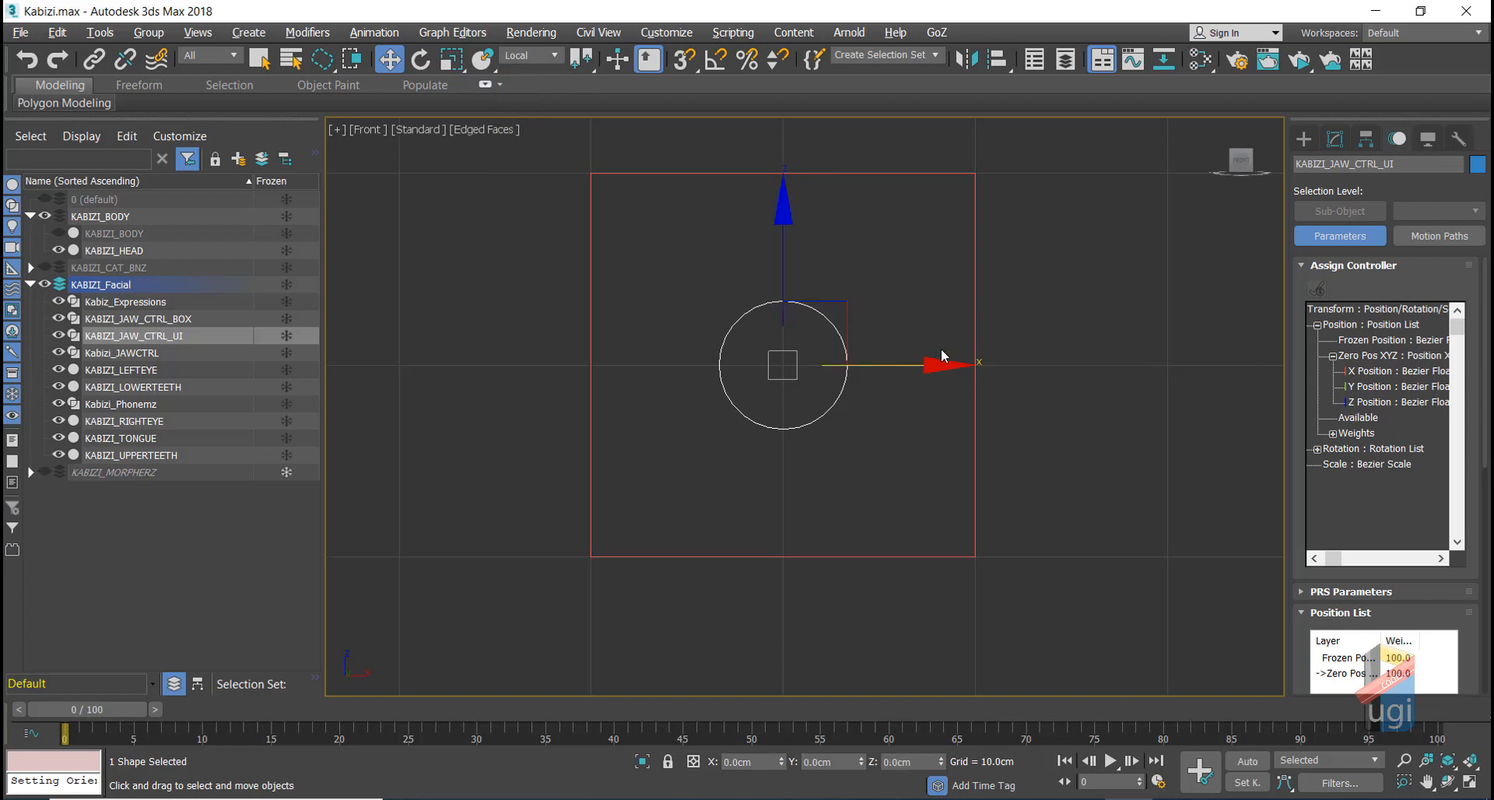
# Step: Select the X Position track under Zero Pos XYZ
pyautogui.click(1388, 373)
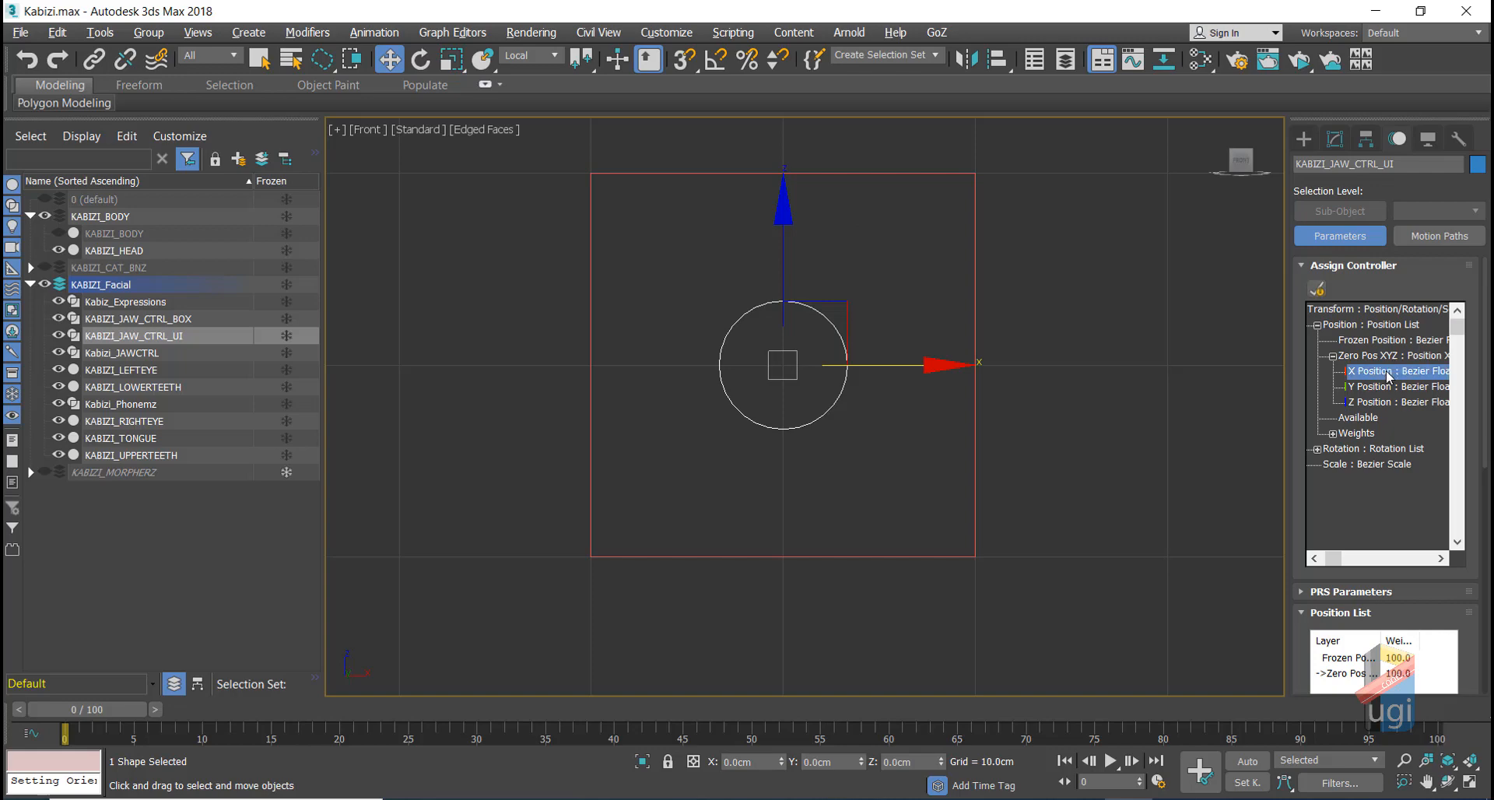
pyautogui.click(1333, 356)
pyautogui.click(1332, 387)
pyautogui.click(1332, 388)
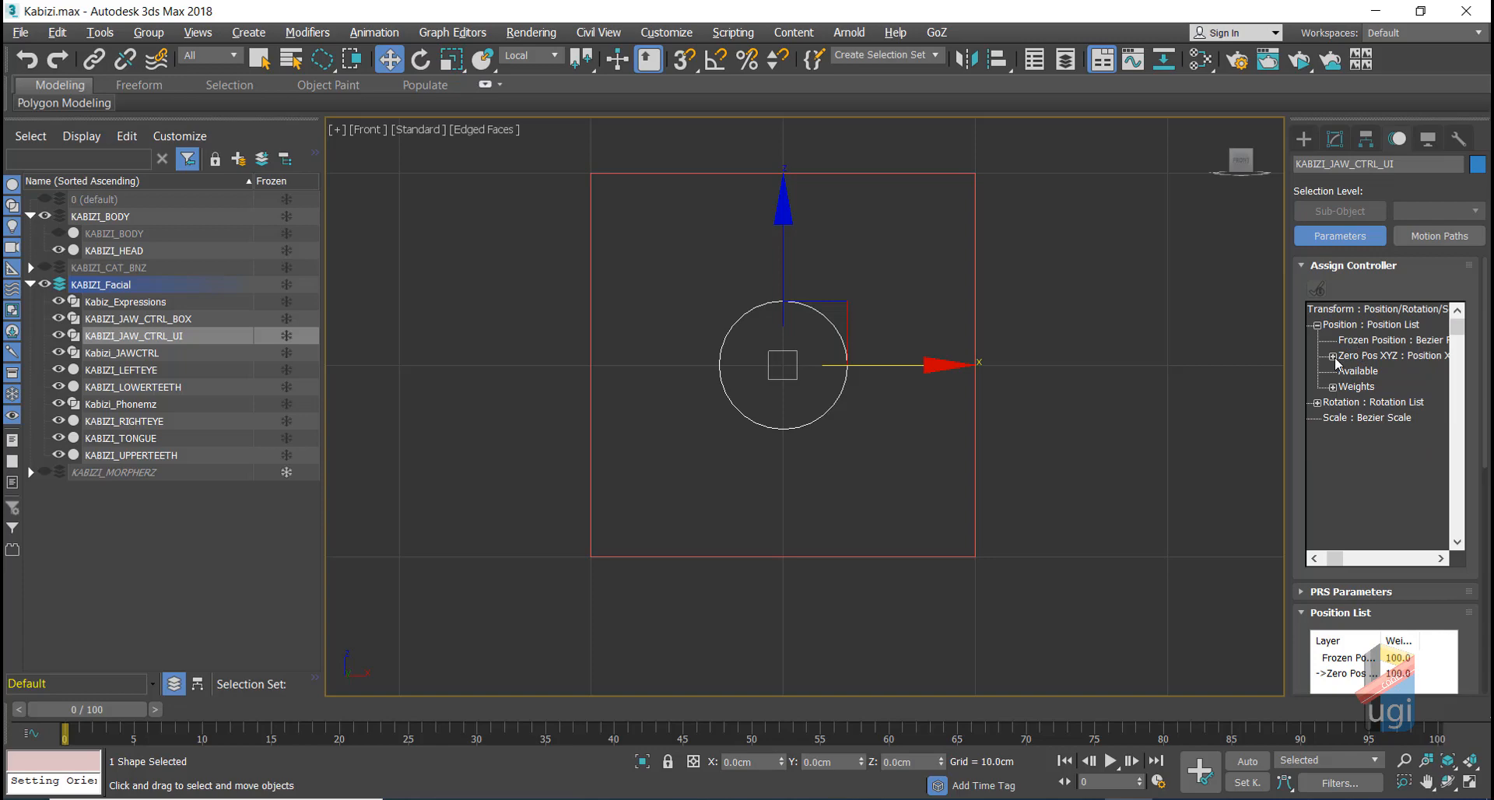
pyautogui.click(1333, 356)
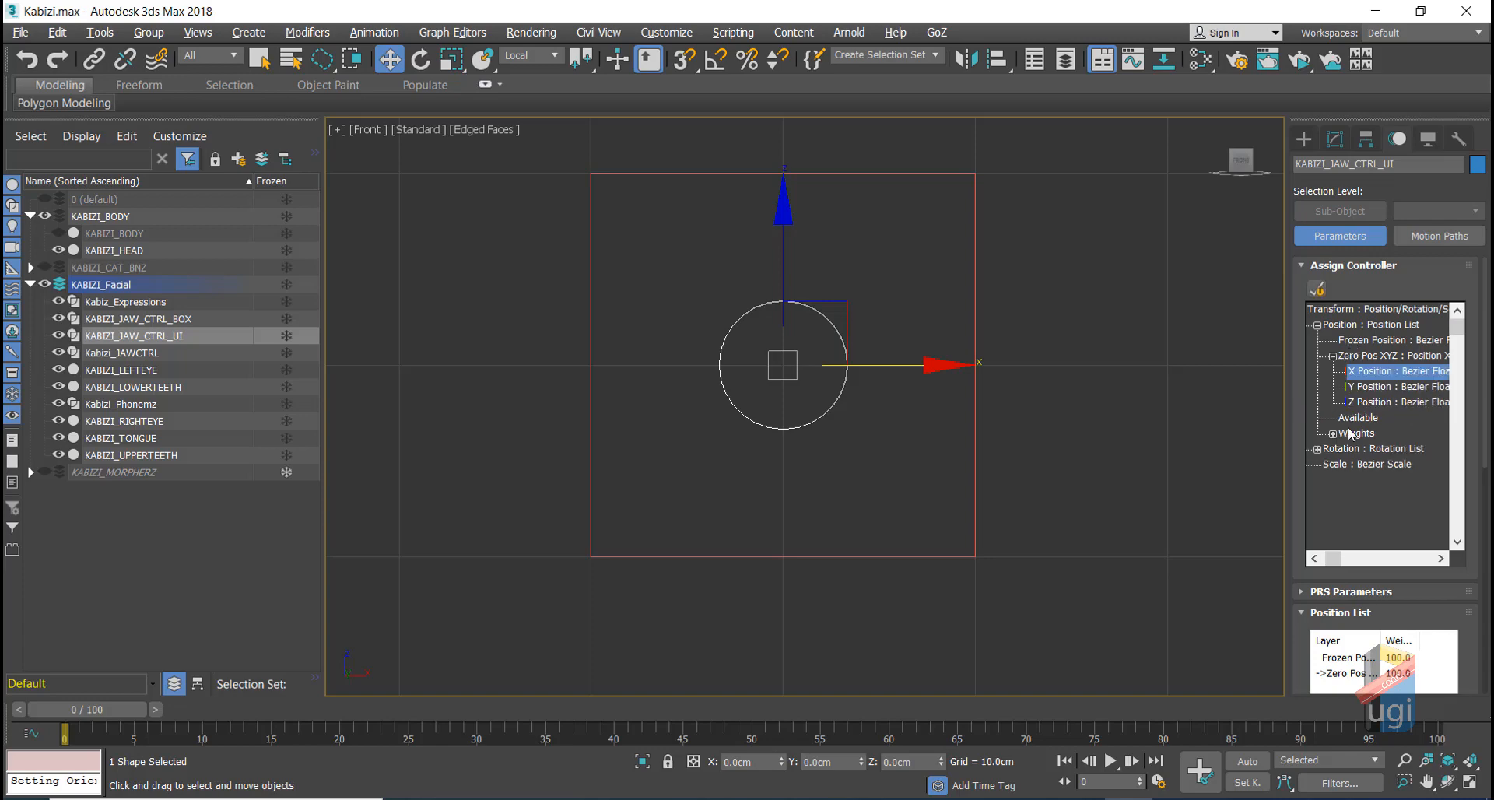
pyautogui.click(1233, 799)
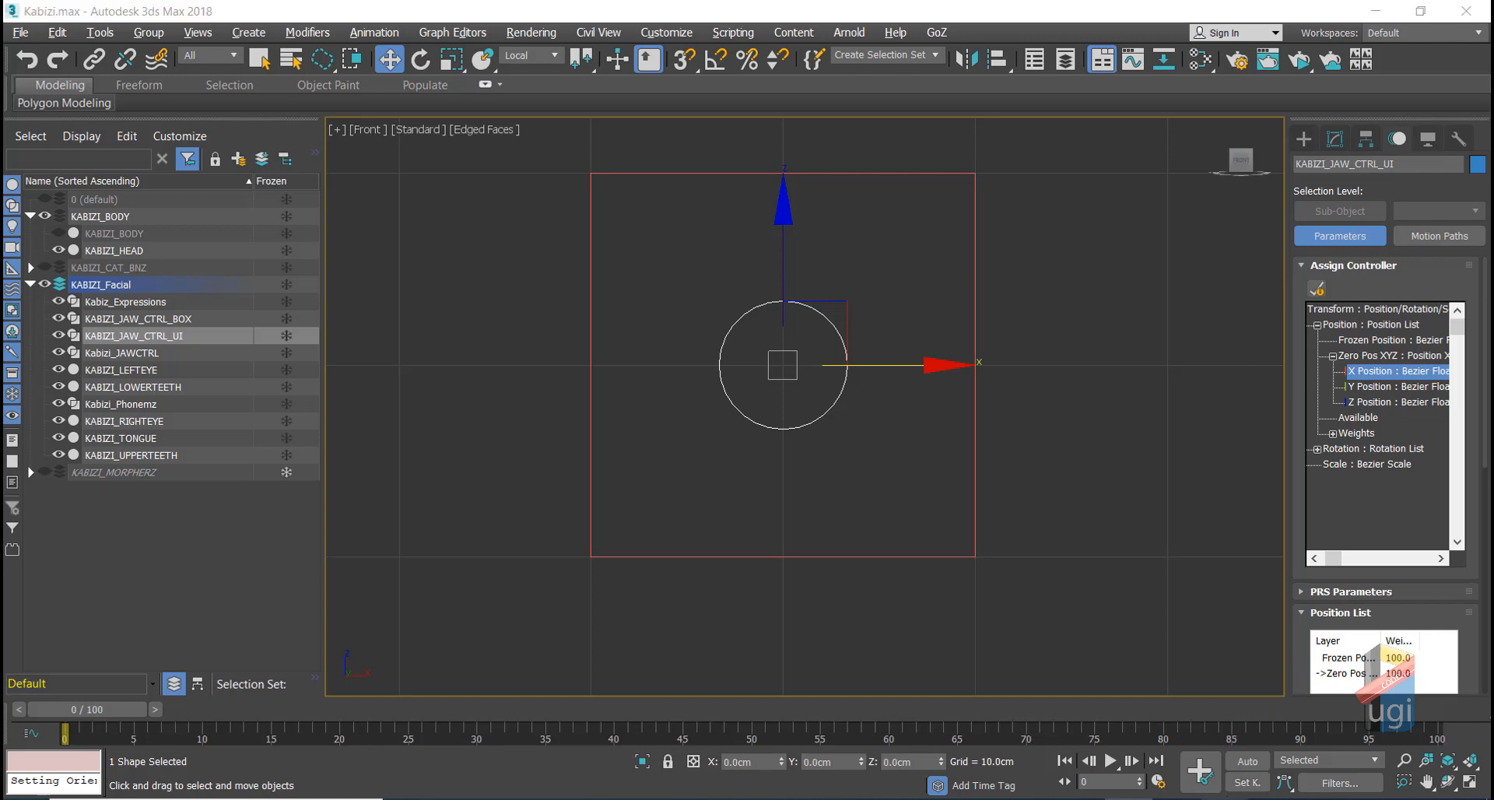
pyautogui.click(1421, 740)
pyautogui.click(1422, 740)
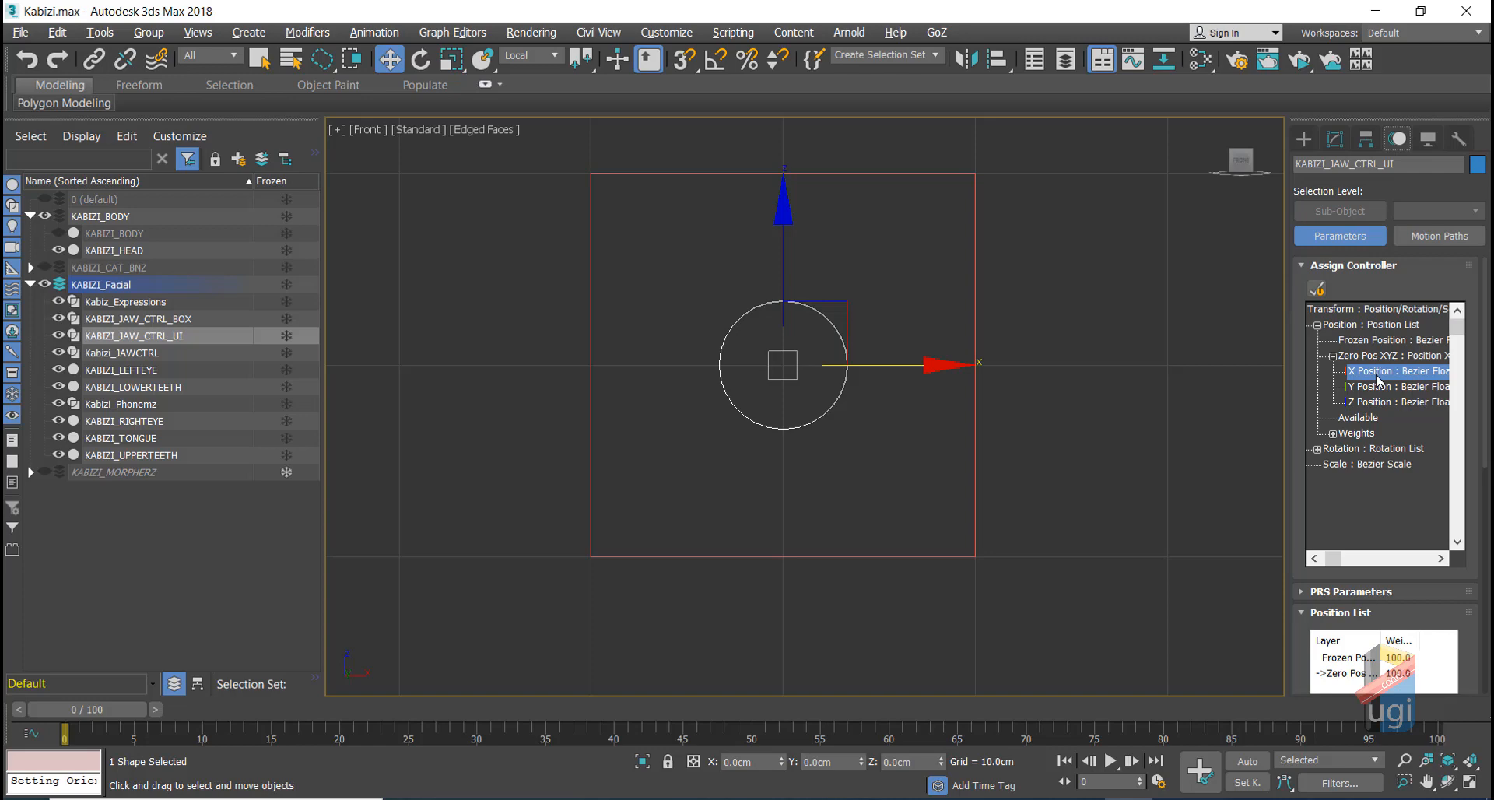
# Step: Give X Position a Float Limit of upper 10, lower -10, and test-move the circle
pyautogui.click(1317, 290)
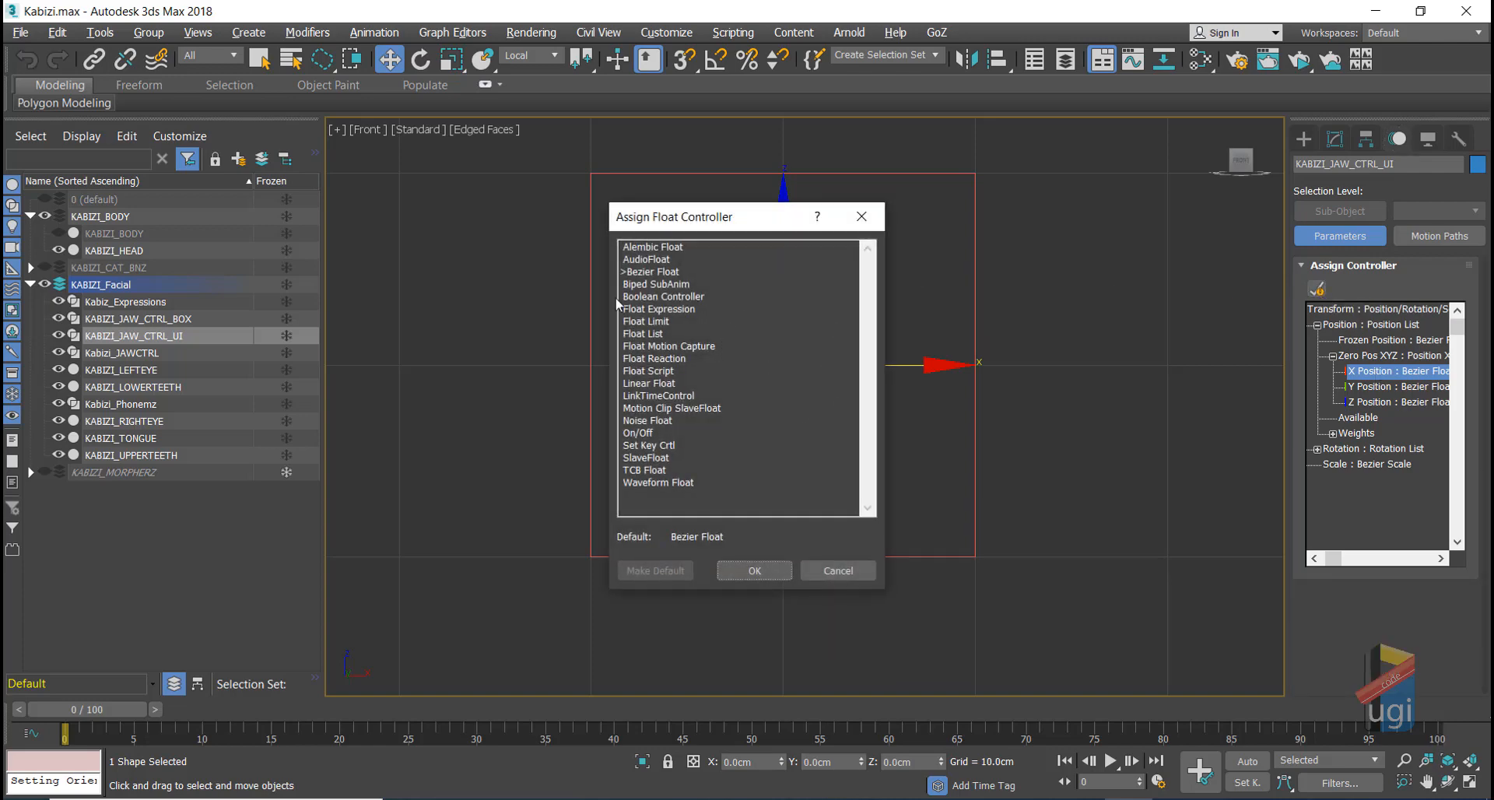
pyautogui.click(651, 322)
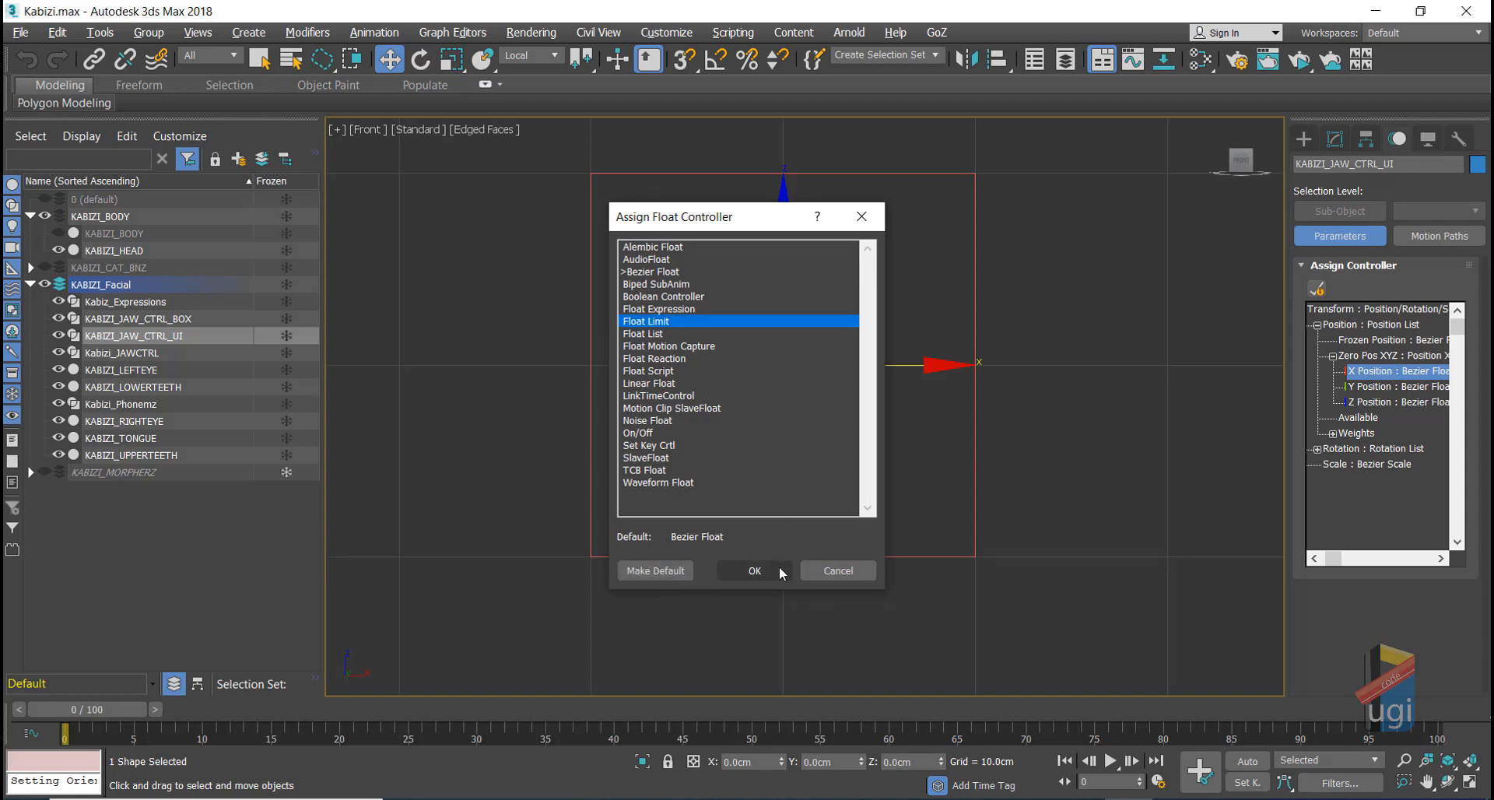
pyautogui.click(769, 572)
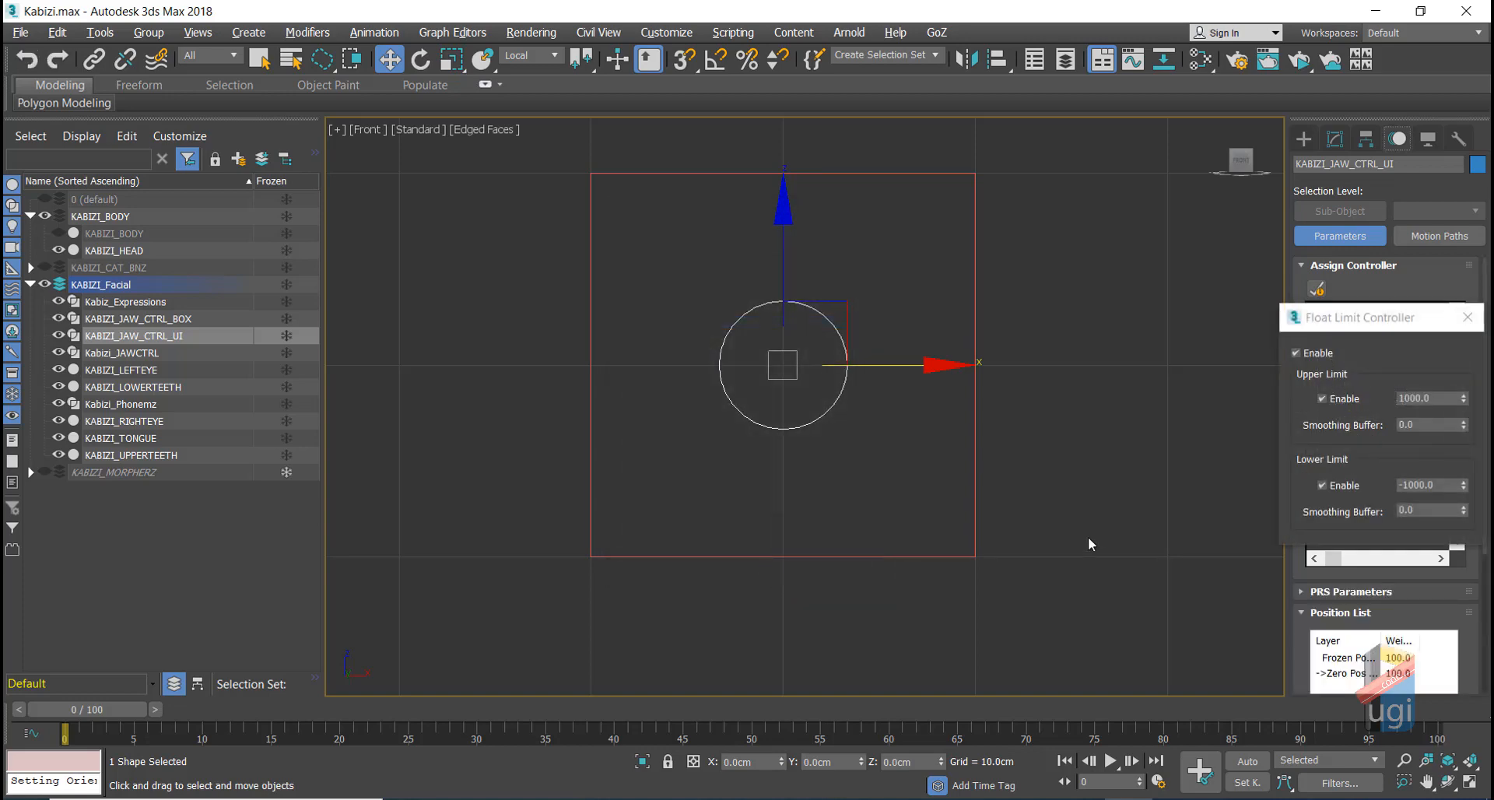
pyautogui.moveTo(1377, 317); pyautogui.dragTo(936, 281)
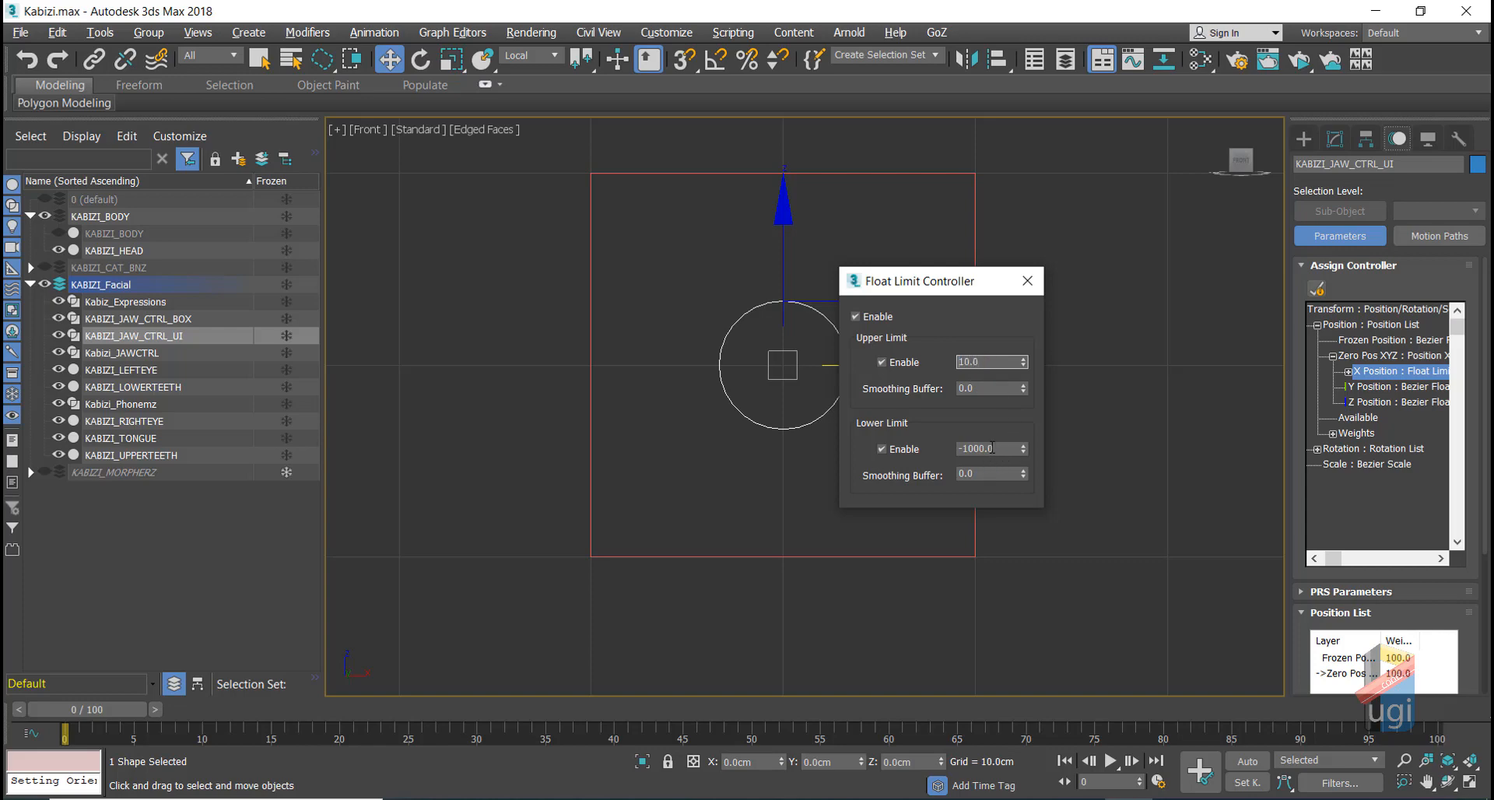
pyautogui.moveTo(995, 449); pyautogui.dragTo(975, 451)
pyautogui.press('BackSpace')
pyautogui.click(1027, 280)
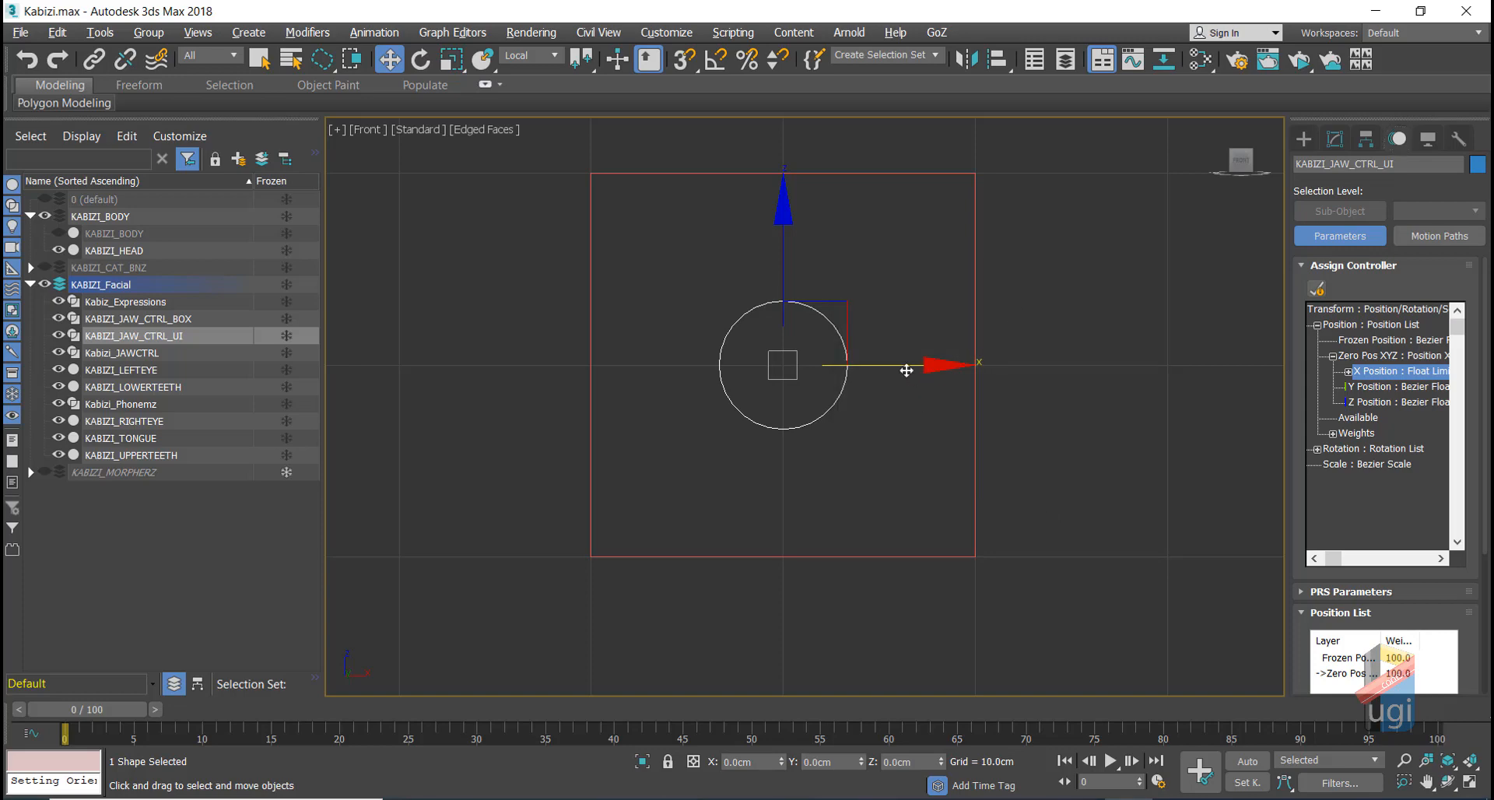
pyautogui.moveTo(906, 370); pyautogui.dragTo(1099, 370)
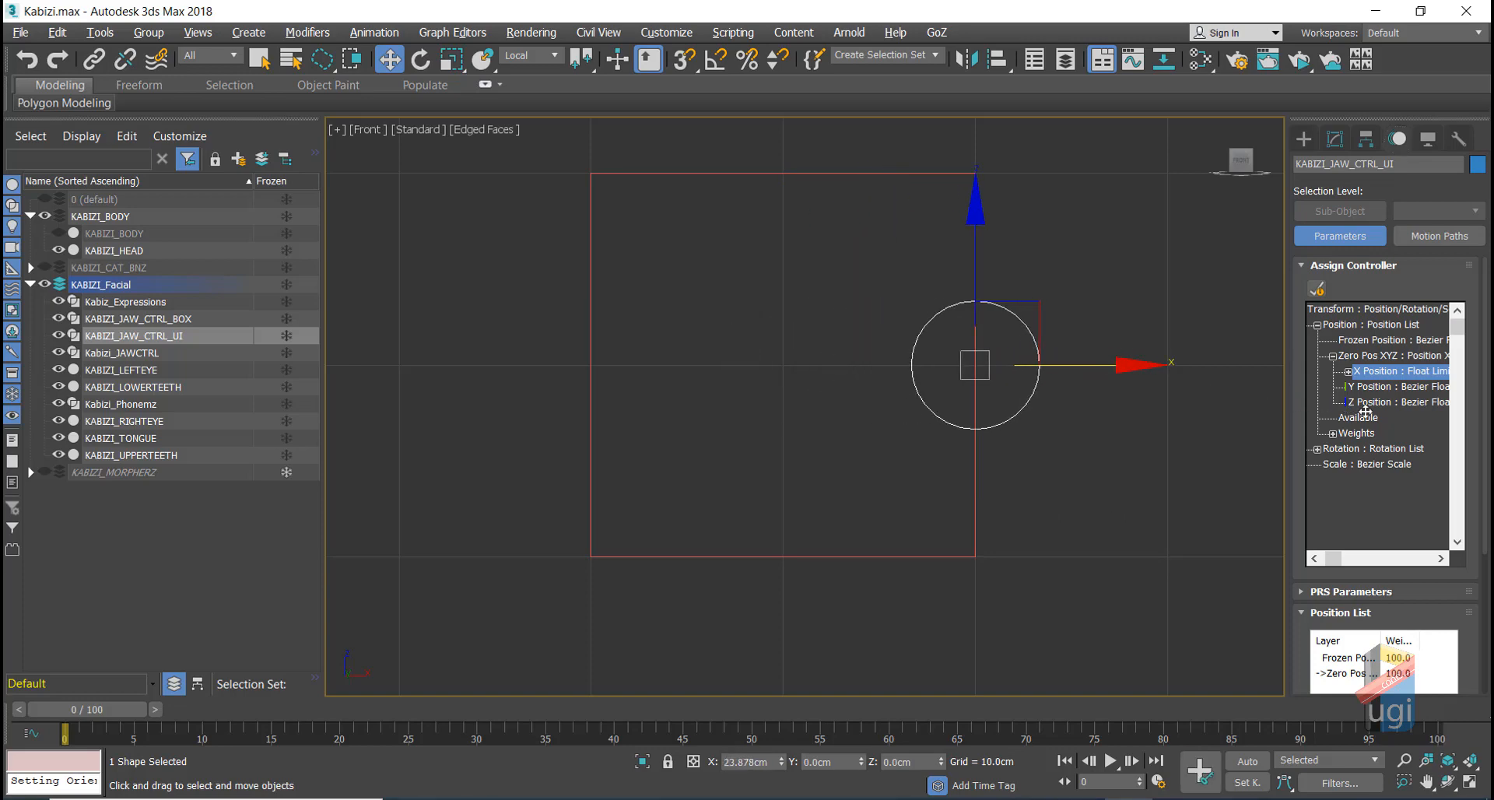
pyautogui.moveTo(961, 359); pyautogui.dragTo(906, 421)
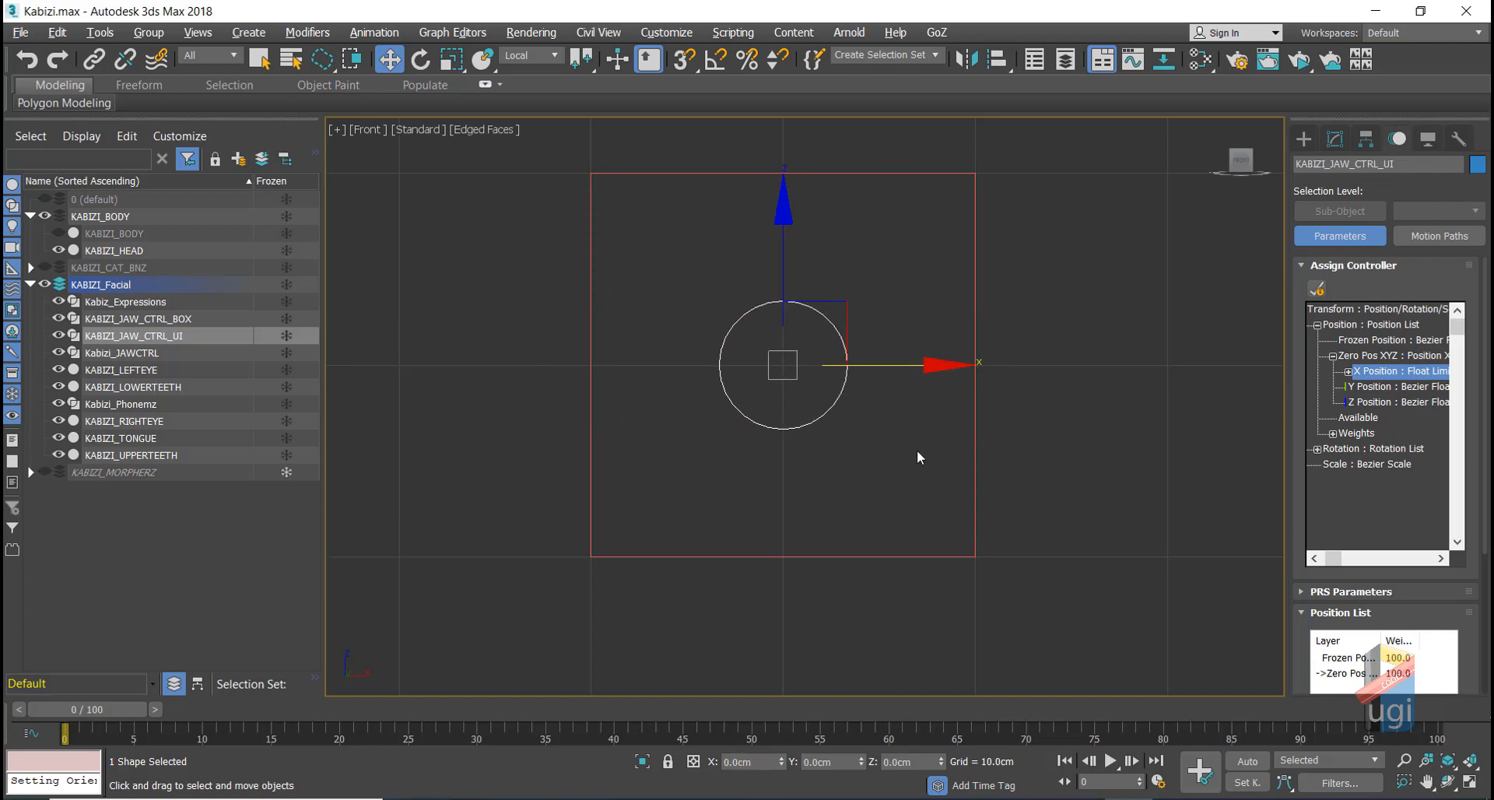
# Step: Zero the circle, then give Z Position a Float Limit with upper 10 and lower -10
pyautogui.keyDown('alt'); pyautogui.rightClick(917, 451); pyautogui.keyUp('alt')
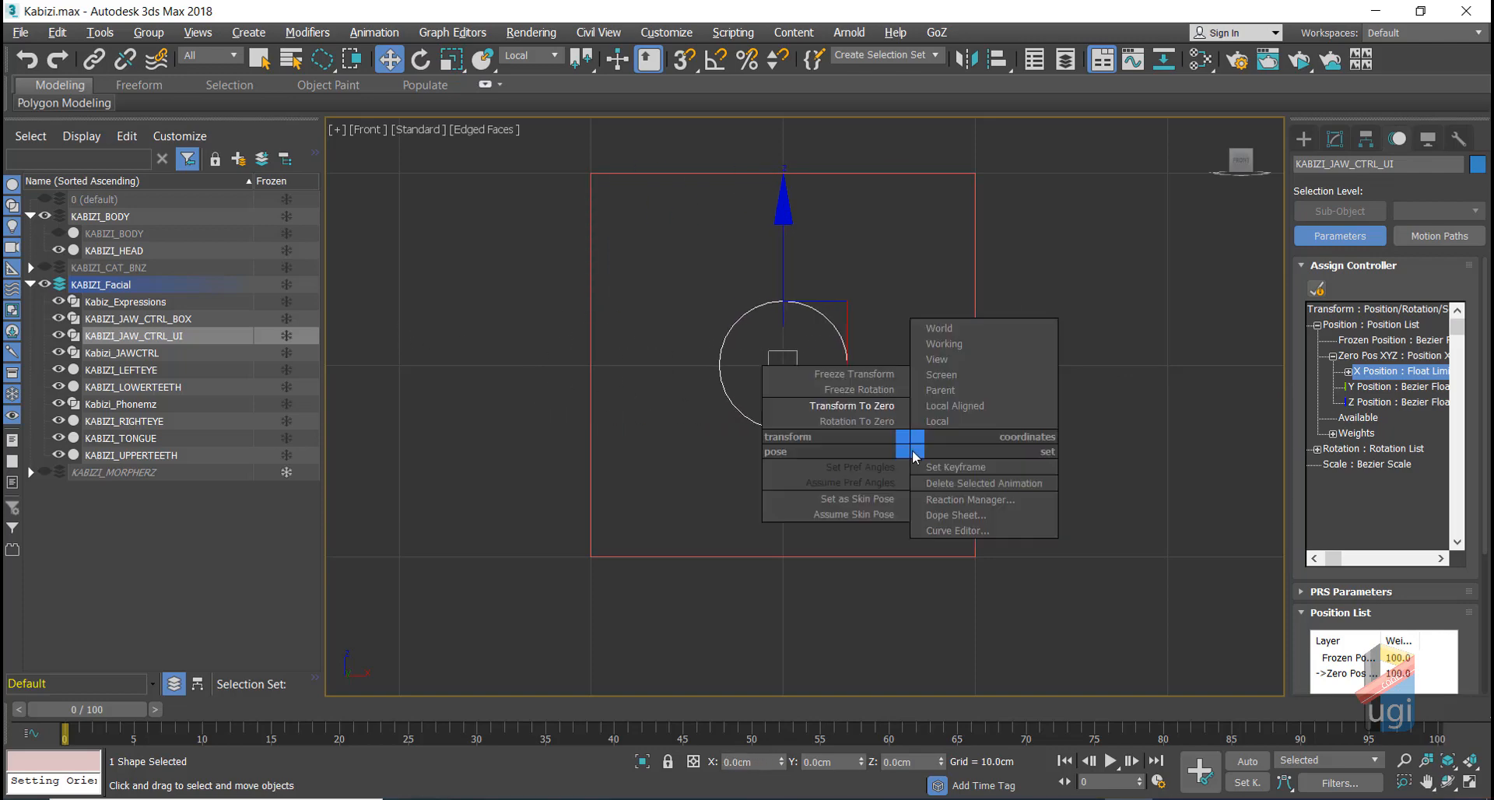
pyautogui.click(866, 408)
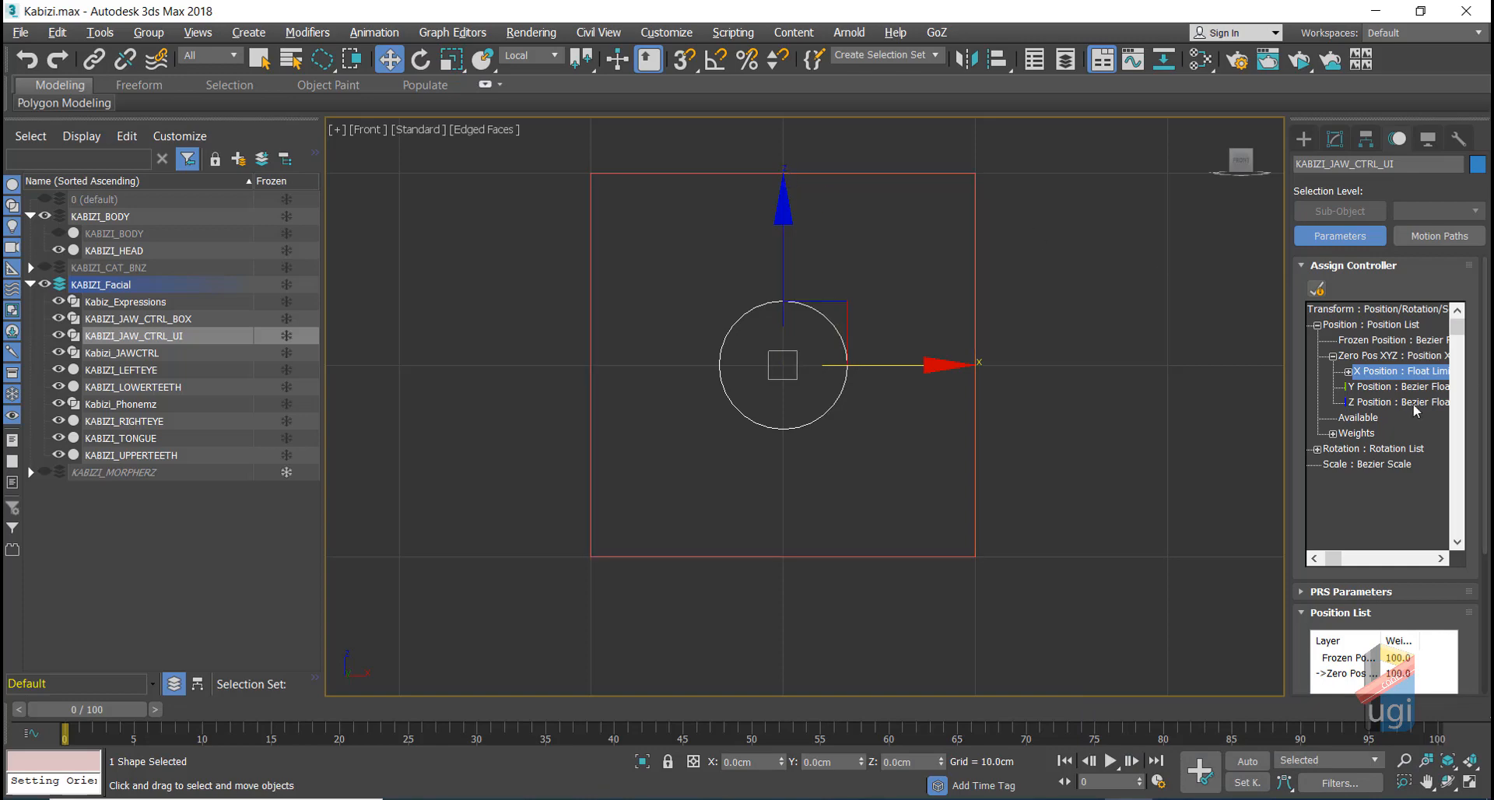
pyautogui.click(1387, 402)
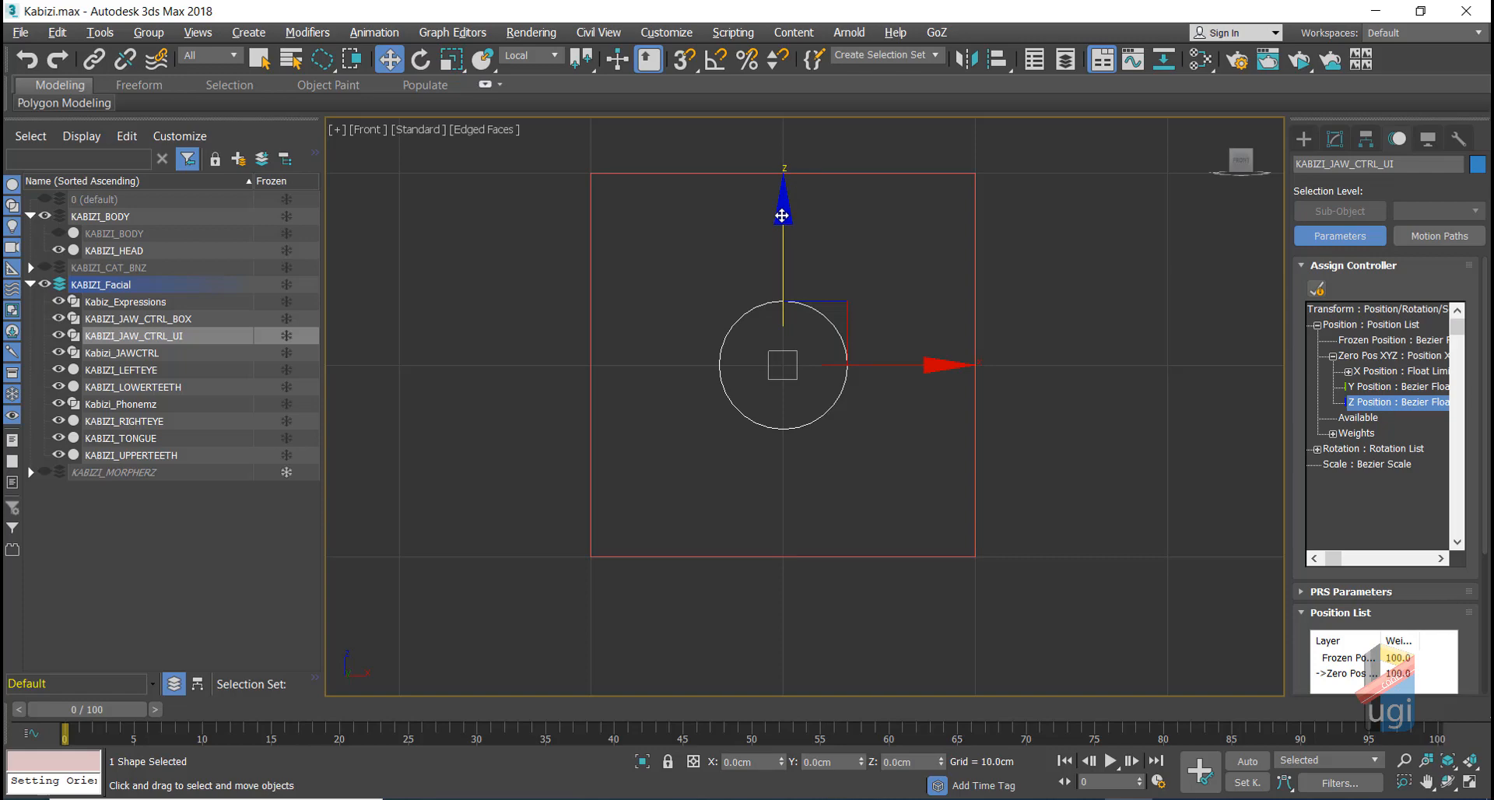
pyautogui.click(1317, 289)
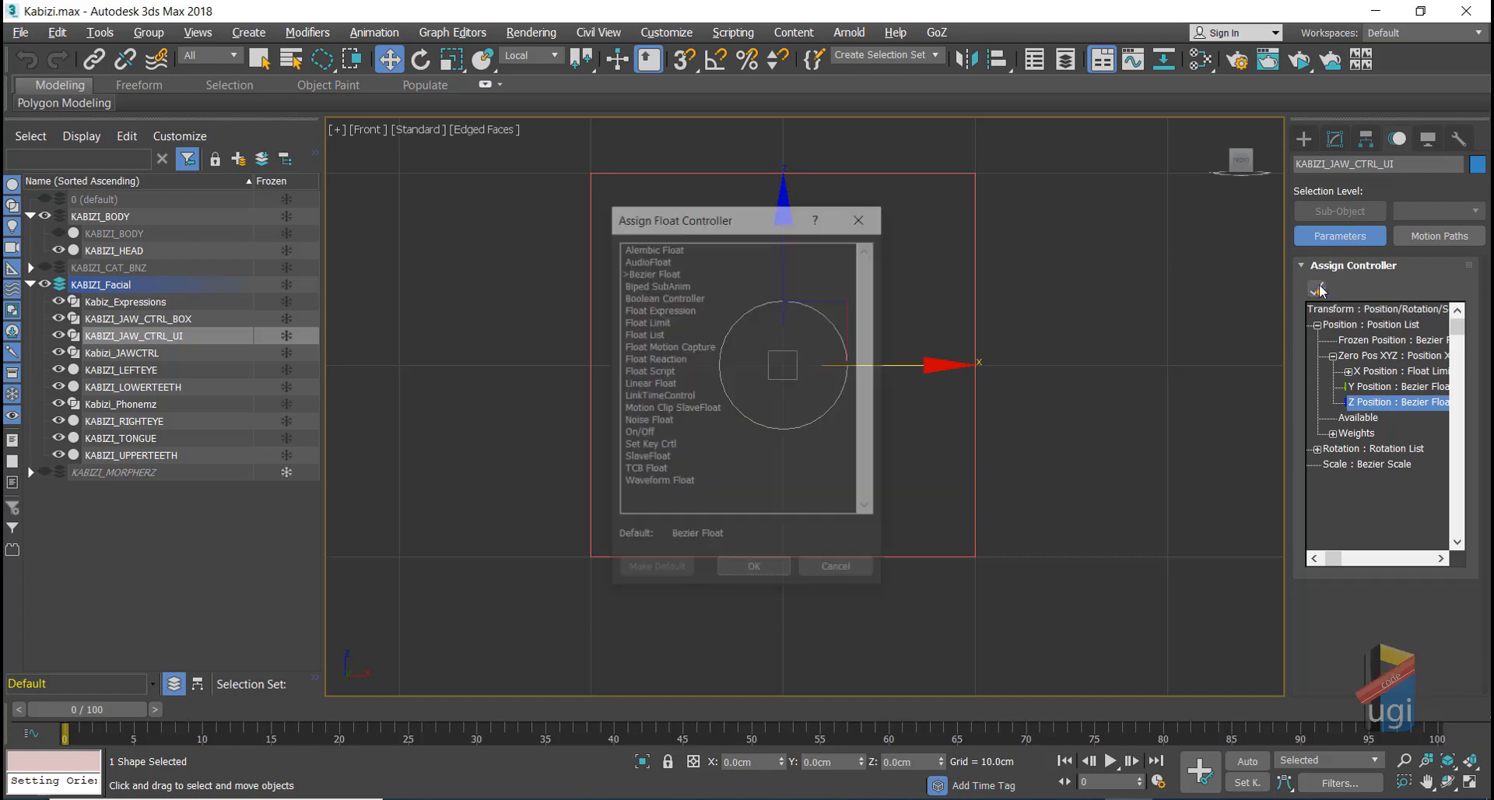
pyautogui.doubleClick(651, 322)
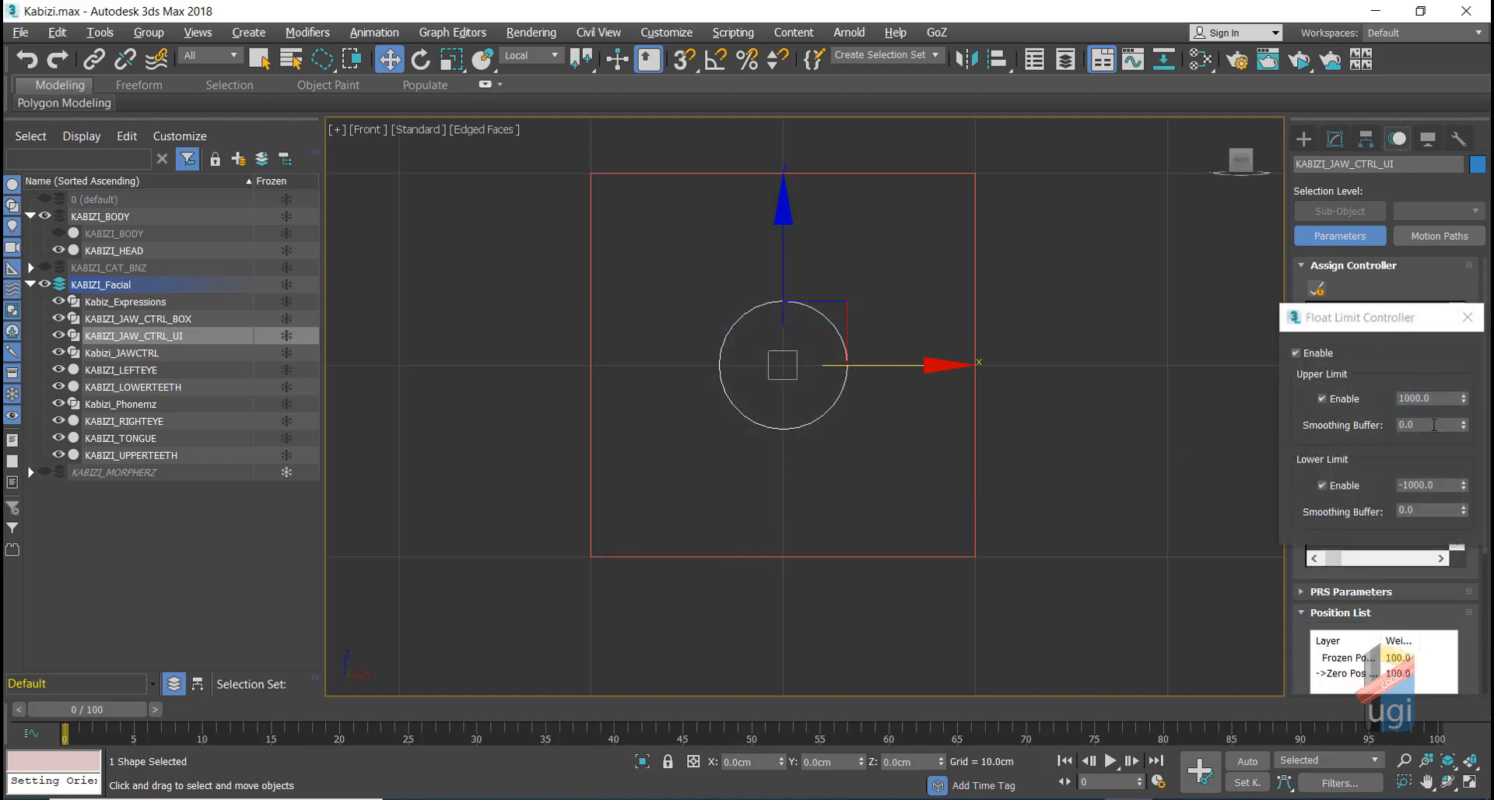
pyautogui.doubleClick(1412, 398)
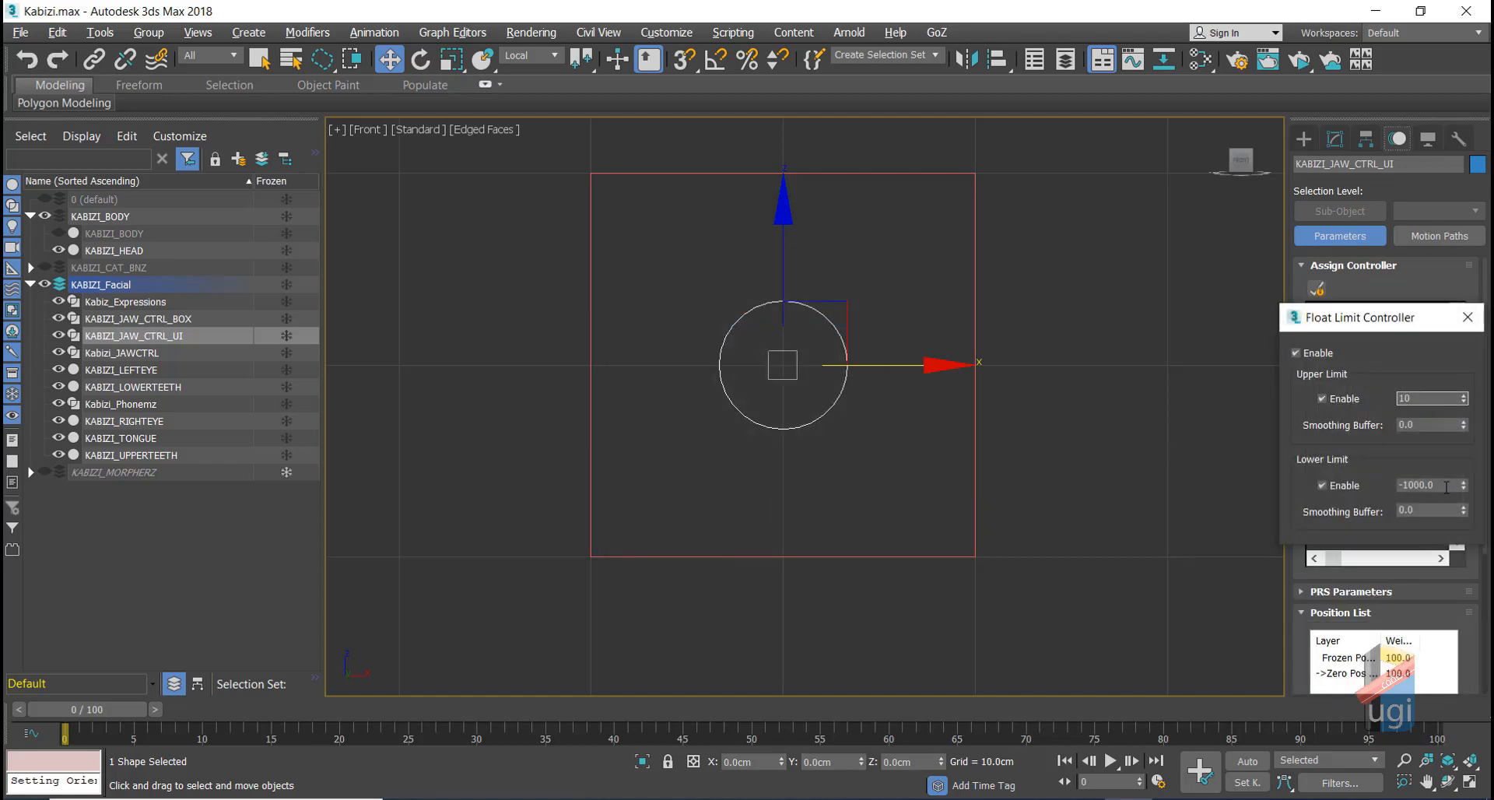
pyautogui.moveTo(1446, 487); pyautogui.dragTo(1421, 484)
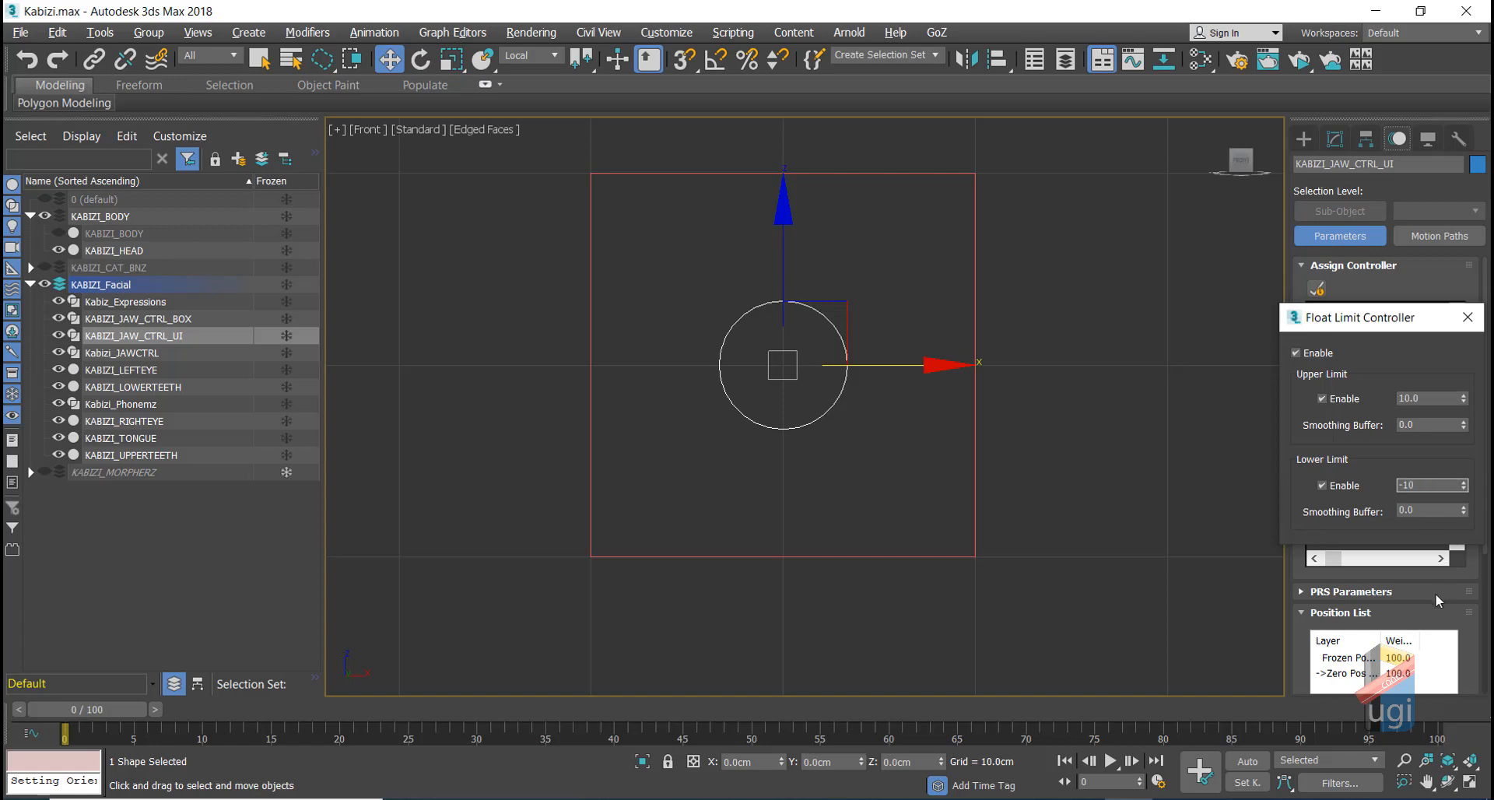
pyautogui.click(1468, 316)
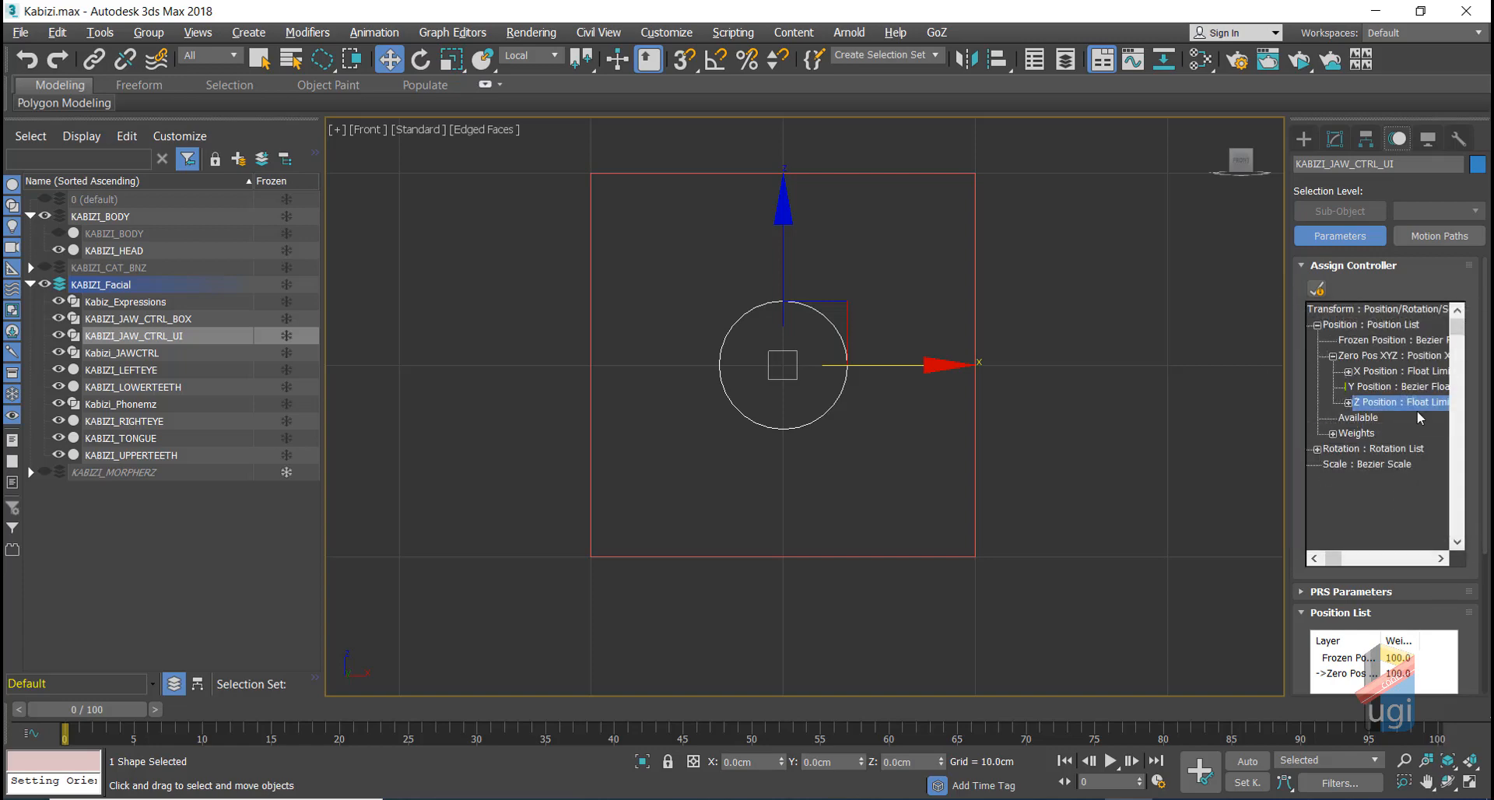
# Step: Check the X and Y Position tracks and restore the four-viewport layout
pyautogui.click(1378, 376)
pyautogui.click(1376, 389)
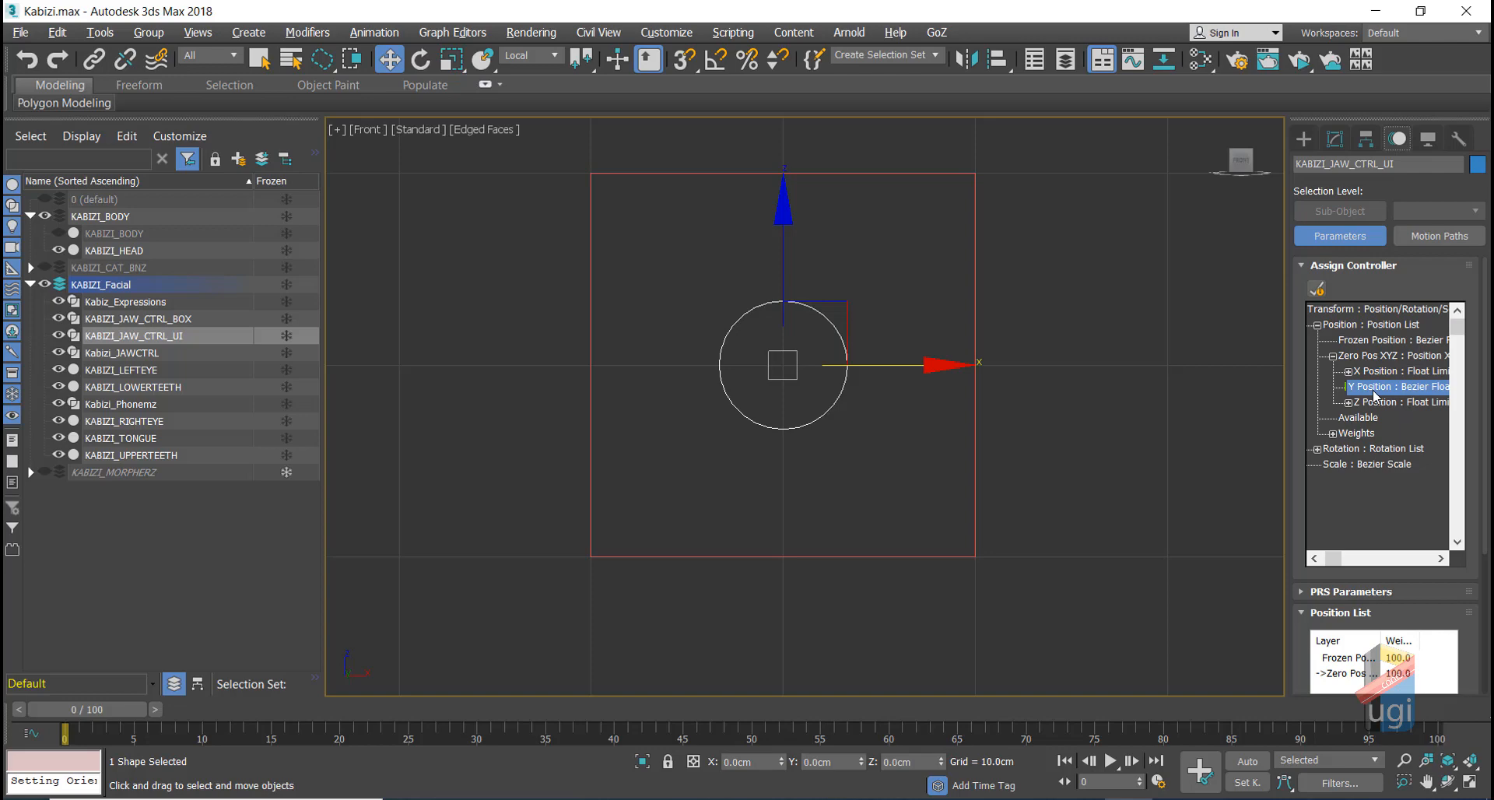
pyautogui.hotkey('alt', 'w')
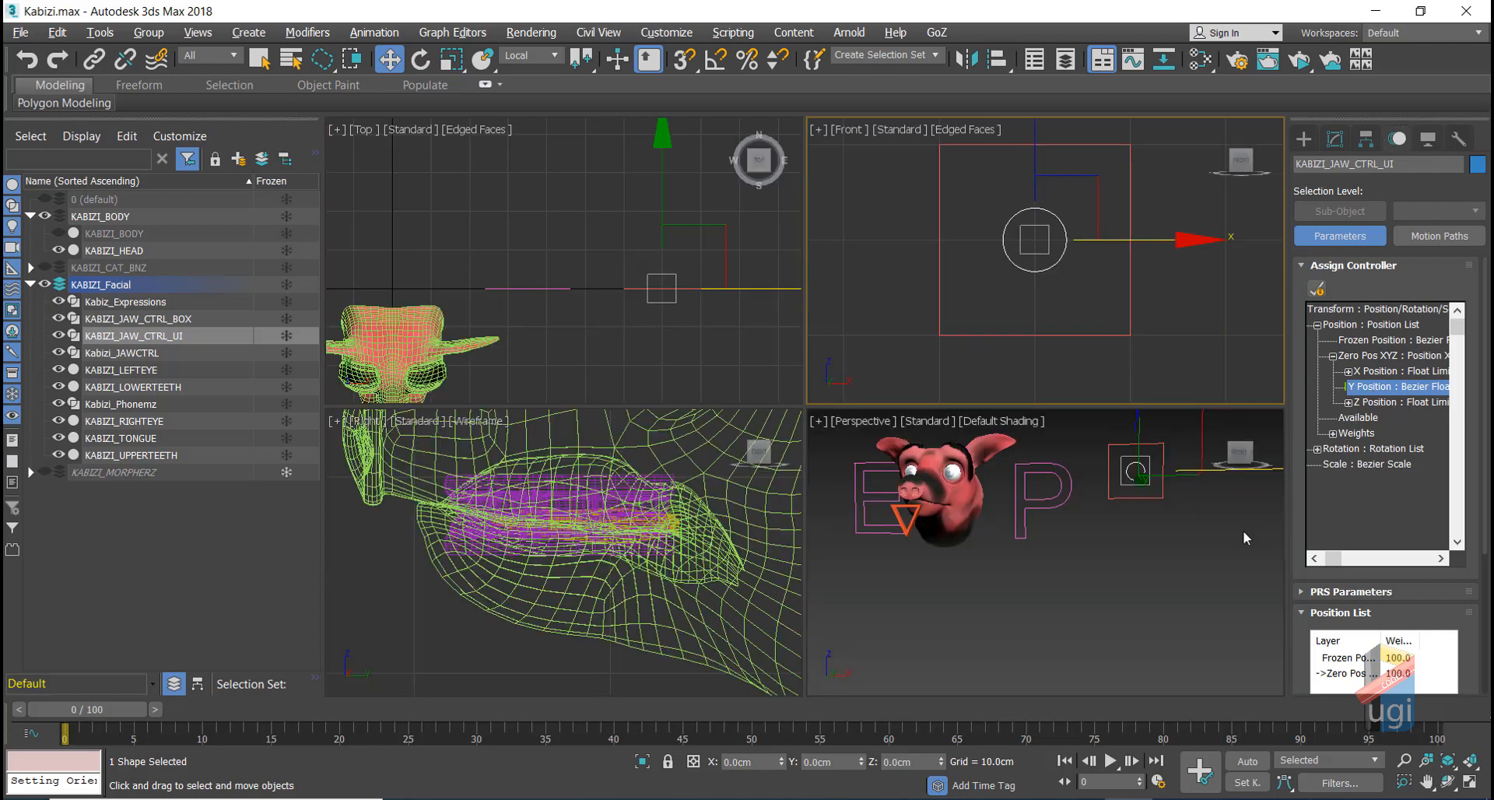
# Step: Maximize Perspective, orbit to a side view of the head, and test-move the control along Y, cancelling back to 0
pyautogui.rightClick(1153, 563)
pyautogui.hotkey('alt', 'w')
pyautogui.click(1444, 785)
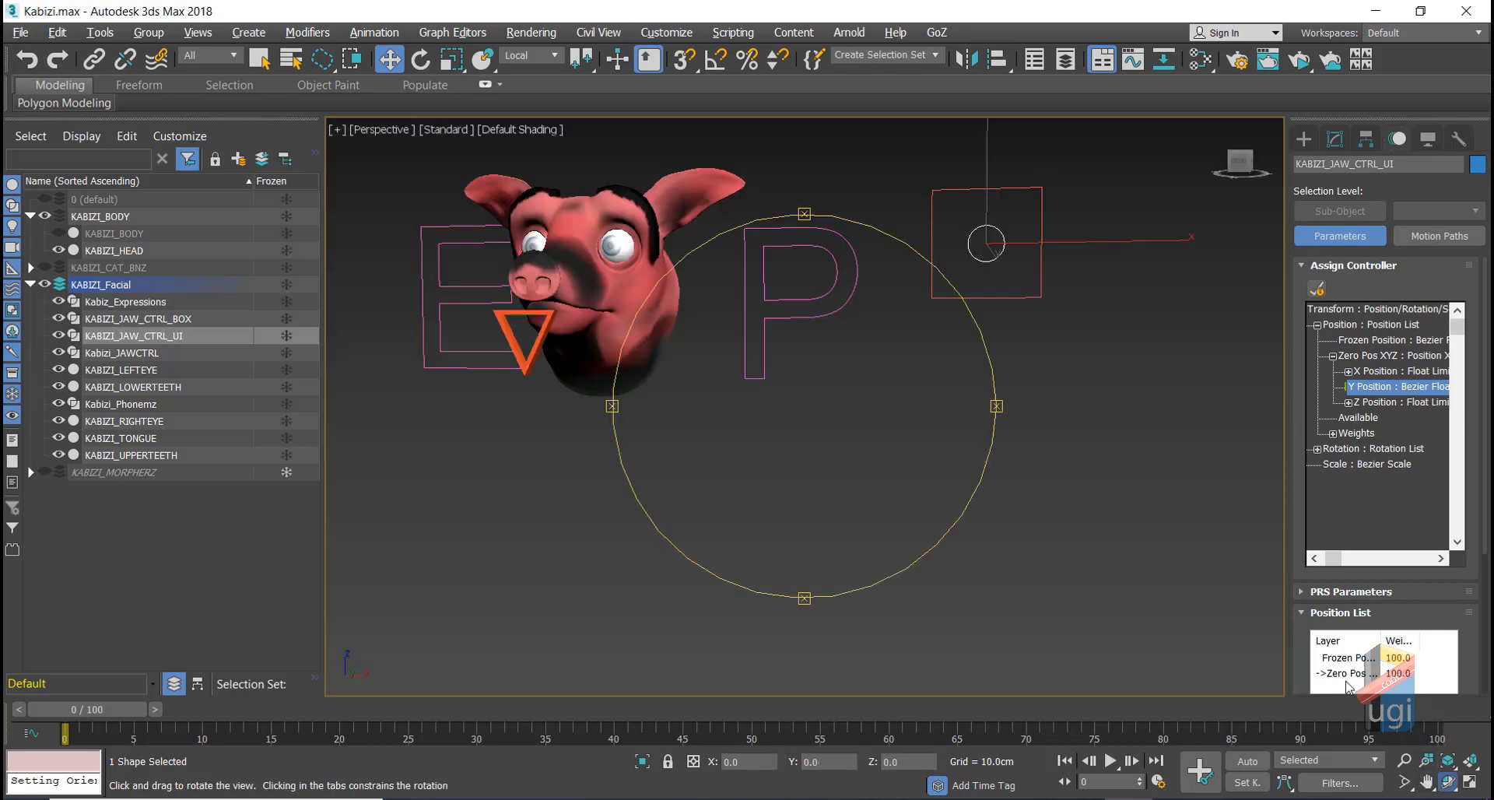
pyautogui.moveTo(945, 259); pyautogui.dragTo(886, 288)
pyautogui.press('w')
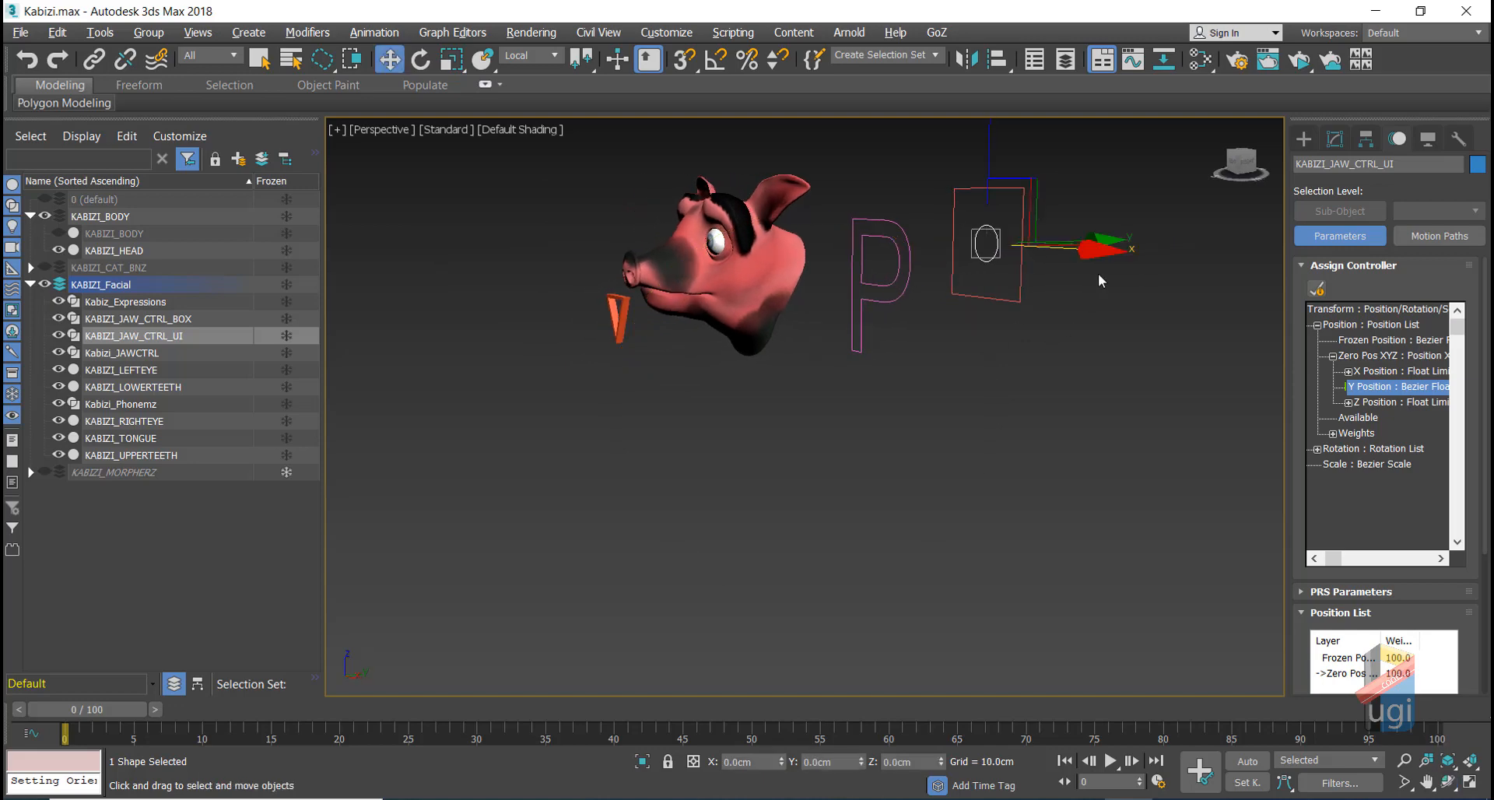
pyautogui.click(1447, 781)
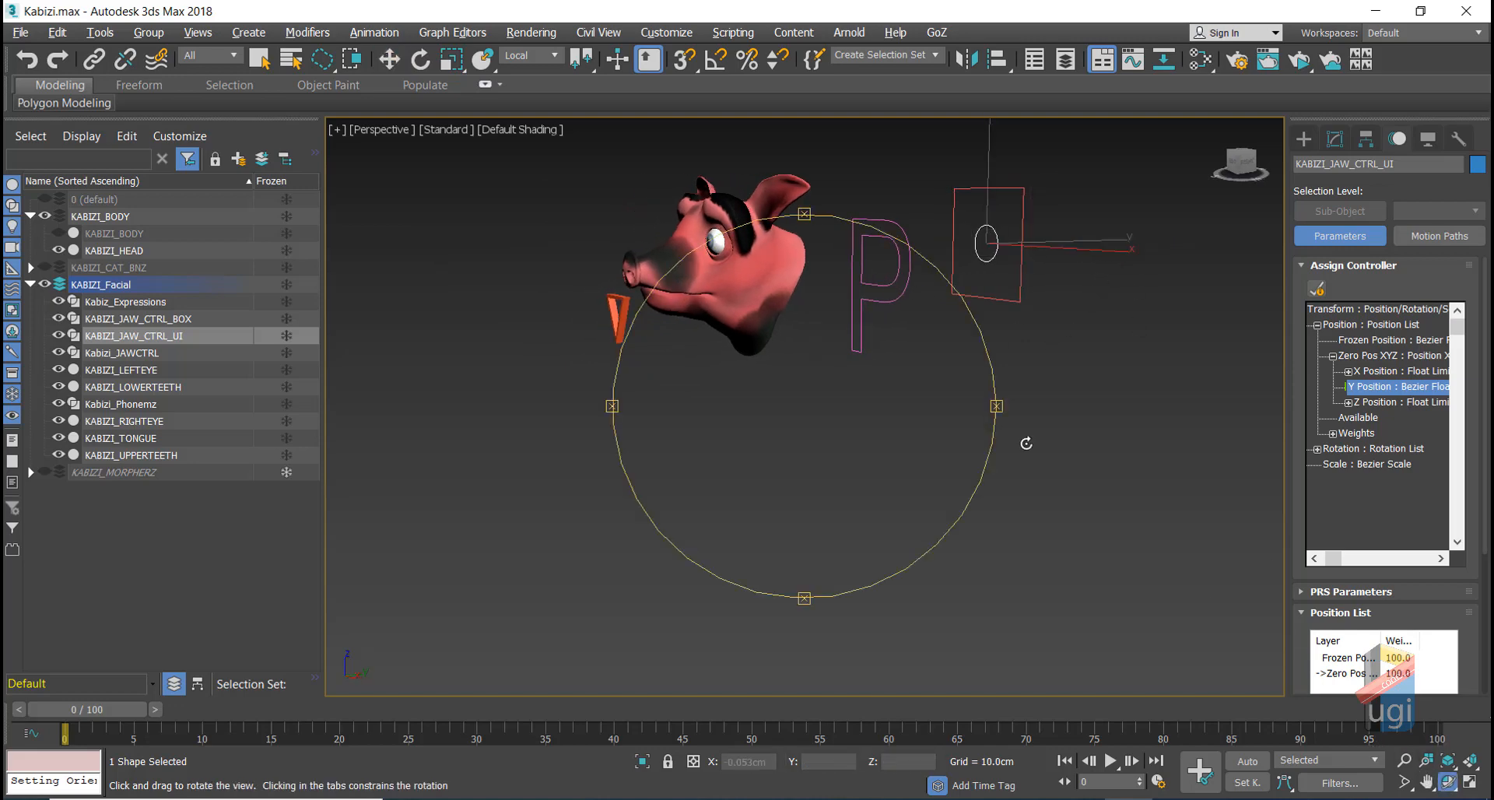
pyautogui.moveTo(957, 362); pyautogui.dragTo(986, 379)
pyautogui.press('w')
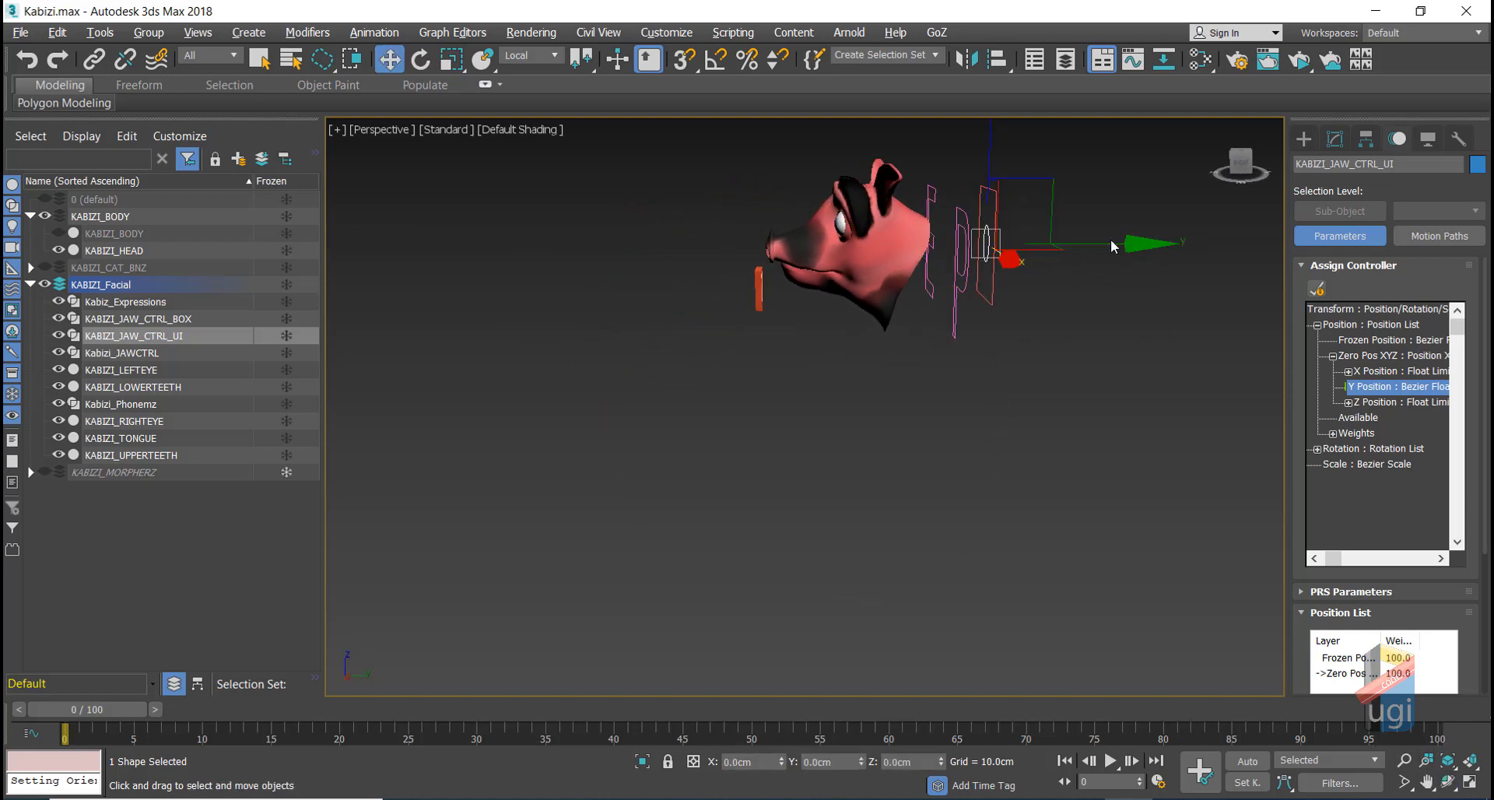
pyautogui.moveTo(1110, 244); pyautogui.dragTo(1149, 246)
pyautogui.rightClick(1148, 247)
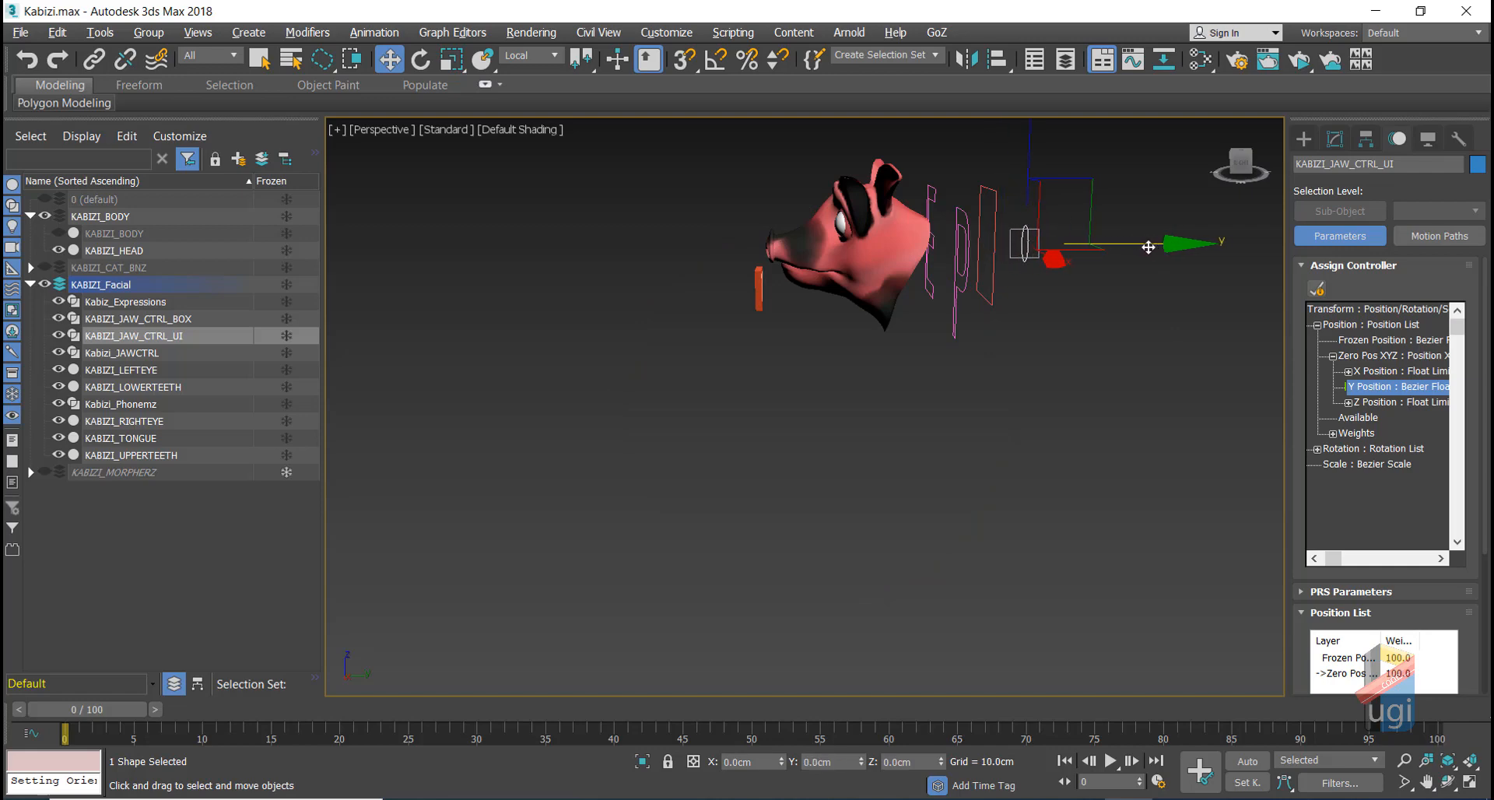
# Step: Zero the jaw control and lock its Y Position with a Float Limit of 0 to 0
pyautogui.keyDown('alt'); pyautogui.rightClick(1031, 337); pyautogui.keyUp('alt')
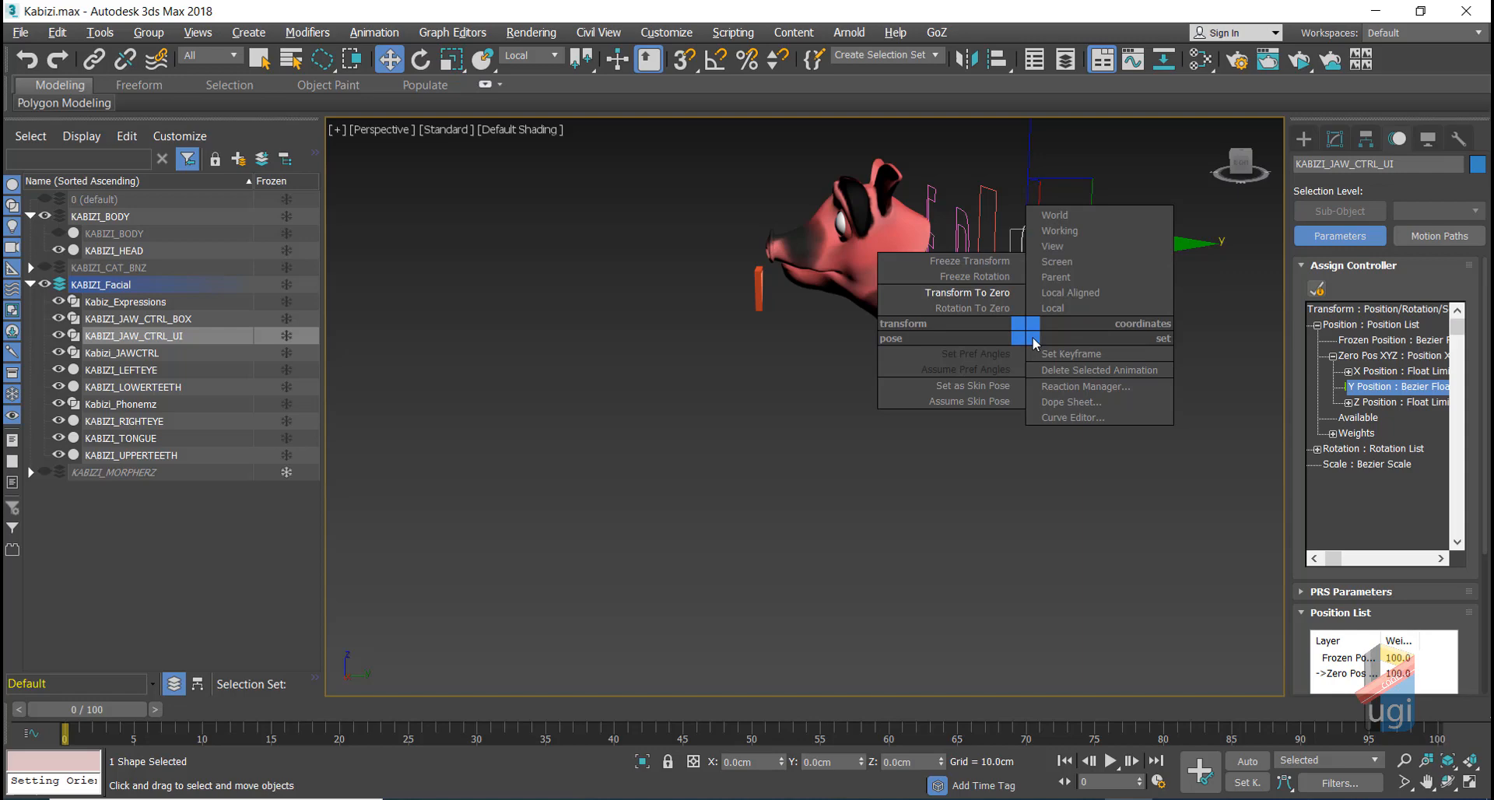
pyautogui.click(995, 296)
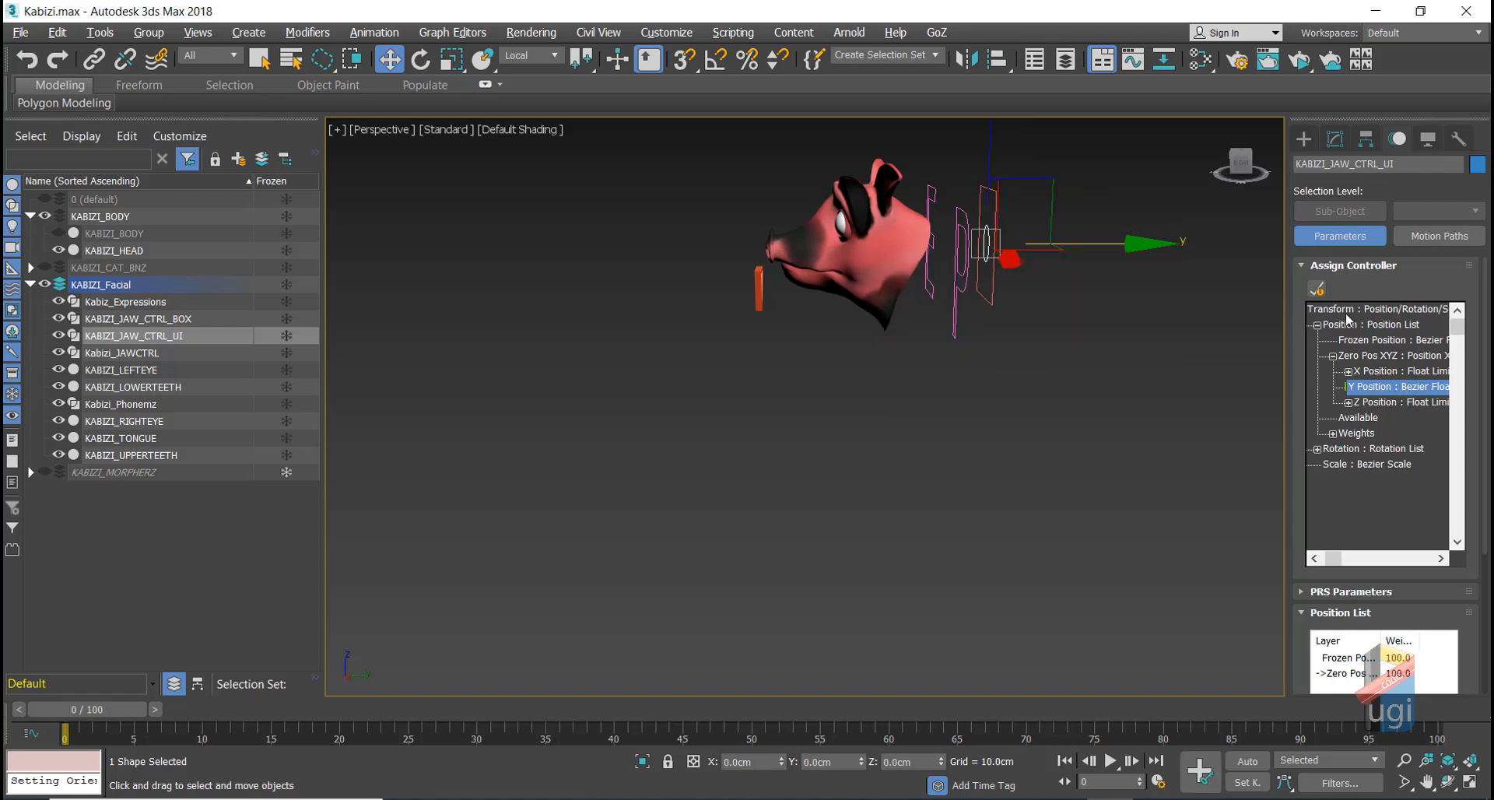
pyautogui.click(1316, 288)
pyautogui.click(651, 322)
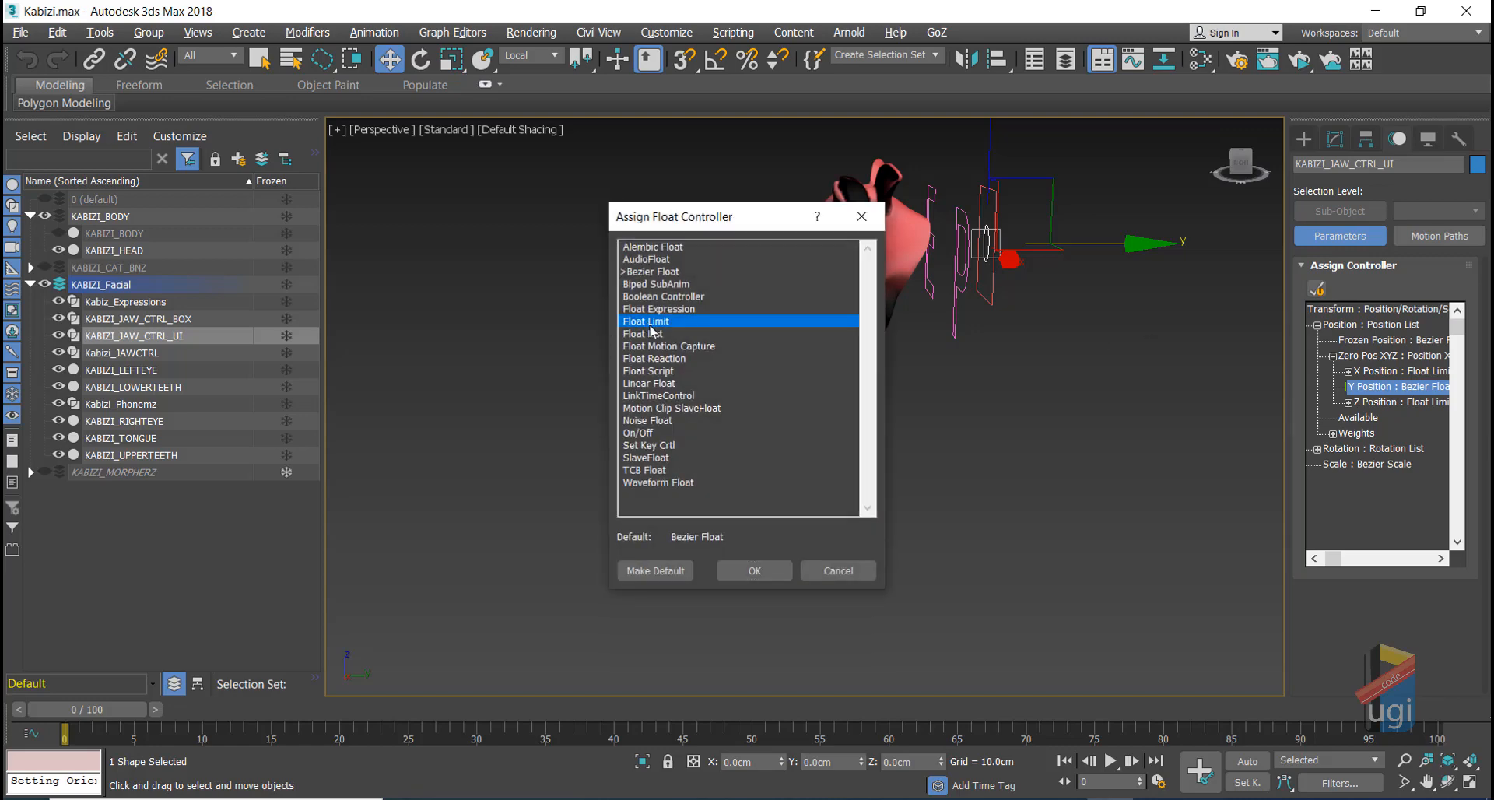
pyautogui.click(759, 570)
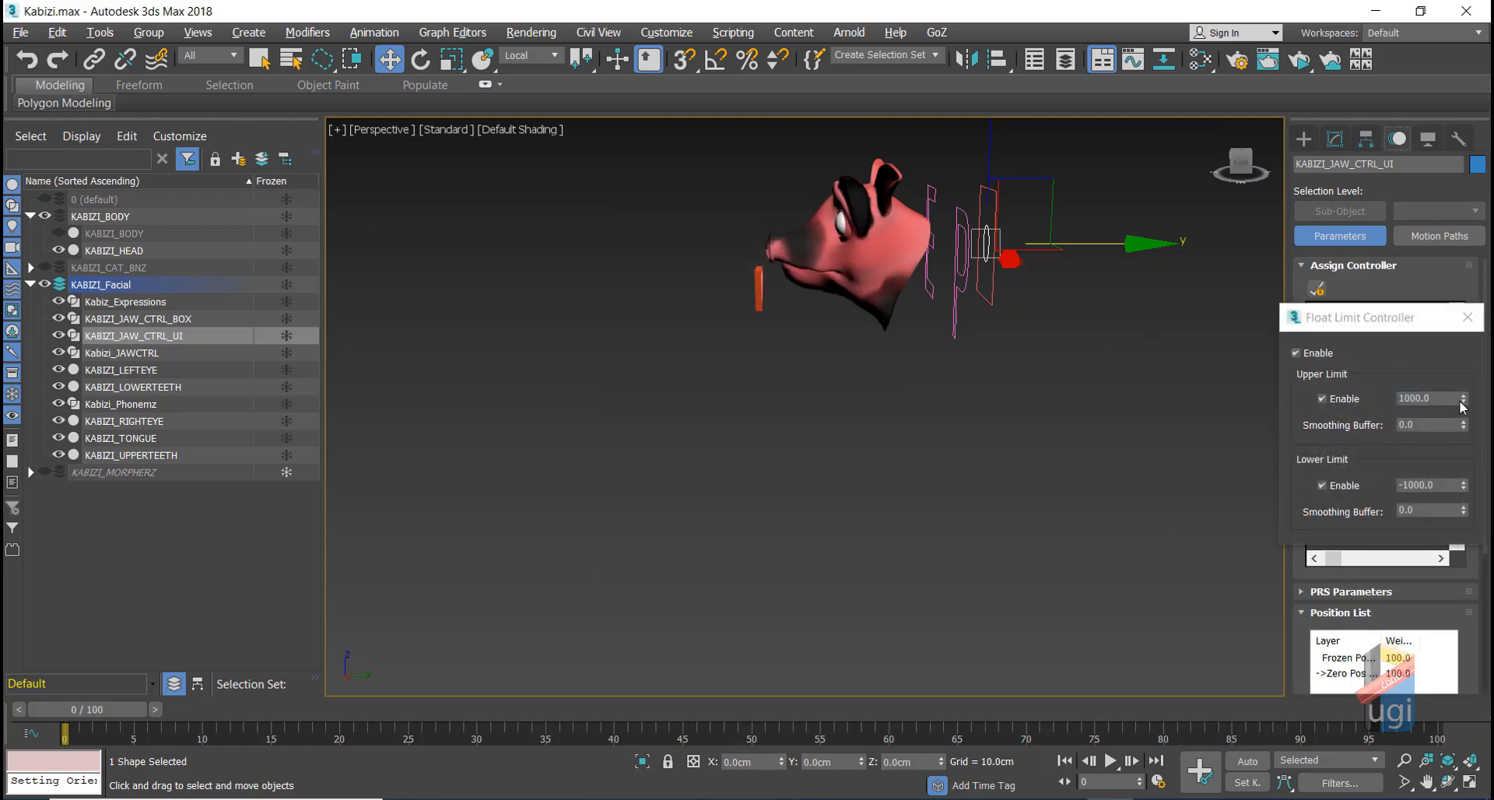
pyautogui.rightClick(1464, 401)
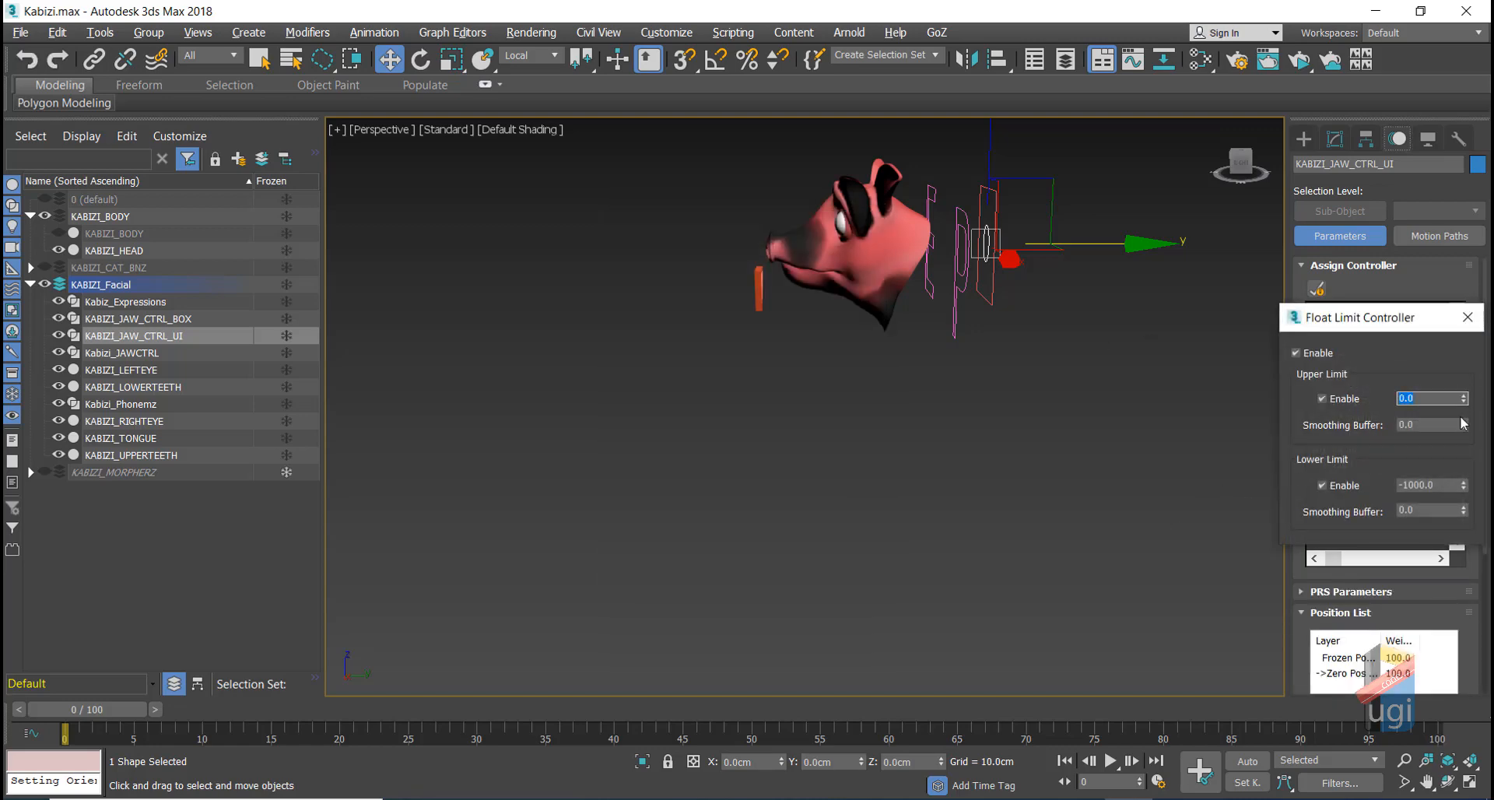
pyautogui.rightClick(1463, 487)
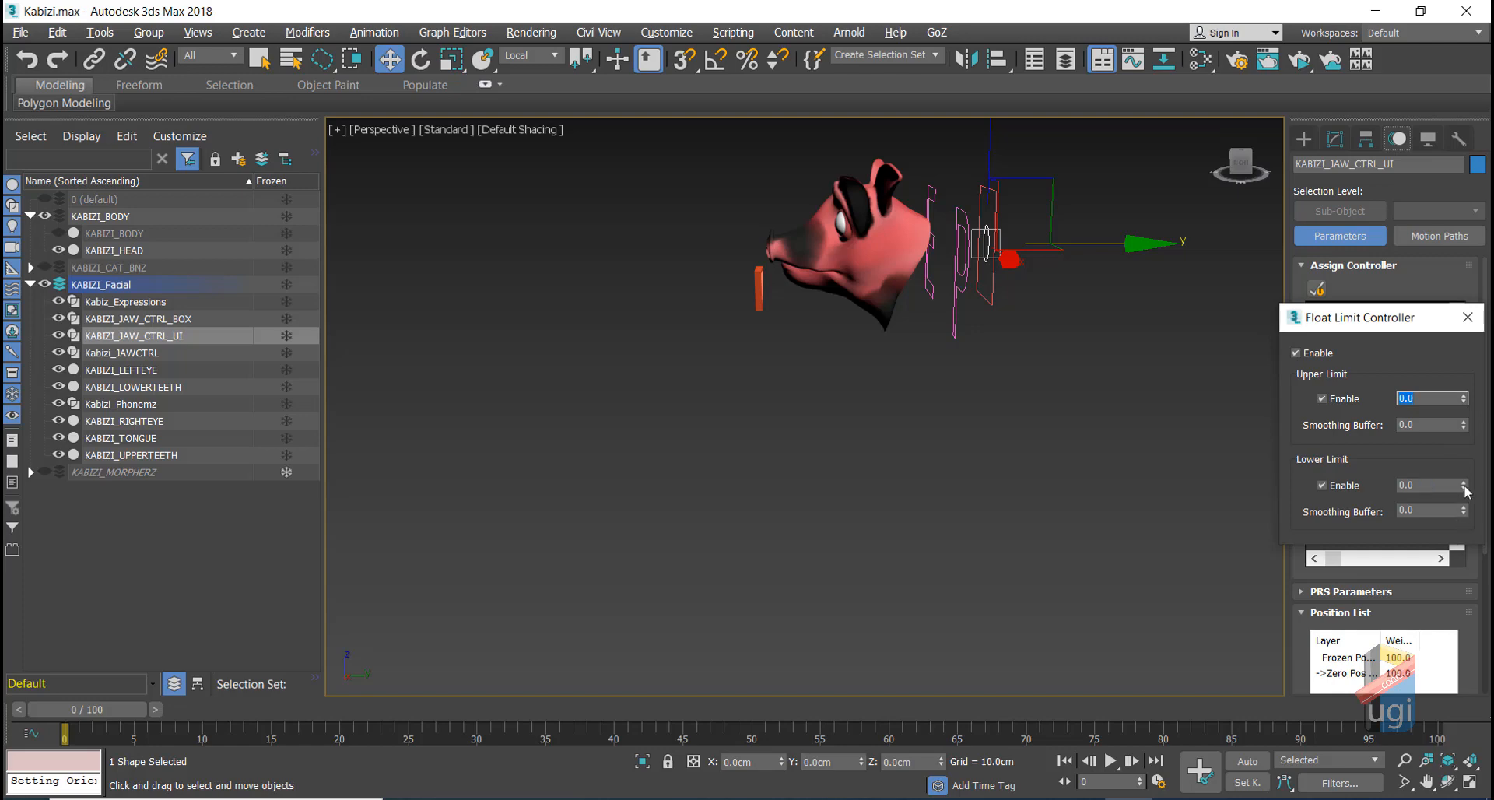
pyautogui.click(1467, 316)
# Step: Orbit back to a front view, scale up the jaw control, and select its scale track
pyautogui.click(1448, 781)
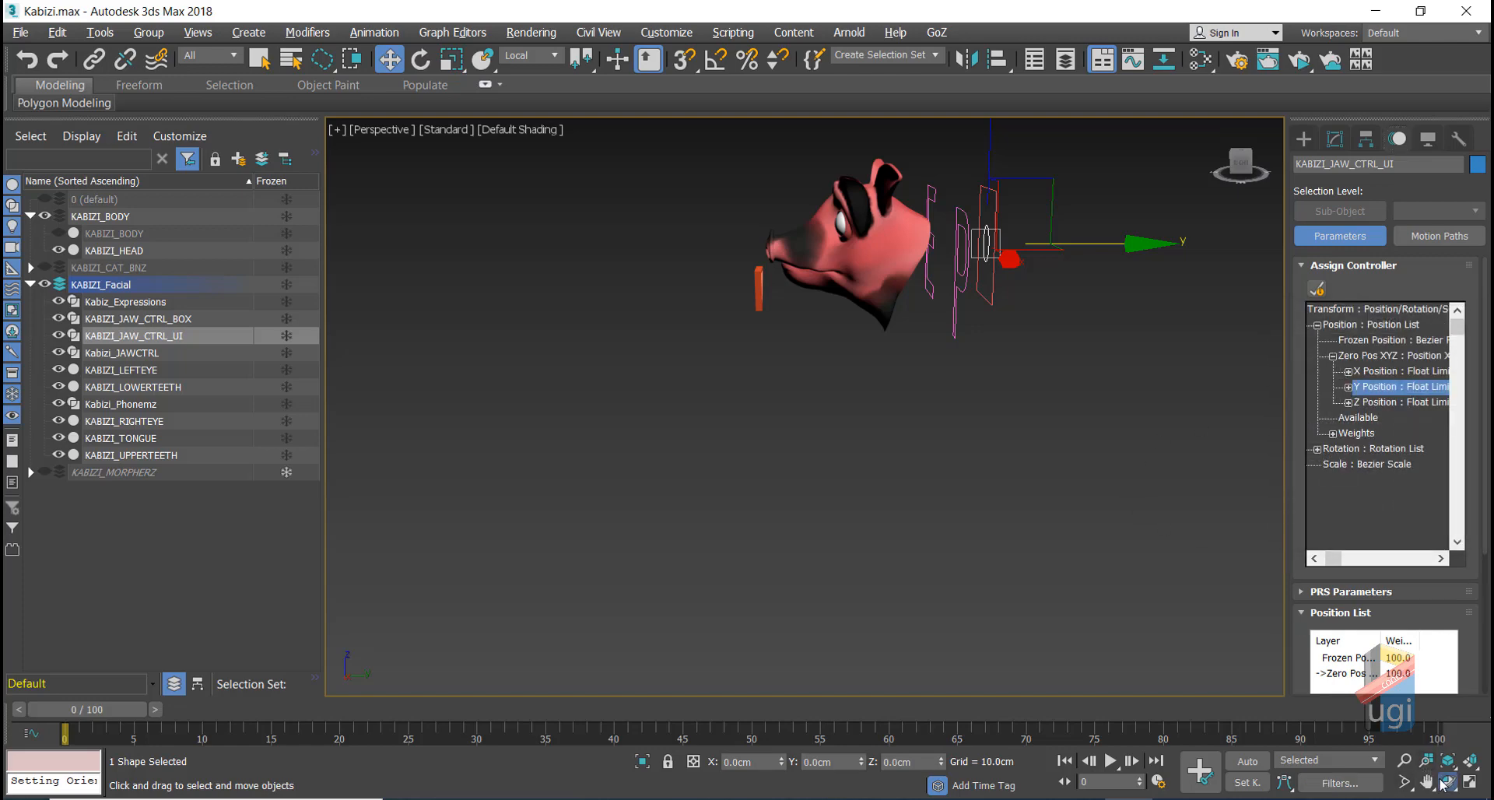
pyautogui.moveTo(885, 299); pyautogui.dragTo(919, 360)
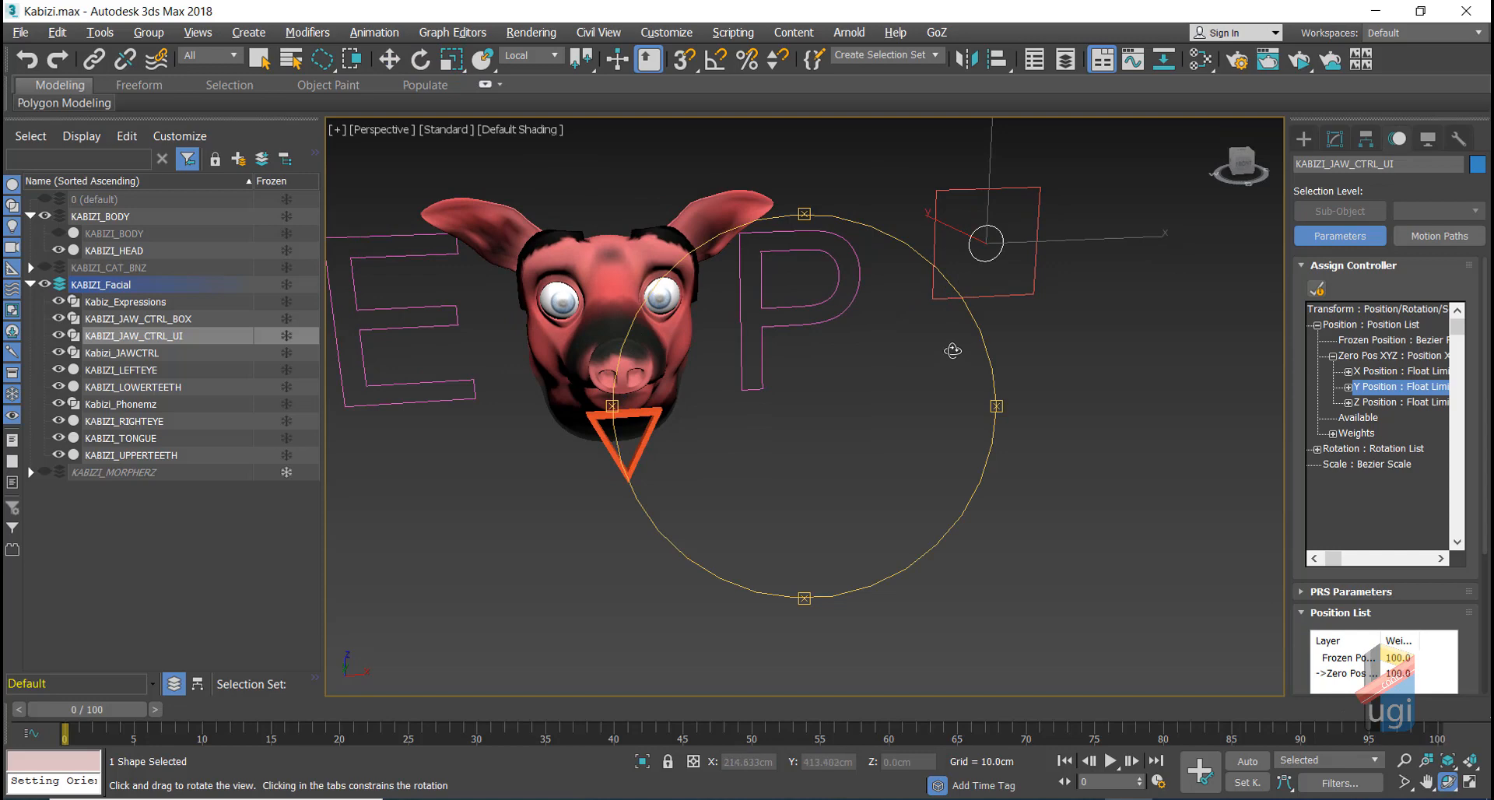
pyautogui.press('w')
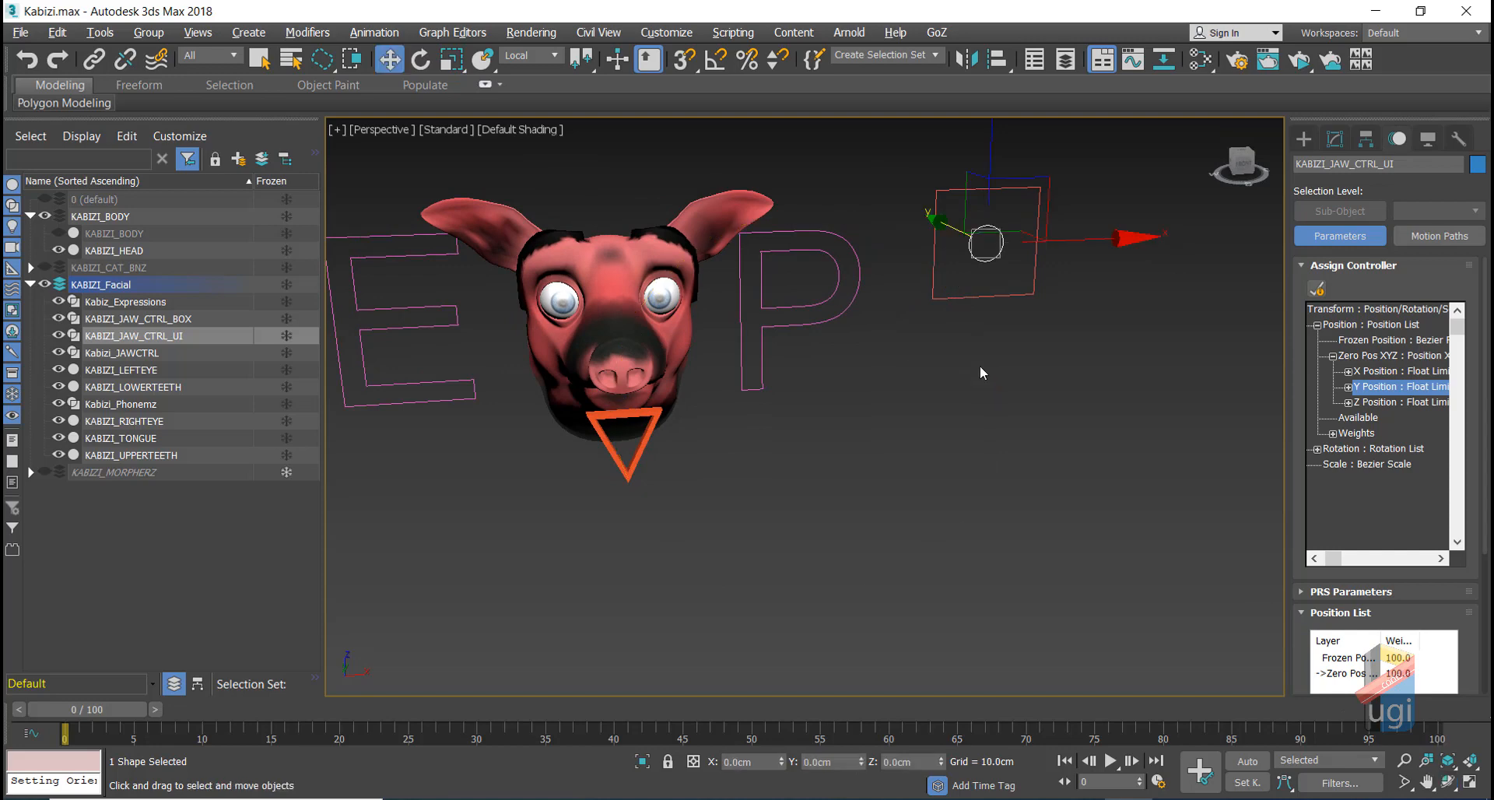
pyautogui.click(452, 59)
pyautogui.moveTo(985, 239); pyautogui.dragTo(977, 202)
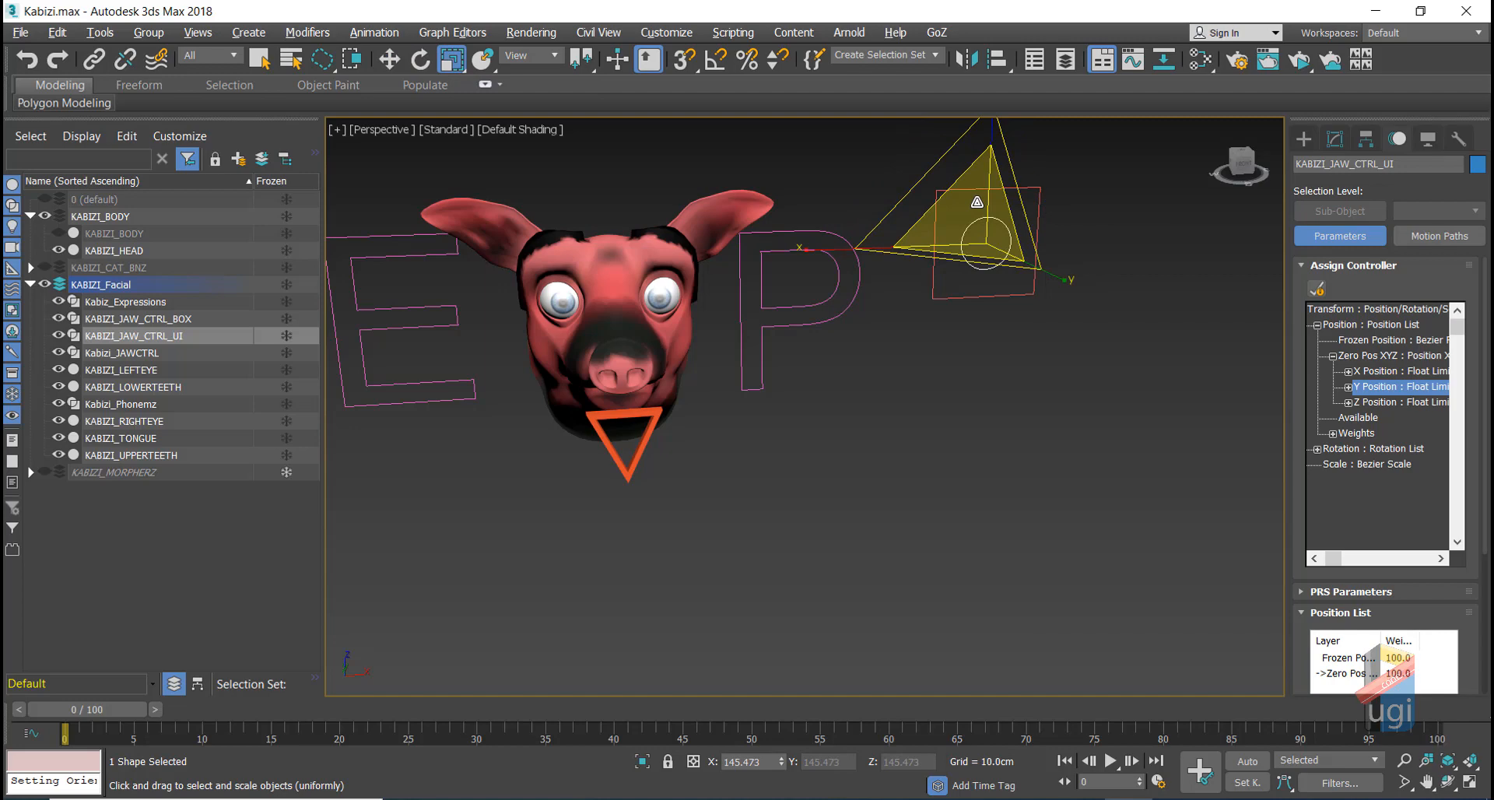
pyautogui.click(389, 59)
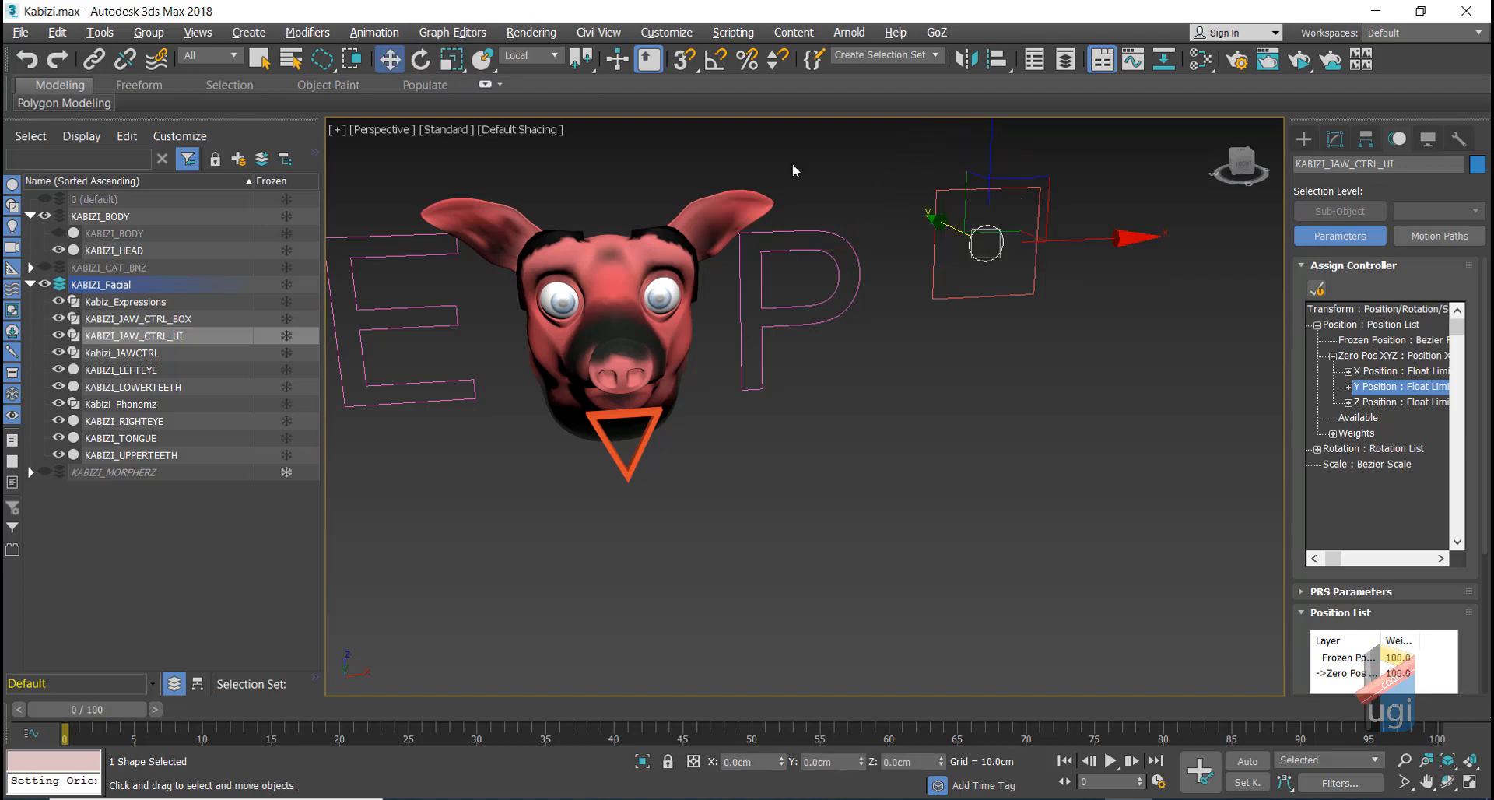
pyautogui.click(1352, 464)
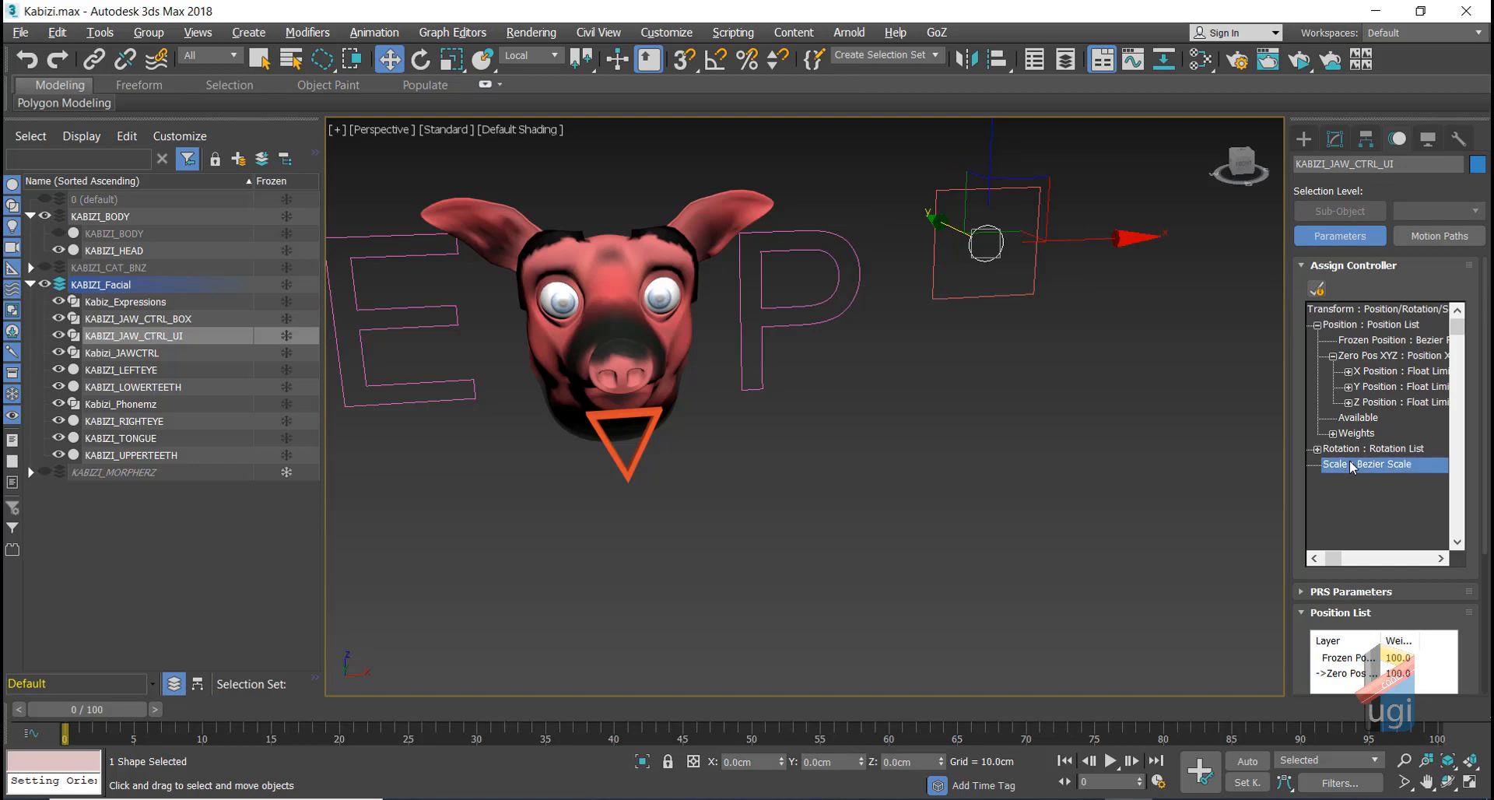
# Step: Assign a Scale Expression controller to the jaw circle's scale track
pyautogui.click(1317, 290)
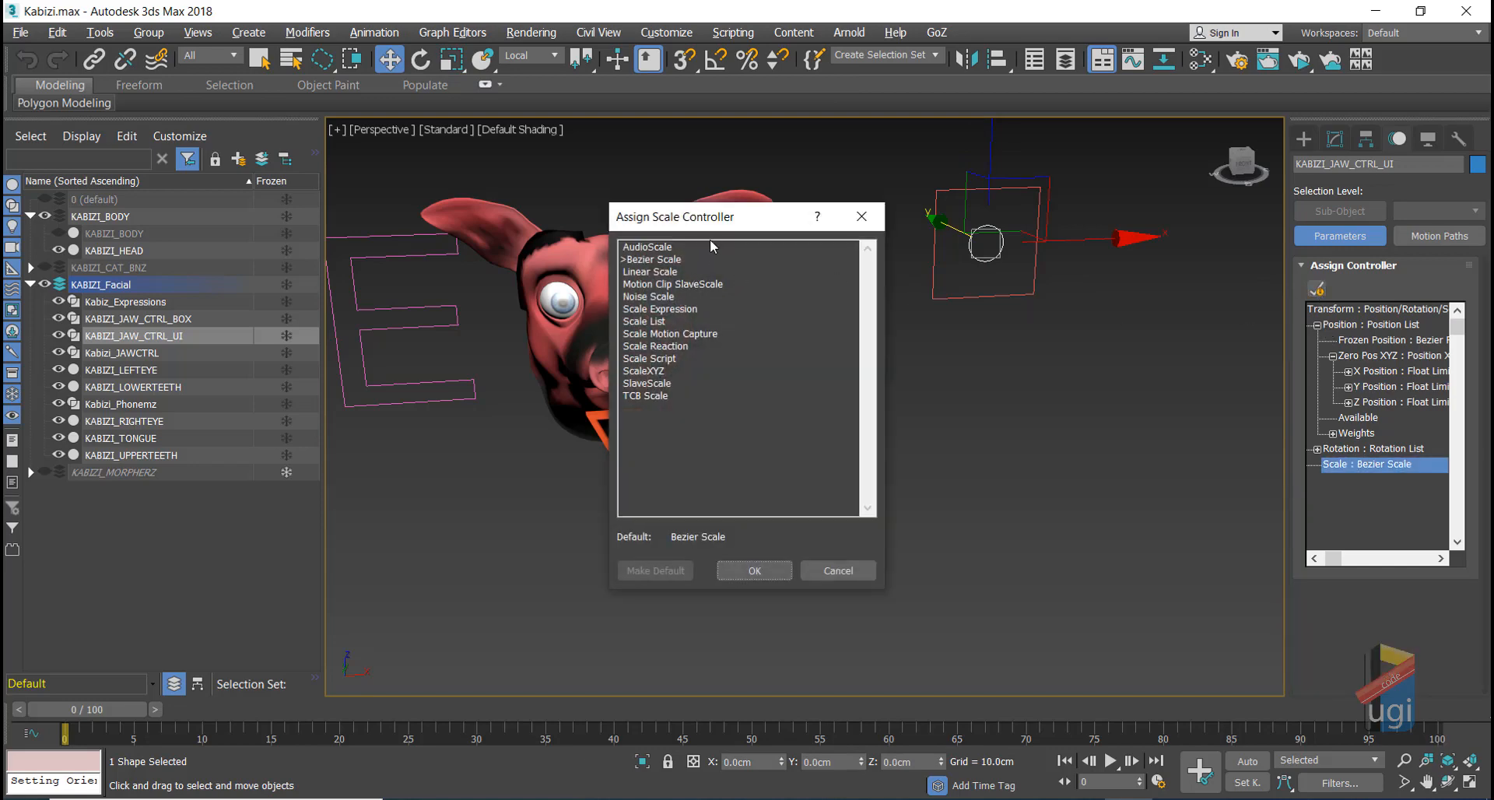
pyautogui.doubleClick(681, 309)
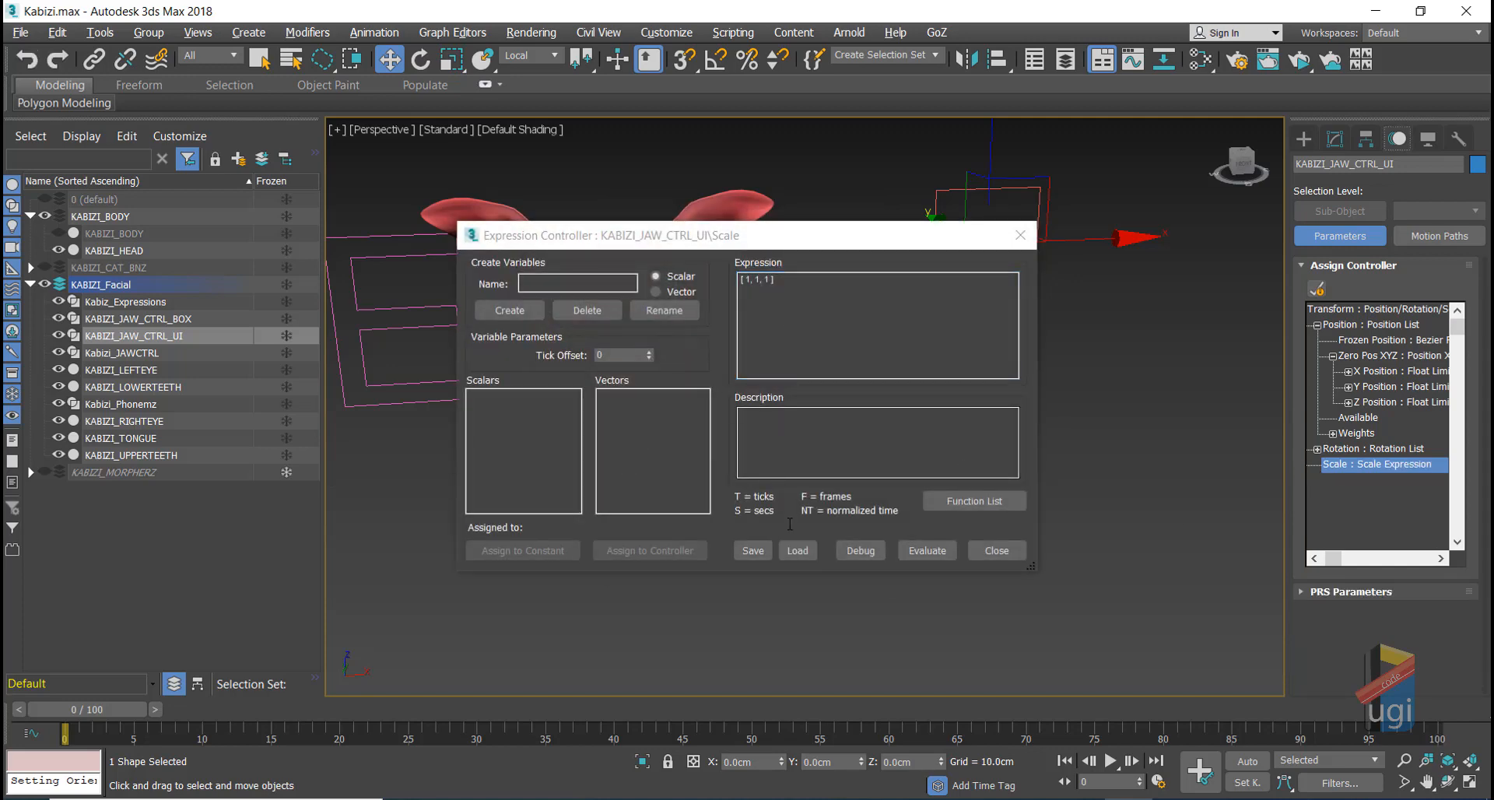
pyautogui.click(997, 551)
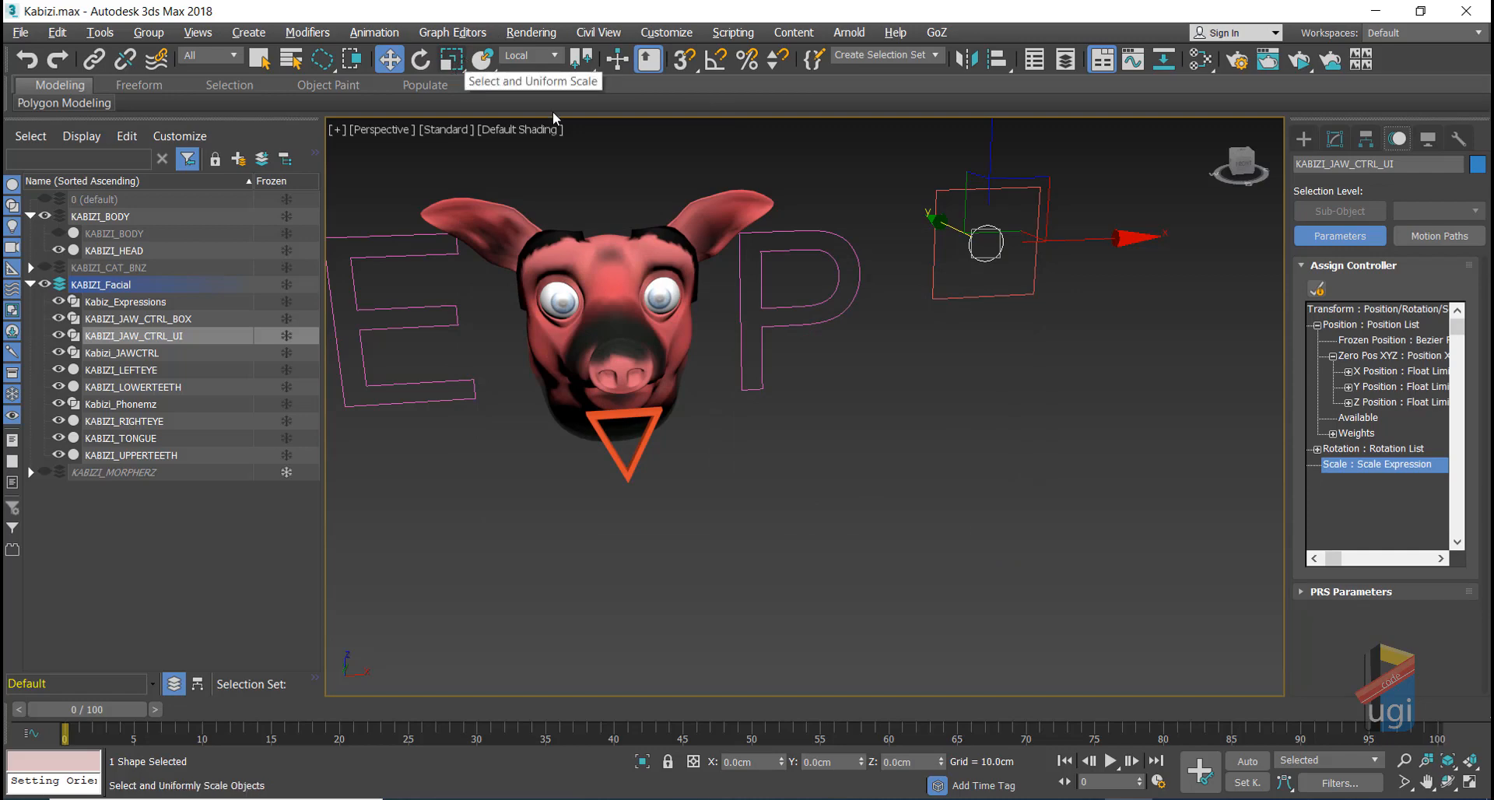
# Step: Give KABIZI_JAW_CTRL_BOX's scale a Scale Expression controller and test uniform scaling
pyautogui.press('r')
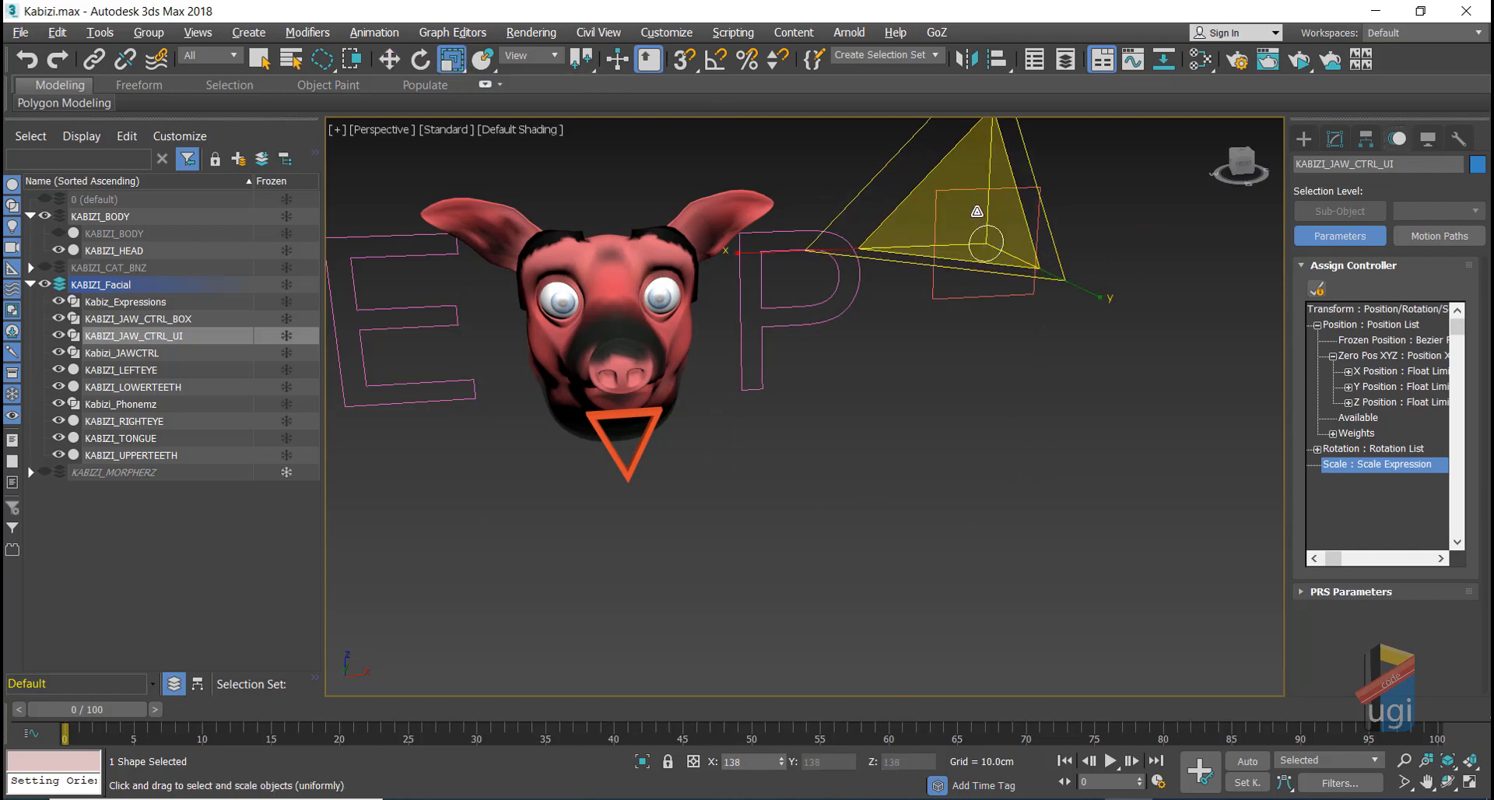
pyautogui.click(1036, 187)
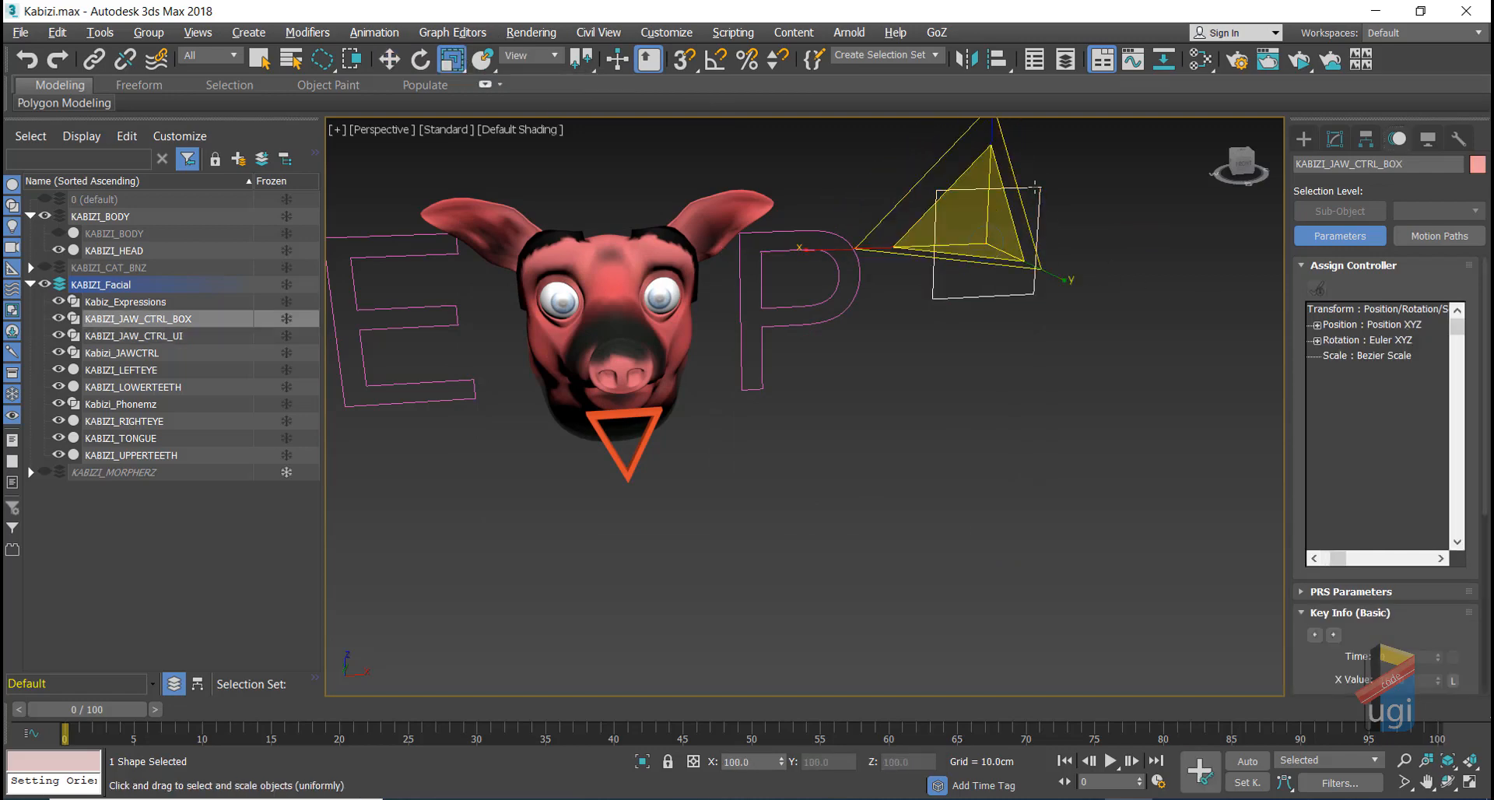
pyautogui.click(1357, 356)
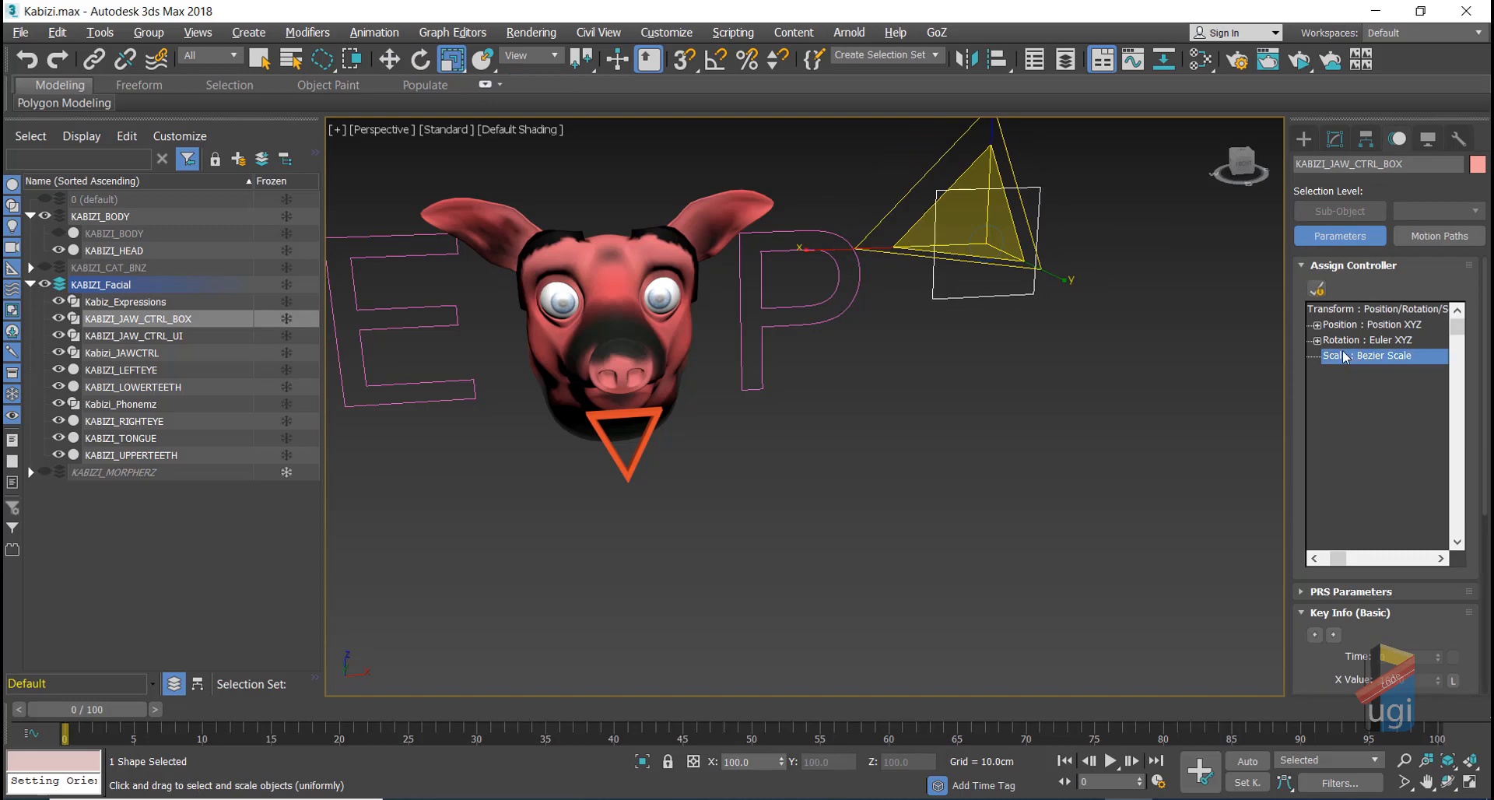
pyautogui.click(1316, 291)
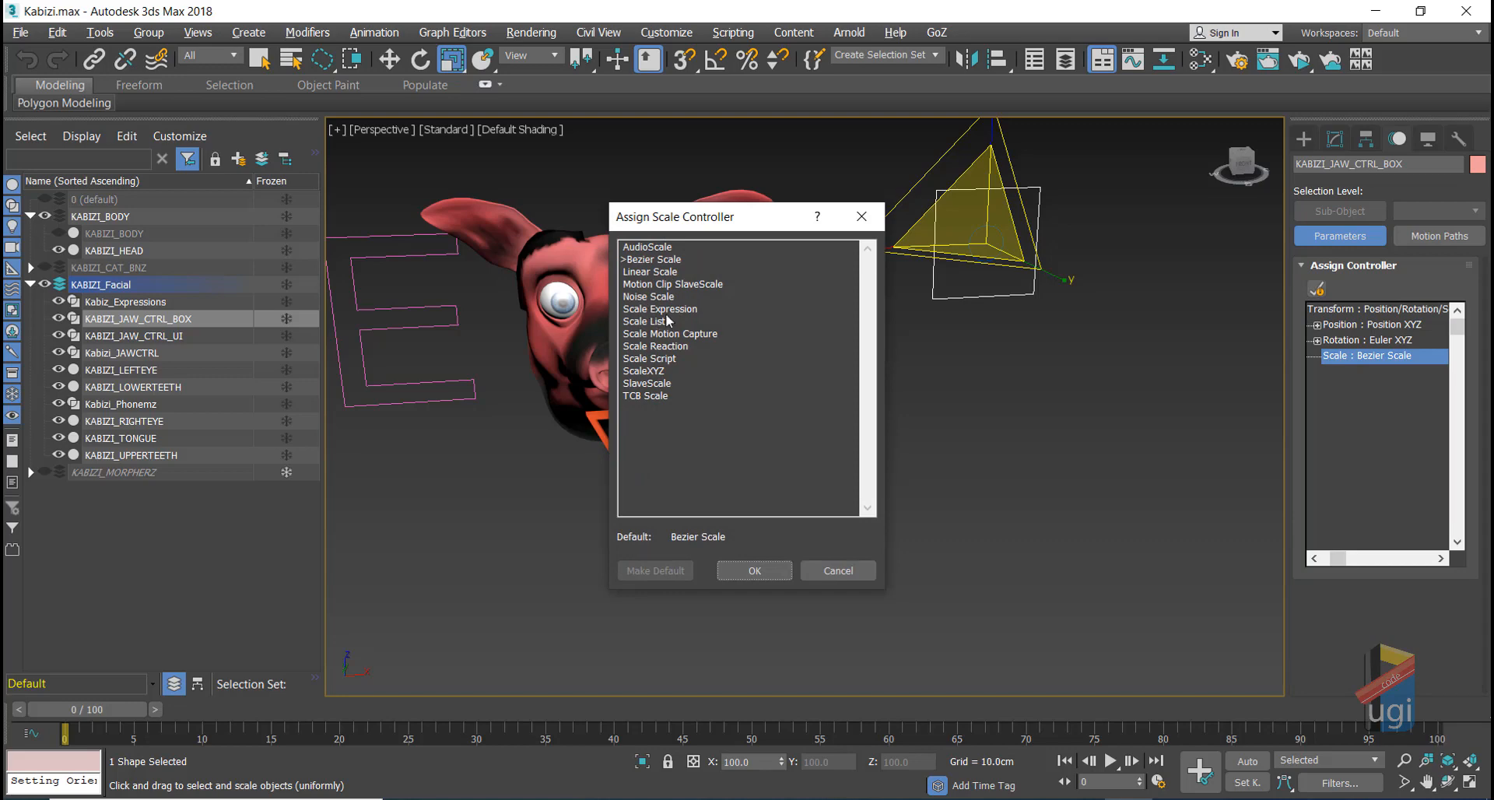
pyautogui.click(666, 311)
pyautogui.click(752, 572)
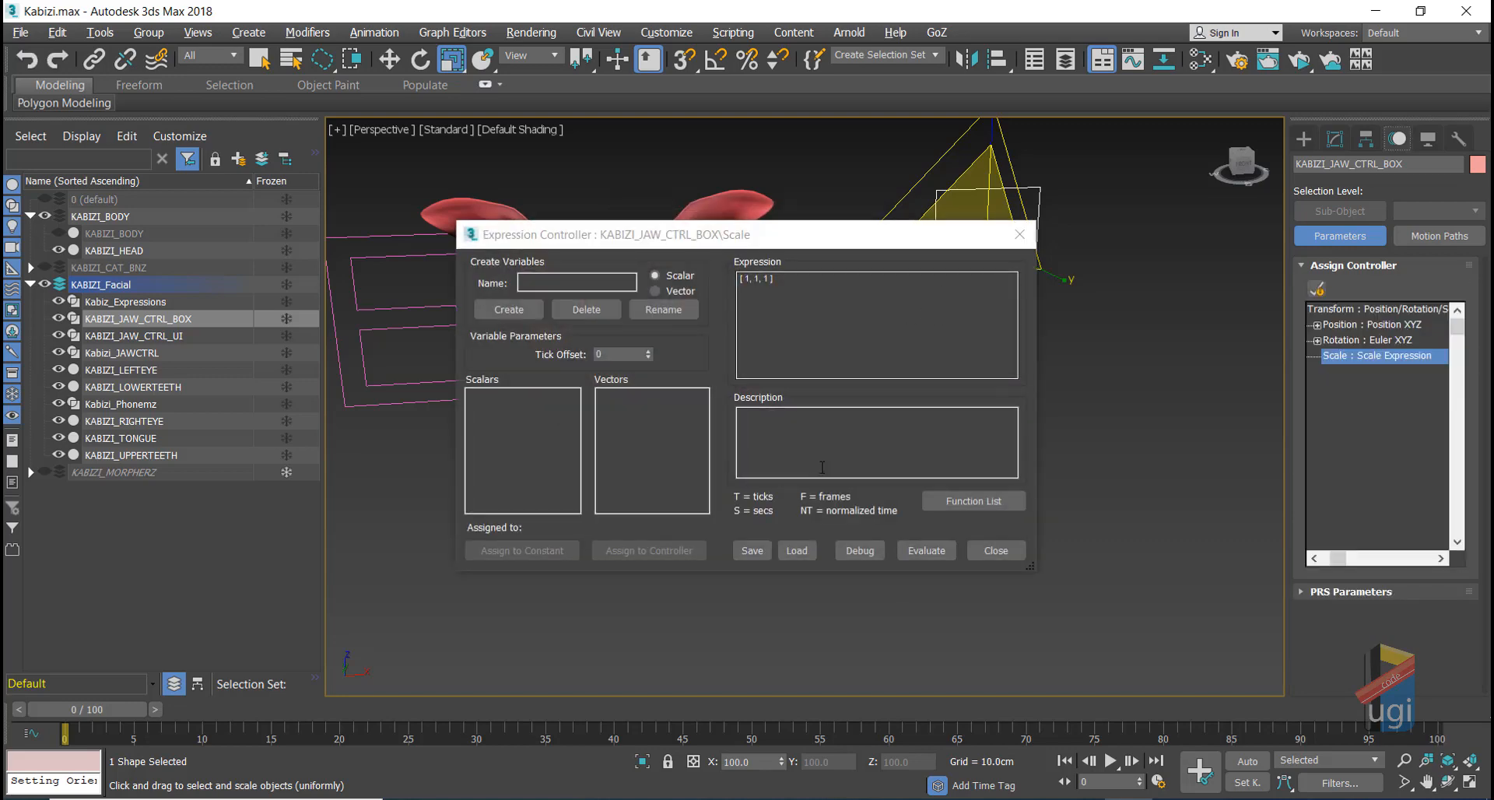
pyautogui.click(990, 551)
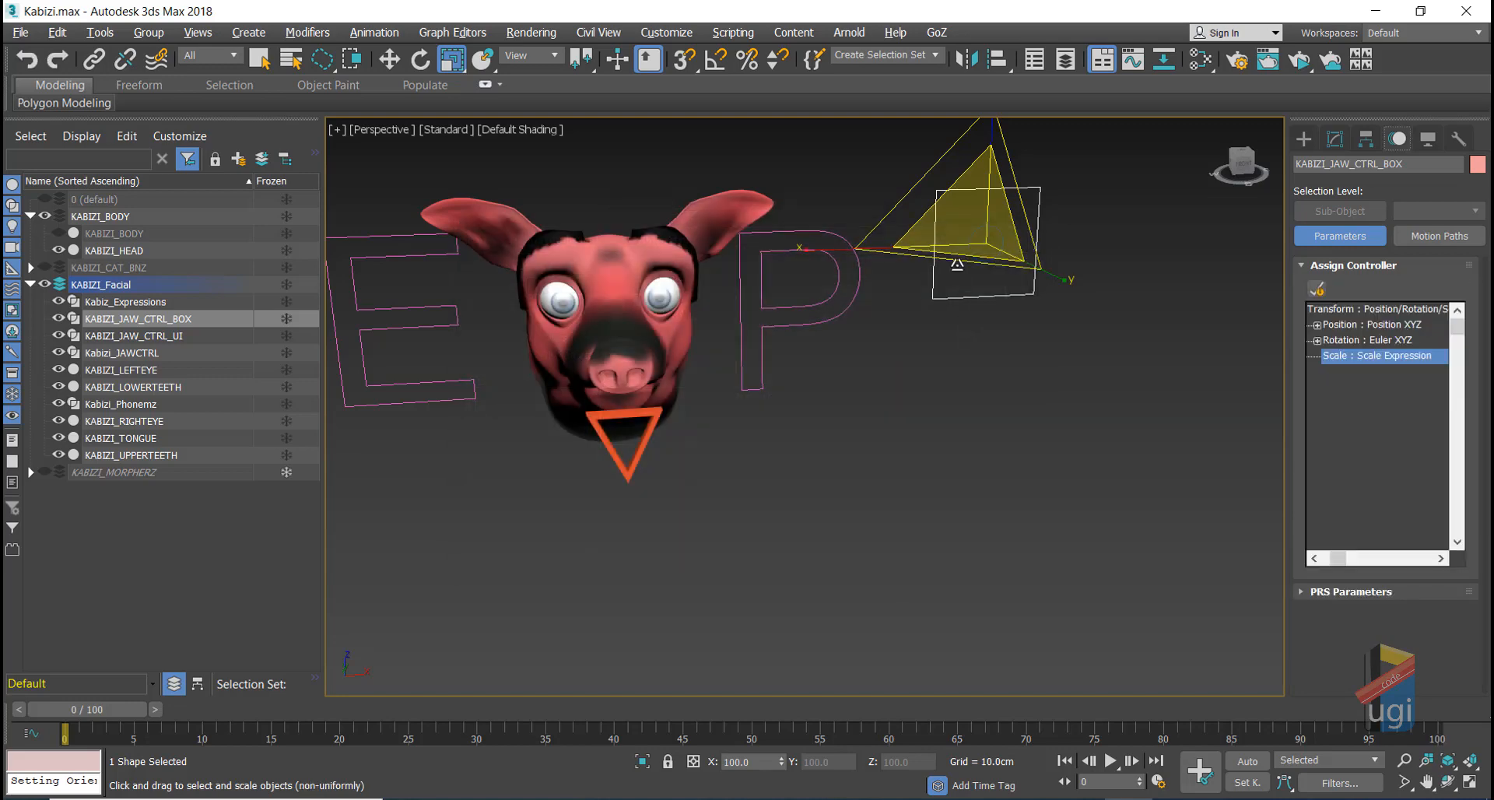
pyautogui.moveTo(988, 238); pyautogui.dragTo(986, 220)
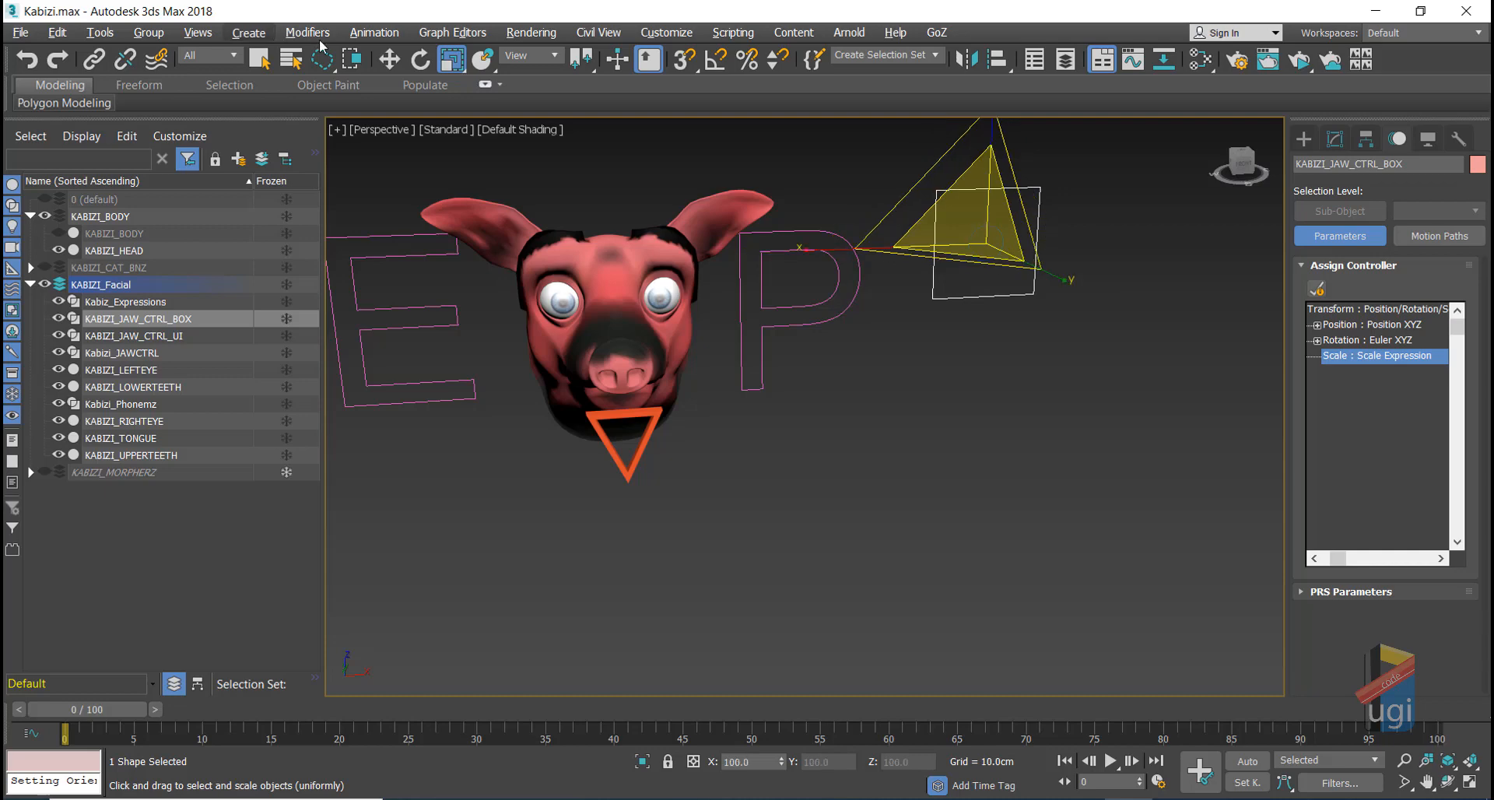
# Step: Maximize the Front view and move the jaw control box left onto the pig head
pyautogui.click(389, 59)
pyautogui.moveTo(907, 446); pyautogui.dragTo(1067, 524, button='middle')
pyautogui.scroll(-3, 1068, 524)
pyautogui.scroll(5, 1073, 515)
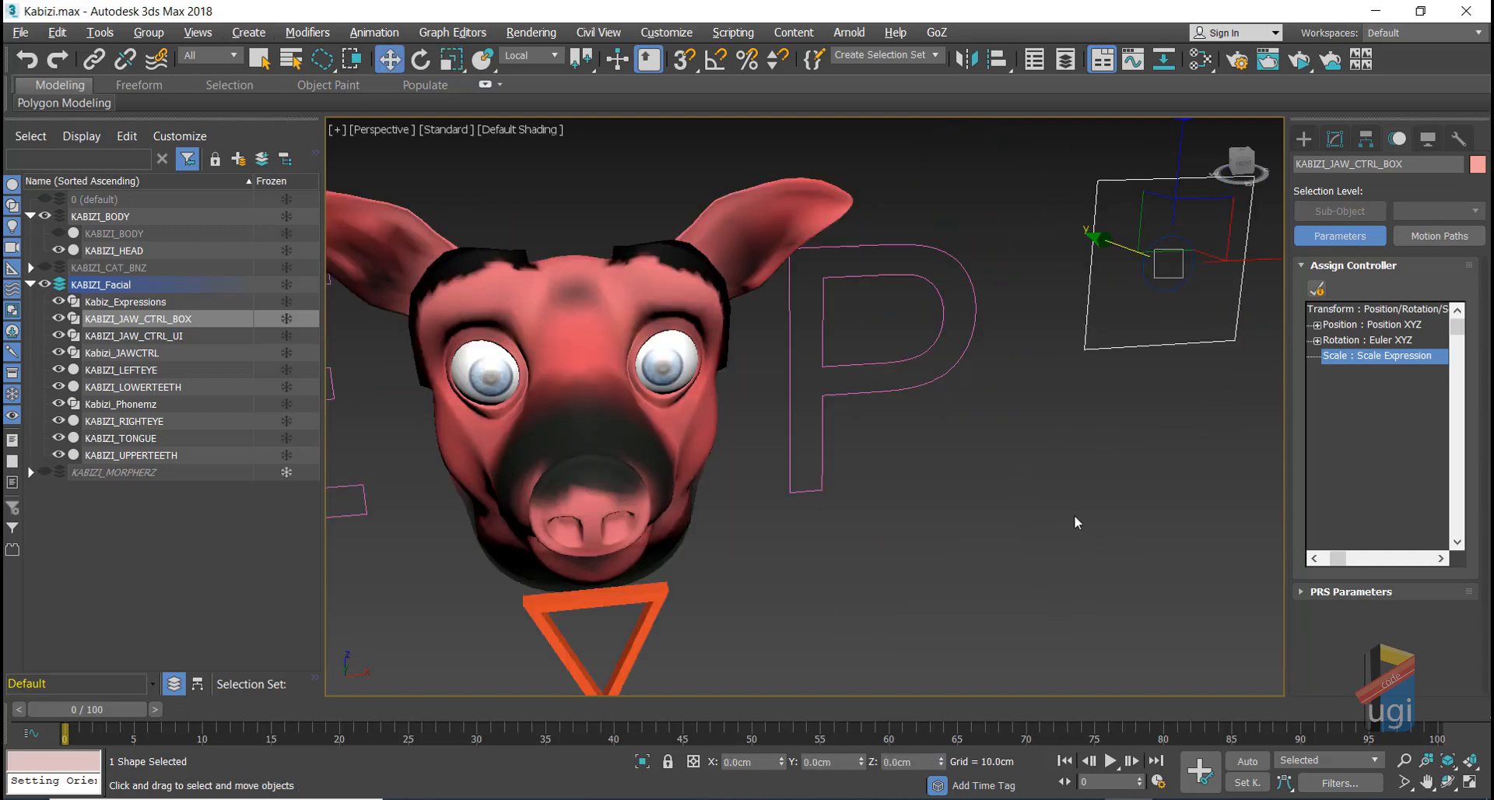
pyautogui.hotkey('alt', 'w')
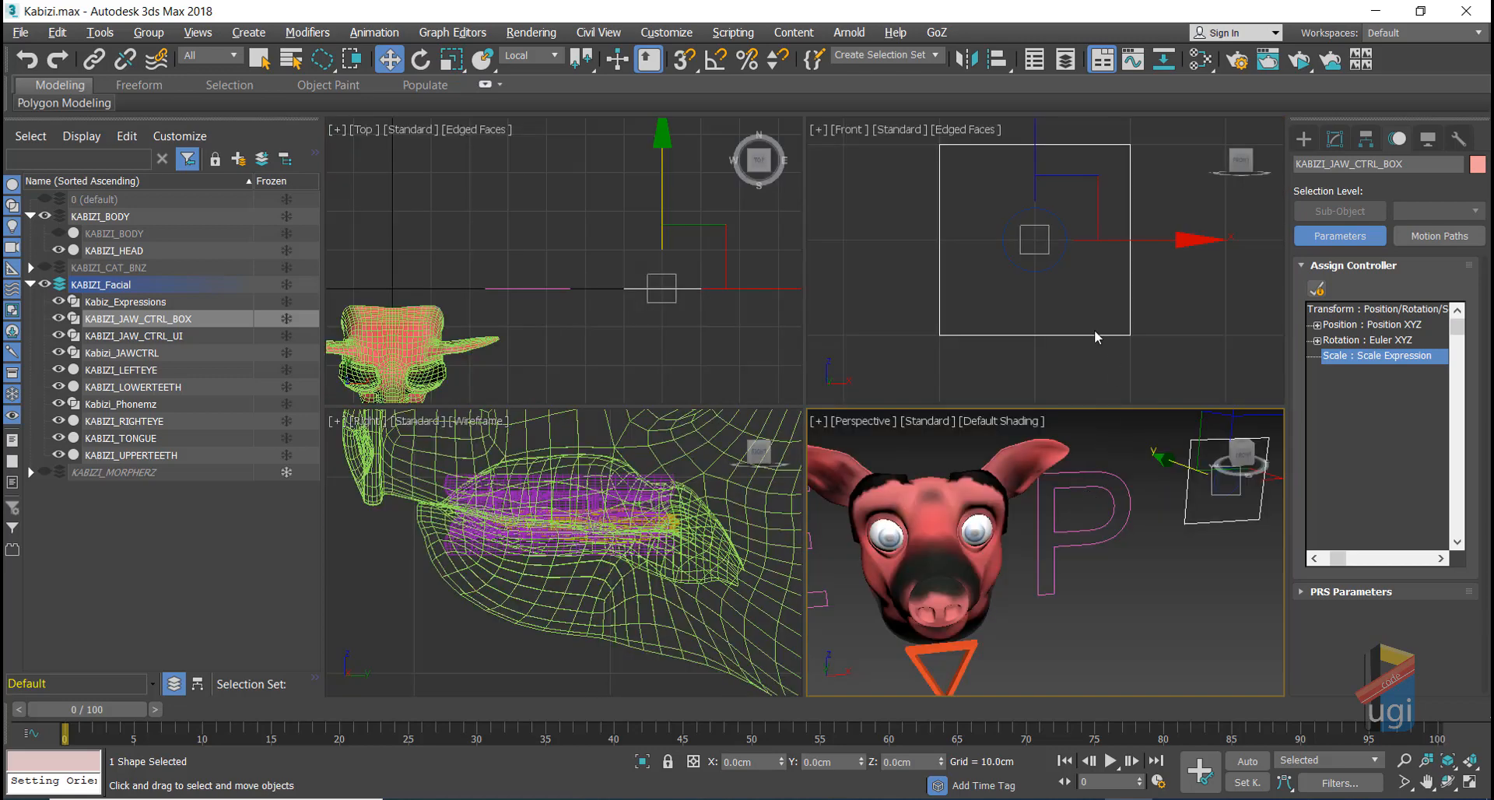
pyautogui.hotkey('alt', 'w')
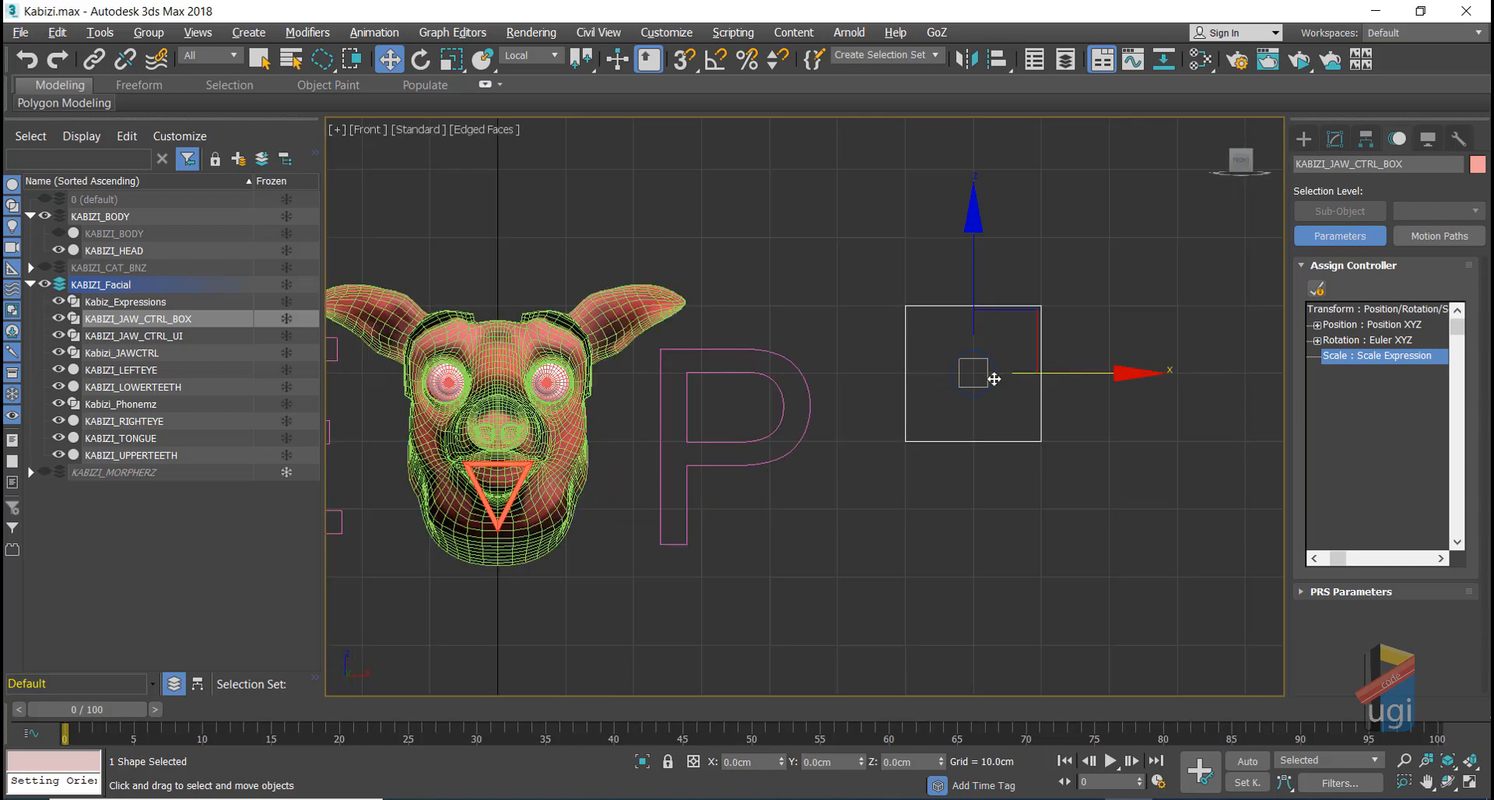
pyautogui.moveTo(993, 374); pyautogui.dragTo(381, 374)
pyautogui.moveTo(987, 306); pyautogui.dragTo(1284, 257, button='middle')
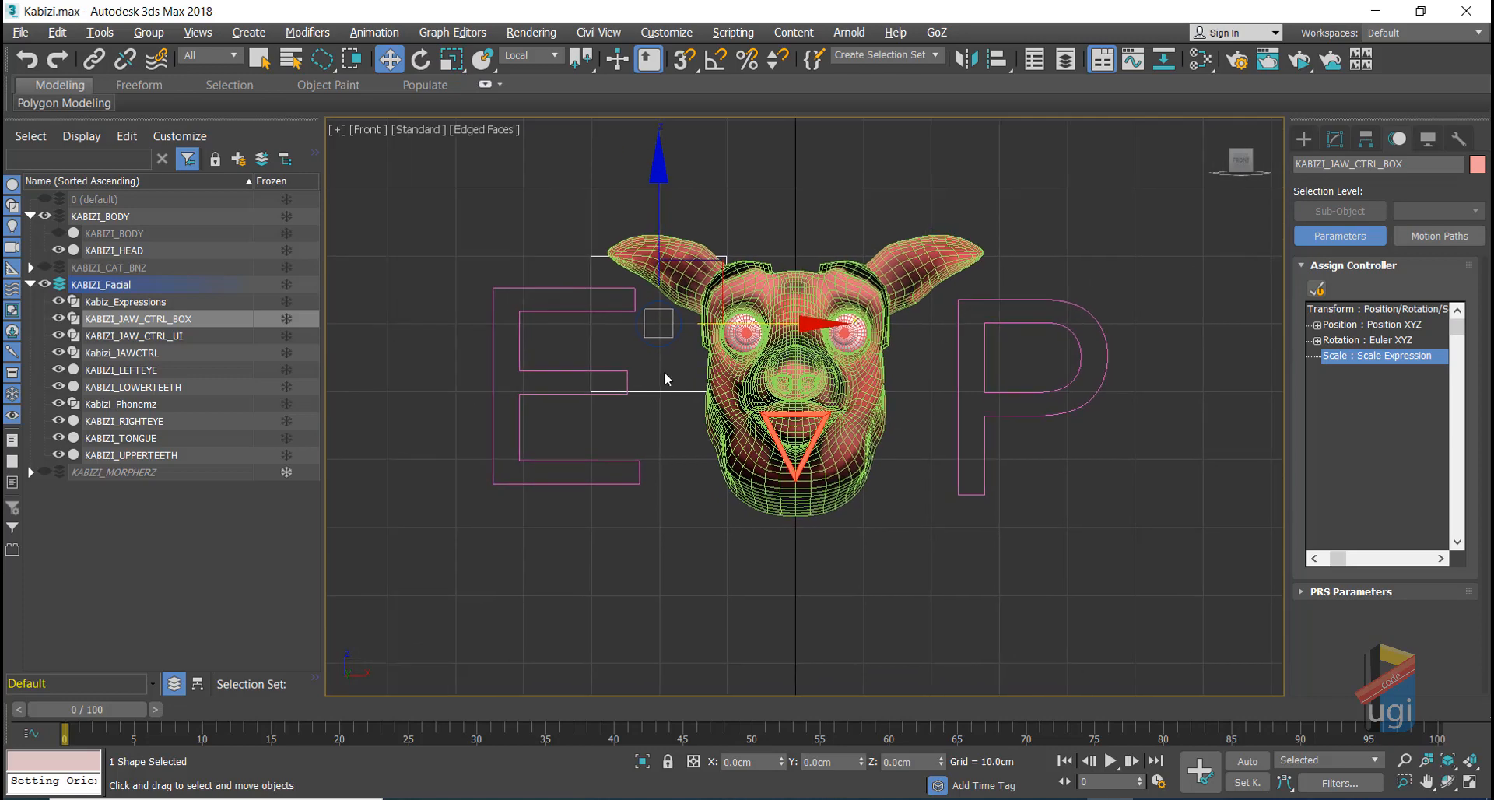
pyautogui.moveTo(740, 321); pyautogui.dragTo(645, 343)
pyautogui.scroll(4, 640, 354)
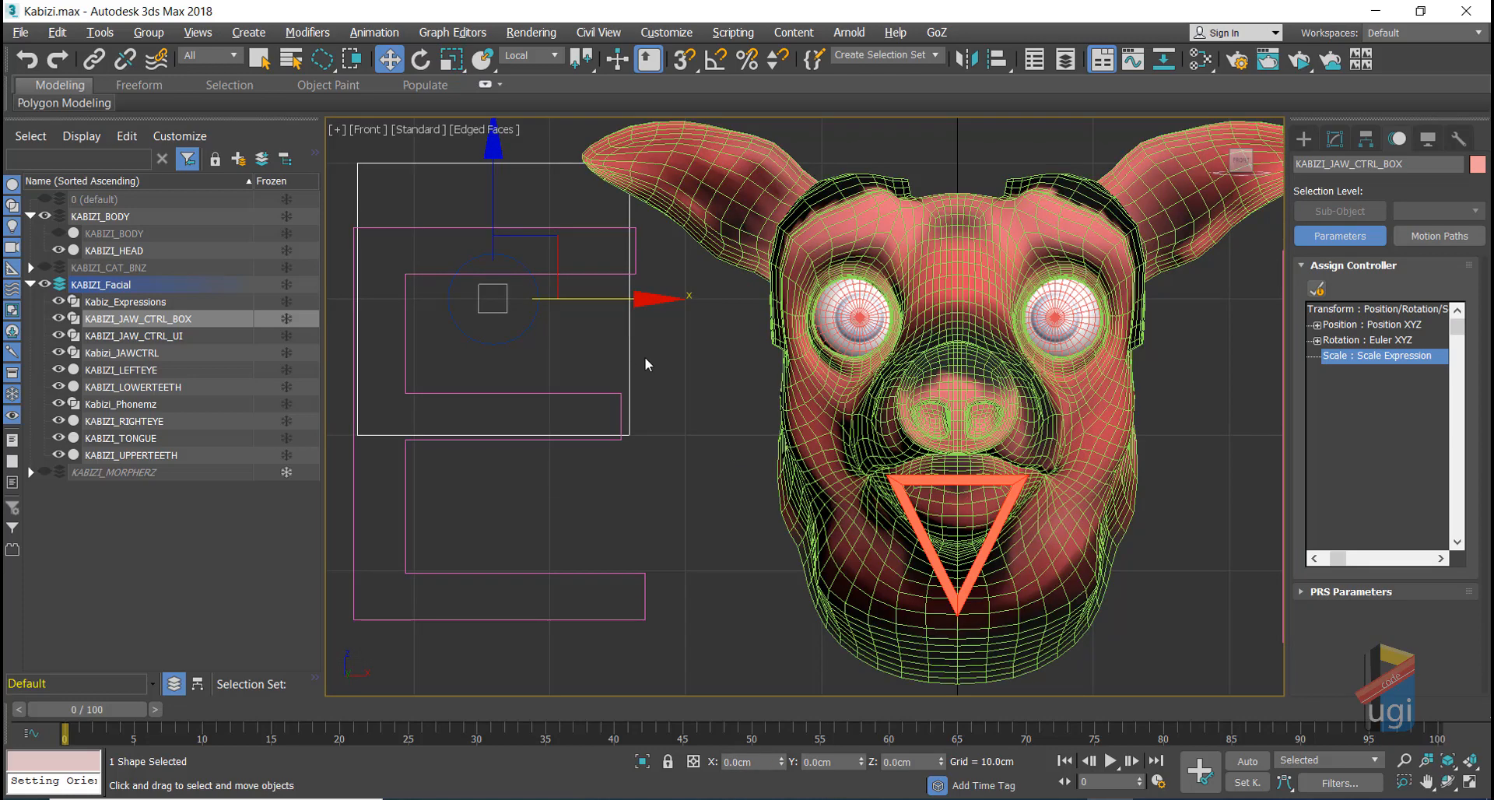
pyautogui.scroll(-6, 650, 361)
pyautogui.click(622, 445)
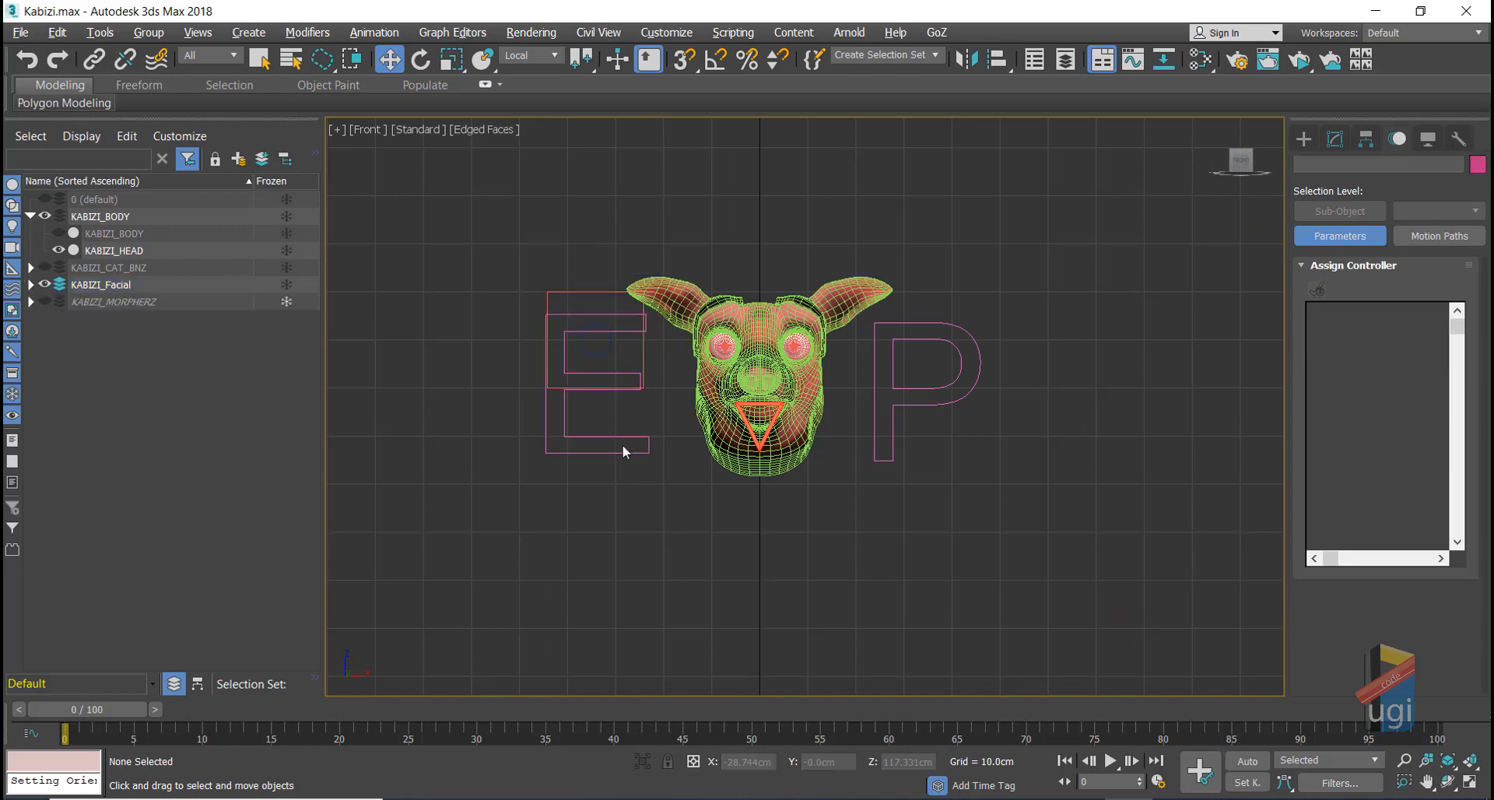
# Step: Shift the E letter shape left and raise the jaw control box above it
pyautogui.click(629, 437)
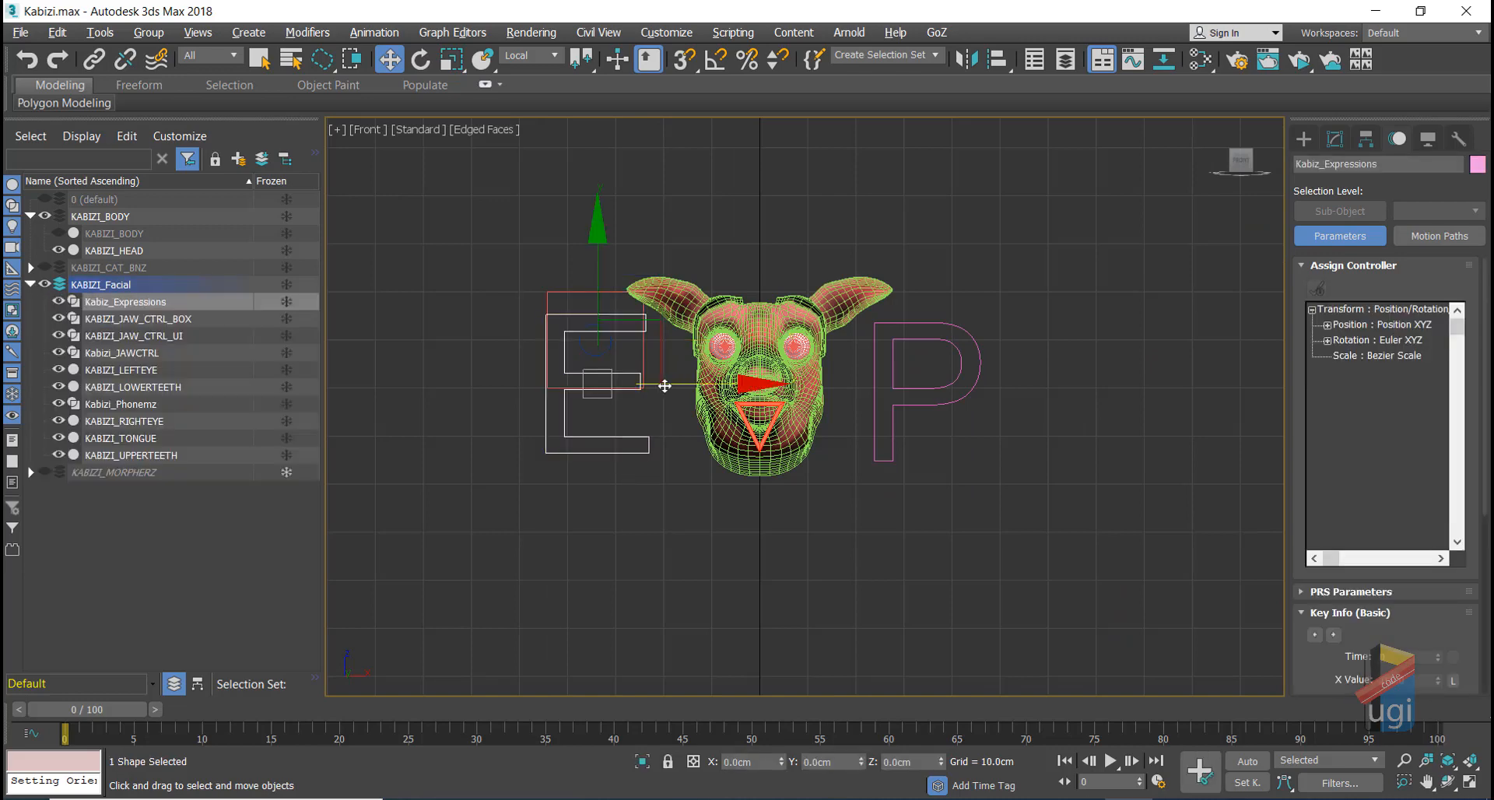
pyautogui.moveTo(665, 386)
pyautogui.mouseDown()
pyautogui.moveTo(579, 383)
pyautogui.moveTo(683, 383)
pyautogui.mouseUp()
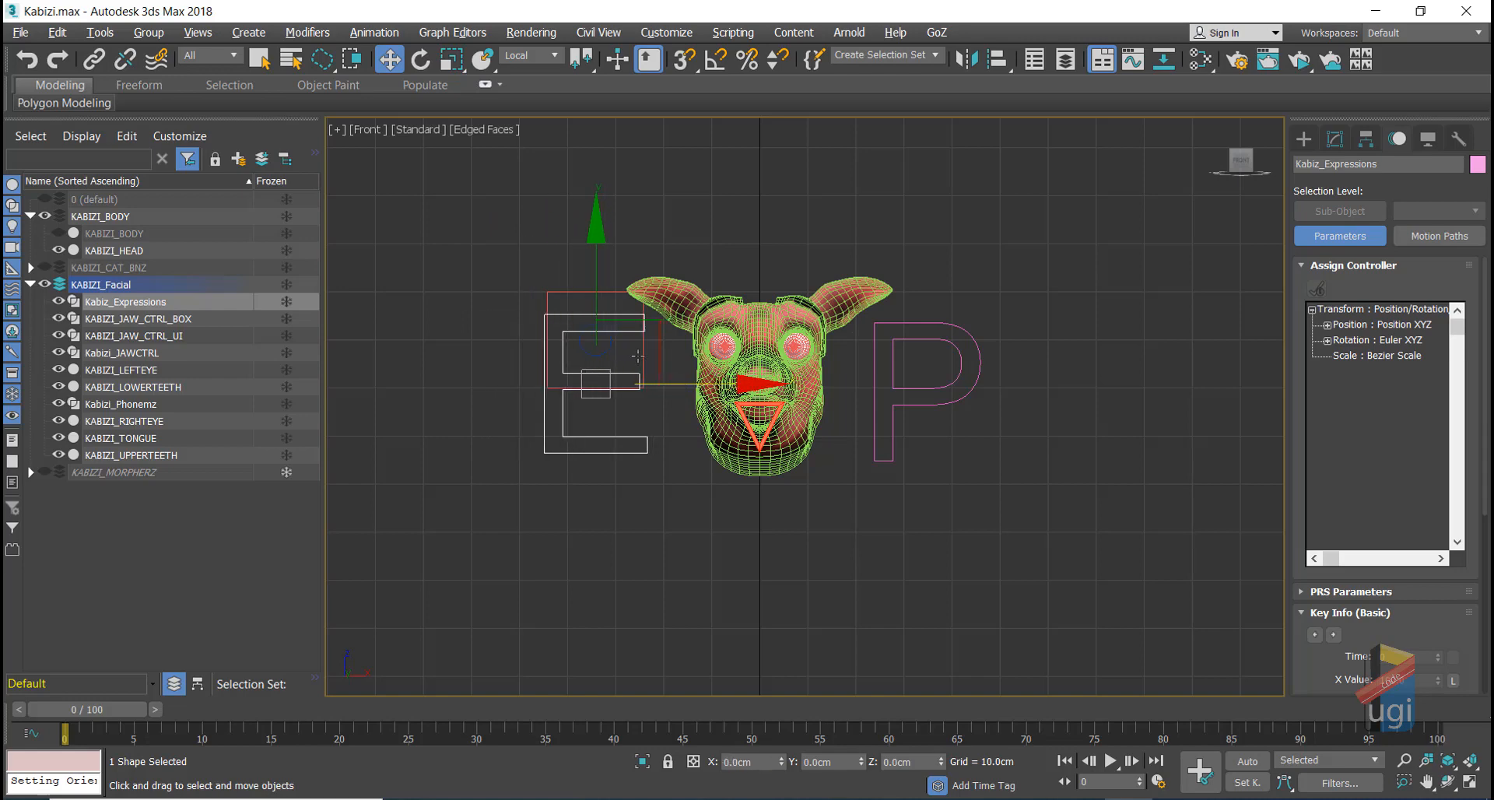
pyautogui.click(582, 294)
pyautogui.moveTo(586, 245); pyautogui.dragTo(581, 162)
pyautogui.scroll(5, 606, 257)
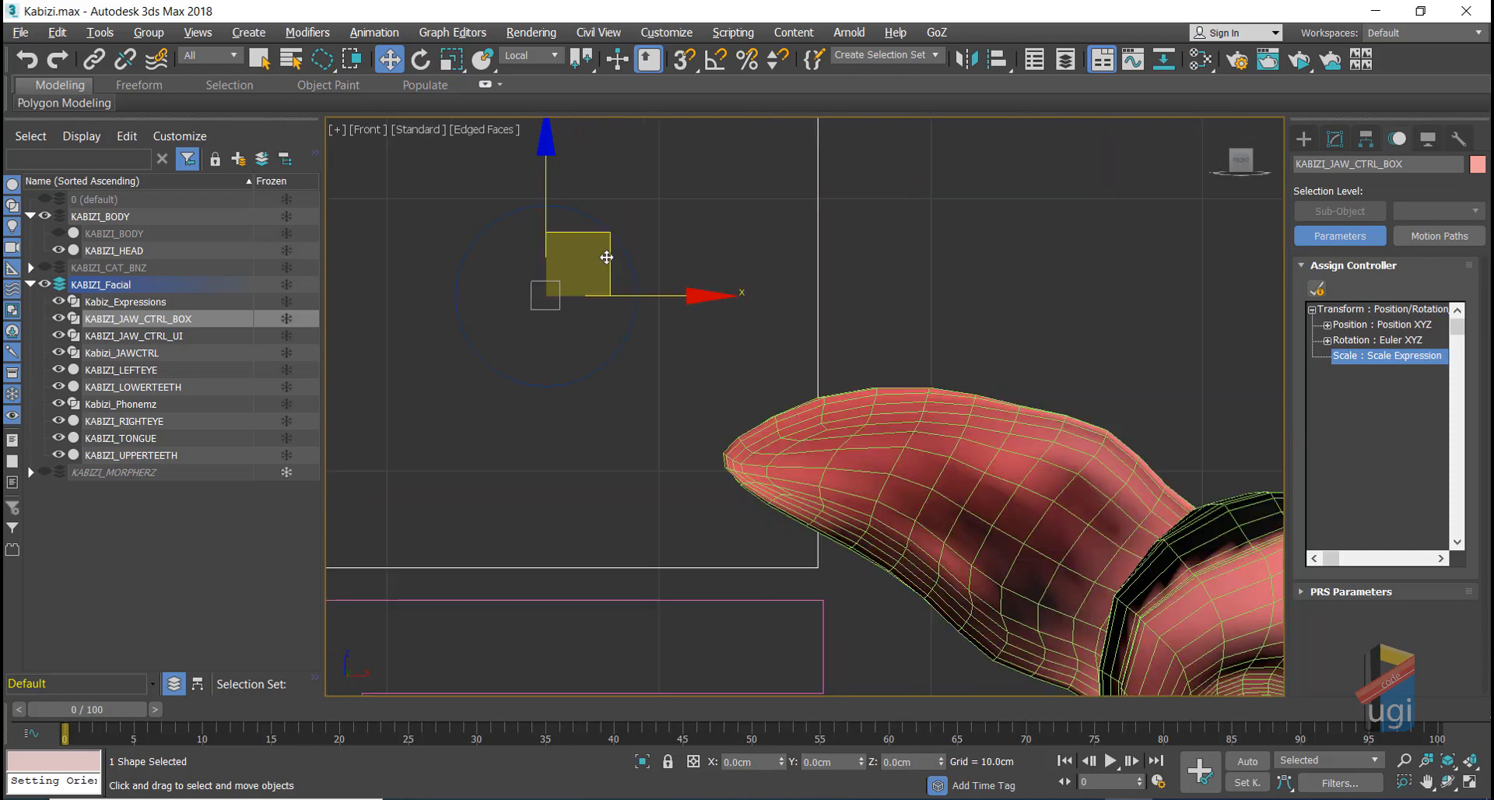
pyautogui.scroll(-6, 606, 258)
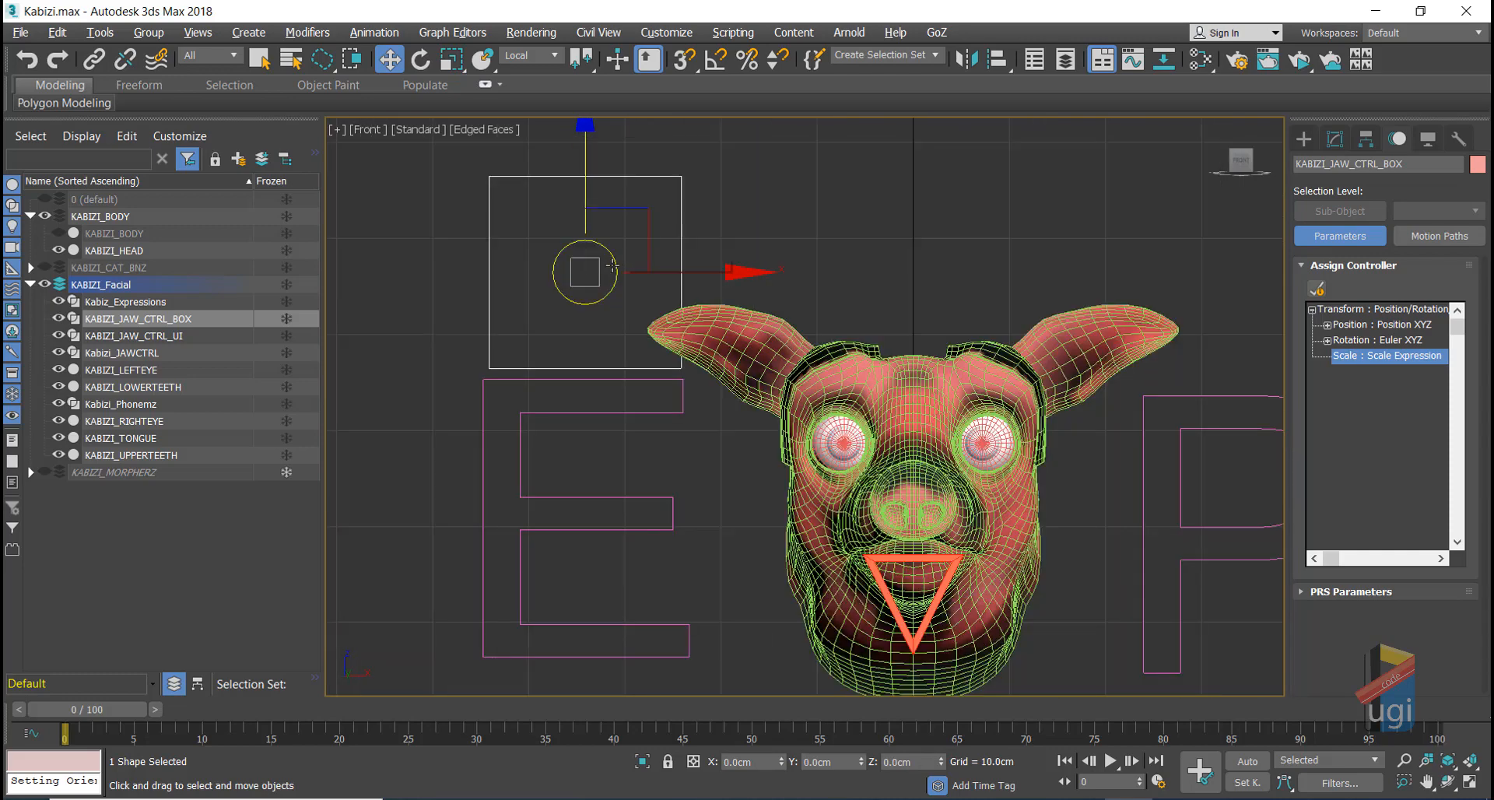
# Step: Frame the whole head and select the jaw control box together with its circle
pyautogui.click(772, 231)
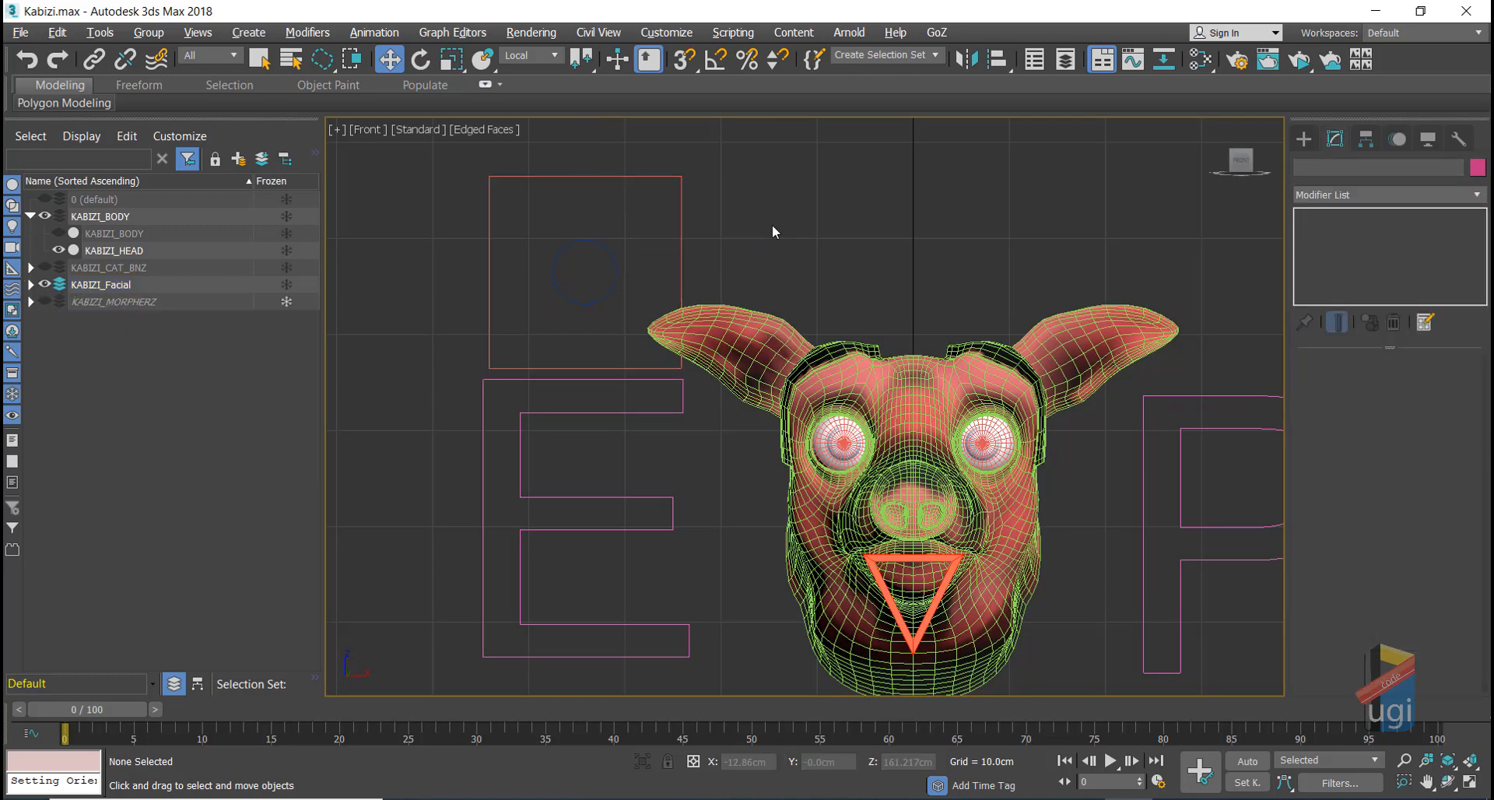
pyautogui.moveTo(703, 226); pyautogui.dragTo(580, 204, button='middle')
pyautogui.scroll(-2, 677, 197)
pyautogui.scroll(2, 692, 248)
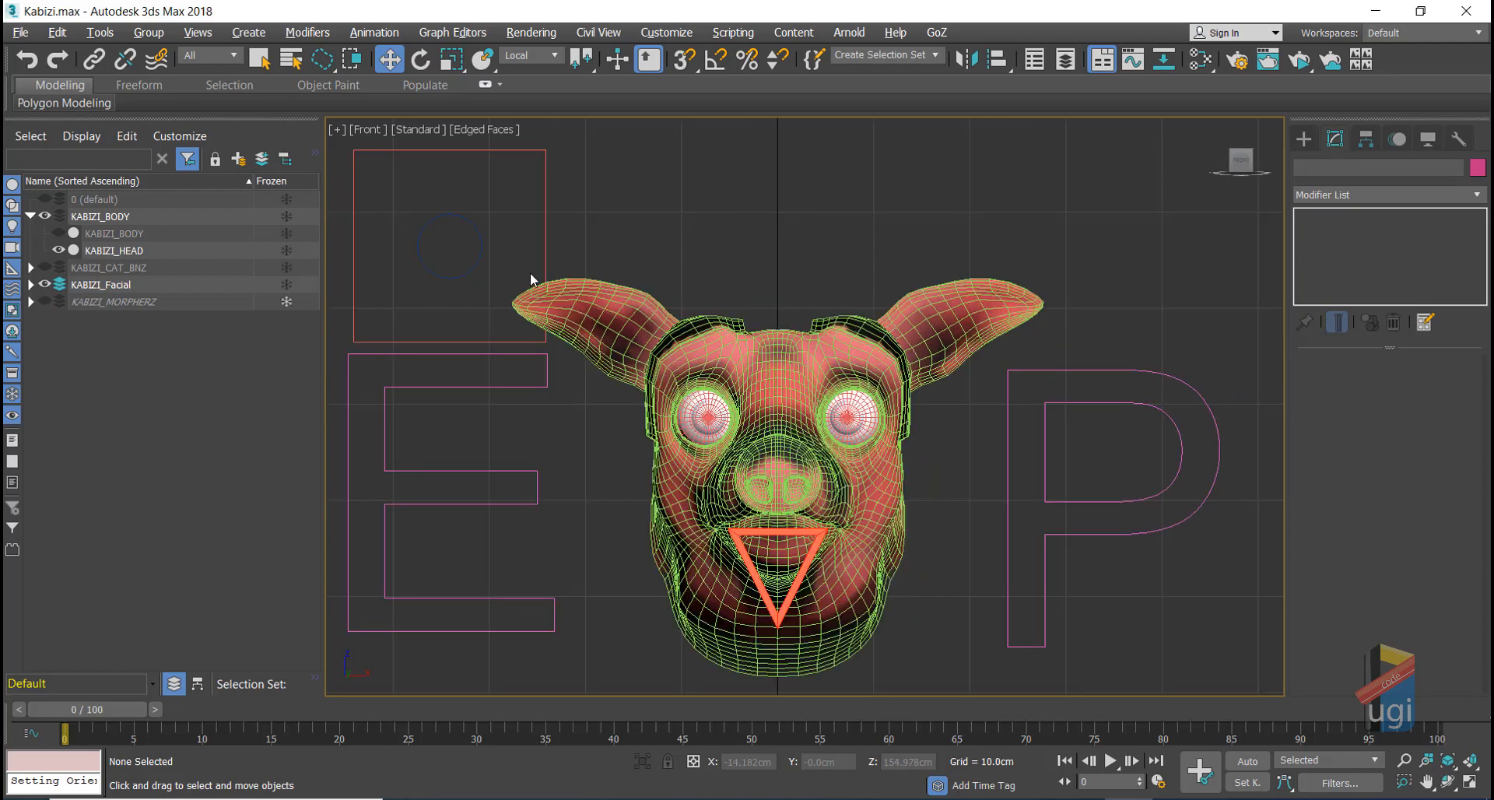
pyautogui.moveTo(599, 222)
pyautogui.mouseDown()
pyautogui.moveTo(447, 225)
pyautogui.moveTo(792, 237)
pyautogui.mouseUp()
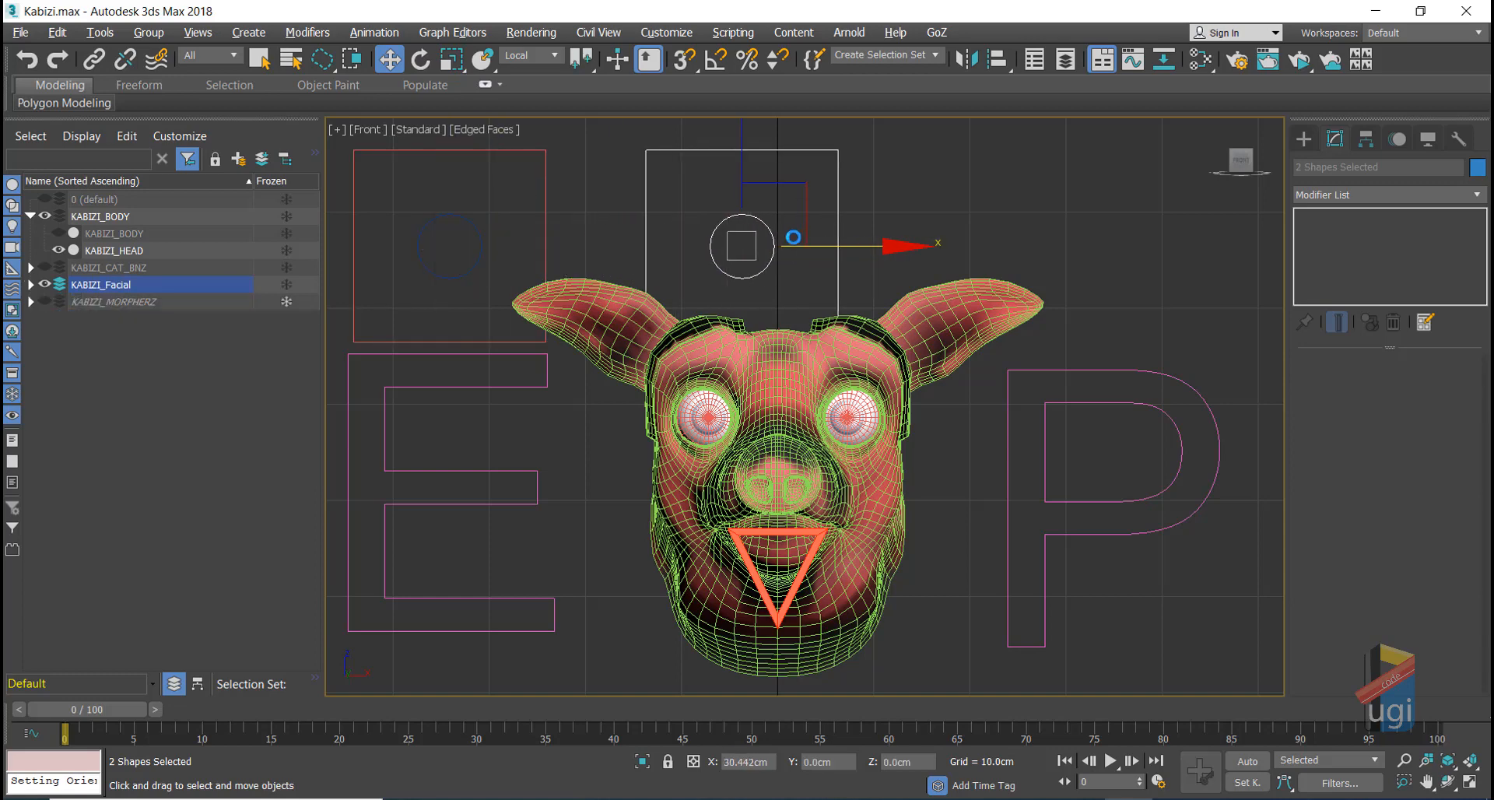
# Step: Confirm the first copy of the box and circle and nudge it into place above the head
pyautogui.click(750, 488)
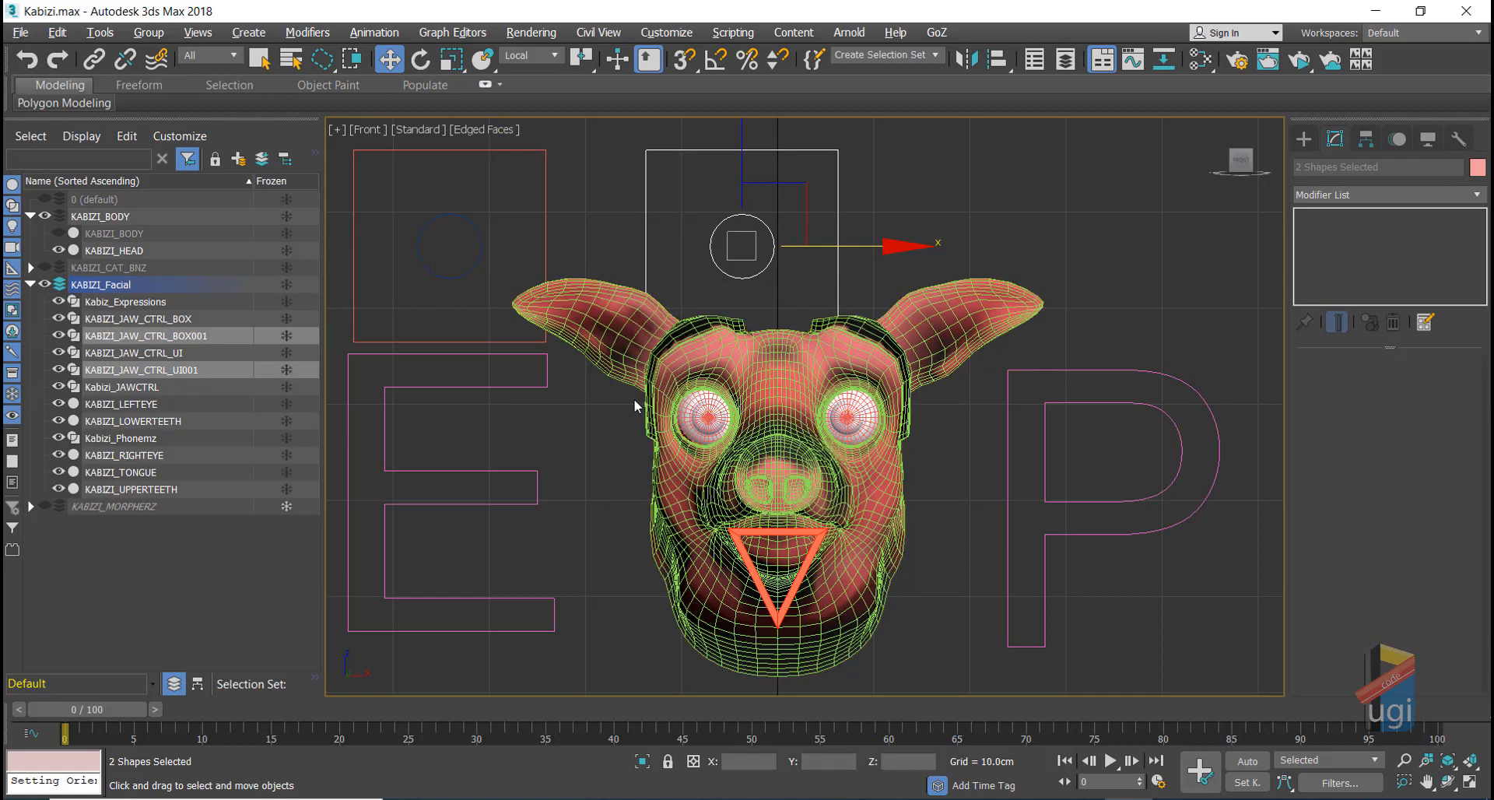
pyautogui.scroll(-5, 633, 398)
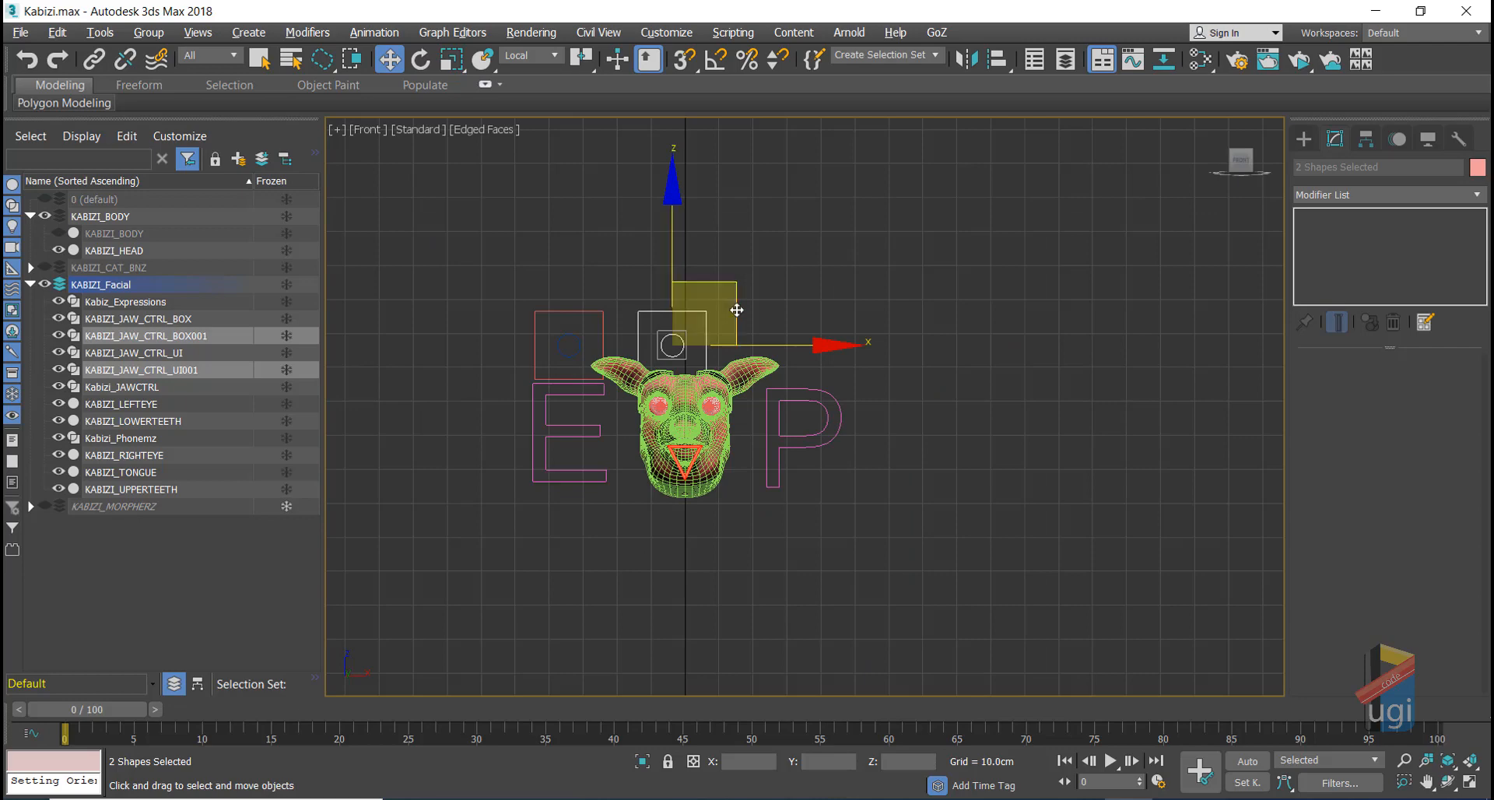
pyautogui.moveTo(708, 285); pyautogui.dragTo(692, 247)
pyautogui.scroll(6, 703, 377)
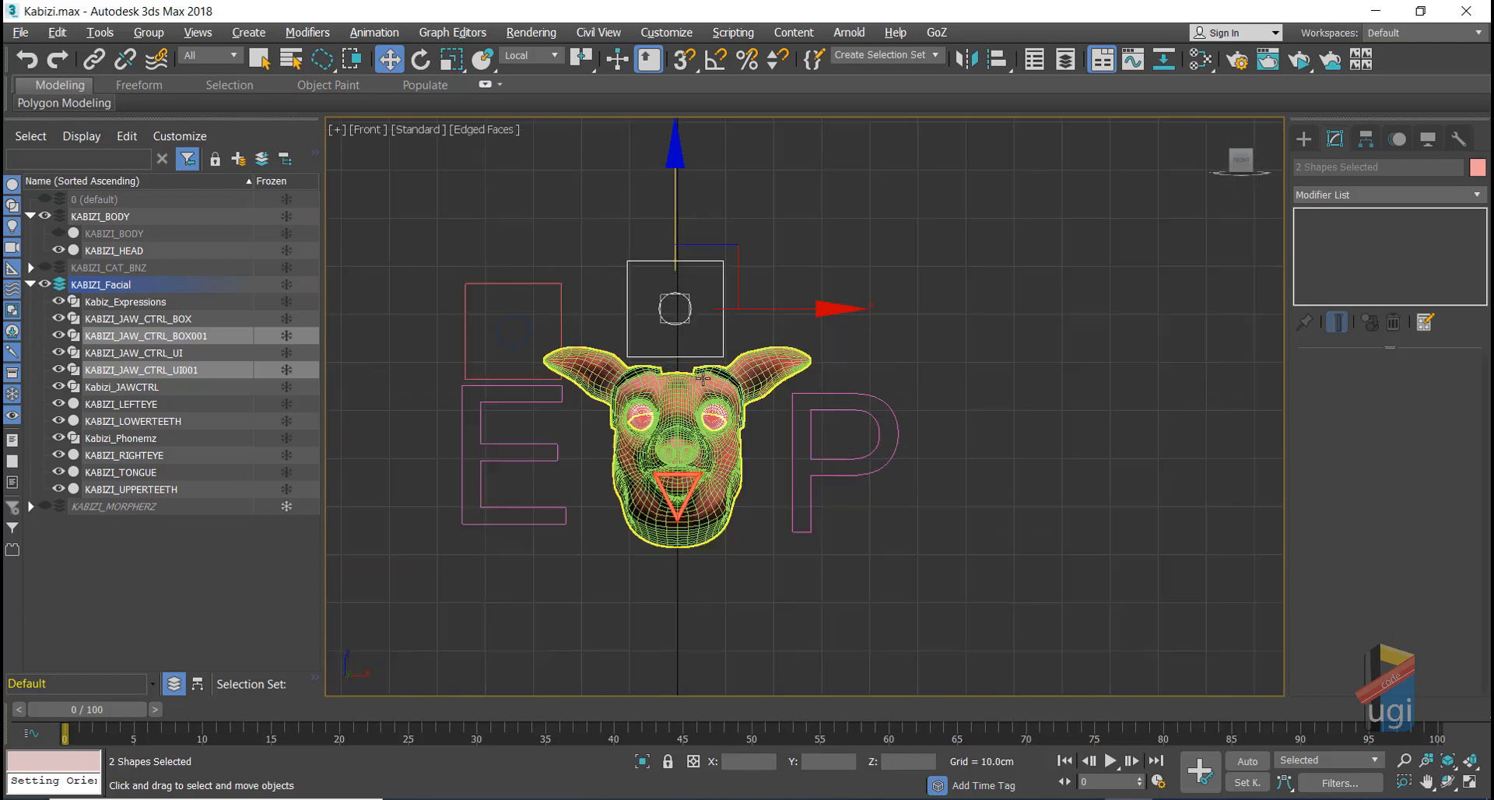
pyautogui.scroll(-2, 699, 374)
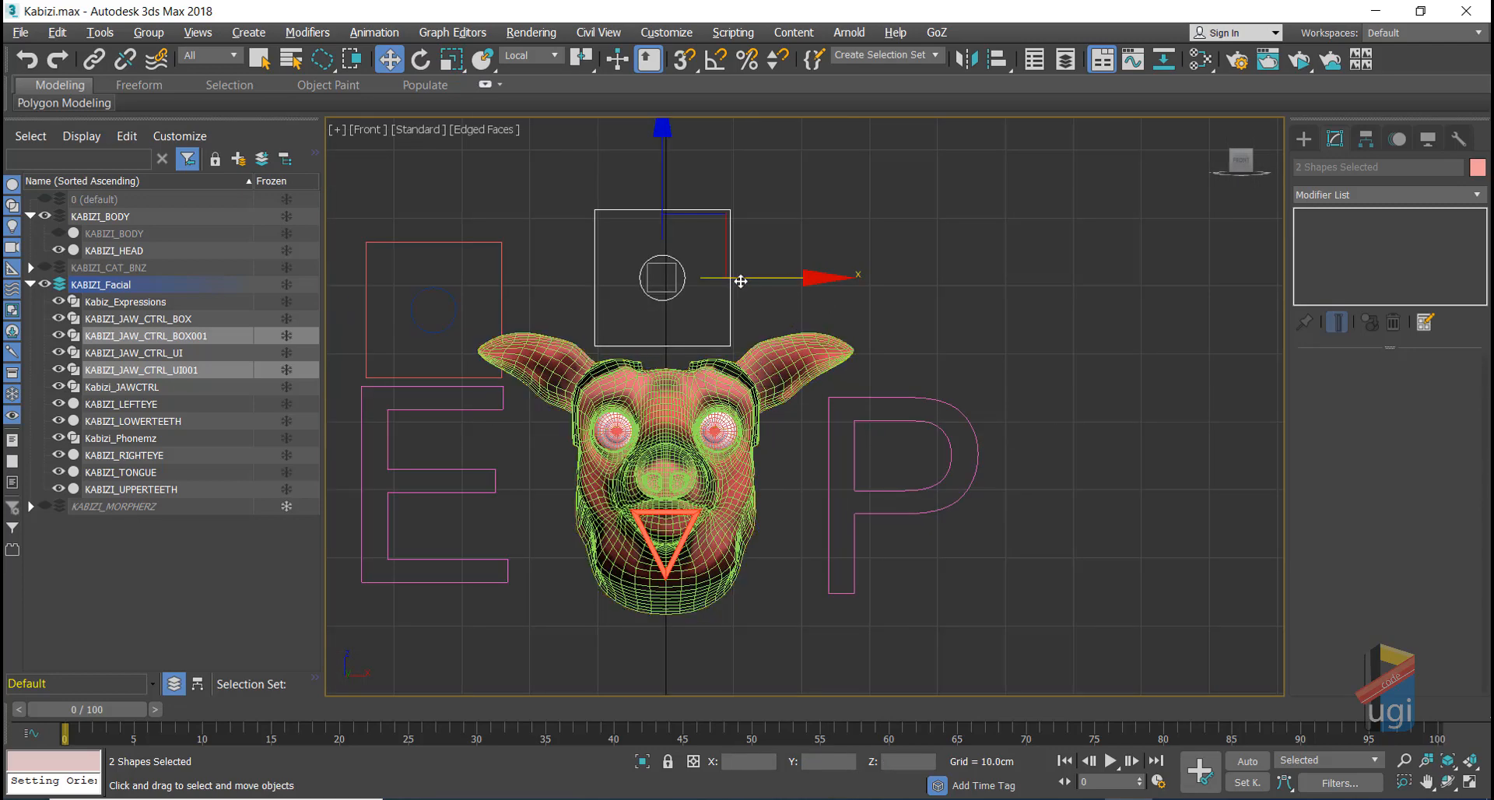
# Step: Make a second copy, KABIZI_JAW_CTRL_BOX002 with UI002, and move it down-right beside the P
pyautogui.keyDown('shift'); pyautogui.moveTo(741, 281); pyautogui.dragTo(1001, 284); pyautogui.keyUp('shift')
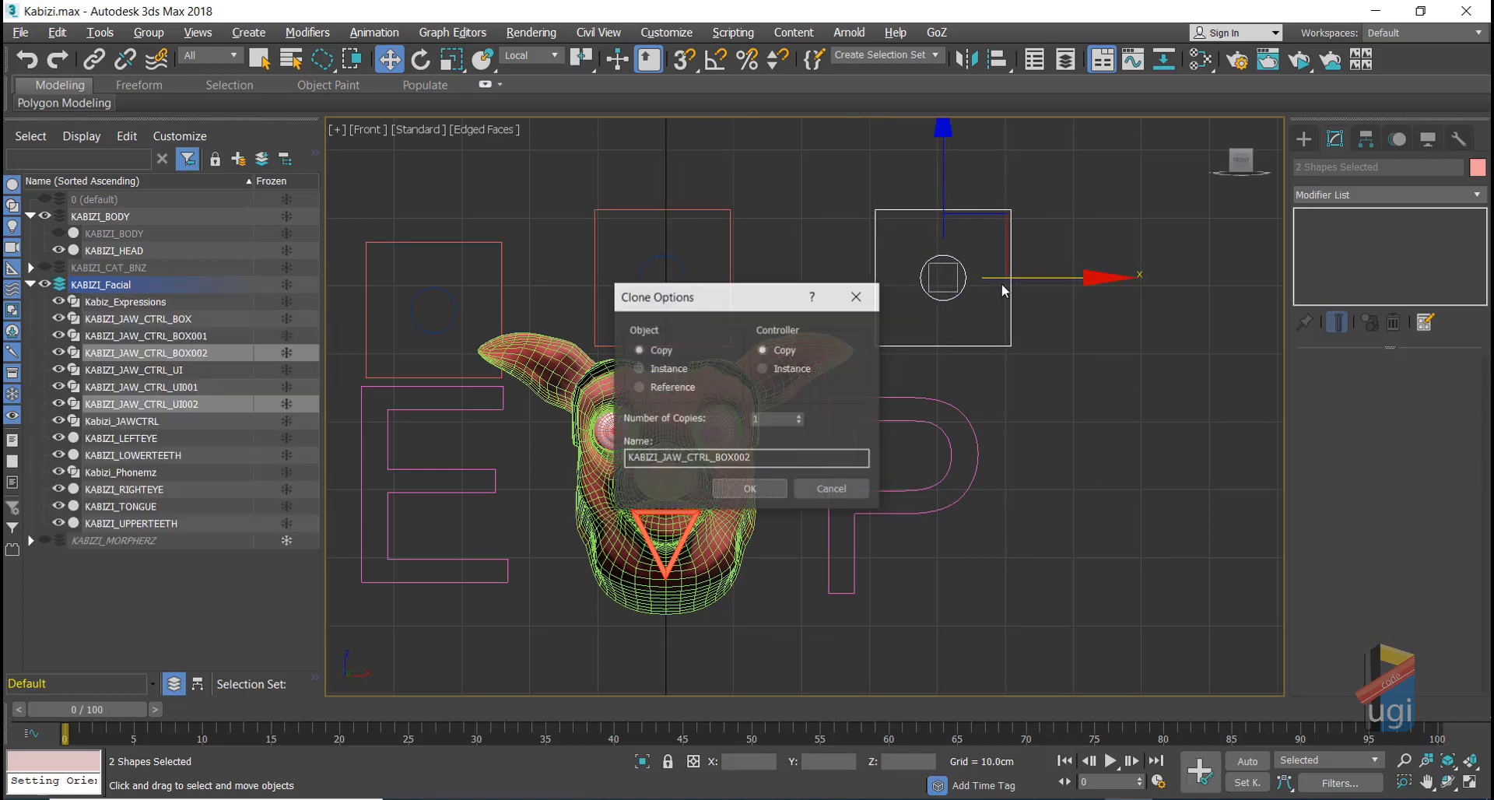
pyautogui.click(749, 488)
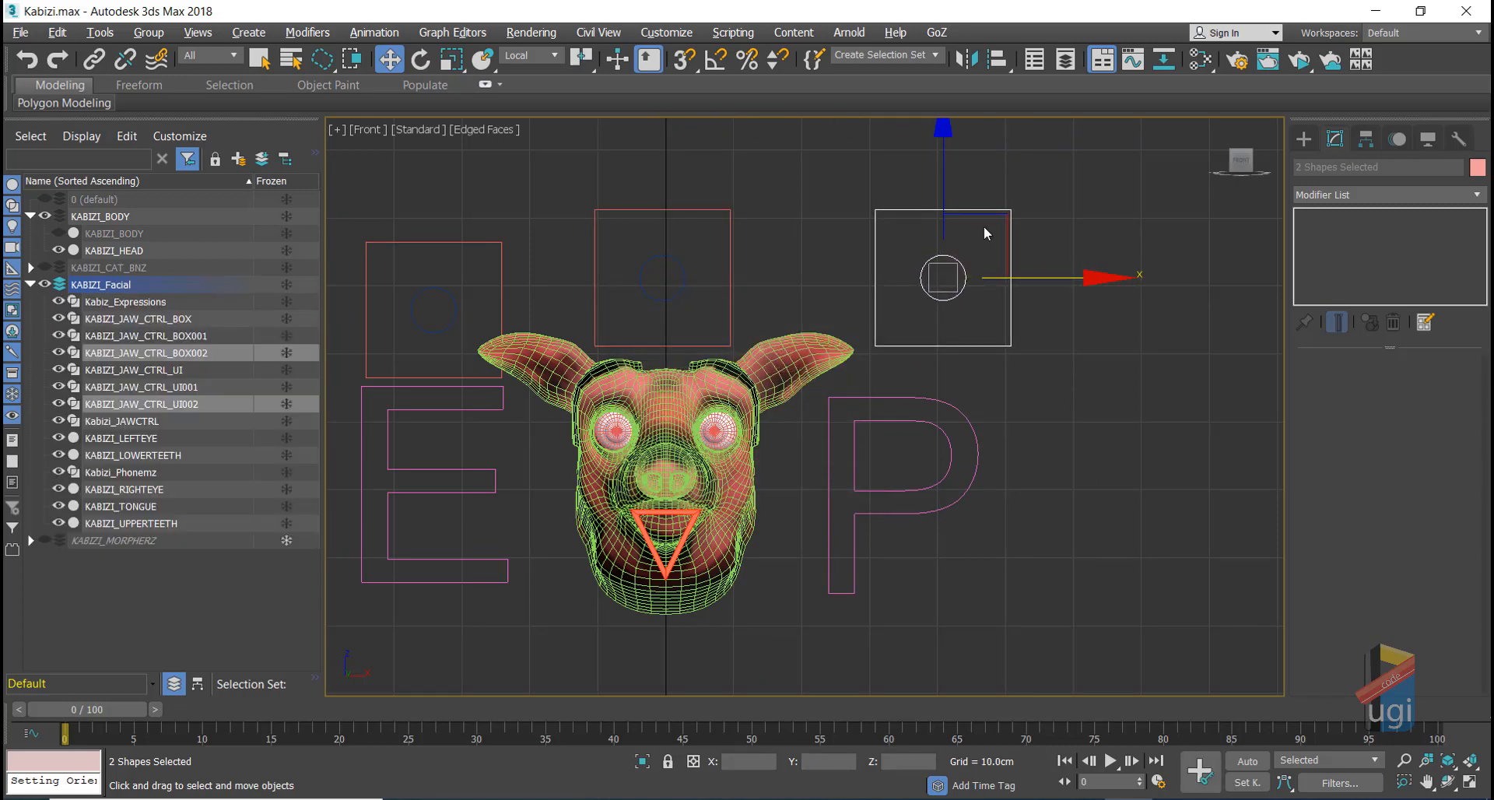
pyautogui.moveTo(984, 233); pyautogui.dragTo(1092, 491)
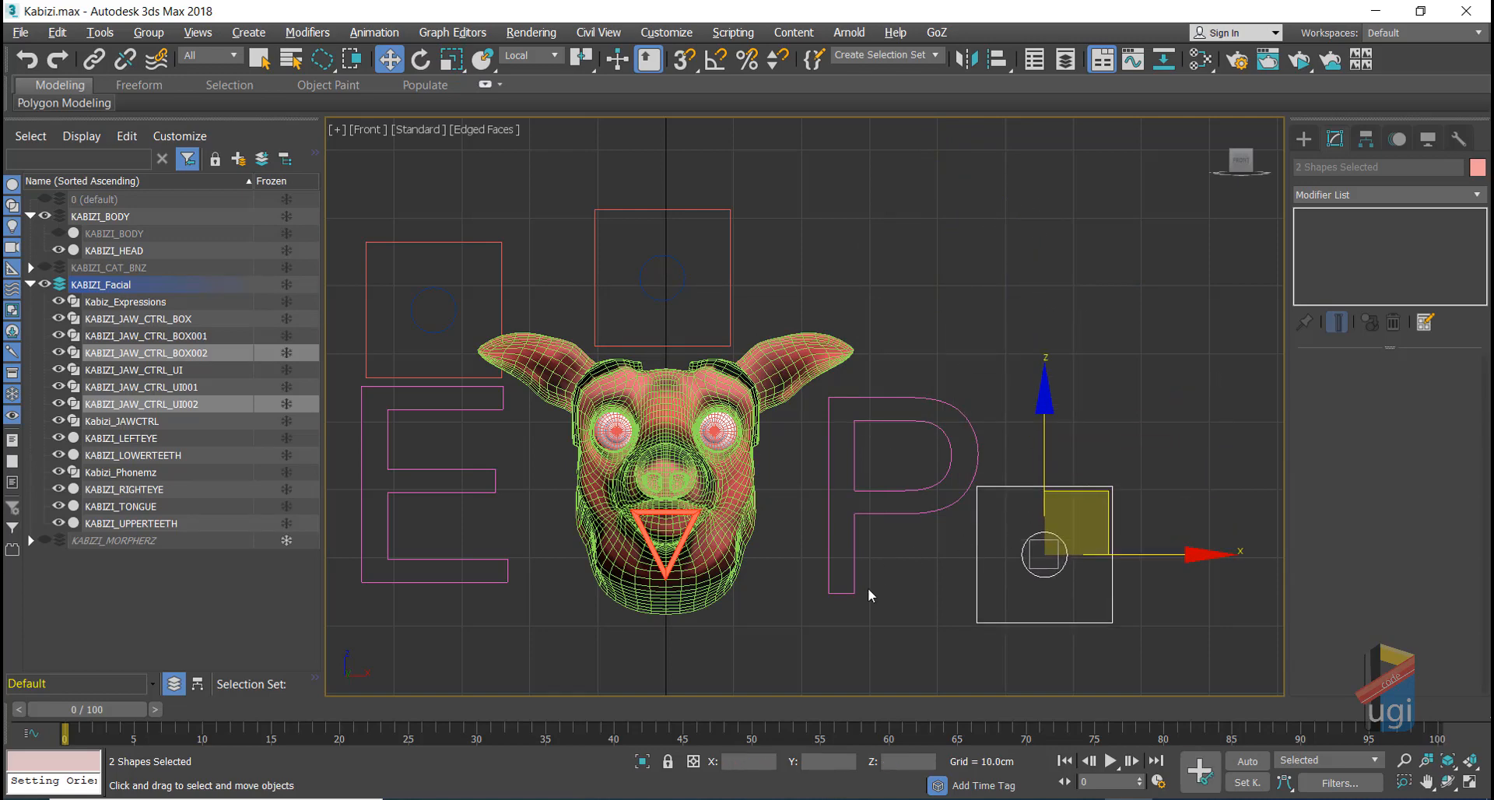
pyautogui.scroll(-2, 866, 587)
pyautogui.scroll(5, 513, 401)
pyautogui.scroll(-3, 592, 399)
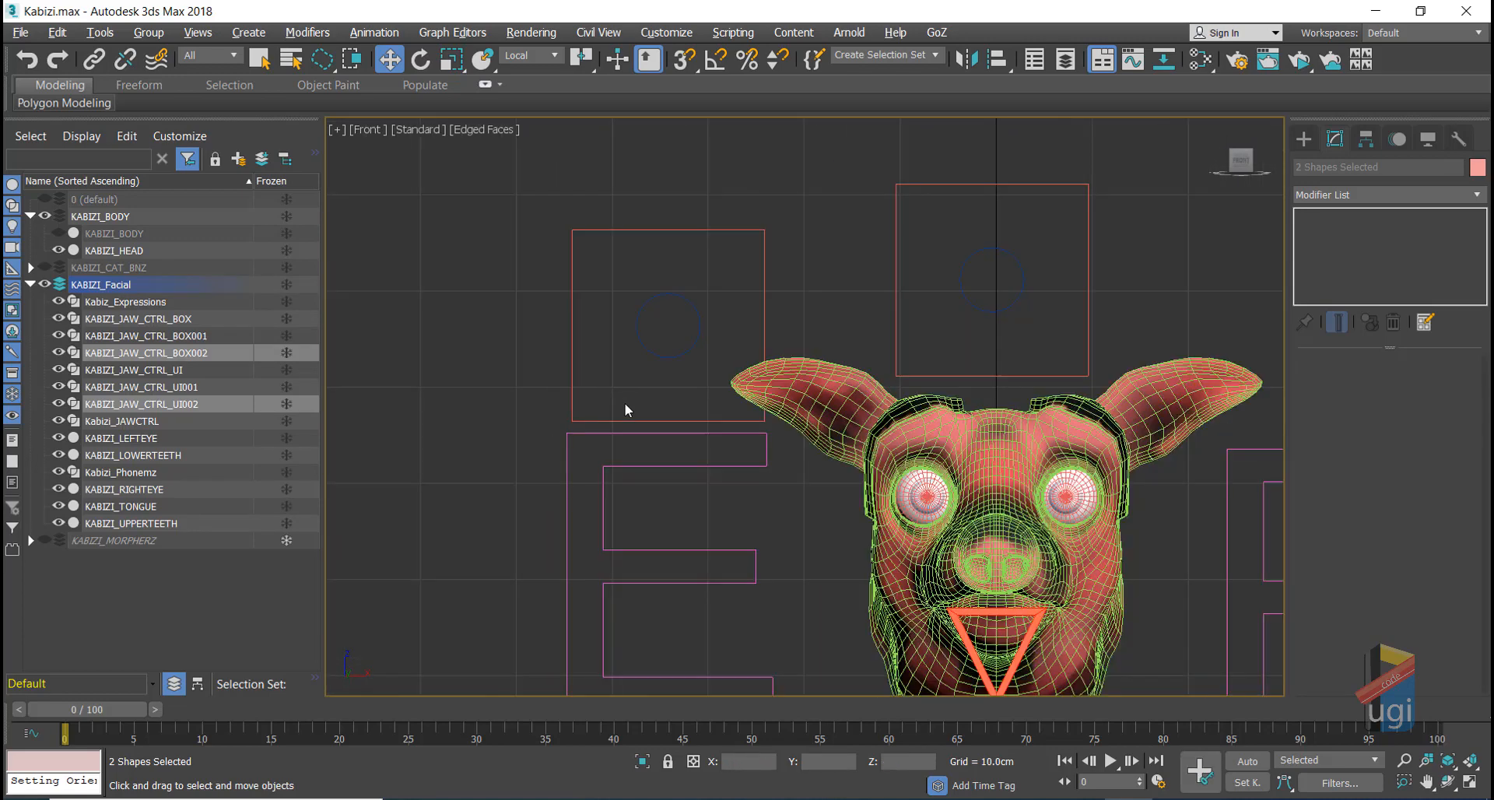
# Step: Link the first jaw control box to a parent object with Select and Link
pyautogui.click(663, 421)
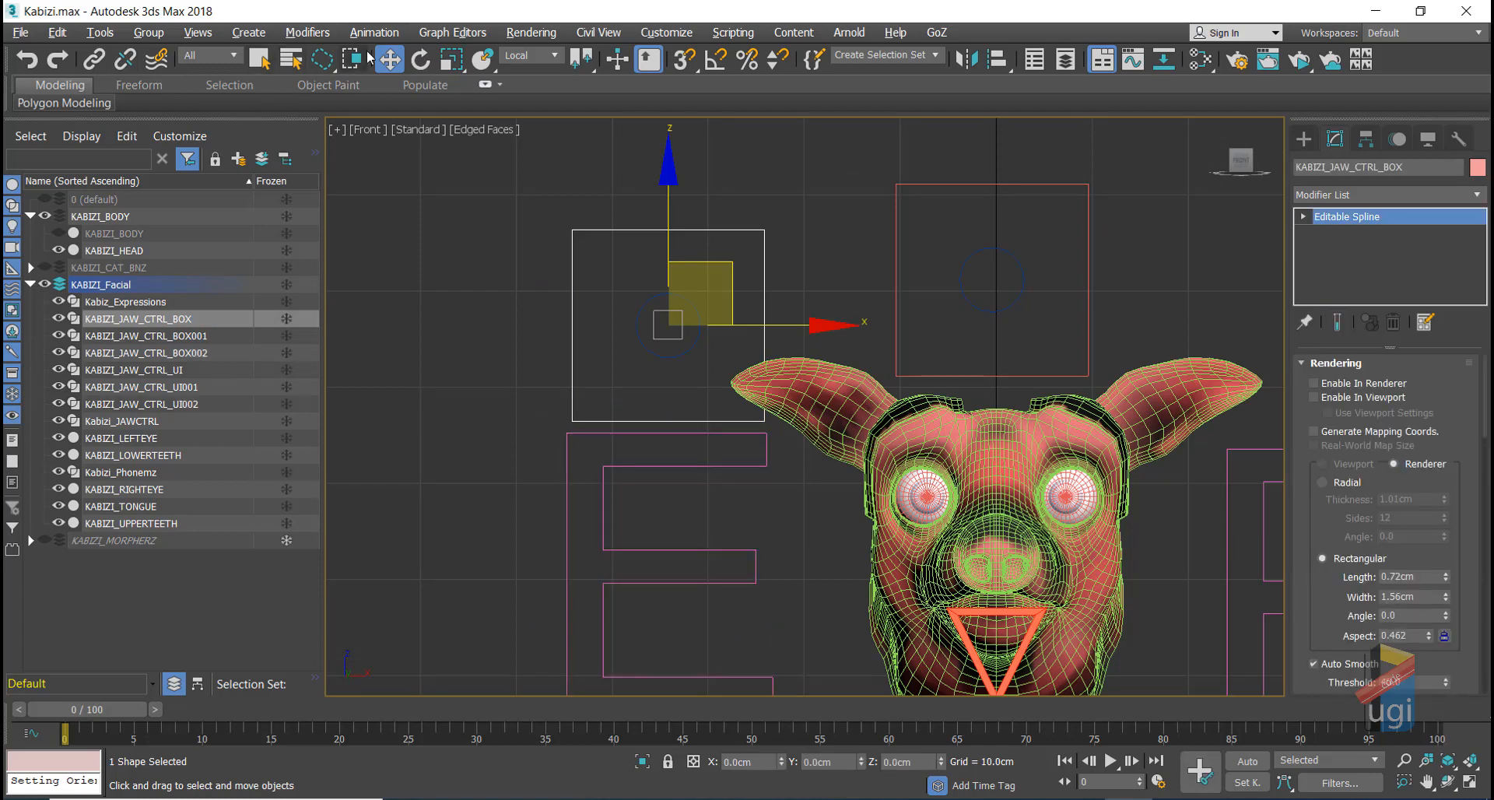
pyautogui.click(94, 59)
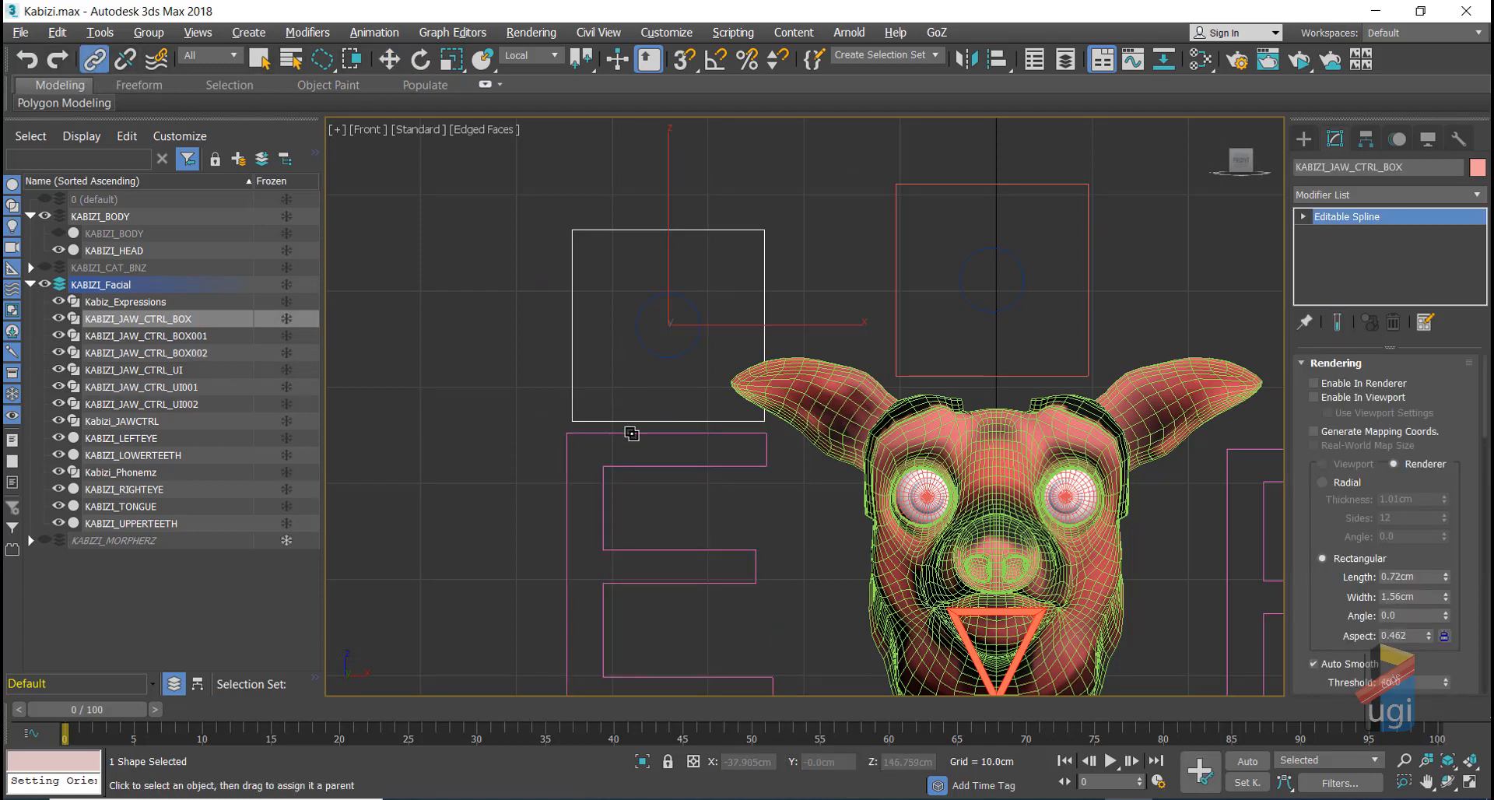
pyautogui.moveTo(634, 427); pyautogui.dragTo(631, 474)
# Step: Hide KABIZI_HEAD and unhide the KABIZI_CAT_BNZ rig in the Scene Explorer
pyautogui.scroll(3, 1003, 403)
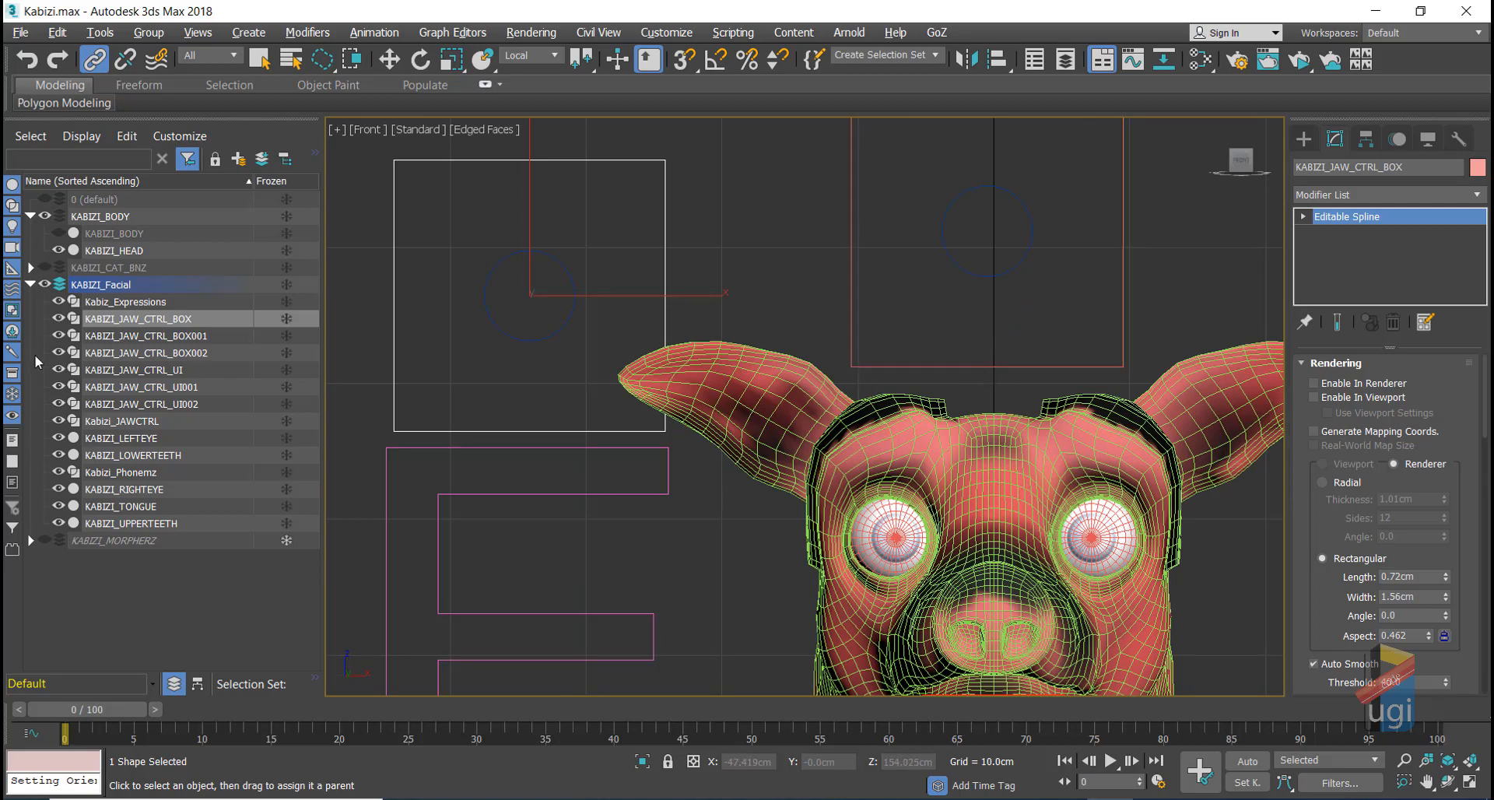
pyautogui.click(59, 249)
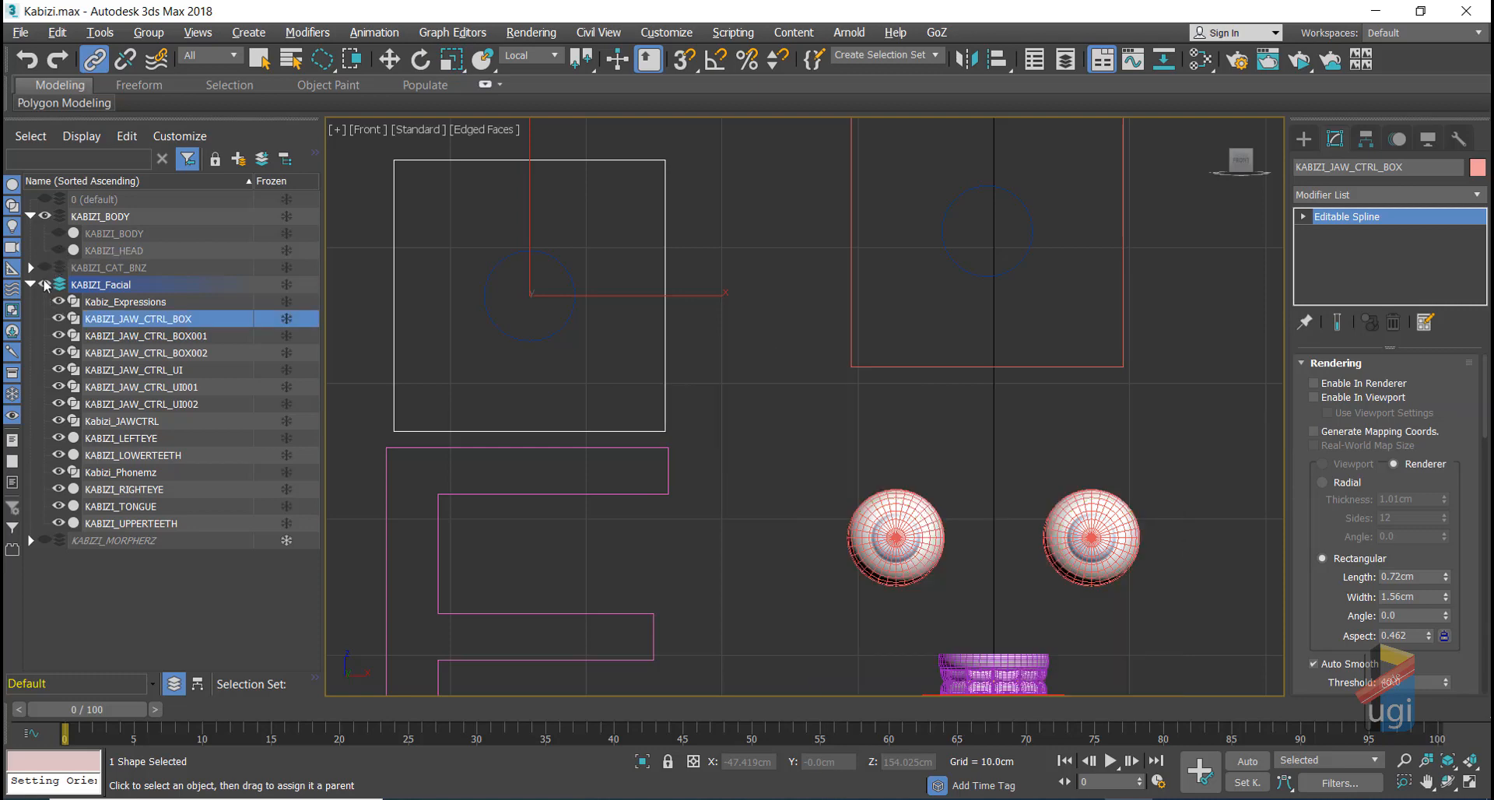
pyautogui.click(44, 267)
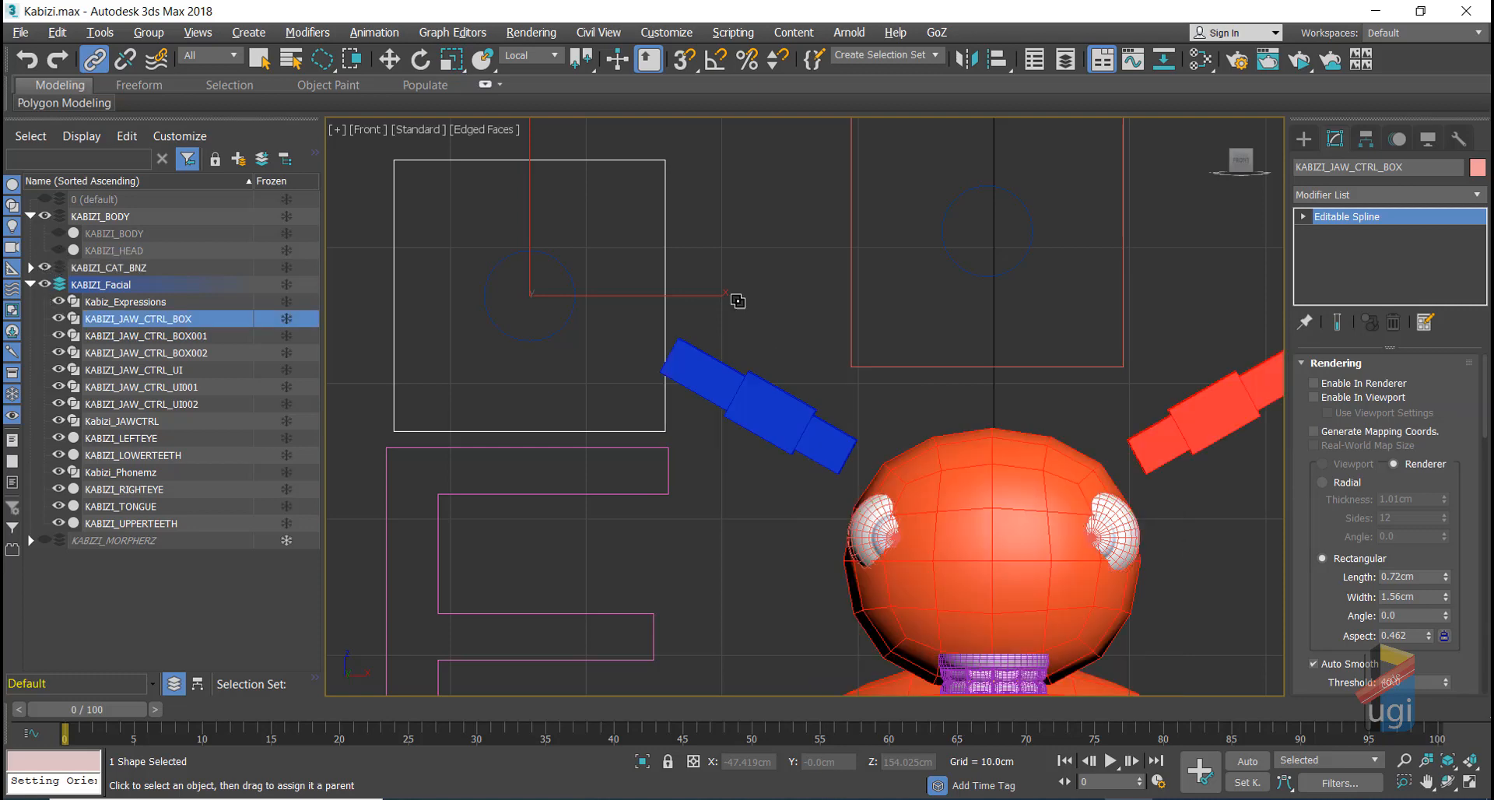
# Step: Link BOX001, the second jaw control box, to the CAT rig's head
pyautogui.click(984, 363)
pyautogui.moveTo(984, 363); pyautogui.dragTo(1003, 456)
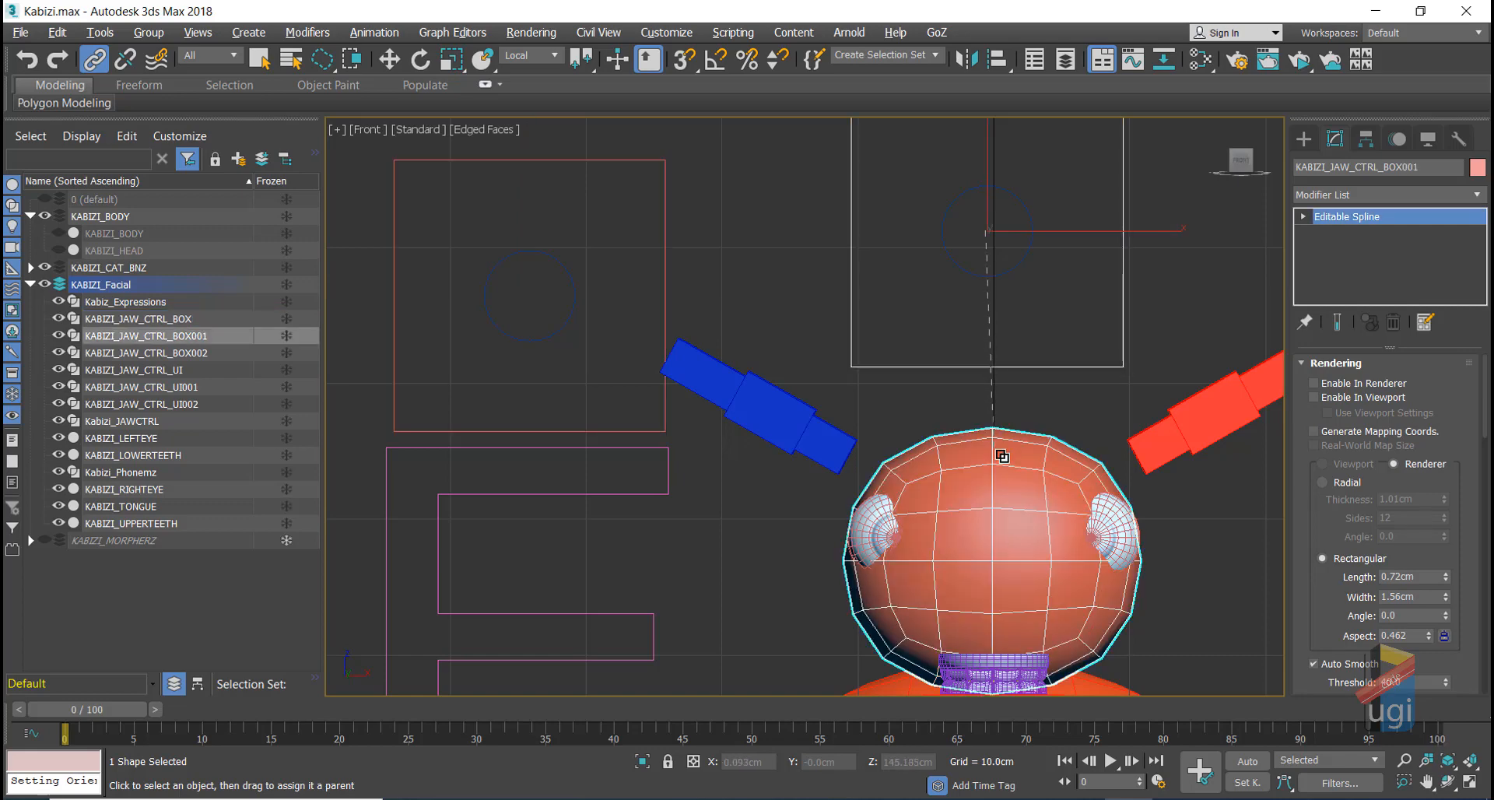
pyautogui.click(391, 66)
pyautogui.scroll(-3, 750, 319)
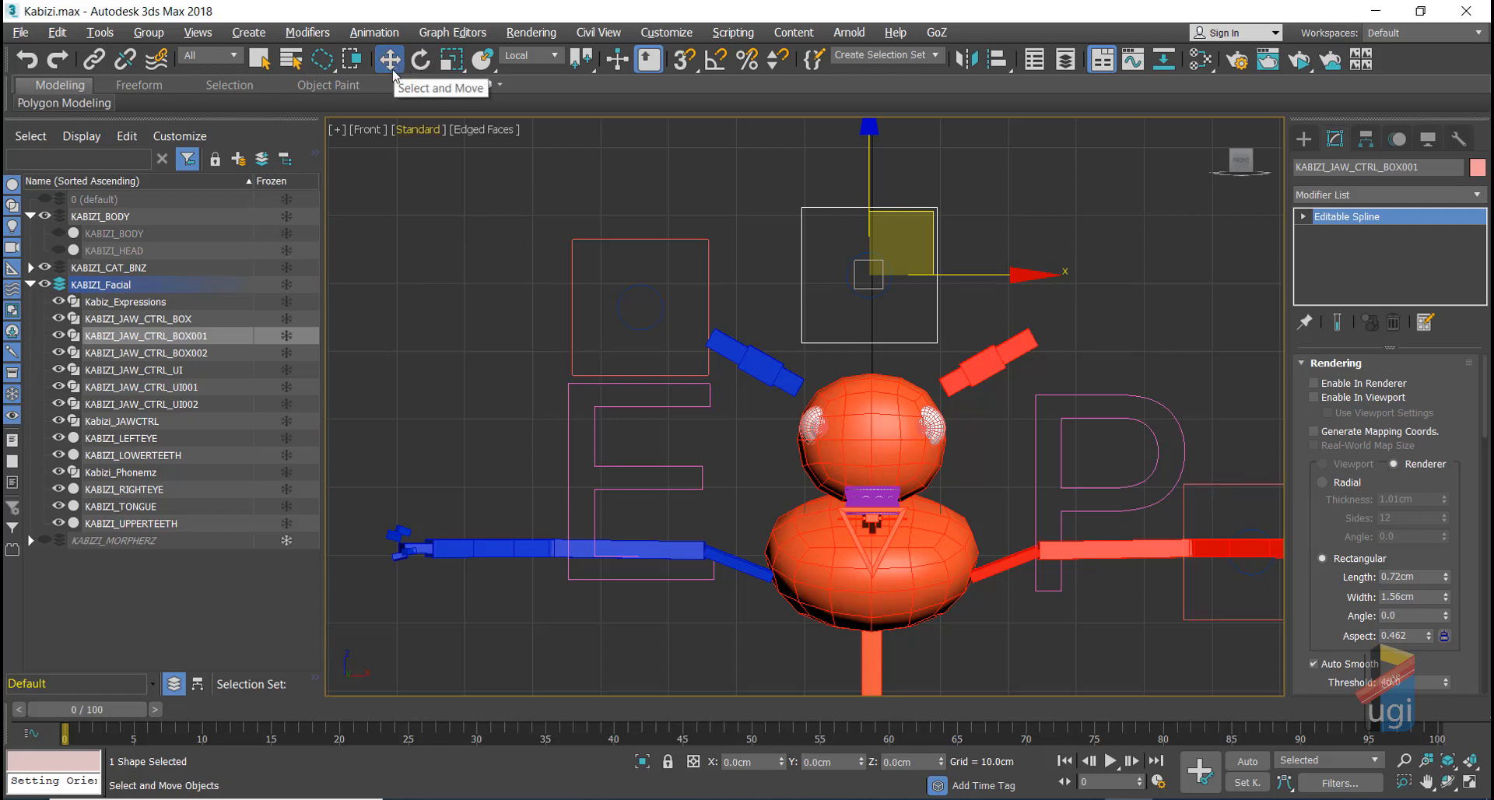
# Step: Unhide KABIZI_HEAD, then select the left jaw control box and the triangular jaw control
pyautogui.moveTo(517, 370); pyautogui.dragTo(471, 336, button='middle')
pyautogui.scroll(2, 470, 335)
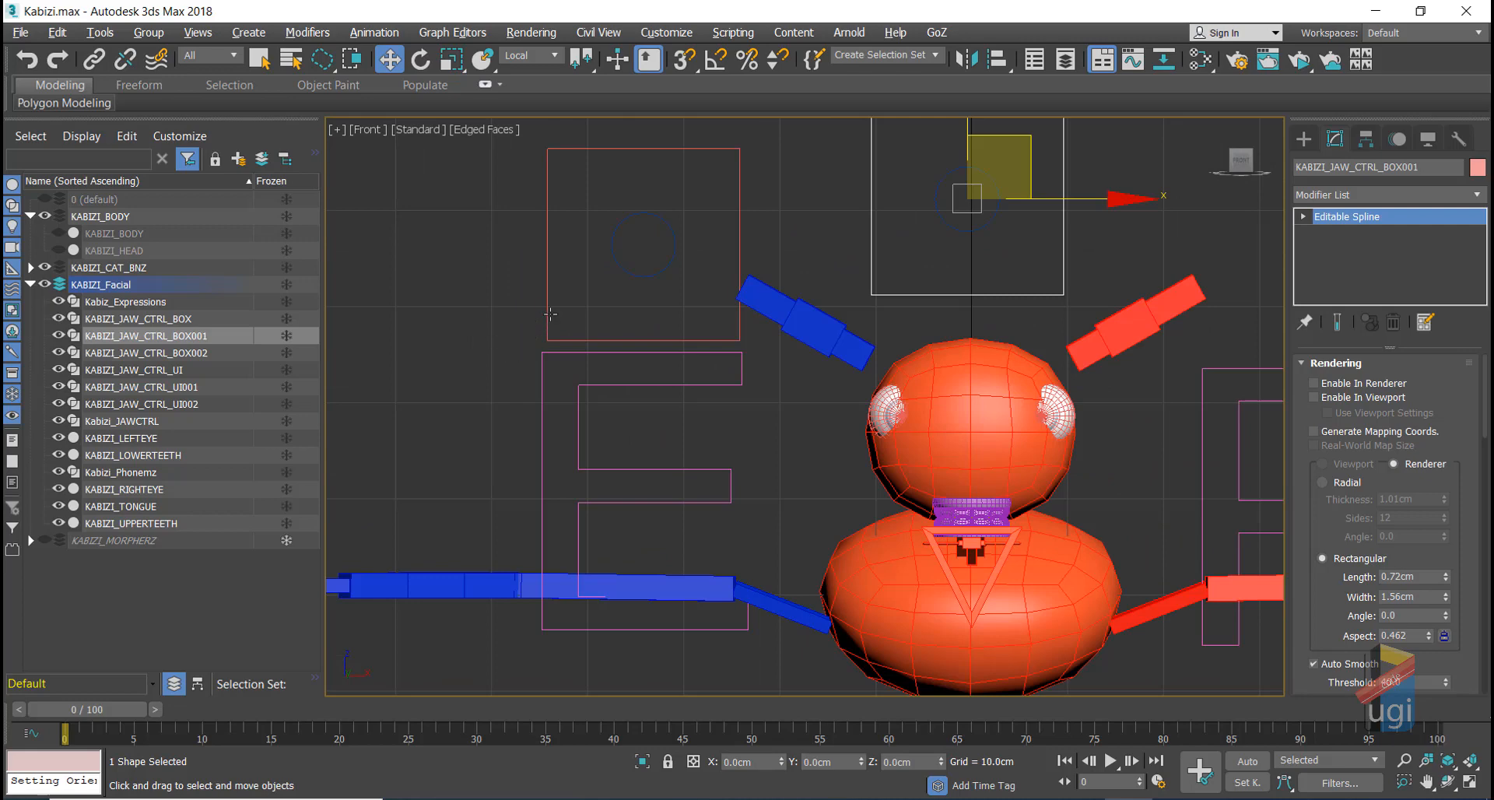
pyautogui.click(56, 249)
pyautogui.scroll(2, 604, 371)
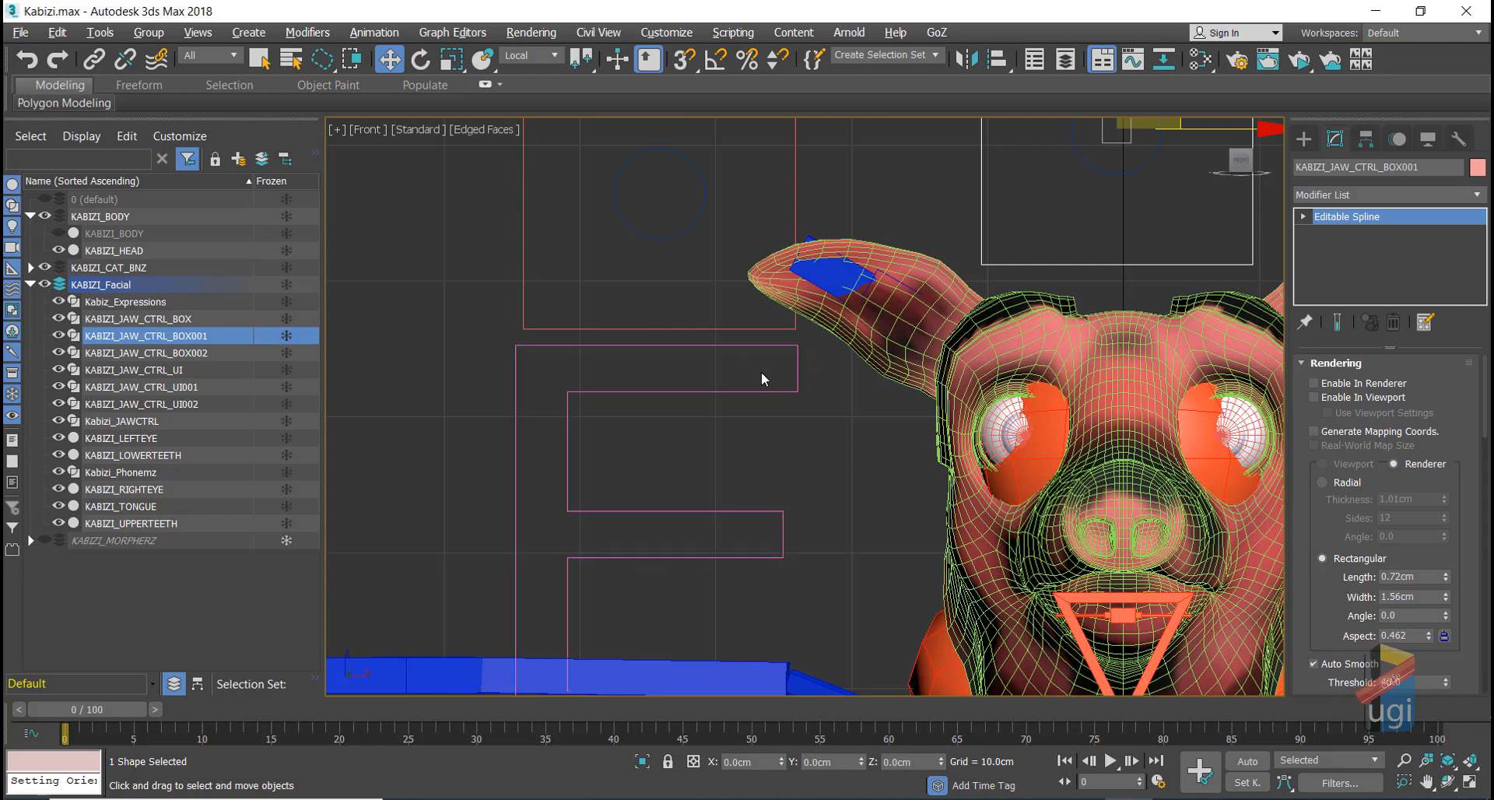
pyautogui.scroll(-2, 761, 371)
pyautogui.click(712, 337)
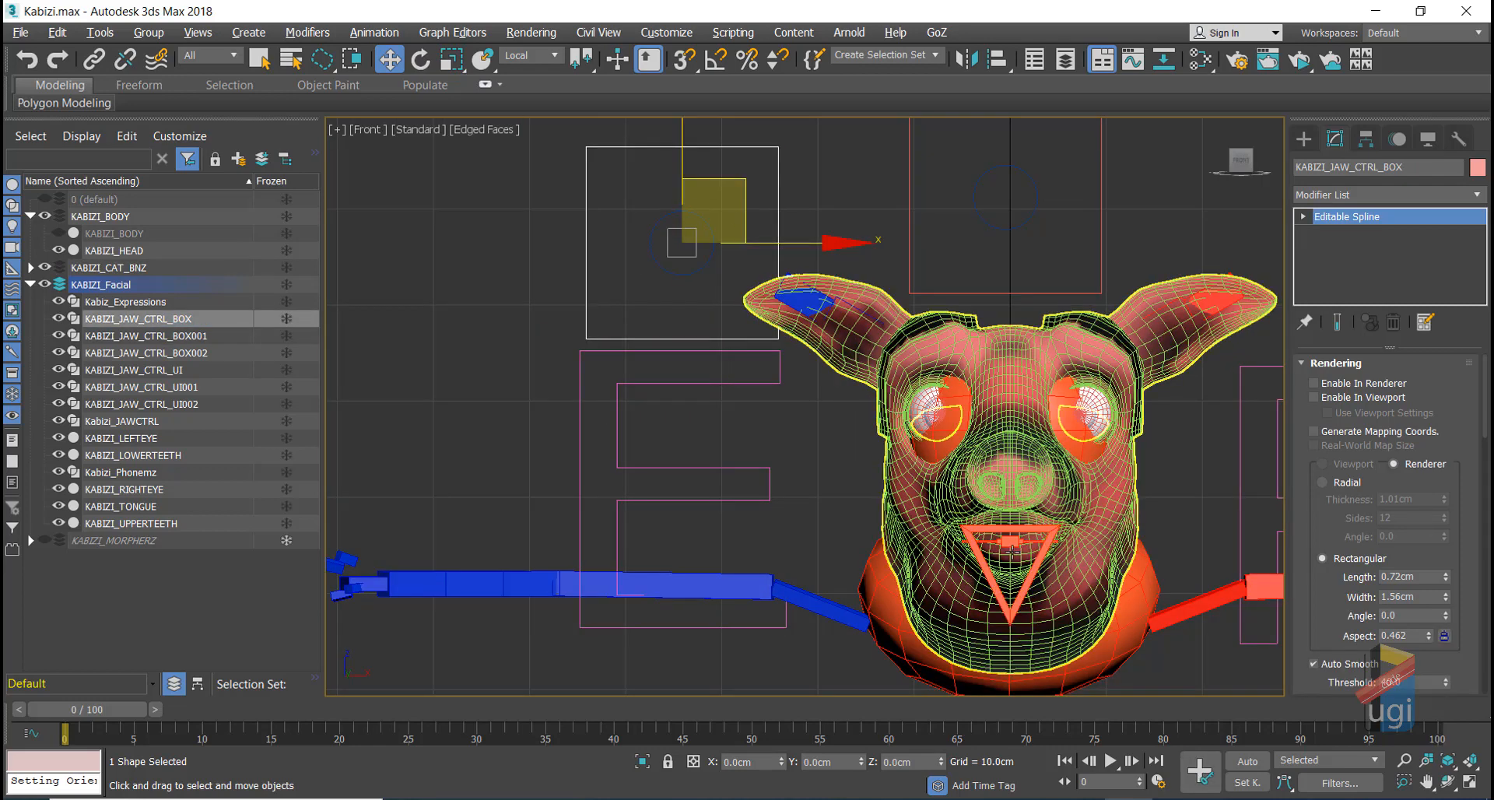
pyautogui.click(1009, 614)
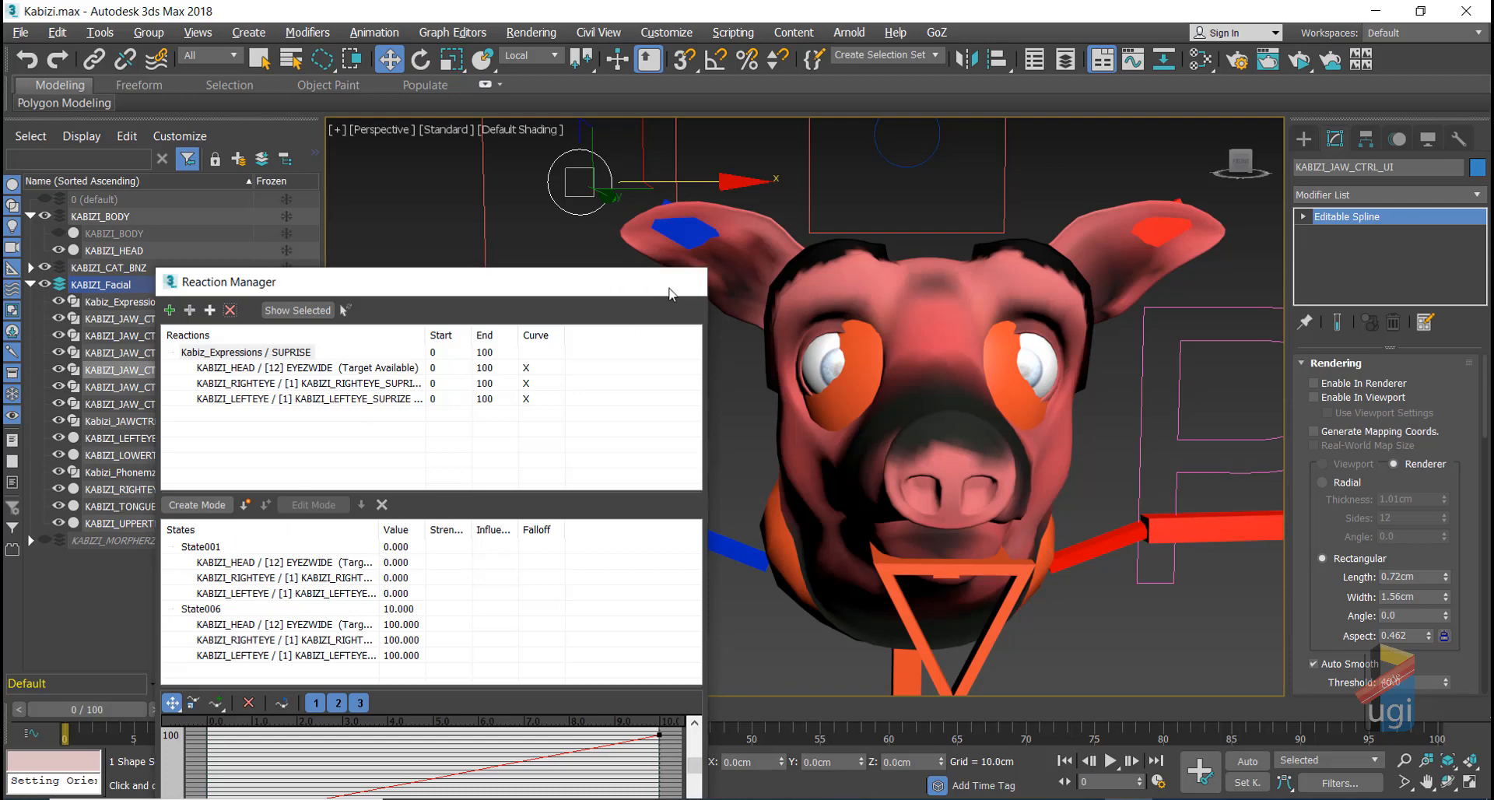
pyautogui.click(684, 281)
pyautogui.scroll(1, 691, 354)
pyautogui.moveTo(691, 355); pyautogui.dragTo(733, 500, button='middle')
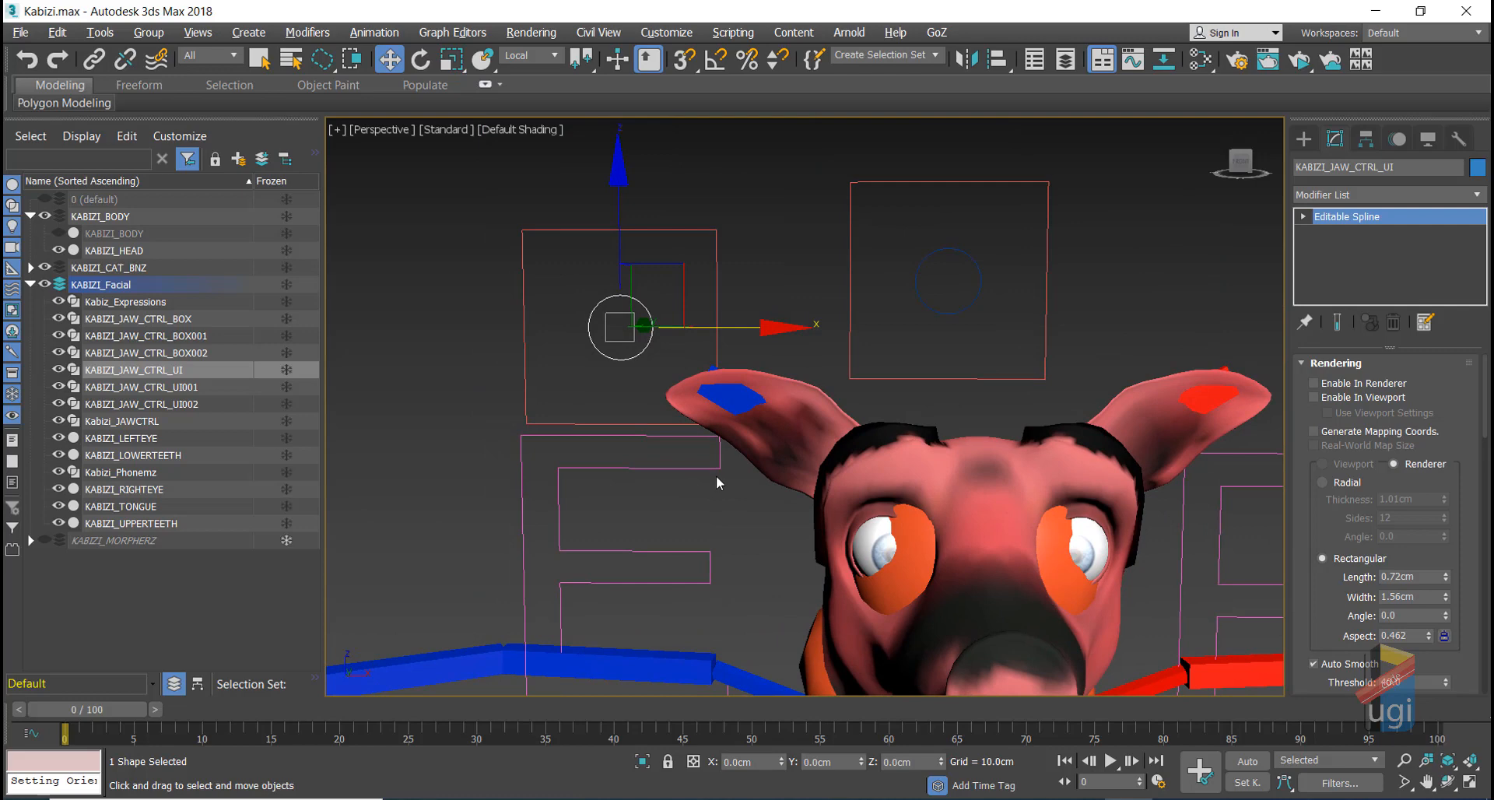
pyautogui.scroll(-5, 731, 480)
pyautogui.scroll(5, 732, 483)
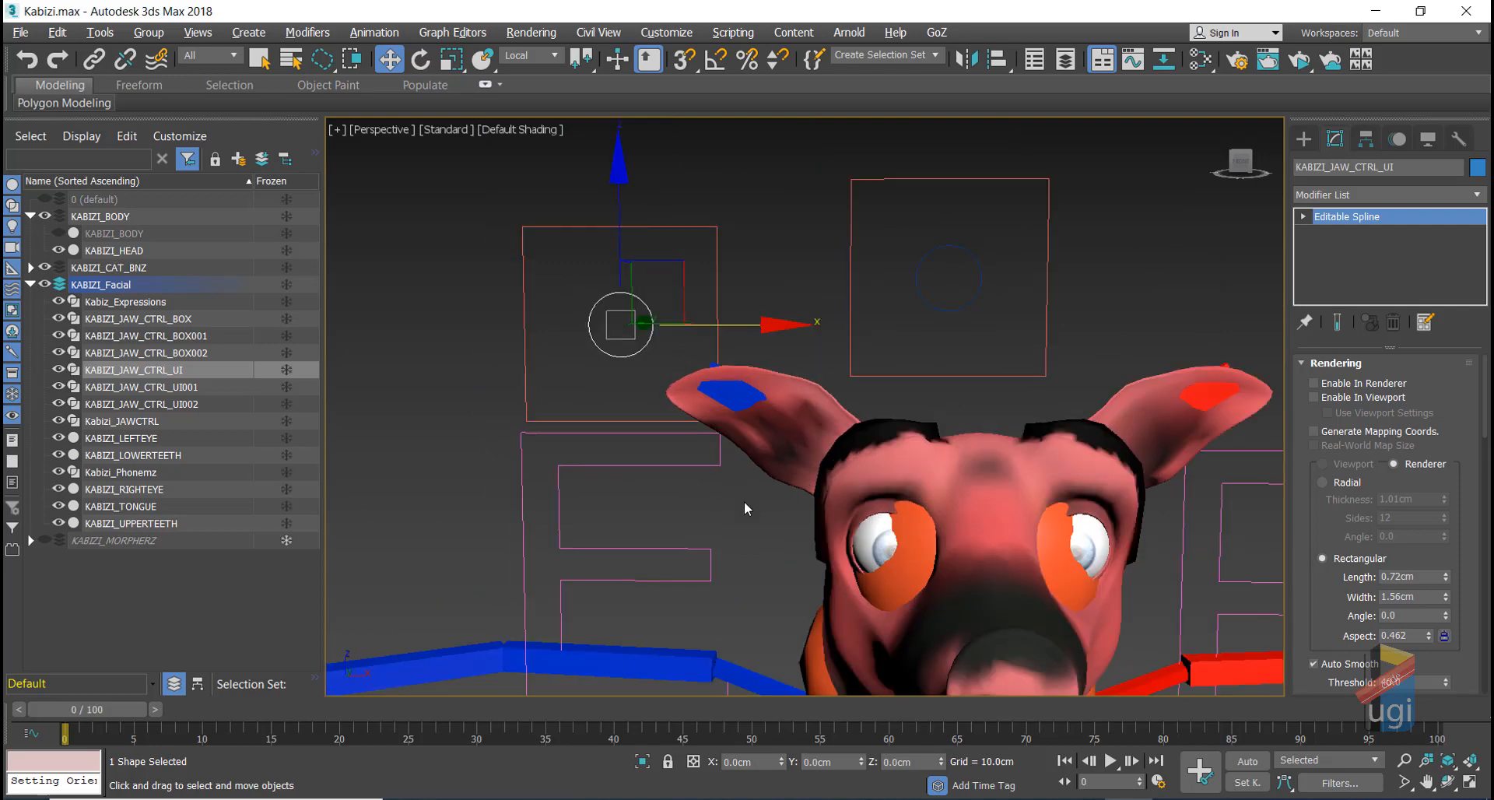
pyautogui.moveTo(744, 501); pyautogui.dragTo(661, 423, button='middle')
pyautogui.scroll(-4, 663, 423)
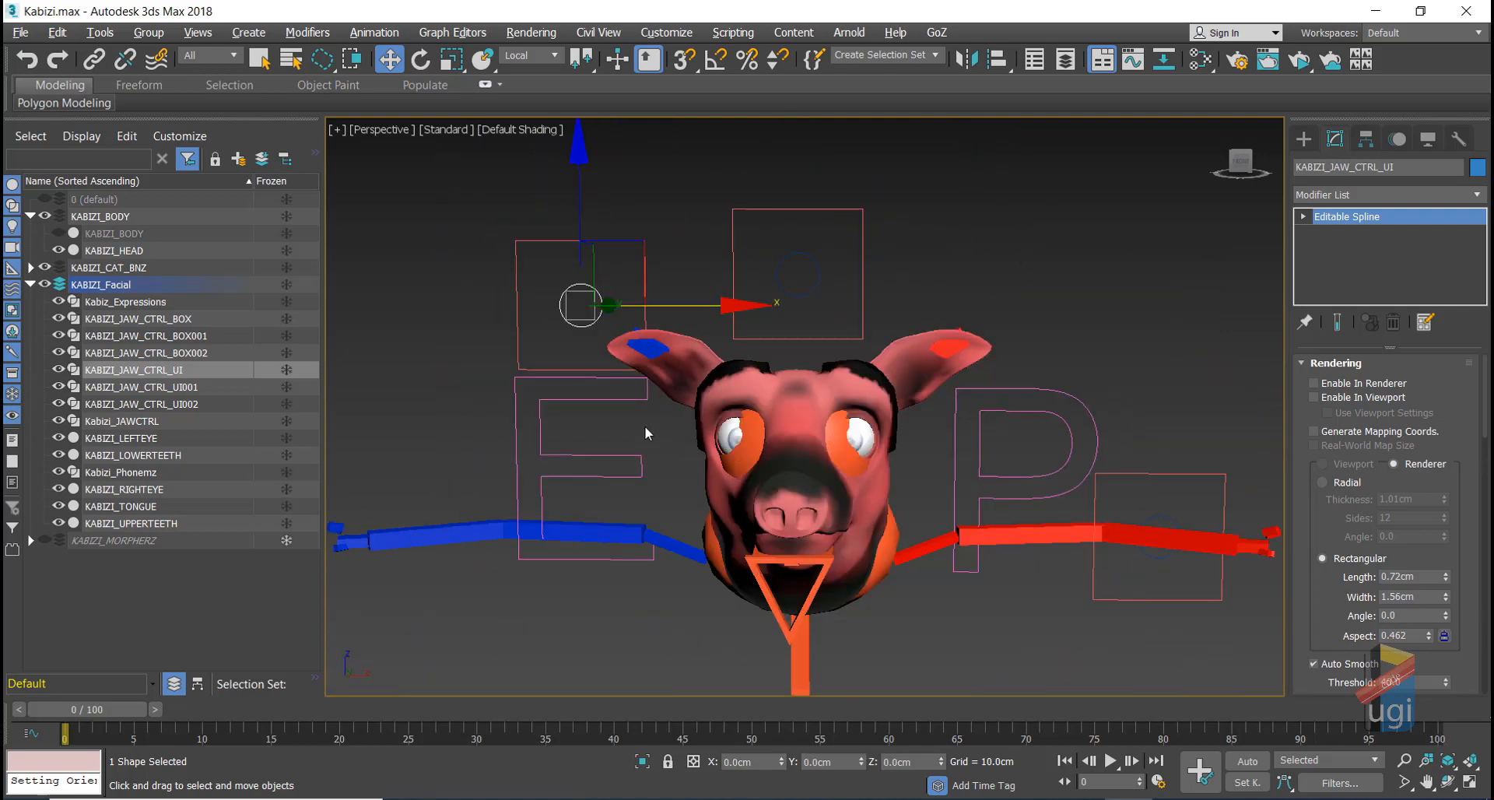
pyautogui.scroll(4, 643, 424)
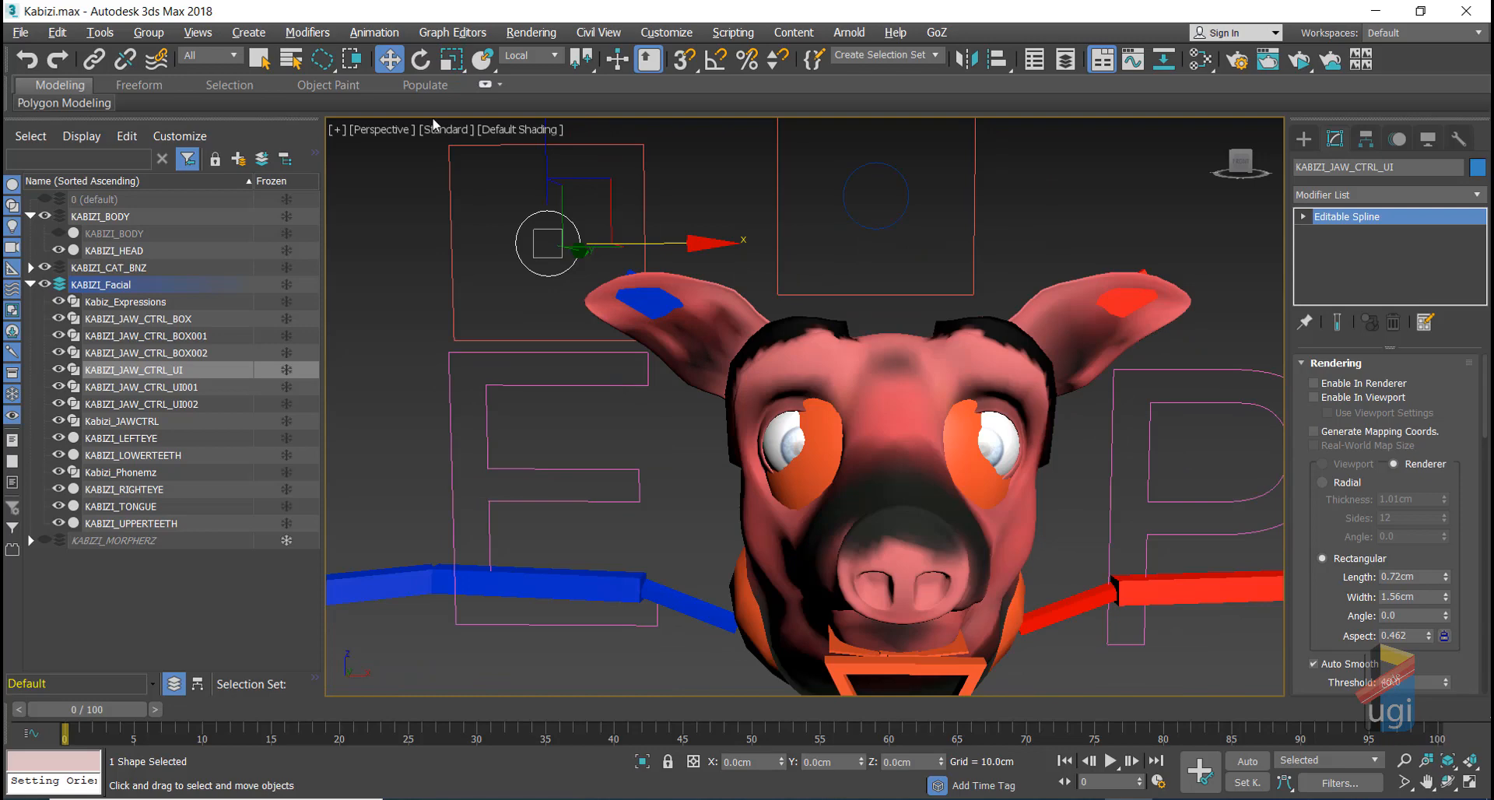
pyautogui.click(370, 34)
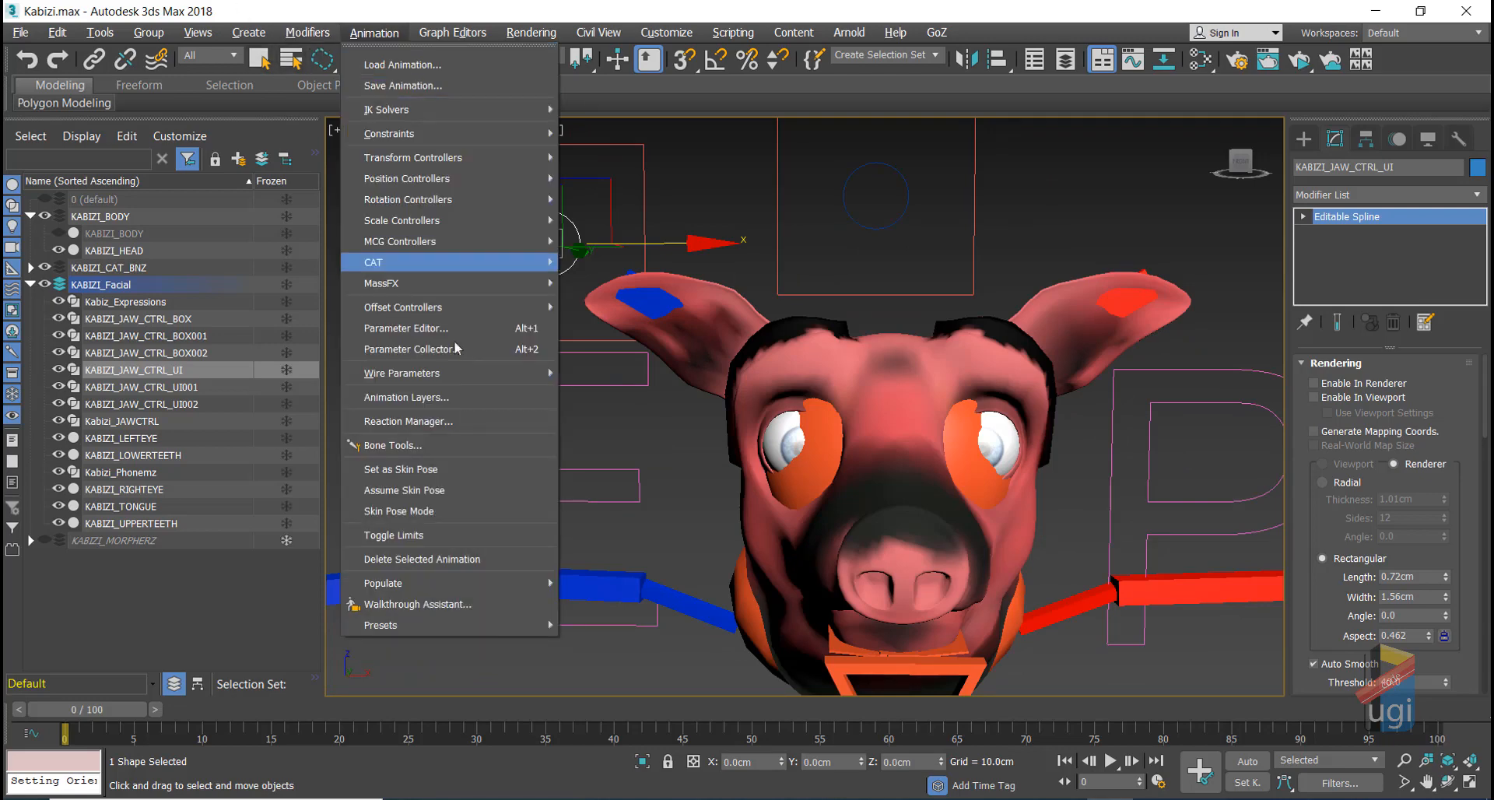
pyautogui.click(465, 420)
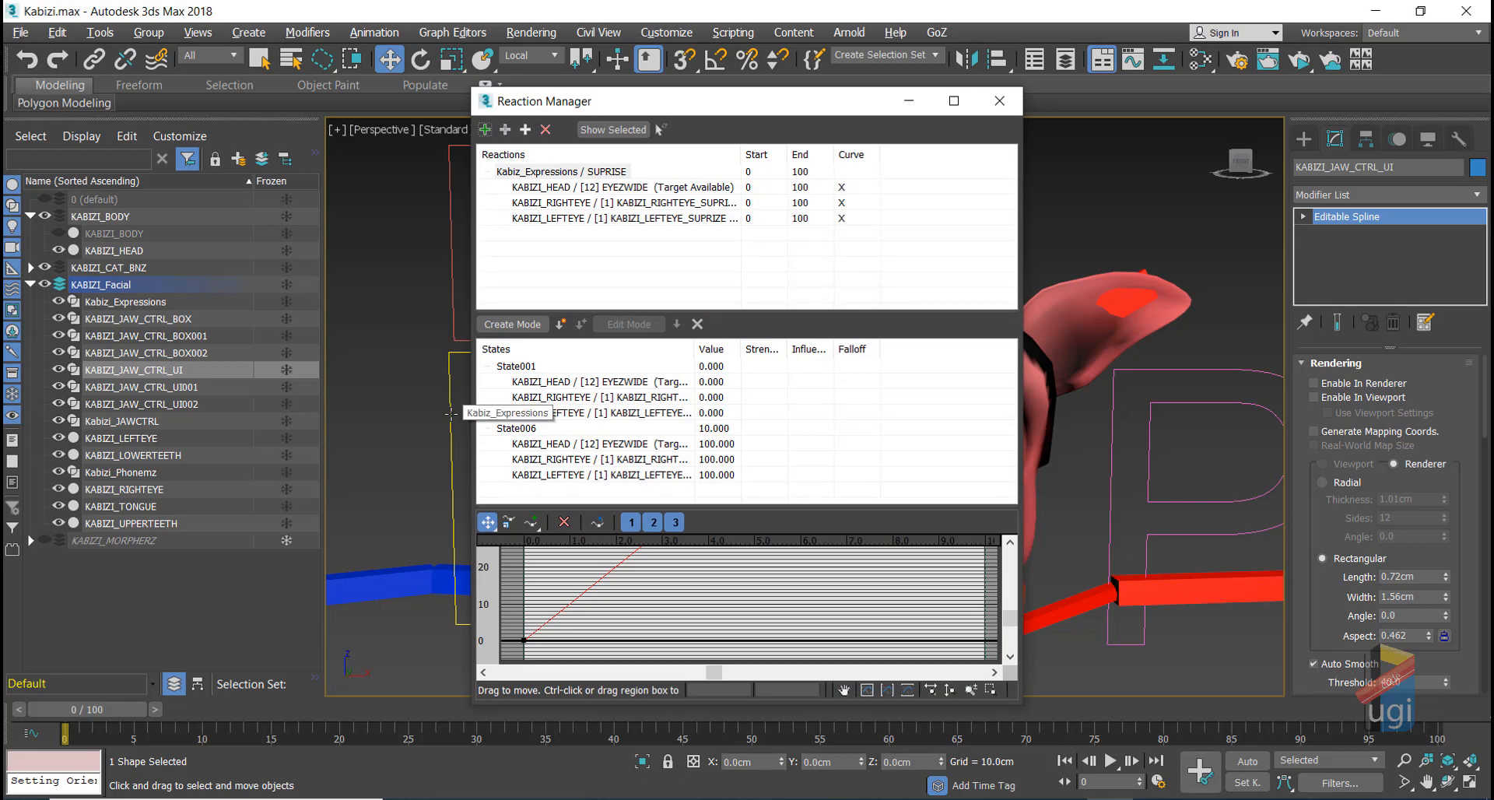
pyautogui.press('XF86MonBrightnessDown')
pyautogui.press('XF86MonBrightnessDown')
pyautogui.press('XF86MonBrightnessDown')
pyautogui.press('XF86MonBrightnessDown')
pyautogui.press('XF86MonBrightnessDown')
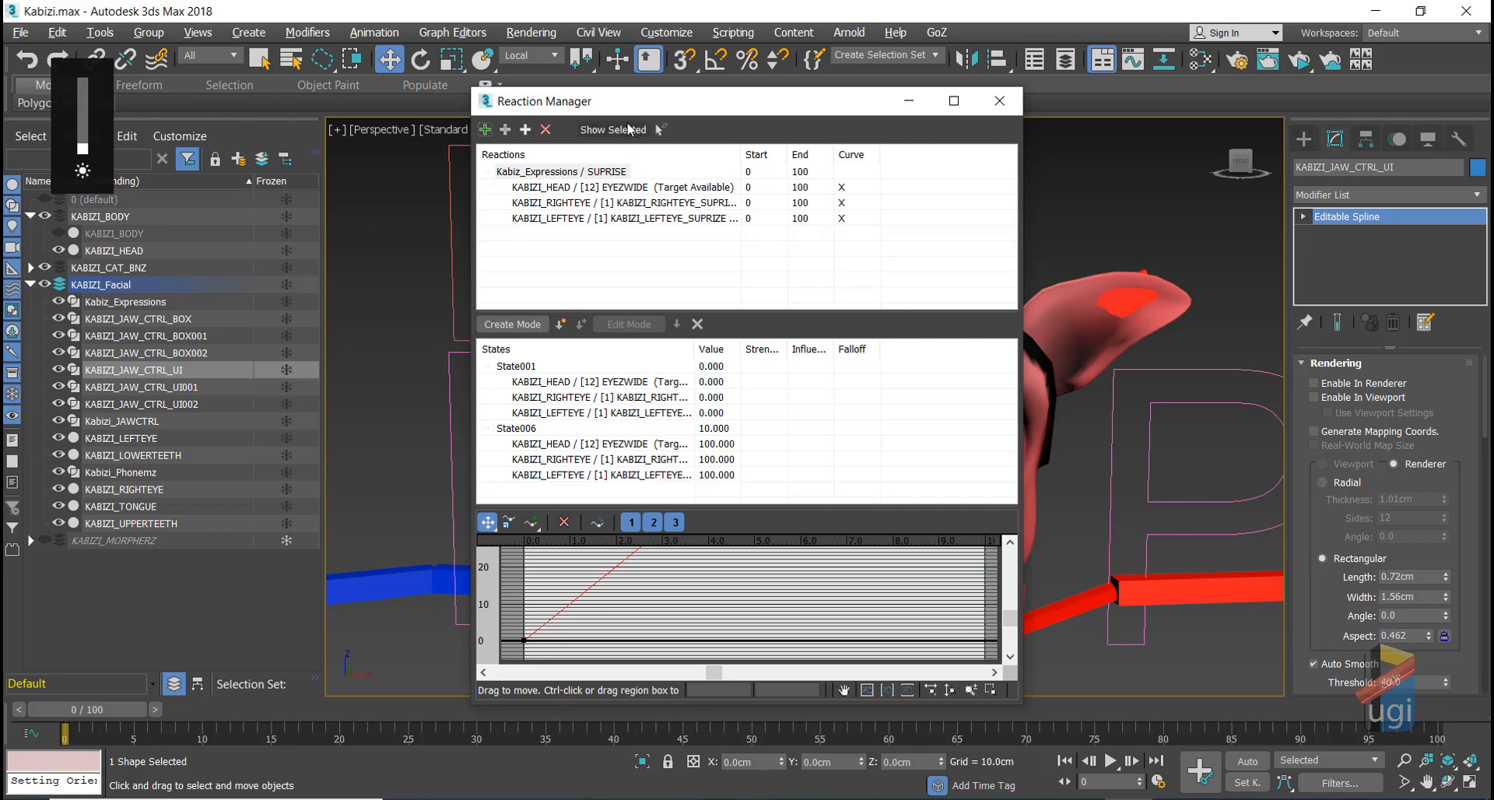
pyautogui.moveTo(642, 107); pyautogui.dragTo(969, 127)
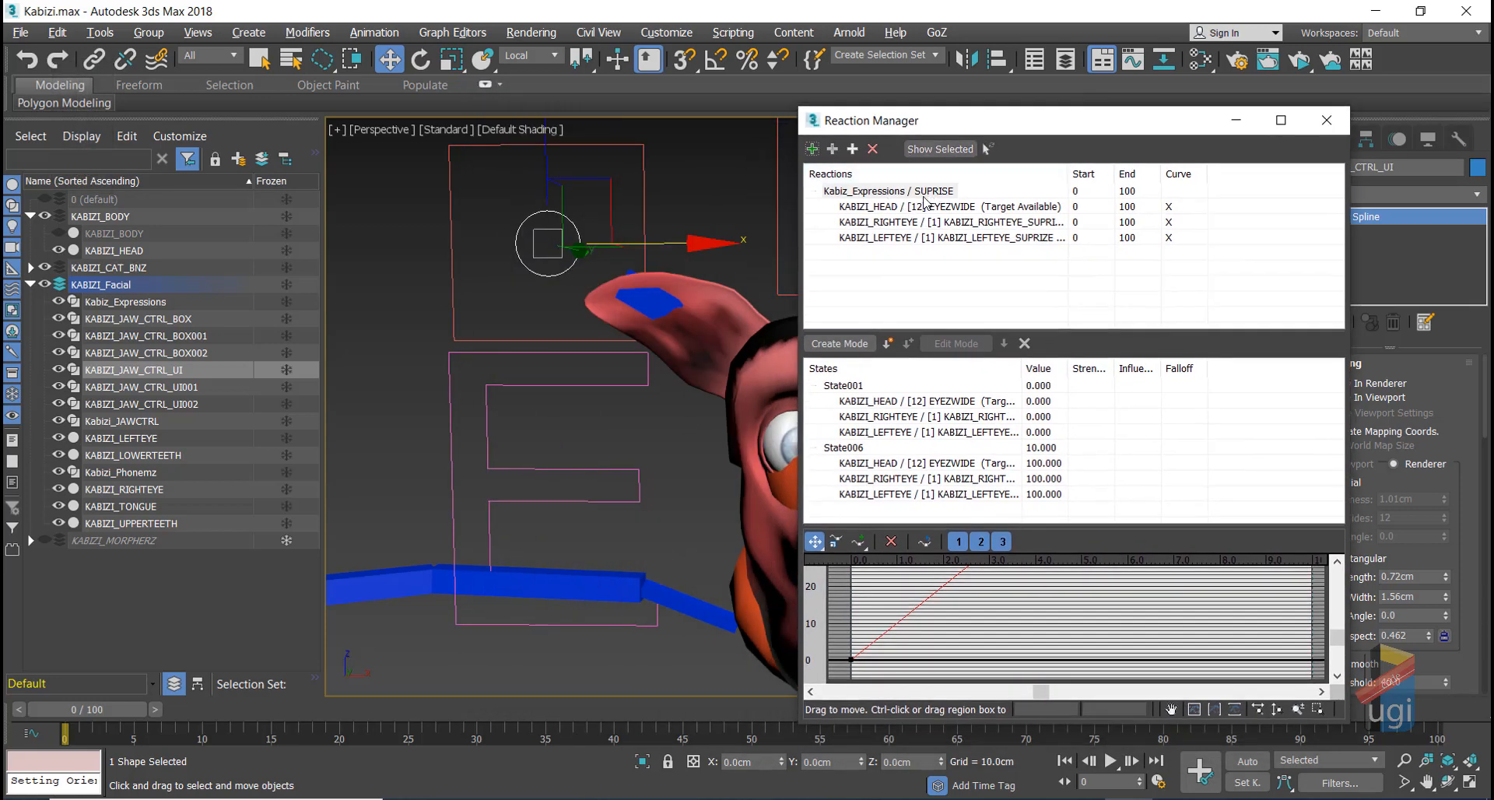
# Step: Add KABIZI_JAW_CTRL_UI's limited Z Position Bezier Float controller as a new reaction driver
pyautogui.click(812, 149)
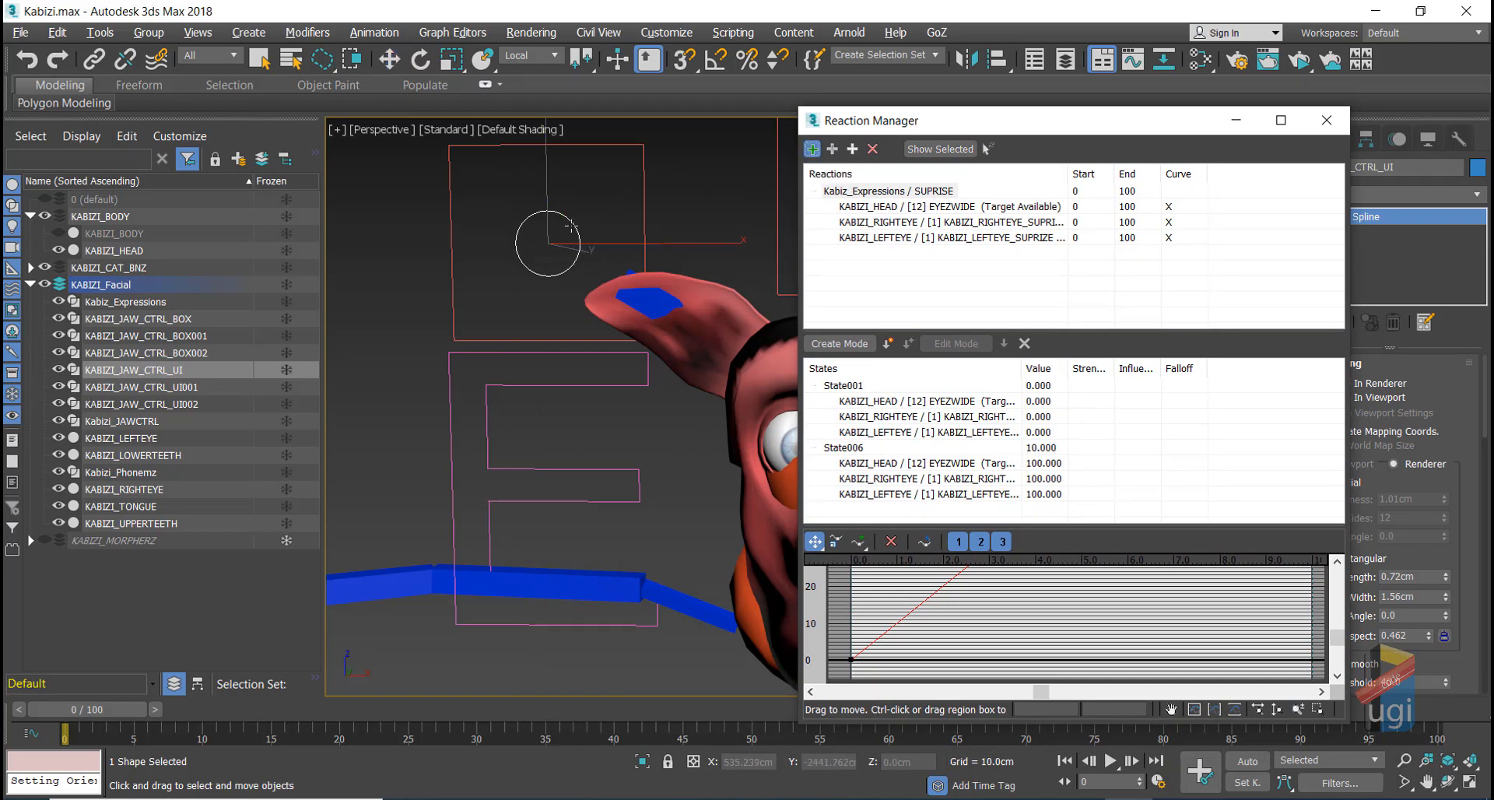
pyautogui.click(572, 225)
pyautogui.moveTo(589, 262)
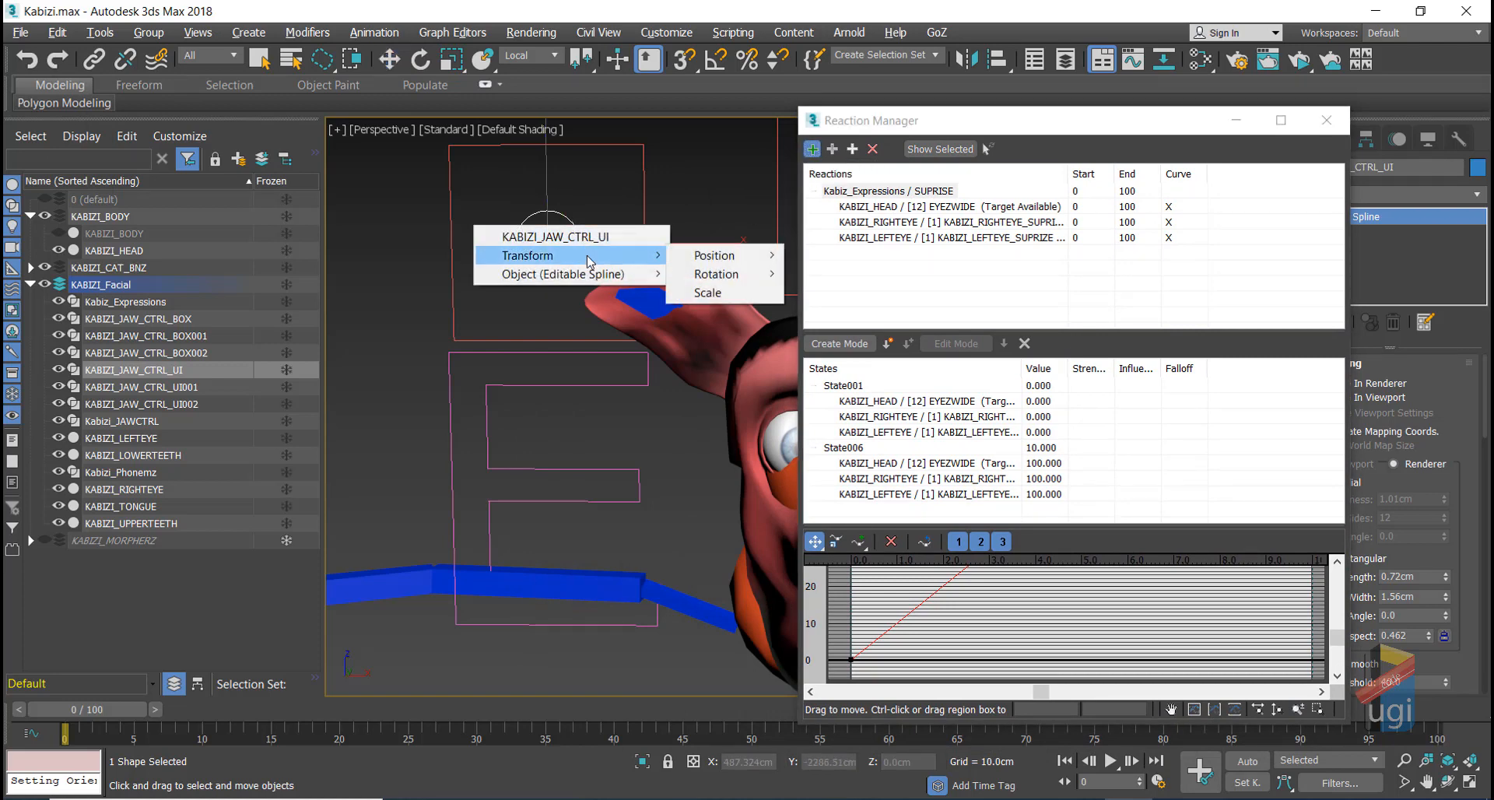
pyautogui.moveTo(771, 266)
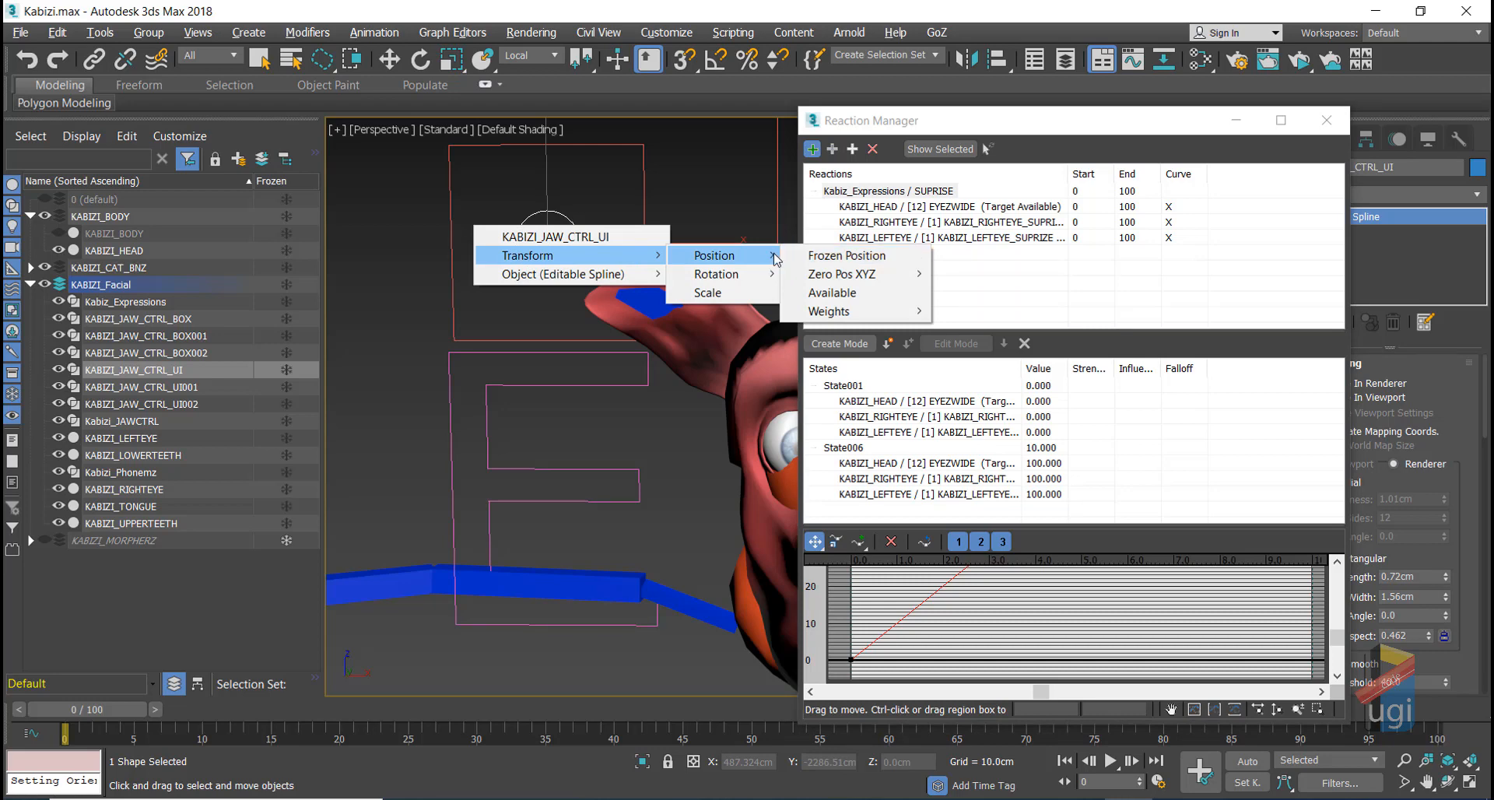
pyautogui.moveTo(892, 274)
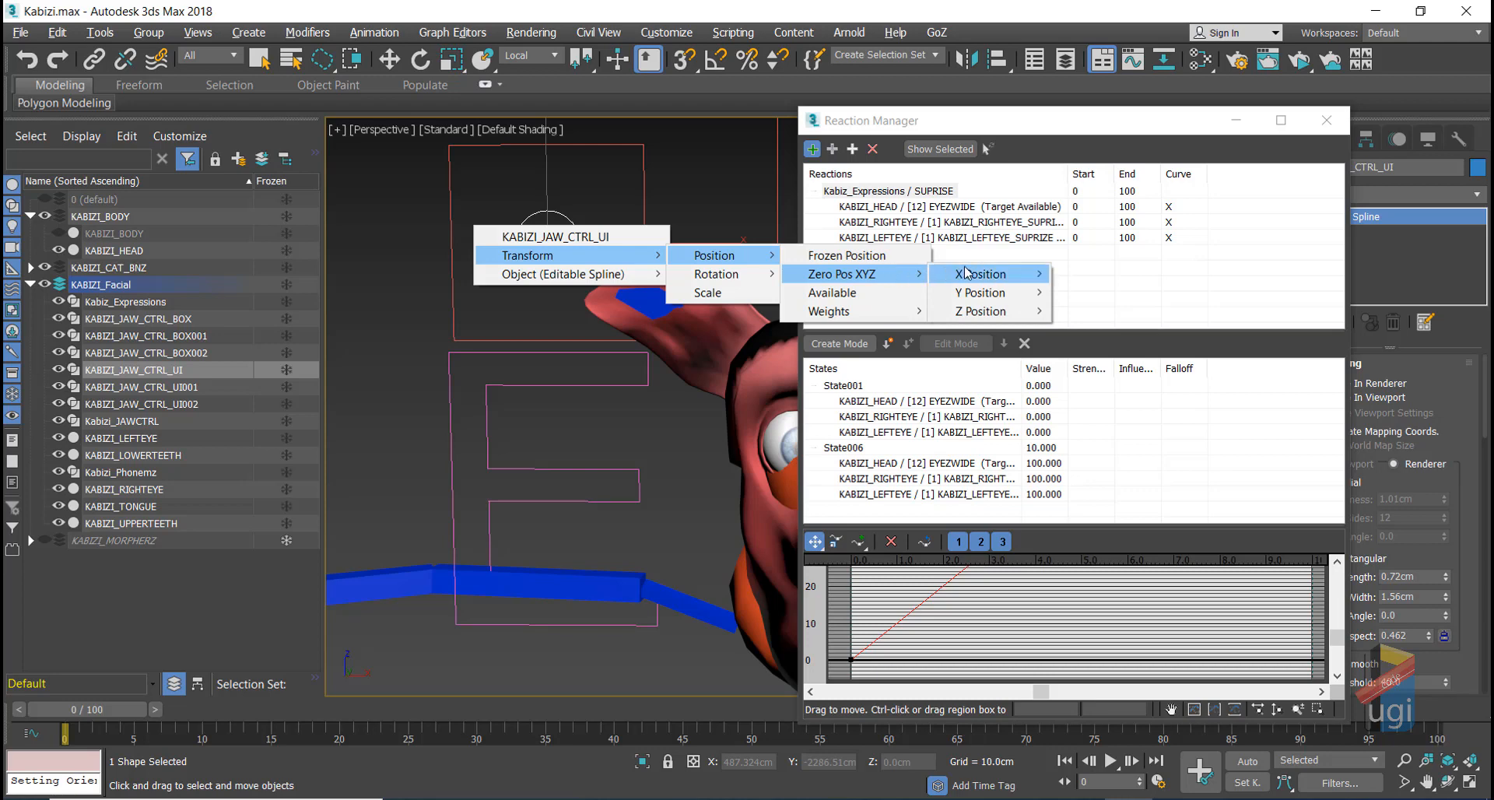
pyautogui.moveTo(984, 273)
pyautogui.moveTo(988, 312)
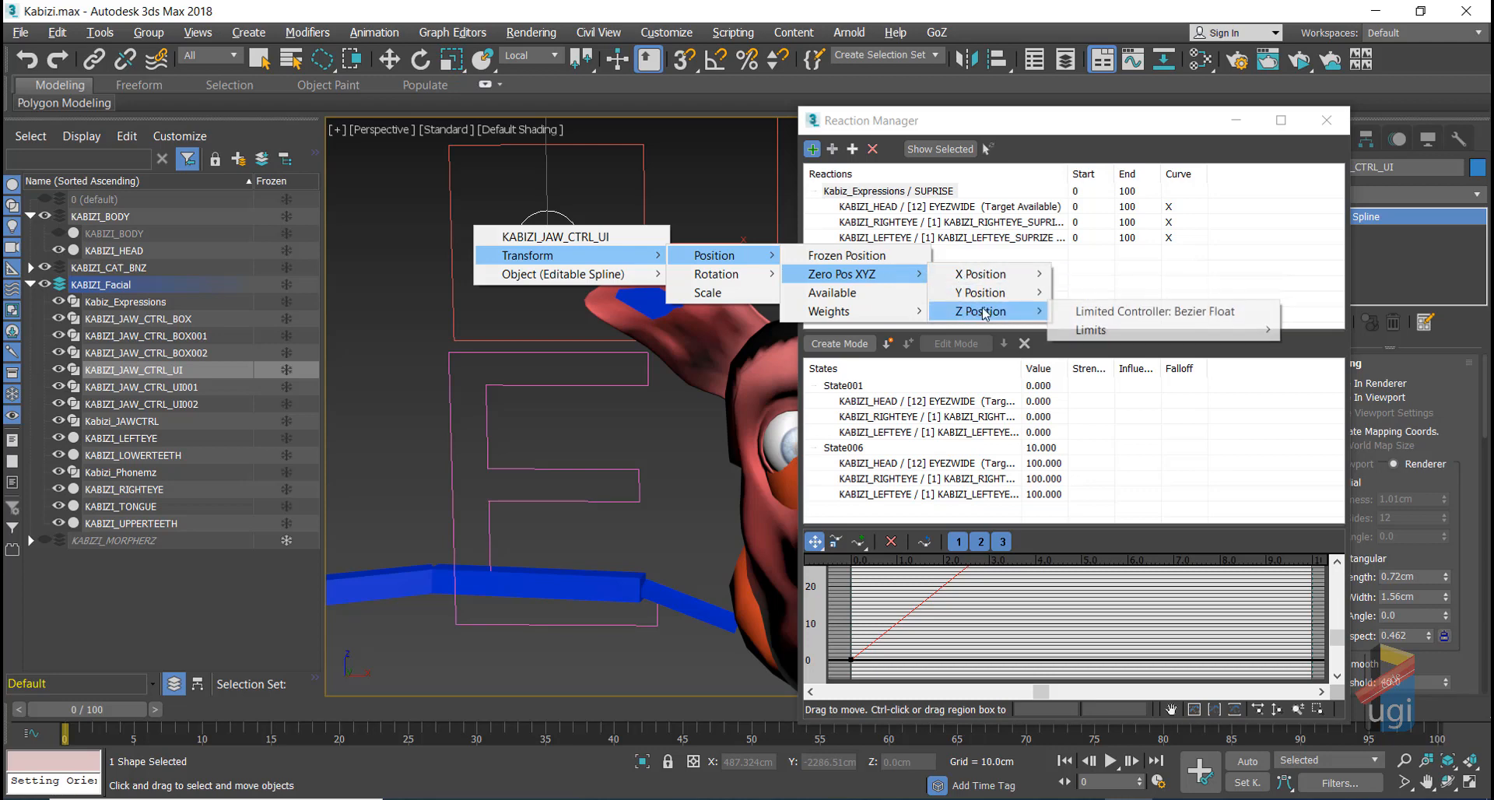
pyautogui.click(1082, 312)
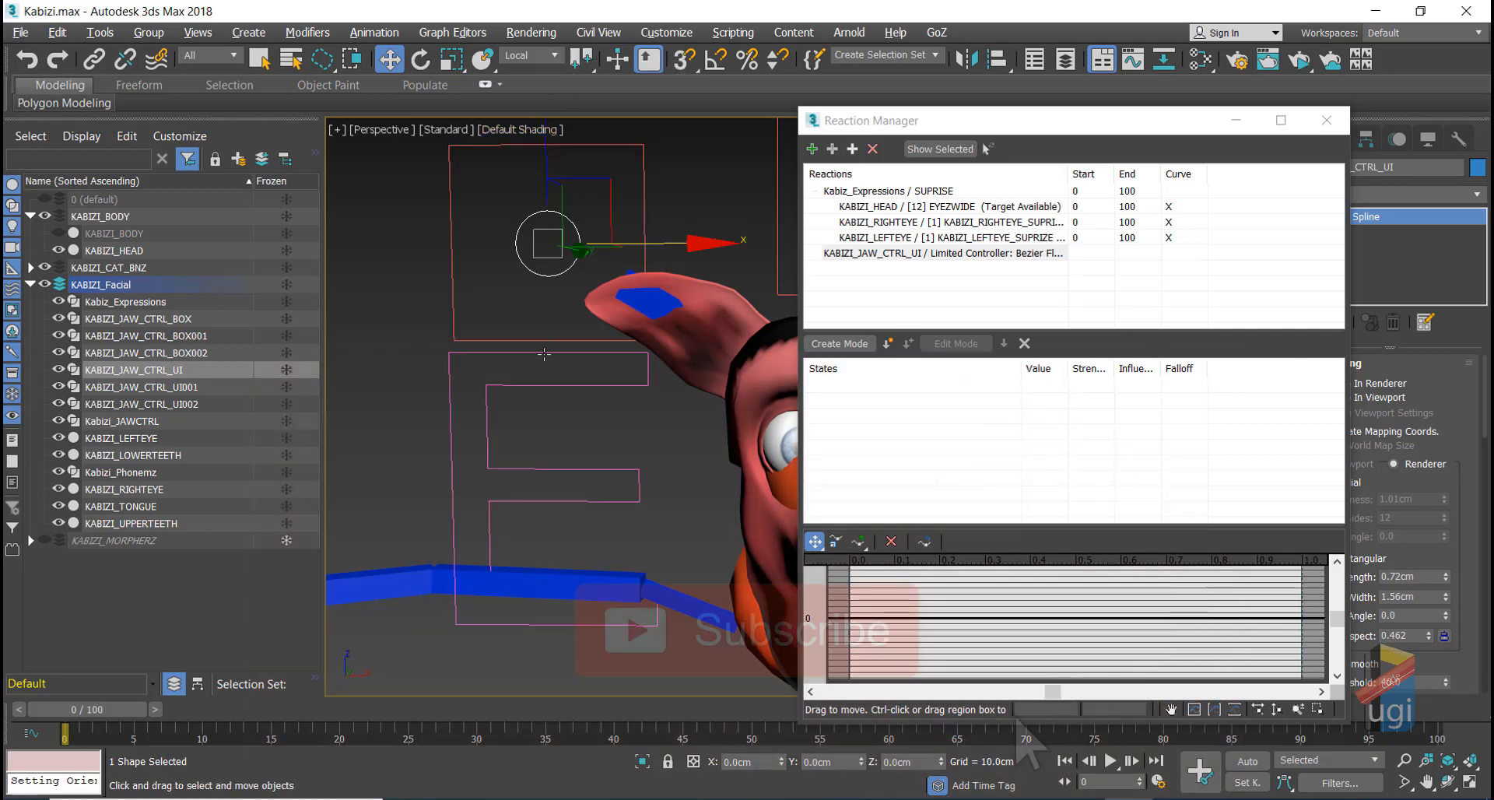
pyautogui.click(945, 253)
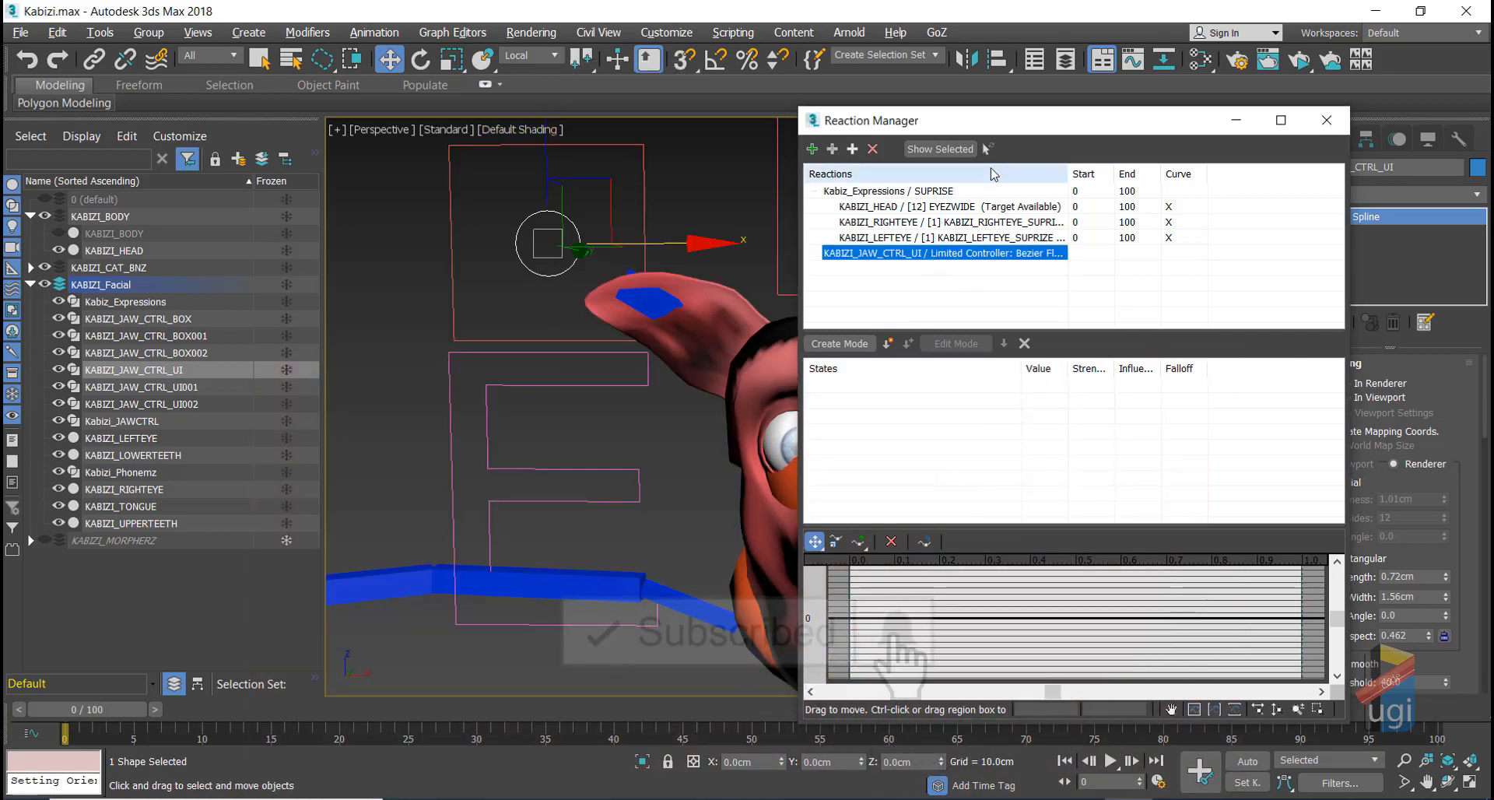
pyautogui.moveTo(921, 112); pyautogui.dragTo(1158, 83)
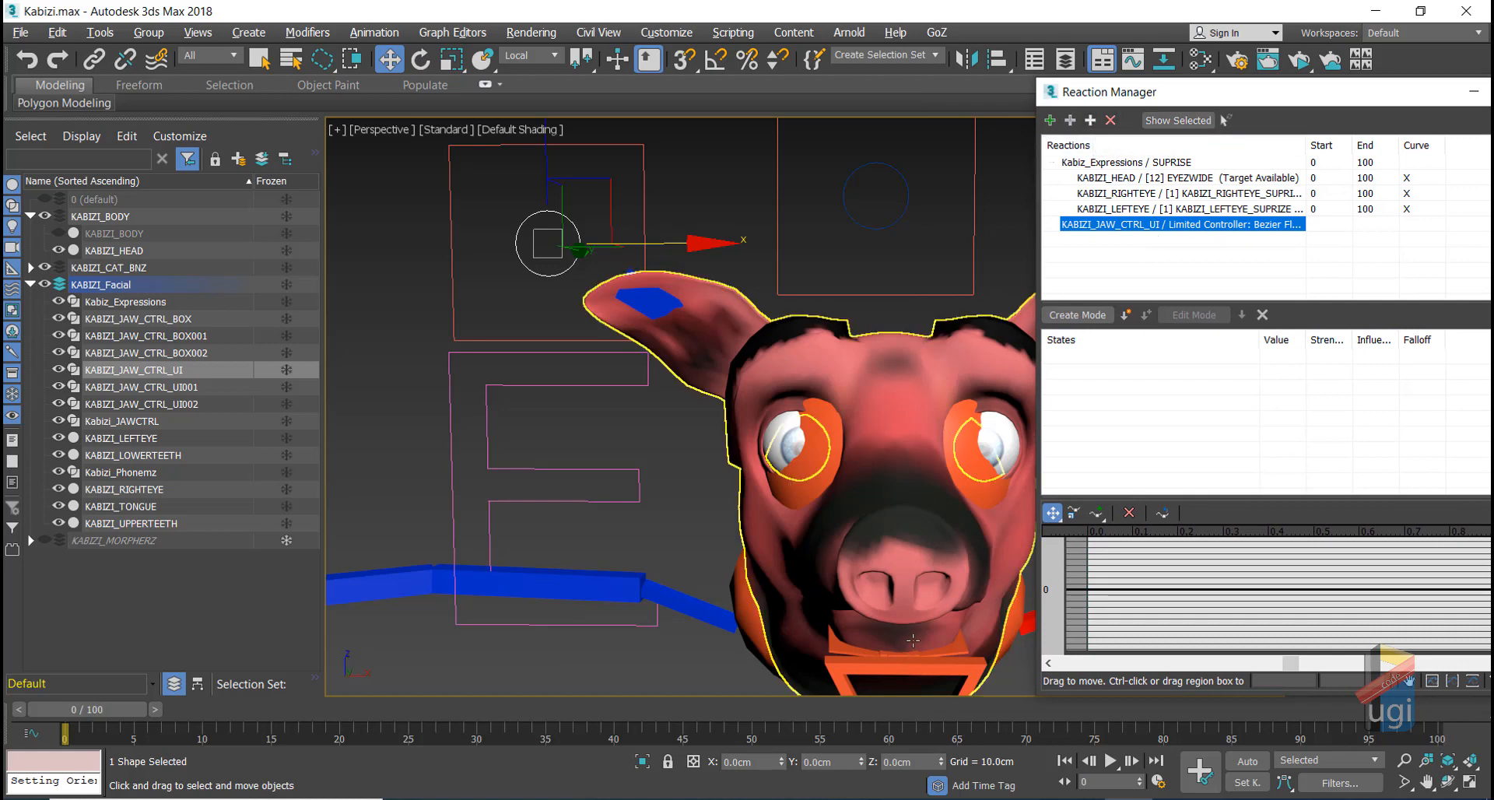
# Step: Add Kabizi_JAWCTRL's Frozen Rotation X Rotation as a driven target of the jaw UI reaction
pyautogui.click(901, 667)
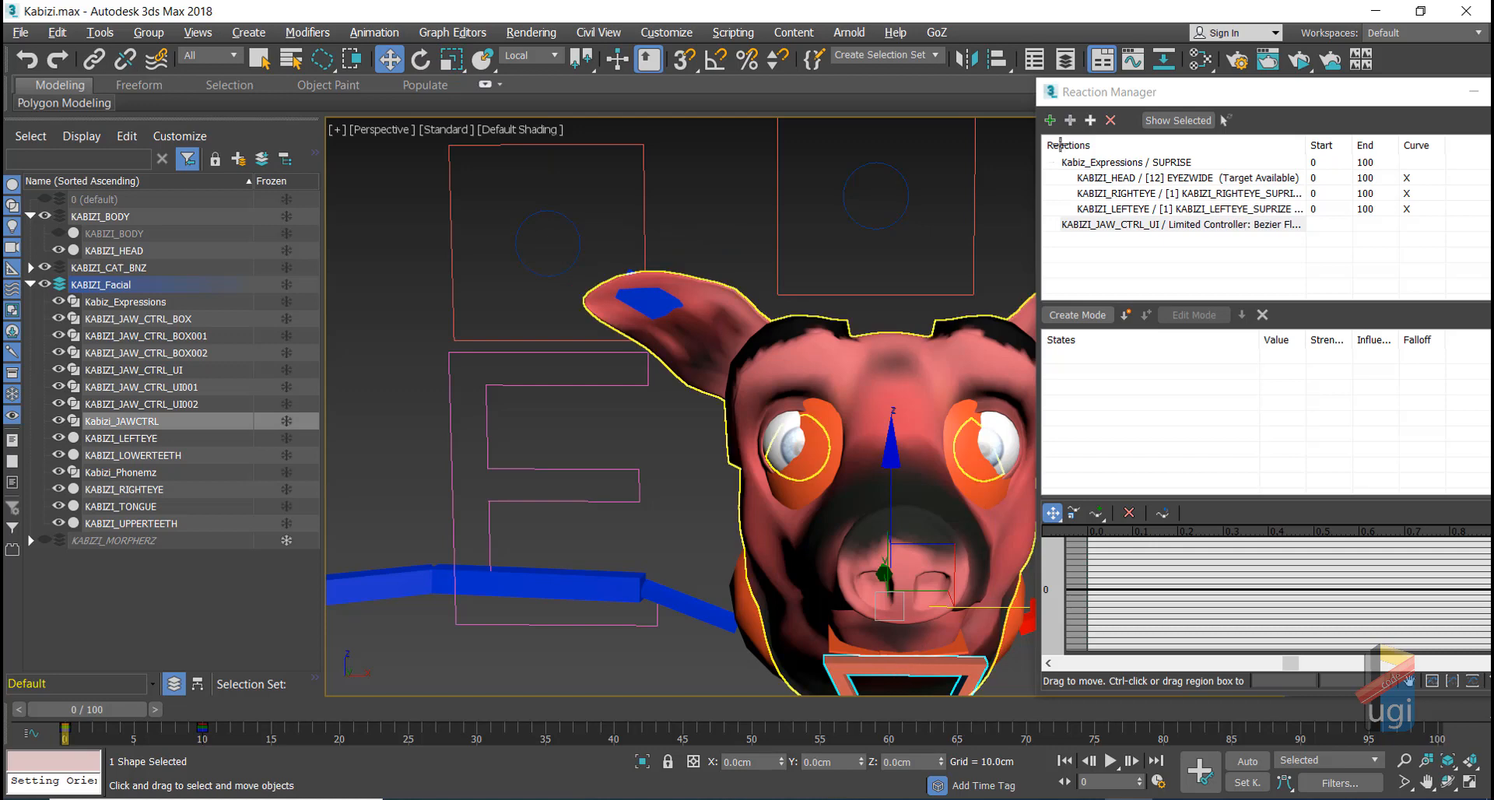
pyautogui.click(1090, 120)
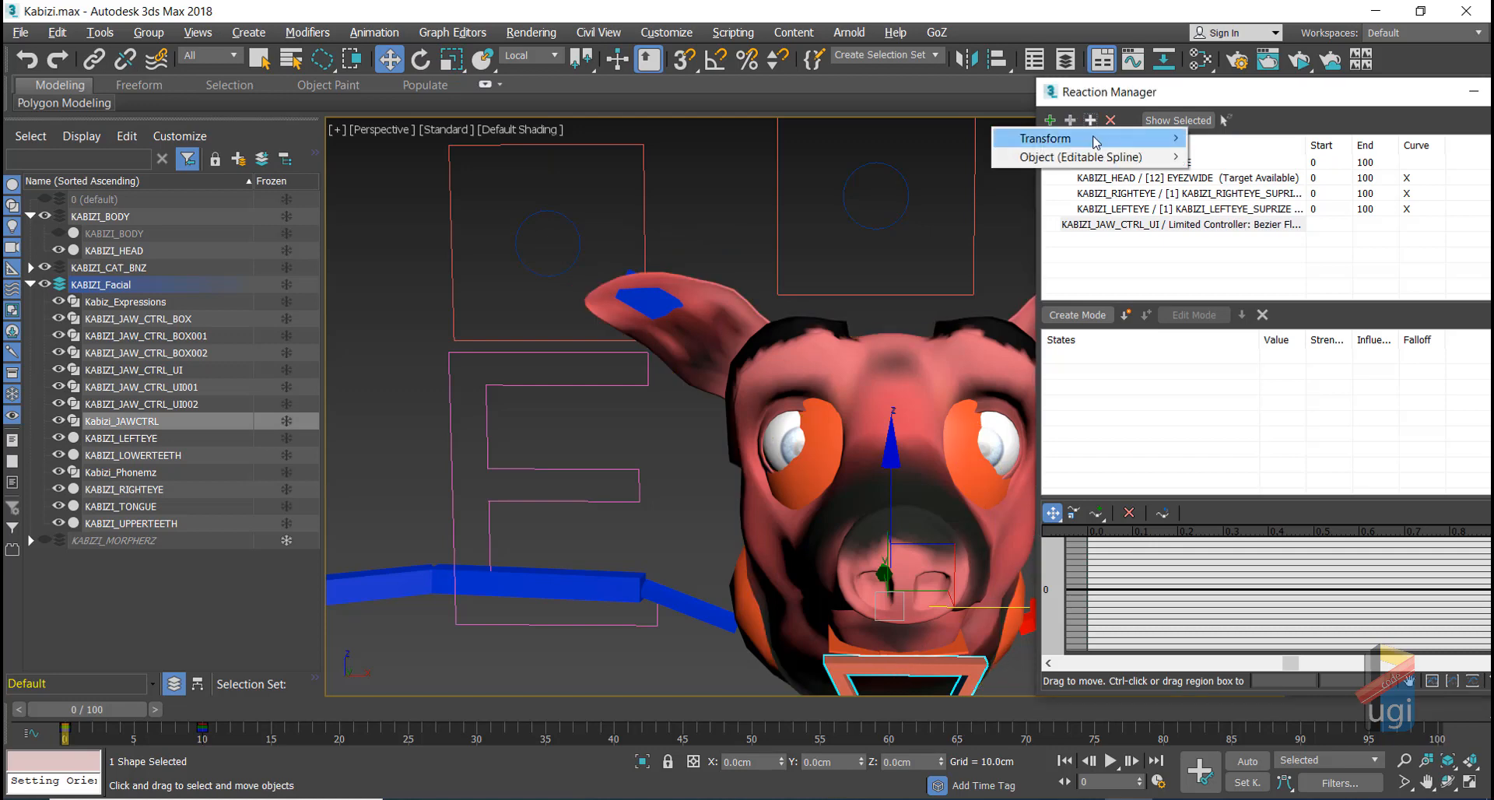
pyautogui.moveTo(1095, 142)
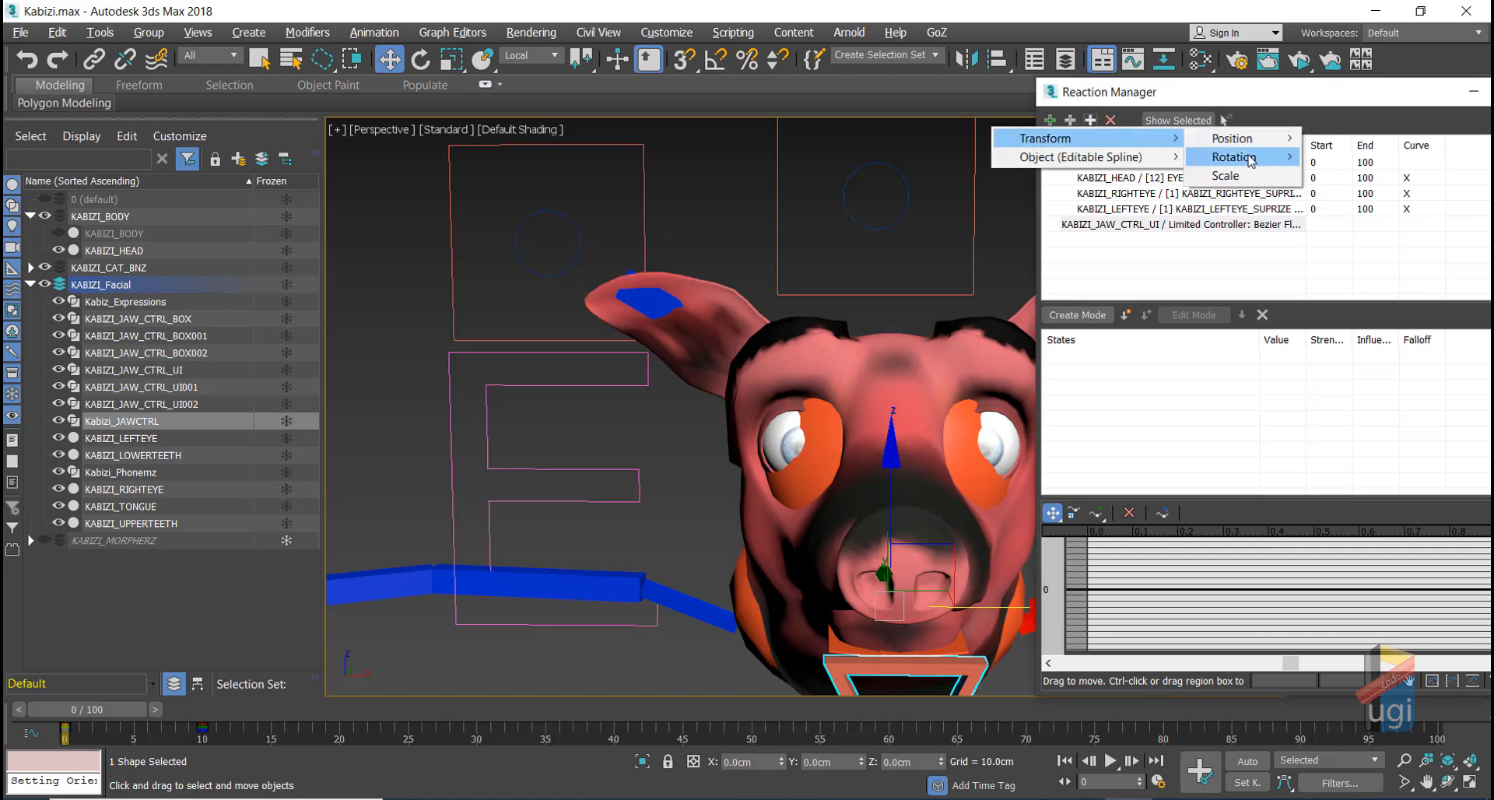
pyautogui.moveTo(1237, 157)
pyautogui.moveTo(1373, 165)
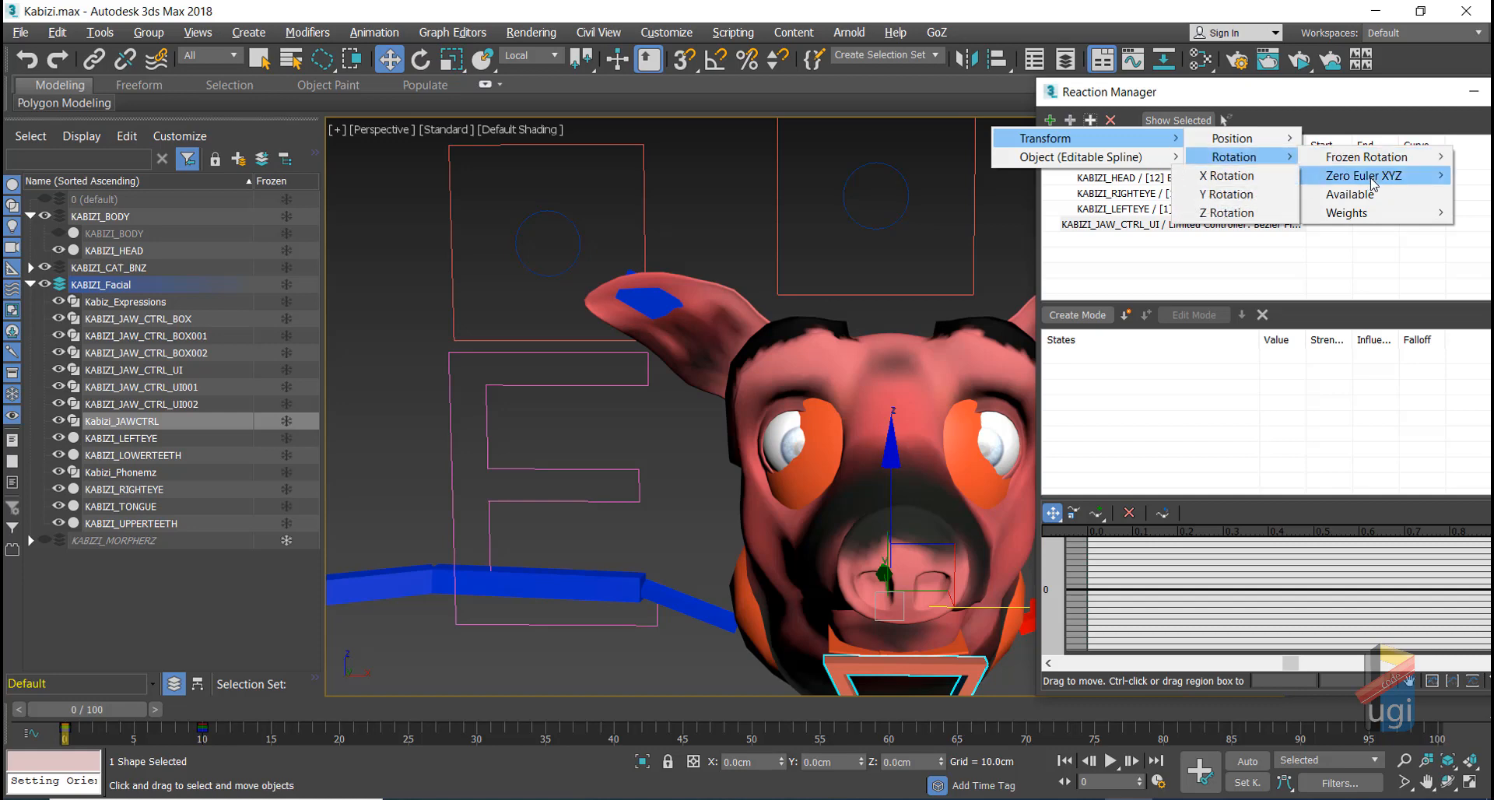
pyautogui.click(1245, 179)
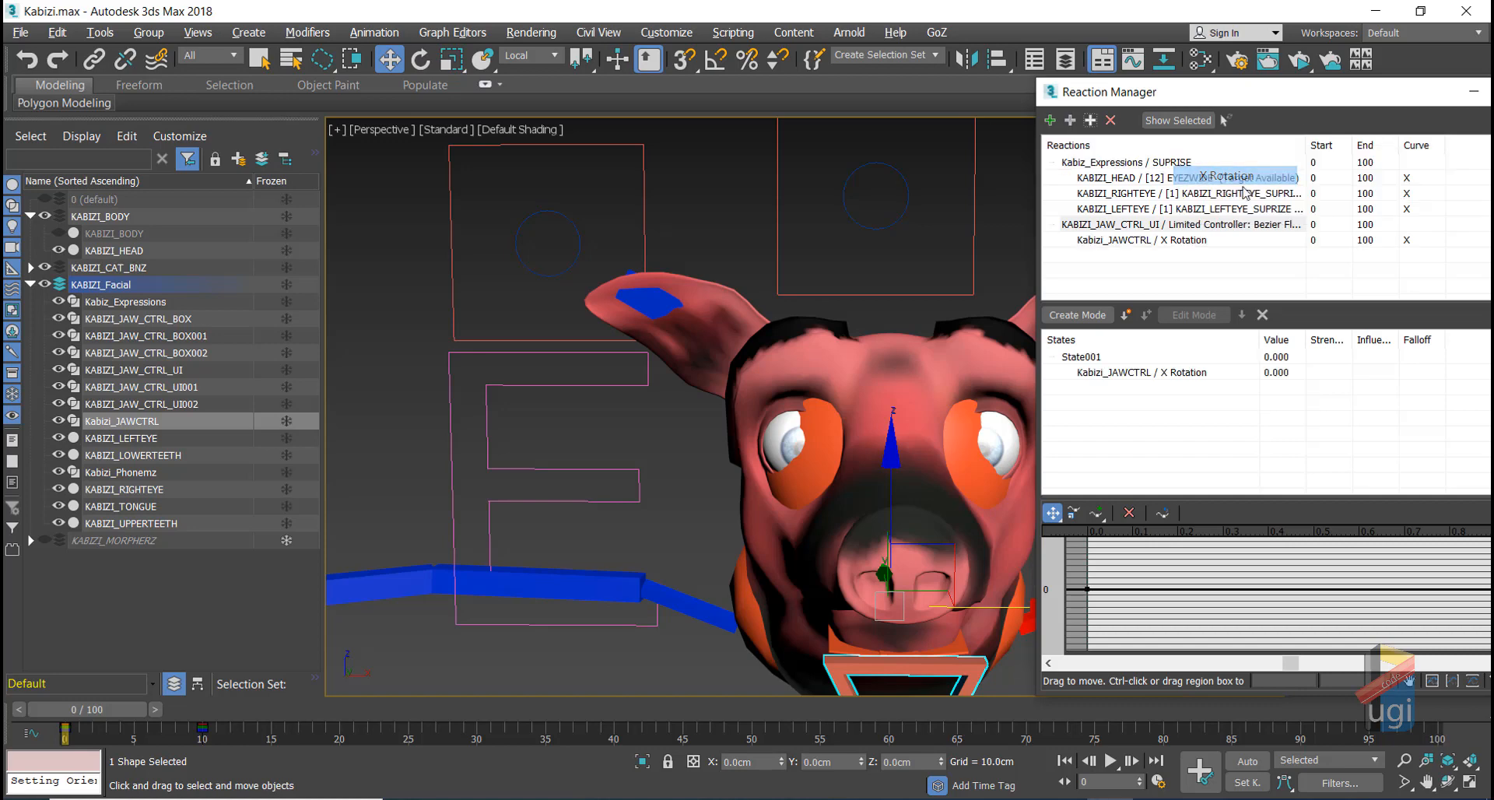
pyautogui.moveTo(1276, 101); pyautogui.dragTo(150, 146)
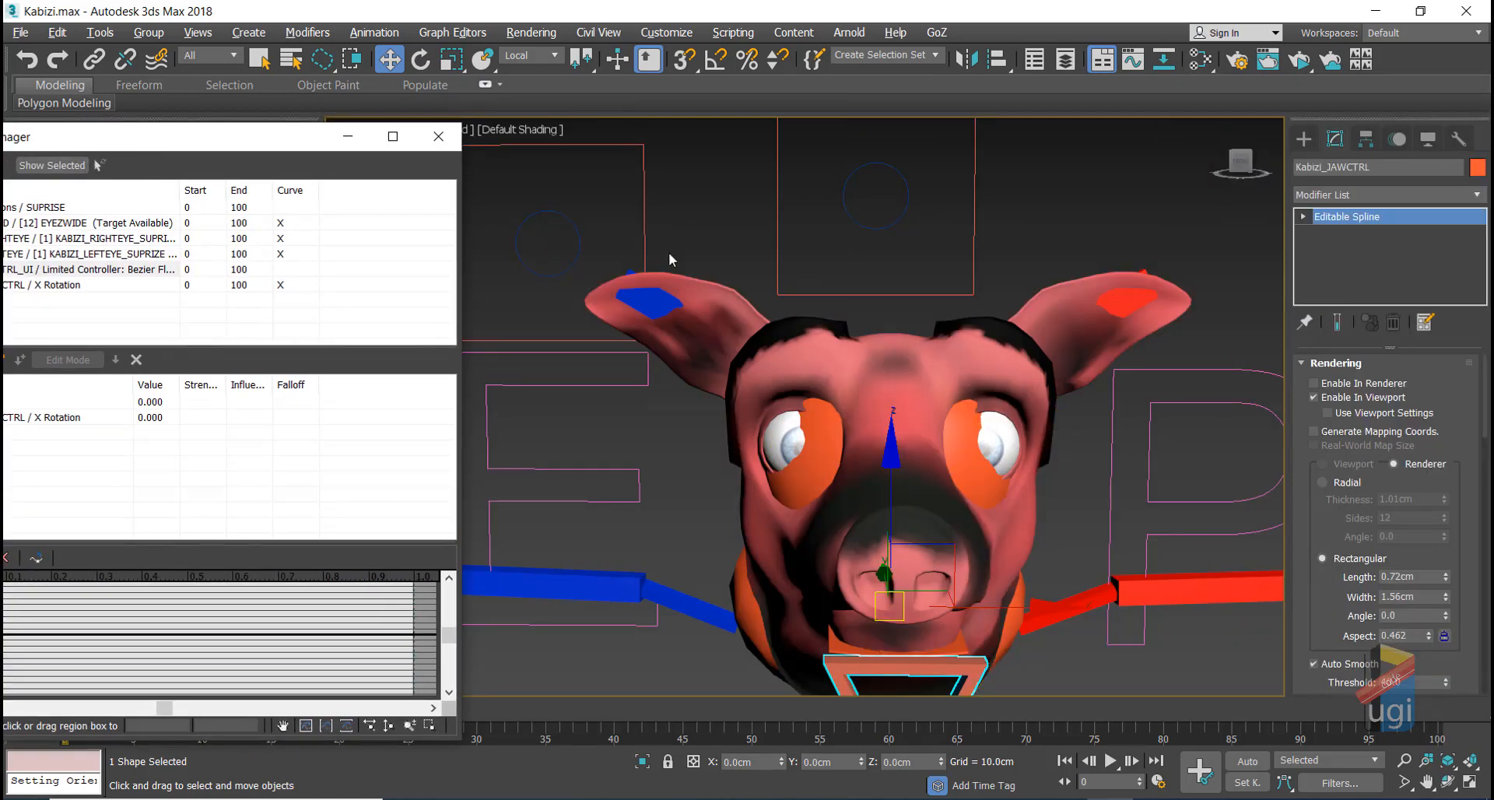
# Step: Activate Select and Rotate and move the Reaction Manager back to the right
pyautogui.click(428, 60)
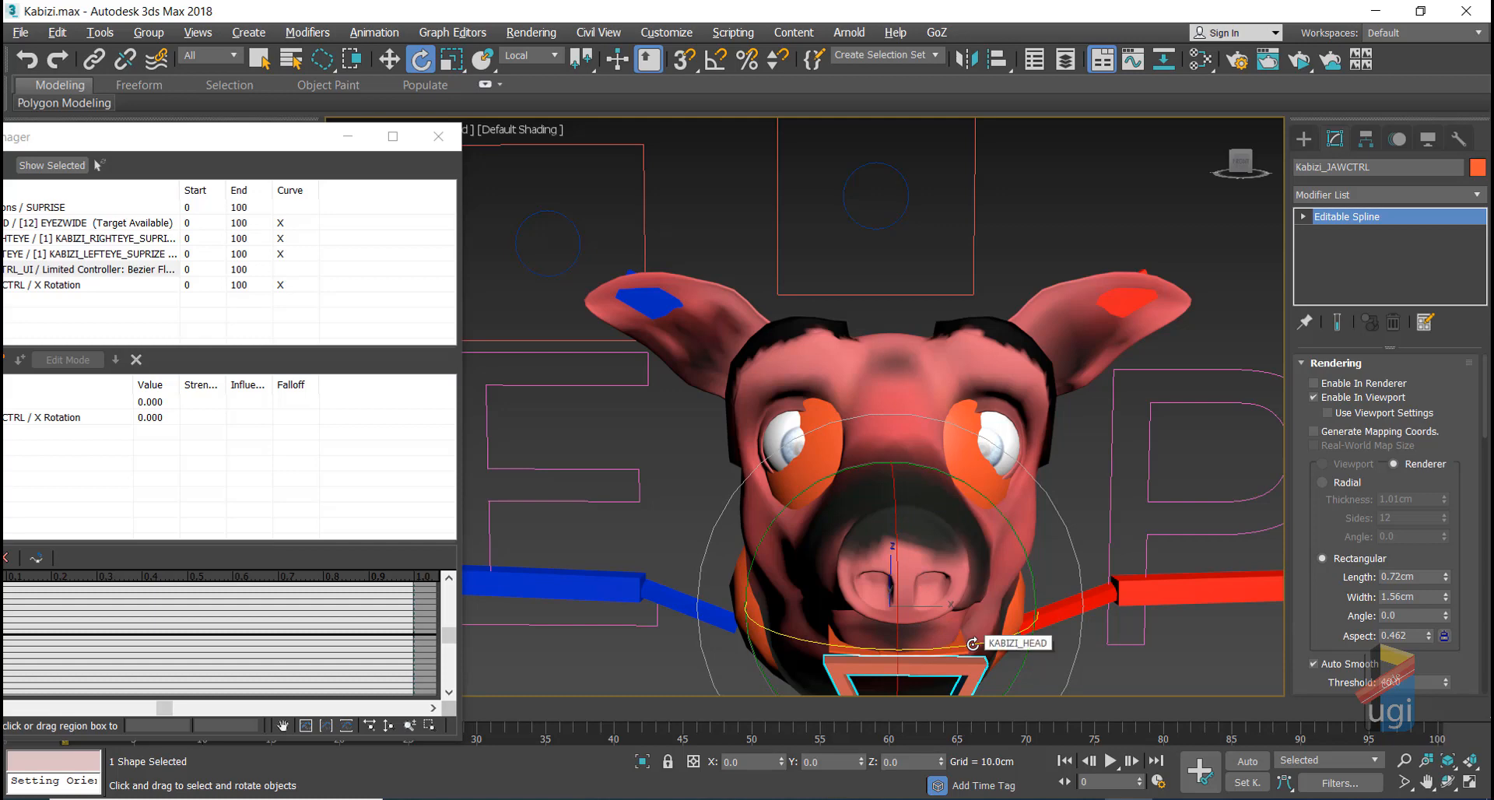
pyautogui.moveTo(272, 147); pyautogui.dragTo(1132, 123)
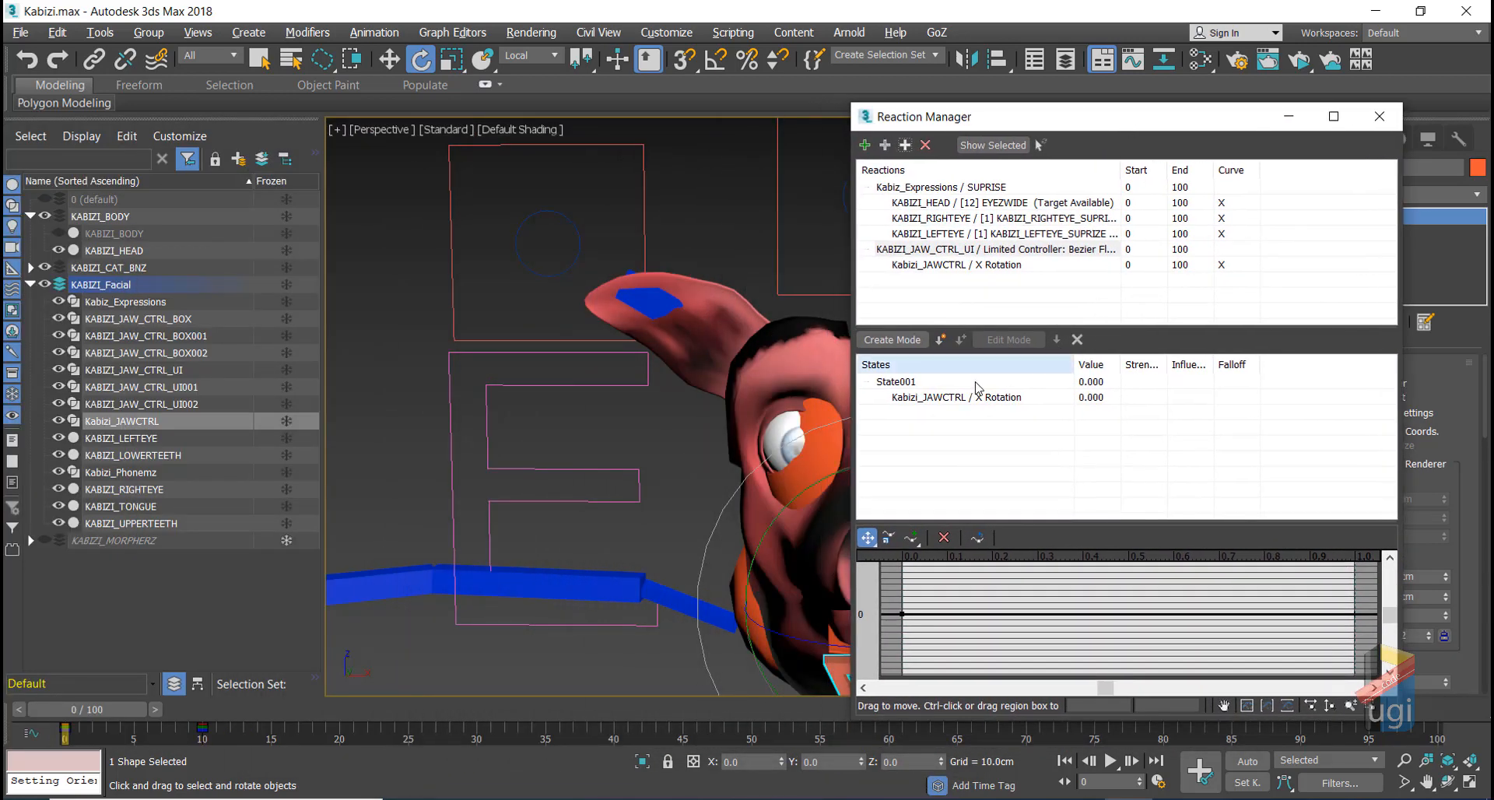
# Step: Add the pig head's KABIZICHEW morph target as a driven target of the jaw reaction
pyautogui.click(946, 253)
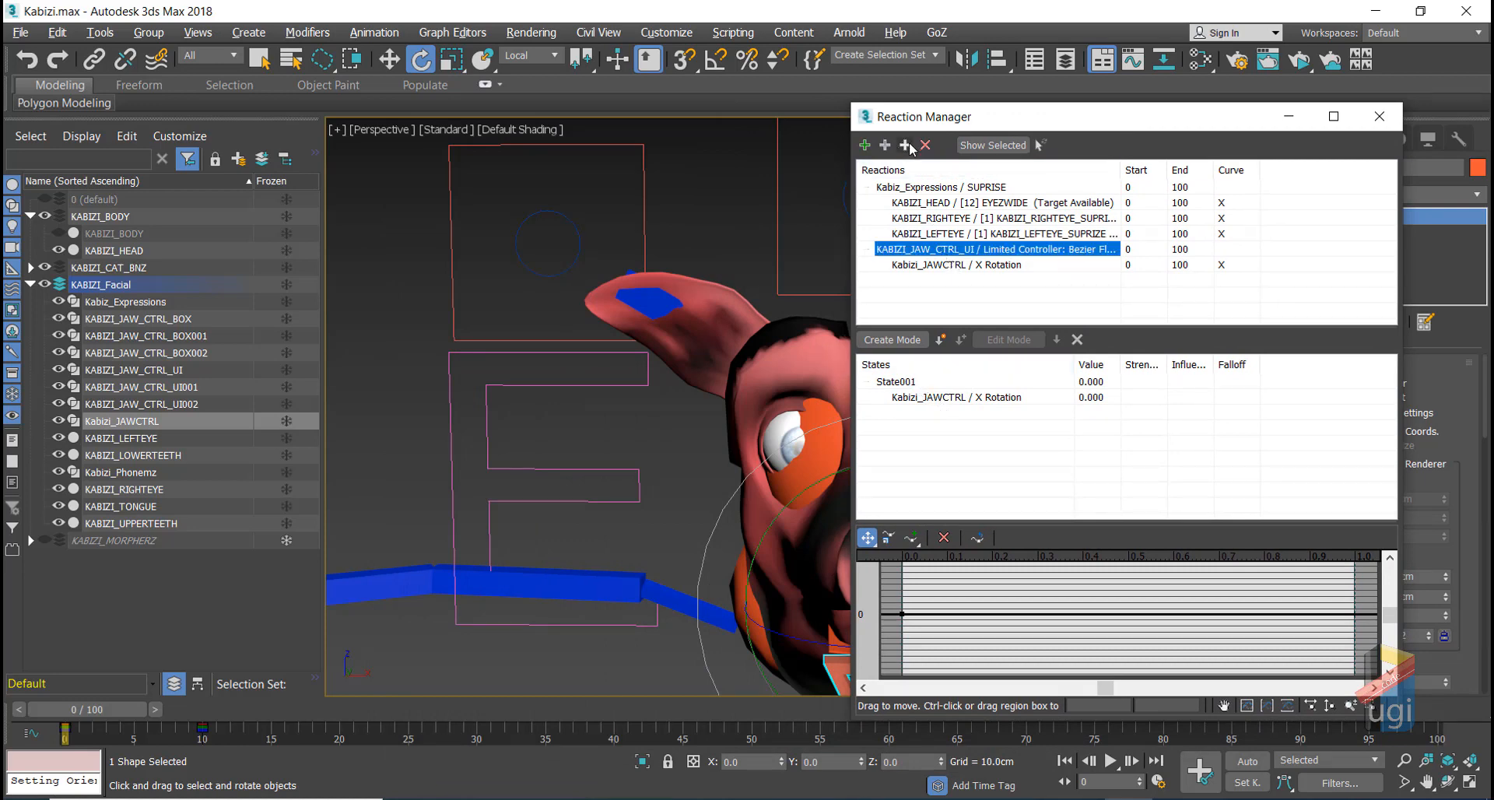
pyautogui.click(885, 145)
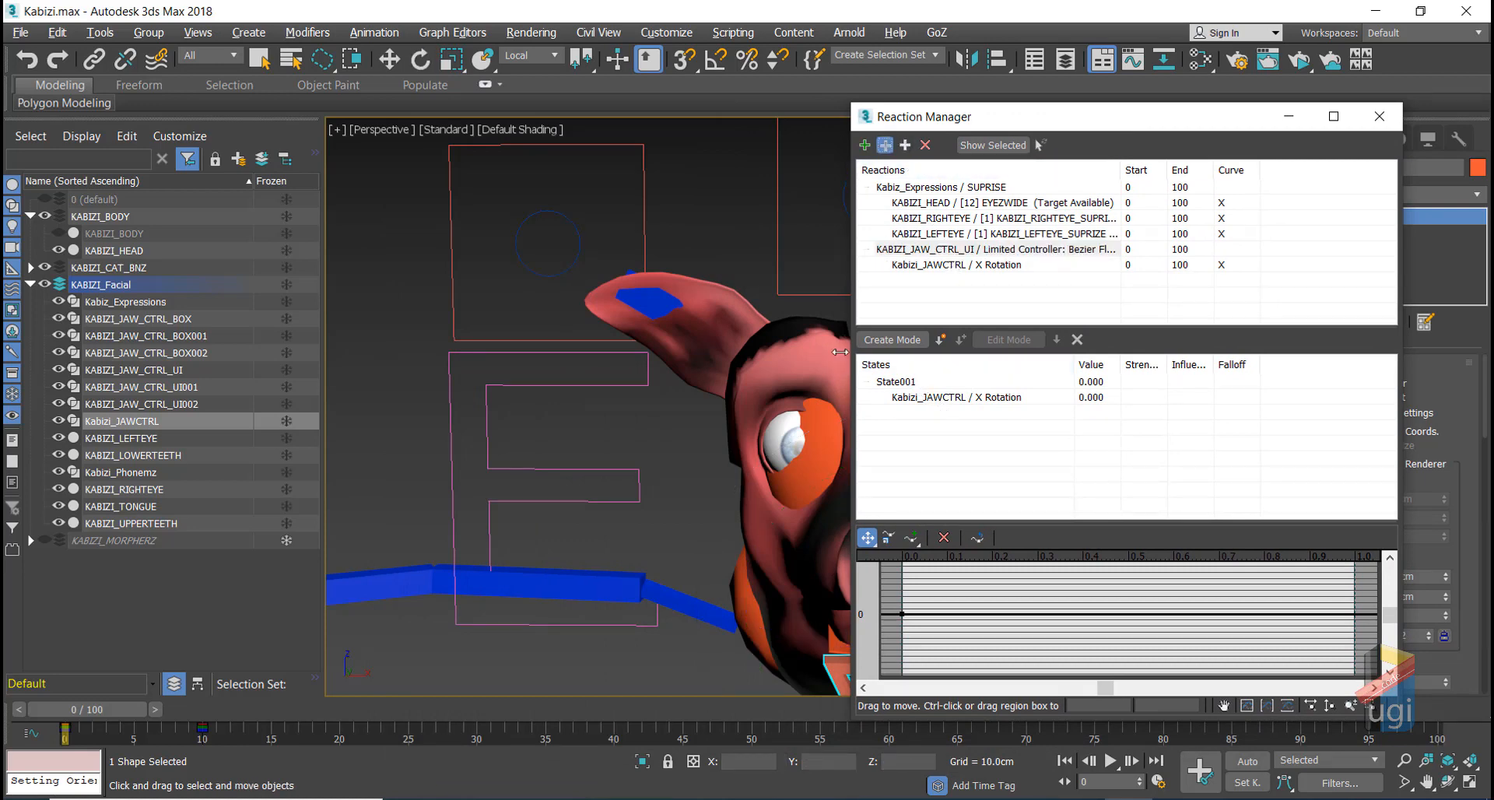
pyautogui.click(775, 356)
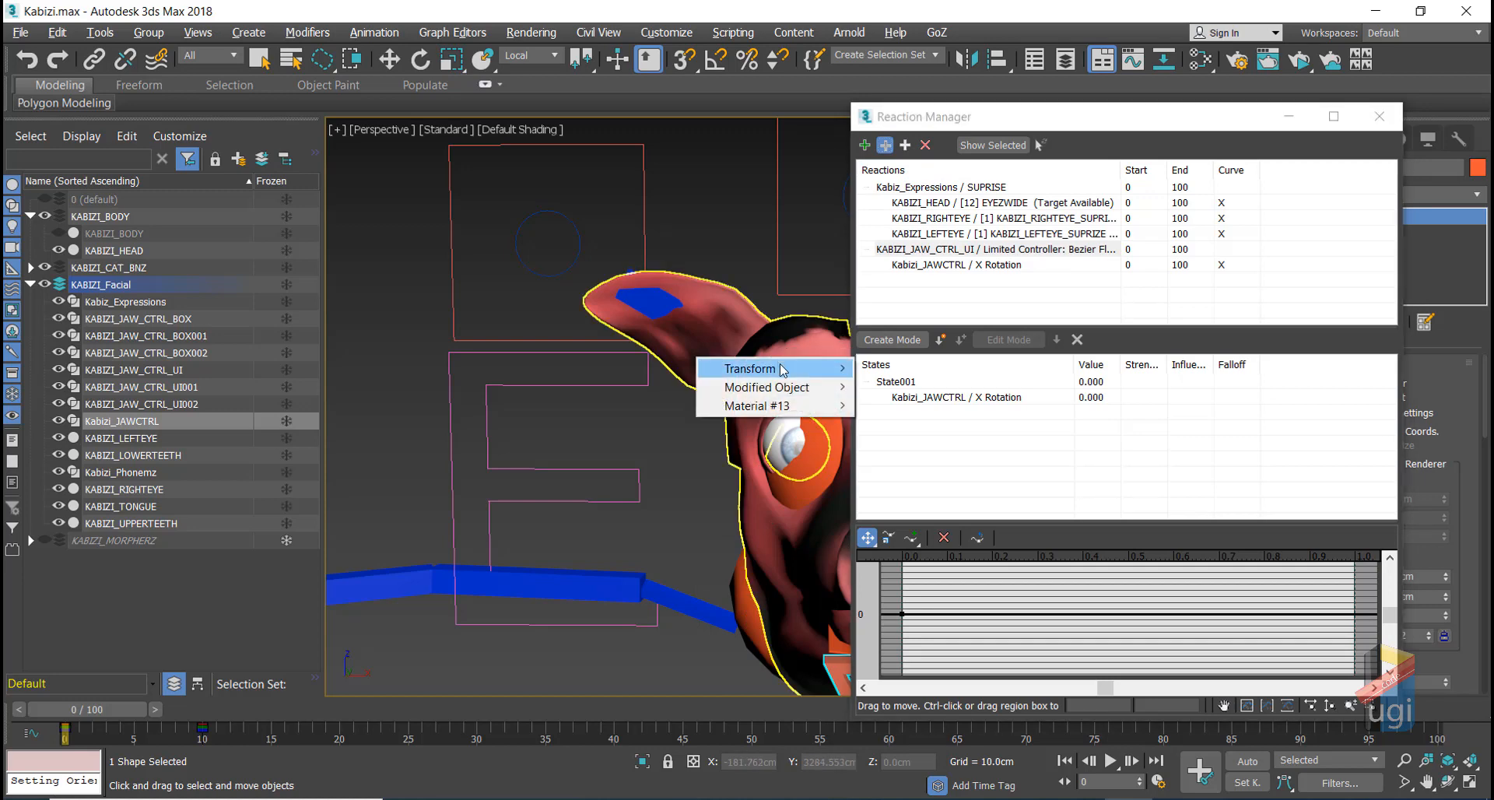
pyautogui.moveTo(785, 372)
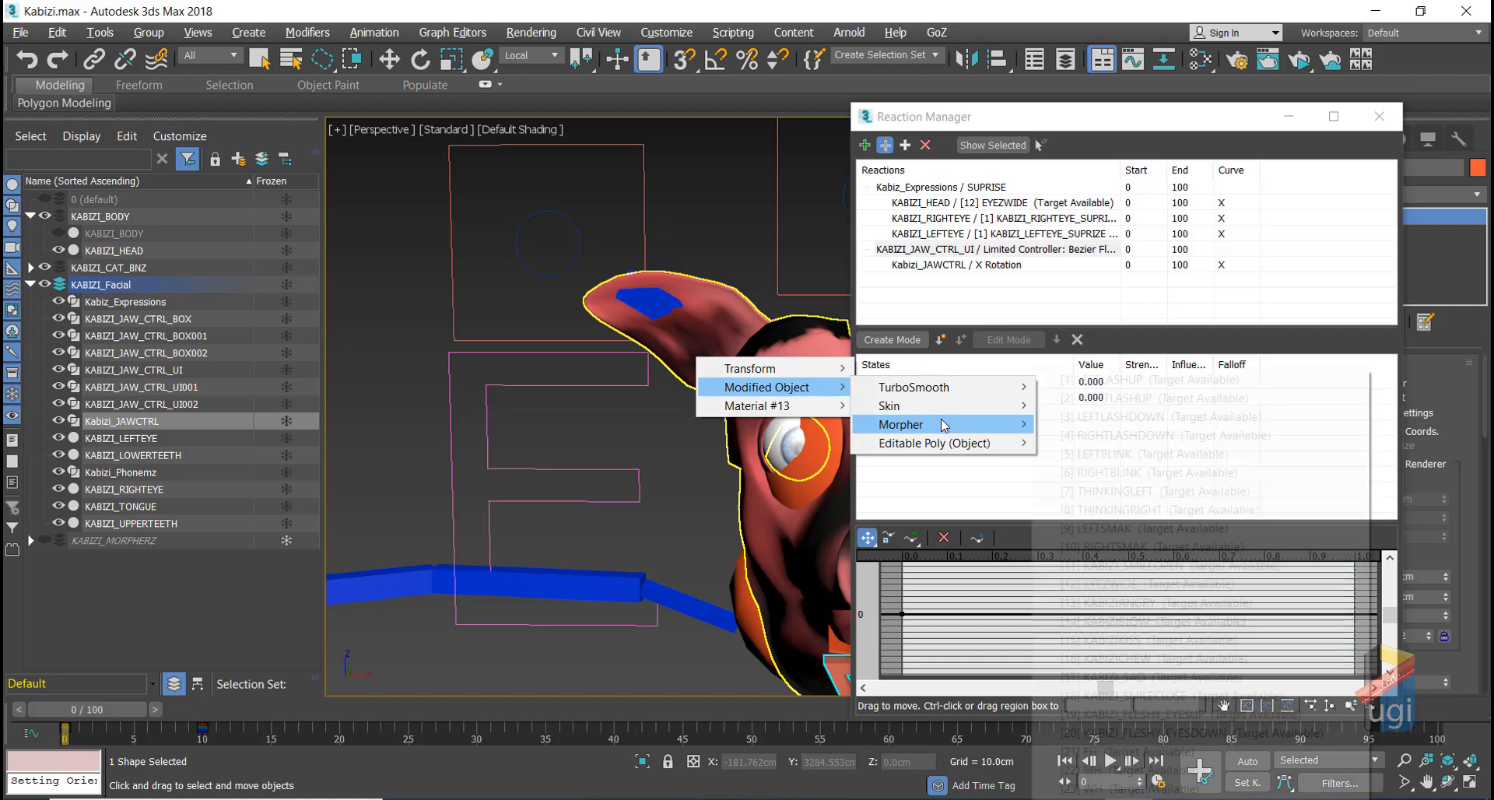
pyautogui.moveTo(943, 425)
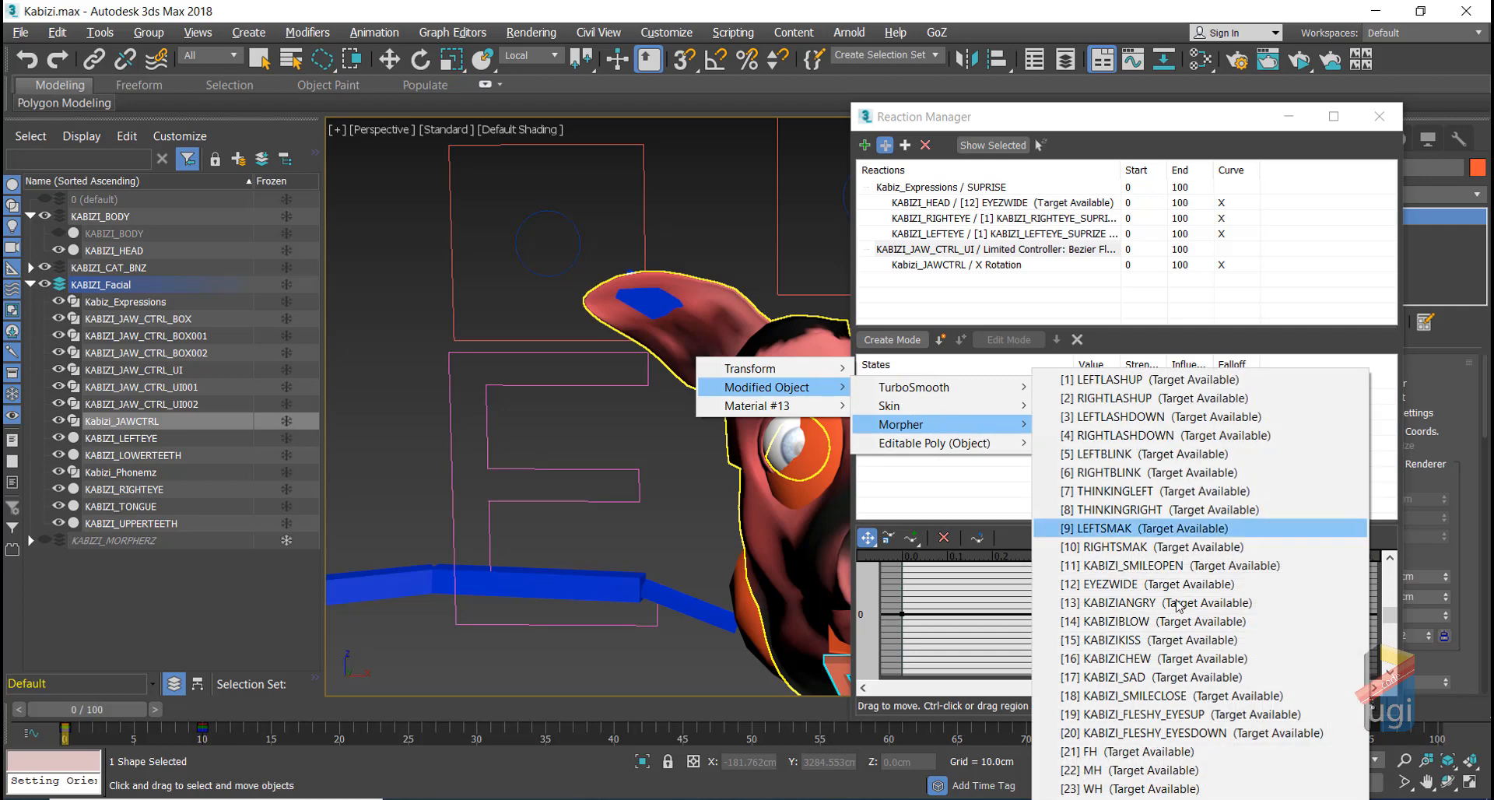
pyautogui.click(1123, 658)
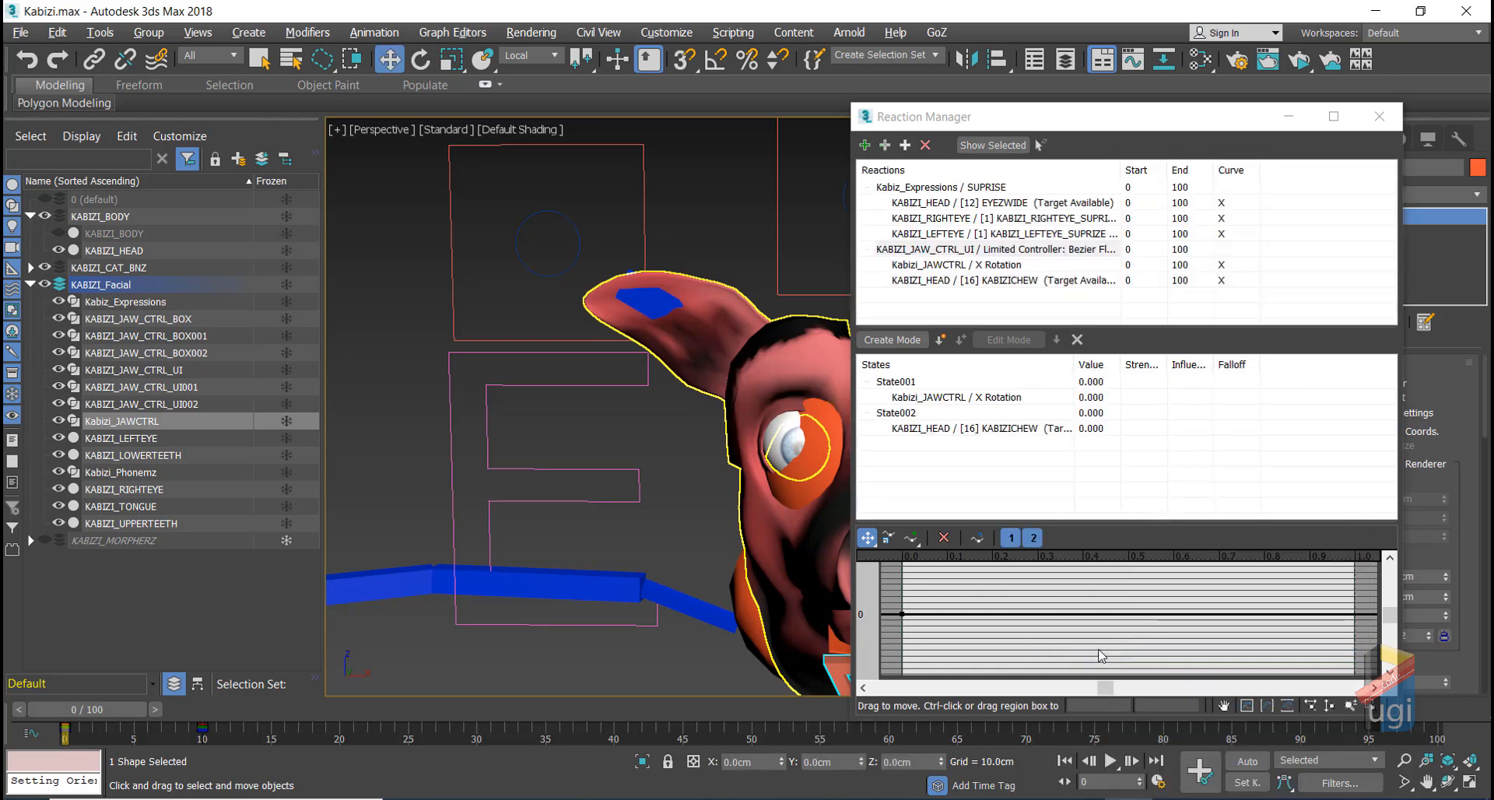
# Step: Append the Kabizi_JAWCTRL X Rotation target to State002
pyautogui.click(920, 430)
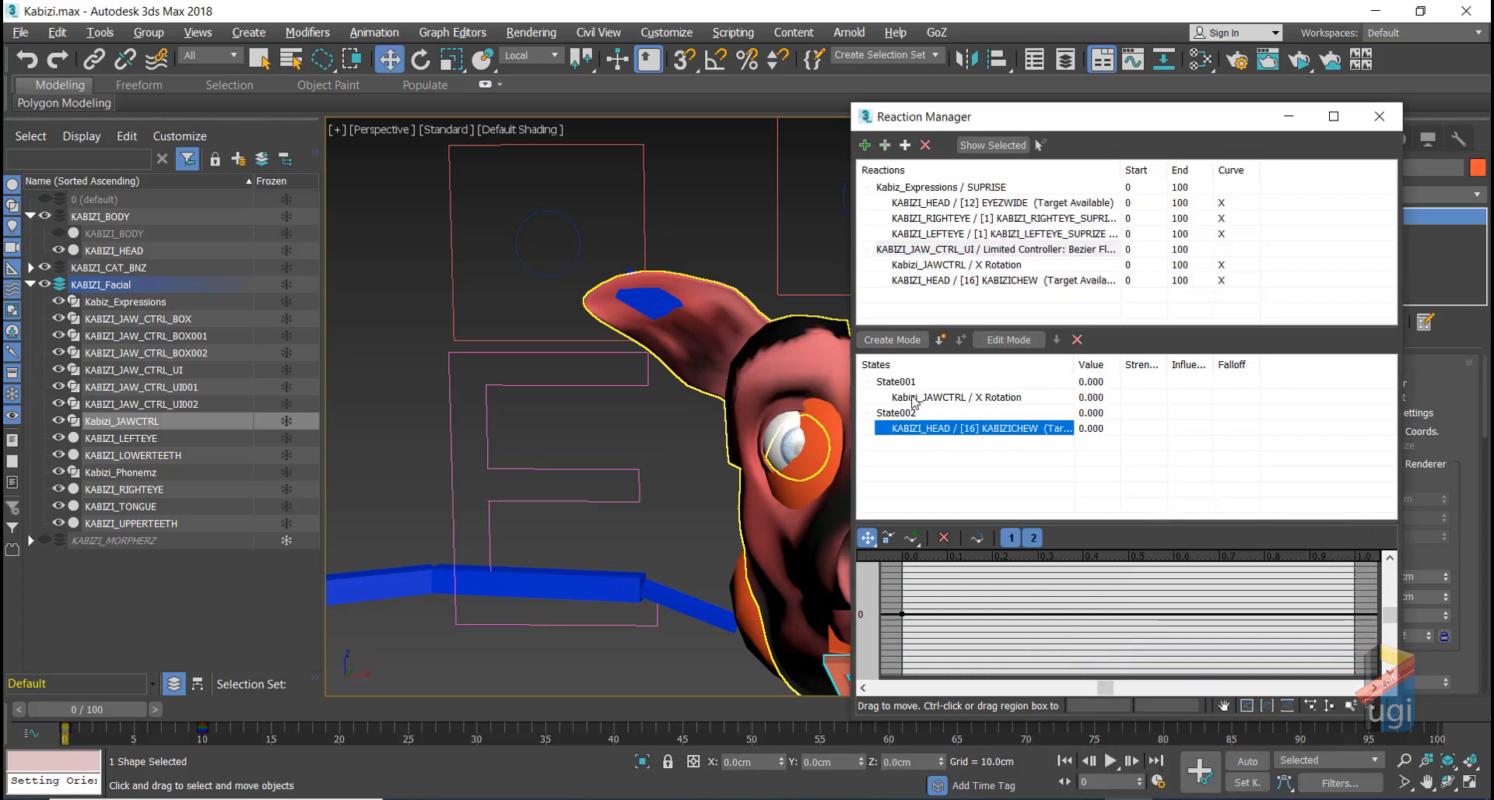
pyautogui.click(912, 383)
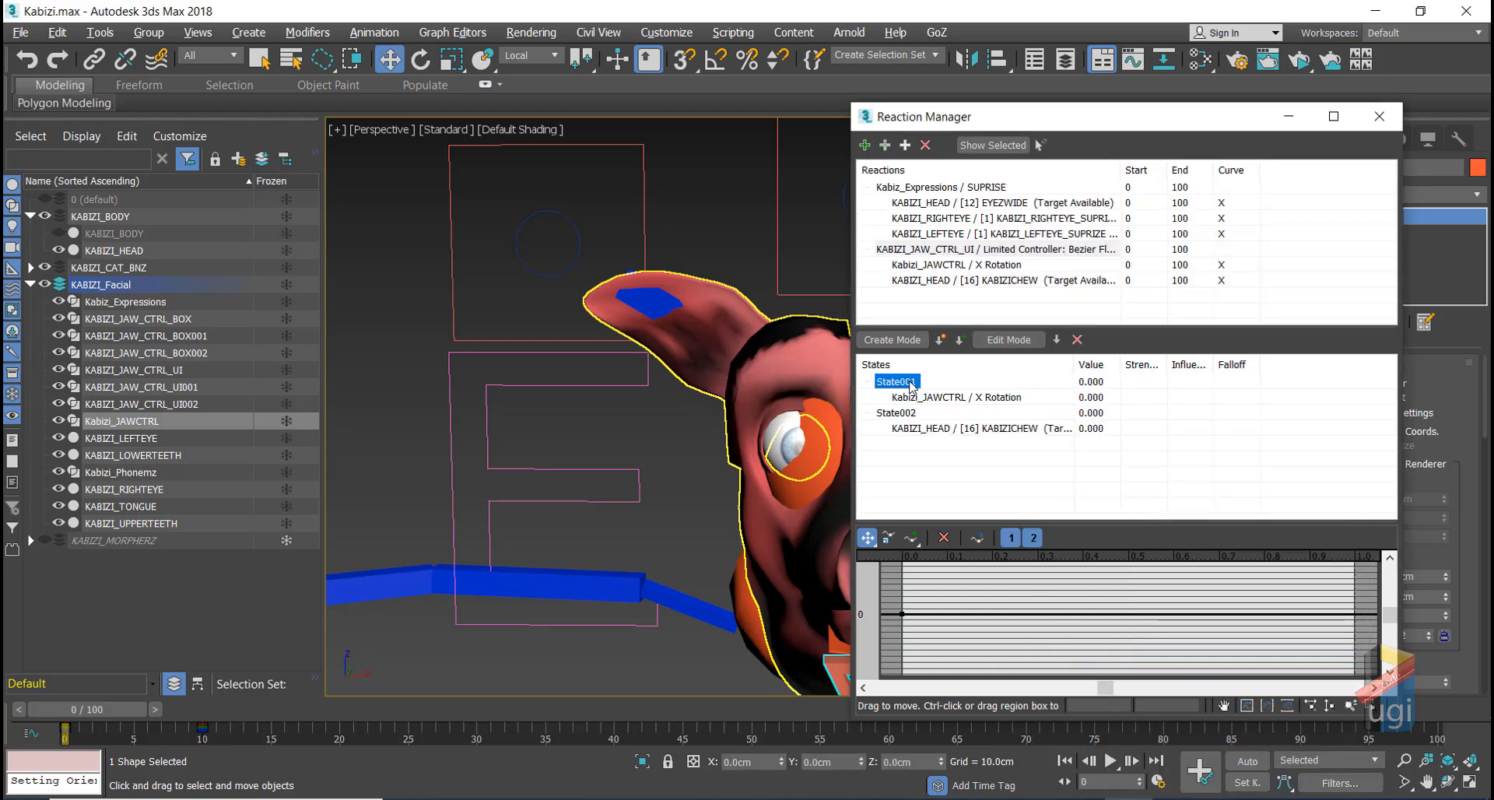
pyautogui.click(954, 283)
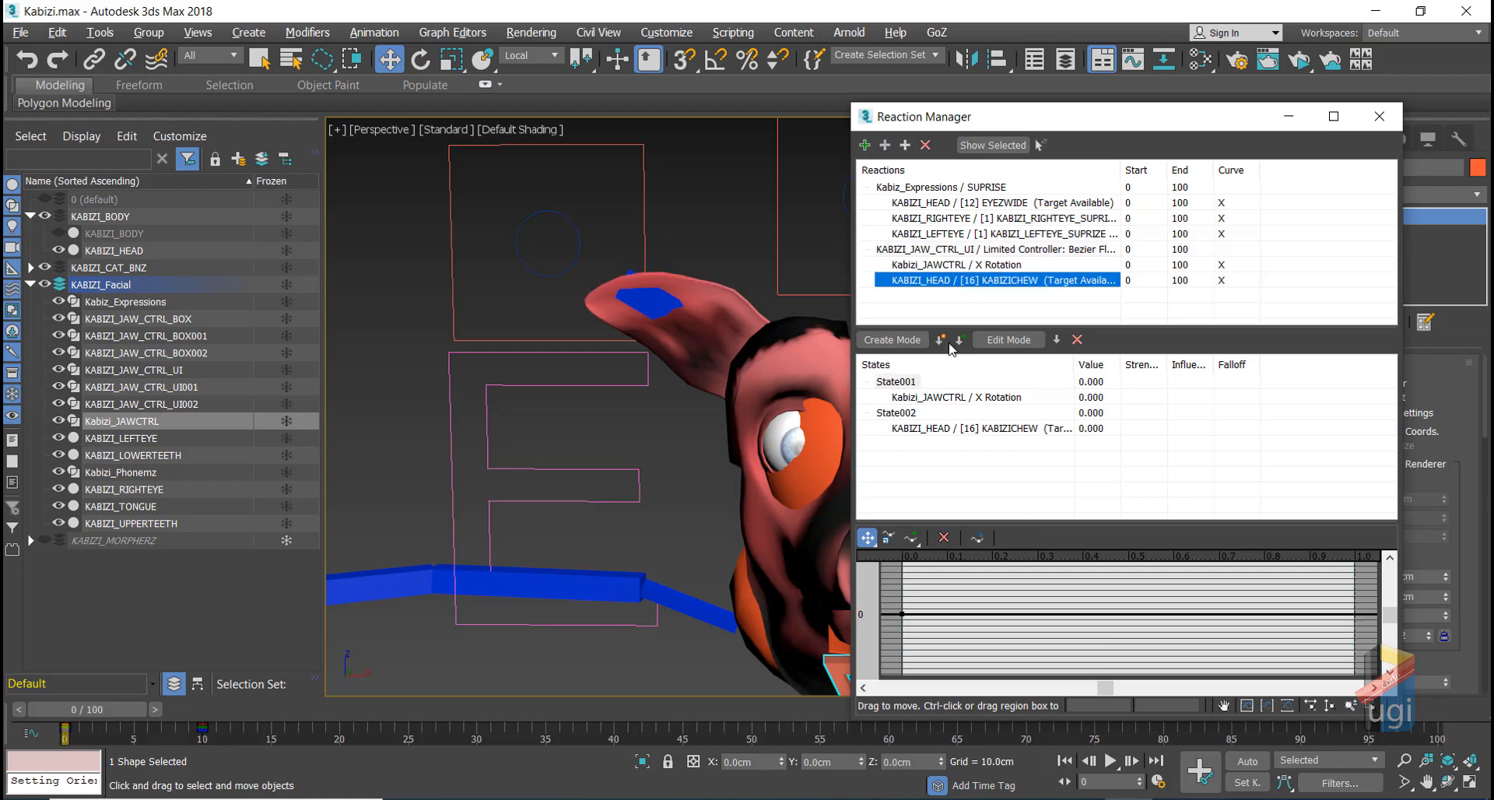
pyautogui.click(912, 381)
pyautogui.click(961, 341)
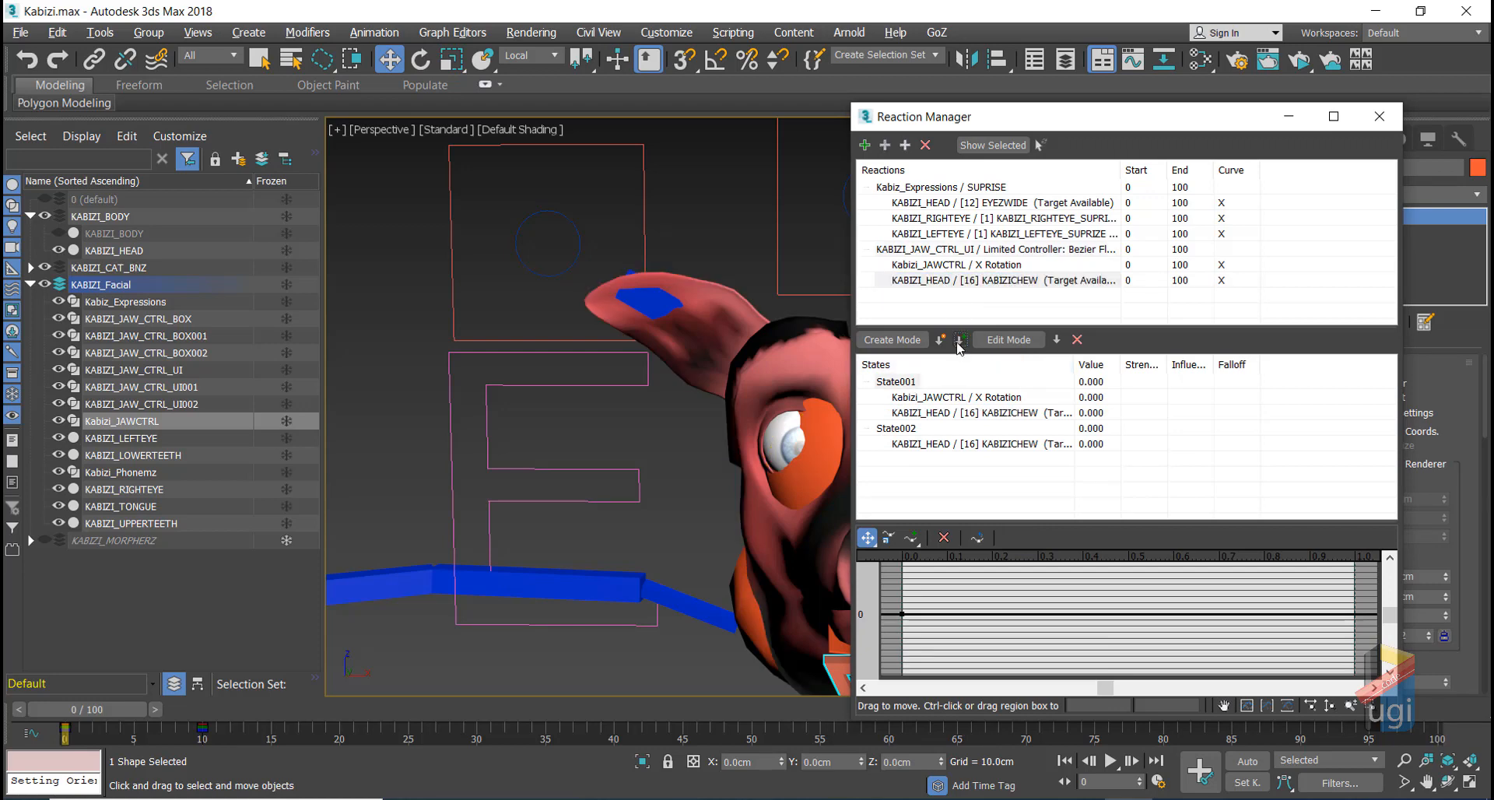
pyautogui.click(915, 430)
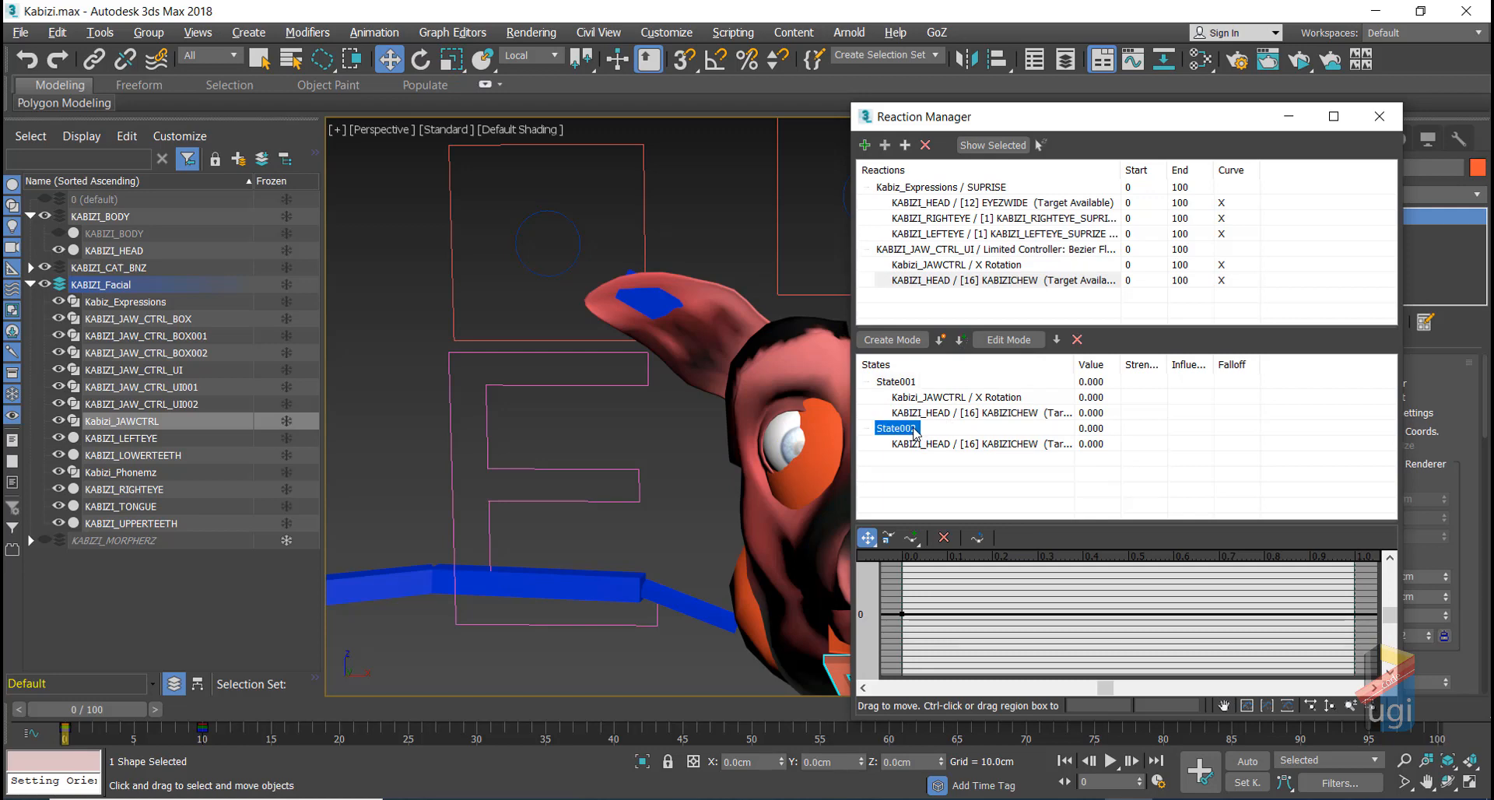
pyautogui.click(953, 267)
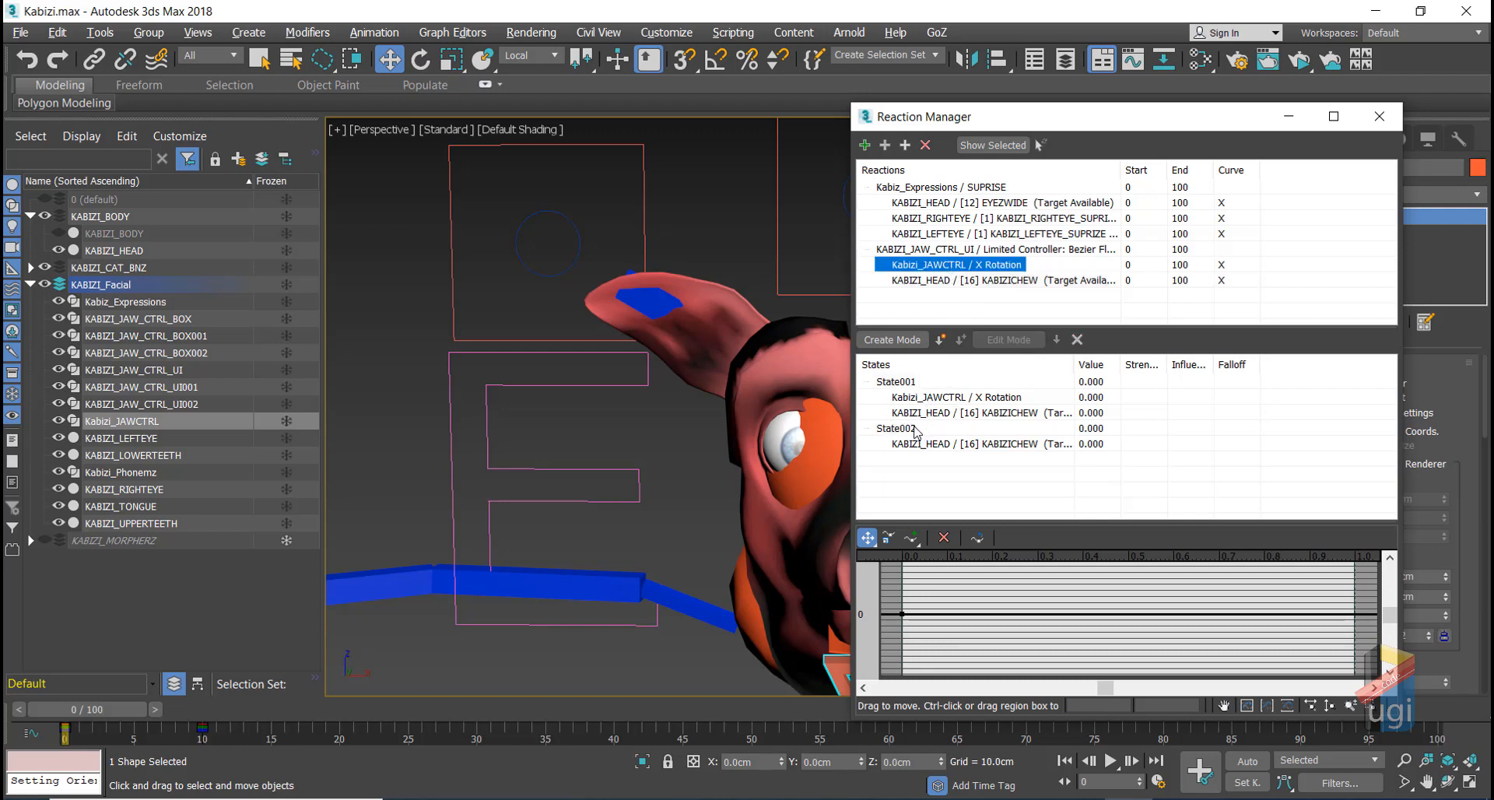
pyautogui.click(919, 430)
pyautogui.click(960, 339)
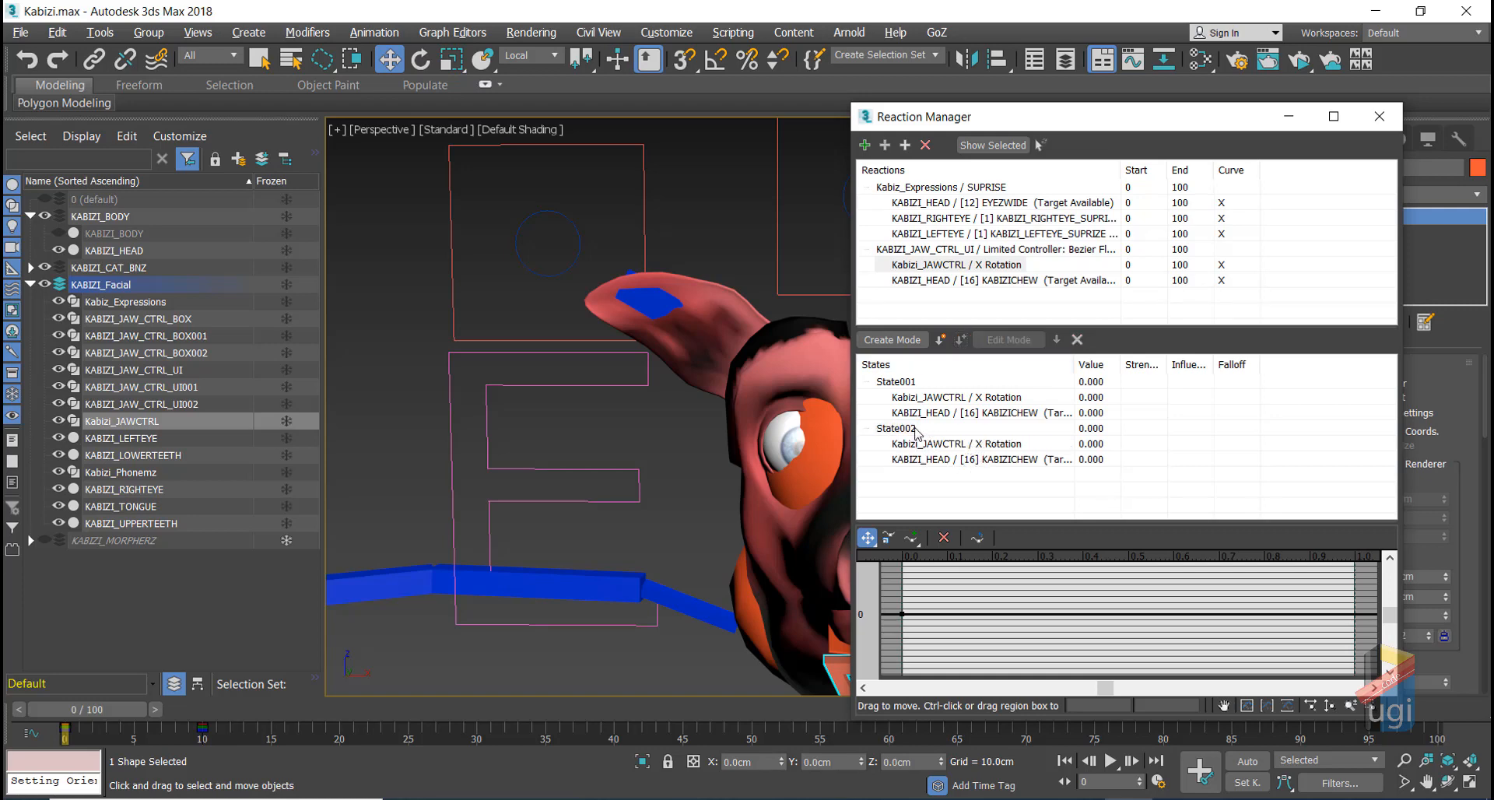
# Step: Create State003 for the jaw UI control reaction
pyautogui.click(948, 250)
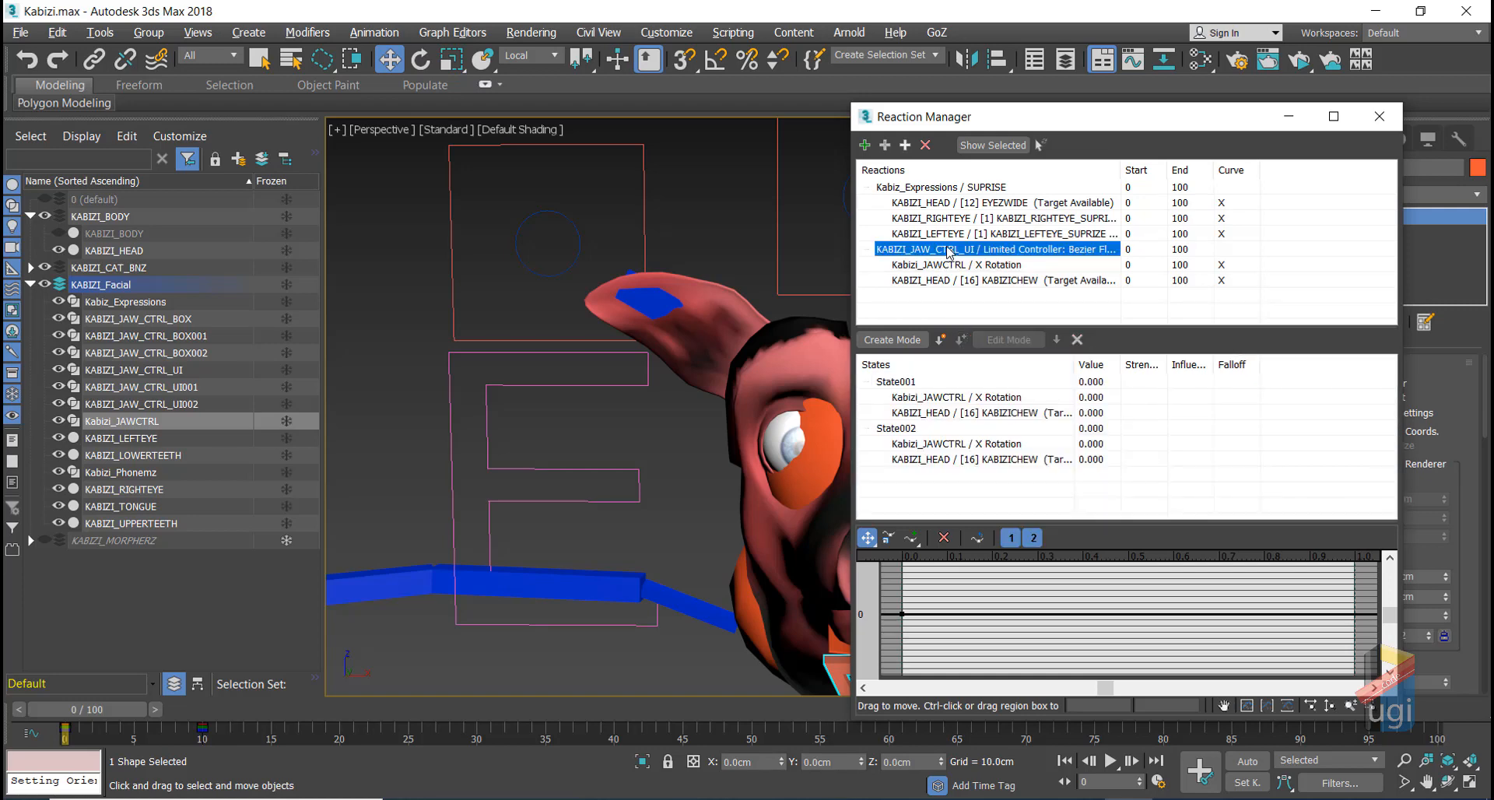
pyautogui.click(941, 340)
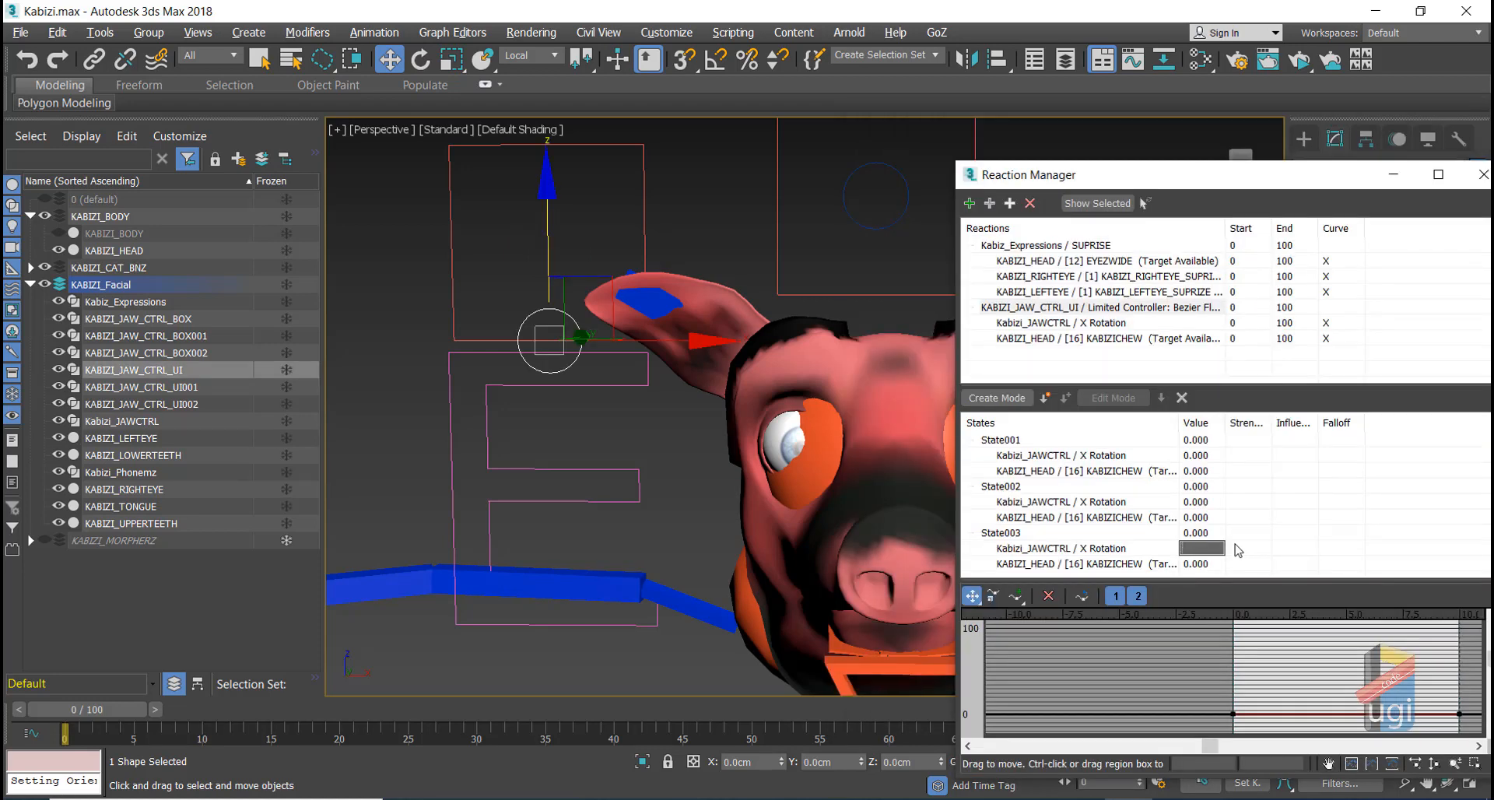
pyautogui.press('Return')
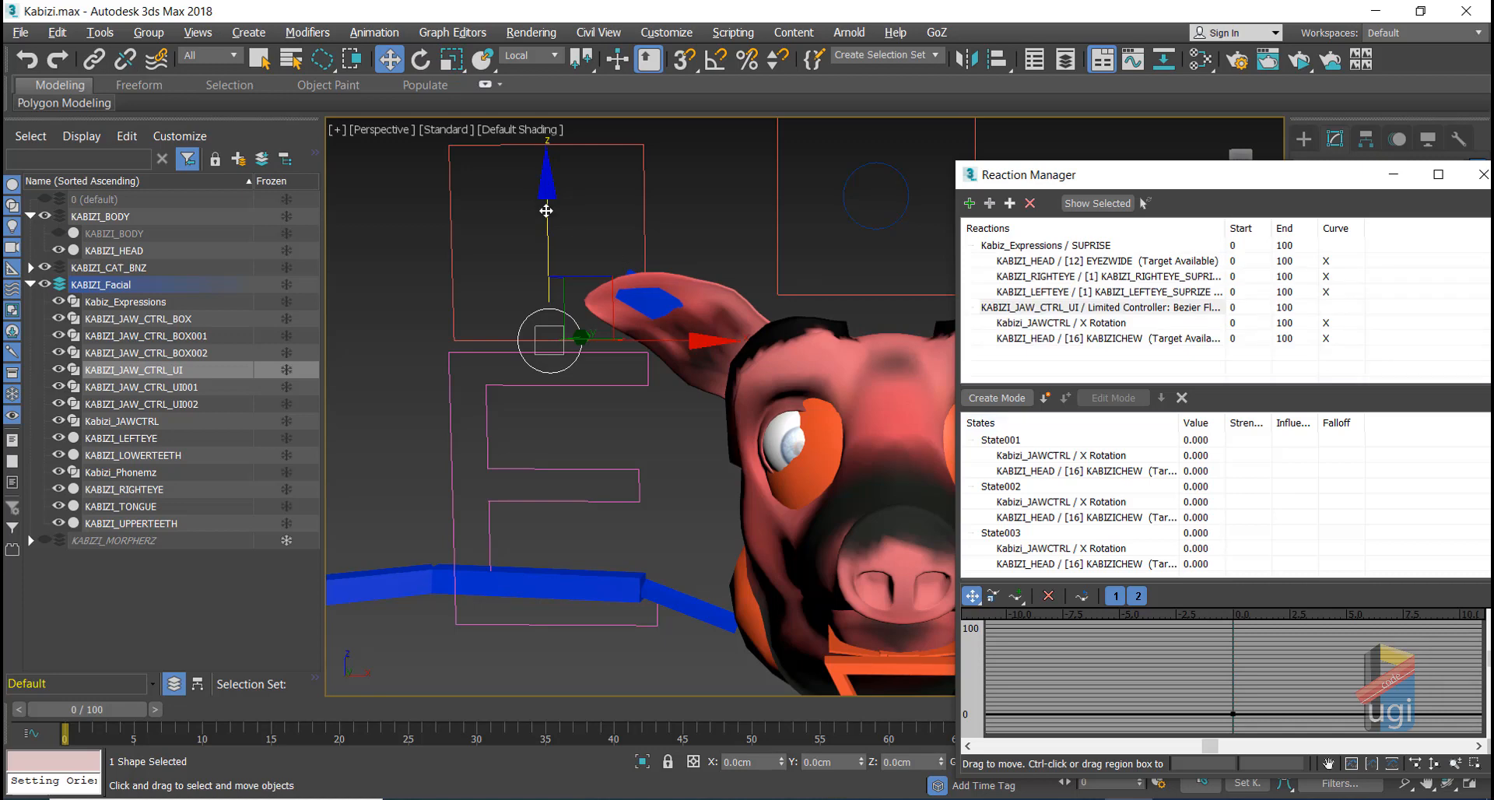
# Step: Set State002's driver value to -10 and its jaw X Rotation to 45
pyautogui.moveTo(546, 210); pyautogui.dragTo(546, 256)
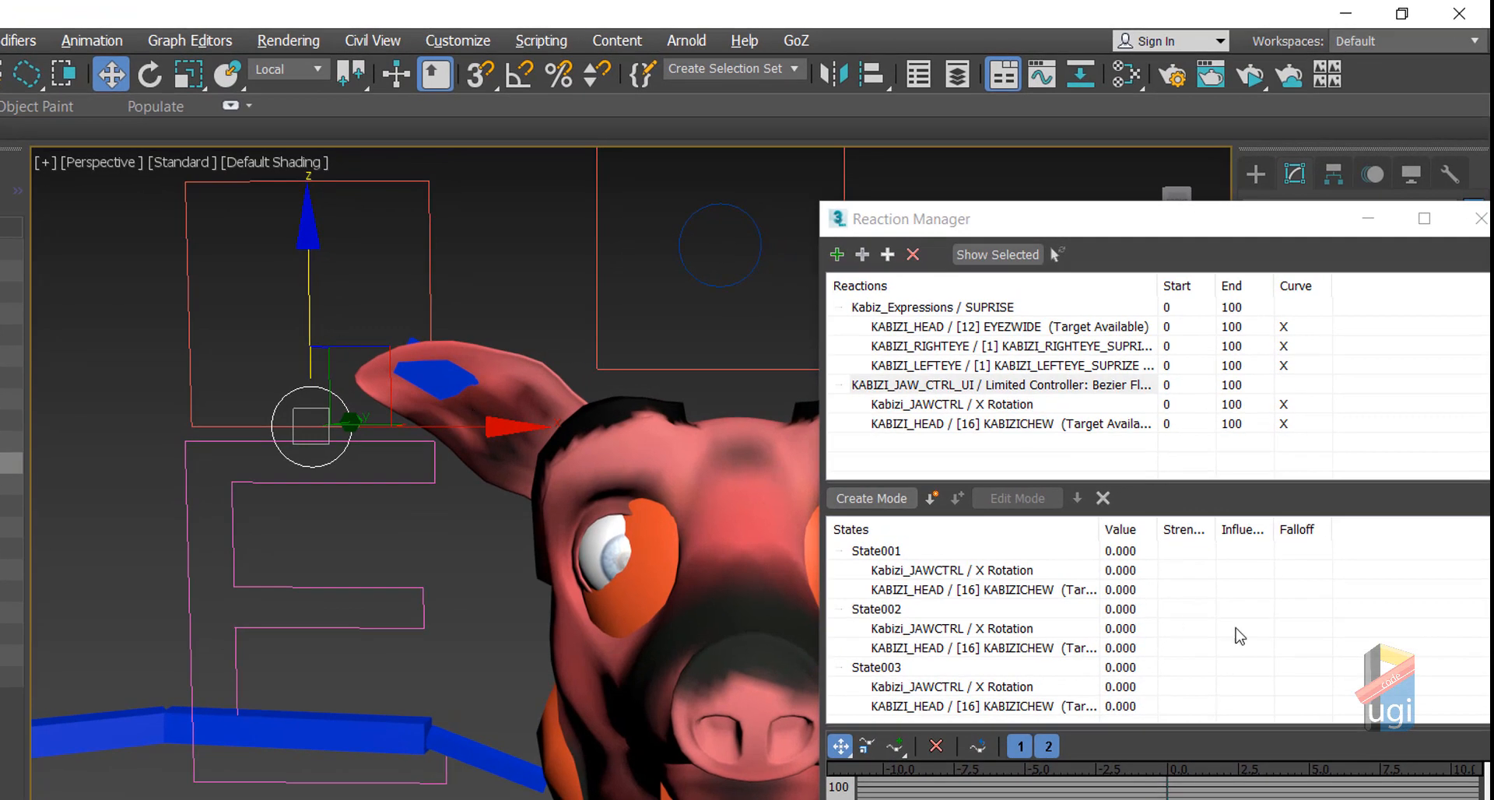
pyautogui.doubleClick(1126, 610)
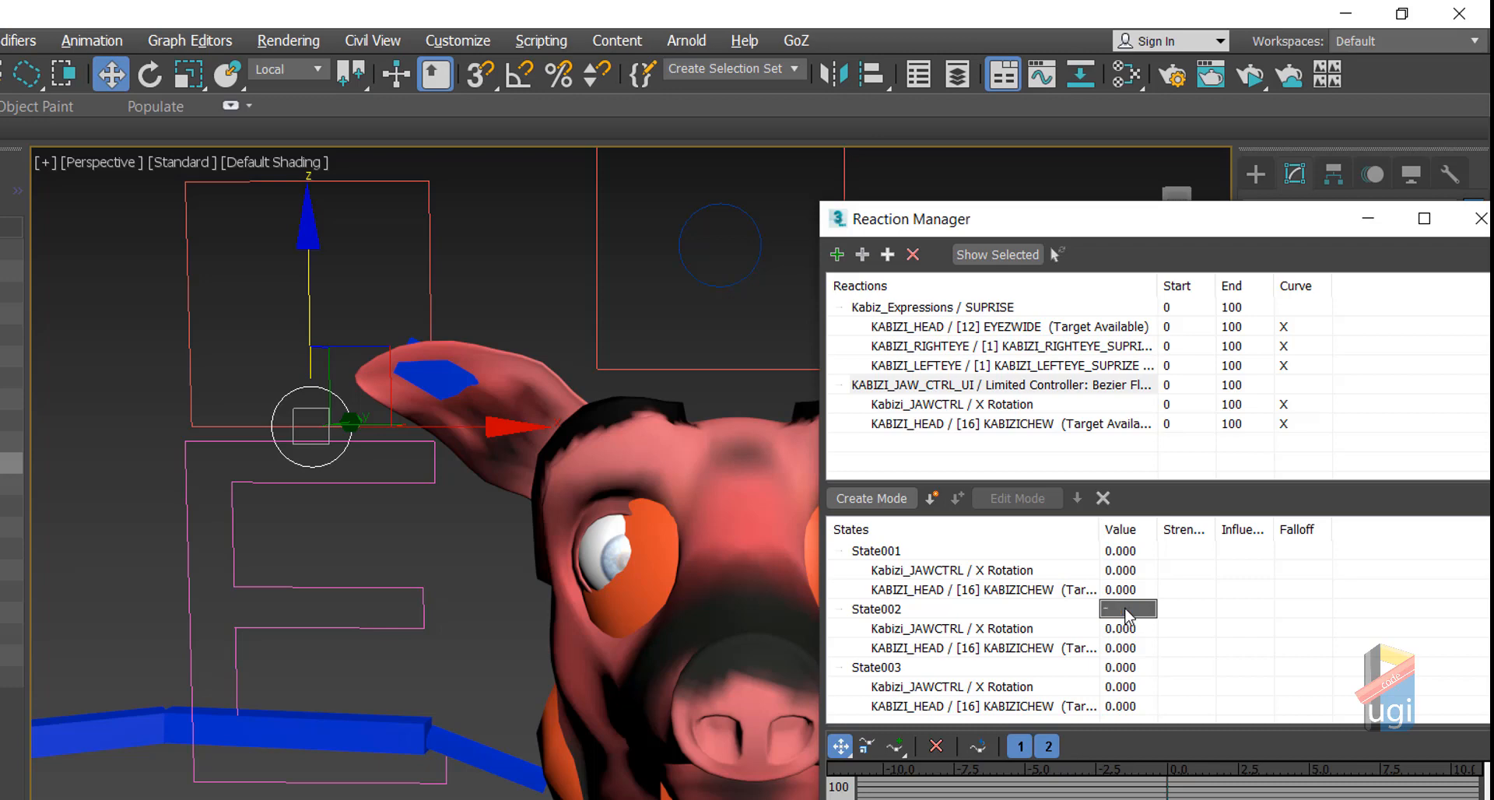
pyautogui.write('-10')
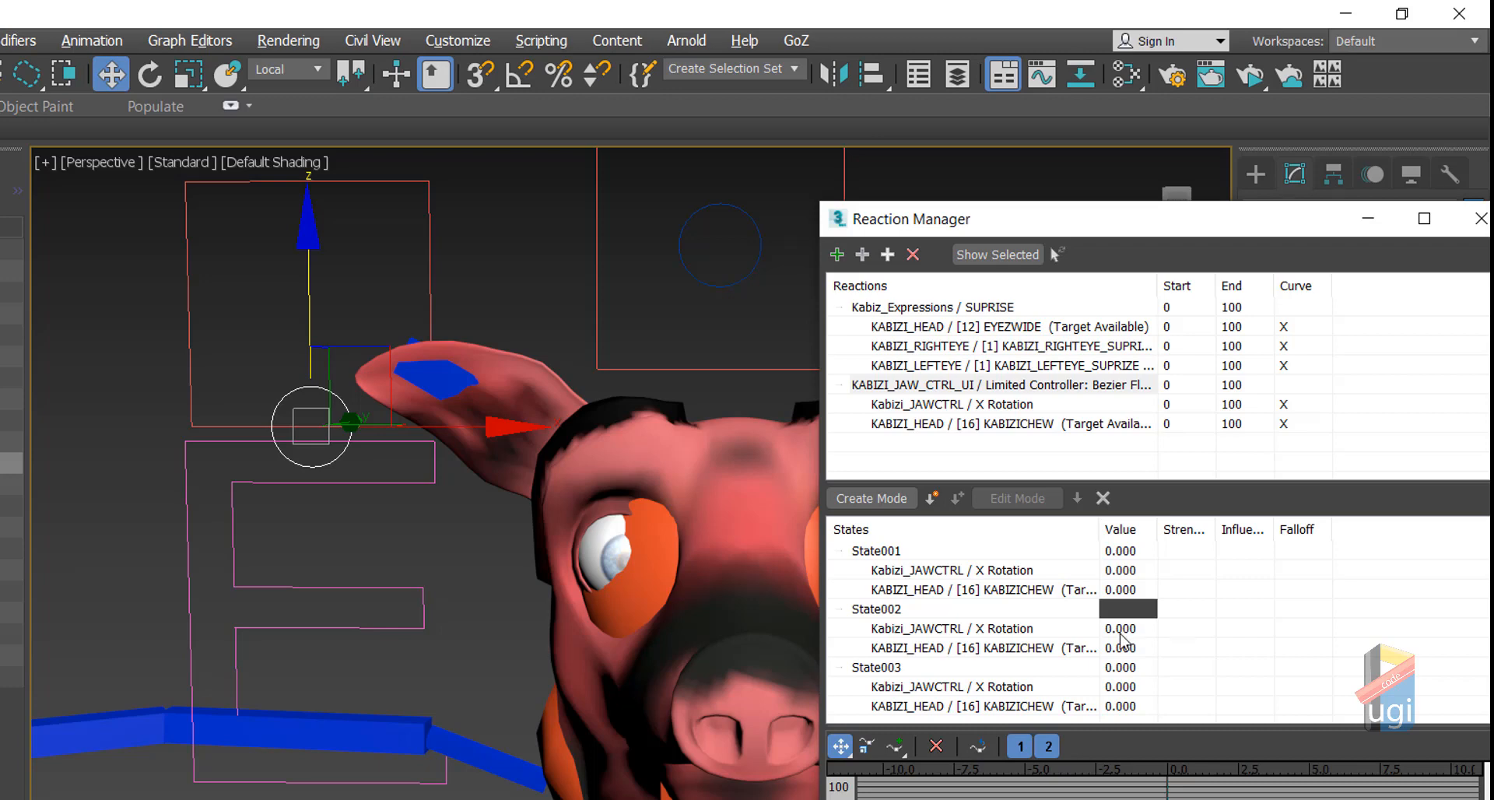
pyautogui.press('Return')
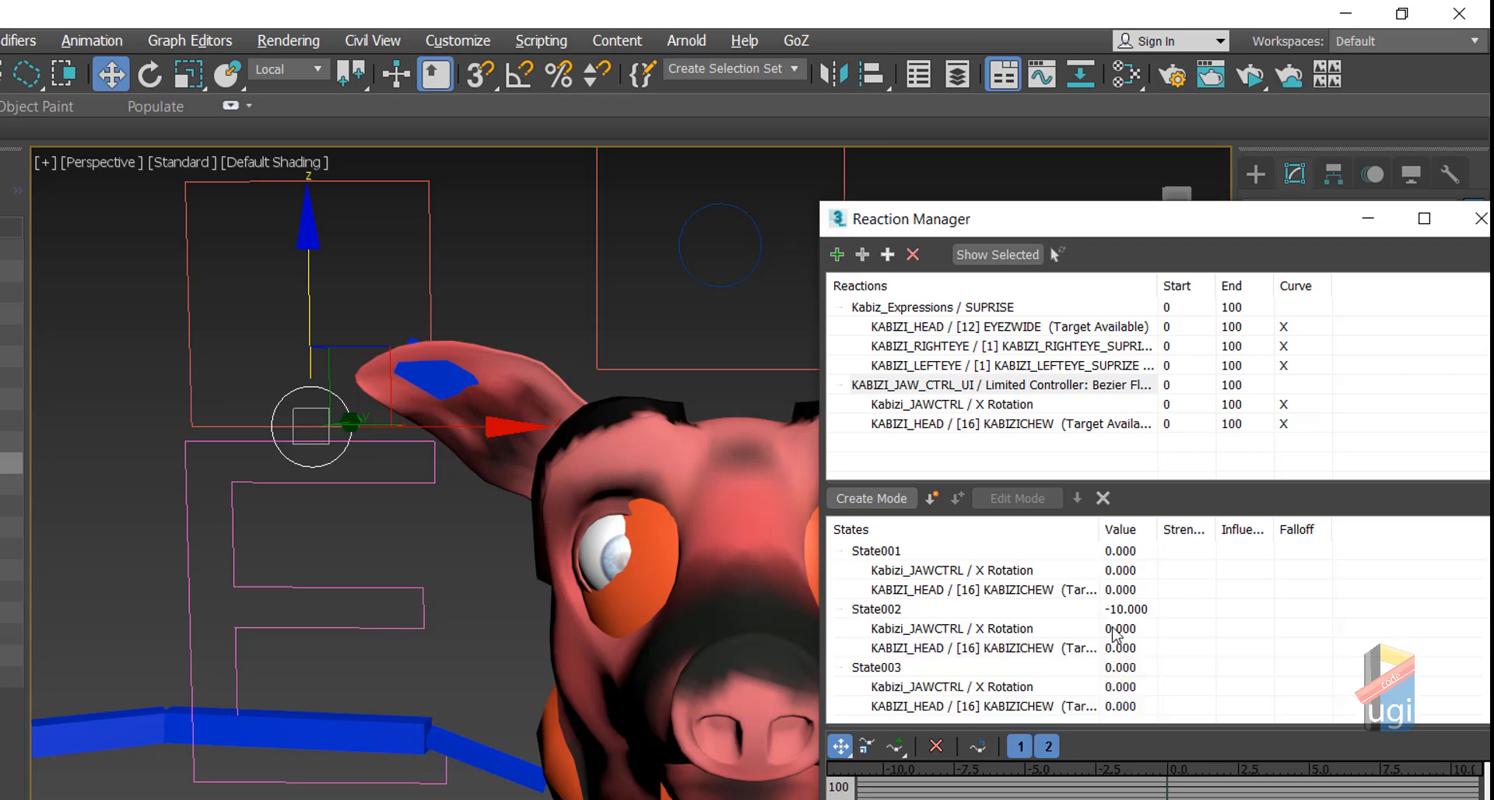
pyautogui.doubleClick(1112, 628)
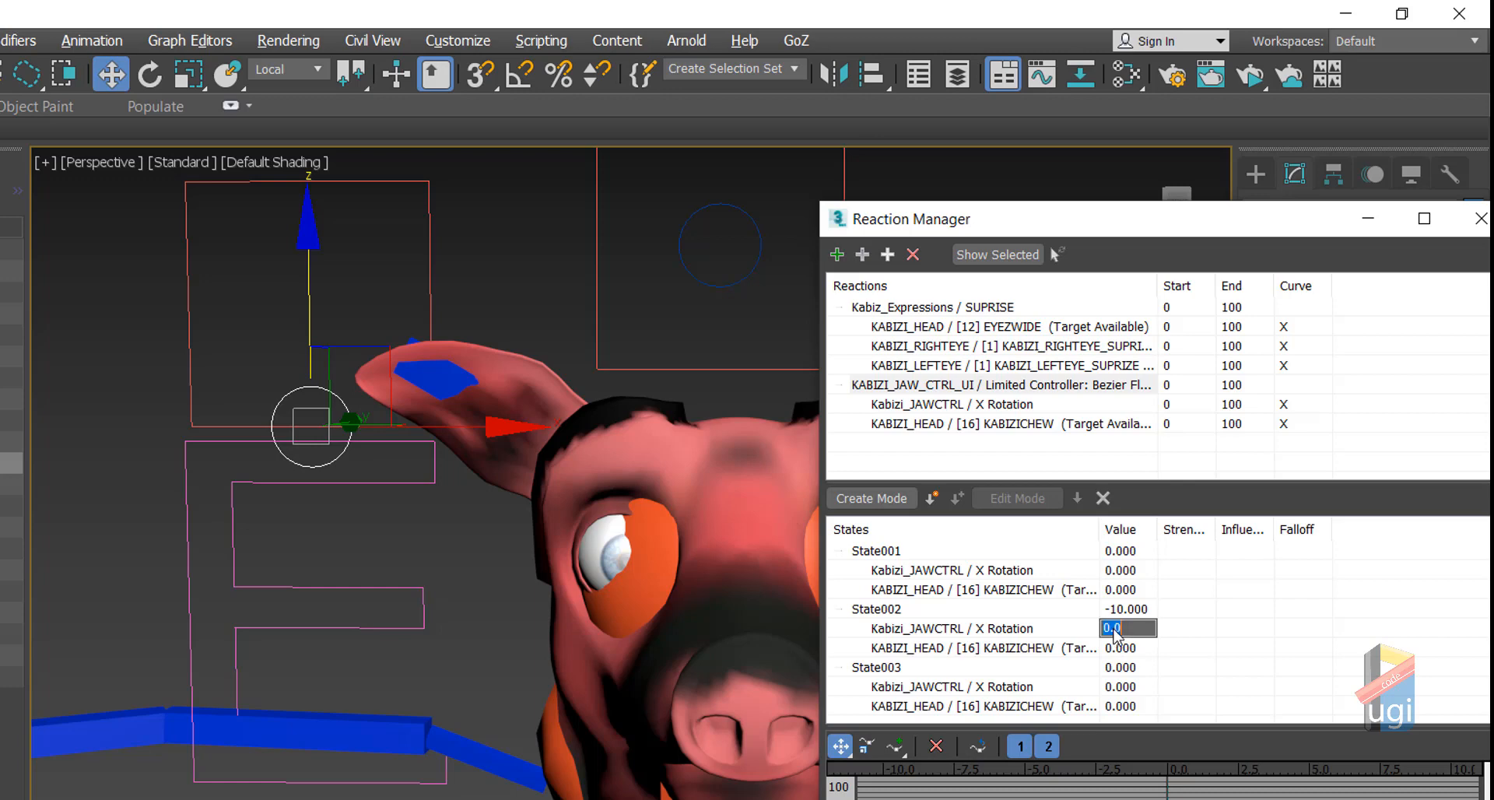
pyautogui.write('45')
pyautogui.press('Return')
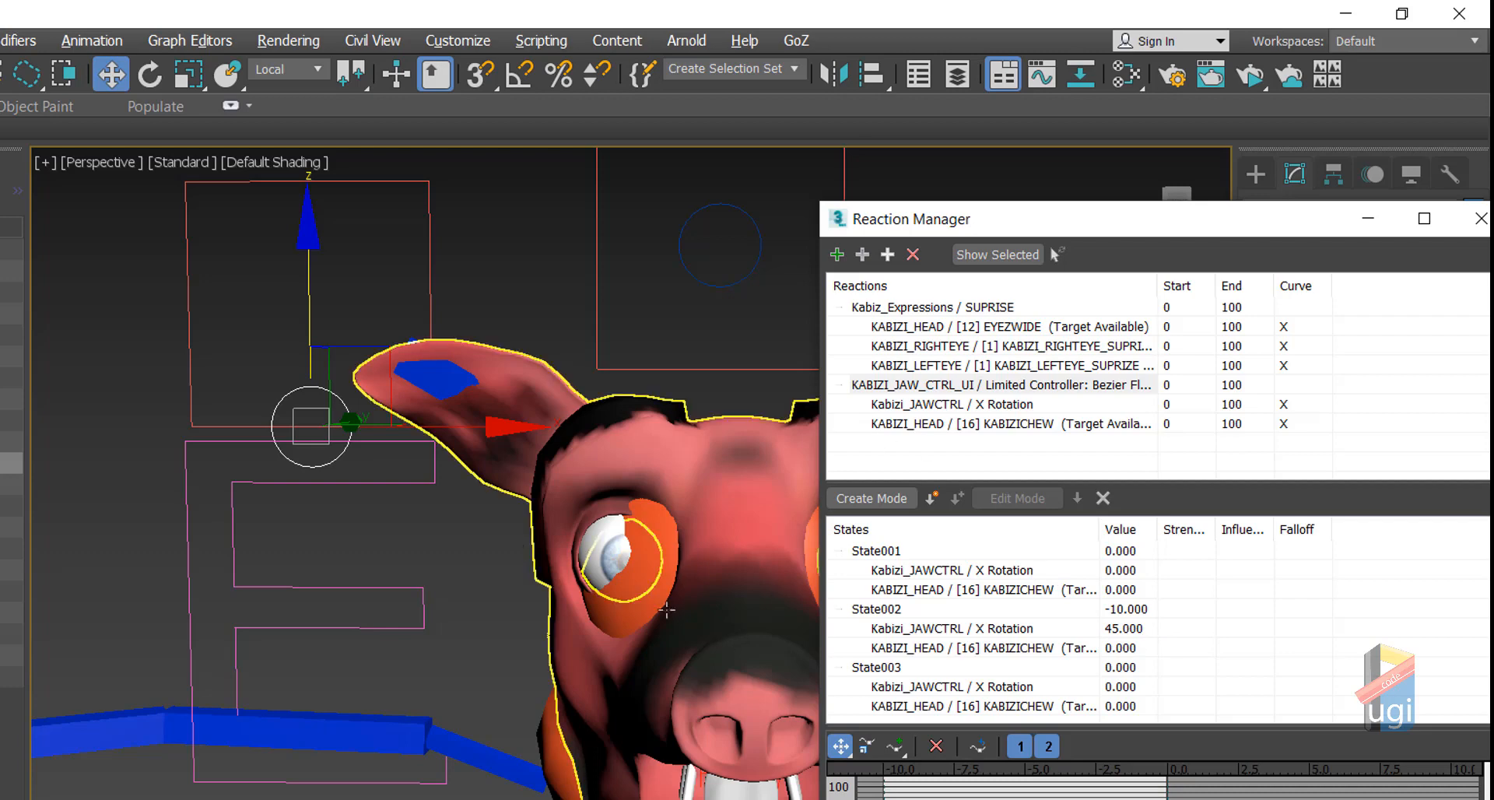
pyautogui.middleClick(368, 550)
pyautogui.moveTo(369, 550); pyautogui.dragTo(244, 465, button='middle')
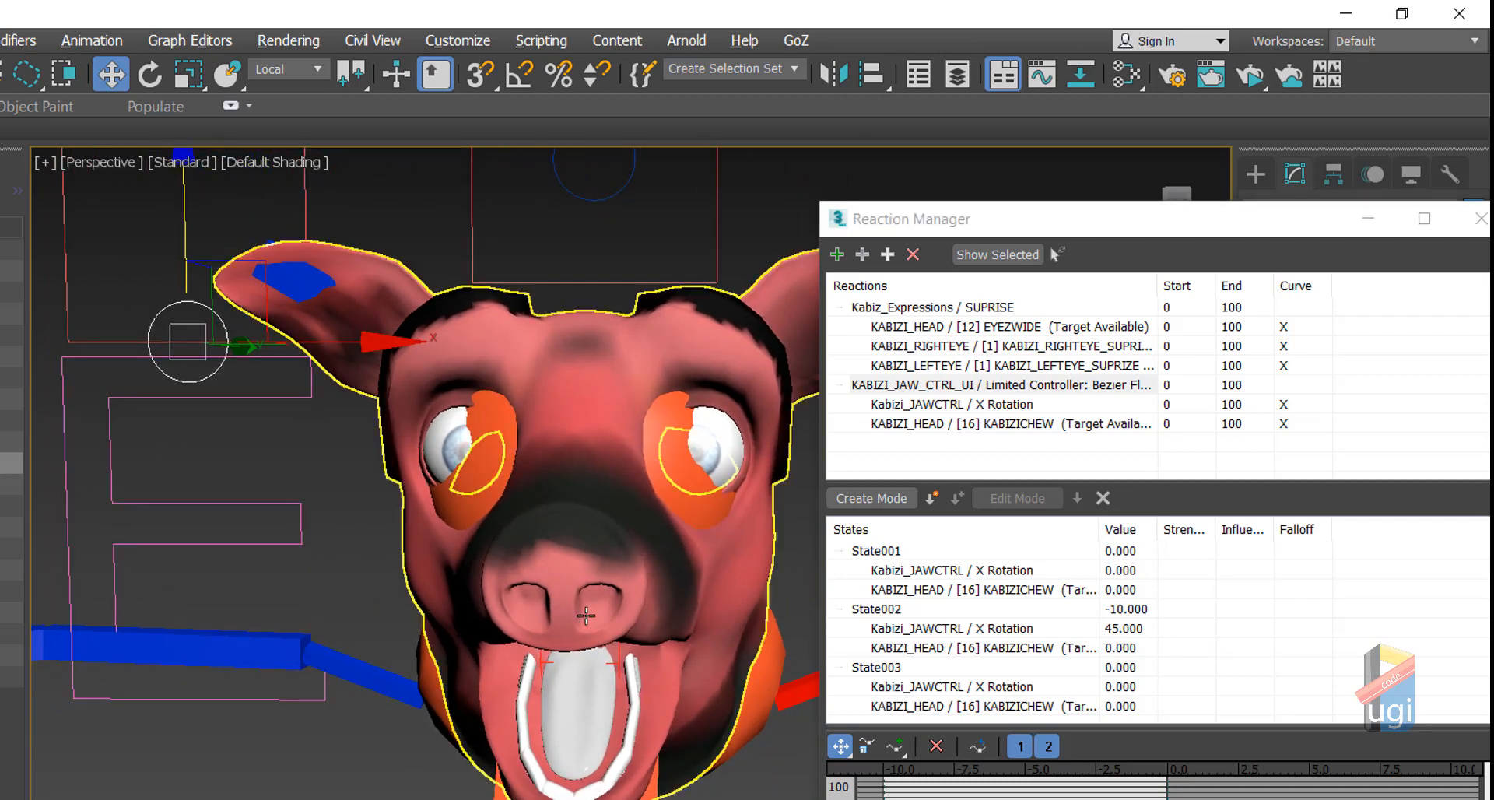
# Step: Set State003's value to 10, jaw X Rotation to -10, and KABIZICHEW to 100
pyautogui.doubleClick(1115, 667)
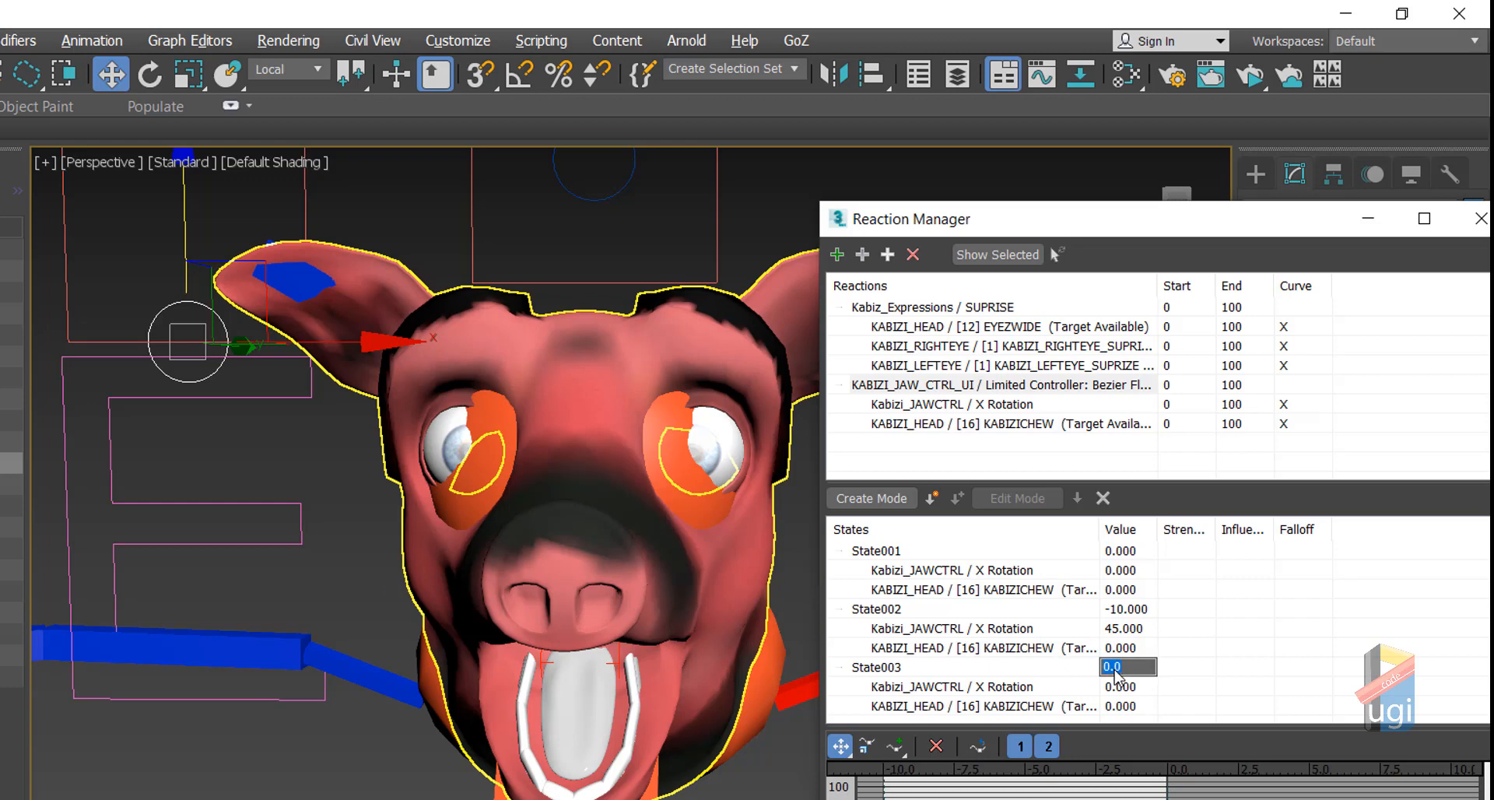
pyautogui.write('10')
pyautogui.press('Return')
pyautogui.doubleClick(1121, 688)
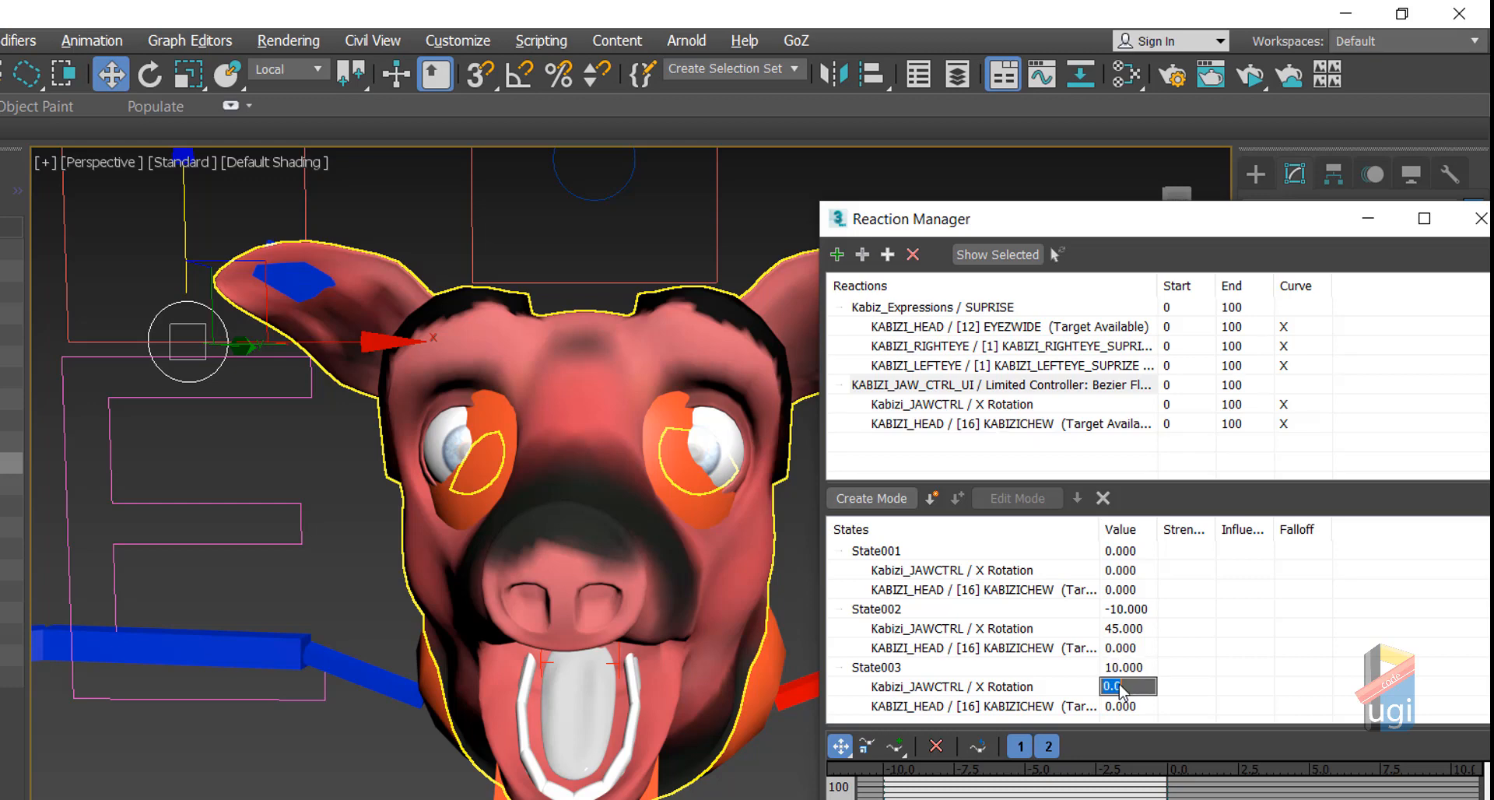
pyautogui.write('-10')
pyautogui.press('Return')
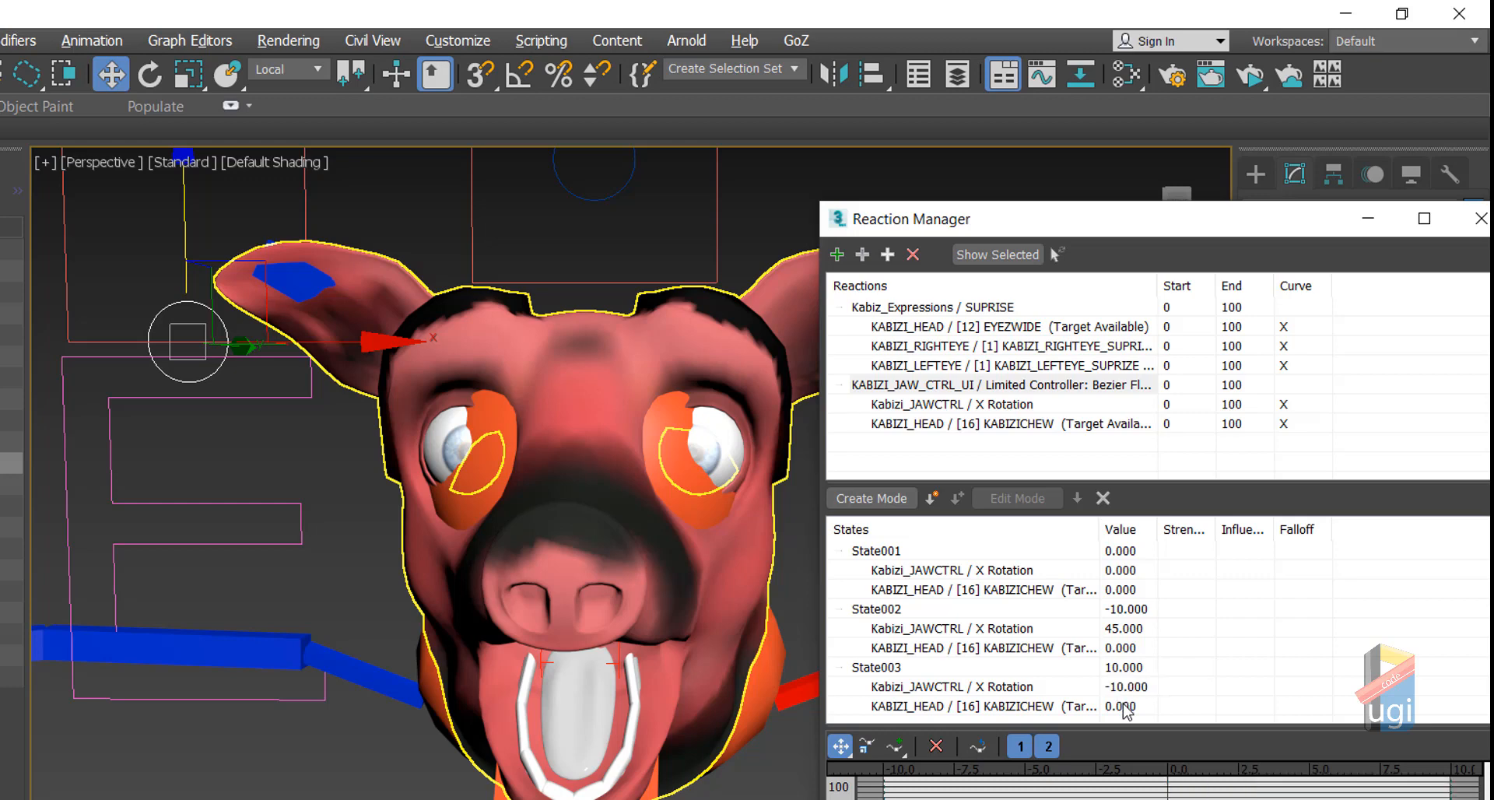
pyautogui.doubleClick(1120, 706)
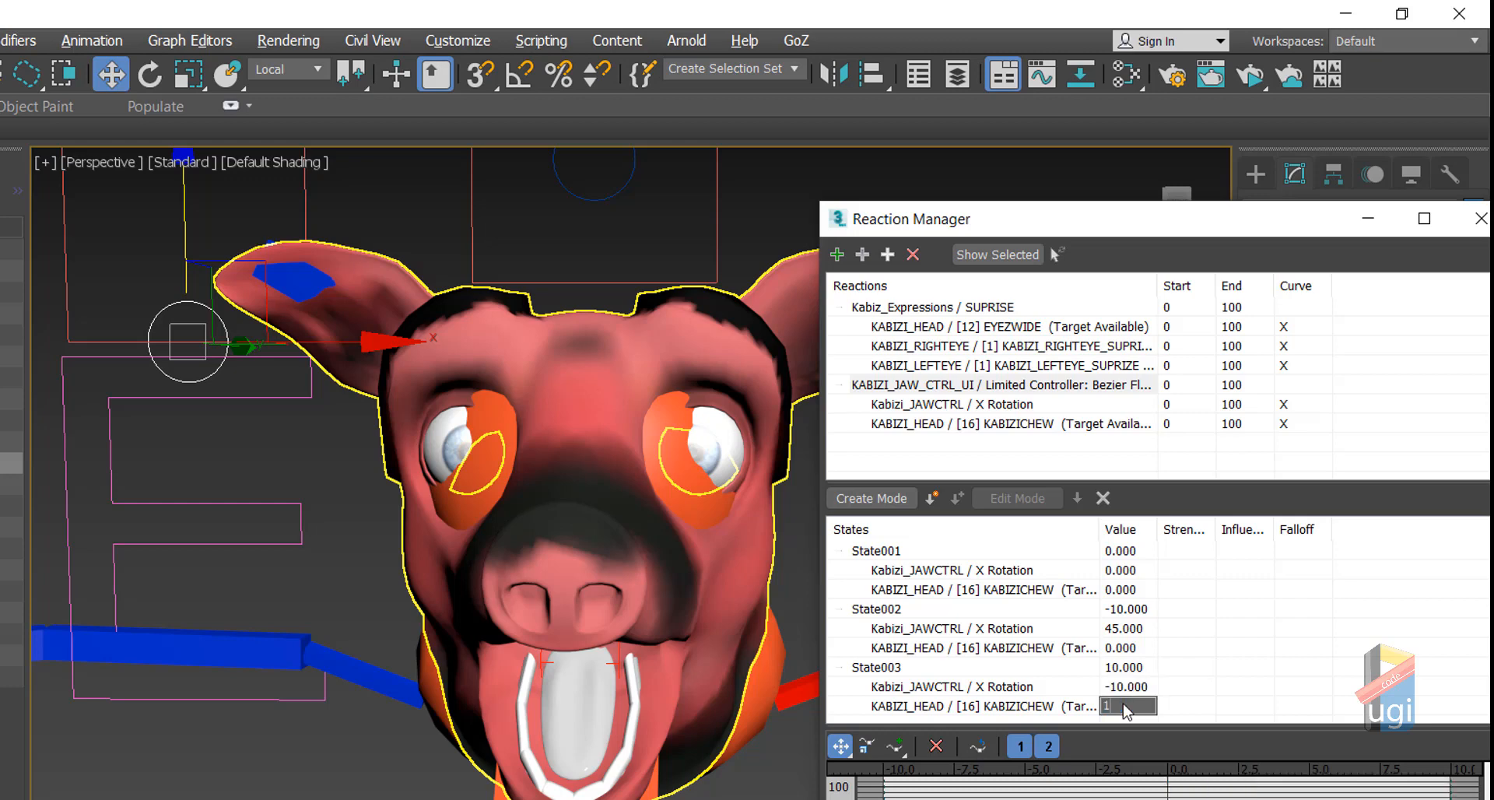
pyautogui.write('100')
pyautogui.press('Return')
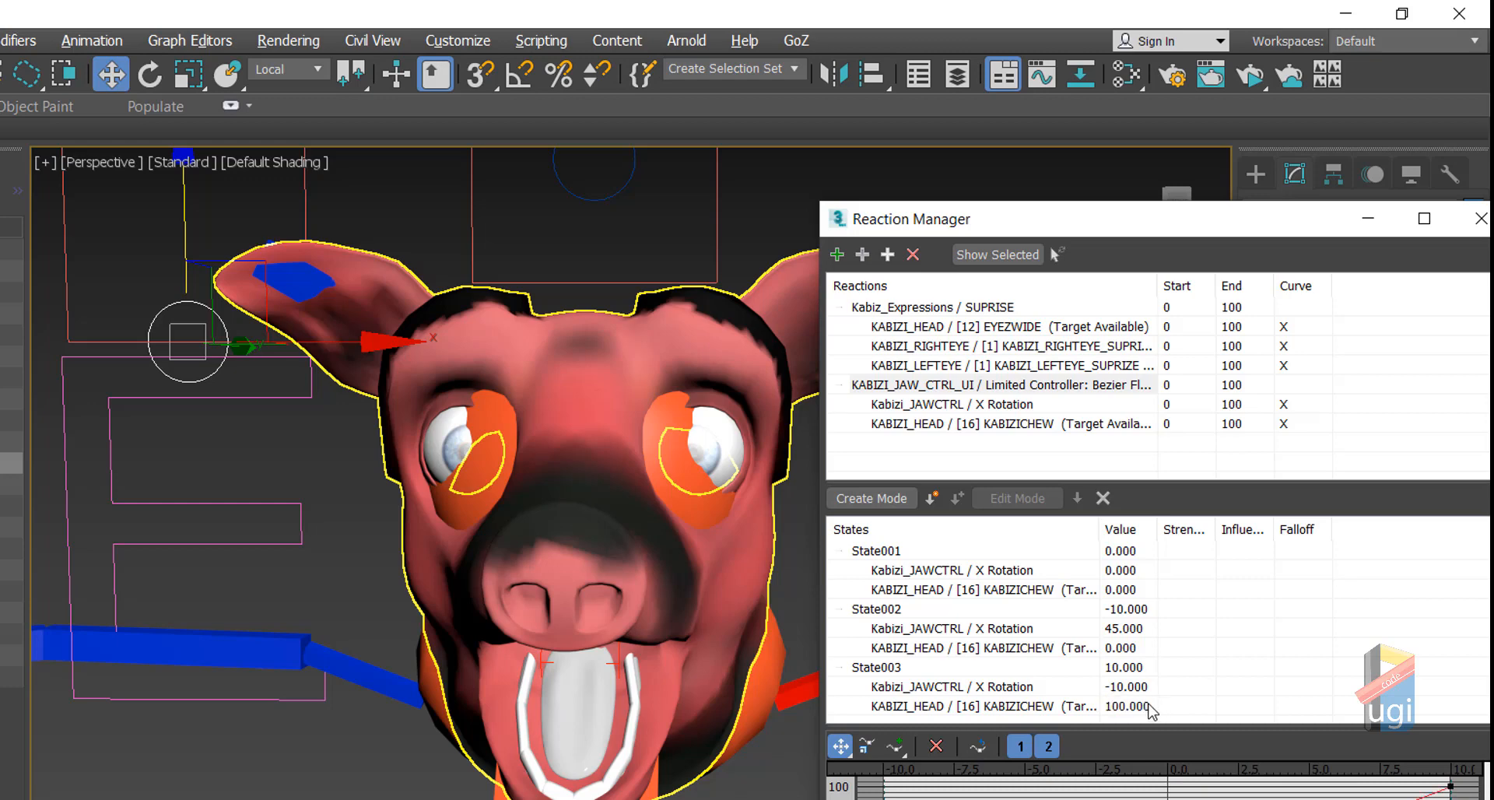
pyautogui.scroll(-1, 187, 309)
pyautogui.scroll(-3, 194, 307)
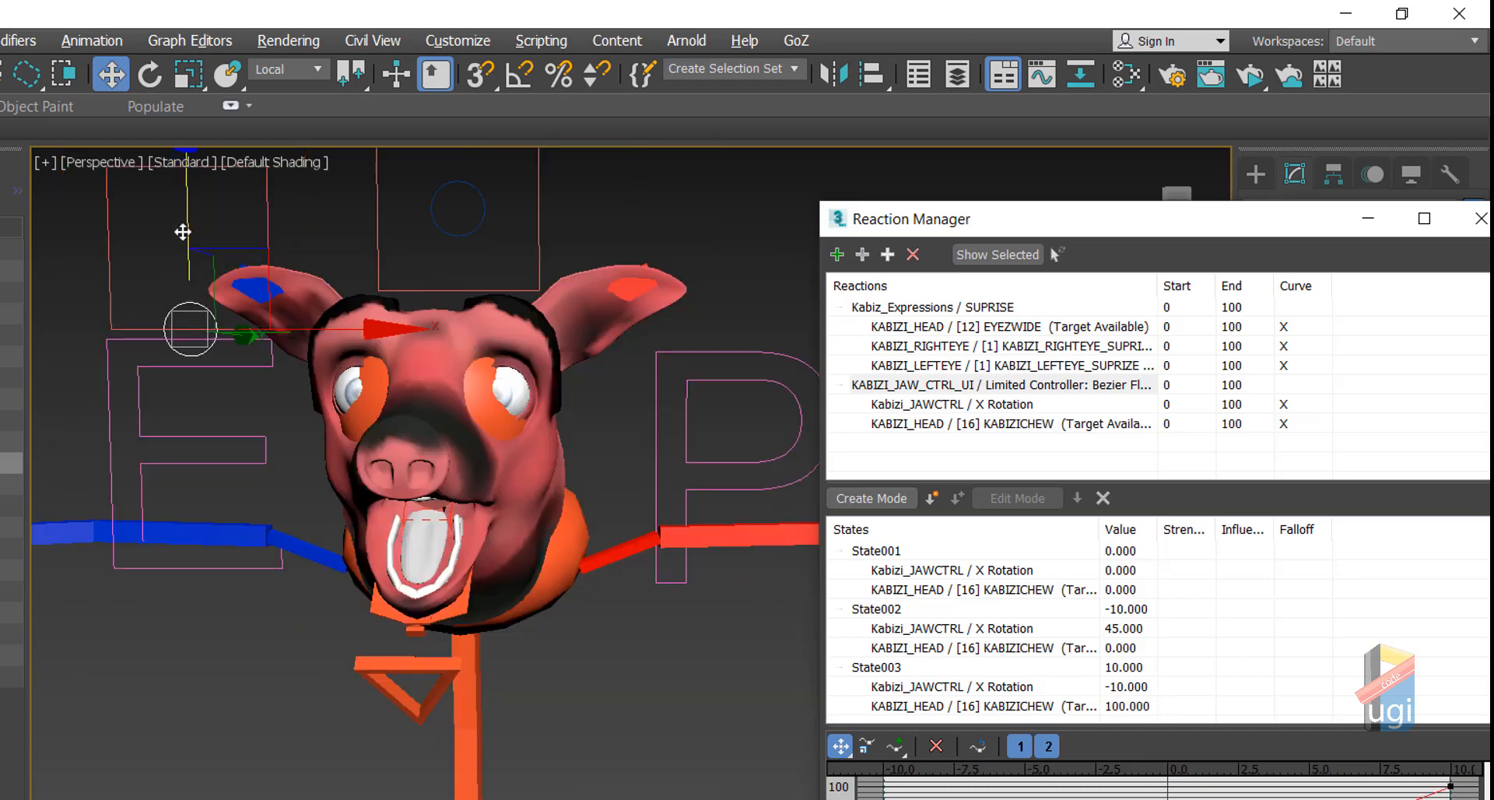
# Step: Test the jaw control, then reset it with Transform To Zero so the mouth closes
pyautogui.moveTo(183, 232); pyautogui.dragTo(241, 61)
pyautogui.rightClick(210, 260)
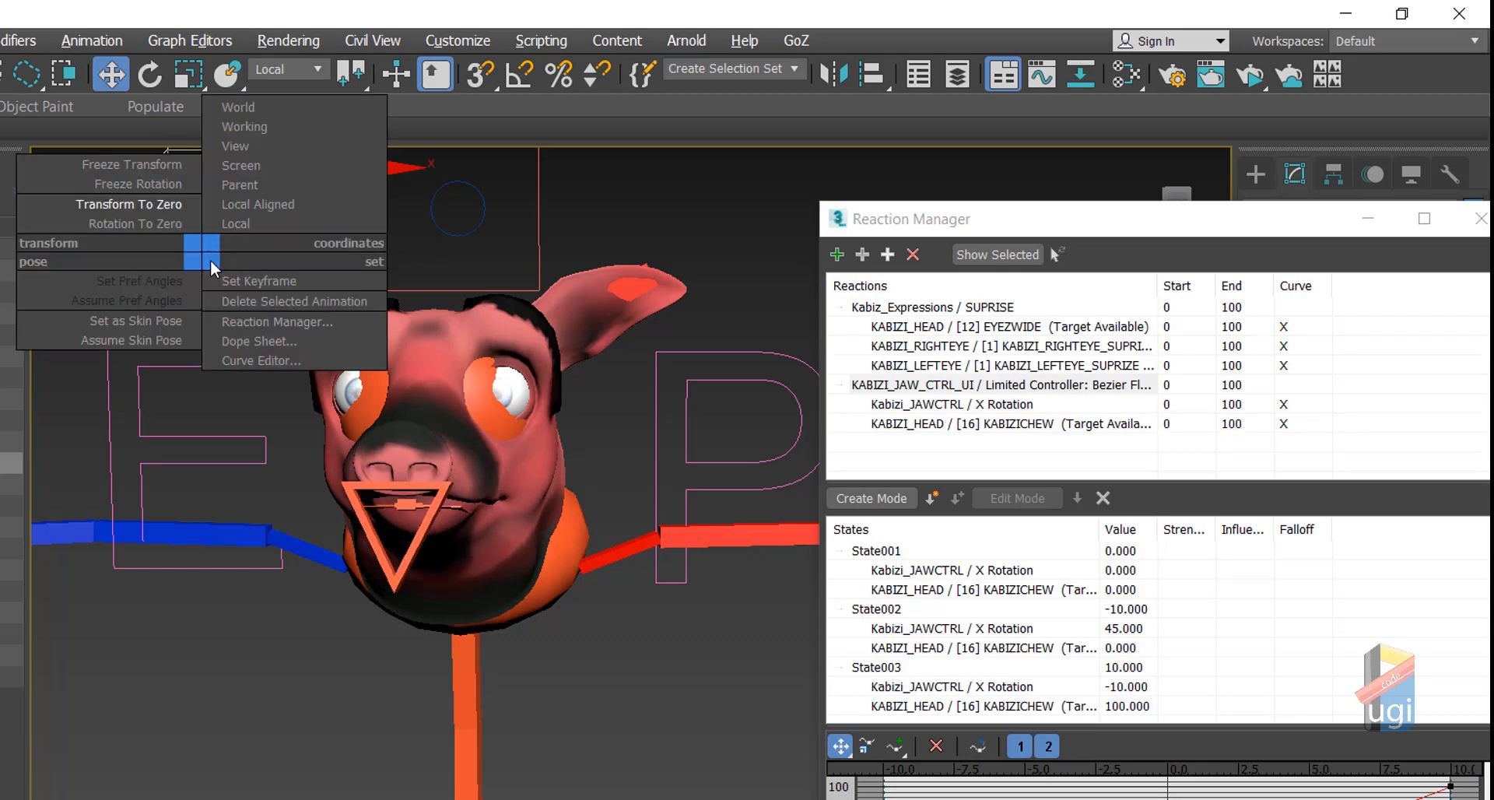
pyautogui.click(131, 207)
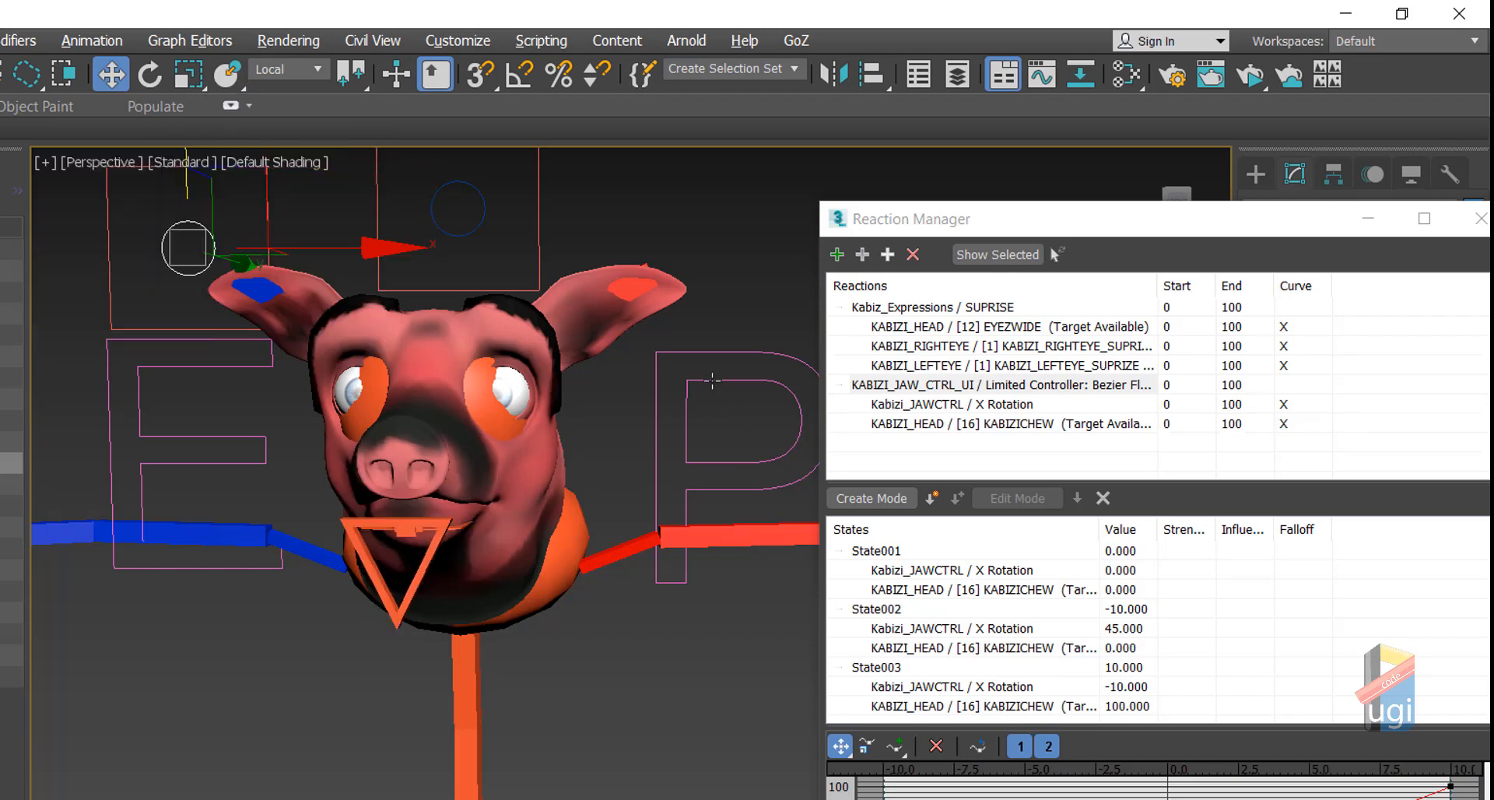
pyautogui.click(146, 196)
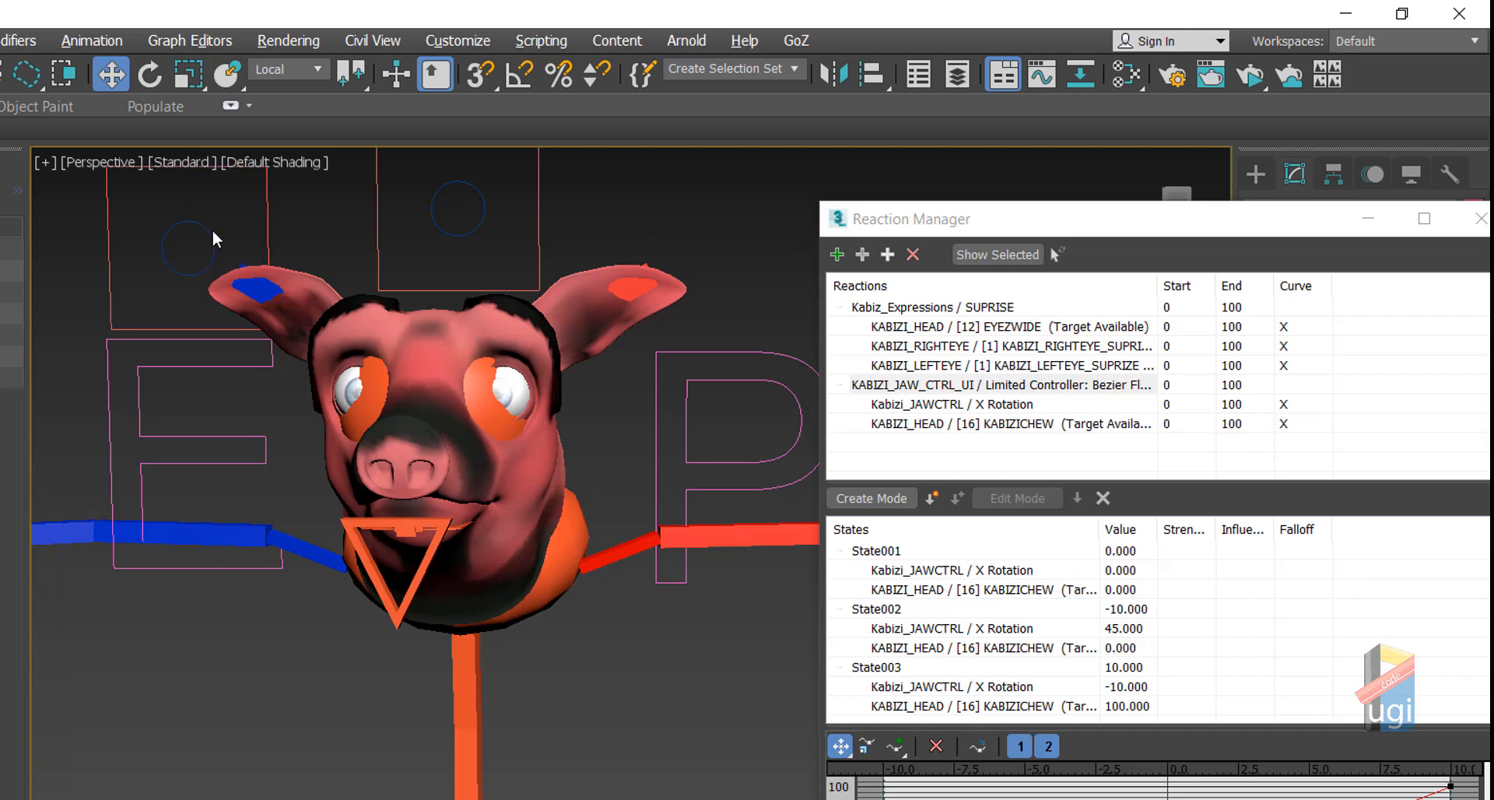
# Step: Add the jaw control circle's limited Zero Pos XYZ X Position as a new reaction driver
pyautogui.click(838, 253)
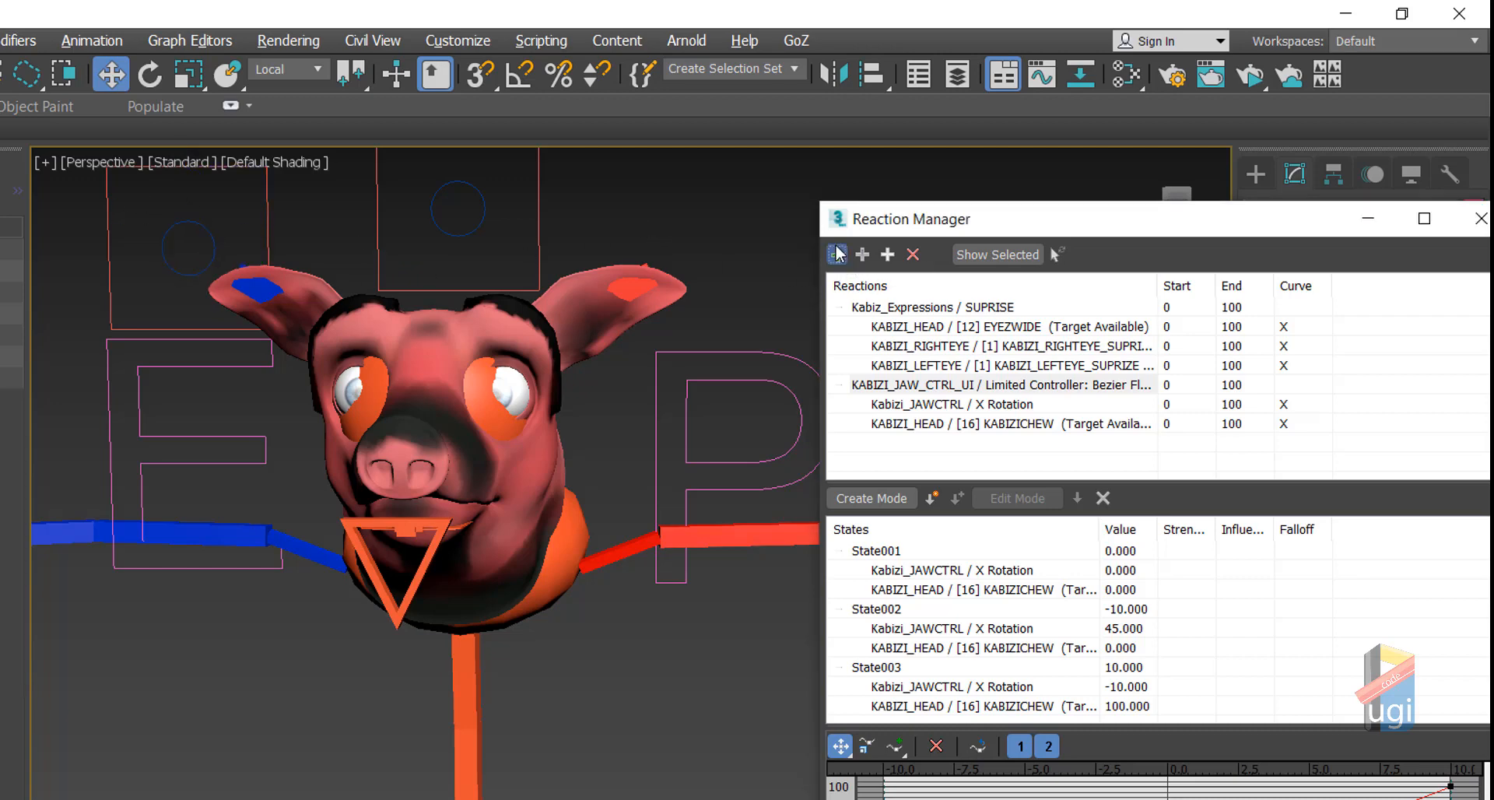
pyautogui.click(206, 232)
pyautogui.moveTo(287, 271)
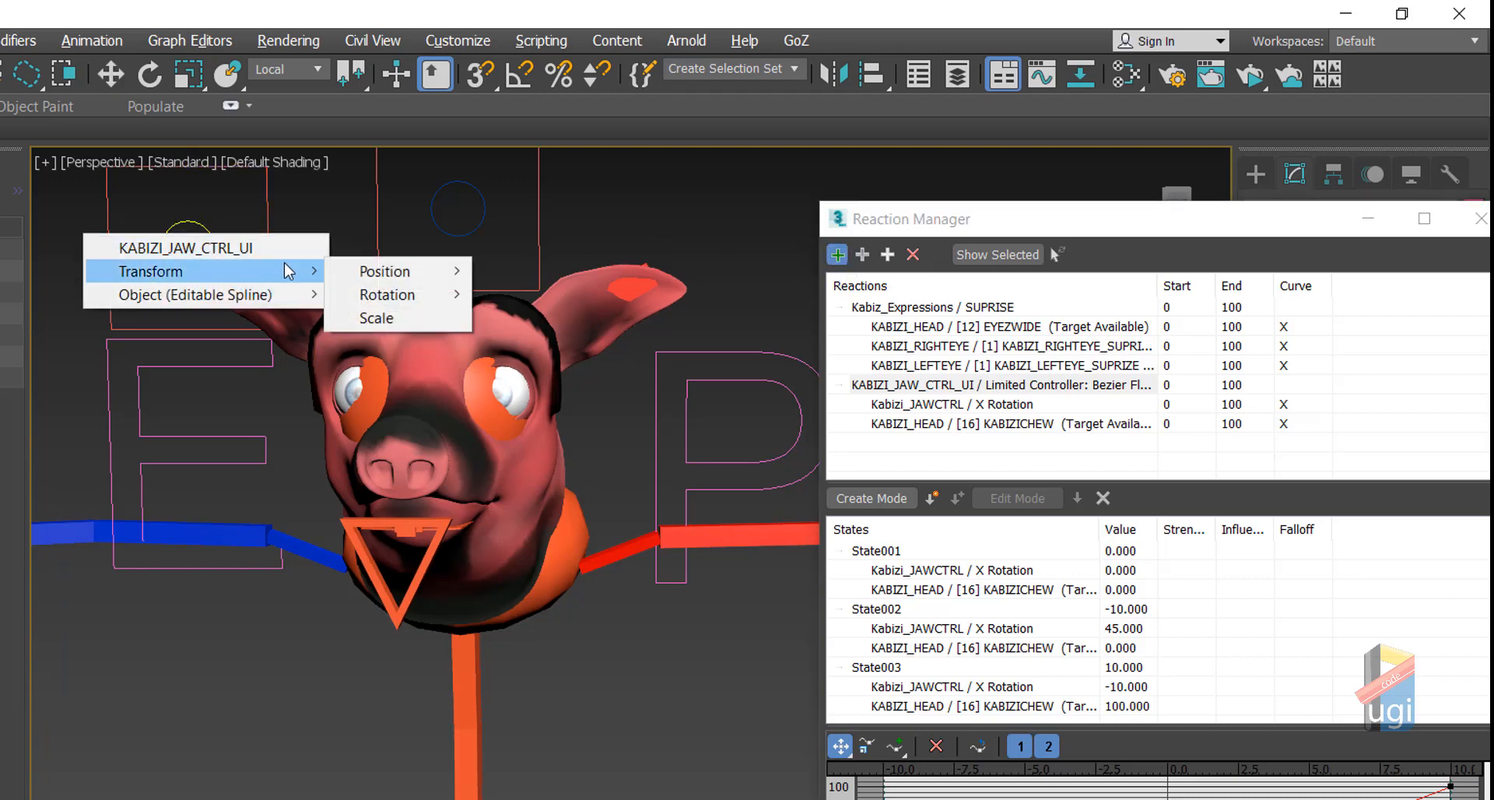
pyautogui.moveTo(401, 278)
pyautogui.moveTo(591, 298)
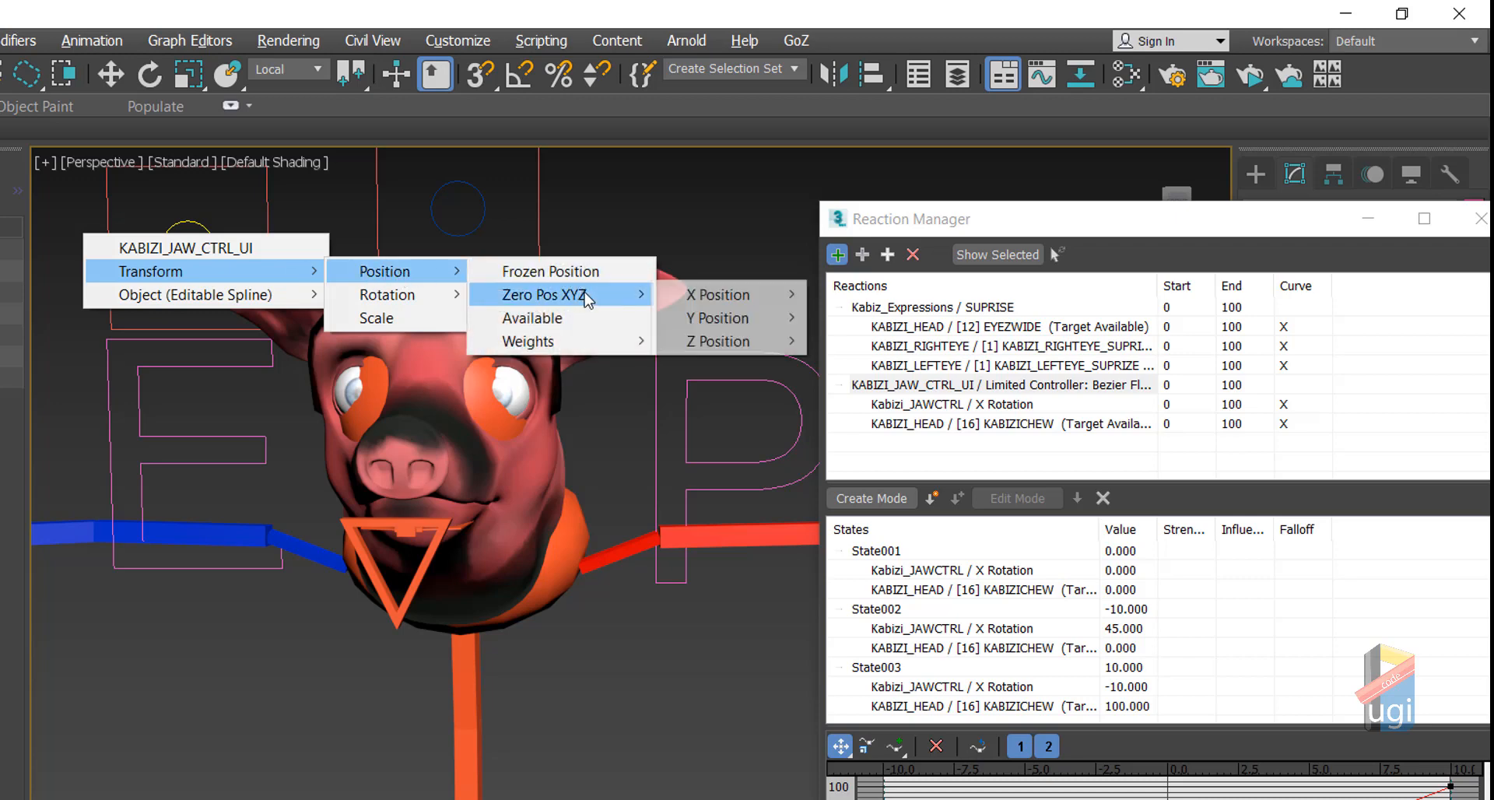
pyautogui.moveTo(759, 295)
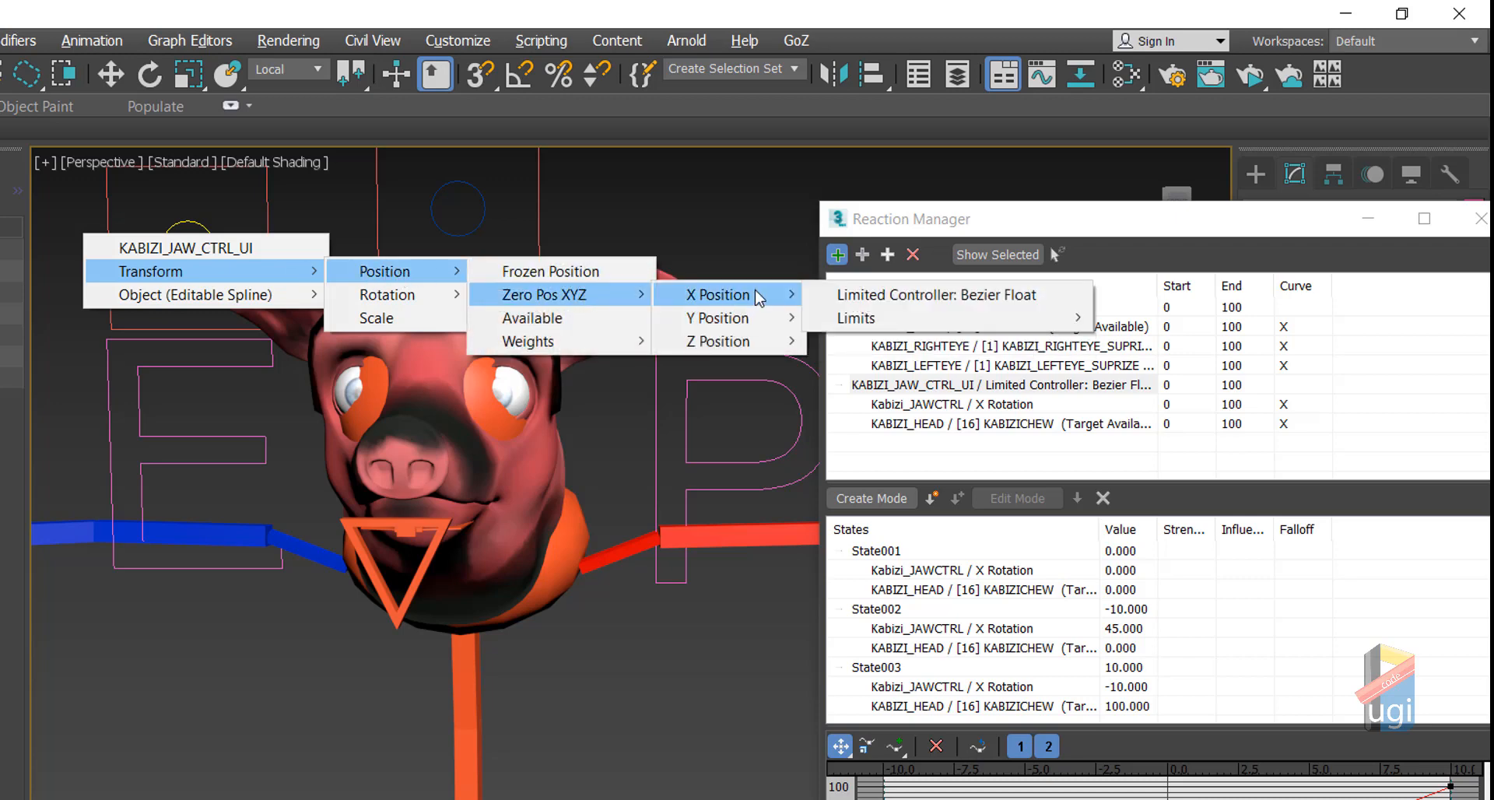
pyautogui.click(850, 296)
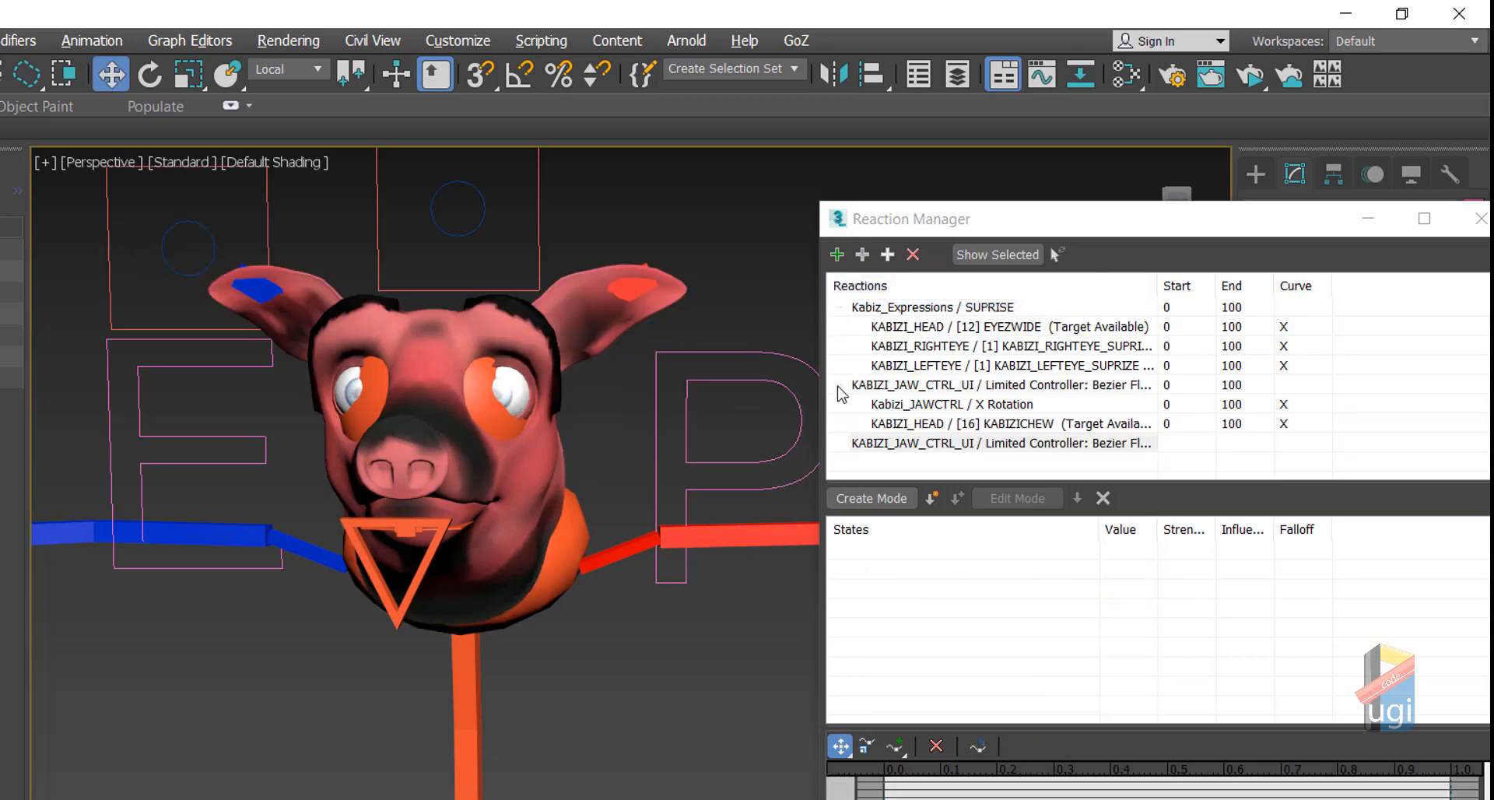
# Step: Add Kabizi_JAWCTRL's Zero Euler XYZ Z Rotation as driven by the X-position reaction, then select State001
pyautogui.click(909, 445)
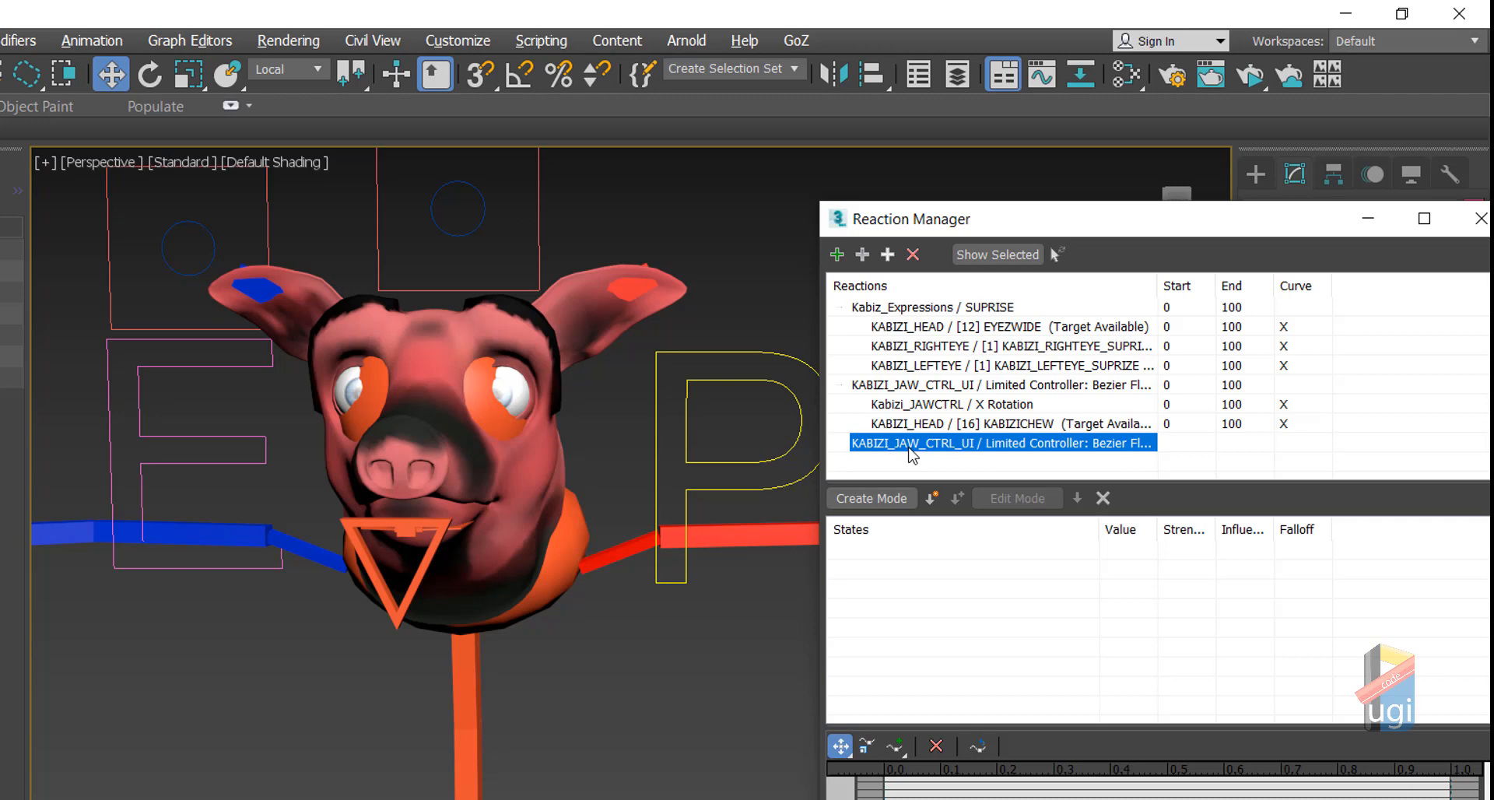
pyautogui.click(407, 601)
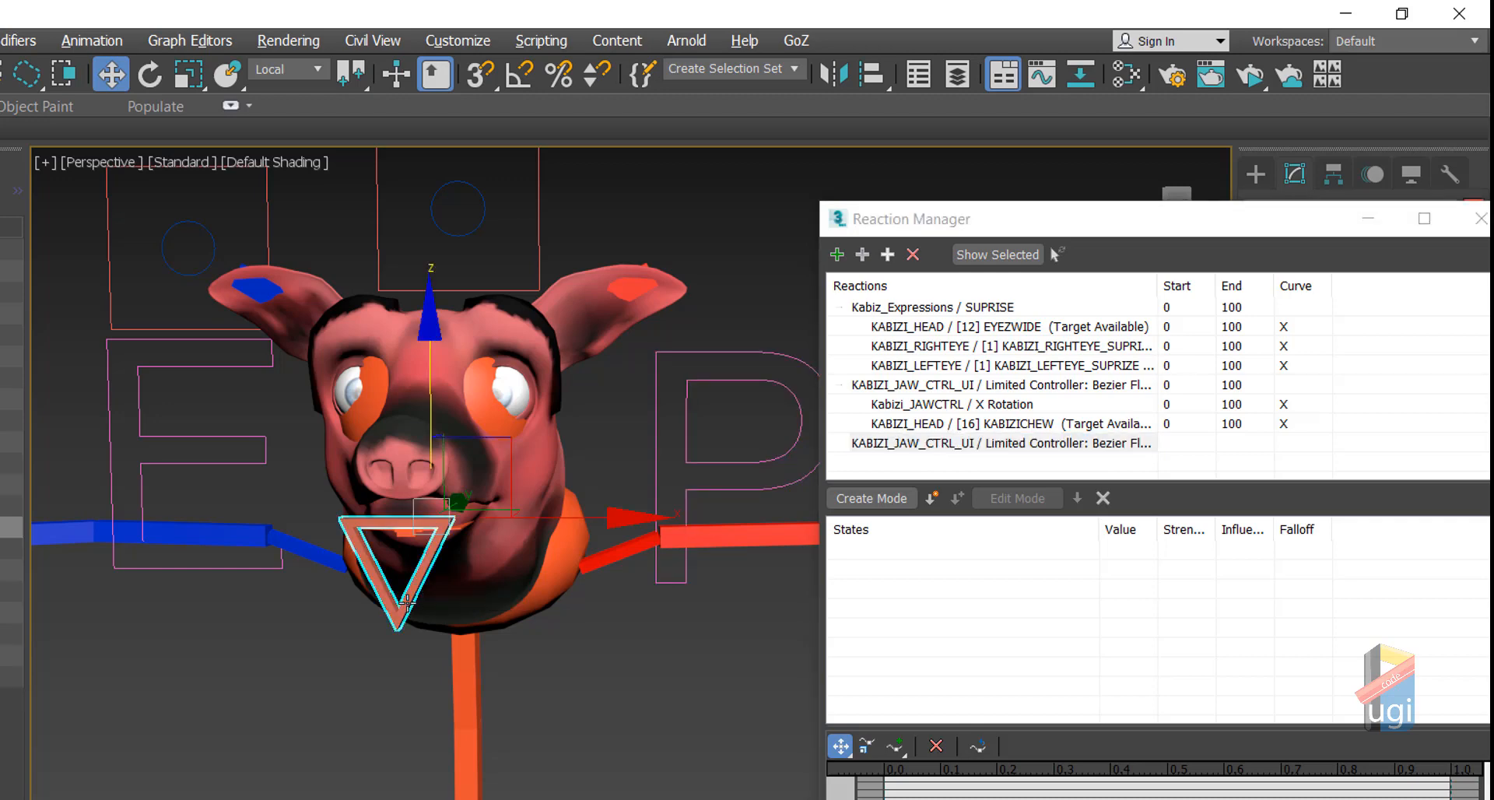
pyautogui.click(887, 257)
pyautogui.moveTo(882, 273)
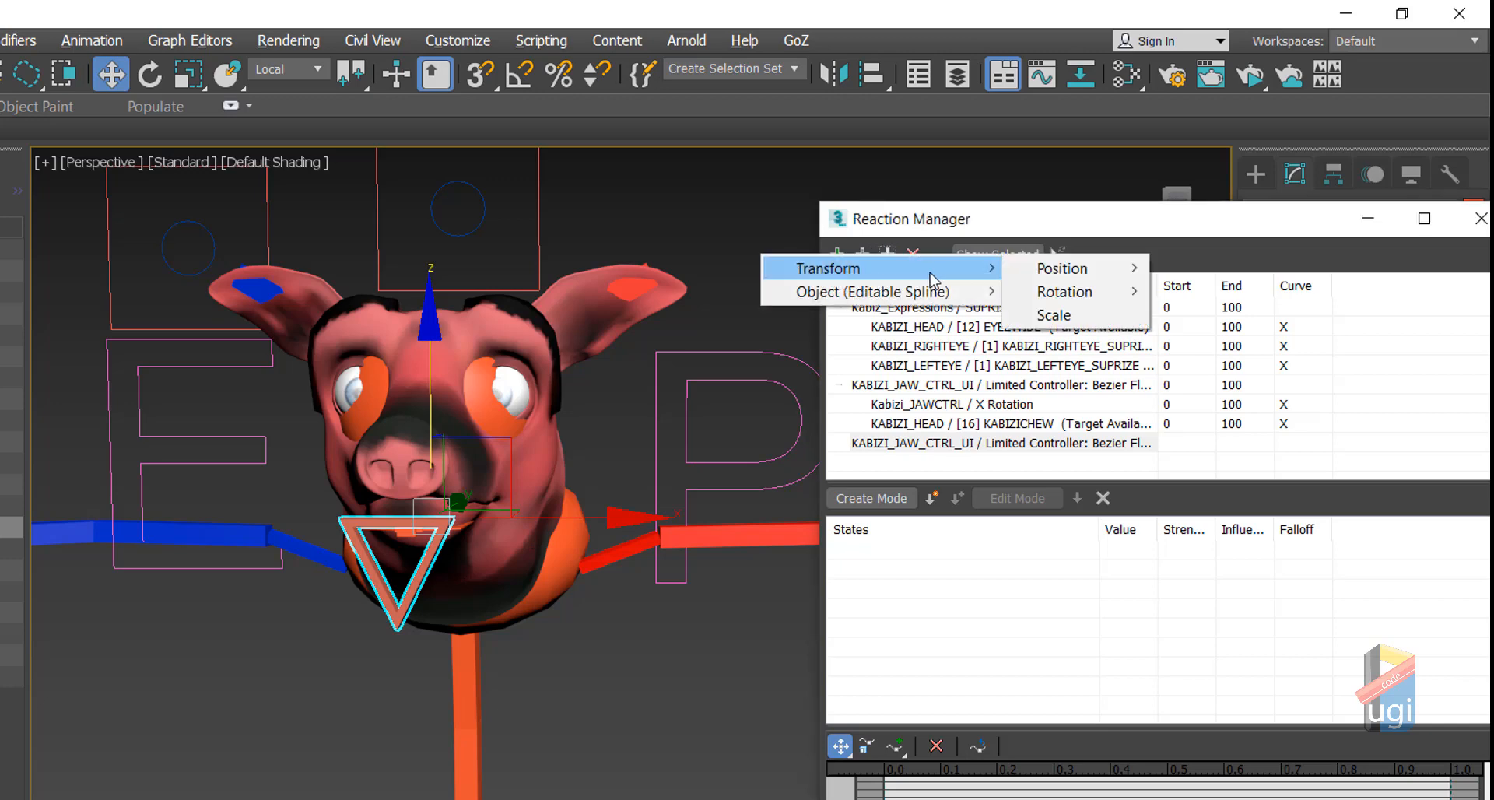
pyautogui.moveTo(1063, 288)
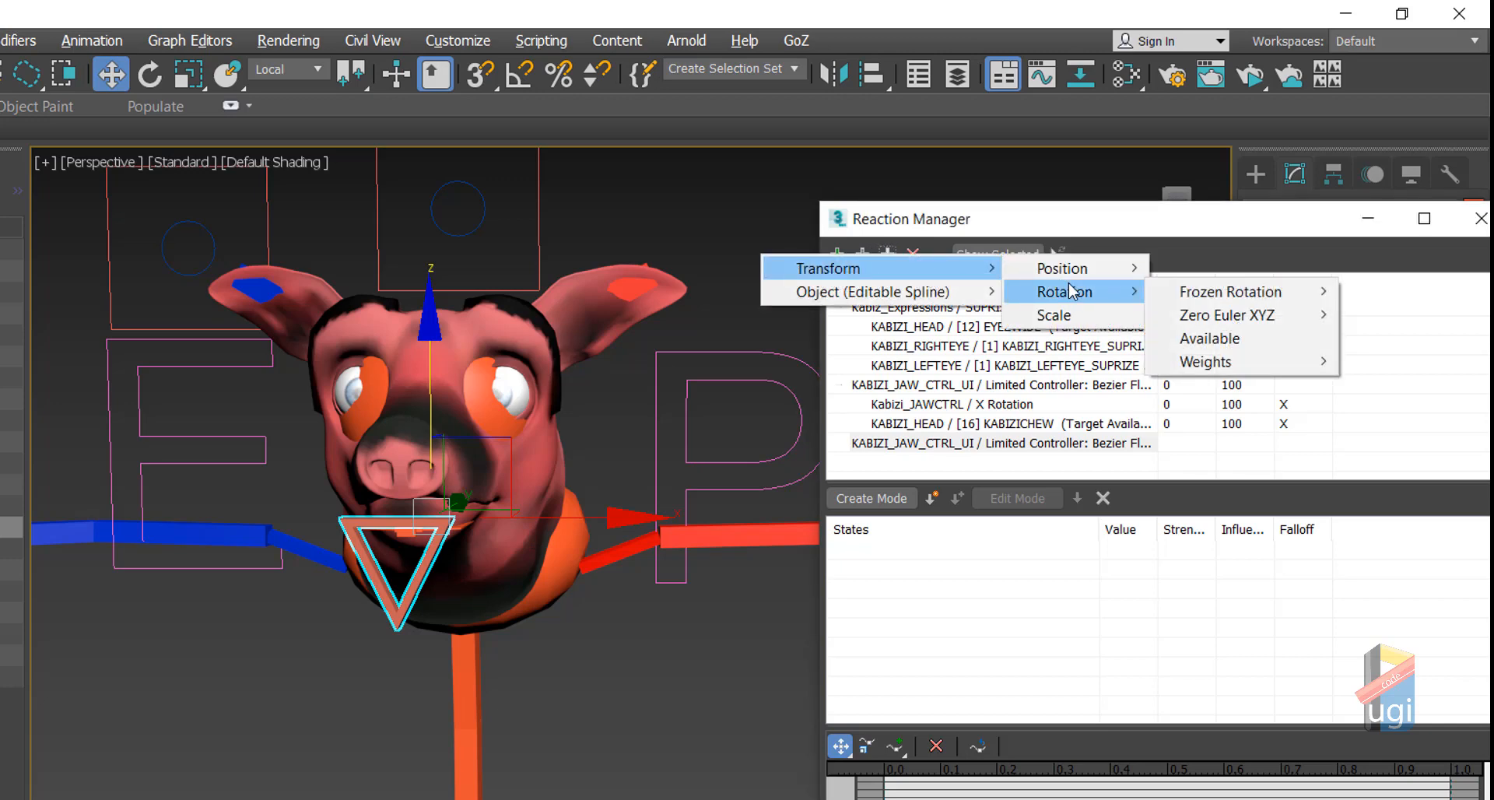
pyautogui.moveTo(1181, 296)
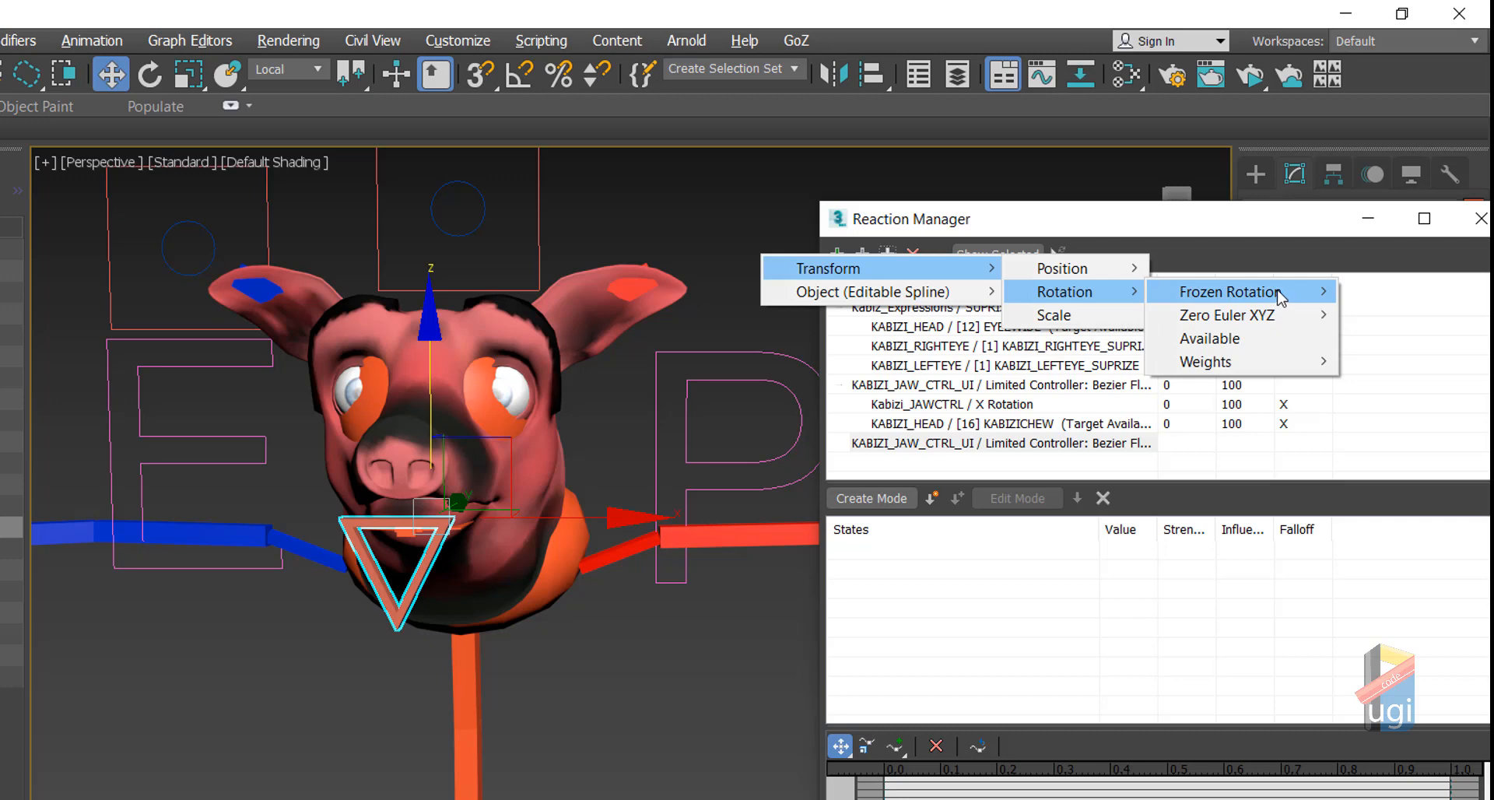
pyautogui.moveTo(1296, 315)
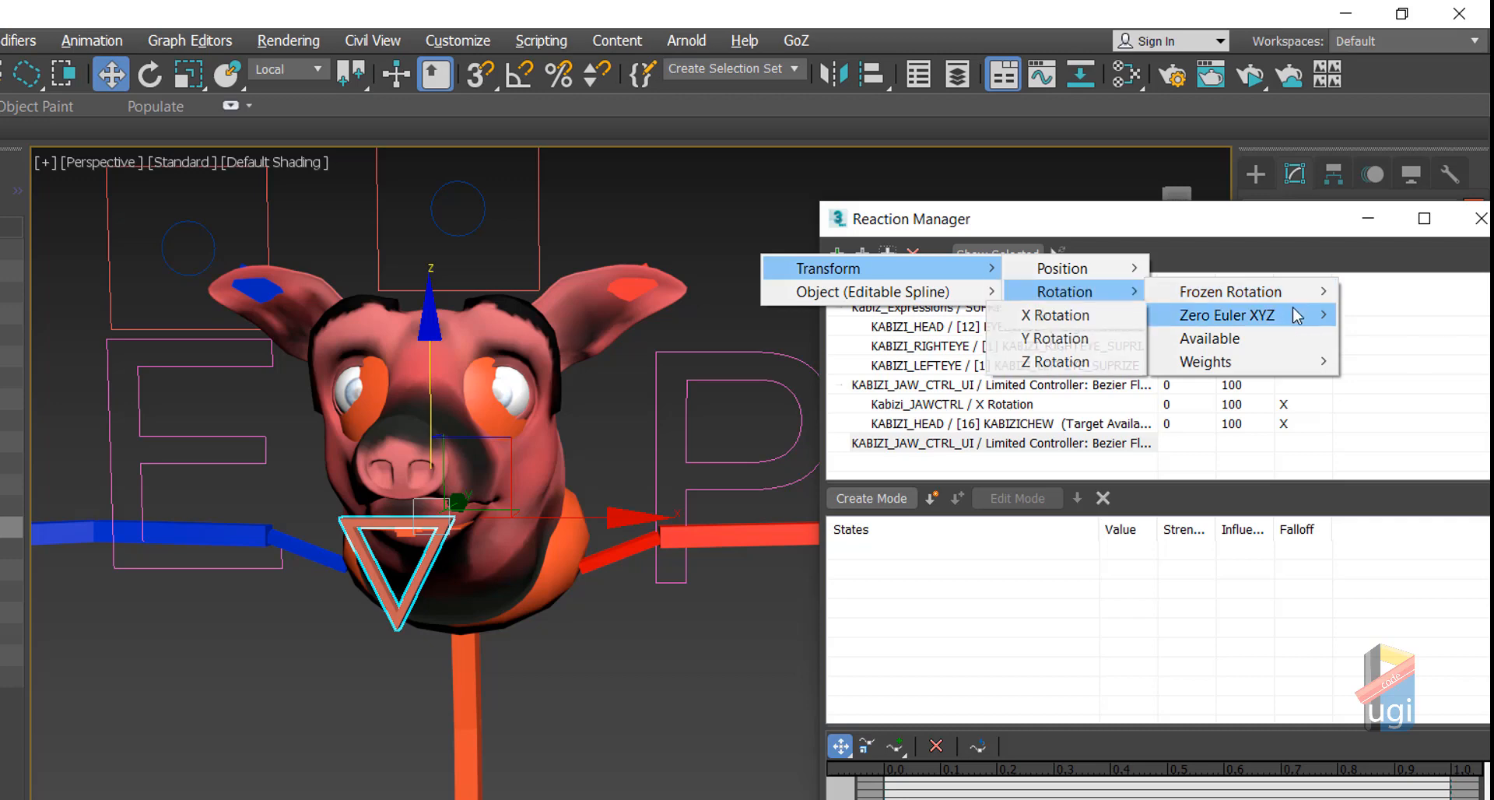
pyautogui.click(1072, 368)
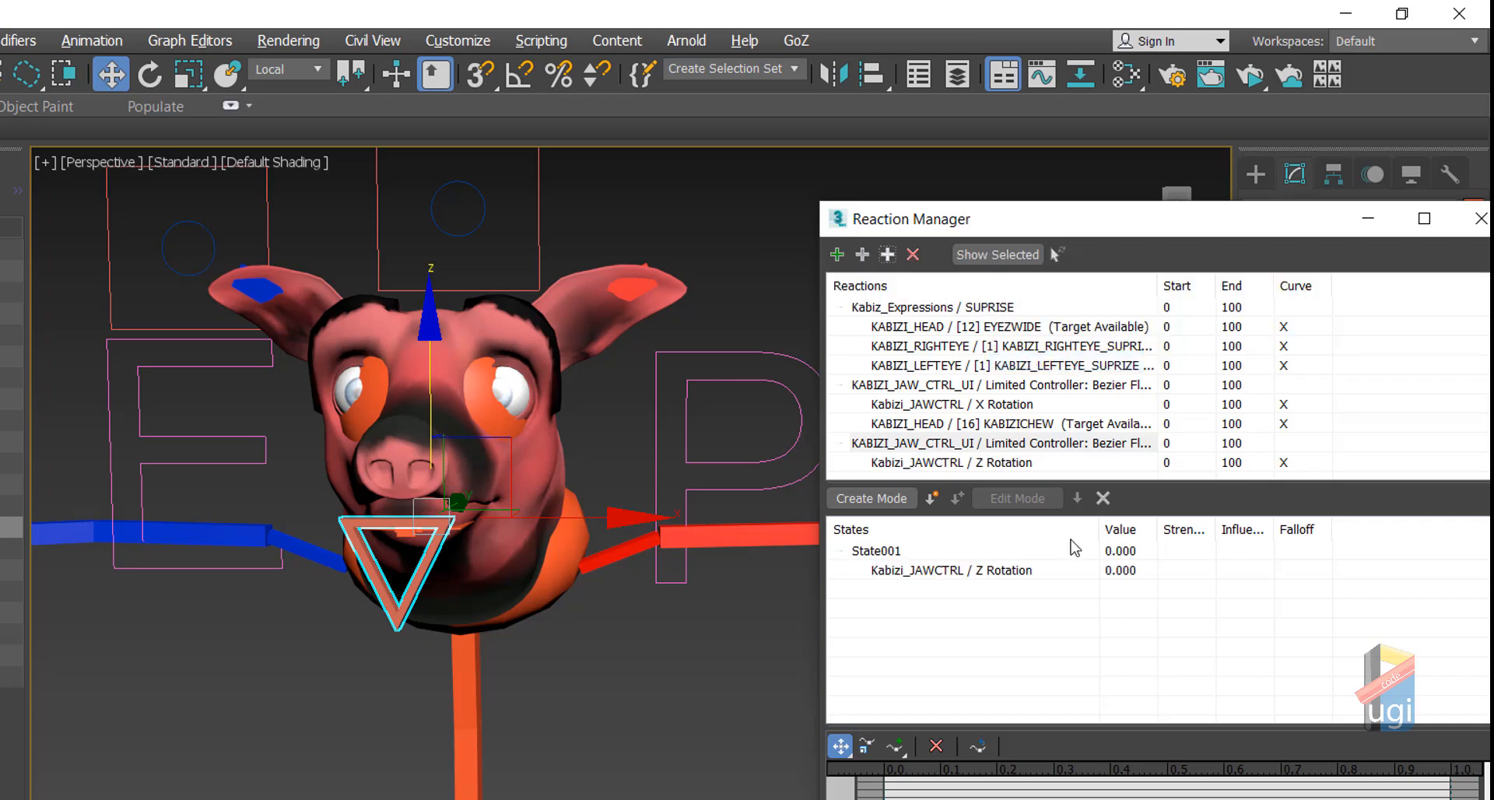
pyautogui.click(875, 550)
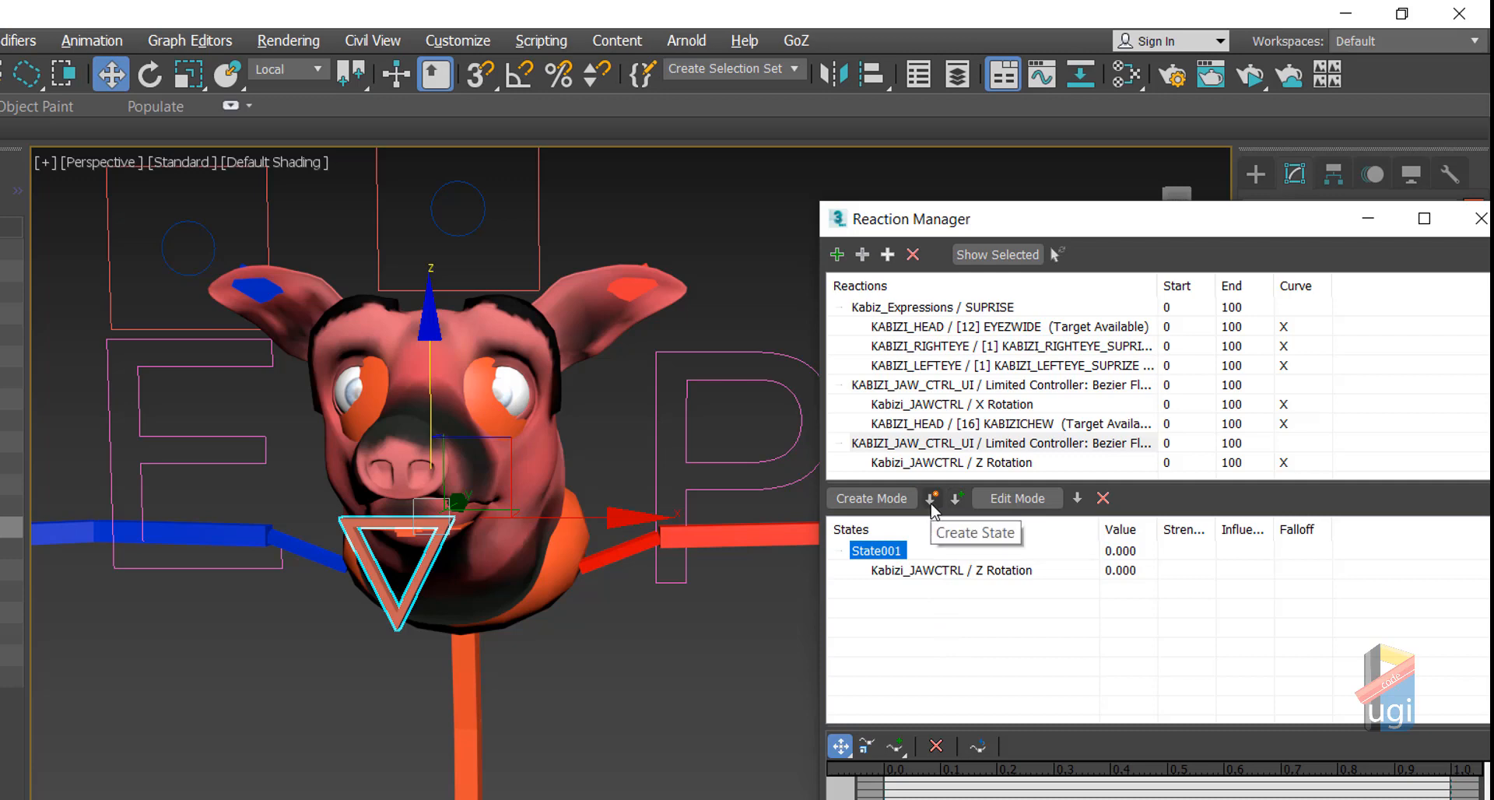
# Step: Create two more states and set State002 to value 10 with jaw Z rotation 25
pyautogui.click(932, 502)
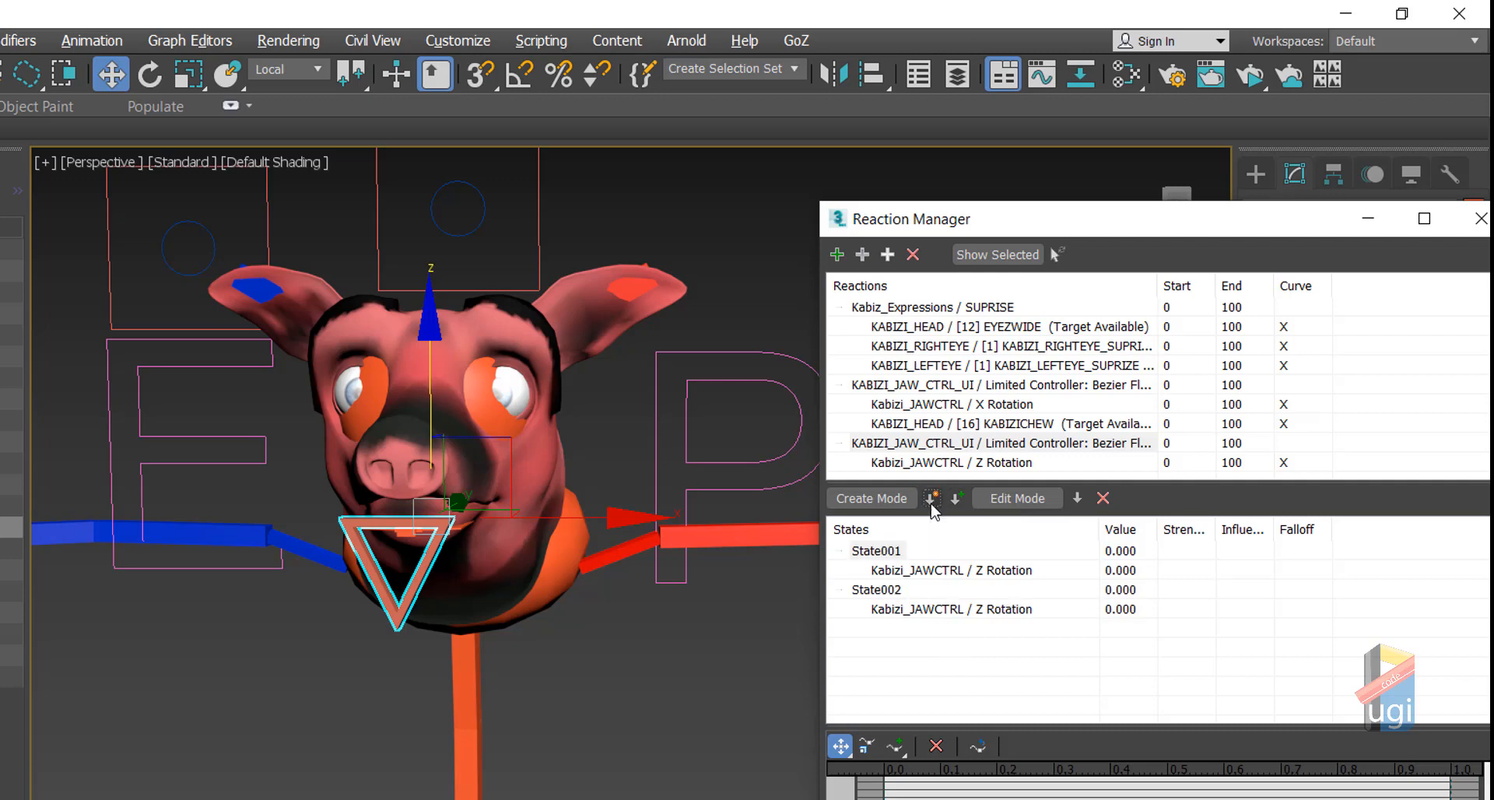
pyautogui.click(931, 502)
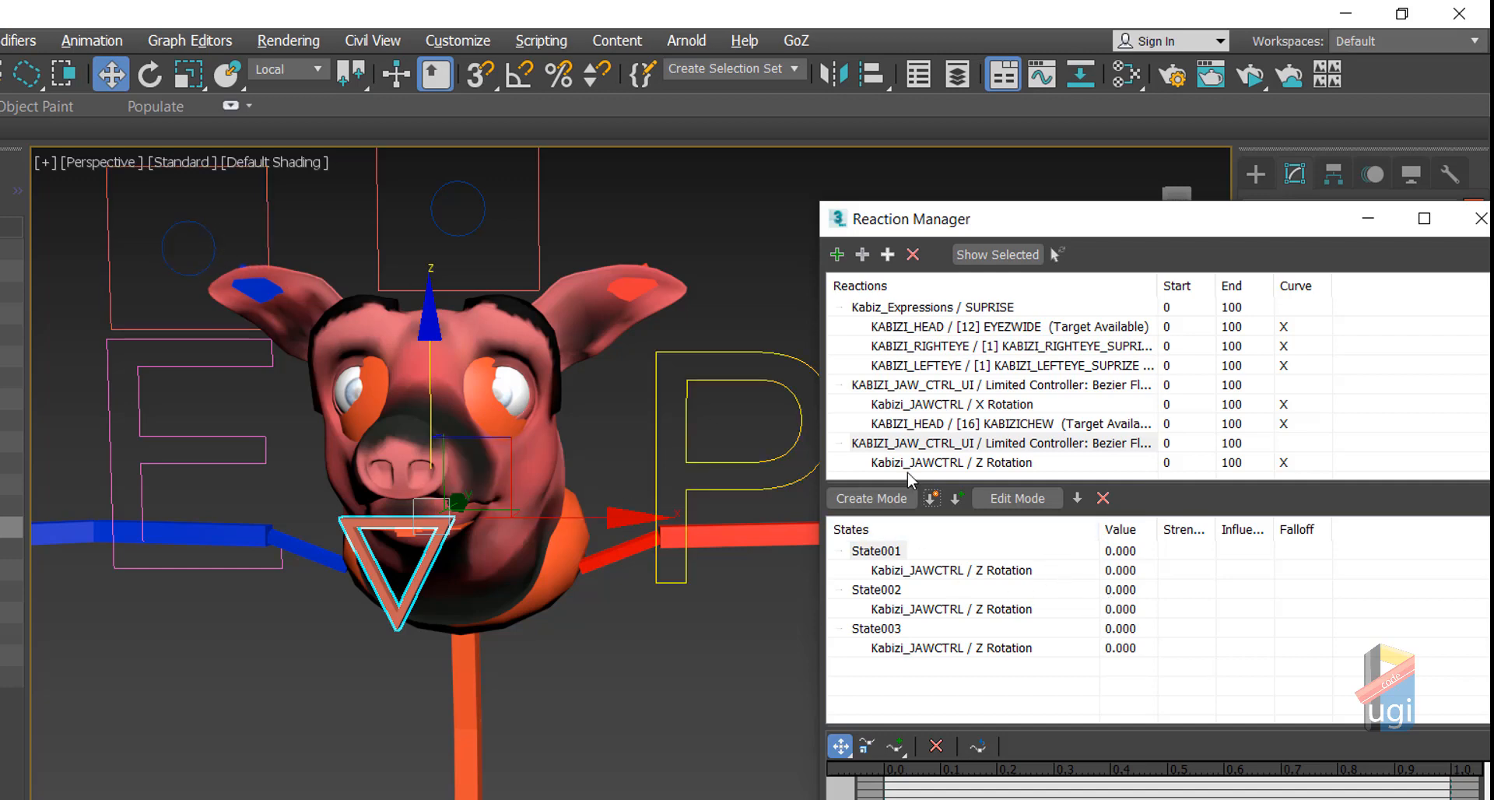
pyautogui.doubleClick(1121, 590)
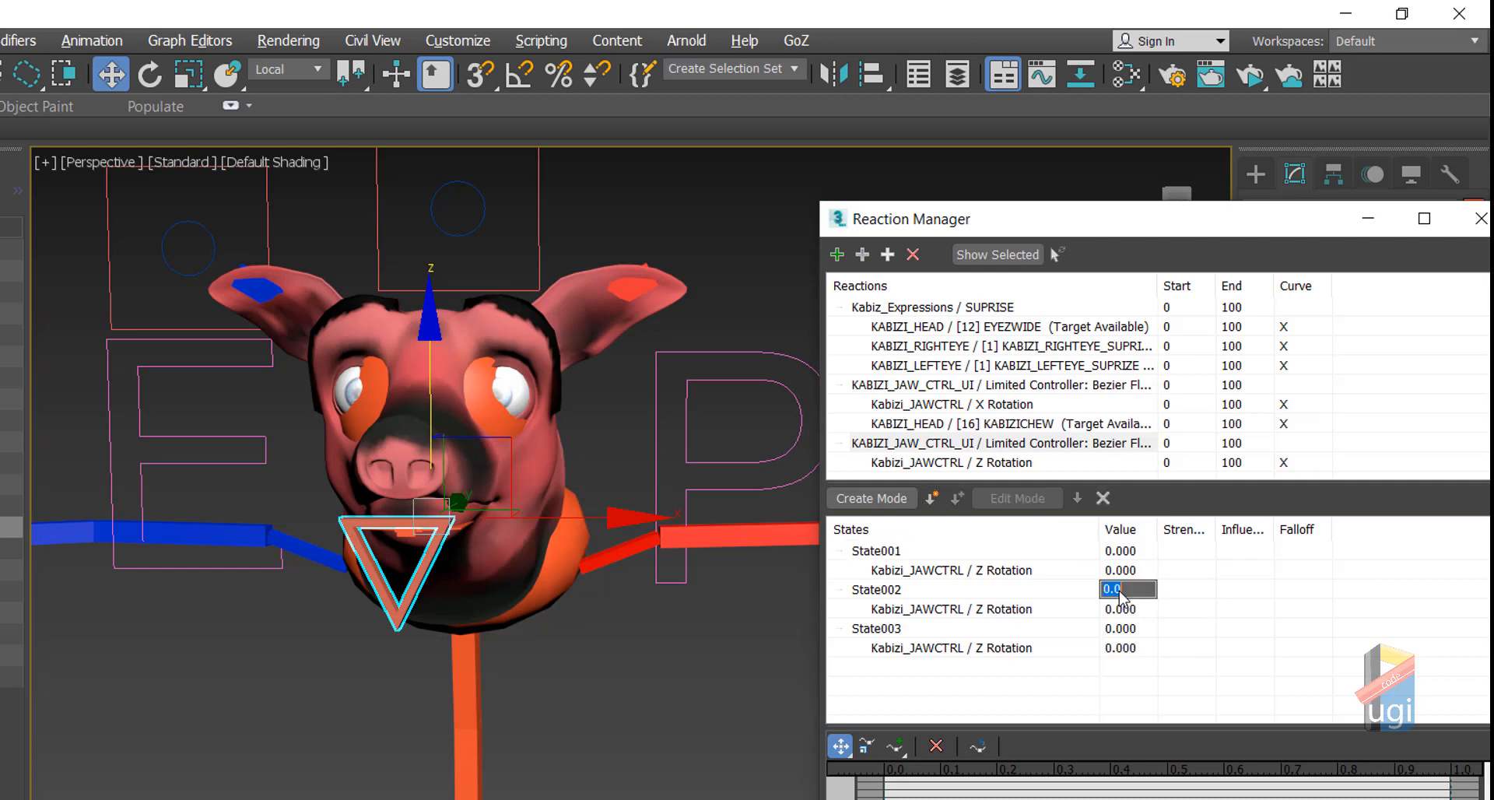
pyautogui.write('10')
pyautogui.press('Return')
pyautogui.doubleClick(1120, 609)
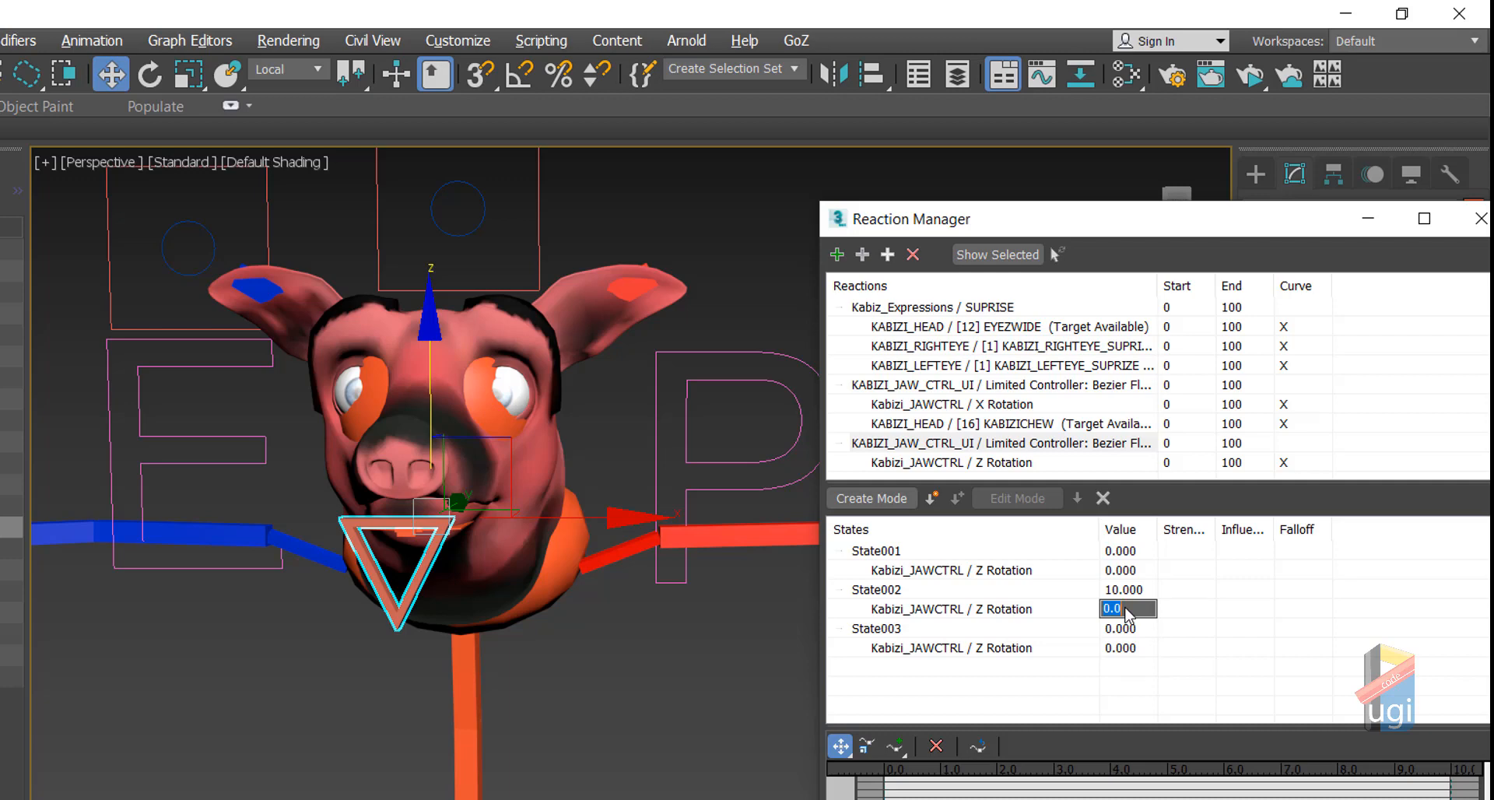
pyautogui.write('25')
pyautogui.press('Return')
# Step: Set State003 to value -10 with jaw Z rotation -25
pyautogui.doubleClick(1123, 629)
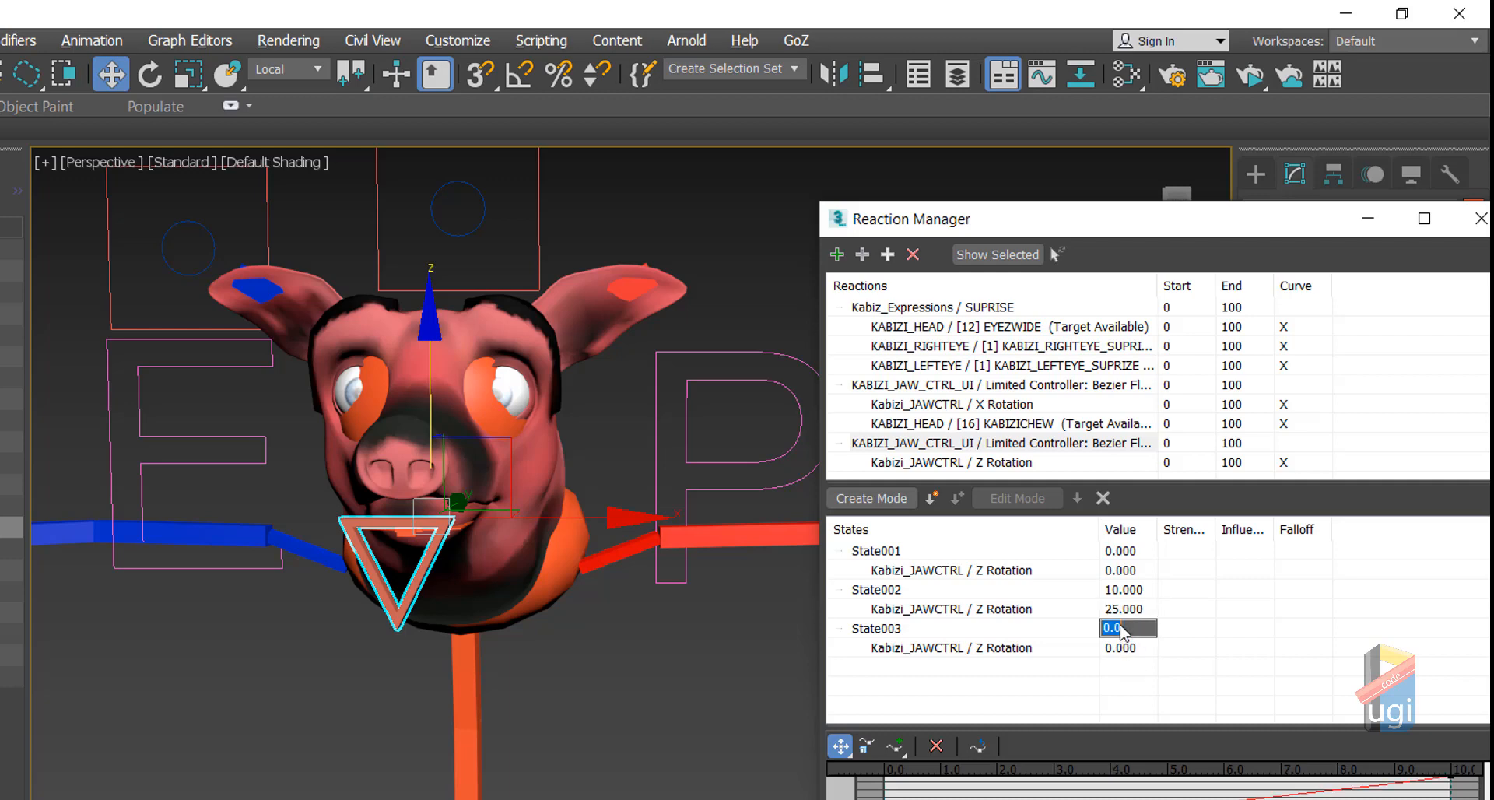
pyautogui.write('-10')
pyautogui.press('Return')
pyautogui.doubleClick(1121, 649)
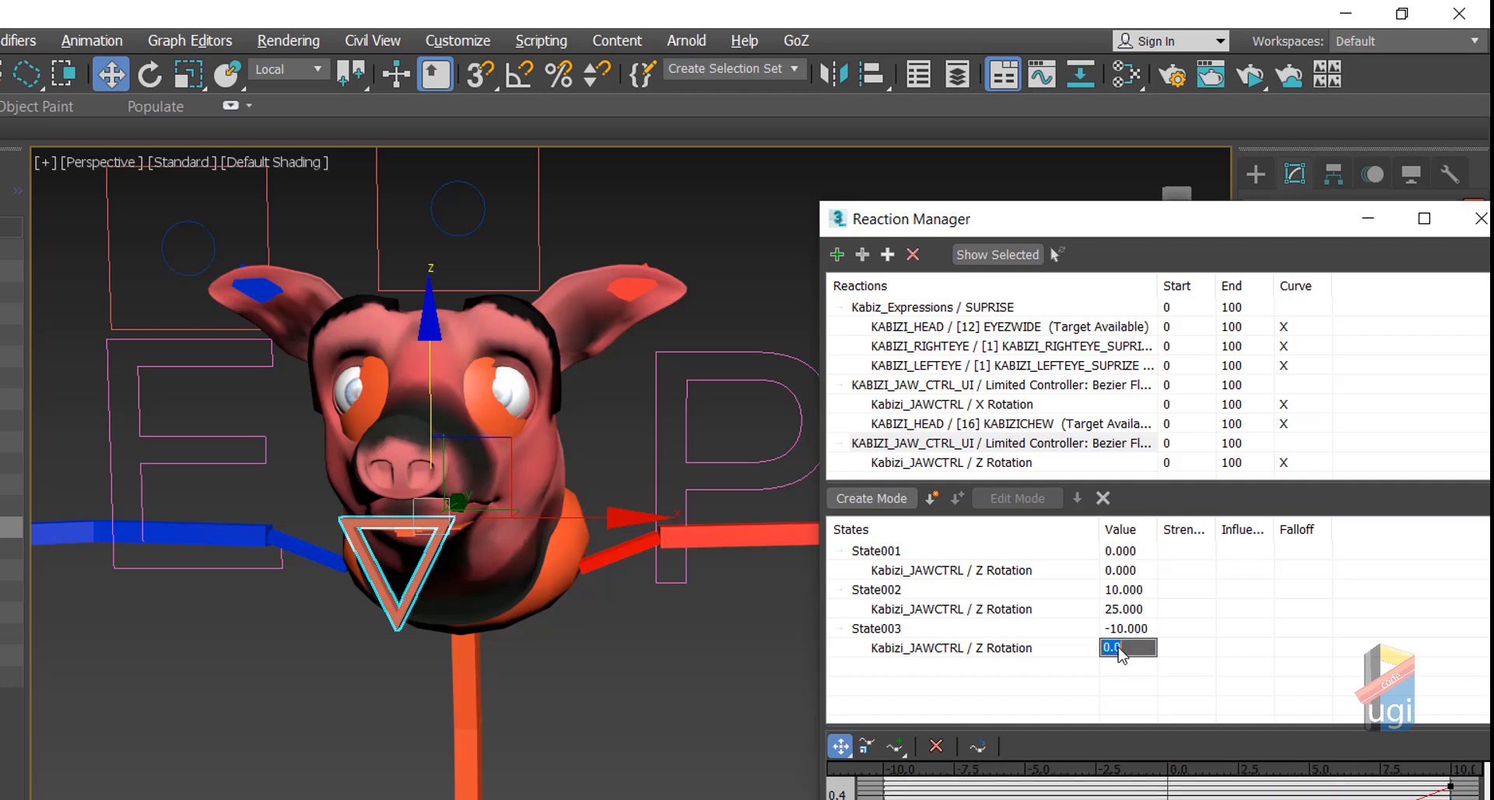
pyautogui.write('-25')
pyautogui.press('Return')
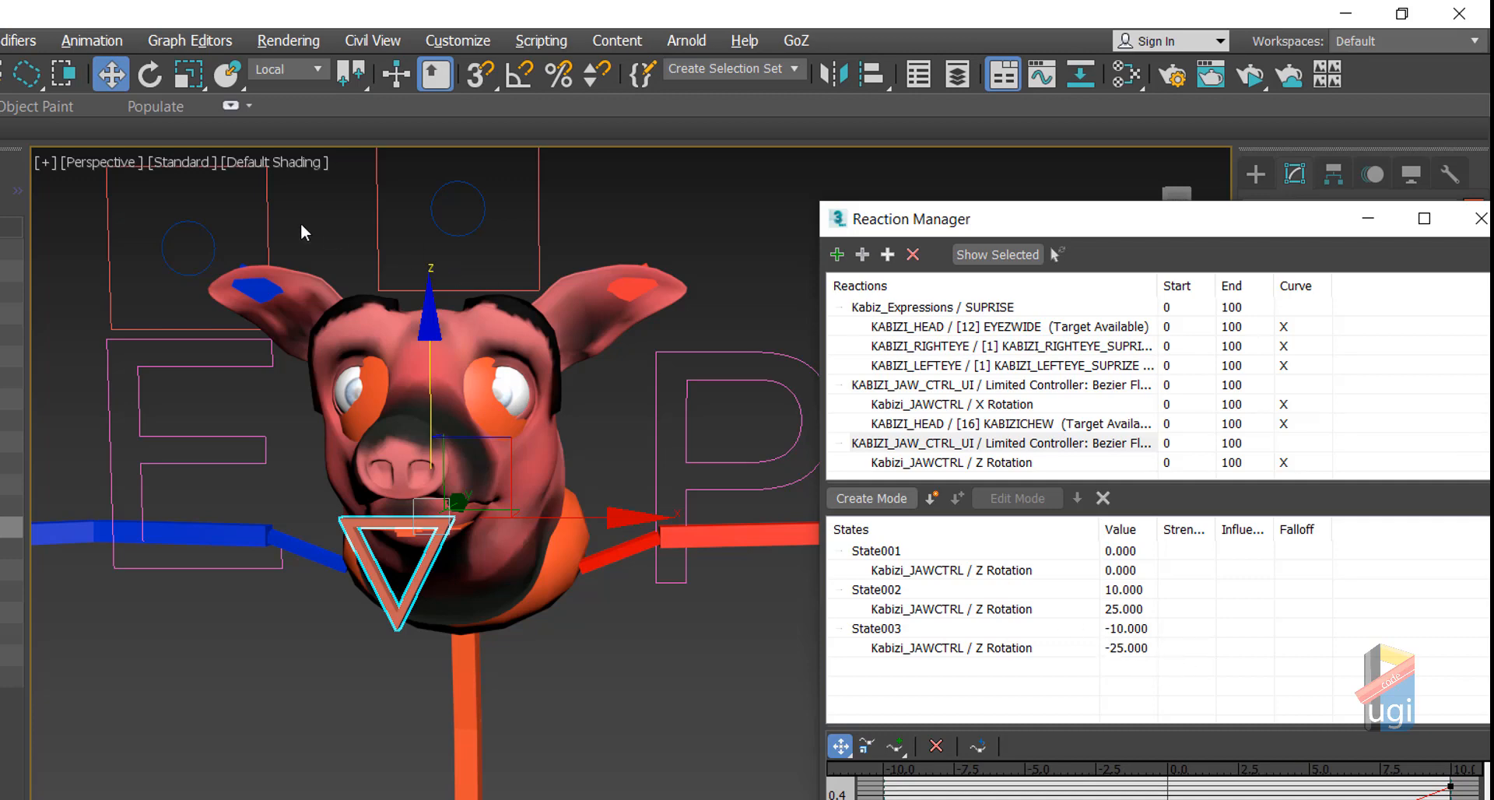
# Step: Drag the jaw circle control to test the jaw, then reset it with Transform To Zero
pyautogui.click(193, 246)
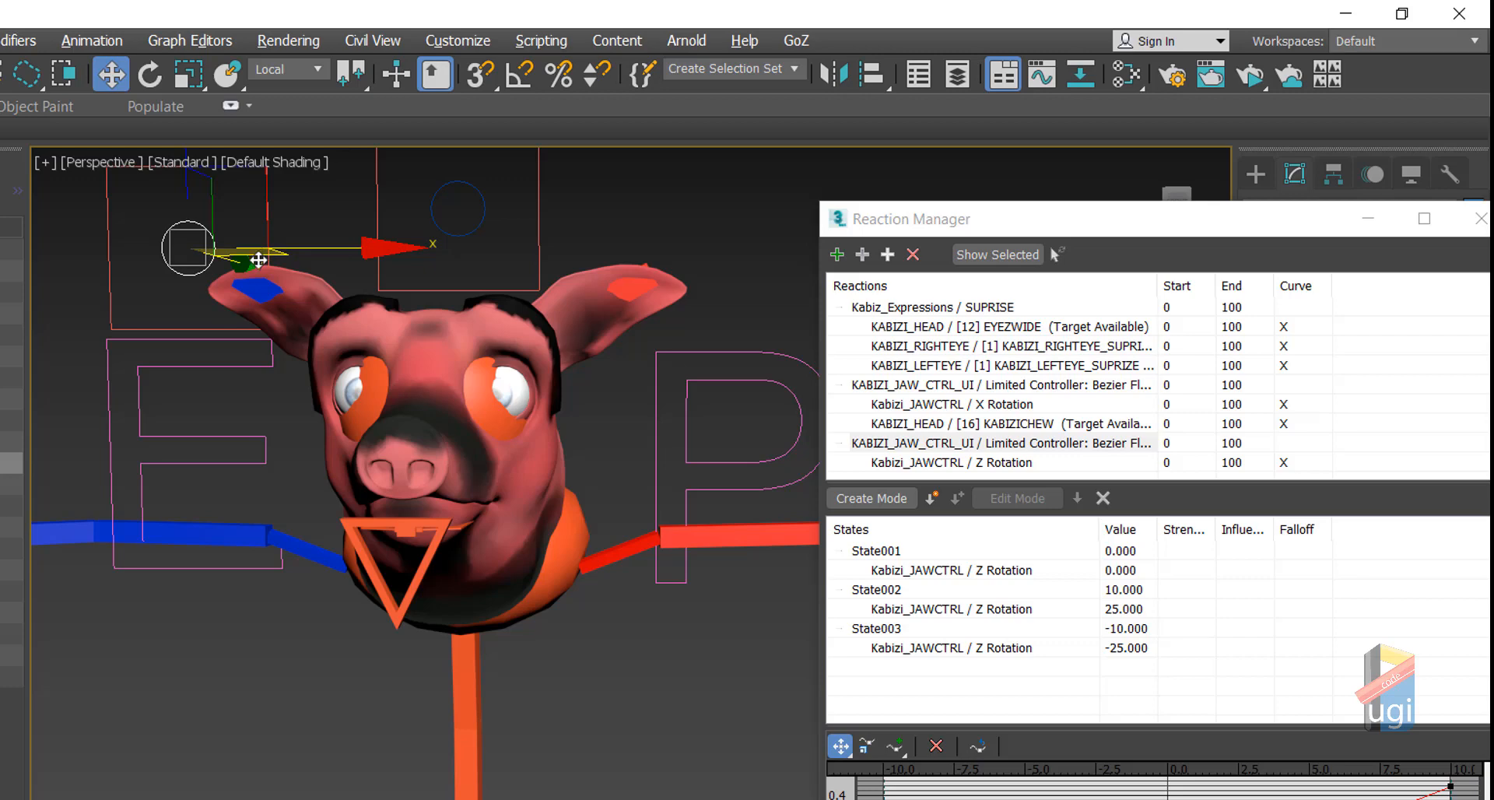
pyautogui.scroll(-2, 258, 259)
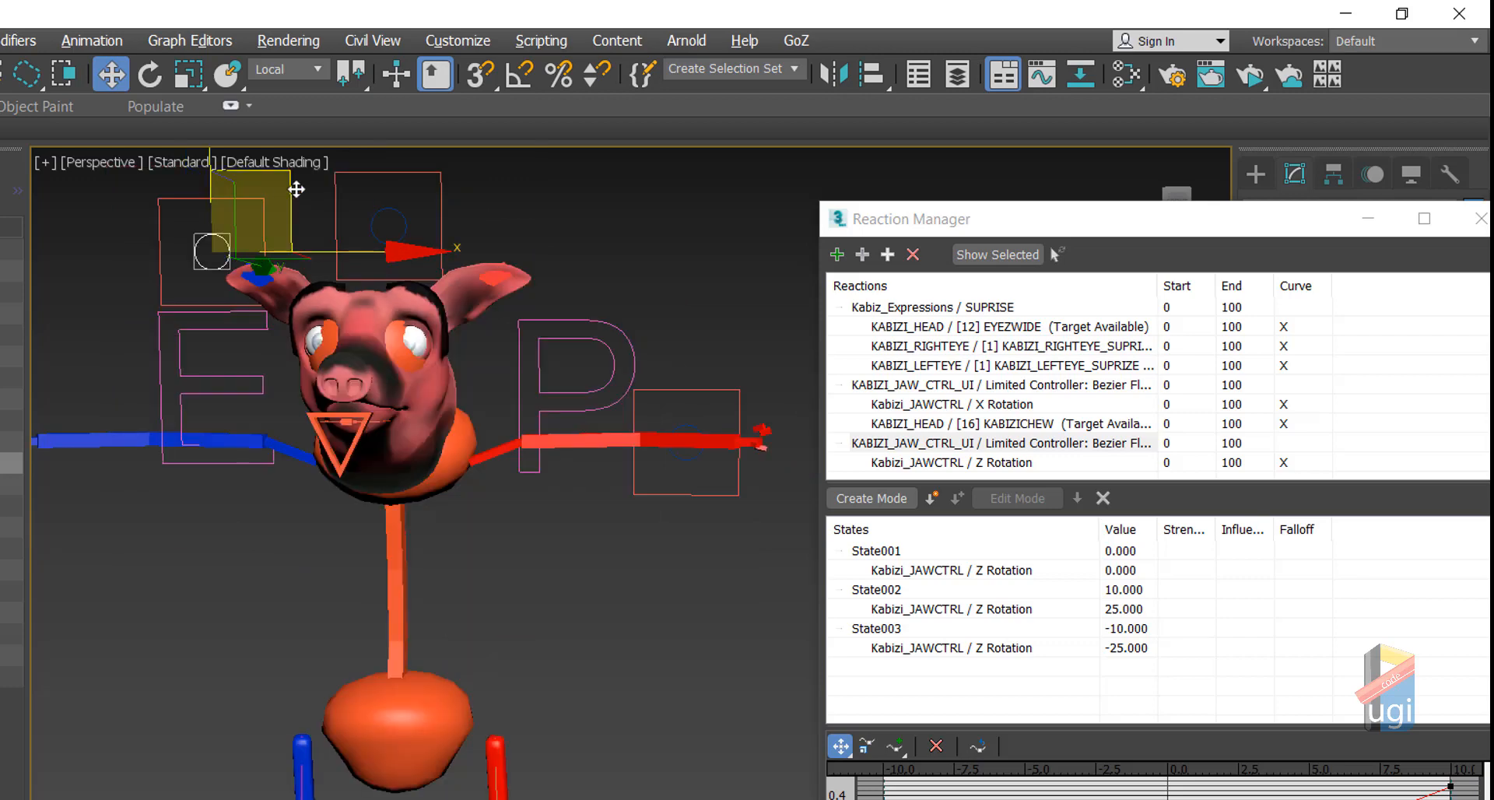
pyautogui.moveTo(297, 189)
pyautogui.mouseDown()
pyautogui.moveTo(310, 225)
pyautogui.moveTo(284, 161)
pyautogui.moveTo(325, 174)
pyautogui.moveTo(269, 188)
pyautogui.moveTo(307, 192)
pyautogui.moveTo(268, 196)
pyautogui.moveTo(313, 181)
pyautogui.moveTo(258, 191)
pyautogui.moveTo(310, 195)
pyautogui.moveTo(253, 187)
pyautogui.moveTo(319, 194)
pyautogui.mouseUp()
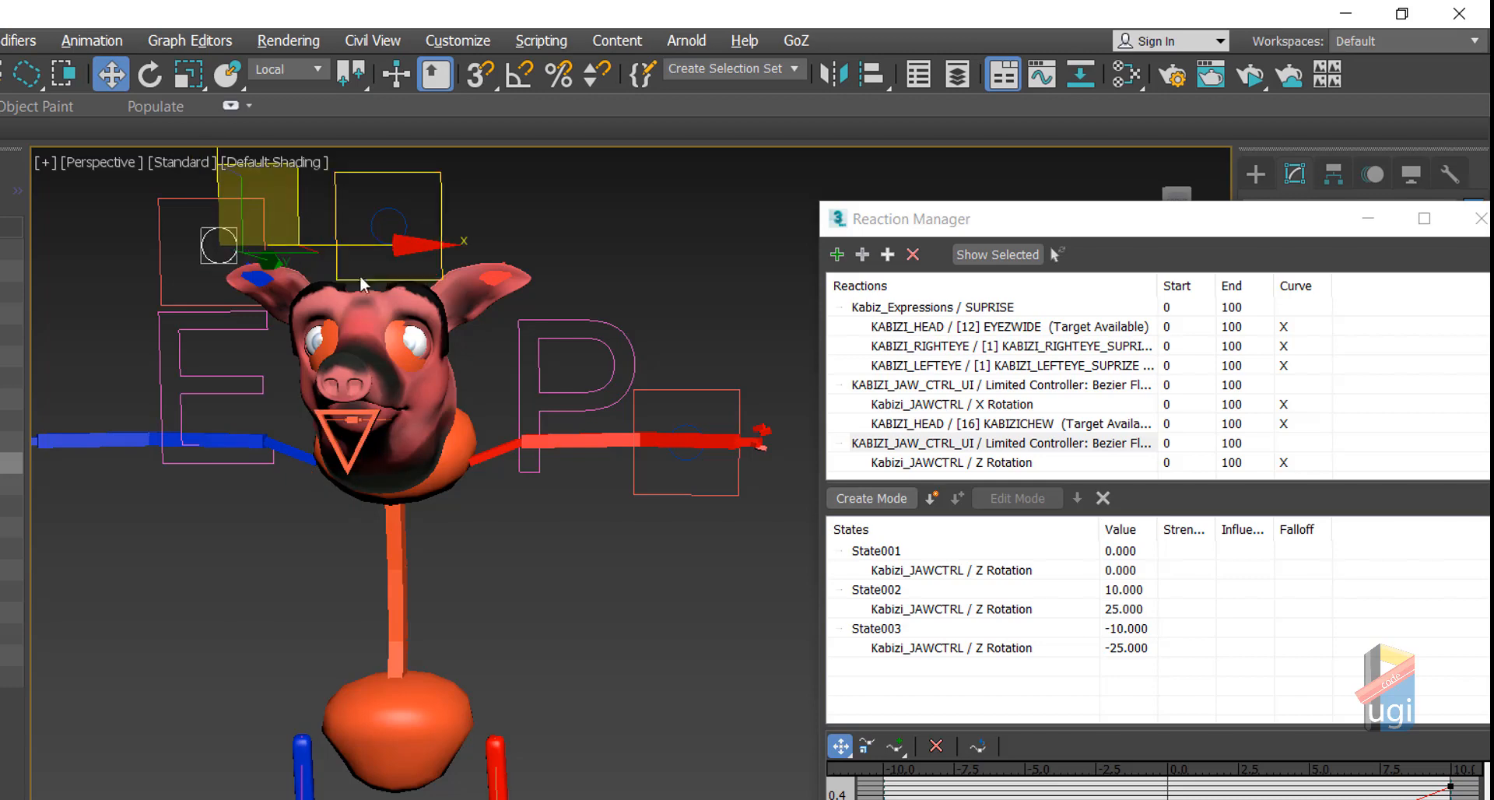
pyautogui.rightClick(519, 243)
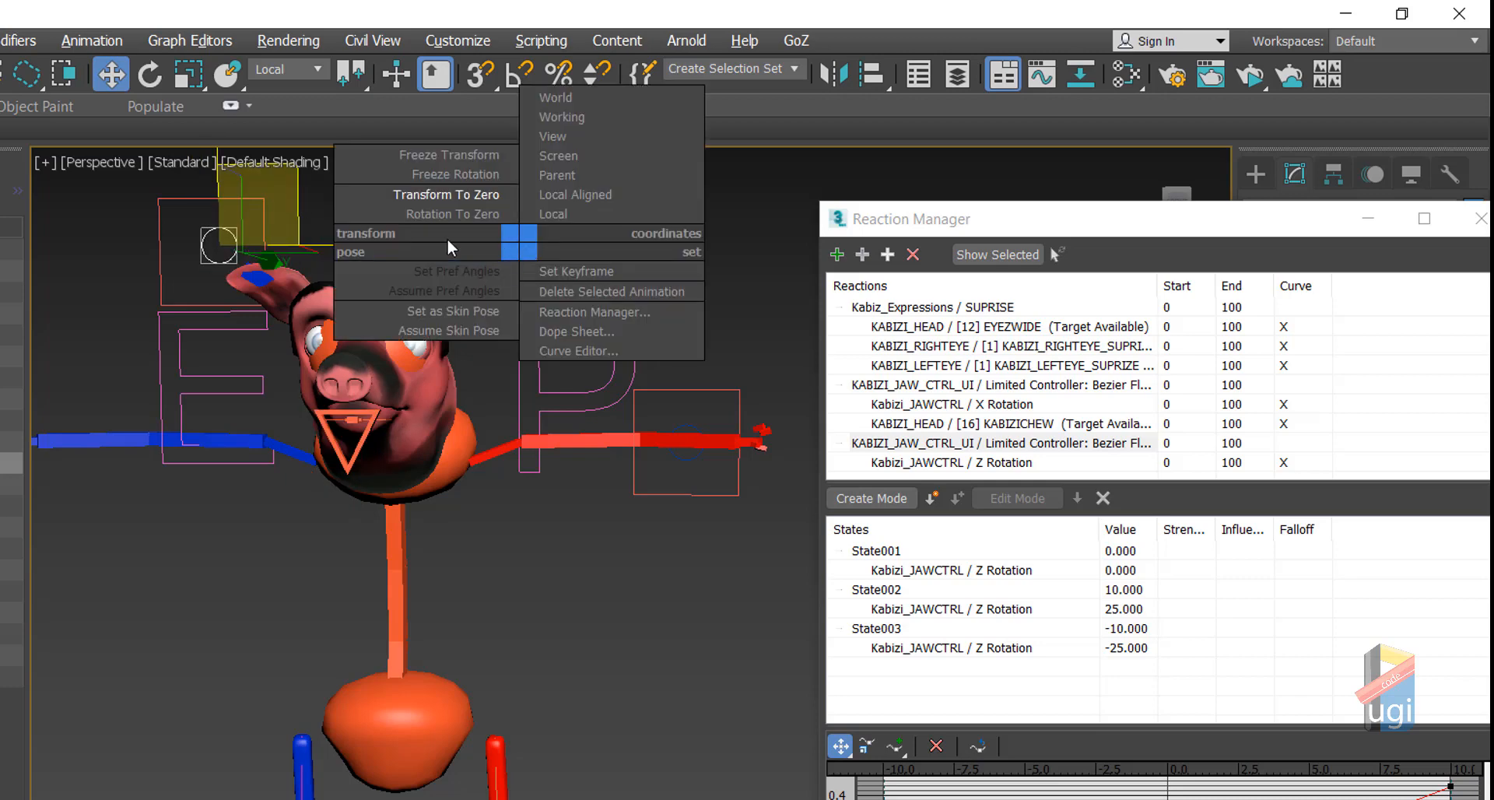
pyautogui.click(441, 195)
# Step: Close the Reaction Manager and select both eyes and the jaw control square
pyautogui.scroll(5, 444, 251)
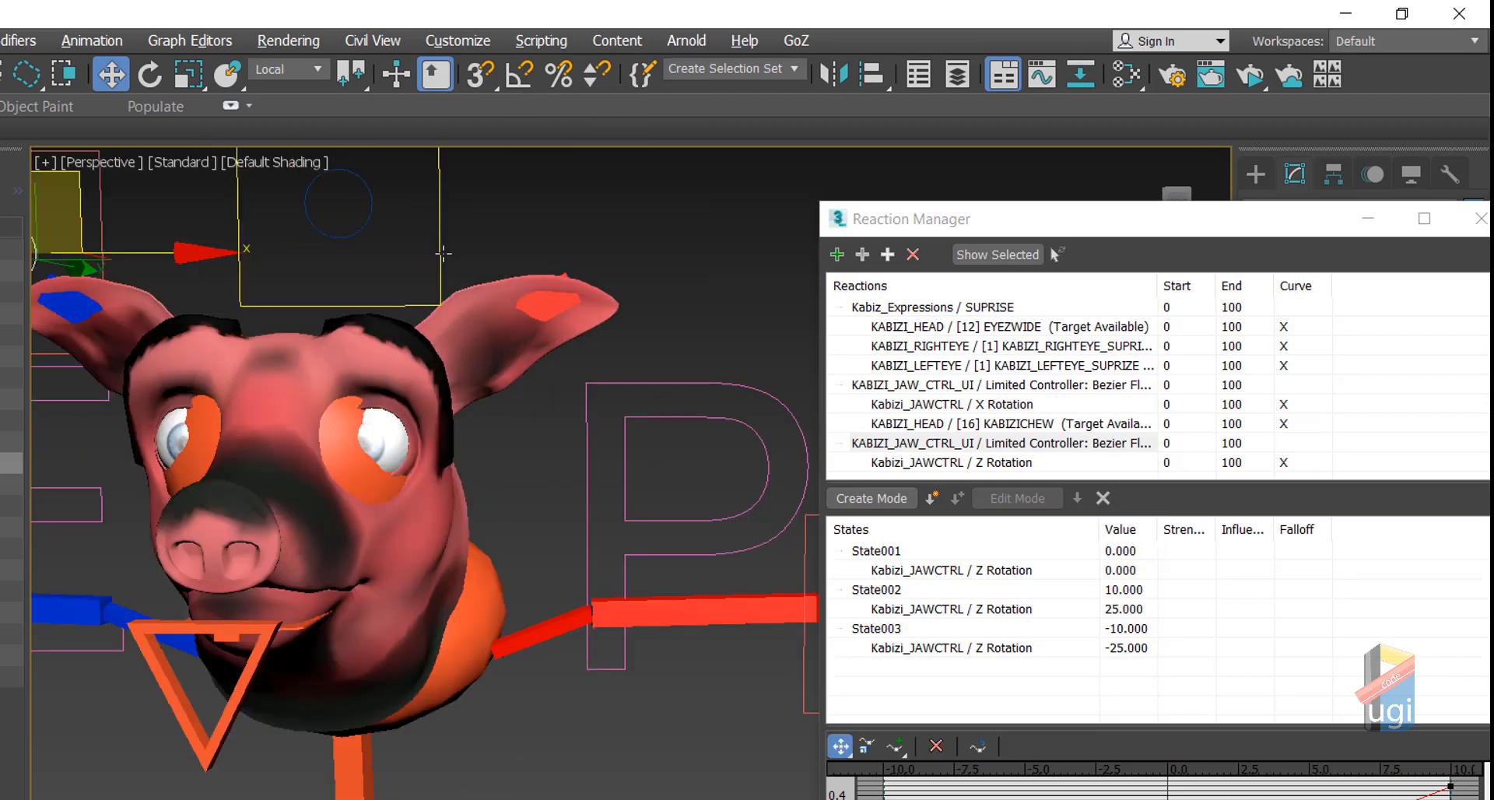
pyautogui.moveTo(447, 249); pyautogui.dragTo(704, 314, button='middle')
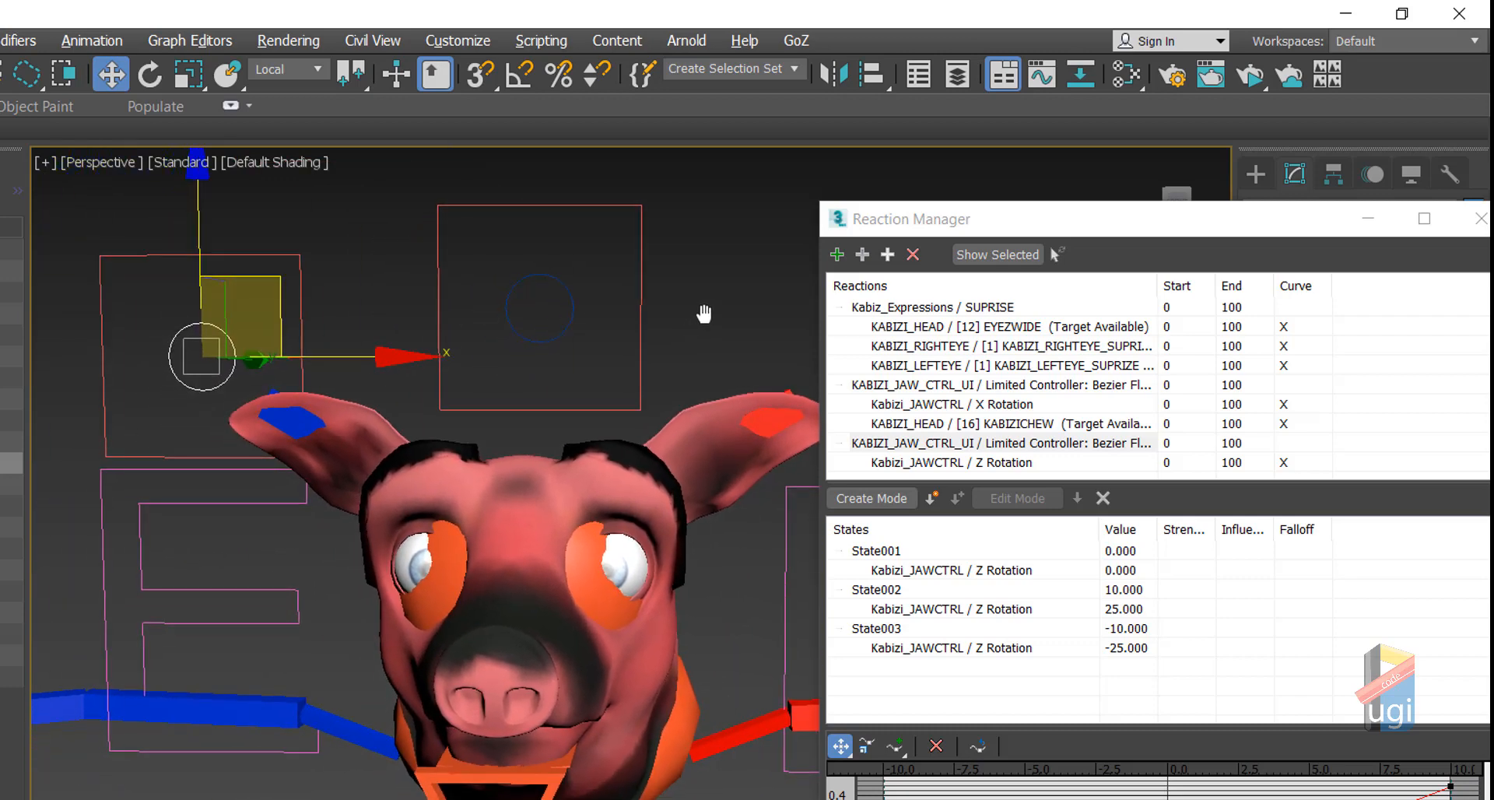
pyautogui.moveTo(1100, 230); pyautogui.dragTo(612, 278)
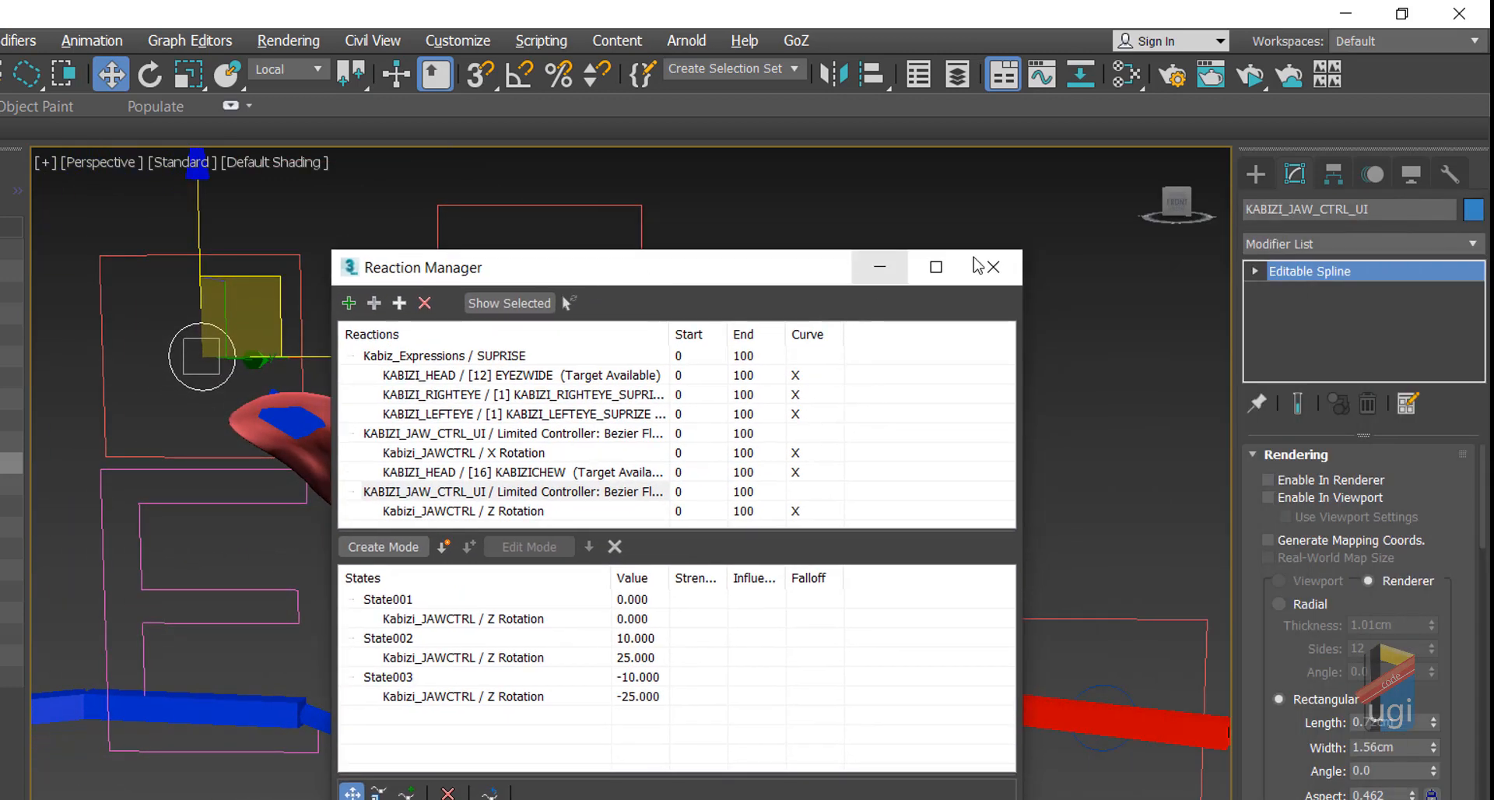
pyautogui.click(993, 268)
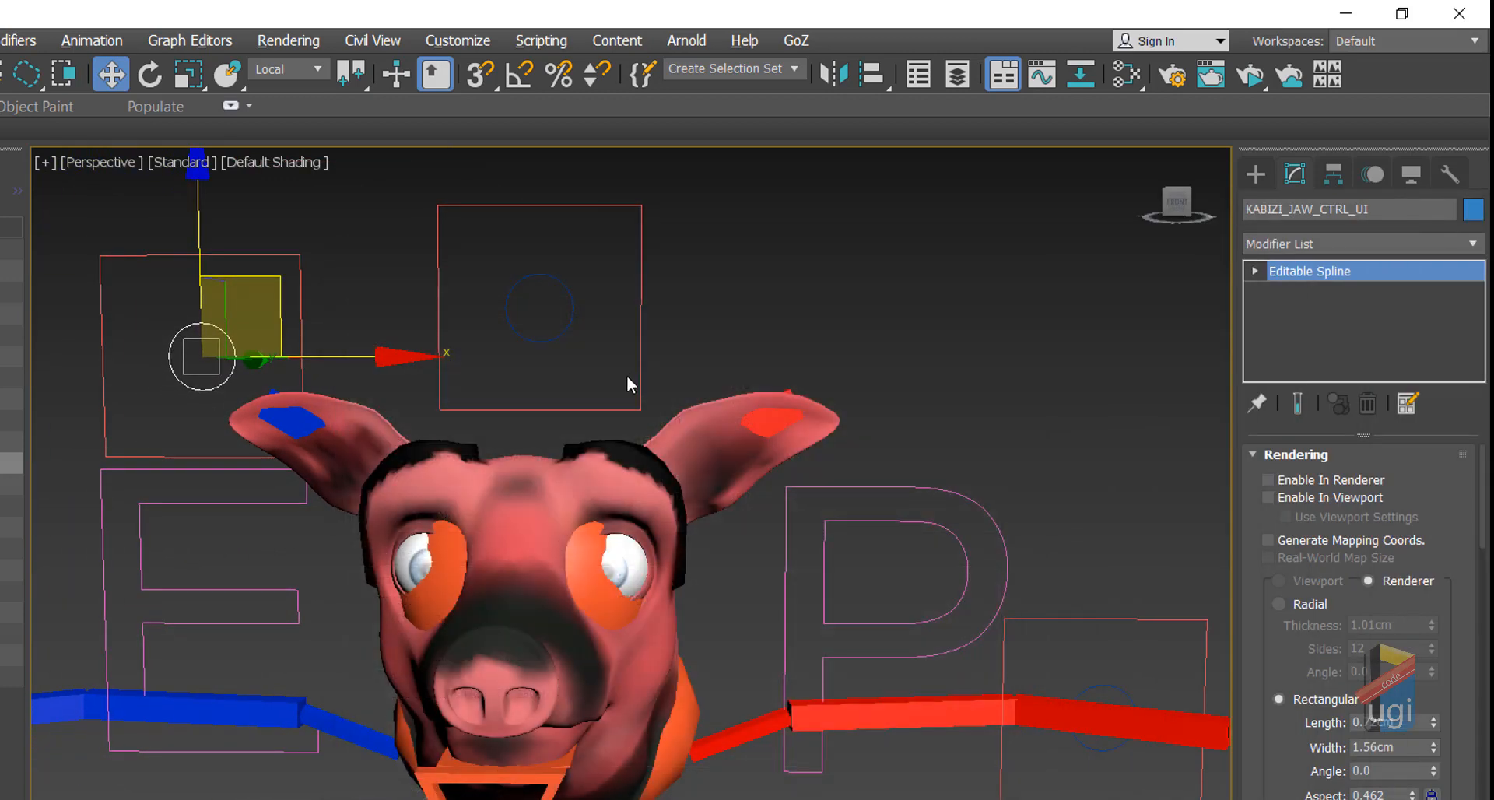
pyautogui.click(623, 561)
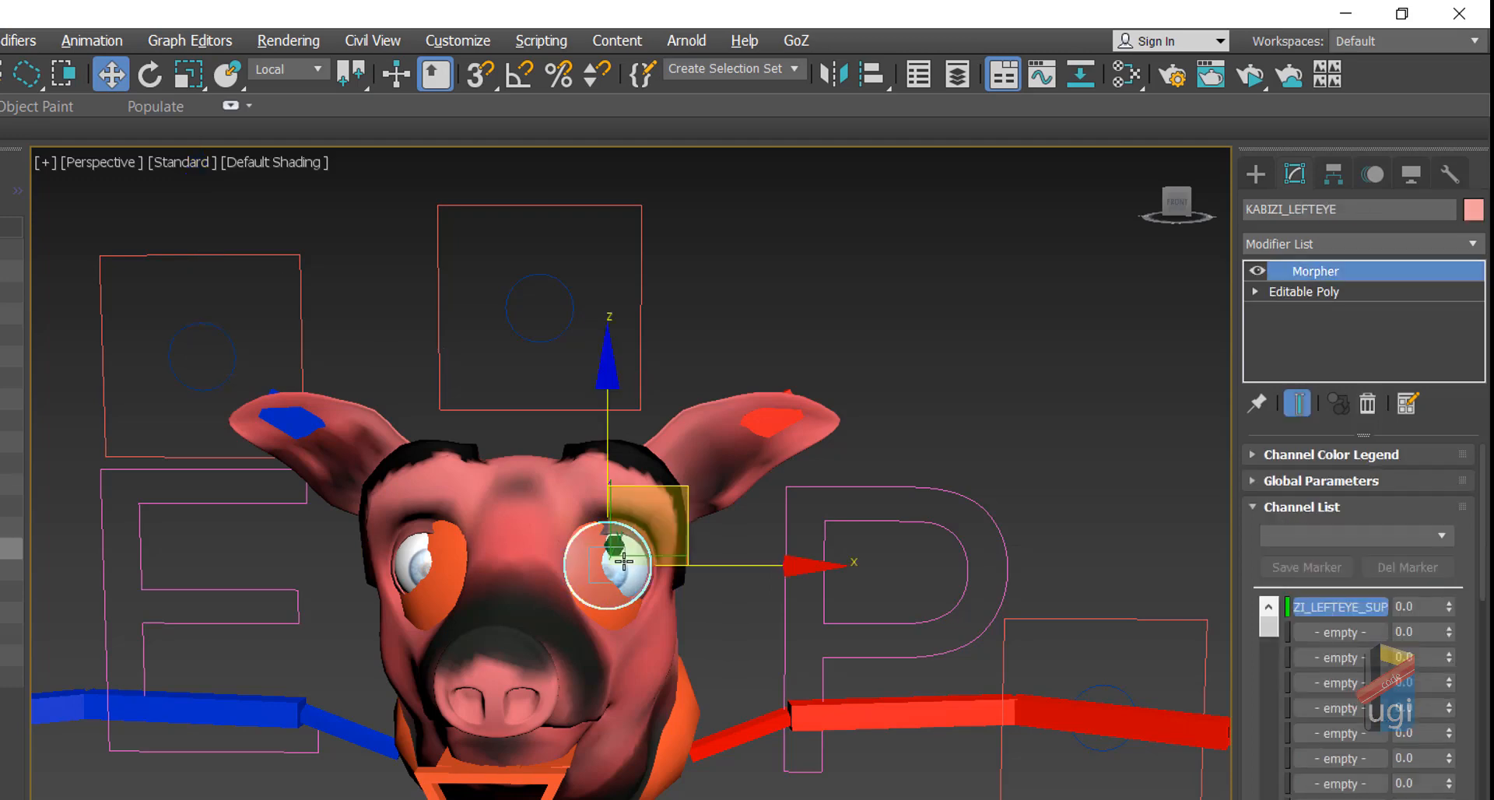
pyautogui.click(423, 555)
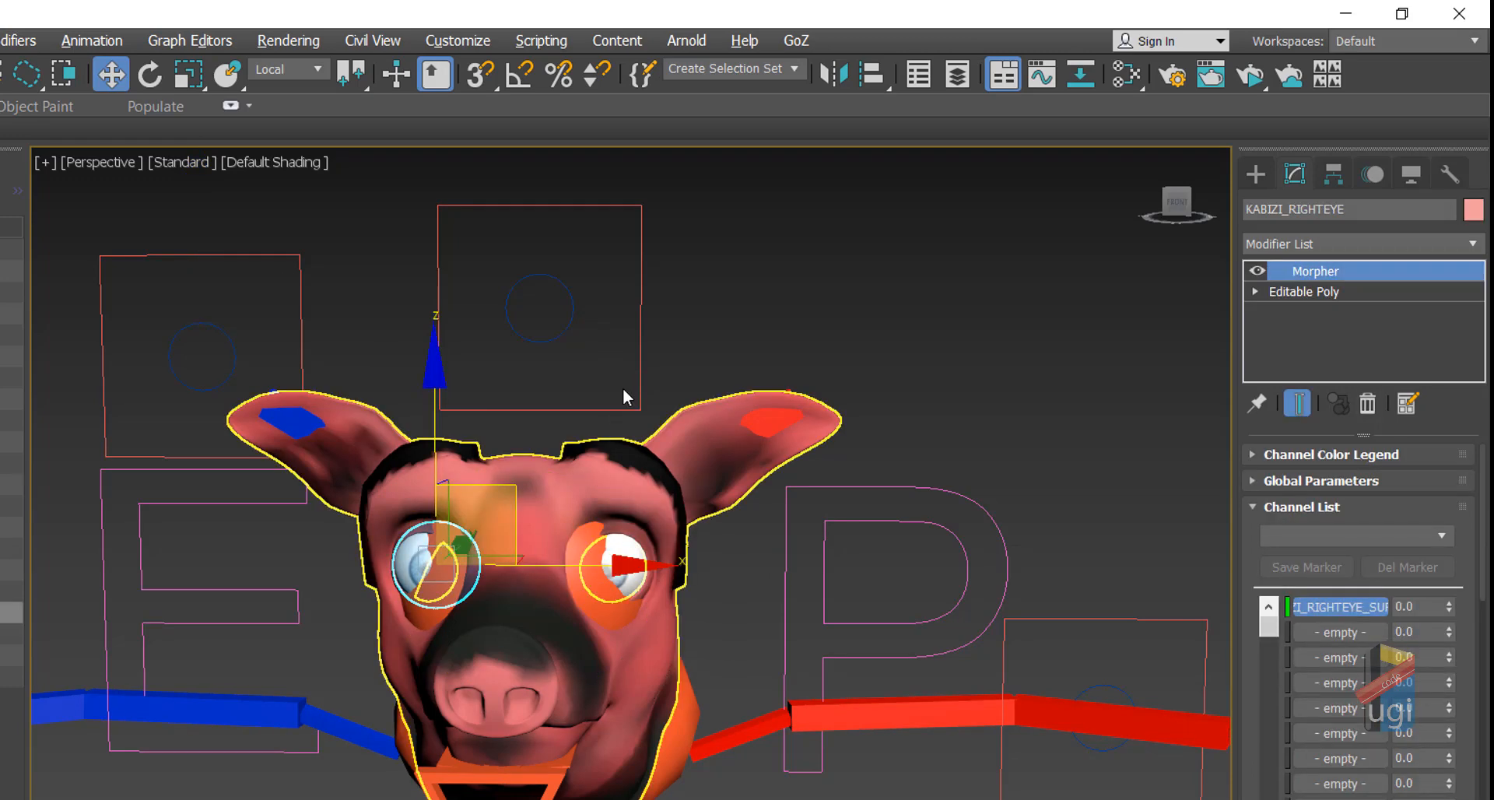
pyautogui.click(641, 304)
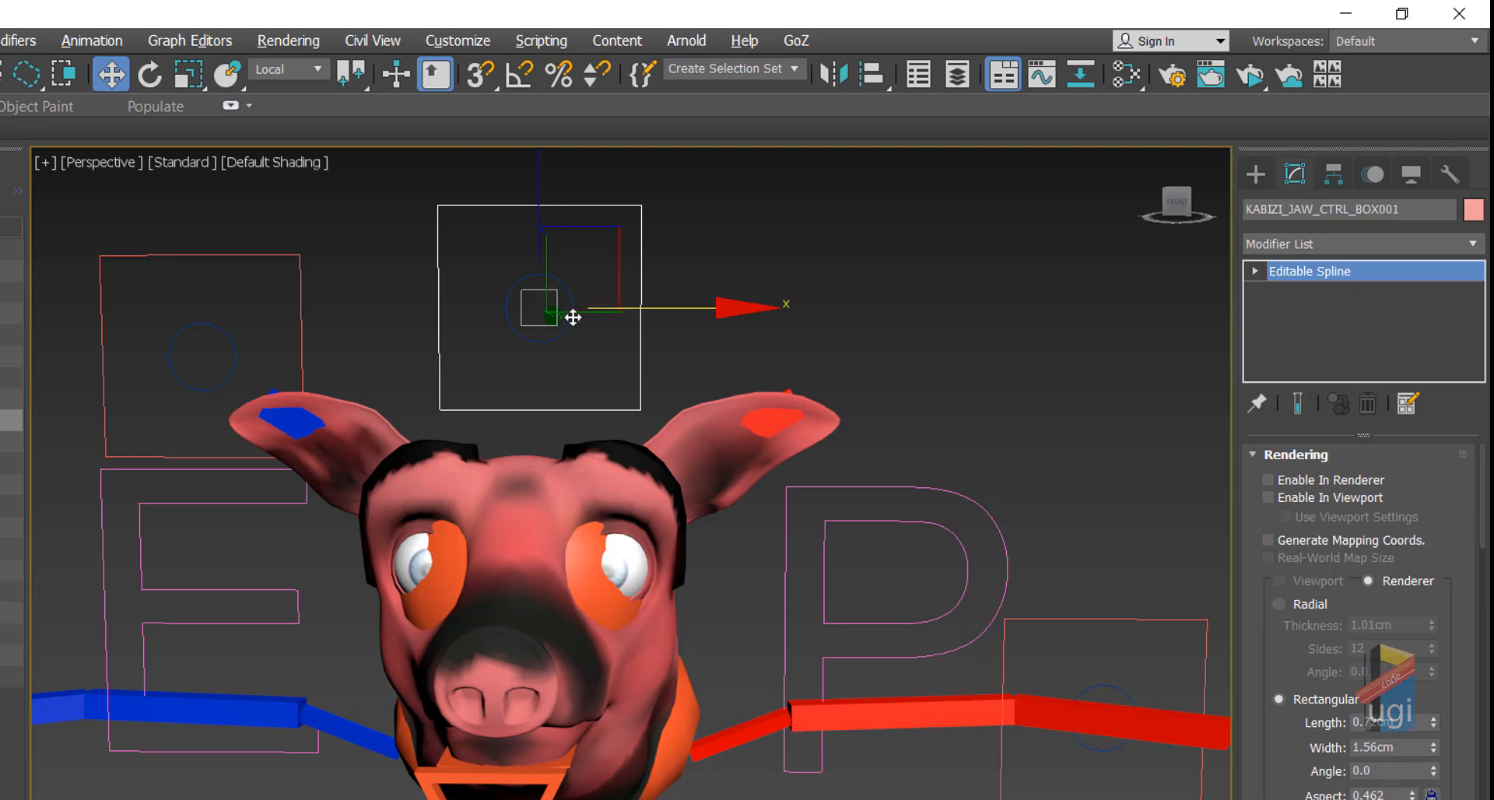
# Step: Clone the control square and its circle along X with Shift-drag
pyautogui.moveTo(398, 262); pyautogui.dragTo(638, 379)
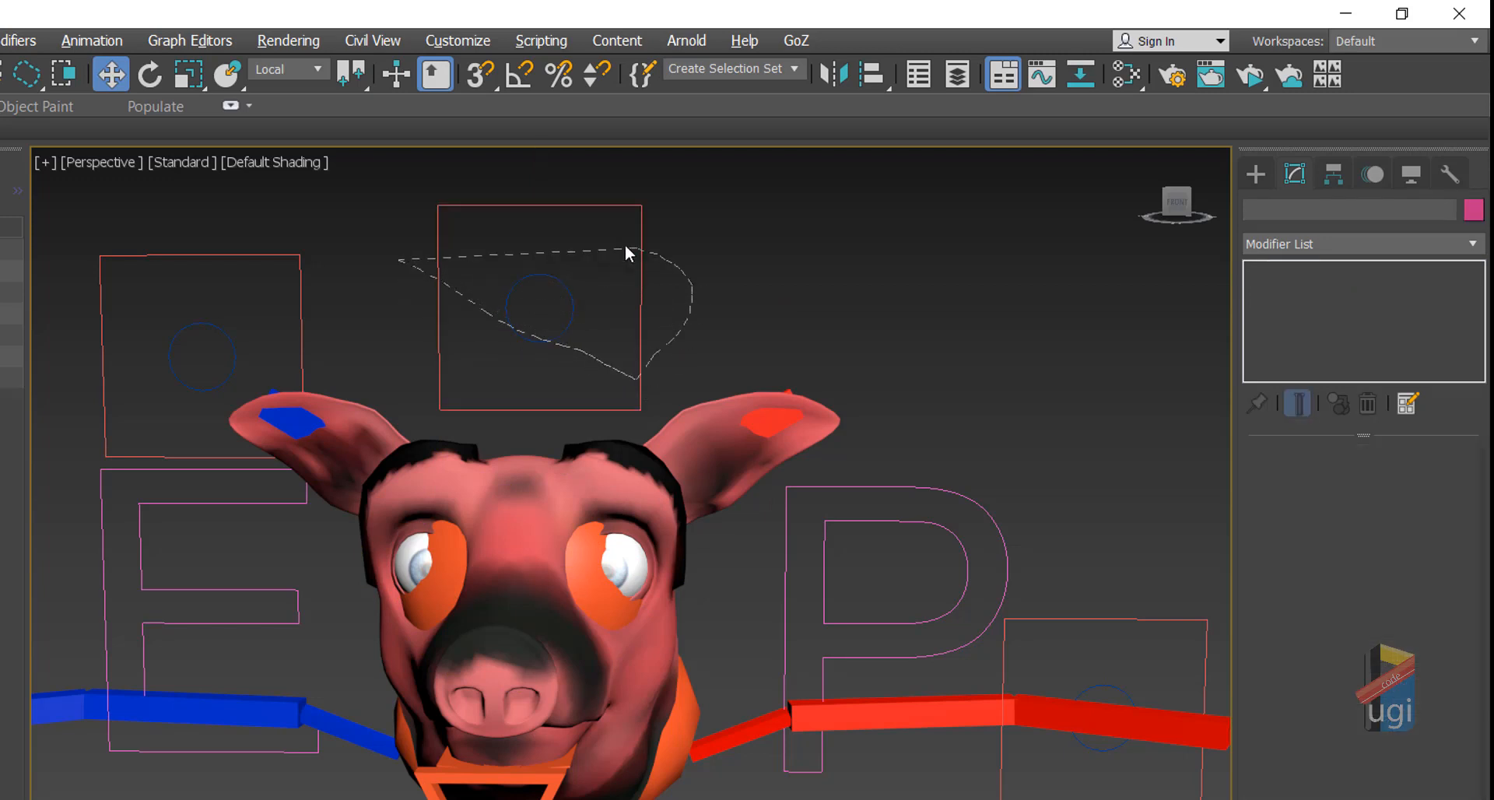
pyautogui.moveTo(629, 253)
pyautogui.mouseDown()
pyautogui.moveTo(660, 310)
pyautogui.moveTo(561, 315)
pyautogui.moveTo(777, 331)
pyautogui.mouseUp()
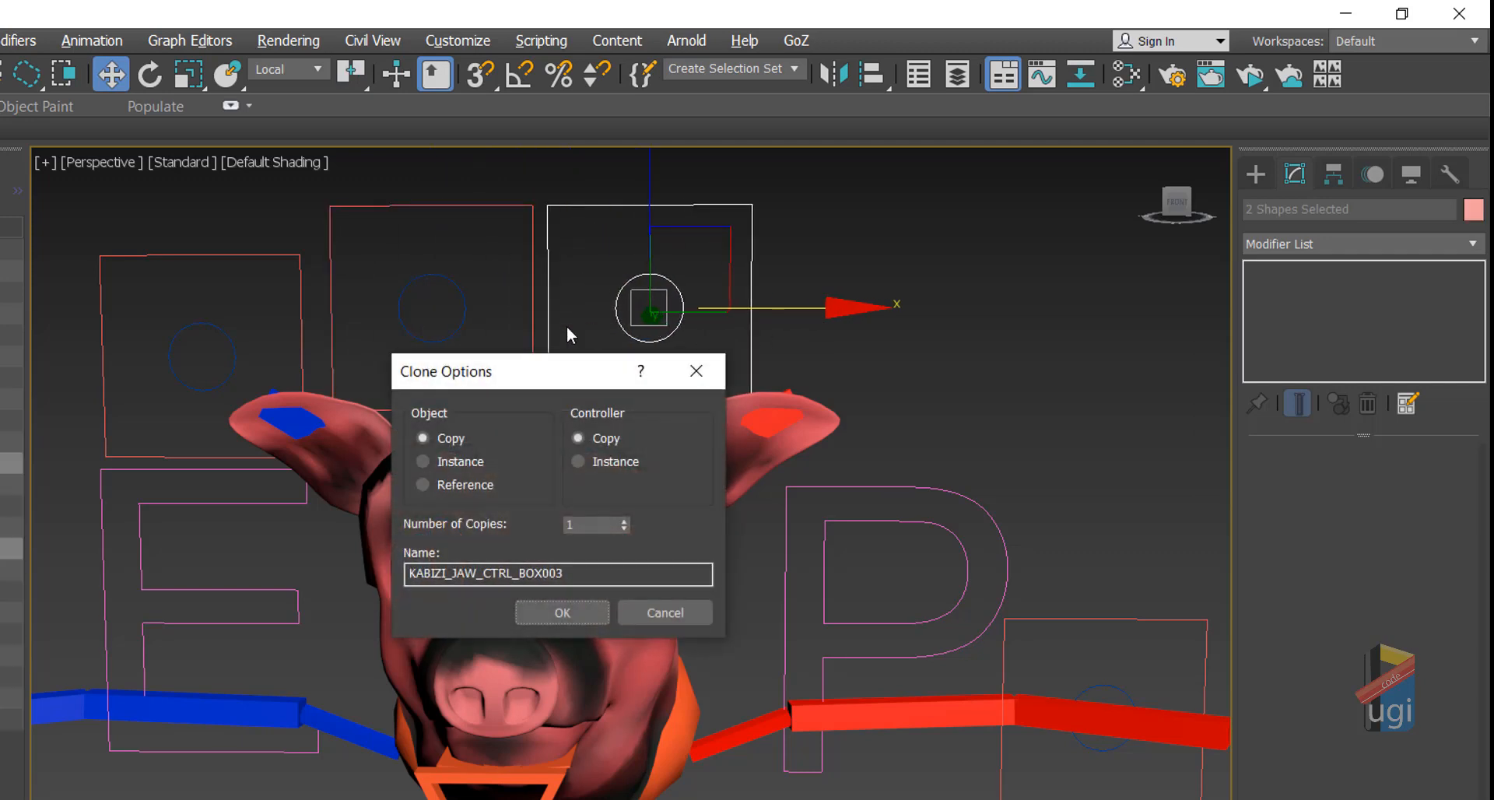
pyautogui.click(559, 613)
# Step: Rename the copied circle to KABIZI_LEFTEYE_CTRL_UI
pyautogui.click(459, 298)
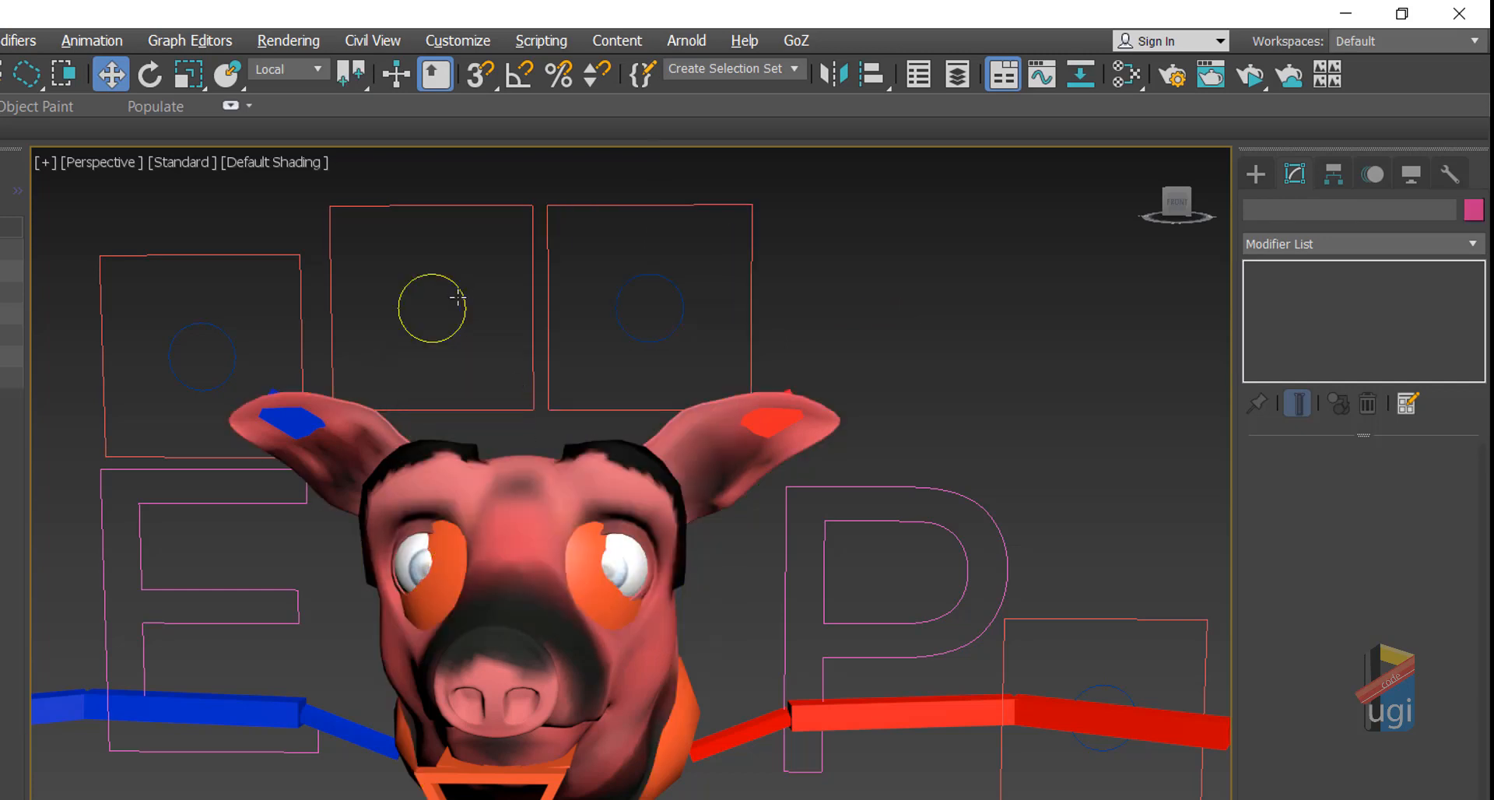
pyautogui.moveTo(1310, 210); pyautogui.dragTo(1289, 210)
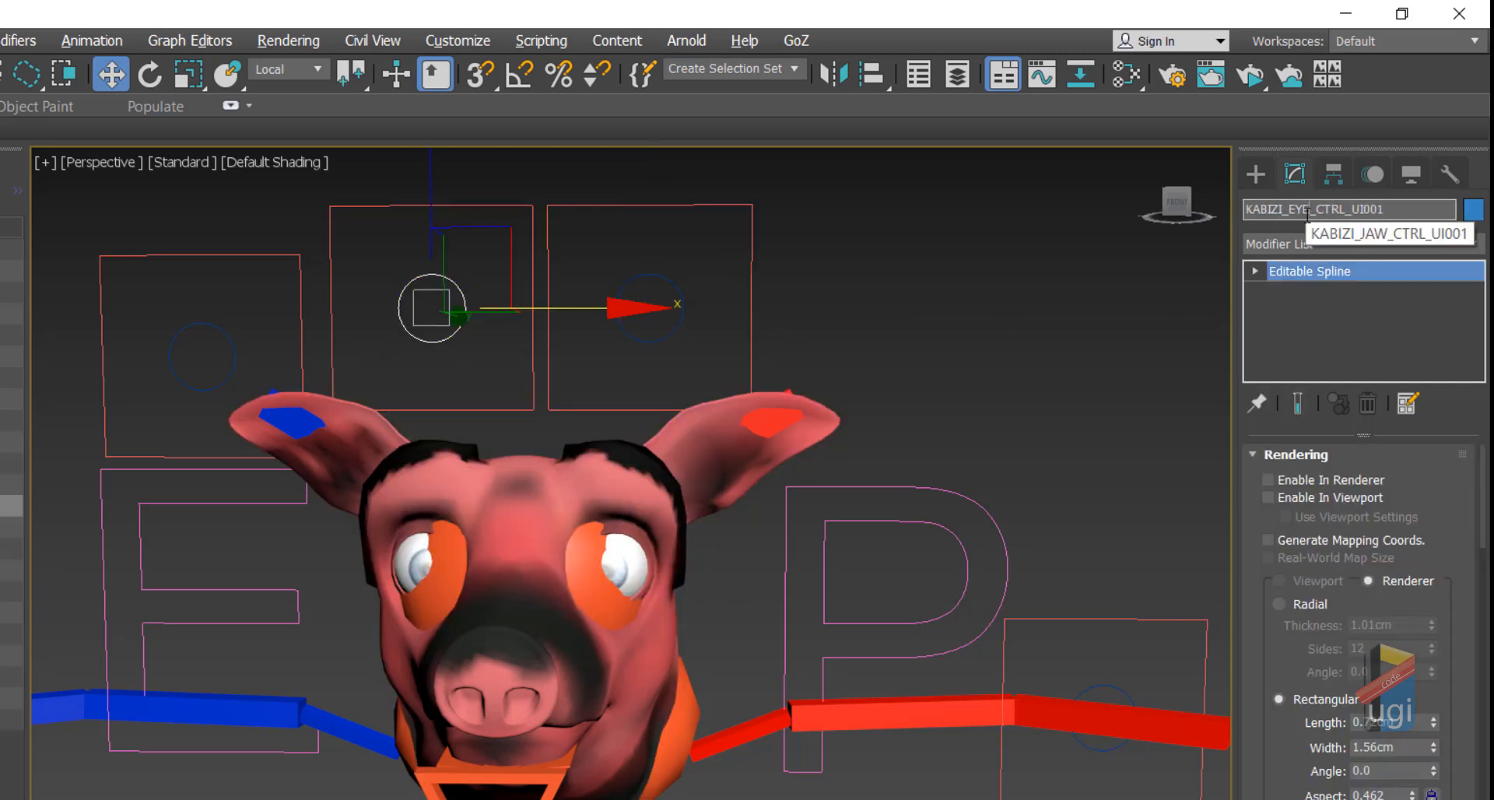
pyautogui.write('LEFTEYE')
pyautogui.moveTo(1407, 209); pyautogui.dragTo(1390, 209)
pyautogui.press('BackSpace')
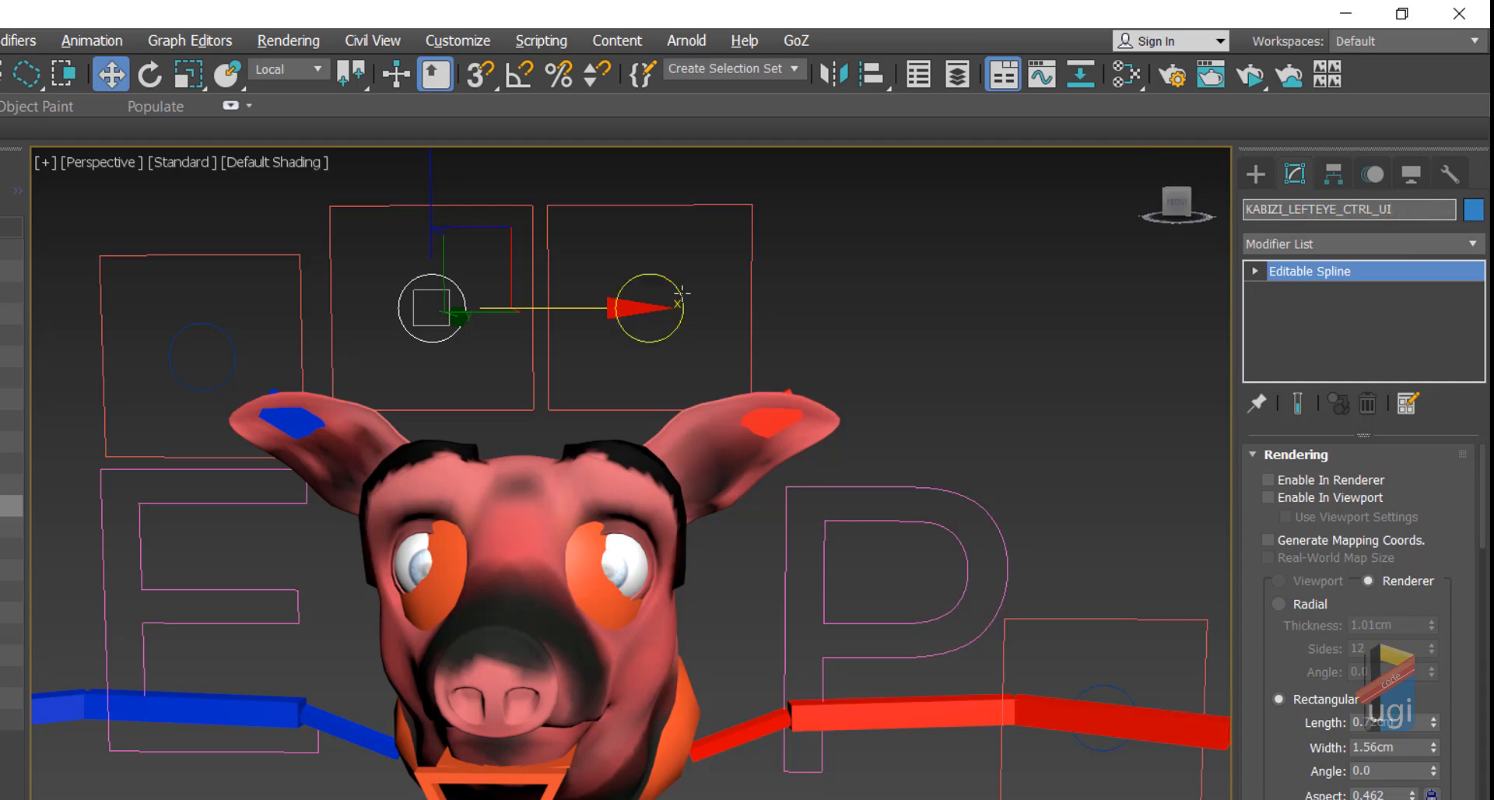
# Step: Rename the other square's circle by replacing JAW with RIGHTEYE
pyautogui.click(682, 297)
pyautogui.moveTo(1289, 209); pyautogui.dragTo(1313, 210)
pyautogui.write('RIGHTEYE')
# Step: Select the left eye and maximize the front view
pyautogui.moveTo(1027, 328); pyautogui.dragTo(1070, 270, button='middle')
pyautogui.click(663, 507)
pyautogui.hotkey('alt', 'w')
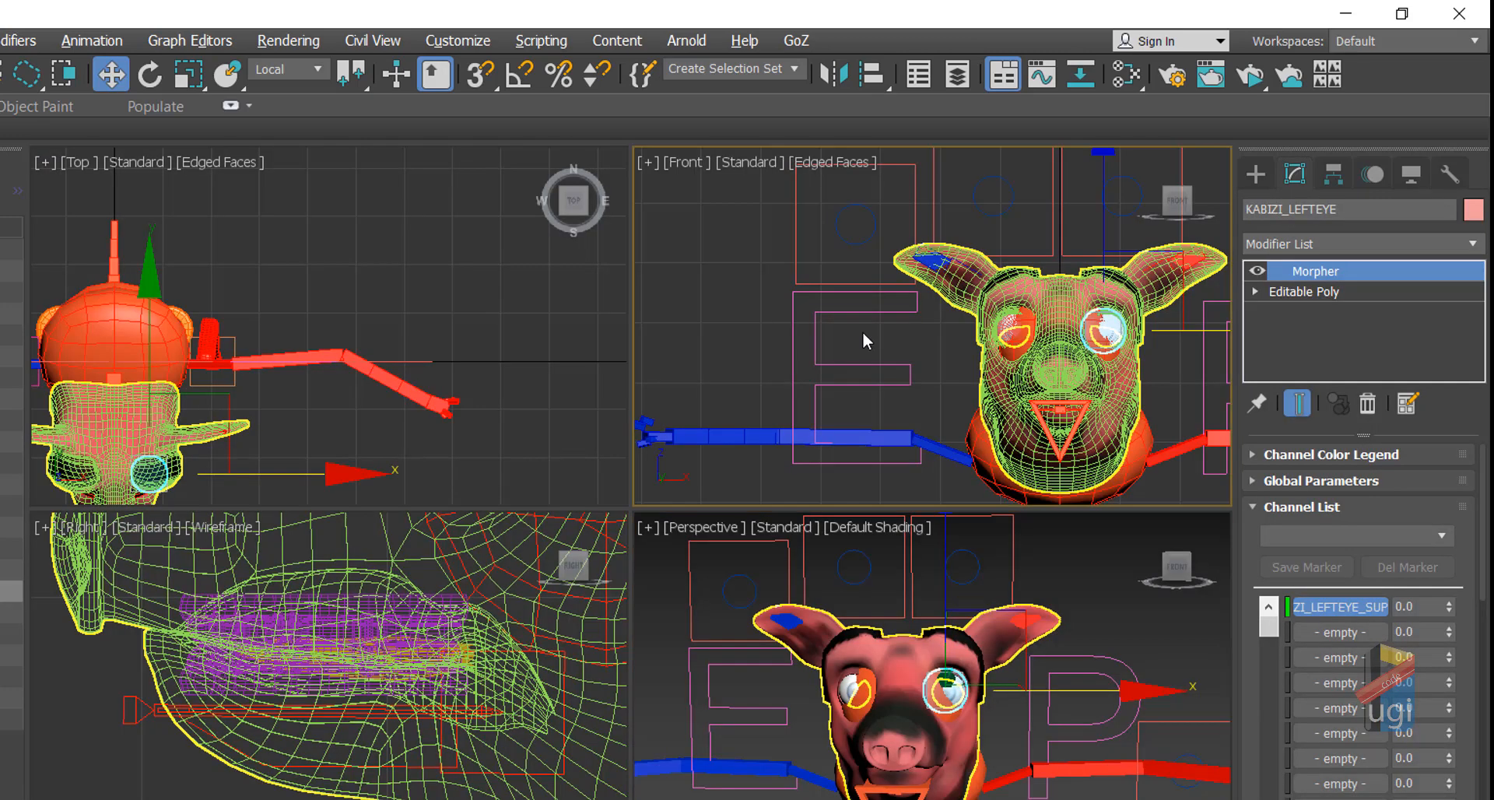
pyautogui.rightClick(862, 334)
pyautogui.hotkey('alt', 'w')
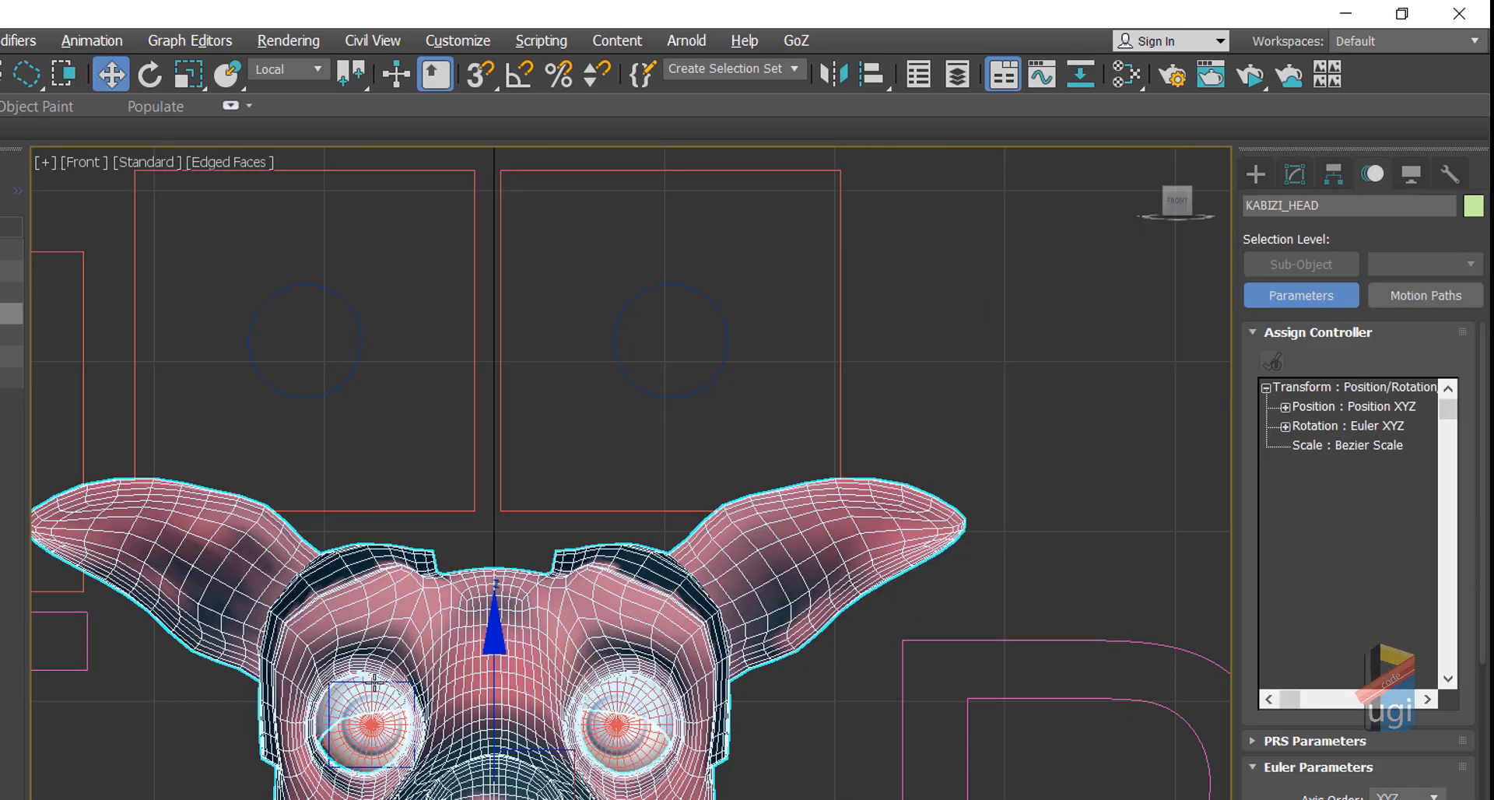
# Step: Create a point helper in the front view beside the pig's head
pyautogui.click(370, 724)
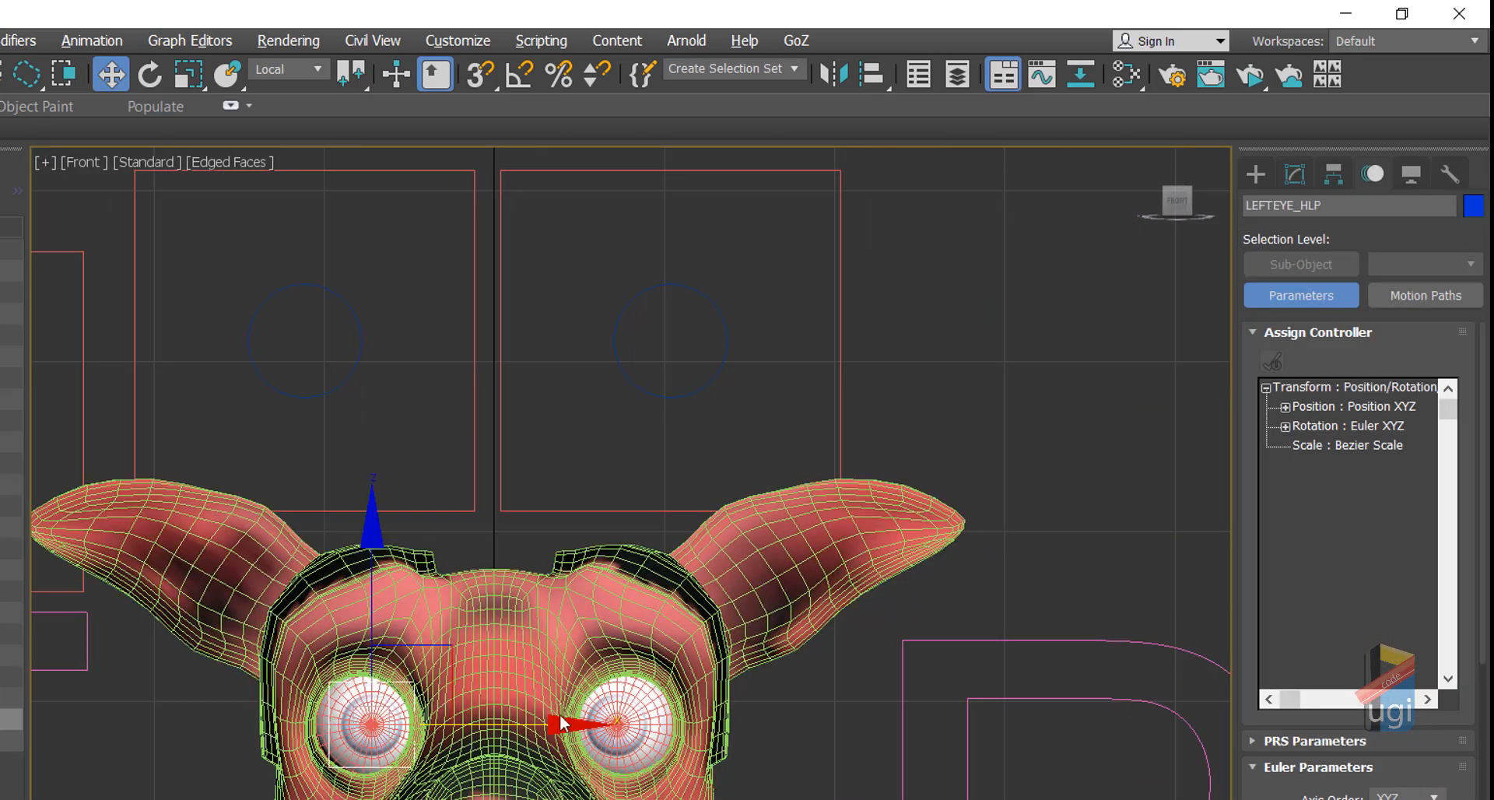
pyautogui.click(1141, 495)
pyautogui.moveTo(1141, 495); pyautogui.dragTo(1136, 302, button='middle')
pyautogui.scroll(-3, 1132, 296)
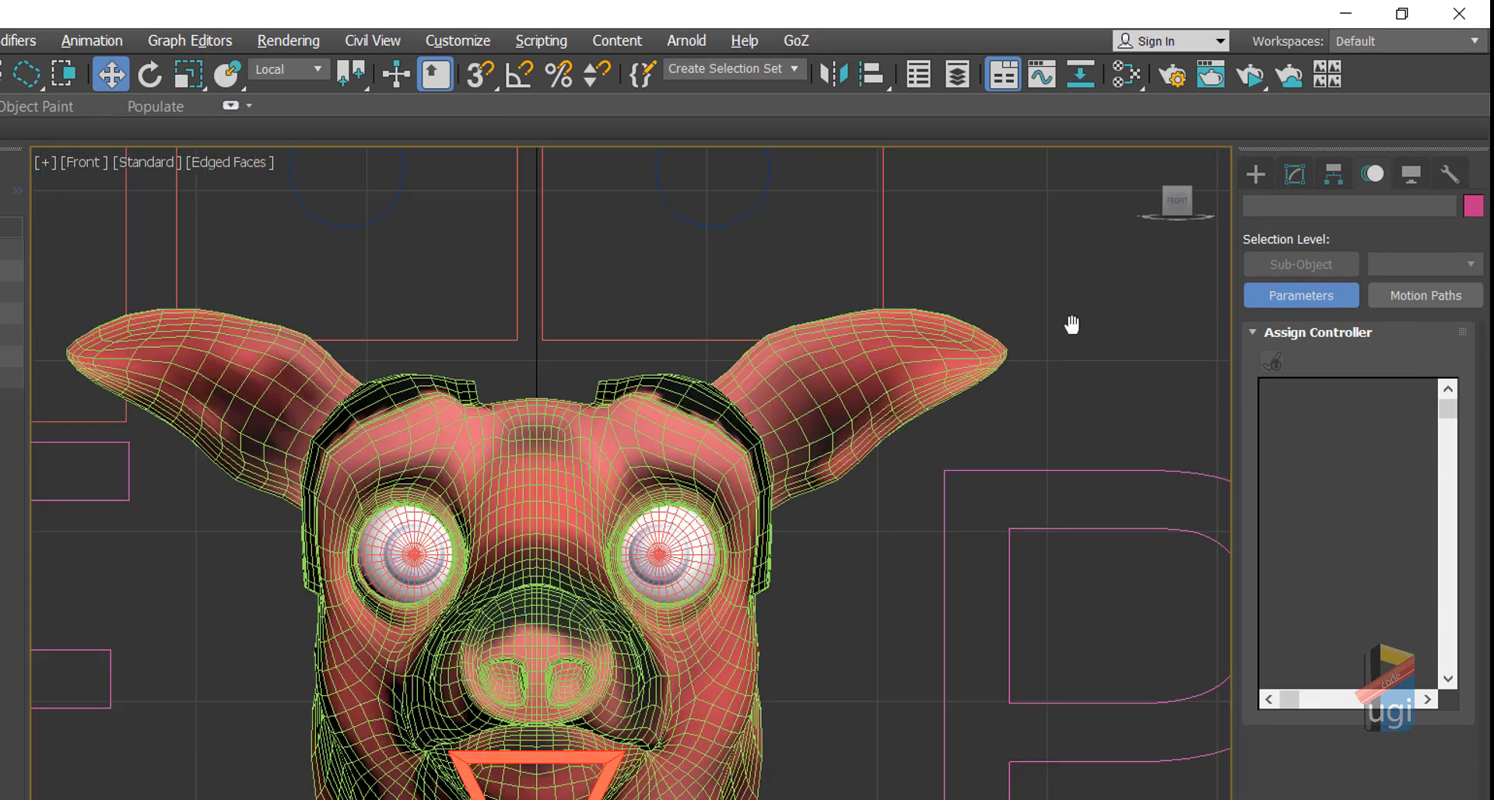
pyautogui.scroll(3, 1071, 324)
pyautogui.click(1256, 175)
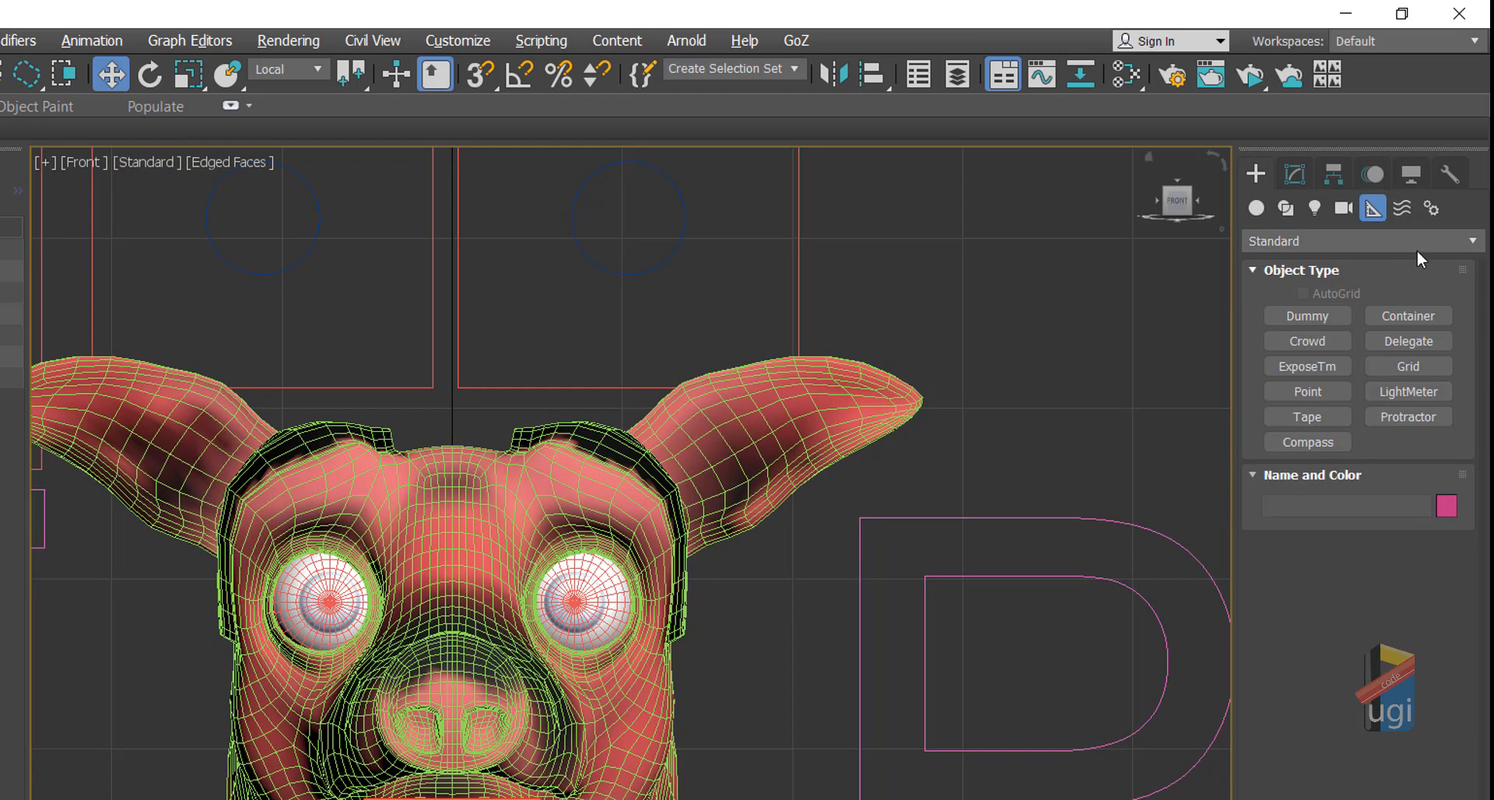
pyautogui.click(1316, 391)
pyautogui.click(1021, 290)
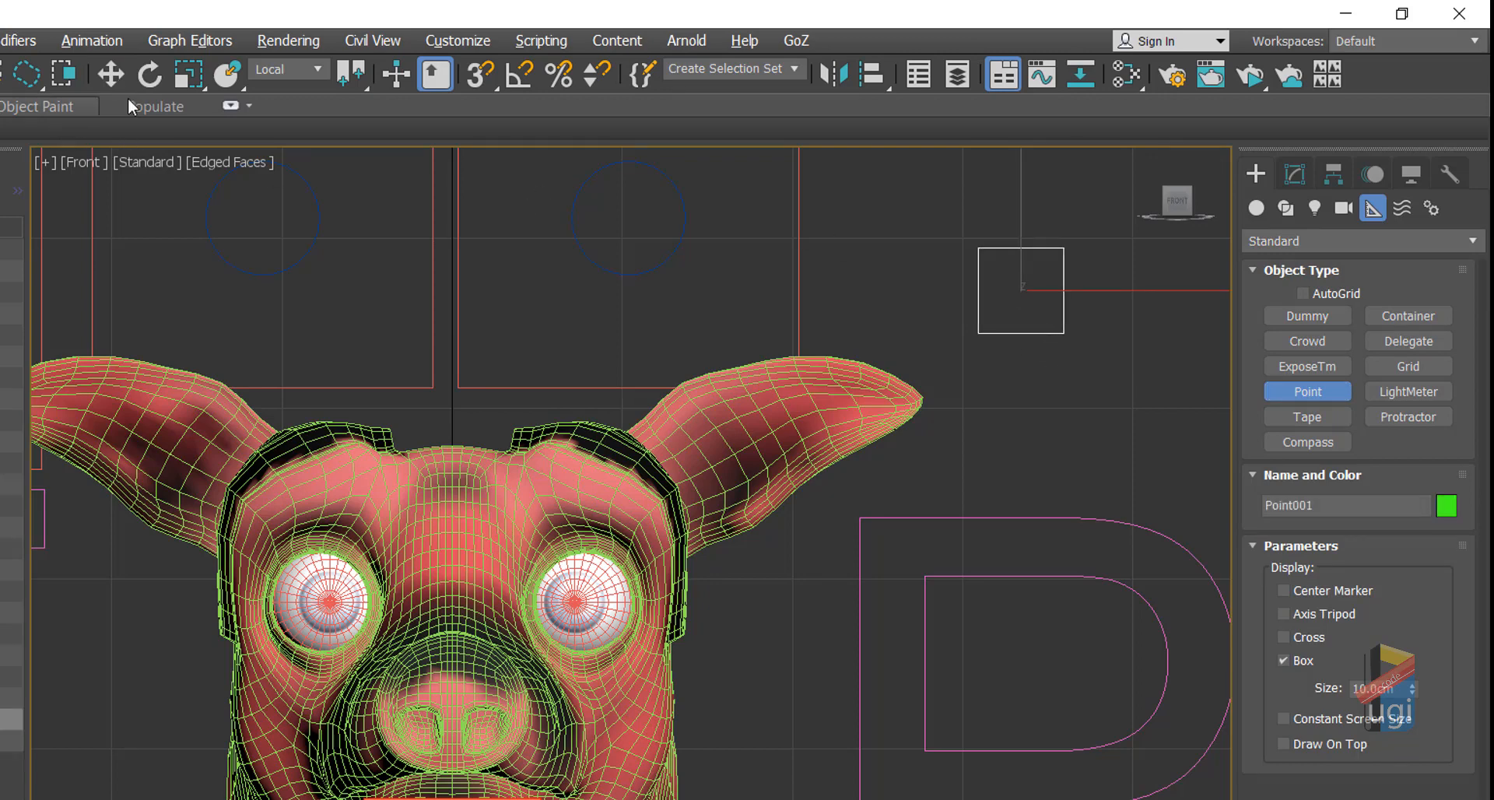
# Step: Rename the point helper LEFTEYE_HLP
pyautogui.press('w')
pyautogui.moveTo(1044, 376); pyautogui.dragTo(793, 451, button='middle')
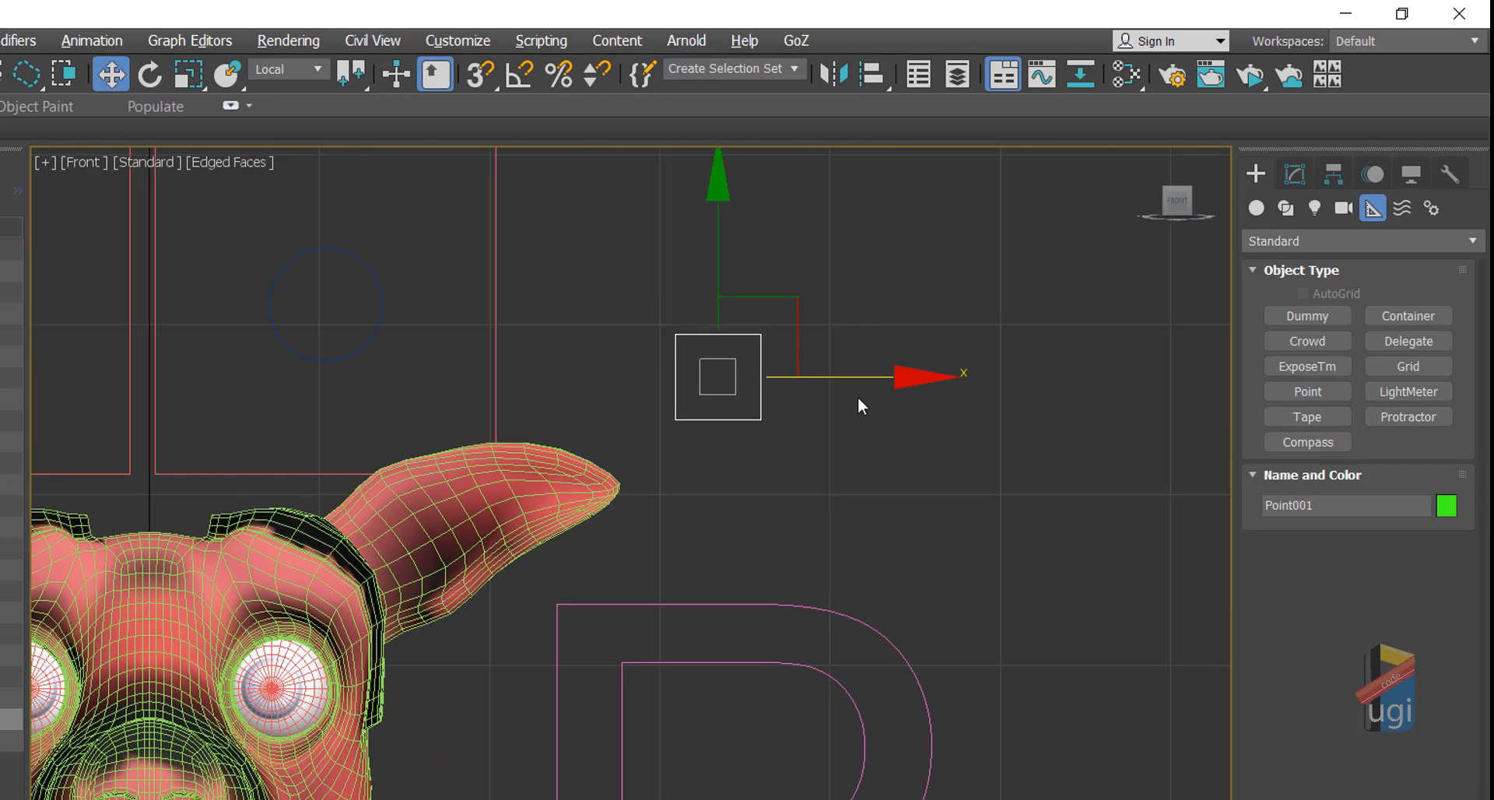
pyautogui.click(1294, 171)
pyautogui.click(1311, 210)
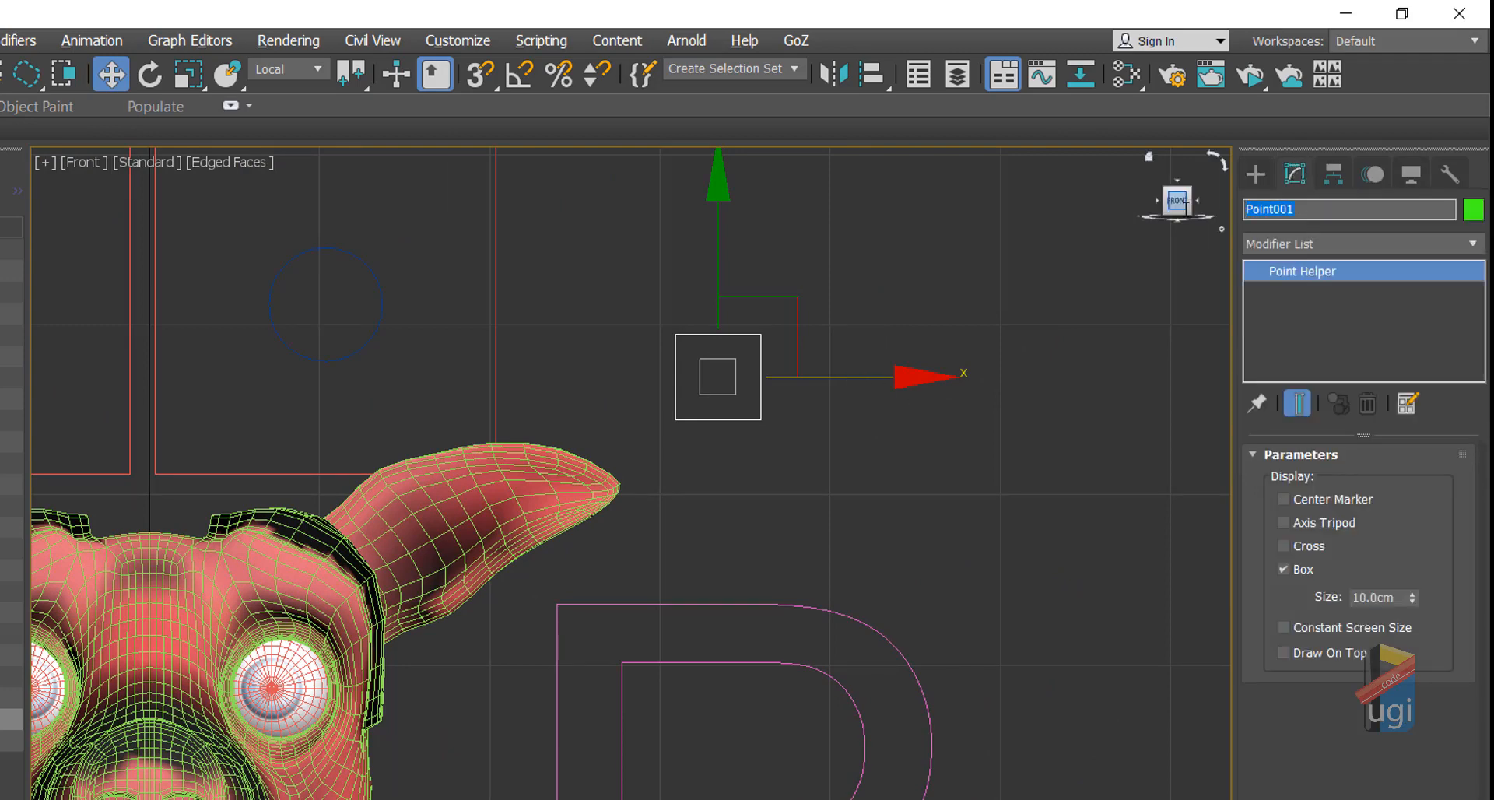
pyautogui.write('LEFTEYE_HLP')
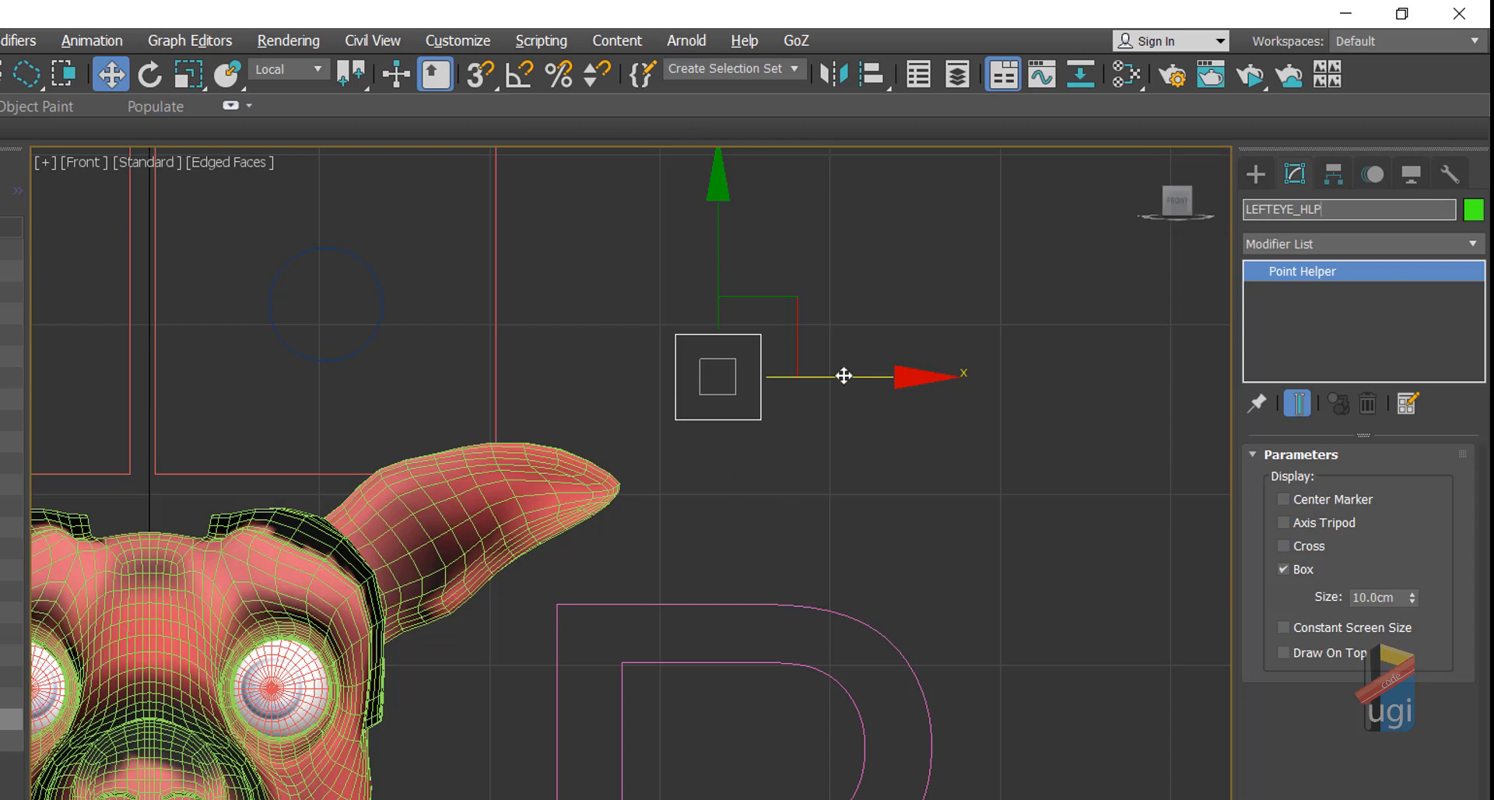
# Step: Shift-drag a clone of the helper along X and name it RIGHTEYE_HLP
pyautogui.keyDown('shift'); pyautogui.moveTo(844, 375); pyautogui.dragTo(1012, 378); pyautogui.keyUp('shift')
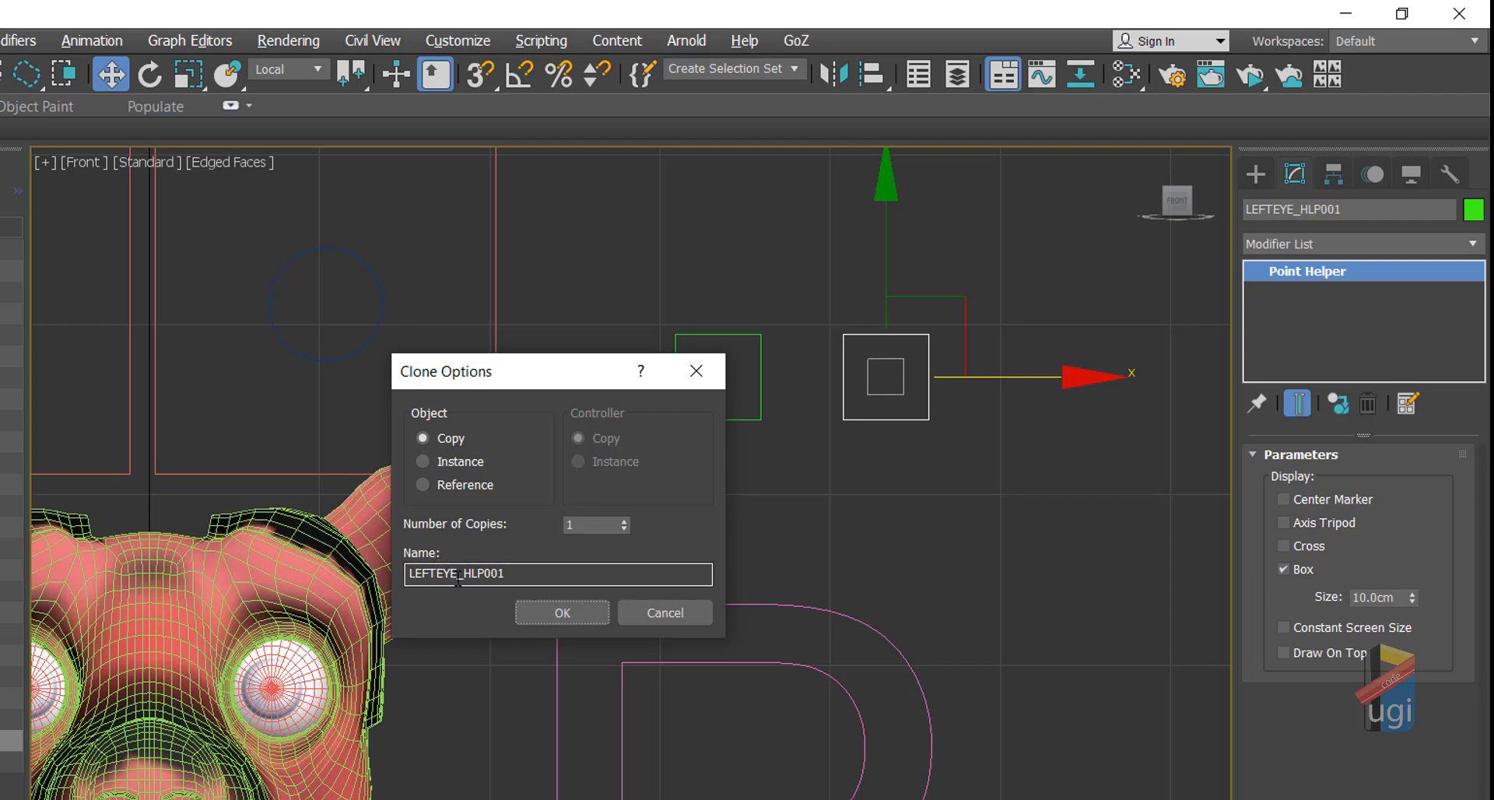
pyautogui.moveTo(515, 580); pyautogui.dragTo(480, 573)
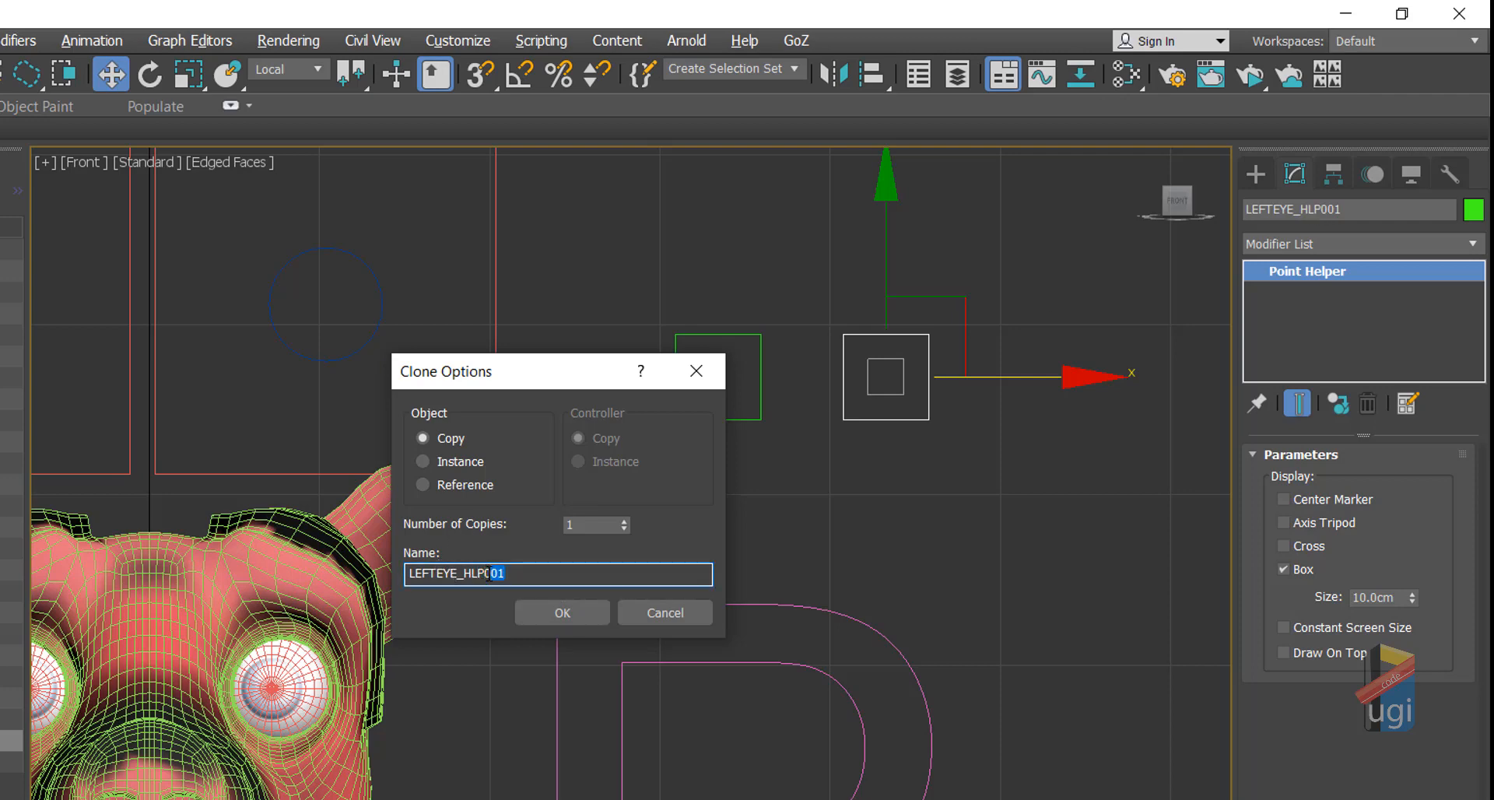
pyautogui.press('BackSpace')
pyautogui.moveTo(435, 573); pyautogui.dragTo(392, 569)
pyautogui.write('RIGHT')
pyautogui.click(554, 611)
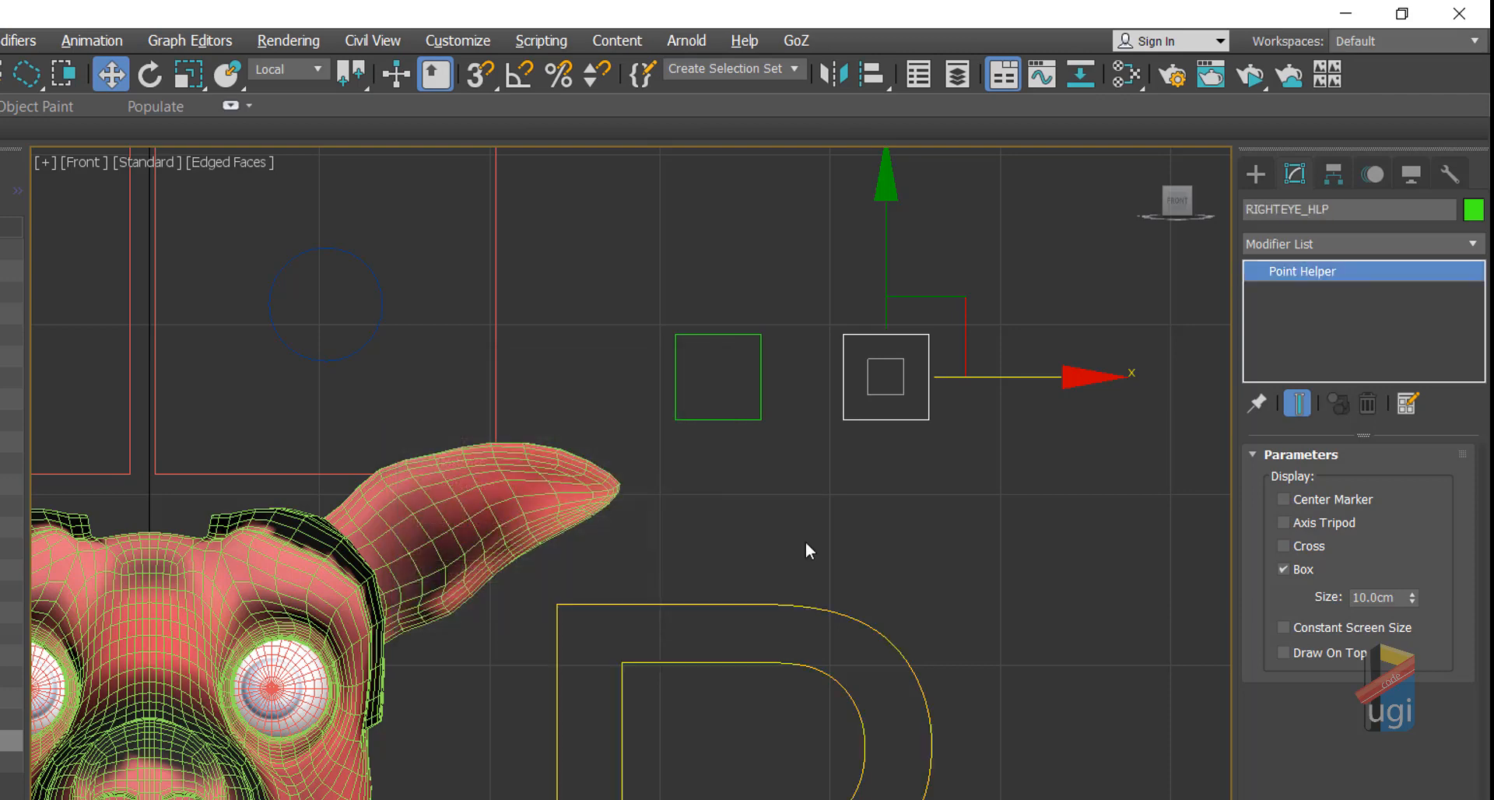
# Step: Colour RIGHTEYE_HLP red and LEFTEYE_HLP blue
pyautogui.click(1475, 214)
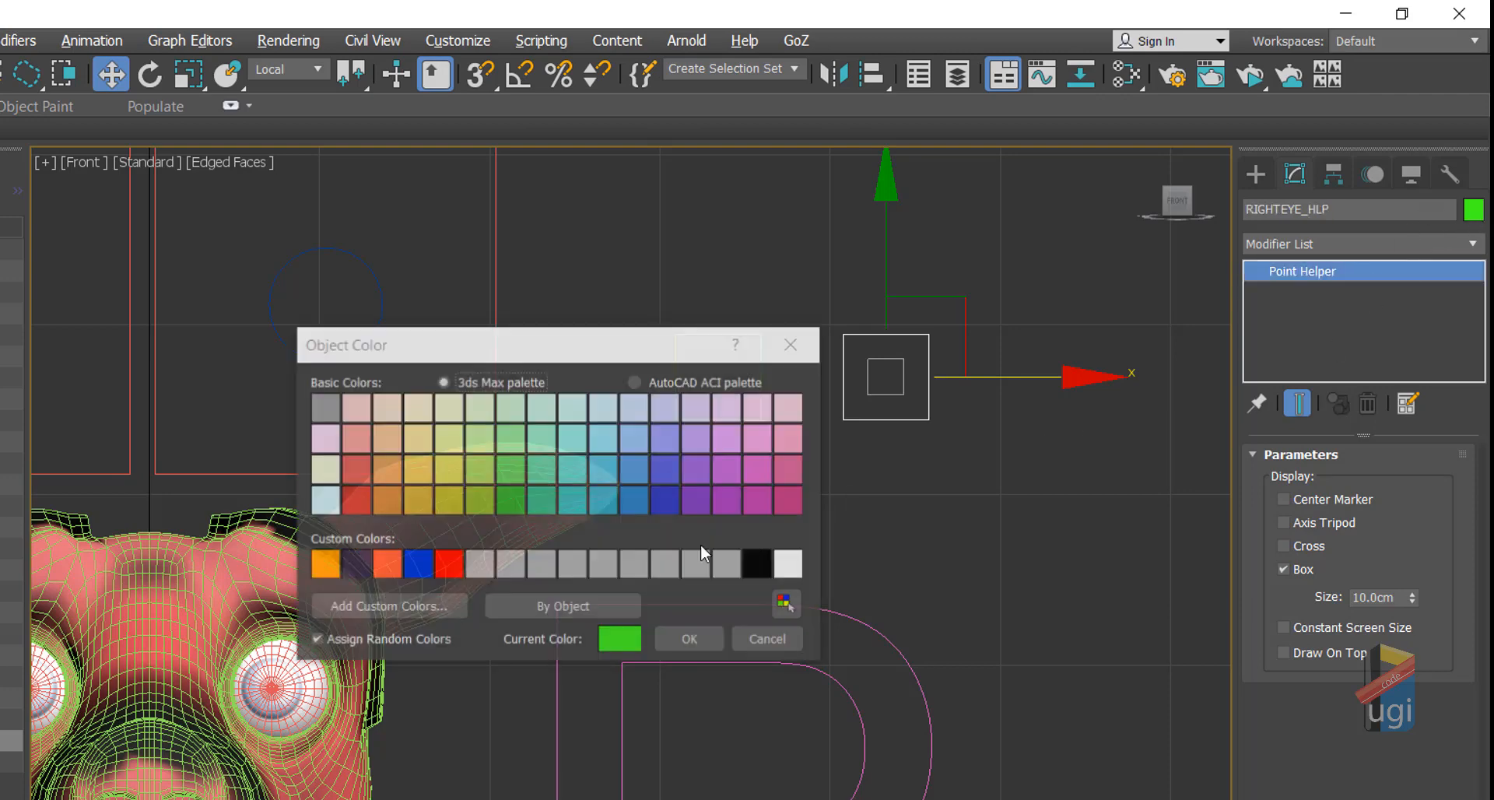
pyautogui.click(448, 564)
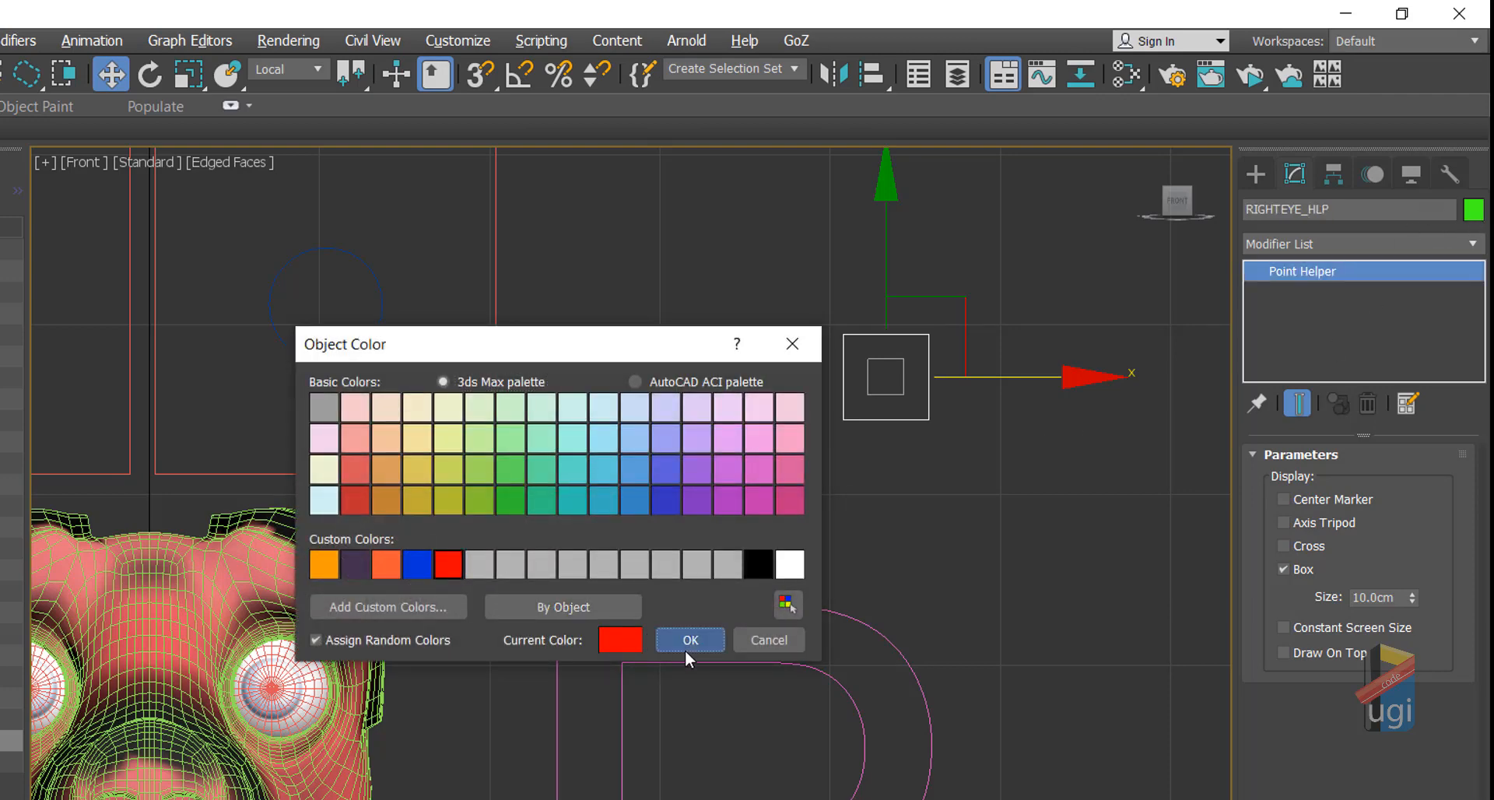
pyautogui.click(688, 639)
pyautogui.click(758, 389)
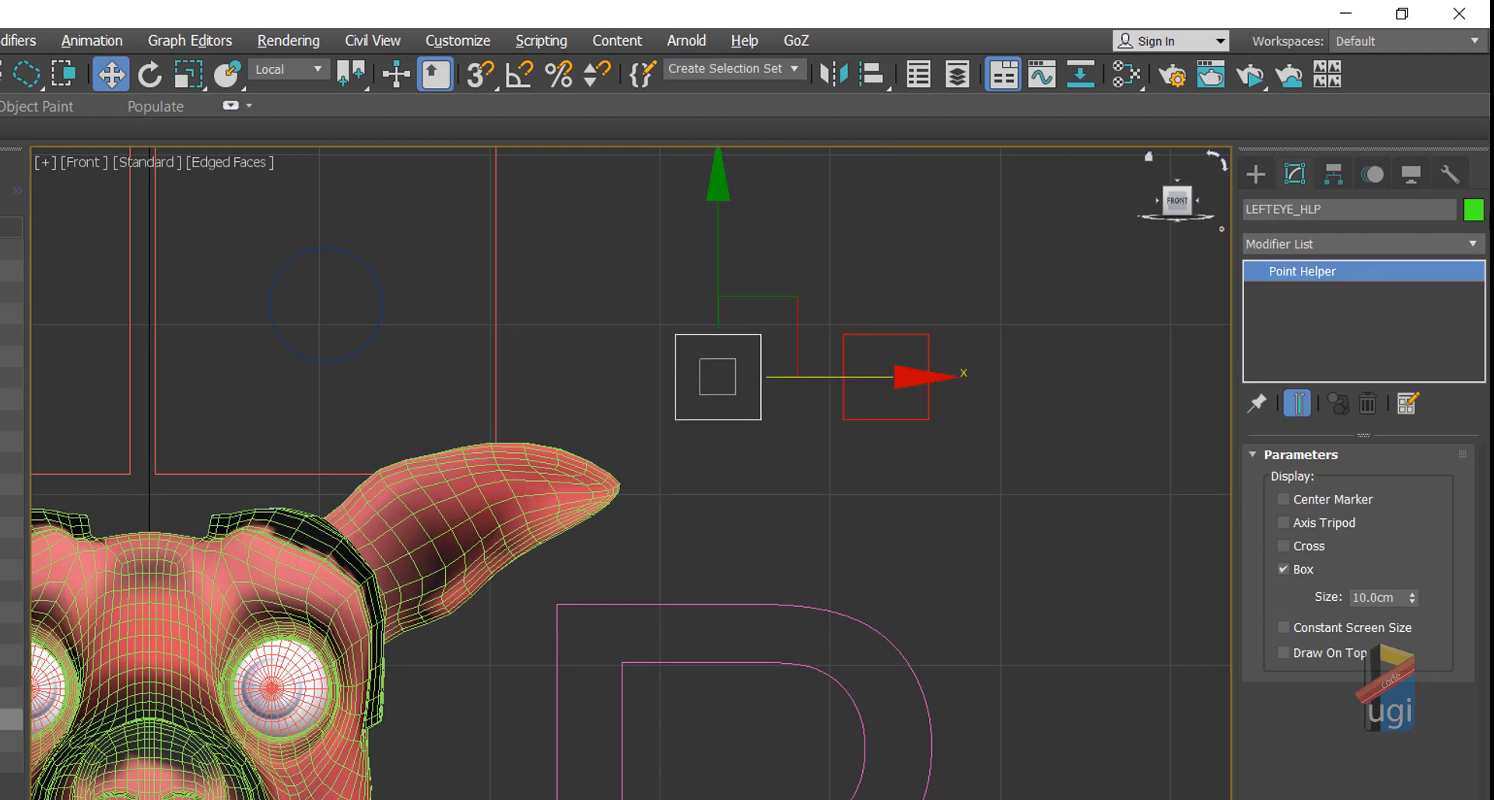
pyautogui.click(1473, 210)
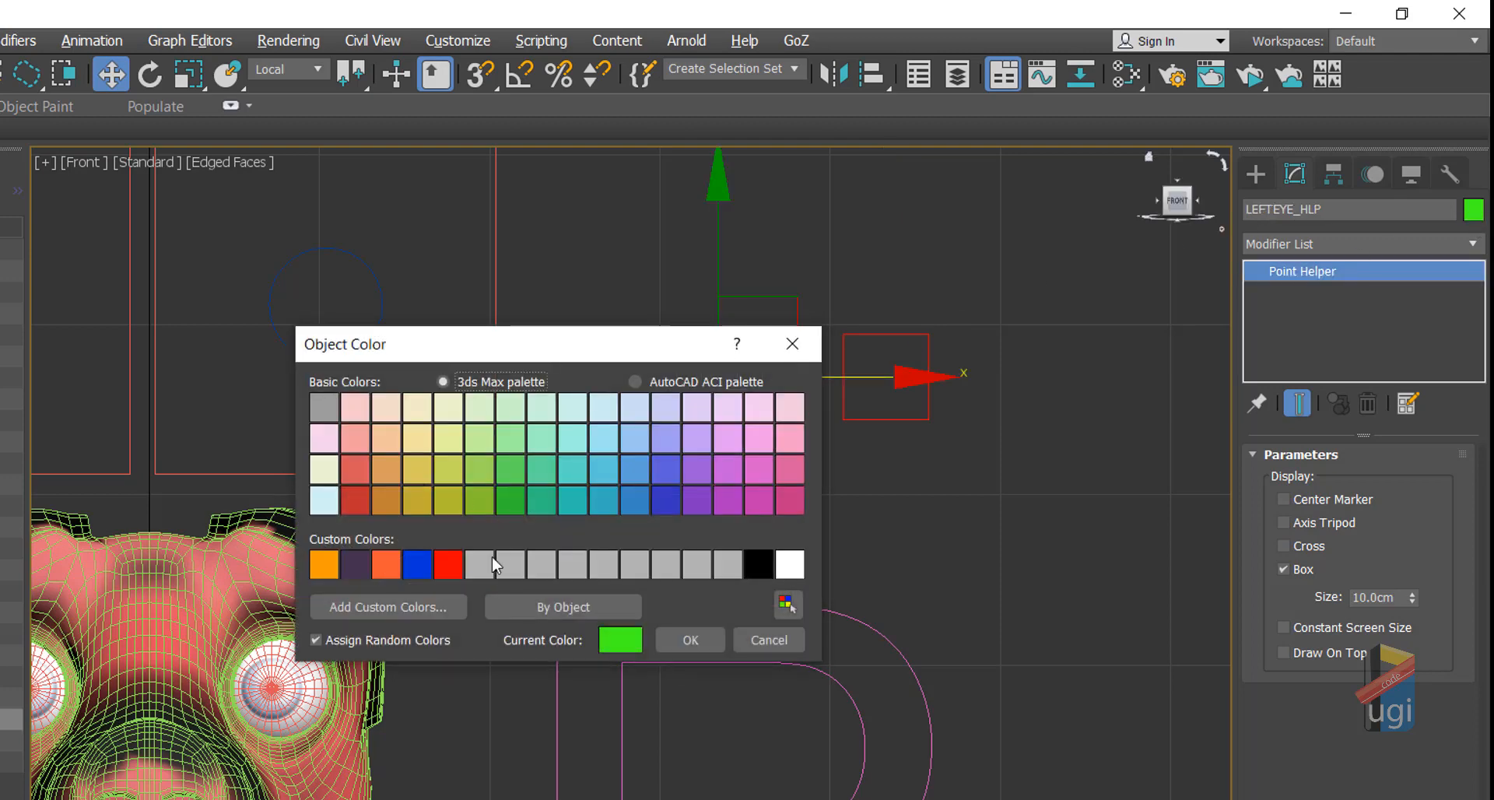
pyautogui.click(420, 565)
pyautogui.click(693, 631)
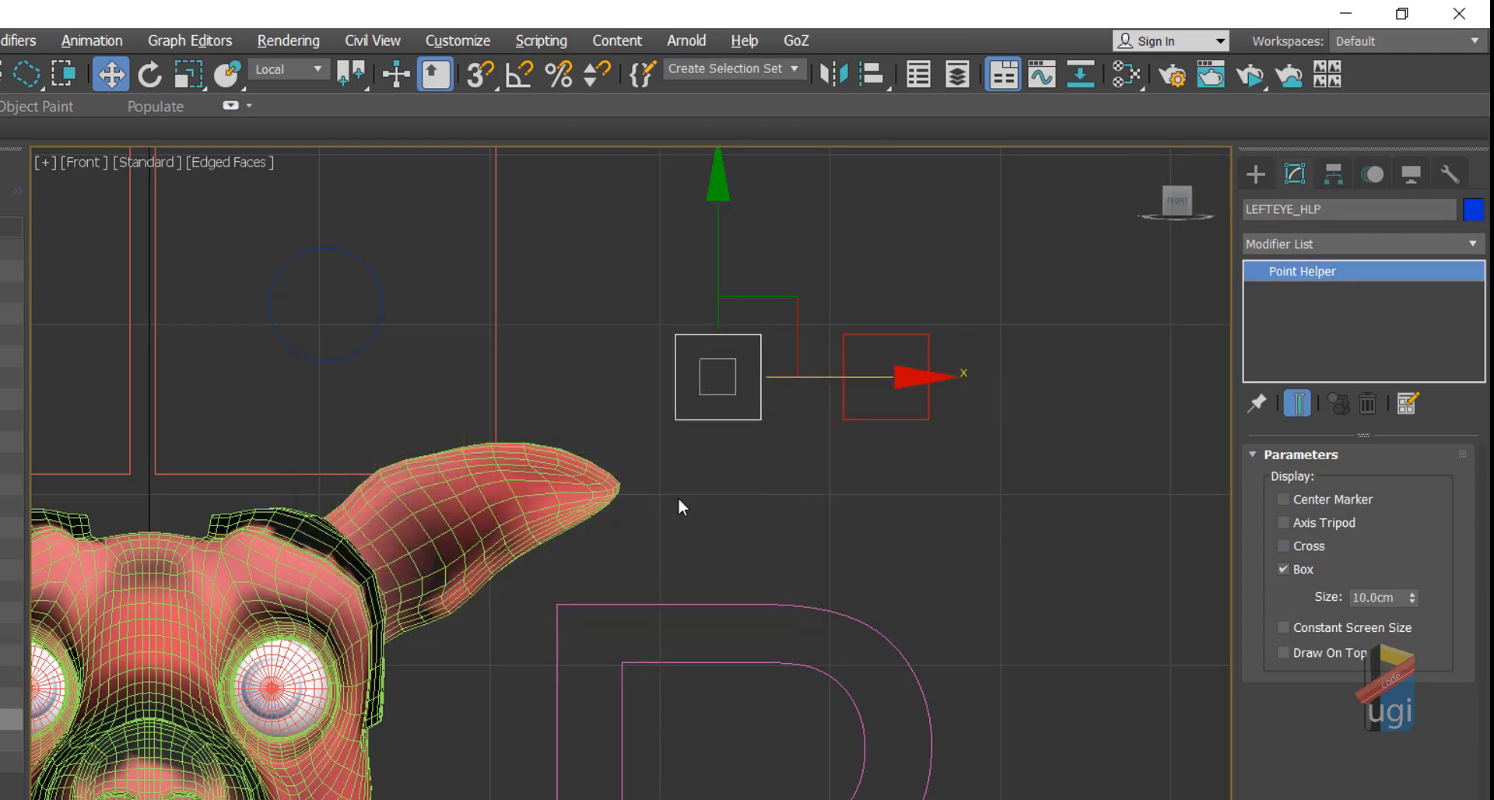
pyautogui.moveTo(679, 497); pyautogui.dragTo(944, 424, button='middle')
pyautogui.scroll(-2, 944, 422)
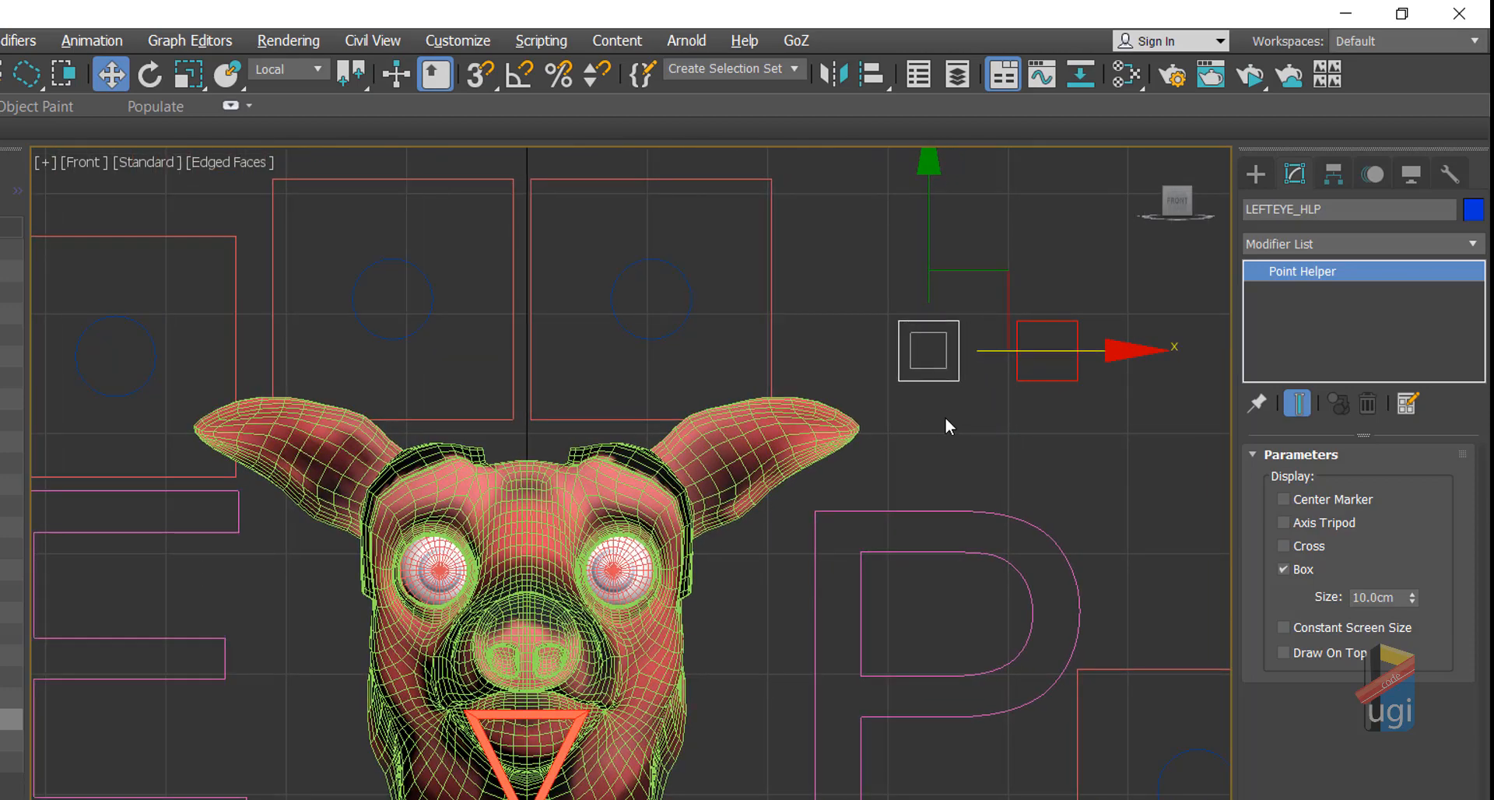
# Step: Align LEFTEYE_HLP and RIGHTEYE_HLP pivot-to-pivot onto the two eyeballs
pyautogui.scroll(4, 437, 540)
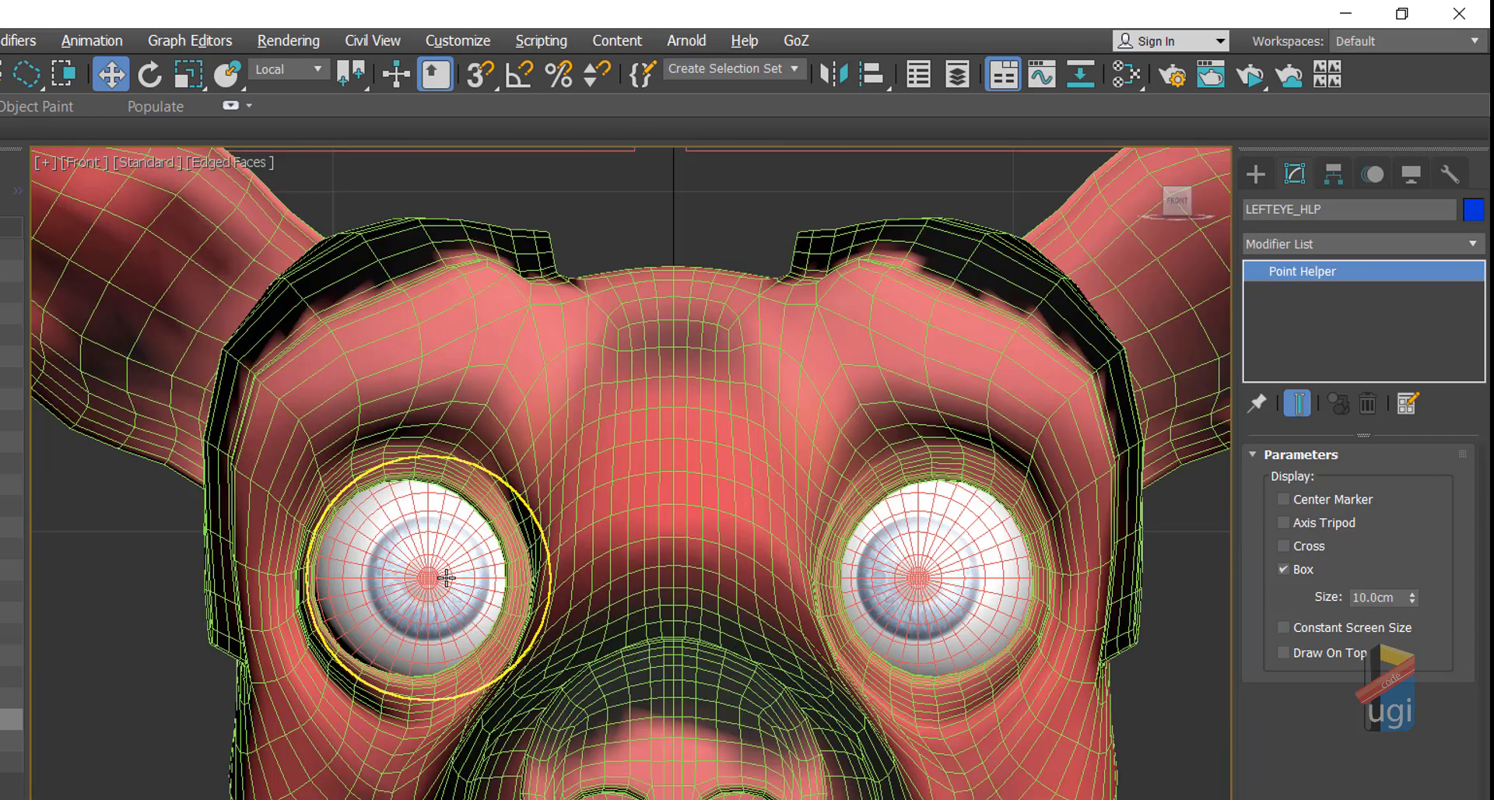
pyautogui.scroll(-3, 486, 545)
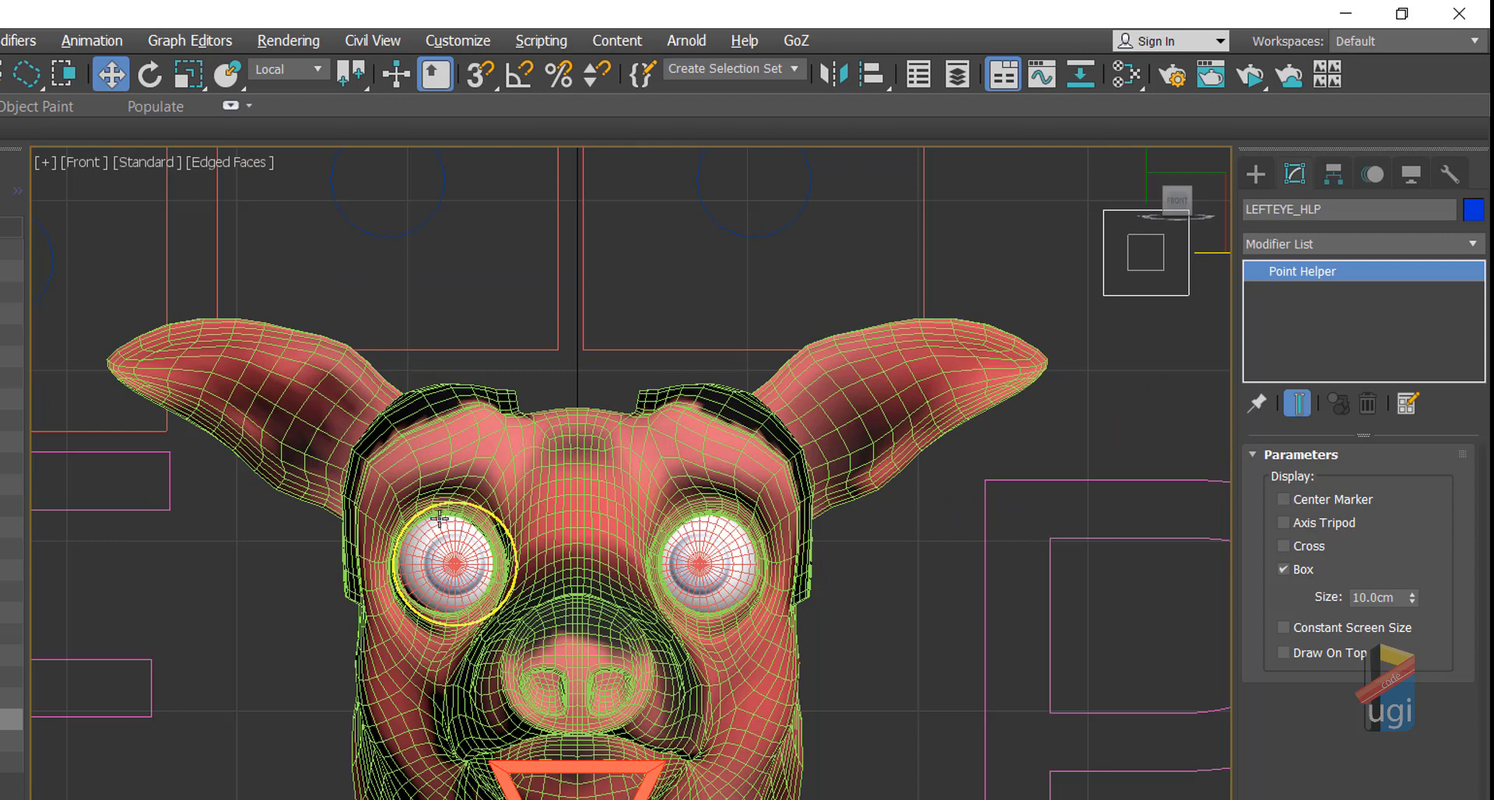
pyautogui.click(463, 552)
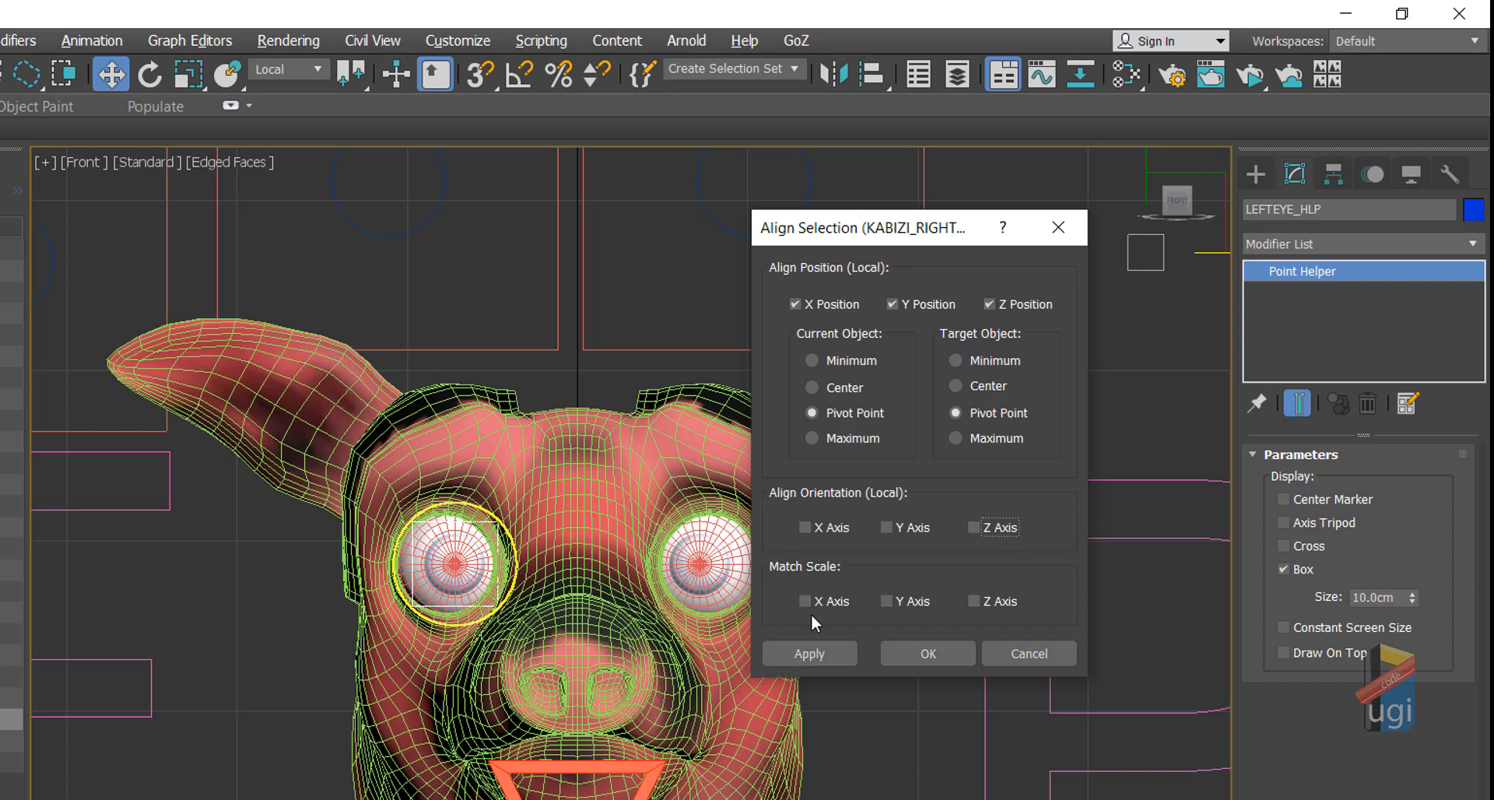
pyautogui.click(906, 651)
pyautogui.scroll(-3, 861, 410)
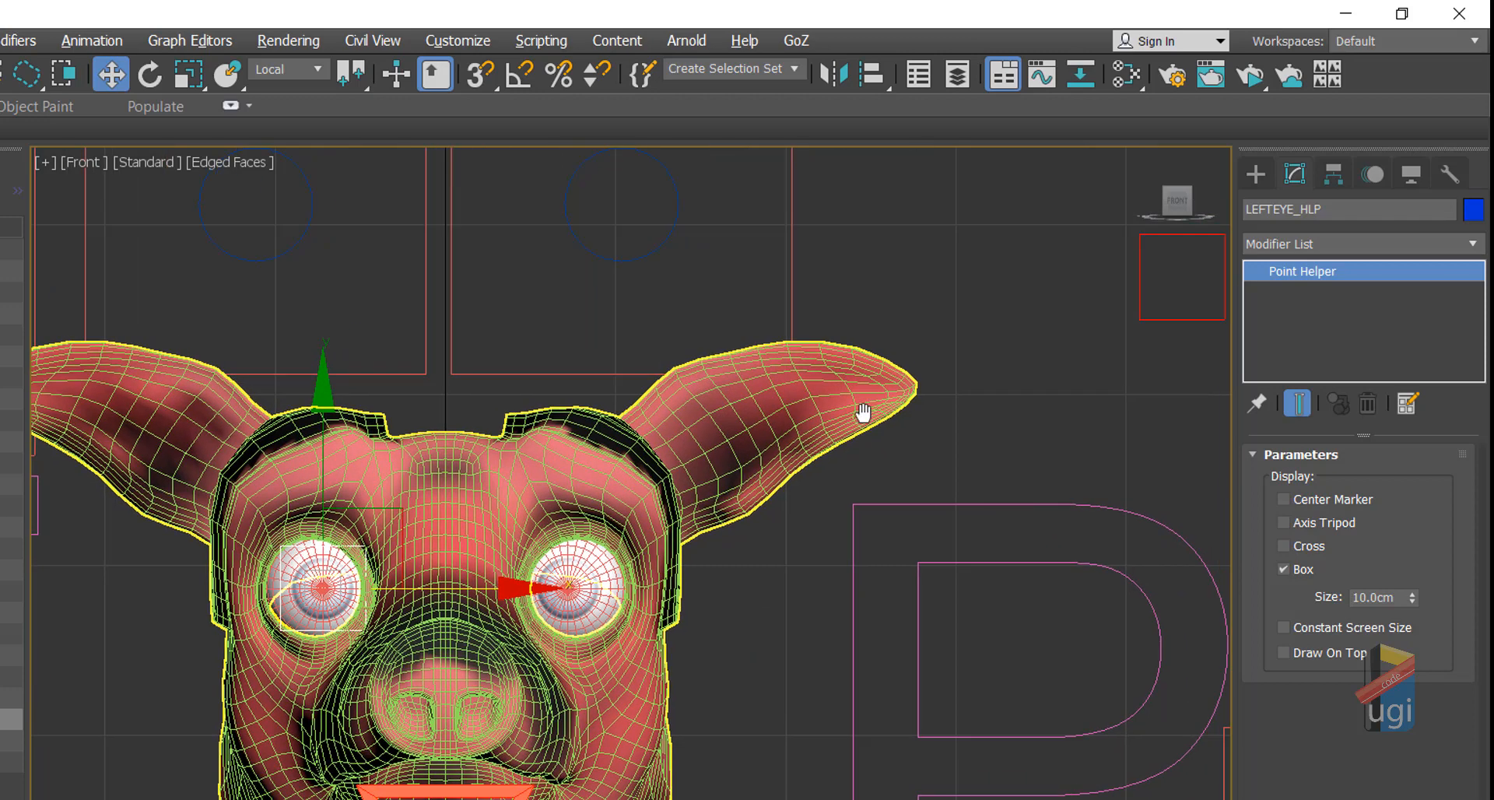
pyautogui.moveTo(1023, 397); pyautogui.dragTo(1023, 396)
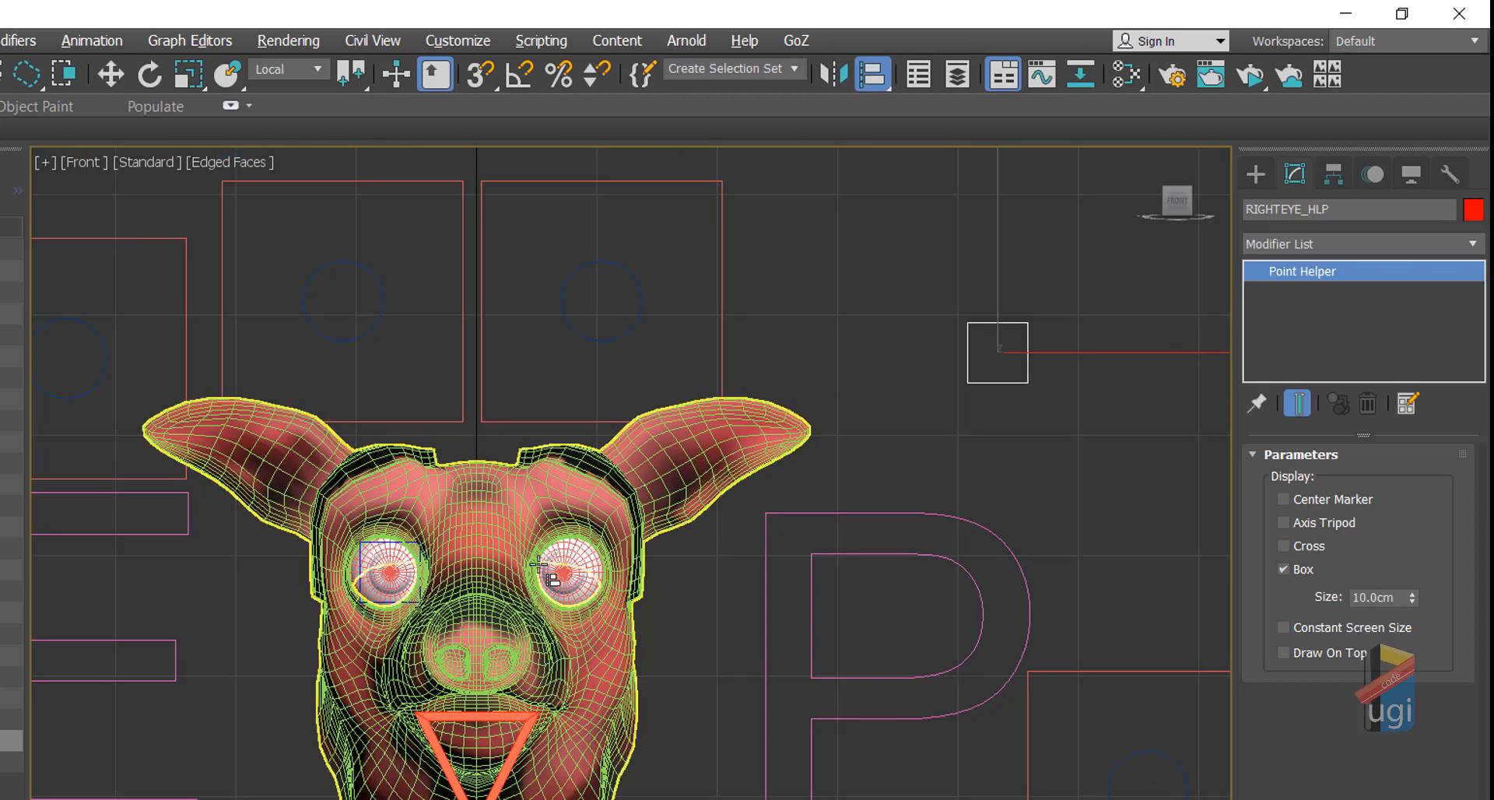
pyautogui.click(577, 561)
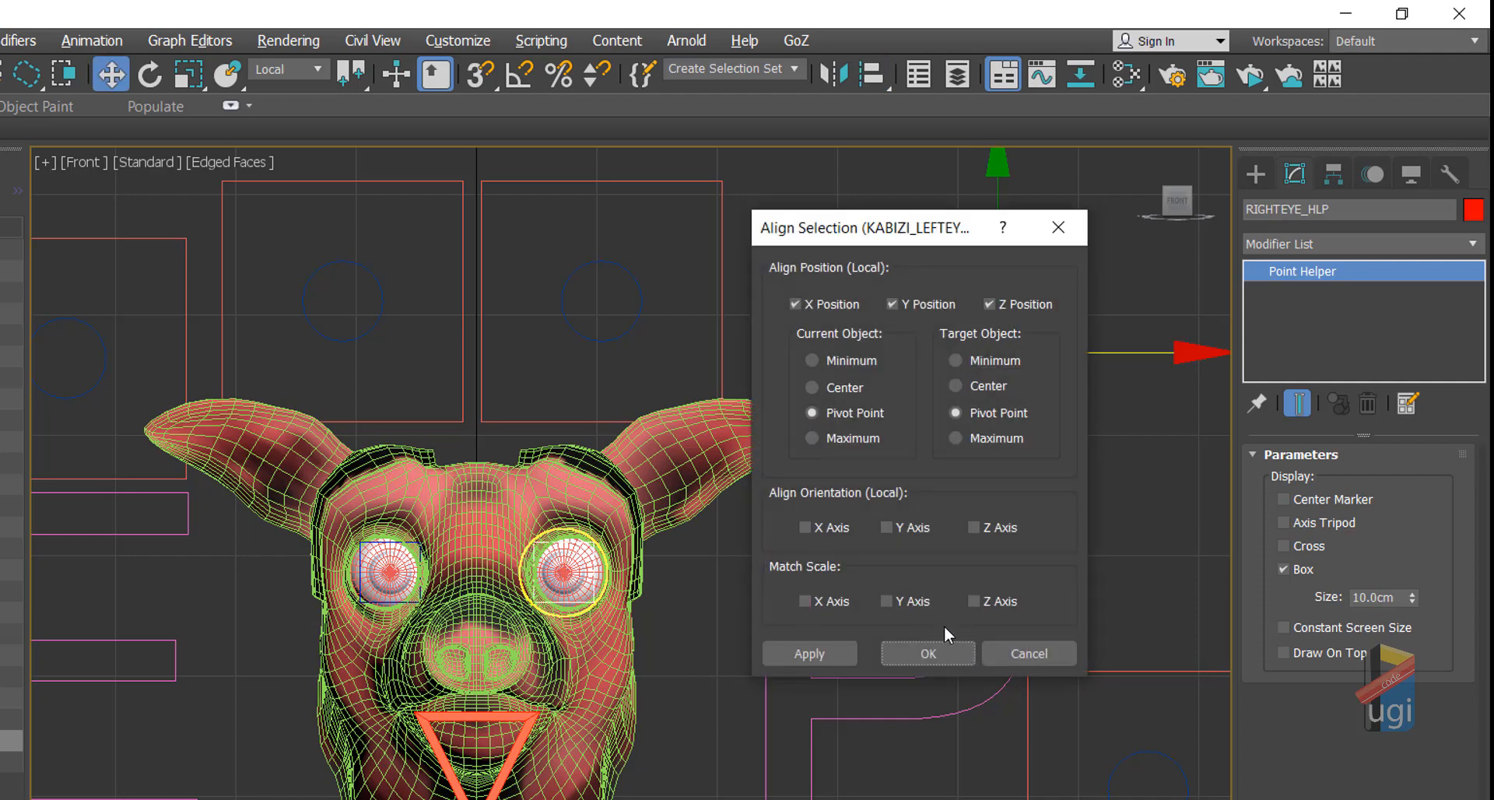
pyautogui.click(932, 654)
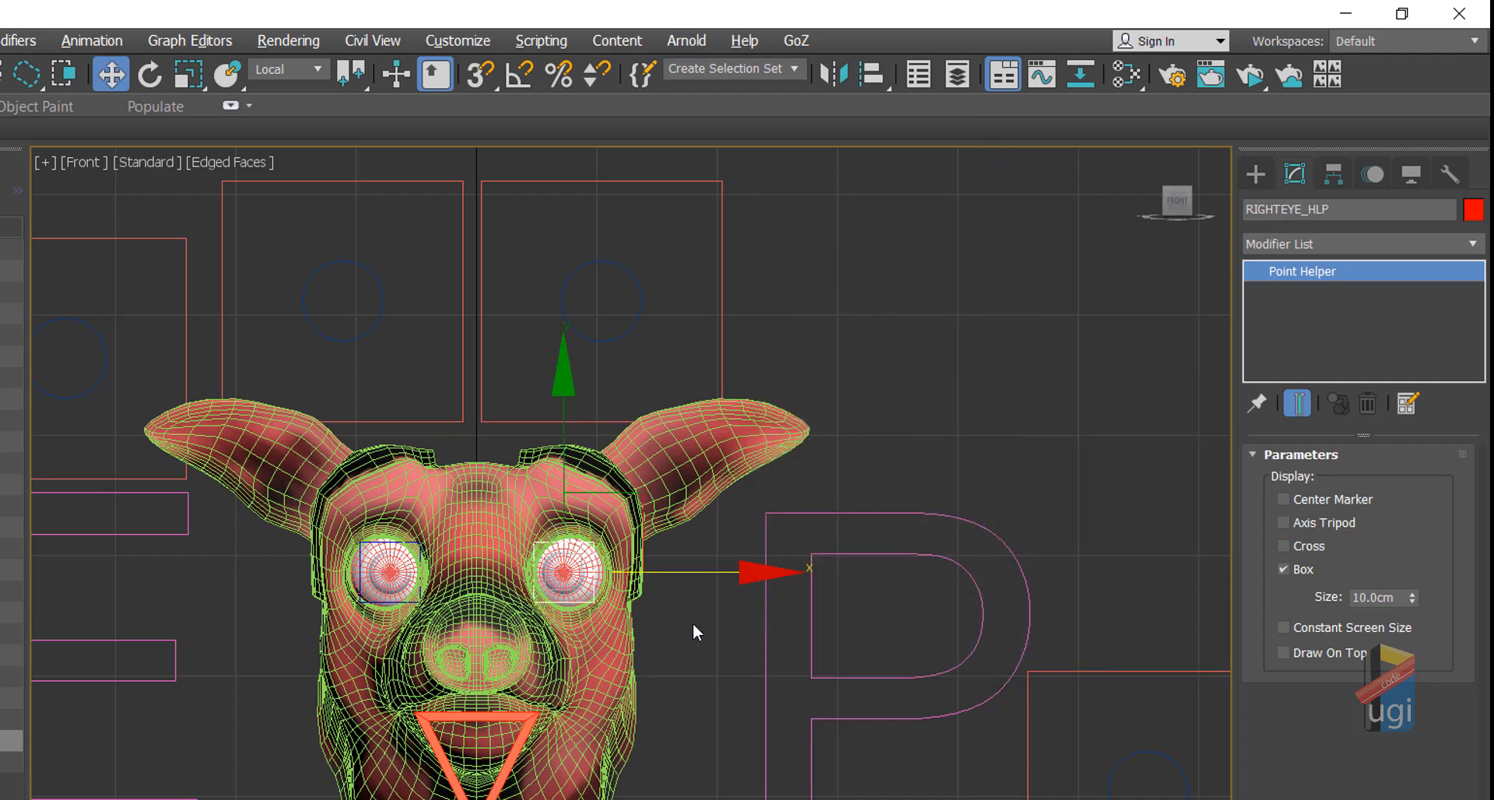
# Step: Select an eyeball to check its helper, then select both eye helpers
pyautogui.scroll(5, 692, 622)
pyautogui.moveTo(692, 622); pyautogui.dragTo(970, 683, button='middle')
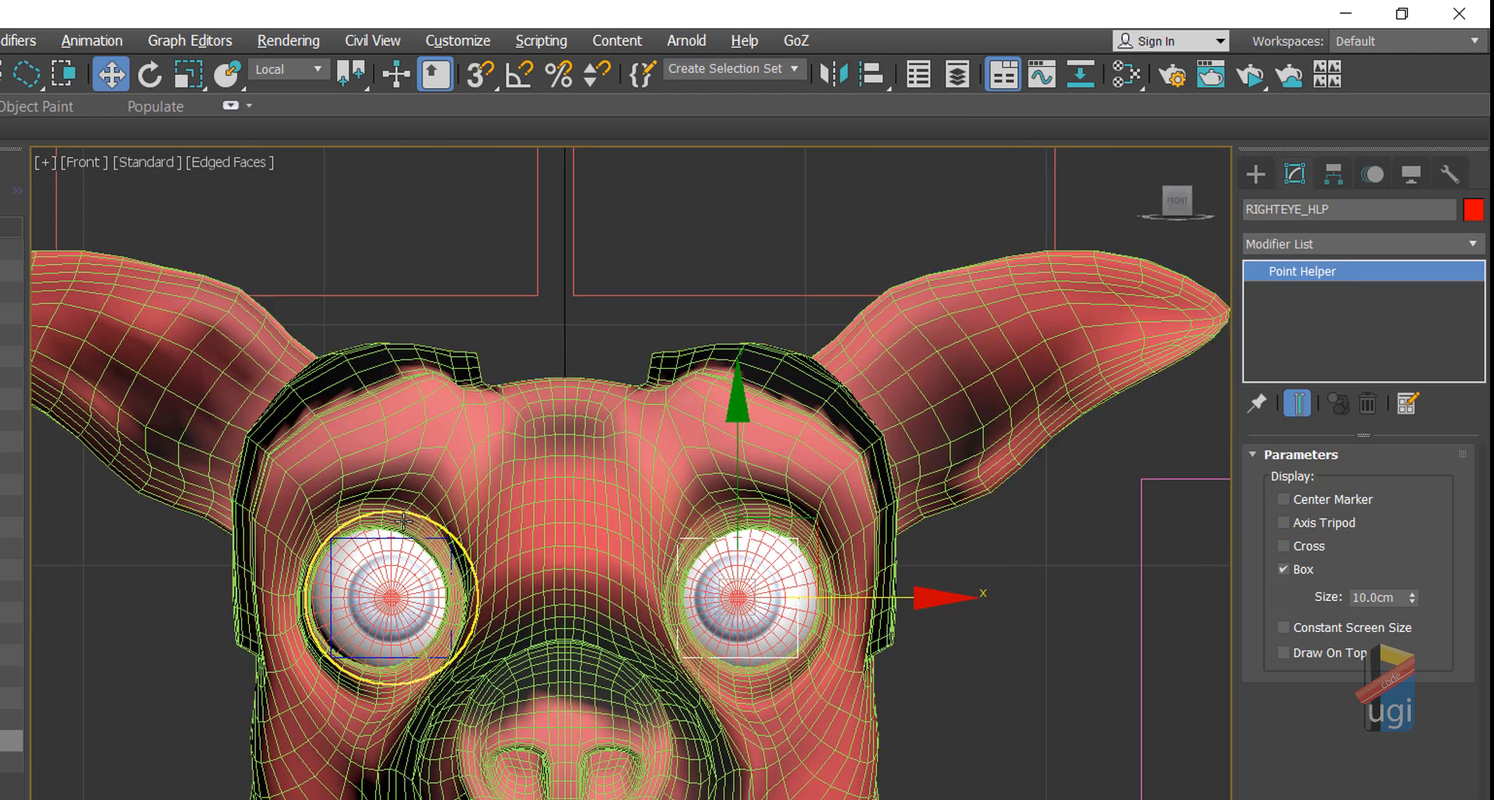
pyautogui.click(384, 577)
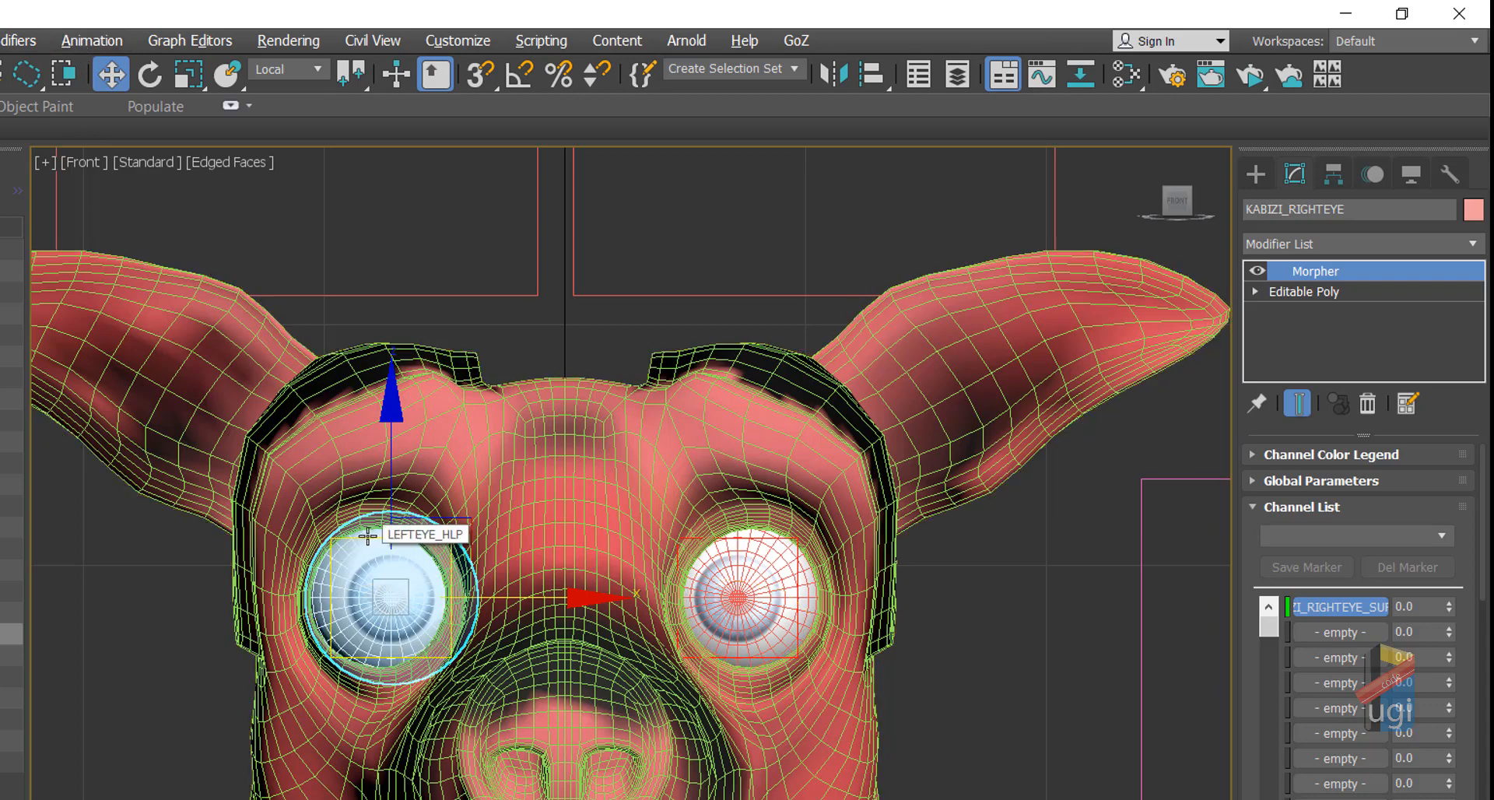
pyautogui.scroll(3, 401, 639)
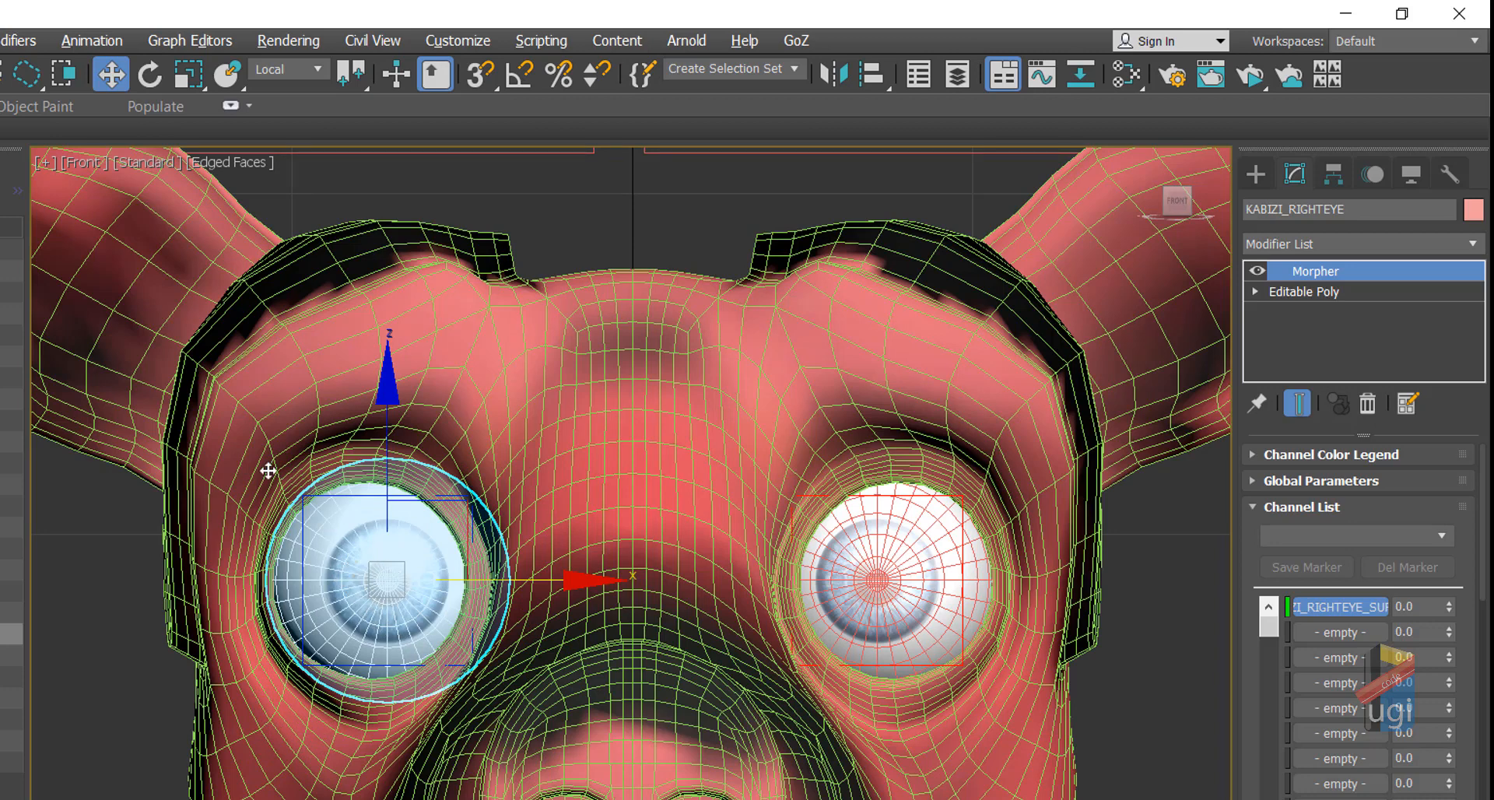
pyautogui.click(355, 497)
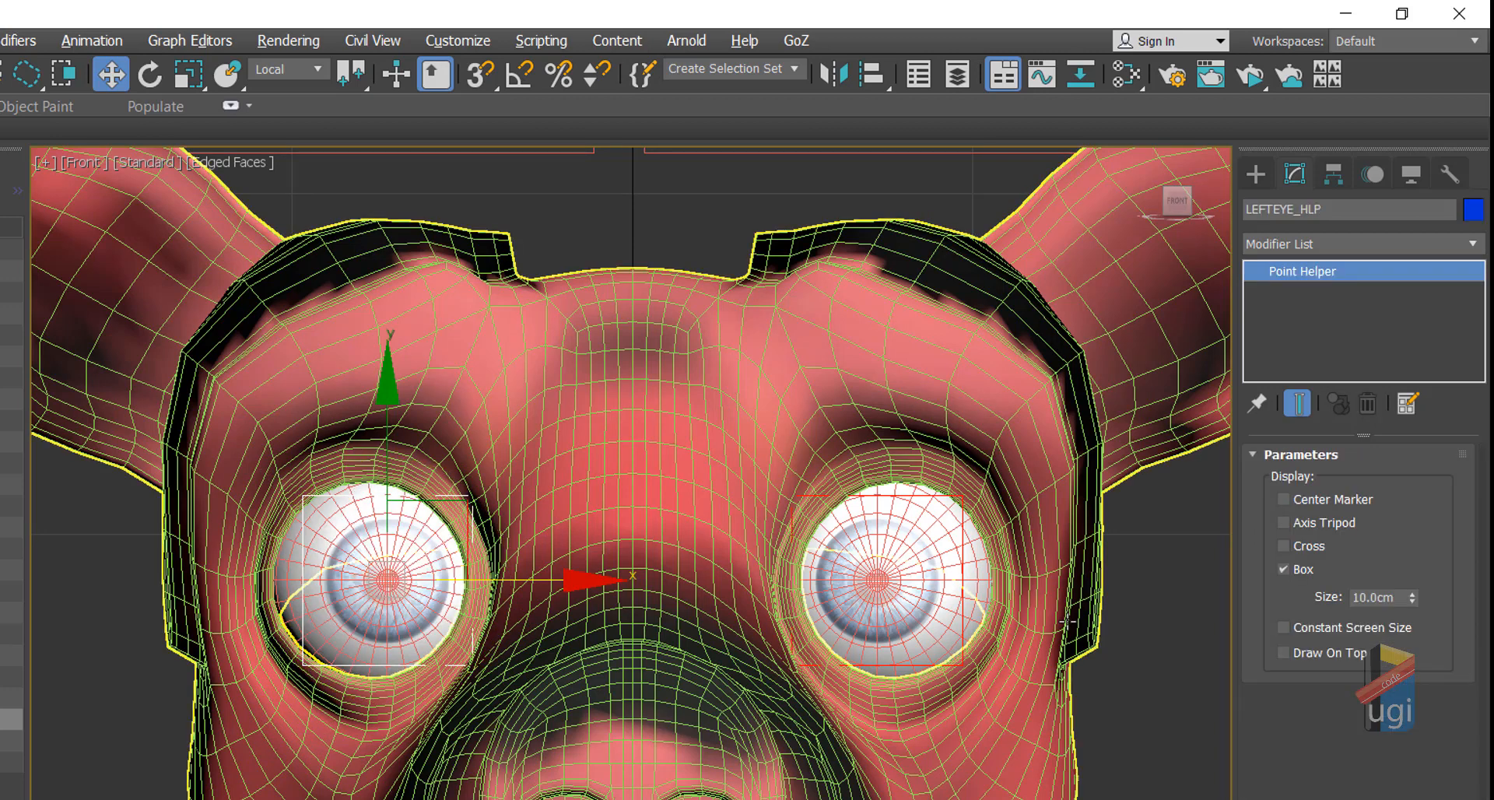
pyautogui.keyDown('ctrl'); pyautogui.click(943, 498); pyautogui.keyUp('ctrl')
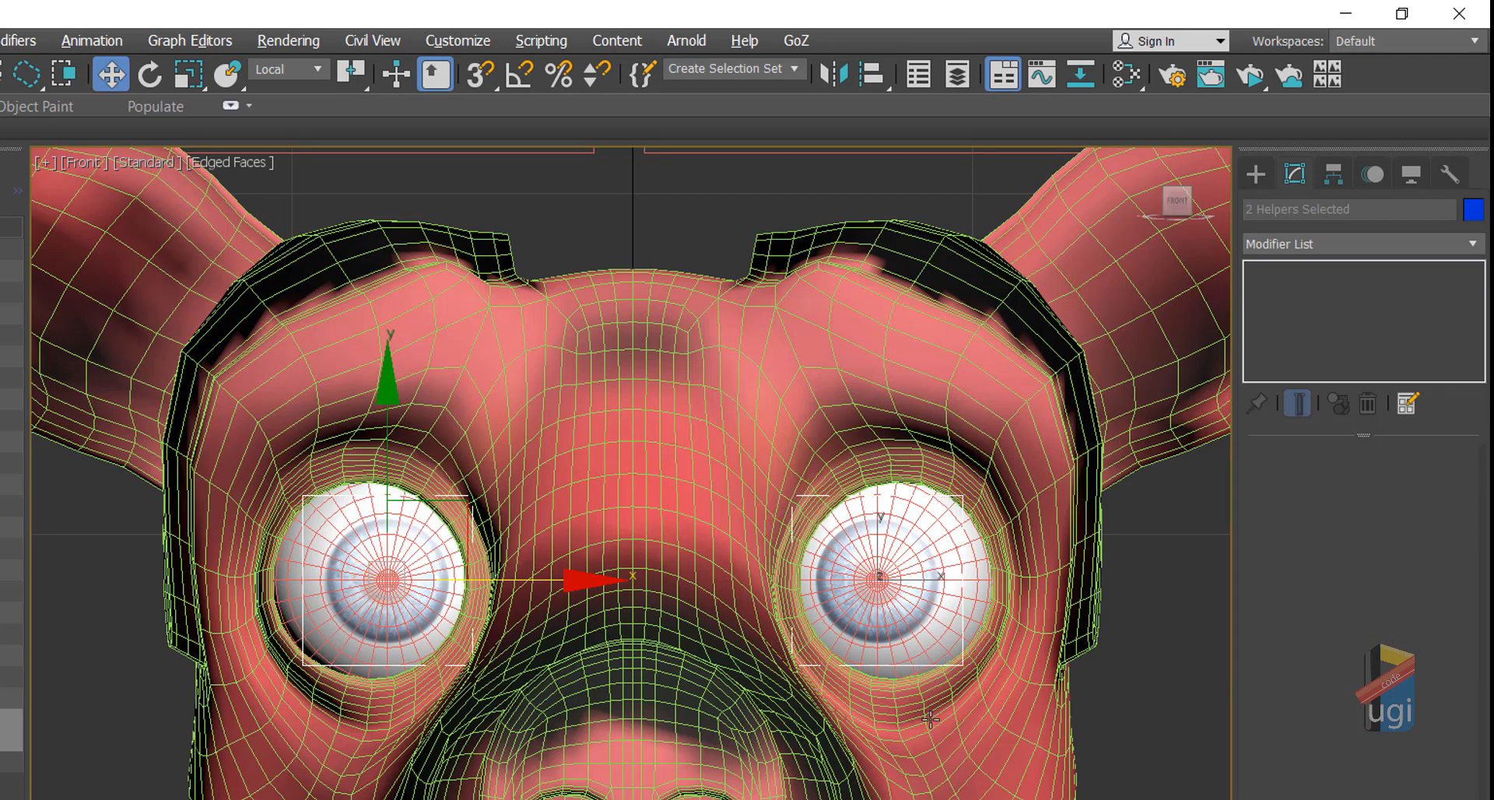
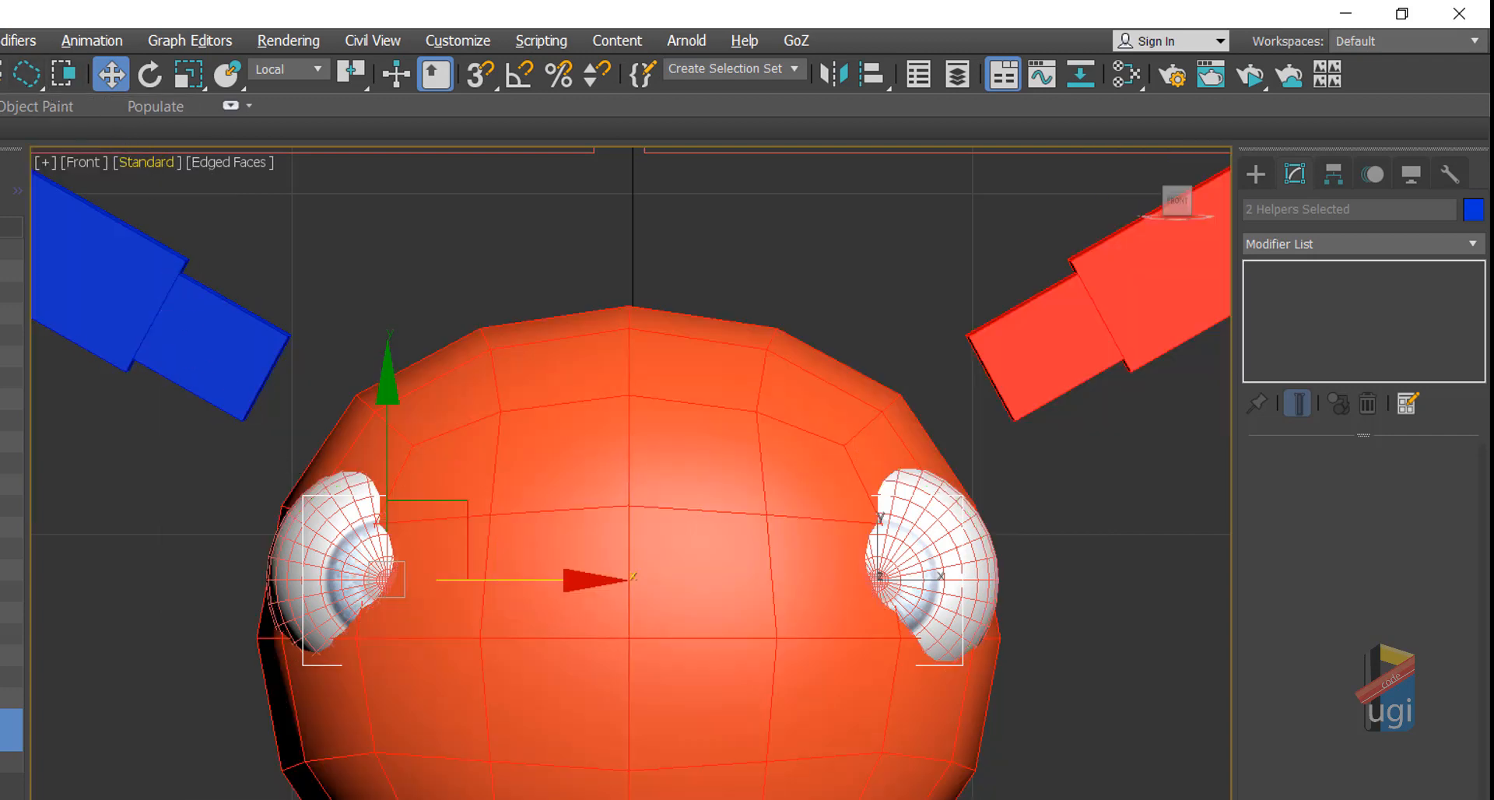
# Step: Select both eye point helpers and freeze their transforms
pyautogui.click(388, 579)
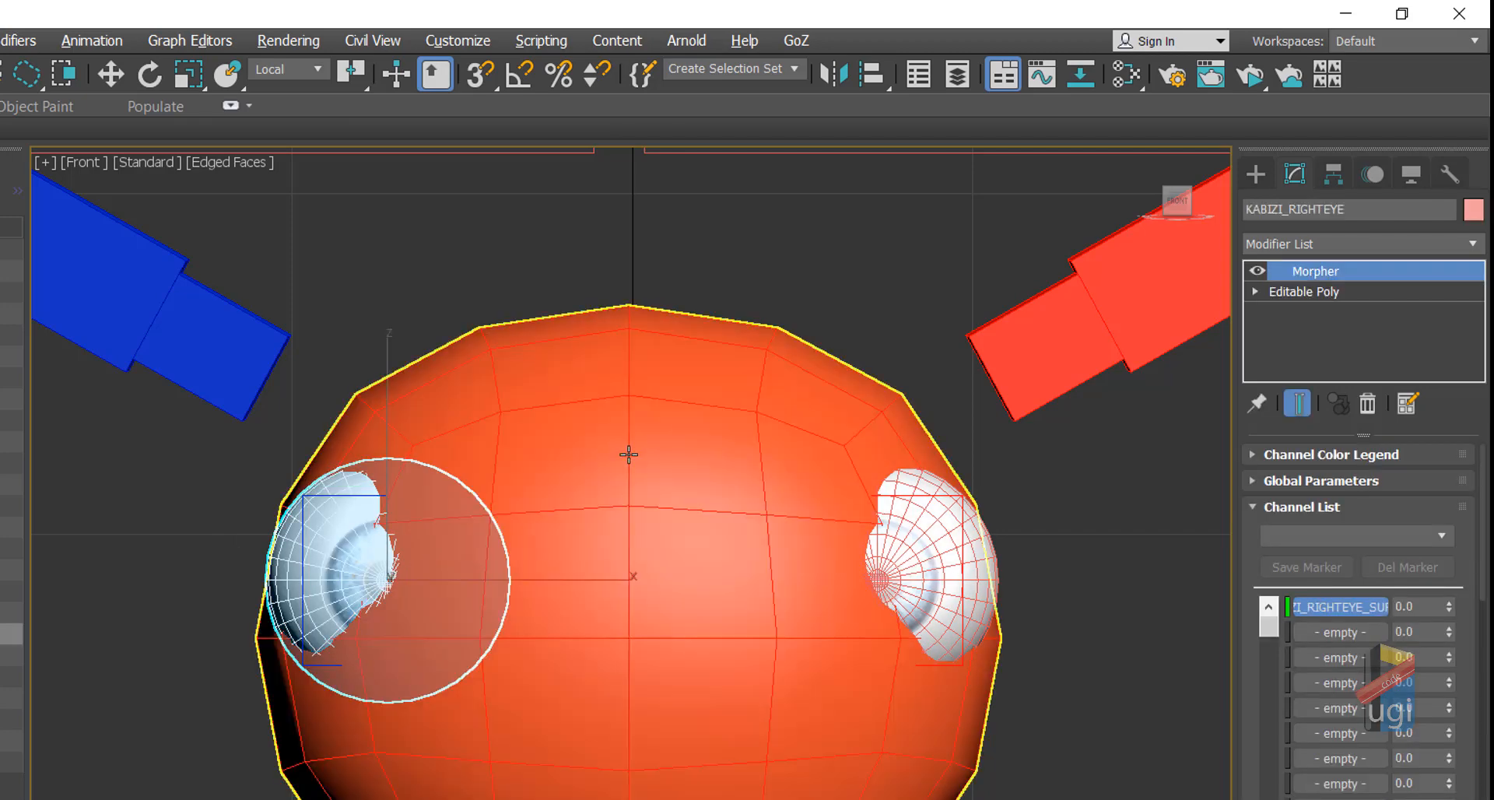
pyautogui.click(931, 493)
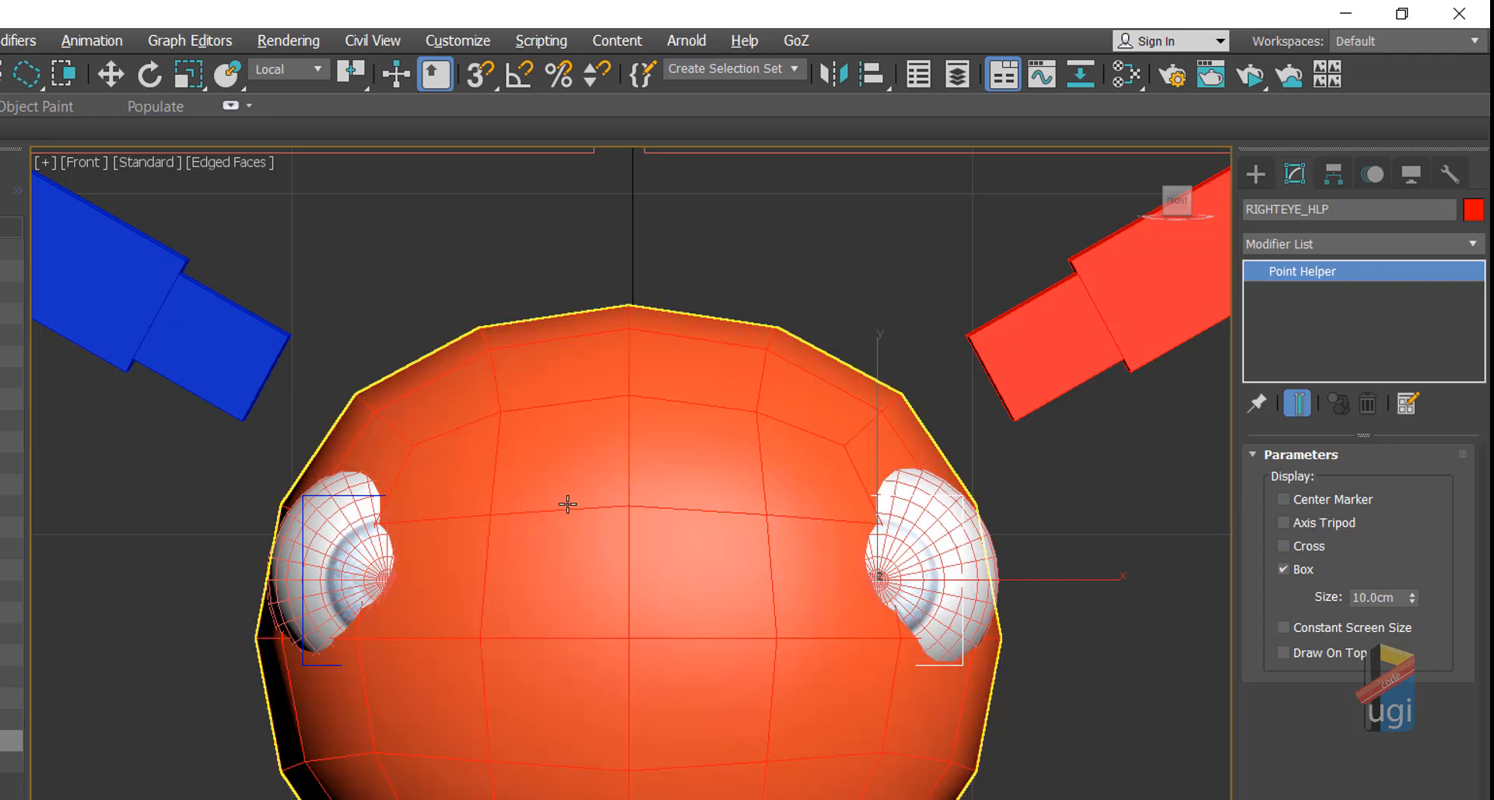
pyautogui.click(335, 538)
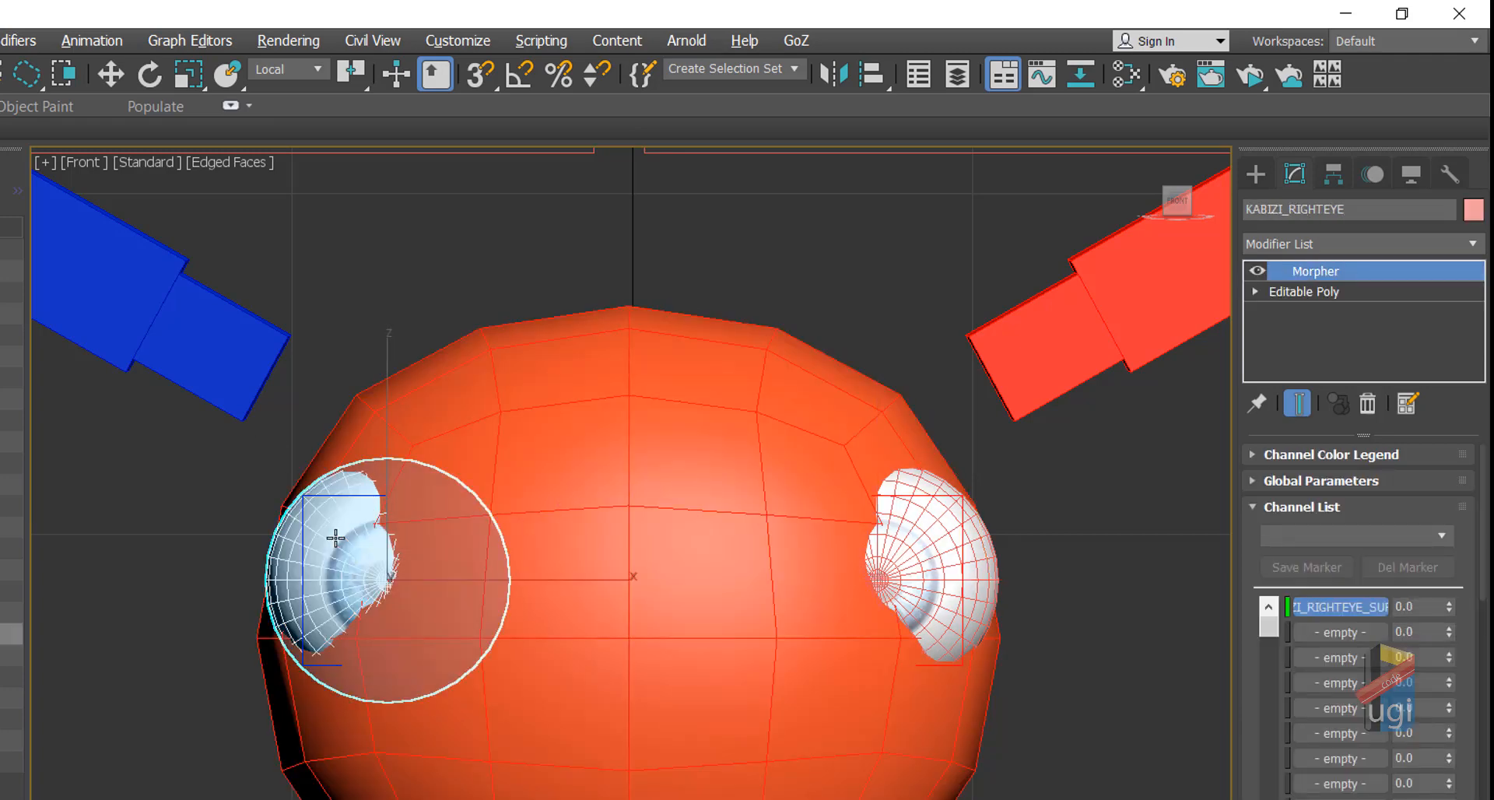
pyautogui.click(110, 75)
pyautogui.click(356, 496)
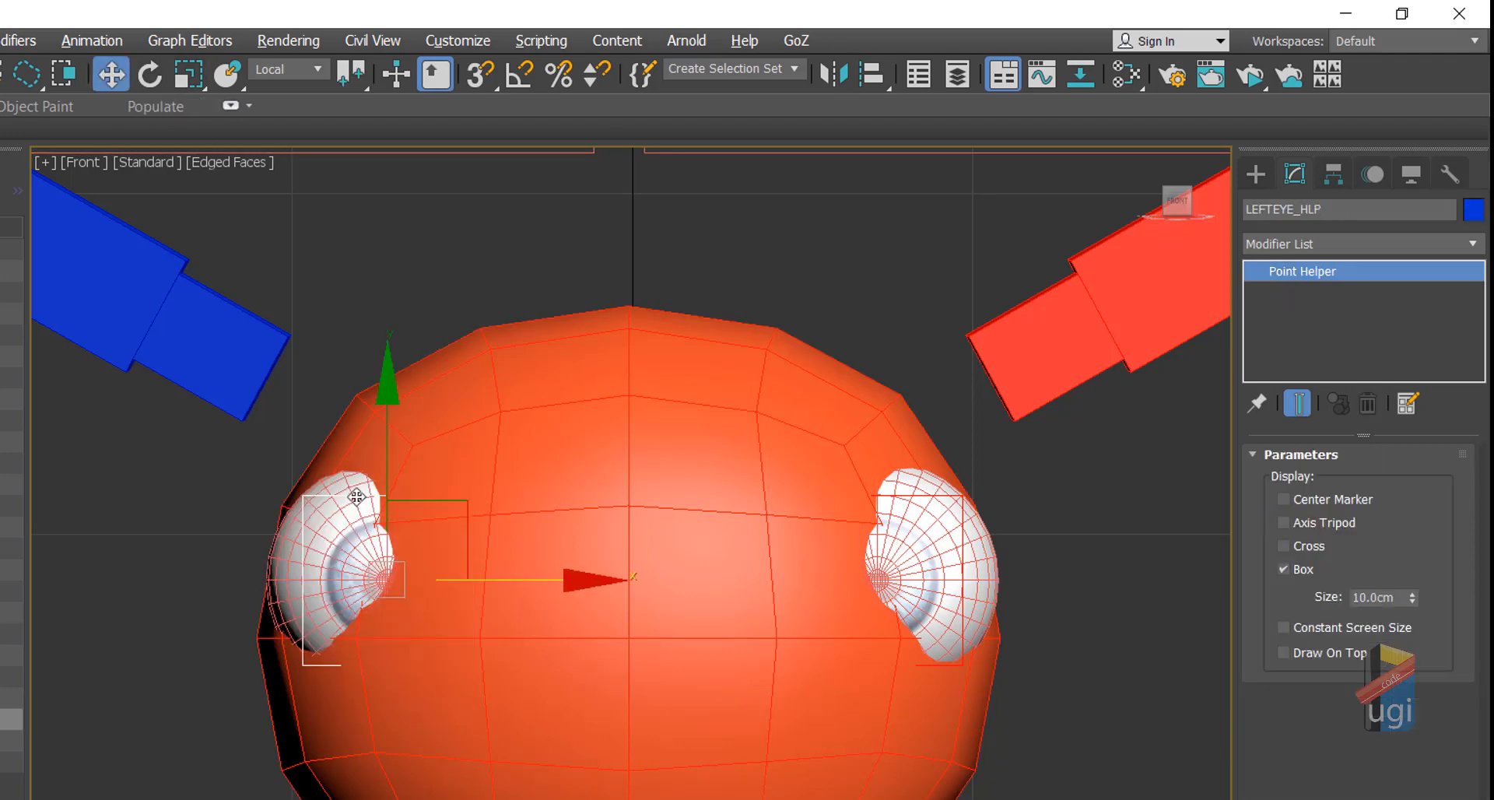
pyautogui.keyDown('ctrl'); pyautogui.click(940, 493); pyautogui.keyUp('ctrl')
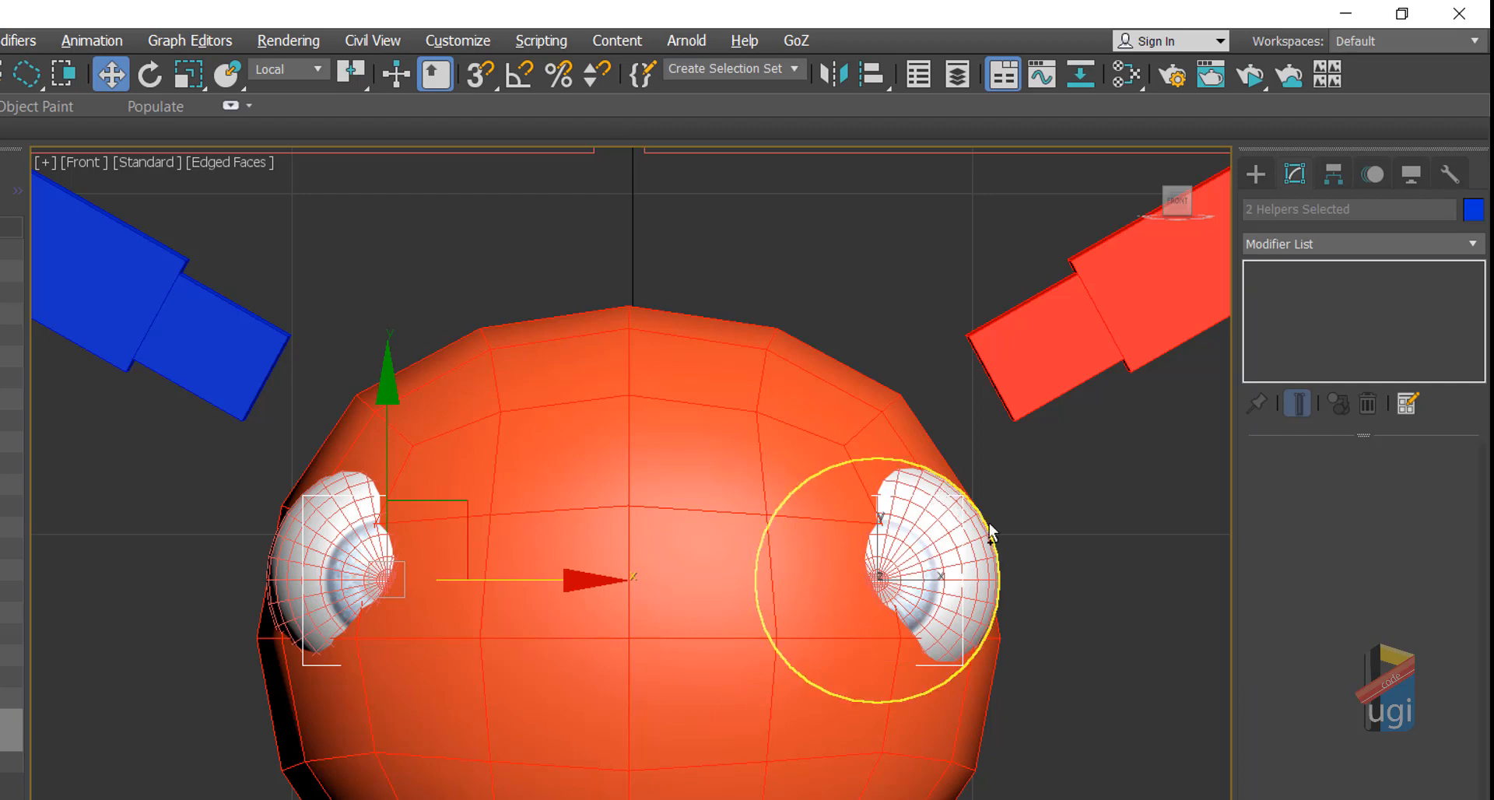
pyautogui.keyDown('alt'); pyautogui.rightClick(1066, 533); pyautogui.keyUp('alt')
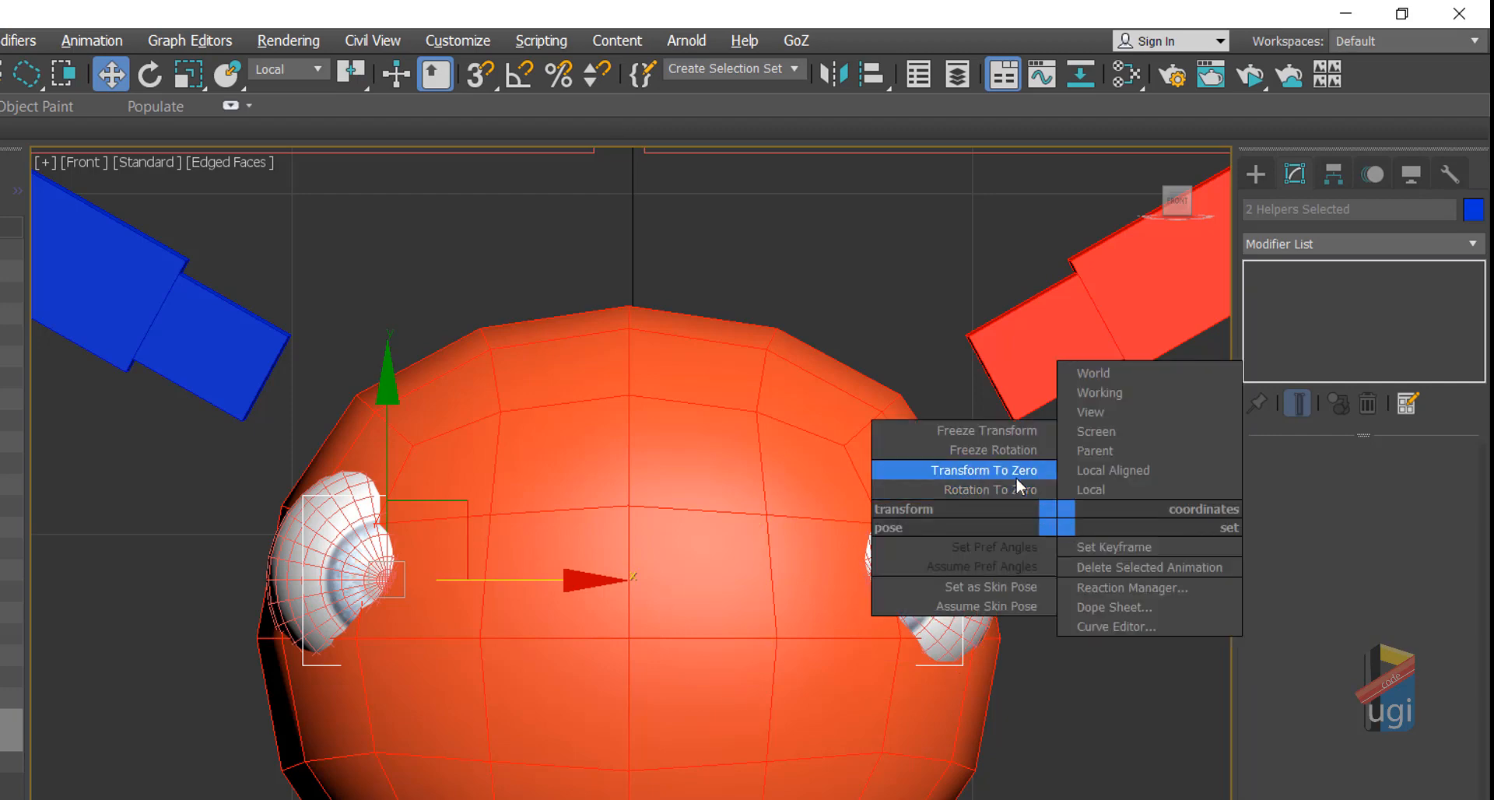
pyautogui.click(989, 431)
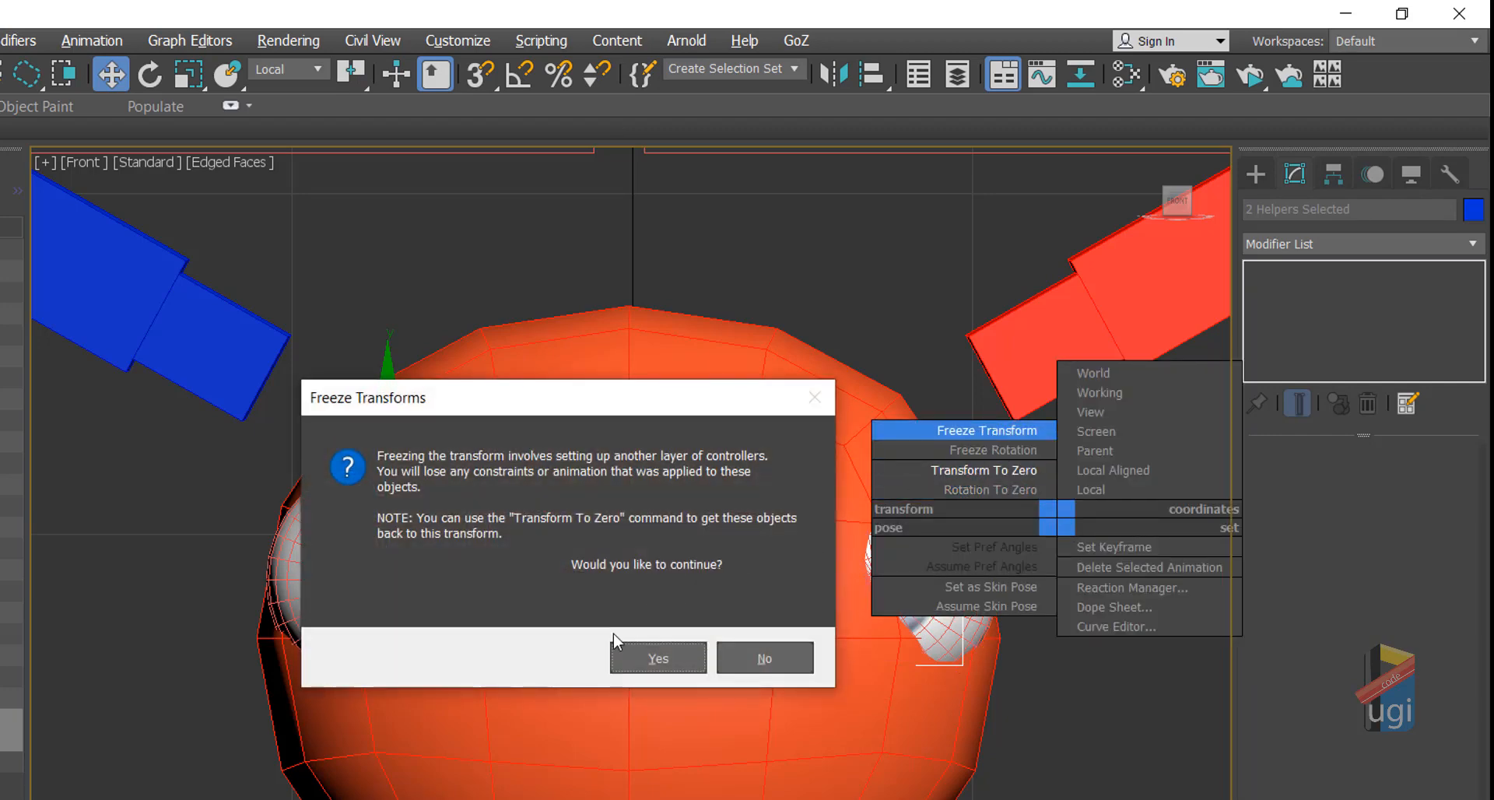
pyautogui.click(661, 657)
# Step: Delete the Orientation layer from KABIZI_LEFTEYE's Rotation List, leaving only Euler XYZ
pyautogui.click(346, 641)
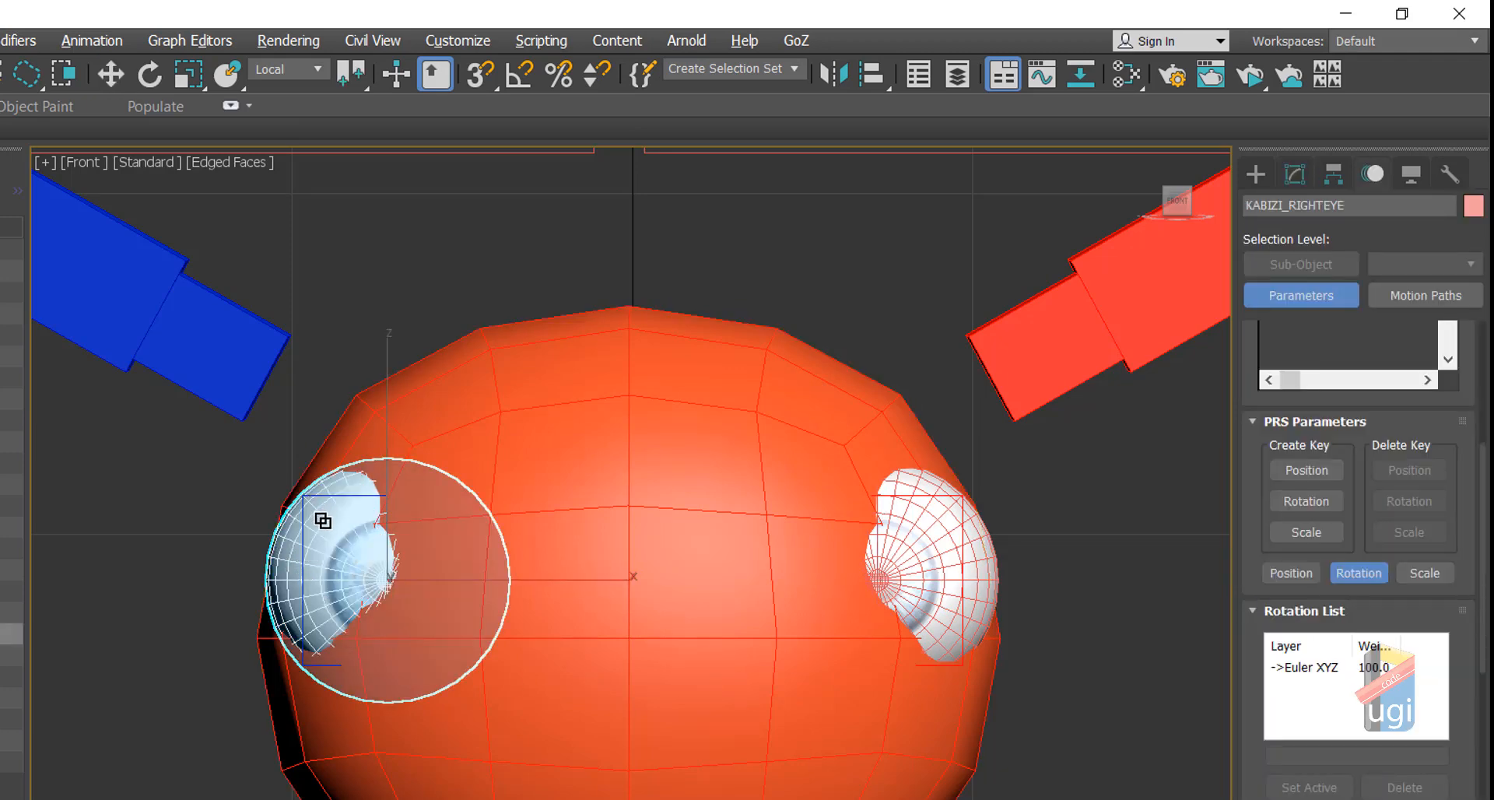
pyautogui.click(120, 72)
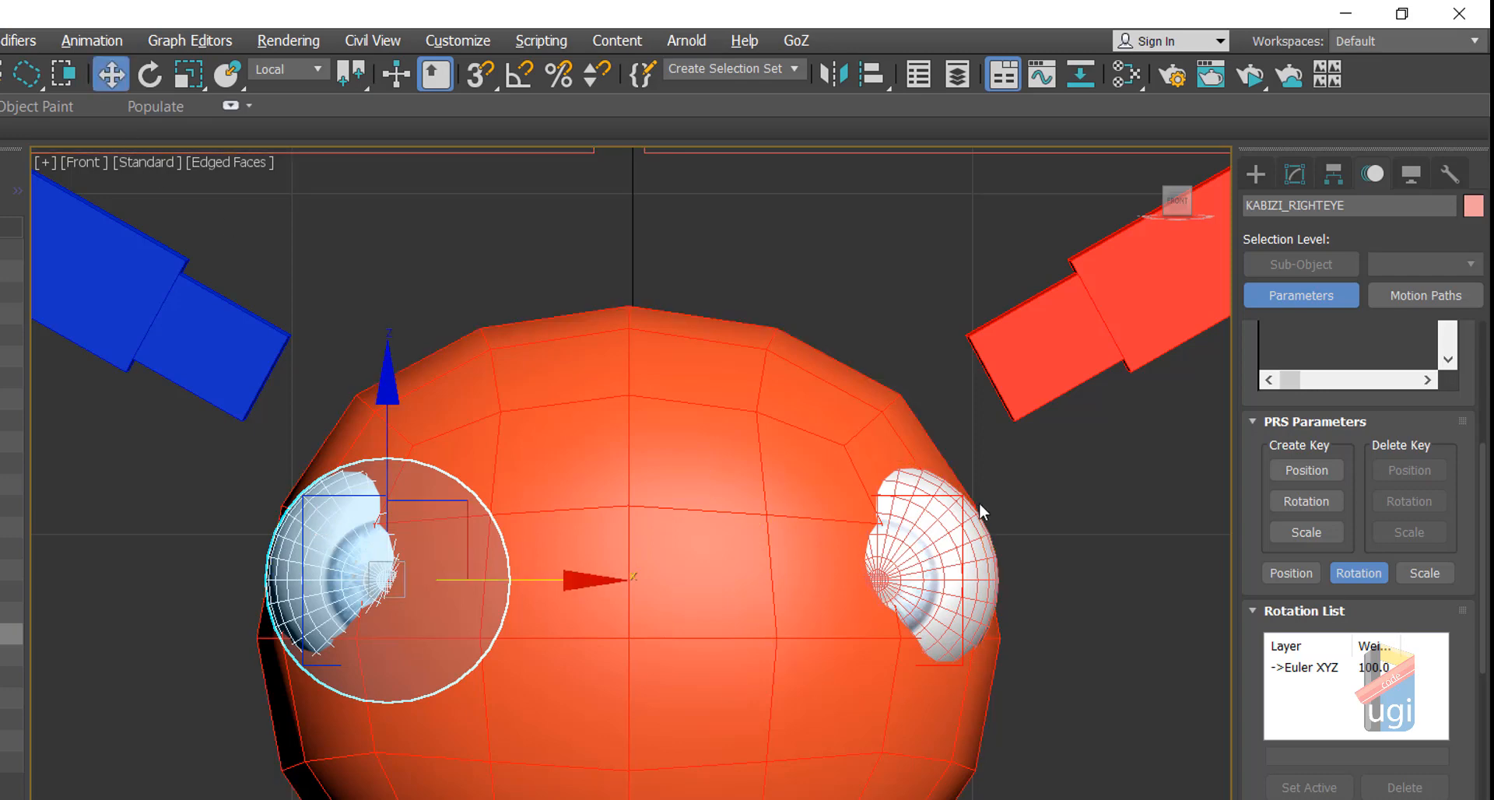
pyautogui.click(960, 493)
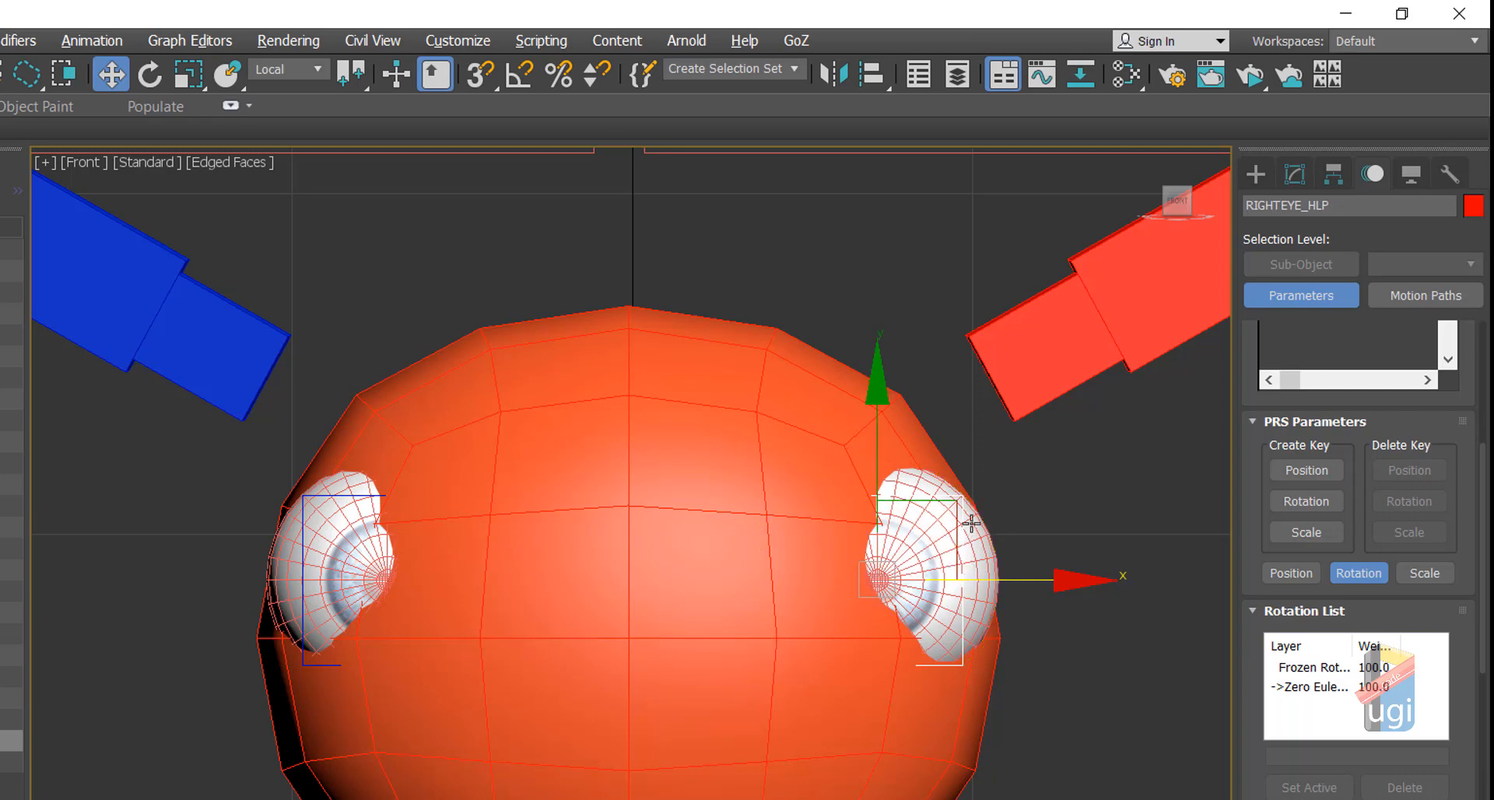
pyautogui.click(974, 547)
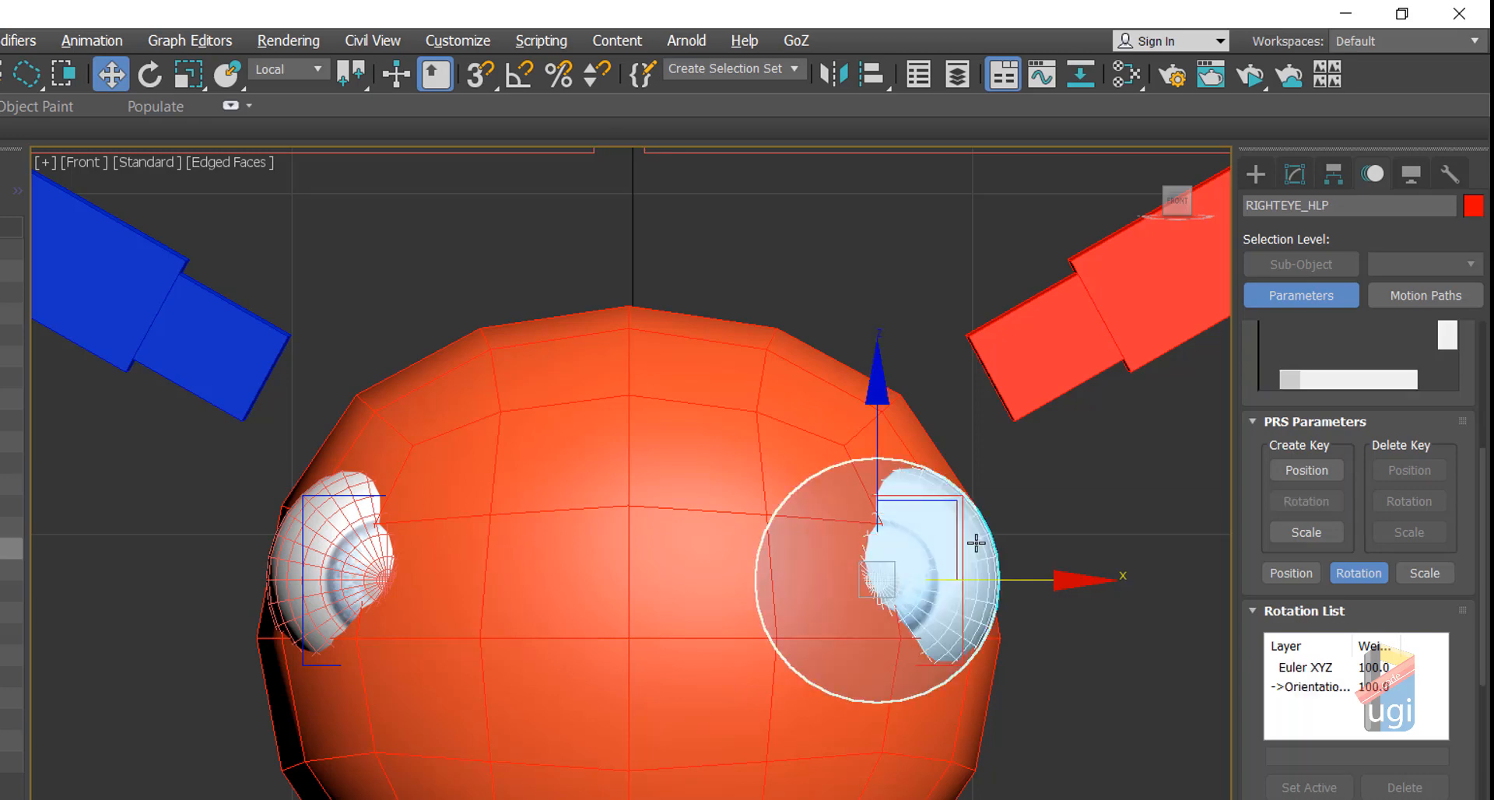
pyautogui.click(1315, 687)
pyautogui.click(1410, 786)
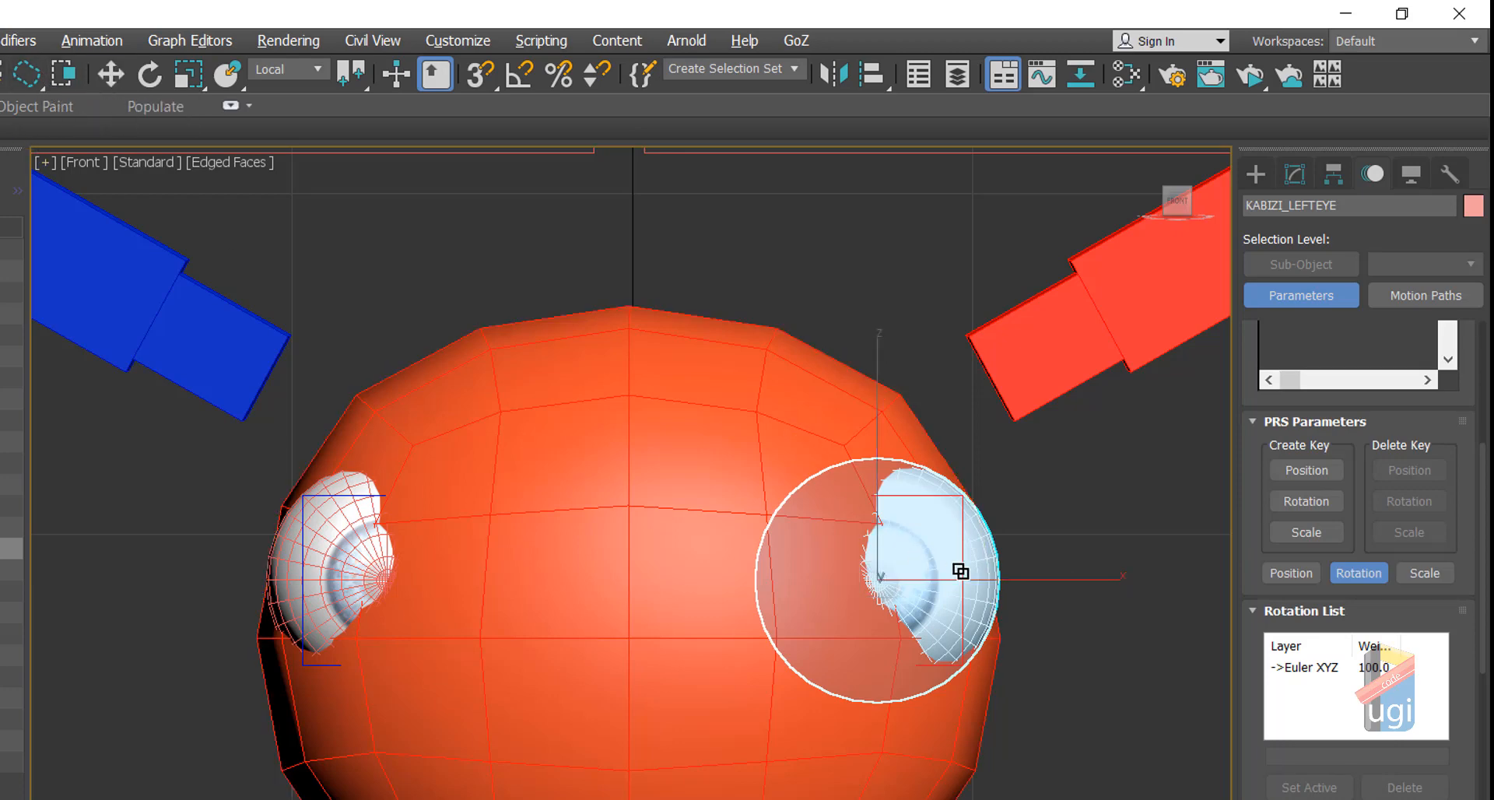
# Step: Link the eye mesh to its helper and select the left eye helper
pyautogui.moveTo(980, 580); pyautogui.dragTo(960, 627)
pyautogui.click(111, 74)
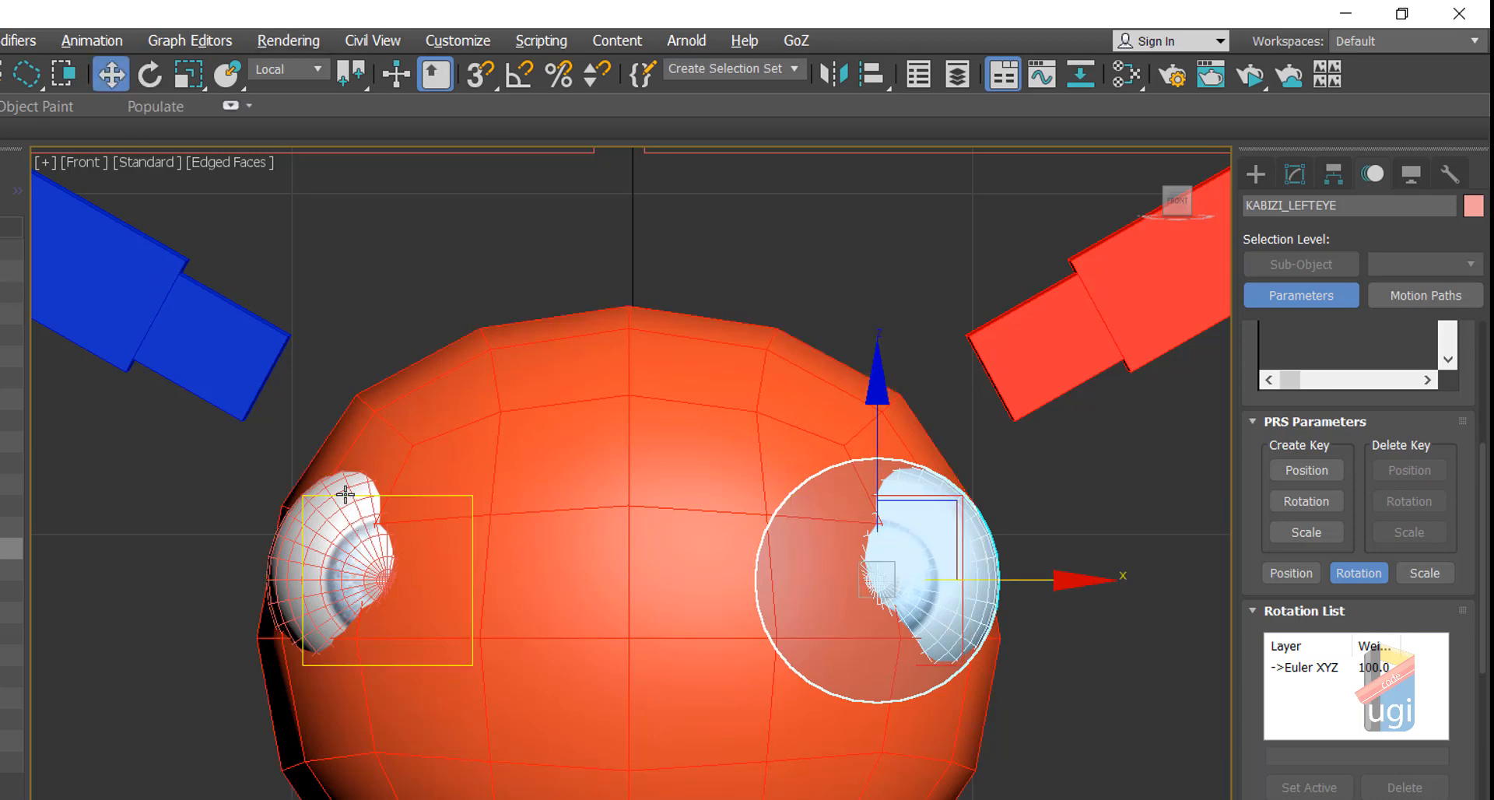
pyautogui.click(346, 495)
# Step: Select KABIZI_RIGHTEYE_CTRL_UI003 and open Animation > Reaction Manager
pyautogui.scroll(-5, 397, 358)
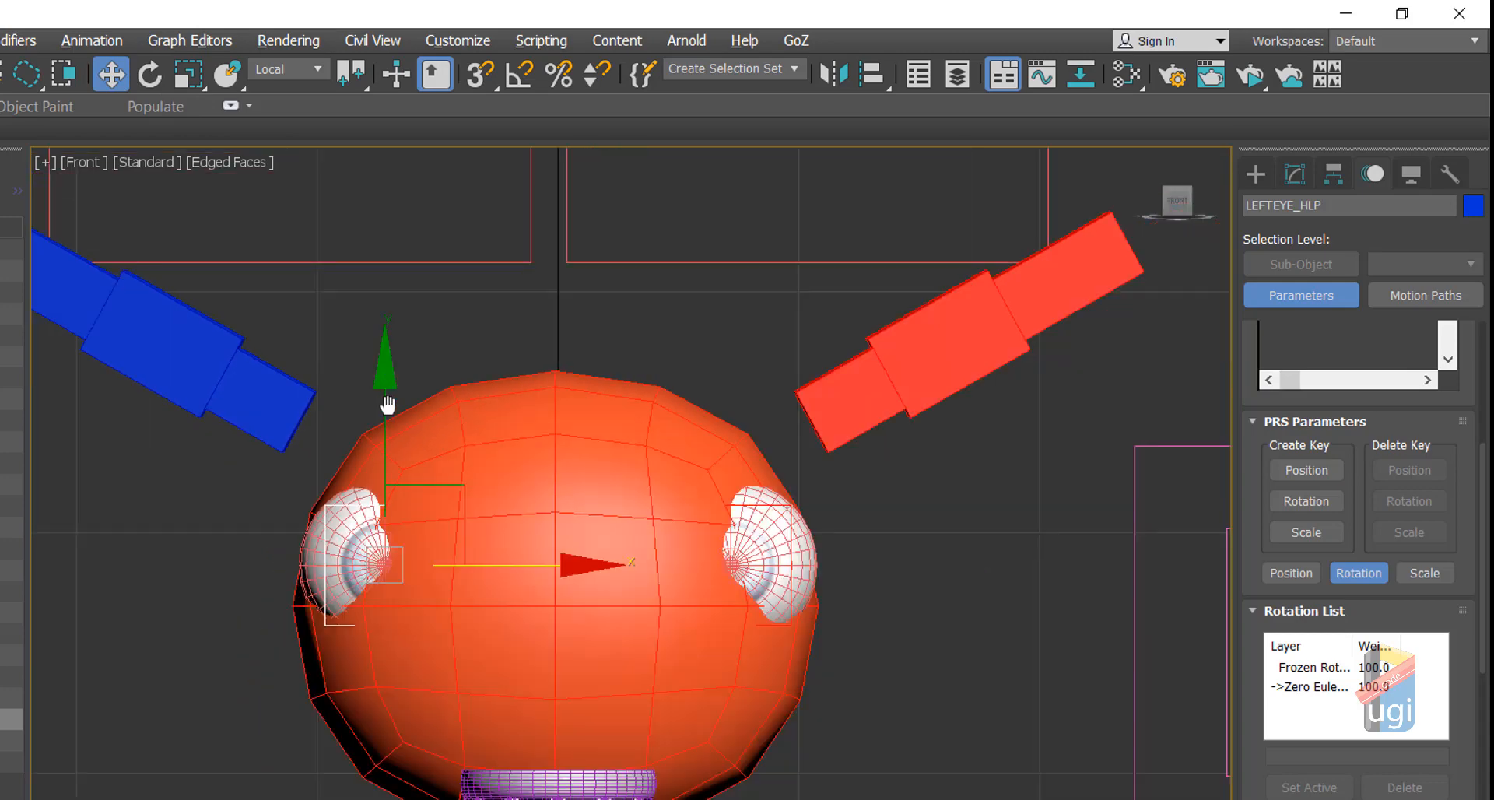
pyautogui.scroll(3, 443, 487)
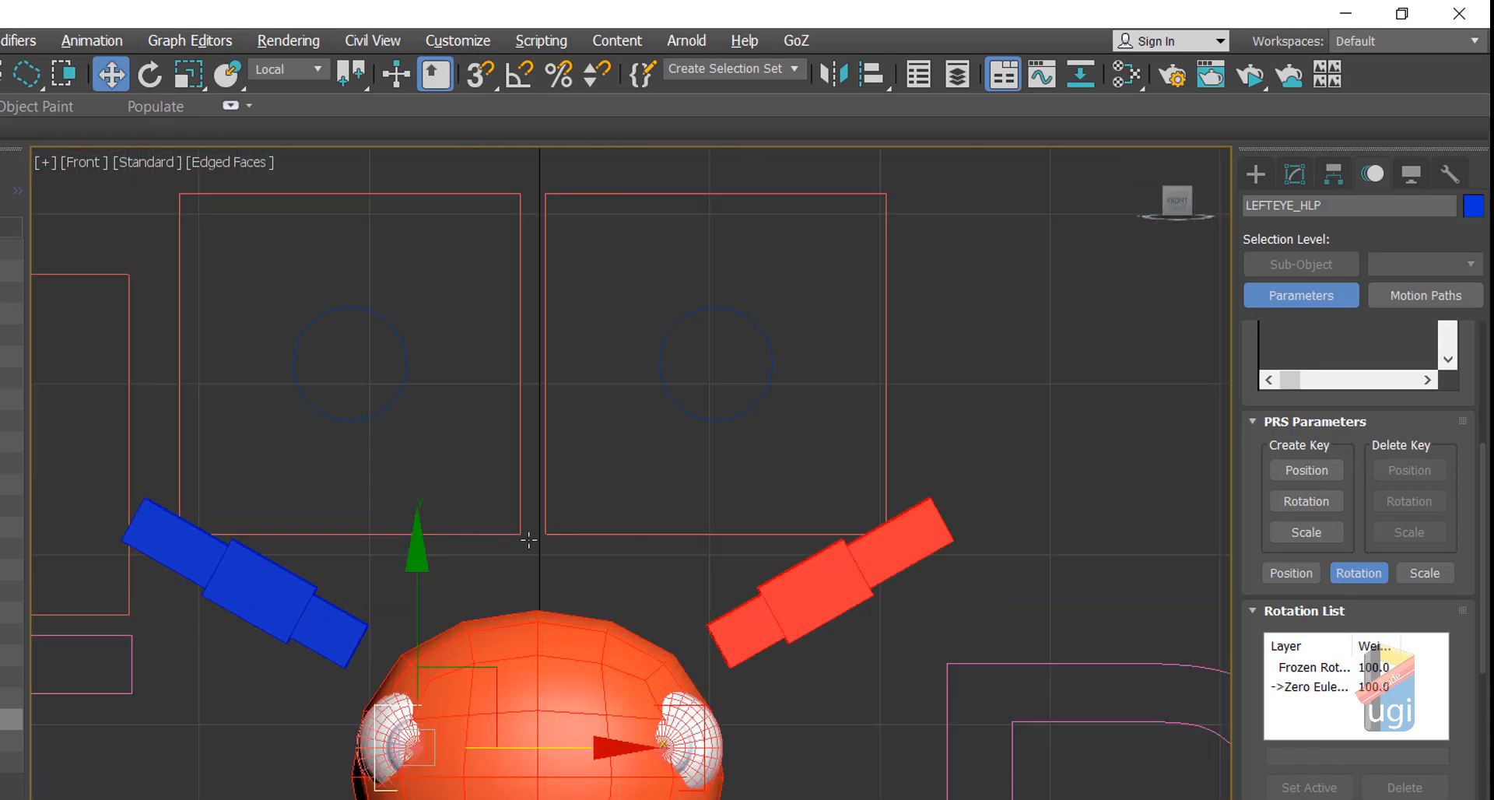
pyautogui.click(669, 402)
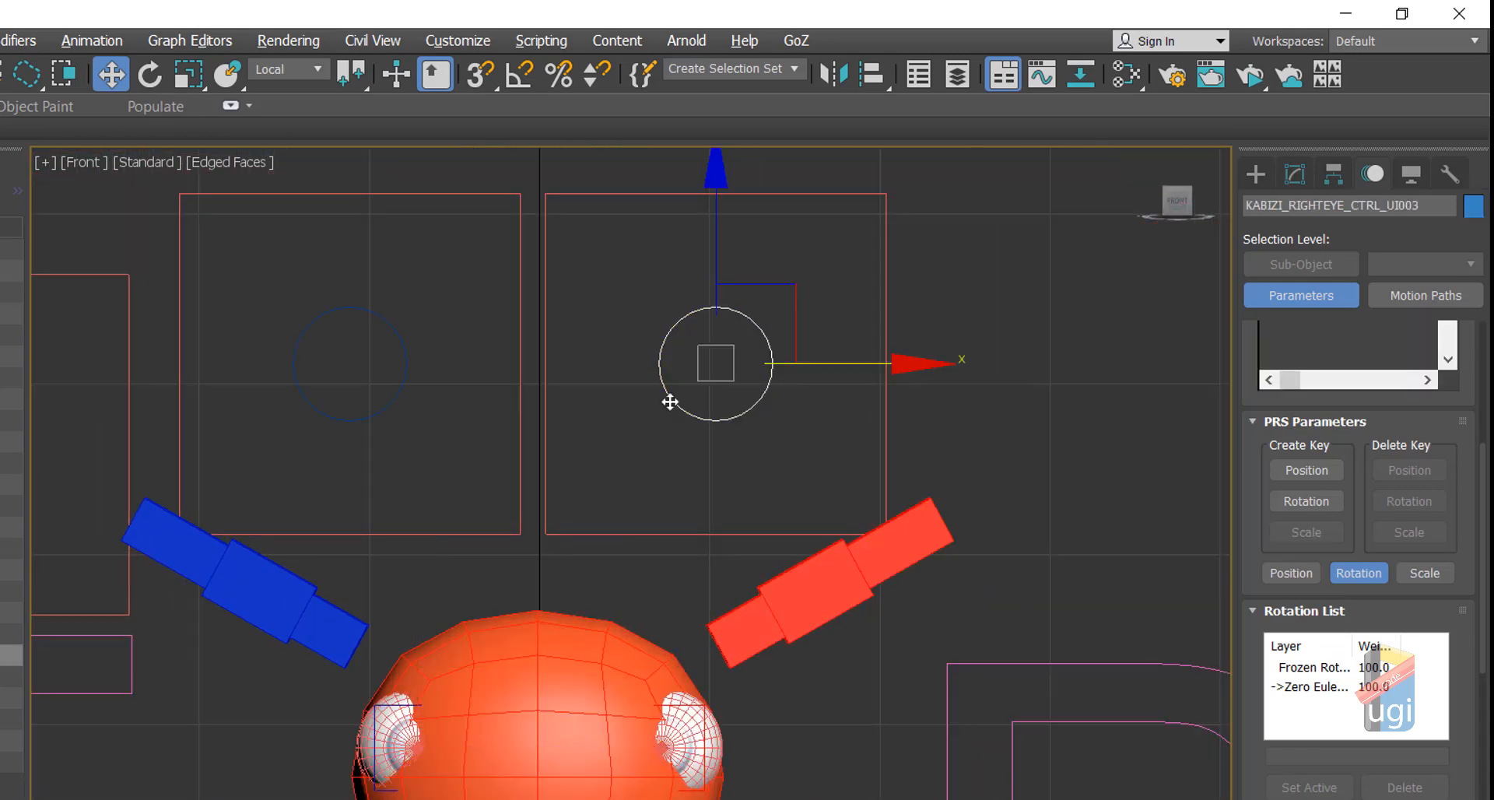
pyautogui.click(100, 49)
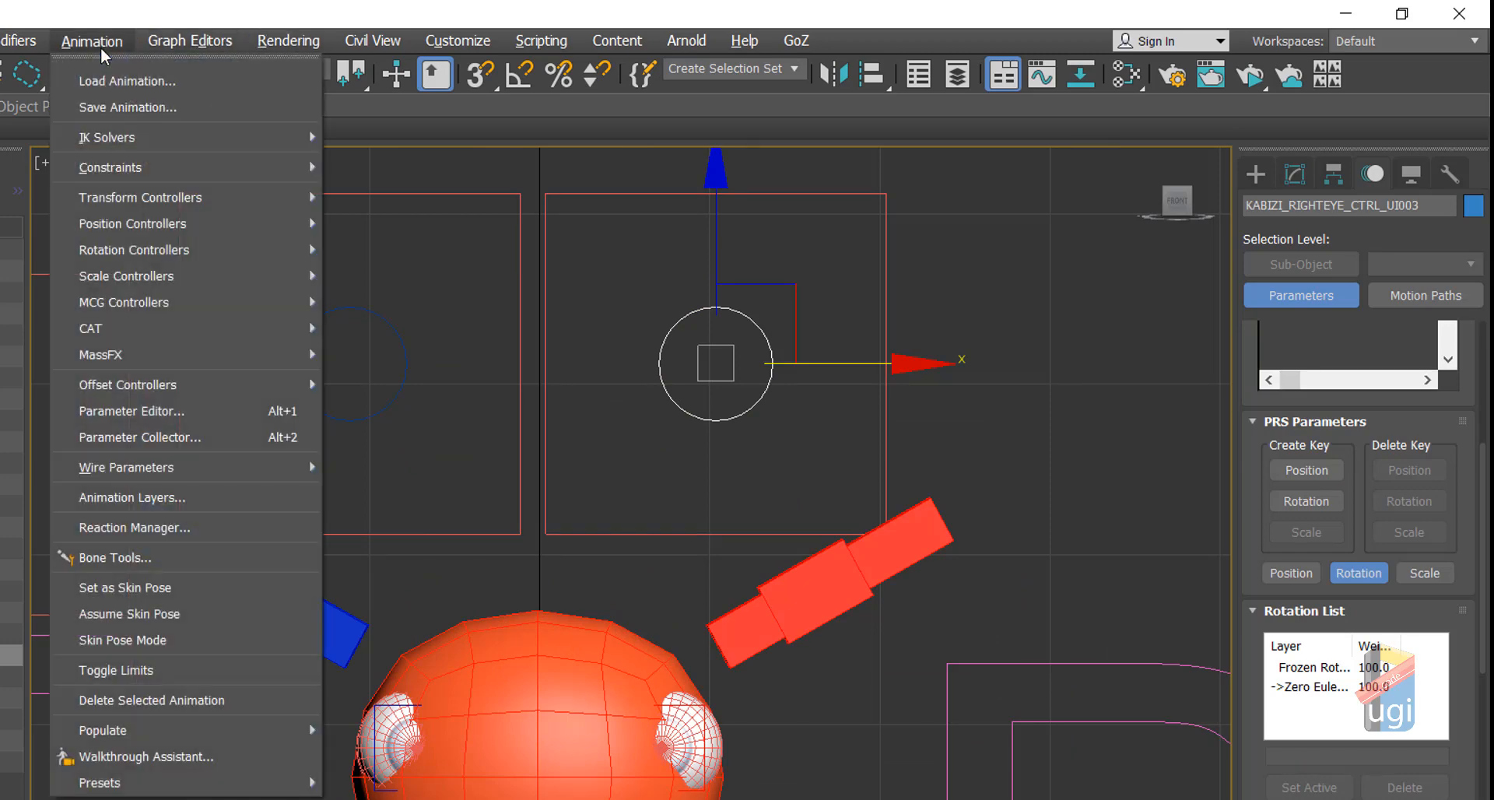
pyautogui.click(158, 529)
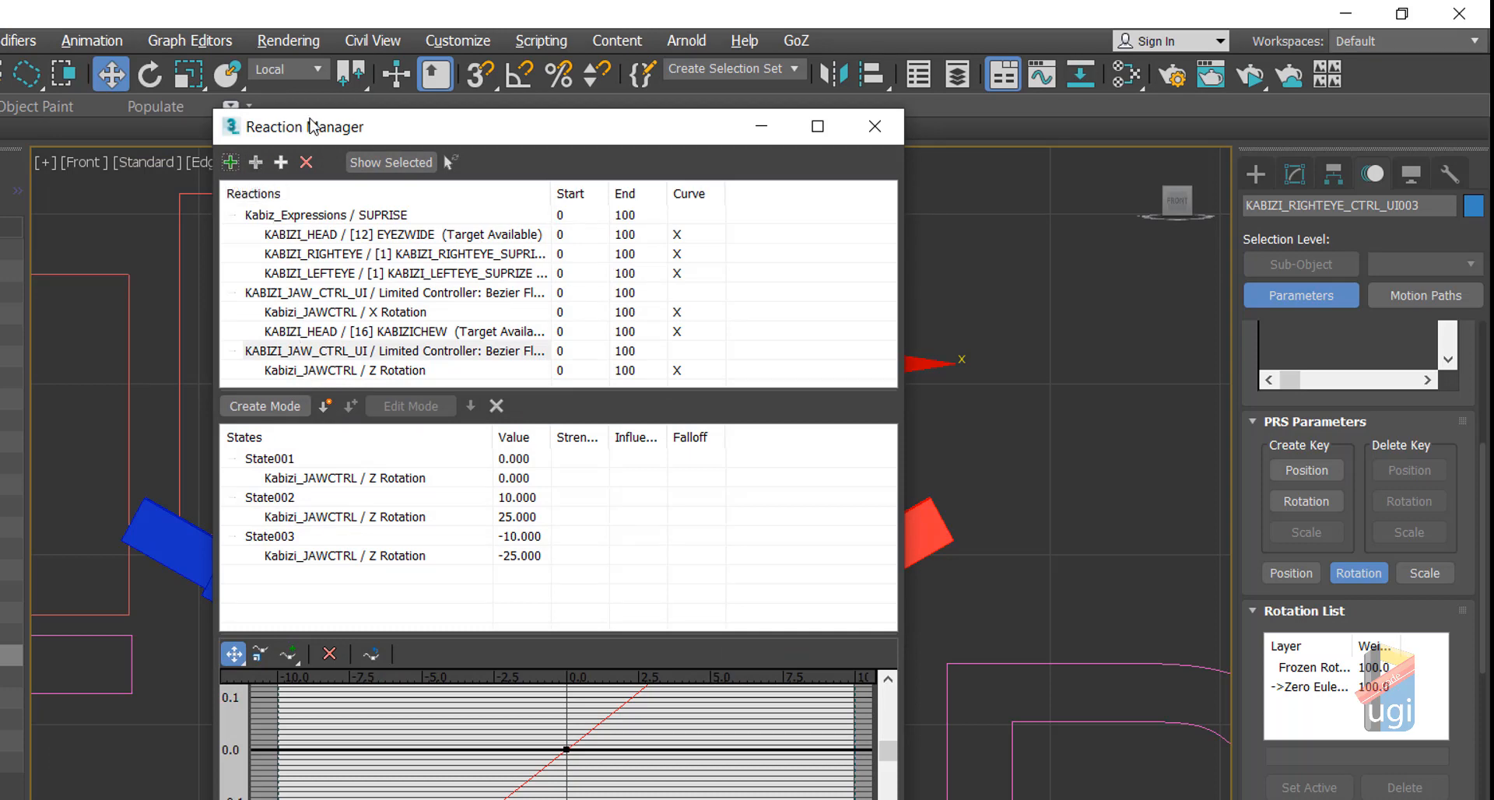
# Step: Add the control's Zero Pos XYZ X Position as master, then select RIGHTEYE_HLP
pyautogui.moveTo(311, 125); pyautogui.dragTo(1052, 284)
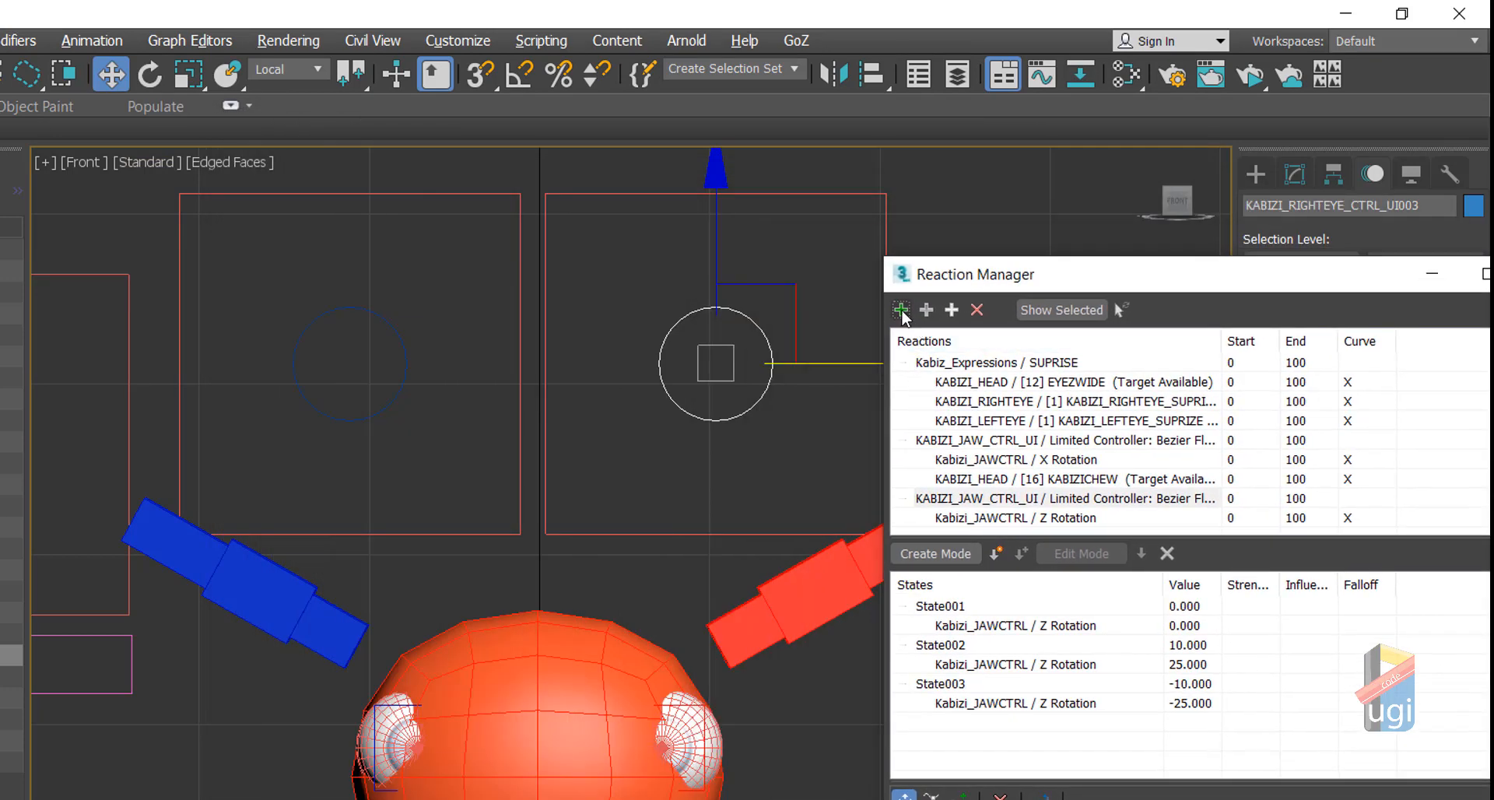
pyautogui.press('q')
pyautogui.click(774, 346)
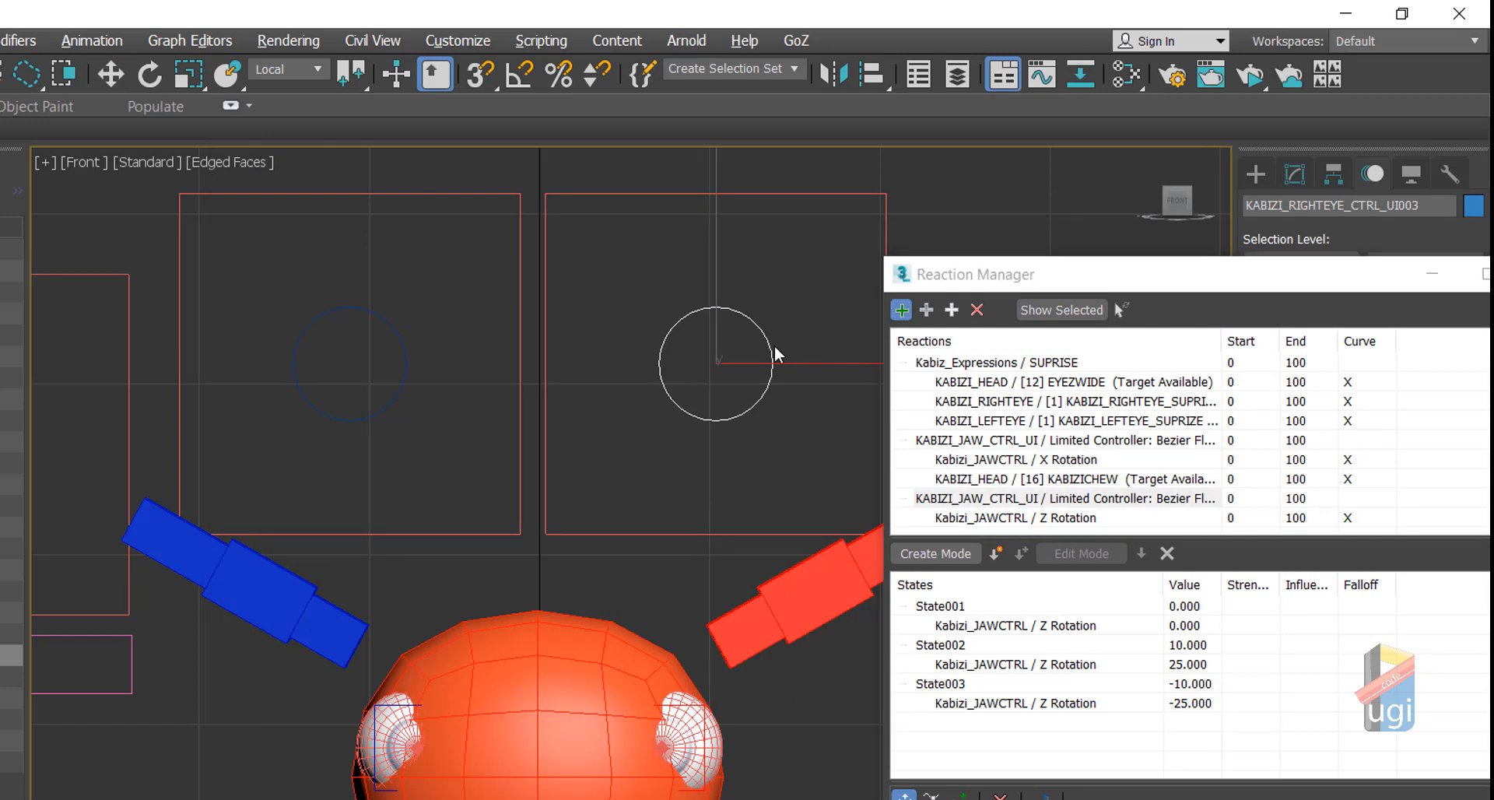
pyautogui.click(771, 345)
pyautogui.moveTo(767, 381)
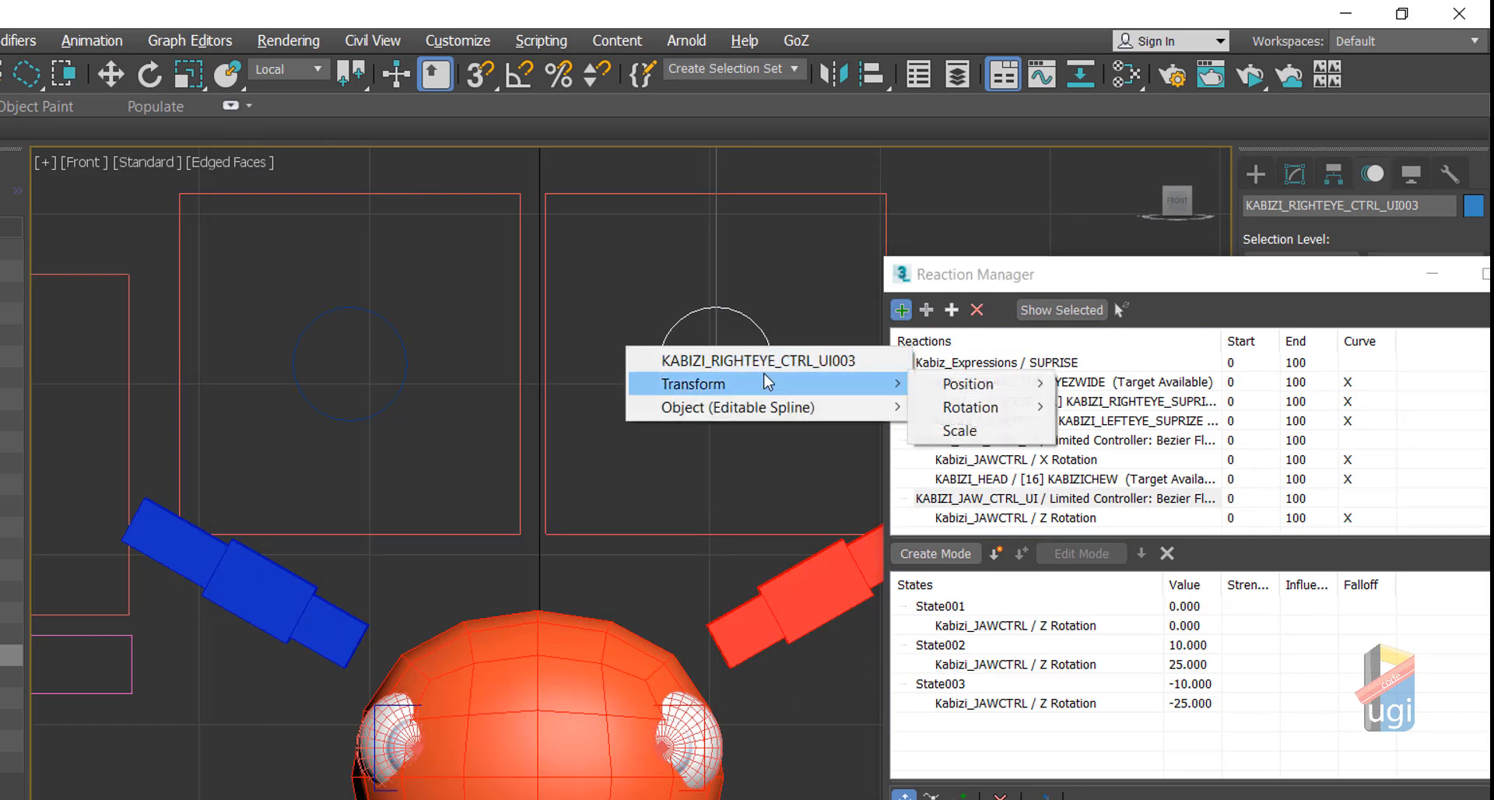
pyautogui.moveTo(1004, 387)
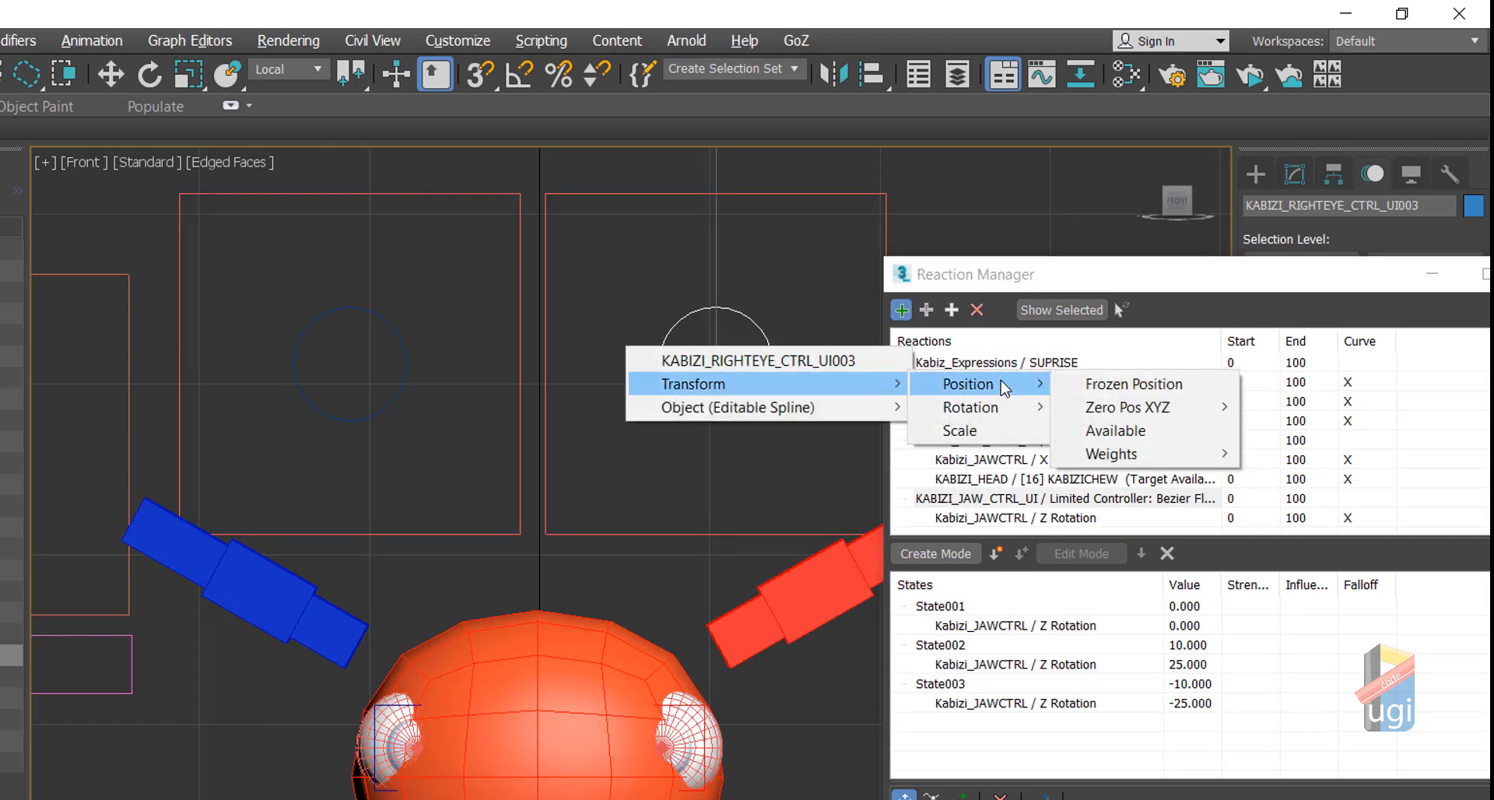
pyautogui.moveTo(1184, 409)
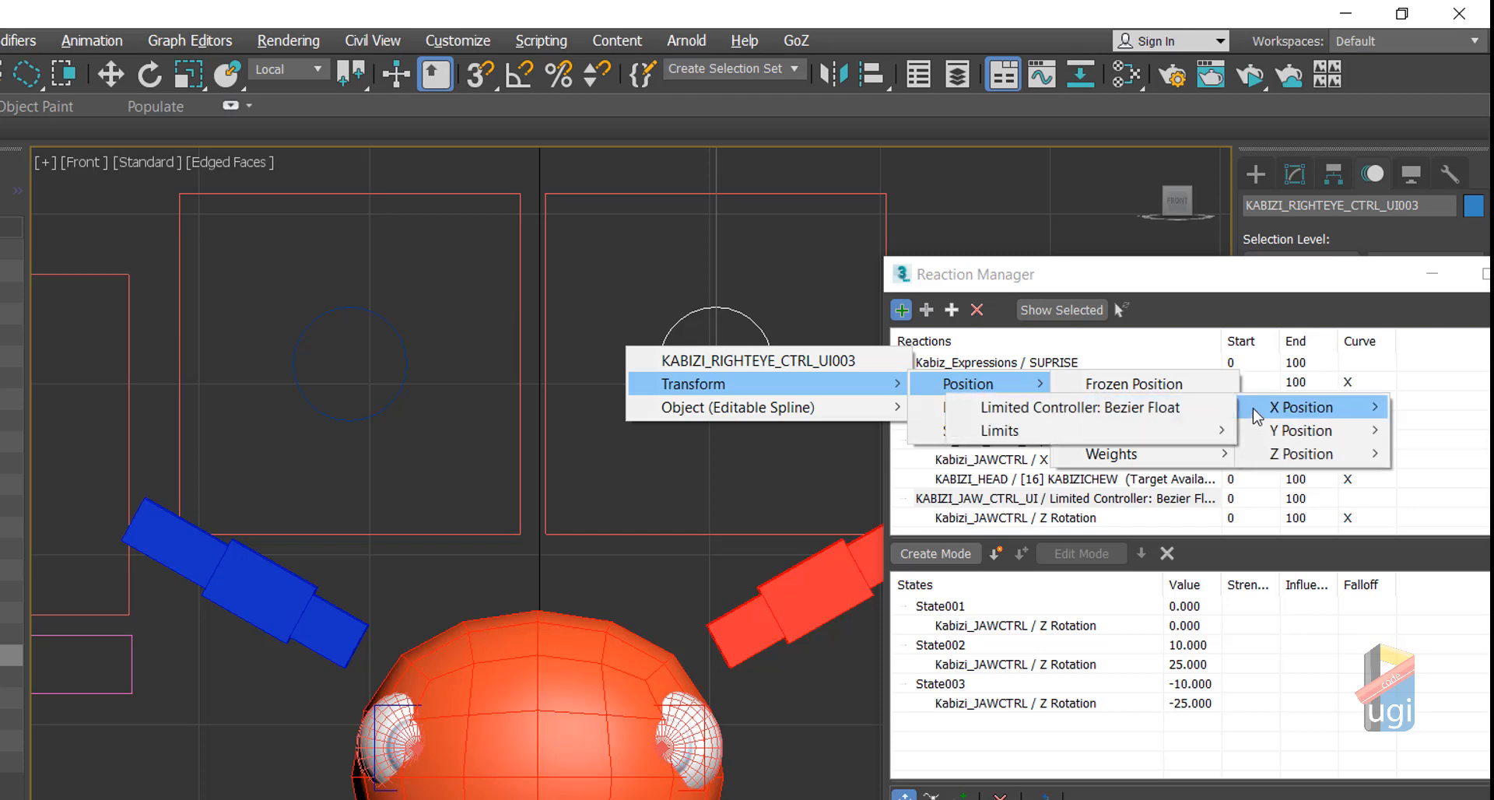
pyautogui.click(1124, 407)
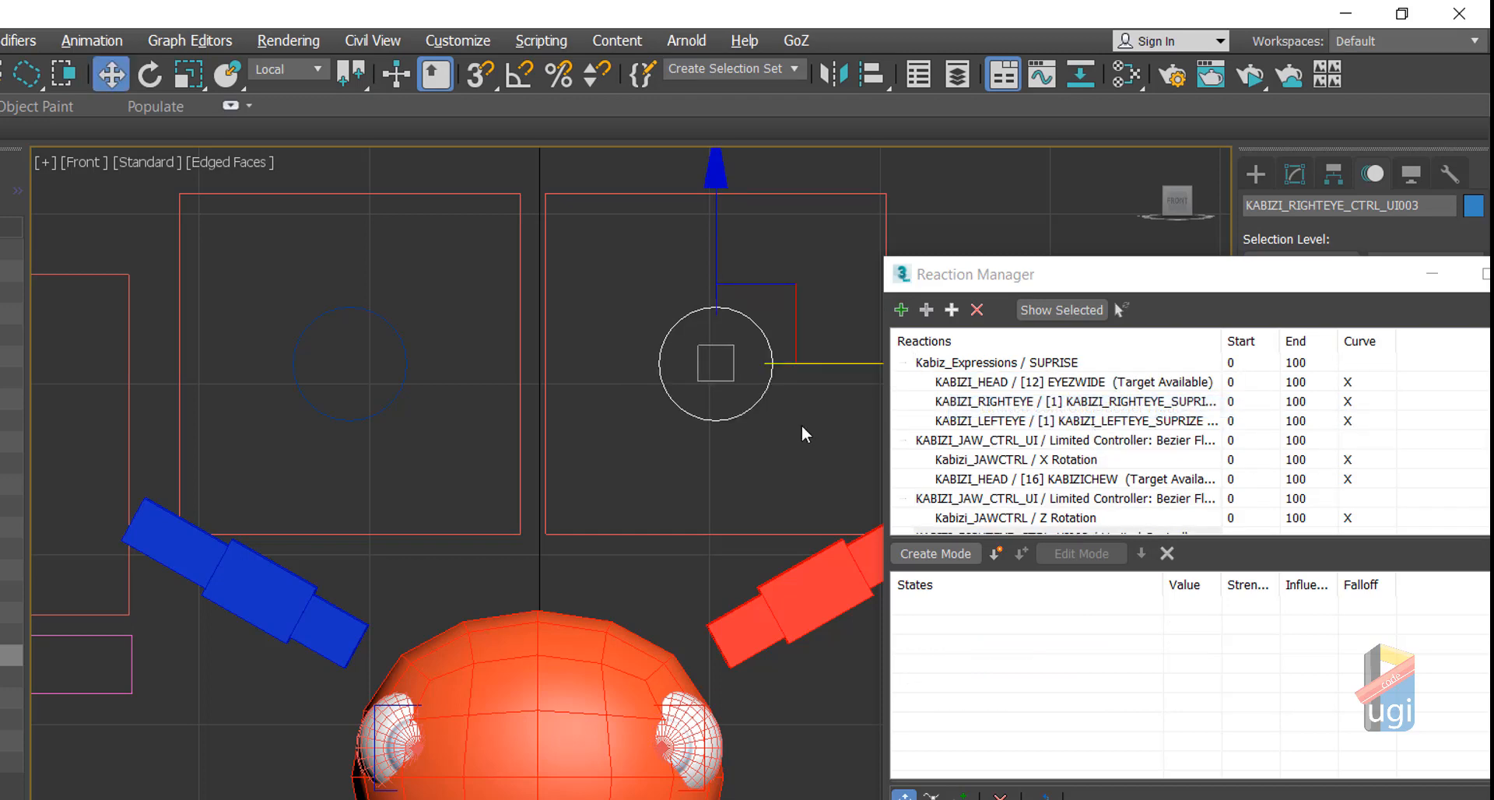
pyautogui.moveTo(773, 428); pyautogui.dragTo(674, 446, button='middle')
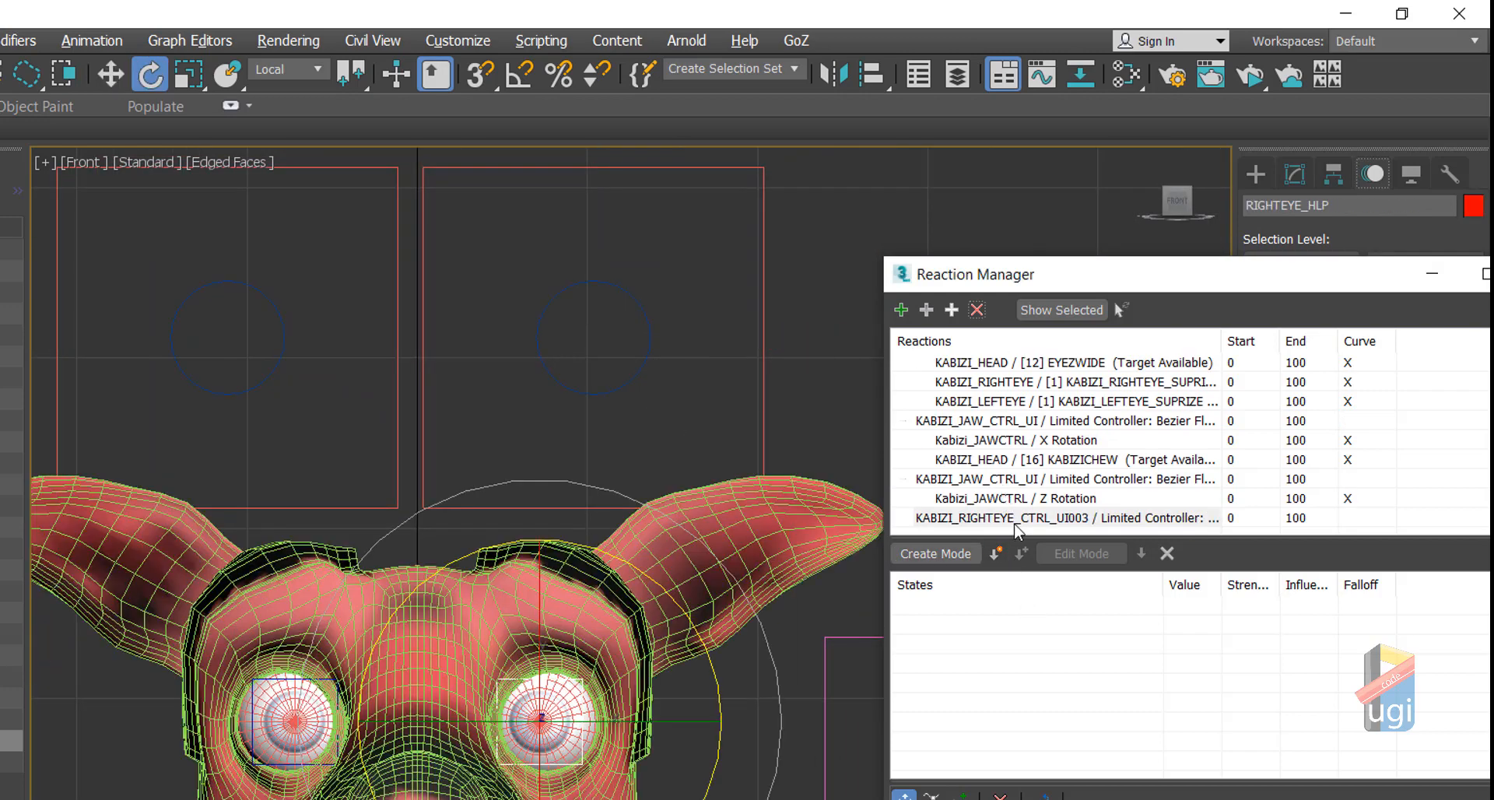
pyautogui.click(1014, 522)
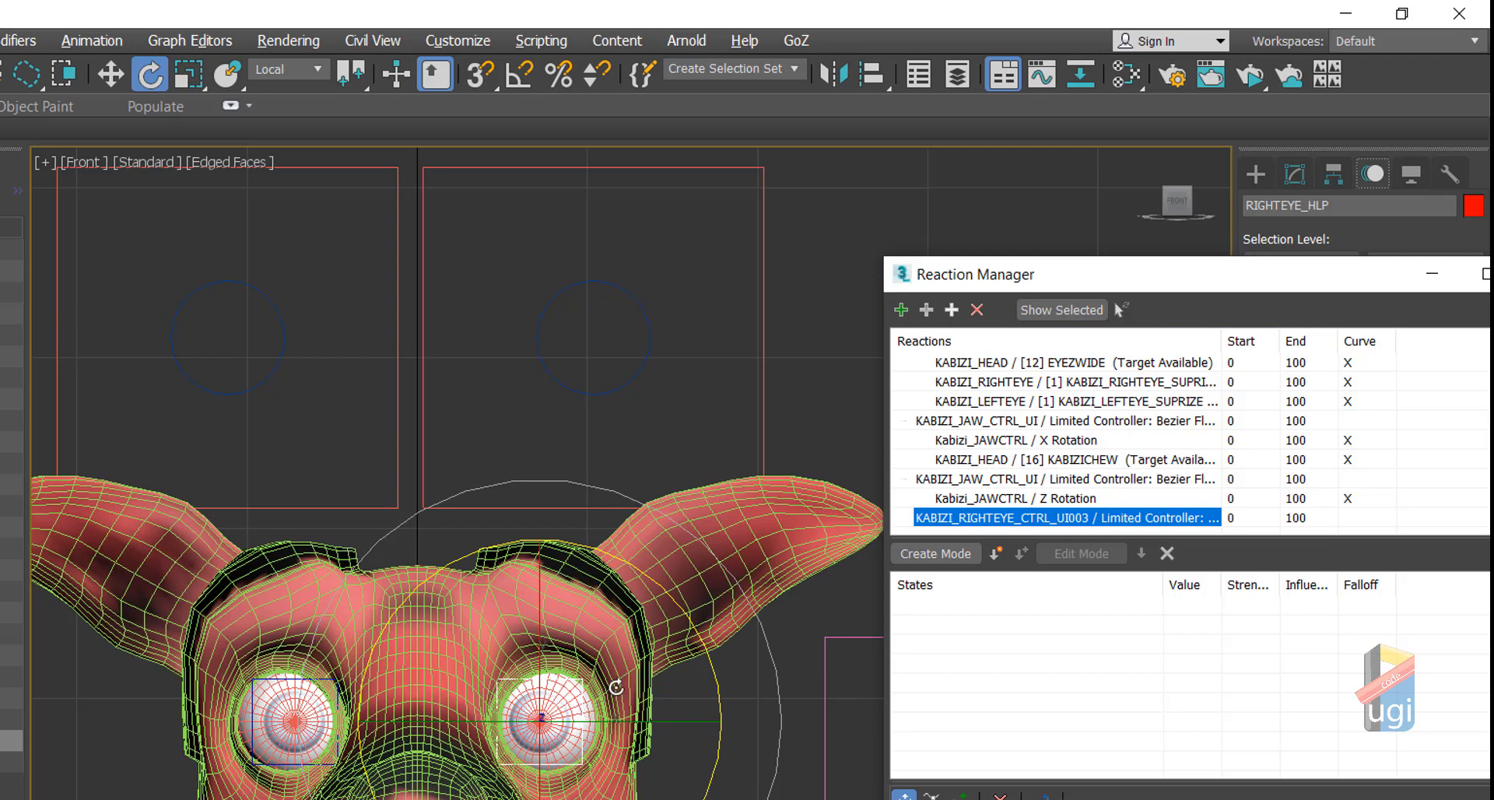
# Step: Add RIGHTEYE_HLP's Zero Euler XYZ Y Rotation as the driven value with two extra states
pyautogui.click(950, 311)
pyautogui.moveTo(948, 326)
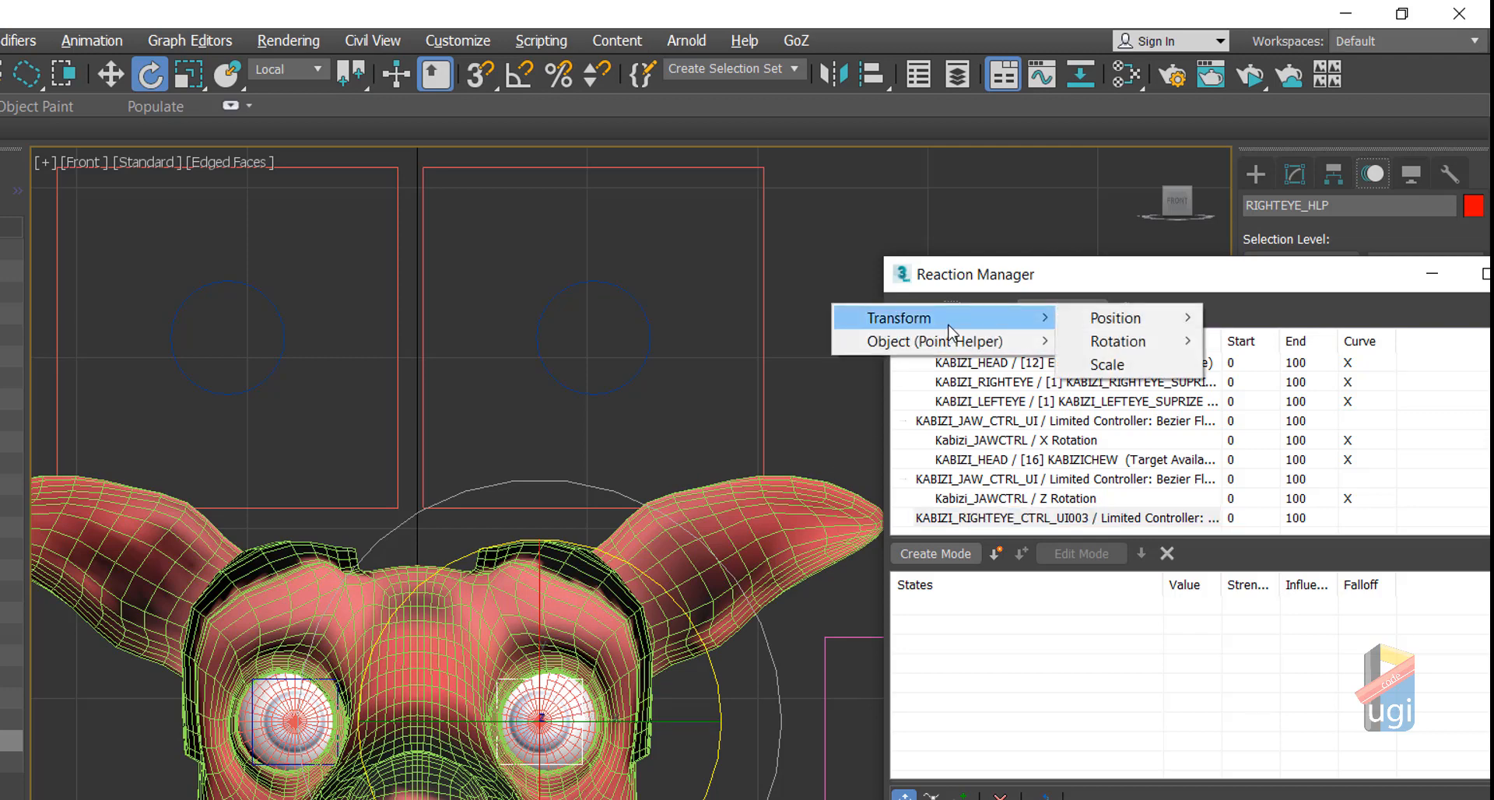
pyautogui.moveTo(1120, 346)
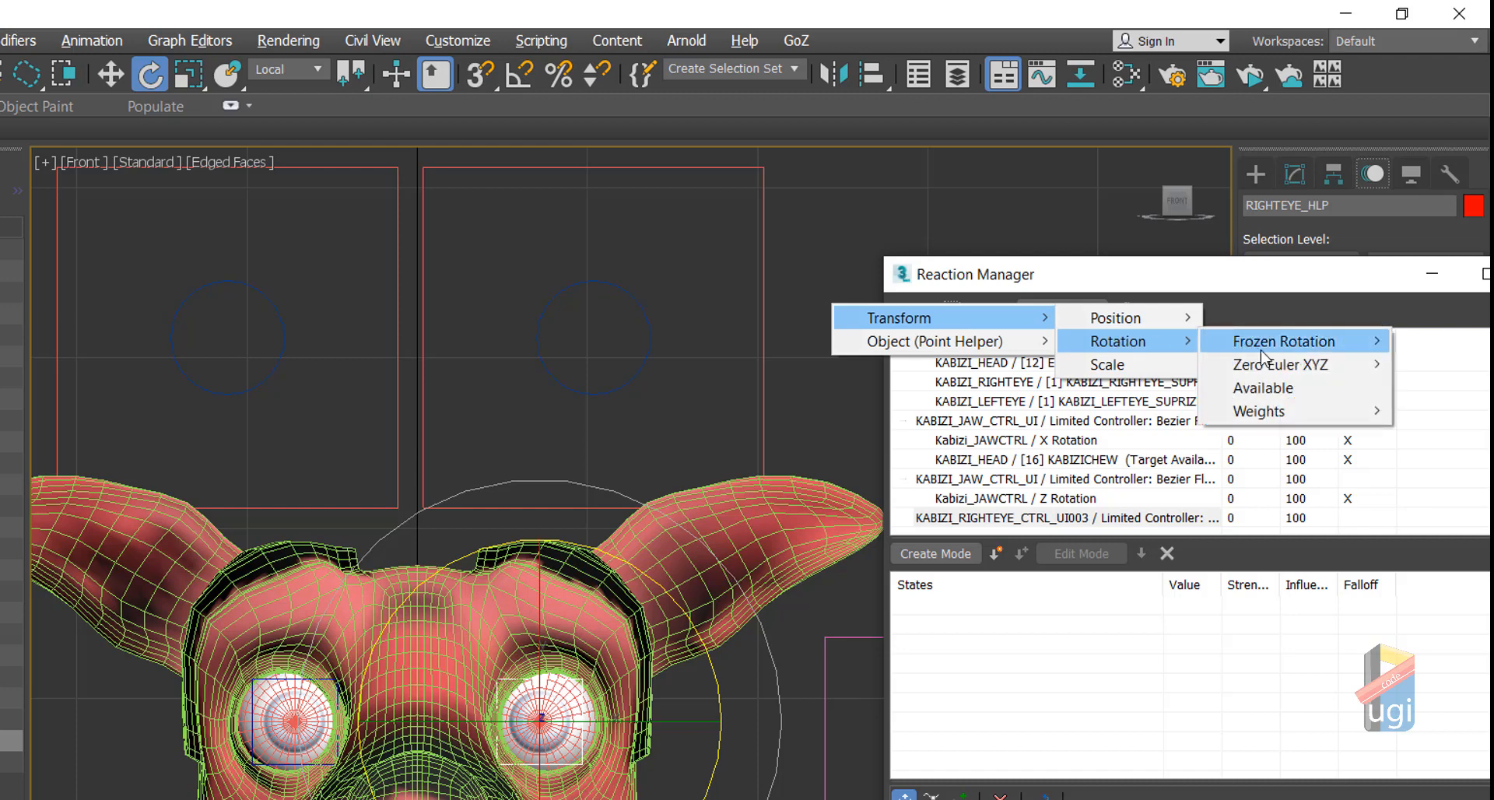
pyautogui.moveTo(1260, 364)
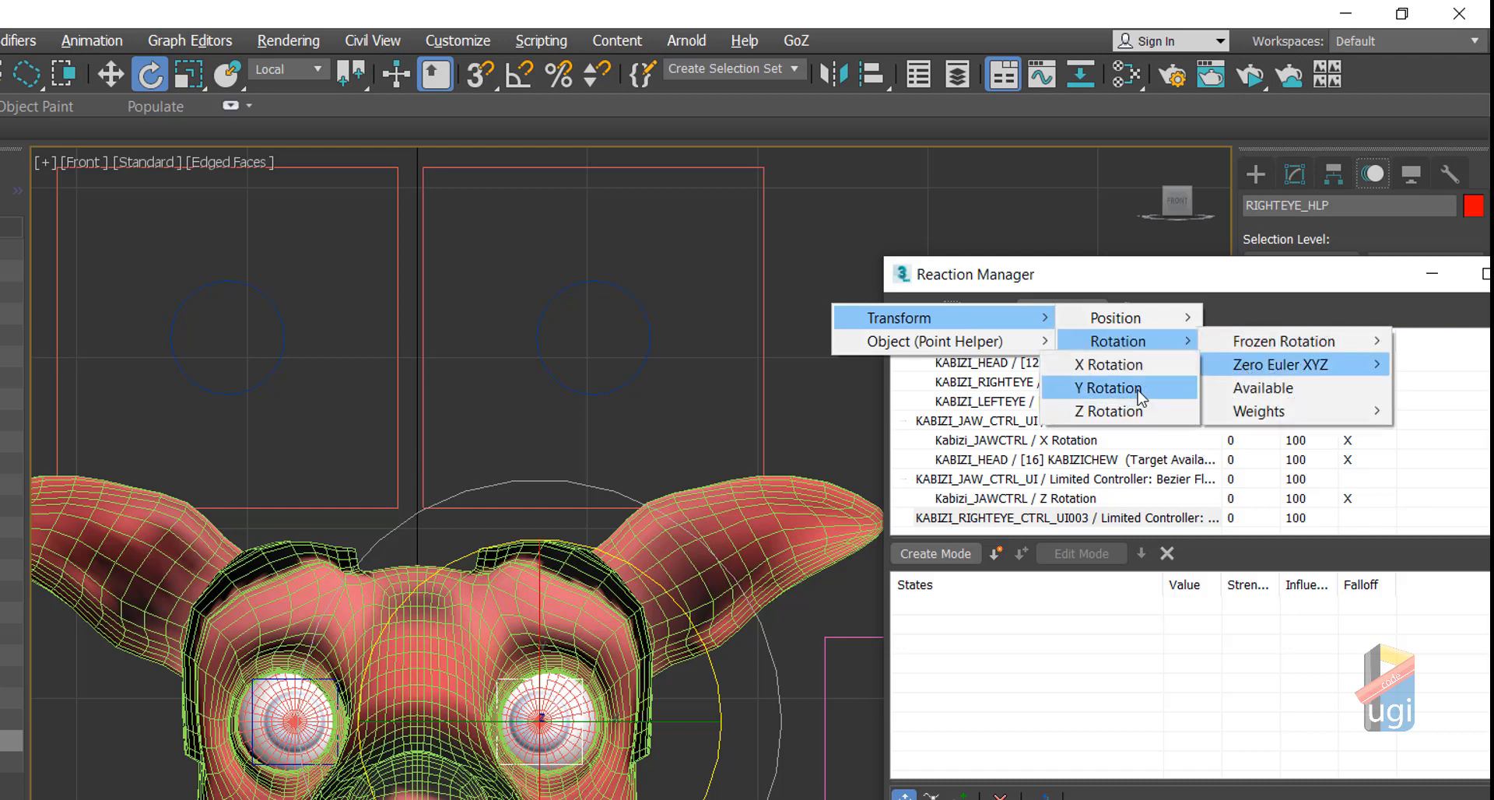
pyautogui.click(1137, 389)
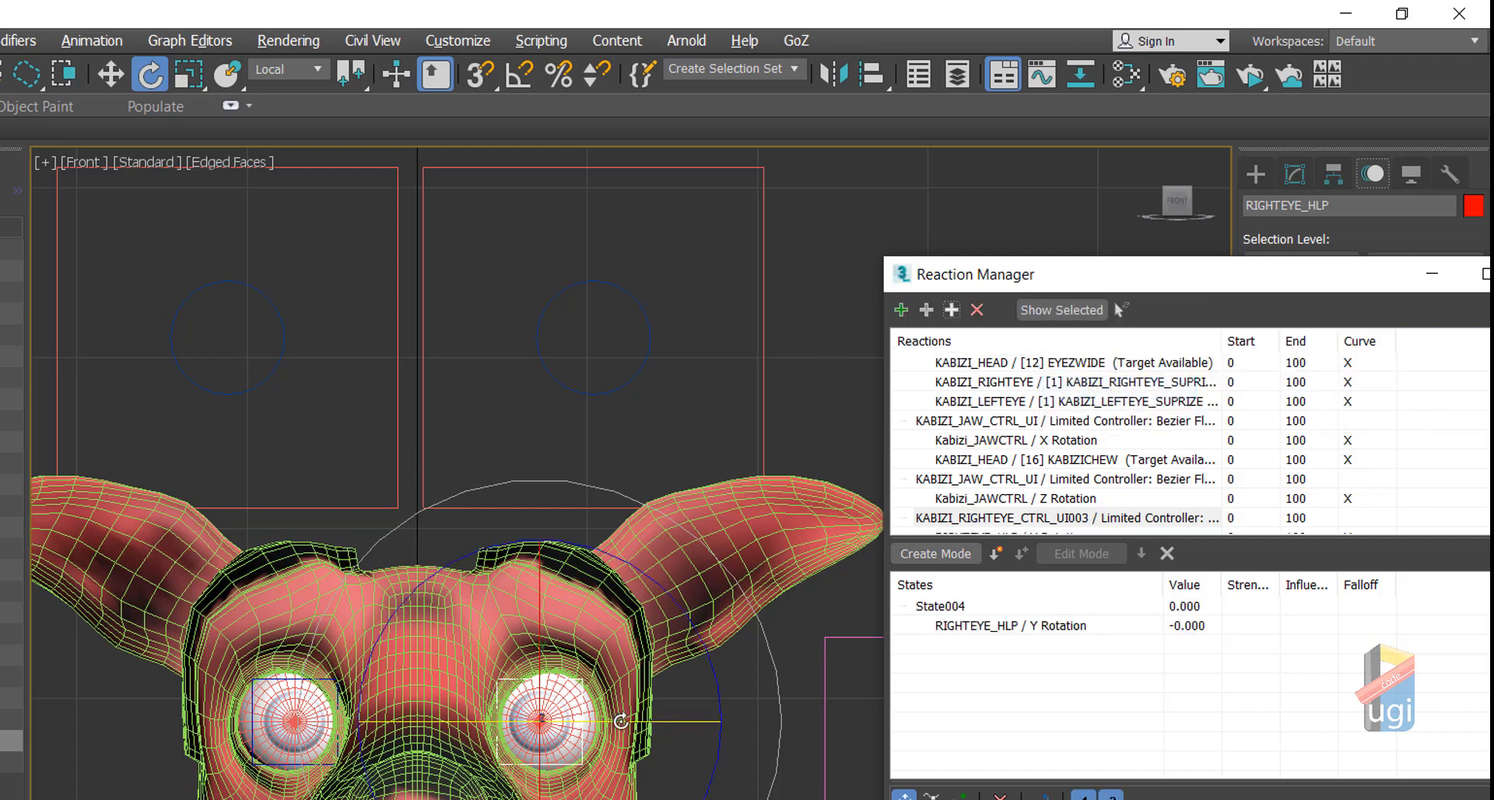
pyautogui.click(995, 553)
pyautogui.click(995, 553)
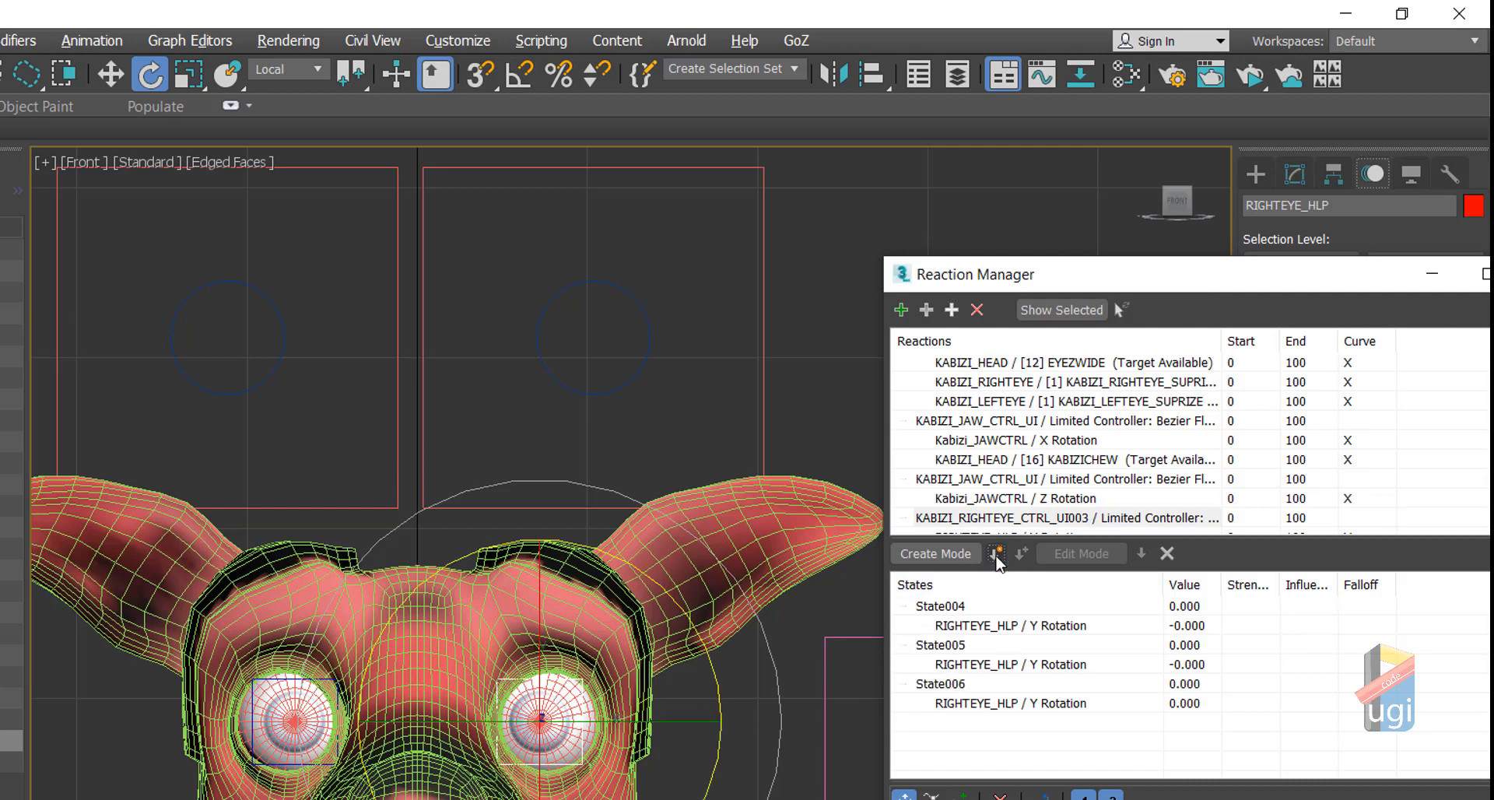
# Step: Set State004's eye rotation to 0 and State005's control value to 10
pyautogui.doubleClick(1182, 625)
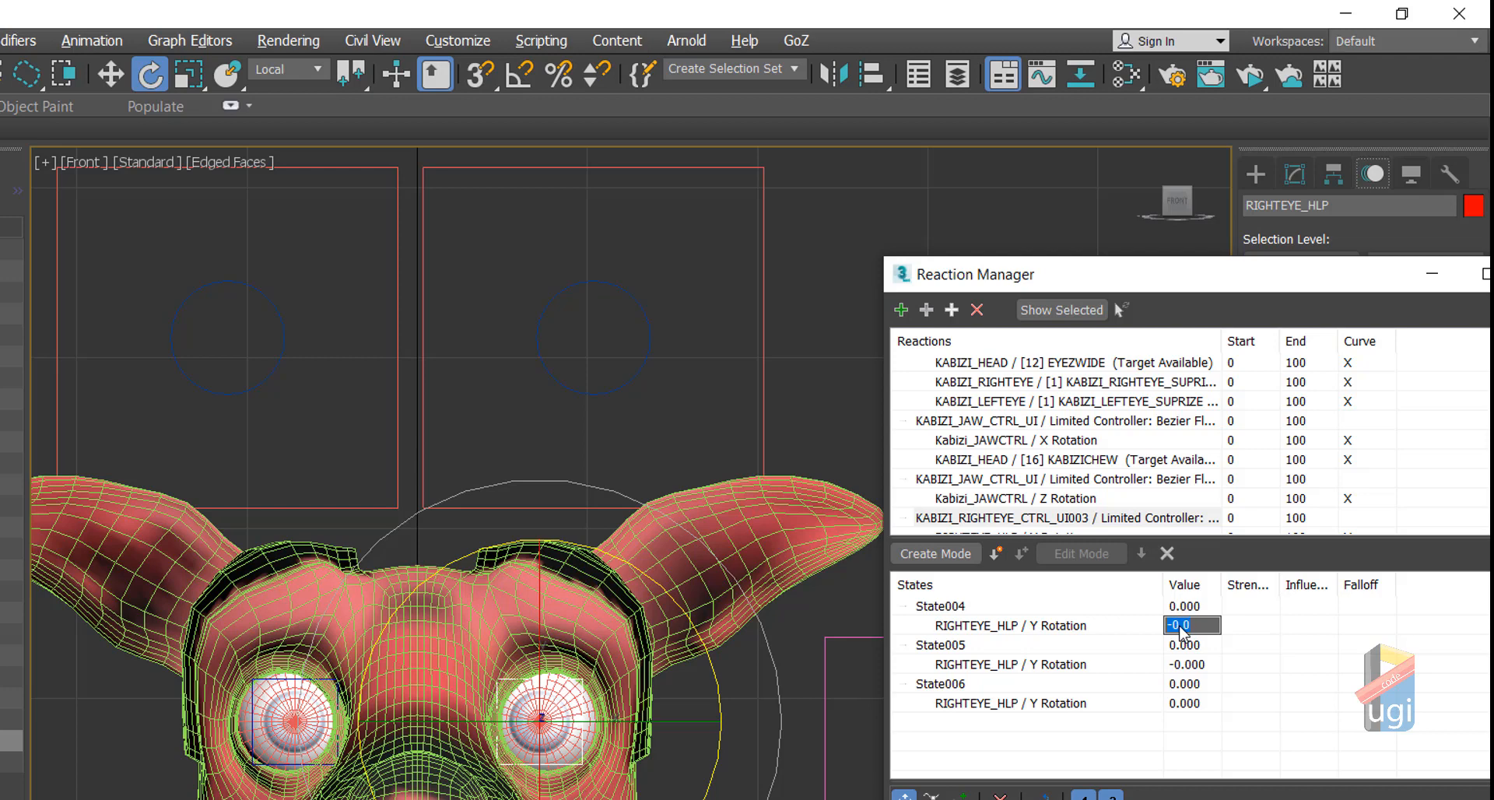
pyautogui.write('0')
pyautogui.click(1181, 658)
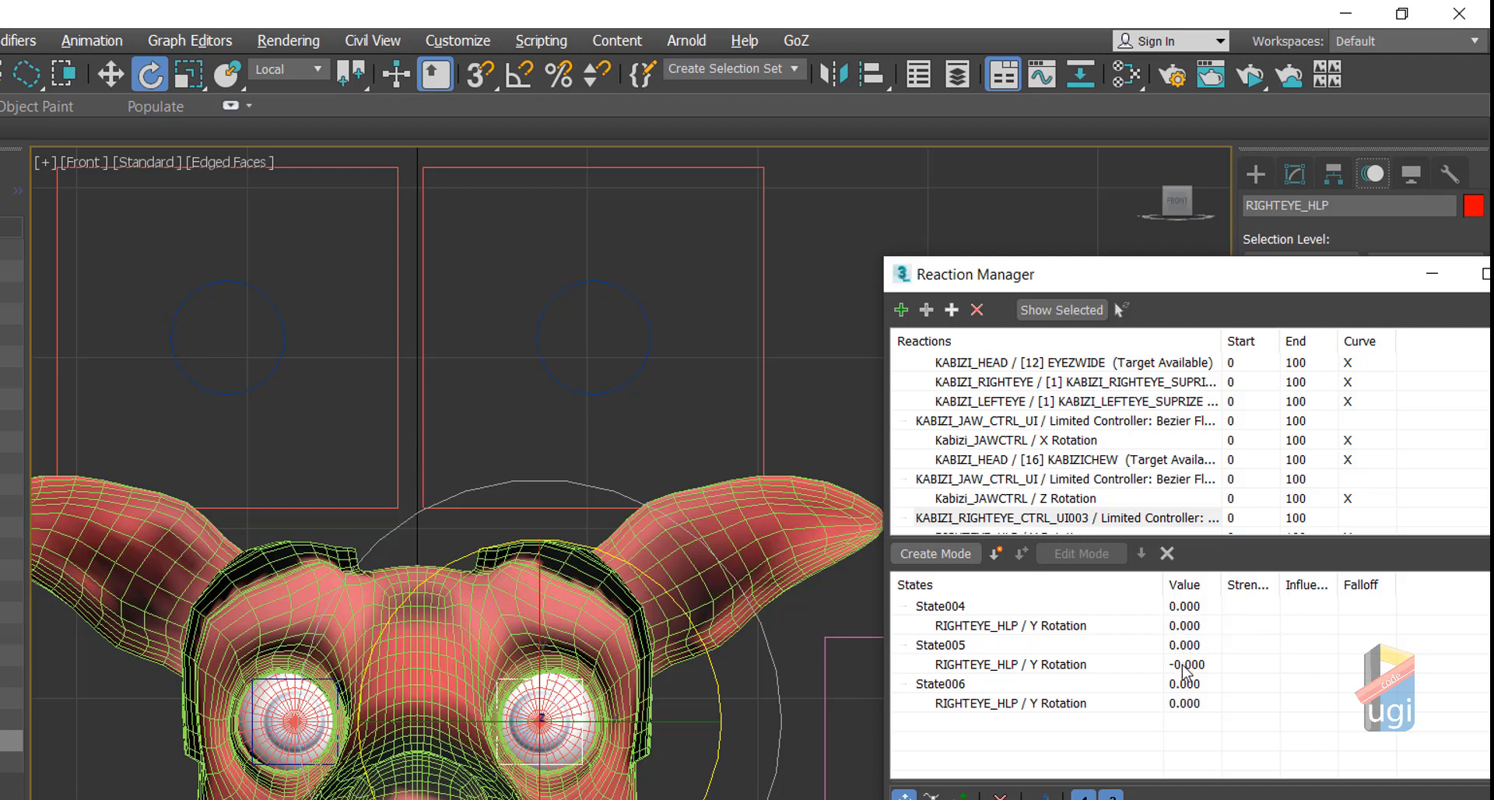
pyautogui.doubleClick(1183, 665)
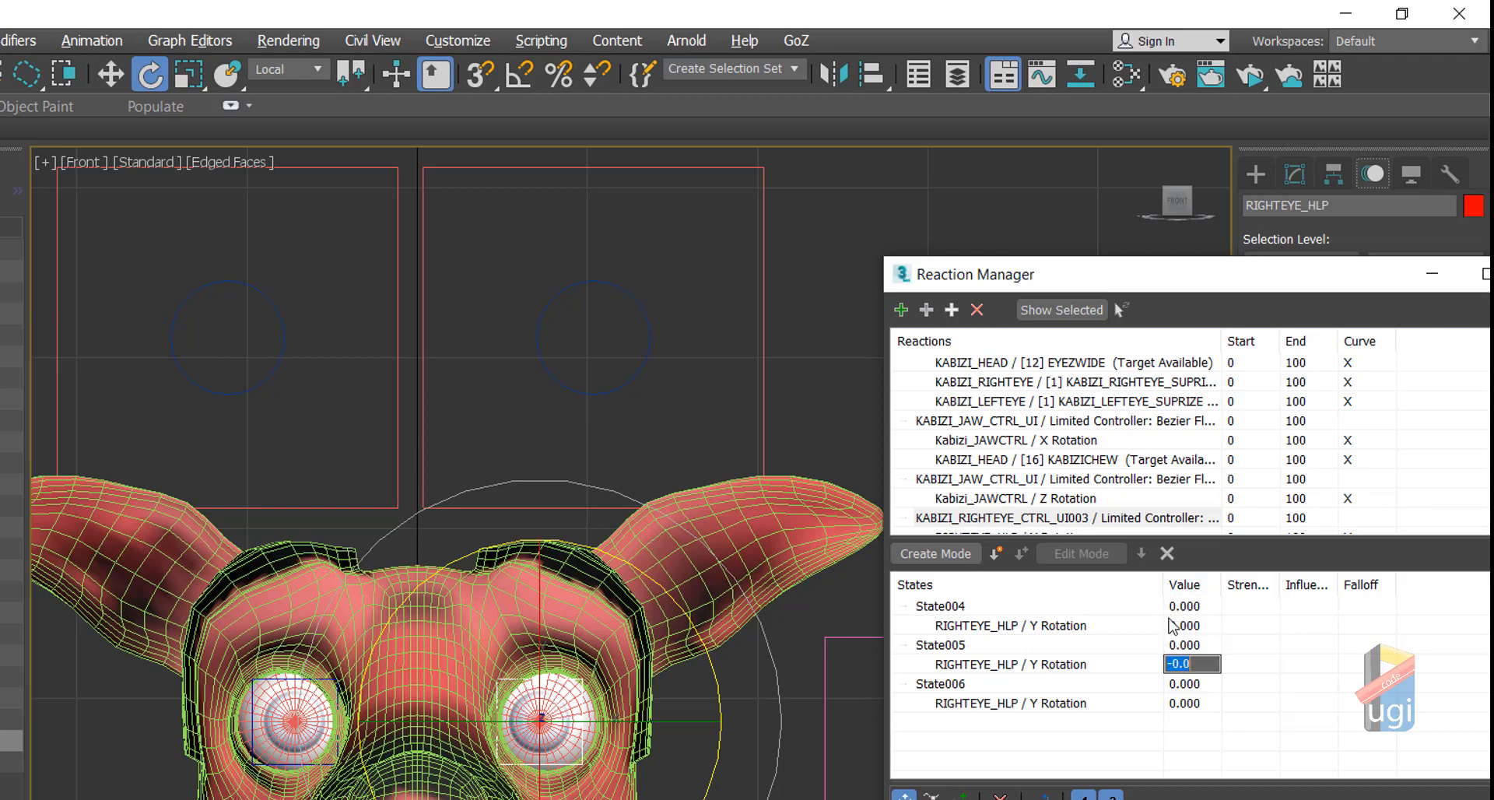
pyautogui.scroll(-1, 1128, 519)
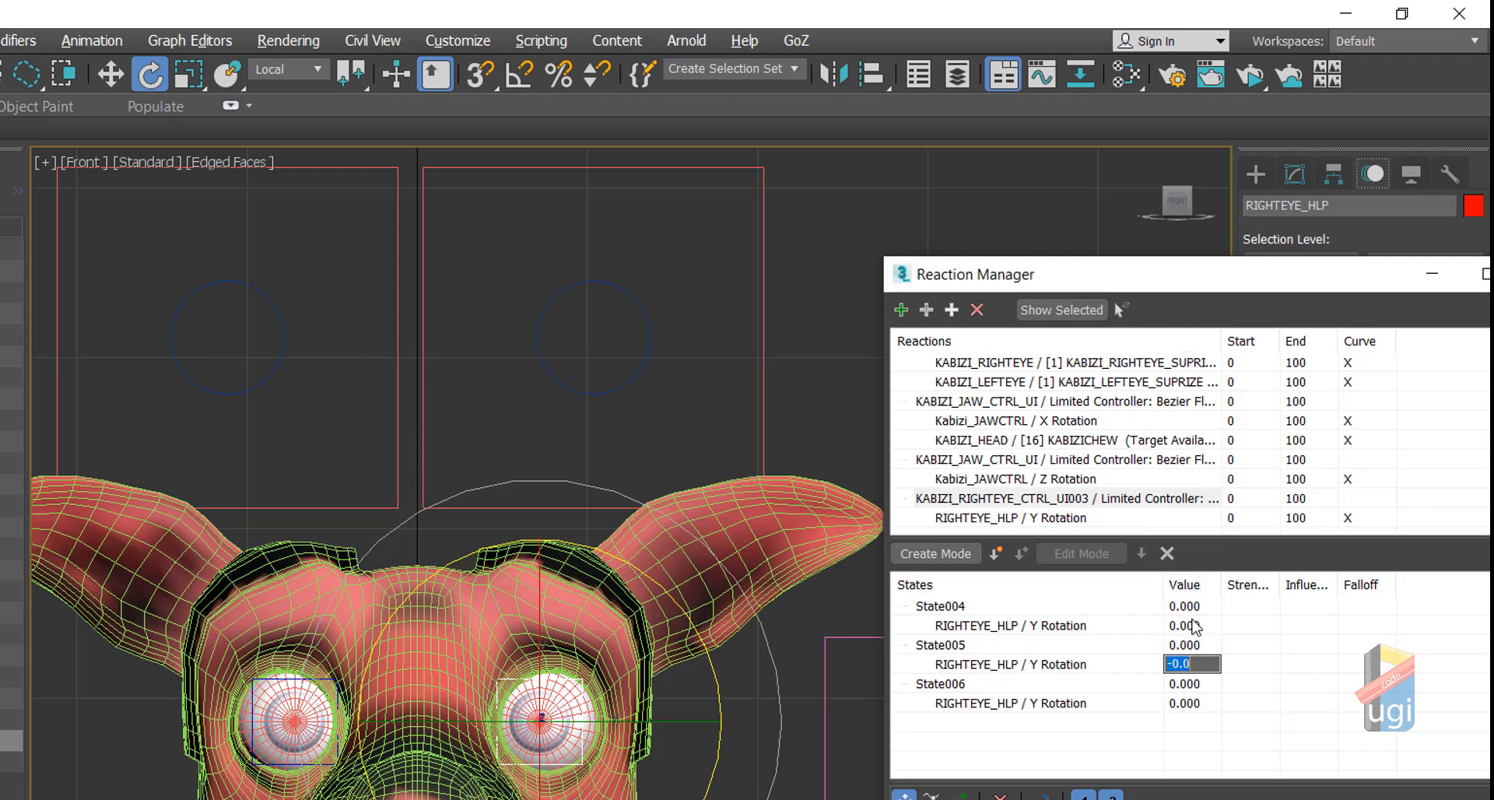
pyautogui.doubleClick(1180, 646)
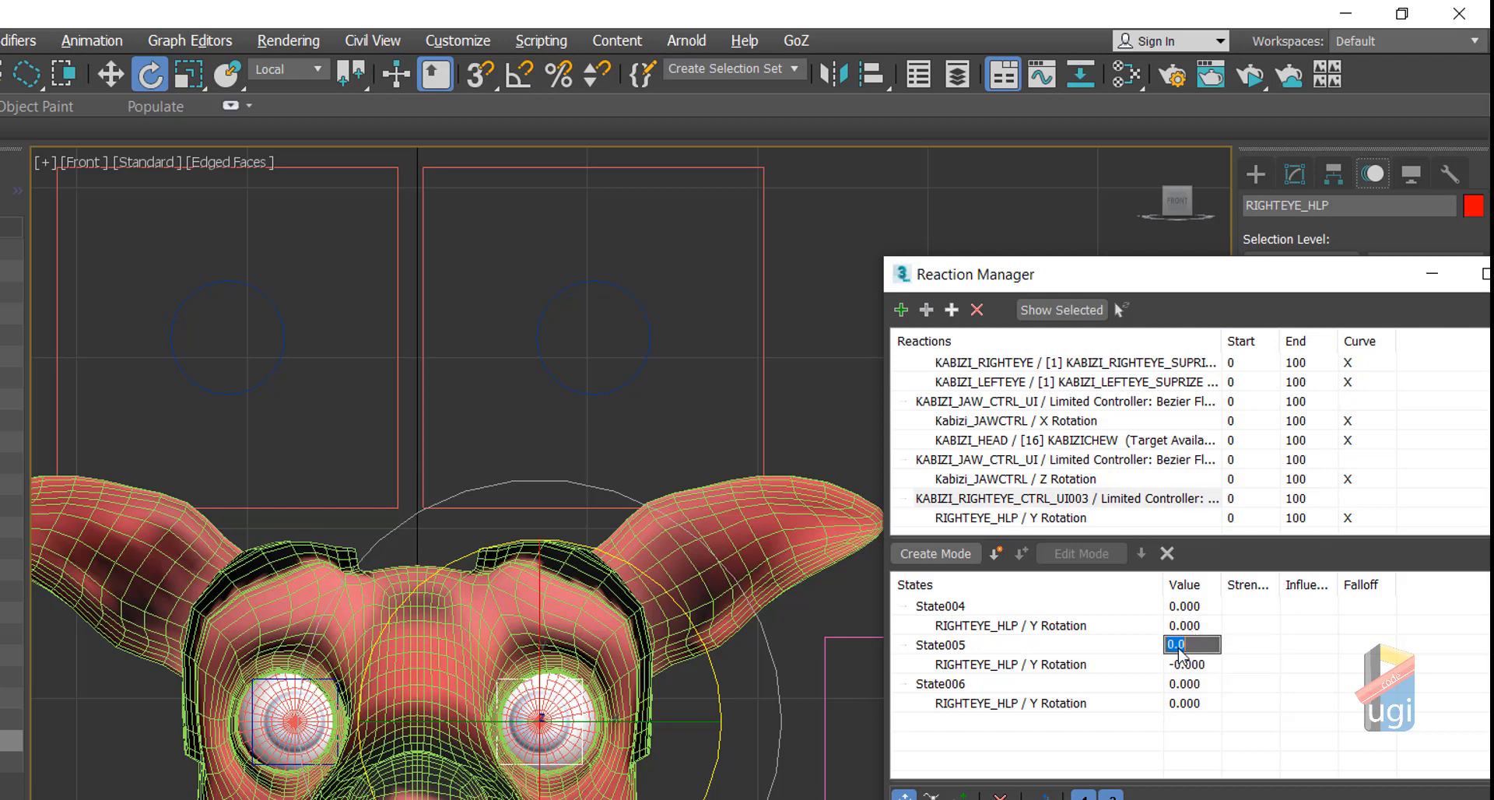
pyautogui.write('10')
pyautogui.press('Return')
# Step: Set State005's rotation to 45 and State006 to -10 → -45
pyautogui.doubleClick(1189, 664)
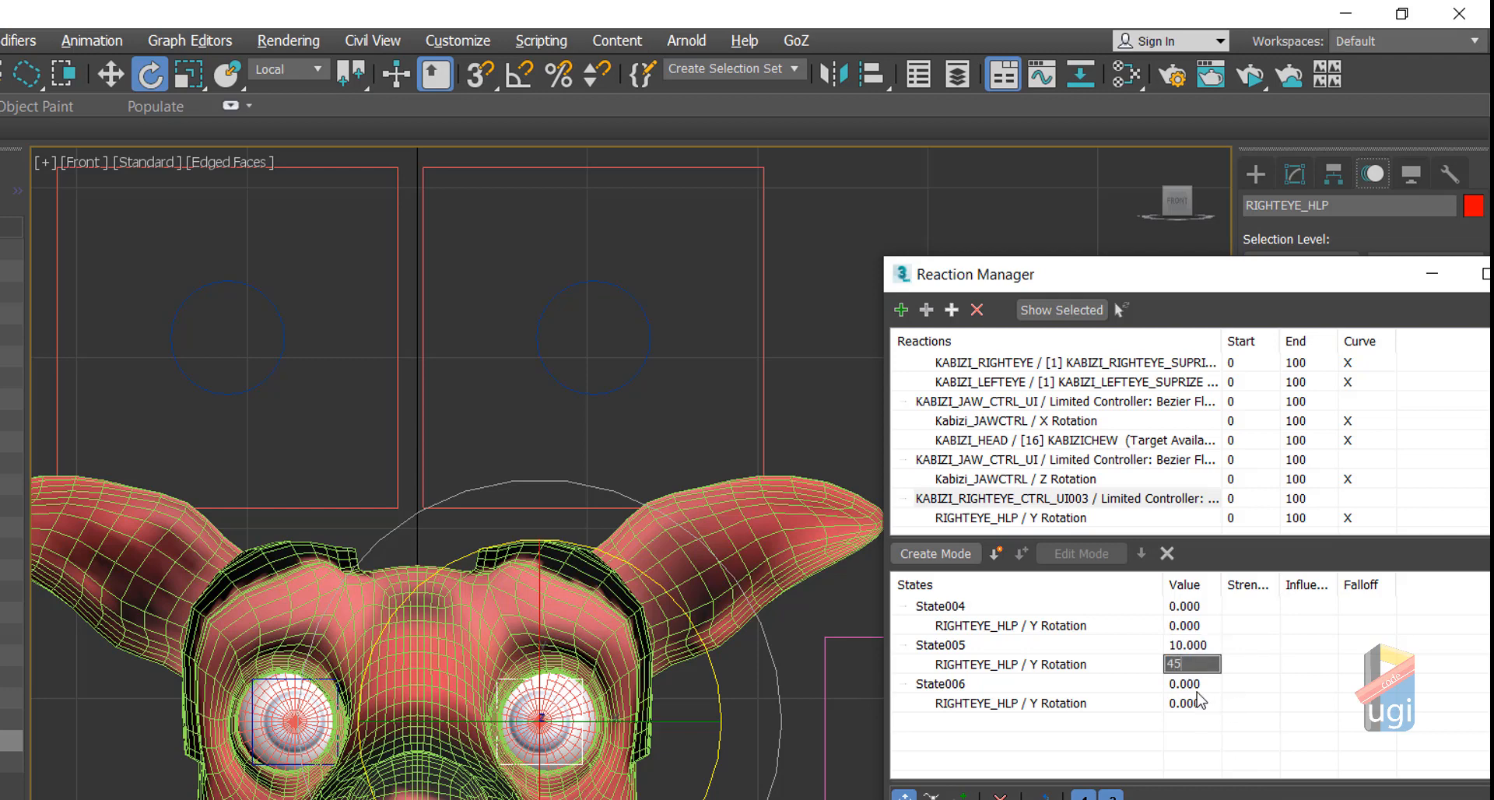
pyautogui.doubleClick(1184, 684)
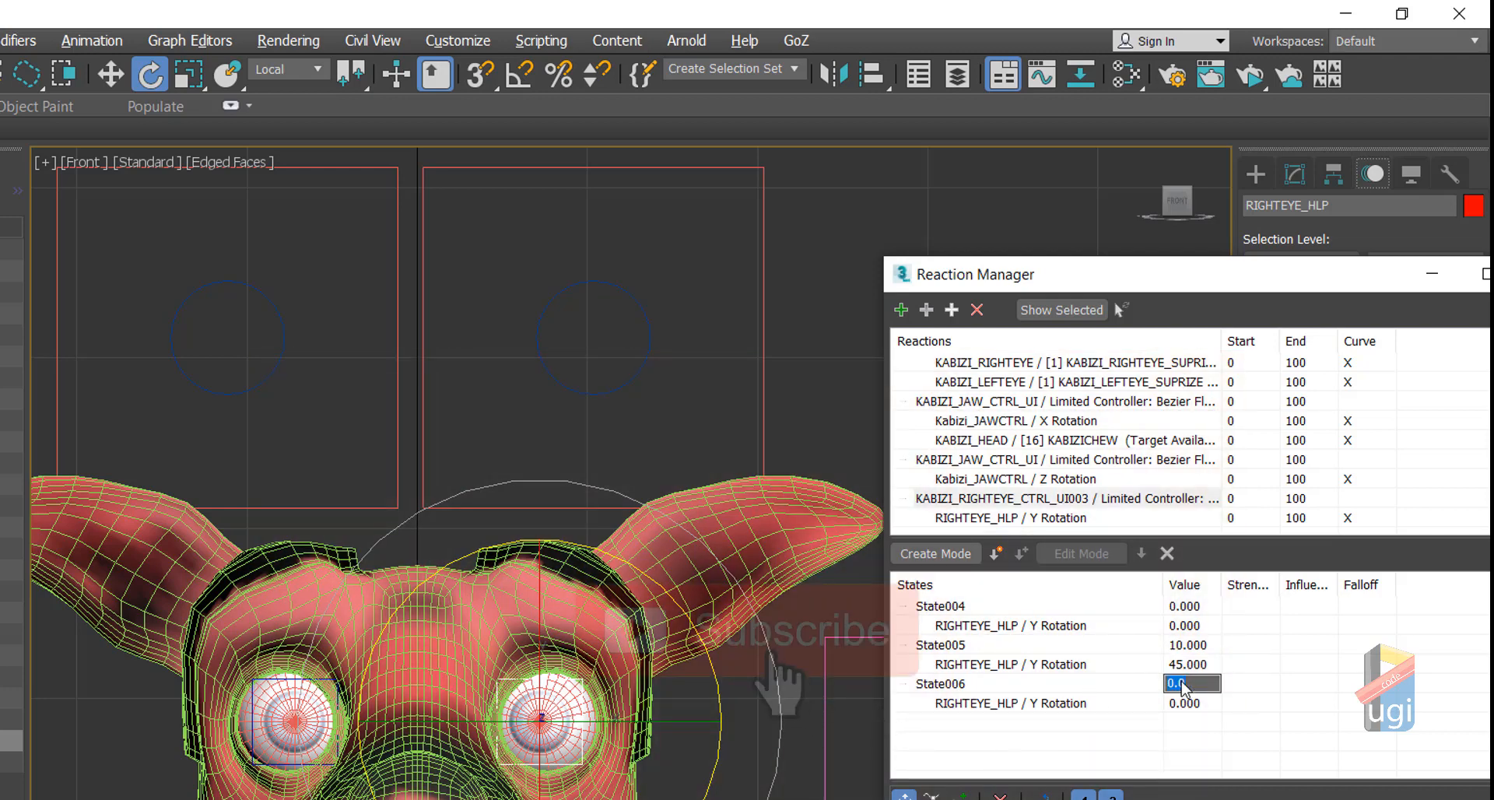
pyautogui.write('-')
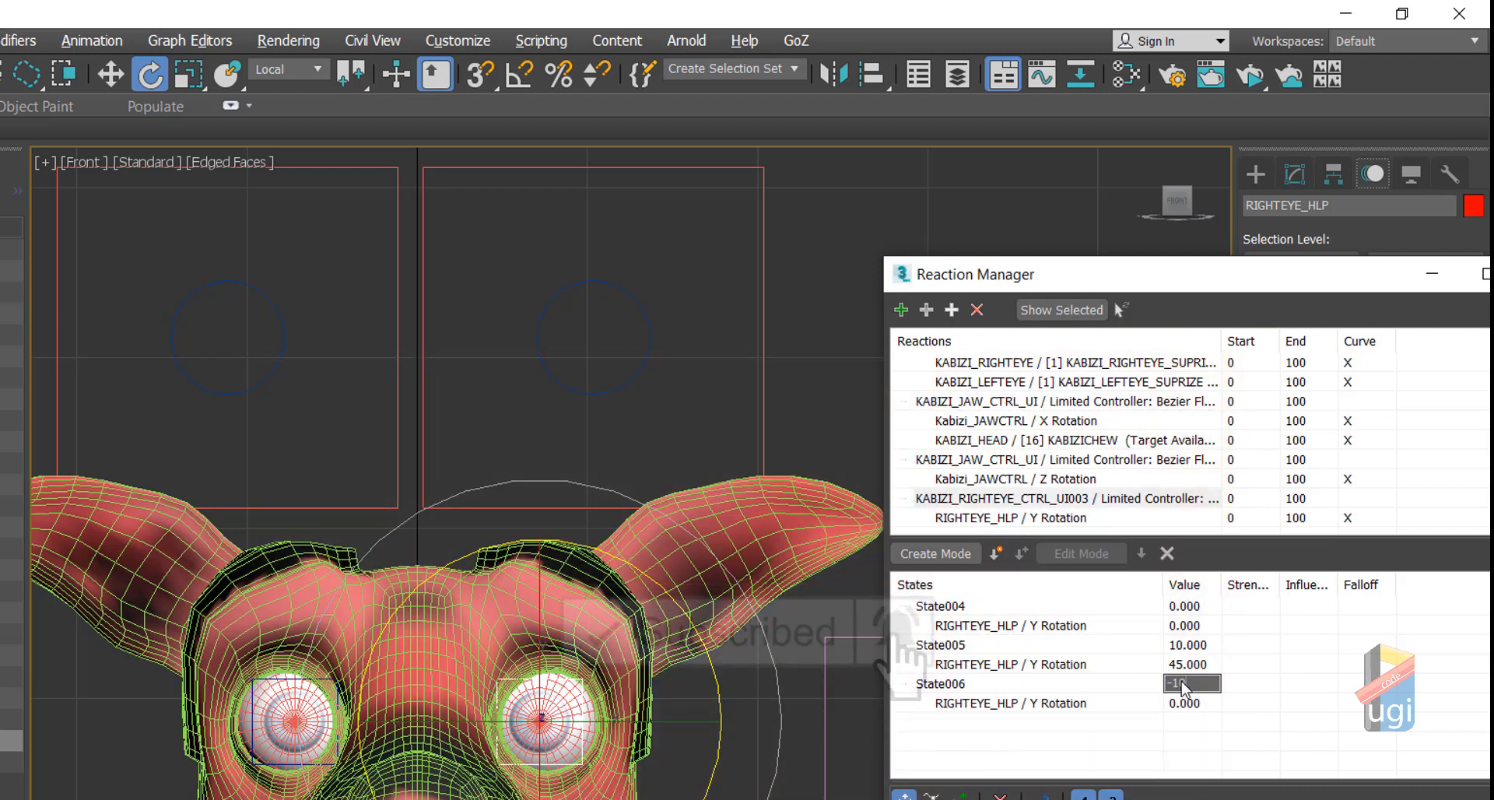
pyautogui.write('10')
pyautogui.press('Return')
pyautogui.doubleClick(1181, 704)
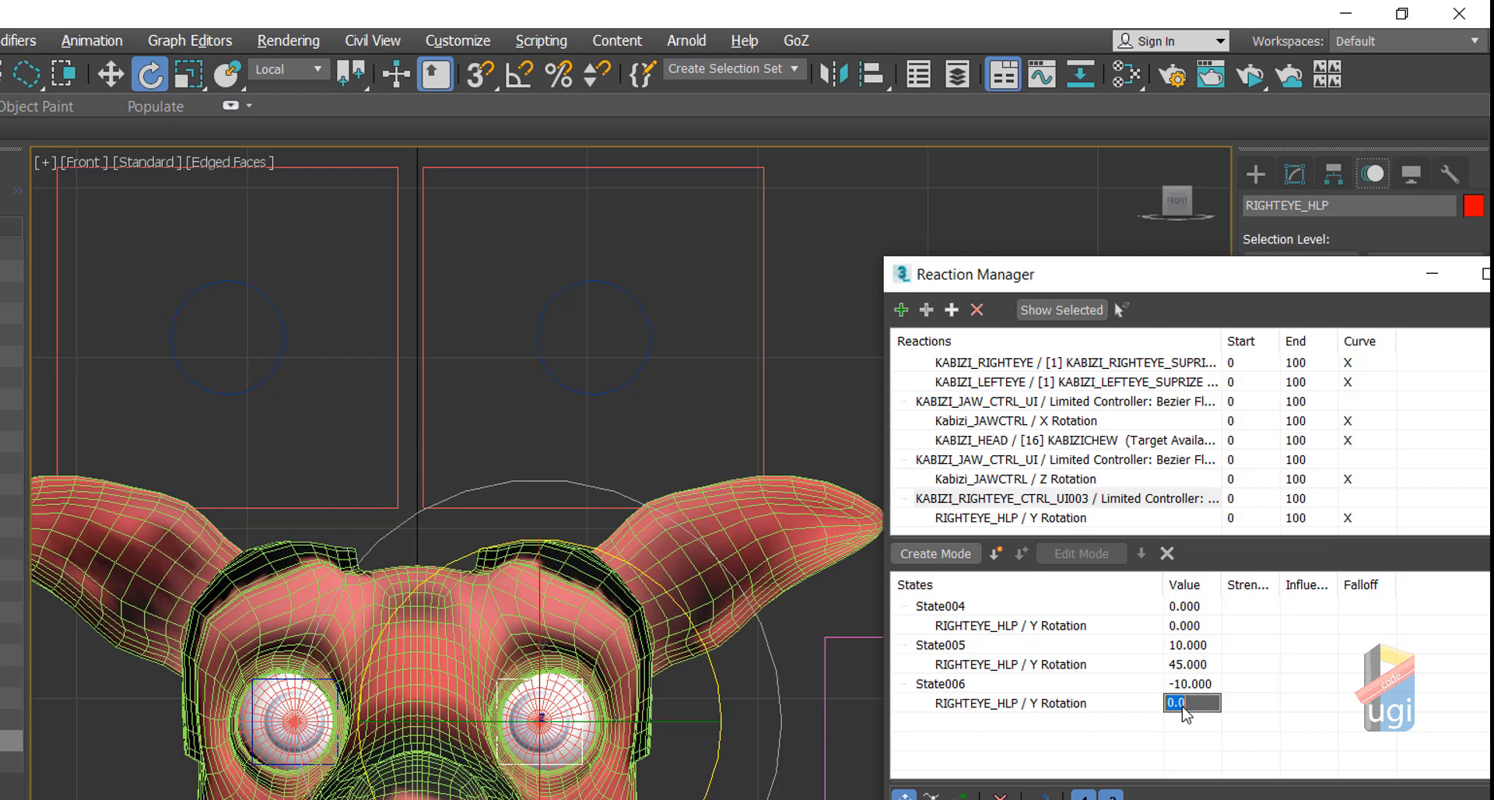
pyautogui.write('-45')
pyautogui.press('Return')
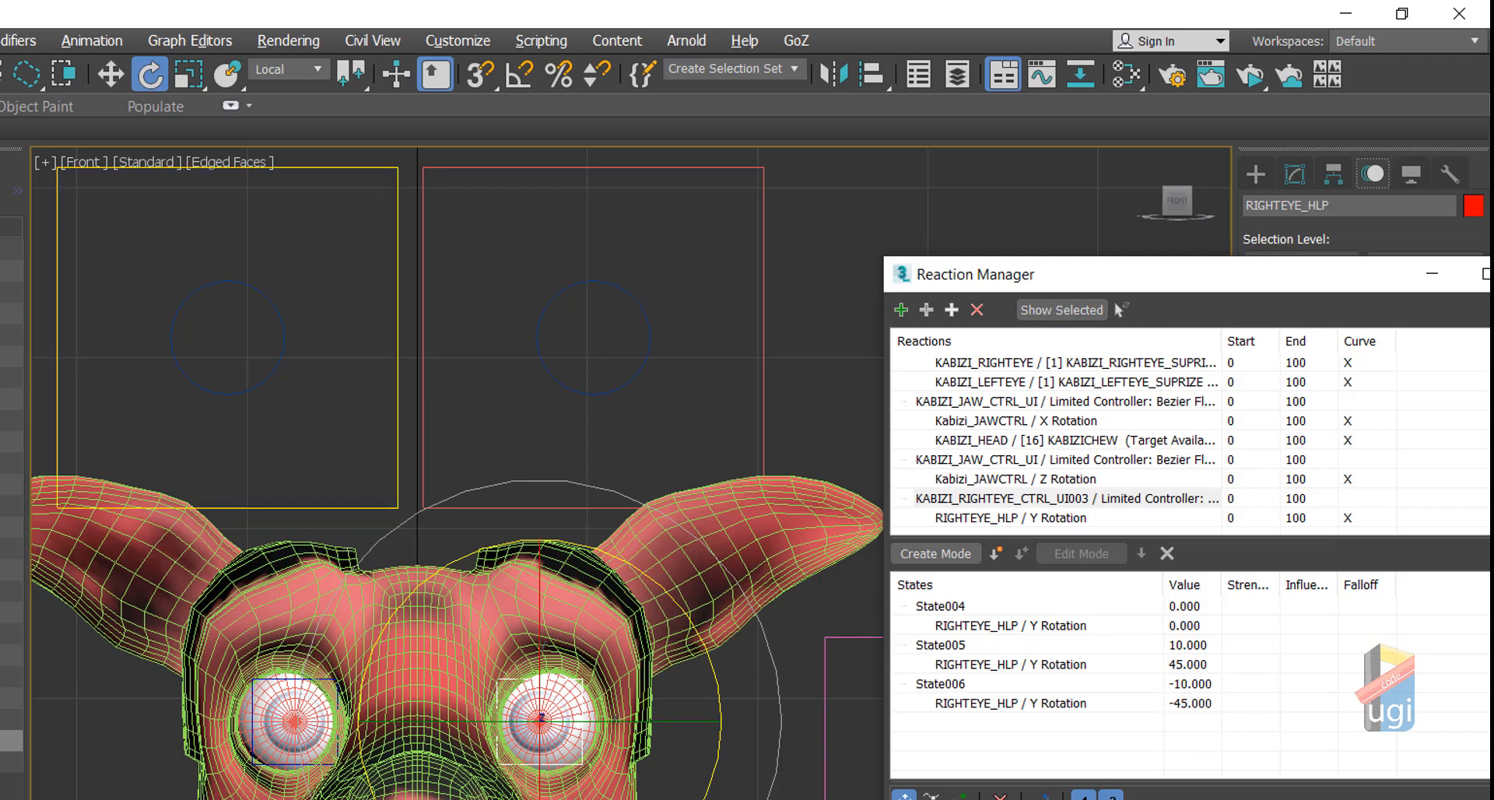
pyautogui.click(118, 75)
# Step: Slide the right eye control to test the eye, then transform it back to zero
pyautogui.click(633, 327)
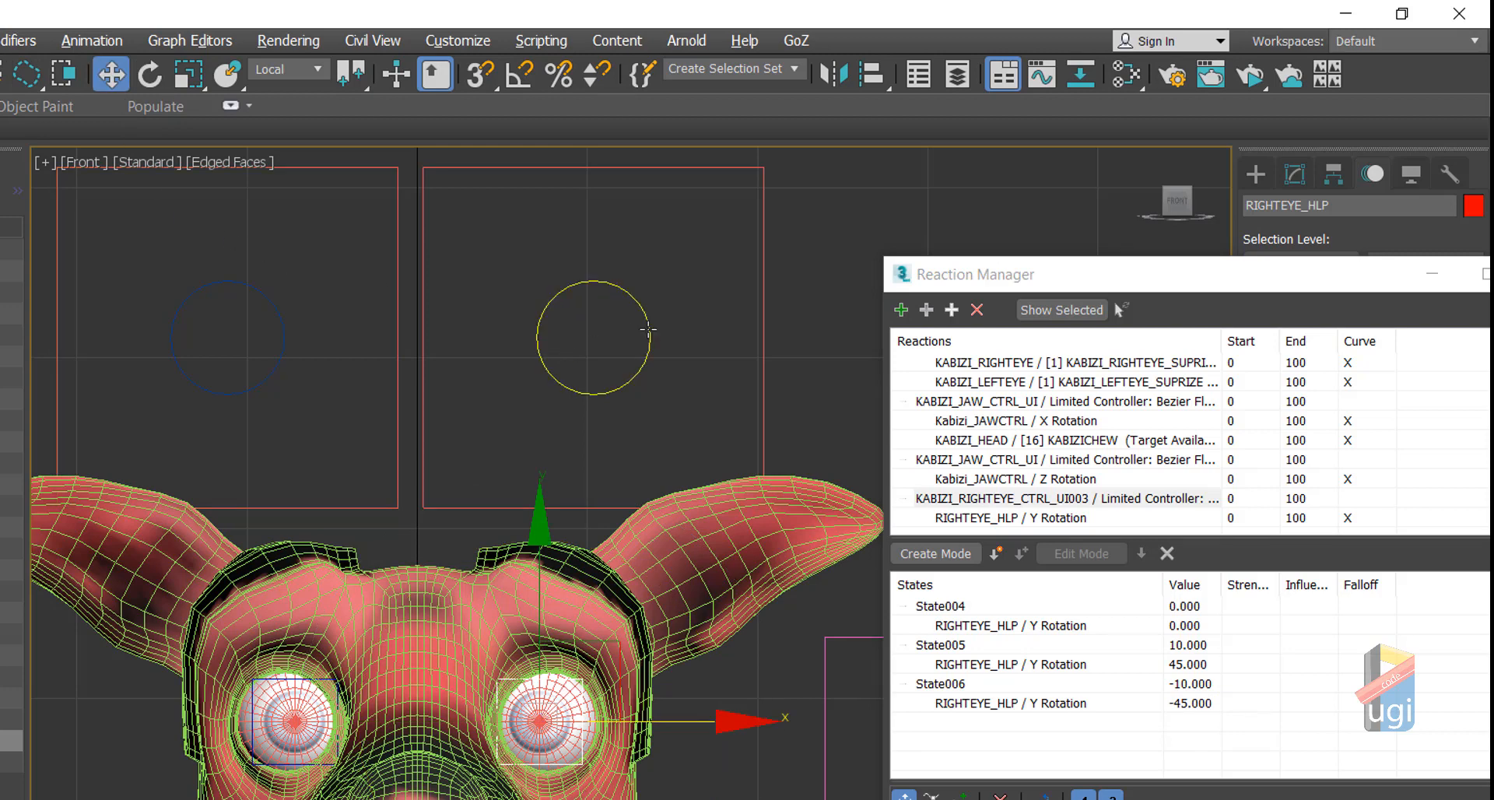
pyautogui.moveTo(688, 341); pyautogui.dragTo(432, 344)
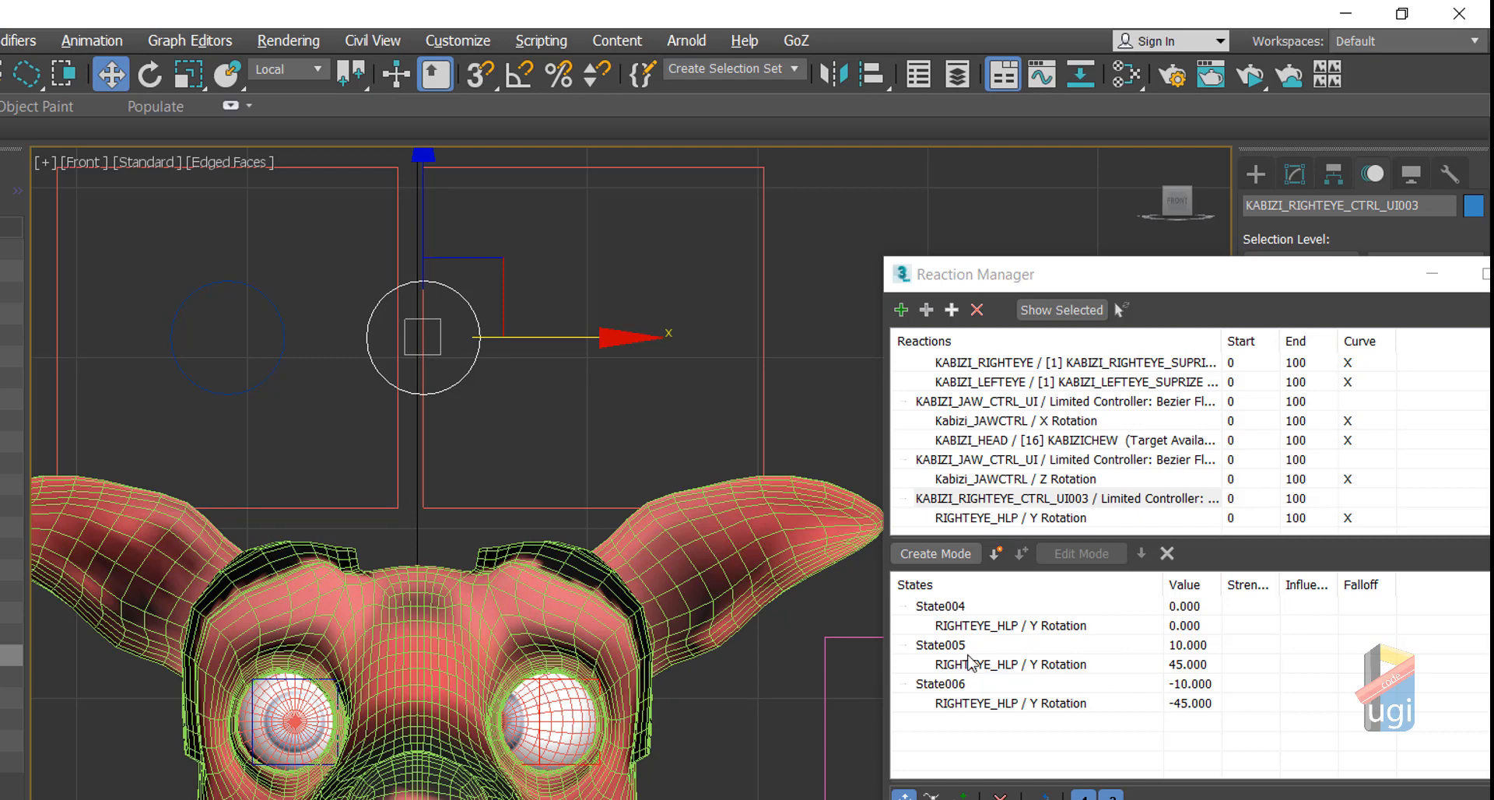
pyautogui.rightClick(640, 399)
pyautogui.click(545, 334)
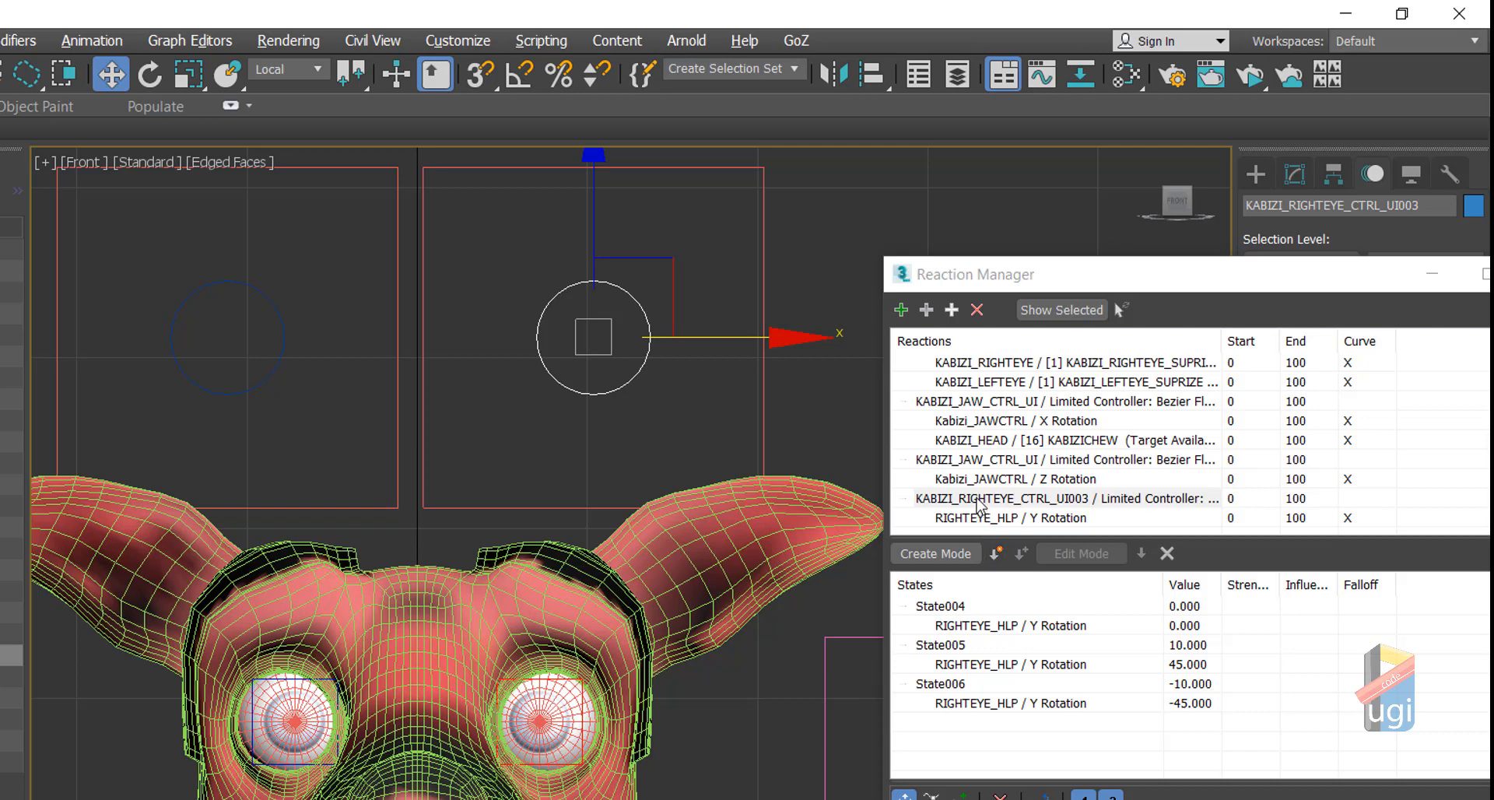
# Step: Add the control's Zero Pos XYZ Y Position Limited Controller as a new master and select RIGHTEYE_HLP
pyautogui.click(638, 302)
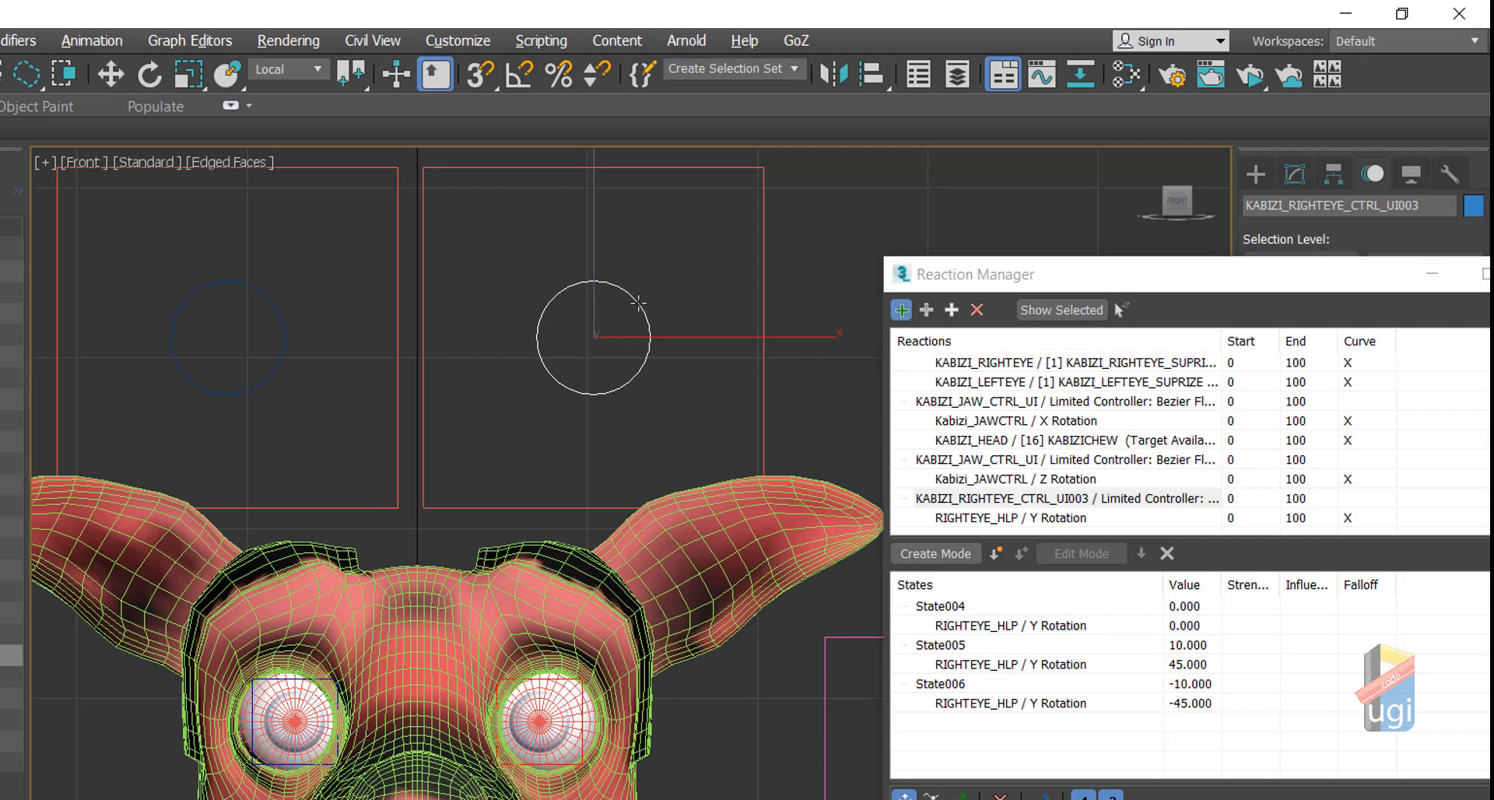
pyautogui.moveTo(708, 340)
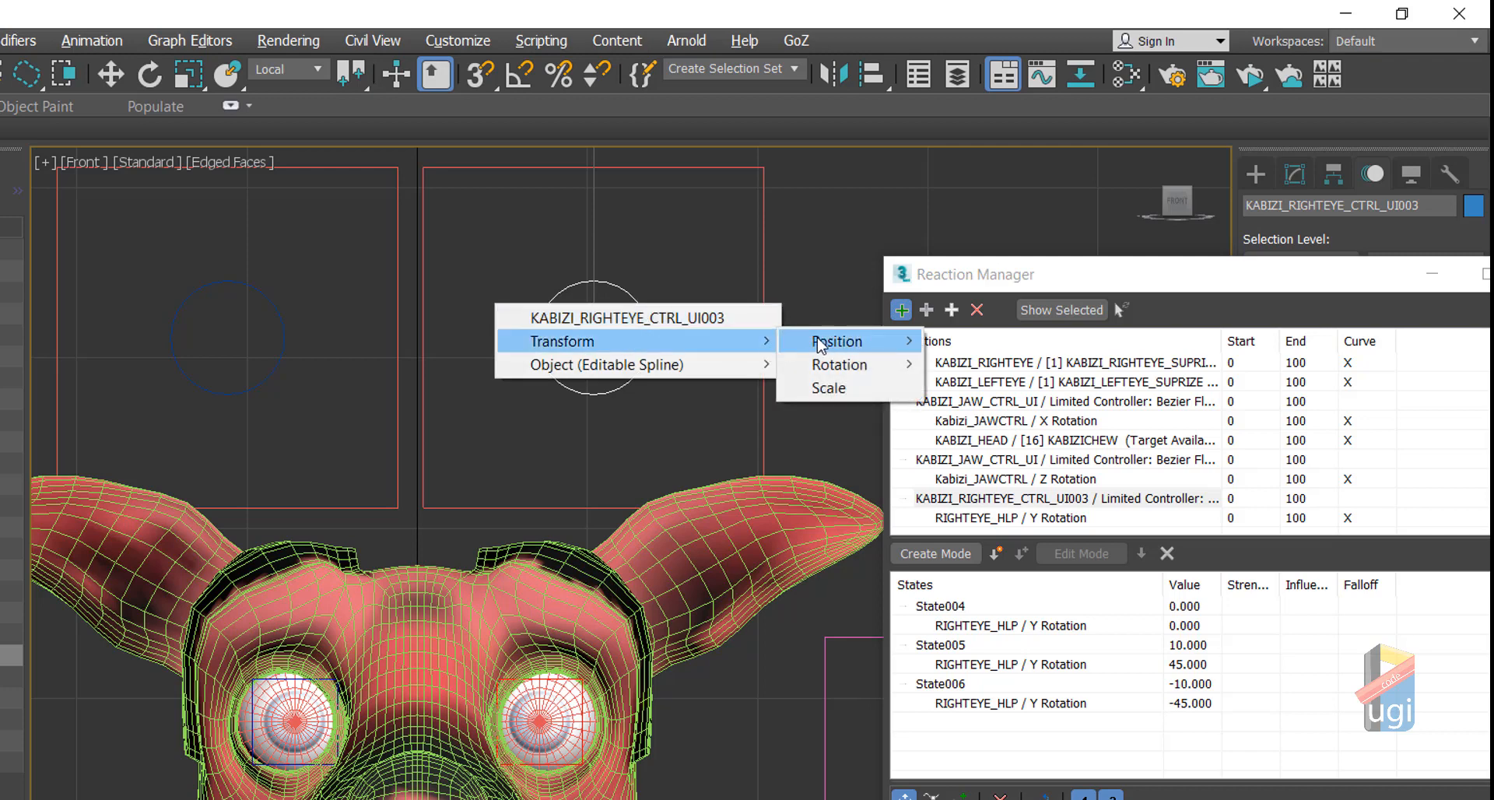
pyautogui.moveTo(821, 343)
pyautogui.moveTo(1097, 370)
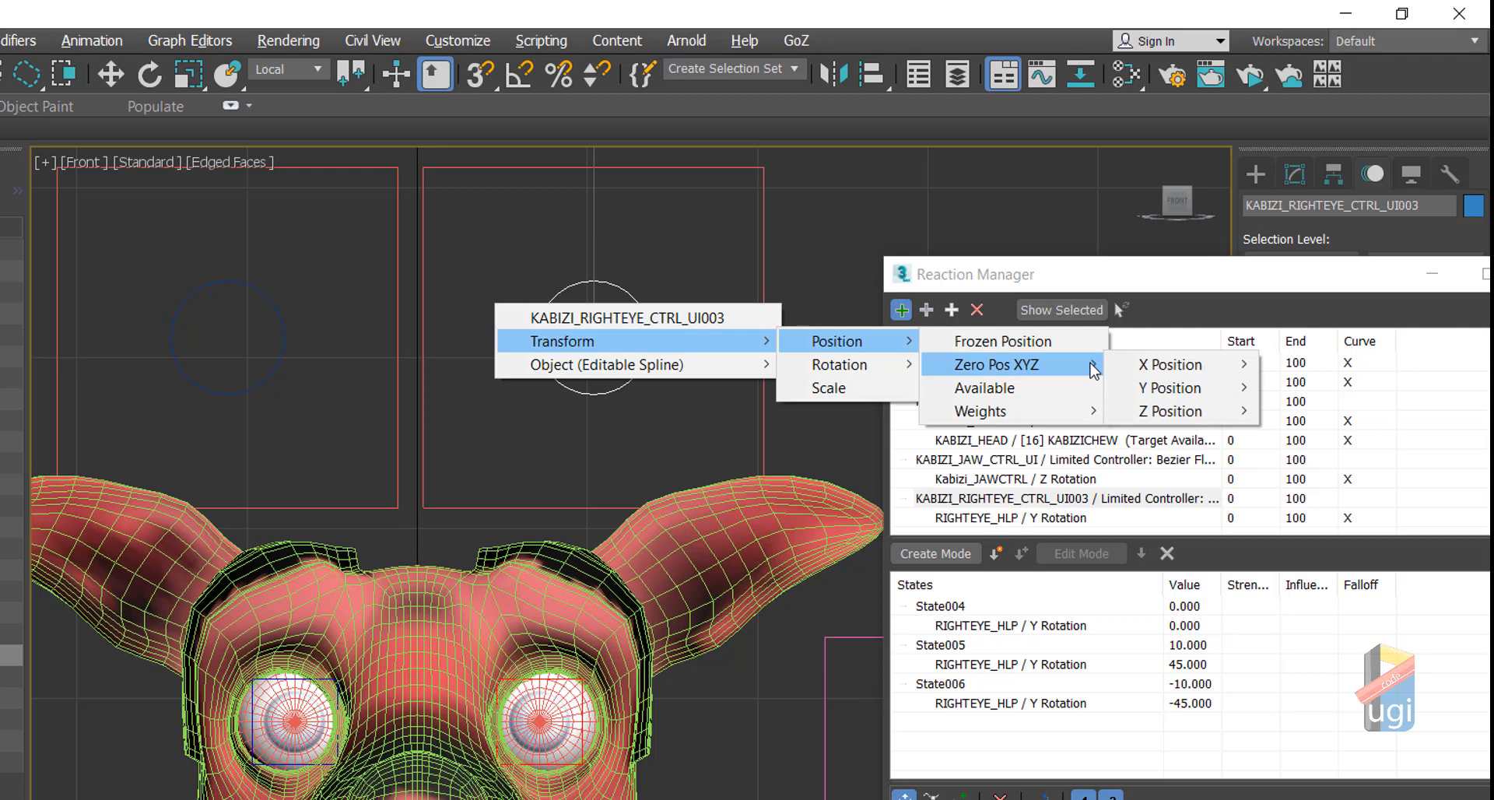
pyautogui.moveTo(1179, 389)
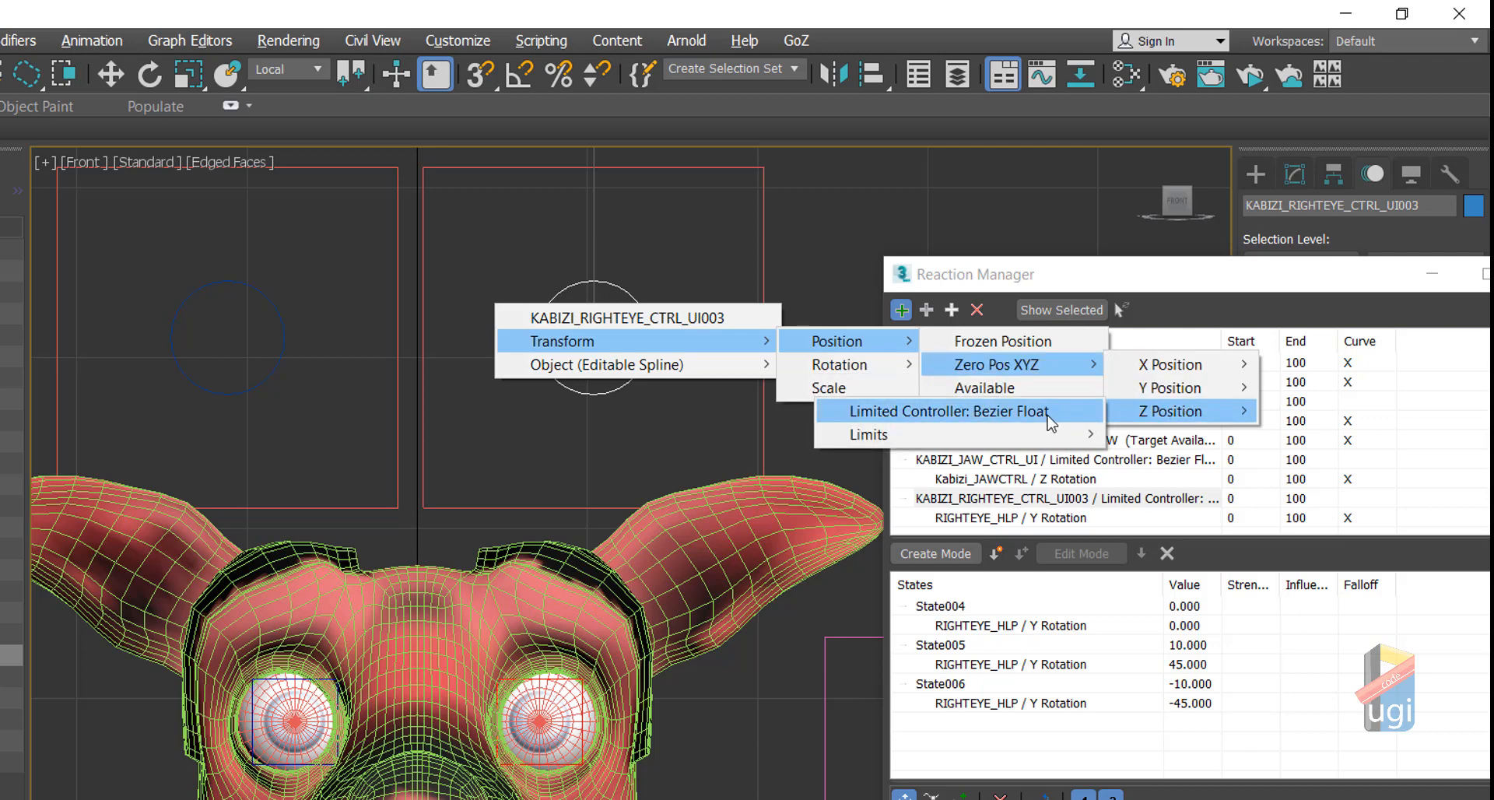
pyautogui.click(1050, 420)
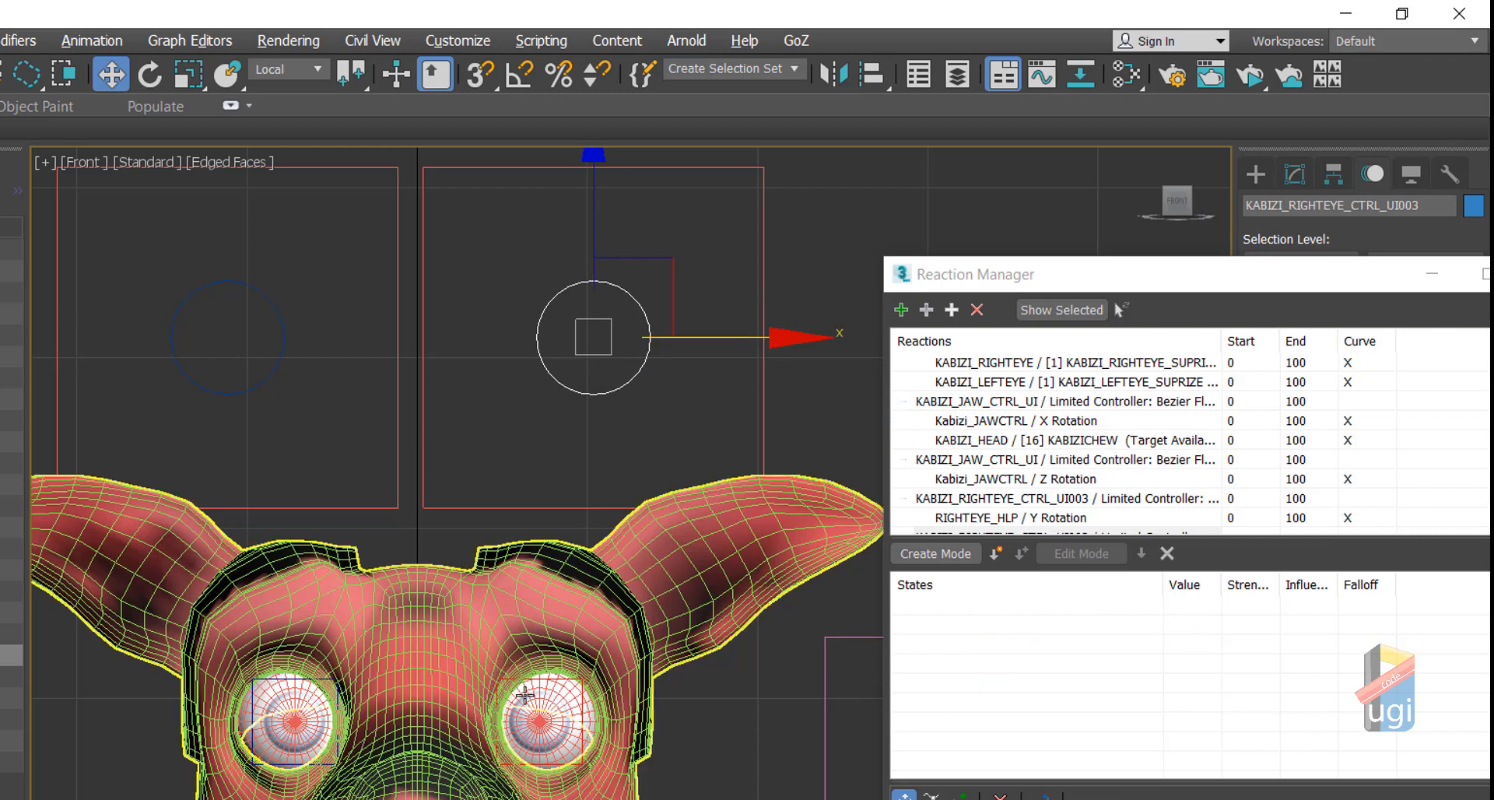
pyautogui.click(545, 680)
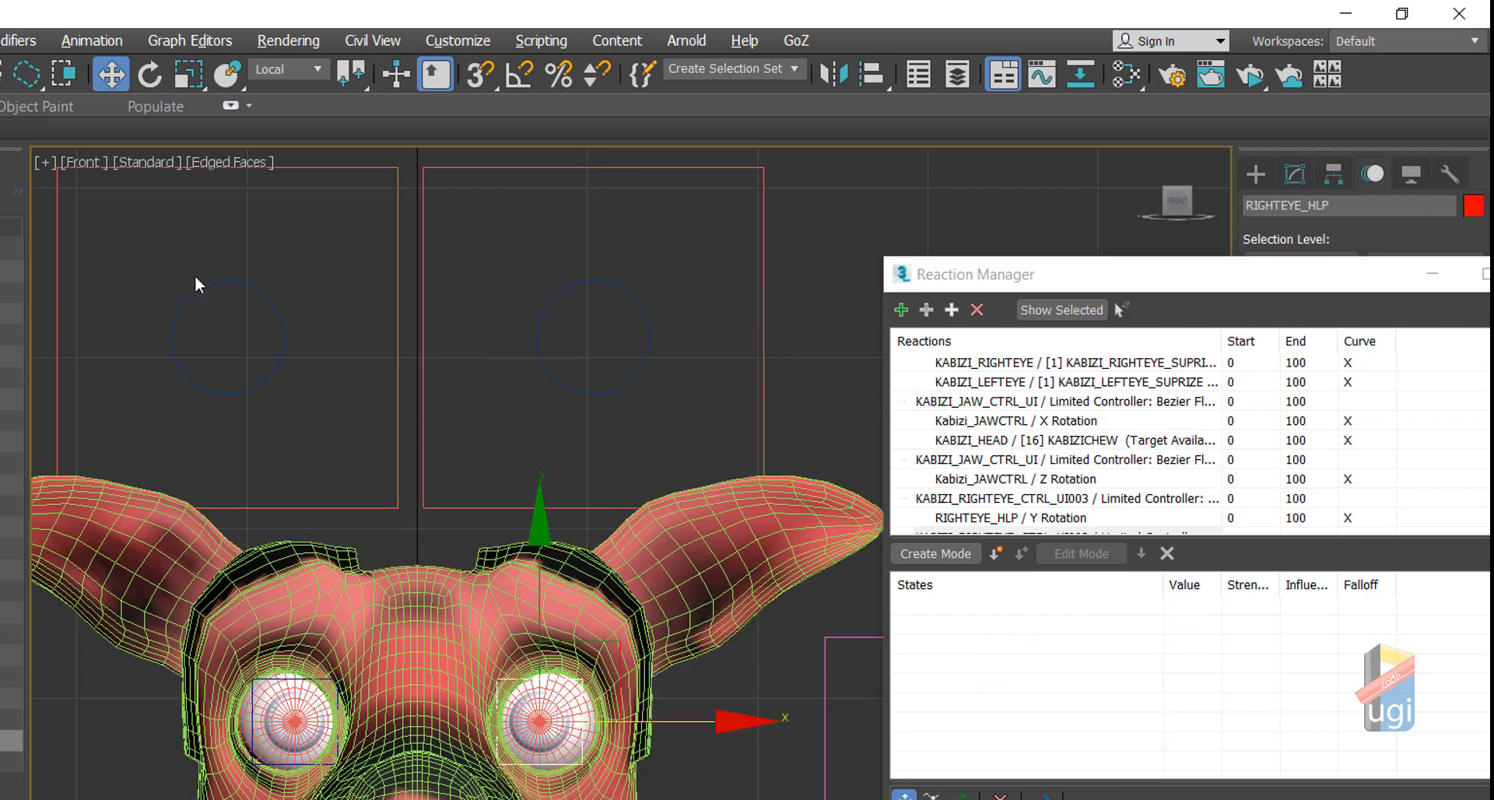
pyautogui.click(159, 75)
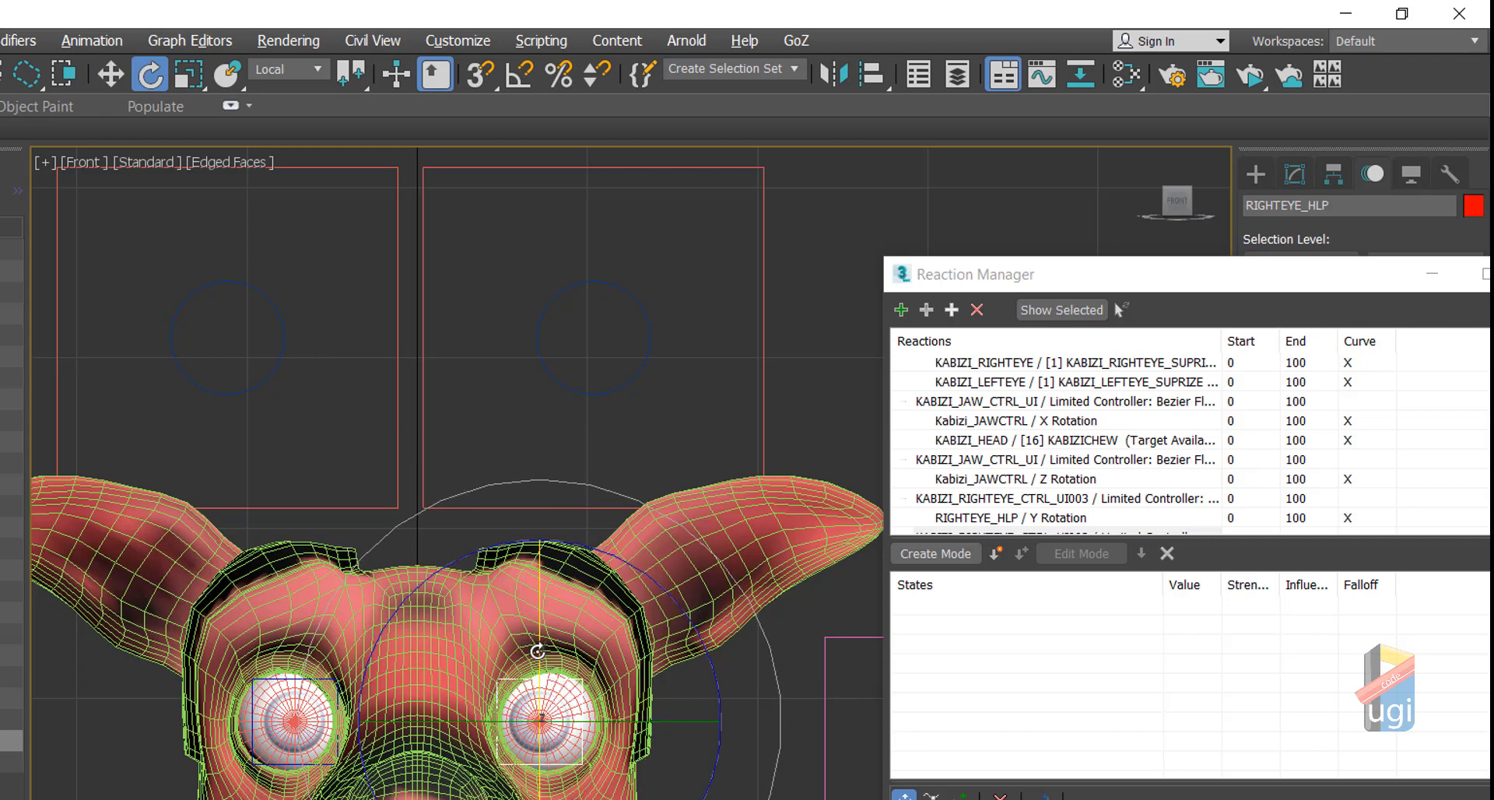
# Step: Add RIGHTEYE_HLP's Zero Euler XYZ X Rotation as the driven value with two extra states
pyautogui.click(952, 312)
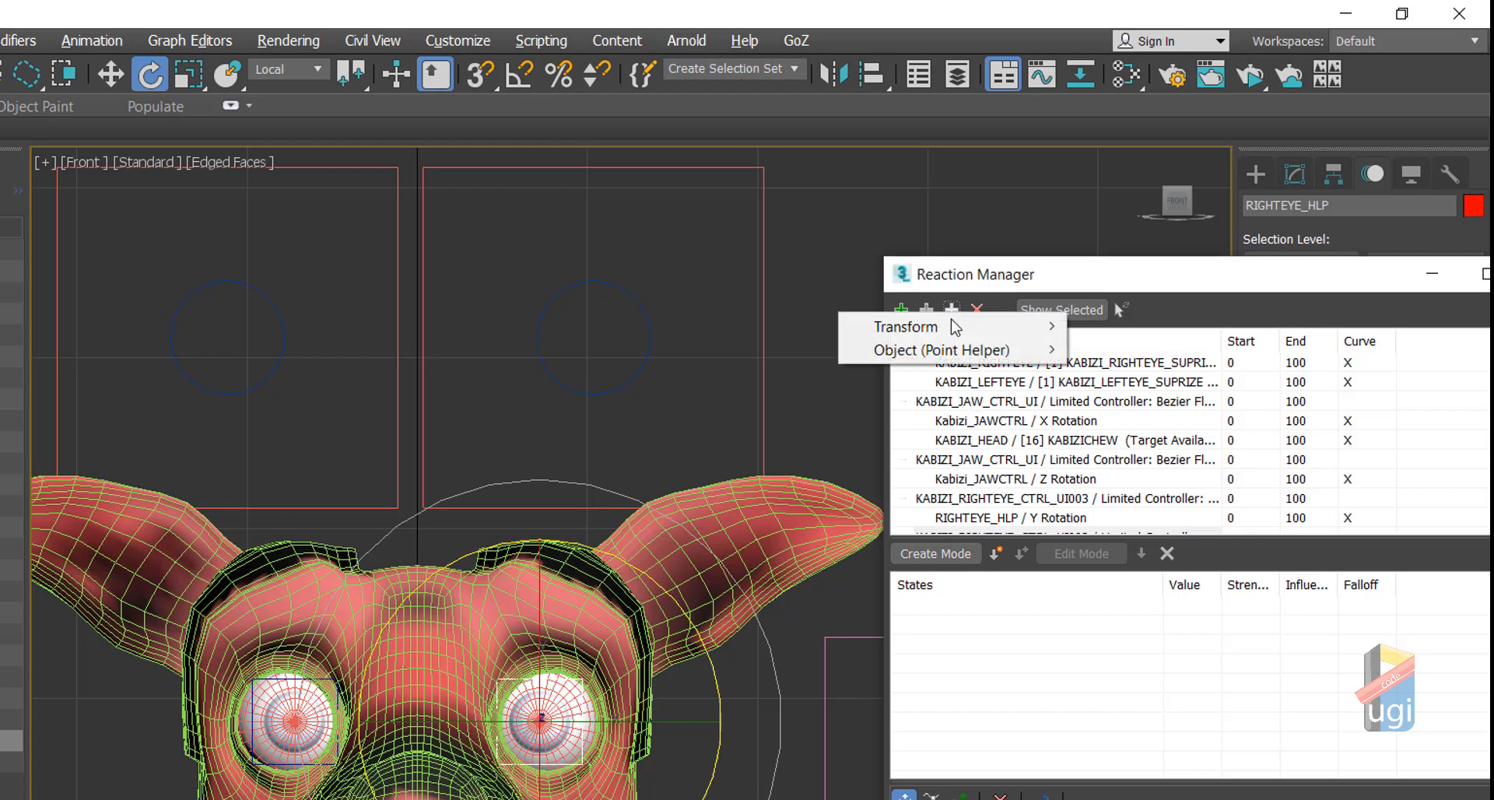
pyautogui.moveTo(957, 325)
pyautogui.moveTo(1177, 349)
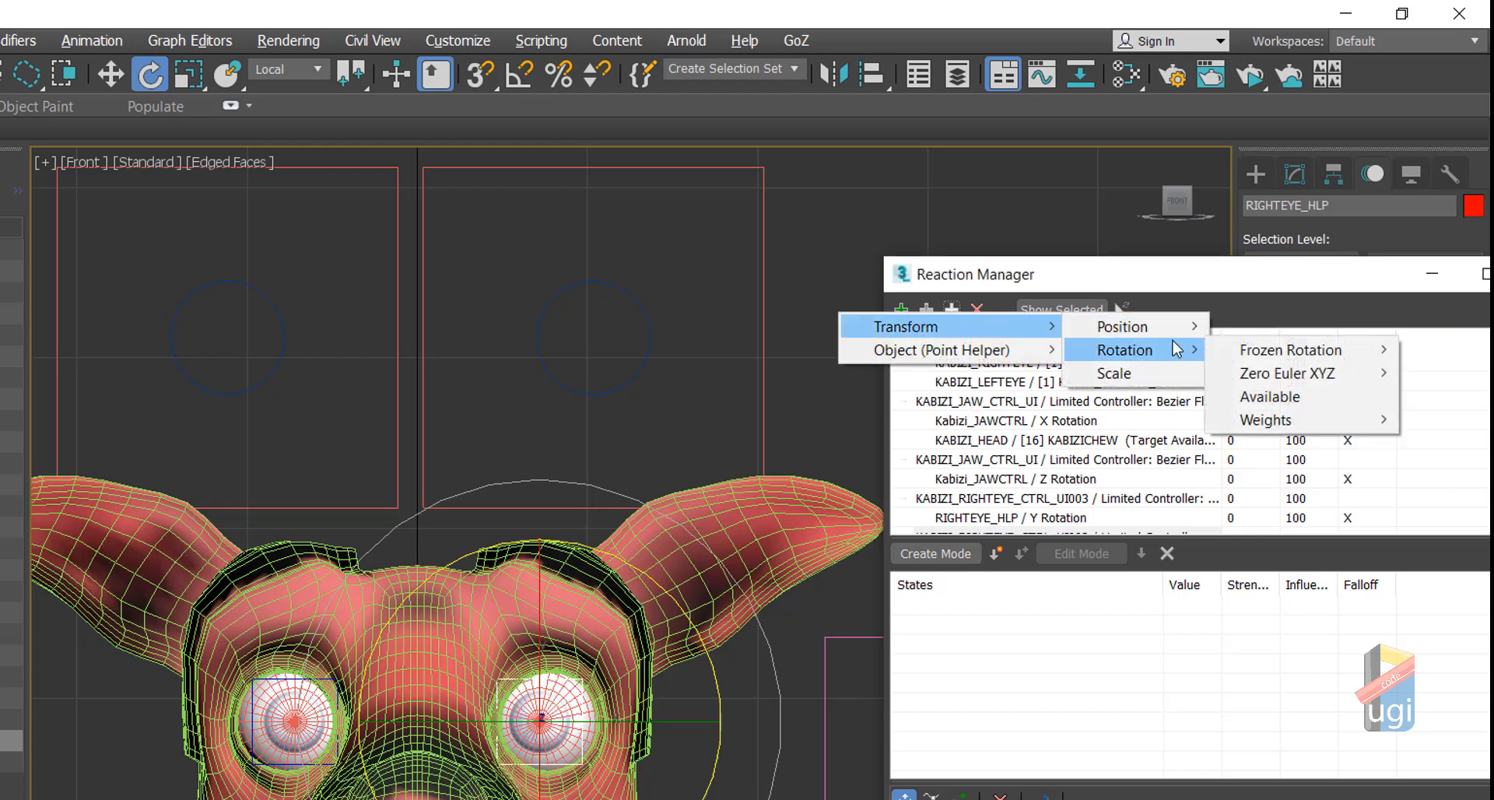
pyautogui.moveTo(1308, 377)
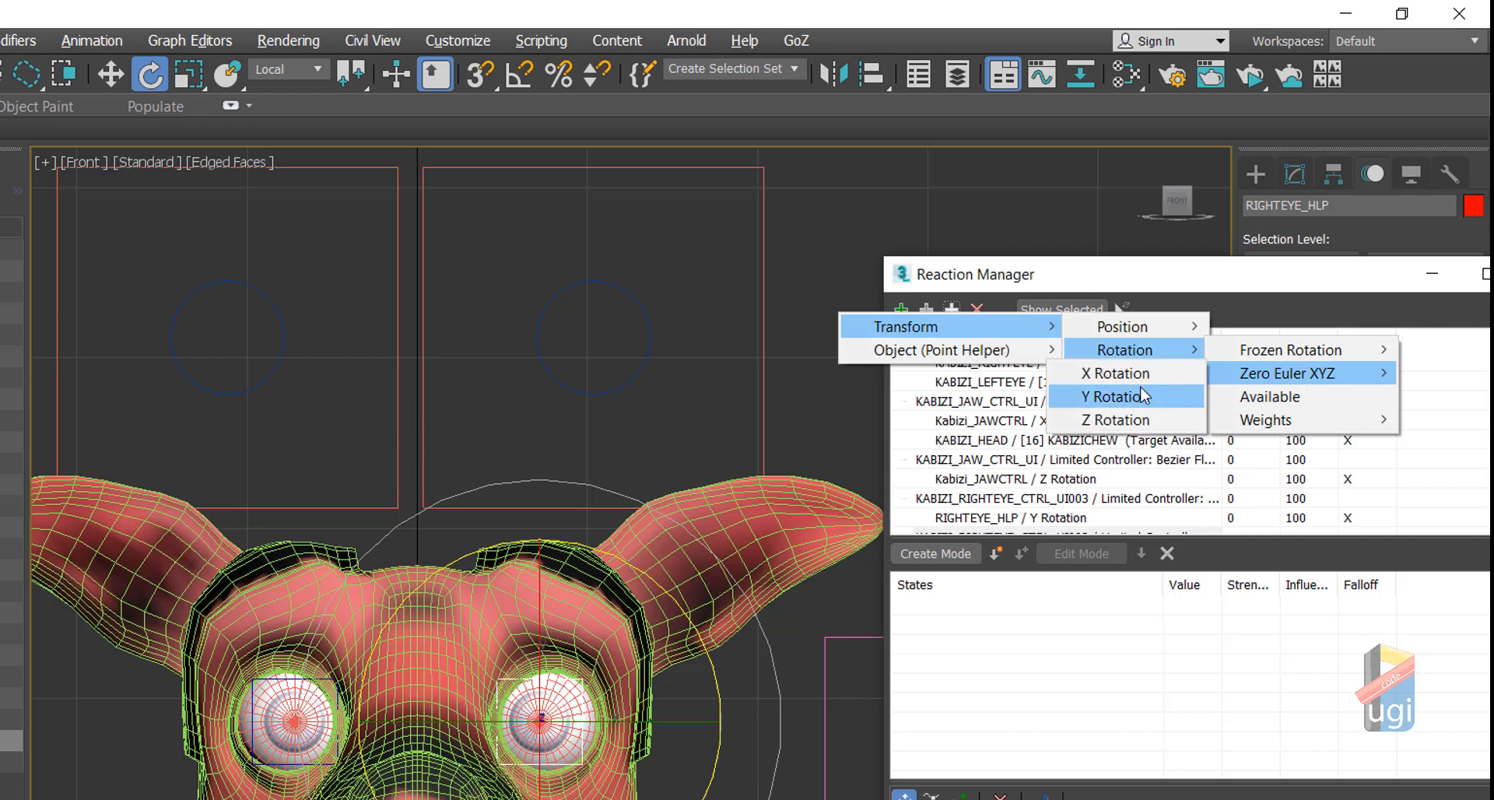
pyautogui.click(1117, 373)
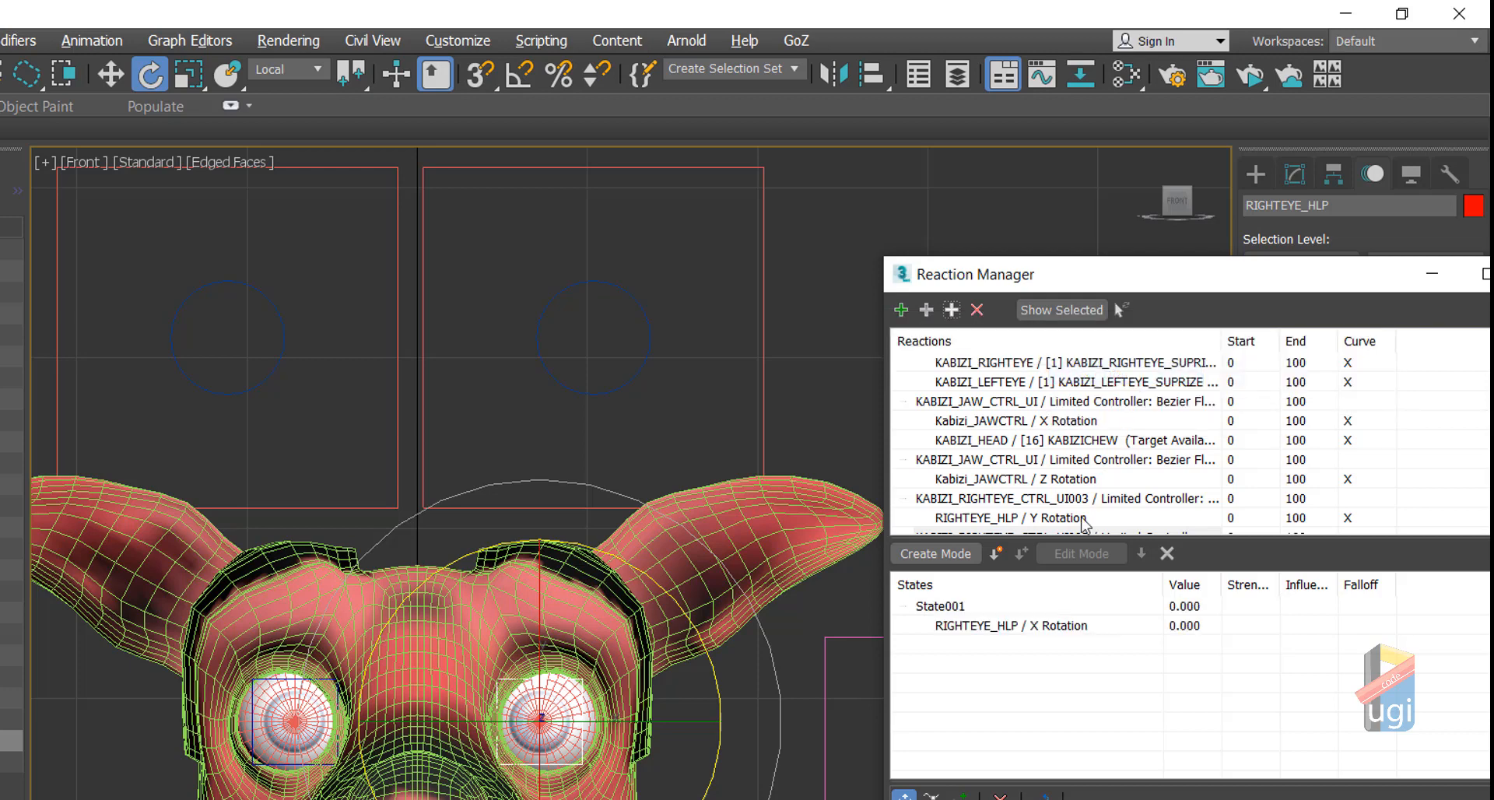
pyautogui.click(993, 555)
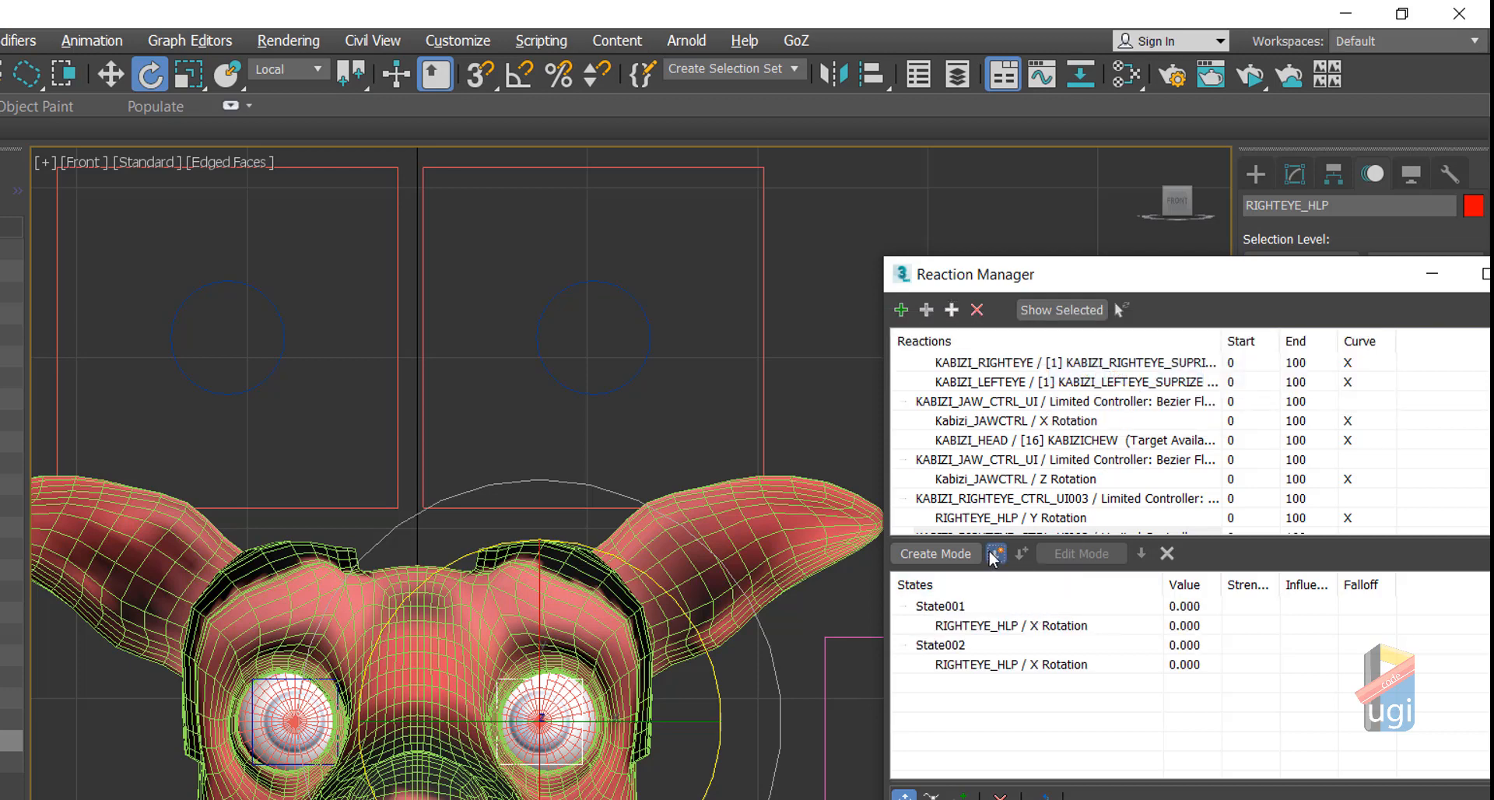
pyautogui.click(993, 556)
# Step: Set State002 to 10 → 45 and State003 to -10 → -45
pyautogui.doubleClick(1186, 646)
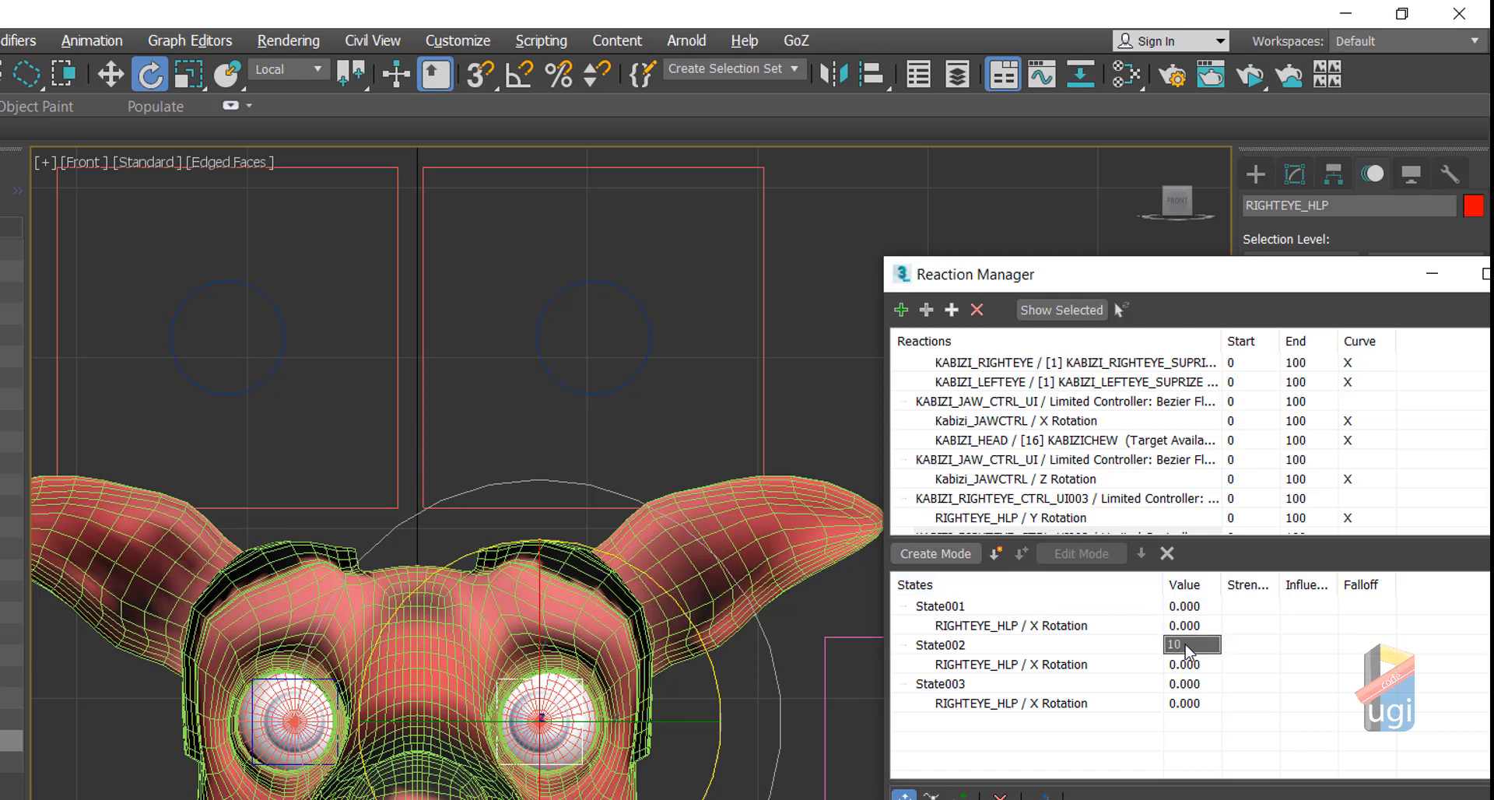
pyautogui.write('10')
pyautogui.press('Return')
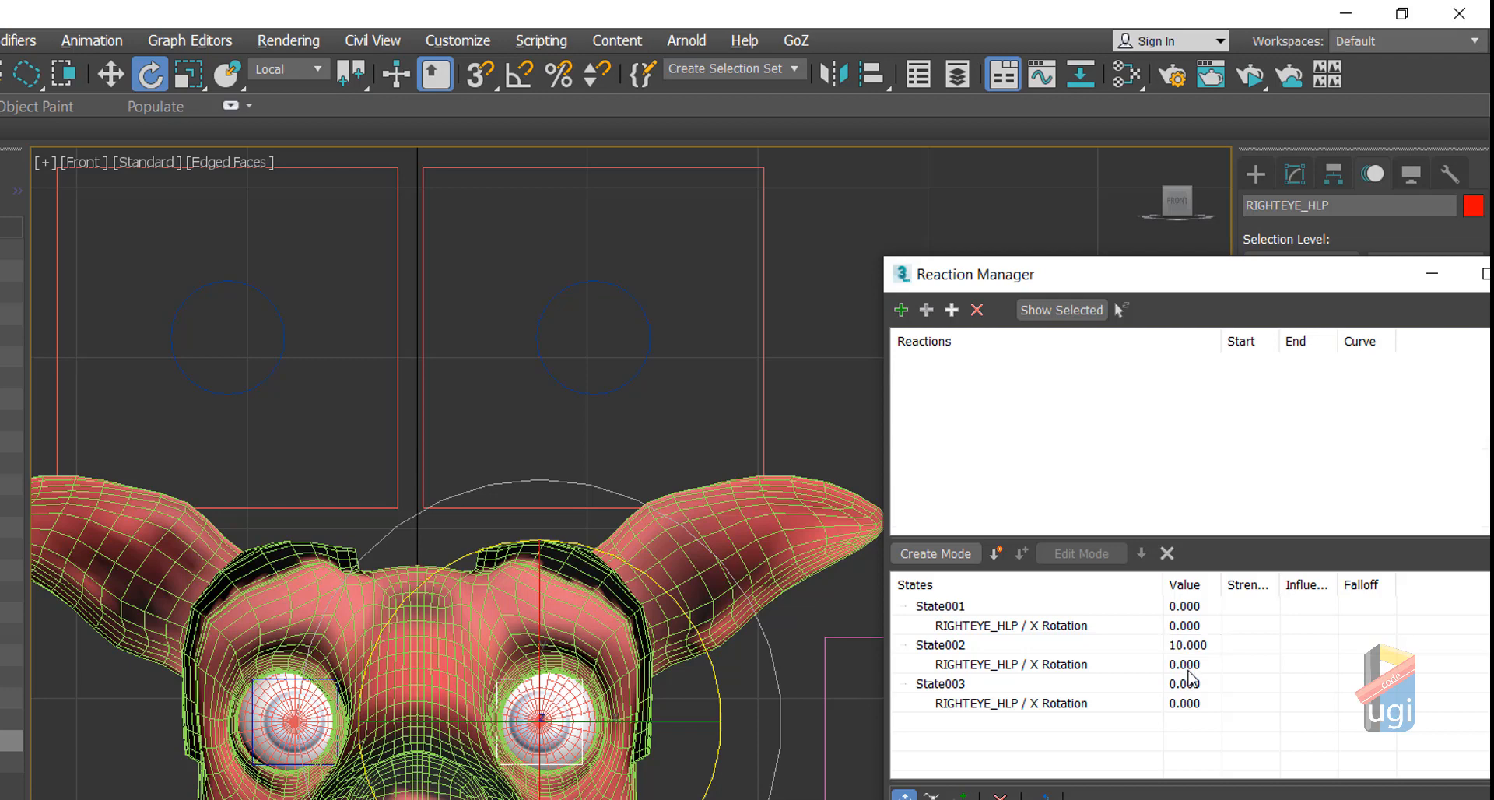
pyautogui.doubleClick(1188, 668)
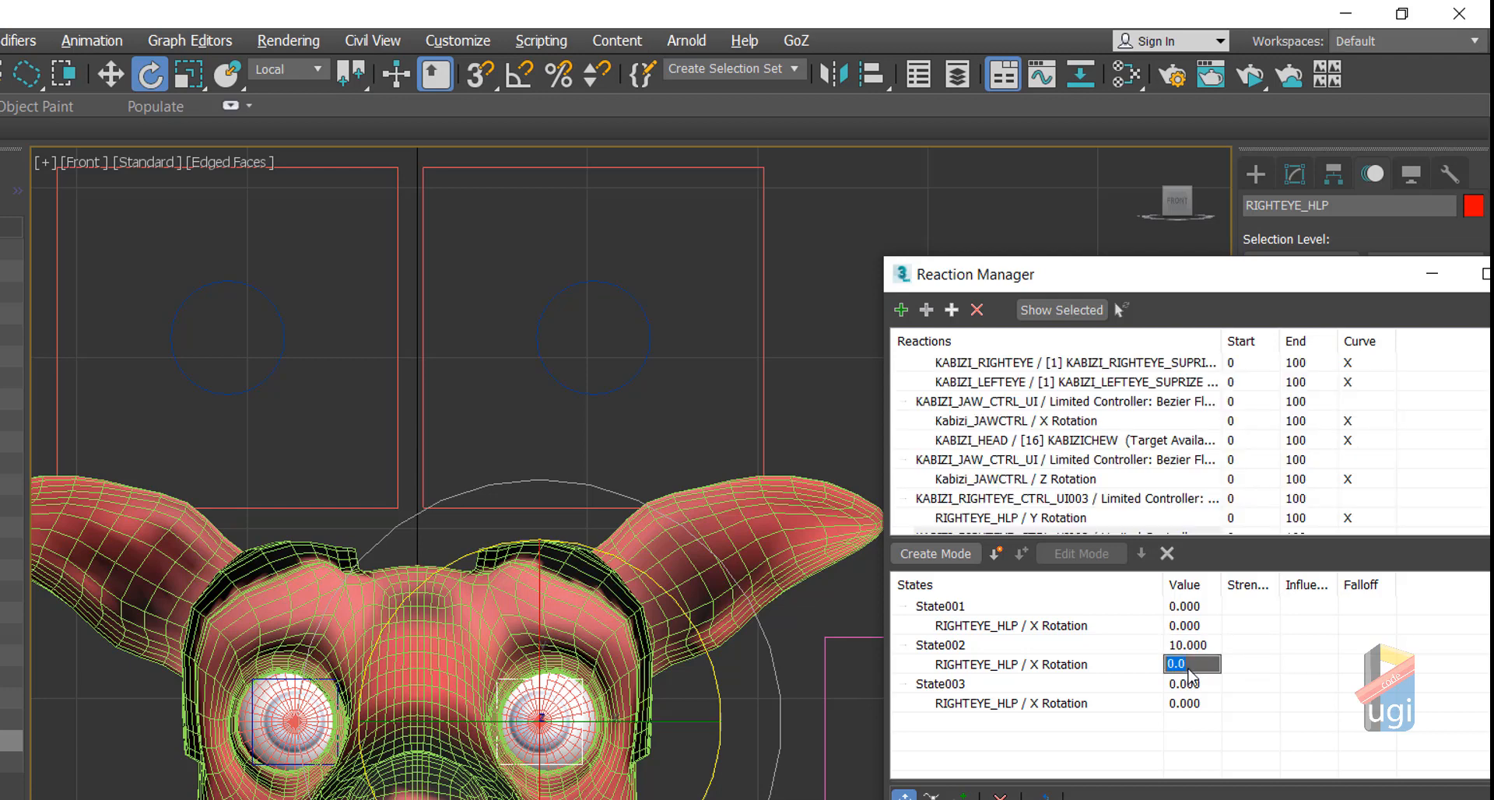
pyautogui.write('45')
pyautogui.press('Return')
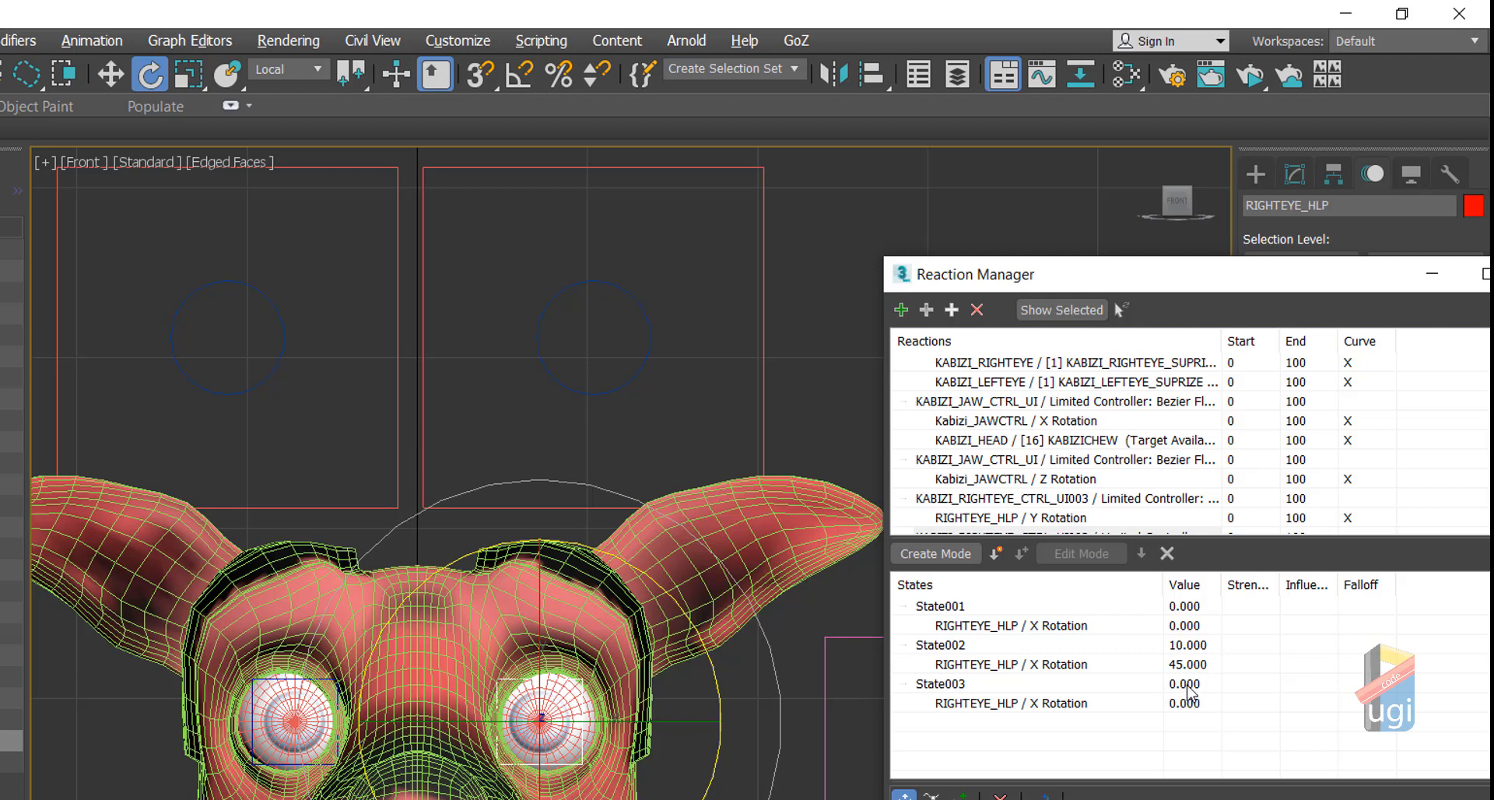
pyautogui.doubleClick(1188, 685)
pyautogui.press('Return')
pyautogui.click(1194, 702)
pyautogui.write('-45')
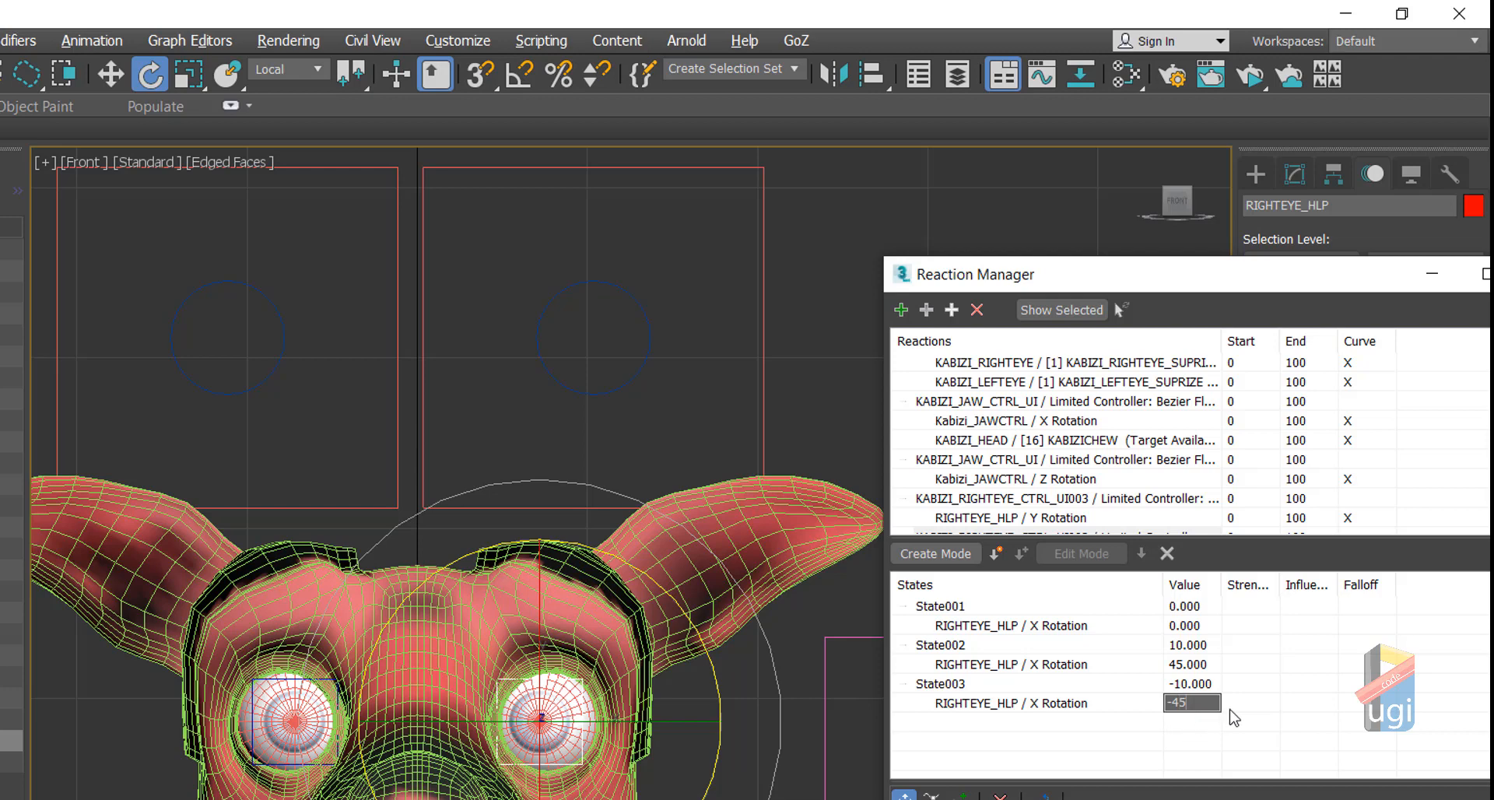
pyautogui.press('Return')
# Step: Move the Reaction Manager aside, then select and frame KABIZI_HEAD in the Modify panel
pyautogui.click(926, 309)
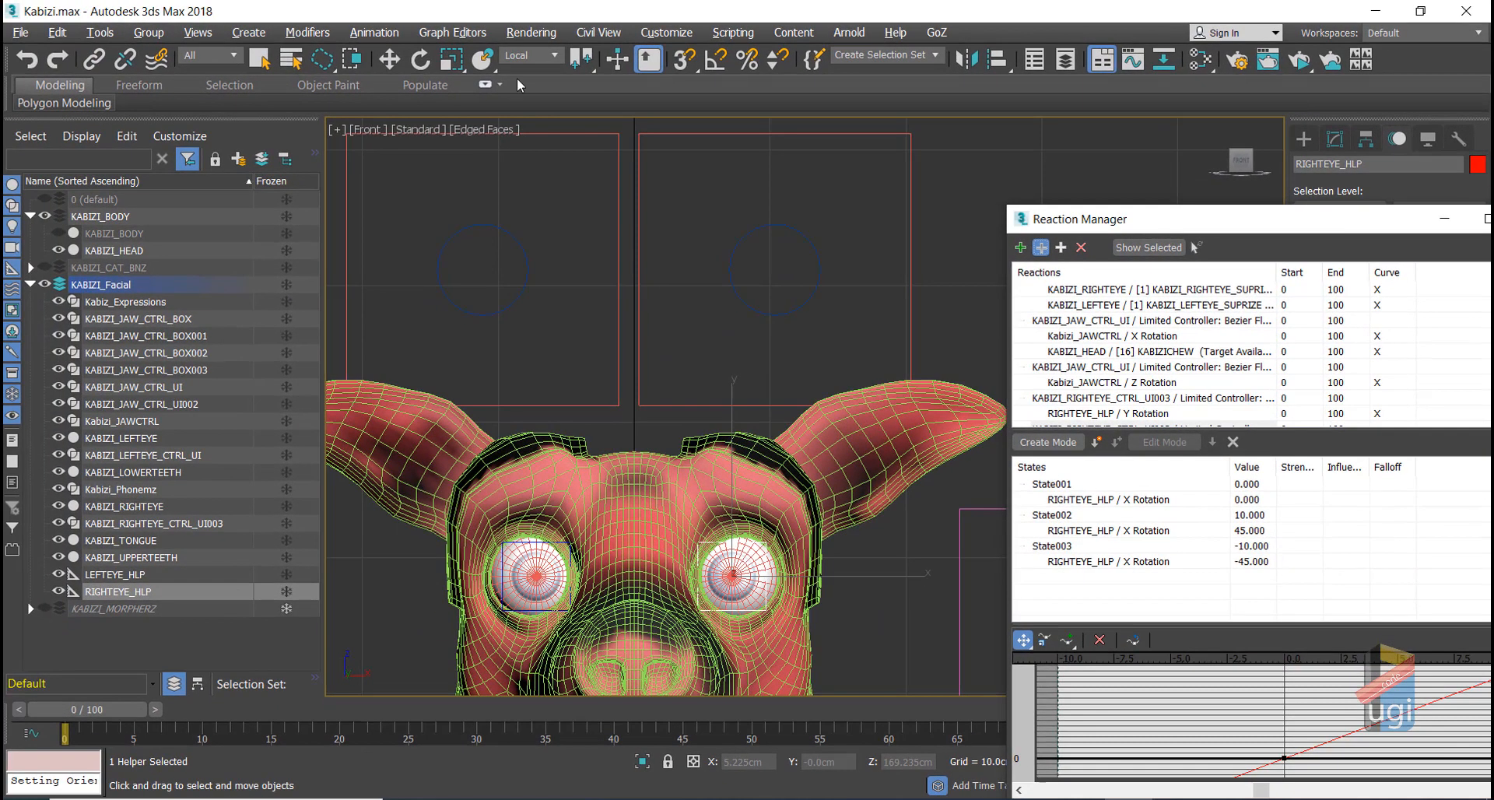
pyautogui.click(392, 52)
pyautogui.moveTo(1210, 219); pyautogui.dragTo(228, 123)
pyautogui.click(856, 450)
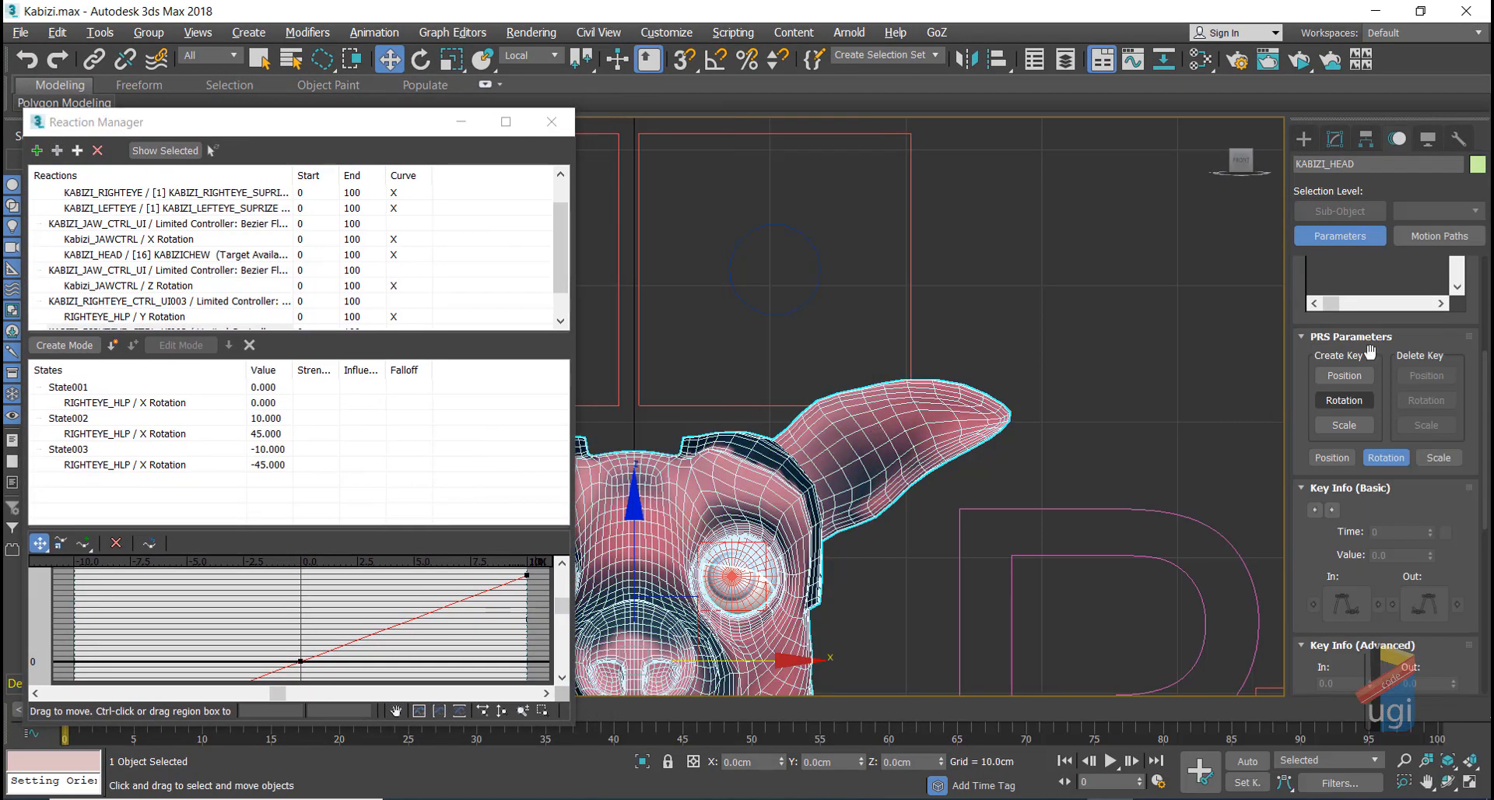
pyautogui.click(1334, 138)
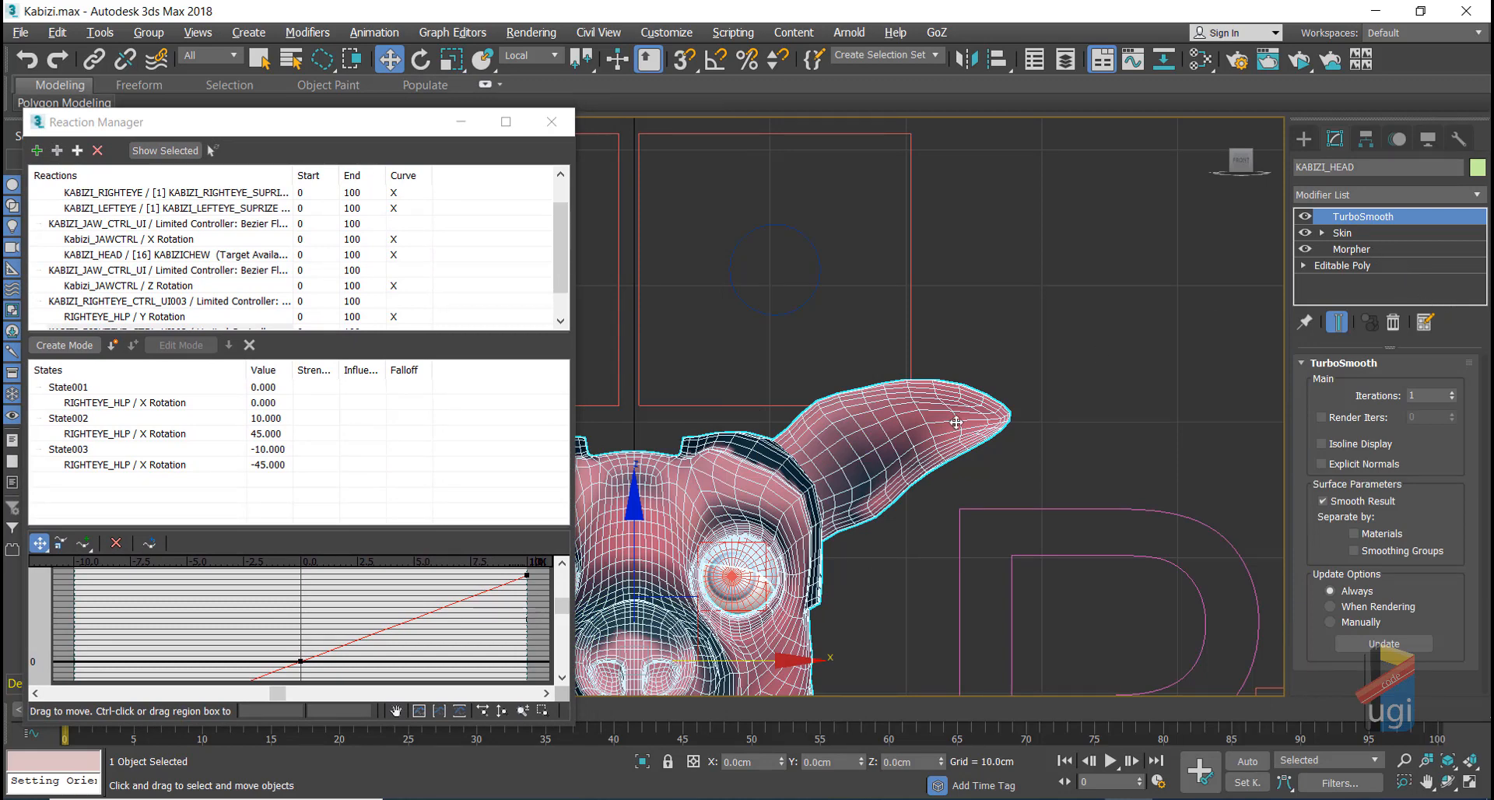
pyautogui.press('z')
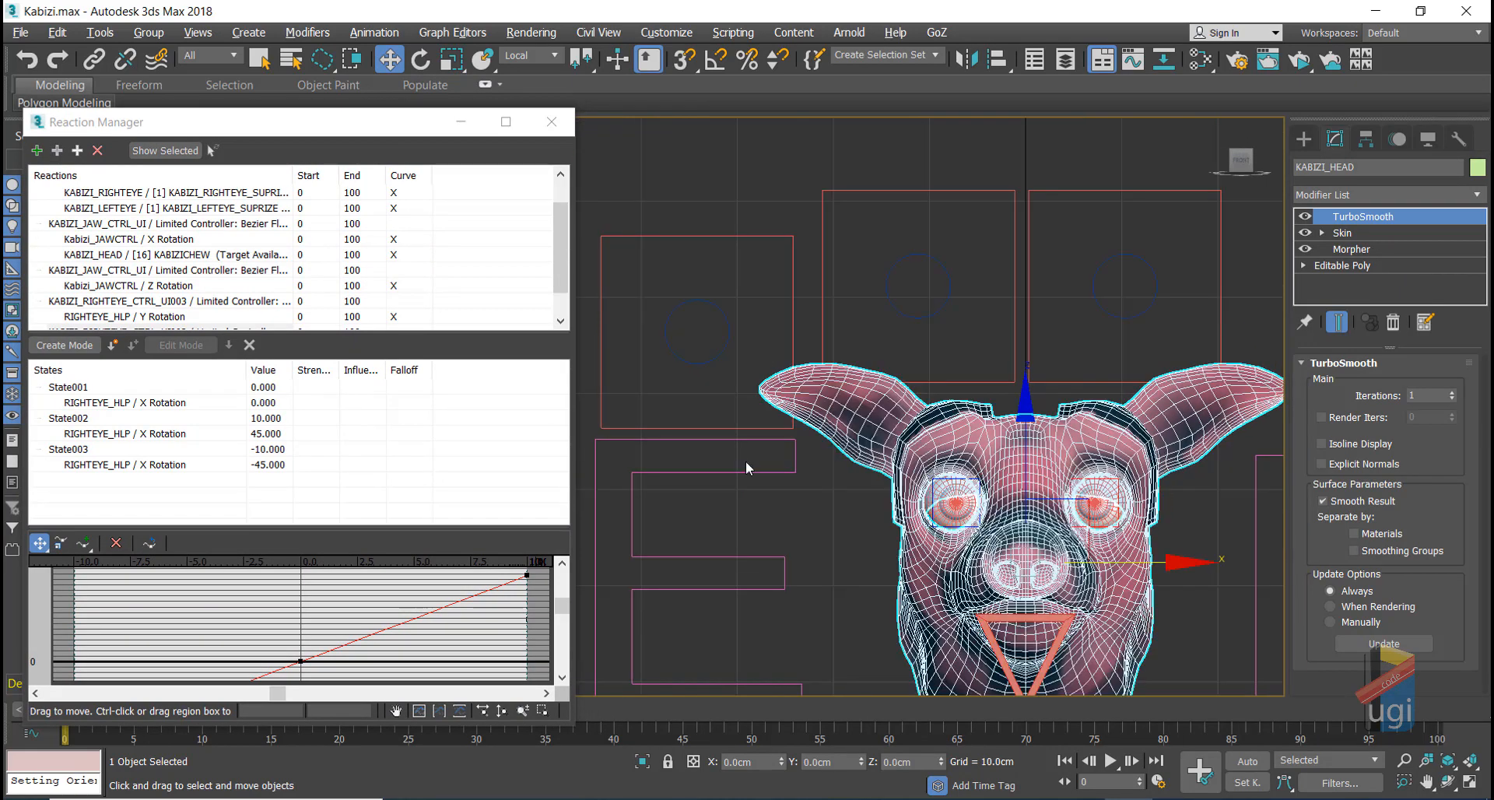
# Step: Select Kabiz_Expressions and test the RIGHTLASHDOWN slider, returning it to zero
pyautogui.click(682, 475)
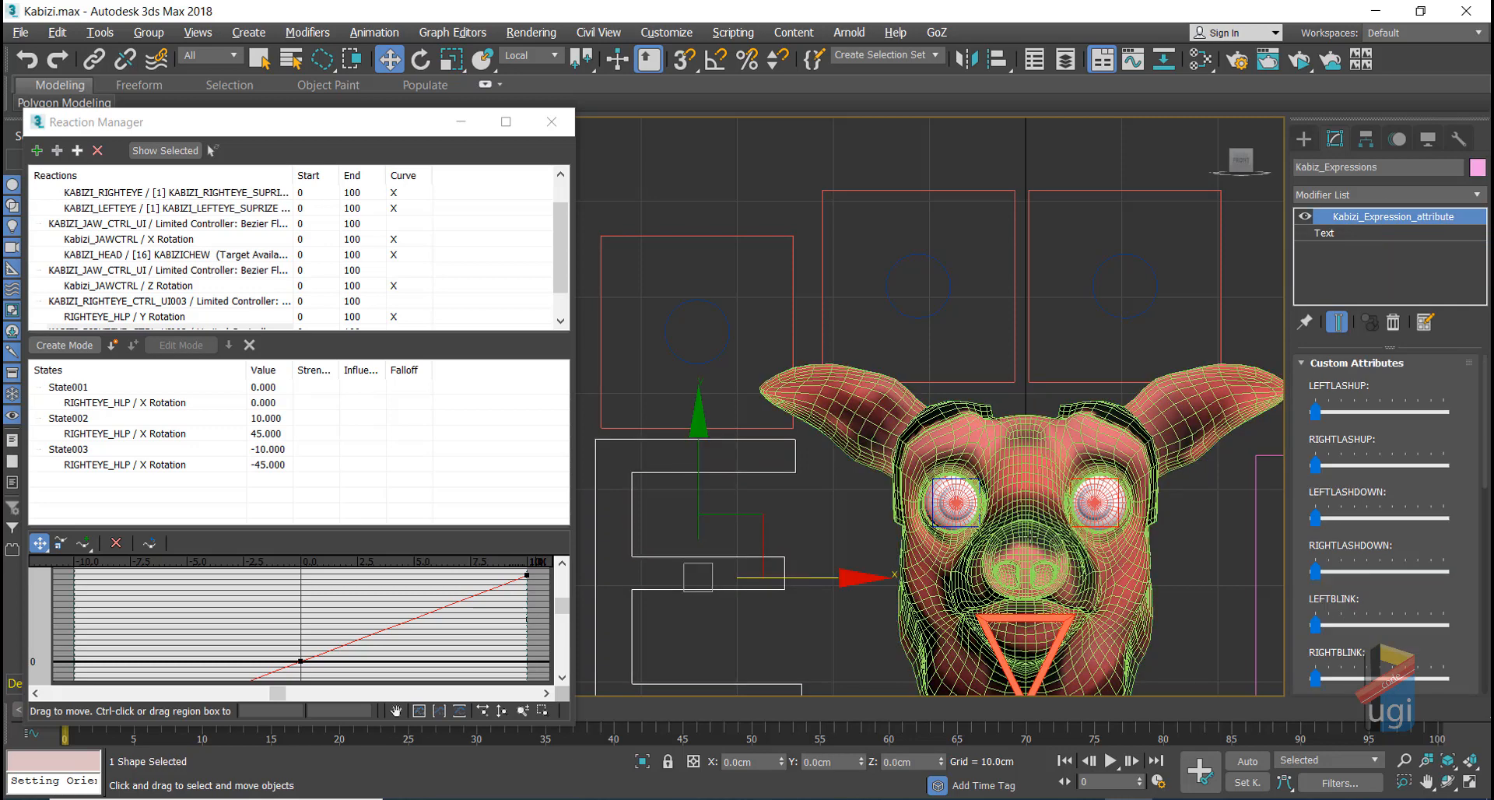
pyautogui.scroll(-1, 1370, 536)
pyautogui.click(1368, 549)
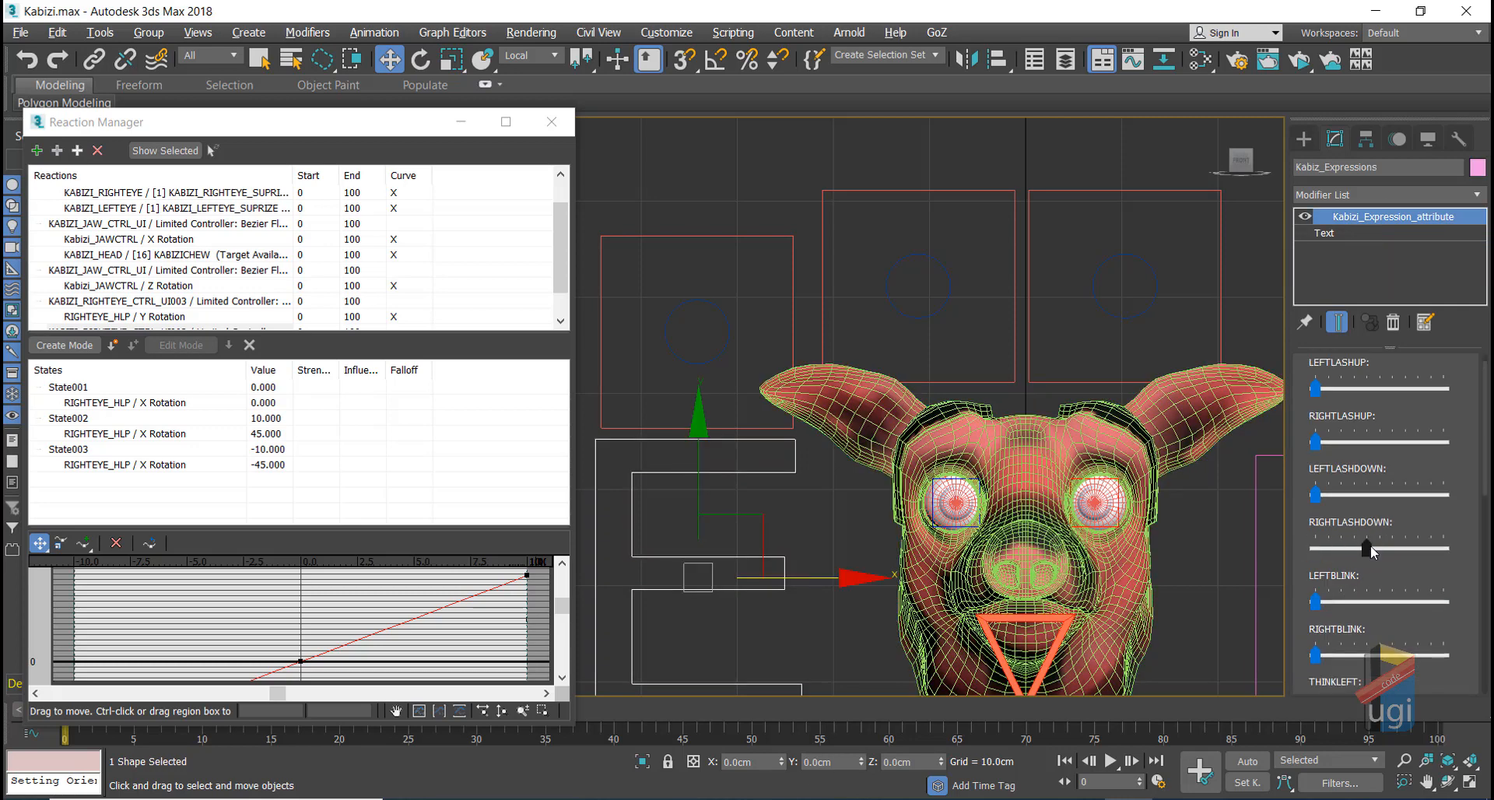
pyautogui.moveTo(1368, 548); pyautogui.dragTo(1303, 548)
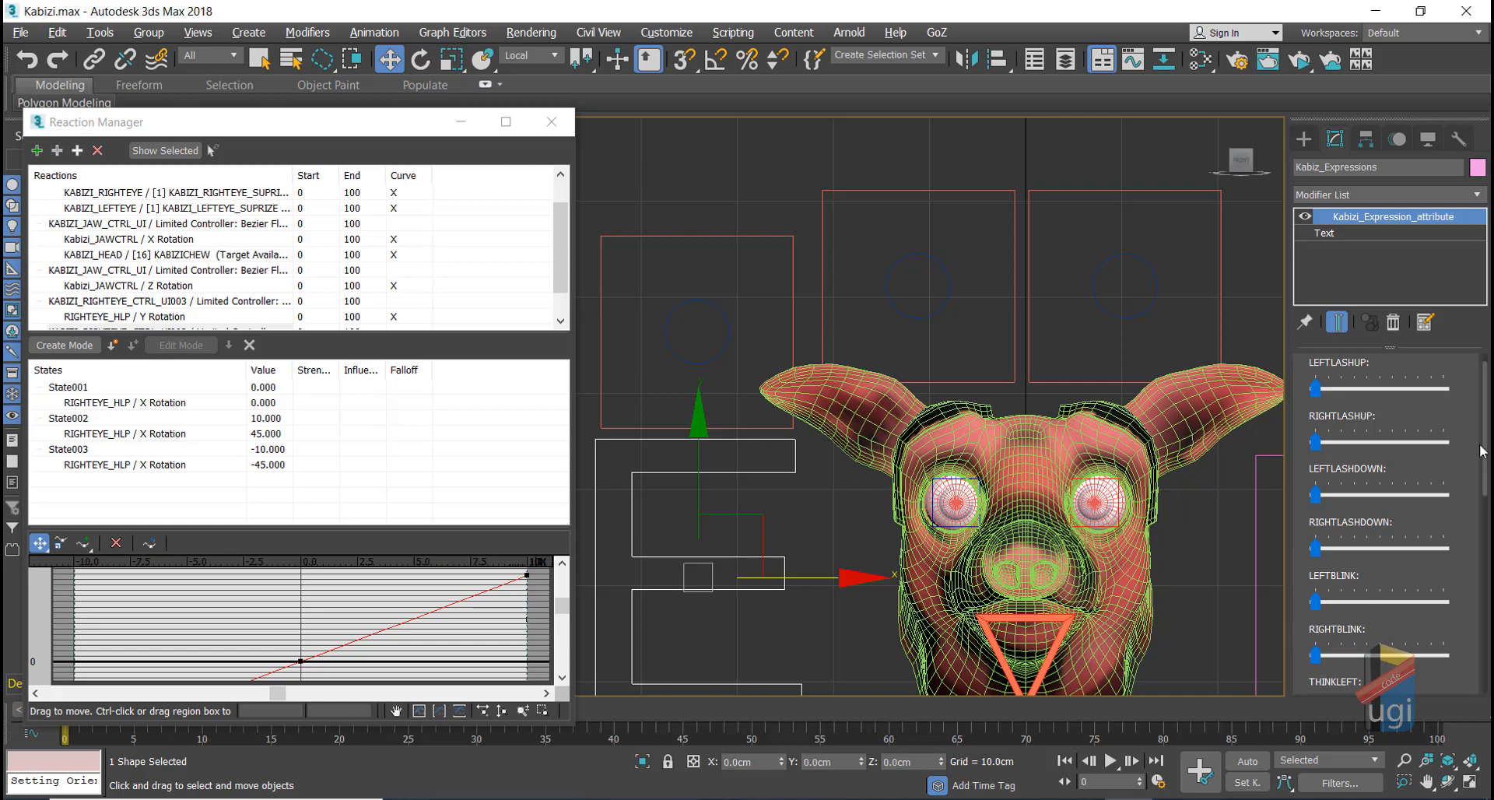
pyautogui.moveTo(1486, 452); pyautogui.dragTo(1489, 652)
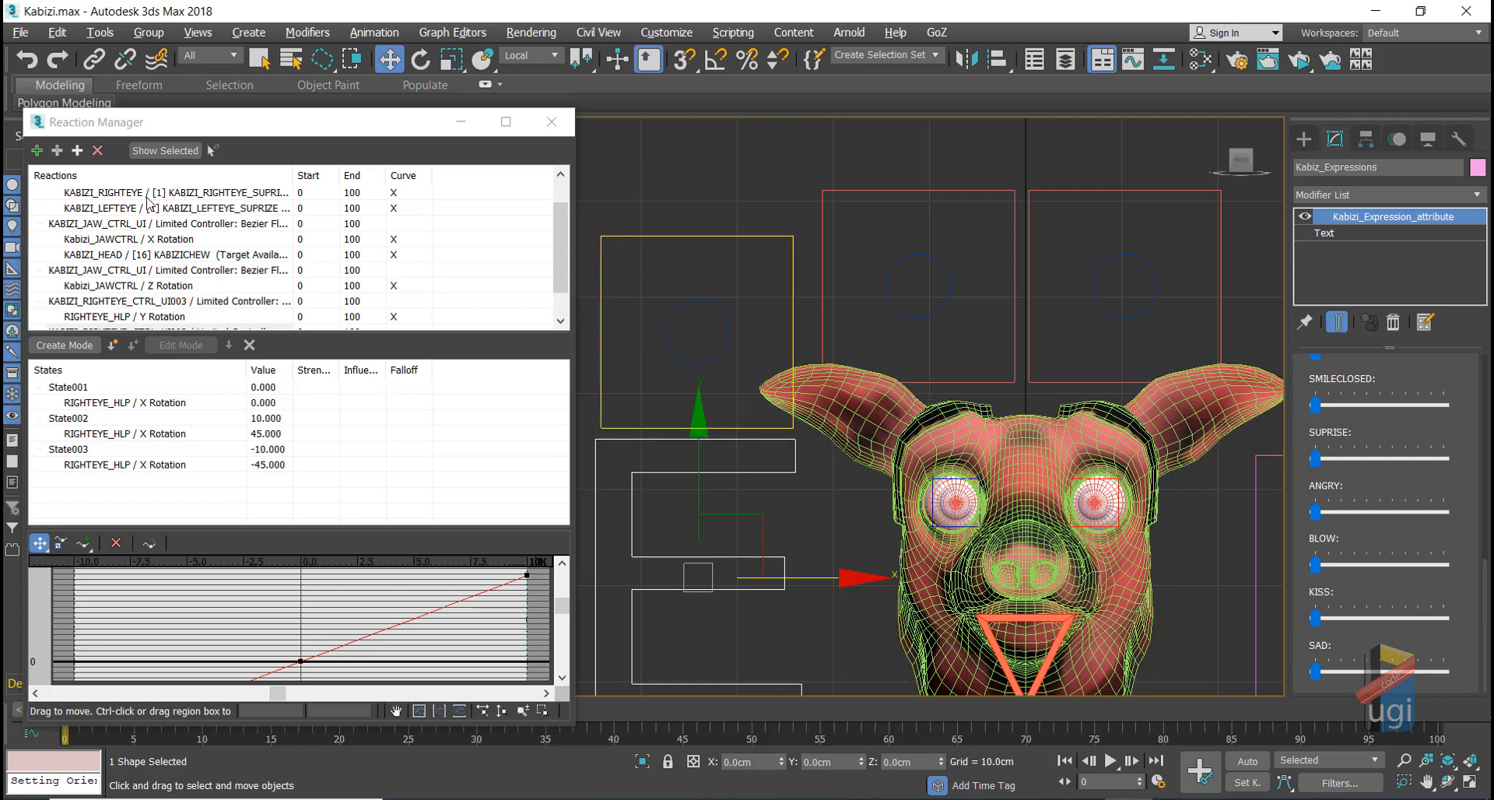
pyautogui.click(58, 151)
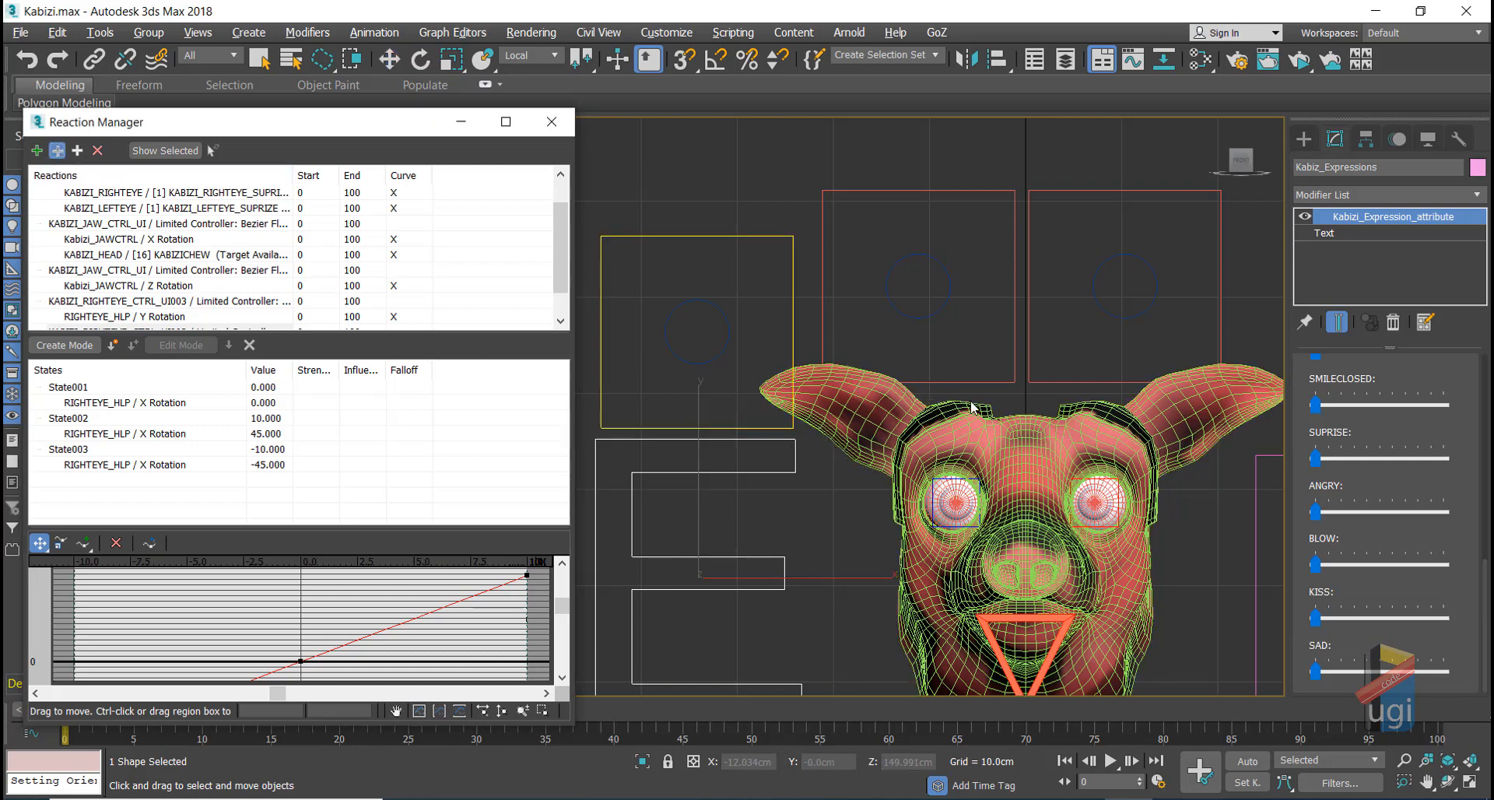
pyautogui.click(971, 426)
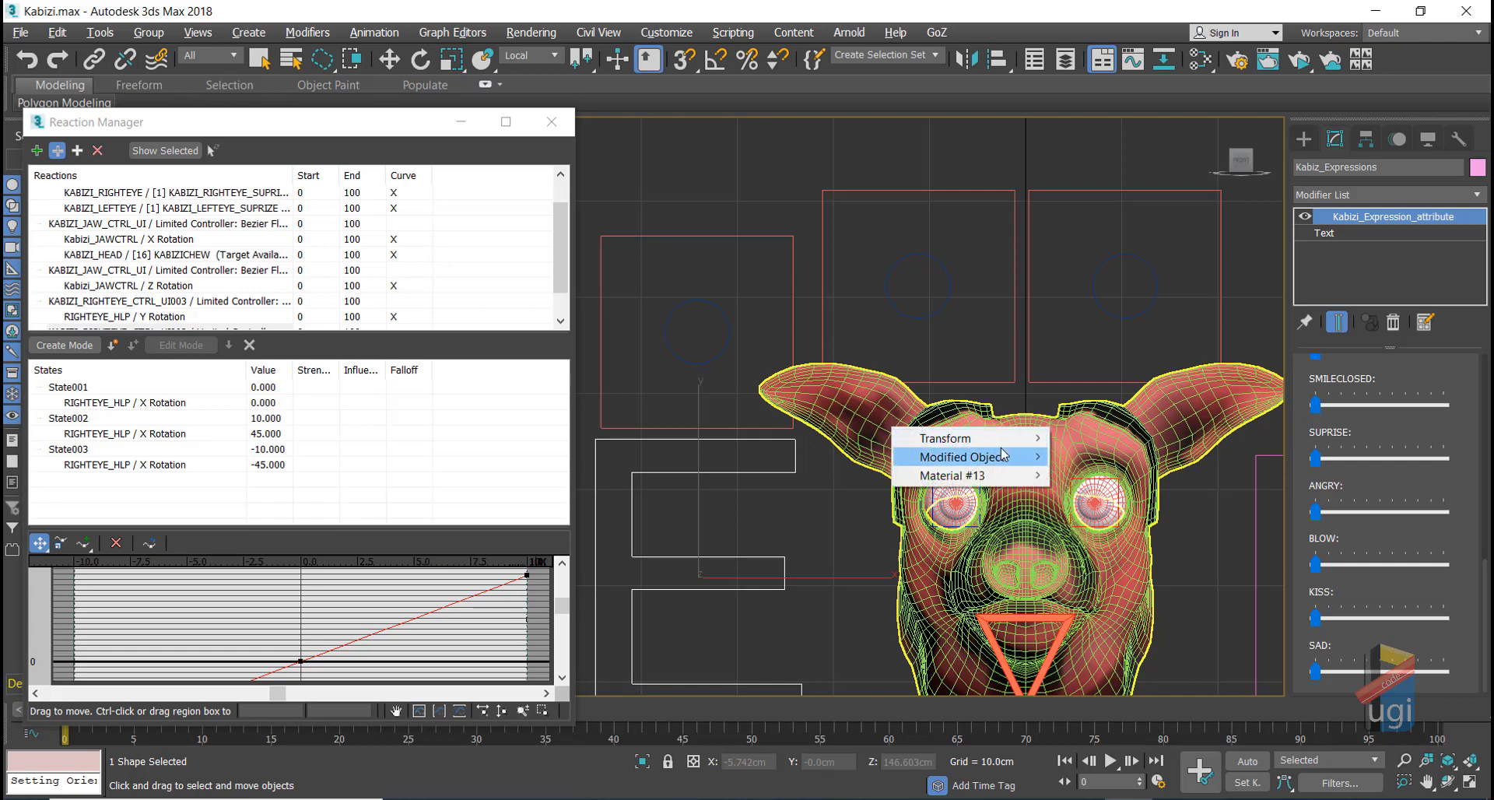
pyautogui.moveTo(1005, 443)
pyautogui.moveTo(1080, 444)
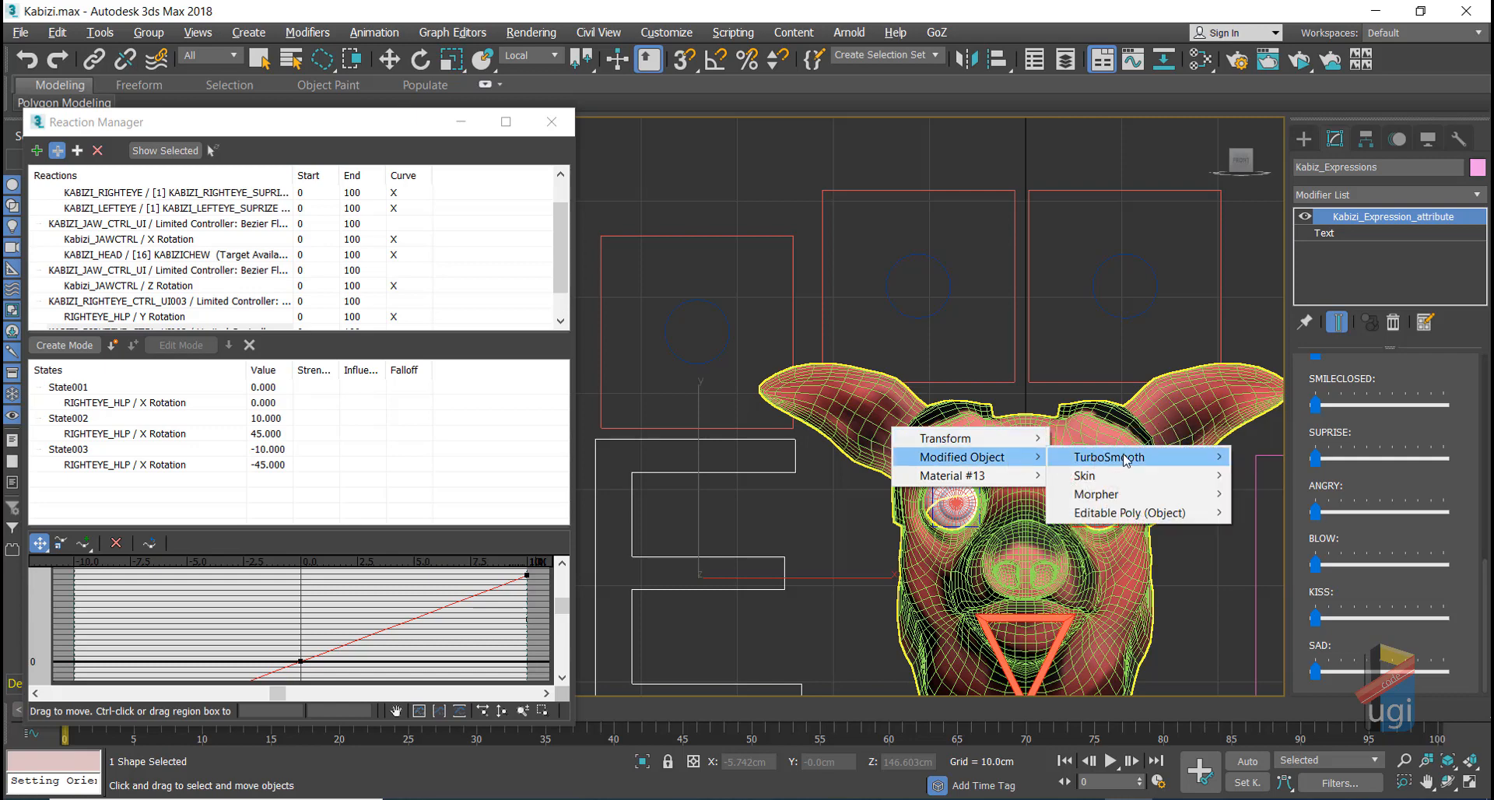
pyautogui.moveTo(1133, 485)
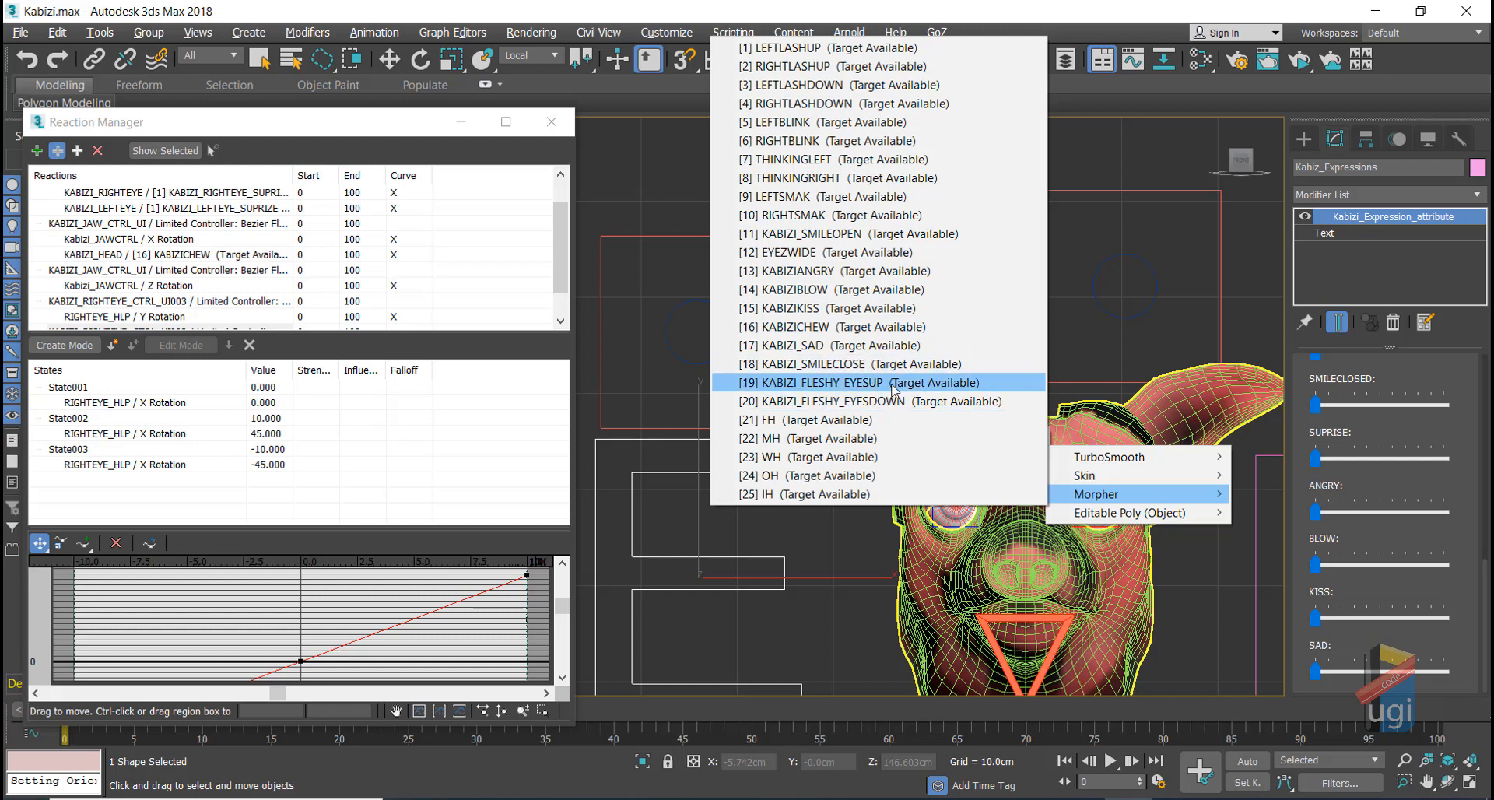
pyautogui.click(851, 11)
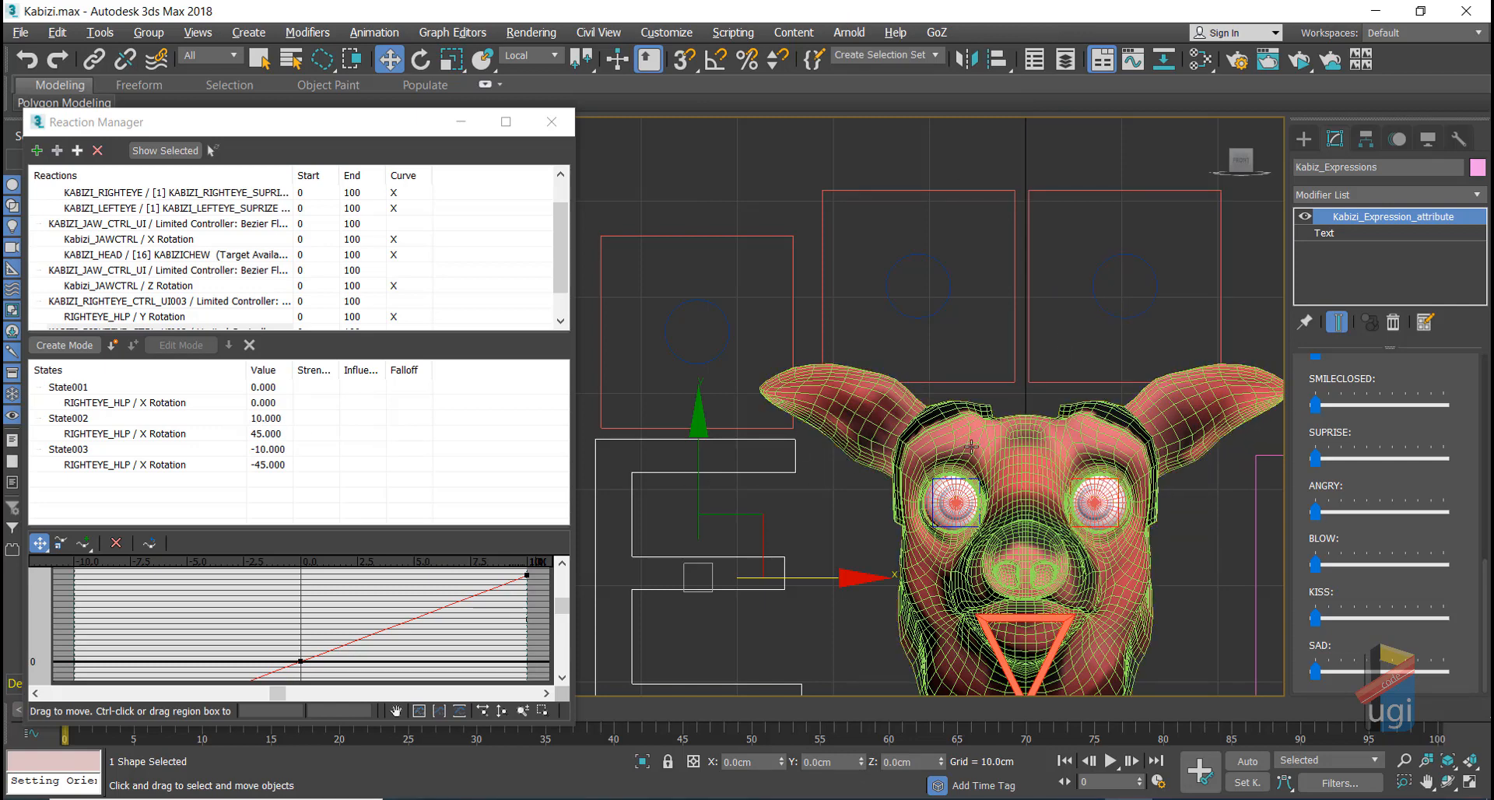
# Step: Test the right eye control, then set State003's X Rotation to 45 and State002's to -45
pyautogui.click(1130, 256)
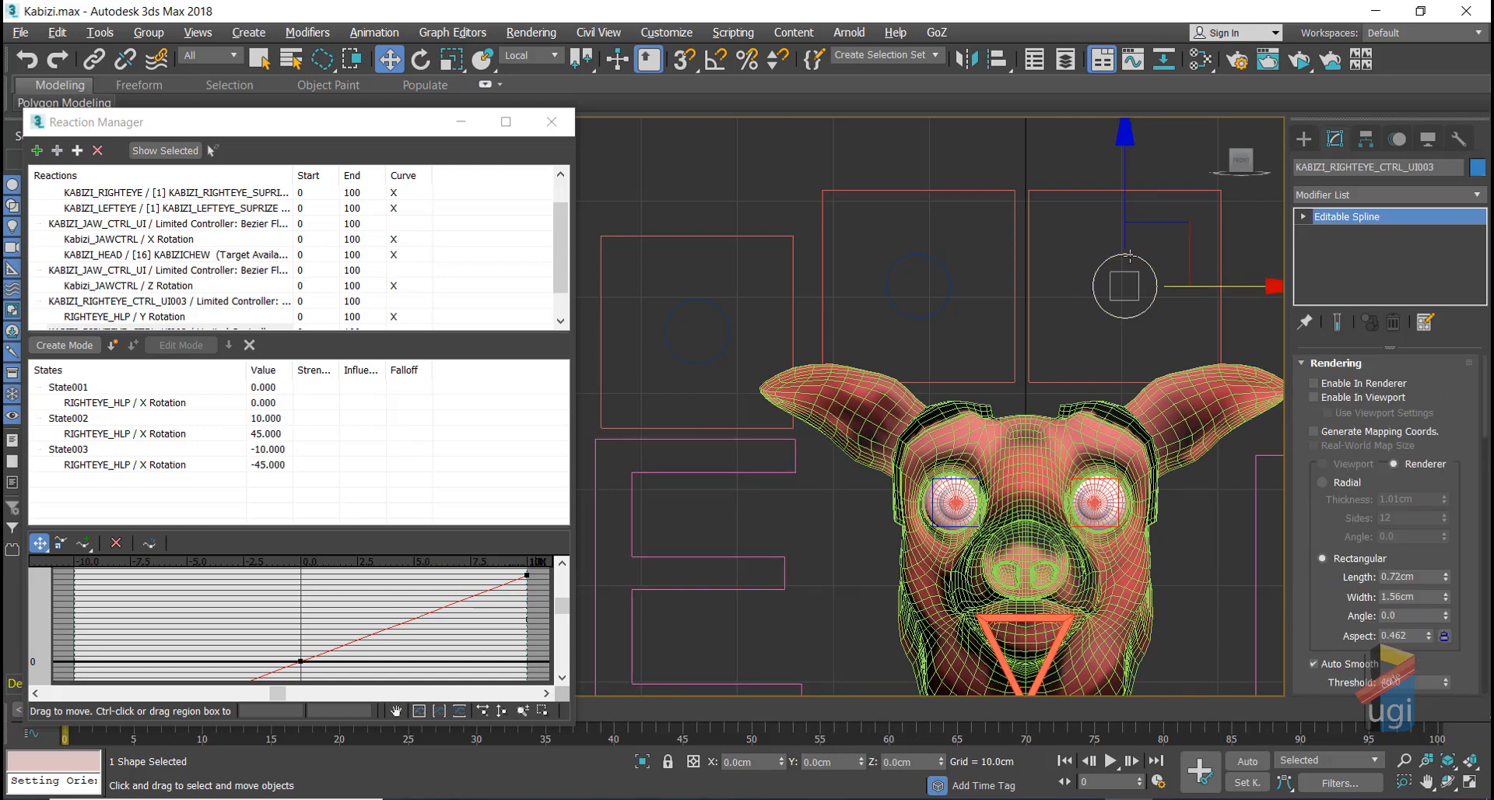
pyautogui.moveTo(1126, 227); pyautogui.dragTo(1104, 400)
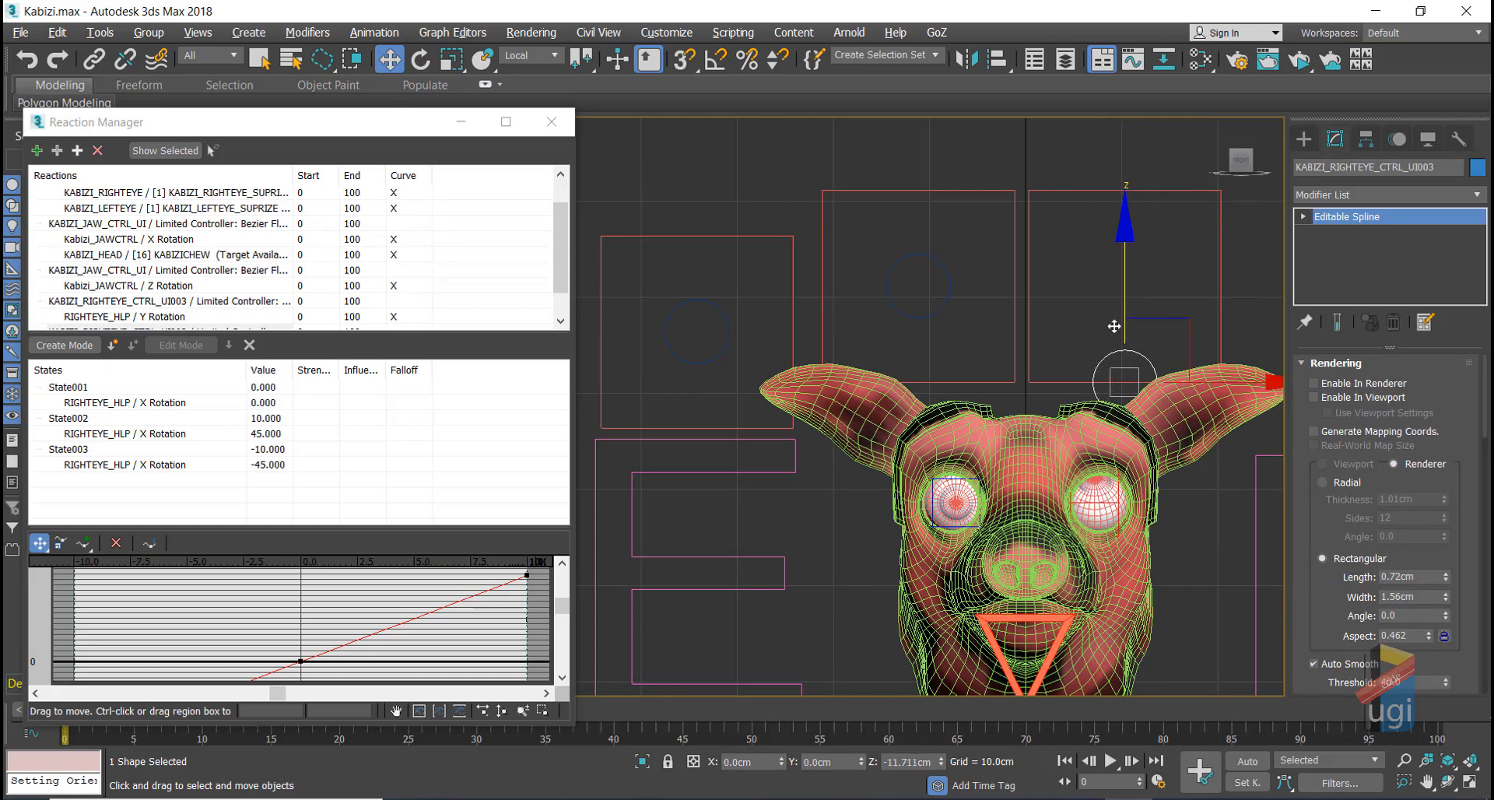
pyautogui.moveTo(1114, 326); pyautogui.dragTo(1116, 321)
pyautogui.doubleClick(265, 465)
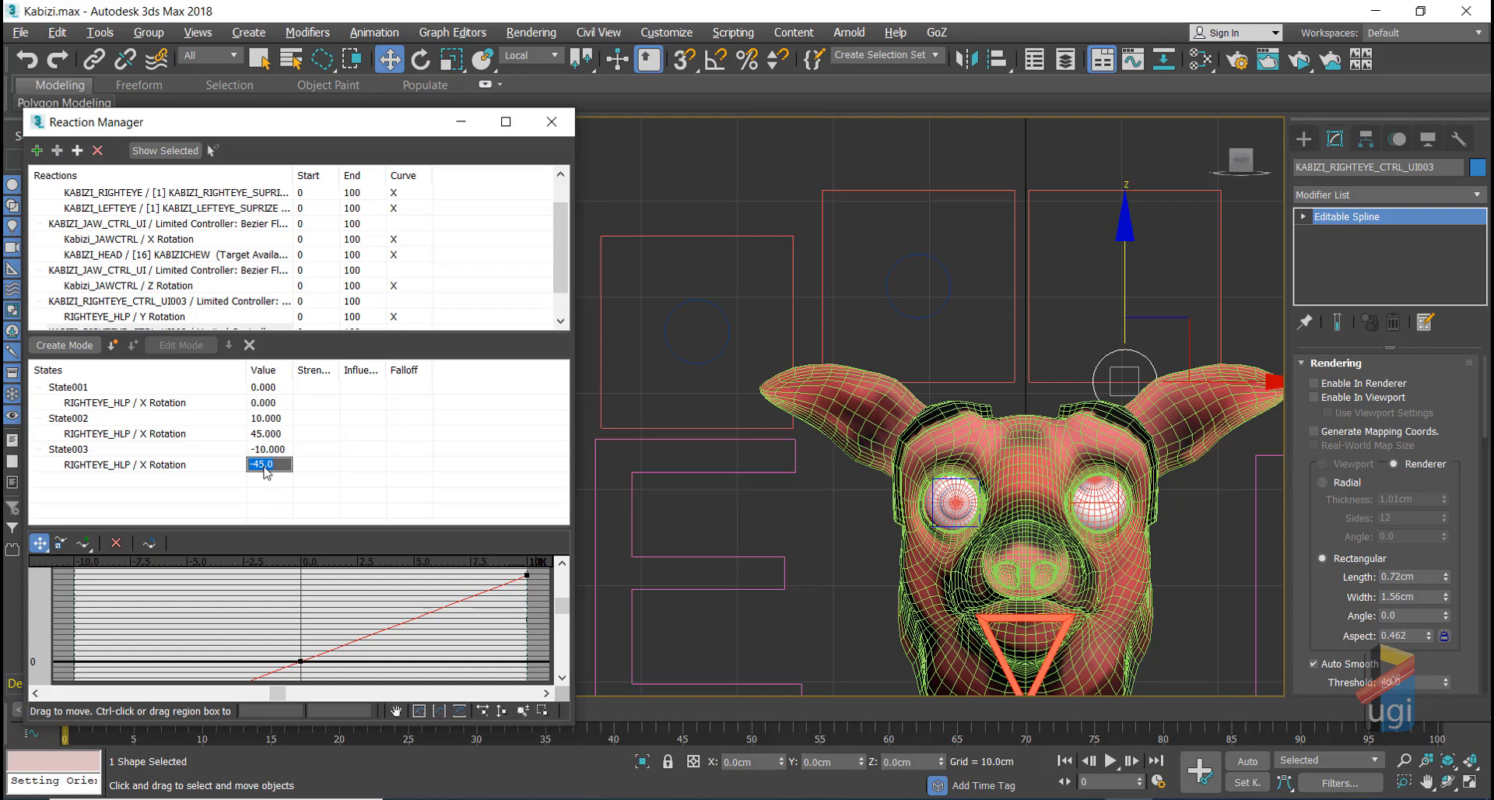
pyautogui.write('45')
pyautogui.doubleClick(264, 433)
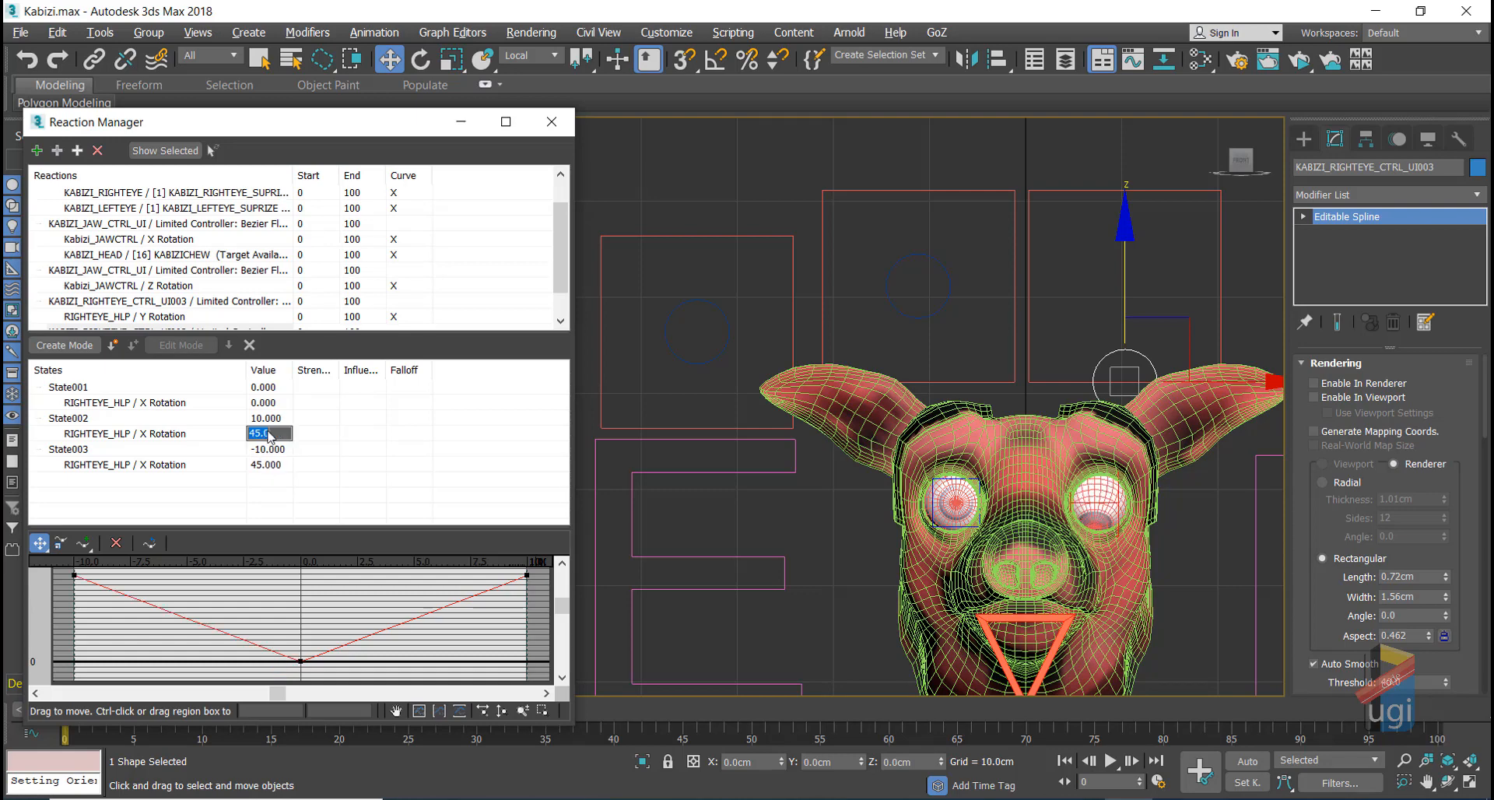
pyautogui.write('-45')
pyautogui.press('Return')
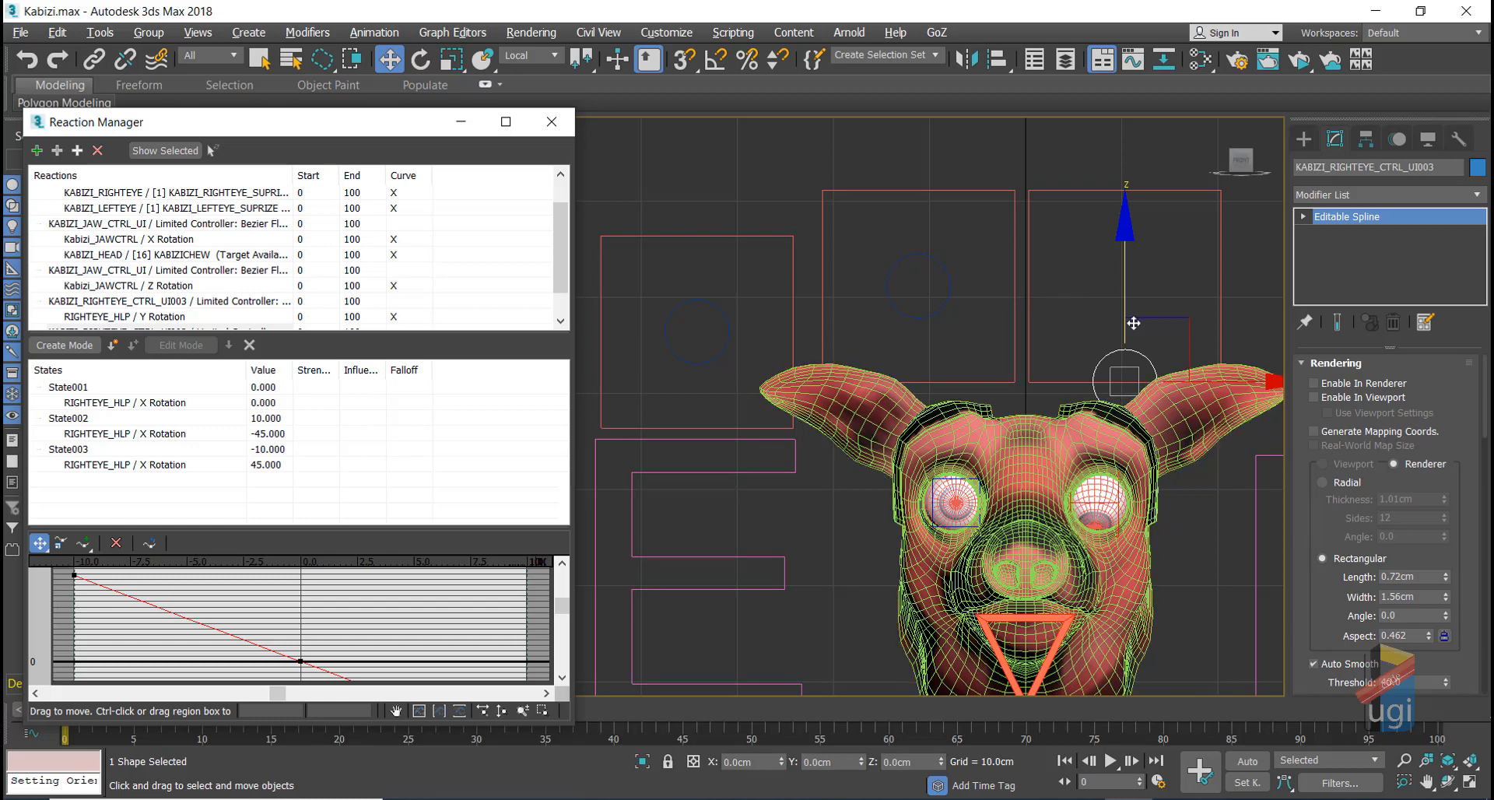
# Step: Move the right eye control up and diagonally to test, then return it to rest
pyautogui.moveTo(1133, 322); pyautogui.dragTo(1121, 212)
pyautogui.rightClick(1121, 212)
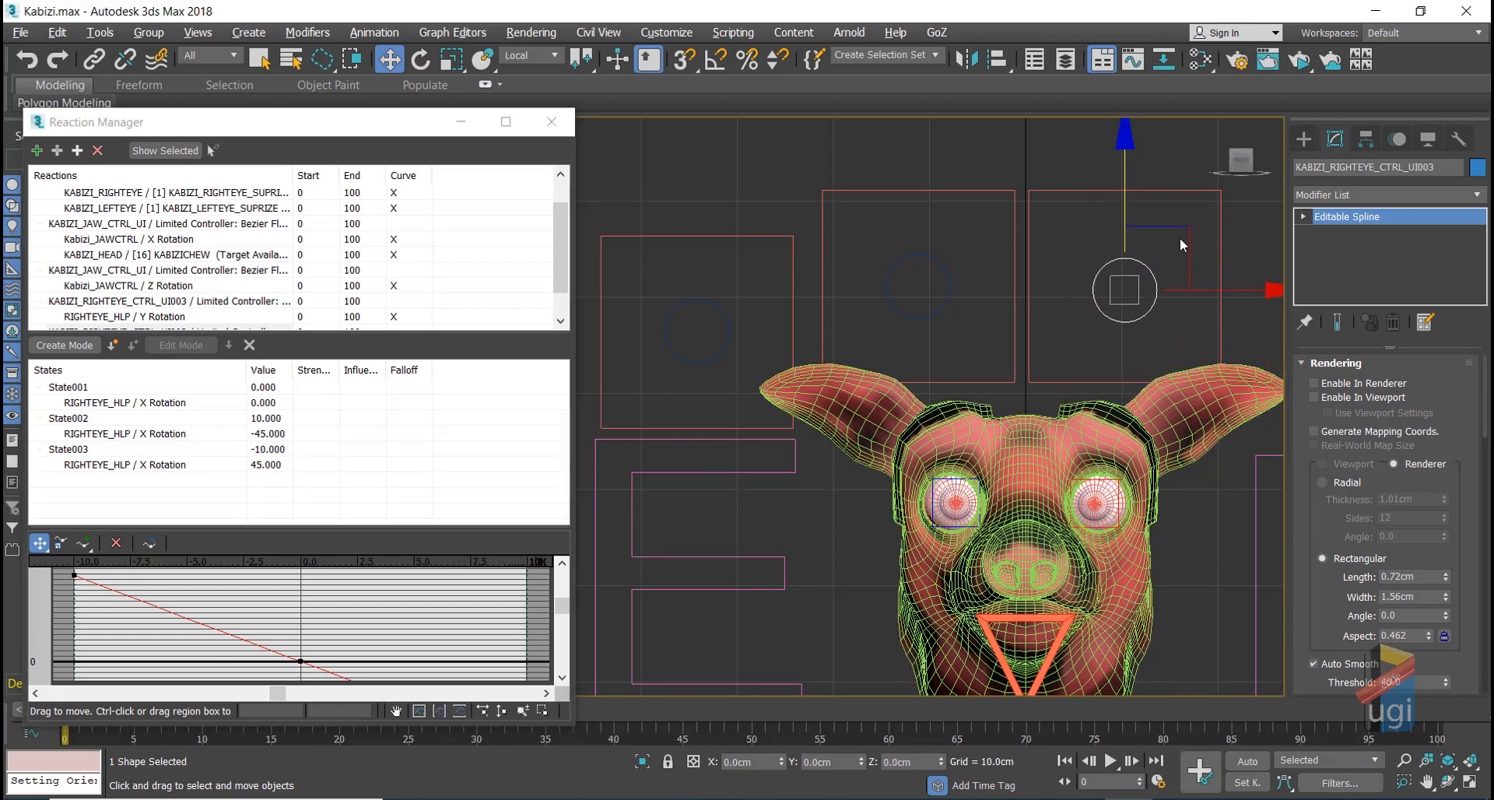
pyautogui.moveTo(1159, 261); pyautogui.dragTo(1251, 278)
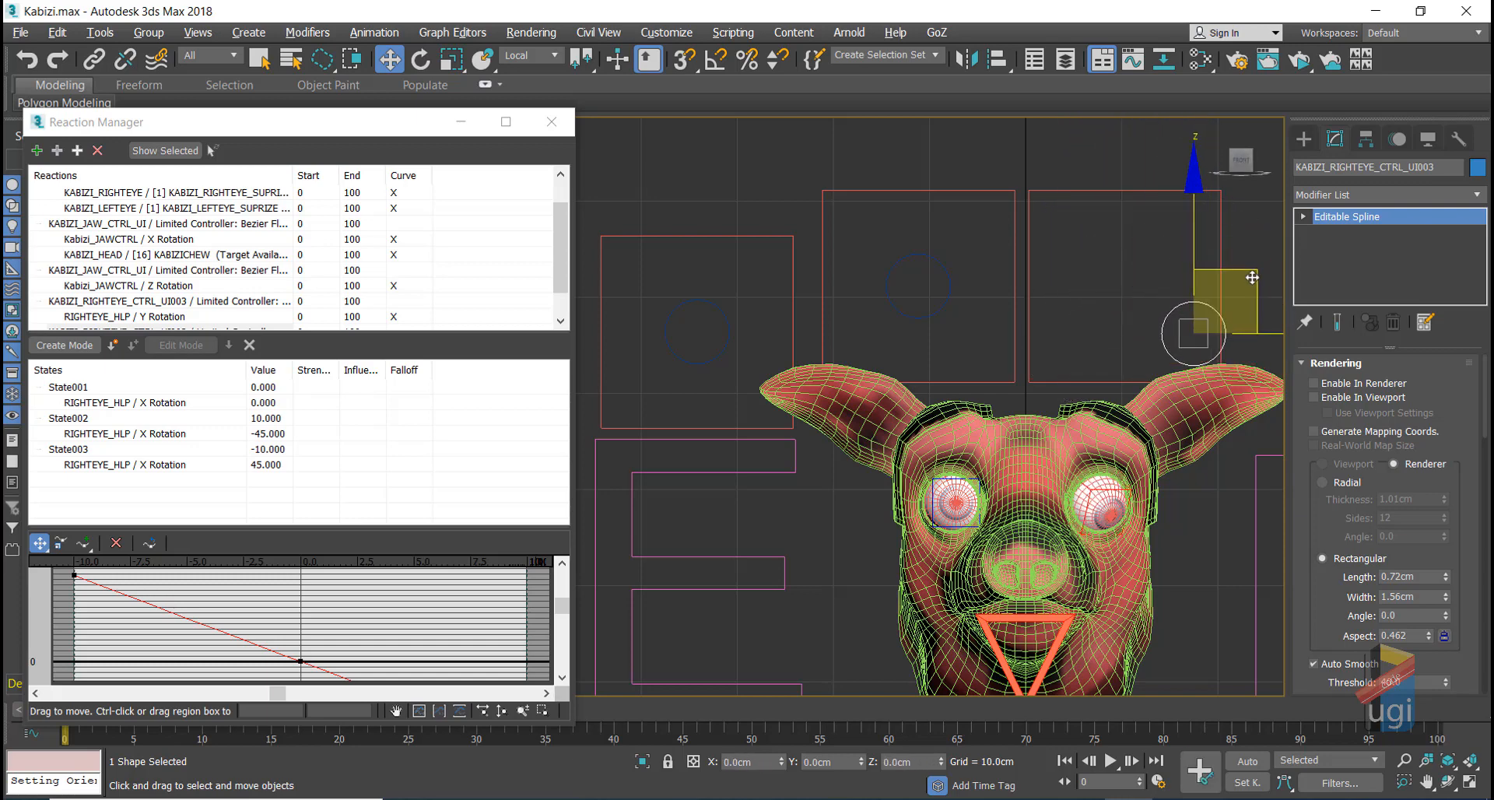
pyautogui.rightClick(1113, 274)
pyautogui.click(1027, 224)
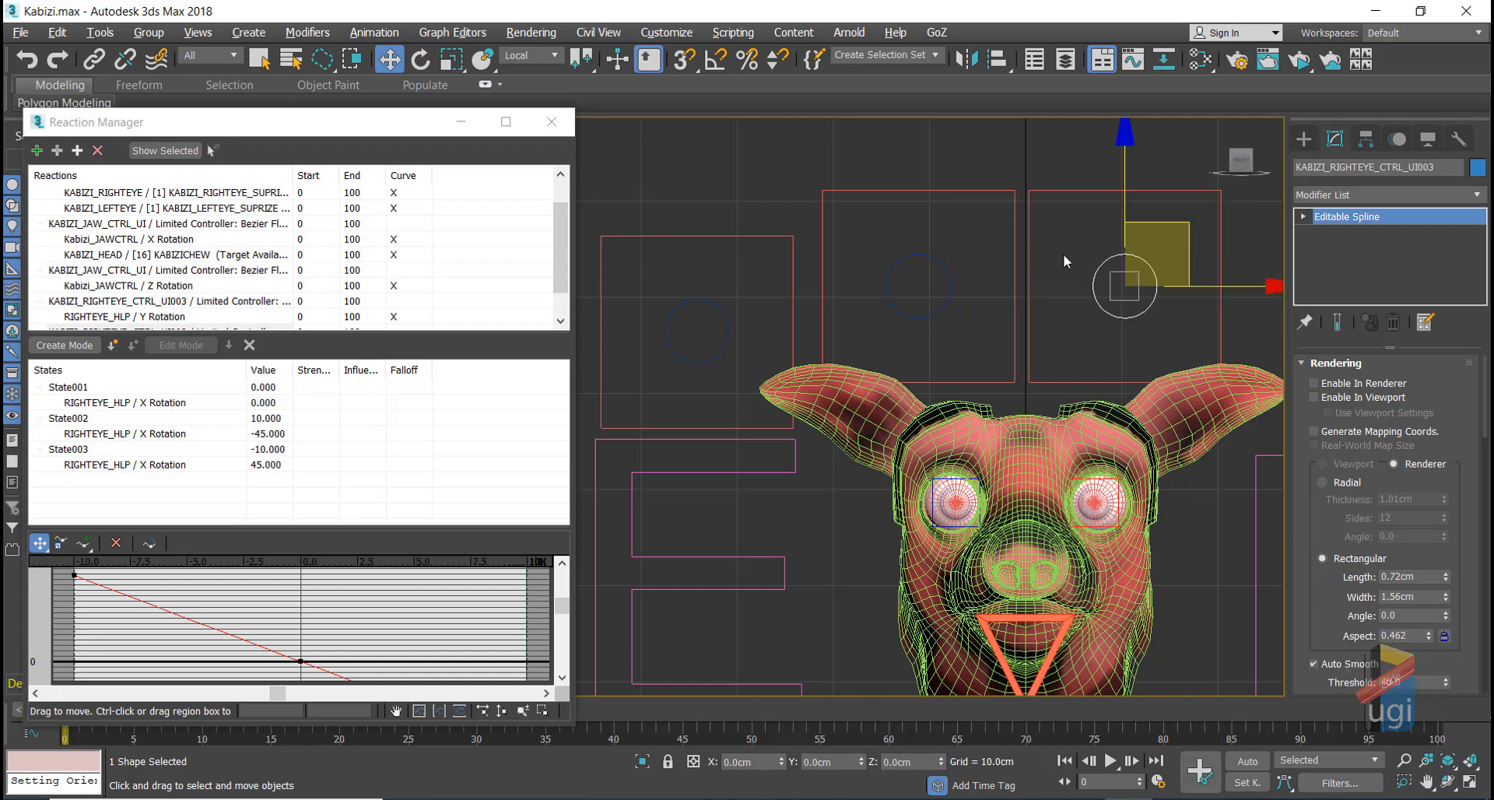
pyautogui.click(1058, 270)
pyautogui.click(948, 276)
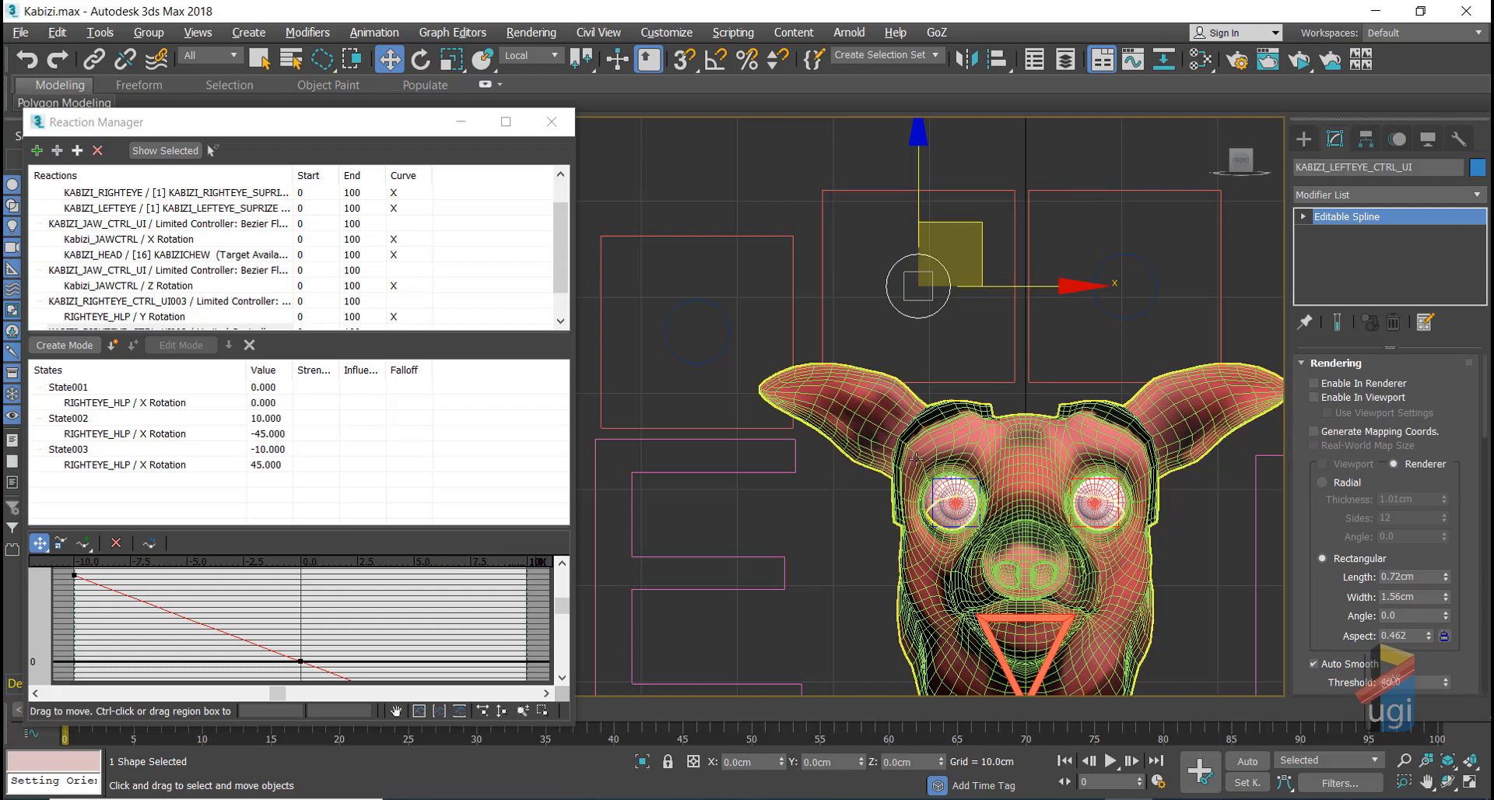
# Step: Make the left-eye control's X Position drive LEFTEYE_HLP Y Rotation and add reaction states
pyautogui.click(902, 311)
pyautogui.moveTo(900, 323)
pyautogui.moveTo(1090, 323)
pyautogui.moveTo(1224, 343)
pyautogui.click(1350, 343)
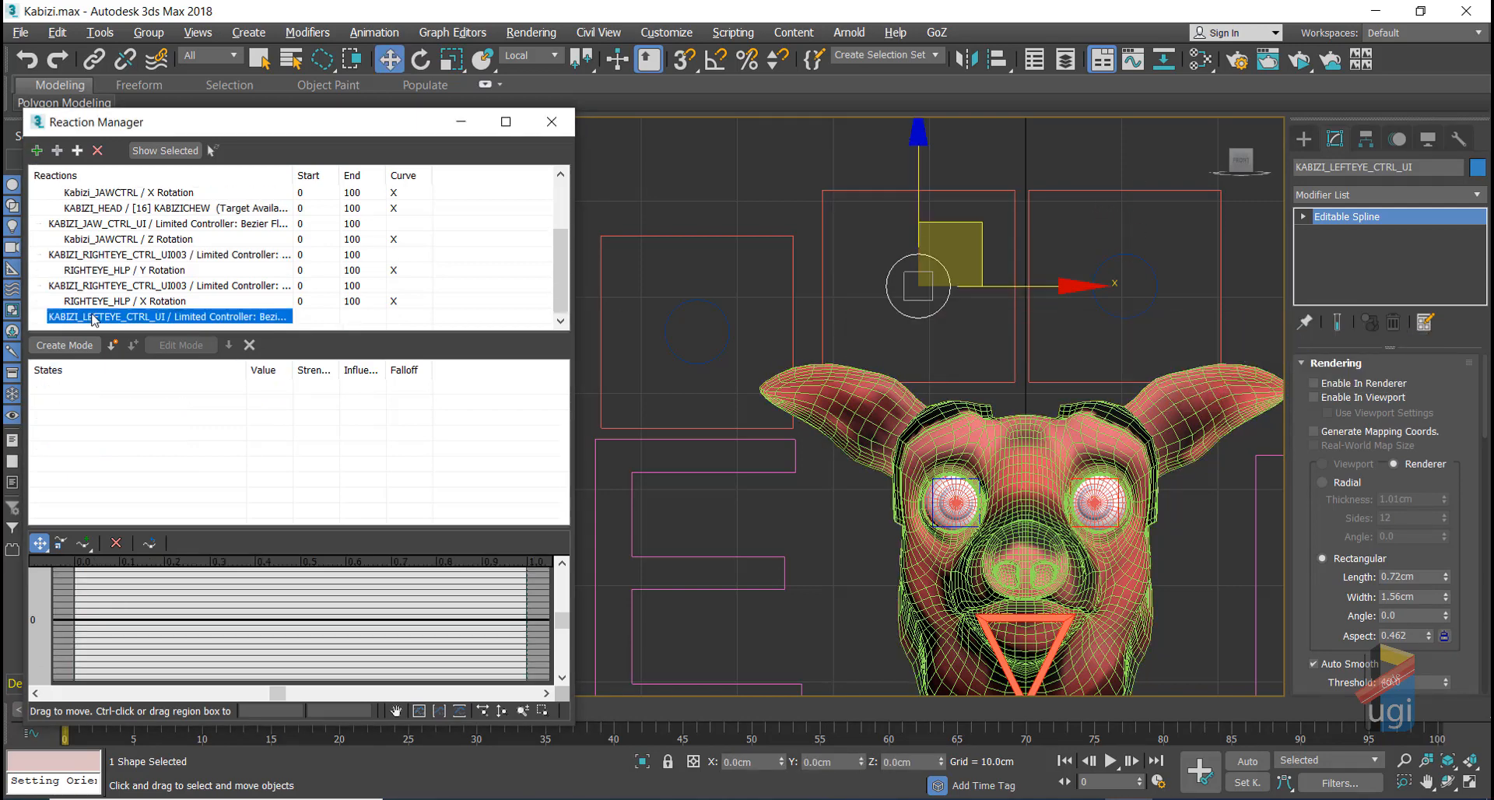
pyautogui.click(955, 526)
pyautogui.click(57, 150)
pyautogui.moveTo(389, 202)
pyautogui.click(514, 219)
pyautogui.click(112, 344)
pyautogui.click(112, 345)
# Step: Set the Y Rotation states to 45 at 10 and -45 at -10
pyautogui.doubleClick(265, 403)
pyautogui.doubleClick(263, 435)
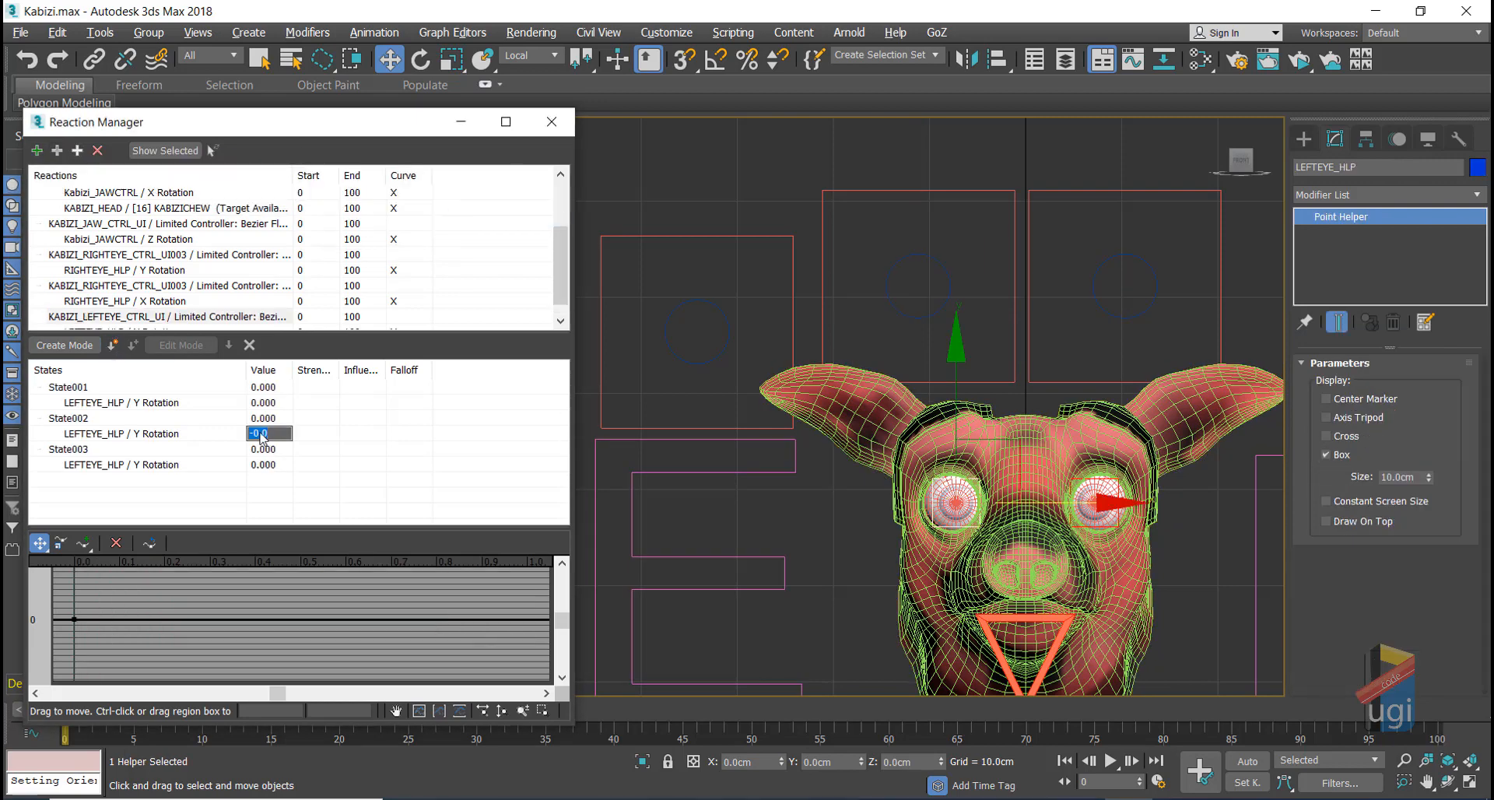
pyautogui.doubleClick(262, 420)
pyautogui.write('10')
pyautogui.doubleClick(264, 434)
pyautogui.write('45')
pyautogui.doubleClick(264, 451)
pyautogui.write('-10')
pyautogui.doubleClick(259, 468)
pyautogui.write('-')
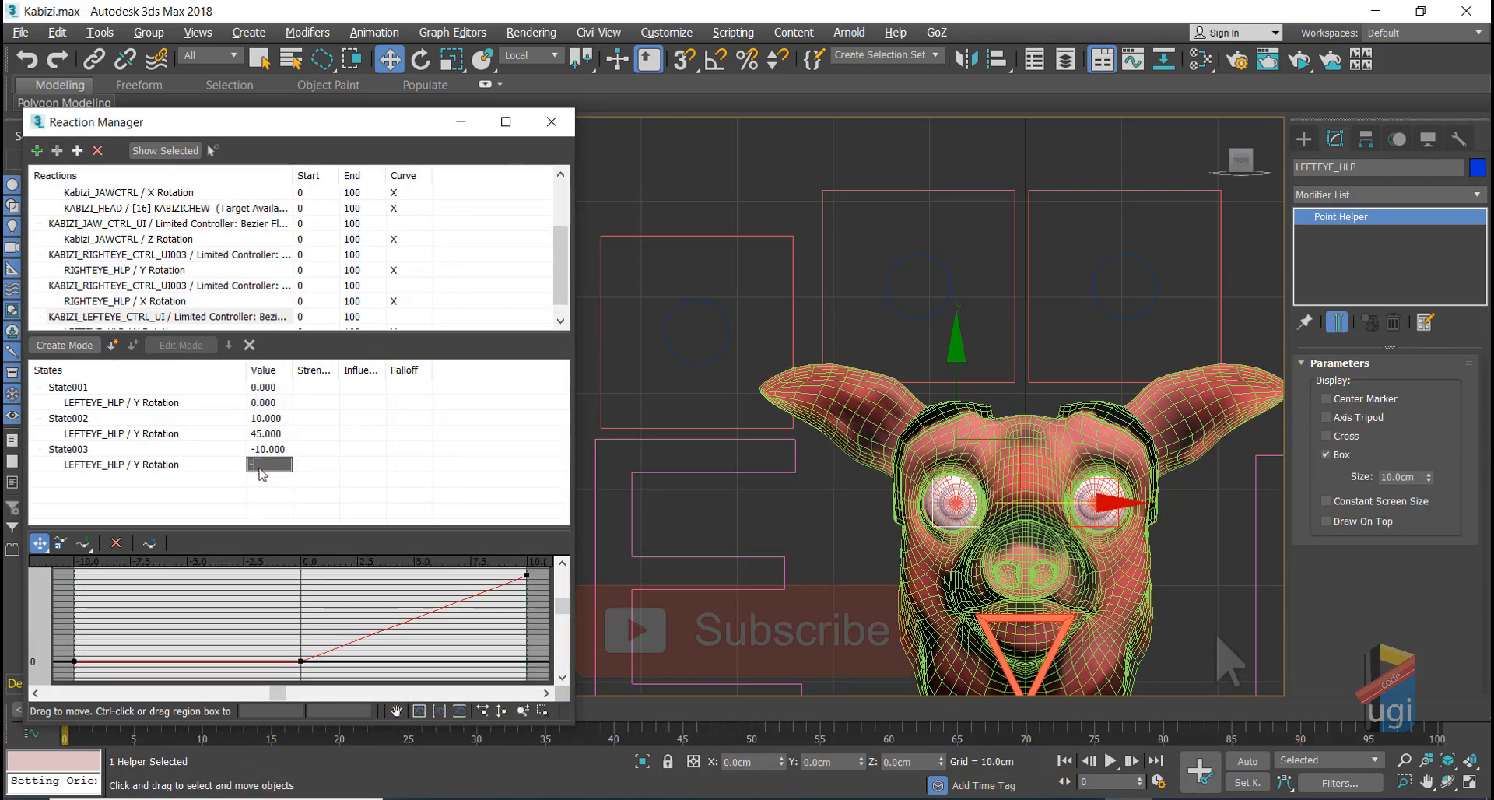
pyautogui.write('45')
# Step: Add KABIZI_LEFTEYE_CTRL_UI Z Position as master with LEFTEYE_HLP X Rotation as slave
pyautogui.click(950, 288)
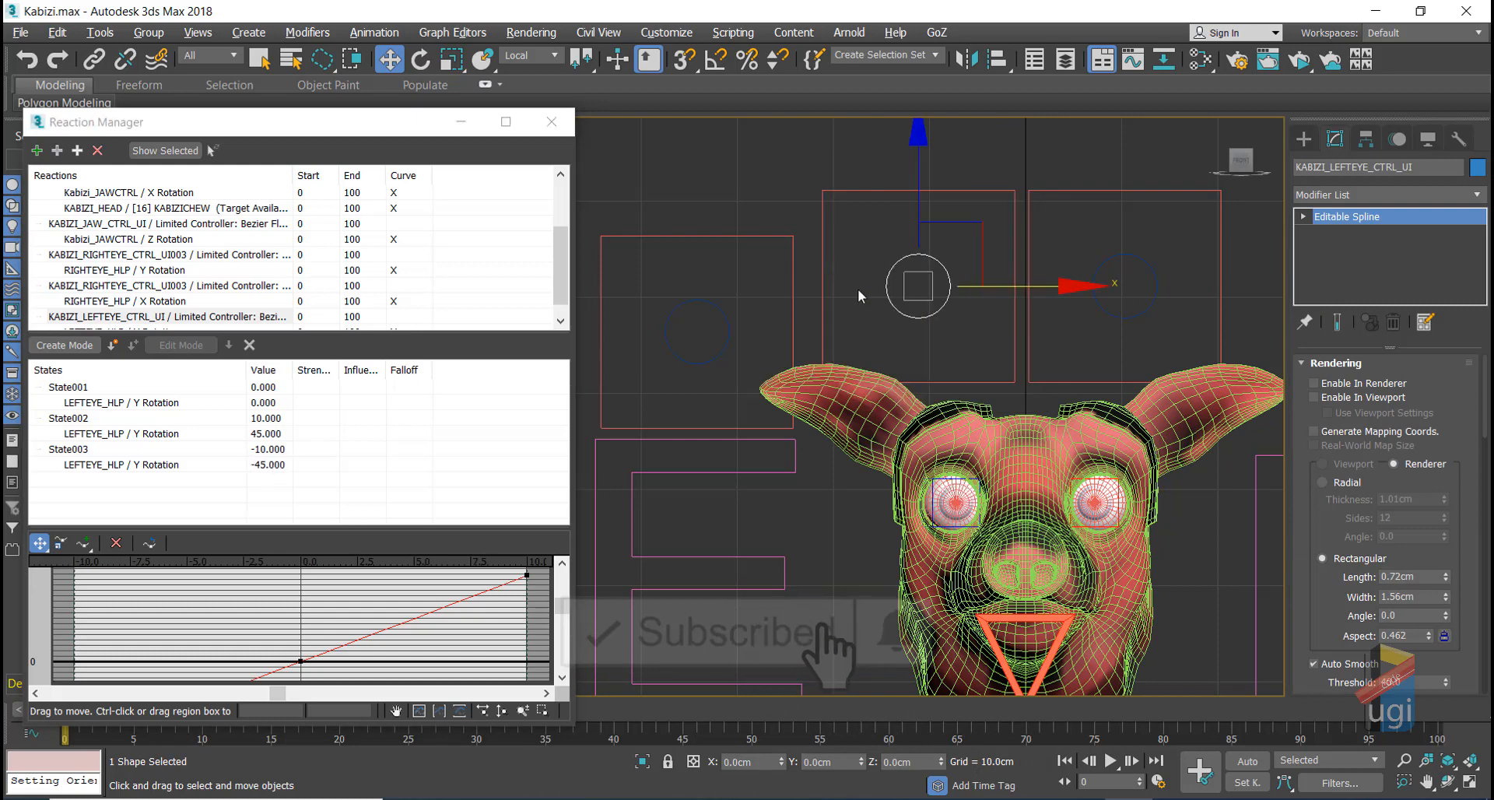
pyautogui.click(37, 150)
pyautogui.click(946, 270)
pyautogui.moveTo(1330, 357)
pyautogui.click(1276, 357)
pyautogui.click(168, 317)
pyautogui.click(945, 527)
pyautogui.click(77, 151)
pyautogui.moveTo(117, 160)
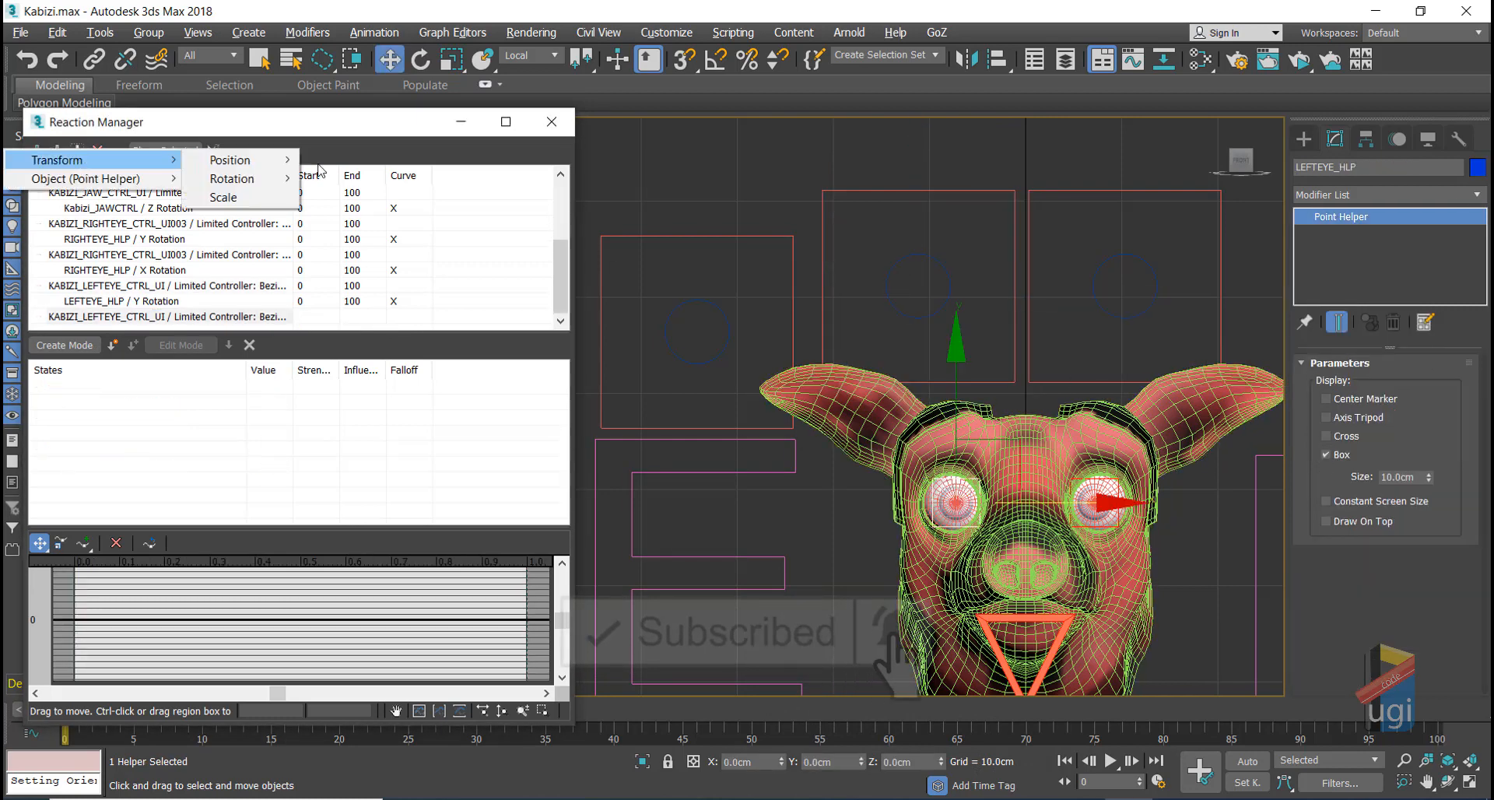
pyautogui.moveTo(264, 179)
pyautogui.click(498, 197)
# Step: Create the X Rotation states: -45 at 10 and 45 at -10
pyautogui.doubleClick(112, 345)
pyautogui.doubleClick(263, 419)
pyautogui.write('10')
pyautogui.doubleClick(265, 435)
pyautogui.write('-45')
pyautogui.doubleClick(262, 451)
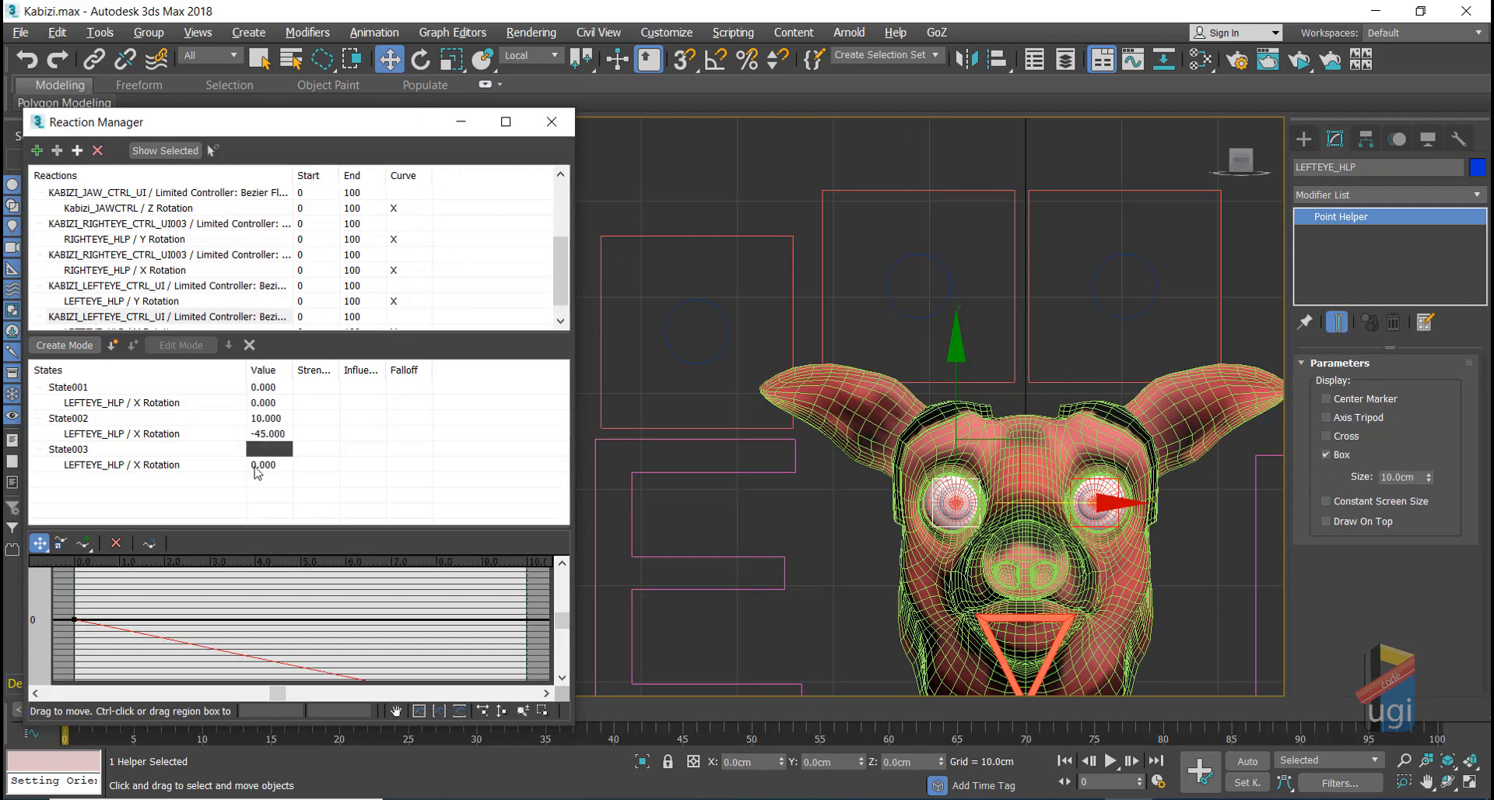
pyautogui.write('-10')
pyautogui.press('Return')
pyautogui.click(949, 272)
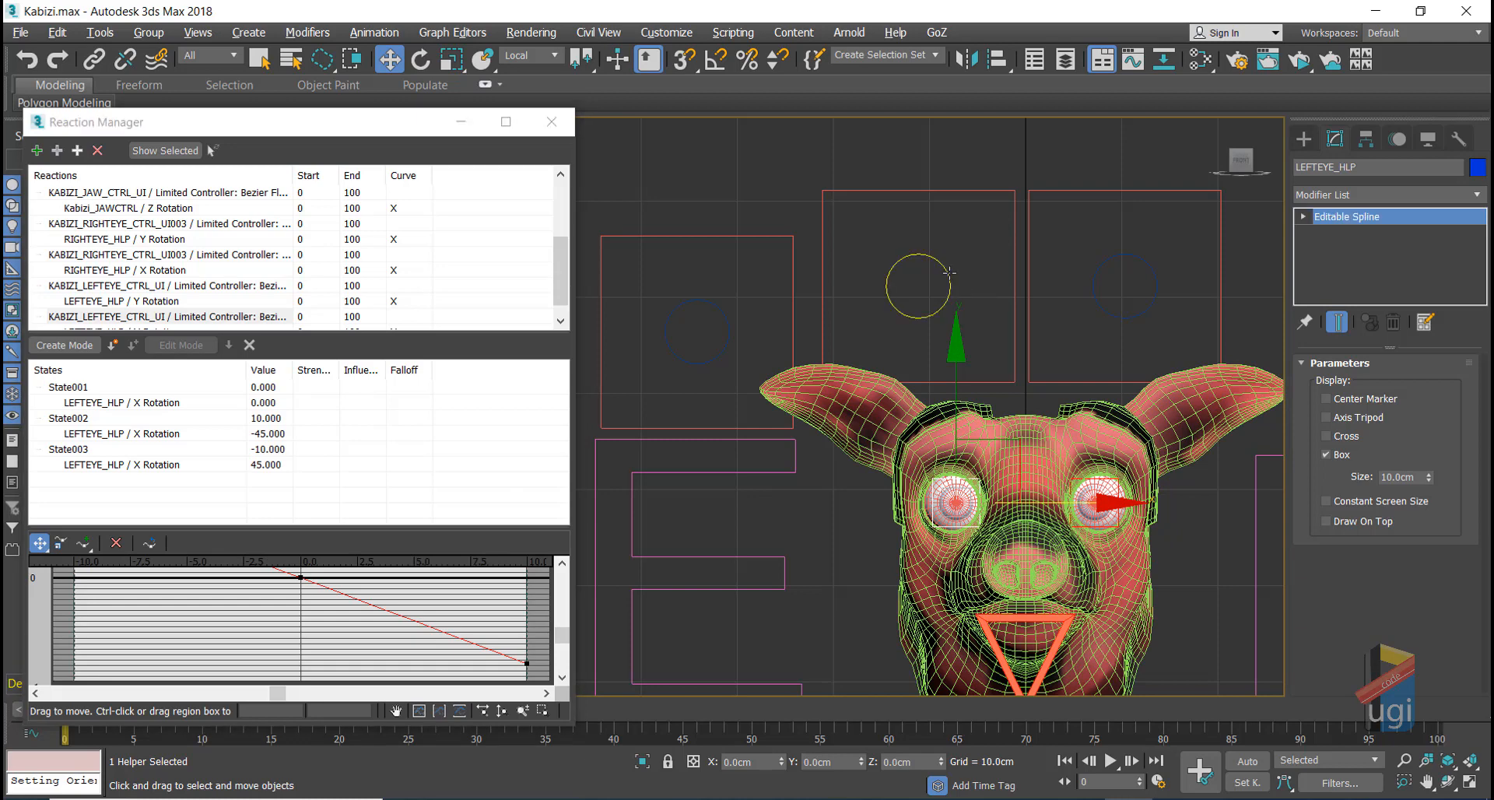
# Step: Move the left and right eye controls to check that the eyes turn
pyautogui.moveTo(976, 230); pyautogui.dragTo(970, 184)
pyautogui.click(1136, 256)
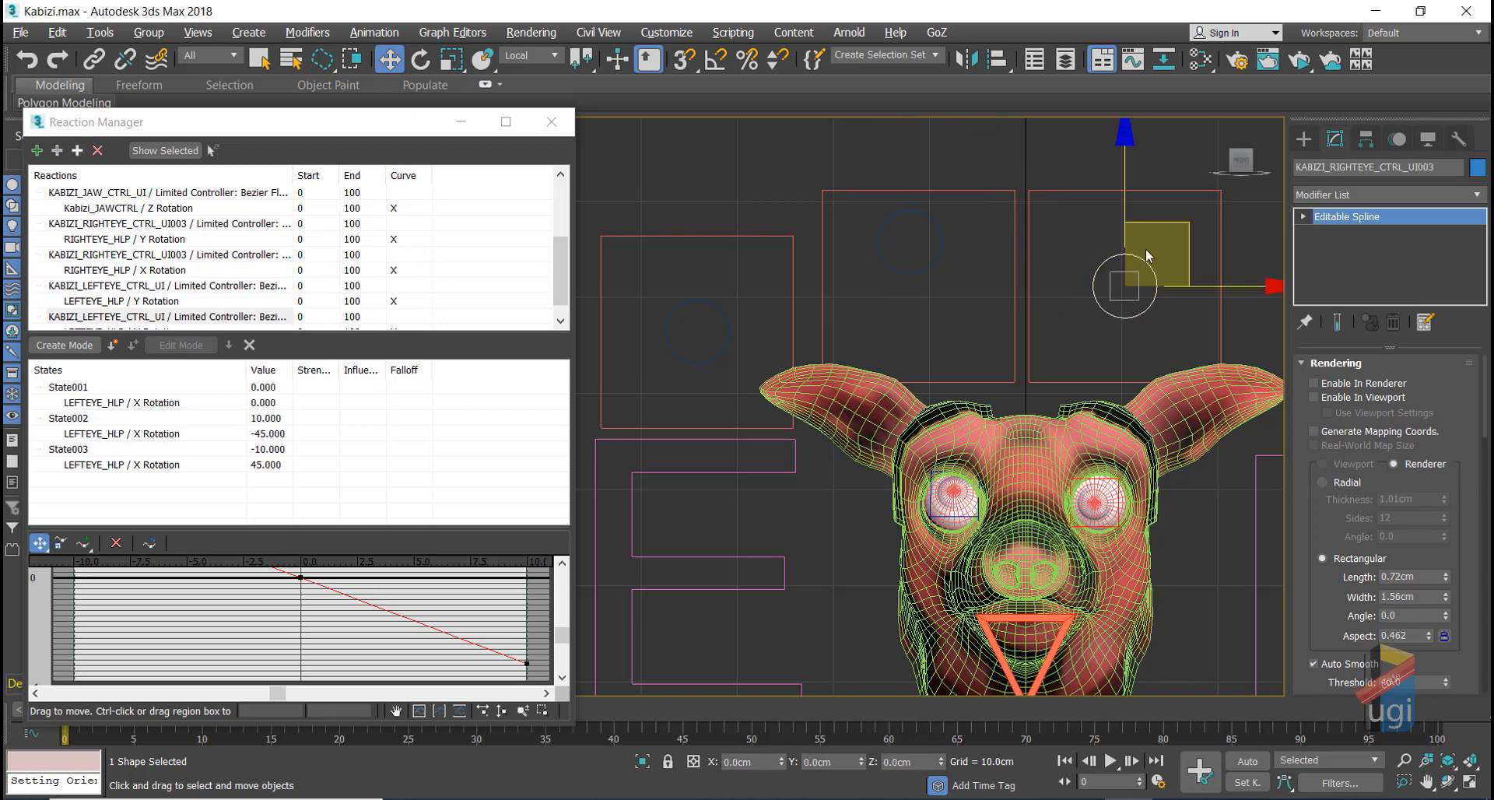
pyautogui.moveTo(1174, 226); pyautogui.dragTo(1220, 257)
pyautogui.moveTo(1110, 259); pyautogui.dragTo(1220, 282)
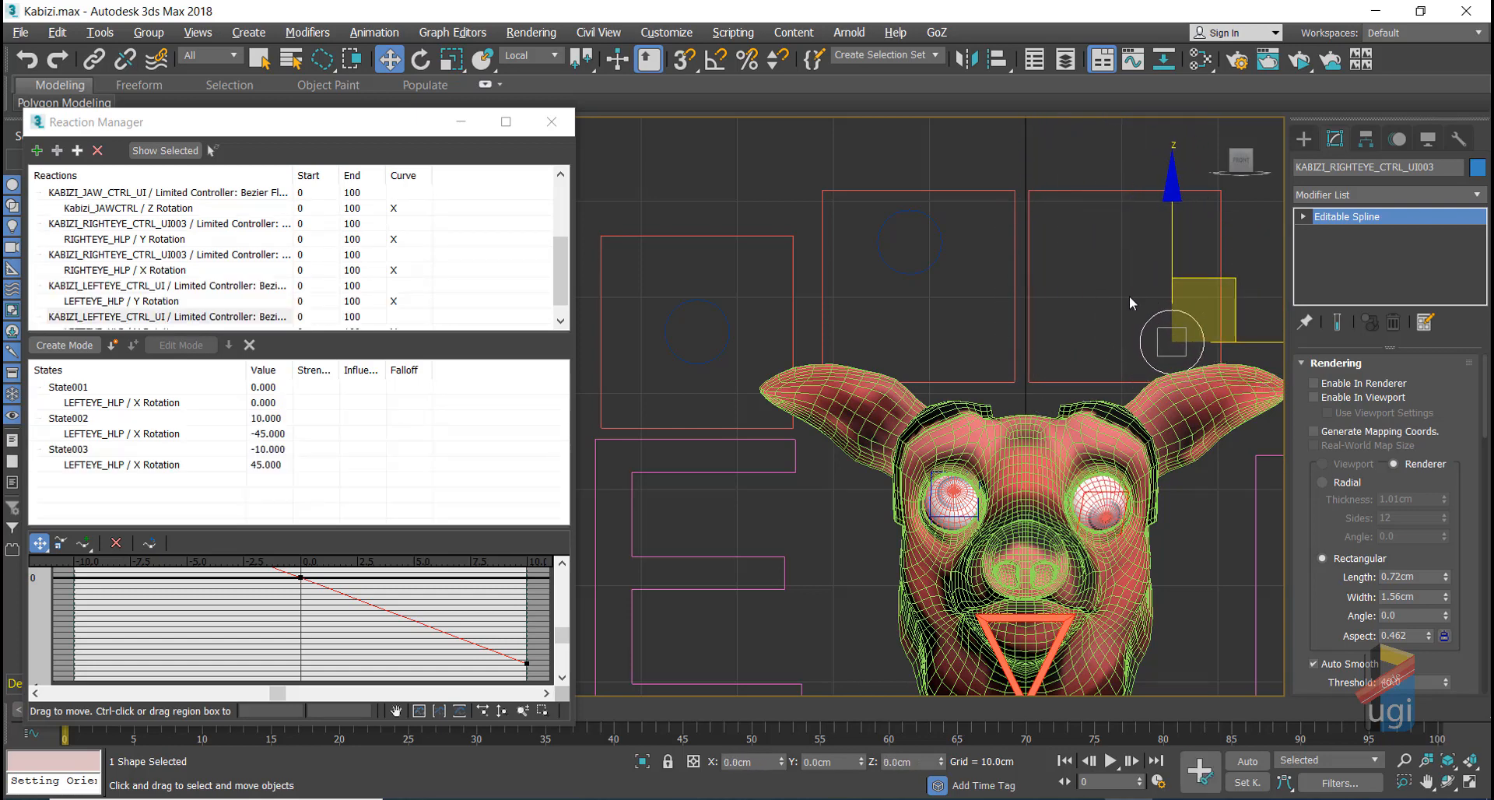
# Step: Reset the right-eye and left-eye controls with Transform To Zero
pyautogui.rightClick(1106, 299)
pyautogui.click(1040, 252)
pyautogui.click(941, 246)
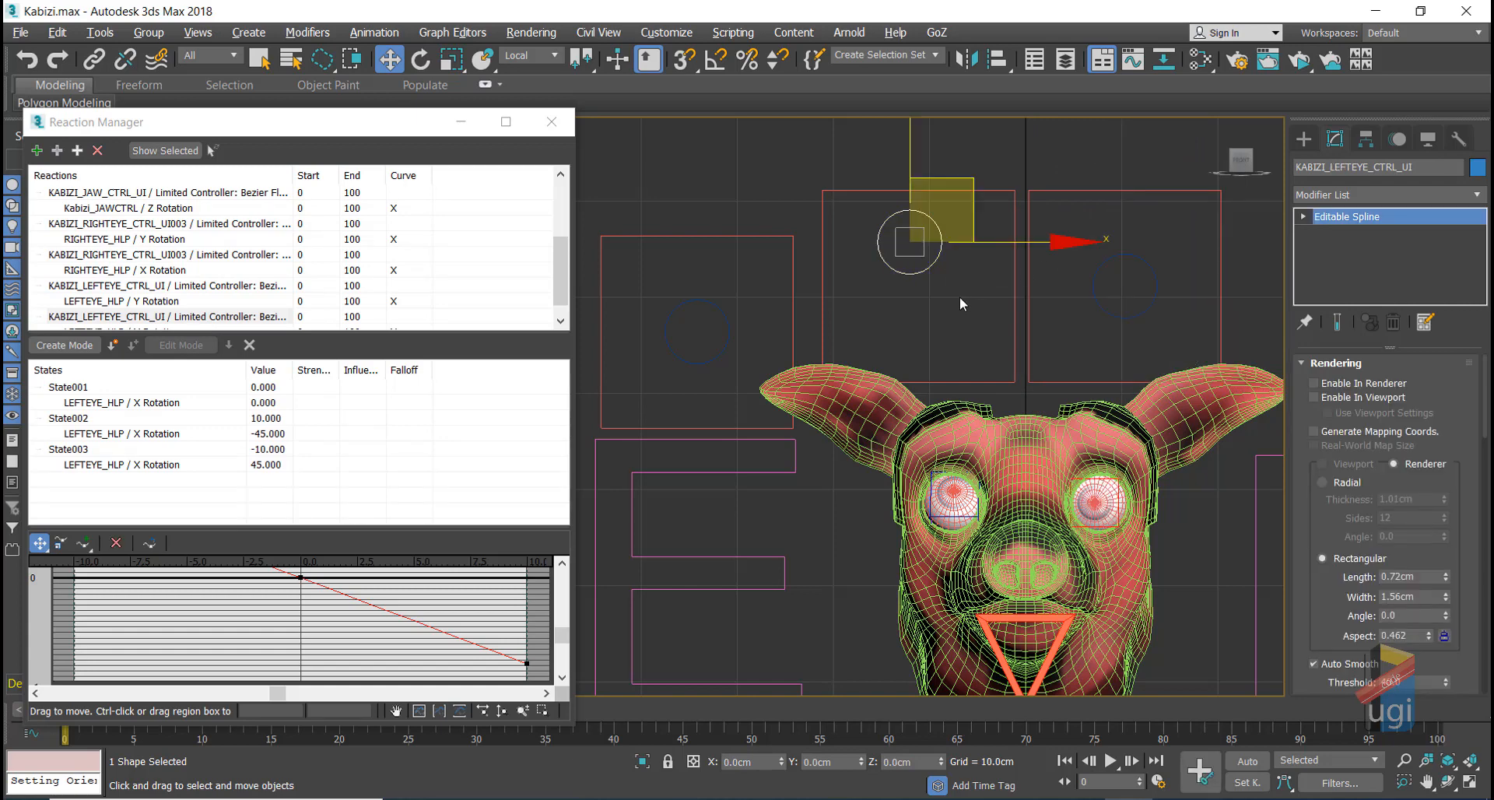
pyautogui.rightClick(969, 314)
pyautogui.click(902, 266)
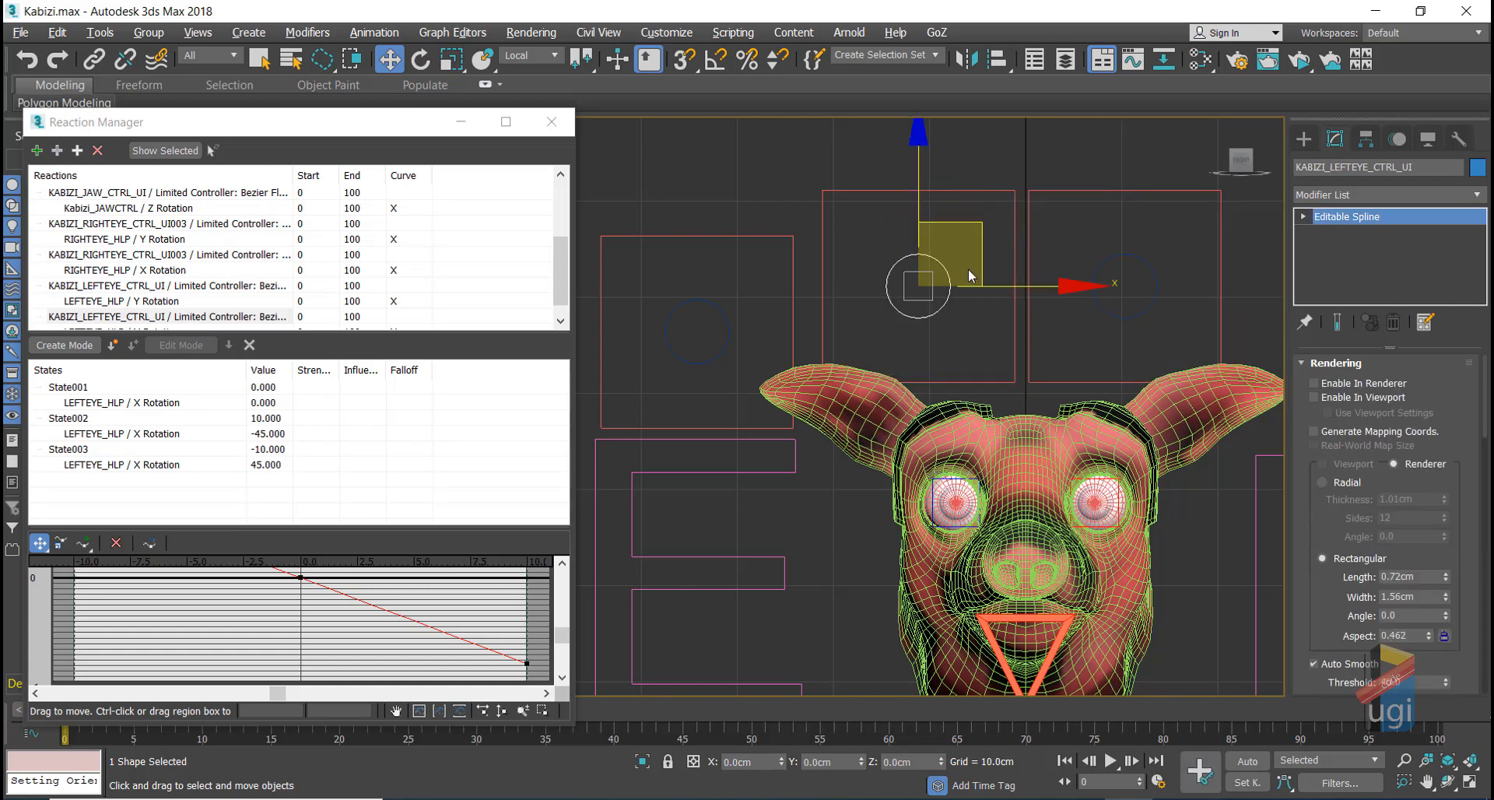
# Step: Move both eye controls together to turn both eyes, then start ActiveShade
pyautogui.click(1117, 260)
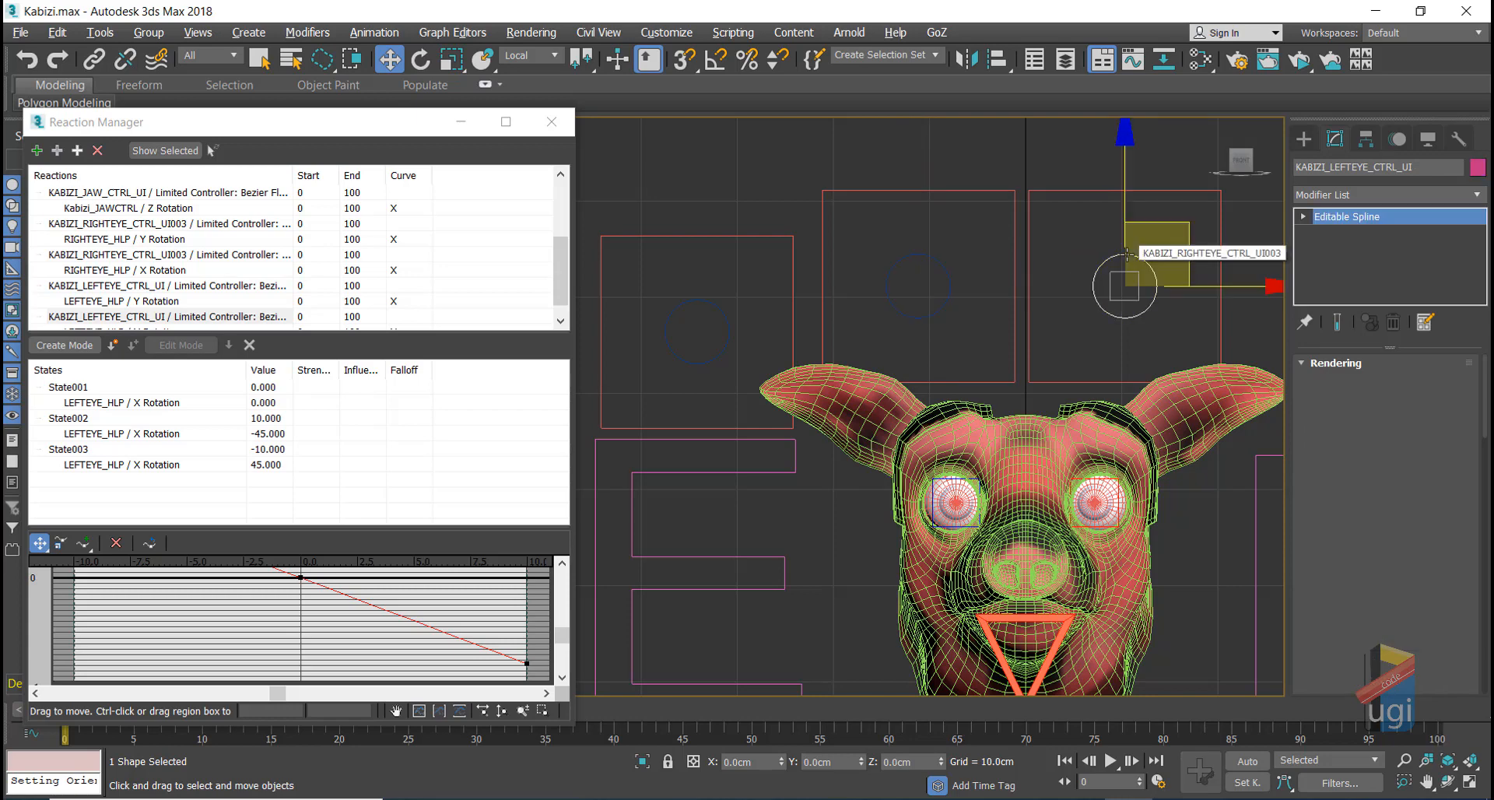
pyautogui.keyDown('ctrl'); pyautogui.click(951, 283); pyautogui.keyUp('ctrl')
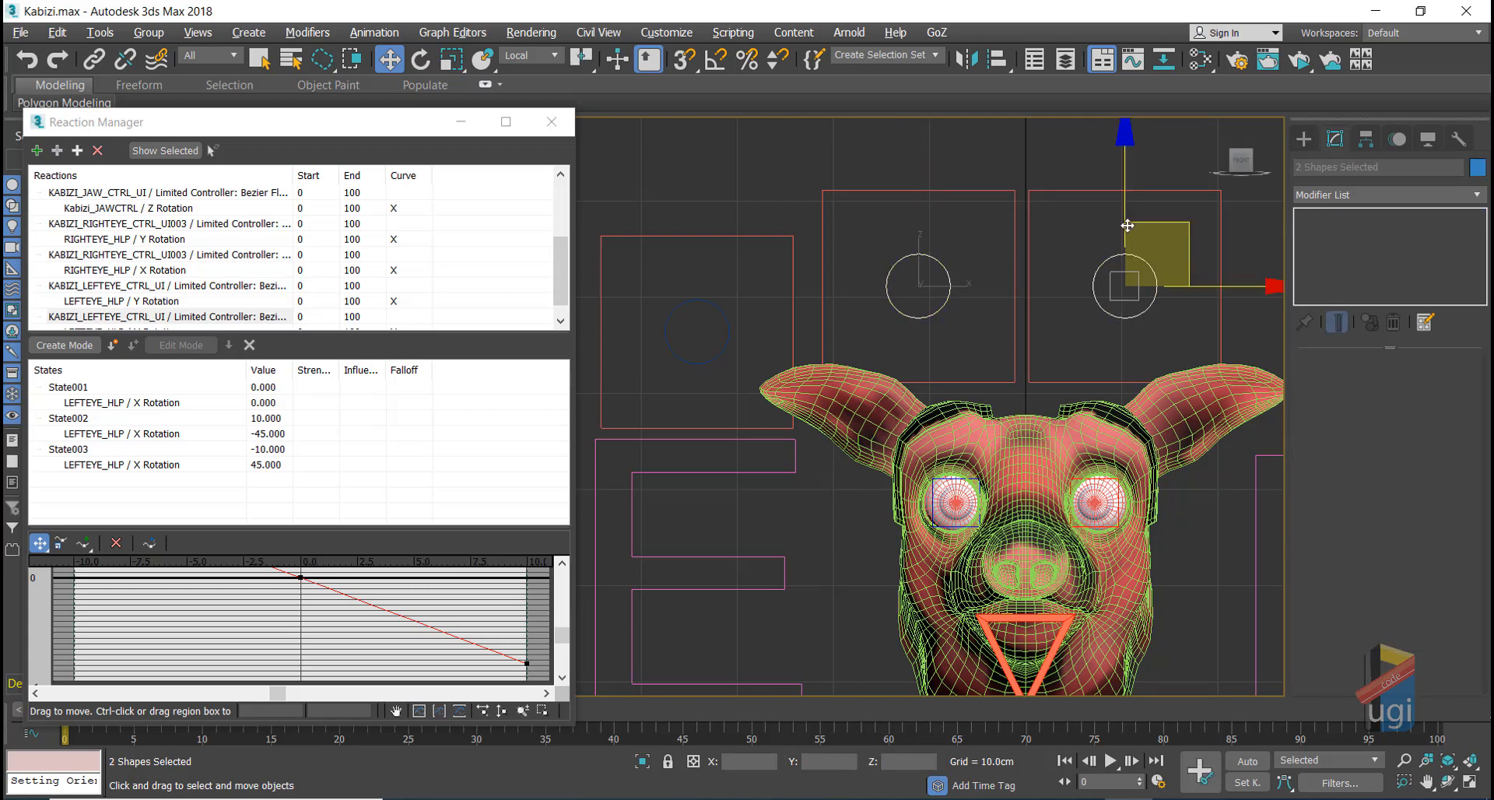
pyautogui.moveTo(1147, 224); pyautogui.dragTo(1275, 235)
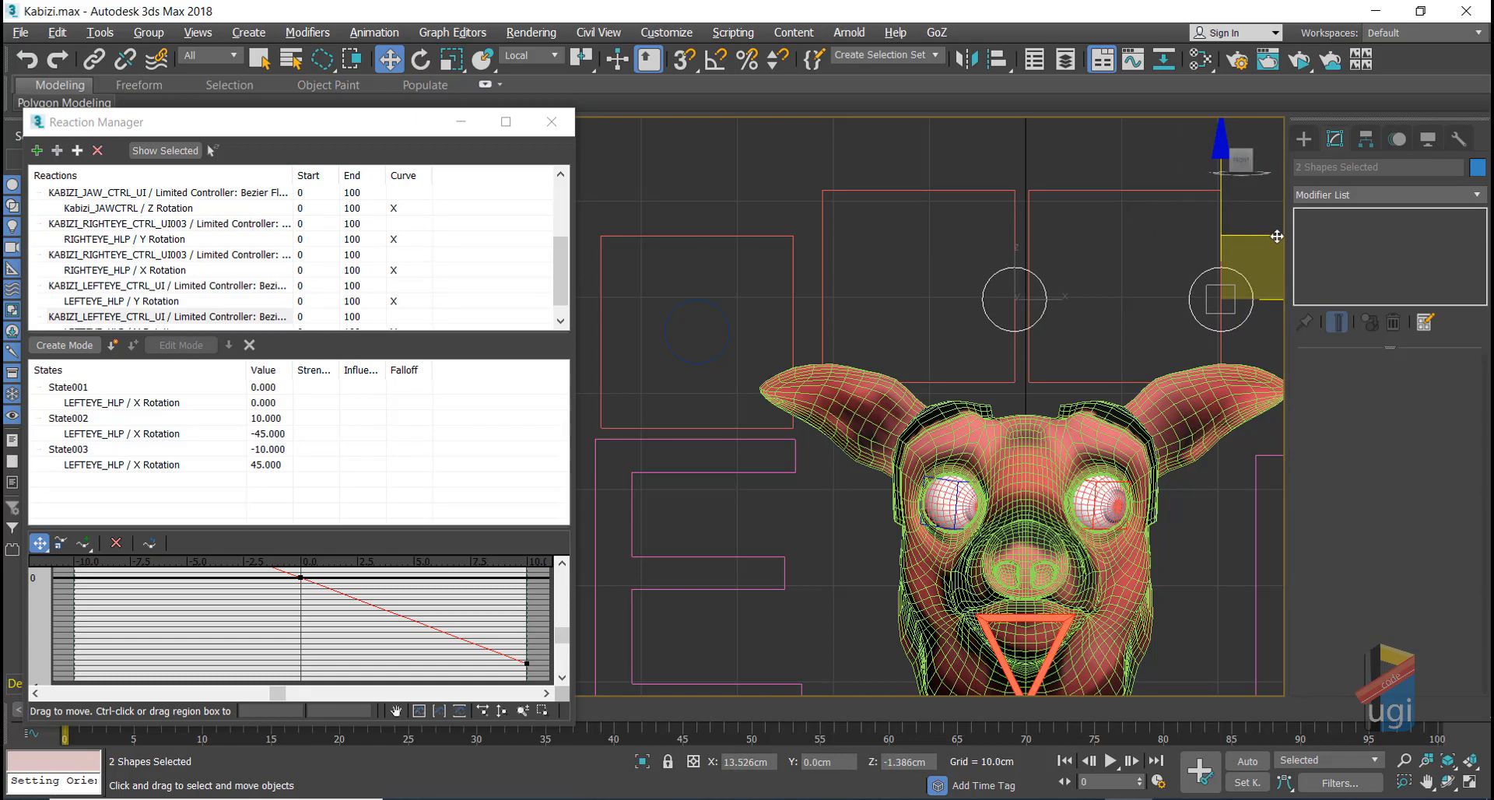
pyautogui.click(1299, 62)
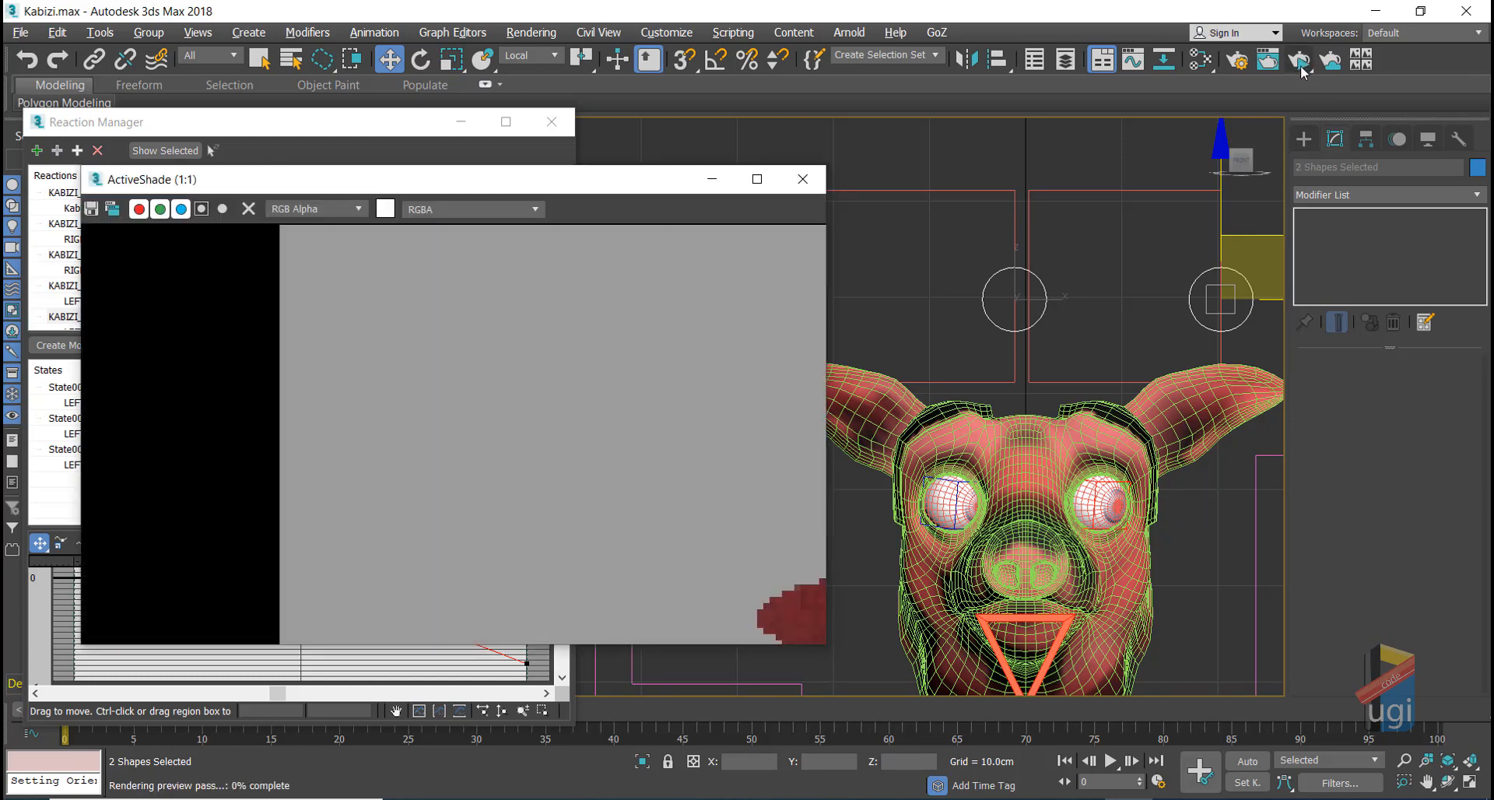
# Step: Frame the head beside the preview and set the left eye's Y Rotation state to 25
pyautogui.scroll(-5, 926, 337)
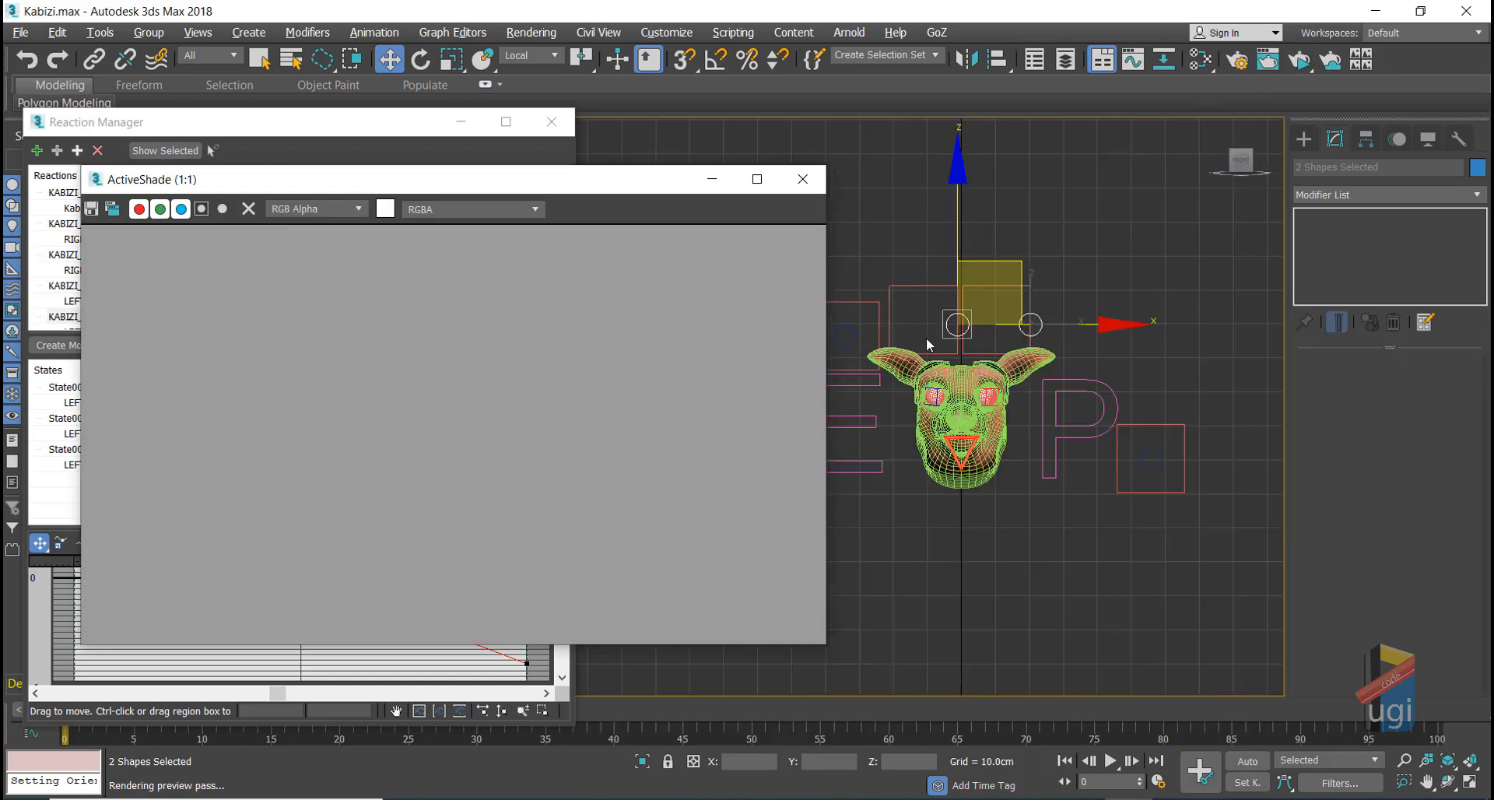
pyautogui.moveTo(1084, 570); pyautogui.dragTo(781, 476, button='middle')
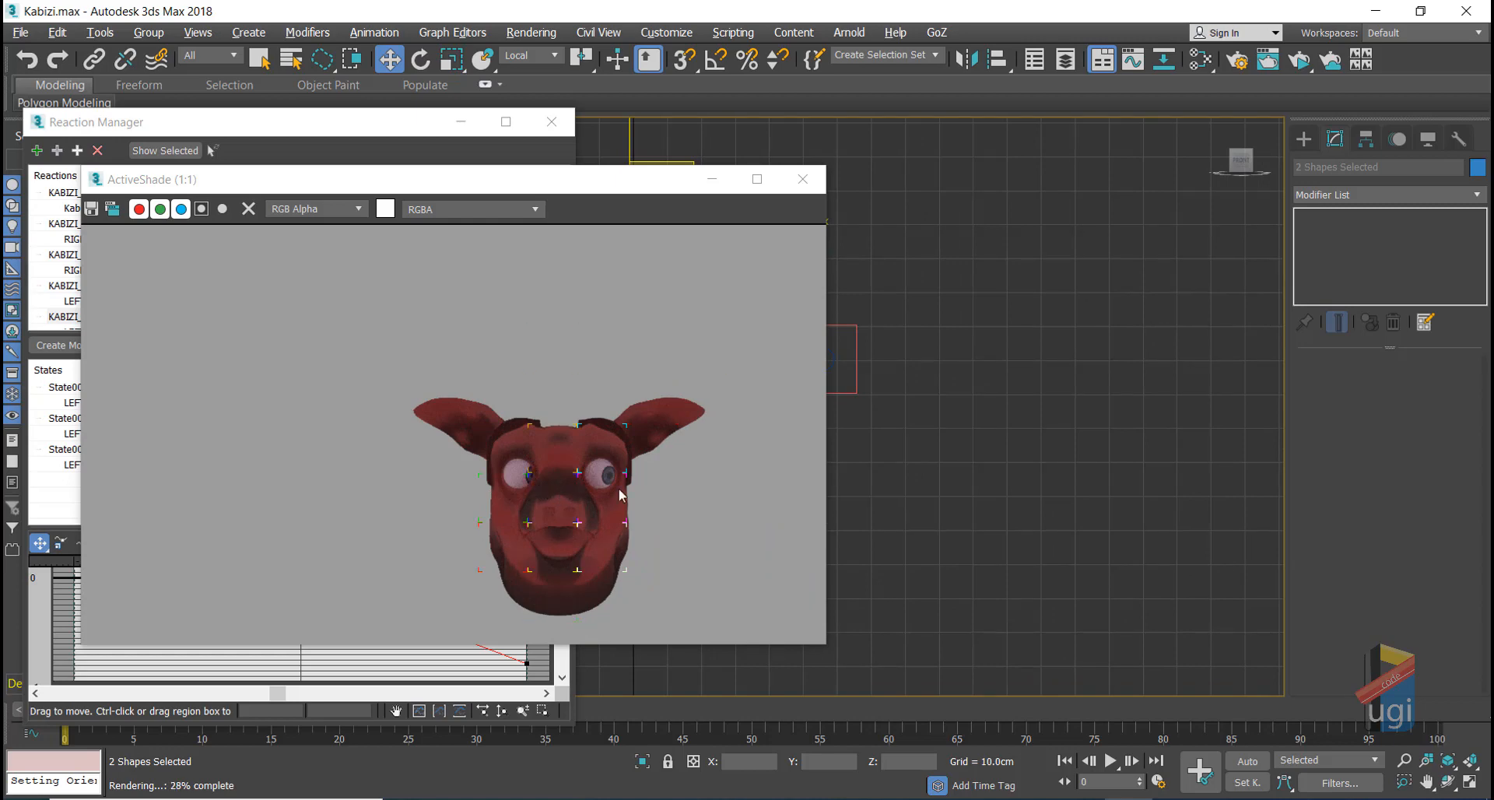
pyautogui.click(307, 134)
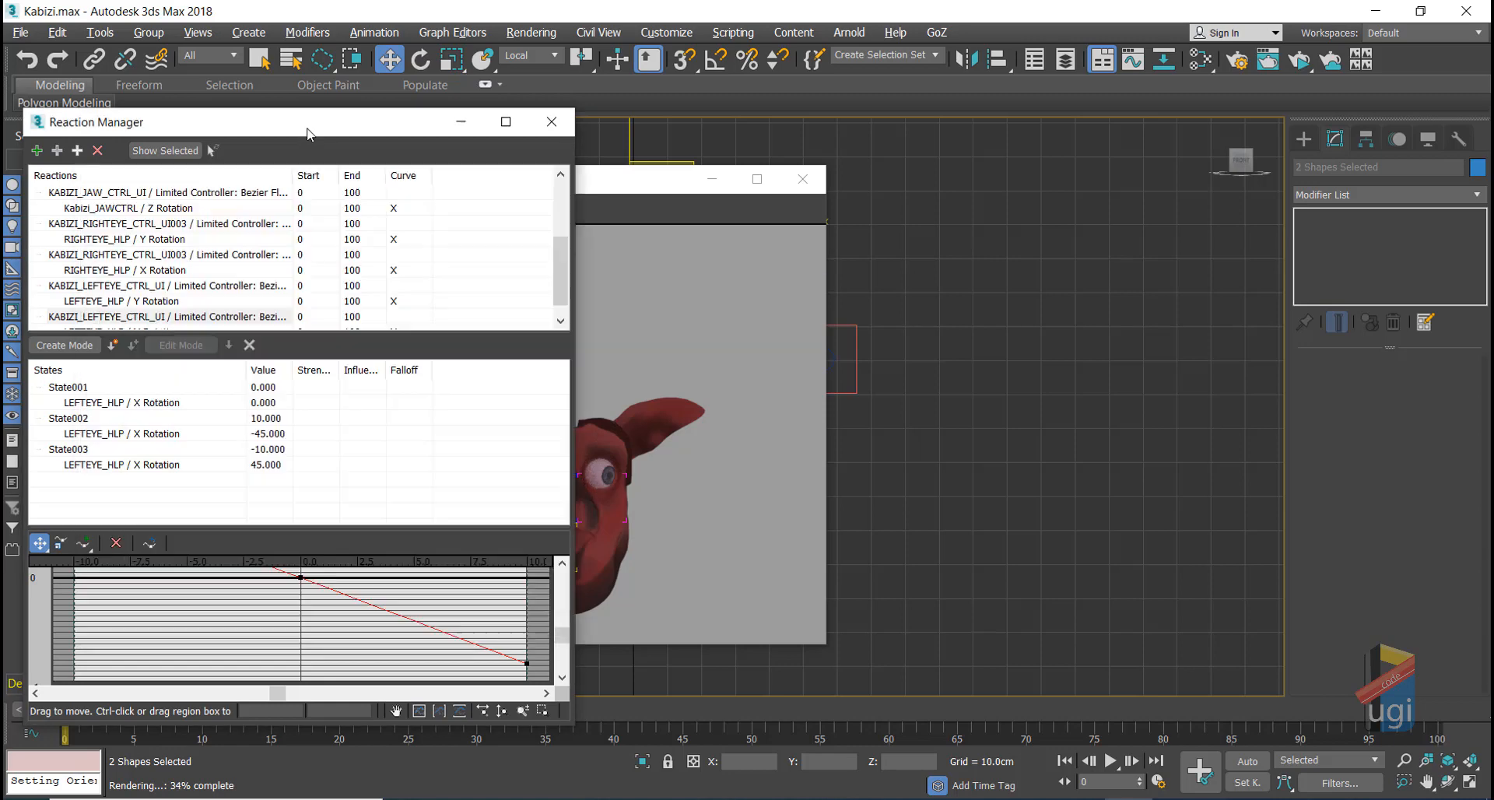
pyautogui.doubleClick(260, 464)
pyautogui.moveTo(643, 187); pyautogui.dragTo(986, 188)
pyautogui.doubleClick(269, 465)
pyautogui.moveTo(688, 189); pyautogui.dragTo(740, 287)
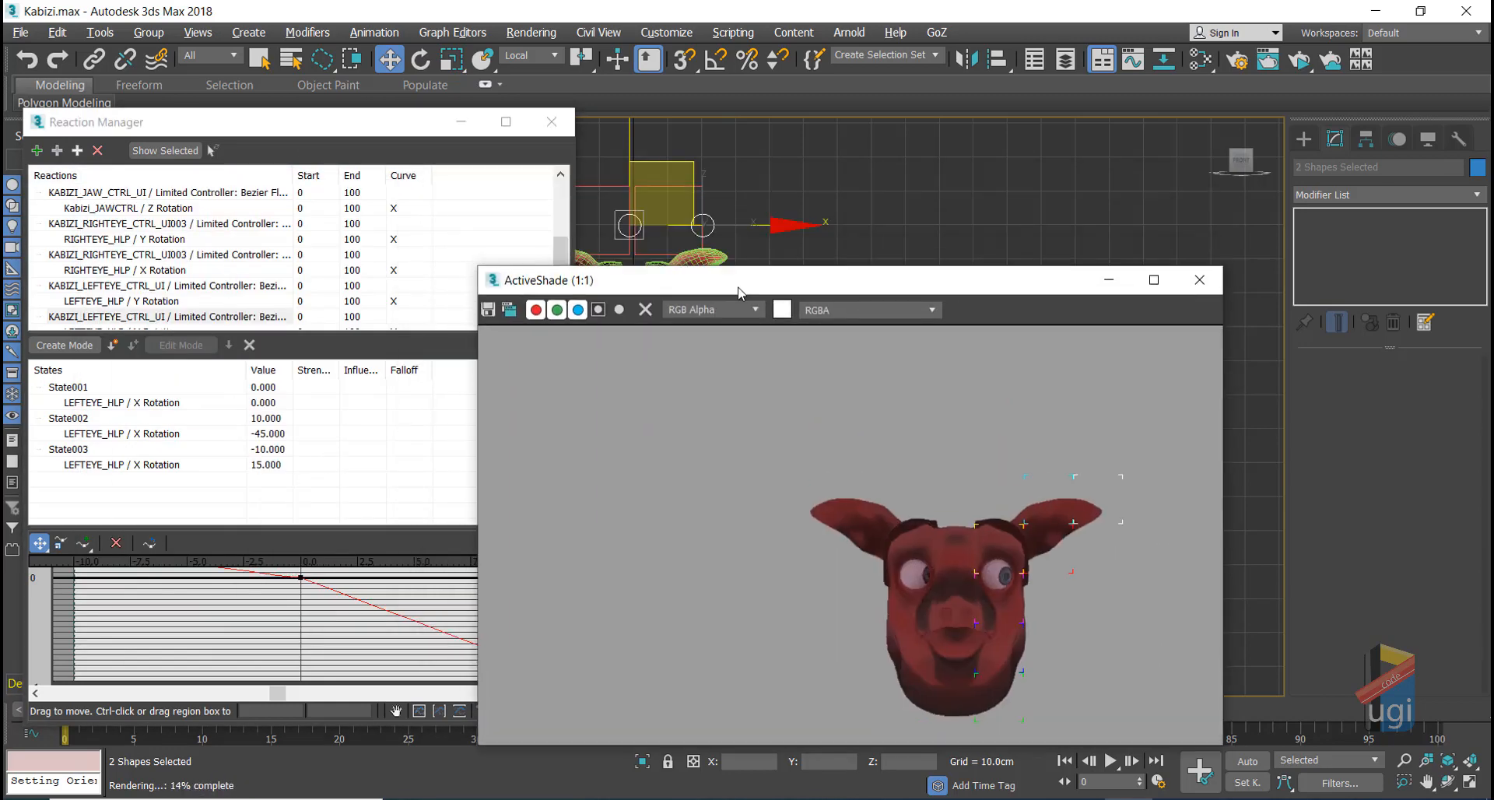
pyautogui.doubleClick(269, 464)
pyautogui.doubleClick(270, 431)
pyautogui.click(166, 285)
pyautogui.moveTo(263, 434); pyautogui.dragTo(304, 433)
pyautogui.doubleClick(268, 433)
pyautogui.write('25')
pyautogui.press('Return')
# Step: Set RIGHTEYE_HLP Y Rotation State006 to -25 and test the eye controls
pyautogui.click(186, 209)
pyautogui.doubleClick(267, 464)
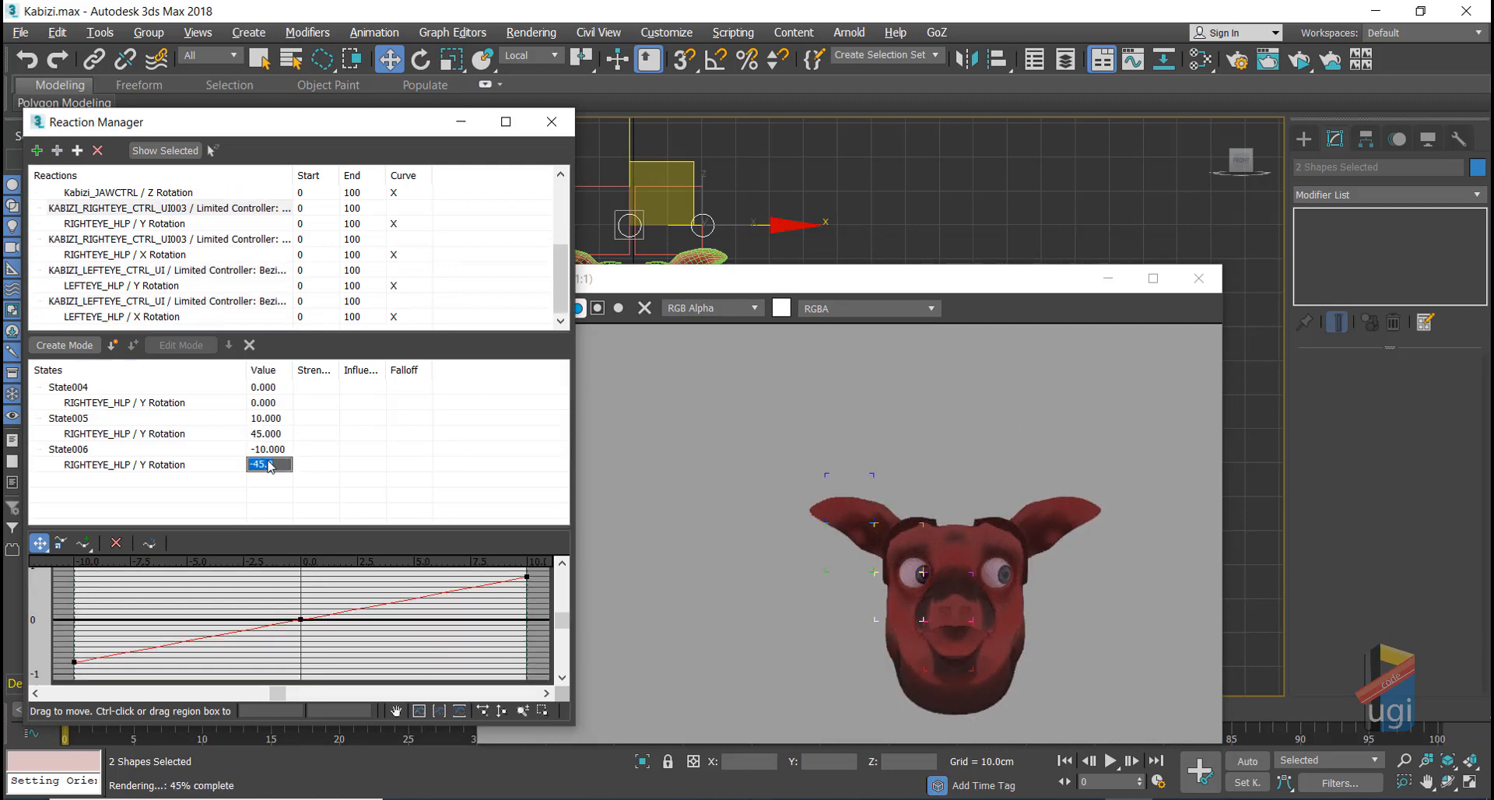
pyautogui.write('-25')
pyautogui.press('Return')
pyautogui.rightClick(736, 221)
pyautogui.moveTo(685, 170)
pyautogui.mouseDown()
pyautogui.moveTo(617, 171)
pyautogui.moveTo(659, 200)
pyautogui.moveTo(667, 150)
pyautogui.moveTo(673, 167)
pyautogui.mouseUp()
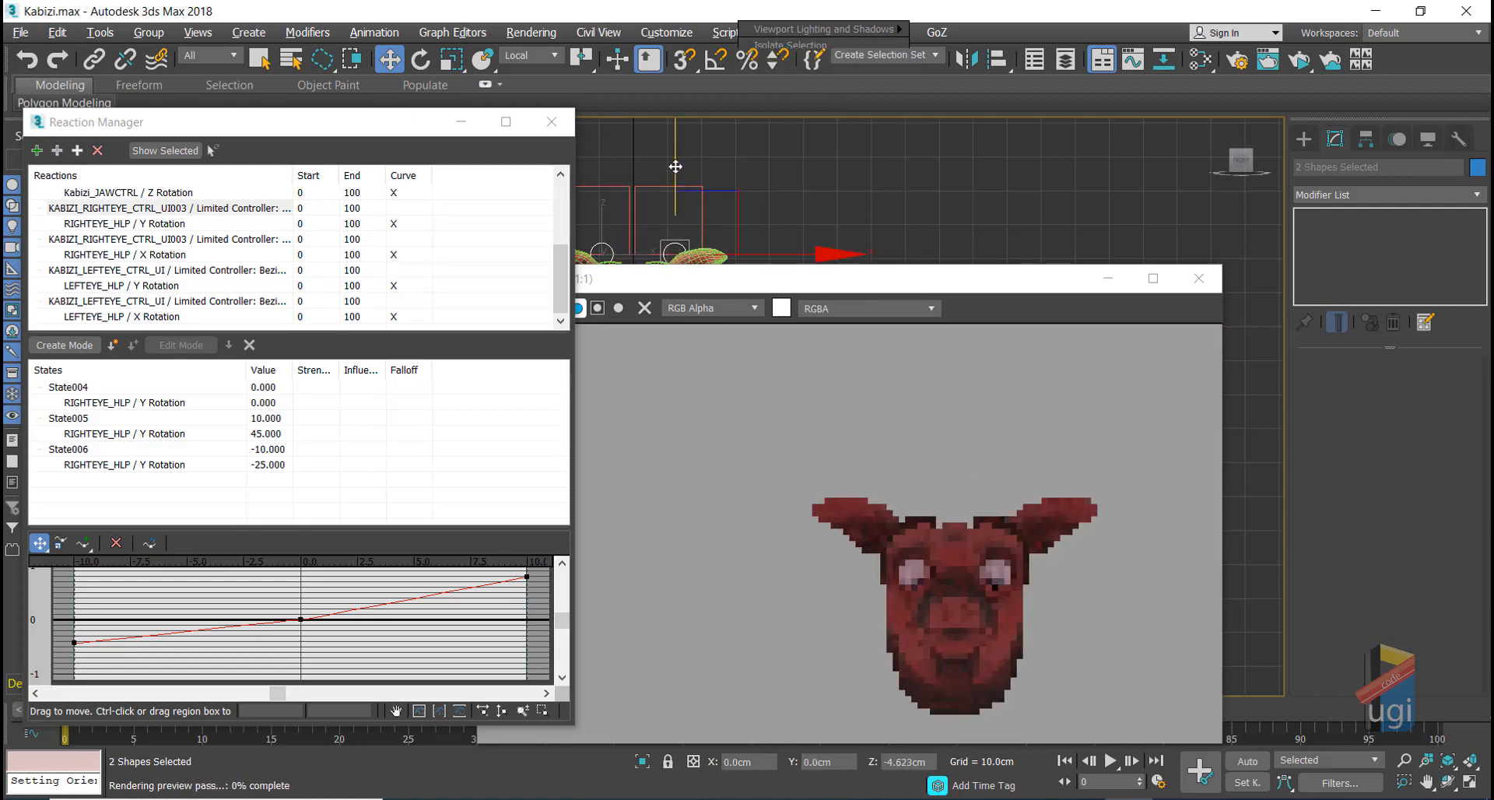
# Step: Set State003 to 35 in both eye helpers' X Rotation reactions, then close Reaction Manager
pyautogui.click(131, 239)
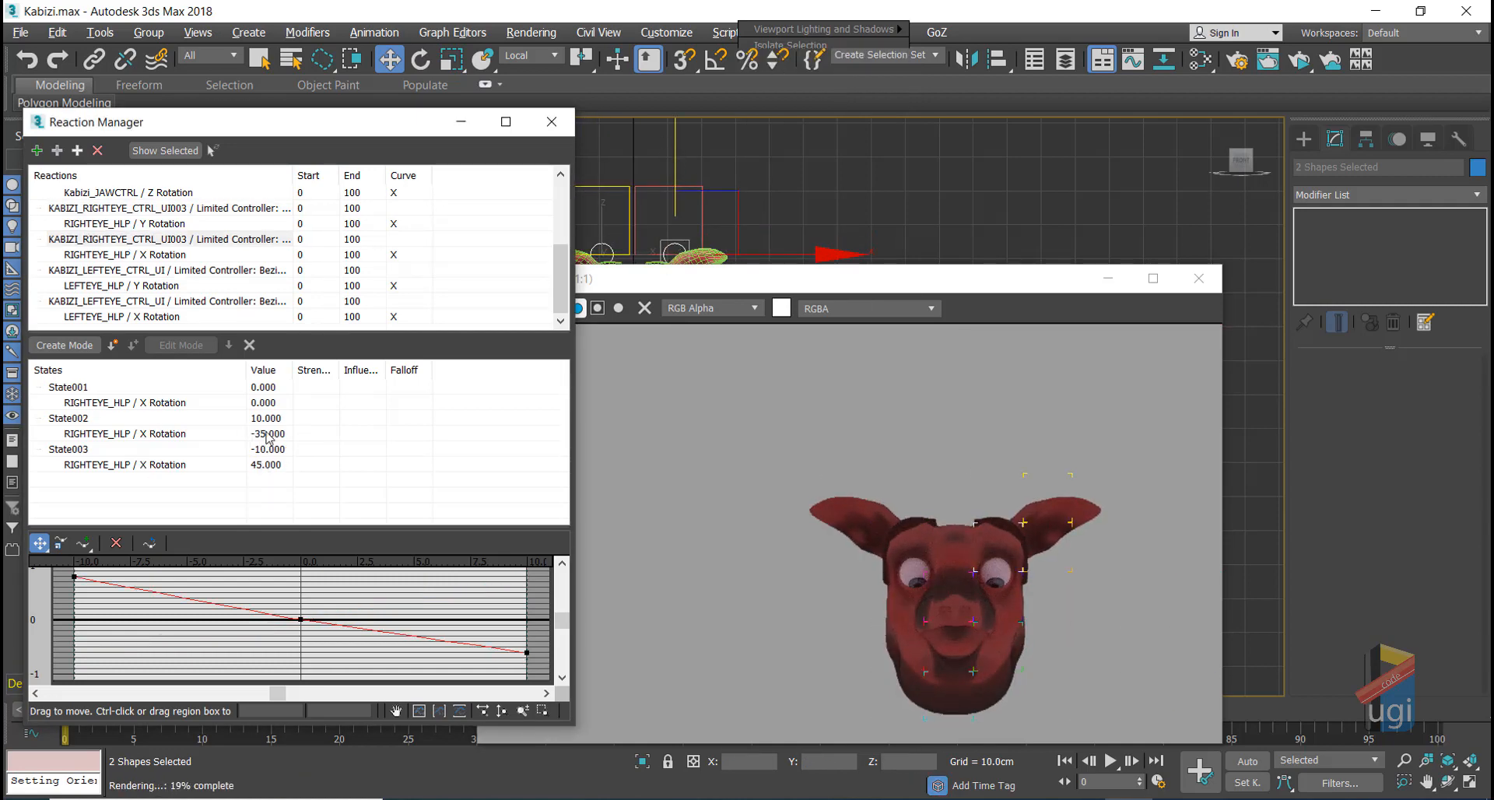
pyautogui.doubleClick(263, 466)
pyautogui.write('35')
pyautogui.press('Return')
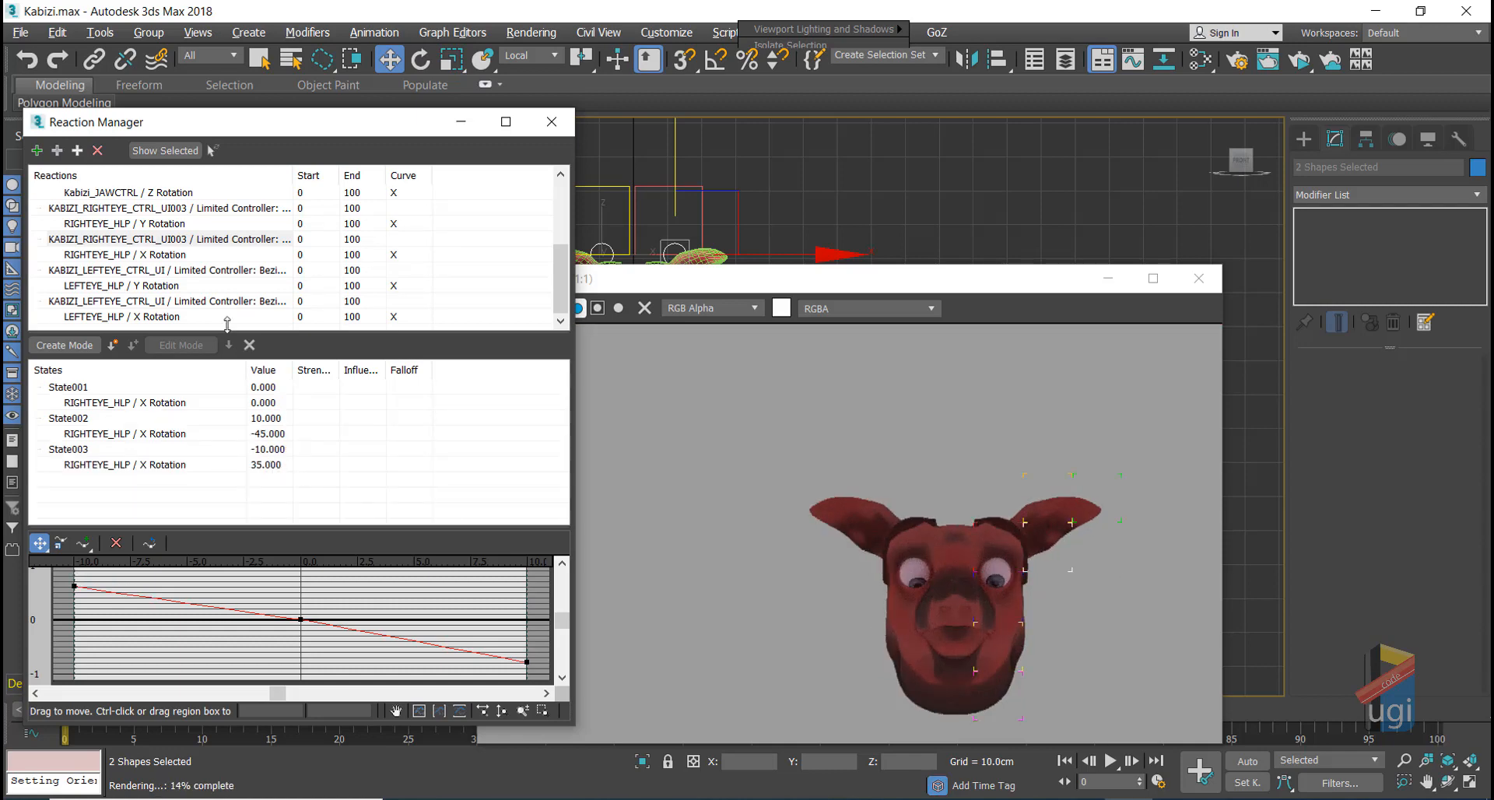
pyautogui.click(161, 302)
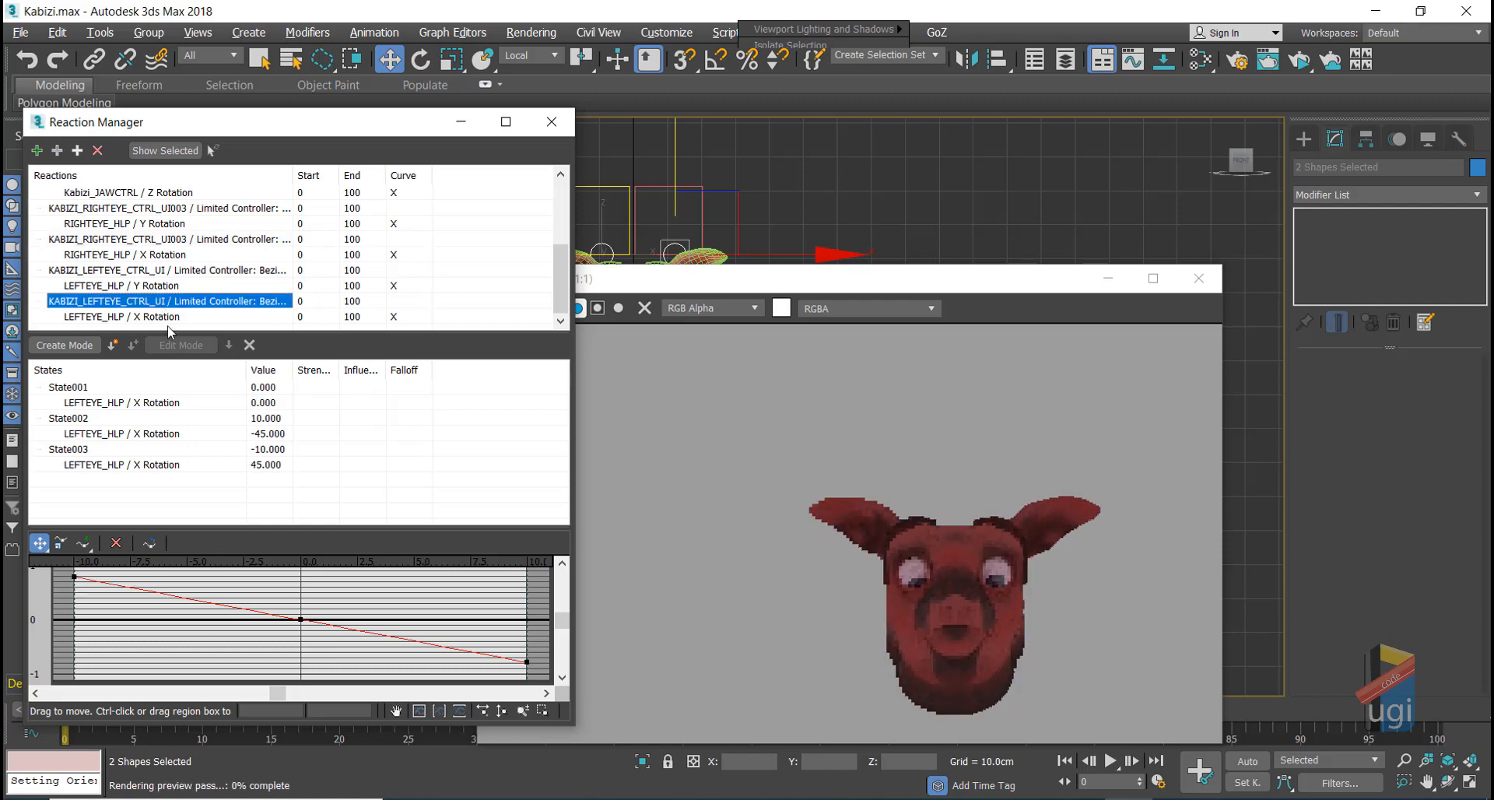
pyautogui.doubleClick(266, 466)
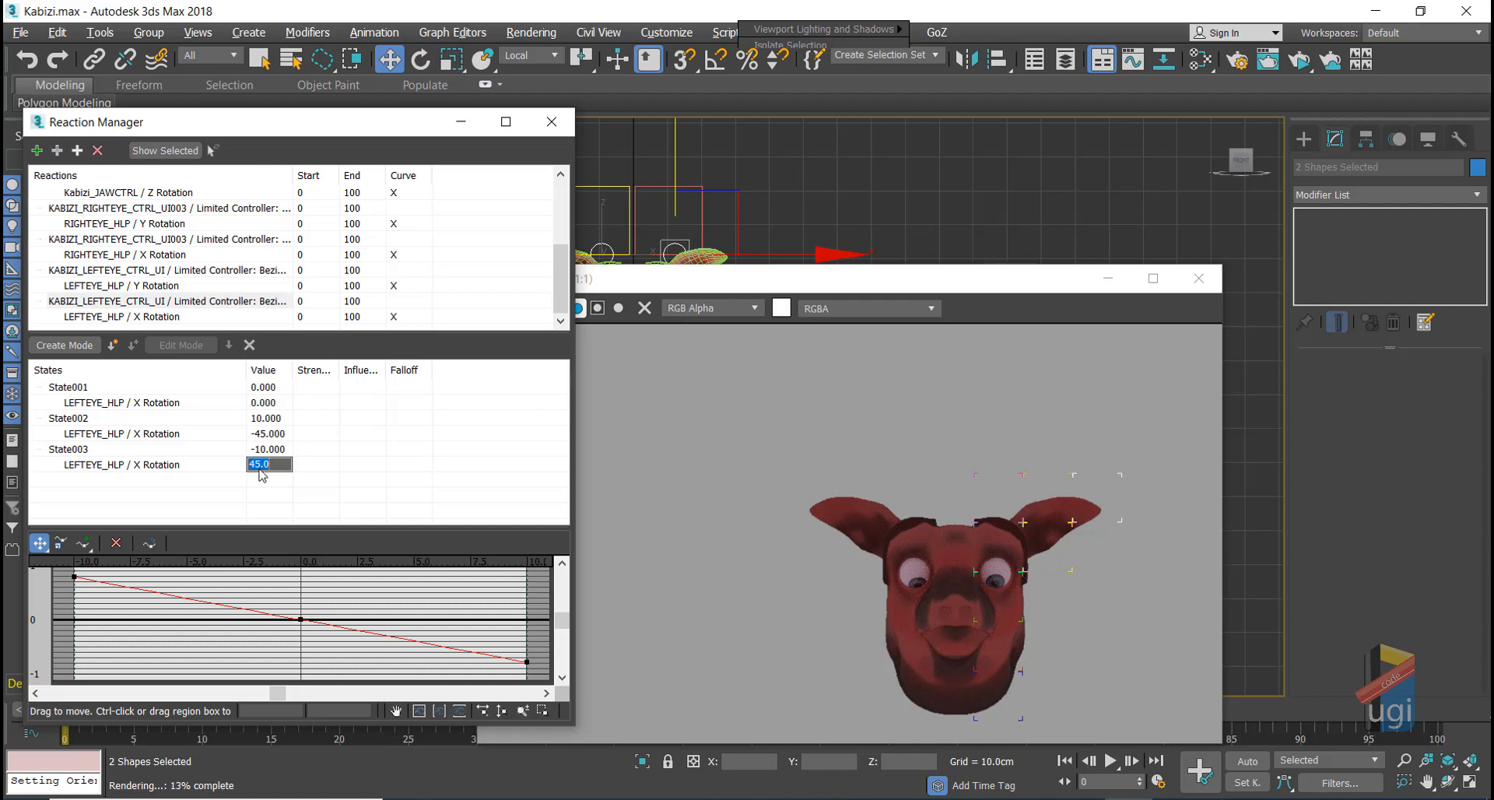
pyautogui.write('35')
pyautogui.press('Return')
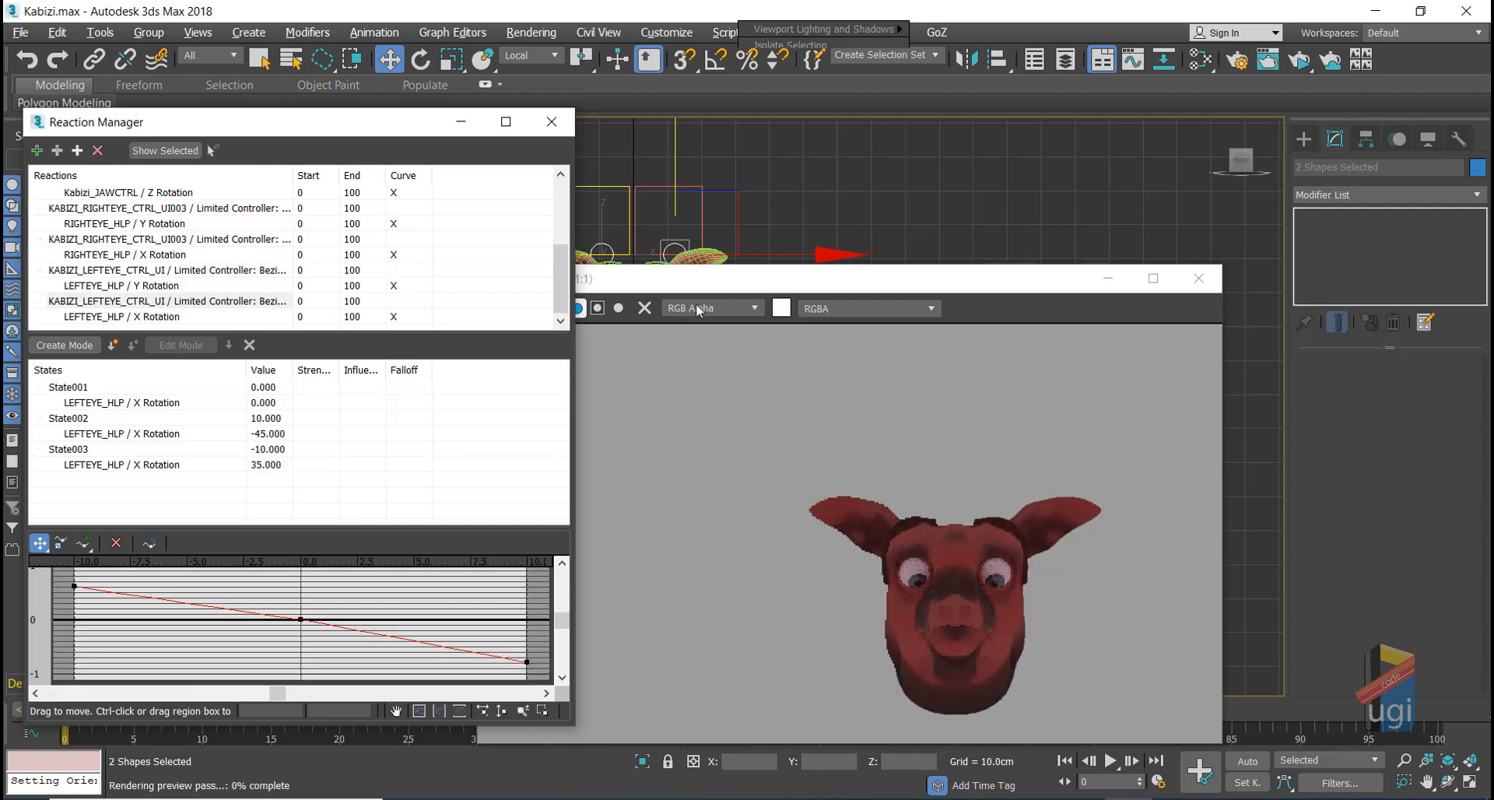
pyautogui.click(551, 121)
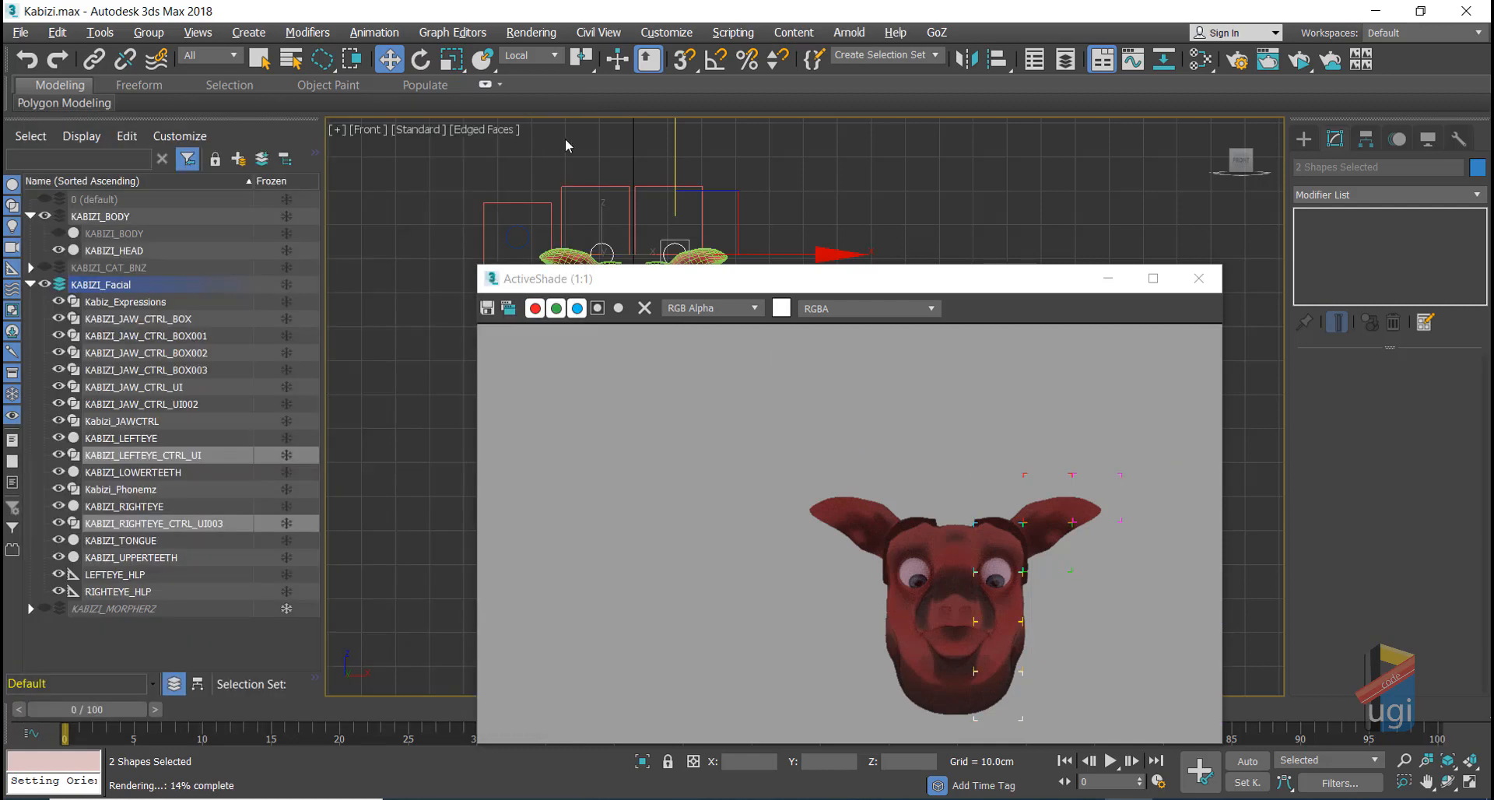
# Step: Reset both eye controls to zero and close the ActiveShade preview
pyautogui.keyDown('alt'); pyautogui.rightClick(861, 220); pyautogui.keyUp('alt')
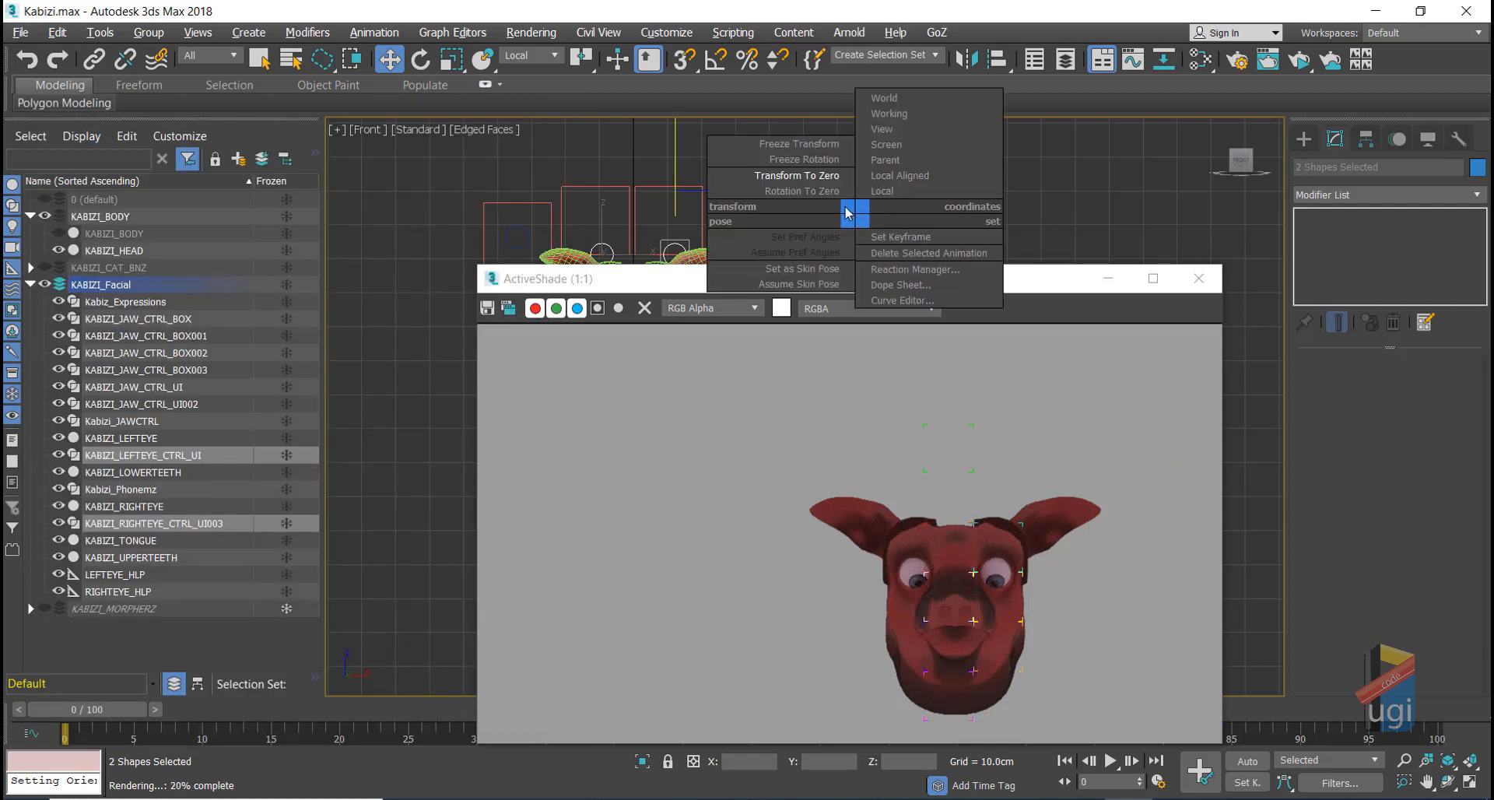
pyautogui.click(815, 178)
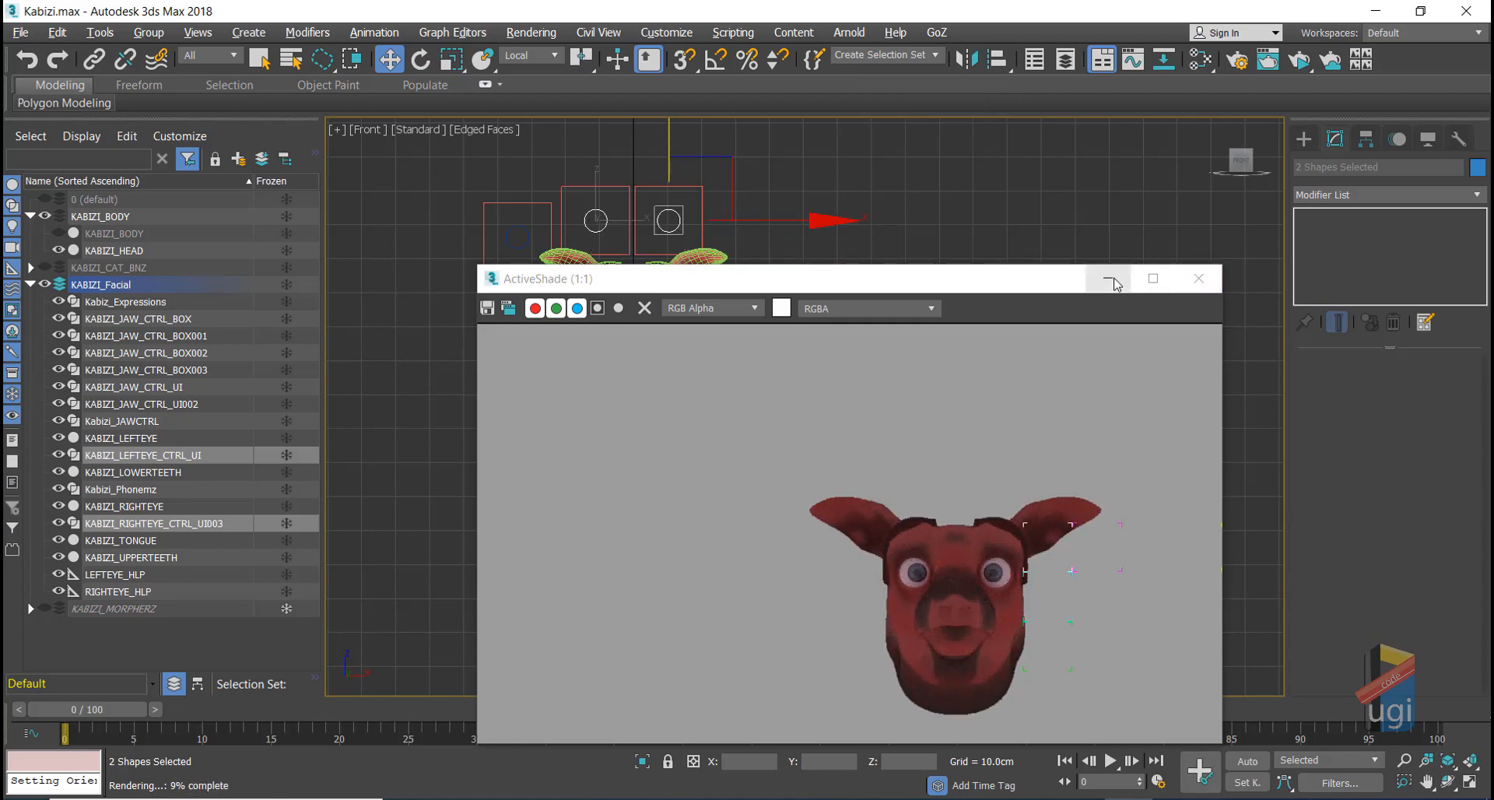
pyautogui.click(1205, 281)
pyautogui.scroll(5, 693, 334)
pyautogui.moveTo(716, 437); pyautogui.dragTo(791, 599, button='middle')
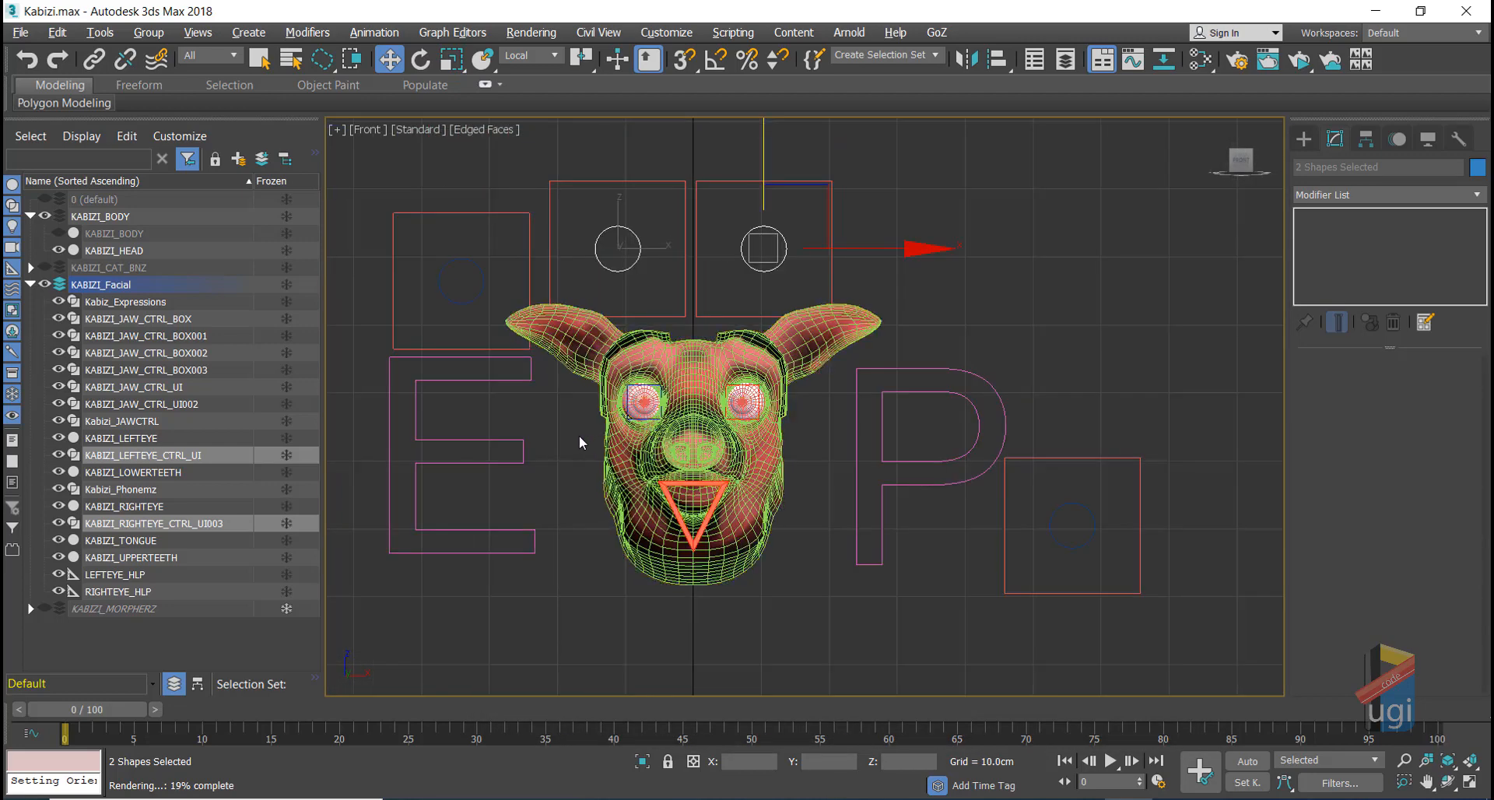
pyautogui.scroll(2, 579, 436)
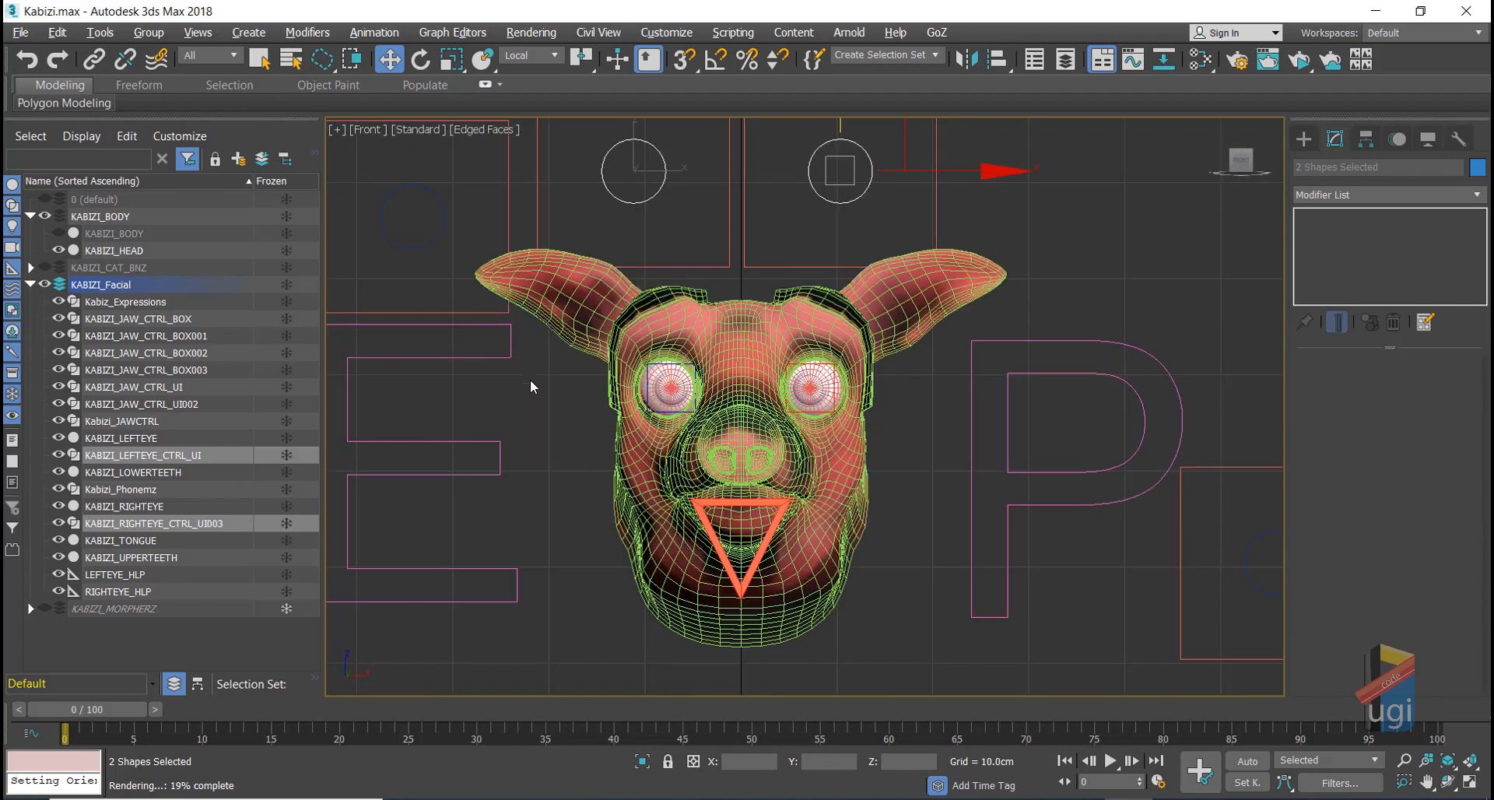
# Step: Turn off edged faces with F4 and lower the jaw control to open the mouth
pyautogui.click(437, 221)
pyautogui.moveTo(483, 183); pyautogui.dragTo(460, 204)
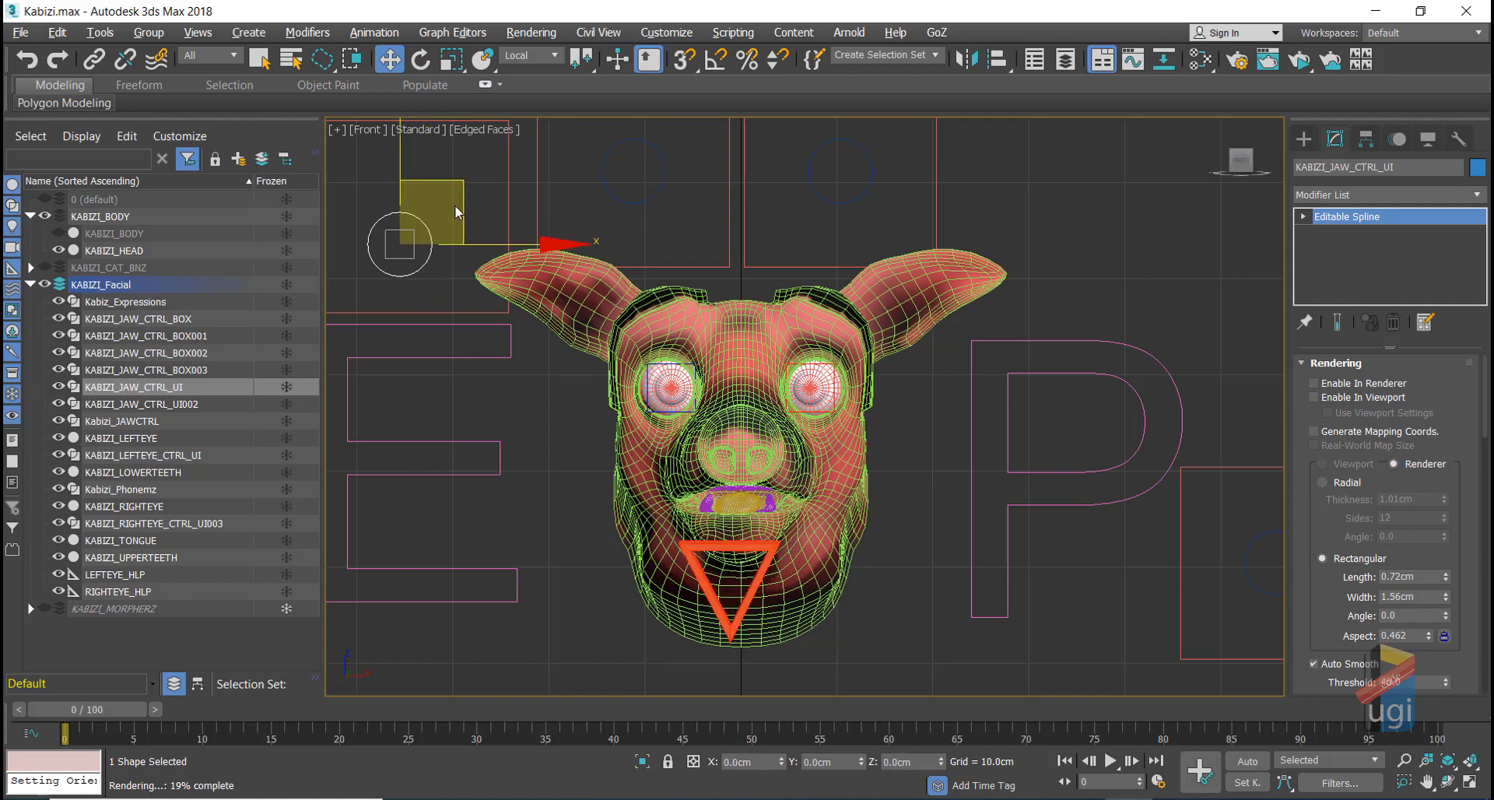
pyautogui.press('F4')
pyautogui.moveTo(463, 196); pyautogui.dragTo(475, 256)
pyautogui.keyDown('alt'); pyautogui.rightClick(478, 238); pyautogui.keyUp('alt')
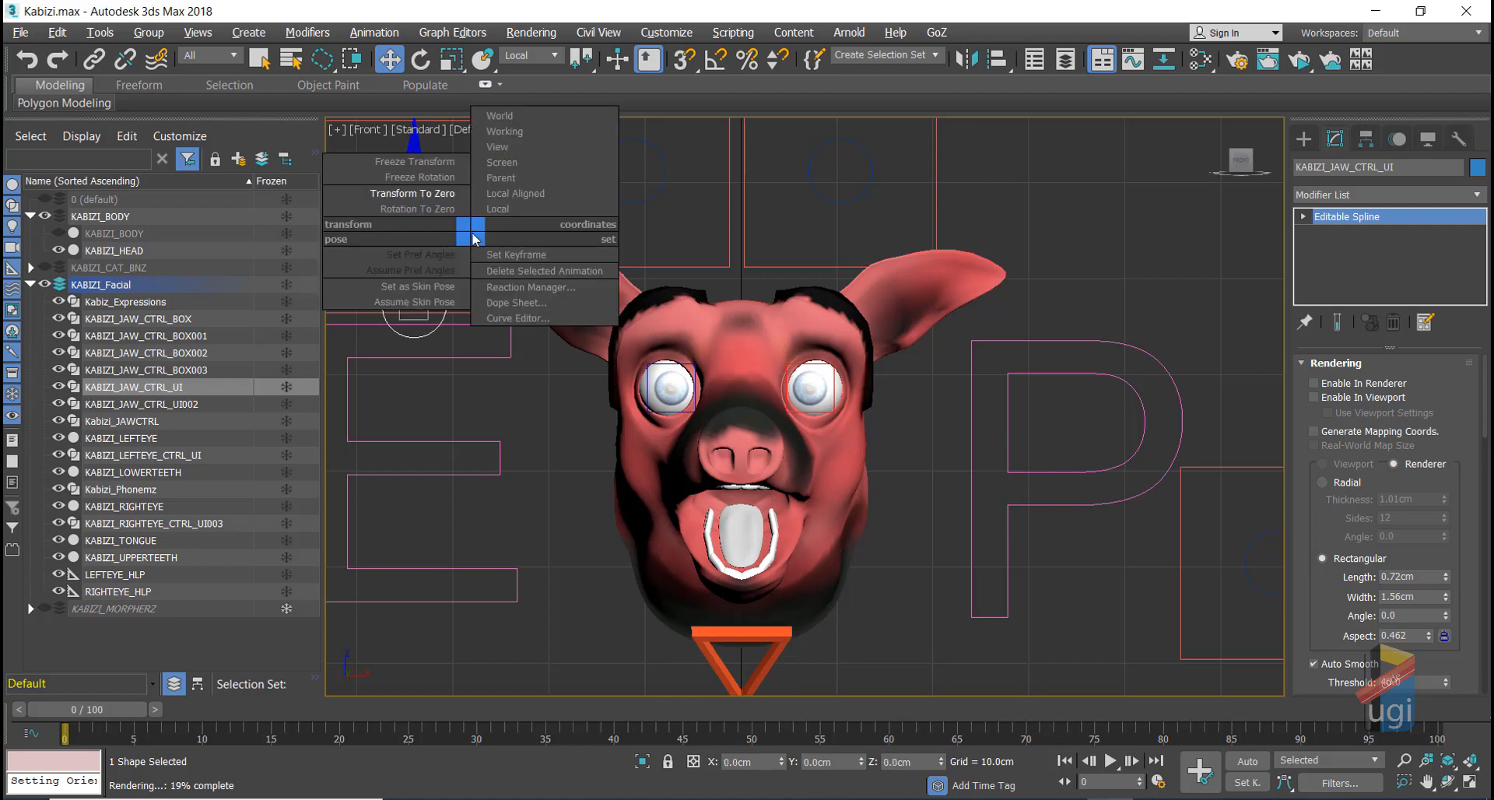
# Step: Reset the jaw, then combine a lowered jaw with the R phoneme at full strength
pyautogui.click(443, 193)
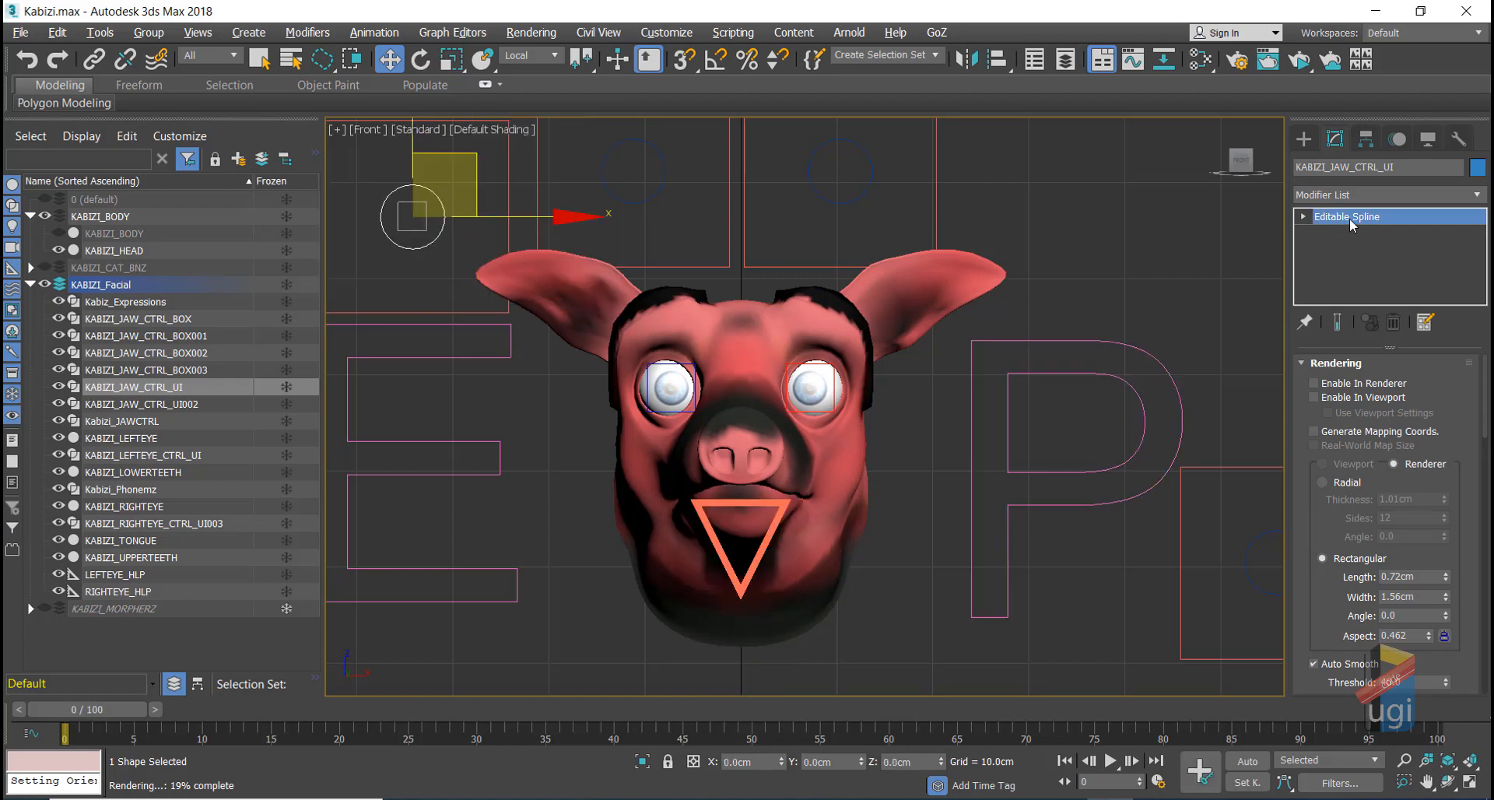
pyautogui.click(1014, 376)
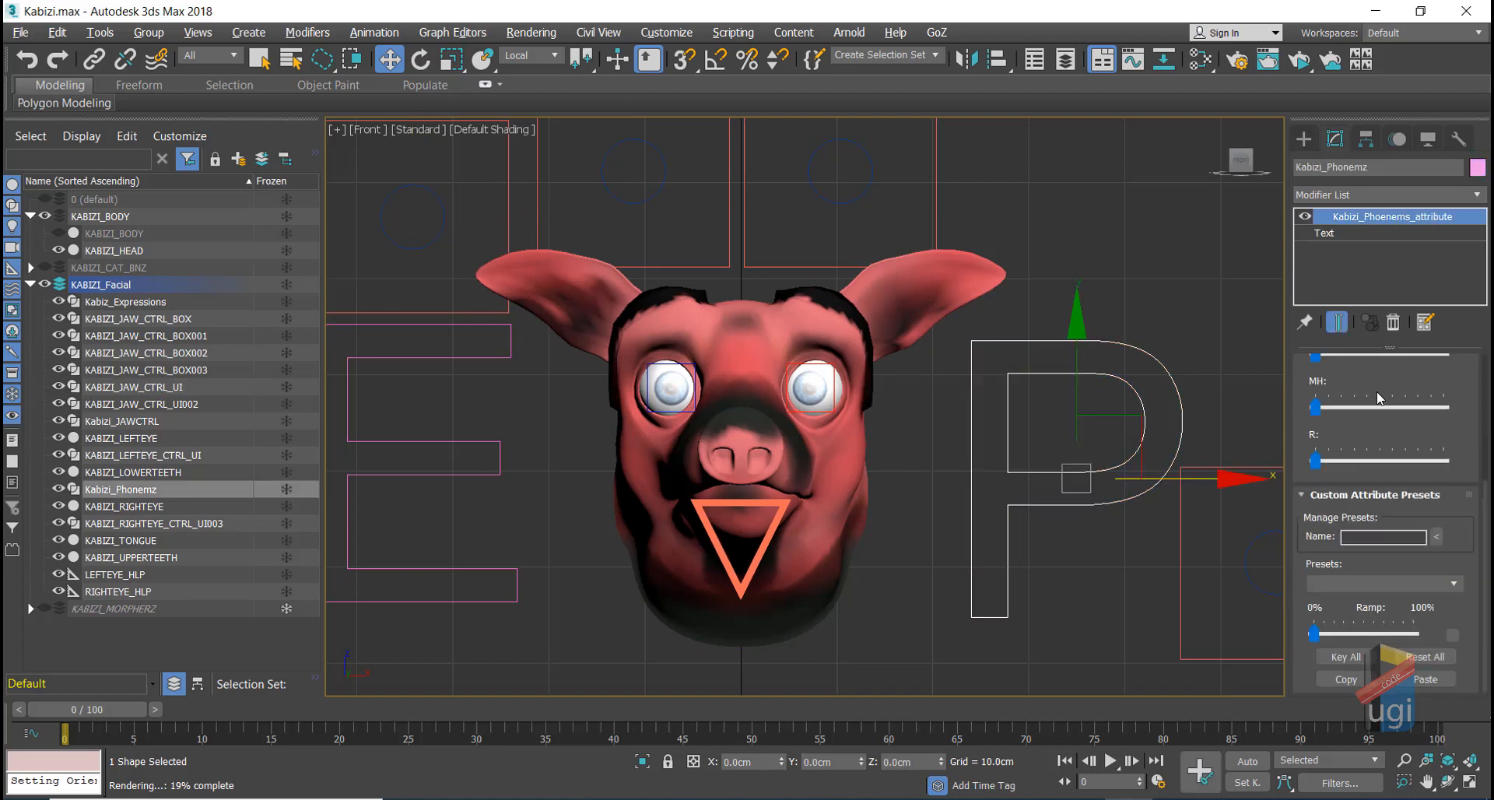
pyautogui.moveTo(1485, 519); pyautogui.dragTo(1485, 503)
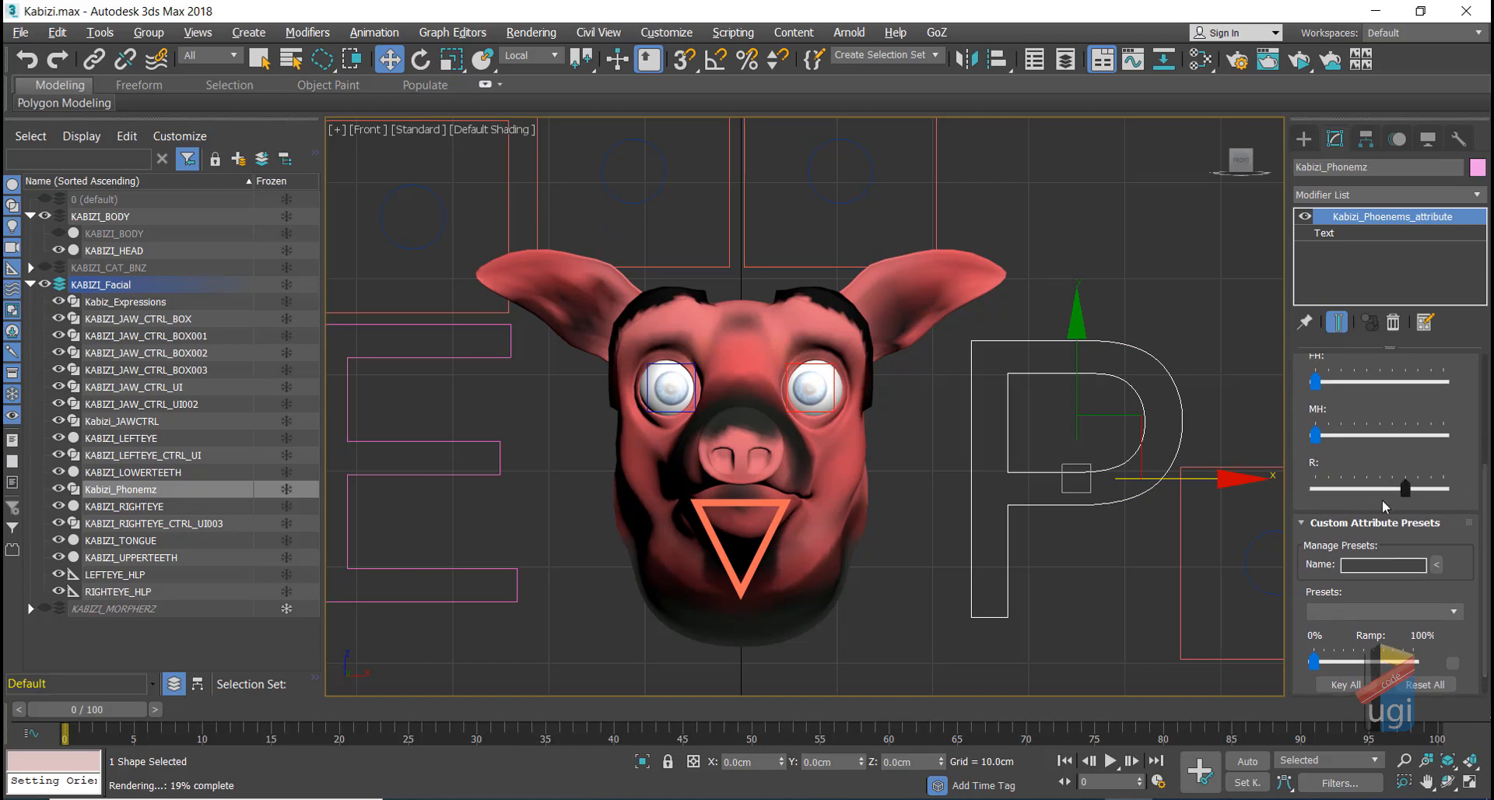
pyautogui.click(415, 194)
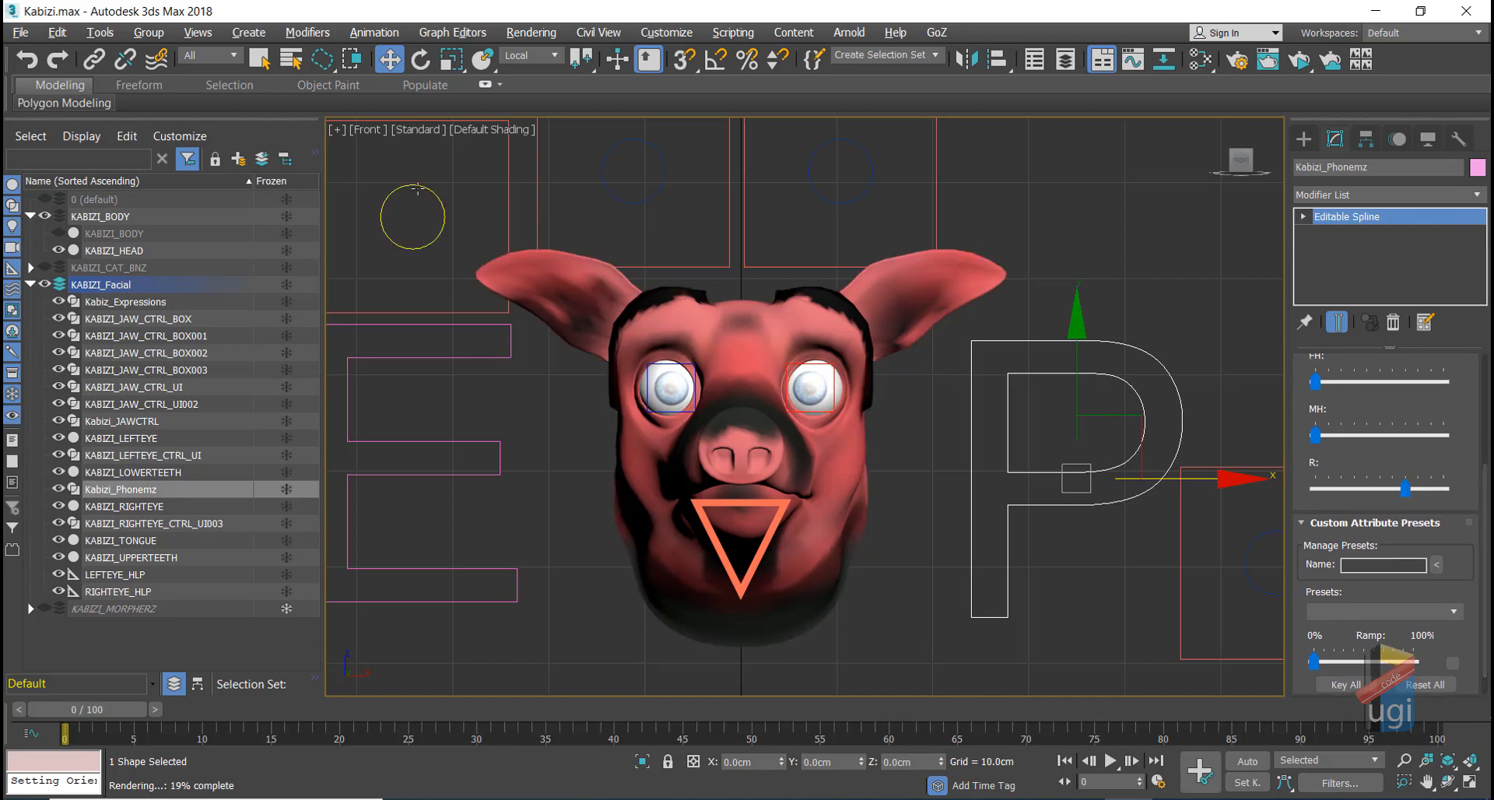
pyautogui.moveTo(413, 150); pyautogui.dragTo(411, 181)
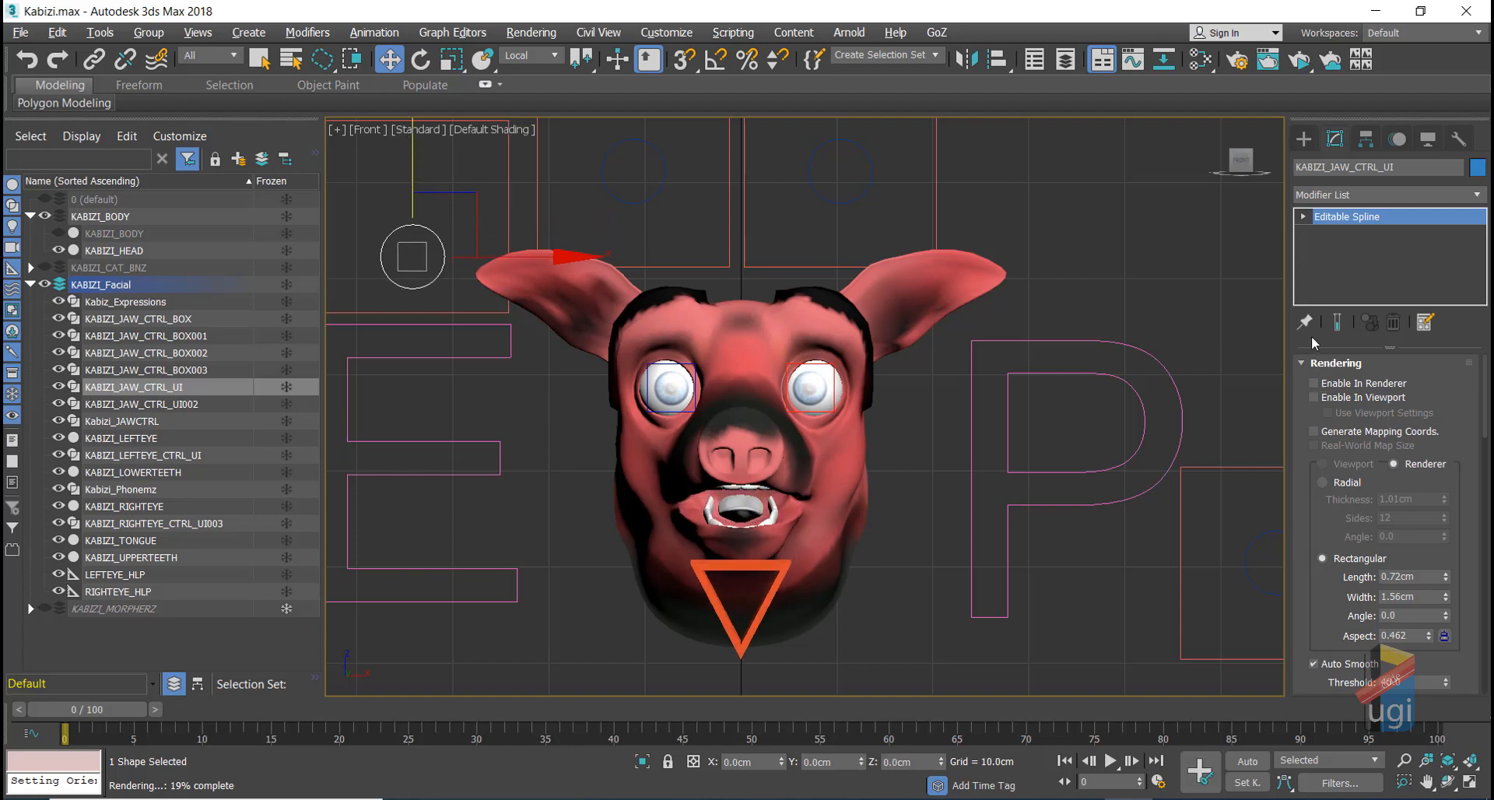
pyautogui.click(1003, 361)
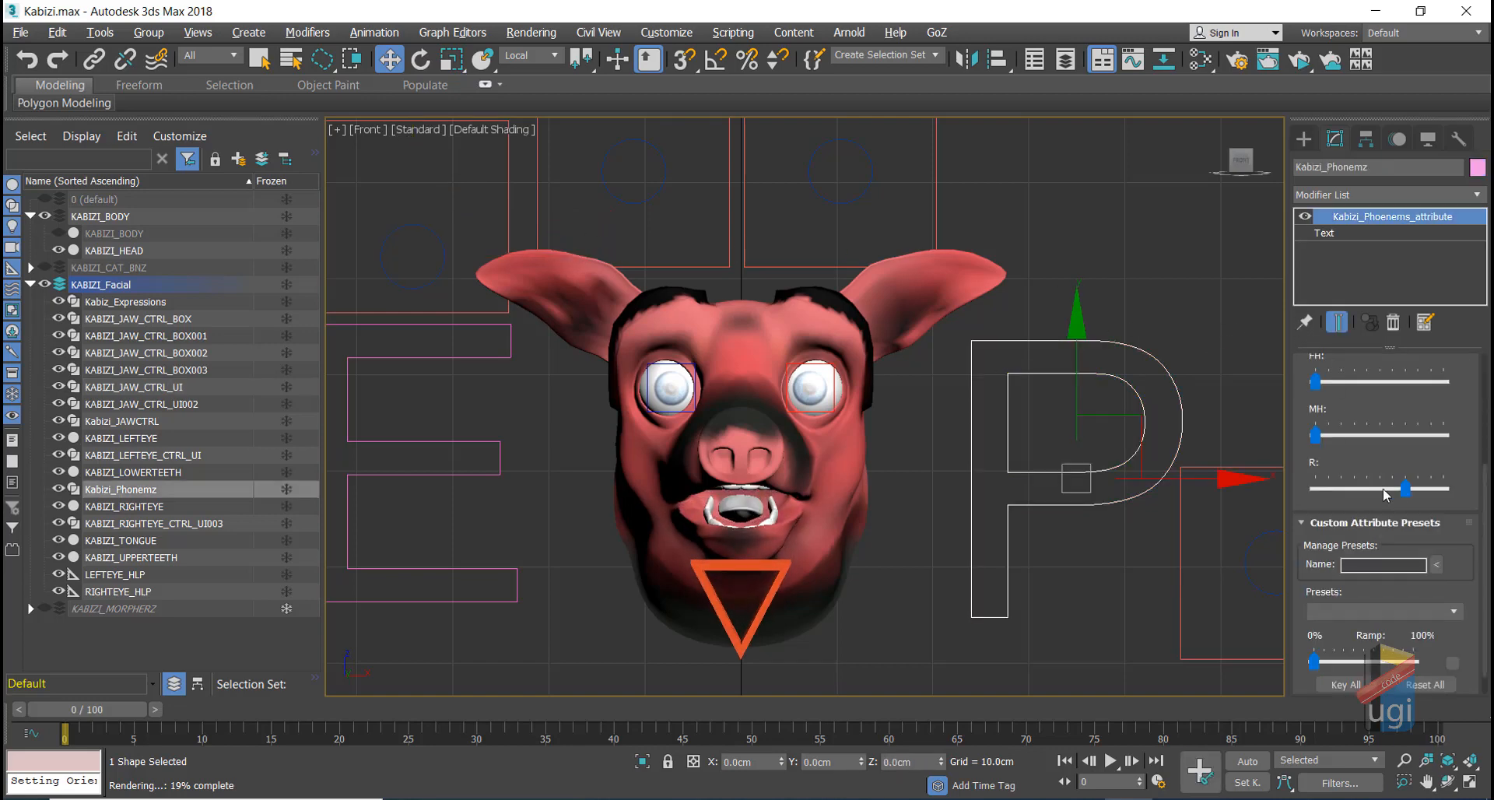
pyautogui.moveTo(1404, 487); pyautogui.dragTo(1257, 481)
# Step: Lower the jaw again, reset it to zero, and select the E expression shape
pyautogui.click(440, 242)
pyautogui.rightClick(447, 248)
pyautogui.click(404, 210)
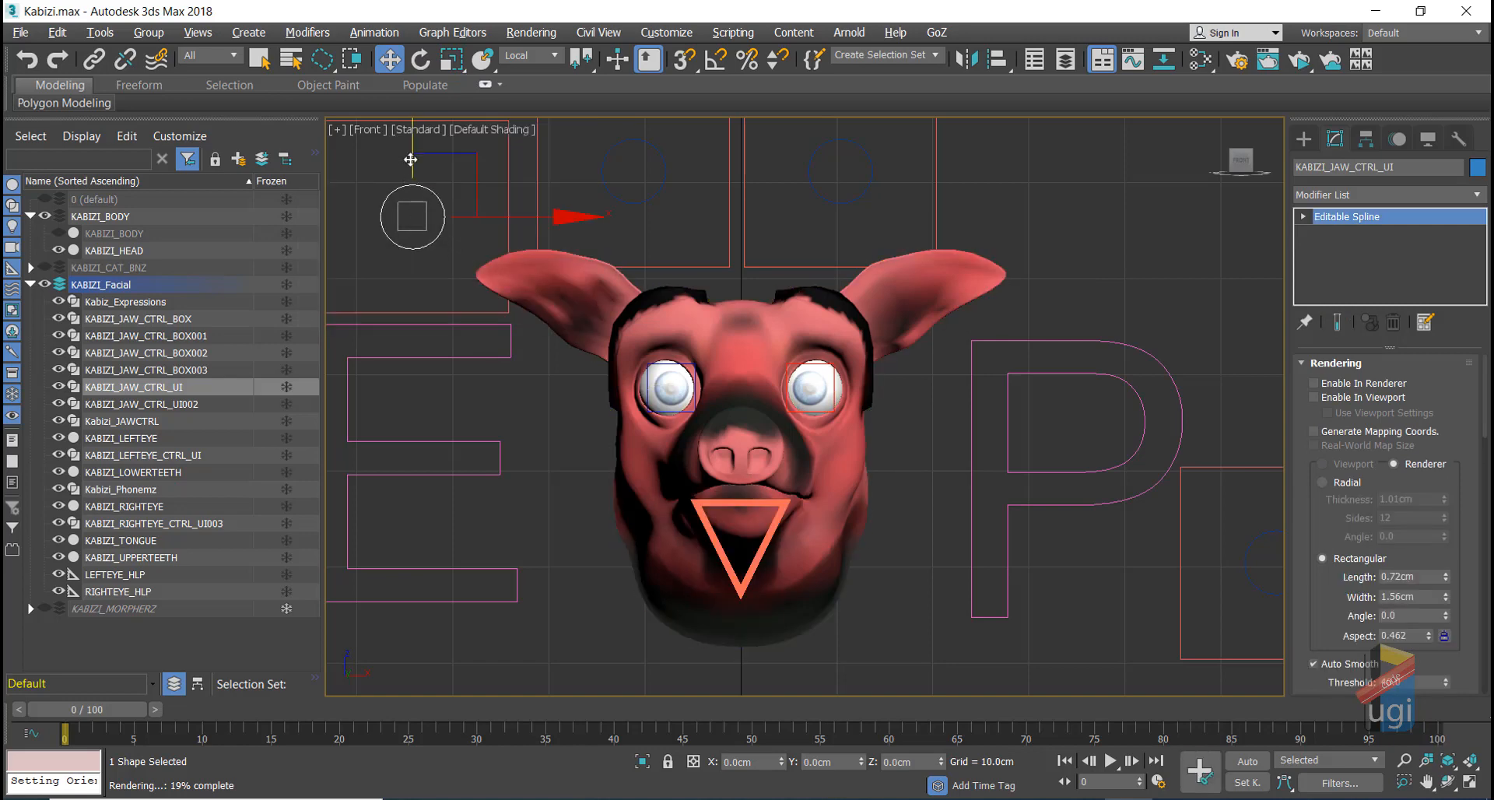
pyautogui.moveTo(410, 155)
pyautogui.mouseDown()
pyautogui.moveTo(413, 207)
pyautogui.moveTo(420, 170)
pyautogui.mouseUp()
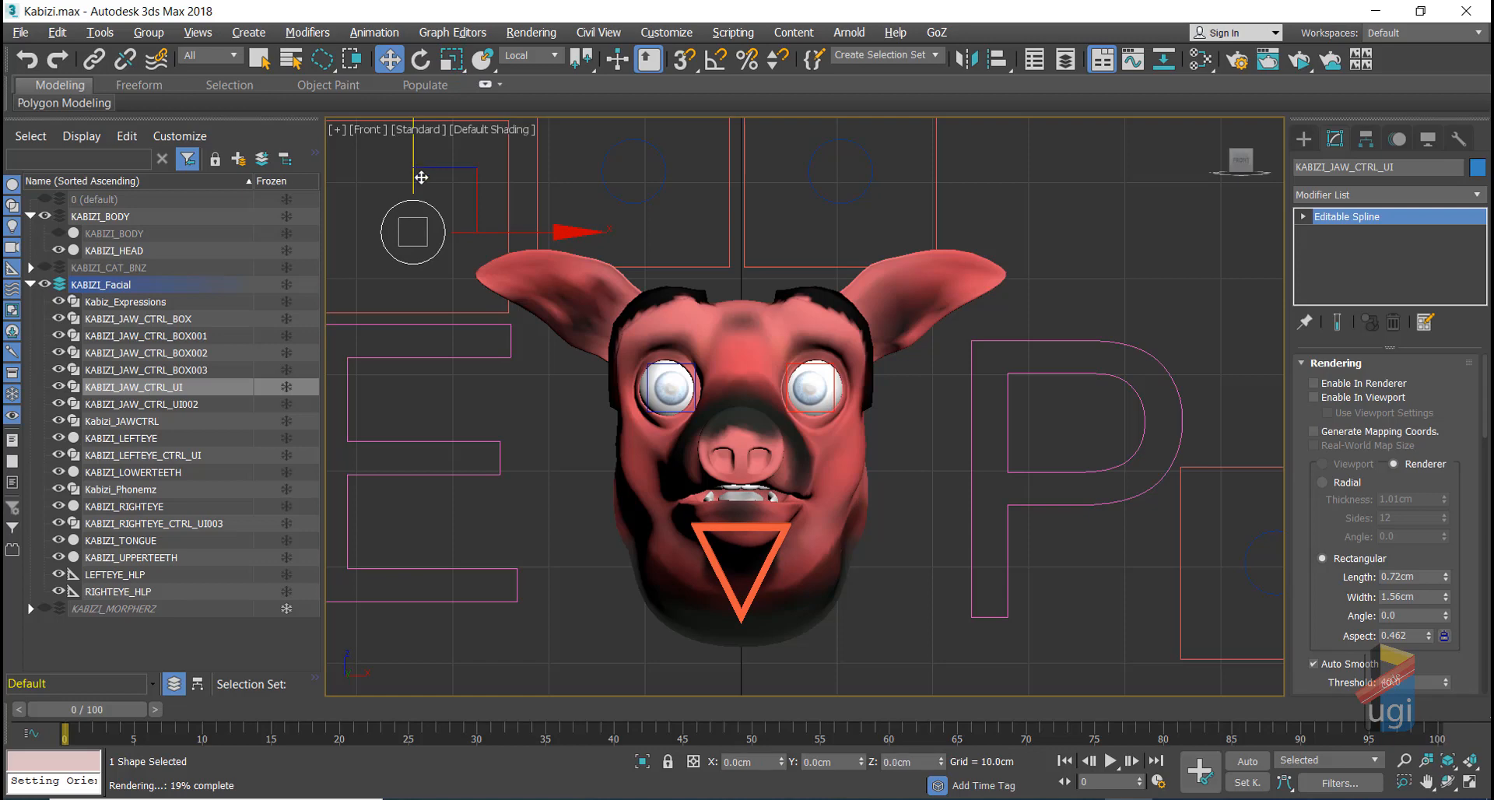
pyautogui.keyDown('alt'); pyautogui.rightClick(446, 235); pyautogui.keyUp('alt')
pyautogui.click(411, 198)
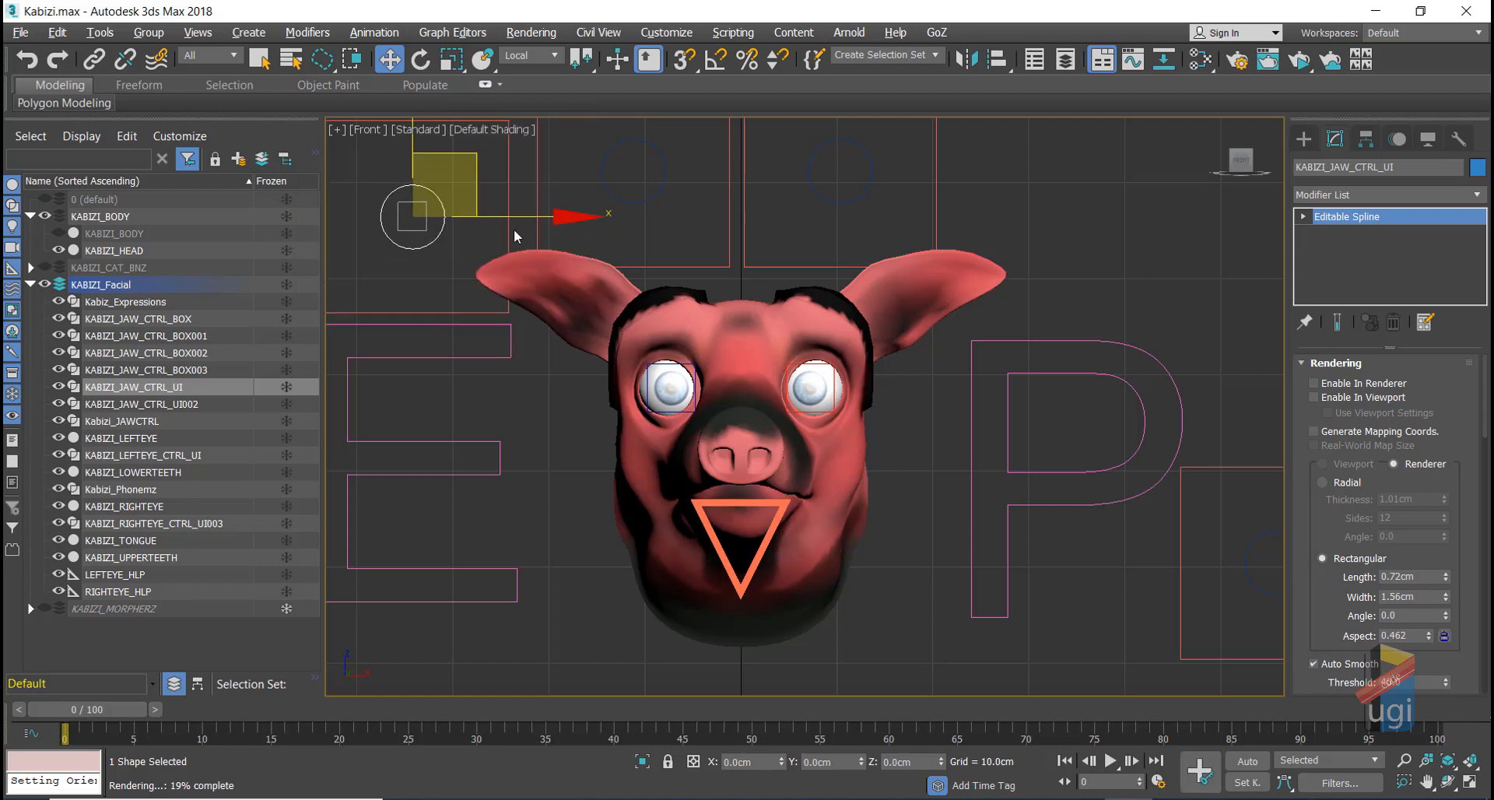
pyautogui.click(498, 359)
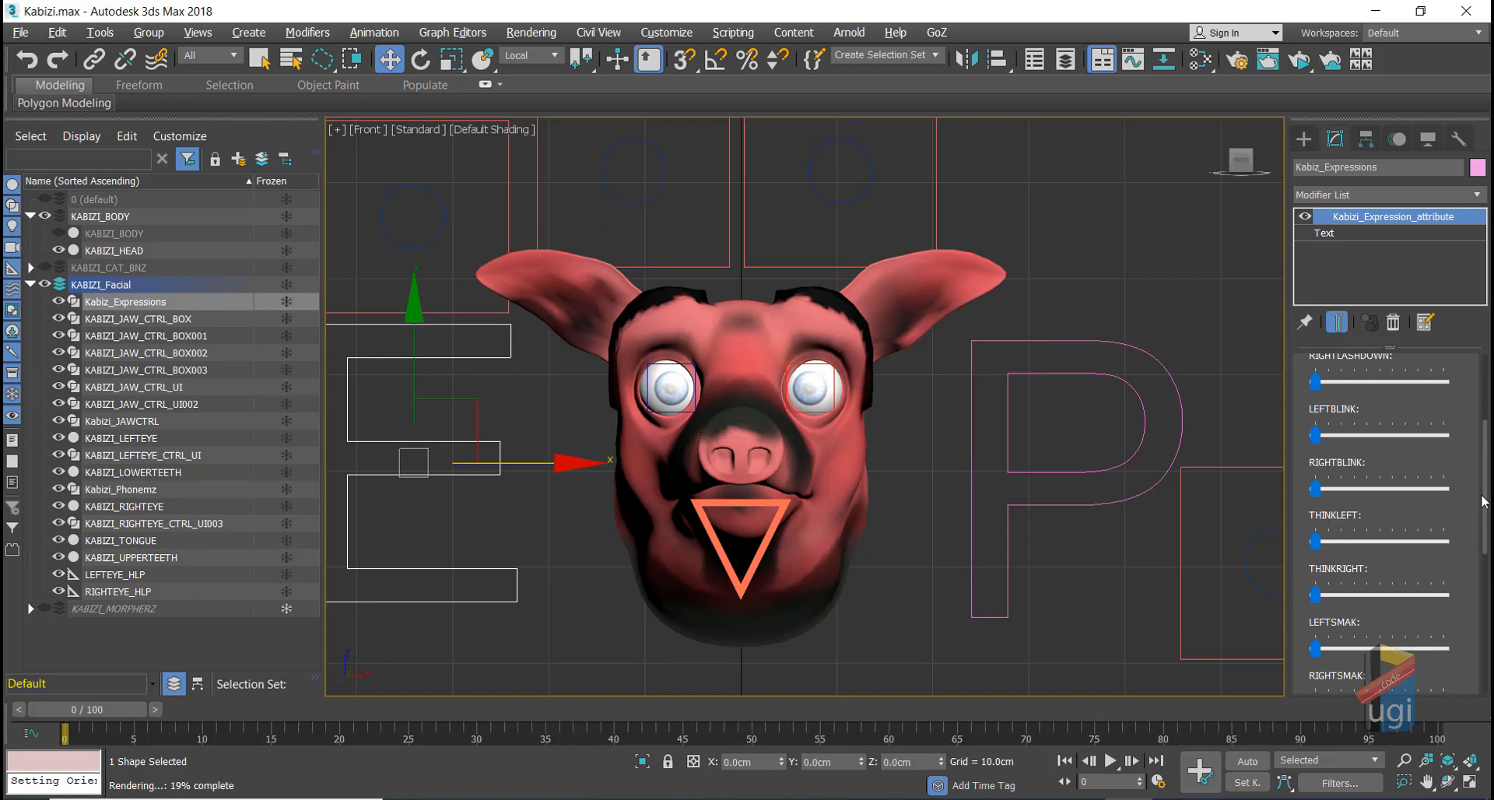
# Step: Push SMILEOPEN and SUPRISE to full and return each to zero
pyautogui.moveTo(1484, 507); pyautogui.dragTo(1485, 612)
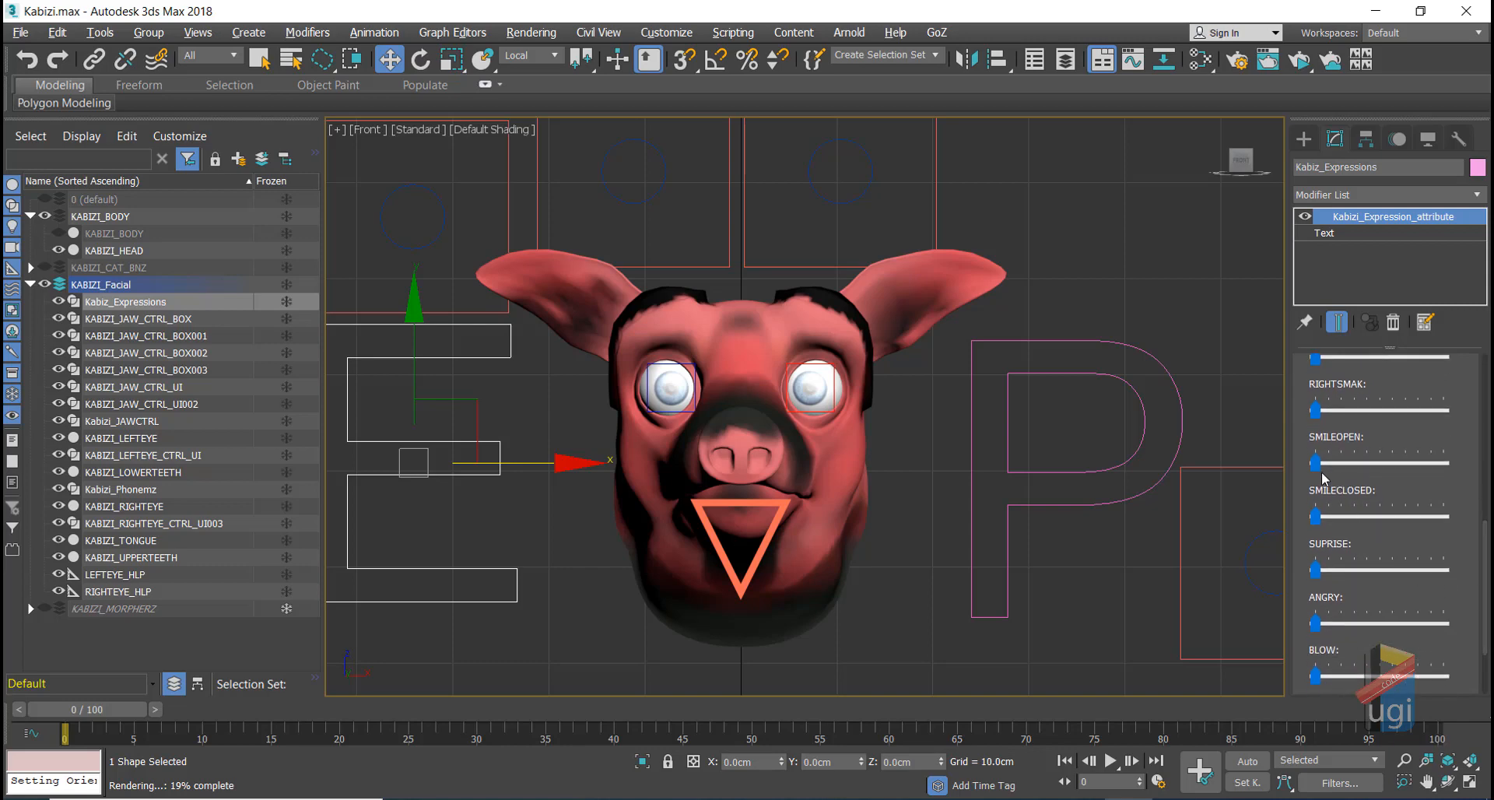
pyautogui.moveTo(1315, 463); pyautogui.dragTo(1475, 474)
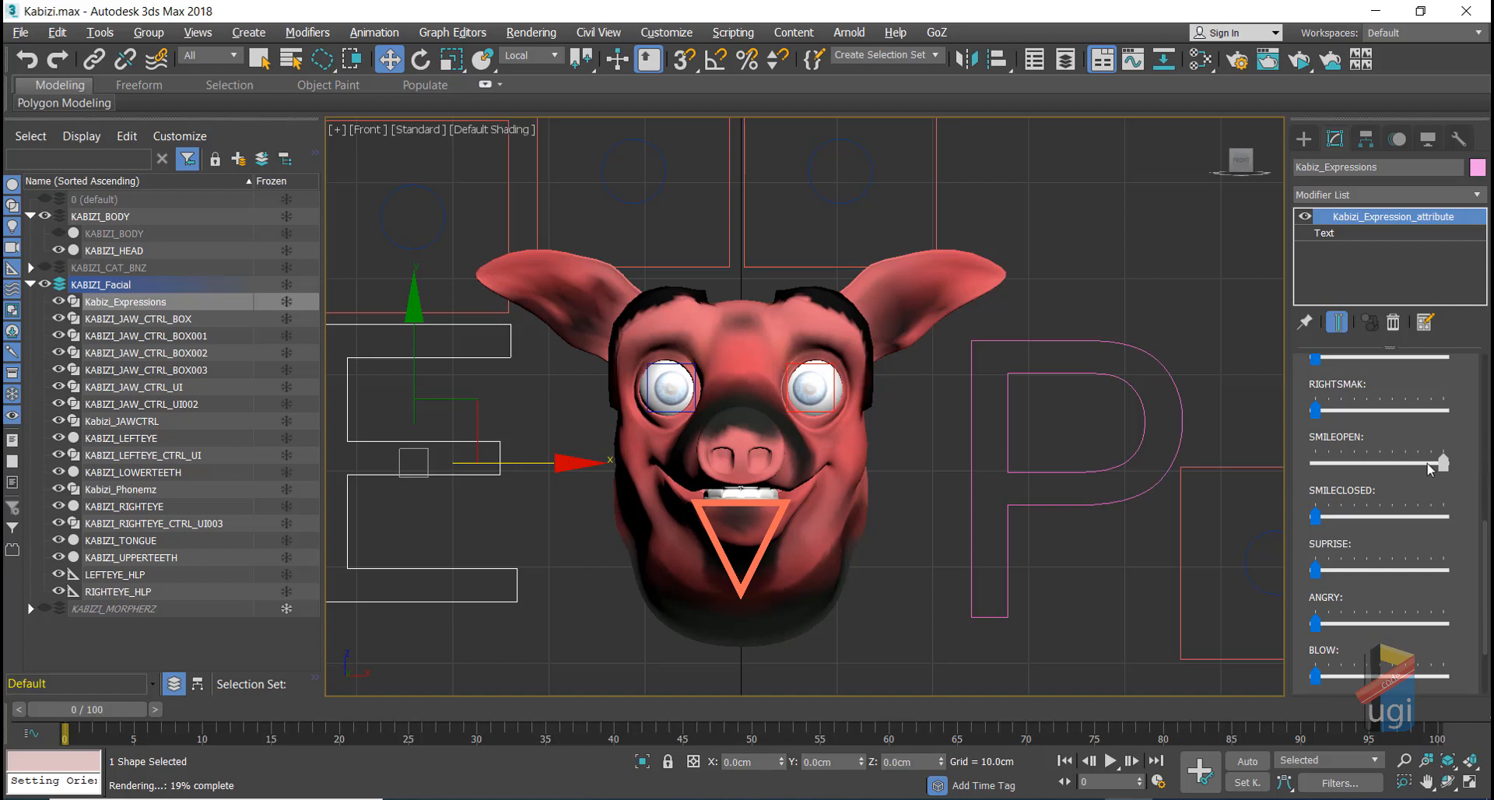
pyautogui.moveTo(1431, 466); pyautogui.dragTo(1226, 469)
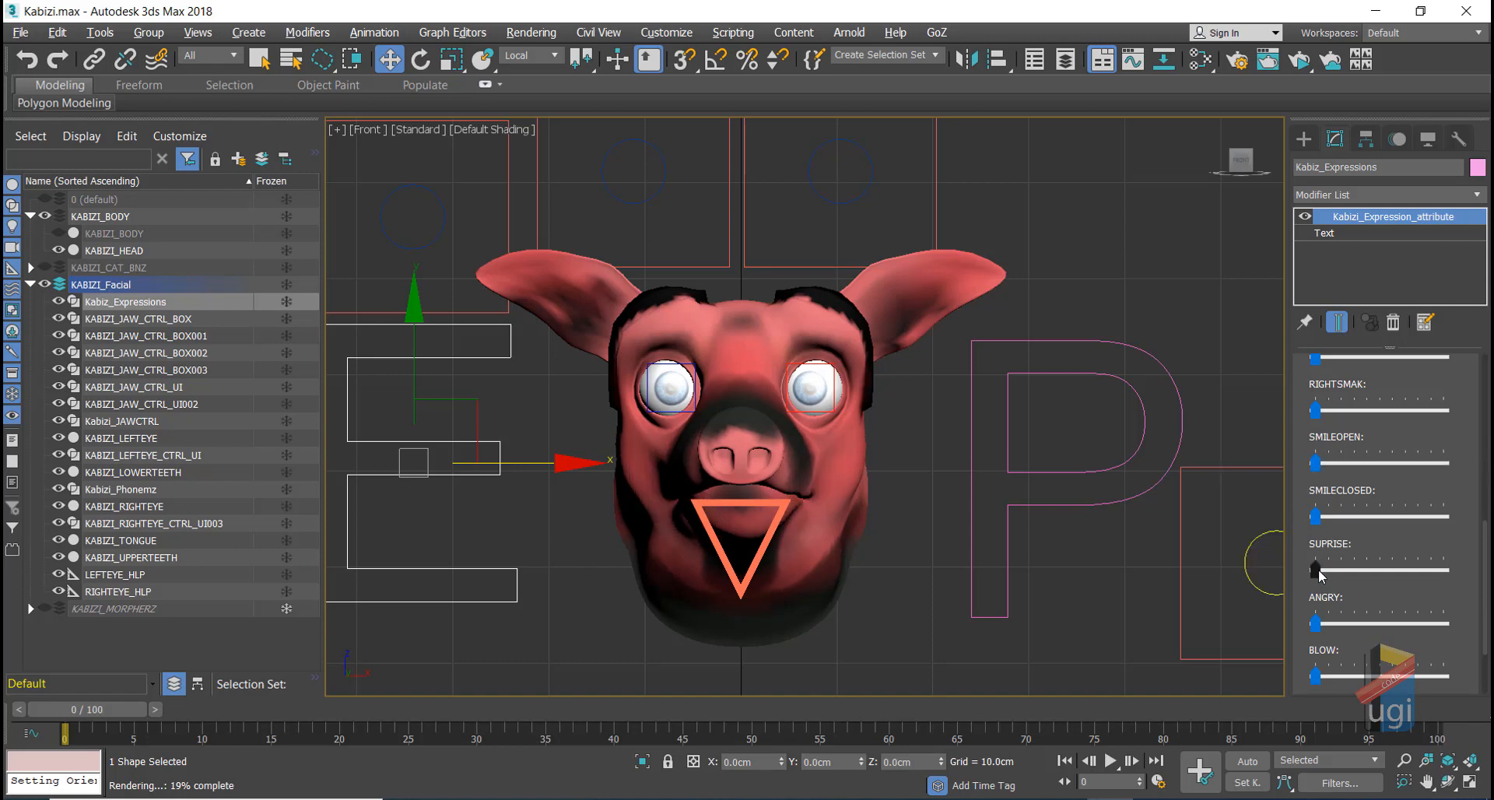
pyautogui.moveTo(1315, 569); pyautogui.dragTo(1485, 570)
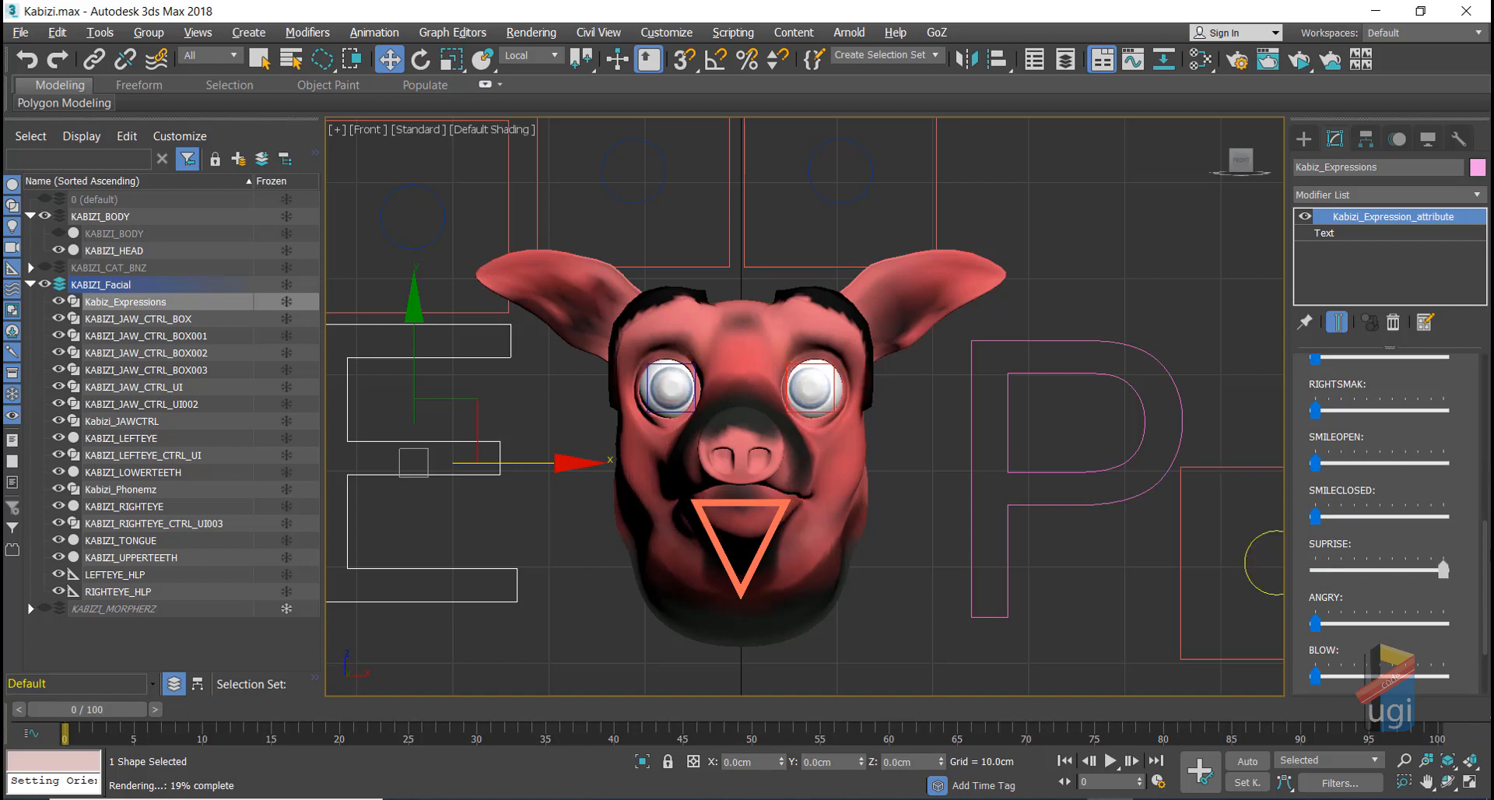
pyautogui.moveTo(1466, 563); pyautogui.dragTo(1227, 591)
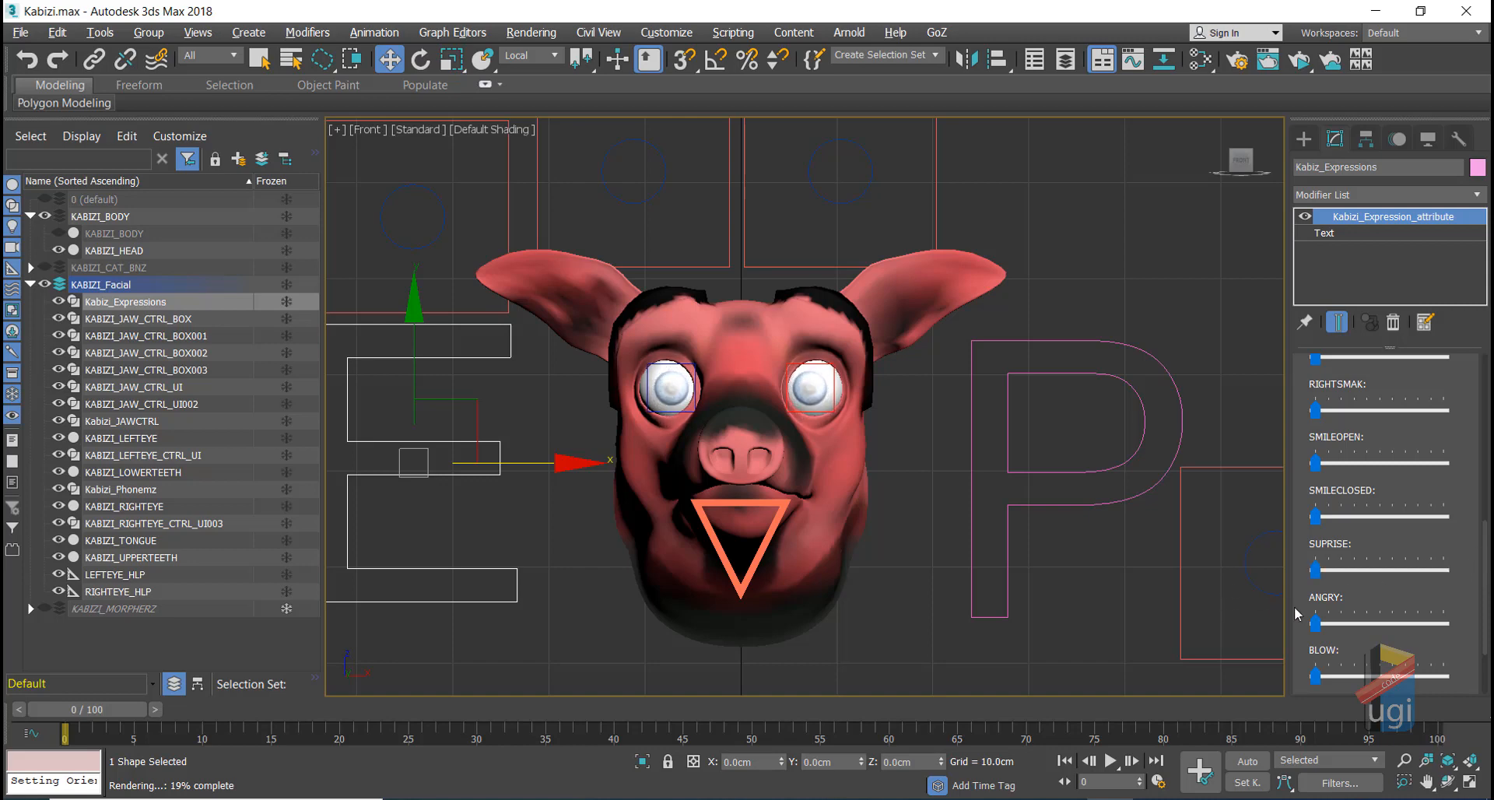
# Step: Raise the OH phoneme on Kabizi_Phonemz to full so the mouth forms OH
pyautogui.moveTo(1486, 562); pyautogui.dragTo(1472, 363)
pyautogui.click(1044, 341)
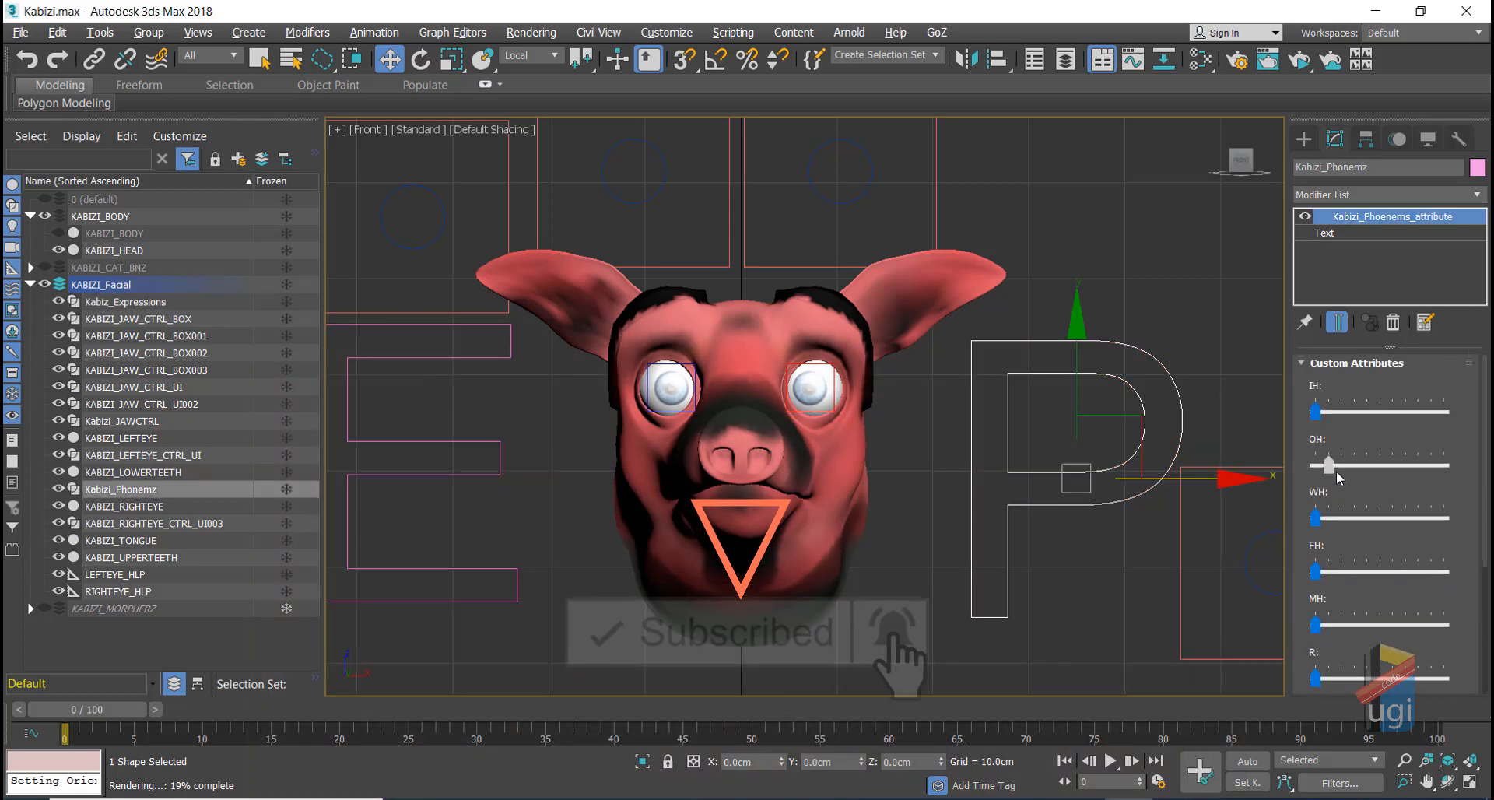
pyautogui.moveTo(1315, 465); pyautogui.dragTo(1443, 466)
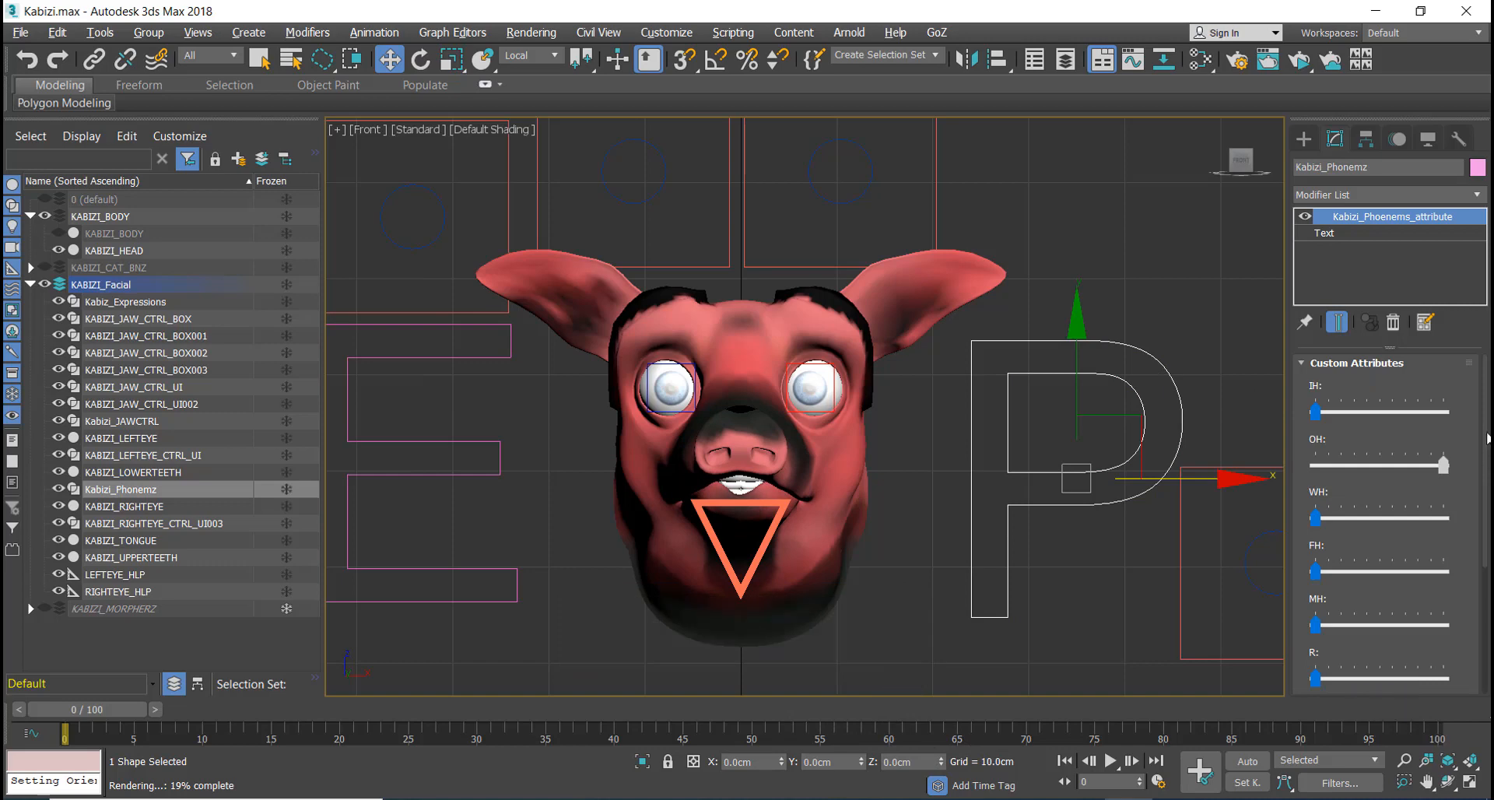
pyautogui.click(1449, 781)
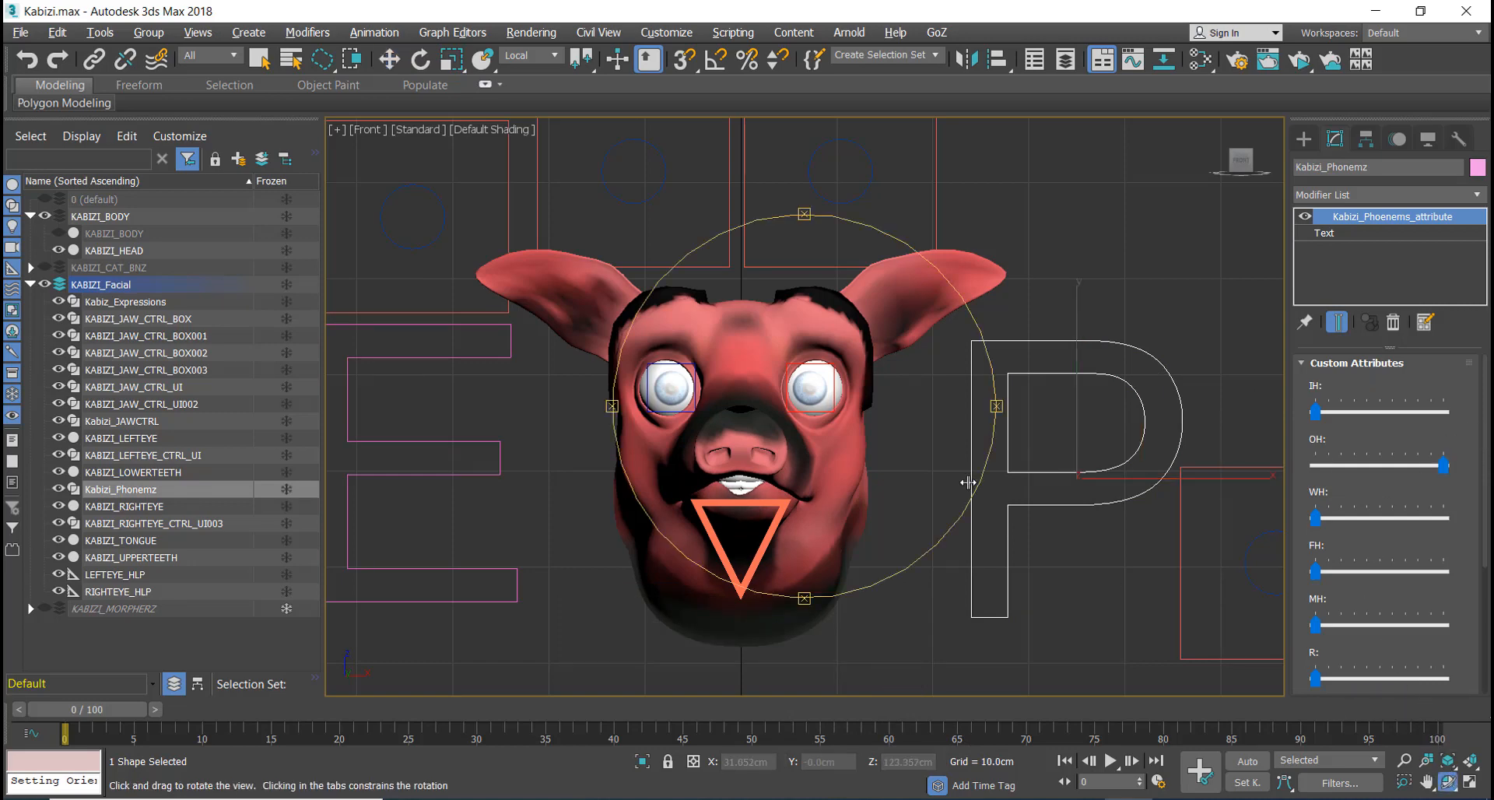
pyautogui.rightClick(927, 486)
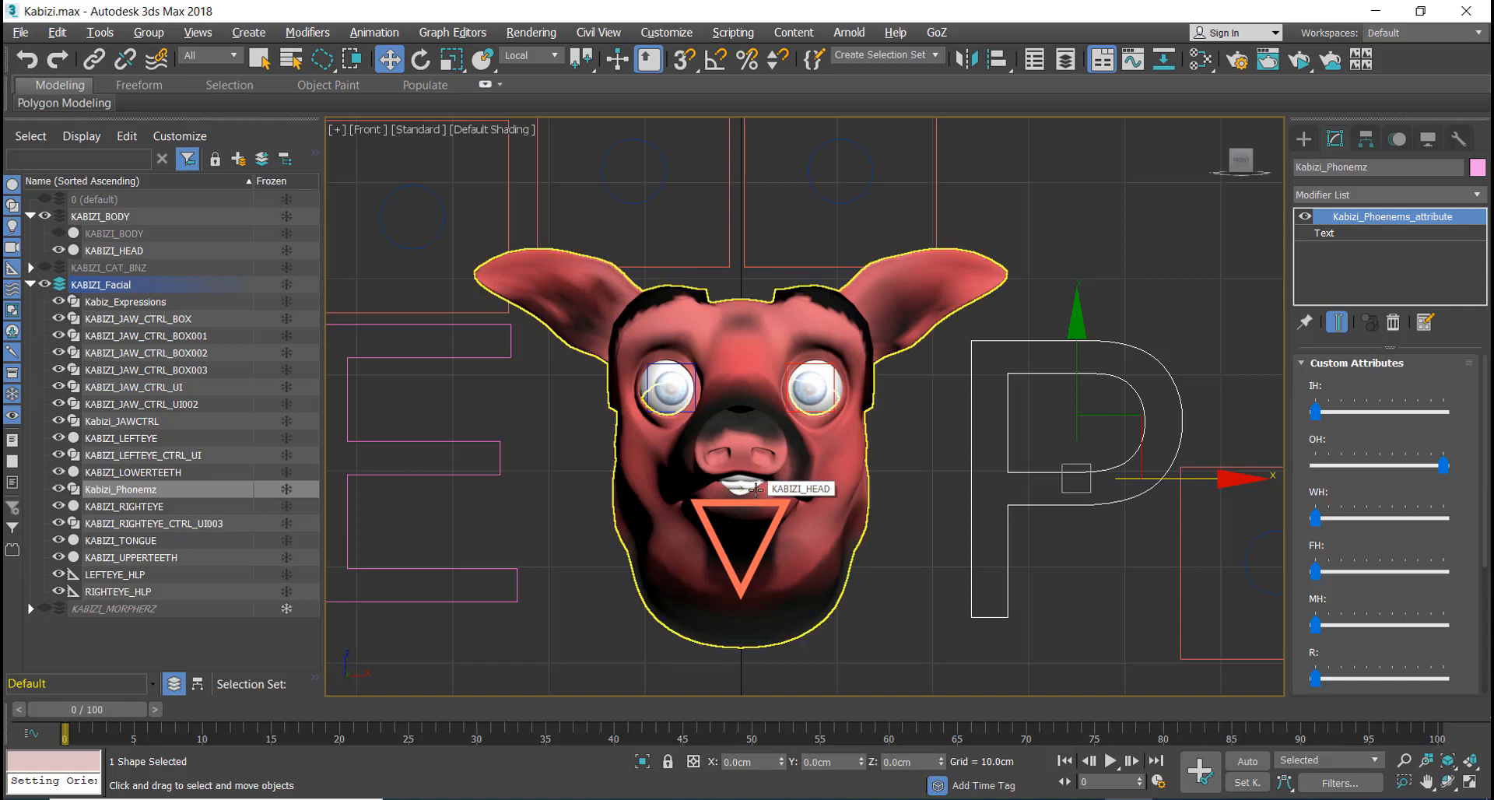
# Step: Start ActiveShade and reframe the pig head in the Front viewport beside the preview
pyautogui.click(1298, 61)
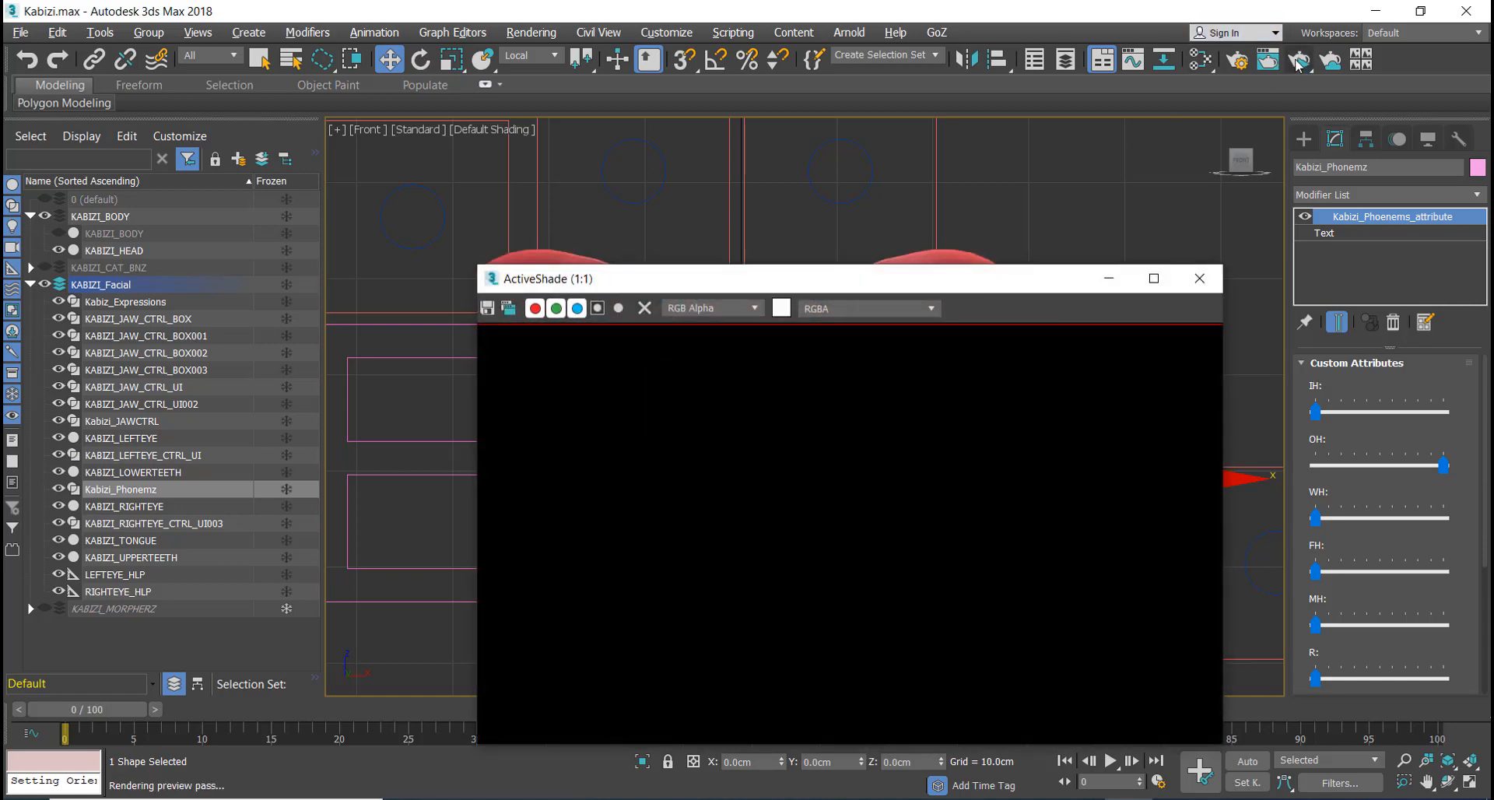
pyautogui.scroll(-4, 1051, 202)
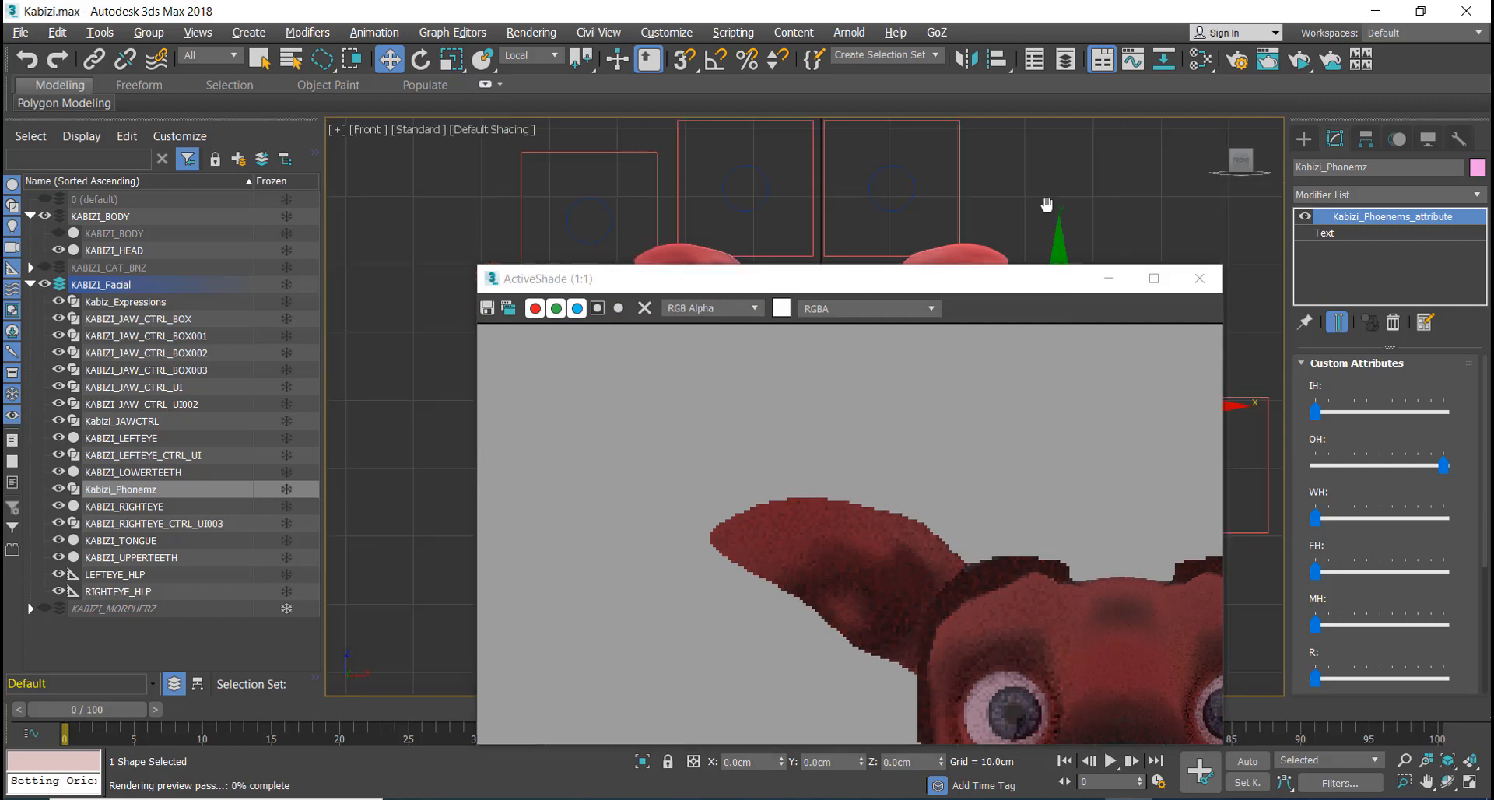
pyautogui.moveTo(1108, 207); pyautogui.dragTo(867, 209, button='middle')
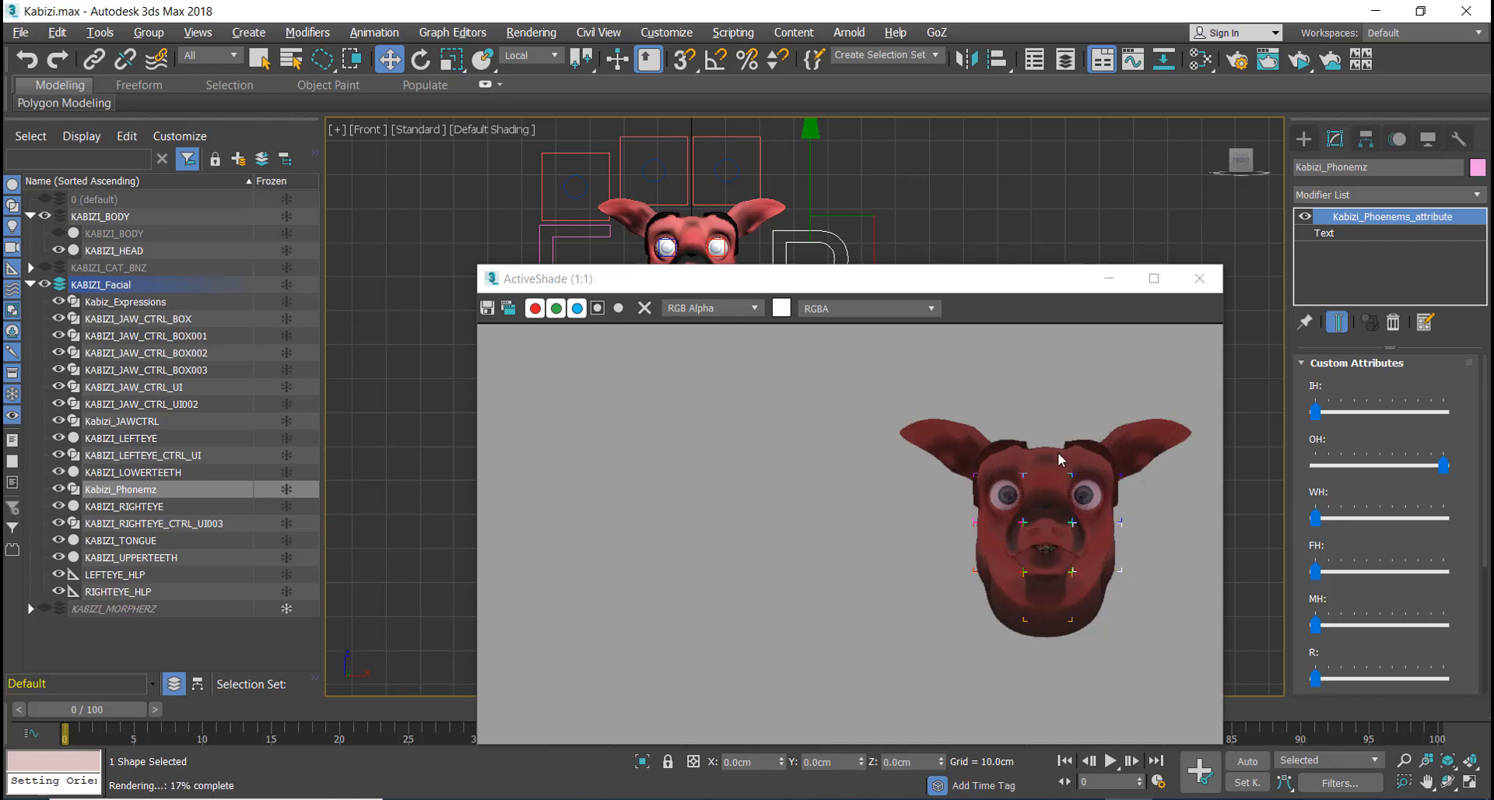
pyautogui.moveTo(1000, 288); pyautogui.dragTo(926, 294)
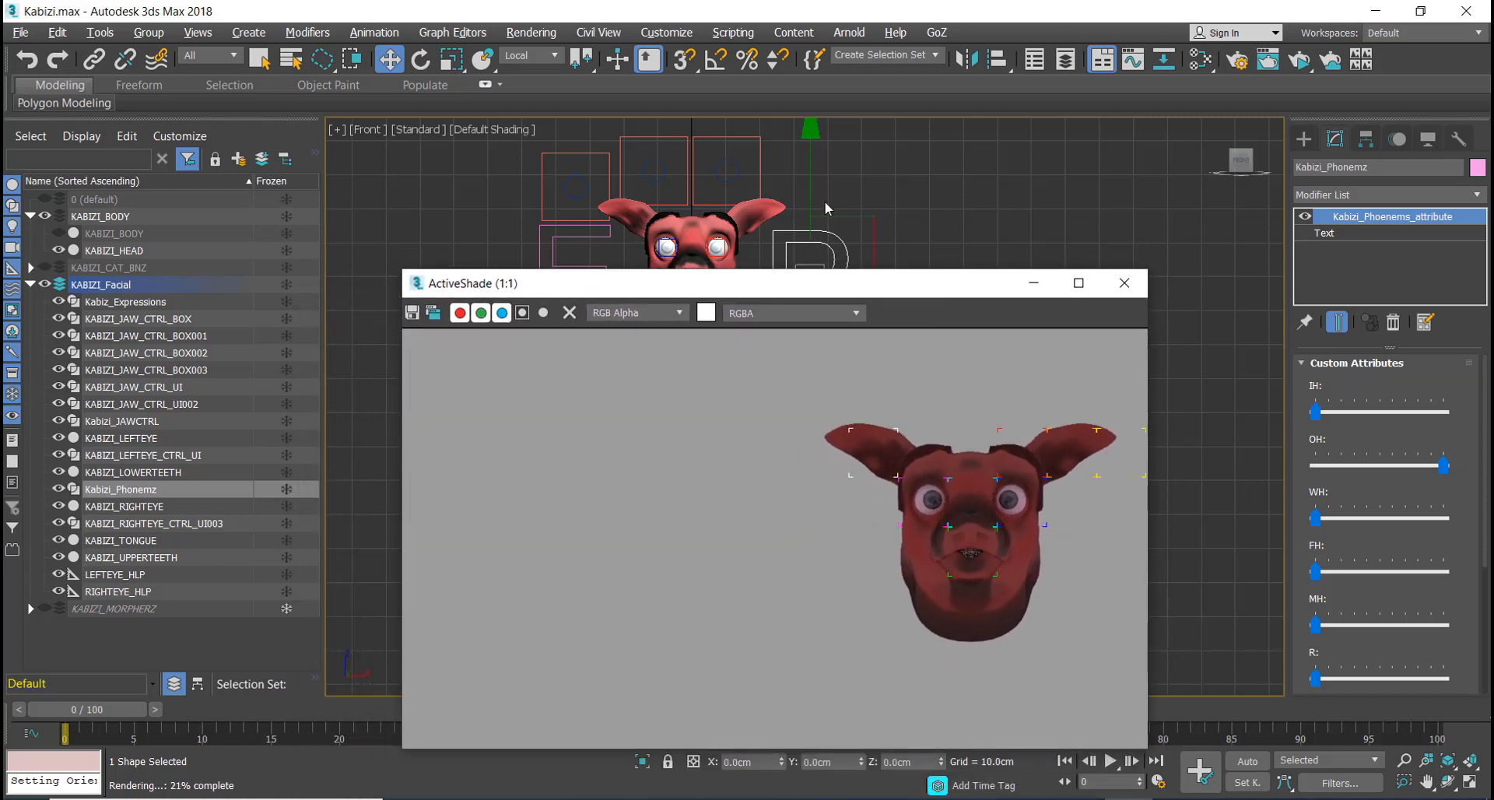
pyautogui.moveTo(828, 204); pyautogui.dragTo(954, 157, button='middle')
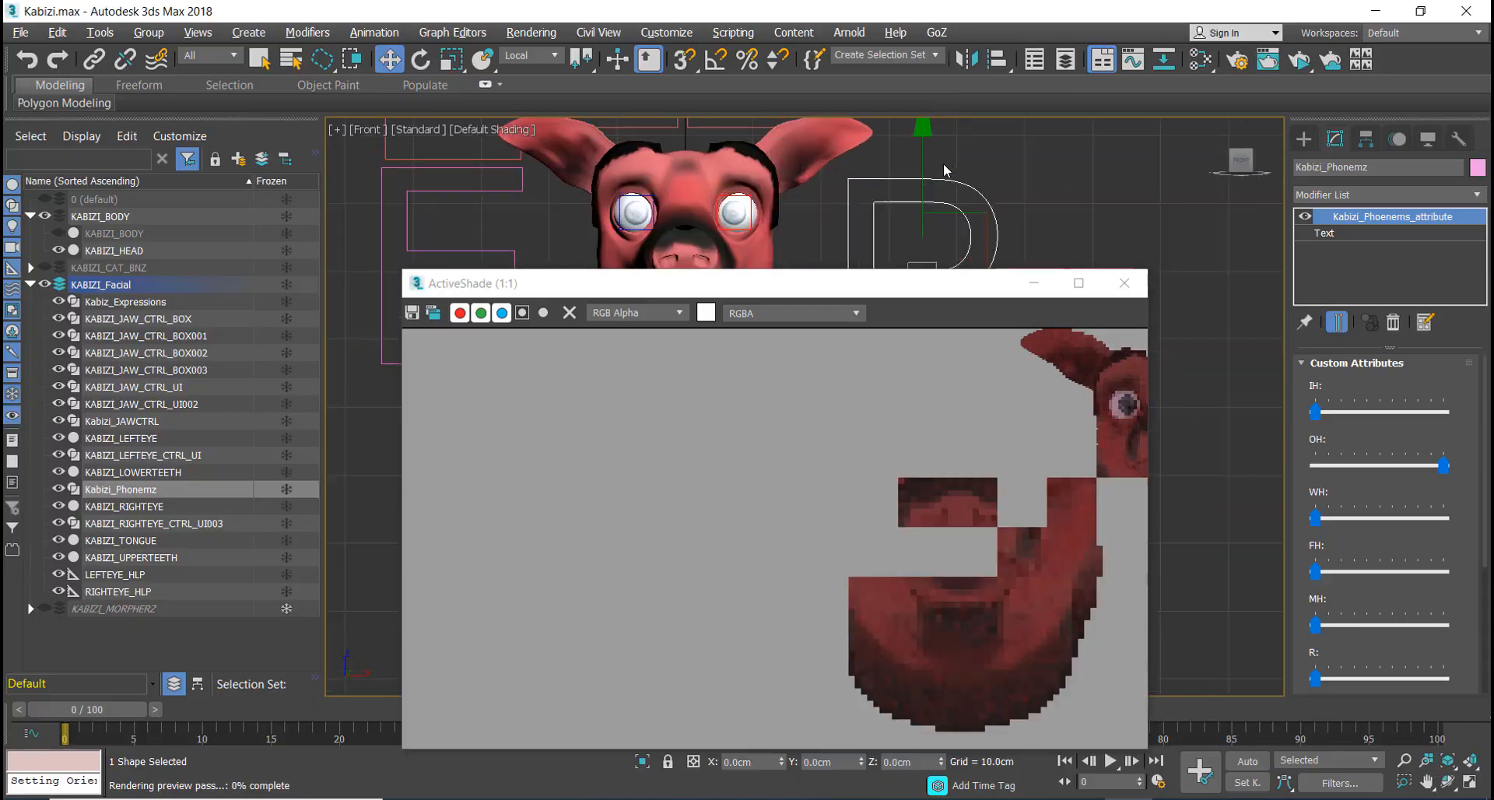